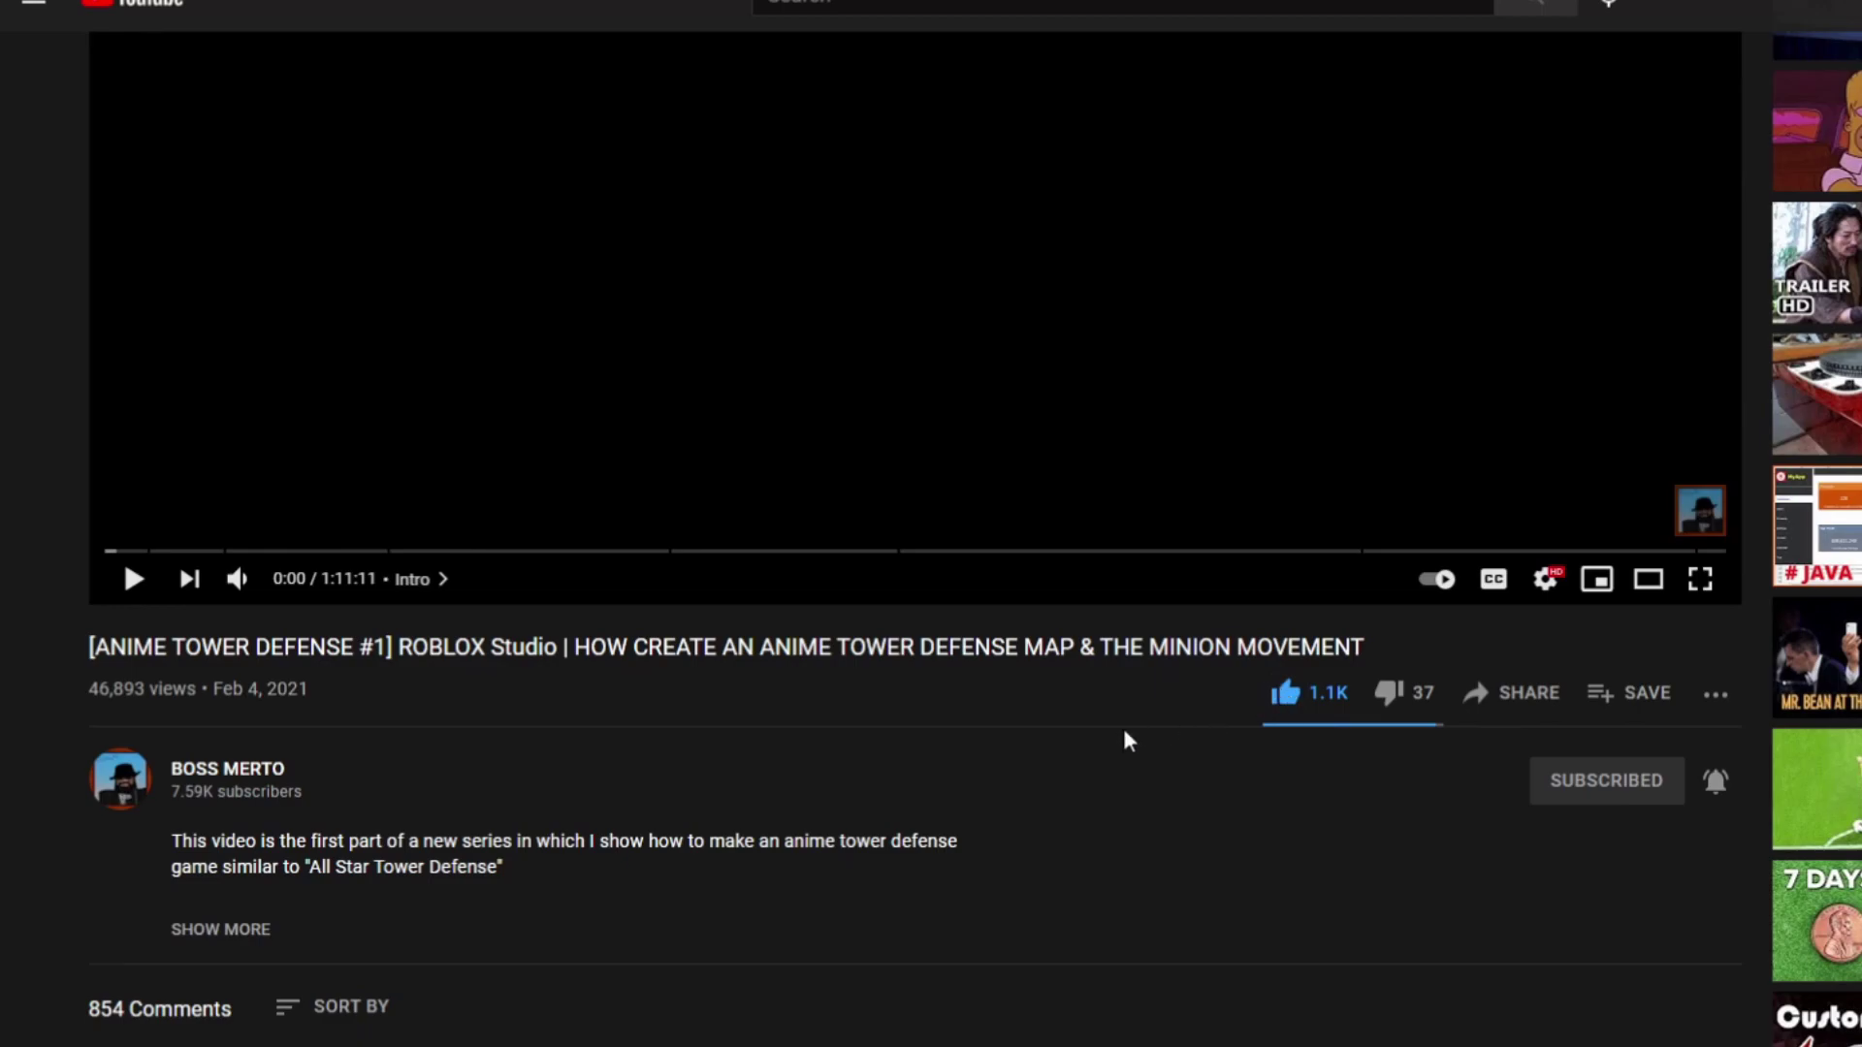
Expand the description of the Anime Tower Defense #1 video and look through its links.
click(1525, 698)
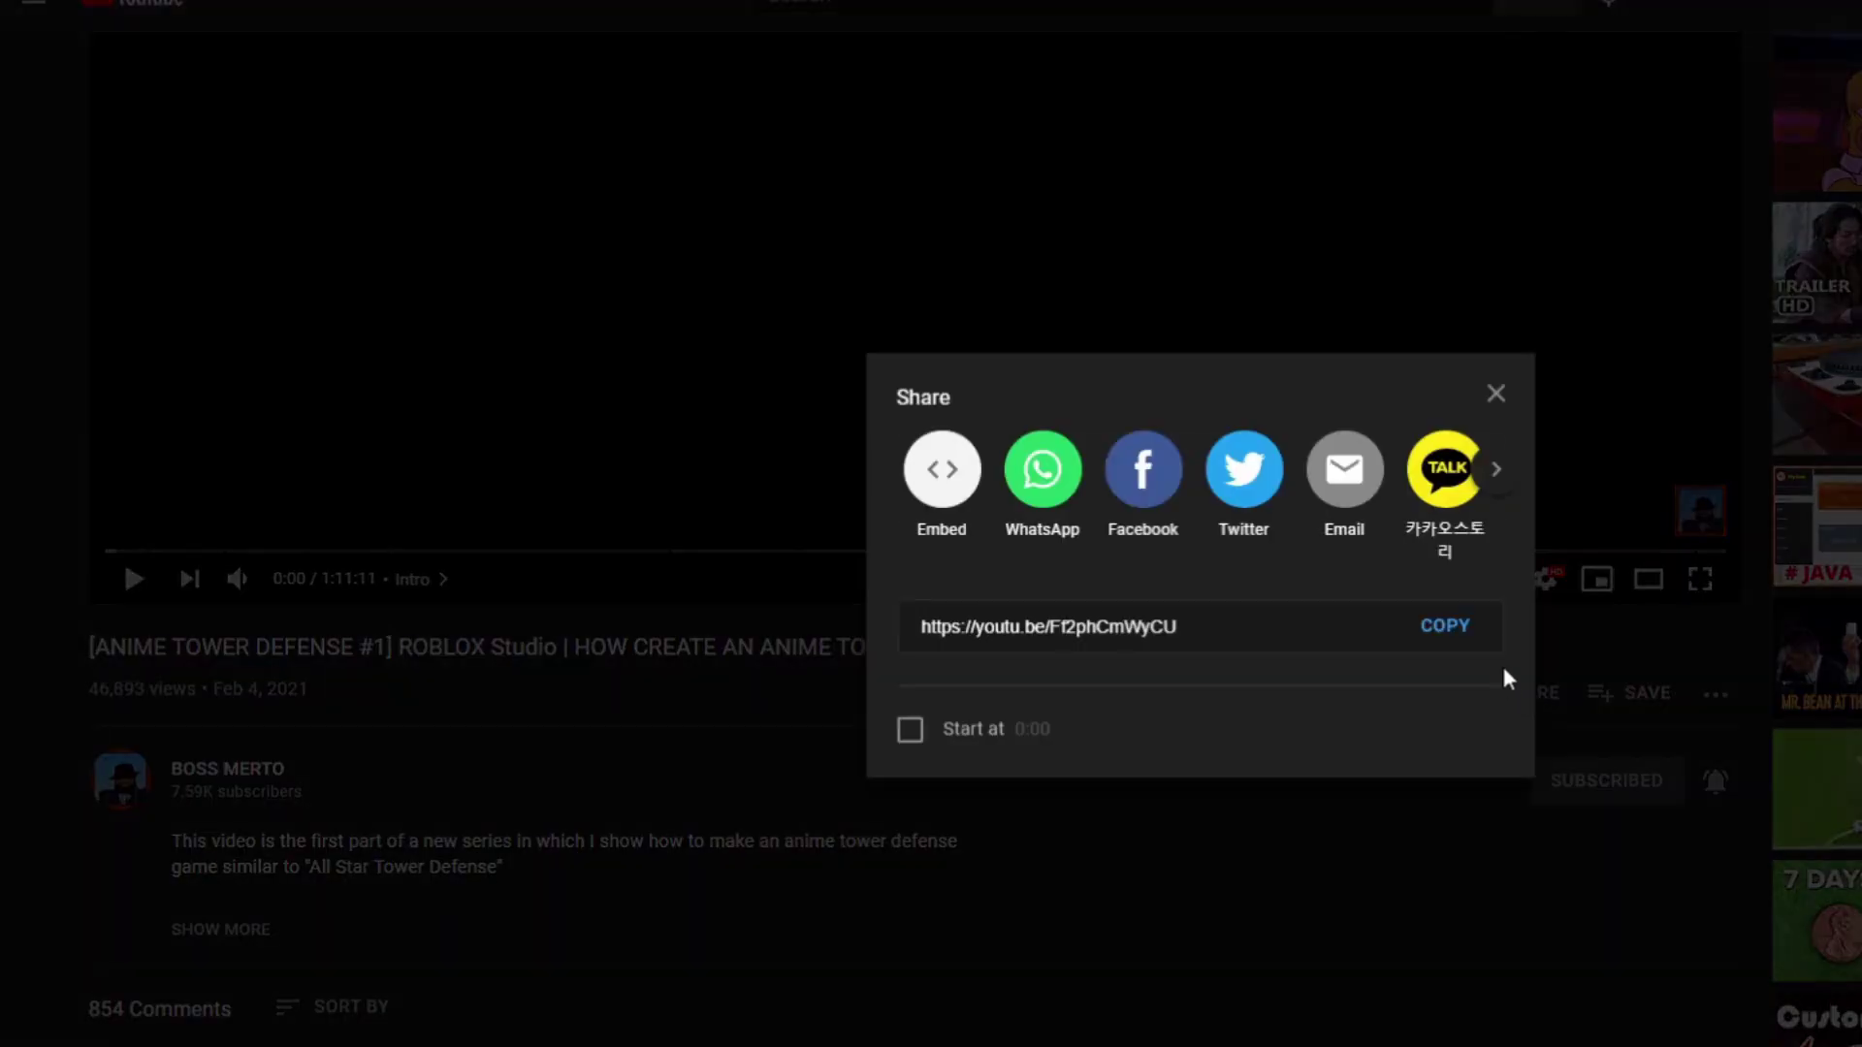
click(1497, 392)
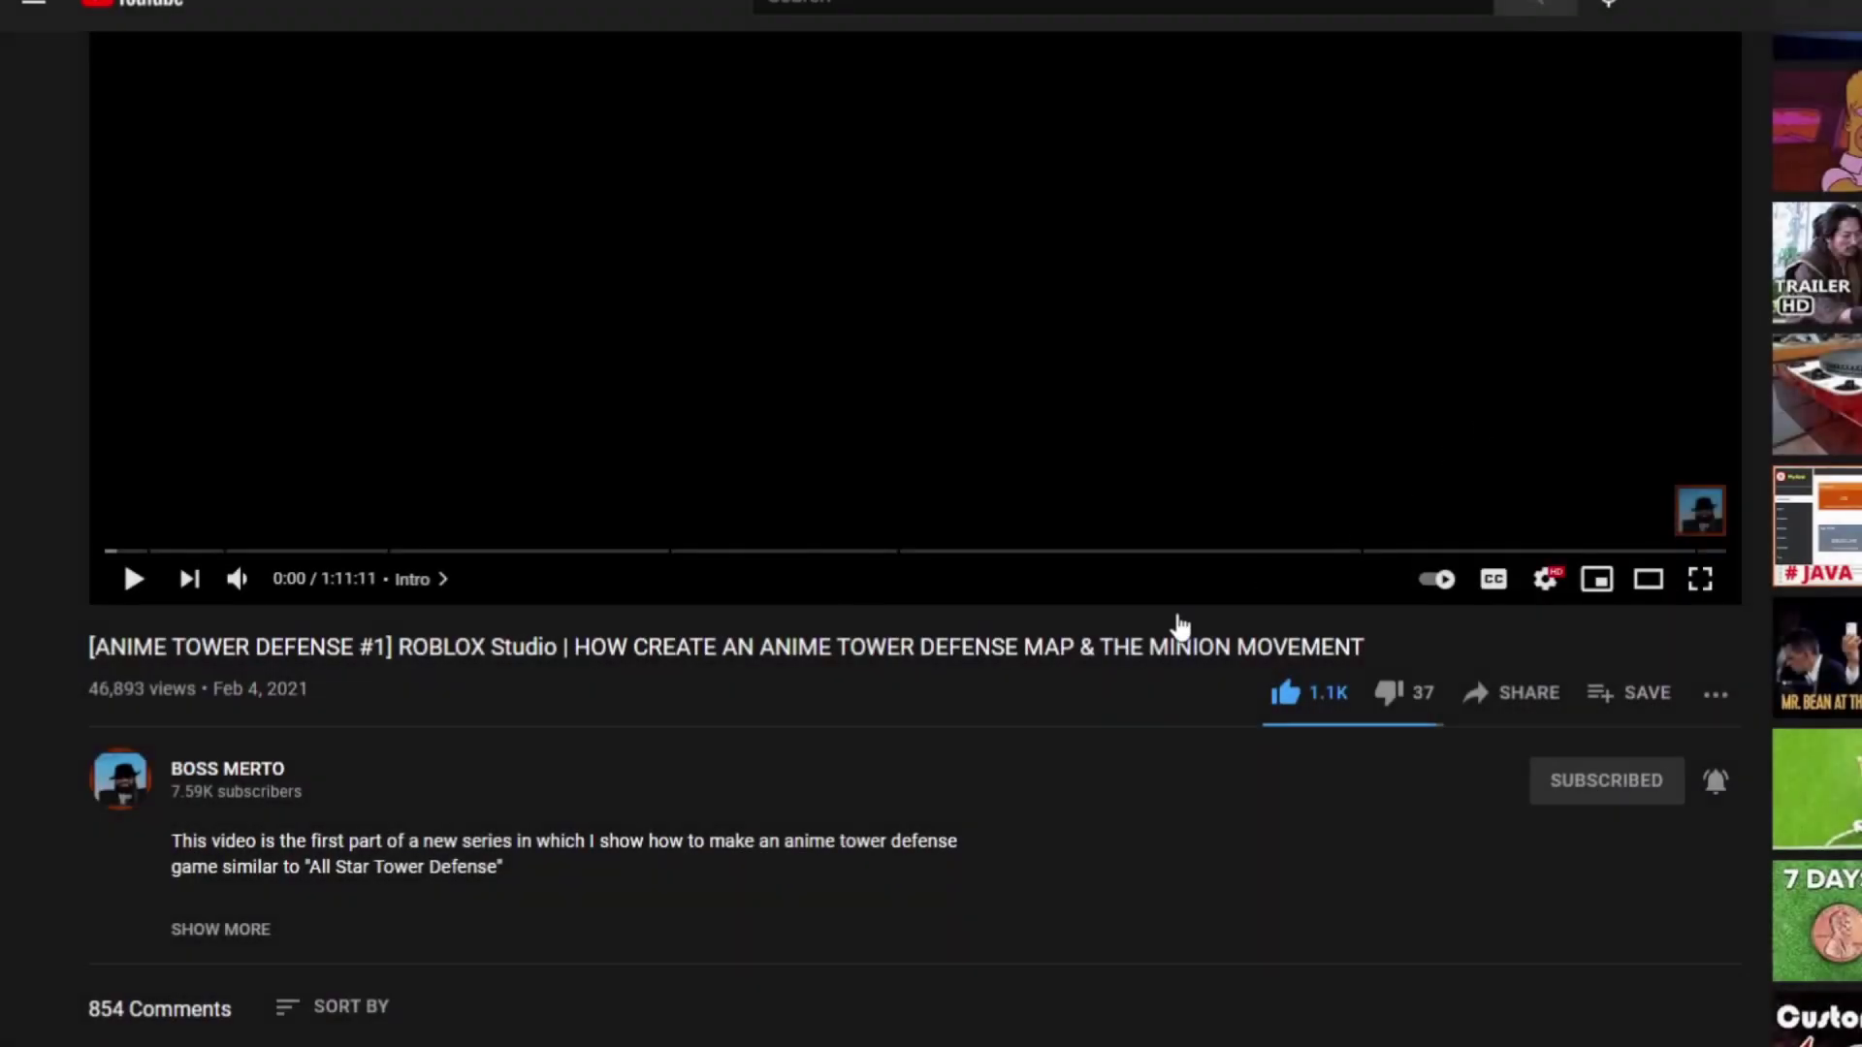
click(189, 928)
scroll(228, 910, down, 4)
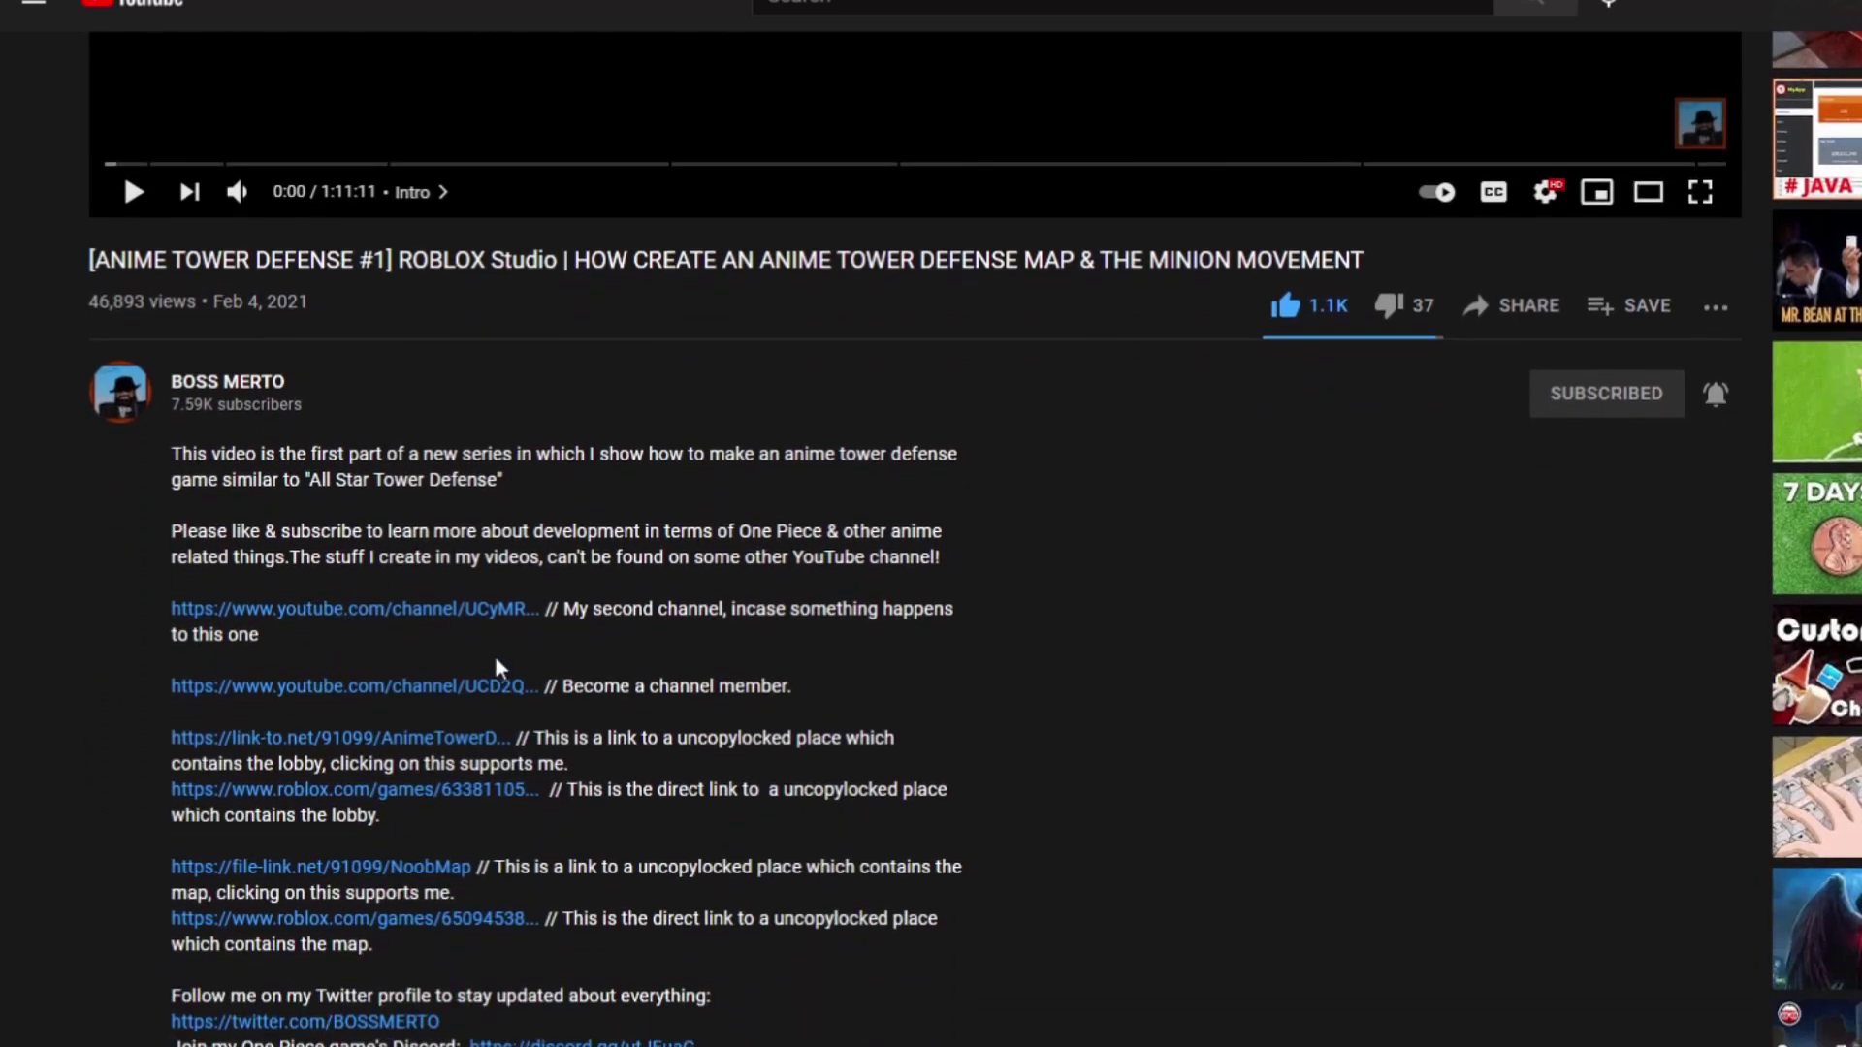
scroll(494, 658, down, 2)
scroll(498, 670, down, 2)
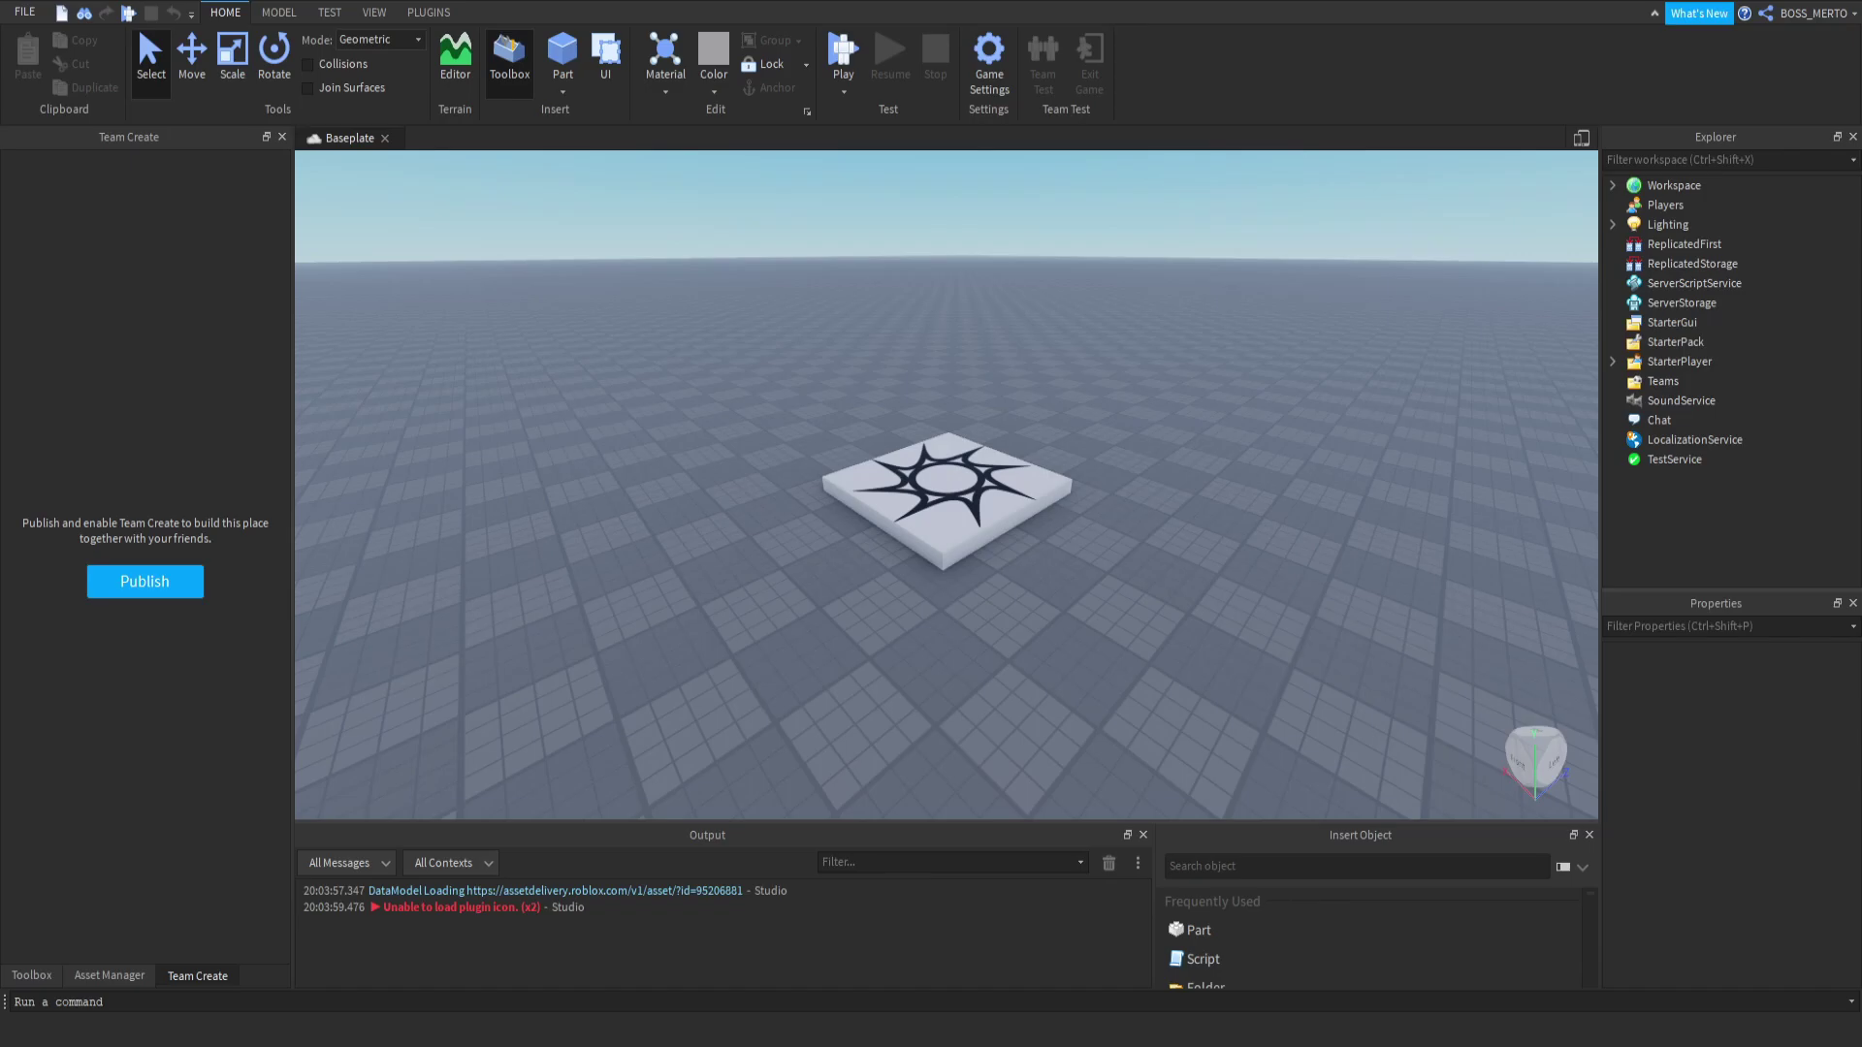
In Roblox Studio, build an R15 Block Rig with the Rig Builder plugin and move it off the spawn pad.
click(445, 12)
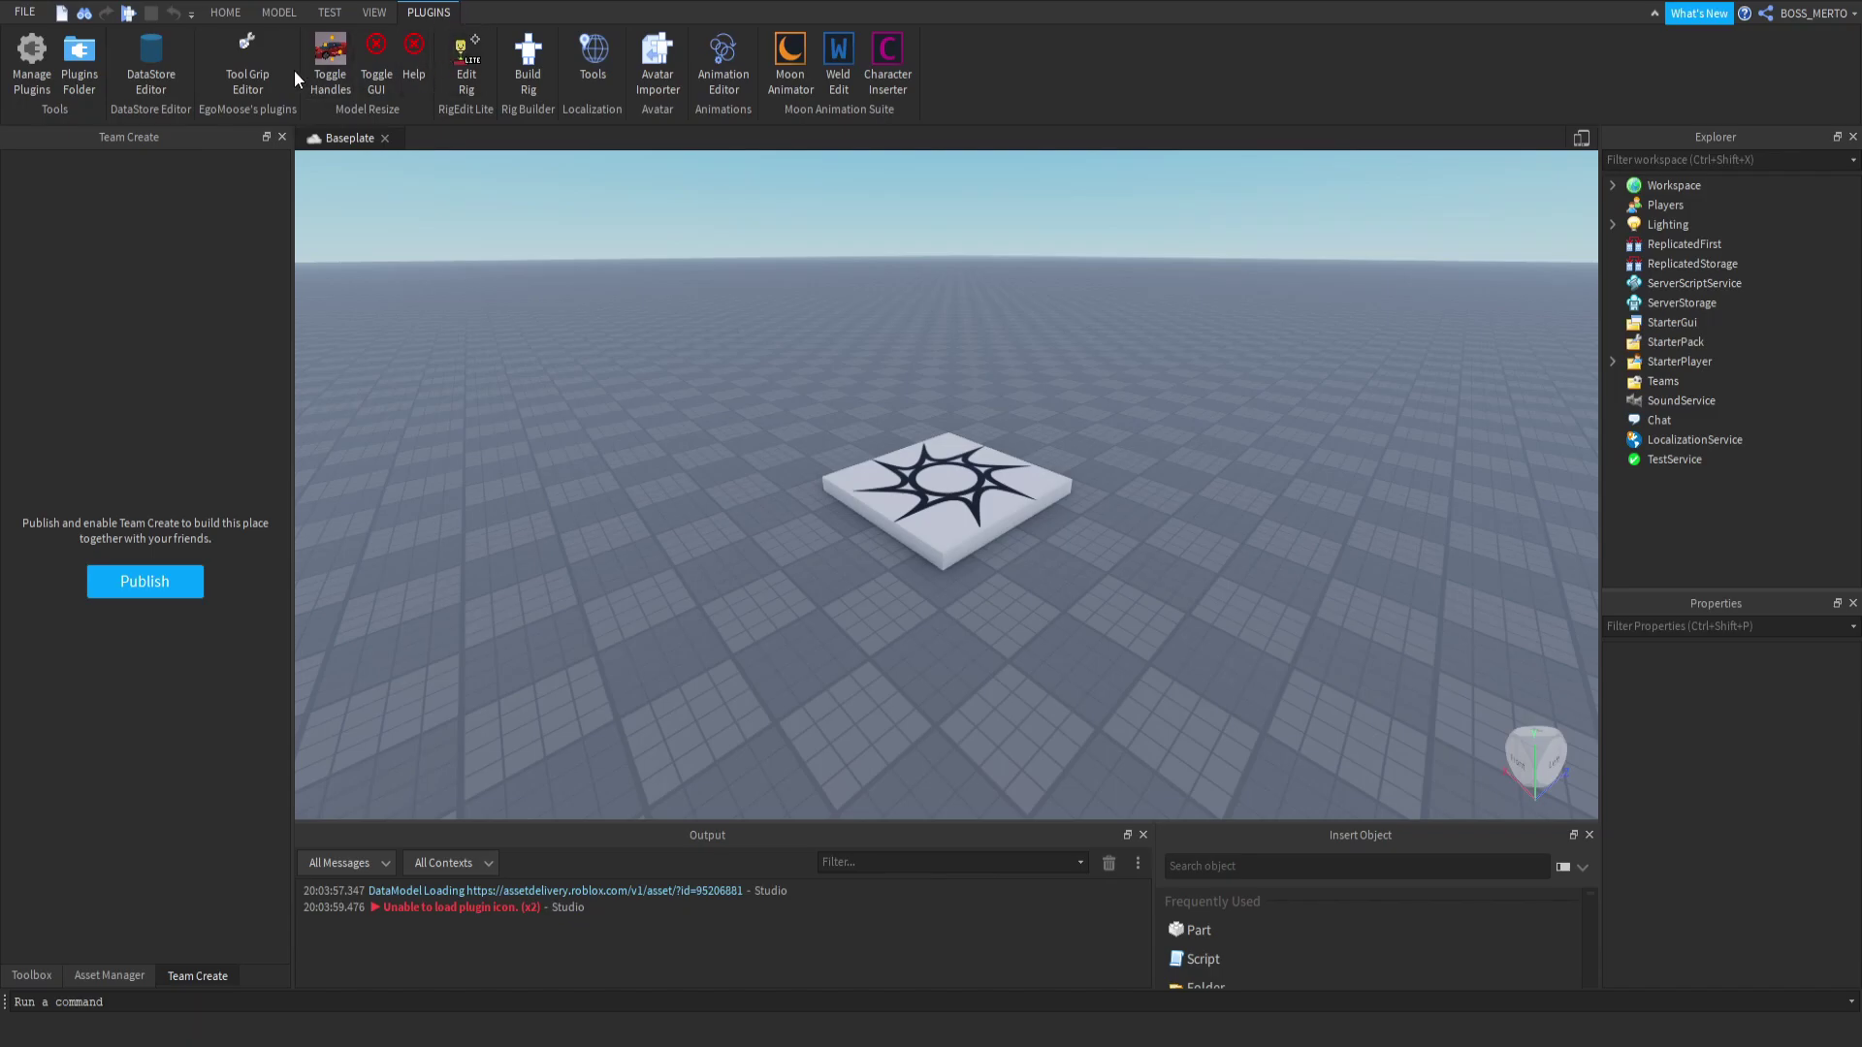
click(524, 58)
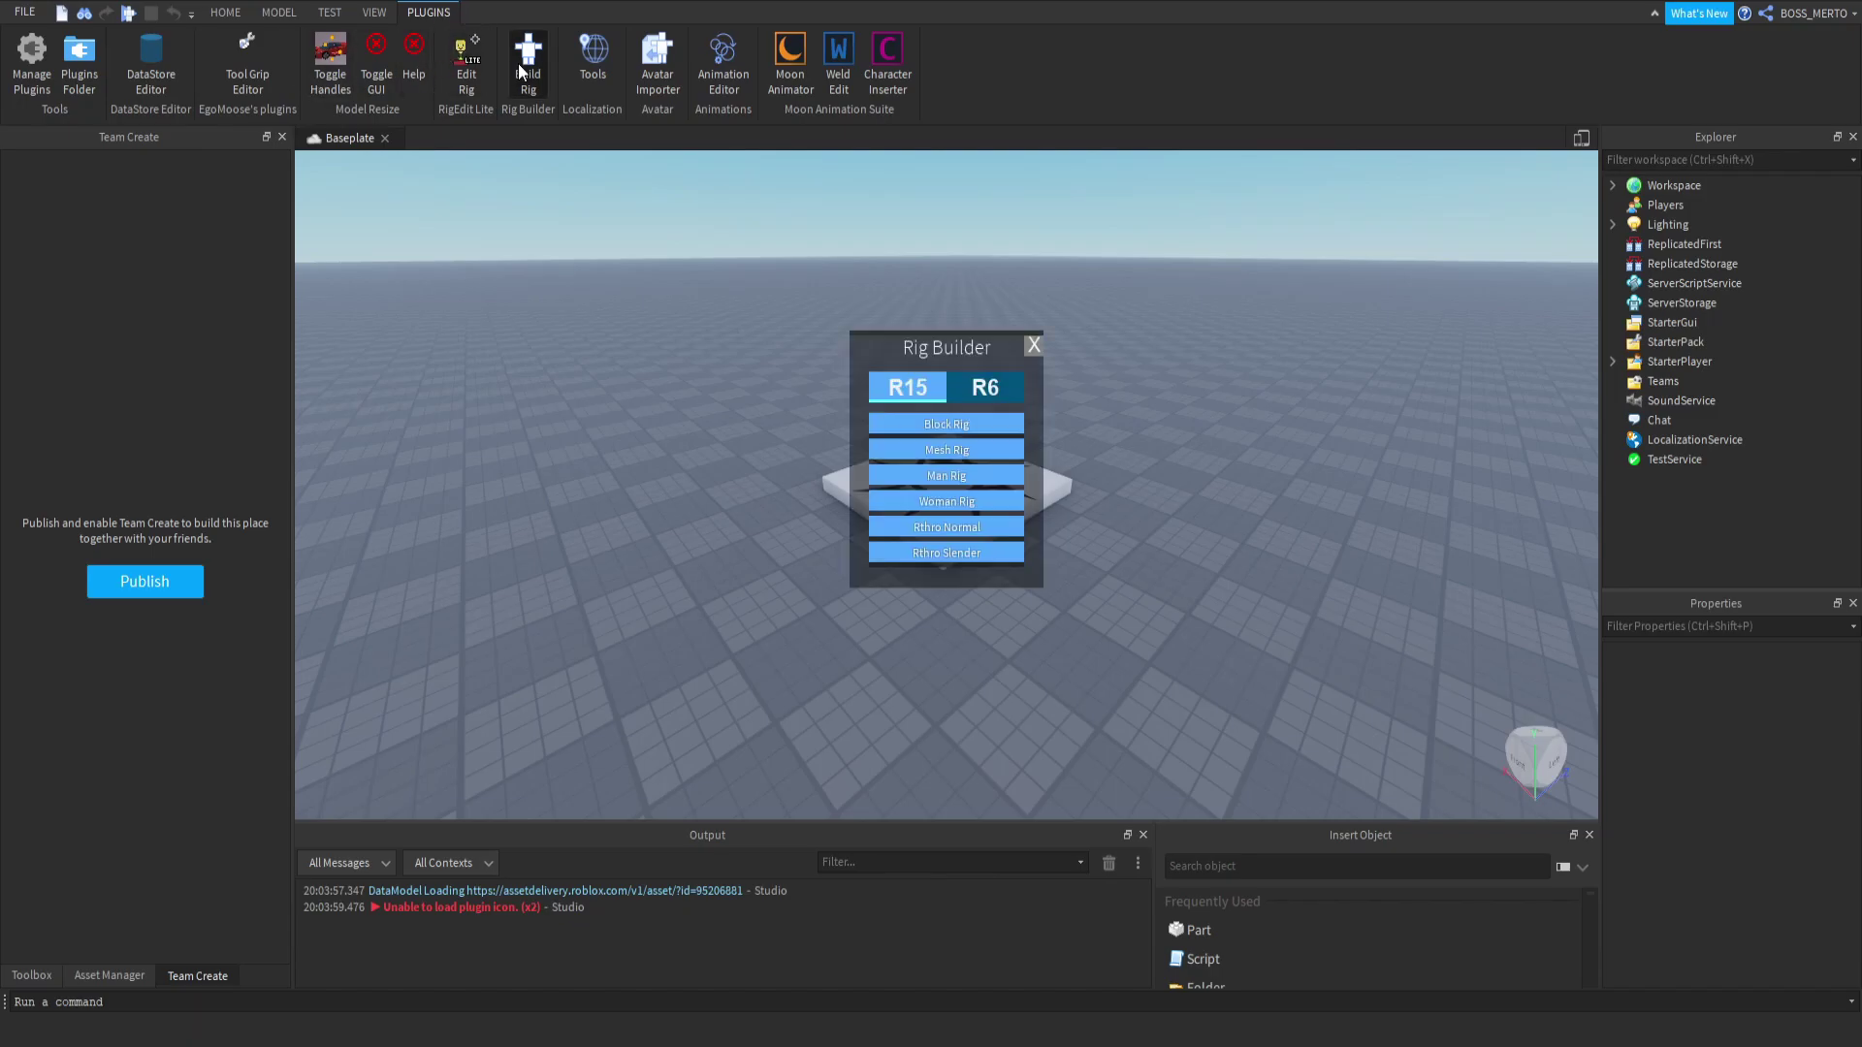
click(909, 425)
drag(955, 460, 747, 505)
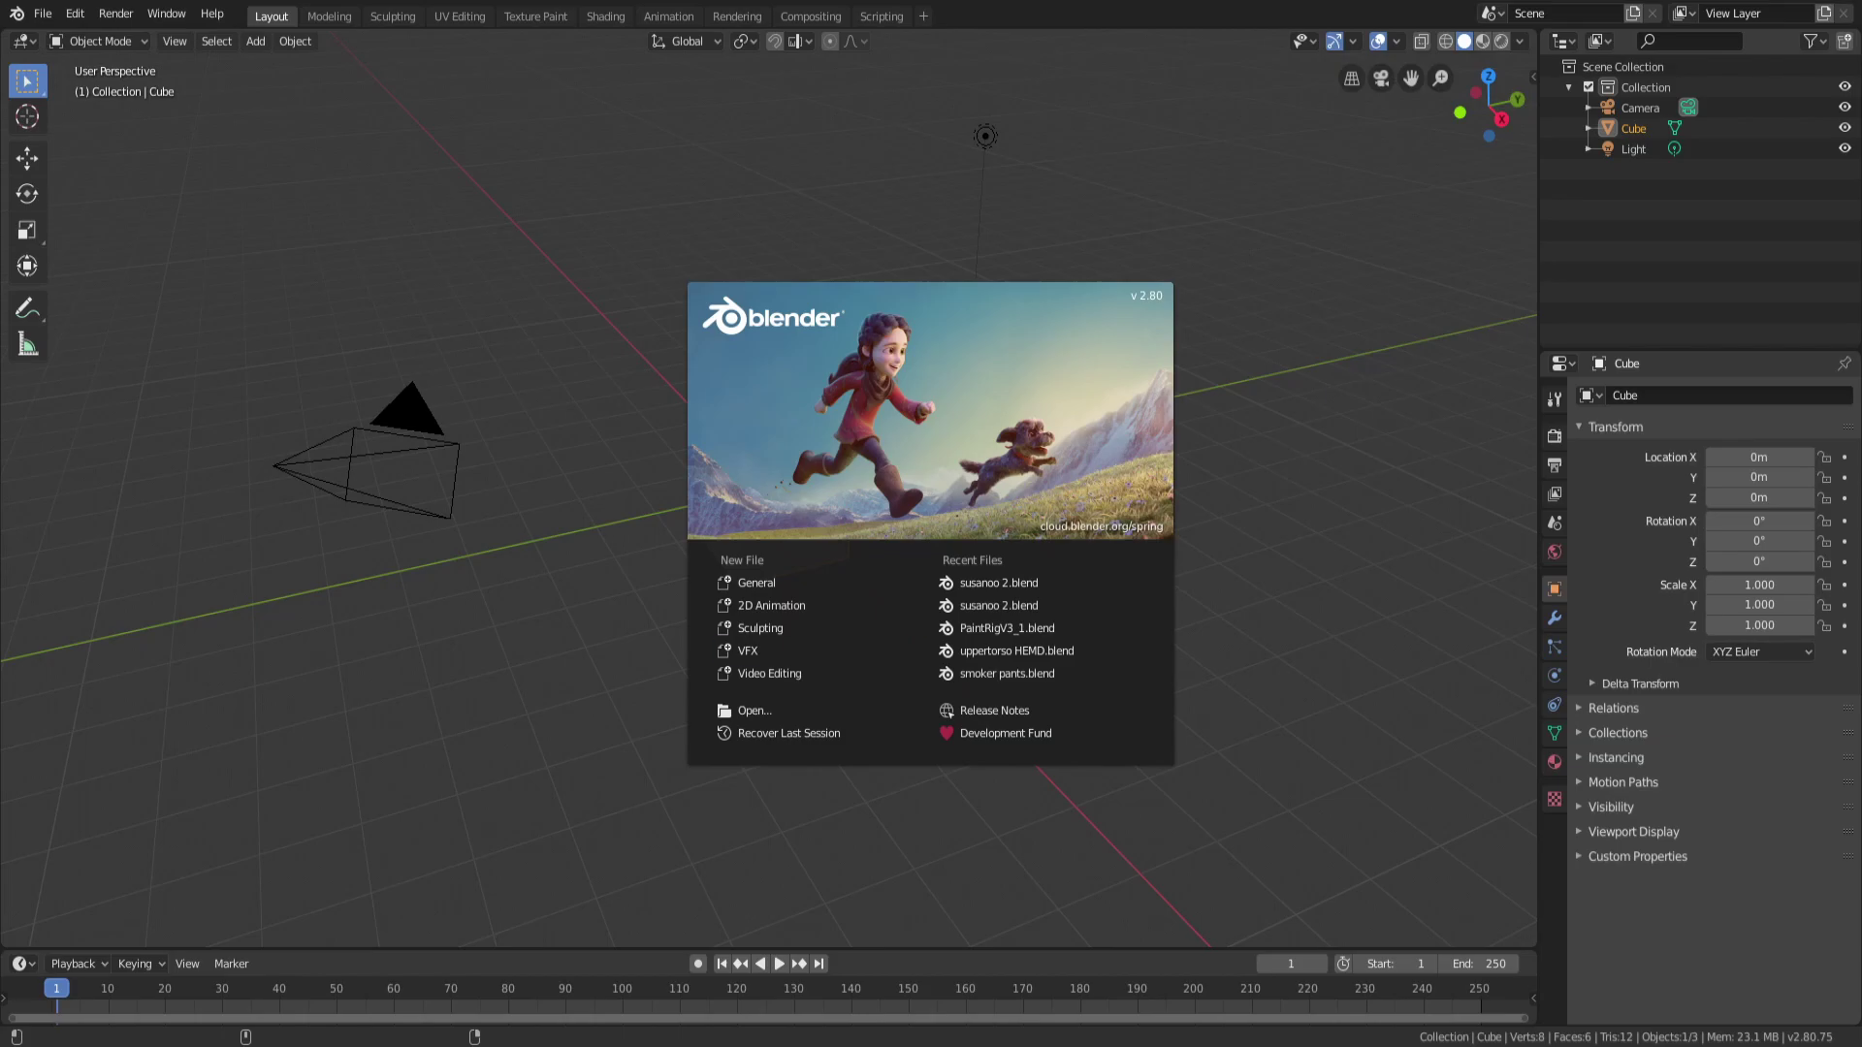
Switch to Blender and delete the default cube, camera and light.
click(1212, 407)
middle_drag(1212, 407, 1247, 468)
key(a)
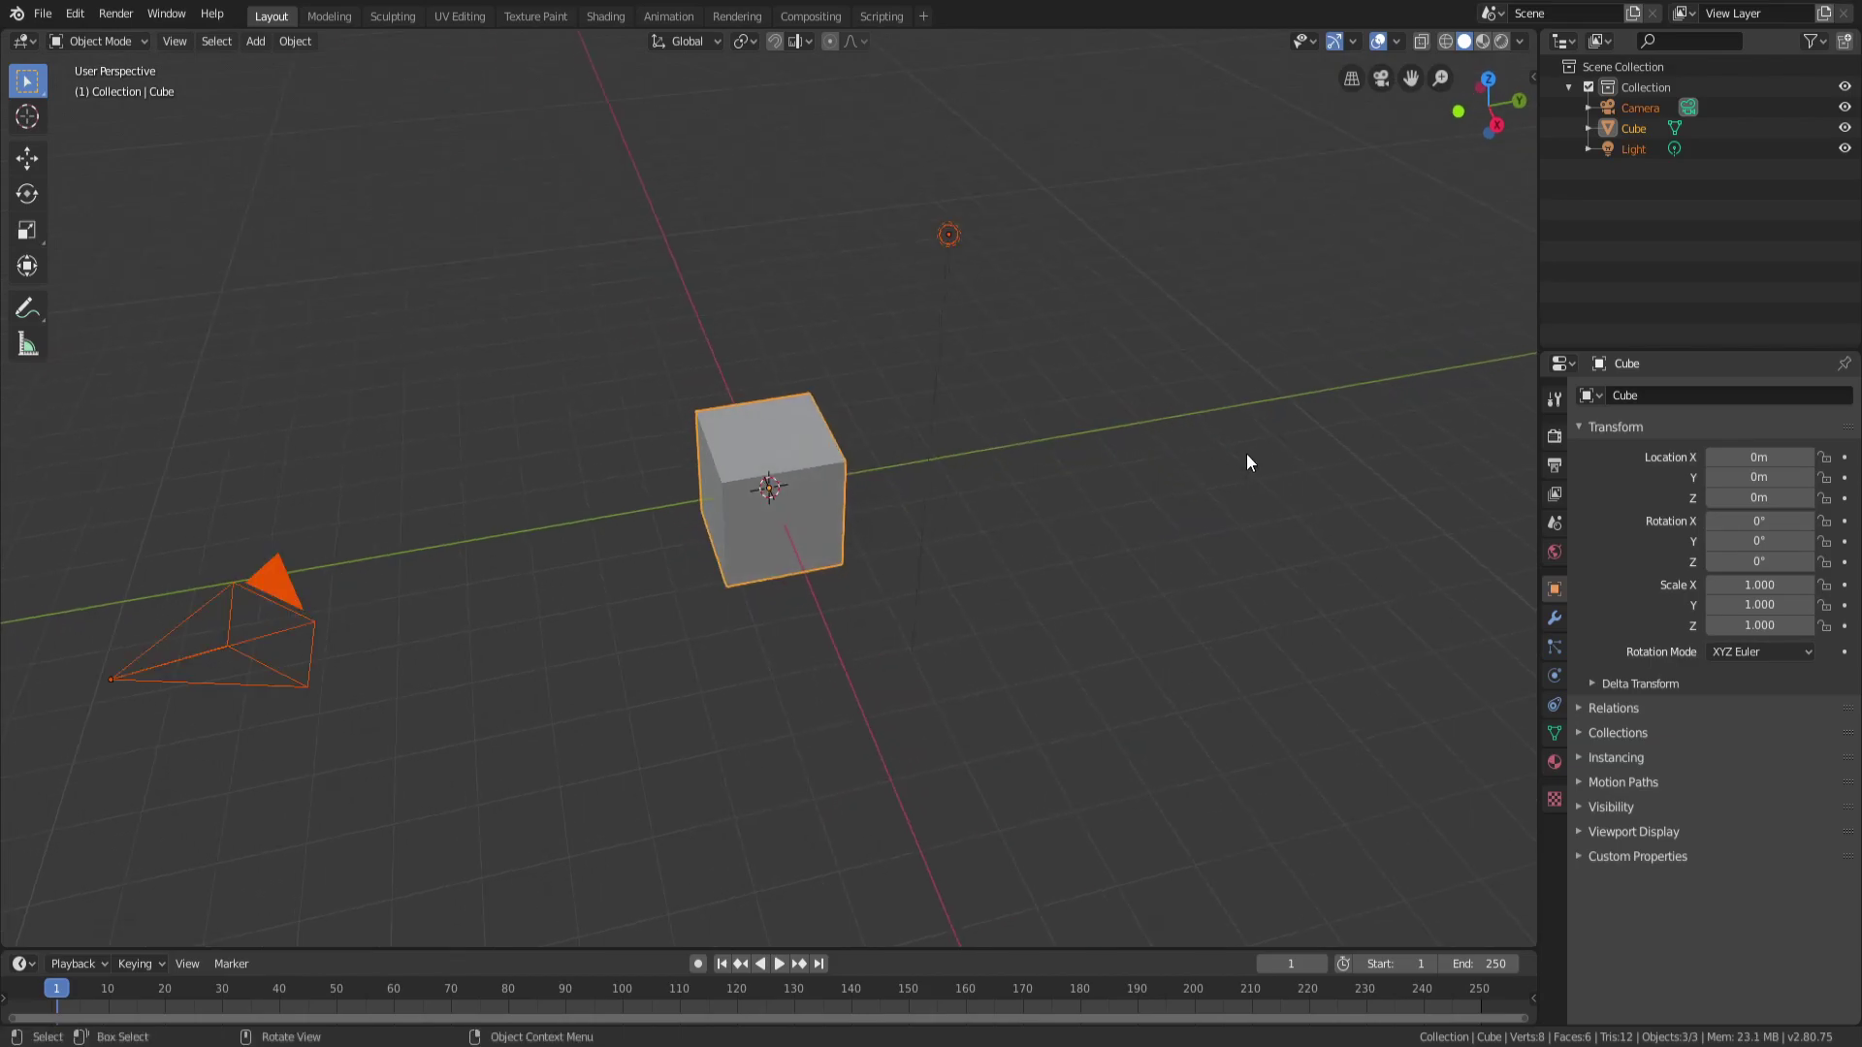
key(Delete)
Turn on the Screencast Keys display and hide the viewport sidebar again.
click(1532, 76)
click(1529, 121)
click(1533, 192)
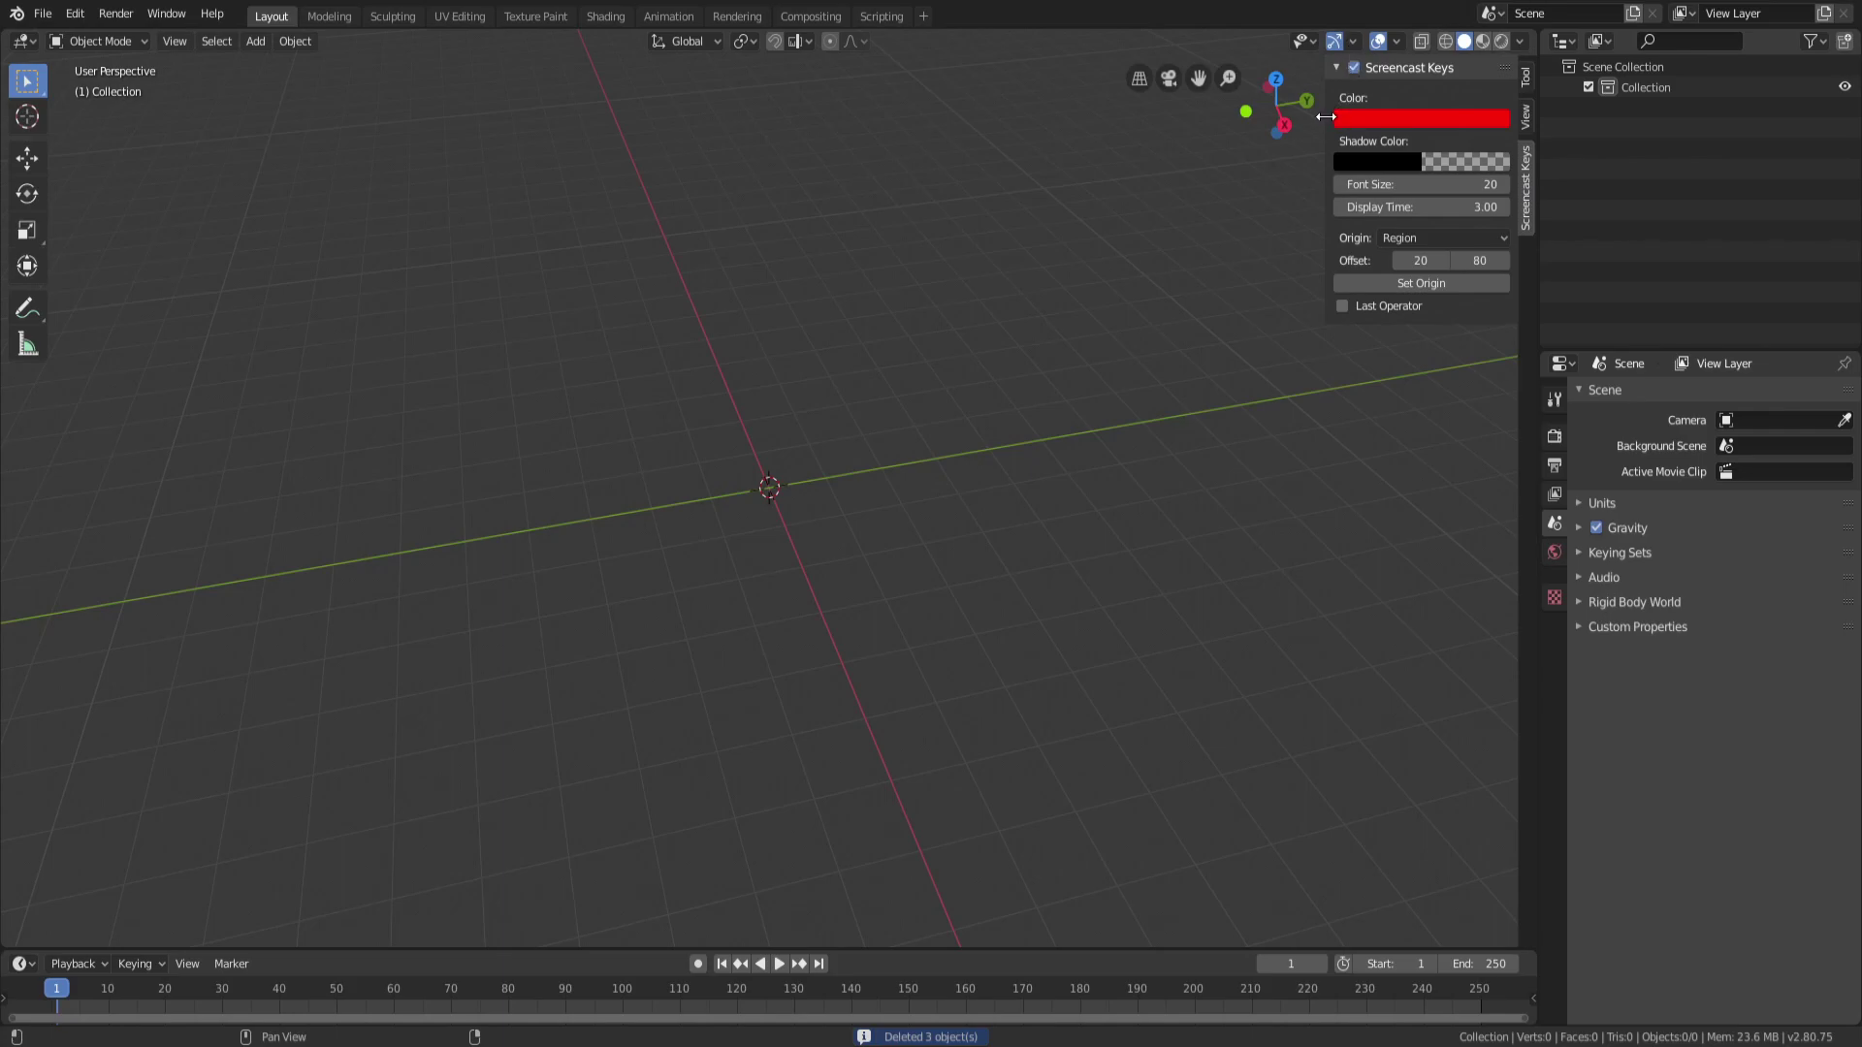
drag(1324, 116, 1533, 116)
middle_drag(543, 691, 117, 914)
scroll(39, 989, down, 8)
scroll(39, 989, up, 7)
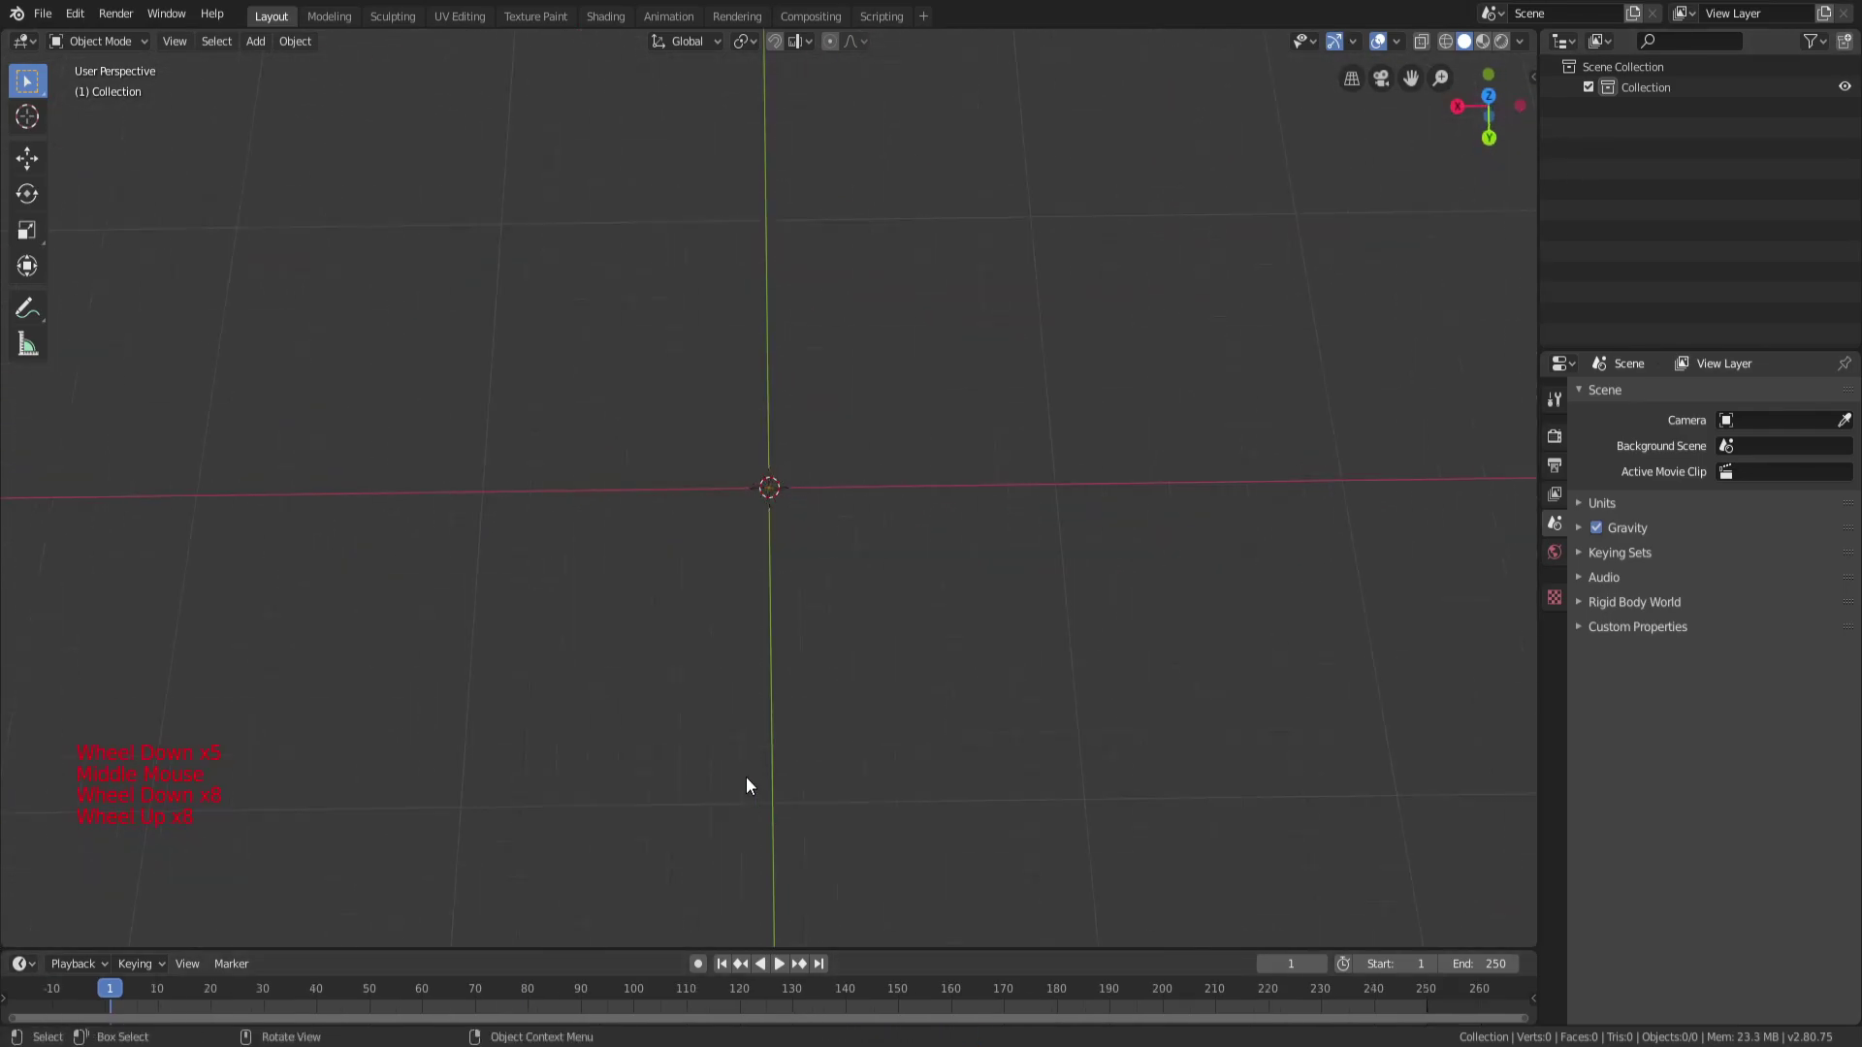
key(w)
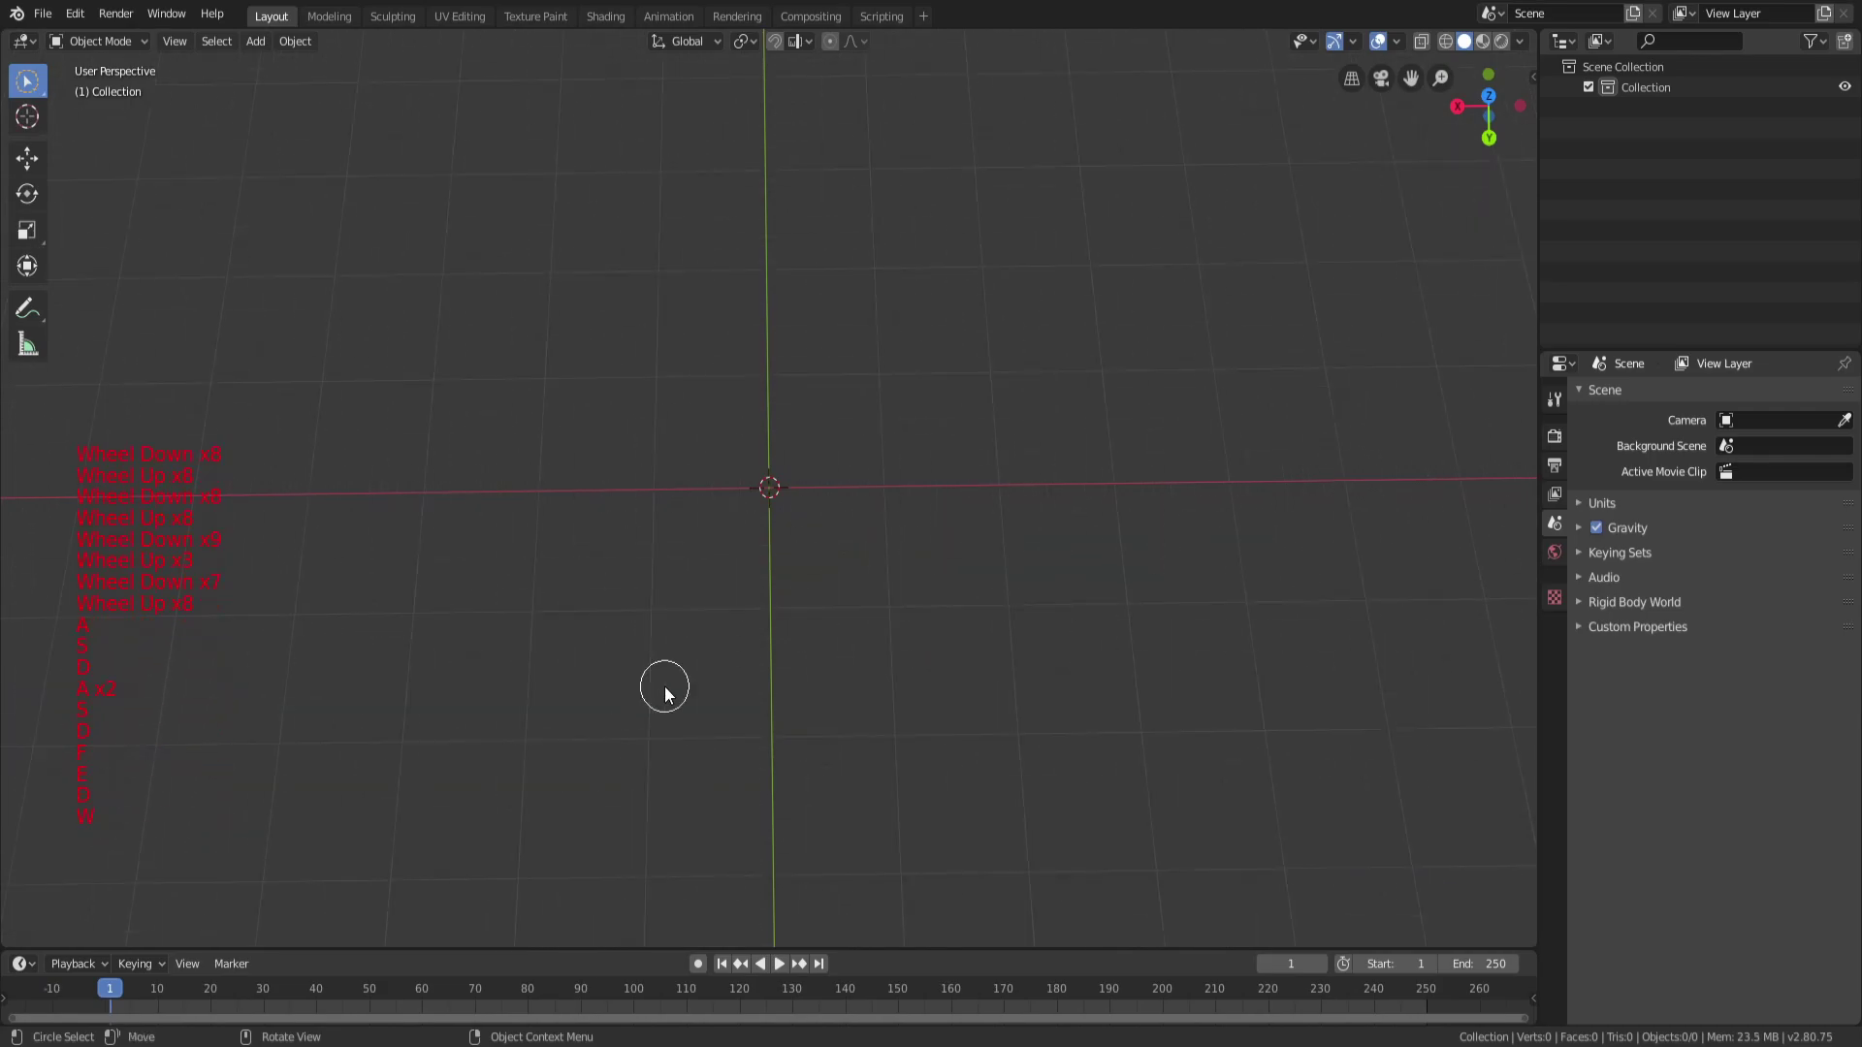
key(w)
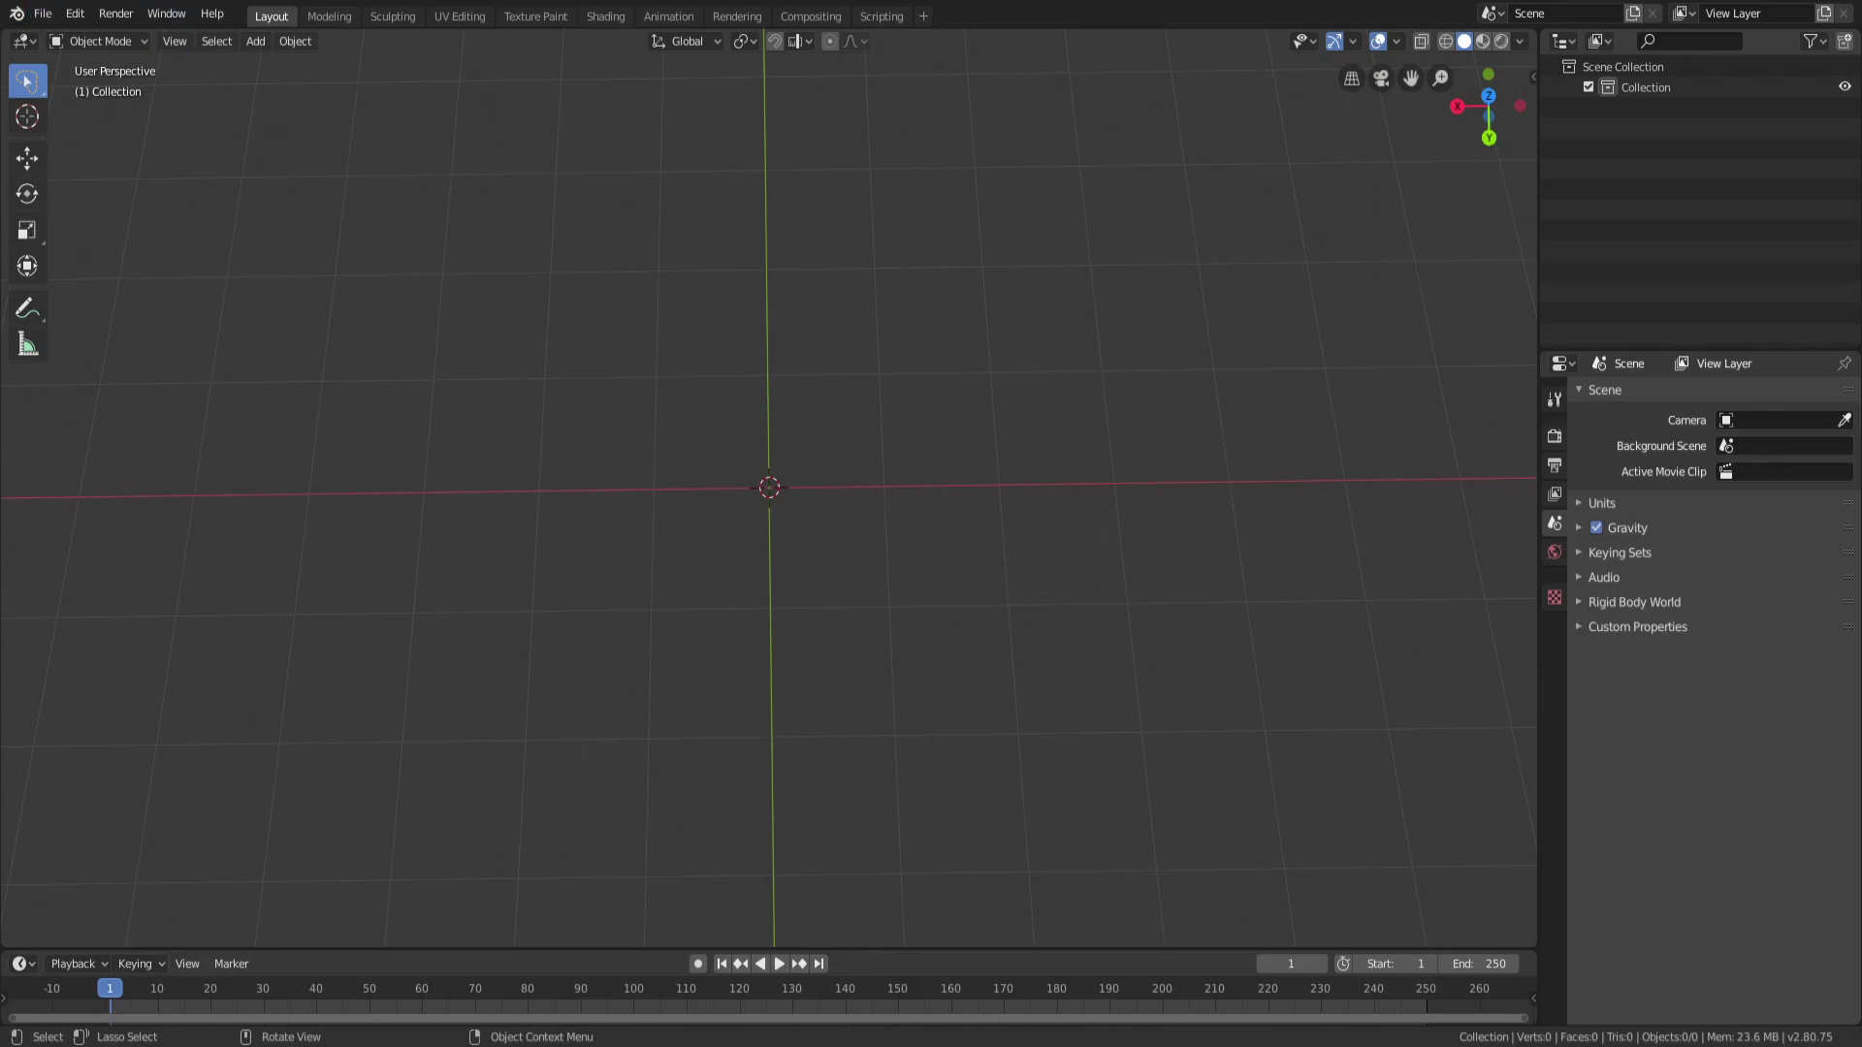
Import the dummy character model into the empty scene.
click(43, 13)
click(43, 13)
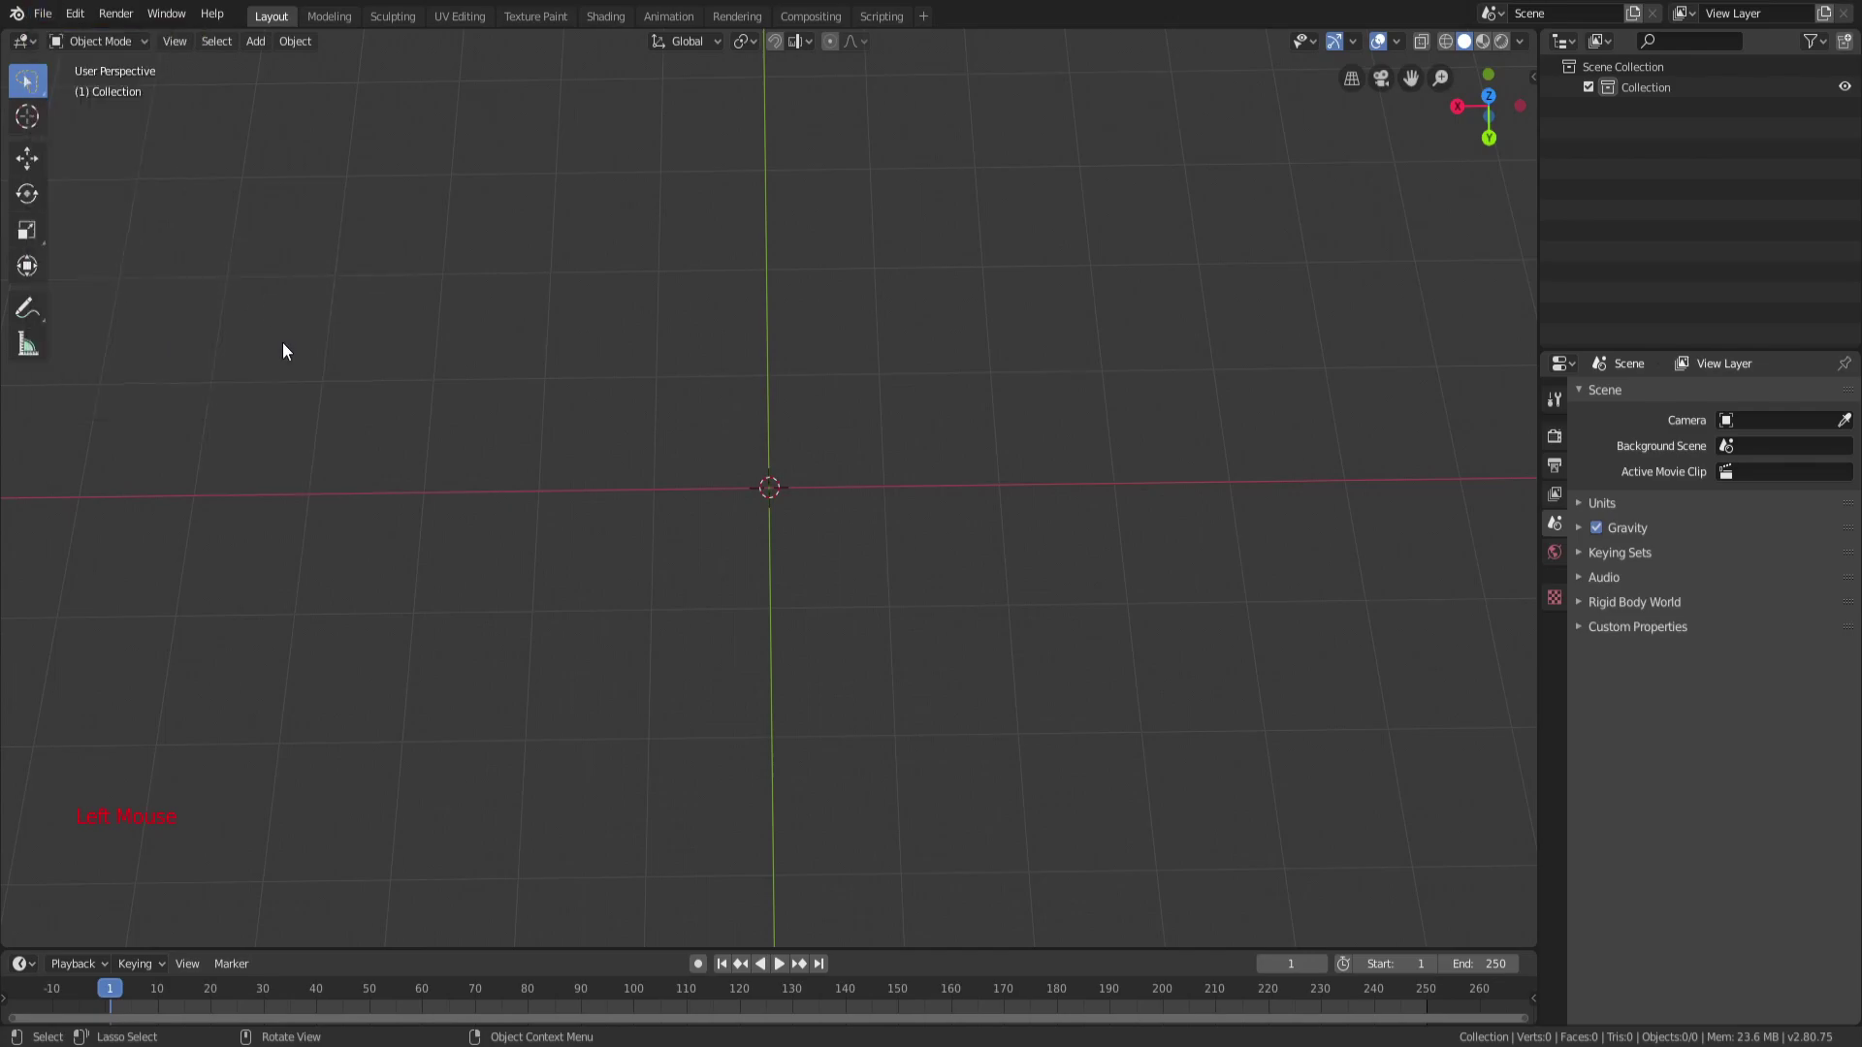
click(43, 14)
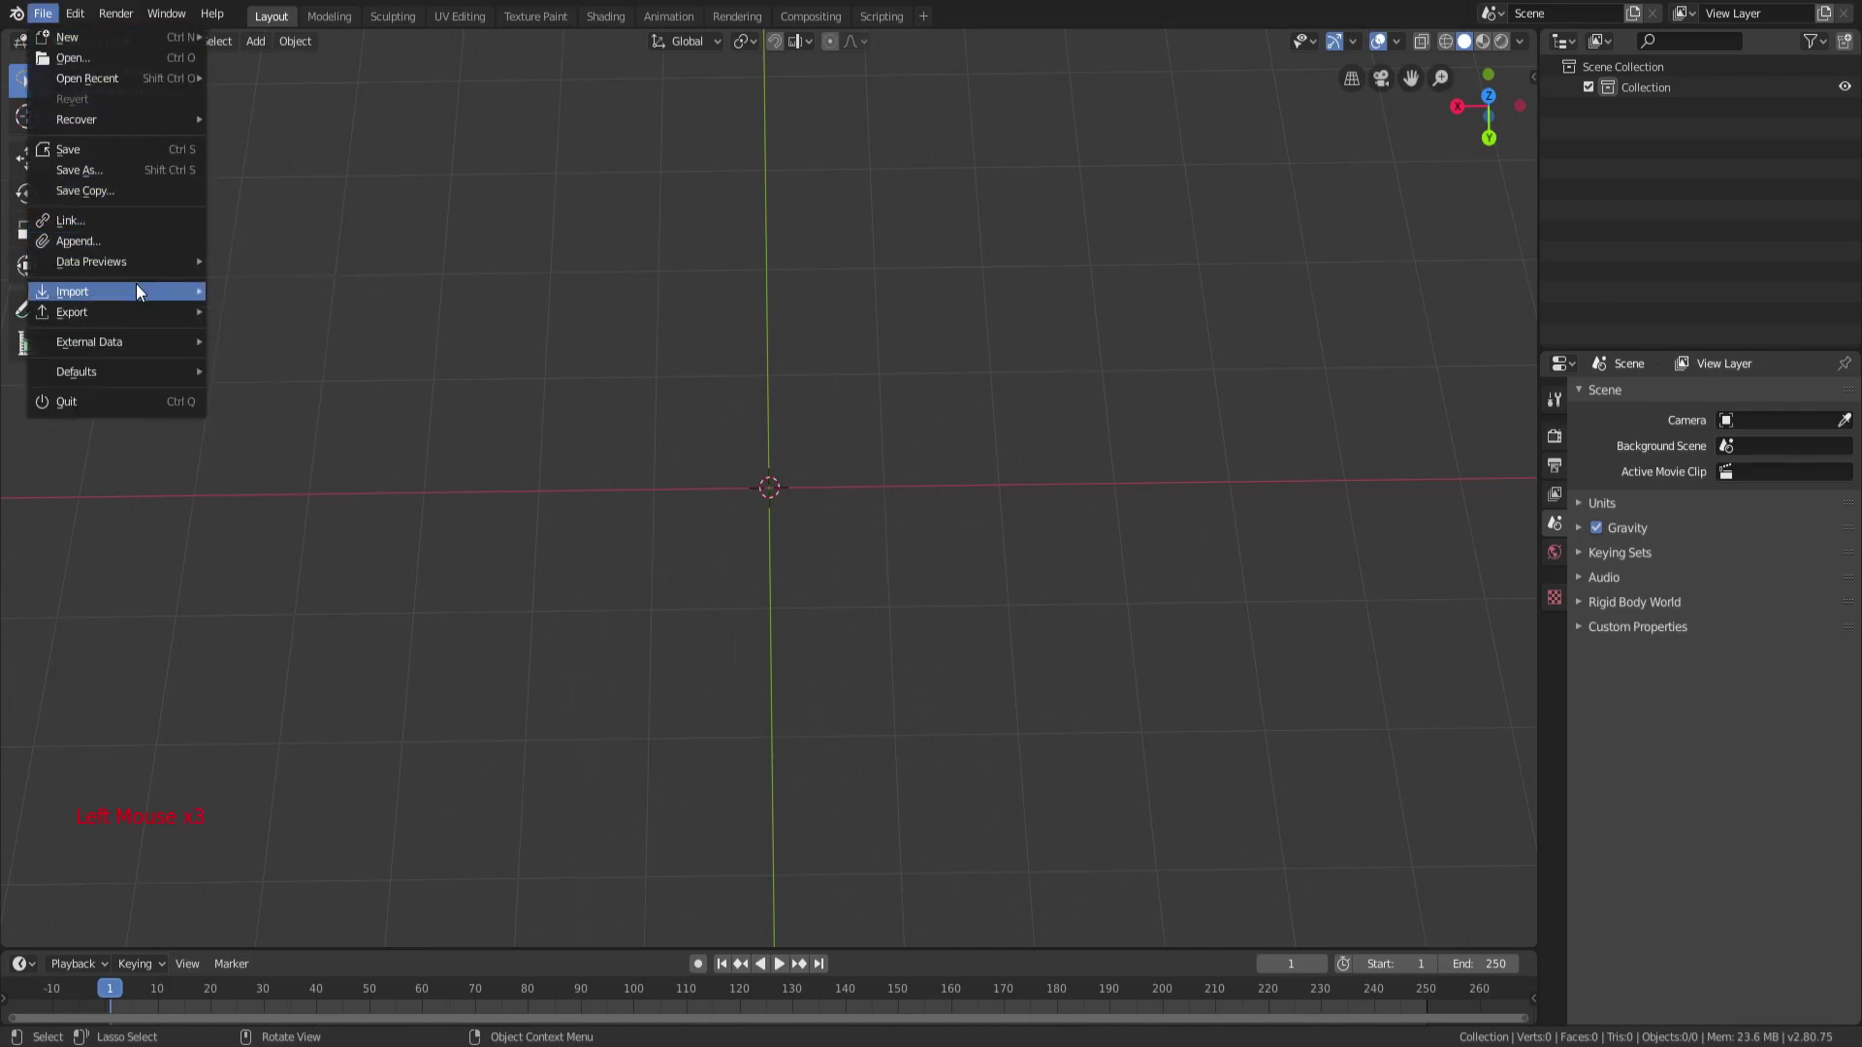
mouse_move(141, 291)
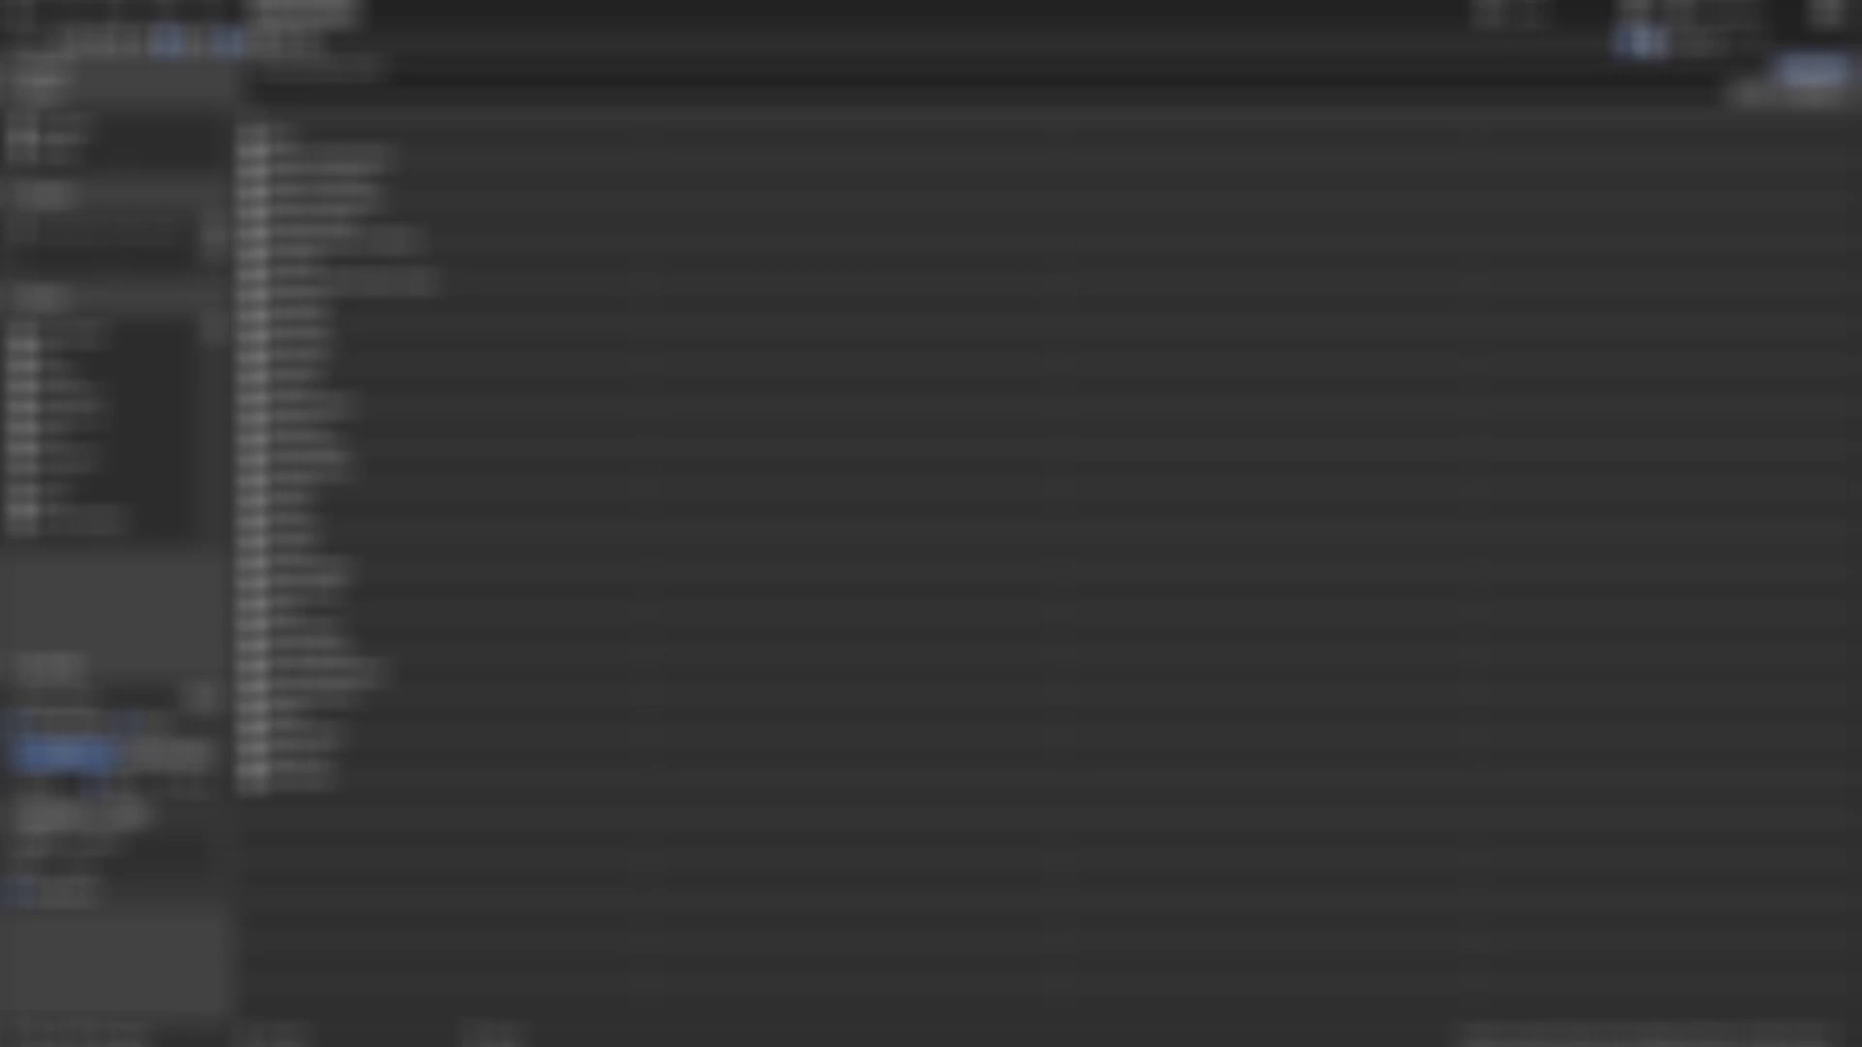
click(88, 334)
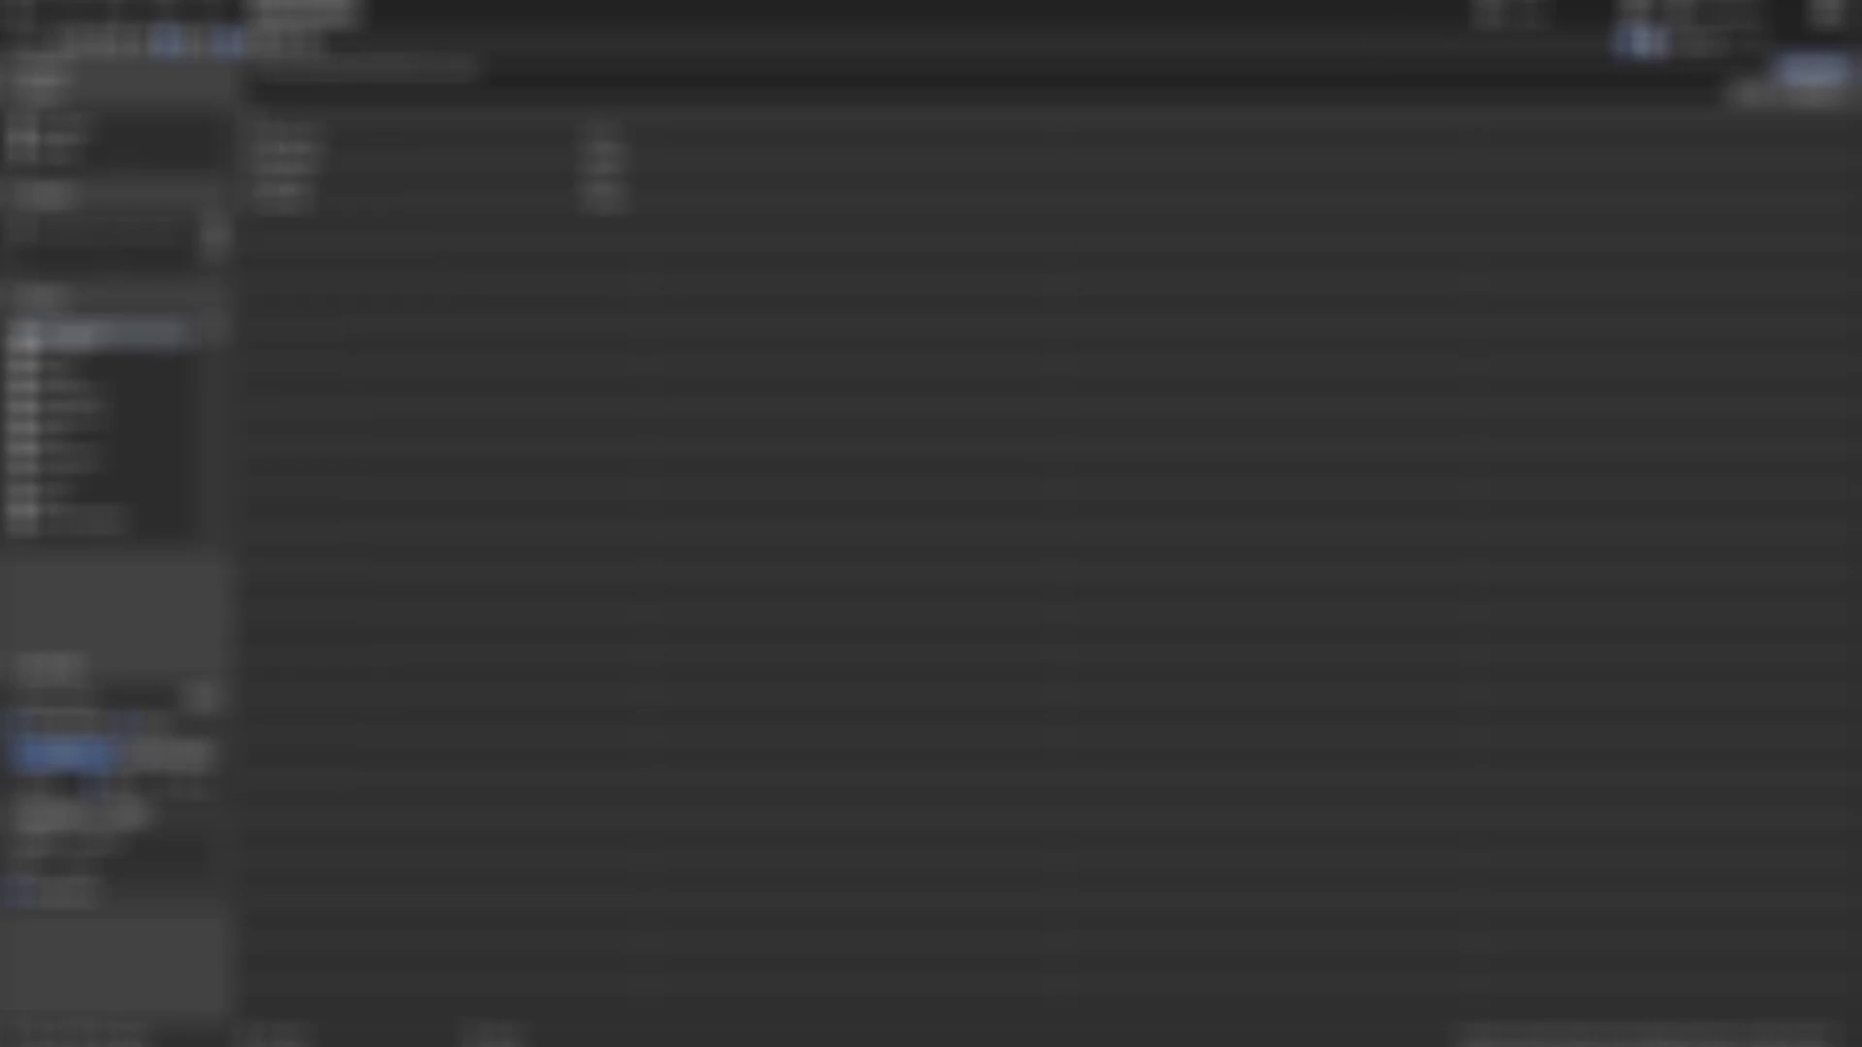
click(311, 118)
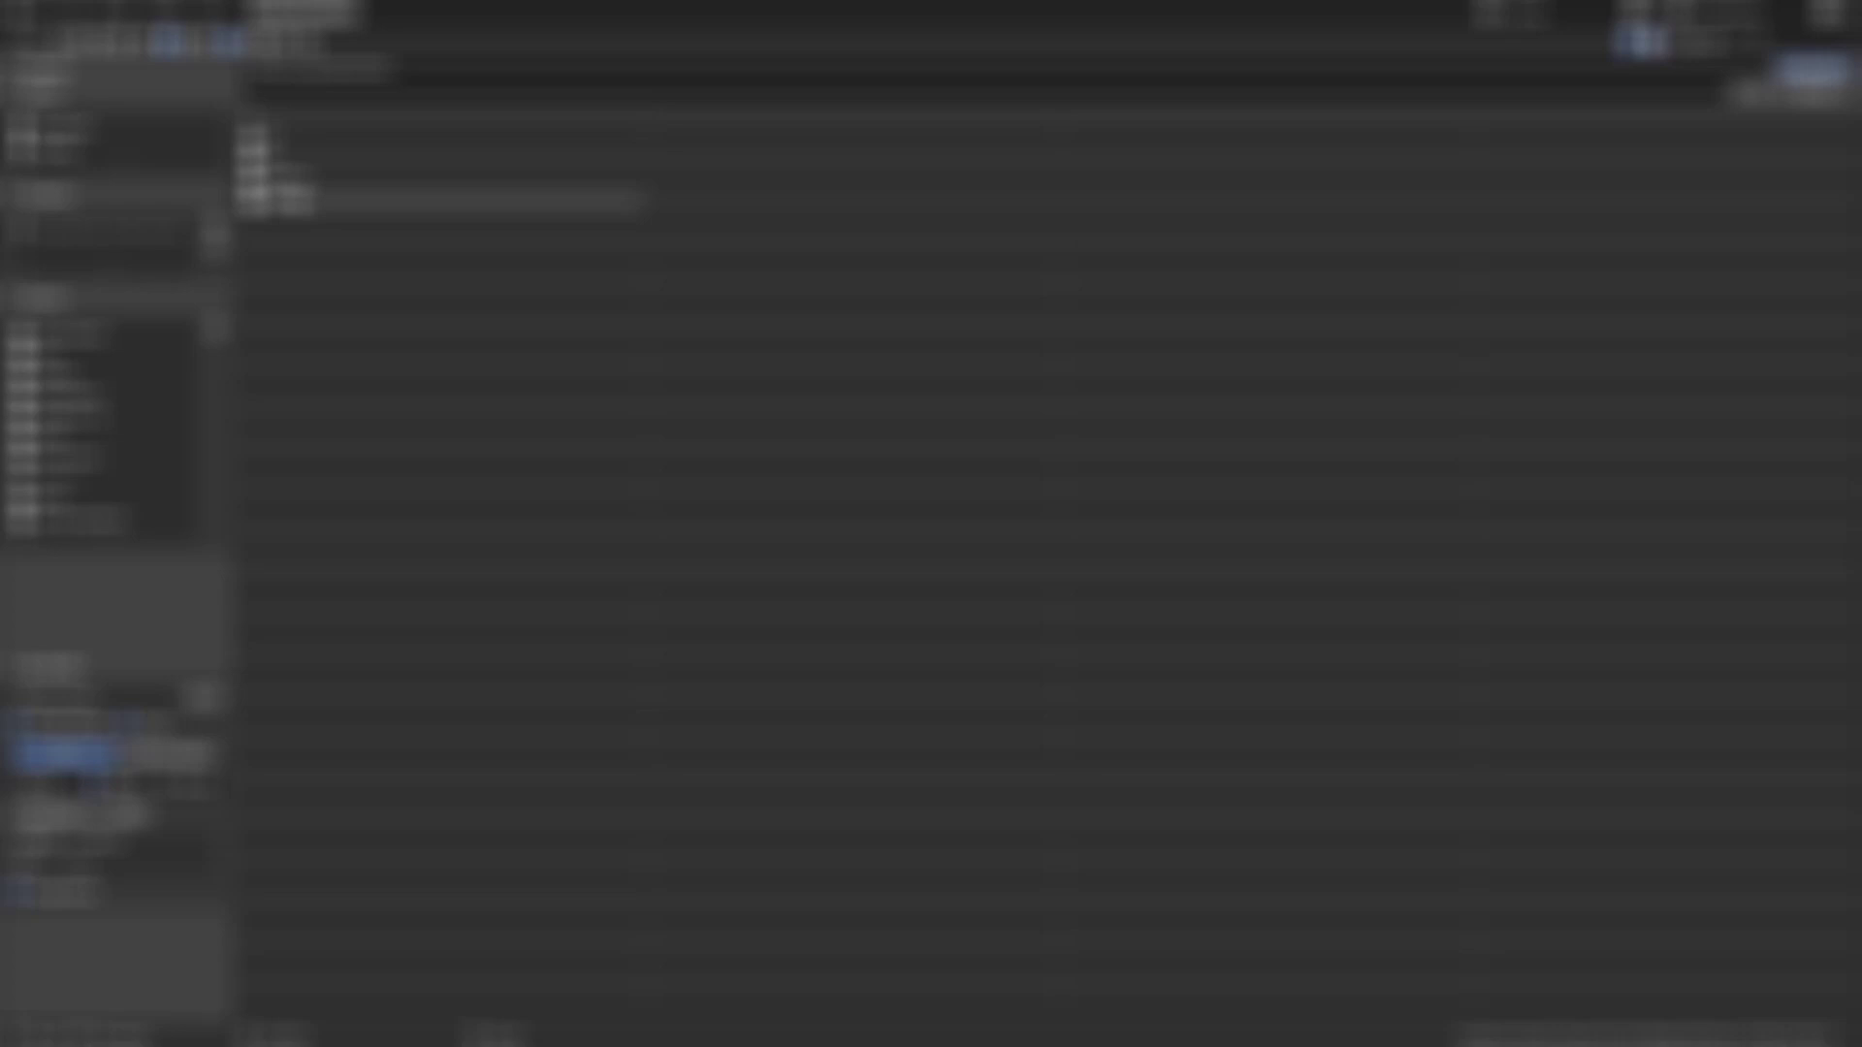
click(297, 200)
click(304, 163)
double_click(305, 161)
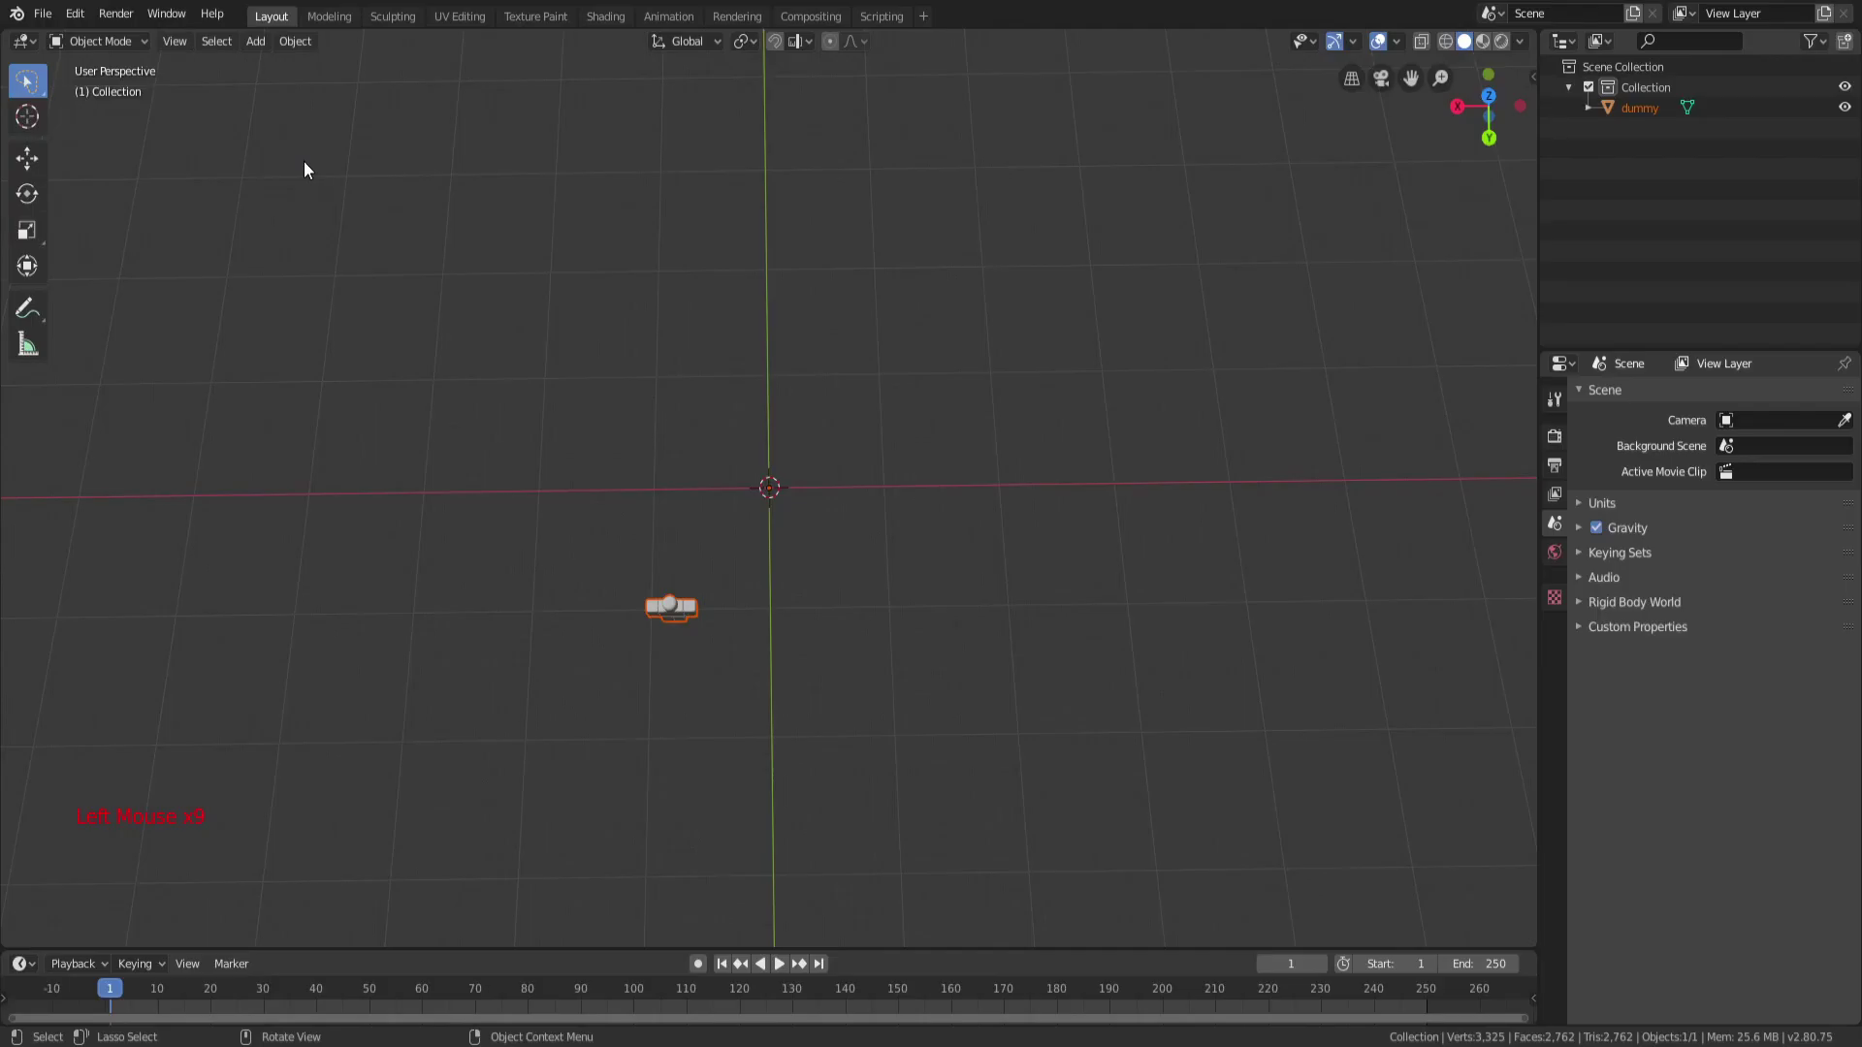
Move the dummy close to the world origin and switch the viewport to Rendered shading.
scroll(797, 555, up, 7)
middle_drag(797, 554, 1039, 356)
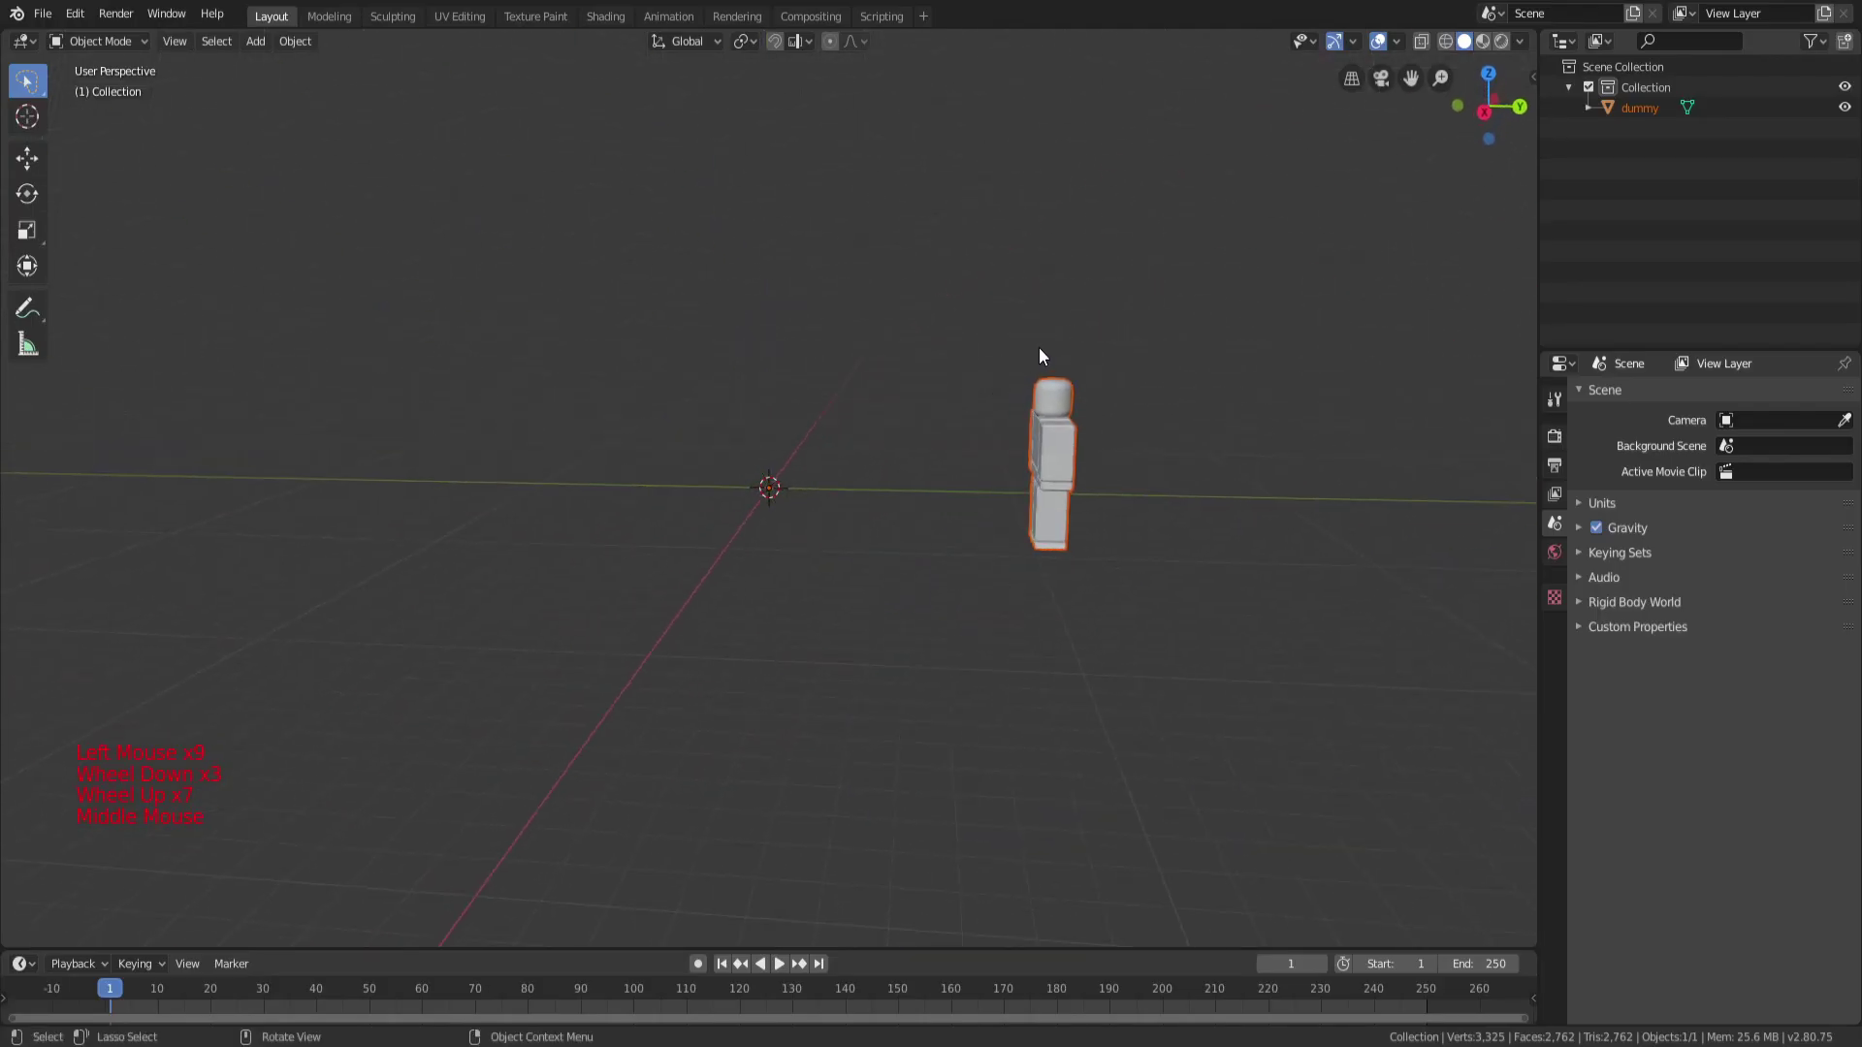
key(g)
click(813, 390)
key(z)
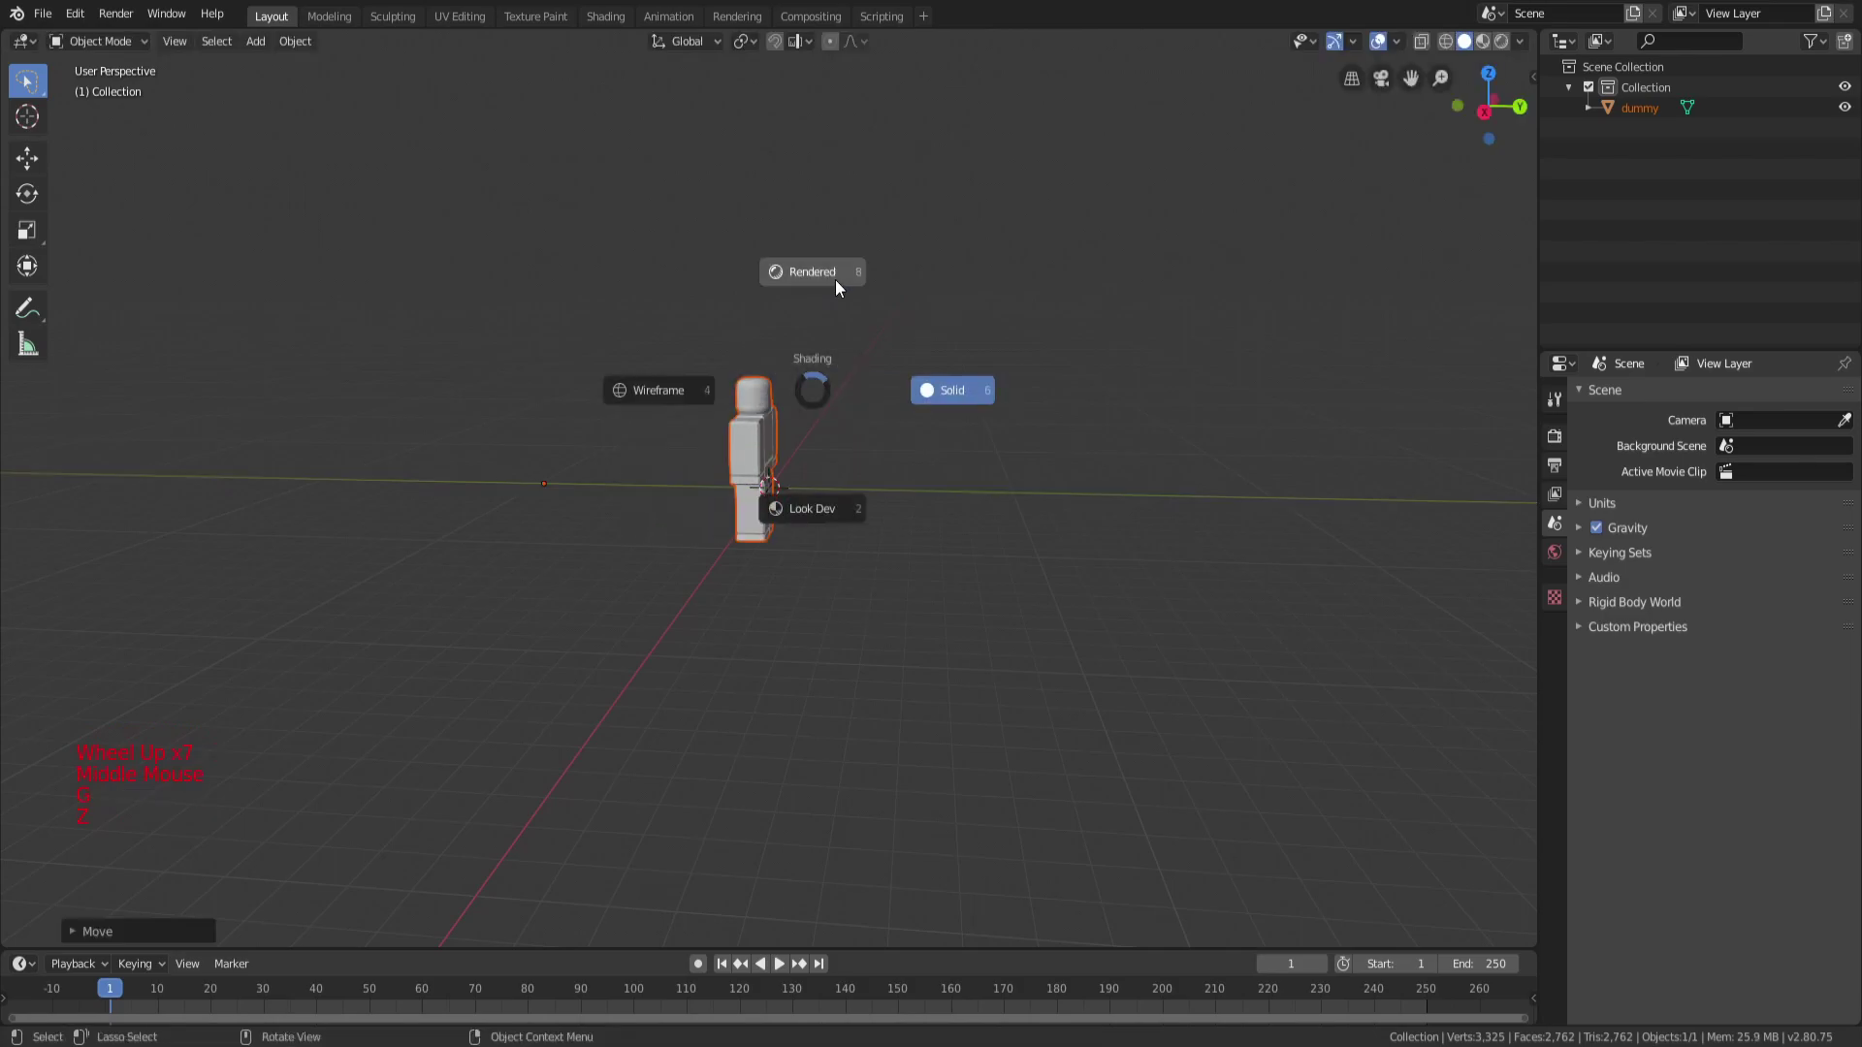
click(846, 277)
scroll(848, 281, up, 5)
middle_drag(769, 317, 717, 347)
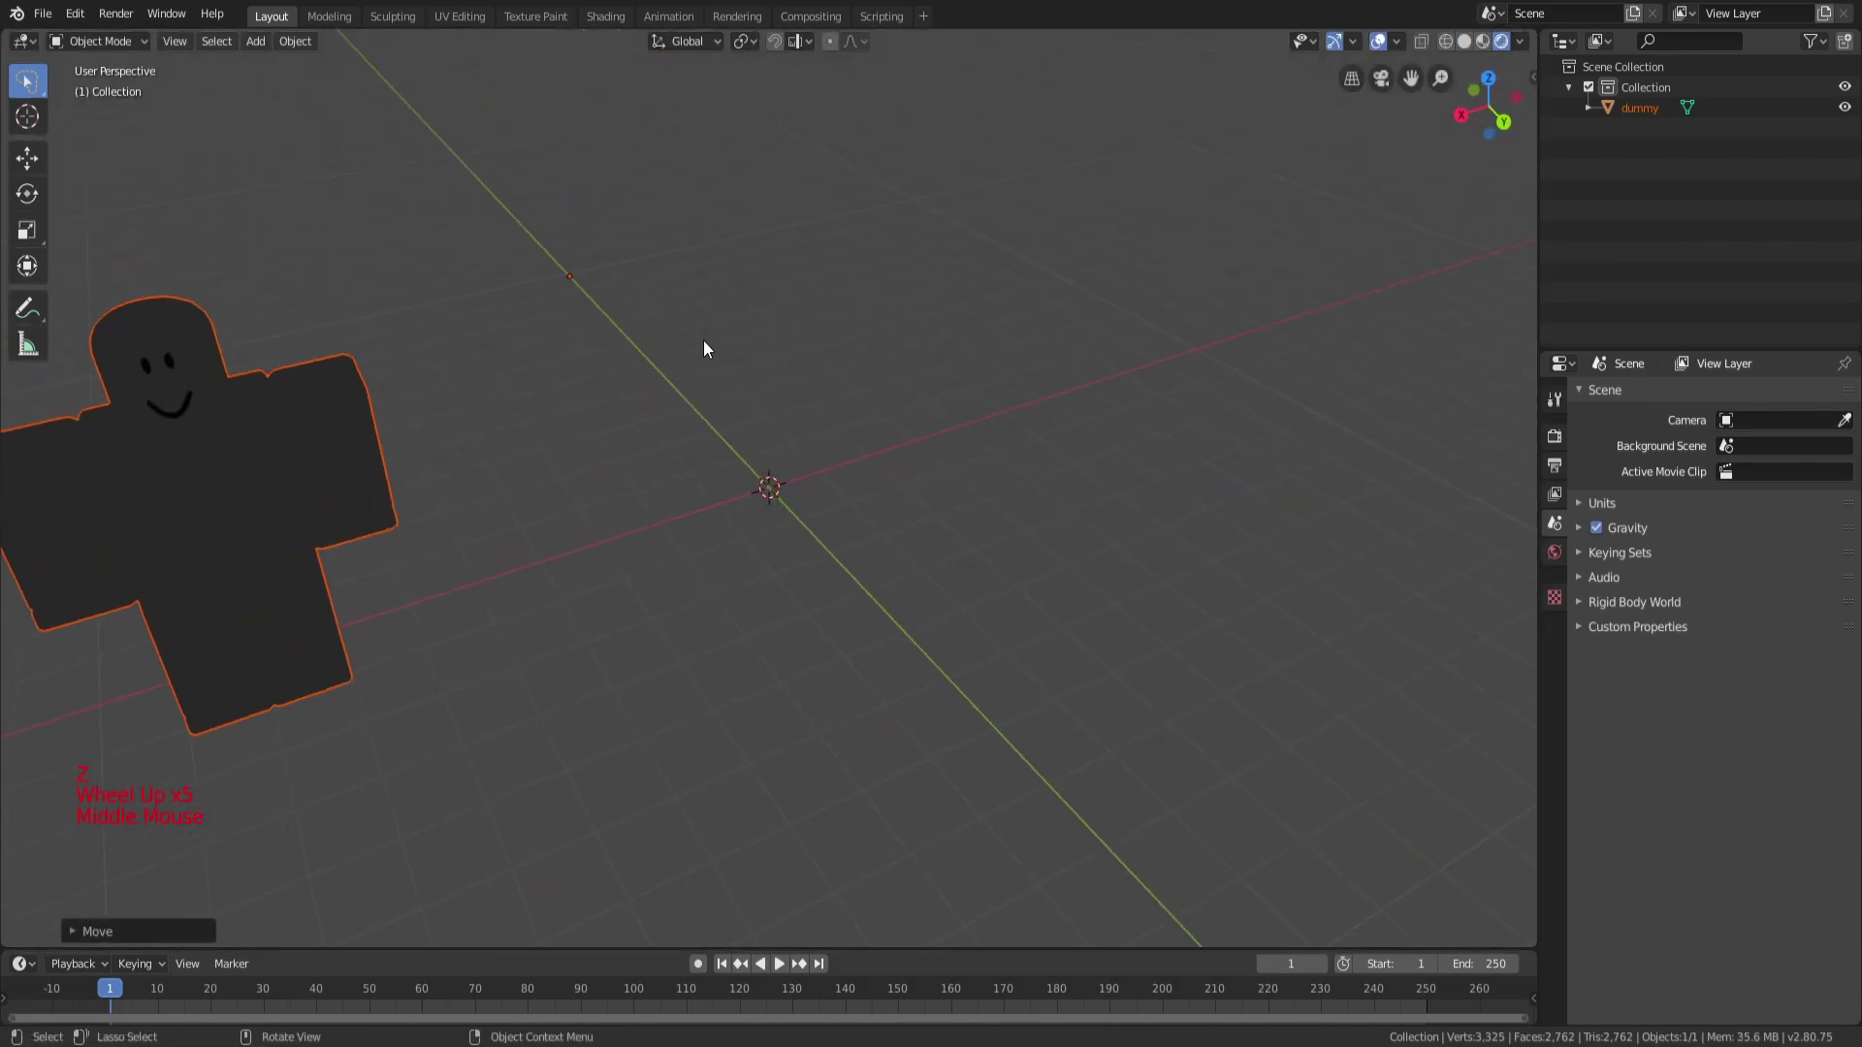
key(g)
click(713, 298)
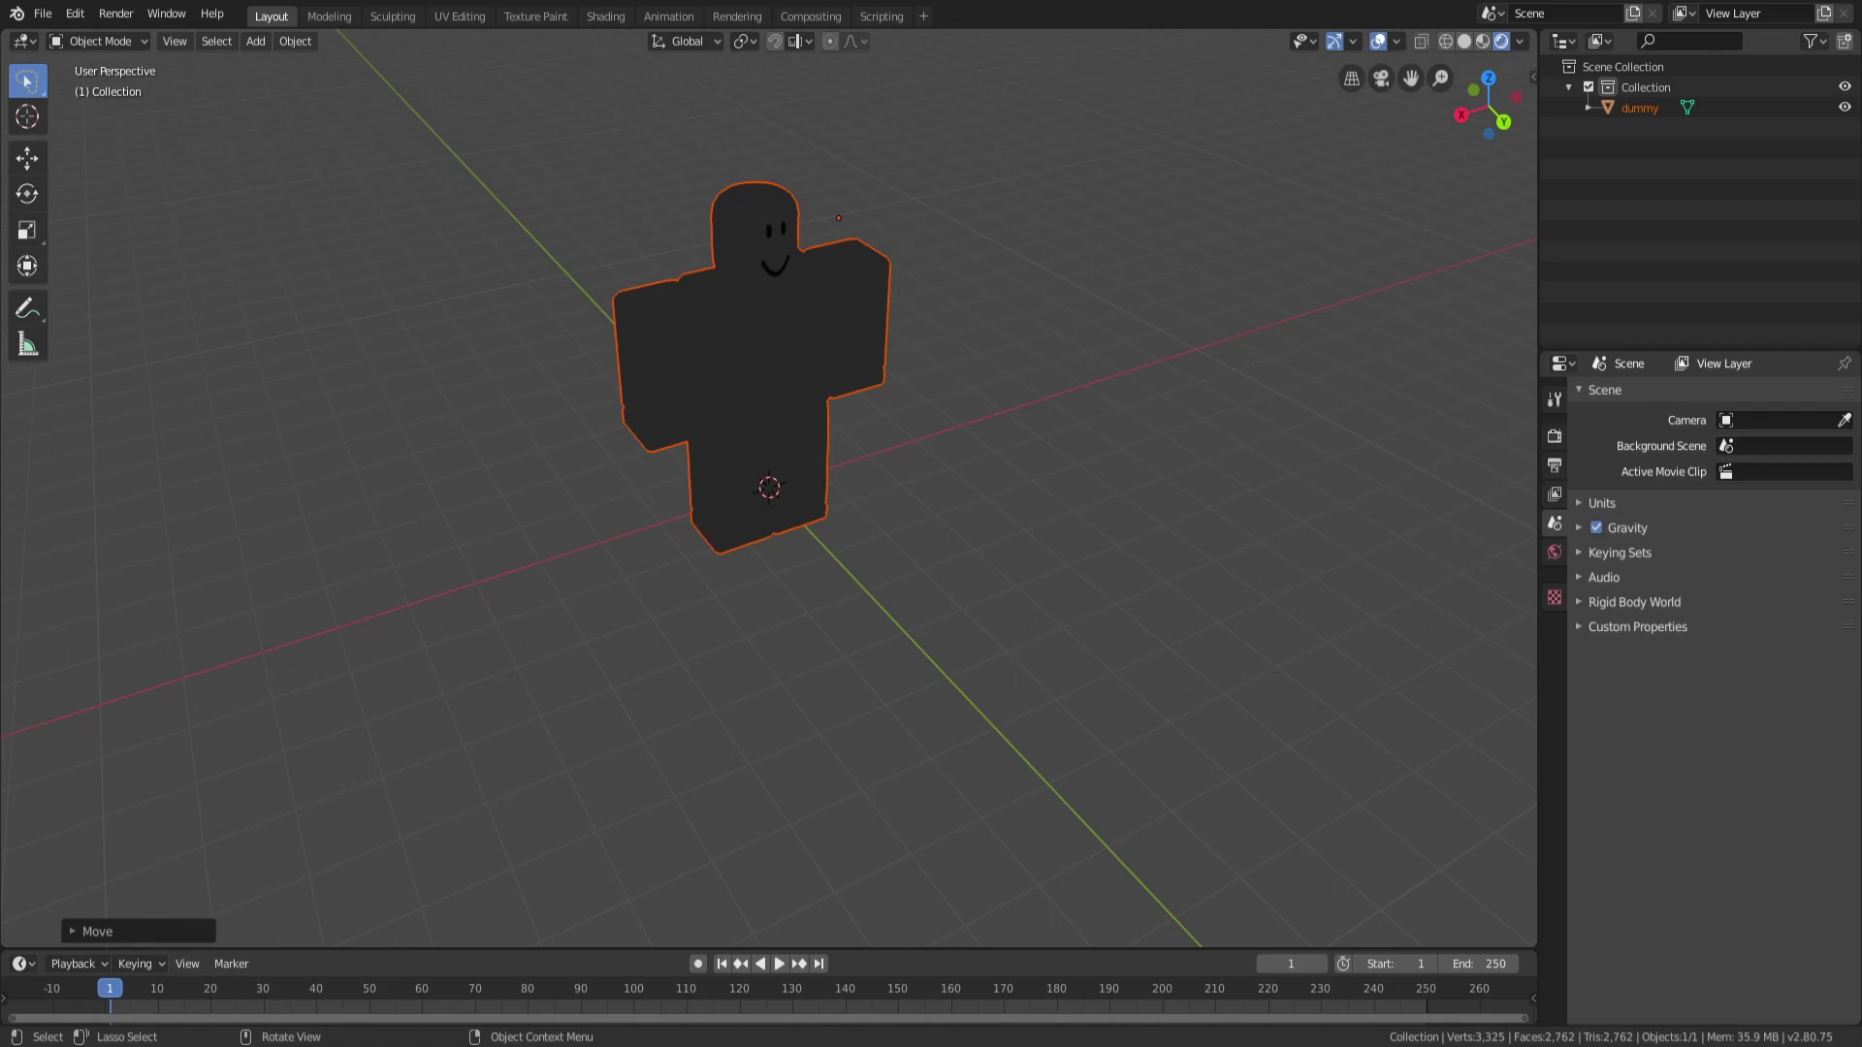
Add a mesh circle and rotate it 90° about the X axis.
click(948, 434)
middle_drag(948, 434, 698, 366)
scroll(929, 415, up, 4)
scroll(717, 366, up, 2)
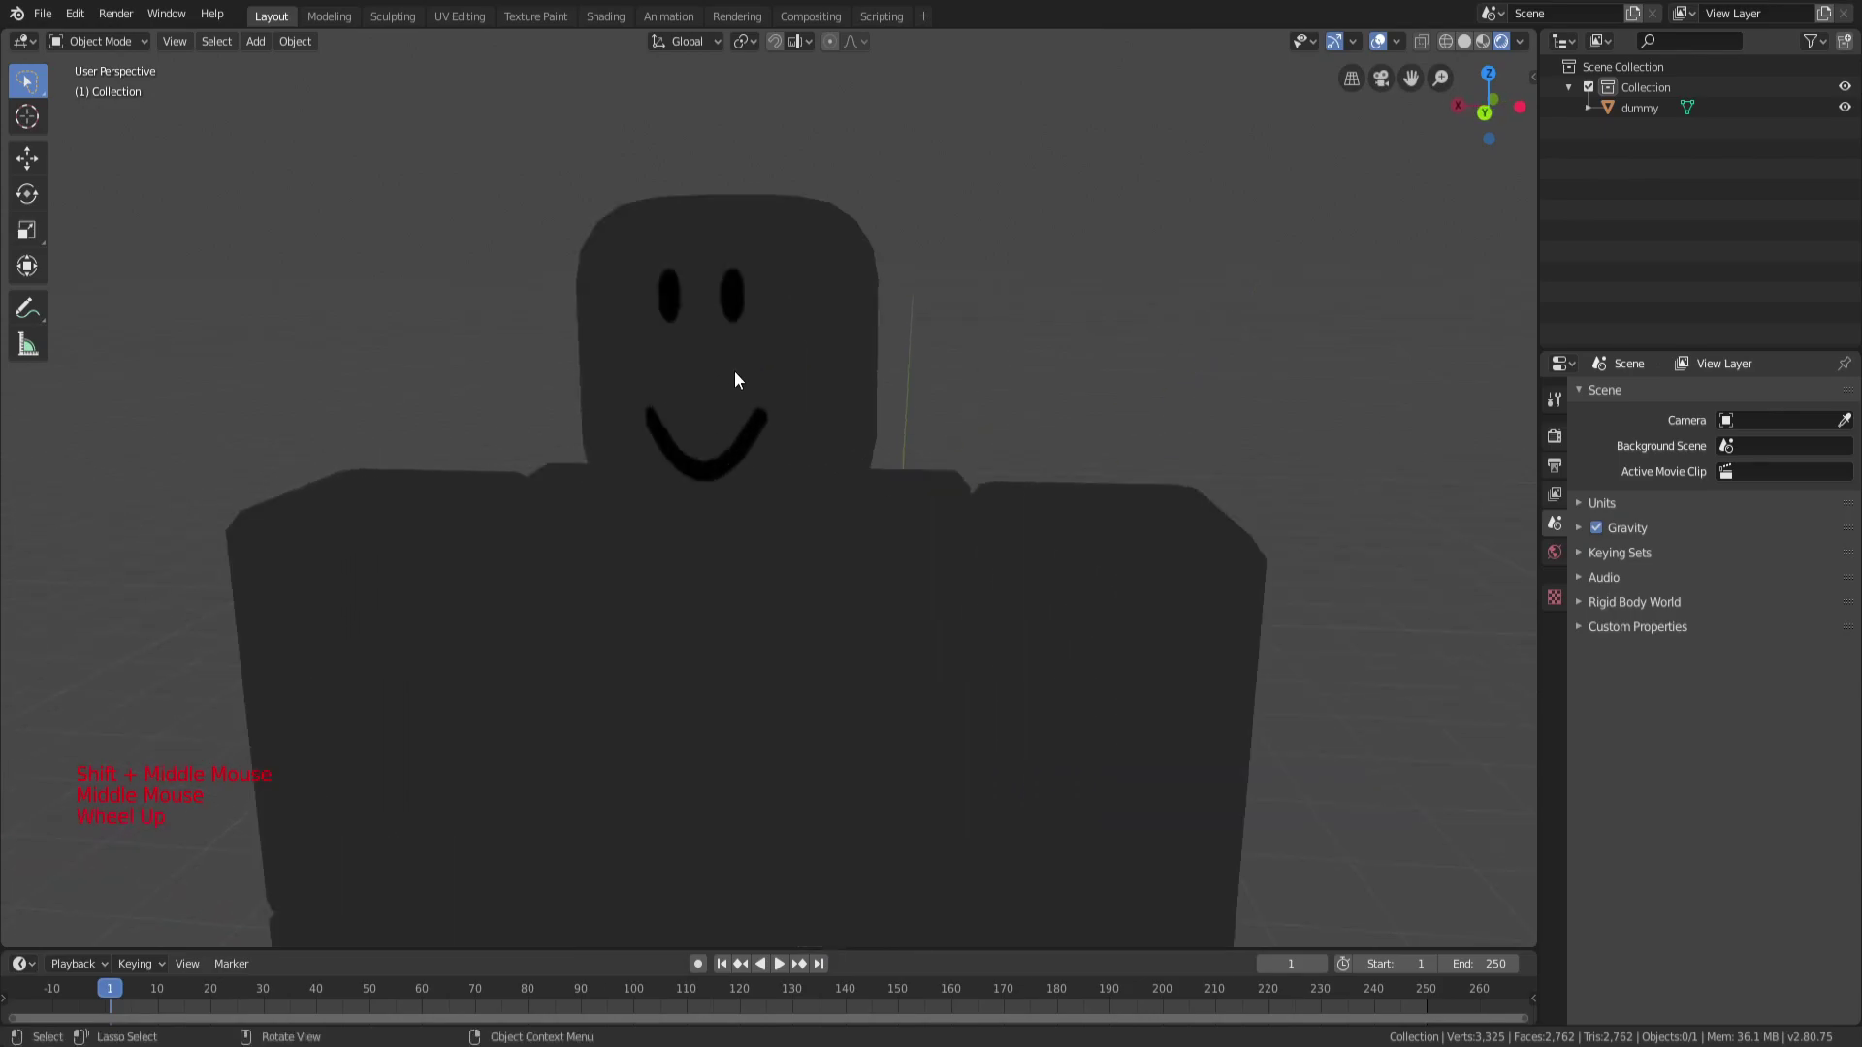
key(shift+a)
mouse_move(771, 409)
click(836, 446)
scroll(840, 446, down, 5)
middle_drag(839, 446, 847, 683)
scroll(848, 683, up, 1)
key(r)
key(x)
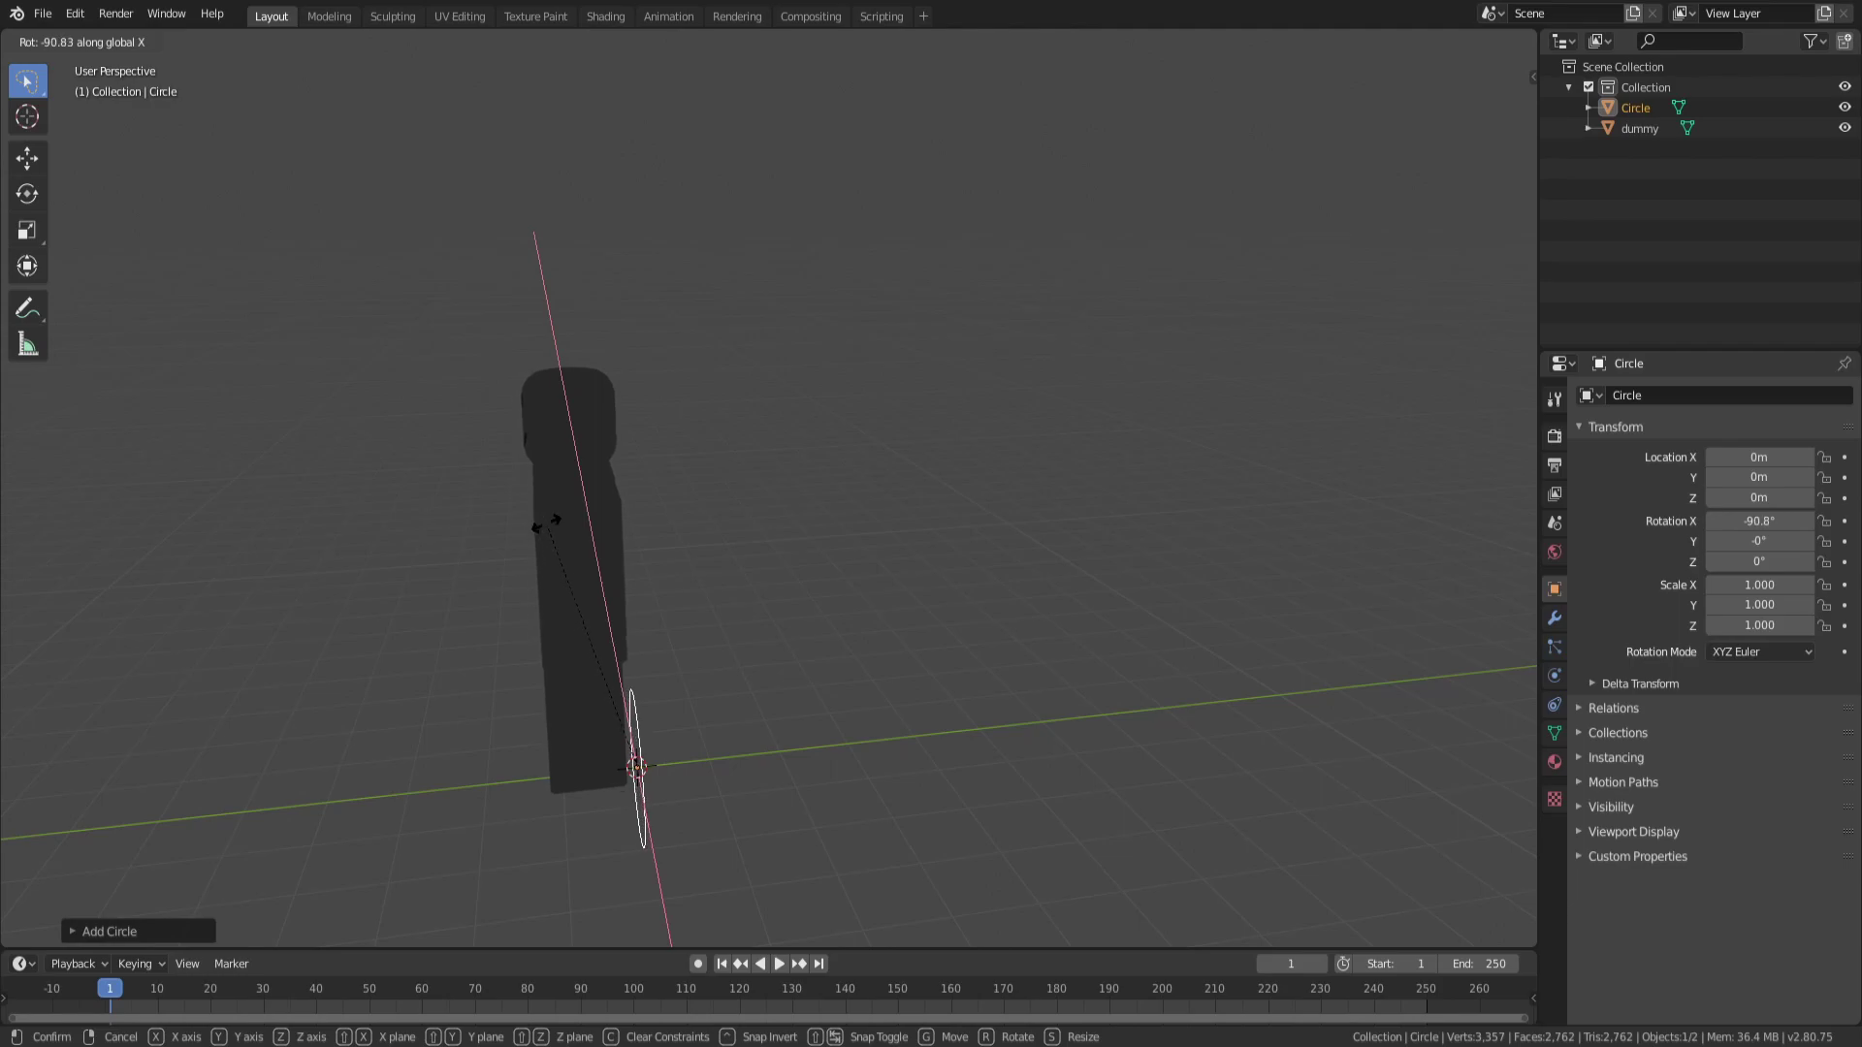
text(90)
key(Return)
Move the circle in front of the dummy to about 1.19 m along Y and raise it to head height.
middle_drag(621, 780, 586, 702)
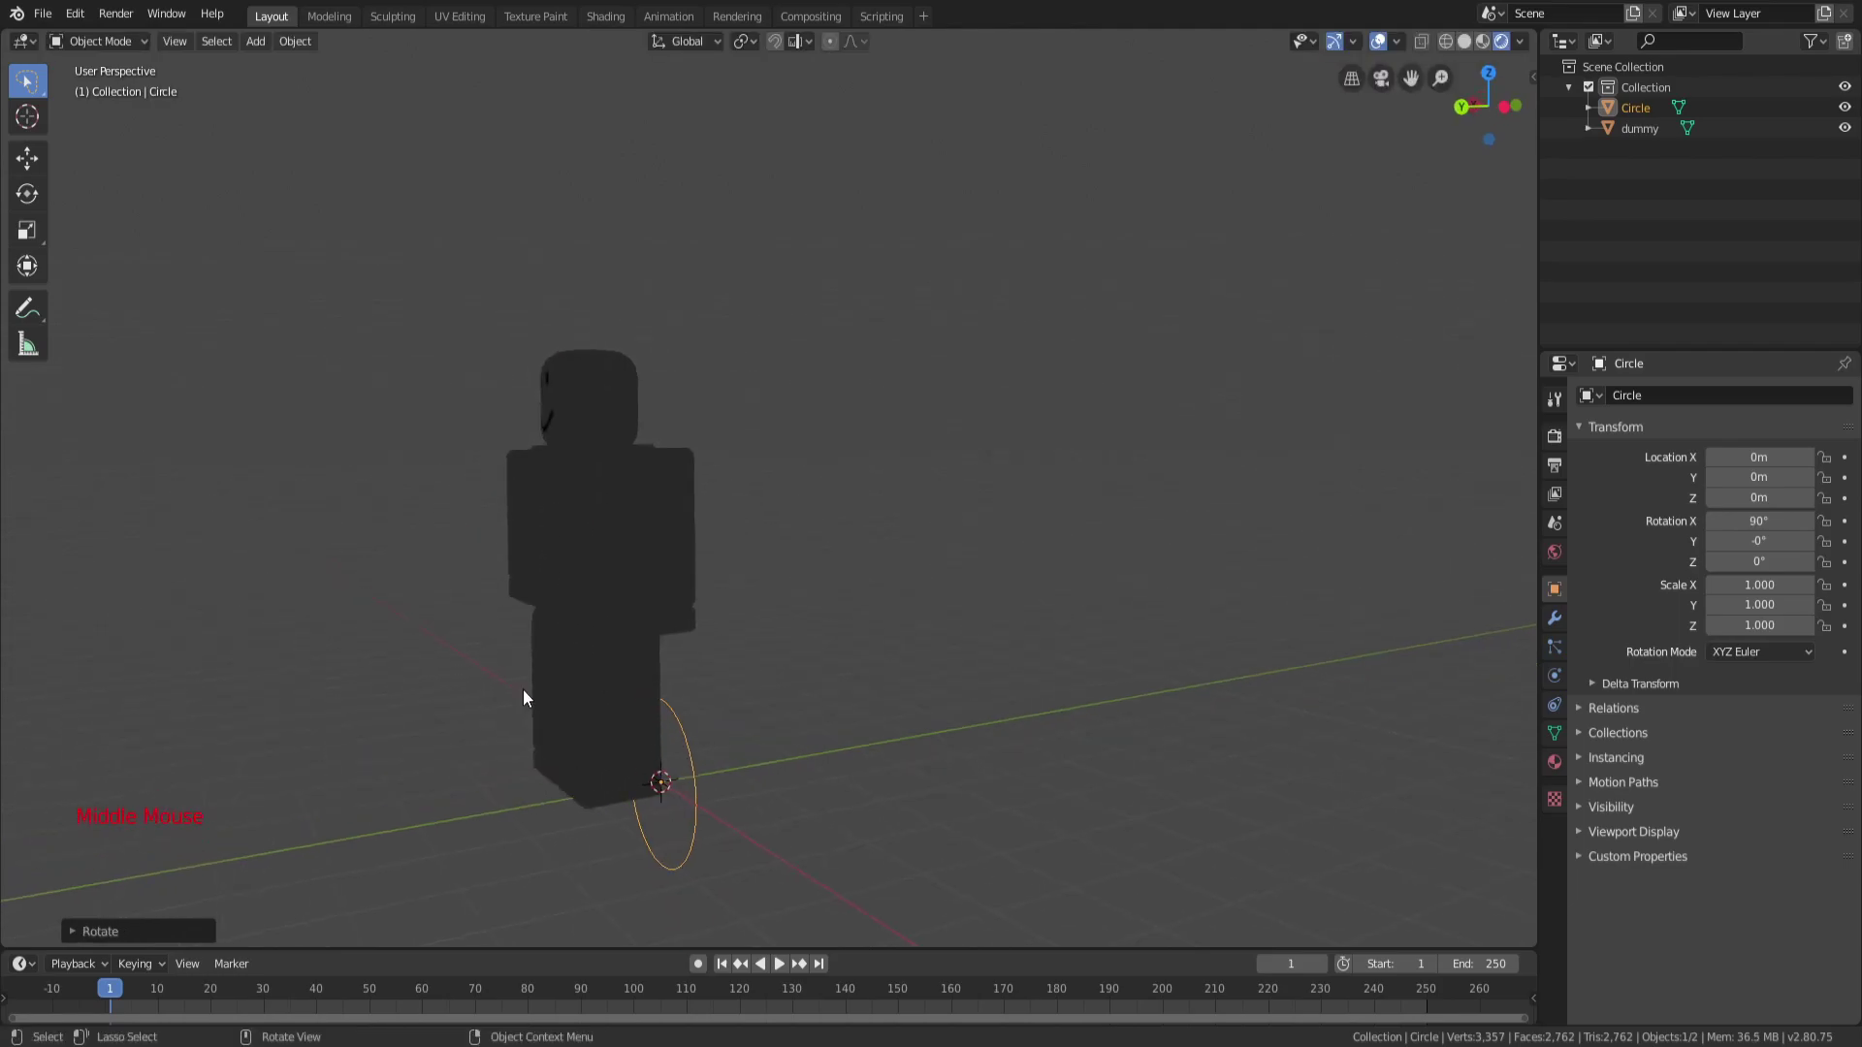
middle_drag(78, 887, 533, 620)
scroll(116, 843, up, 4)
scroll(606, 631, down, 2)
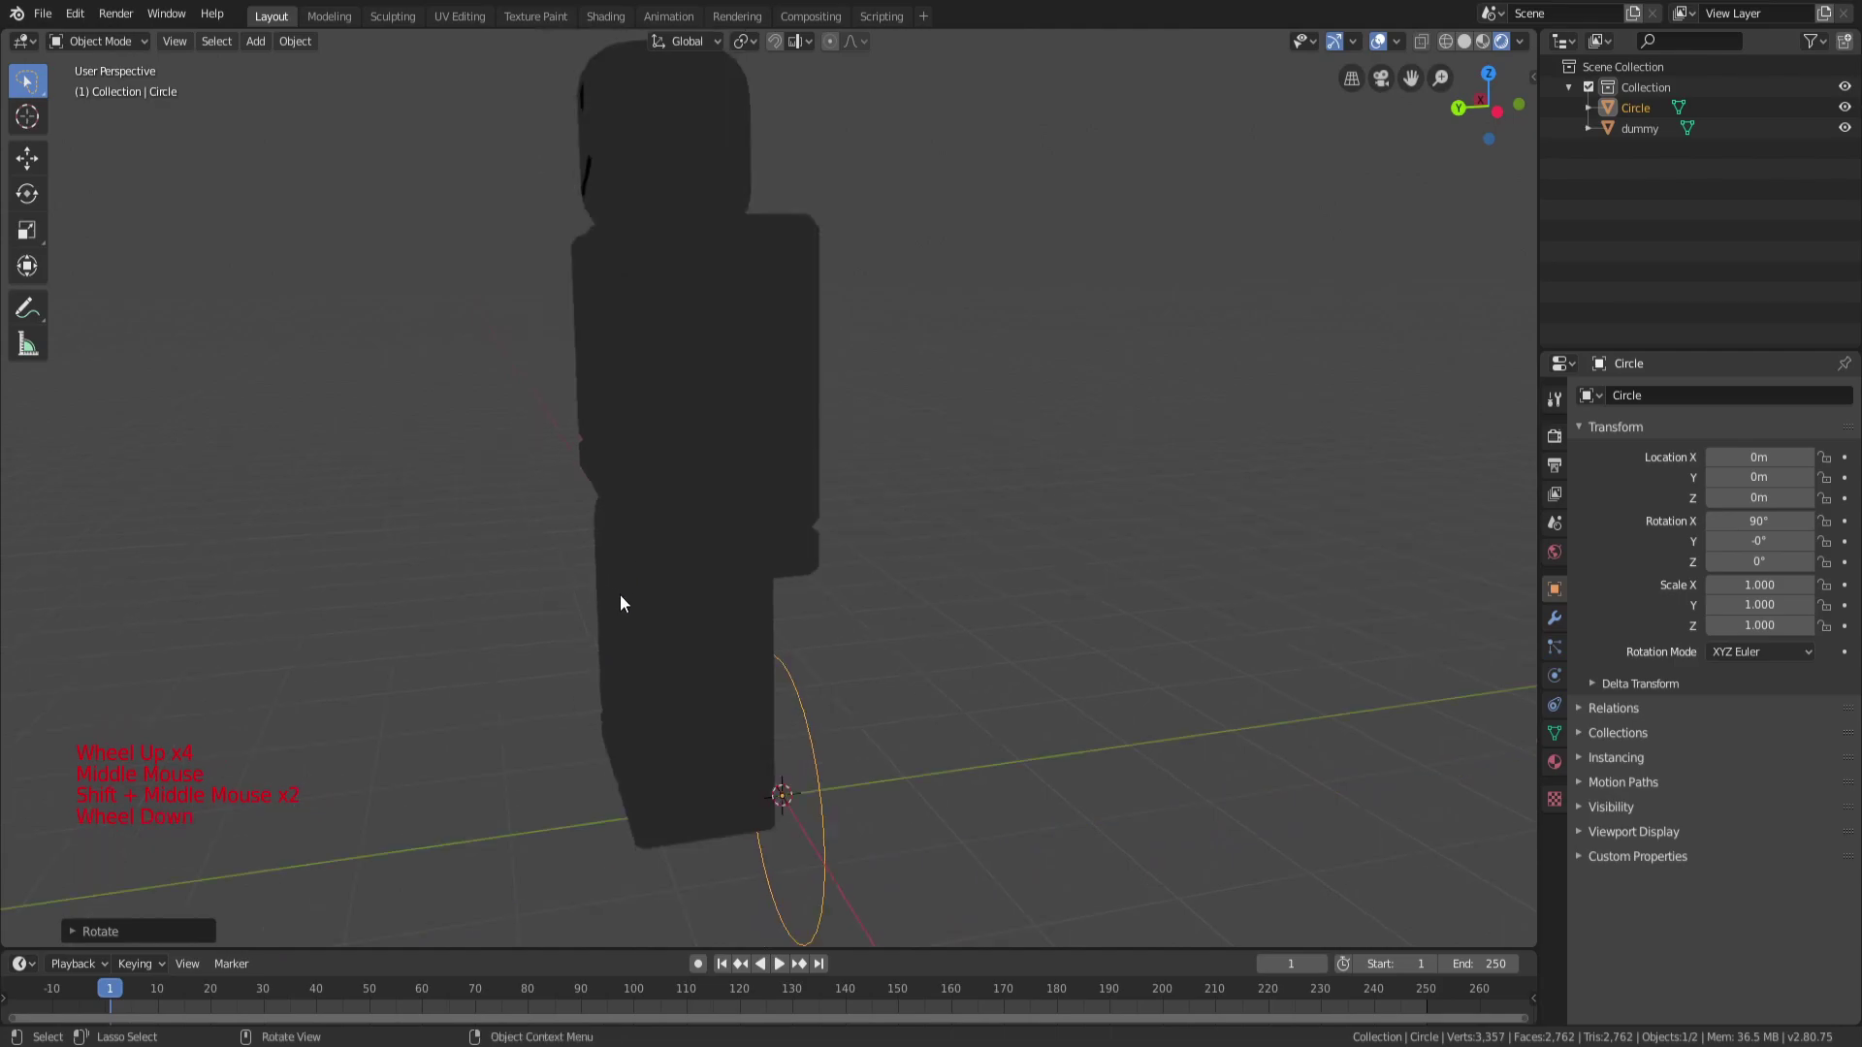
key(g)
click(740, 646)
middle_drag(740, 647, 948, 601)
scroll(948, 601, down, 1)
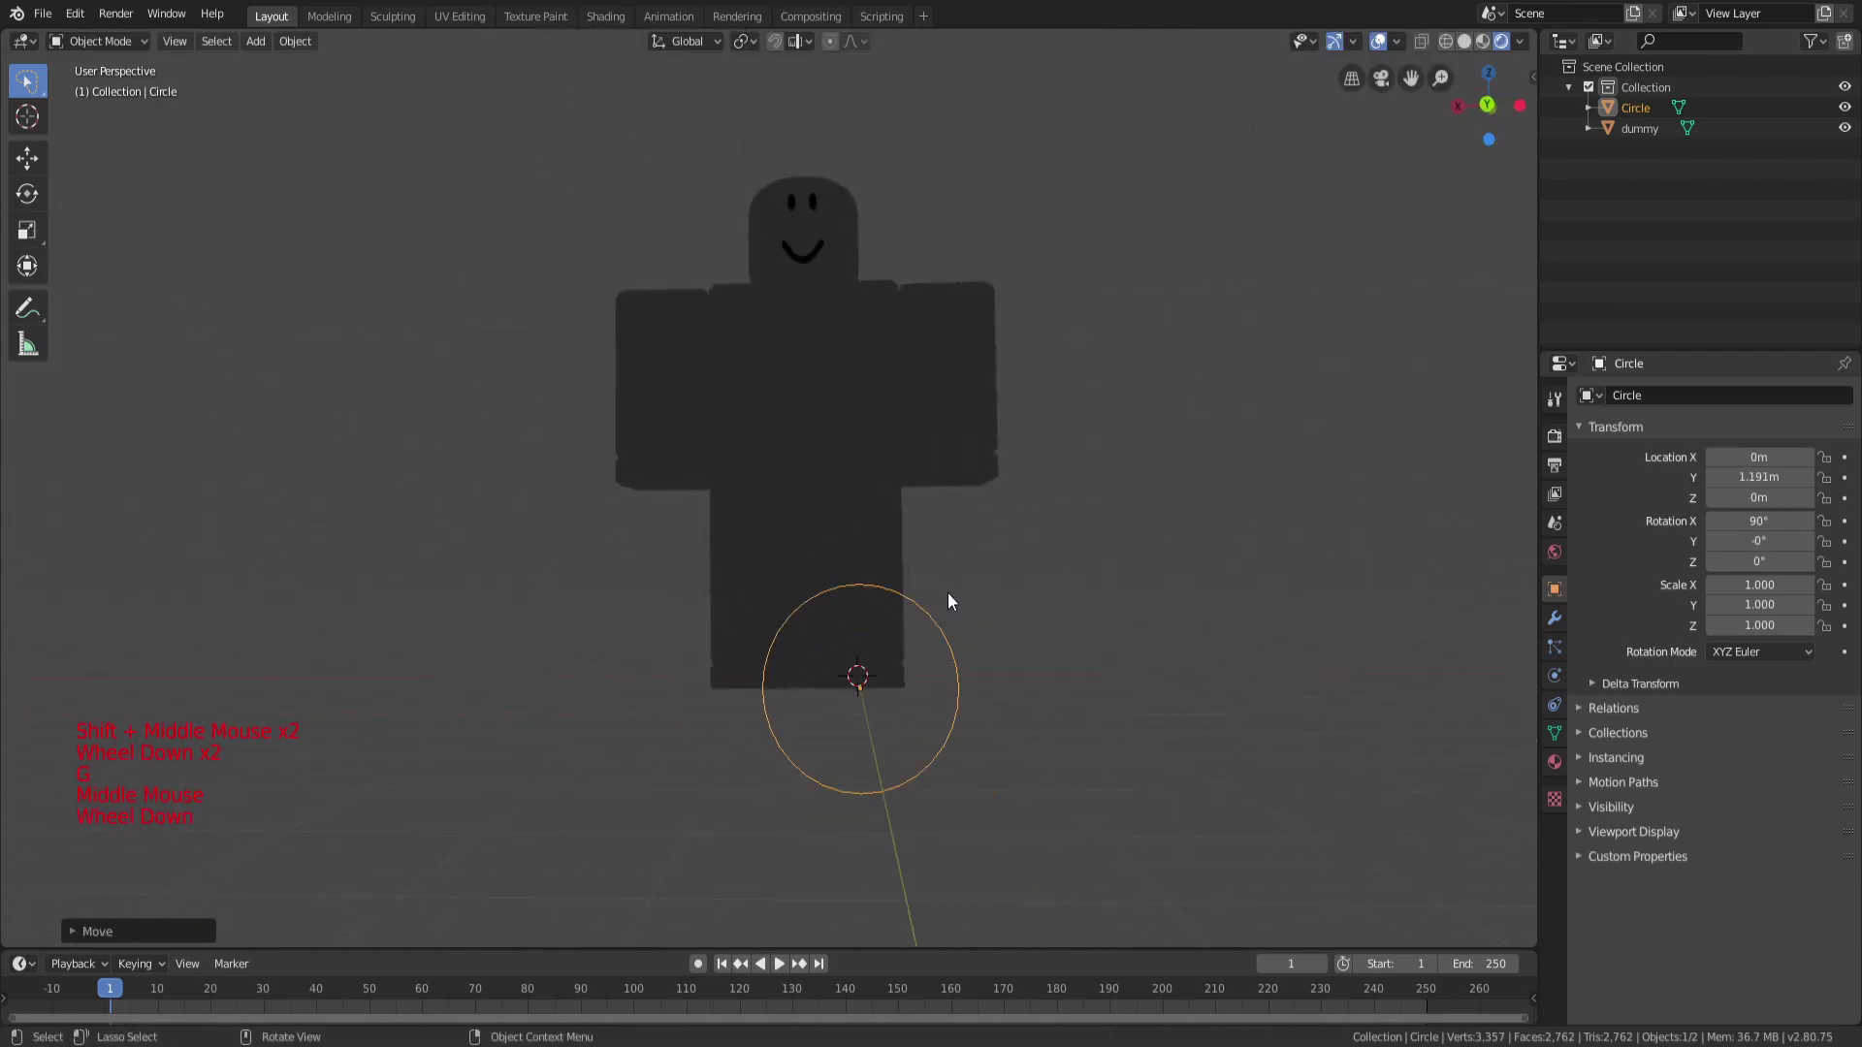
key(g)
click(910, 138)
Align the circle with the dummy's face along X and scale it along X and Z to roughly fit the head.
middle_drag(910, 138, 950, 254)
shift+scroll(927, 168, up, 2)
scroll(957, 264, up, 2)
key(g)
key(x)
click(1075, 229)
key(s)
key(x)
click(964, 238)
key(g)
key(x)
click(965, 241)
key(s)
key(z)
click(929, 251)
Refine the circle into a face-sized oval with X scale 0.418 and Y scale 0.562, and lower it to about 4.51 m on Z.
mouse_move(929, 252)
shift+middle_down()
mouse_move(904, 346)
mouse_move(665, 329)
mouse_move(964, 262)
shift+middle_up()
scroll(1004, 335, up, 5)
scroll(1018, 332, down, 1)
key(s)
key(x)
click(980, 344)
key(s)
key(z)
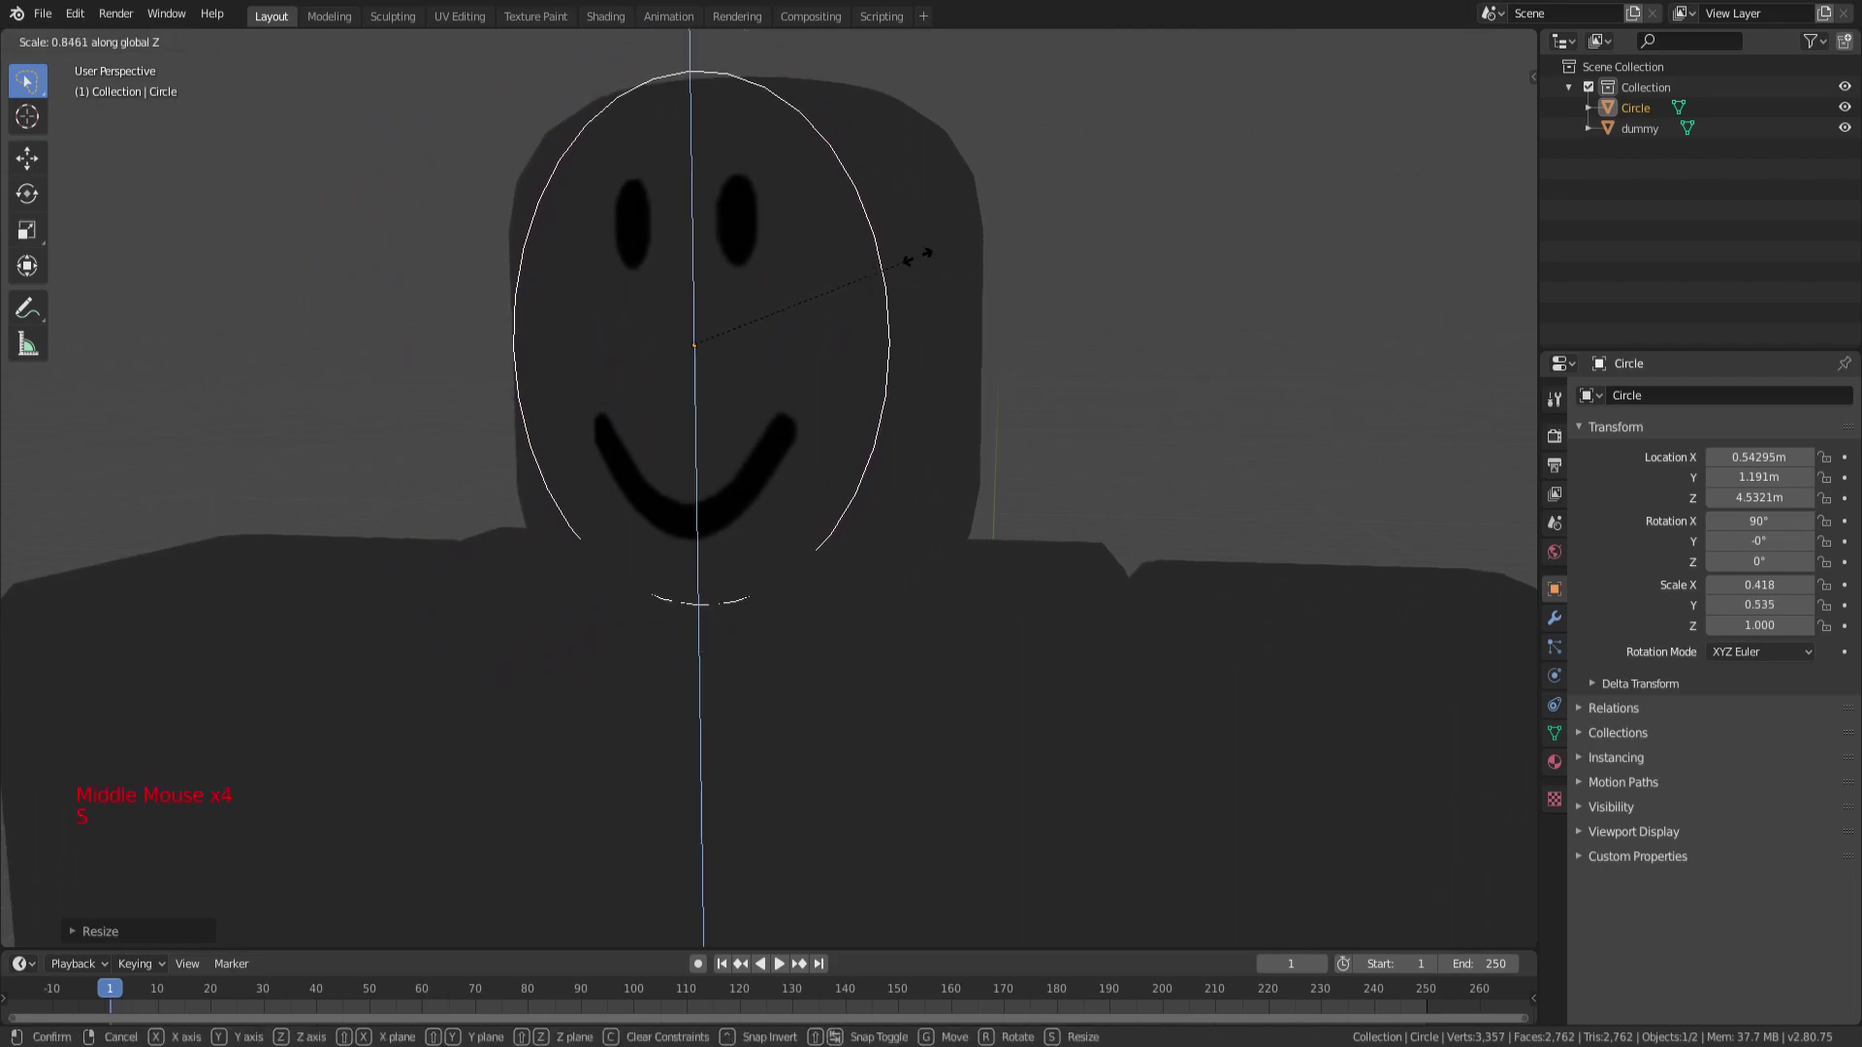
click(922, 258)
key(g)
click(931, 276)
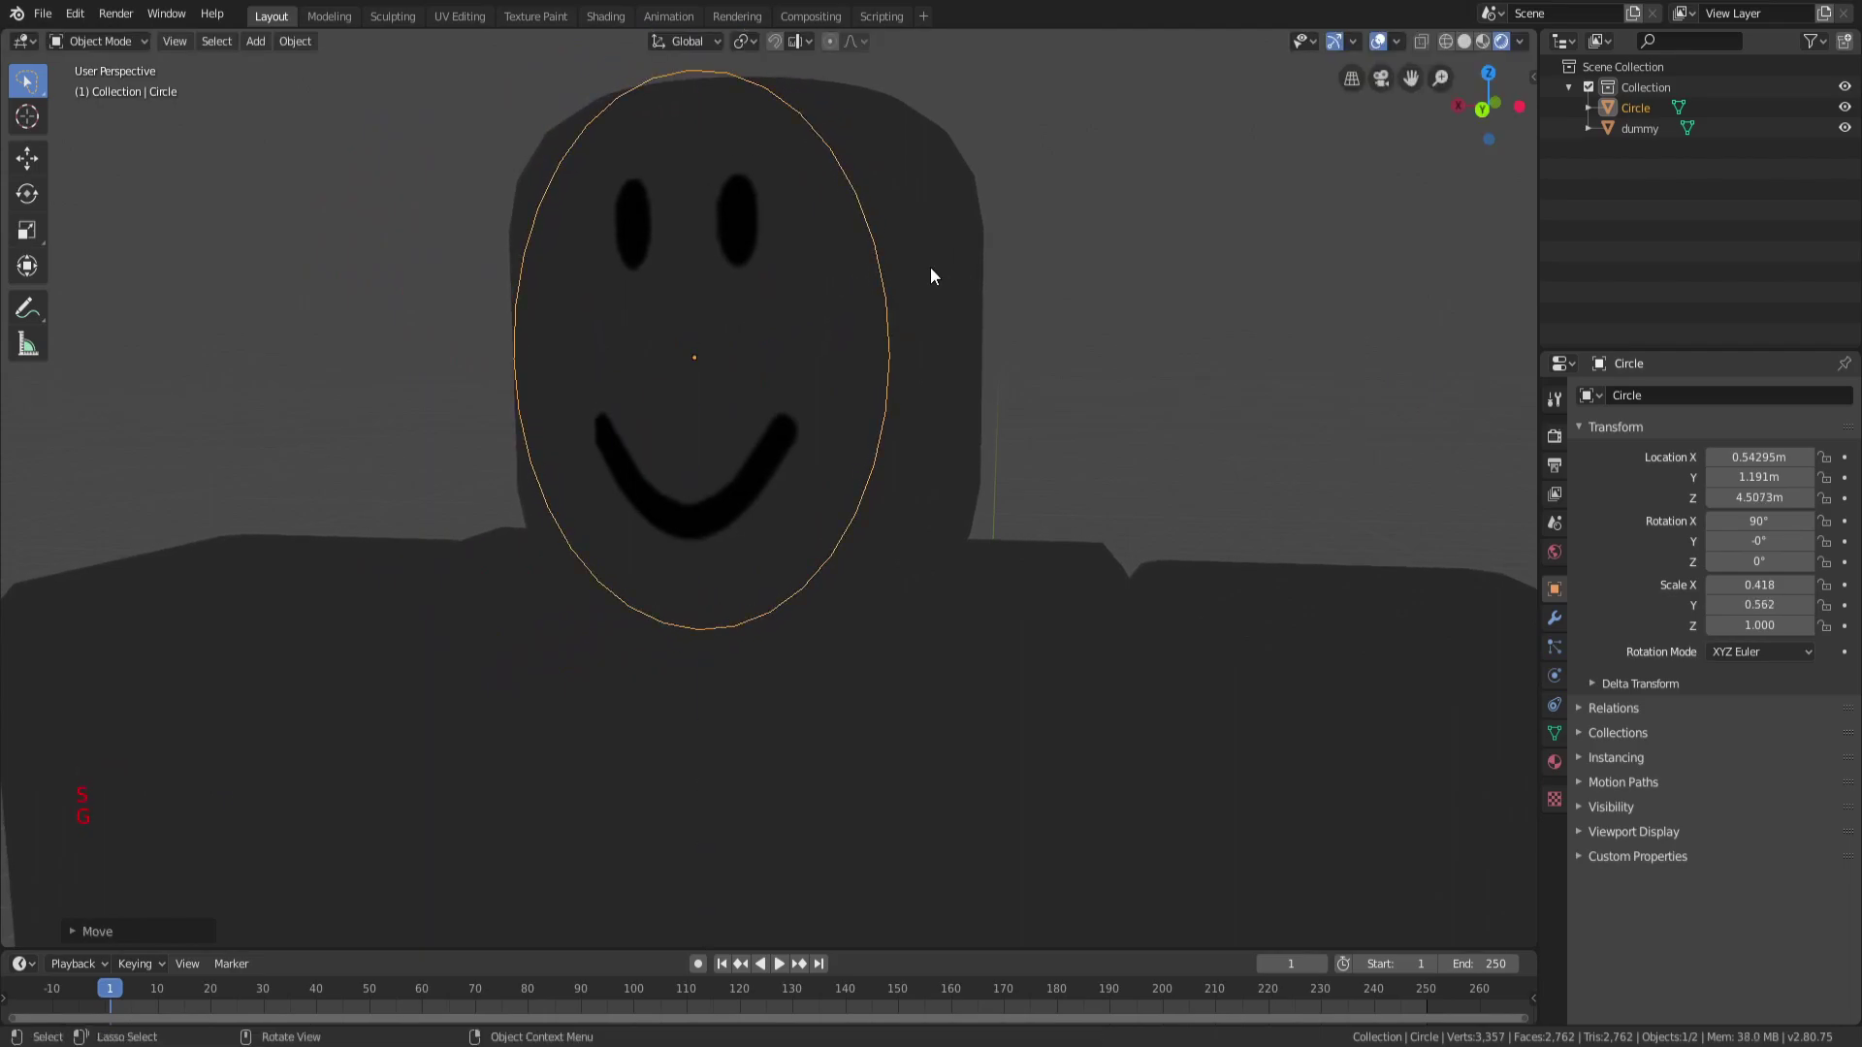
In Edit Mode, extrude the oval's outline forward along the Y axis by about 0.07 m.
key(Tab)
middle_drag(831, 291, 889, 307)
scroll(777, 281, up, 2)
shift+middle_drag(777, 280, 898, 303)
key(e)
key(z)
key(y)
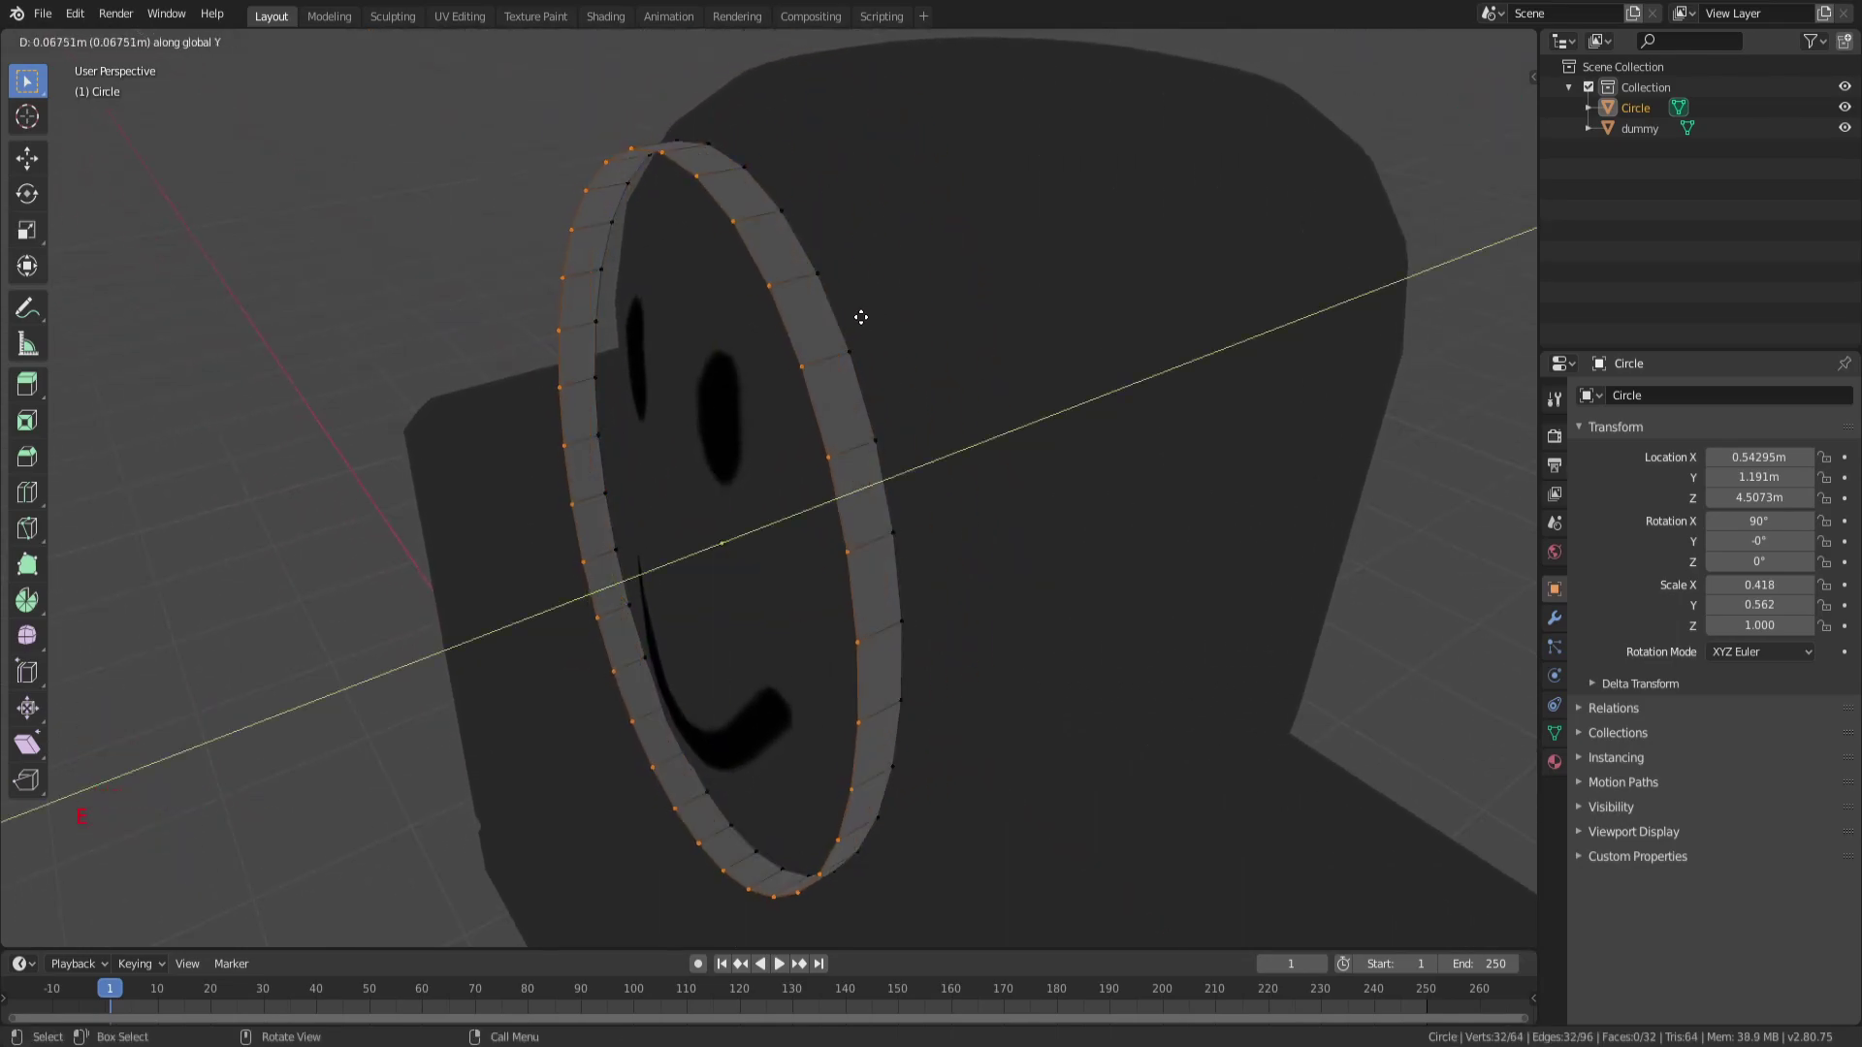
click(873, 312)
Scale the extruded front loop inward and shift it about 0.017 m along Y to form a sloped rim.
middle_drag(873, 311, 1247, 271)
key(s)
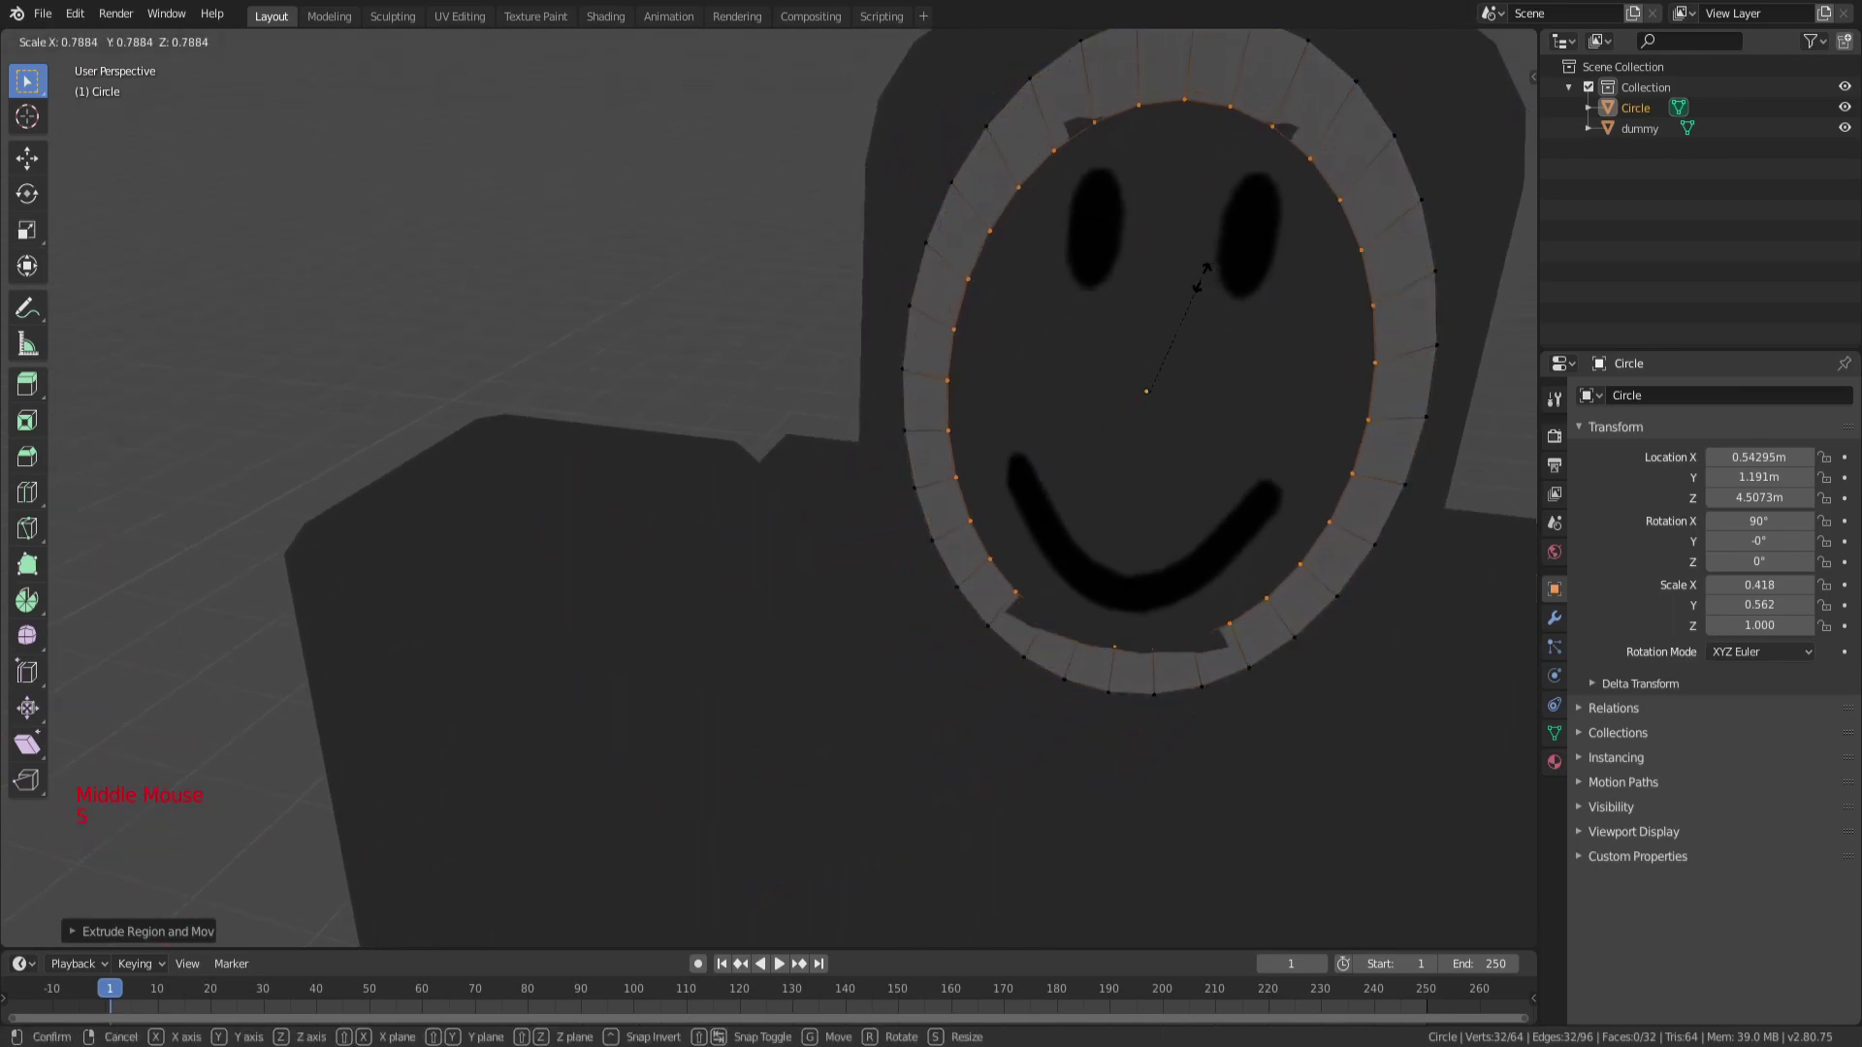
click(1163, 320)
middle_drag(1163, 320, 1064, 282)
key(g)
key(y)
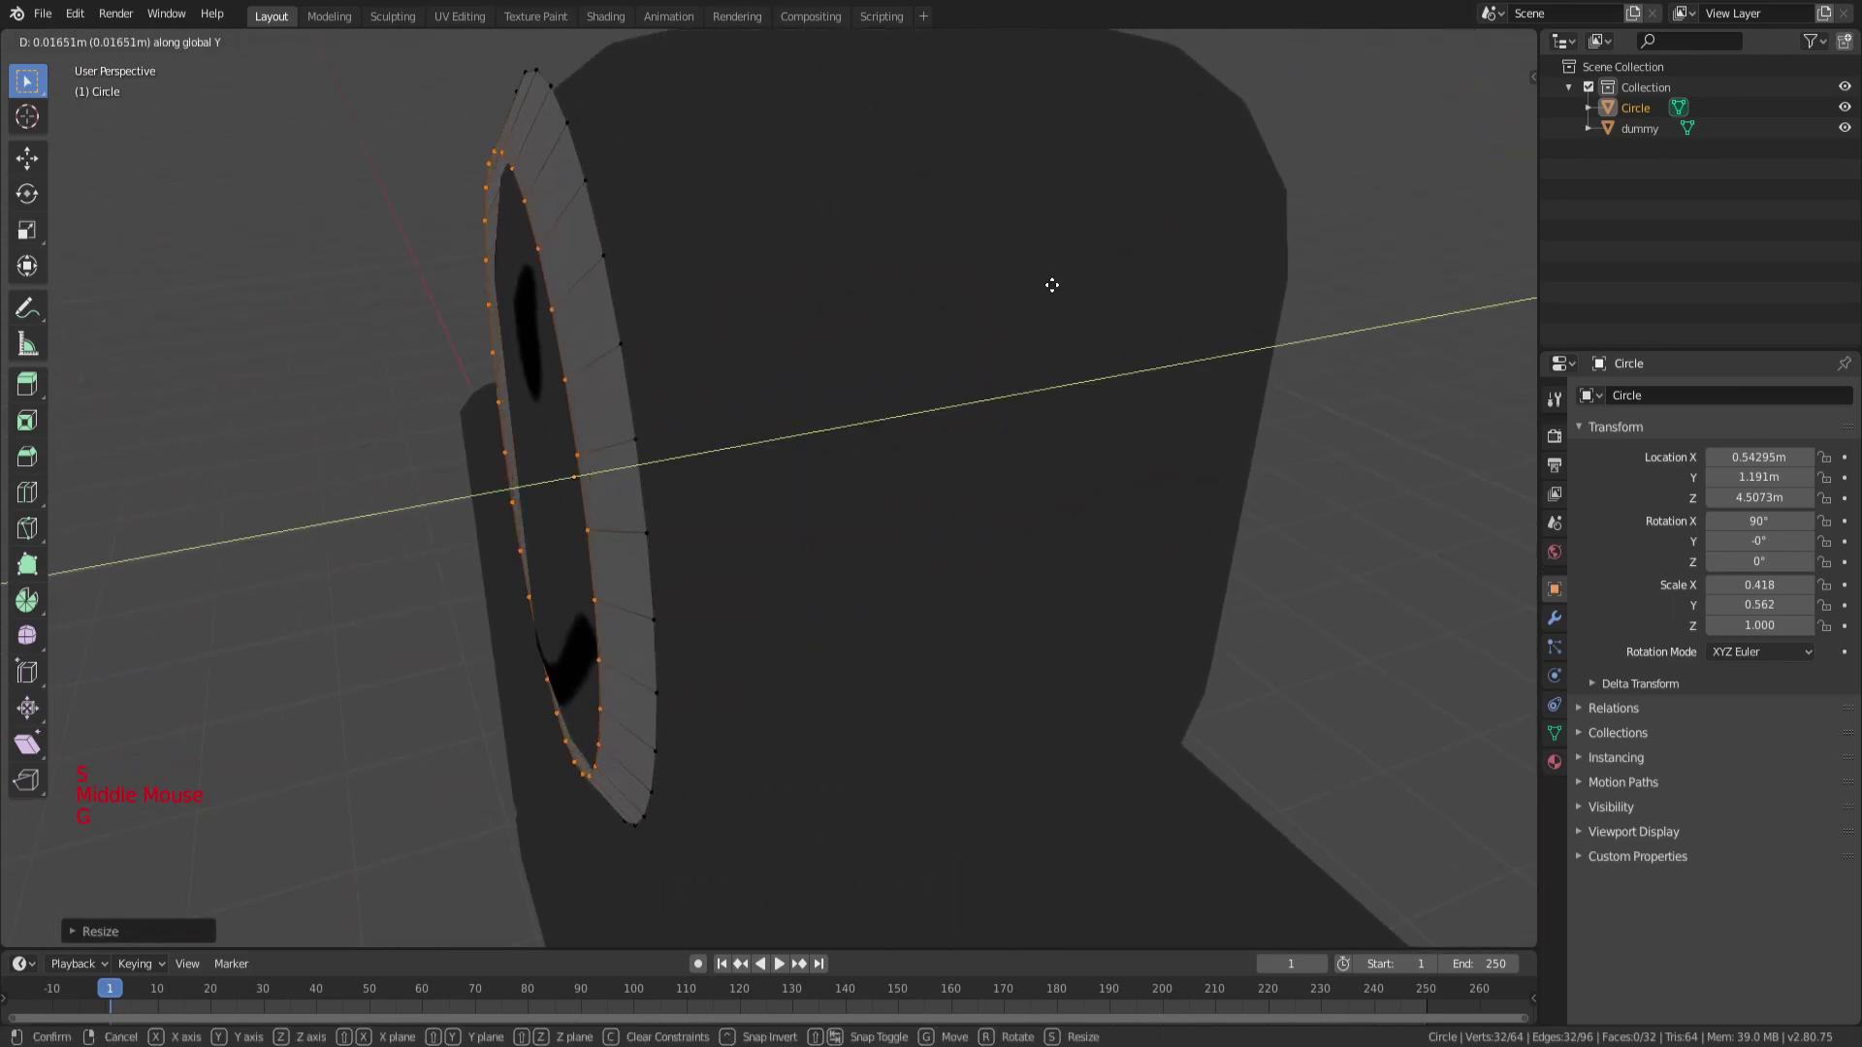
click(1053, 286)
Extrude the mask's front loop inward twice, scaling each new loop smaller toward the centre of the face.
key(e)
click(1022, 295)
key(s)
click(878, 349)
mouse_move(878, 349)
middle_down()
mouse_move(1172, 282)
mouse_move(909, 348)
middle_up()
key(e)
click(909, 348)
key(s)
click(777, 404)
Extrude the innermost loop once more and scale it down to leave a small central hole.
middle_drag(740, 407, 998, 329)
scroll(1030, 315, up, 2)
scroll(1047, 310, down, 1)
key(e)
key(s)
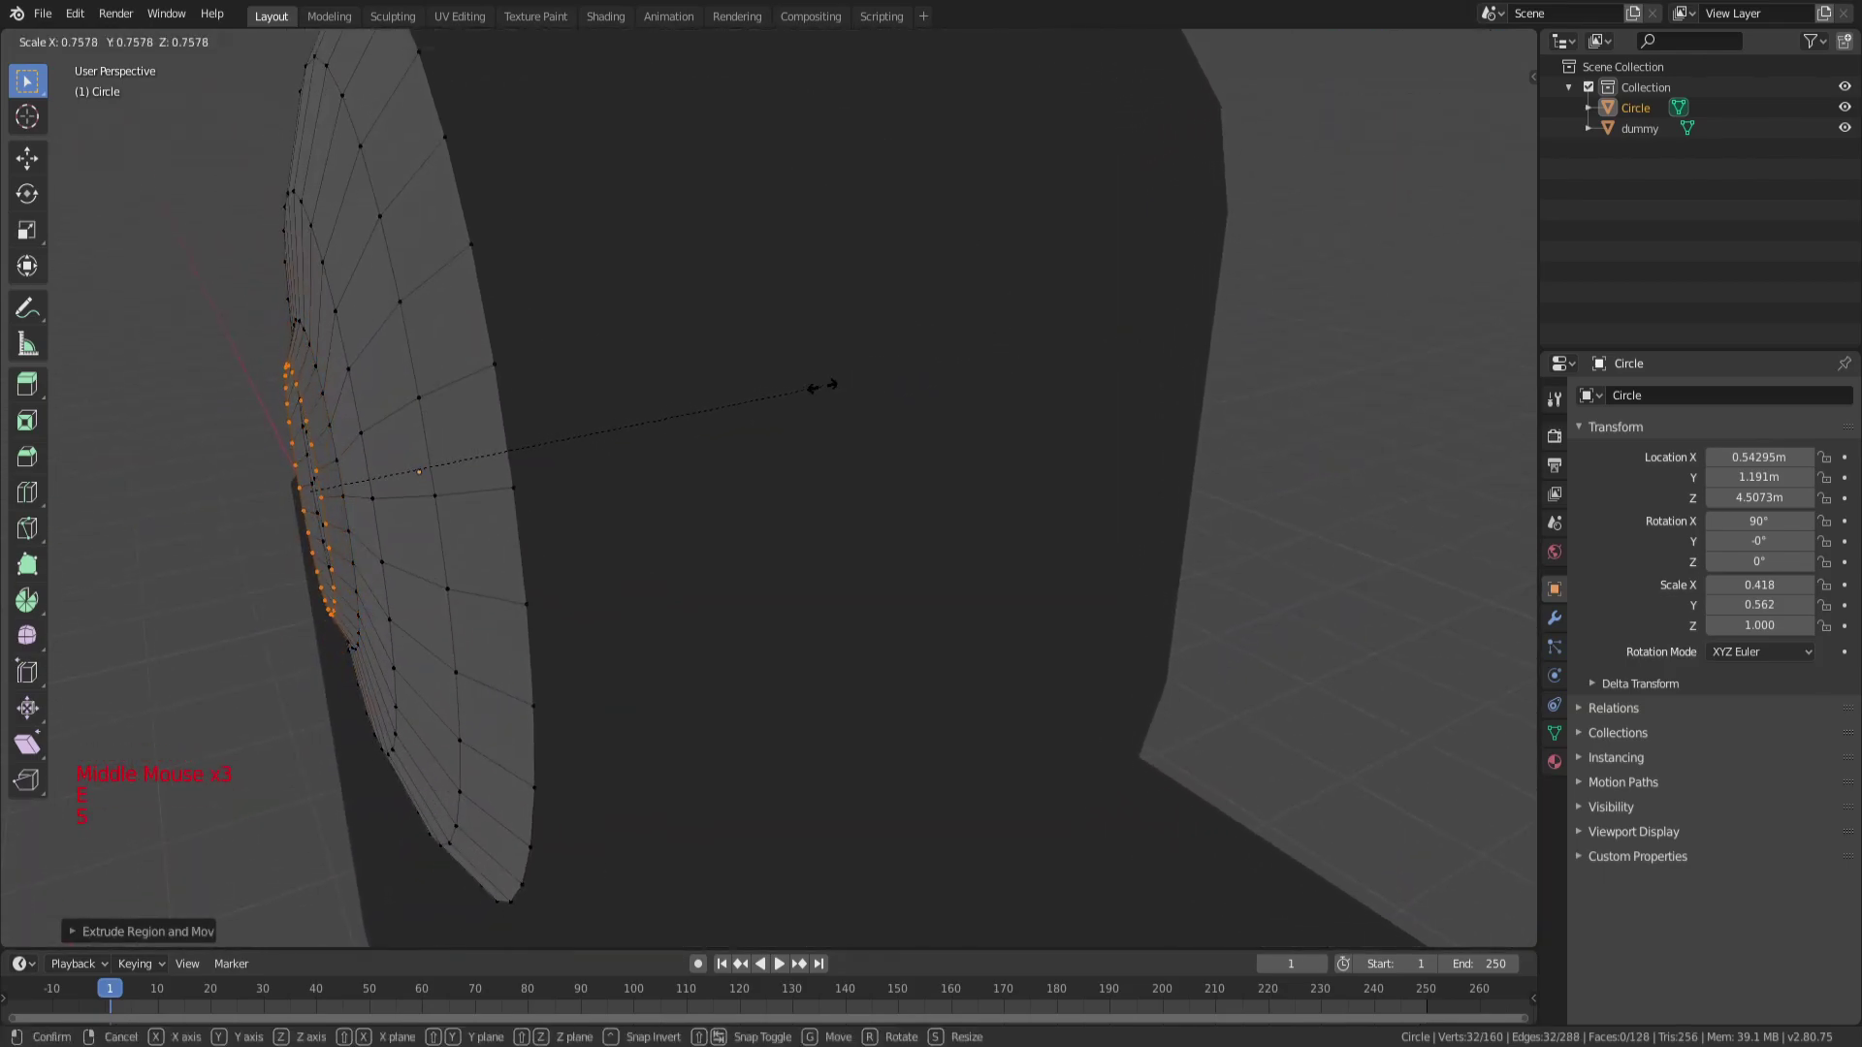
click(619, 476)
key(g)
middle_click(618, 478)
click(621, 478)
Fill the small hole at the centre of the mask with faces.
middle_drag(620, 477, 844, 438)
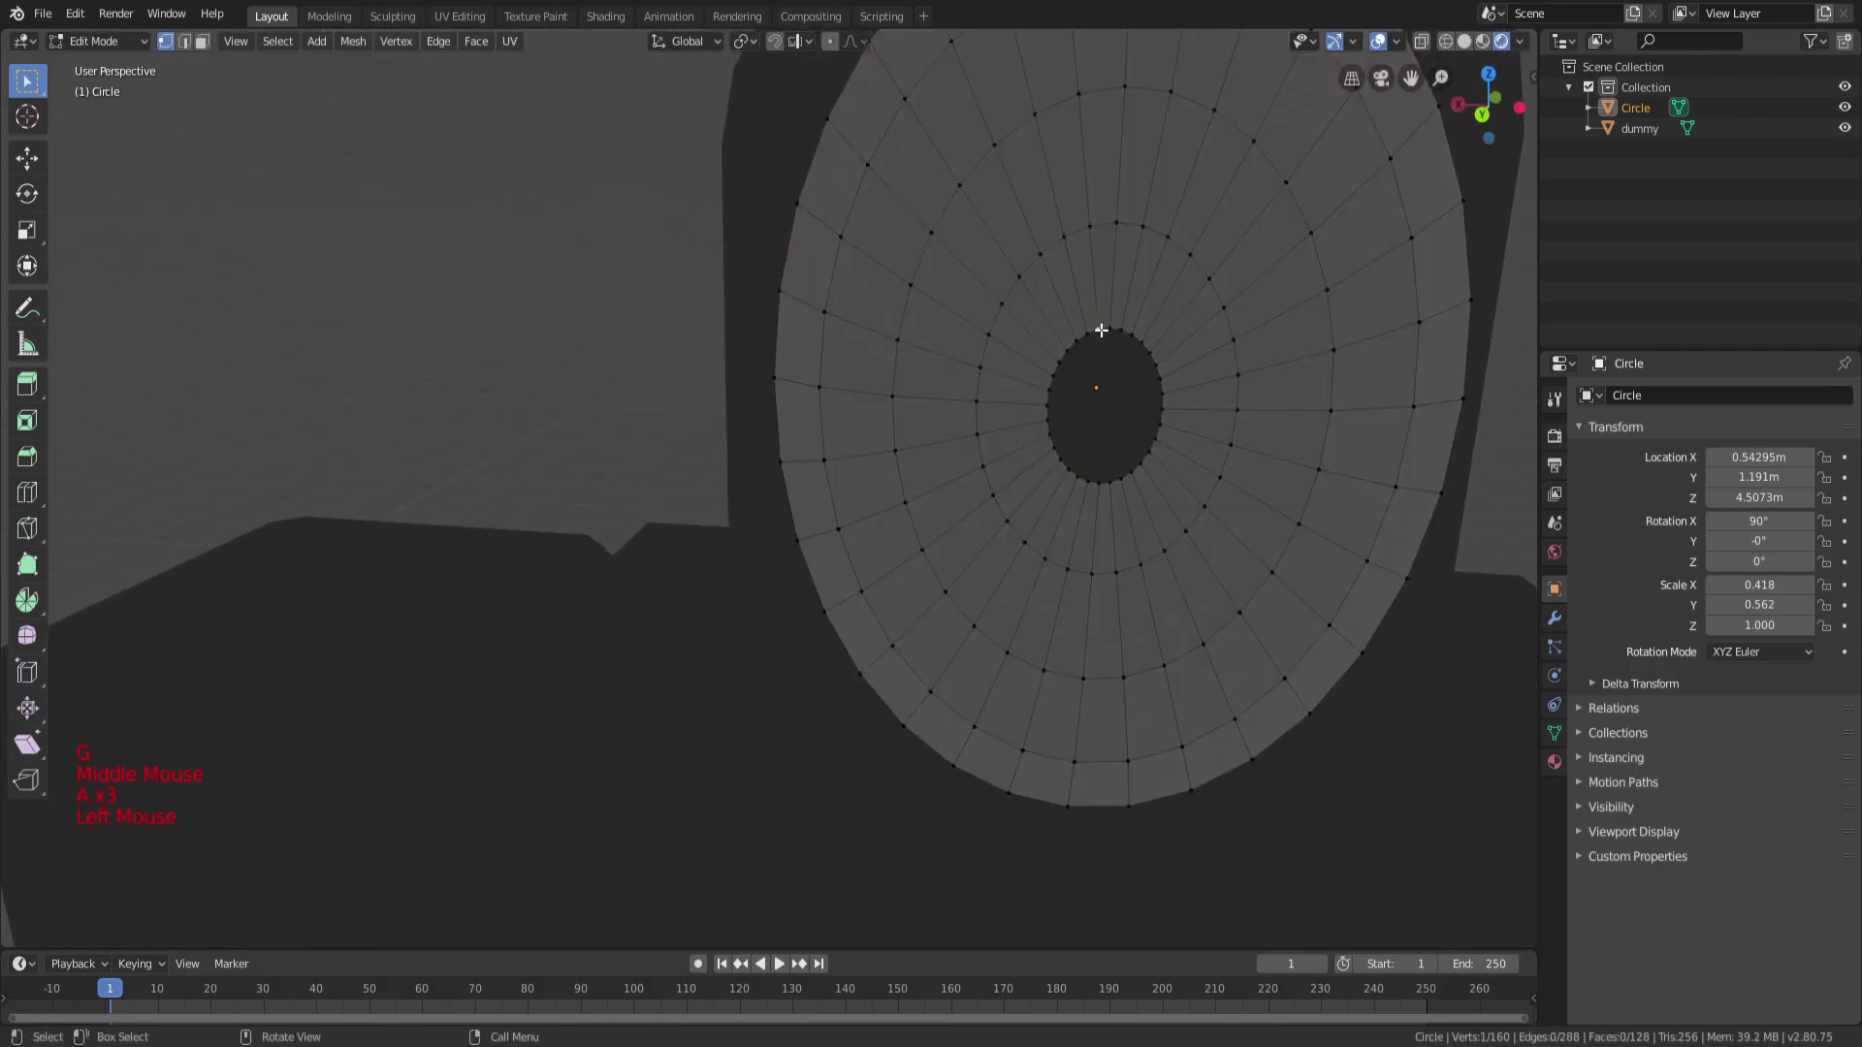
key(f)
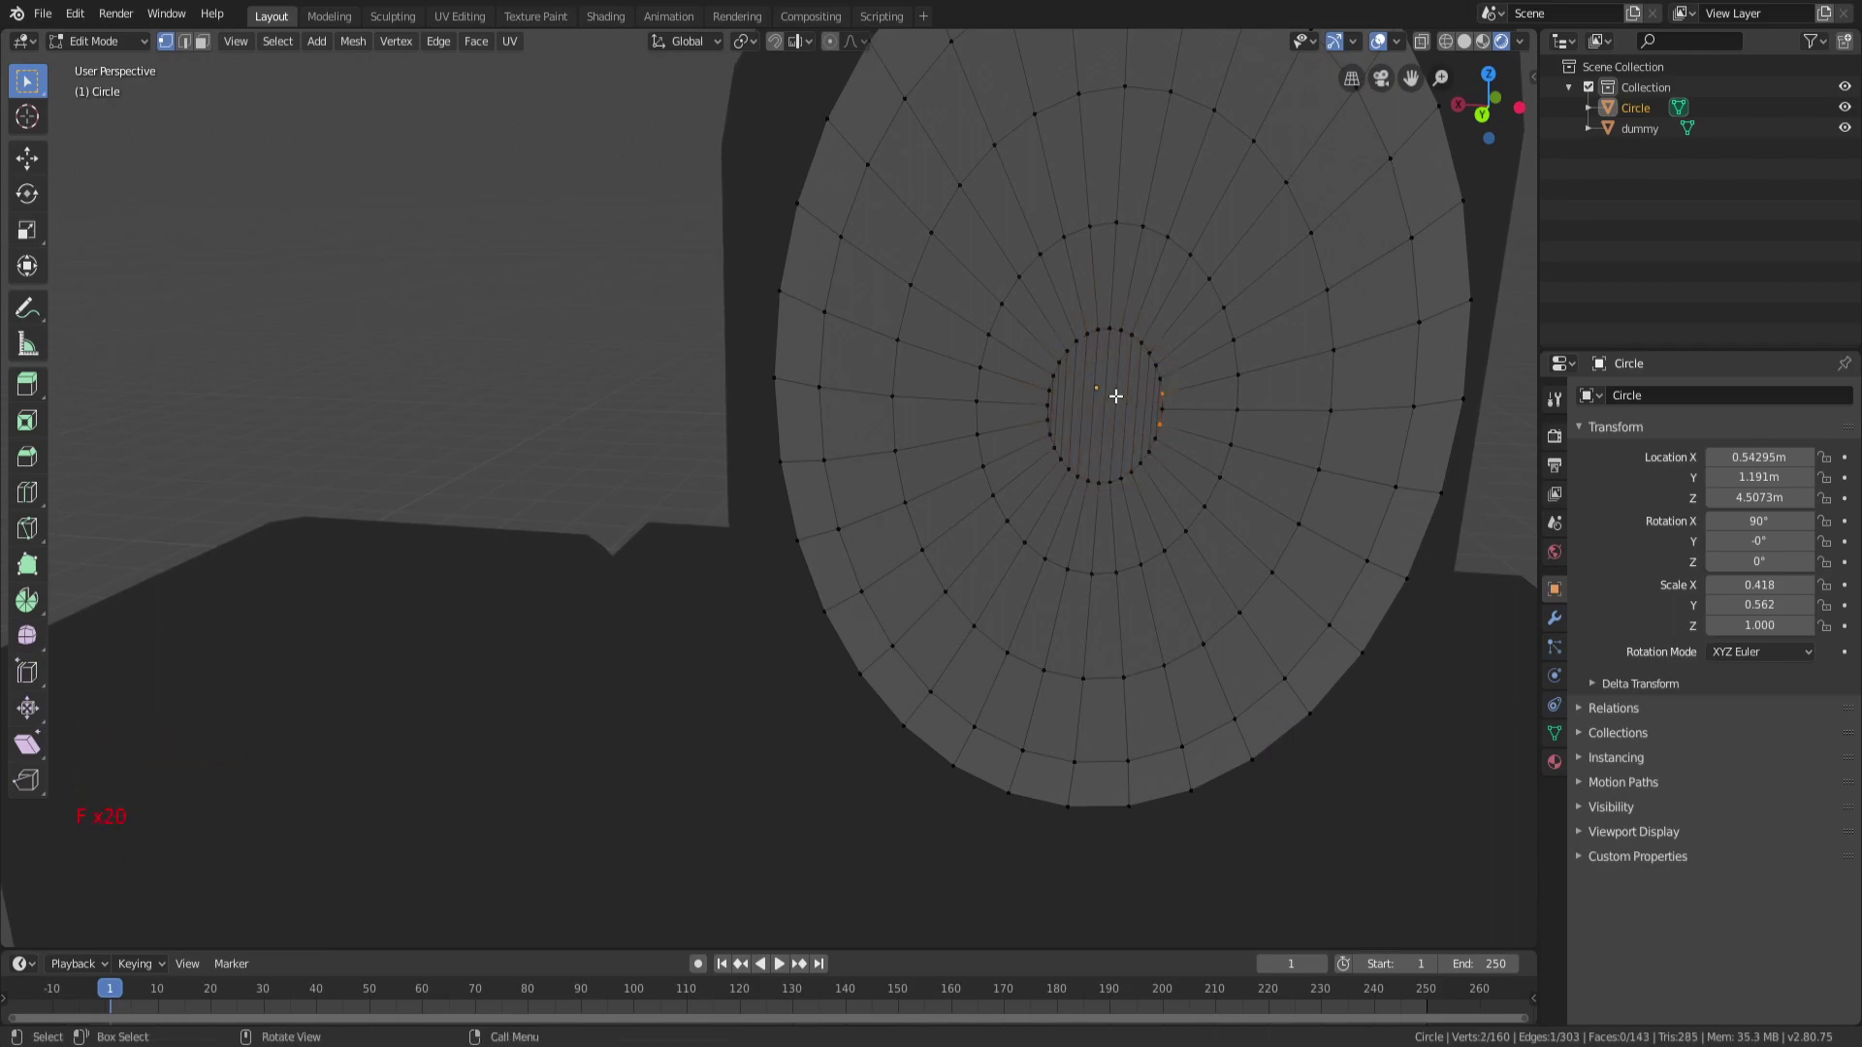
Leave mesh editing and inspect the closed mask on the dummy's head from the front.
scroll(1122, 392, down, 1)
key(Tab)
scroll(1135, 387, up, 2)
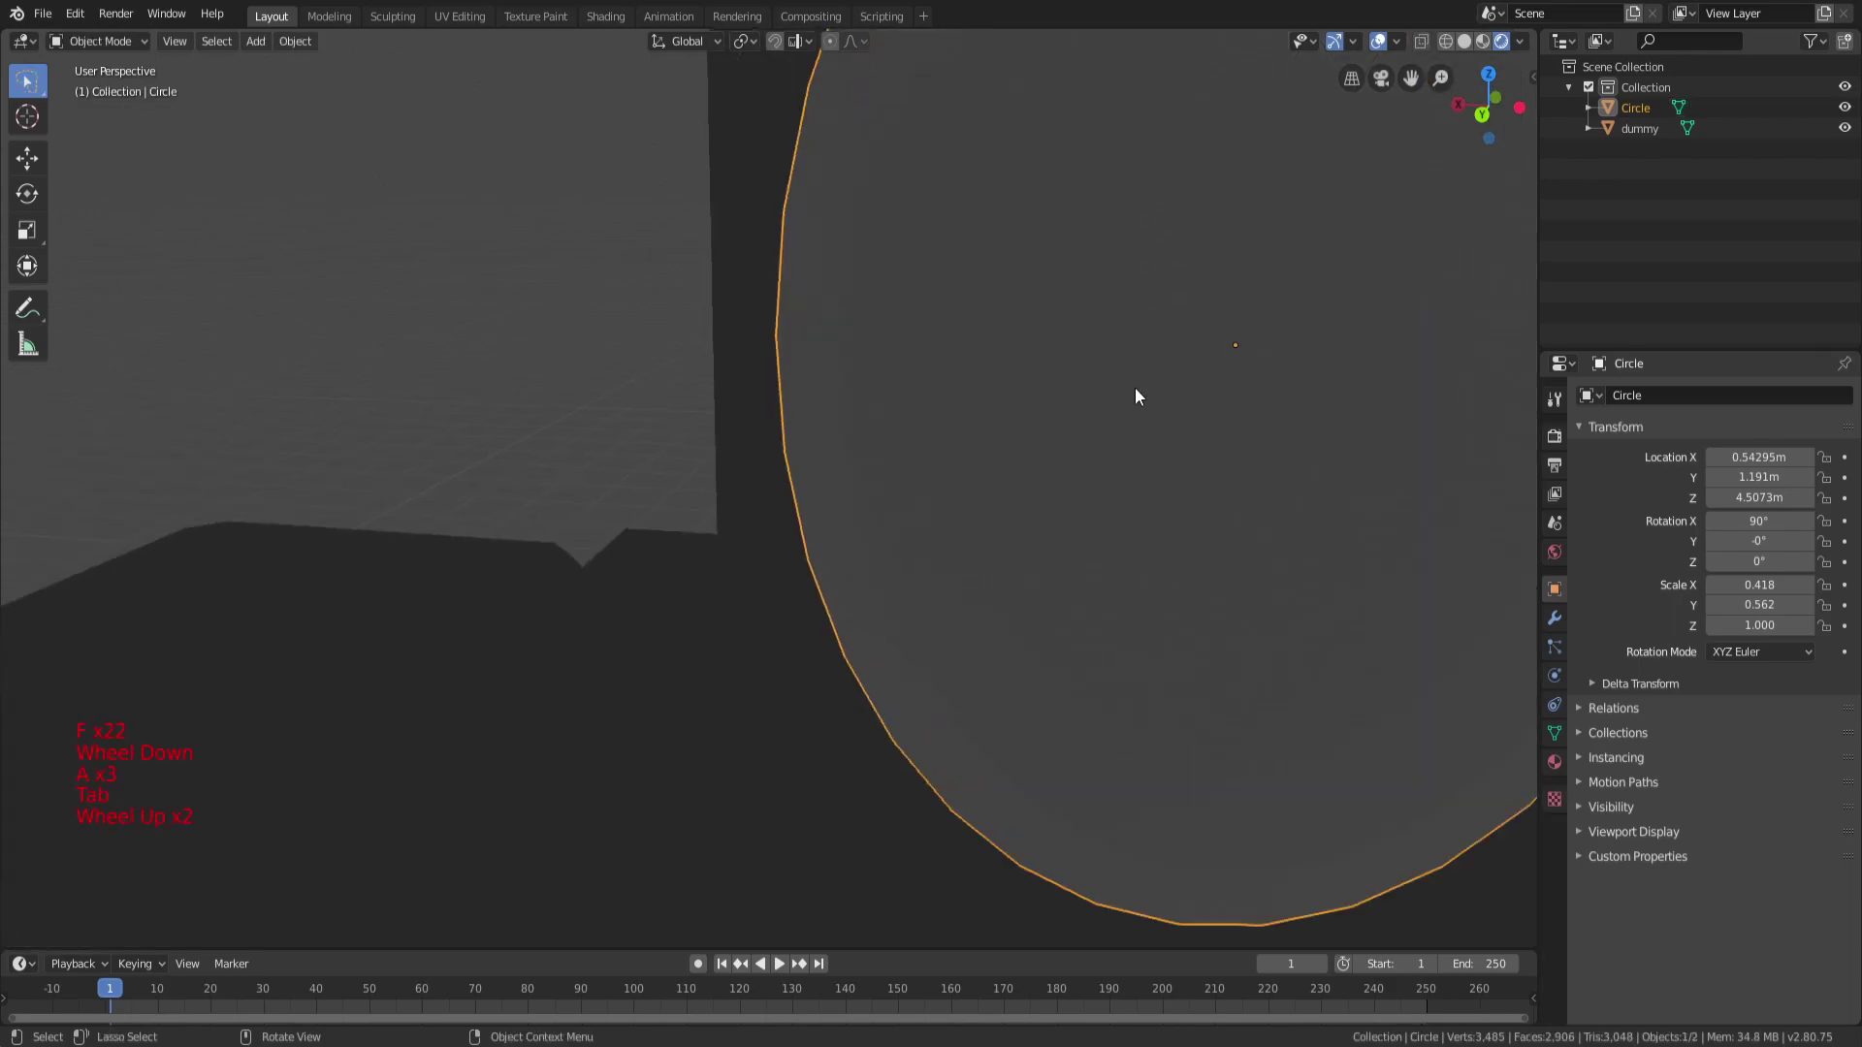
scroll(1197, 380, down, 5)
key(a)
key(a)
key(a)
middle_drag(750, 173, 804, 146)
click(893, 370)
scroll(935, 311, up, 3)
middle_drag(935, 311, 775, 273)
key(a)
key(a)
key(a)
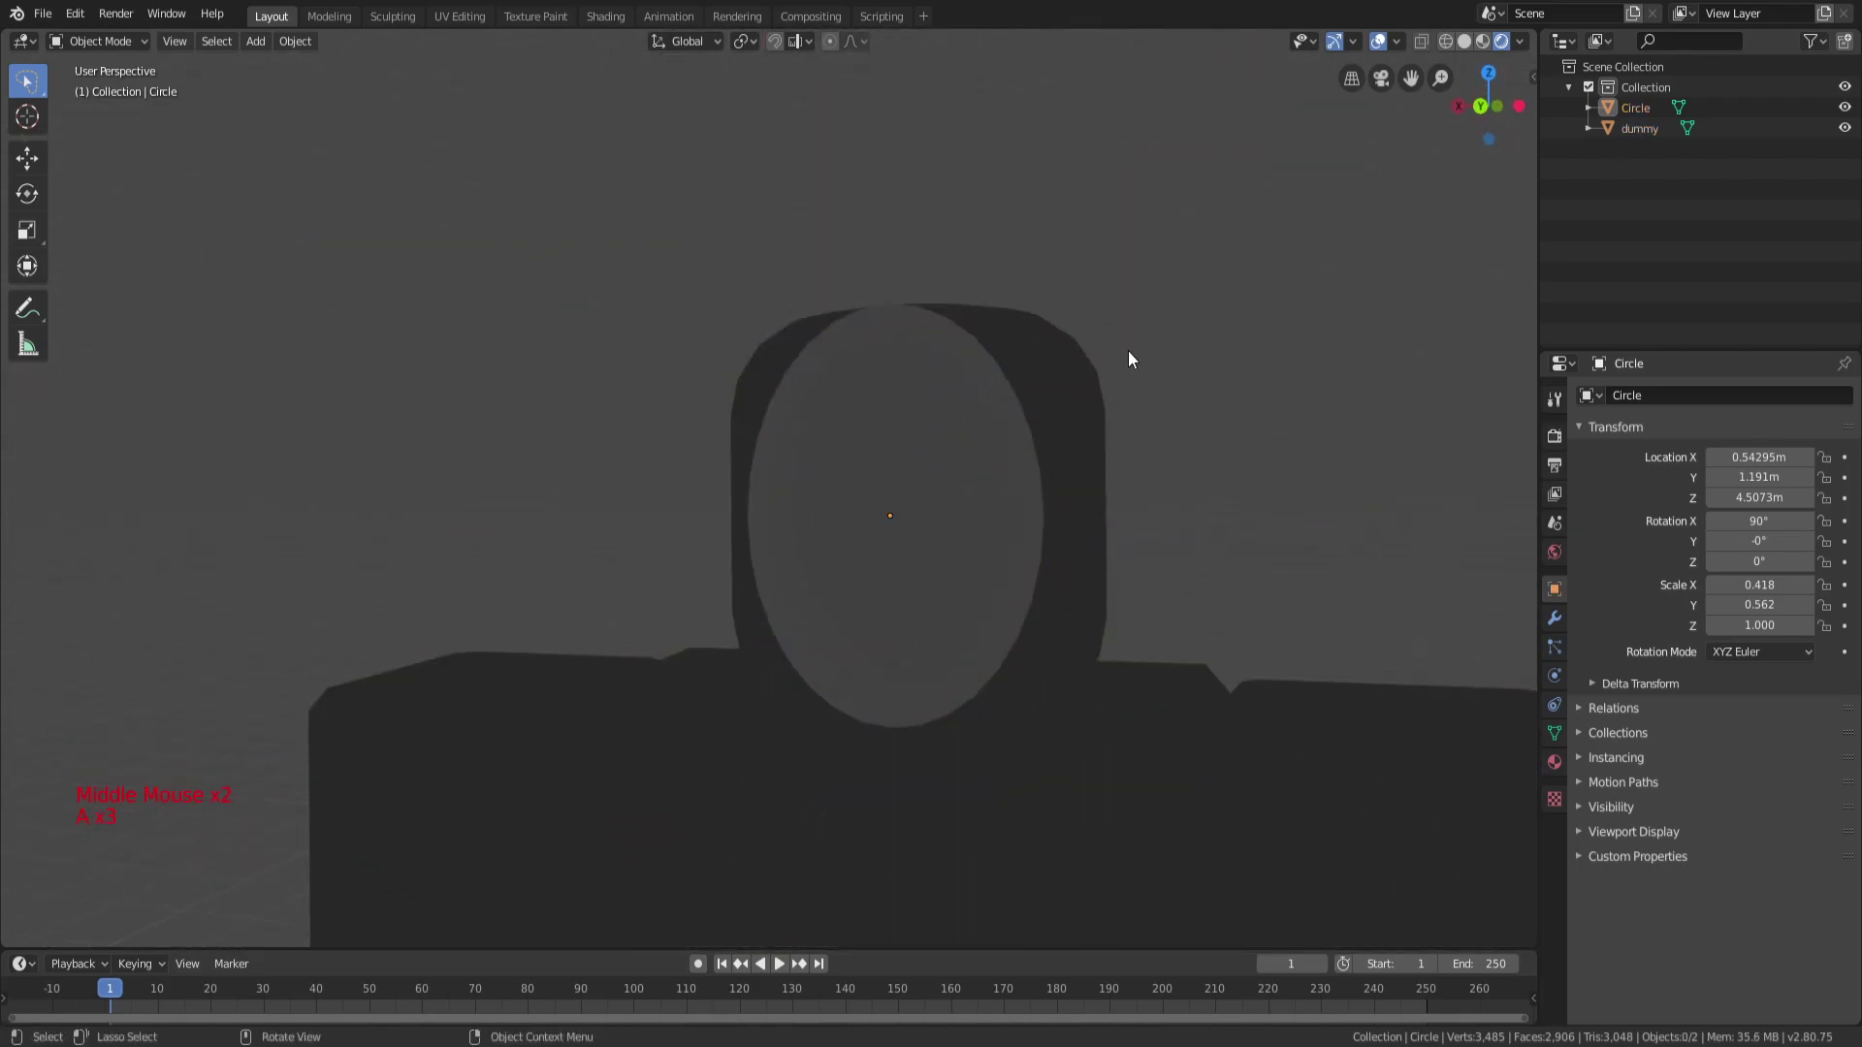
Compare the mask's vertex layout with its object view from several angles, and finish with nothing selected in Object Mode.
scroll(1127, 351, up, 3)
click(1058, 458)
key(Tab)
key(a)
key(a)
key(a)
shift+middle_drag(1057, 457, 974, 483)
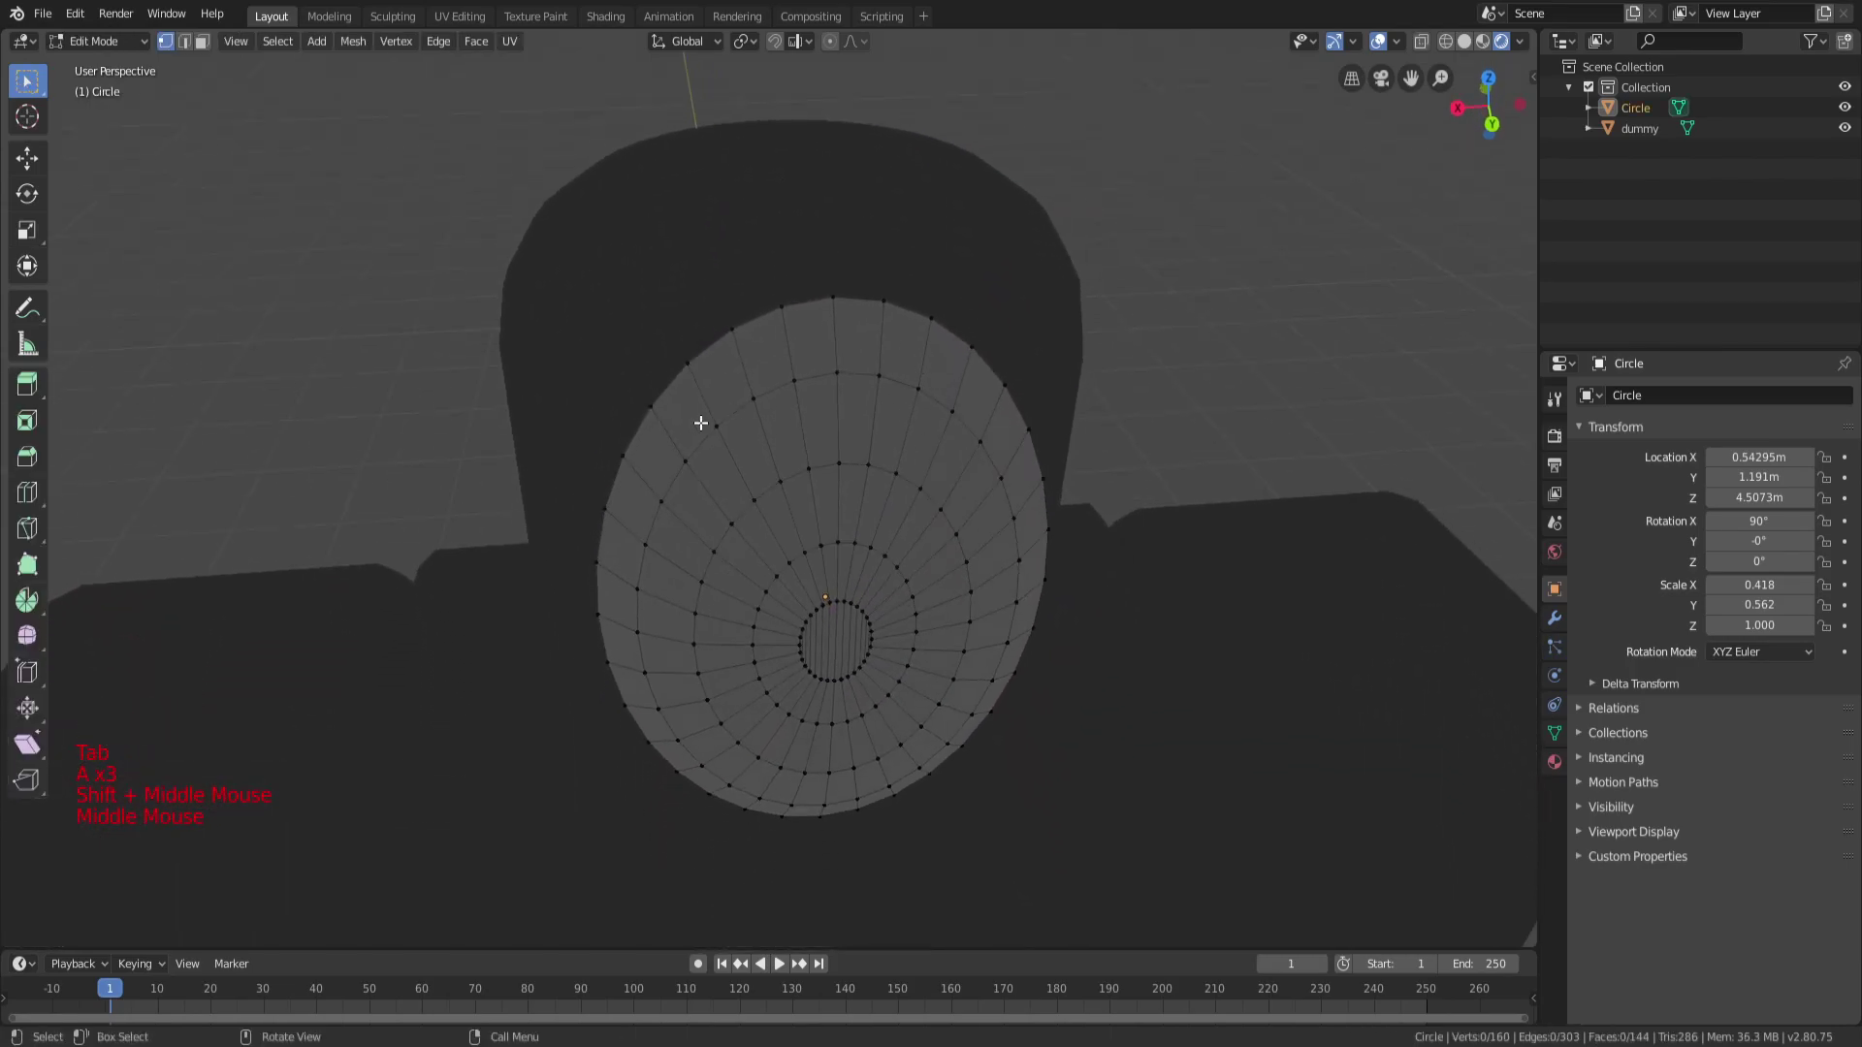
key(Tab)
key(a)
key(a)
key(a)
click(793, 440)
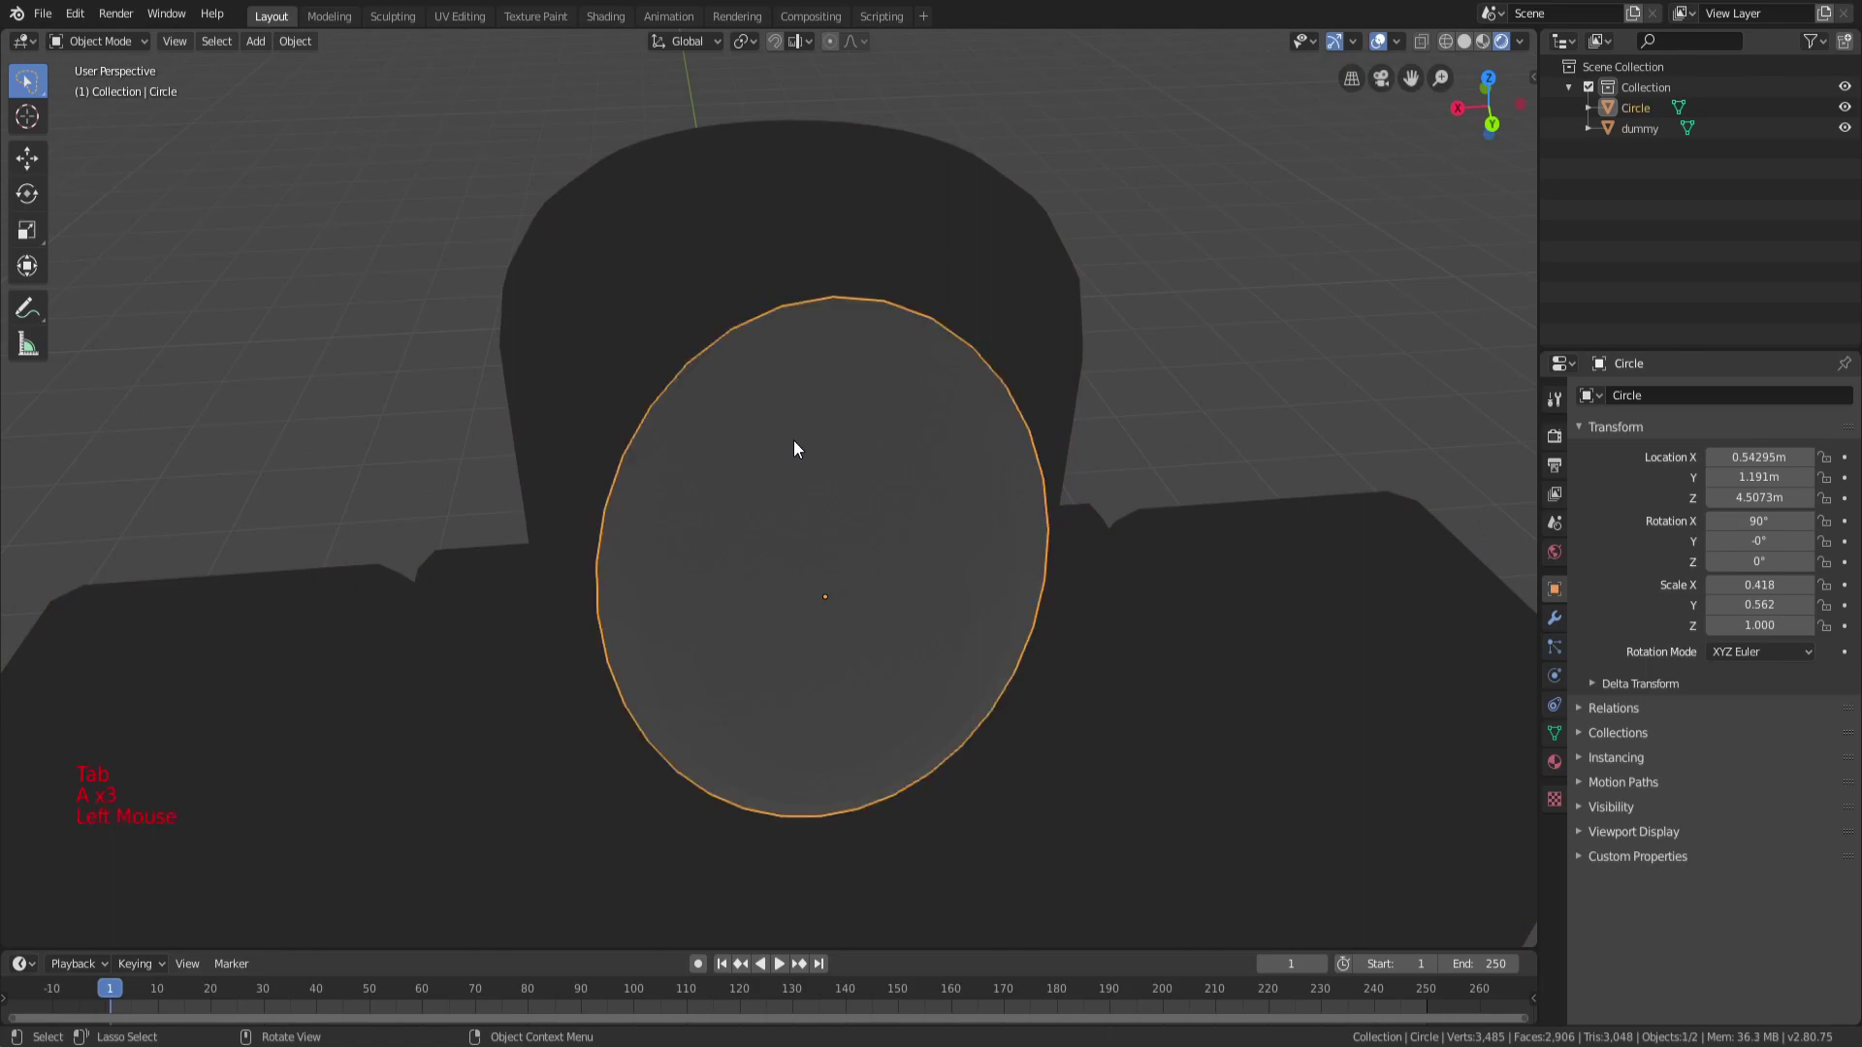
key(Tab)
key(a)
key(a)
key(a)
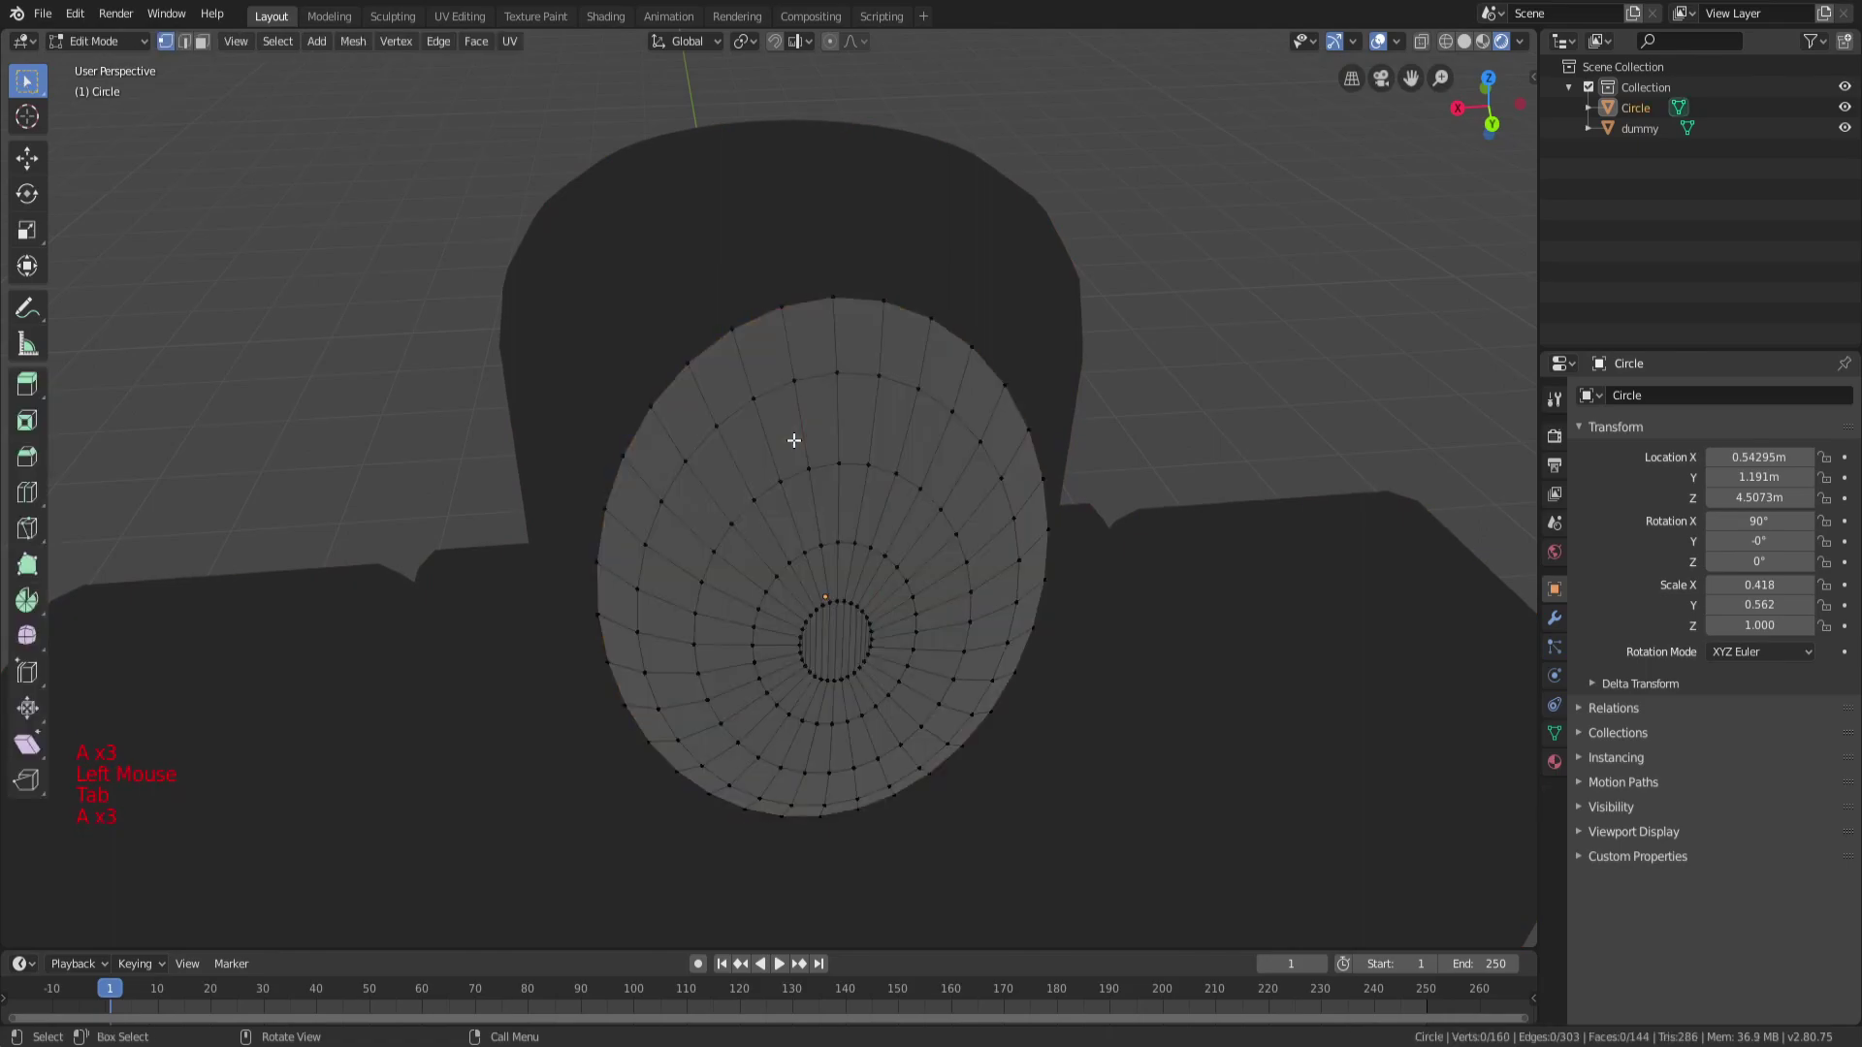
scroll(870, 555, up, 3)
middle_drag(877, 528, 893, 436)
scroll(893, 436, down, 4)
key(Tab)
click(1010, 437)
key(a)
key(a)
key(a)
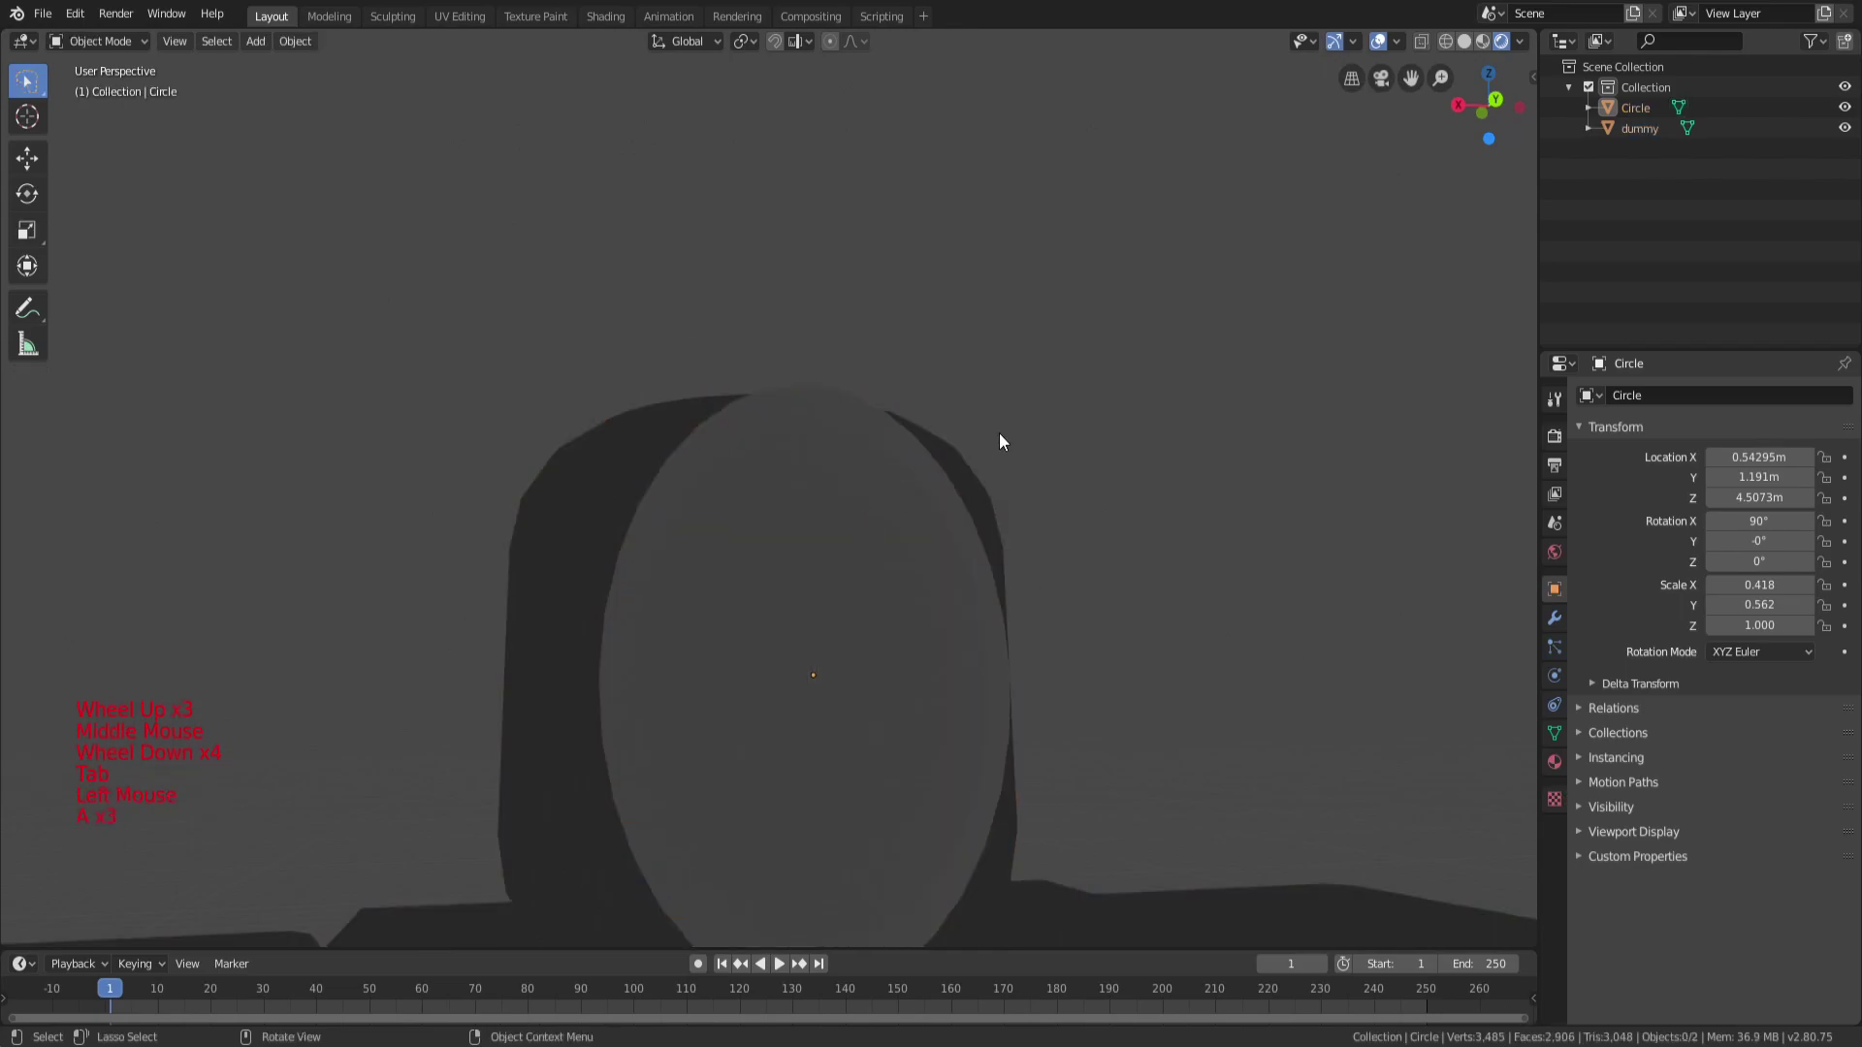
Add a cube mesh and raise it along Z to about 3.48 m.
key(shift+a)
mouse_move(972, 465)
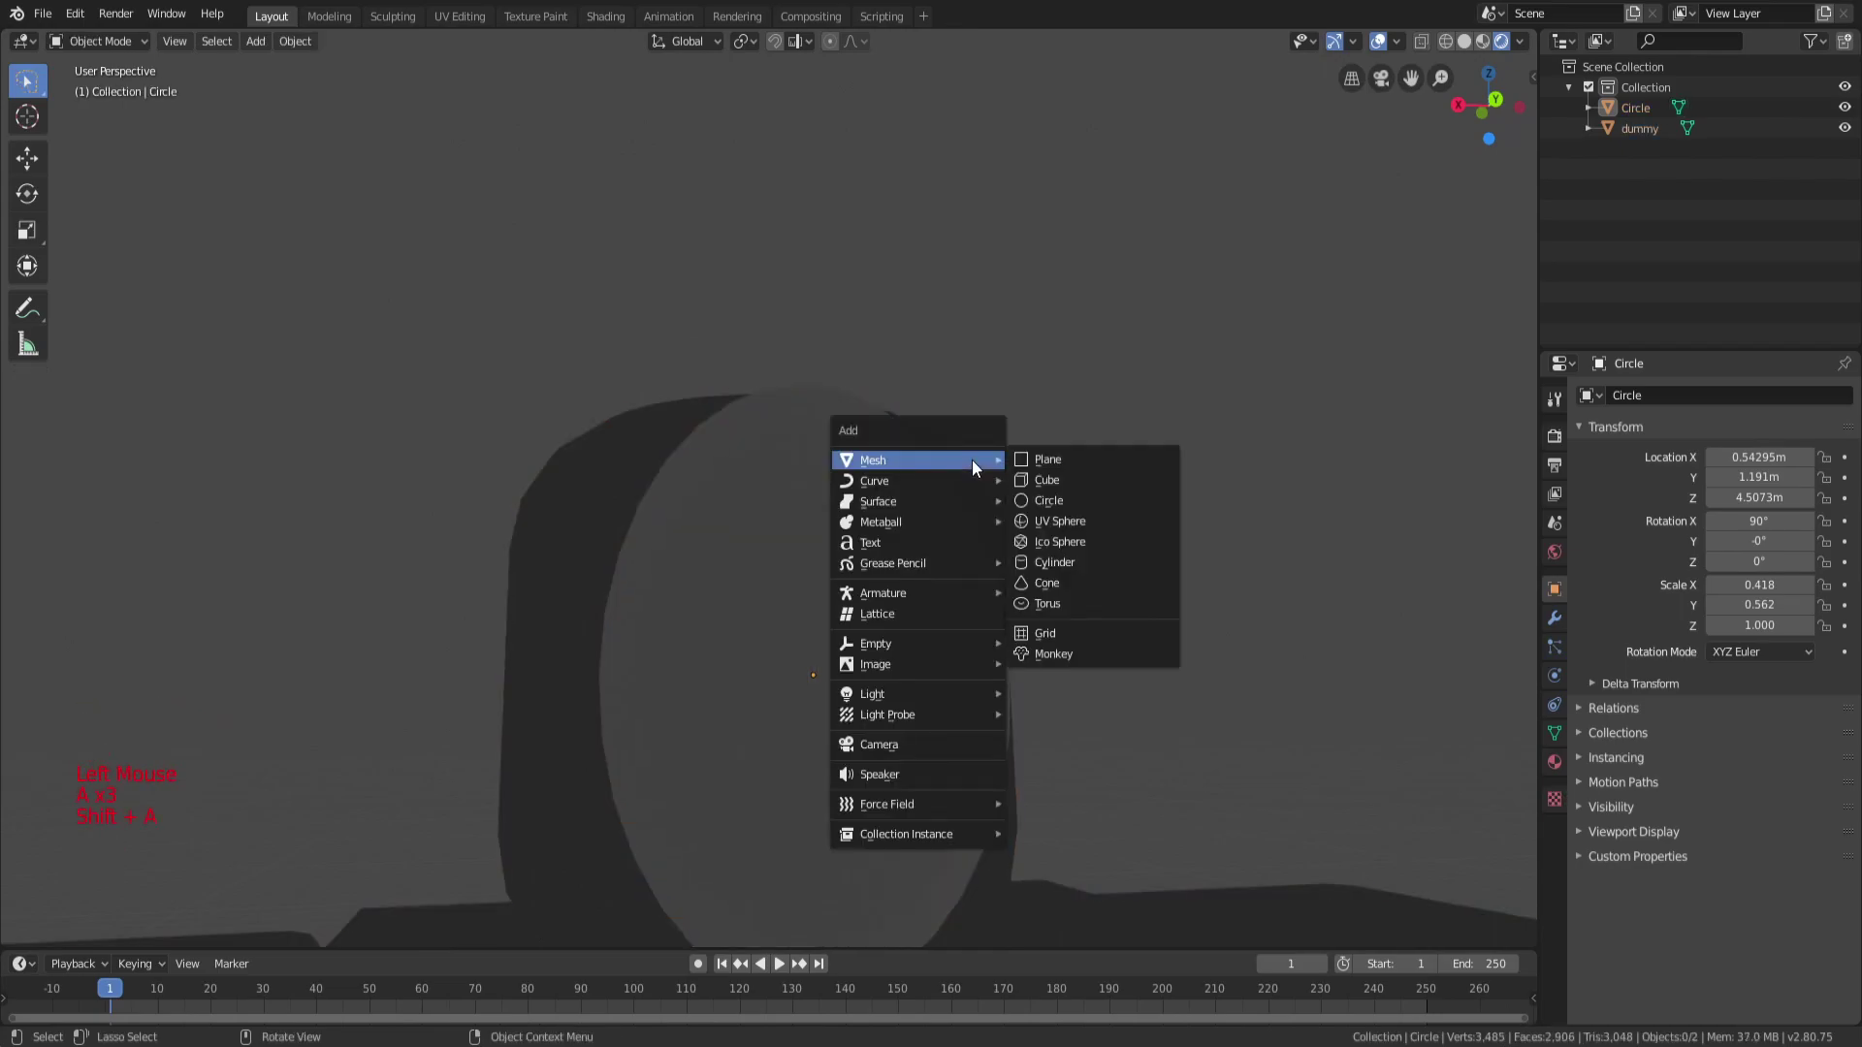
click(1038, 477)
scroll(1004, 490, down, 7)
middle_drag(1004, 491, 1003, 617)
scroll(1003, 616, down, 5)
key(g)
key(z)
click(956, 449)
Move the cube along Y to about 2.13 m, in front of the dummy.
scroll(956, 449, up, 5)
middle_drag(956, 449, 1101, 553)
key(g)
key(x)
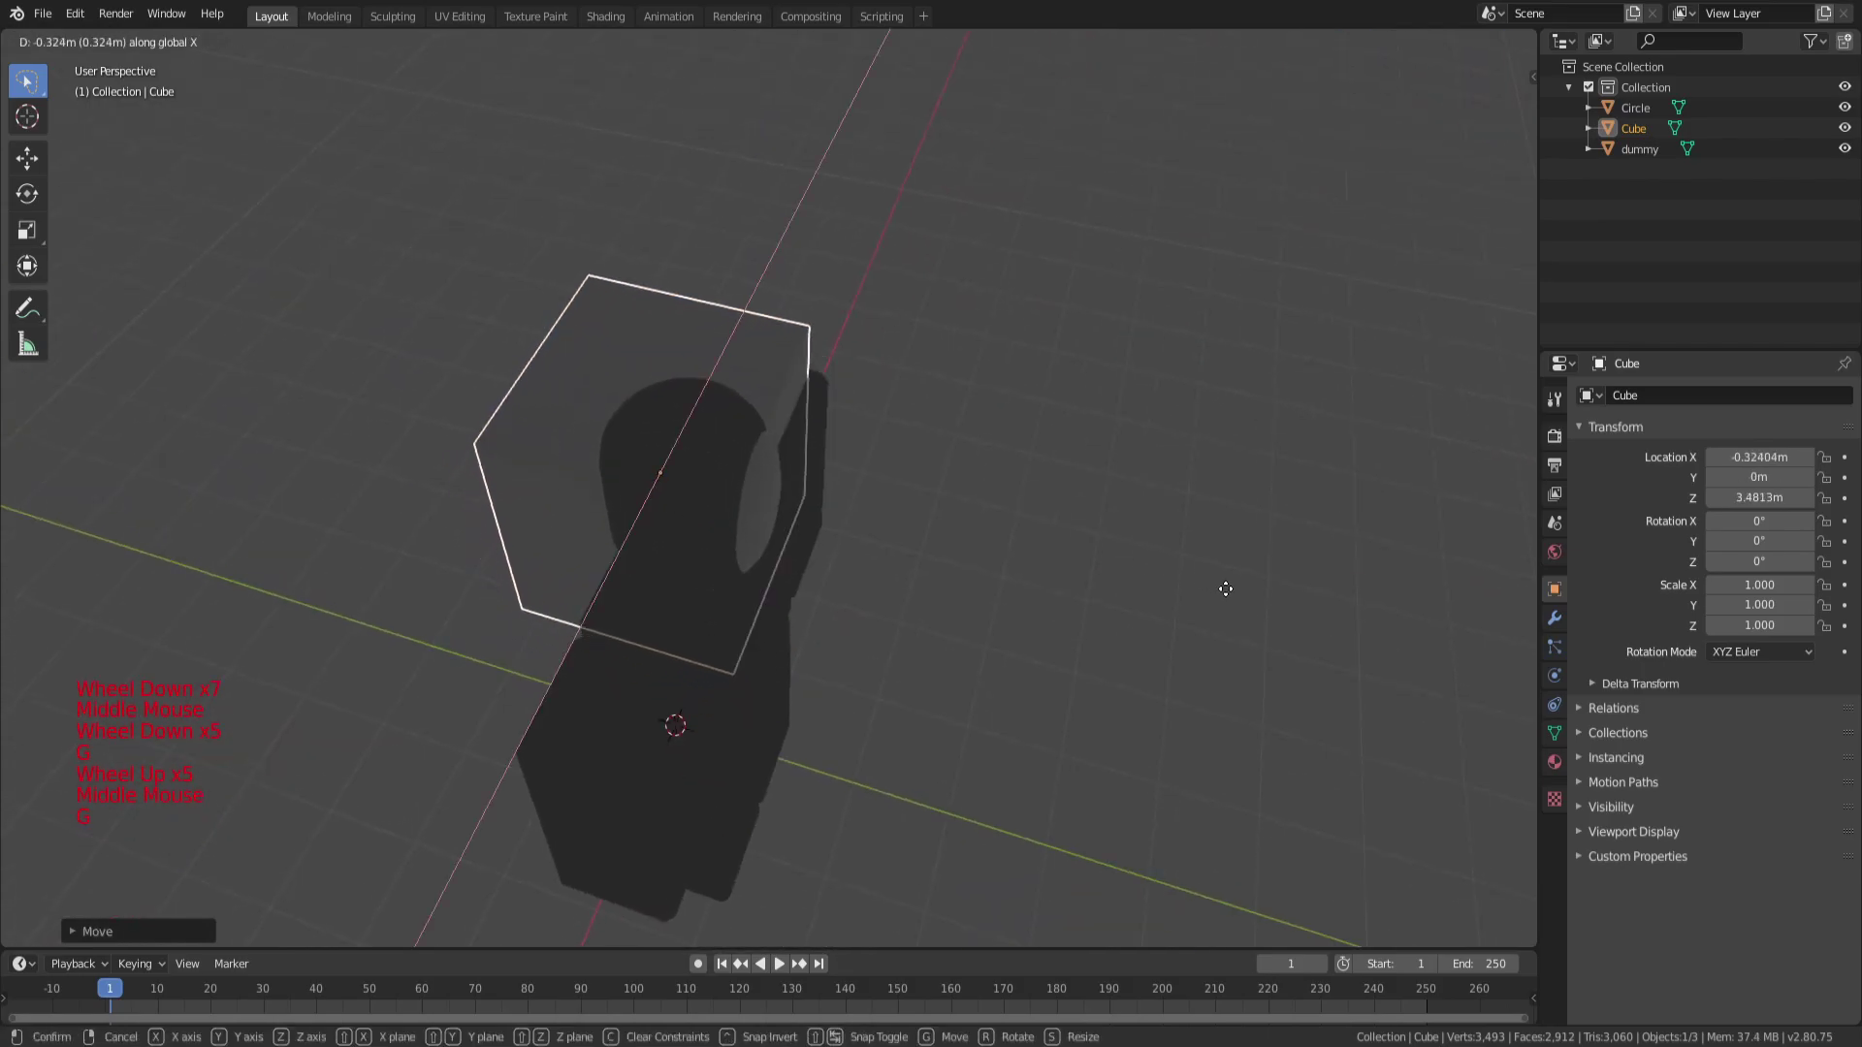
key(y)
click(1338, 631)
Scale the cube down to 0.13 and move it in front of the face, at about X 0.57 m and Z 4.66 m.
middle_drag(1338, 631, 1271, 485)
key(s)
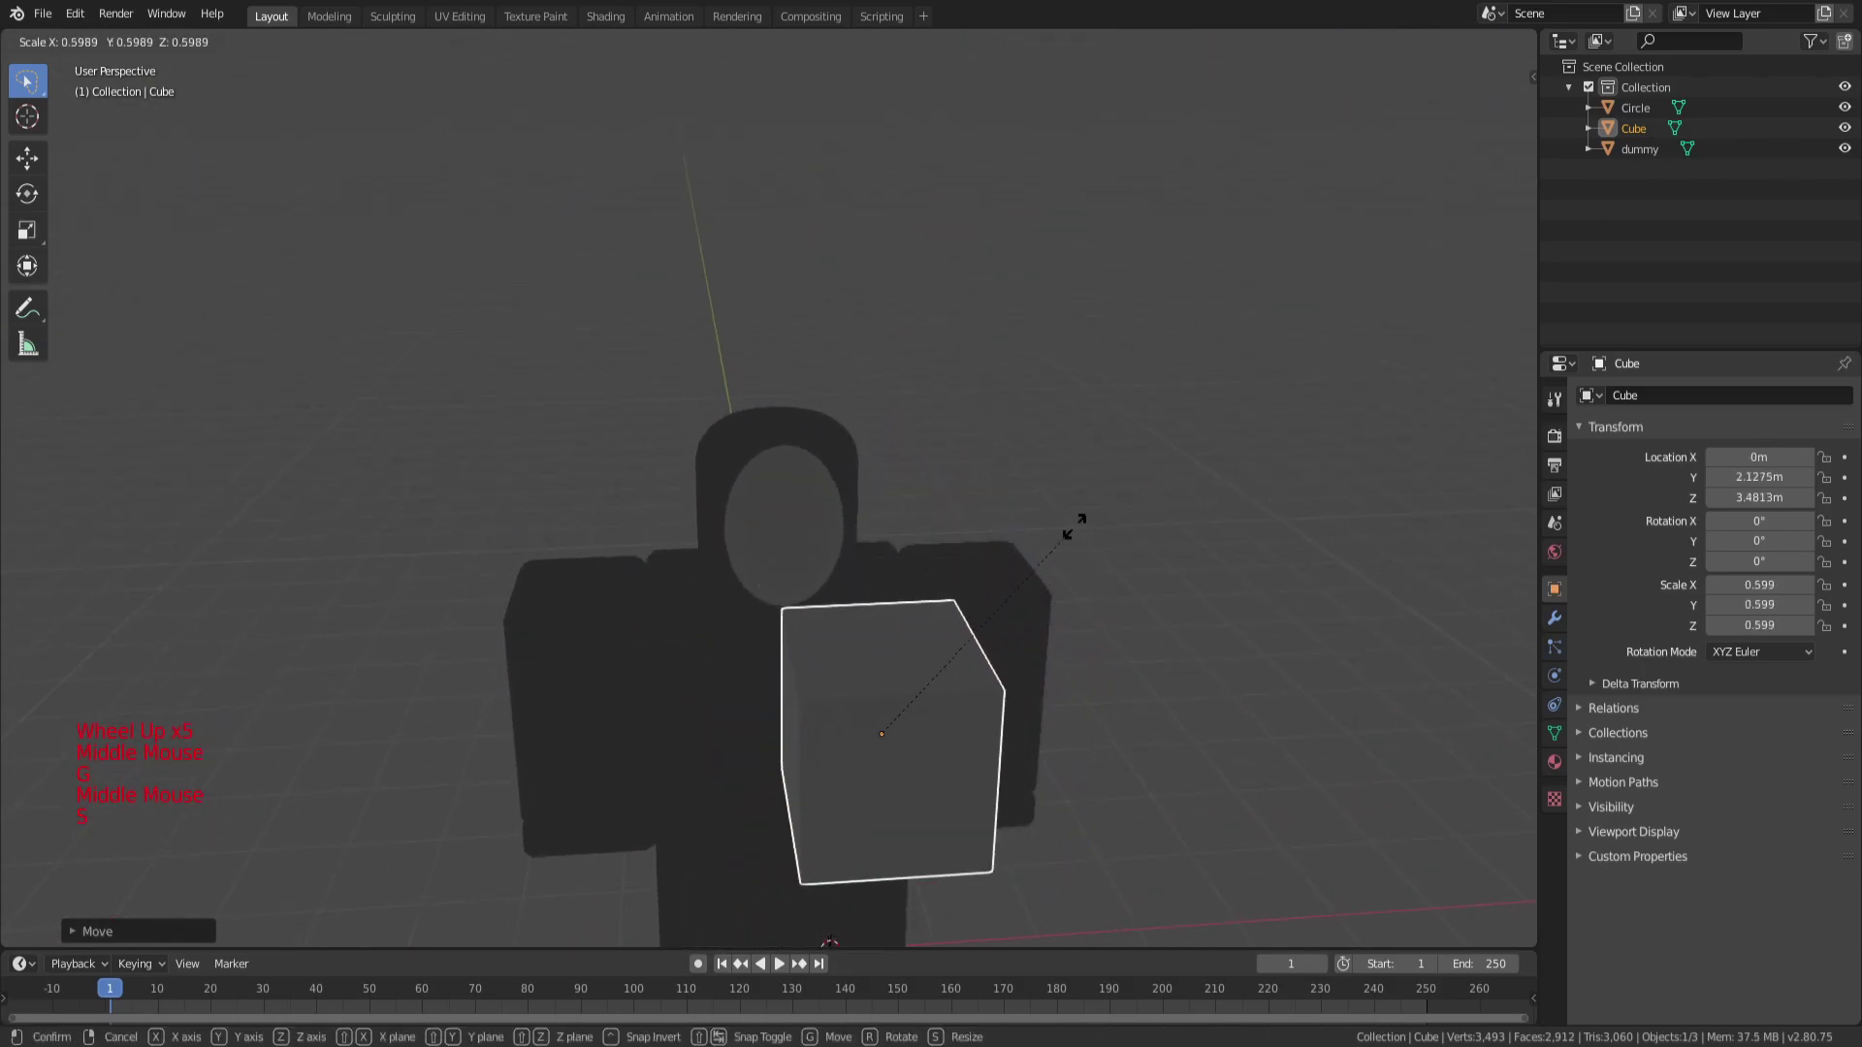
click(916, 684)
key(g)
key(g)
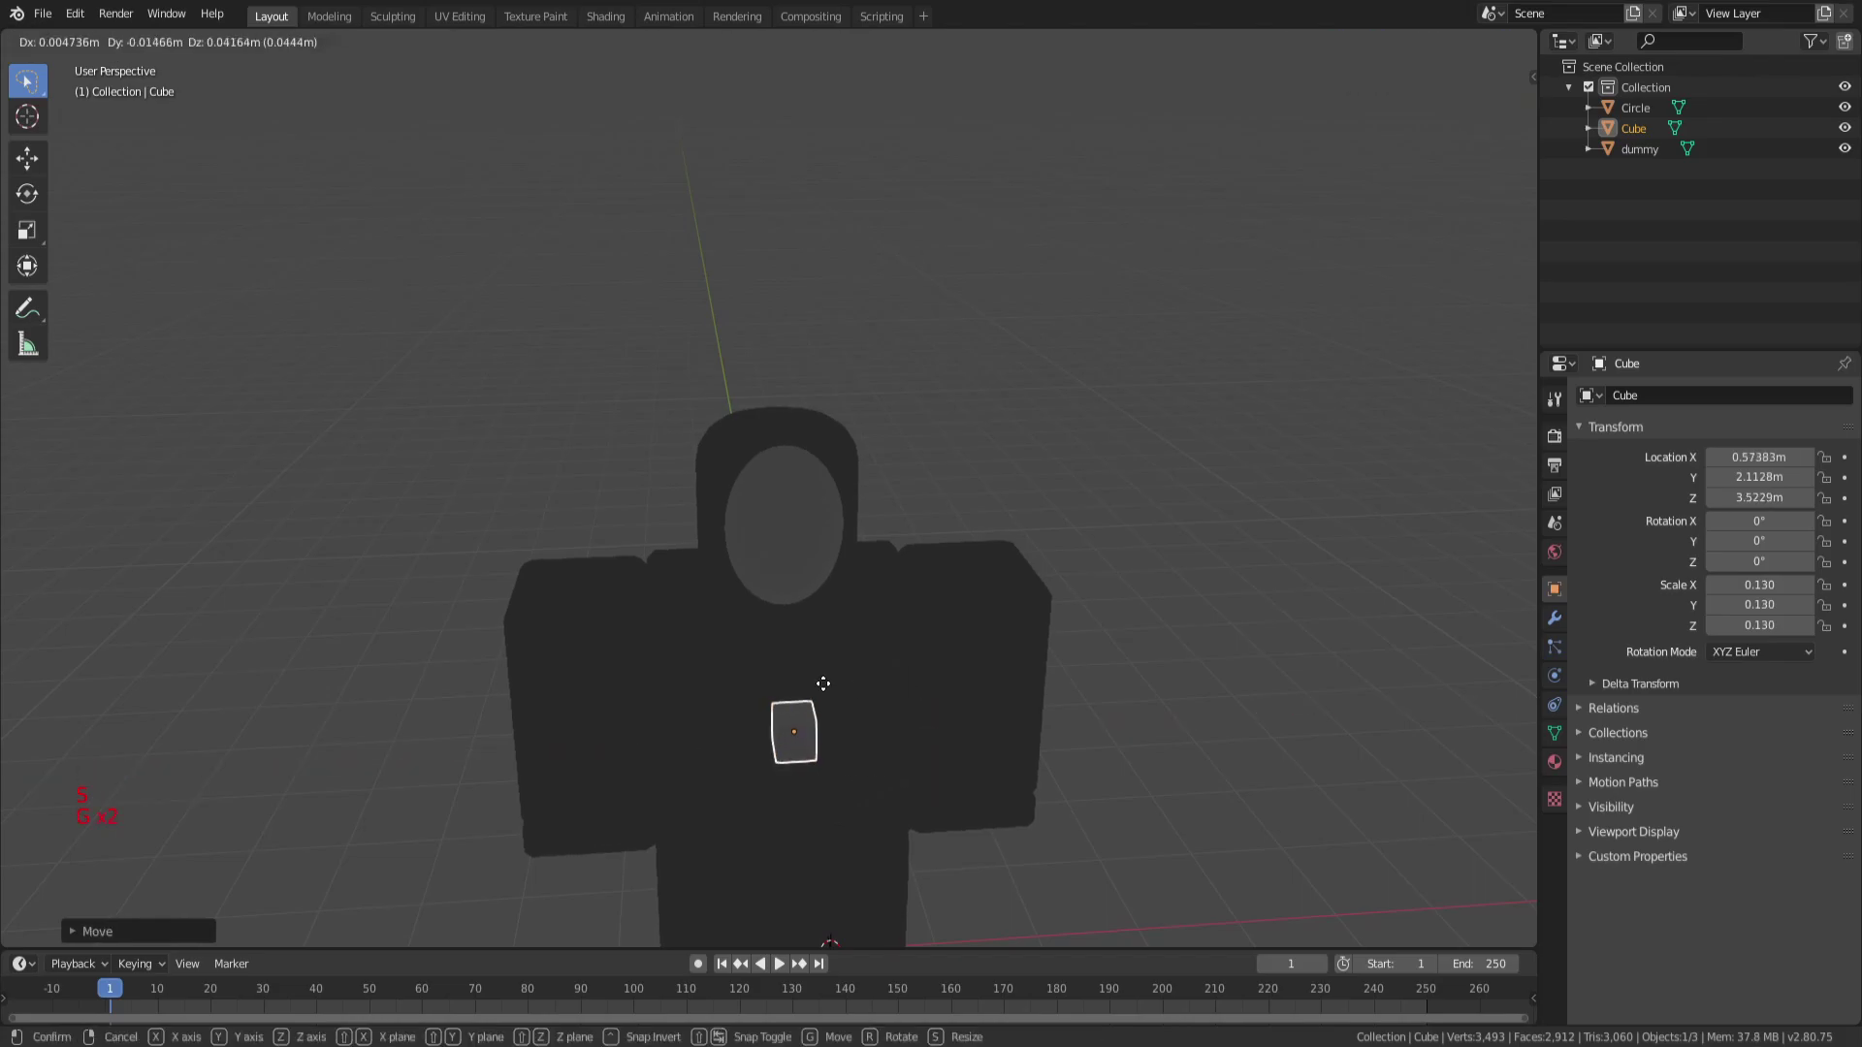
key(z)
click(992, 508)
Set the viewport shading to Solid to show the cube and mask surfaces.
scroll(979, 500, up, 3)
middle_drag(971, 491, 1057, 453)
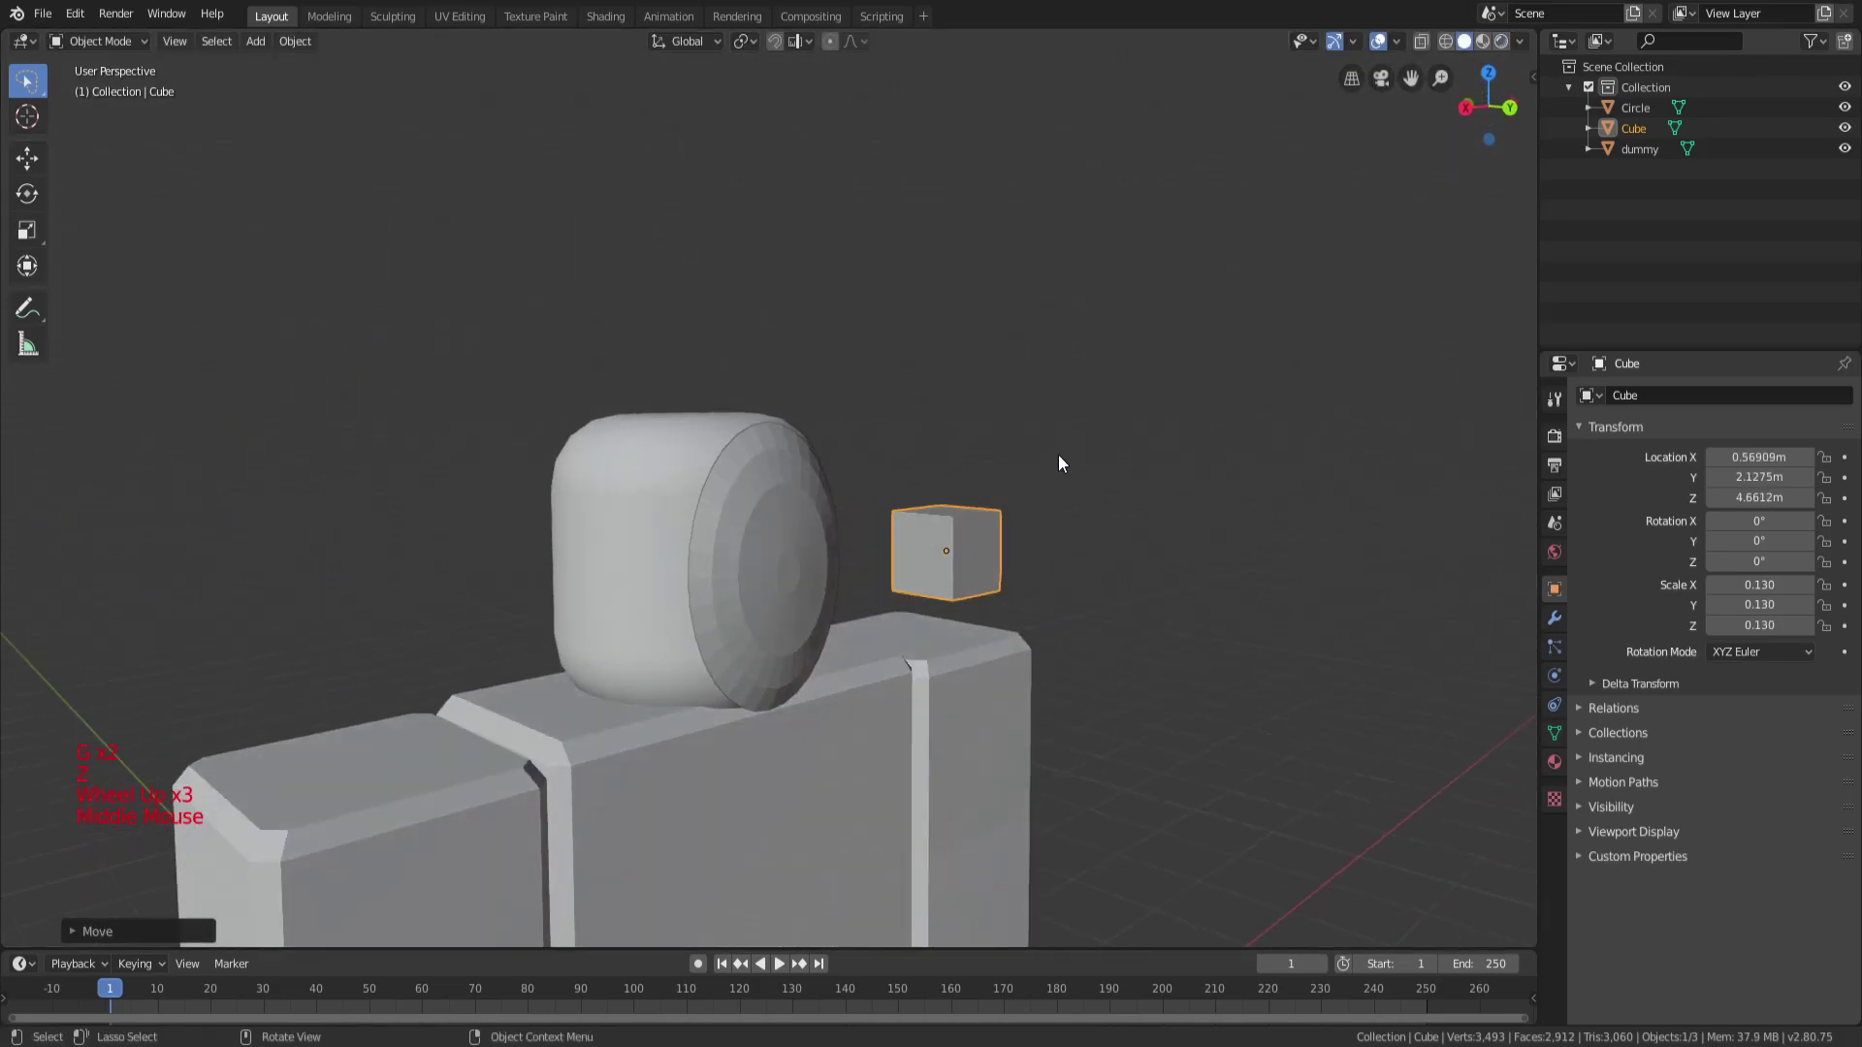
key(t)
key(z)
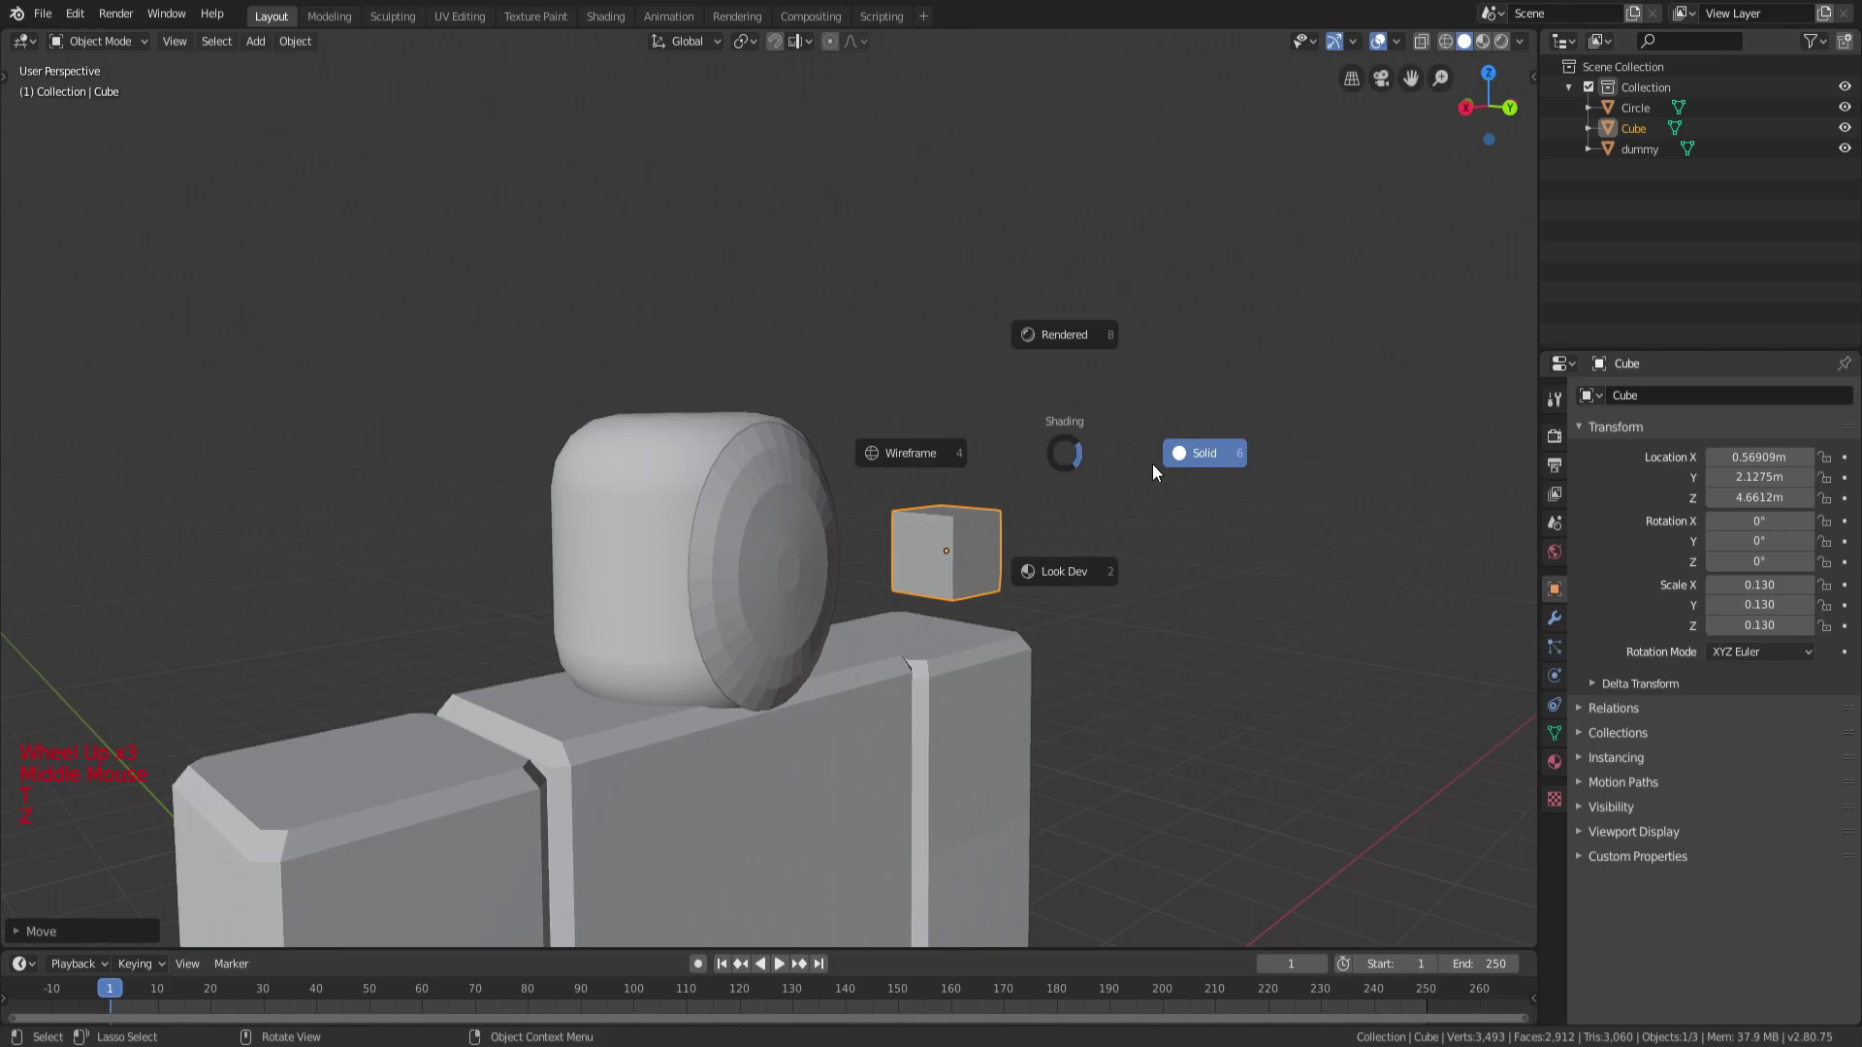
scroll(1105, 484, up, 2)
scroll(1083, 506, down, 2)
middle_drag(1083, 506, 1038, 498)
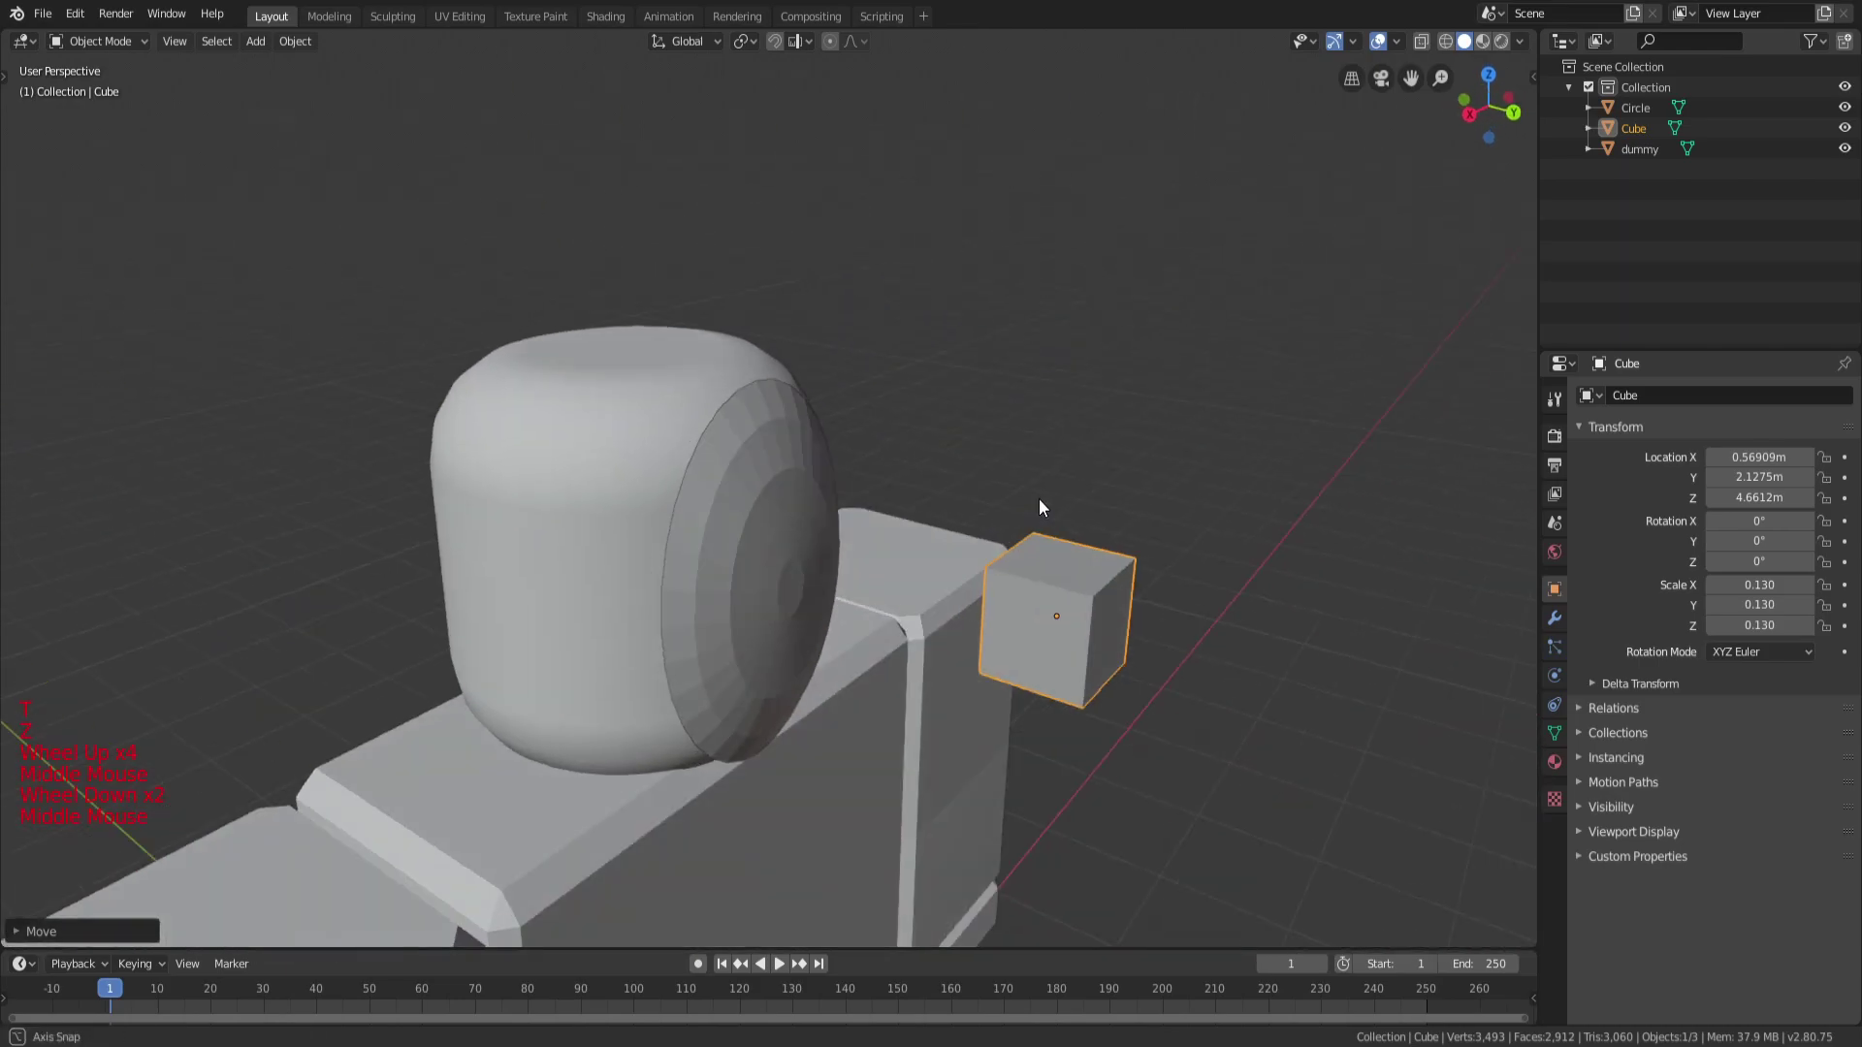
Move the cube along Y to about 1.40 m against the mask and lower it along Z to about 4.37 m.
key(g)
key(y)
click(917, 444)
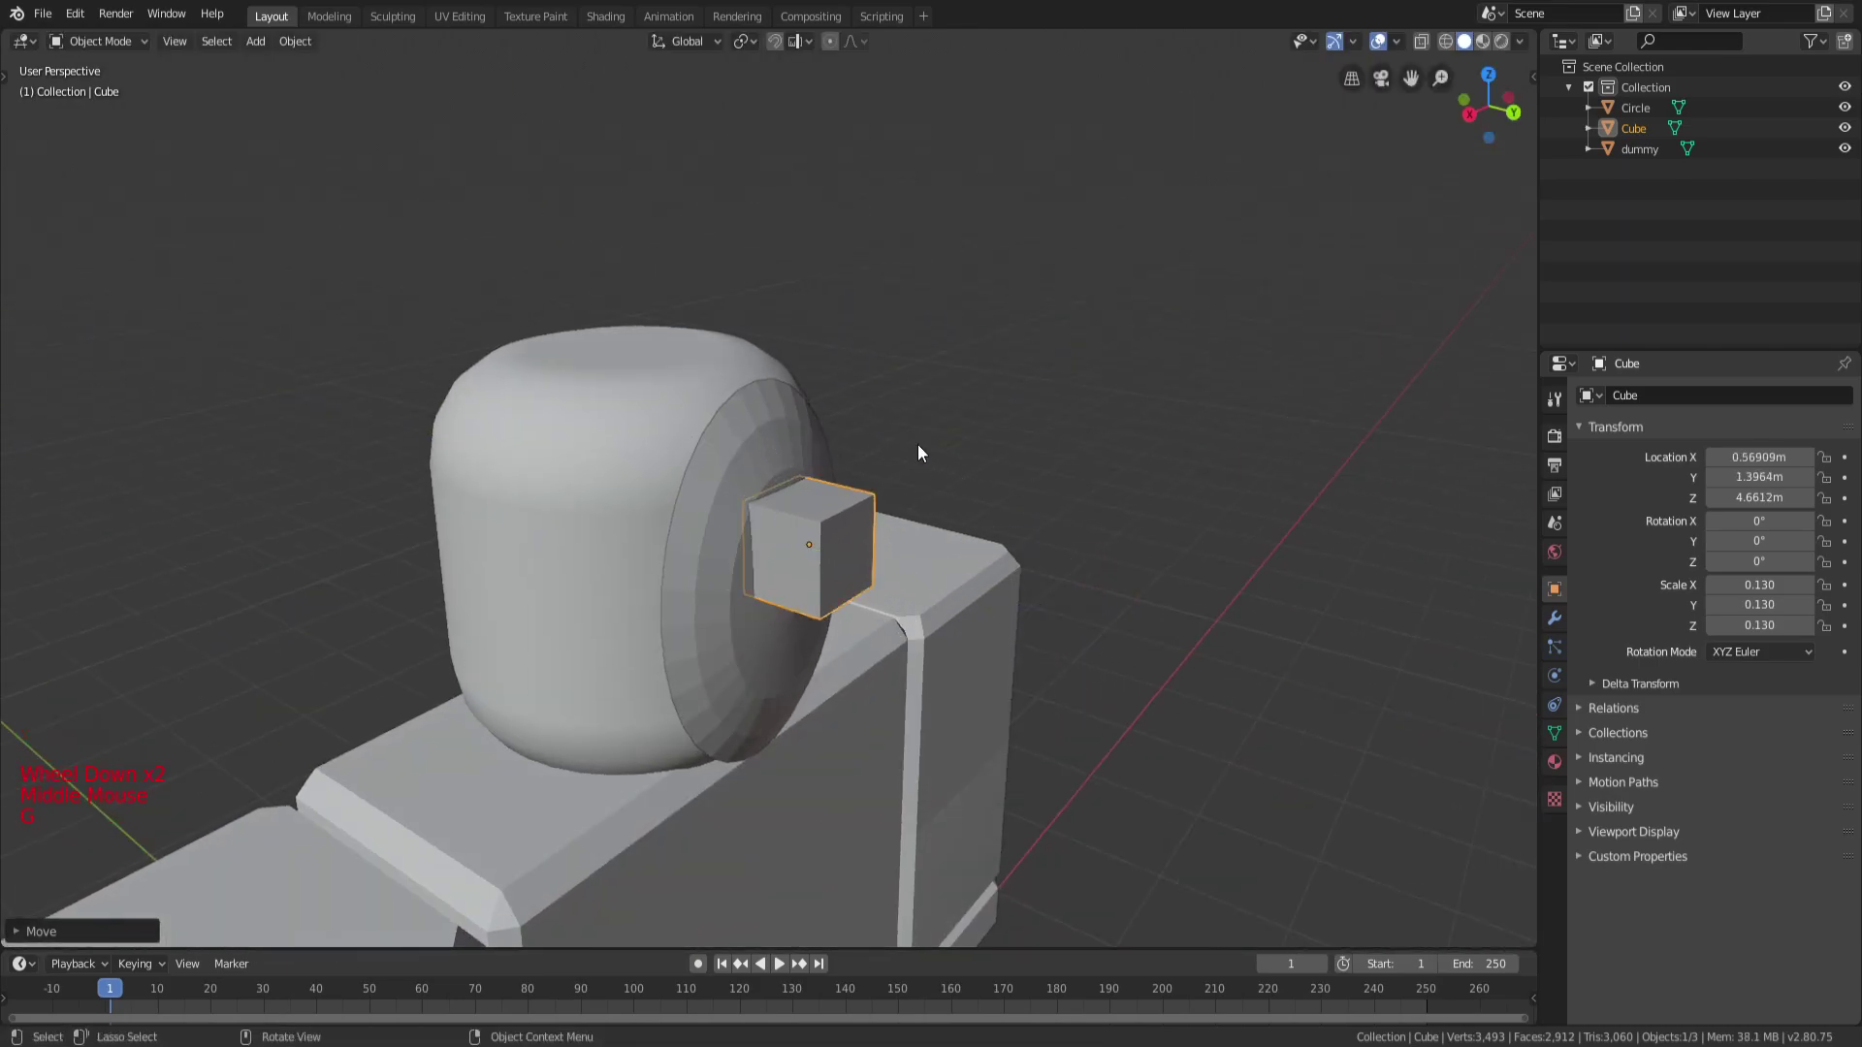
middle_drag(917, 444, 853, 446)
key(g)
key(z)
click(870, 527)
key(t)
scroll(888, 577, up, 5)
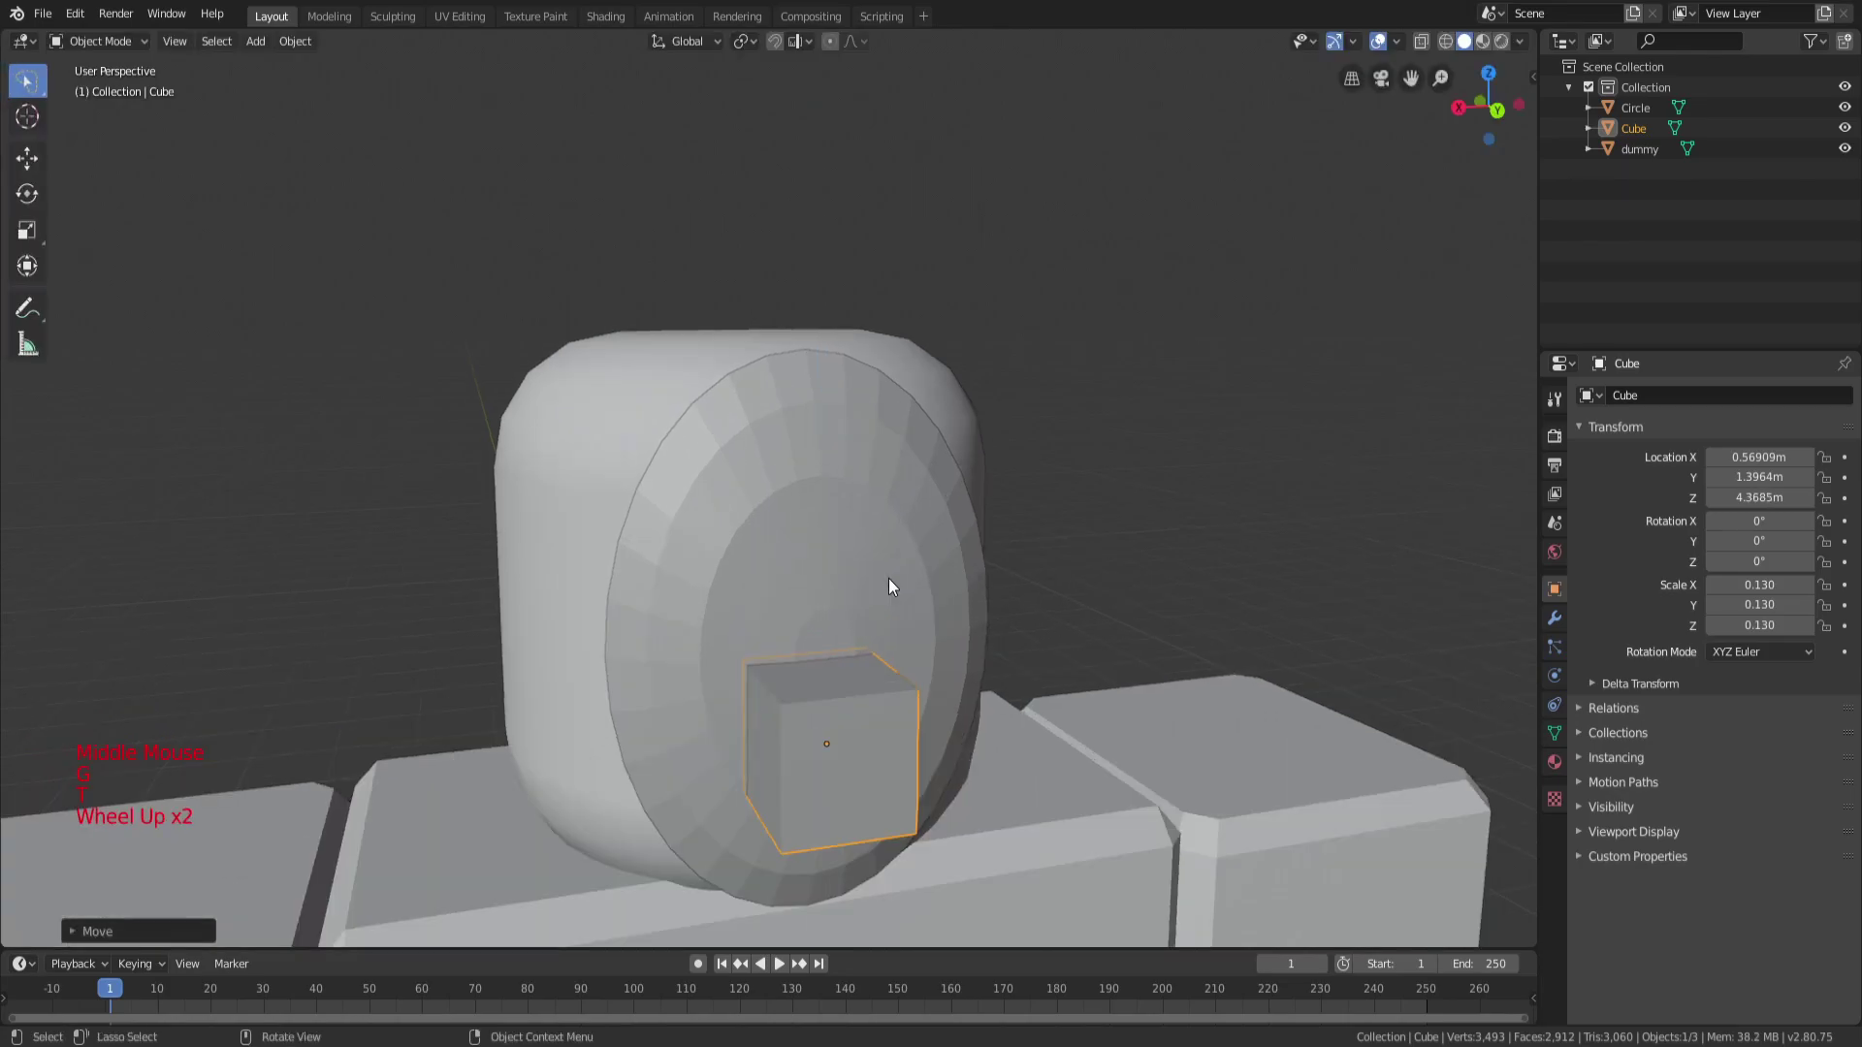
Shift the cube to about X 0.538 m and Z 4.43 m, just below the mask's centre.
middle_drag(1007, 728, 892, 613)
scroll(938, 671, down, 2)
key(g)
click(915, 614)
key(g)
key(x)
click(913, 620)
Flatten the cube to a scale of about 0.025 in Z and narrow it to about 0.049 in X.
shift+middle_drag(1072, 638, 852, 441)
key(s)
click(852, 442)
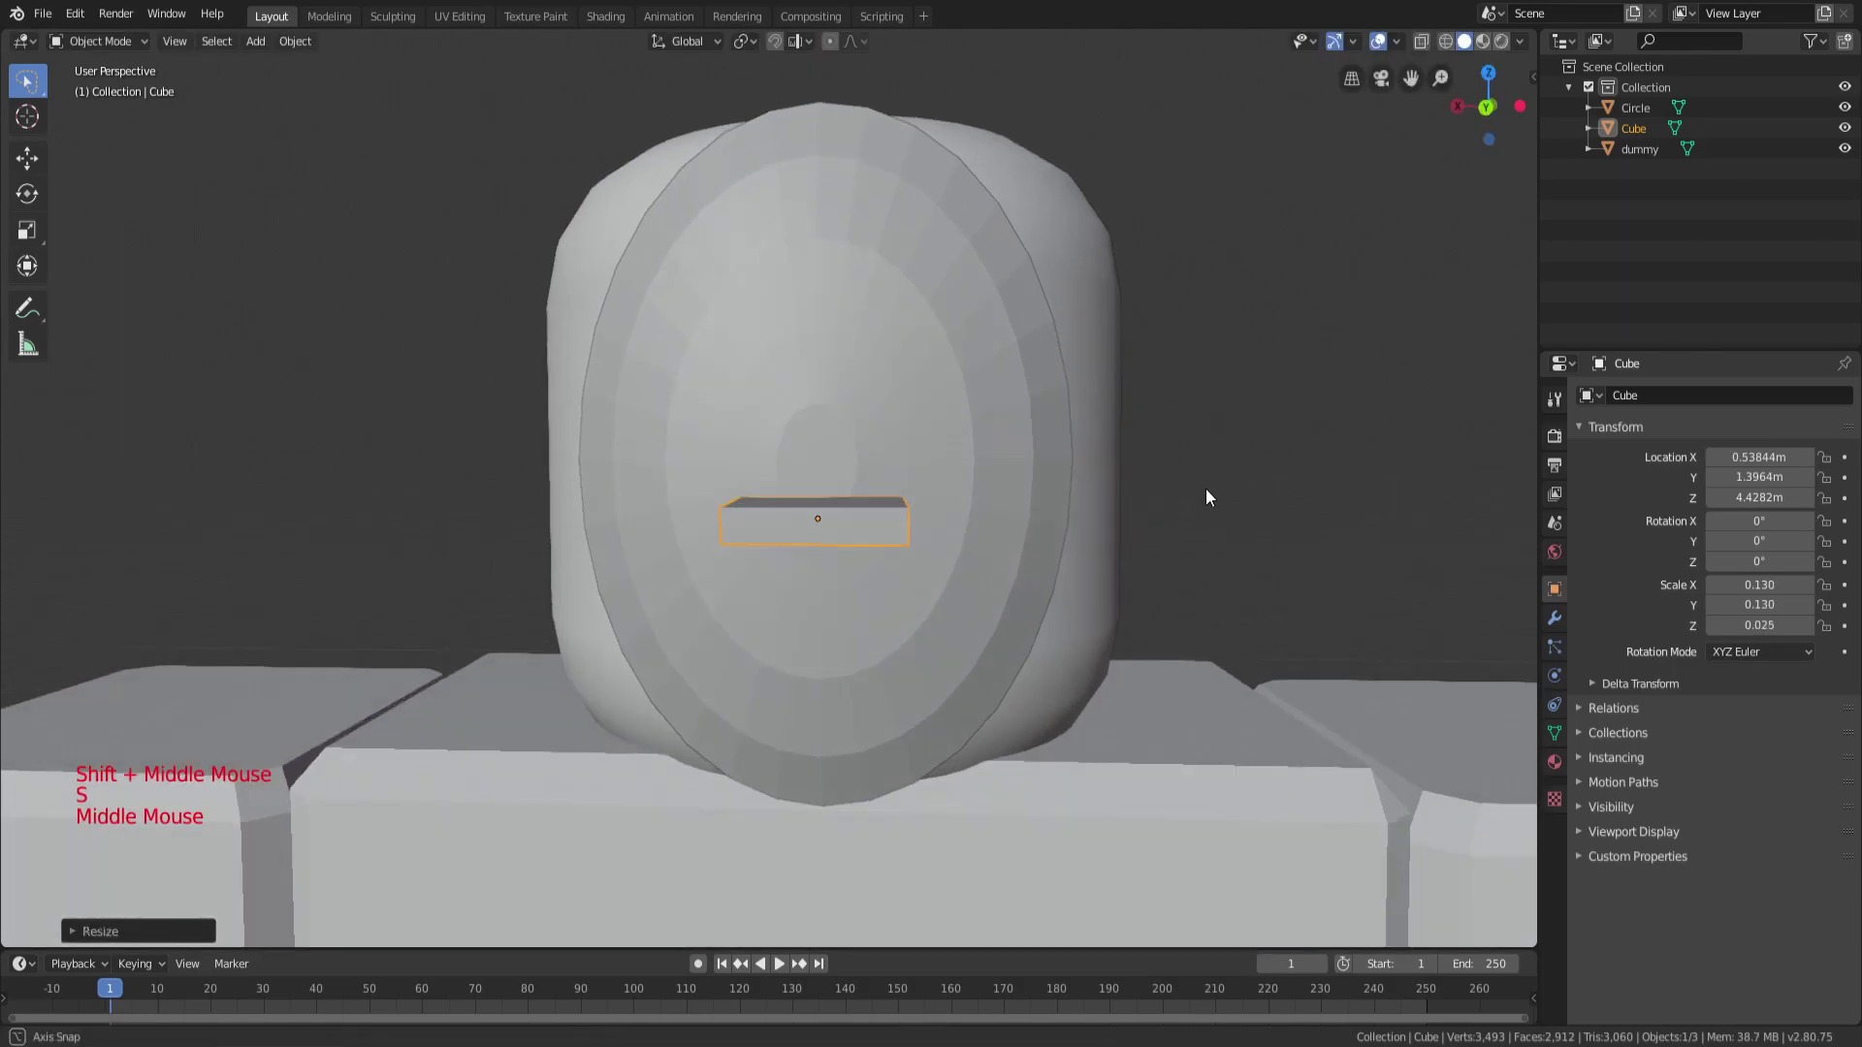
middle_drag(1204, 480, 1131, 520)
key(s)
key(x)
click(1008, 520)
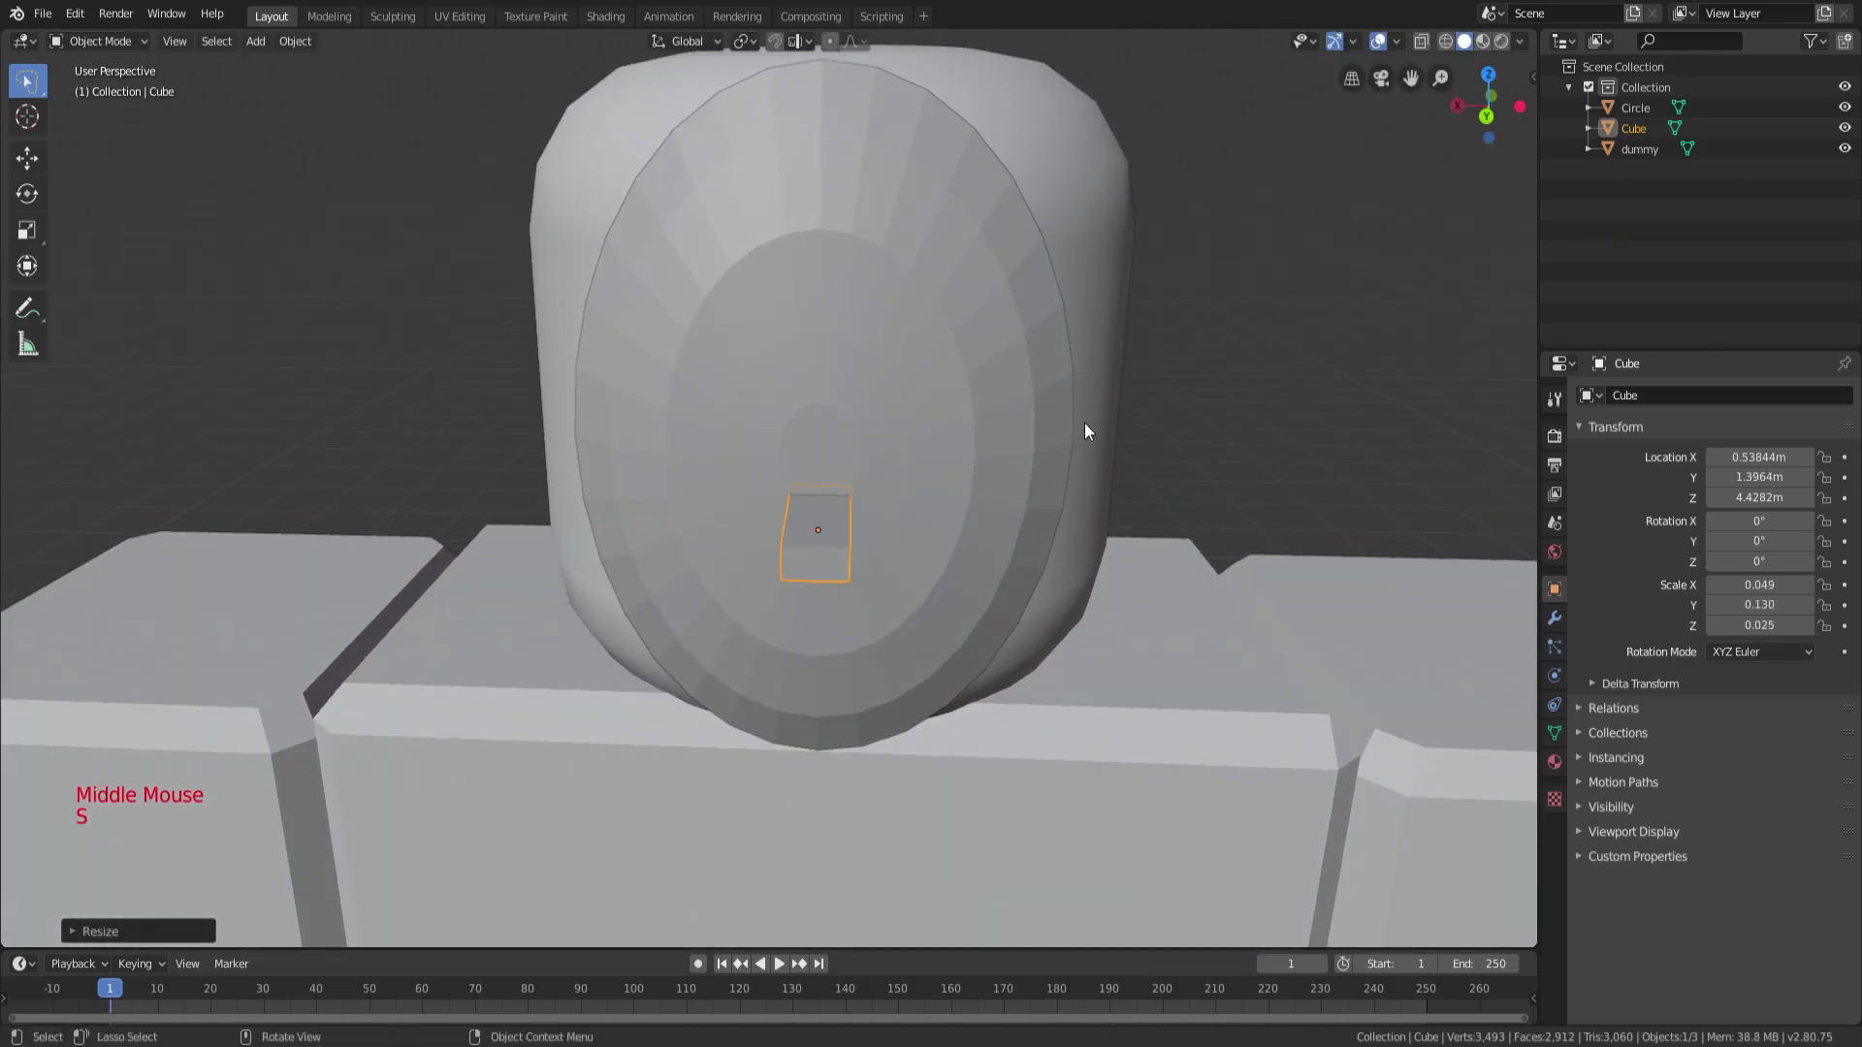
Thin the block to a scale of about 0.018 in Y and move it along Y to about 1.318 m.
middle_drag(1085, 431, 969, 446)
key(s)
key(y)
click(781, 537)
key(g)
key(y)
click(823, 524)
Raise the block to about Z 4.46 m and enlarge its scale to about 0.078 in X and 0.041 in Z.
middle_drag(822, 524, 1115, 436)
key(g)
scroll(1077, 446, up, 3)
key(s)
key(x)
click(1284, 429)
key(s)
key(z)
click(1430, 50)
Centre the block on the mask by moving it along X to about 0.542 m.
middle_drag(1429, 51, 1206, 288)
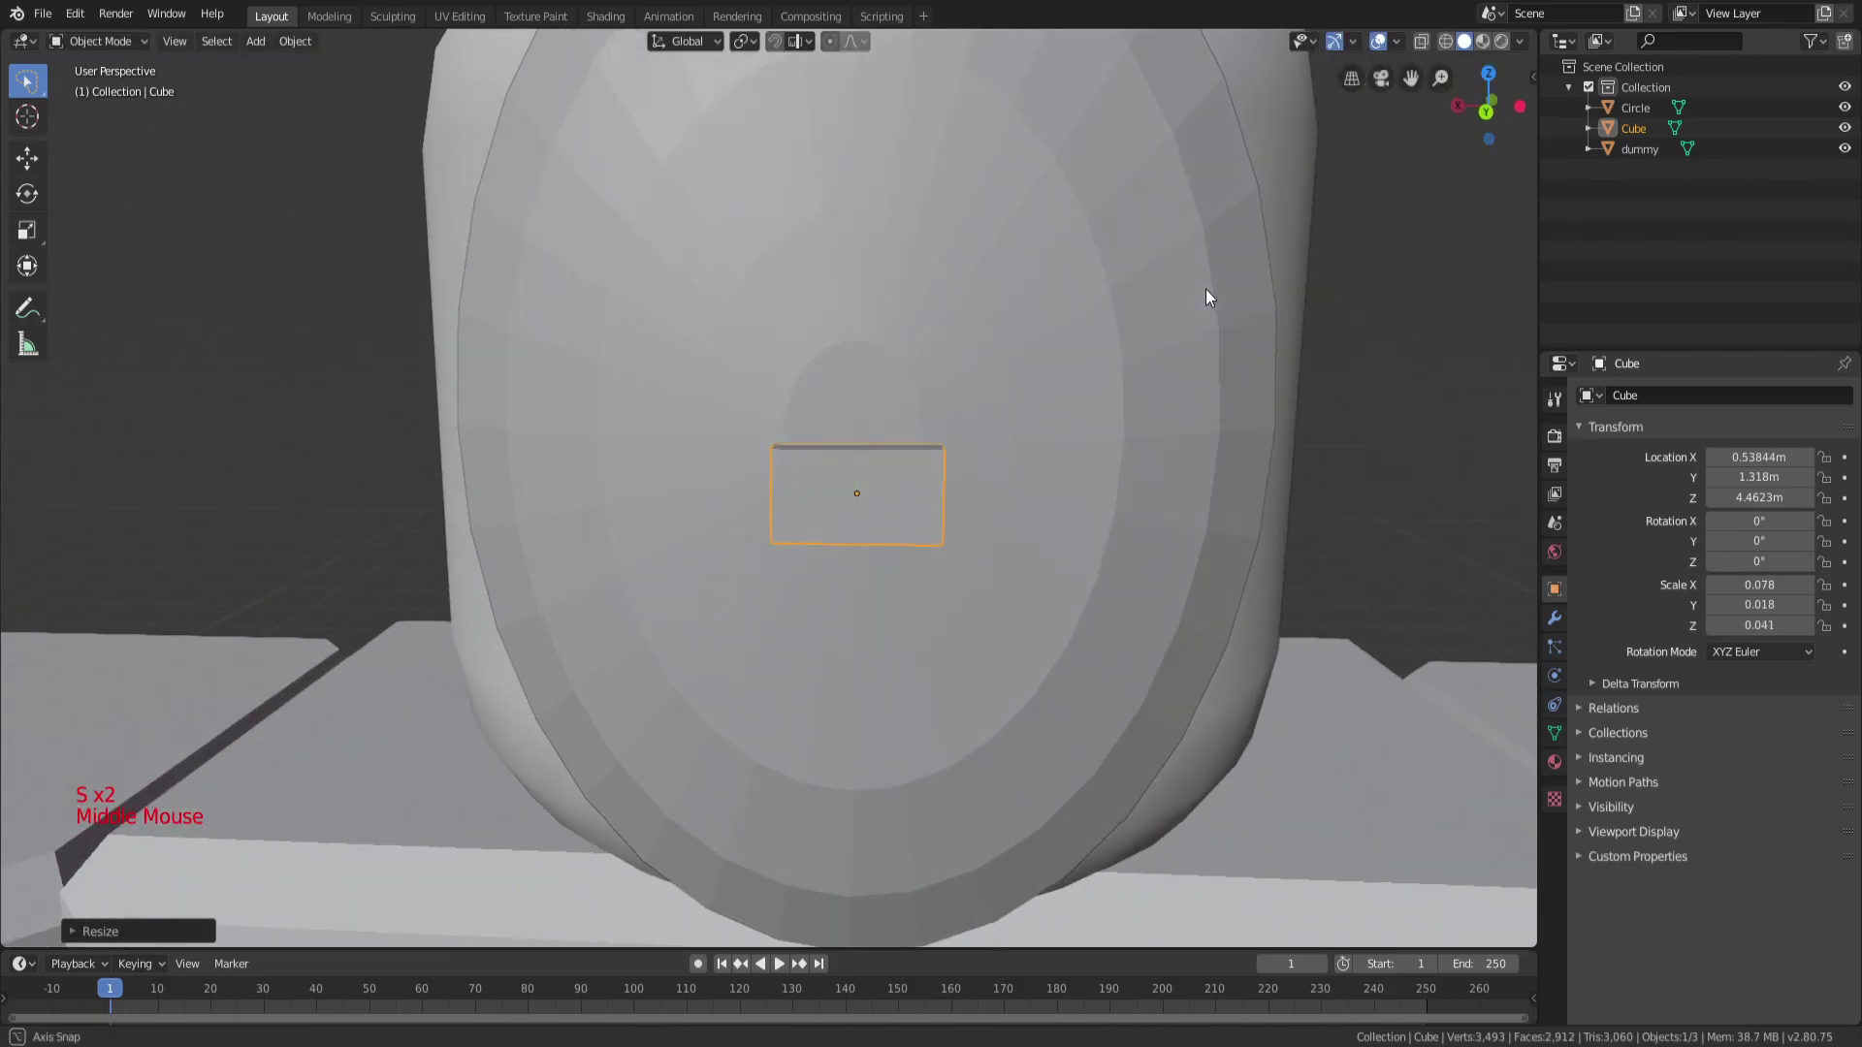
key(g)
key(x)
click(1208, 292)
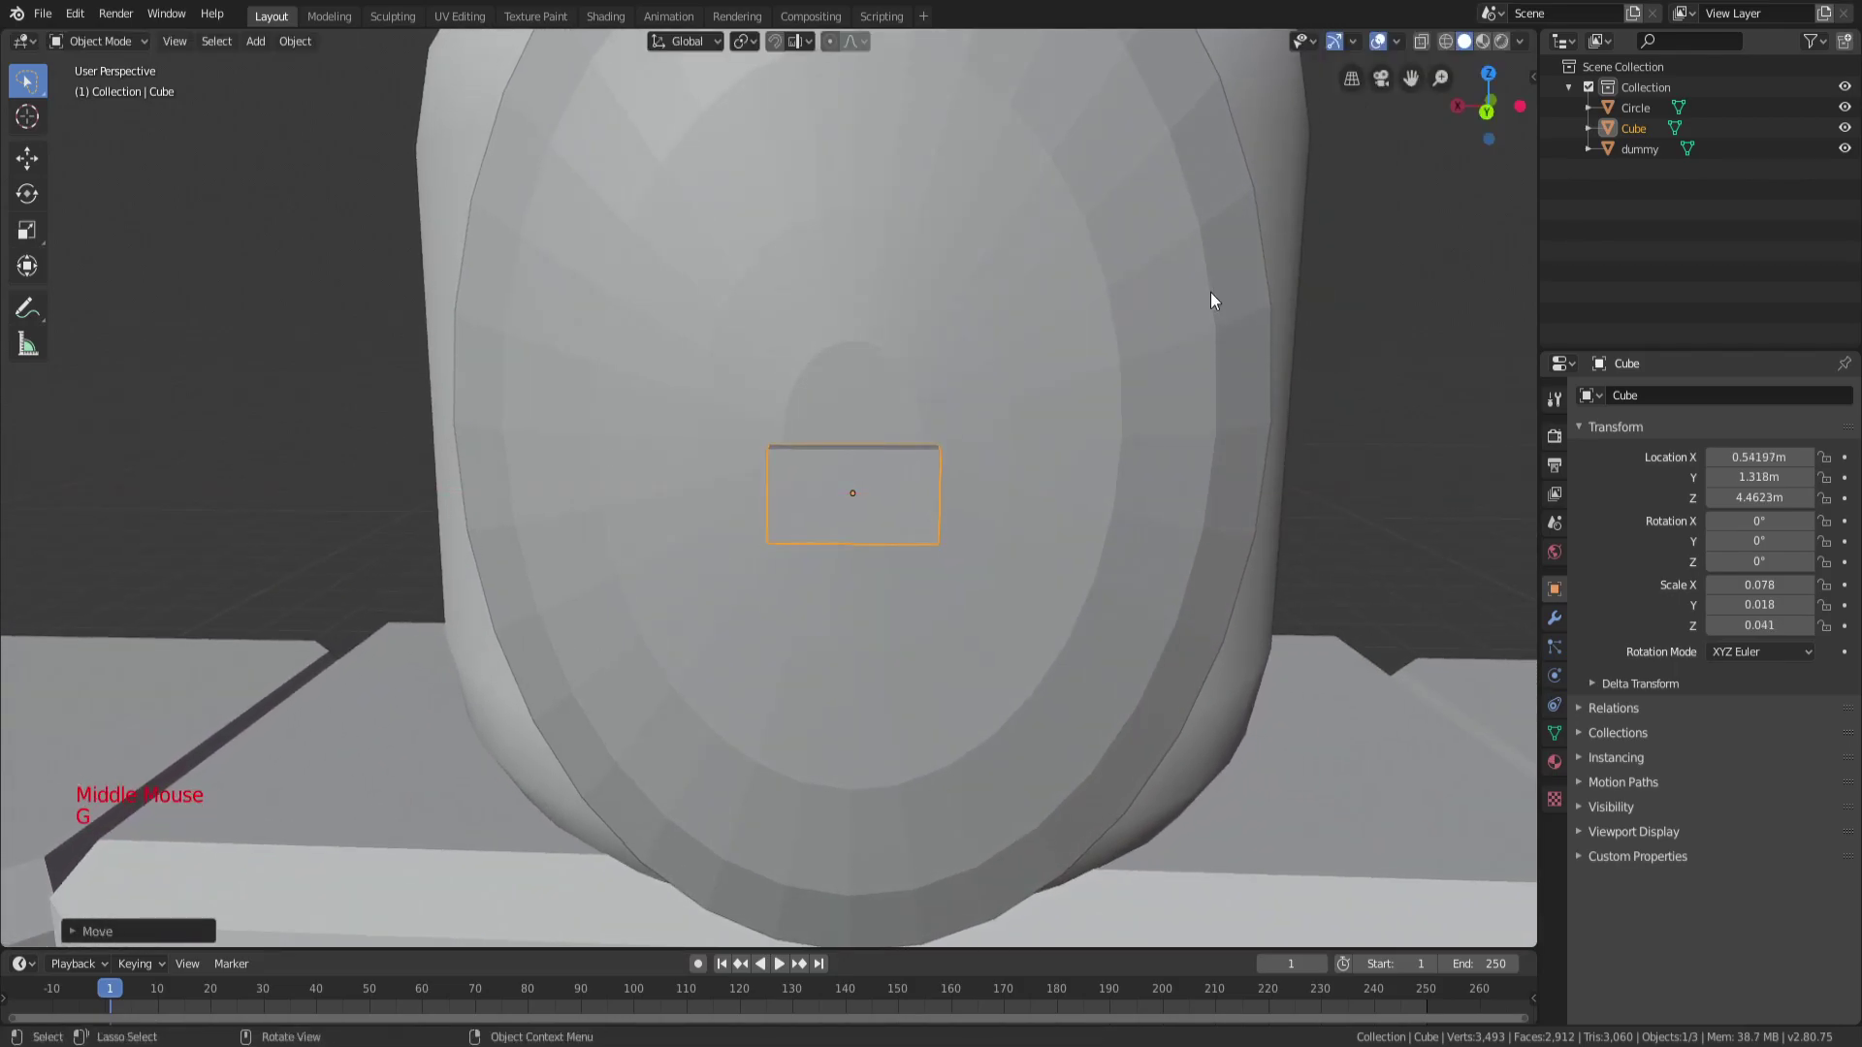
Edit the block's mesh and add two evenly spaced vertical loop cuts.
scroll(1167, 317, up, 1)
key(Tab)
middle_drag(1072, 507, 955, 492)
key(a)
key(a)
key(a)
key(ctrl+r)
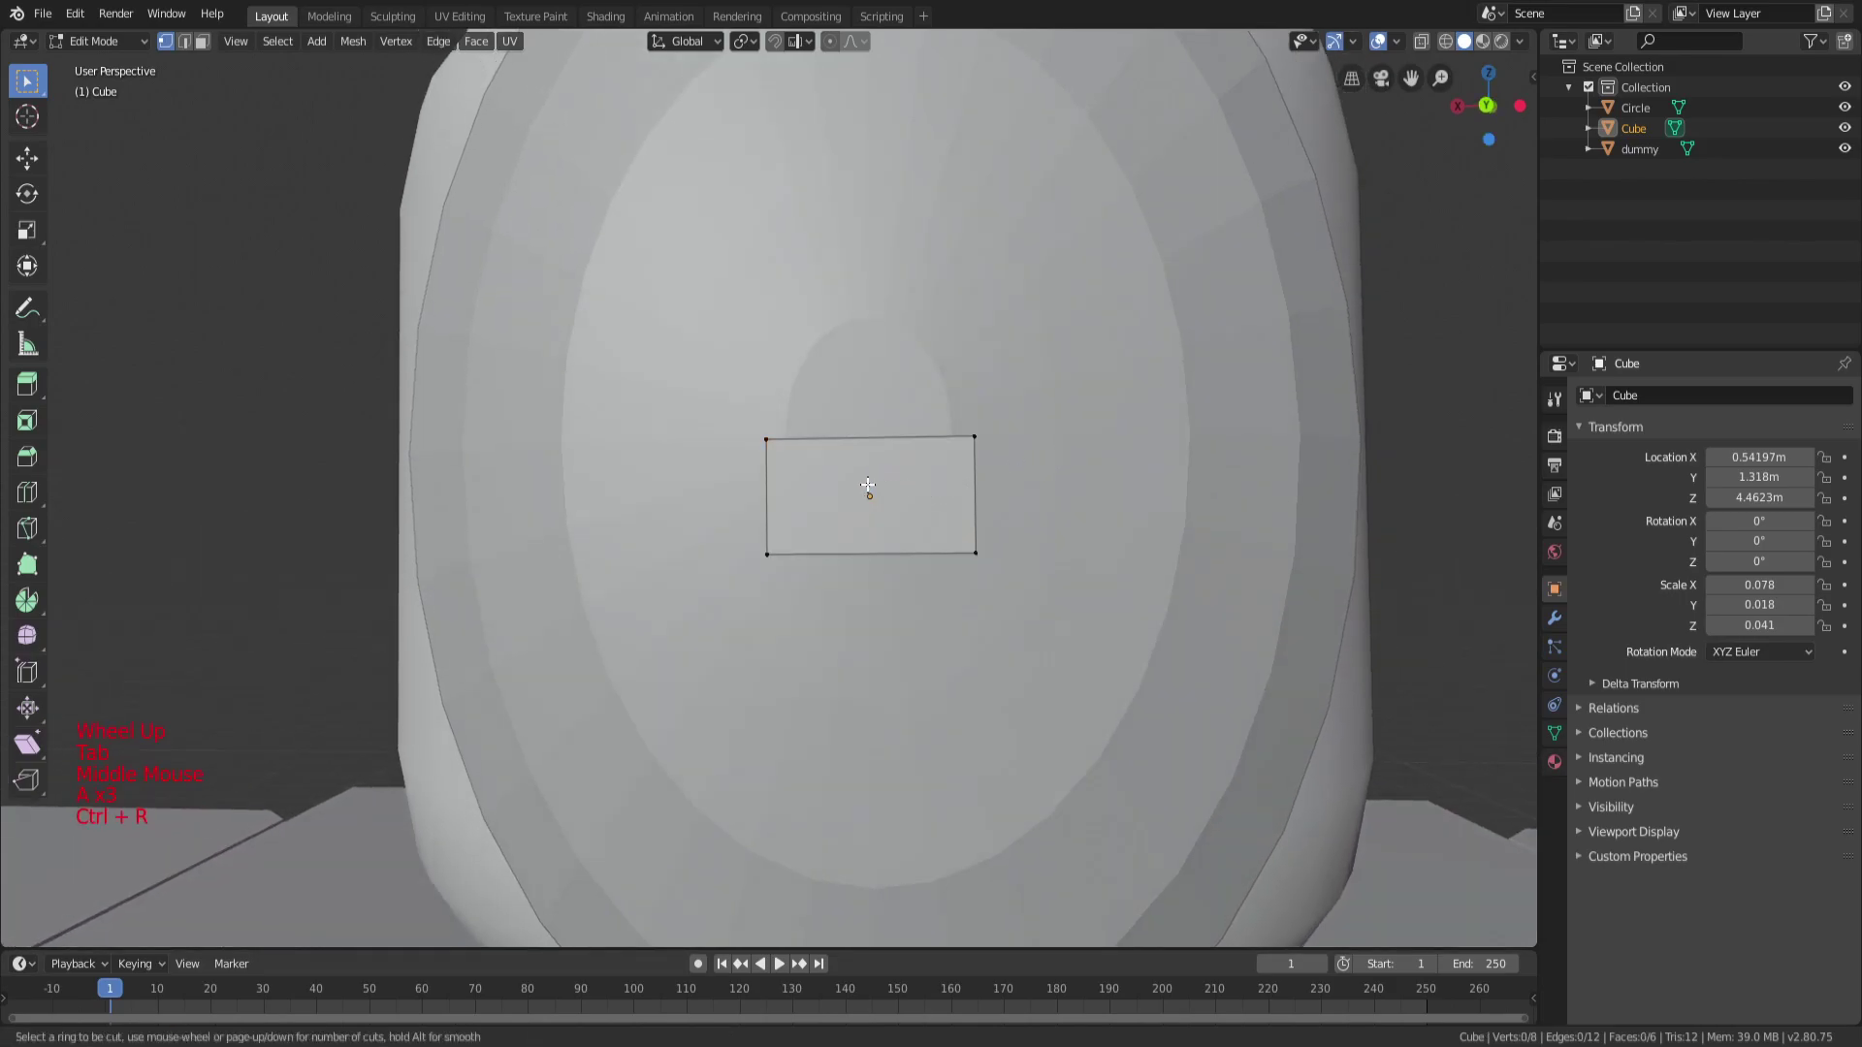
scroll(849, 530, up, 1)
click(850, 530)
right_click(850, 530)
Add four evenly spaced horizontal loop cuts across the block and clear the selection.
key(ctrl+r)
scroll(768, 484, up, 2)
click(767, 490)
click(768, 490)
key(a)
key(a)
key(a)
Circle-select the bottom vertices of the block's middle column and move them slightly down along Z.
middle_drag(767, 490, 836, 574)
key(c)
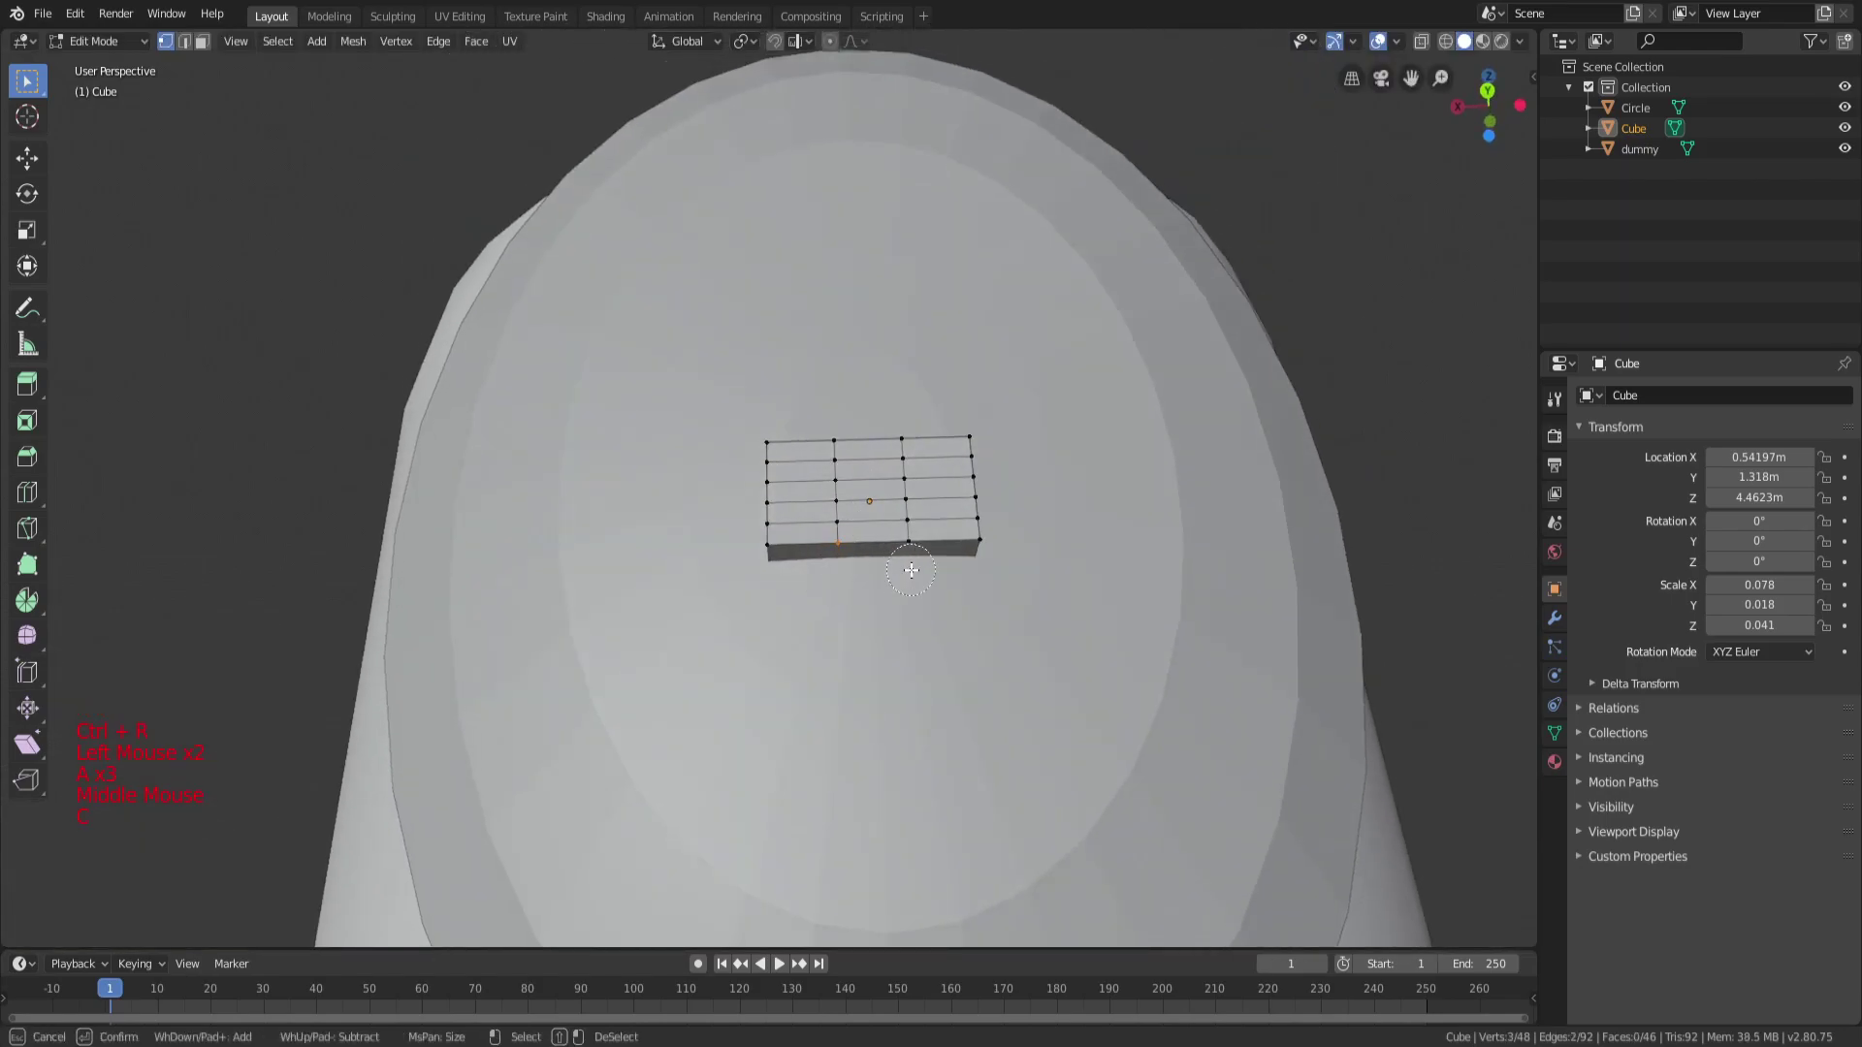
key(g)
key(z)
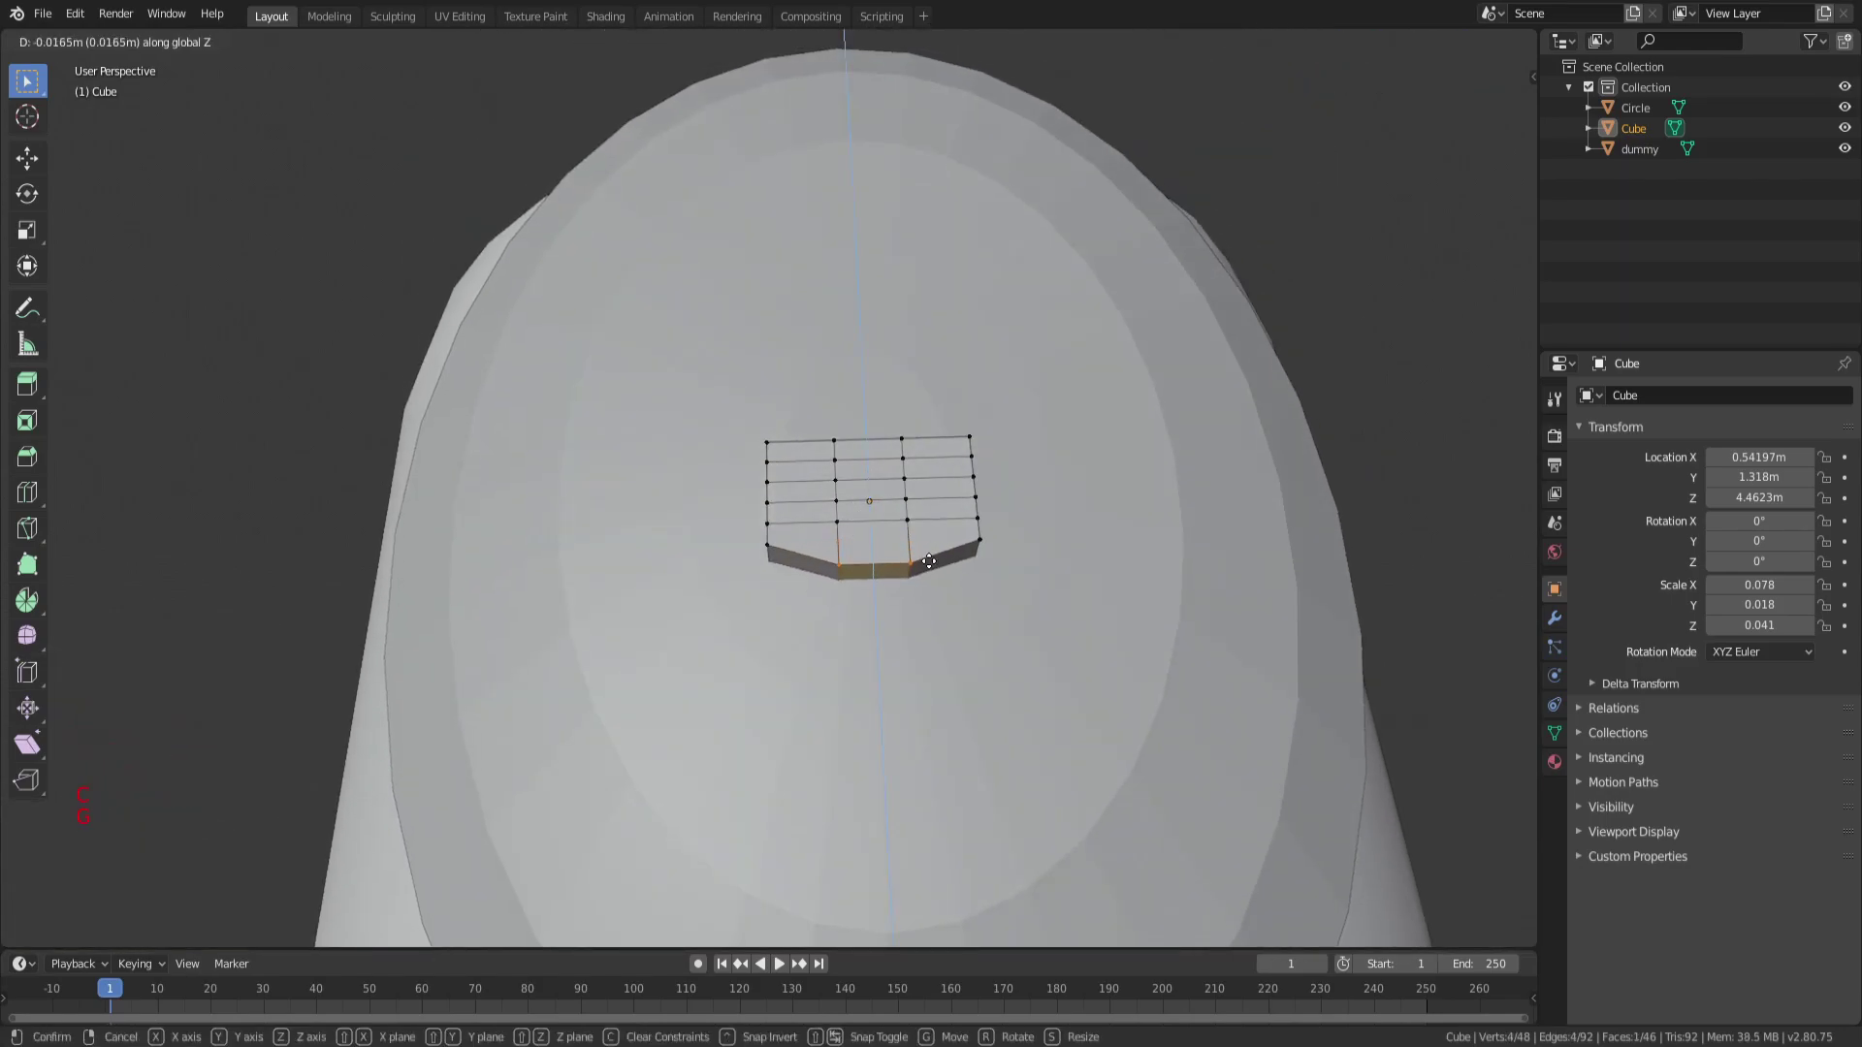
click(929, 548)
key(a)
key(a)
key(a)
Add a centred vertical loop cut through each of the block's two outer columns.
key(ctrl+r)
key(a)
key(a)
key(a)
key(ctrl+r)
click(936, 528)
key(a)
key(a)
key(a)
Circle-select the bottom vertices of the two new outer loops, move them up about 0.011 m along Z, and clear the selection.
key(c)
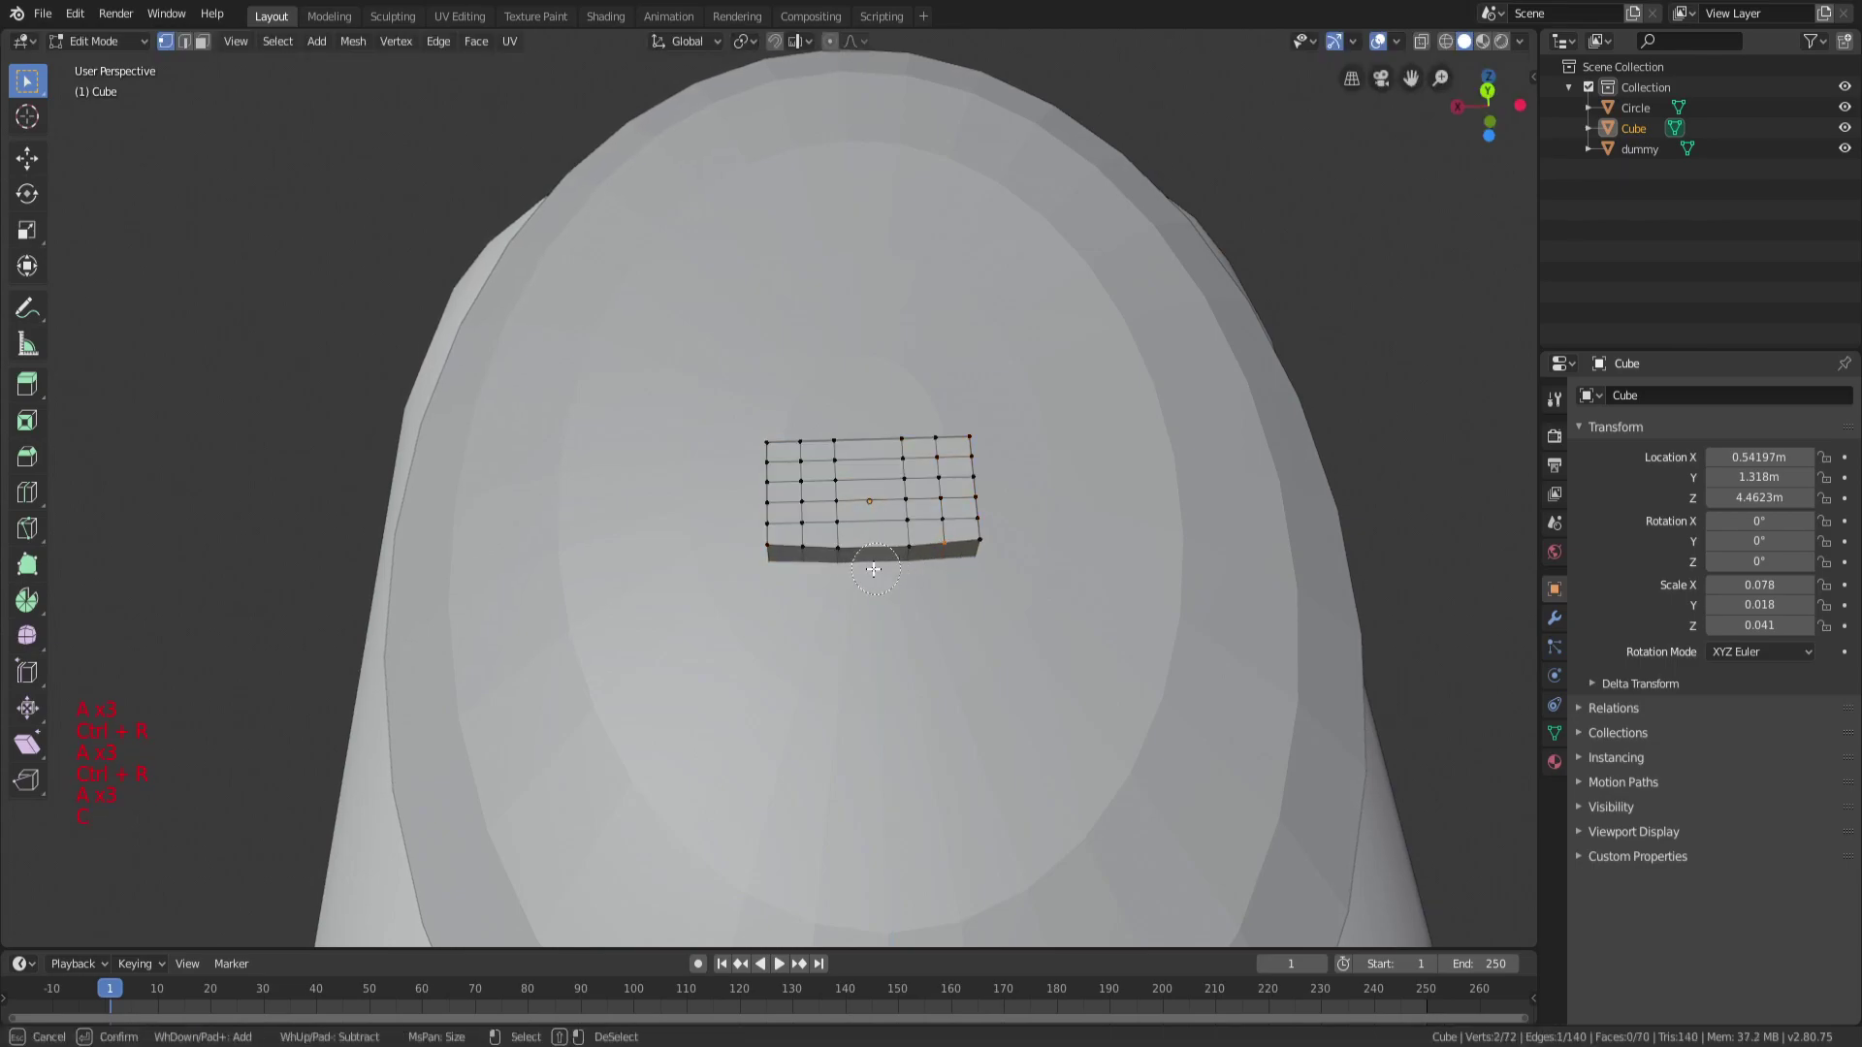
middle_drag(796, 559, 1030, 549)
key(g)
key(z)
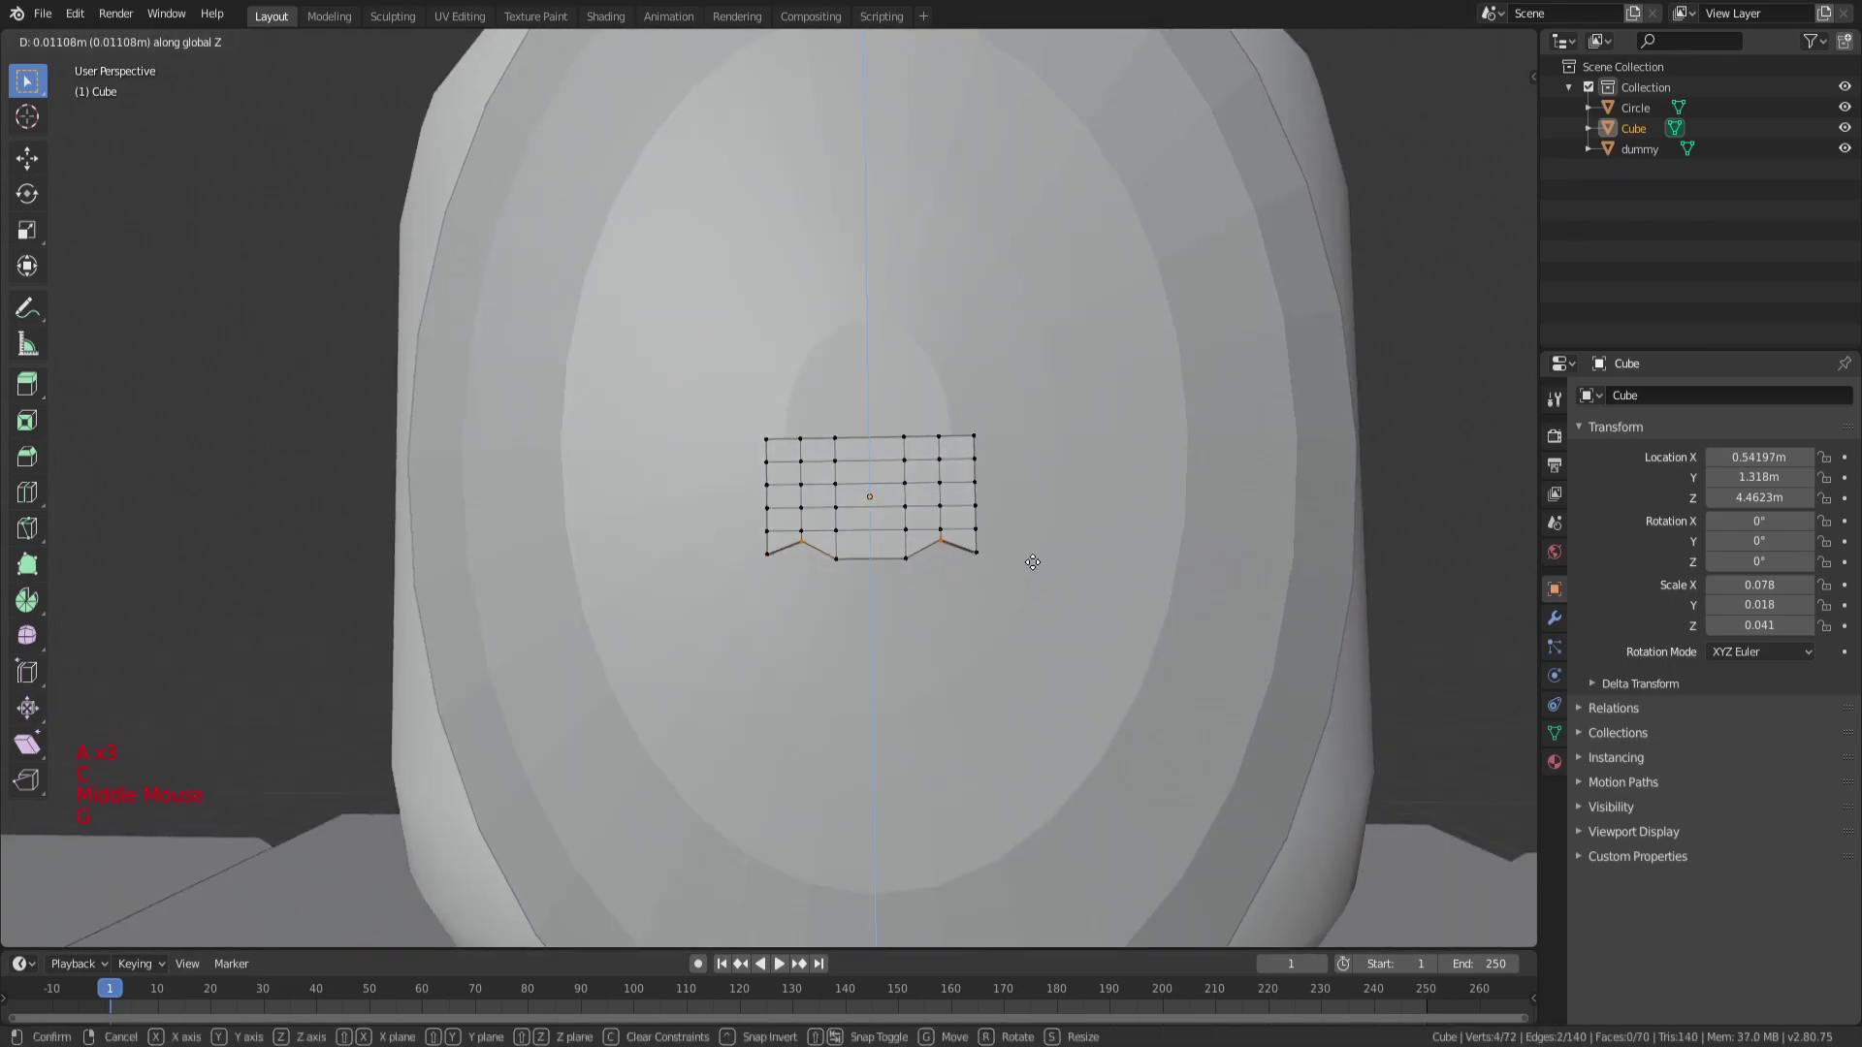
click(1032, 563)
key(a)
key(a)
key(a)
Switch to wireframe shading and add a centred vertical loop cut down the middle of the block.
mouse_move(843, 529)
middle_down()
mouse_move(728, 532)
mouse_move(878, 524)
middle_up()
key(z)
key(a)
key(a)
key(a)
key(a)
key(a)
key(ctrl+r)
click(878, 504)
Box-select the vertices on one side of the block's centre loop and delete them.
key(a)
key(a)
key(a)
key(b)
drag(893, 432, 981, 555)
key(x)
click(969, 621)
Add a Mirror modifier on the X axis to the block and enable Clipping.
click(1602, 397)
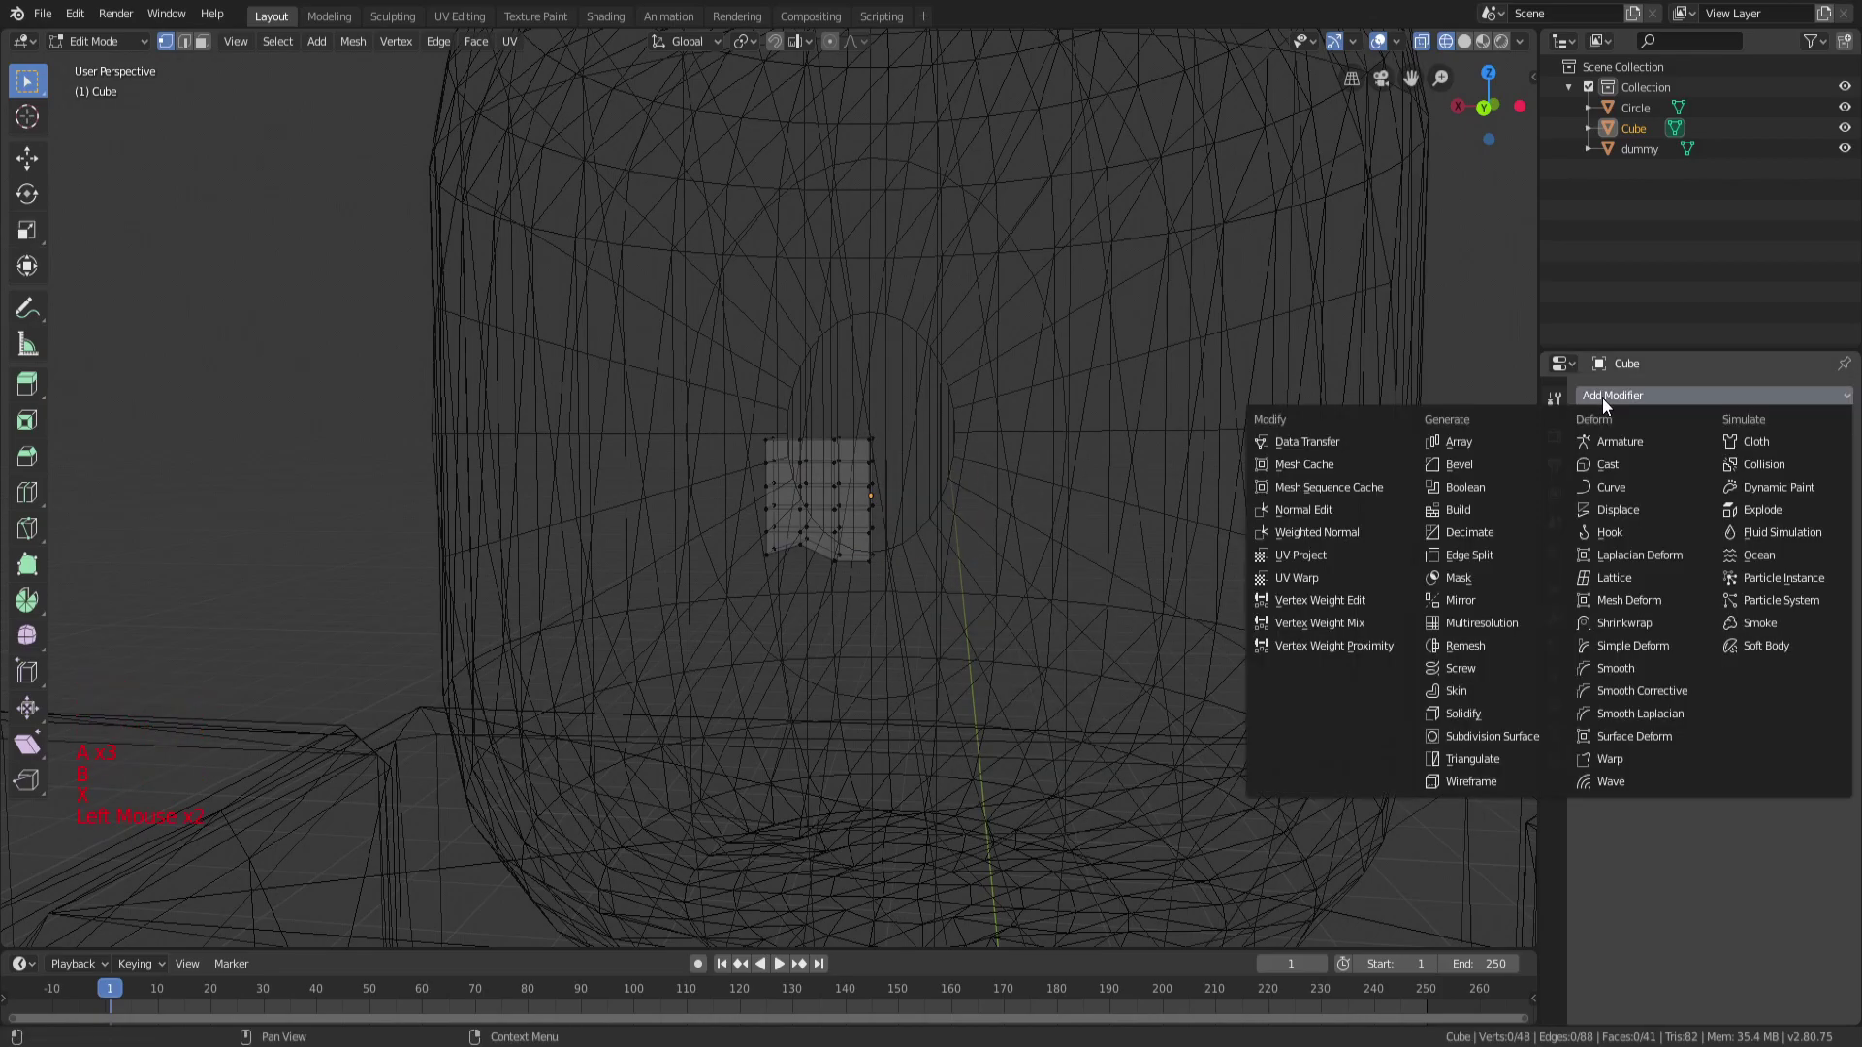
click(1486, 603)
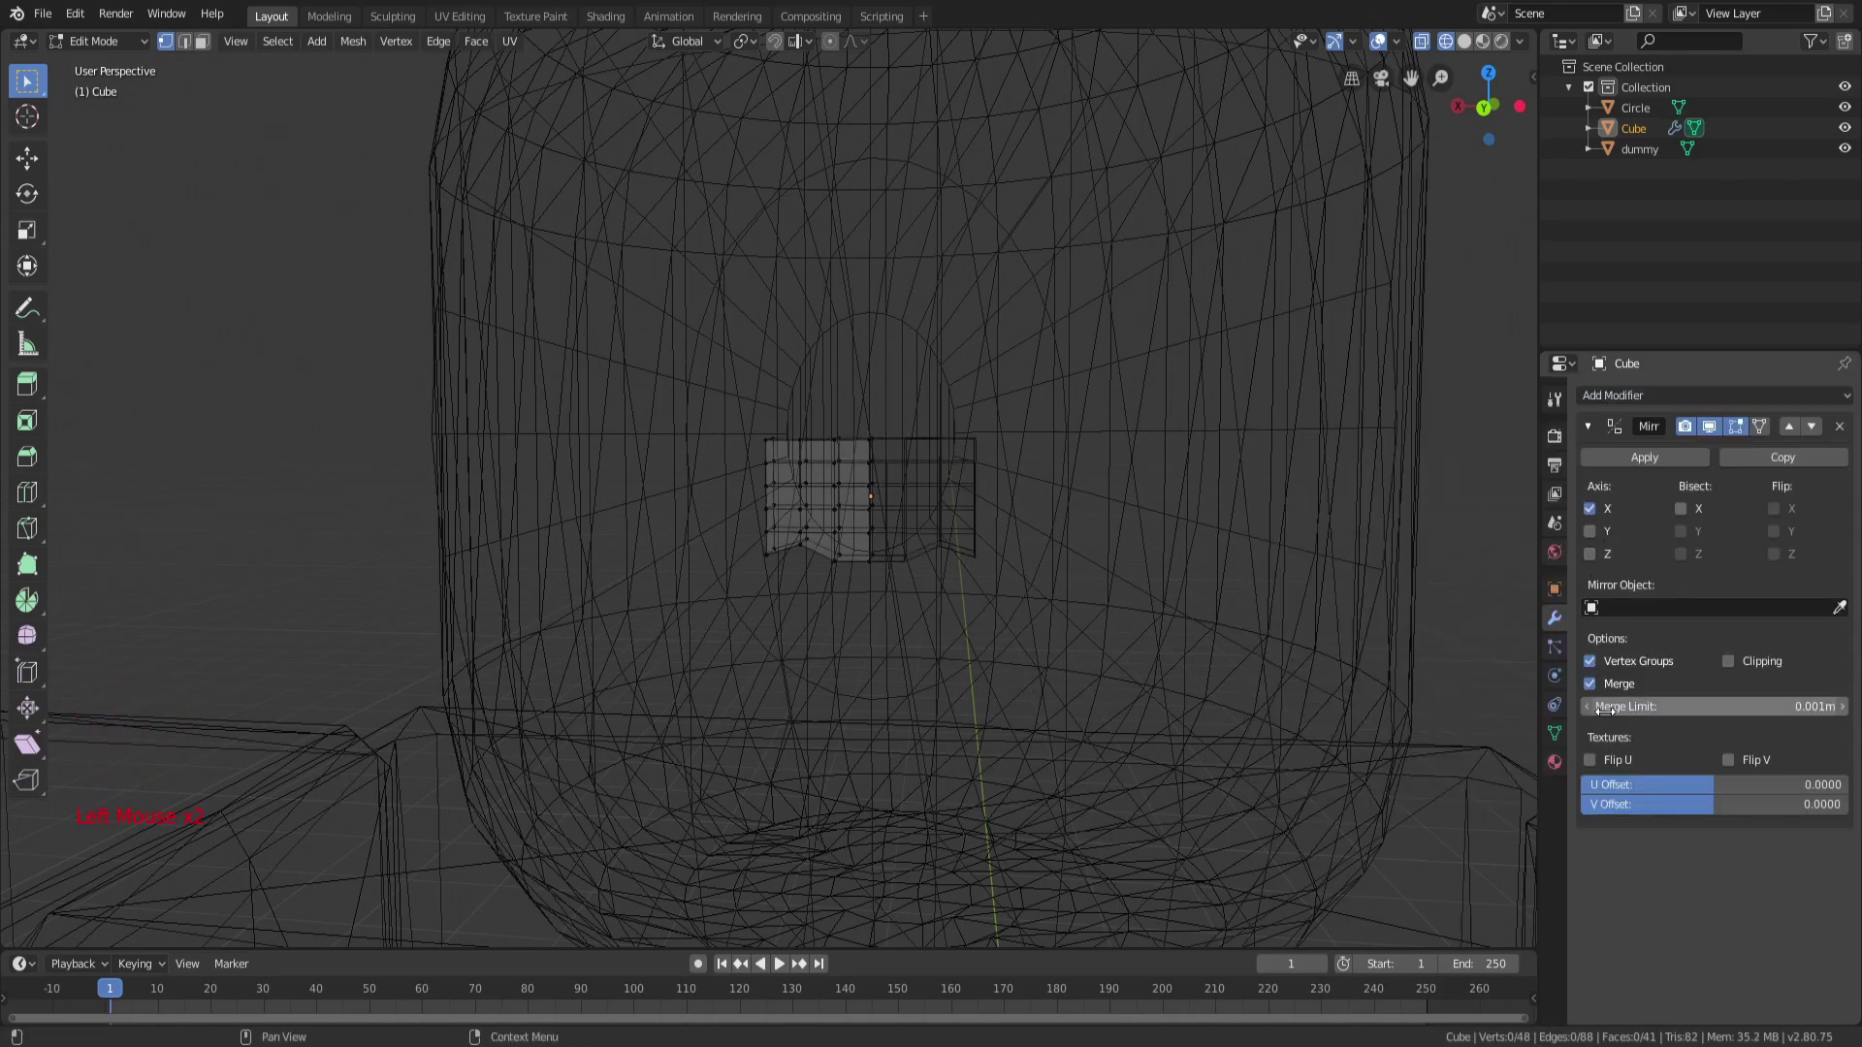
click(1727, 661)
In wireframe, circle-select the bottom outer corner vertices and move them outward along X.
key(z)
key(a)
key(a)
key(a)
scroll(809, 500, up, 3)
key(z)
key(c)
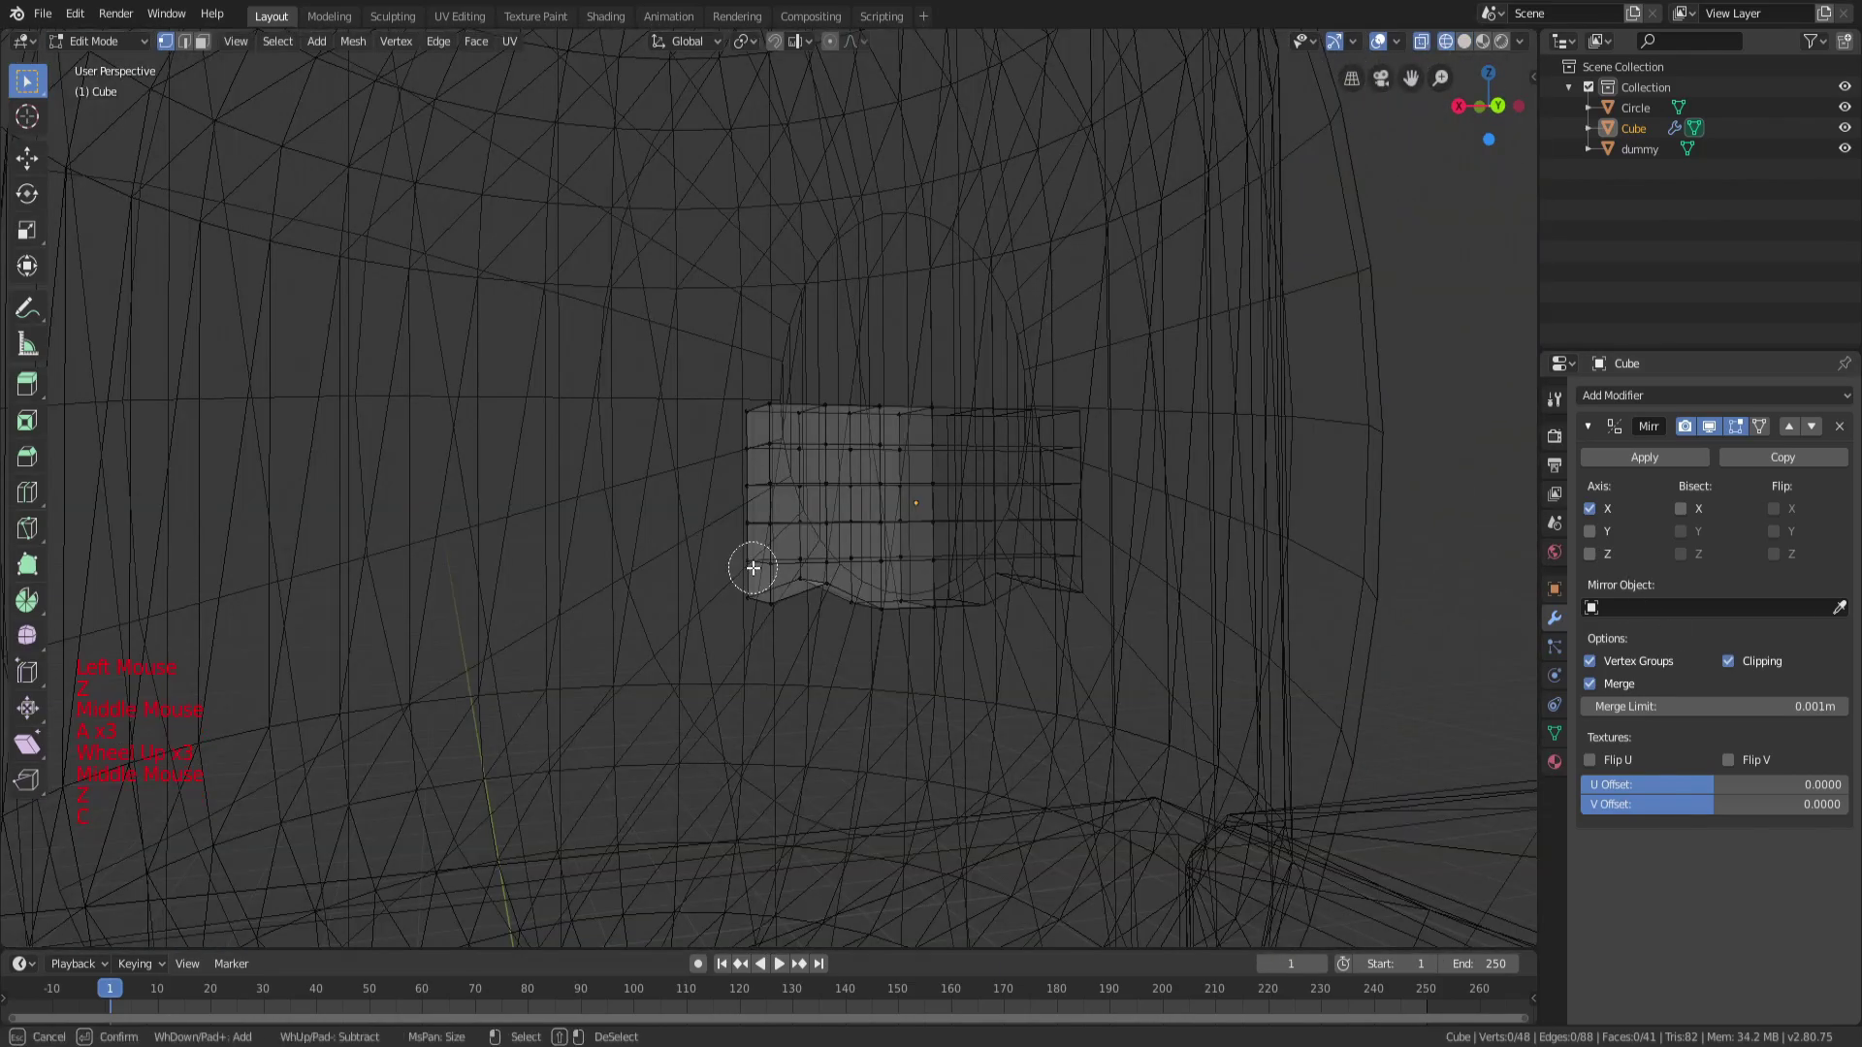
middle_drag(753, 561, 810, 502)
key(g)
key(x)
key(g)
key(a)
key(a)
key(a)
Circle-select the outer edge vertices one row above the bottom corner and move them outward along X.
key(c)
key(g)
key(x)
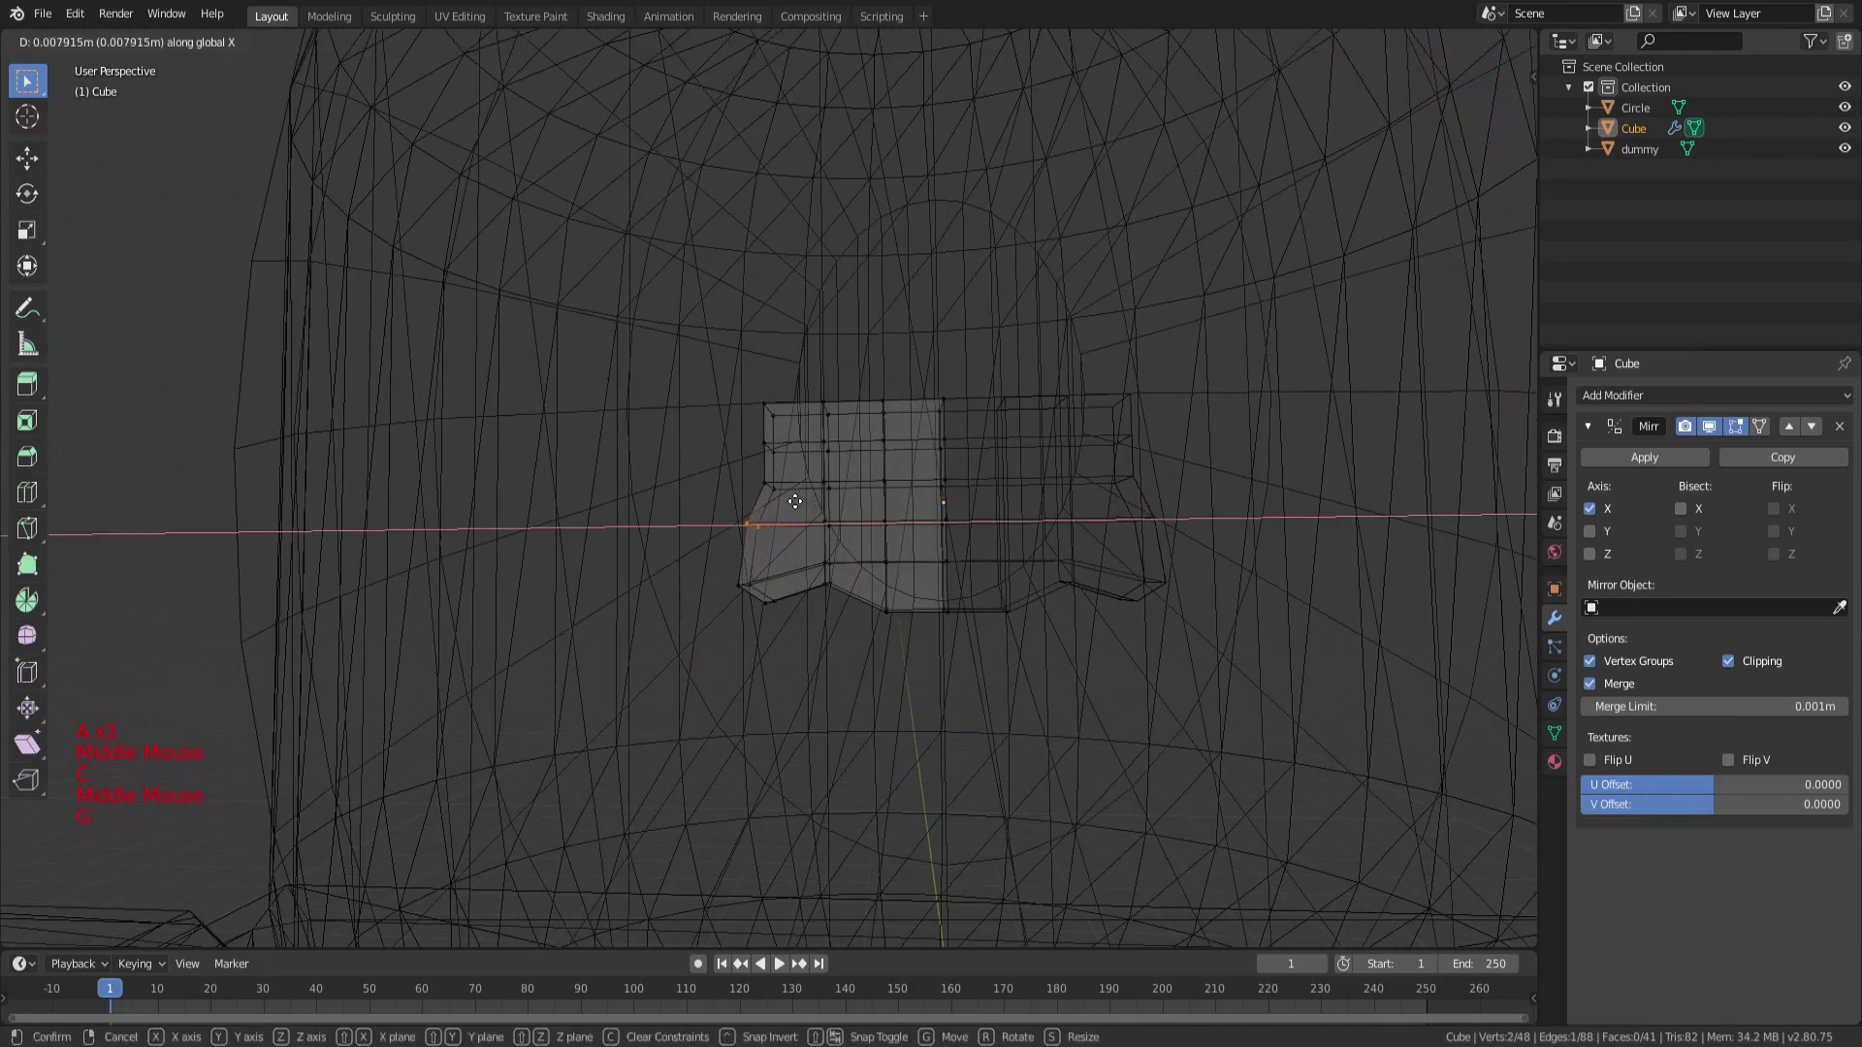
click(784, 506)
middle_drag(785, 506, 842, 448)
Move the outer edge vertices of the third row from the bottom outward along X to round the nostril.
key(a)
key(a)
key(a)
key(g)
key(x)
click(825, 486)
Move the outer edge vertices of the fourth row down towards the top of the nostril bulge.
key(a)
key(a)
key(a)
key(g)
click(852, 498)
key(g)
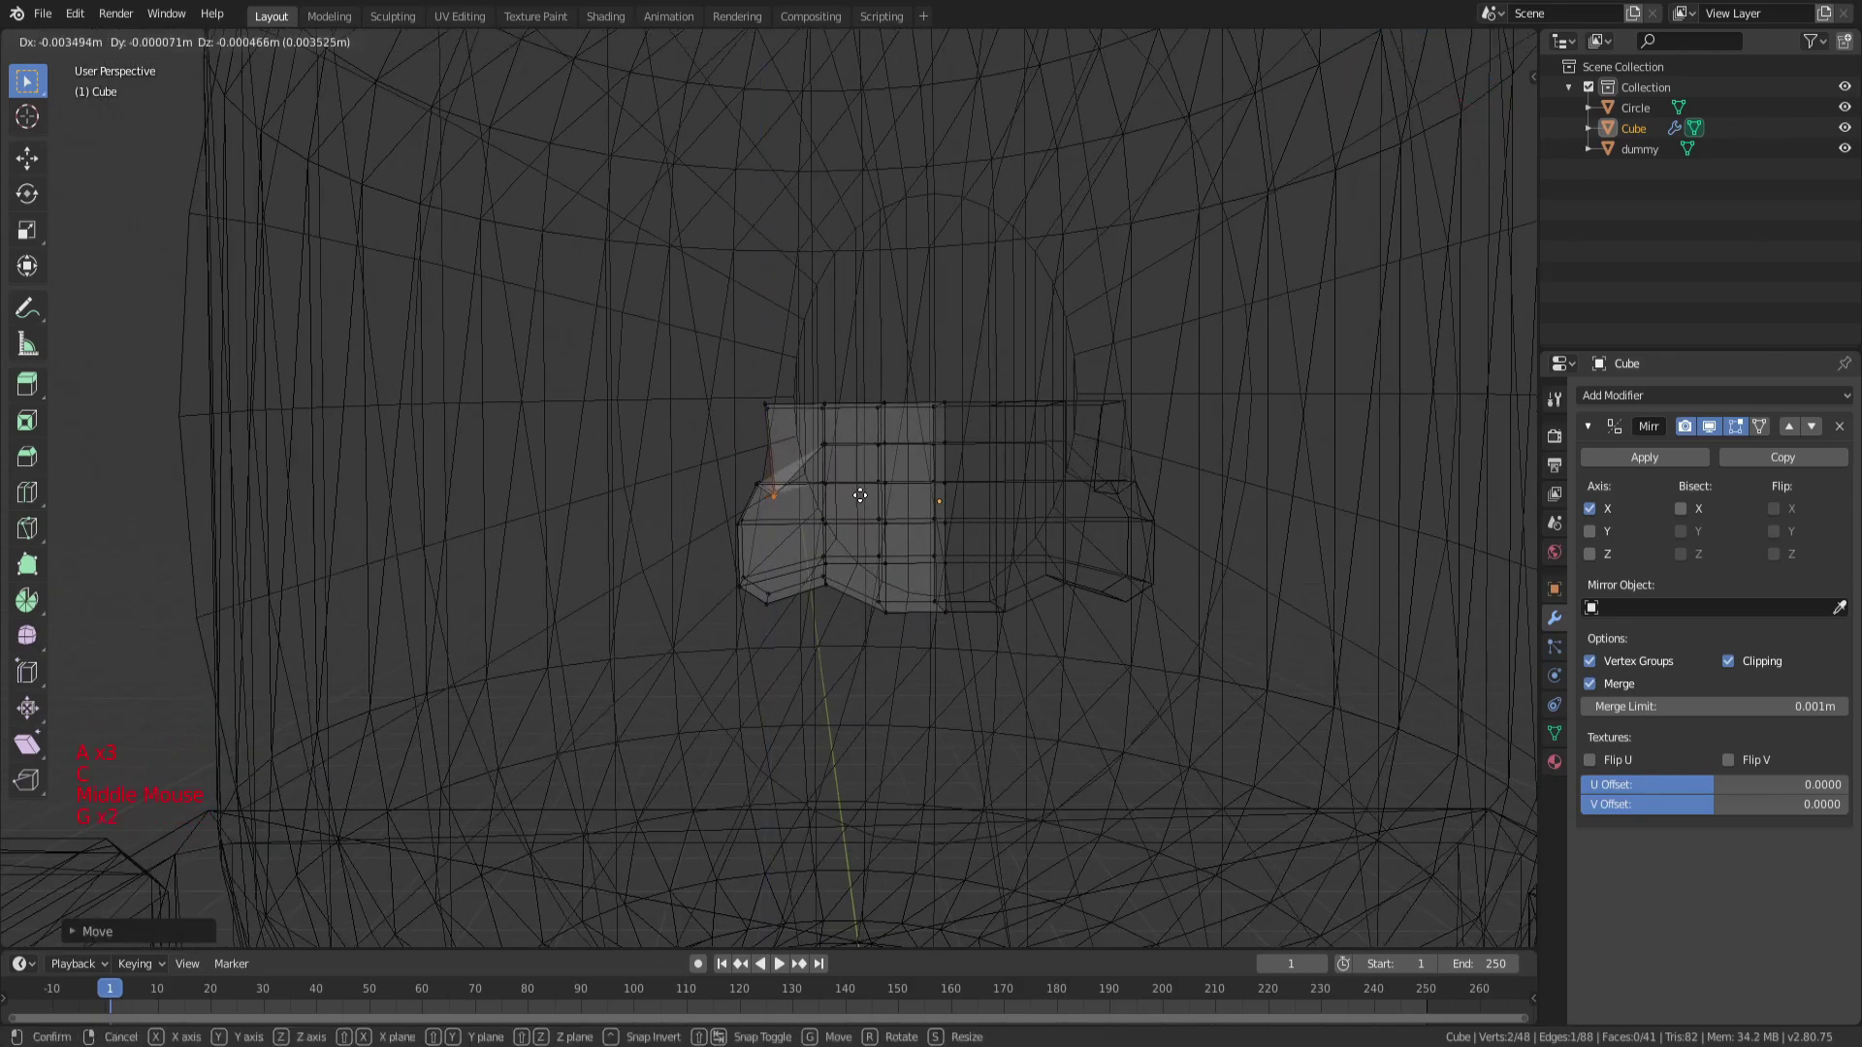
click(804, 424)
Select the top outer corner vertices, move them slightly inward, and clear the selection.
middle_drag(771, 400, 838, 501)
key(g)
click(849, 415)
key(a)
key(a)
key(a)
Circle-select the vertices of the column beside the outer edge row by row and move them down towards the nostril crease.
key(c)
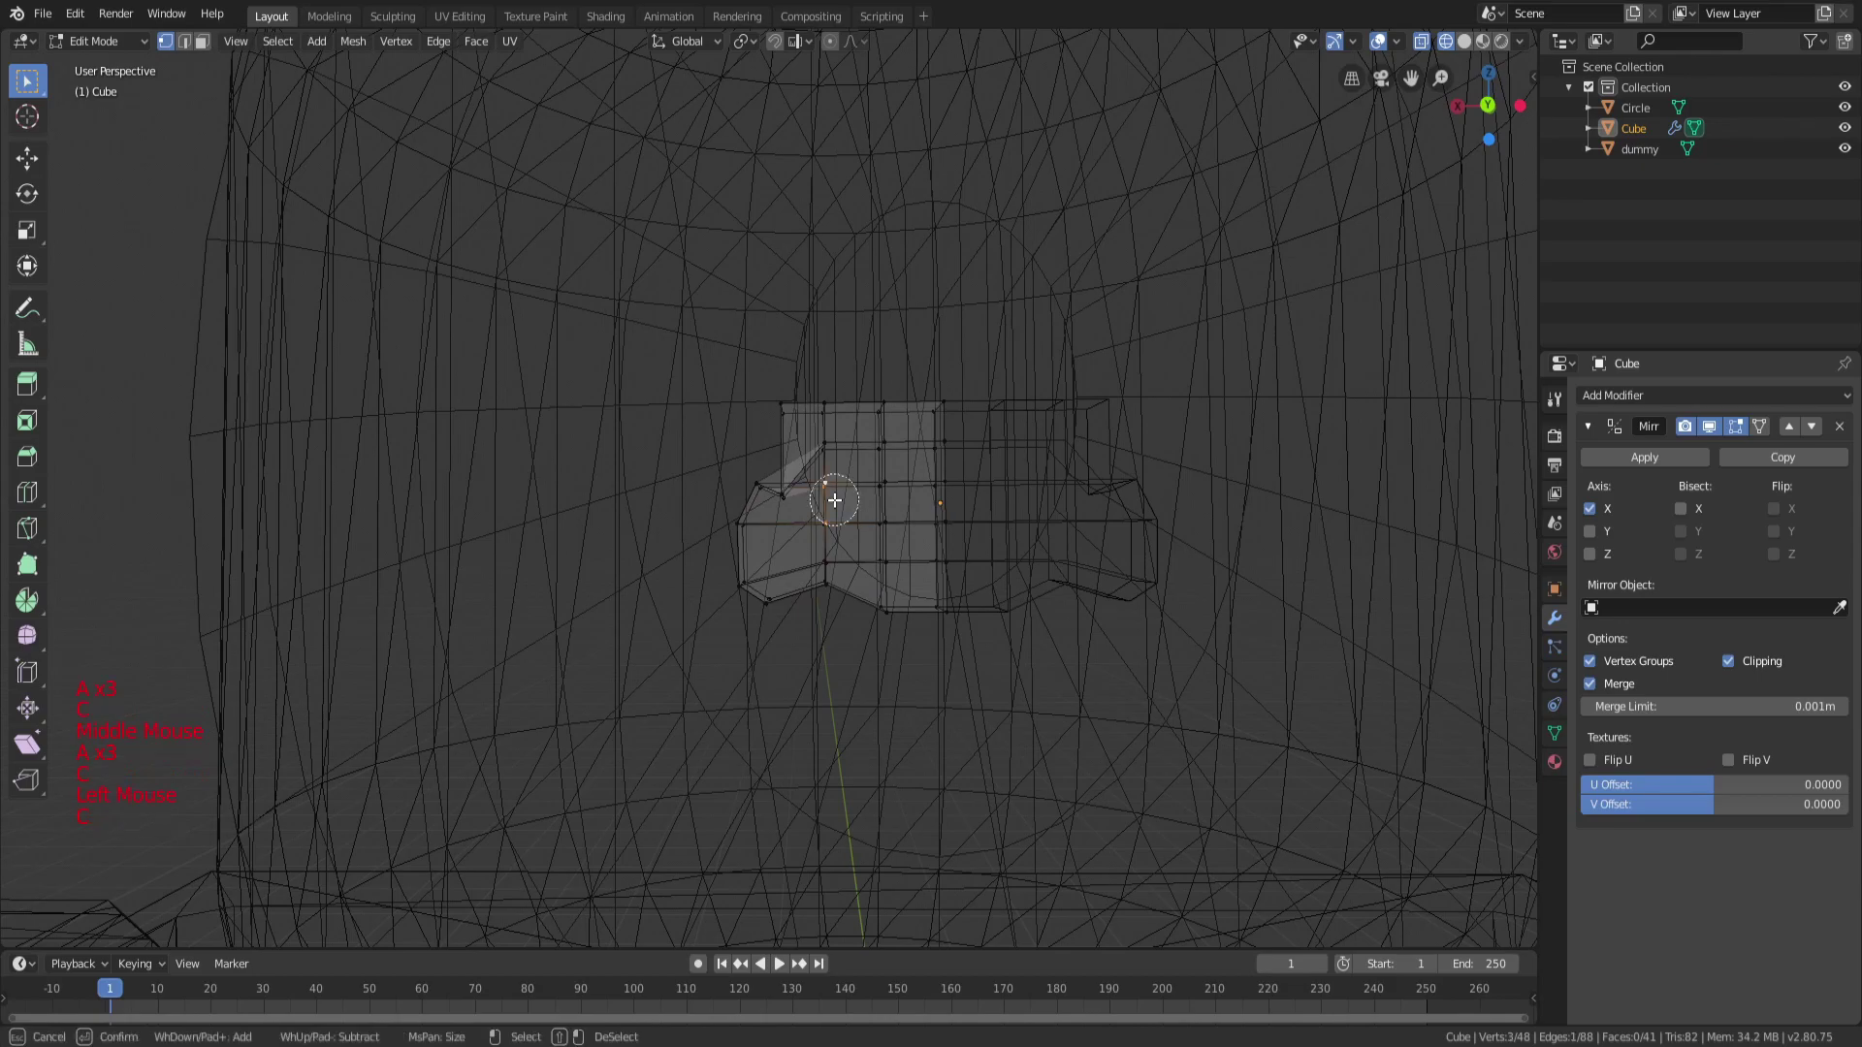
key(g)
key(a)
key(a)
key(a)
key(c)
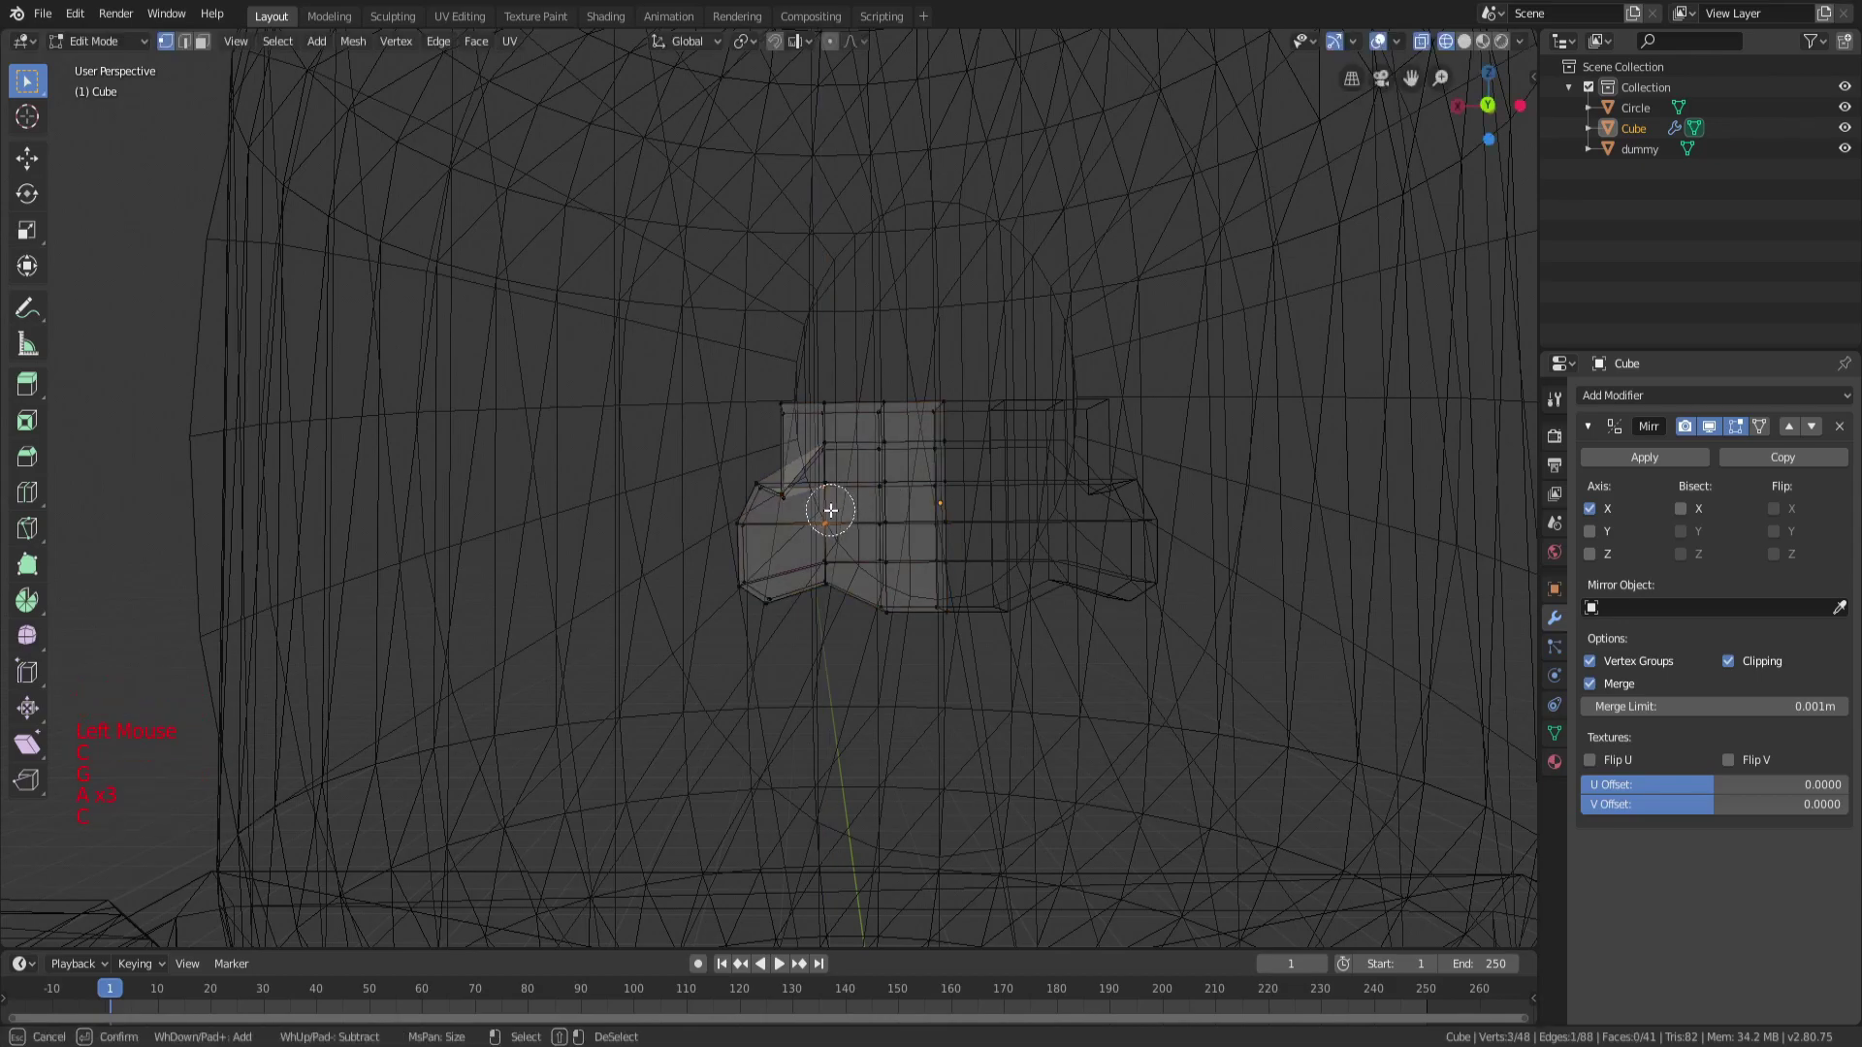
key(g)
click(874, 516)
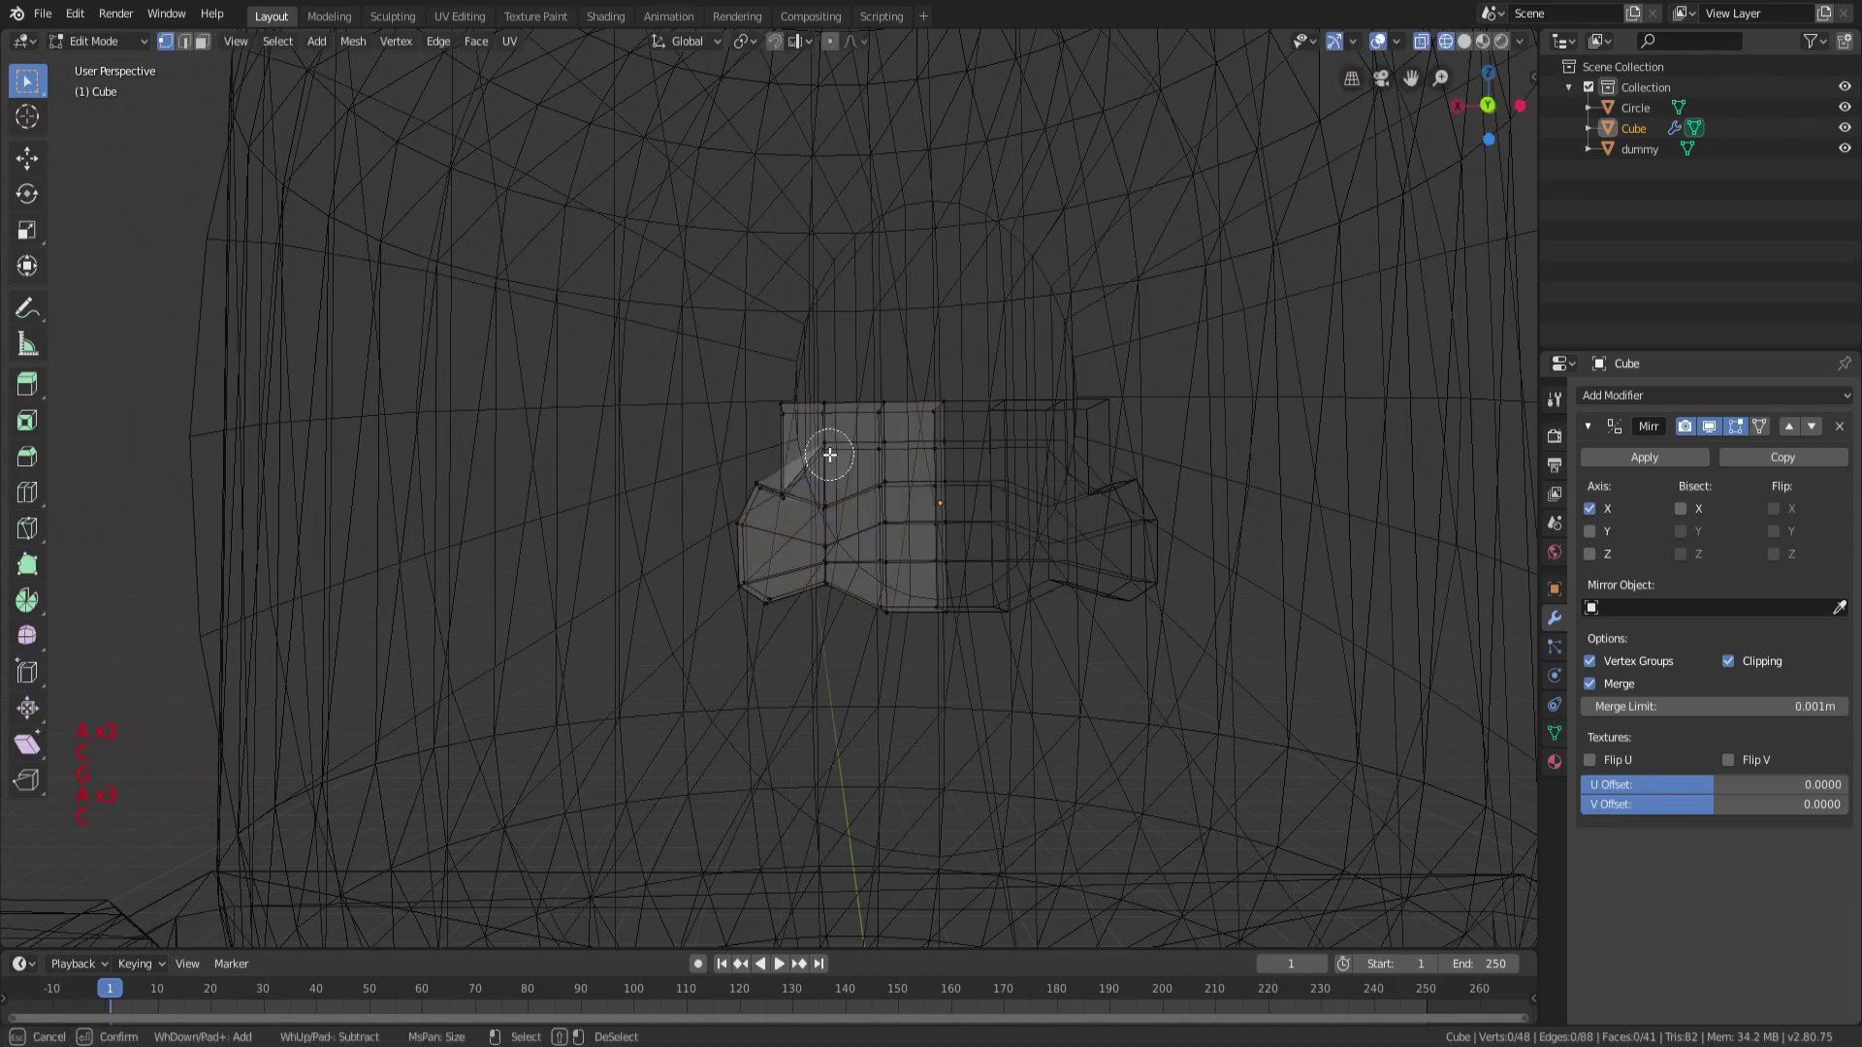
key(g)
middle_drag(893, 462, 922, 489)
click(888, 531)
Adjust further vertex rows of the nostril crease column along Z to even out their spacing.
scroll(885, 520, up, 4)
key(a)
key(a)
key(a)
key(c)
key(g)
key(z)
click(934, 567)
key(a)
key(a)
key(a)
key(c)
right_click(876, 506)
key(g)
key(z)
click(922, 508)
Circle-select the top outer corner vertices and shift them slightly along the Y axis.
key(a)
key(a)
key(a)
right_click(801, 308)
middle_drag(801, 308, 898, 316)
key(g)
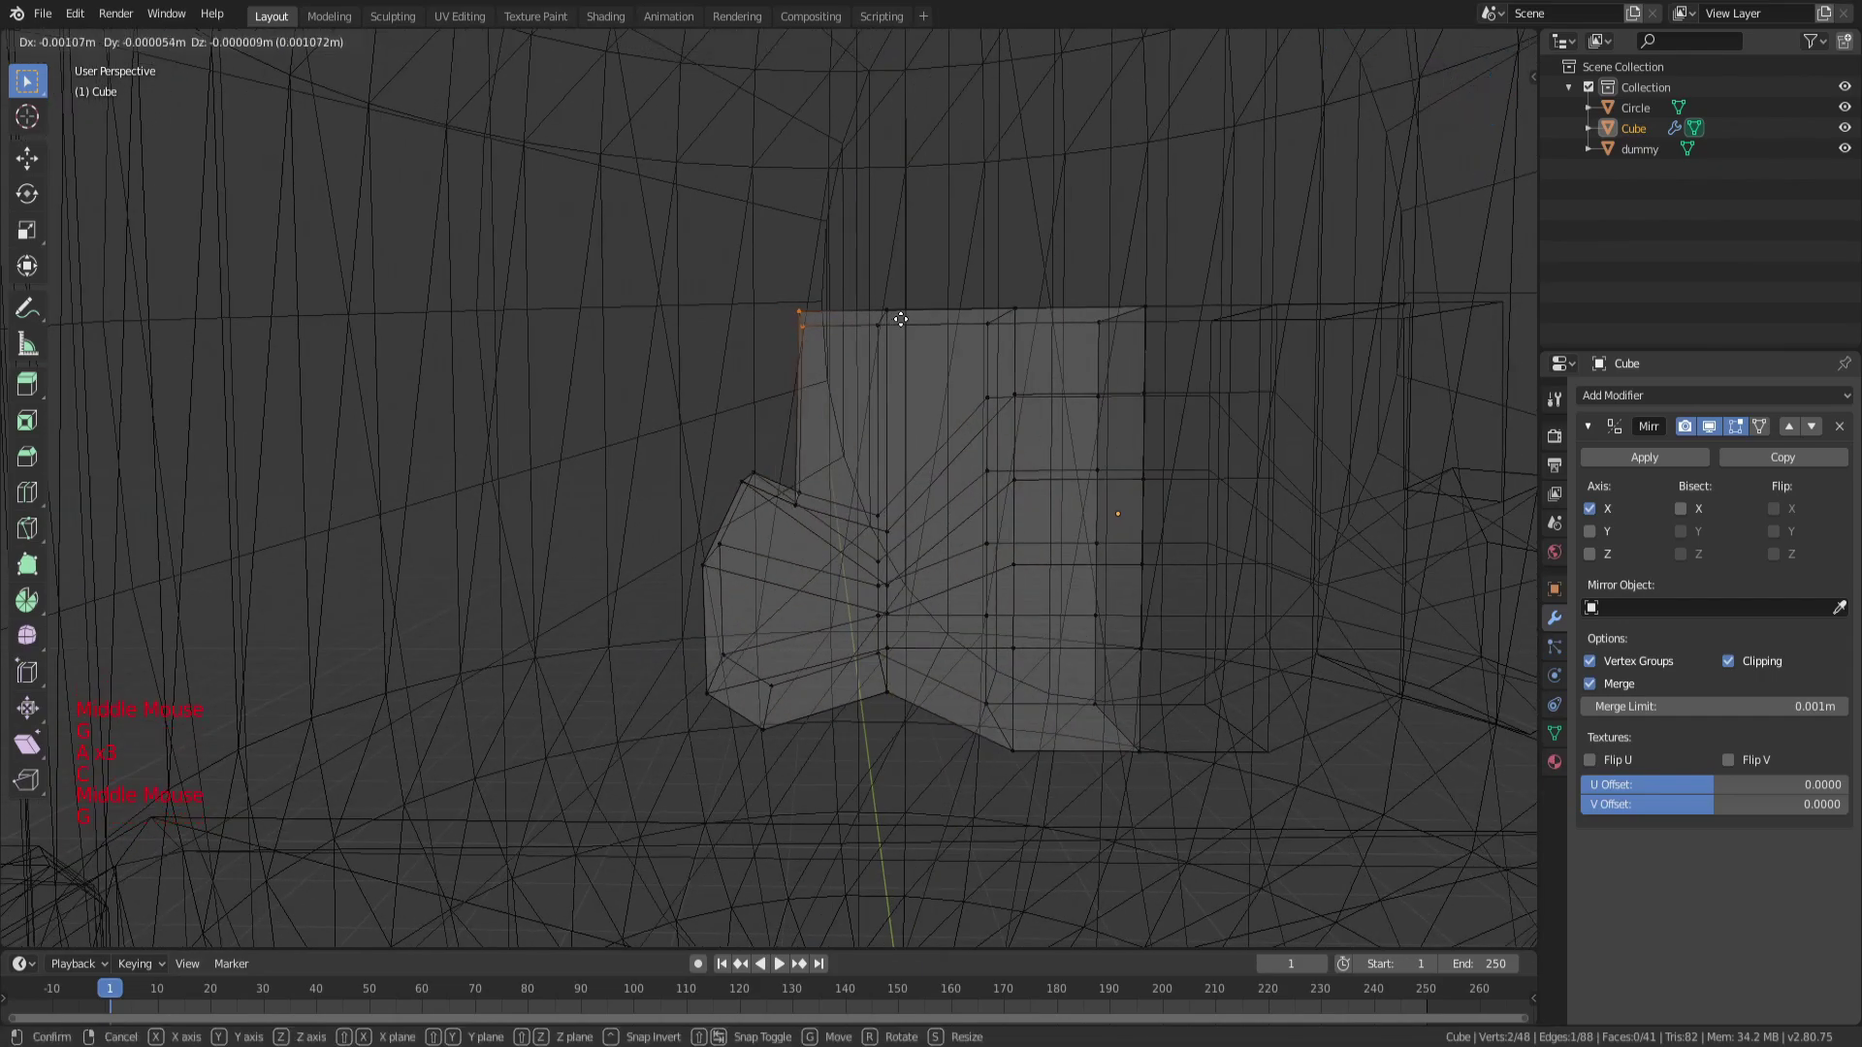
key(x)
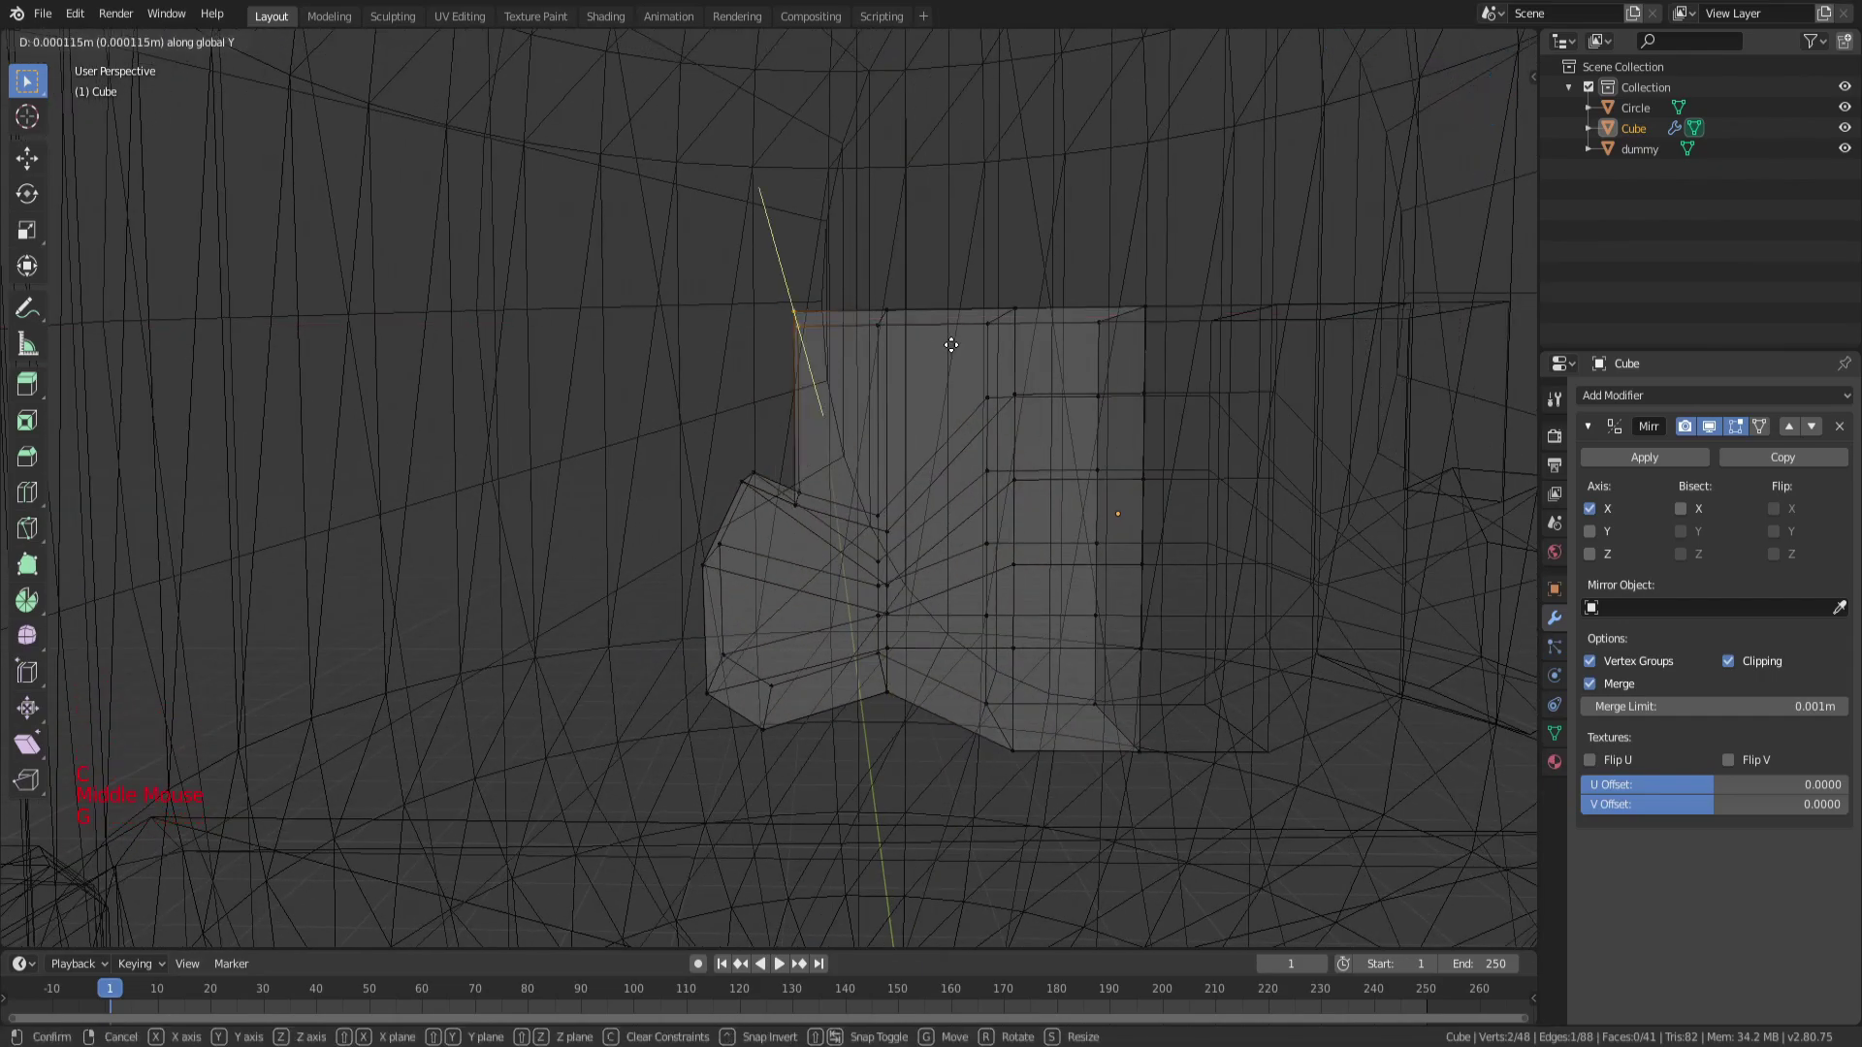
click(950, 351)
middle_click(907, 387)
Circle-select the top vertices of the column beside the outer edge, raise them along Z, and adjust them along X.
key(a)
key(a)
key(a)
key(c)
scroll(932, 307, down, 5)
middle_drag(932, 307, 953, 291)
key(g)
key(z)
click(948, 206)
key(g)
key(x)
click(965, 196)
Circle-select the top vertices of the column beside the centre line and raise them along Z to form the nose bridge.
key(a)
key(a)
key(a)
middle_drag(919, 403, 952, 396)
key(c)
click(879, 417)
right_click(879, 417)
key(g)
key(z)
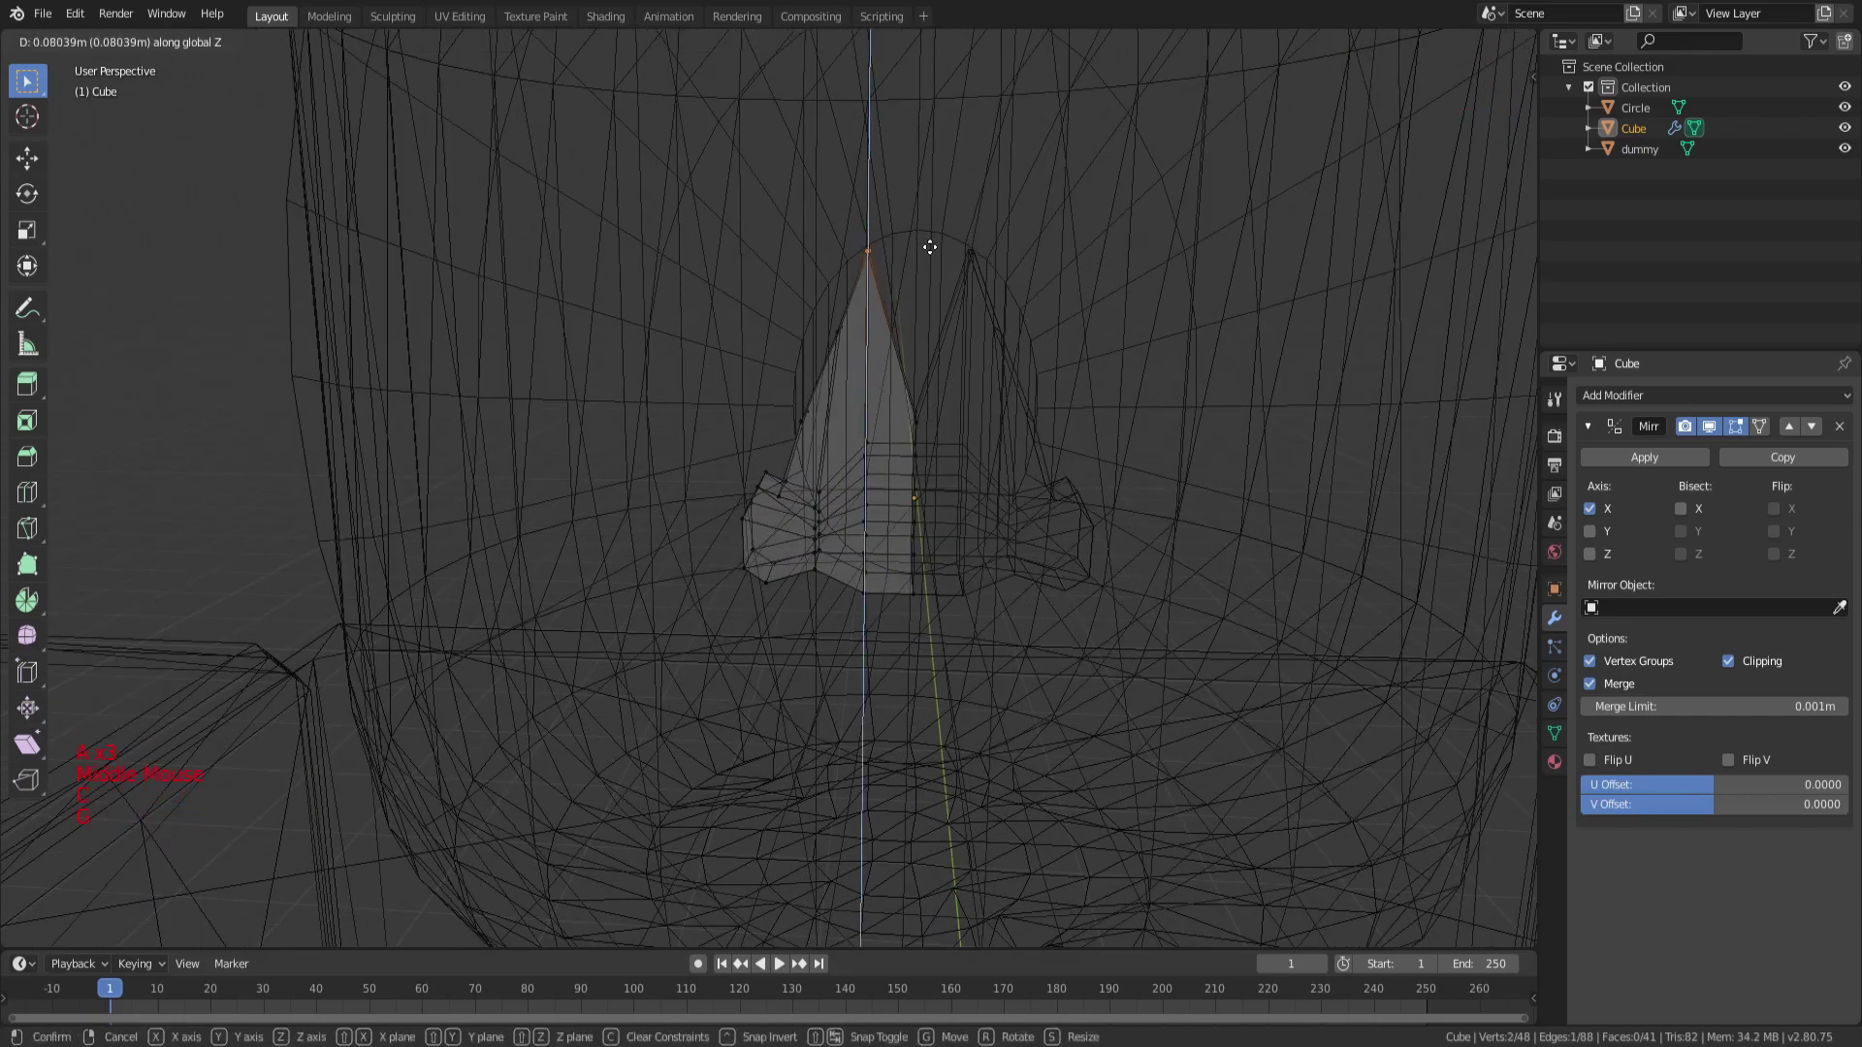
click(932, 281)
Circle-select the top vertices on the centre line and raise them about 0.066 m along Z, level with the bridge top.
click(922, 419)
right_click(922, 419)
key(g)
key(z)
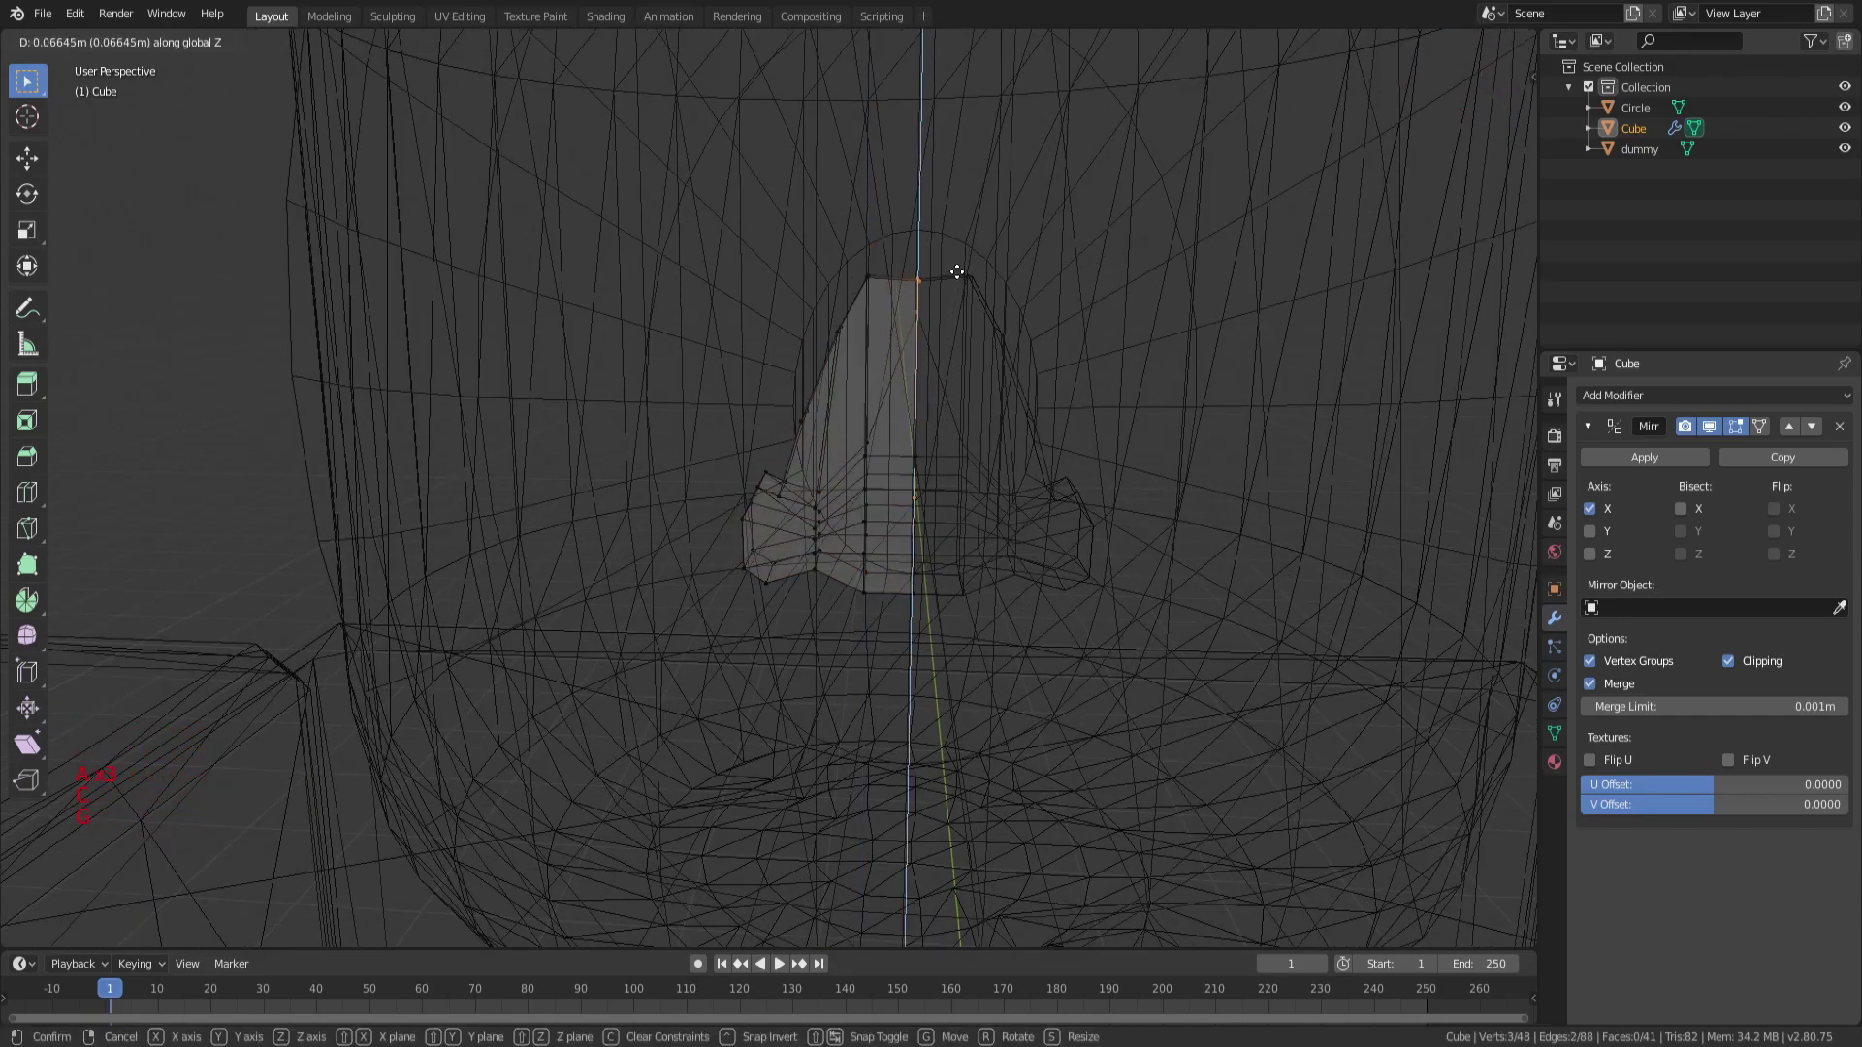
click(958, 270)
Return to solid shading, leave Edit Mode, and examine the nose shape from the side.
key(a)
key(a)
key(a)
key(z)
scroll(1072, 398, down, 3)
key(a)
key(a)
key(a)
key(Tab)
mouse_move(1073, 398)
middle_down()
mouse_move(972, 440)
mouse_move(1102, 372)
mouse_move(1047, 278)
mouse_move(1101, 382)
mouse_move(929, 426)
mouse_move(822, 533)
mouse_move(970, 563)
middle_up()
In Edit Mode, circle-select the vertices in the crease between the nostril and the bridge and move them along Y.
key(Tab)
scroll(929, 427, up, 4)
key(a)
key(a)
key(a)
key(c)
key(g)
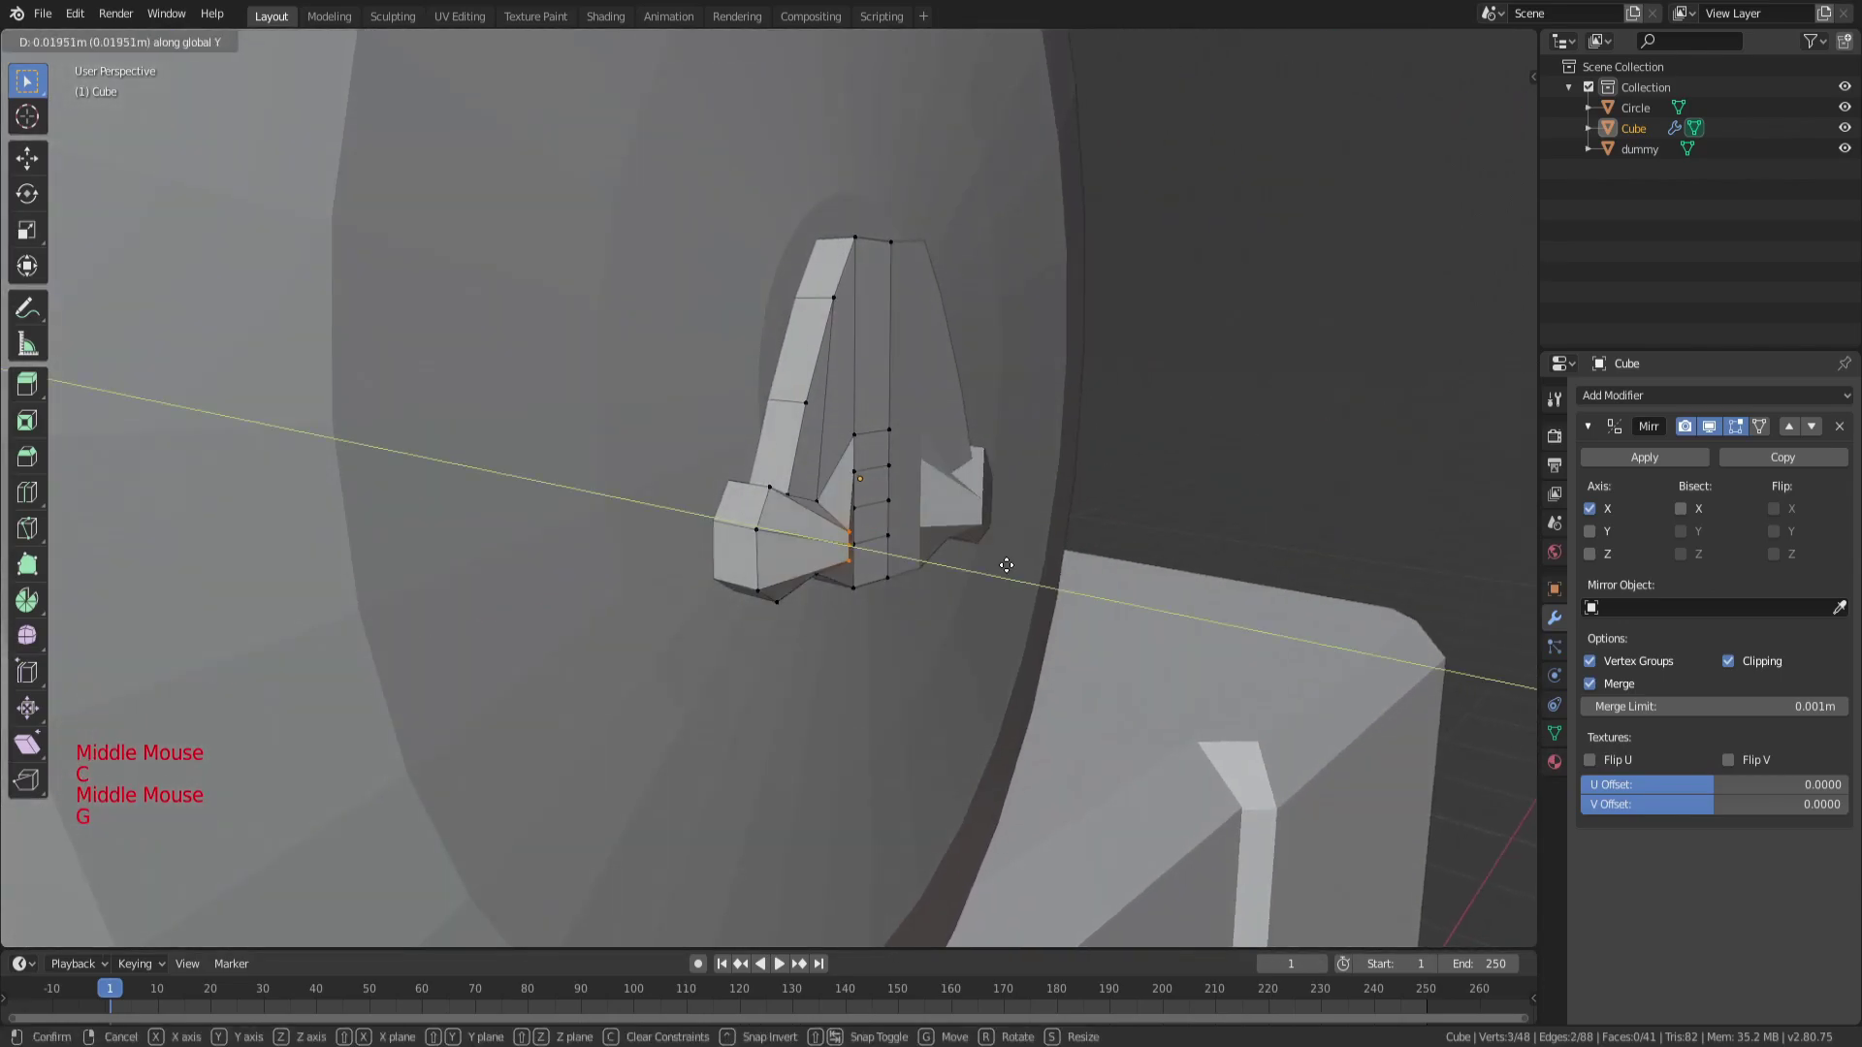
key(a)
key(a)
key(a)
Select the single vertex at the top of the nostril crease and move it about 0.006 m along Y.
click(823, 503)
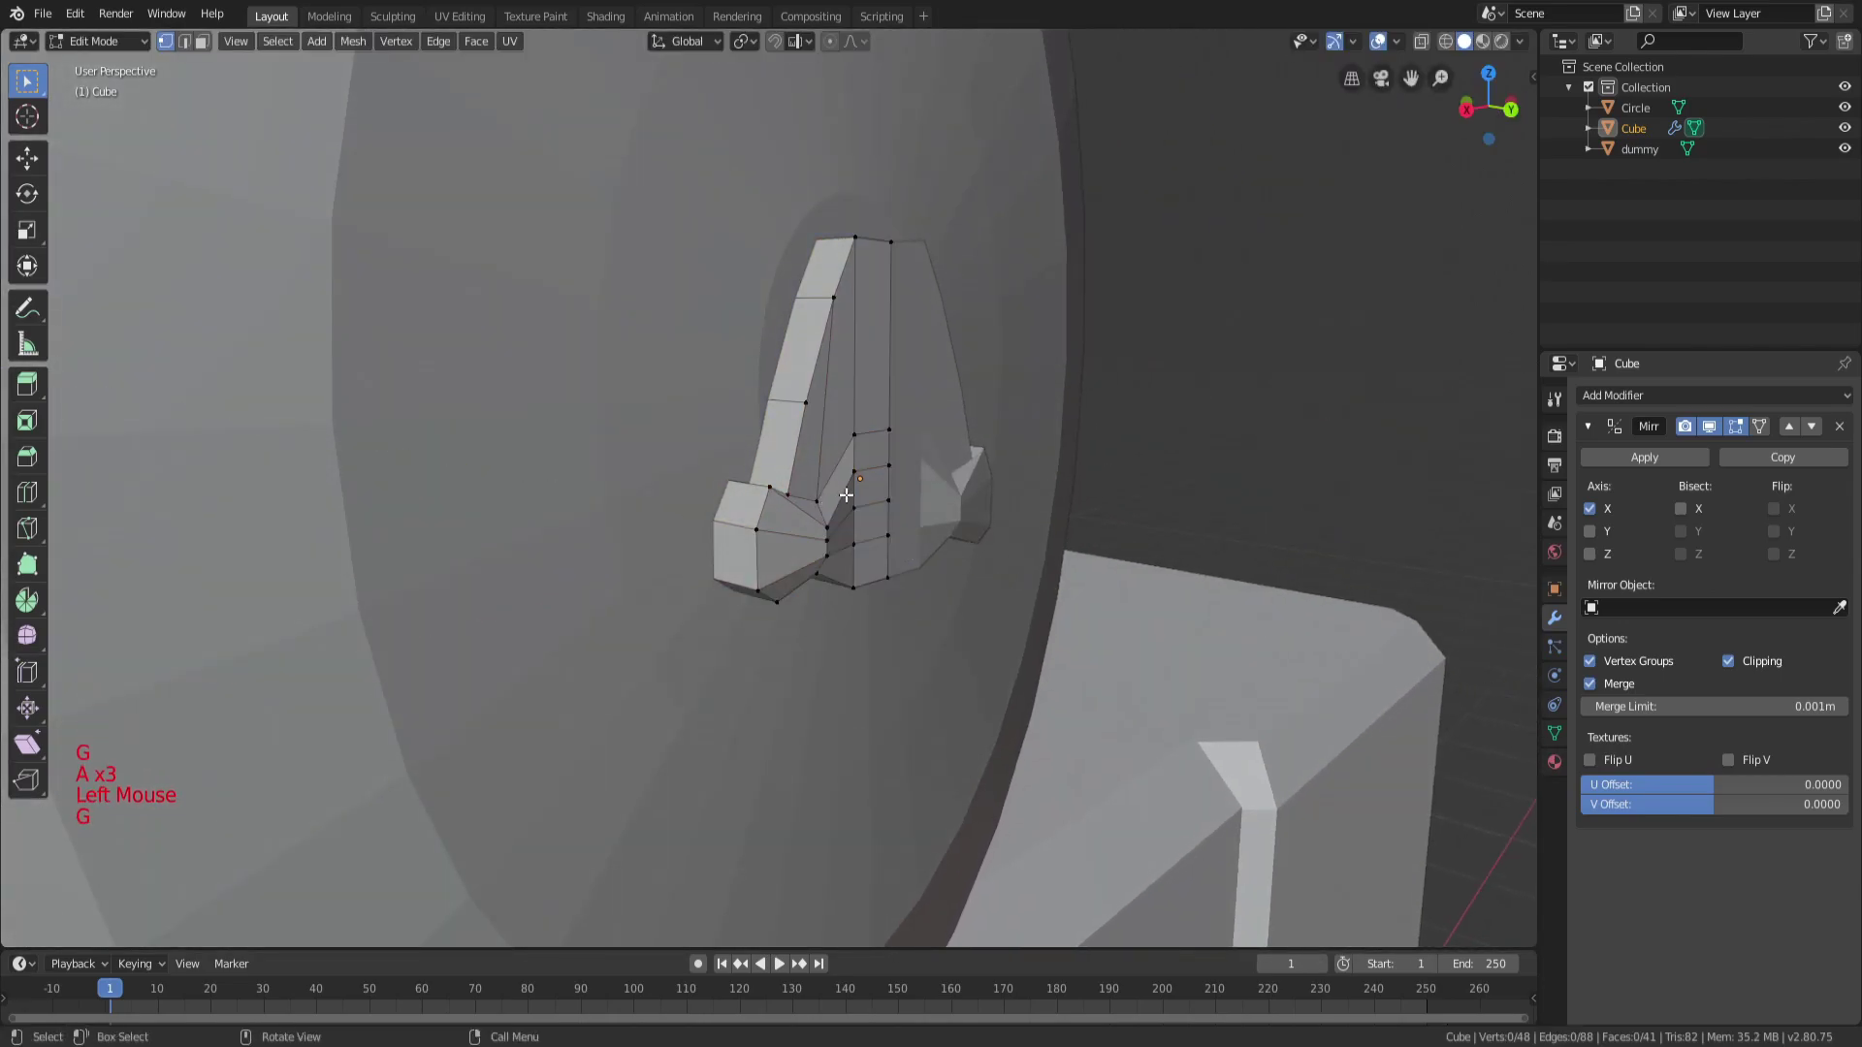
key(g)
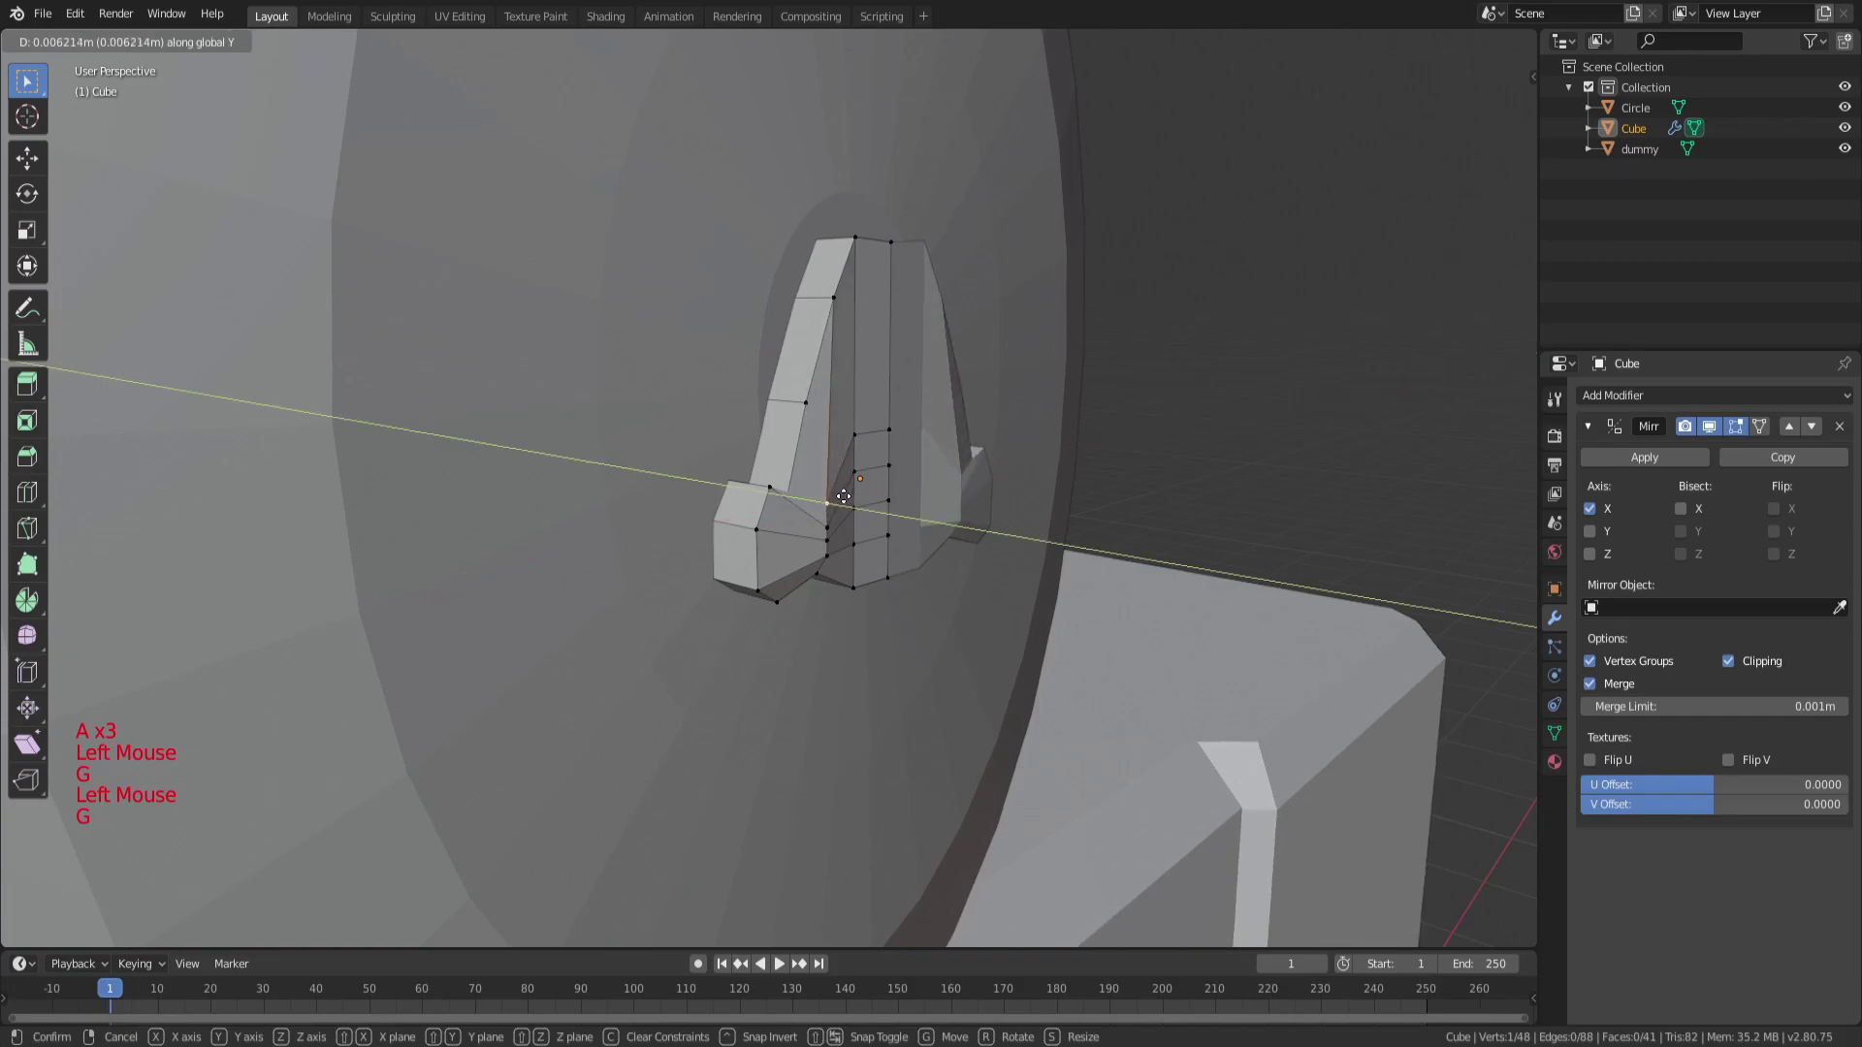
click(844, 497)
key(a)
key(a)
key(a)
key(Tab)
mouse_move(844, 497)
middle_down()
mouse_move(846, 448)
mouse_move(772, 331)
mouse_move(875, 330)
mouse_move(824, 519)
middle_up()
key(Tab)
key(a)
key(a)
key(a)
scroll(876, 330, up, 3)
key(c)
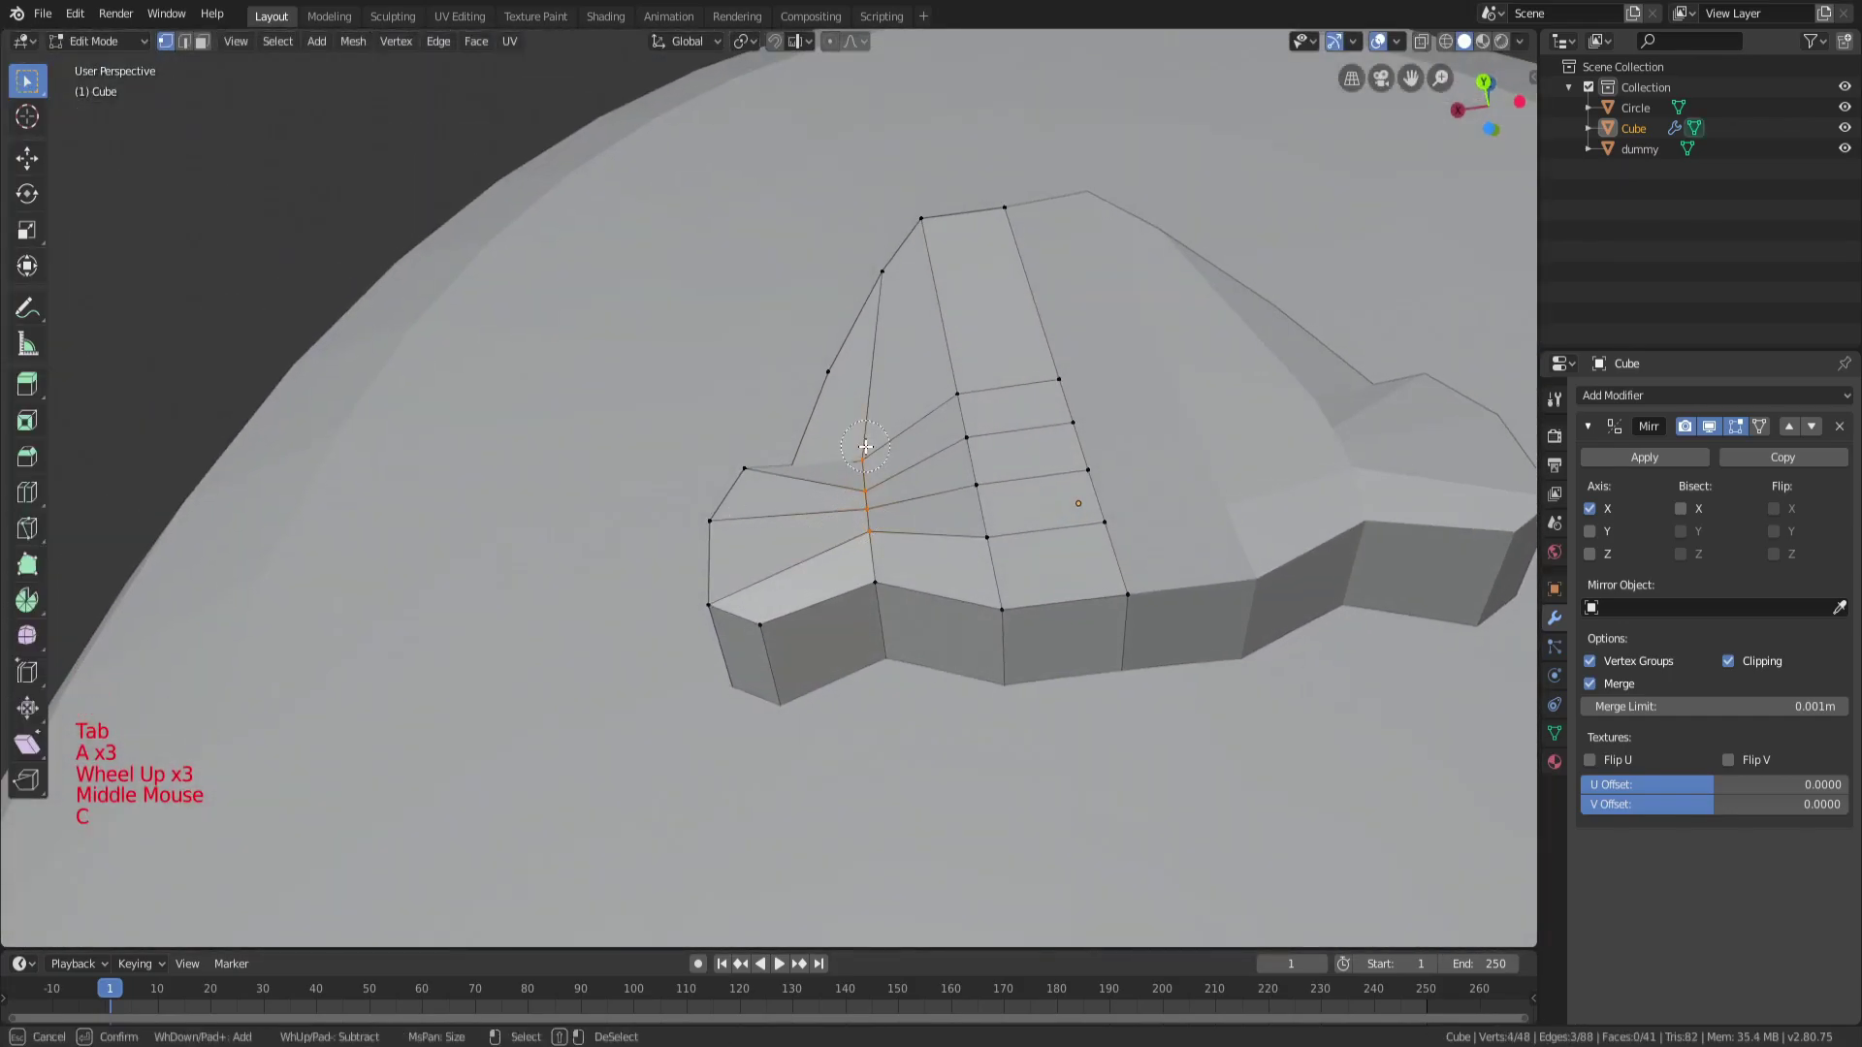
scroll(865, 446, down, 6)
Narrow the whole nose object by scaling it along X in Object Mode.
key(Tab)
middle_drag(865, 446, 1003, 466)
key(s)
key(x)
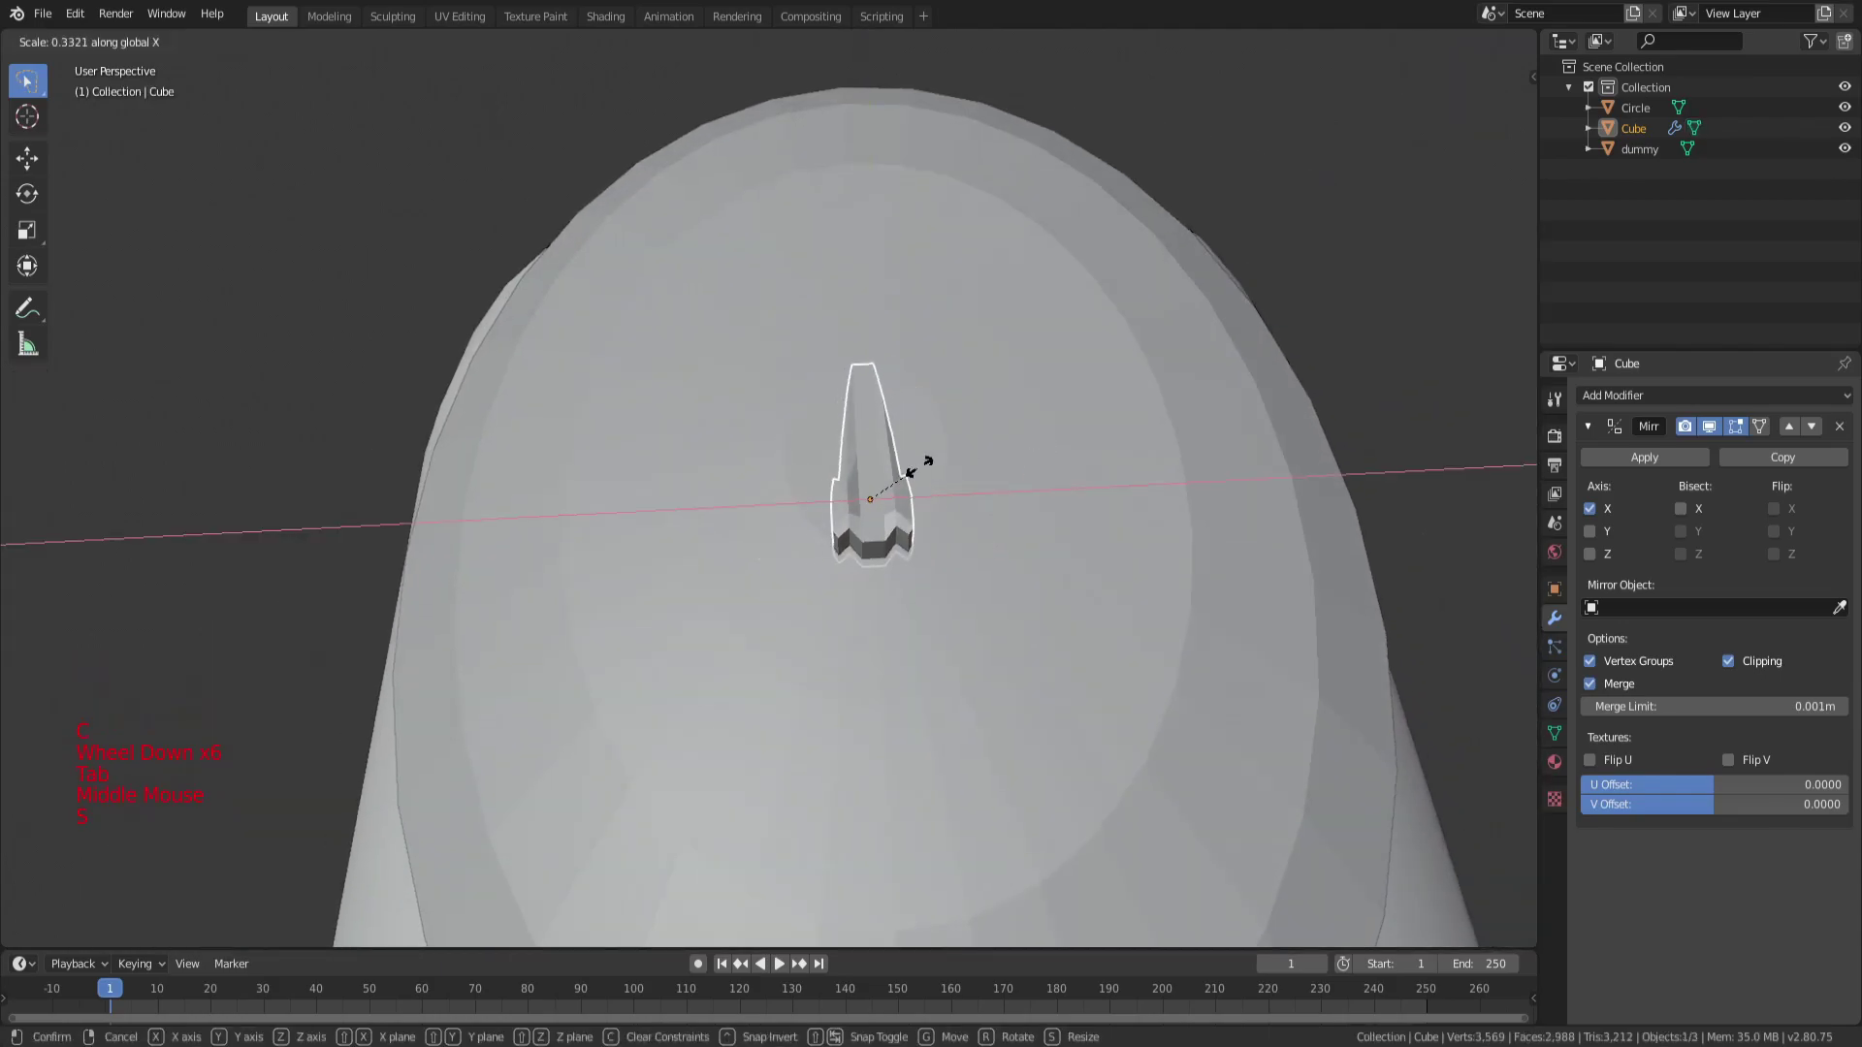
click(982, 466)
Edit the nose in wireframe, circle-select vertices on its underside, and shift them along X.
key(Tab)
key(Tab)
key(Tab)
scroll(921, 475, up, 1)
key(z)
middle_drag(921, 476, 884, 635)
key(a)
key(a)
key(a)
key(c)
scroll(844, 510, up, 1)
key(c)
scroll(856, 497, up, 2)
key(g)
key(x)
click(915, 474)
Circle-select the bottom pair of vertices beside the centre line and move them about 0.007 m along X.
key(a)
key(a)
key(a)
key(c)
key(g)
click(970, 580)
key(Escape)
key(g)
key(x)
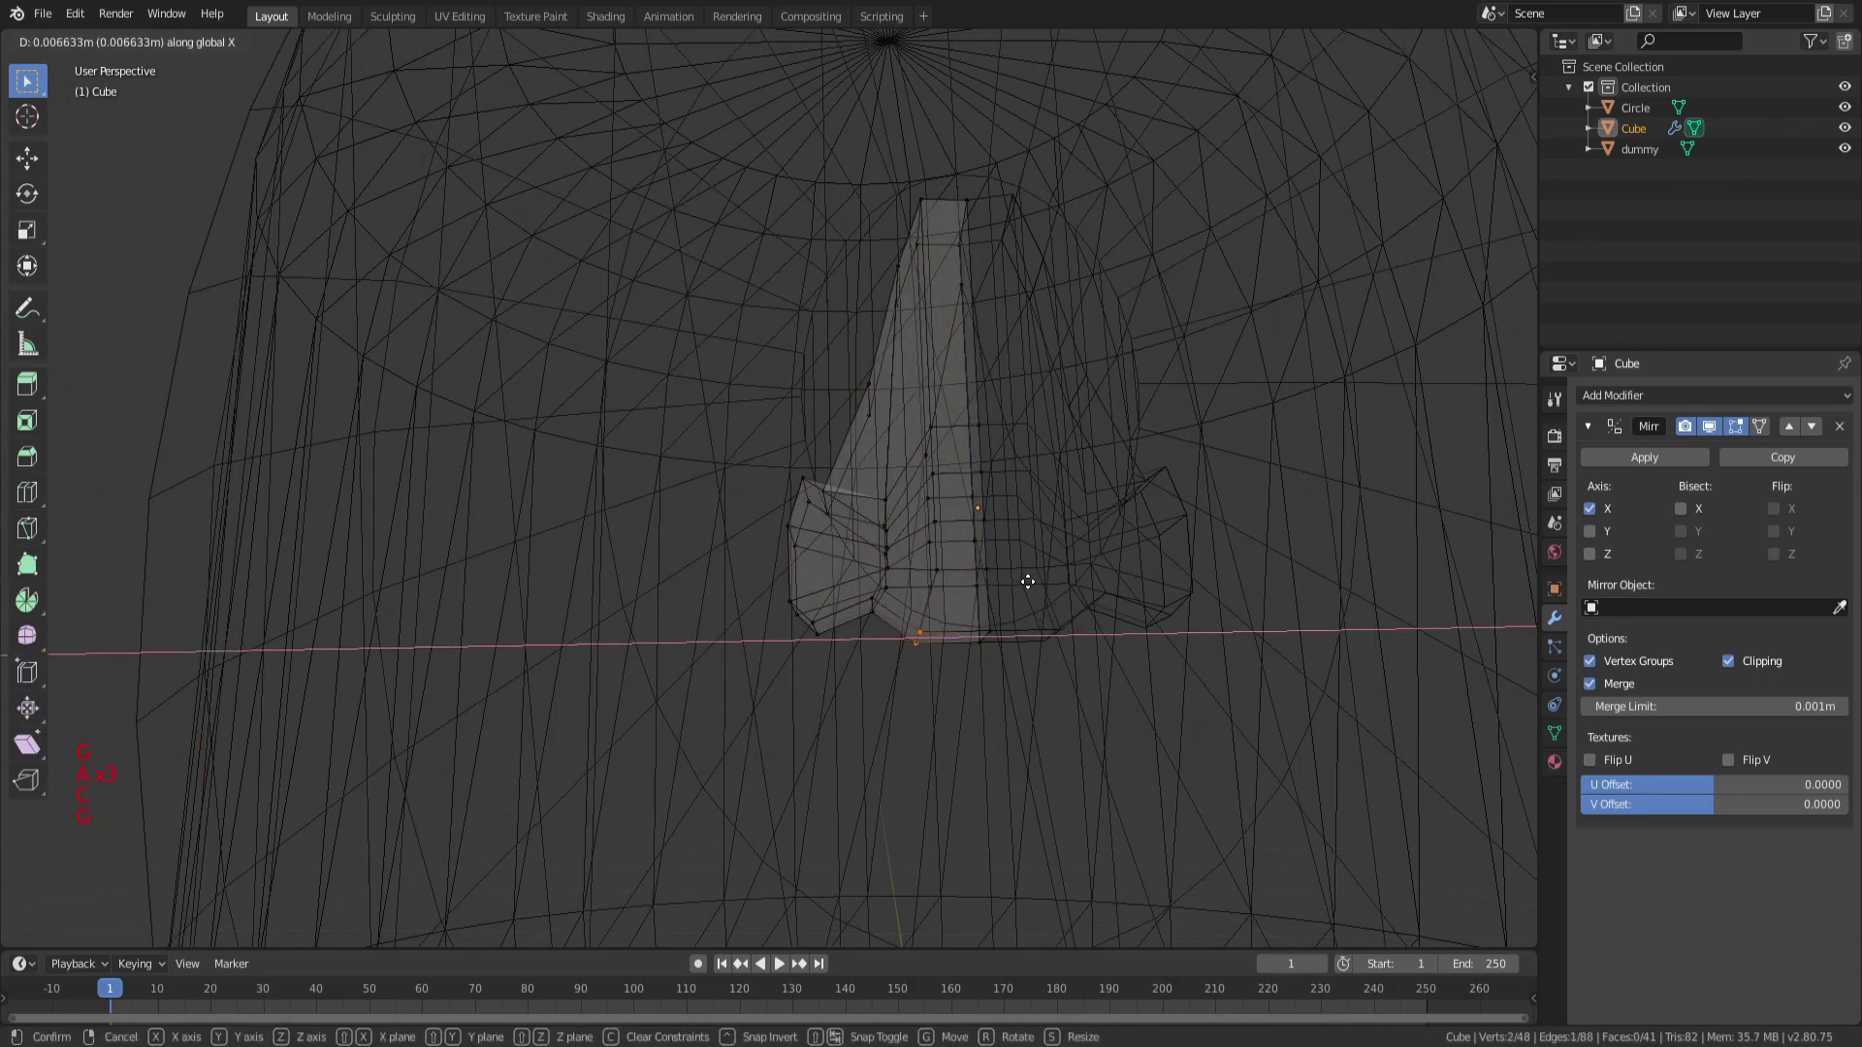
click(970, 630)
Lower the bottom vertices on the centre line and add a vertical loop cut between the centre line and the adjacent column.
key(a)
key(a)
key(a)
middle_drag(979, 630, 1051, 573)
key(Escape)
scroll(989, 633, up, 1)
key(g)
click(1053, 592)
click(1005, 654)
Circle-select the bottom vertices of the new vertical loop, lower them to round the nose tip, and return to solid shading.
key(a)
key(a)
key(a)
key(c)
click(997, 676)
key(Escape)
key(g)
click(1099, 627)
key(g)
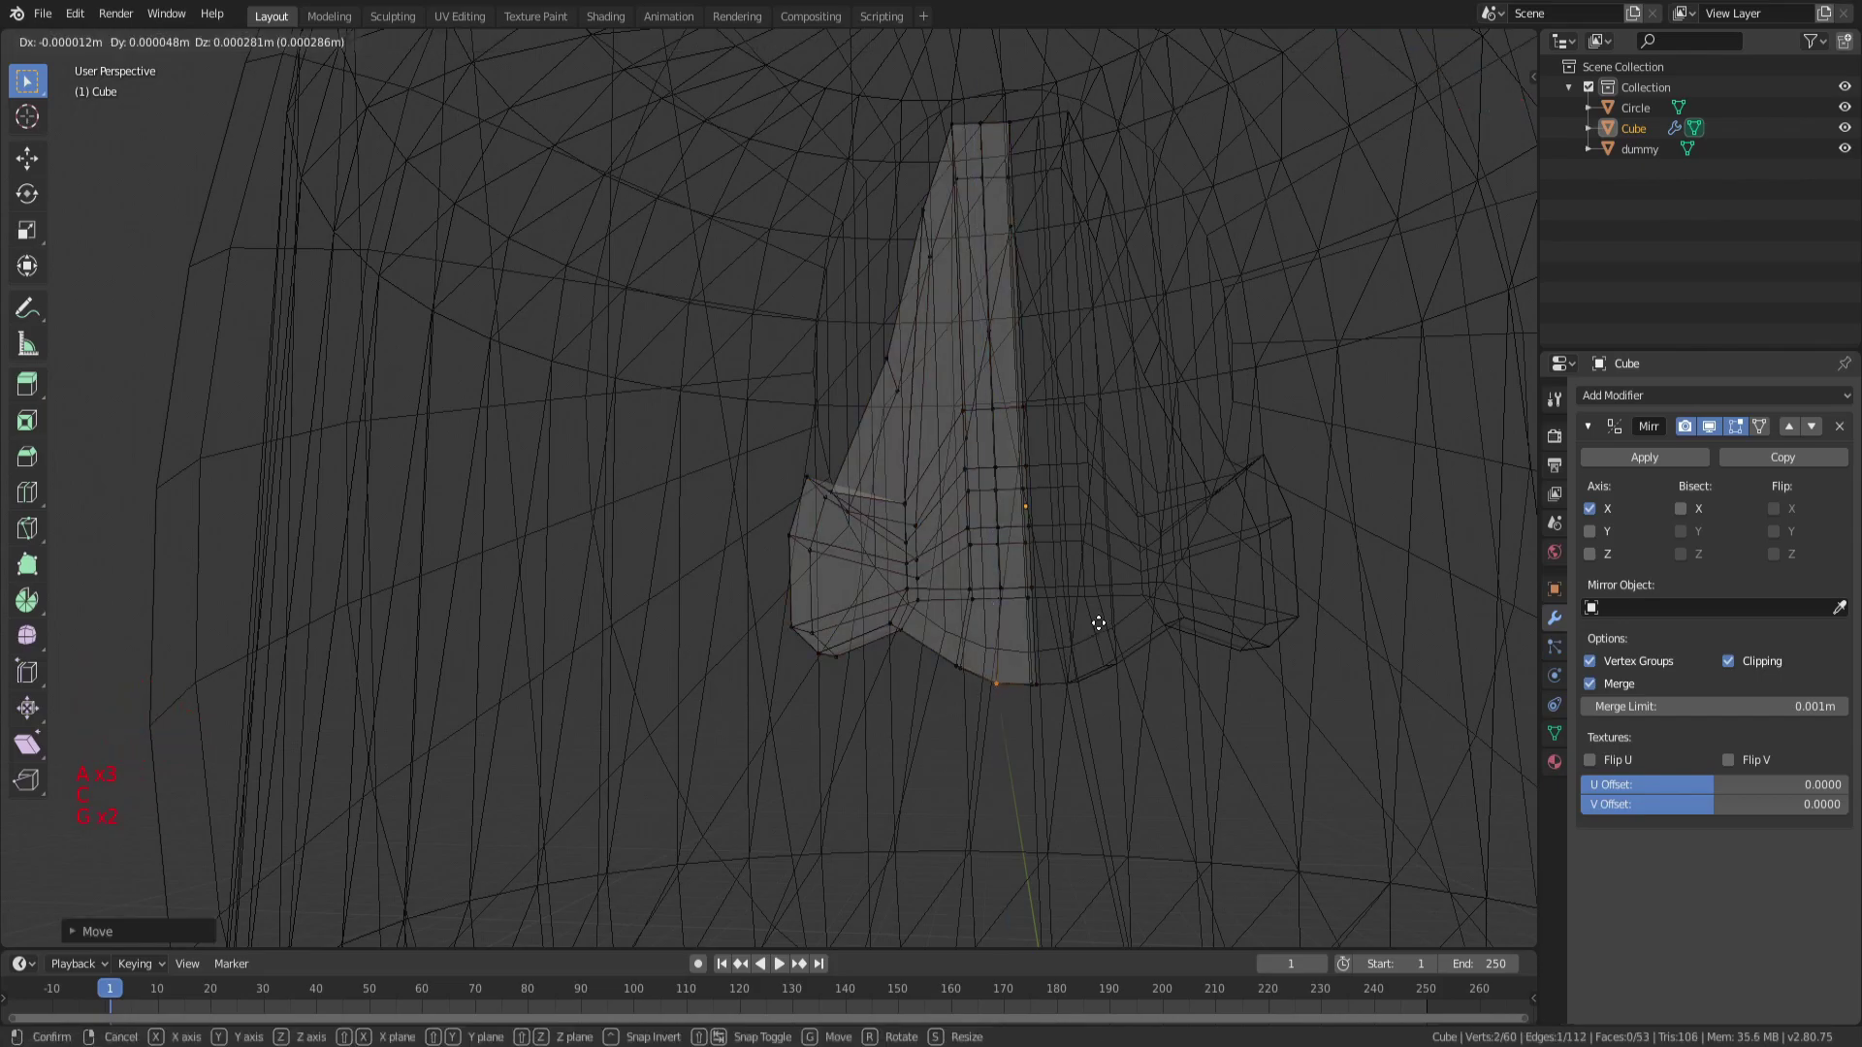
click(1098, 619)
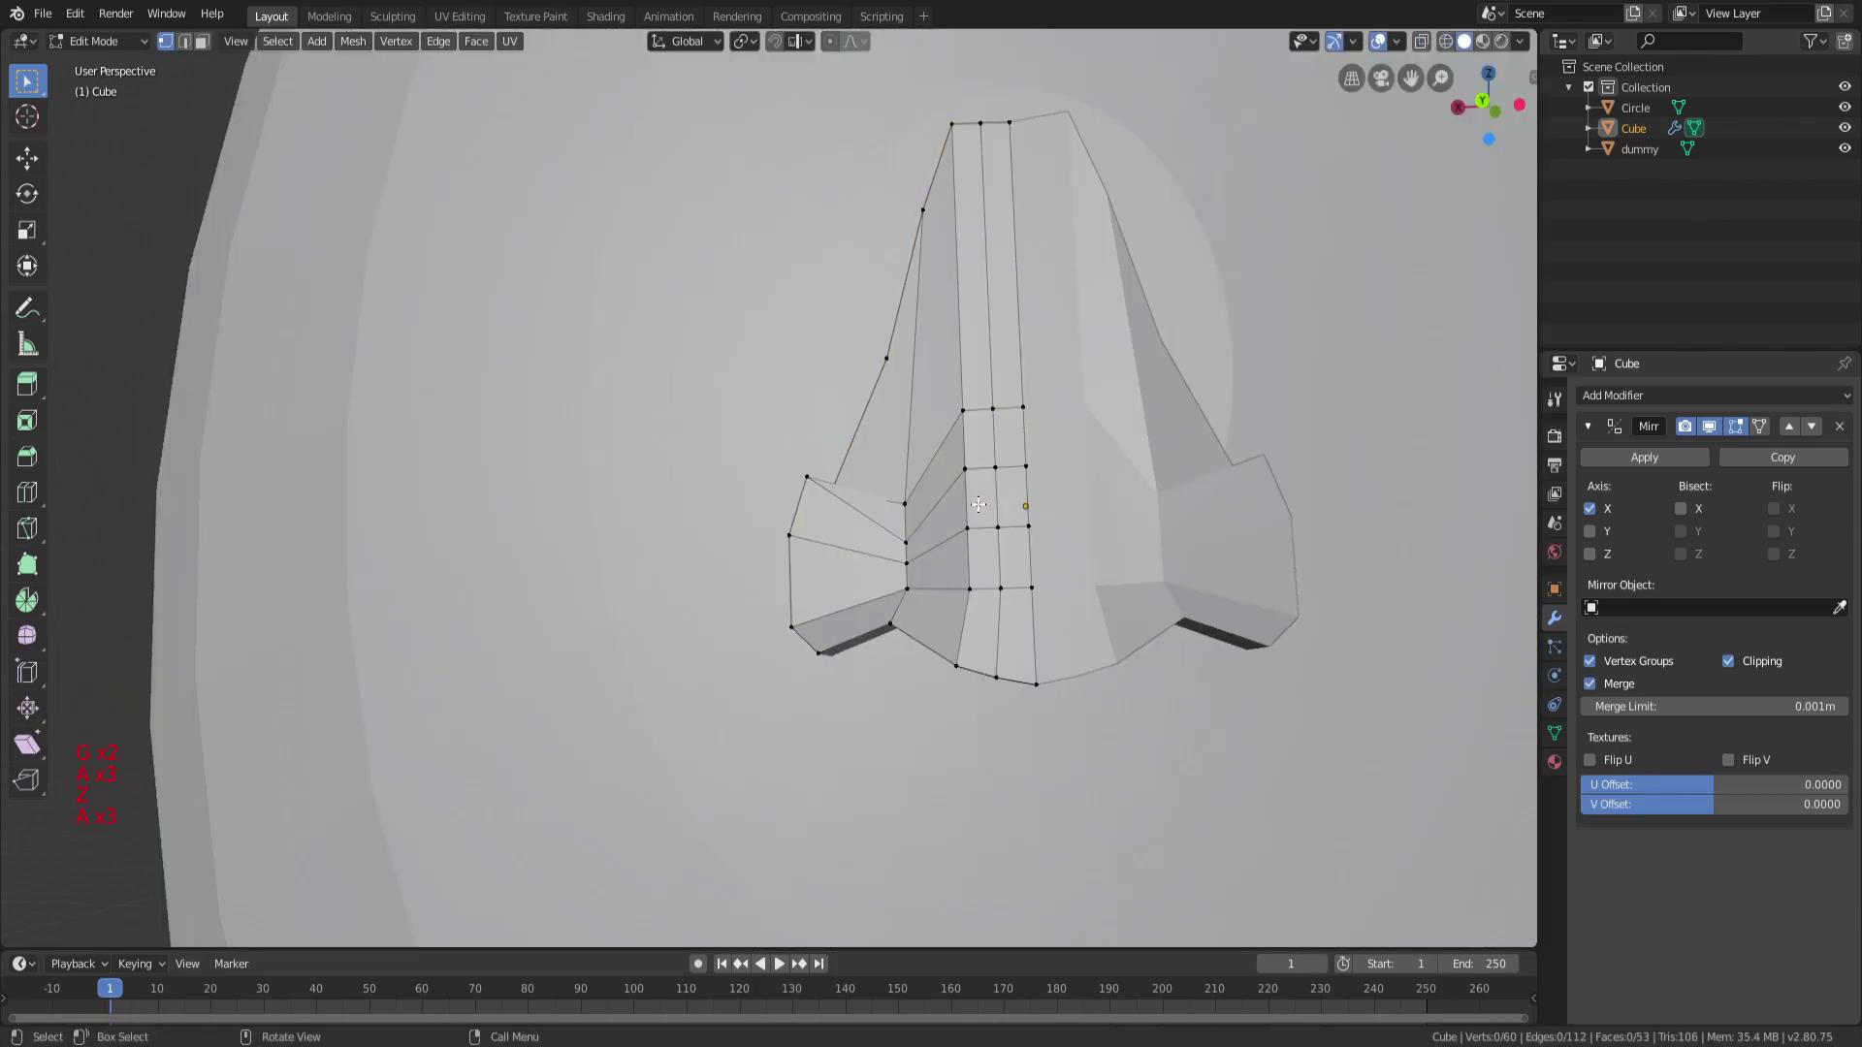
key(a)
key(a)
key(a)
Check the nose shape in Object Mode, and return to editing it in wireframe with nothing selected.
key(Tab)
mouse_move(940, 590)
middle_down()
mouse_move(1014, 508)
mouse_move(759, 522)
mouse_move(867, 464)
middle_up()
key(Tab)
key(a)
key(a)
key(a)
key(z)
key(a)
key(a)
key(a)
Try to lower the single vertex at the nostril's upper outer corner along Z.
click(852, 482)
scroll(902, 485, up, 3)
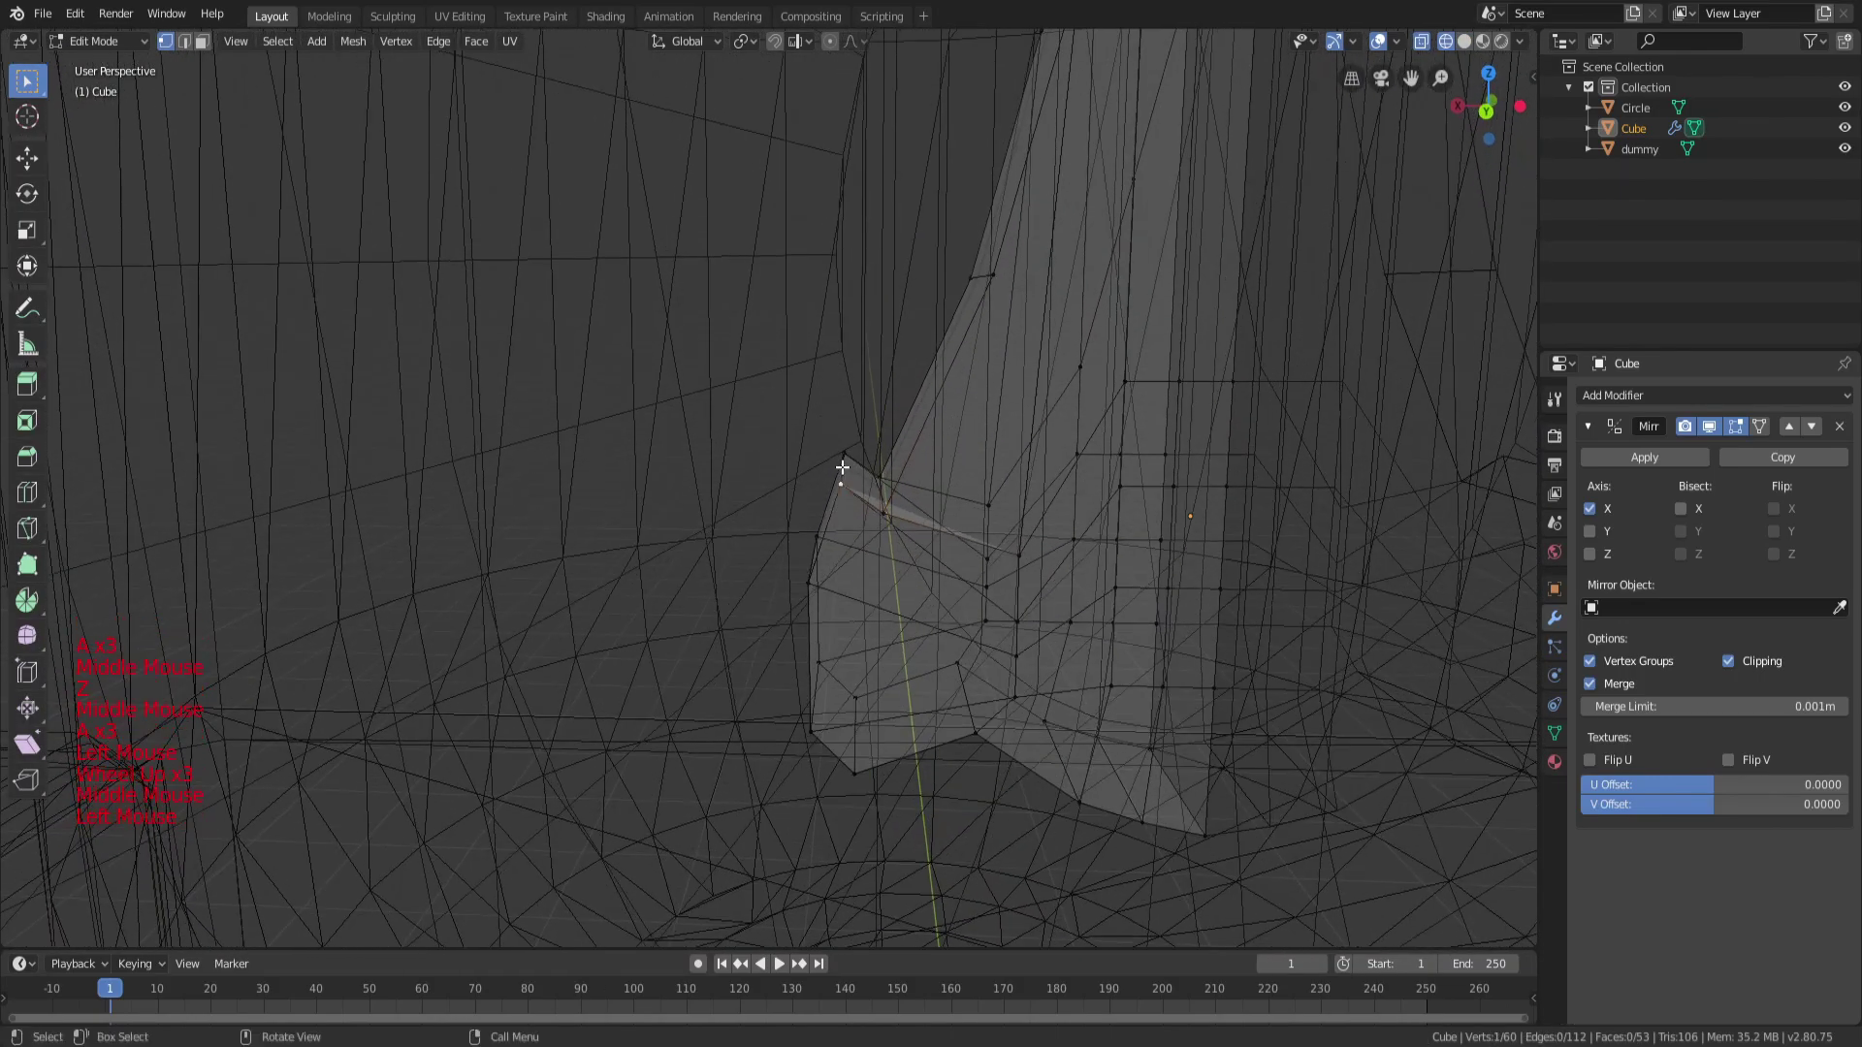
key(g)
key(z)
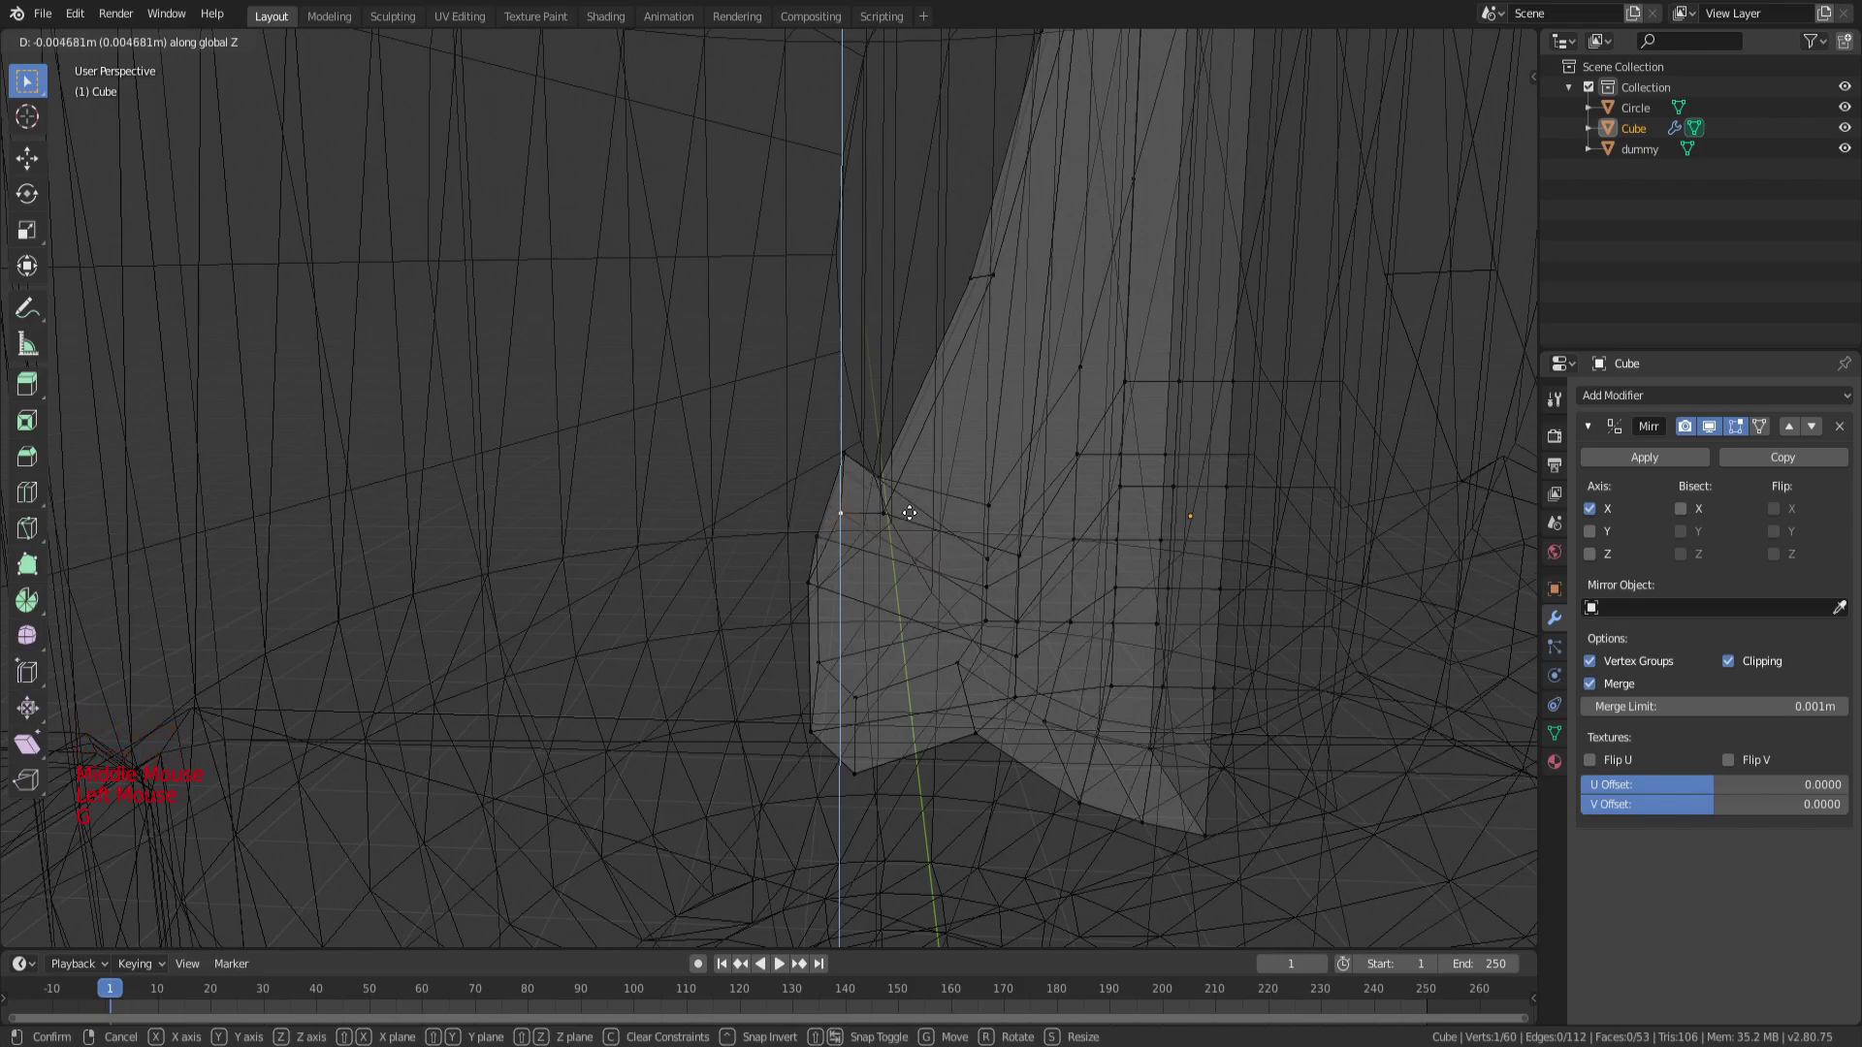
click(911, 506)
Circle-select both vertices at the nostril's upper outer corner, lower them about 0.003 m along Z, and leave Edit Mode.
key(a)
key(c)
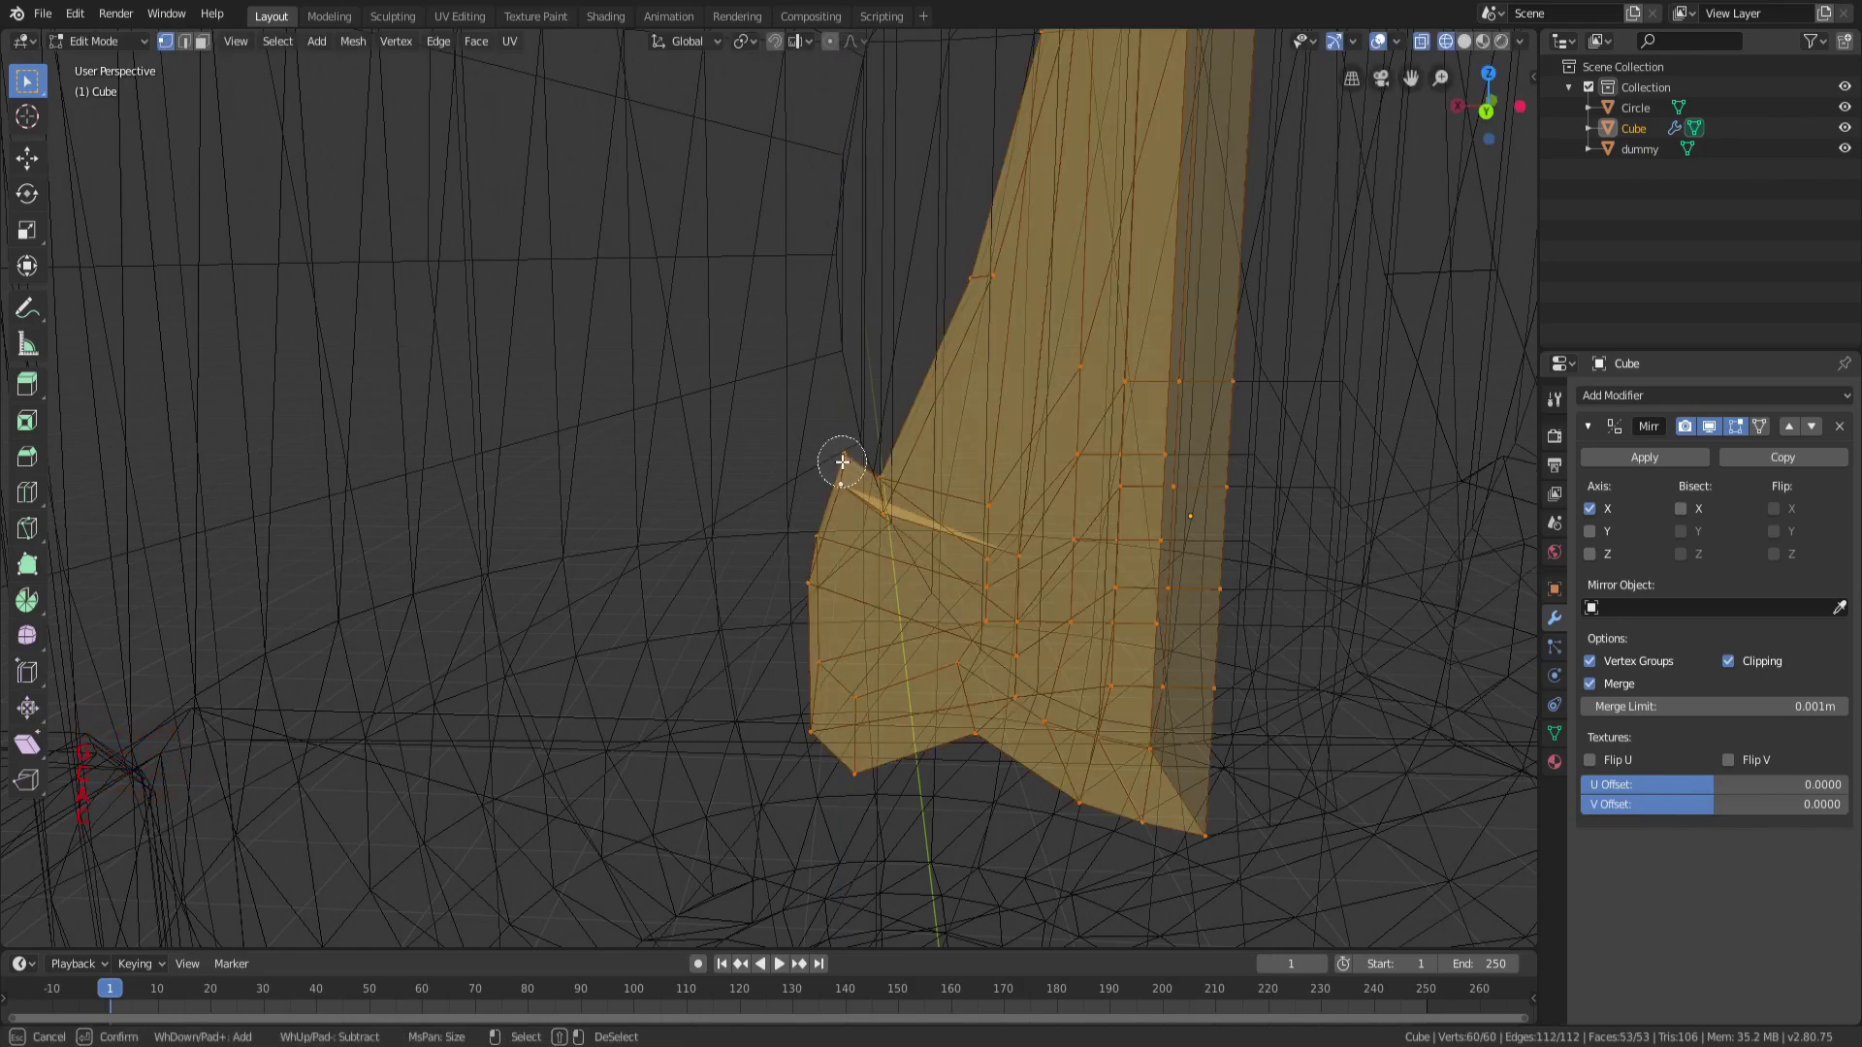
key(a)
key(c)
click(849, 471)
middle_drag(857, 441, 851, 431)
key(g)
key(z)
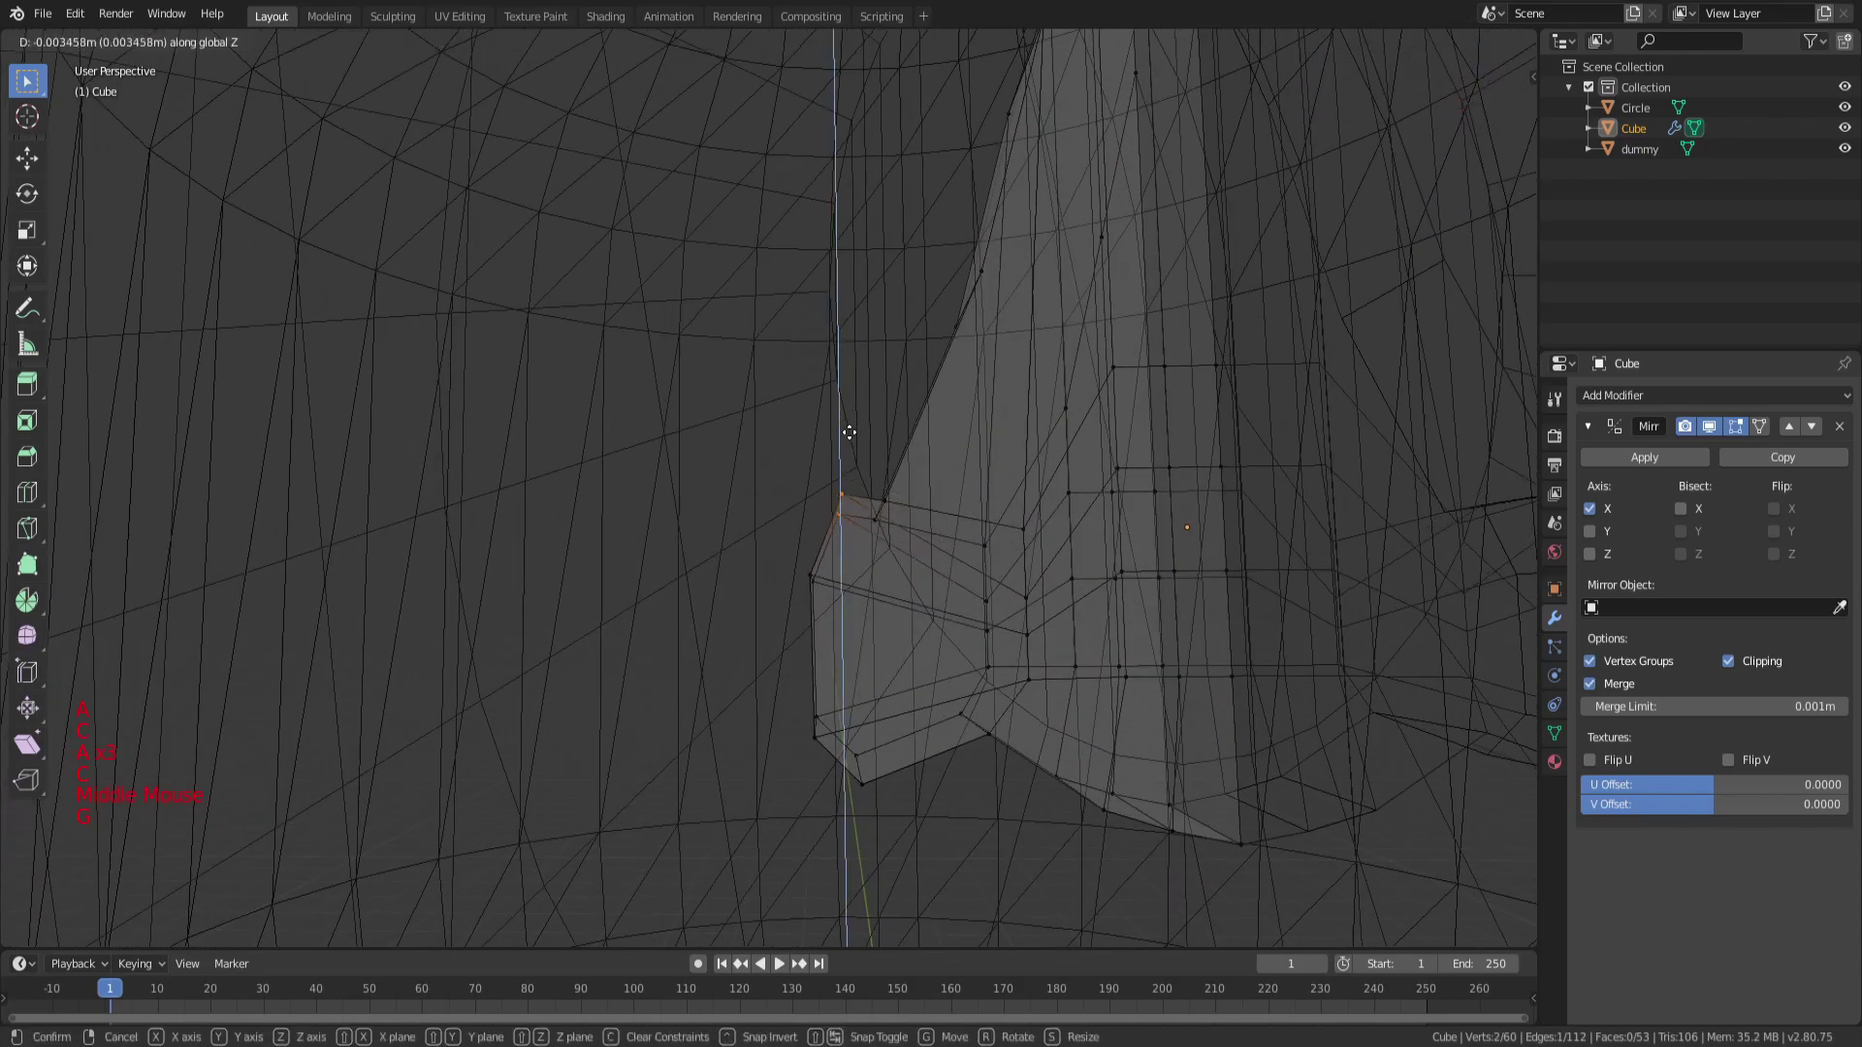
click(851, 439)
key(a)
key(a)
key(a)
scroll(851, 439, down, 3)
key(Tab)
middle_drag(970, 504, 1061, 524)
Re-enter Edit Mode, circle-select vertices on the side of the nose, and move them freely.
key(Tab)
key(a)
key(a)
key(a)
key(c)
mouse_move(942, 499)
middle_down()
mouse_move(906, 511)
mouse_move(1074, 489)
mouse_move(906, 366)
middle_up()
key(g)
click(1067, 474)
key(a)
key(a)
key(a)
Add a horizontal loop cut across the upper nose, and shift circle-selected bridge vertices of that loop along X.
key(ctrl+r)
click(927, 341)
key(a)
key(a)
key(a)
key(c)
middle_drag(953, 271, 1072, 287)
key(g)
key(x)
click(1078, 303)
Circle-select the two vertices on the upper nose bridge and move them about 0.014 m along Y.
key(a)
key(a)
key(a)
key(c)
key(g)
key(x)
key(y)
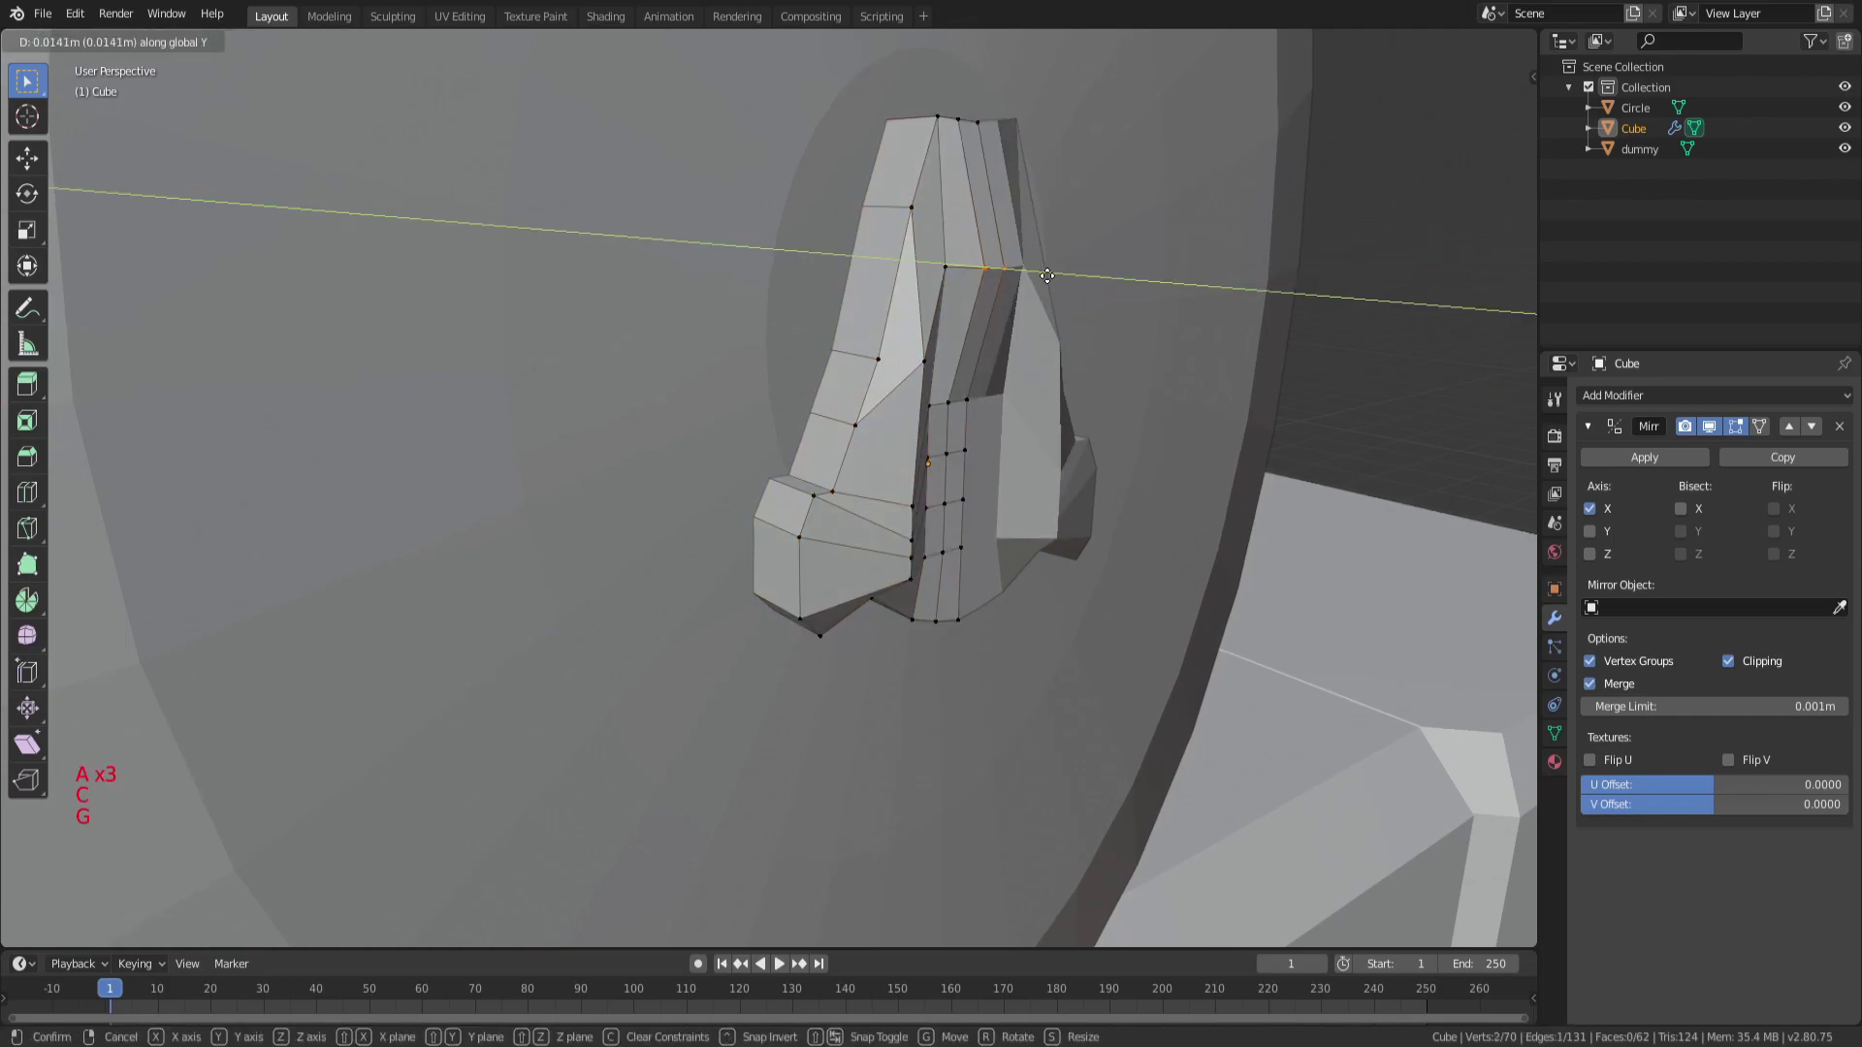
click(1033, 274)
middle_drag(1033, 274, 976, 499)
Circle-select further vertices on the nose, move them freely, and leave Edit Mode.
key(a)
key(a)
key(a)
key(c)
click(1017, 497)
key(g)
click(1146, 452)
scroll(897, 496, down, 3)
scroll(897, 497, down, 3)
key(a)
key(a)
key(a)
key(Tab)
Examine the nose's shape up close in Edit Mode and against the whole head in Object Mode.
scroll(1064, 530, down, 5)
key(a)
key(a)
key(a)
scroll(964, 580, up, 4)
key(Tab)
scroll(975, 499, up, 4)
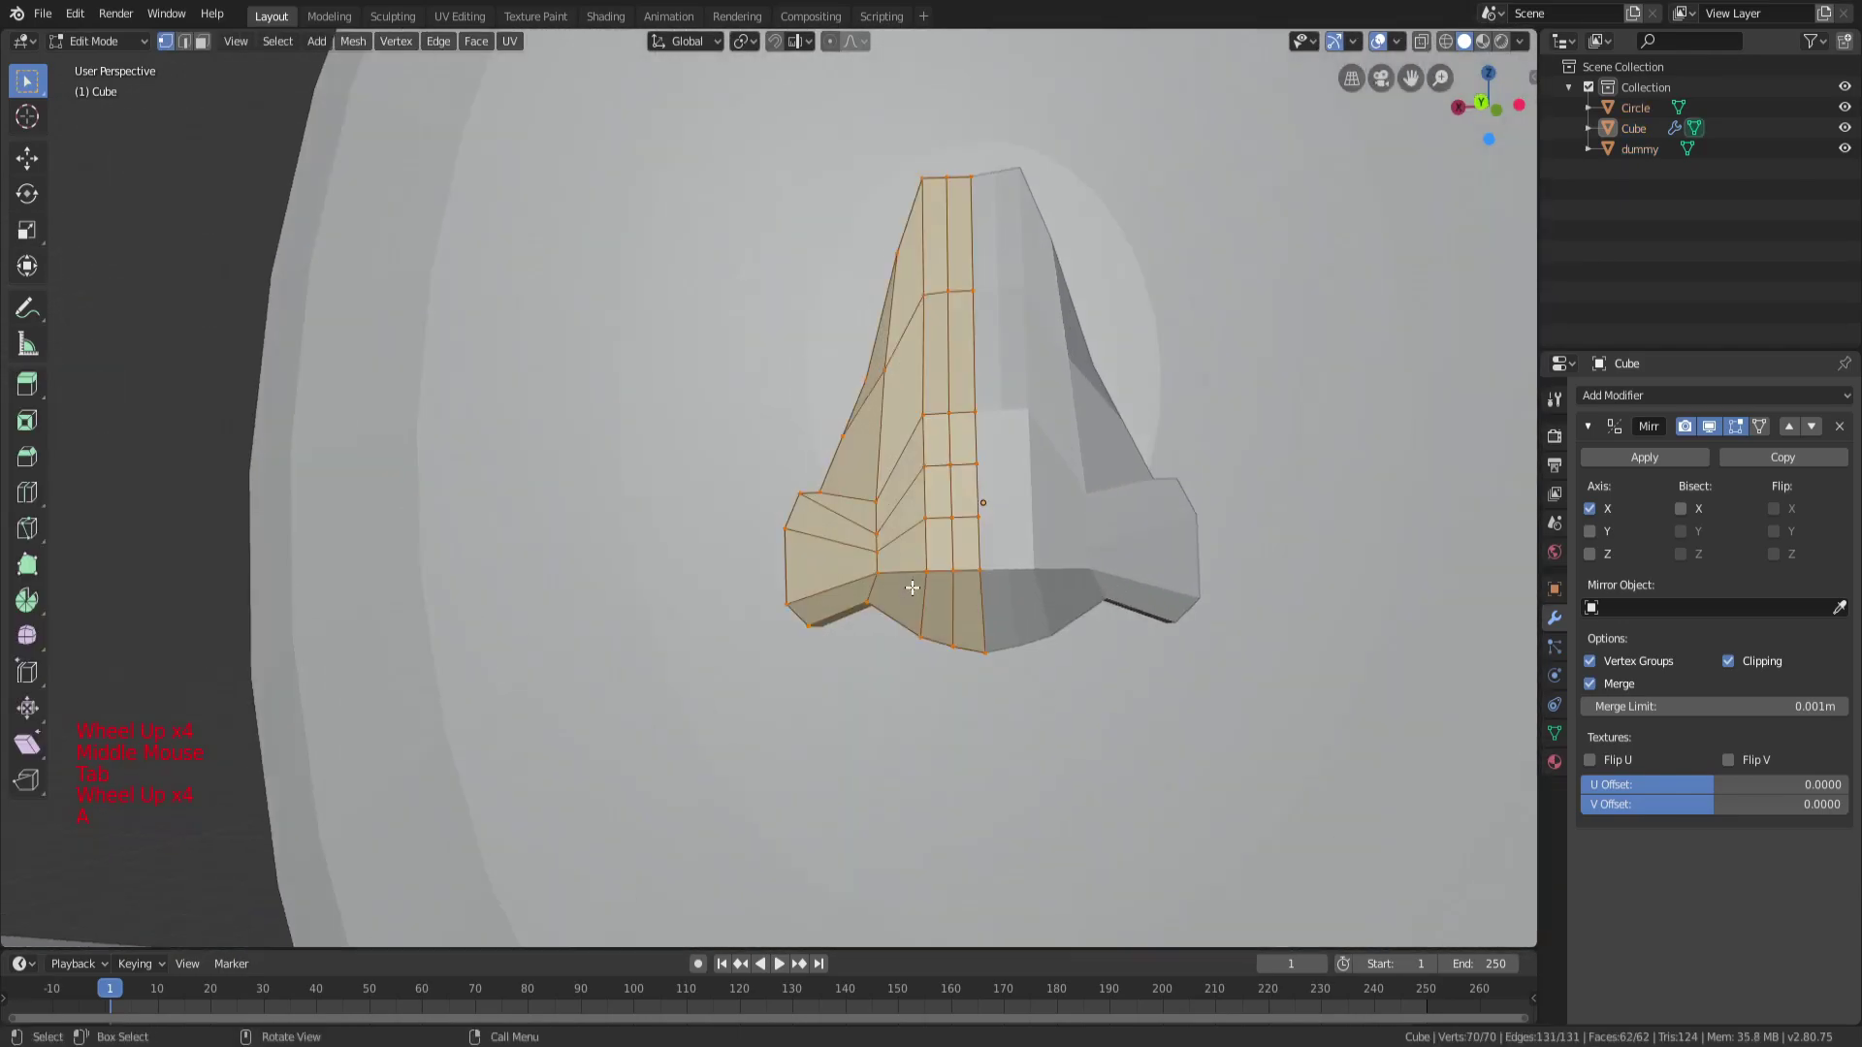
key(a)
key(a)
key(a)
middle_drag(911, 582, 937, 494)
scroll(937, 494, up, 3)
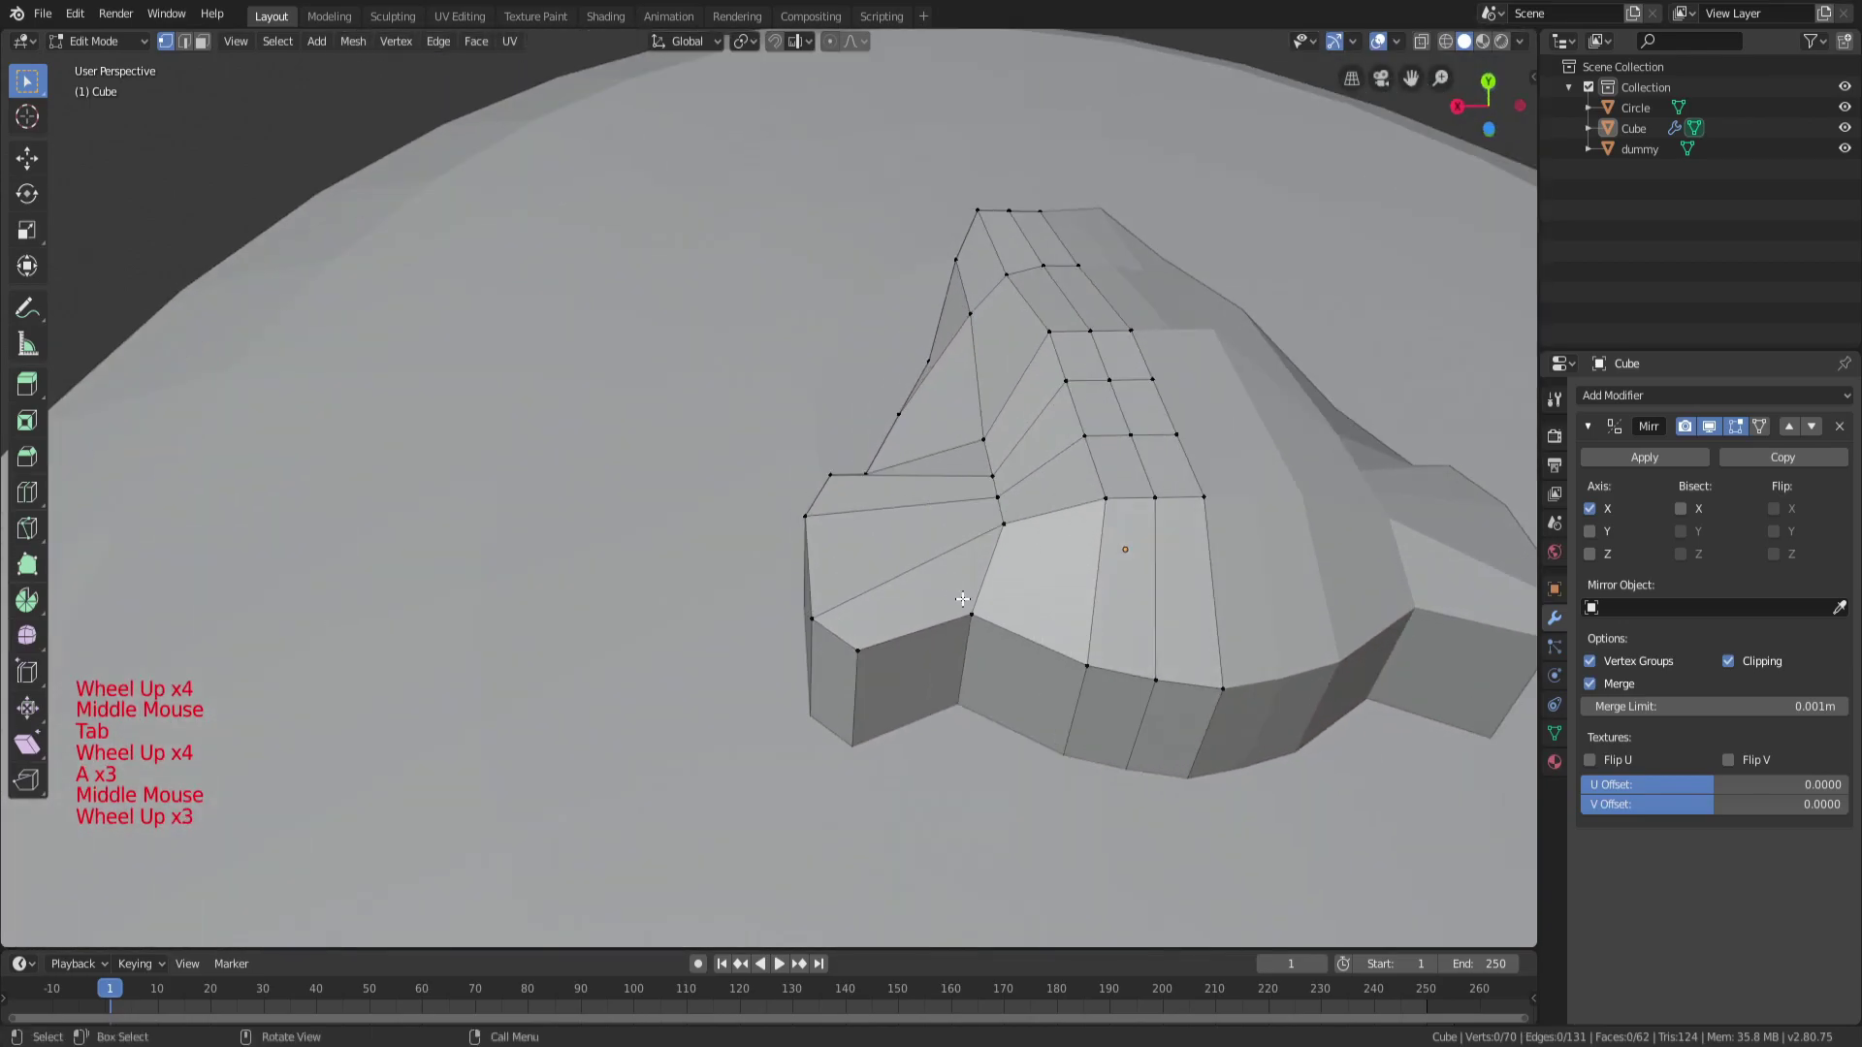
scroll(962, 598, down, 5)
key(a)
key(Tab)
middle_drag(962, 598, 1092, 627)
scroll(981, 490, down, 7)
key(a)
key(a)
key(a)
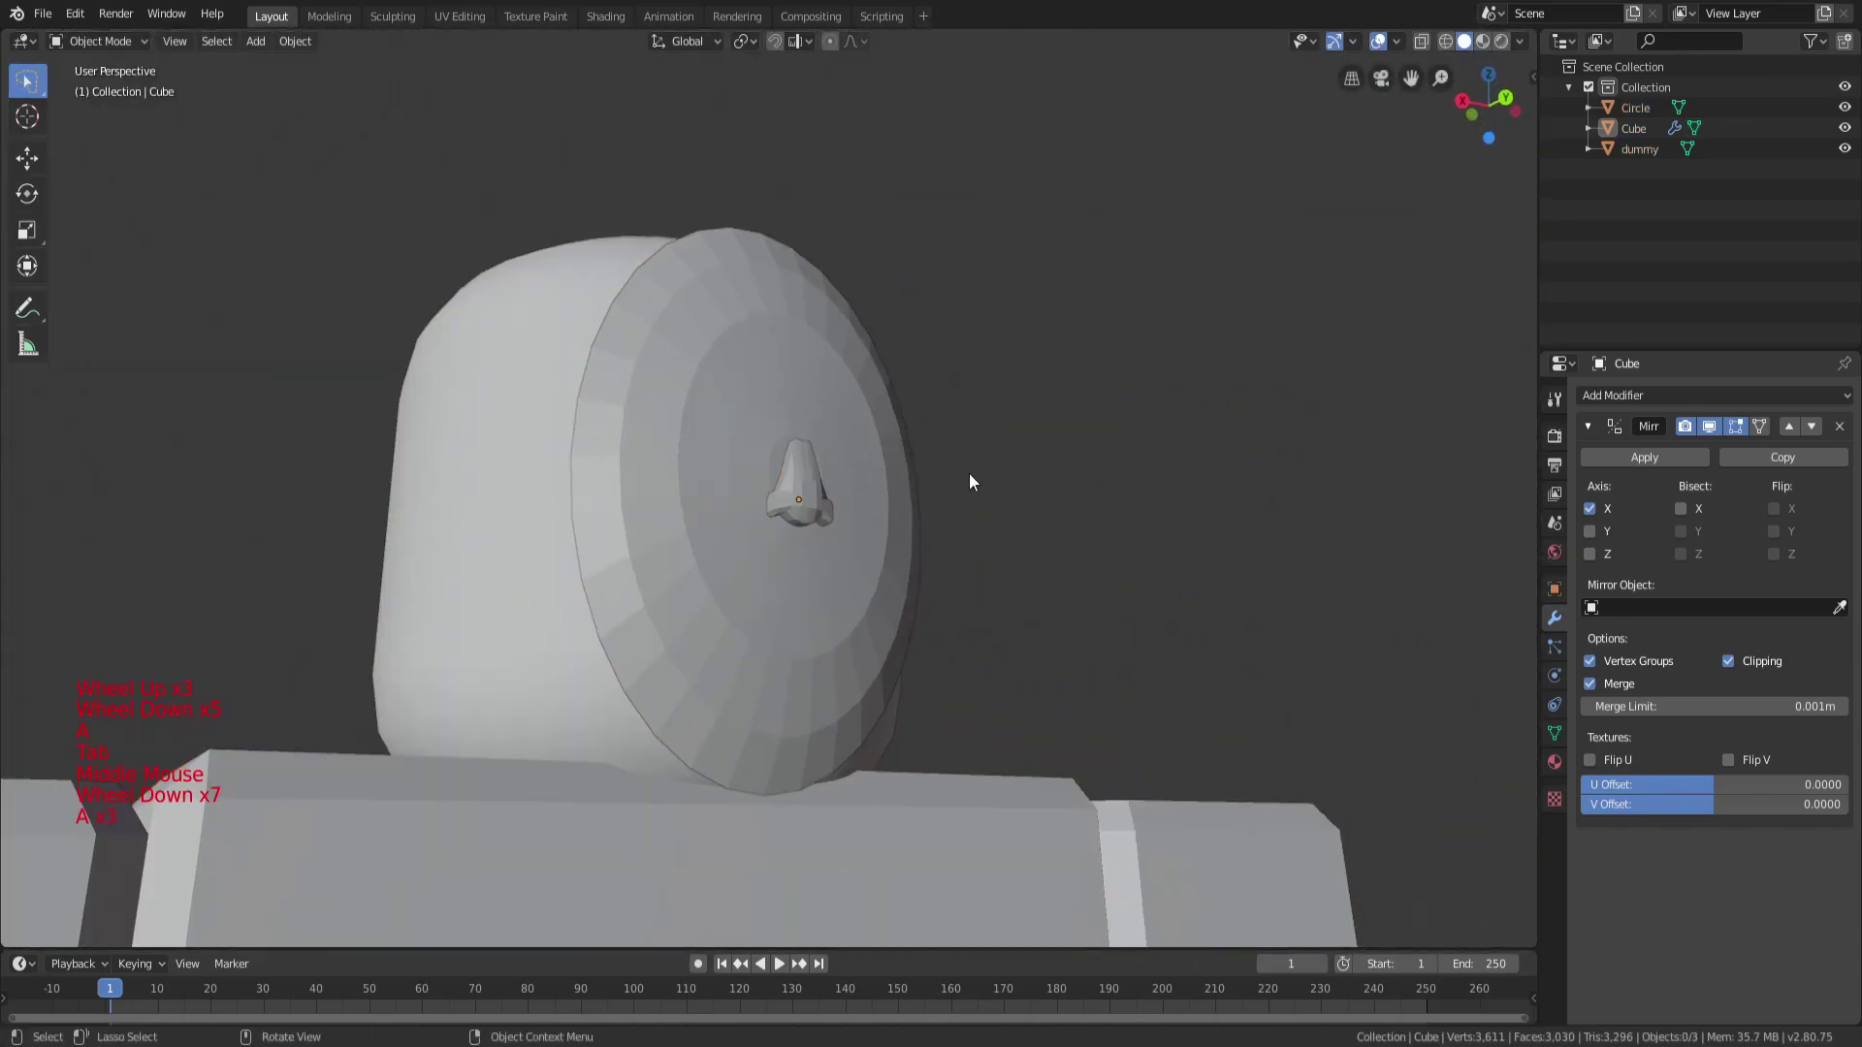
Re-enter Edit Mode, circle-select the nose's top vertices in wireframe, move them upward to lengthen the bridge, and restore solid shading.
middle_drag(980, 490, 949, 580)
key(Tab)
scroll(948, 579, up, 4)
key(a)
key(a)
key(a)
key(z)
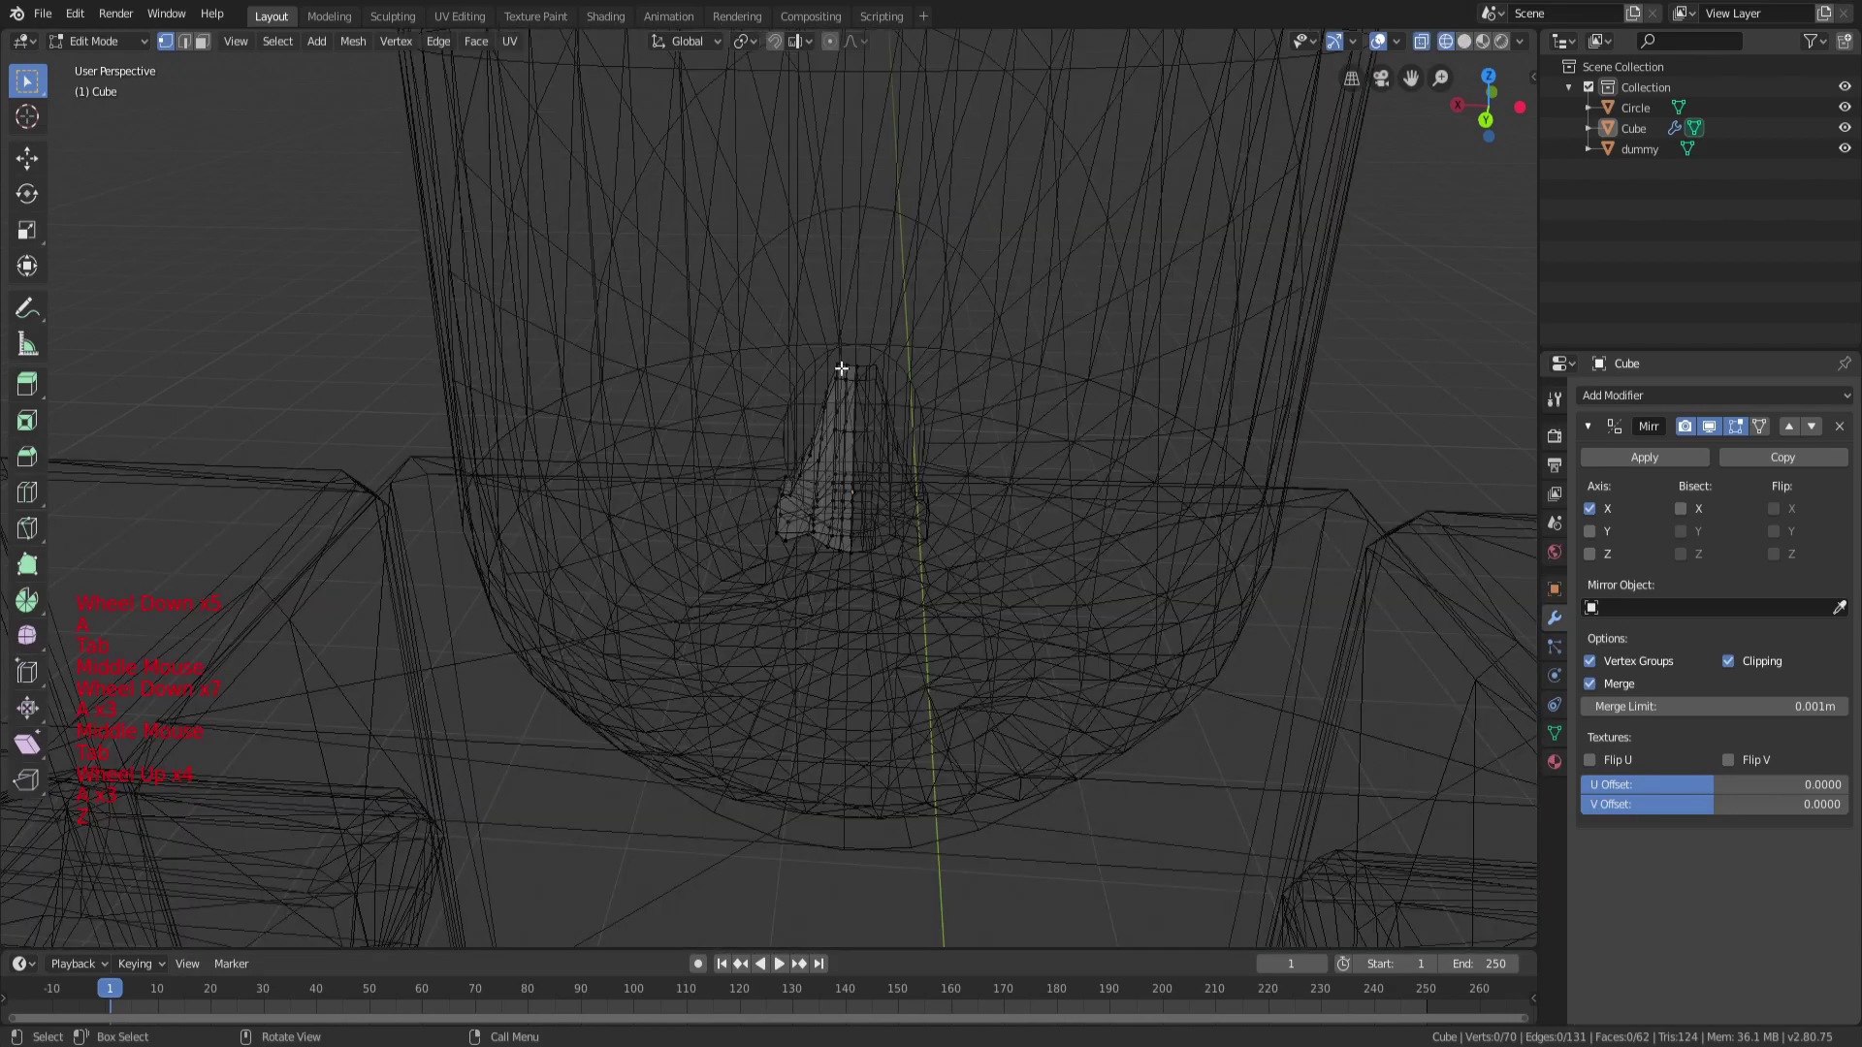
scroll(846, 374, up, 3)
mouse_move(846, 374)
middle_down()
mouse_move(919, 399)
mouse_move(899, 350)
mouse_move(918, 307)
middle_up()
key(c)
key(c)
scroll(931, 332, down, 2)
key(g)
click(915, 166)
key(z)
Leave Edit Mode and examine the lengthened nose on the head from several angles.
scroll(905, 402, down, 3)
mouse_move(905, 401)
middle_down()
mouse_move(1079, 419)
mouse_move(885, 399)
middle_up()
scroll(1026, 404, down, 3)
key(a)
key(Tab)
key(a)
key(a)
key(a)
scroll(885, 399, down, 1)
key(a)
key(a)
key(a)
middle_drag(976, 470, 831, 497)
scroll(823, 490, up, 5)
Re-enter Edit Mode in wireframe, circle-select nose vertices, and move them freely.
key(Tab)
key(a)
key(a)
key(a)
scroll(831, 496, up, 5)
key(c)
key(z)
click(699, 496)
middle_drag(807, 495, 829, 546)
key(g)
click(764, 448)
Add one loop cut across the lengthened nose bridge.
key(a)
key(a)
key(a)
key(ctrl+r)
click(809, 533)
click(809, 535)
Circle-select vertices on the nose, move them freely, and return to solid shading in Object Mode.
key(a)
key(a)
key(a)
scroll(808, 536, up, 3)
key(c)
click(769, 582)
key(g)
click(811, 544)
scroll(848, 536, down, 3)
key(a)
key(a)
key(a)
key(z)
click(980, 527)
scroll(980, 528, down, 3)
key(Tab)
Examine the nose's proportions on the mask from the front, close up and with the whole head in view.
mouse_move(980, 527)
middle_down()
mouse_move(1119, 542)
mouse_move(795, 562)
mouse_move(846, 550)
mouse_move(882, 470)
mouse_move(922, 519)
mouse_move(1037, 535)
middle_up()
scroll(1119, 542, down, 5)
key(a)
key(a)
key(a)
scroll(805, 520, down, 4)
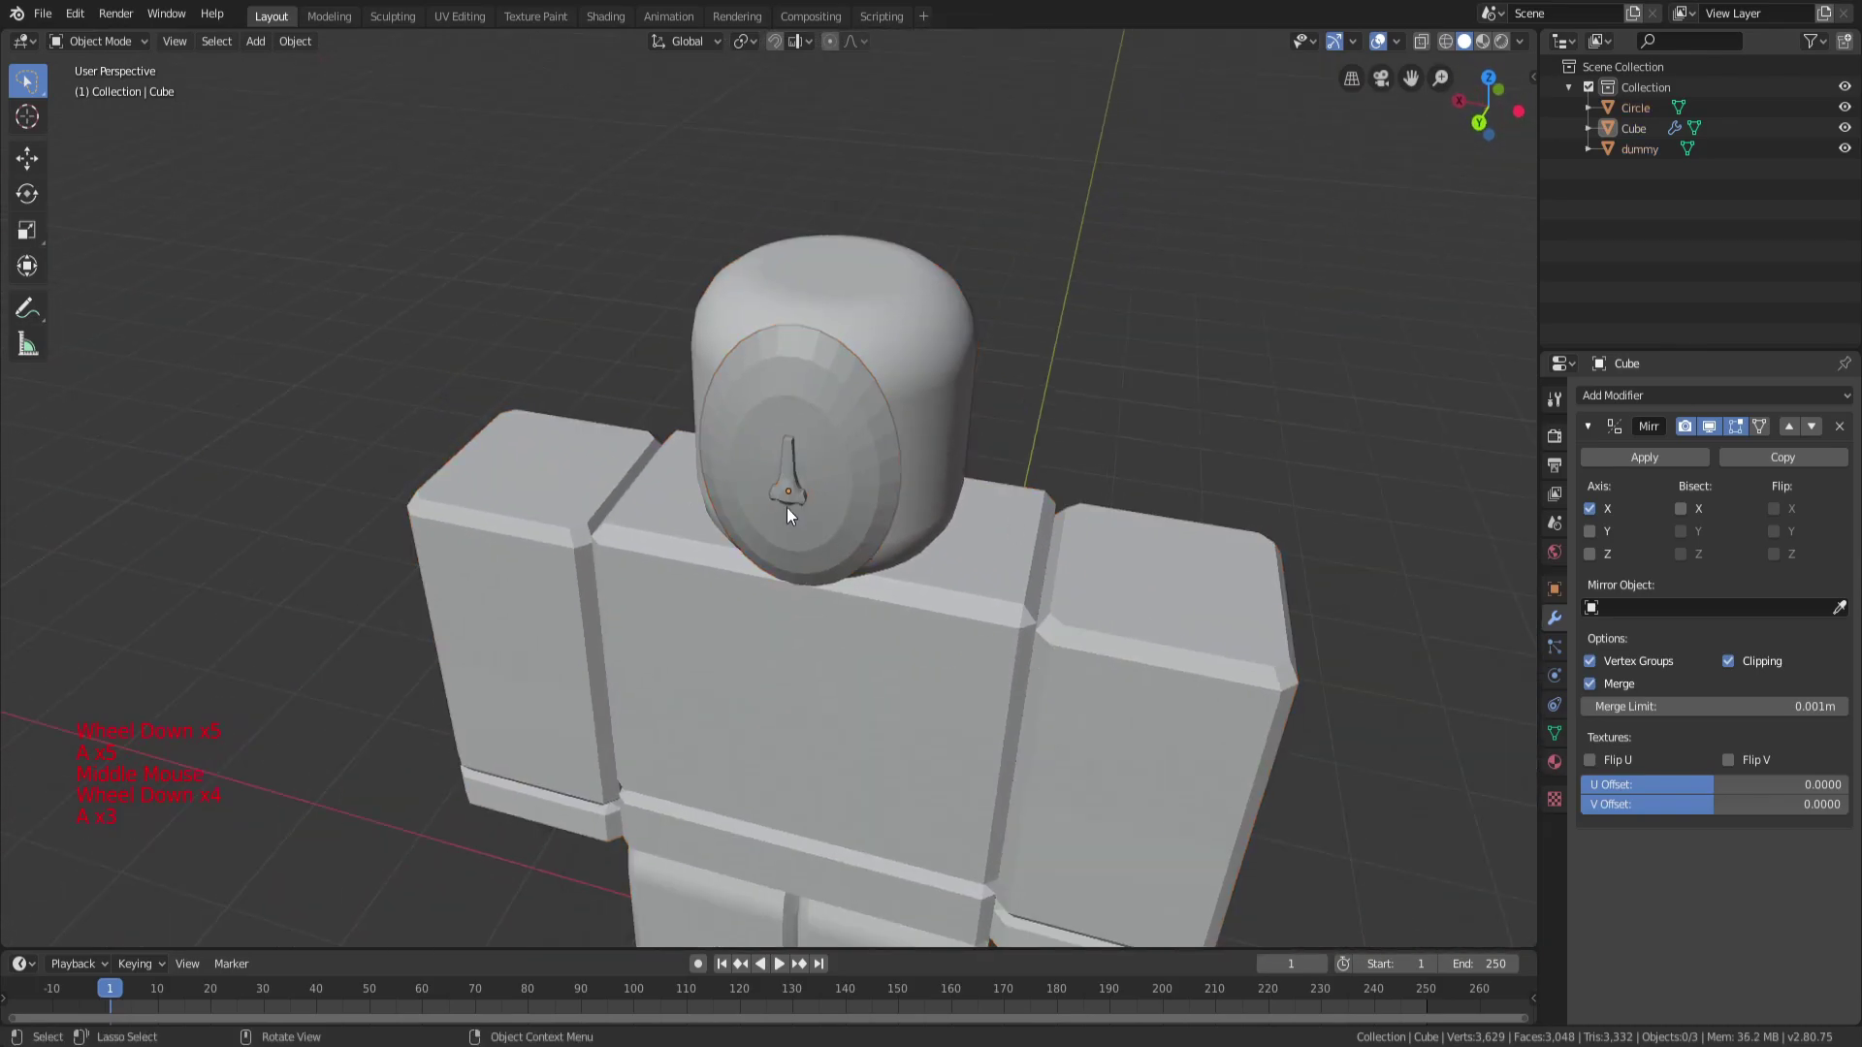
key(a)
key(a)
key(a)
scroll(799, 430, up, 6)
middle_drag(799, 430, 964, 574)
key(a)
key(a)
key(a)
scroll(956, 656, up, 1)
key(a)
scroll(980, 596, up, 3)
key(a)
key(a)
scroll(963, 575, down, 3)
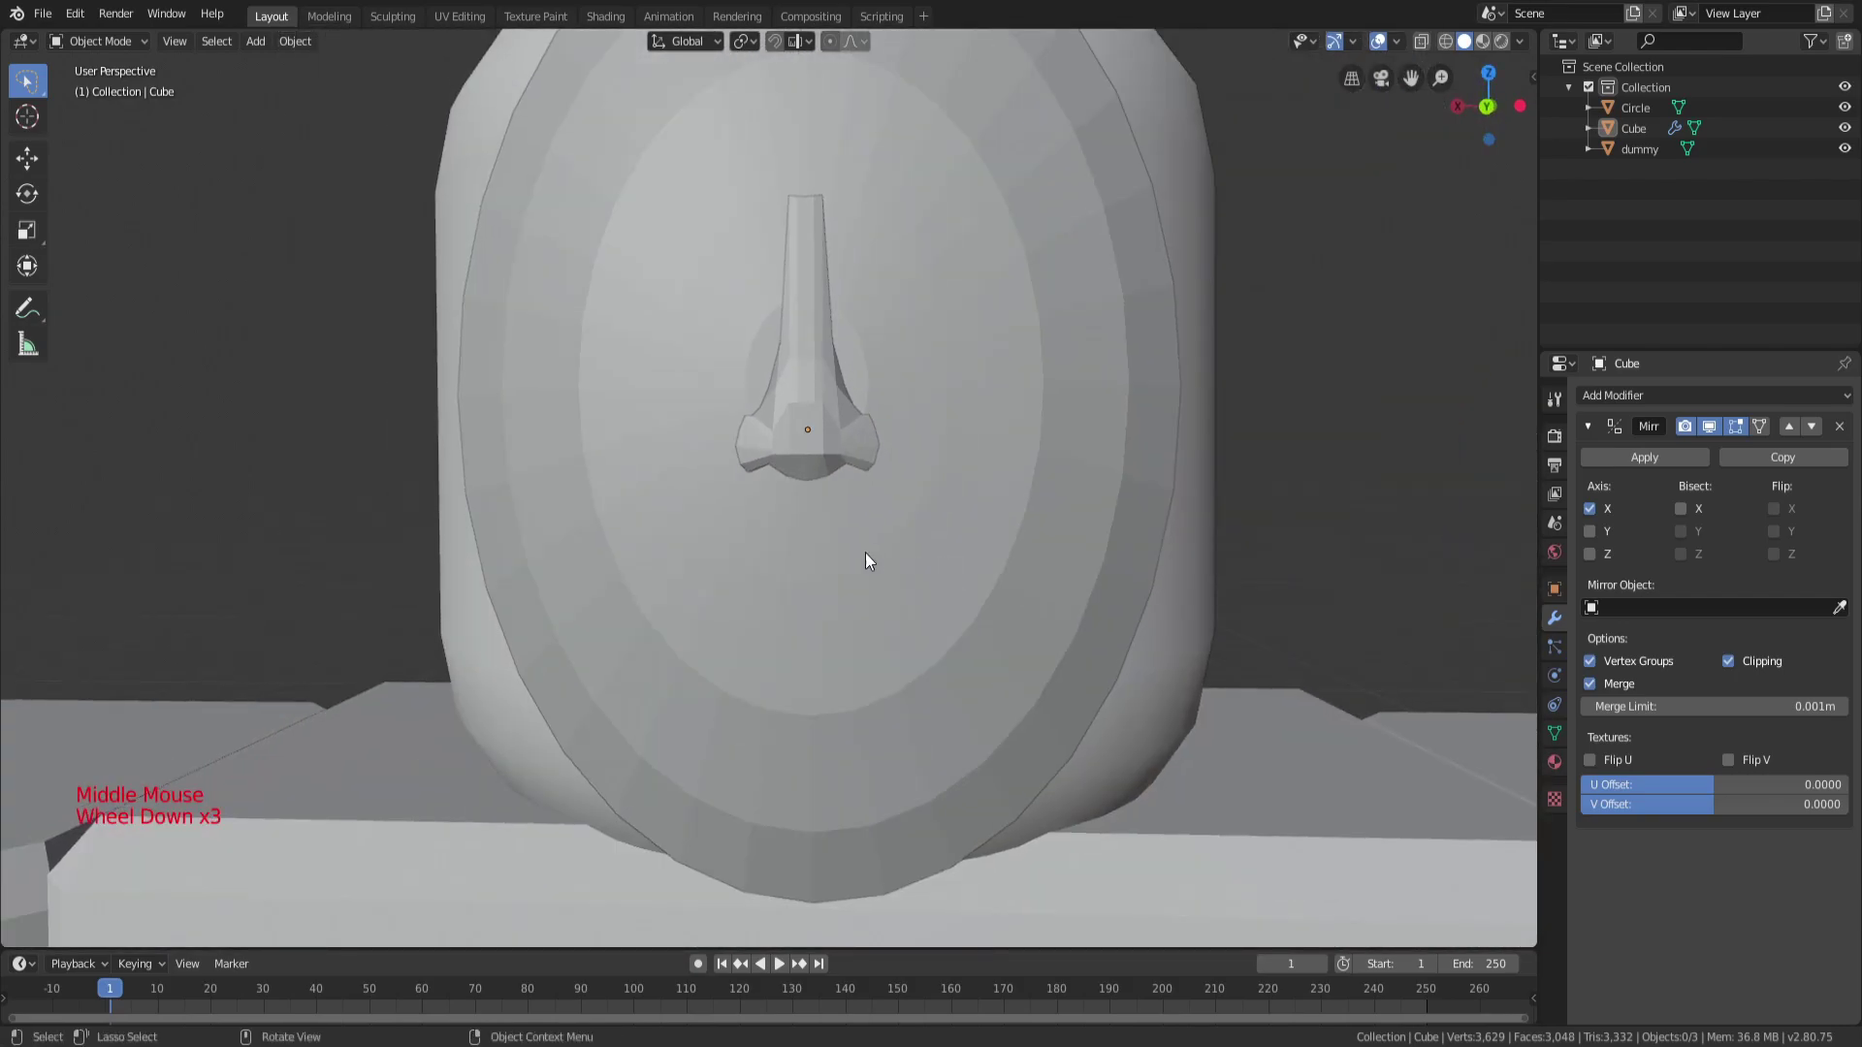
scroll(1091, 549, down, 5)
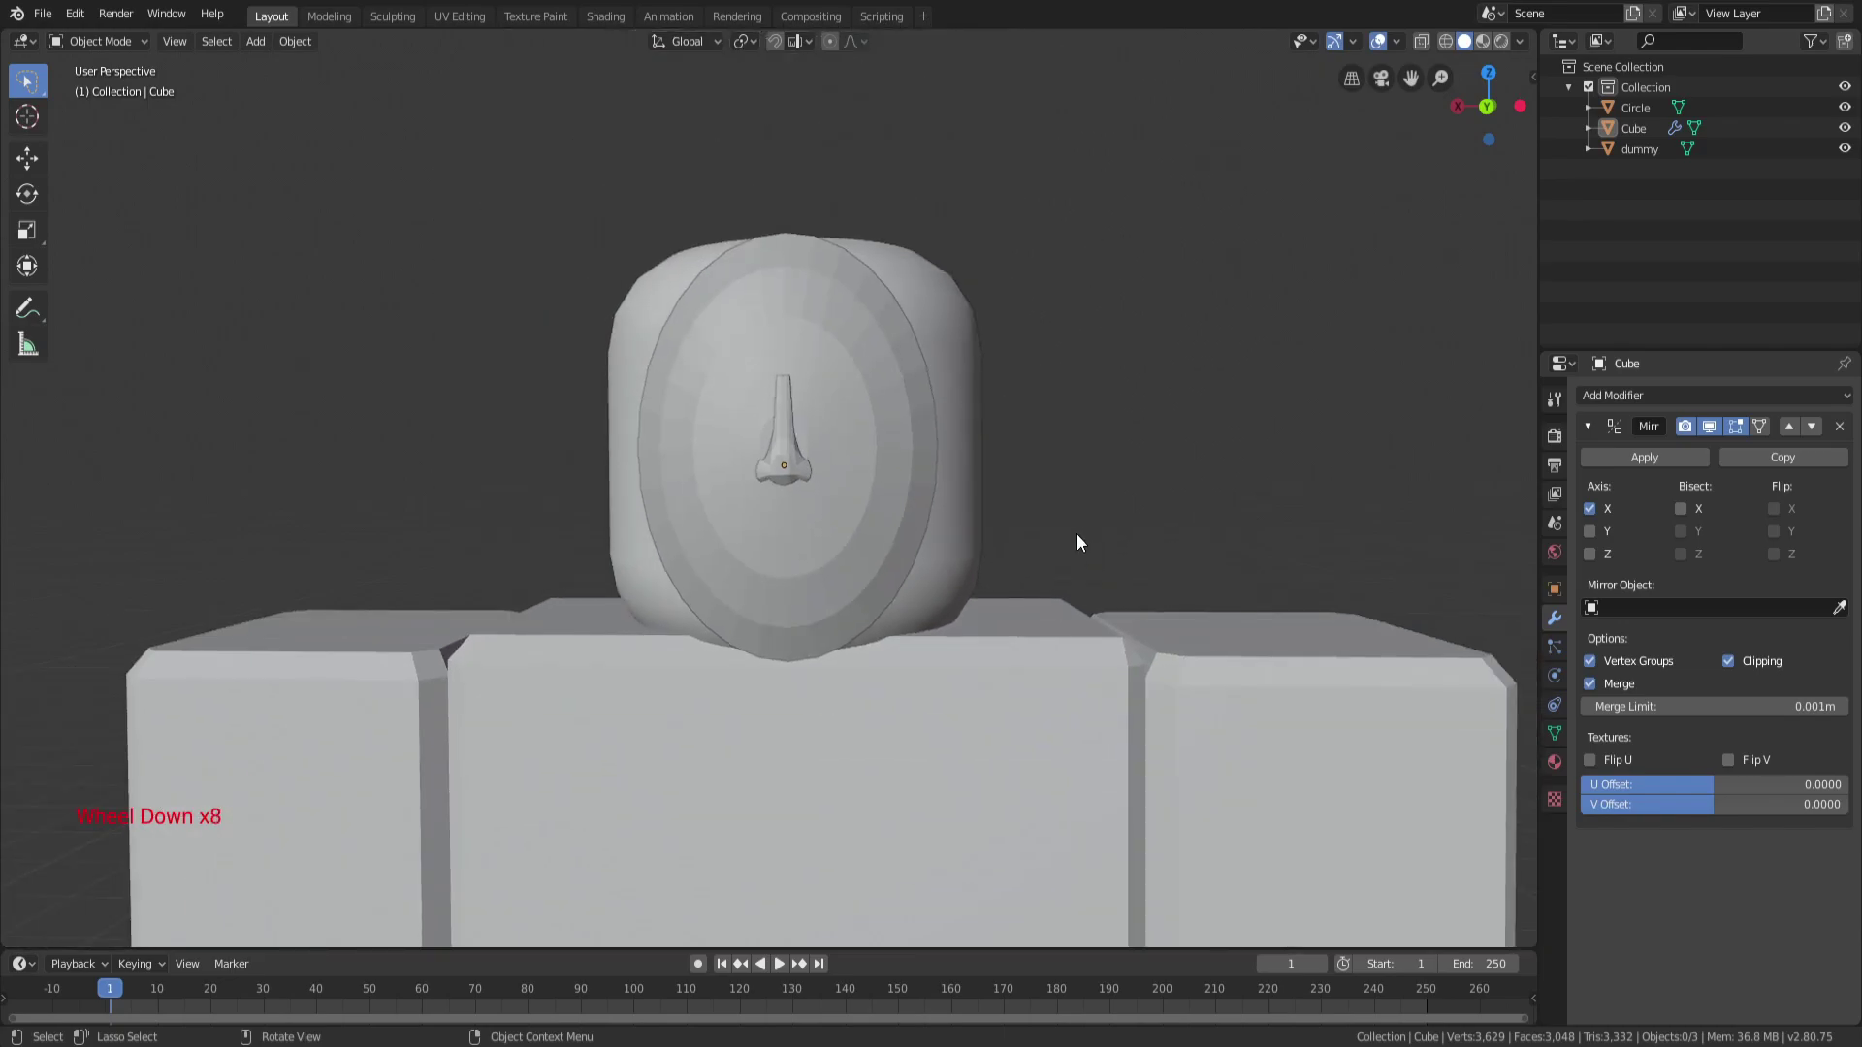
Select the nose object on the mask.
click(799, 468)
right_click(799, 468)
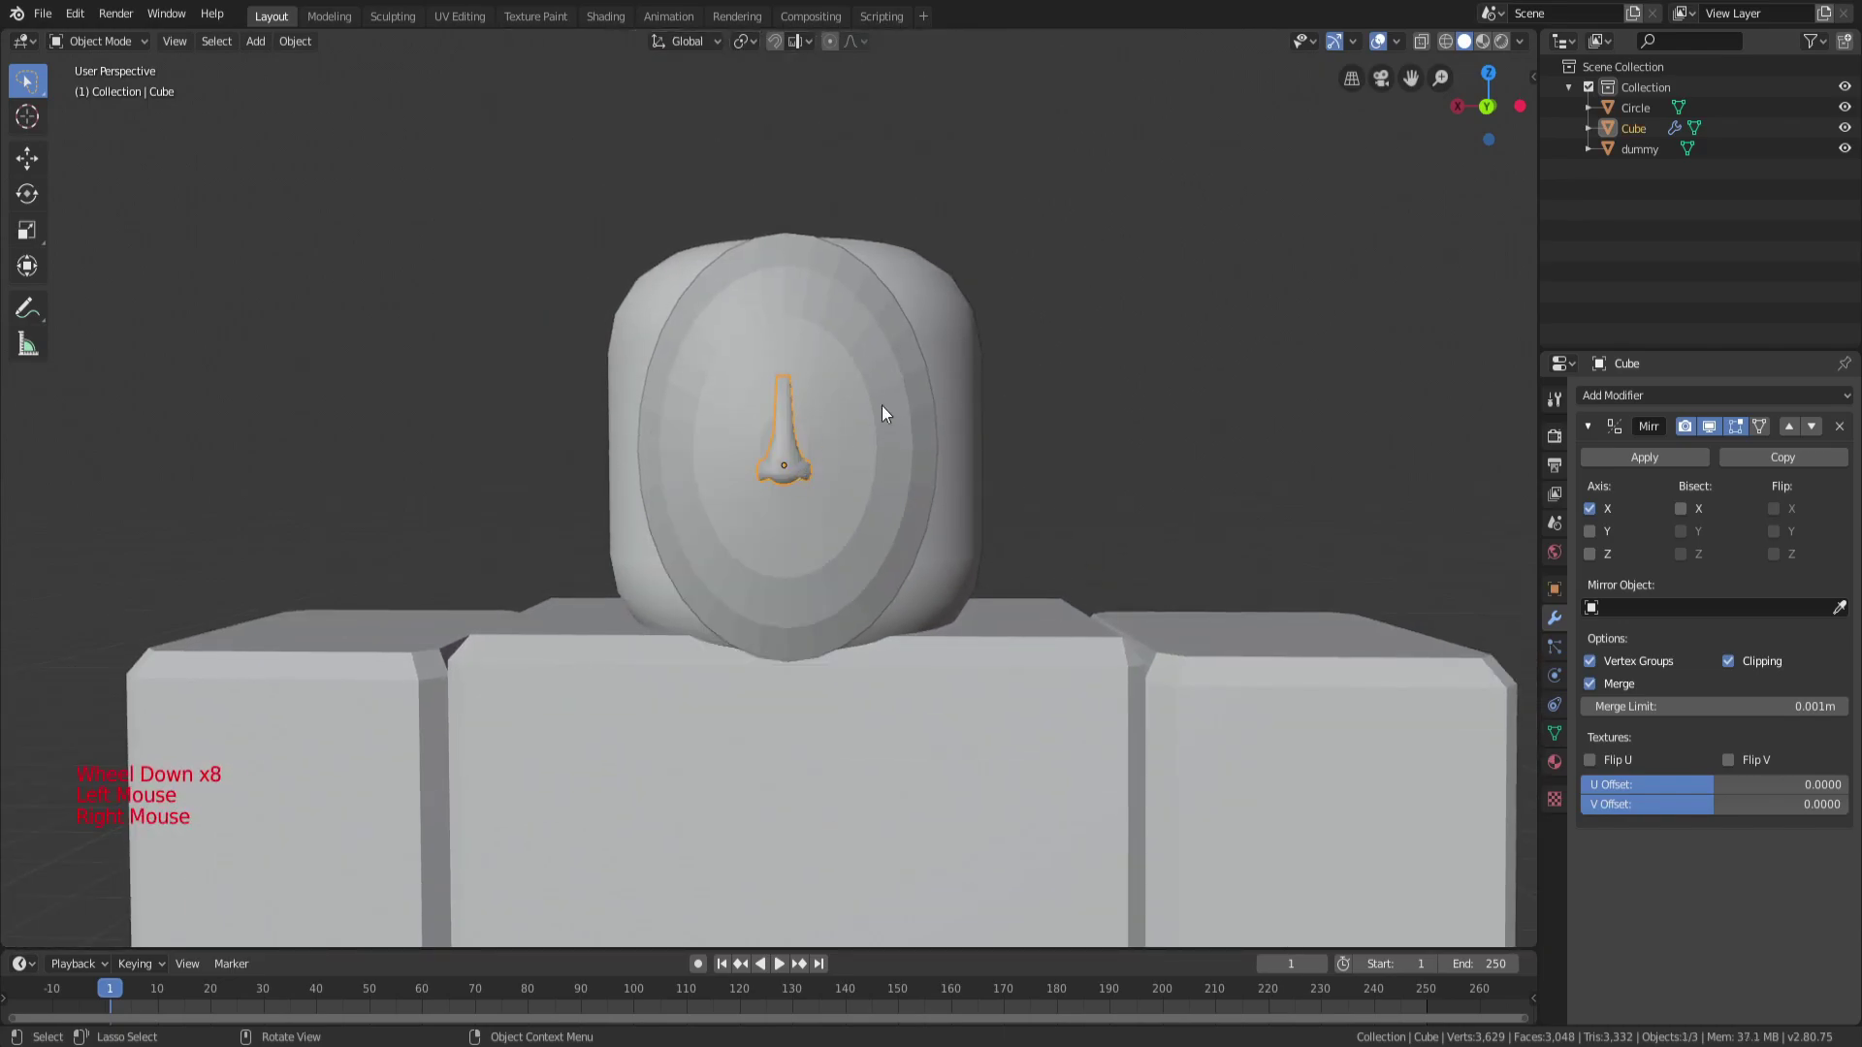
Try smooth shading on the nose and the oval mask.
scroll(946, 392, up, 4)
key(a)
key(a)
key(a)
click(904, 393)
right_click(905, 393)
scroll(906, 394, down, 4)
key(a)
key(a)
key(a)
scroll(1090, 461, up, 3)
mouse_move(1090, 470)
middle_down()
mouse_move(1171, 437)
mouse_move(1077, 491)
middle_up()
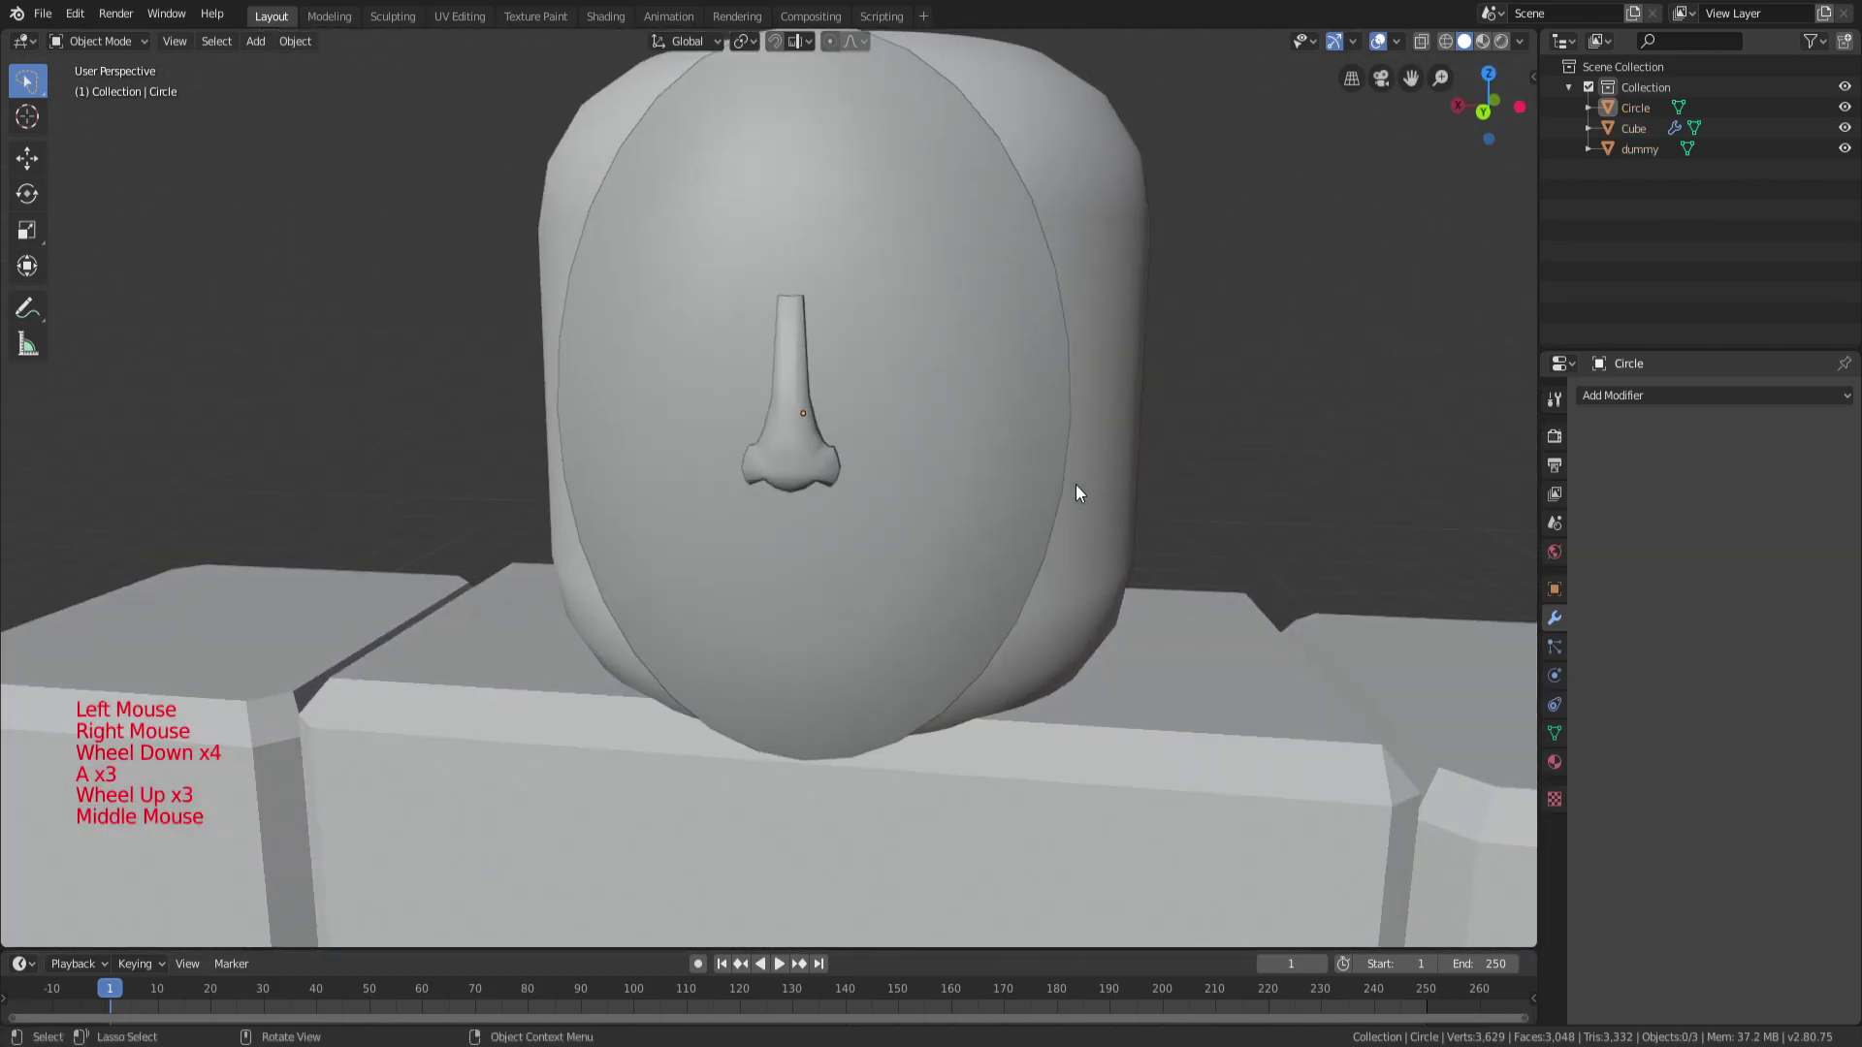
Undo the smooth shading on the nose and the oval mask.
key(ctrl+z)
key(ctrl+z)
key(ctrl+z)
key(ctrl+z)
key(ctrl+z)
key(ctrl+z)
key(ctrl+z)
key(ctrl+z)
key(ctrl+z)
key(ctrl+z)
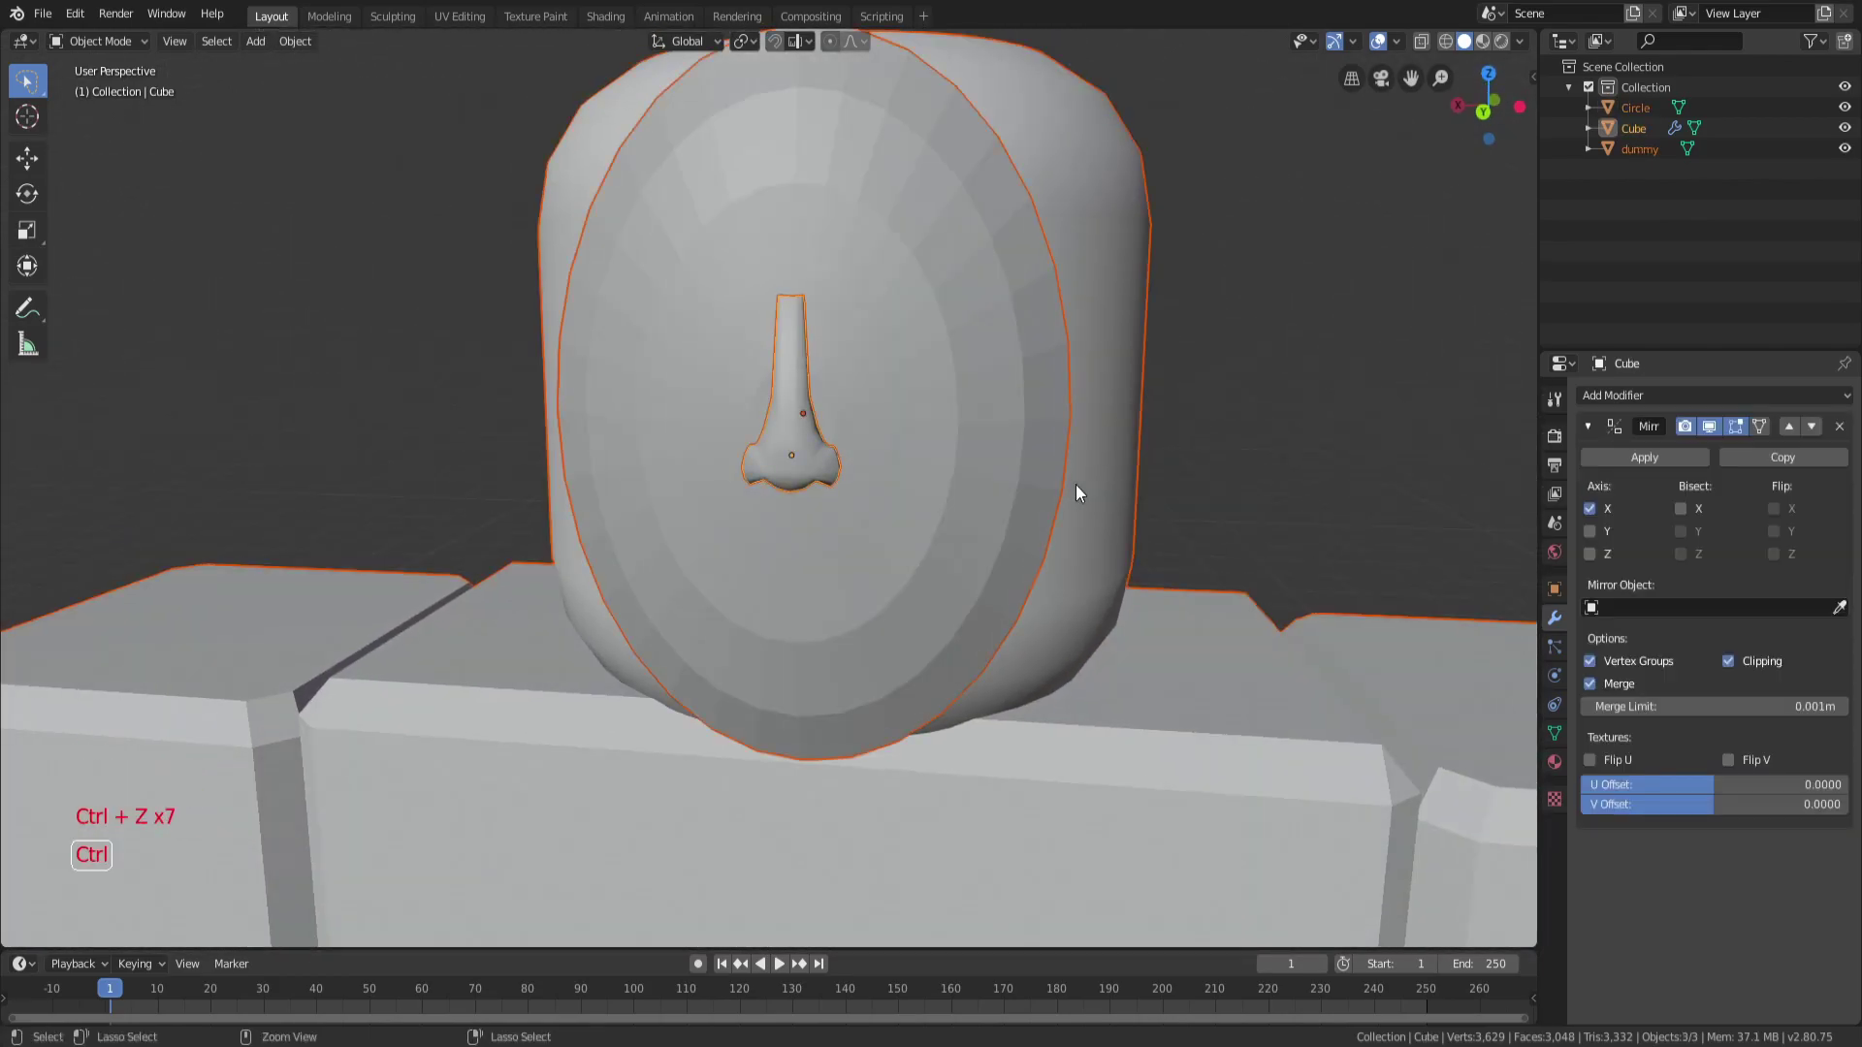
Deselect all objects and add a new cube mesh to the scene.
key(a)
key(a)
key(a)
click(1206, 446)
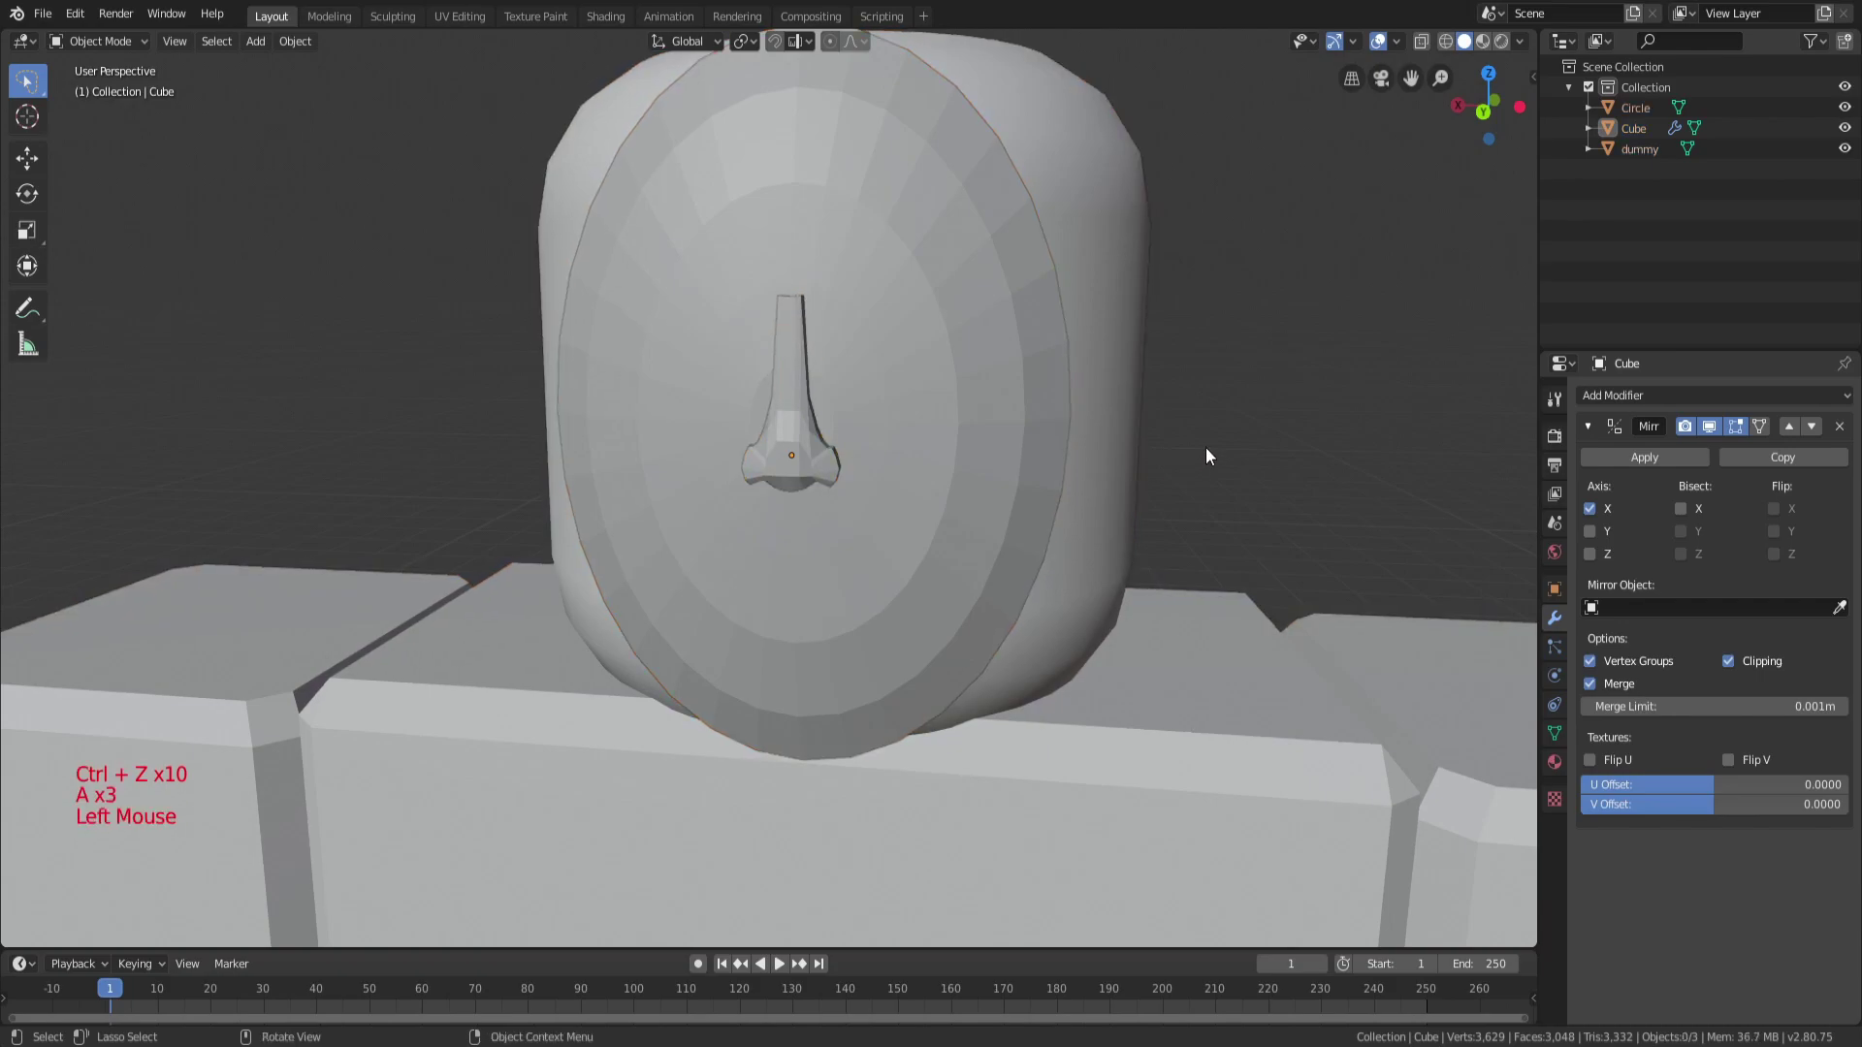
click(1206, 446)
key(shift+a)
mouse_move(854, 570)
click(904, 589)
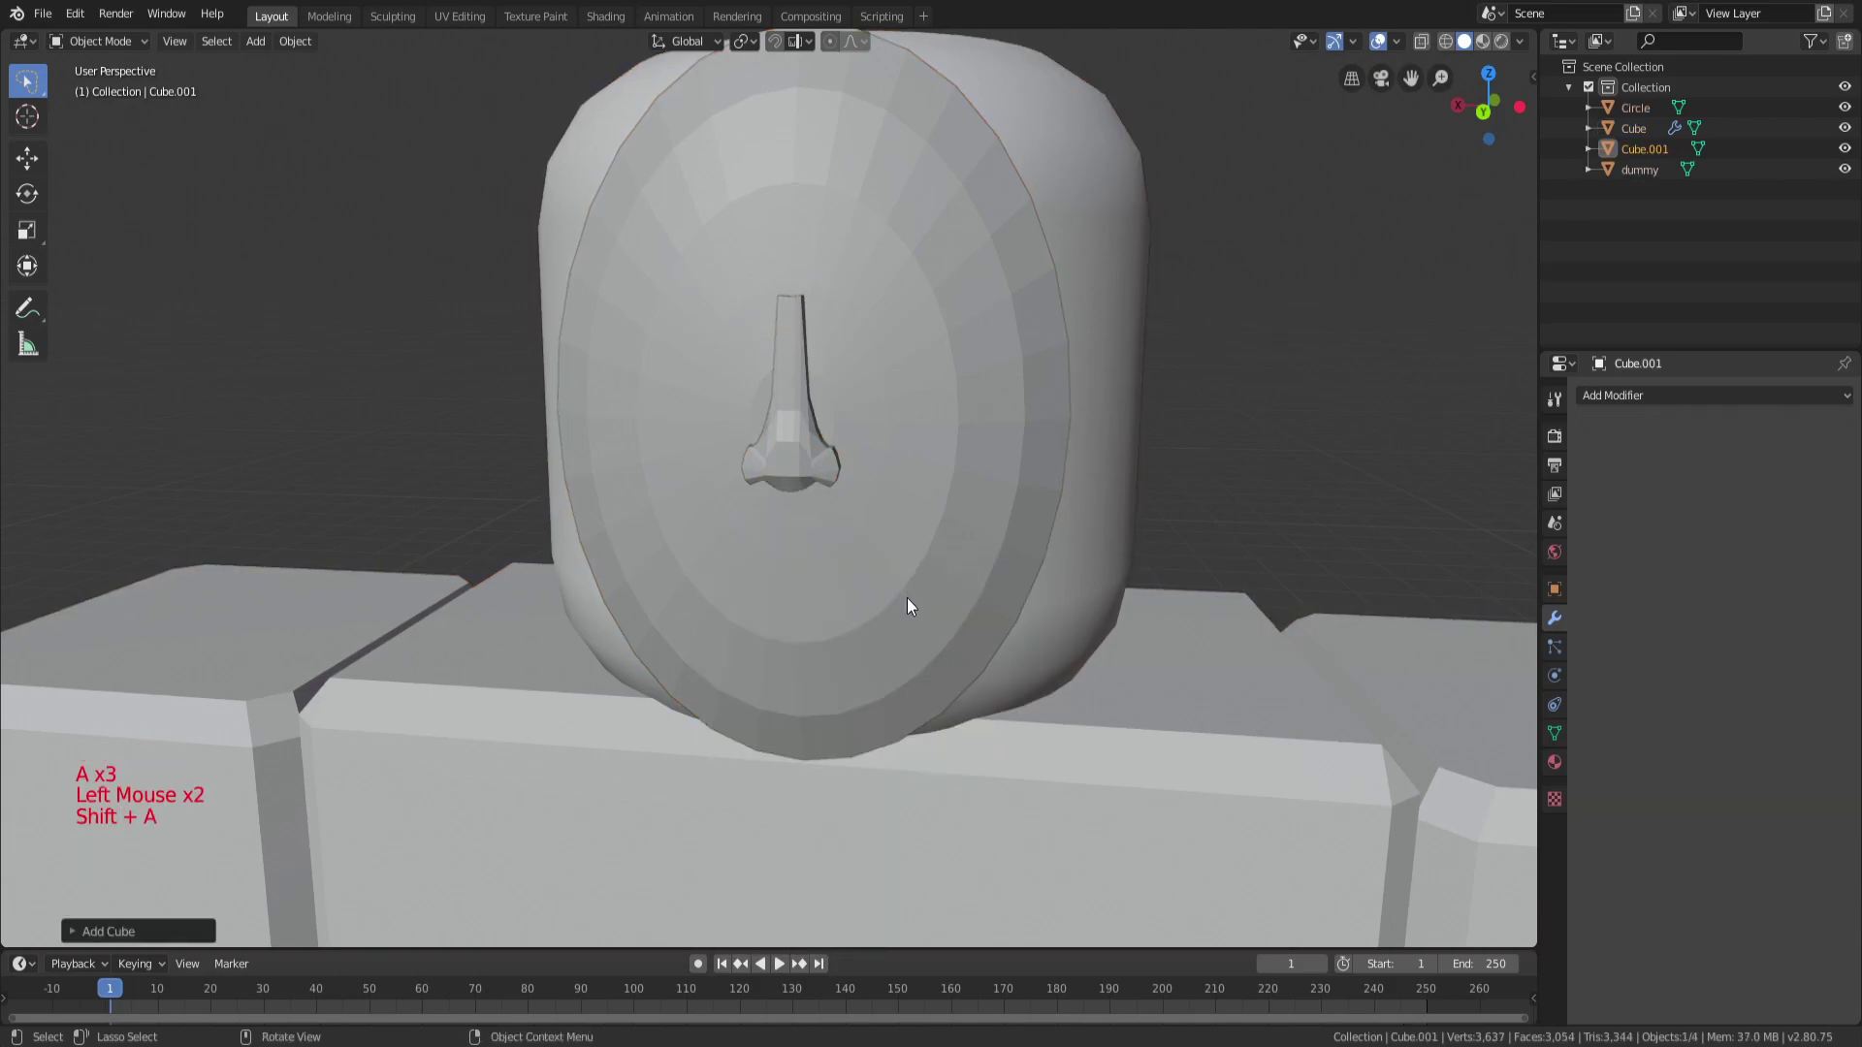
Move the new cube up toward the front of the dummy's head.
scroll(908, 597, down, 1)
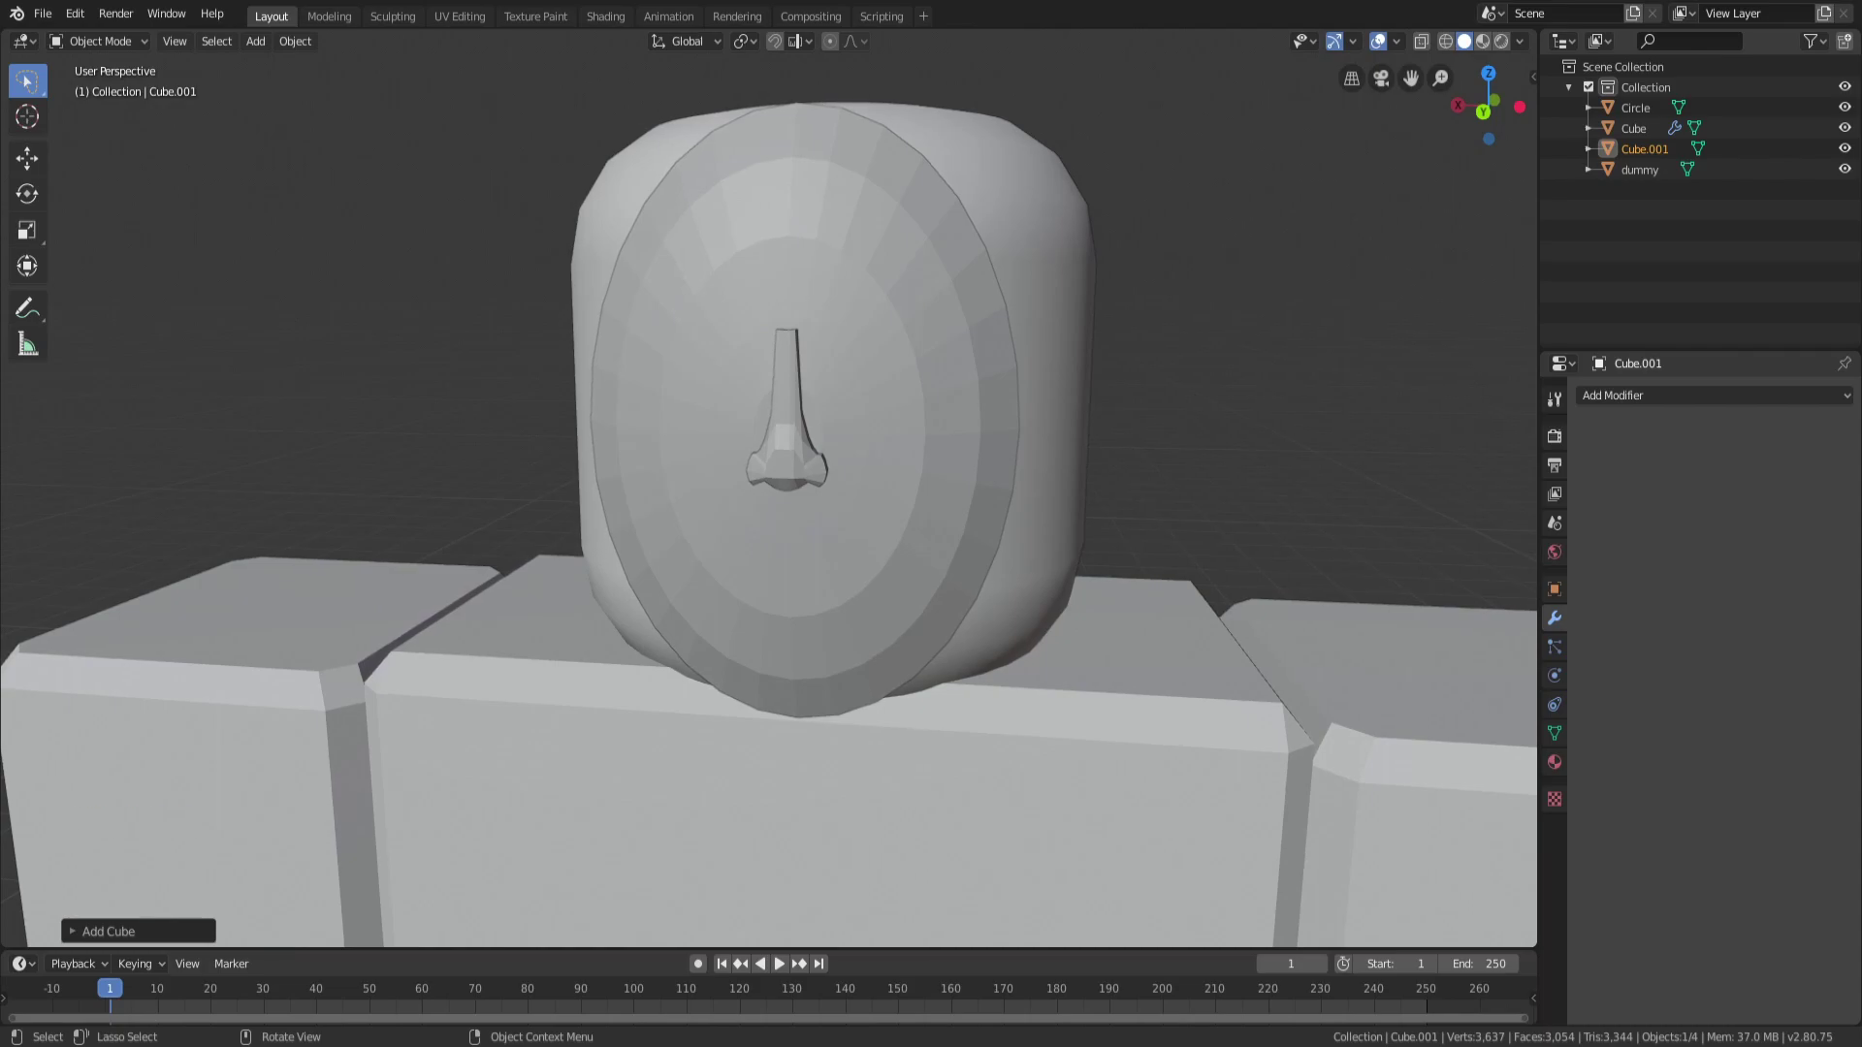
scroll(647, 573, down, 7)
middle_drag(707, 557, 847, 644)
key(g)
click(758, 488)
key(g)
click(849, 368)
Flatten the cube along Z and Y, and place it in front of the upper chest just below the nose.
scroll(850, 368, up, 2)
middle_drag(849, 368, 1103, 519)
key(s)
key(z)
click(864, 532)
middle_drag(864, 533, 963, 582)
key(s)
key(y)
click(853, 582)
key(g)
click(897, 577)
Select the nose object and open it in Edit Mode with no geometry selected.
scroll(958, 564, up, 5)
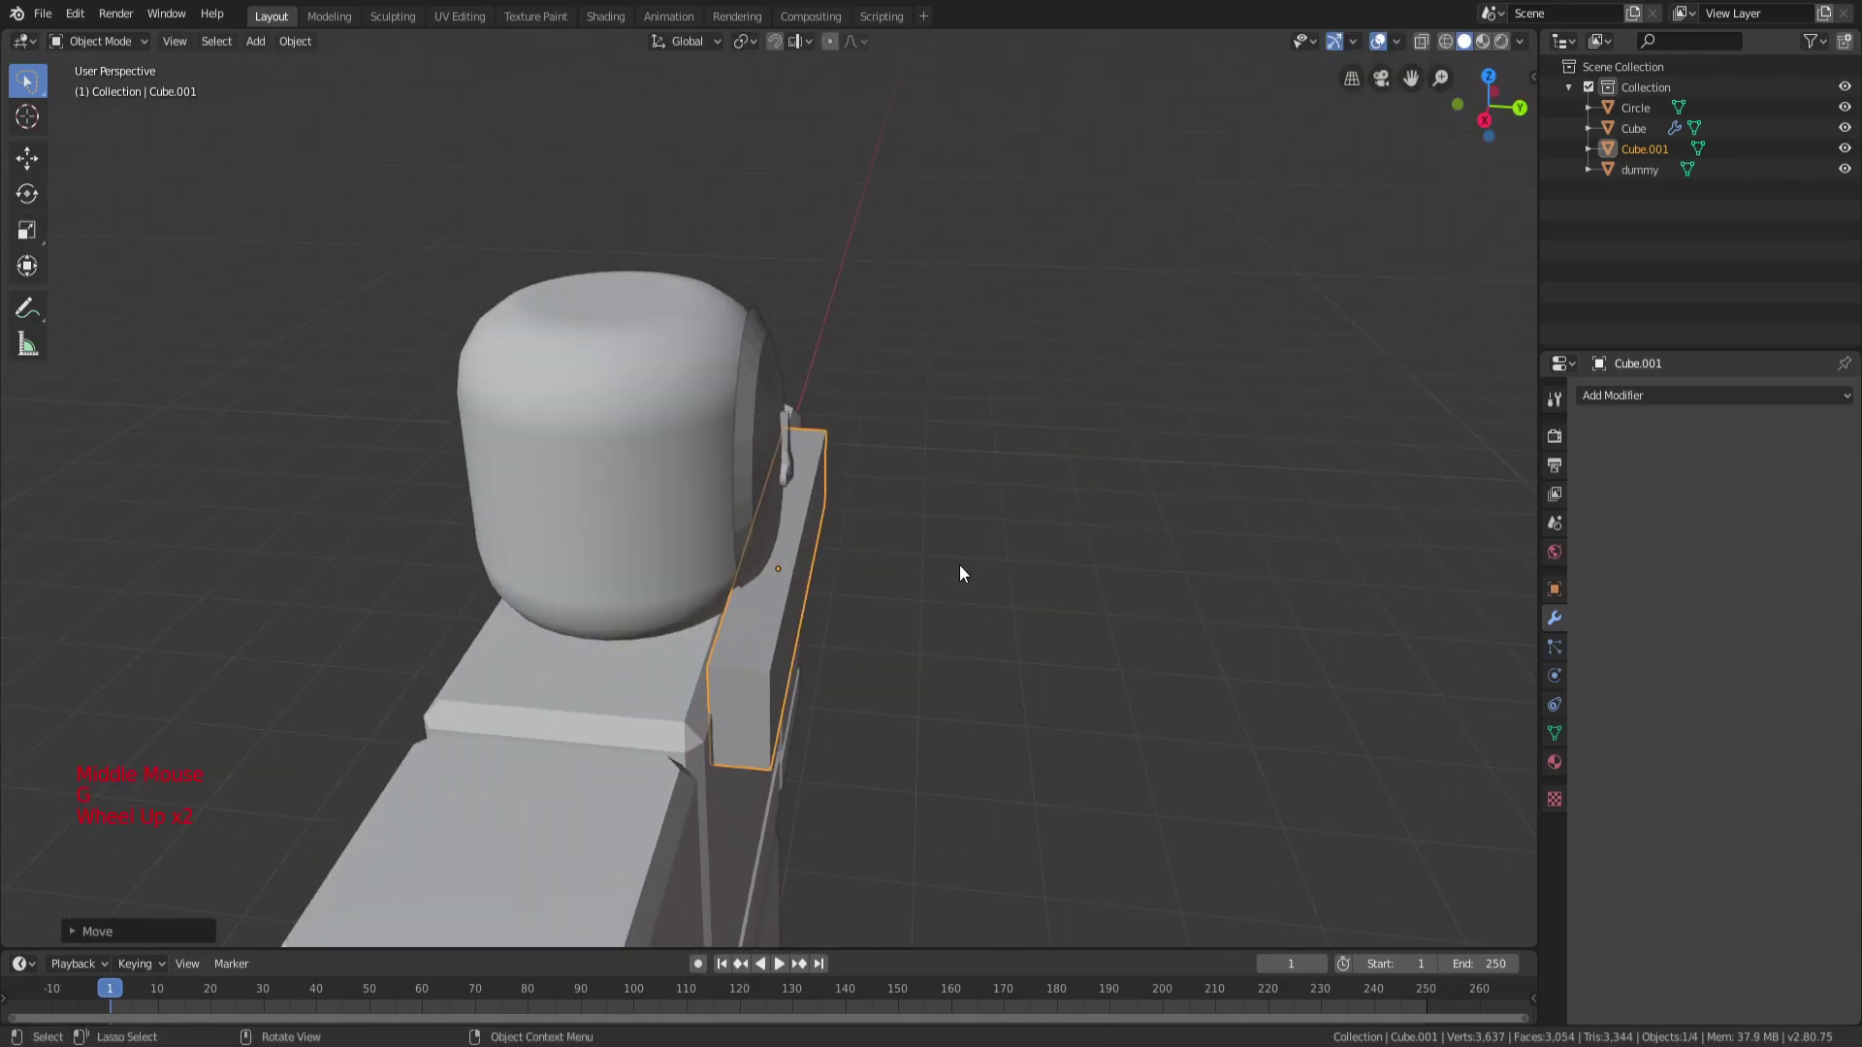
click(782, 400)
click(794, 399)
scroll(852, 436, up, 4)
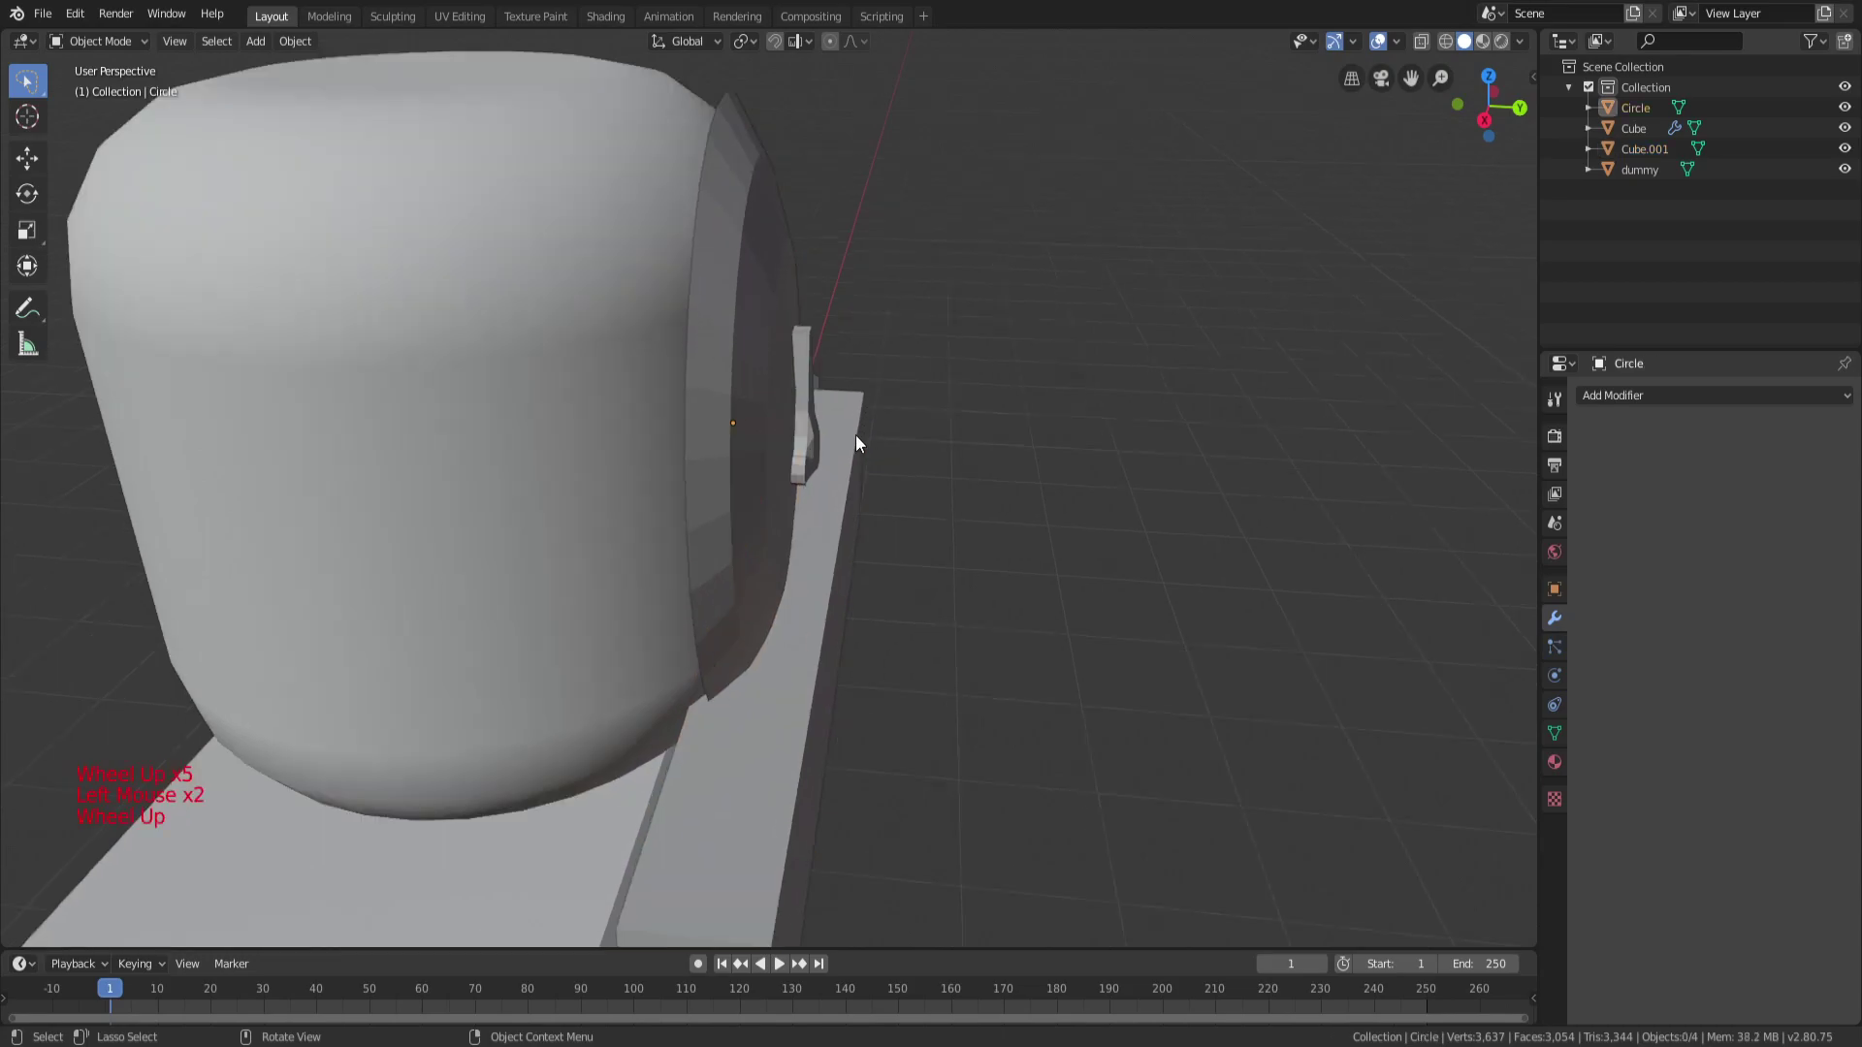
click(836, 446)
key(Tab)
key(a)
key(a)
key(a)
Try a loop cut across the nose bridge.
shift+middle_drag(873, 320, 737, 572)
scroll(809, 544, up, 3)
key(ctrl+r)
double_click(727, 573)
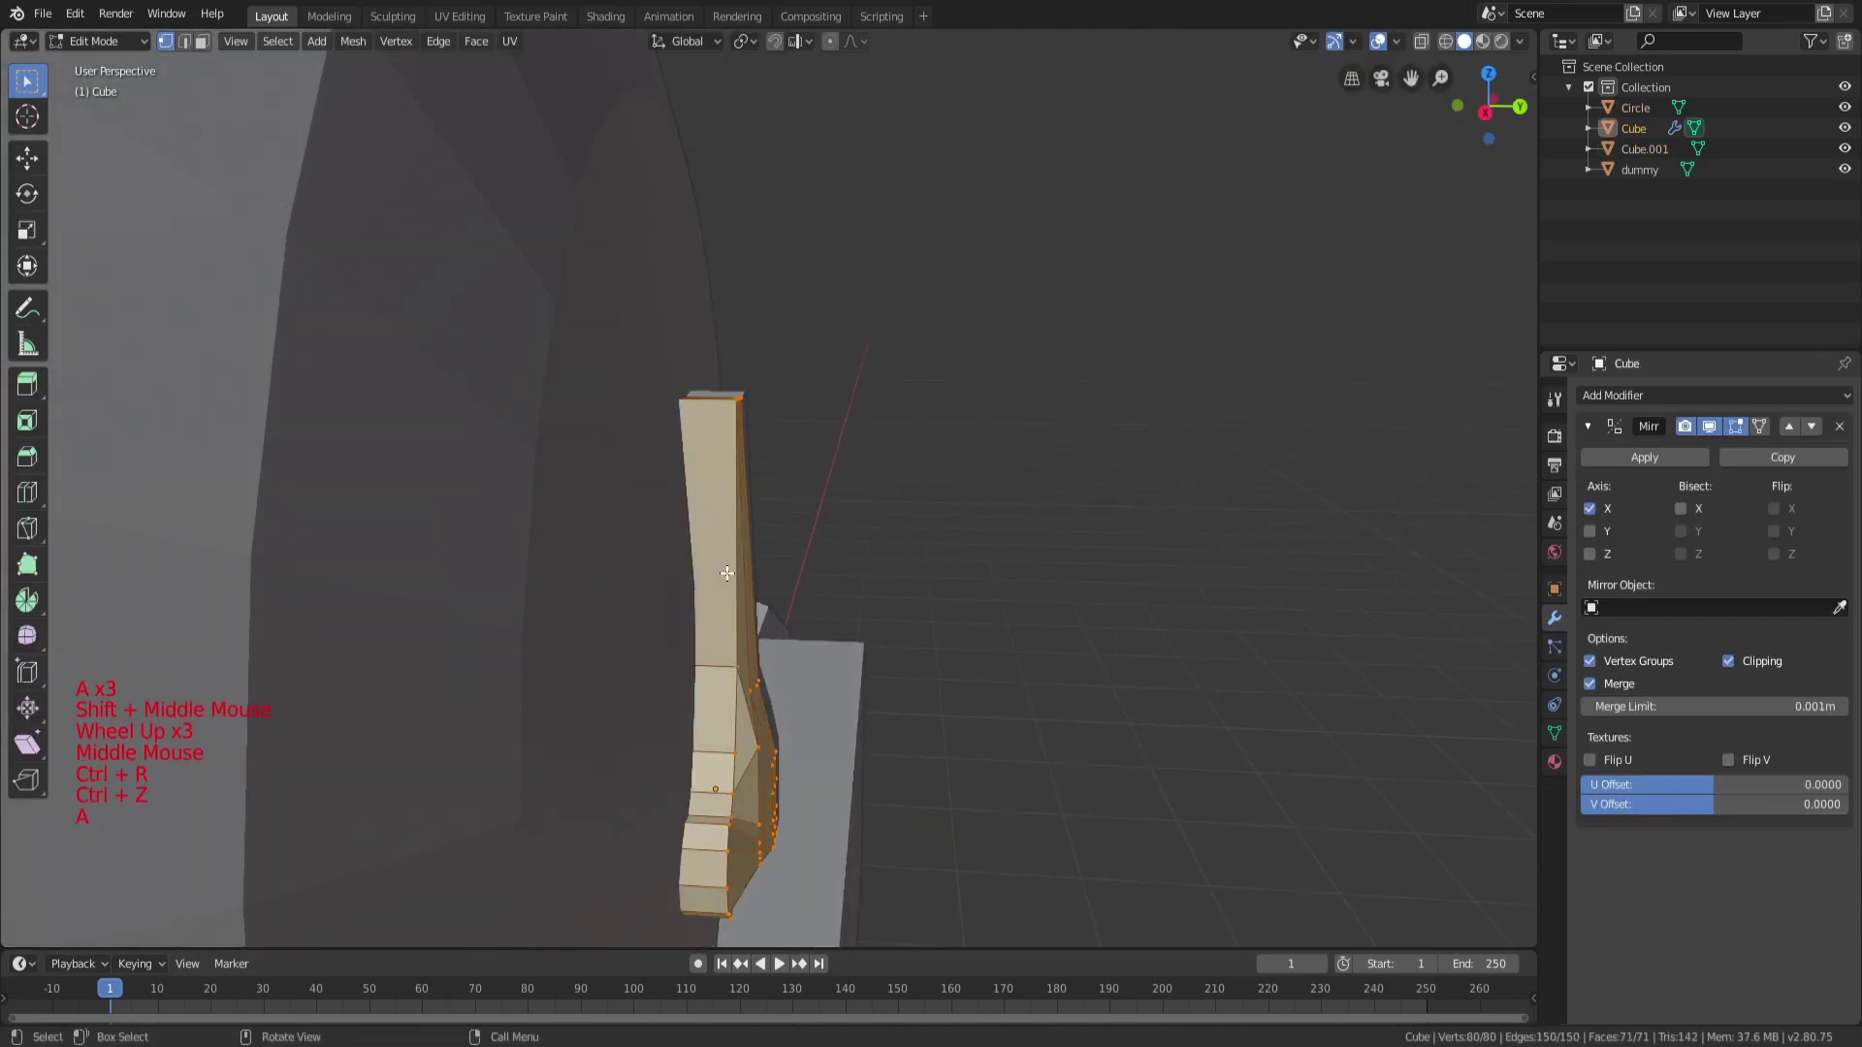
key(ctrl+r)
mouse_move(743, 580)
middle_down()
mouse_move(670, 529)
mouse_move(704, 542)
mouse_move(706, 586)
middle_up()
key(a)
key(a)
key(a)
Circle-select the top vertices of the nose bridge in wireframe shading and lower them along Z.
scroll(640, 514, up, 2)
key(z)
middle_drag(667, 422, 719, 419)
key(z)
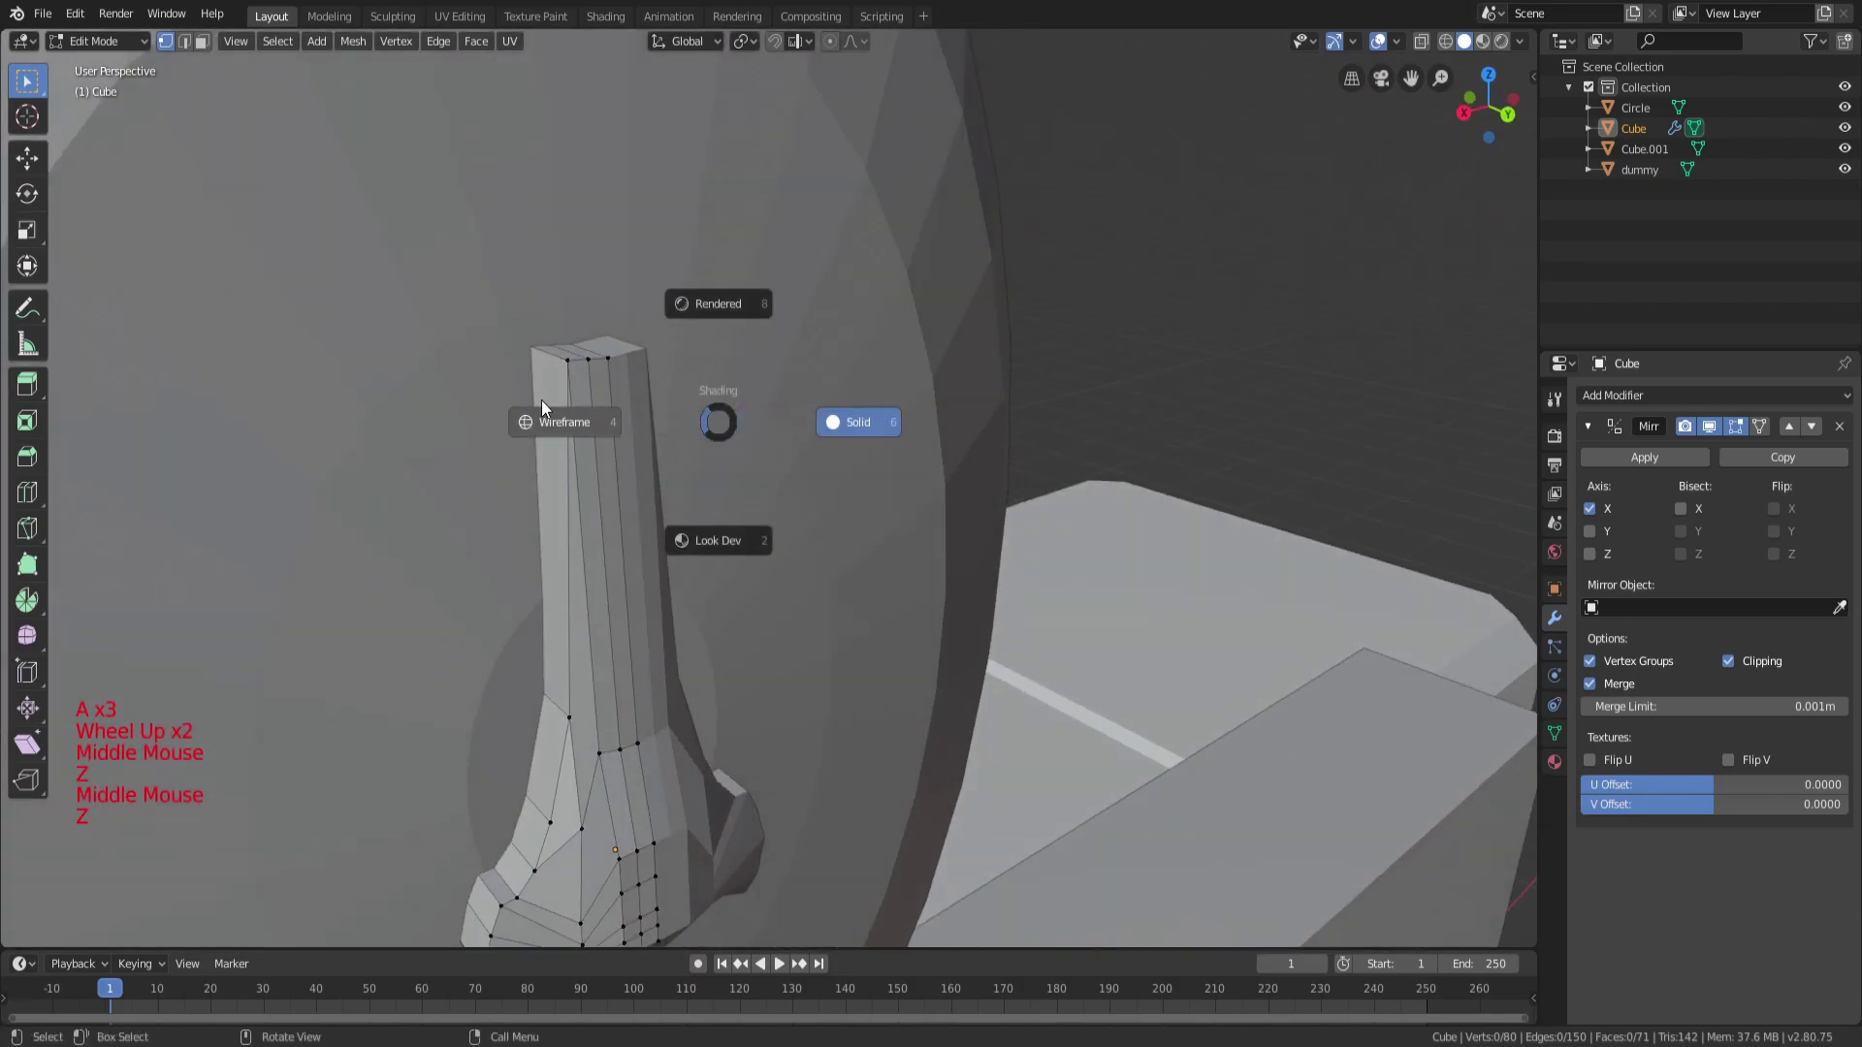
click(561, 407)
key(c)
middle_drag(596, 382, 669, 375)
key(g)
key(z)
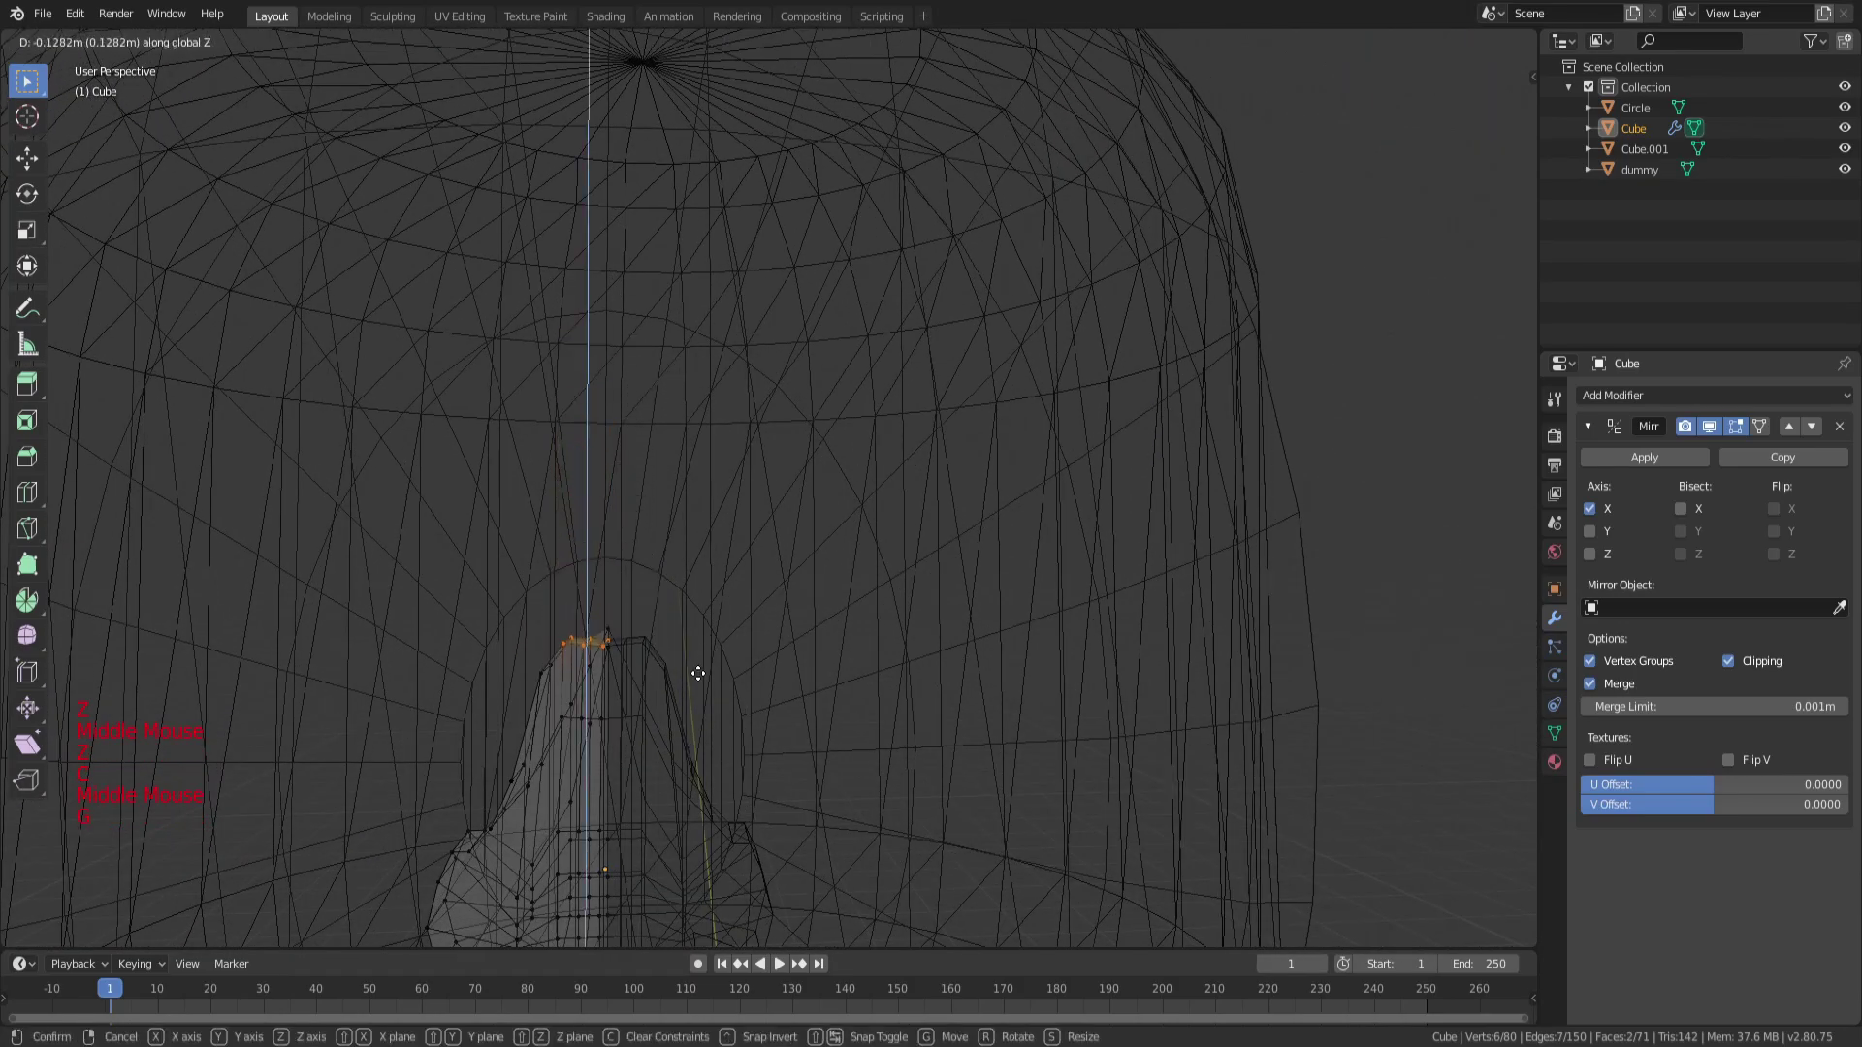
click(653, 578)
key(g)
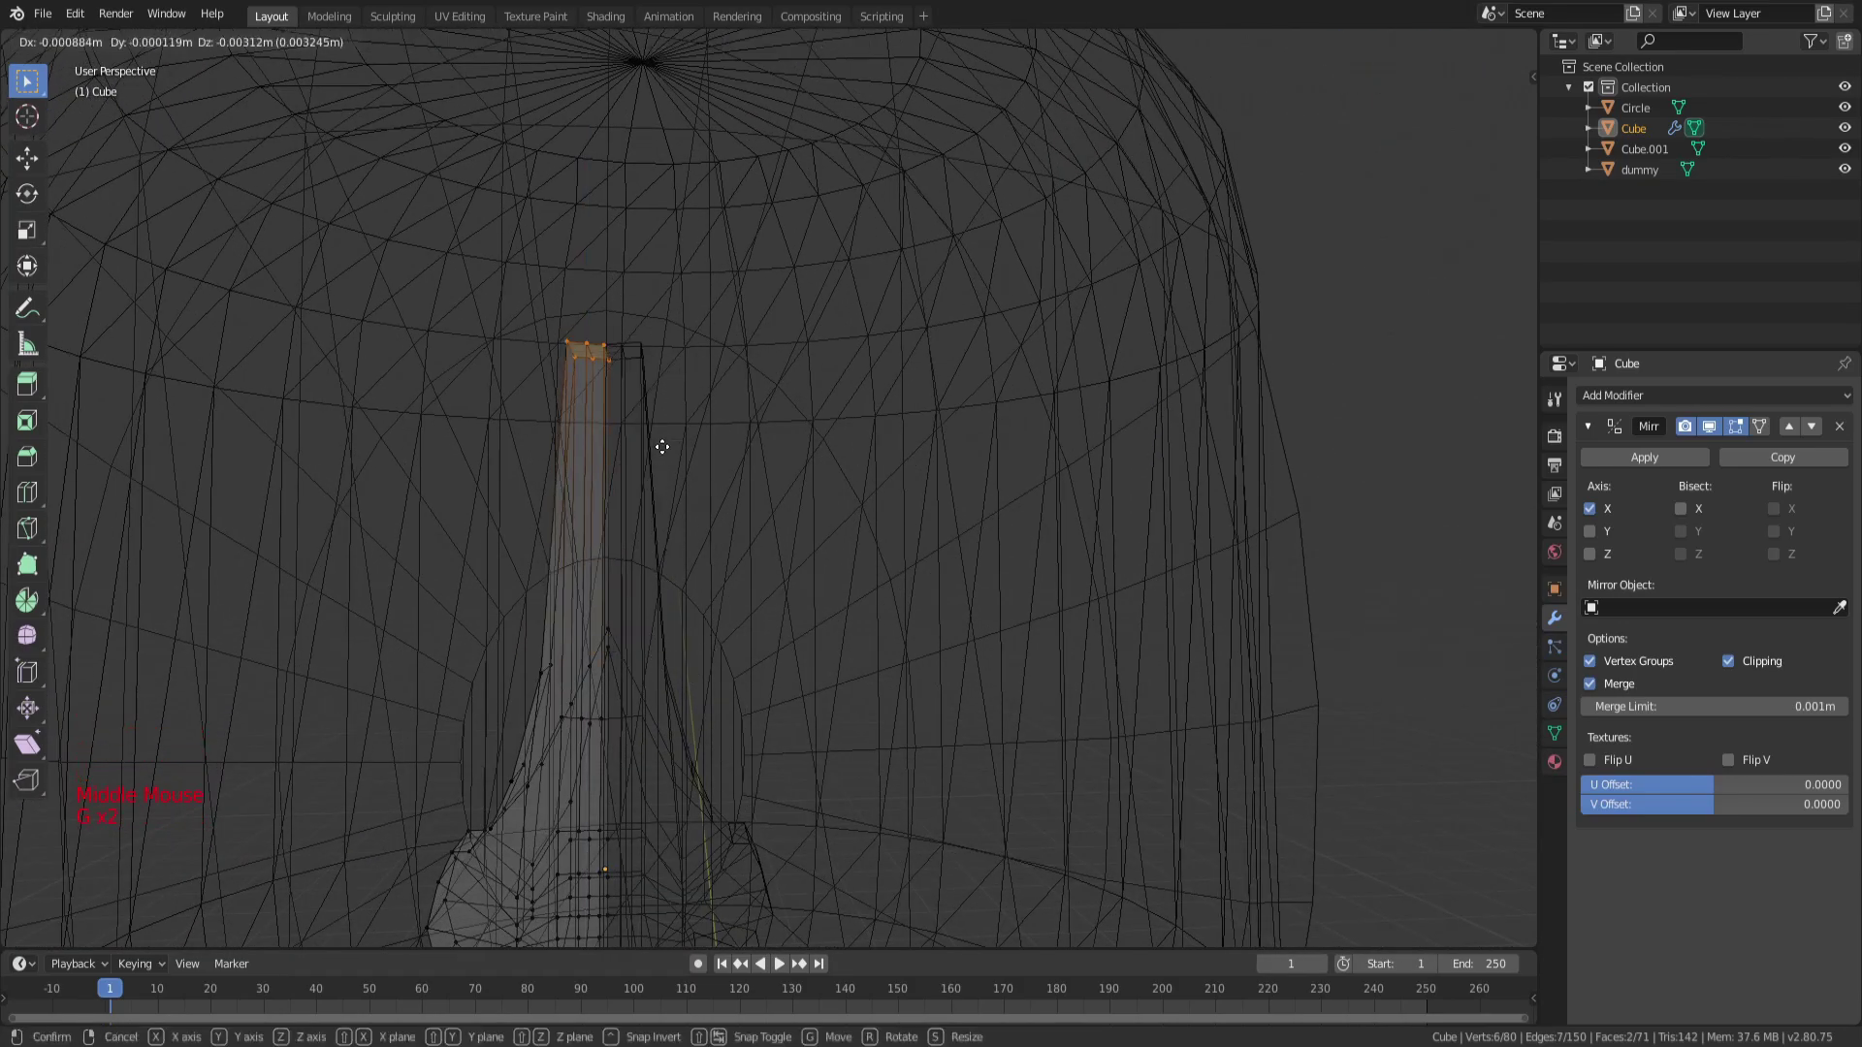
key(z)
click(689, 723)
Raise the nose bridge's top vertices about 0.0036 m along Z.
scroll(831, 719, up, 2)
shift+middle_drag(831, 718, 1132, 691)
scroll(906, 578, up, 3)
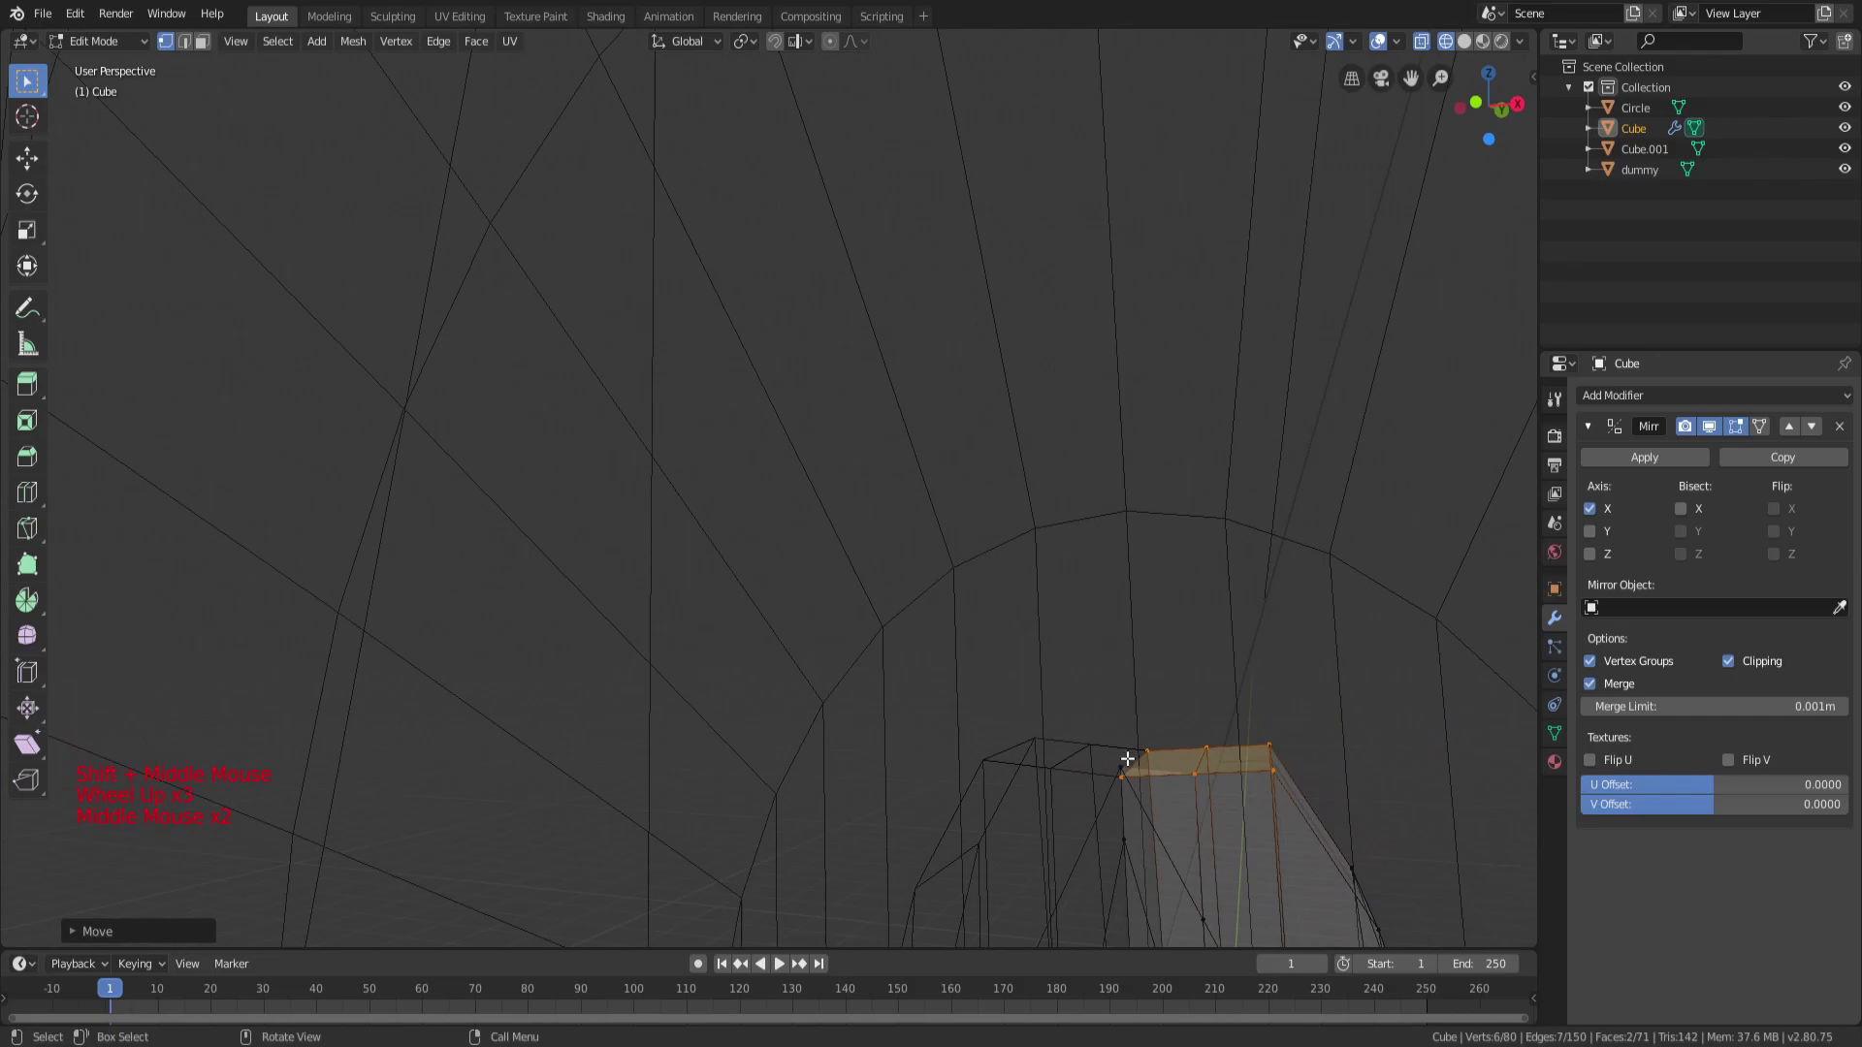
key(g)
key(z)
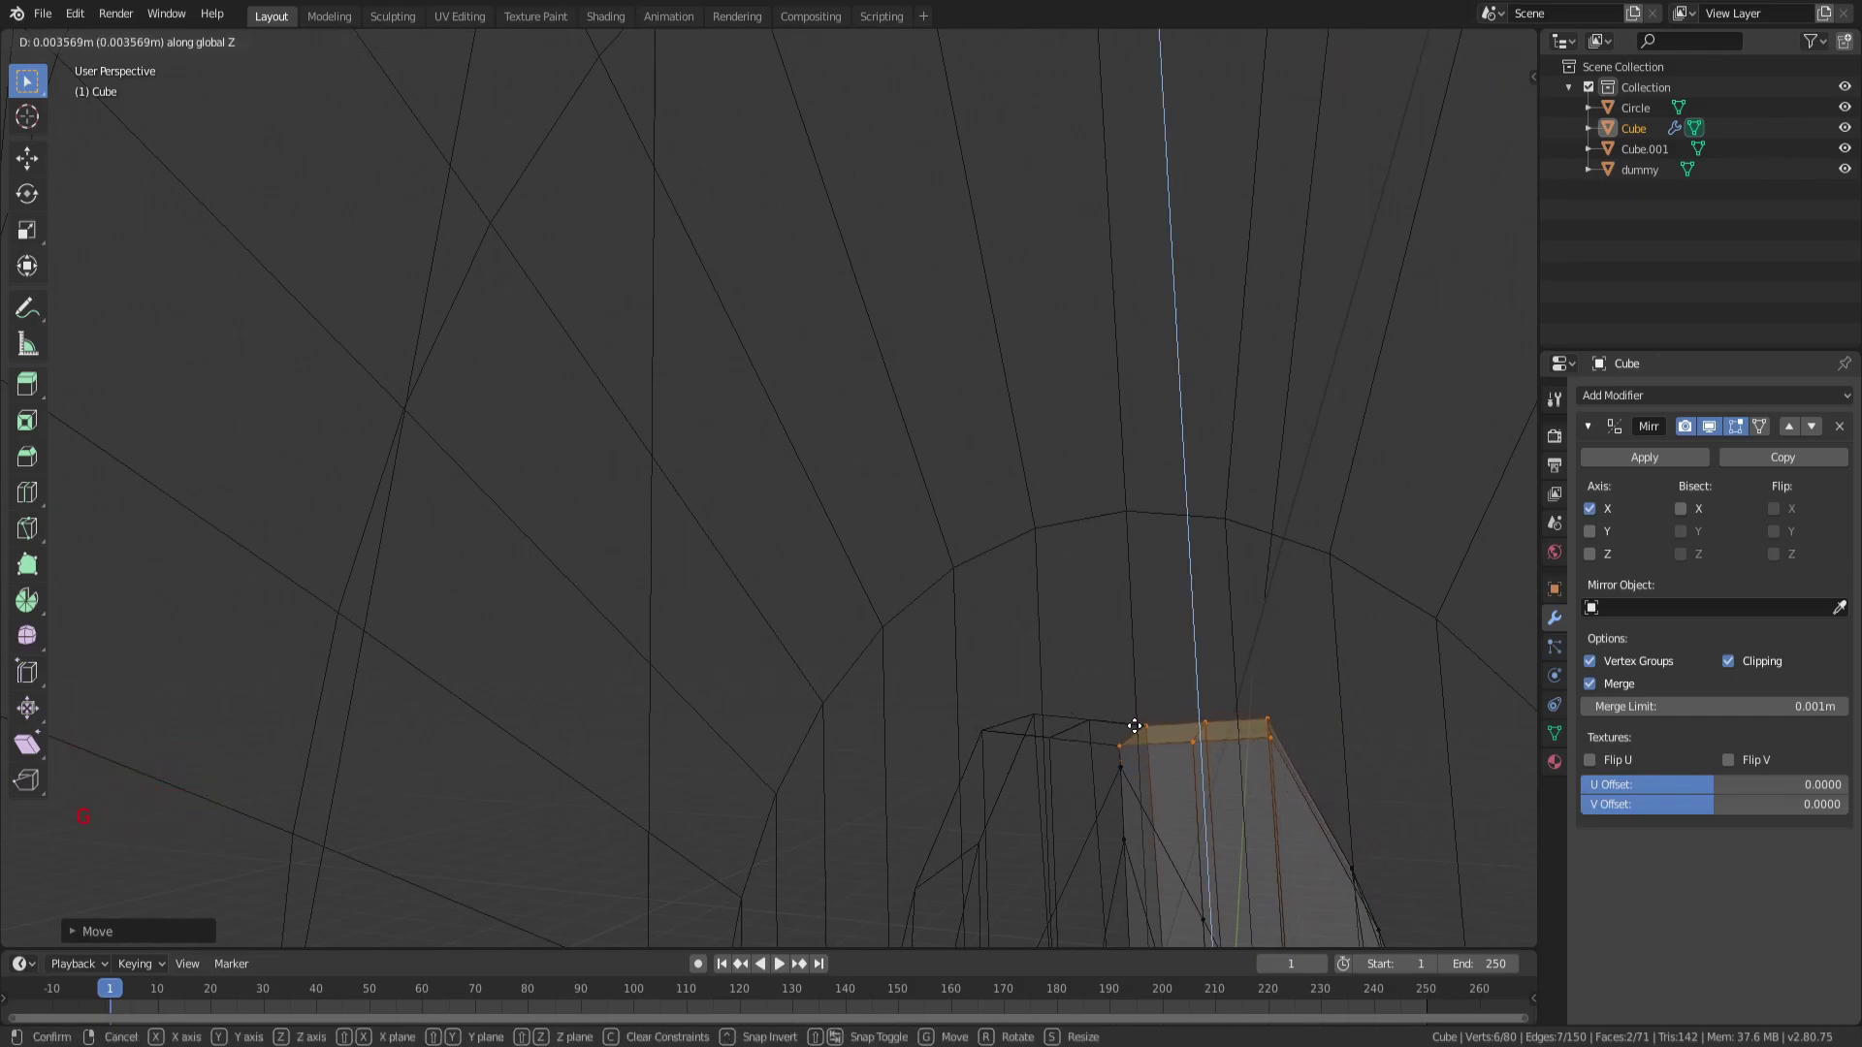
click(1135, 725)
Extrude the top of the nose bridge upward along Z and reposition the extruded end.
scroll(947, 748, down, 5)
middle_drag(948, 748, 939, 603)
scroll(773, 611, down, 3)
key(e)
key(z)
mouse_move(1047, 411)
middle_down()
mouse_move(1089, 403)
mouse_move(990, 404)
mouse_move(905, 450)
middle_up()
key(g)
click(1064, 398)
Deselect the nose geometry and return to solid shading in Object Mode.
scroll(935, 404, down, 2)
key(a)
key(a)
key(a)
key(z)
scroll(797, 437, down, 1)
key(z)
scroll(797, 437, down, 2)
key(a)
scroll(1010, 440, down, 2)
key(a)
key(a)
key(Tab)
Select the flattened cube in front of the chest and scale it down to a small block.
click(894, 858)
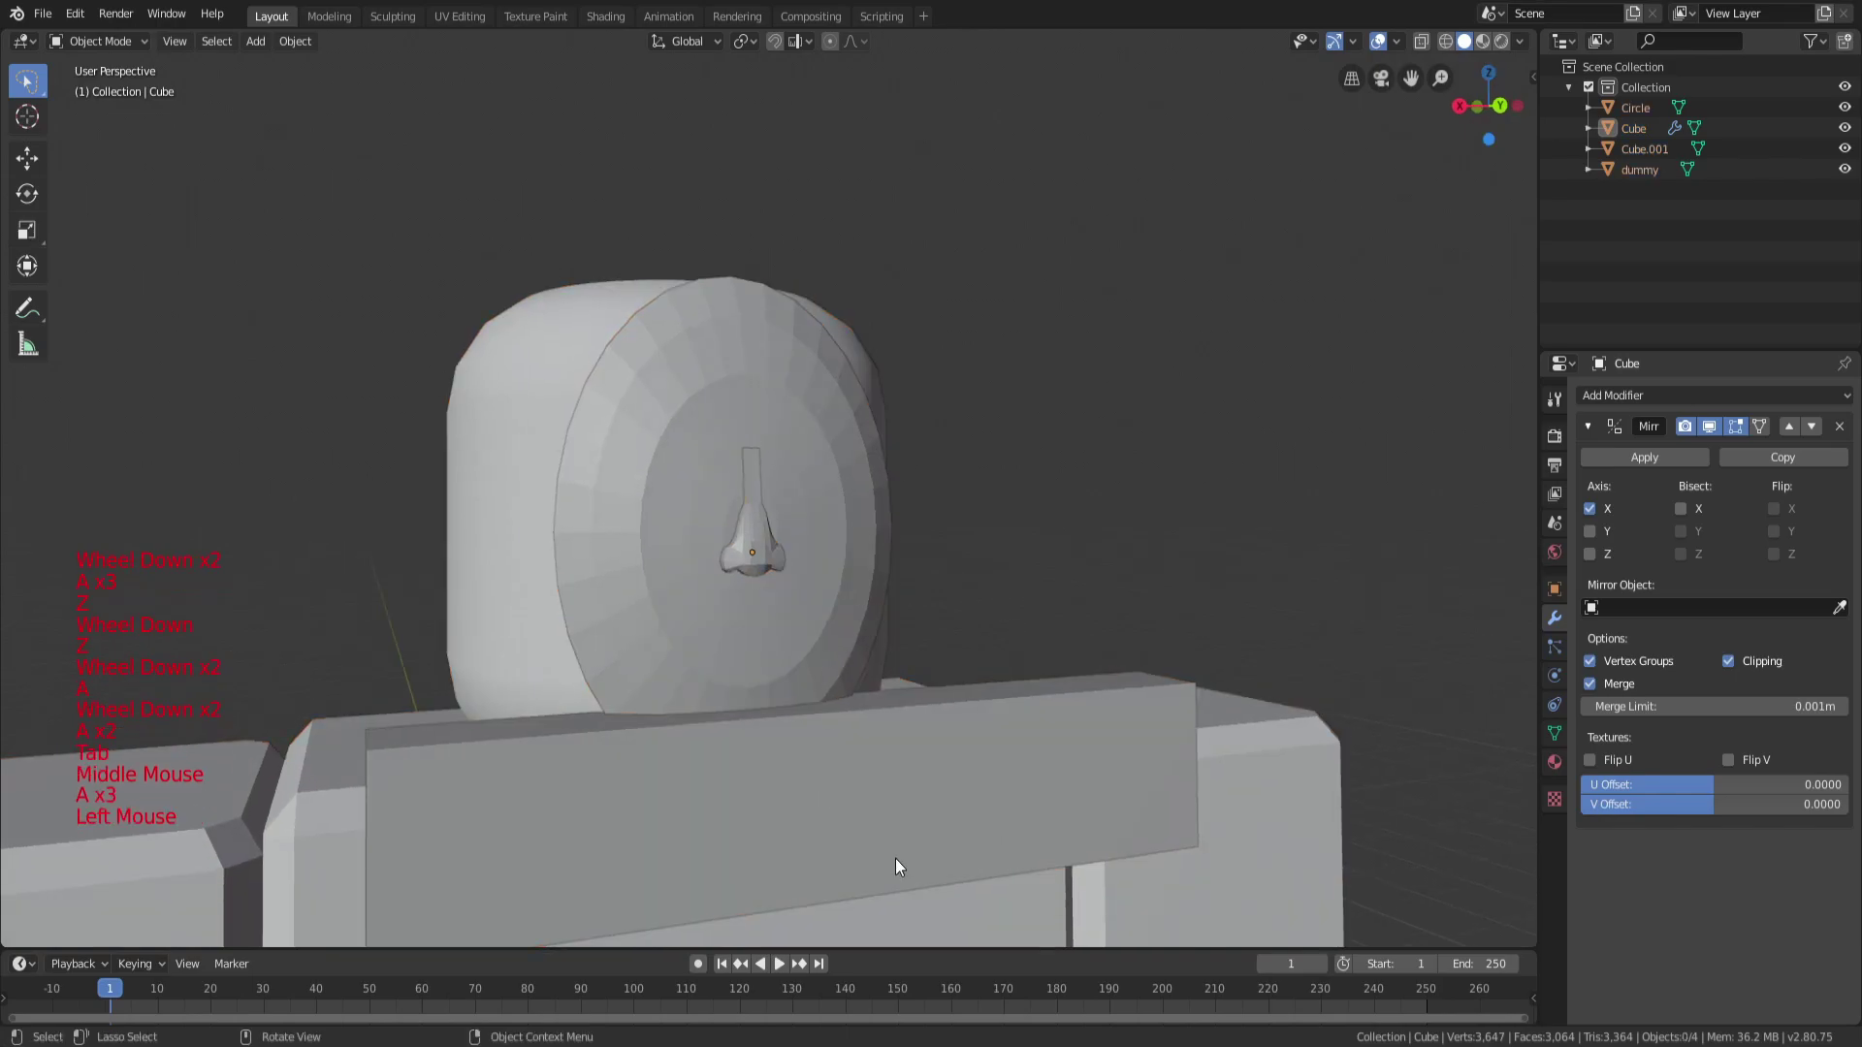
scroll(1100, 541, down, 5)
middle_drag(1100, 539, 1085, 624)
key(s)
click(845, 609)
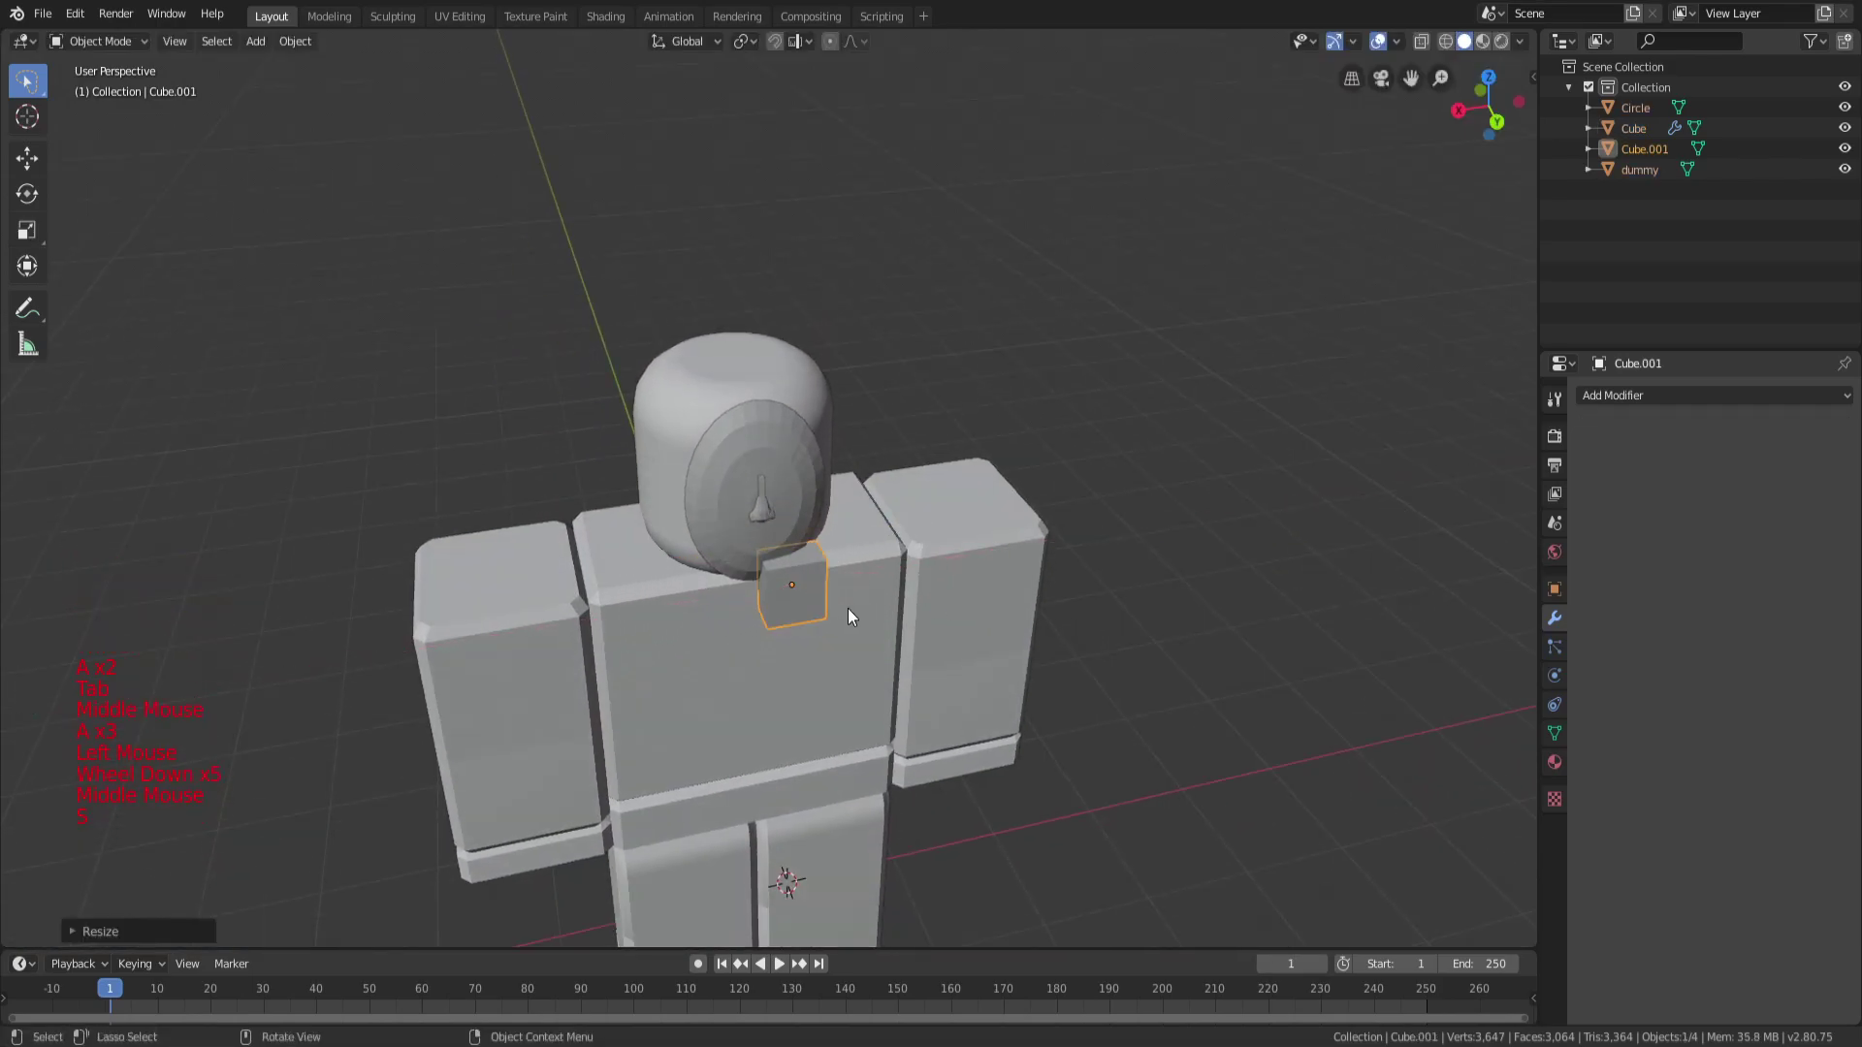
Thin the block along Y to a scale of about 0.19 and resize it into a wide rectangular plate.
scroll(969, 551, up, 5)
key(s)
key(y)
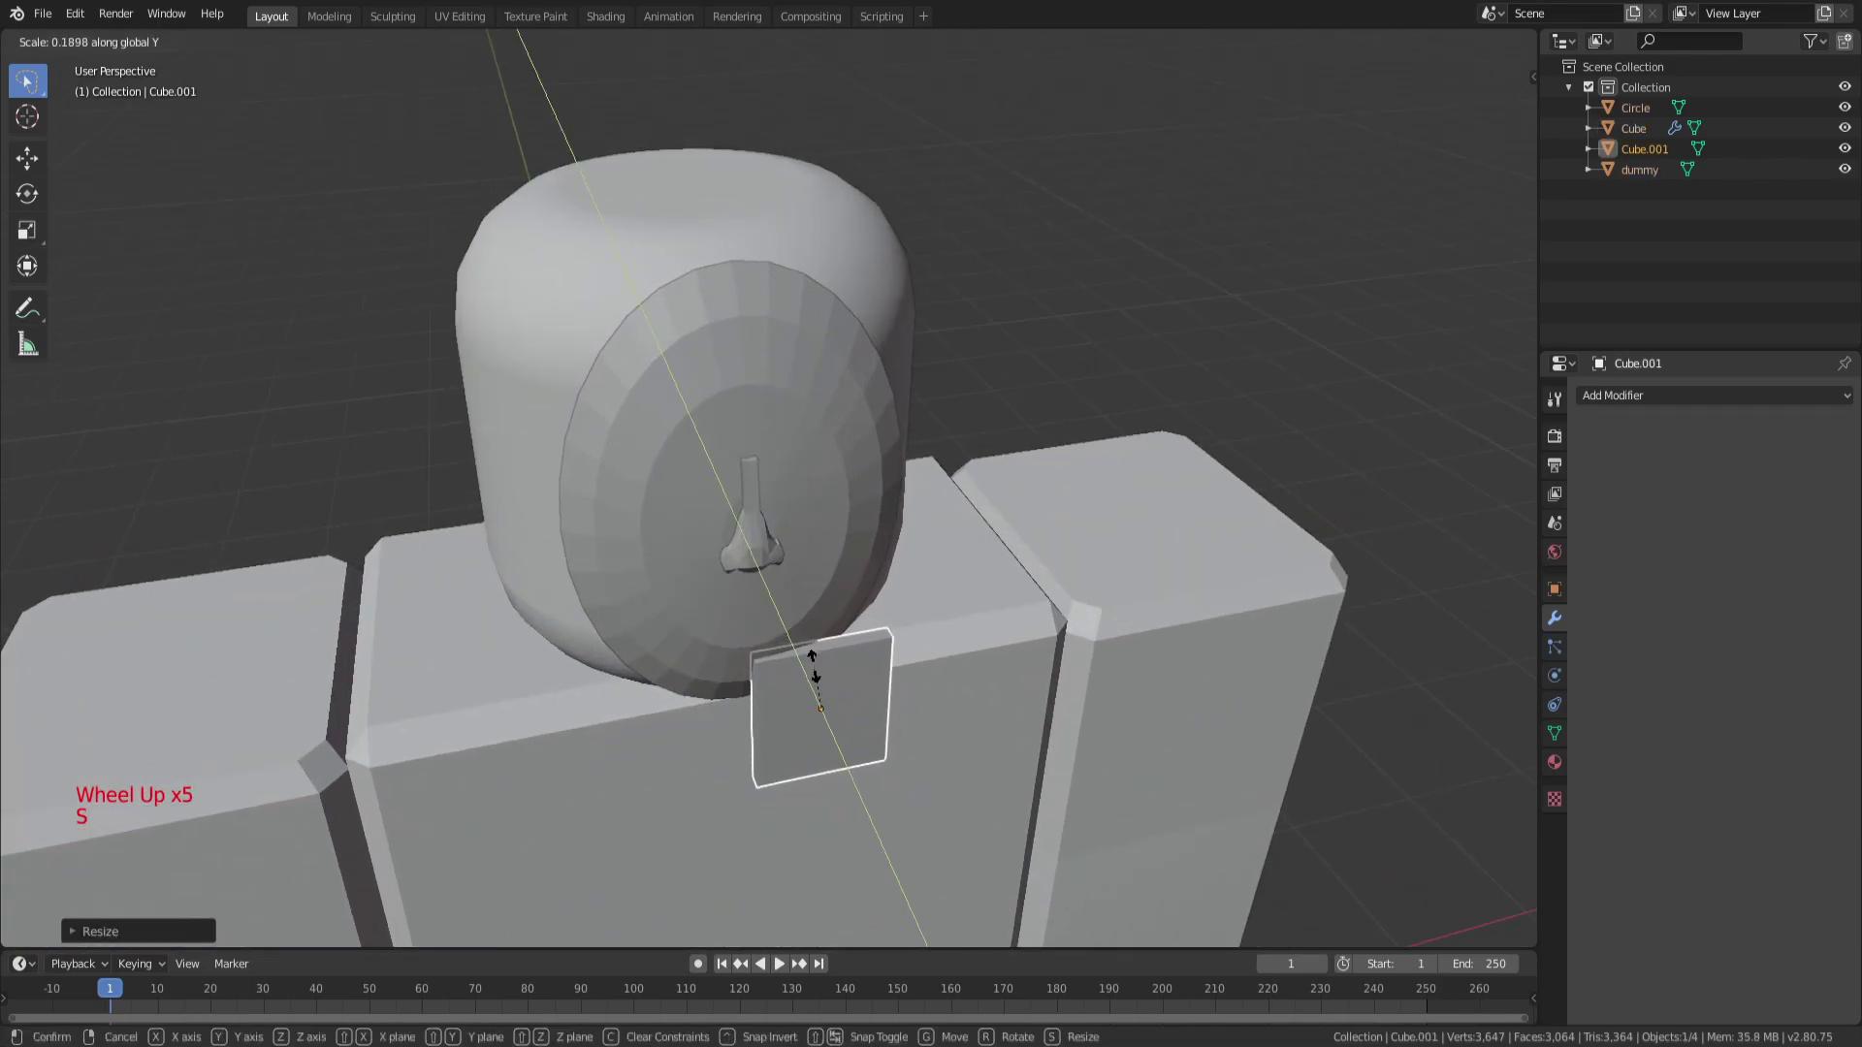
click(815, 670)
middle_drag(814, 669, 987, 614)
key(s)
click(874, 678)
Move the plate up onto the lower part of the mask and shift it along X toward the centre.
middle_drag(875, 679, 786, 648)
key(g)
click(772, 502)
key(g)
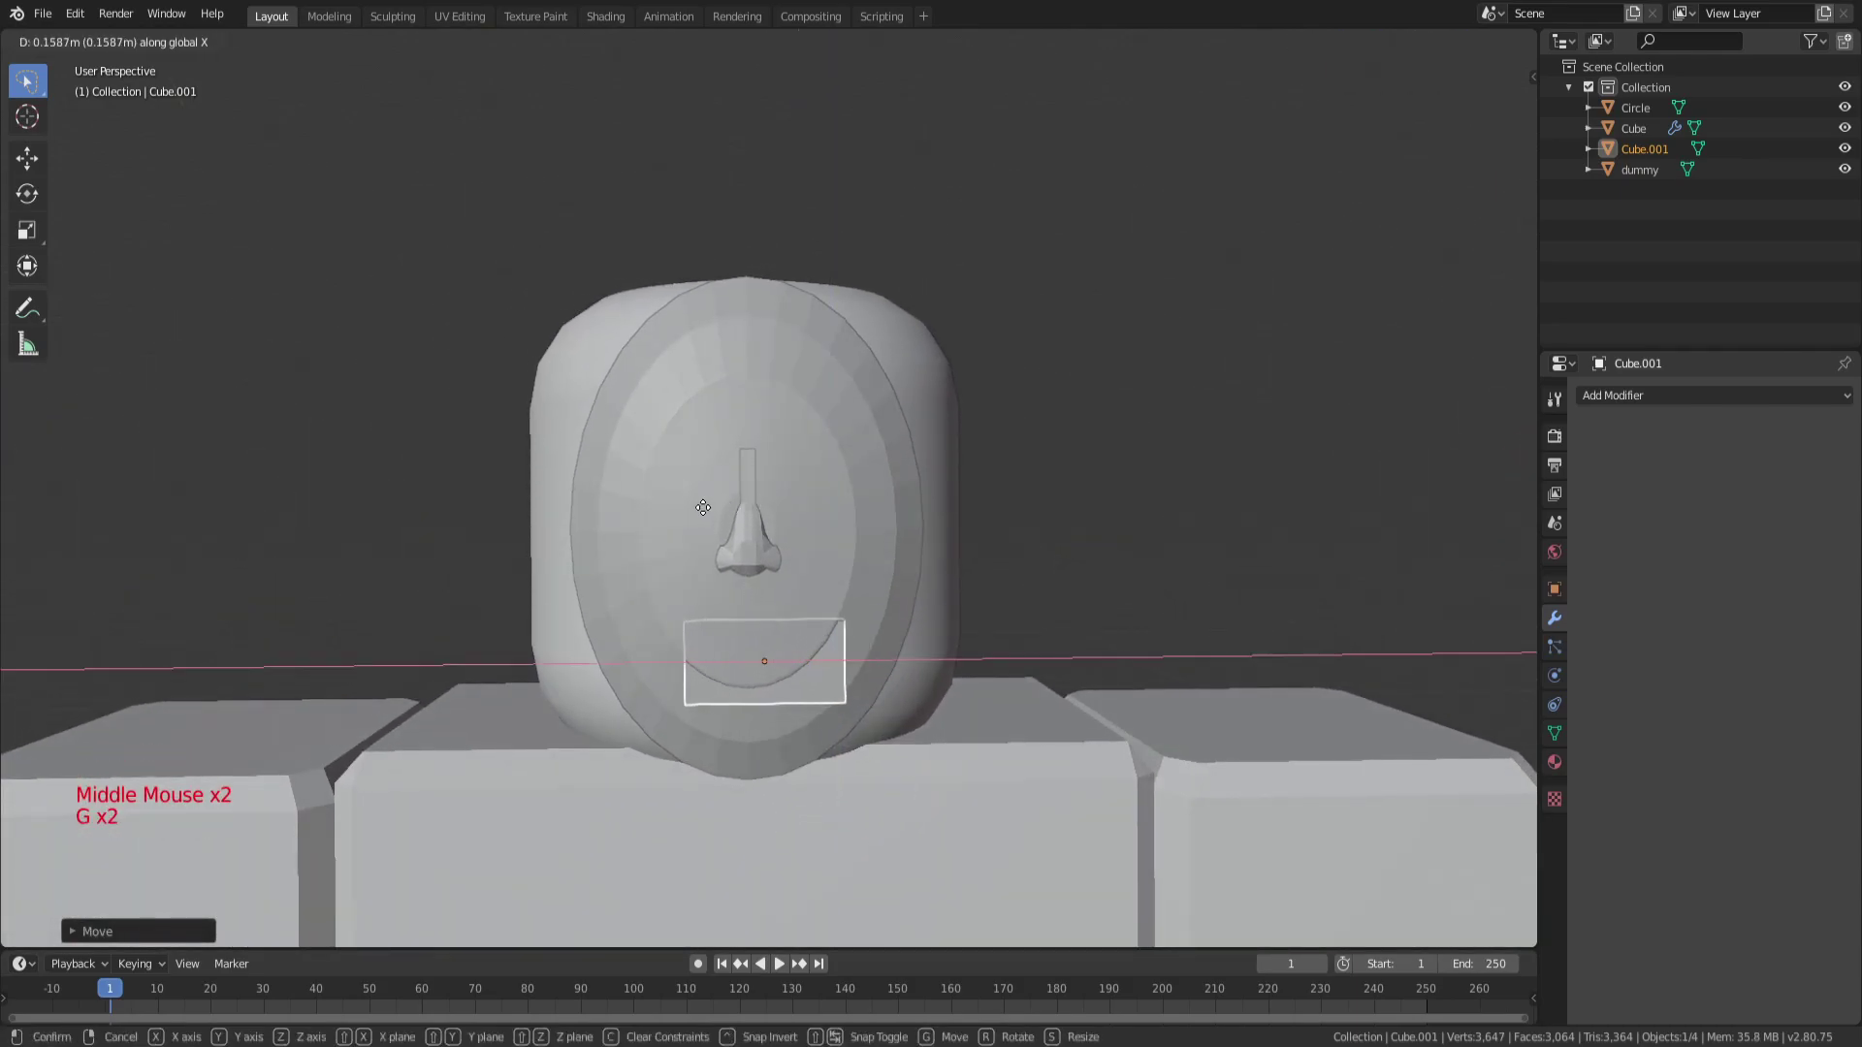
click(694, 514)
Reposition the plate just below the nose, fully in front of the mask along Y and centred along X.
key(g)
mouse_move(859, 580)
middle_down()
mouse_move(1030, 559)
mouse_move(838, 572)
middle_up()
click(919, 549)
key(g)
key(y)
click(998, 581)
key(g)
key(x)
click(860, 575)
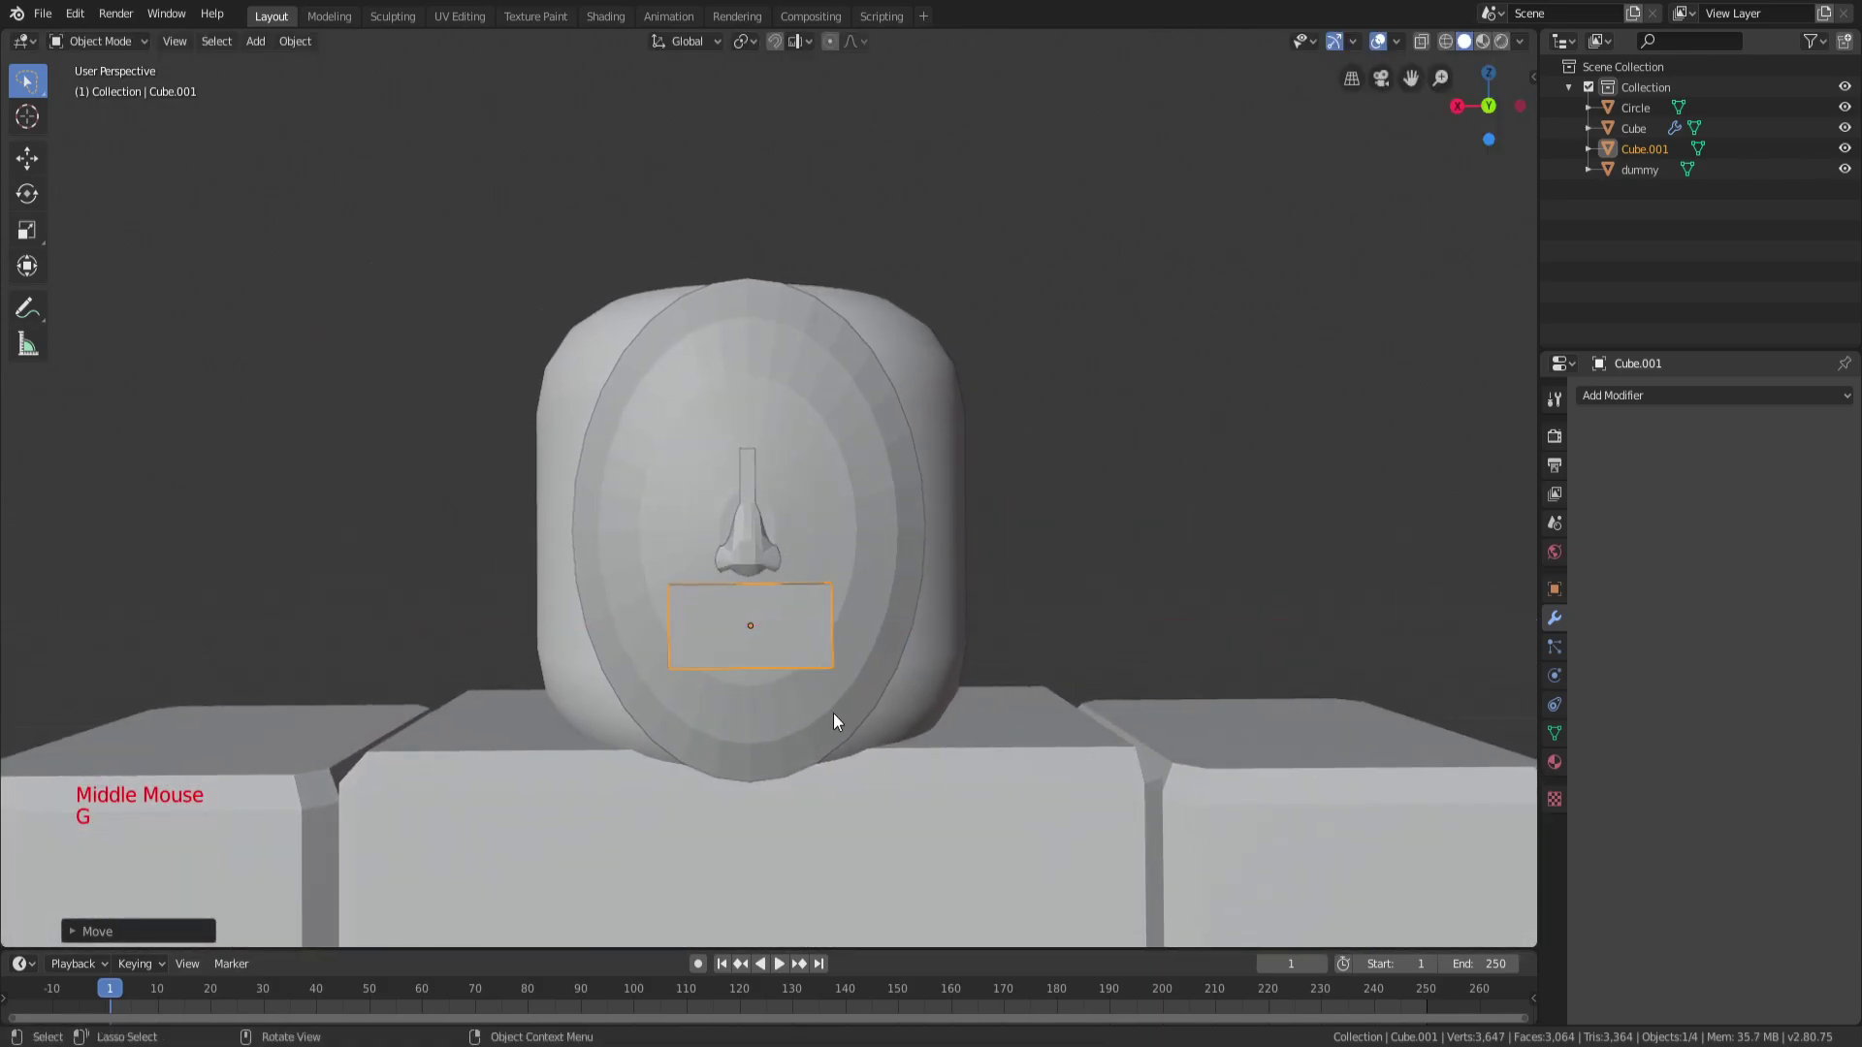
Split the plate below the nose with one centred vertical loop cut in Edit Mode.
scroll(819, 698, up, 2)
key(Tab)
key(a)
key(a)
key(a)
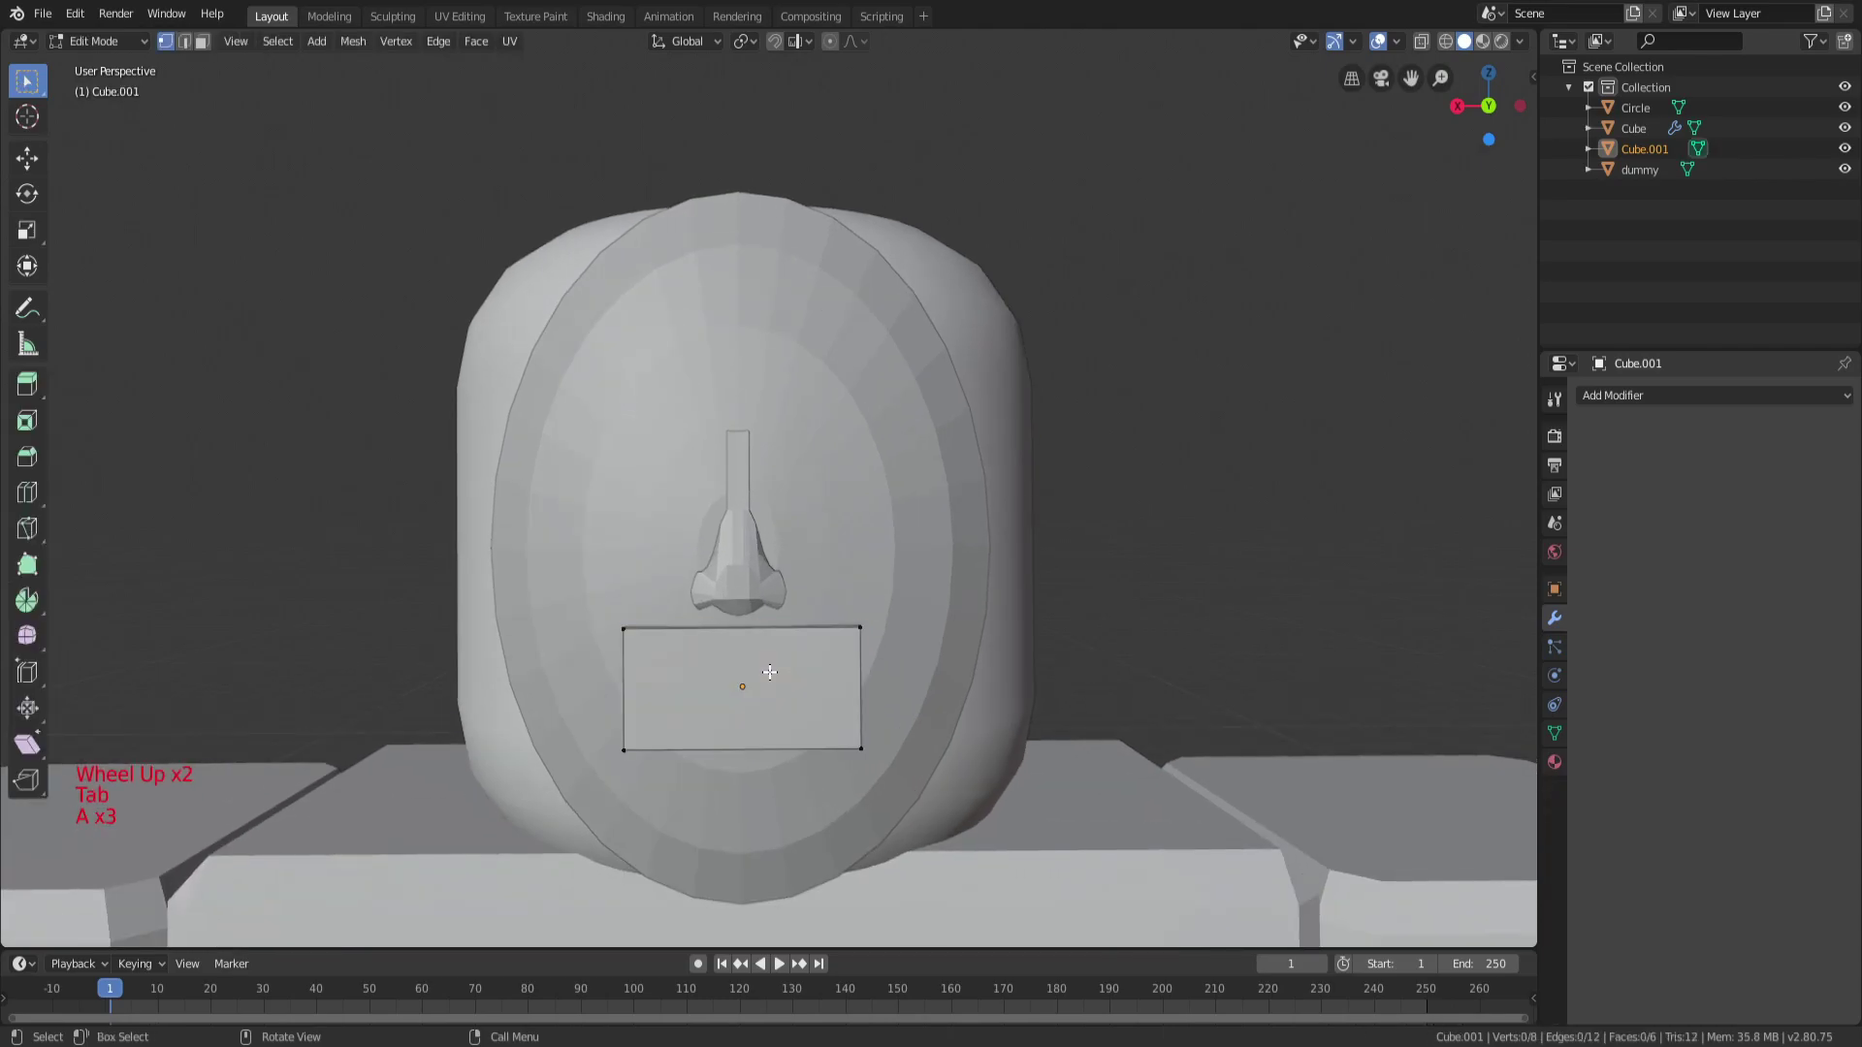
click(745, 649)
right_click(762, 648)
key(a)
Circle-select the outer vertices of one half of the plate in wireframe shading and delete them.
click(752, 597)
key(c)
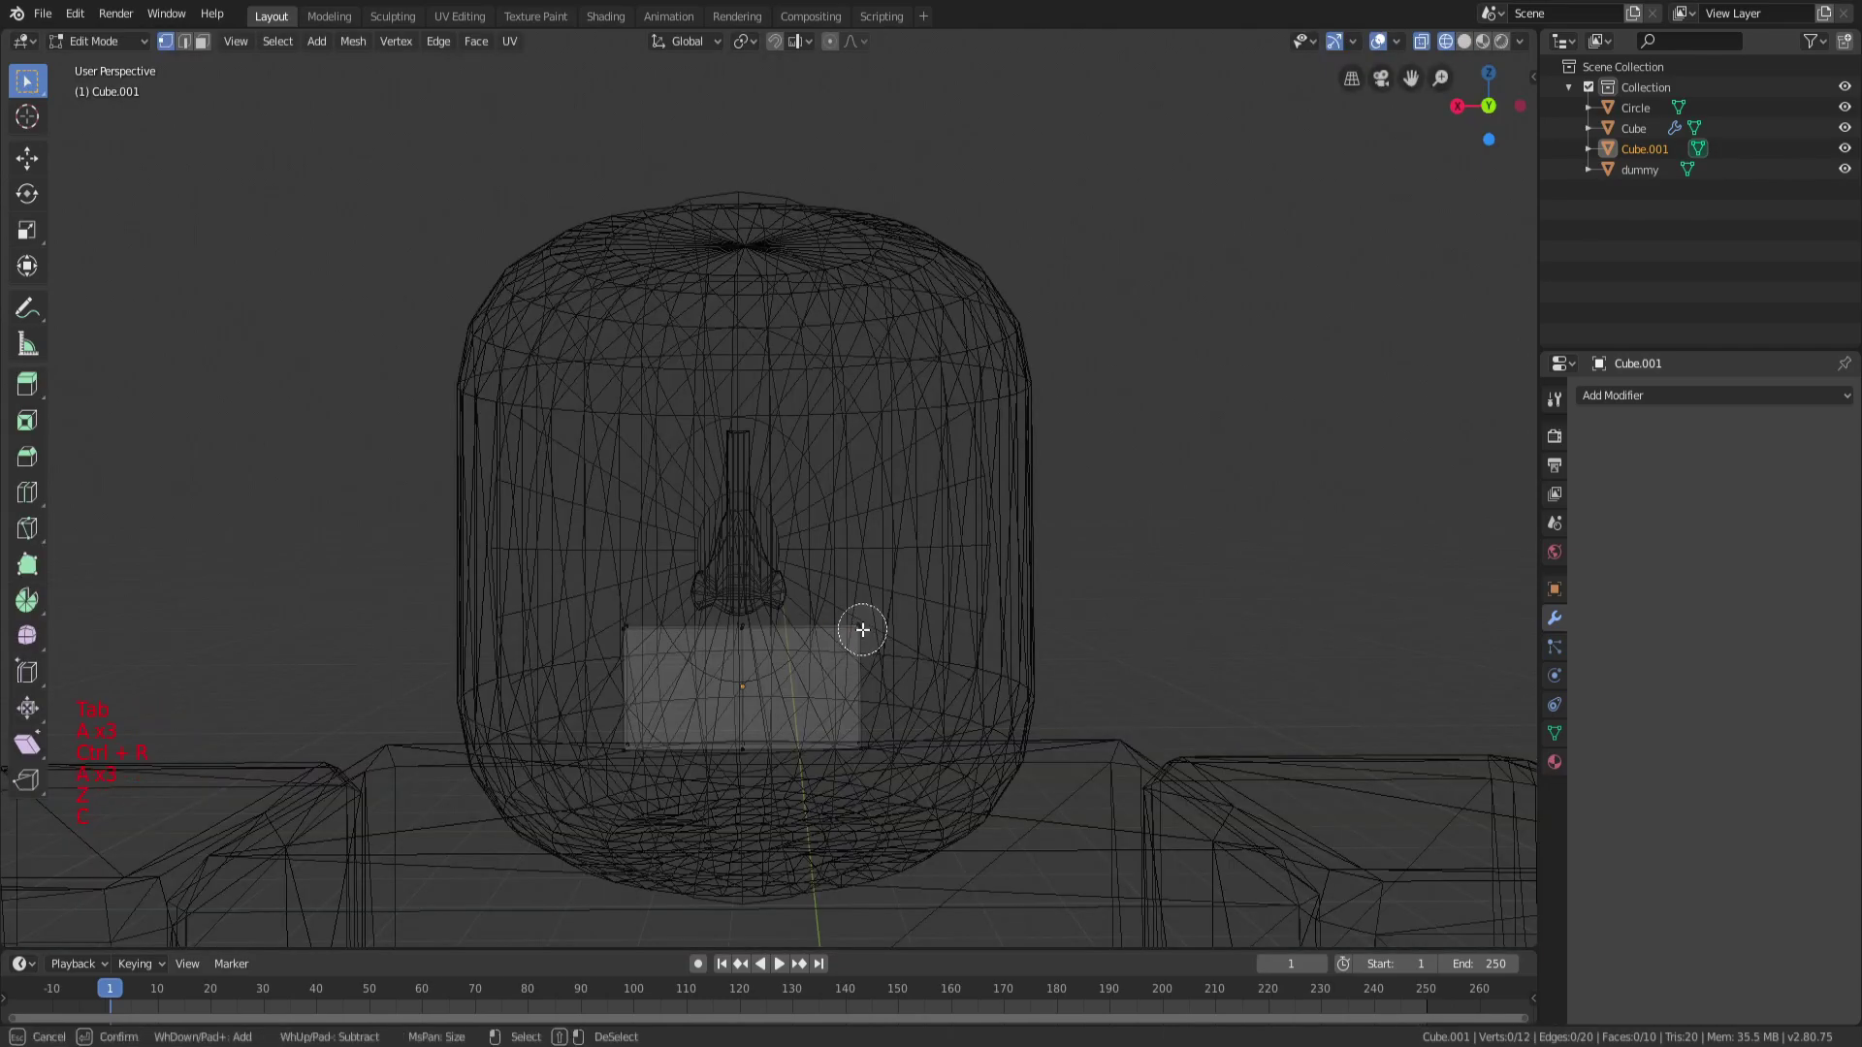
key(x)
click(872, 755)
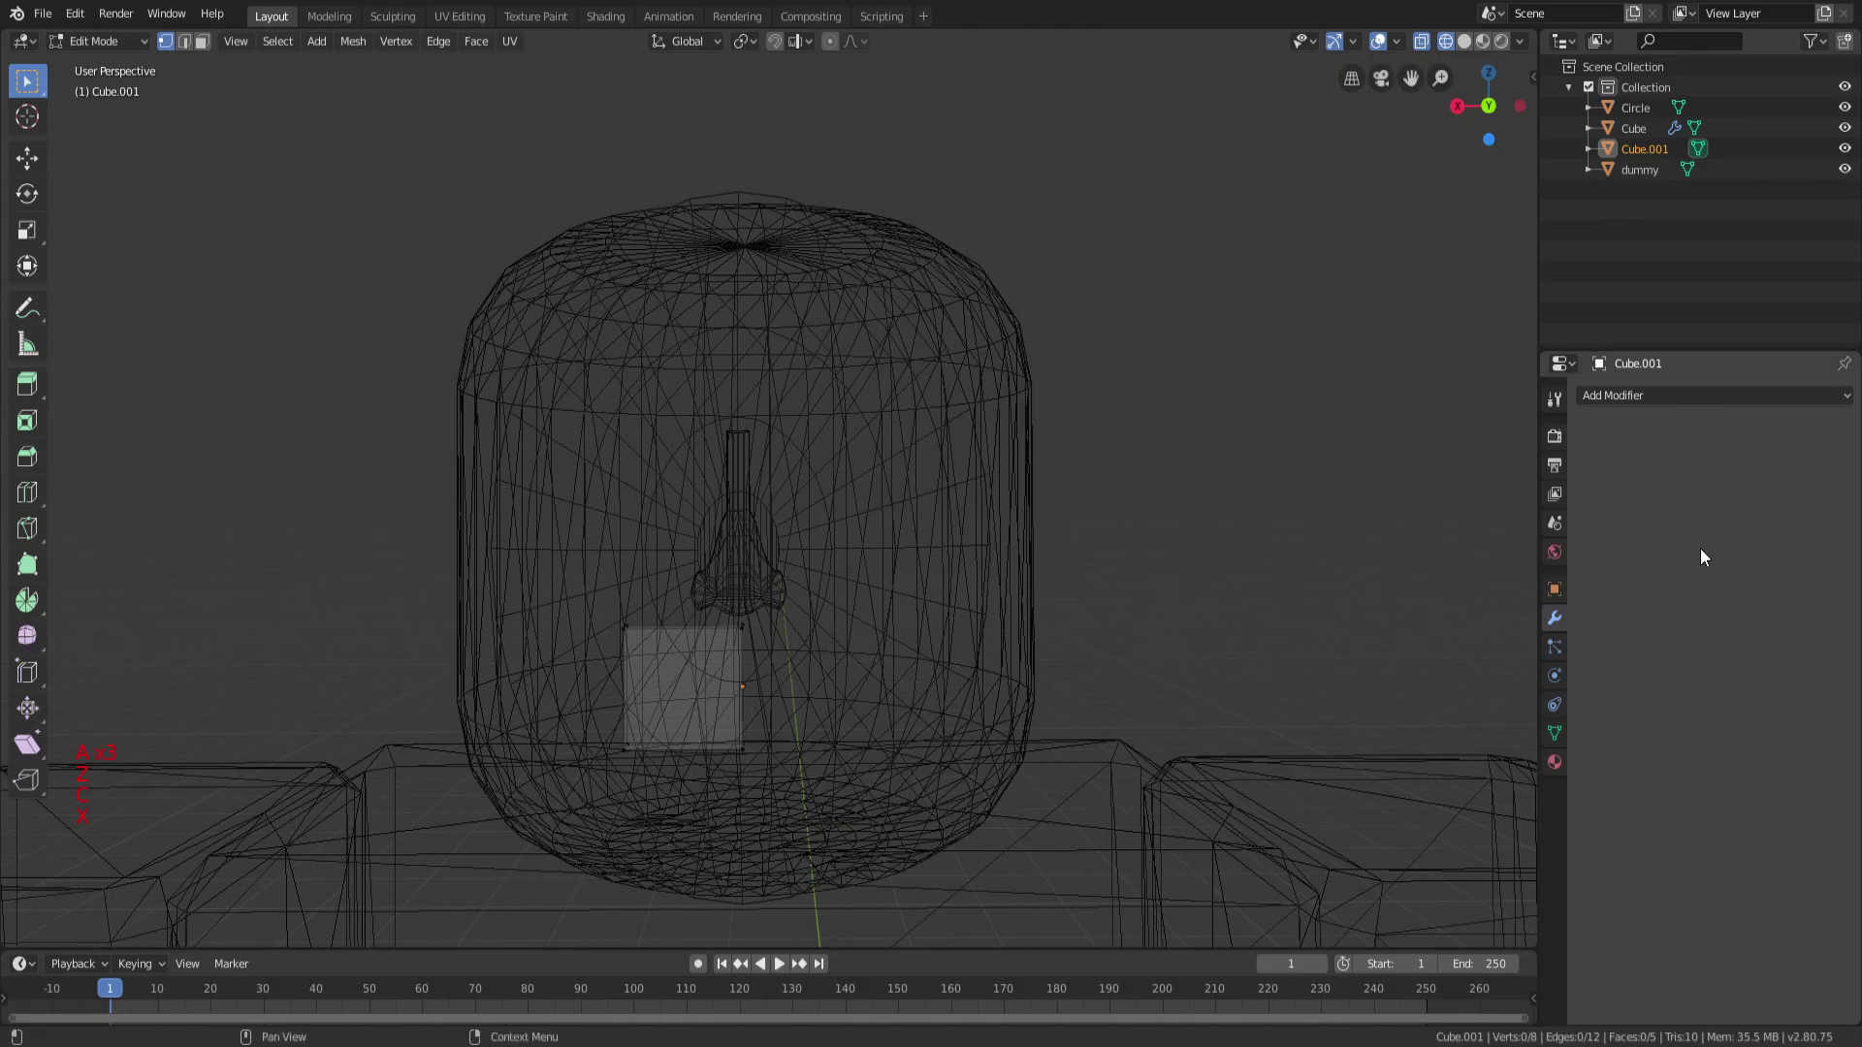
Add a Mirror modifier on the X axis to the half plate and return to solid shading in Object Mode.
click(1617, 394)
click(1472, 598)
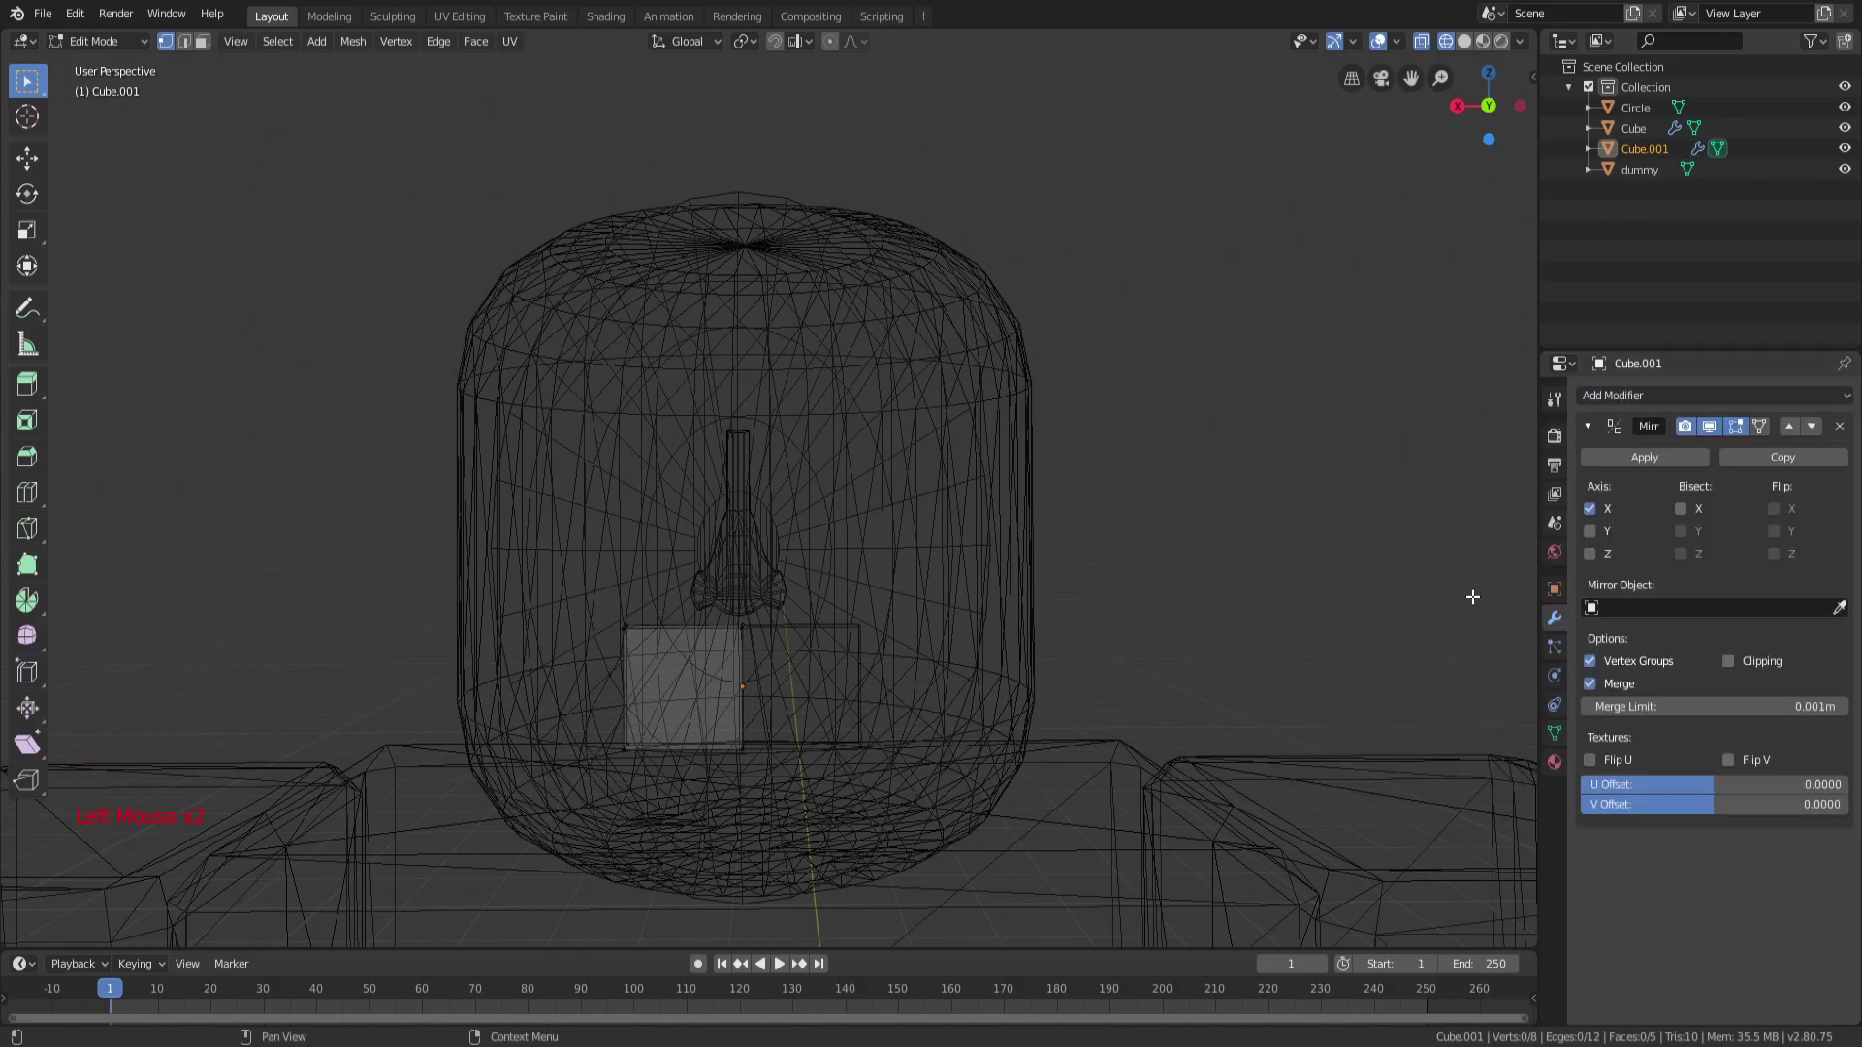
key(z)
key(a)
key(a)
key(a)
key(Tab)
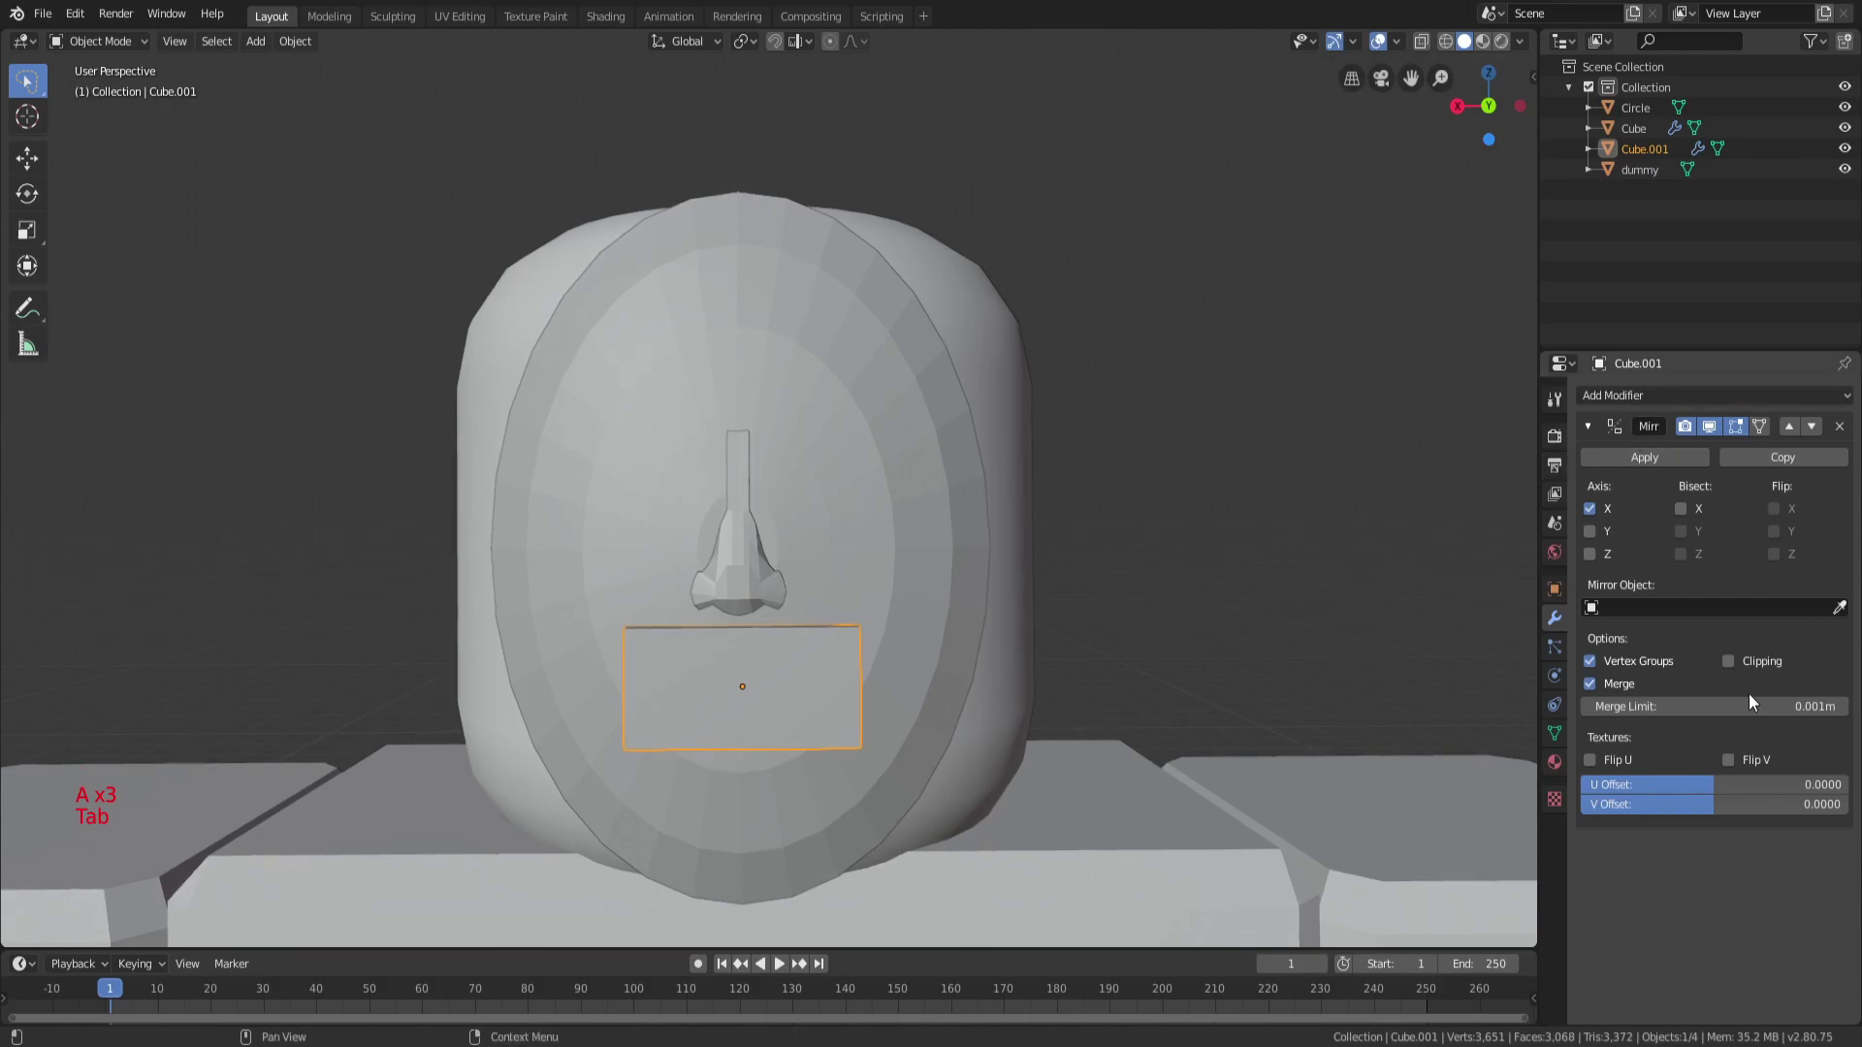
Divide the half plate below the nose with three evenly spaced vertical loop cuts in Edit Mode.
key(Tab)
key(a)
scroll(737, 679, up, 1)
key(a)
key(a)
shift+middle_drag(569, 621, 651, 490)
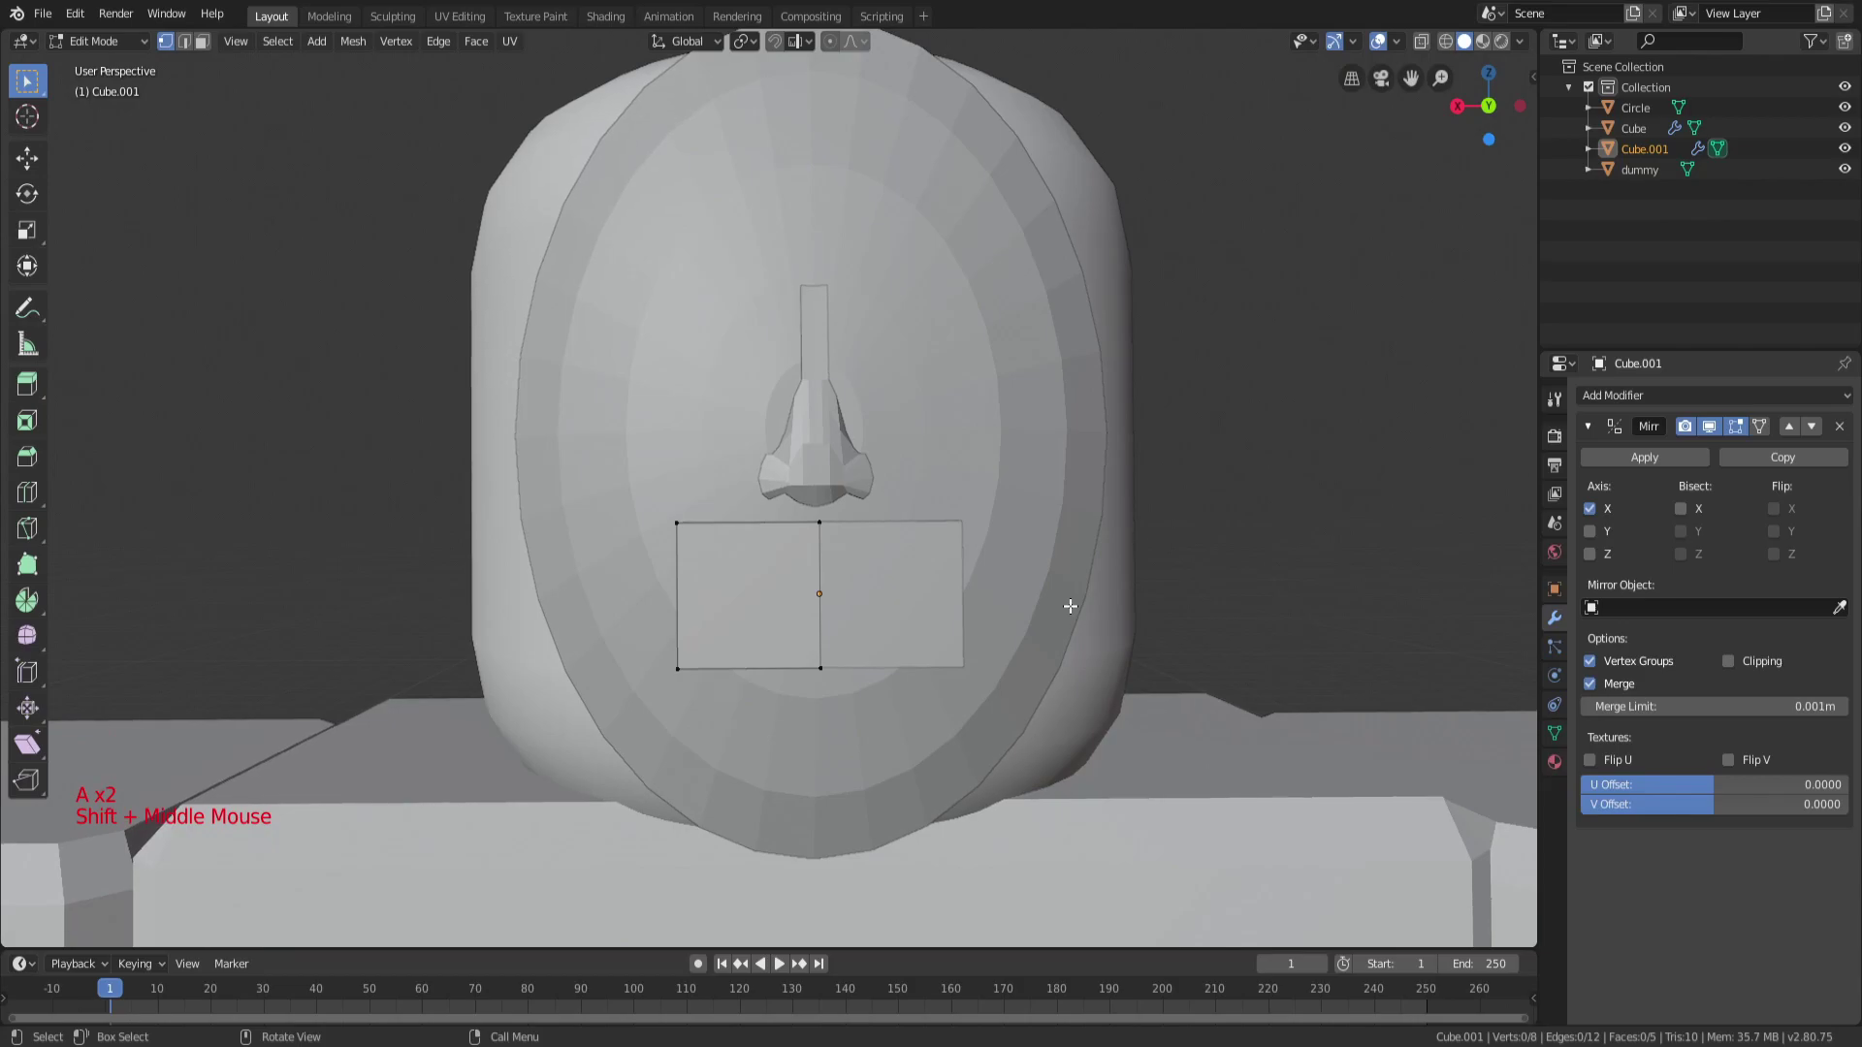
middle_drag(789, 463, 820, 523)
key(z)
scroll(824, 498, up, 3)
scroll(790, 657, up, 2)
key(a)
key(a)
key(a)
scroll(704, 614, down, 2)
key(c)
key(a)
key(a)
key(a)
key(ctrl+r)
click(772, 578)
Lower the plate's upper vertices at the mirror seam to start a central dip in the top edge.
key(a)
key(a)
key(a)
middle_drag(789, 573, 766, 574)
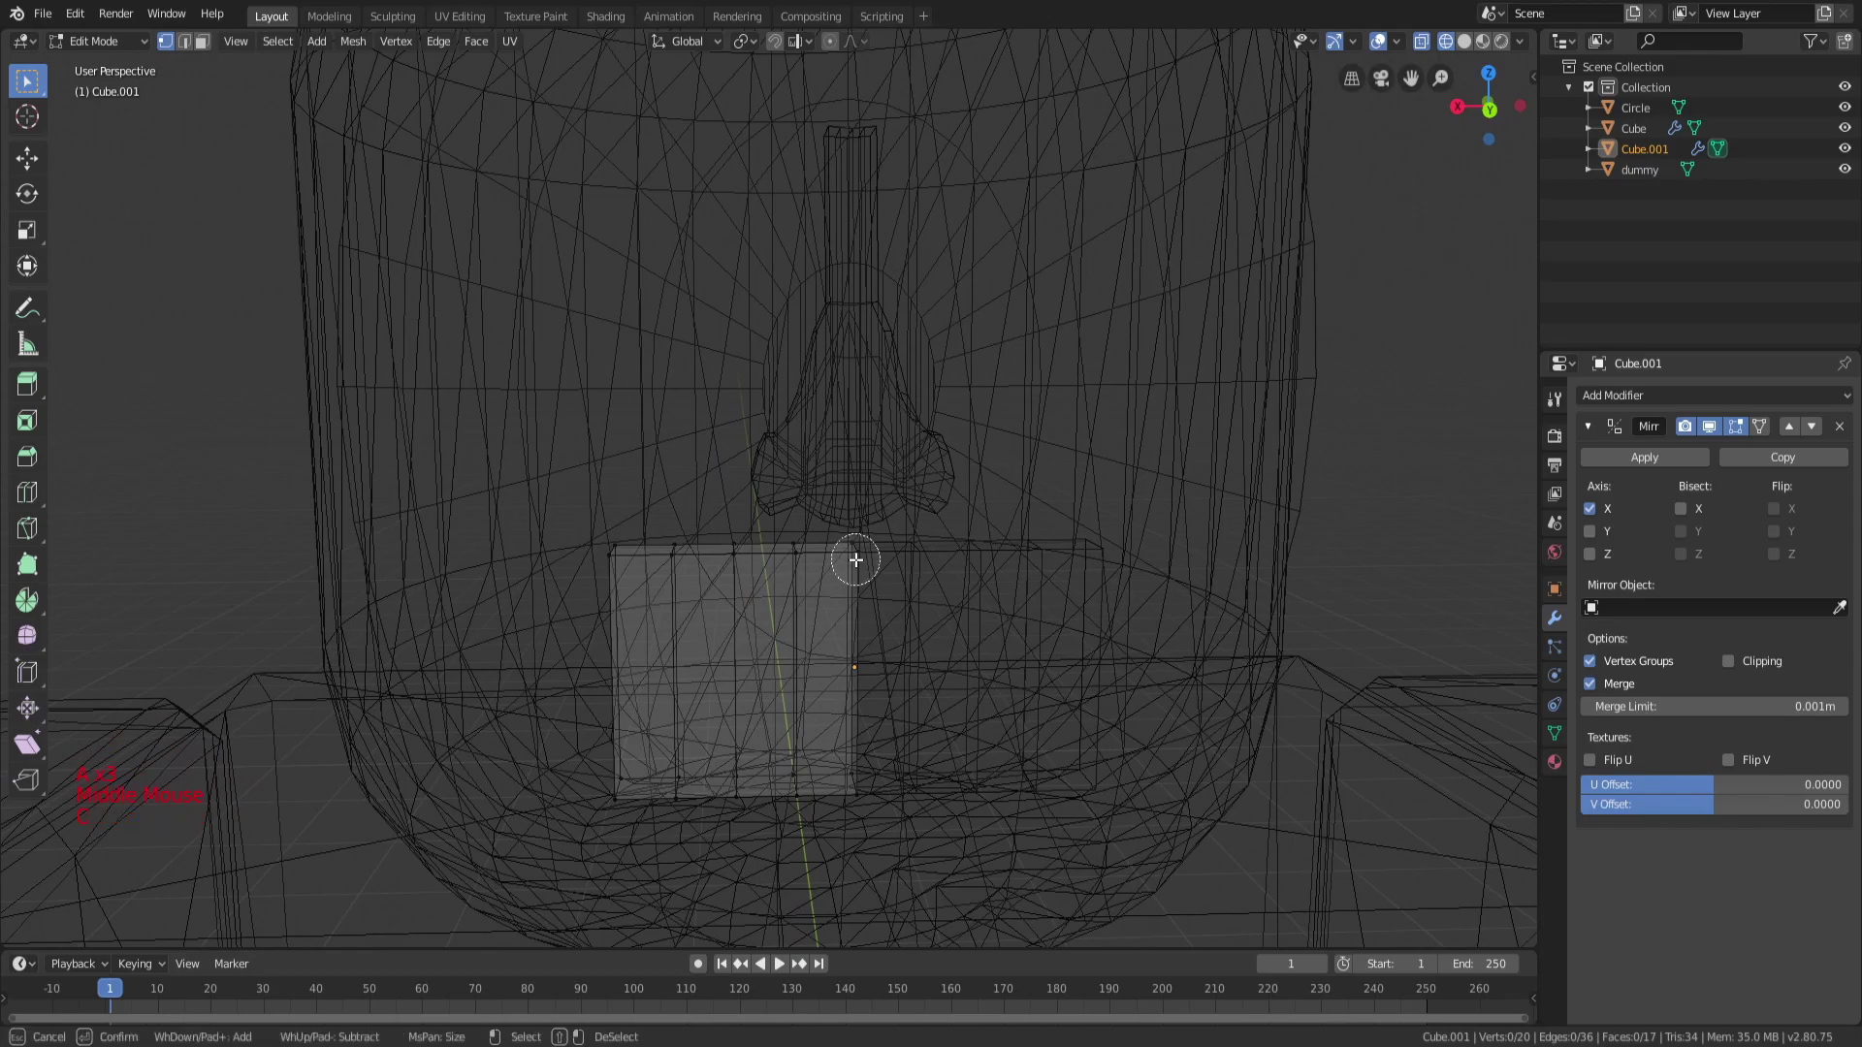
middle_drag(897, 546, 874, 608)
key(g)
click(877, 532)
Lower the upper vertex pair beside the seam about 0.013 m along Z to continue the central dip.
key(a)
key(a)
key(a)
key(g)
key(z)
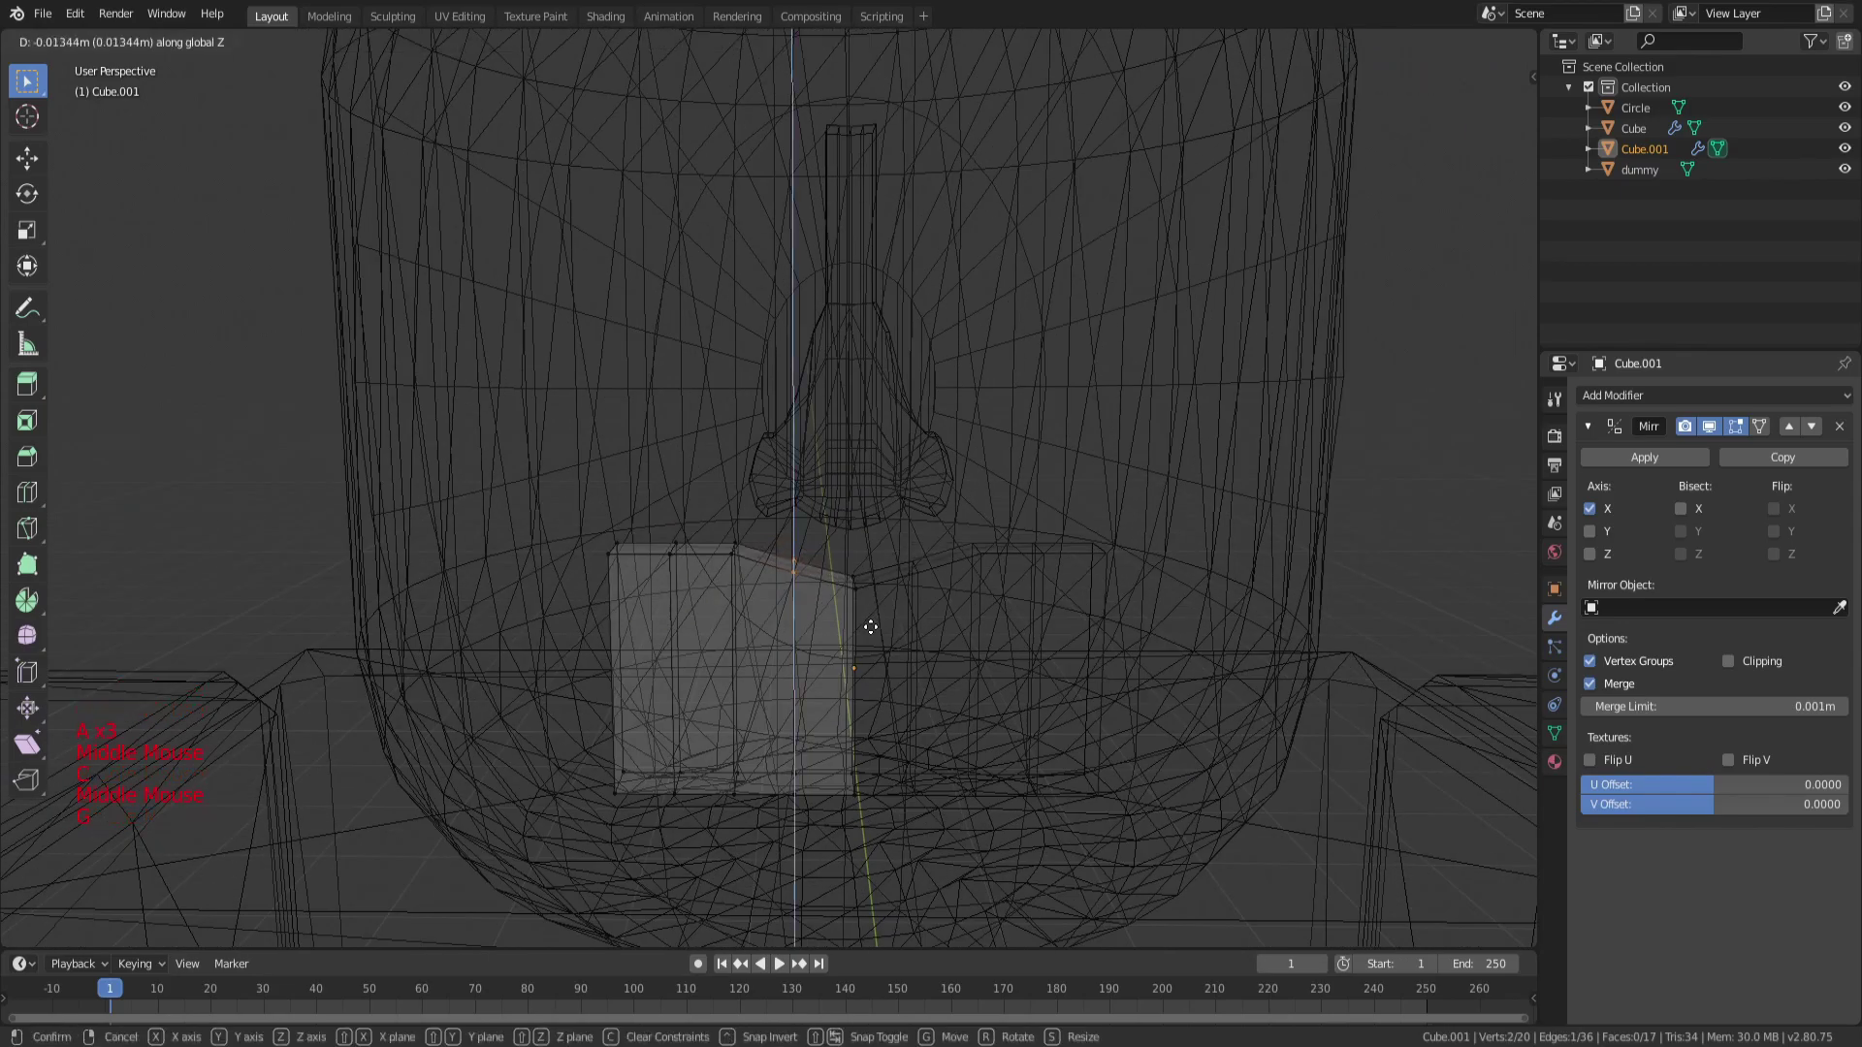
click(868, 627)
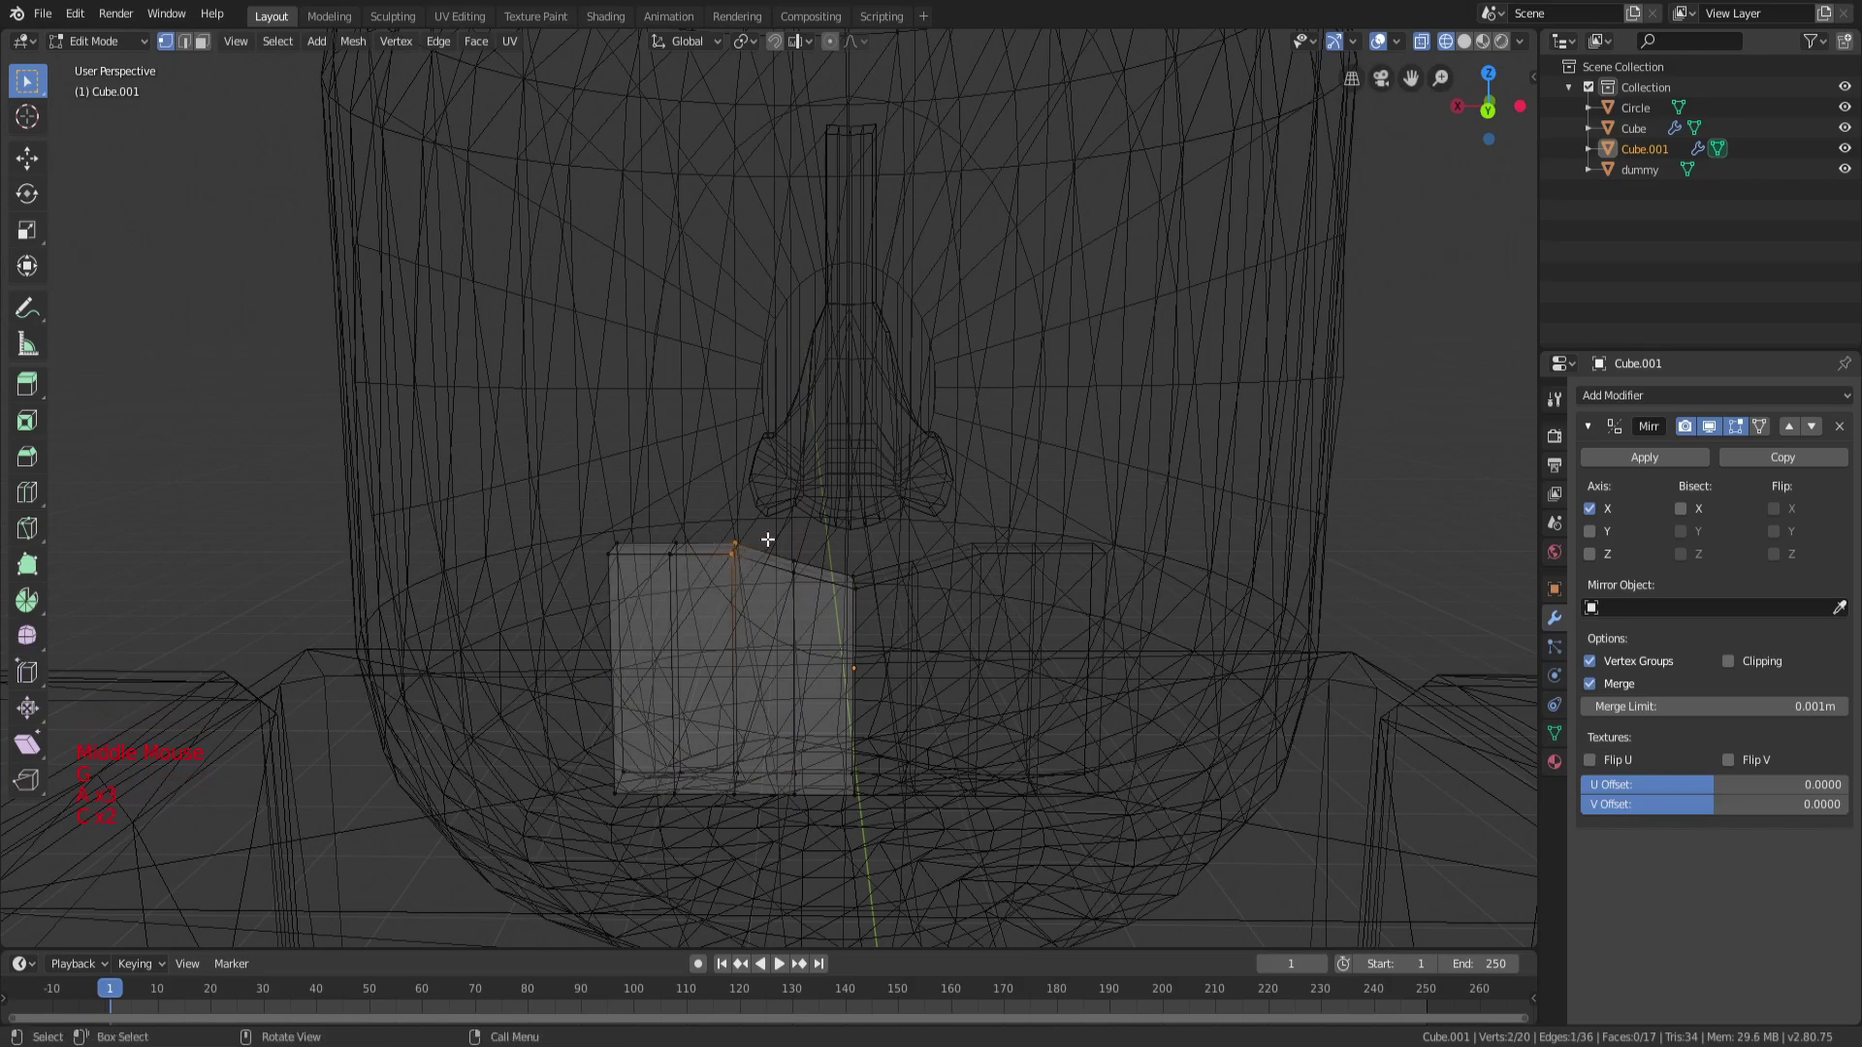
Raise the middle column's upper vertices slightly above the plate's original top edge.
middle_drag(767, 539, 772, 490)
key(z)
key(z)
middle_drag(918, 544, 765, 561)
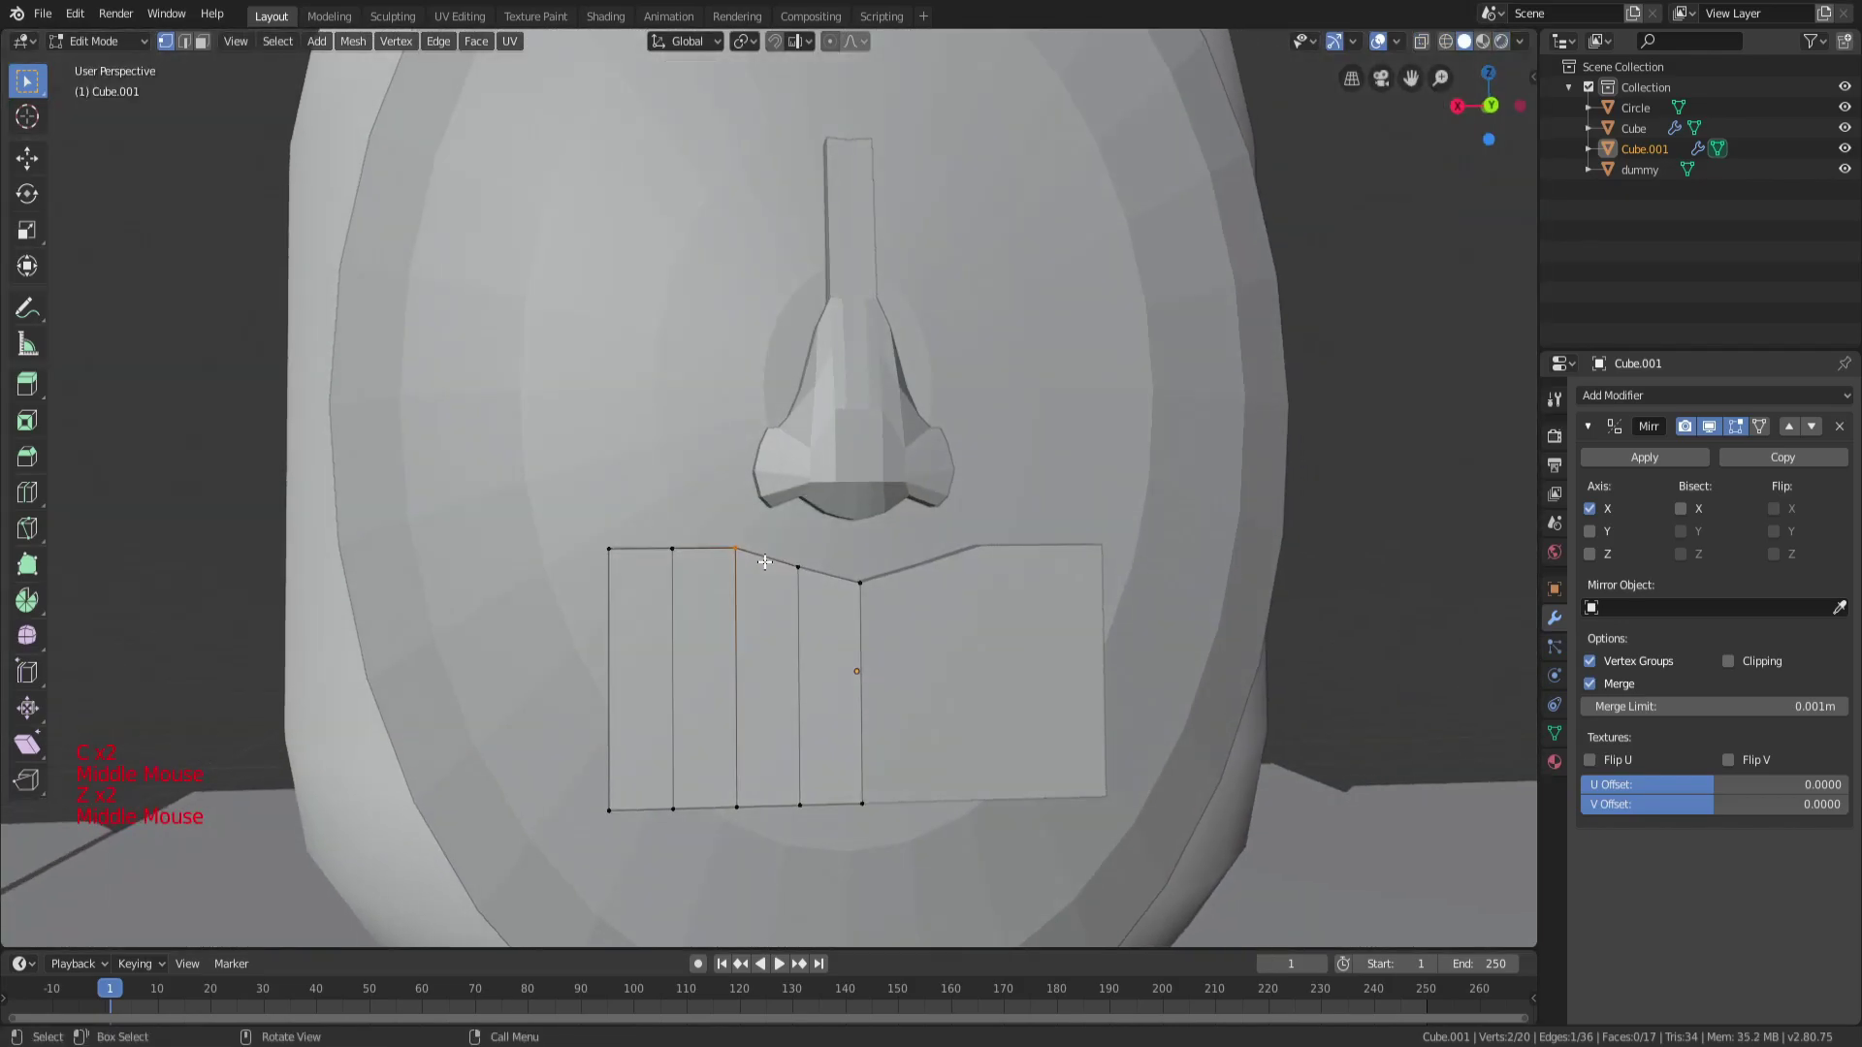
key(g)
click(778, 539)
Circle-select the upper vertices next to the outer corner in wireframe shading and raise them into the lip's peak.
key(a)
key(a)
key(a)
key(c)
drag(678, 562, 685, 527)
right_click(686, 528)
key(z)
key(a)
mouse_move(631, 527)
middle_down()
mouse_move(667, 553)
mouse_move(679, 524)
mouse_move(742, 586)
middle_up()
key(a)
key(a)
key(c)
click(678, 551)
right_click(678, 553)
key(g)
click(688, 496)
Move the outer upper corner vertices down to mid-height and outward about 0.04 m along X to form the mouth corner.
right_click(621, 558)
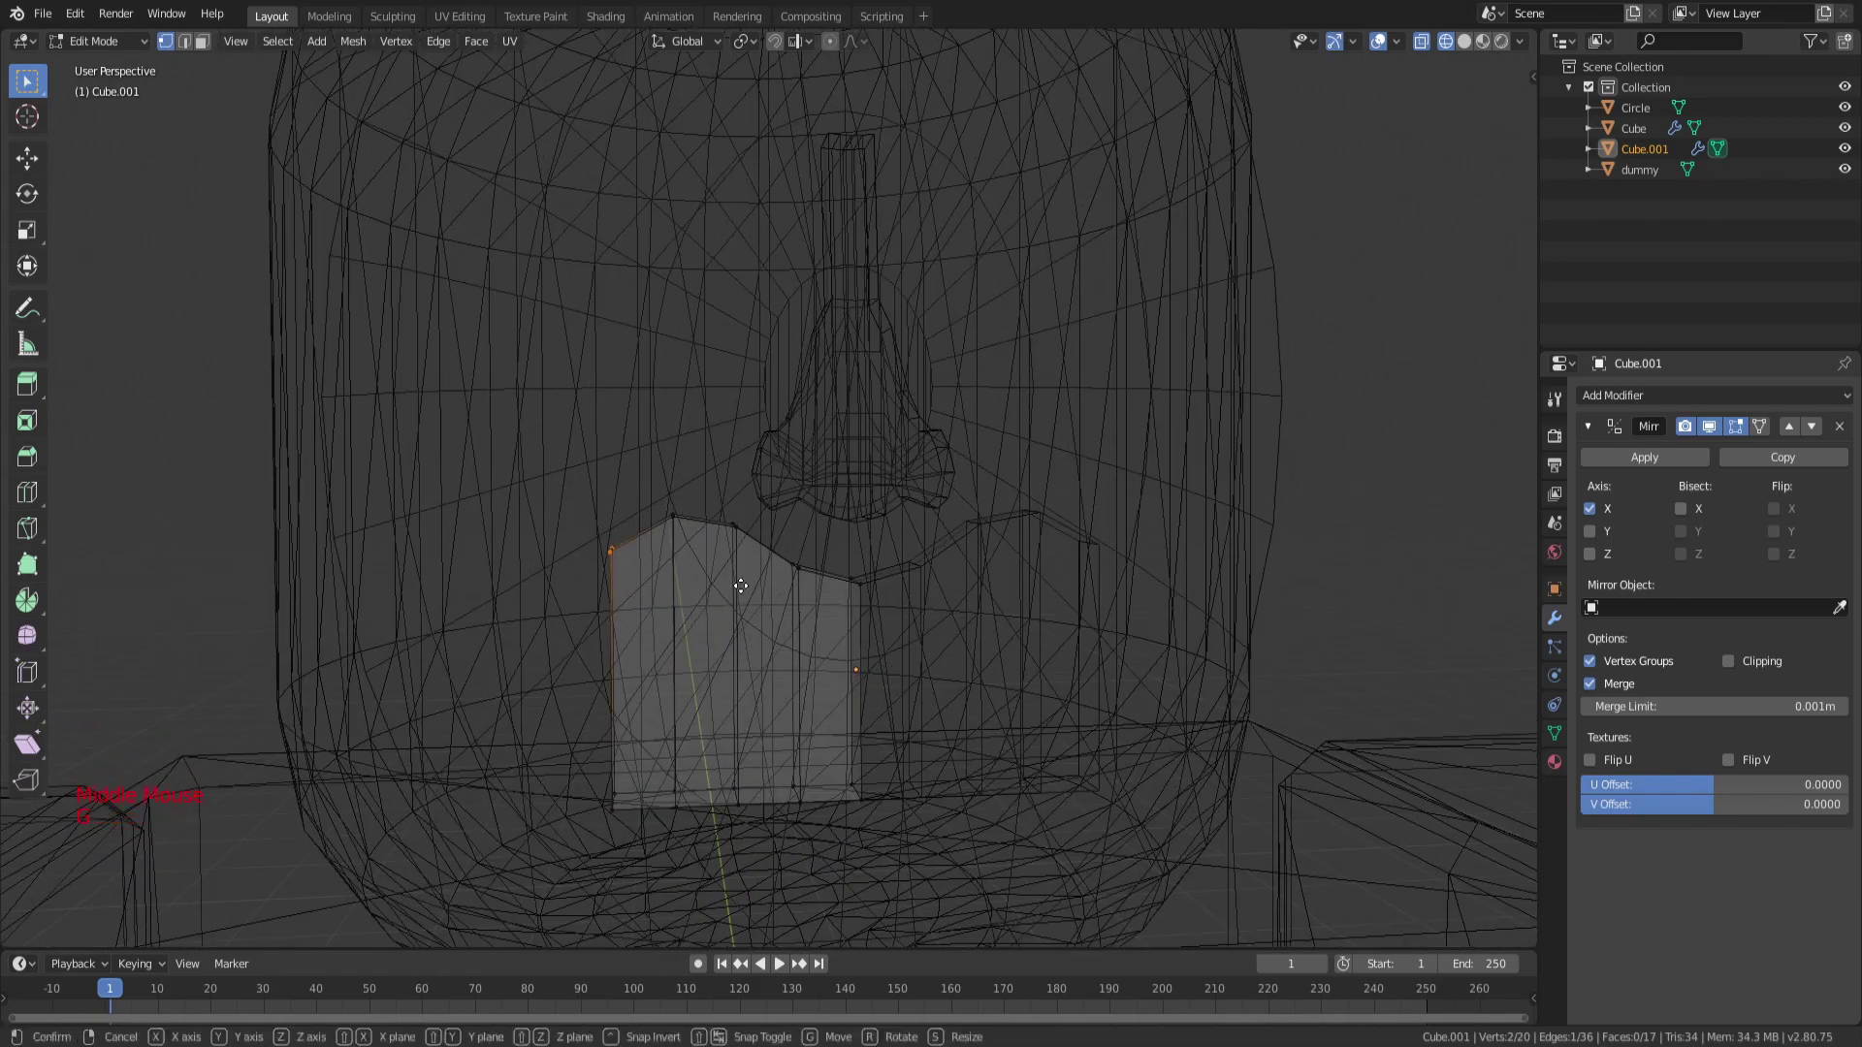
key(g)
key(z)
key(x)
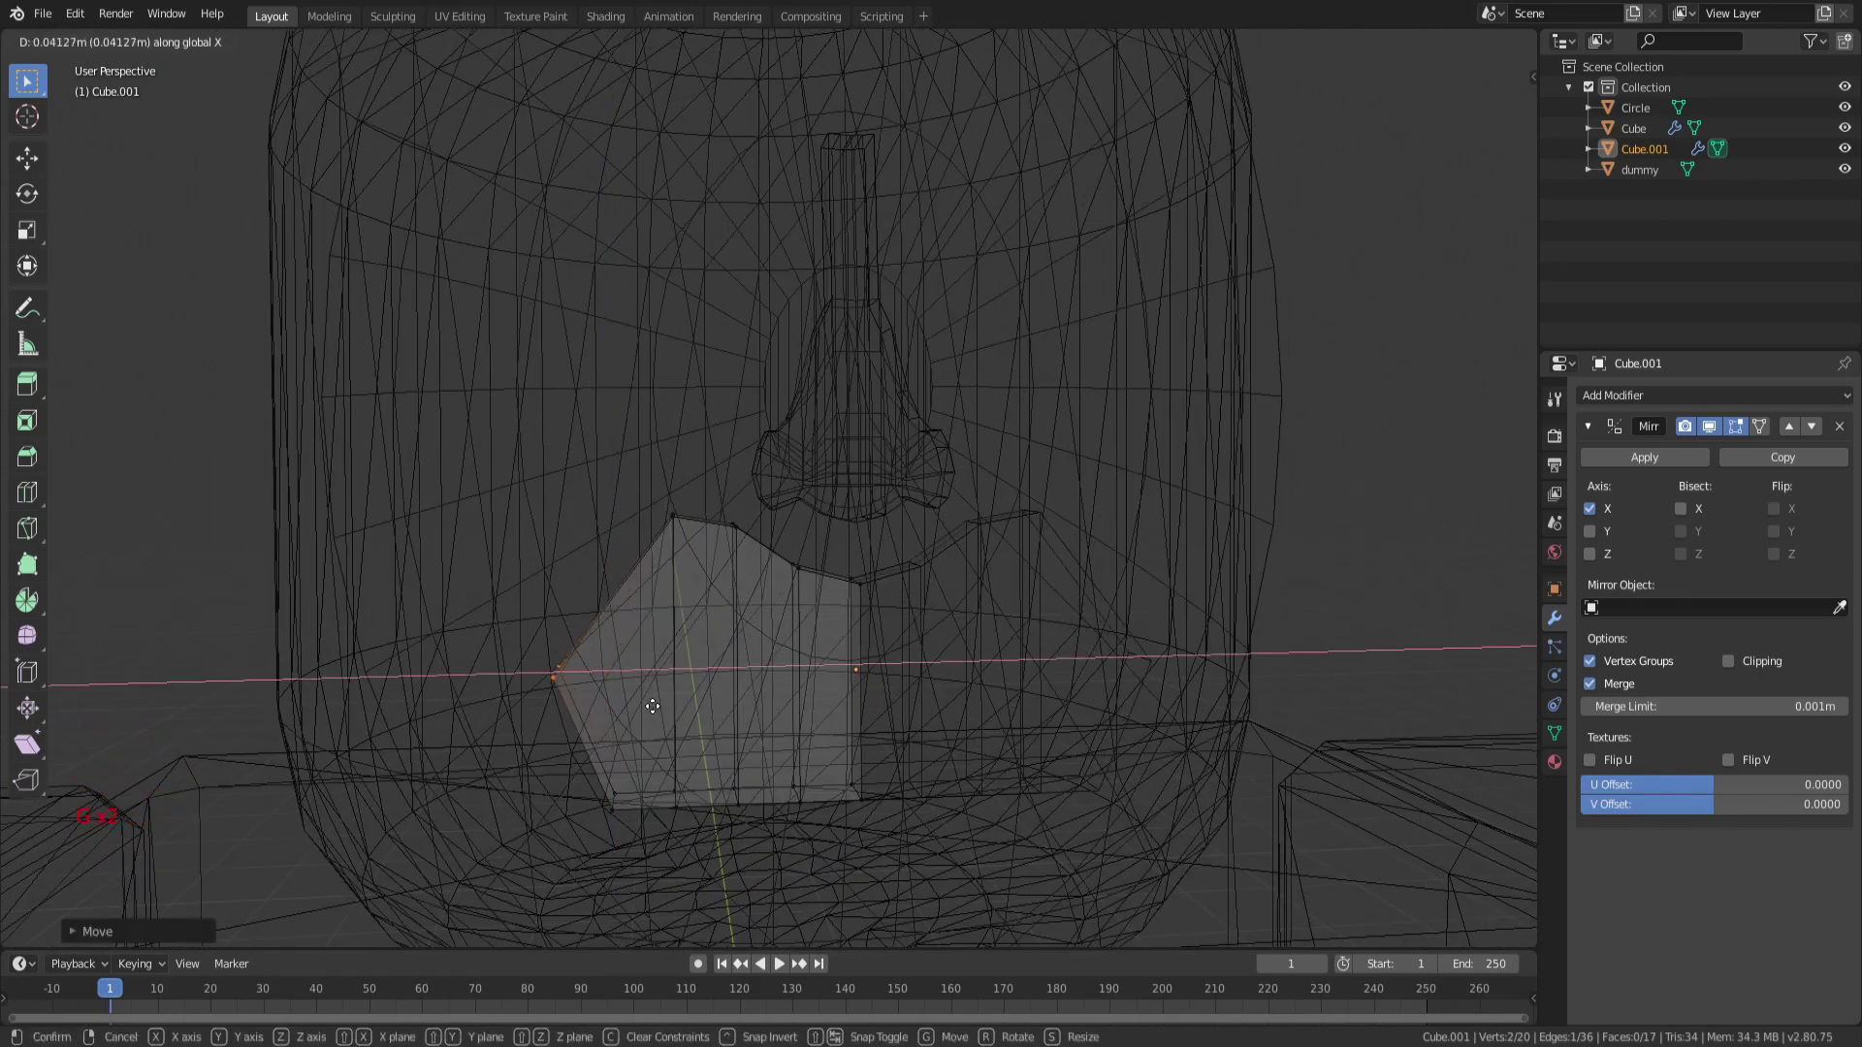
click(645, 708)
Move the outer lower corner vertices up and inward to taper the plate toward the mouth corner.
middle_drag(690, 694, 715, 671)
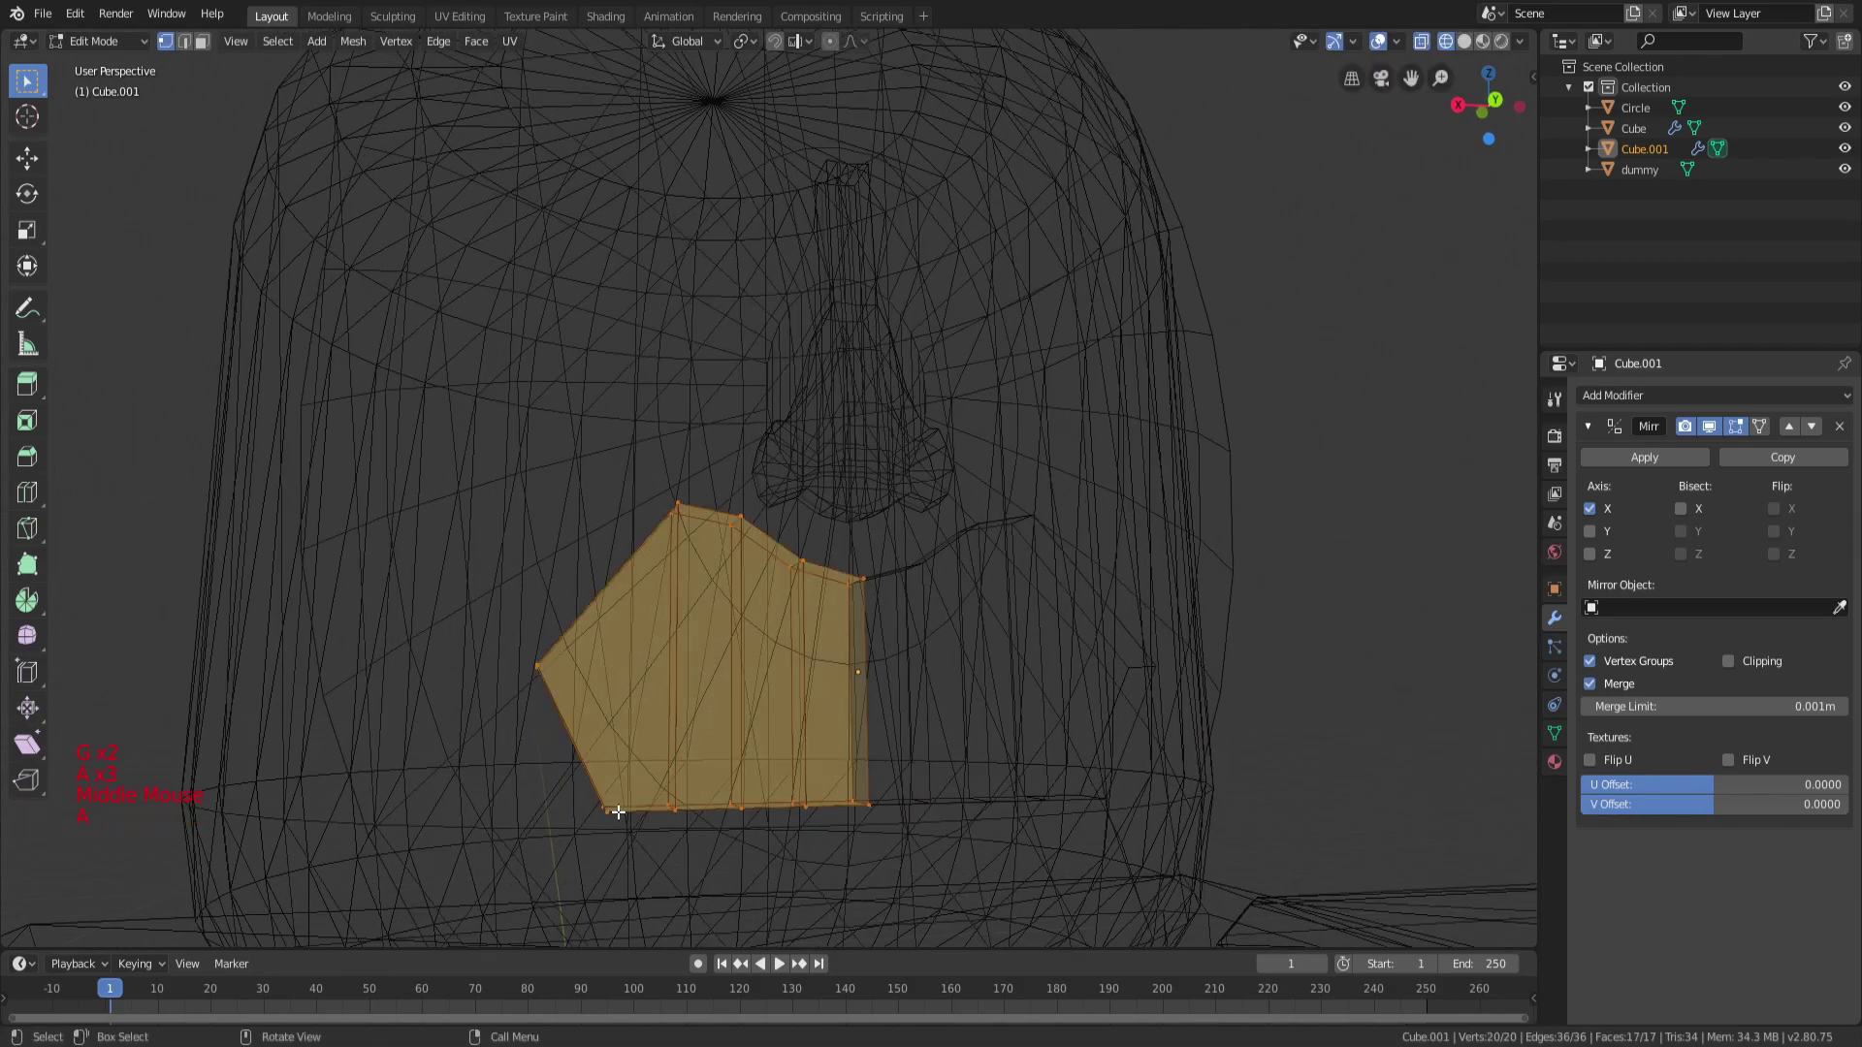
scroll(711, 743, up, 1)
middle_drag(613, 813, 757, 716)
key(g)
click(719, 710)
Raise the middle column's lower vertices slightly to begin curving the bottom edge.
scroll(718, 731, down, 2)
key(a)
key(a)
key(a)
key(c)
click(753, 740)
key(g)
click(757, 715)
Raise the lower vertices beside the mirror seam to carry the bottom edge's curve toward the centre.
key(a)
key(a)
key(a)
key(c)
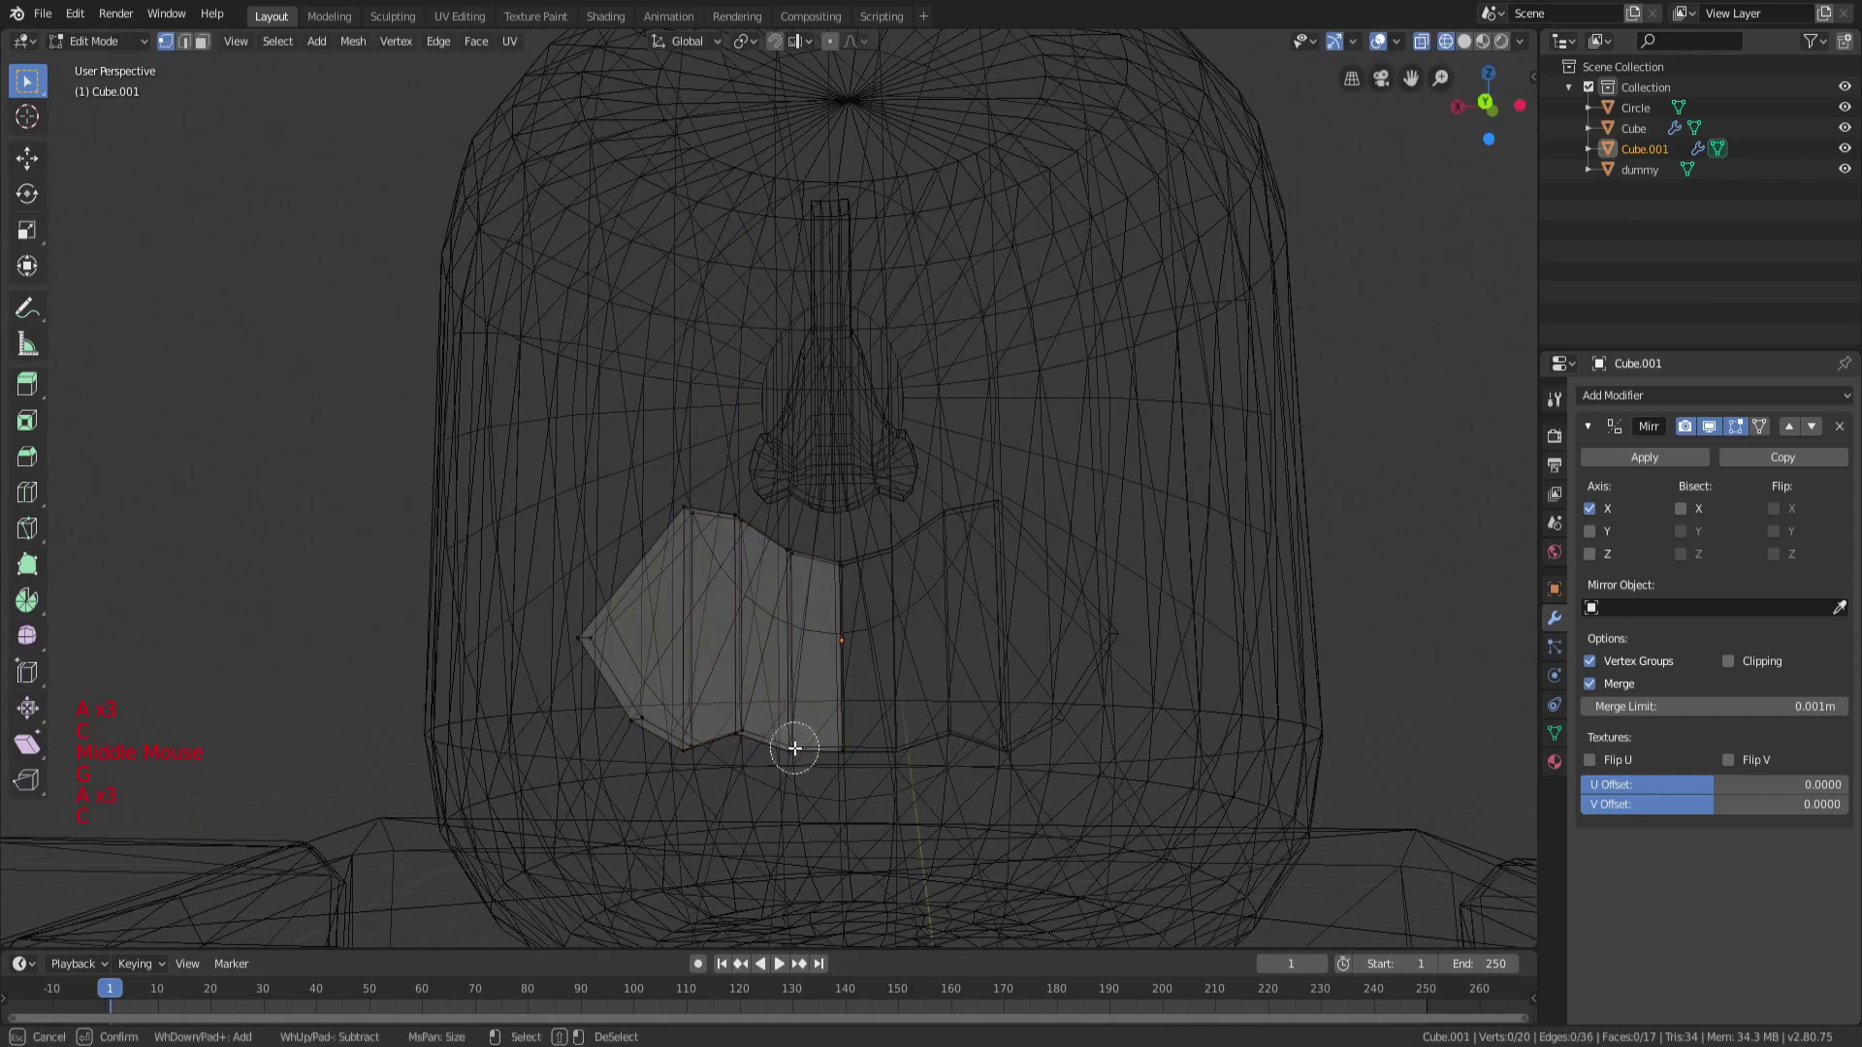
key(g)
click(808, 716)
Raise the lower seam vertices about 0.034 m along Z to complete the arched bottom edge.
key(a)
key(a)
key(a)
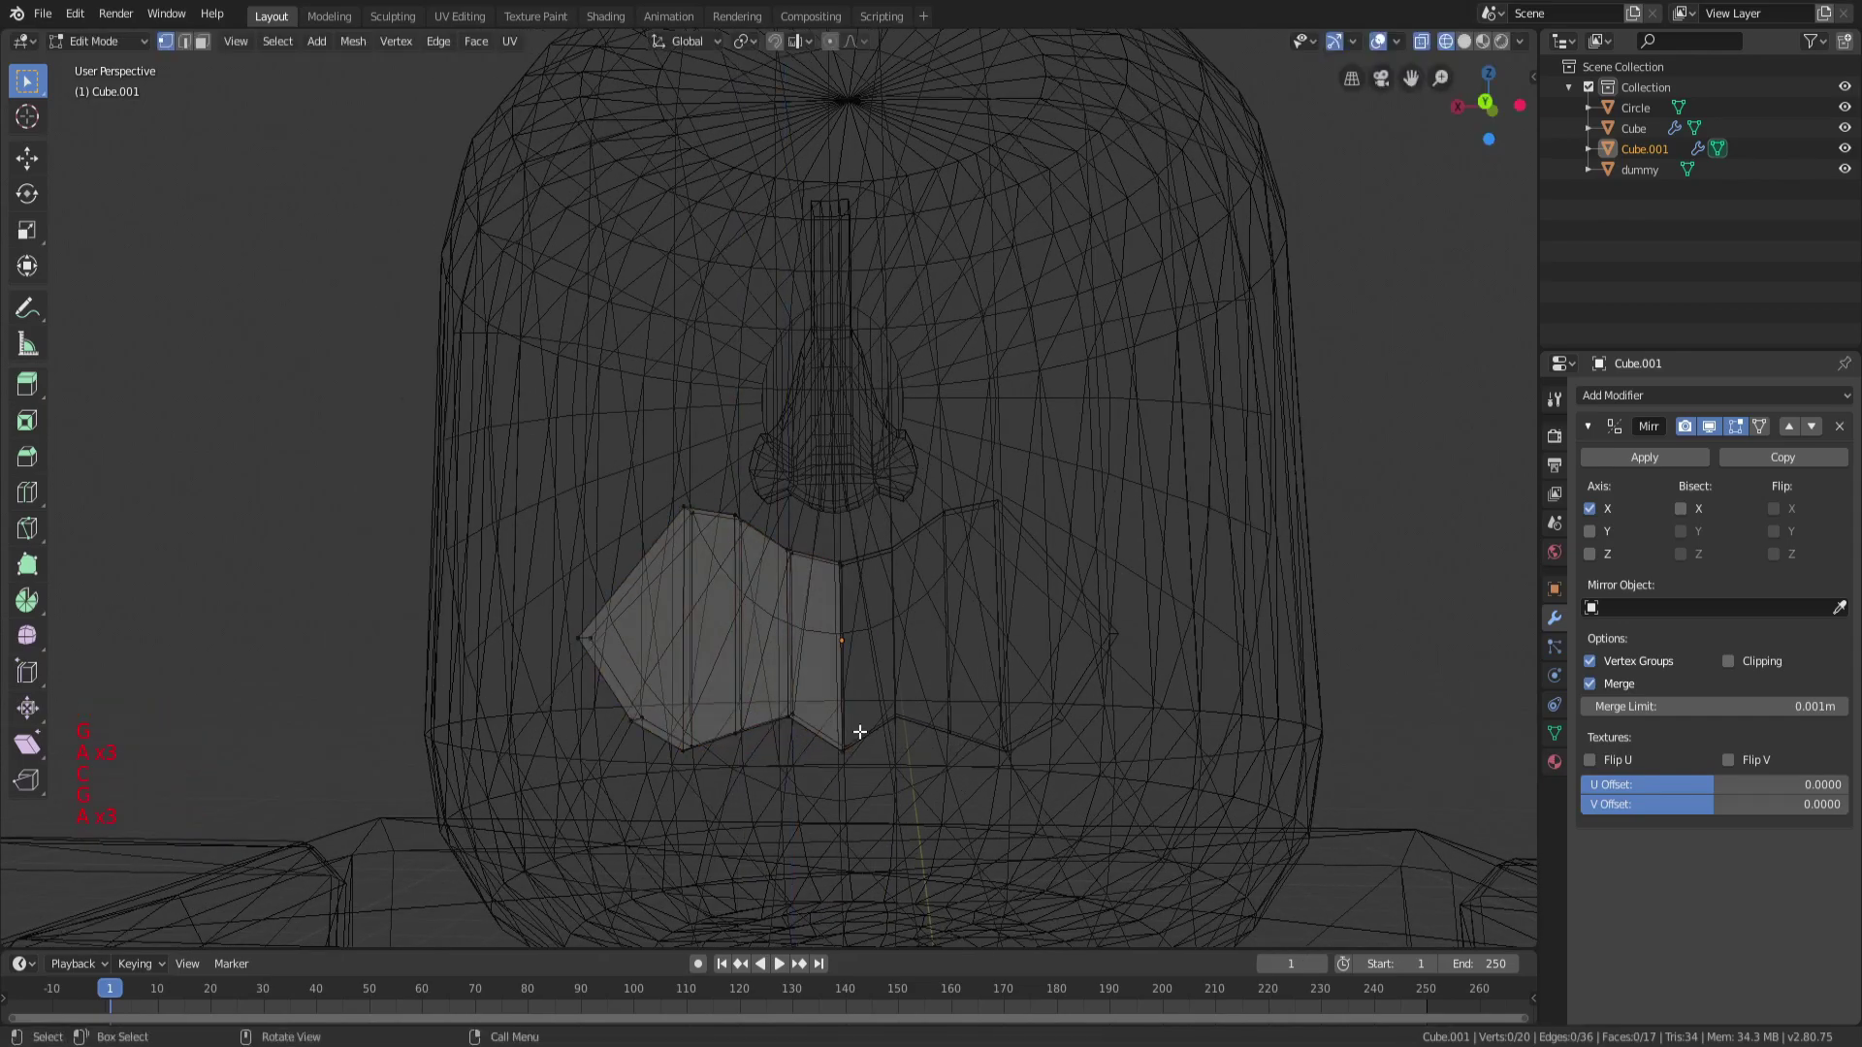
key(g)
key(z)
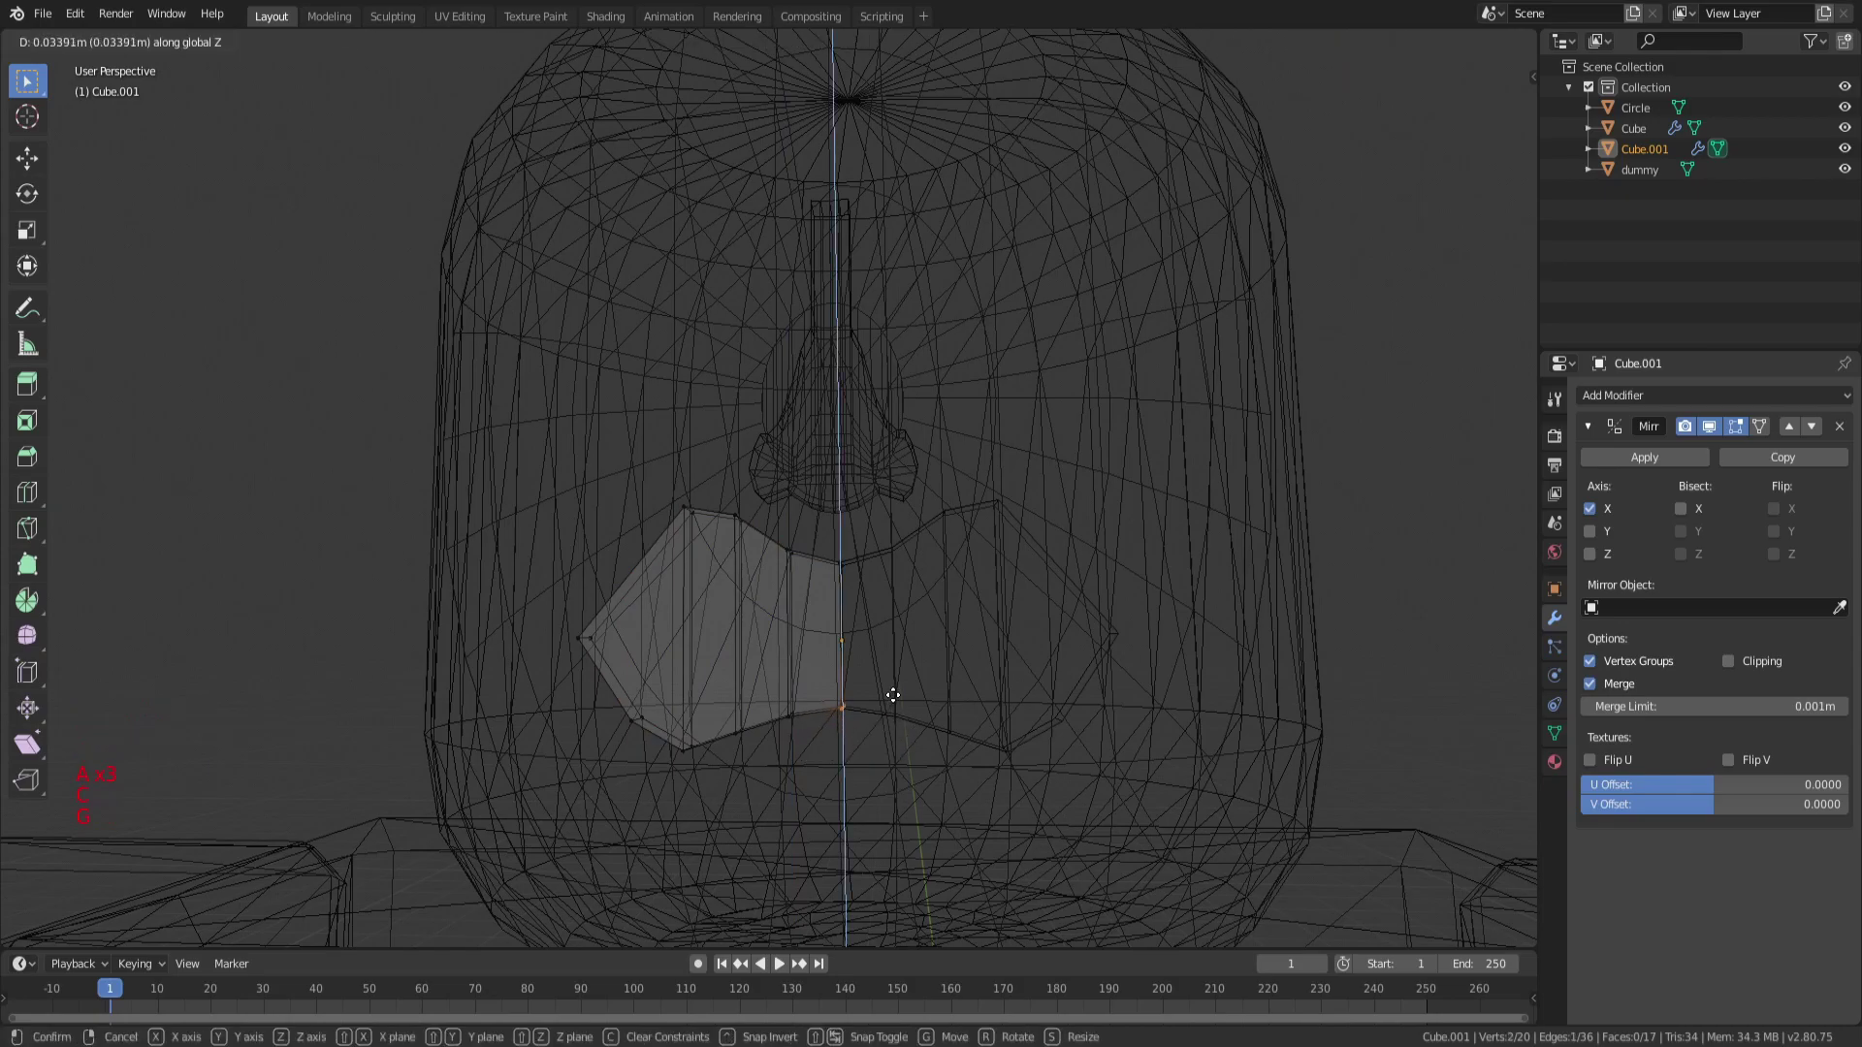
click(893, 695)
Return to Object Mode and scale the lip piece down uniformly until it is slightly wider than the nose.
key(a)
key(a)
key(a)
key(Tab)
middle_drag(960, 645, 1117, 605)
key(s)
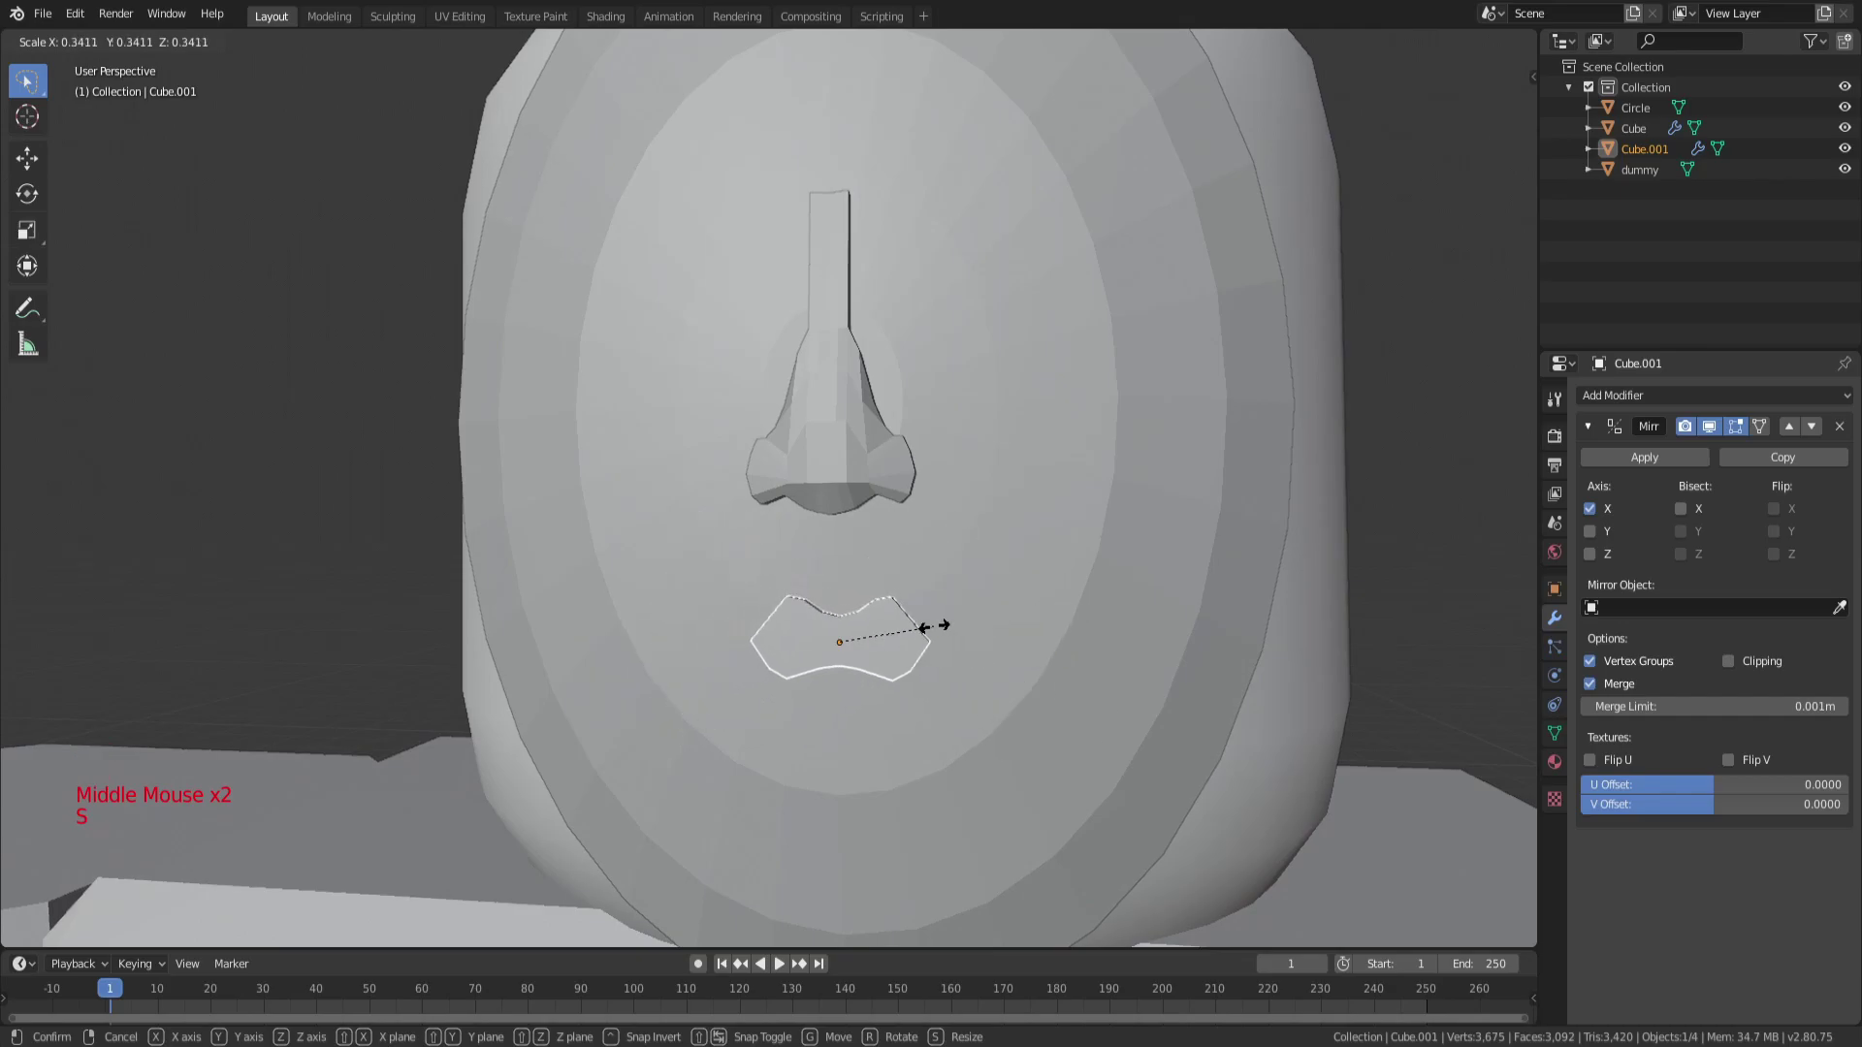
click(945, 625)
Reposition the two intermediate upper vertex pairs in wireframe so the lip's edge slopes evenly from peak to central dip.
scroll(921, 632, up, 2)
key(Tab)
scroll(897, 639, up, 1)
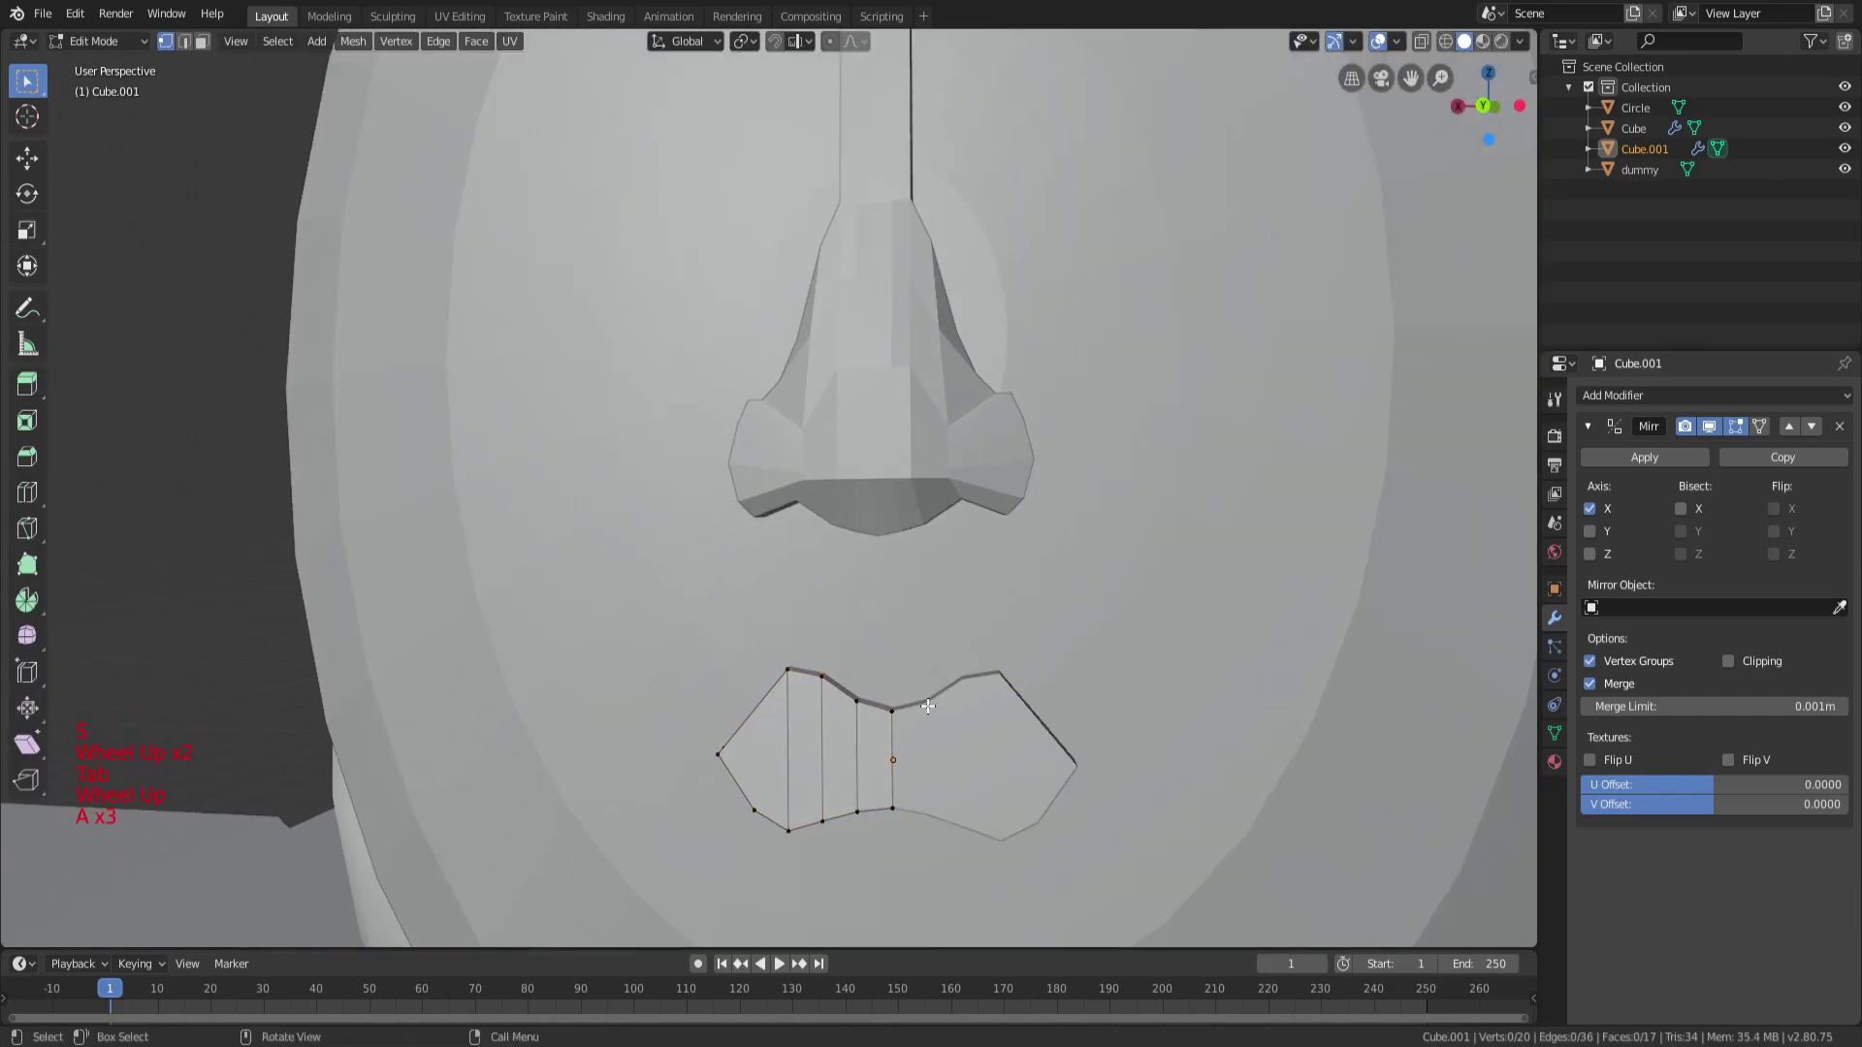
key(z)
key(a)
key(a)
key(a)
shift+middle_drag(864, 703, 902, 594)
scroll(964, 557, up, 4)
middle_click(964, 543)
key(g)
key(a)
key(a)
key(a)
key(c)
key(g)
scroll(1105, 693, down, 4)
key(a)
key(a)
key(a)
middle_drag(1079, 681, 861, 665)
Inspect the lip shape against the nose and mask in solid shading, leaving Edit Mode.
key(z)
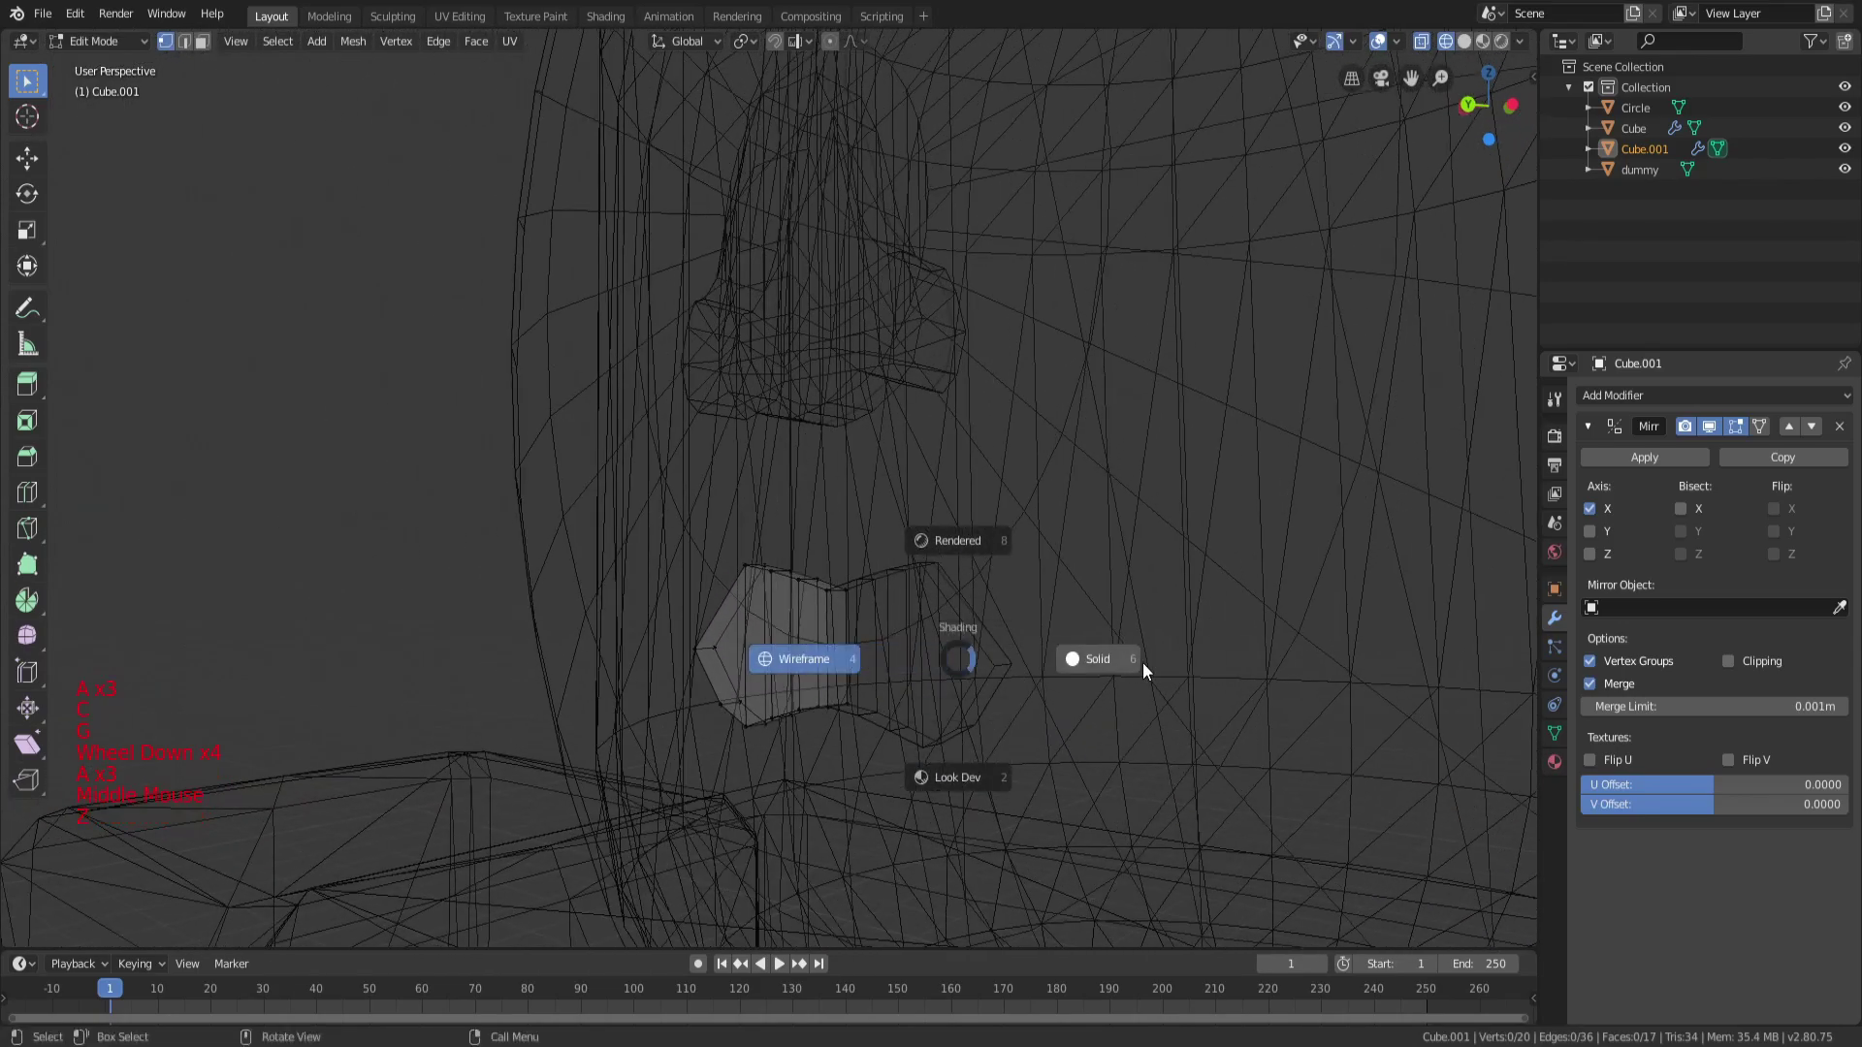
middle_drag(1023, 665, 938, 631)
key(a)
scroll(939, 632, down, 1)
key(a)
key(a)
scroll(939, 632, down, 2)
key(Tab)
Select the lip piece below the nose in wireframe display and enter Edit Mode.
key(z)
key(a)
key(a)
key(a)
scroll(822, 603, up, 2)
click(830, 604)
scroll(865, 663, up, 2)
click(865, 663)
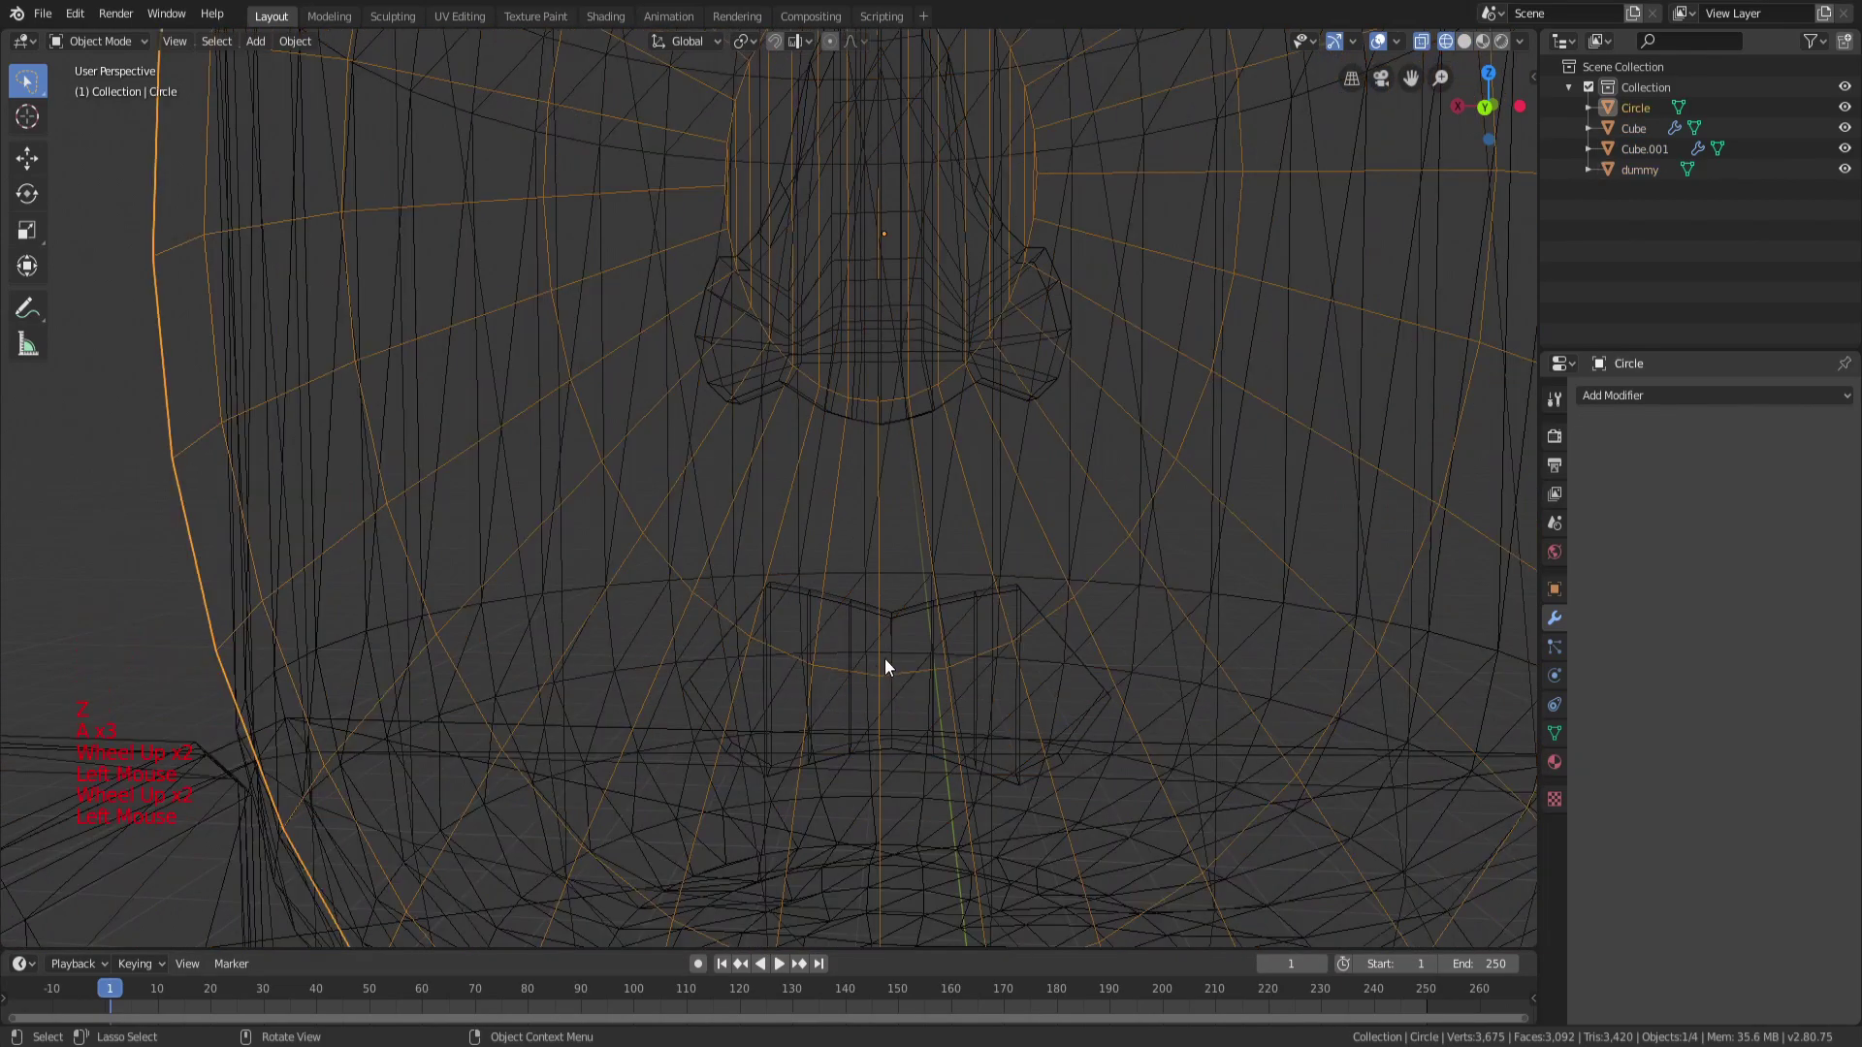
click(882, 659)
key(Tab)
Add a vertical loop cut in each of the three segments between the lip's upper peak and center seam.
key(a)
key(a)
key(a)
scroll(904, 653, up, 2)
shift+middle_drag(904, 654, 885, 586)
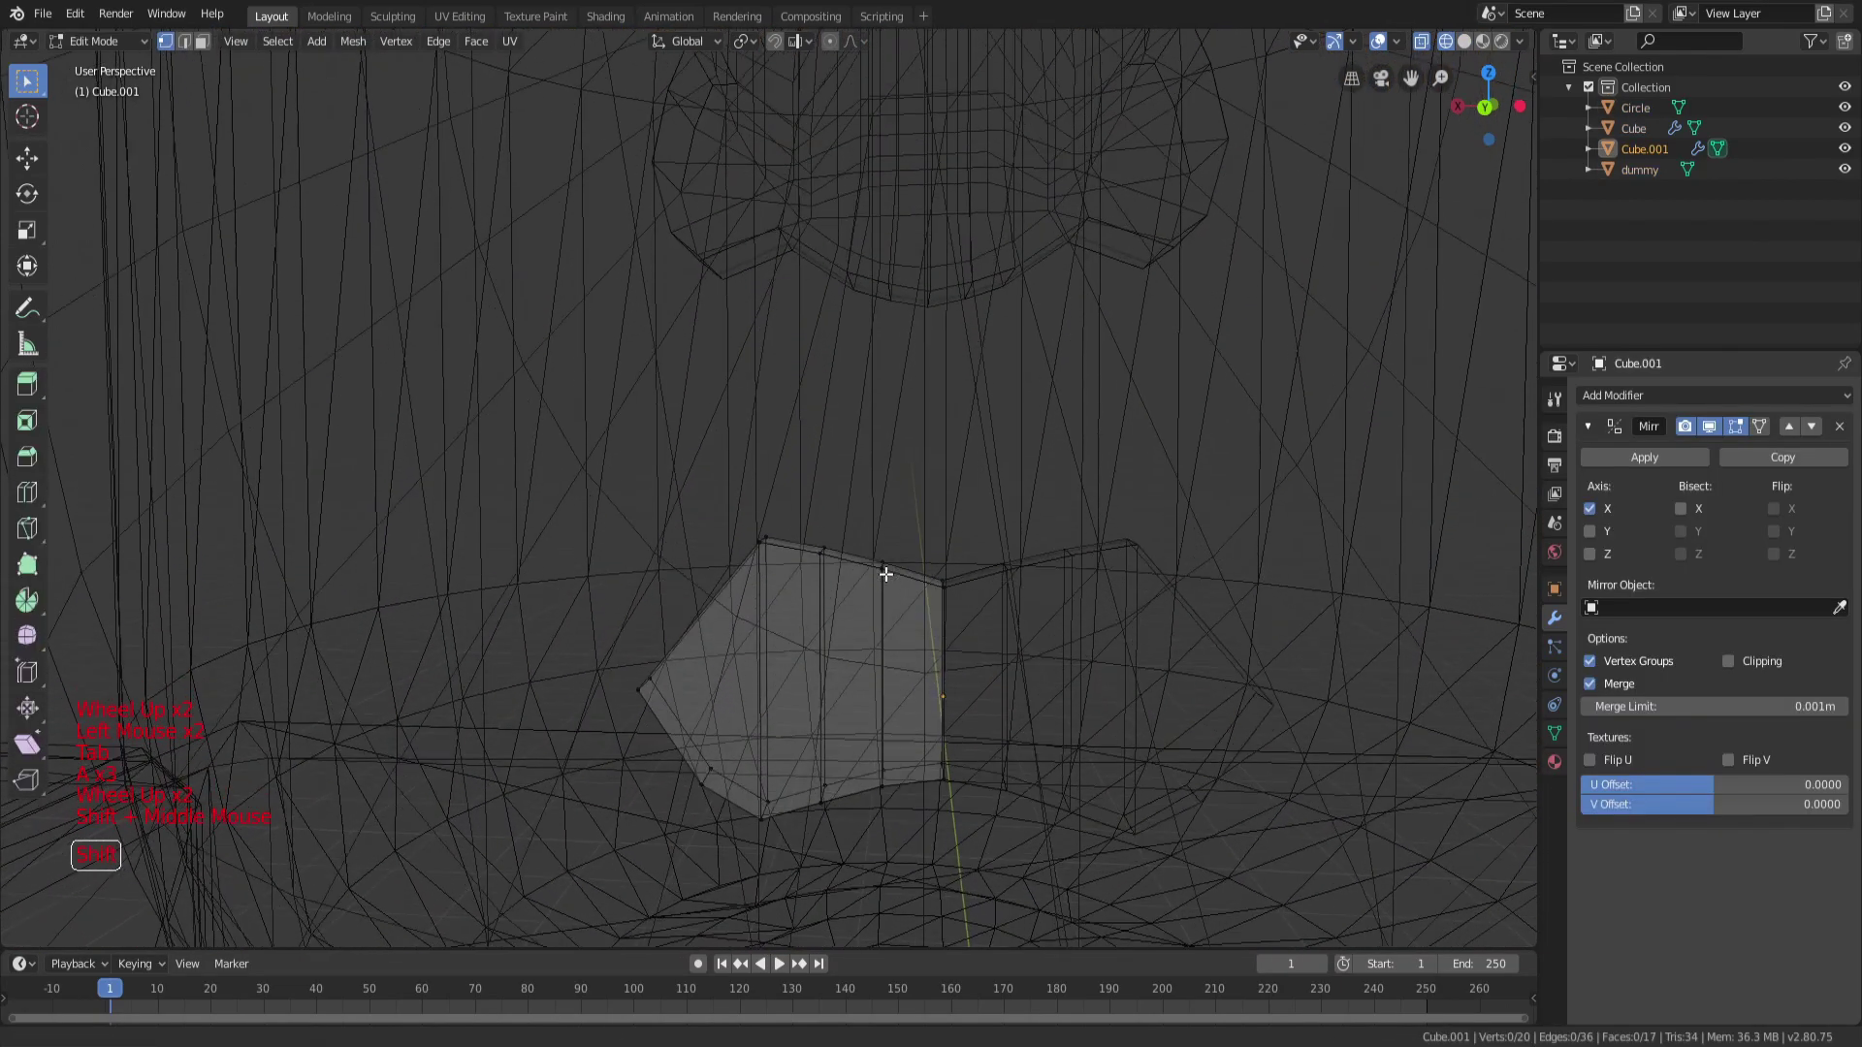
scroll(886, 586, up, 3)
key(ctrl+r)
key(a)
key(a)
key(a)
Move the new upper vertex pair beside the lip's peak to round that part of the edge.
key(c)
middle_click(816, 561)
key(g)
middle_click(839, 533)
click(827, 543)
key(g)
key(a)
key(a)
key(a)
Move the new vertex pair midway along the upper edge to continue the curve from the peak.
key(c)
click(923, 572)
key(g)
middle_drag(931, 570, 1088, 573)
click(940, 561)
key(a)
key(a)
key(a)
Move the new upper vertex pair nearest the central dip to smooth the slope, checking the outline in Object Mode.
key(g)
click(996, 586)
click(1051, 632)
key(a)
key(a)
key(a)
key(c)
click(1045, 613)
key(g)
scroll(1093, 590, down, 3)
key(a)
scroll(1042, 630, down, 2)
key(Tab)
middle_drag(989, 653, 989, 673)
key(Tab)
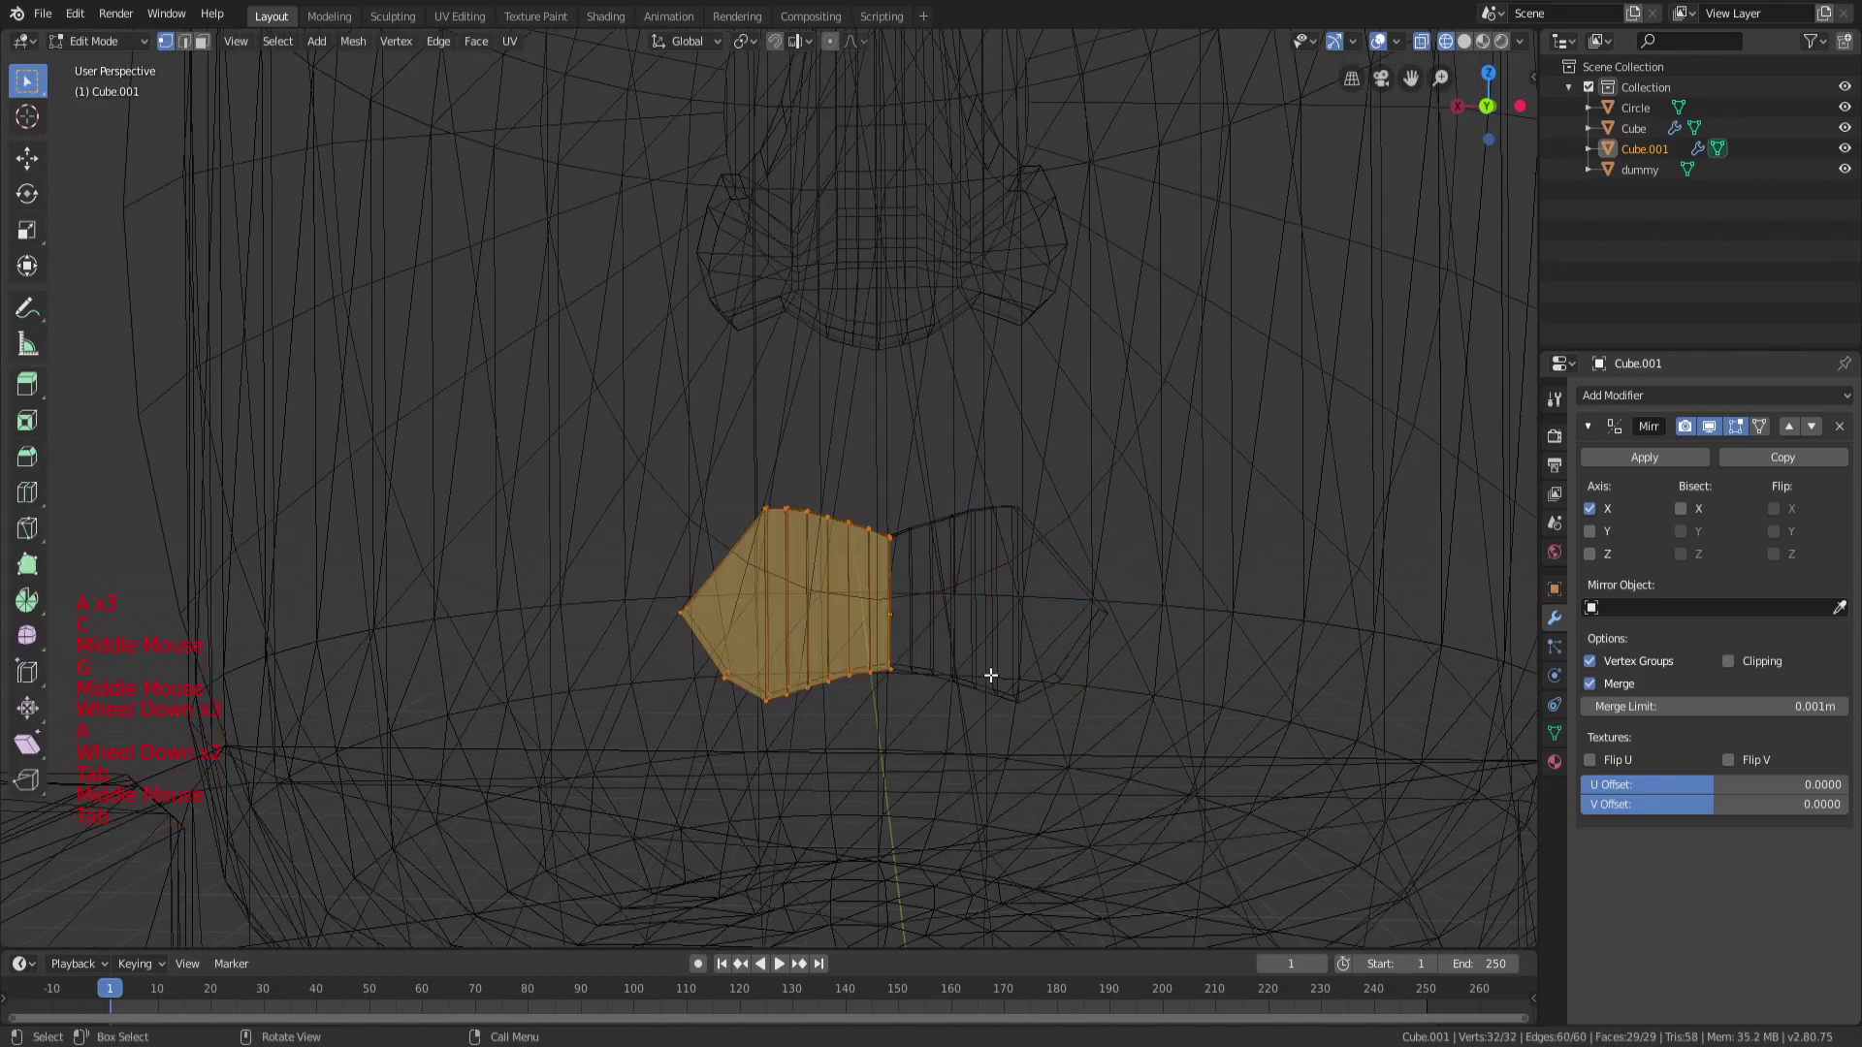
Add three loop cuts across the outer segment between the lip's peak and its corner.
key(a)
key(a)
key(a)
scroll(922, 654, up, 2)
middle_drag(793, 701, 700, 617)
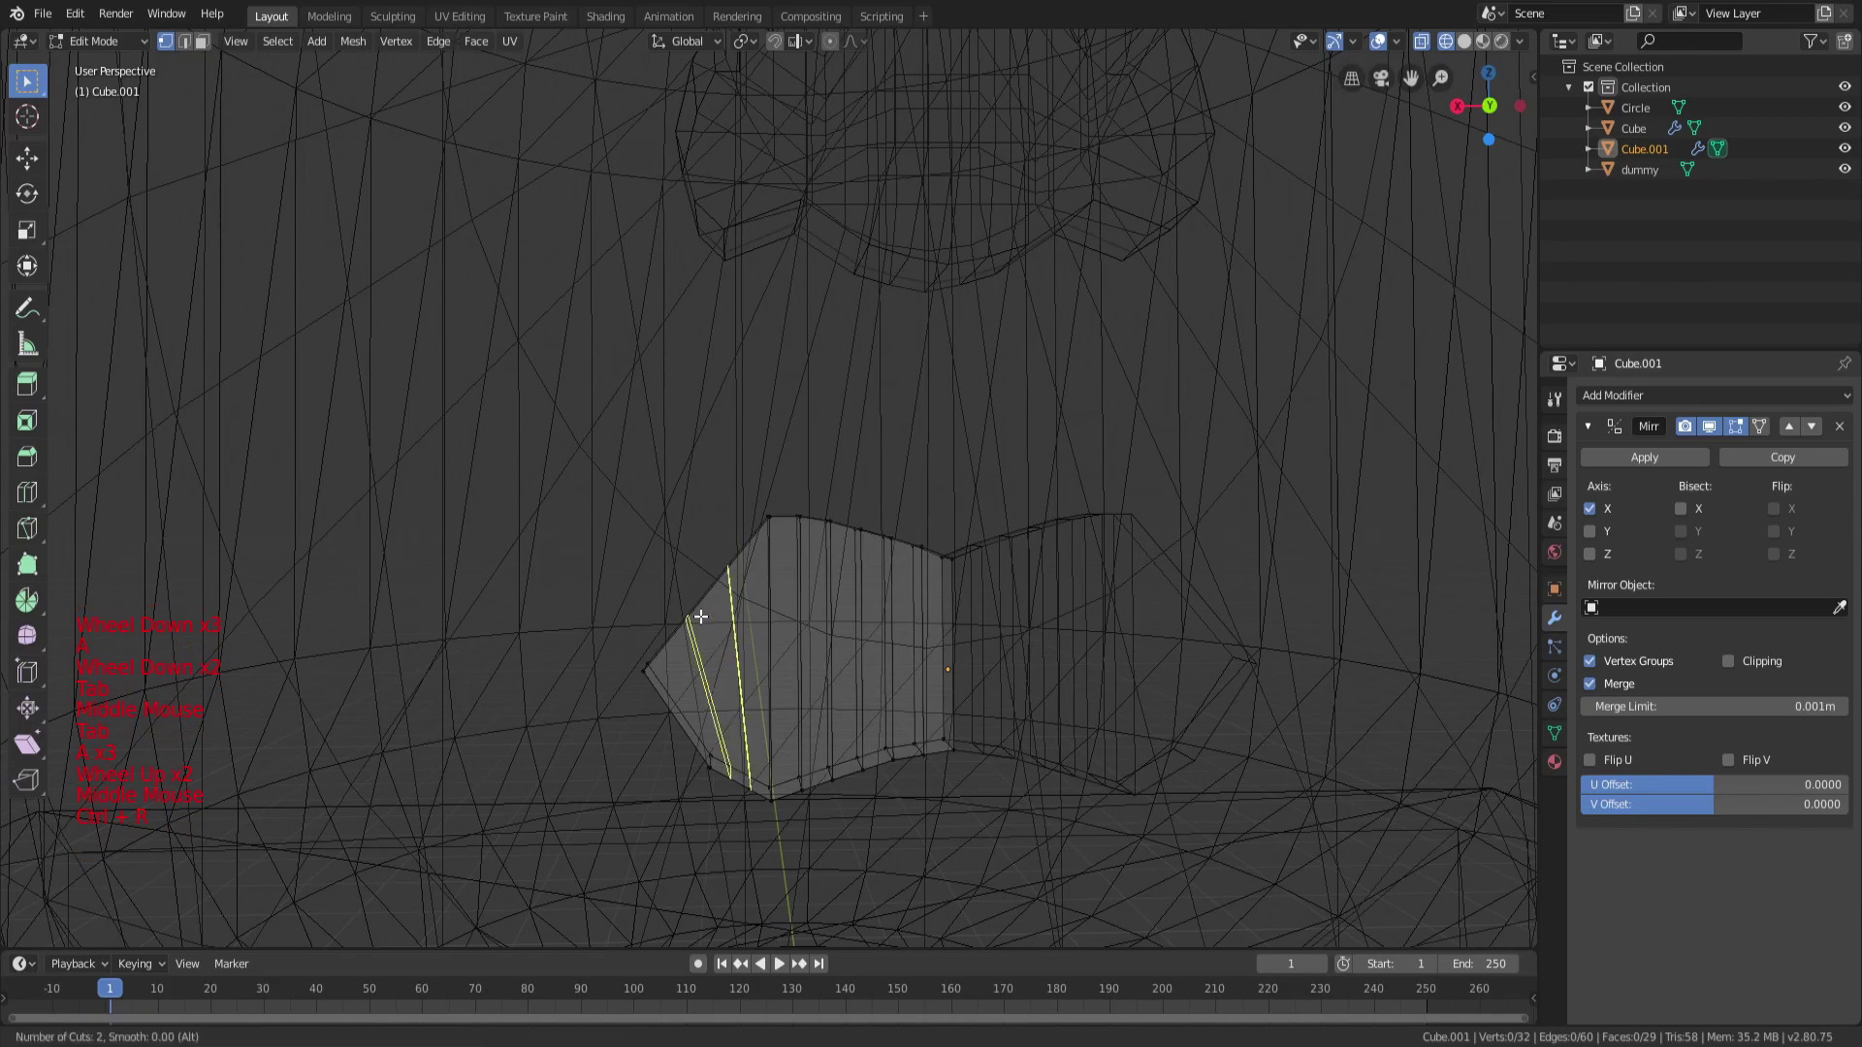
click(700, 616)
key(a)
key(a)
key(a)
Raise the new upper vertex pair closest to the peak along Z to round the outer edge.
scroll(708, 606, up, 2)
key(c)
click(715, 607)
key(g)
key(z)
click(766, 556)
Raise the middle vertex pair of the upper outer edge about 0.002 m along Z.
key(a)
key(a)
key(a)
key(c)
middle_drag(710, 649, 723, 632)
key(g)
key(z)
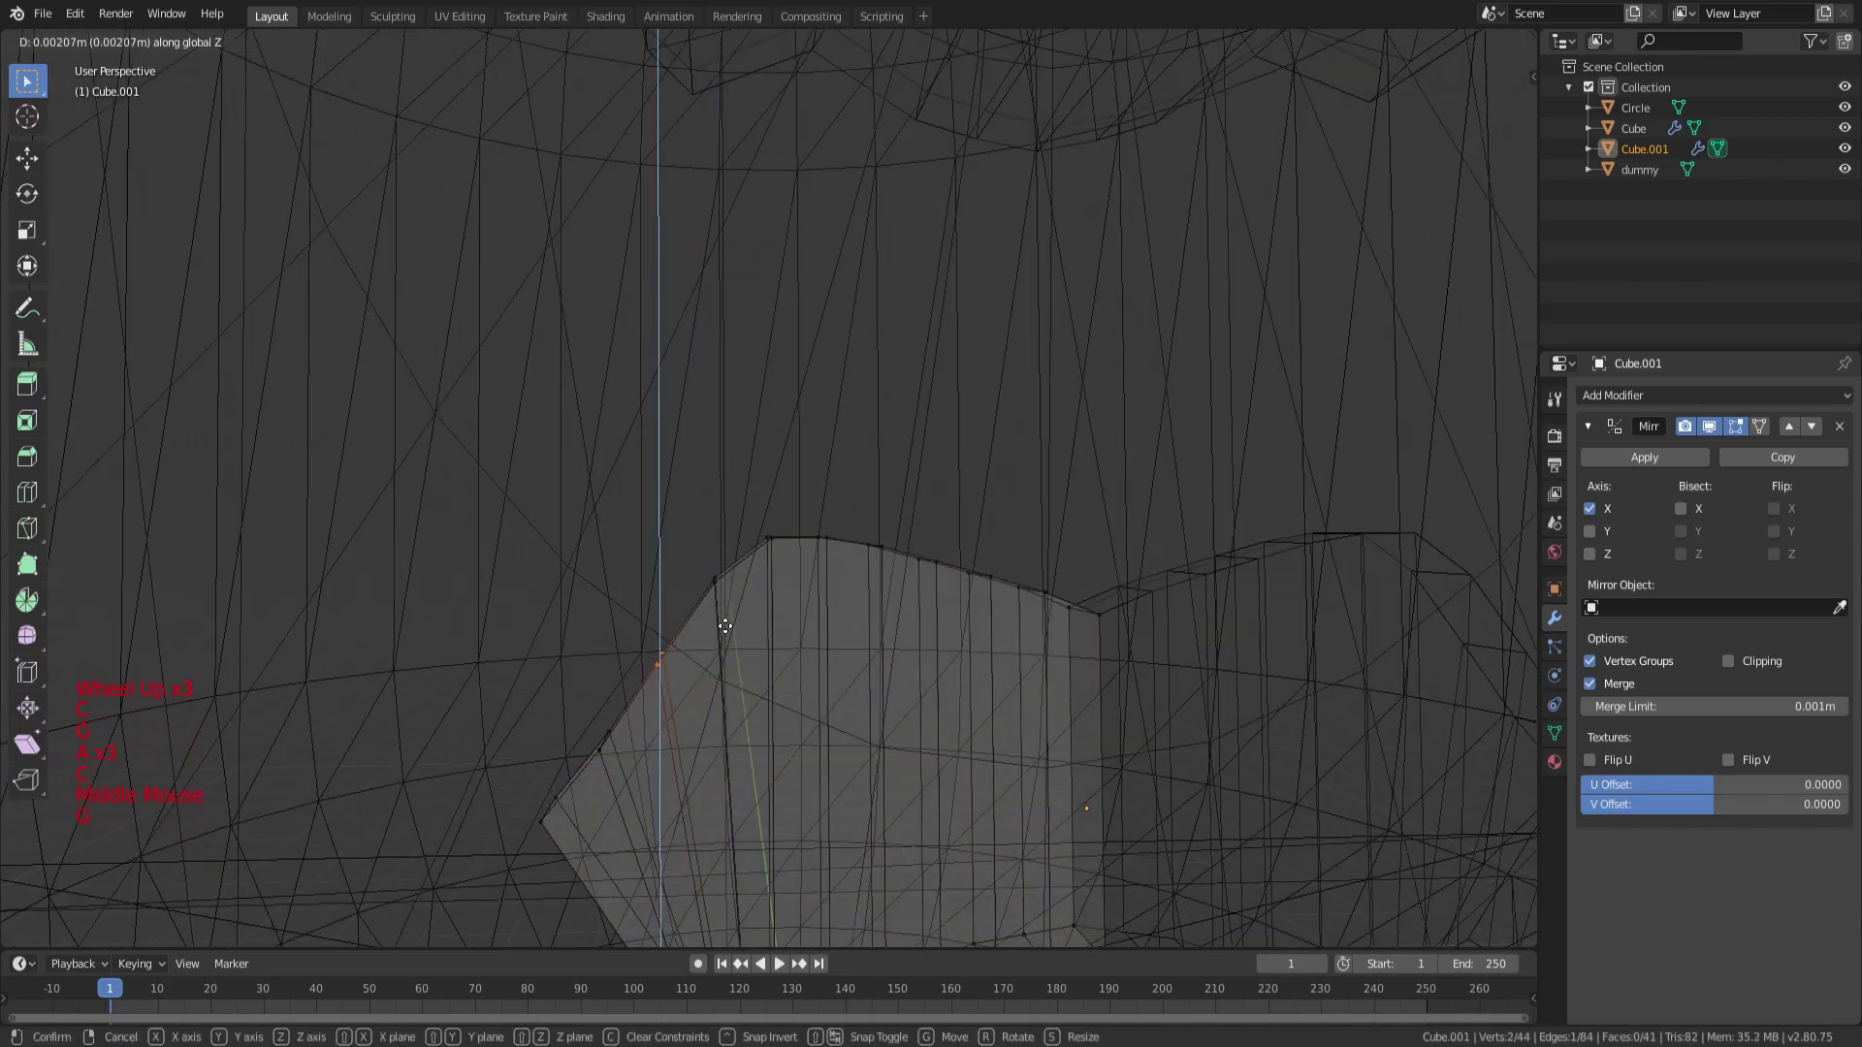
click(719, 607)
Raise the upper vertex pair closest to the lip's corner along Z to complete the rounded outer edge.
key(a)
key(a)
key(a)
key(c)
click(593, 755)
mouse_move(605, 742)
middle_down()
mouse_move(695, 689)
mouse_move(725, 696)
middle_up()
key(g)
key(z)
click(685, 655)
Examine the rounded lip outline against the nose and mask in Object Mode, in solid and wireframe shading.
scroll(686, 653, down, 2)
key(a)
key(Tab)
scroll(725, 695, down, 1)
key(z)
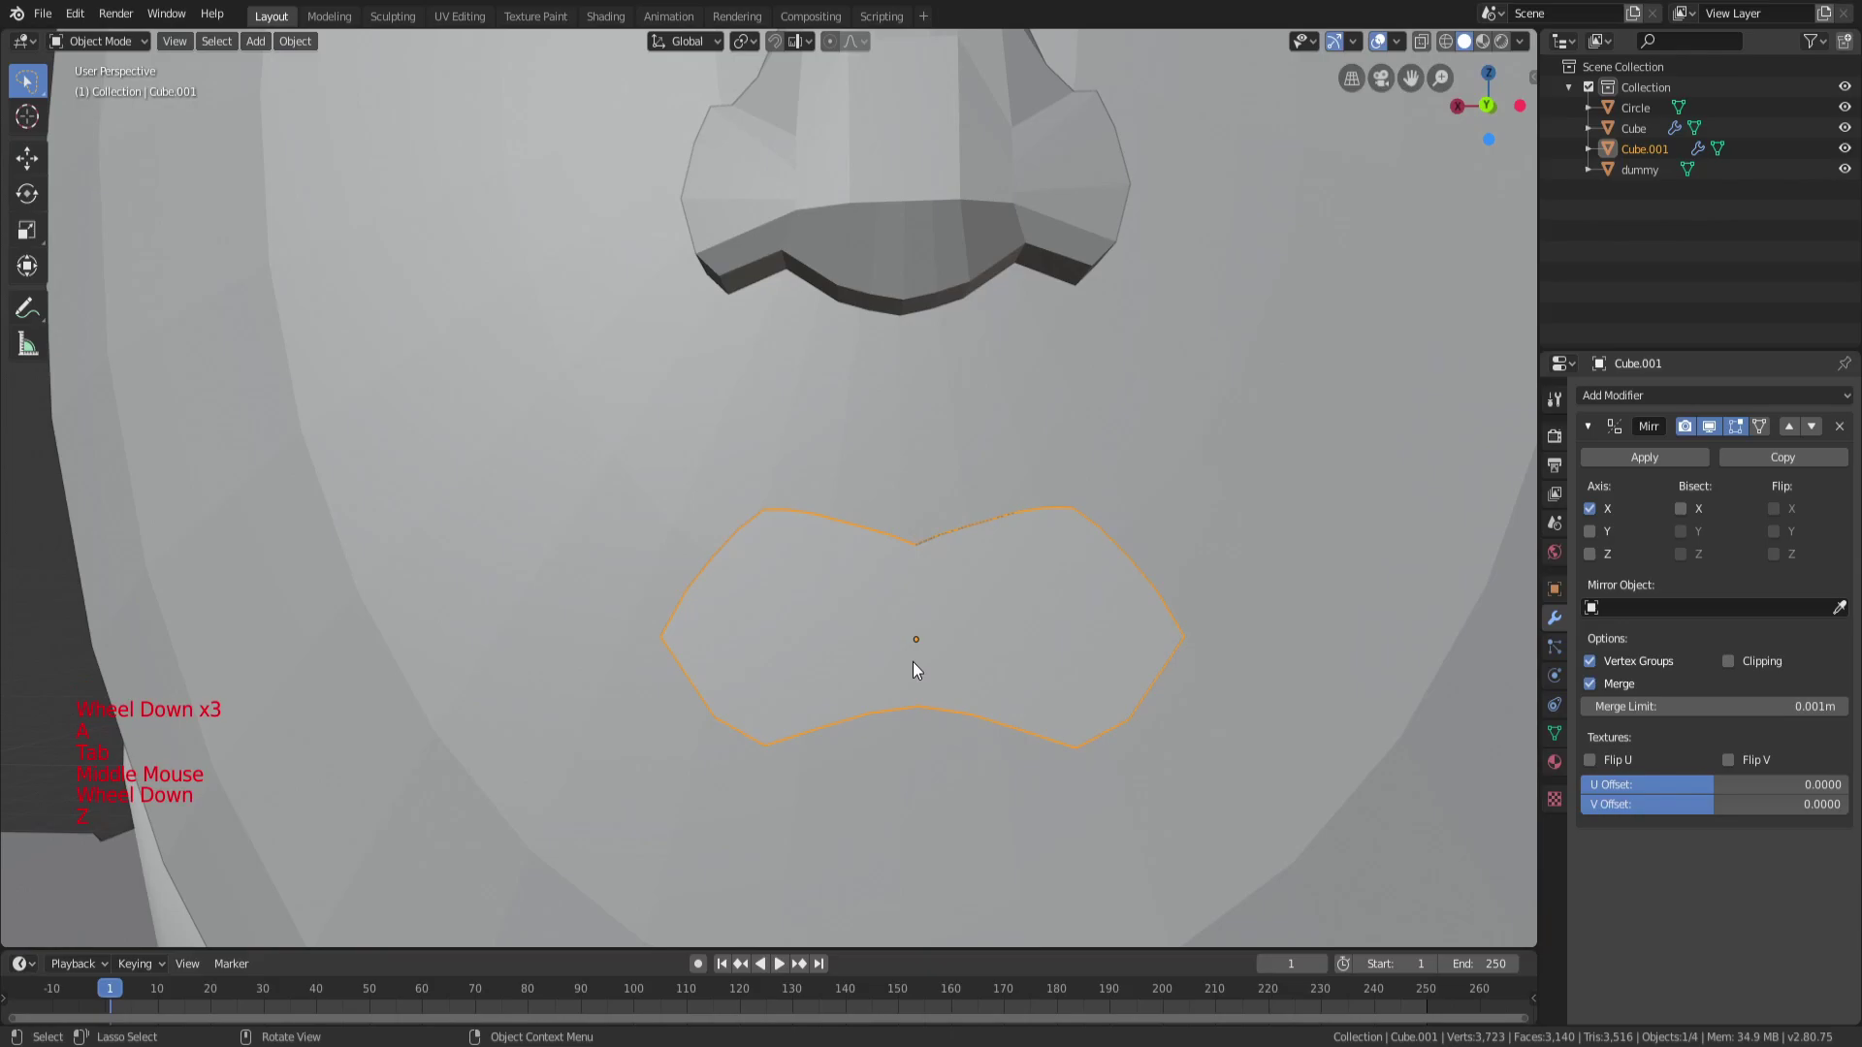
scroll(902, 630, down, 2)
key(a)
key(a)
key(a)
click(893, 601)
scroll(893, 599, down, 4)
key(z)
key(a)
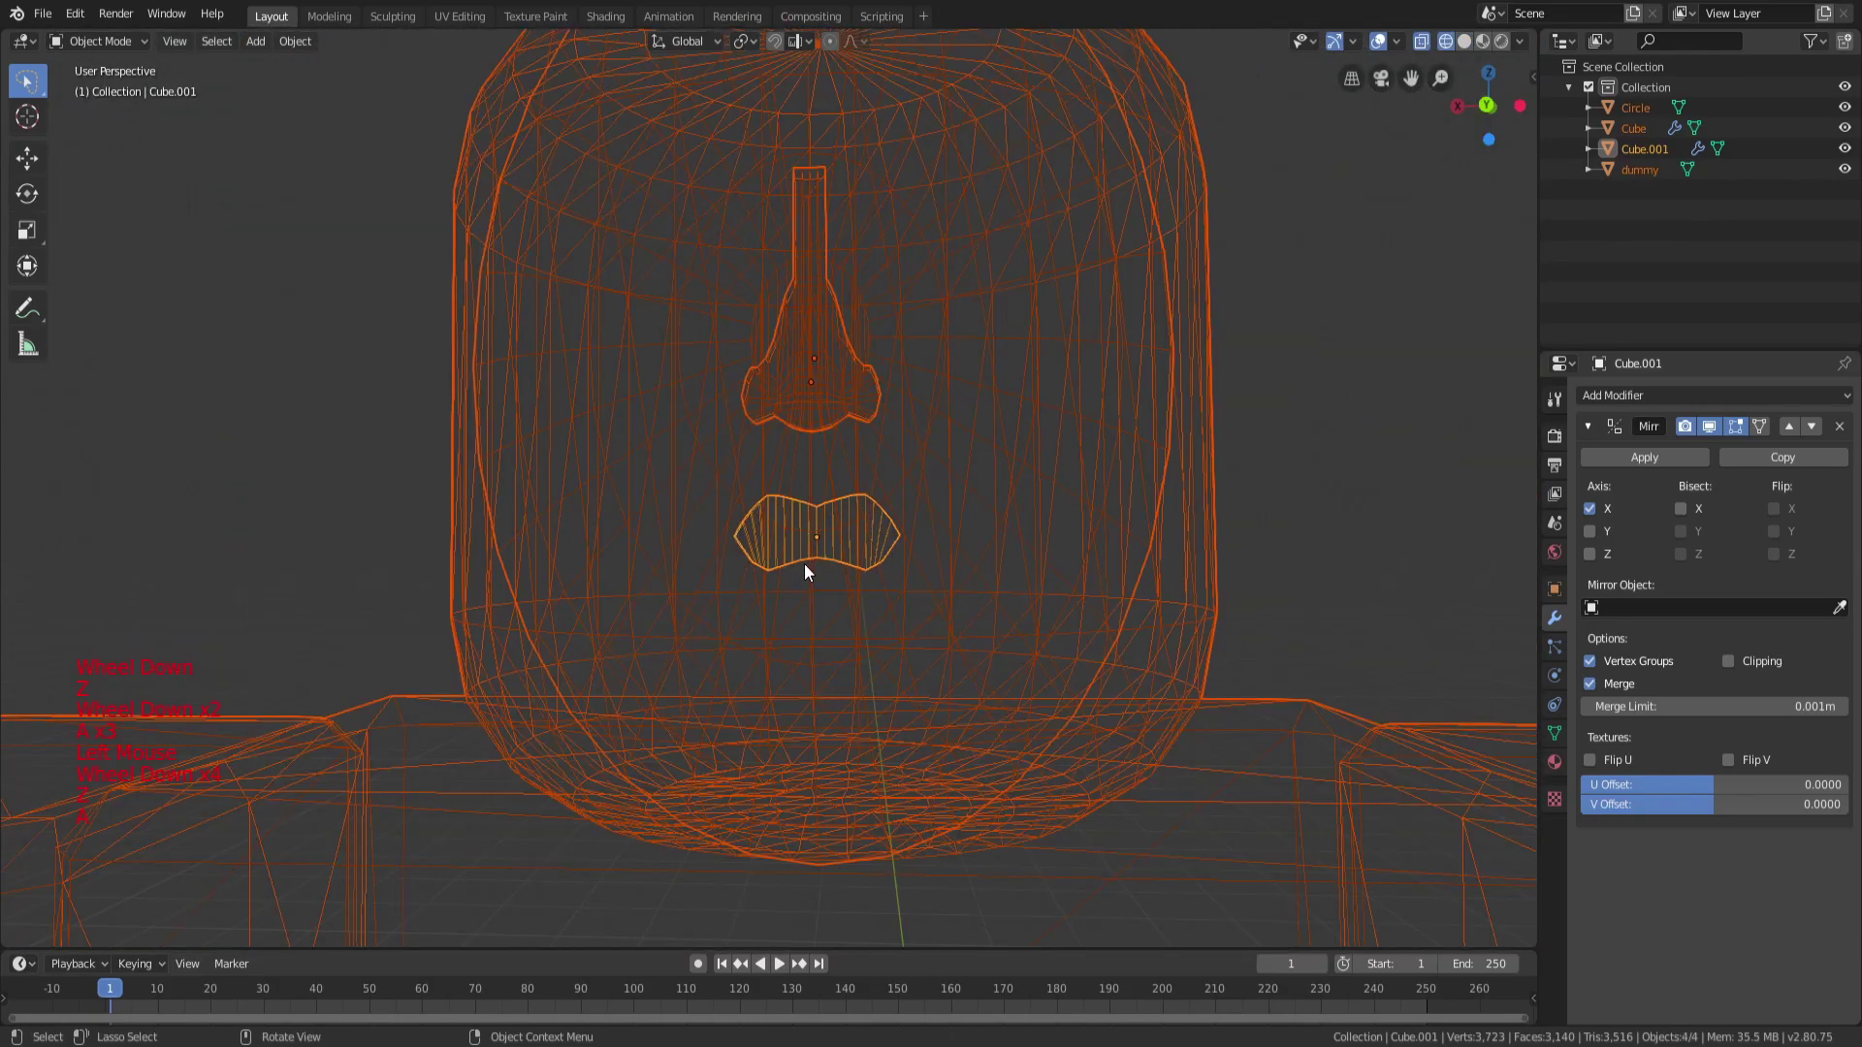
Re-enter Edit Mode on the lip piece and add two horizontal loop cuts across its width.
click(790, 527)
scroll(789, 543, up, 1)
click(791, 566)
key(Tab)
key(a)
scroll(805, 571, up, 5)
key(a)
key(a)
key(ctrl+r)
middle_drag(739, 644, 613, 822)
click(691, 658)
key(a)
scroll(717, 653, up, 2)
key(a)
key(a)
Move the two vertex pairs just below the lip's corner outward by about 0.0005 m to round the lower outer edge.
scroll(736, 653, up, 1)
key(c)
middle_drag(754, 721, 740, 707)
key(g)
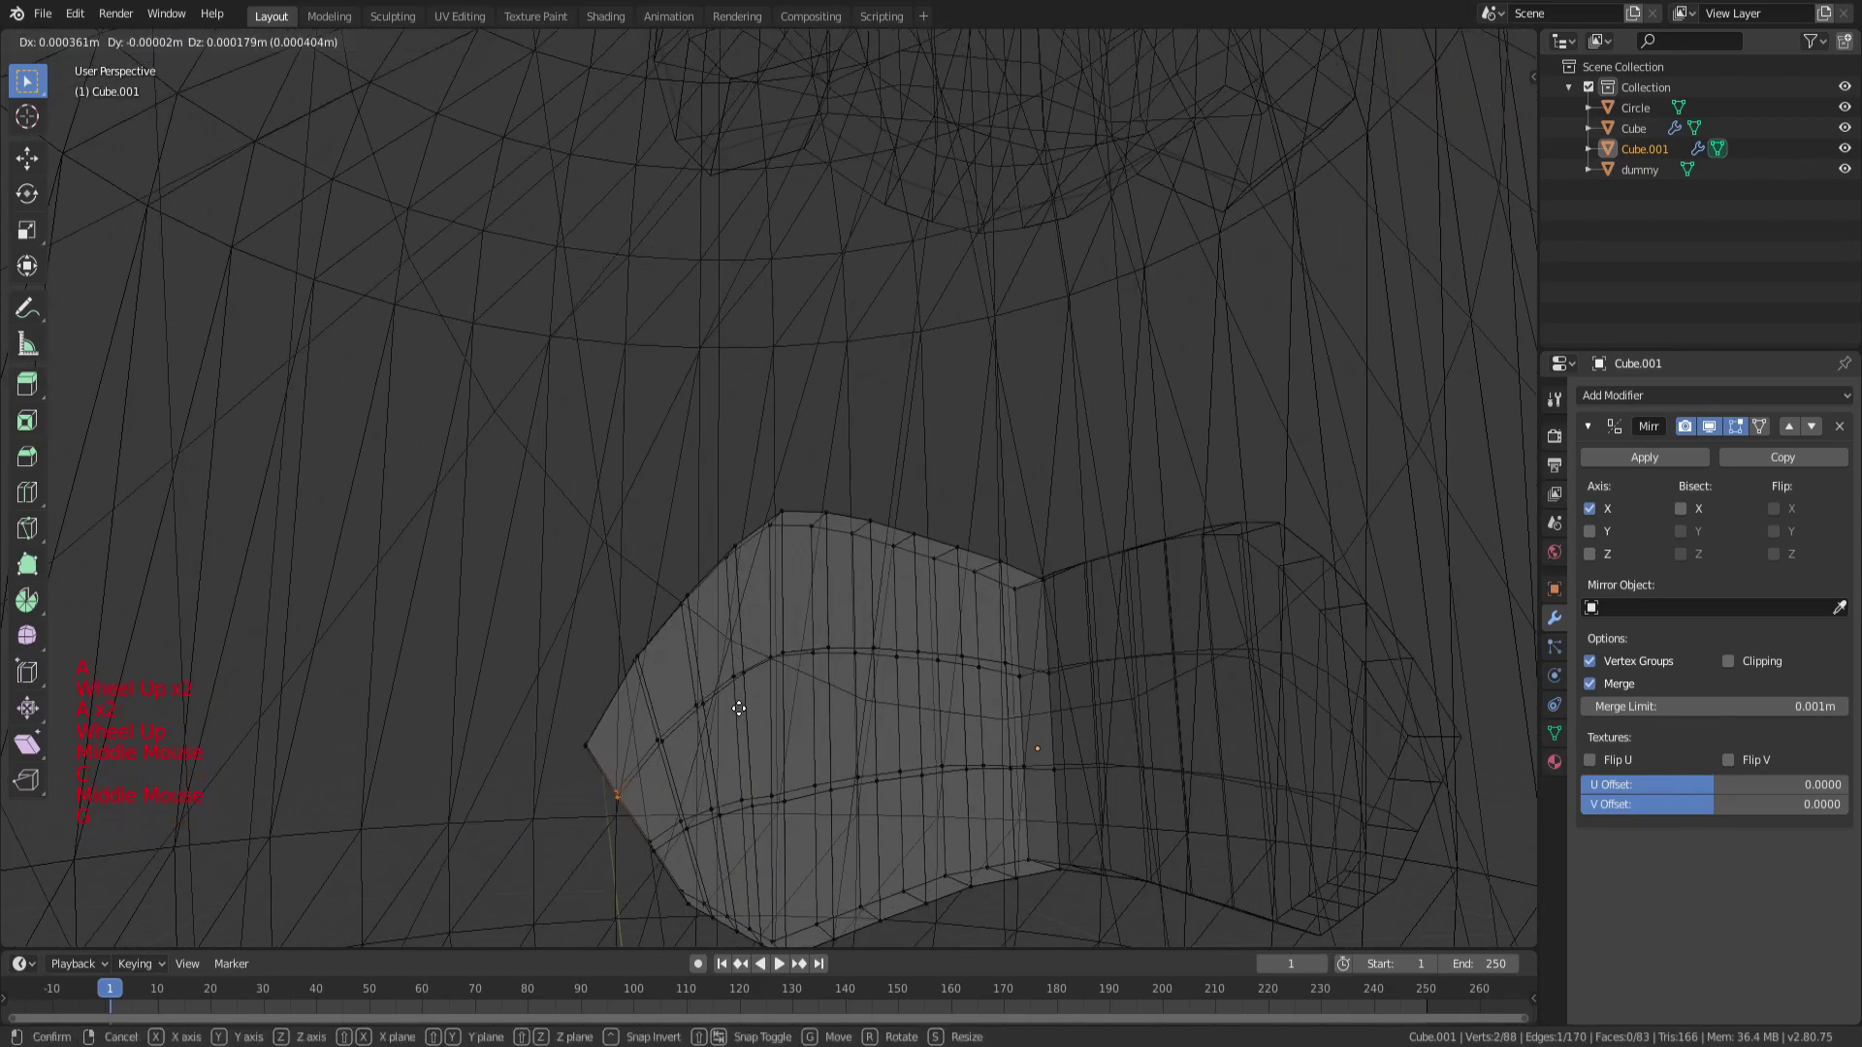
key(a)
key(a)
key(a)
key(c)
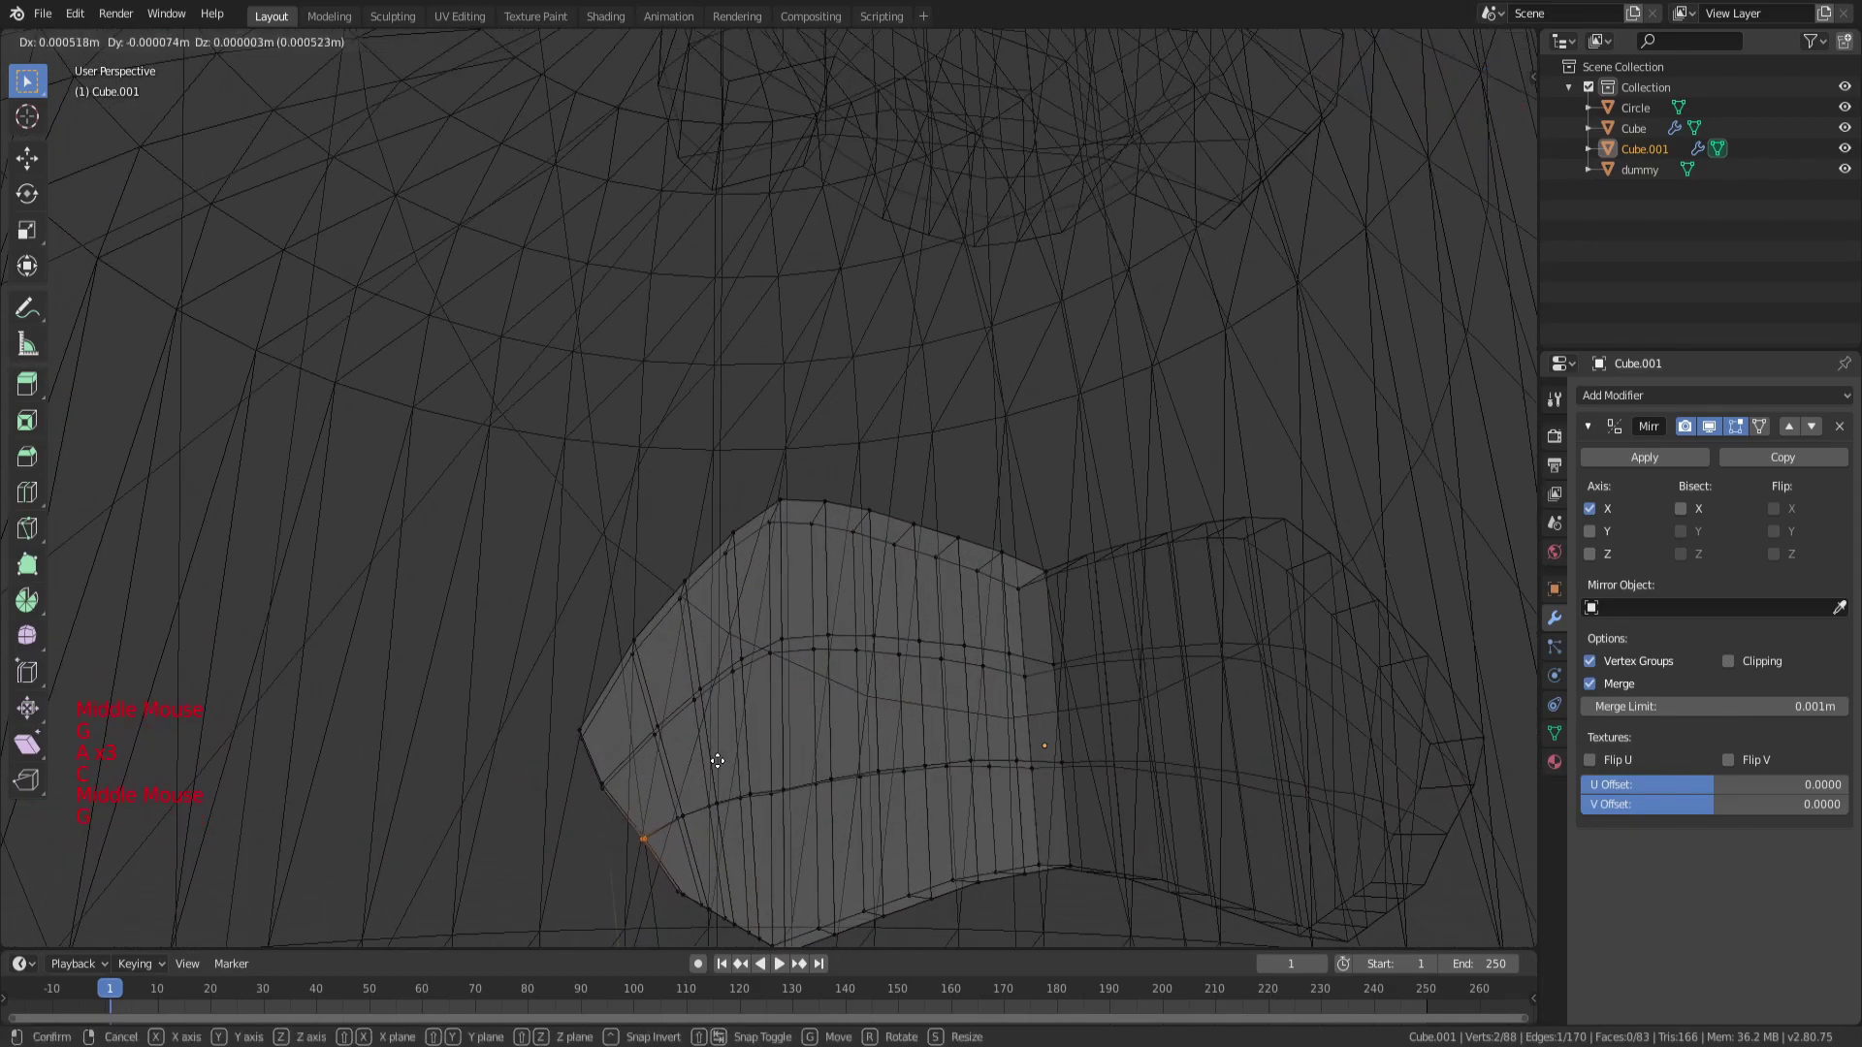
shift+middle_drag(776, 818, 680, 760)
scroll(681, 761, up, 2)
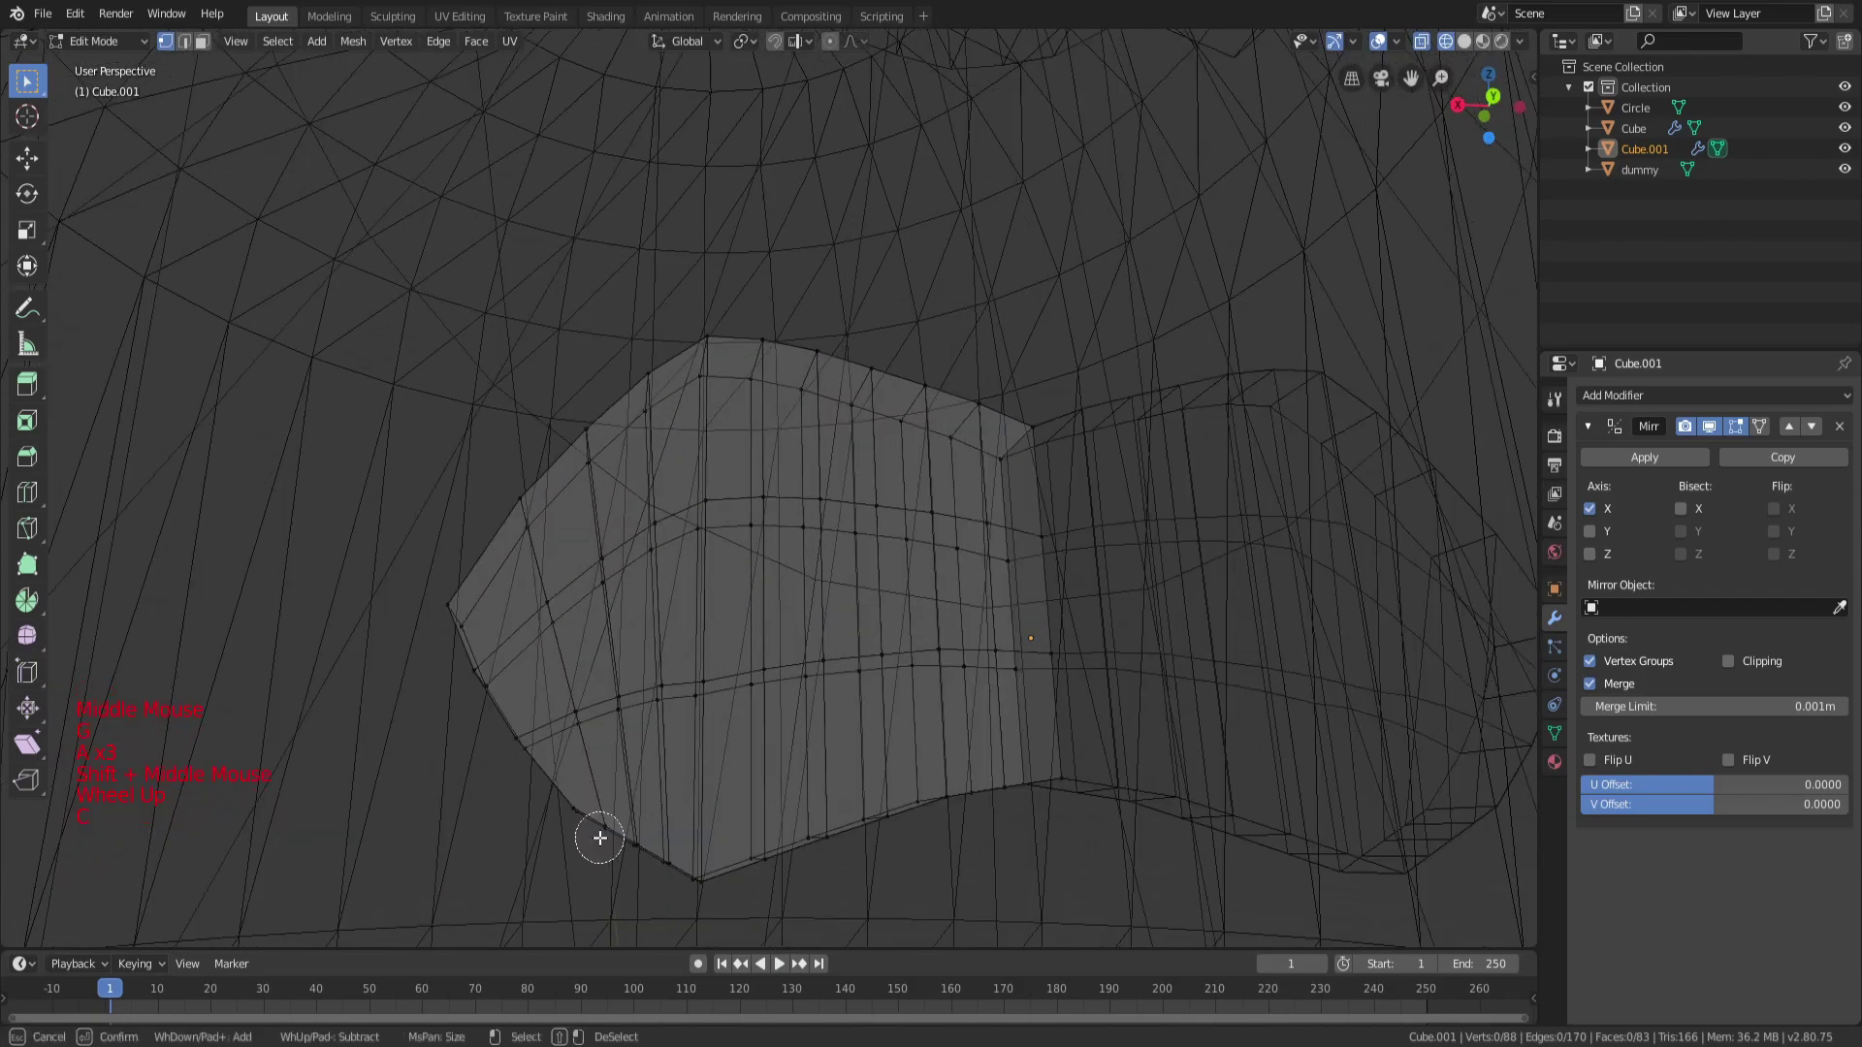
Adjust the next vertex pairs down the lower outer edge to continue the curve toward the lower peak.
key(g)
key(a)
key(a)
key(a)
key(c)
key(g)
key(a)
key(a)
key(a)
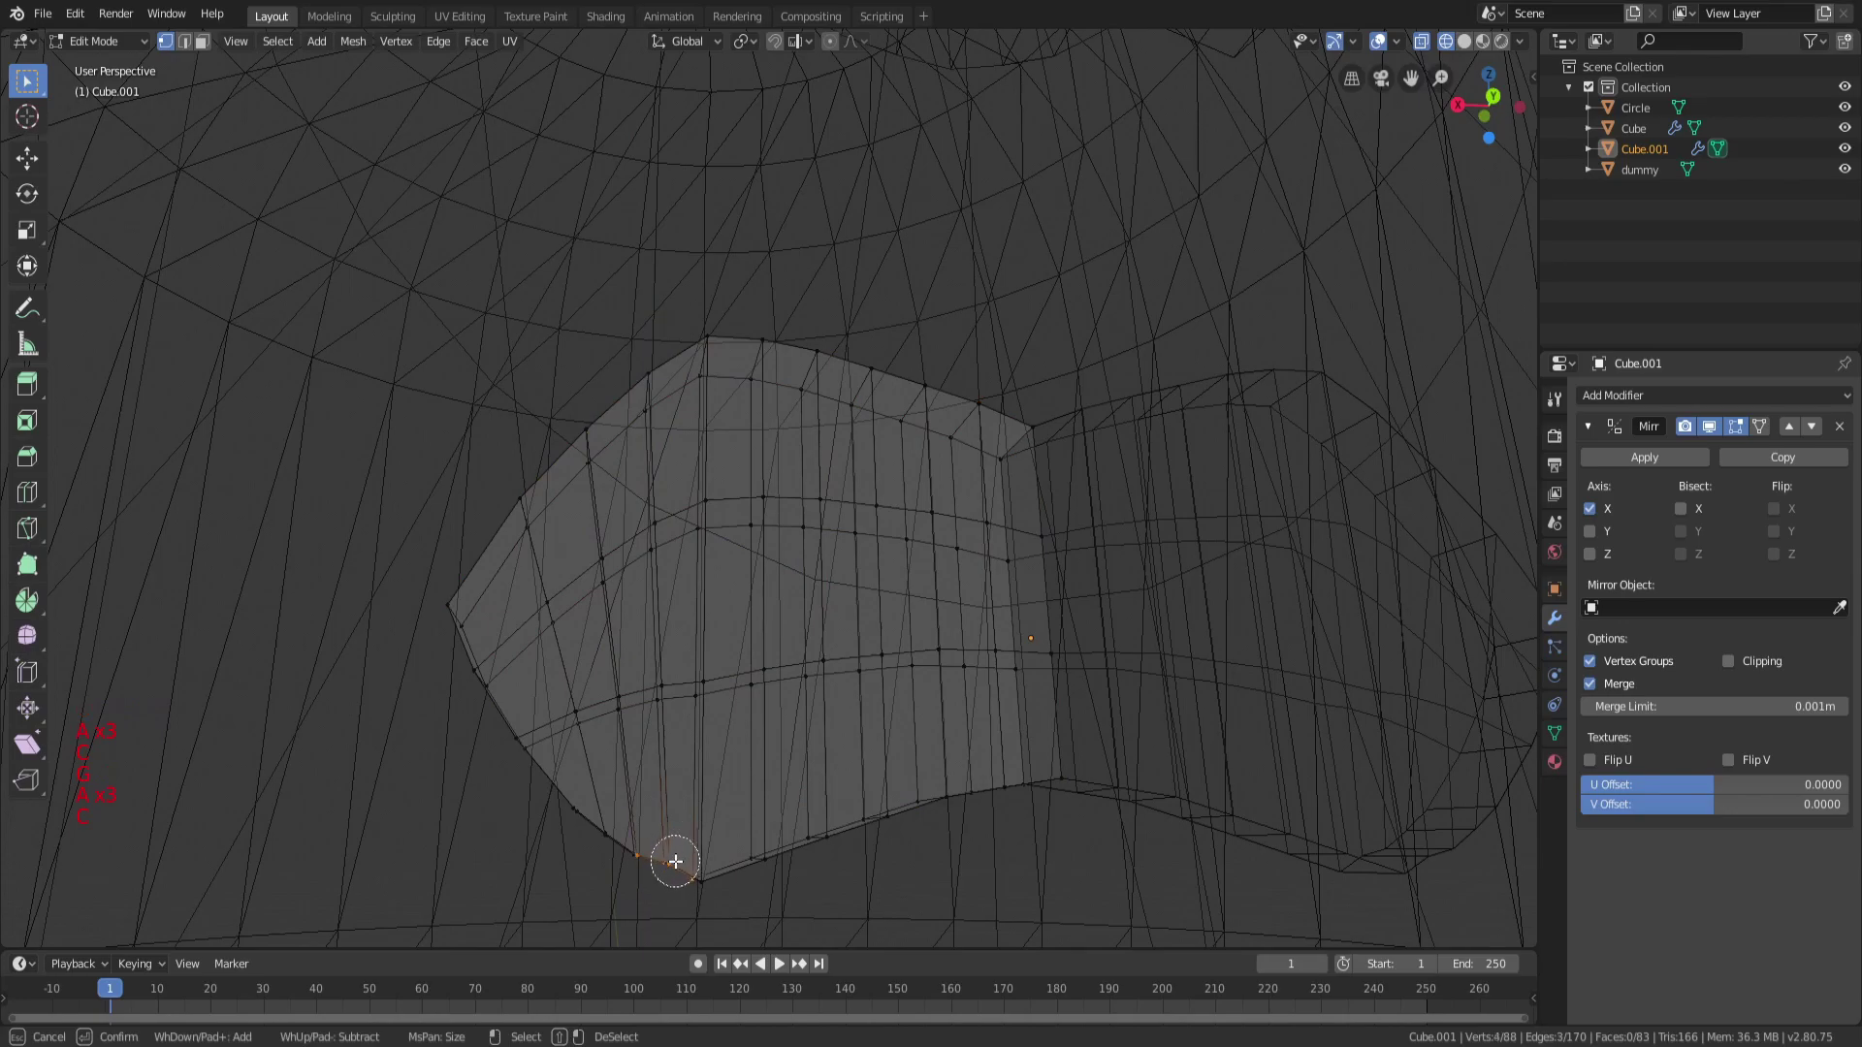
Reposition the vertex pair just outside the lip's lower peak to smooth the bottom curve.
key(a)
key(a)
key(a)
key(c)
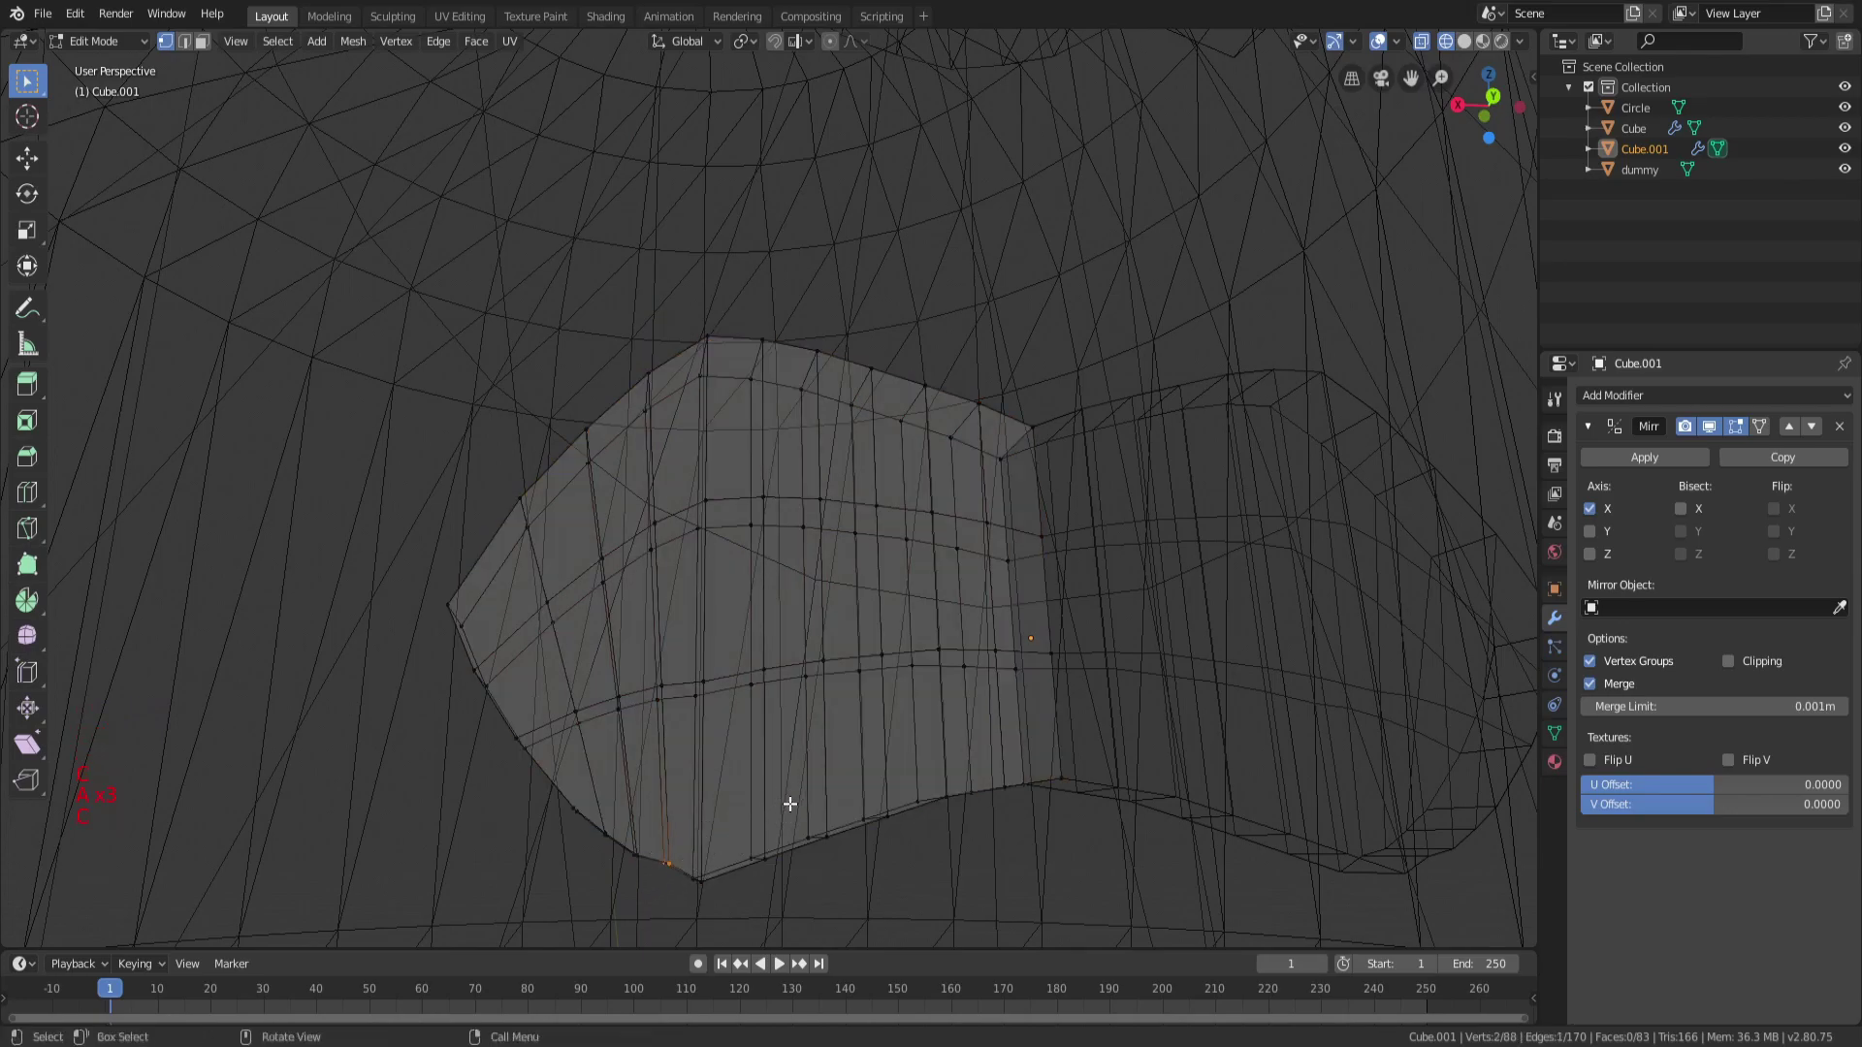
middle_drag(790, 804, 776, 810)
key(g)
key(a)
key(a)
key(a)
Raise the bottom vertex pair just inside the lower peak slightly toward the lip's center.
key(c)
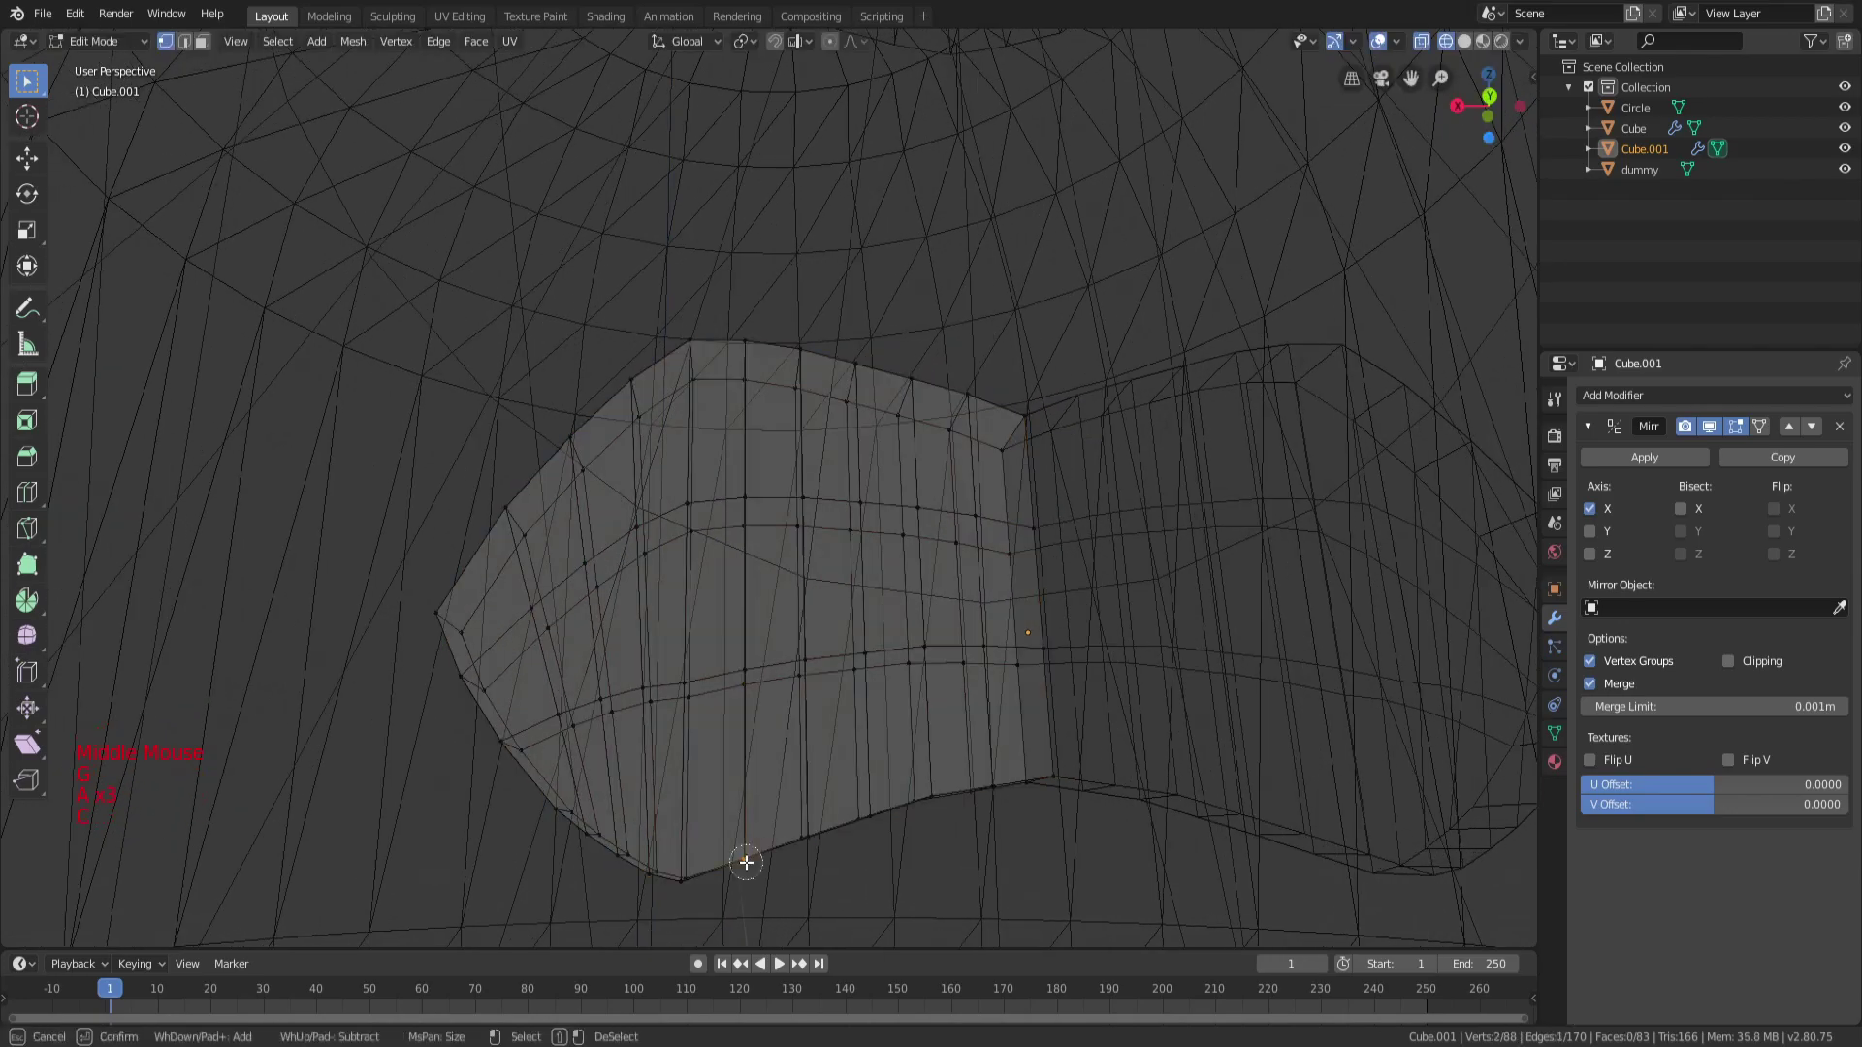
key(g)
key(g)
click(815, 790)
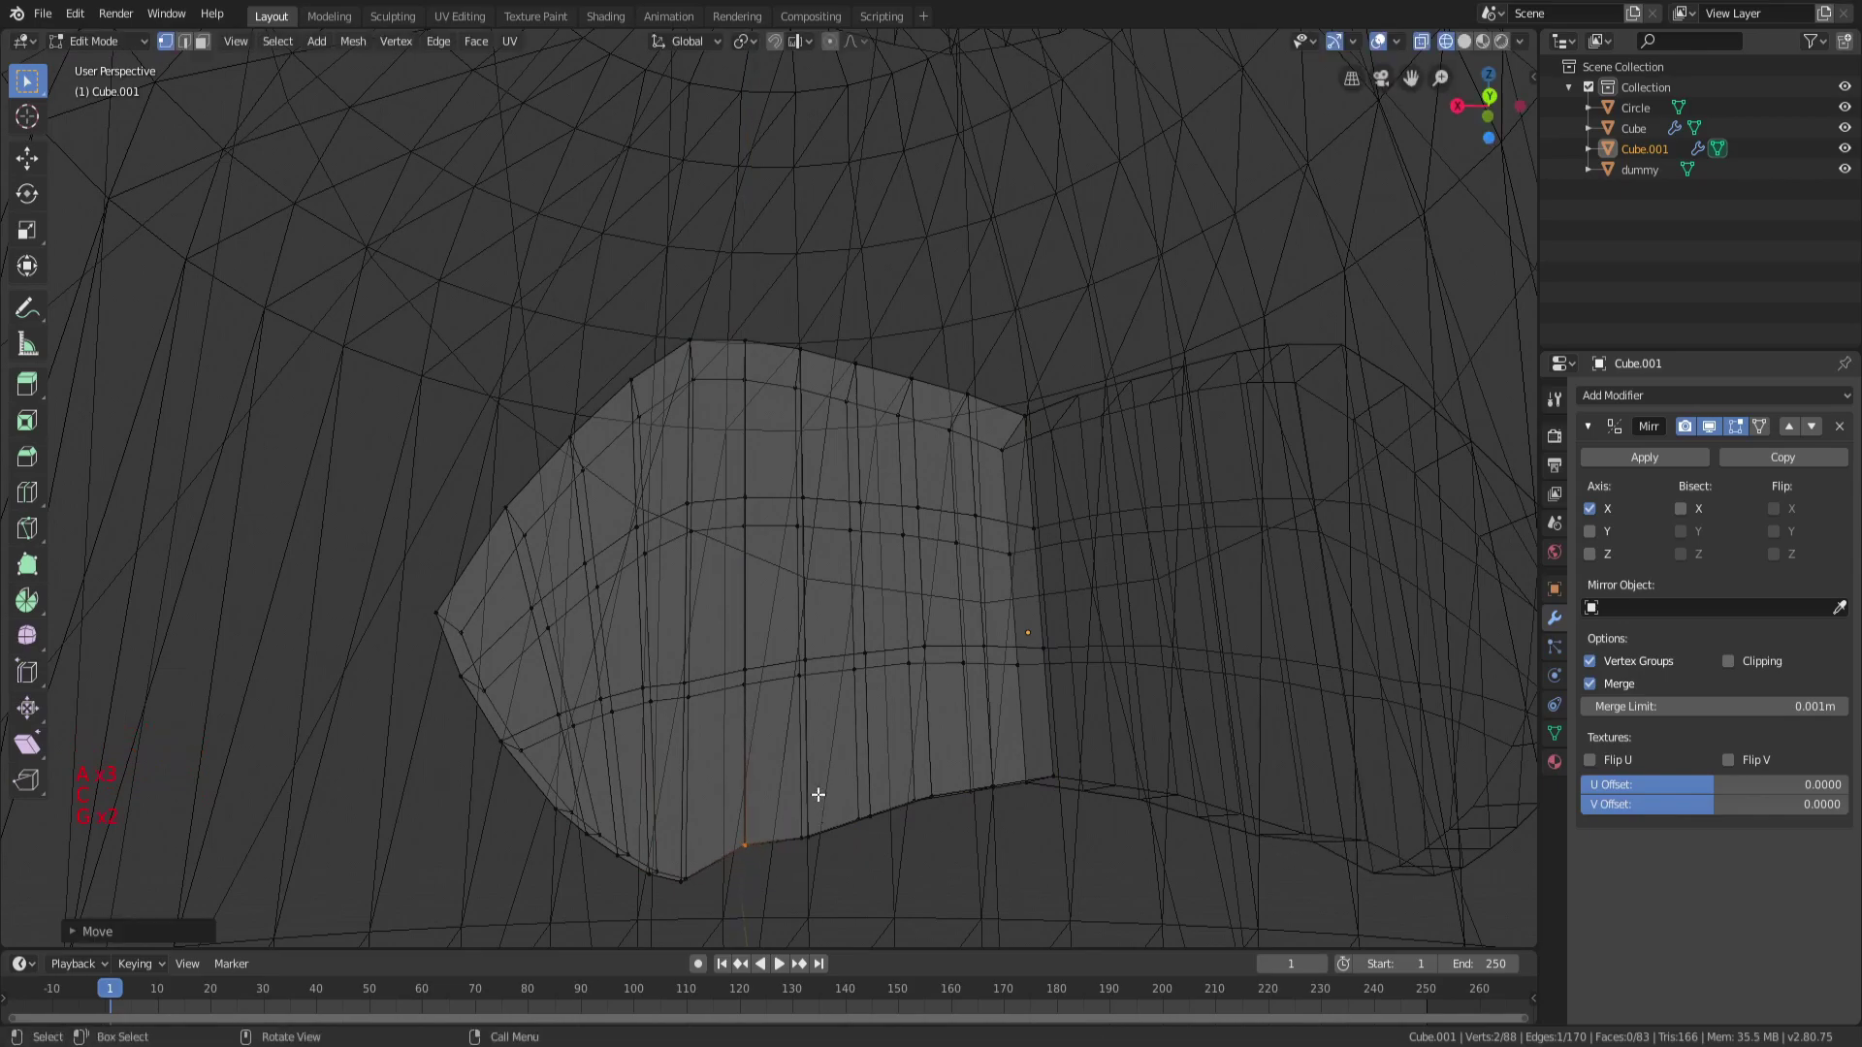
Raise the successive bottom-edge vertex pairs between the lip's lower peak and the center to smooth the curve.
key(a)
key(a)
key(a)
key(c)
key(g)
key(a)
key(a)
key(a)
key(c)
middle_drag(868, 814, 1002, 778)
key(g)
click(878, 810)
Raise the bottom-edge vertex pair beside the center seam by about 0.0006 m along Z.
key(a)
key(a)
key(a)
key(c)
middle_drag(1016, 772, 997, 773)
key(g)
click(1000, 772)
scroll(960, 807, down, 1)
key(a)
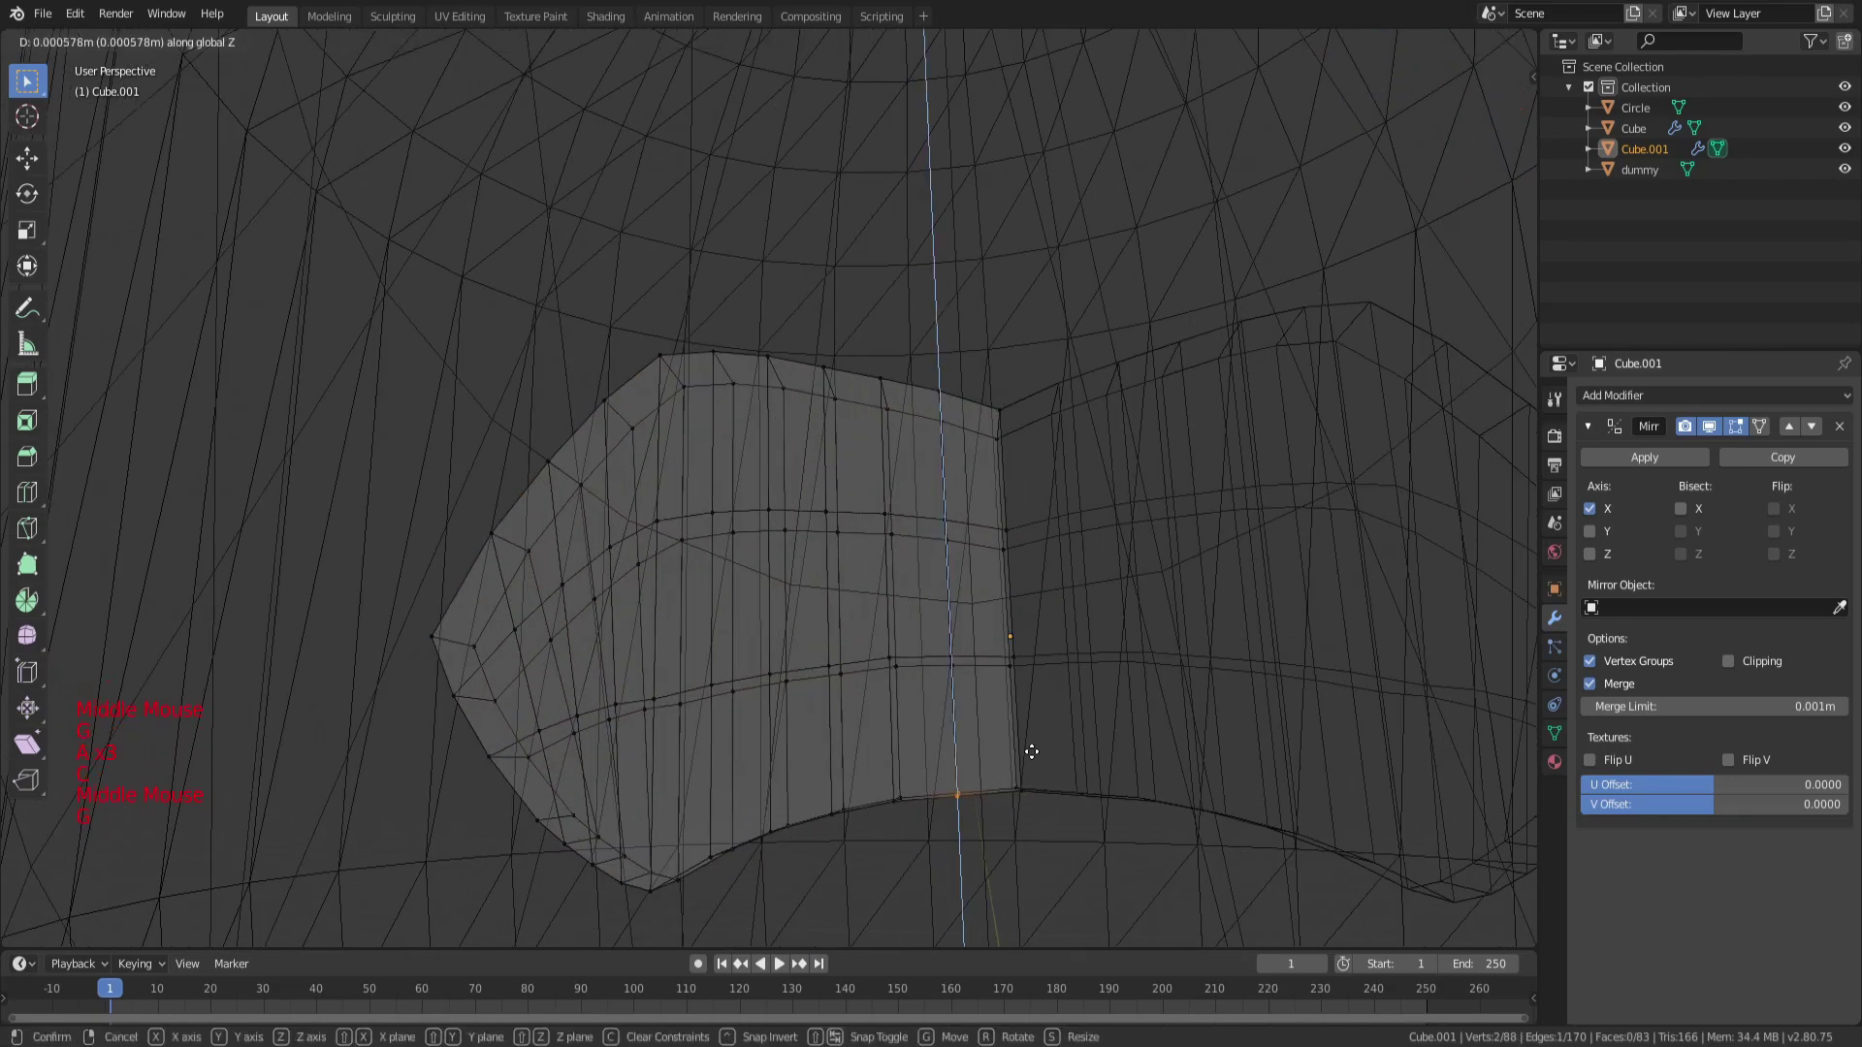
Examine the lip's overall shape in solid shading outside Edit Mode.
scroll(1031, 752, down, 2)
key(a)
key(a)
key(z)
click(993, 689)
scroll(1007, 611, down, 4)
key(a)
key(a)
key(a)
key(Tab)
mouse_move(987, 609)
middle_down()
mouse_move(788, 566)
mouse_move(1060, 582)
mouse_move(1101, 561)
middle_up()
key(a)
key(a)
key(a)
scroll(880, 523, up, 5)
click(880, 524)
scroll(969, 535, up, 3)
middle_drag(969, 536, 757, 544)
Return the lip mesh to Edit Mode in wireframe shading with the inner vertices near the outer corner in view.
key(Tab)
key(a)
key(a)
key(a)
scroll(896, 533, up, 3)
scroll(786, 552, down, 2)
key(z)
middle_drag(707, 618, 714, 619)
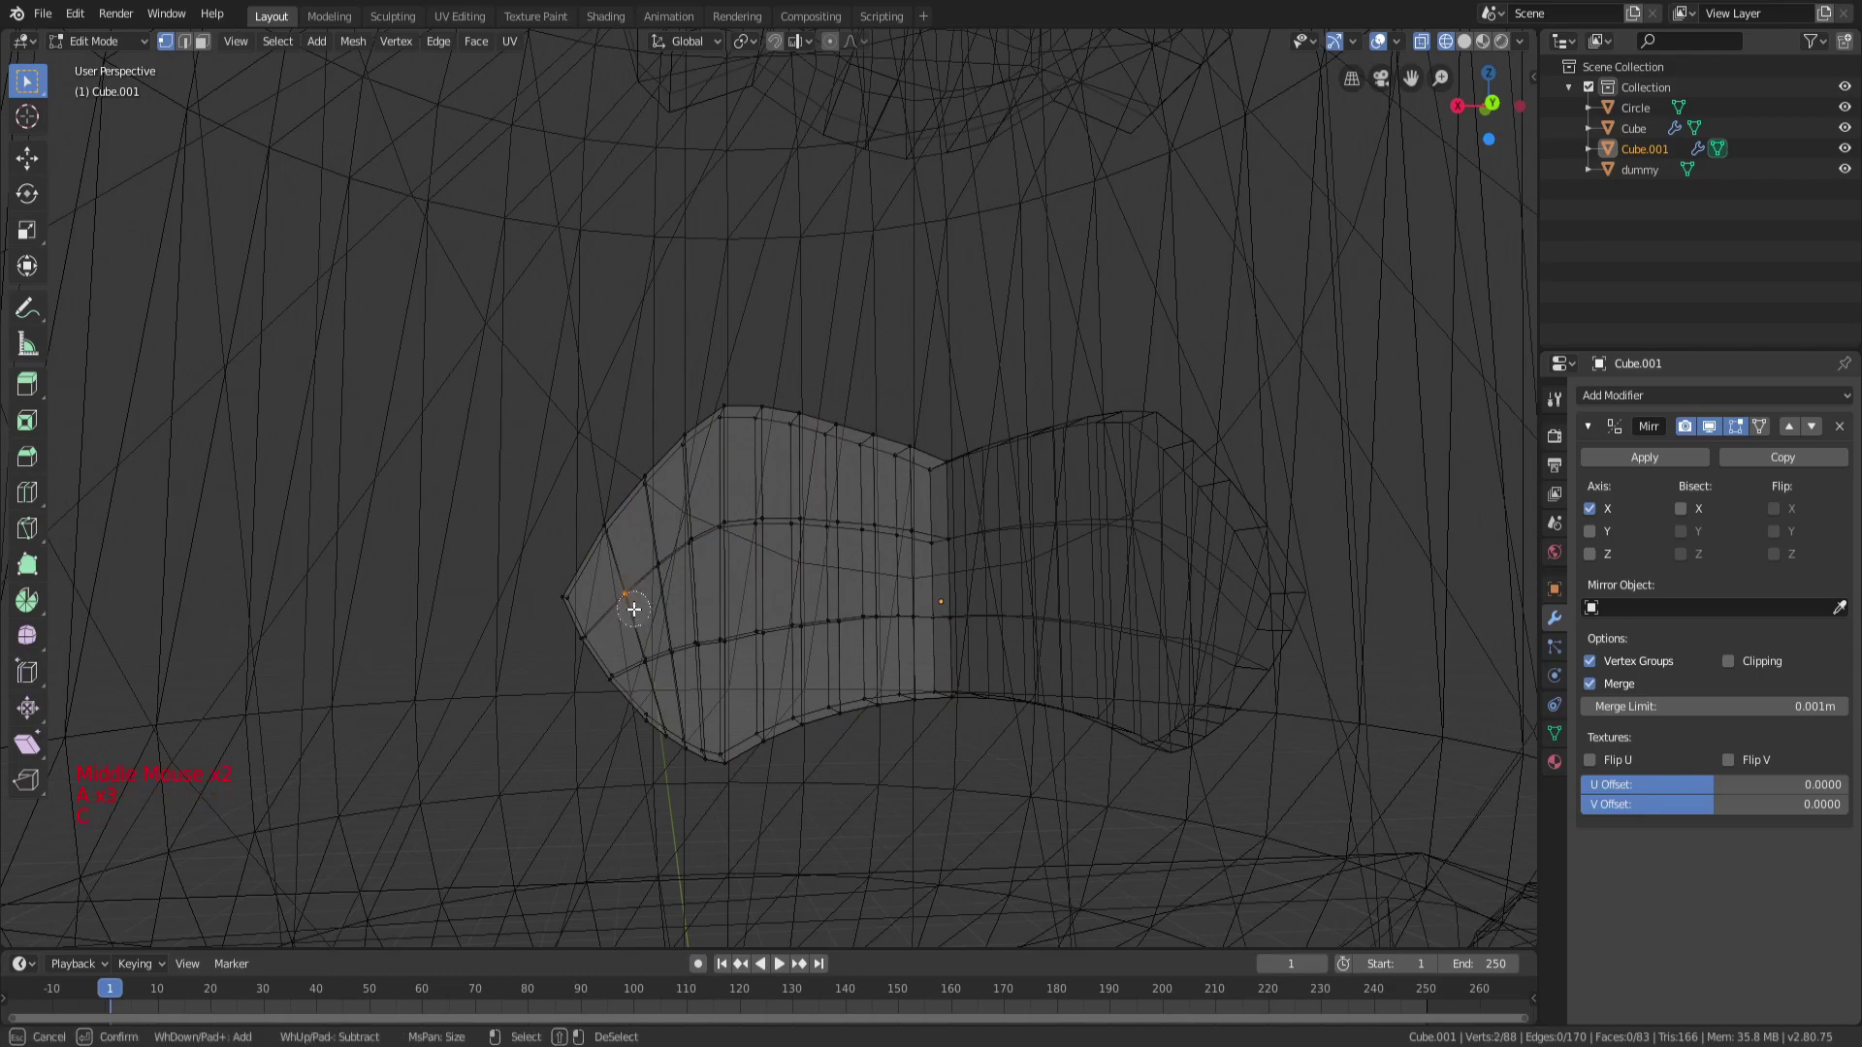
key(s)
key(z)
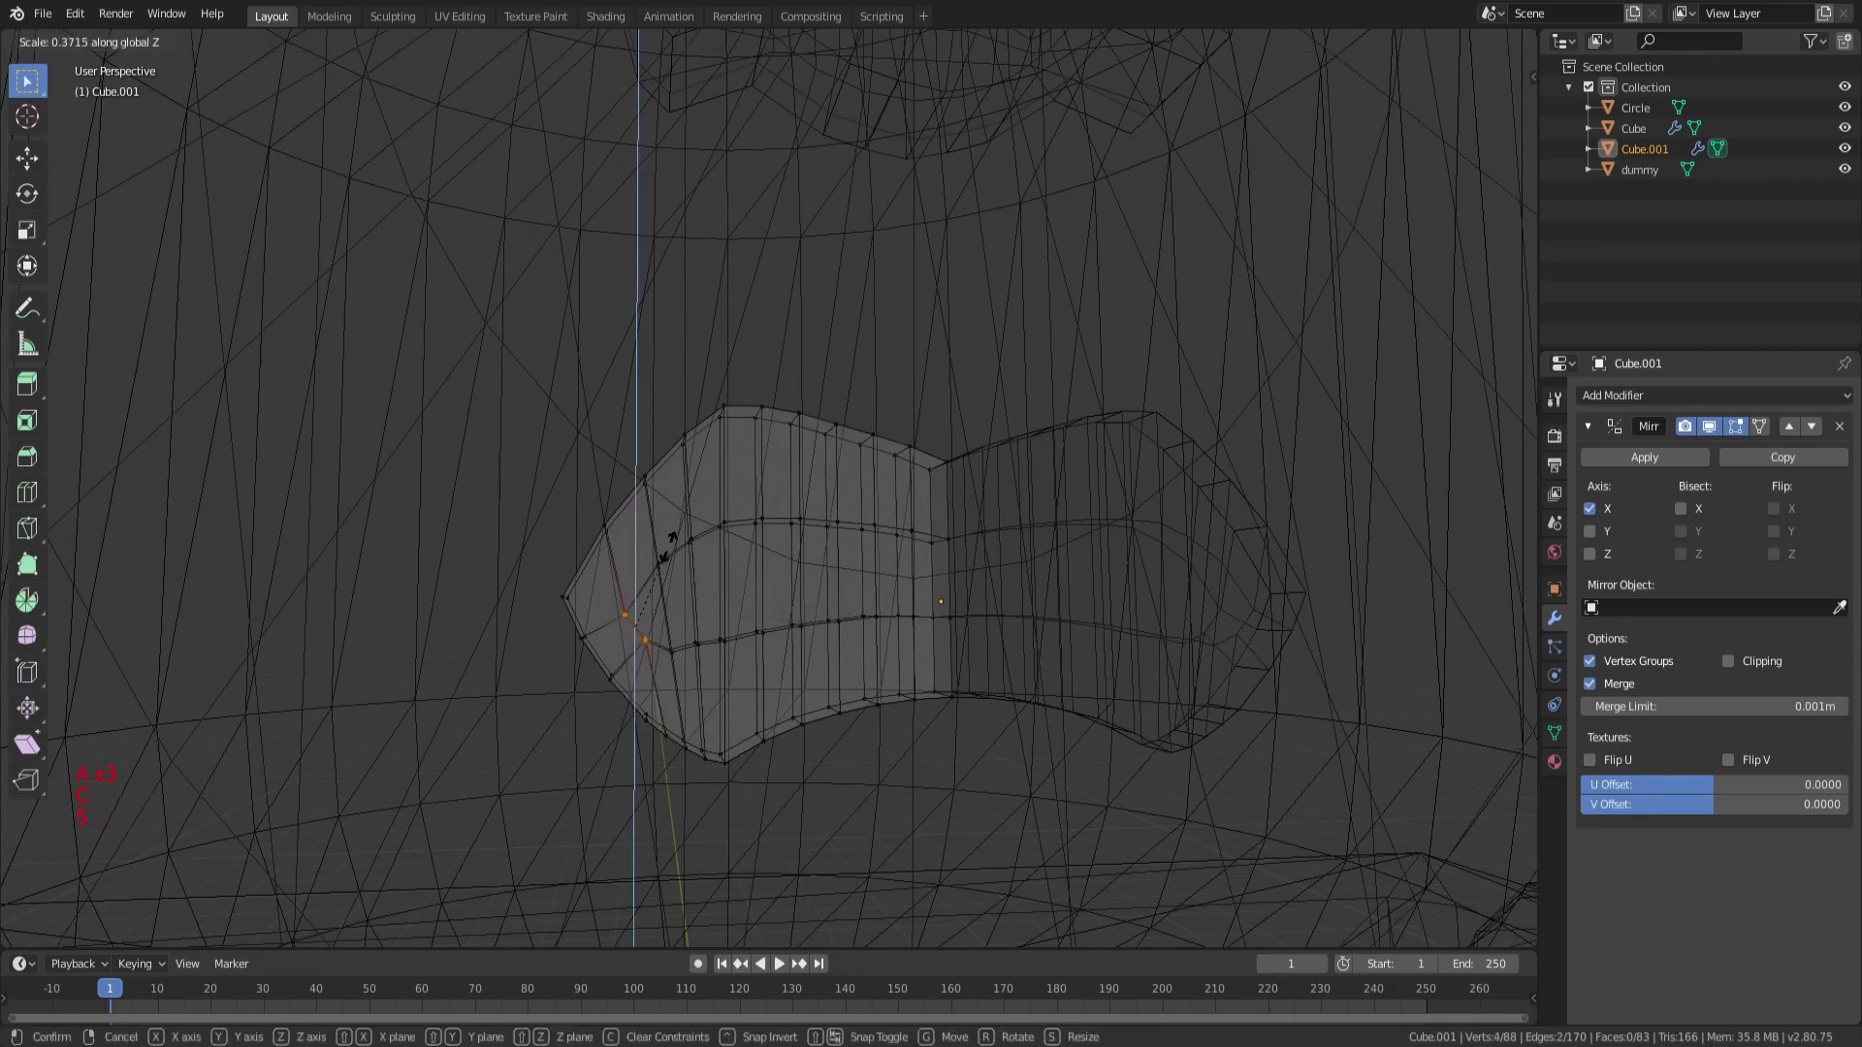
click(662, 558)
middle_drag(664, 578, 672, 577)
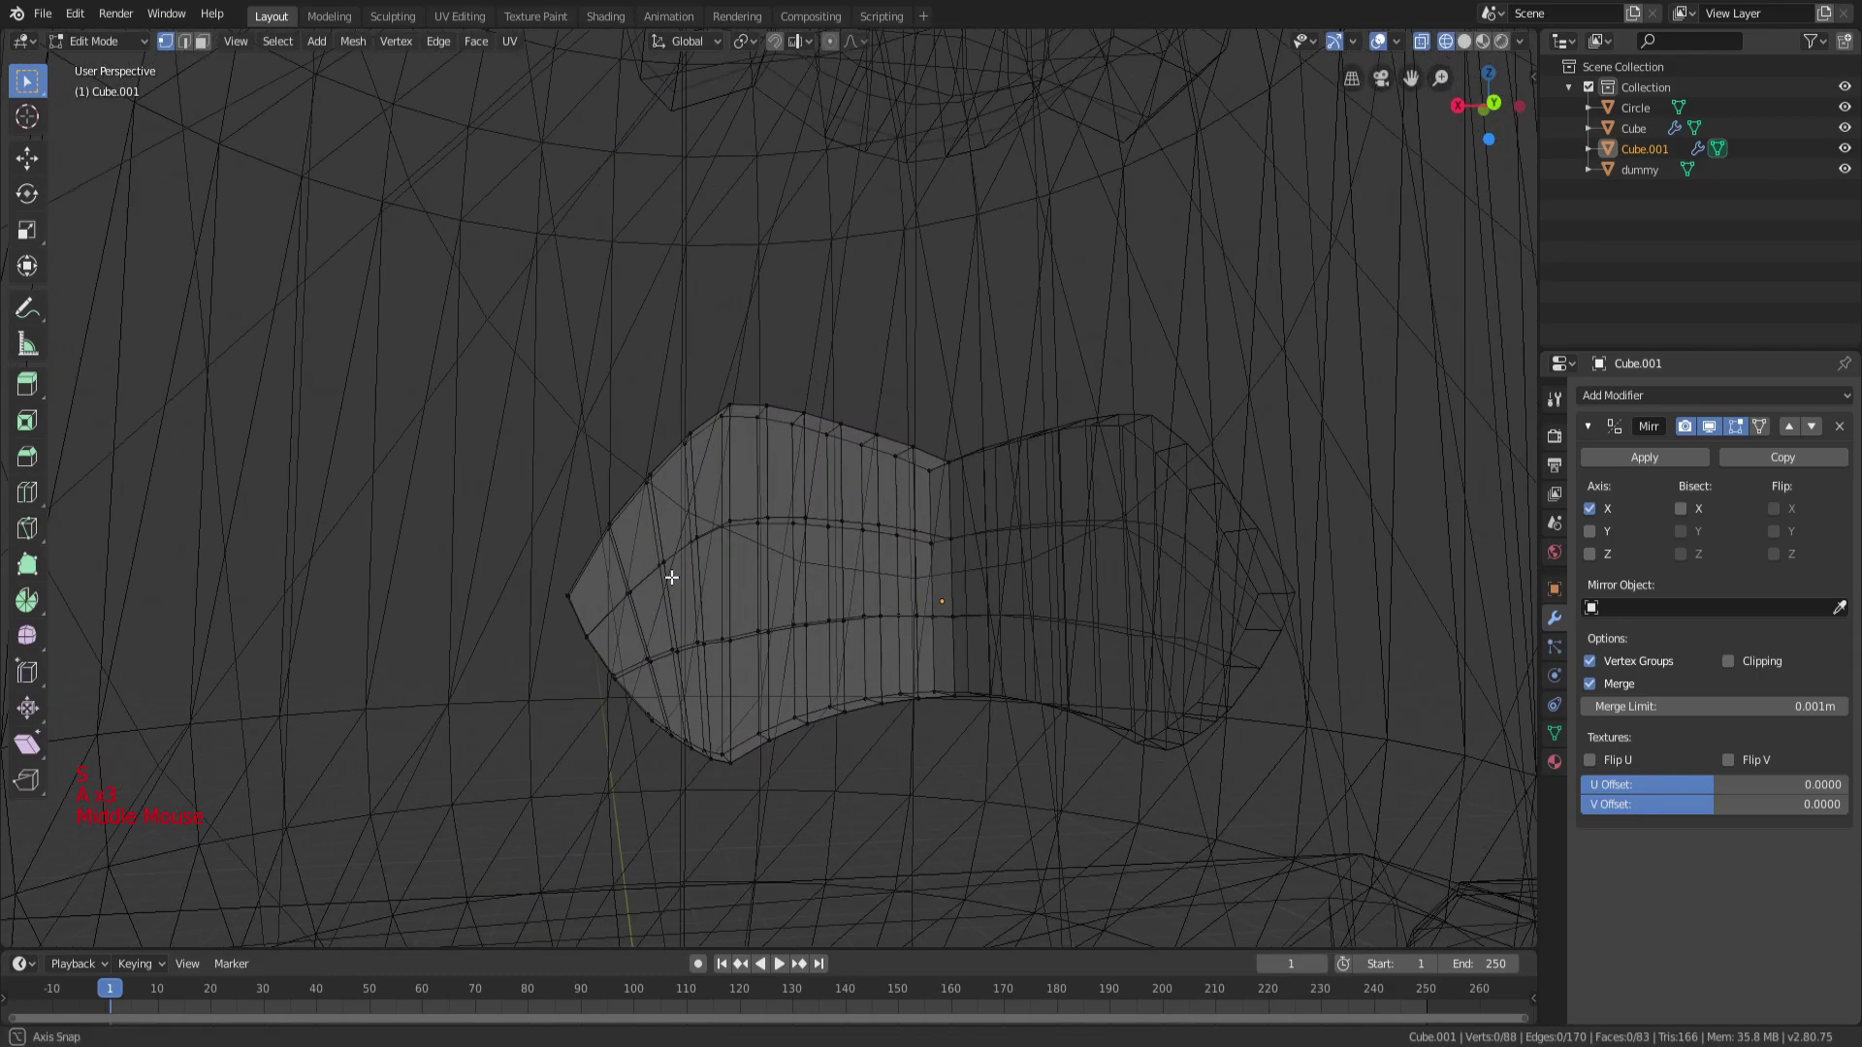
Raise the lower horizontal loop's vertex pairs nearest the lip's outer corner slightly along Z.
middle_drag(874, 583, 727, 652)
key(g)
key(a)
key(a)
key(a)
key(c)
key(a)
key(a)
key(a)
key(c)
scroll(722, 582, up, 3)
middle_click(797, 606)
key(g)
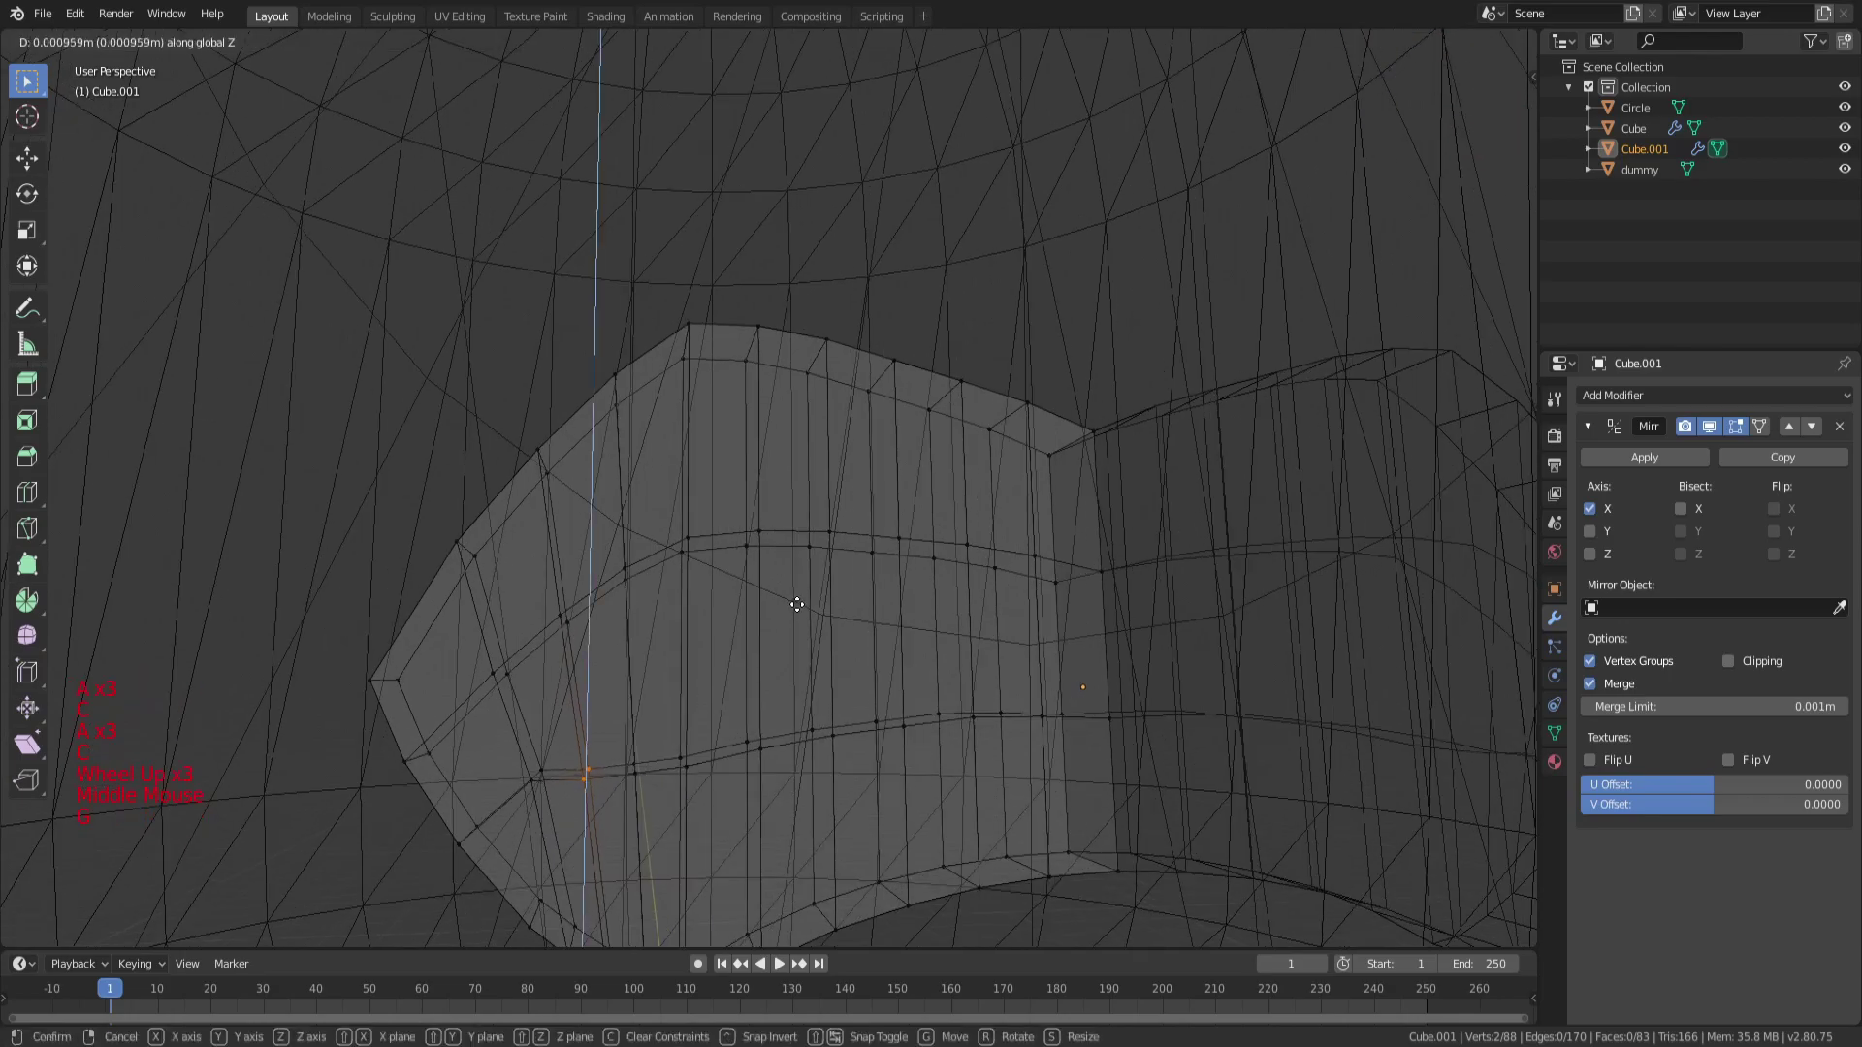
click(763, 654)
Raise the lower horizontal loop's next two vertex pairs, up to the peak's column, along Z.
key(a)
right_click(629, 769)
key(g)
key(z)
click(760, 662)
key(a)
key(a)
key(c)
middle_click(769, 698)
key(g)
key(z)
right_click(768, 647)
Readjust the heights of the lower loop's vertex pairs at and just outside the peak's column to even the curve.
key(a)
key(a)
key(a)
key(c)
click(632, 725)
right_click(712, 691)
key(g)
right_click(715, 678)
key(a)
key(a)
key(a)
key(c)
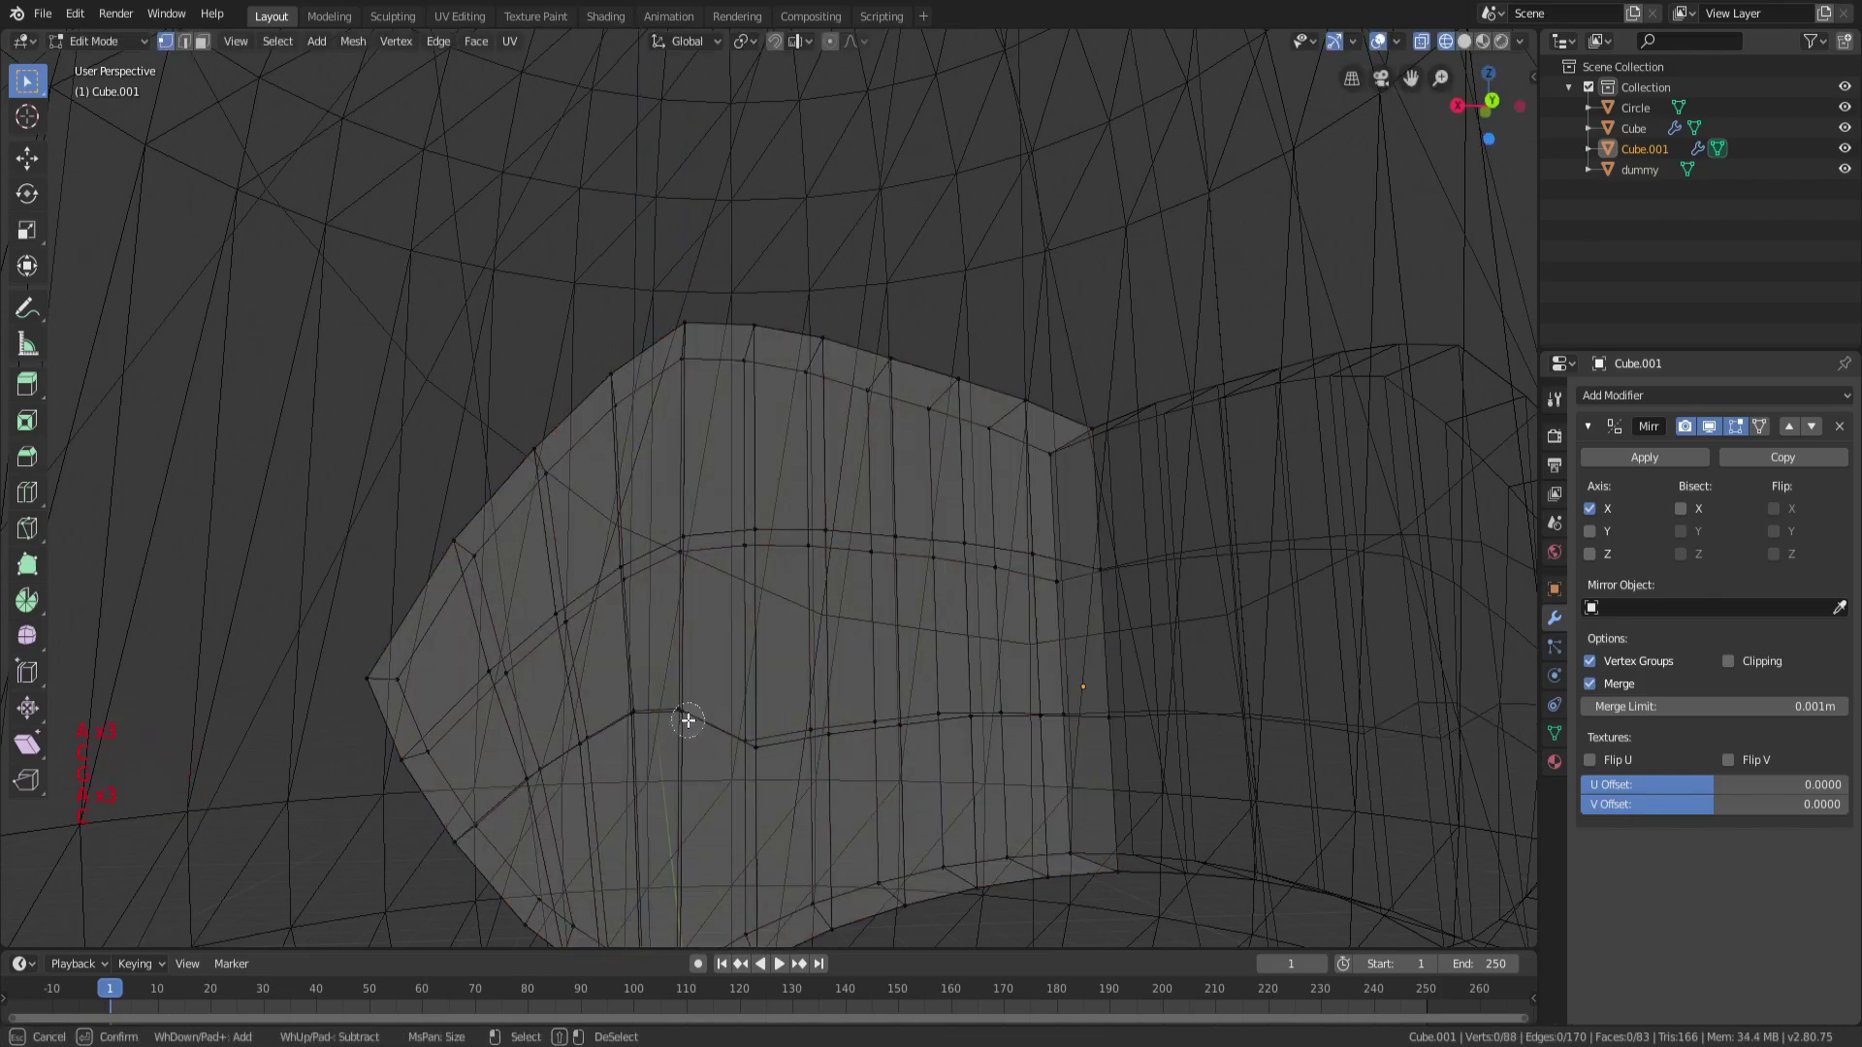
key(g)
key(z)
right_click(751, 661)
Raise the lower loop's vertex pair just inside the peak's column by about 0.008 m along Z.
key(a)
key(a)
key(a)
key(c)
key(g)
key(z)
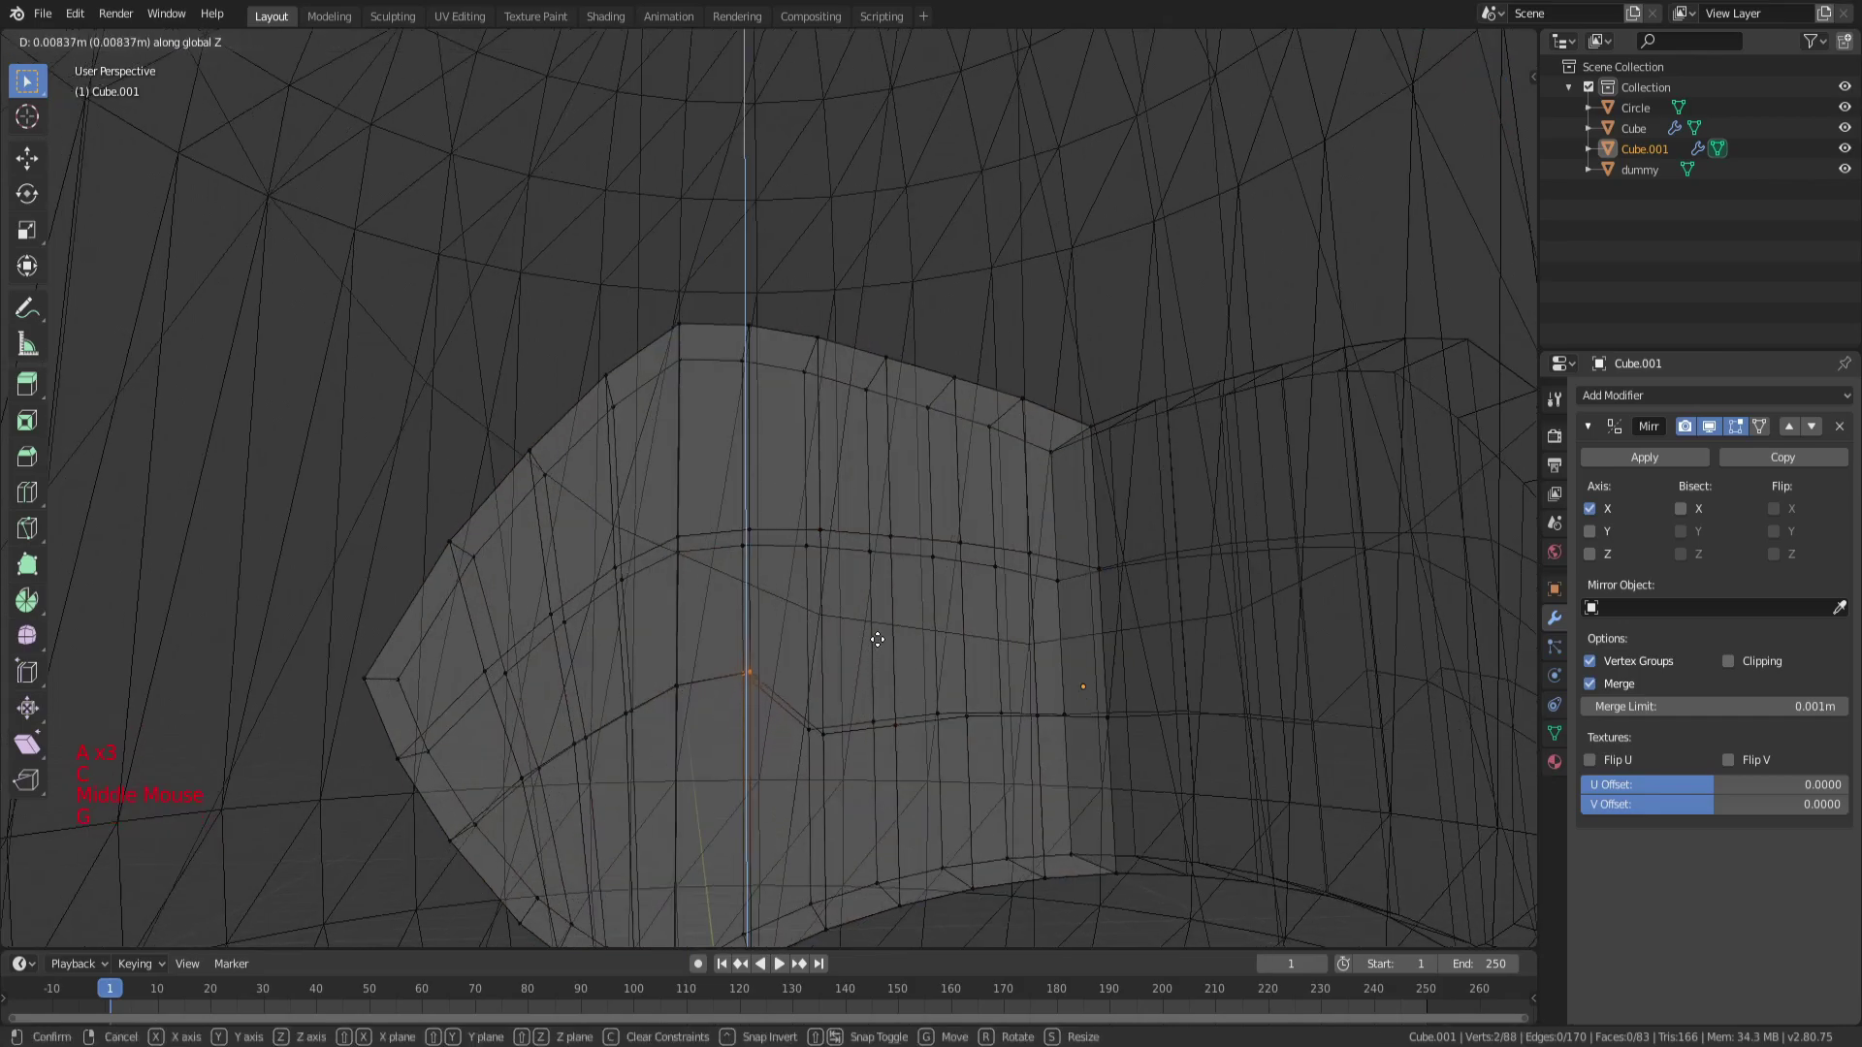
right_click(881, 629)
Raise the lower loop's second vertex pair inside the peak's column along Z to form the top of the curve.
key(a)
key(a)
key(a)
key(c)
middle_drag(819, 726, 872, 679)
key(g)
key(z)
click(878, 624)
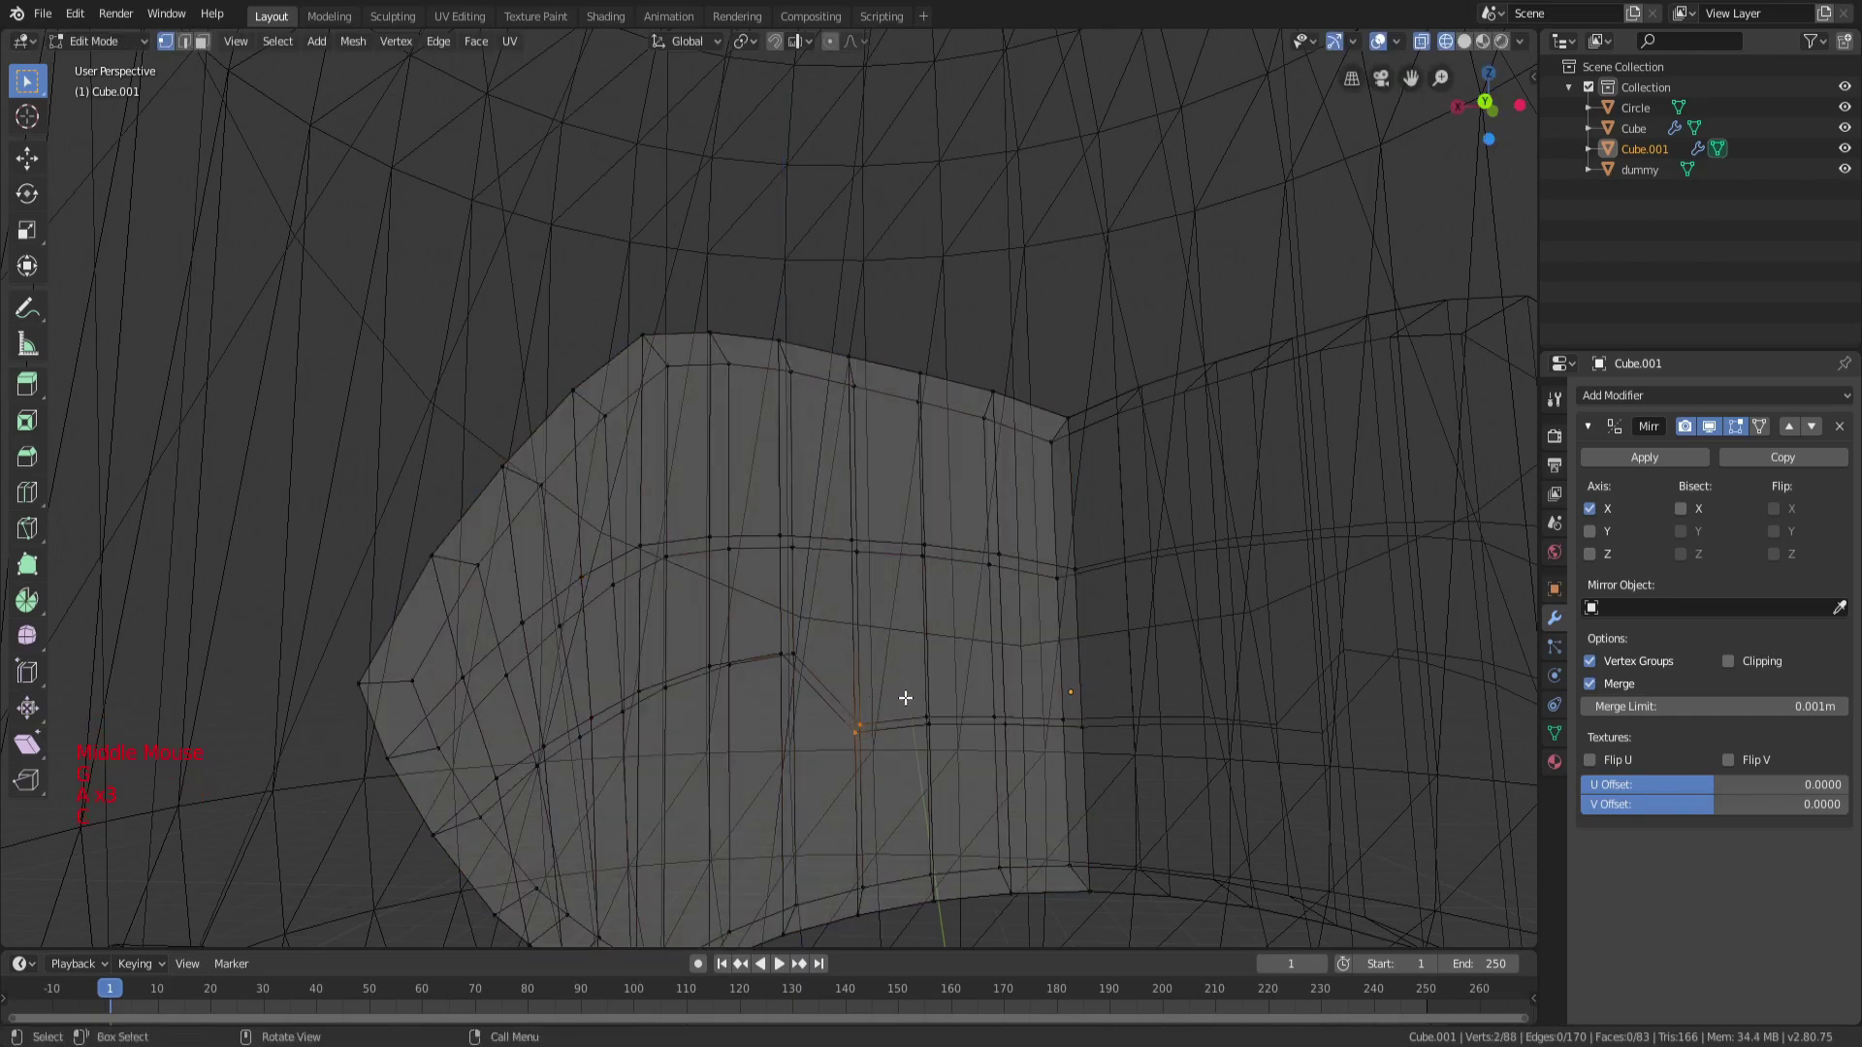
Raise the lower loop's third pair inside the peak's column along Z and shift it outward along X.
key(g)
key(z)
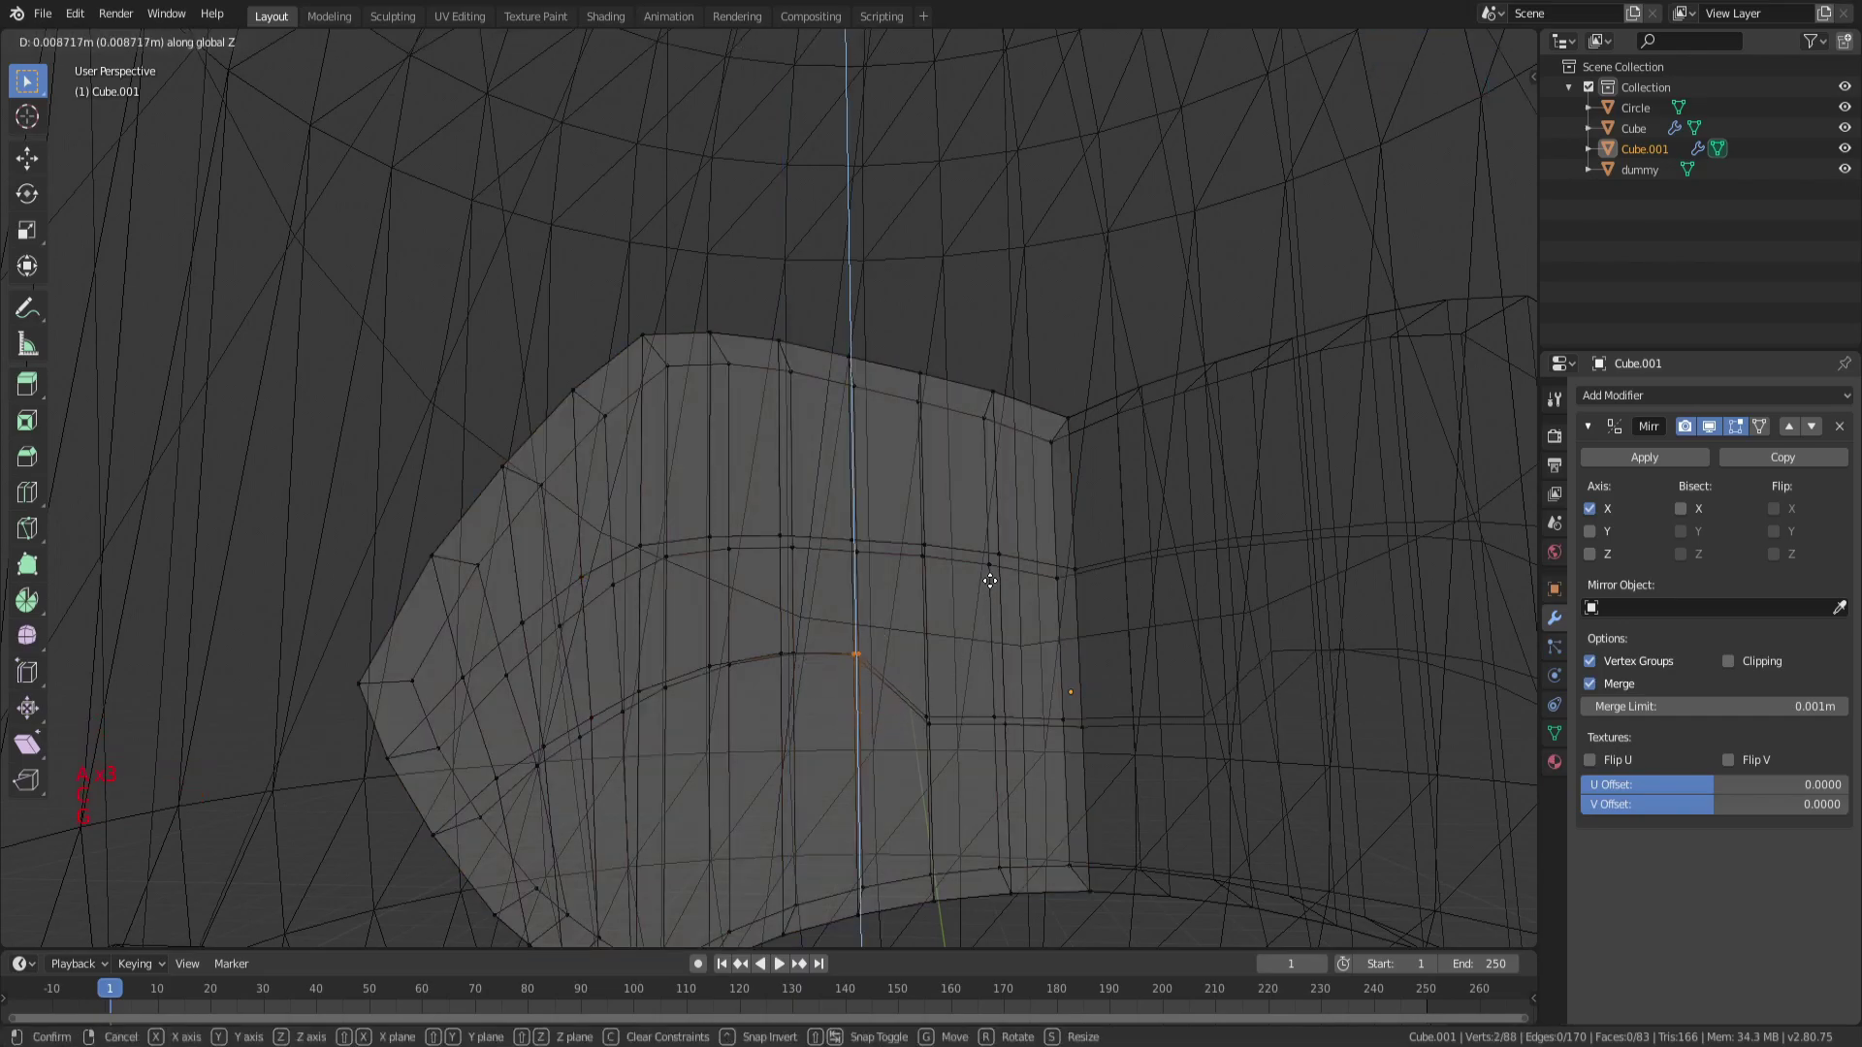
key(g)
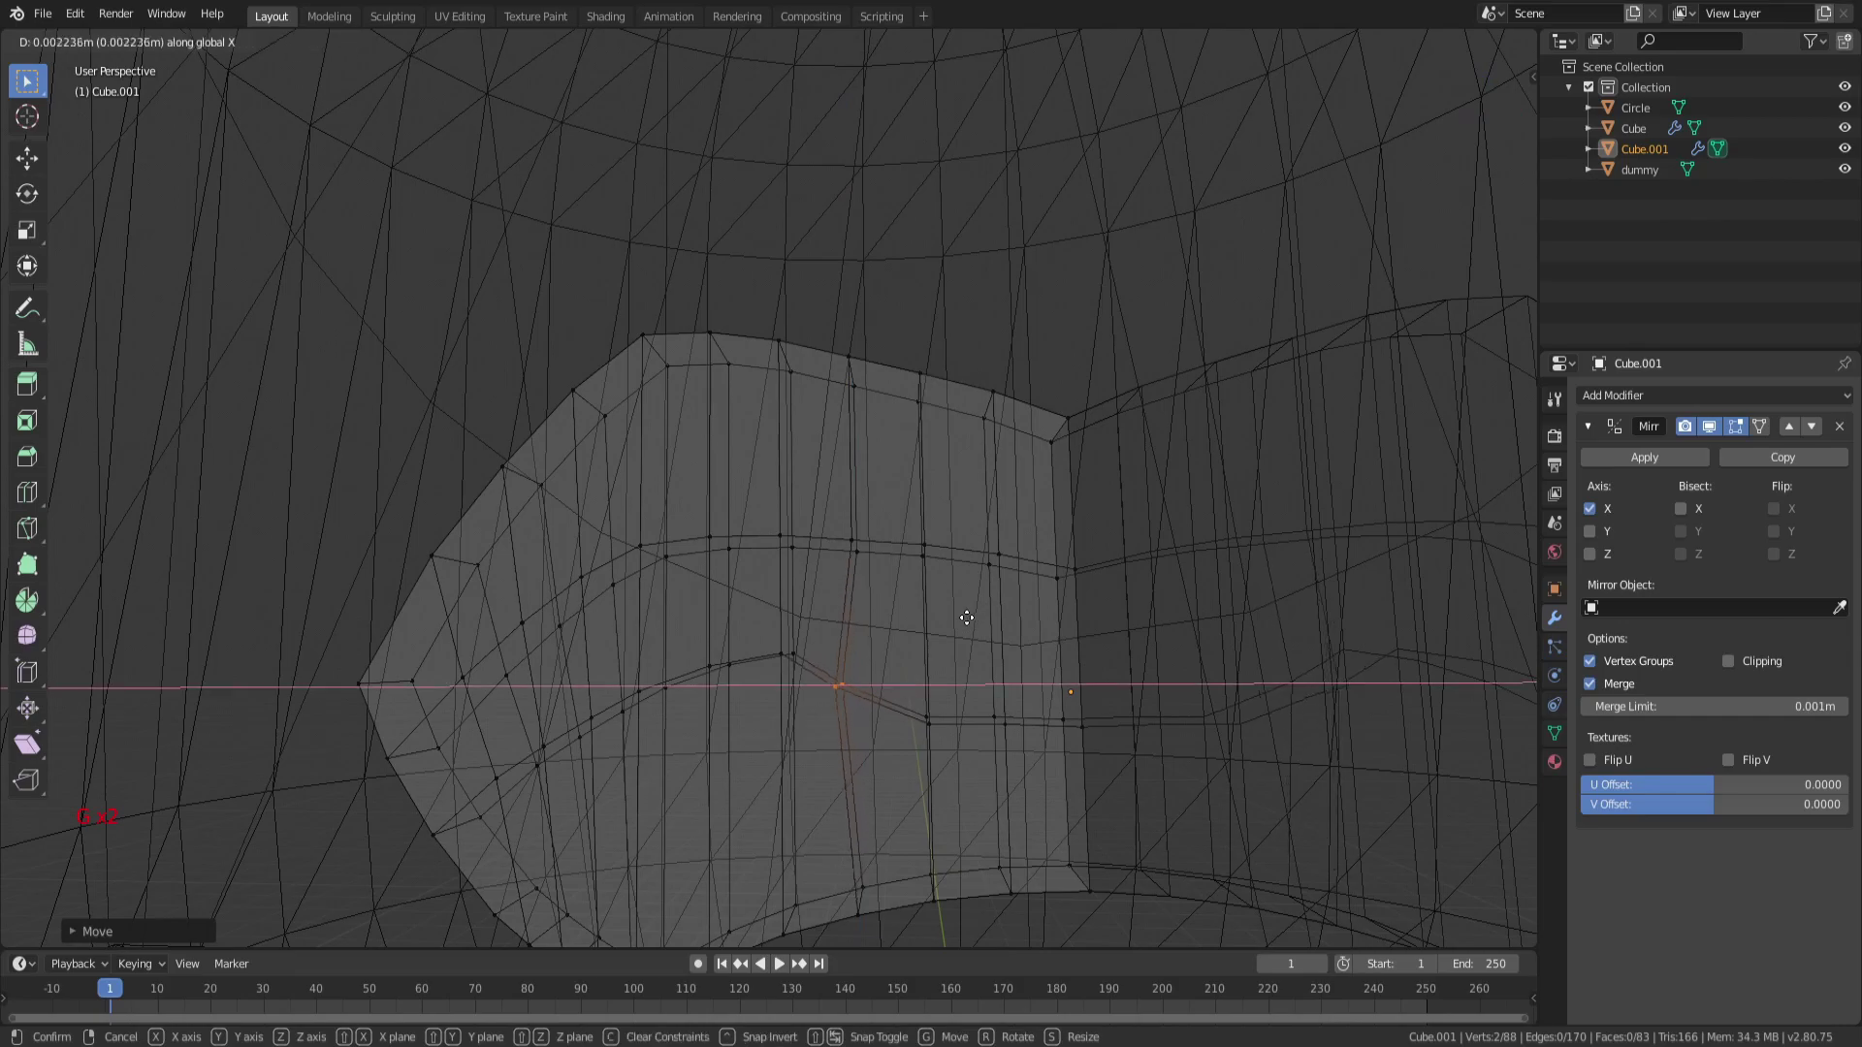
click(931, 626)
Shift the lower loop's fourth vertex pair inside the peak's column outward along X toward the lip's corner.
key(a)
key(a)
key(a)
key(c)
key(g)
key(x)
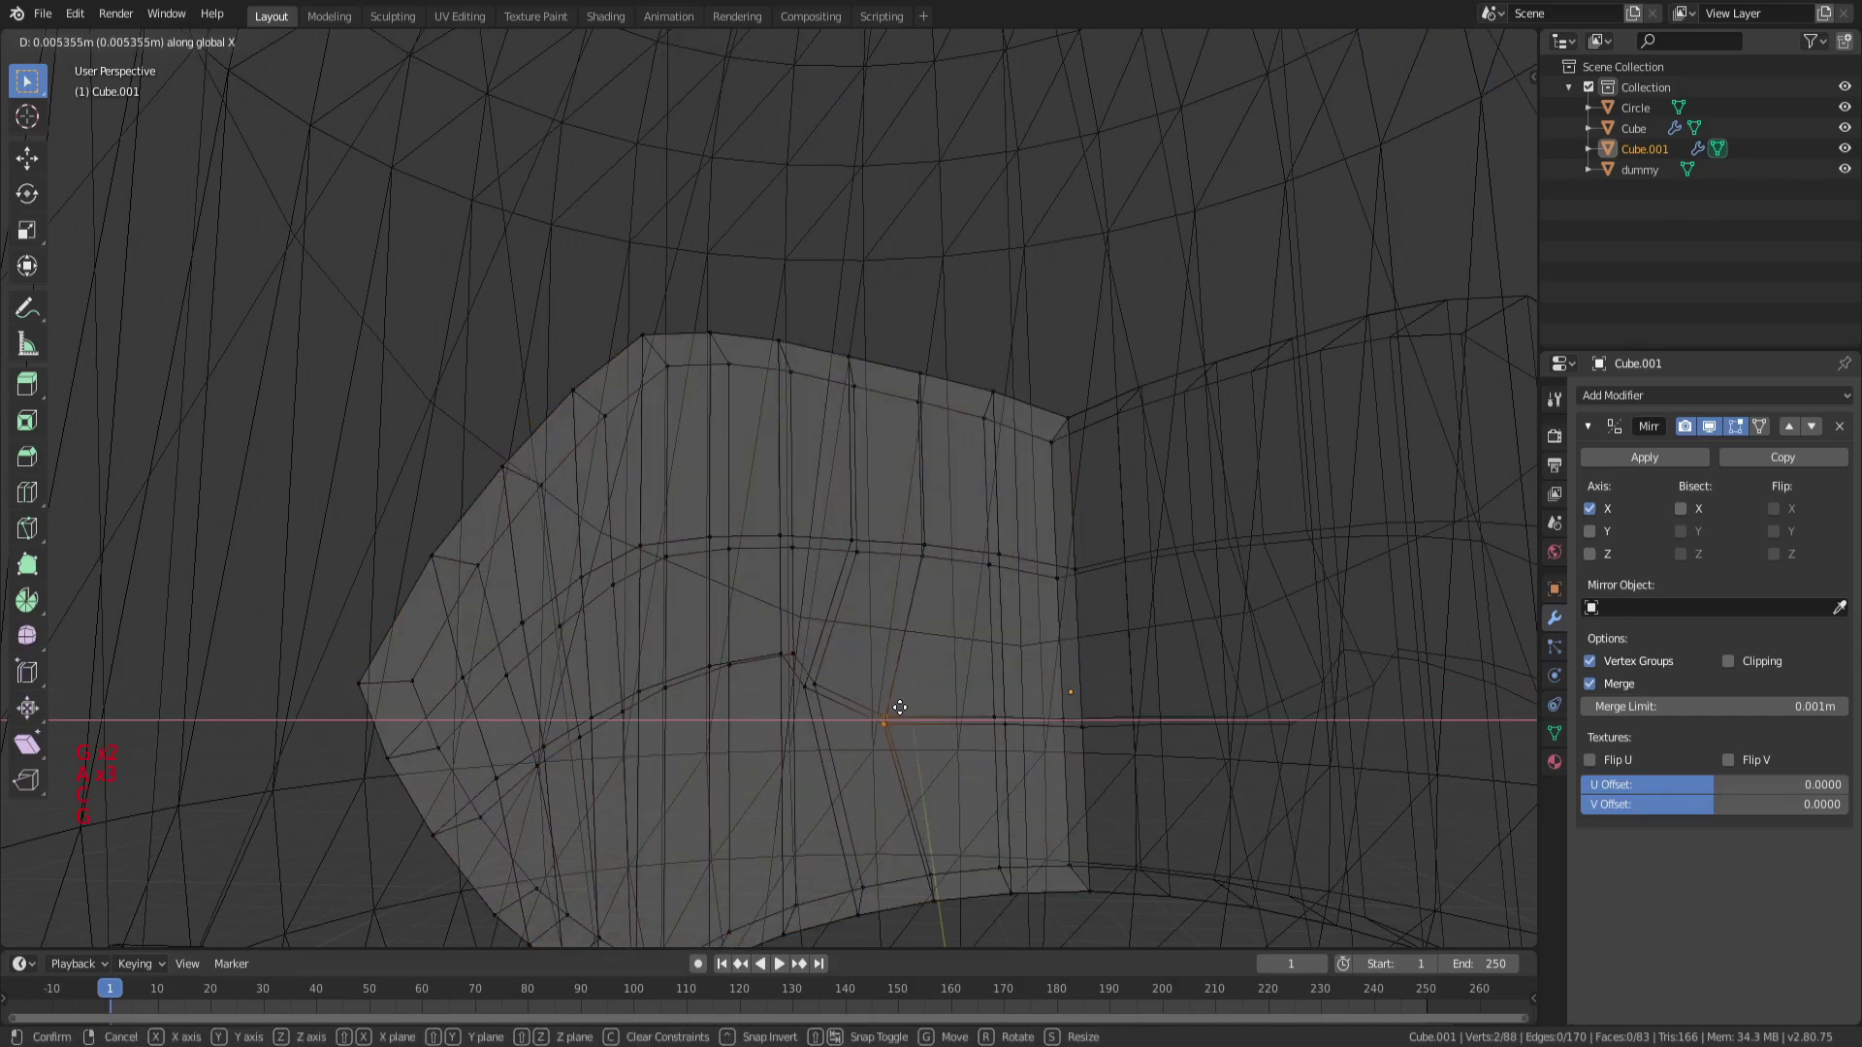
click(870, 703)
Lower the loop's vertex pair beside the center seam by about 0.005 m along Z and shift it about 0.007 m along X.
key(a)
key(a)
key(a)
key(c)
key(g)
key(g)
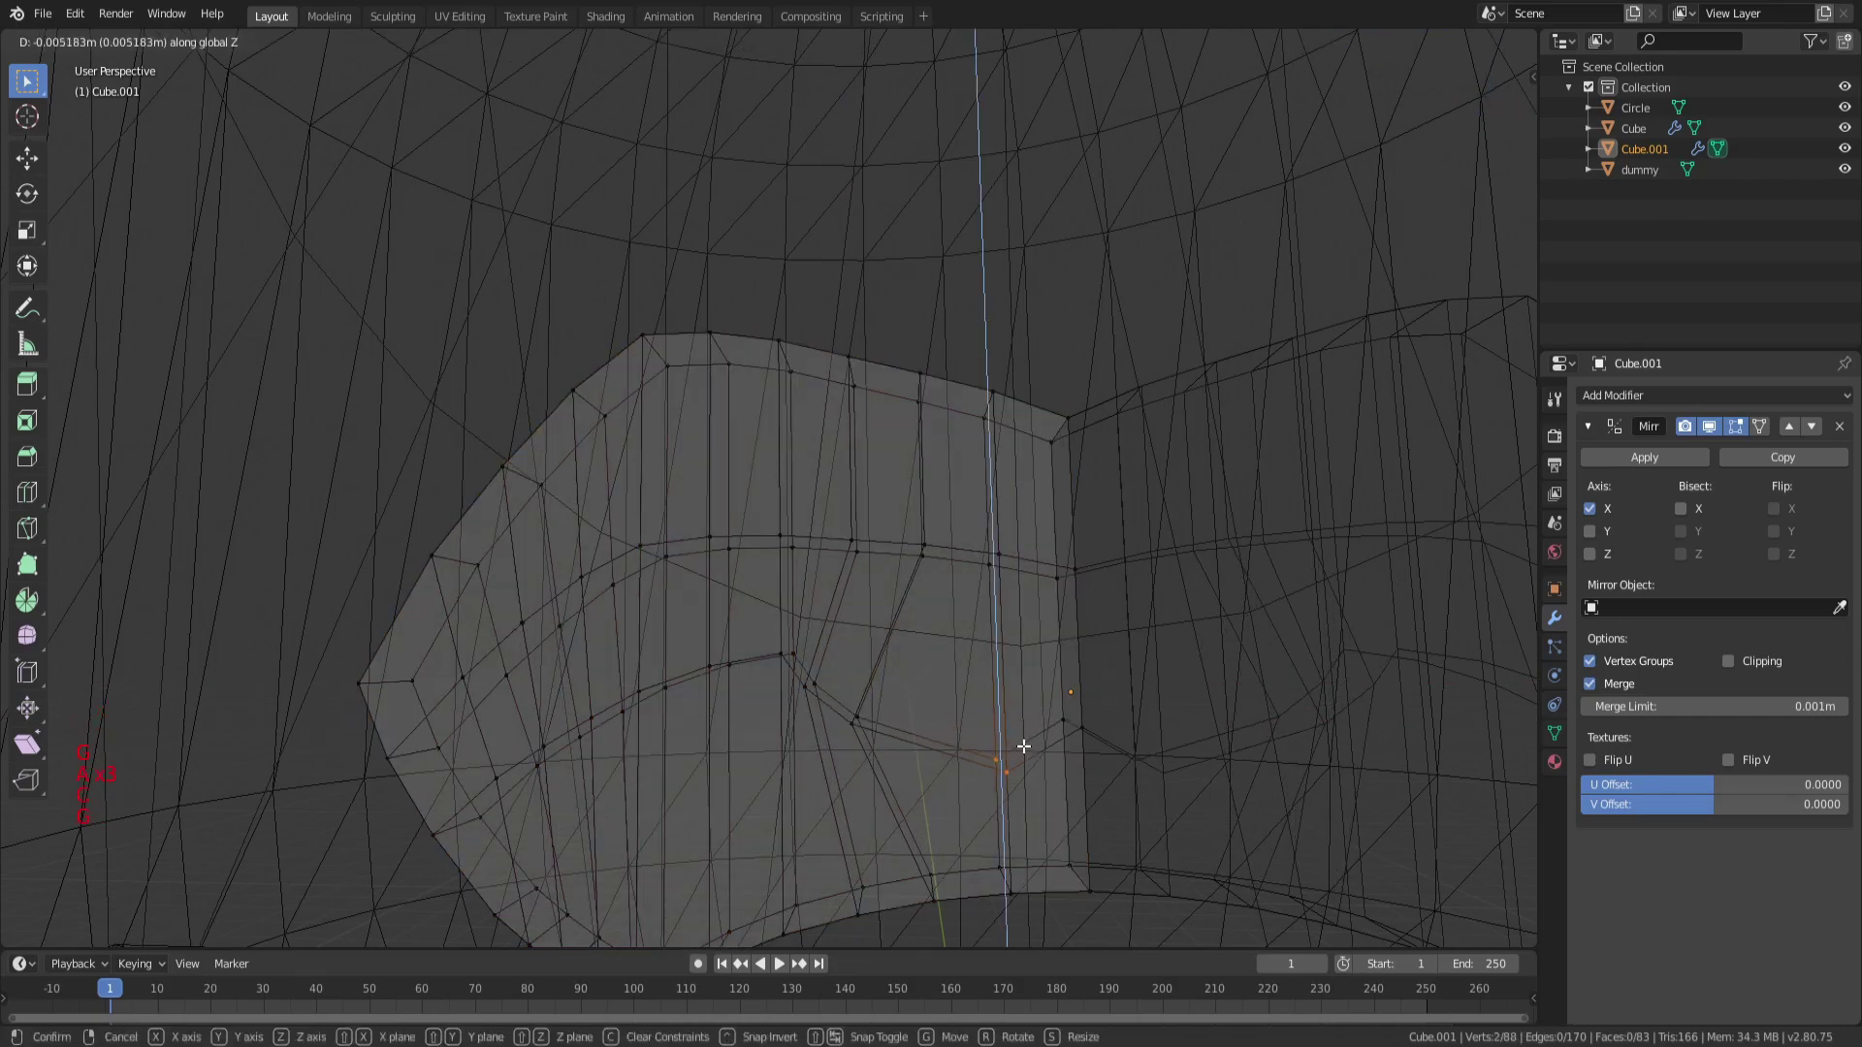
key(x)
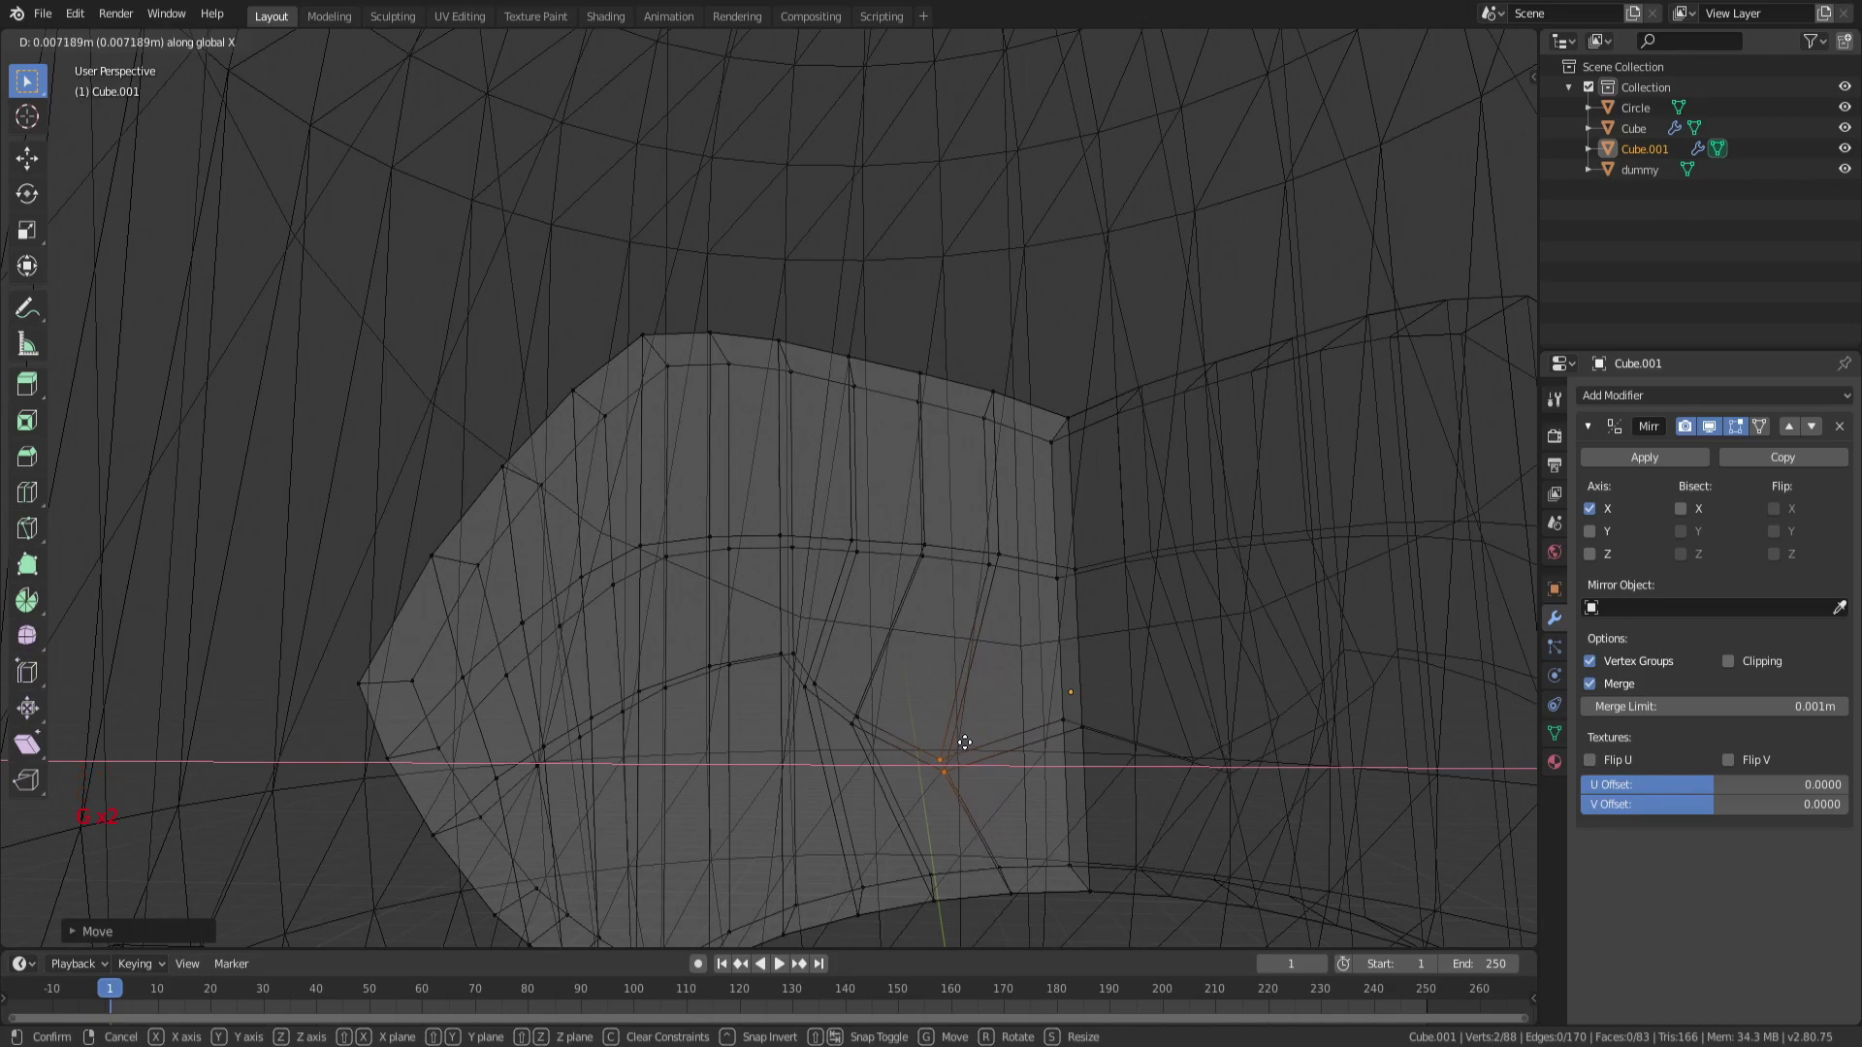
click(965, 742)
Move the lower loop's vertex pair on the center seam down along Z to meet its lowered neighbor.
key(a)
key(a)
key(a)
shift+middle_drag(1125, 727, 964, 694)
key(a)
key(a)
key(a)
key(c)
click(961, 706)
key(g)
key(z)
click(1001, 702)
Inspect the reshaped lower loop in solid shading, both outside and inside Edit Mode.
scroll(1002, 695, down, 4)
key(a)
key(a)
key(a)
key(z)
click(926, 615)
key(a)
key(Tab)
middle_drag(1002, 582, 1084, 621)
key(Tab)
key(a)
key(a)
key(a)
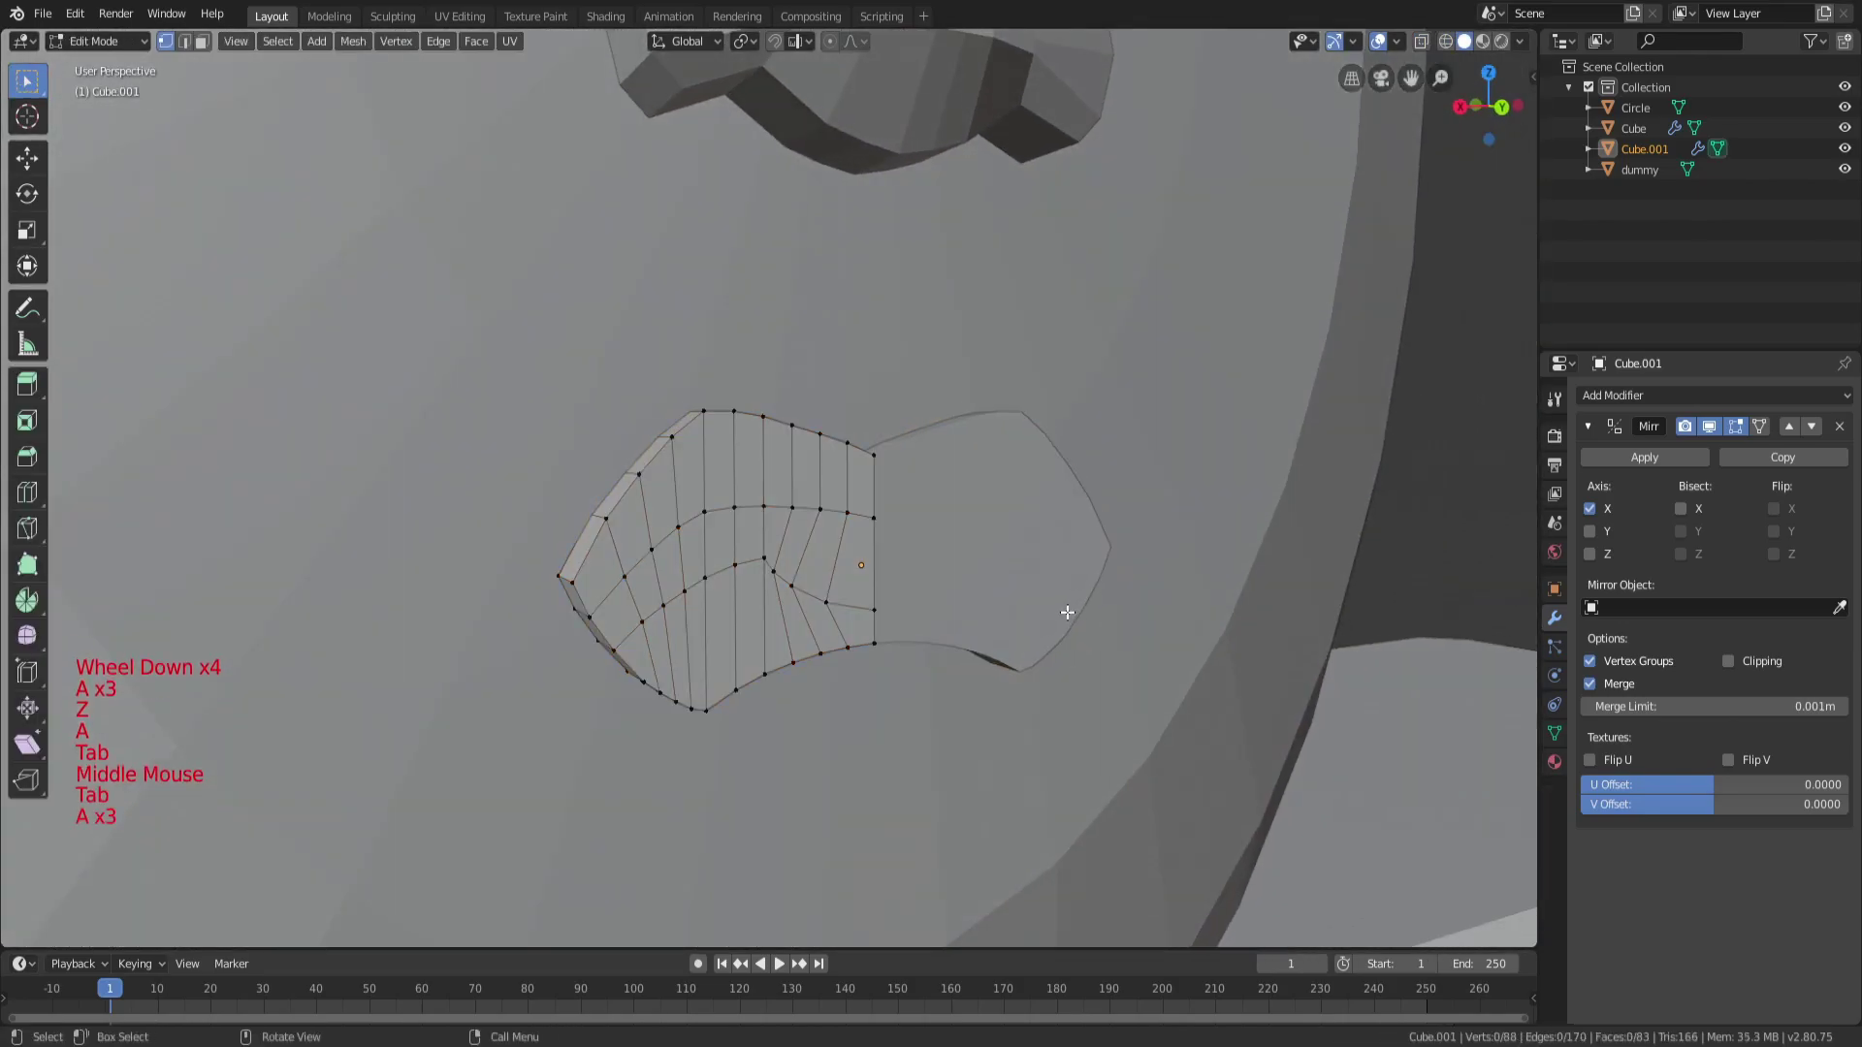
Switch the lip mesh back to wireframe shading with the lower loop's inner vertices in view.
key(z)
click(903, 576)
scroll(921, 609, up, 4)
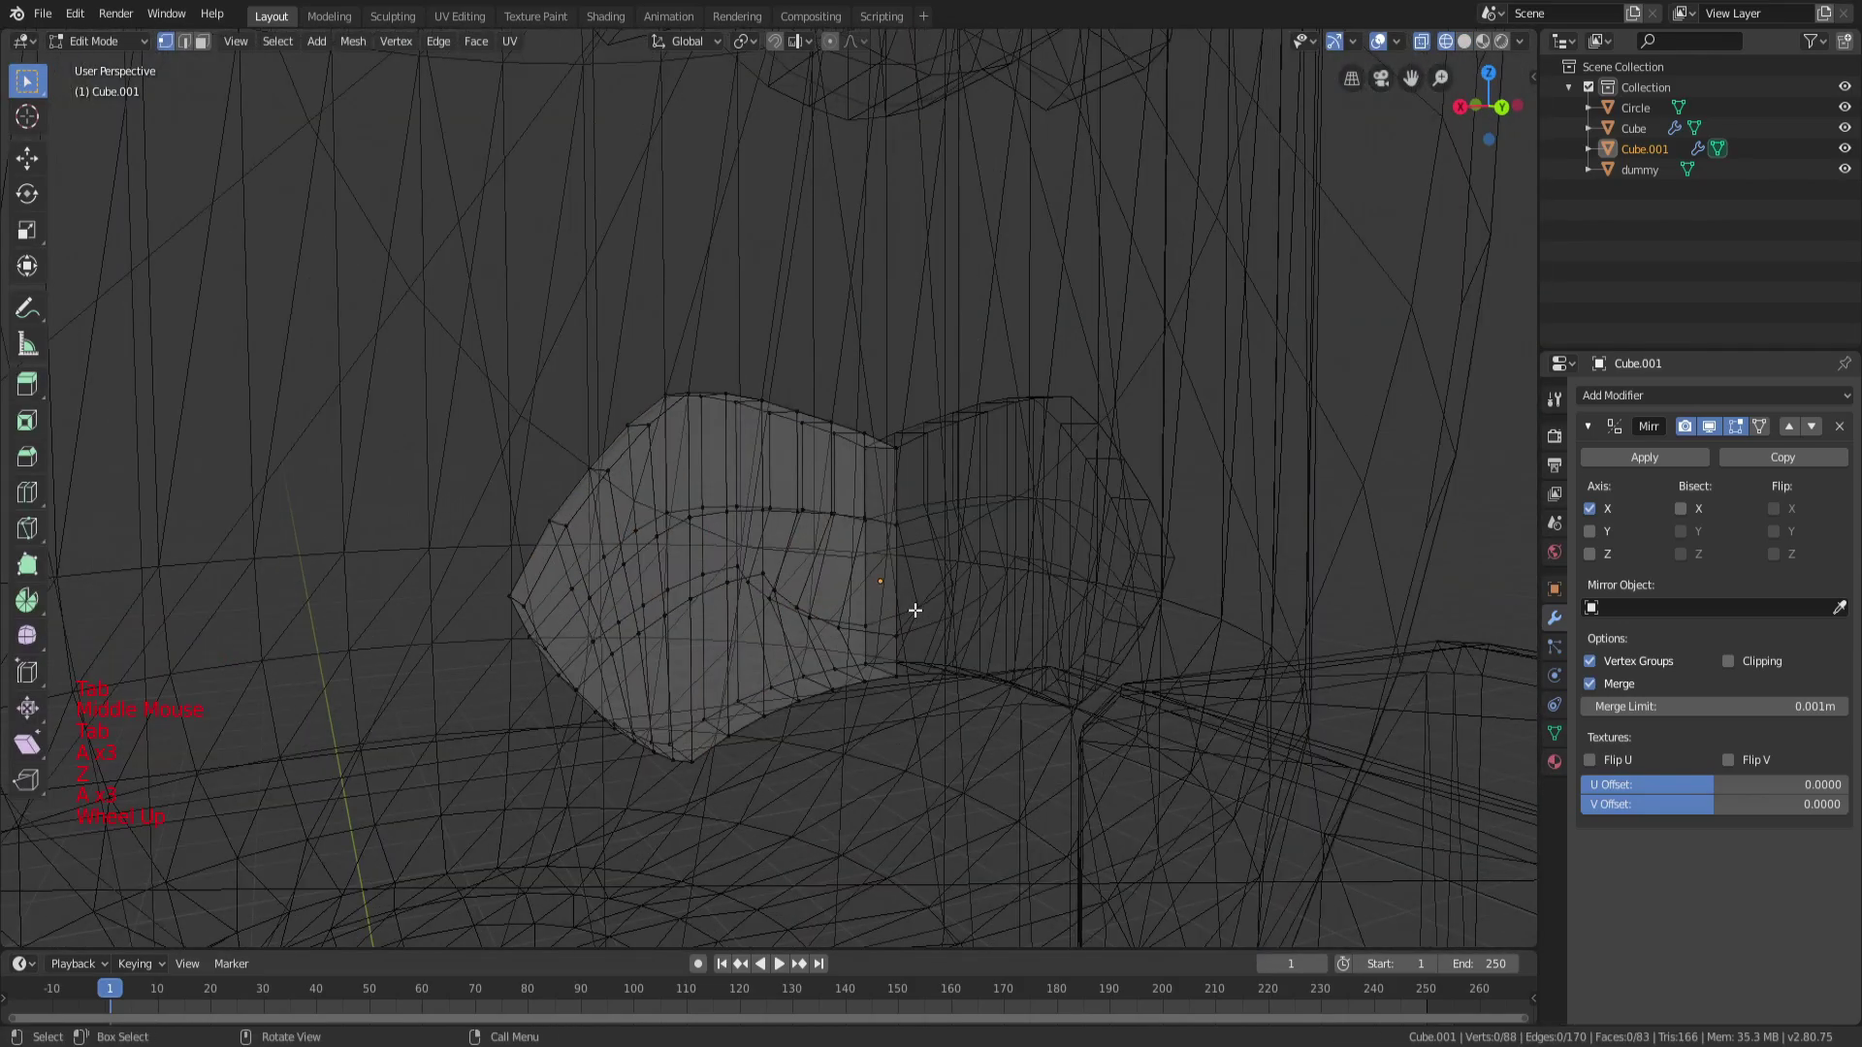
middle_drag(847, 611, 823, 578)
scroll(829, 579, down, 5)
key(a)
key(a)
key(a)
scroll(745, 587, up, 2)
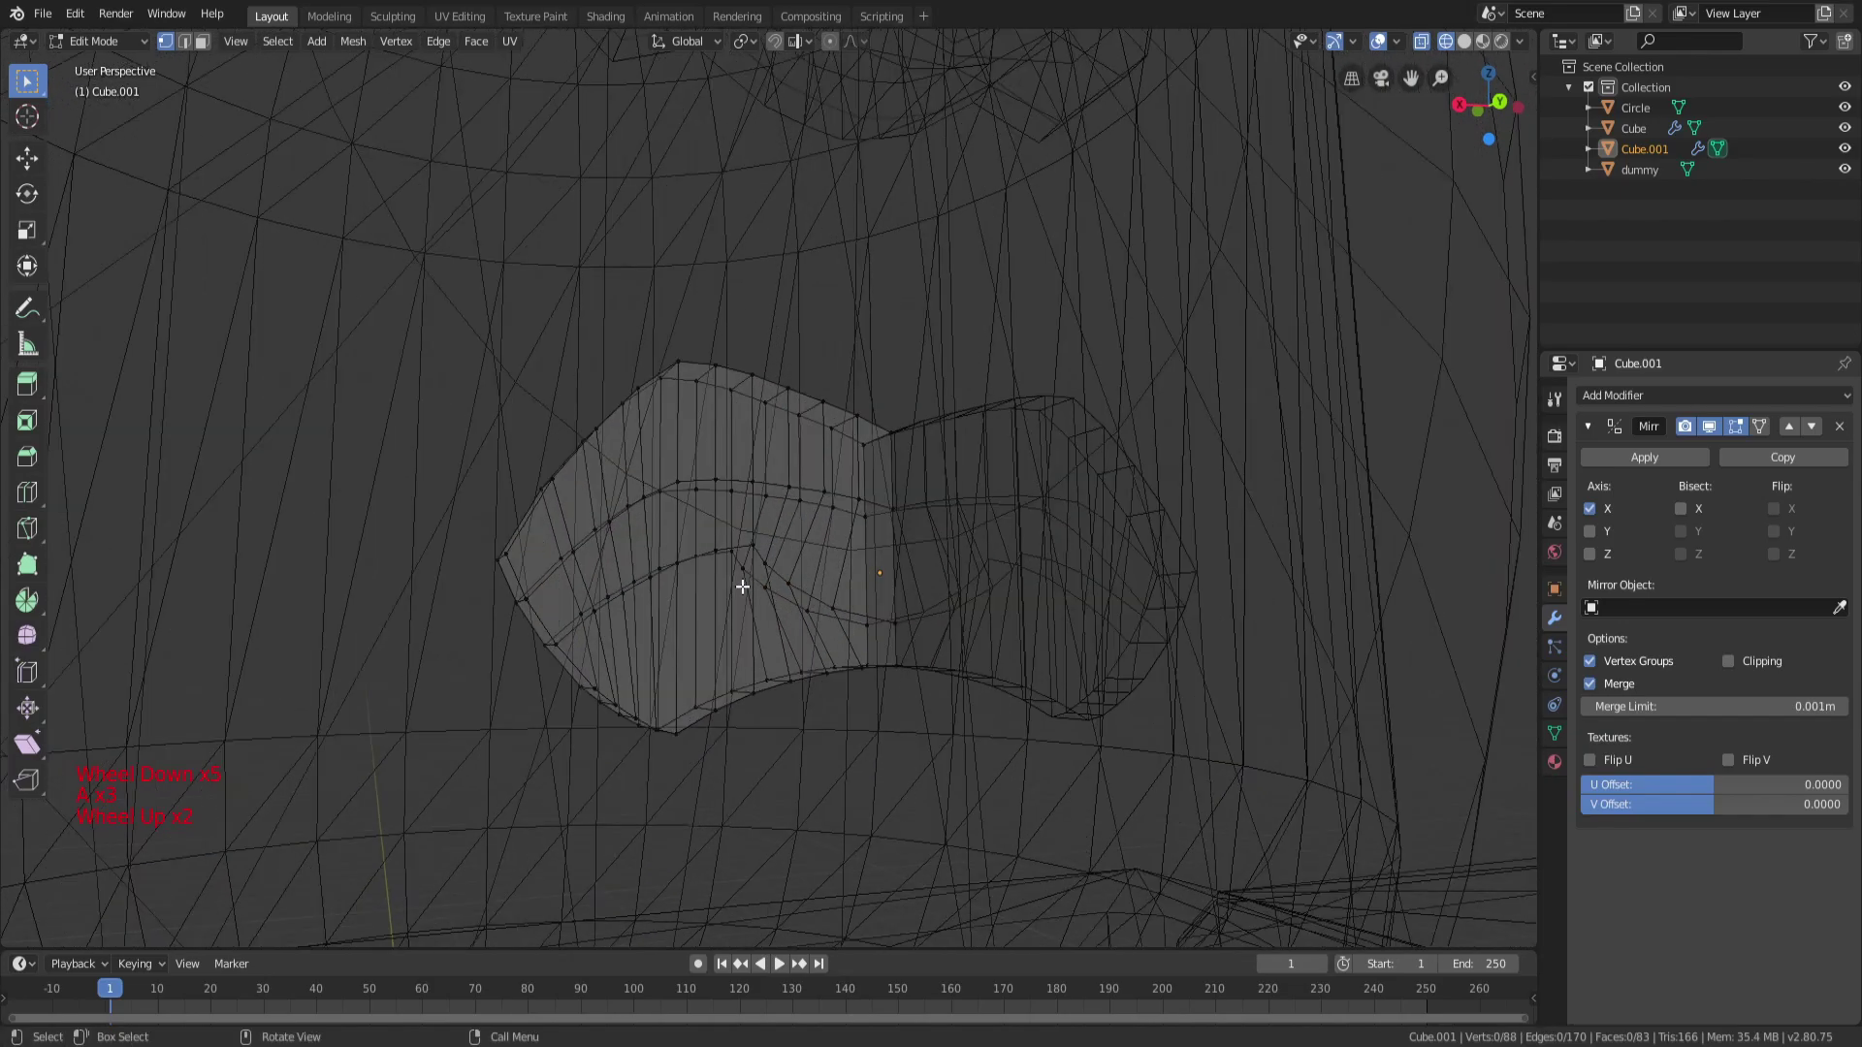
In solid shading, select the strip of faces between the lip's two inner loops, extrude it, and scale it down.
key(z)
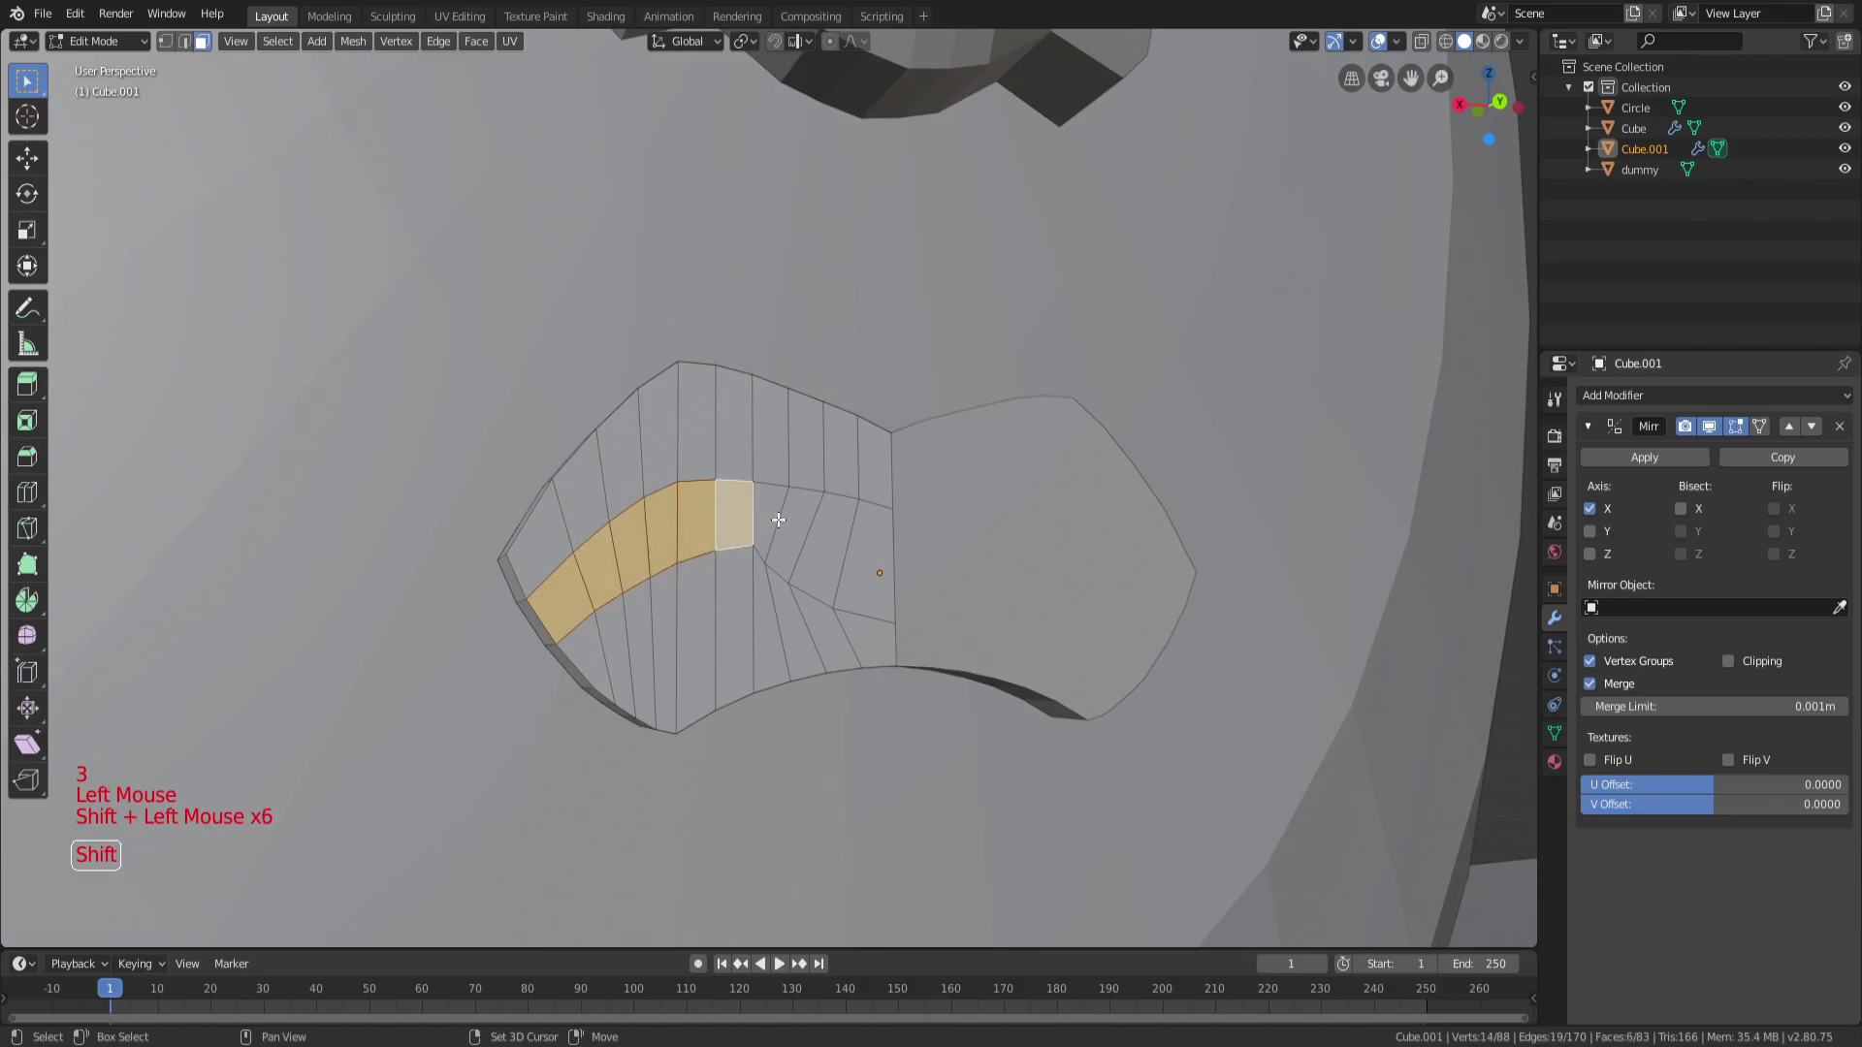
shift+click(825, 538)
middle_drag(856, 543, 1027, 582)
key(e)
scroll(1038, 553, up, 3)
key(s)
click(892, 579)
Narrow the extruded strip along X and try shifting it along X toward the center seam.
scroll(1015, 599, down, 2)
key(s)
key(x)
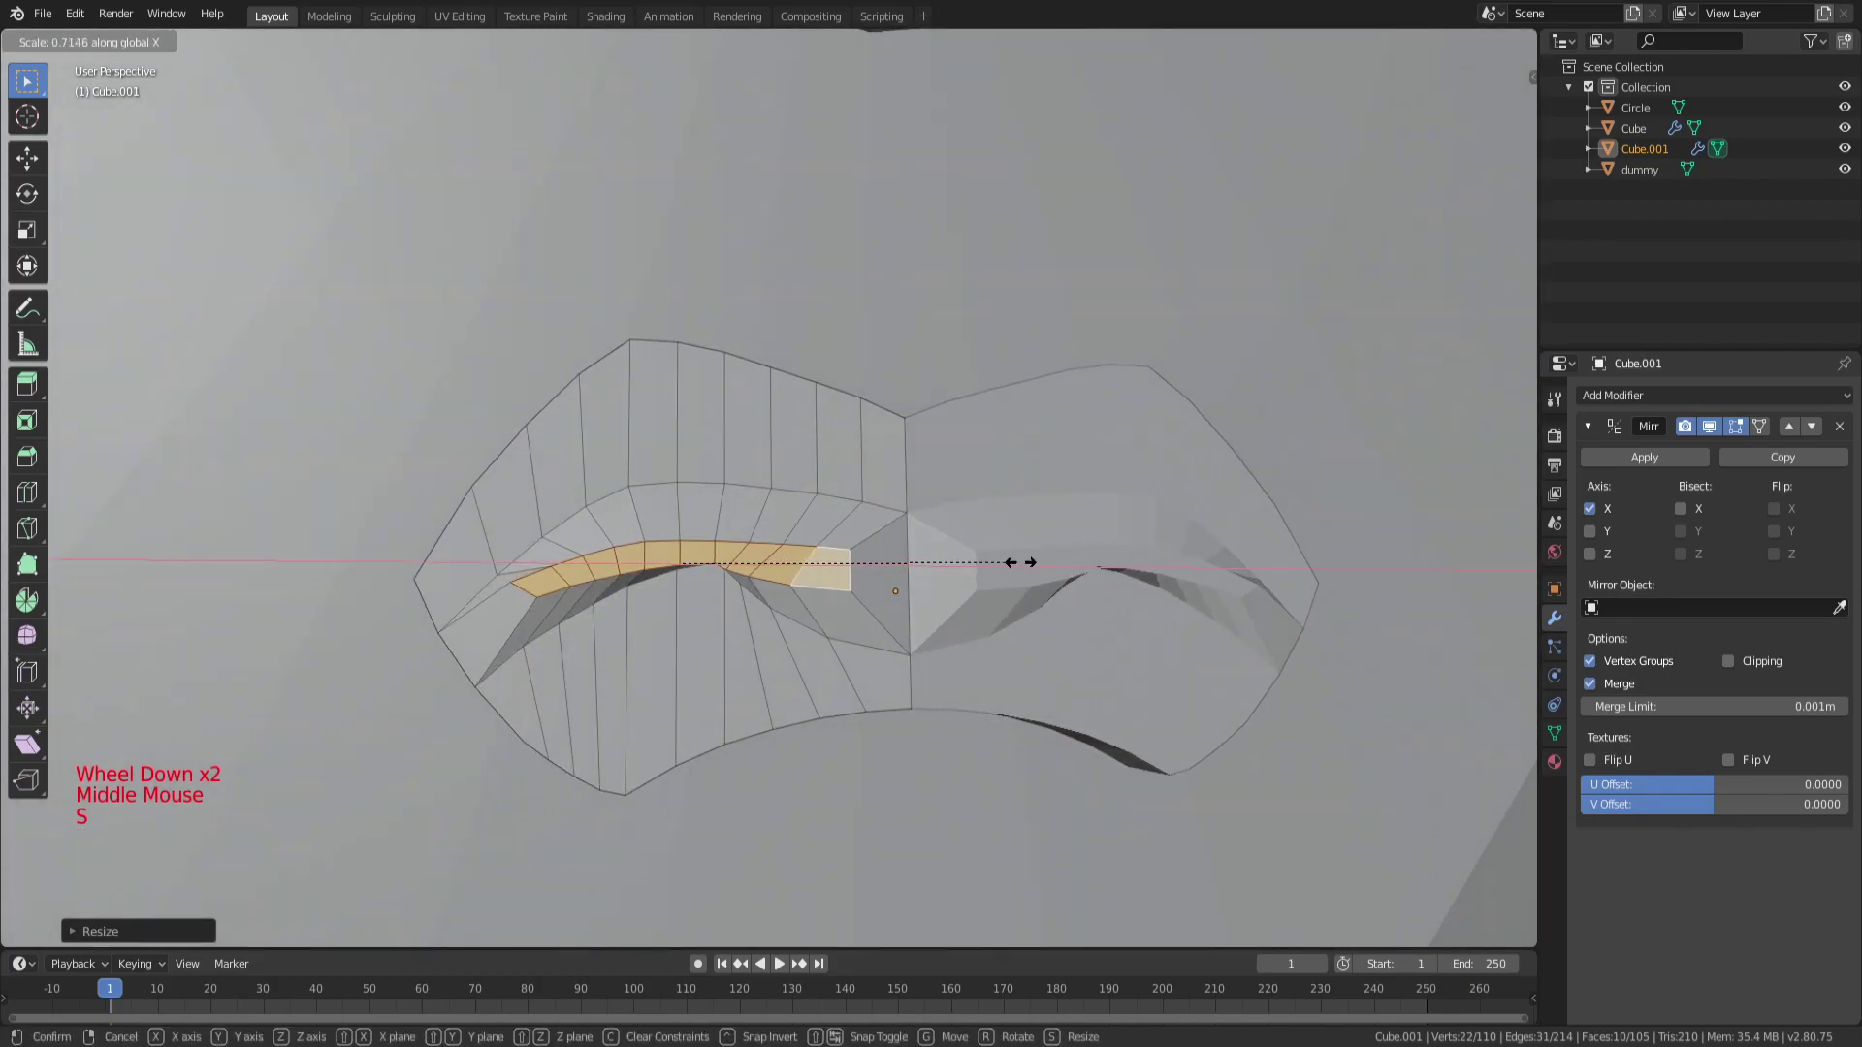
key(g)
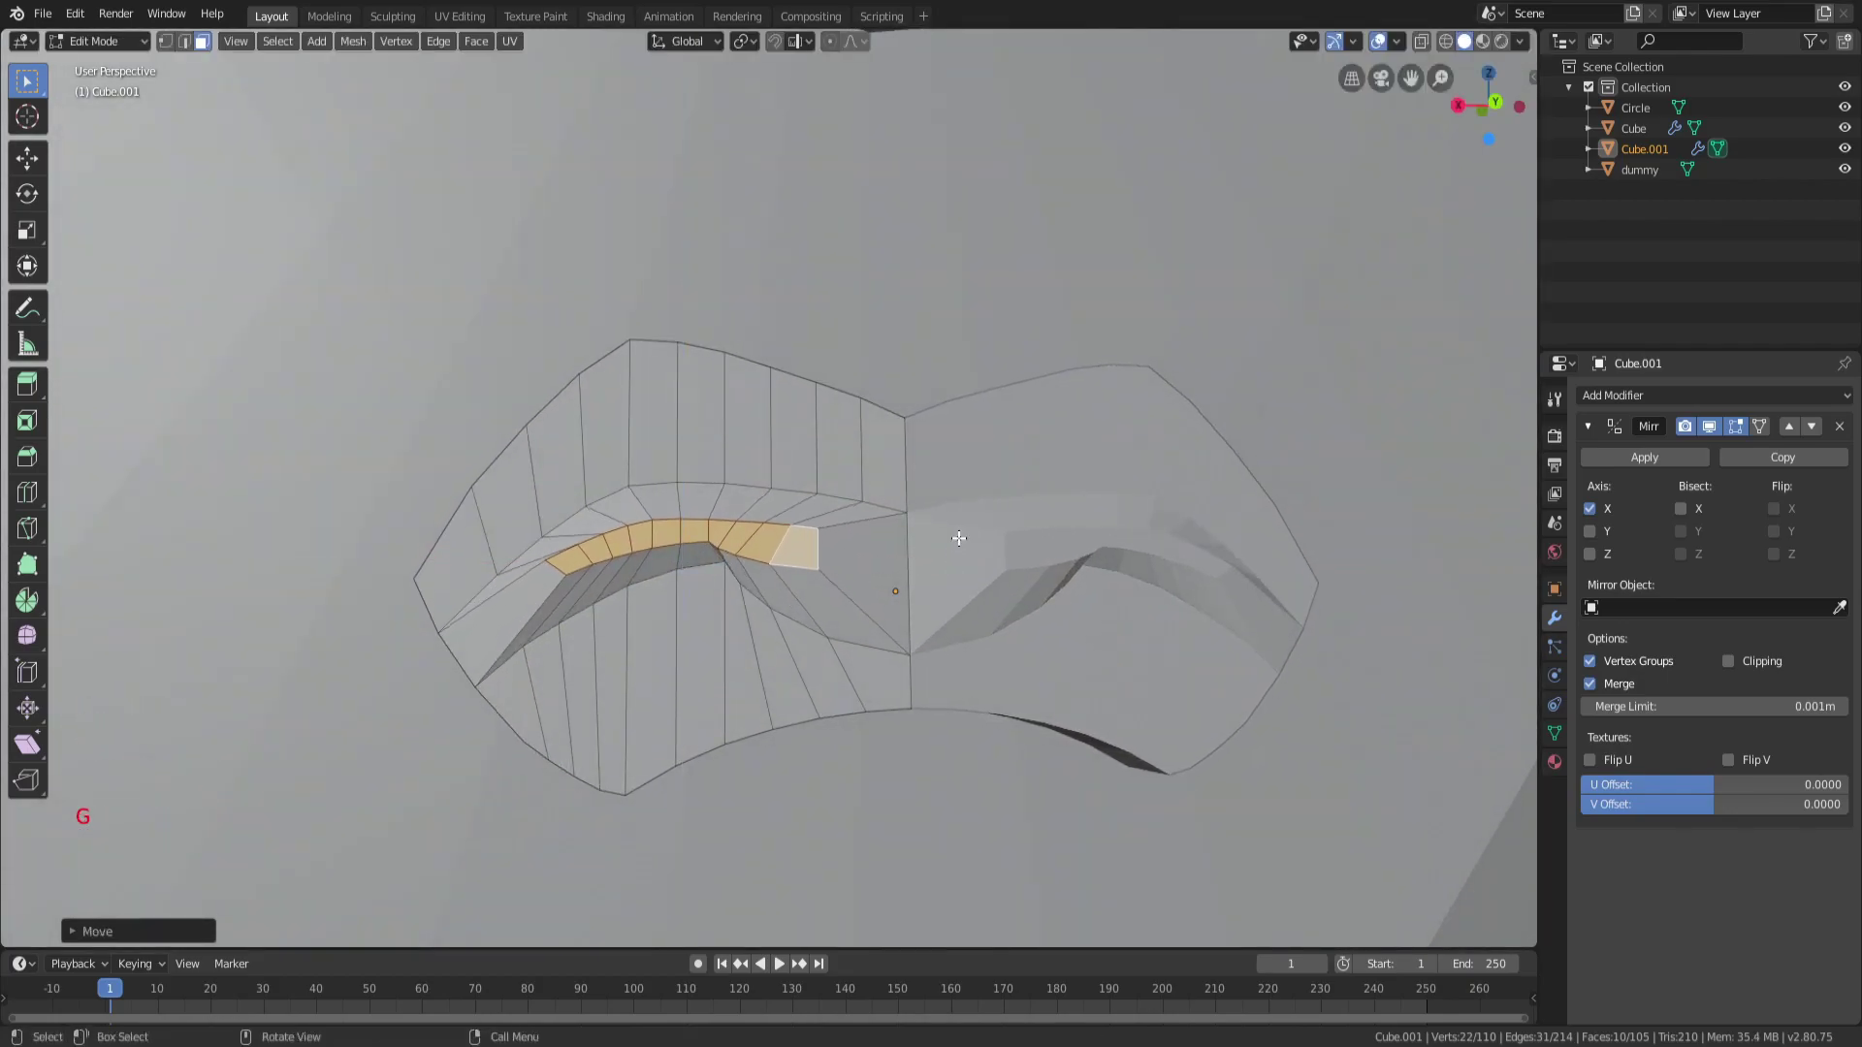
key(x)
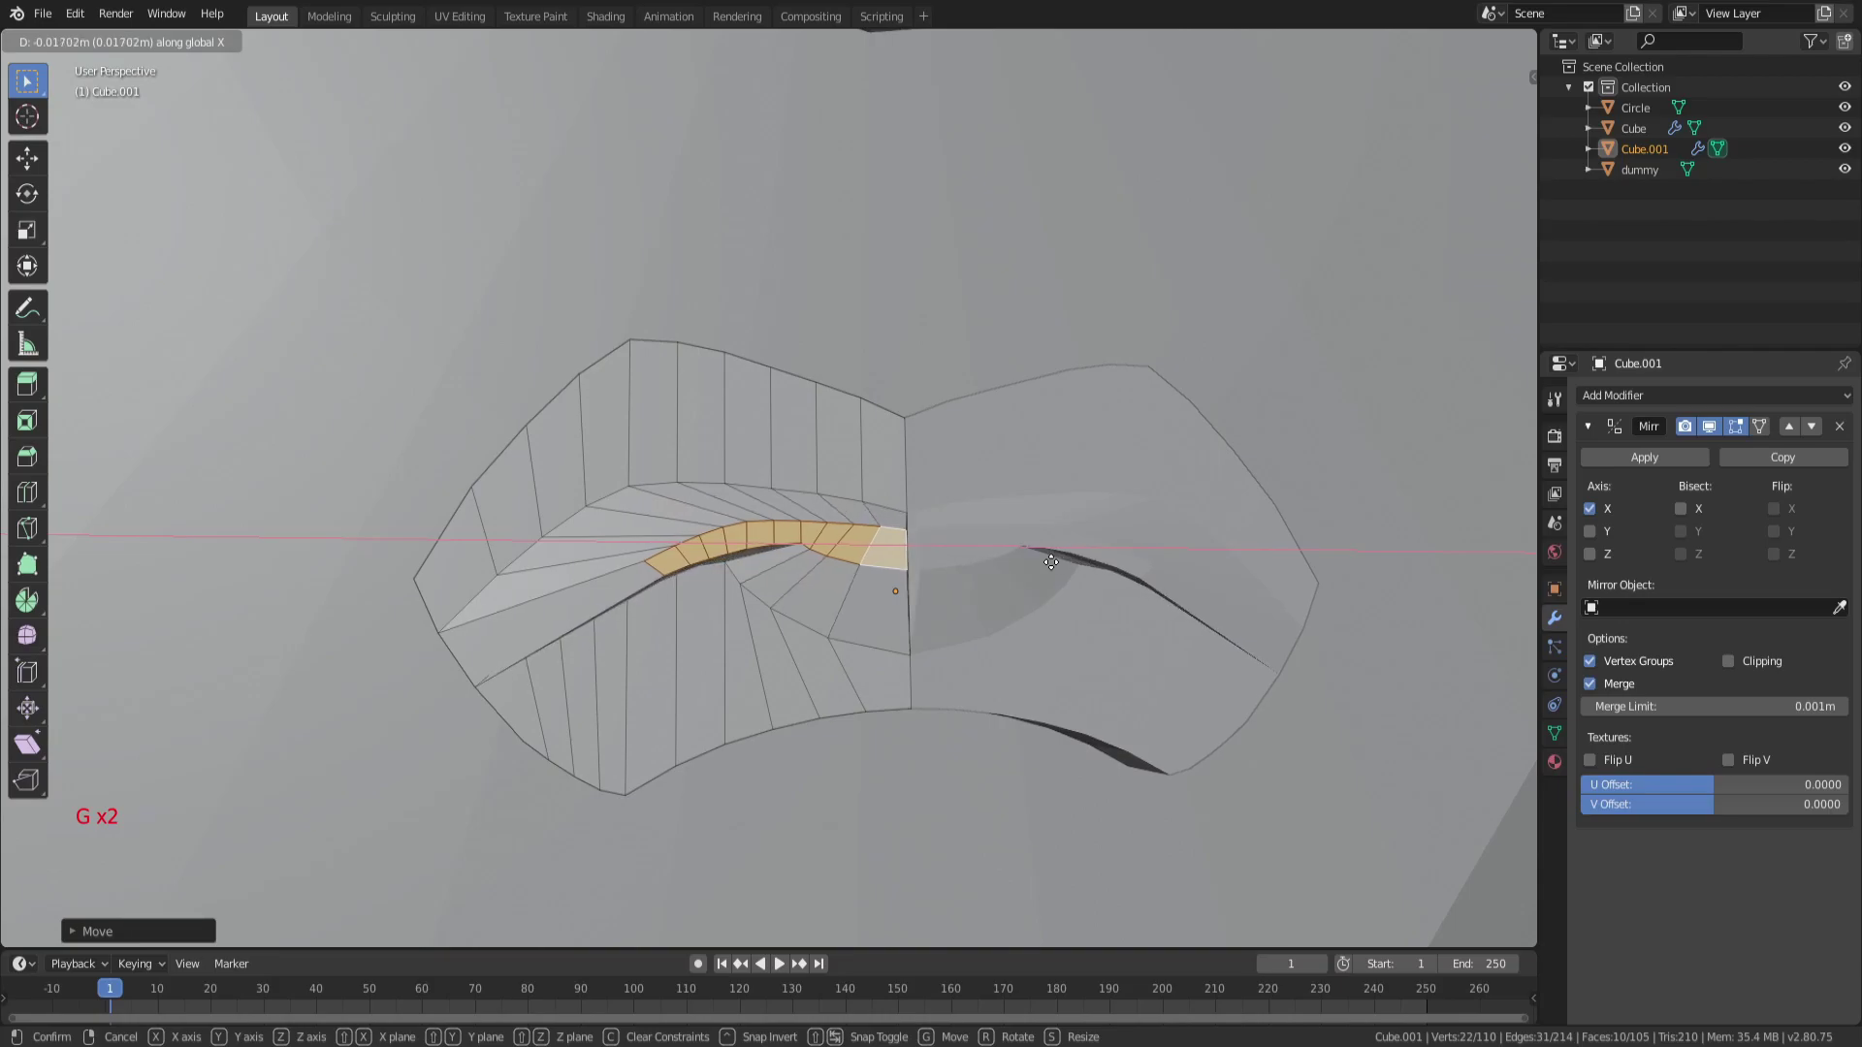
click(1051, 563)
scroll(1043, 562, down, 4)
mouse_move(1043, 561)
middle_down()
mouse_move(989, 456)
mouse_move(962, 476)
mouse_move(968, 553)
mouse_move(1011, 570)
middle_up()
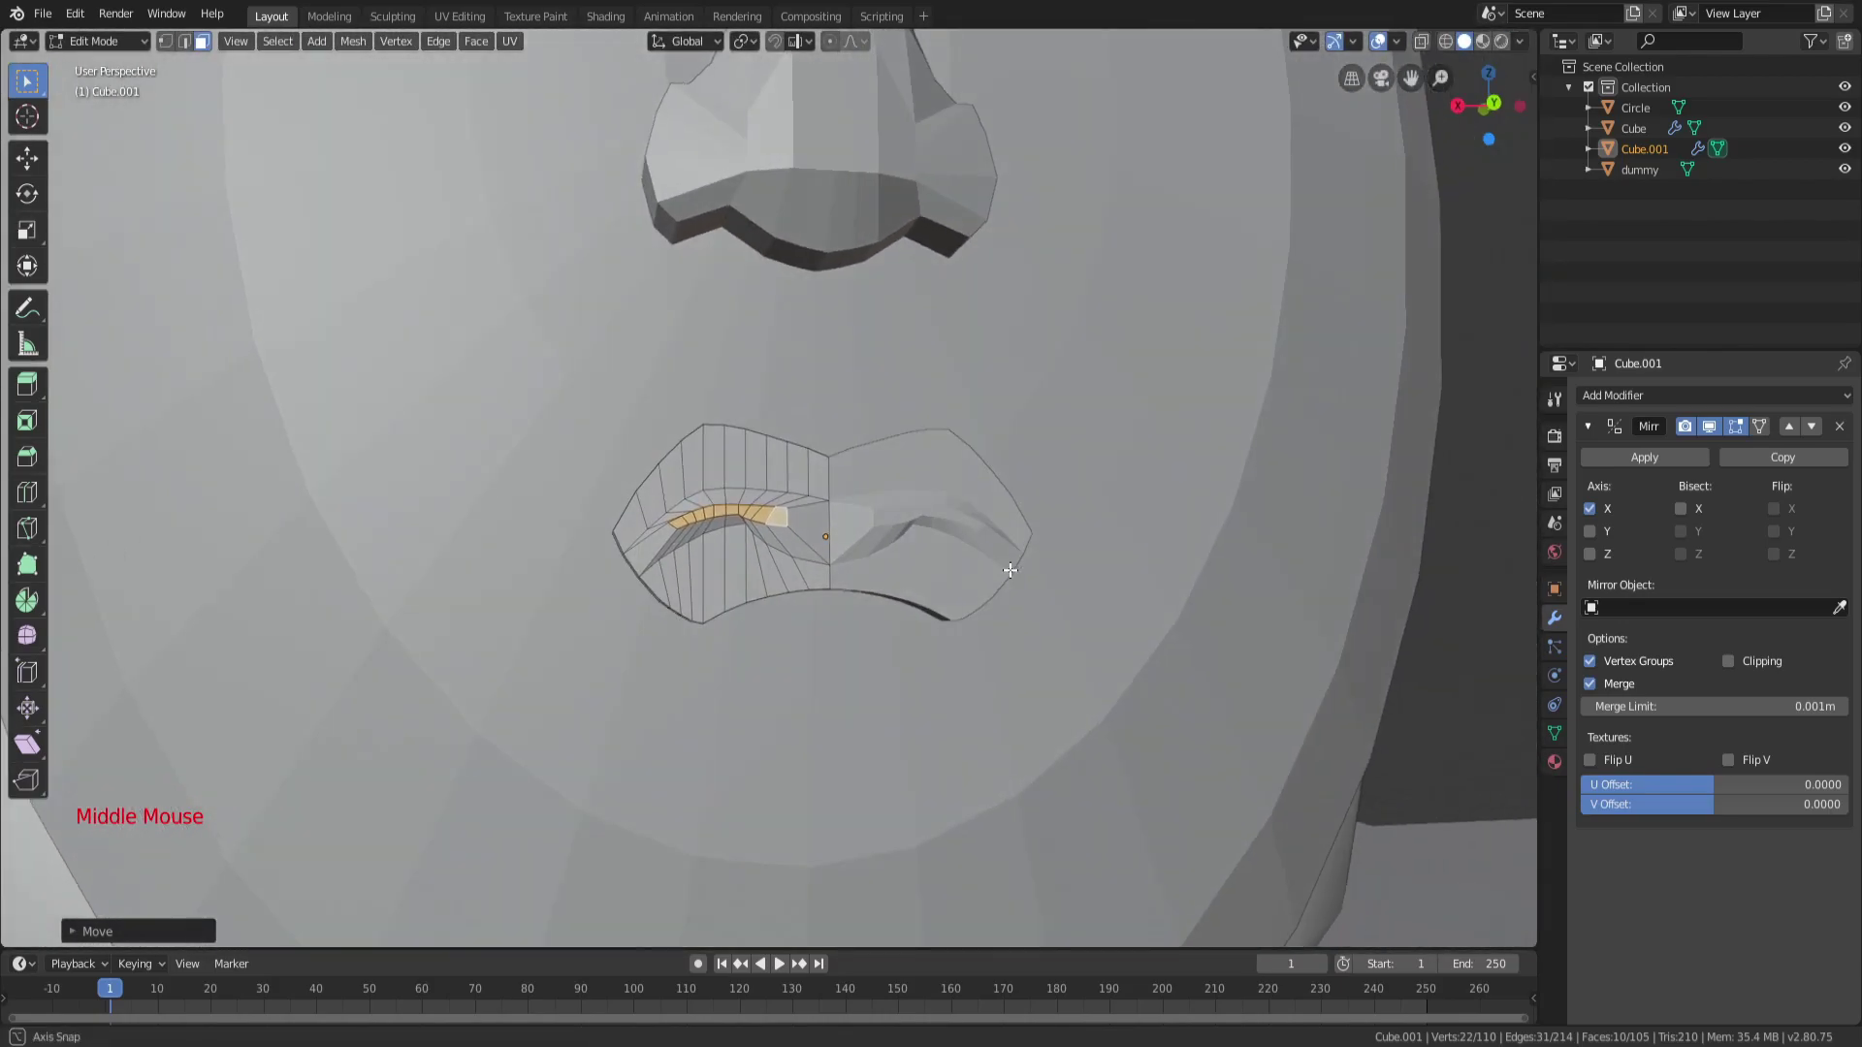
Delete the extruded strip's faces, and undo back to the lip mesh before the strip was extruded.
key(x)
click(1009, 573)
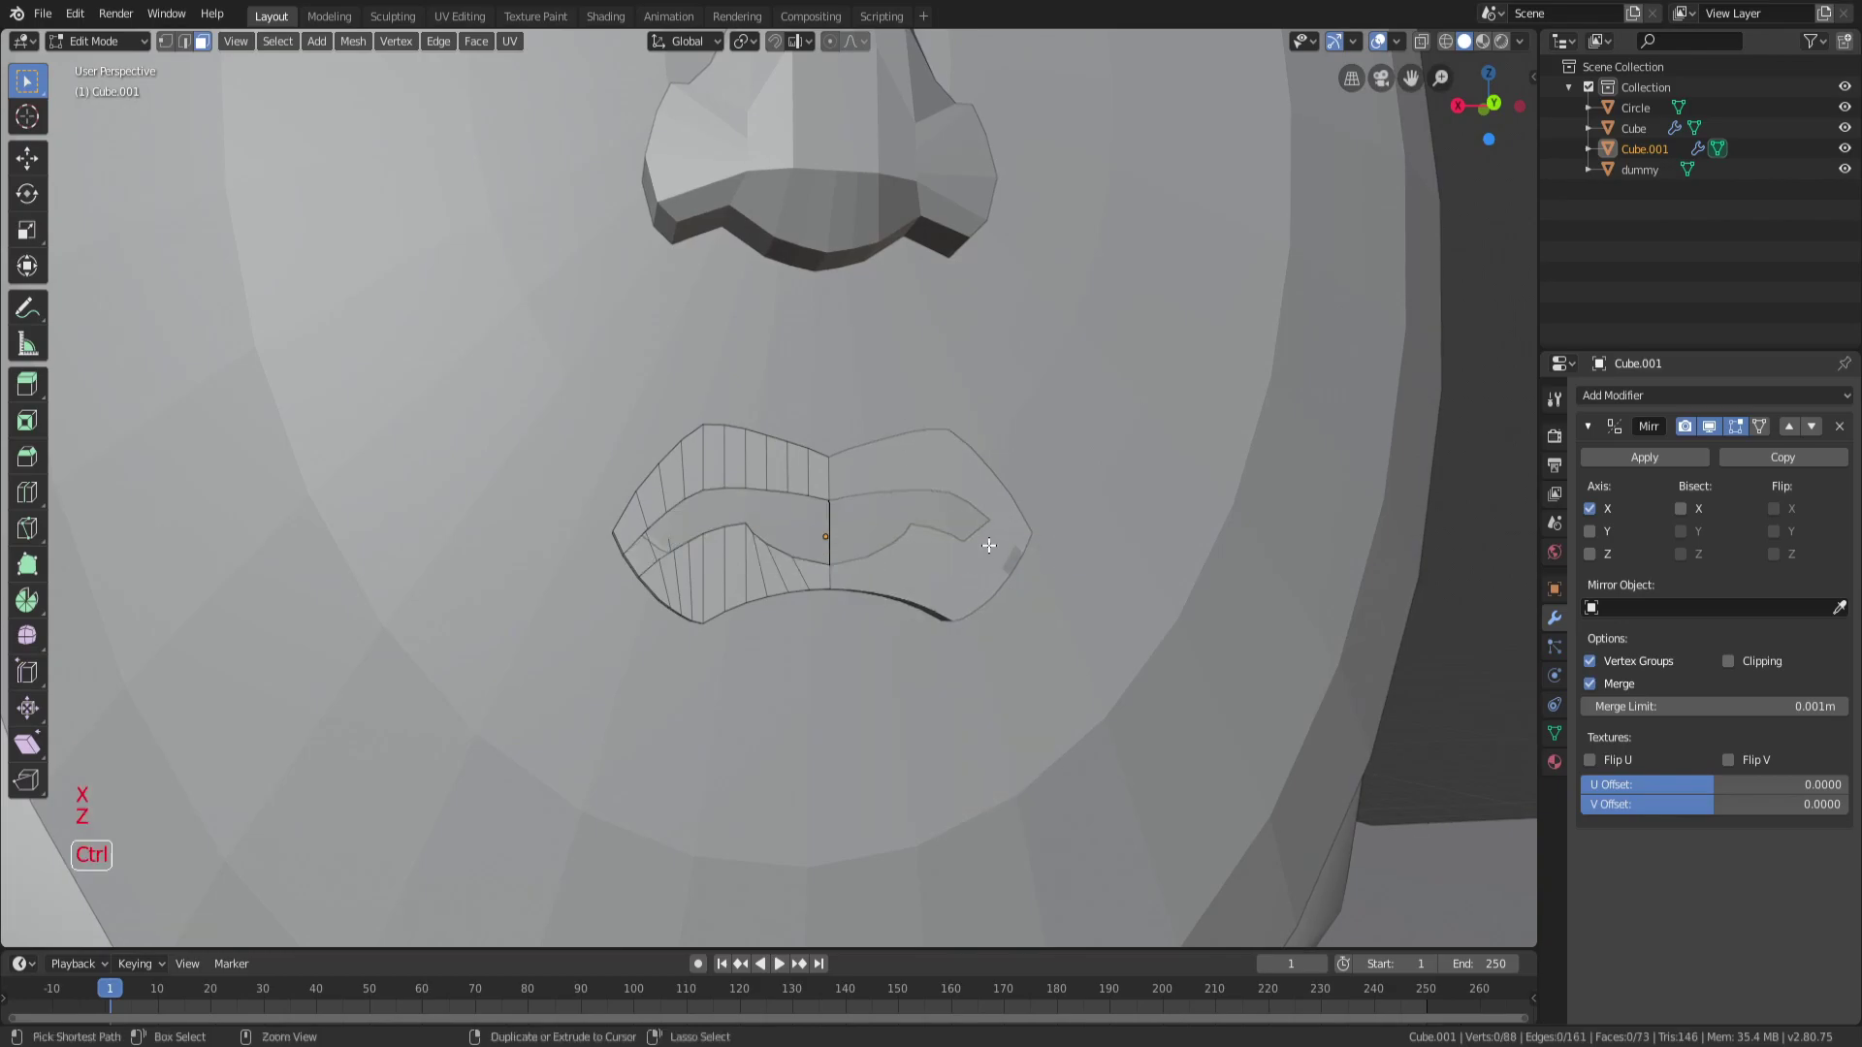
key(ctrl+z)
key(ctrl+z)
key(ctrl+z)
key(ctrl+z)
key(ctrl+z)
key(ctrl+z)
key(ctrl+z)
key(ctrl+z)
key(ctrl+z)
key(ctrl+z)
key(ctrl+z)
key(ctrl+z)
key(ctrl+z)
key(ctrl+z)
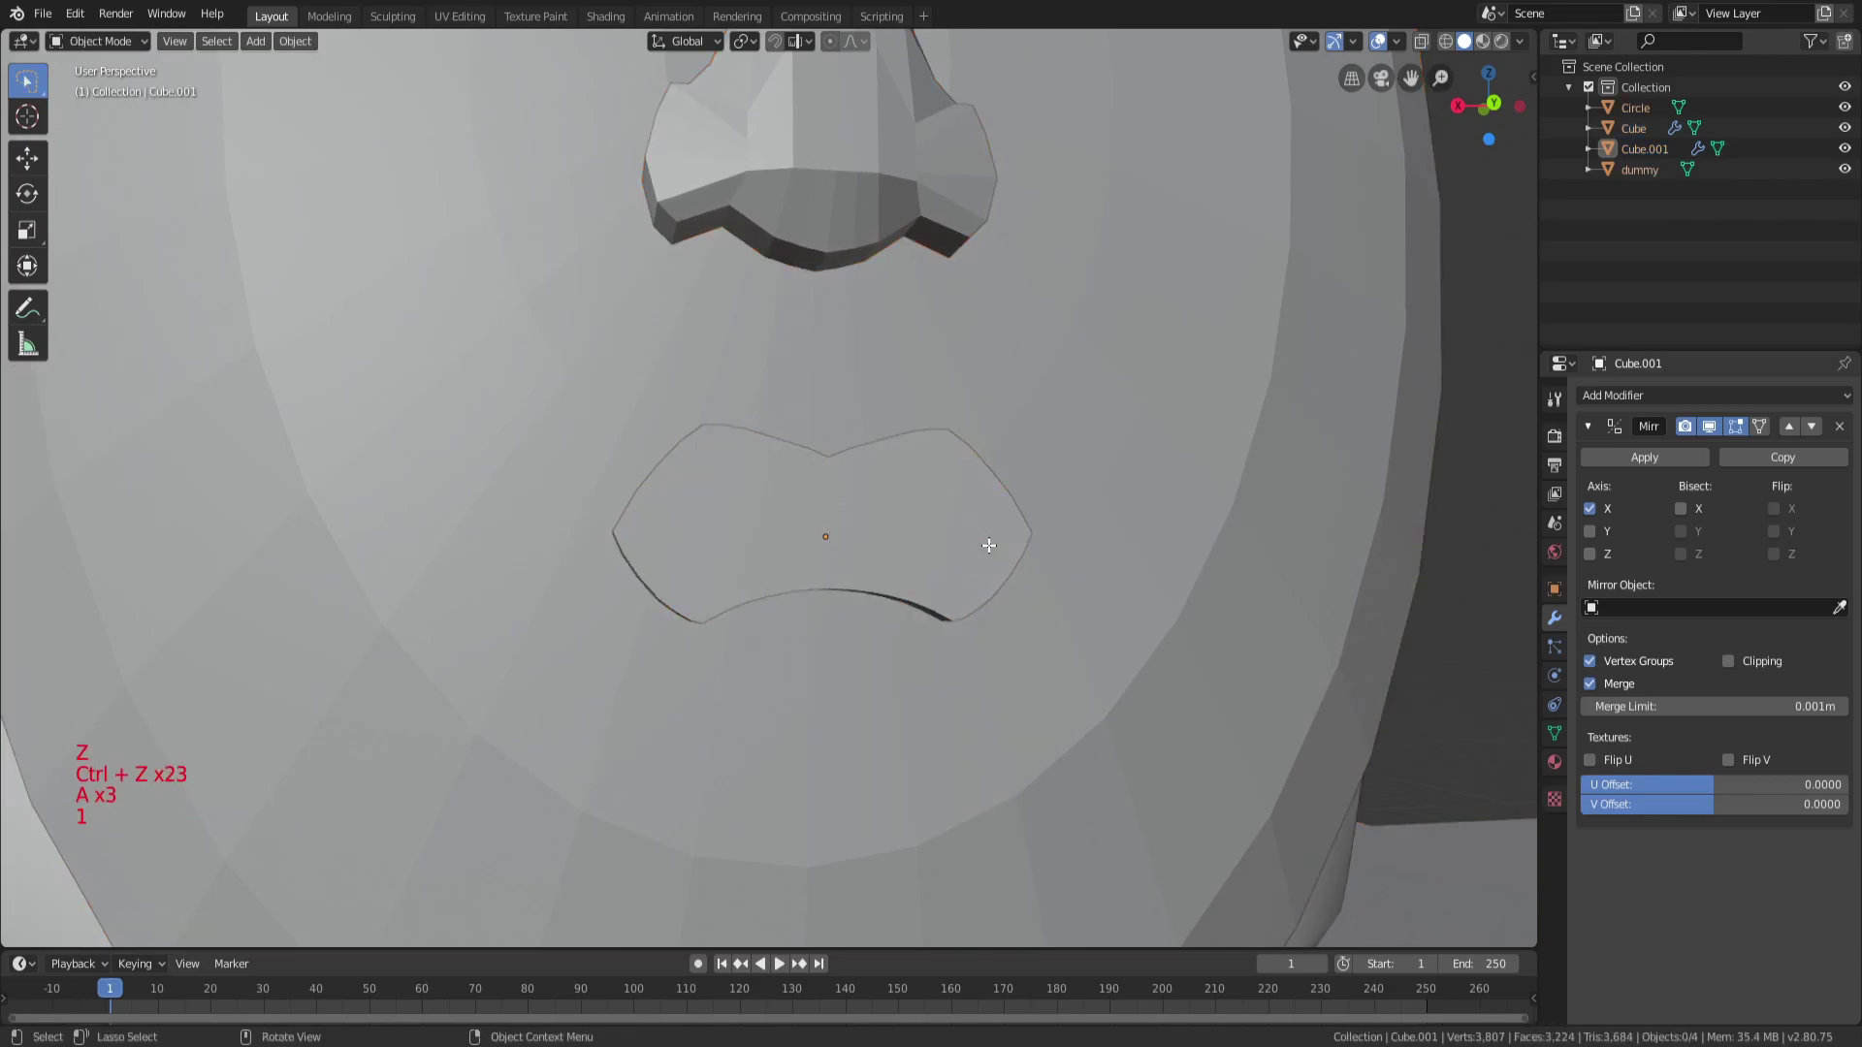
Return to Edit Mode and select all the front faces of the lip's editable half.
key(Tab)
key(a)
key(a)
middle_drag(893, 515, 871, 482)
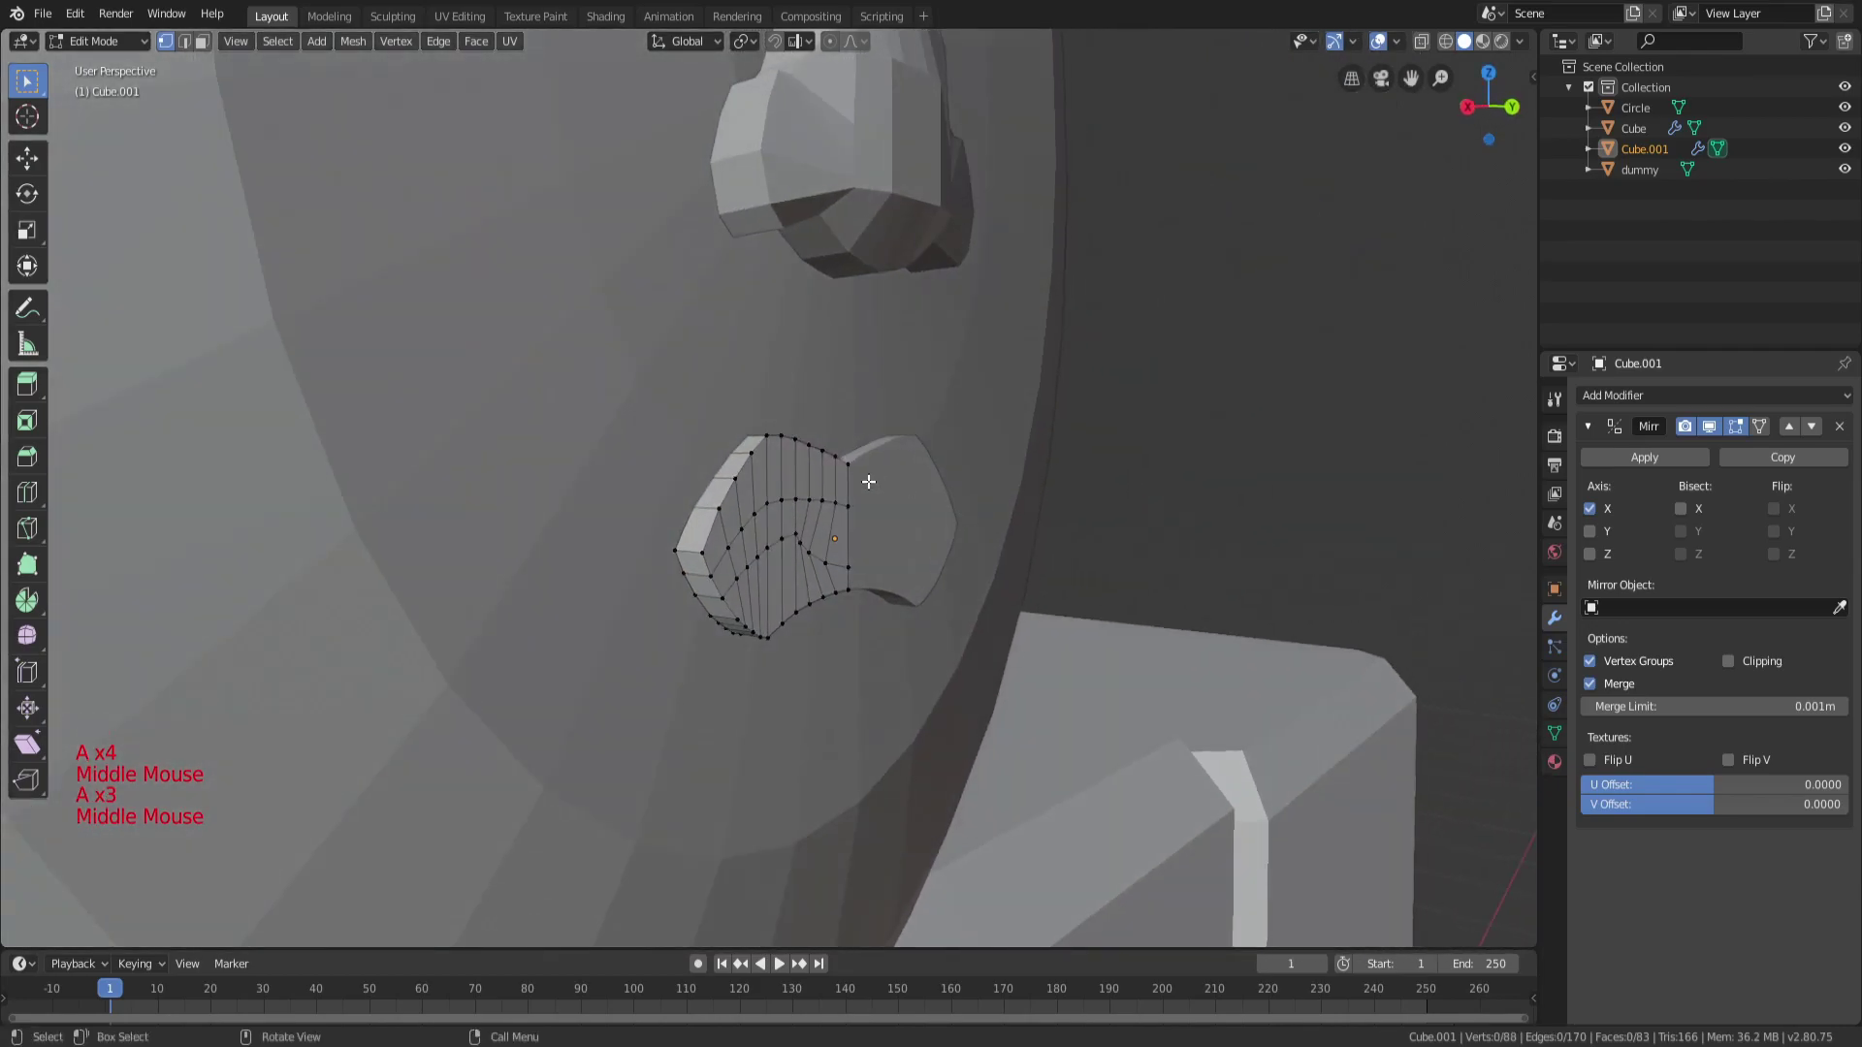
key(c)
drag(842, 484, 770, 495)
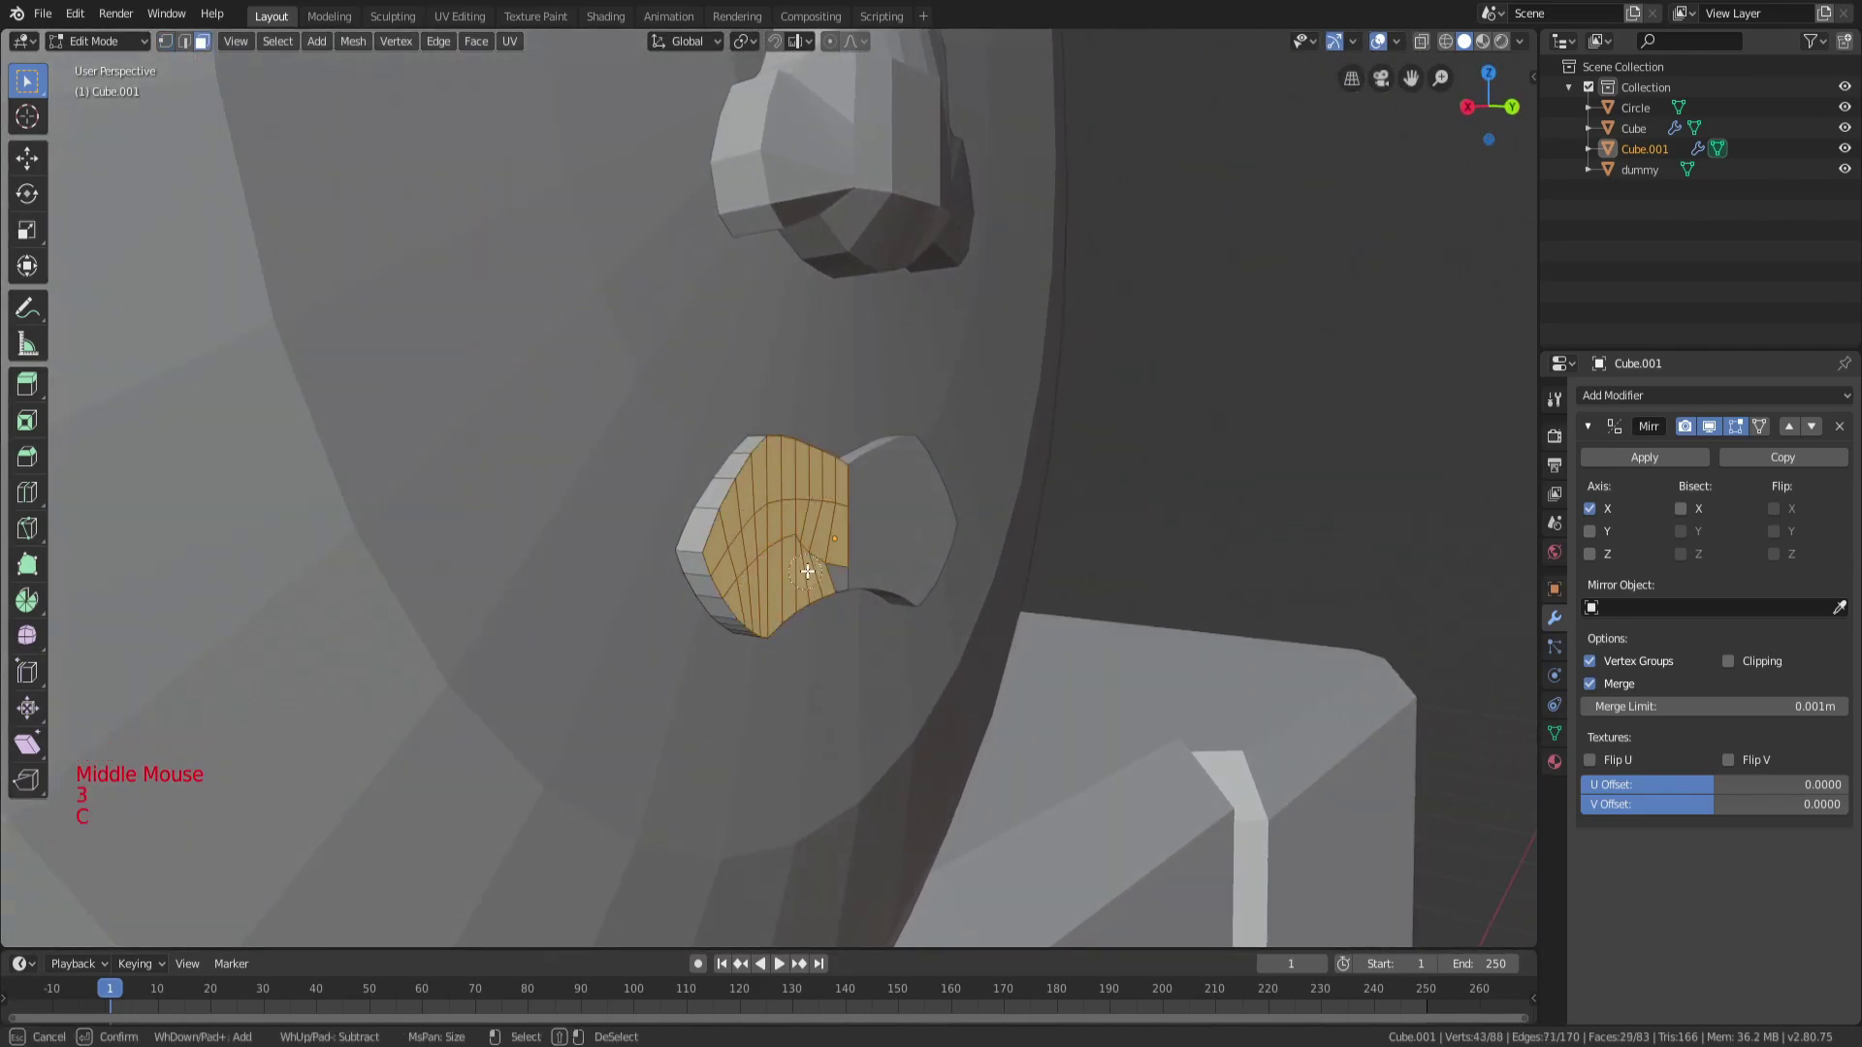
key(z)
middle_drag(841, 554, 1028, 570)
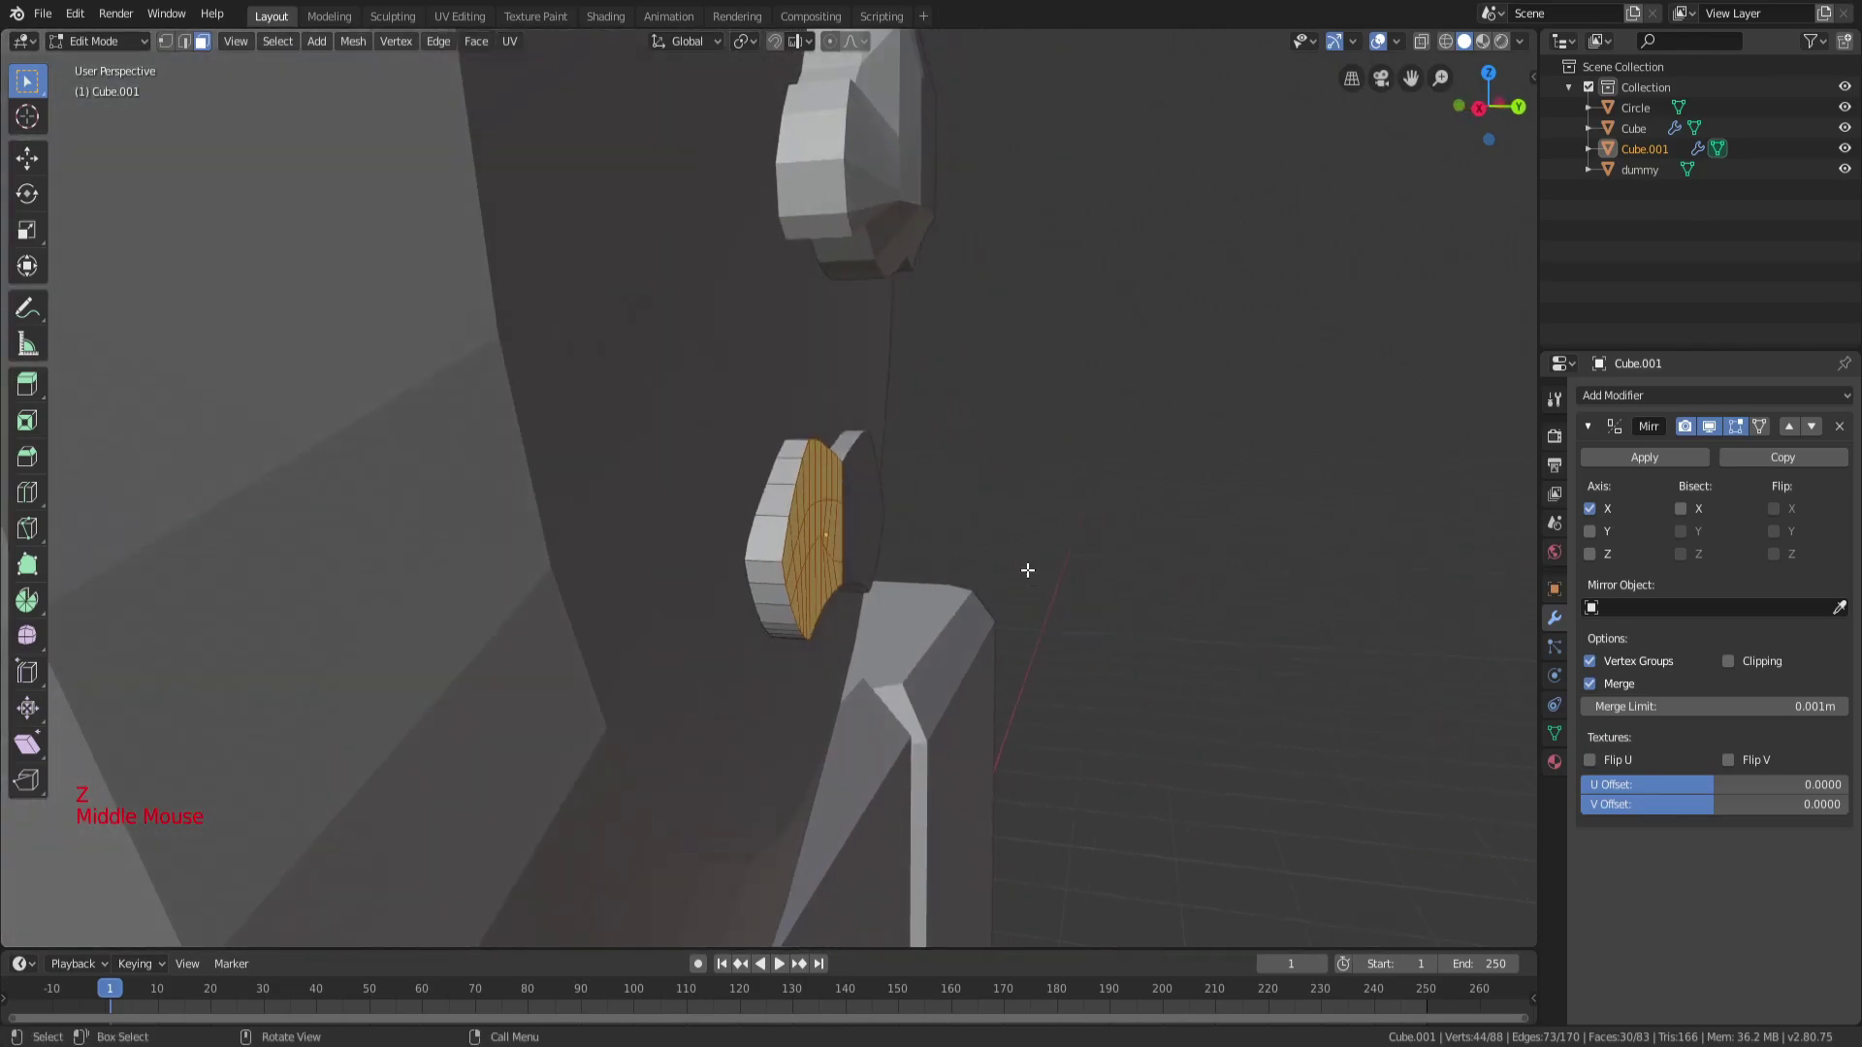
Extrude the selected front faces forward, scale them down, and enable Clipping in the Mirror modifier.
key(e)
key(s)
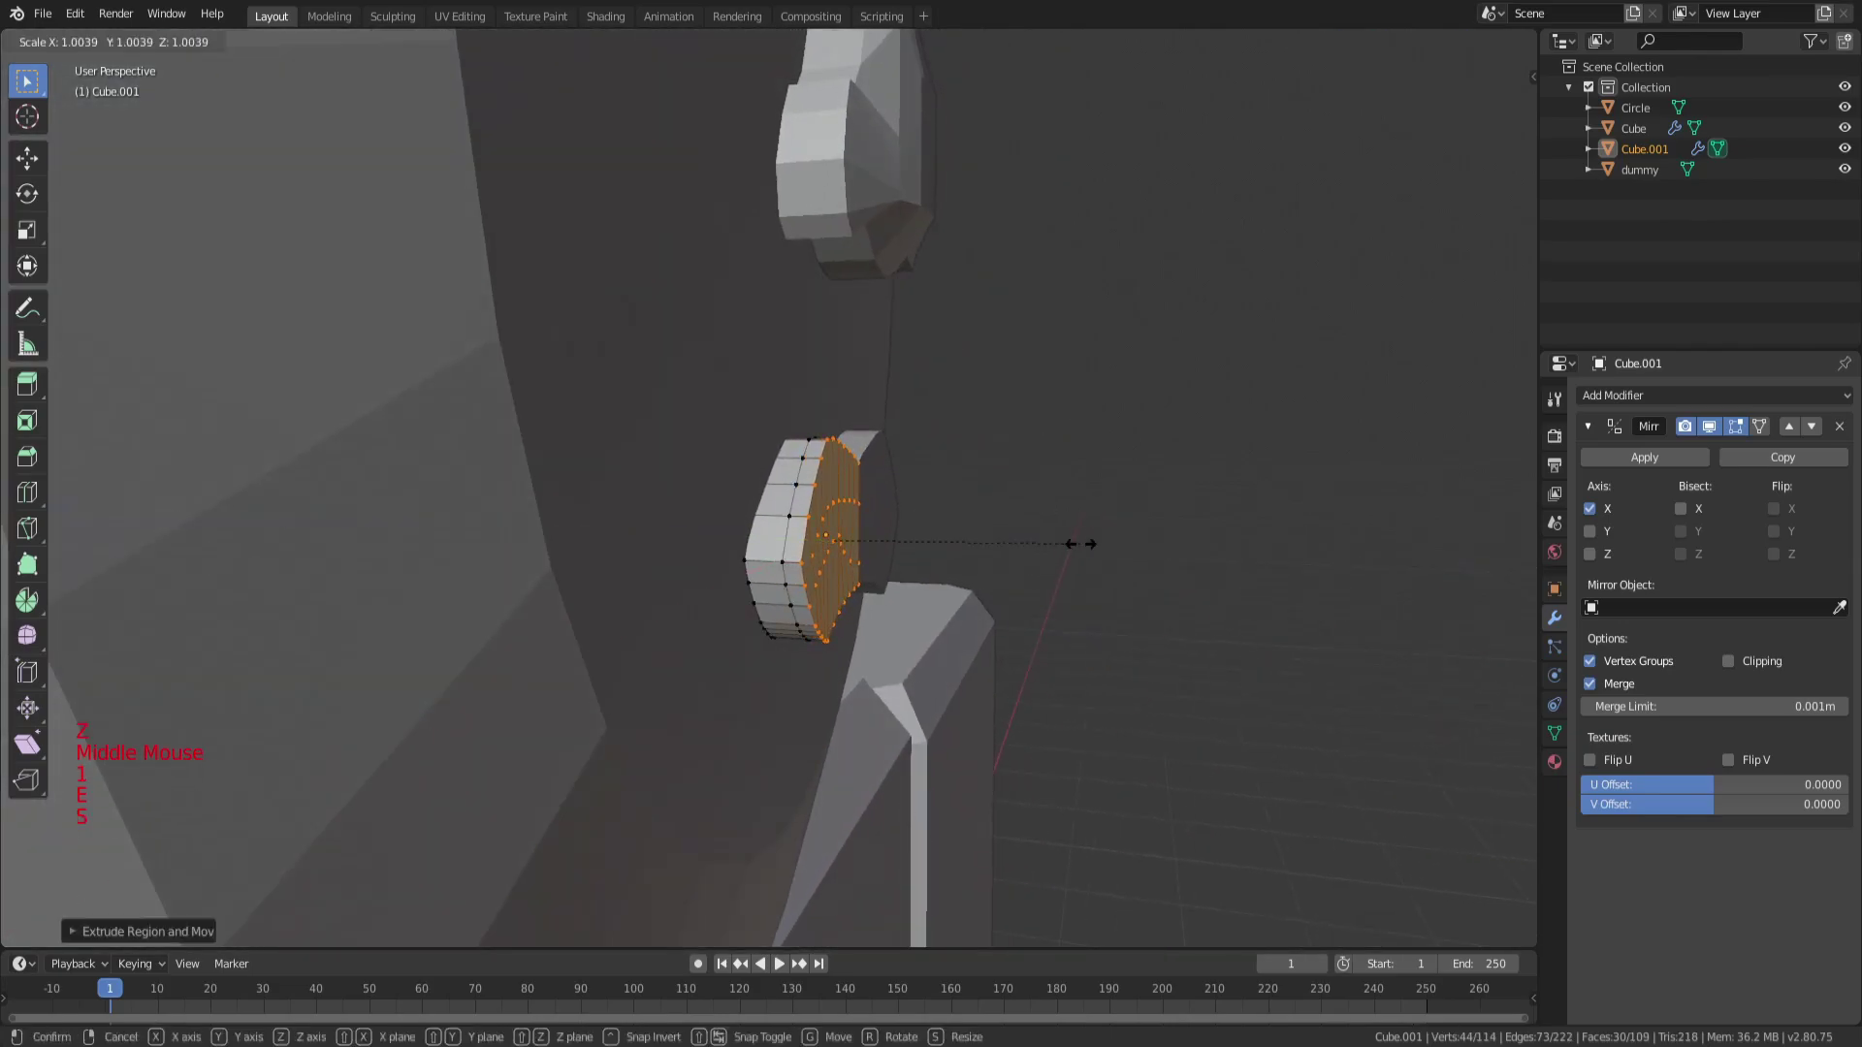
middle_drag(915, 541, 1062, 616)
click(1728, 661)
Try moving the scaled front faces along X to the center seam, and undo the move and the scaling.
scroll(1044, 623, up, 3)
key(g)
key(x)
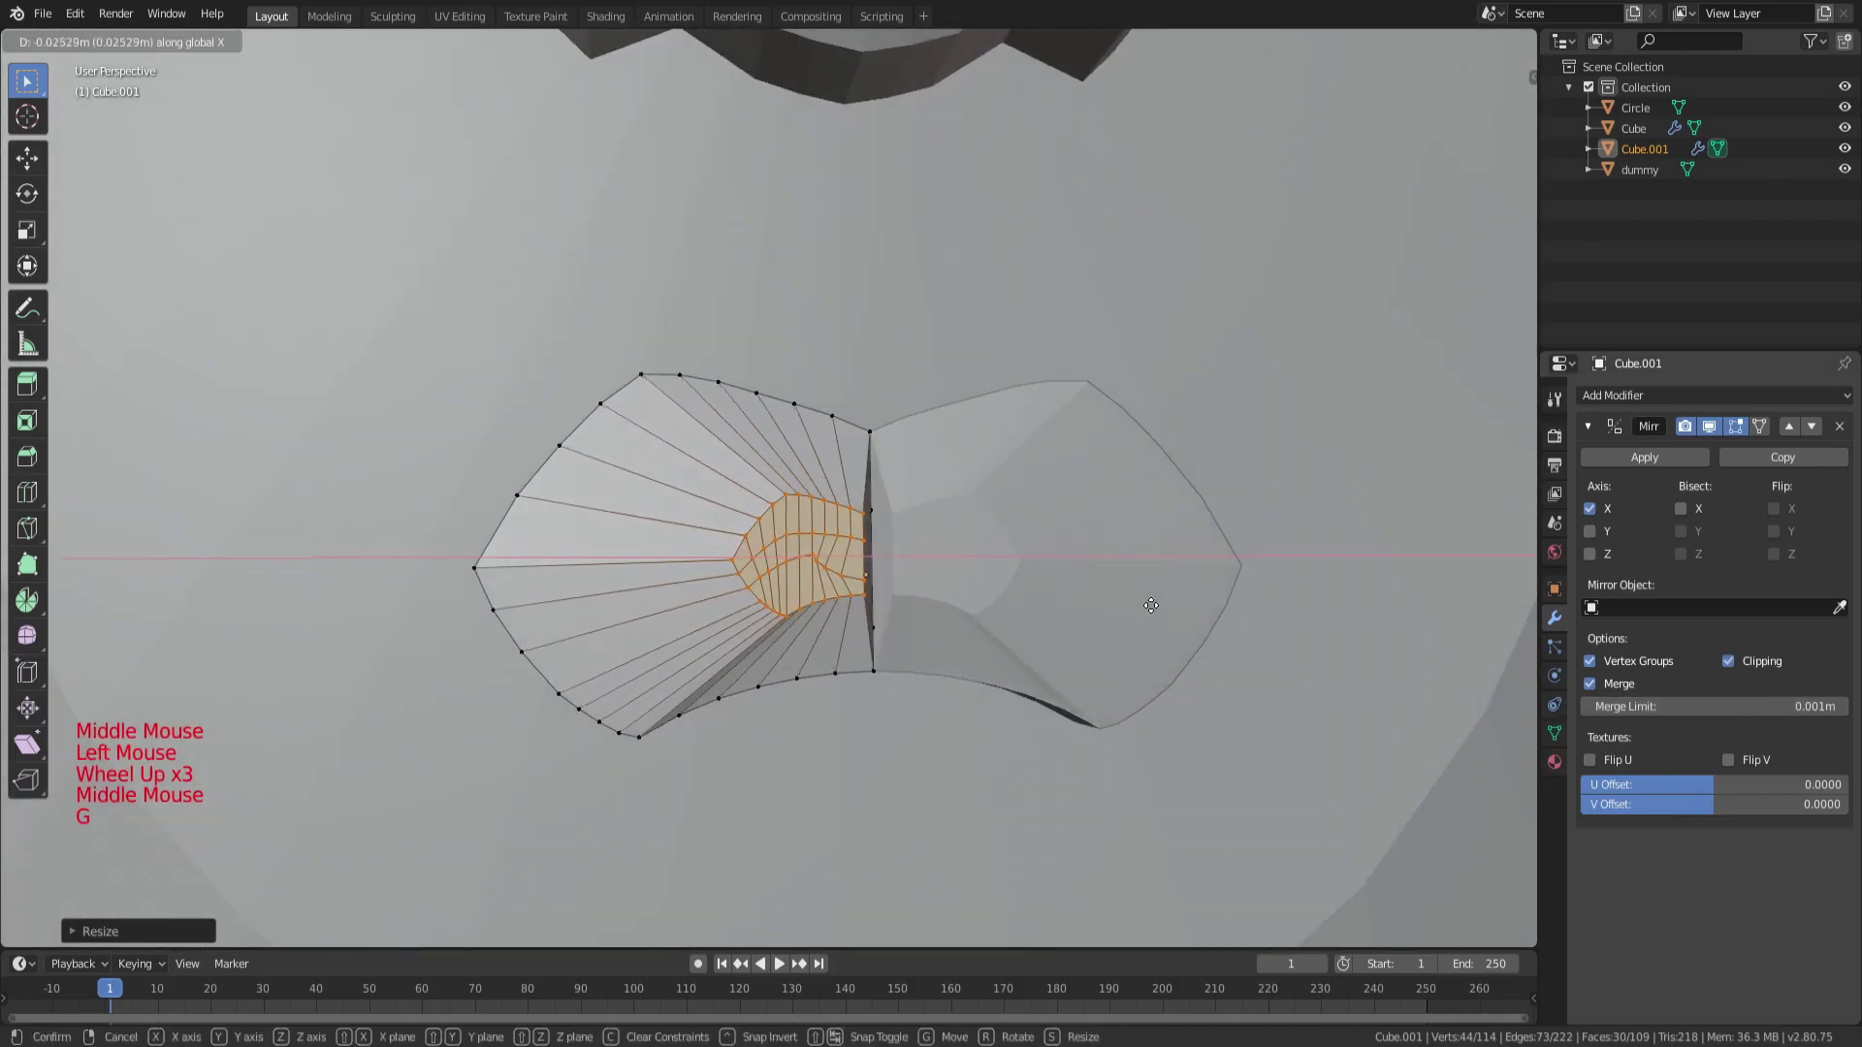
click(1157, 612)
middle_drag(1135, 607, 1125, 562)
key(s)
key(Escape)
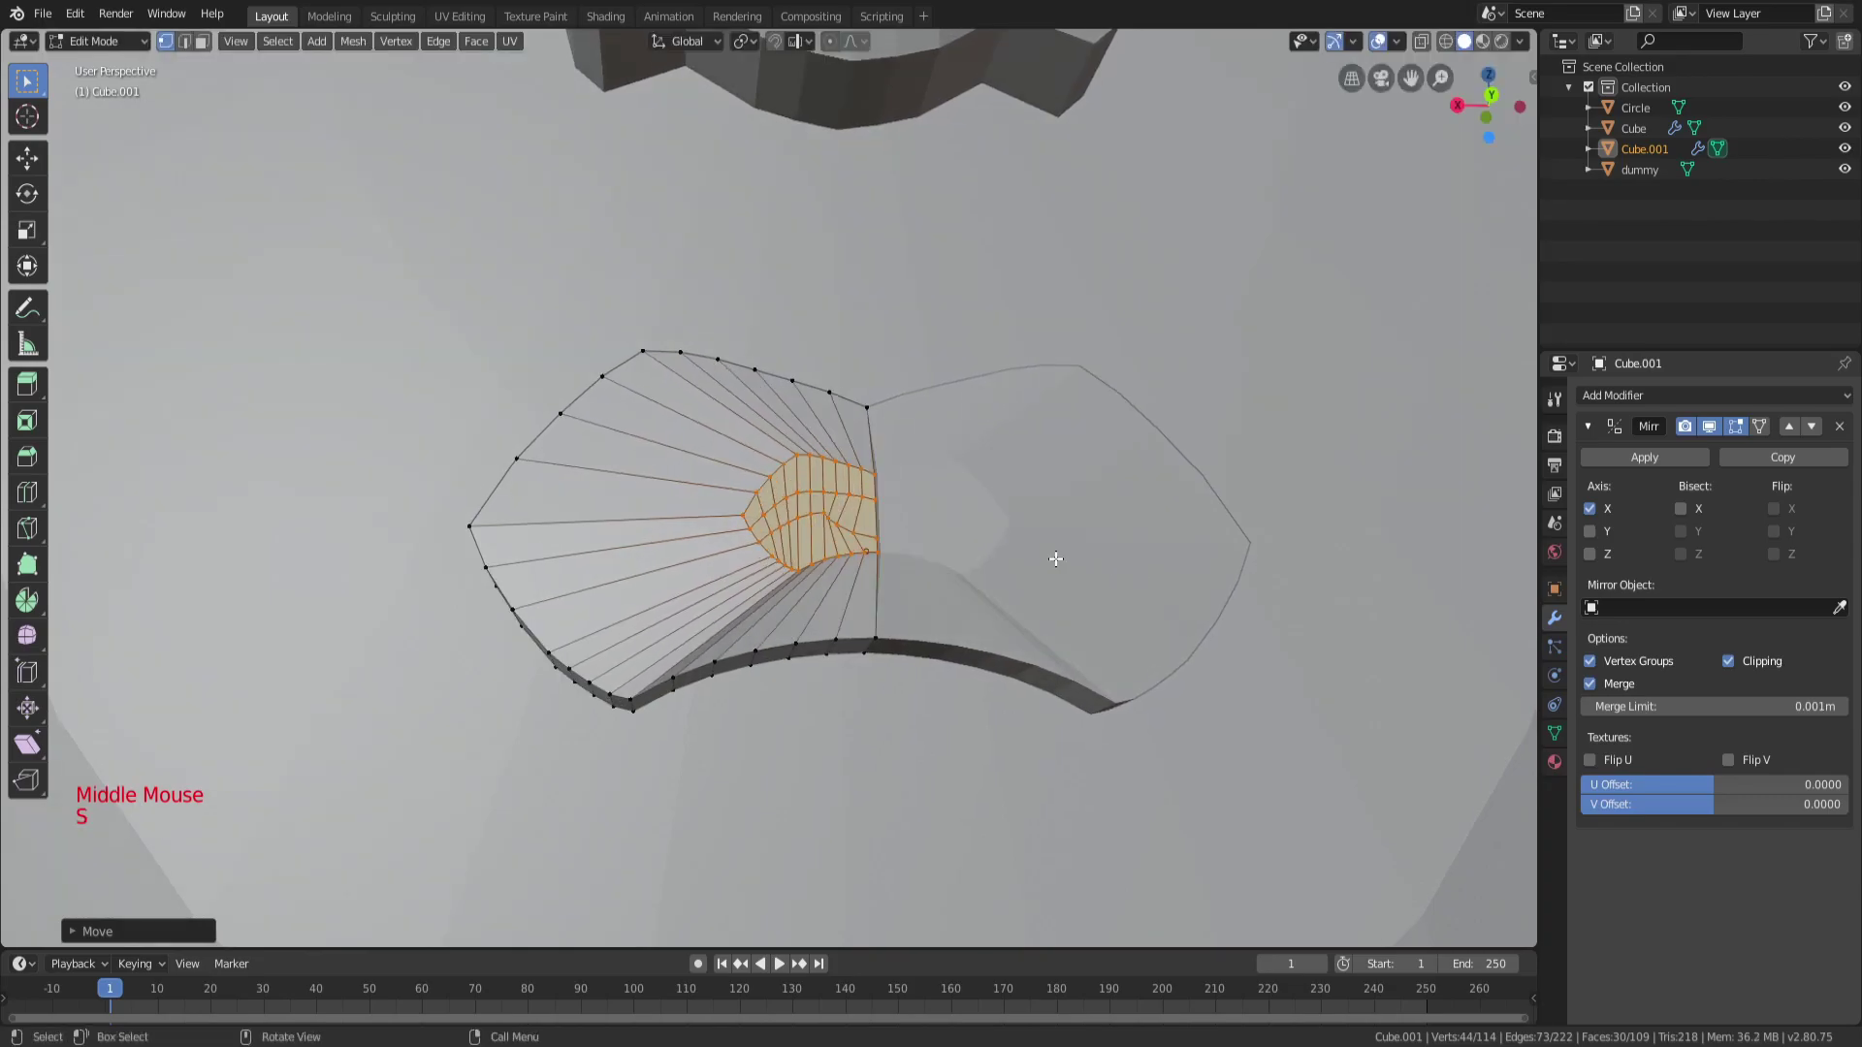
key(ctrl+z)
key(ctrl+z)
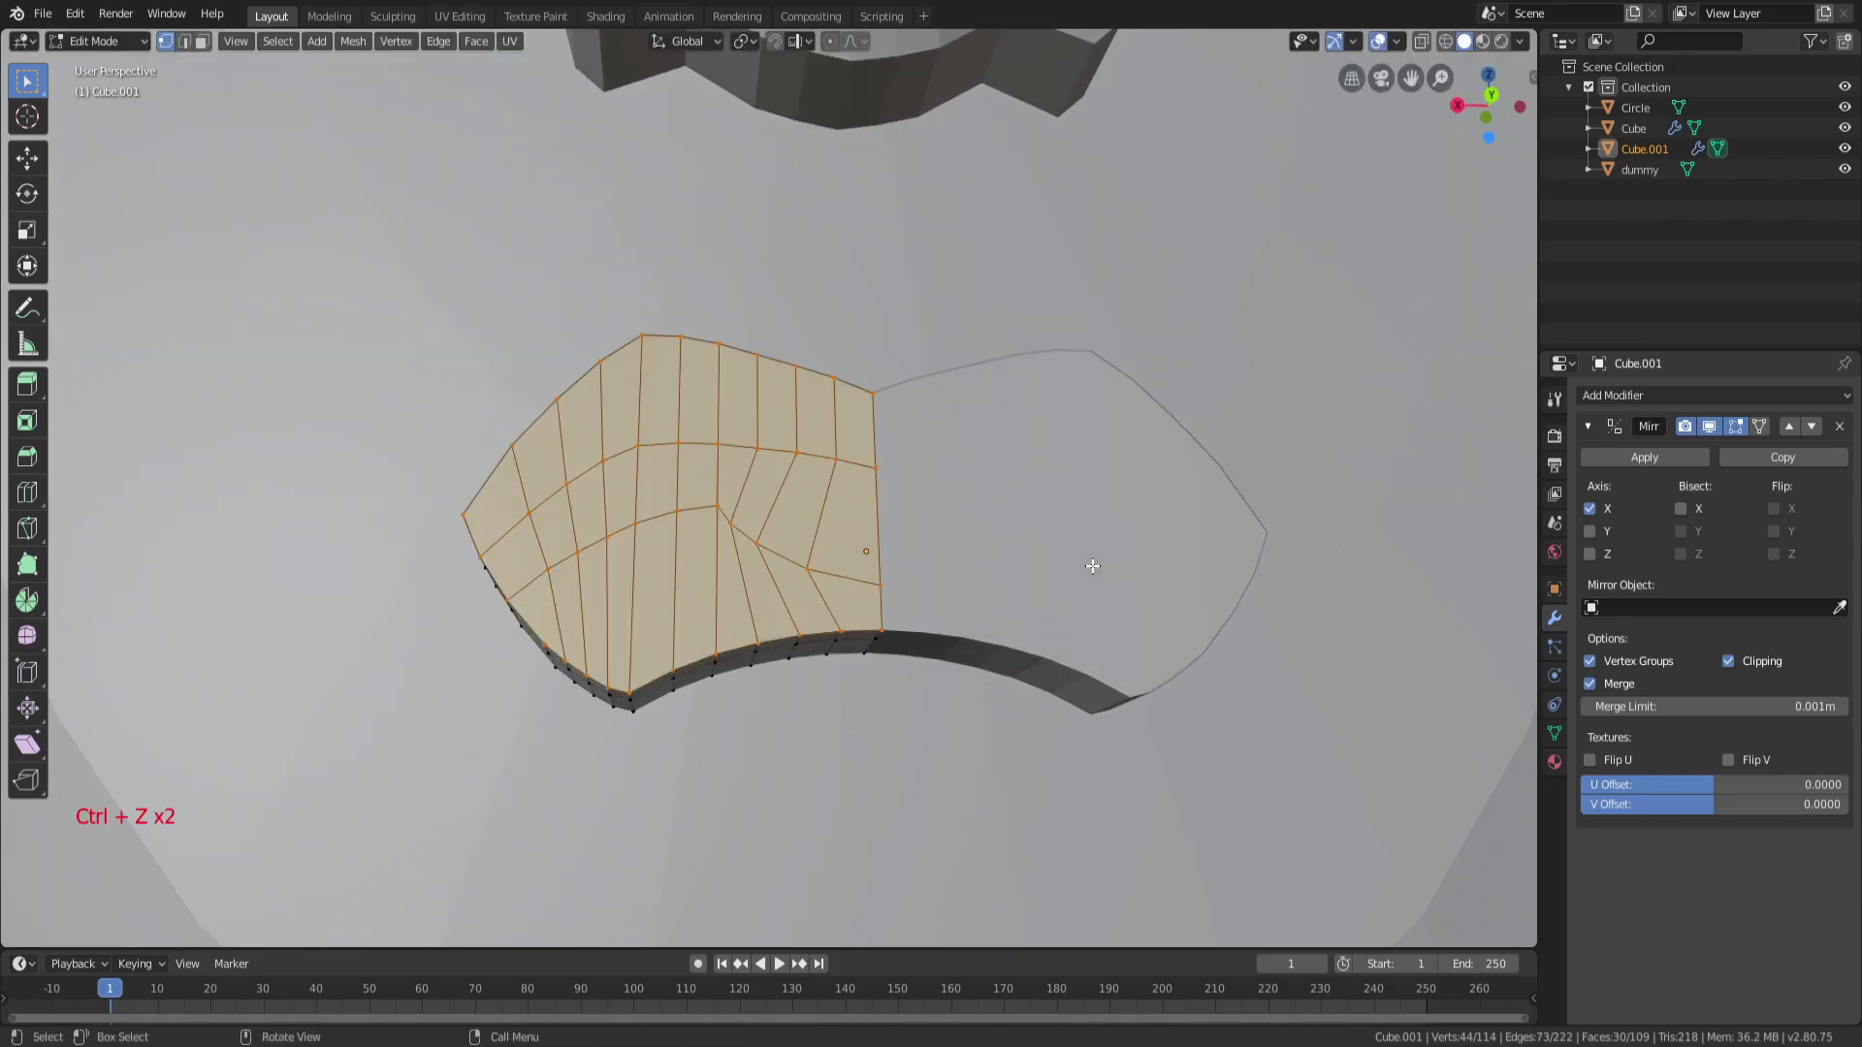
Flatten the extruded front faces along Z, scale them down, and move them back against the center seam.
key(s)
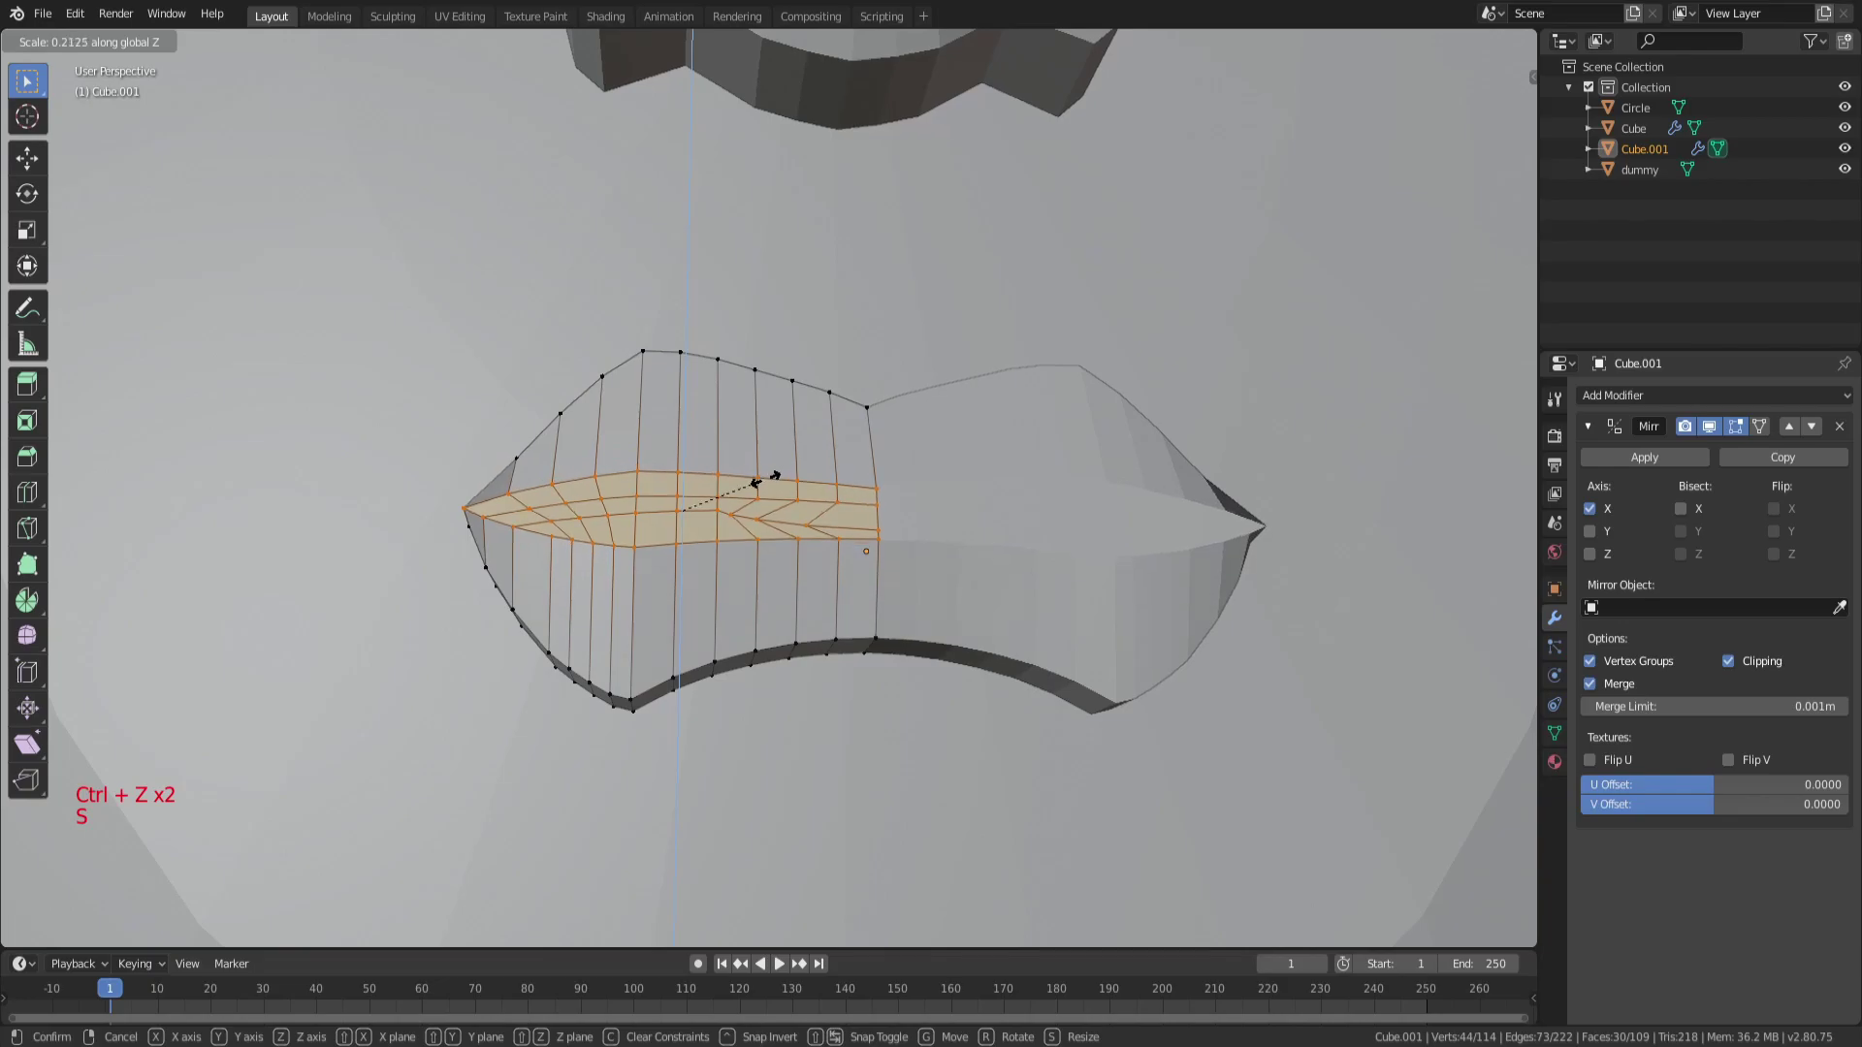
click(1185, 539)
middle_drag(1185, 538, 1197, 569)
key(s)
click(1001, 559)
key(g)
click(1068, 552)
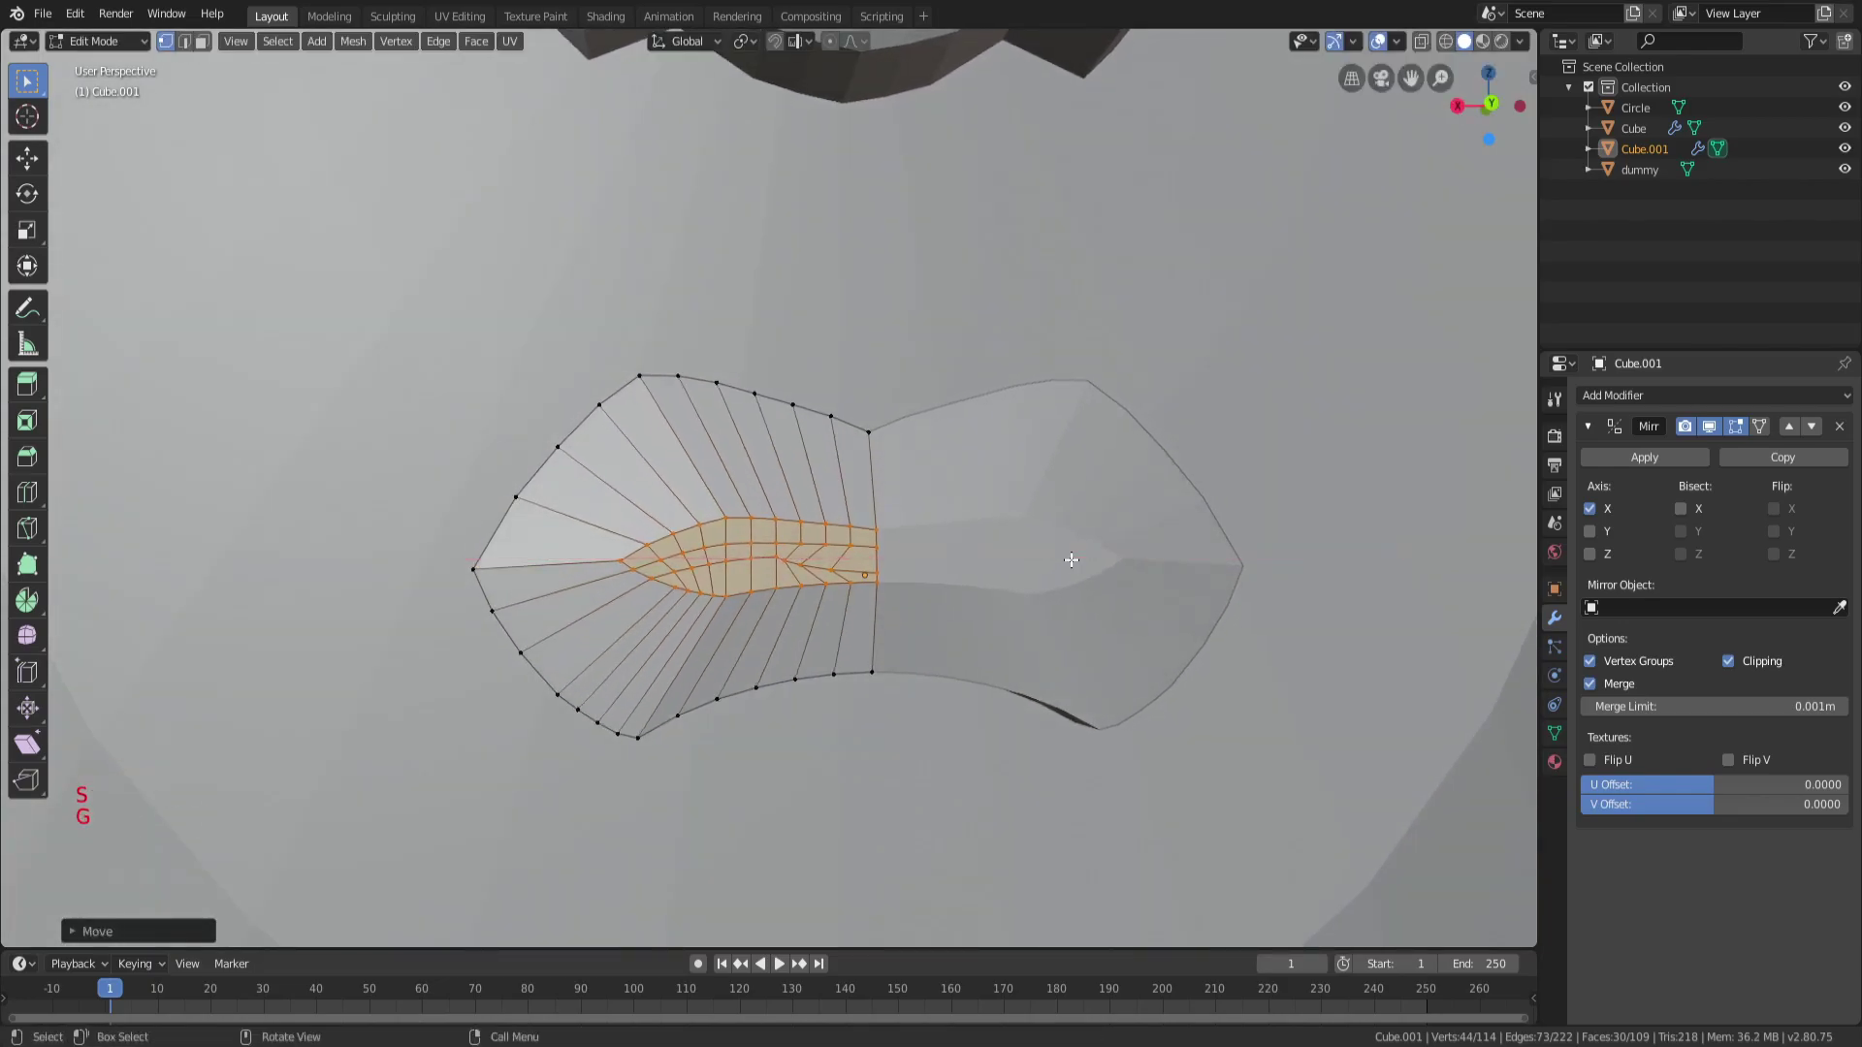
Inspect the raised lips on the face in Object Mode from below and from the front.
scroll(1057, 560, down, 3)
key(a)
key(a)
key(a)
key(Tab)
middle_drag(1041, 566, 1090, 706)
scroll(1090, 706, down, 5)
key(a)
key(a)
key(a)
middle_drag(881, 511, 835, 378)
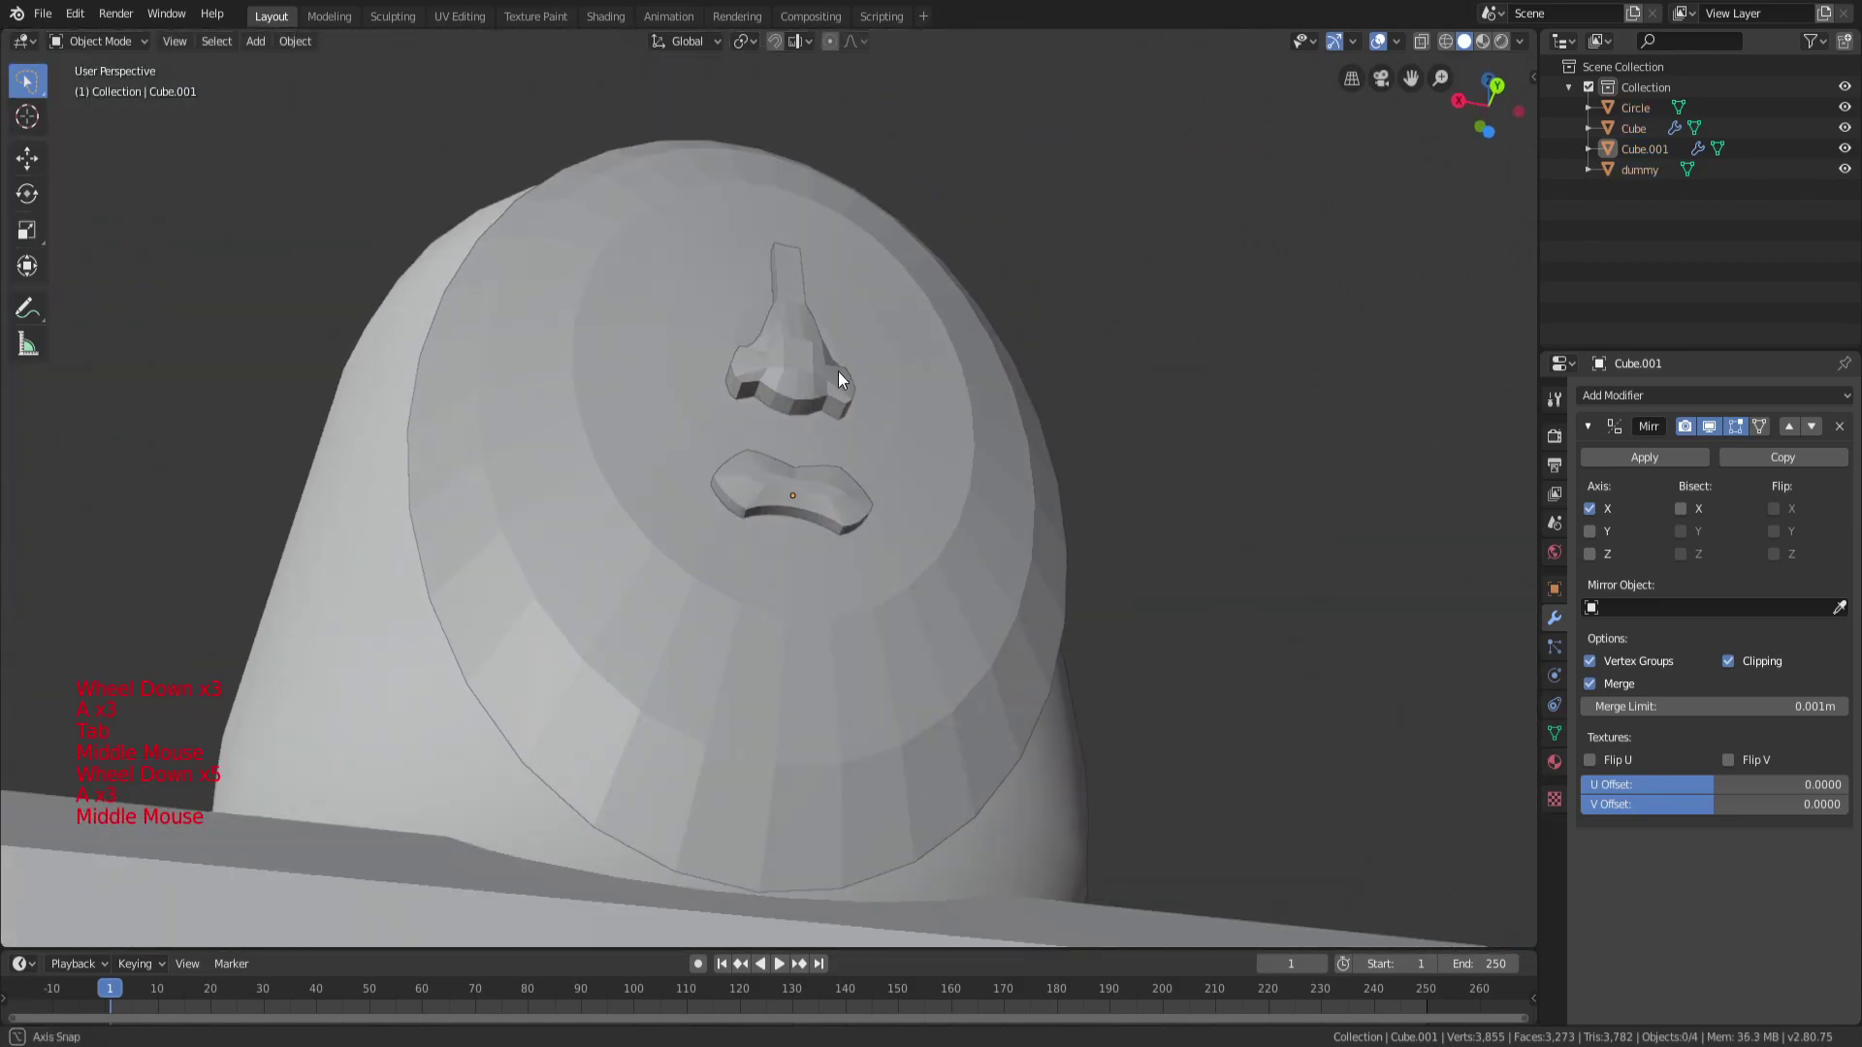
scroll(921, 457, down, 4)
key(a)
key(a)
key(a)
middle_drag(917, 450, 821, 491)
scroll(783, 510, up, 5)
click(795, 518)
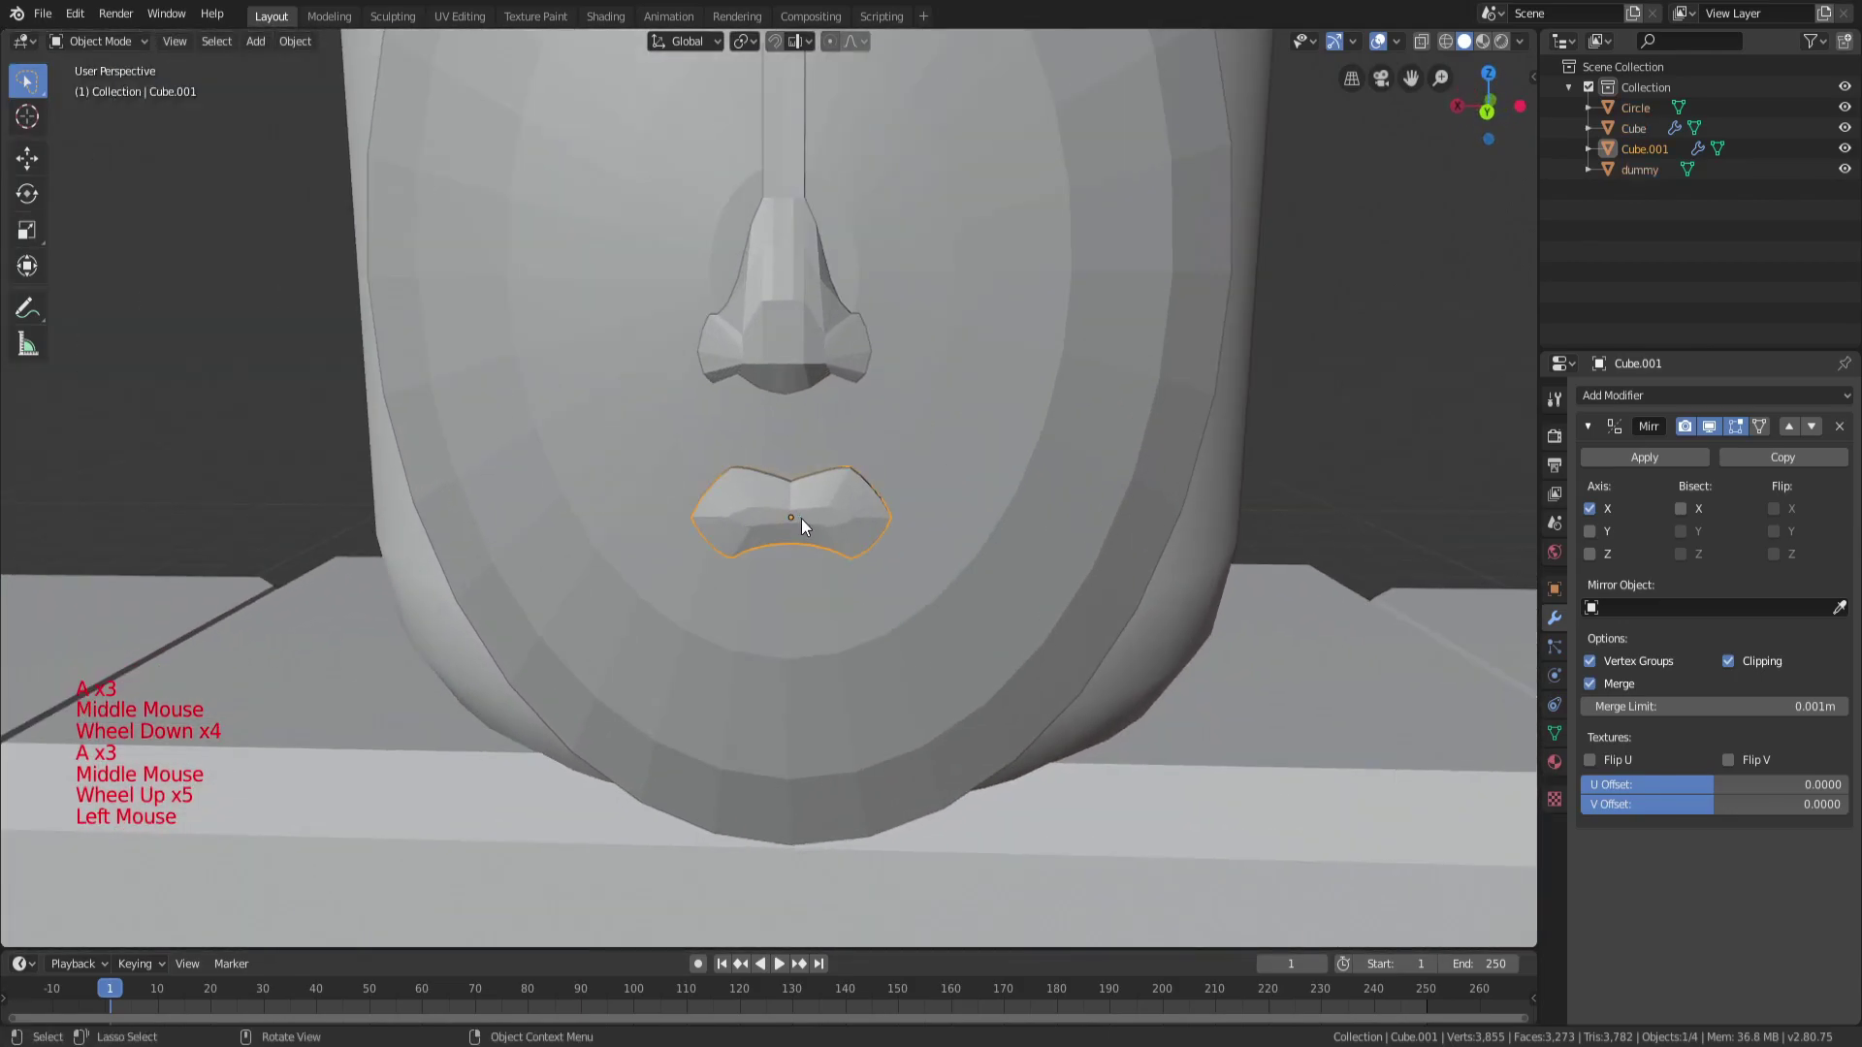
Extrude two neighboring faces of the lip's upper inner loop outward along Y by about 0.005 m.
scroll(834, 520, up, 3)
key(a)
key(a)
key(a)
click(863, 549)
scroll(861, 551, up, 3)
key(Tab)
key(a)
key(a)
key(a)
scroll(840, 570, up, 4)
middle_drag(840, 570, 698, 581)
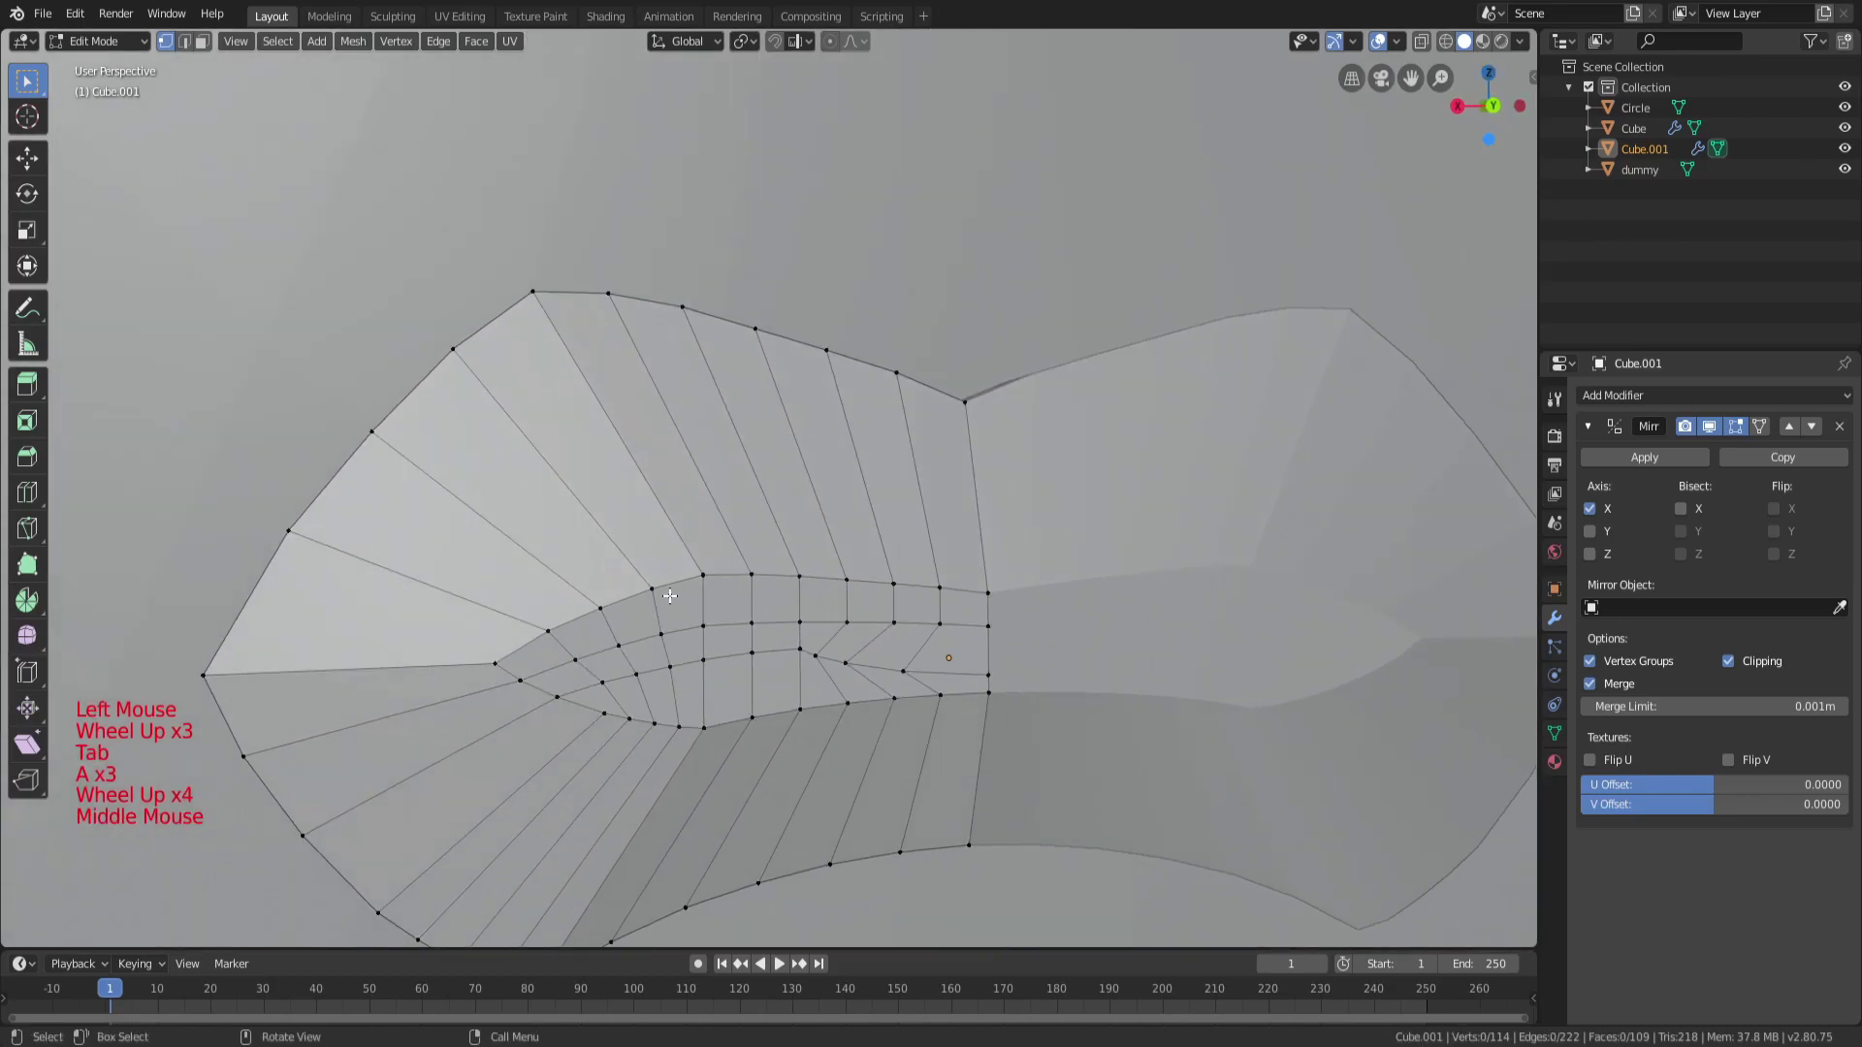
key(c)
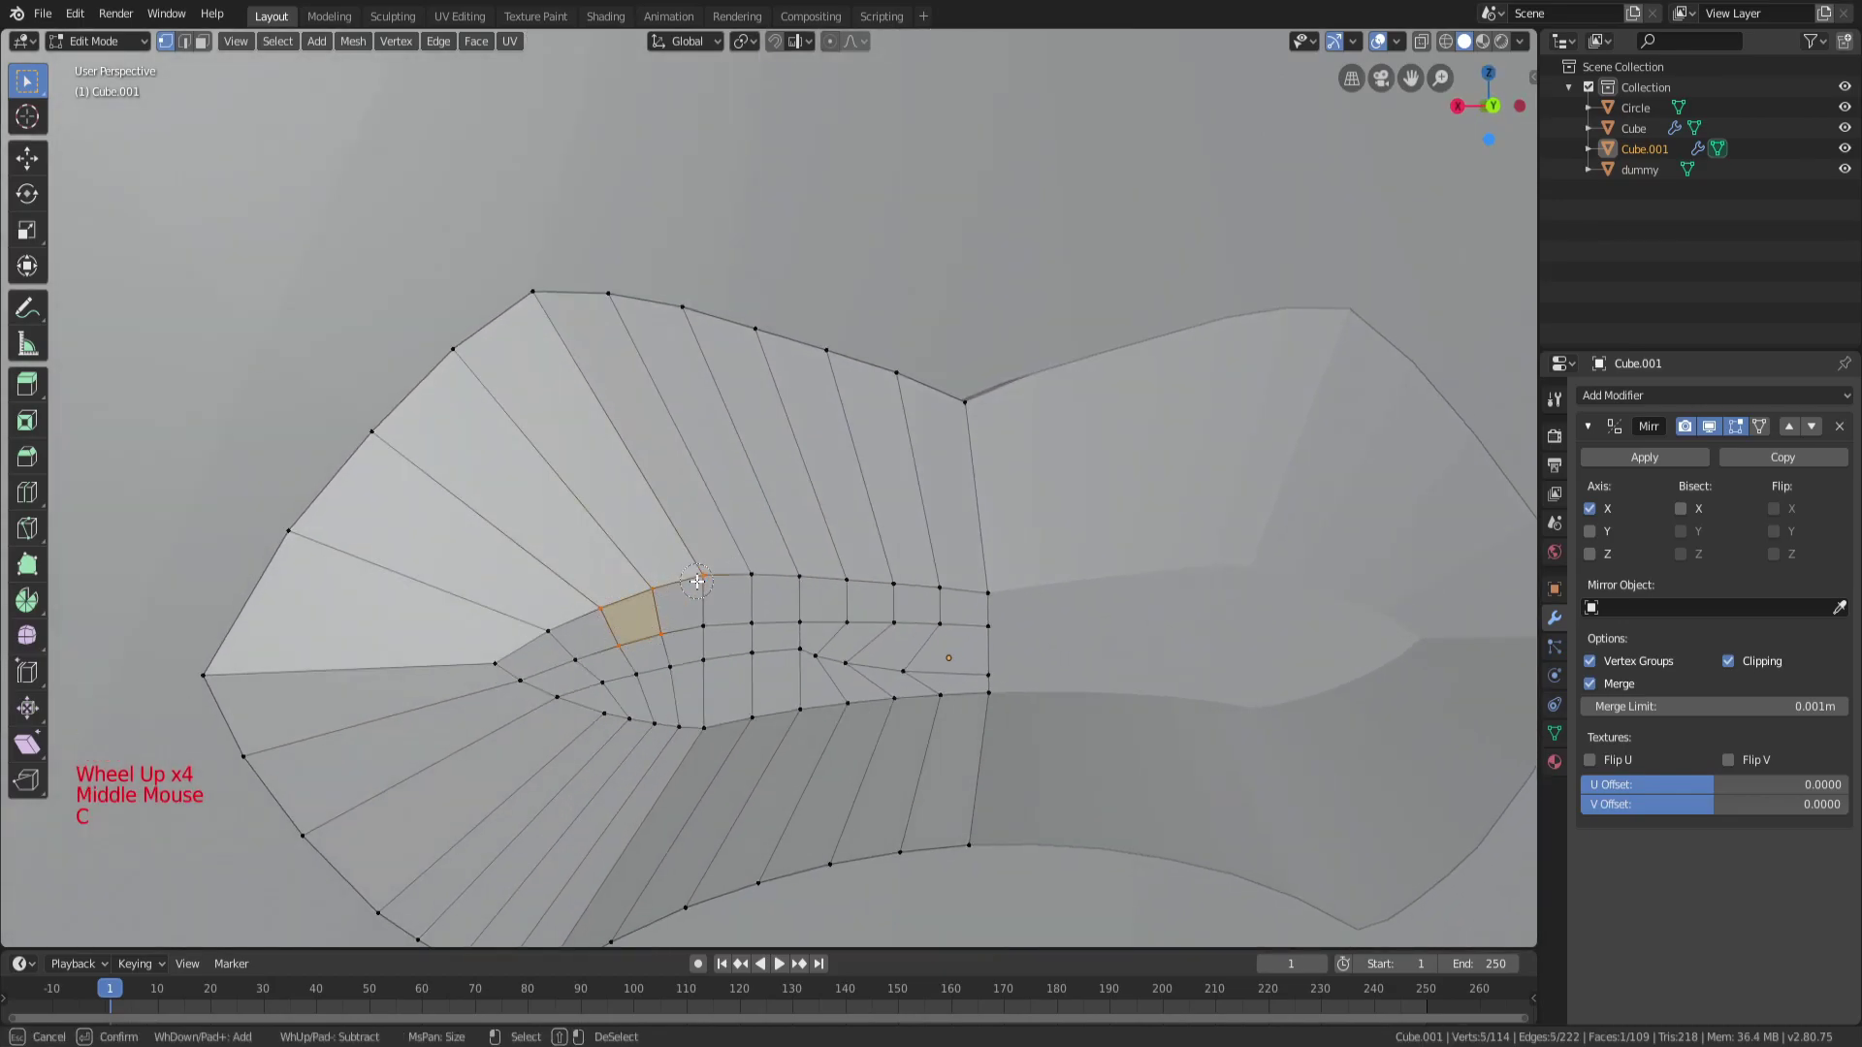
middle_drag(700, 613, 887, 572)
key(e)
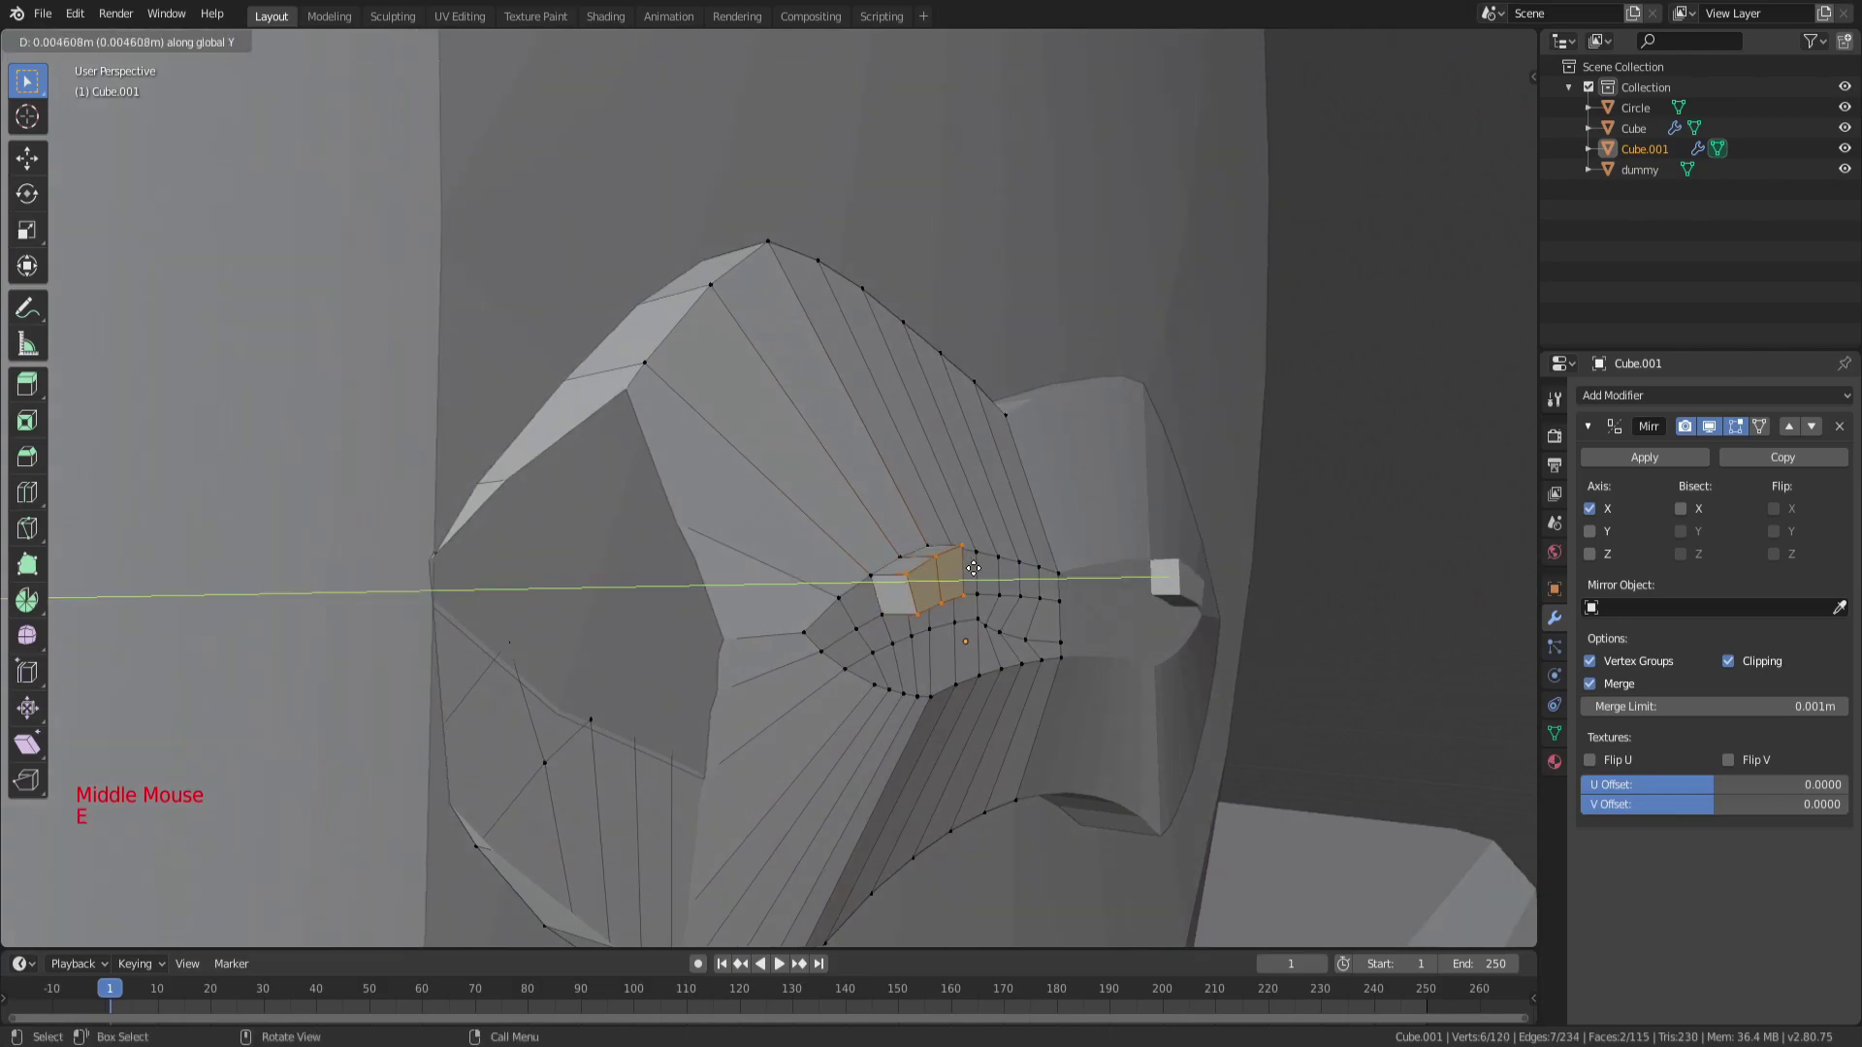
click(975, 569)
Reposition the small extruded block on the lip's upper inner loop.
middle_drag(1095, 539, 959, 605)
scroll(1057, 534, up, 2)
scroll(1068, 557, down, 3)
key(g)
click(1031, 565)
scroll(1018, 572, up, 3)
scroll(959, 605, down, 3)
Select the two underside faces of the small block and extrude them down into a long tooth.
middle_drag(698, 523, 669, 499)
key(a)
key(a)
key(a)
scroll(669, 499, up, 2)
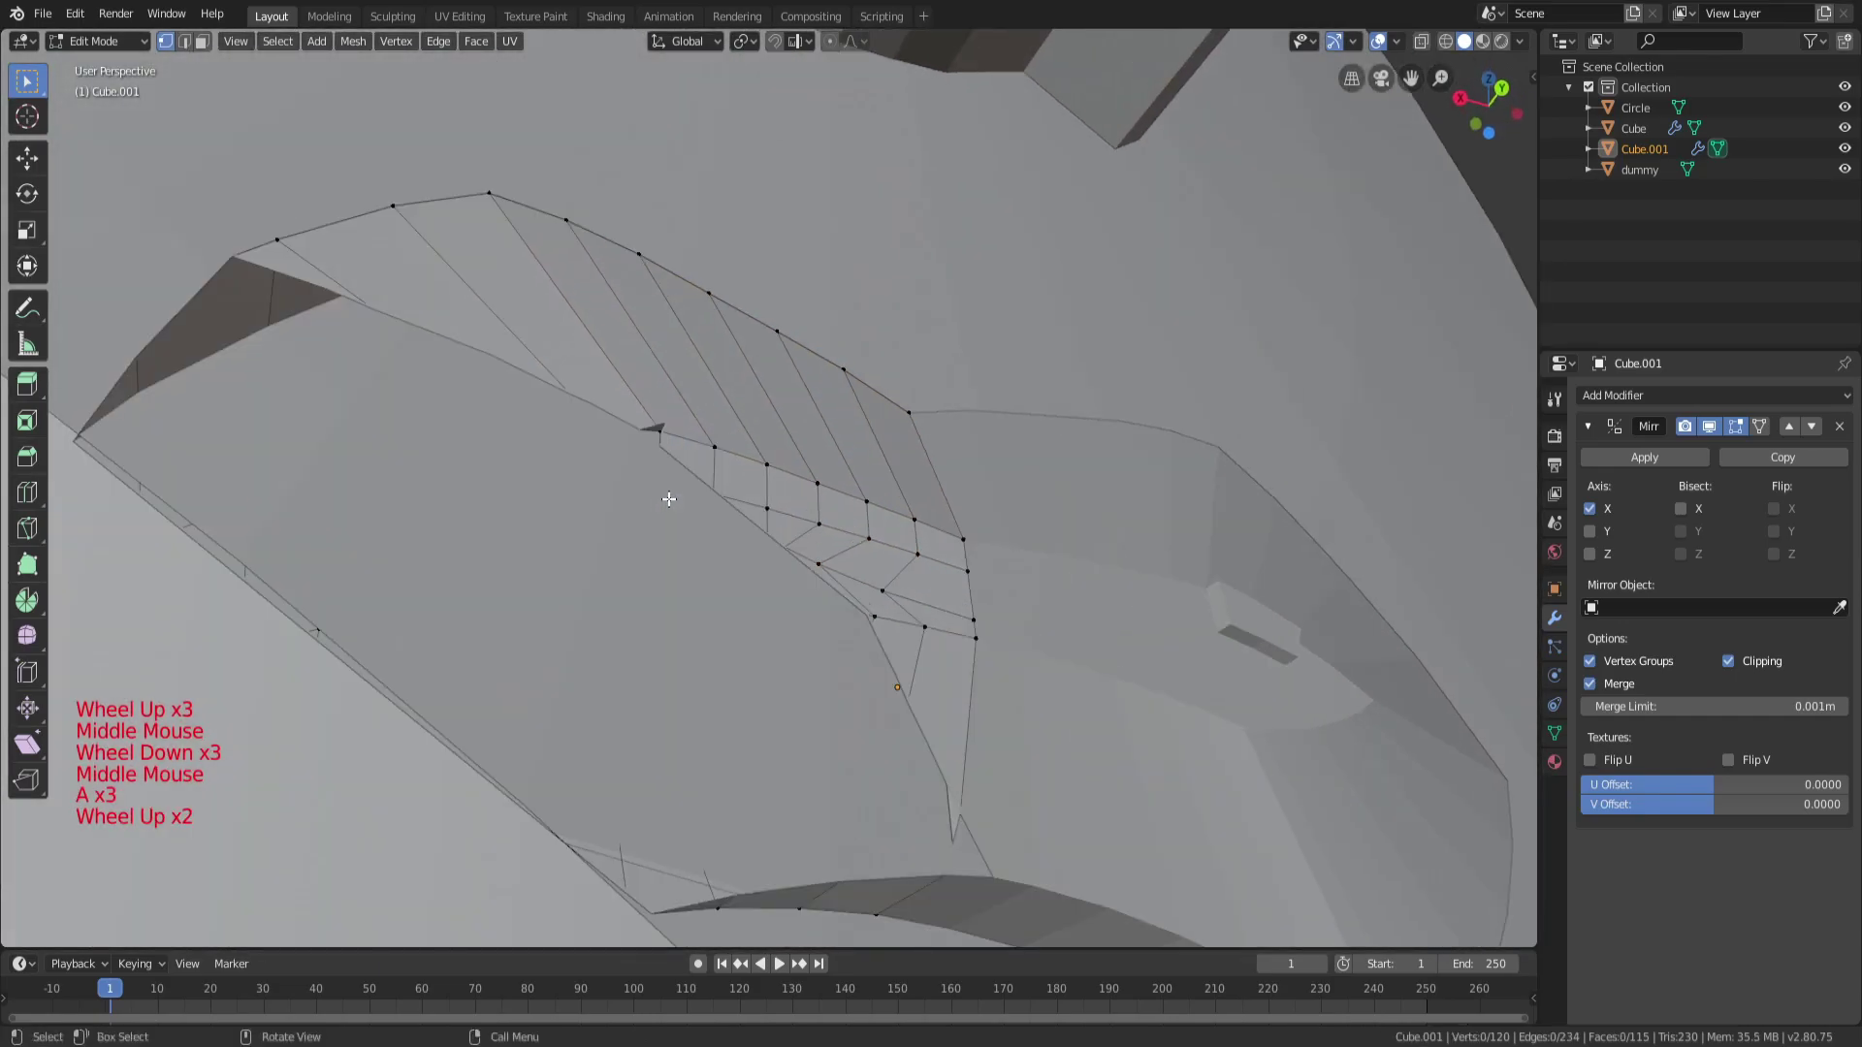
scroll(617, 488, down, 1)
key(c)
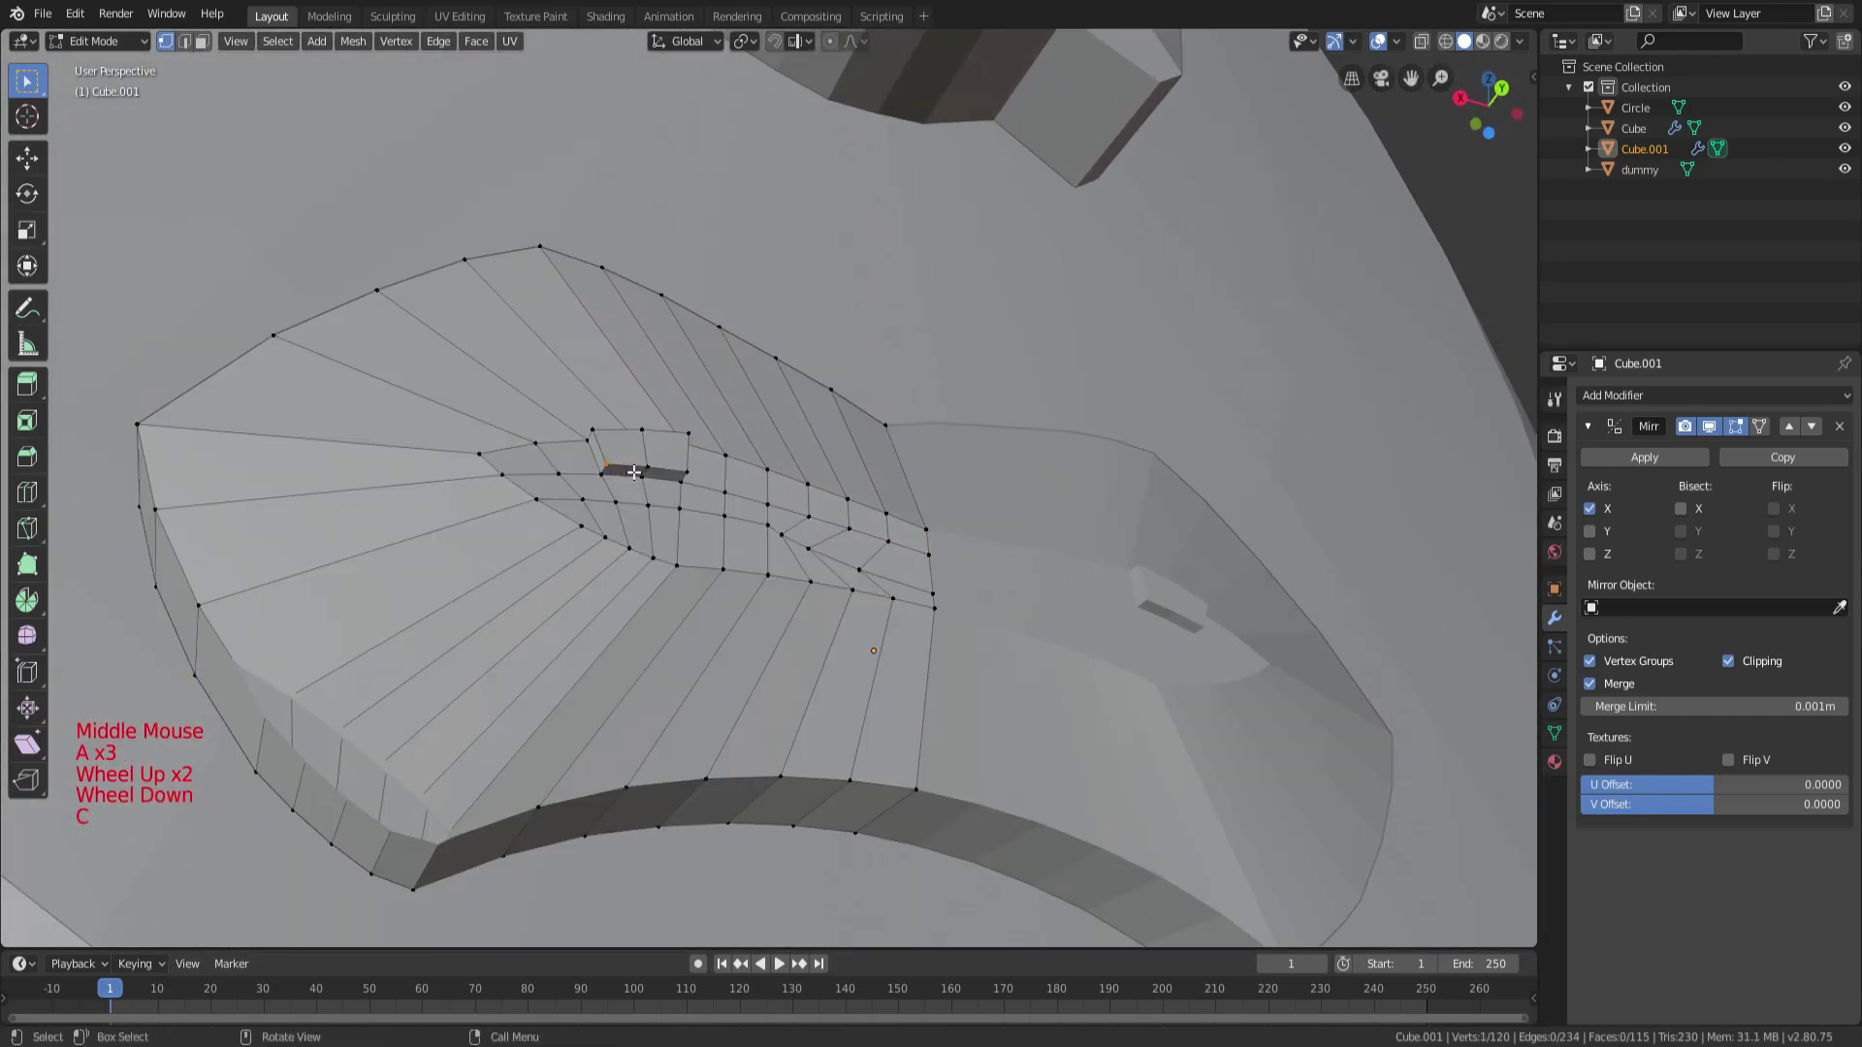
key(a)
key(a)
key(a)
click(661, 472)
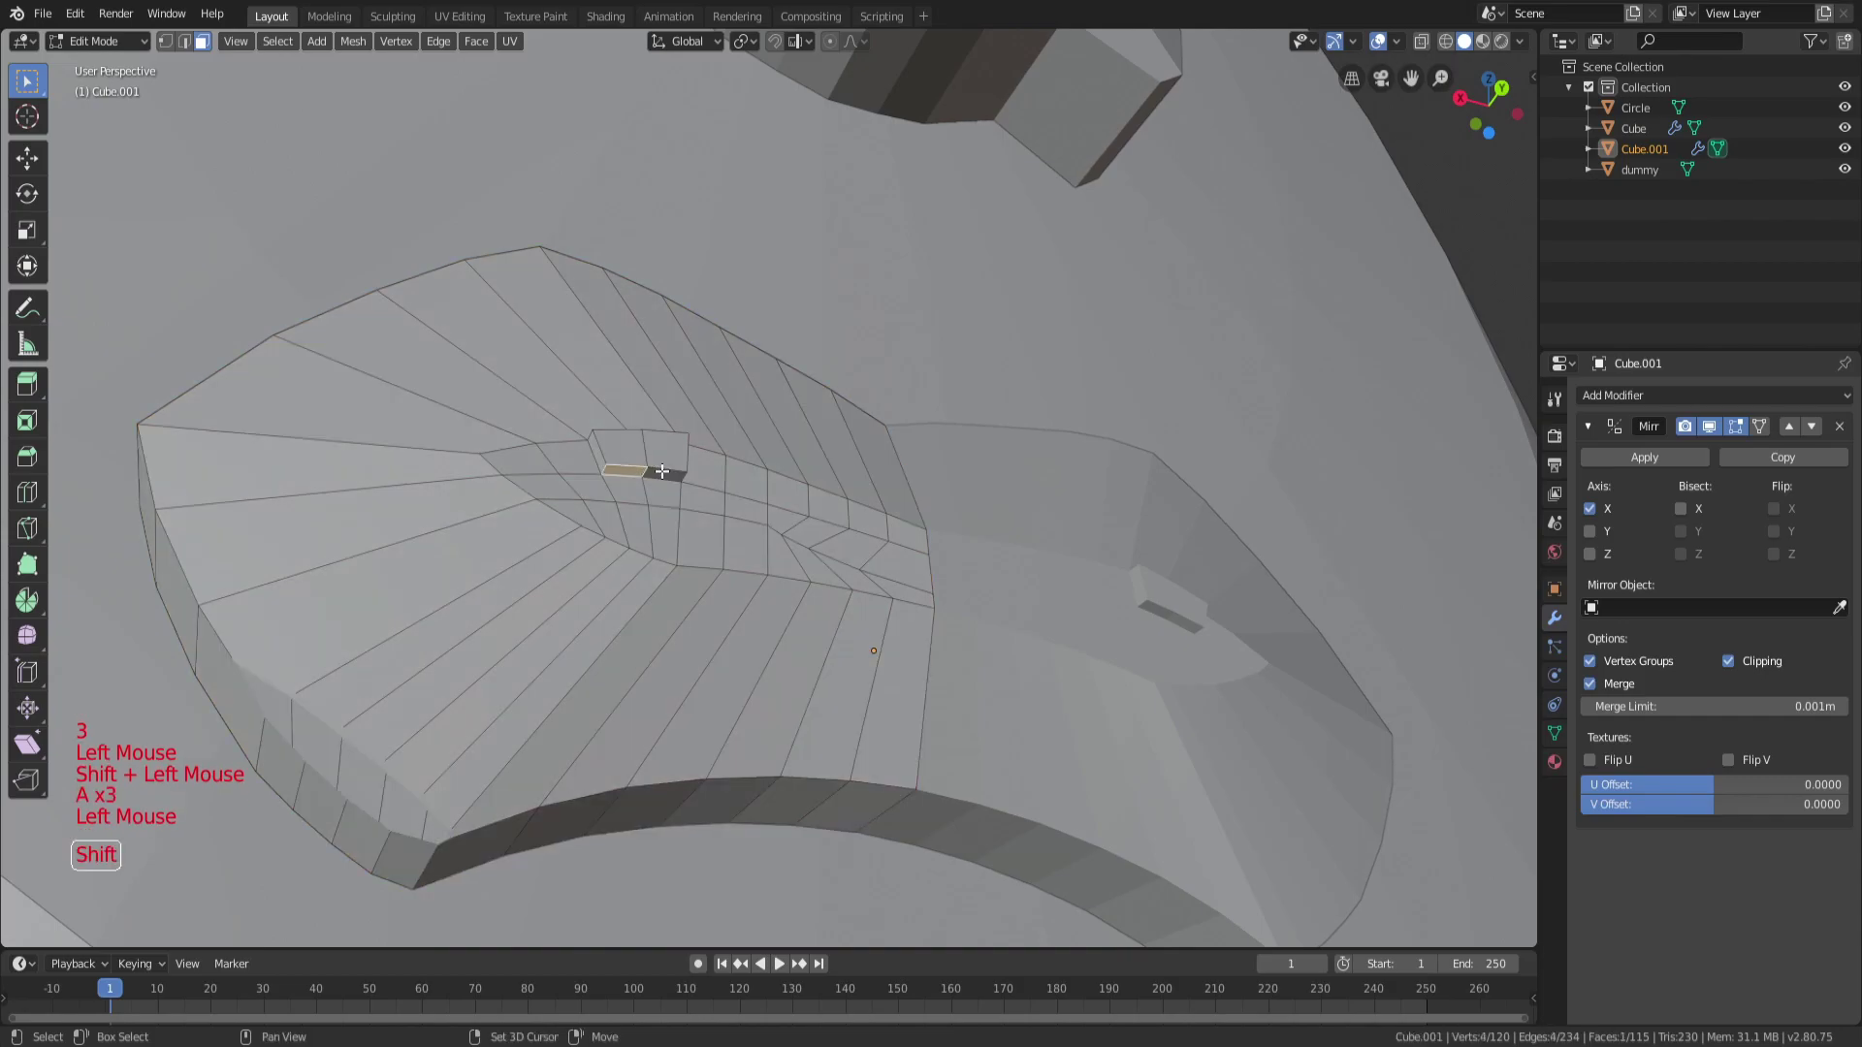
middle_drag(763, 487, 825, 669)
key(e)
Narrow the tooth's lower end along X, rotate it level, and scale it down to a point.
key(s)
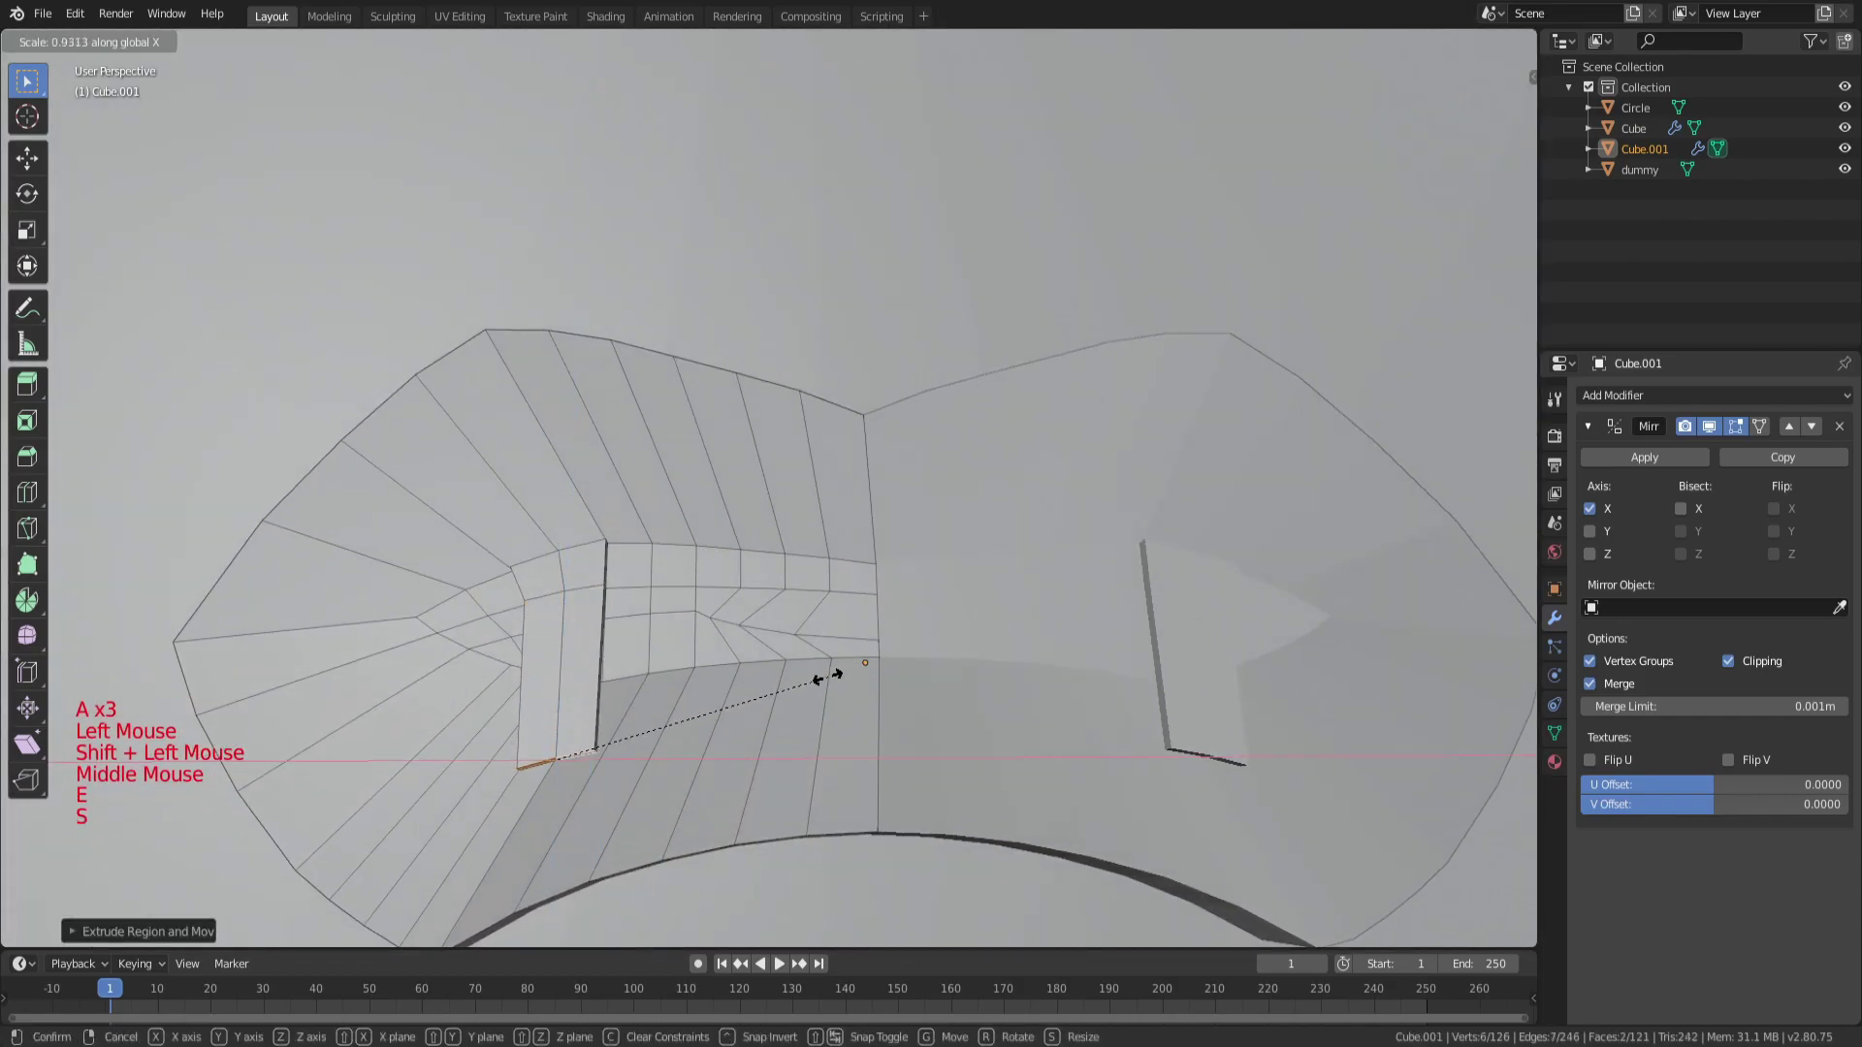
click(674, 723)
key(r)
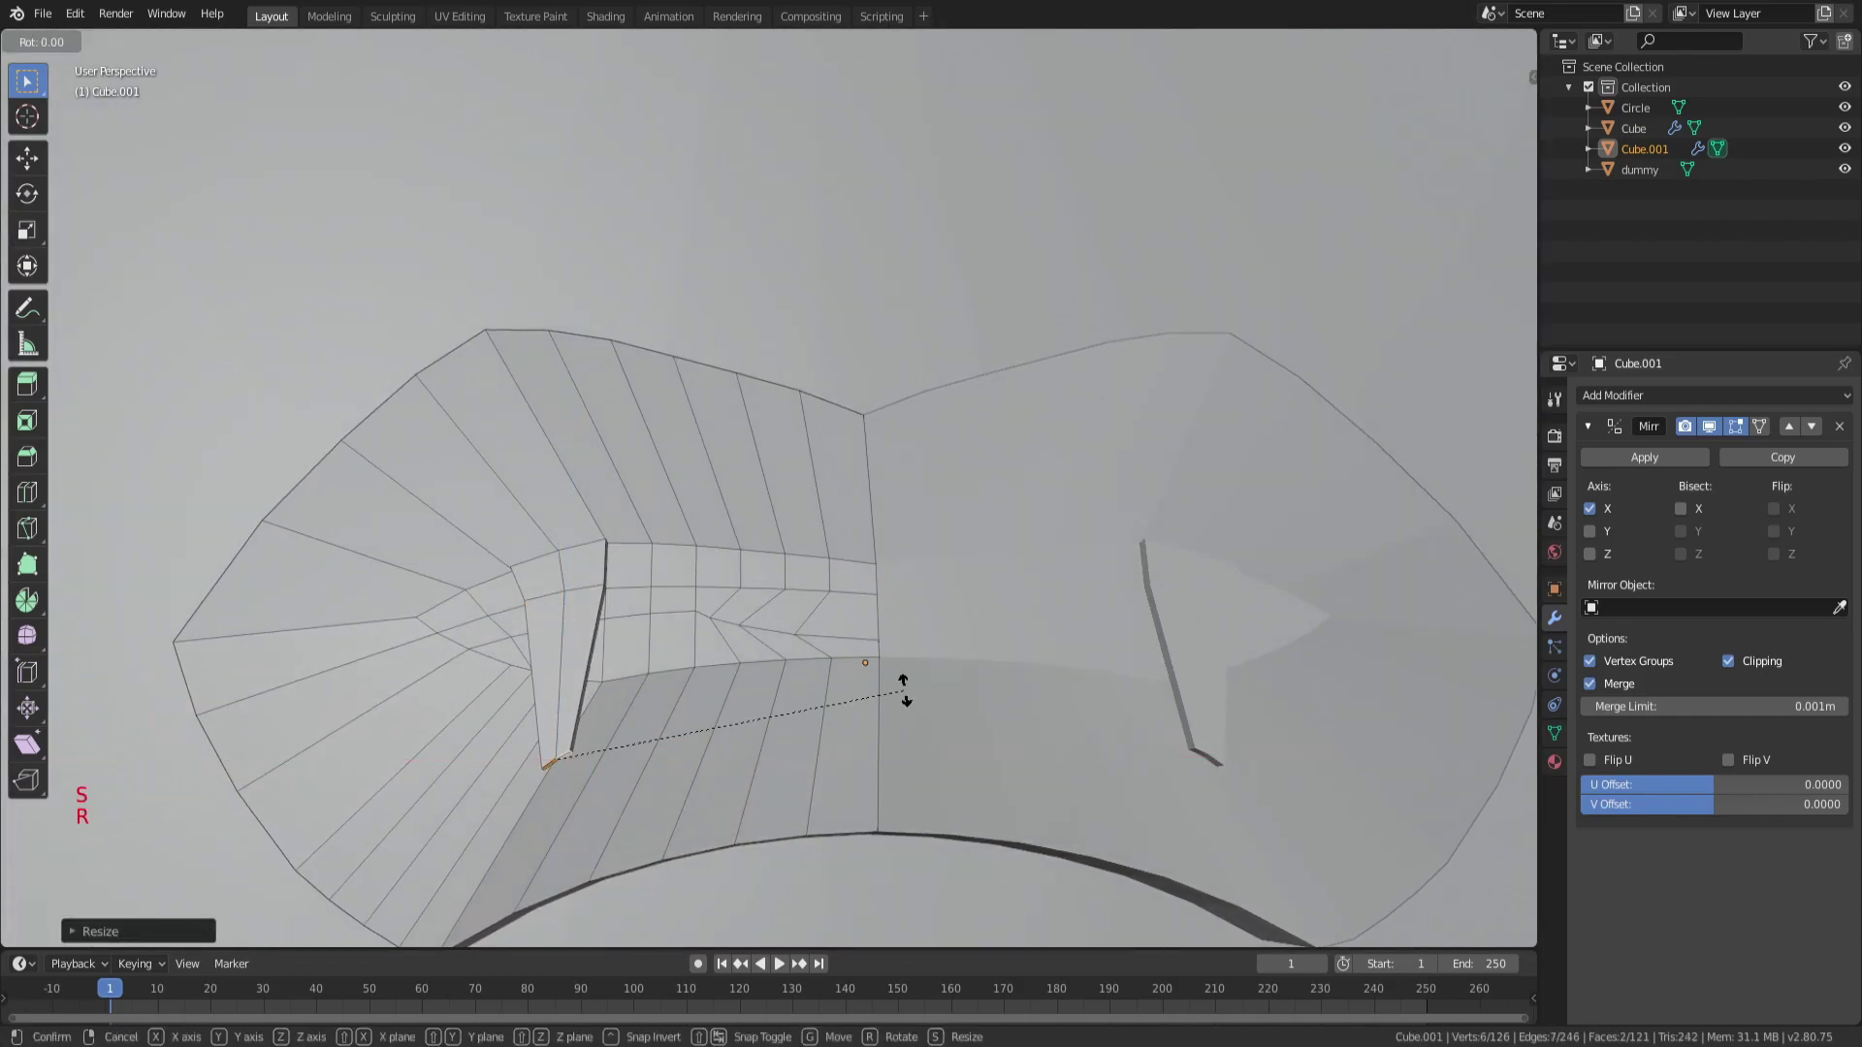
click(858, 878)
key(s)
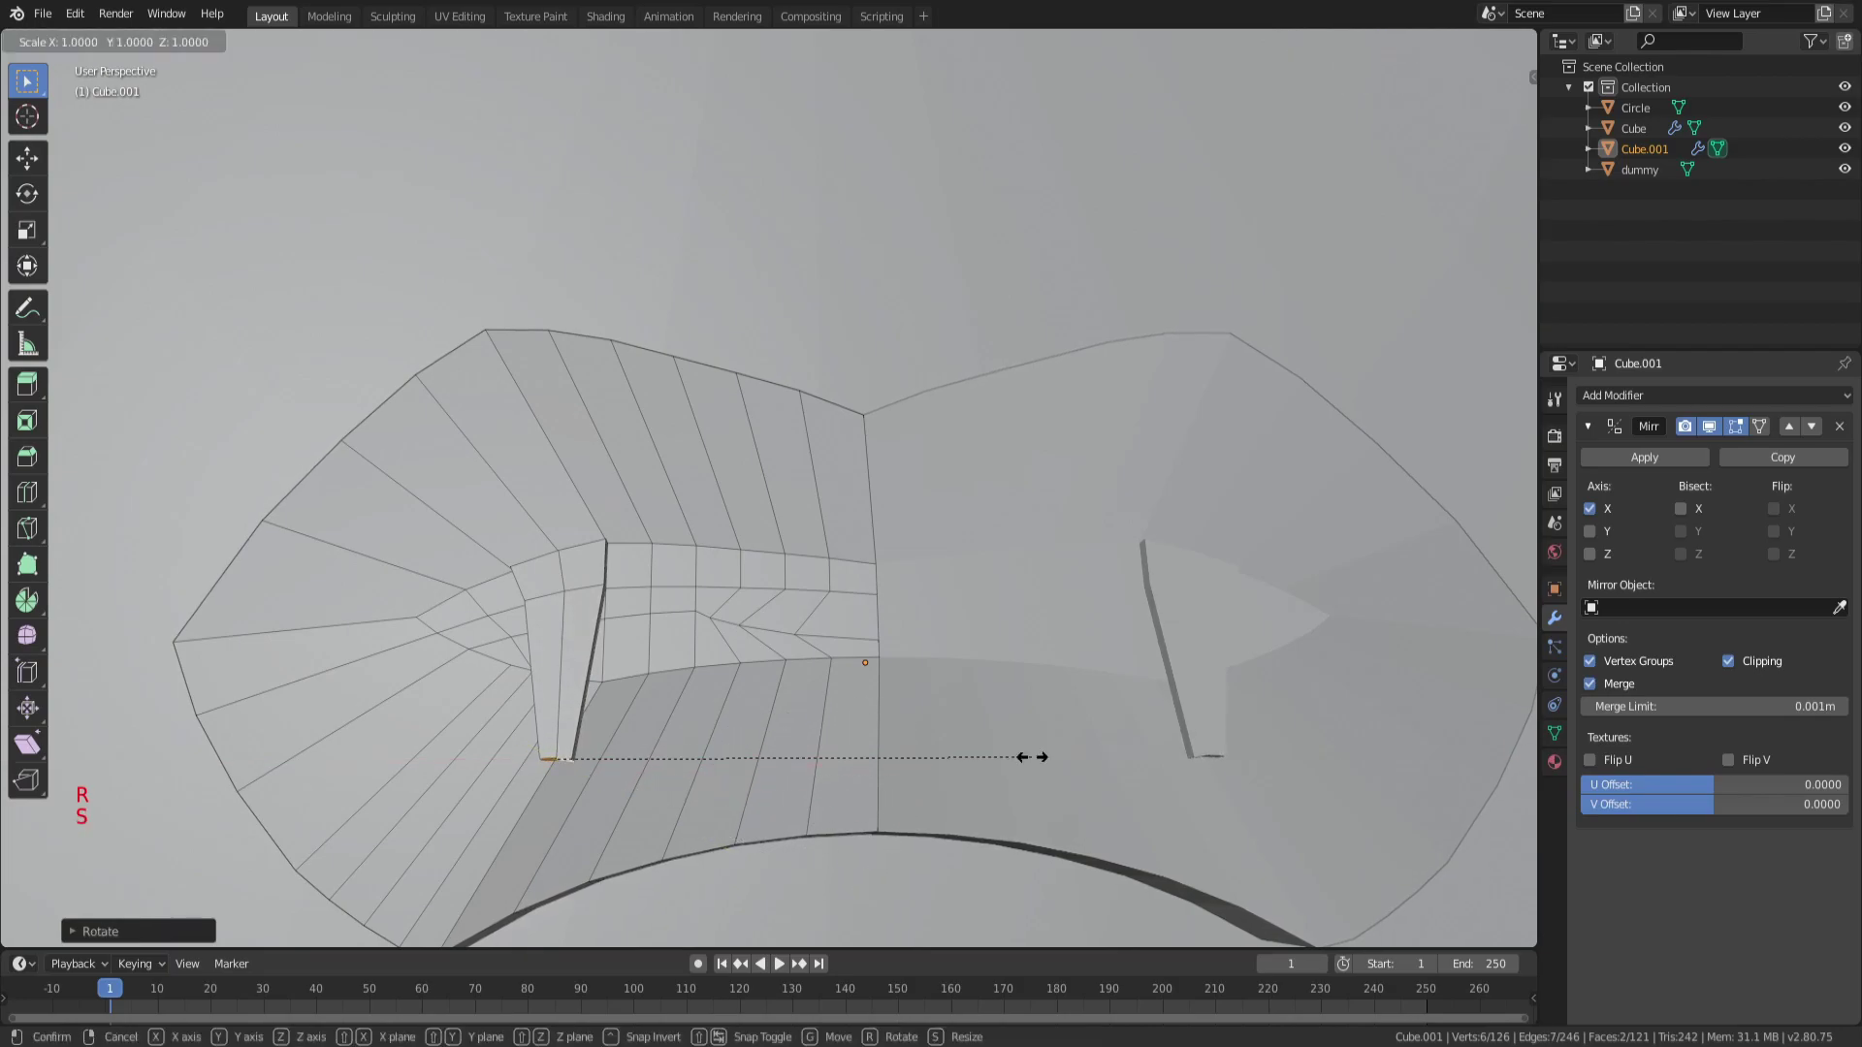
click(579, 760)
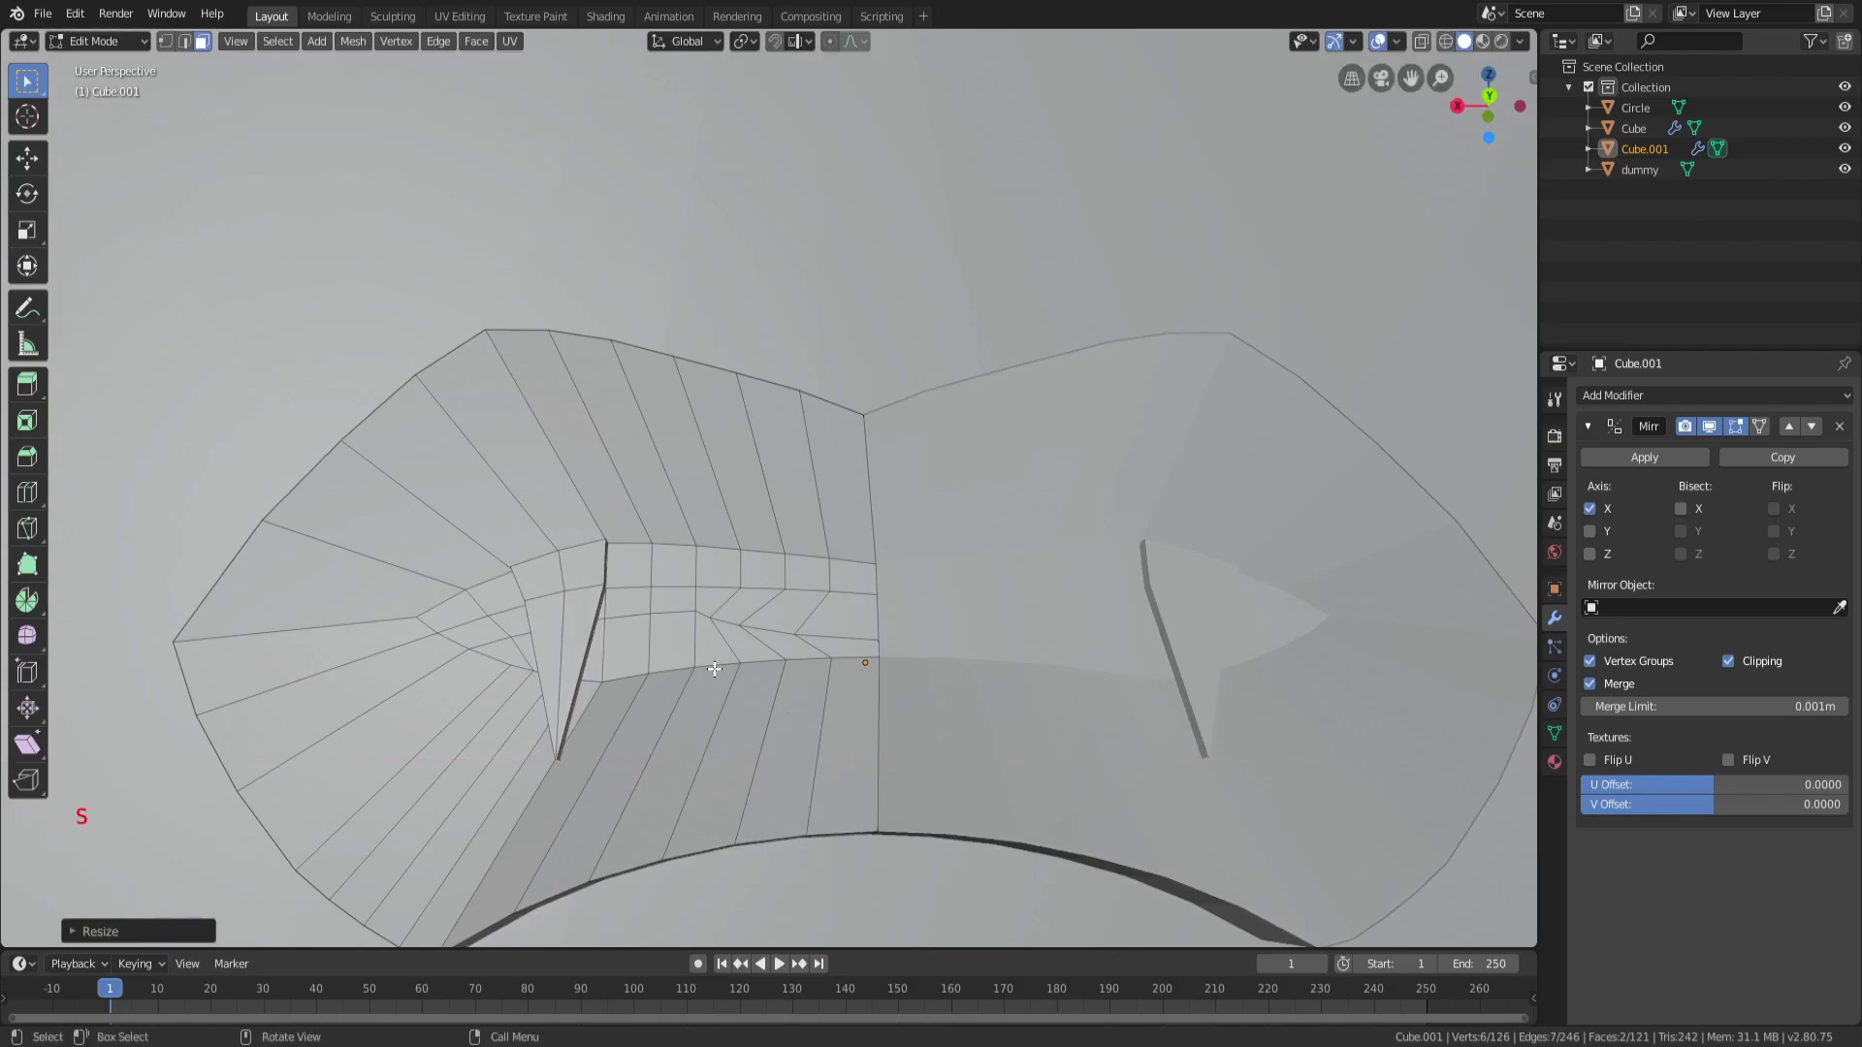
Inspect the pointed tooth from the front, both inside and outside Edit Mode.
scroll(713, 673, down, 3)
key(a)
key(1)
middle_drag(717, 659, 902, 589)
scroll(782, 602, down, 2)
key(Tab)
key(Tab)
key(Tab)
key(a)
scroll(869, 607, up, 4)
key(a)
scroll(869, 607, up, 1)
Scale, rotate and reposition the three vertices along the tooth's upper front edge.
click(698, 641)
shift+click(752, 622)
key(s)
key(r)
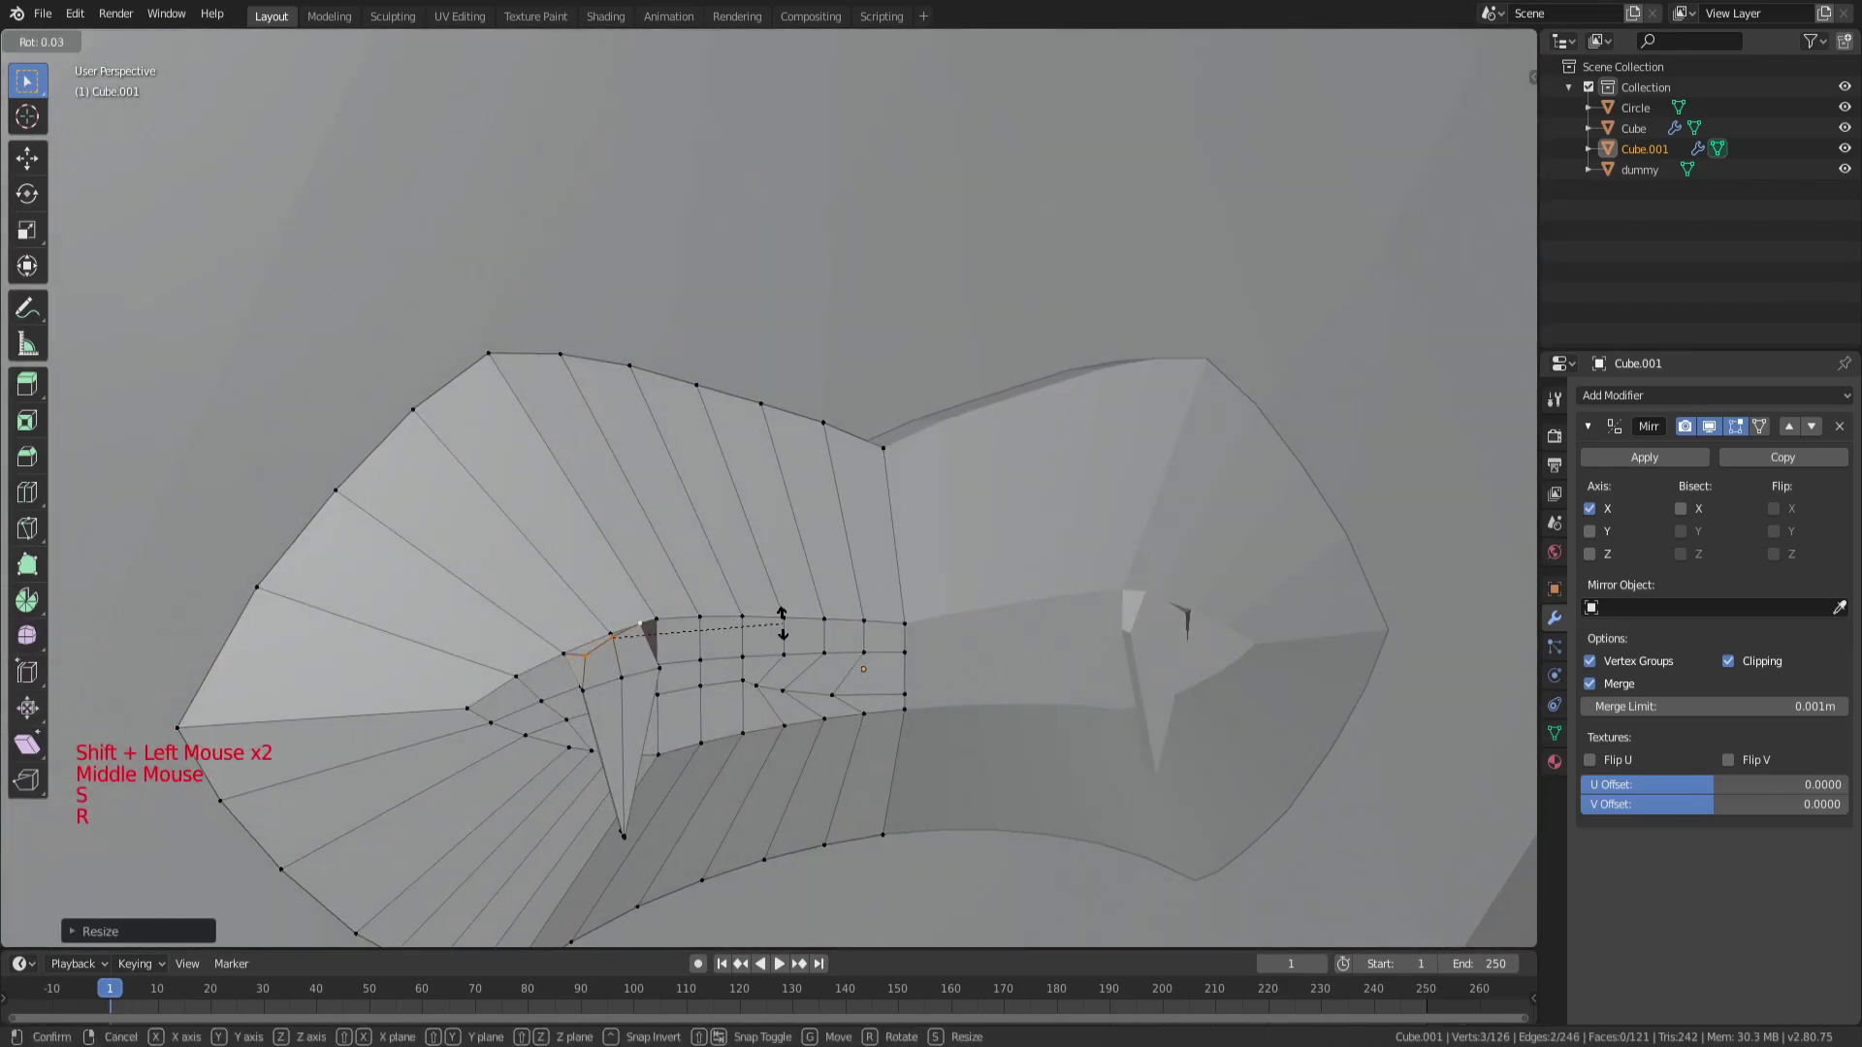
click(808, 679)
key(g)
click(809, 678)
Inspect the reshaped tooth on the lips in Object Mode.
middle_drag(809, 679, 906, 611)
scroll(962, 612, down, 2)
key(a)
scroll(921, 652, down, 1)
key(Tab)
scroll(844, 625, down, 3)
key(a)
key(a)
key(a)
scroll(906, 611, up, 7)
Apply the rotation to the three vertices along the tooth's upper edge and clear the selection.
click(549, 719)
key(Tab)
key(a)
key(a)
key(a)
Scale down and rotate the two vertices on the tooth's upper front edge.
key(s)
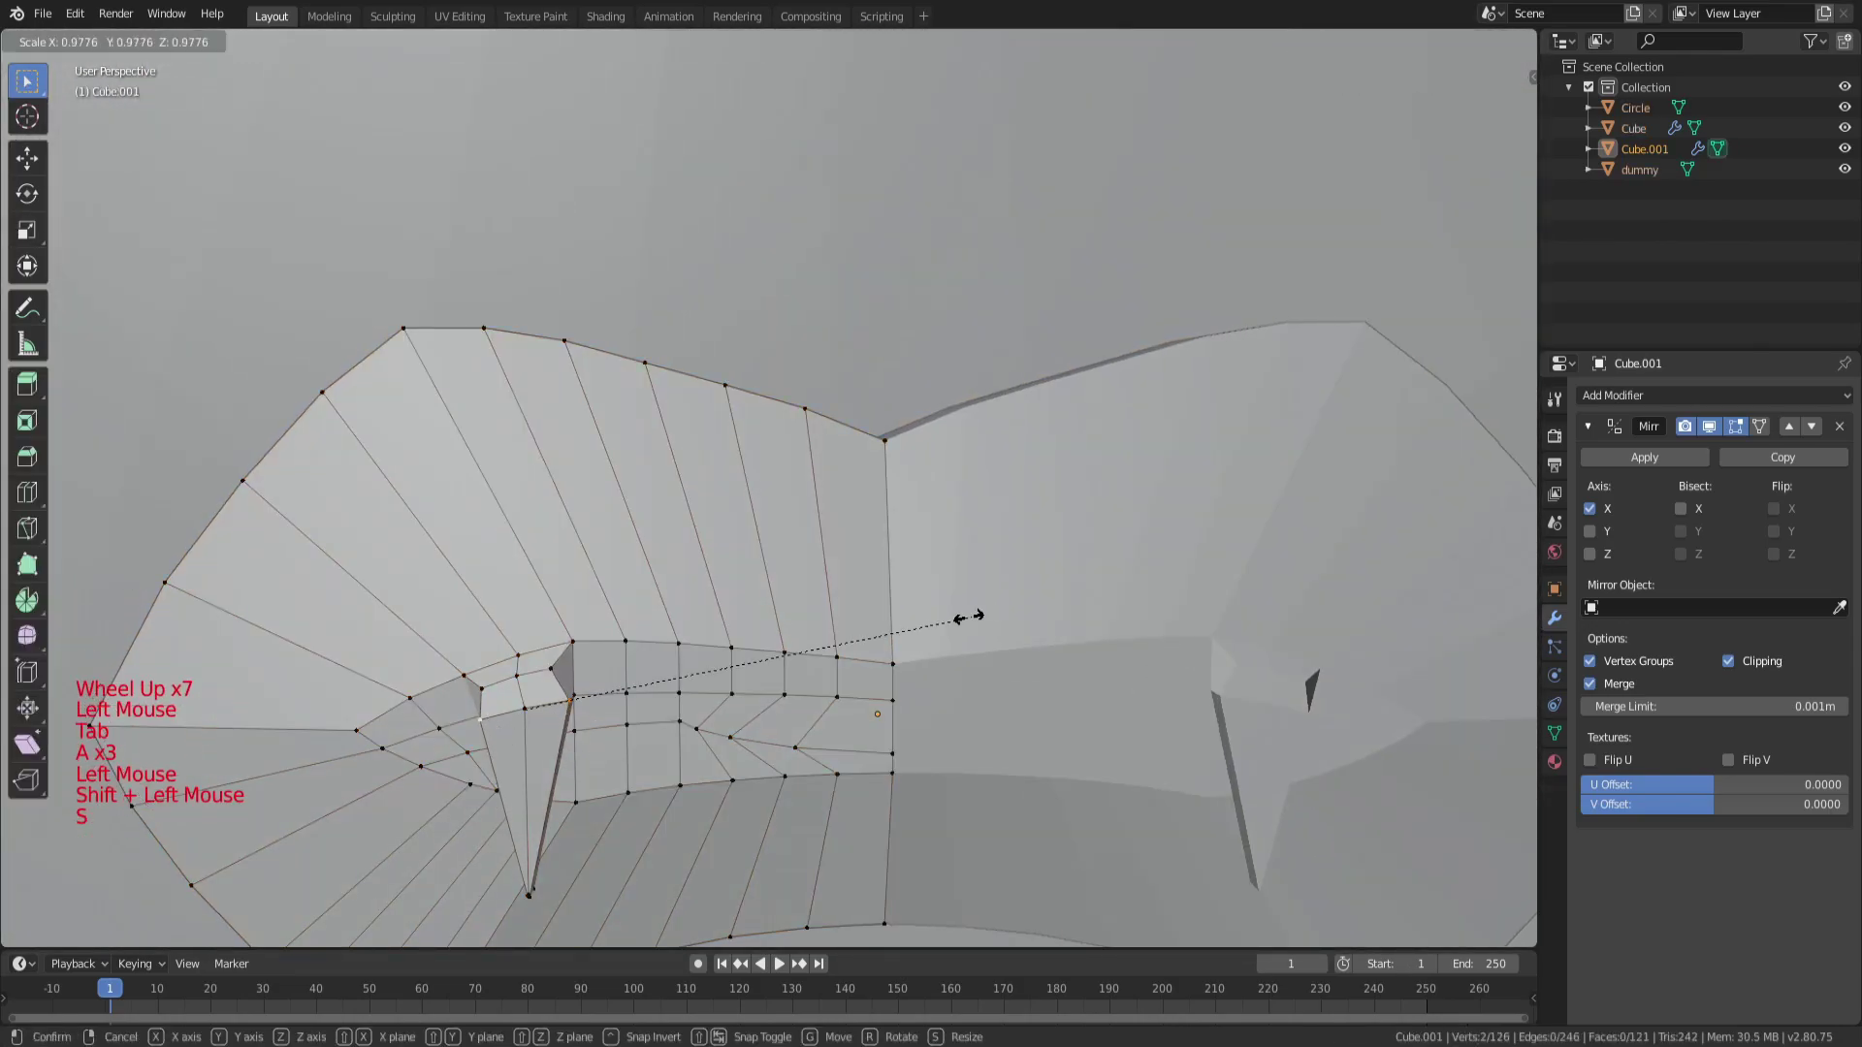
click(793, 674)
middle_drag(793, 674, 831, 660)
key(r)
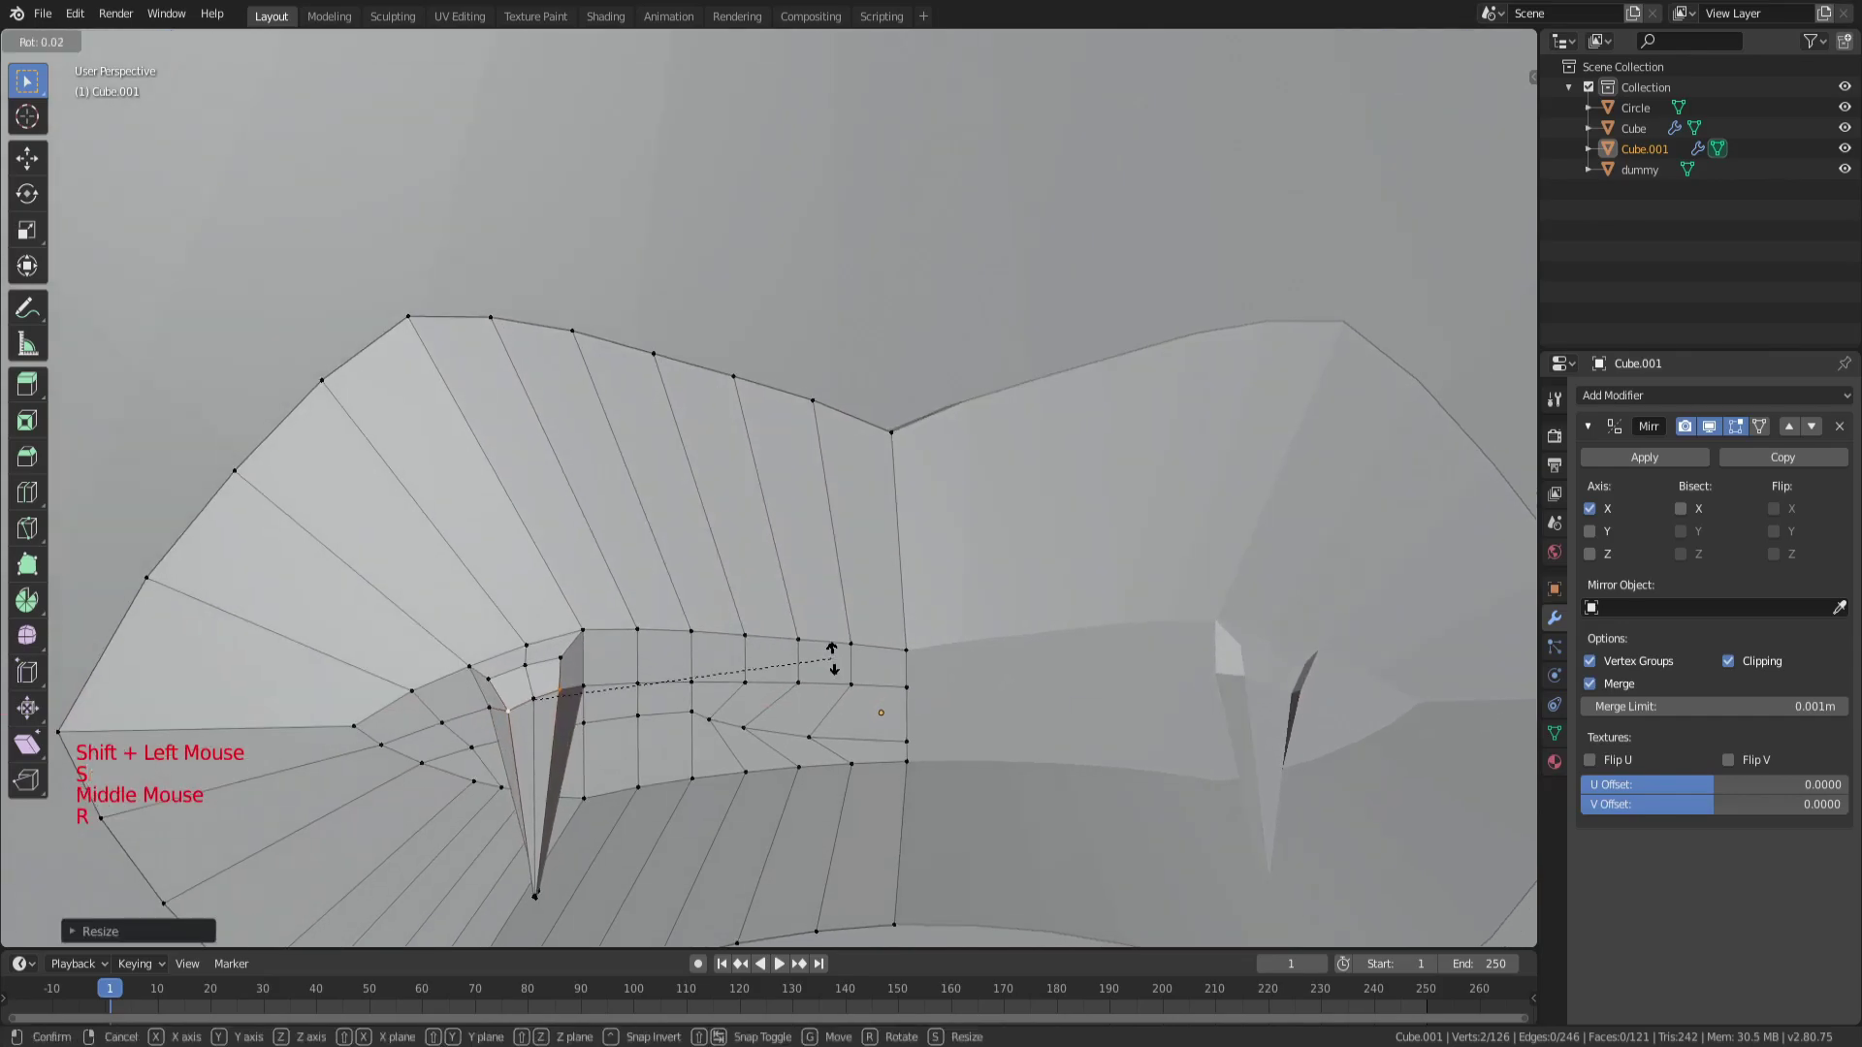
click(836, 706)
Inspect the reshaped tooth on the lips in Object Mode and again in Edit Mode.
scroll(835, 706, down, 2)
key(a)
key(a)
key(a)
key(Tab)
scroll(917, 619, down, 3)
key(a)
key(a)
key(a)
middle_drag(917, 618, 991, 562)
scroll(713, 597, down, 3)
key(a)
scroll(713, 597, down, 1)
key(a)
key(a)
scroll(1107, 588, down, 3)
key(a)
key(a)
key(a)
scroll(1108, 588, down, 1)
scroll(840, 586, up, 11)
key(Tab)
middle_drag(853, 582, 730, 607)
key(a)
key(a)
key(a)
scroll(878, 557, down, 3)
scroll(878, 556, up, 4)
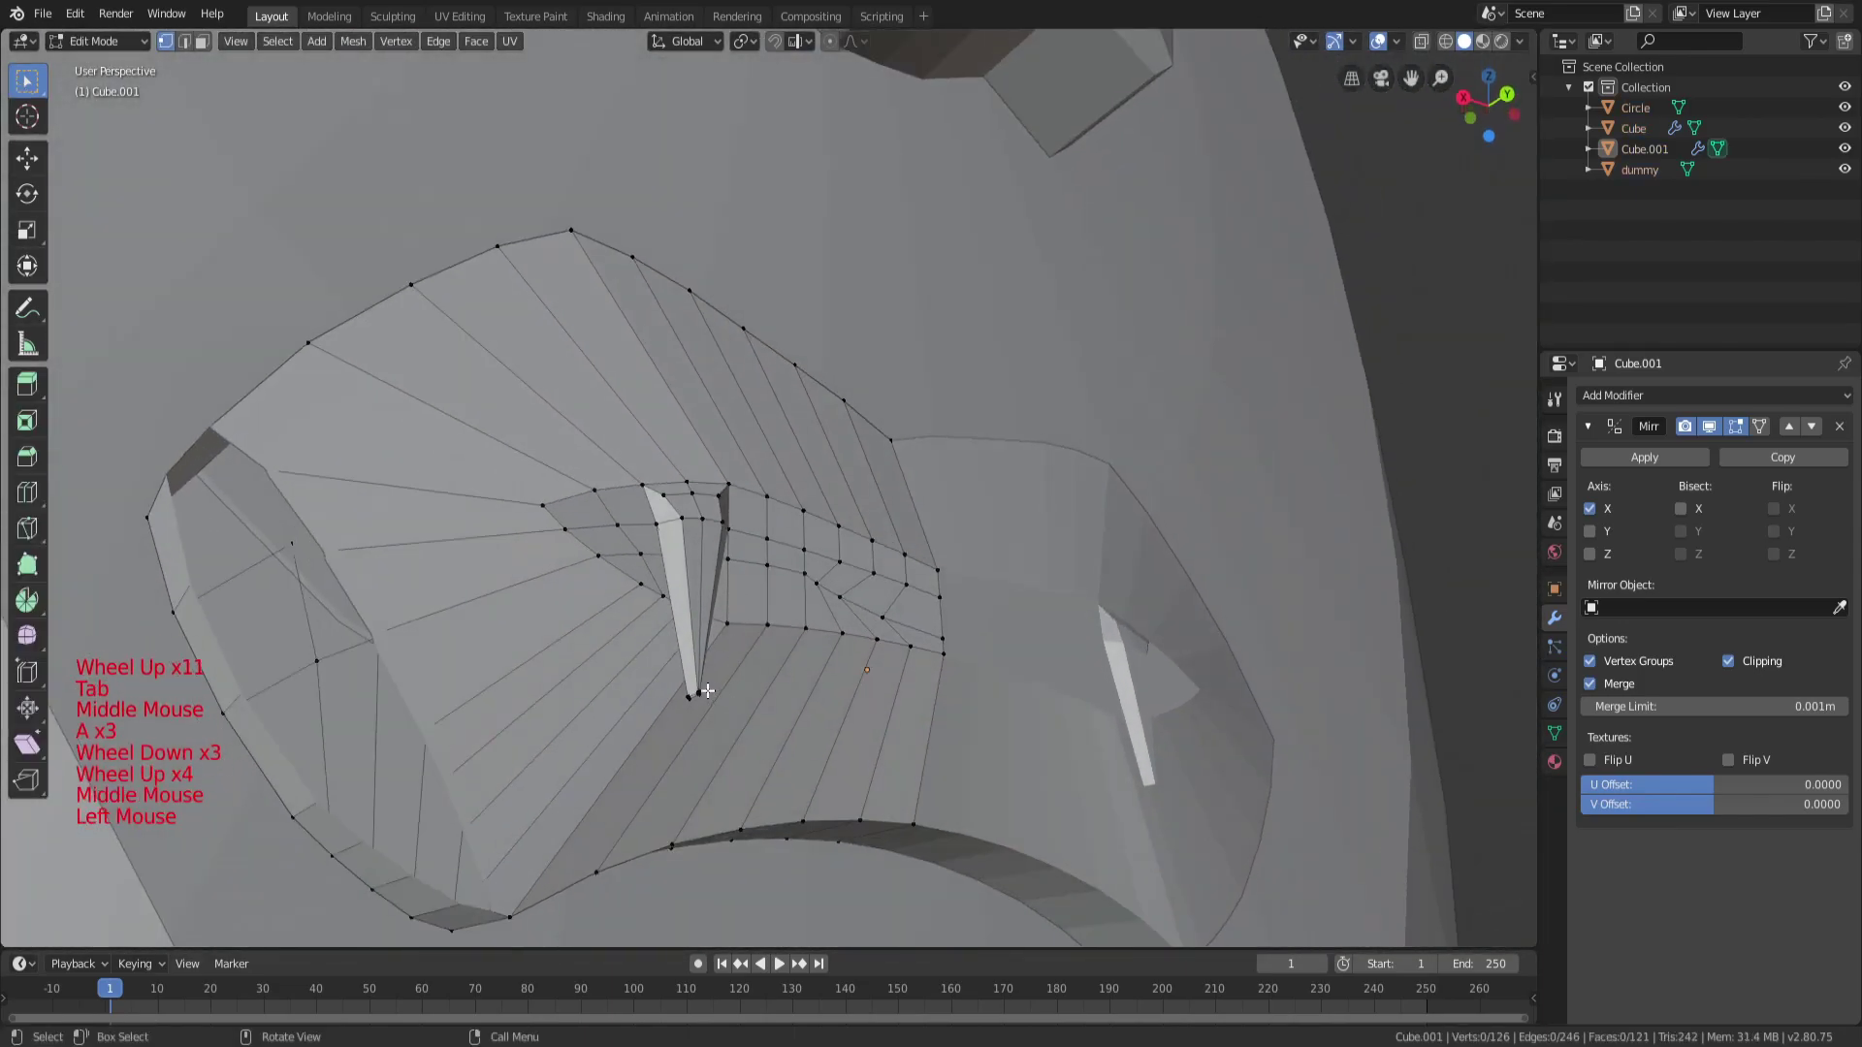
Select the vertices at the tooth's pointed tip with Circle Select in wireframe shading and move them to a new position.
middle_drag(707, 692, 679, 621)
key(a)
scroll(679, 621, up, 1)
key(a)
key(a)
scroll(664, 540, down, 3)
key(c)
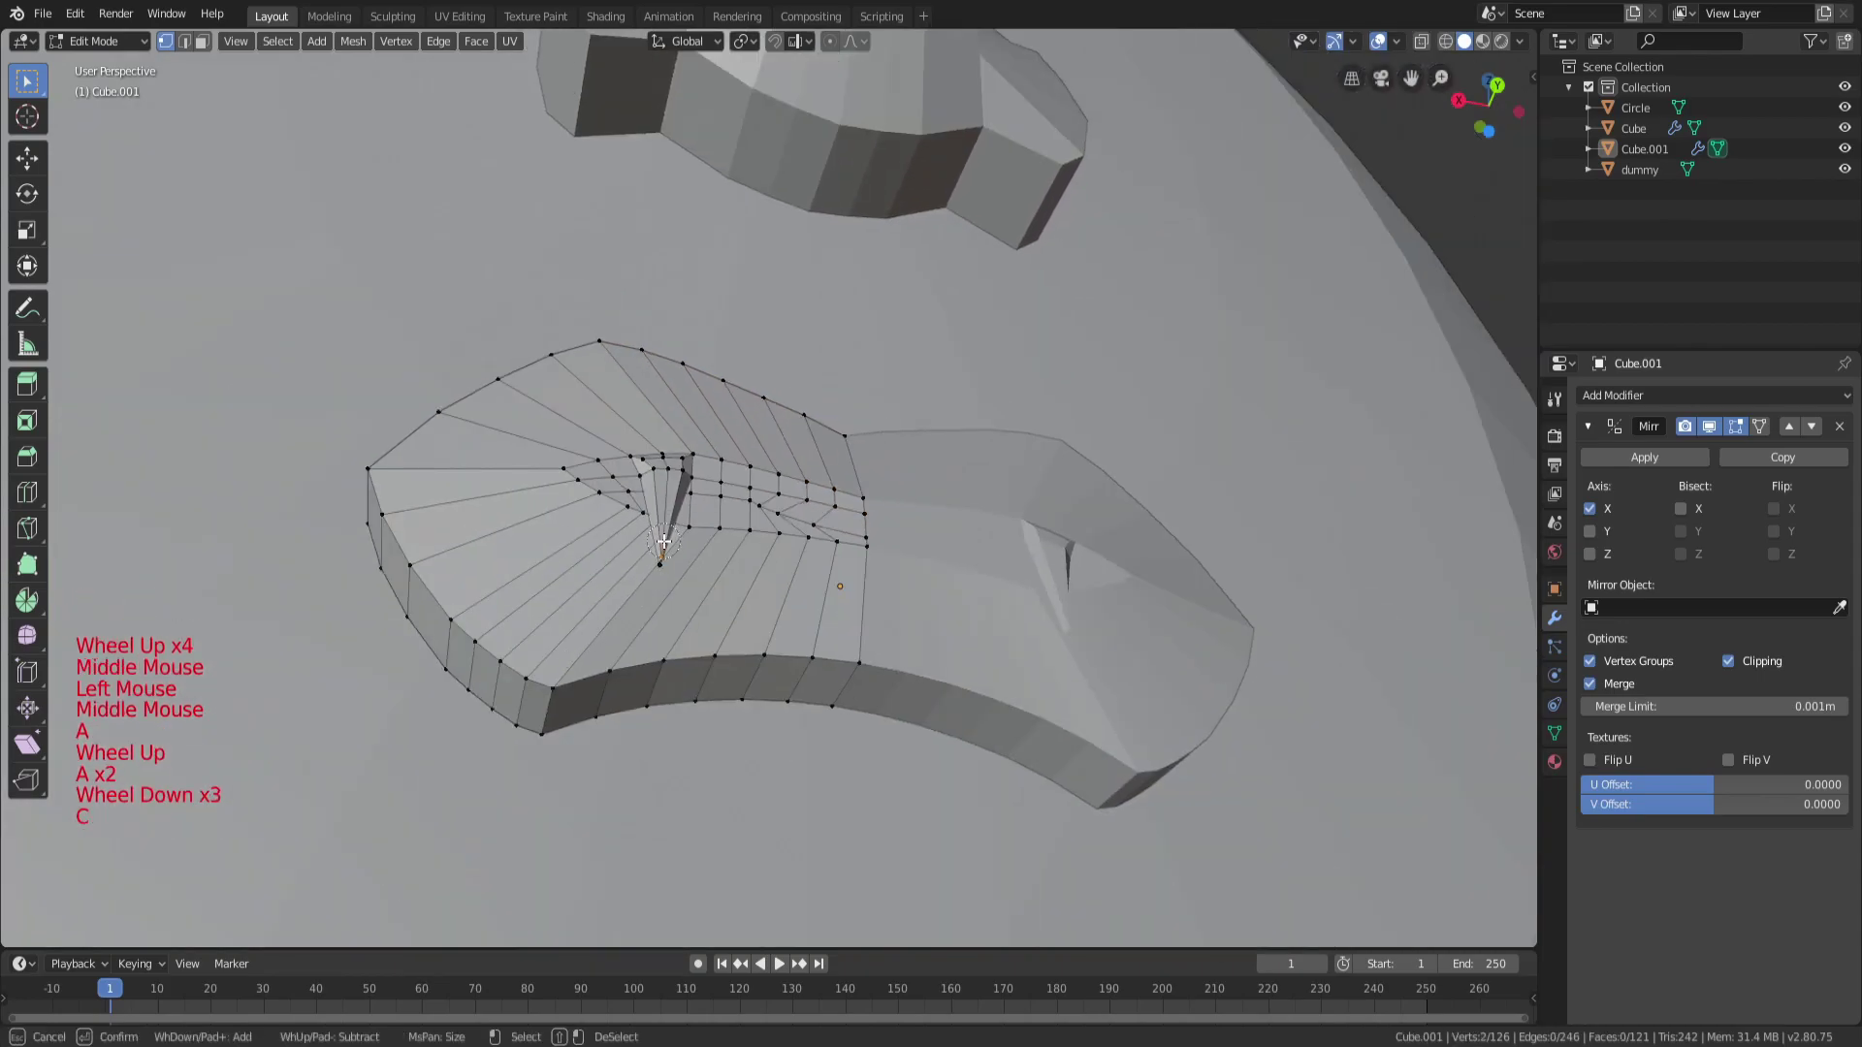
key(z)
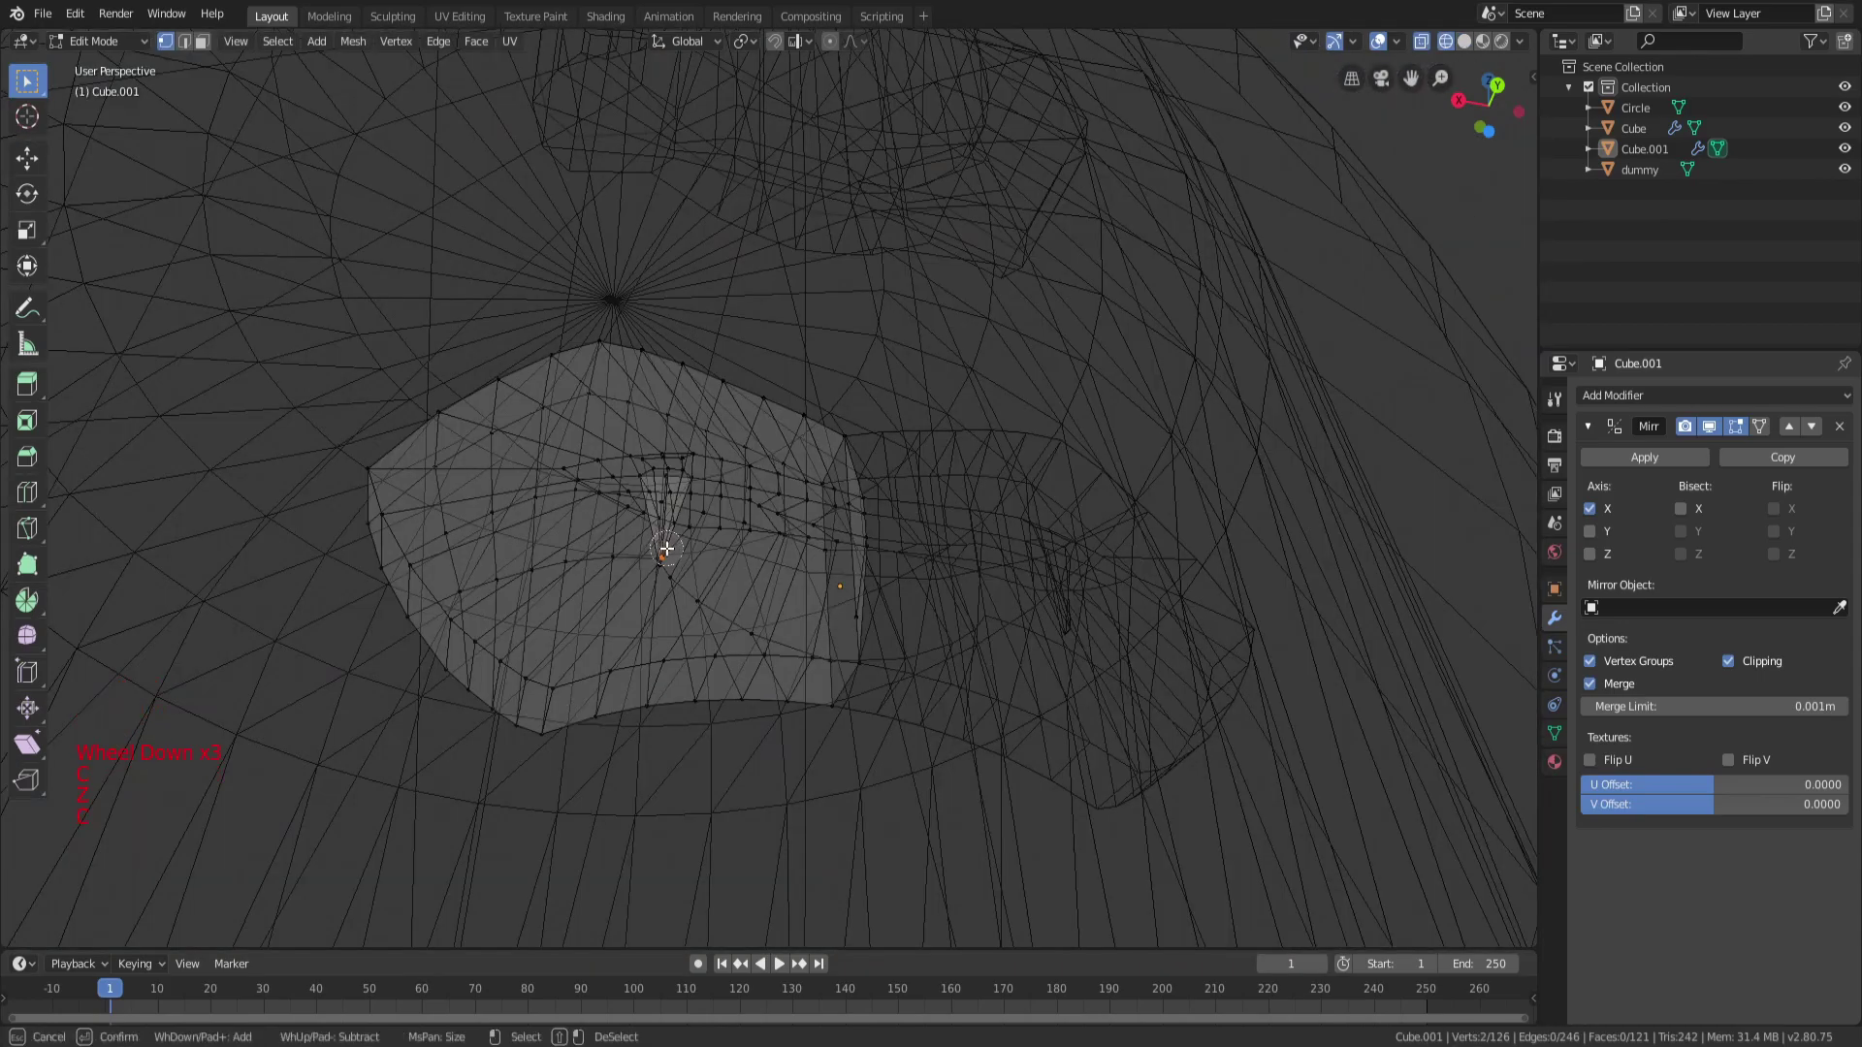
scroll(668, 549, up, 3)
middle_drag(668, 549, 678, 556)
scroll(678, 556, down, 3)
key(a)
key(a)
key(a)
scroll(814, 615, up, 2)
middle_drag(815, 615, 797, 644)
key(c)
key(z)
click(972, 624)
middle_drag(972, 625, 903, 594)
key(g)
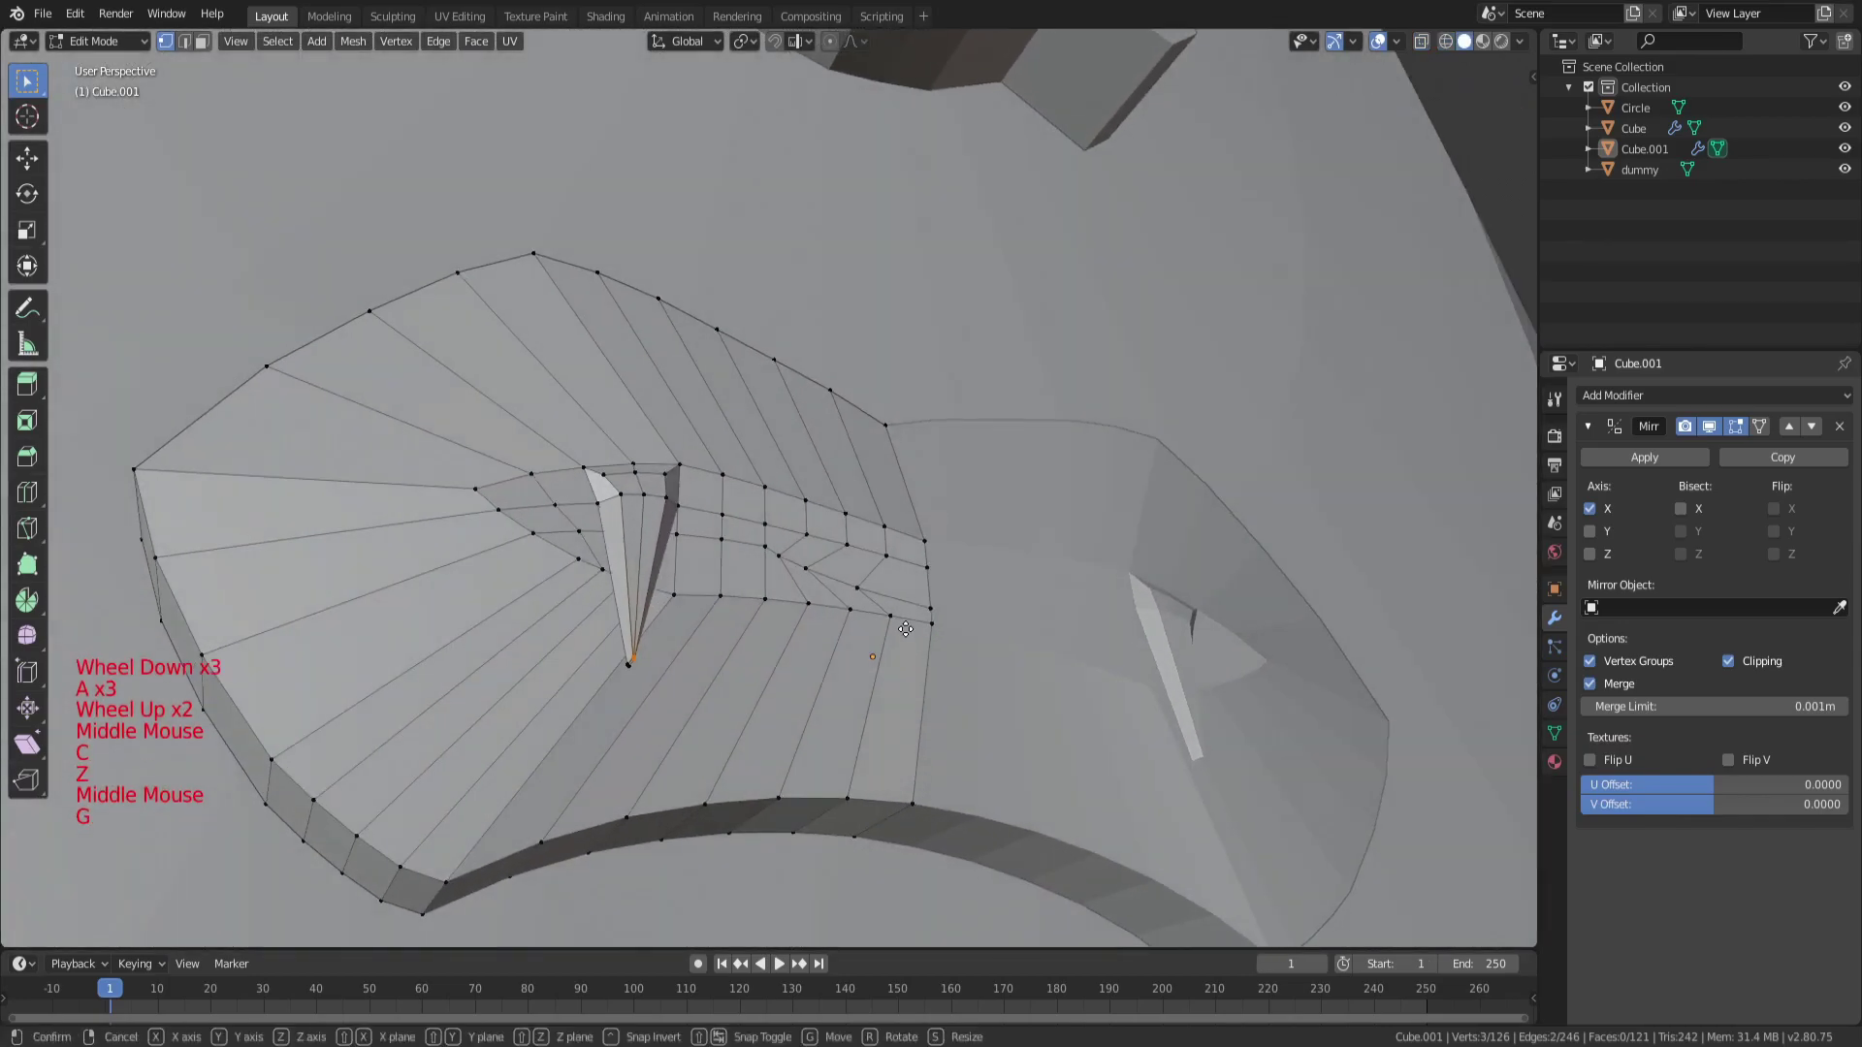
click(903, 594)
Inspect the lips and teeth on the whole mask in Object Mode.
scroll(903, 594, down, 2)
key(a)
key(a)
key(a)
key(Tab)
key(z)
key(a)
key(a)
key(a)
middle_drag(1060, 581, 984, 652)
scroll(984, 652, down, 3)
scroll(981, 644, down, 3)
key(a)
key(a)
key(a)
scroll(968, 608, down, 4)
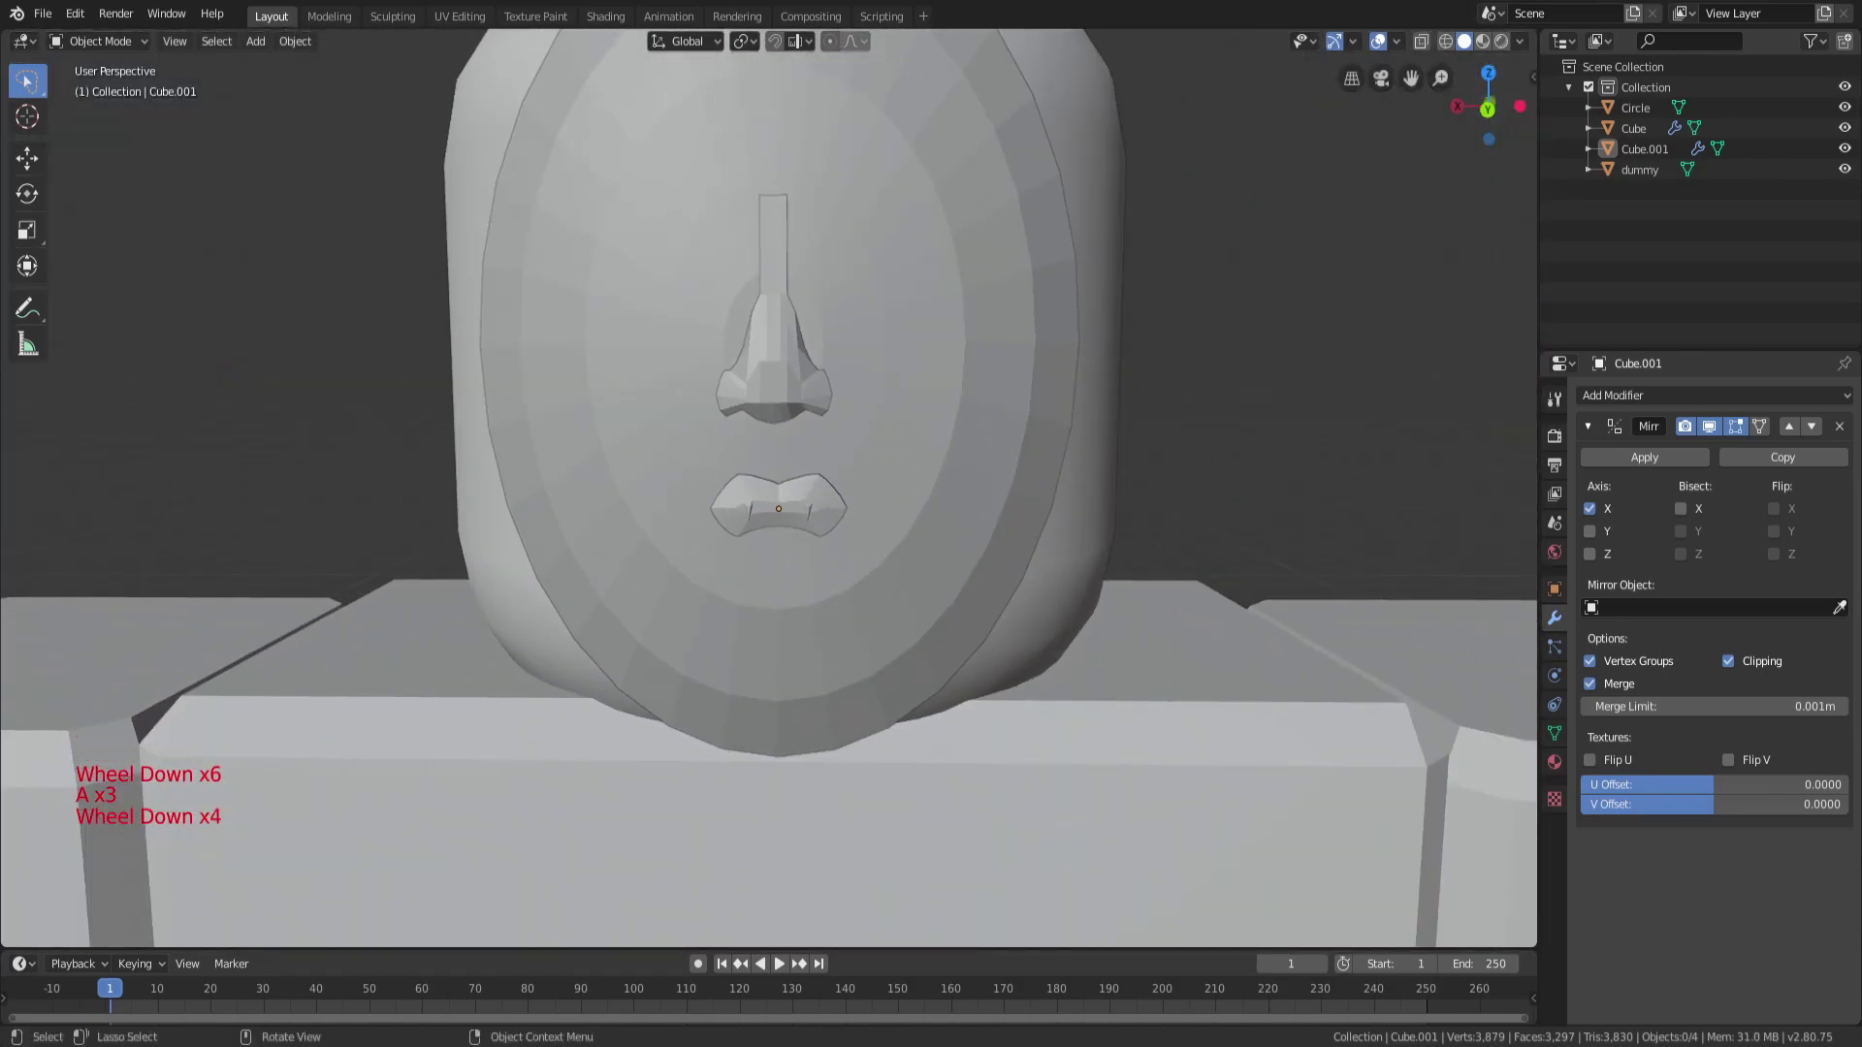
scroll(871, 481, down, 2)
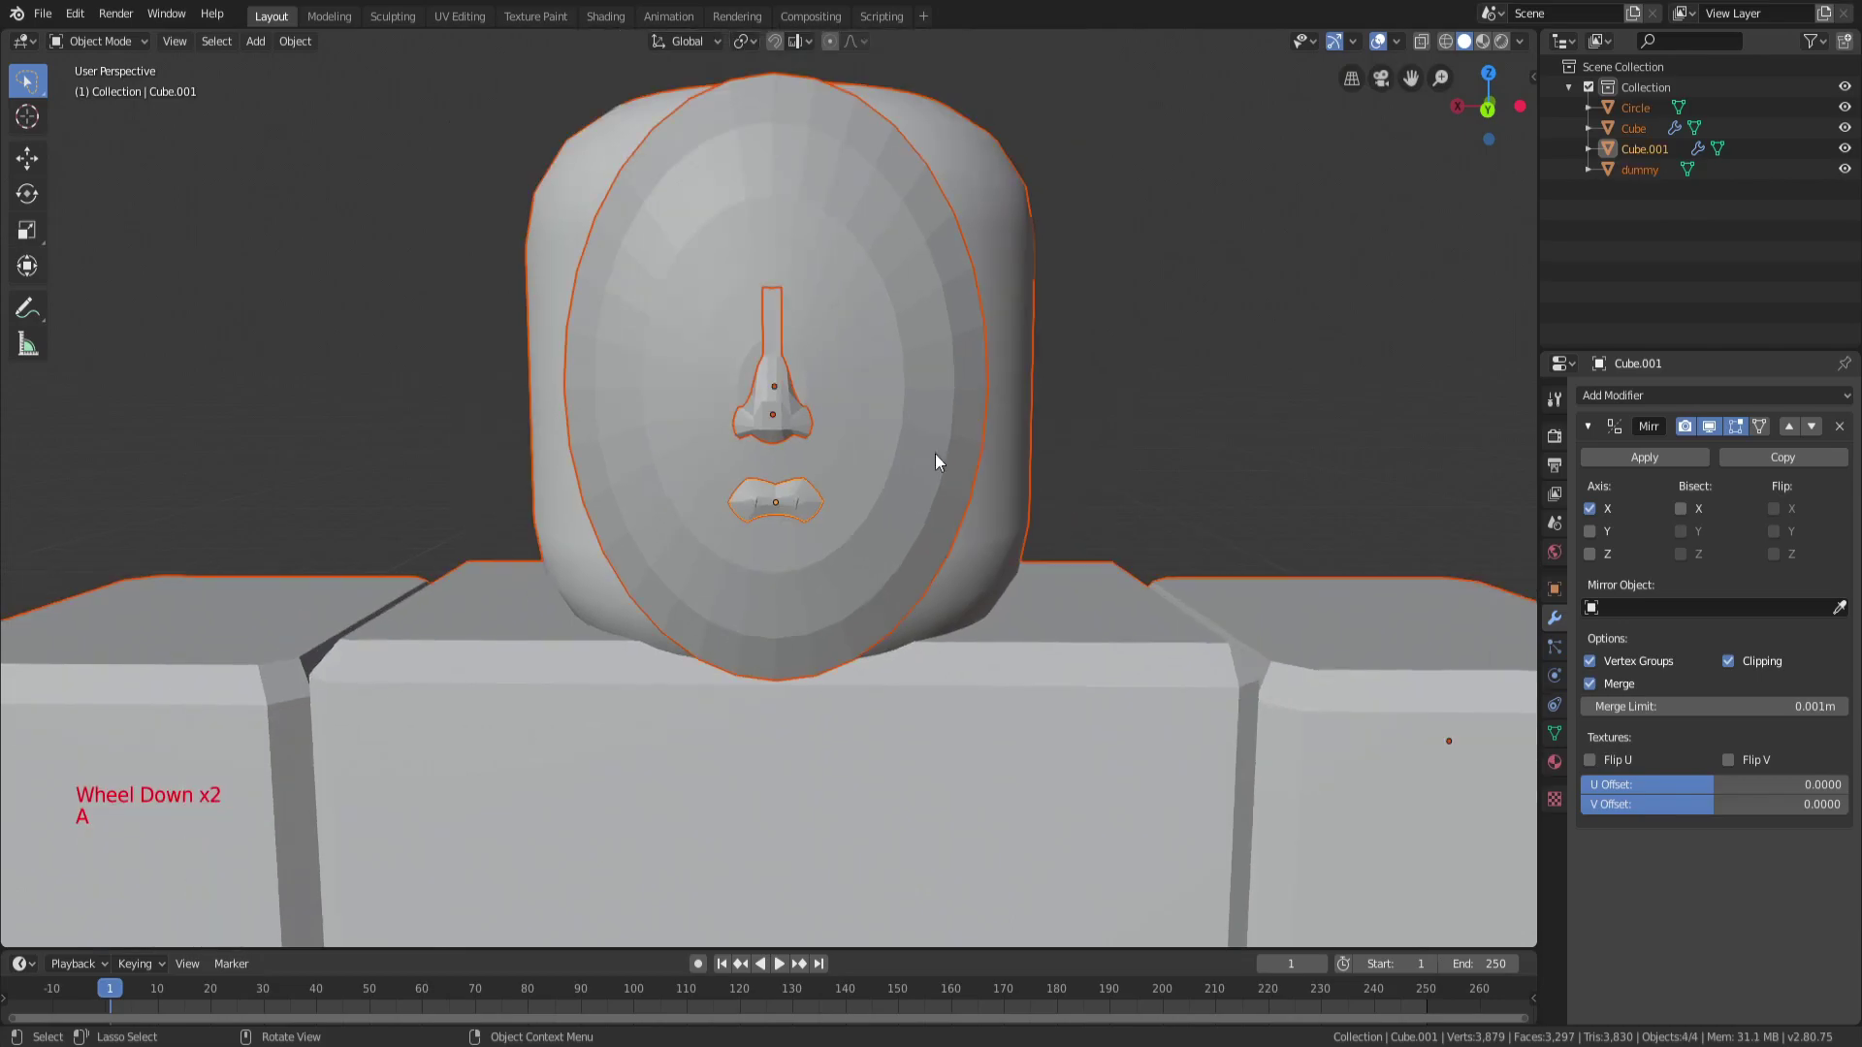
key(a)
key(a)
key(a)
Try smooth shading on the lips and view them from an angle.
scroll(992, 438, up, 4)
click(791, 520)
right_click(792, 520)
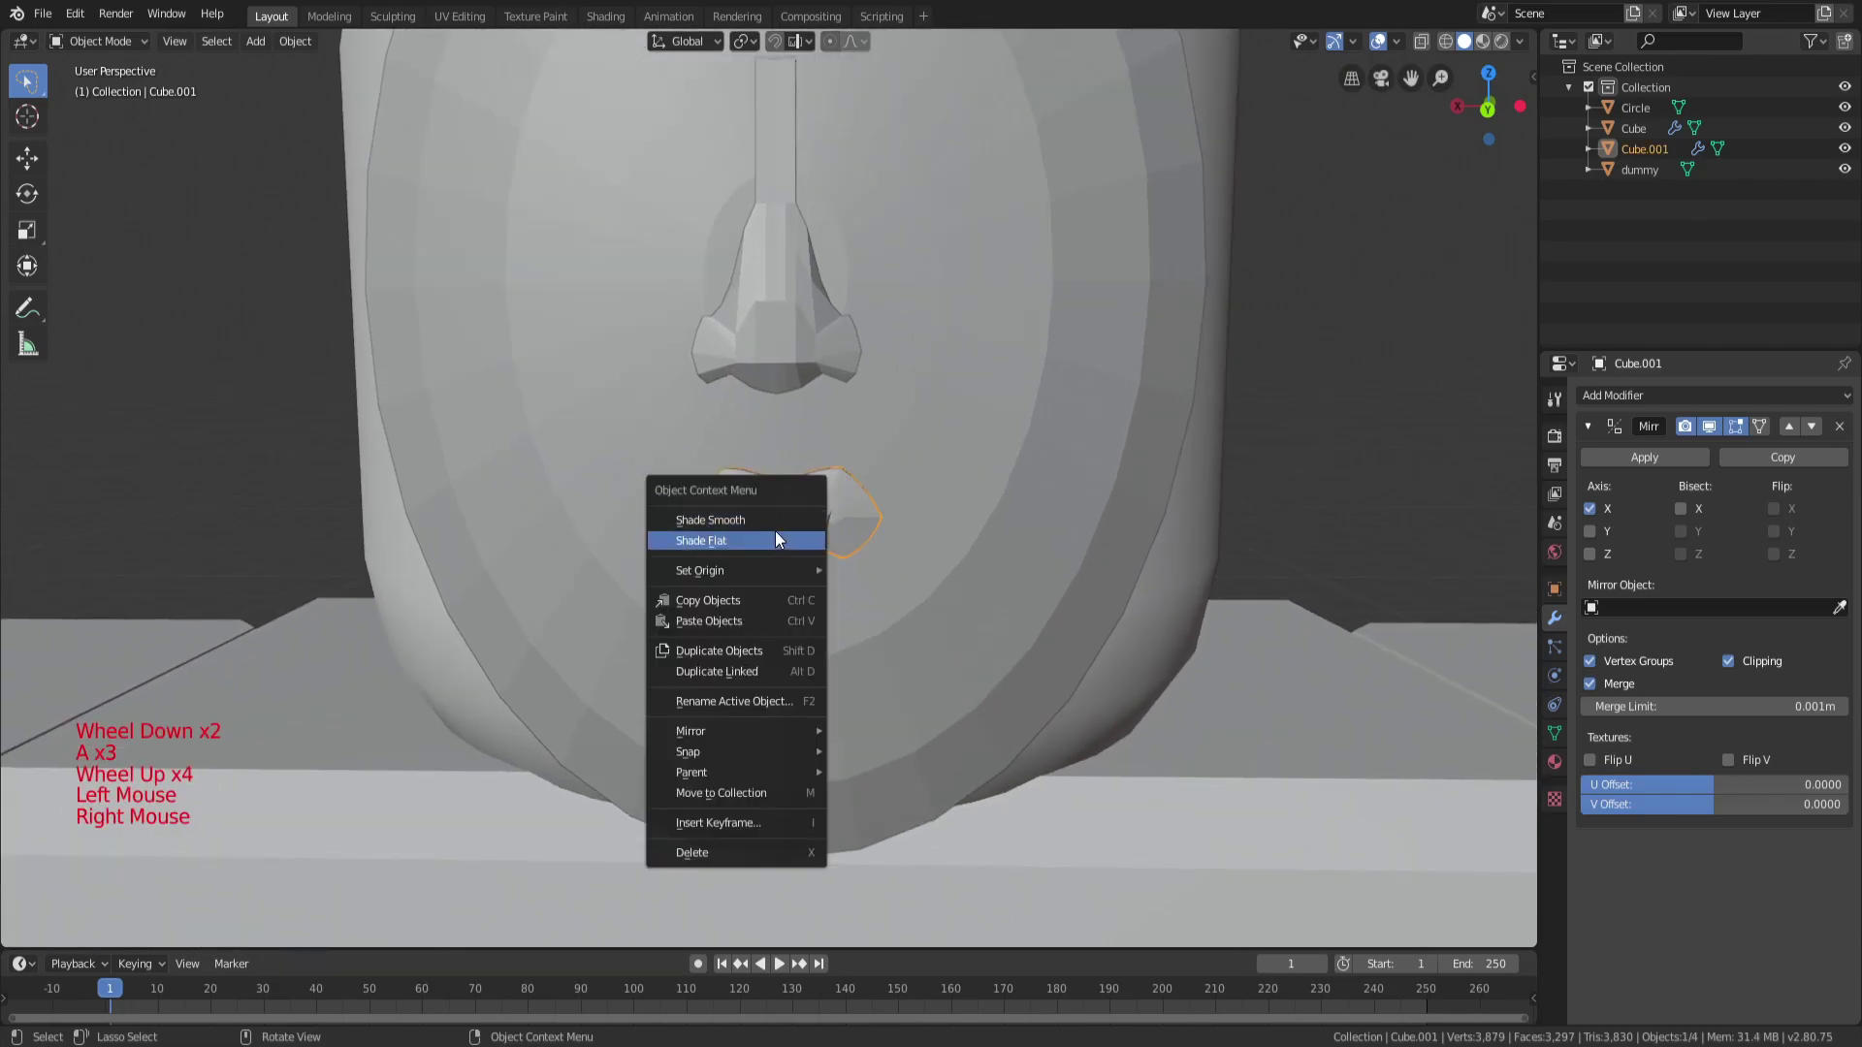
click(785, 522)
scroll(885, 479, up, 3)
key(a)
key(a)
key(a)
middle_drag(902, 485, 836, 510)
Return the lips to flat shading and clear the selection.
click(842, 492)
right_click(841, 492)
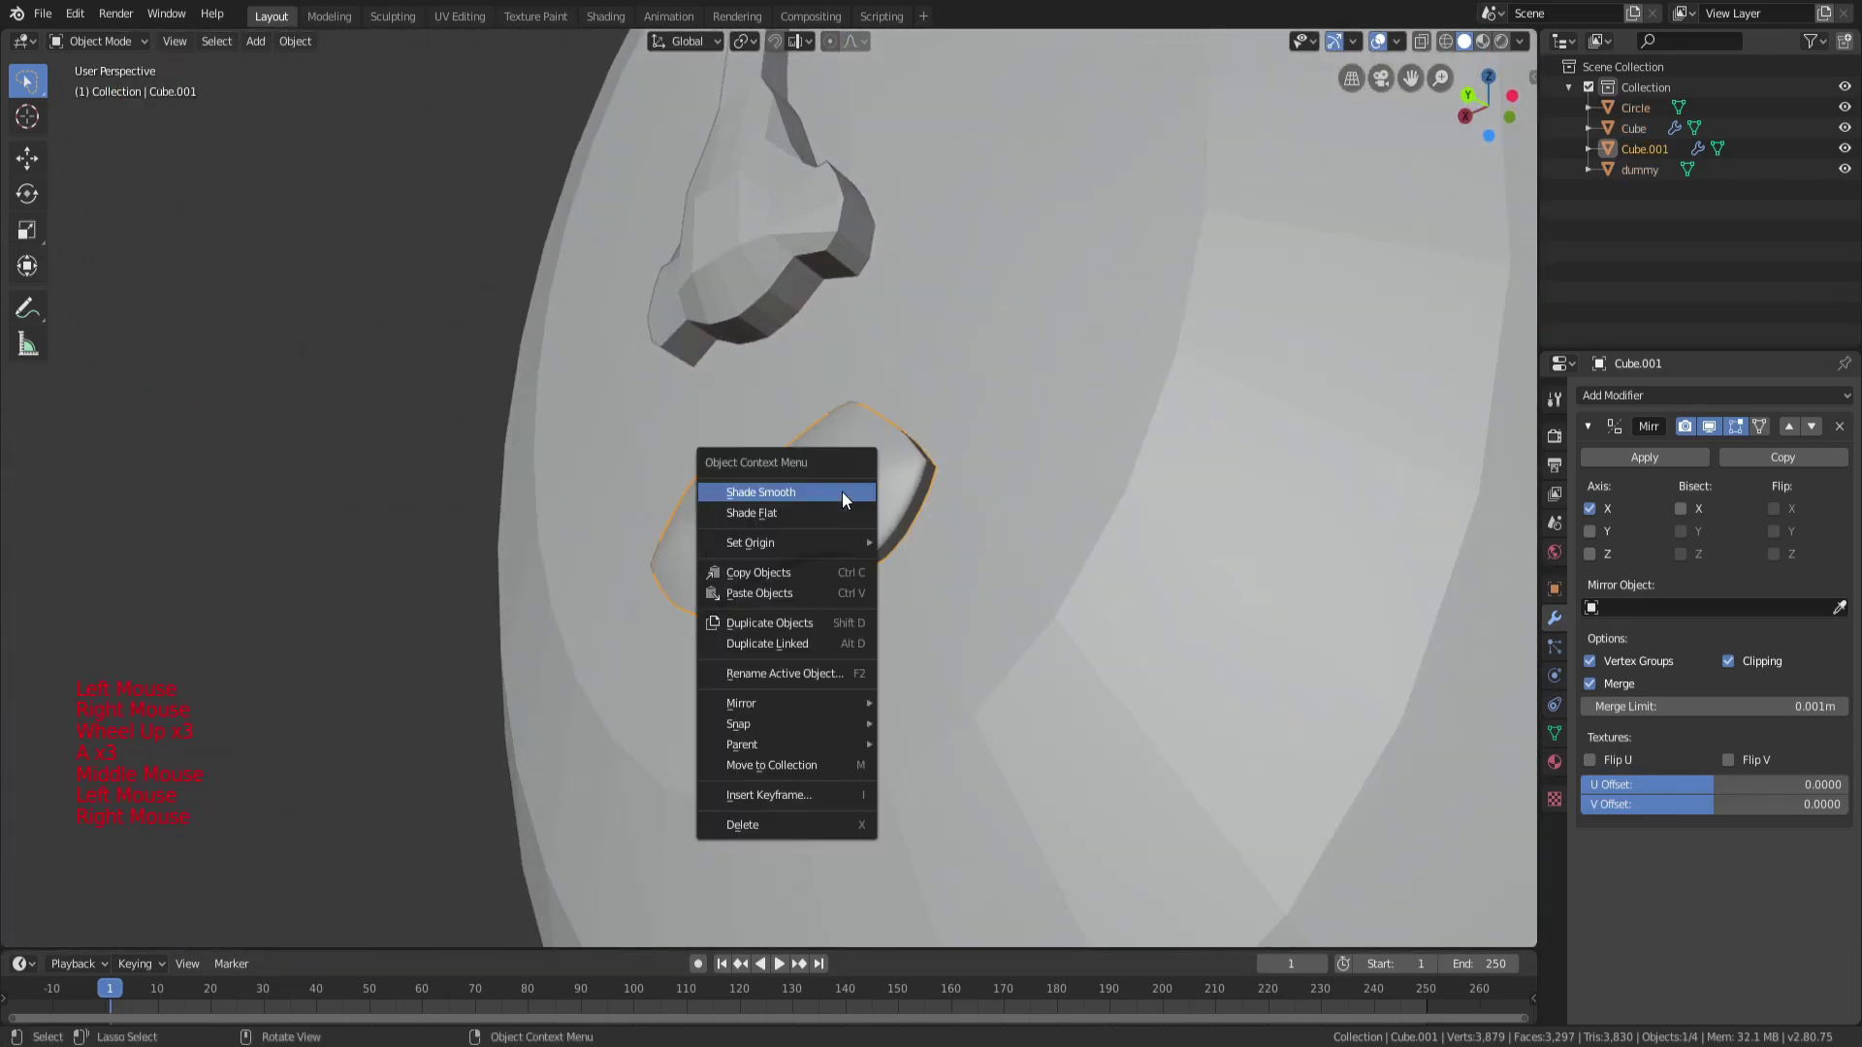
click(819, 515)
key(a)
key(a)
key(a)
Inspect the nose and lips on the mask from an angle.
click(779, 259)
middle_drag(780, 259, 917, 410)
scroll(918, 411, down, 5)
key(a)
key(a)
key(a)
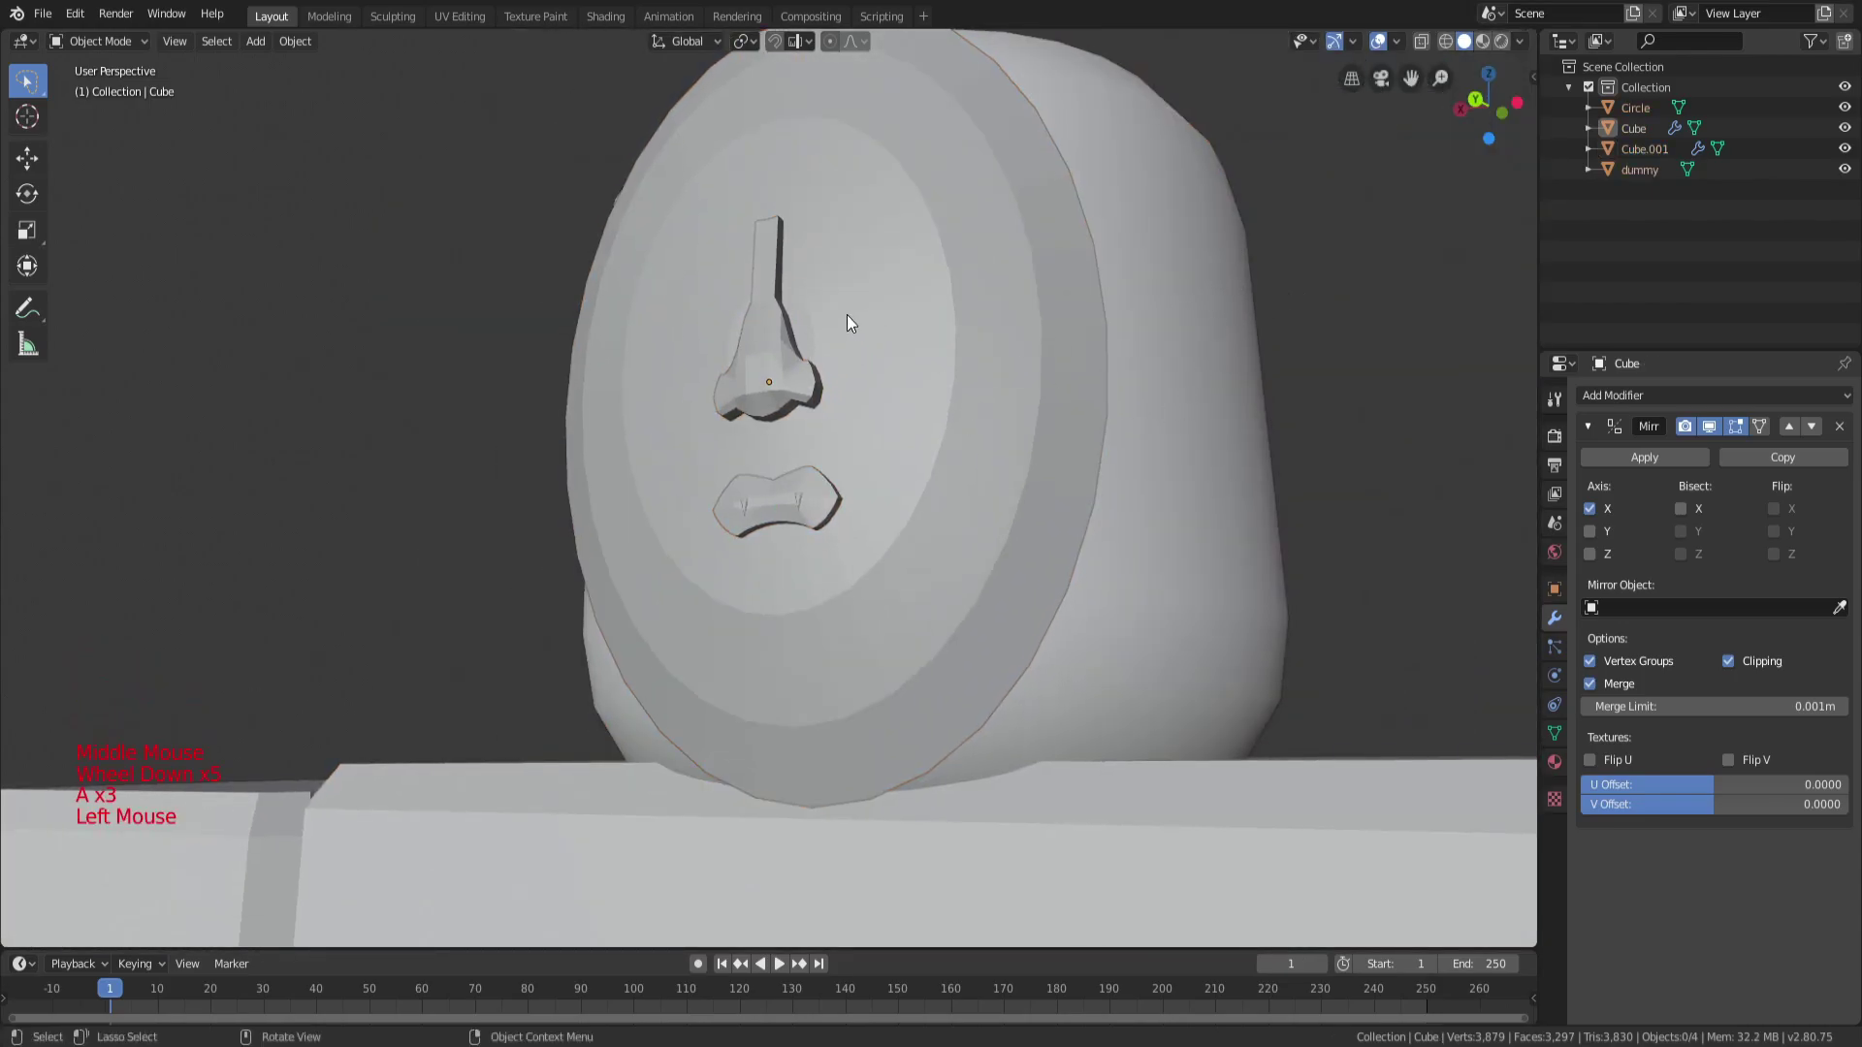
scroll(847, 314, down, 2)
scroll(720, 333, up, 4)
Add a mesh cube and move it up to the height of the dummy's head.
middle_drag(721, 335, 824, 173)
key(shift+a)
mouse_move(859, 208)
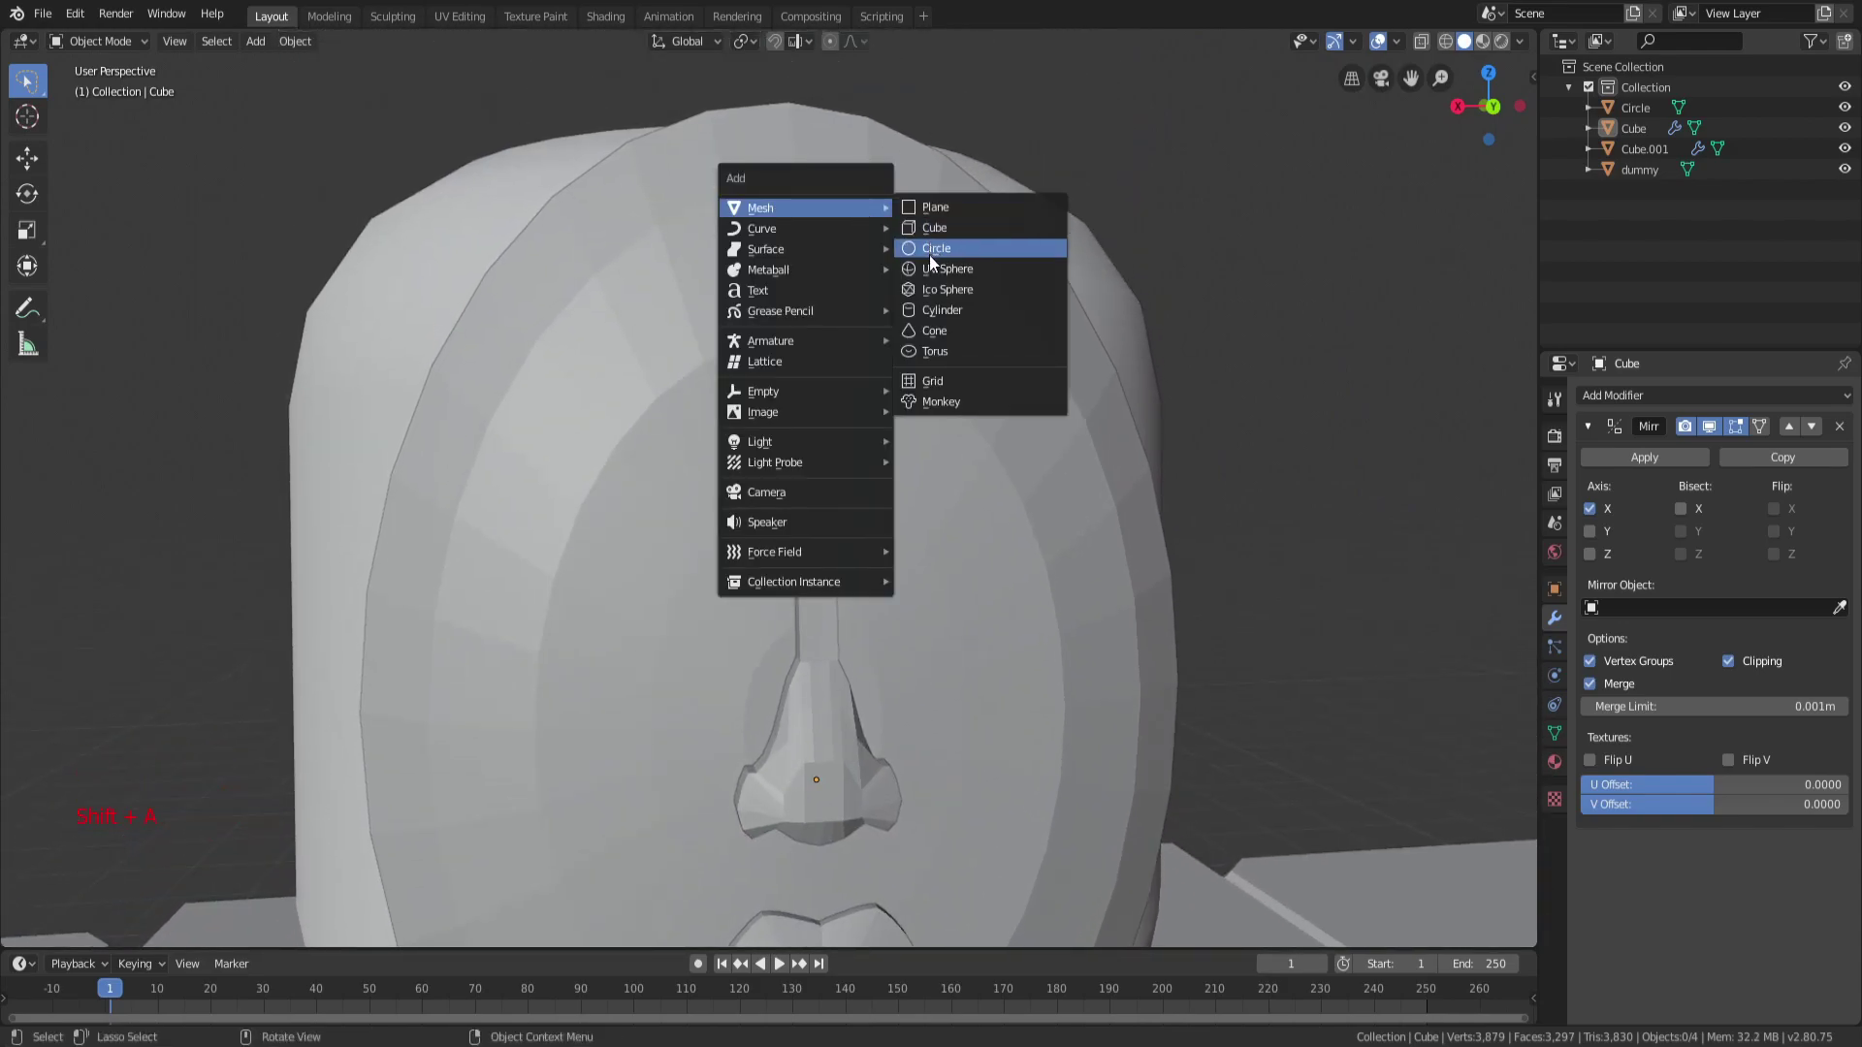
click(933, 228)
scroll(880, 462, down, 7)
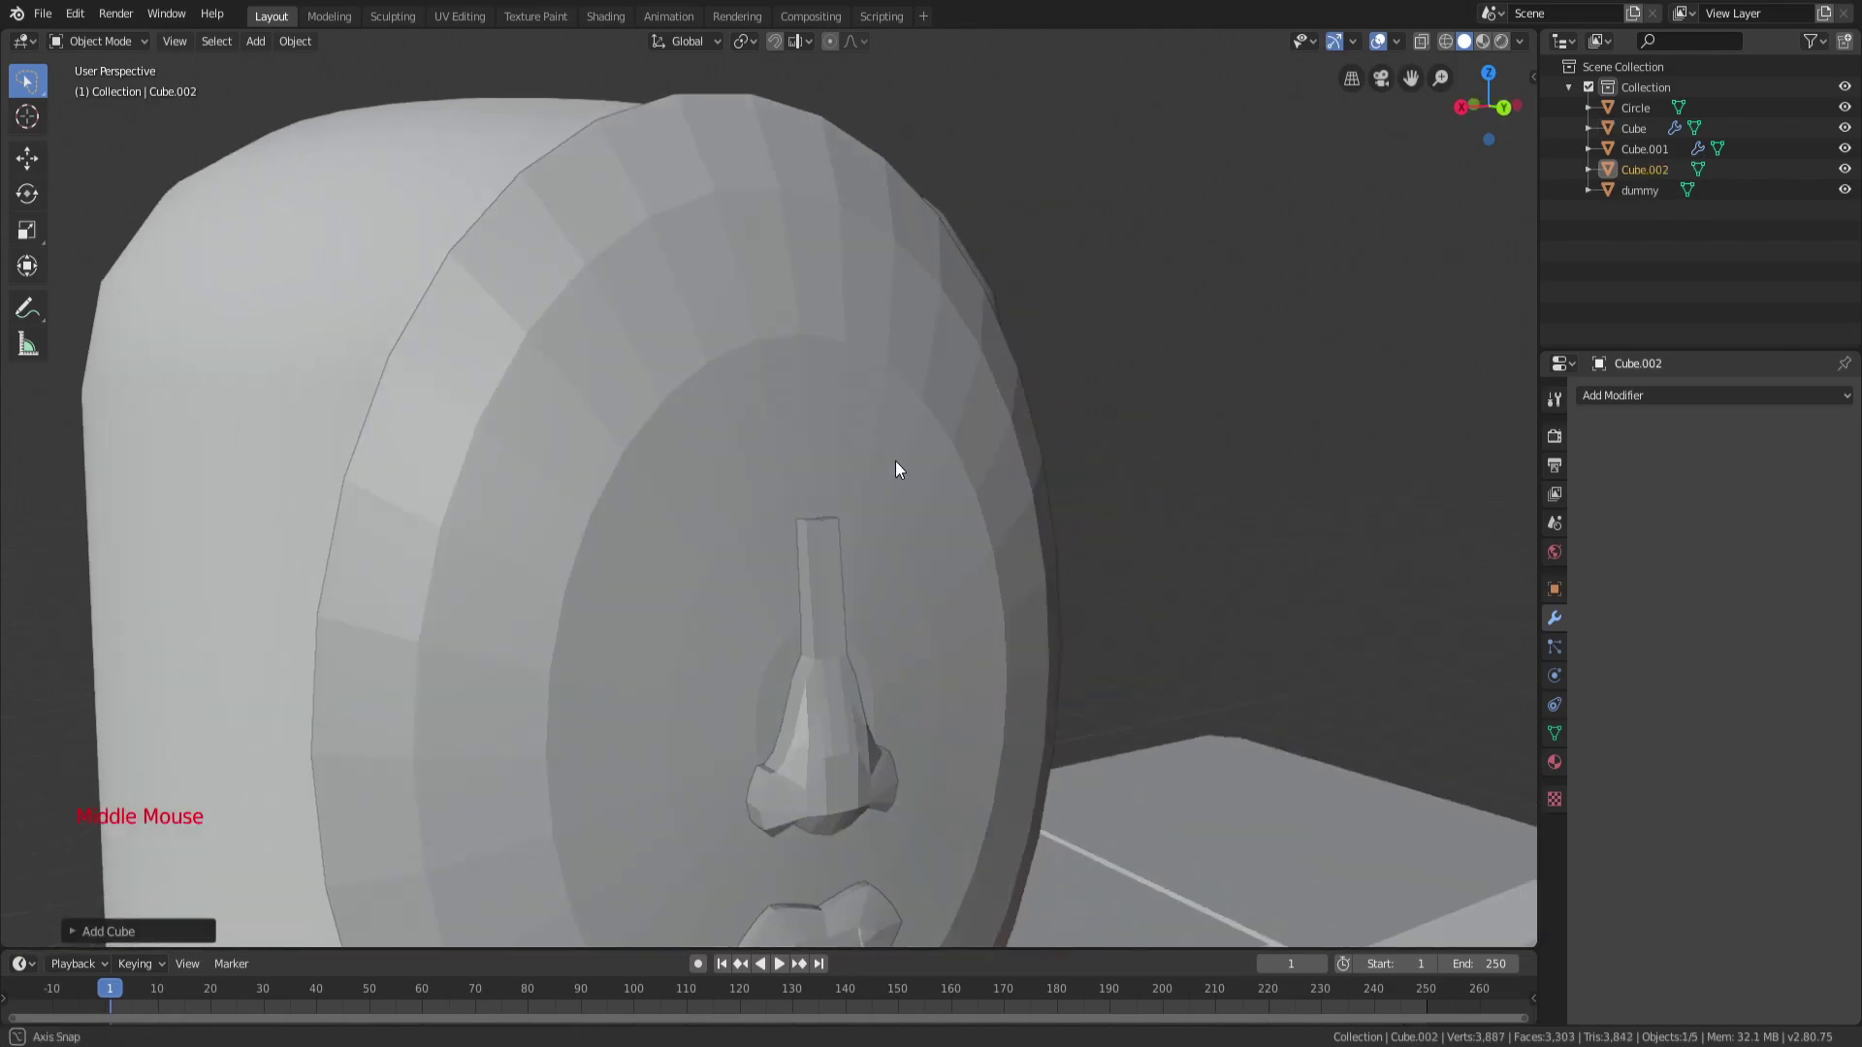
scroll(922, 543, down, 5)
middle_drag(958, 586, 987, 619)
key(g)
click(929, 264)
Scale the cube down and move it along Y to the front of the mask.
key(s)
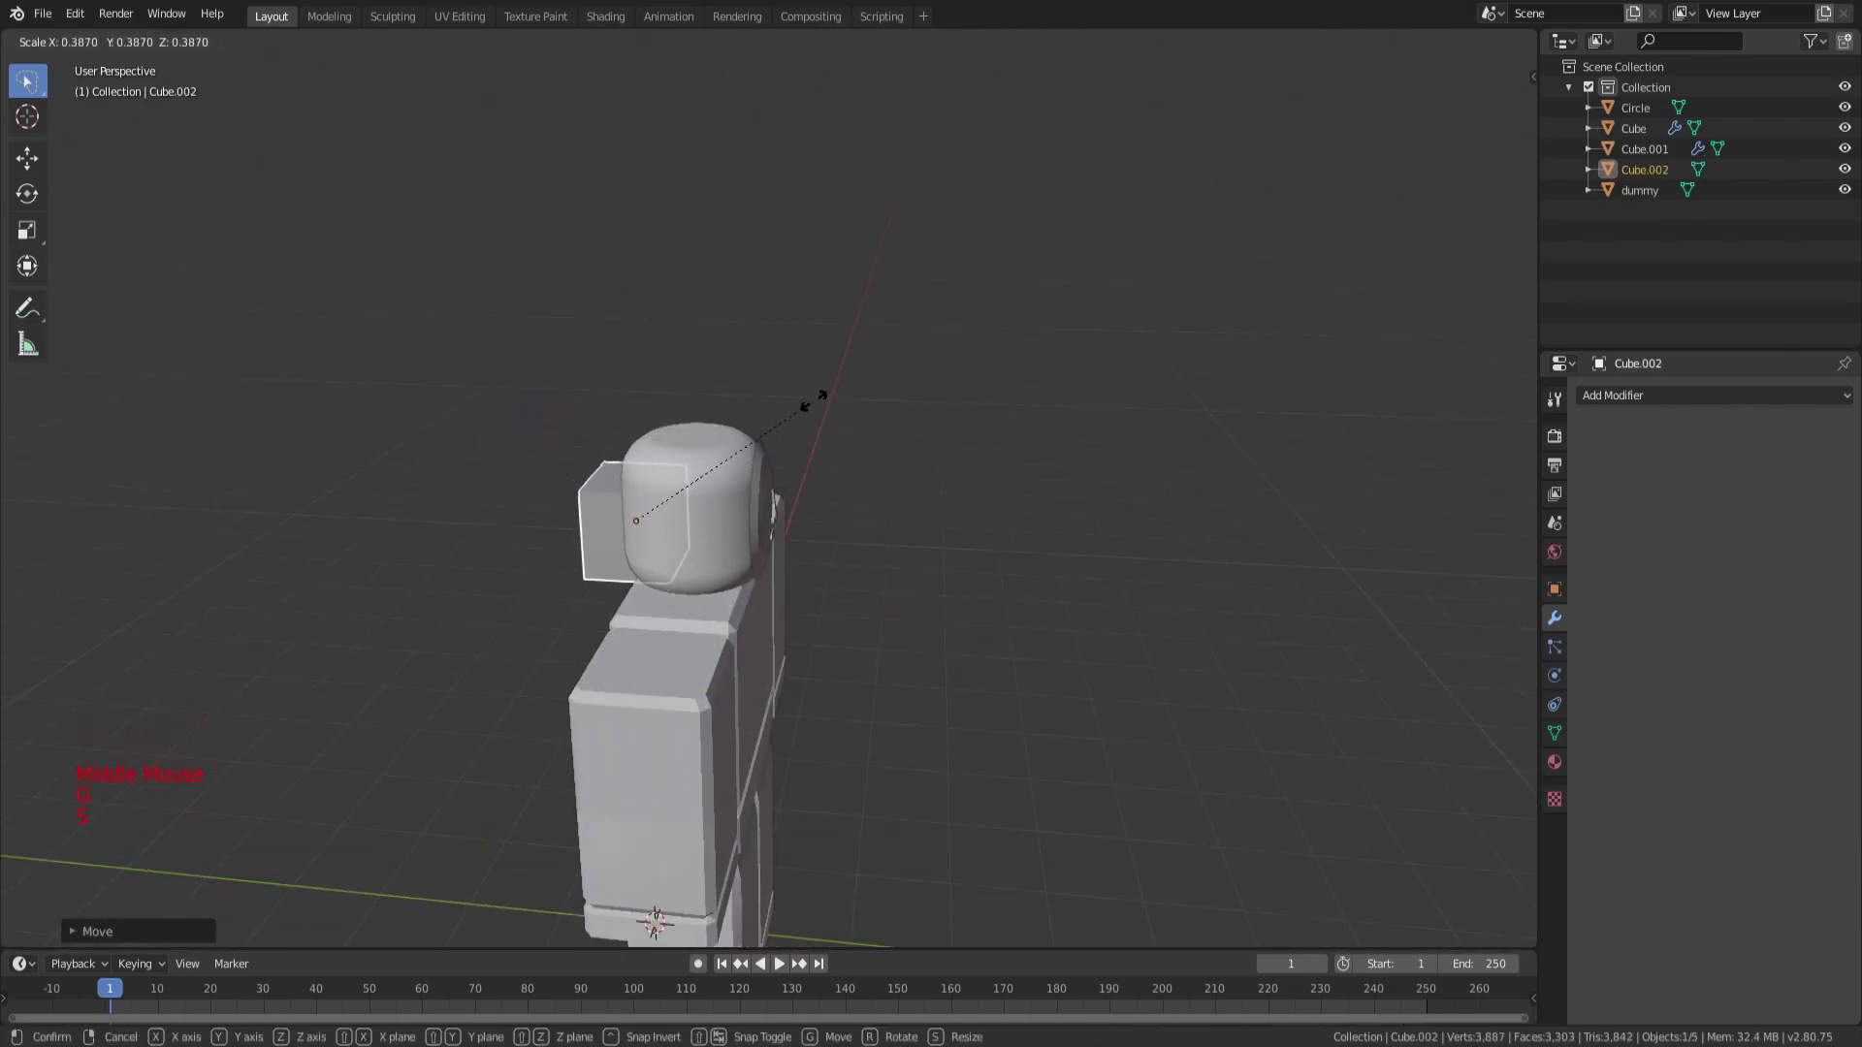
click(768, 444)
middle_drag(768, 444, 865, 460)
key(g)
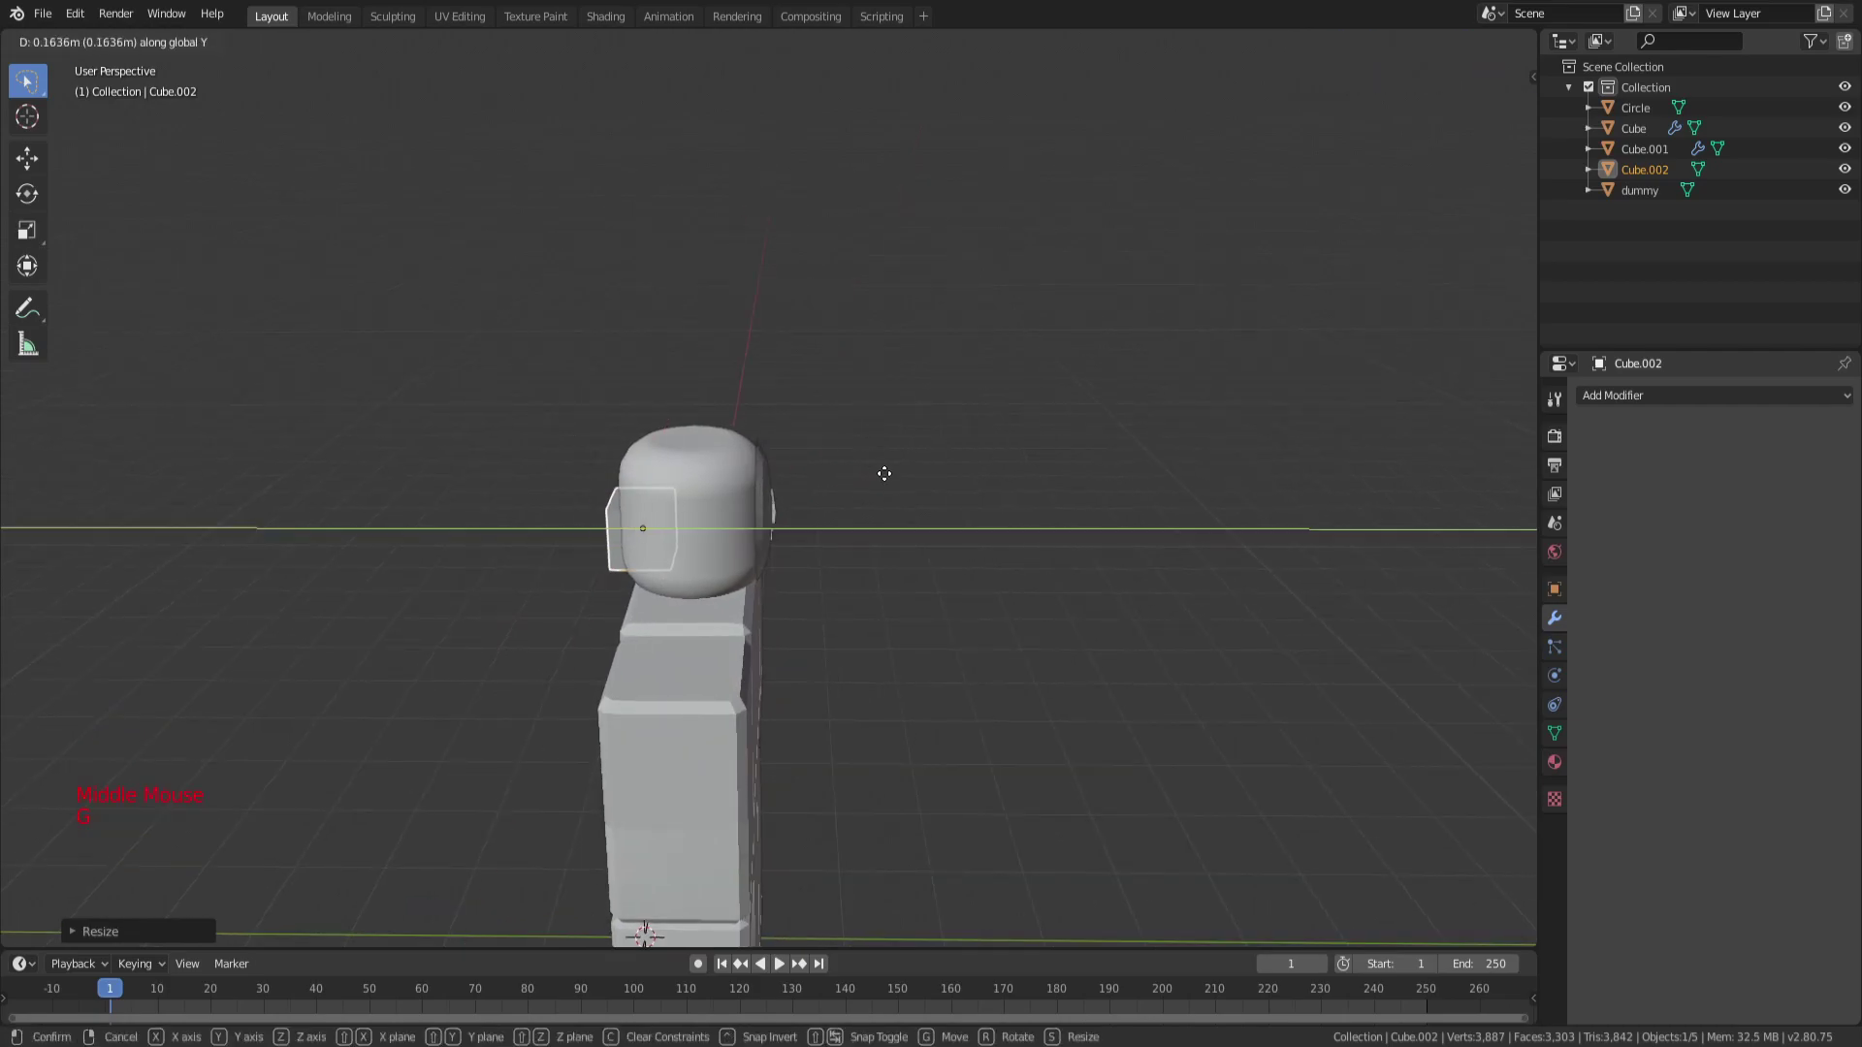
click(1010, 511)
Reposition the cube so it sits in front of the mask's upper face.
scroll(1002, 499, up, 5)
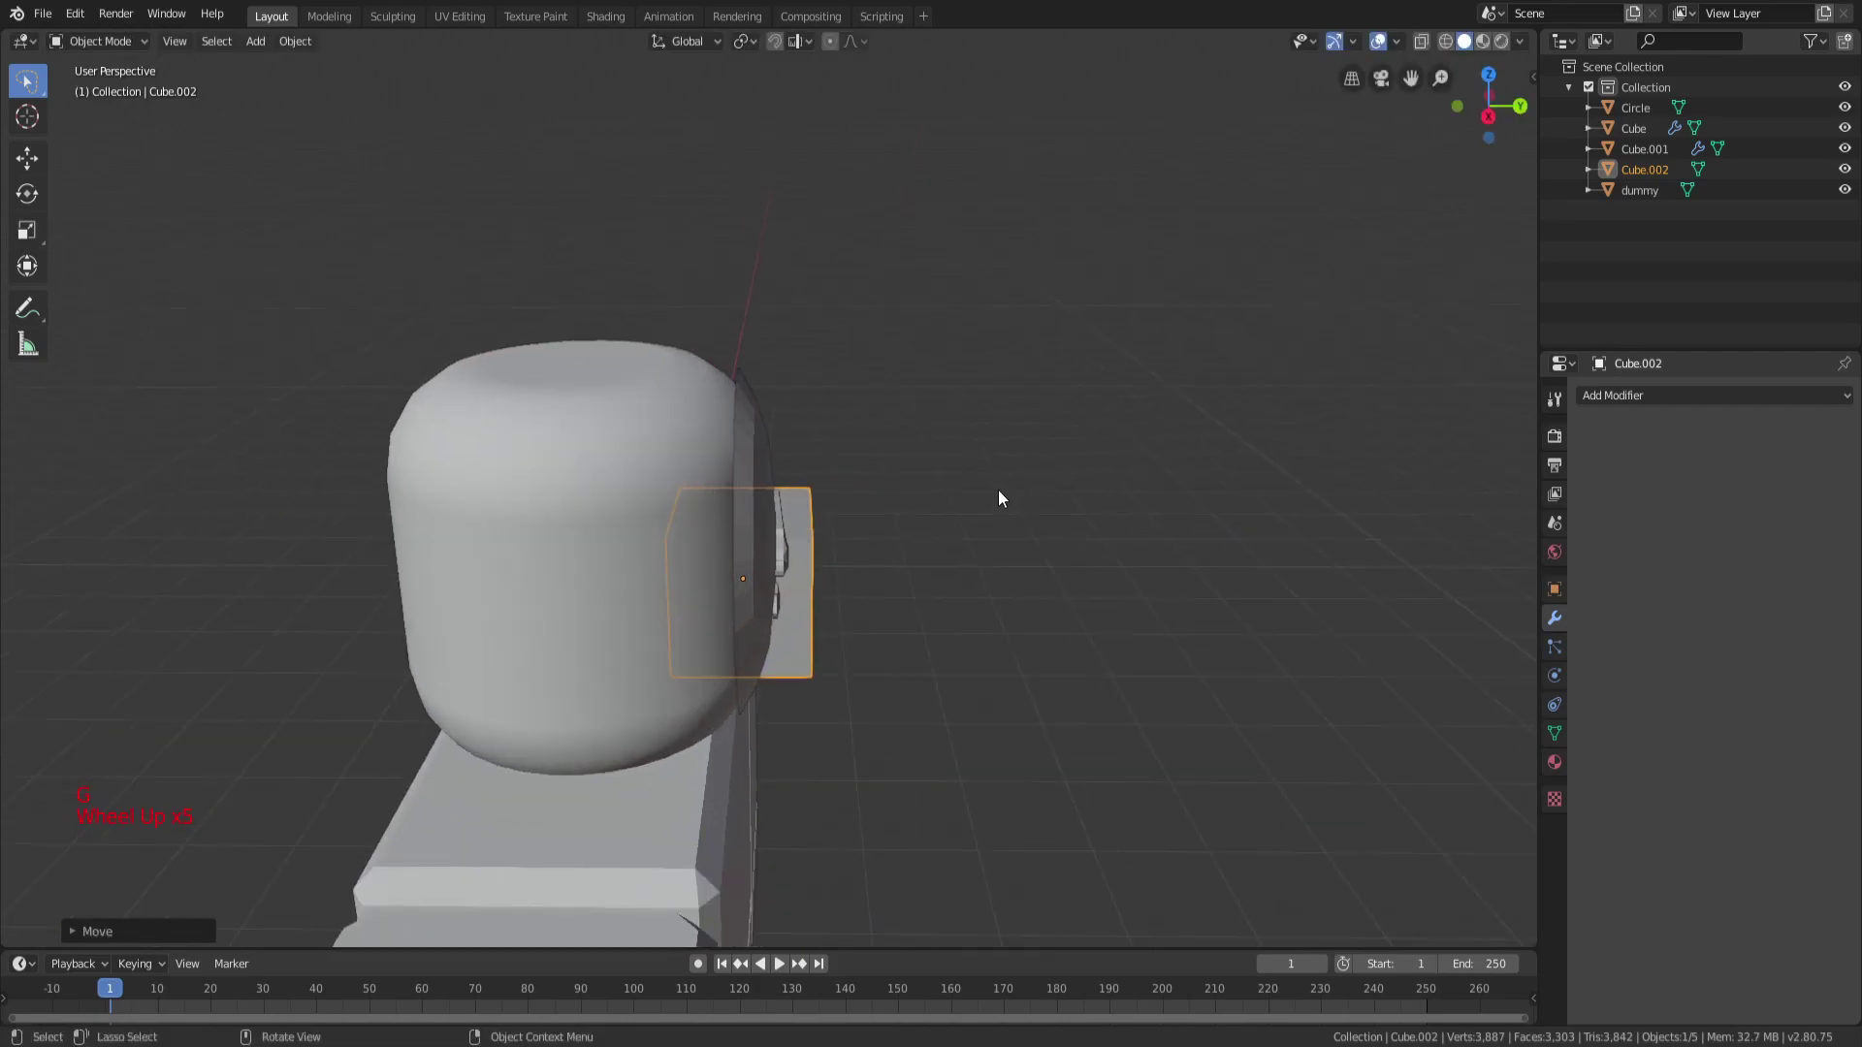
middle_drag(1002, 498, 928, 462)
key(g)
click(814, 506)
middle_drag(814, 506, 859, 516)
key(g)
click(894, 335)
Shrink the cube and raise it along Z onto the forehead above the nose bridge.
scroll(941, 435, down, 1)
scroll(940, 435, up, 3)
scroll(945, 434, up, 3)
key(s)
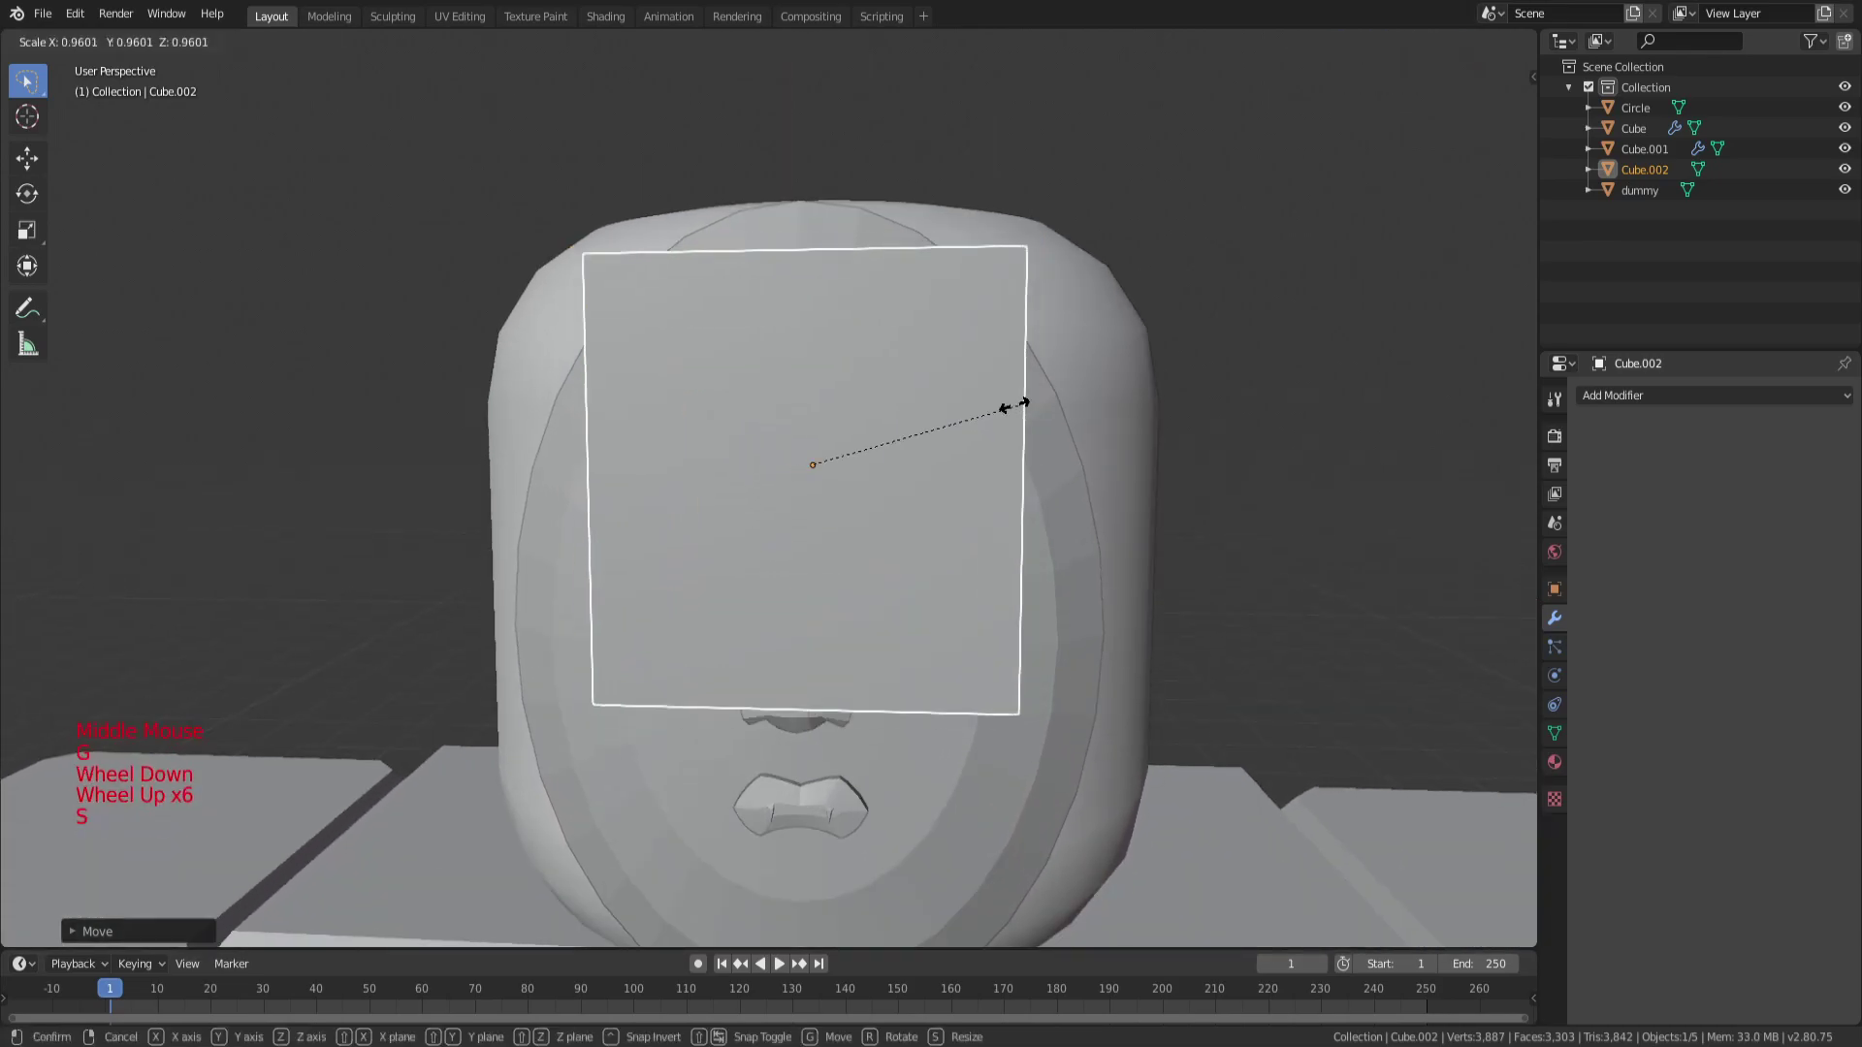
click(950, 406)
key(g)
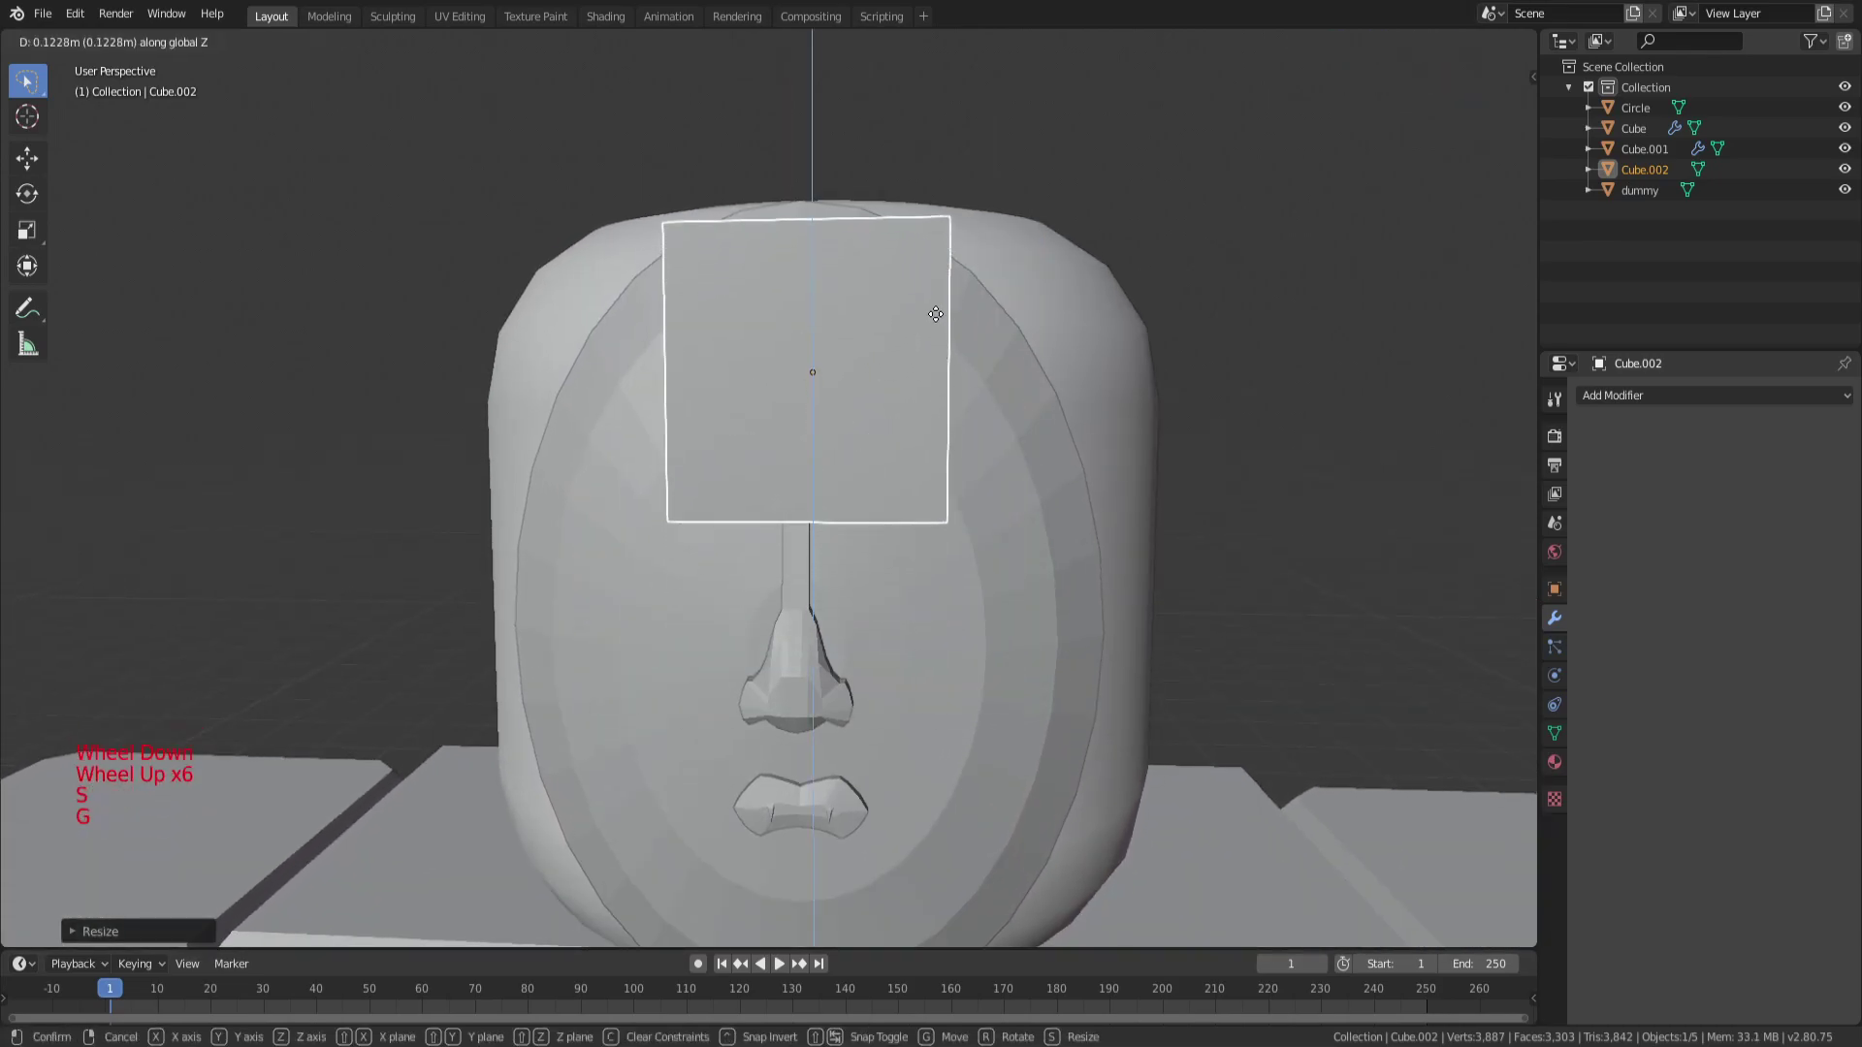
click(935, 311)
Adjust the cube's placement against the forehead, viewing the mask from below.
middle_drag(1015, 368, 1025, 314)
key(s)
key(g)
click(948, 311)
key(g)
click(1025, 314)
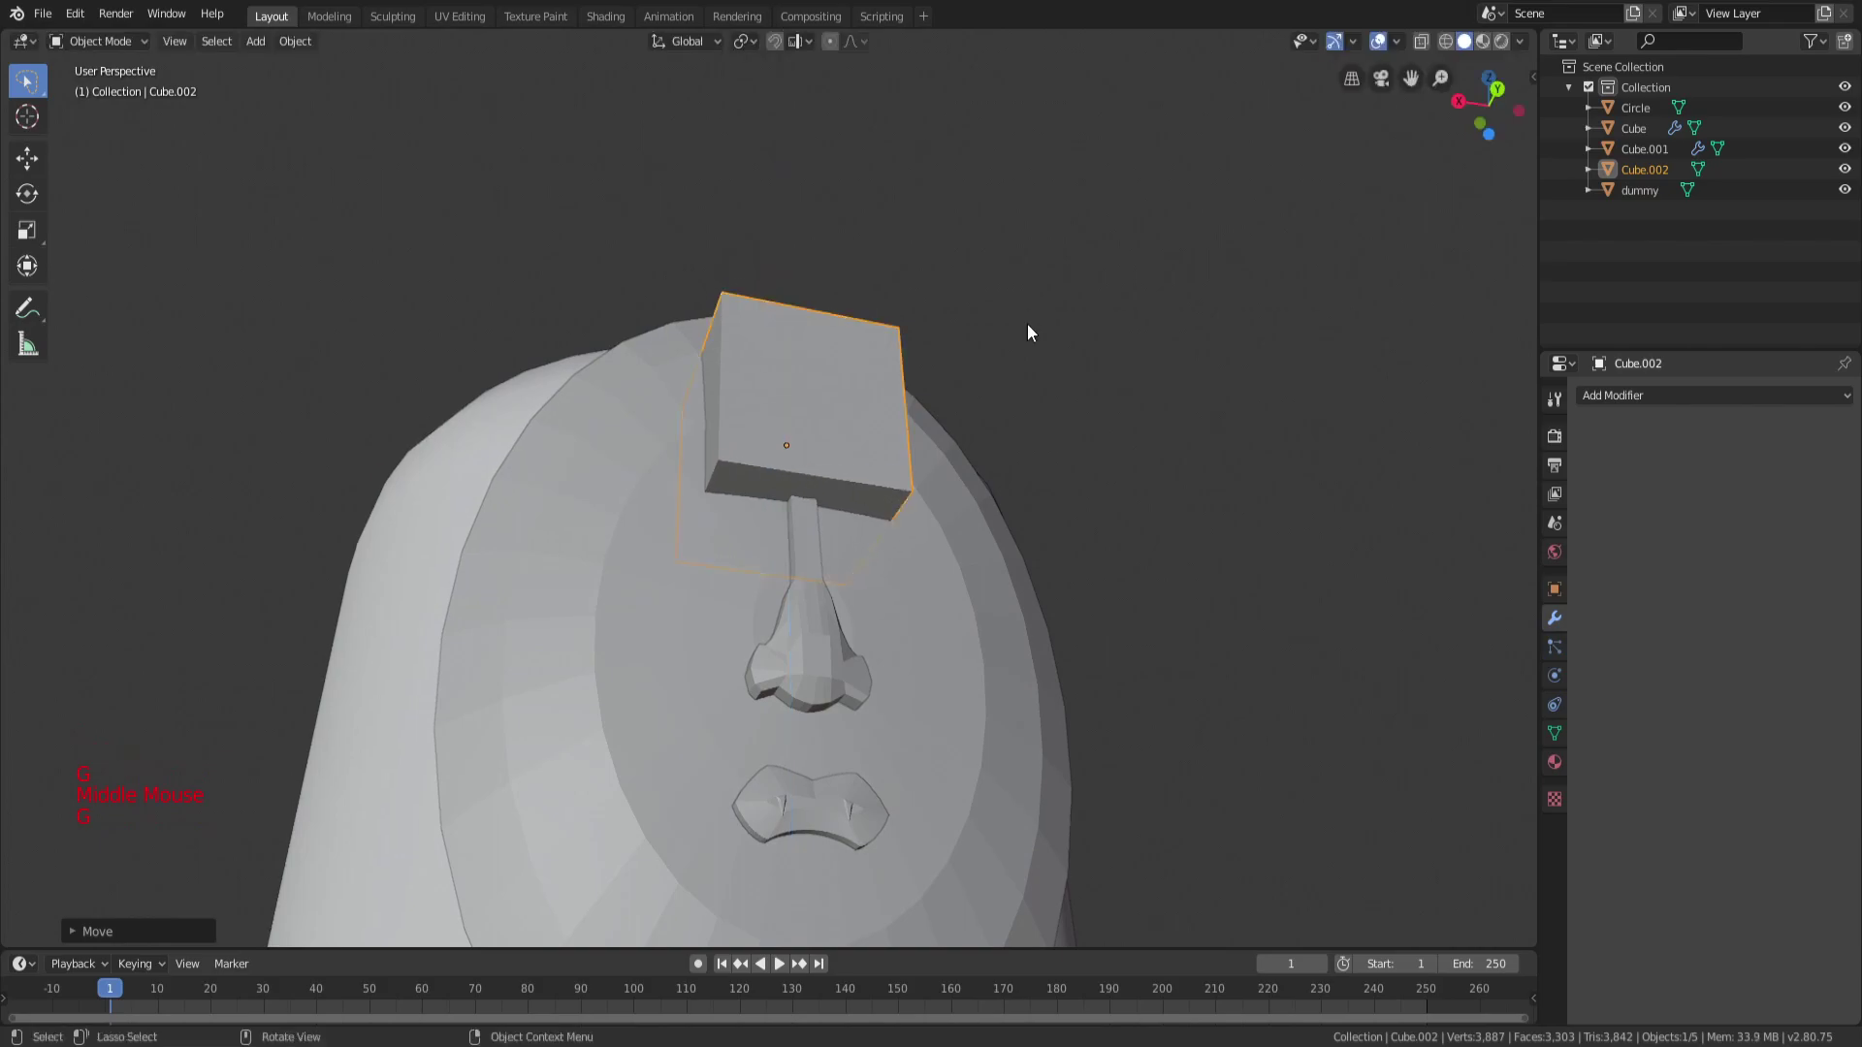
Scale the forehead cube down further and move it so it sits just above the top of the nose bridge.
scroll(997, 399, up, 3)
middle_drag(997, 399, 943, 414)
key(s)
click(1016, 396)
key(g)
click(1044, 429)
key(g)
key(z)
click(1024, 527)
middle_drag(1024, 527, 812, 492)
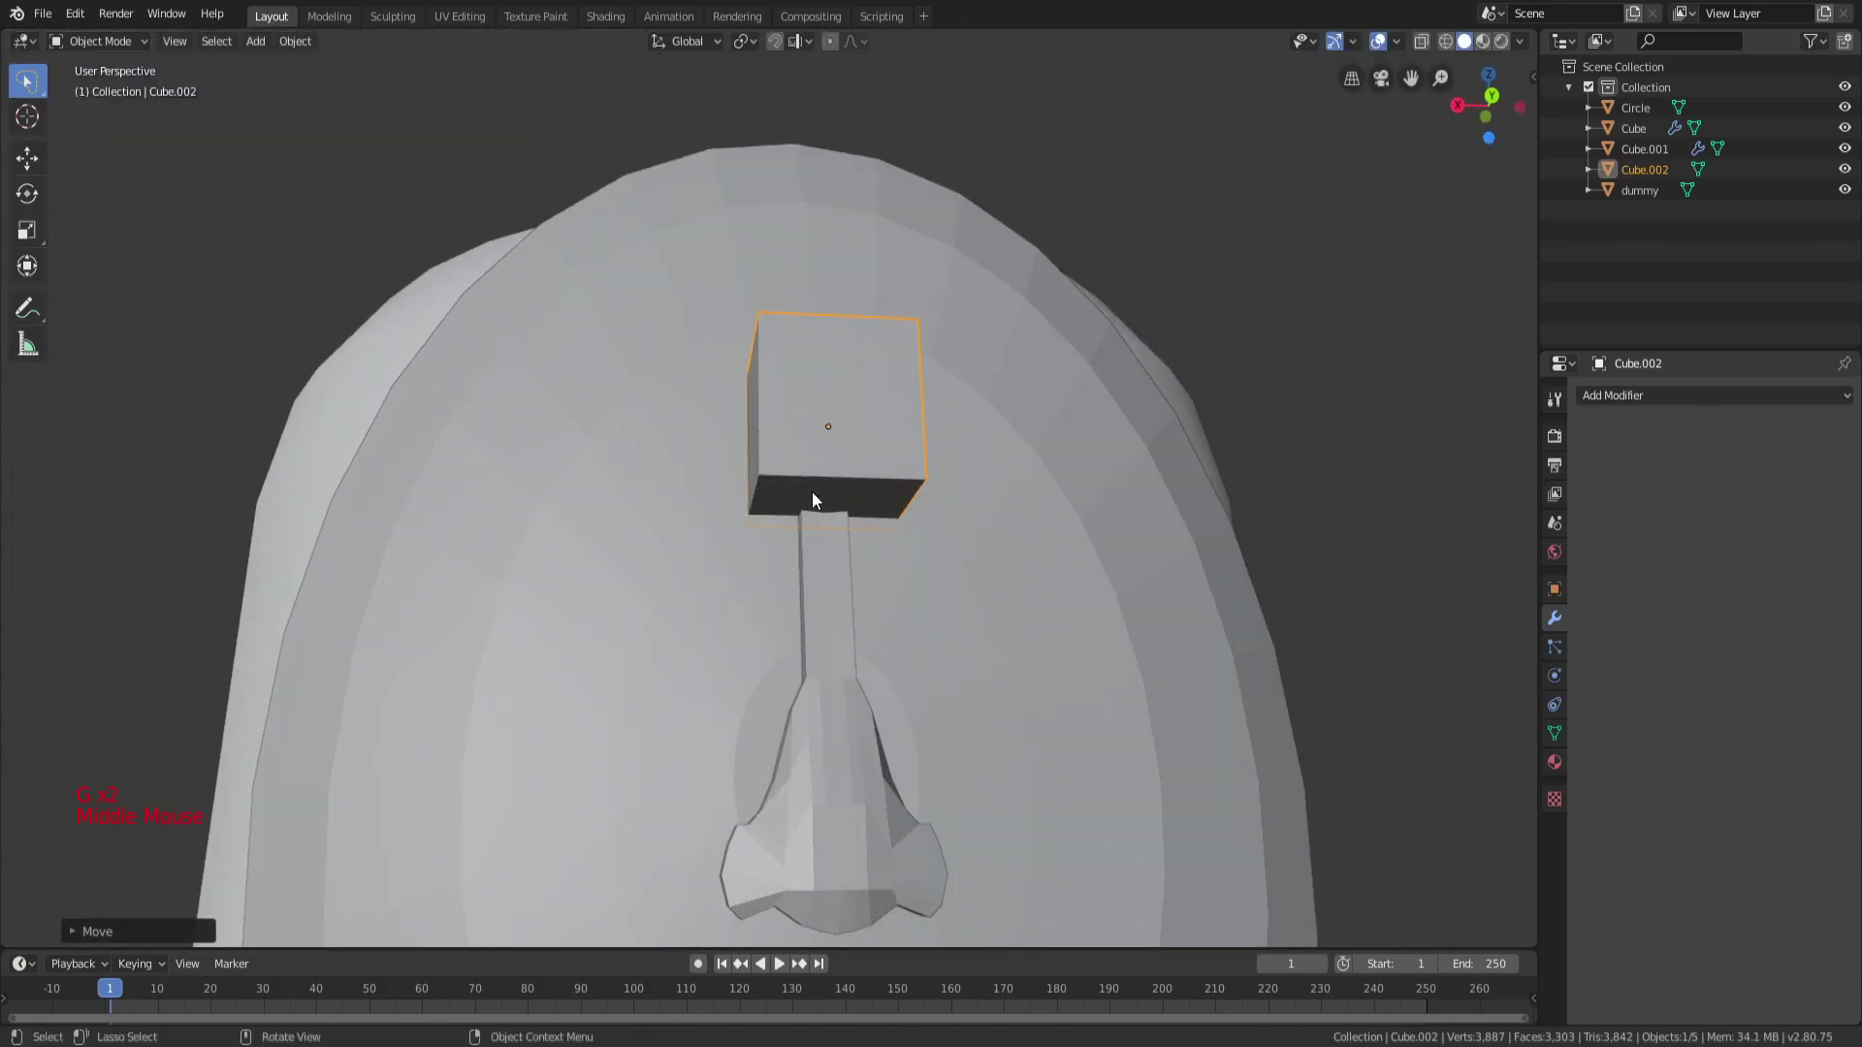
Cut four evenly spaced vertical edge loops across the forehead cube.
scroll(812, 491, up, 3)
middle_drag(1027, 415, 977, 387)
scroll(1008, 436, down, 4)
key(g)
key(Tab)
middle_drag(829, 454, 810, 449)
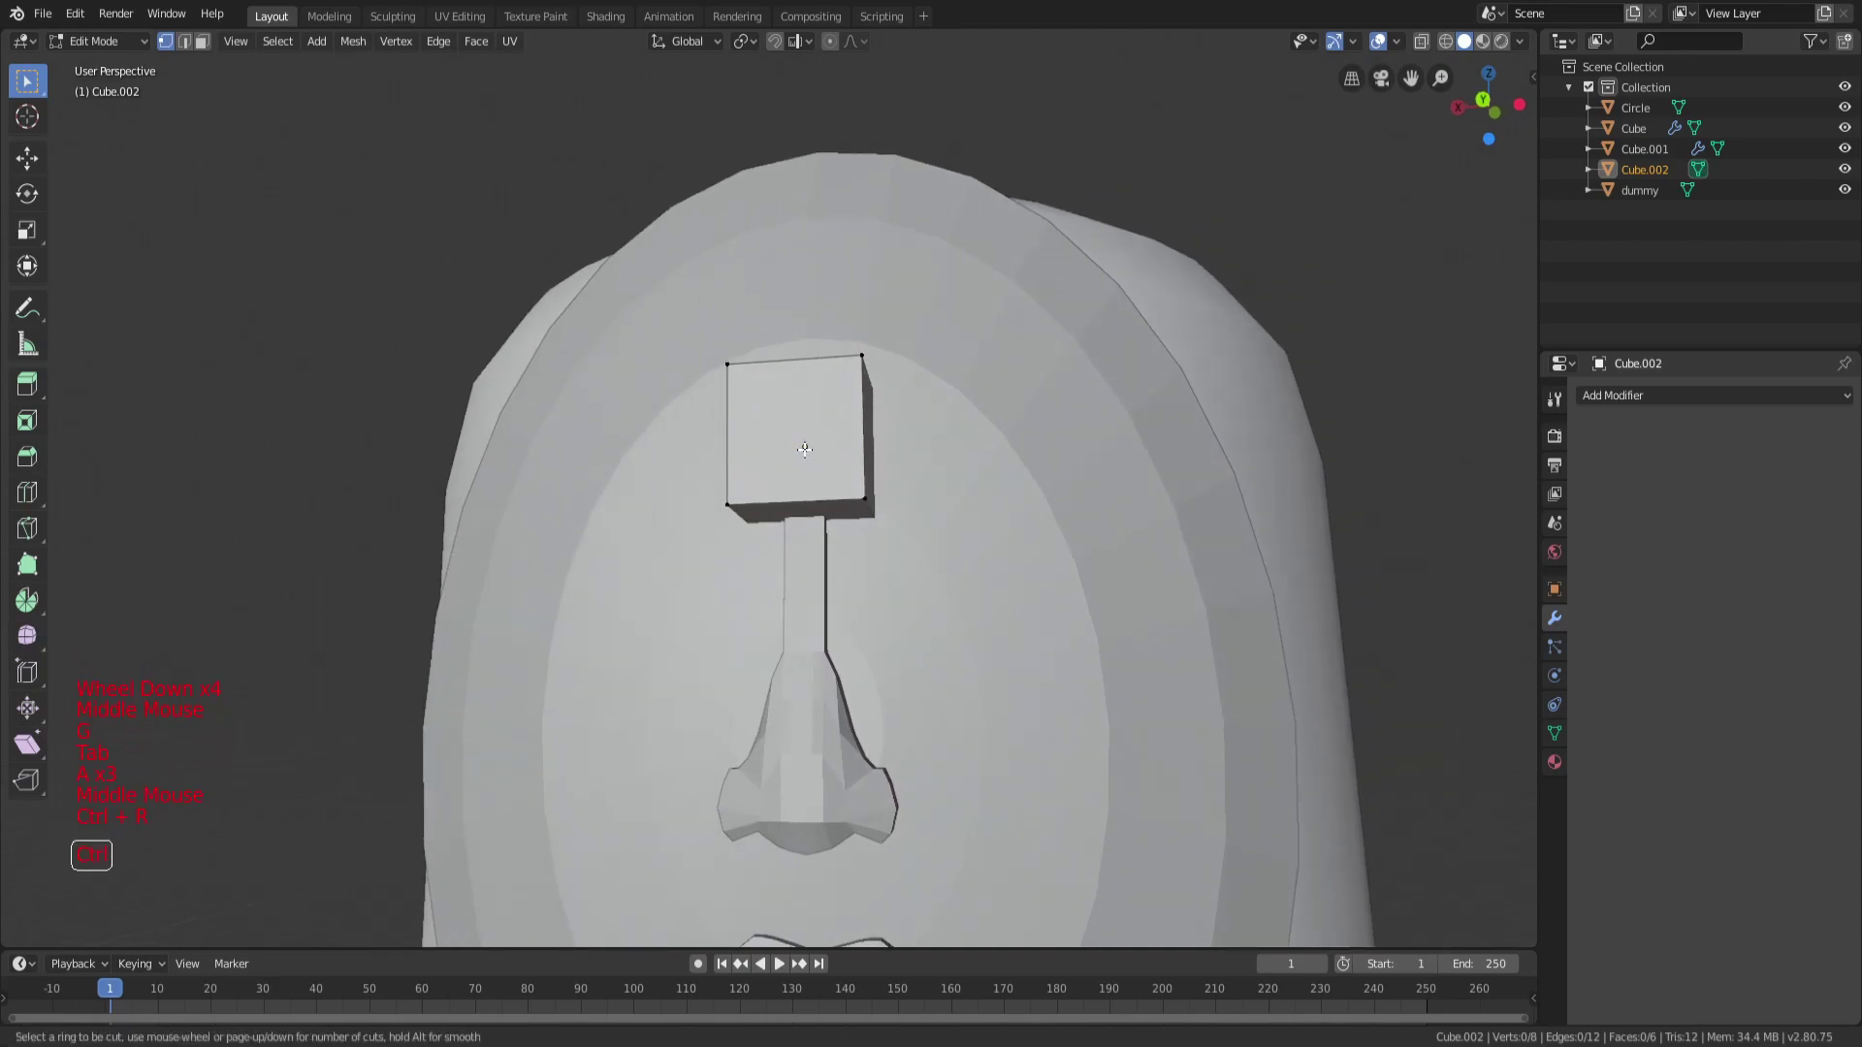
click(797, 505)
middle_drag(797, 499, 795, 480)
Lower the cube's middle bottom vertices and adjust the bottom vertices beside them to start rounding its lower edge.
key(z)
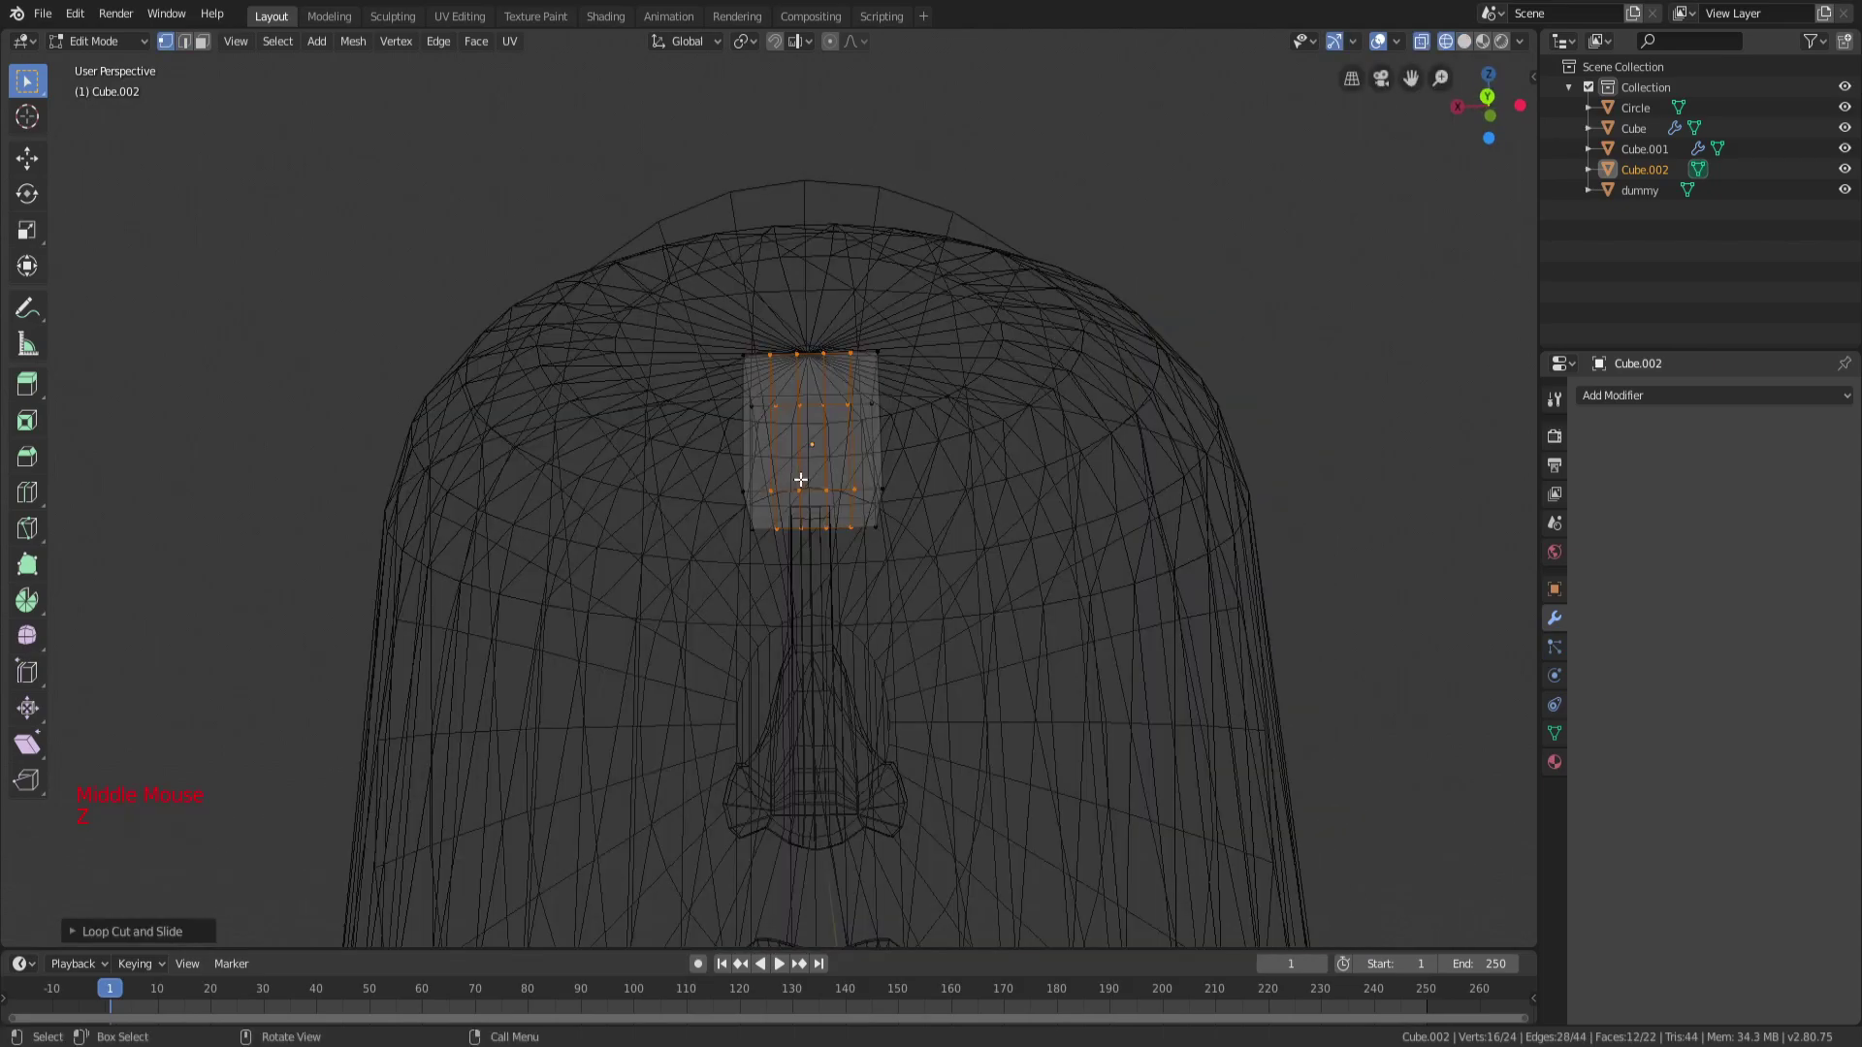
key(g)
click(855, 506)
key(a)
key(a)
key(a)
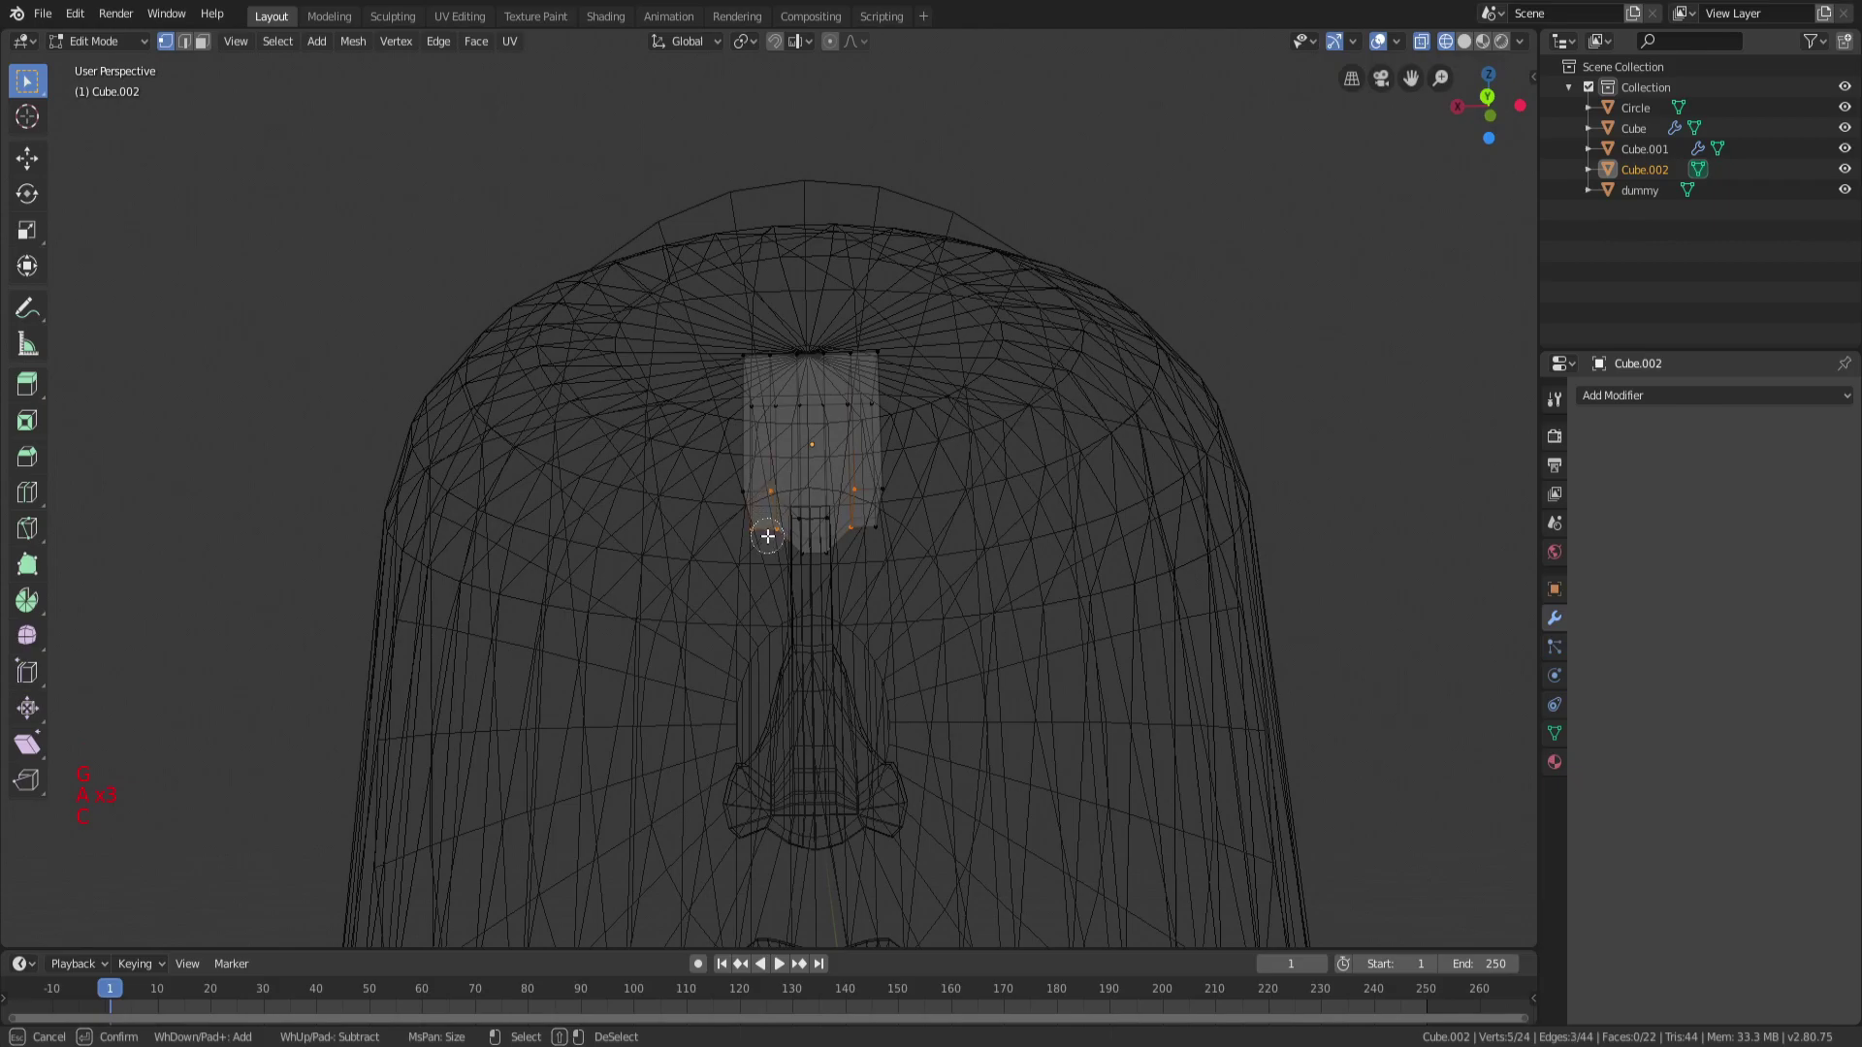
scroll(742, 532, up, 2)
key(z)
key(g)
middle_click(960, 485)
click(966, 497)
Raise the cube's outer bottom corner vertices along Z by about 0.01 m to round the lower edge further.
key(a)
key(a)
key(a)
key(z)
key(c)
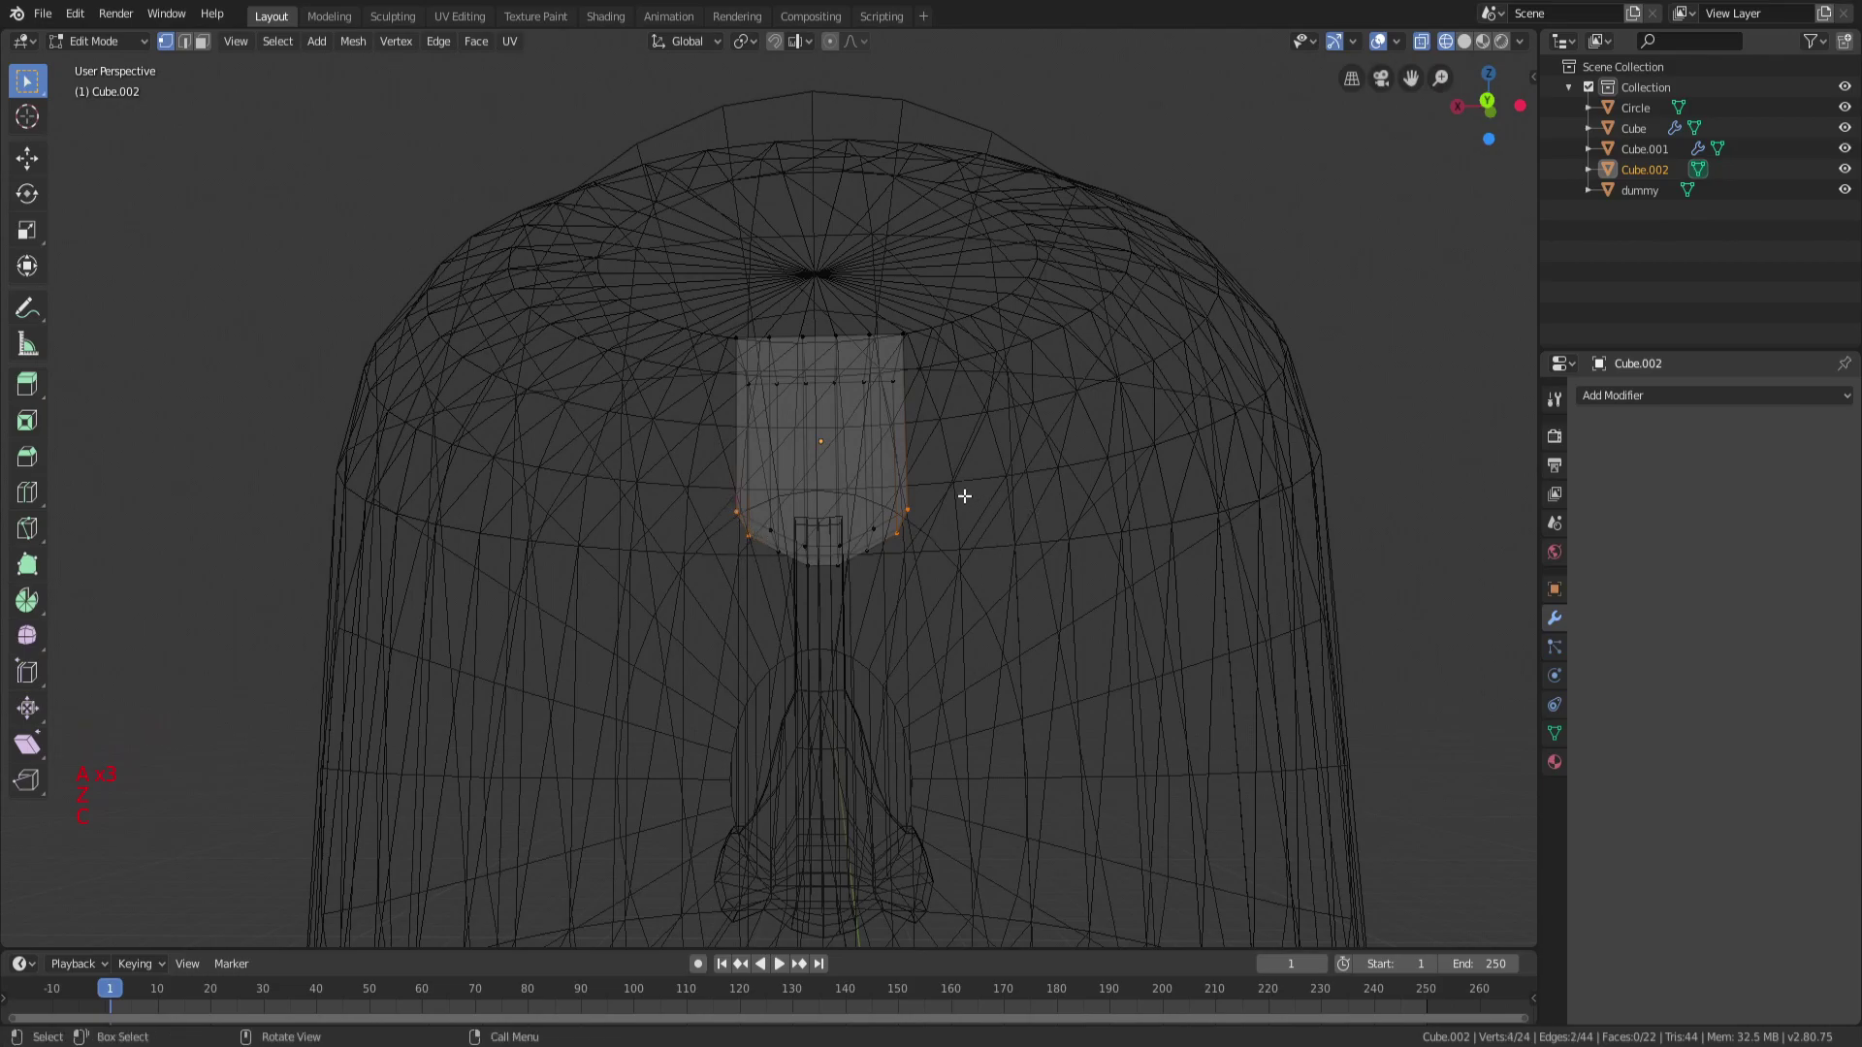
key(z)
scroll(969, 495, up, 2)
key(g)
middle_click(1020, 500)
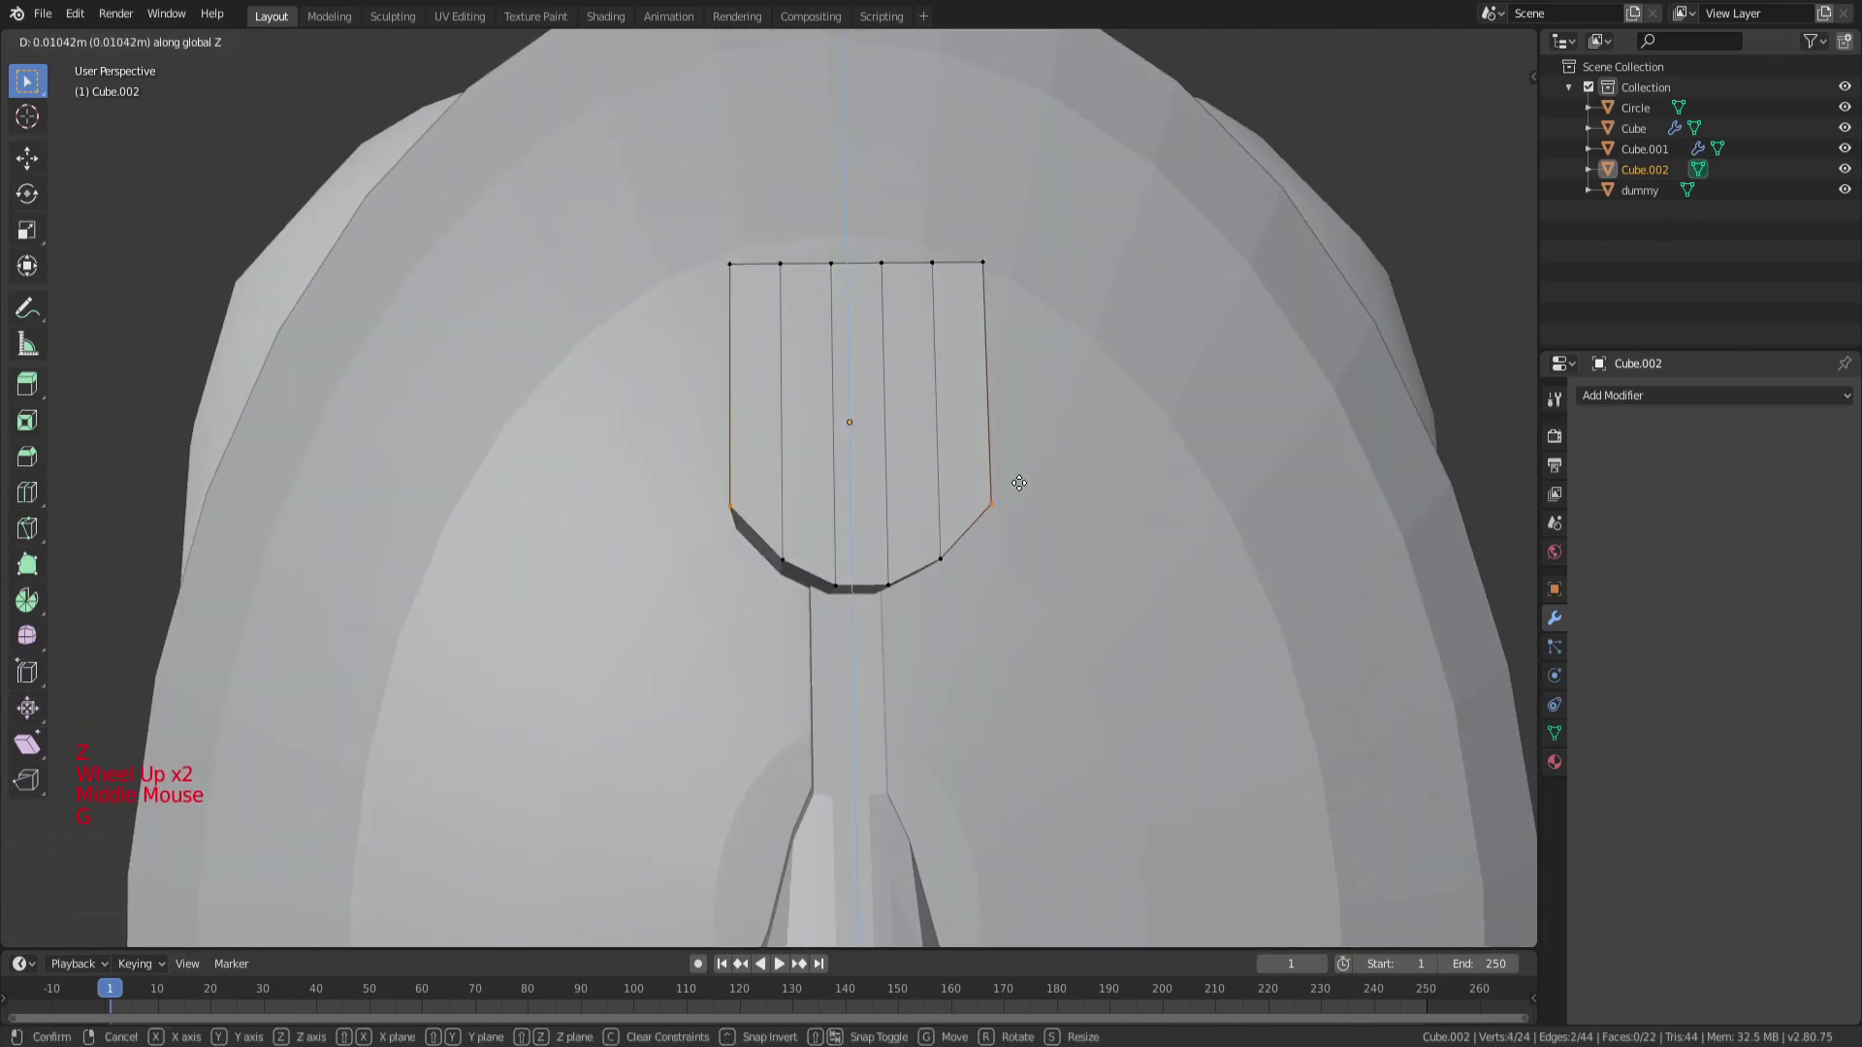
click(1020, 482)
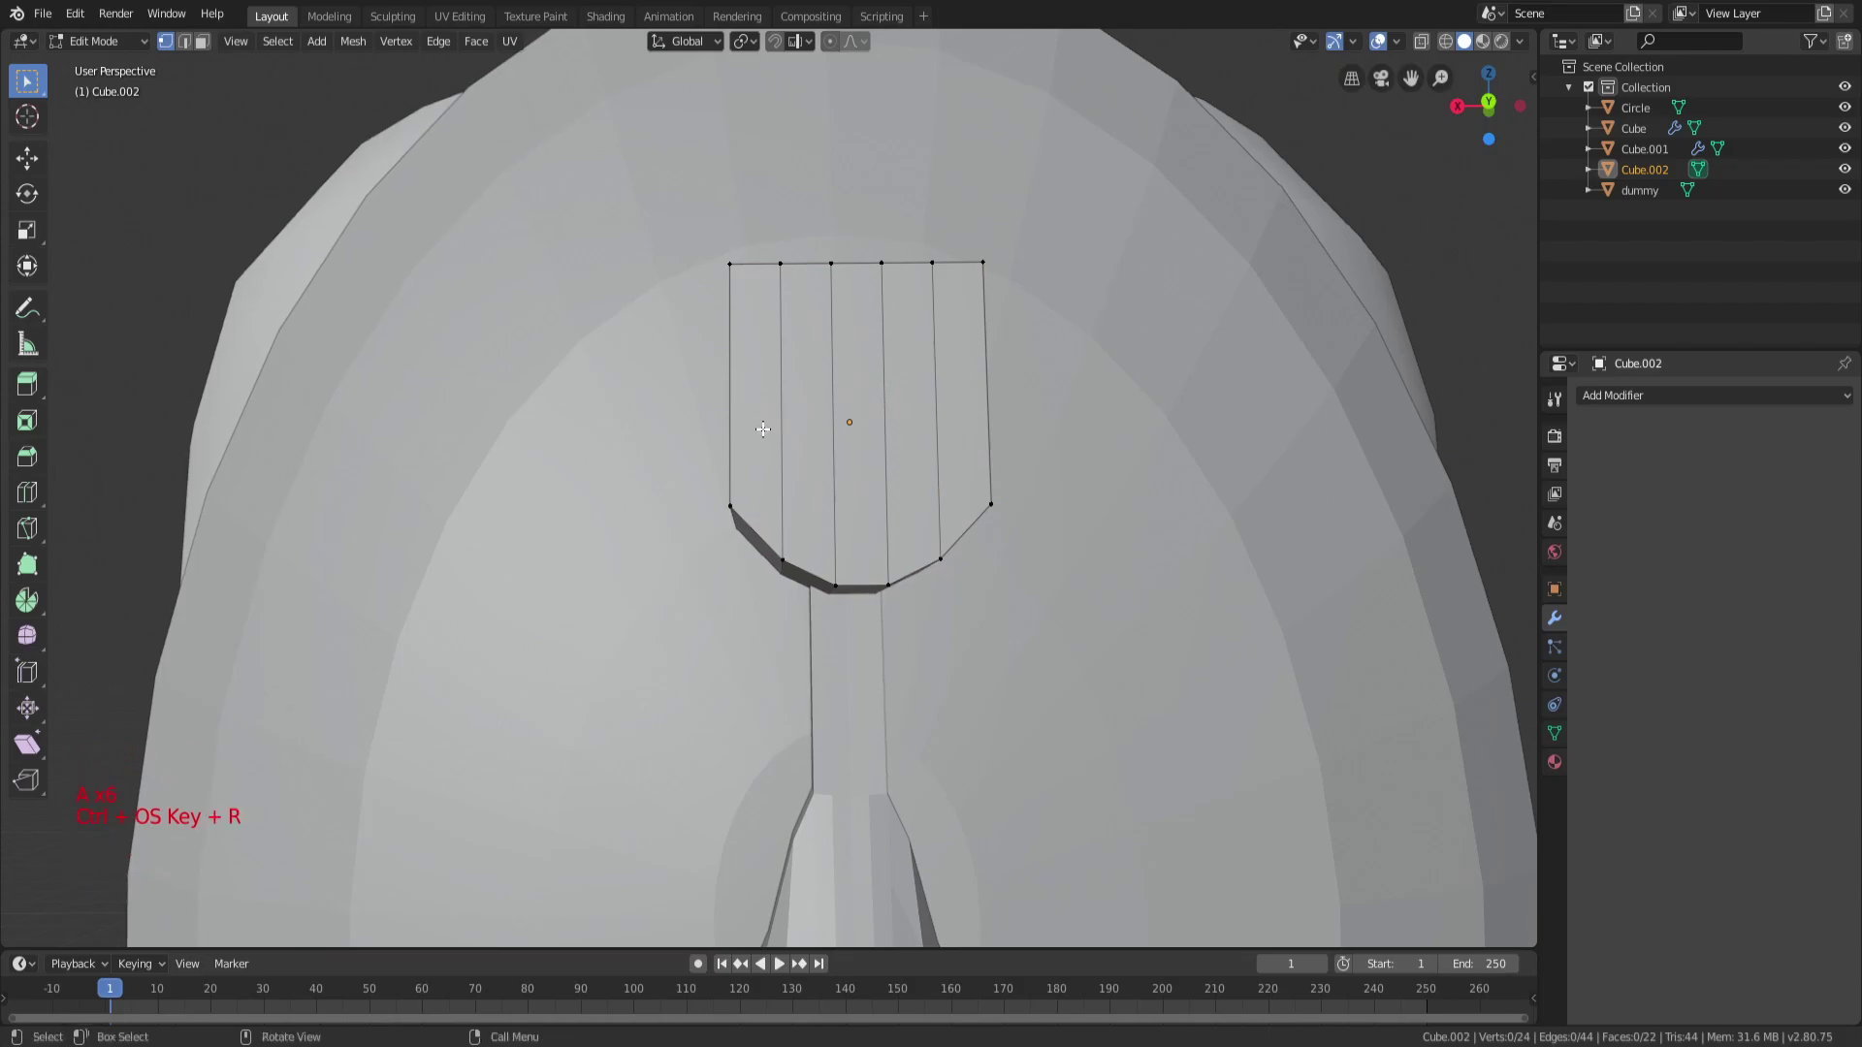
Add a horizontal edge loop through the middle of the cube and widen it slightly along X.
key(ctrl+r)
click(973, 407)
right_click(973, 408)
key(s)
key(x)
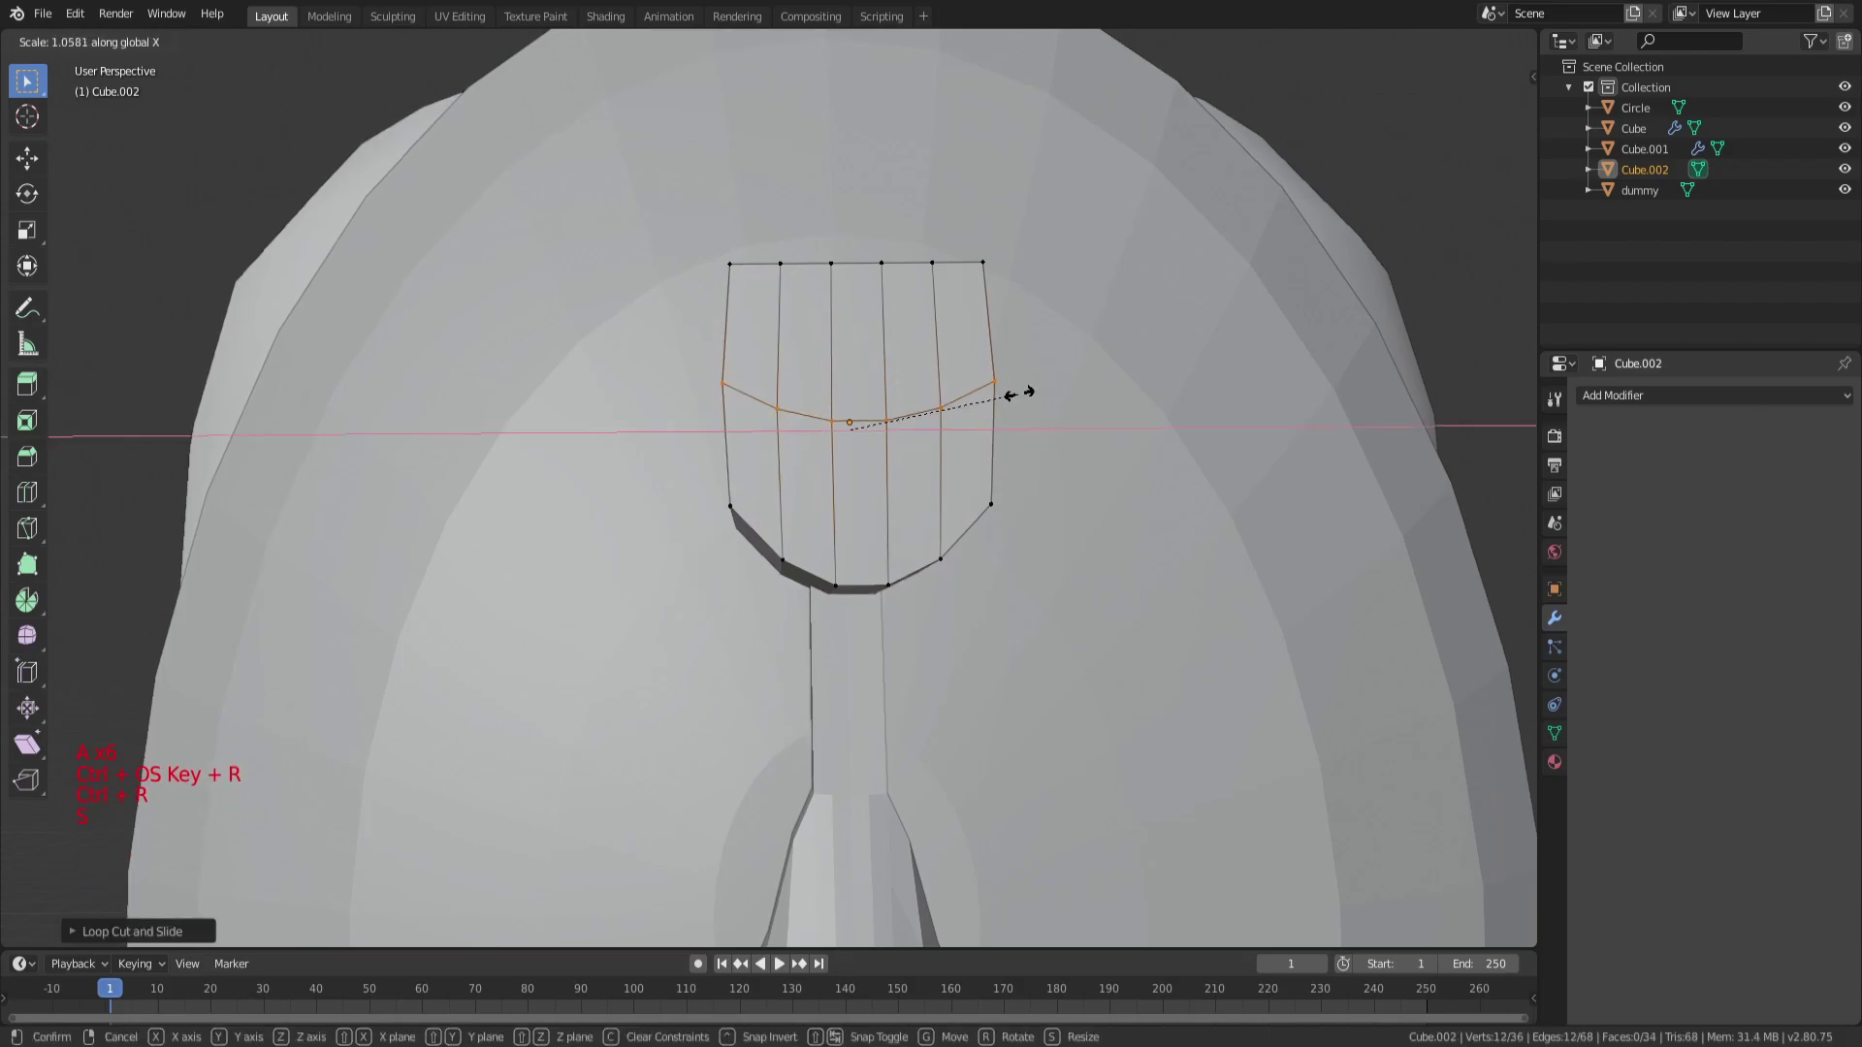
click(1037, 392)
Offset the cube's top corner vertices vertically from the middle ones to begin rounding its upper edge.
key(a)
key(a)
key(a)
middle_drag(1028, 392, 864, 411)
key(z)
click(741, 342)
middle_drag(741, 342, 820, 336)
key(c)
key(Escape)
key(g)
click(932, 316)
Raise the central top vertices slightly to complete the rounded upper edge of the forehead piece.
key(a)
key(a)
key(a)
key(c)
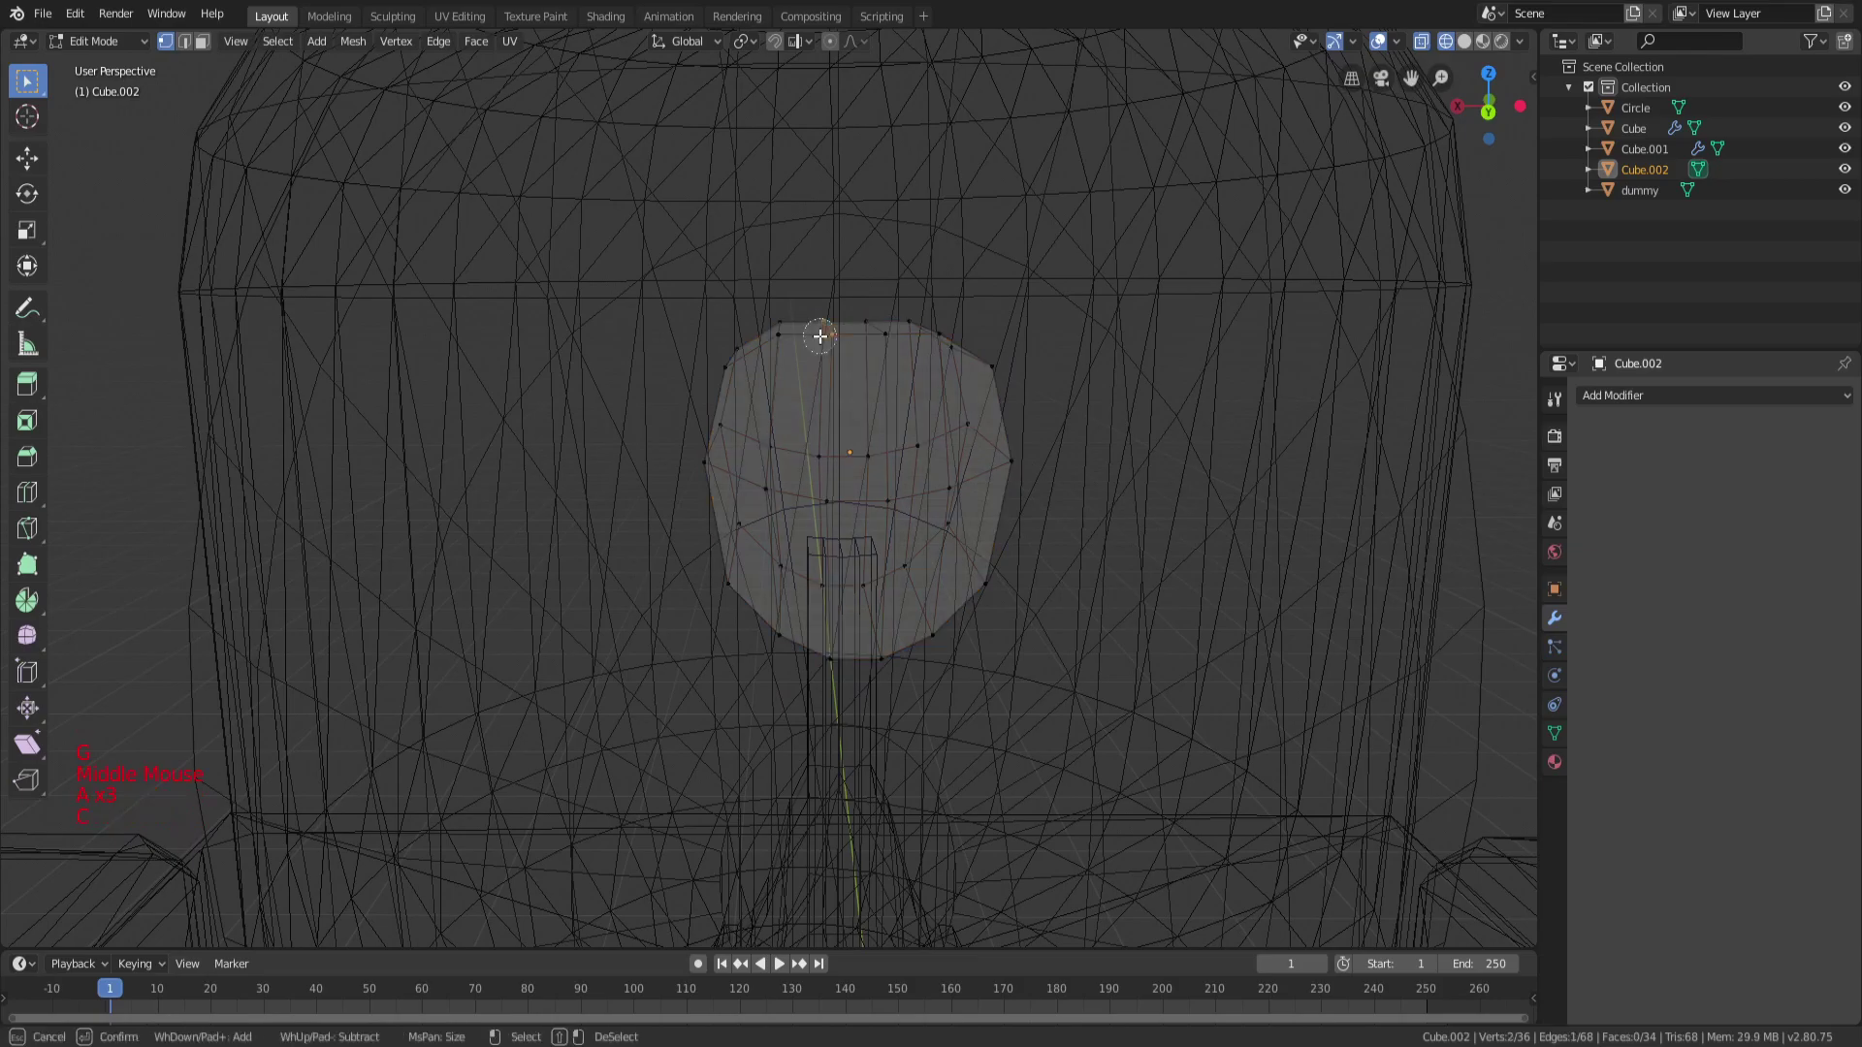
key(g)
click(902, 300)
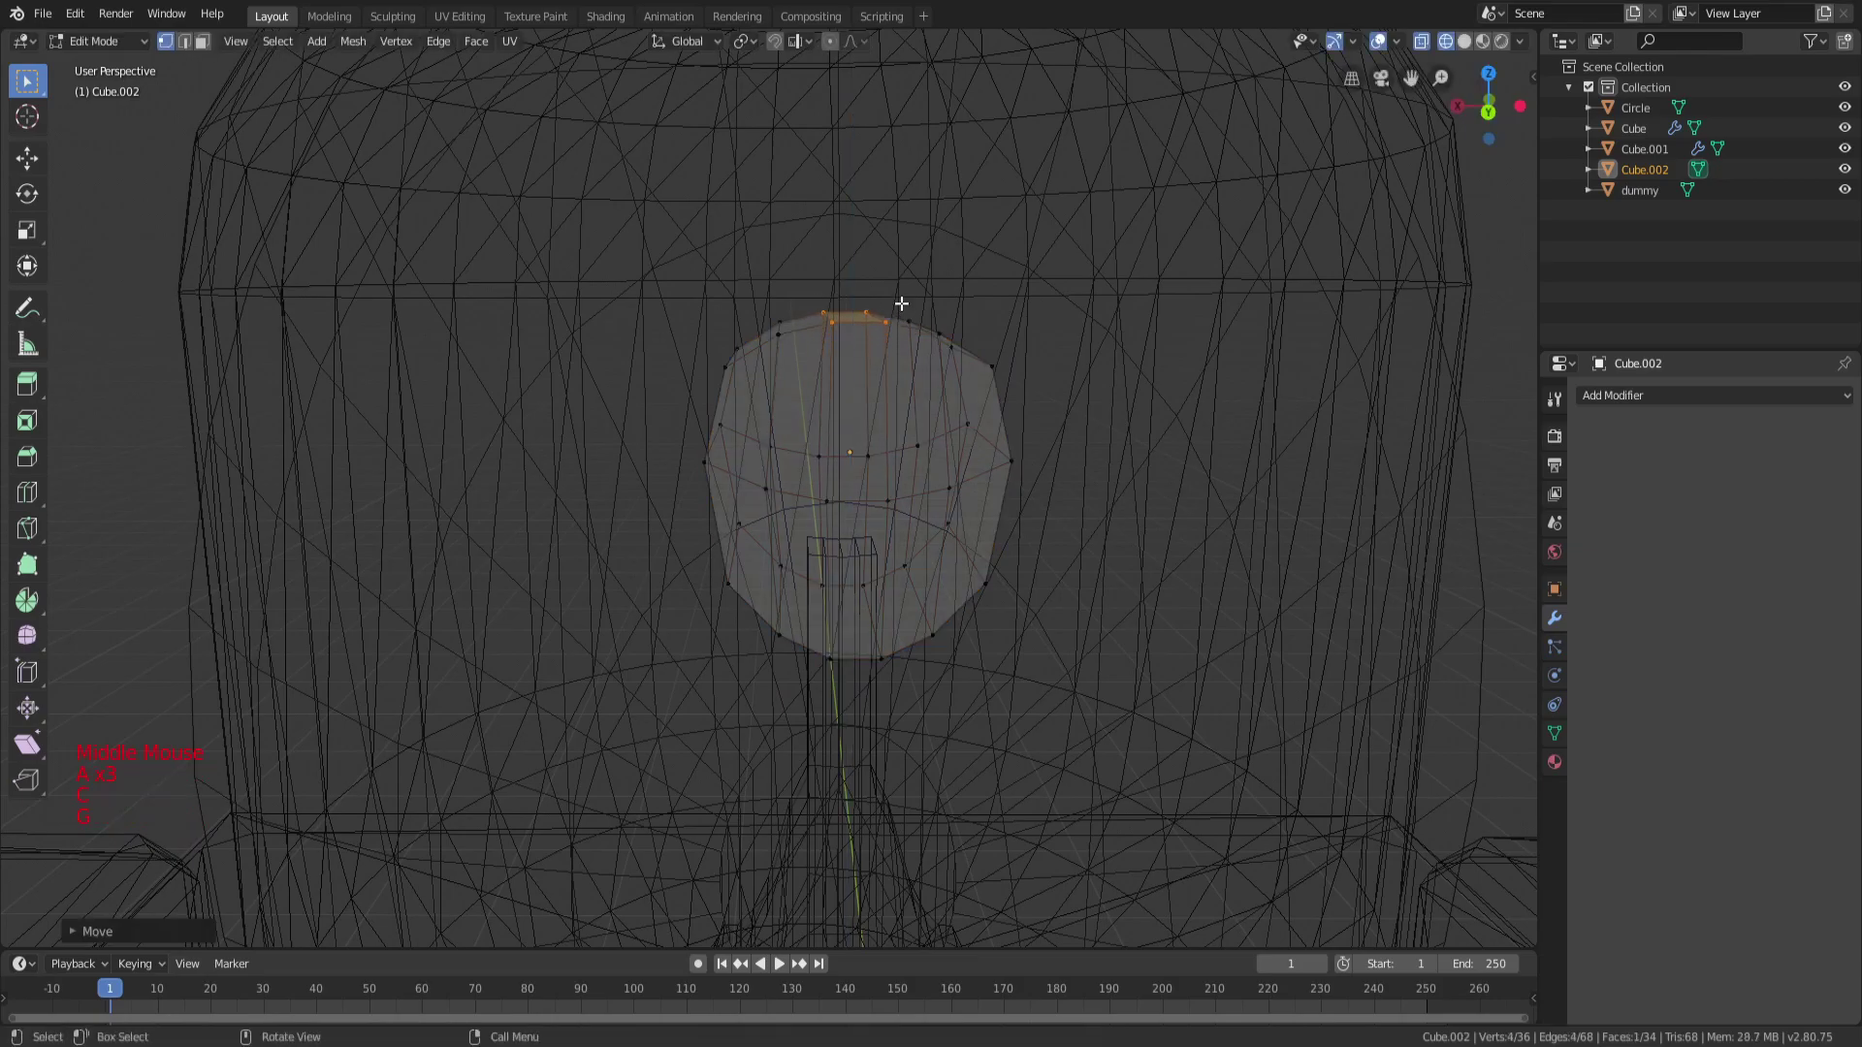
Scale the whole rounded forehead piece along Y in Object Mode to adjust its depth.
key(z)
key(a)
scroll(1064, 340, down, 4)
key(a)
key(a)
key(Tab)
middle_drag(931, 324, 1079, 315)
key(a)
key(a)
key(a)
click(844, 447)
middle_drag(847, 456, 869, 420)
key(s)
key(y)
click(1014, 427)
Move the forehead piece along Y so it rests against the mask's surface.
scroll(1015, 428, up, 3)
key(g)
key(y)
click(985, 475)
key(g)
key(y)
click(998, 473)
Extrude the five top faces of the forehead piece upward into a band.
scroll(985, 443, up, 1)
key(Tab)
key(a)
key(a)
key(a)
key(z)
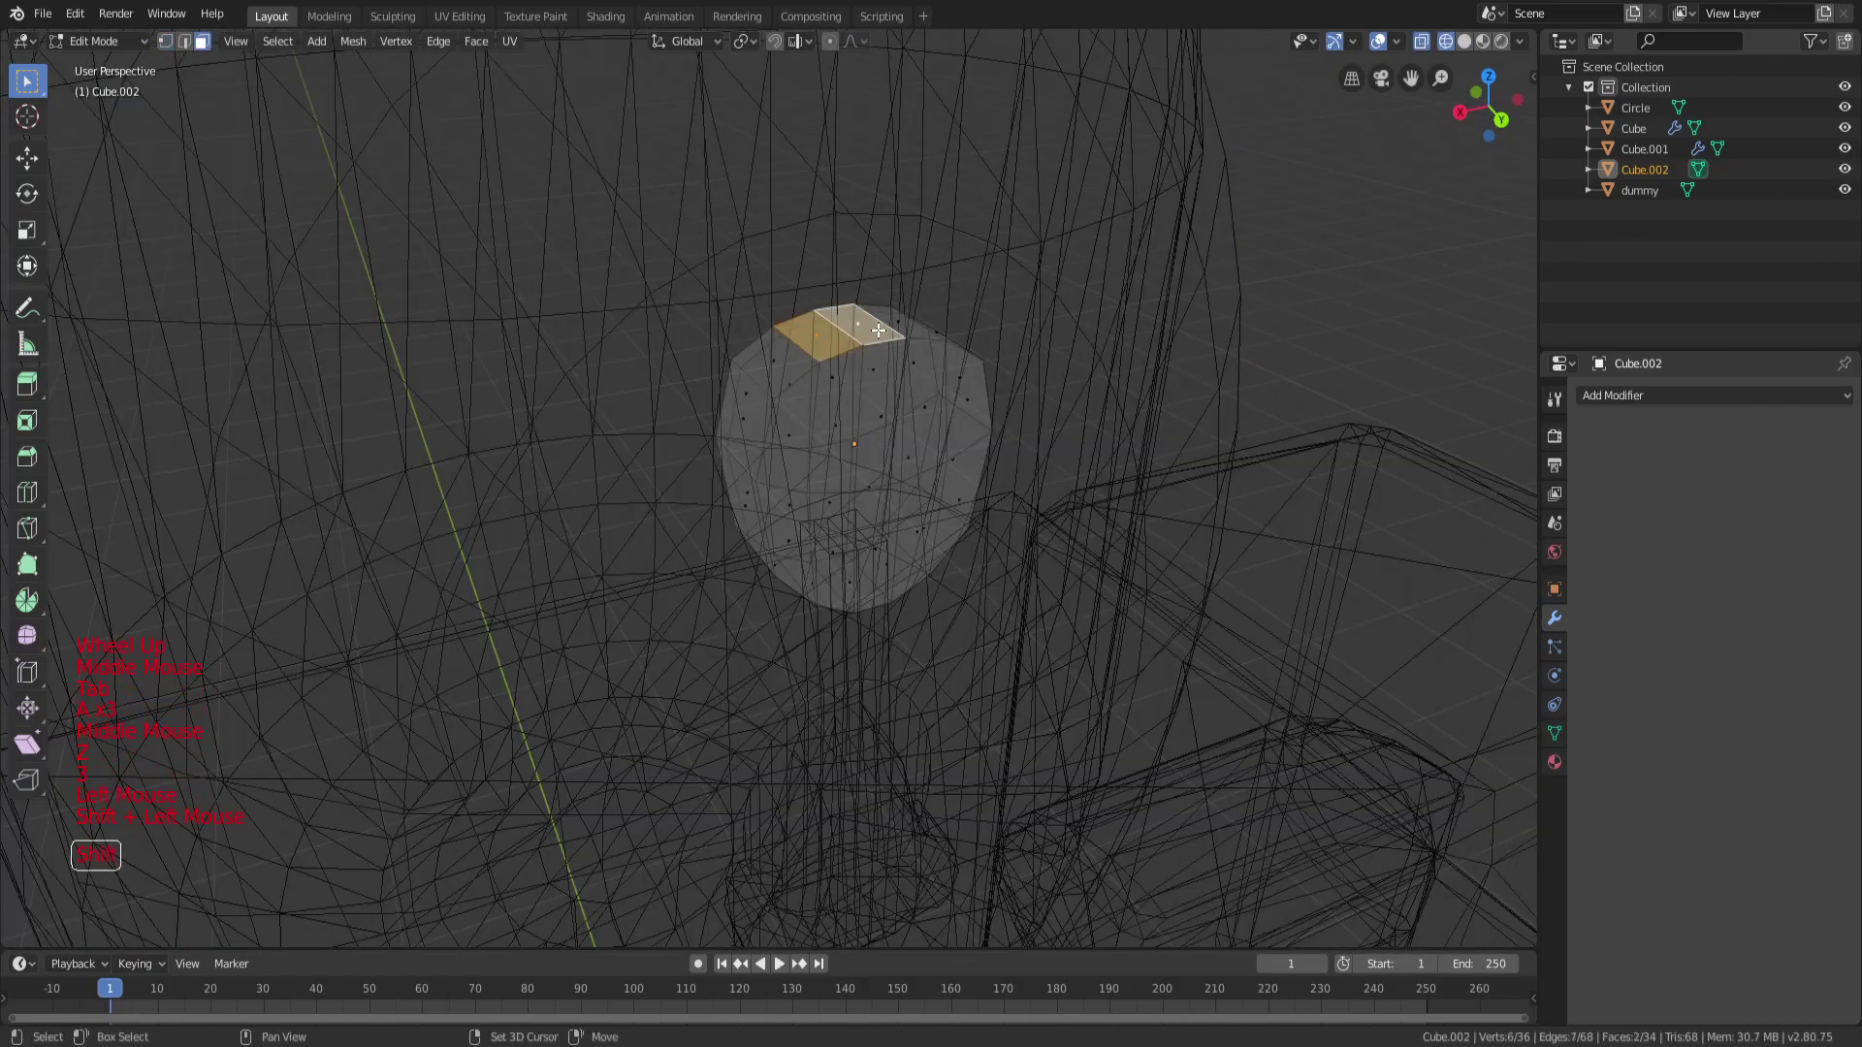
key(z)
mouse_move(1063, 353)
middle_down()
mouse_move(814, 395)
mouse_move(866, 406)
middle_up()
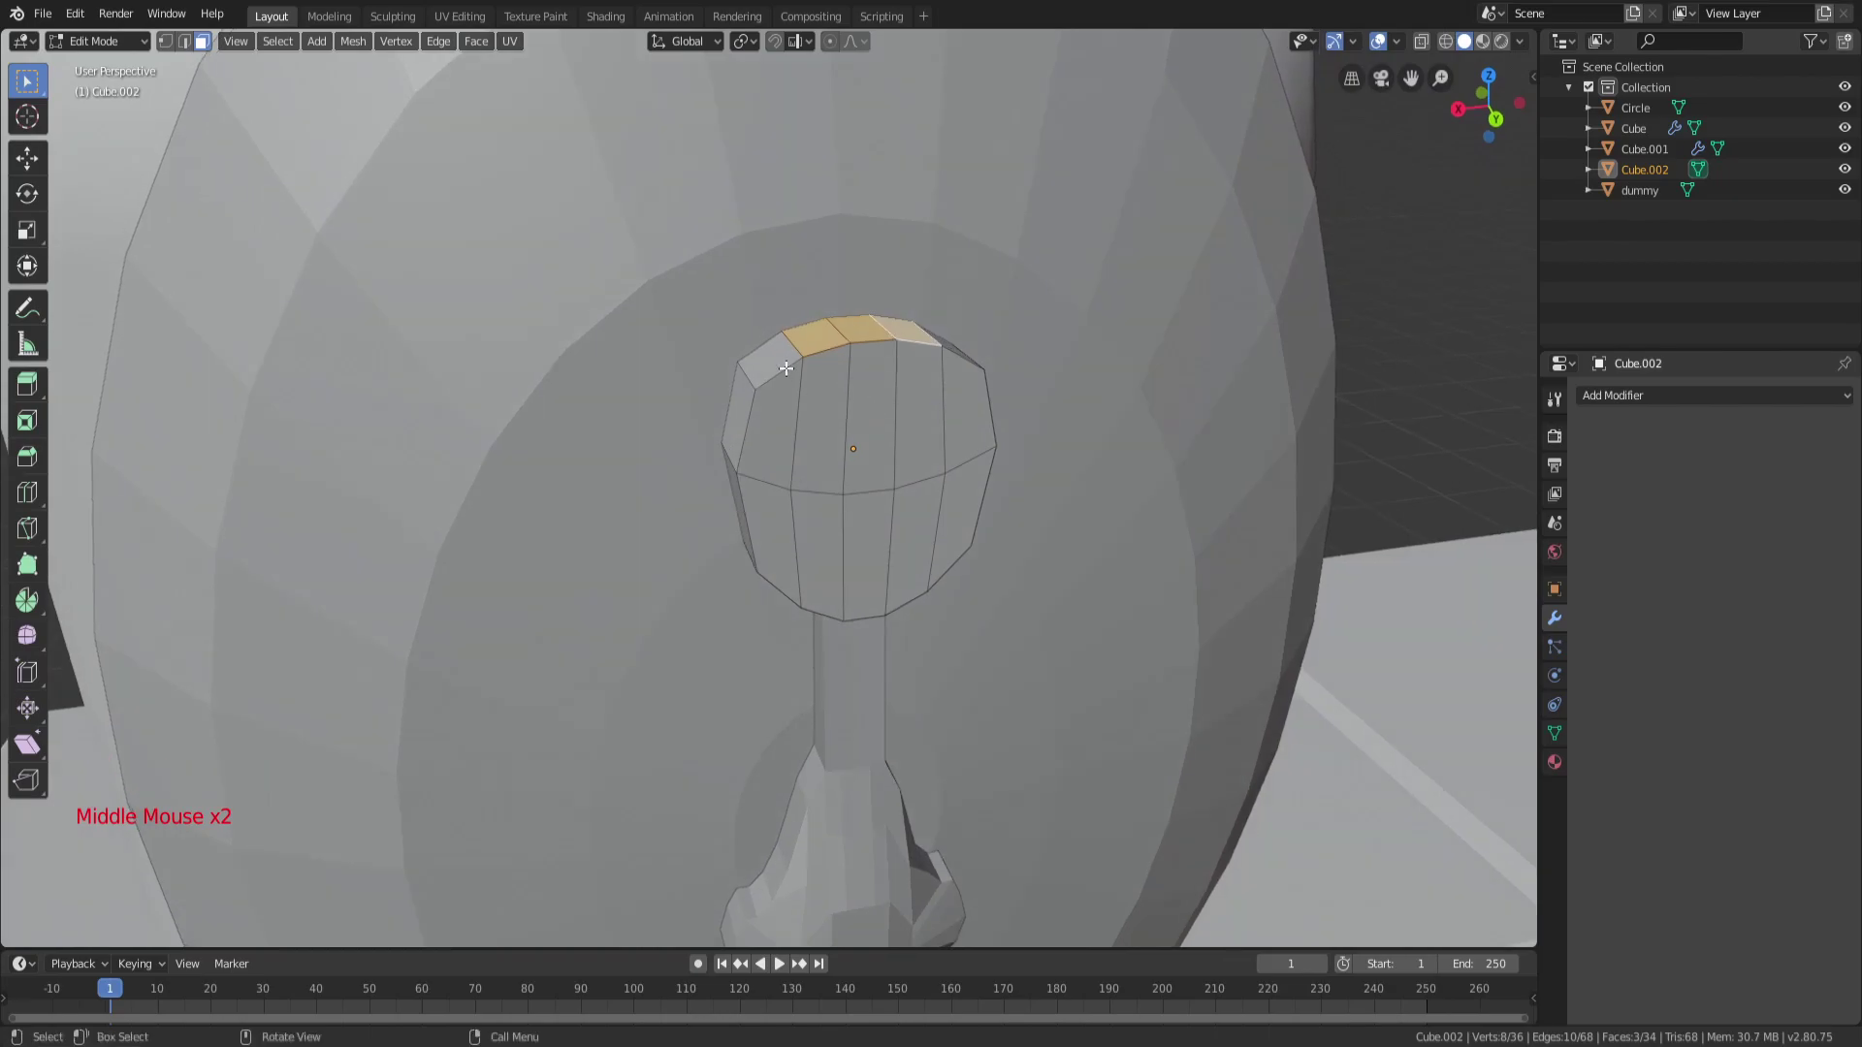
middle_drag(956, 361, 945, 335)
key(e)
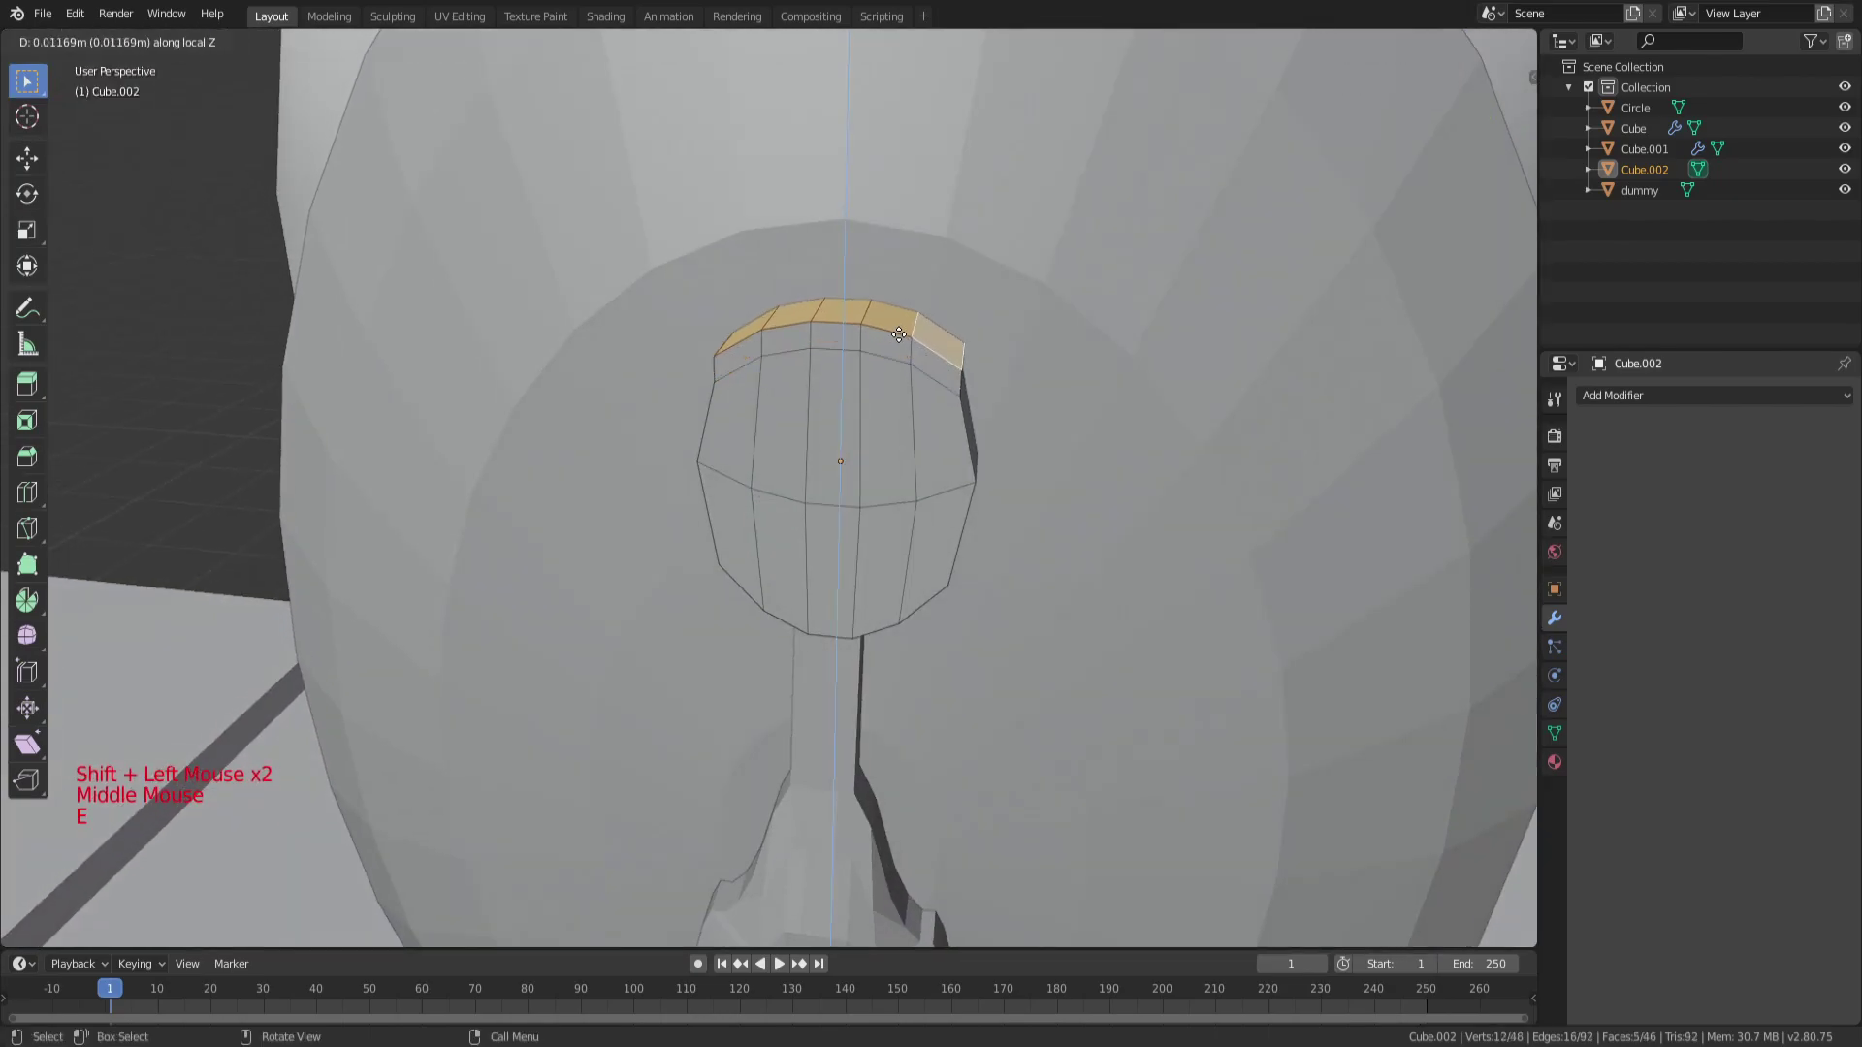
click(913, 198)
key(z)
mouse_move(1180, 229)
middle_down()
mouse_move(947, 233)
mouse_move(869, 275)
mouse_move(1009, 279)
middle_up()
scroll(1022, 279, down, 2)
key(s)
key(x)
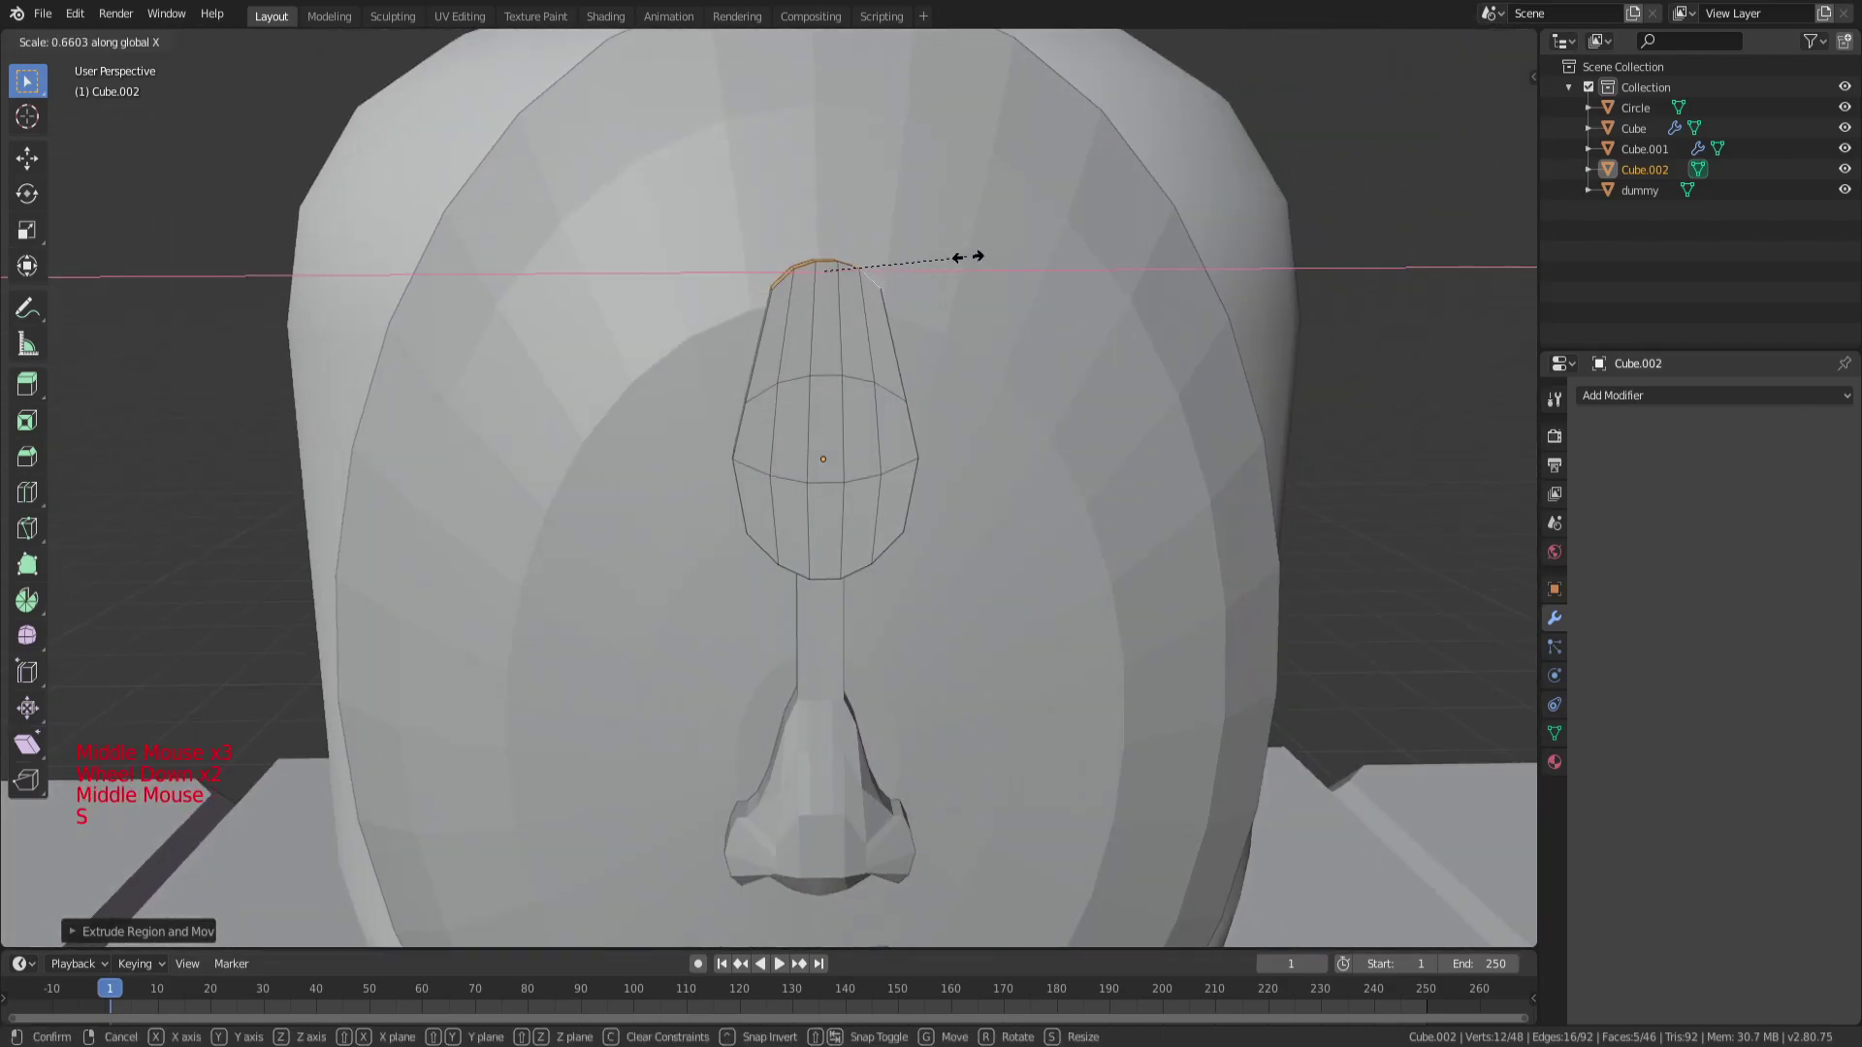
click(992, 249)
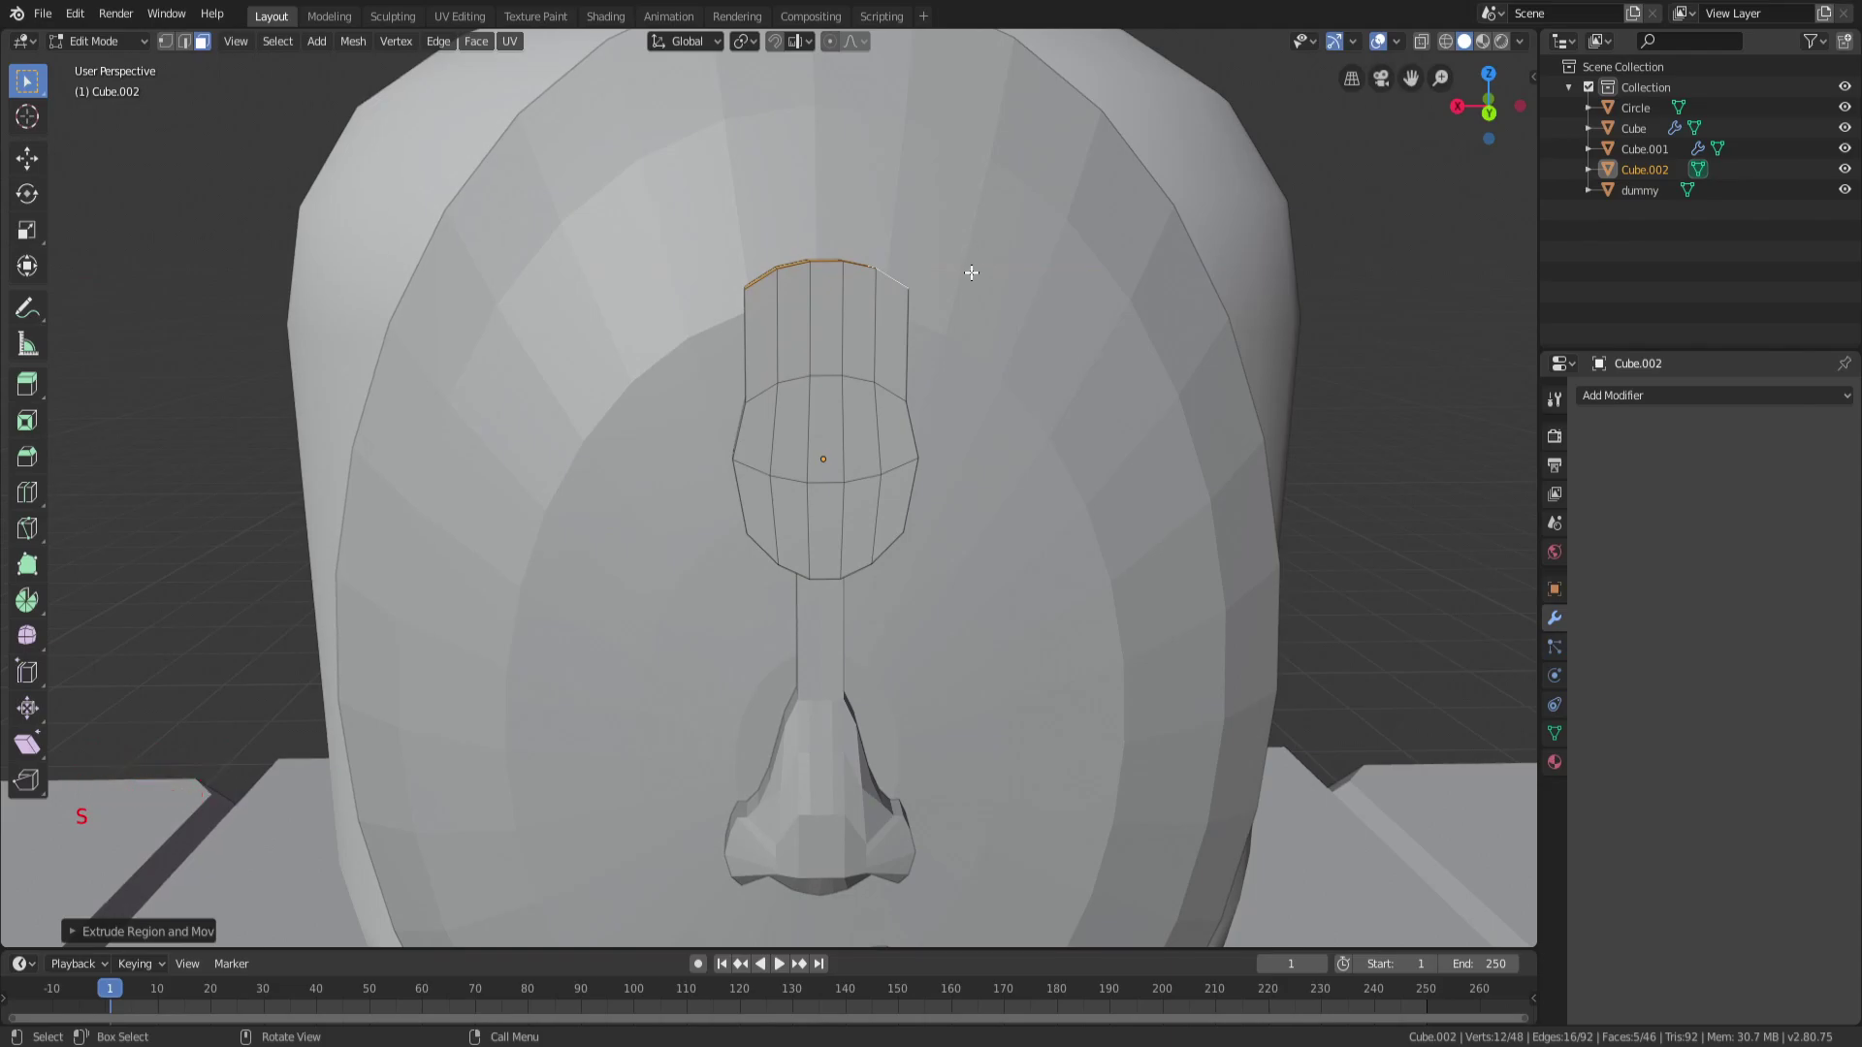
Move the band's top faces higher and extrude them upward again past the mask's upper edge.
middle_drag(972, 271, 974, 291)
scroll(974, 291, down, 2)
key(g)
click(853, 291)
middle_drag(854, 291, 870, 199)
scroll(874, 272, up, 1)
scroll(900, 285, down, 2)
key(e)
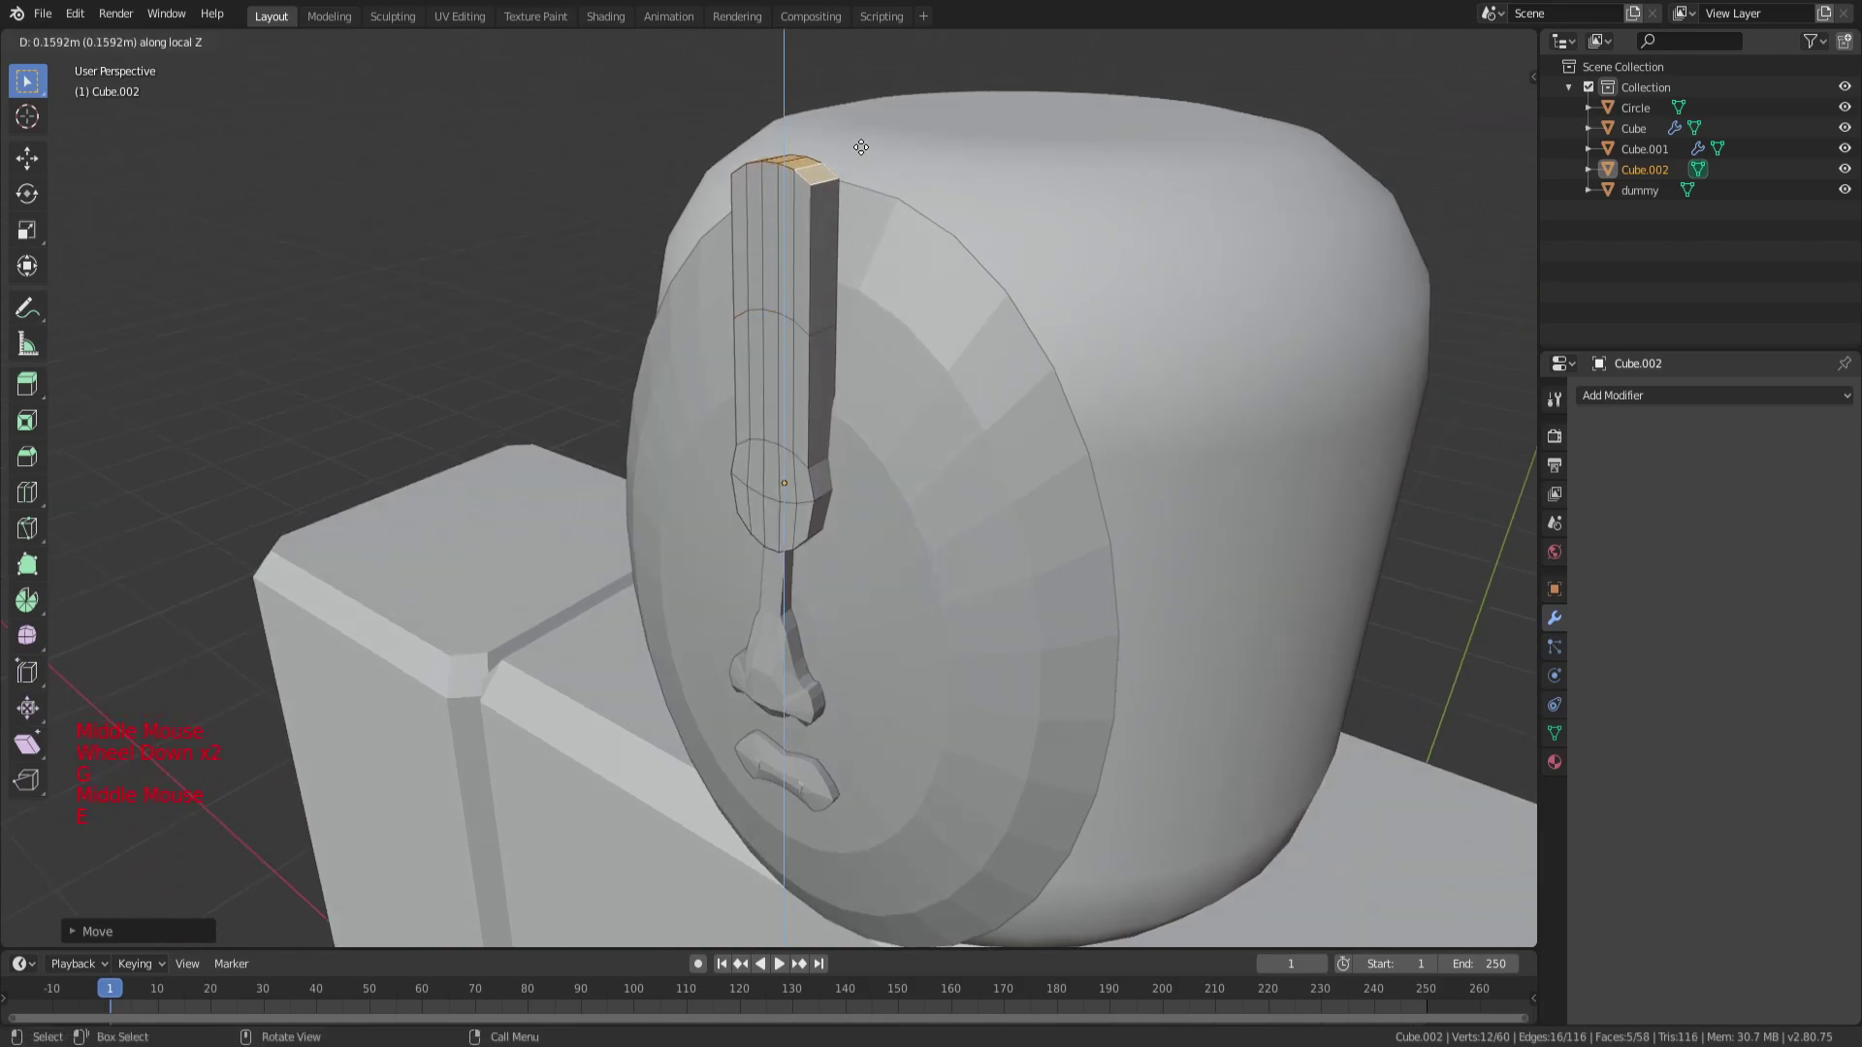
click(860, 171)
Add an edge loop to the band's lower section and slide it down to just above the rounded end.
middle_drag(797, 355, 843, 403)
key(a)
key(a)
key(a)
scroll(843, 404, up, 3)
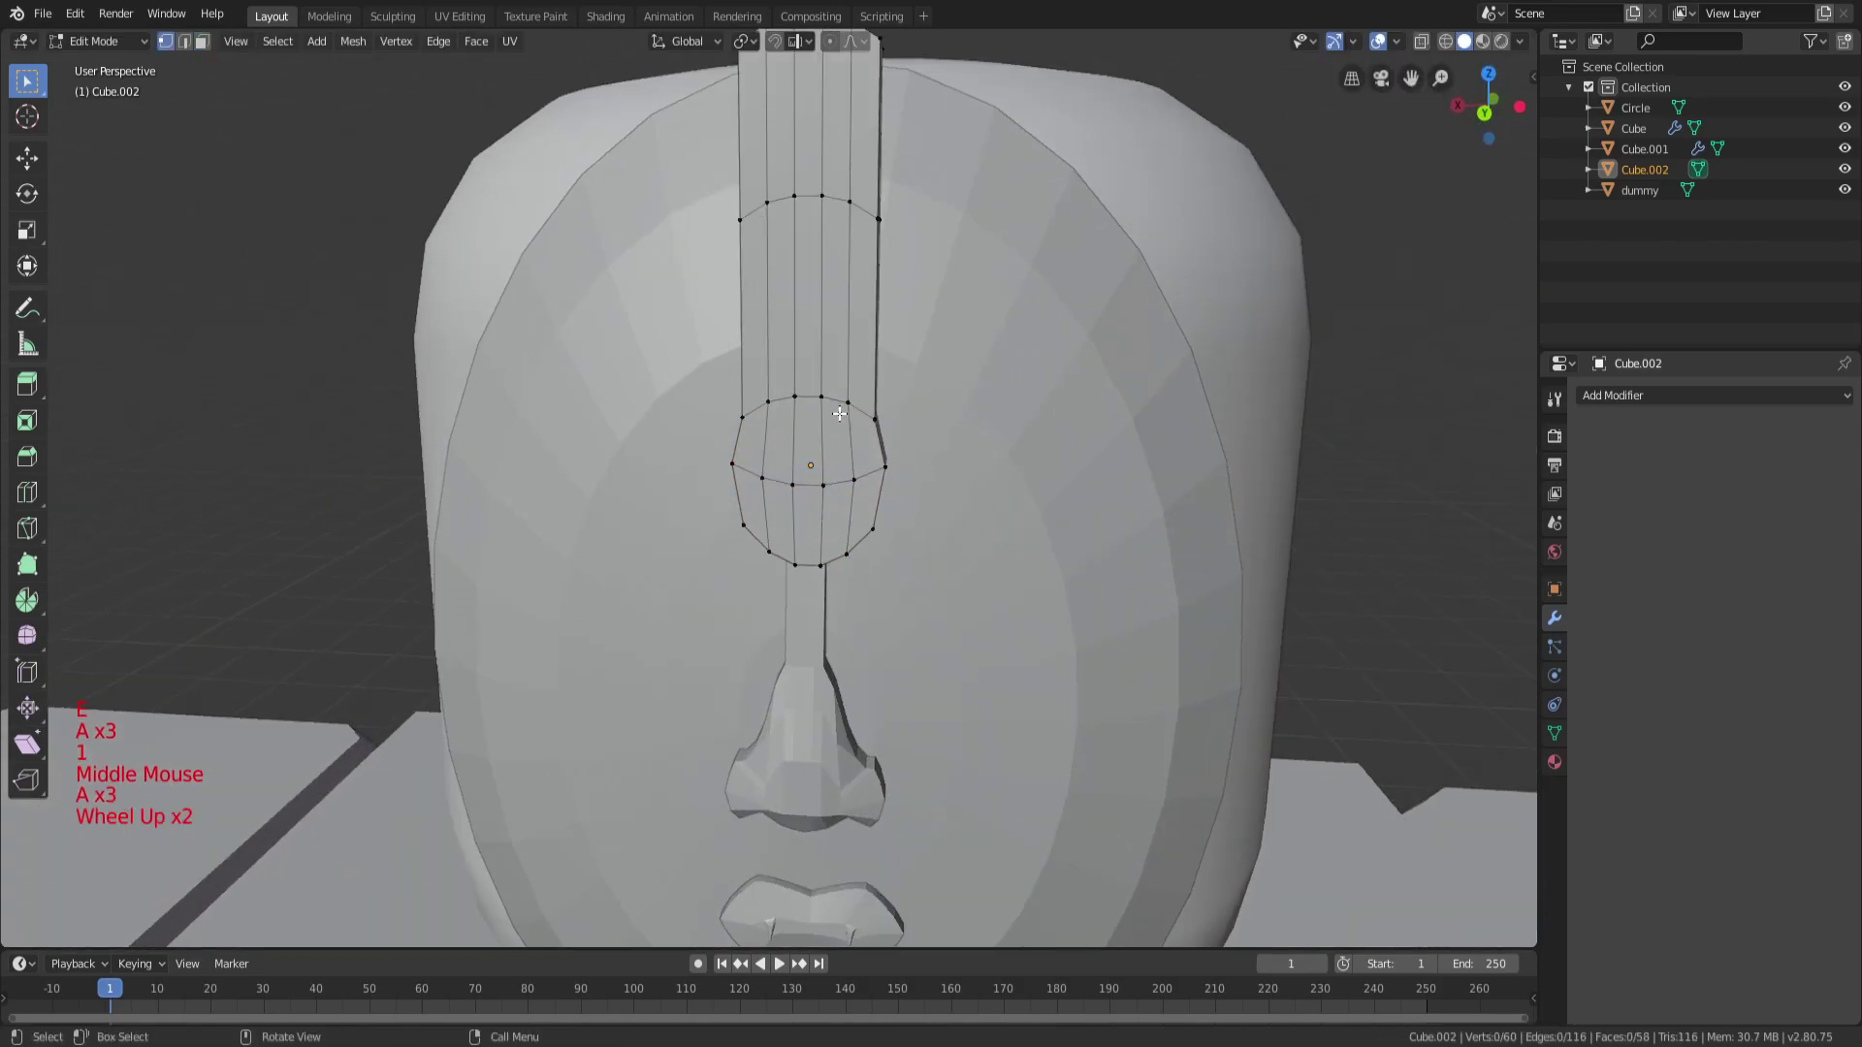
key(ctrl+r)
click(814, 291)
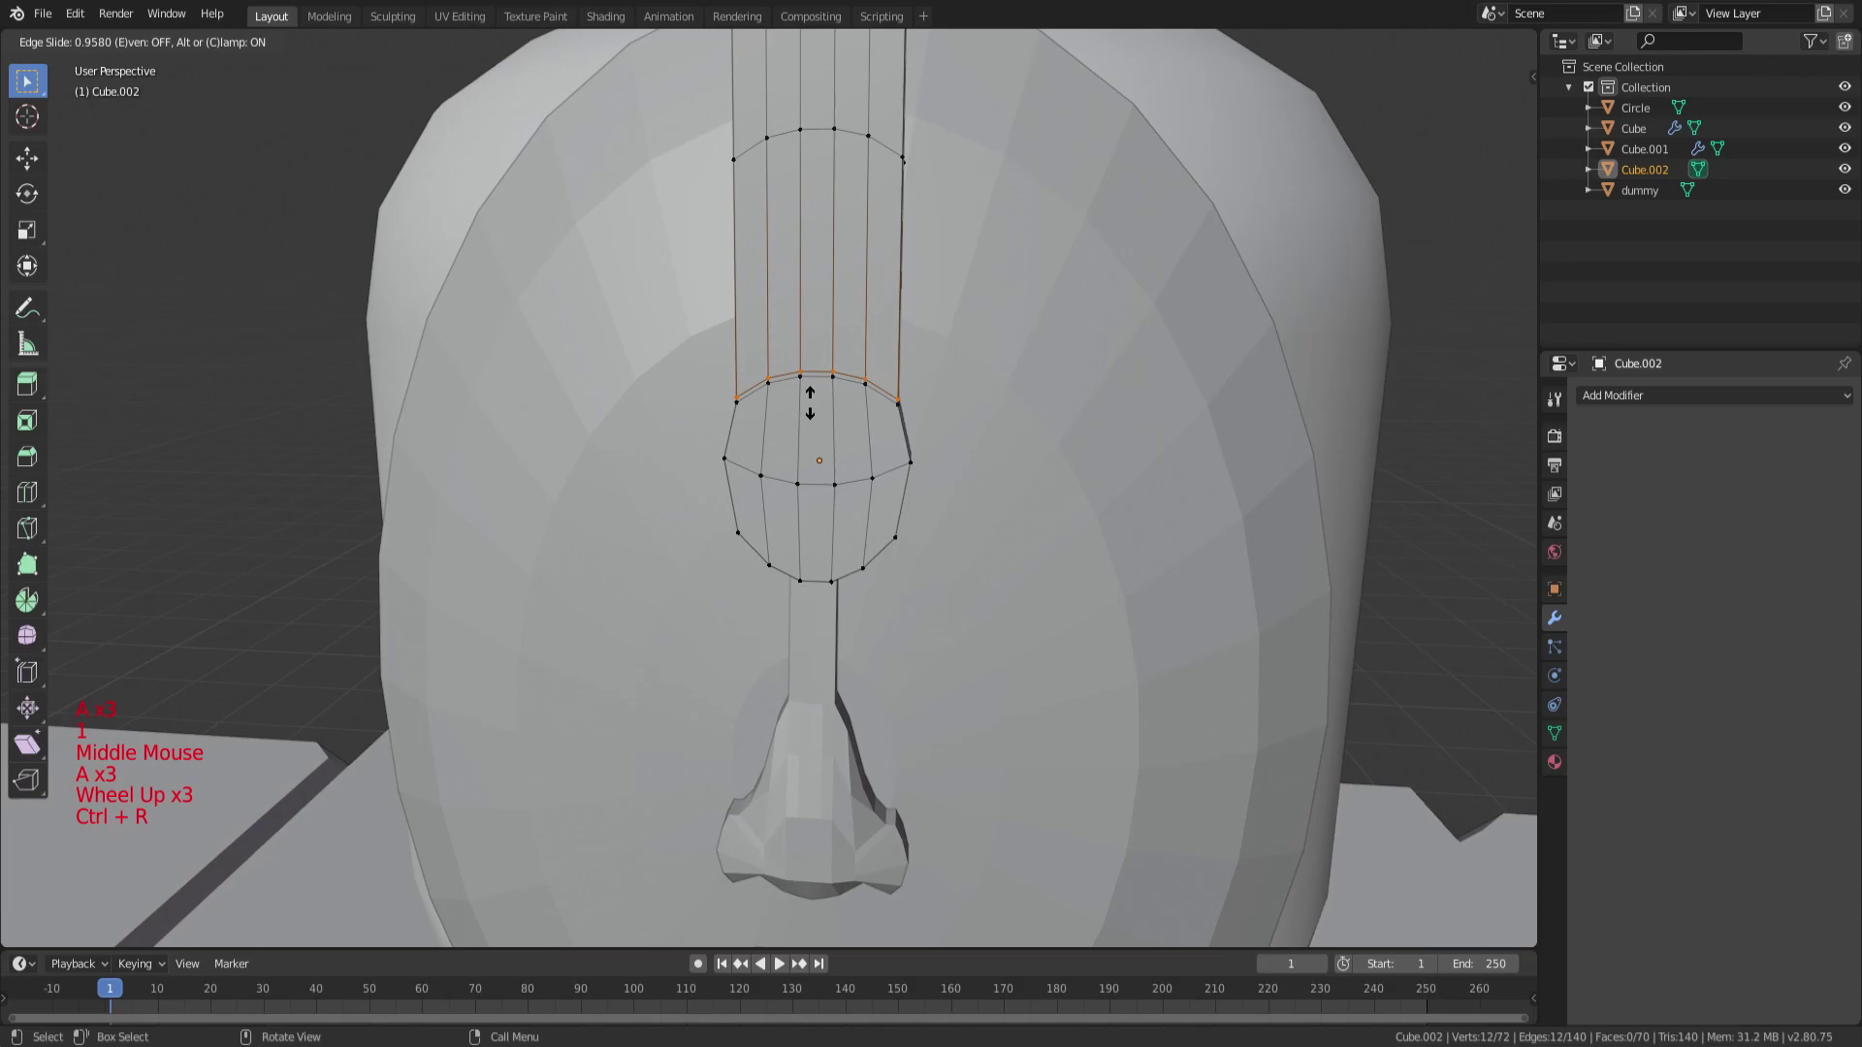
click(804, 405)
shift+middle_drag(852, 282, 802, 379)
scroll(856, 394, up, 4)
scroll(772, 332, down, 2)
key(a)
right_click(766, 325)
scroll(855, 276, down, 1)
key(a)
key(a)
key(a)
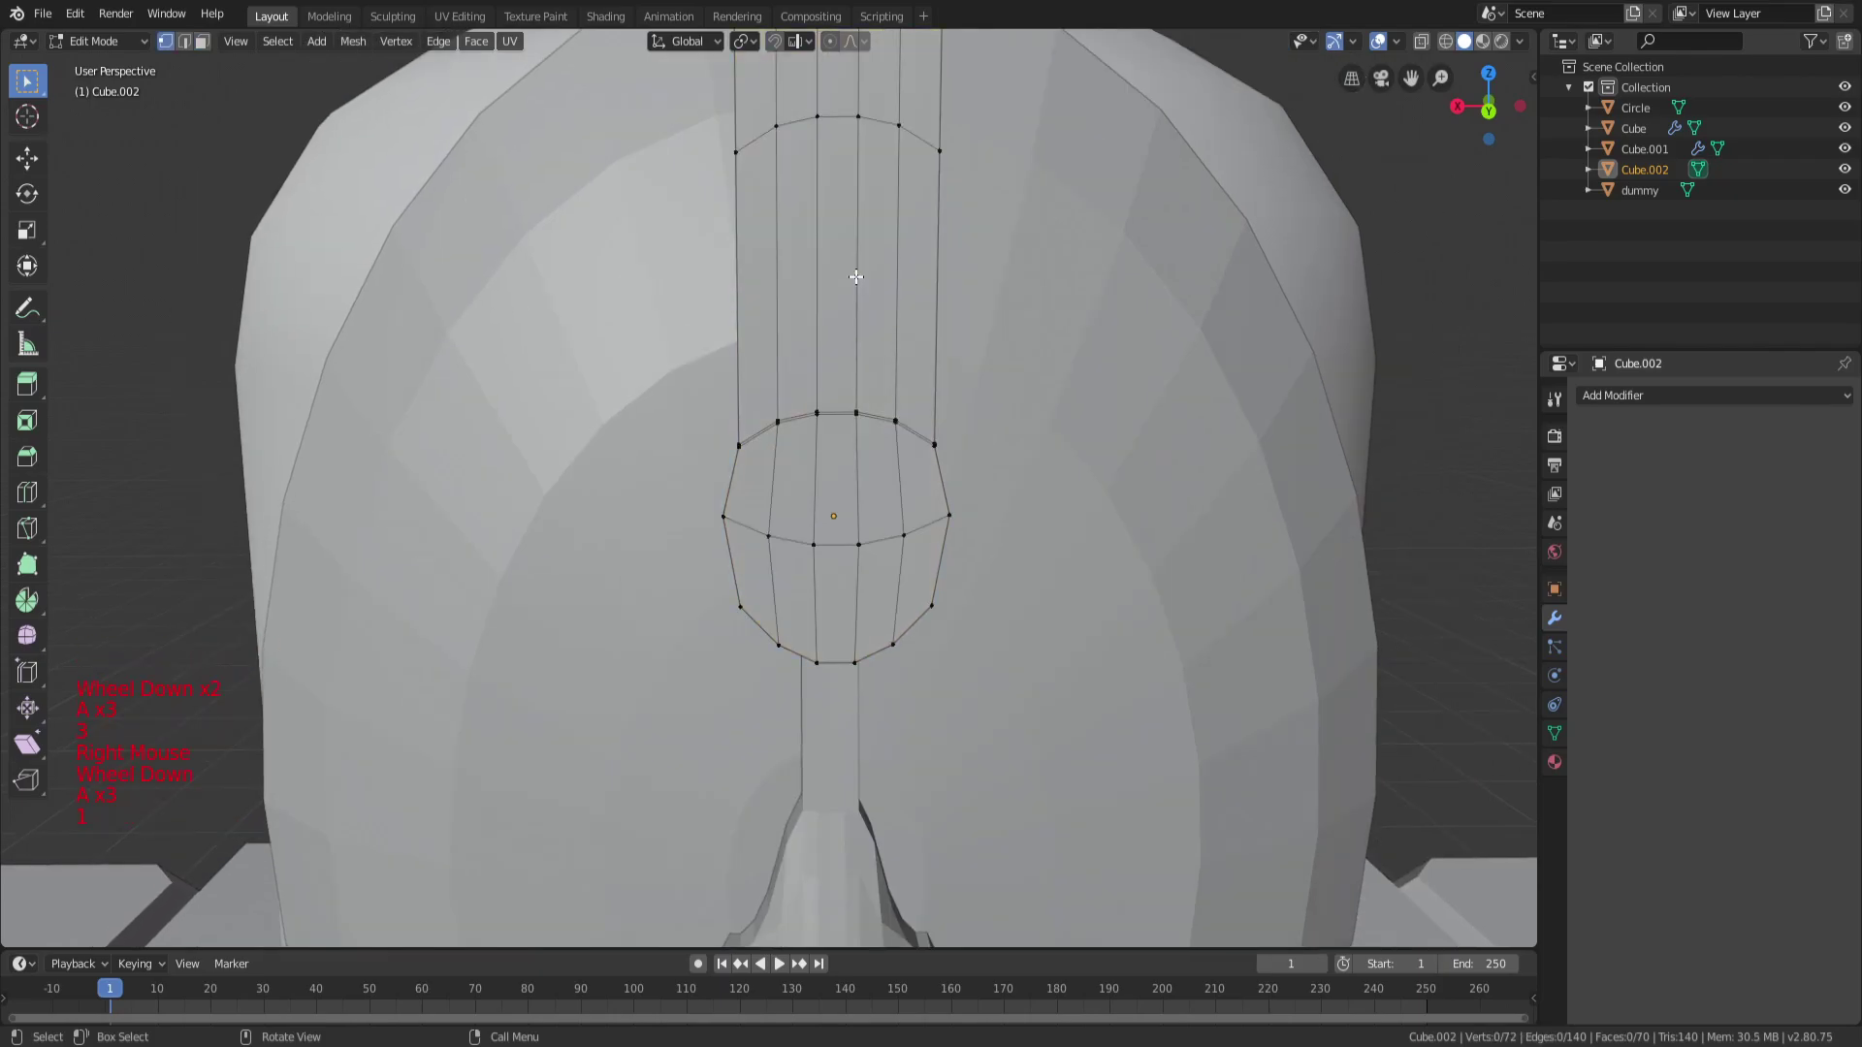
Add an edge loop to the band's upper section and slide it down close to the seam with the lower section.
scroll(814, 182, down, 1)
key(ctrl+r)
click(809, 160)
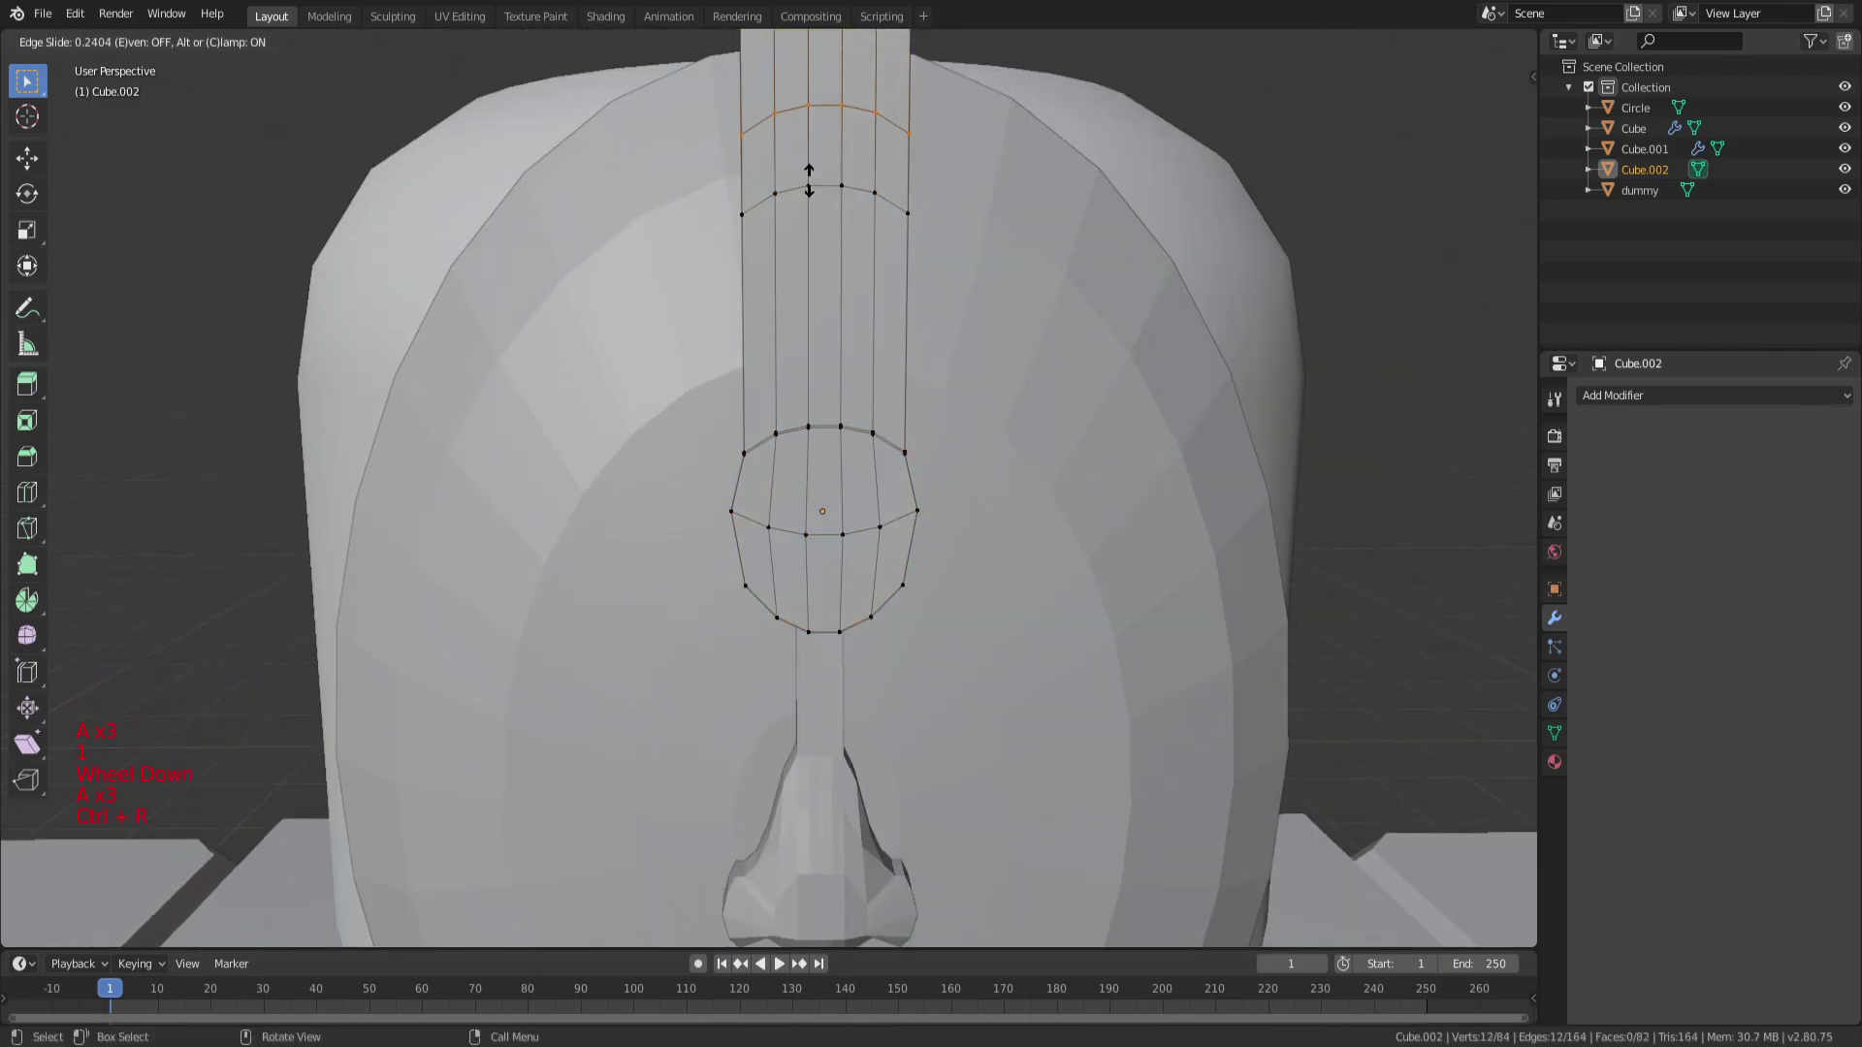
click(797, 260)
Select the band's middle section between the rounded end and the upper section and scale it along X to about 0.77.
key(z)
click(785, 289)
key(c)
mouse_move(707, 298)
mouse_down()
mouse_move(873, 320)
mouse_move(731, 331)
mouse_up()
key(Escape)
key(shift+z)
key(s)
key(x)
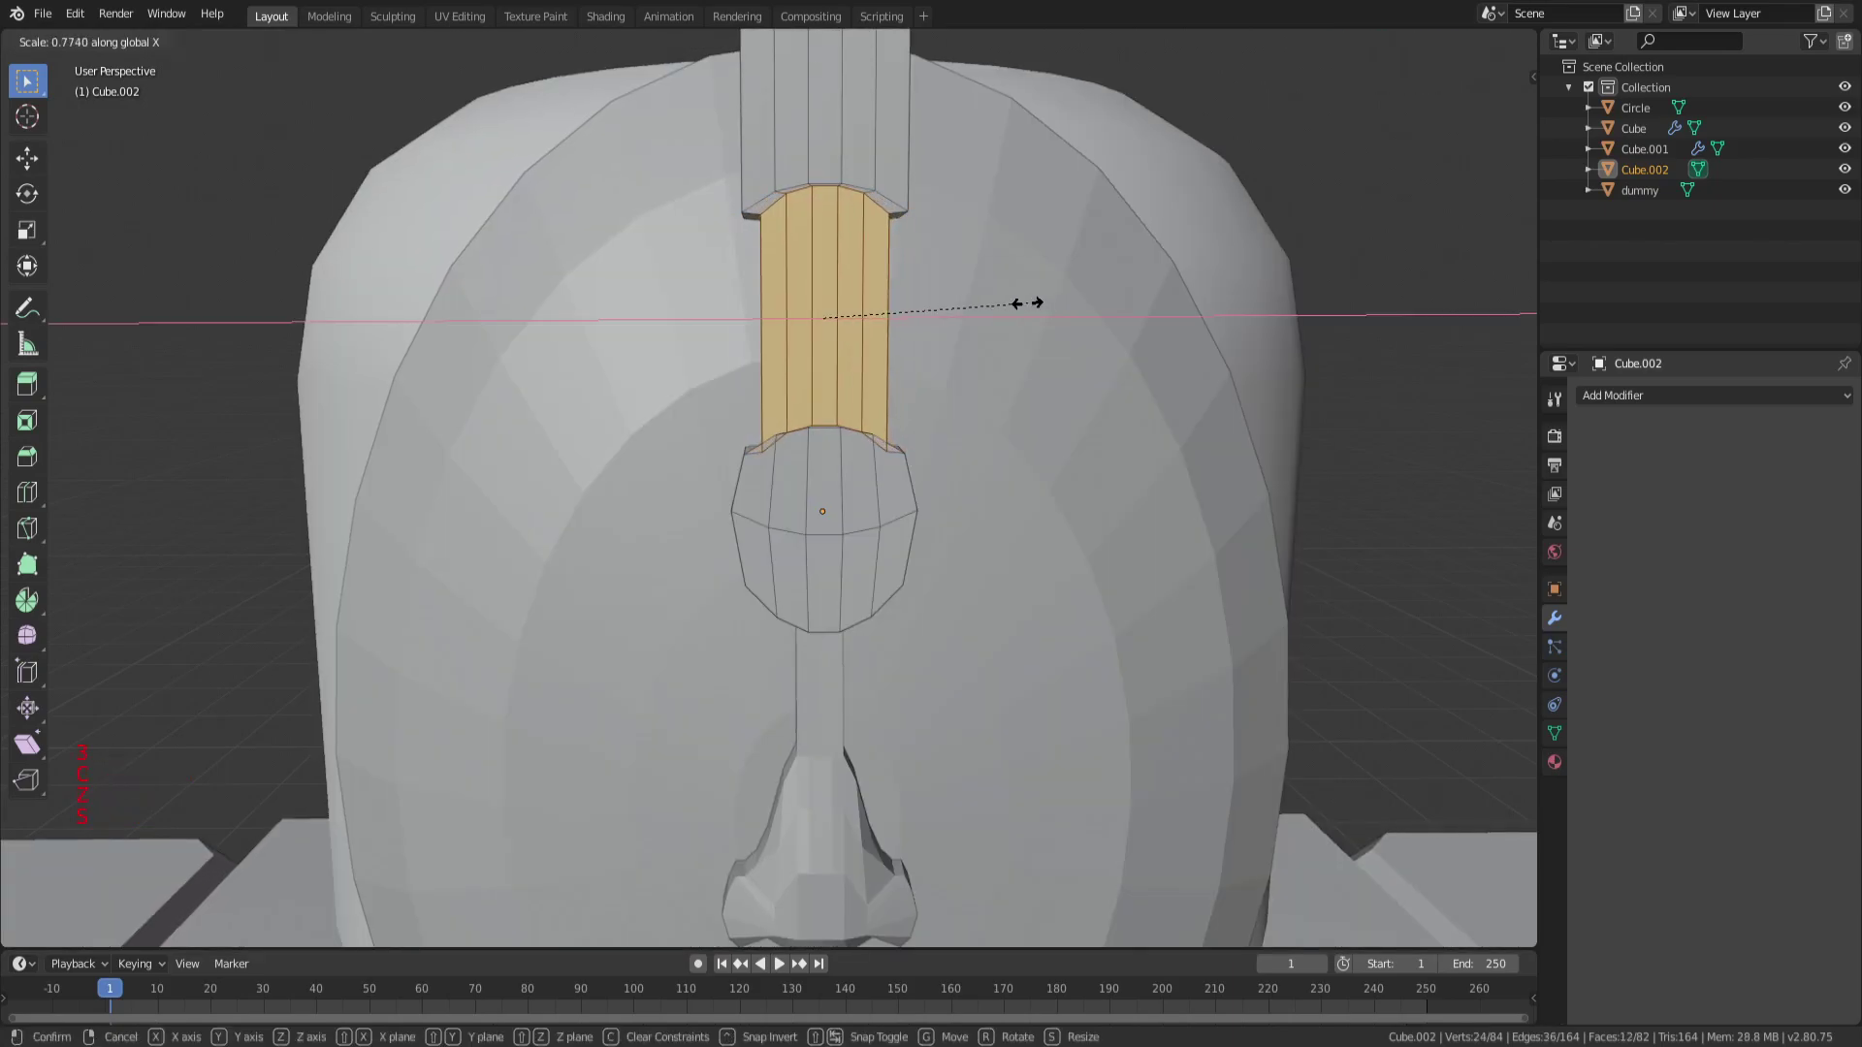
click(1026, 306)
Scale the narrowed middle section along Z to about 0.76 to create sloped transitions at both ends.
key(s)
key(z)
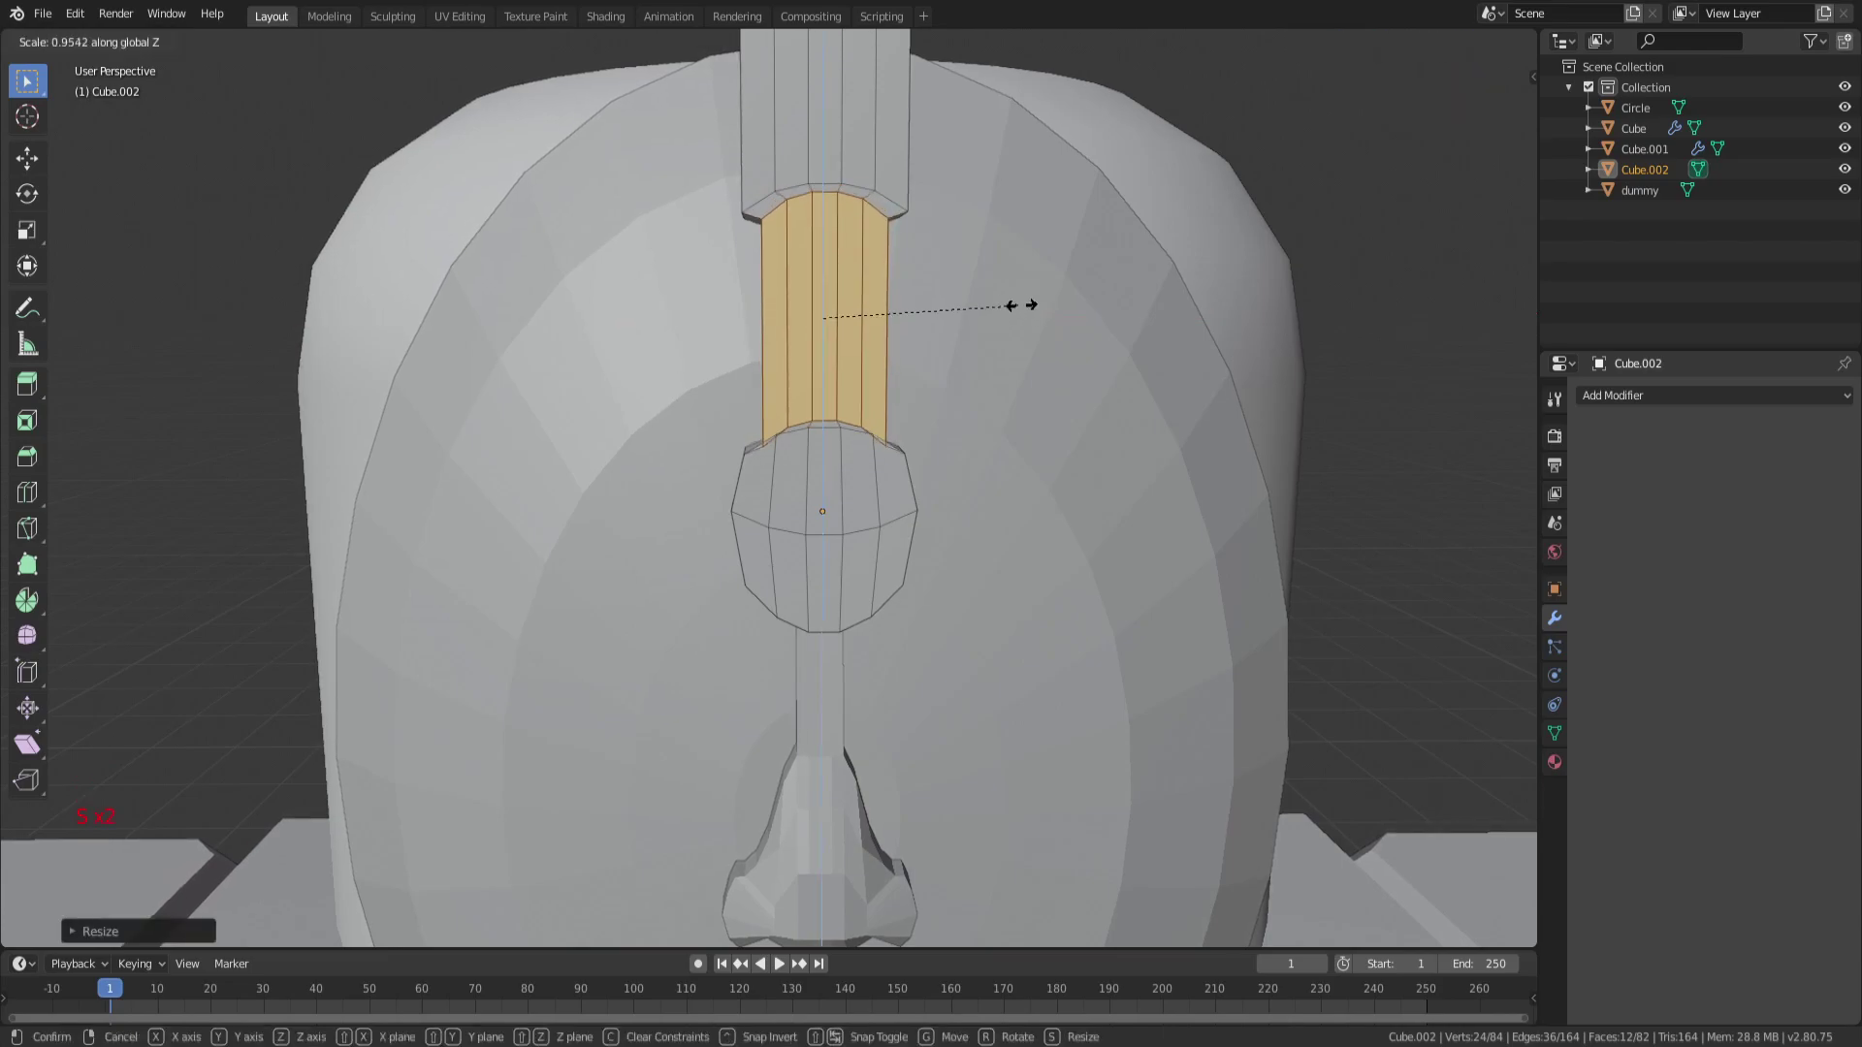
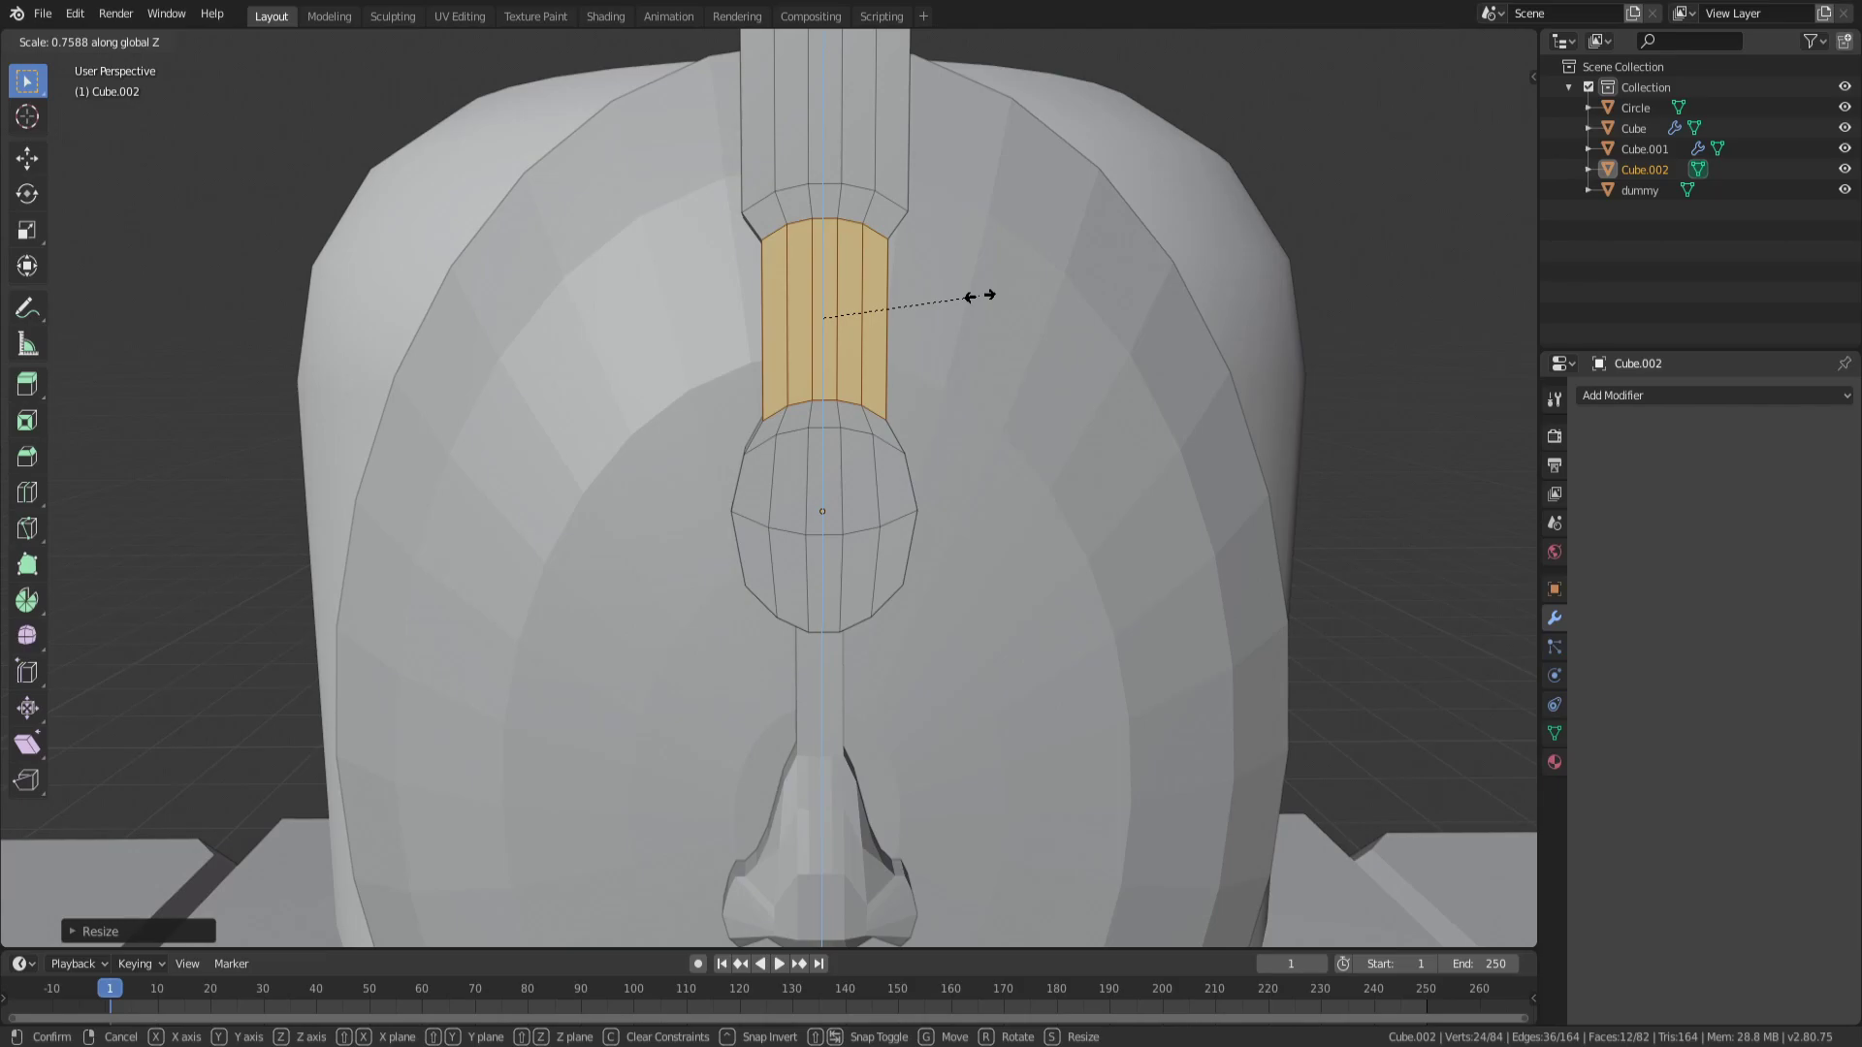
click(978, 296)
Examine the narrowed forehead band on the mask from several angles and its rounded lower end up close.
scroll(969, 301, down, 2)
key(a)
key(a)
key(a)
key(Tab)
middle_drag(1073, 311, 853, 392)
key(1)
key(1)
key(1)
click(852, 392)
scroll(819, 410, up, 5)
key(Tab)
scroll(843, 320, down, 4)
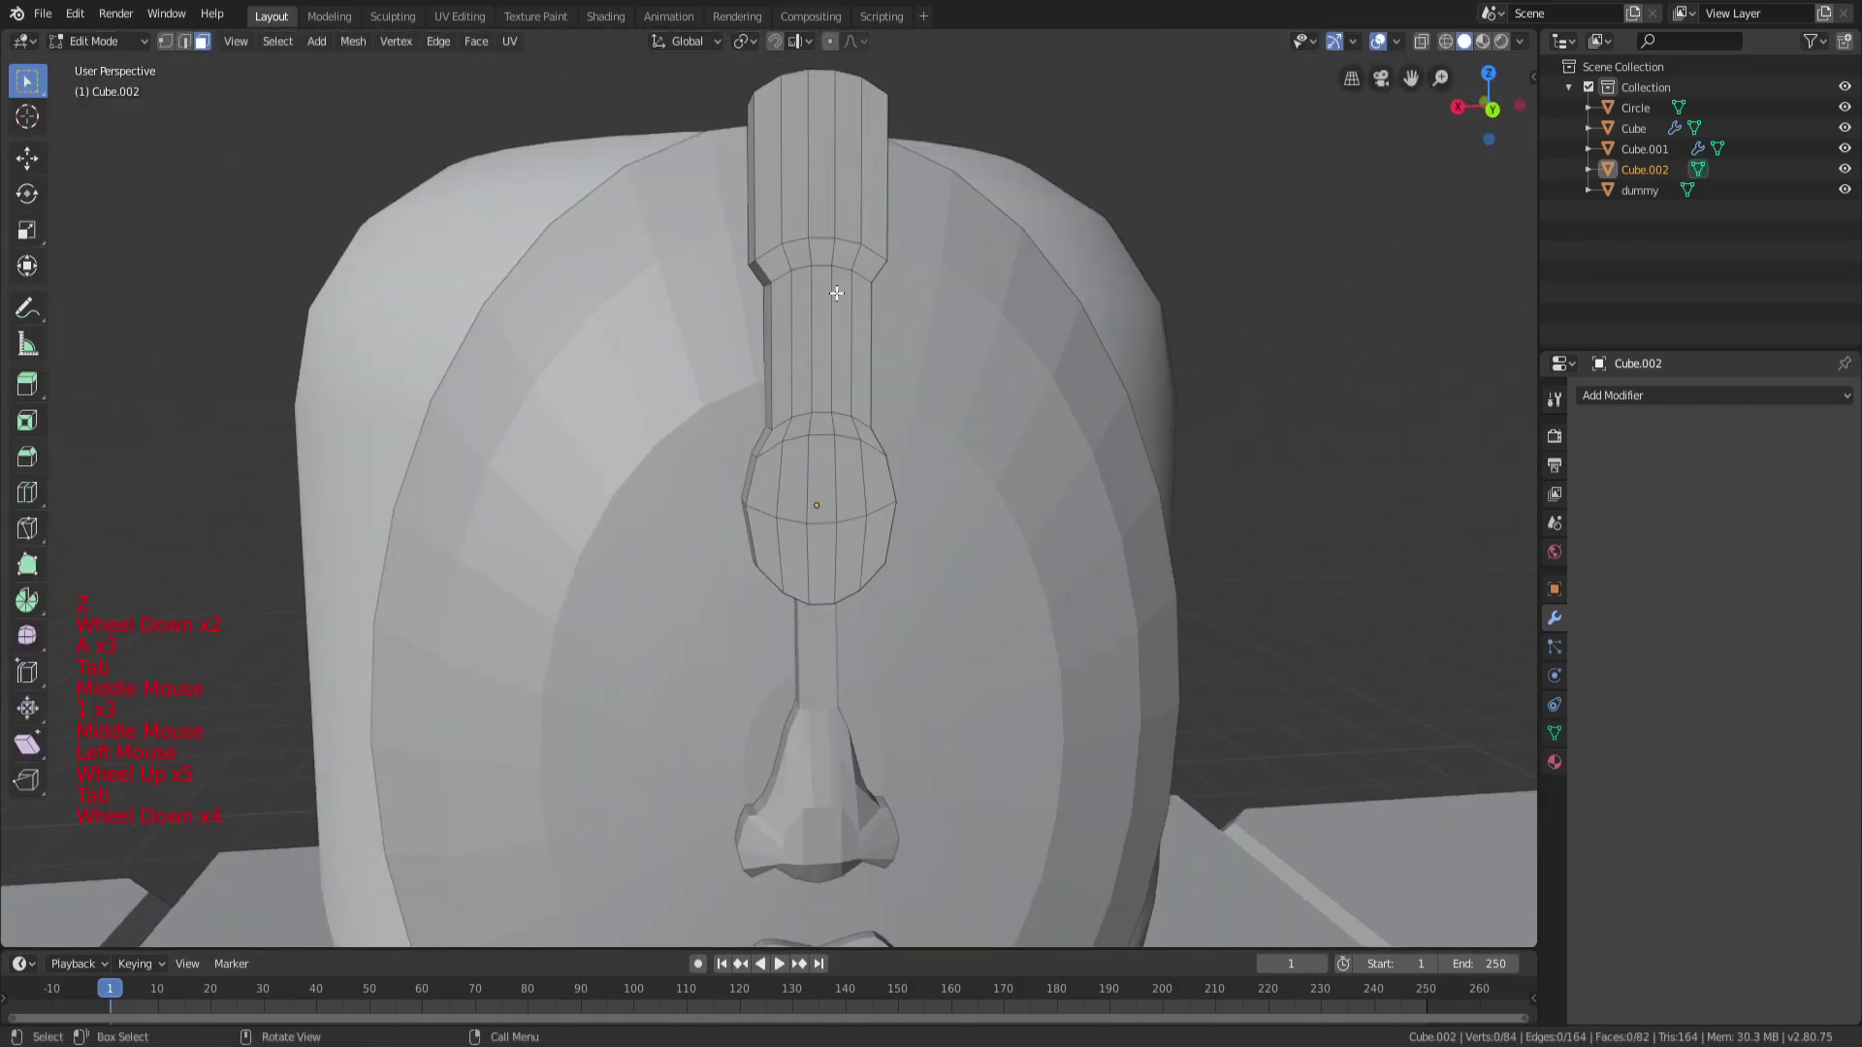
scroll(867, 332, up, 2)
scroll(870, 335, up, 2)
key(a)
key(a)
key(a)
scroll(799, 366, up, 1)
middle_drag(799, 365, 771, 379)
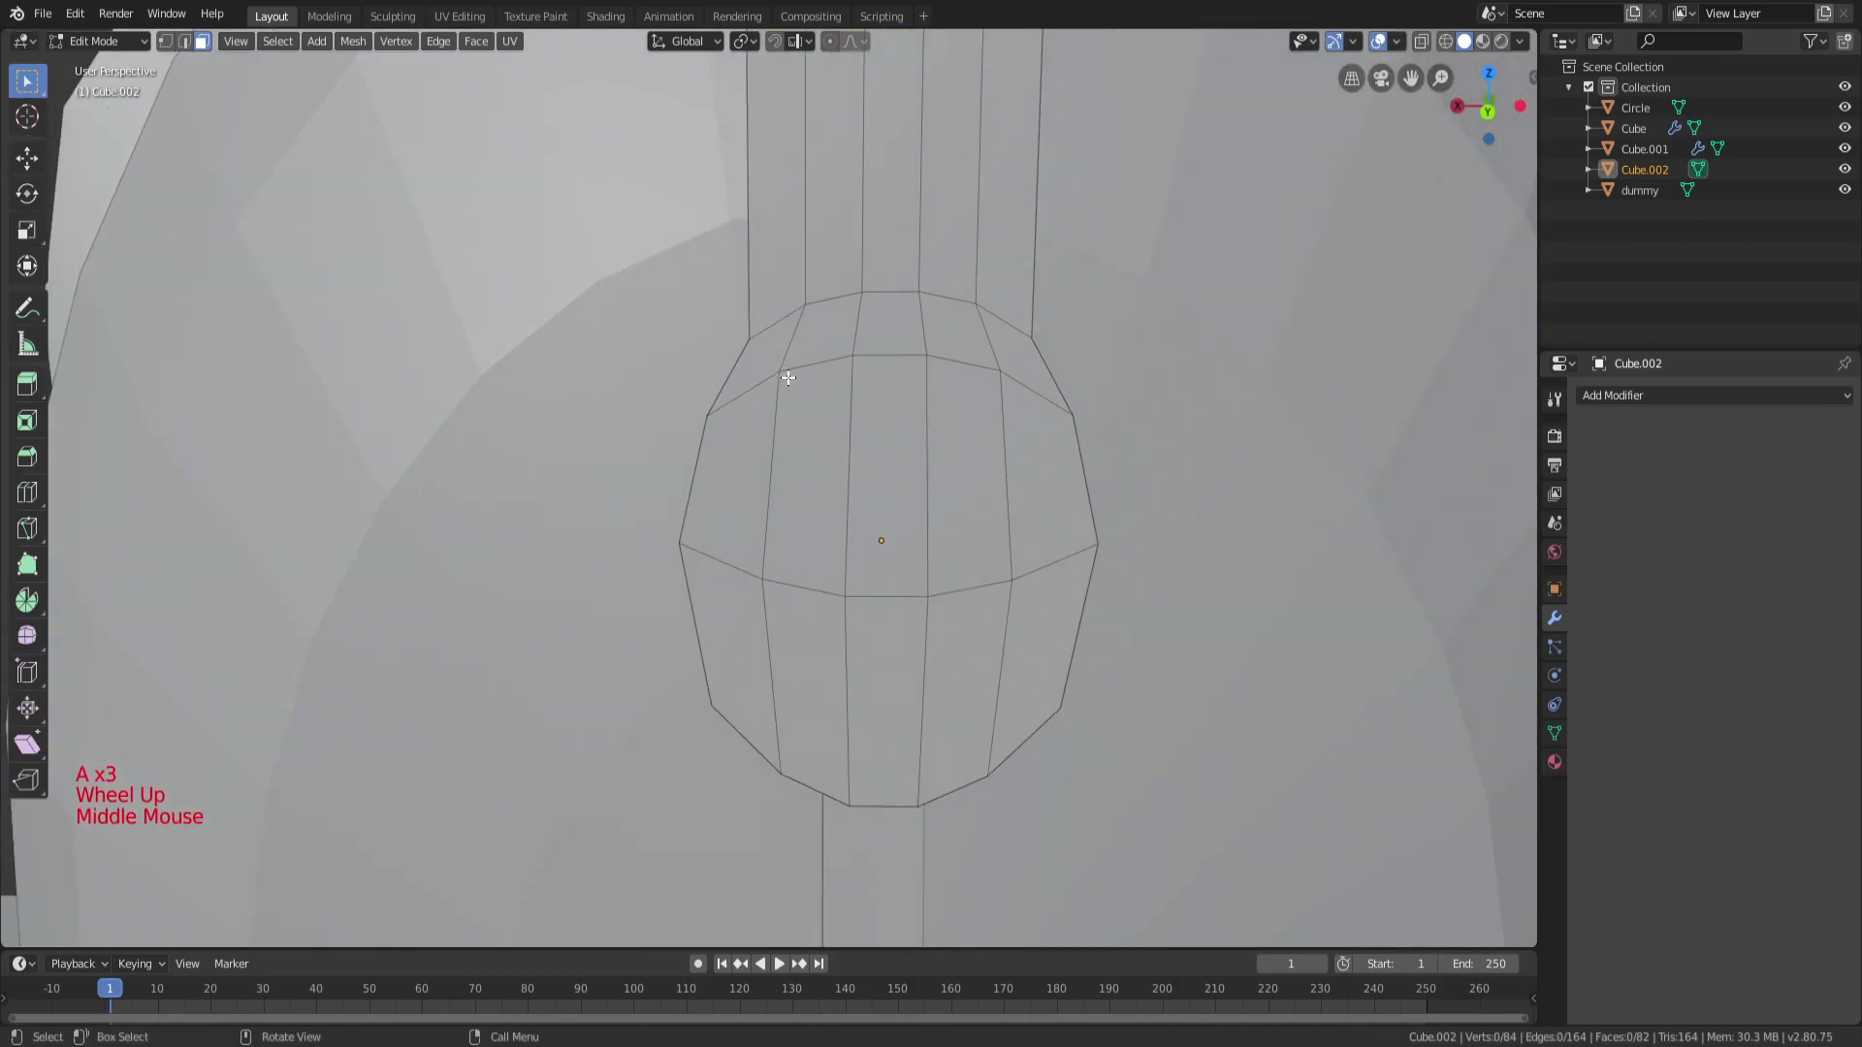
Move the edge loop at the middle section's lower end down along Z by about 0.016 m, close to the rounded end.
key(a)
key(a)
key(a)
alt+shift+click(842, 300)
key(a)
key(a)
key(a)
key(2)
key(1)
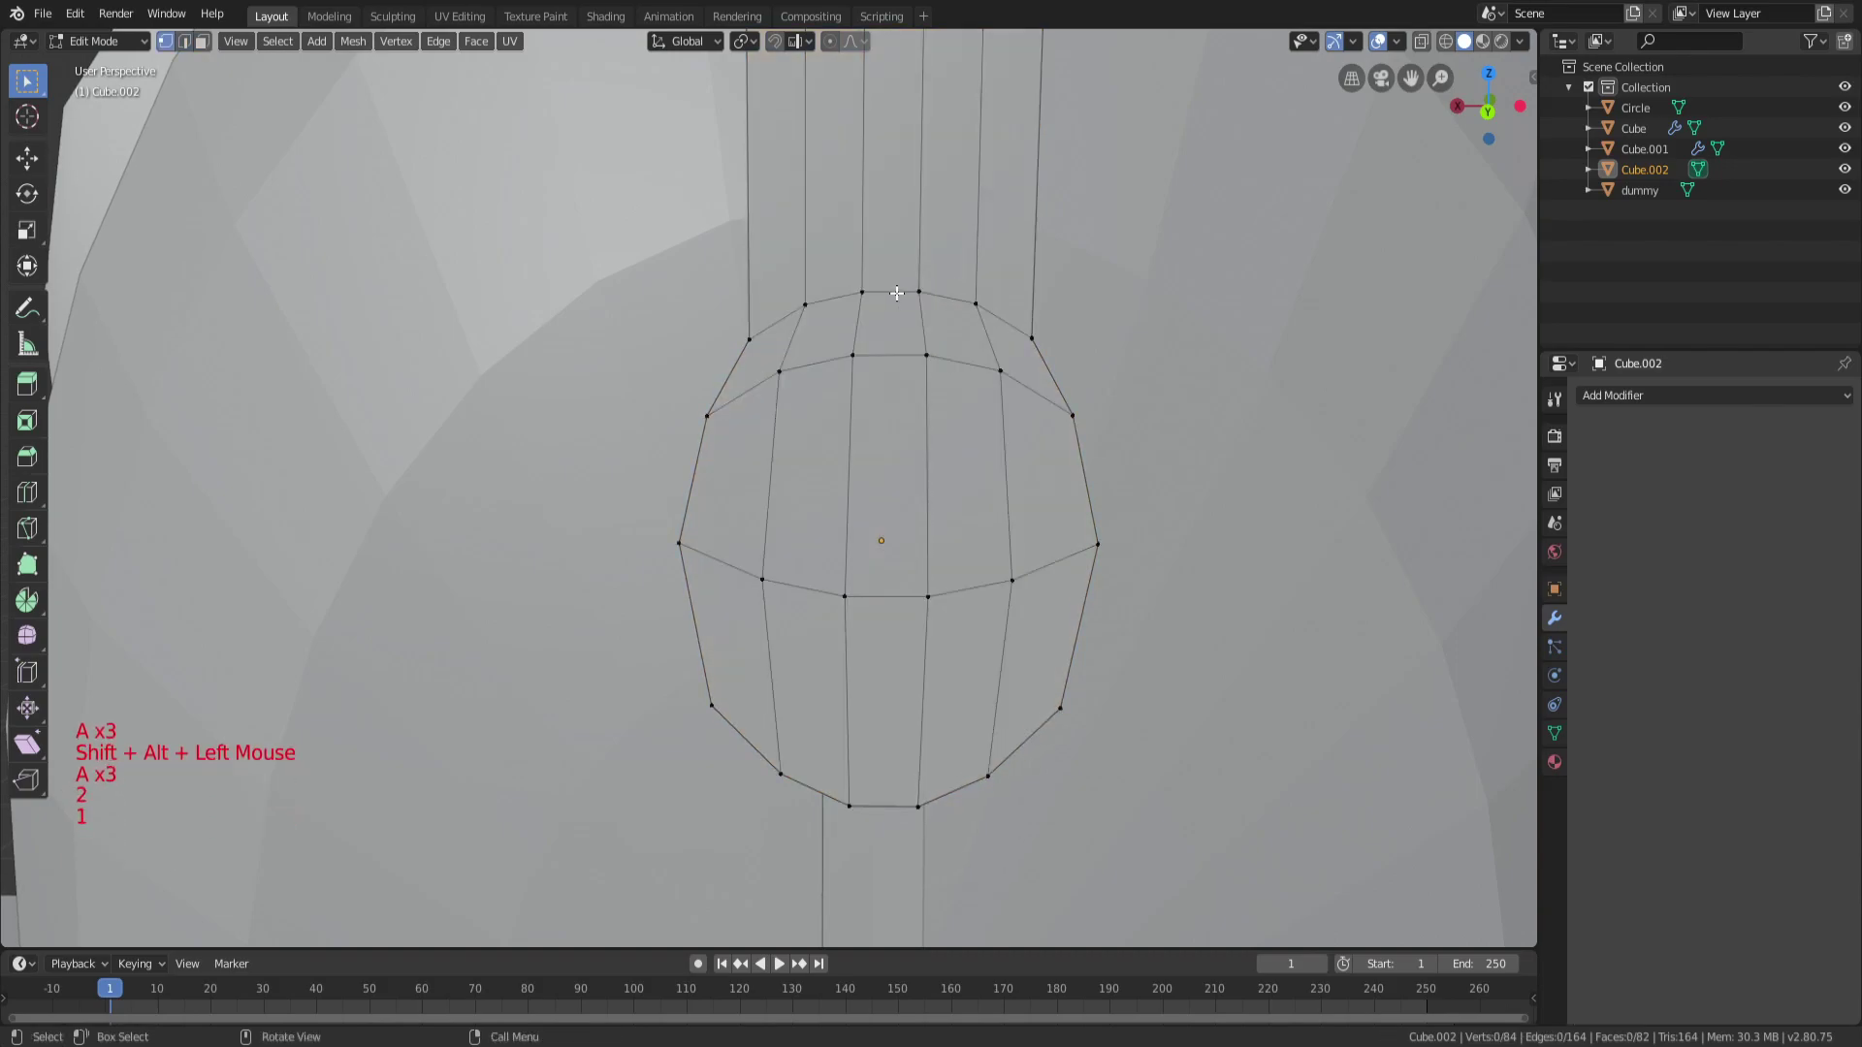
alt+shift+click(897, 293)
key(g)
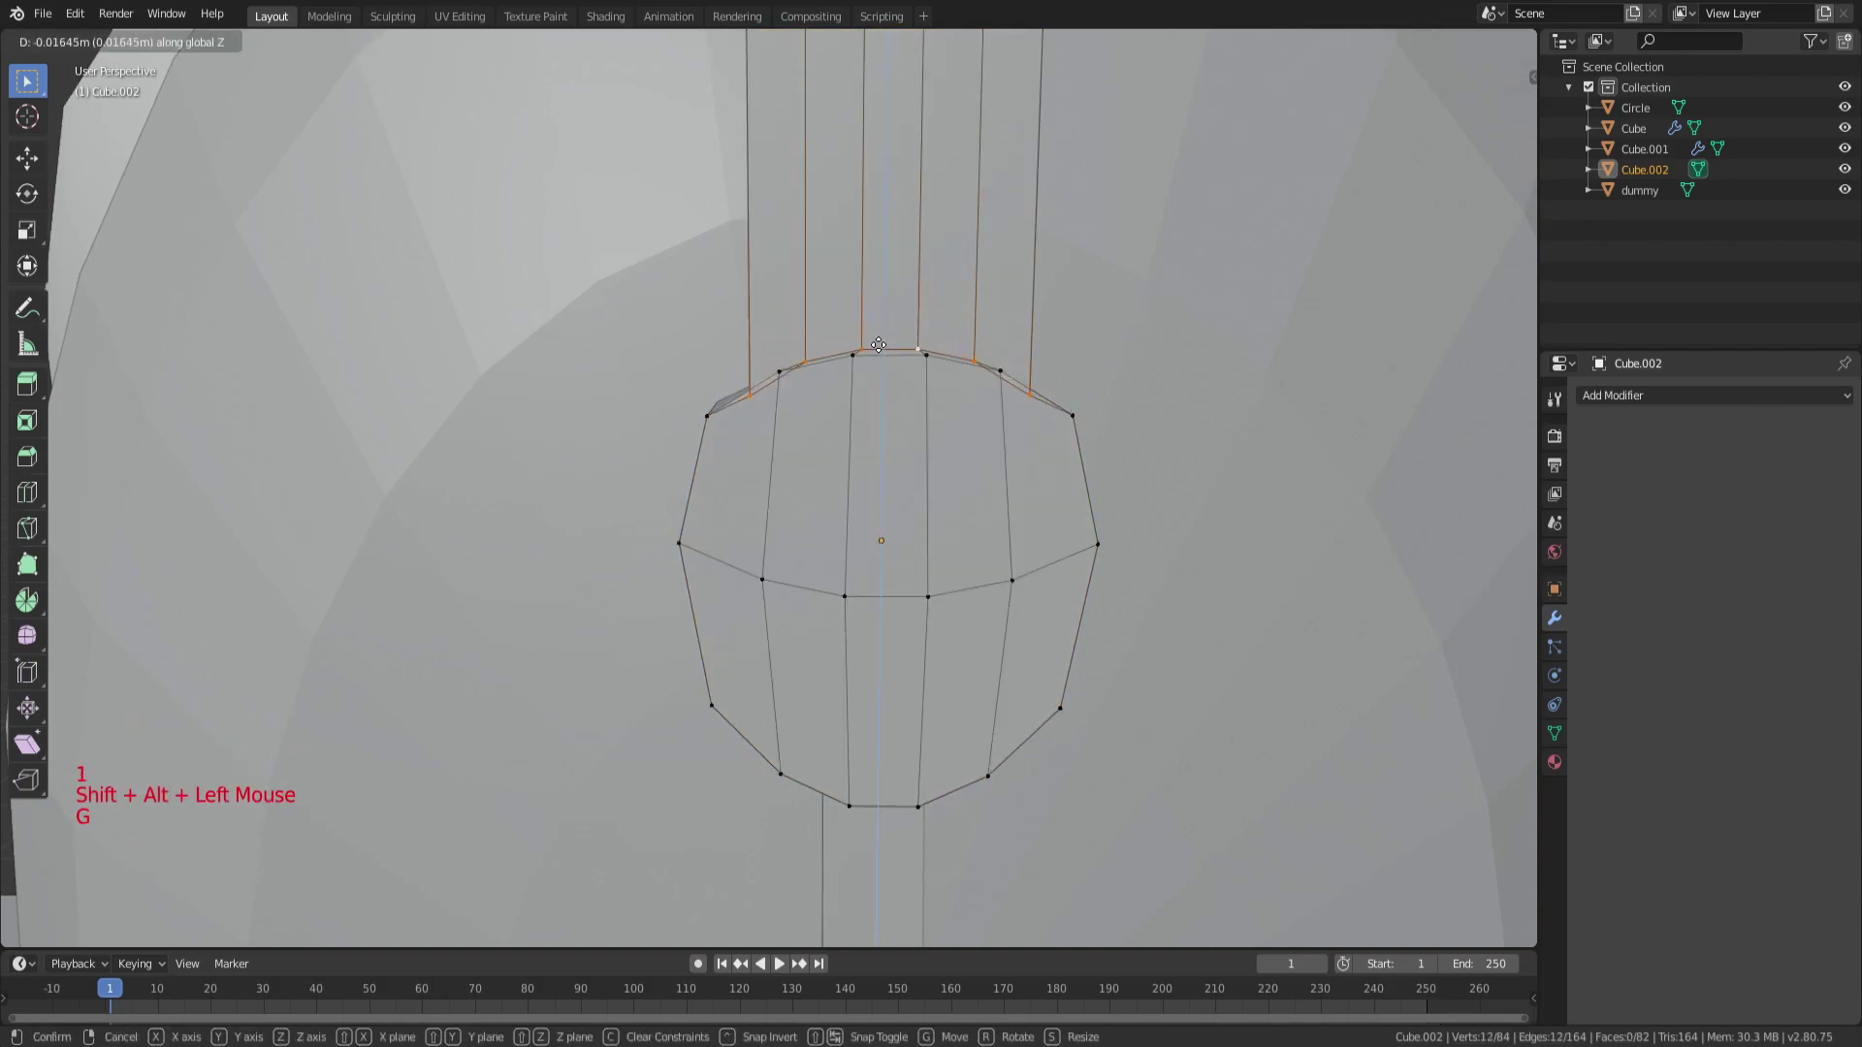
click(868, 339)
Nudge the same lower edge loop along Y by about 0.0008 m and scale it along Y to adjust its depth.
middle_drag(868, 340, 1258, 315)
scroll(1168, 324, up, 2)
key(g)
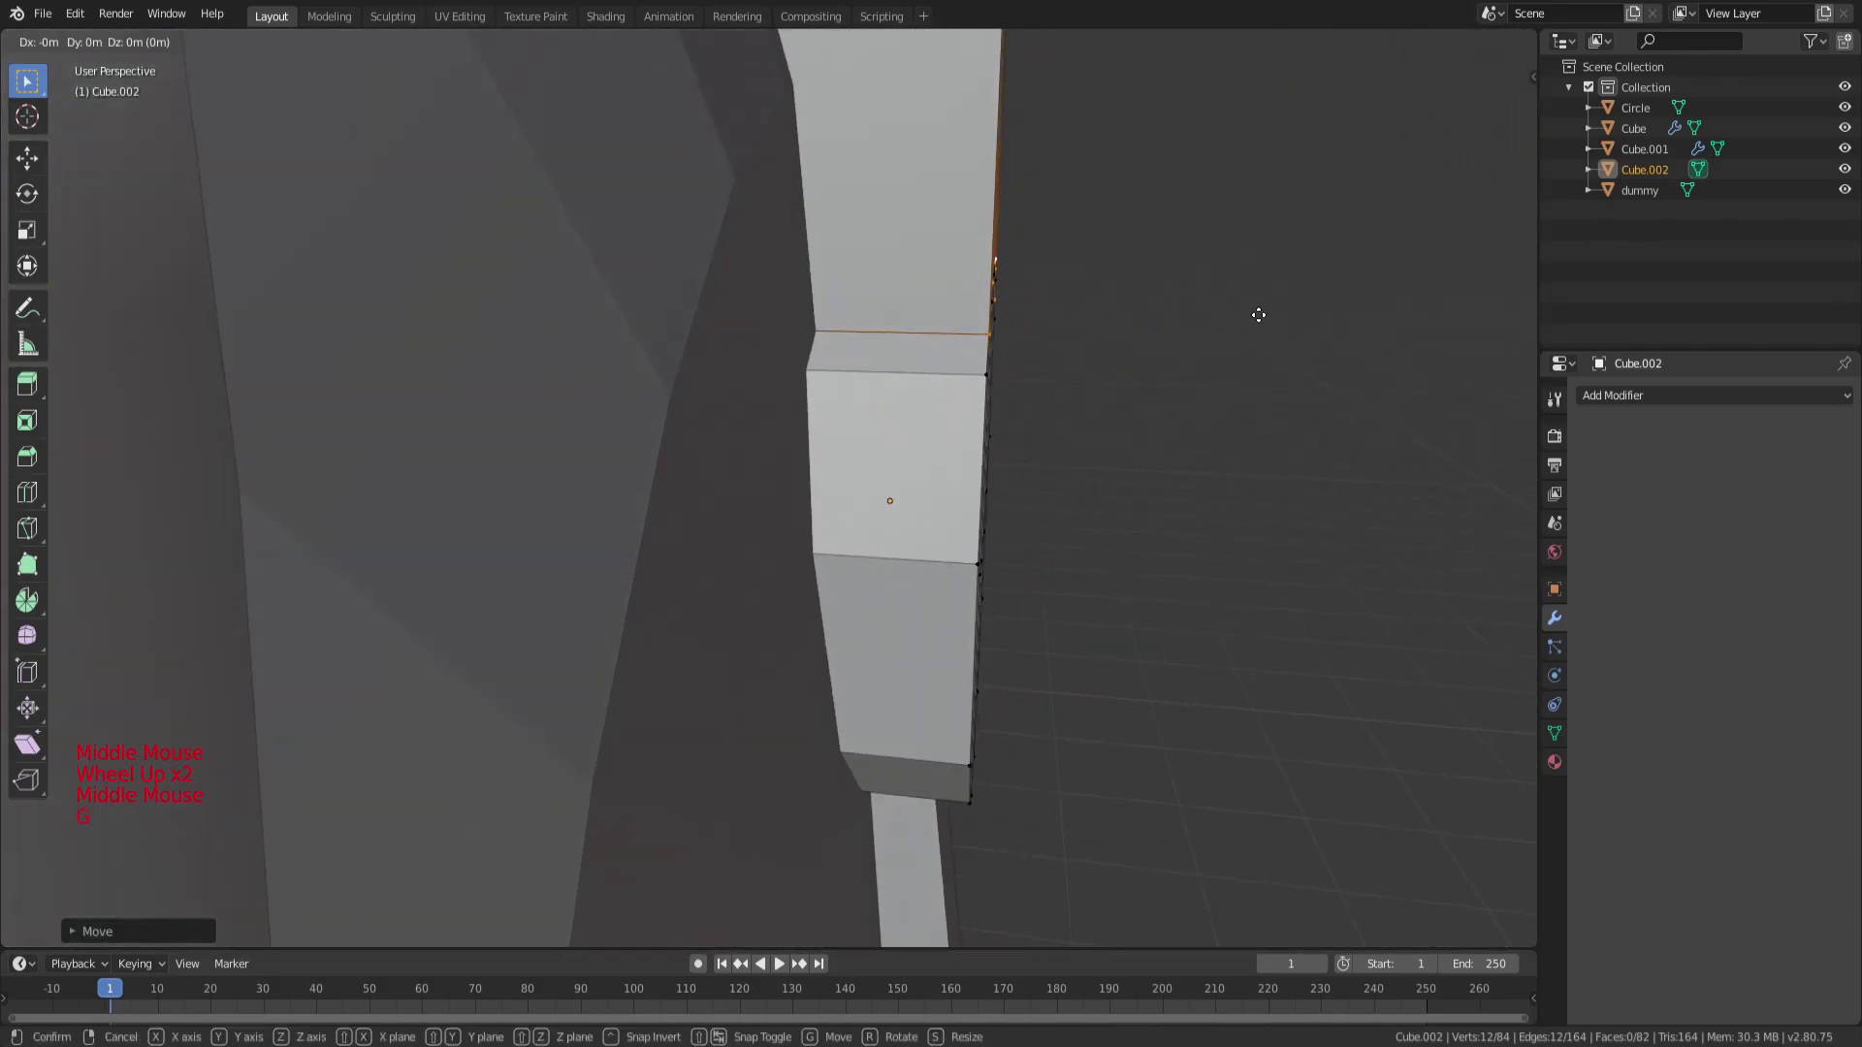
key(y)
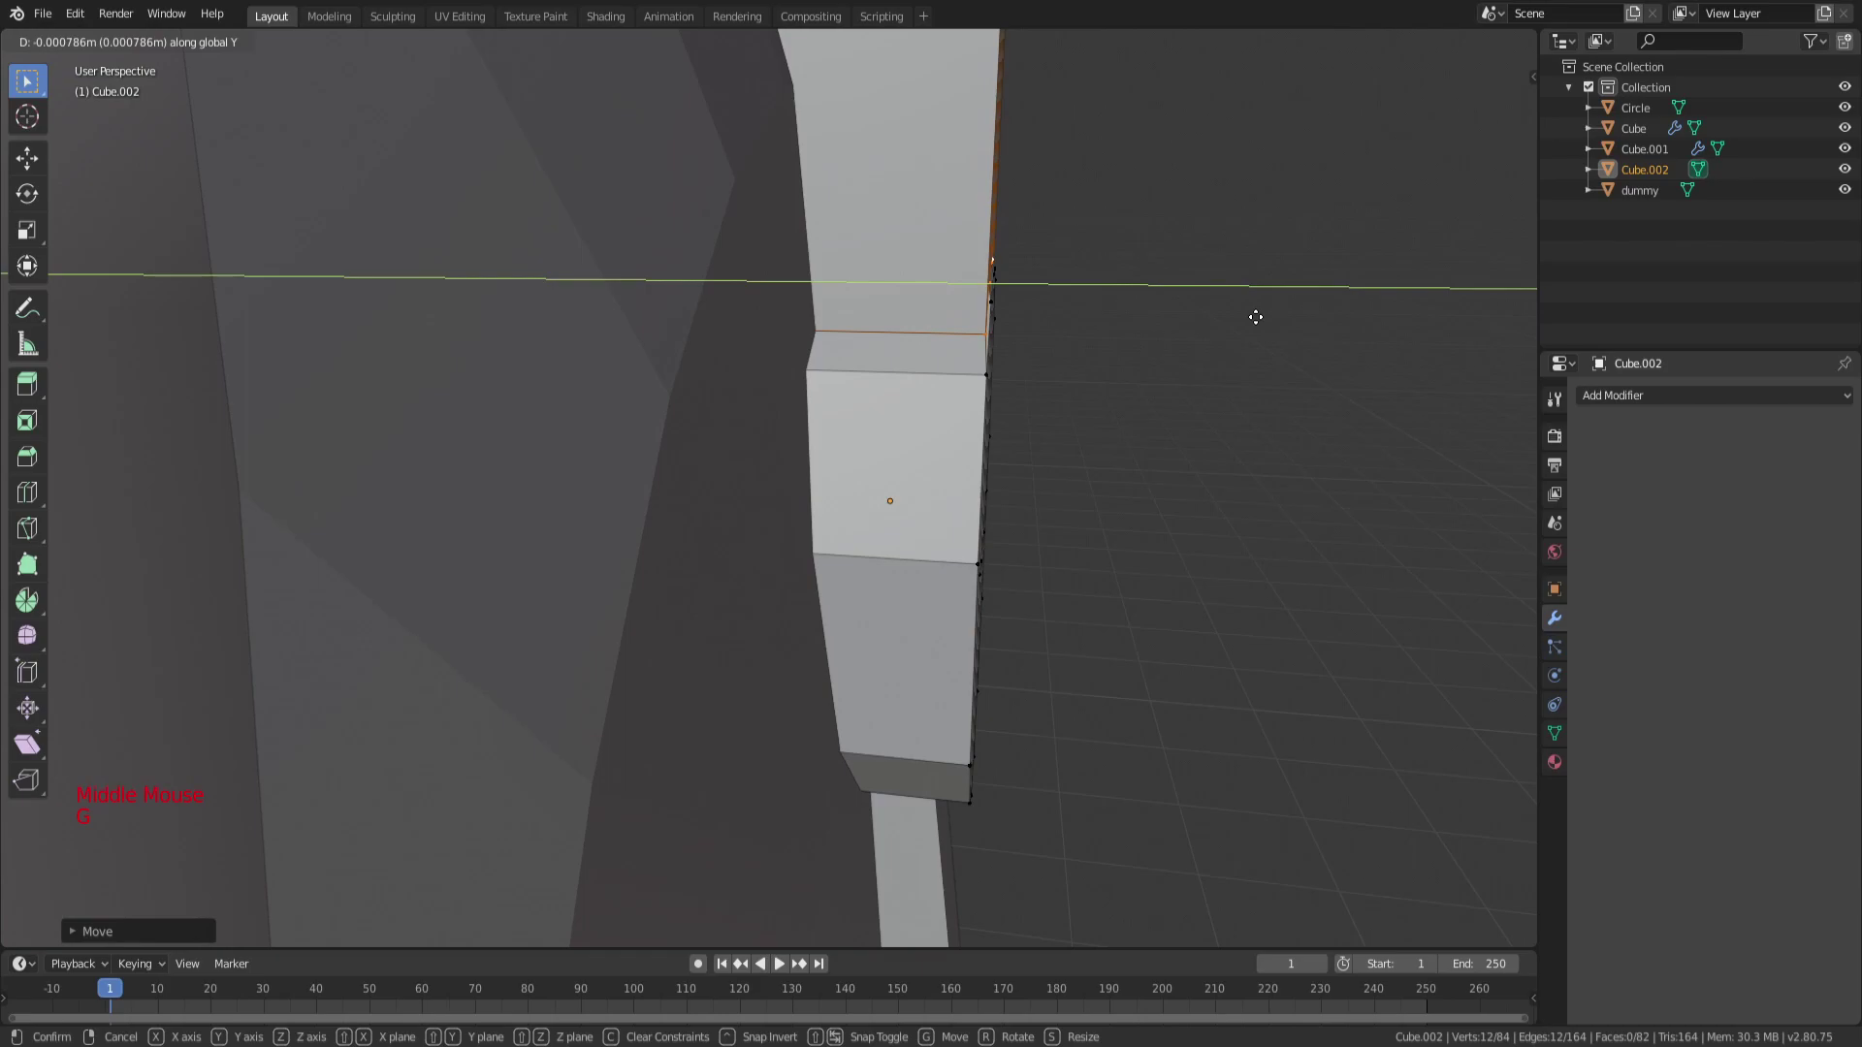
click(1256, 317)
middle_drag(1255, 308, 1015, 303)
key(s)
key(y)
click(1185, 298)
Examine the steepened transition above the band's rounded end against the whole mask.
scroll(1060, 299, down, 3)
key(a)
key(a)
key(a)
key(Tab)
scroll(978, 419, down, 5)
key(a)
key(a)
key(a)
middle_drag(975, 417, 855, 406)
shift+middle_drag(815, 283, 844, 330)
Scale the edge loop at the transition between the band's upper and middle sections along Y to adjust its depth.
key(Tab)
scroll(852, 456, up, 4)
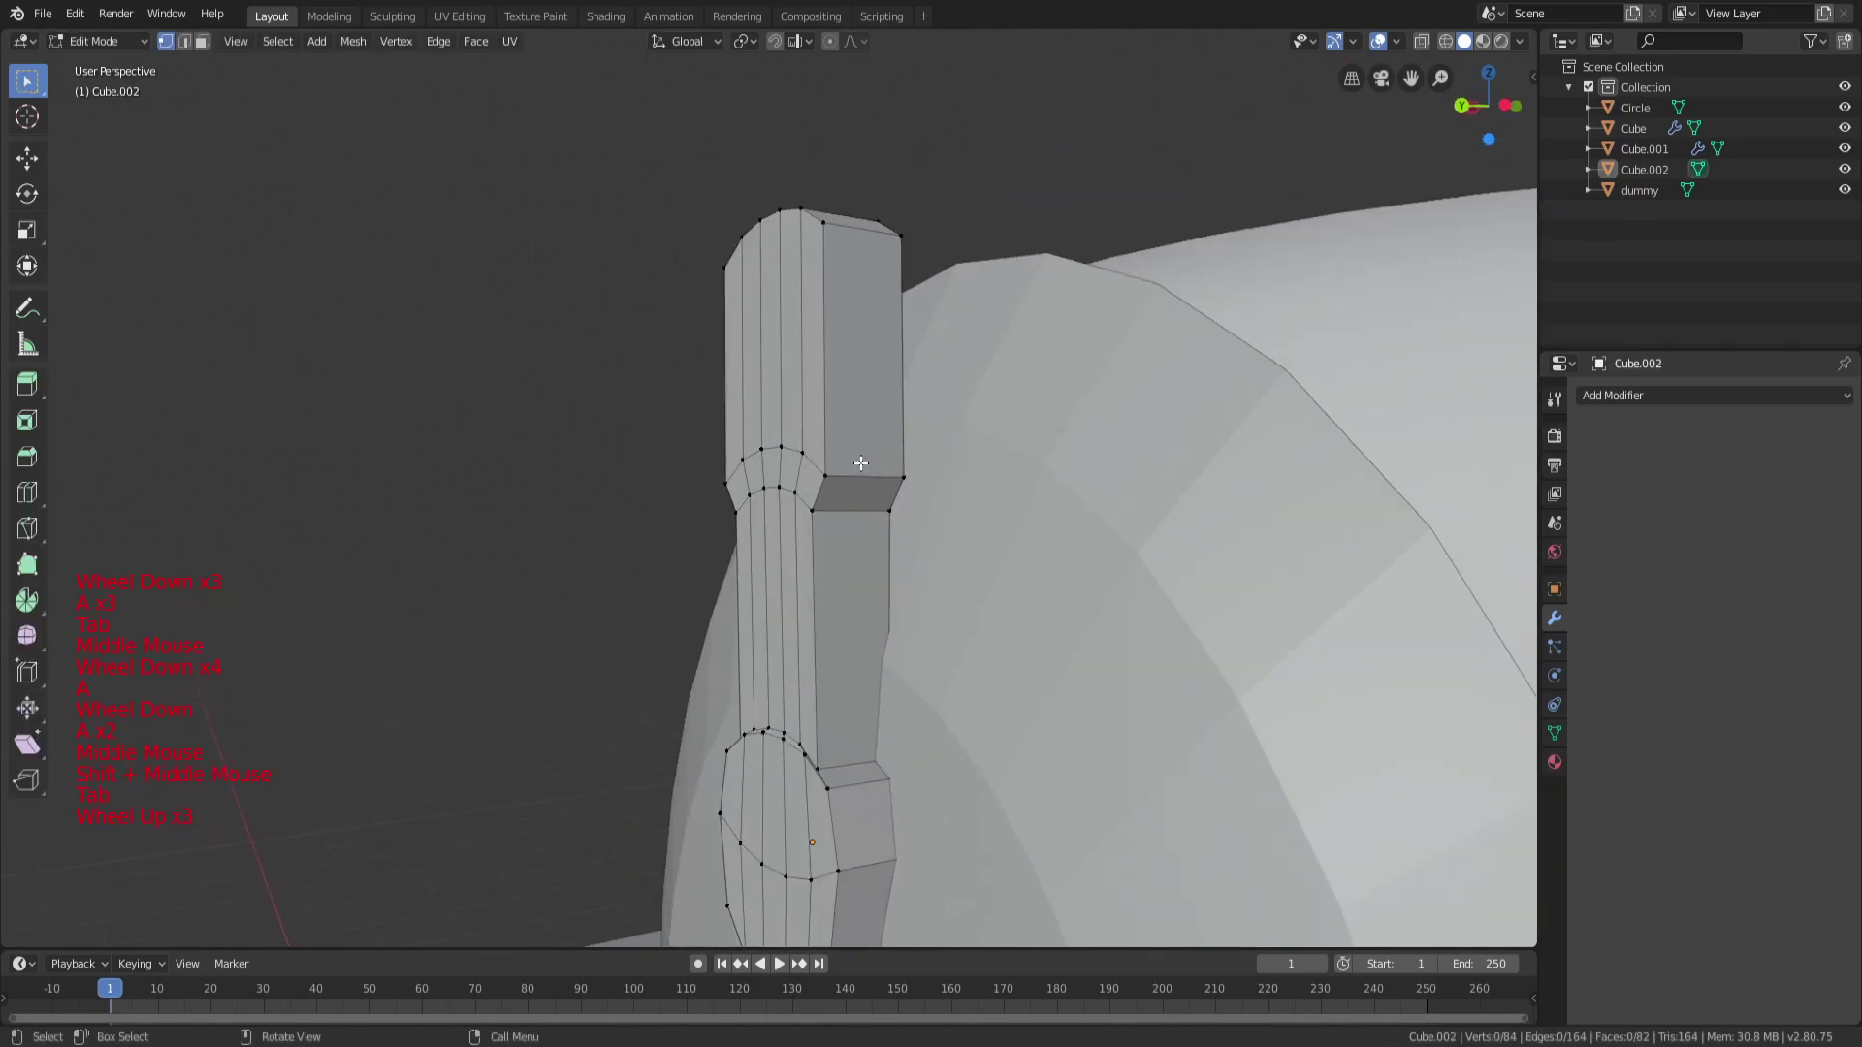
middle_drag(852, 455, 911, 419)
key(a)
key(a)
key(a)
scroll(915, 416, up, 2)
key(a)
key(a)
key(a)
middle_drag(969, 357, 799, 260)
key(g)
scroll(893, 335, down, 2)
key(s)
key(y)
click(856, 364)
Select the edge loops around the upper transition, rescale them, and check the band's shape on the mask.
key(a)
key(a)
key(a)
key(s)
key(a)
key(Tab)
scroll(1015, 341, down, 5)
middle_drag(986, 191, 960, 453)
key(a)
key(a)
key(a)
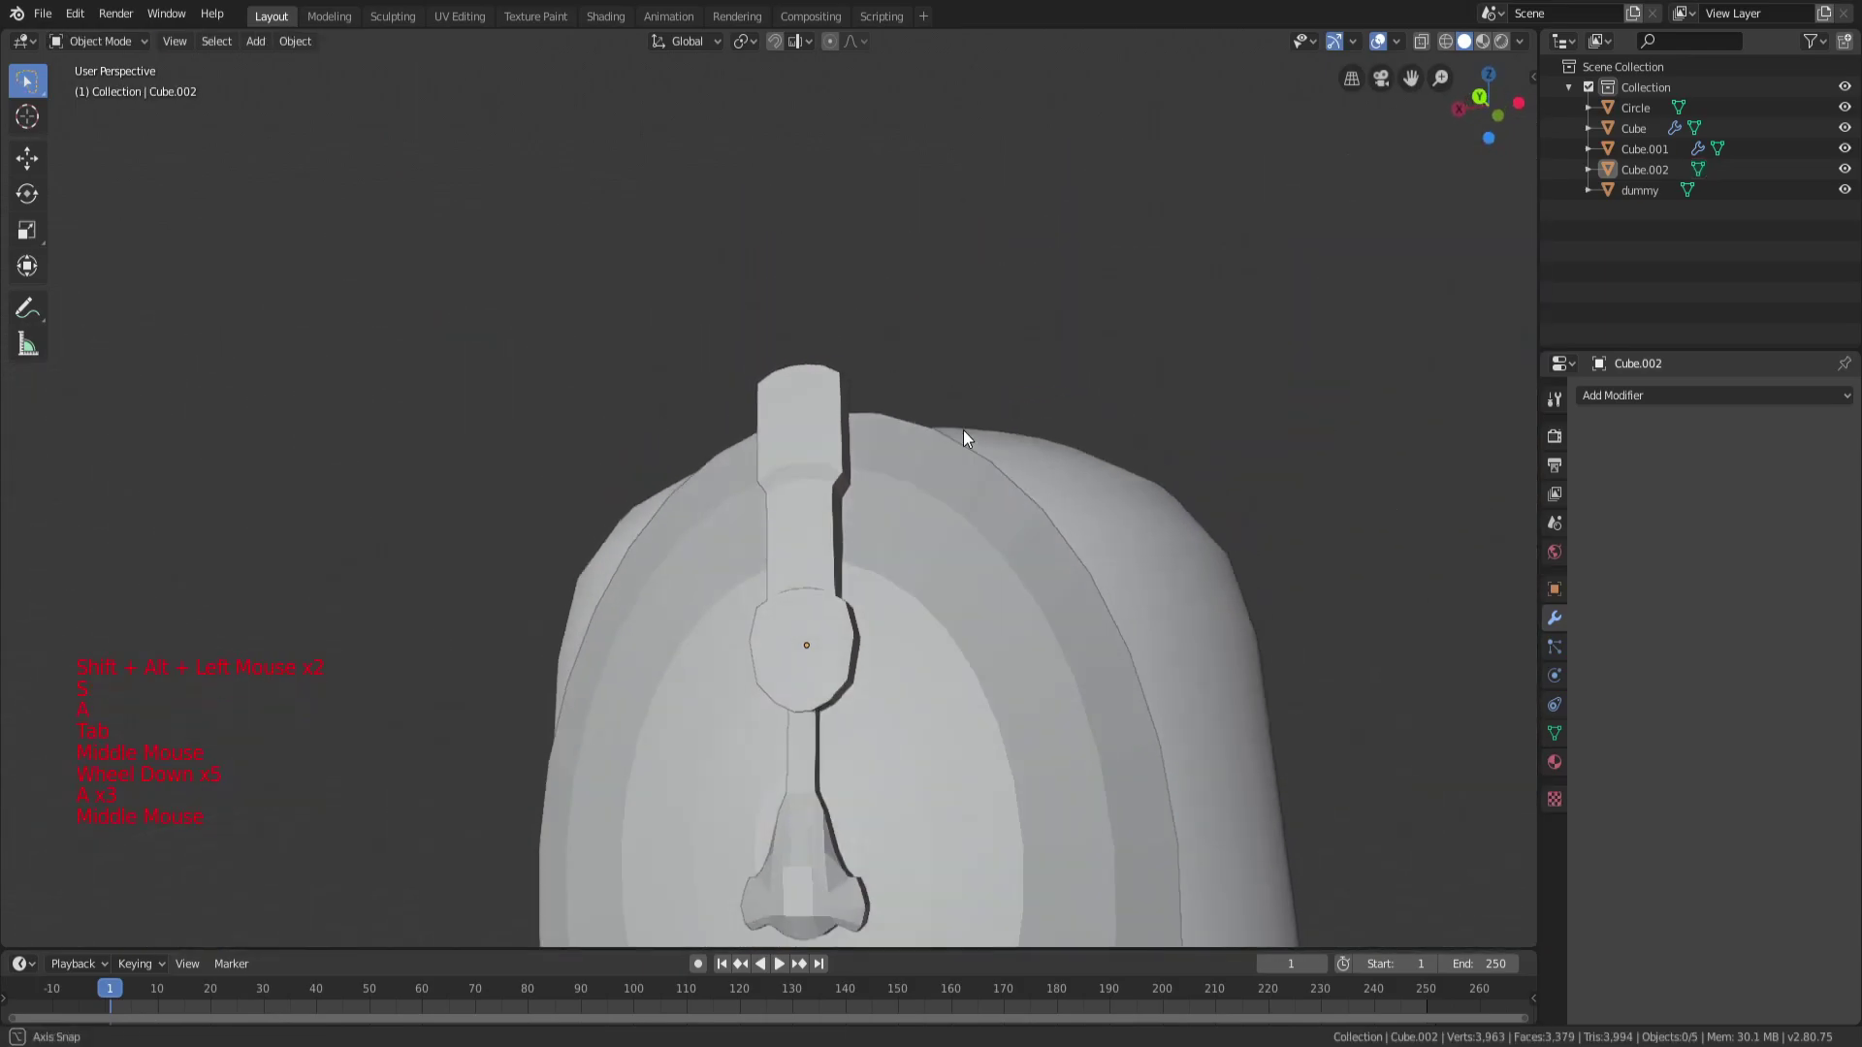
Select all faces of the band's upper section and scale them along X until narrower than the middle section.
key(Tab)
scroll(960, 453, up, 4)
key(a)
key(a)
key(a)
key(z)
key(3)
key(c)
mouse_move(810, 379)
mouse_down()
mouse_move(771, 369)
mouse_move(844, 366)
mouse_move(908, 273)
mouse_up()
drag(773, 265, 847, 339)
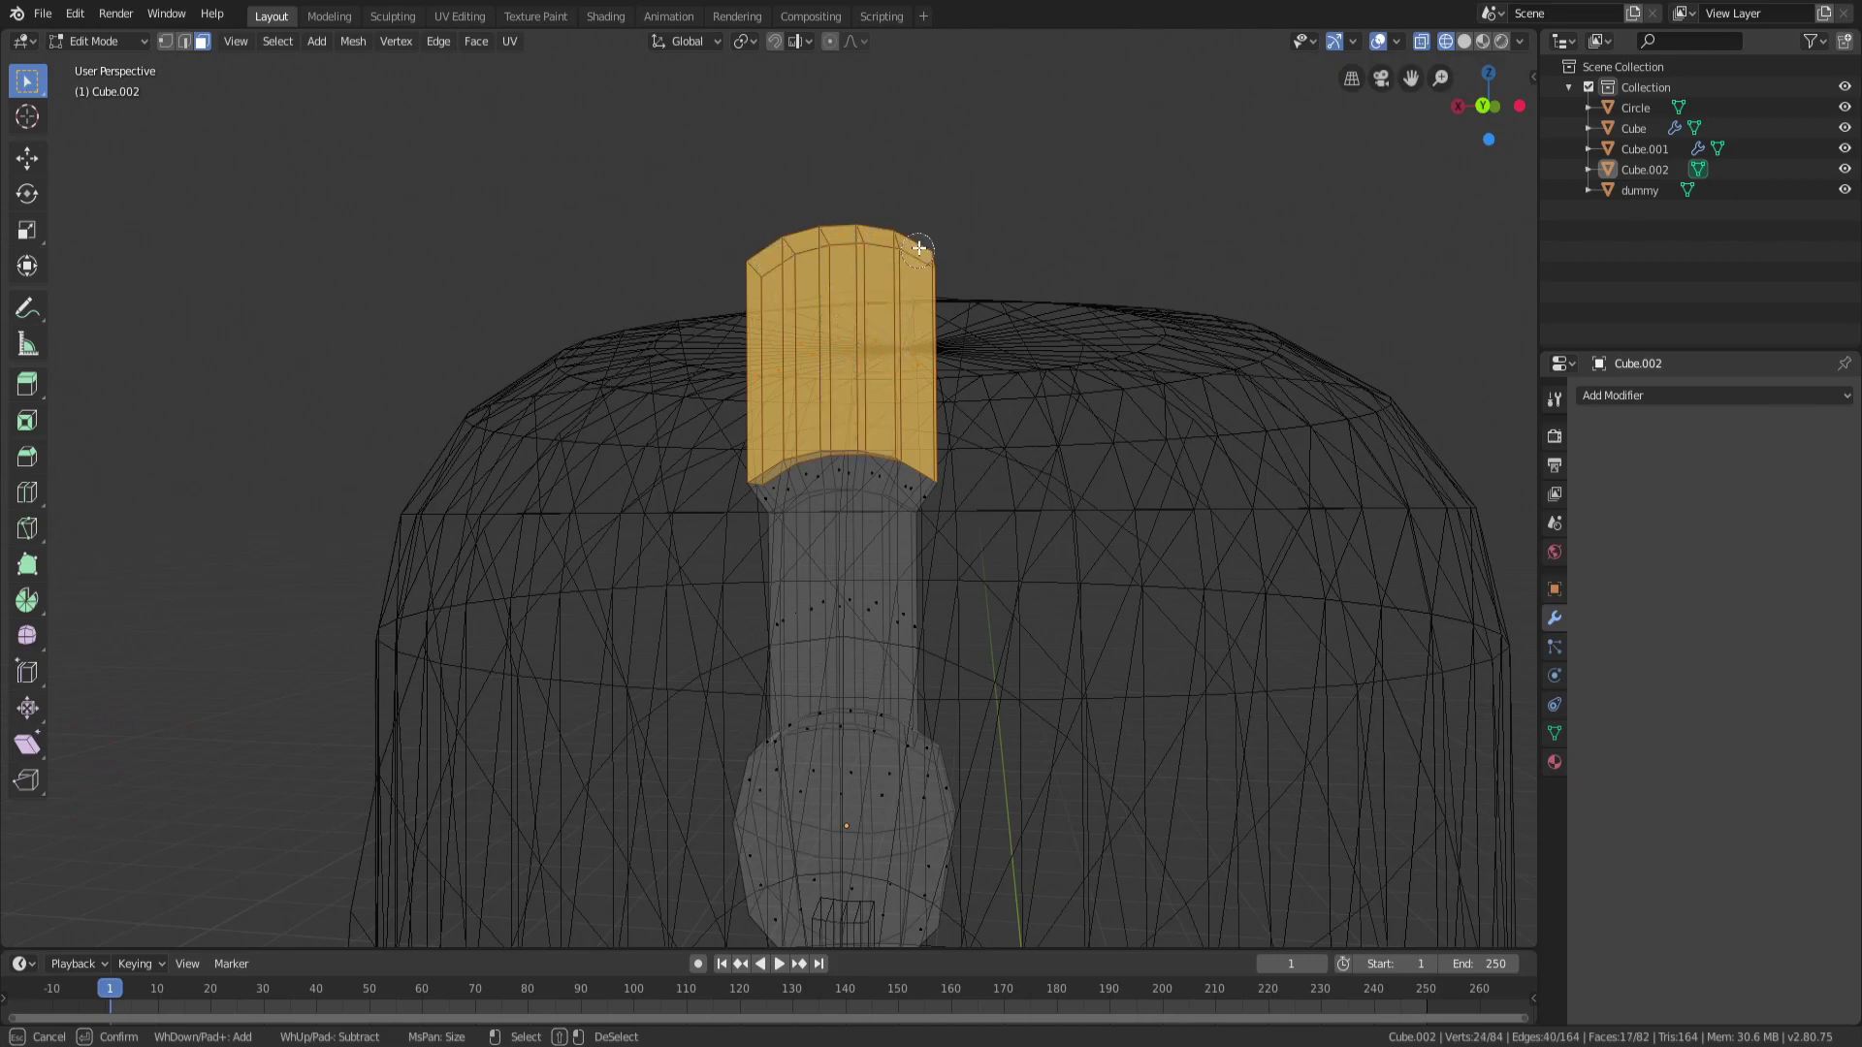
key(z)
middle_drag(1093, 358, 1122, 365)
key(s)
key(x)
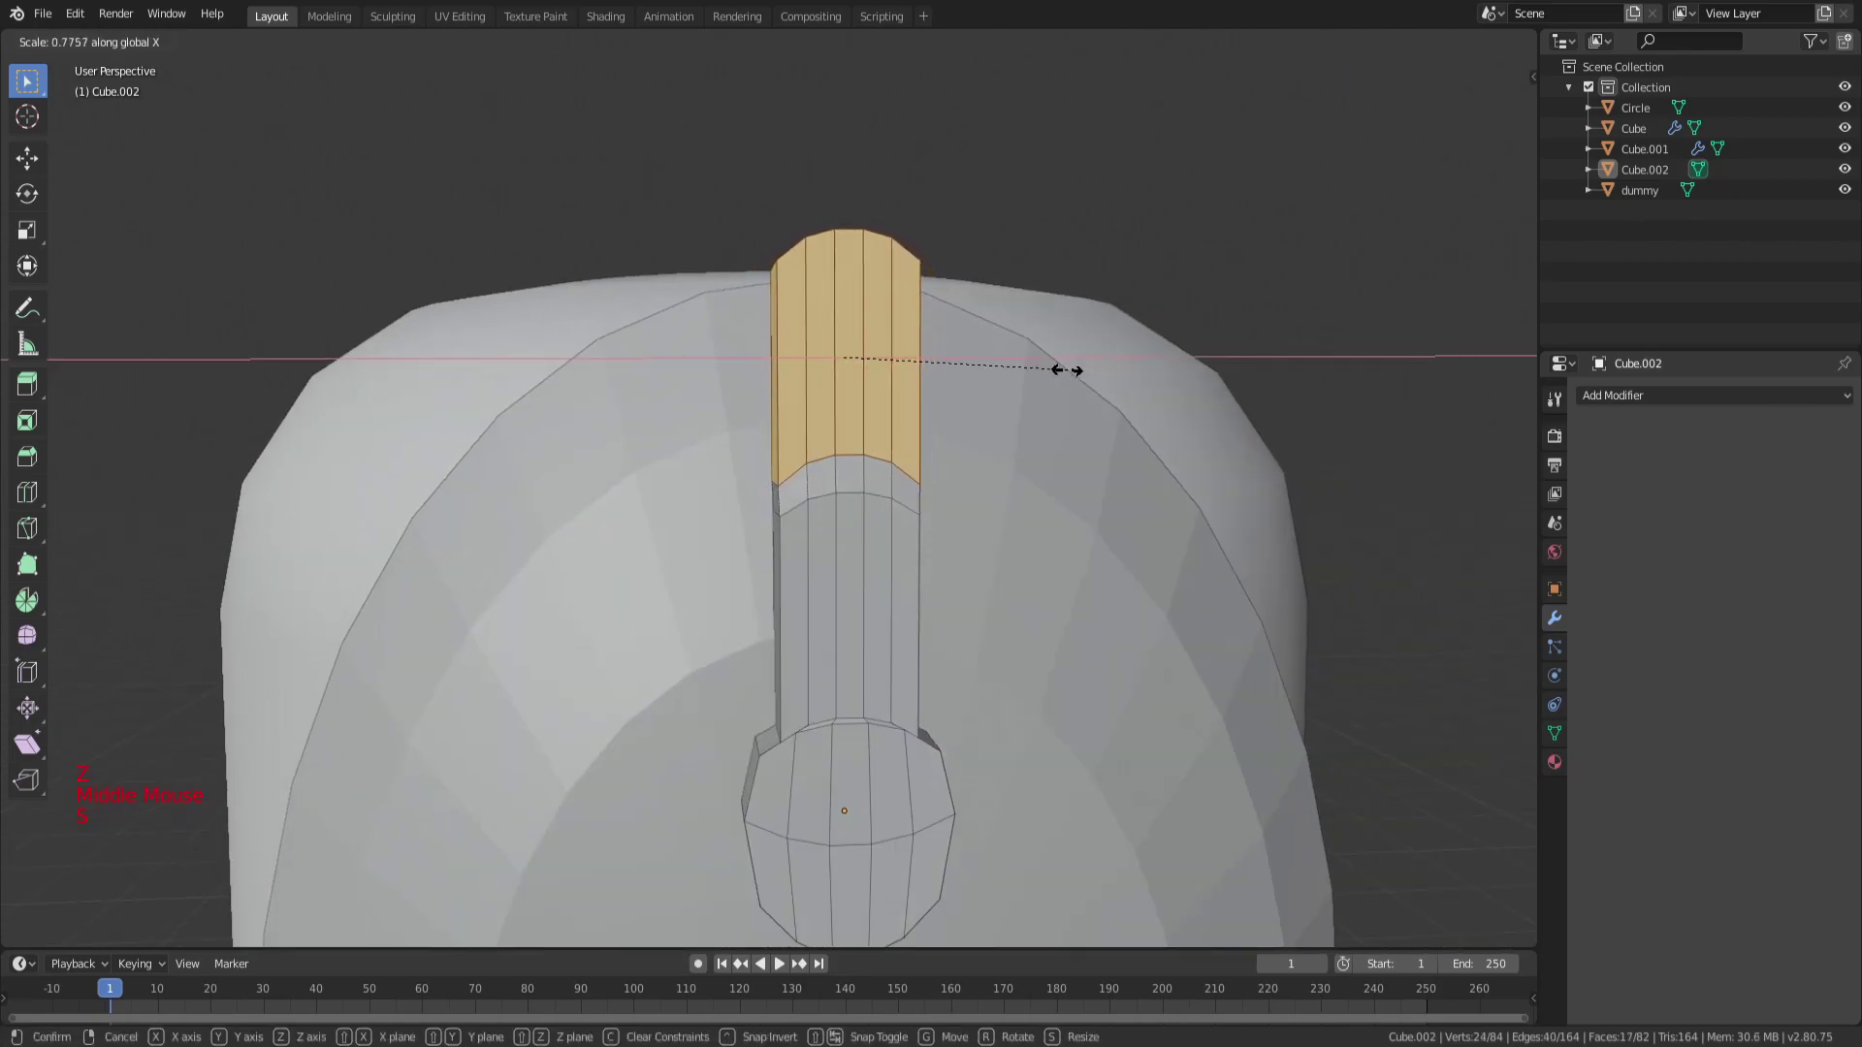
click(1020, 378)
Try to move the edge loop at the bottom of the upper section down along Z toward the middle section.
key(a)
key(a)
key(a)
key(1)
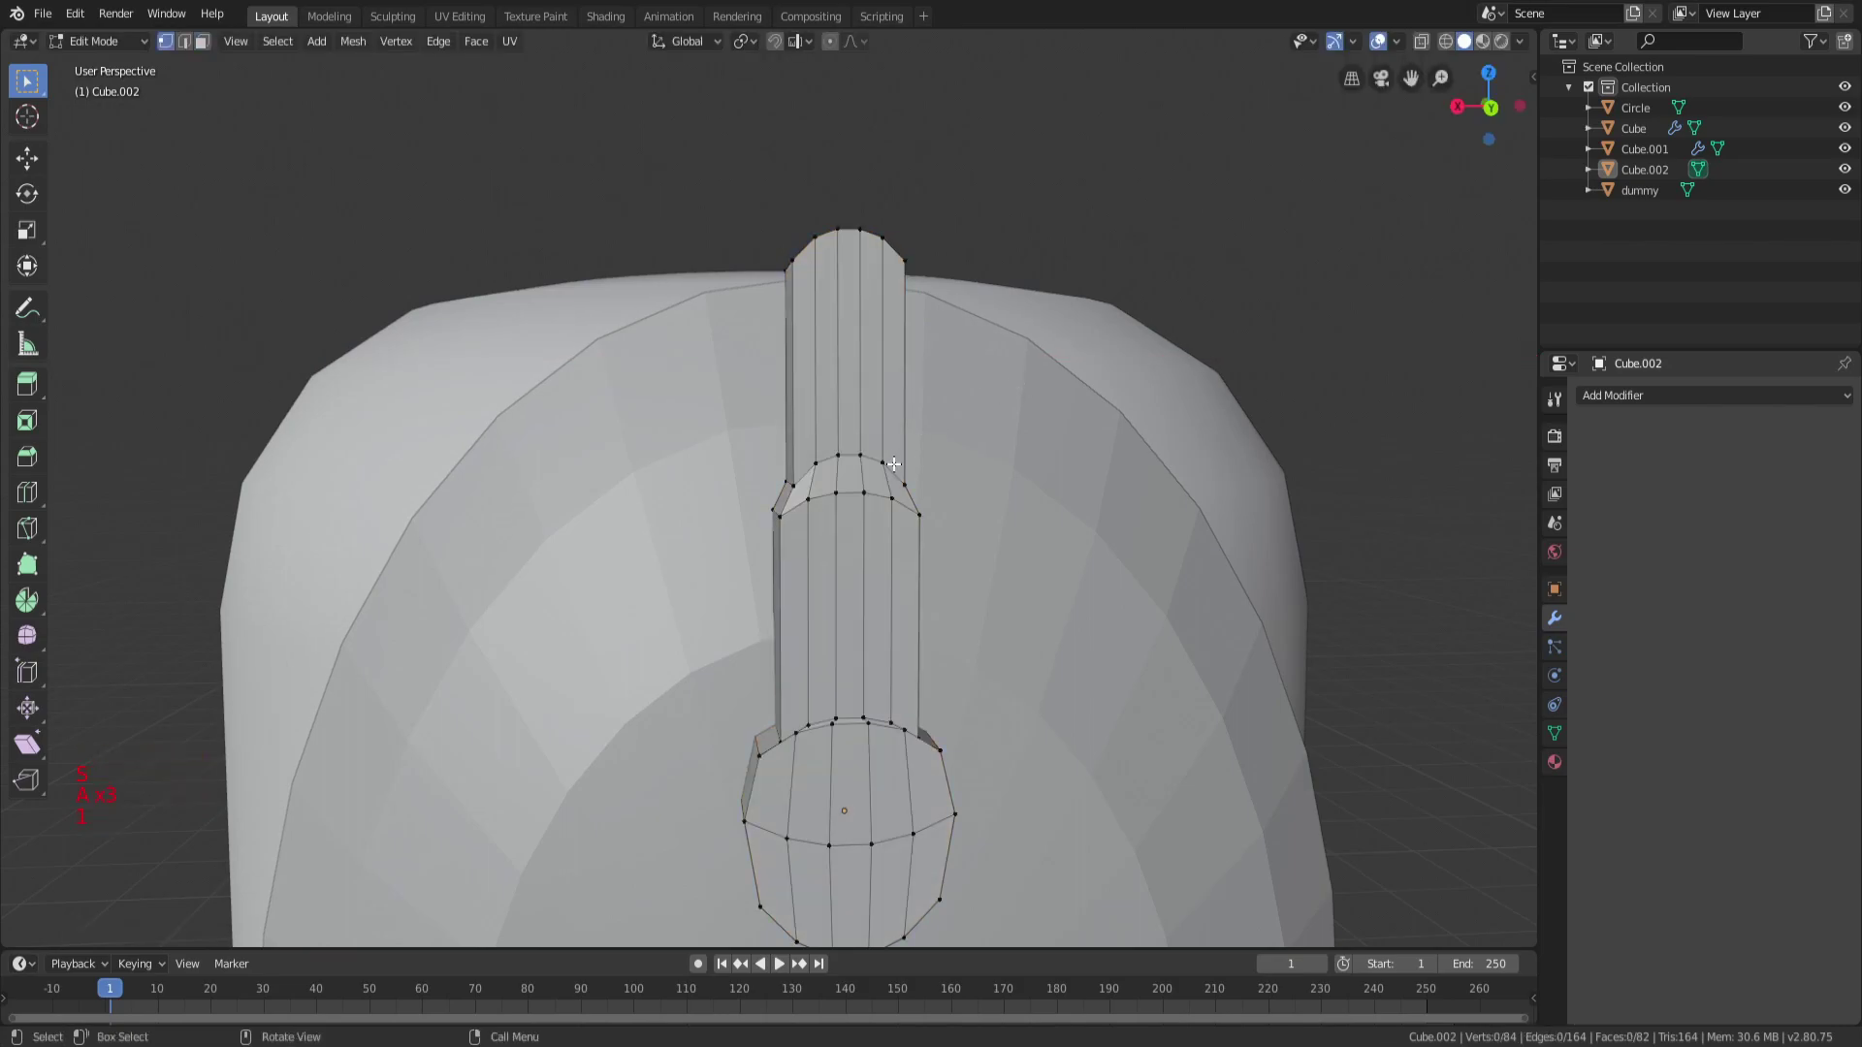
key(g)
key(z)
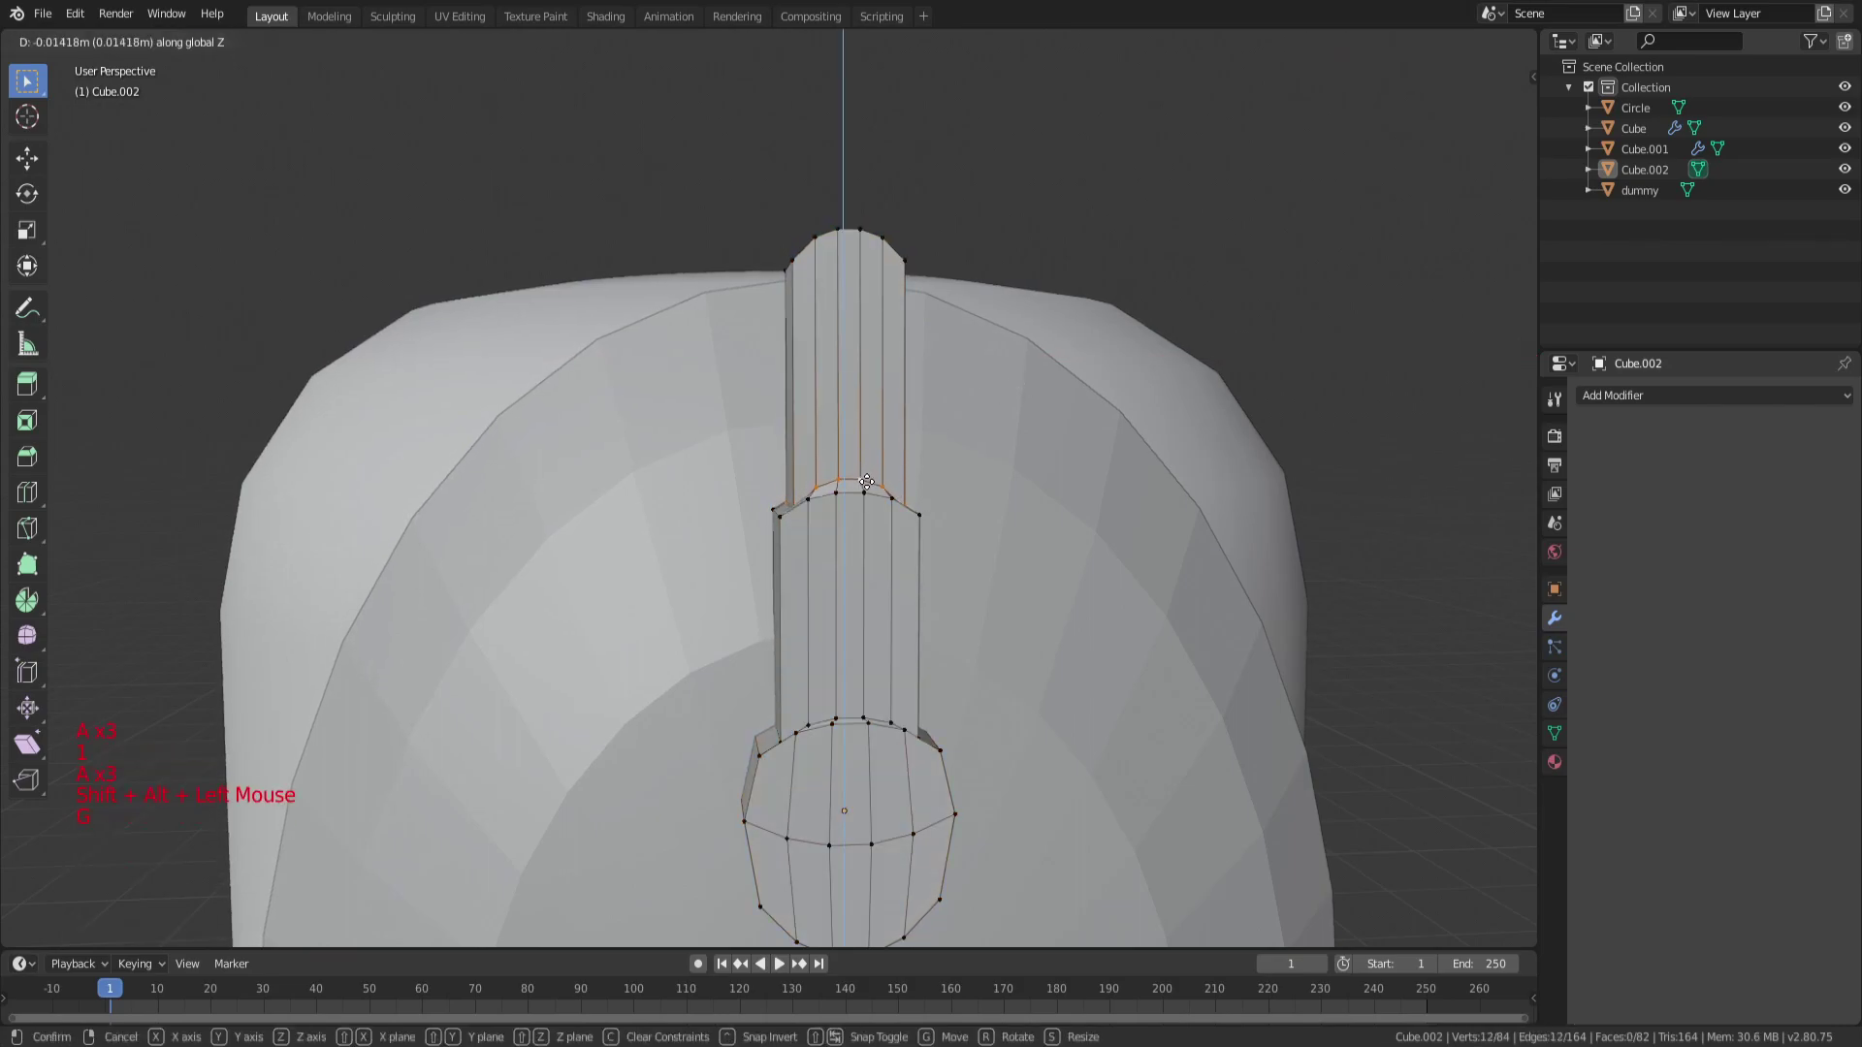
click(865, 492)
key(a)
scroll(964, 485, down, 3)
key(a)
key(a)
scroll(964, 485, down, 1)
key(Tab)
middle_drag(964, 485, 909, 391)
scroll(873, 437, up, 1)
Scale the edge loop at the bottom of the upper section along X to widen it slightly into a taper.
key(Tab)
scroll(847, 465, up, 3)
key(a)
key(a)
key(a)
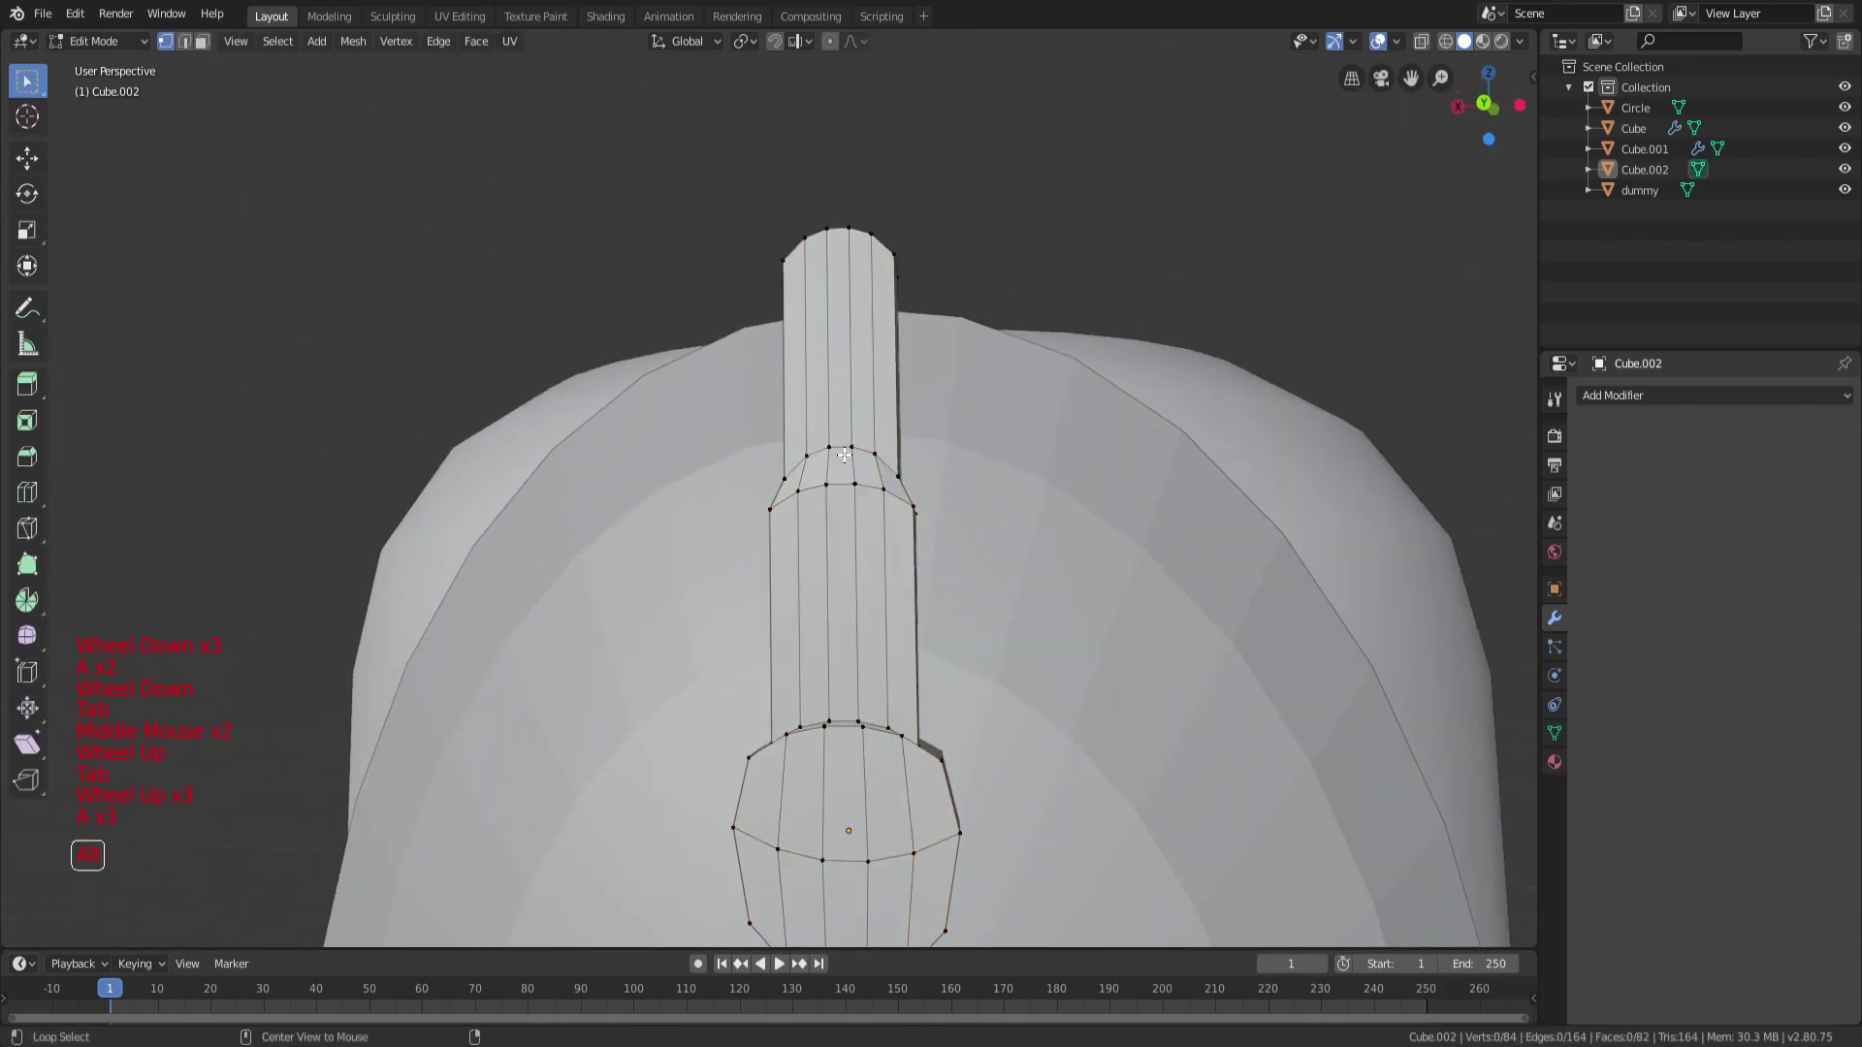
key(s)
key(y)
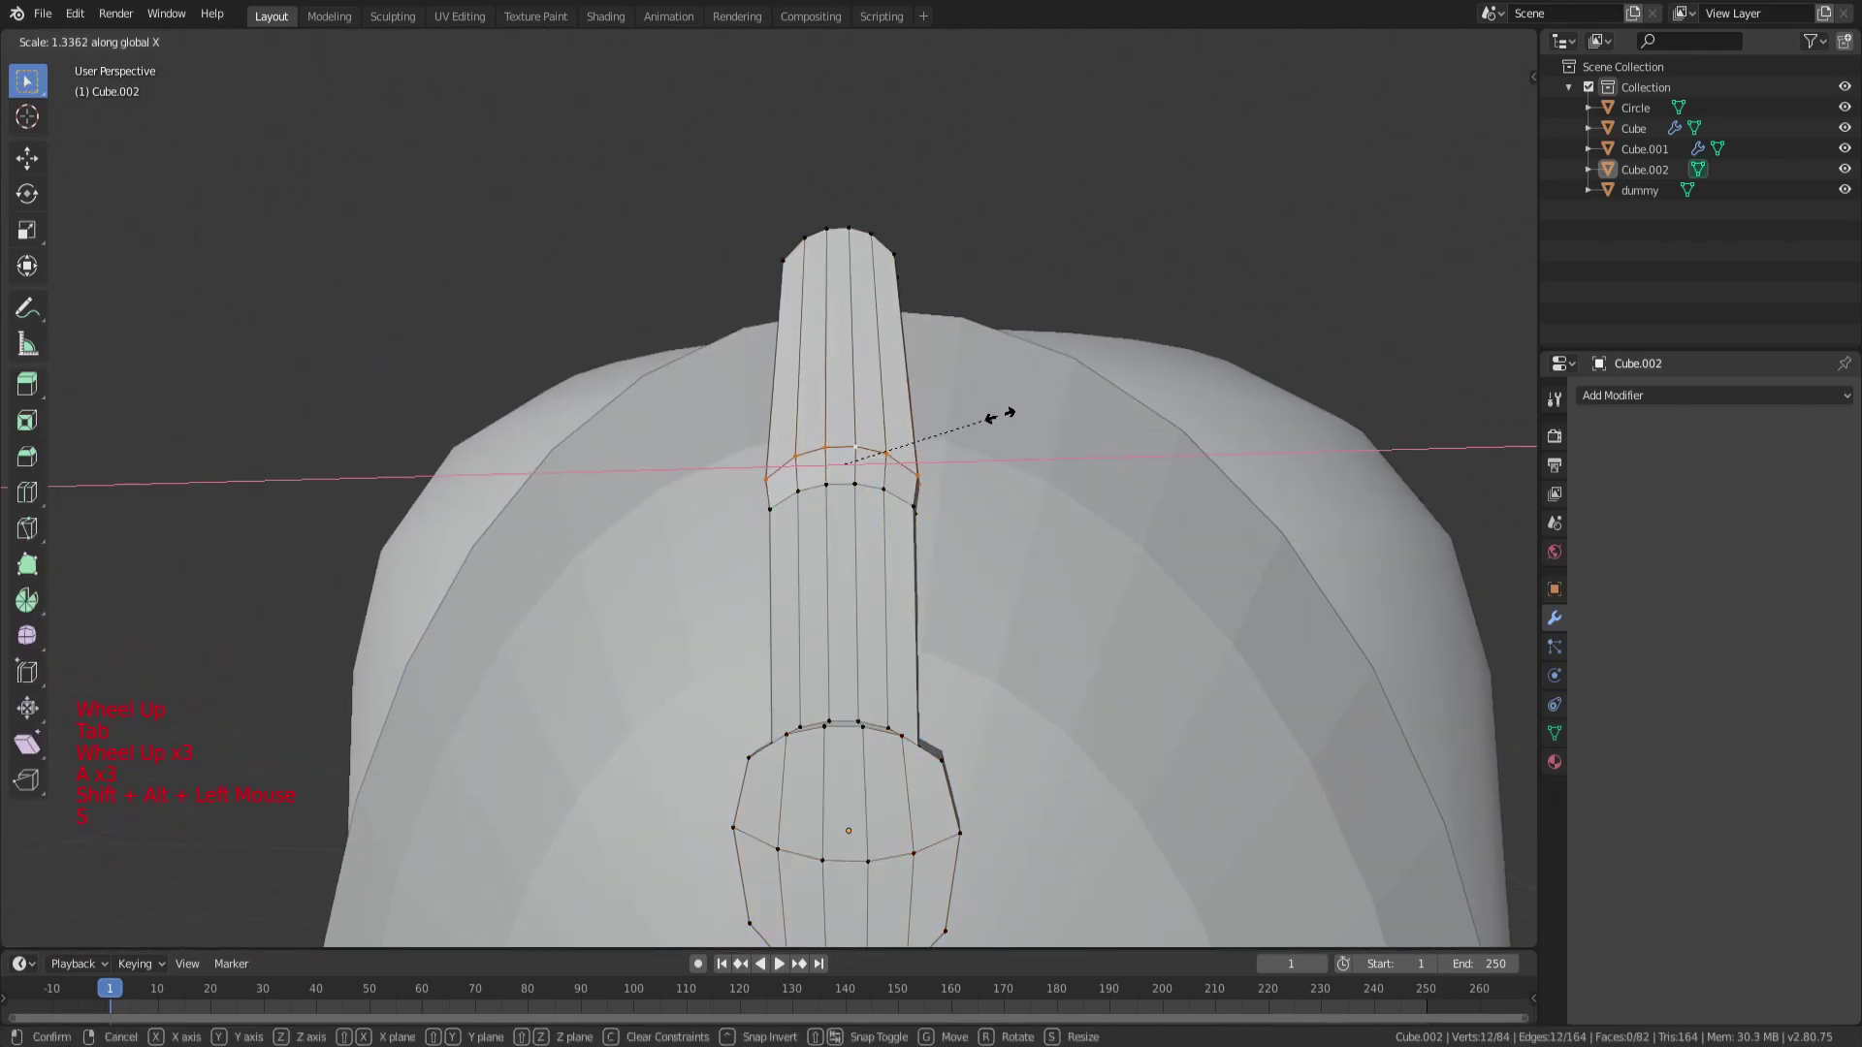
click(969, 415)
key(a)
key(Tab)
middle_drag(969, 415, 824, 469)
scroll(824, 469, down, 3)
scroll(922, 420, up, 3)
middle_drag(922, 419, 869, 486)
scroll(869, 486, down, 4)
key(a)
scroll(840, 514, up, 1)
key(z)
key(z)
key(Tab)
middle_drag(910, 491, 831, 530)
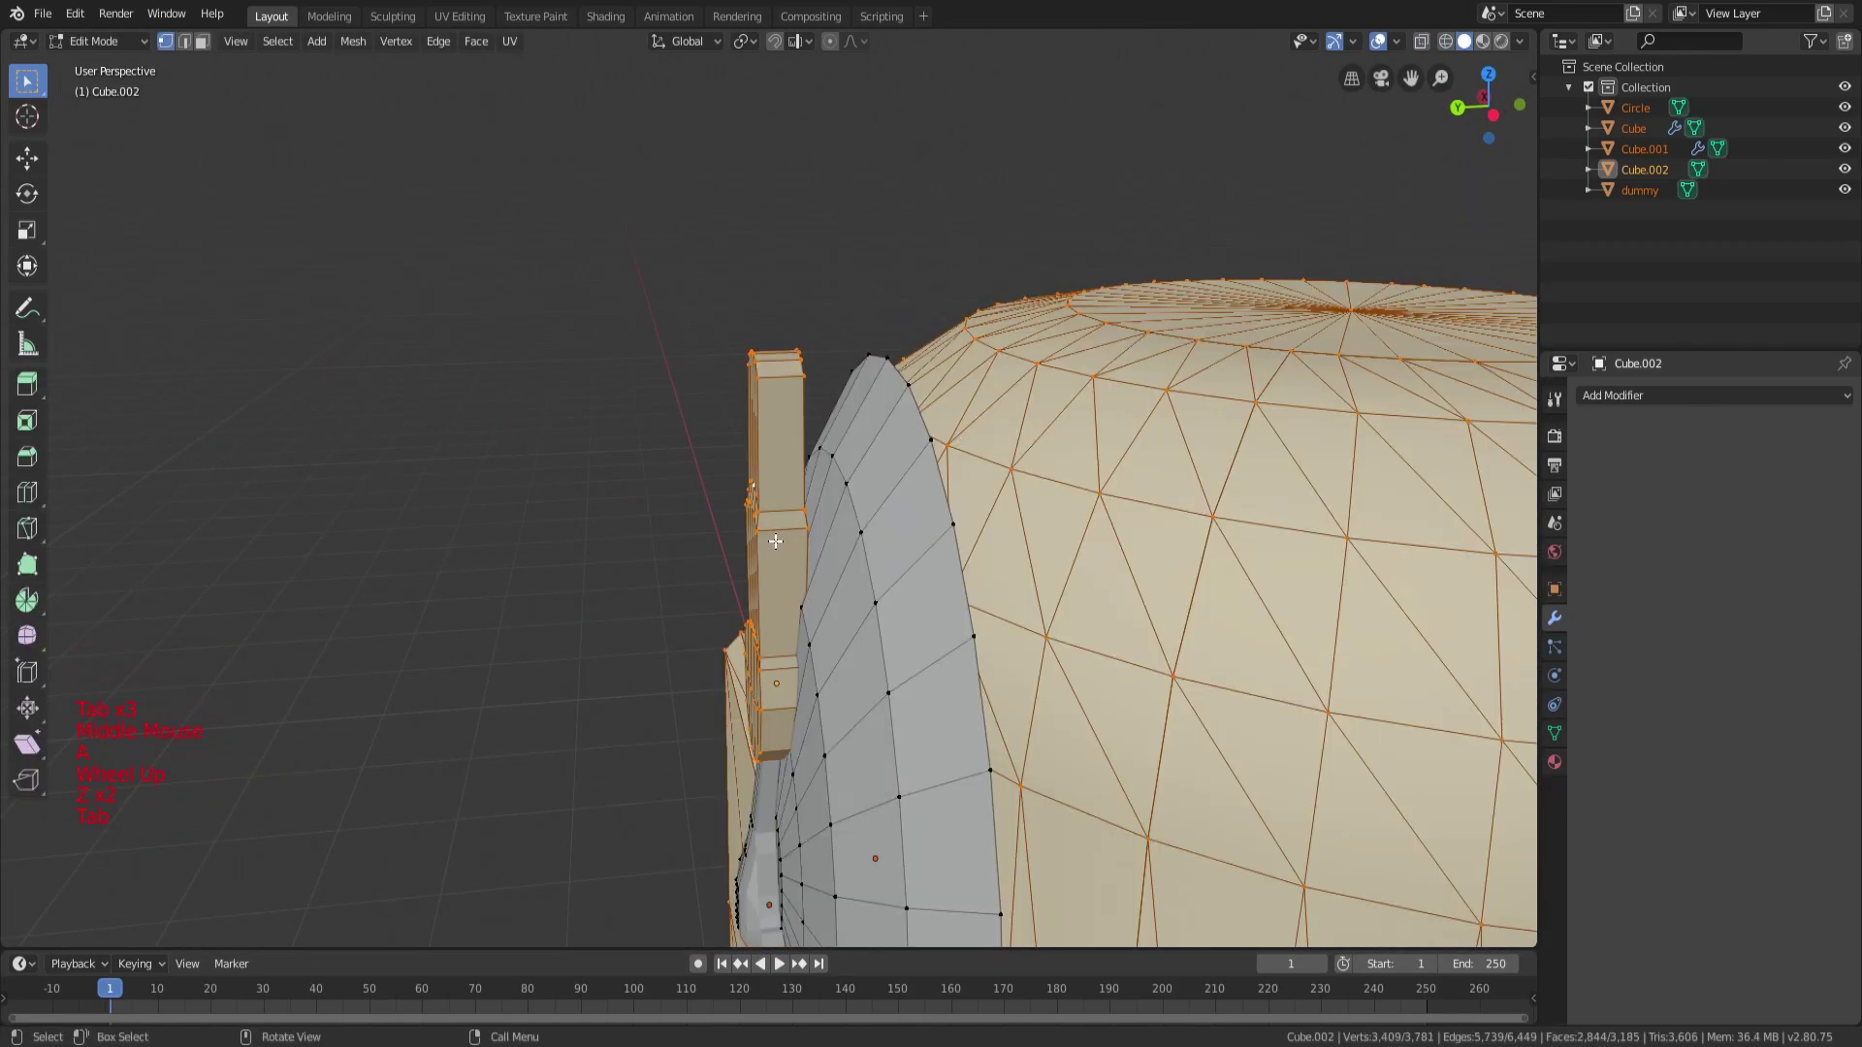
key(a)
key(a)
key(a)
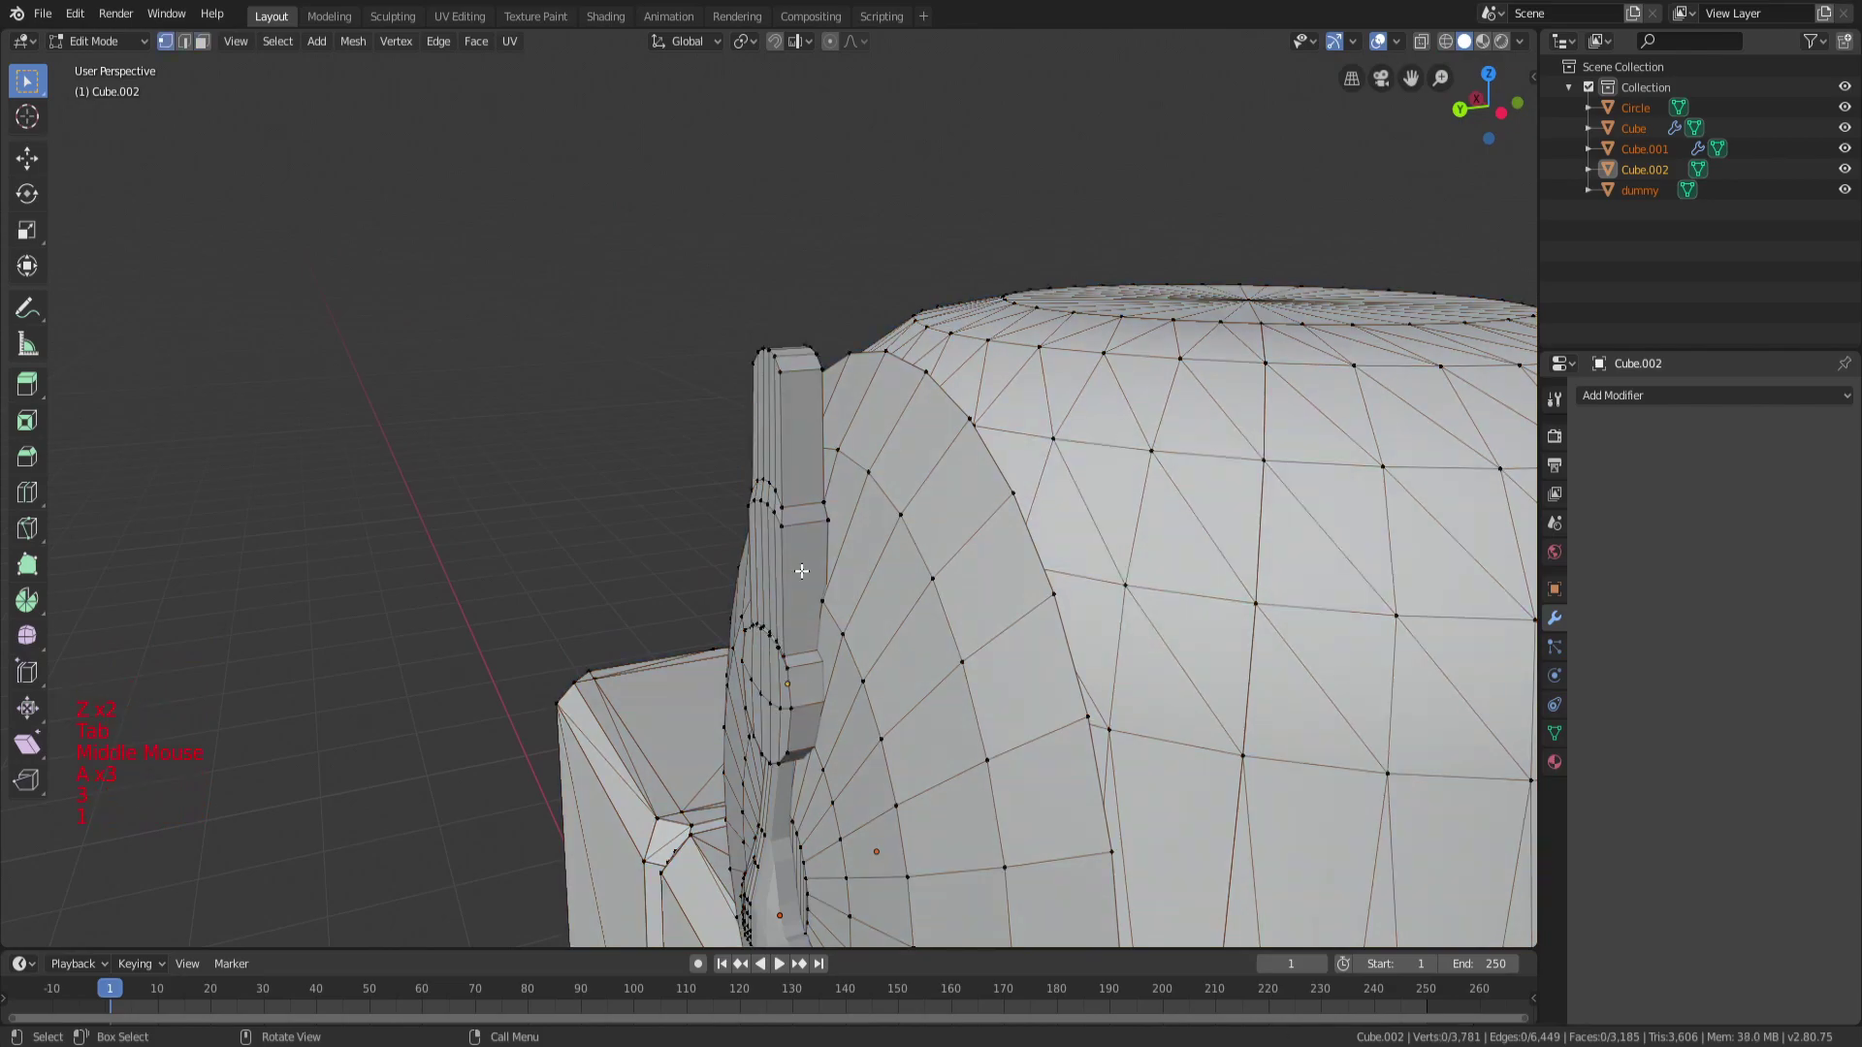
key(z)
click(700, 536)
key(c)
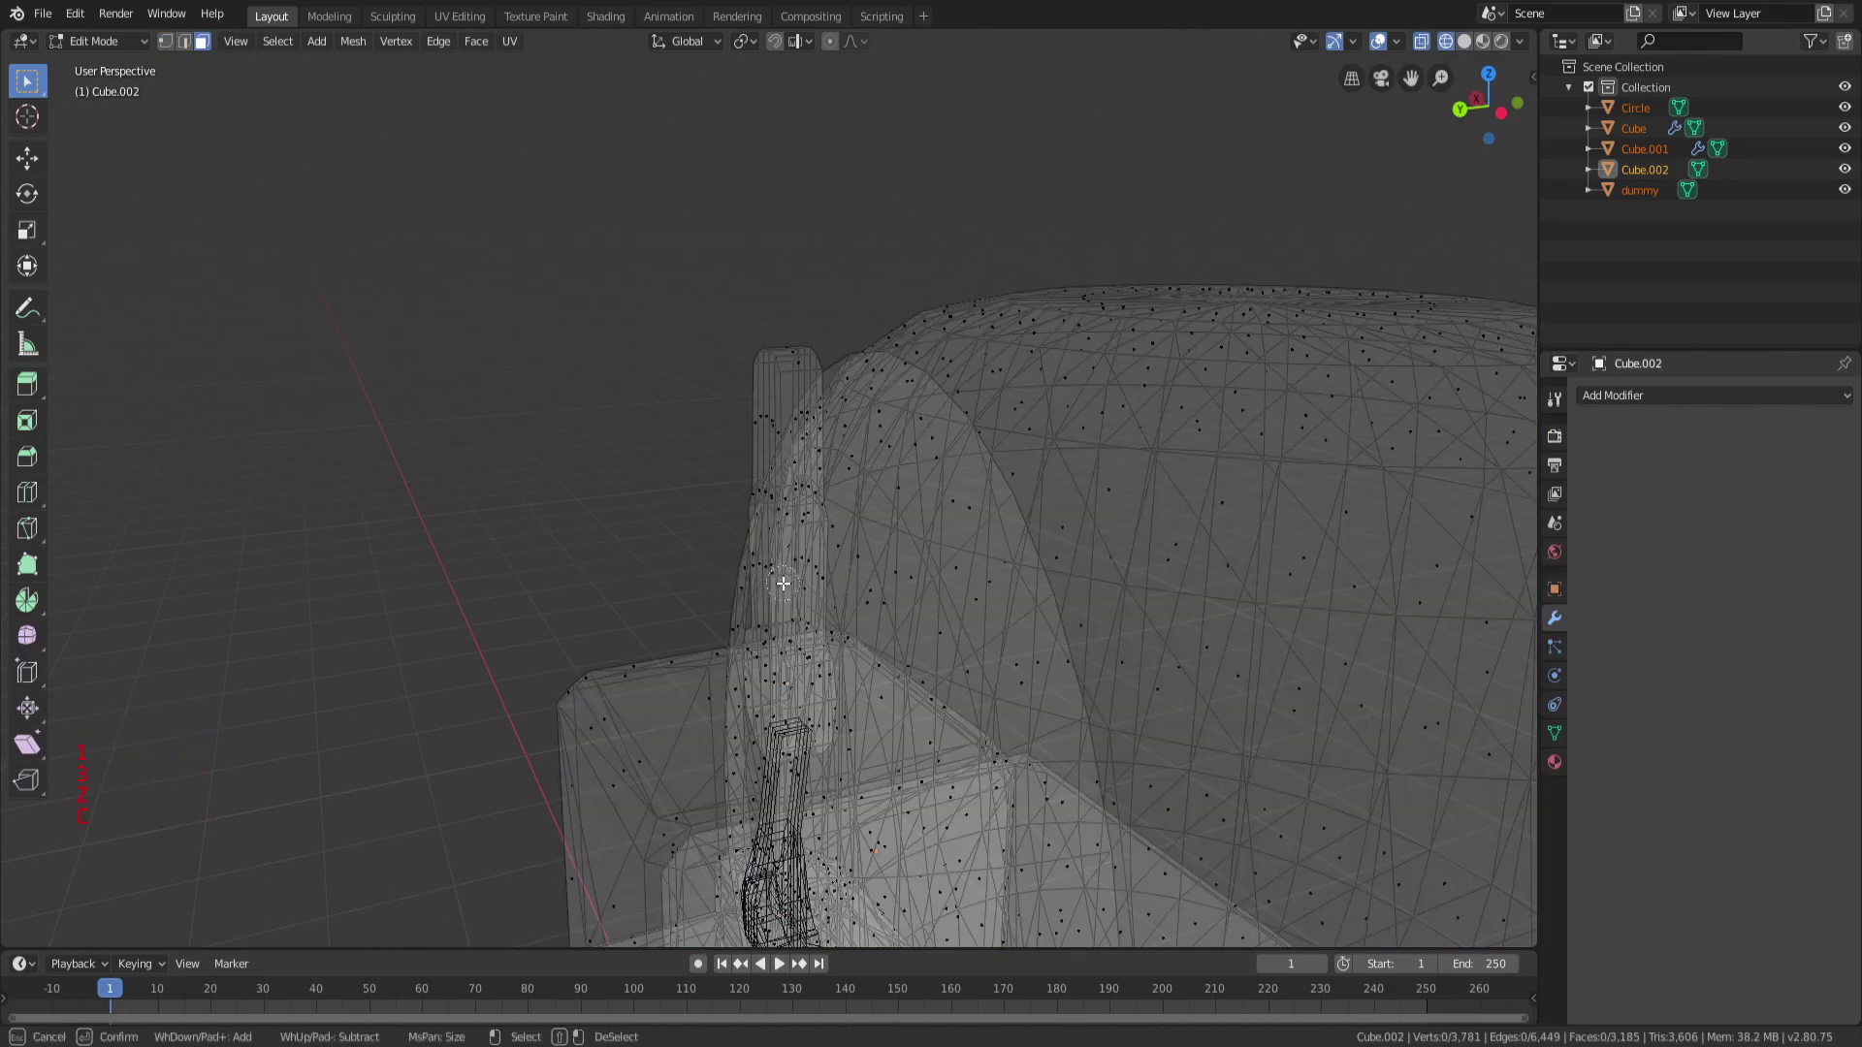
key(Tab)
key(Tab)
click(800, 679)
key(Tab)
key(Tab)
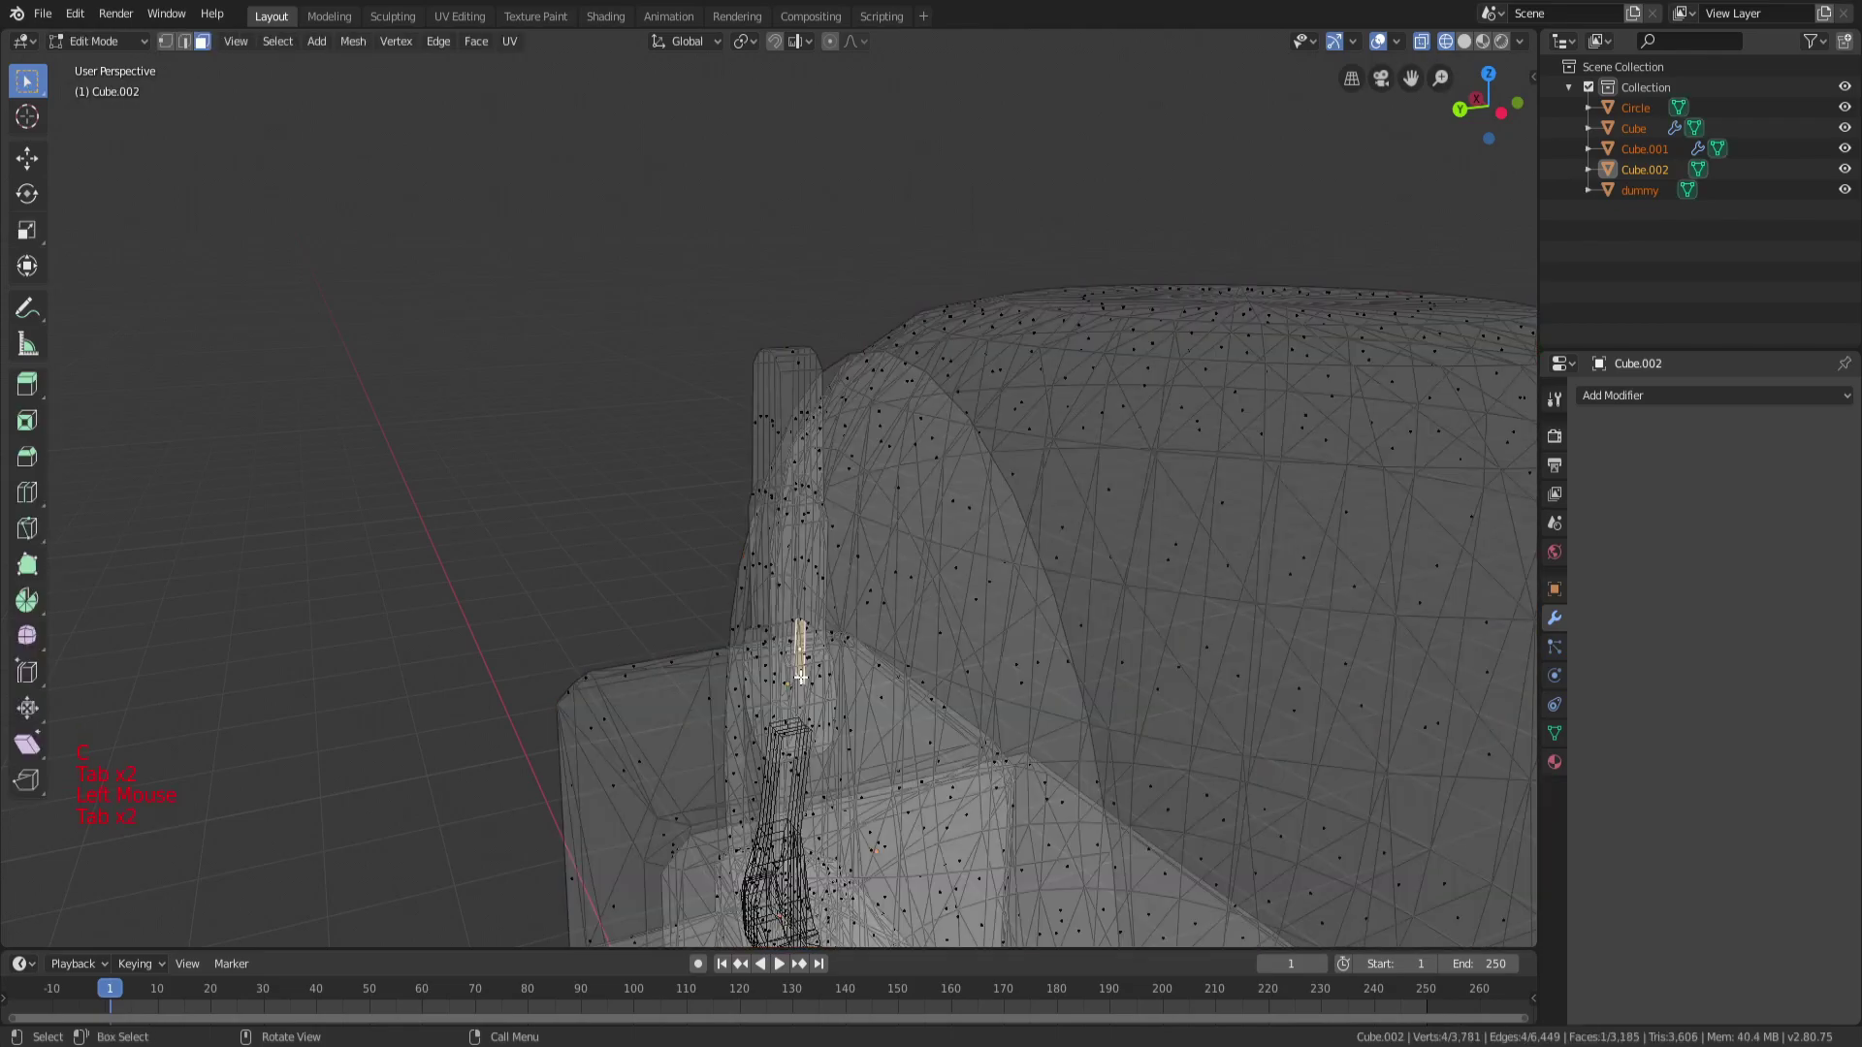
Leave multi-object editing, select only the forehead band, and reopen its mesh in Edit Mode.
key(Tab)
key(Tab)
click(799, 686)
click(783, 695)
click(782, 695)
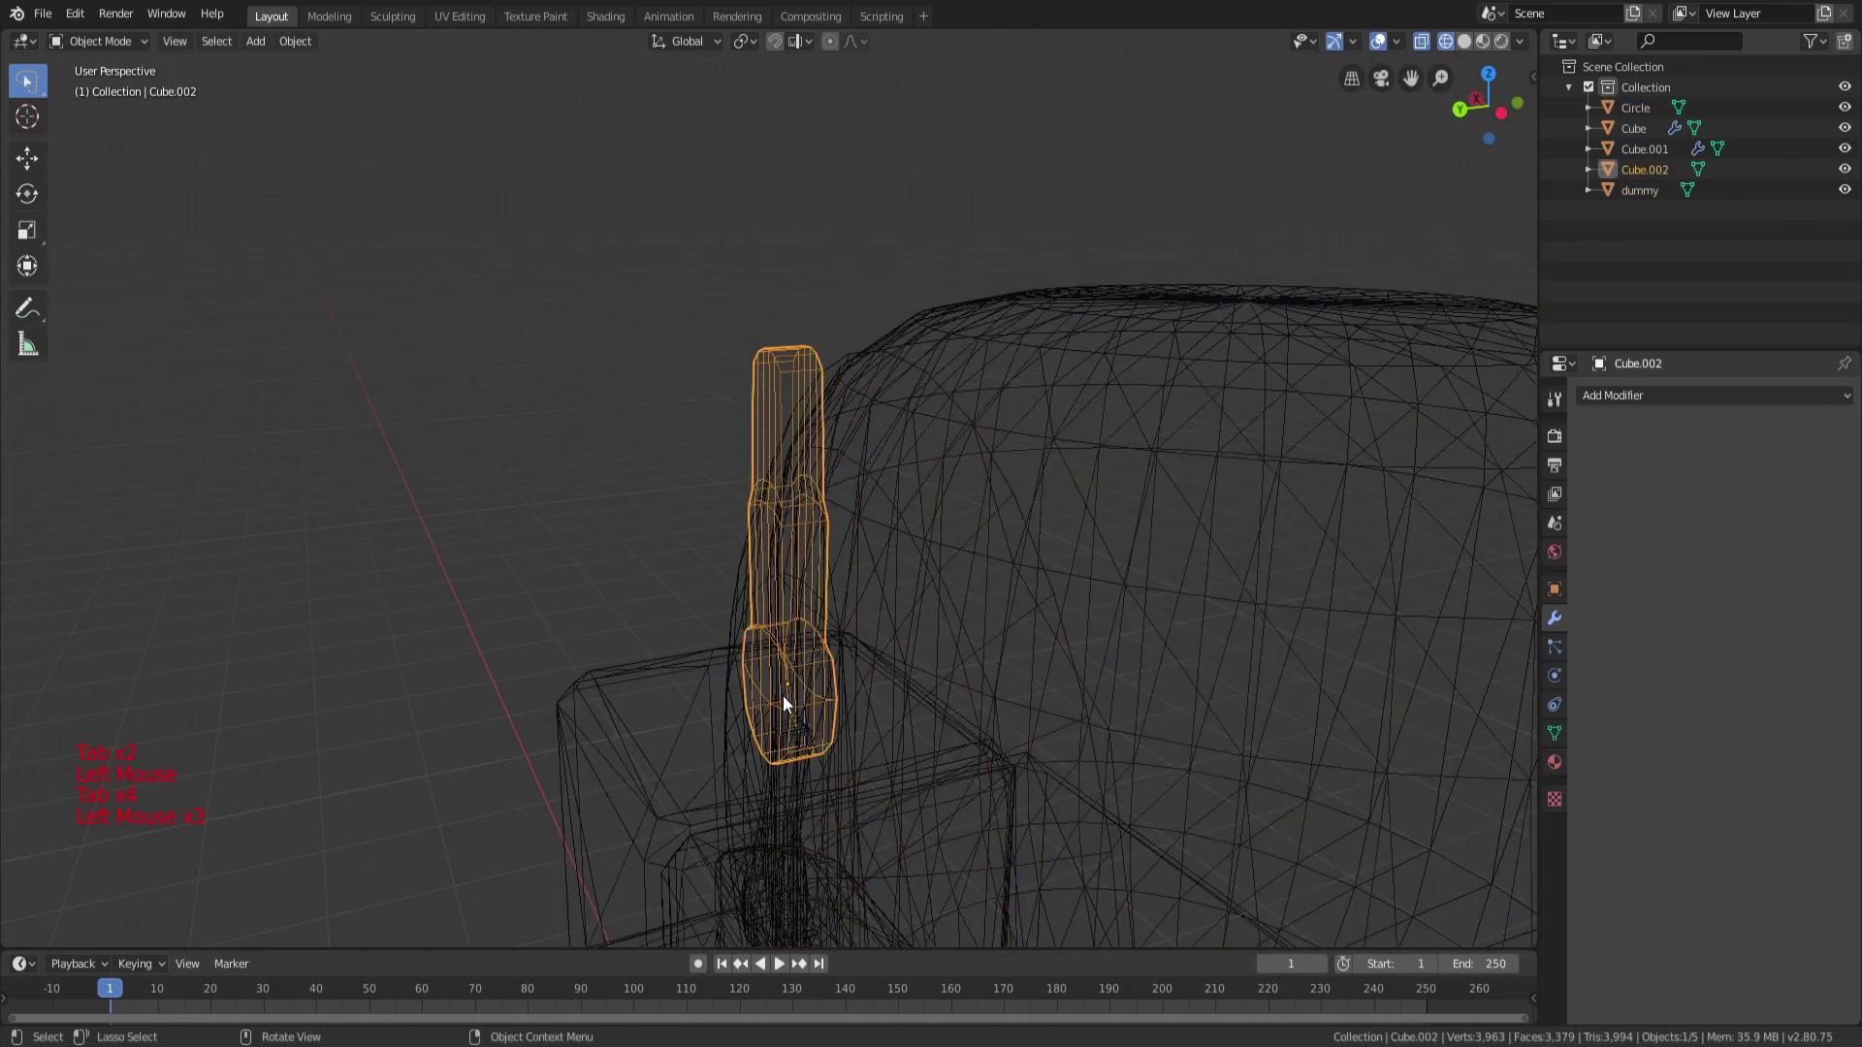
key(Tab)
scroll(815, 657, up, 2)
scroll(815, 658, up, 1)
middle_drag(815, 657, 956, 590)
Select all faces of the band's middle section and move them along Y toward the mask surface.
key(a)
key(a)
key(a)
key(c)
click(915, 619)
drag(914, 620, 856, 615)
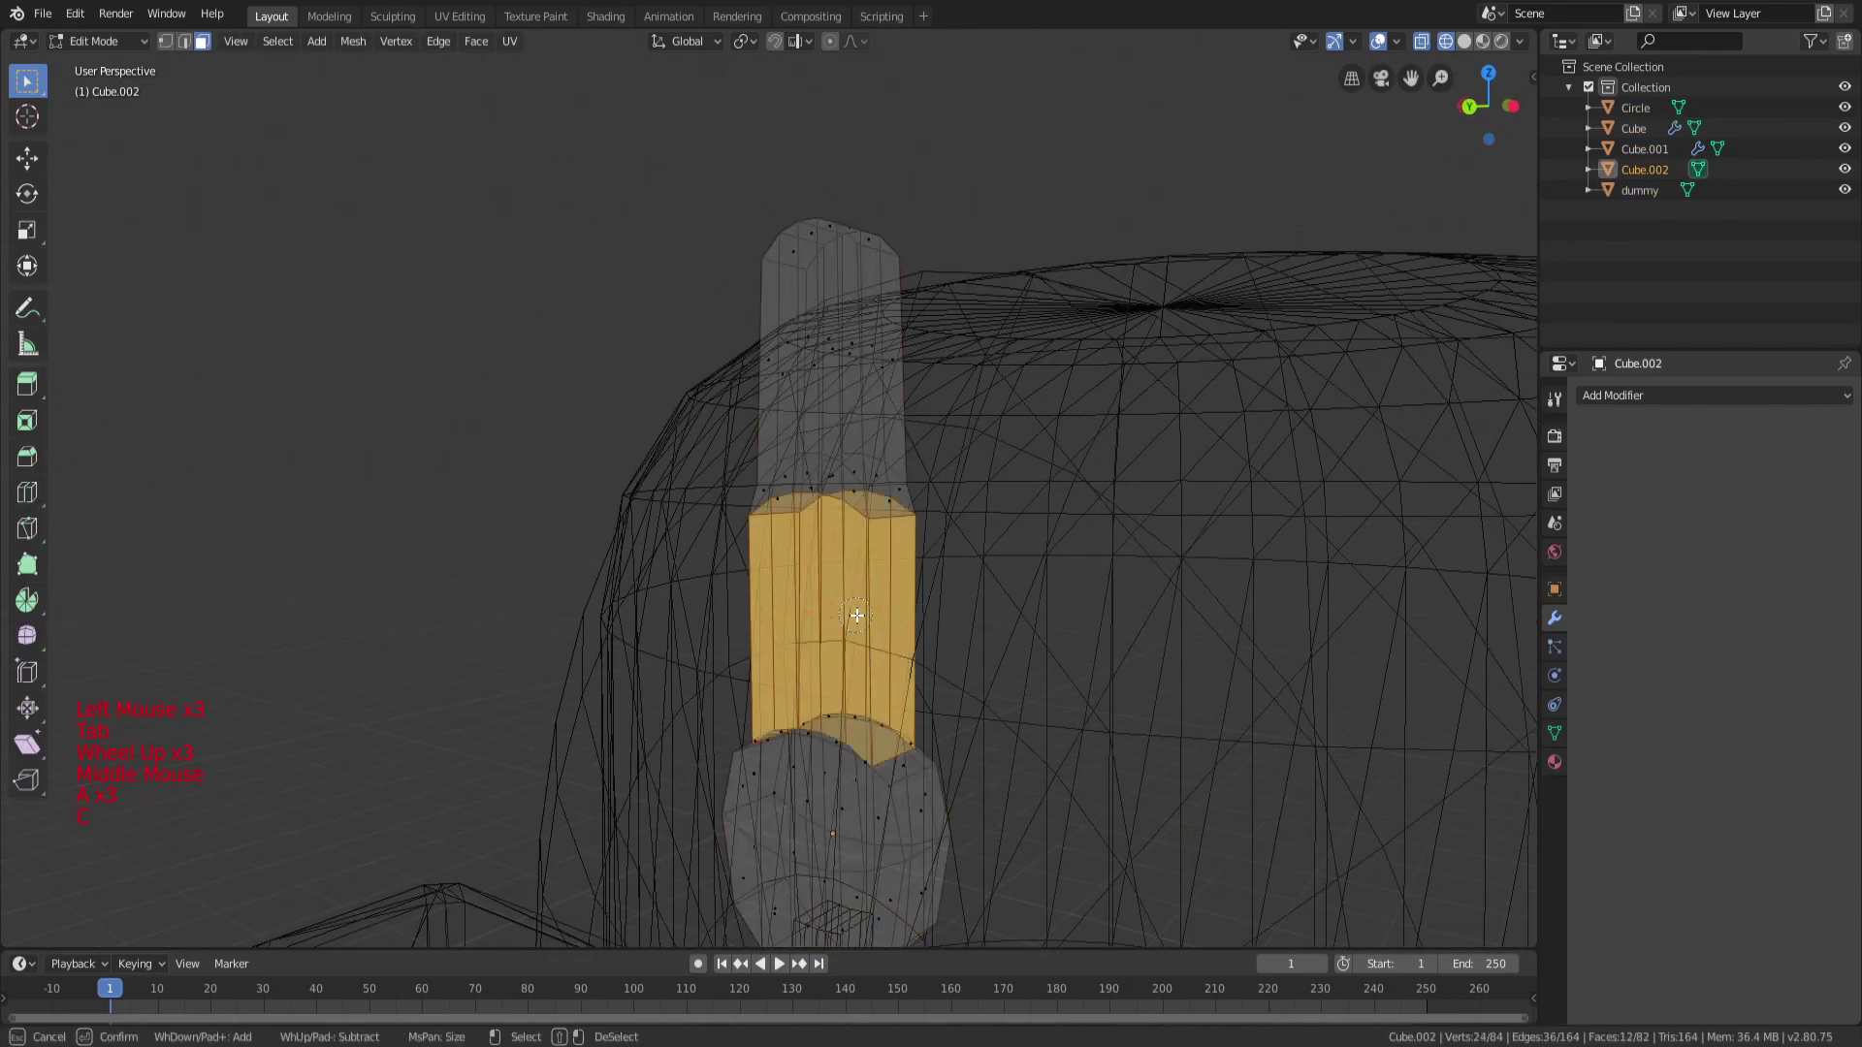
middle_drag(962, 566, 868, 503)
key(g)
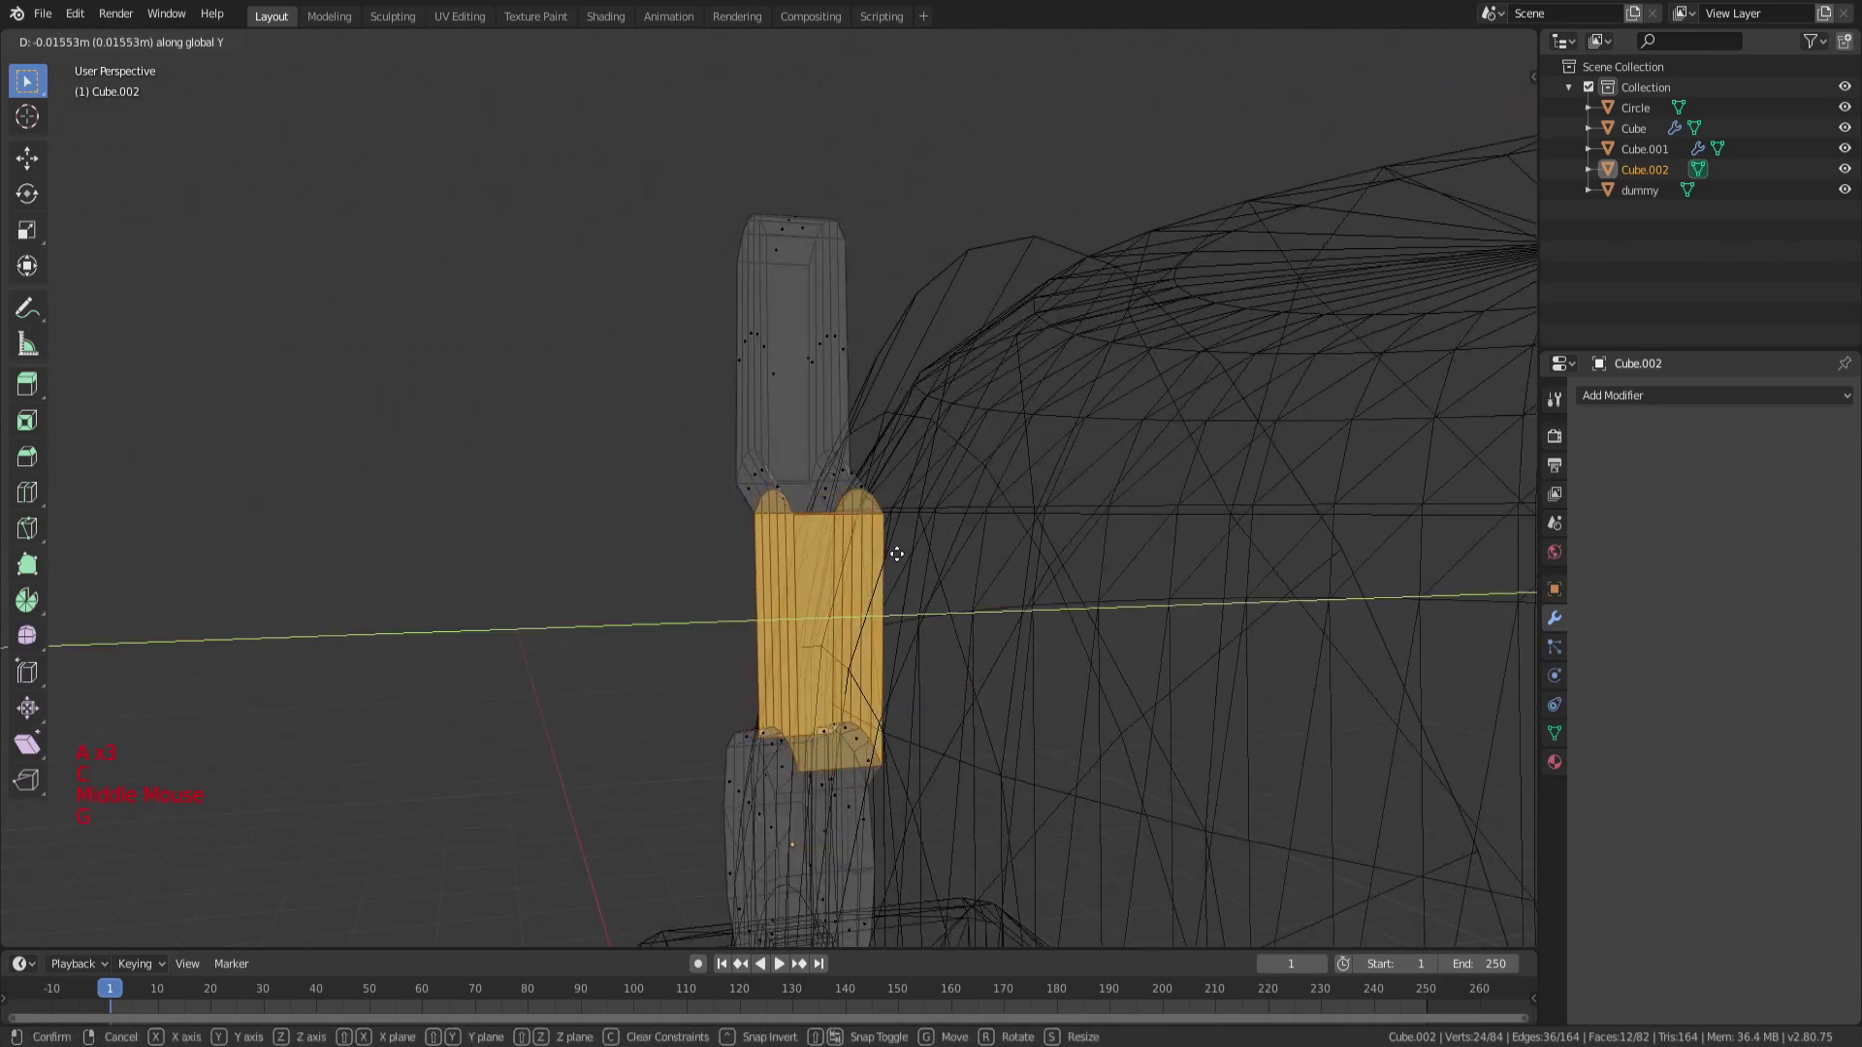
click(1001, 594)
Rotate the middle section about the X axis by about 10° so it leans back along the mask.
middle_drag(1001, 593, 969, 581)
key(r)
key(x)
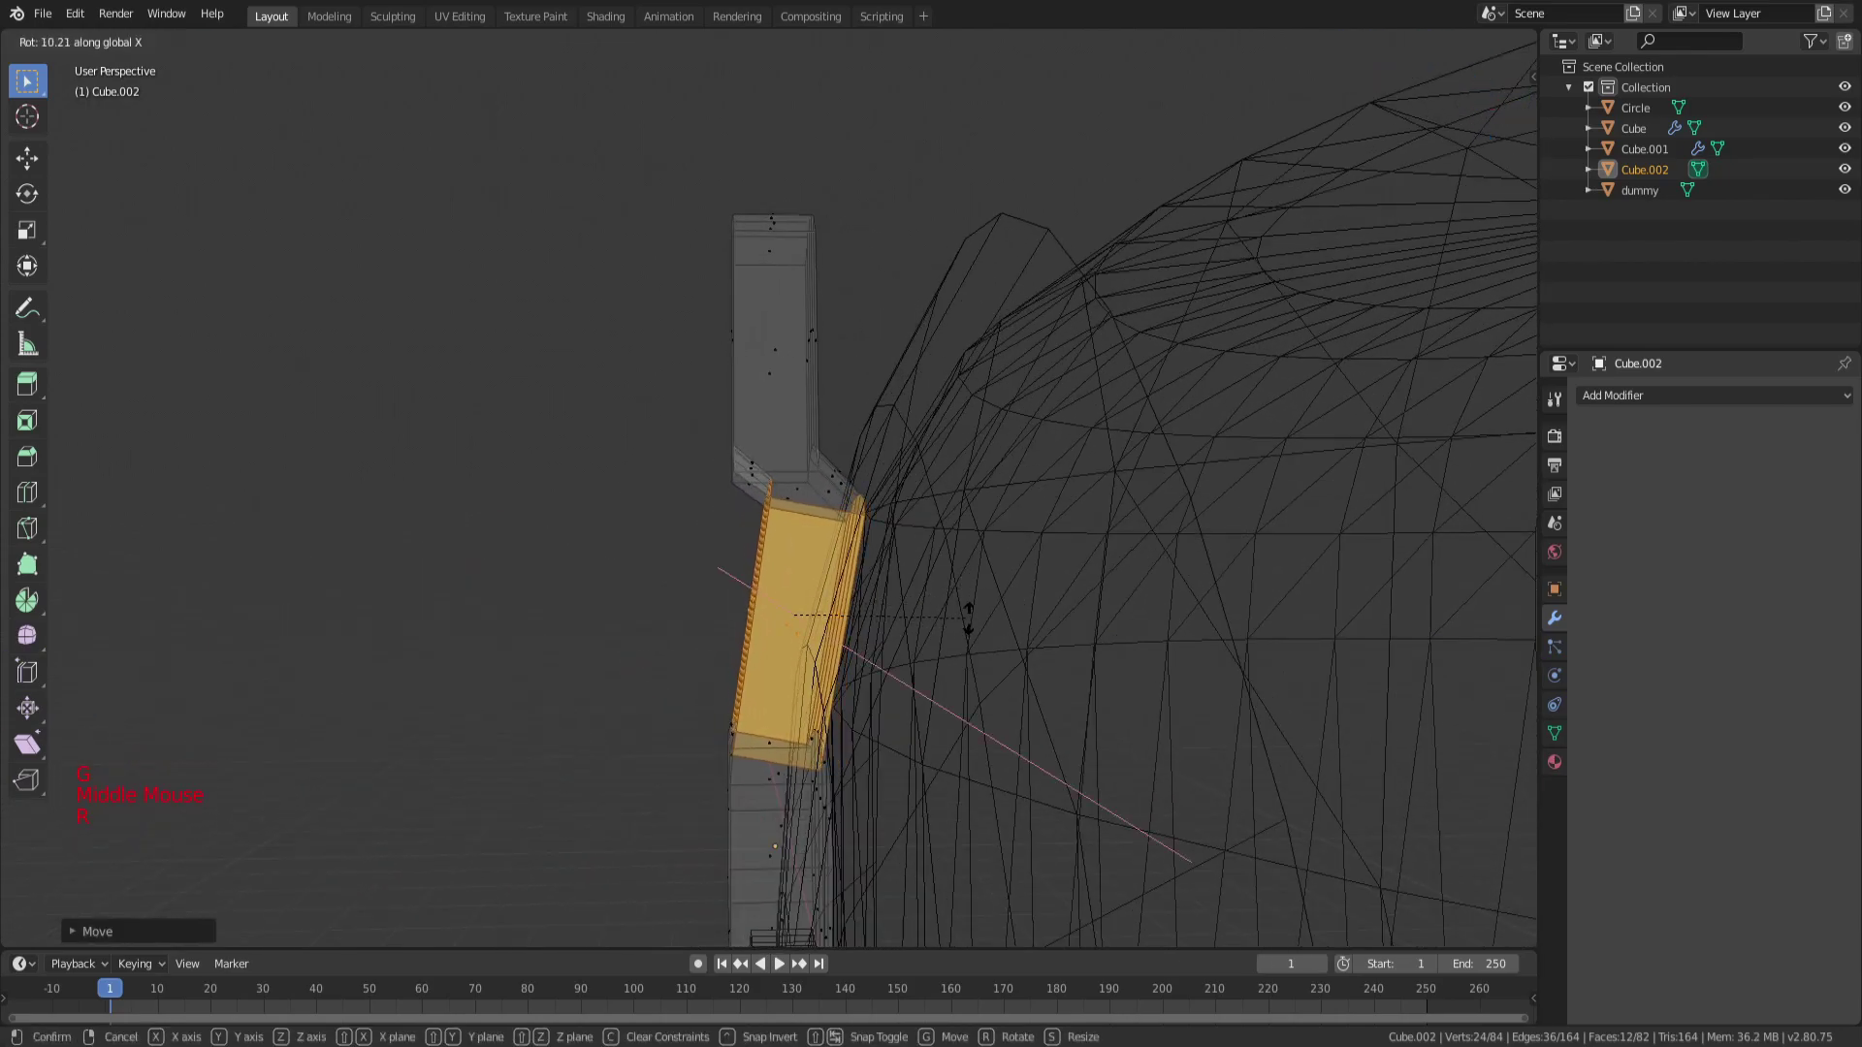
key(y)
click(967, 615)
mouse_move(968, 614)
middle_down()
mouse_move(945, 606)
mouse_move(960, 604)
middle_up()
key(a)
key(a)
key(a)
Select the faces of the band's upper section and rotate them to match the middle section's backward tilt.
middle_drag(902, 537, 877, 408)
key(c)
drag(836, 417, 795, 346)
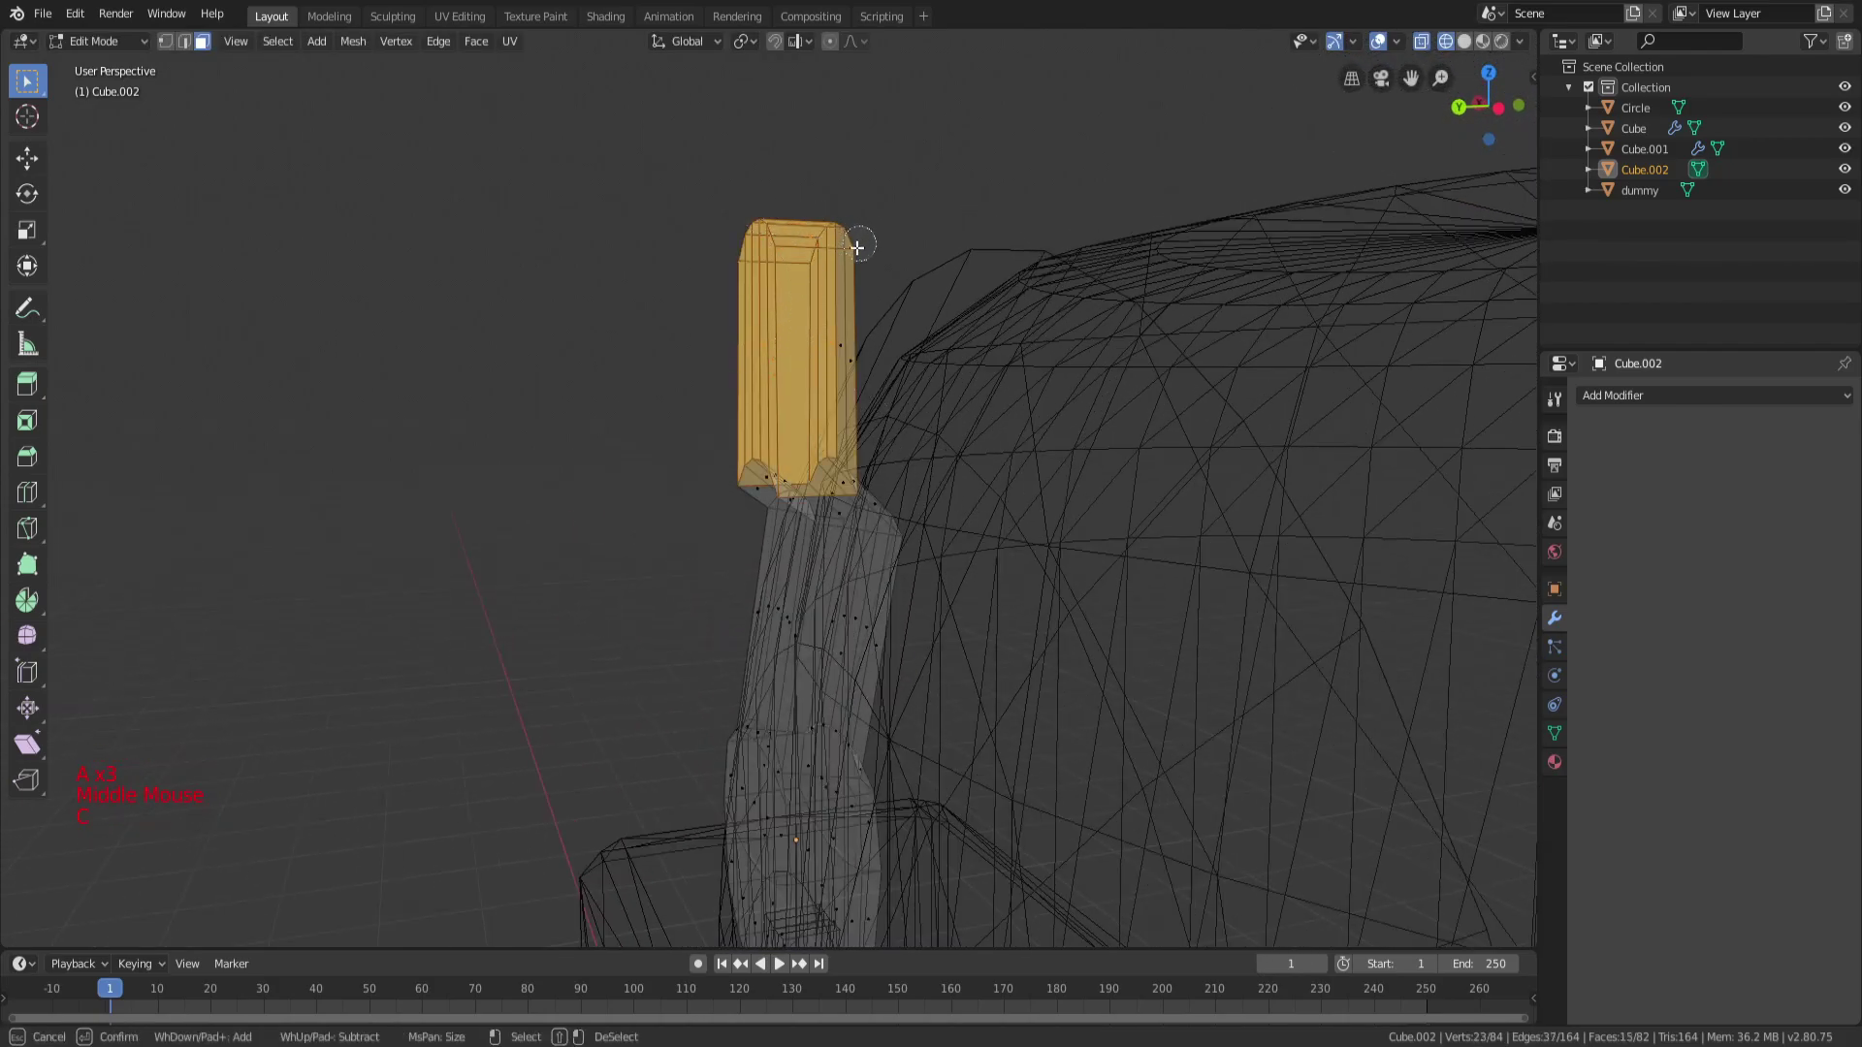
middle_drag(860, 242, 1047, 411)
key(r)
click(1025, 475)
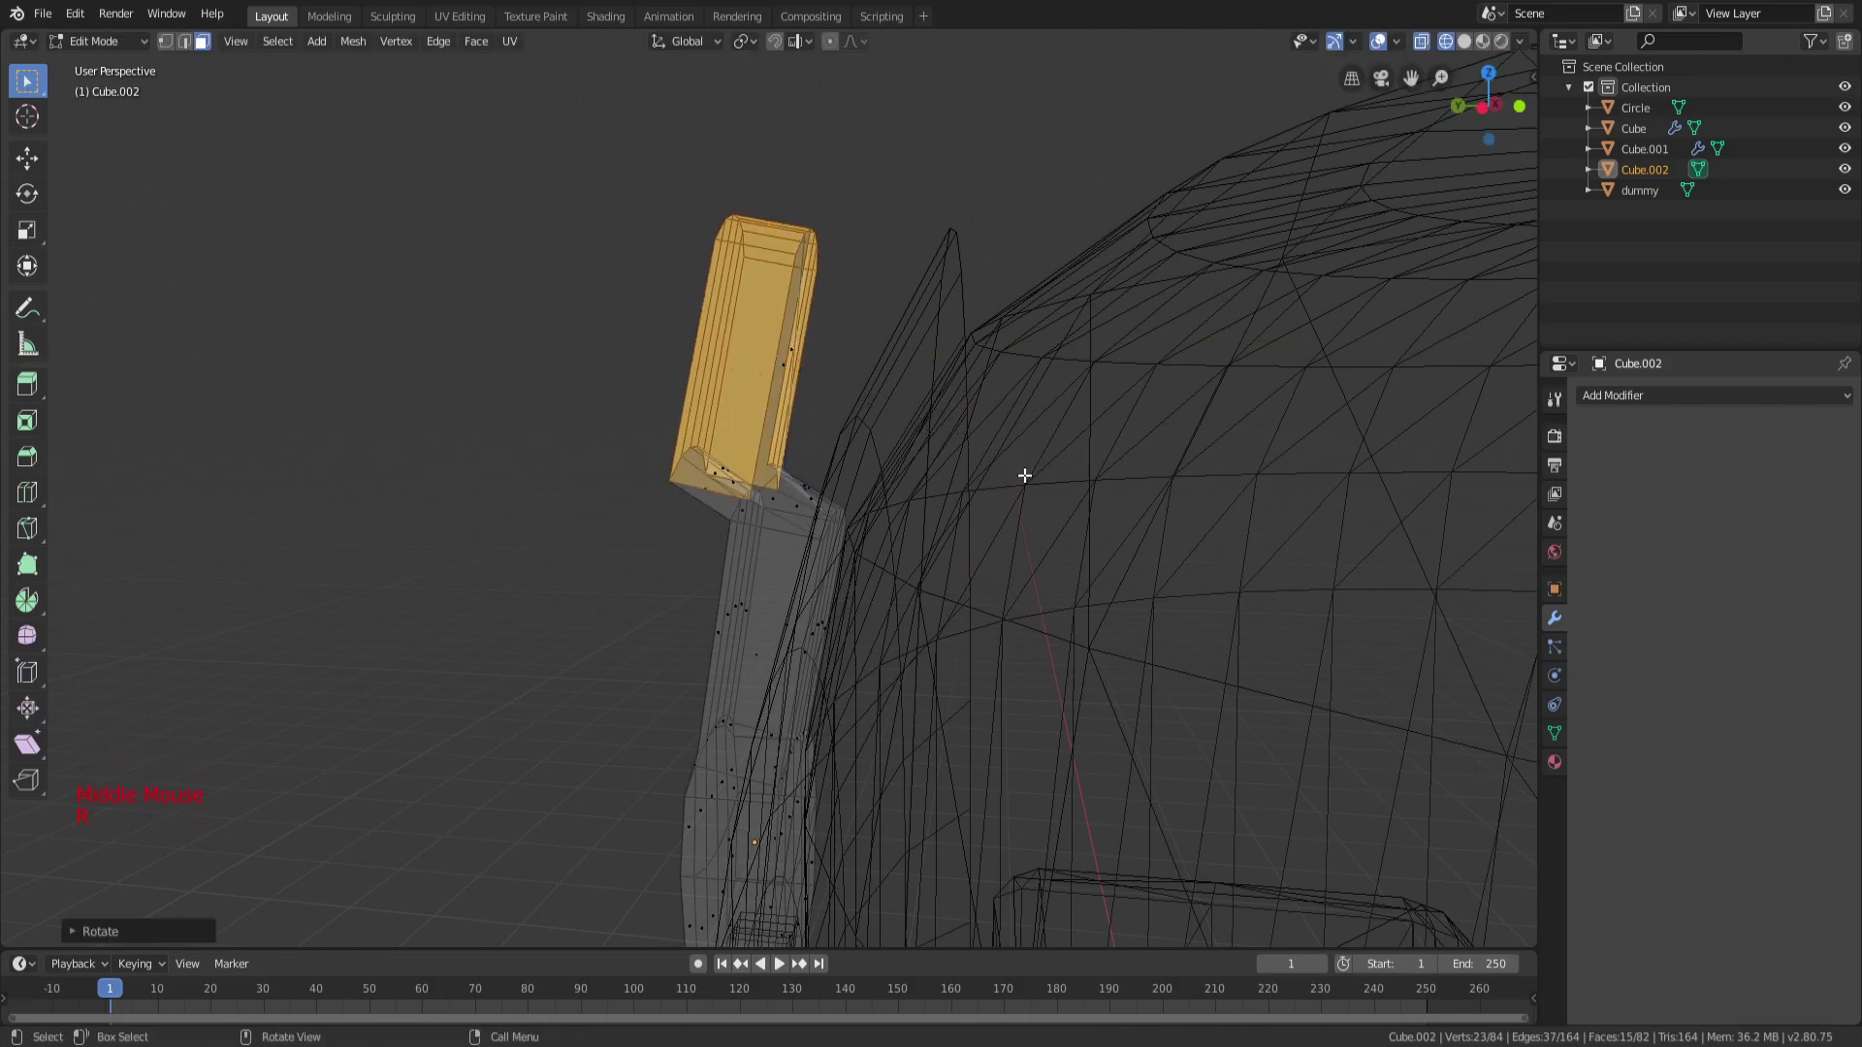
Move the band's upper section back against the mask and tilt it about 8° further about the X axis.
key(g)
middle_click(1120, 466)
click(1122, 468)
middle_drag(1122, 467, 1141, 466)
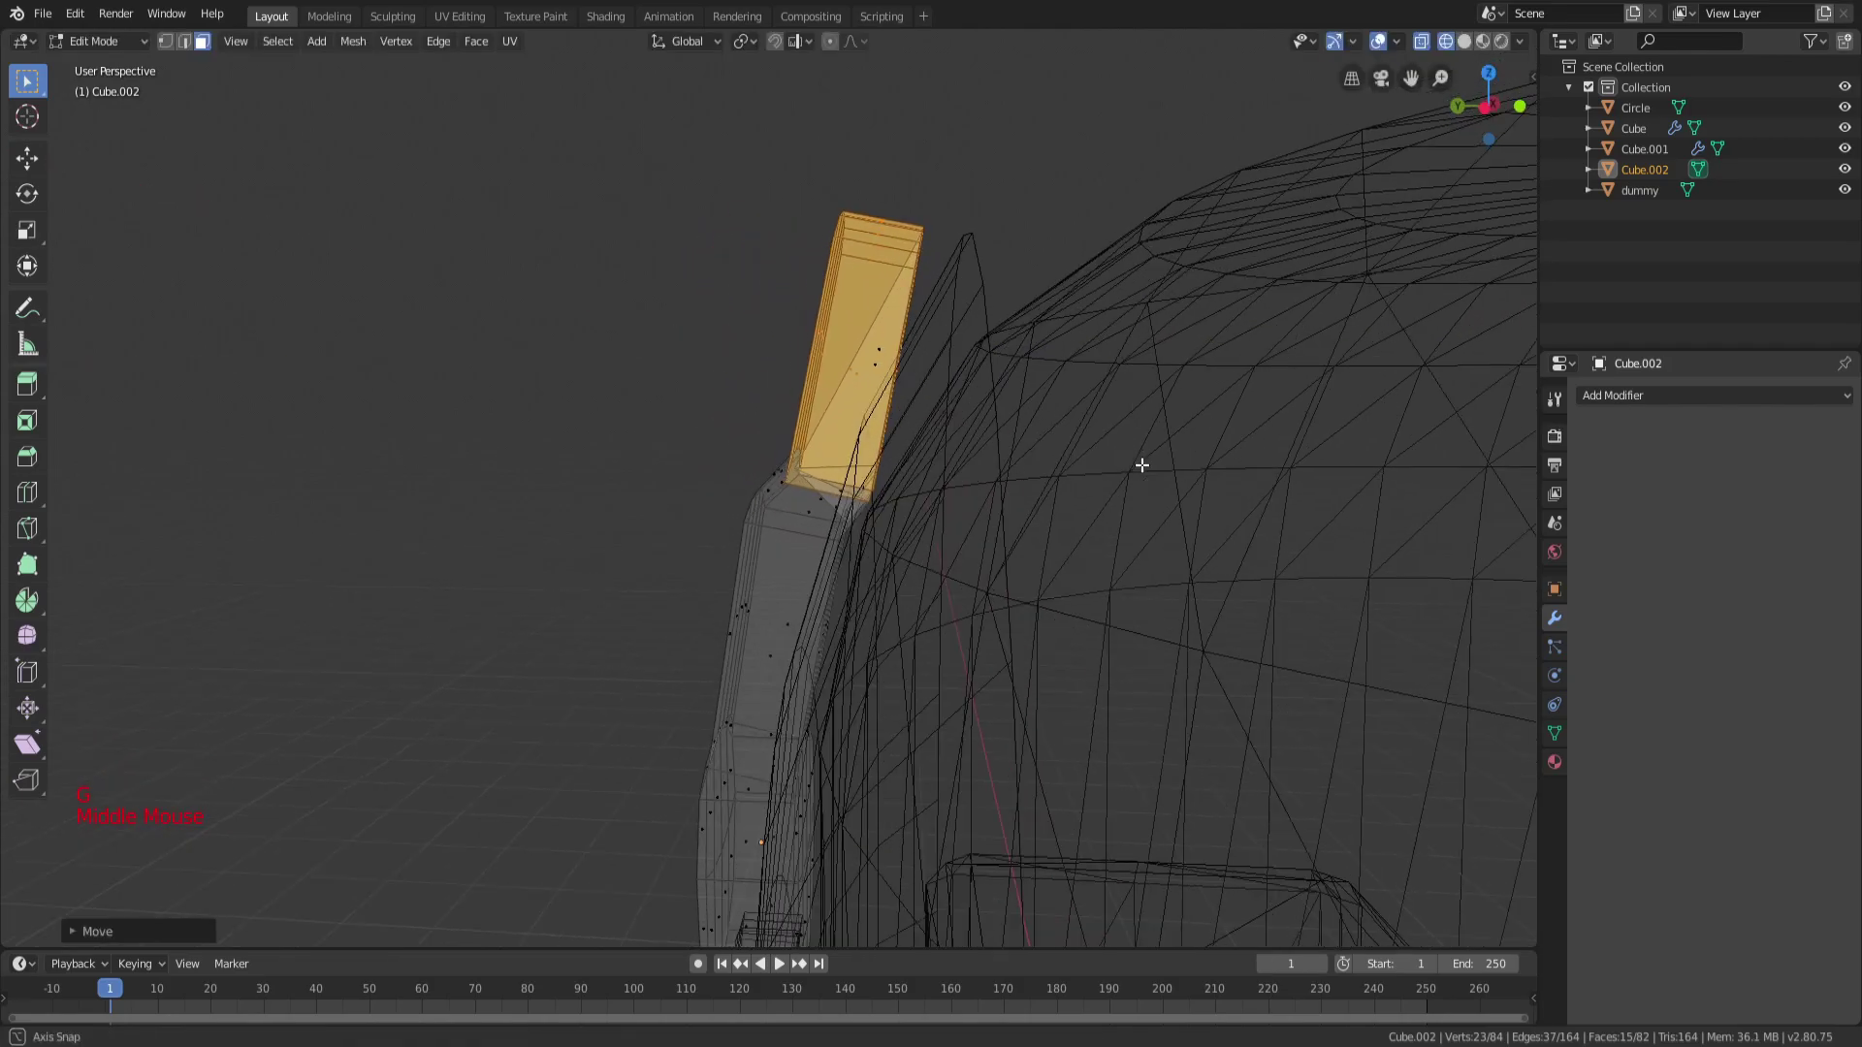
key(r)
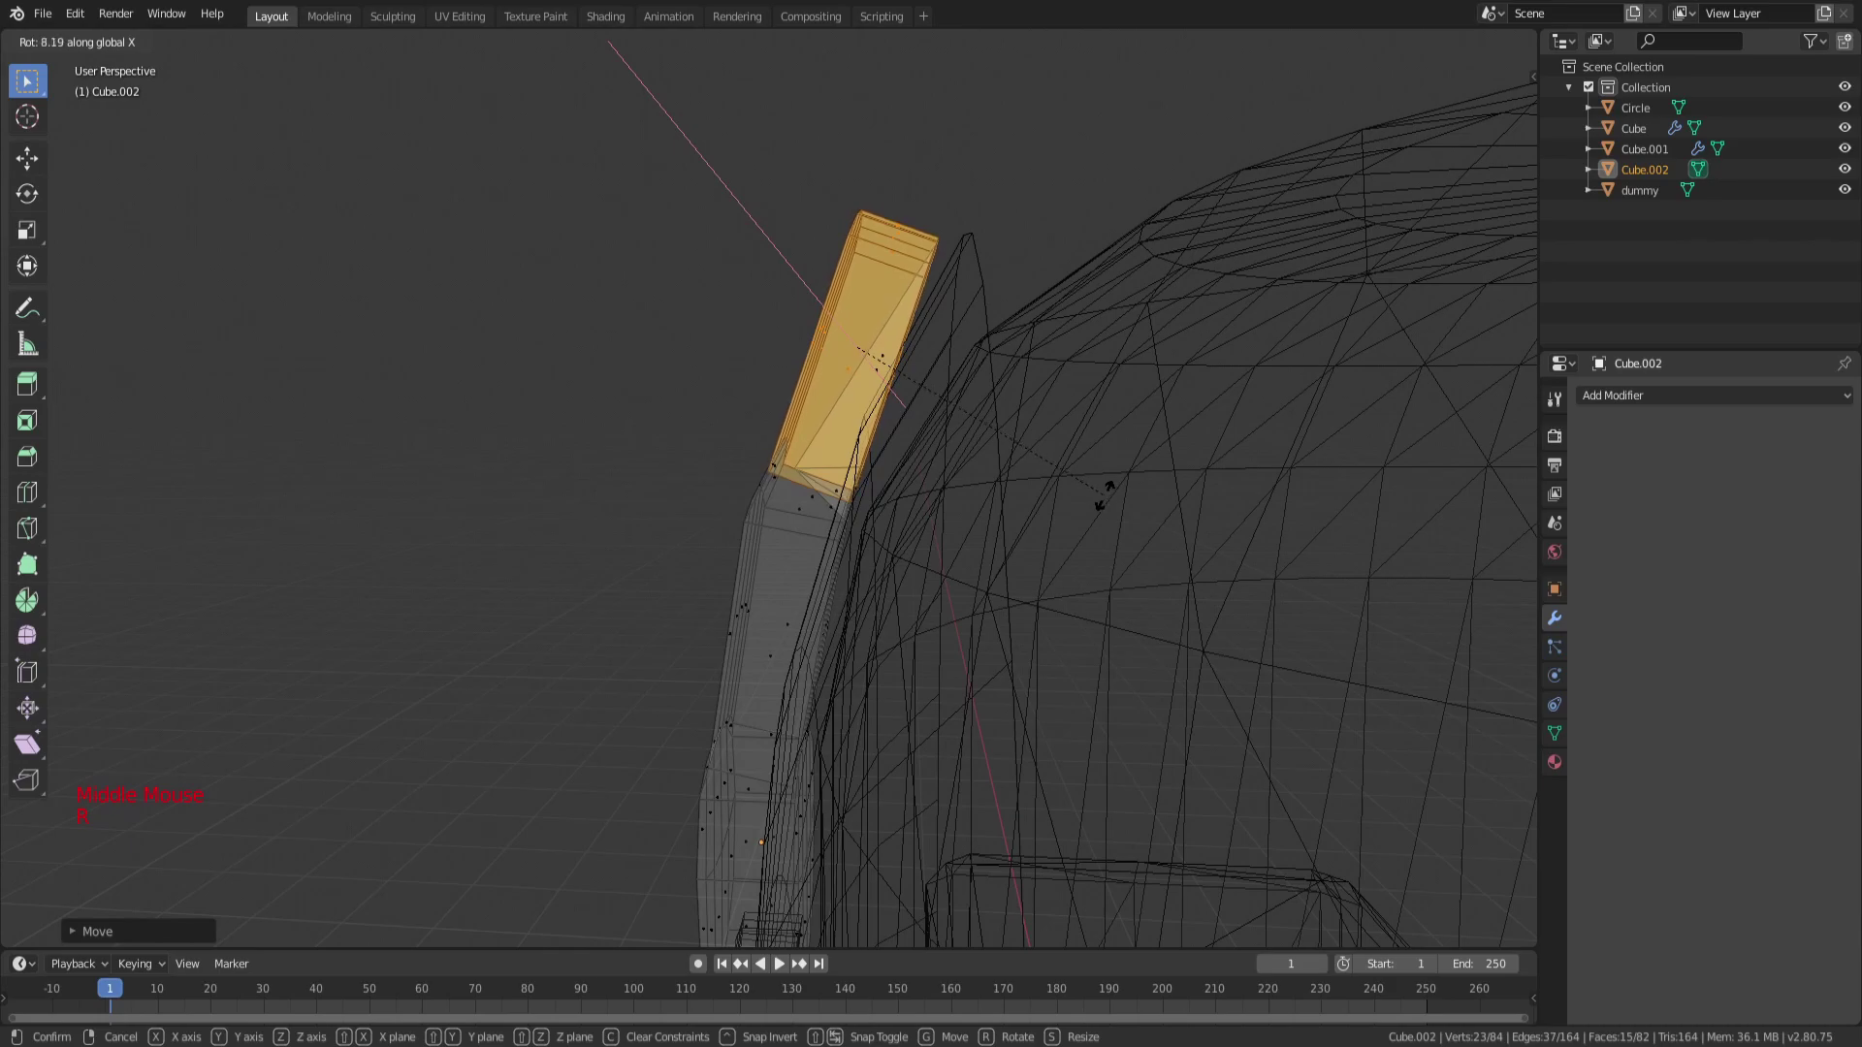
click(1103, 495)
key(z)
mouse_move(1281, 499)
middle_down()
mouse_move(1236, 487)
mouse_move(1281, 486)
middle_up()
scroll(1067, 504, down, 3)
key(a)
key(a)
key(a)
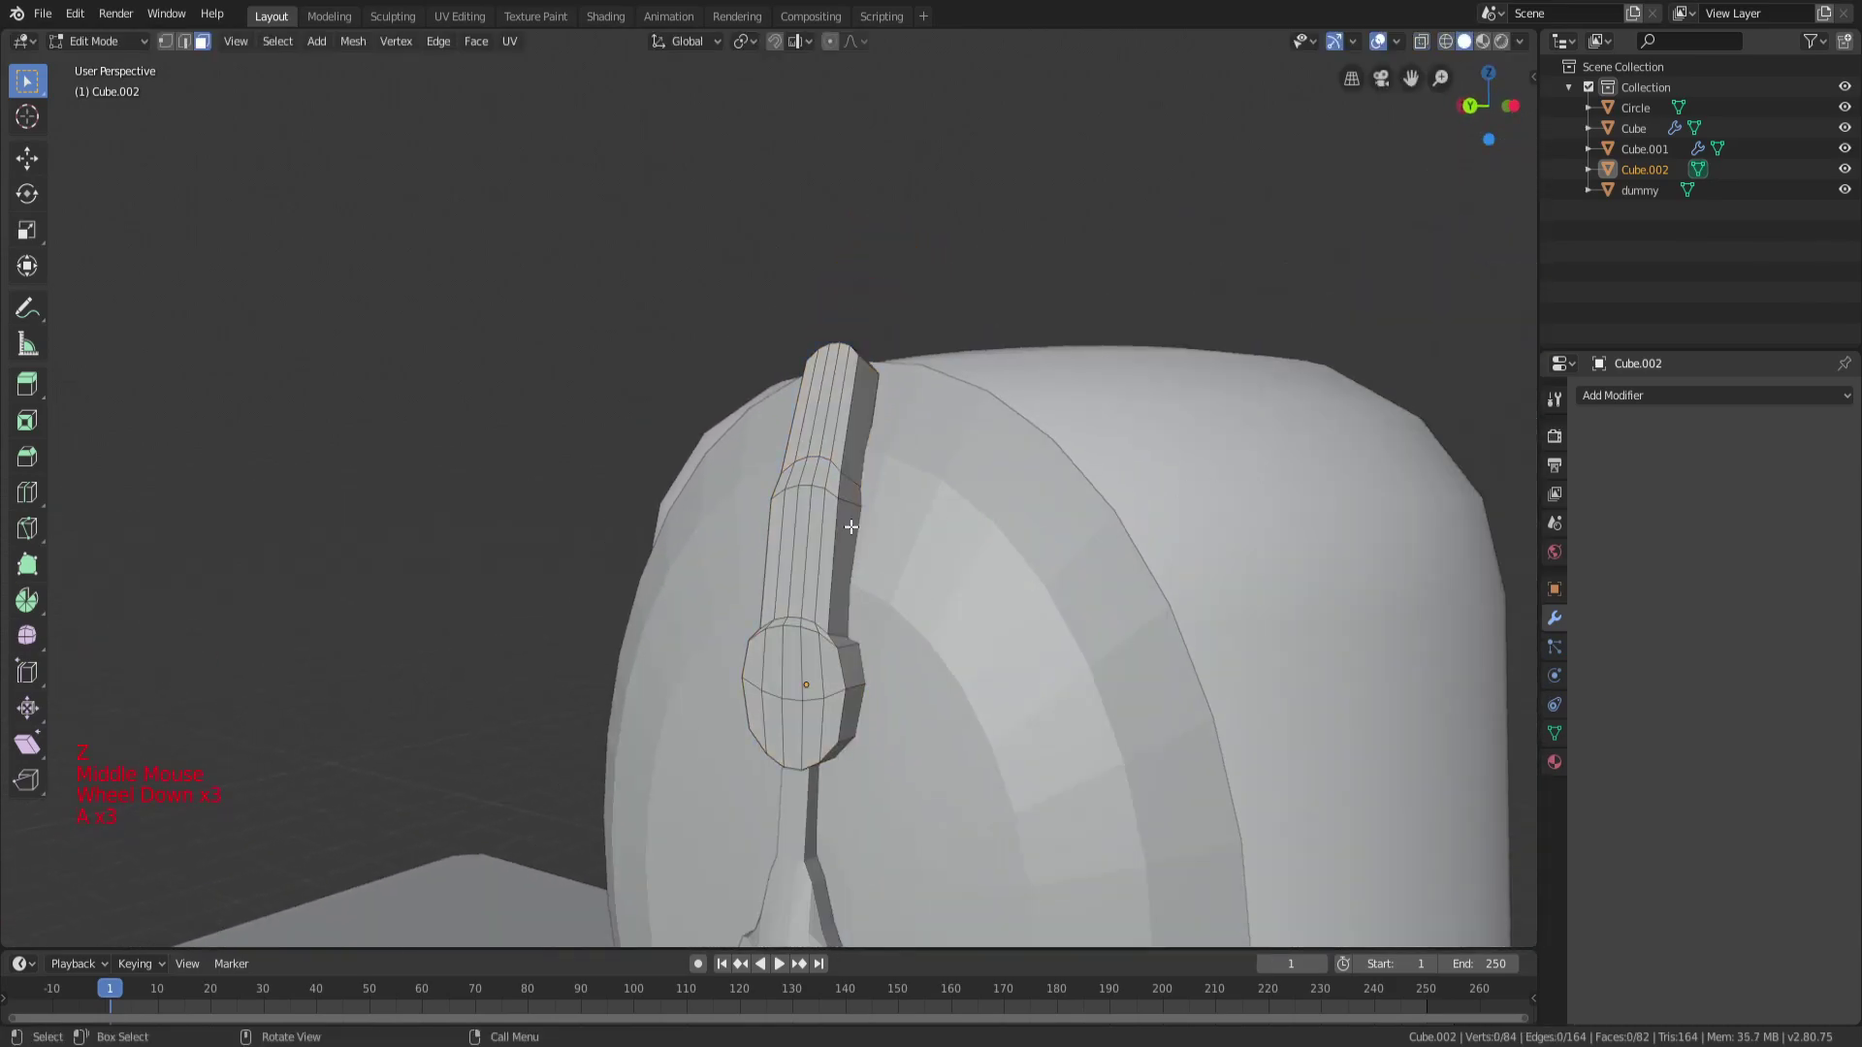
Check the band from its other side in Object Mode, and reopen its mesh for vertex editing in wireframe shading.
key(Tab)
middle_drag(852, 527, 967, 529)
scroll(968, 530, down, 2)
key(1)
scroll(813, 573, down, 1)
key(1)
key(1)
mouse_move(813, 573)
middle_down()
mouse_move(917, 562)
mouse_move(740, 539)
mouse_move(881, 504)
mouse_move(748, 395)
mouse_move(660, 362)
middle_up()
scroll(740, 539, down, 1)
key(a)
key(a)
key(a)
click(780, 563)
scroll(780, 563, up, 4)
key(Tab)
key(1)
scroll(881, 505, up, 4)
key(z)
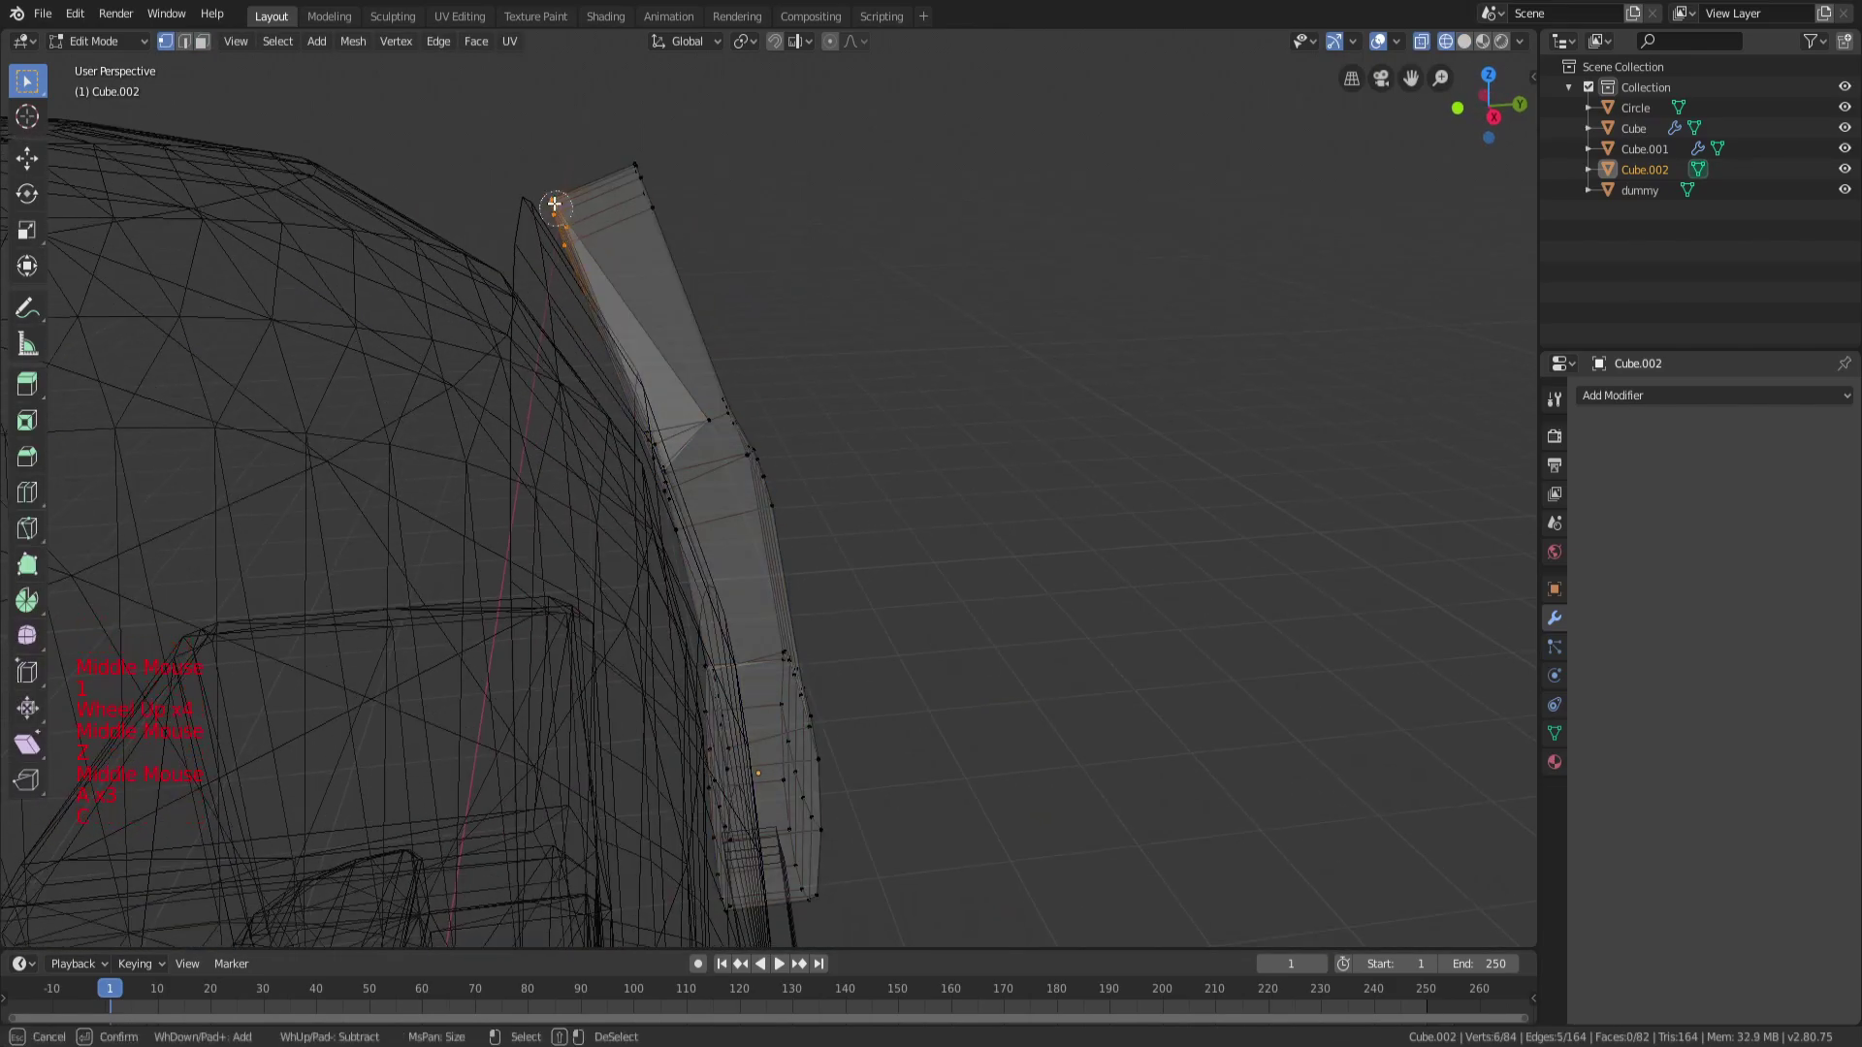
Move the rear vertices at the top end of the band onto the mask's upper rim.
middle_drag(612, 262, 582, 257)
key(g)
key(g)
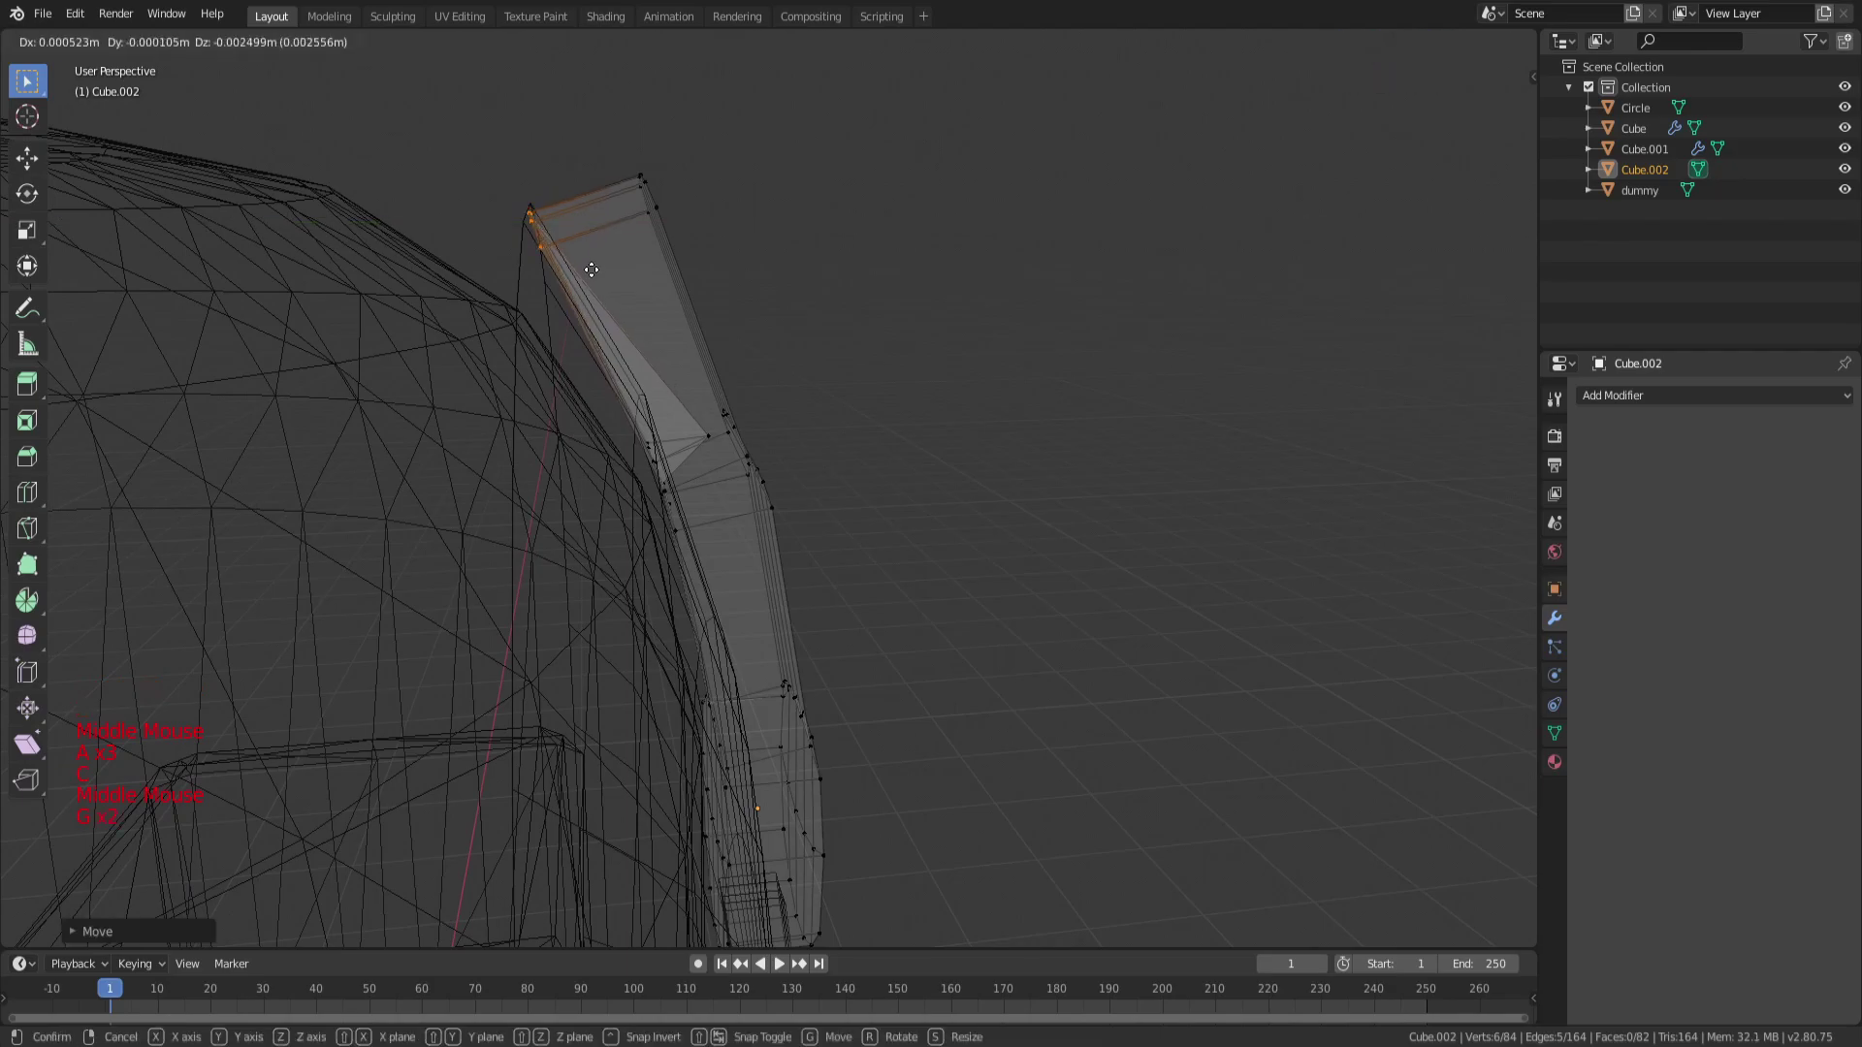
key(a)
key(a)
key(a)
Select the front vertices at the band's top end and move them to even out the section's thickness.
key(c)
click(633, 165)
key(g)
key(g)
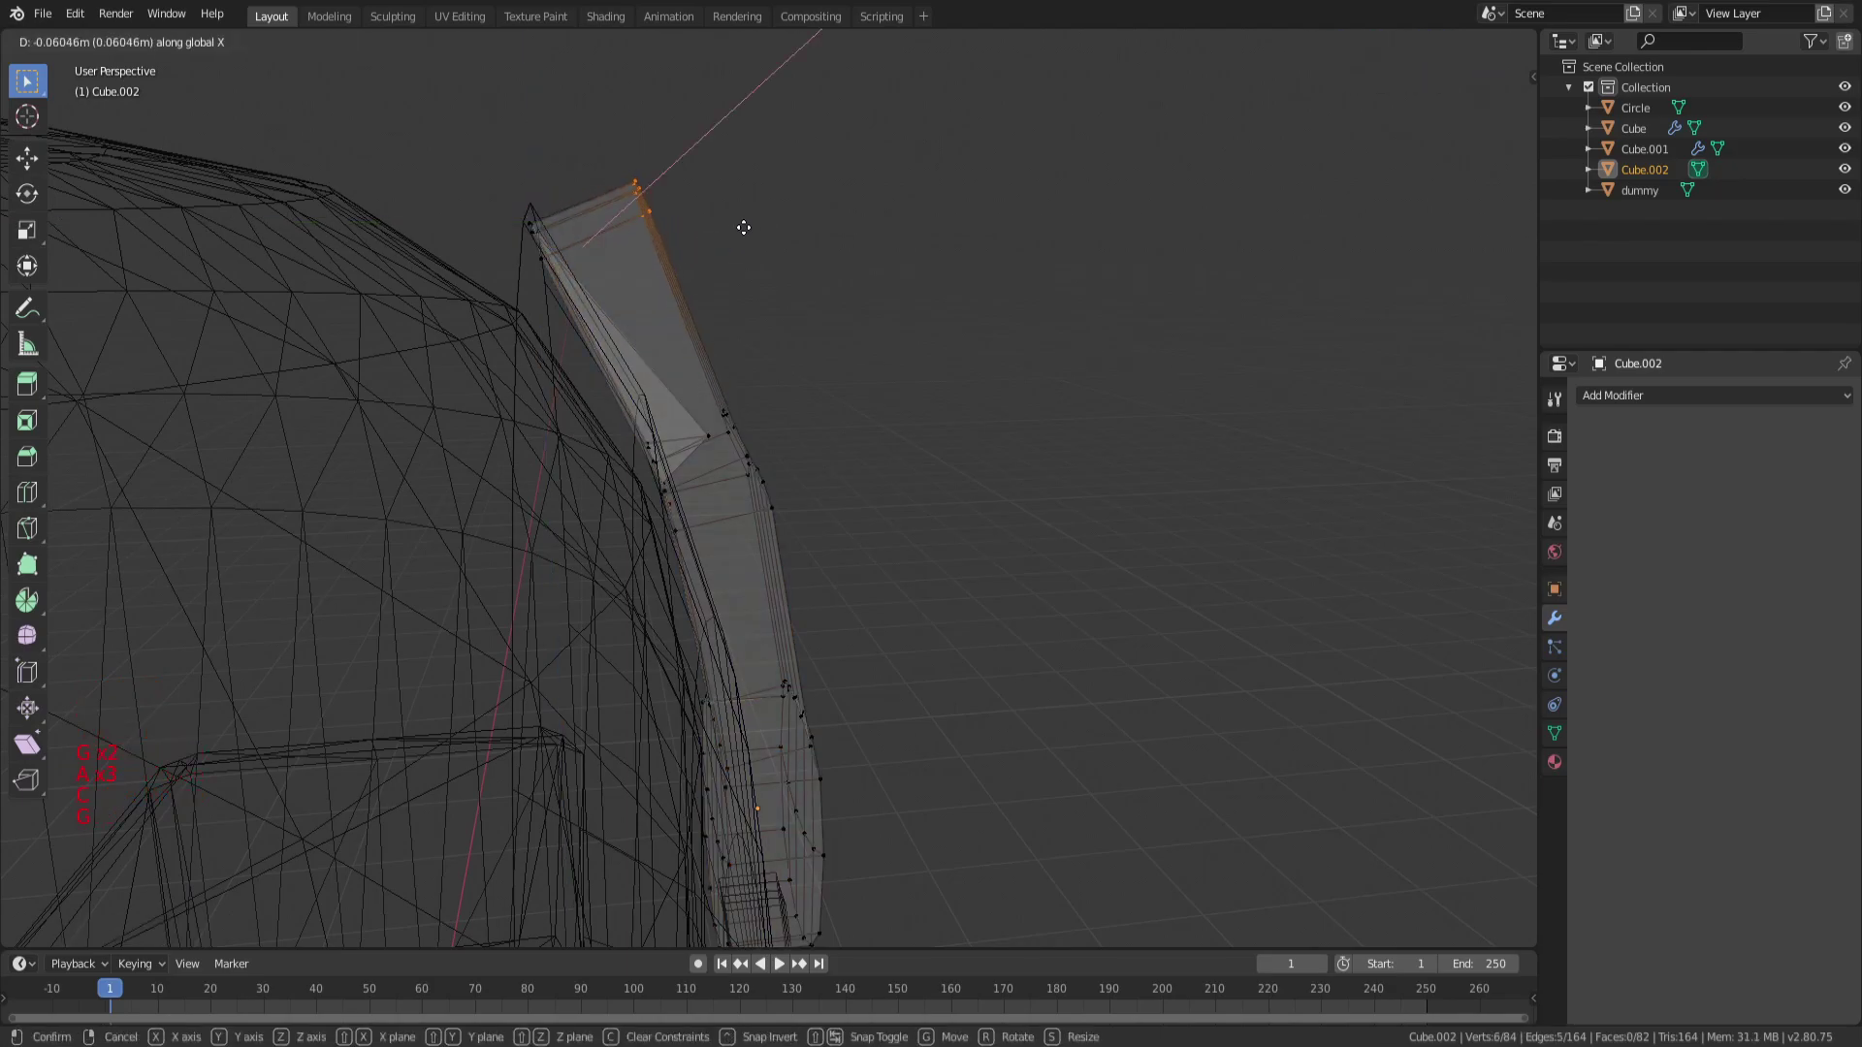
click(722, 237)
key(a)
key(a)
key(a)
Adjust the vertices where the middle and upper sections meet along Y, and restore solid shading.
middle_drag(730, 259, 764, 447)
click(752, 440)
scroll(752, 440, up, 3)
scroll(766, 431, down, 2)
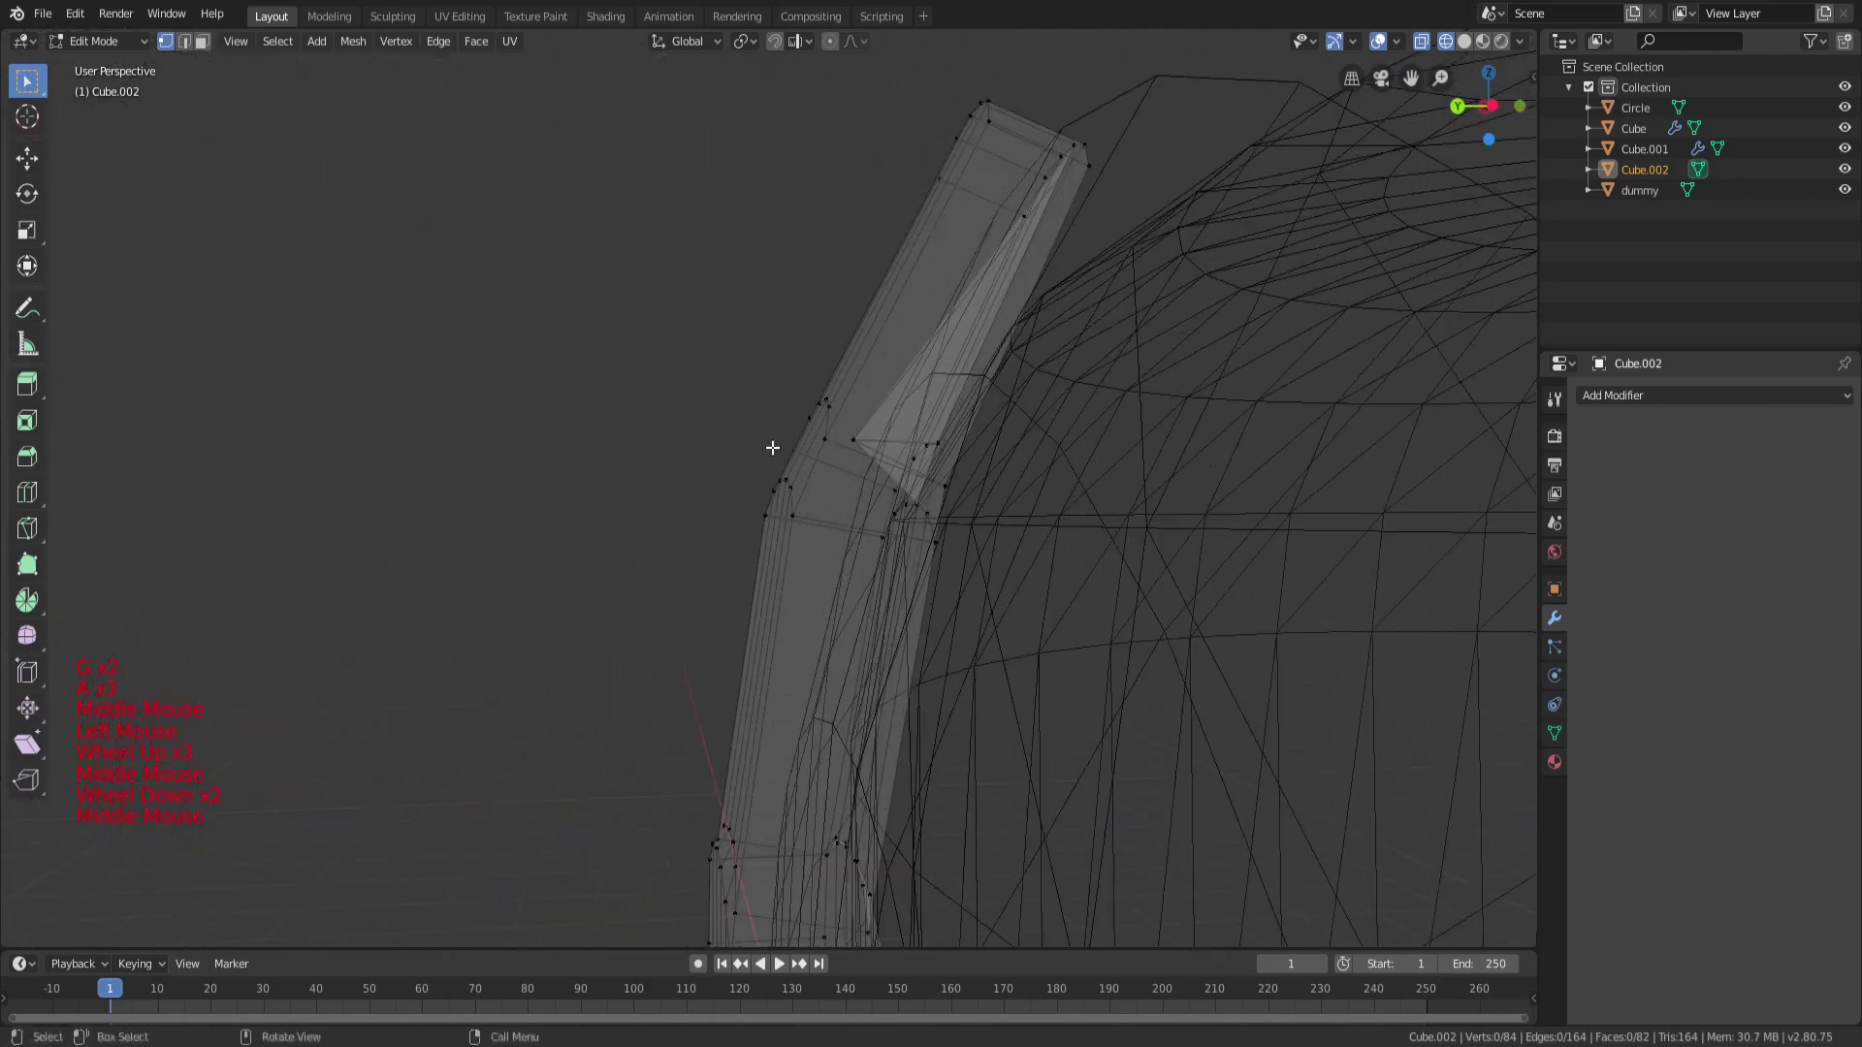
key(g)
key(y)
middle_drag(996, 451, 876, 487)
scroll(915, 462, down, 3)
key(a)
key(a)
key(a)
scroll(1057, 490, down, 3)
key(z)
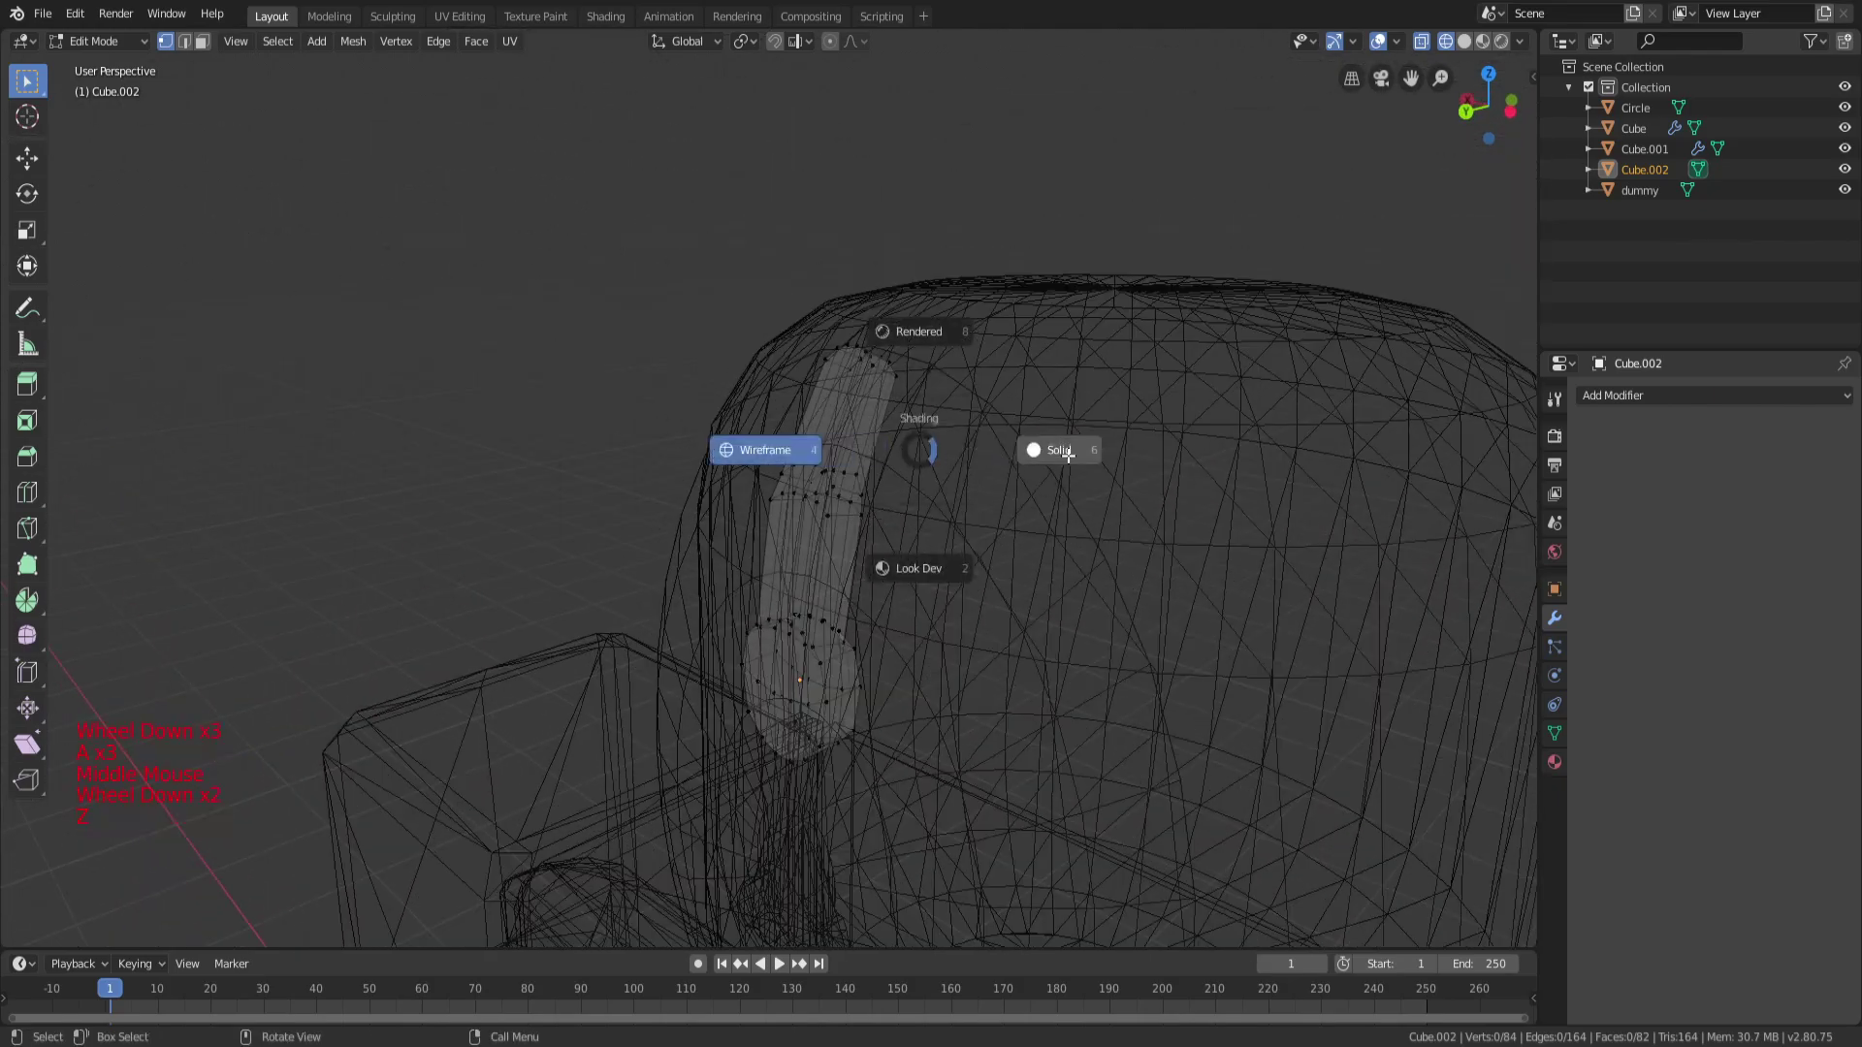
click(1067, 455)
Add a horizontal loop cut across the band's upper section, a short distance below its top end.
key(Tab)
scroll(1010, 518, up, 3)
middle_drag(1011, 518, 766, 364)
key(Tab)
scroll(877, 465, up, 4)
key(a)
key(a)
key(a)
key(ctrl+r)
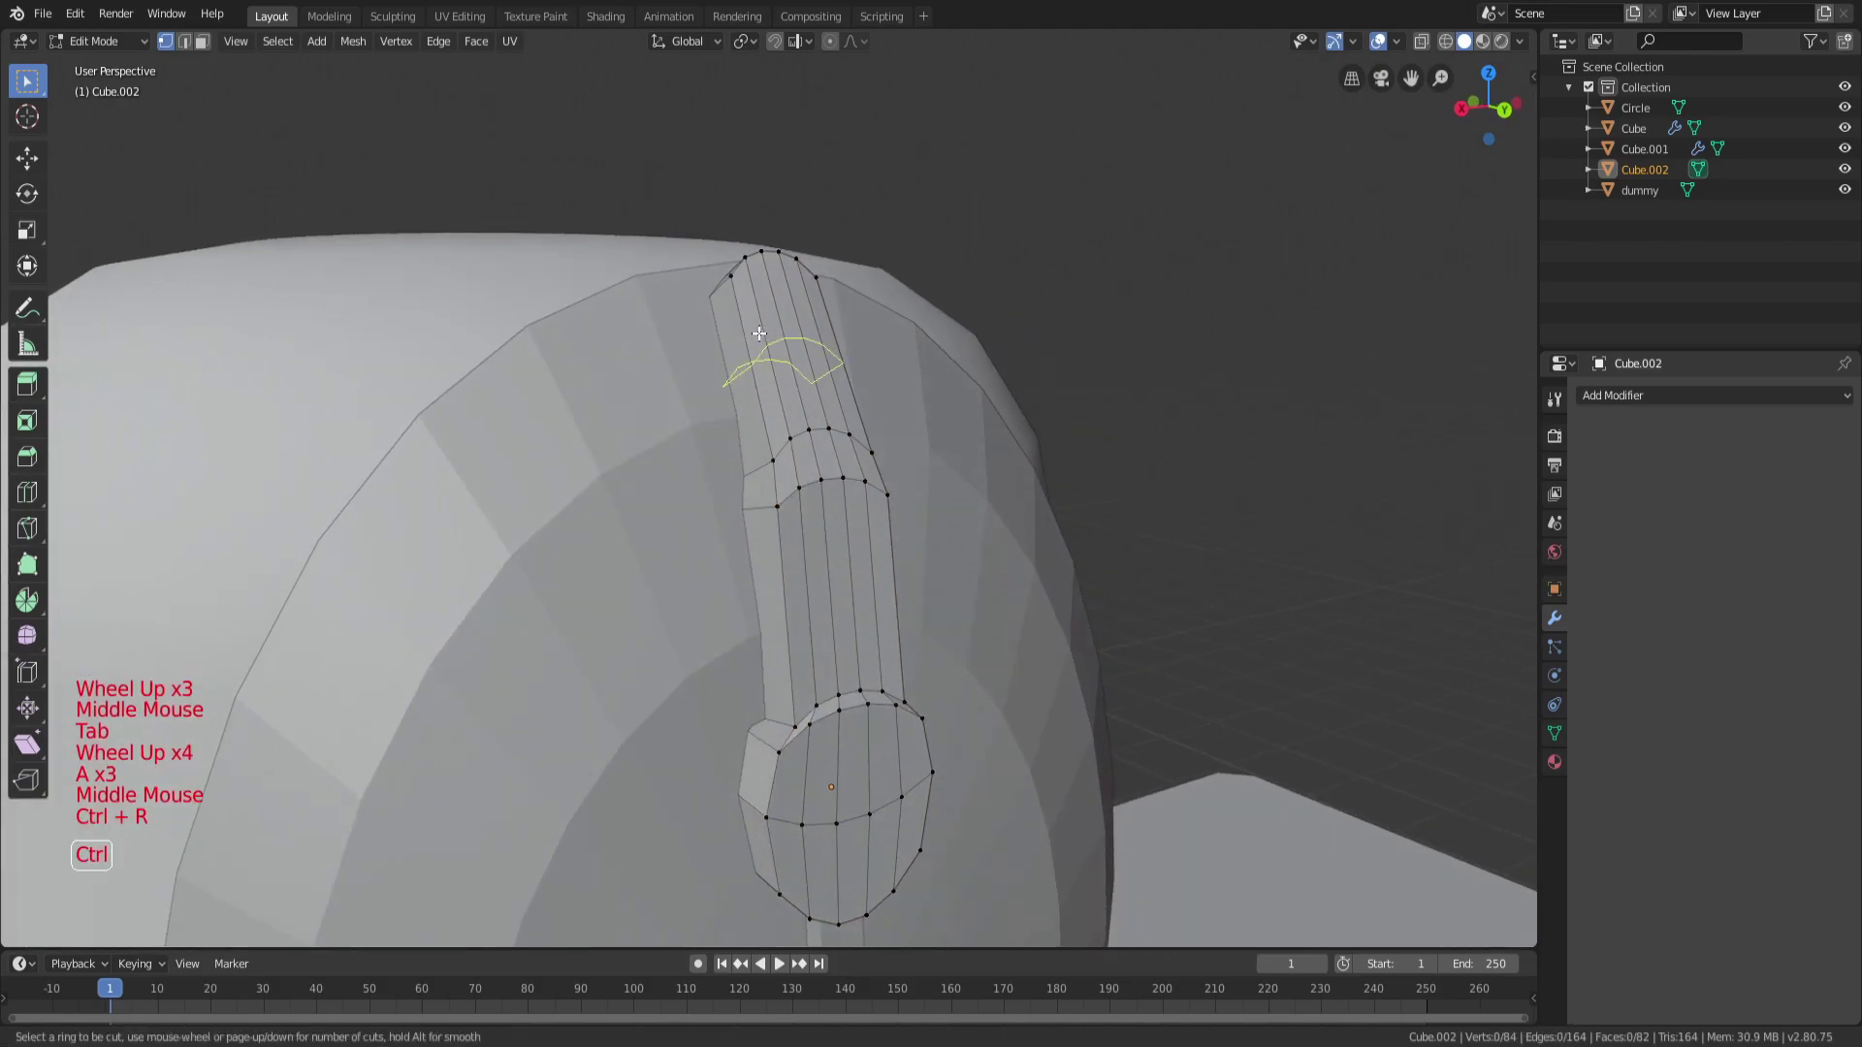
click(761, 318)
click(779, 320)
key(a)
key(a)
key(a)
Extrude the side face above the new loop outward into an arm, and lower its end along Z.
click(731, 323)
key(3)
middle_drag(731, 323, 712, 339)
key(e)
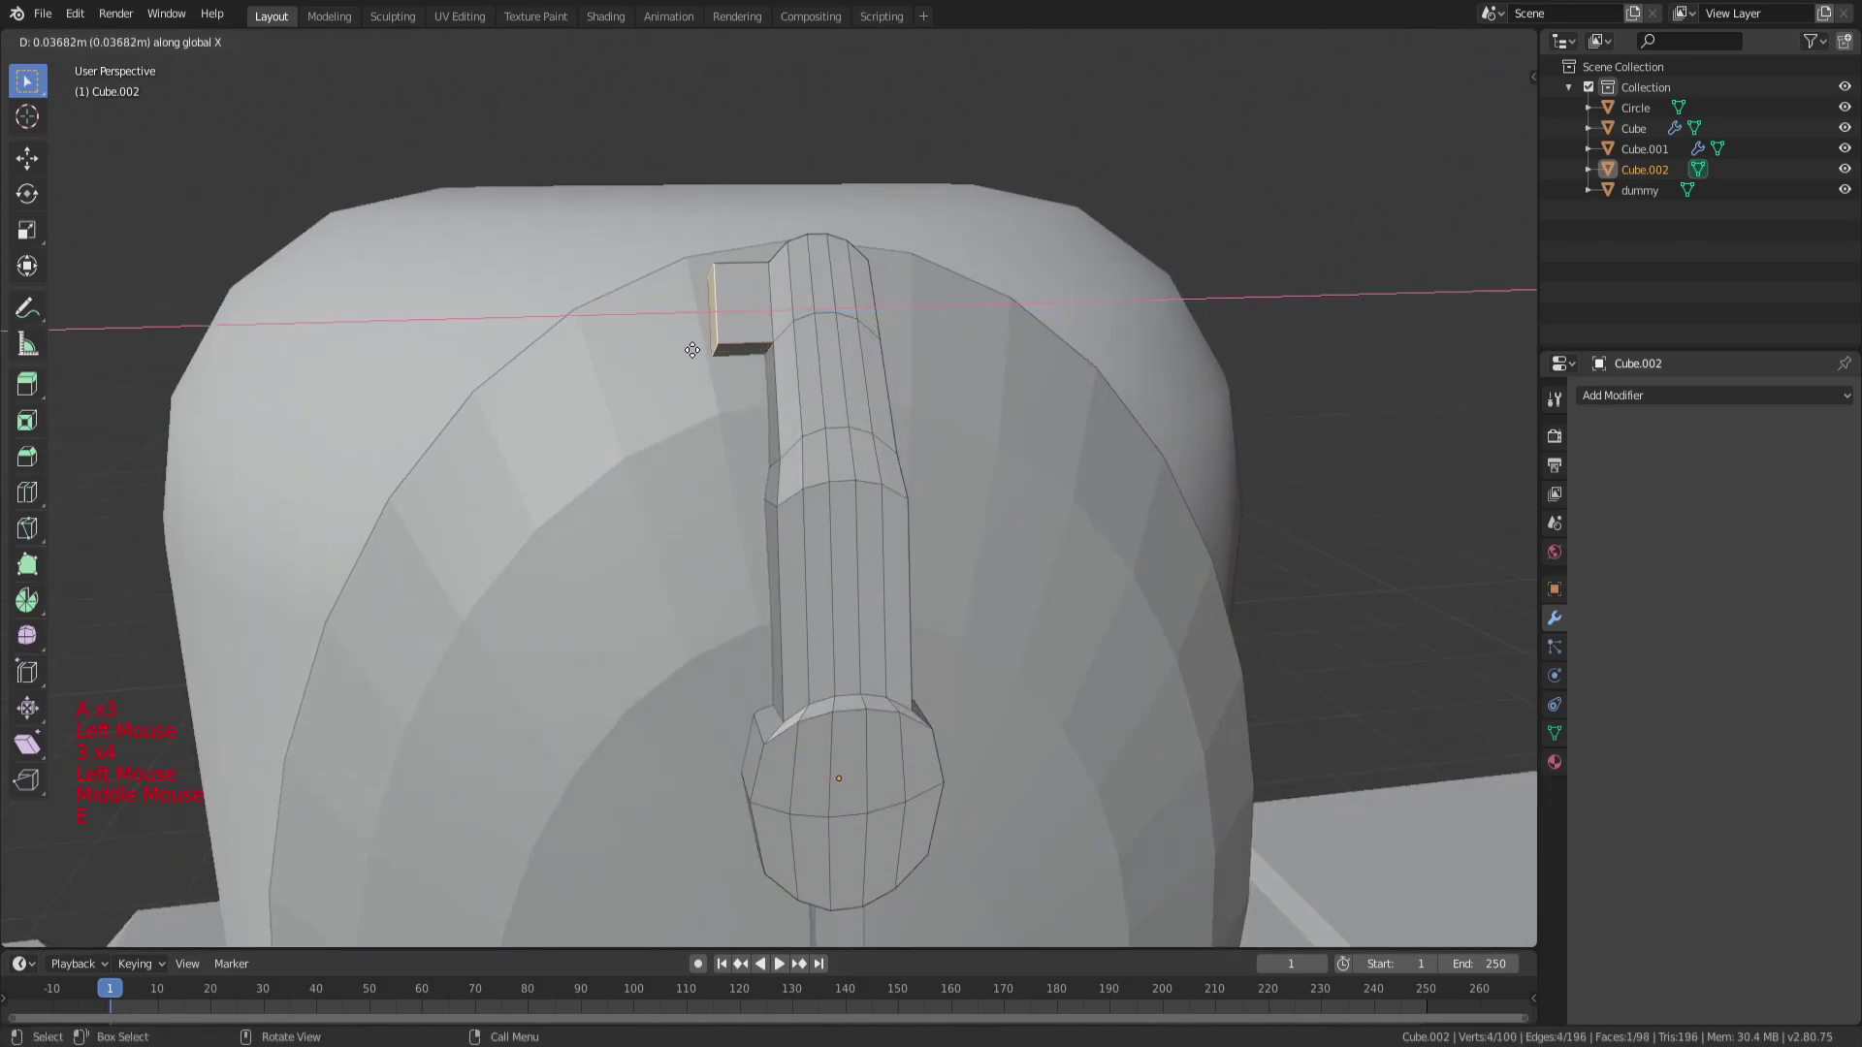
click(547, 391)
key(g)
key(z)
click(558, 473)
Rotate the arm's end face about 25° about the Y axis and move it out to the mask's rim.
key(r)
key(x)
key(y)
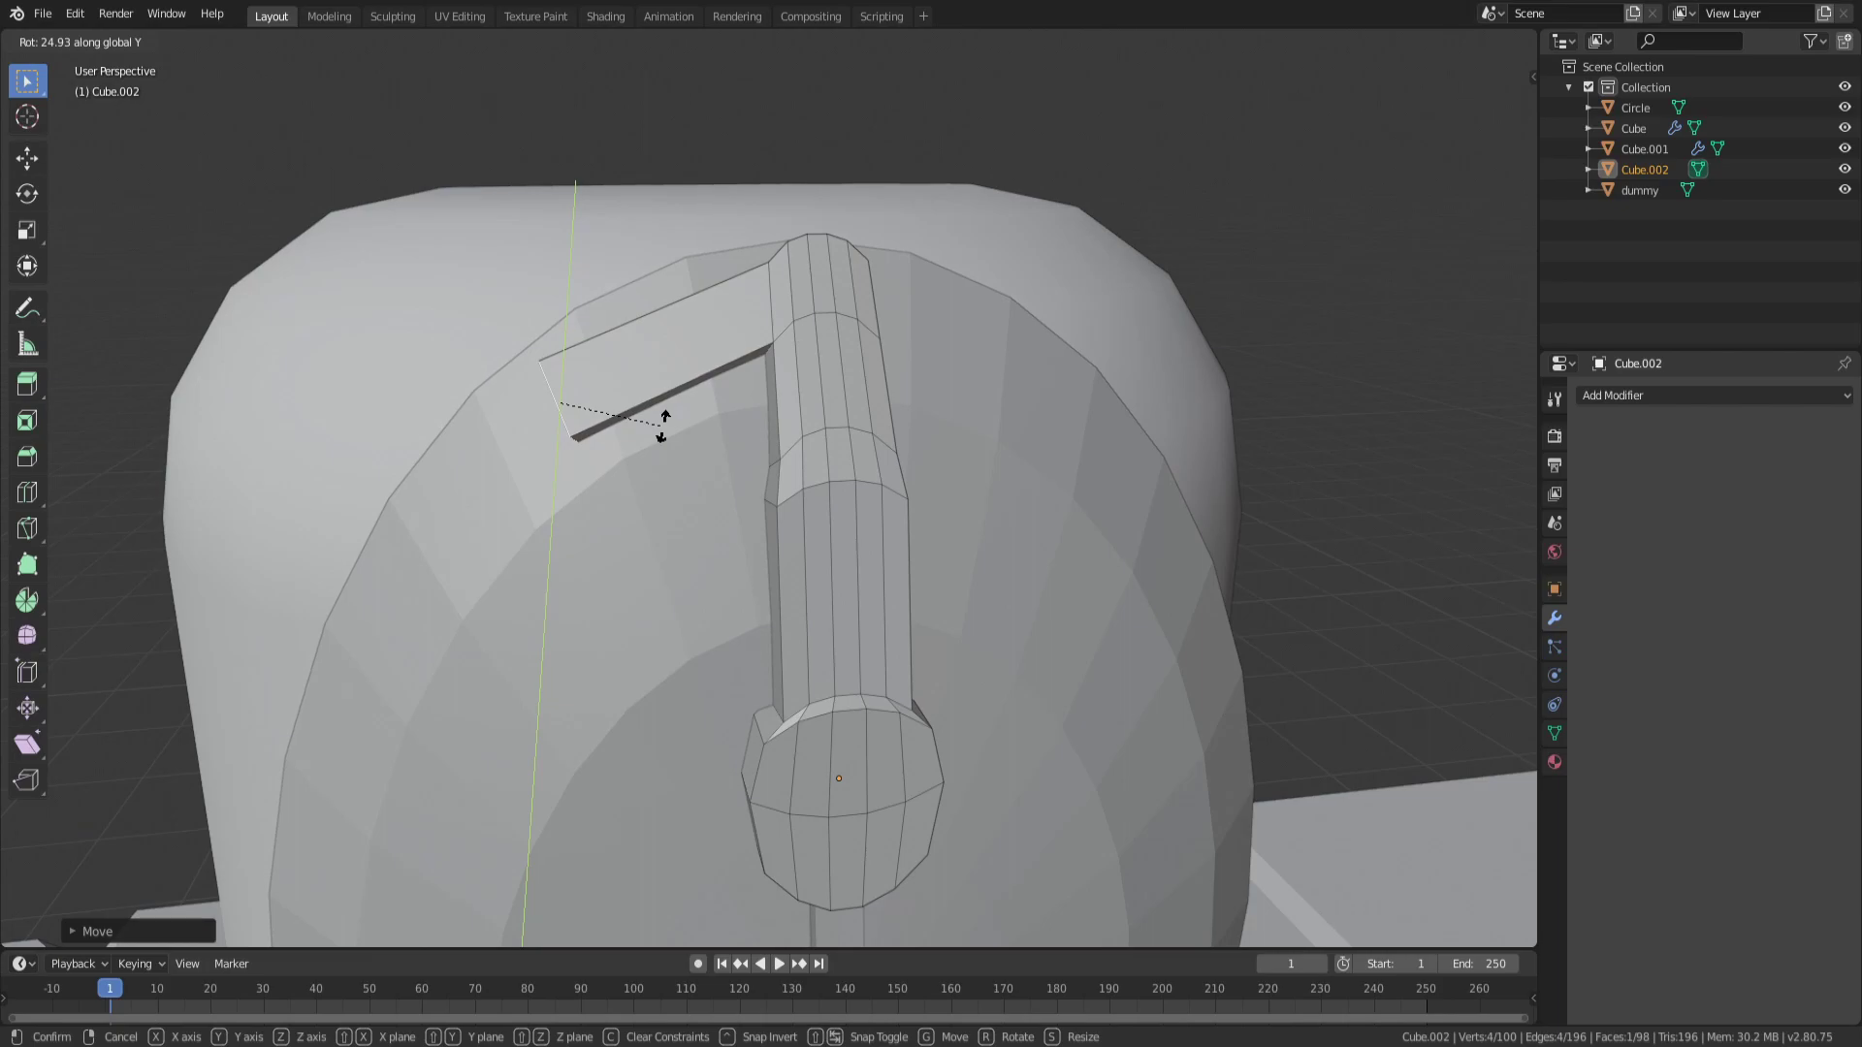
click(663, 426)
mouse_move(663, 426)
middle_down()
mouse_move(746, 424)
mouse_move(620, 448)
mouse_move(685, 449)
middle_up()
key(g)
key(z)
key(g)
key(x)
click(678, 448)
key(a)
key(a)
key(a)
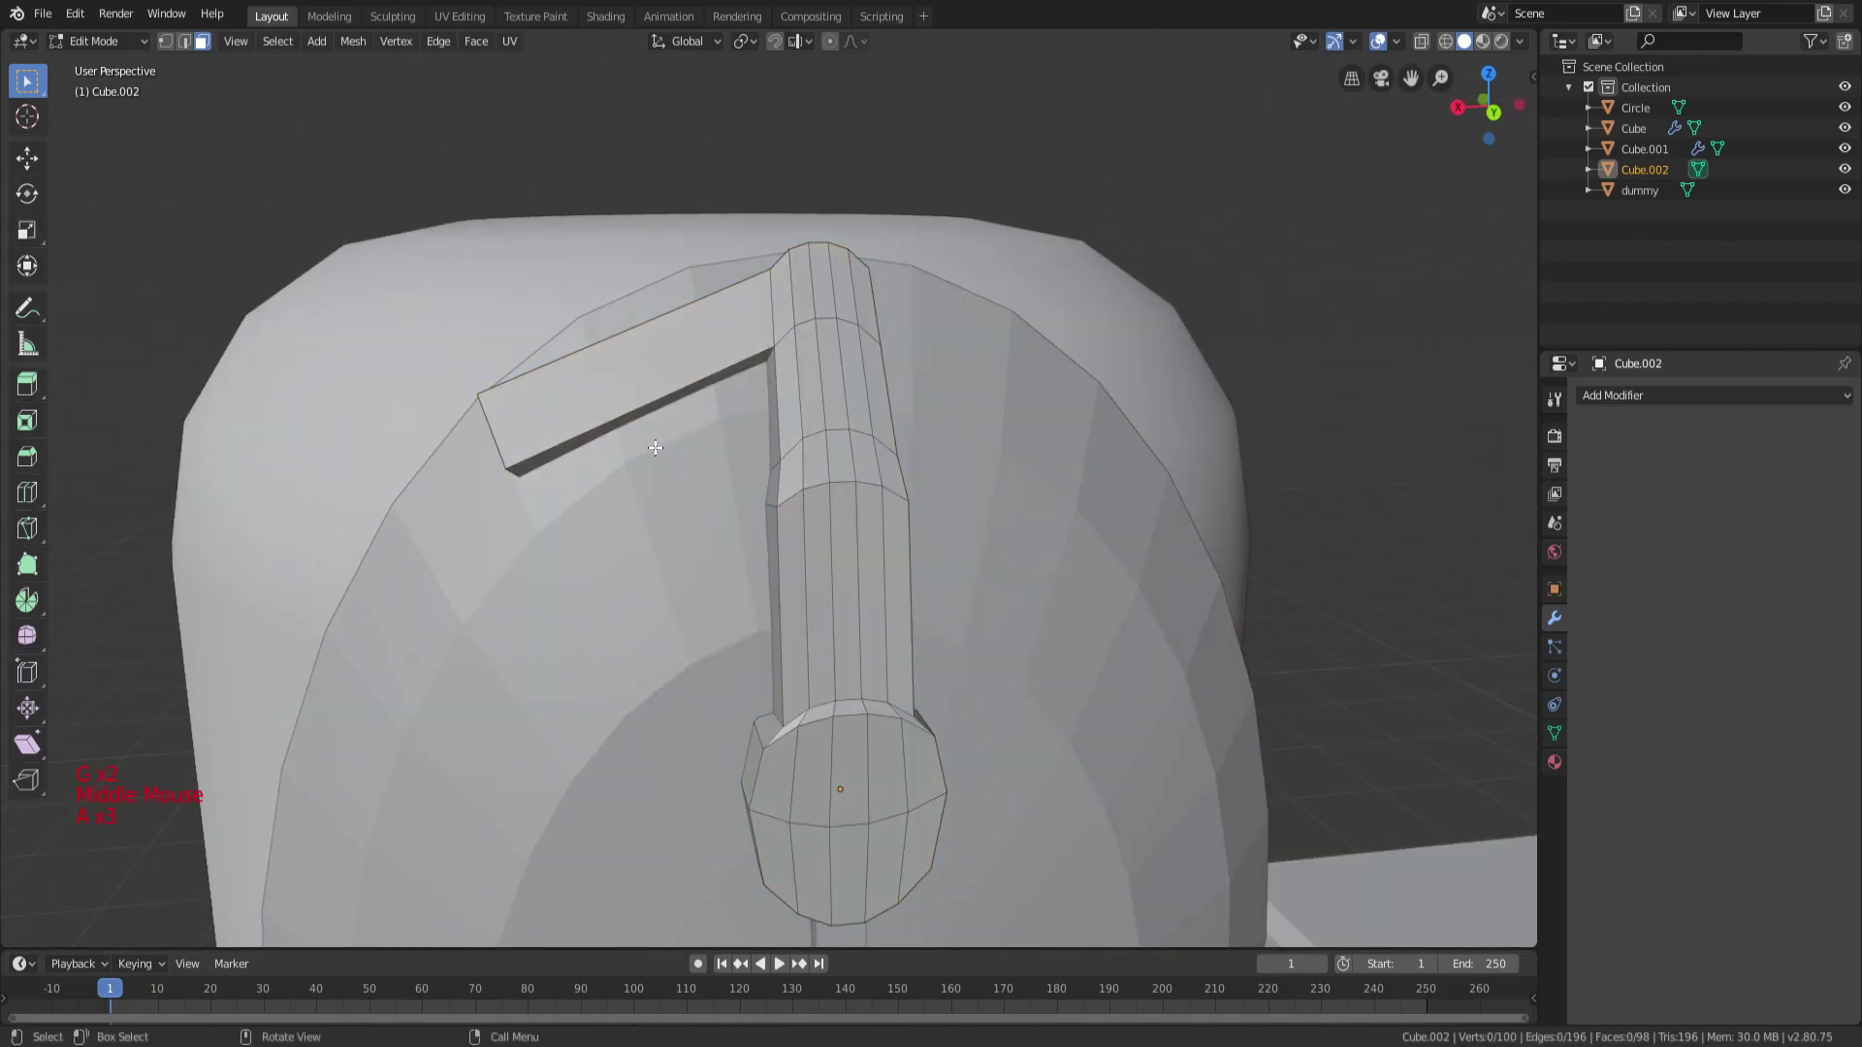
Add a loop cut across the arm near its outer end and enable face selection.
key(ctrl+r)
click(538, 413)
click(495, 435)
key(a)
key(a)
key(a)
key(3)
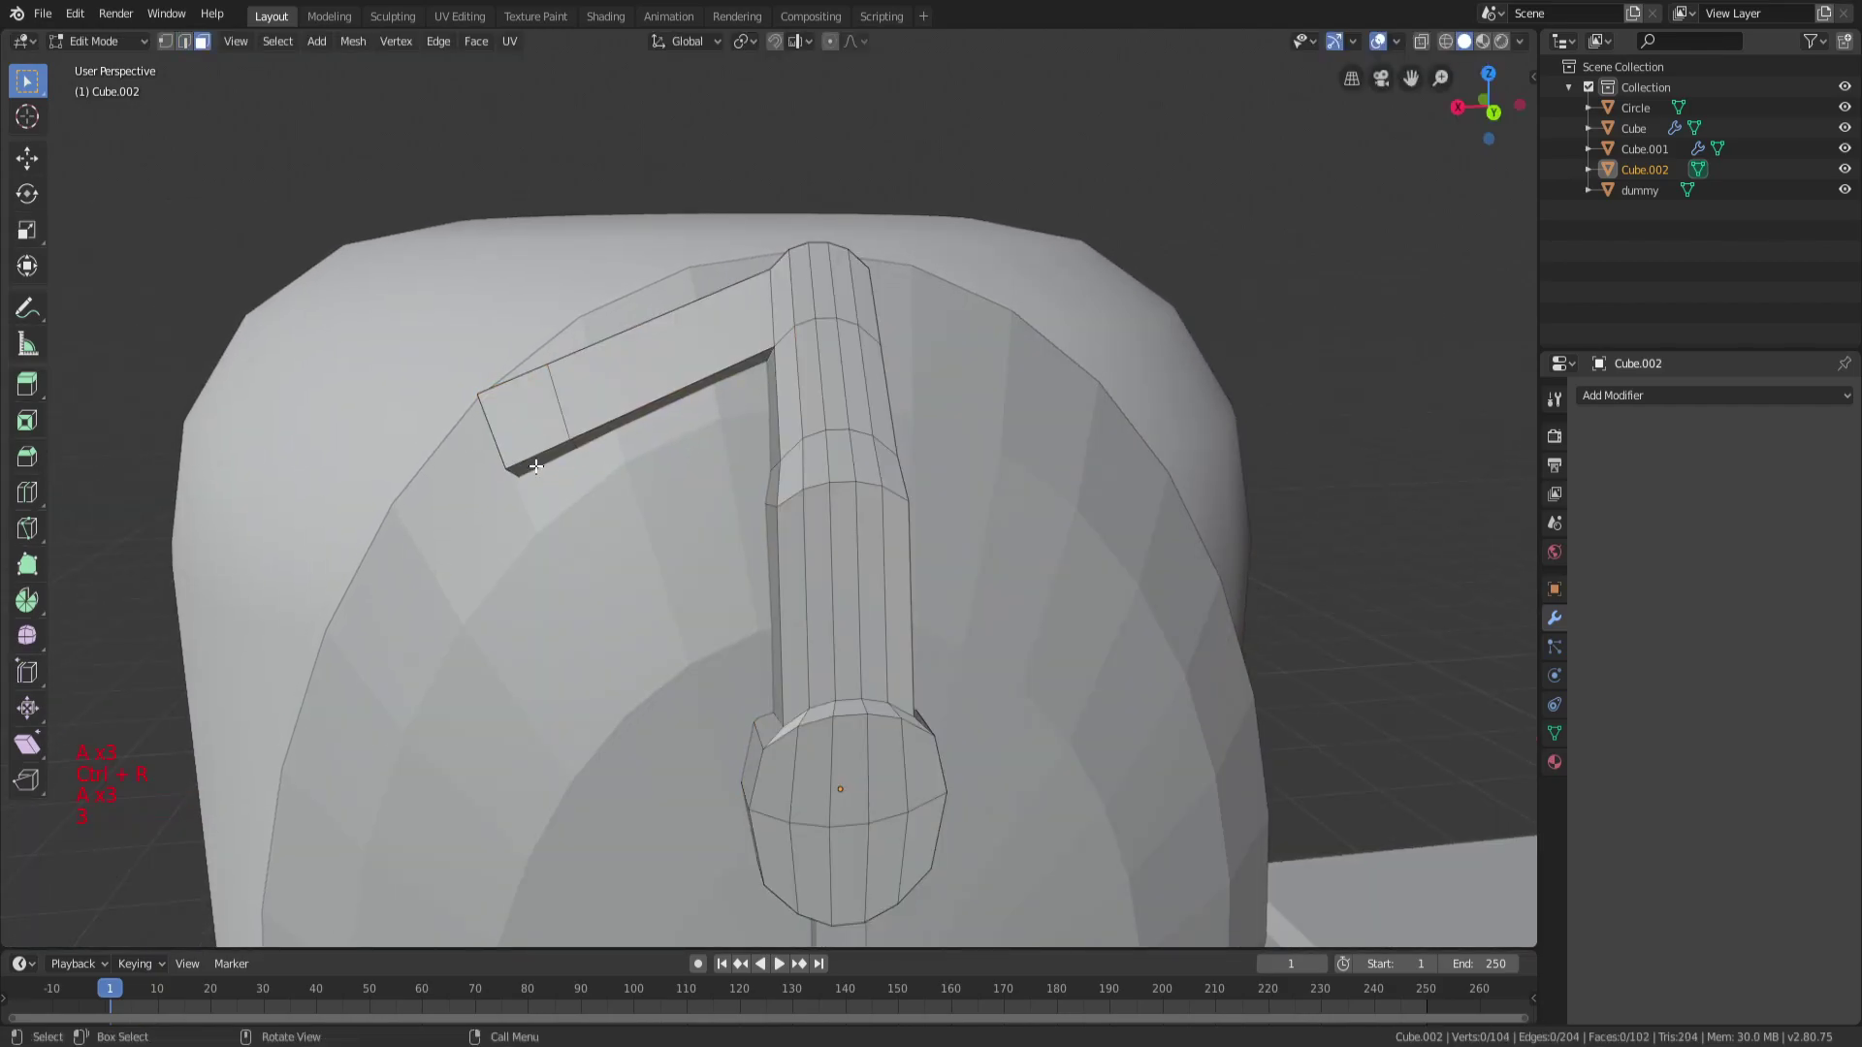
Extrude the underside of the arm's end segment downward and shift it along X to form a slanted leg.
click(634, 582)
key(g)
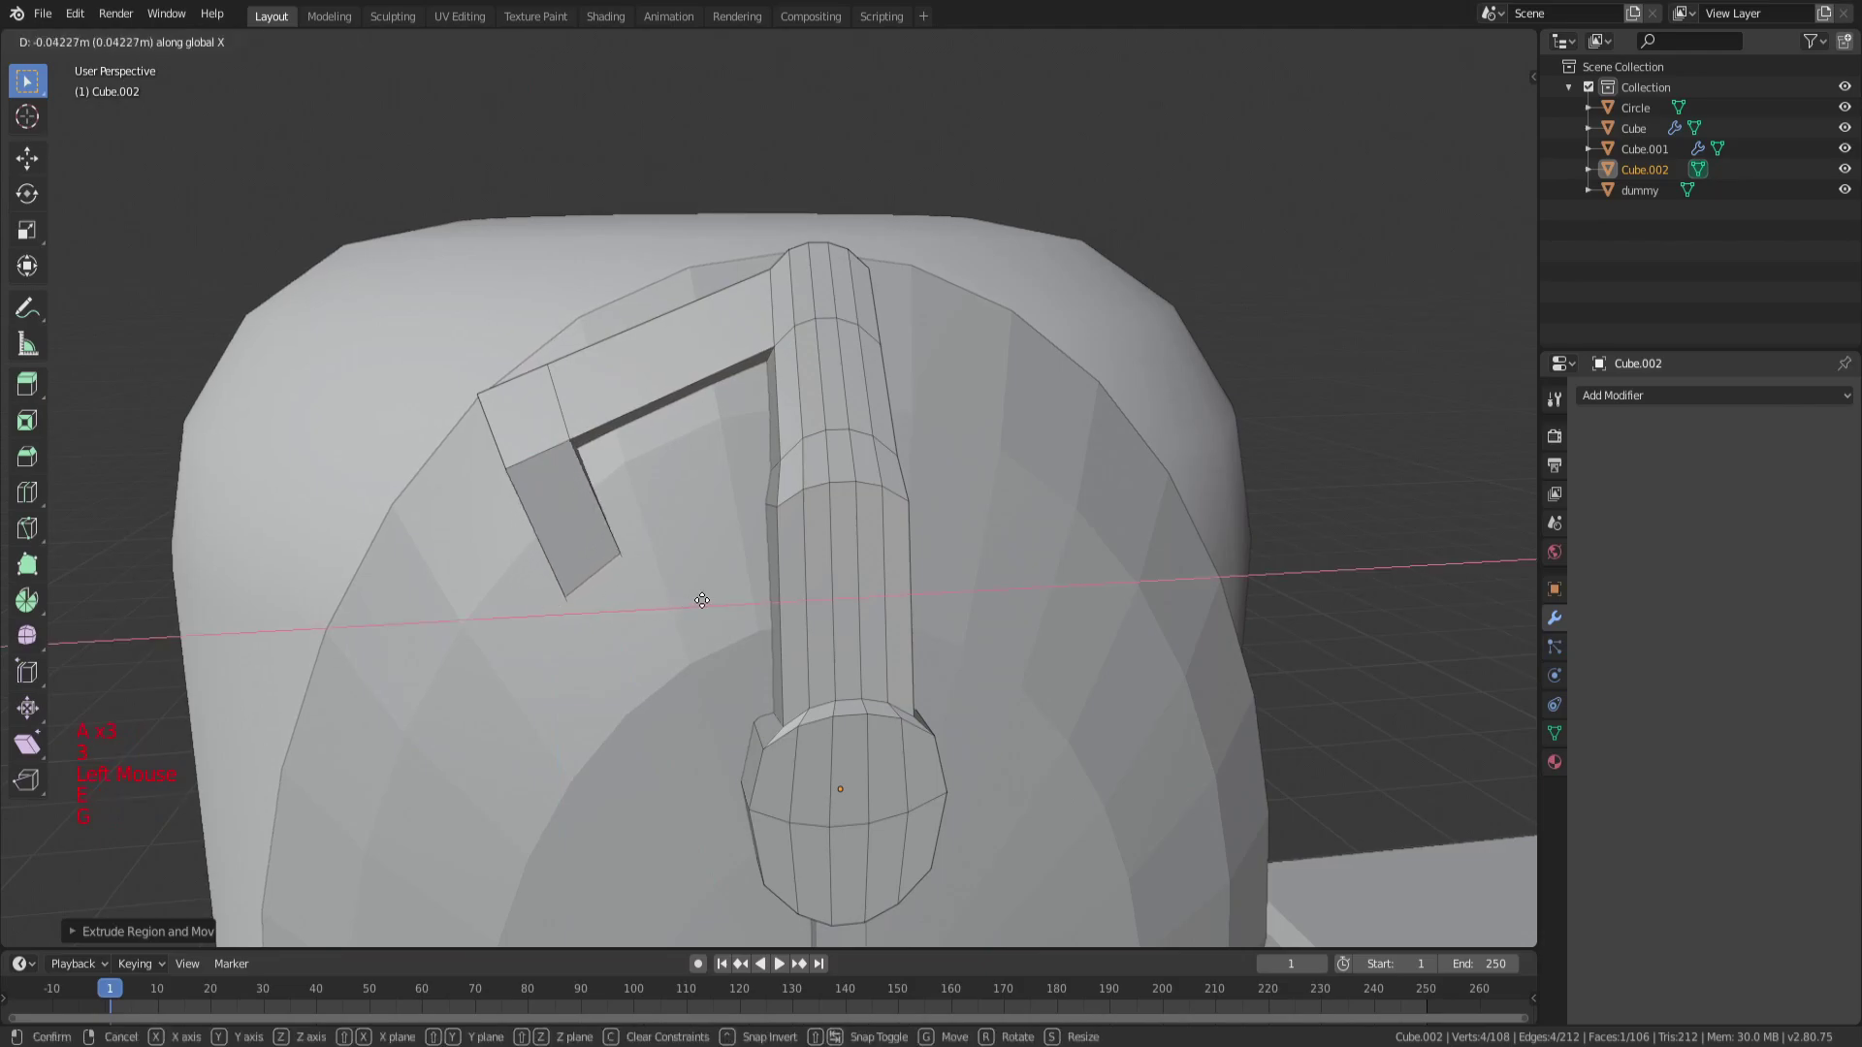
click(741, 569)
middle_drag(740, 569, 684, 531)
key(g)
click(1064, 451)
key(a)
key(a)
key(a)
Add a loop cut across the slanted leg near its lower end and enable face selection.
key(ctrl+r)
click(617, 567)
click(637, 593)
key(a)
key(a)
key(a)
key(3)
Extrude the inner face of the leg's lower segment toward the band and raise its end along Z.
click(637, 593)
key(e)
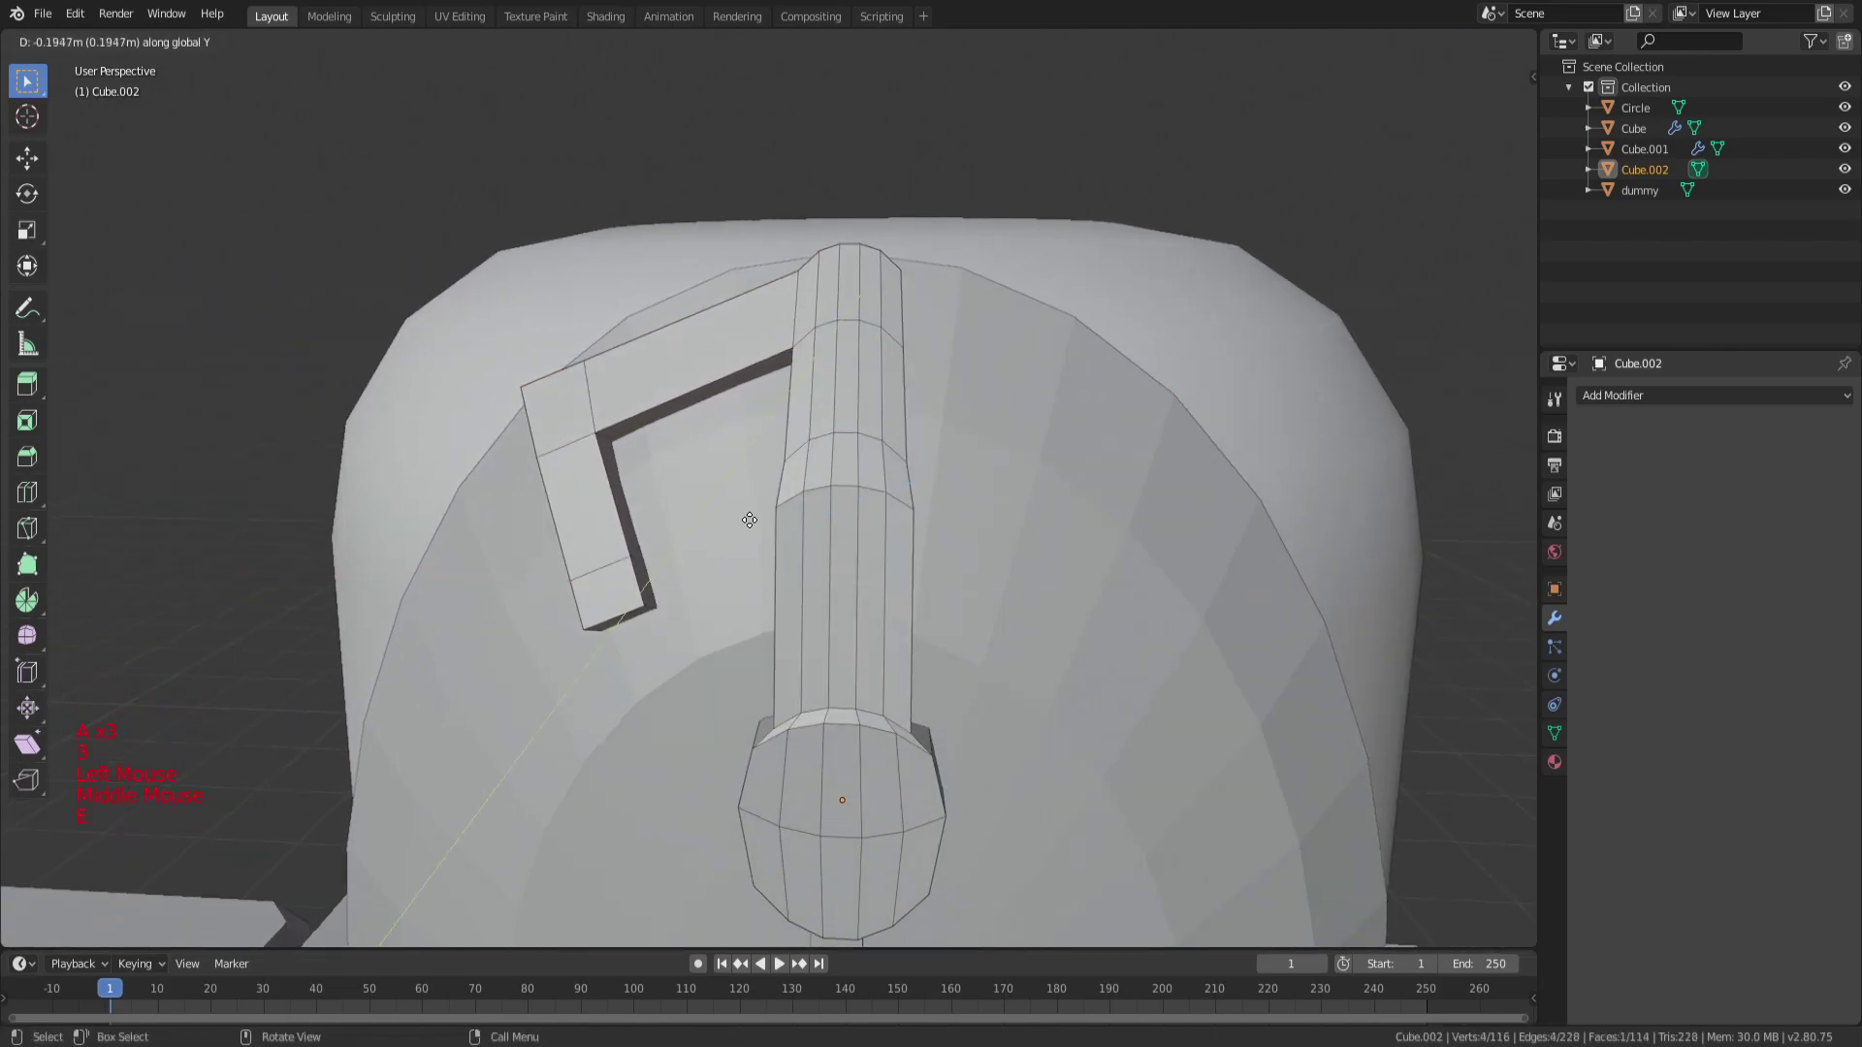
click(759, 522)
key(g)
key(z)
click(766, 475)
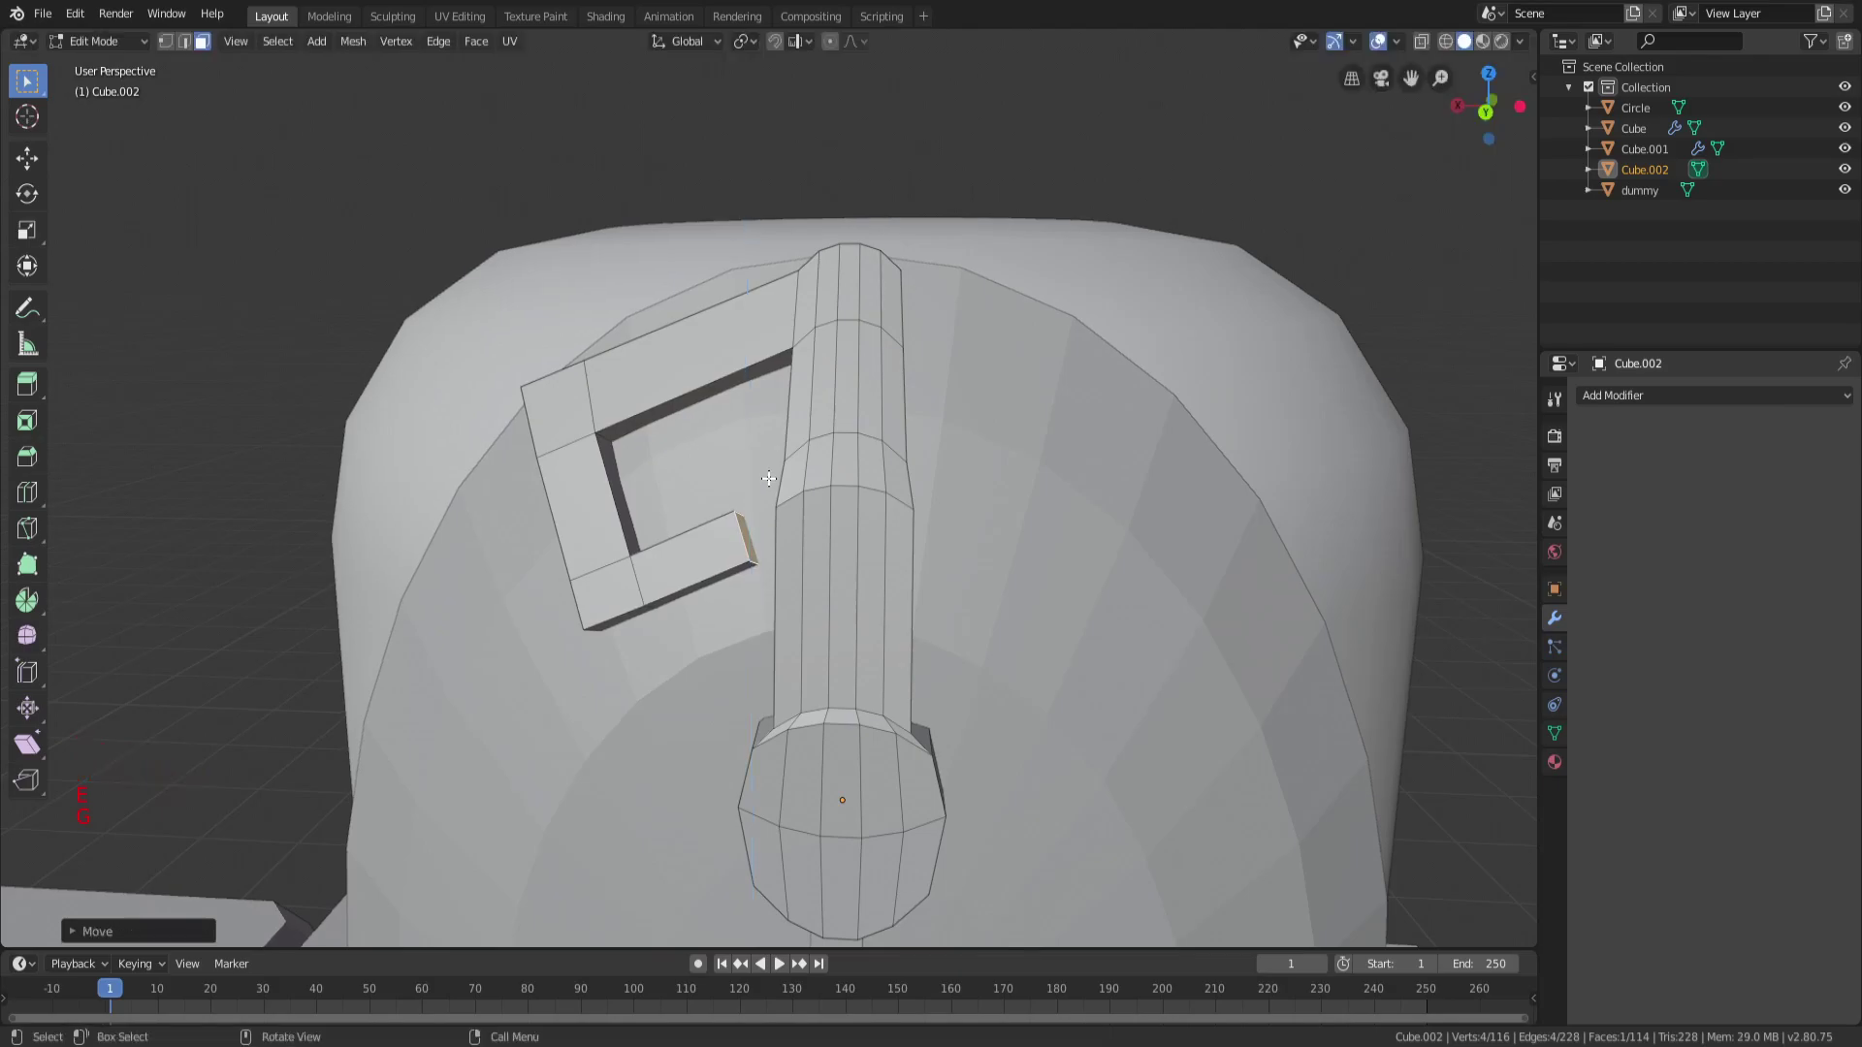
middle_drag(766, 476, 717, 538)
key(a)
key(a)
key(a)
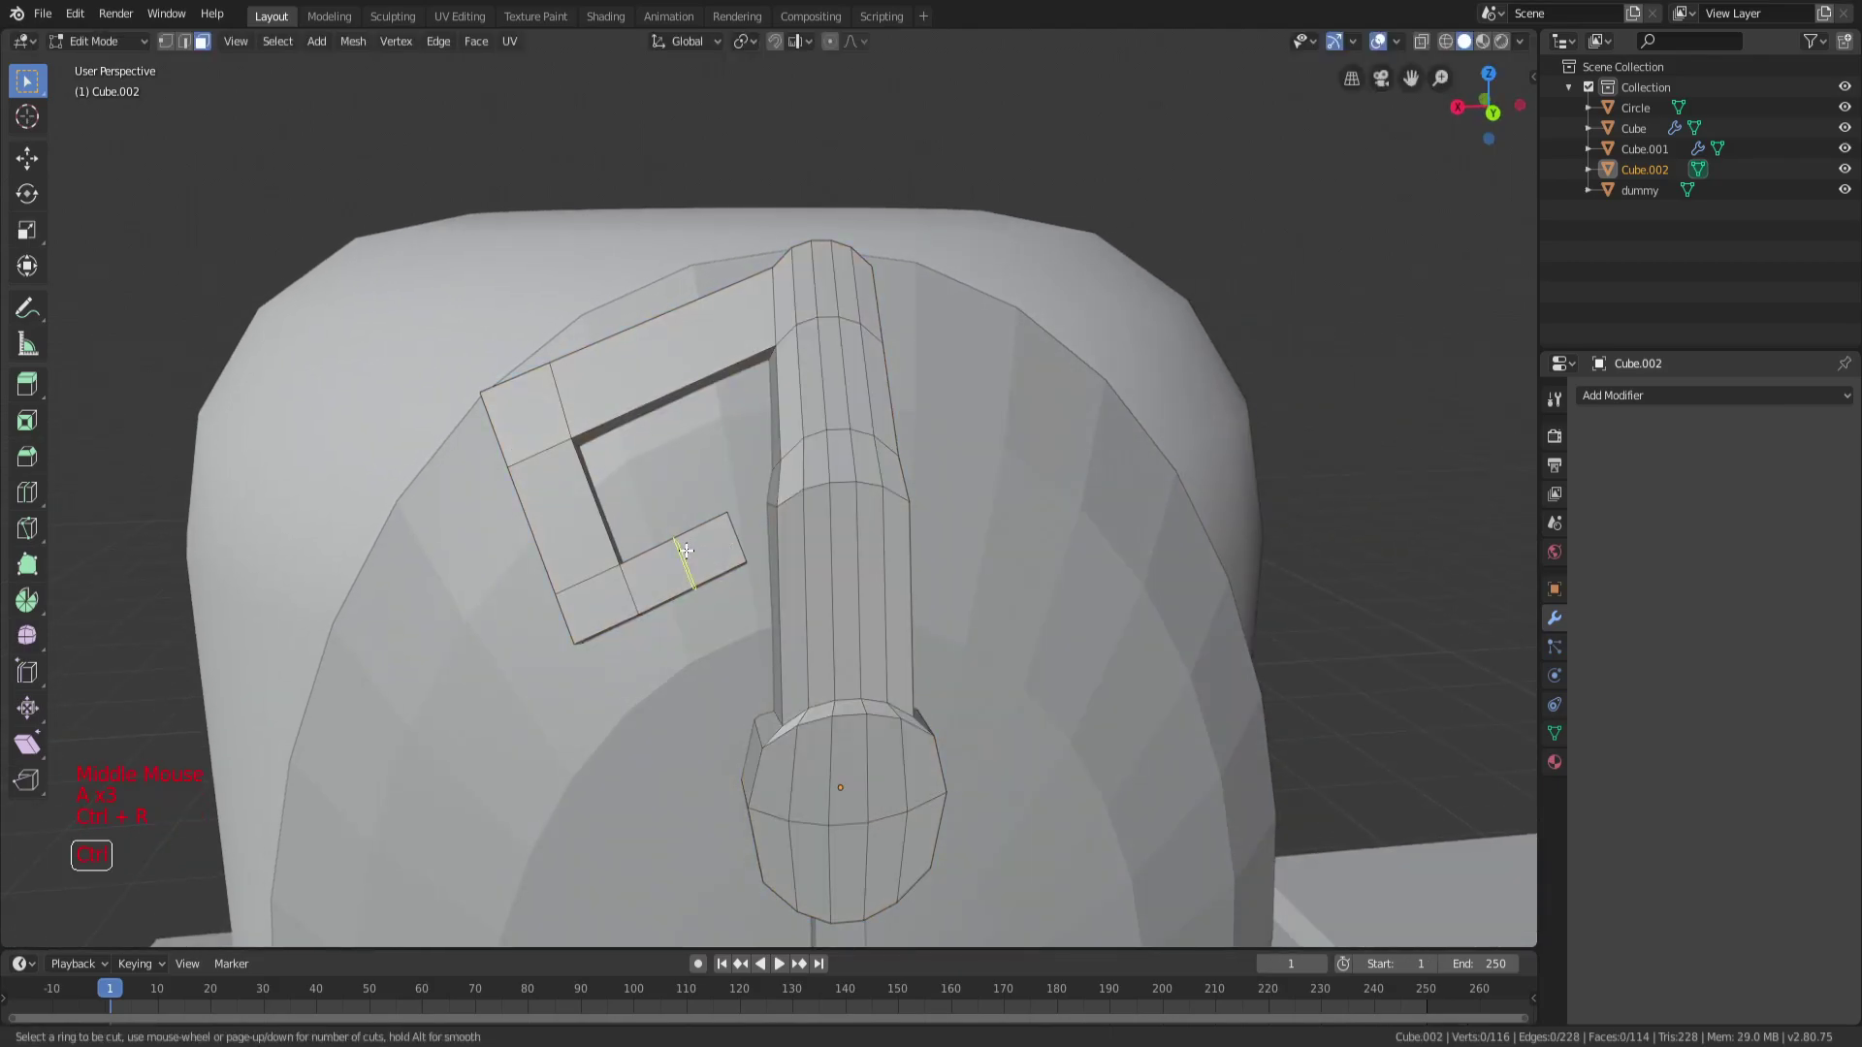
Add a loop cut across the lower return arm near its inner end.
click(687, 549)
click(715, 549)
key(a)
key(a)
key(a)
Extrude the top face of the return arm's end segment upward and shift it along X, parallel to the leg.
mouse_move(714, 549)
middle_down()
mouse_move(748, 545)
mouse_move(727, 521)
middle_up()
key(3)
key(e)
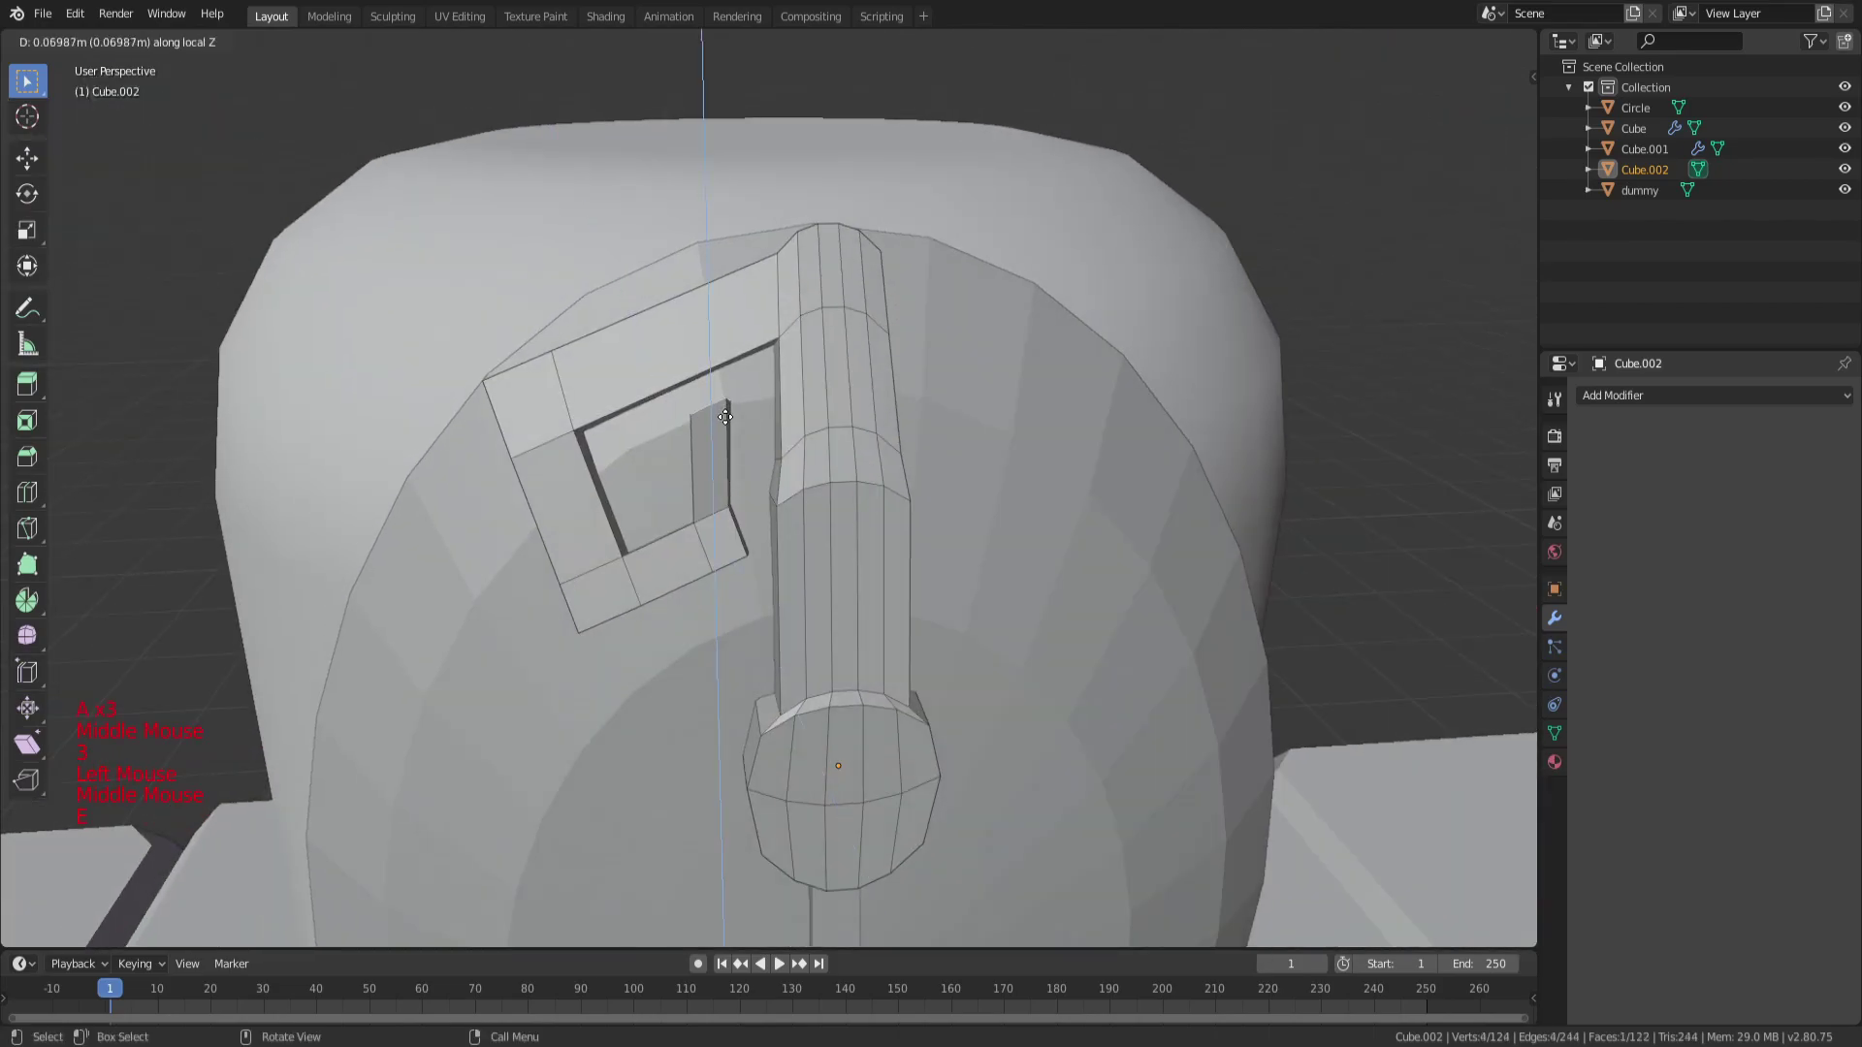
click(726, 417)
key(g)
key(x)
click(684, 433)
Adjust the end face of the inner upright along Z and Y so it follows the mask surface.
middle_drag(685, 433, 728, 417)
key(g)
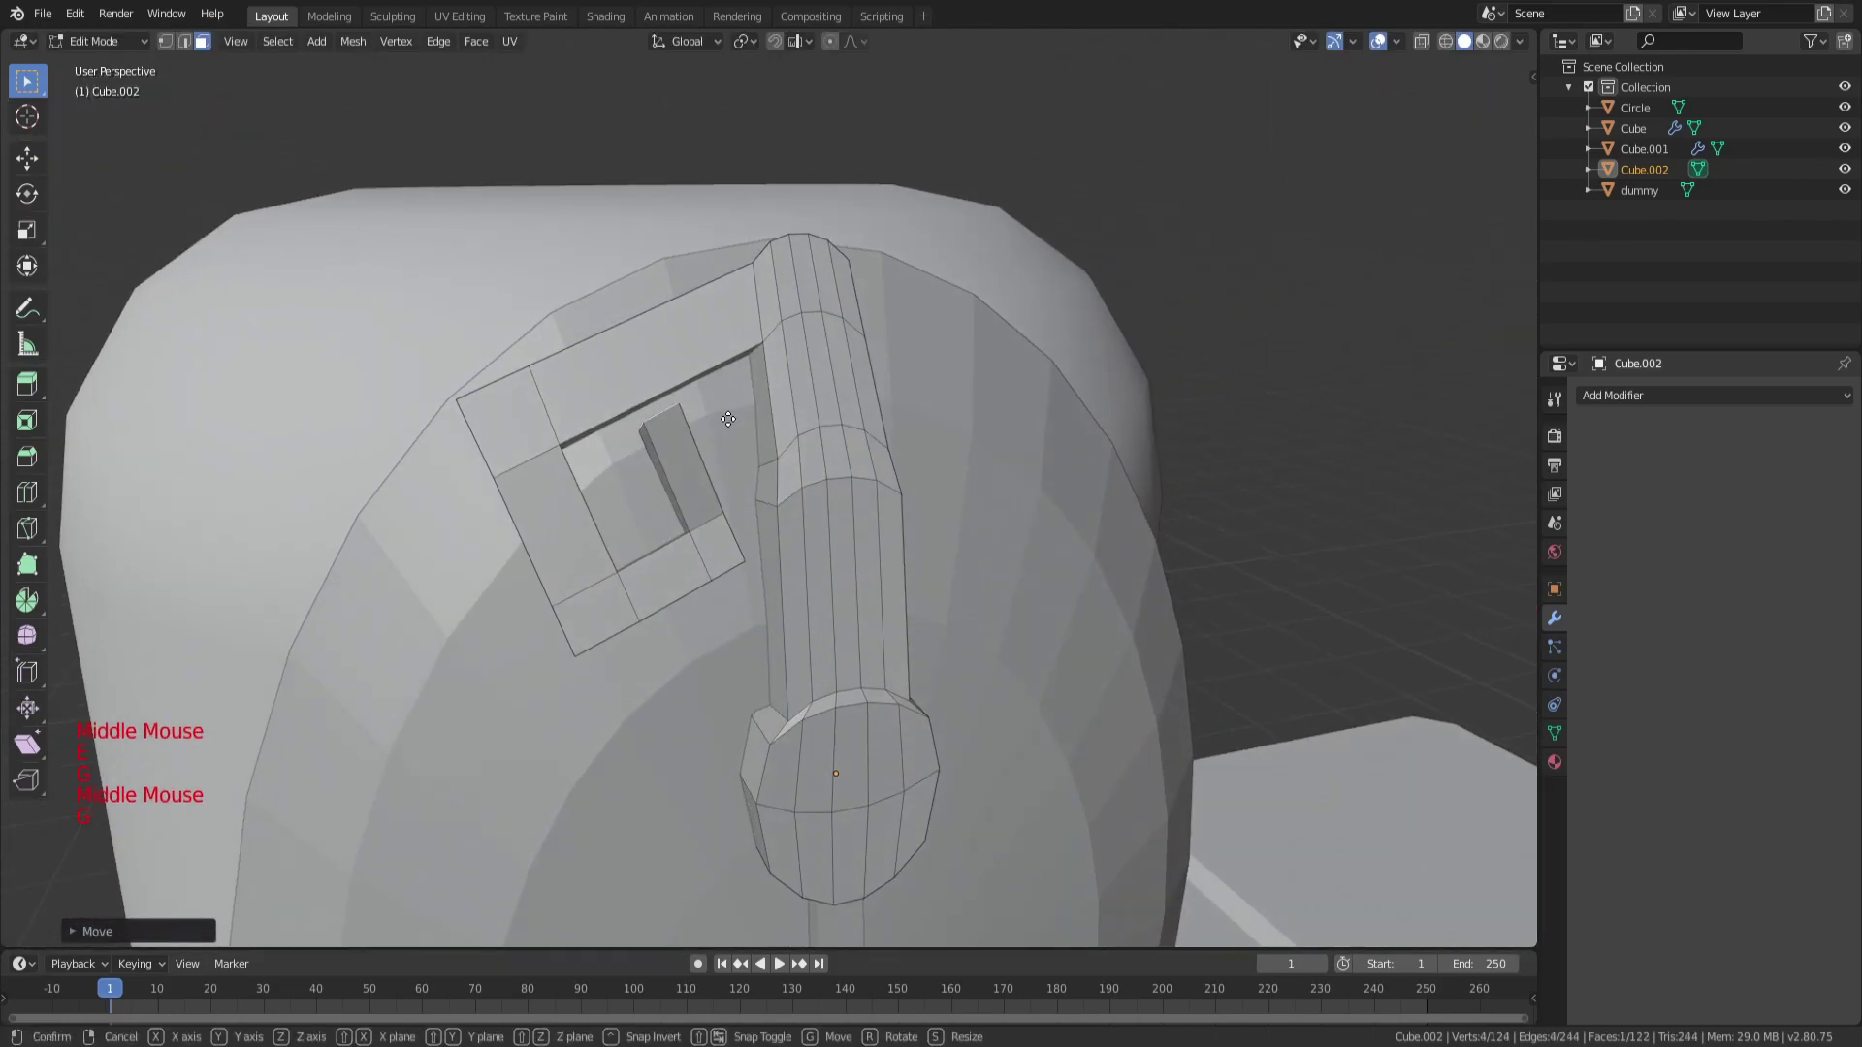
key(x)
key(y)
key(x)
key(z)
click(722, 441)
middle_drag(722, 440, 656, 448)
key(g)
key(y)
click(841, 386)
key(g)
click(695, 430)
Add a loop cut across the inner upright close to its upper end.
key(a)
key(a)
key(a)
key(ctrl+r)
click(657, 447)
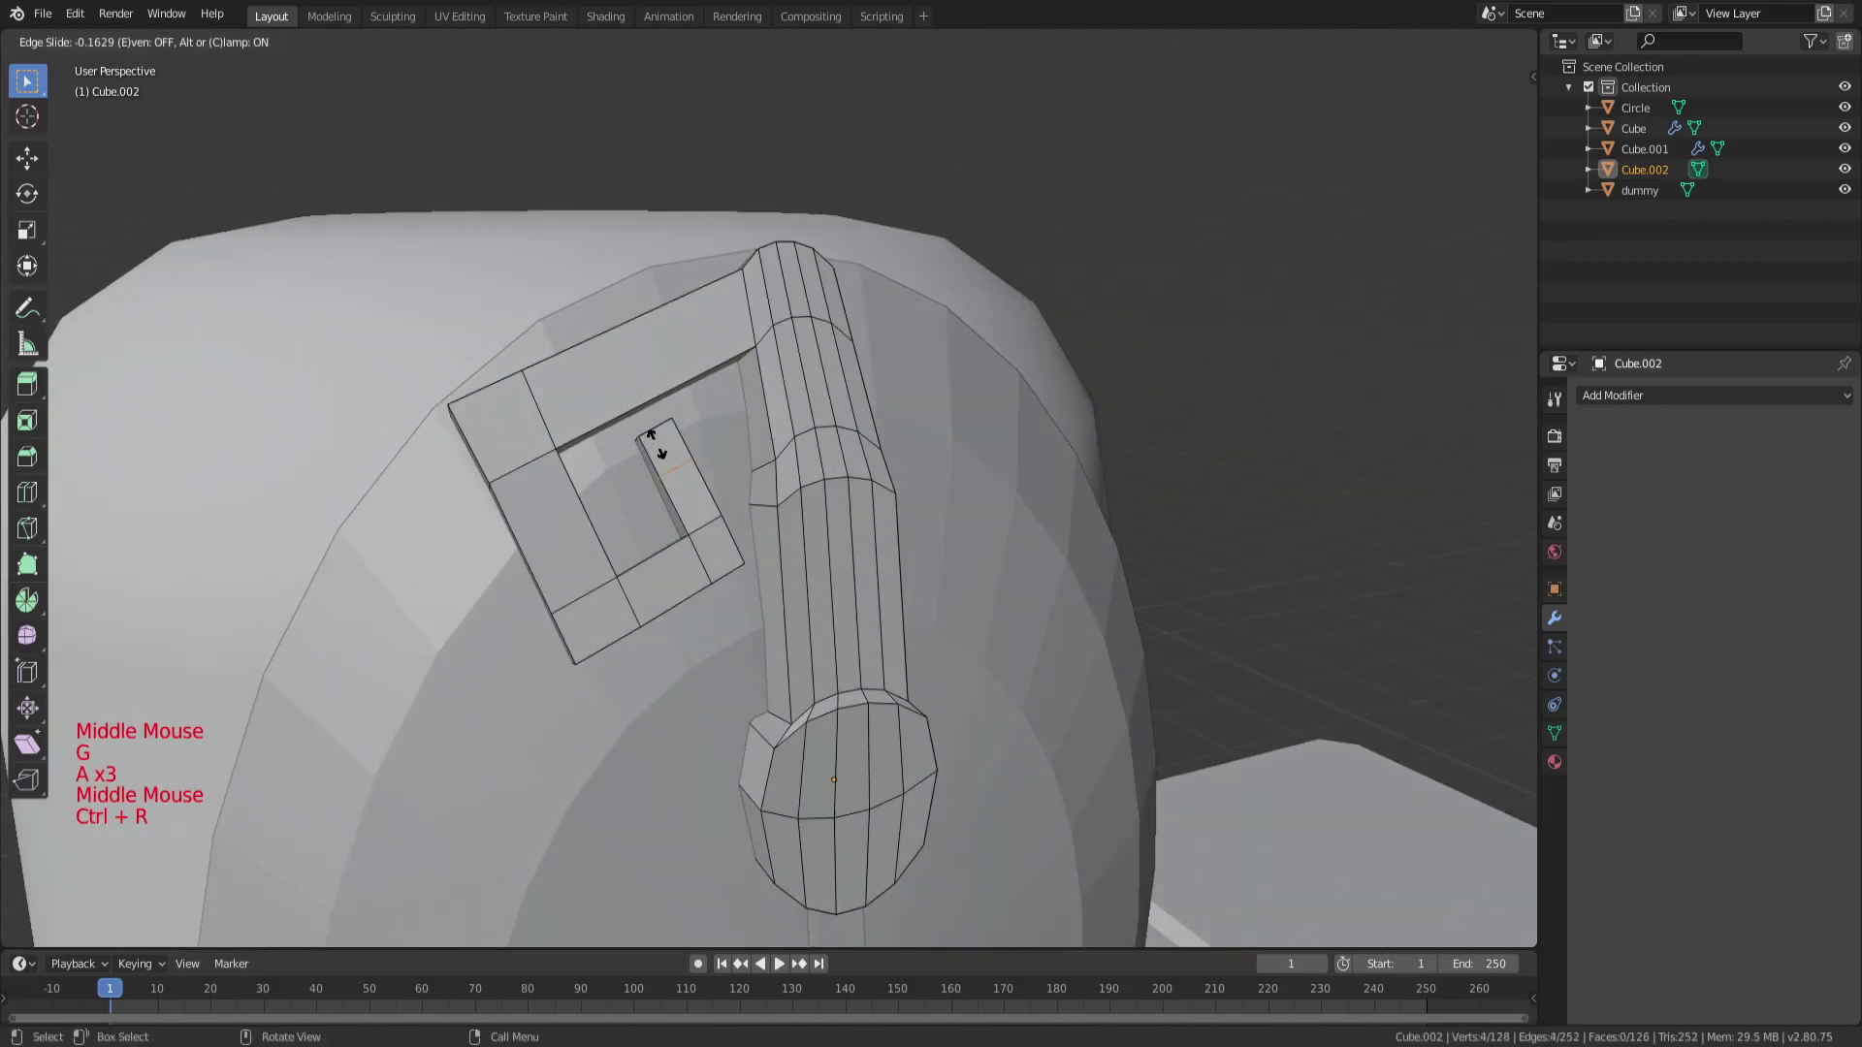
click(649, 415)
key(a)
key(a)
key(a)
Extrude the side face of the inner upright's end segment toward the outer leg and adjust the new face along Z.
key(3)
click(647, 439)
key(e)
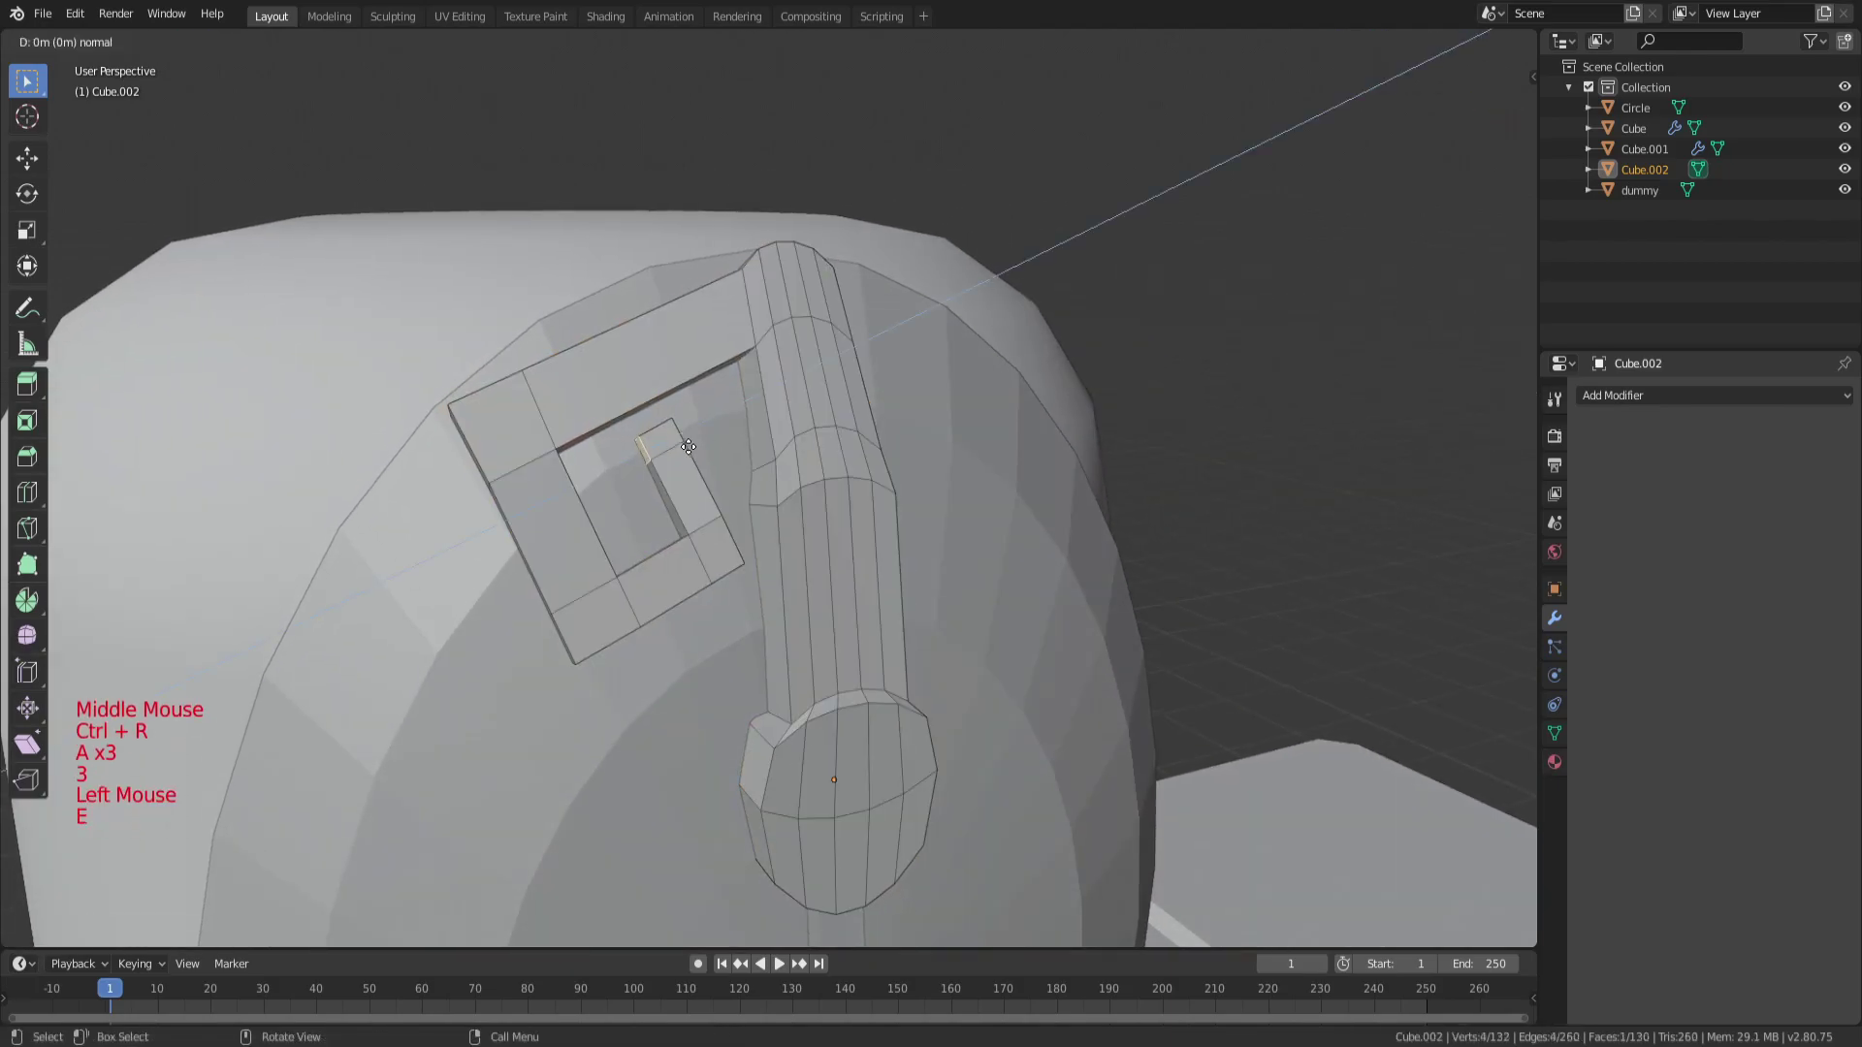
click(664, 452)
key(g)
key(z)
click(647, 471)
middle_drag(647, 470, 823, 444)
scroll(815, 427, up, 2)
scroll(823, 444, down, 4)
key(Tab)
scroll(842, 462, down, 5)
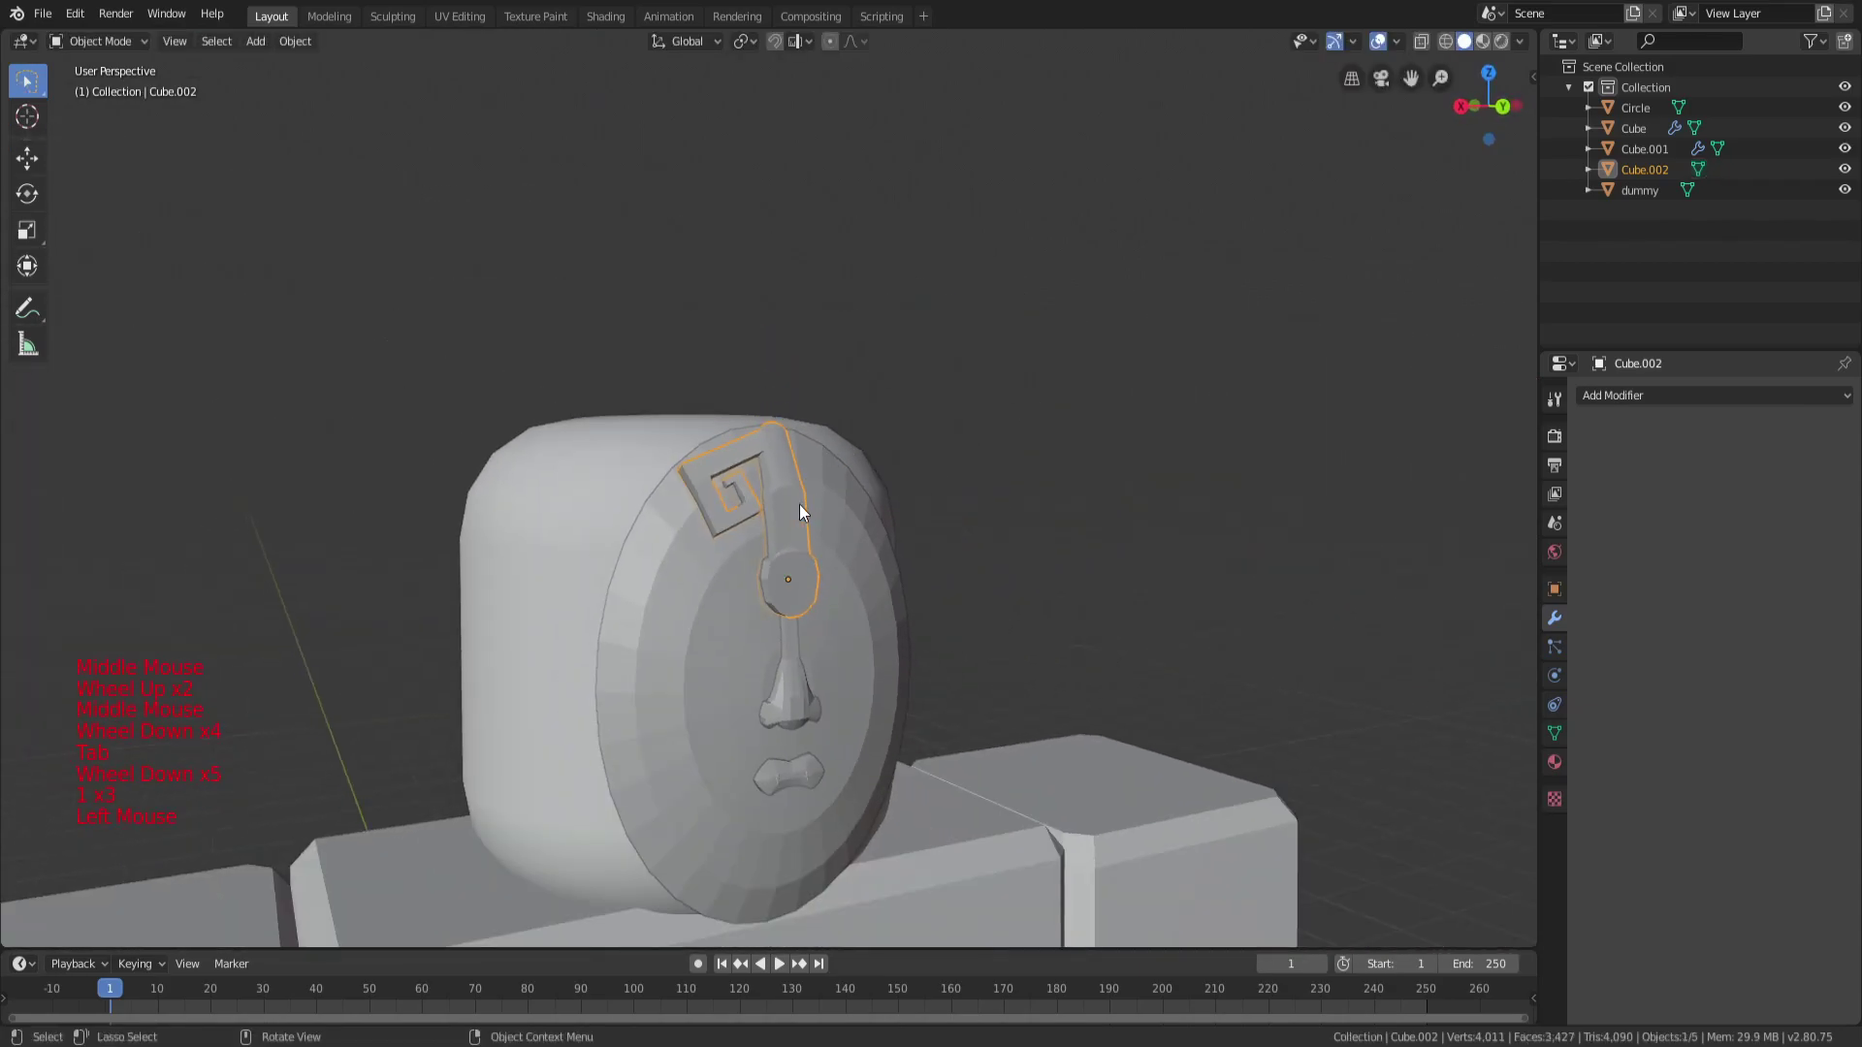
Move the vertices of the ornament's upper outer corner inward, including along X, to chamfer the corner.
scroll(799, 512, up, 1)
key(Tab)
scroll(776, 465, up, 2)
key(a)
key(a)
key(a)
scroll(756, 407, up, 2)
key(1)
middle_click(735, 357)
scroll(735, 357, up, 3)
scroll(735, 357, up, 1)
mouse_move(735, 357)
middle_down()
mouse_move(622, 161)
mouse_move(860, 245)
mouse_move(860, 412)
mouse_move(742, 459)
middle_up()
key(z)
shift+click(524, 180)
key(z)
scroll(860, 244, down, 1)
key(a)
key(a)
key(a)
key(a)
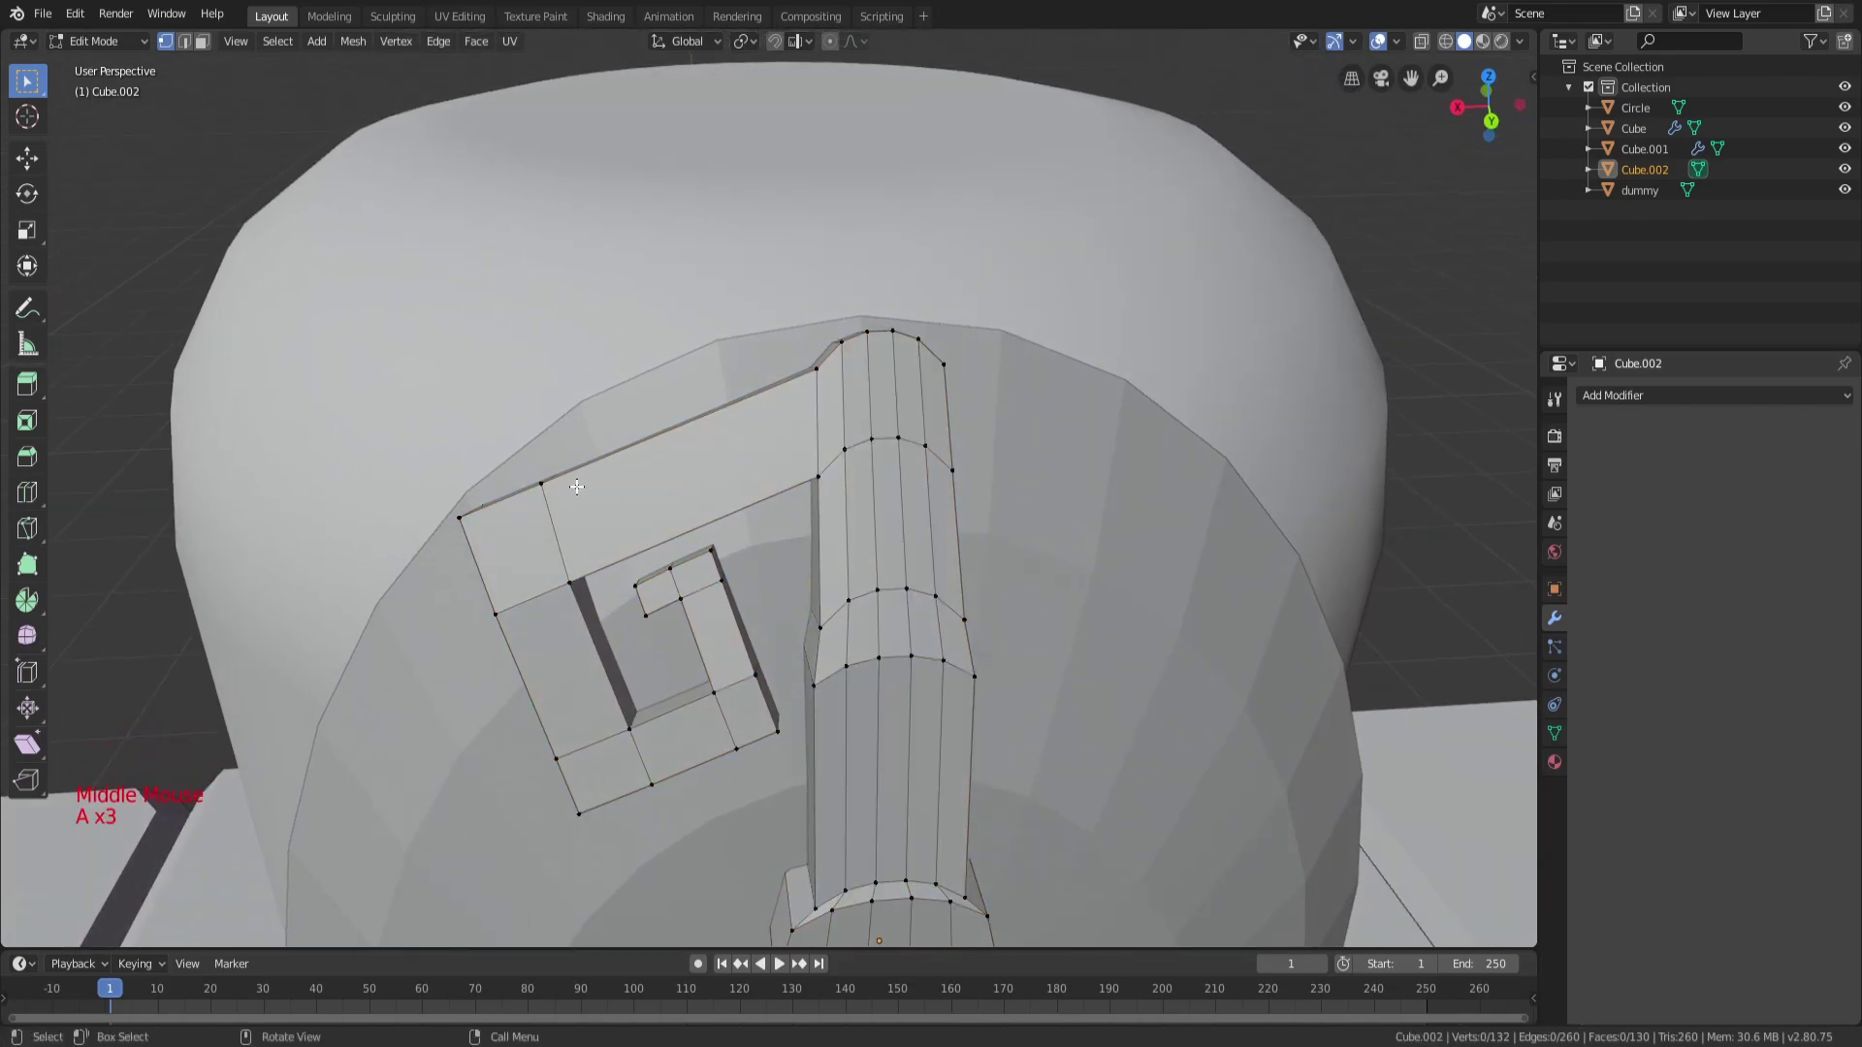
mouse_move(557, 504)
middle_down()
mouse_move(515, 569)
mouse_move(621, 543)
middle_up()
key(z)
key(c)
key(z)
key(g)
key(g)
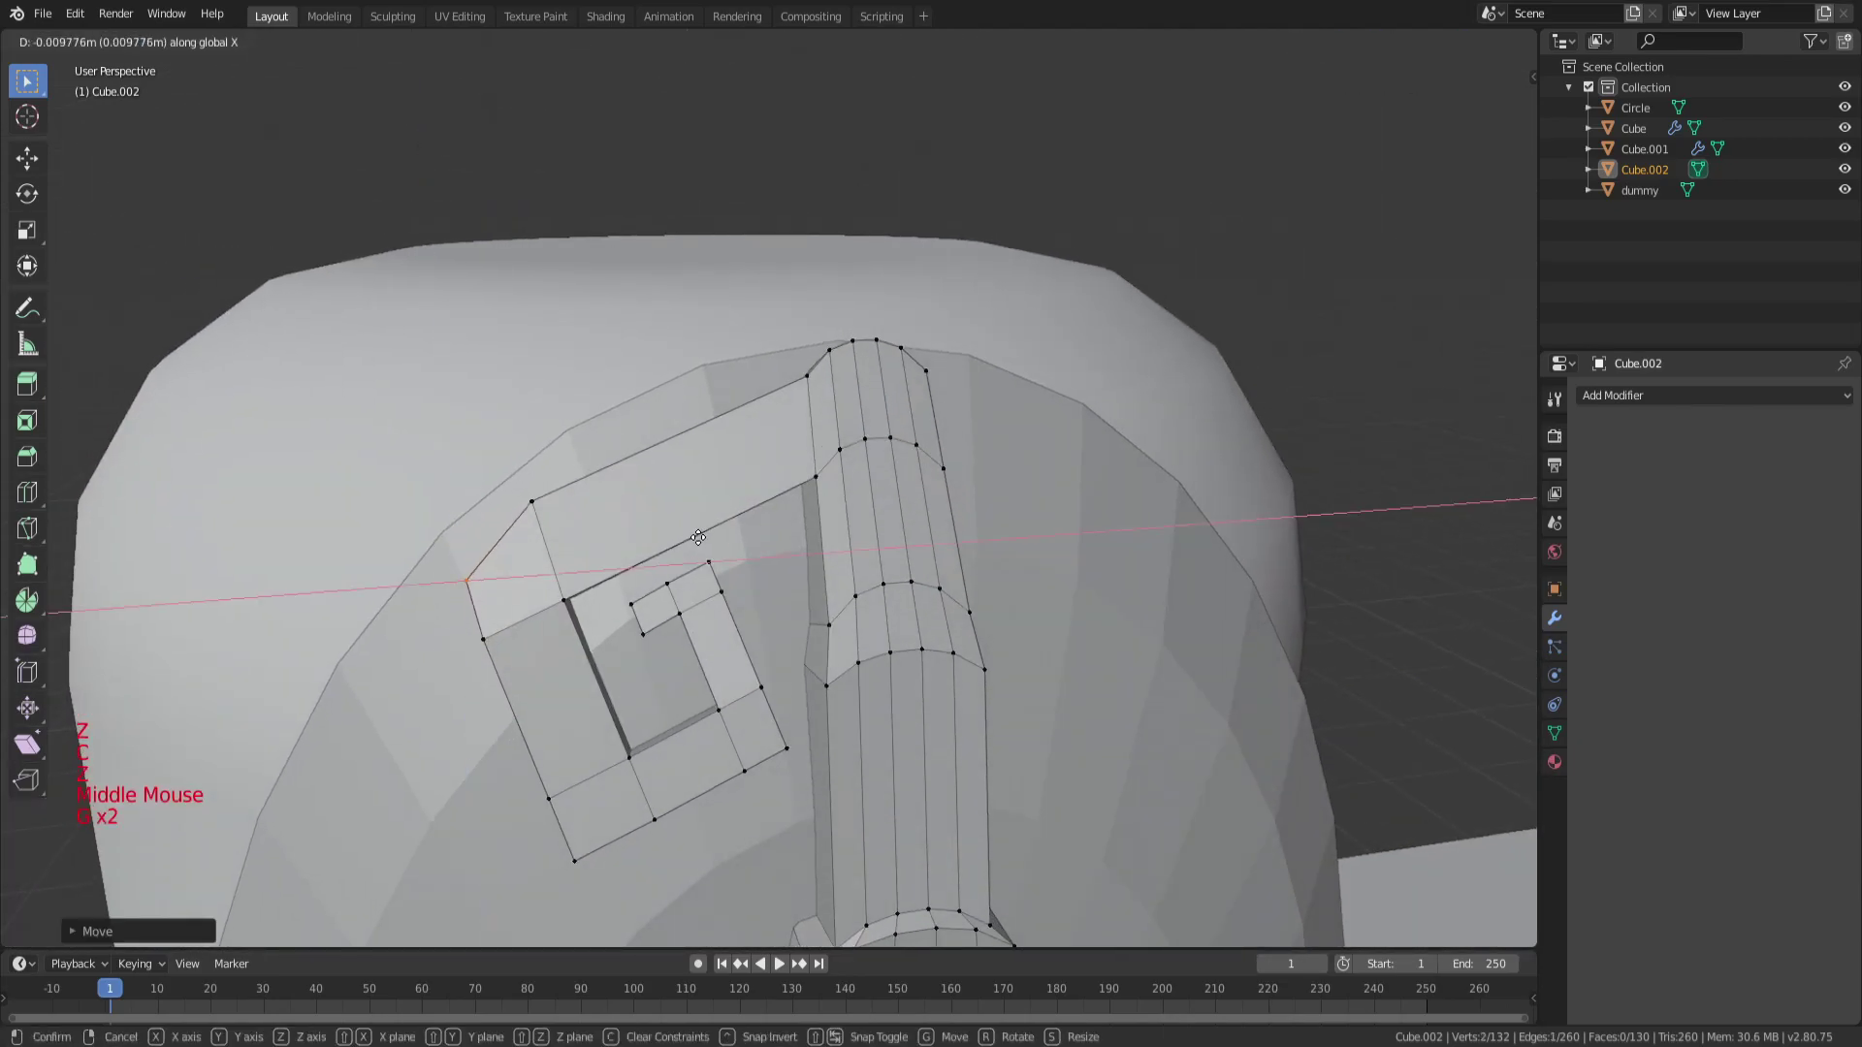
key(g)
click(490, 558)
Add two centred loop cuts, one along the length of the top arm and one down the outer leg.
key(a)
key(a)
key(a)
key(ctrl+r)
click(505, 574)
right_click(506, 574)
key(a)
key(a)
key(a)
key(ctrl+r)
click(506, 574)
right_click(505, 574)
key(a)
key(a)
key(a)
Move the new vertices on the upper edge of the chamfered corner outward to round it.
key(z)
mouse_move(502, 562)
middle_down()
mouse_move(492, 528)
mouse_move(541, 588)
middle_up()
right_click(507, 533)
key(z)
key(g)
right_click(541, 589)
key(a)
key(a)
key(a)
Shift the new vertex pair on the outer side of the chamfered corner along X and check the rounded shape.
key(z)
click(519, 607)
key(z)
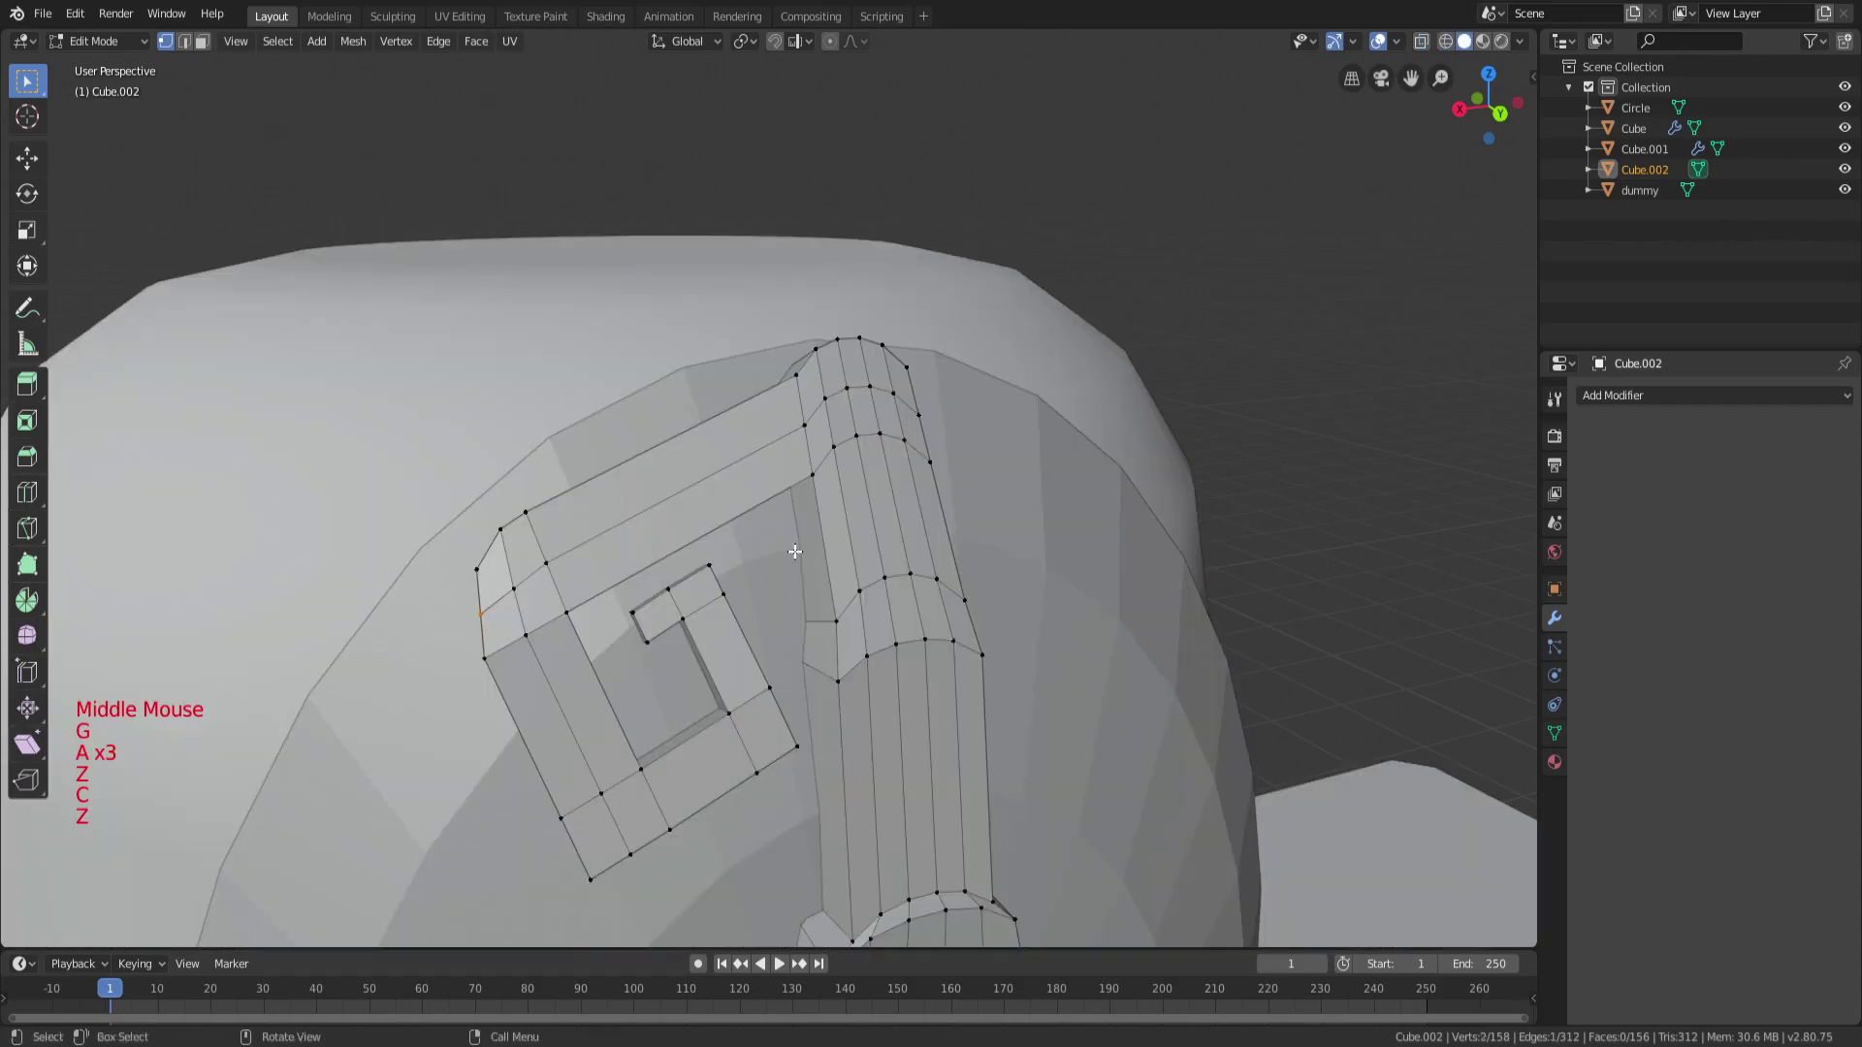
key(g)
key(x)
right_click(788, 550)
key(a)
key(a)
key(a)
key(Tab)
middle_drag(787, 543, 732, 510)
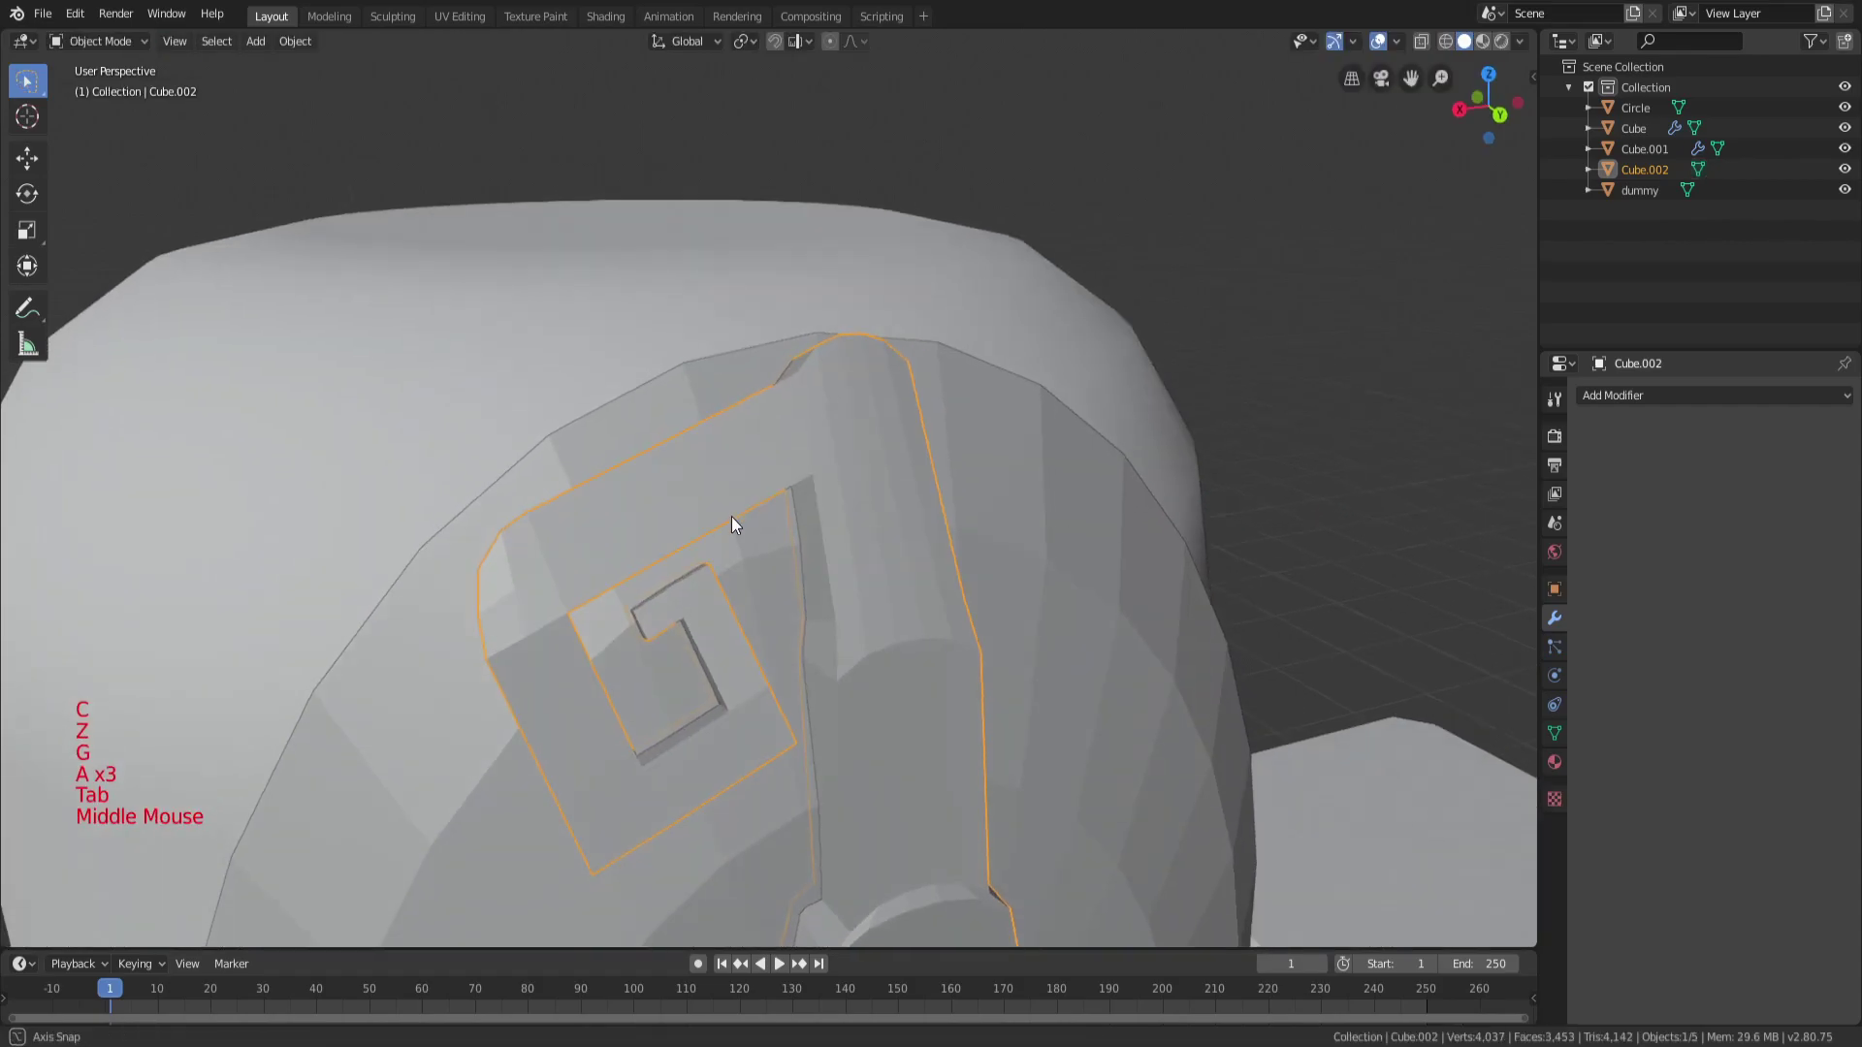
scroll(737, 509, down, 4)
click(714, 625)
scroll(723, 635, up, 2)
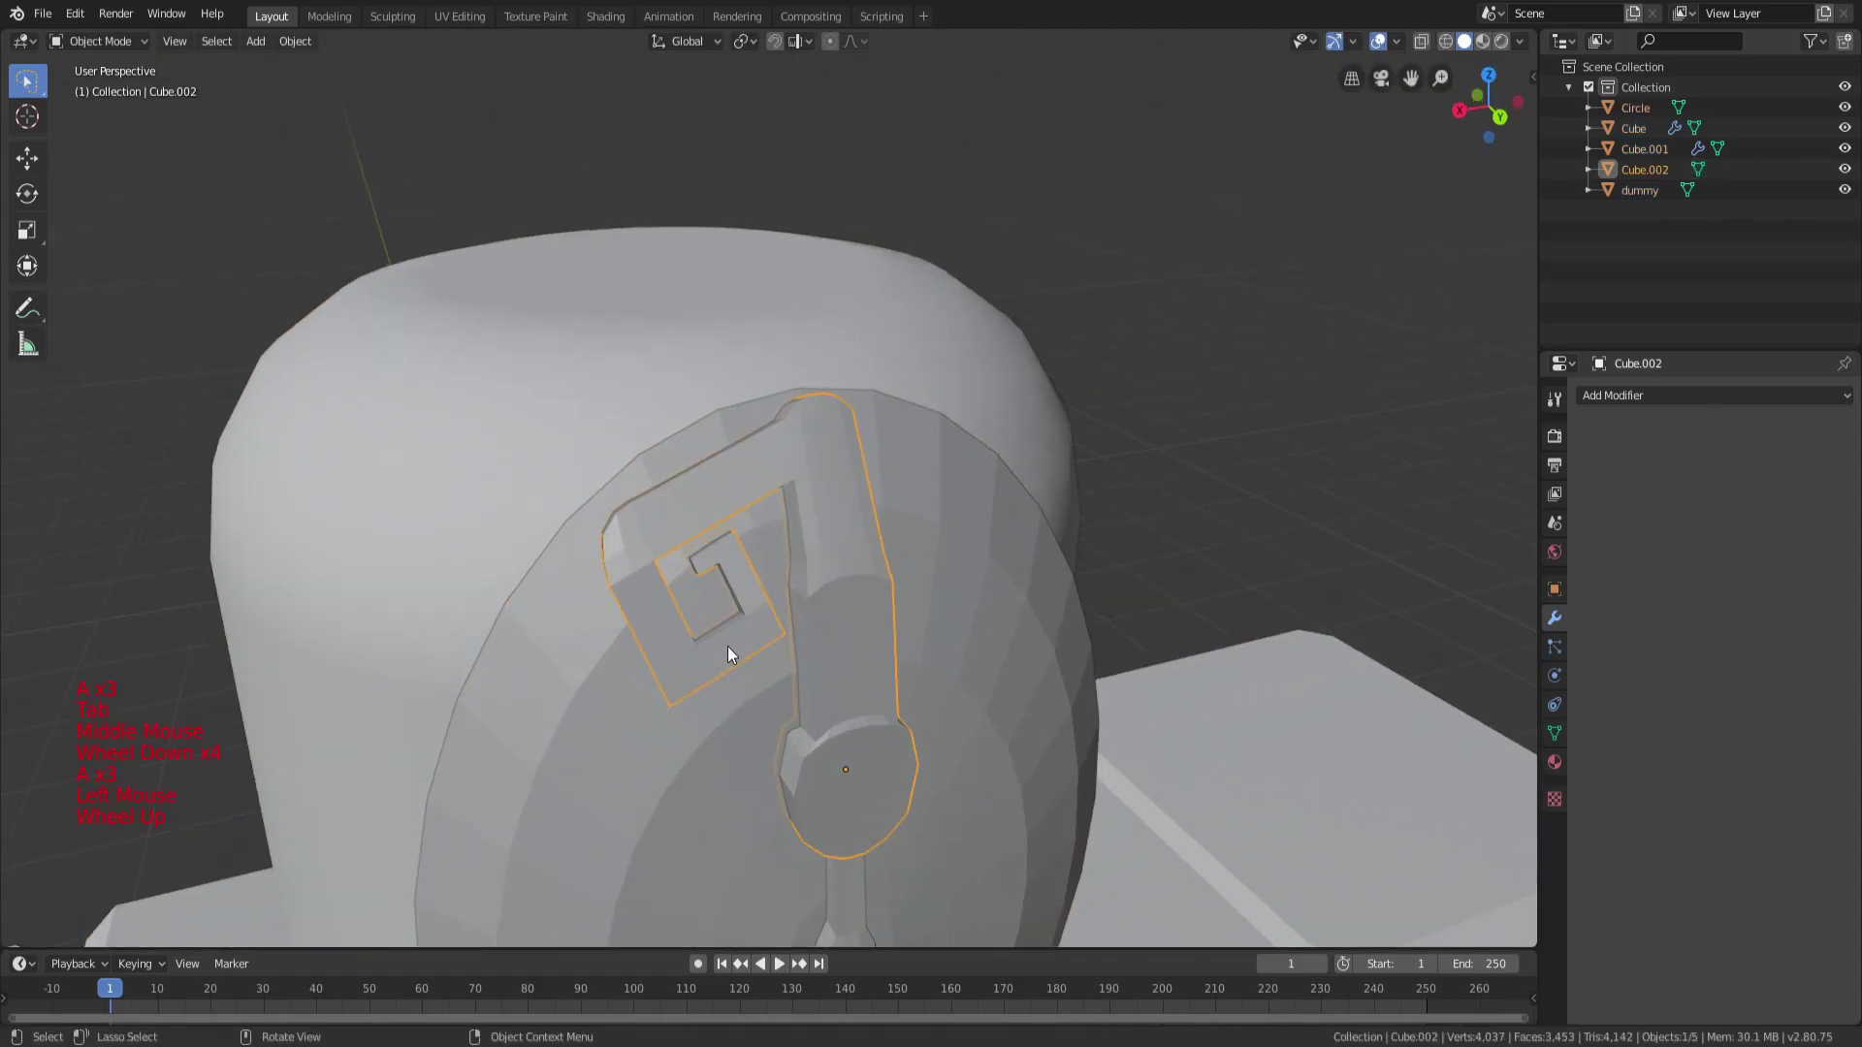
Reposition the vertices at the ornament's lower outer corner to start rounding it.
key(Tab)
key(a)
key(a)
key(a)
shift+middle_drag(766, 655, 711, 640)
scroll(712, 635, up, 3)
mouse_move(678, 573)
middle_down()
mouse_move(531, 612)
mouse_move(652, 615)
mouse_move(580, 605)
middle_up()
key(z)
key(g)
key(a)
key(a)
key(a)
key(c)
click(564, 623)
key(g)
key(a)
key(a)
key(a)
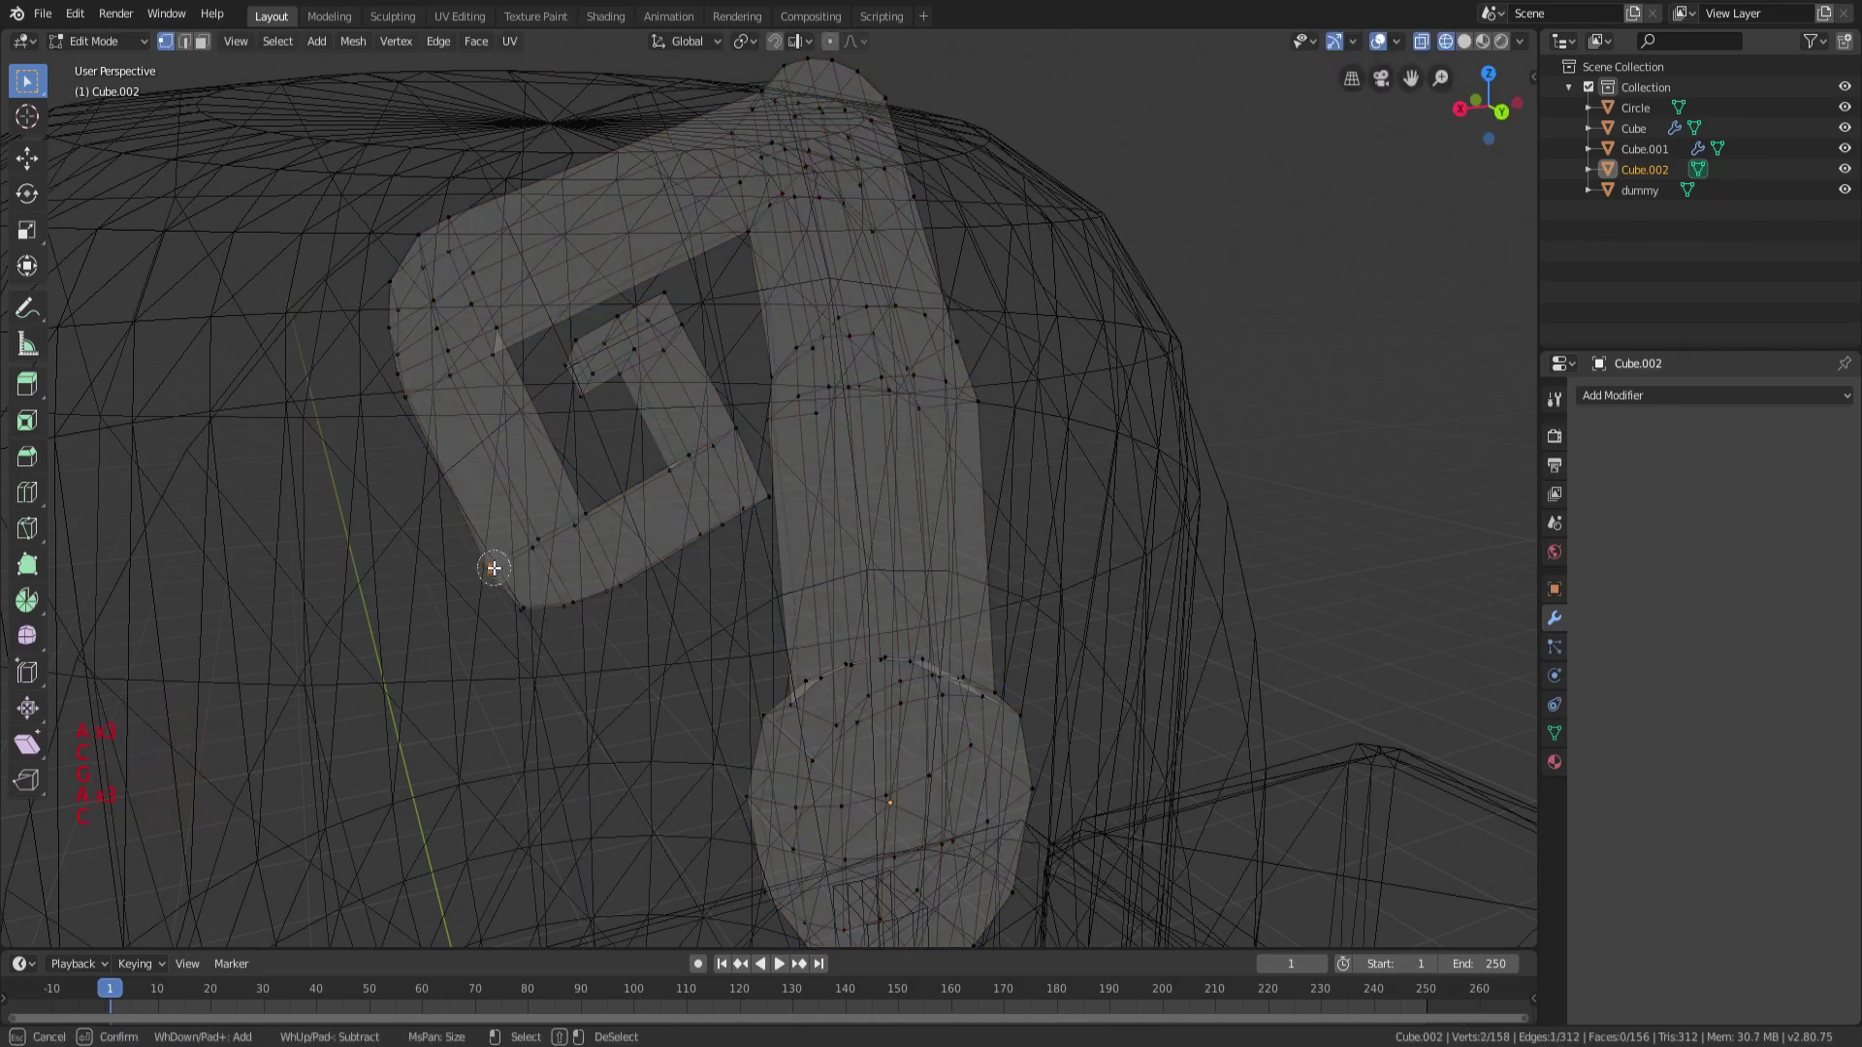
Move the outer vertex pair of the lower corner along X and check the ornament on the whole mask.
key(g)
key(x)
scroll(582, 529, down, 3)
key(a)
key(a)
key(z)
key(Tab)
middle_drag(906, 499, 789, 497)
scroll(828, 486, down, 1)
key(a)
key(a)
key(a)
scroll(831, 492, down, 3)
scroll(829, 491, down, 1)
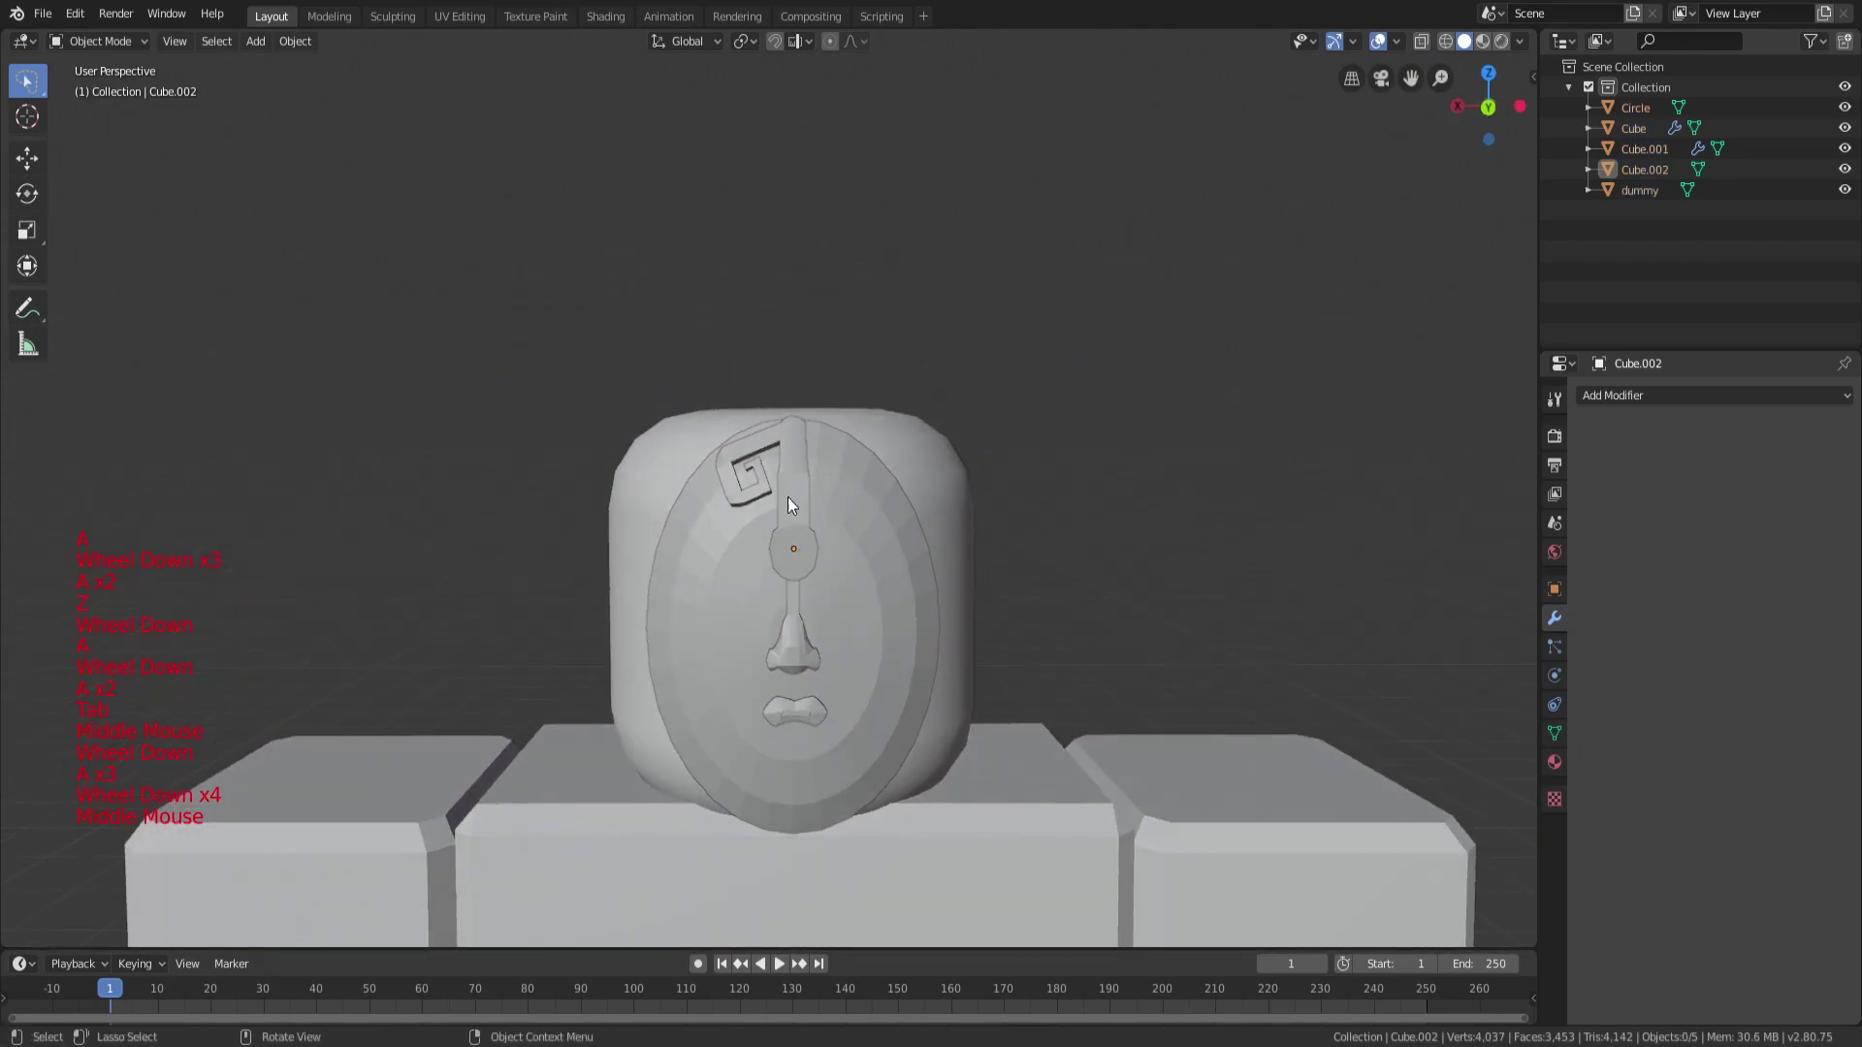
Add a loop cut running lengthwise through the lower outer corner and along the lower return arm.
scroll(766, 500, up, 5)
click(742, 502)
key(Tab)
scroll(757, 501, up, 5)
key(a)
key(a)
key(a)
key(ctrl+r)
click(548, 531)
key(a)
key(a)
key(a)
Move the new outer vertices at the lower corner along X to smooth its rounding.
middle_drag(548, 531, 510, 607)
key(c)
click(510, 607)
key(z)
key(a)
key(a)
key(a)
key(a)
key(c)
click(511, 609)
key(g)
key(x)
click(532, 615)
key(a)
key(a)
key(a)
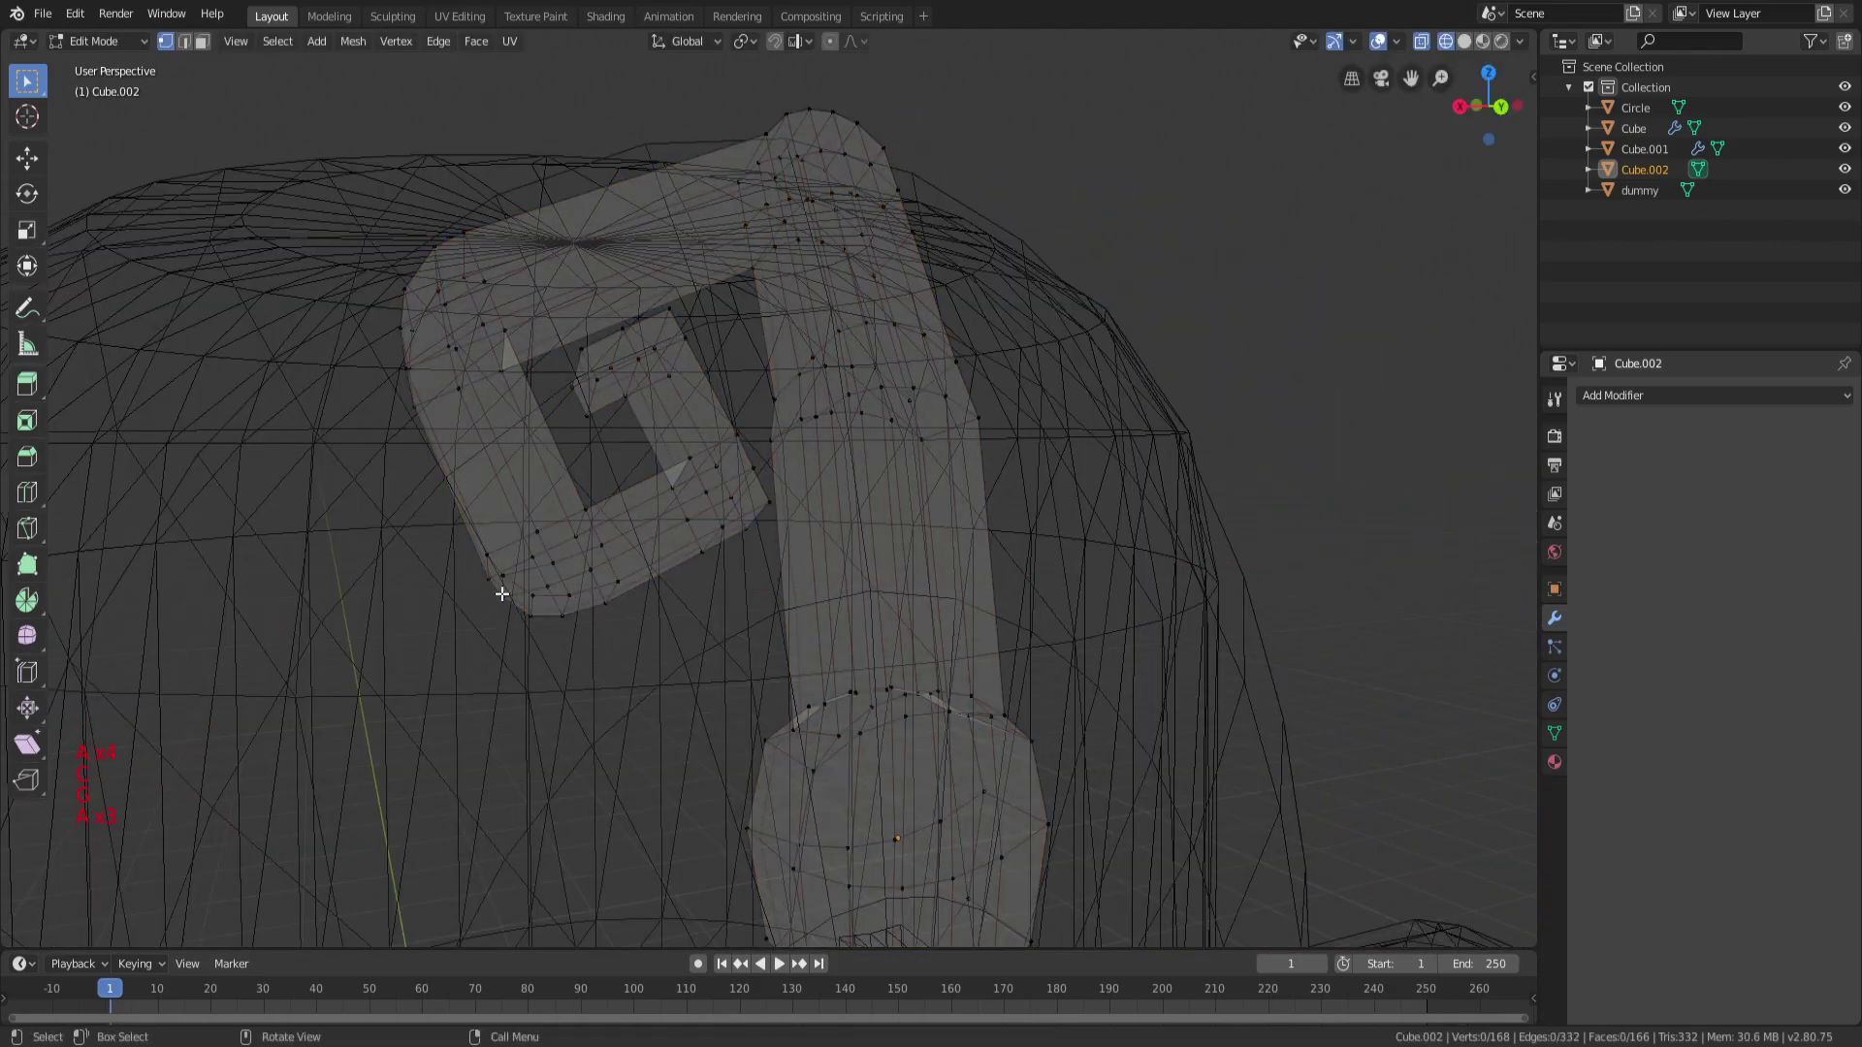
Shift the outer vertices of the ornament's lower outer corner along X to refine its rounding.
middle_drag(481, 582, 723, 508)
key(g)
key(x)
click(595, 575)
key(a)
key(a)
key(a)
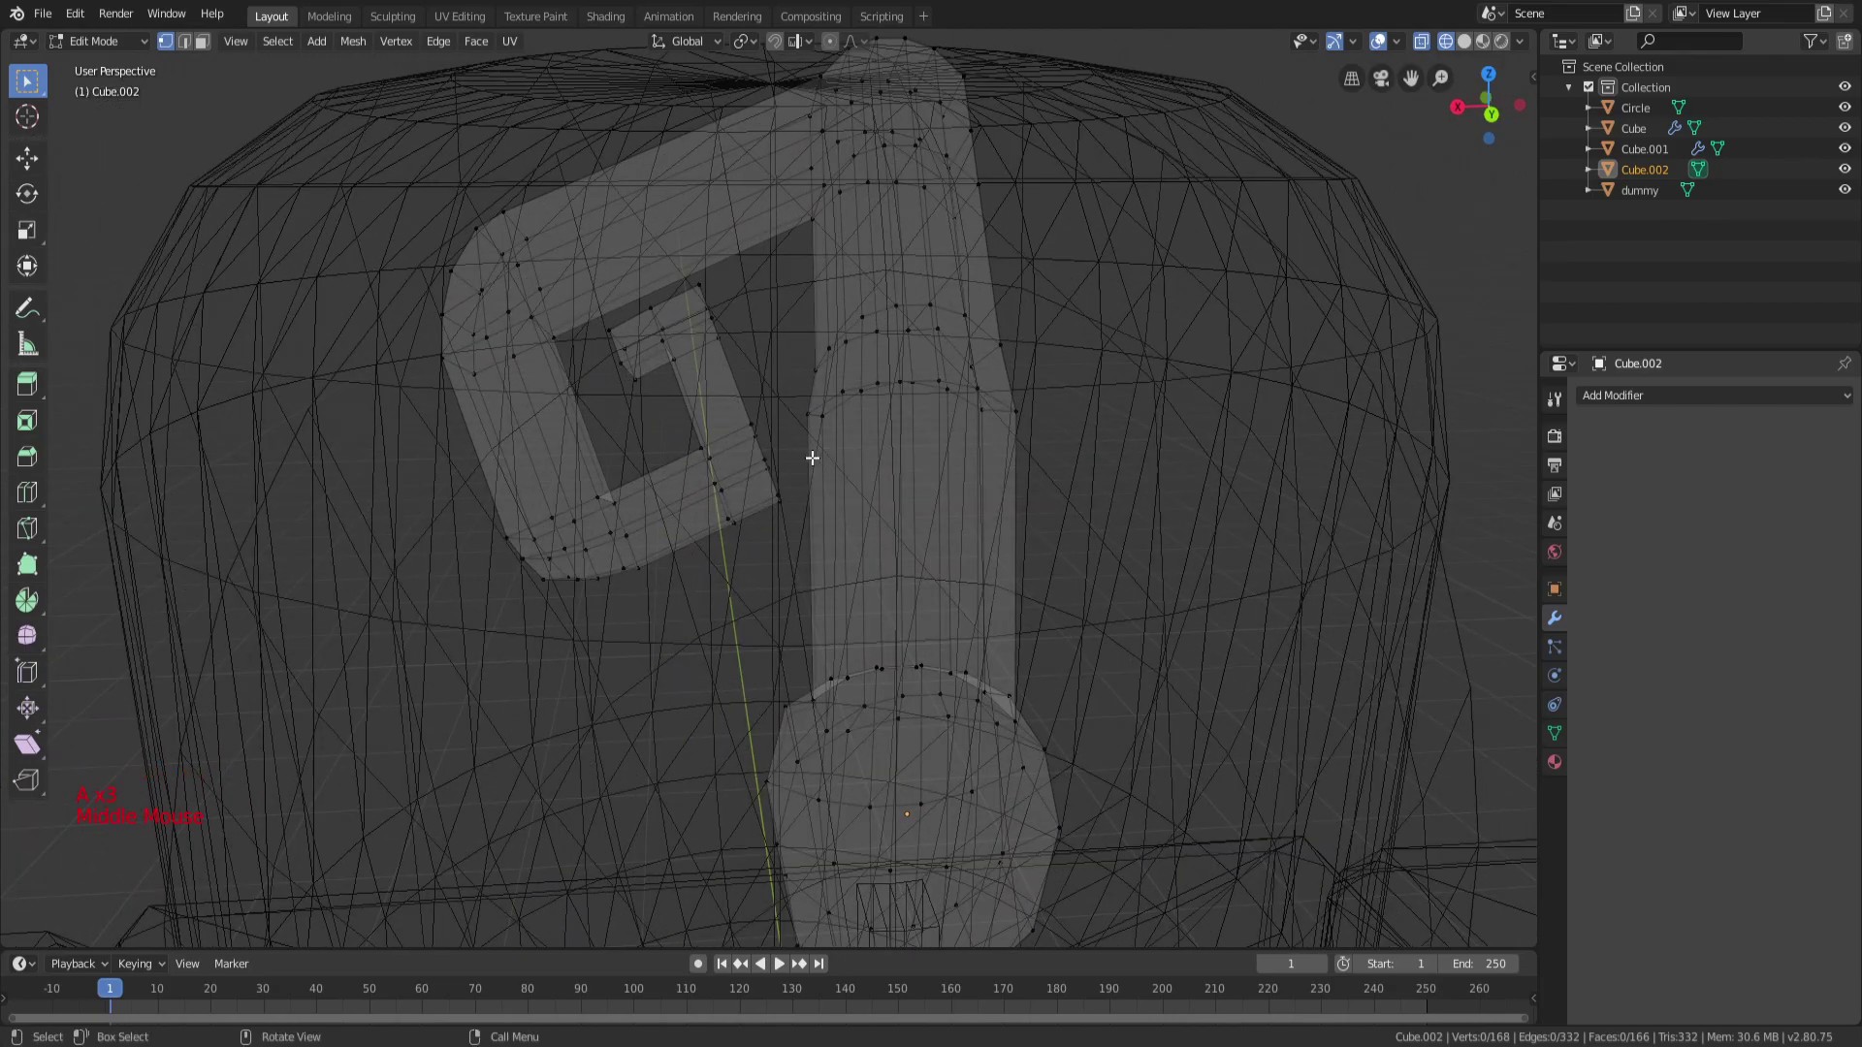
Select the vertex pair at the ornament's lower inner corner, beside the forehead band, and move it inward.
scroll(831, 439, up, 2)
middle_drag(853, 442, 792, 495)
key(c)
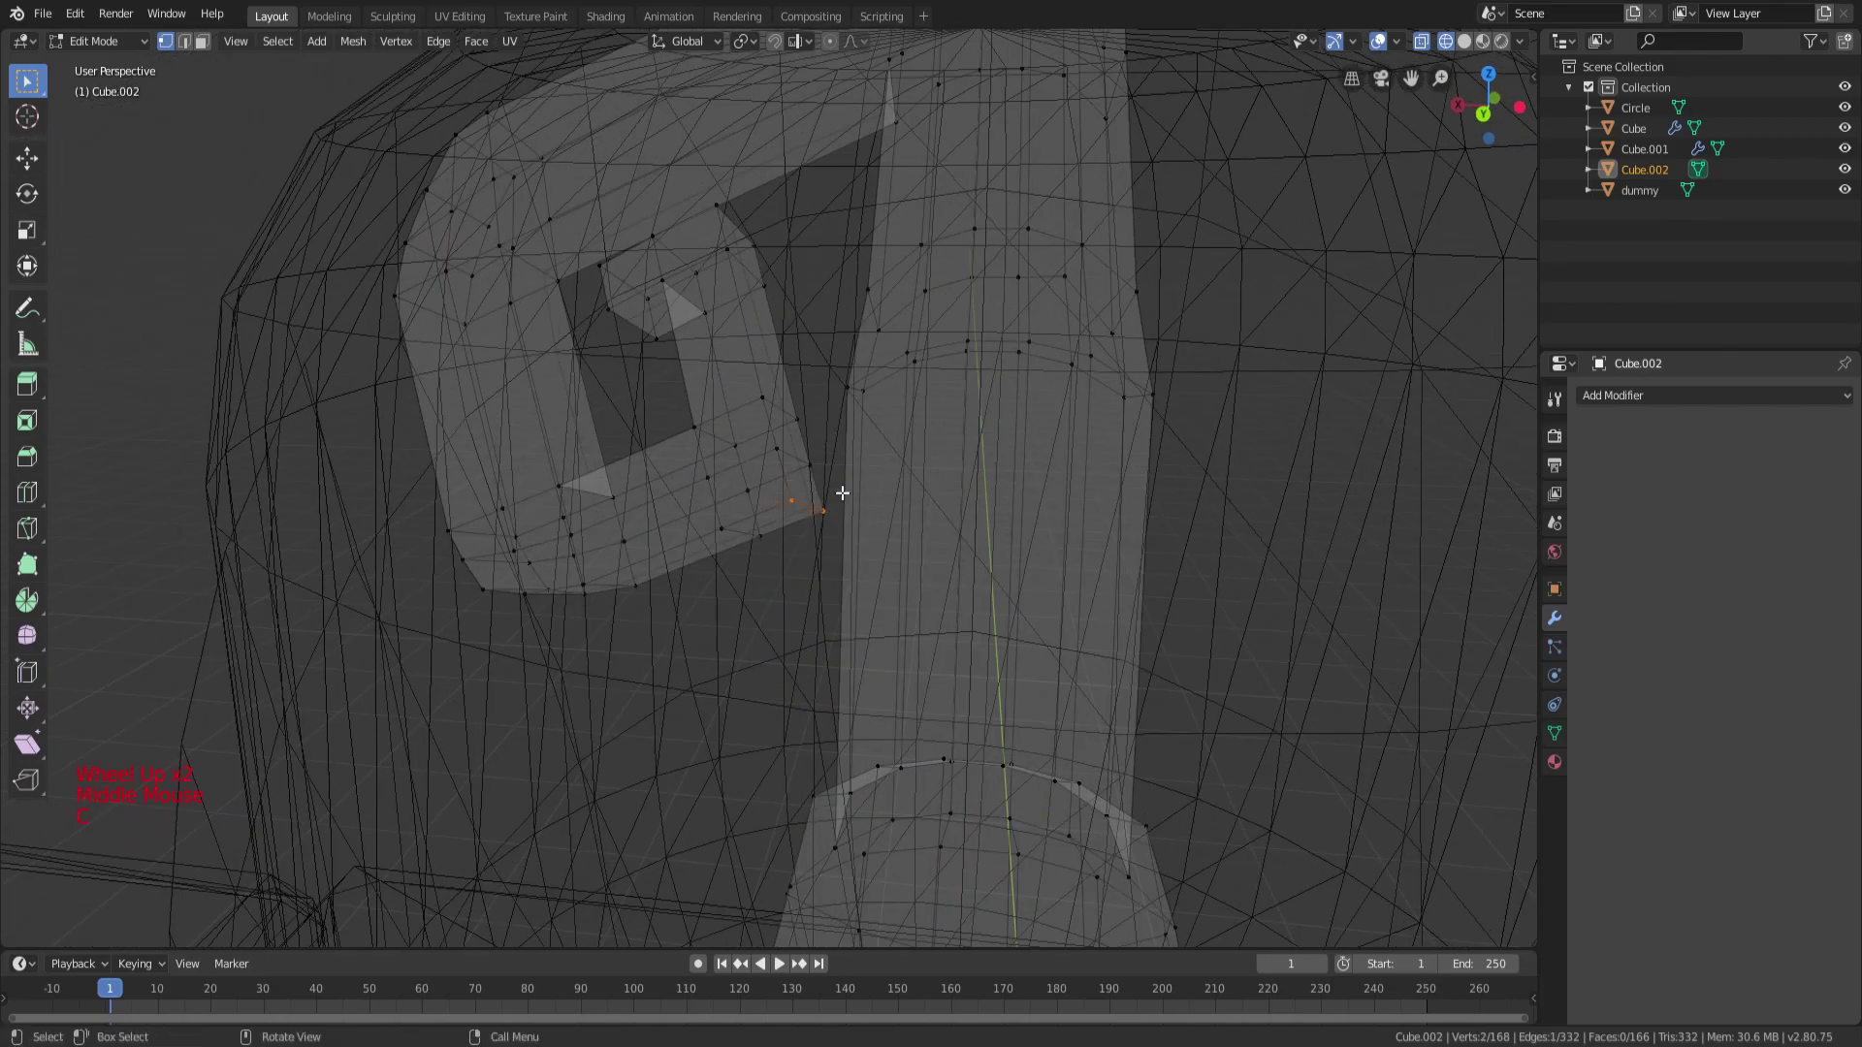
key(z)
click(984, 475)
middle_drag(983, 475, 989, 485)
key(g)
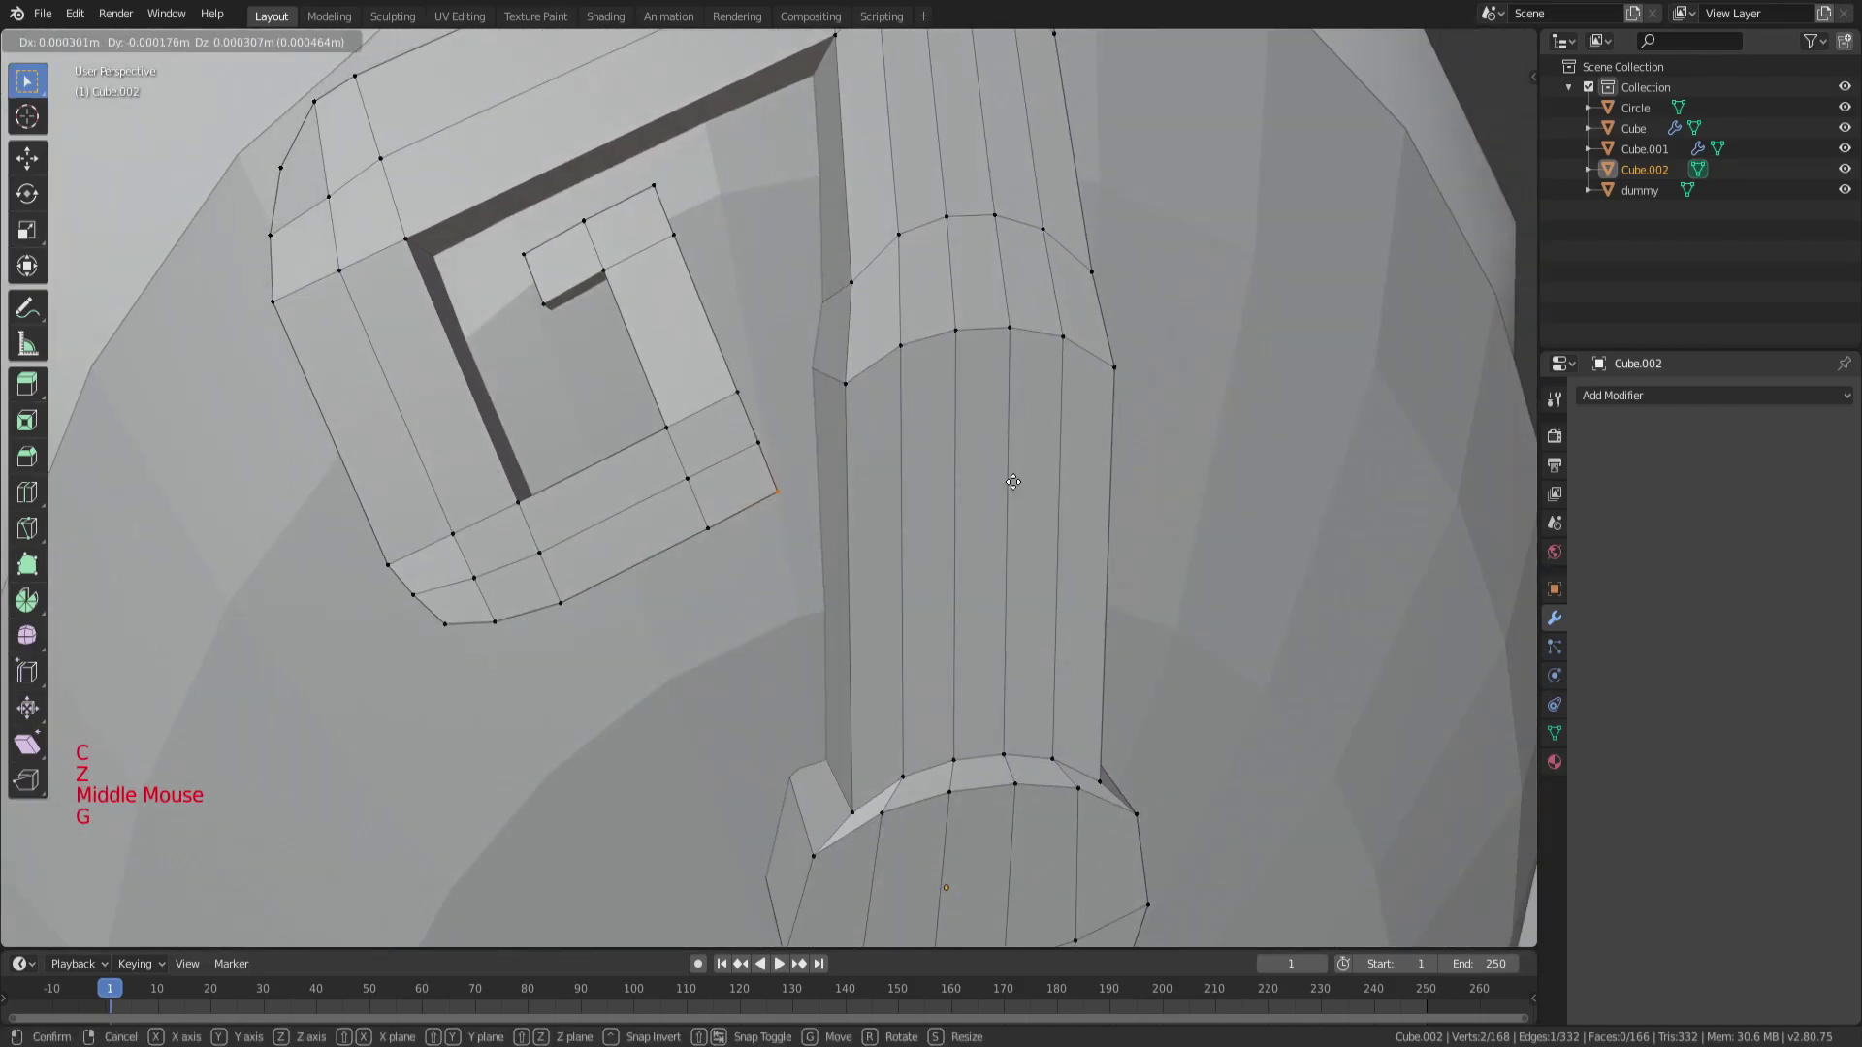
key(g)
key(a)
key(a)
key(a)
Reposition the neighbouring vertices around the lower inner corner in wireframe to round it off.
mouse_move(863, 476)
middle_down()
mouse_move(785, 456)
mouse_move(881, 456)
middle_up()
key(z)
click(712, 455)
key(c)
click(787, 452)
key(g)
key(g)
click(881, 459)
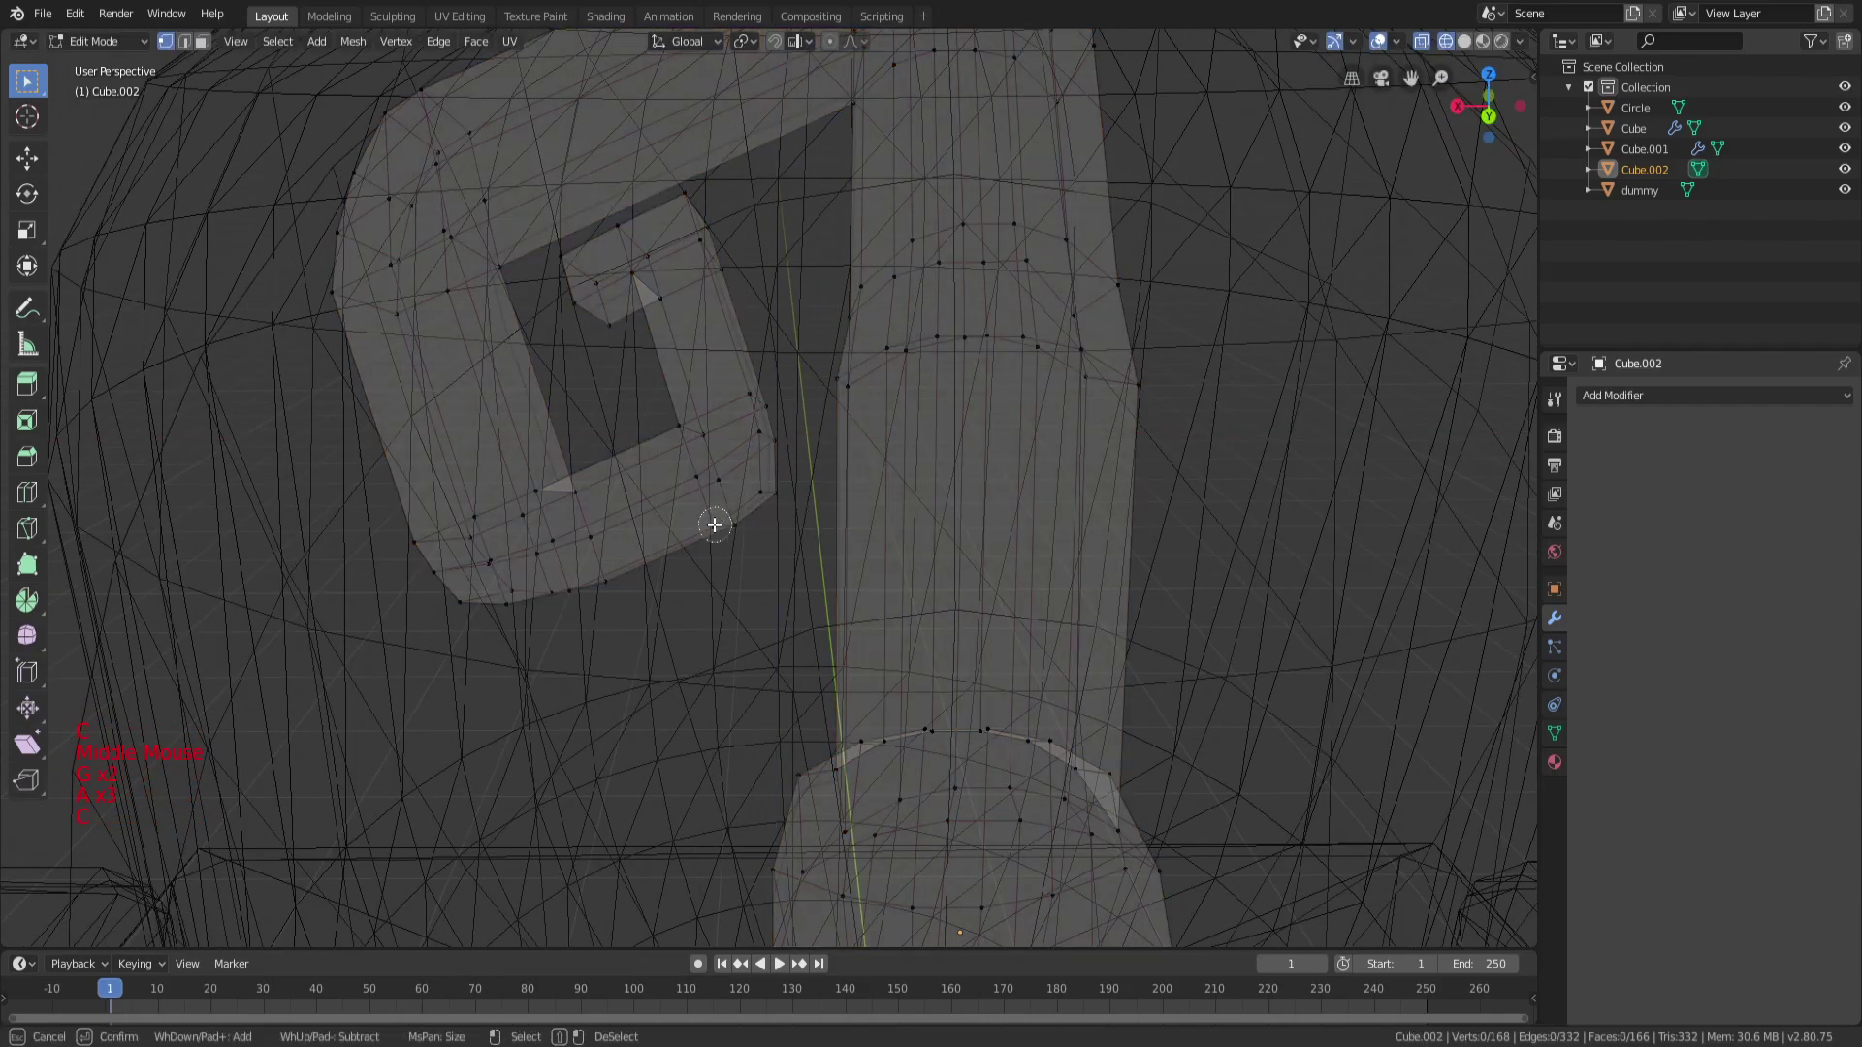
scroll(723, 519, down, 5)
key(z)
click(933, 477)
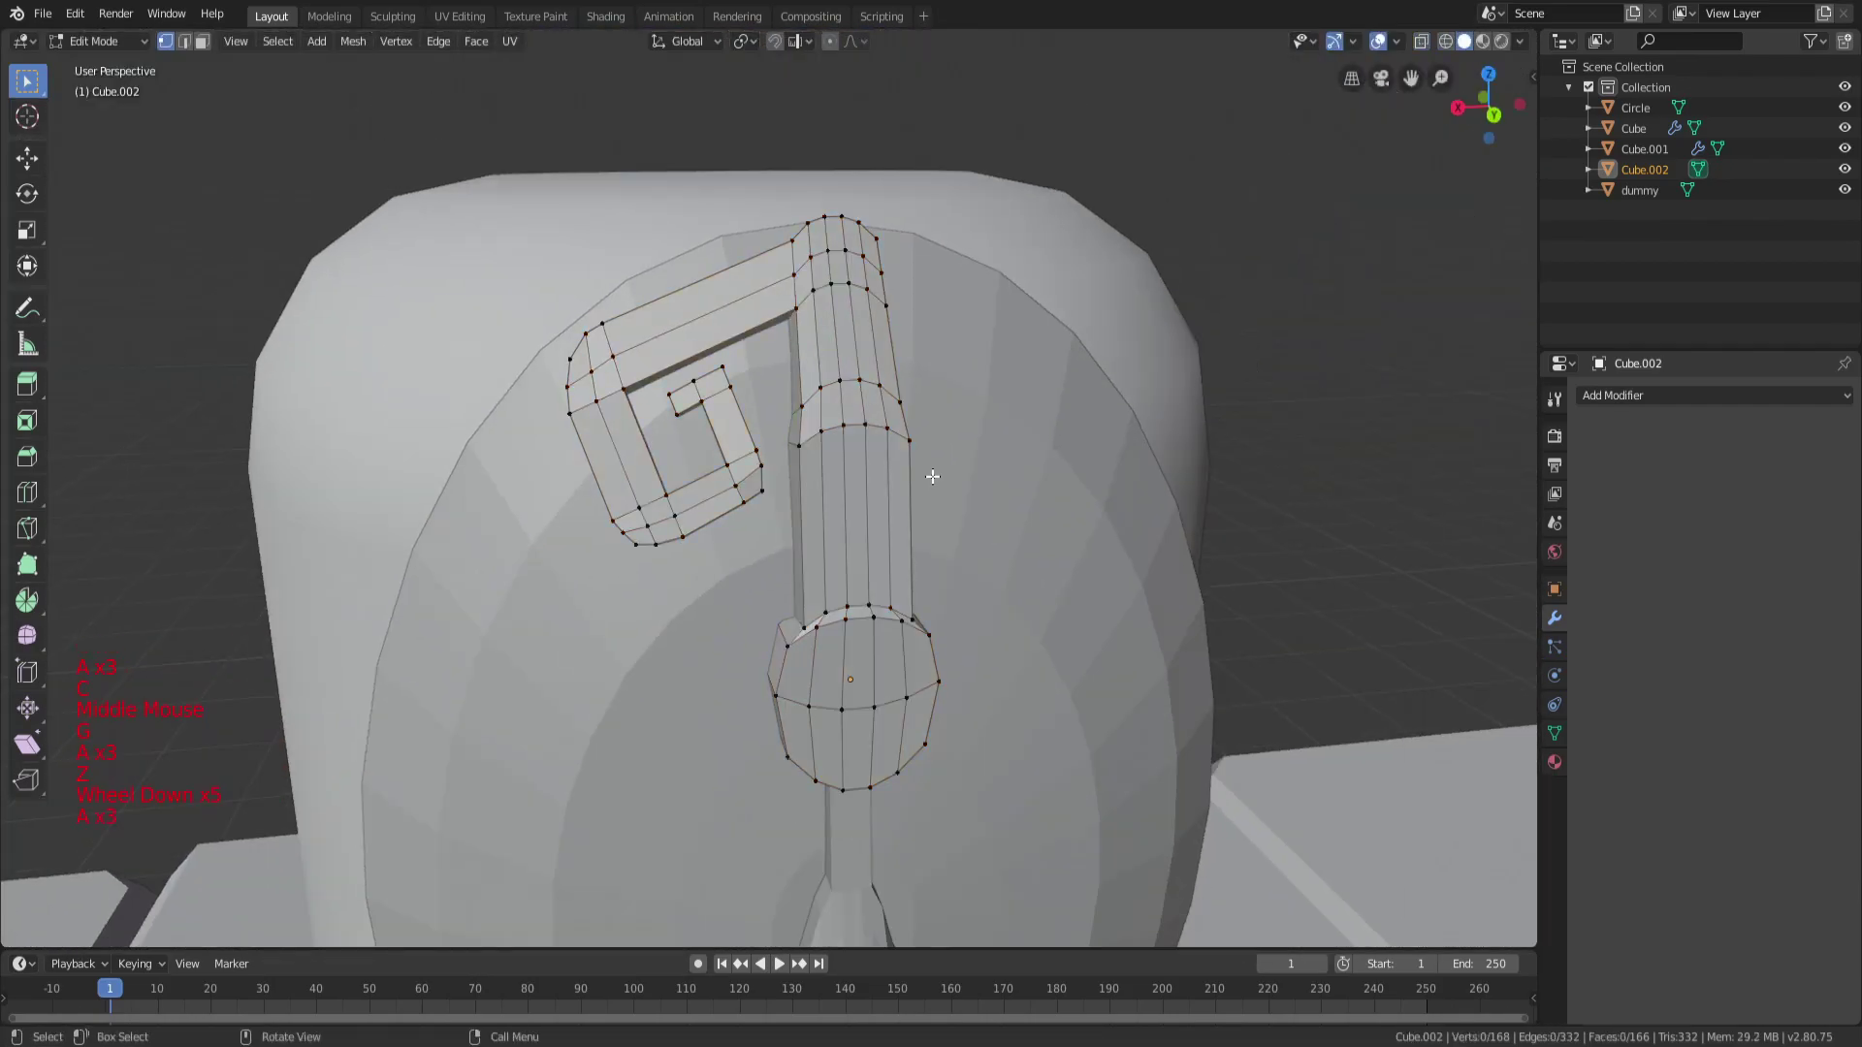
Examine the rounded ornament on the whole mask from several distances and in different shading modes.
key(Tab)
middle_drag(934, 477, 969, 460)
scroll(970, 460, down, 5)
scroll(859, 497, down, 6)
mouse_move(859, 496)
middle_down()
mouse_move(842, 432)
mouse_move(793, 394)
mouse_move(859, 409)
middle_up()
scroll(806, 444, up, 10)
key(z)
click(810, 388)
key(z)
click(960, 389)
key(Tab)
key(a)
key(a)
key(a)
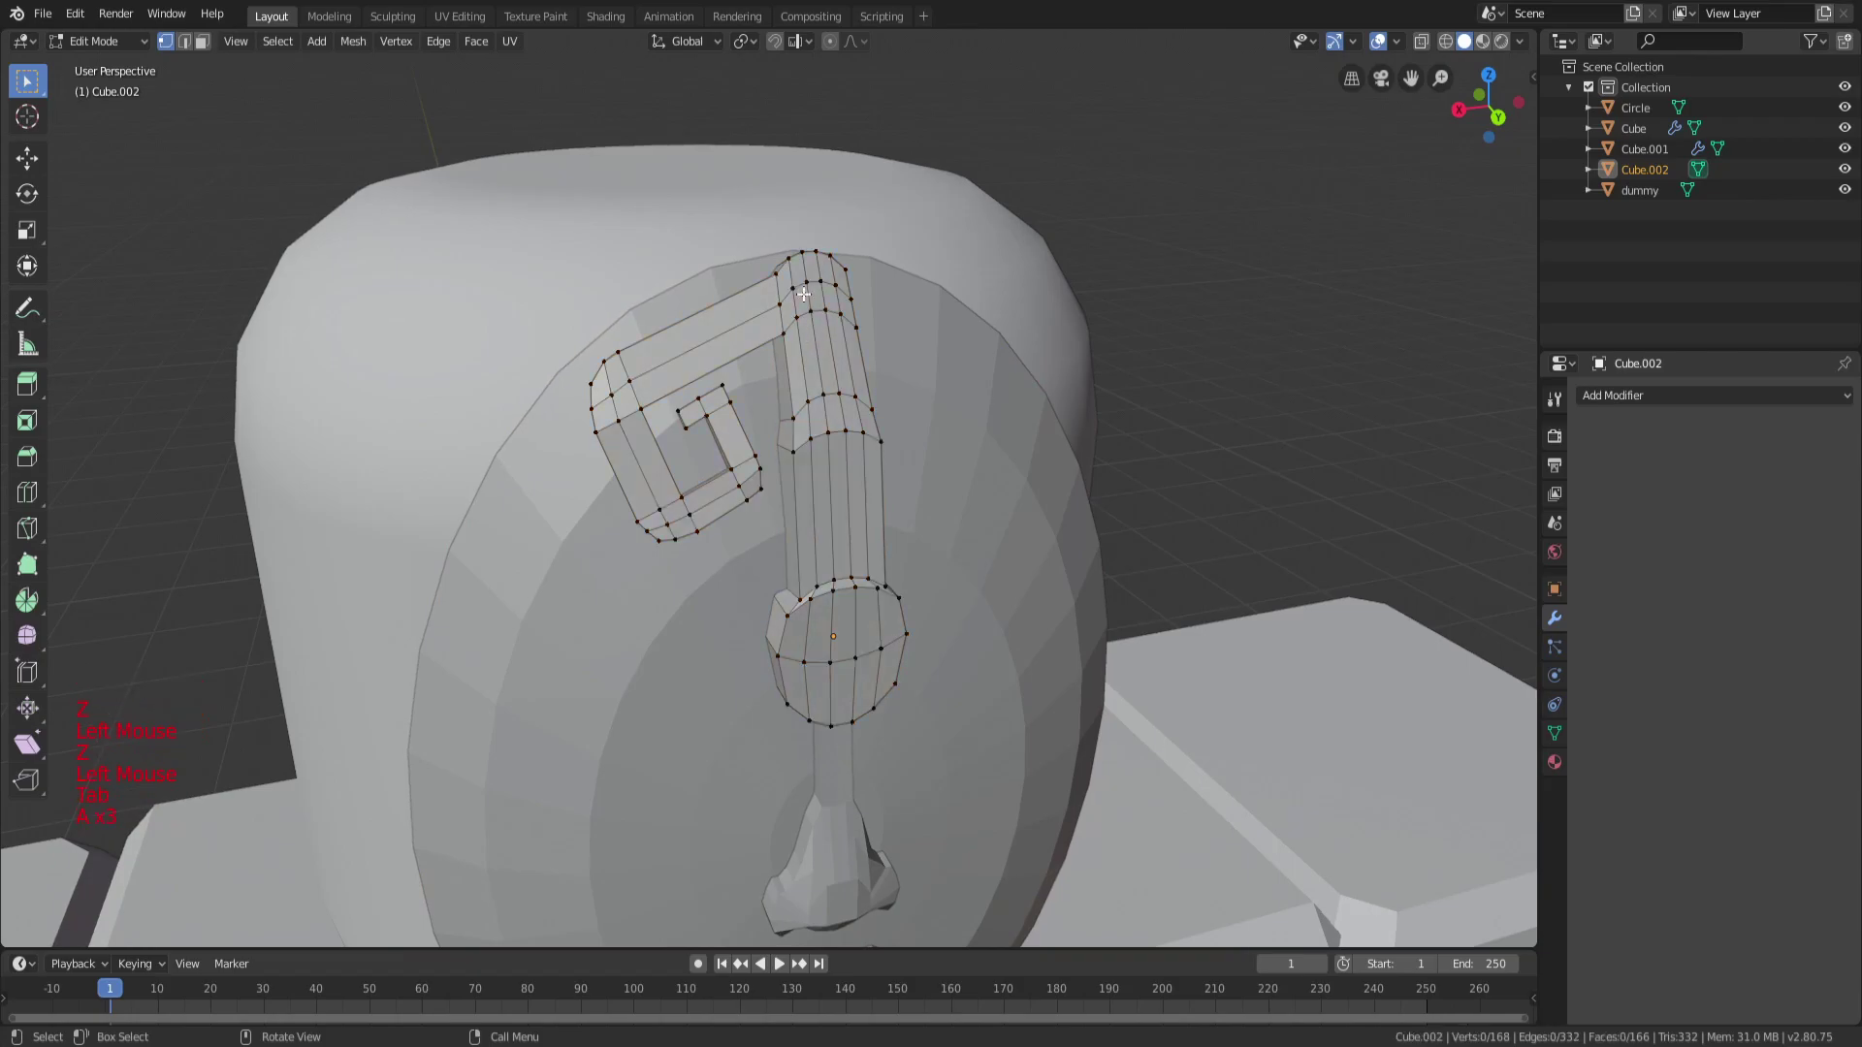
Move the top vertices where the ornament's upper arm joins the forehead band along Z to smooth the transition.
key(z)
key(a)
key(a)
key(a)
scroll(789, 466, up, 3)
mouse_move(777, 282)
shift+middle_down()
mouse_move(790, 466)
mouse_move(746, 438)
mouse_move(803, 387)
mouse_move(865, 386)
mouse_move(646, 539)
shift+middle_up()
key(c)
click(803, 387)
key(g)
key(z)
key(a)
key(a)
key(a)
Add a loop cut across the middle of the ornament's upper arm and scale it down along Z.
key(ctrl+r)
click(647, 540)
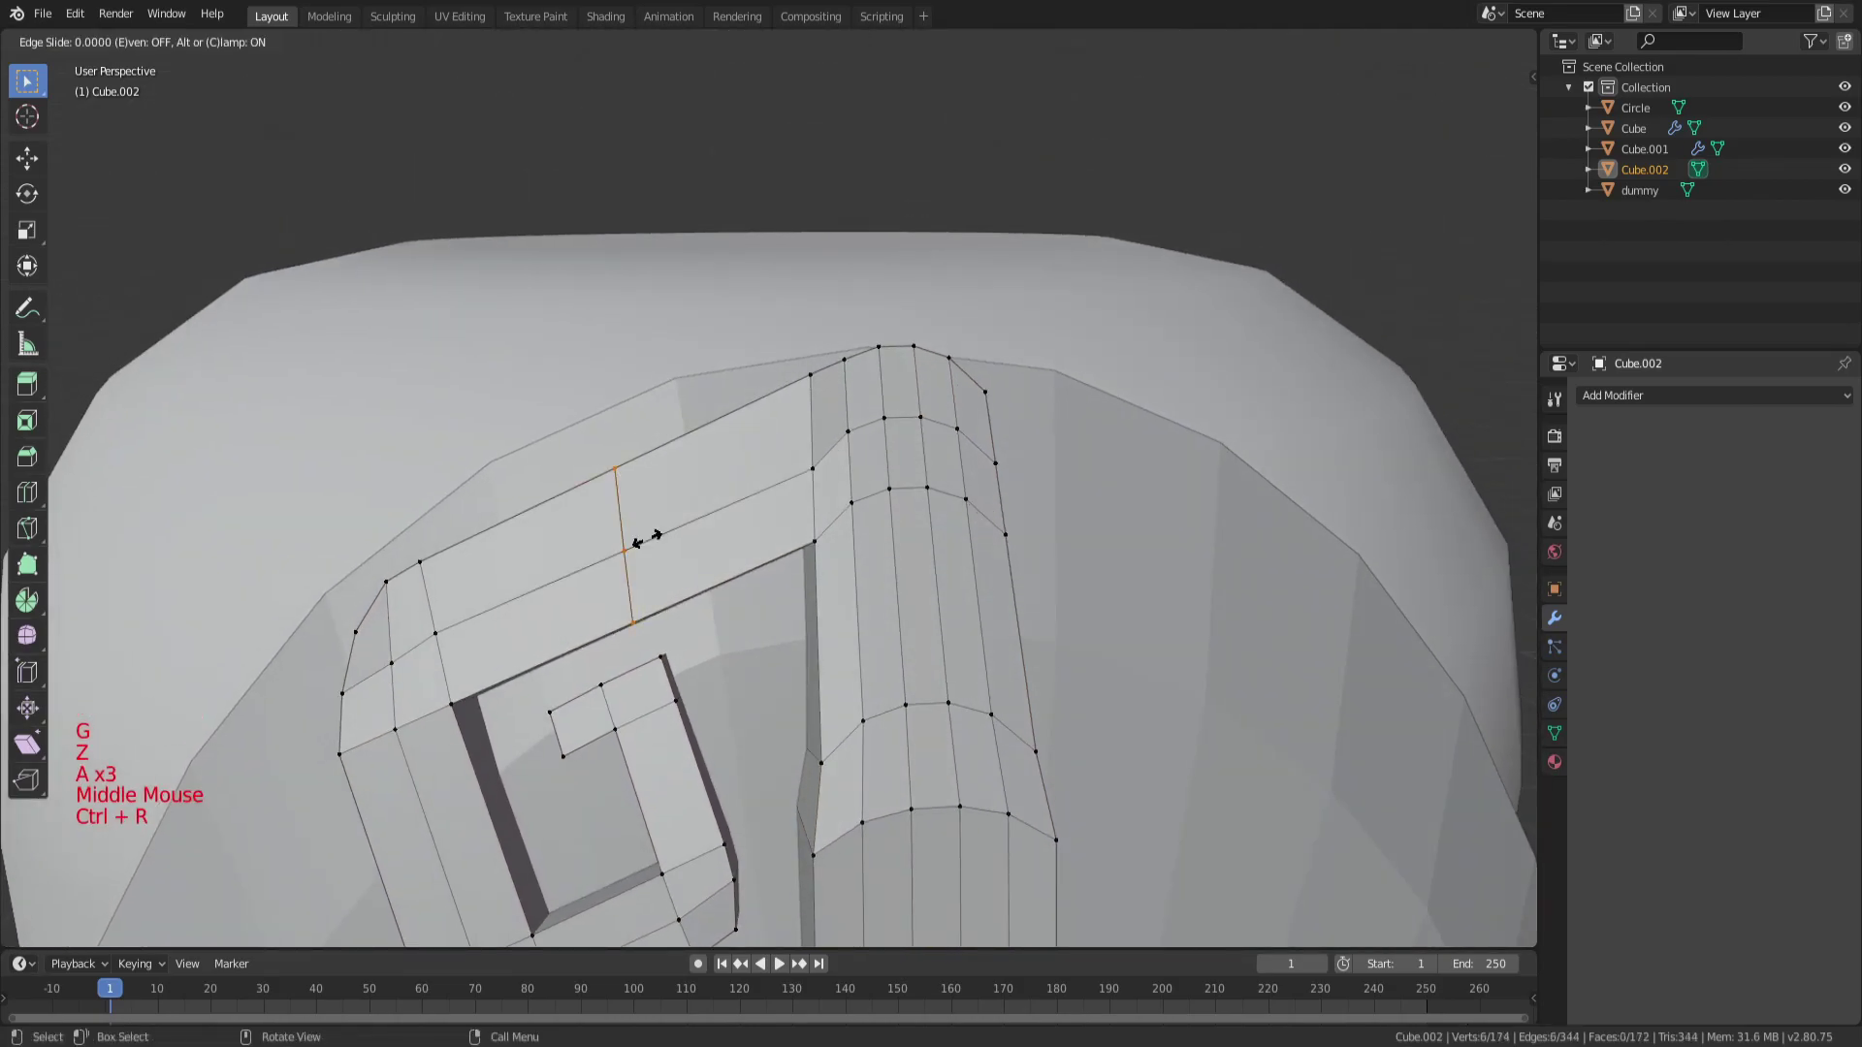
click(647, 539)
key(s)
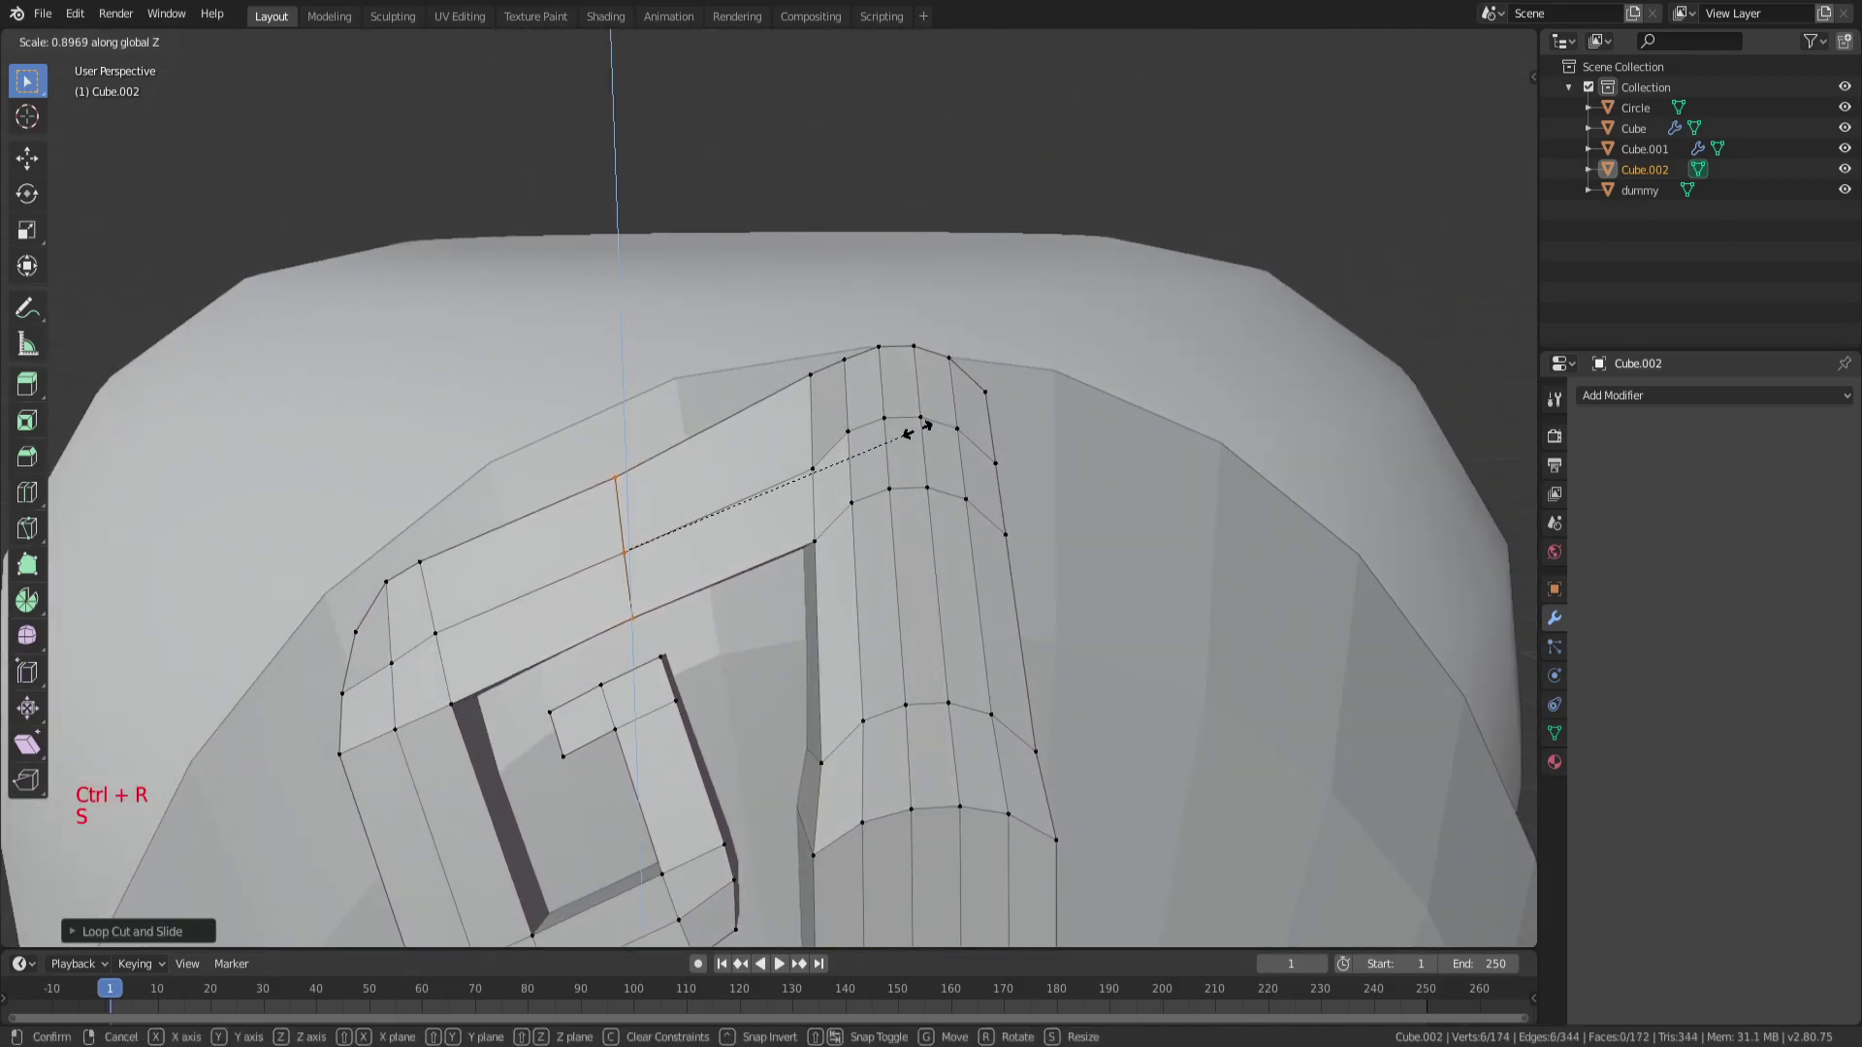
click(853, 427)
key(a)
key(a)
key(a)
Add two loop cuts across each half of the upper arm, on both sides of its narrowed middle.
key(ctrl+r)
click(749, 464)
click(749, 468)
key(a)
key(a)
key(a)
key(ctrl+r)
click(498, 596)
key(a)
key(a)
key(a)
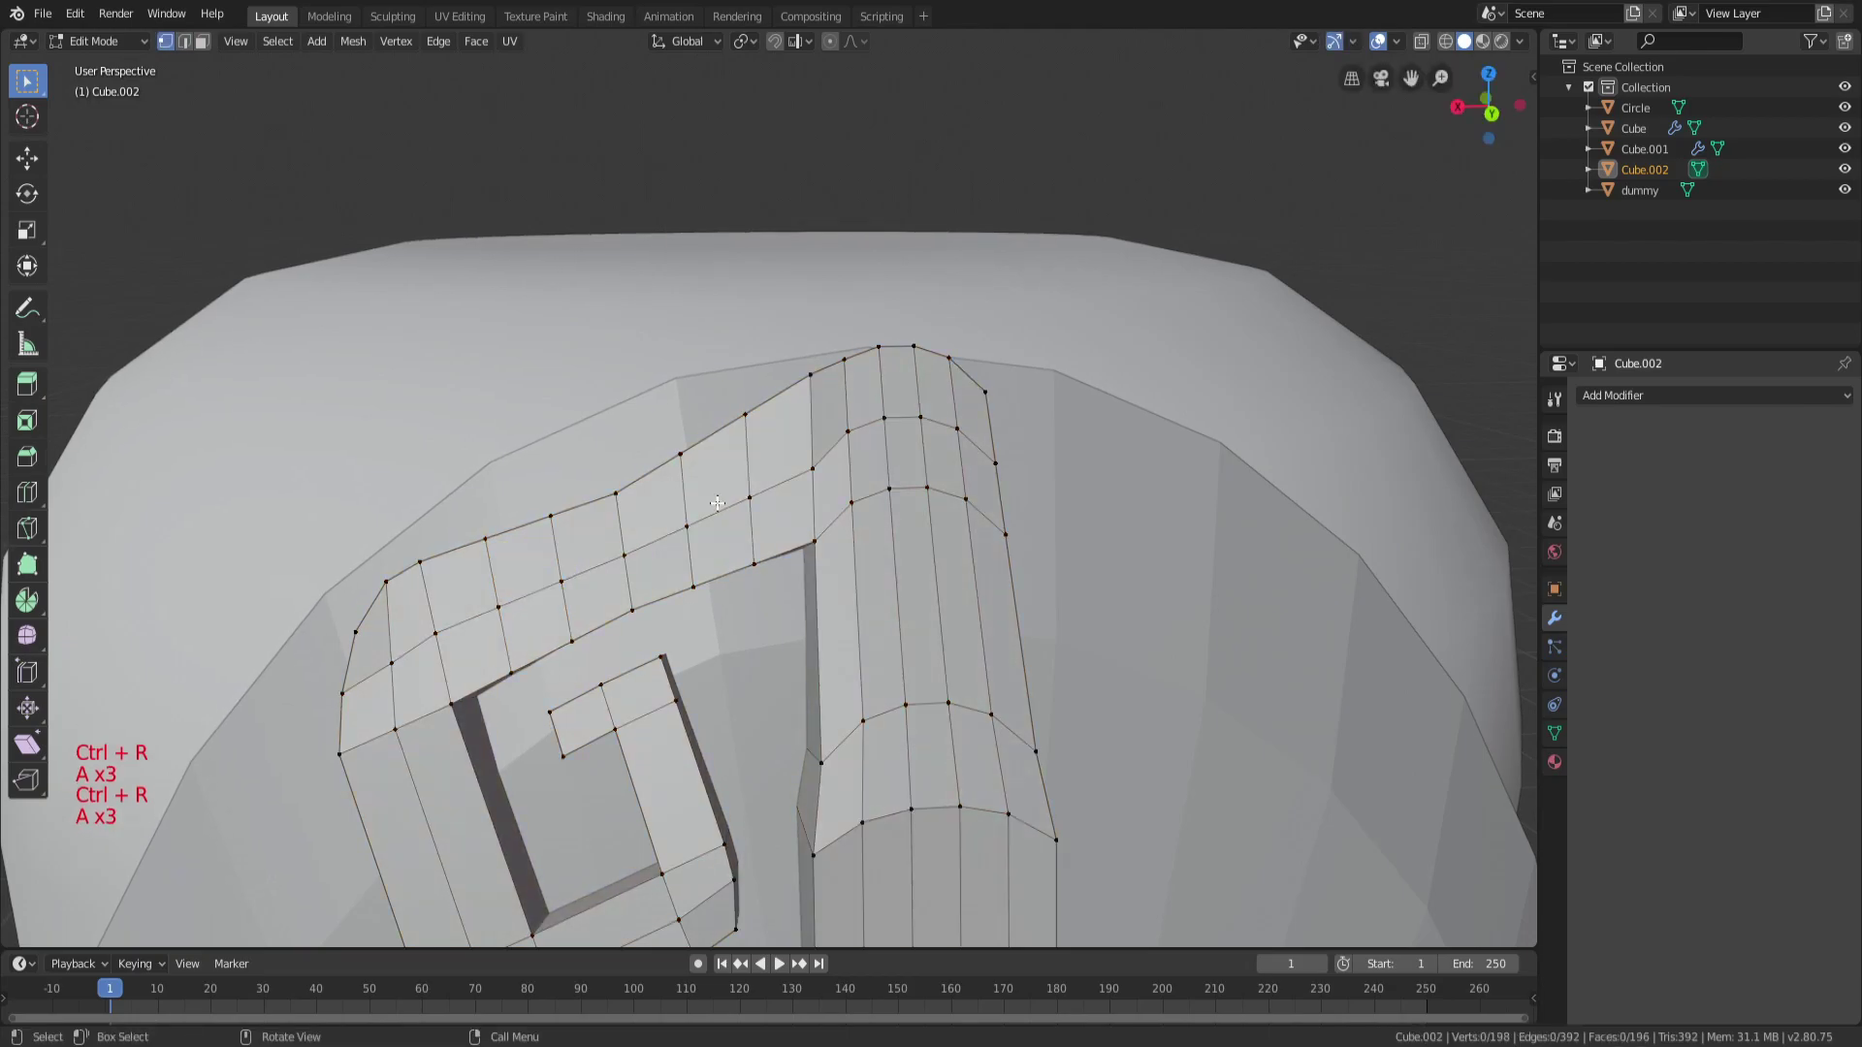
Scale new loops of the upper arm individually, including the one nearest the outer corner, to make its outline wavy.
key(s)
click(858, 434)
key(a)
key(a)
key(a)
alt+shift+click(491, 576)
key(s)
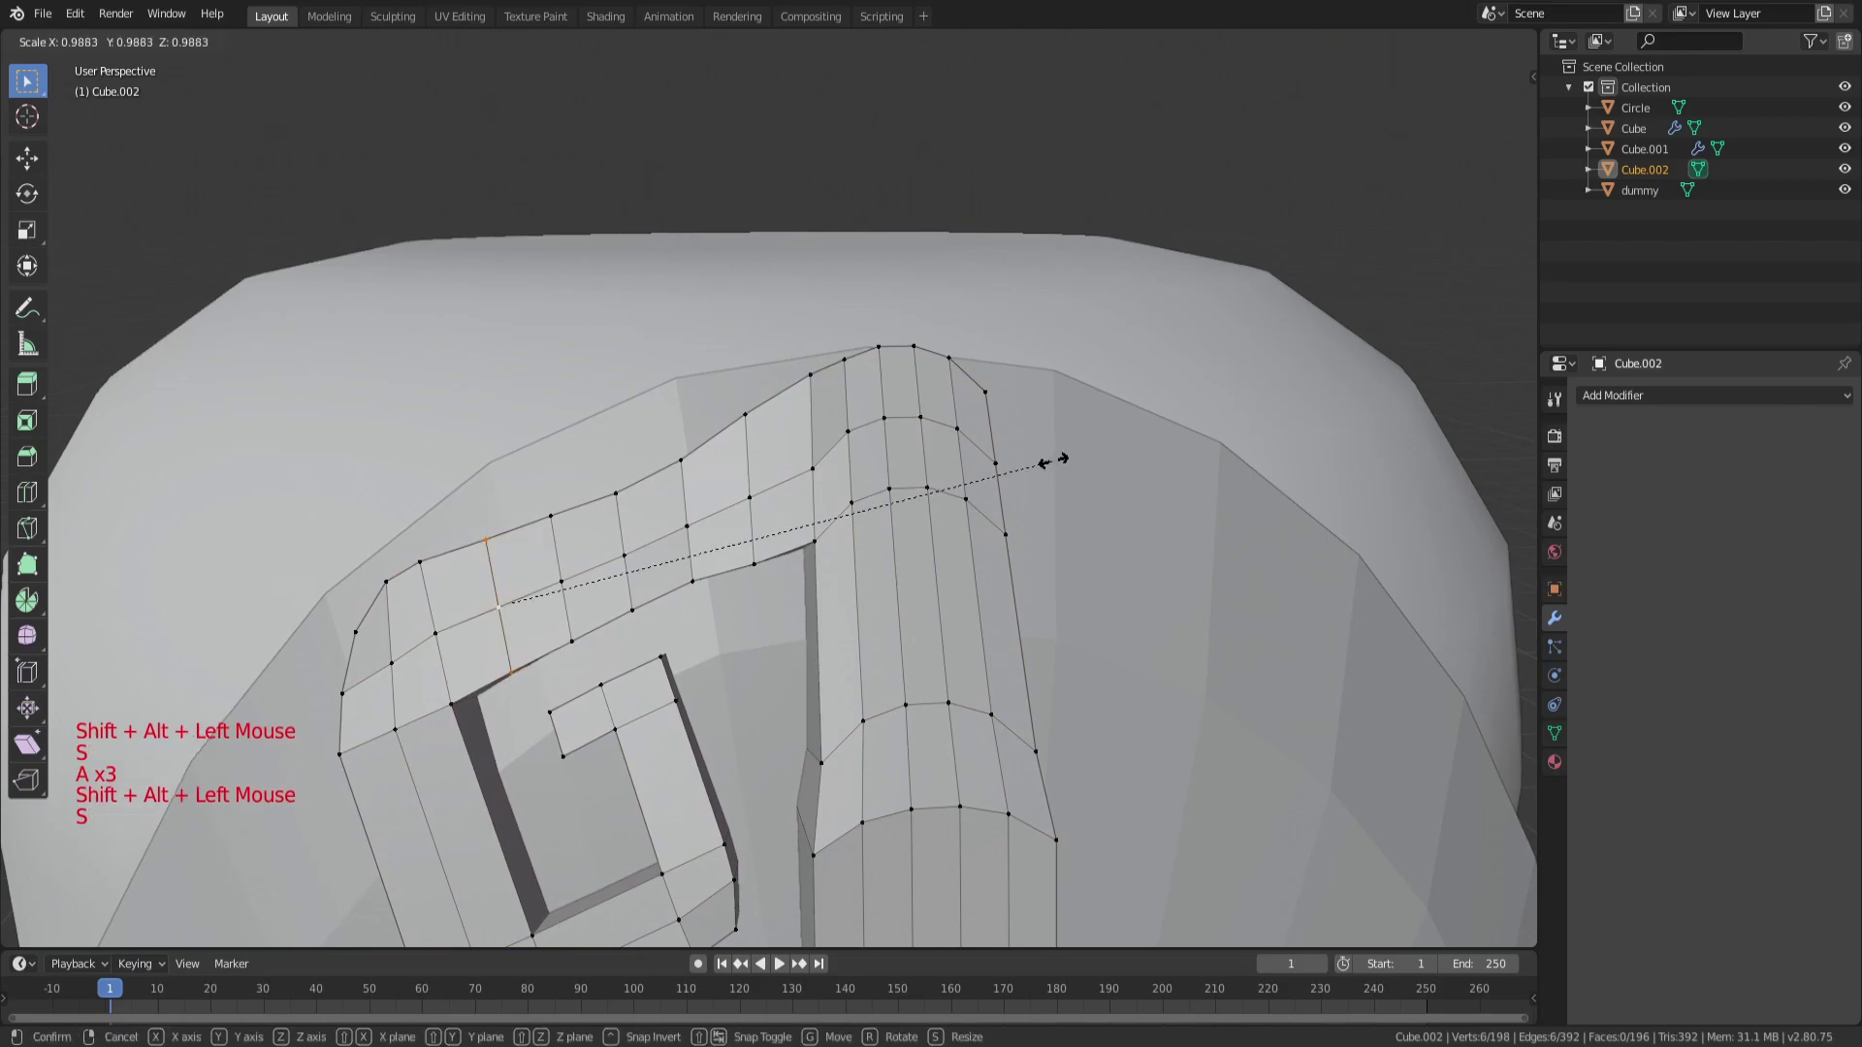
click(1030, 465)
key(a)
key(a)
key(a)
Check the wavy upper arm against the whole mask, and return to editing only the forehead band object.
key(Tab)
middle_drag(882, 502, 819, 515)
key(Tab)
scroll(853, 507, down, 5)
key(Tab)
key(a)
scroll(818, 515, down, 5)
key(Tab)
key(Tab)
key(Tab)
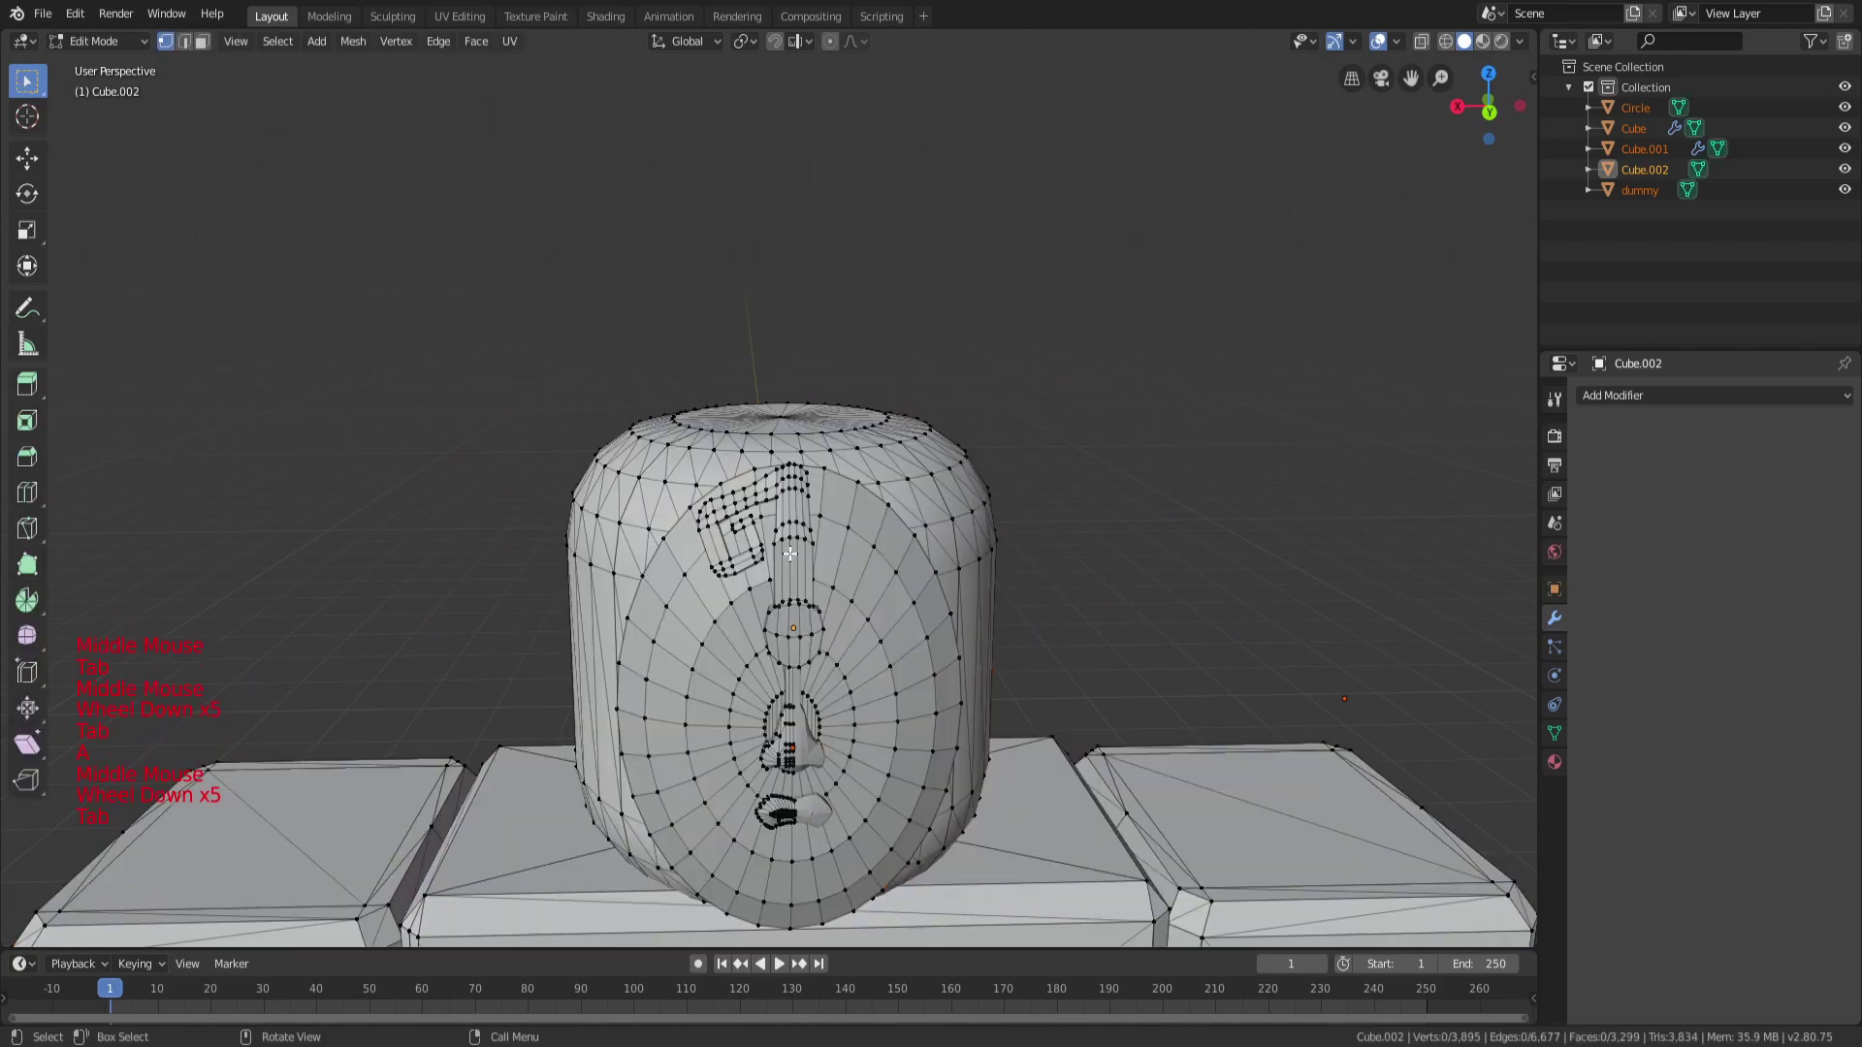
scroll(746, 562, up, 3)
key(a)
key(a)
key(a)
click(669, 594)
key(Tab)
scroll(669, 594, up, 3)
key(a)
key(a)
key(a)
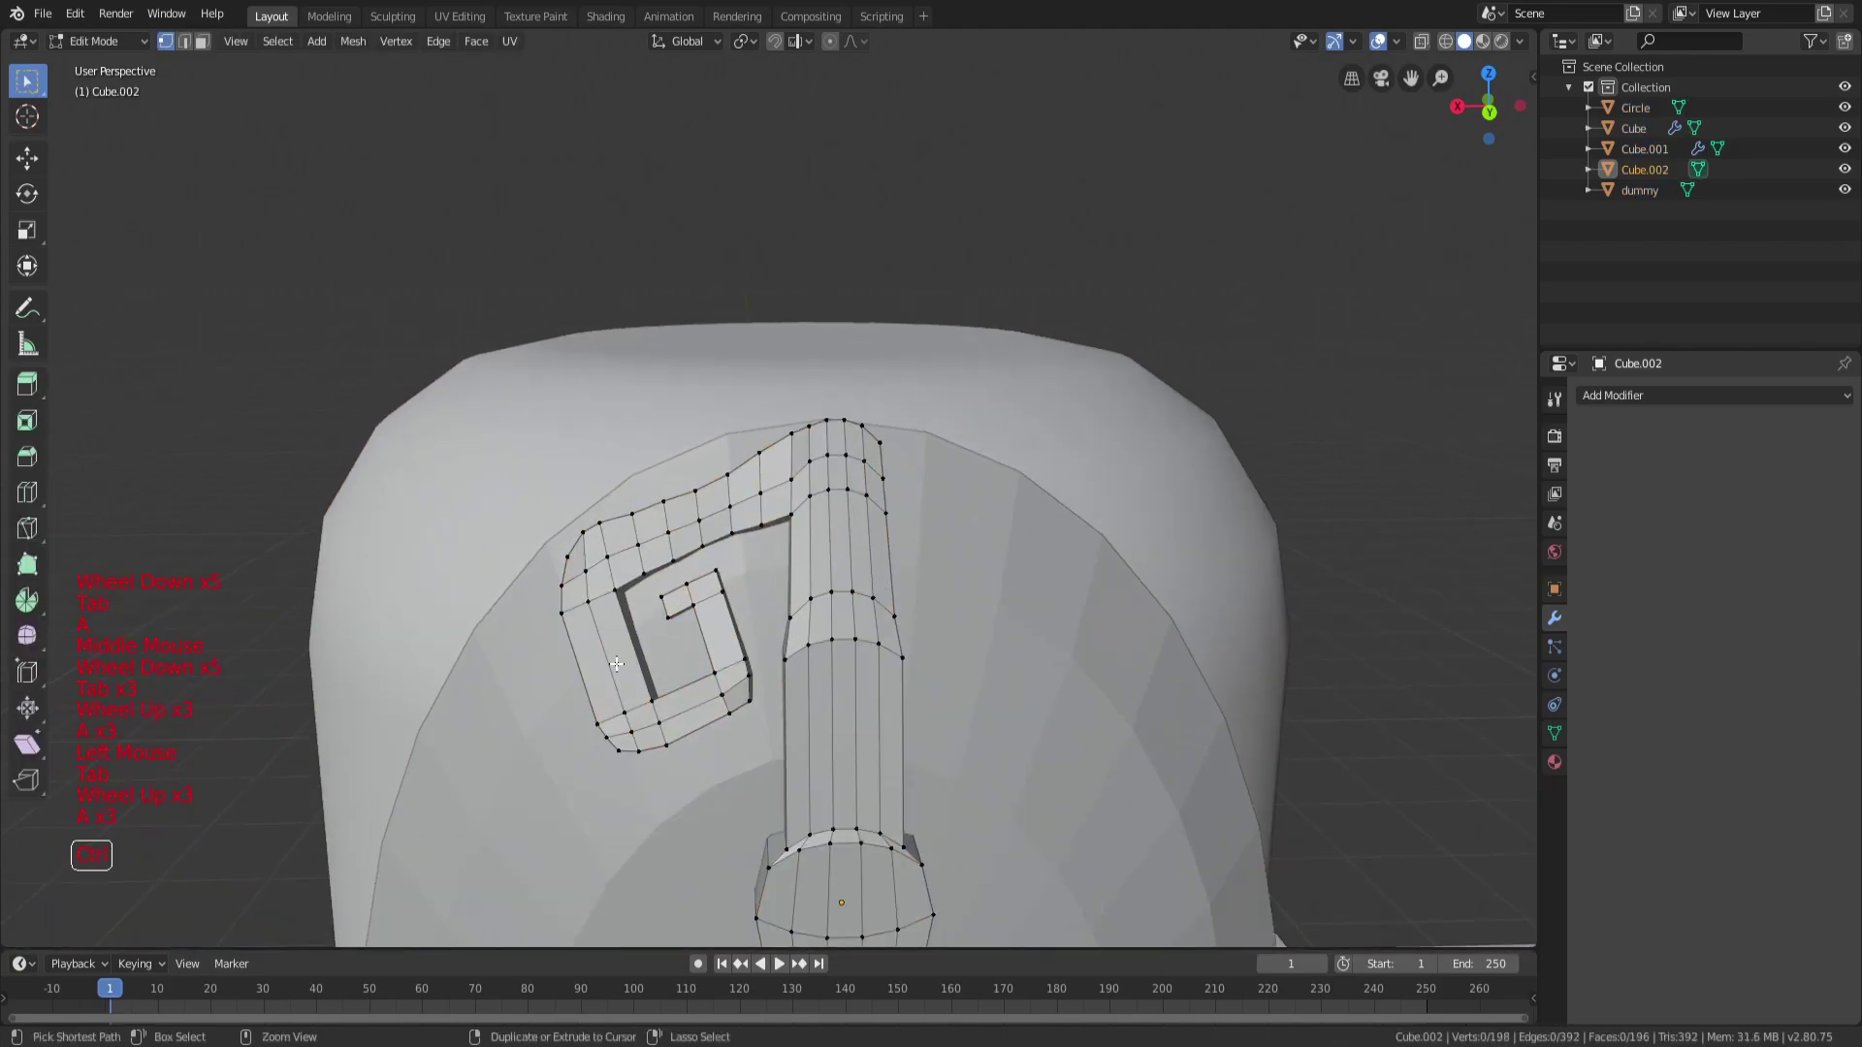
Add three loop cuts across the ornament's outer side arm and scale them to give it a wavy outline.
click(616, 664)
right_click(615, 664)
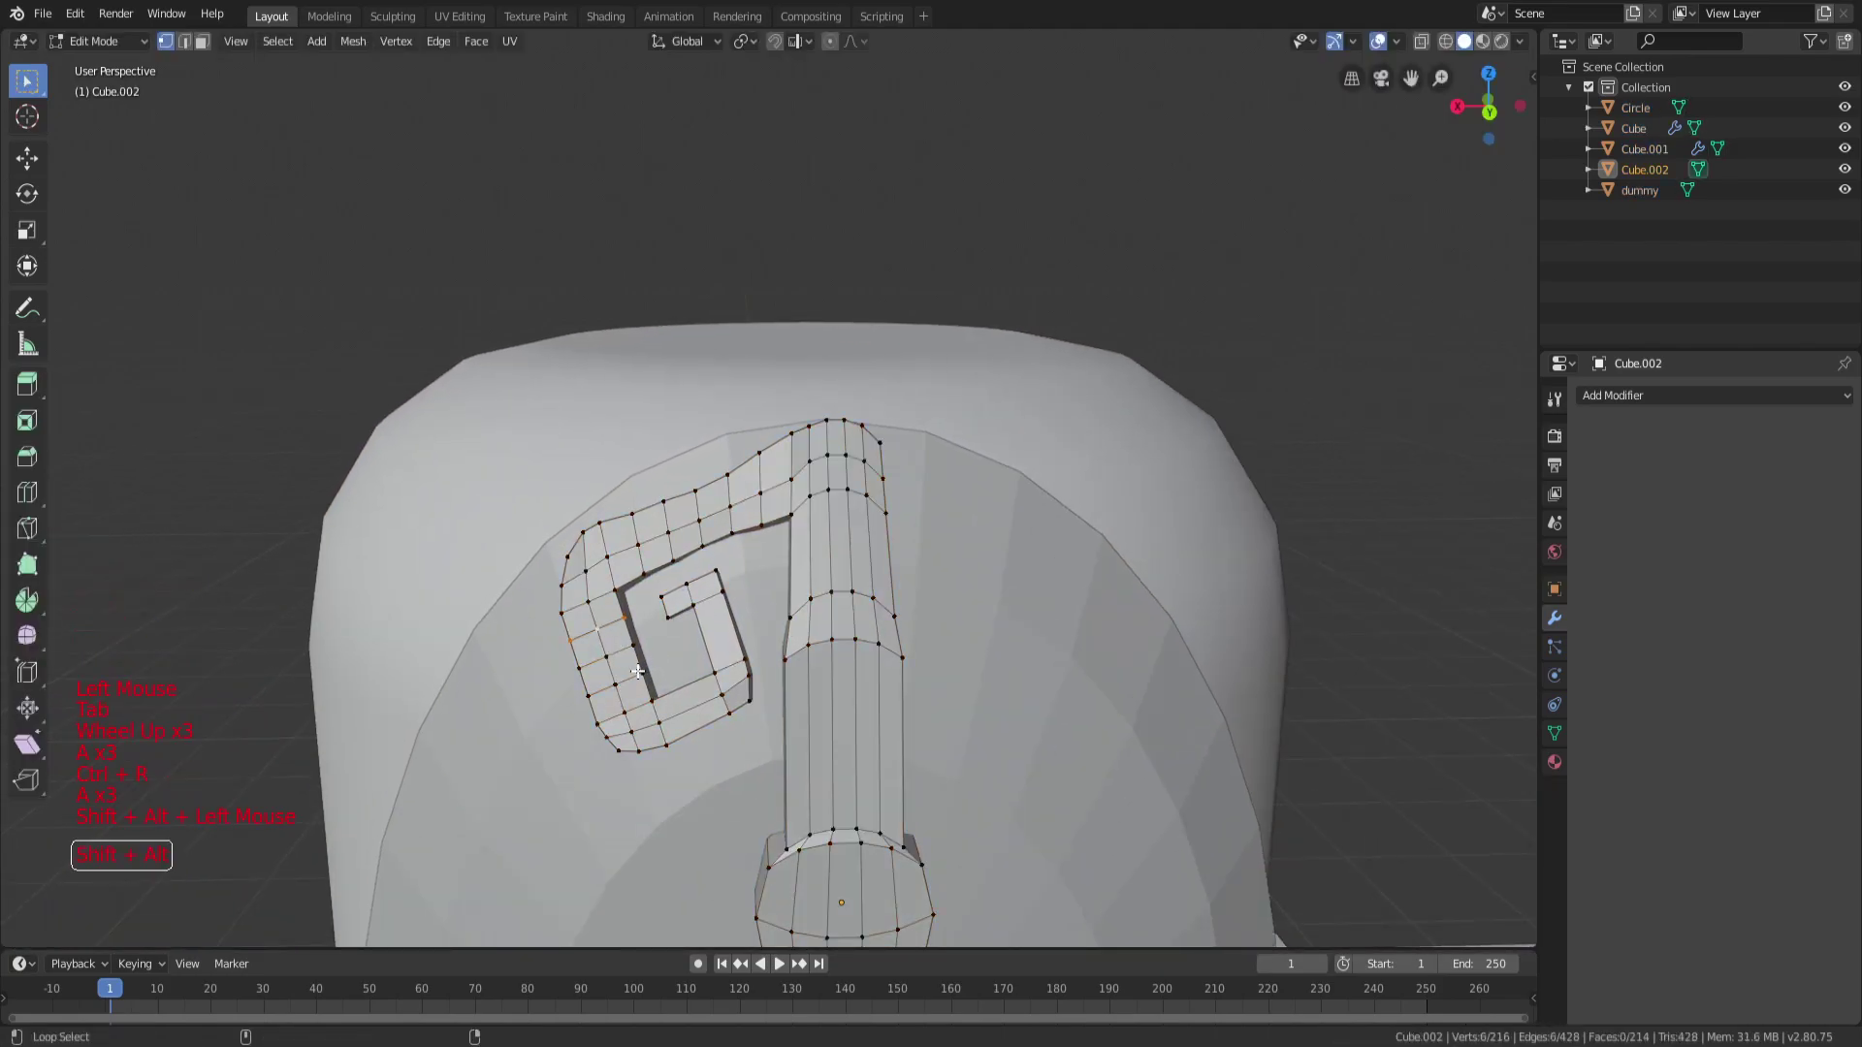
key(s)
key(a)
key(a)
key(a)
alt+shift+click(698, 632)
key(s)
click(843, 598)
key(a)
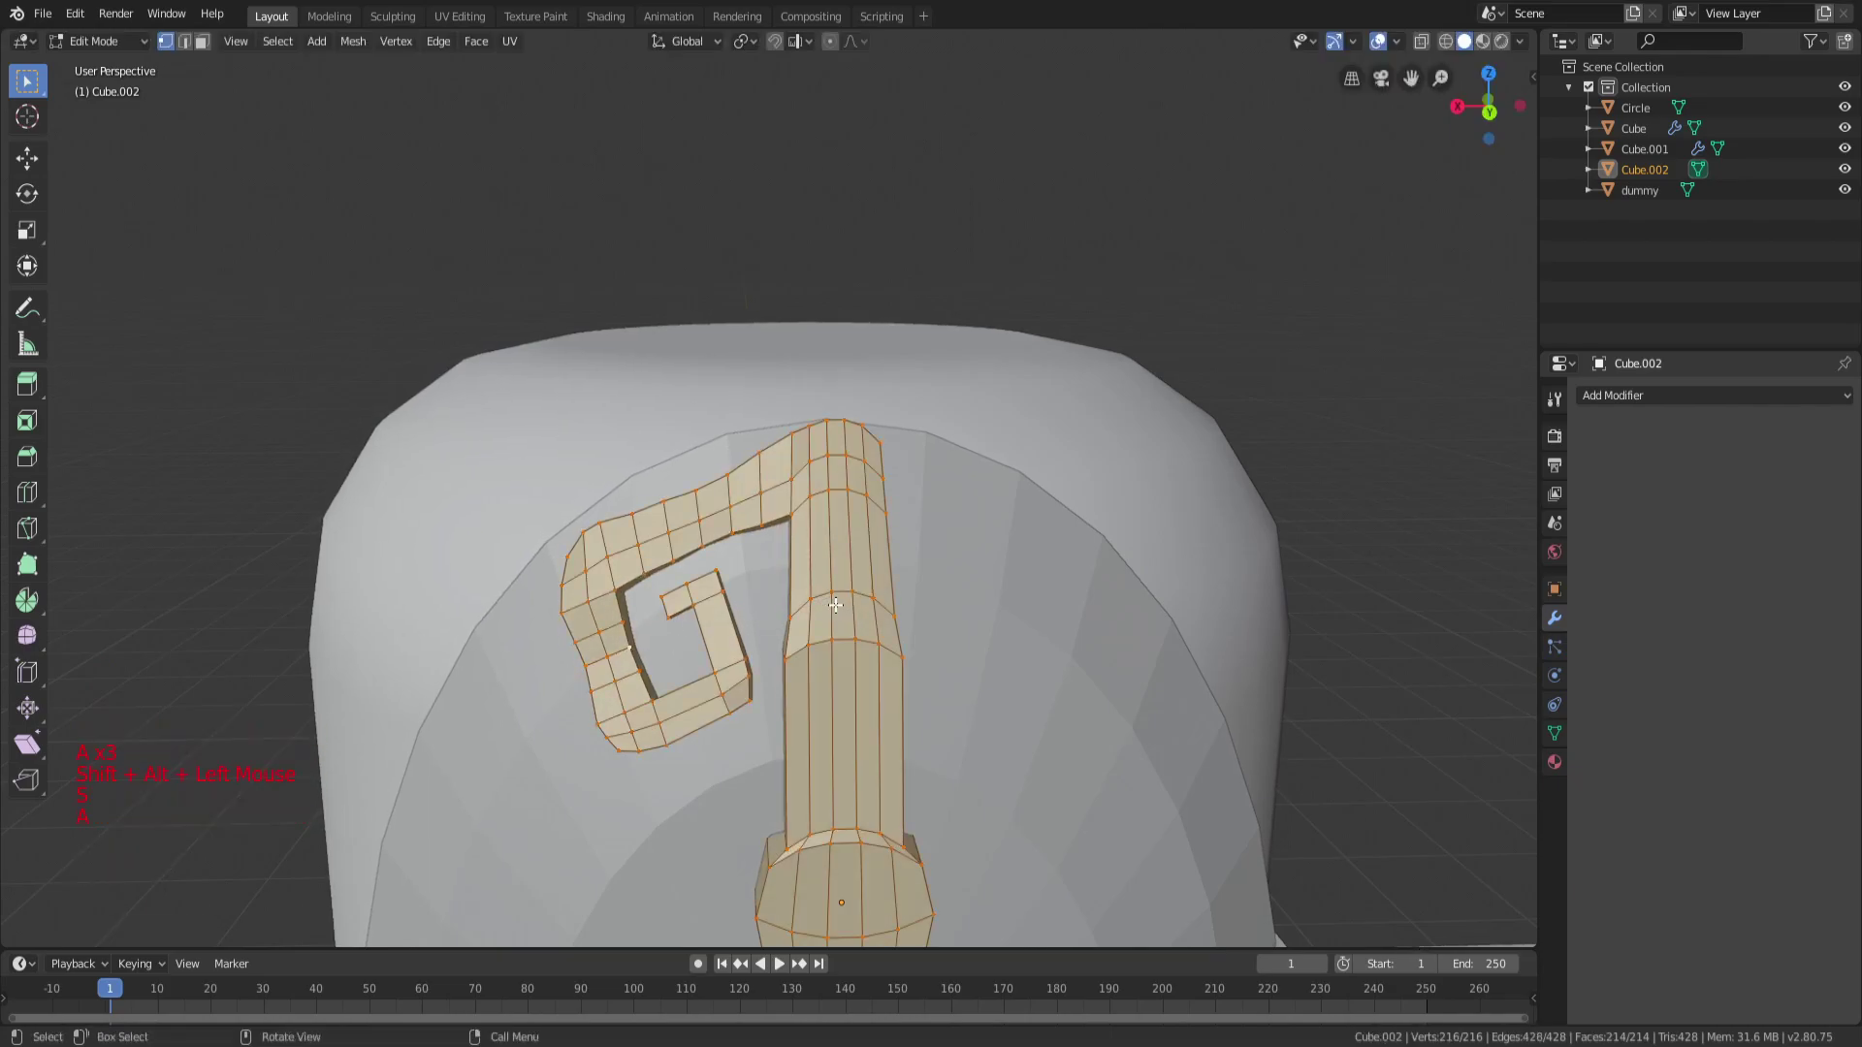
Check the wavy side arm on the whole mask, and reopen the forehead band for mesh editing.
scroll(864, 609, down, 3)
key(a)
key(a)
scroll(864, 609, down, 1)
key(Tab)
key(a)
key(a)
key(a)
scroll(757, 609, up, 4)
key(Tab)
Add three loop cuts across the ornament's lower arm and select the two outer loops.
key(a)
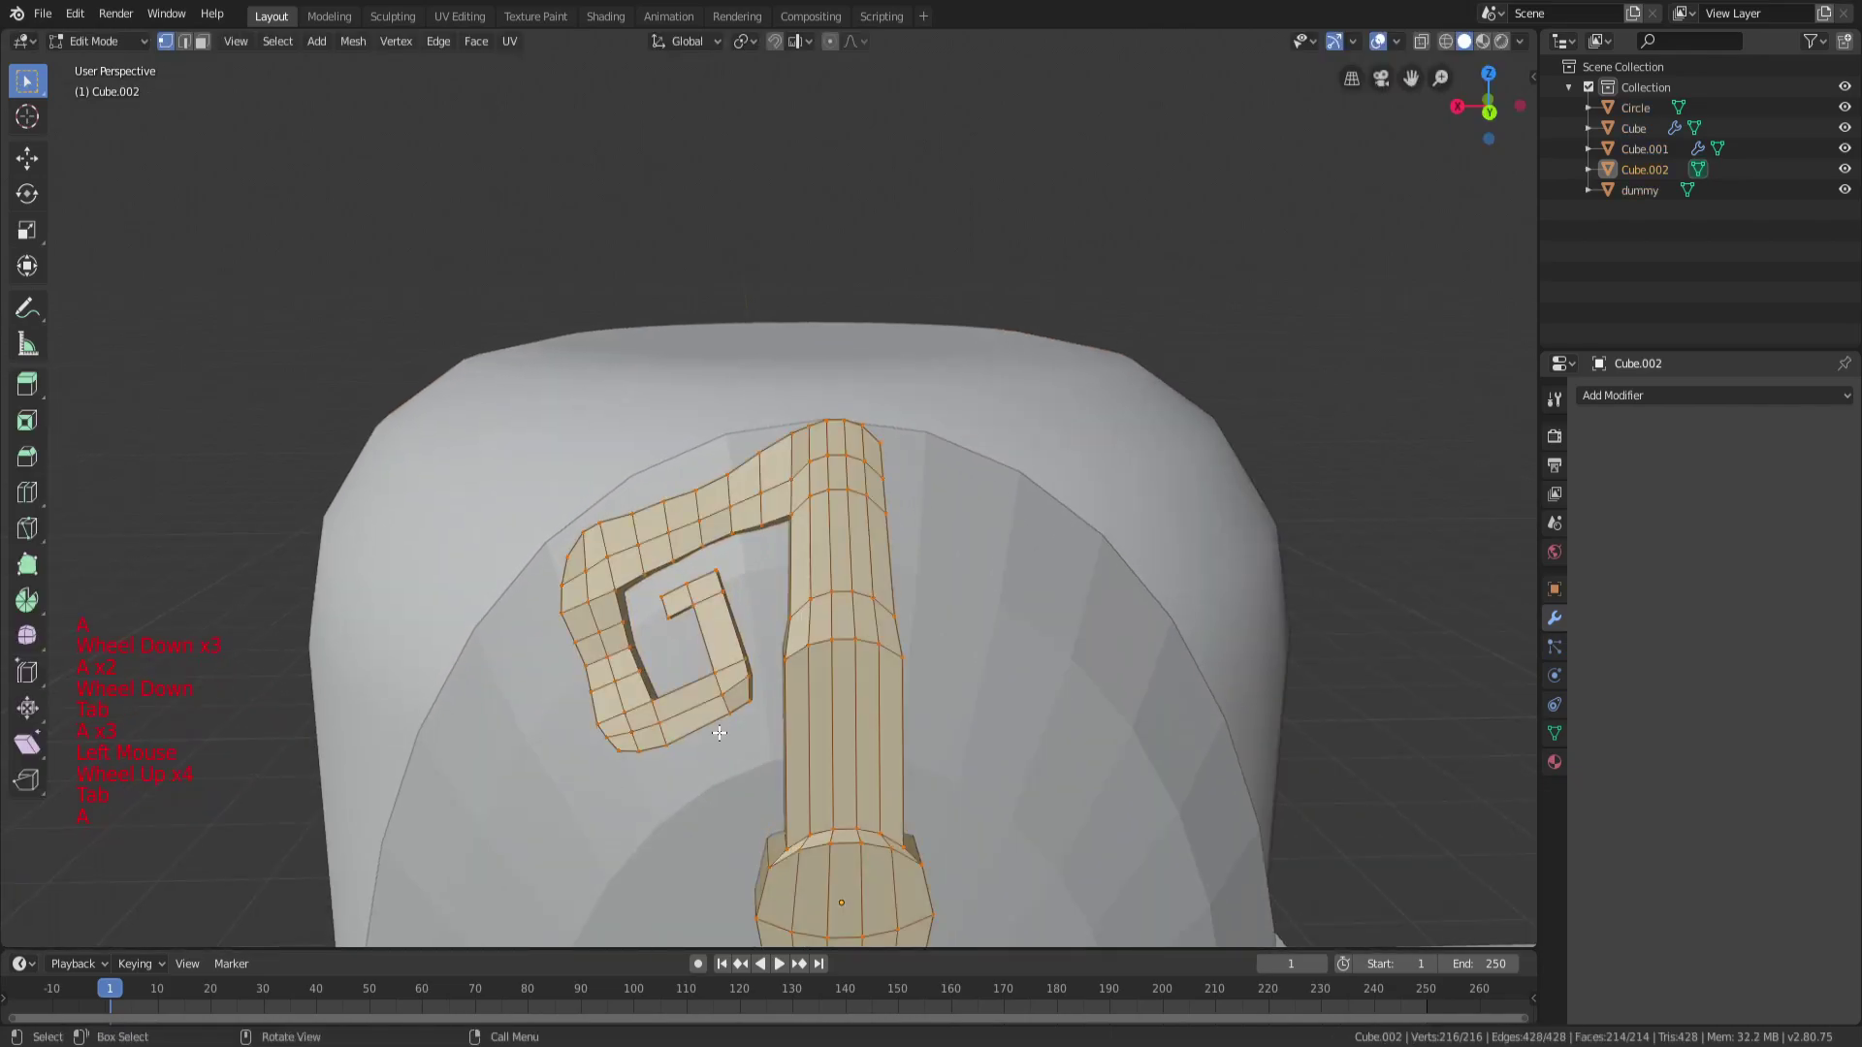
click(692, 707)
key(a)
key(a)
key(a)
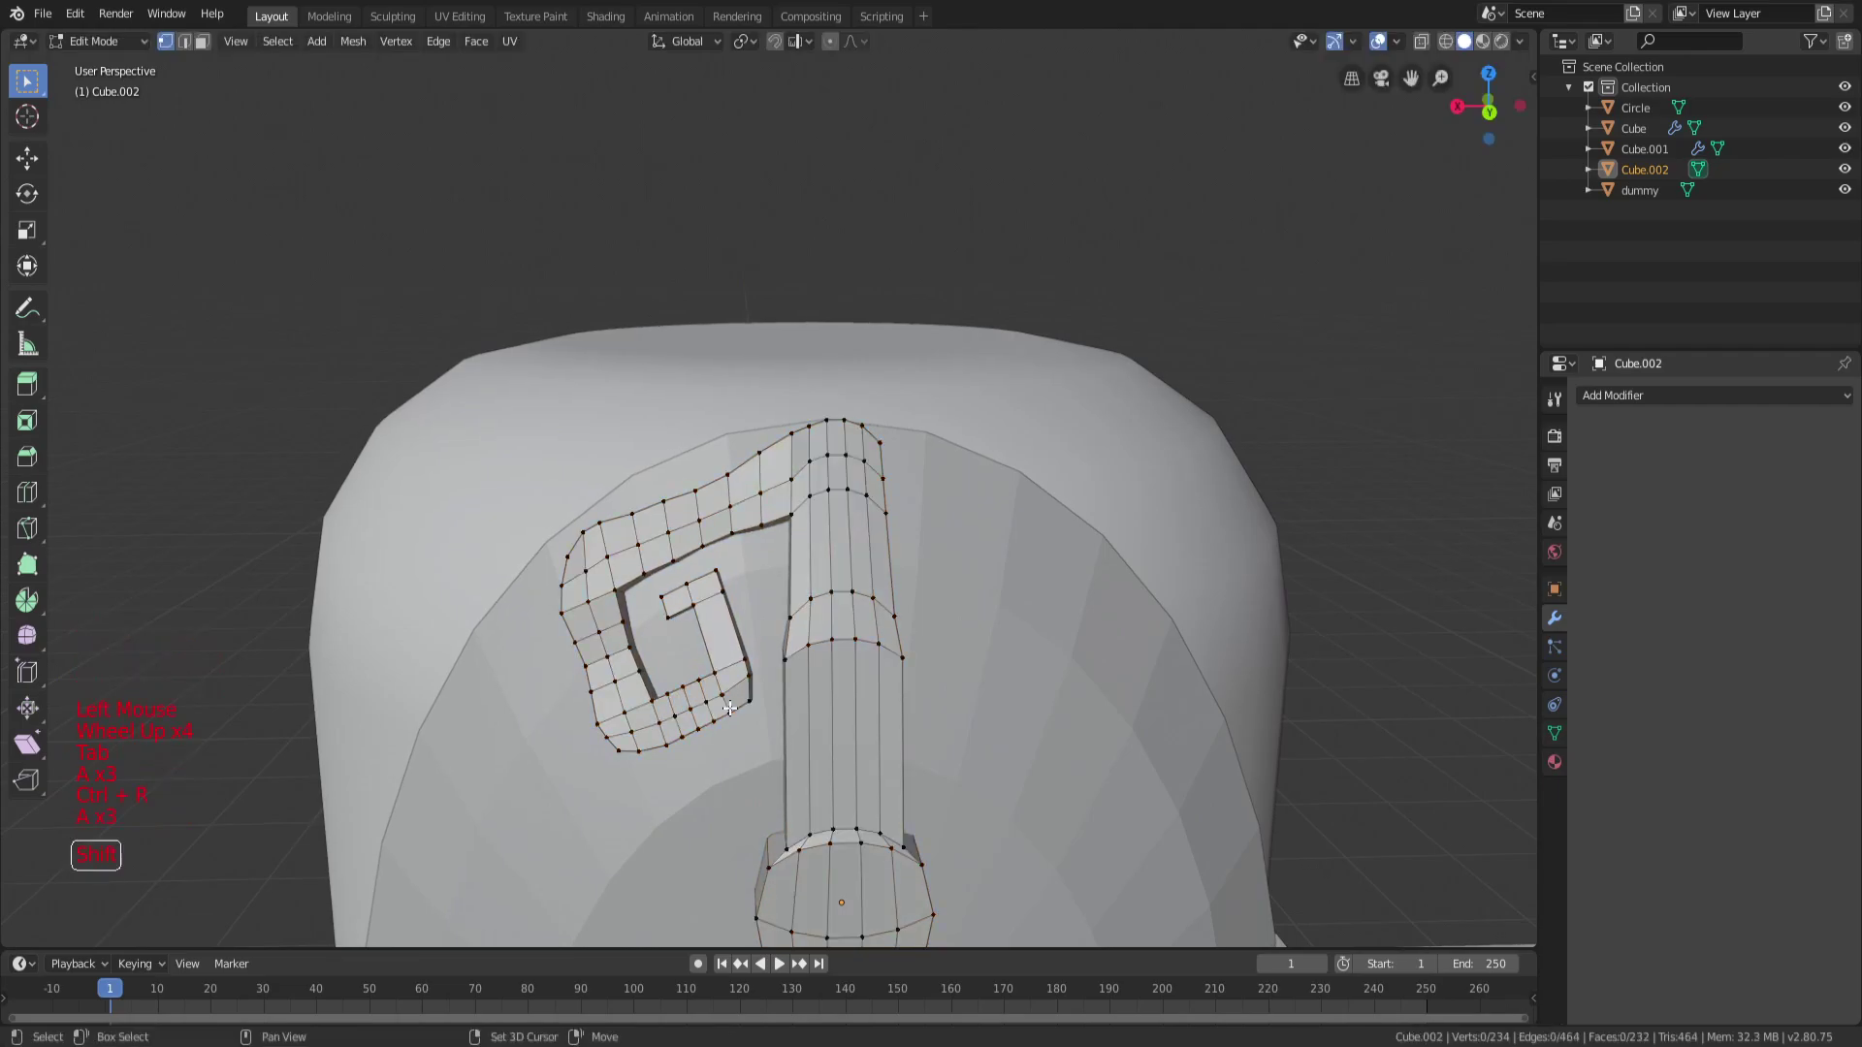
shift+middle_drag(692, 707, 777, 546)
scroll(777, 546, up, 2)
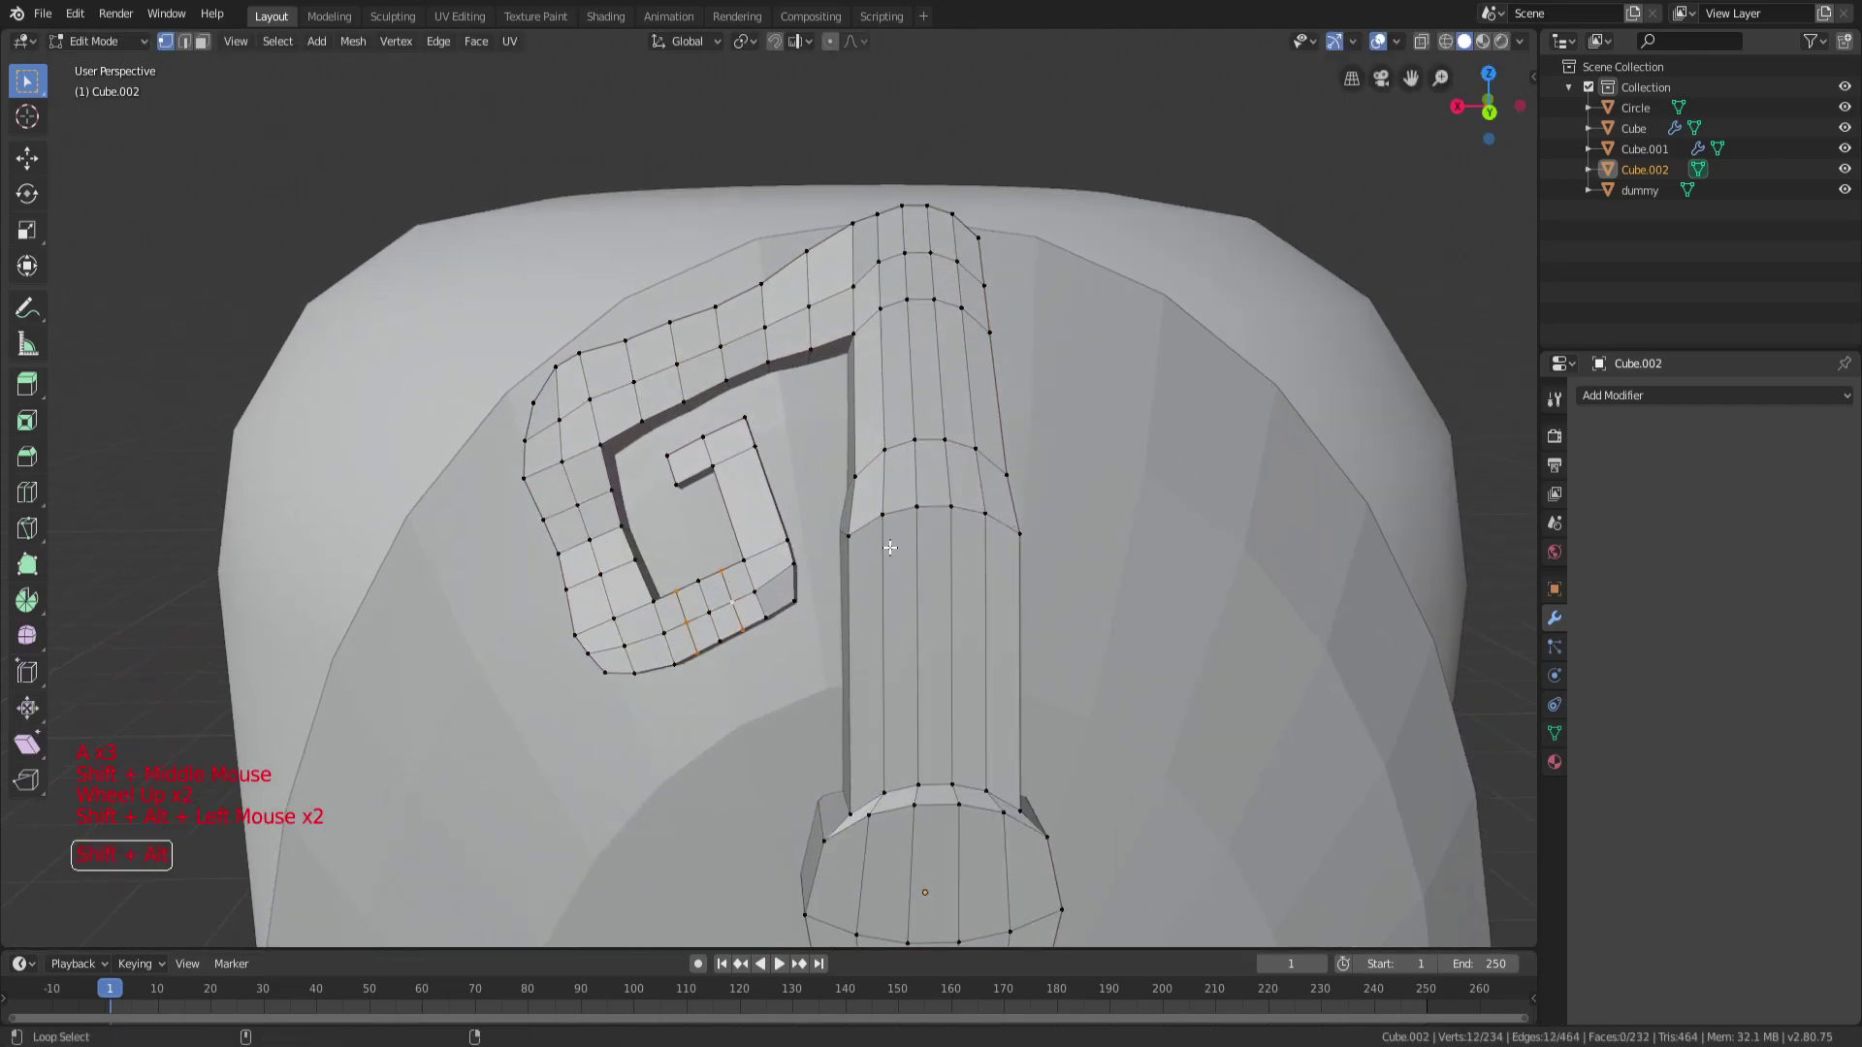
Try to scale the two outer loops of the lower arm, and undo the scaling.
key(s)
key(z)
right_click(934, 517)
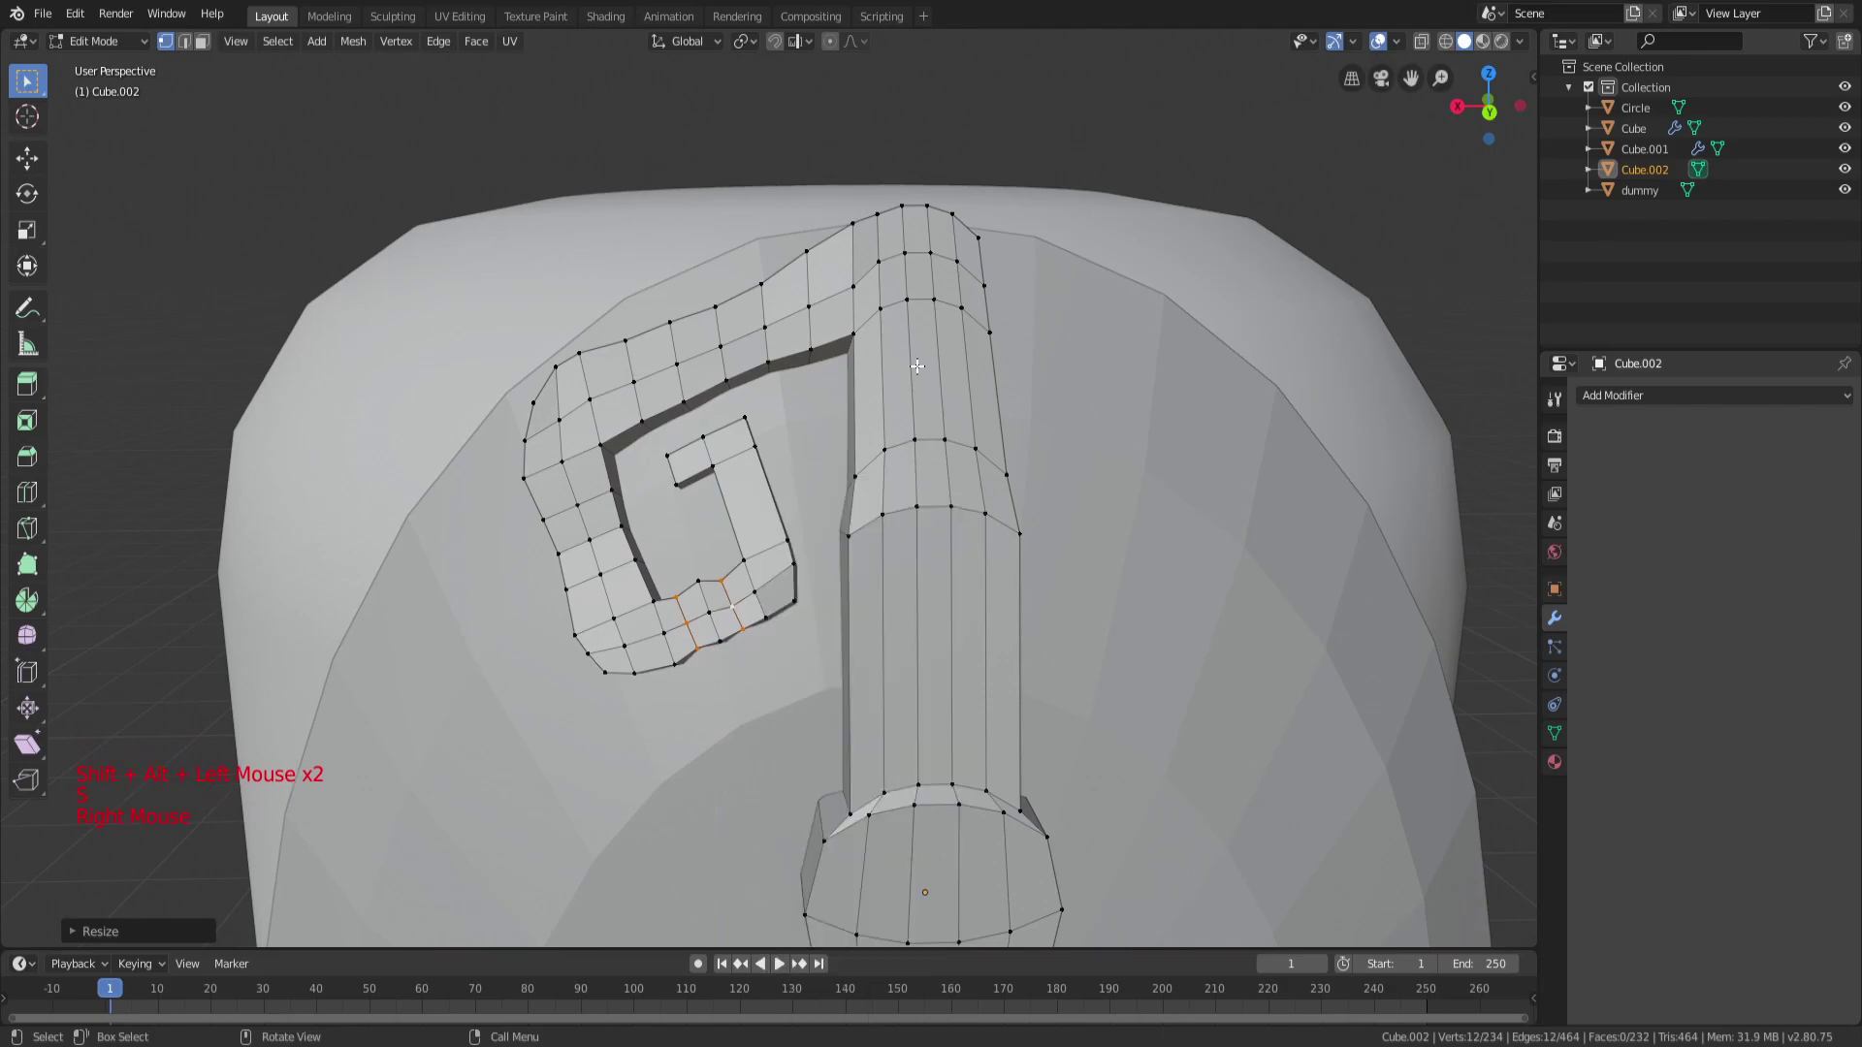
key(ctrl+z)
Scale down the lower arm's two outer loops together, and scale its middle loop separately to continue the wave.
key(s)
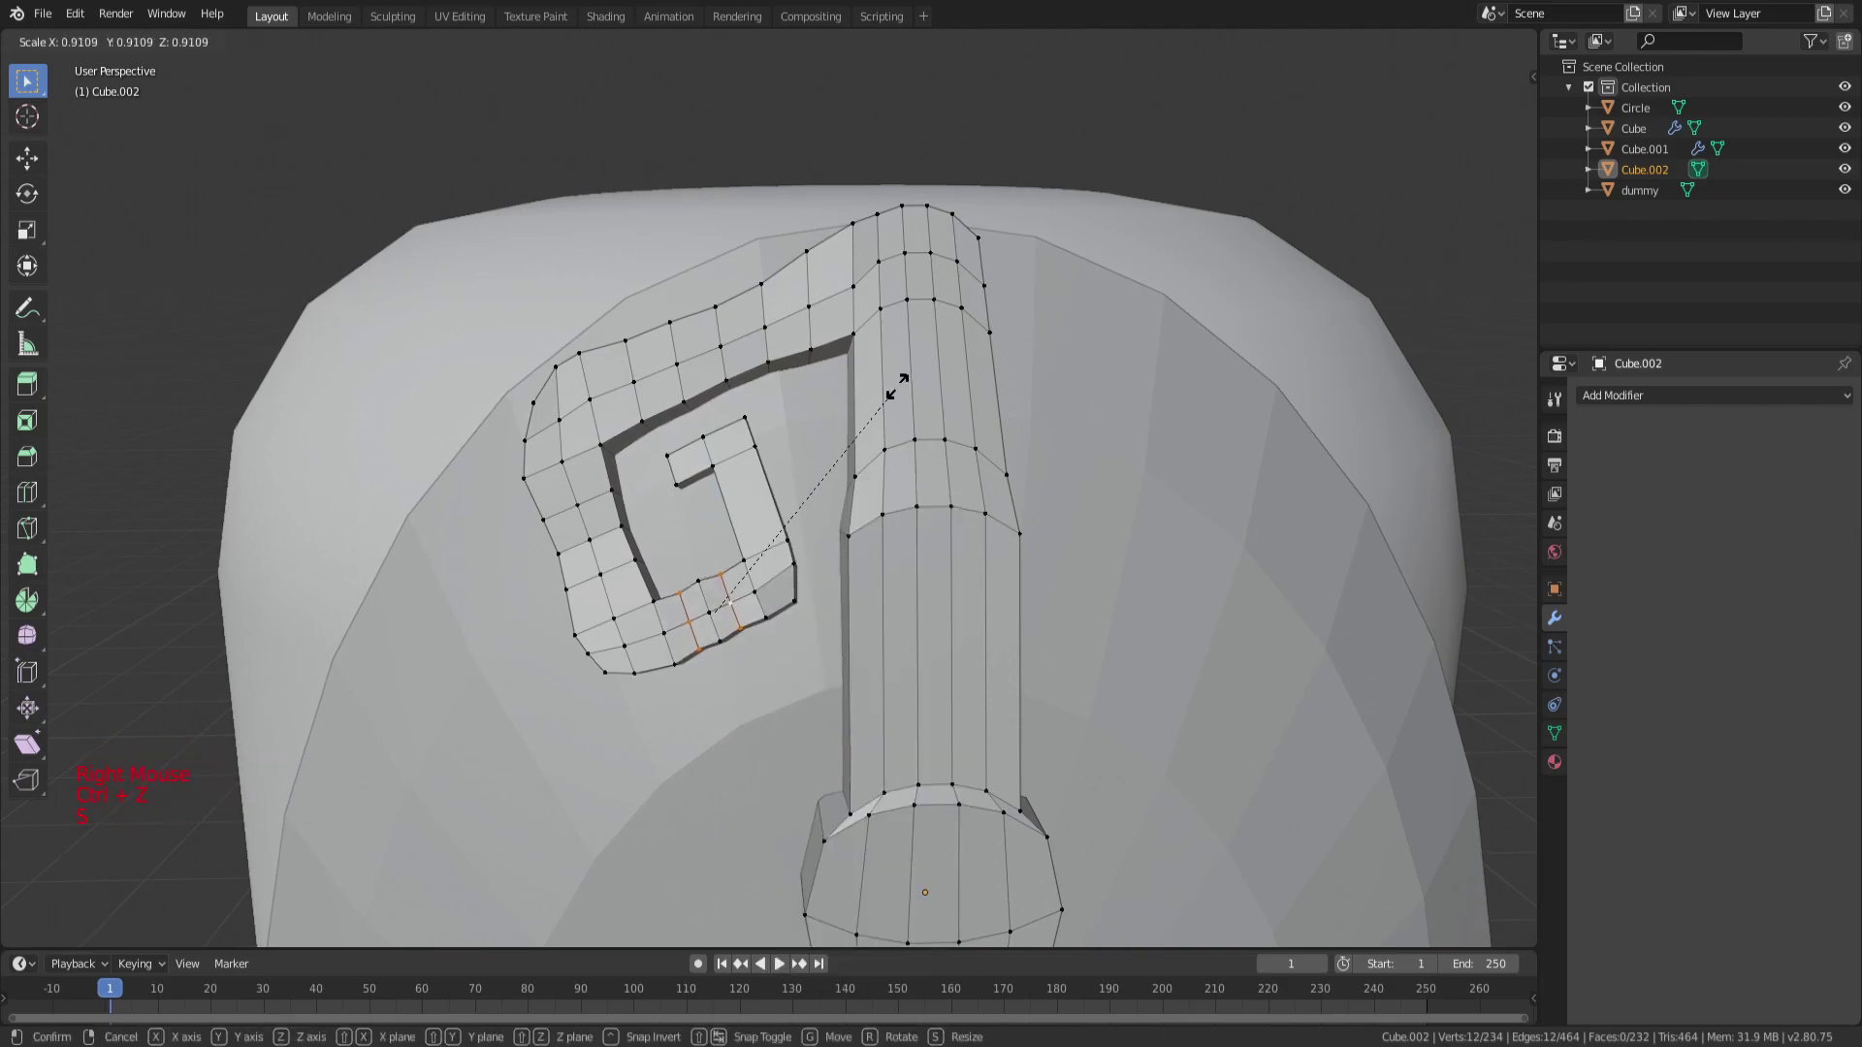
key(a)
key(alt+a)
key(s)
key(a)
key(a)
key(a)
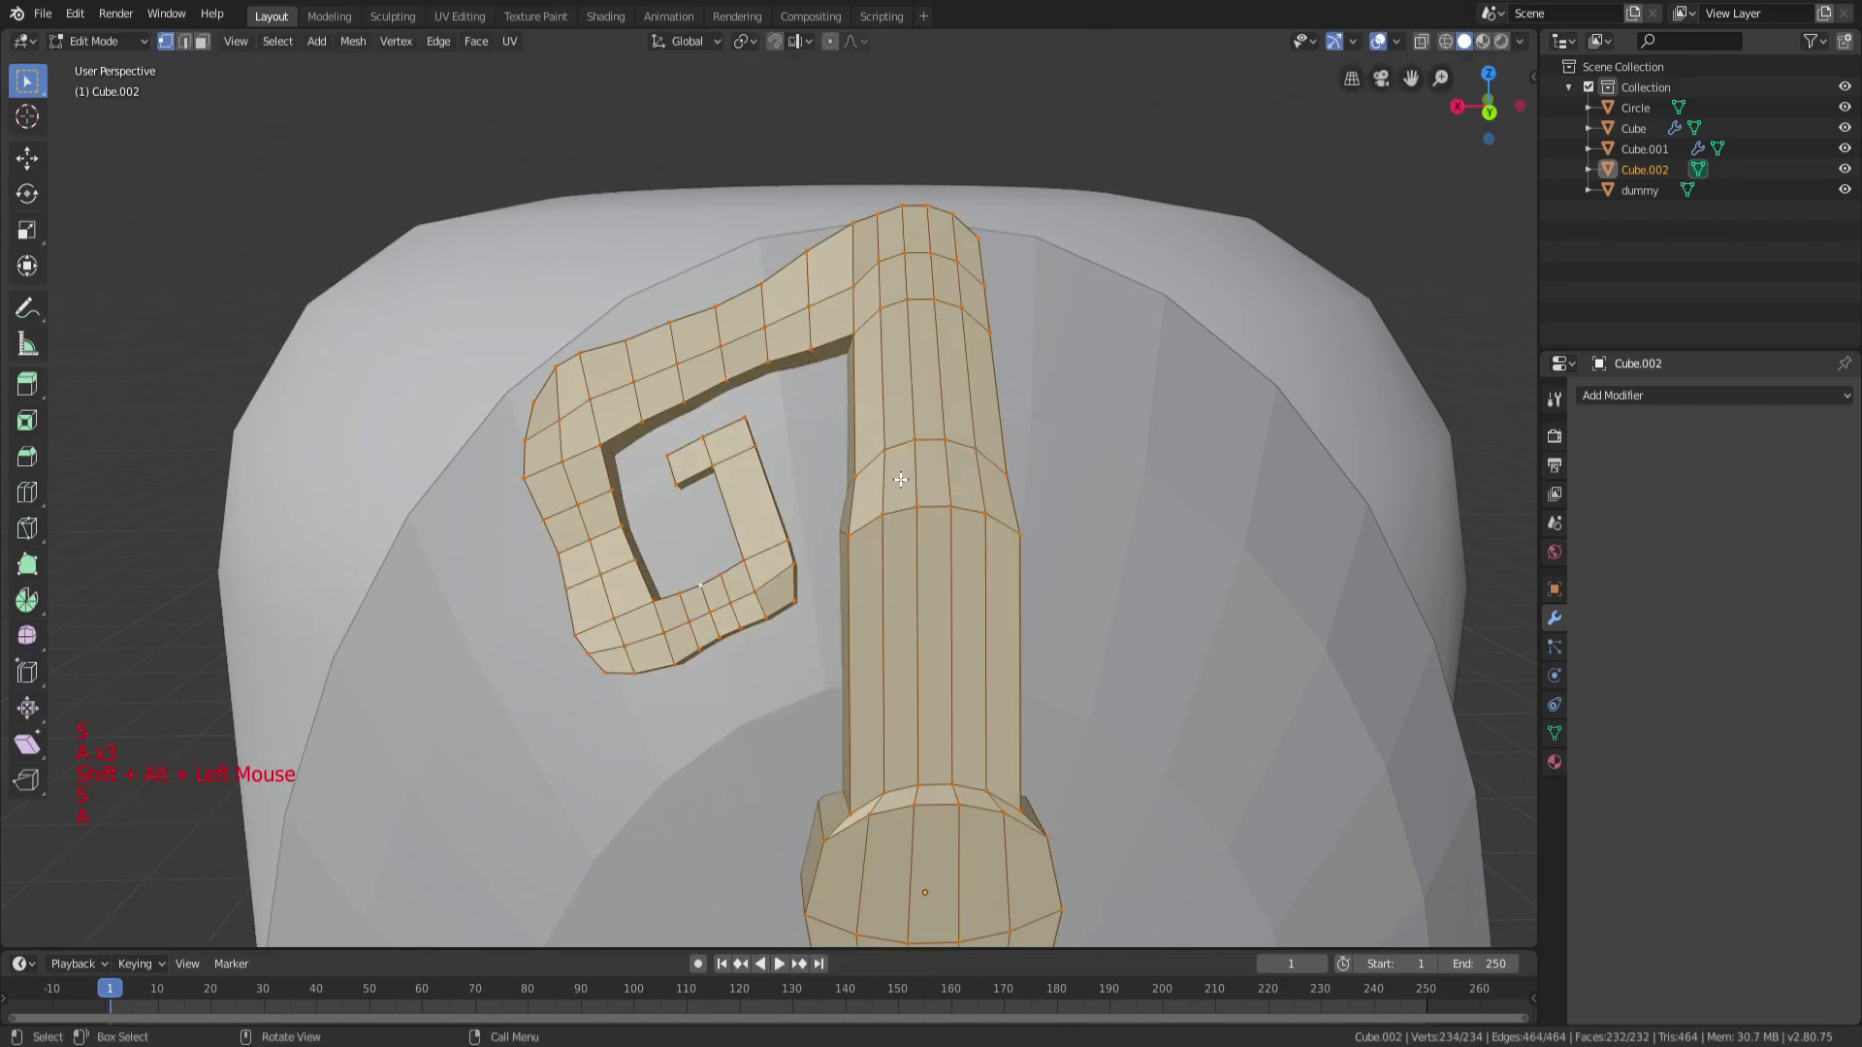
Add three loop cuts across the ornament's inner return arm.
click(737, 496)
key(a)
key(a)
key(a)
scroll(764, 523, up, 1)
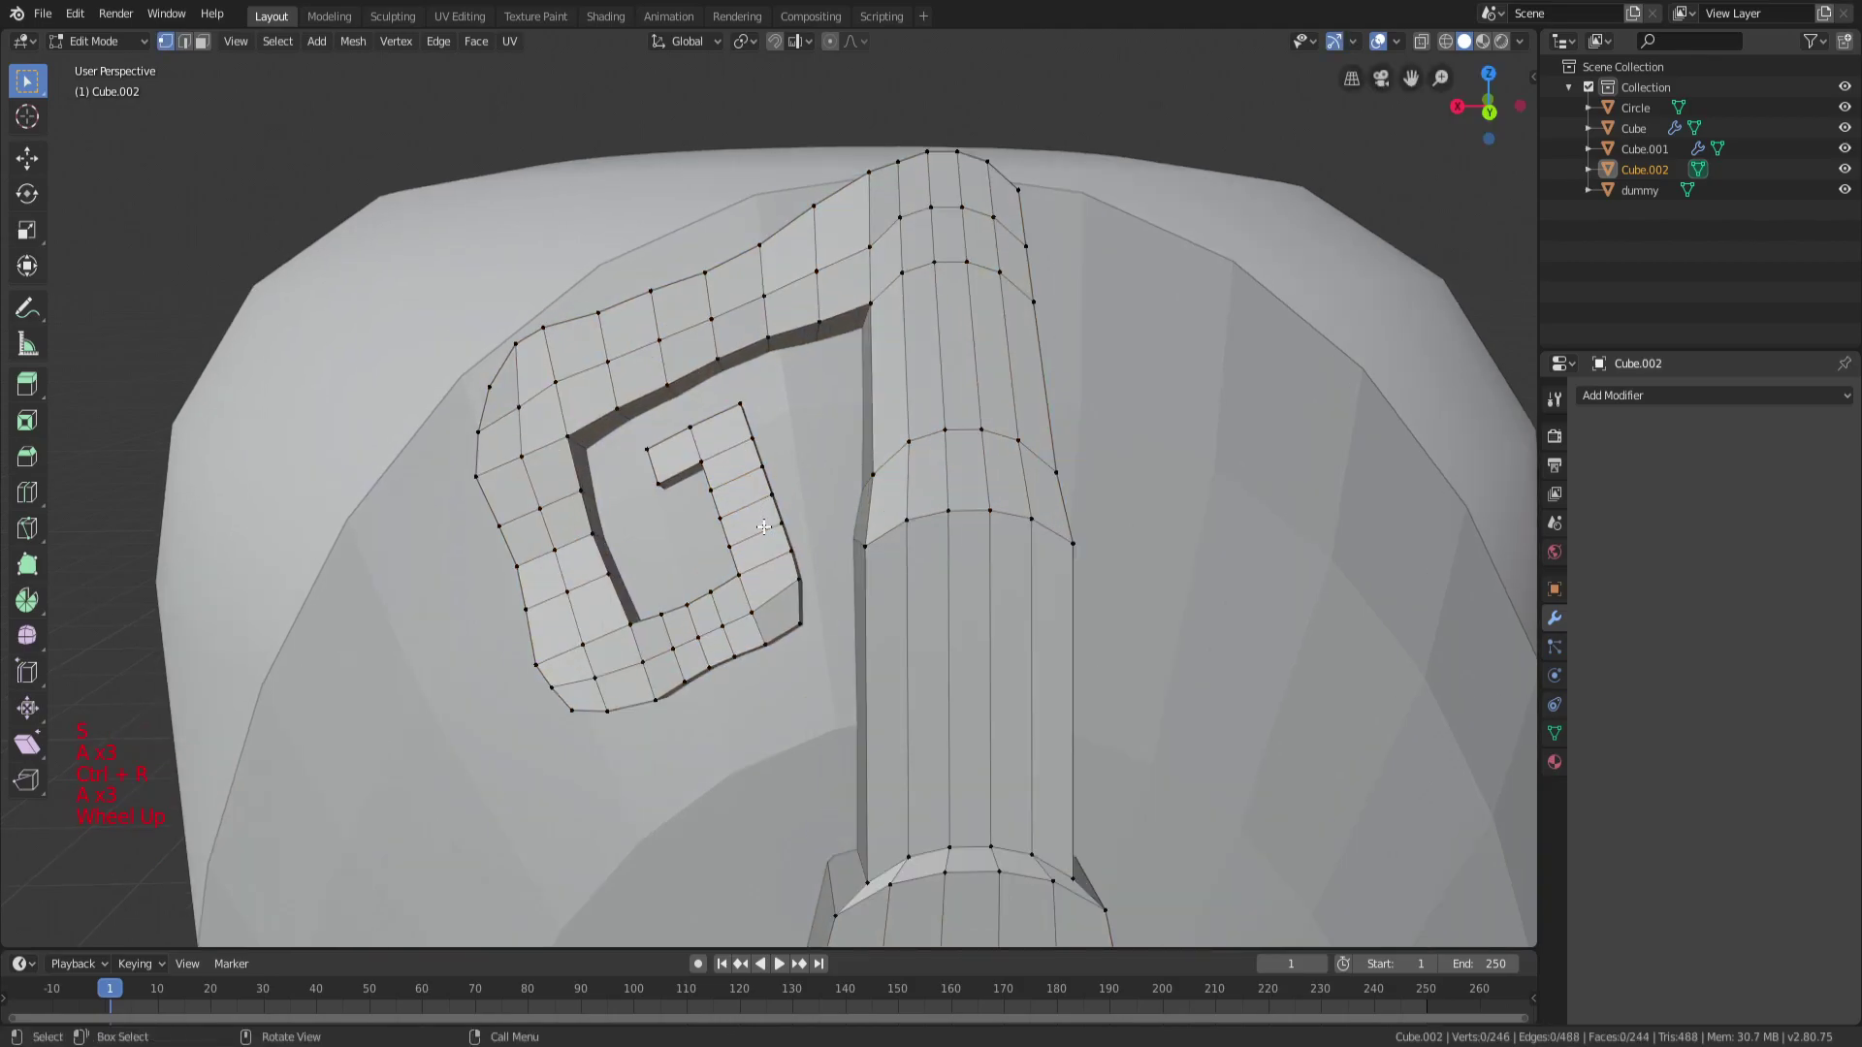
Scale two loops of the inner return arm together and another one separately to make that arm wavy.
key(s)
key(a)
key(a)
key(a)
key(s)
key(a)
scroll(982, 449, up, 1)
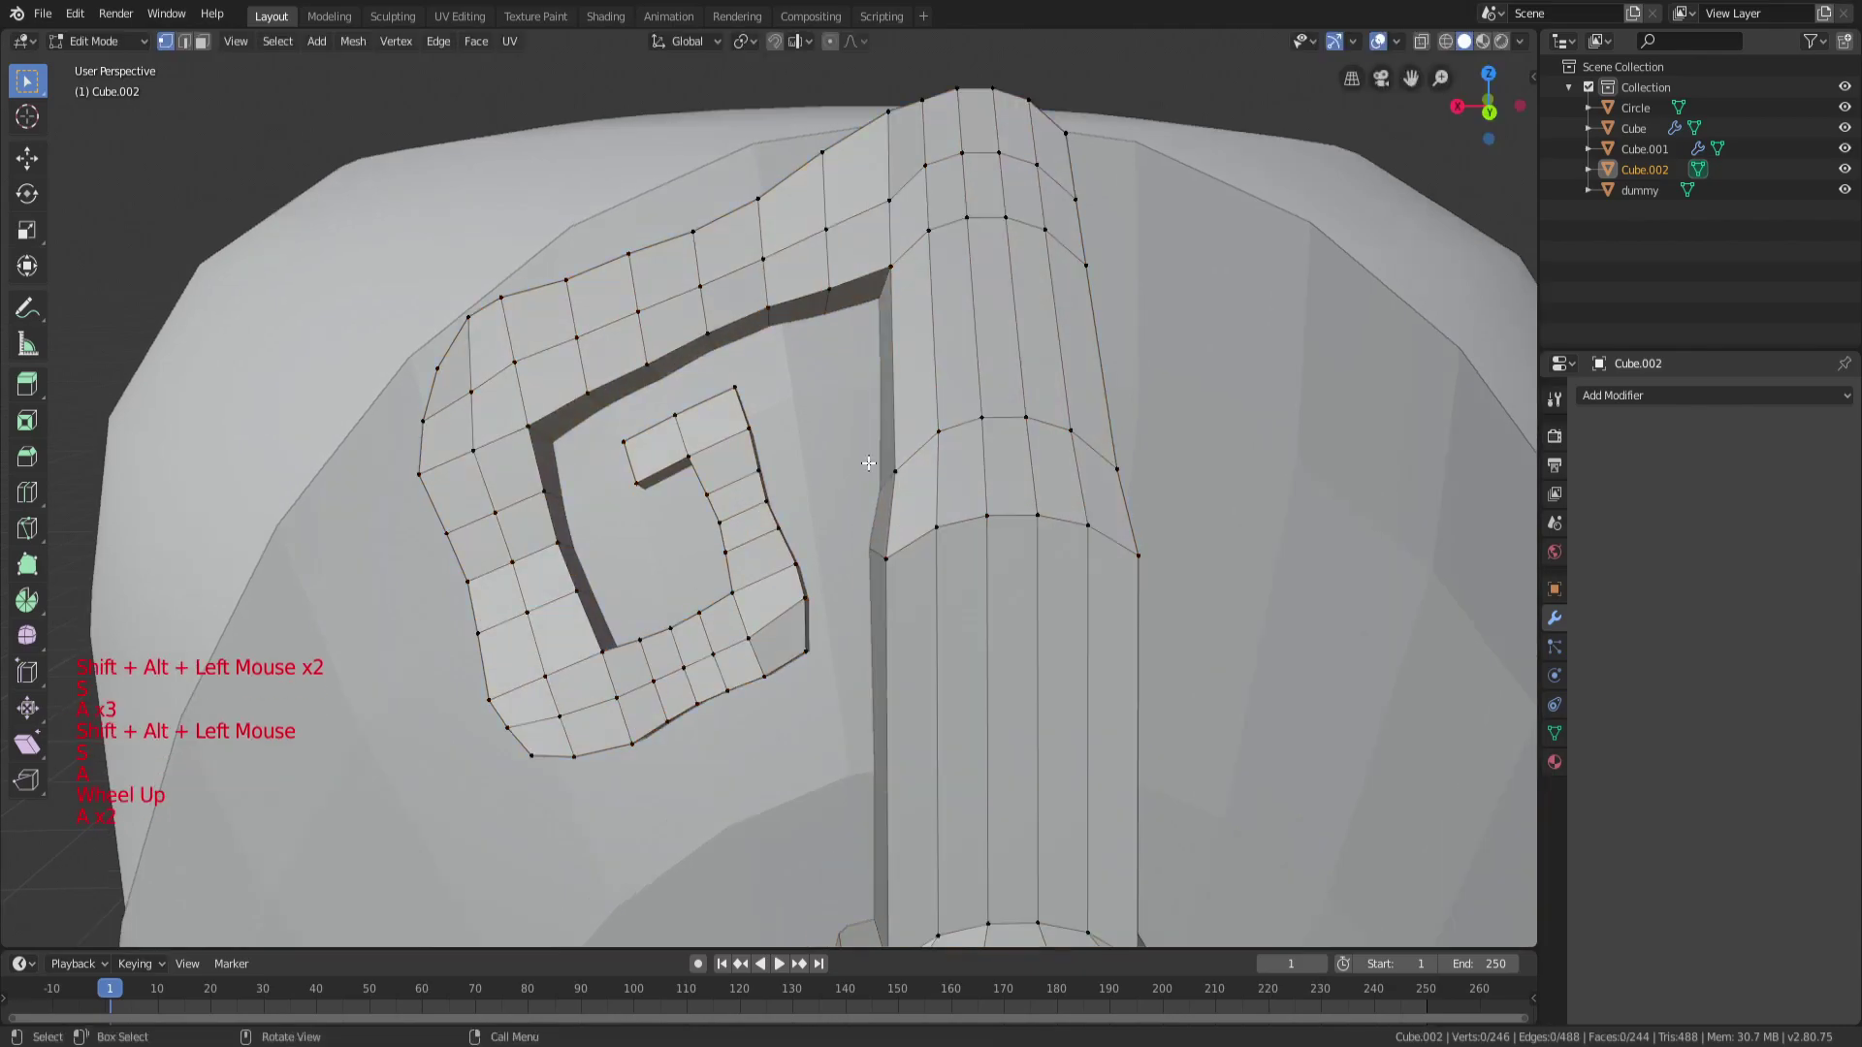
Try to extrude the open end of the spiral ornament's inner tip, and delete the extruded geometry.
key(a)
key(a)
scroll(981, 449, up, 2)
middle_drag(873, 446, 673, 439)
key(z)
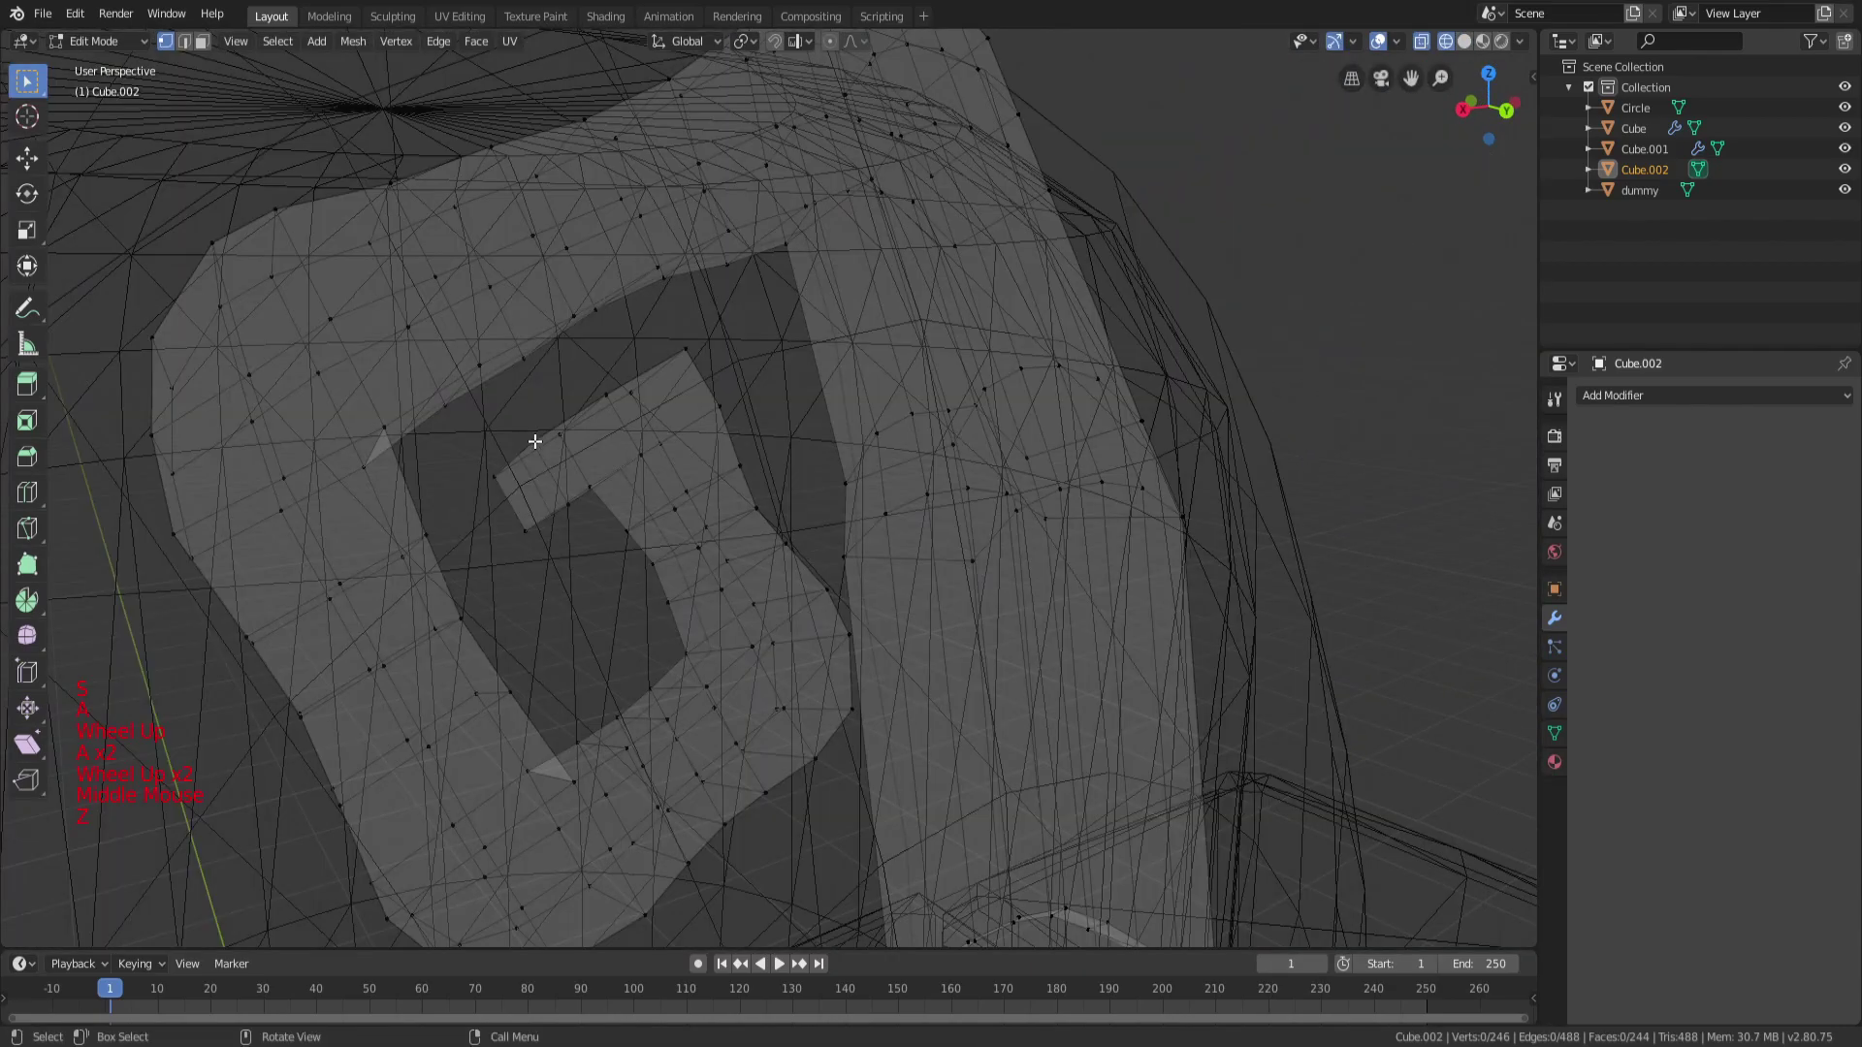
key(z)
middle_drag(952, 429, 911, 432)
key(e)
right_click(776, 423)
key(x)
click(775, 422)
Select the end vertices of the spiral's inner tip and scale them down along the Z axis.
key(s)
key(z)
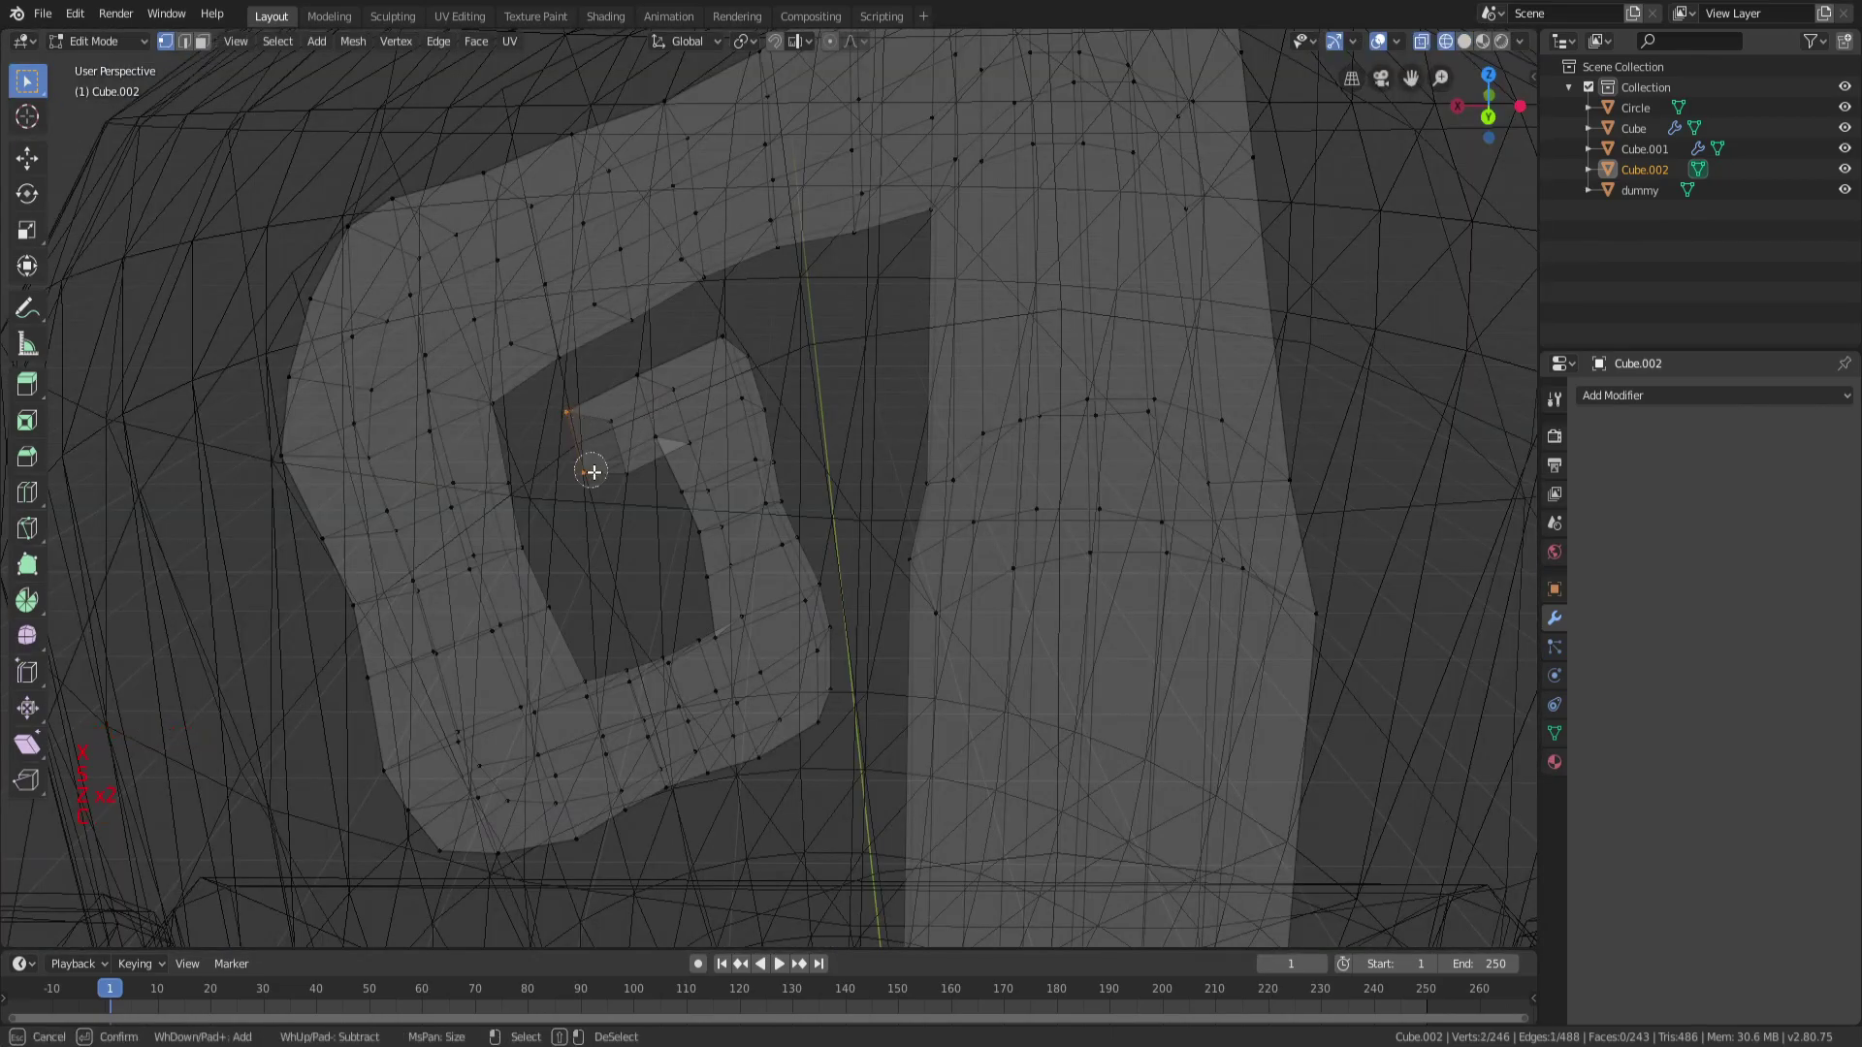
key(z)
key(s)
key(z)
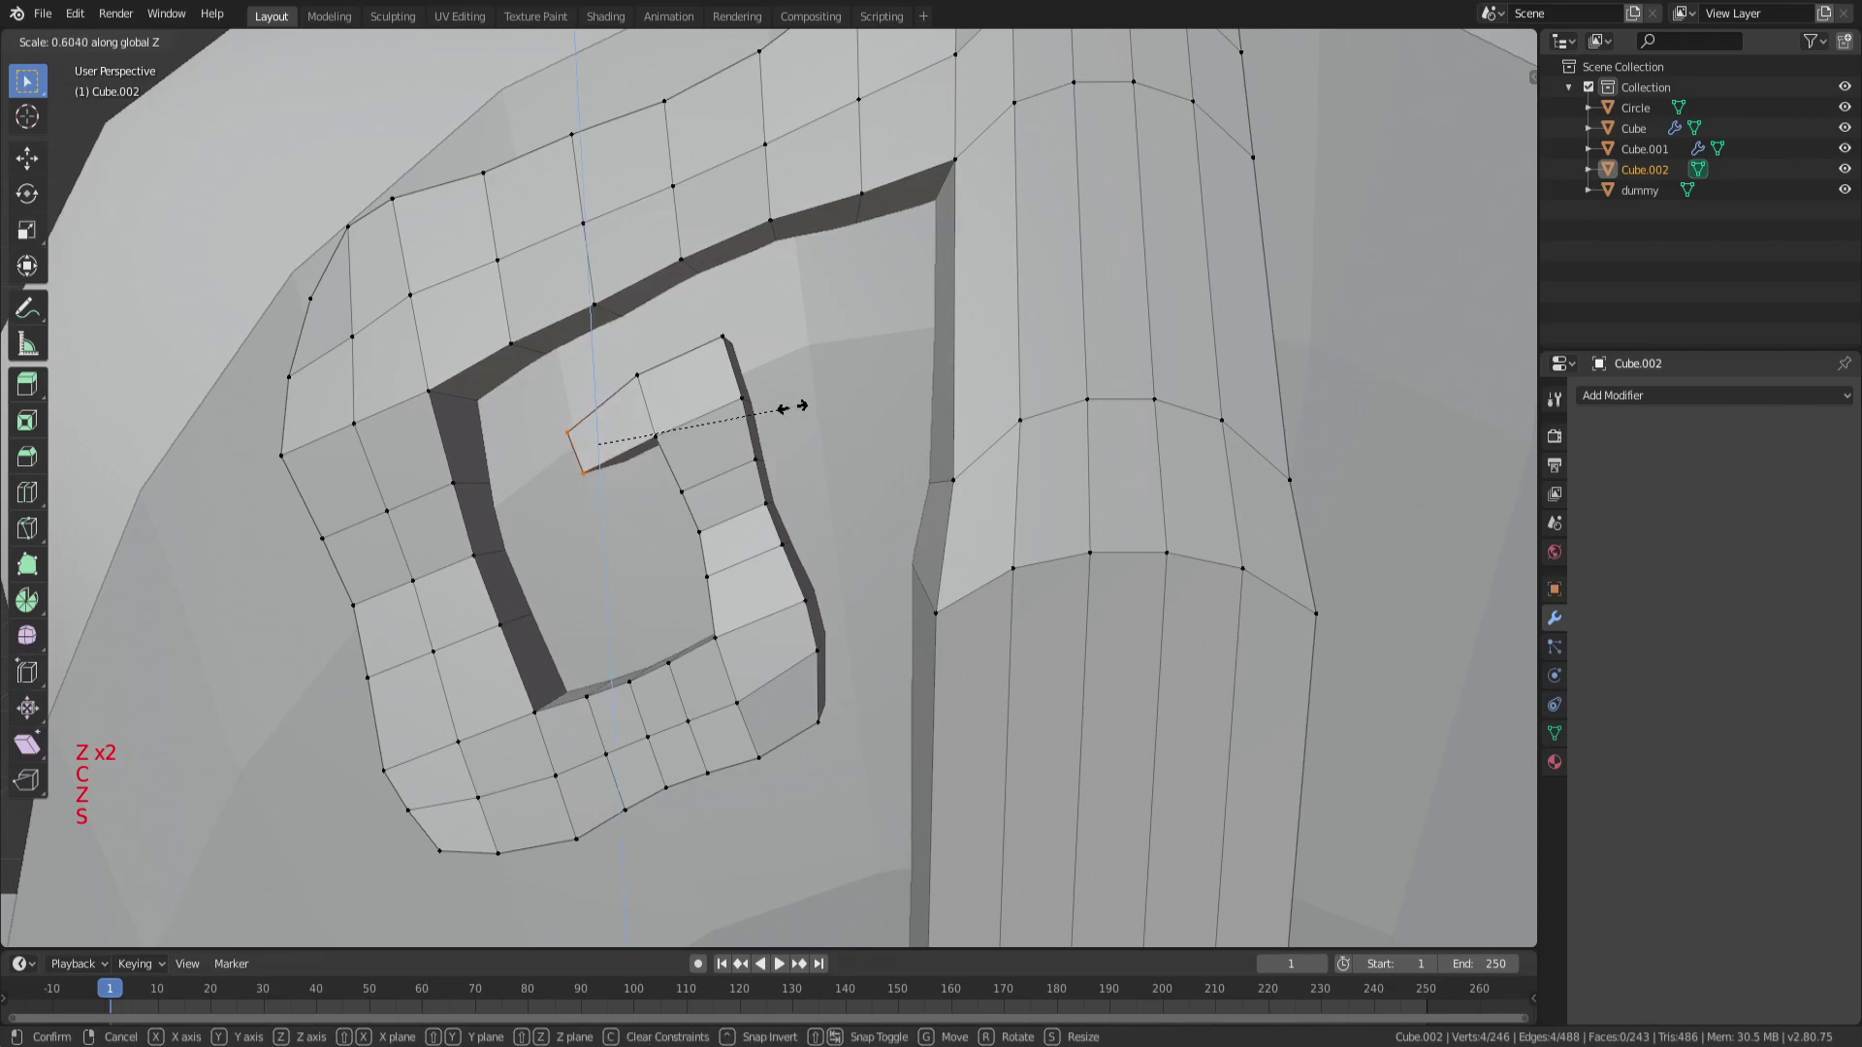
click(641, 438)
Rotate the inner tip's end vertices and scale them down uniformly so the spiral ends in a point.
middle_drag(899, 469, 922, 365)
key(r)
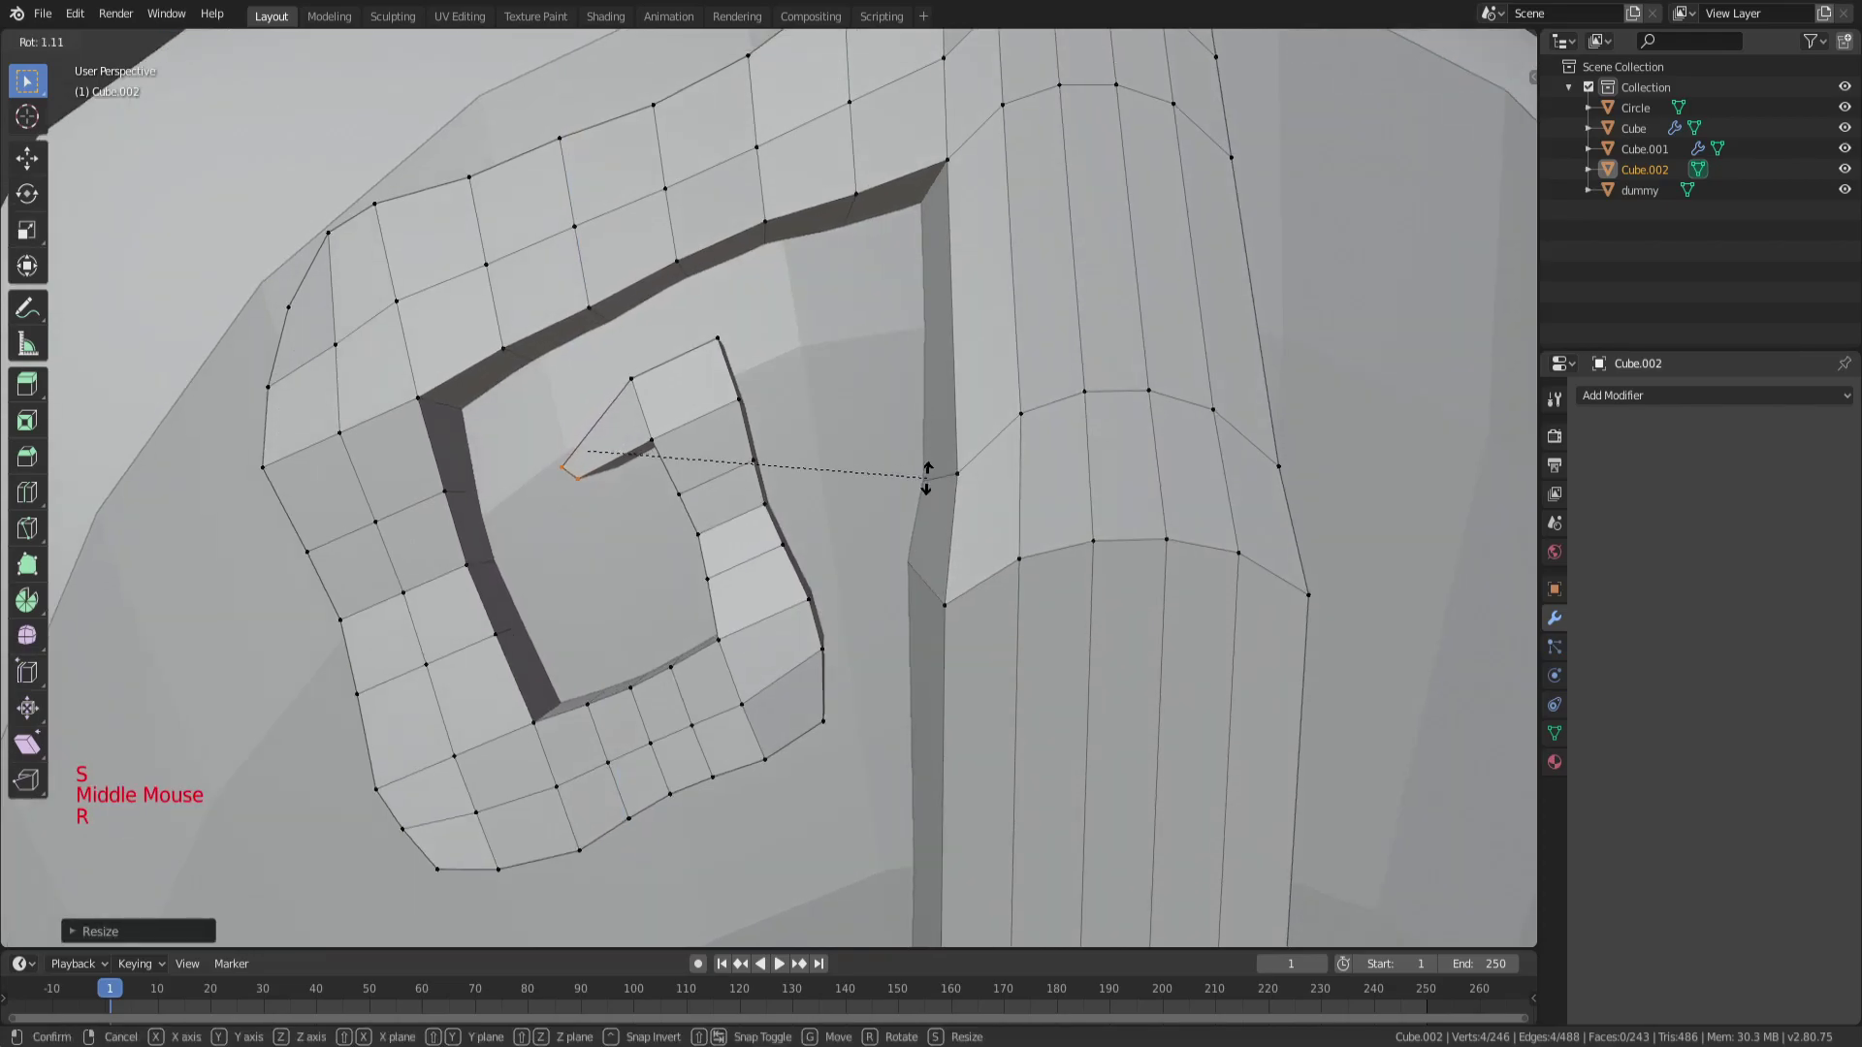
click(679, 631)
middle_drag(679, 631, 981, 420)
key(s)
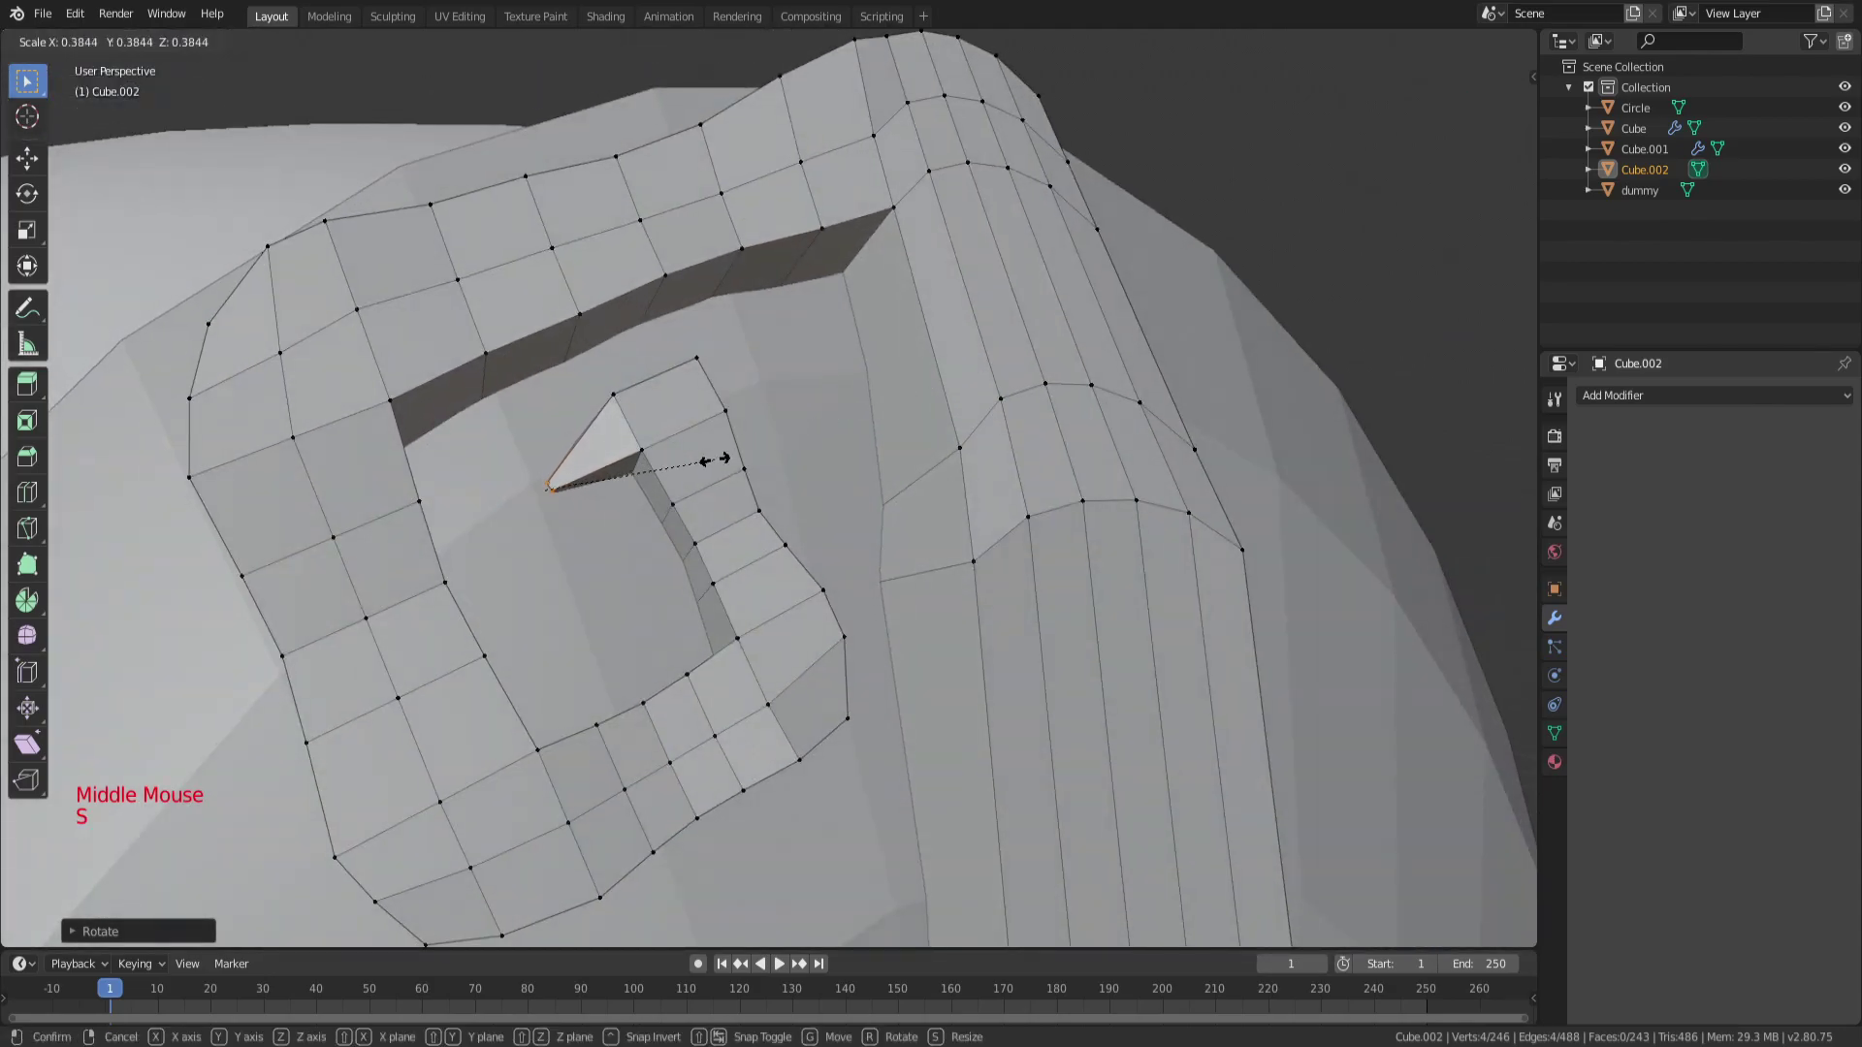
click(576, 487)
Reposition the pointed tip freely and along the Y axis, and return to Object Mode.
key(g)
click(707, 470)
middle_drag(707, 469, 989, 526)
key(g)
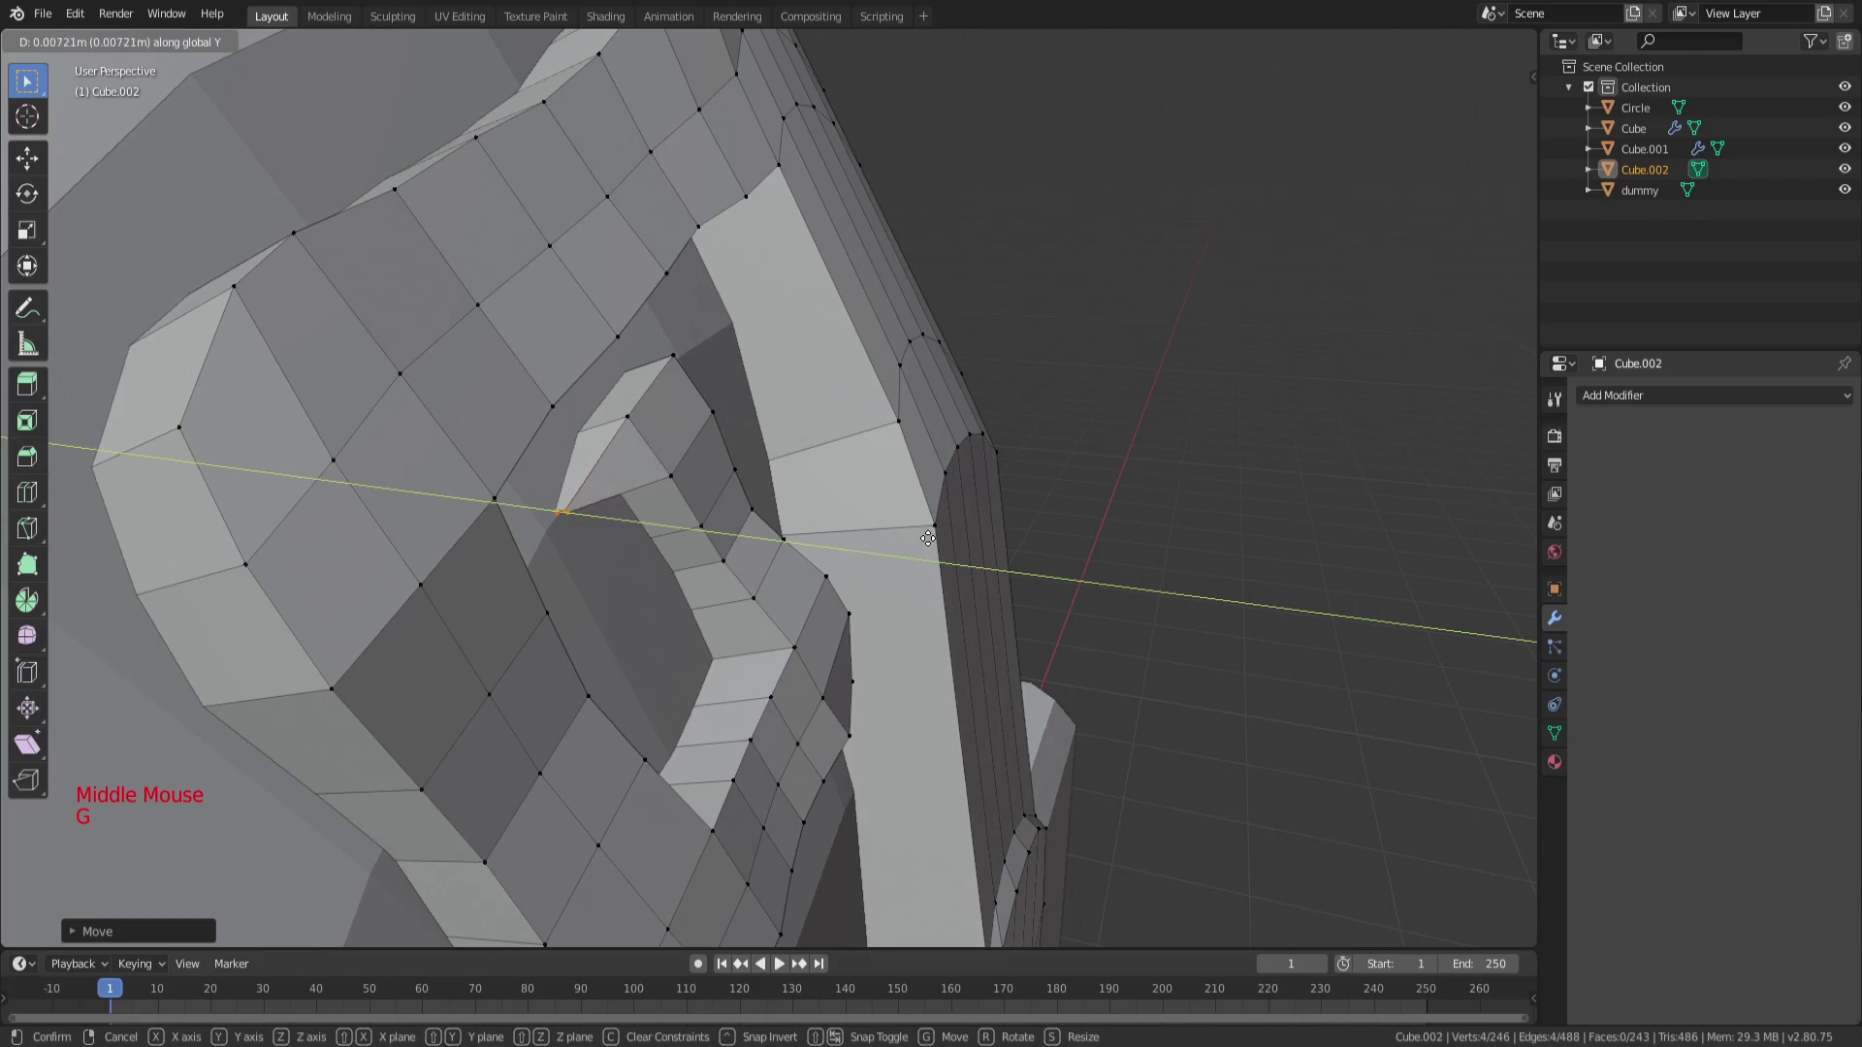
click(912, 541)
scroll(912, 541, down, 1)
key(a)
scroll(913, 541, down, 3)
key(Tab)
Examine the spiral ornament and the whole mask on the dummy's head from near and far.
middle_drag(912, 541, 795, 487)
scroll(795, 487, down, 2)
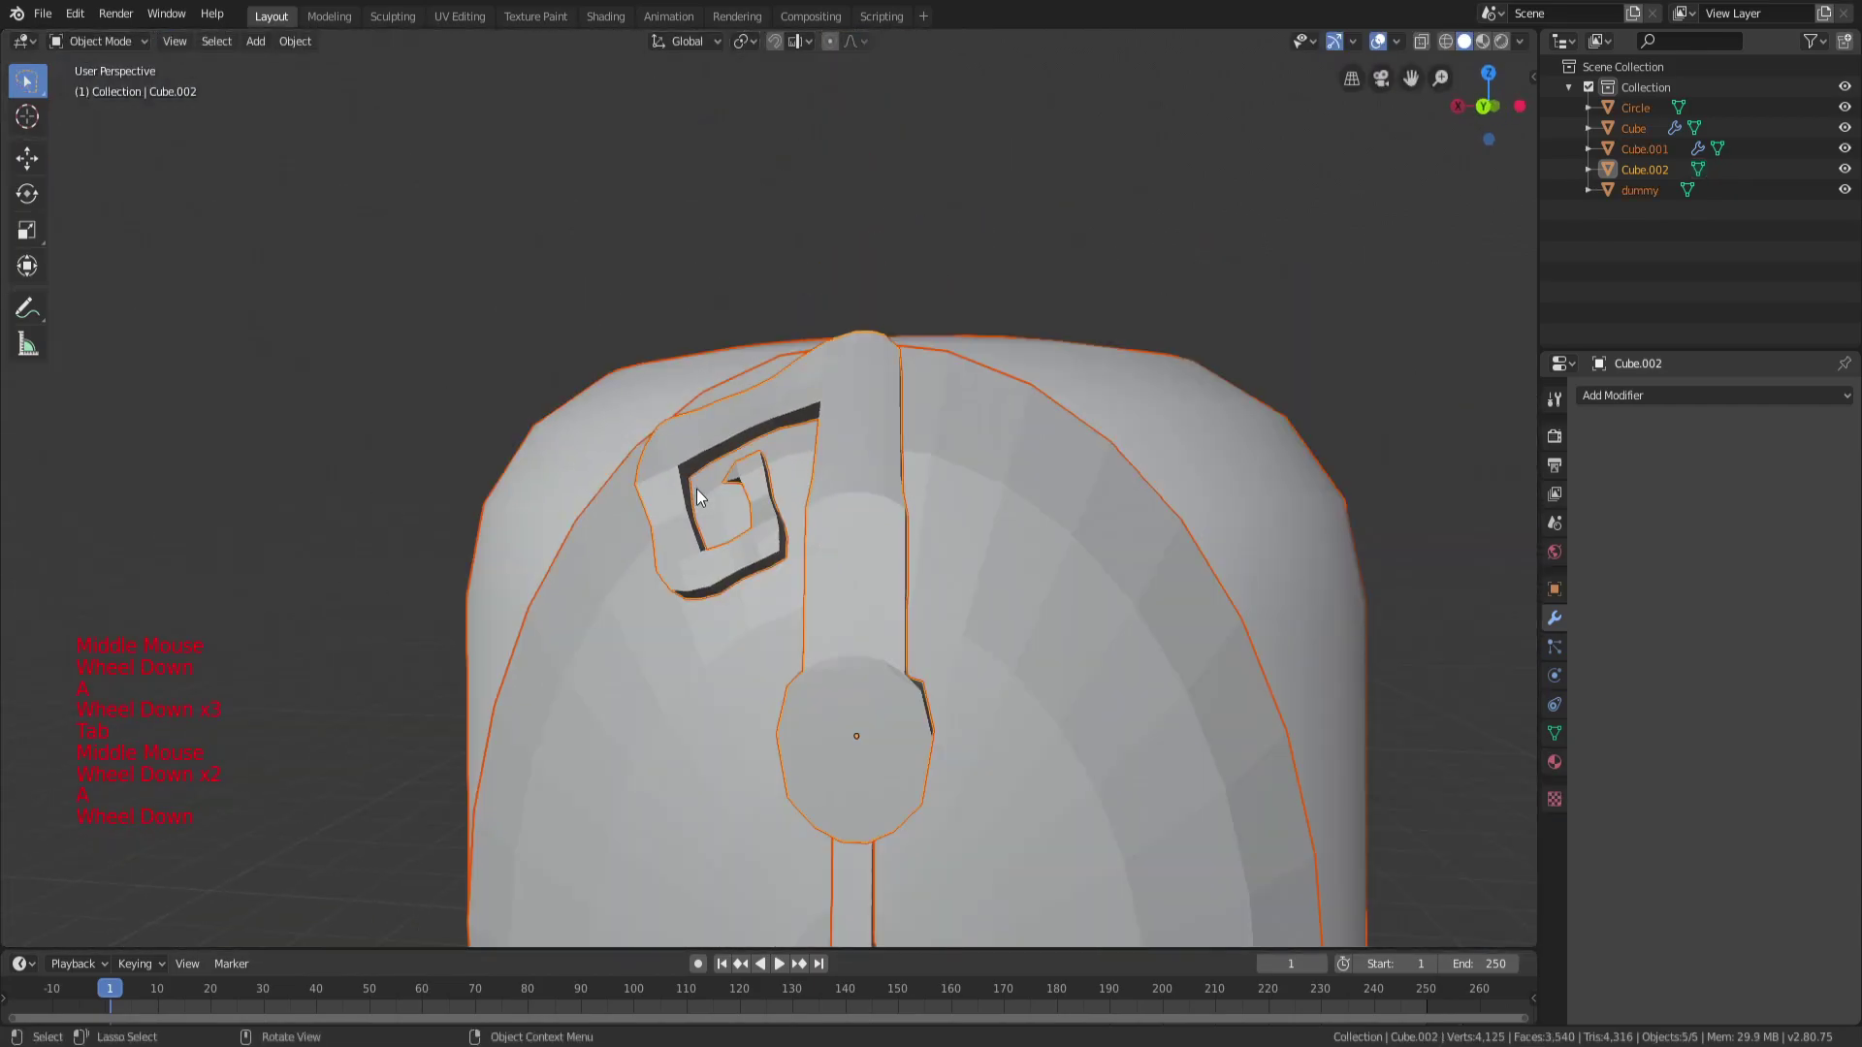
key(a)
key(a)
key(a)
key(a)
key(a)
key(a)
middle_drag(857, 439, 778, 521)
scroll(964, 485, down, 3)
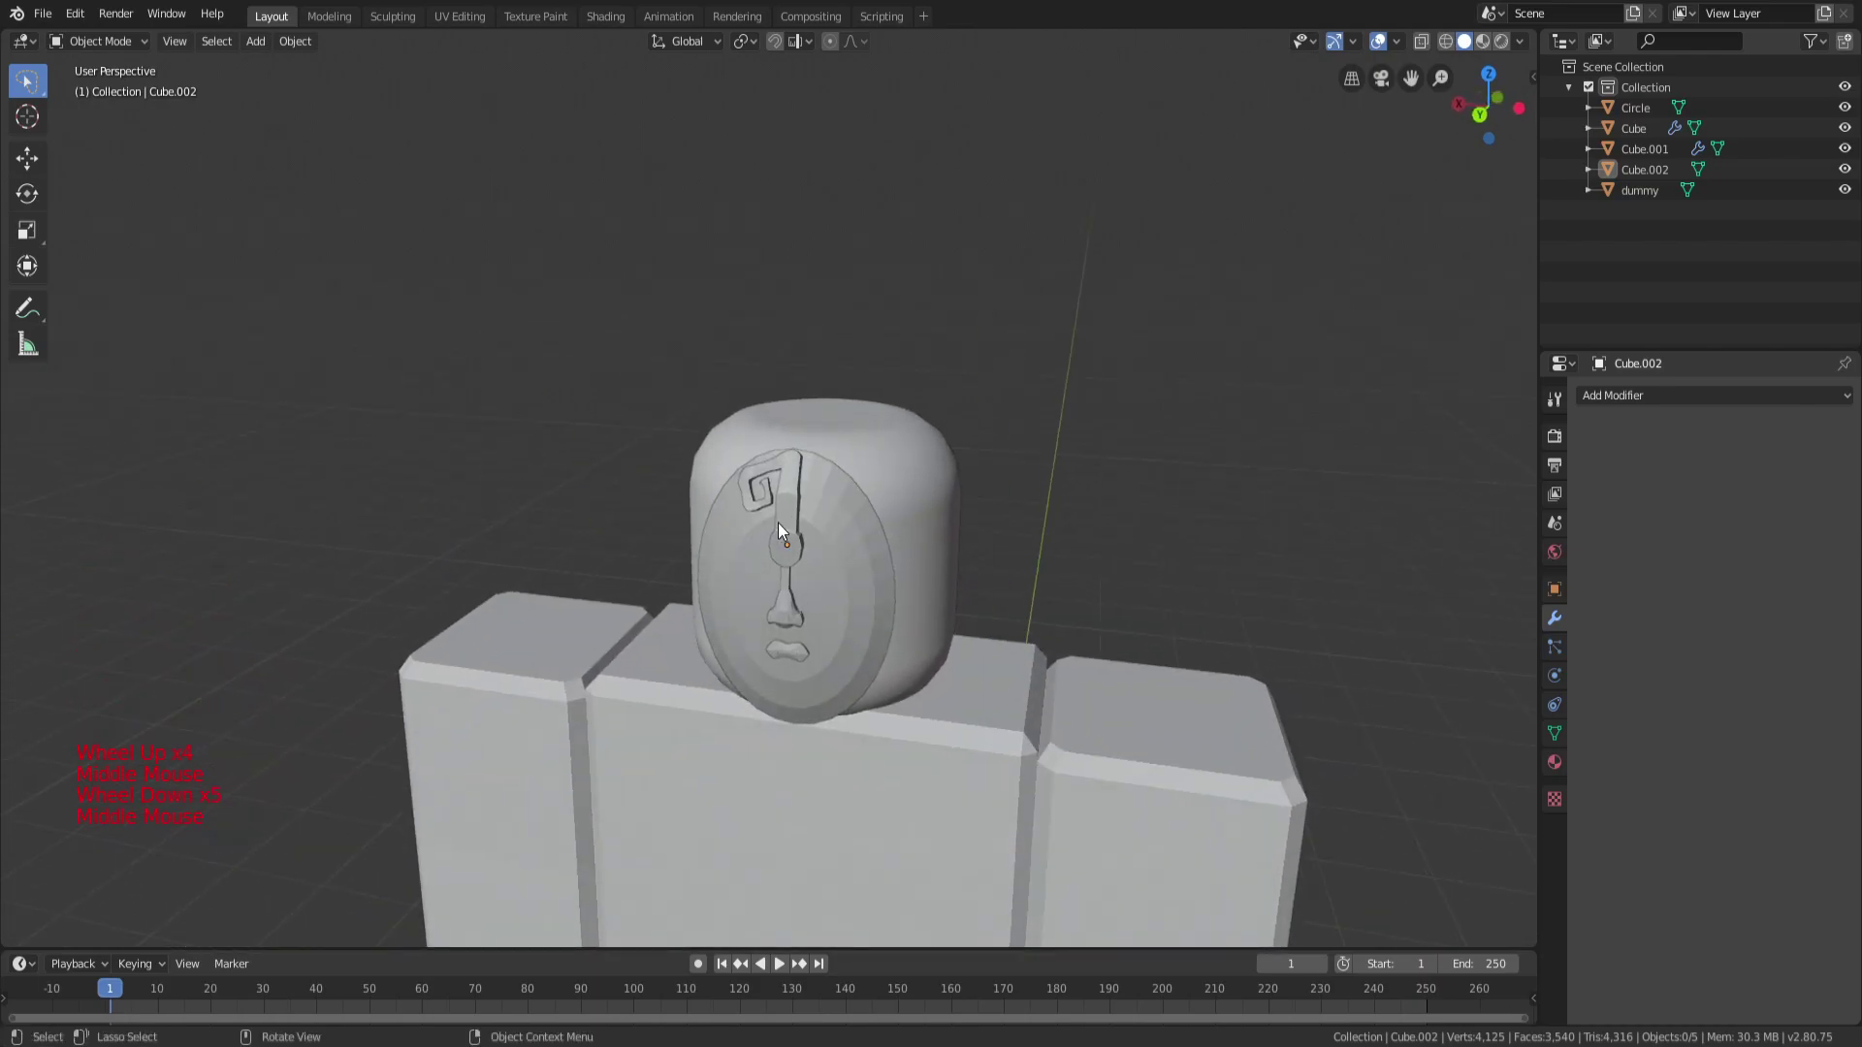
scroll(805, 543, up, 5)
scroll(878, 580, down, 3)
scroll(916, 594, up, 3)
click(936, 604)
scroll(1013, 532, down, 3)
middle_drag(936, 604, 986, 585)
key(a)
key(a)
key(a)
Add a new cube and move it up to the dummy's upper body.
key(shift+a)
mouse_move(1020, 450)
click(1103, 473)
scroll(1059, 491, down, 6)
scroll(1013, 558, down, 7)
scroll(1018, 586, up, 6)
key(g)
click(968, 324)
middle_drag(967, 324, 931, 368)
Move the cube along the Y axis to bring it in front of the dummy's torso.
key(g)
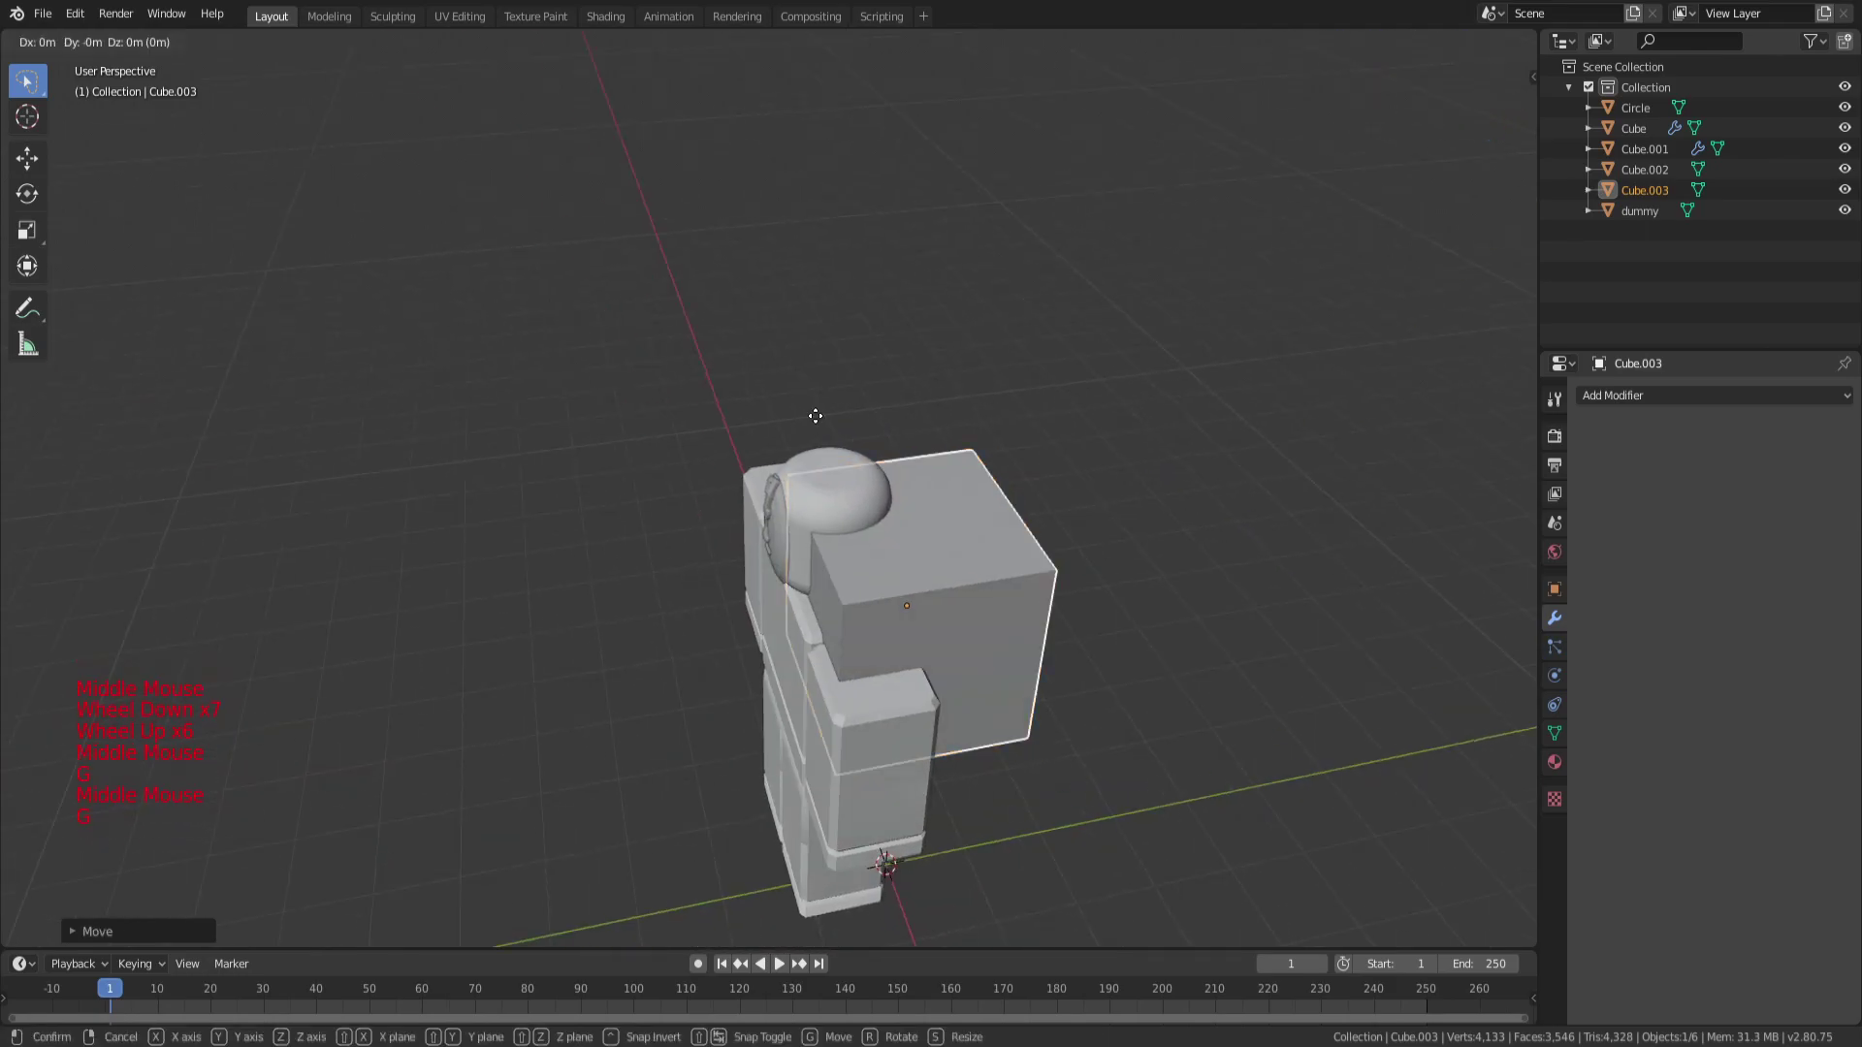
key(y)
click(642, 446)
scroll(1072, 532, up, 4)
middle_drag(1072, 531, 1226, 491)
scroll(1225, 491, down, 3)
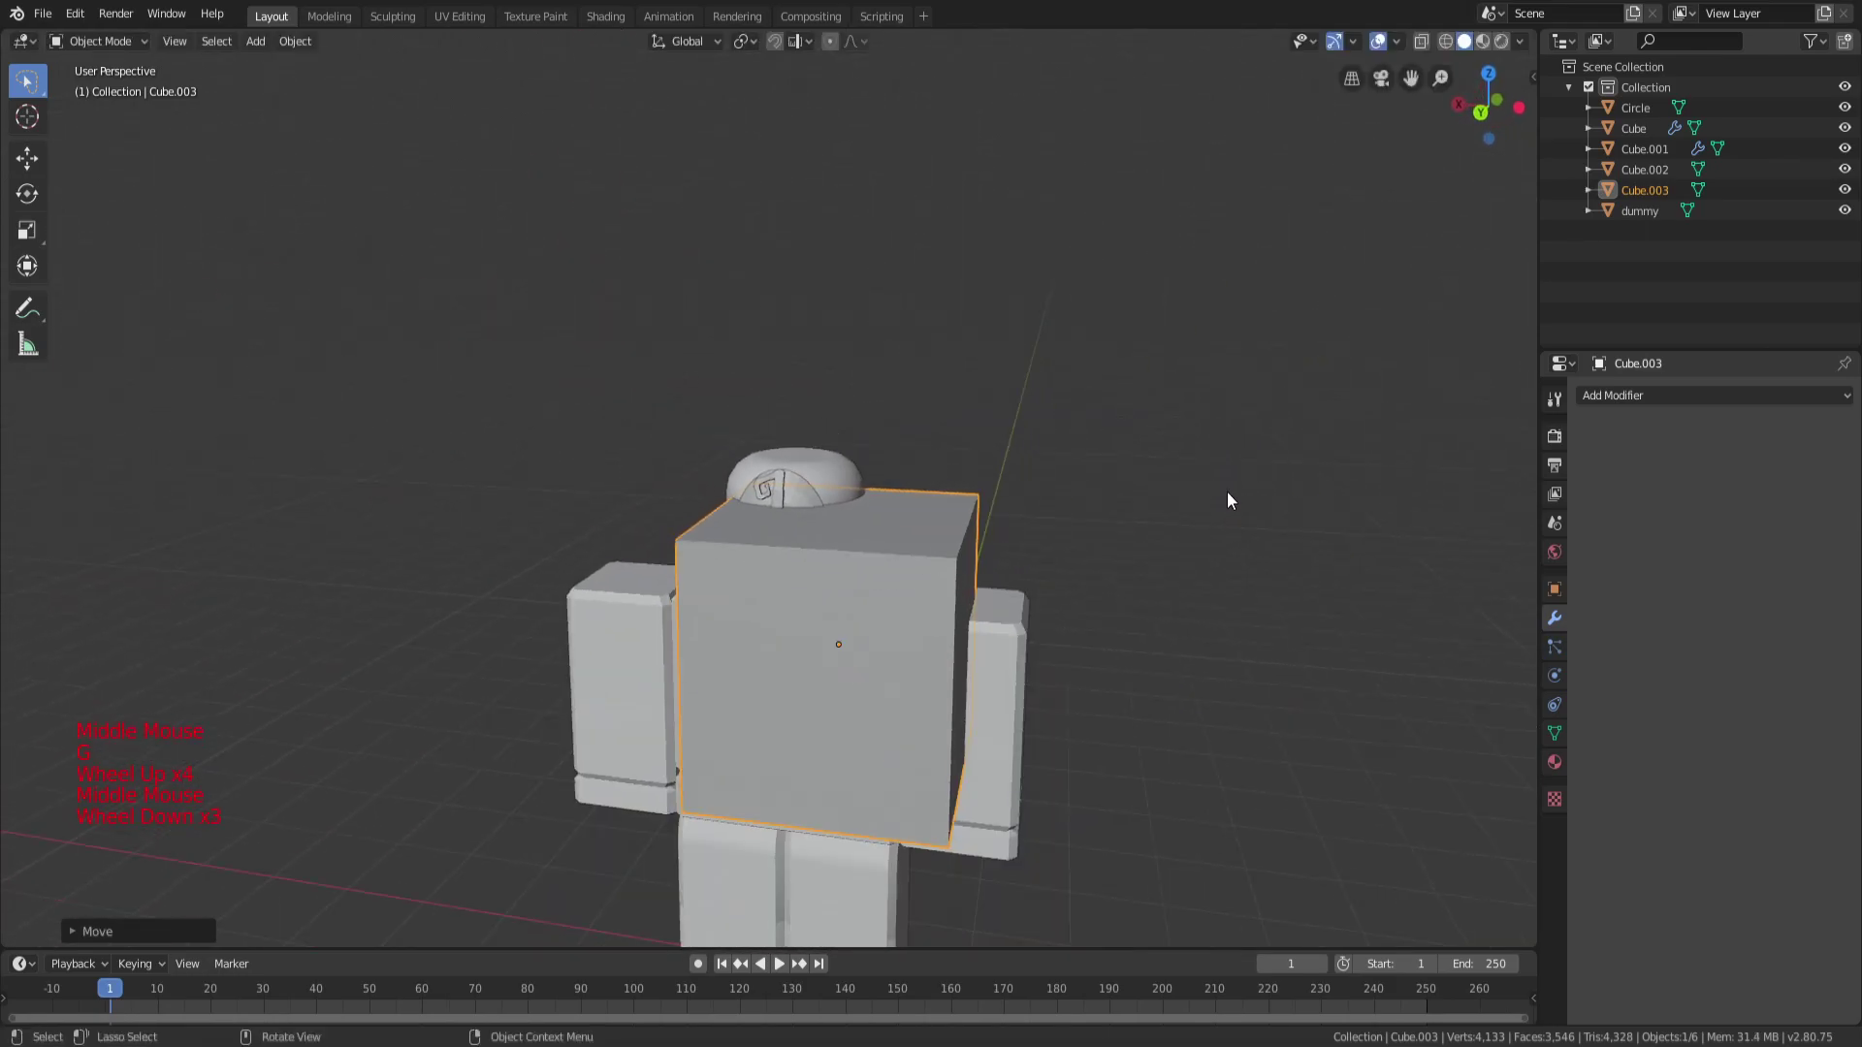
Scale the cube down along the Z axis and along the X axis into a narrow bar.
key(s)
key(z)
click(871, 586)
middle_drag(871, 586, 1178, 541)
key(s)
key(x)
click(1150, 479)
Scale the bar down along the Y axis into a small block.
middle_drag(1150, 479, 998, 511)
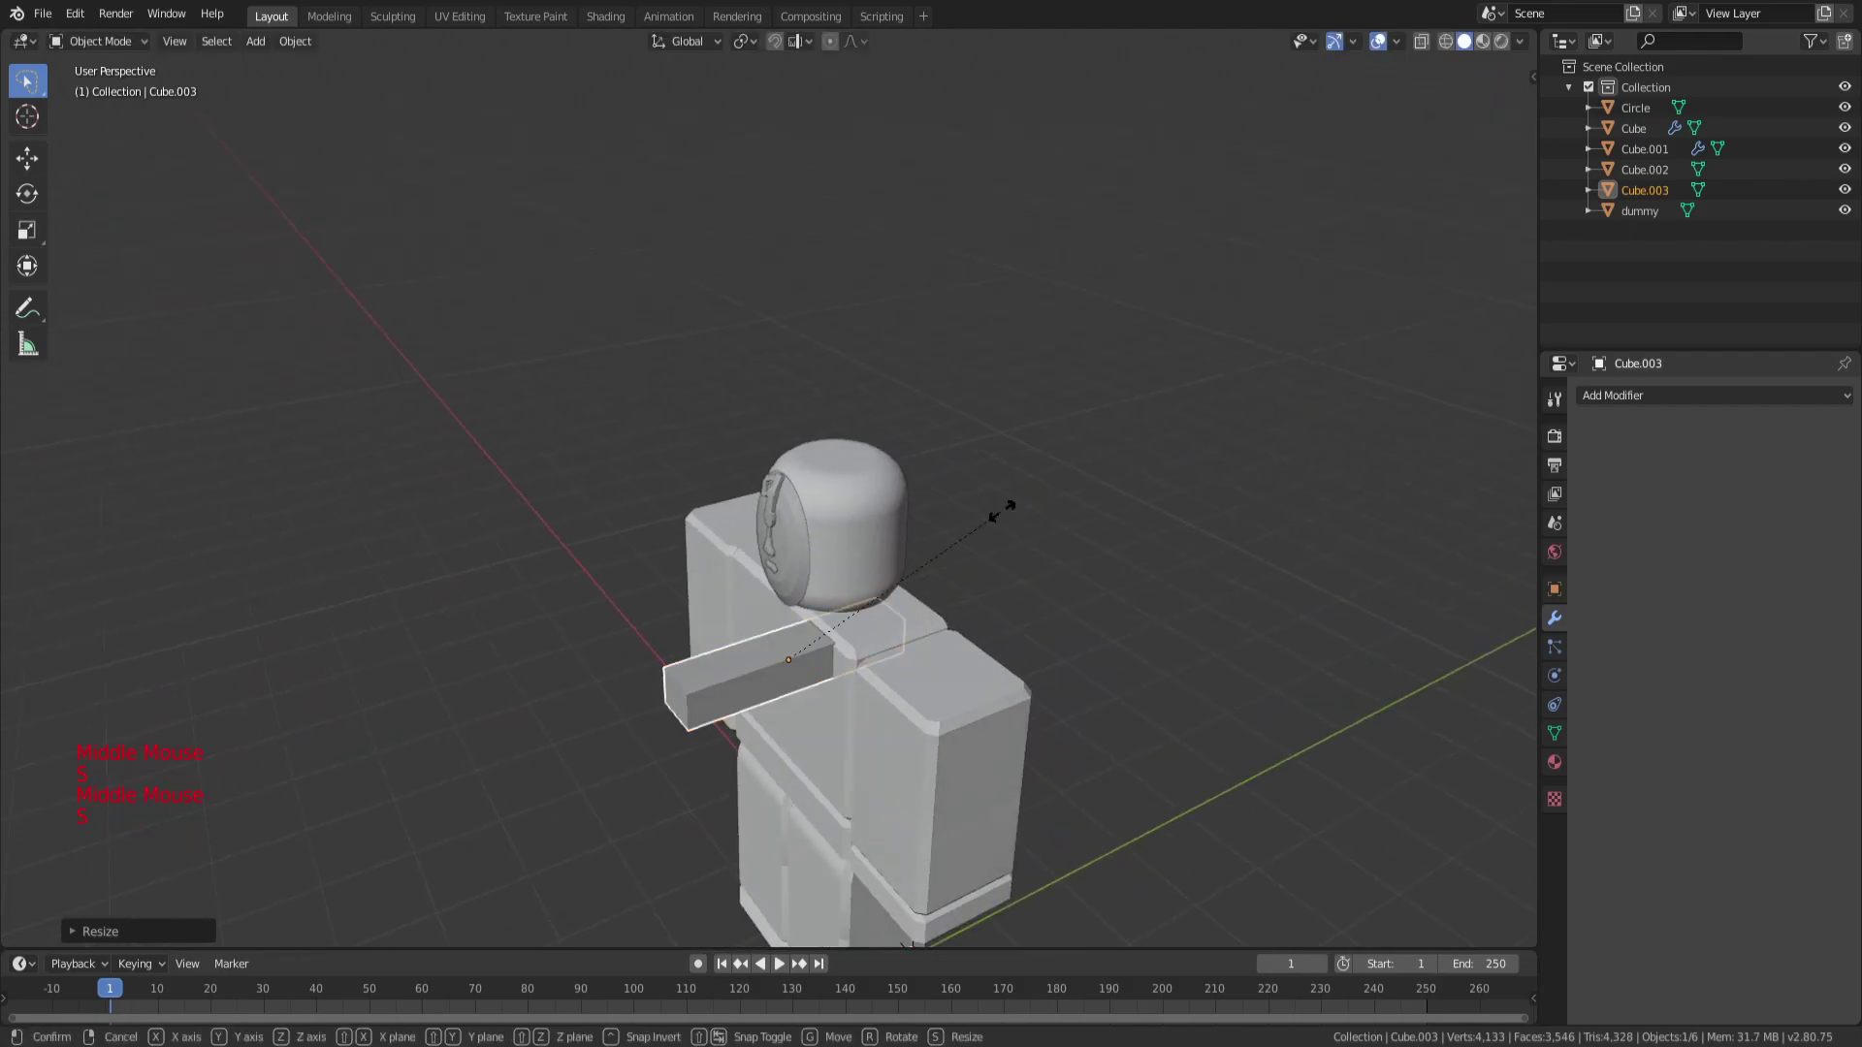
key(s)
key(y)
click(788, 660)
scroll(1014, 615, up, 4)
Raise the small block along the Z axis to the height of the mask.
middle_drag(1015, 615, 1114, 469)
key(g)
key(z)
click(1137, 406)
scroll(922, 628, up, 4)
middle_drag(923, 628, 1038, 601)
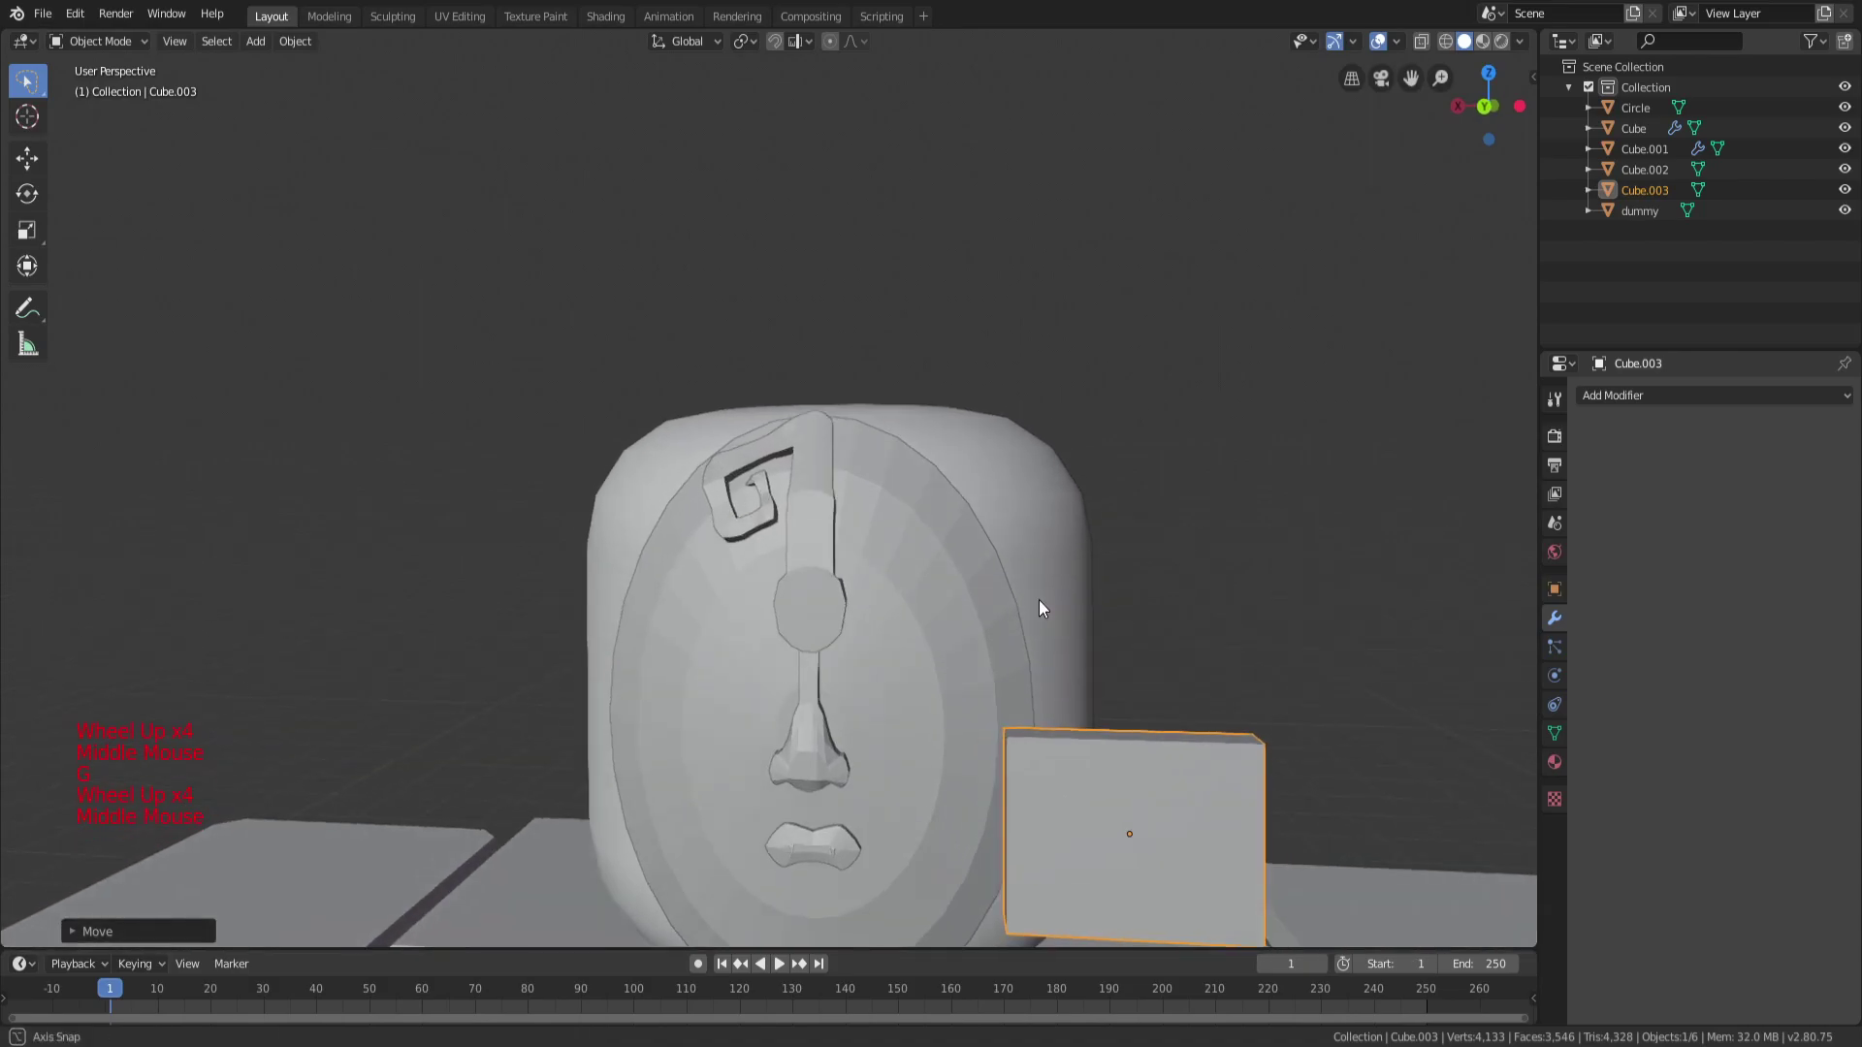
Move the selected block along X in front of the face and raise it along Z towards eye height.
key(g)
key(y)
key(x)
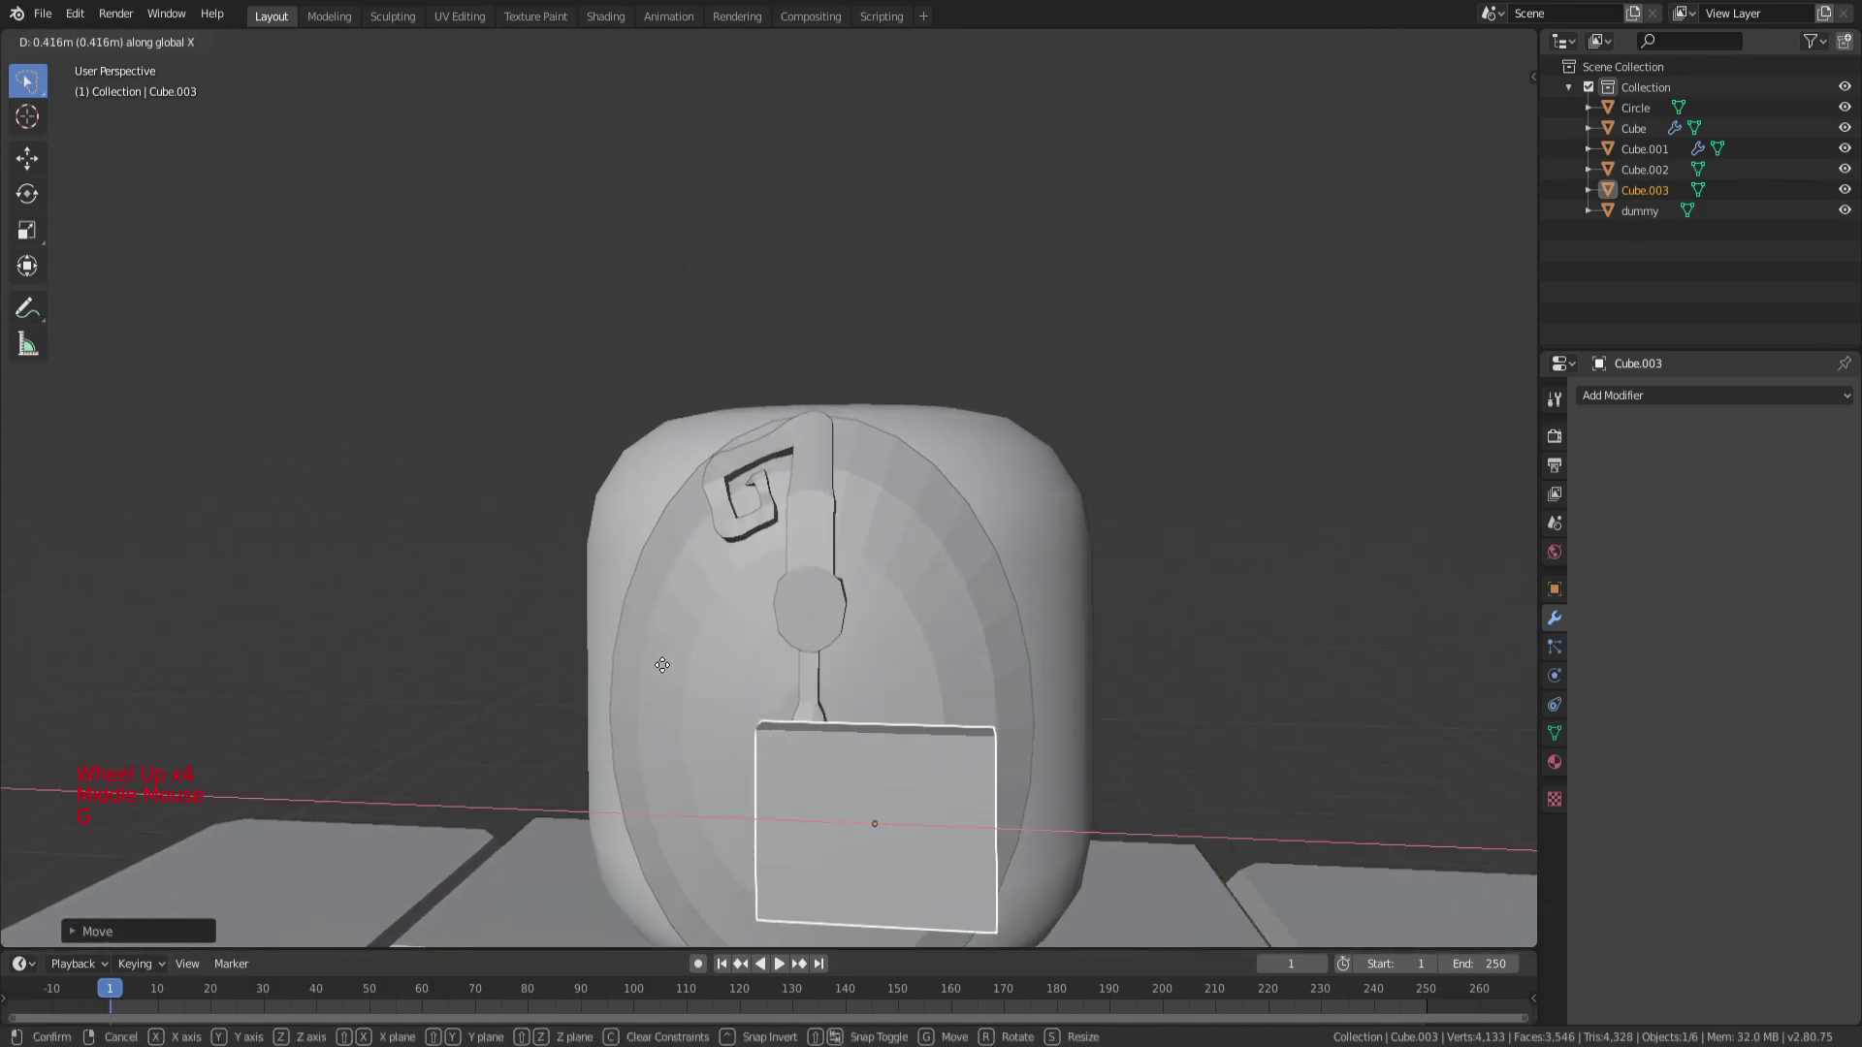
click(956, 663)
key(g)
key(z)
click(968, 583)
scroll(1336, 541, up, 3)
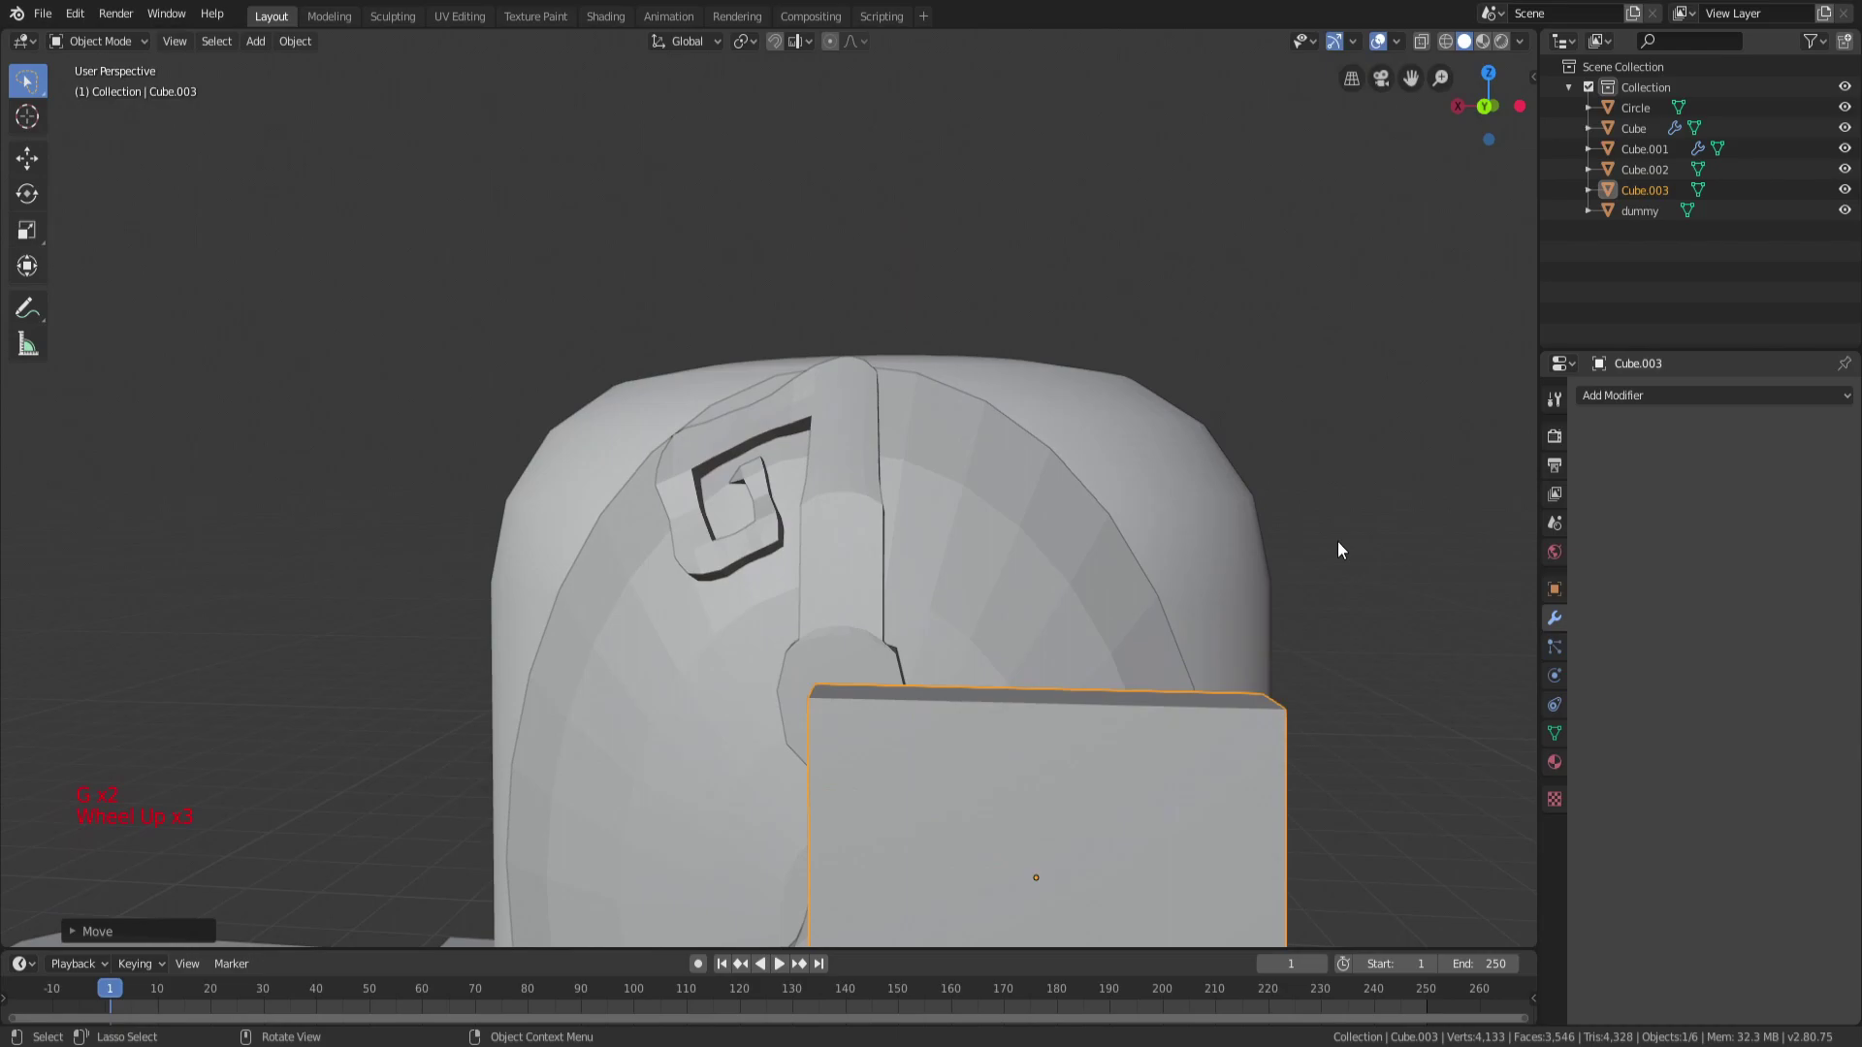
Scale the block down along Z and adjust its width along X to form a low, wide eye bar.
scroll(1336, 541, down, 2)
key(s)
key(z)
click(1010, 636)
key(s)
key(x)
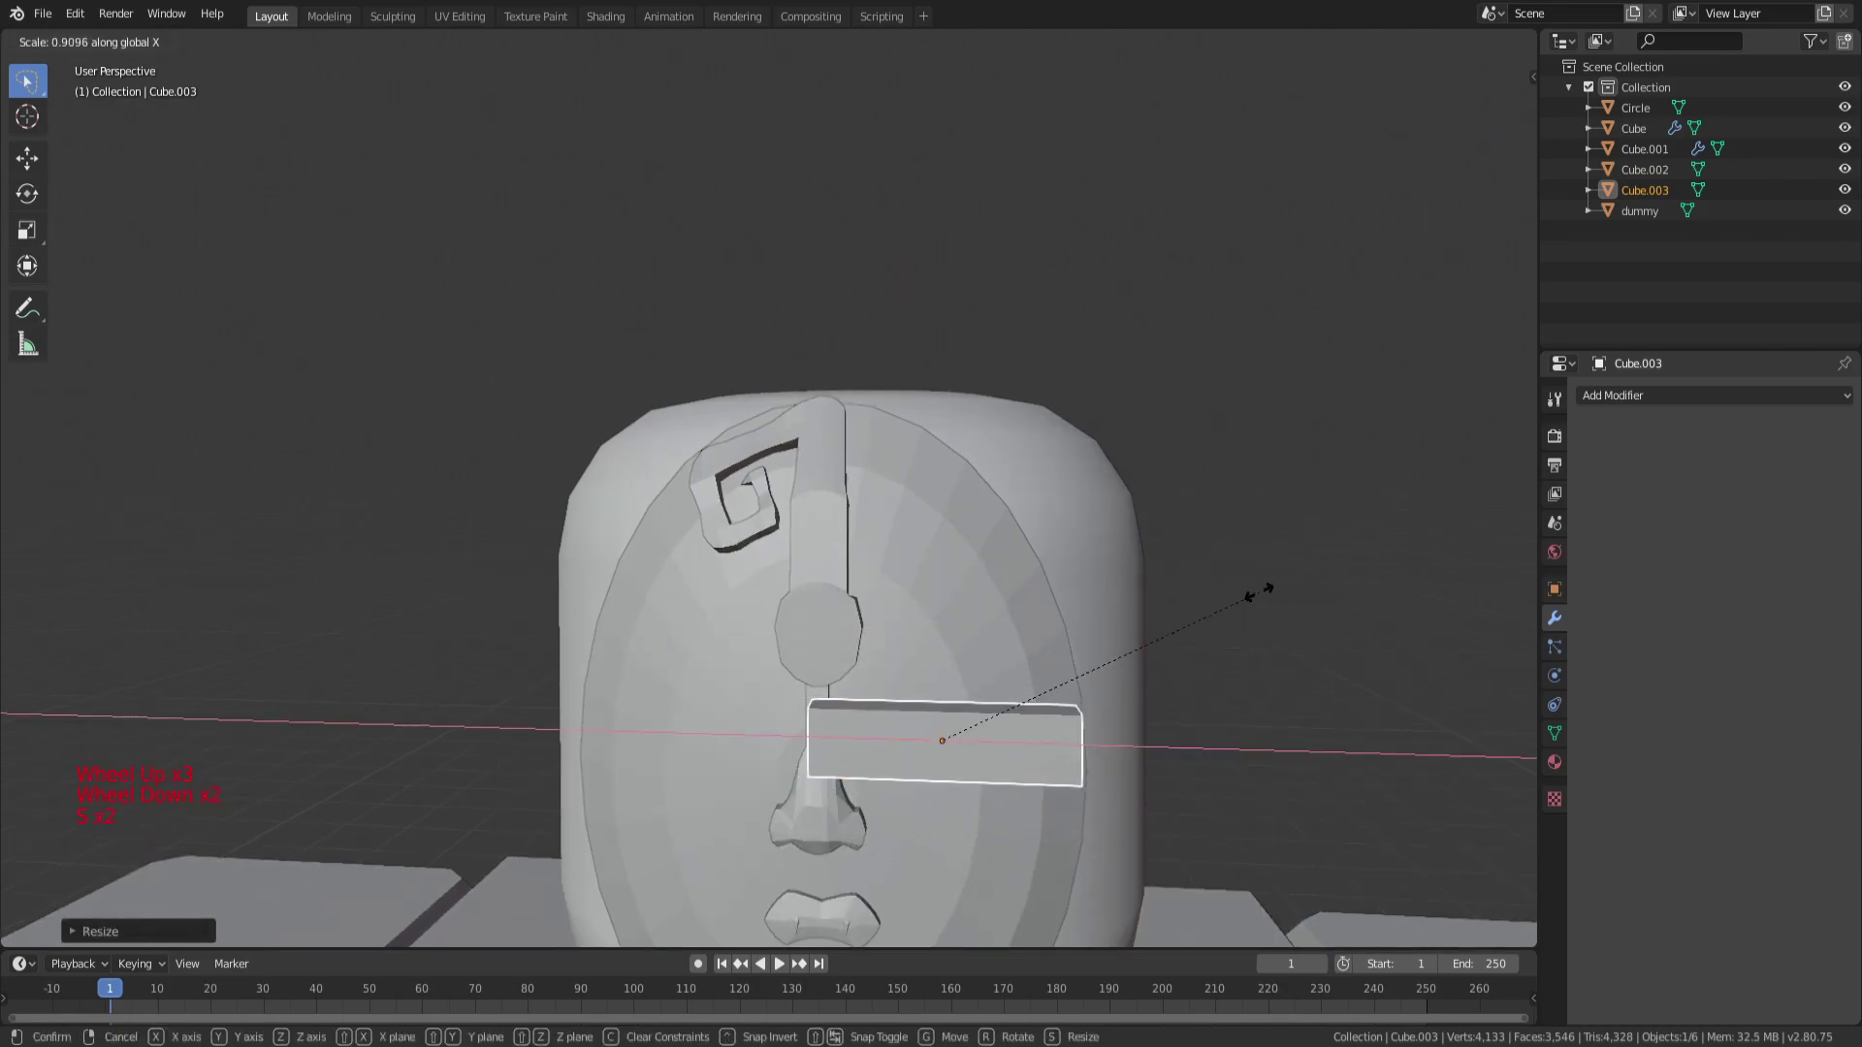
click(1035, 605)
Shift the eye bar along X beside the nose and push it back along Y into the face.
middle_drag(940, 652, 837, 585)
key(g)
key(x)
click(1022, 626)
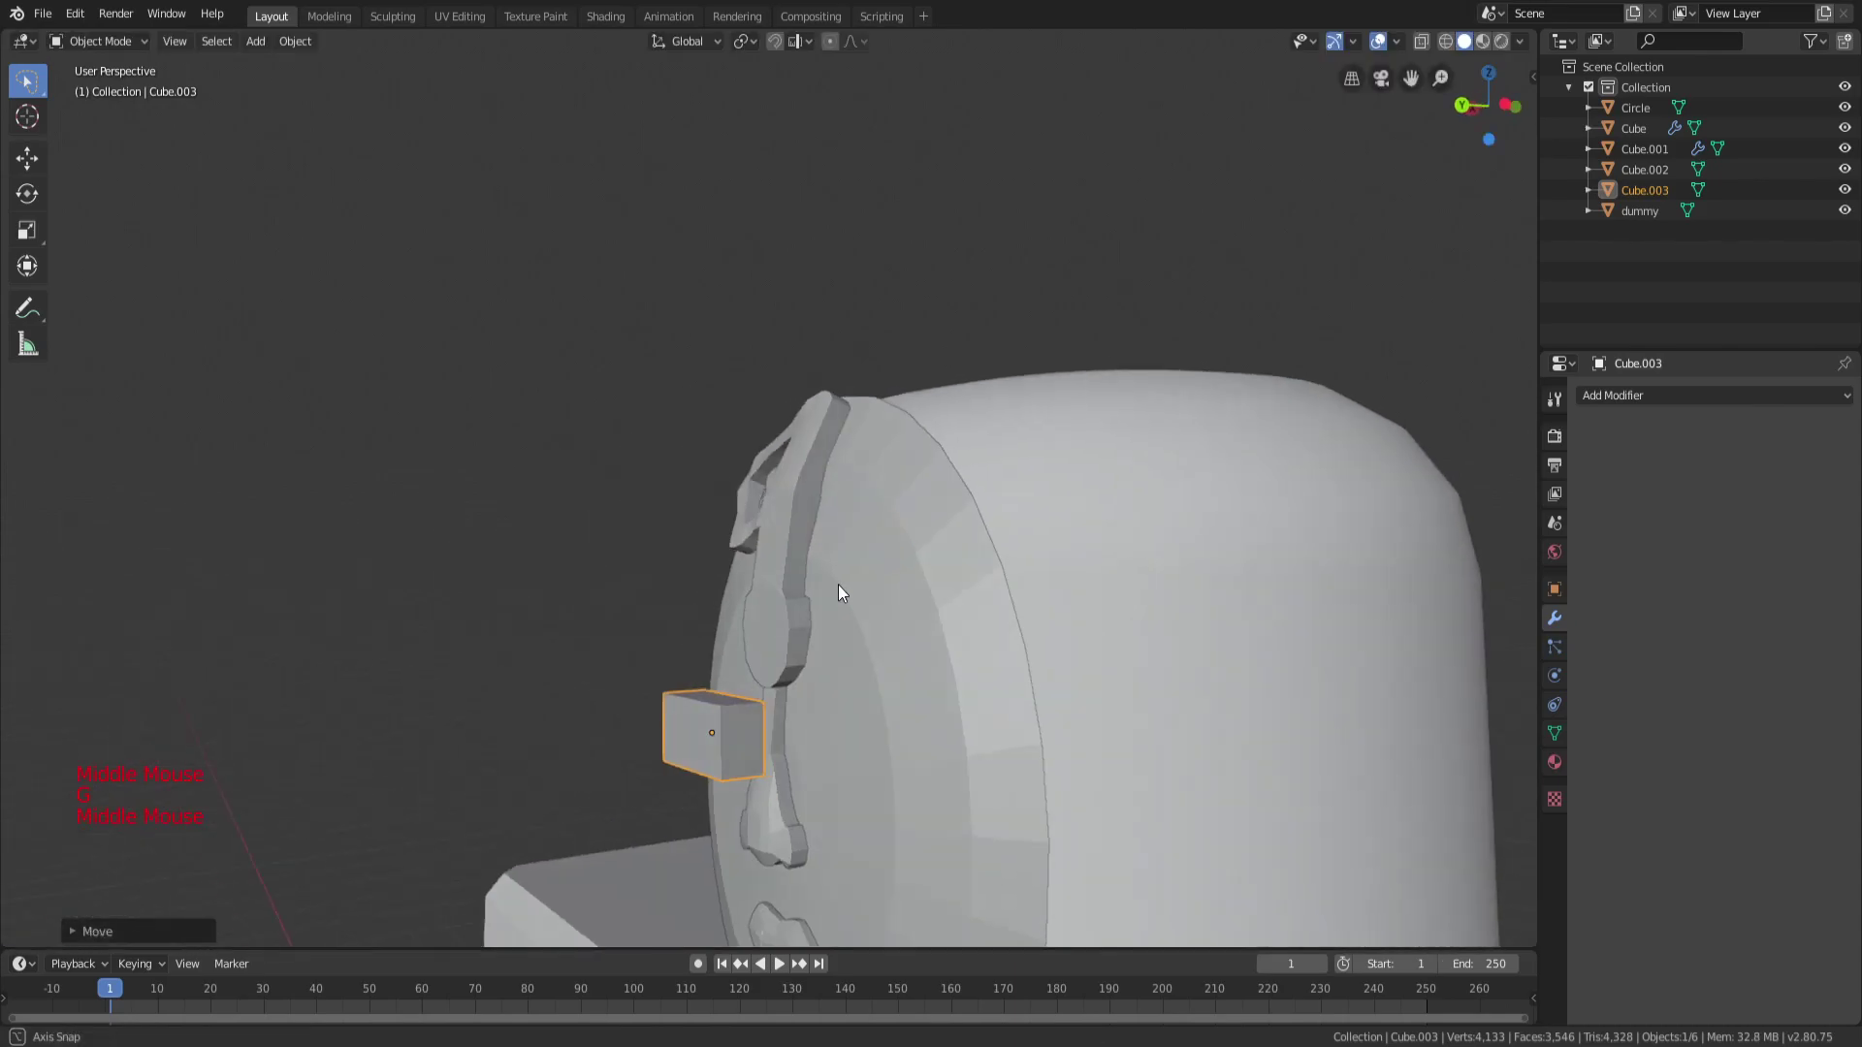
middle_drag(840, 715, 777, 729)
key(g)
key(y)
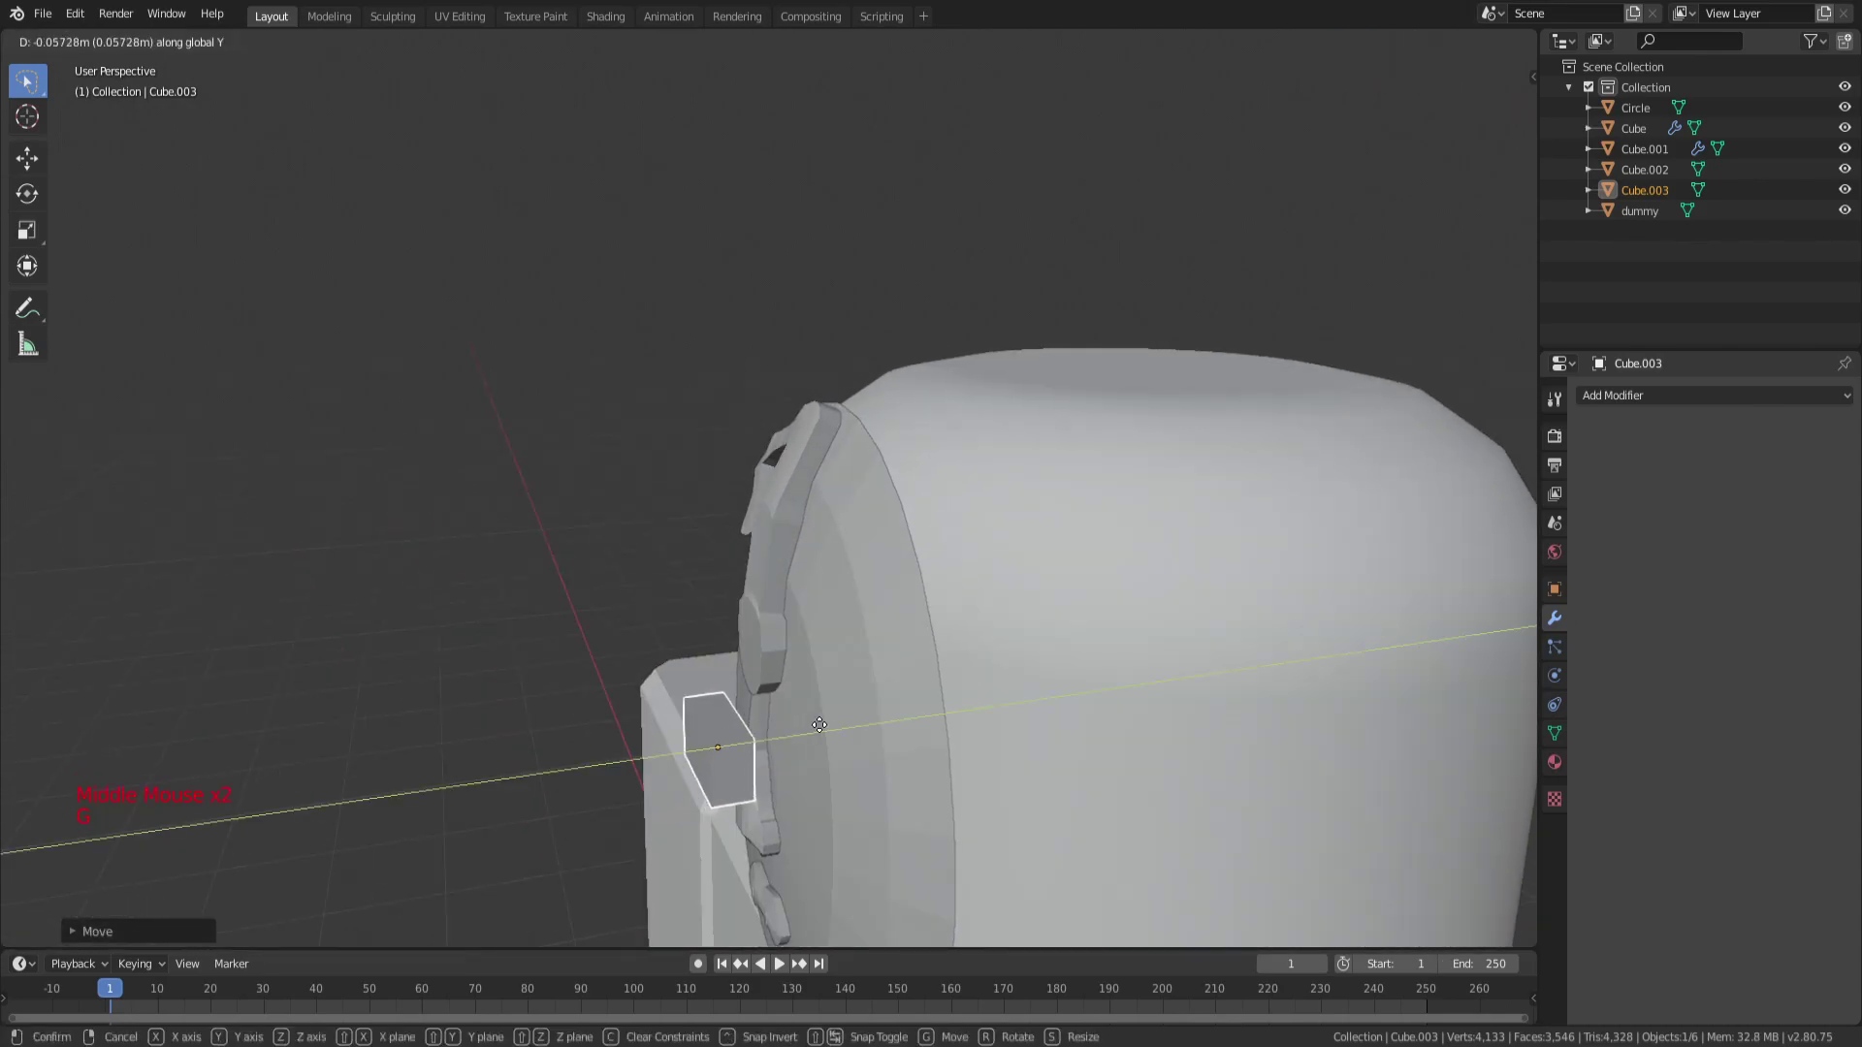
click(888, 719)
Reposition the eye bar along X so its inner edge sits next to the bridge of the nose.
middle_drag(888, 719, 977, 551)
key(g)
key(x)
click(1118, 671)
scroll(1106, 572, up, 4)
scroll(1001, 569, up, 2)
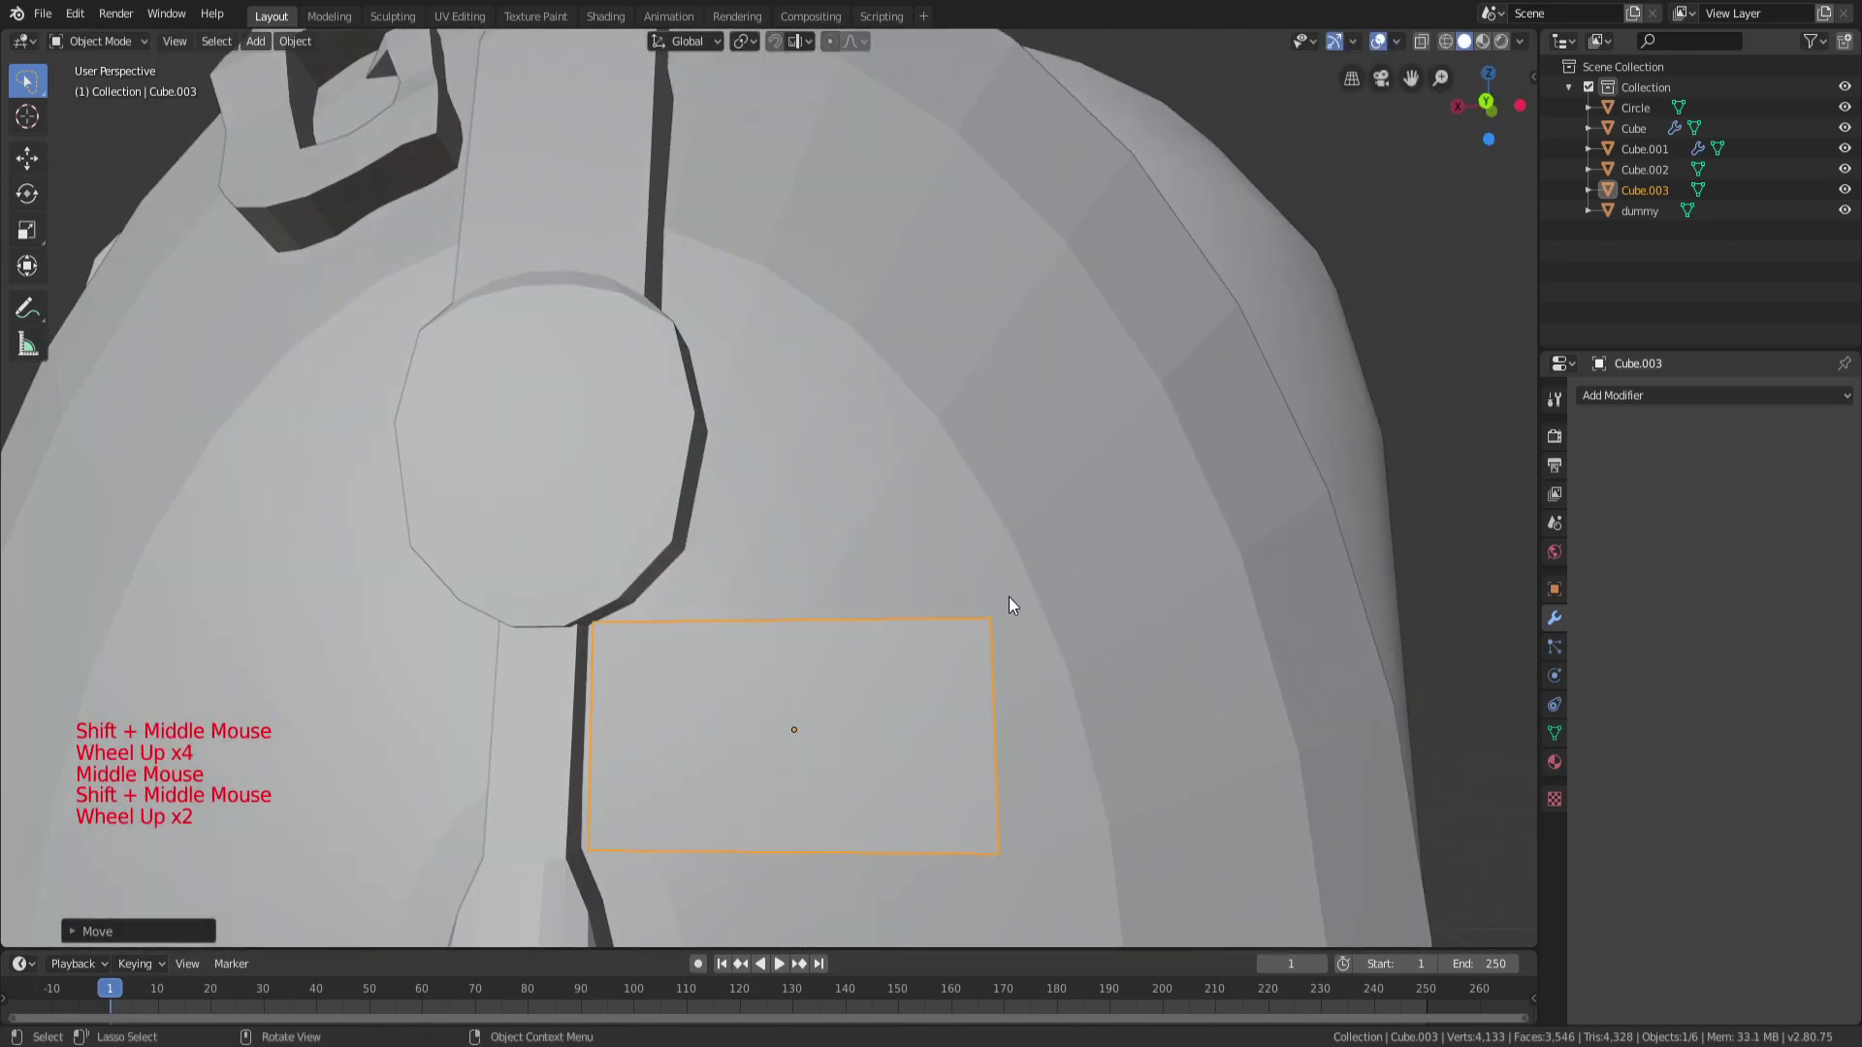
shift+middle_drag(1012, 626, 1053, 610)
scroll(1030, 602, down, 2)
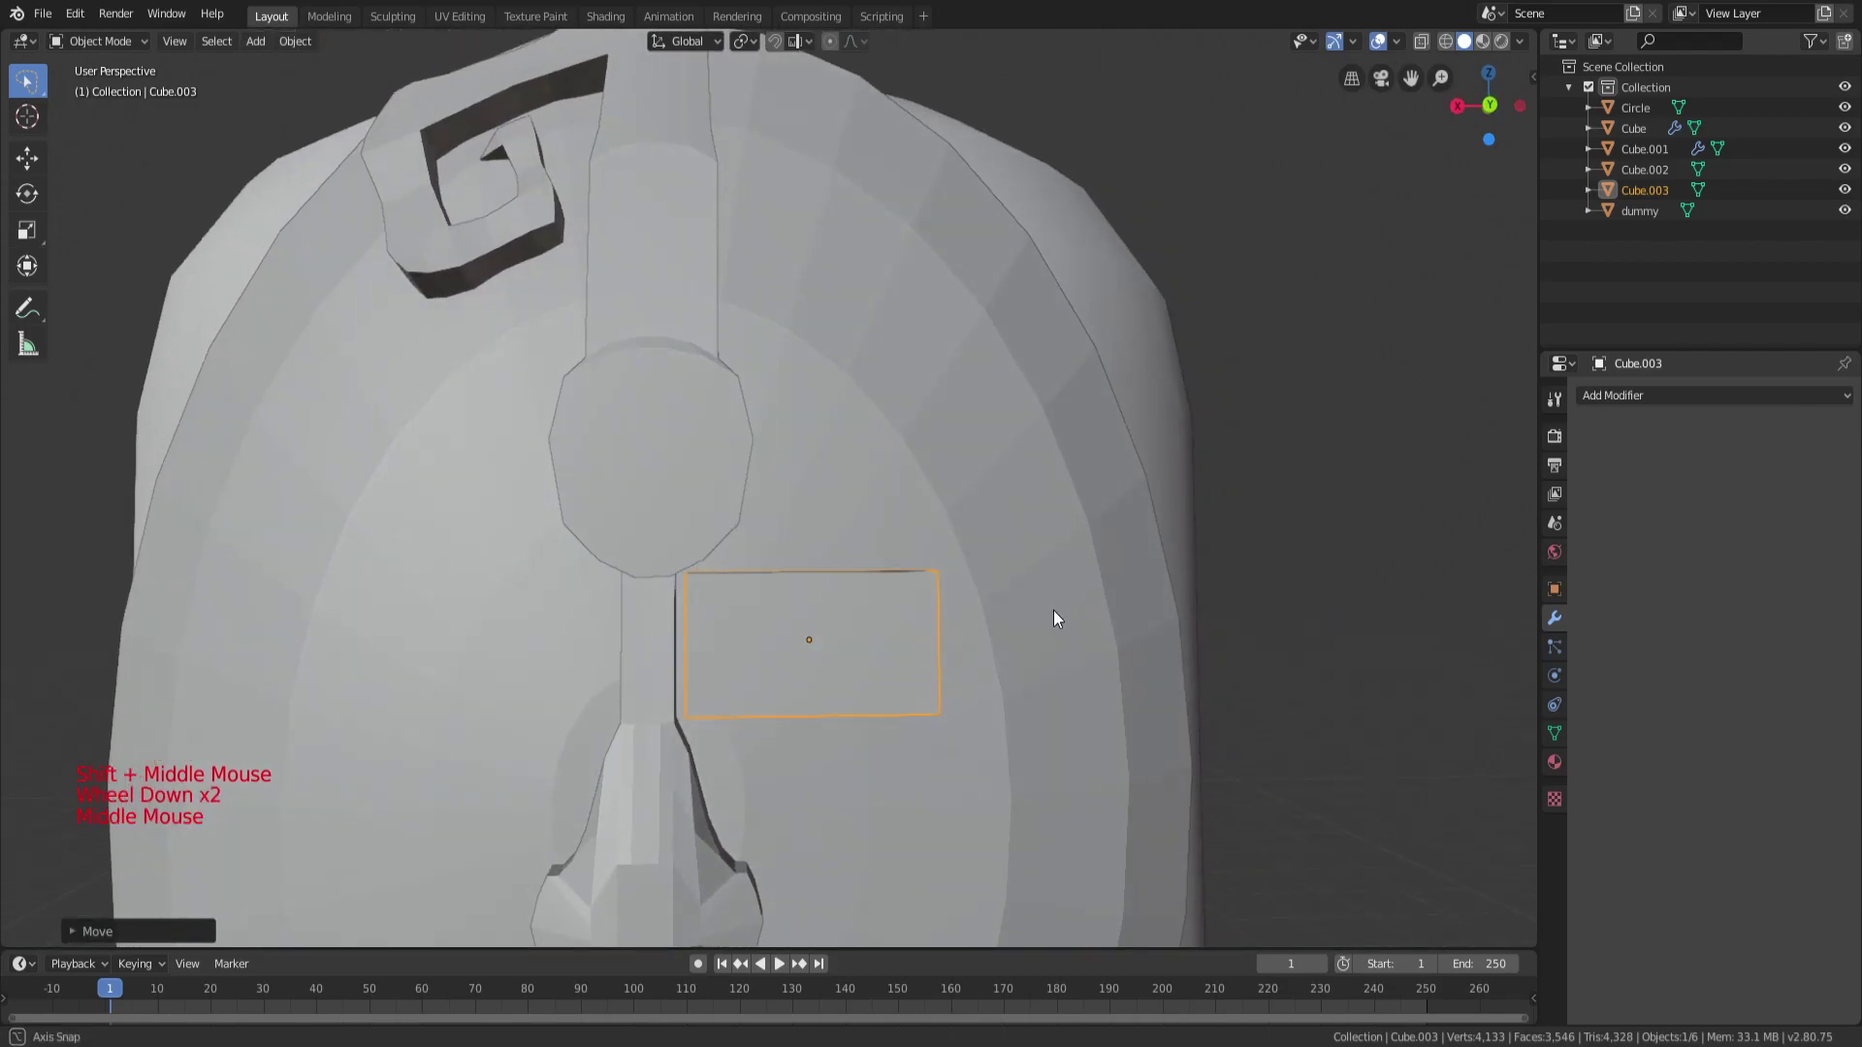
Add a Mirror modifier on the X axis to the eye block.
key(Tab)
key(a)
key(a)
key(a)
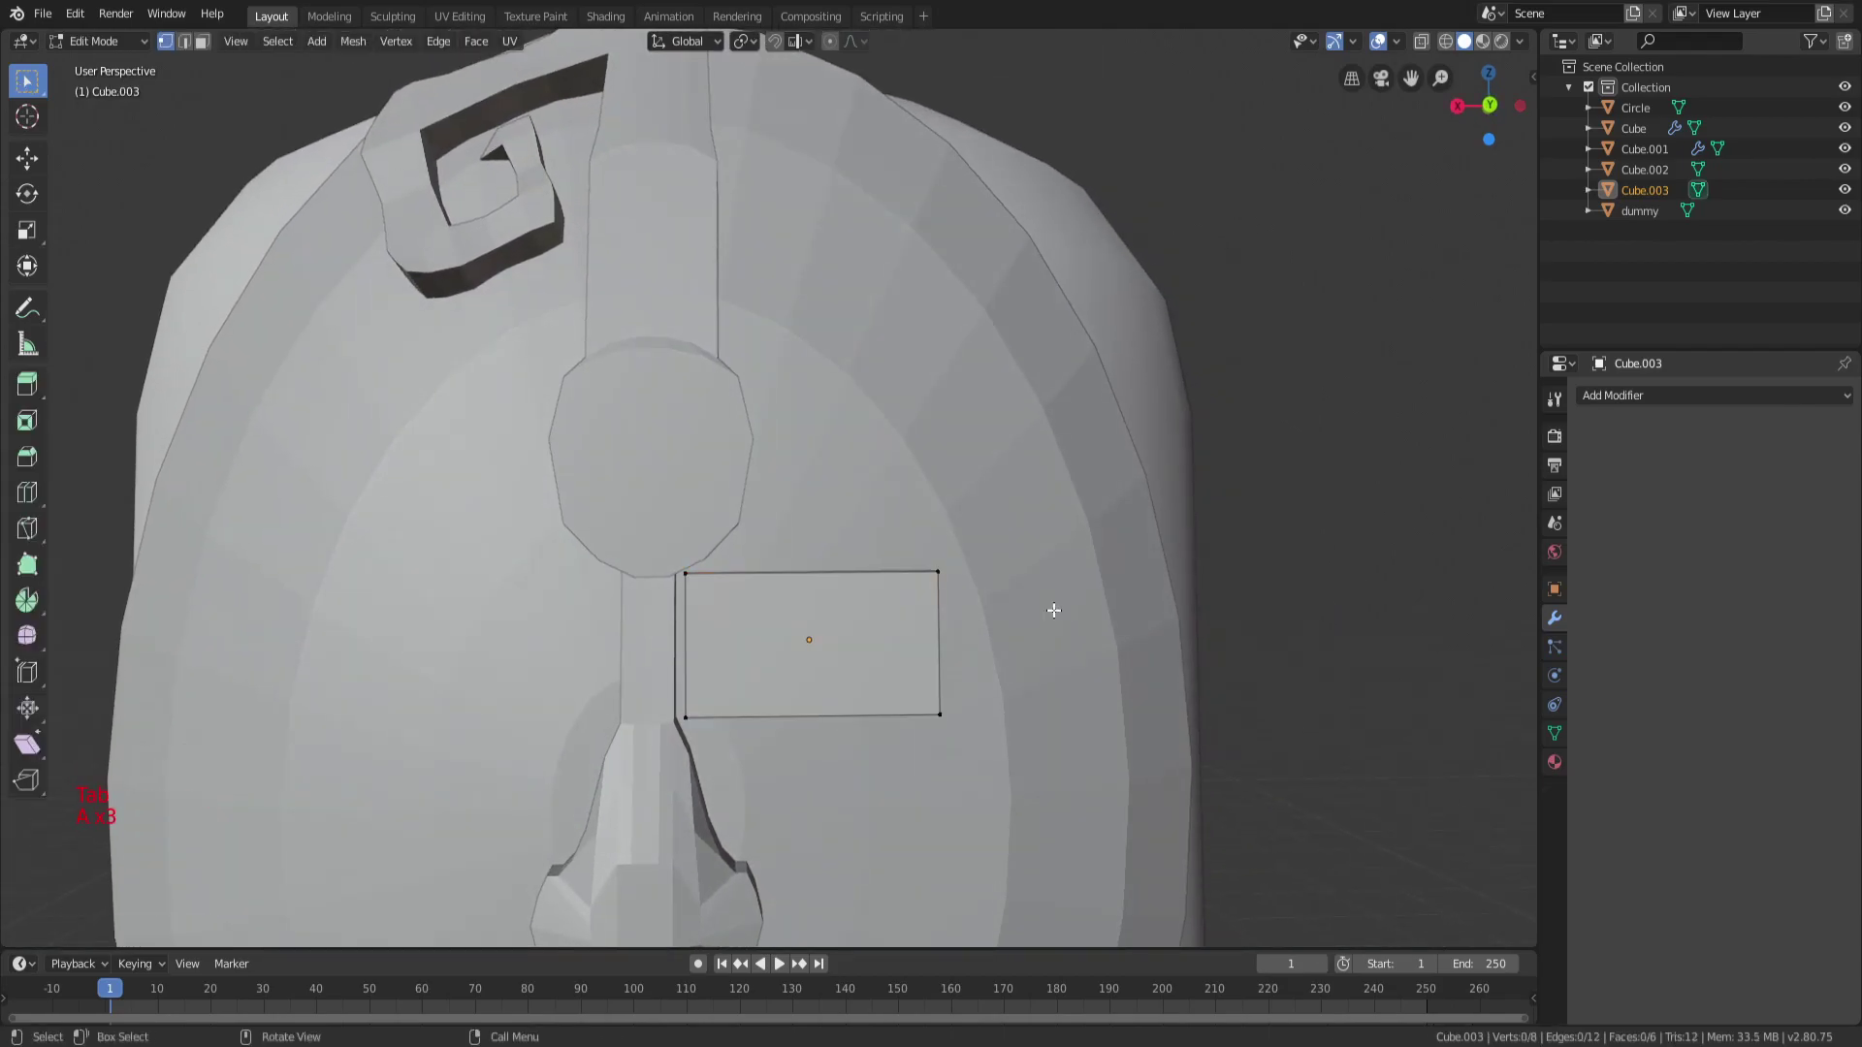
key(Tab)
scroll(1066, 592, down, 2)
click(1635, 397)
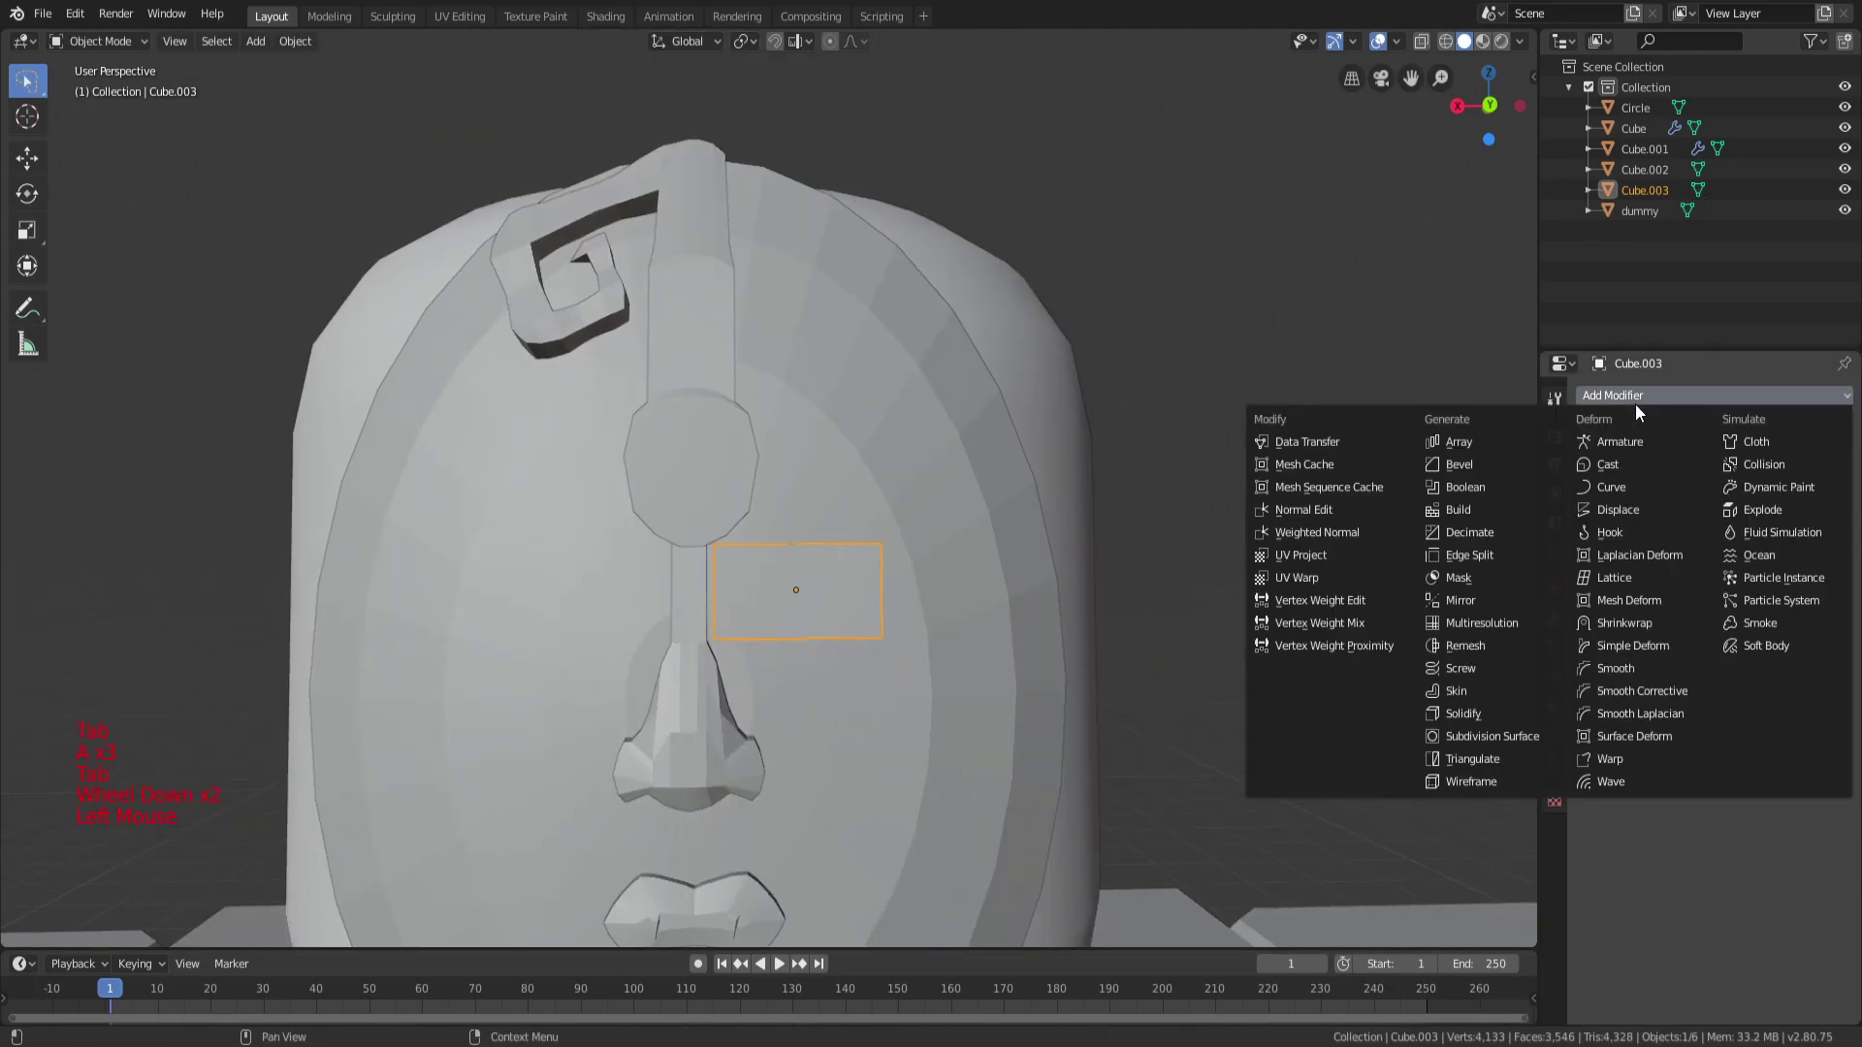
click(1497, 600)
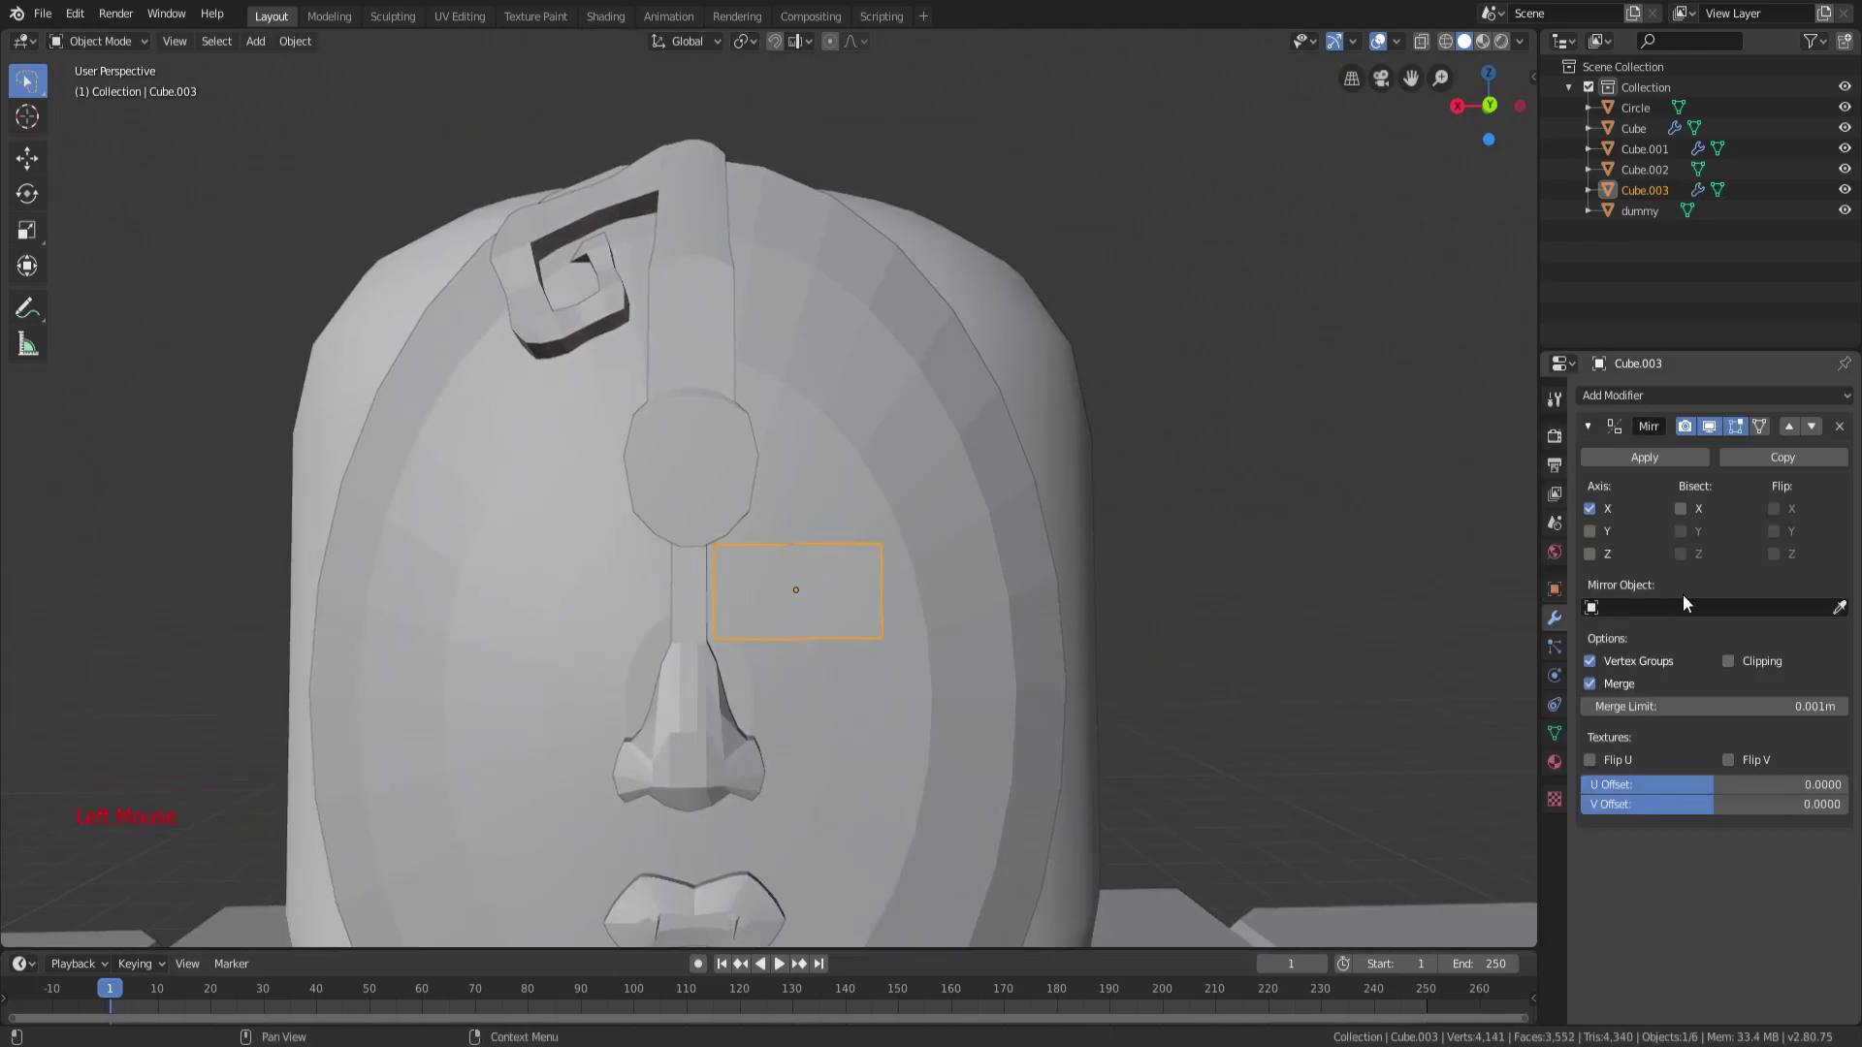
Move the eye block's whole mesh along X away from its origin so the mirrored copies separate.
key(Tab)
key(a)
key(g)
key(x)
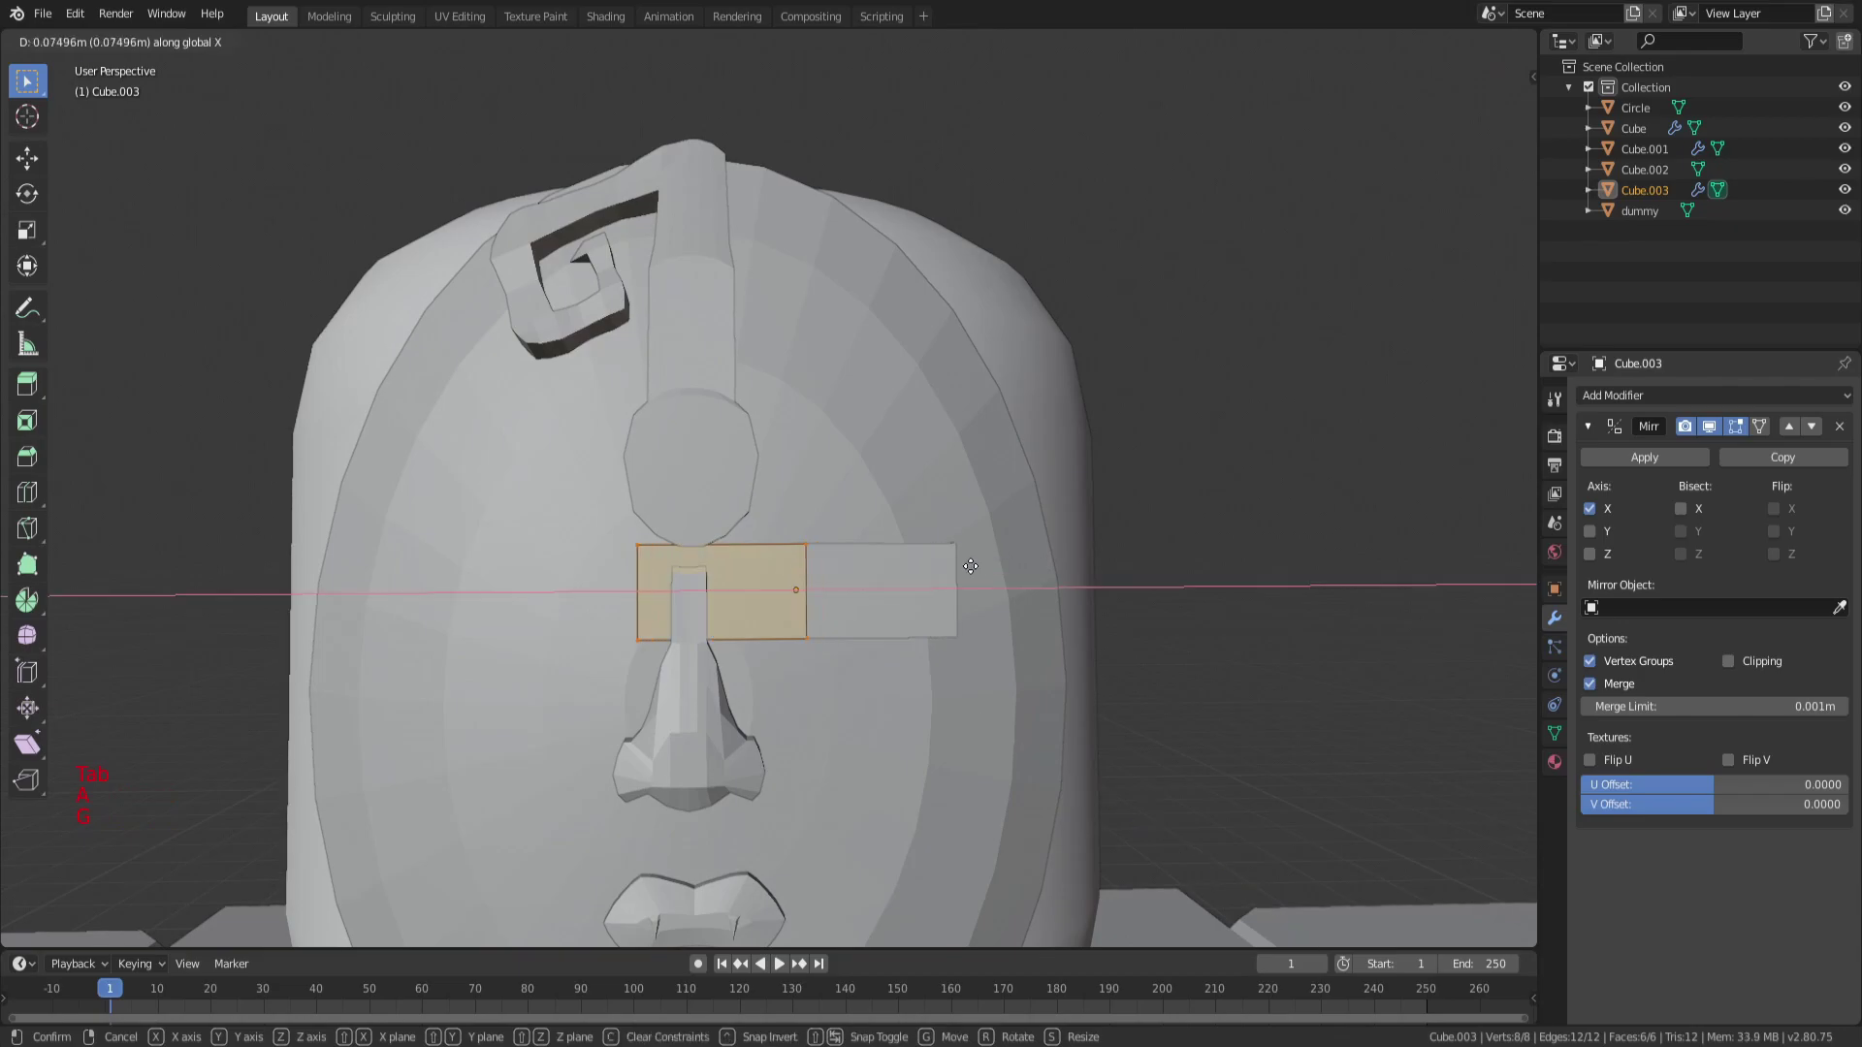
click(919, 580)
Move the mirrored eye object along X so its origin lines up with the nose.
key(Tab)
key(g)
key(x)
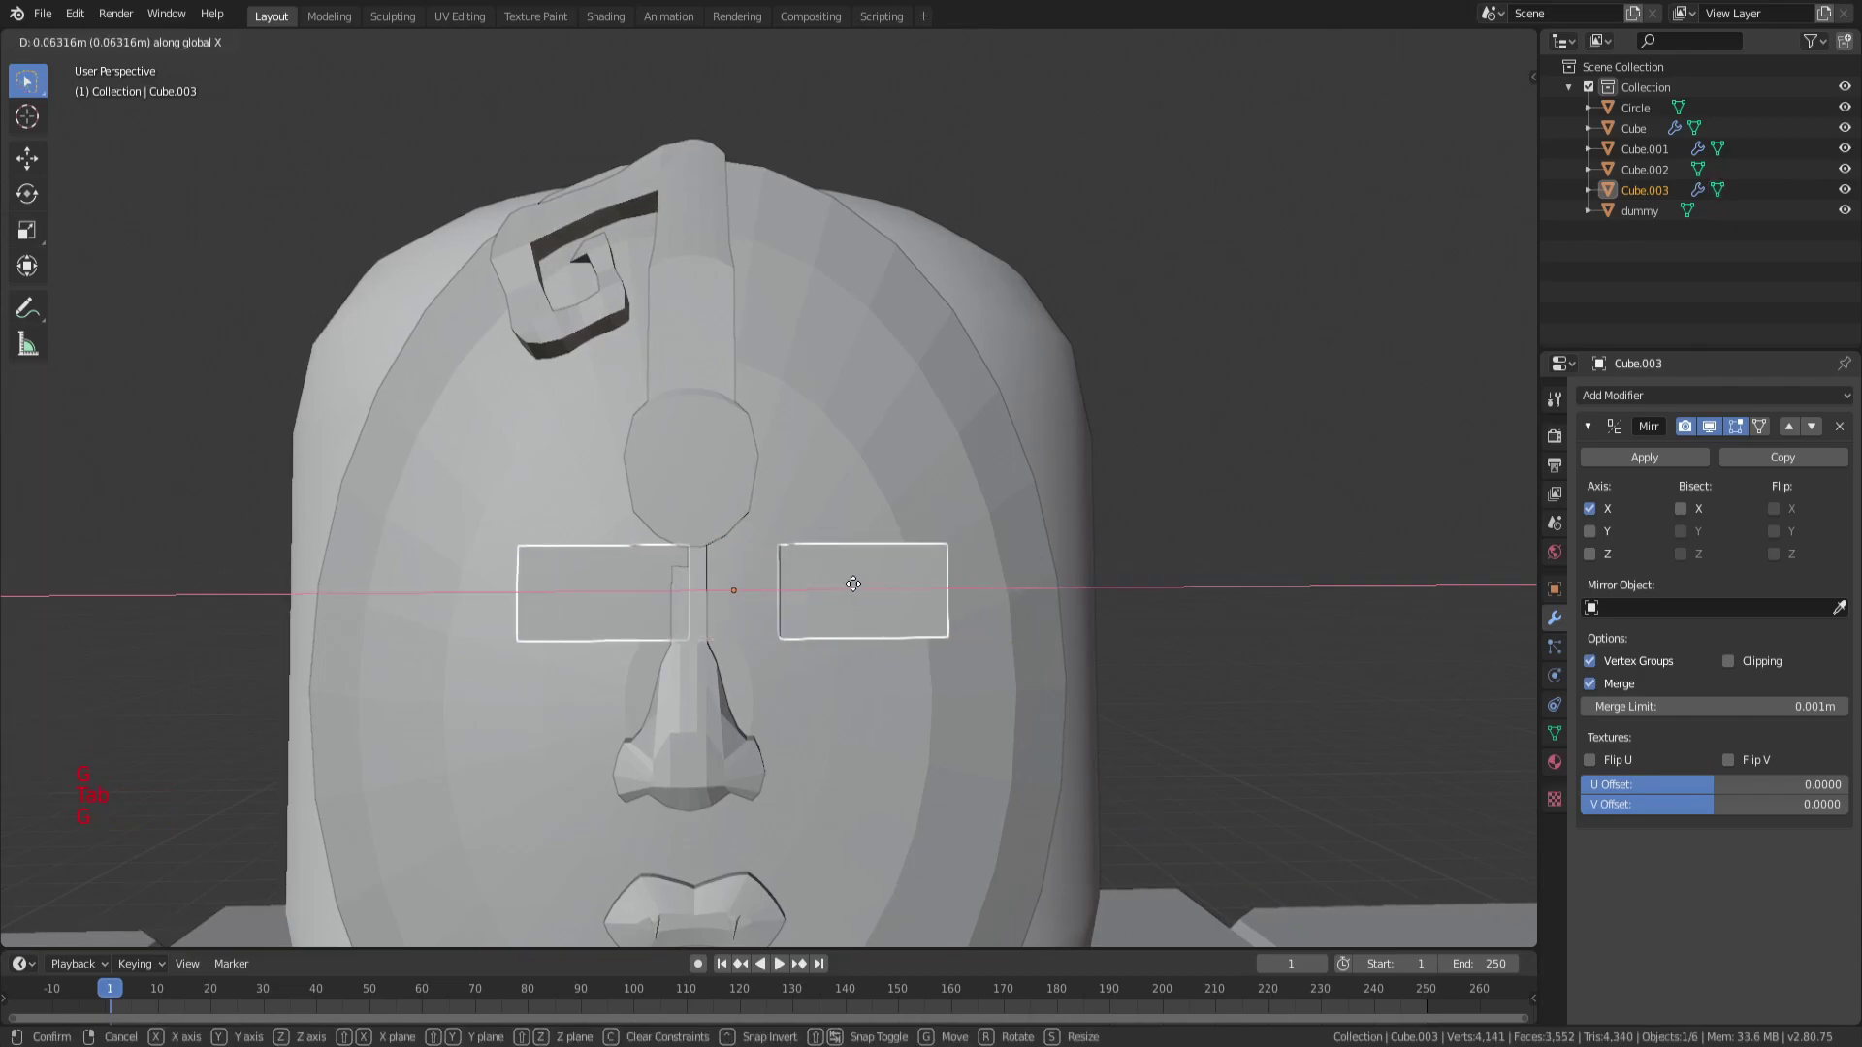
click(830, 574)
scroll(870, 566, down, 4)
middle_drag(870, 567, 869, 554)
scroll(863, 558, down, 1)
Fine-tune the eye pair's position along X until both blocks sit evenly on either side of the nose.
key(g)
middle_click(852, 561)
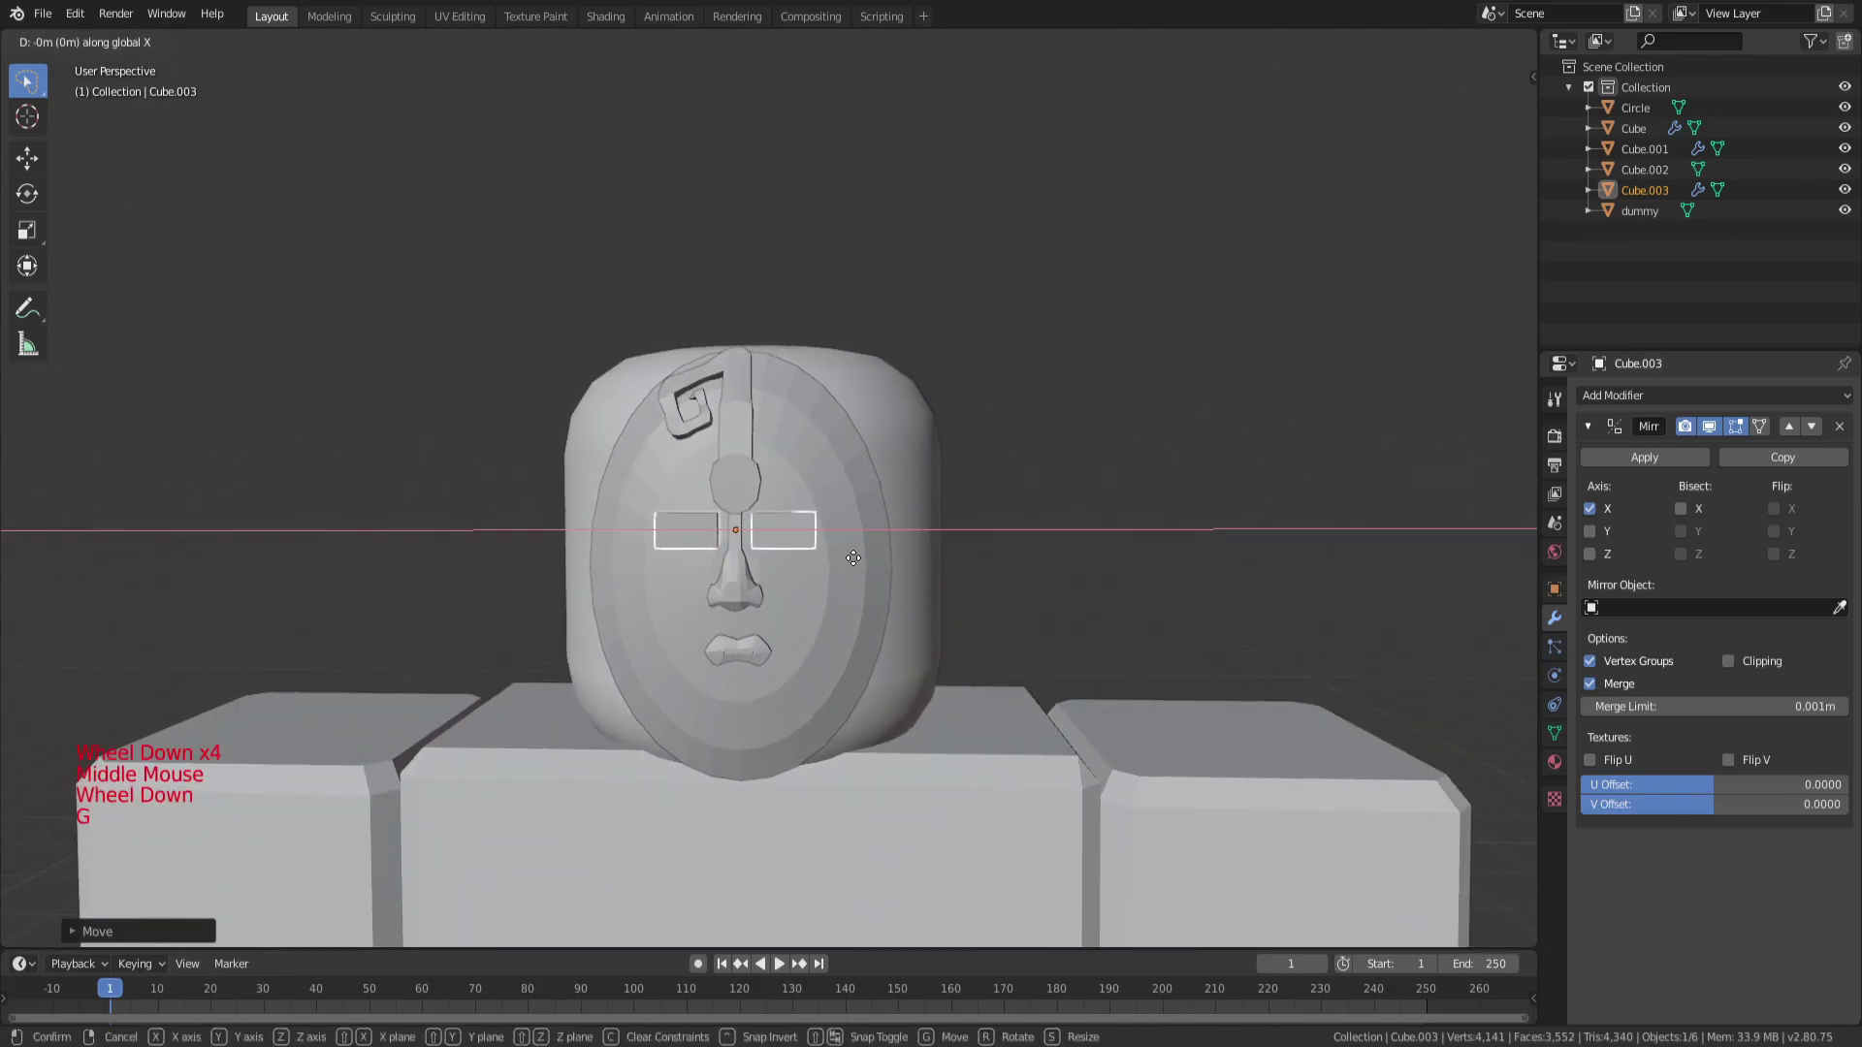
click(881, 560)
scroll(882, 560, up, 5)
key(g)
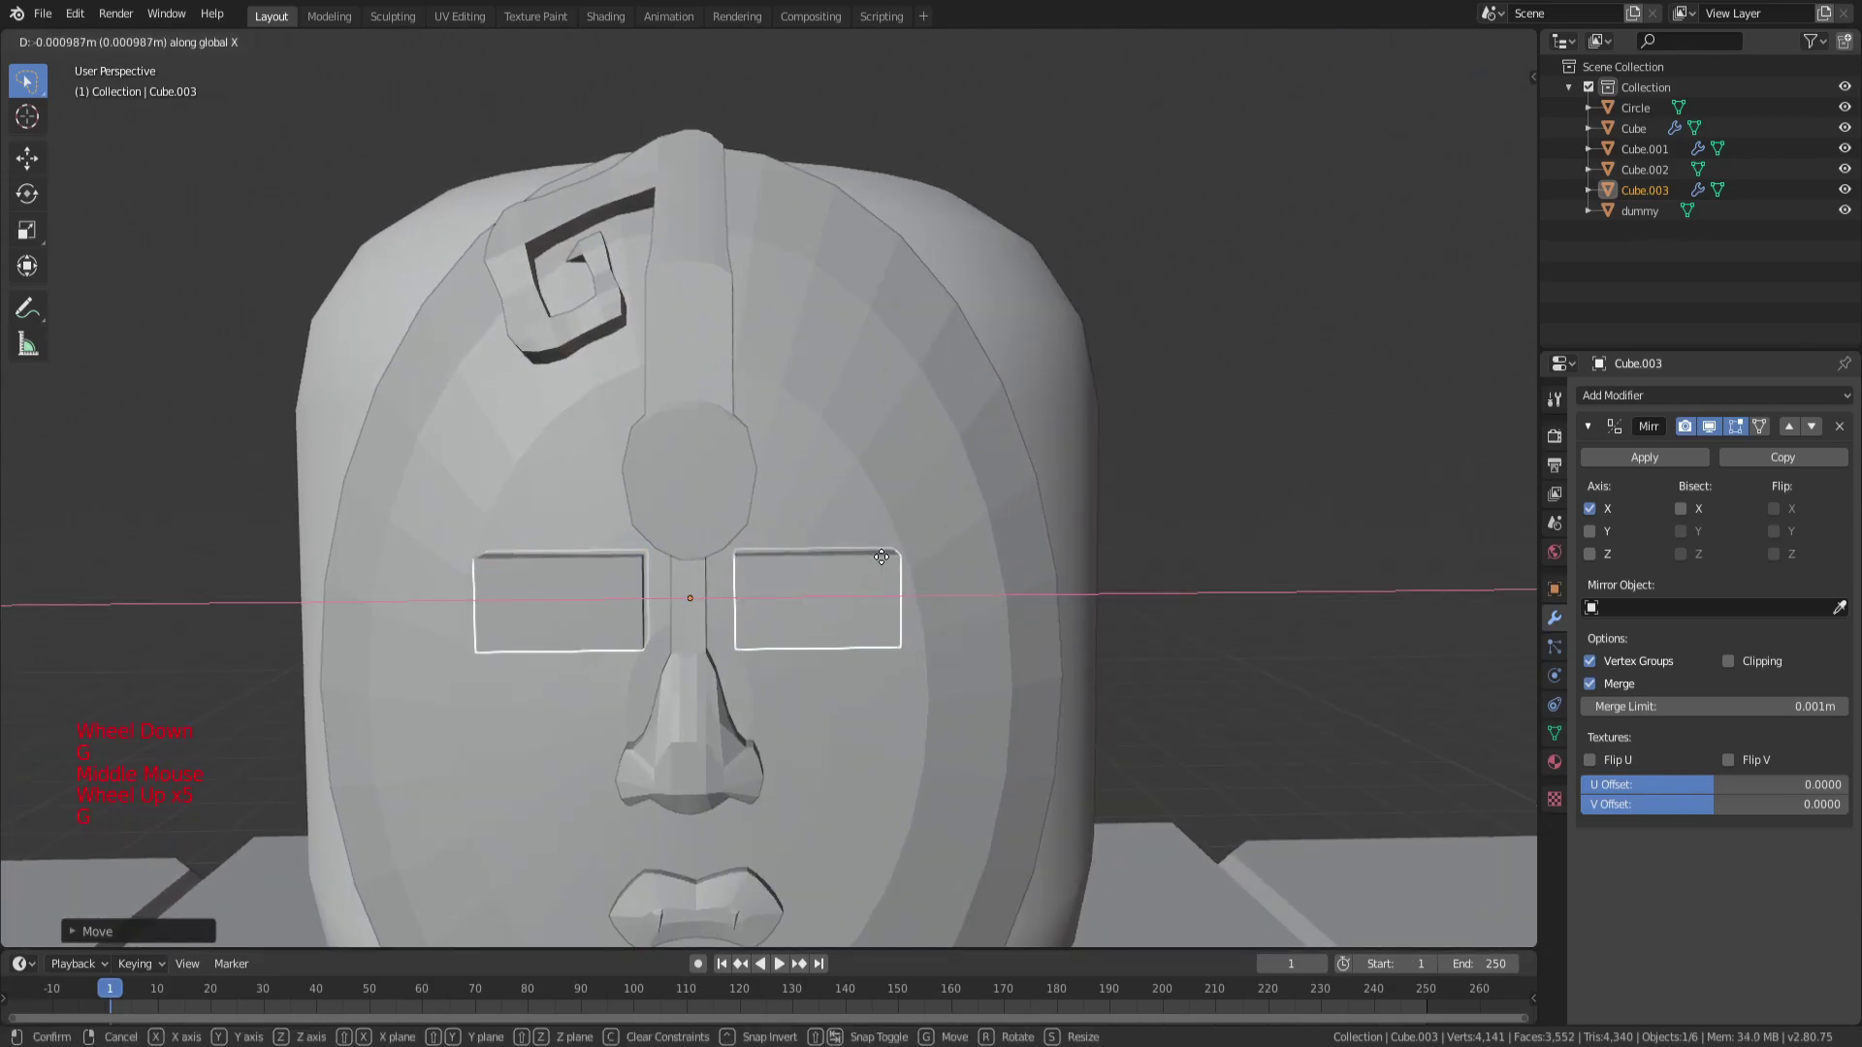
scroll(887, 558, down, 5)
key(a)
key(a)
key(a)
scroll(1003, 591, down, 6)
scroll(899, 549, up, 6)
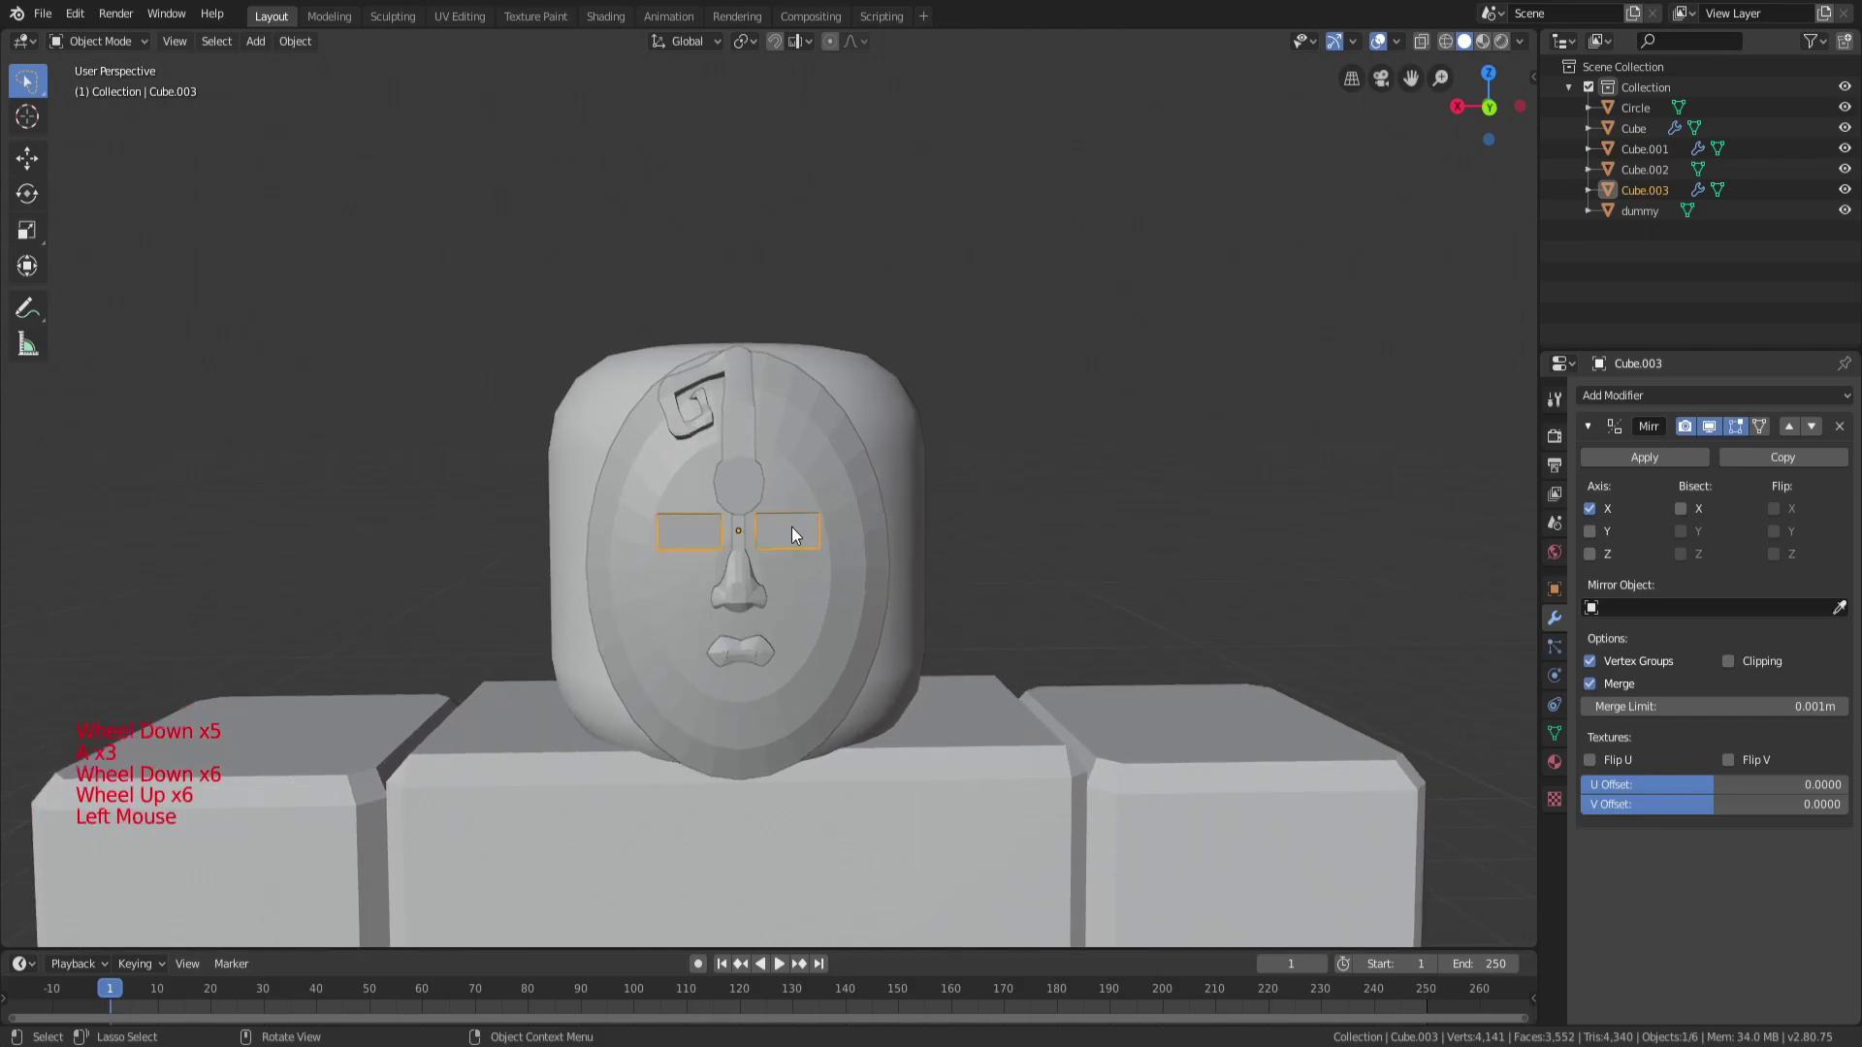
Cut four evenly spaced vertical edge loops into the eye block's mesh.
scroll(792, 527, up, 3)
middle_drag(832, 590, 852, 673)
scroll(829, 609, up, 3)
key(Tab)
key(a)
key(a)
key(a)
scroll(998, 627, up, 1)
key(a)
key(a)
key(a)
scroll(850, 647, up, 3)
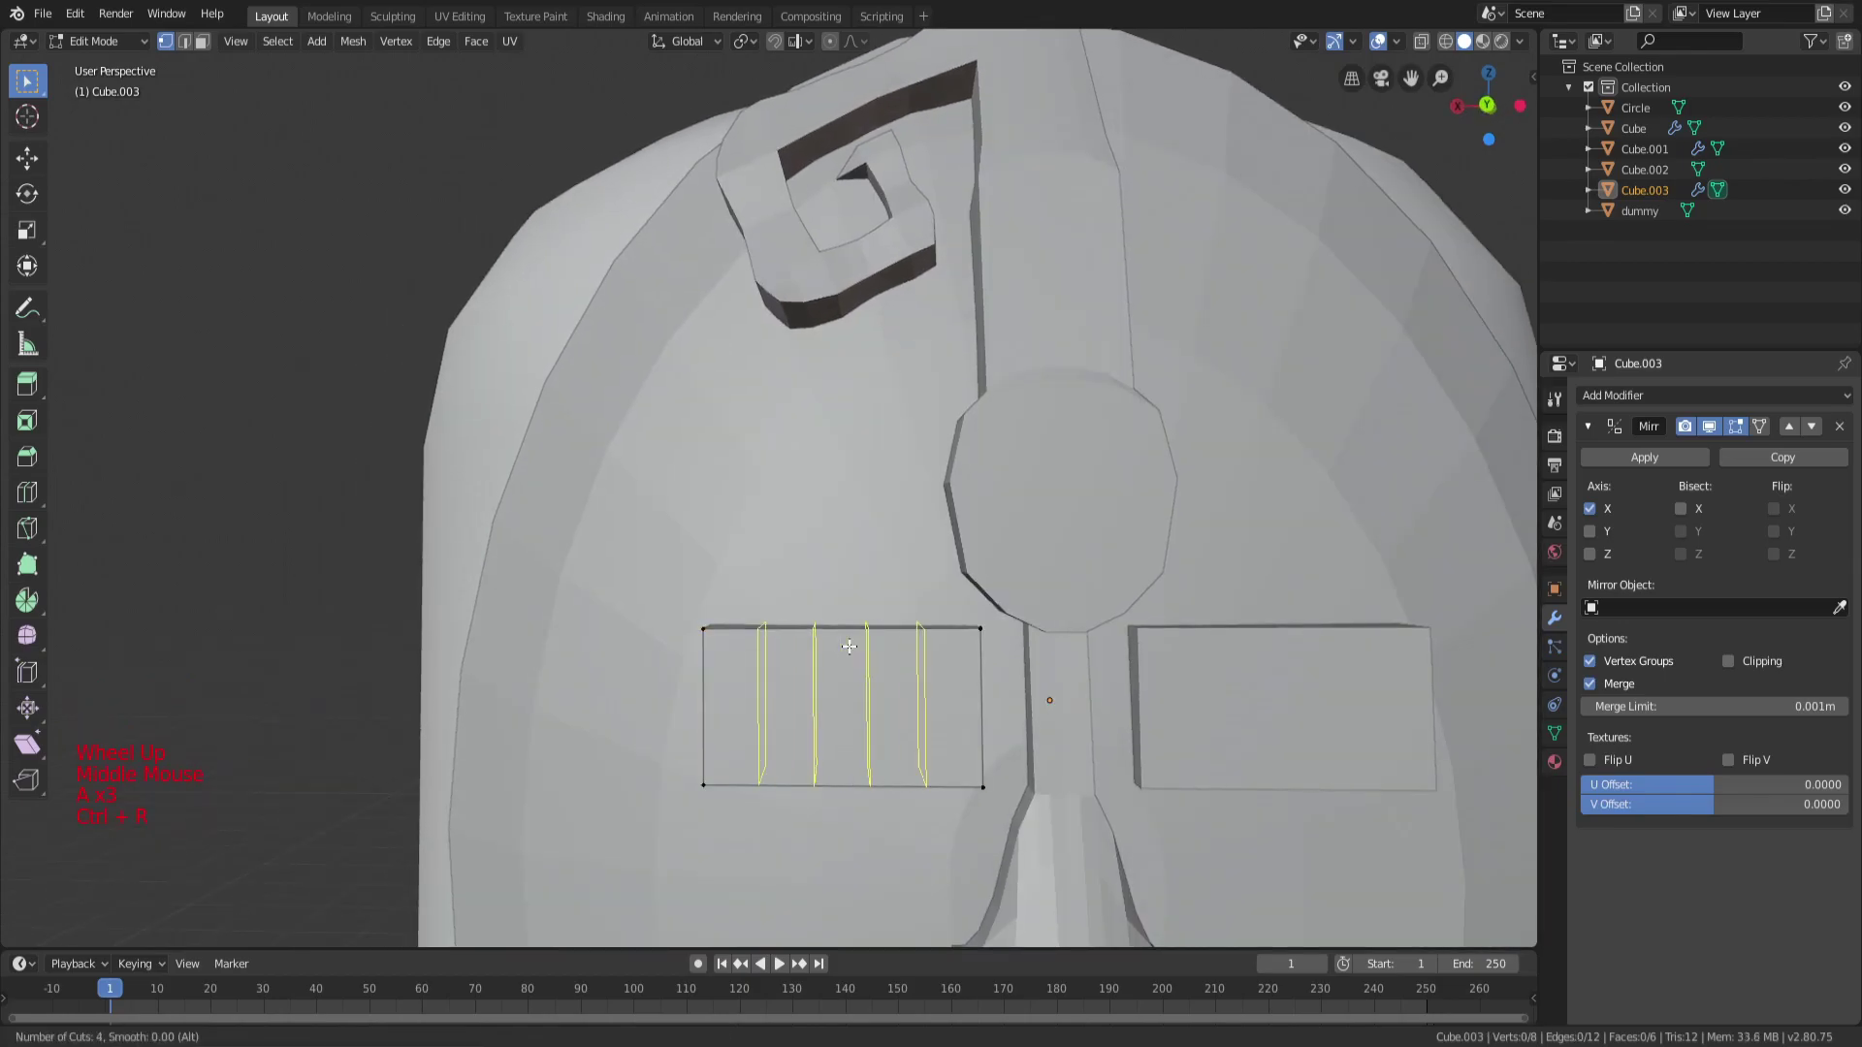
click(850, 647)
Switch to wireframe display and raise the eye block's outer upper corner along Z.
key(a)
key(a)
key(a)
key(z)
click(644, 611)
click(704, 627)
key(g)
key(z)
click(719, 615)
Lower the upper vertices of the edge loop nearest the eye's outer corner to start the sloping upper edge.
key(a)
key(a)
key(a)
key(a)
key(c)
click(764, 631)
key(g)
click(937, 603)
Lower the upper vertices of the two middle edge loops to continue the slope towards the nose.
middle_drag(815, 632, 893, 643)
key(g)
click(922, 615)
key(a)
key(a)
key(a)
key(g)
key(z)
click(916, 640)
Lower the upper vertices of the edge loop nearest the nose along Z.
key(a)
key(a)
key(a)
key(c)
click(916, 633)
key(Escape)
key(g)
key(z)
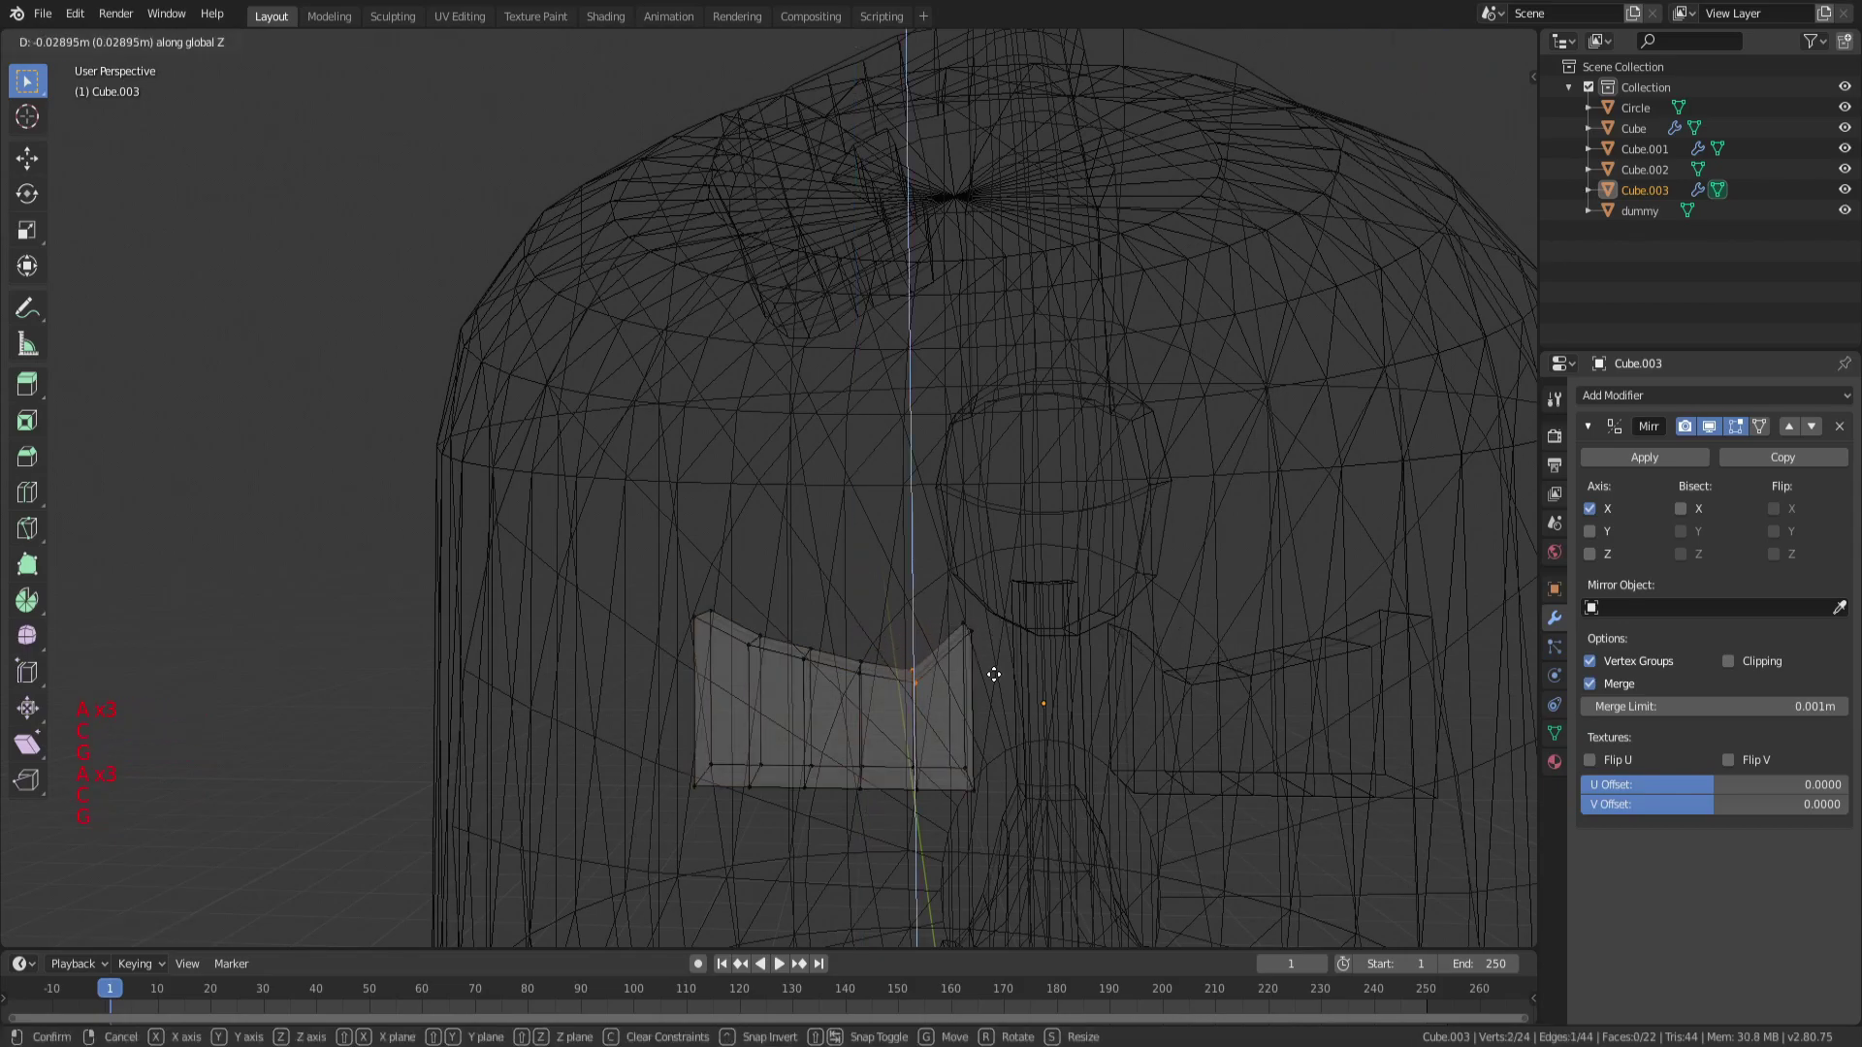
click(994, 674)
Lower the eye's inner upper corner vertices along Z to round off the side facing the nose.
key(a)
key(a)
key(a)
key(c)
key(Escape)
middle_drag(1039, 620, 1047, 602)
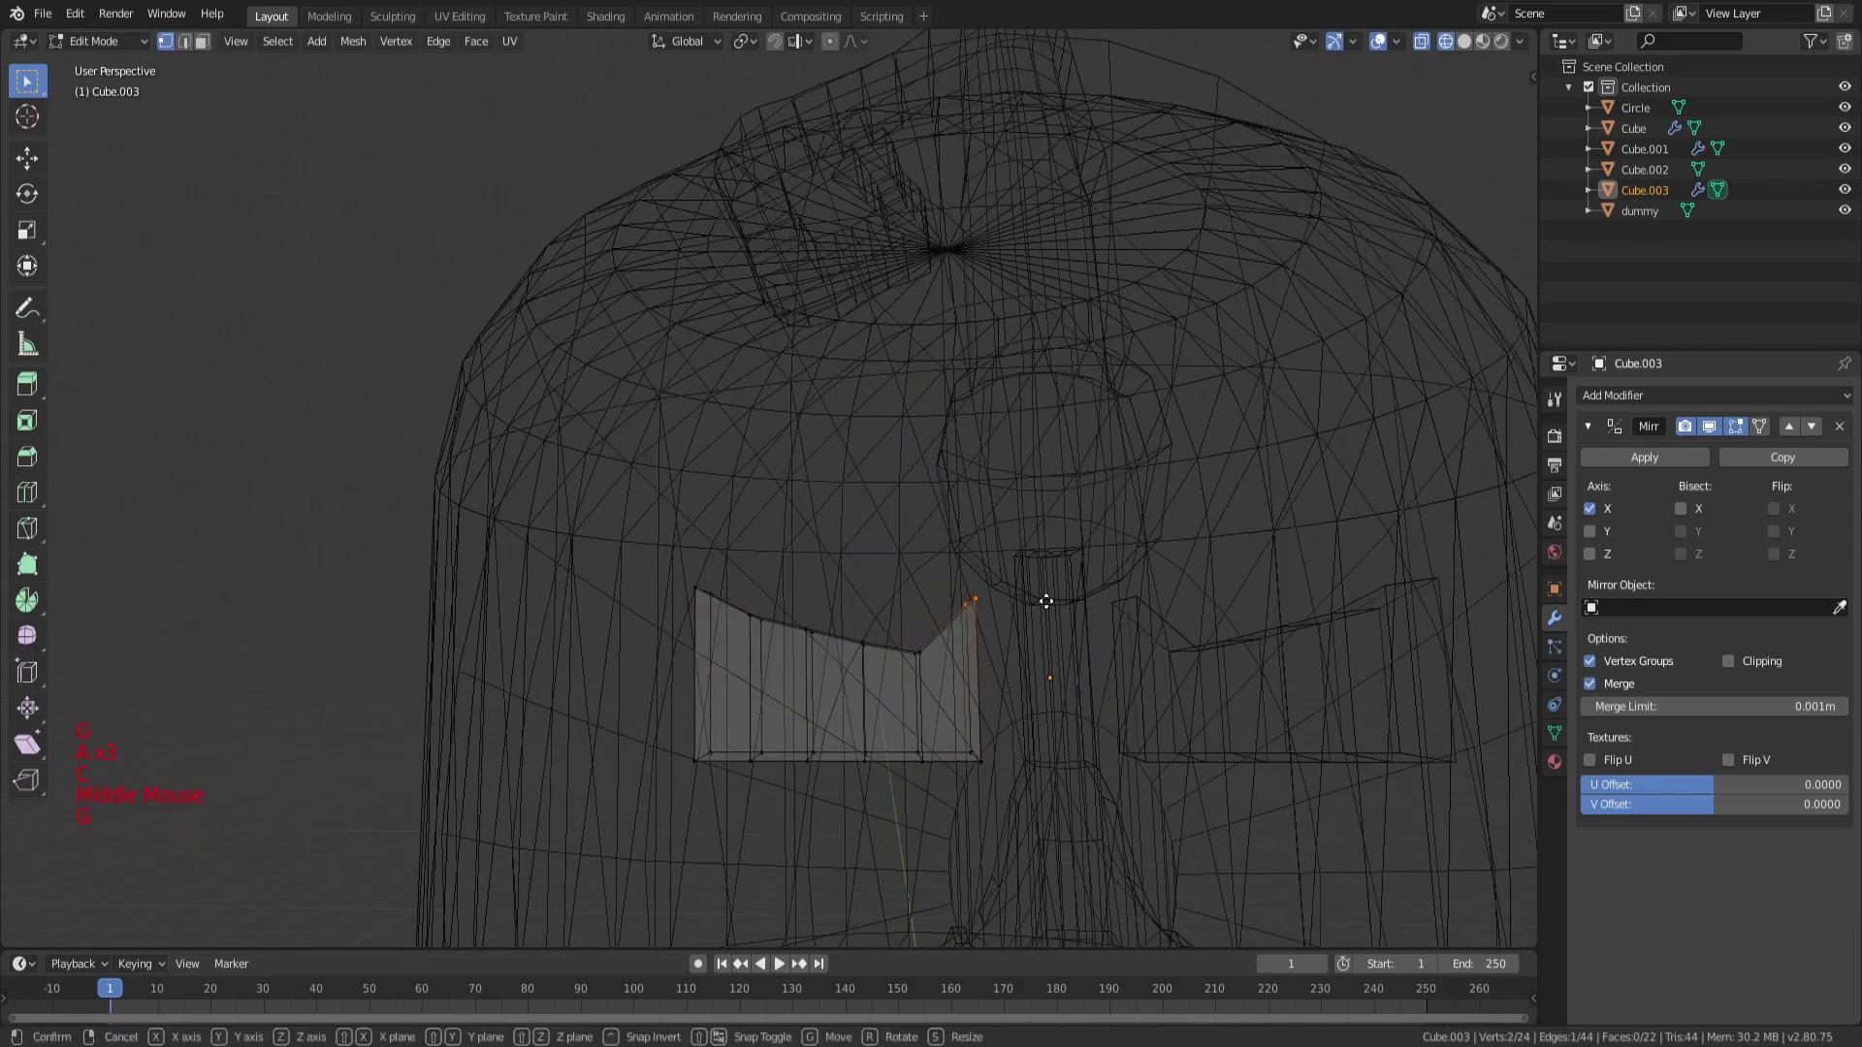
key(g)
key(z)
click(1027, 694)
Move the eye's inner lower corner vertices along X towards the nose to form a pointed inner corner.
key(Escape)
middle_drag(973, 762, 1045, 691)
key(g)
key(x)
click(1060, 694)
key(a)
key(a)
key(a)
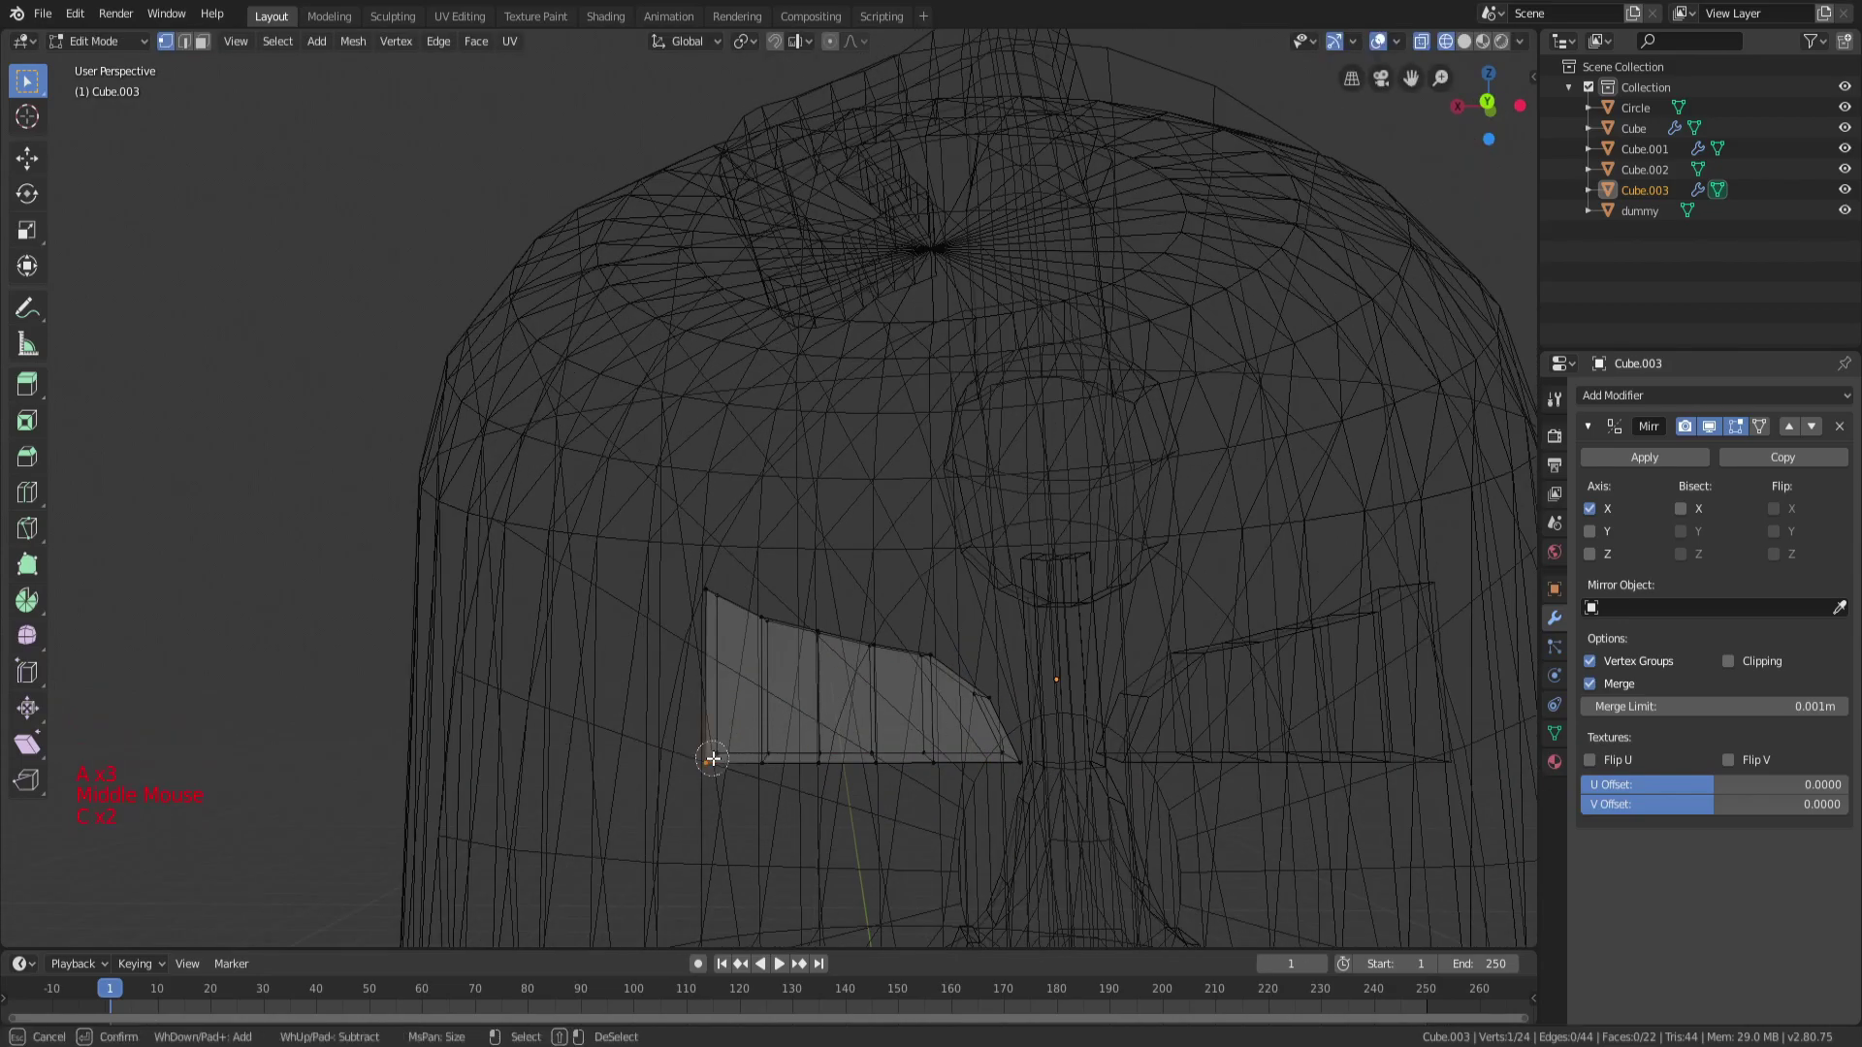
Move the eye's outer lower corner vertices inward and up towards the outer upper corner.
key(Escape)
scroll(783, 719, up, 2)
middle_drag(782, 718, 811, 702)
key(g)
key(x)
click(874, 581)
Raise the lower vertices of the edge loop nearest the eye's outer corner along Z.
key(a)
key(a)
key(a)
key(c)
click(782, 830)
key(Escape)
key(g)
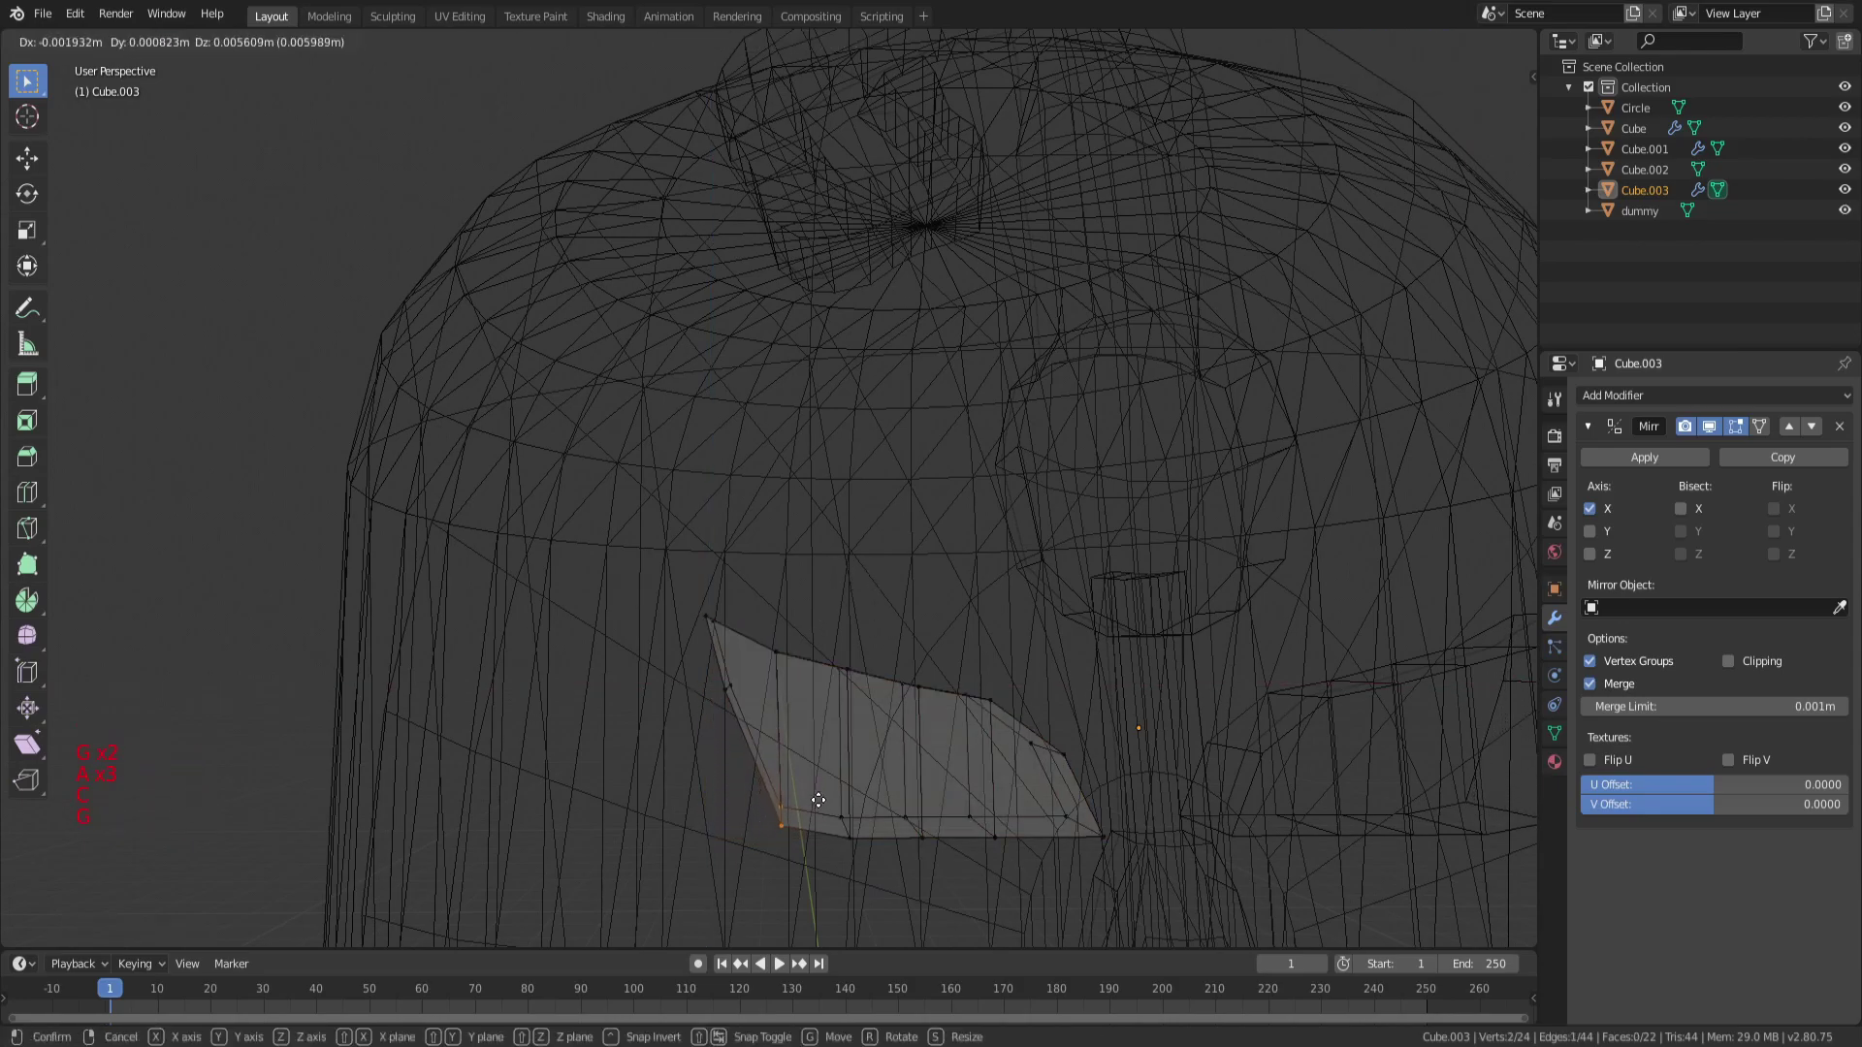
key(z)
click(851, 728)
Raise the next lower vertices towards the nose to curve the eye's lower edge, and clear the selection.
key(a)
key(a)
key(a)
key(c)
middle_drag(850, 806, 990, 801)
key(g)
click(937, 807)
key(a)
key(a)
key(a)
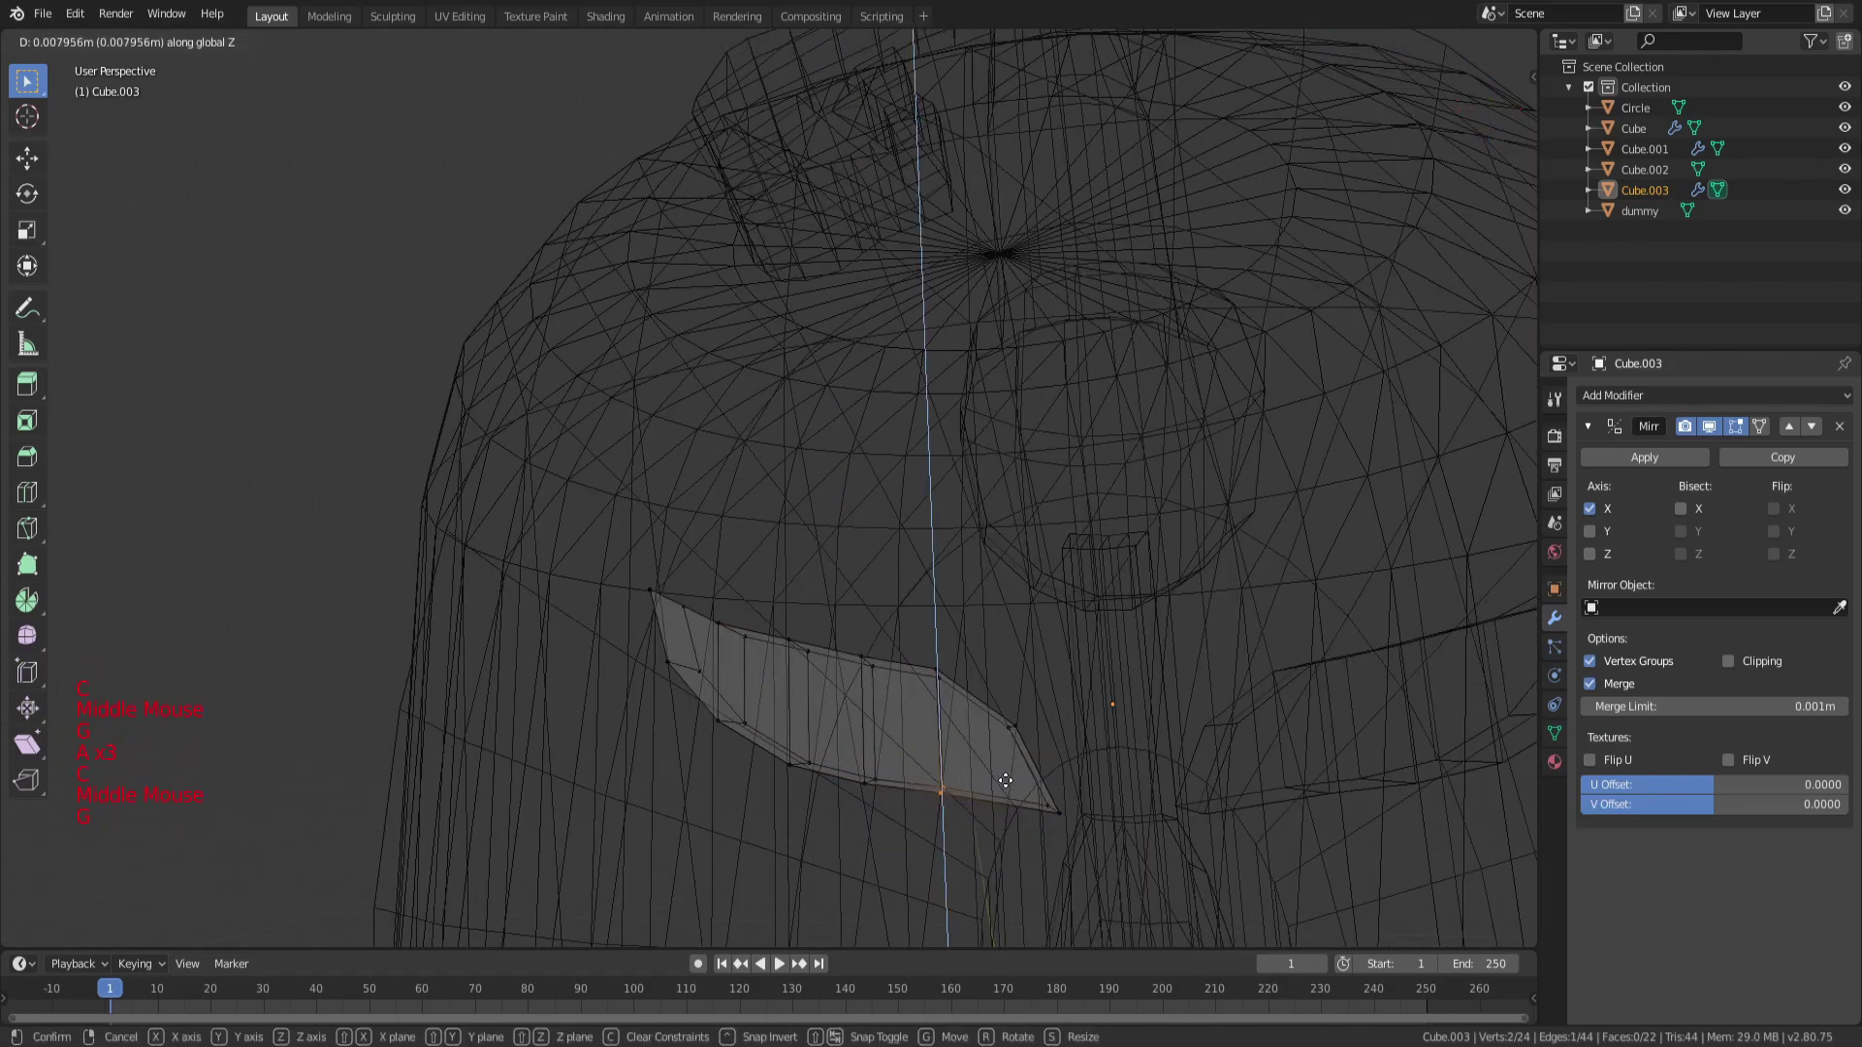
Finish raising the lower vertices near the eye's inner corner along Z, and return to object mode in solid shading.
key(a)
key(z)
scroll(1002, 773, down, 1)
key(a)
key(a)
key(a)
key(Tab)
middle_drag(1119, 630, 888, 607)
scroll(1098, 661, down, 2)
key(a)
key(a)
key(a)
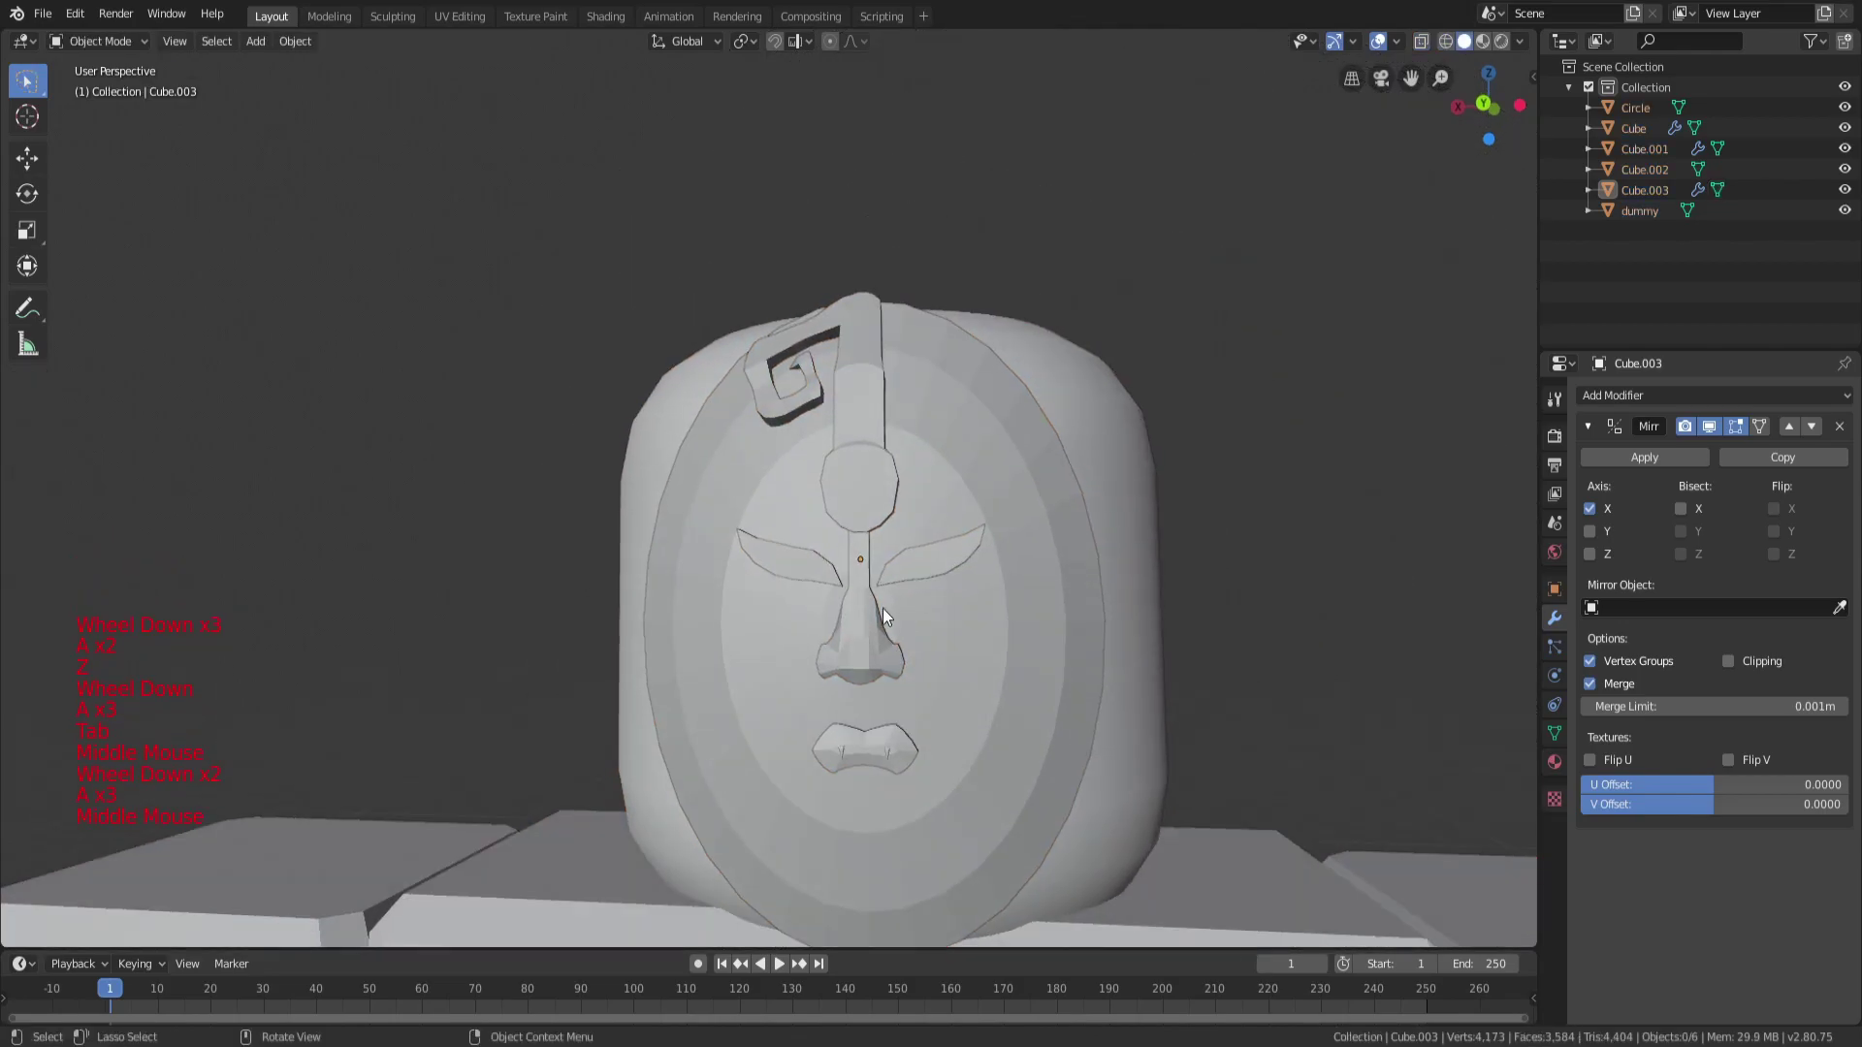
Add an edge loop across the eye near its inner corner, and switch the mesh to wireframe display.
scroll(888, 607, up, 4)
scroll(1155, 625, up, 1)
key(Tab)
key(a)
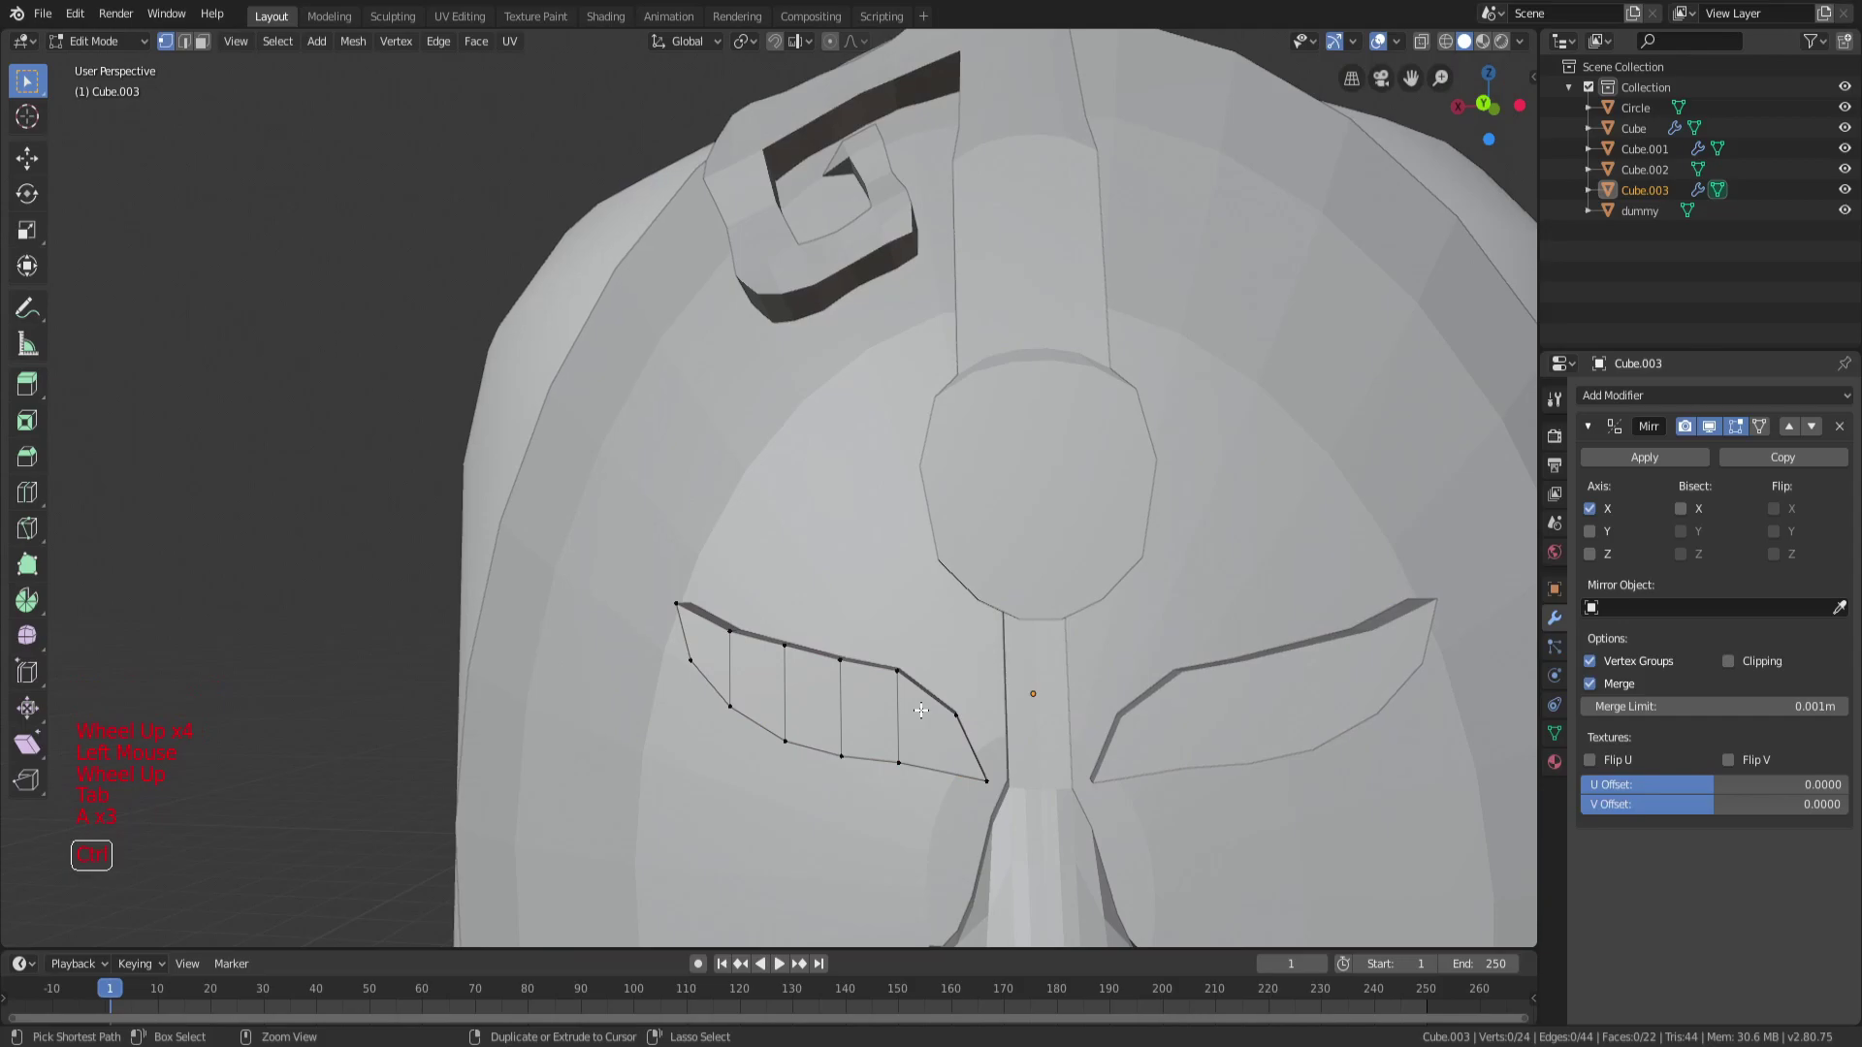
click(926, 705)
key(a)
key(a)
key(a)
key(z)
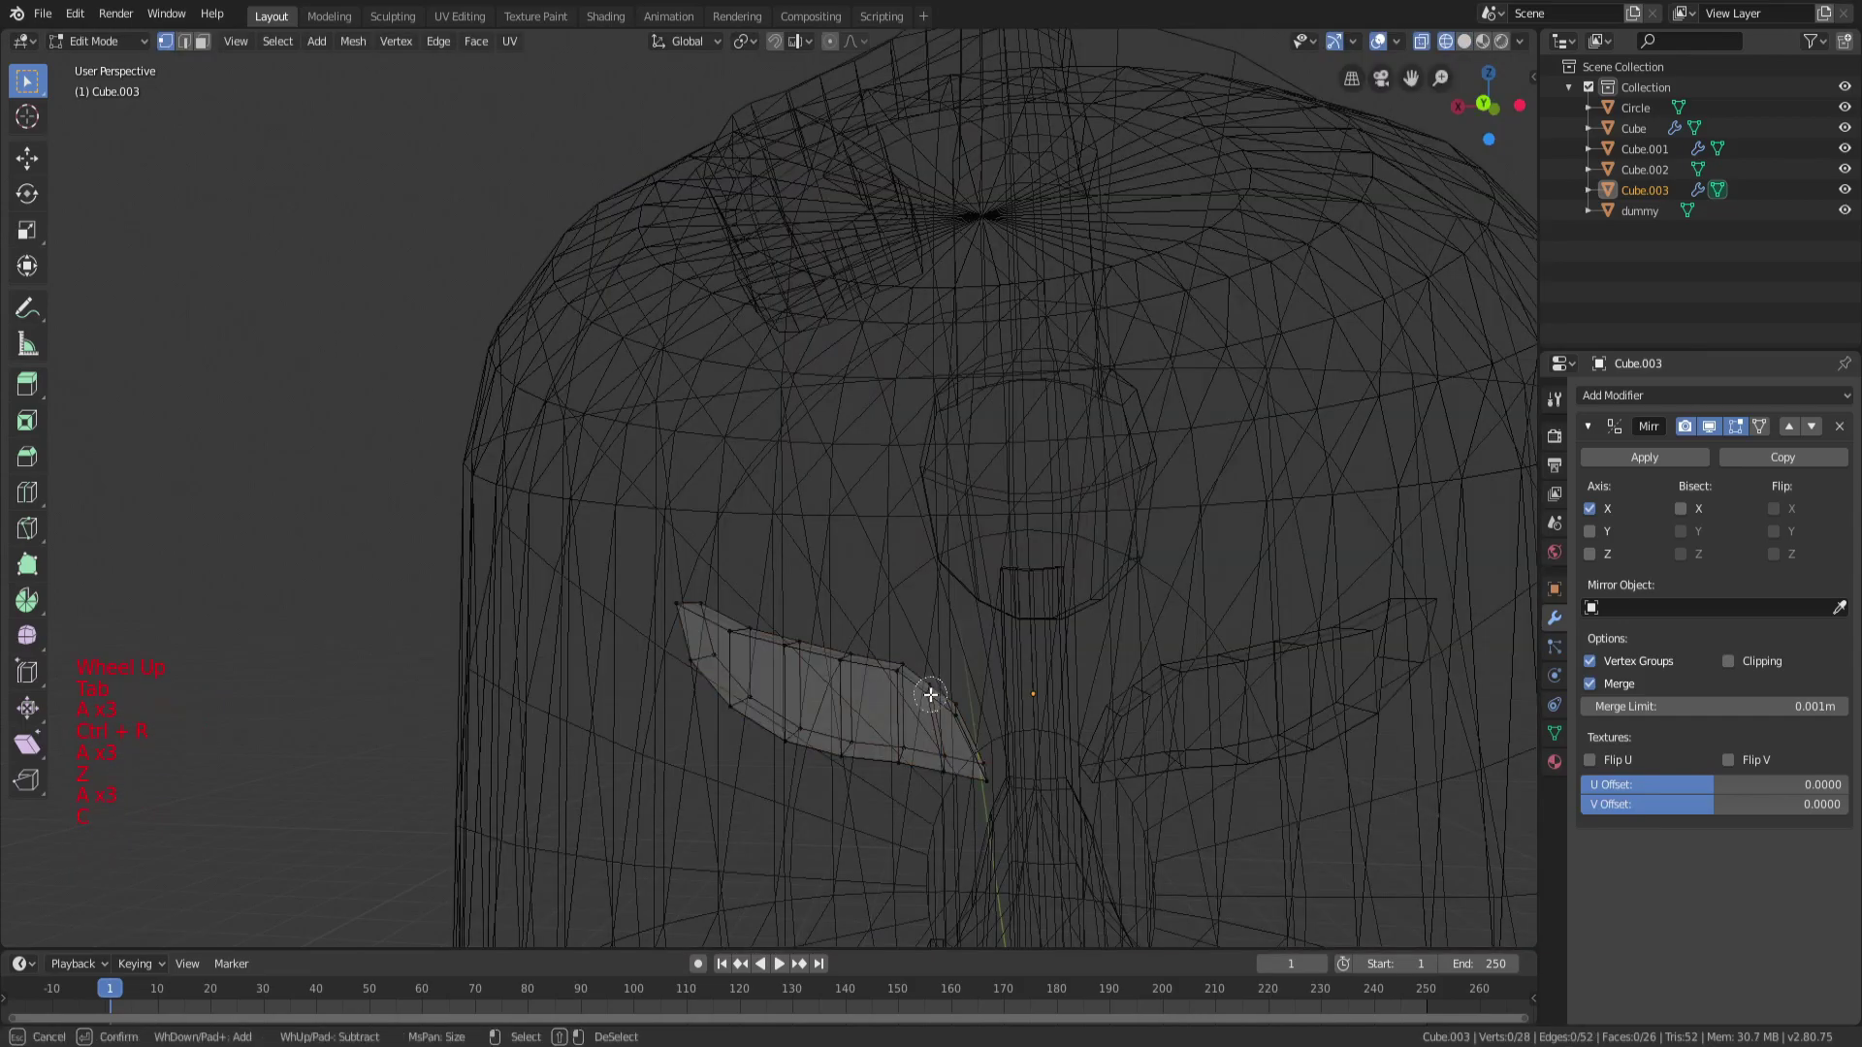
Move the new loop's upper vertices to round the eye's upper edge near the inner corner.
click(931, 694)
scroll(1043, 674, up, 3)
scroll(1094, 649, down, 2)
middle_drag(1044, 674, 716, 646)
key(g)
click(1006, 643)
key(a)
key(a)
key(a)
key(a)
key(a)
key(a)
Add another edge loop across the eye near its outer corner.
key(ctrl+r)
click(702, 657)
key(a)
key(a)
key(a)
Shift the upper vertices of the loop nearest the eye's outer corner slightly along Z, and clear the selection.
key(c)
click(699, 655)
right_click(698, 655)
scroll(717, 650, up, 2)
key(g)
key(z)
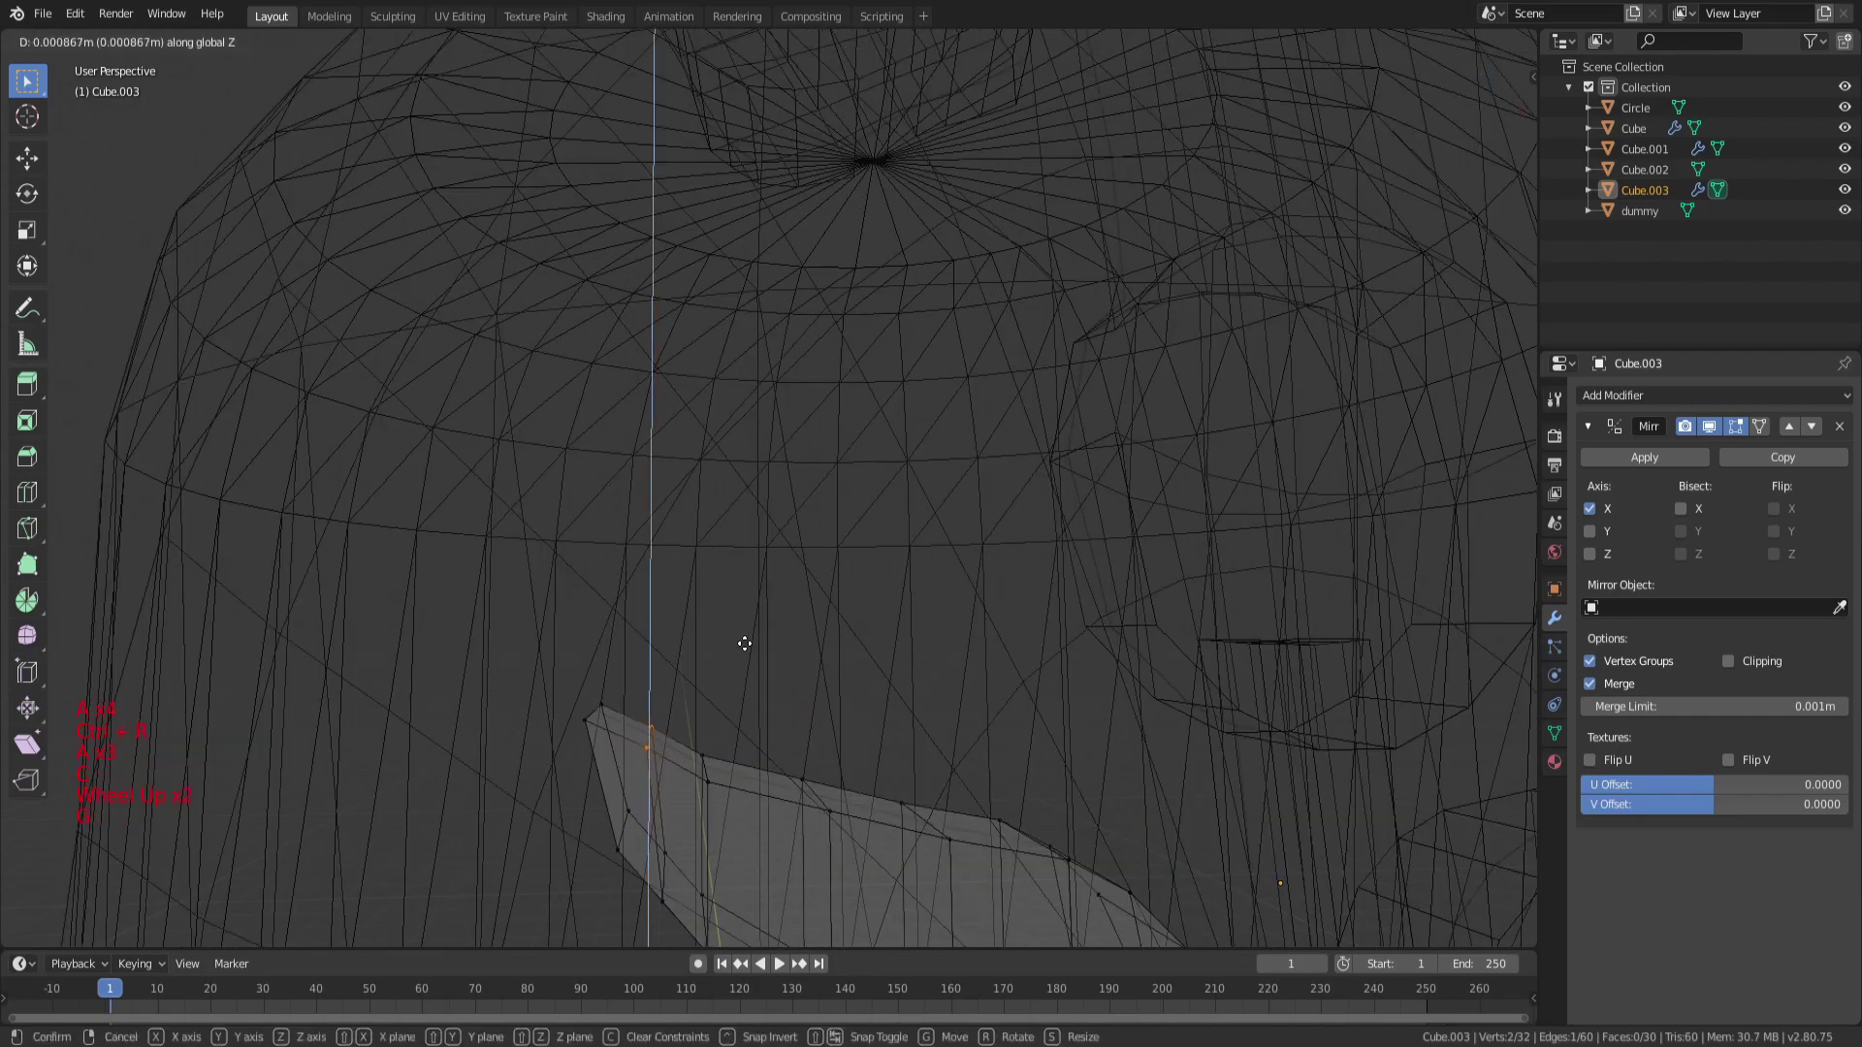
click(740, 654)
scroll(766, 679, down, 3)
key(a)
key(a)
Adjust the next pair of upper vertices towards the nose along Z to curve the eye's upper edge.
key(Tab)
key(Tab)
key(a)
key(a)
key(a)
key(c)
click(727, 669)
key(g)
key(z)
click(843, 636)
key(a)
key(a)
key(a)
Add one more edge loop across the eye and another running lengthwise through it.
key(ctrl+r)
click(769, 650)
click(761, 640)
key(a)
key(a)
key(a)
key(ctrl+r)
click(762, 640)
key(a)
scroll(760, 640, up, 1)
key(a)
key(a)
scroll(773, 644, up, 1)
middle_click(766, 679)
Adjust the upper vertices of the newest crosswise loop along the Z axis.
key(c)
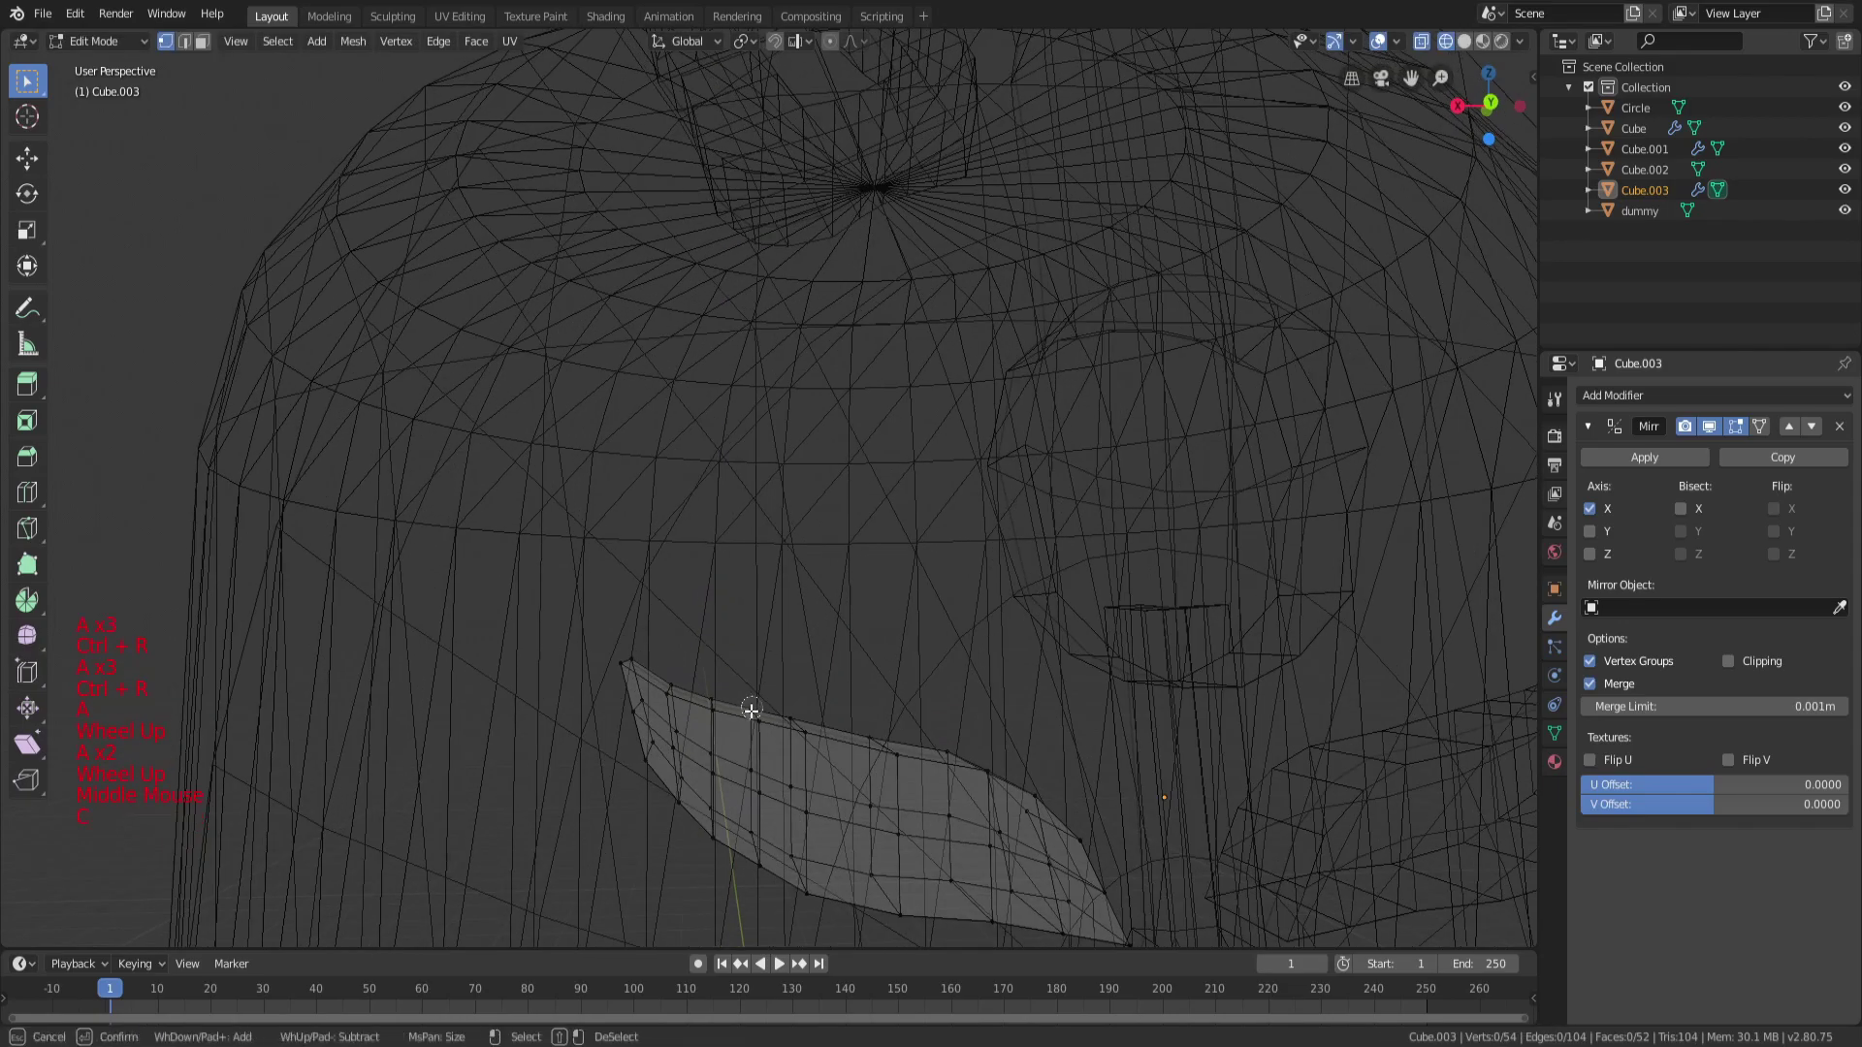
middle_drag(750, 707, 802, 676)
key(g)
key(z)
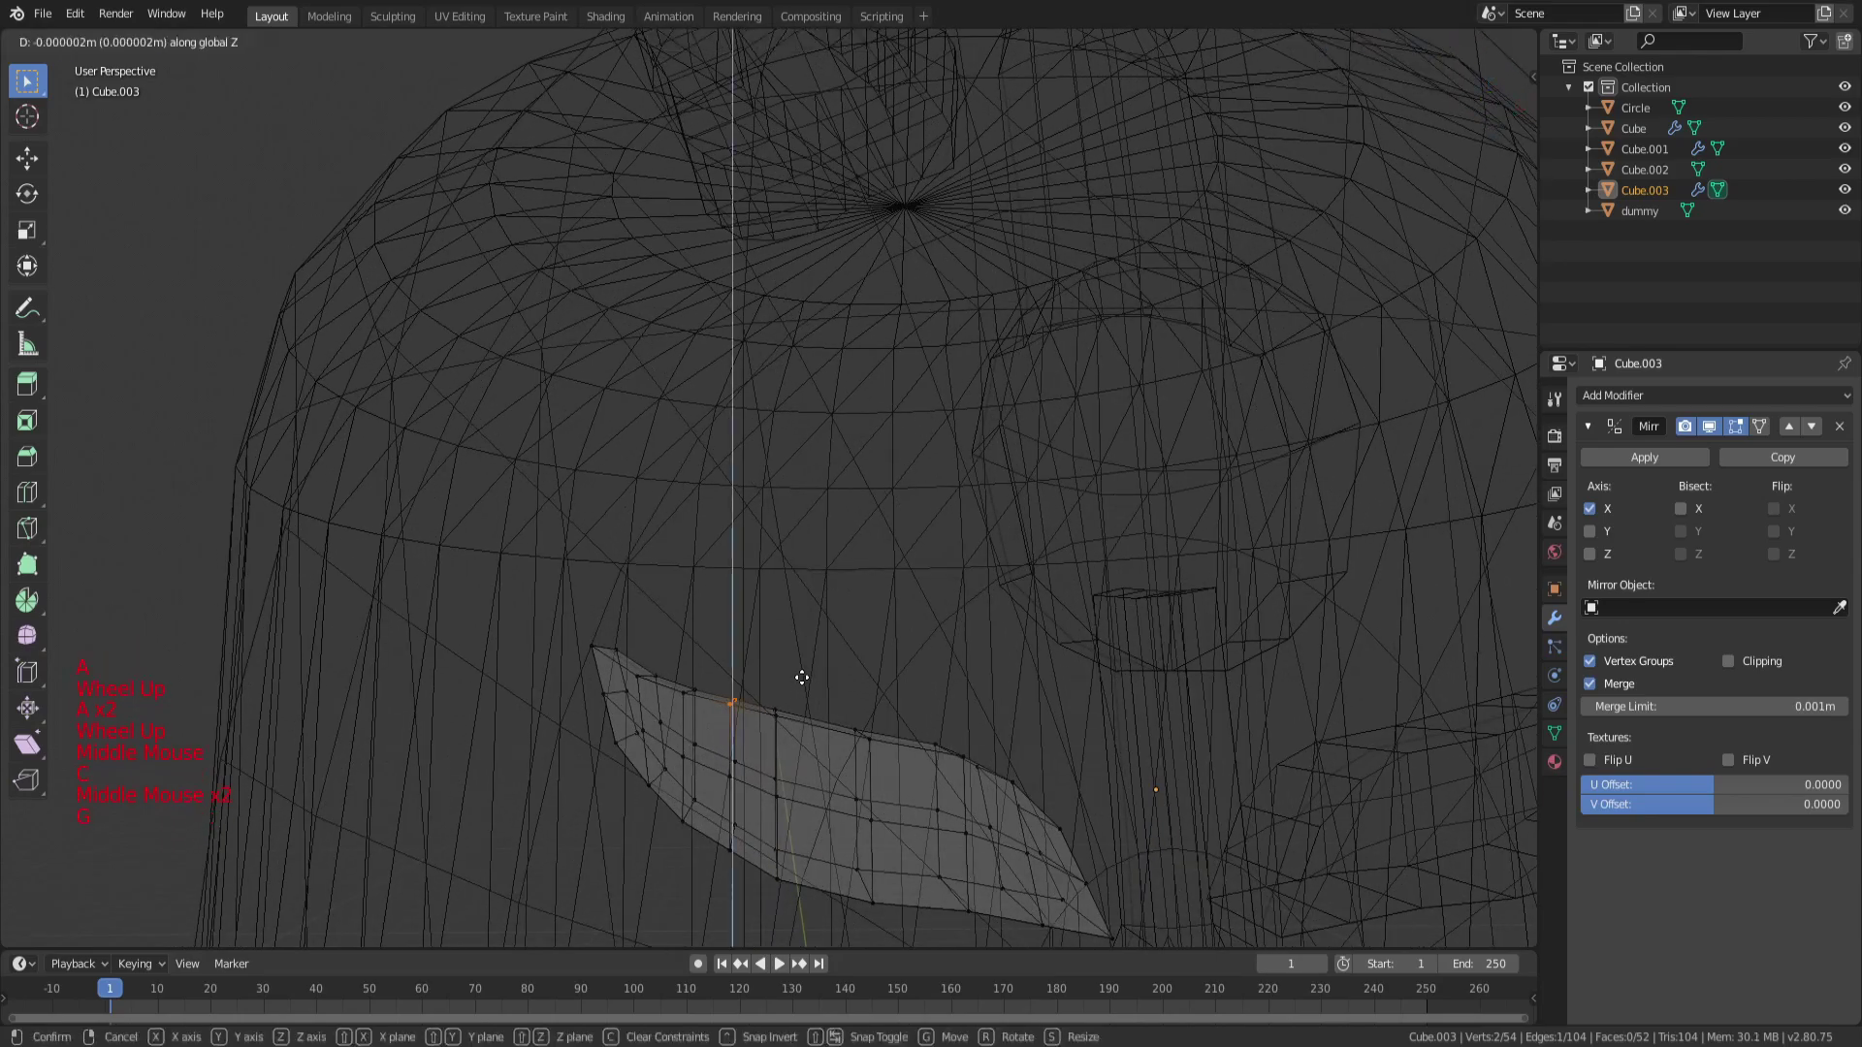
click(802, 679)
Lower the neighbouring upper-edge vertices slightly along Z, leave mesh editing and deselect the eyes.
key(a)
key(a)
key(a)
key(c)
click(831, 685)
key(g)
key(z)
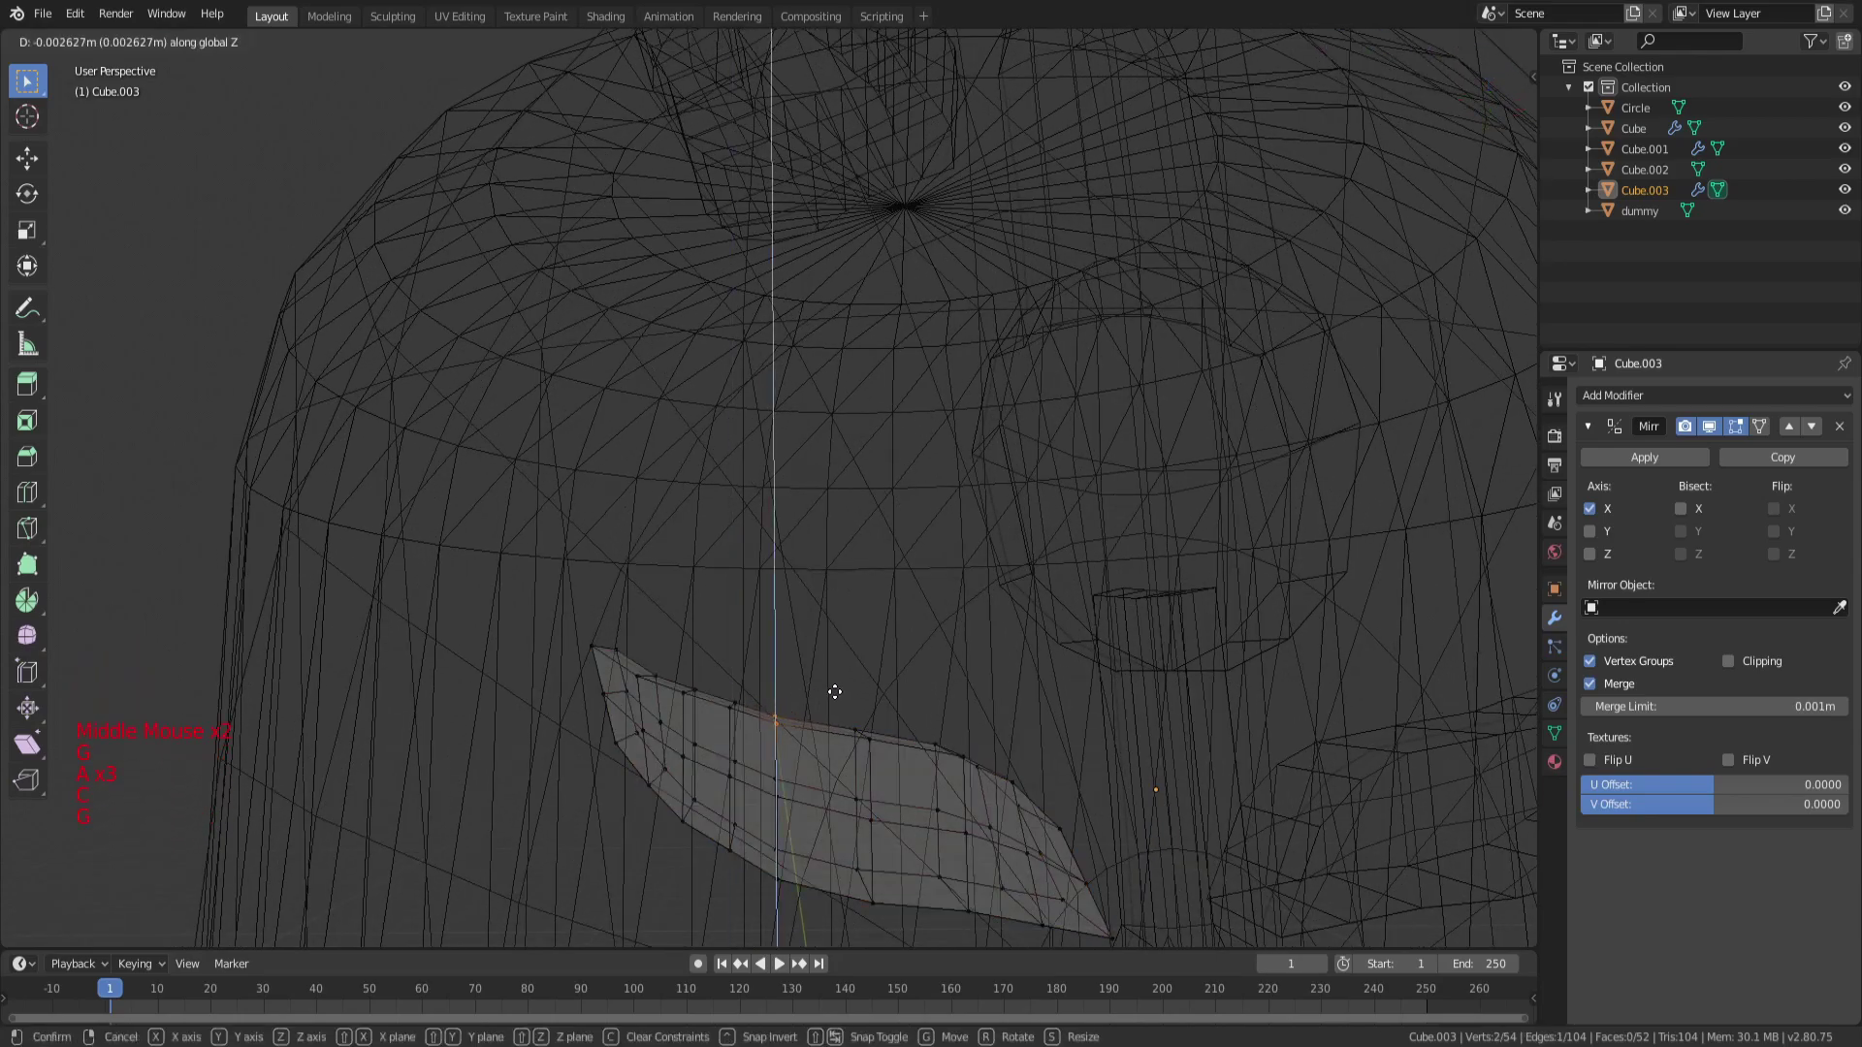
click(837, 691)
scroll(840, 688, down, 3)
key(a)
scroll(873, 679, down, 1)
key(Tab)
middle_drag(910, 675, 870, 669)
scroll(870, 669, down, 2)
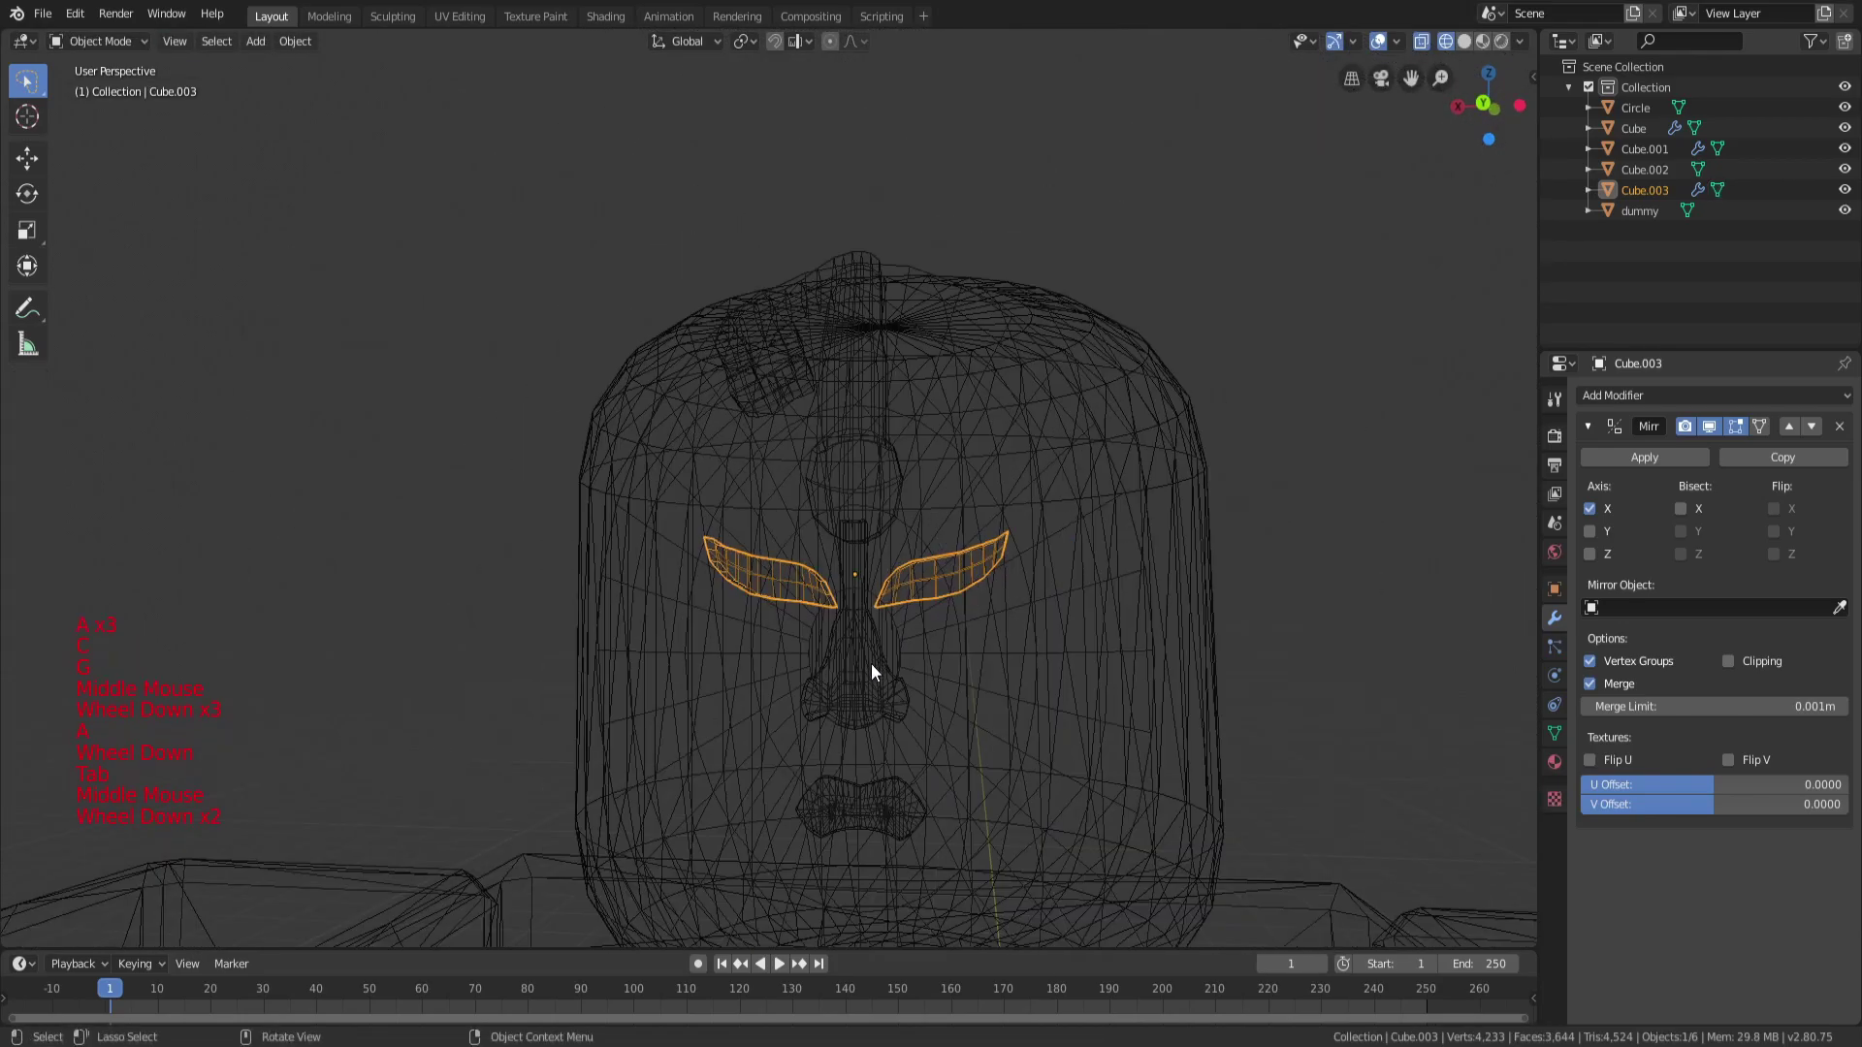
key(a)
Rotate the whole eye mesh about Y to reduce its slant, and return to object mode in solid shading.
middle_drag(1009, 613, 863, 591)
click(828, 597)
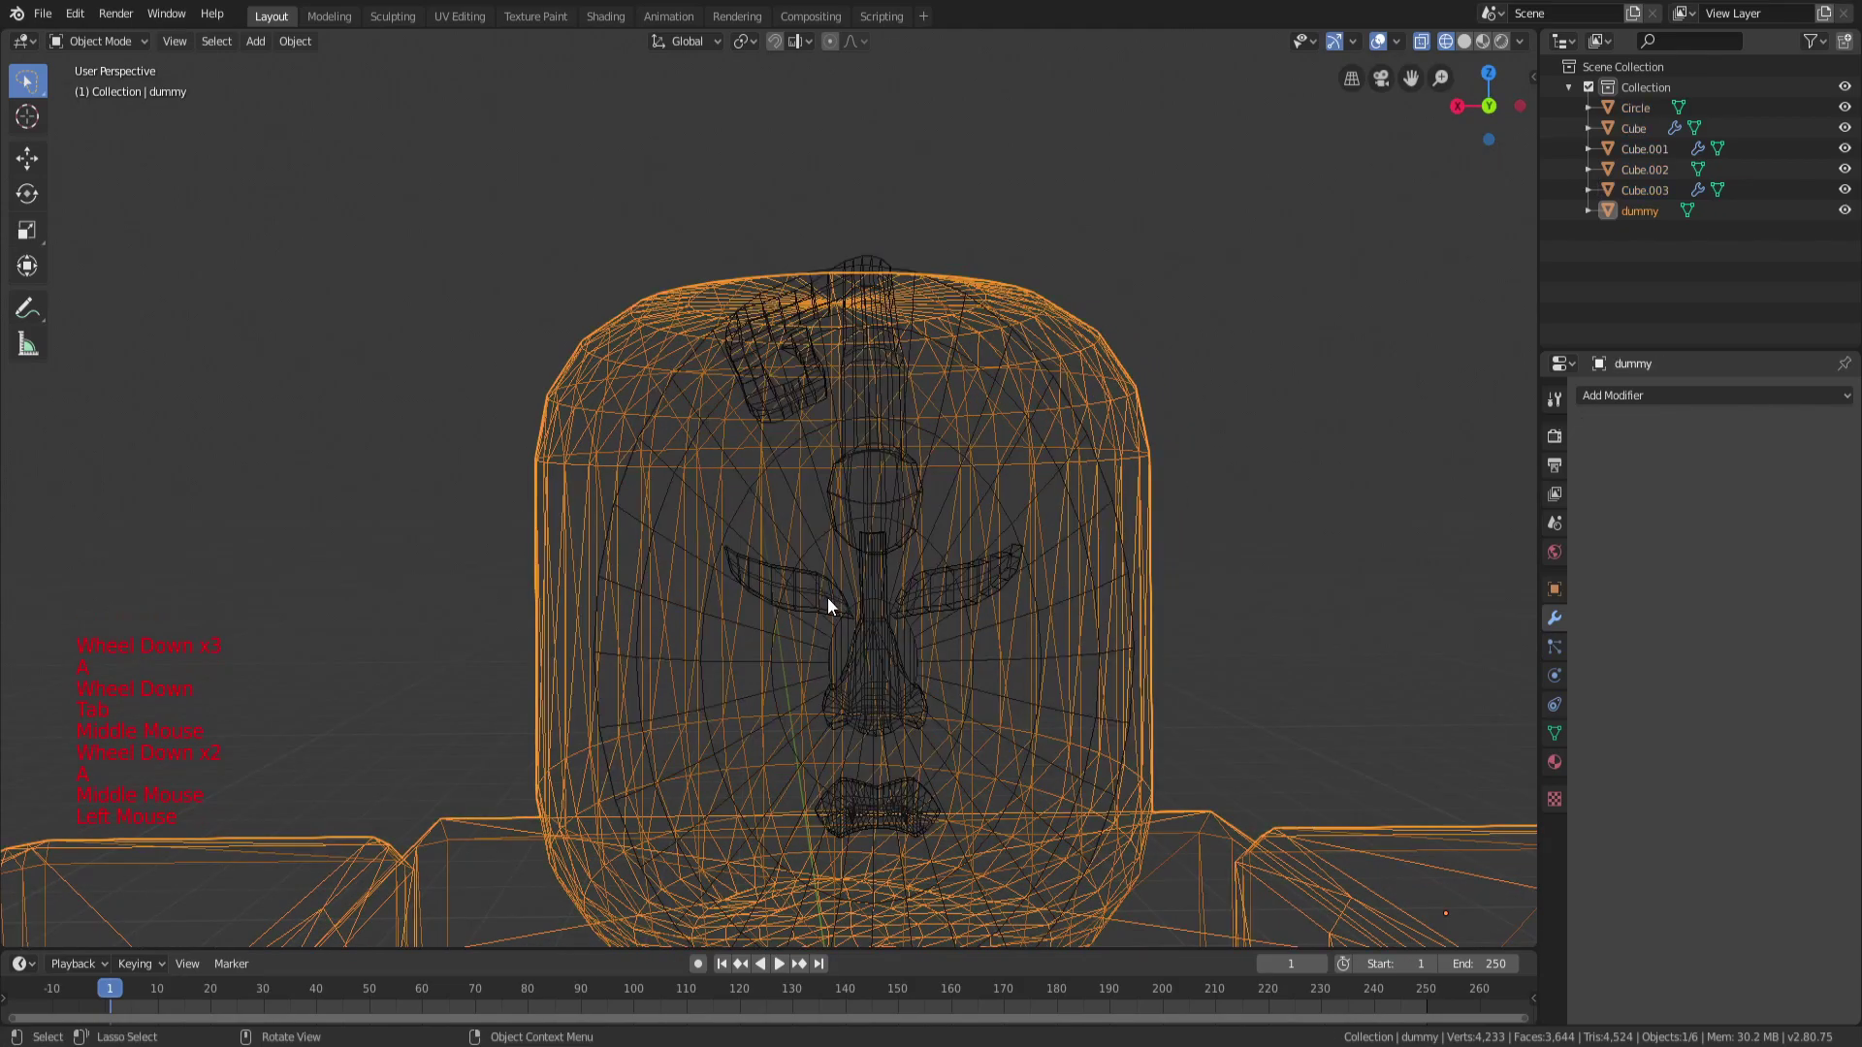
click(968, 570)
click(762, 586)
key(Tab)
key(a)
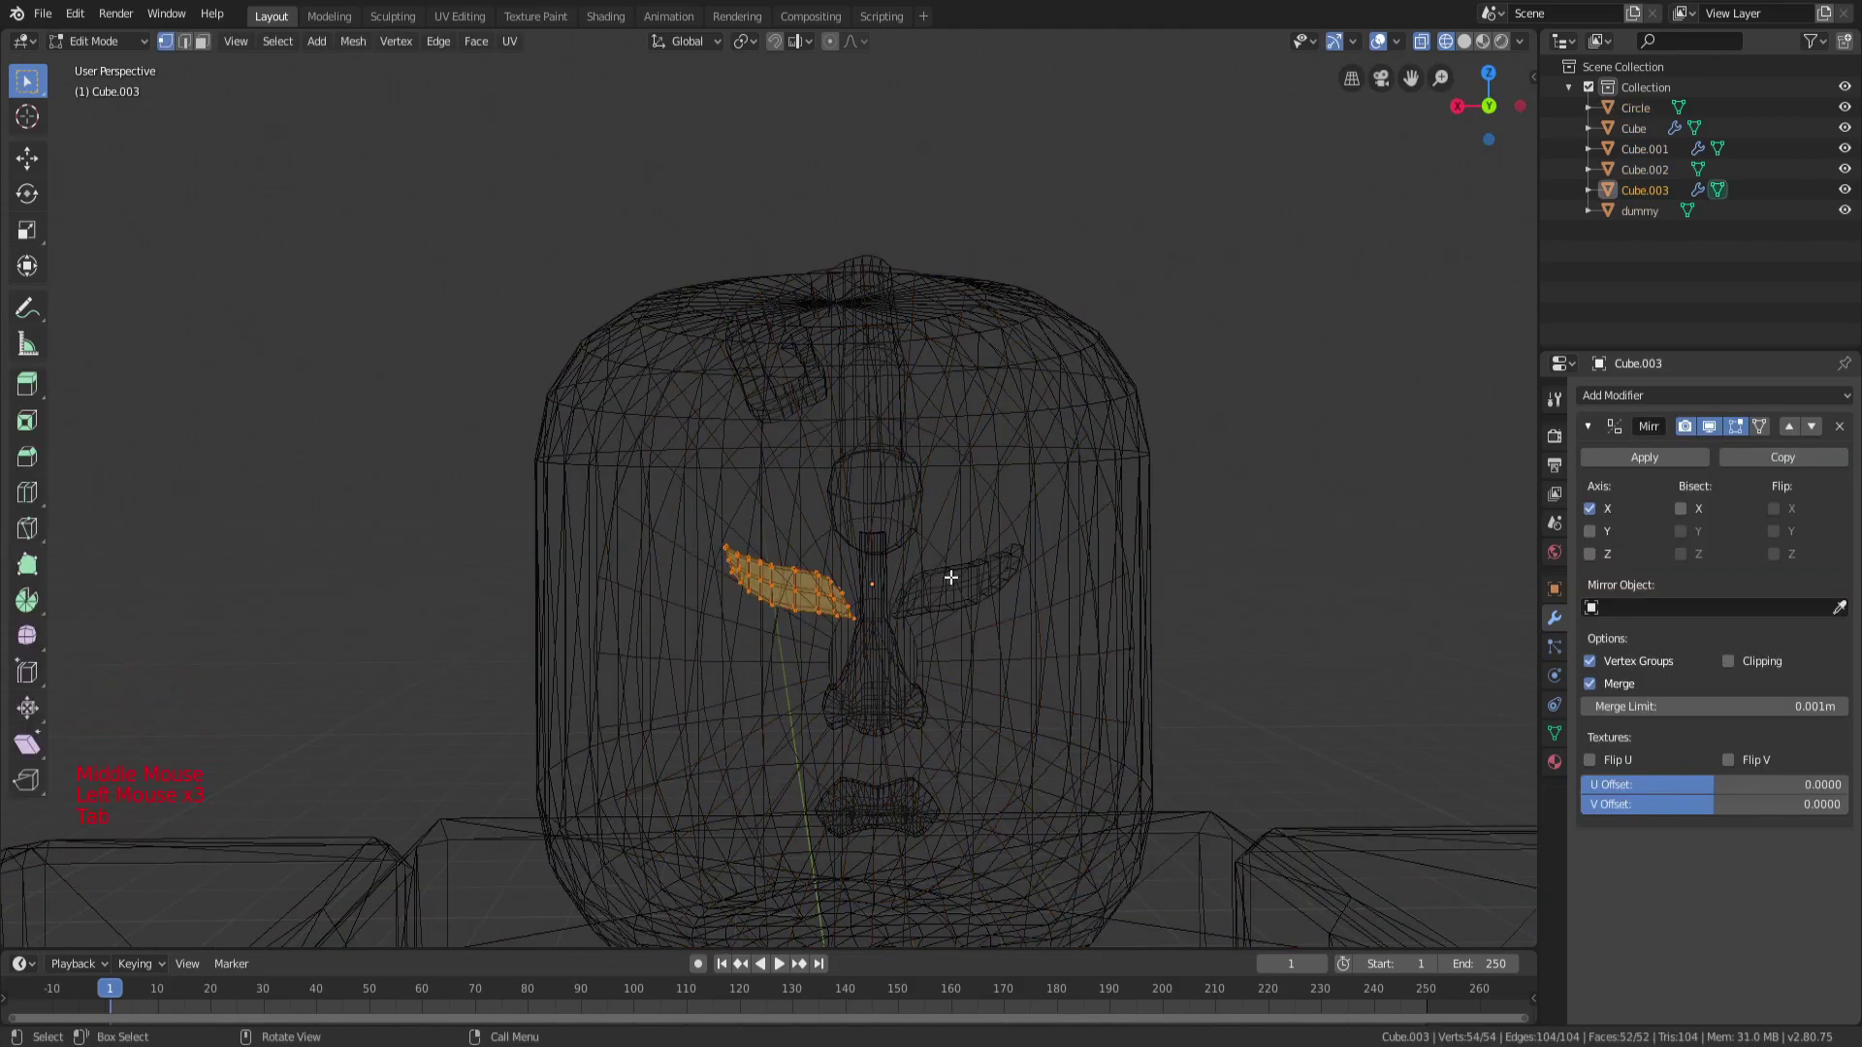
key(r)
key(x)
key(y)
click(937, 549)
key(z)
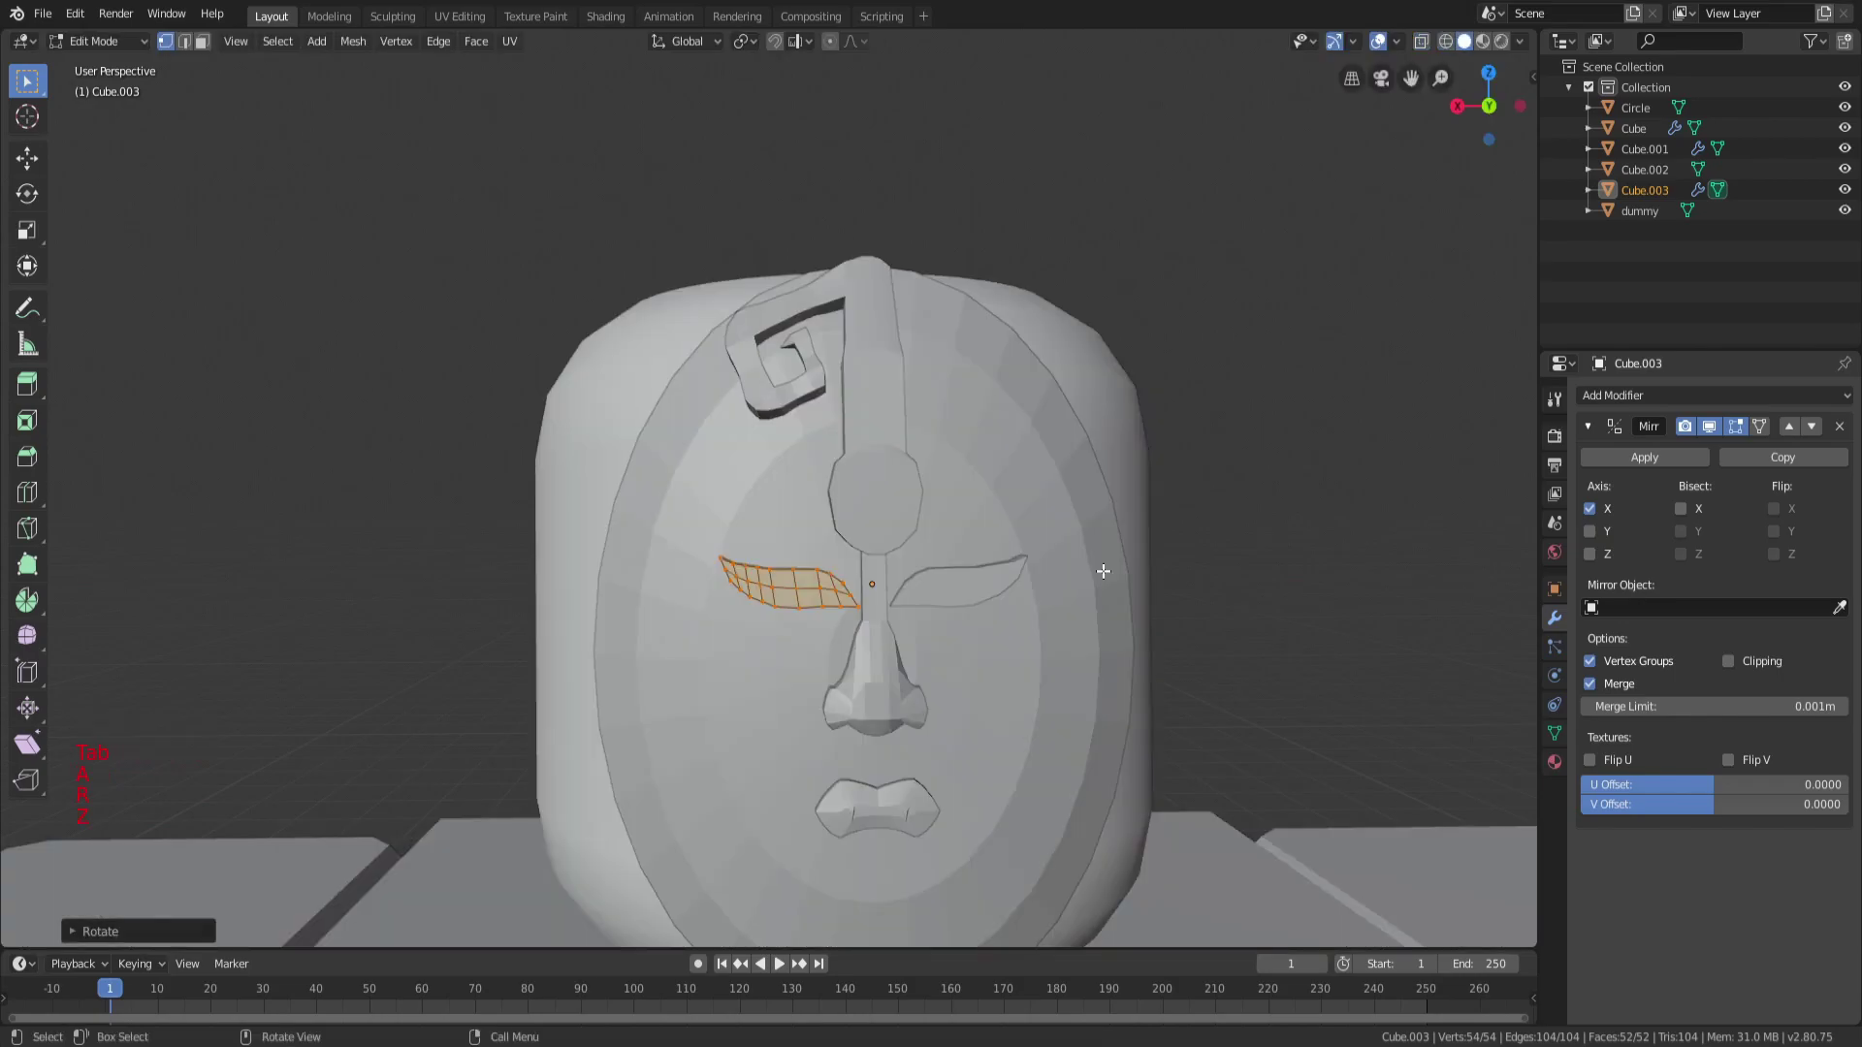
scroll(1098, 560, down, 3)
key(Tab)
key(a)
Apply the Mirror modifier on the eye object and clear the selection.
middle_drag(1097, 560, 1148, 586)
key(a)
key(a)
scroll(1133, 604, up, 5)
click(894, 653)
middle_drag(894, 654, 956, 555)
scroll(950, 551, down, 3)
click(1649, 461)
key(a)
key(a)
key(a)
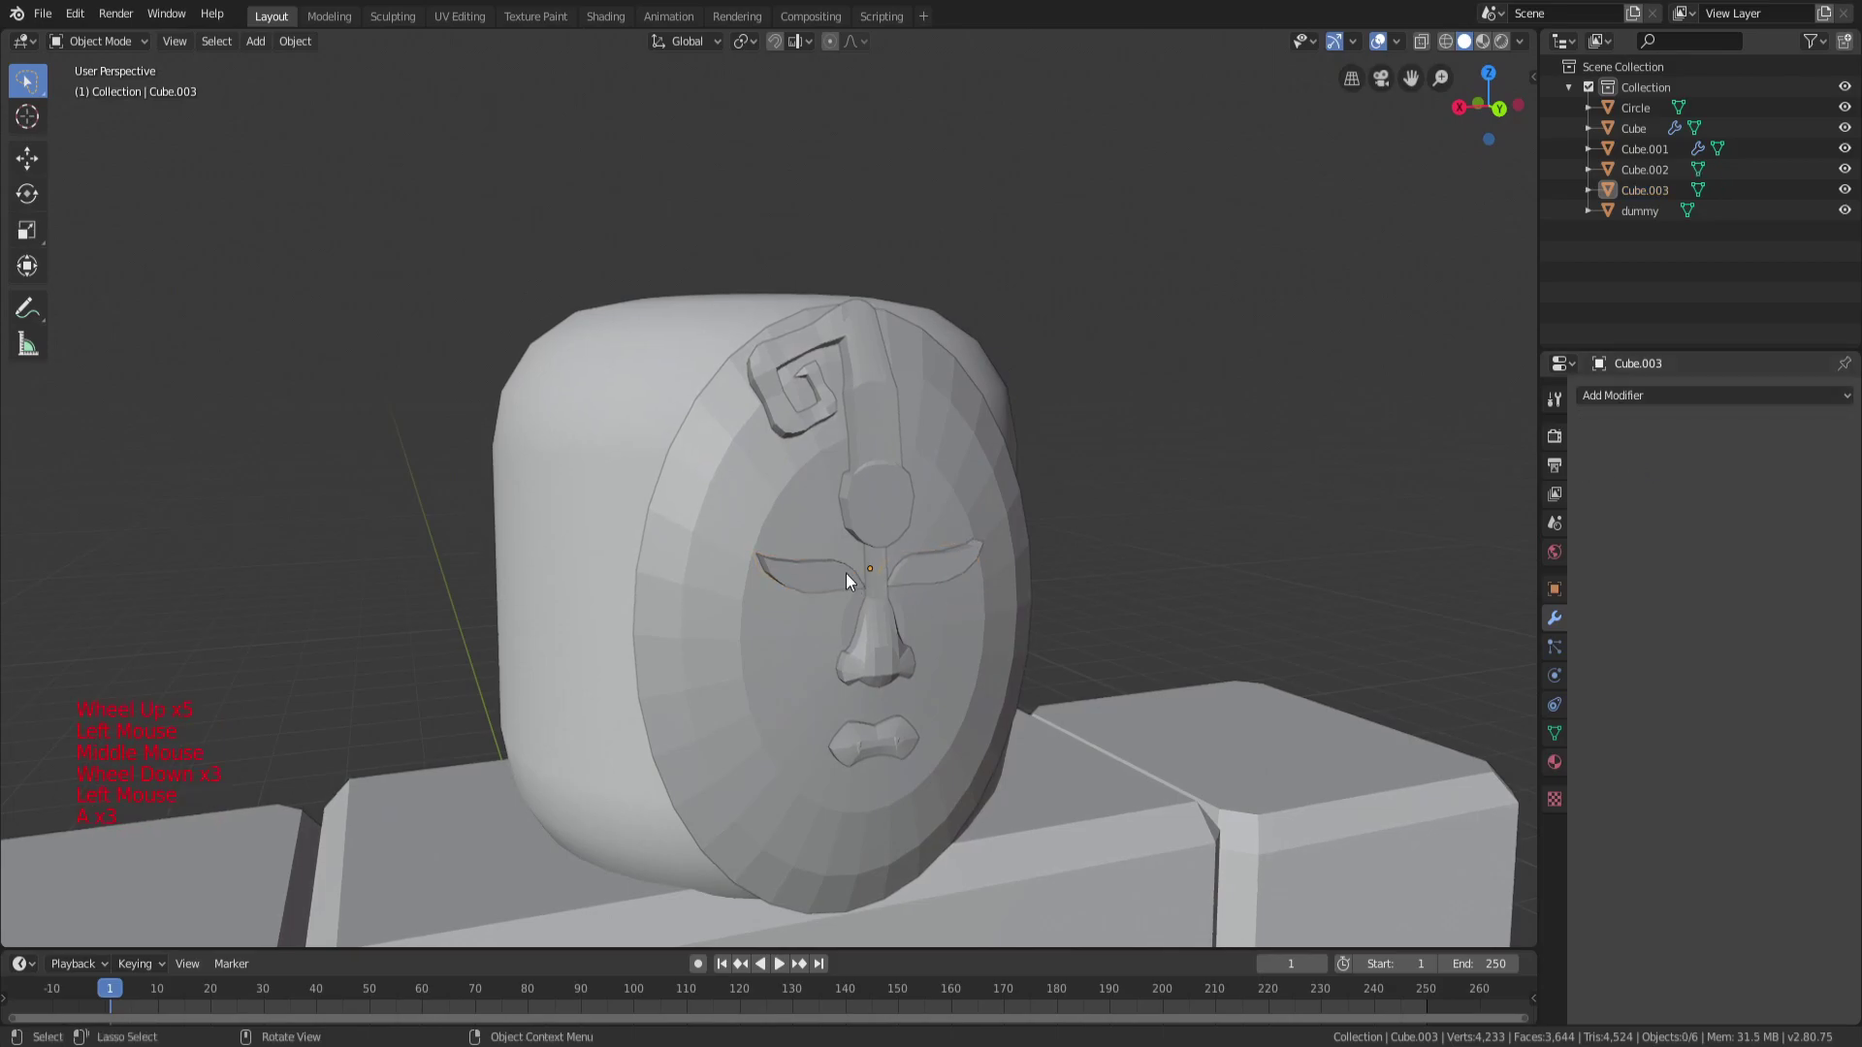
Turn to the front of the head and select the oval face plate.
shift+click(922, 572)
click(932, 568)
middle_drag(934, 567, 997, 596)
click(980, 611)
scroll(980, 611, down, 3)
click(834, 520)
click(867, 566)
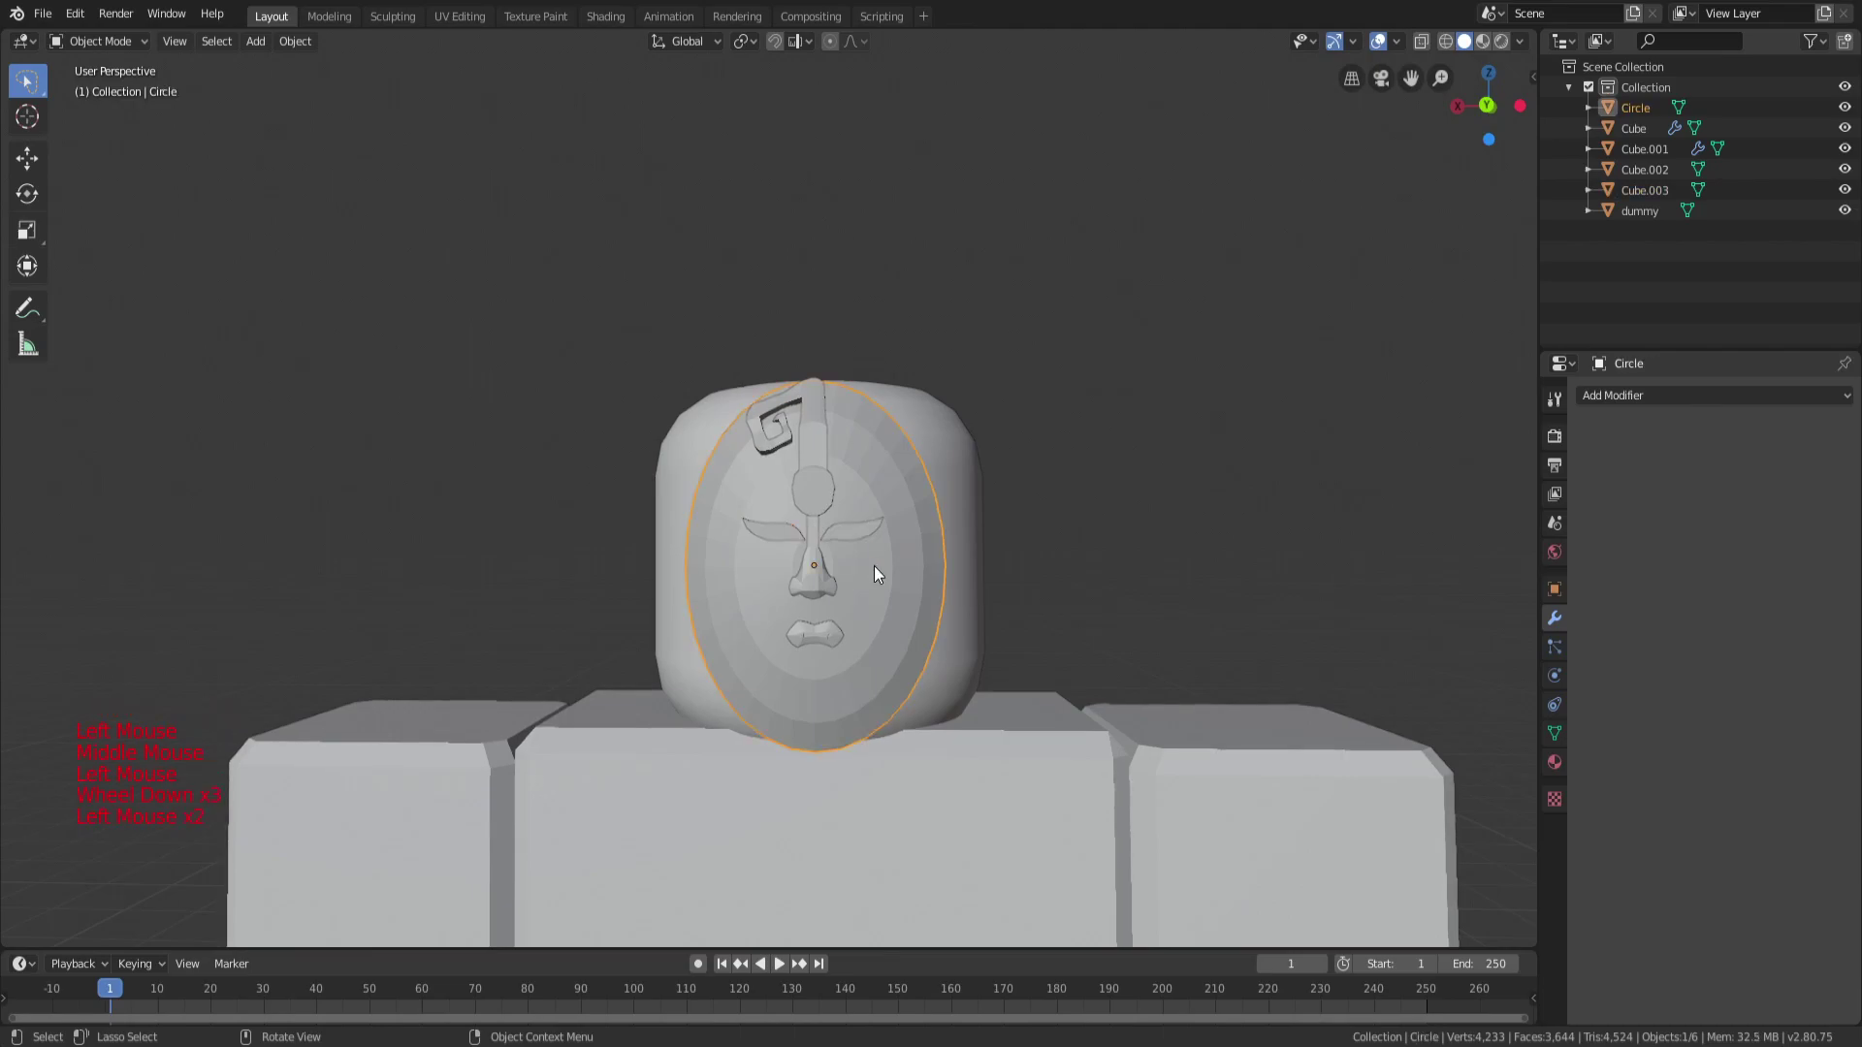
click(1625, 397)
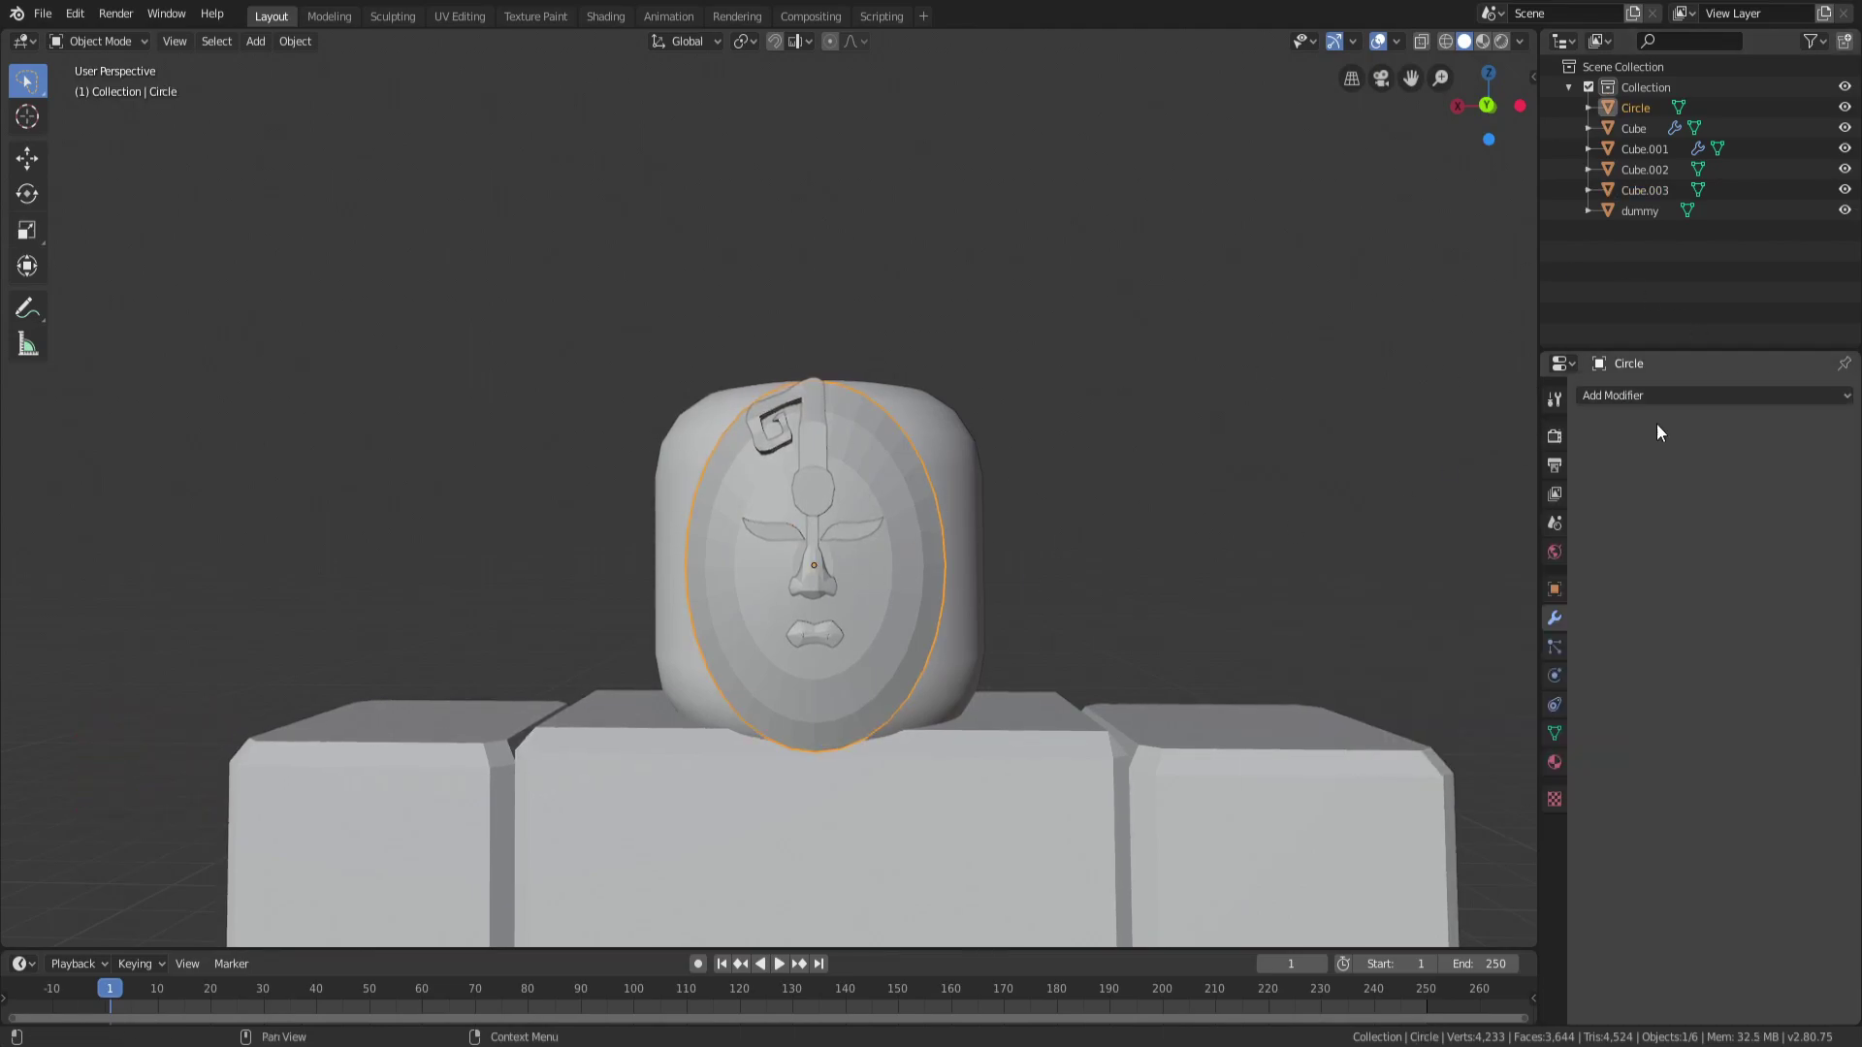
click(1647, 397)
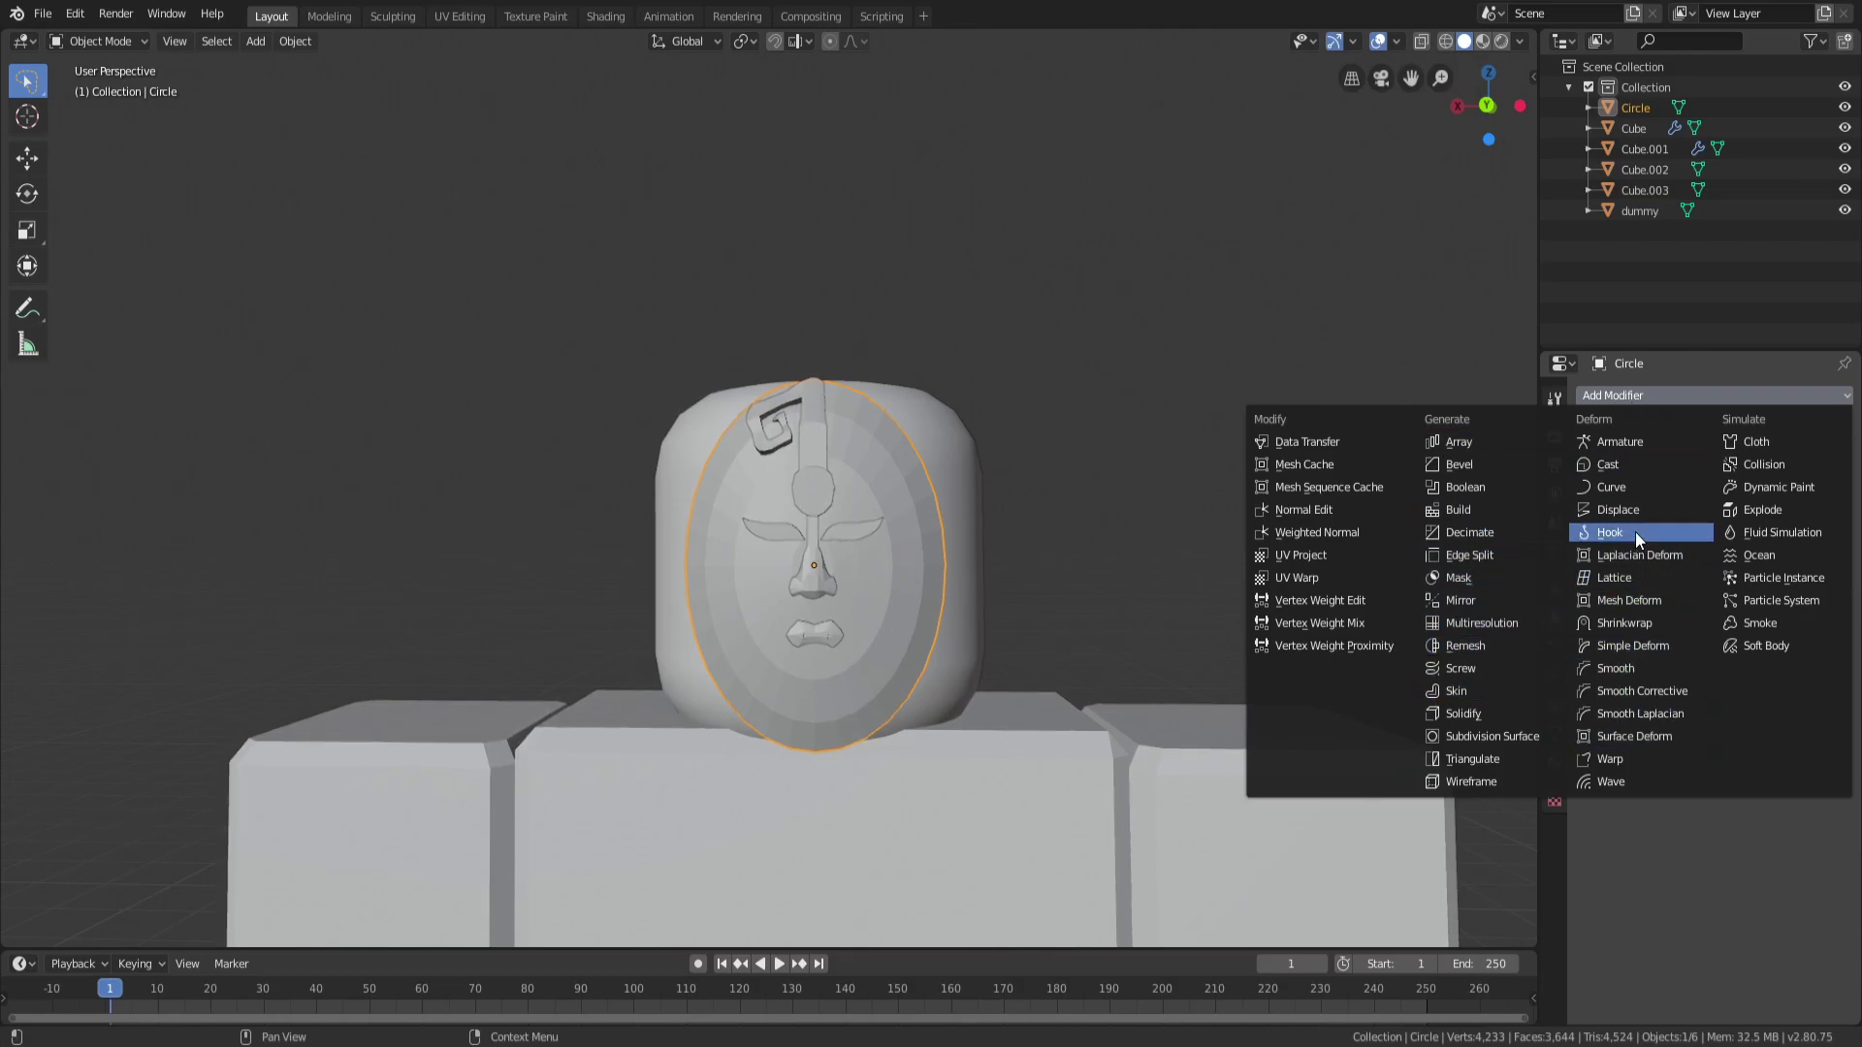
click(1472, 467)
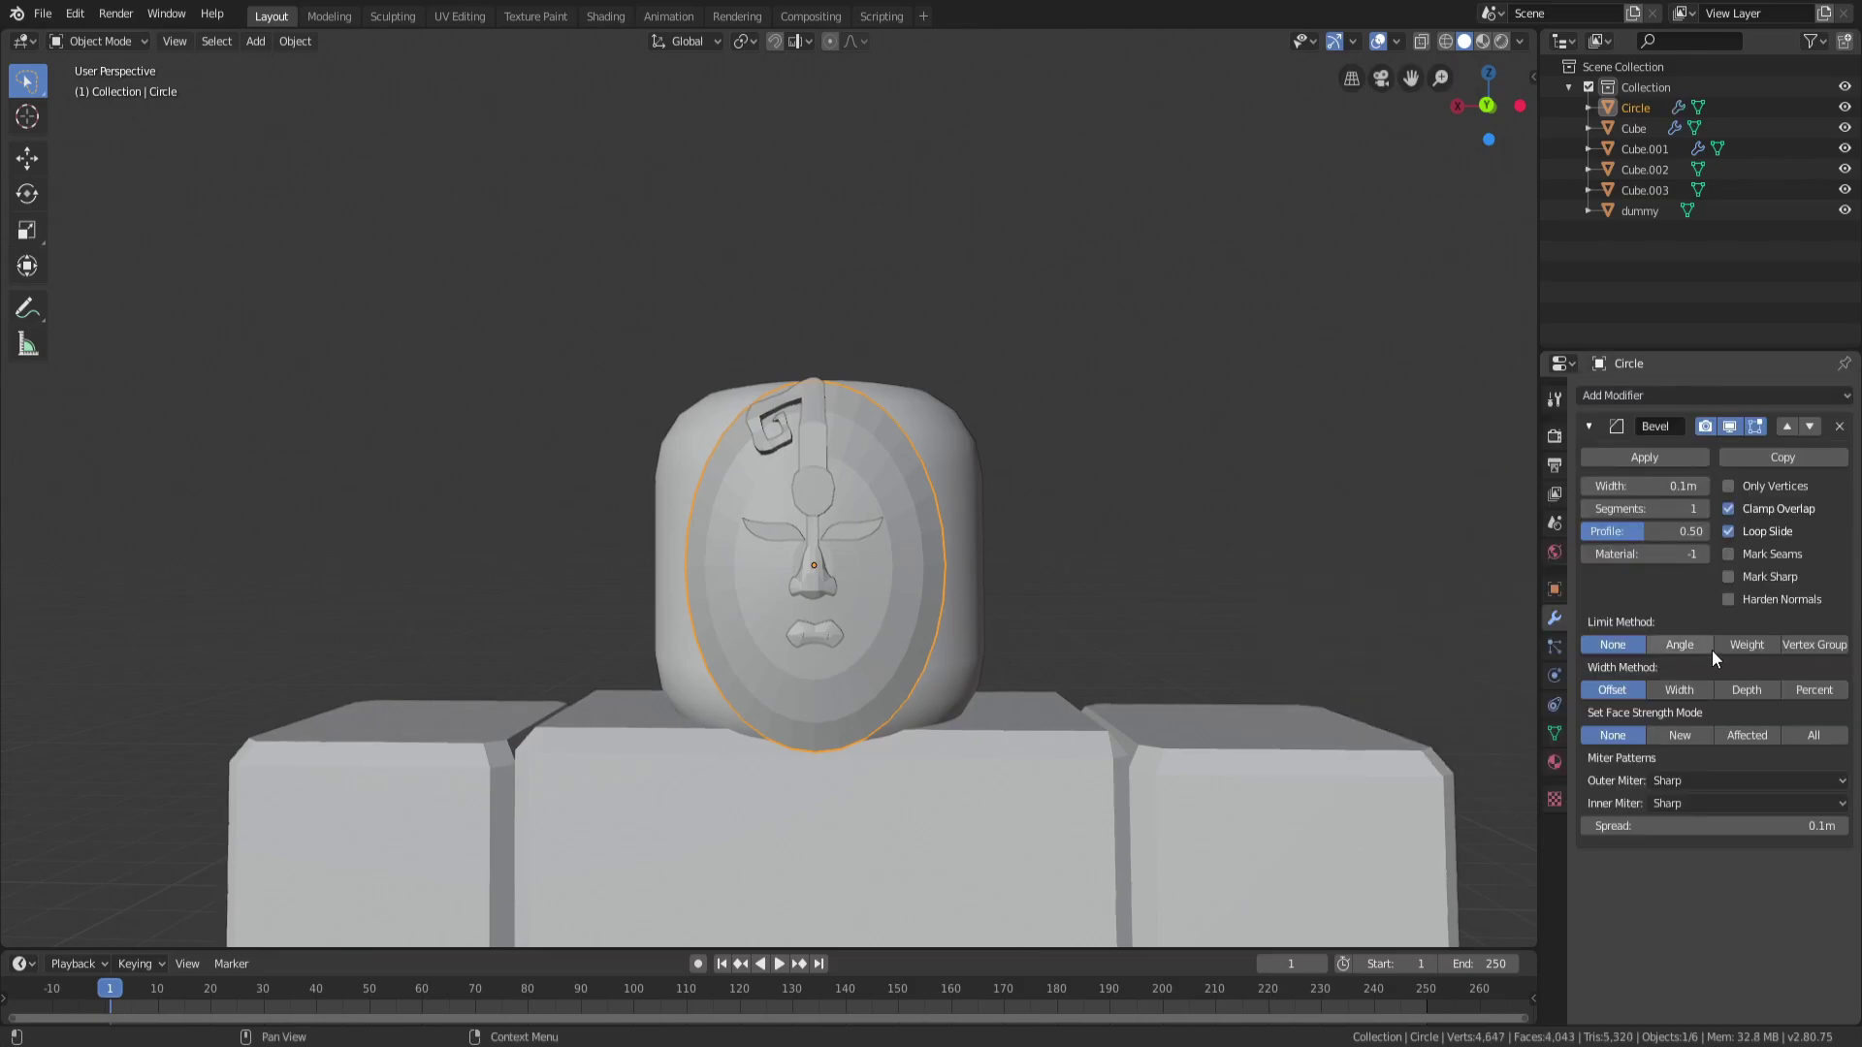
click(1839, 427)
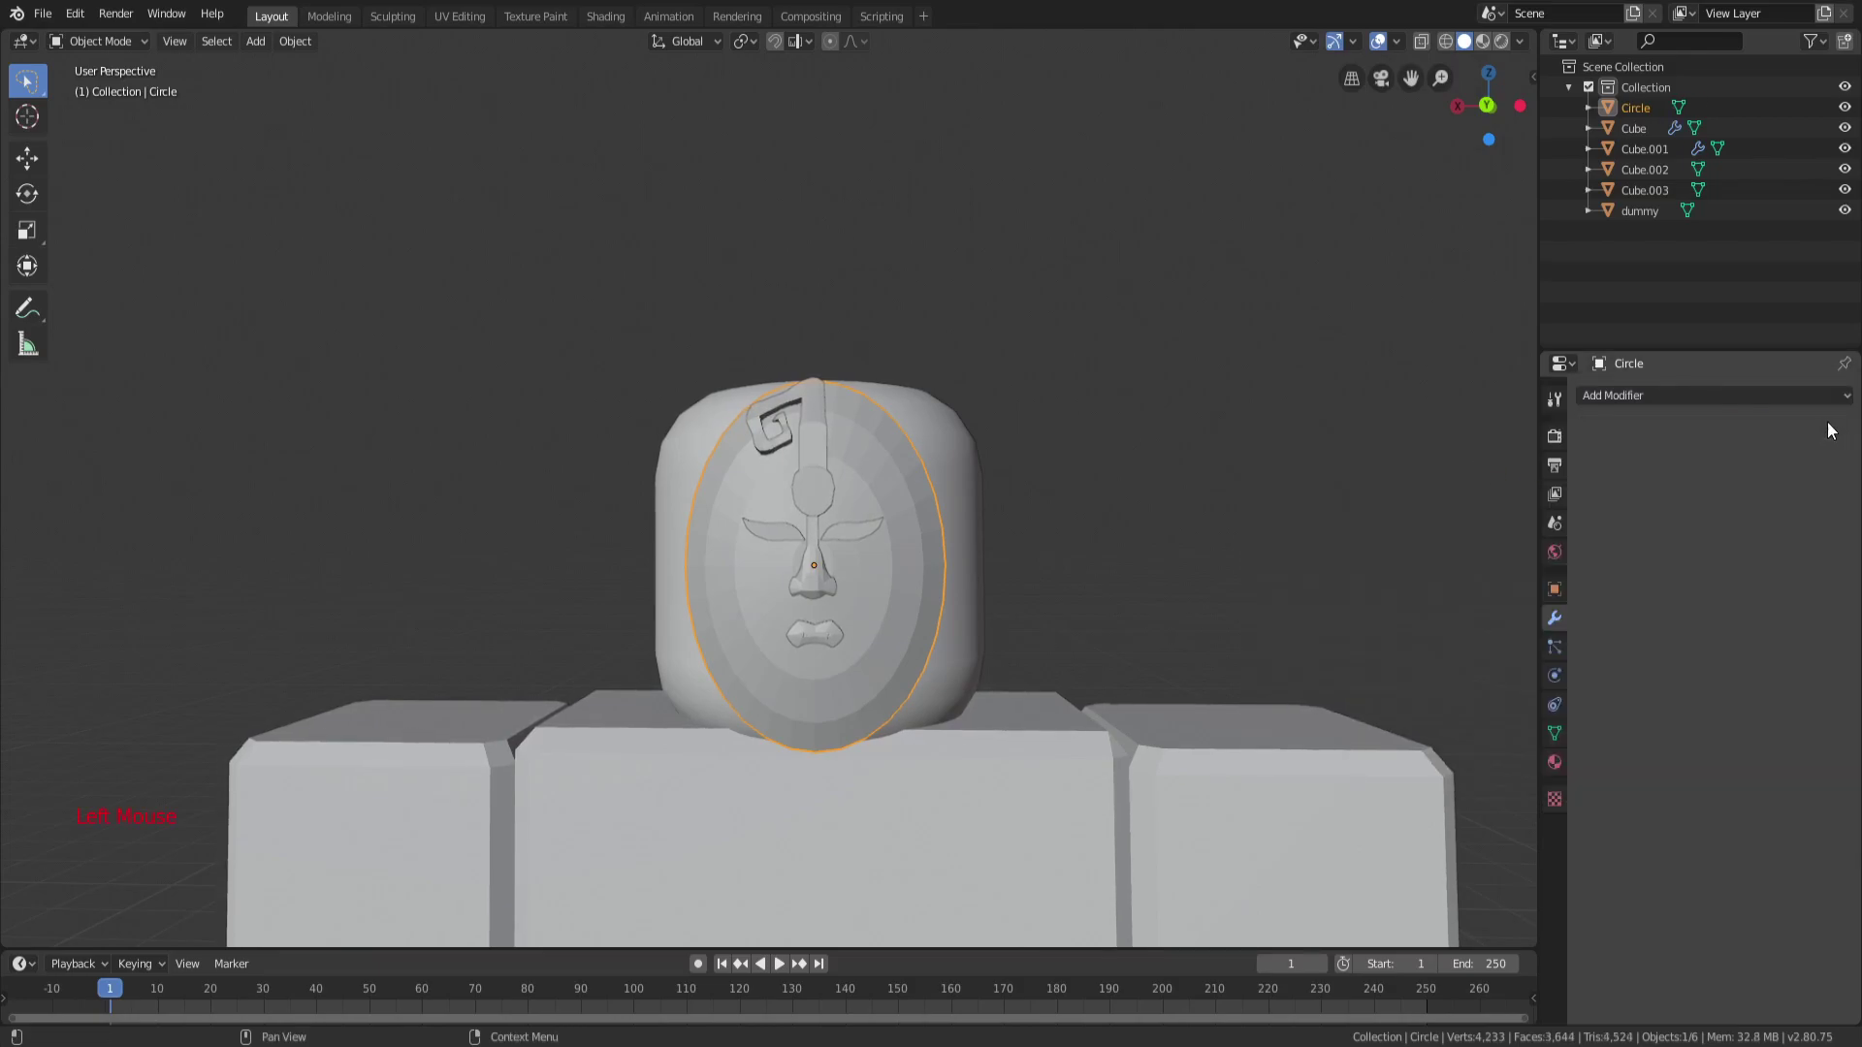
Add a Boolean modifier to the face plate with operation Difference and object Cube.003, and apply it.
click(1762, 398)
click(1511, 488)
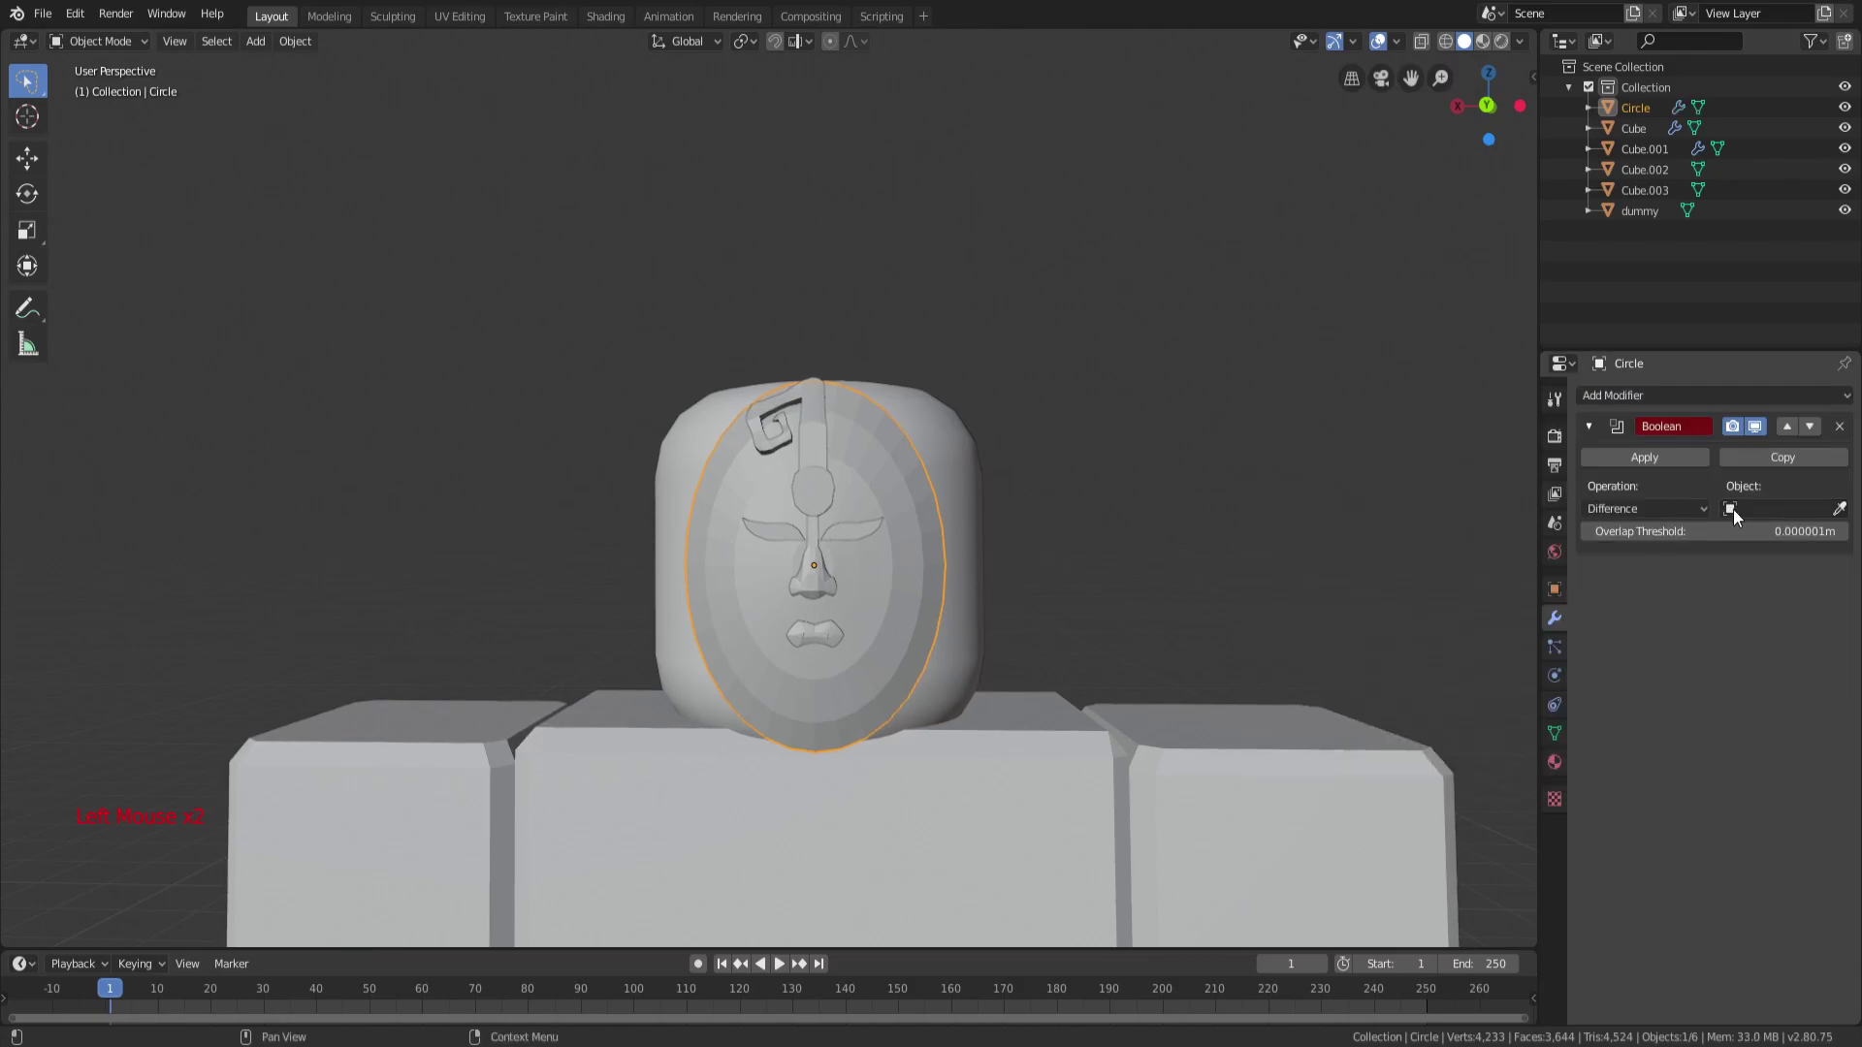
click(1776, 507)
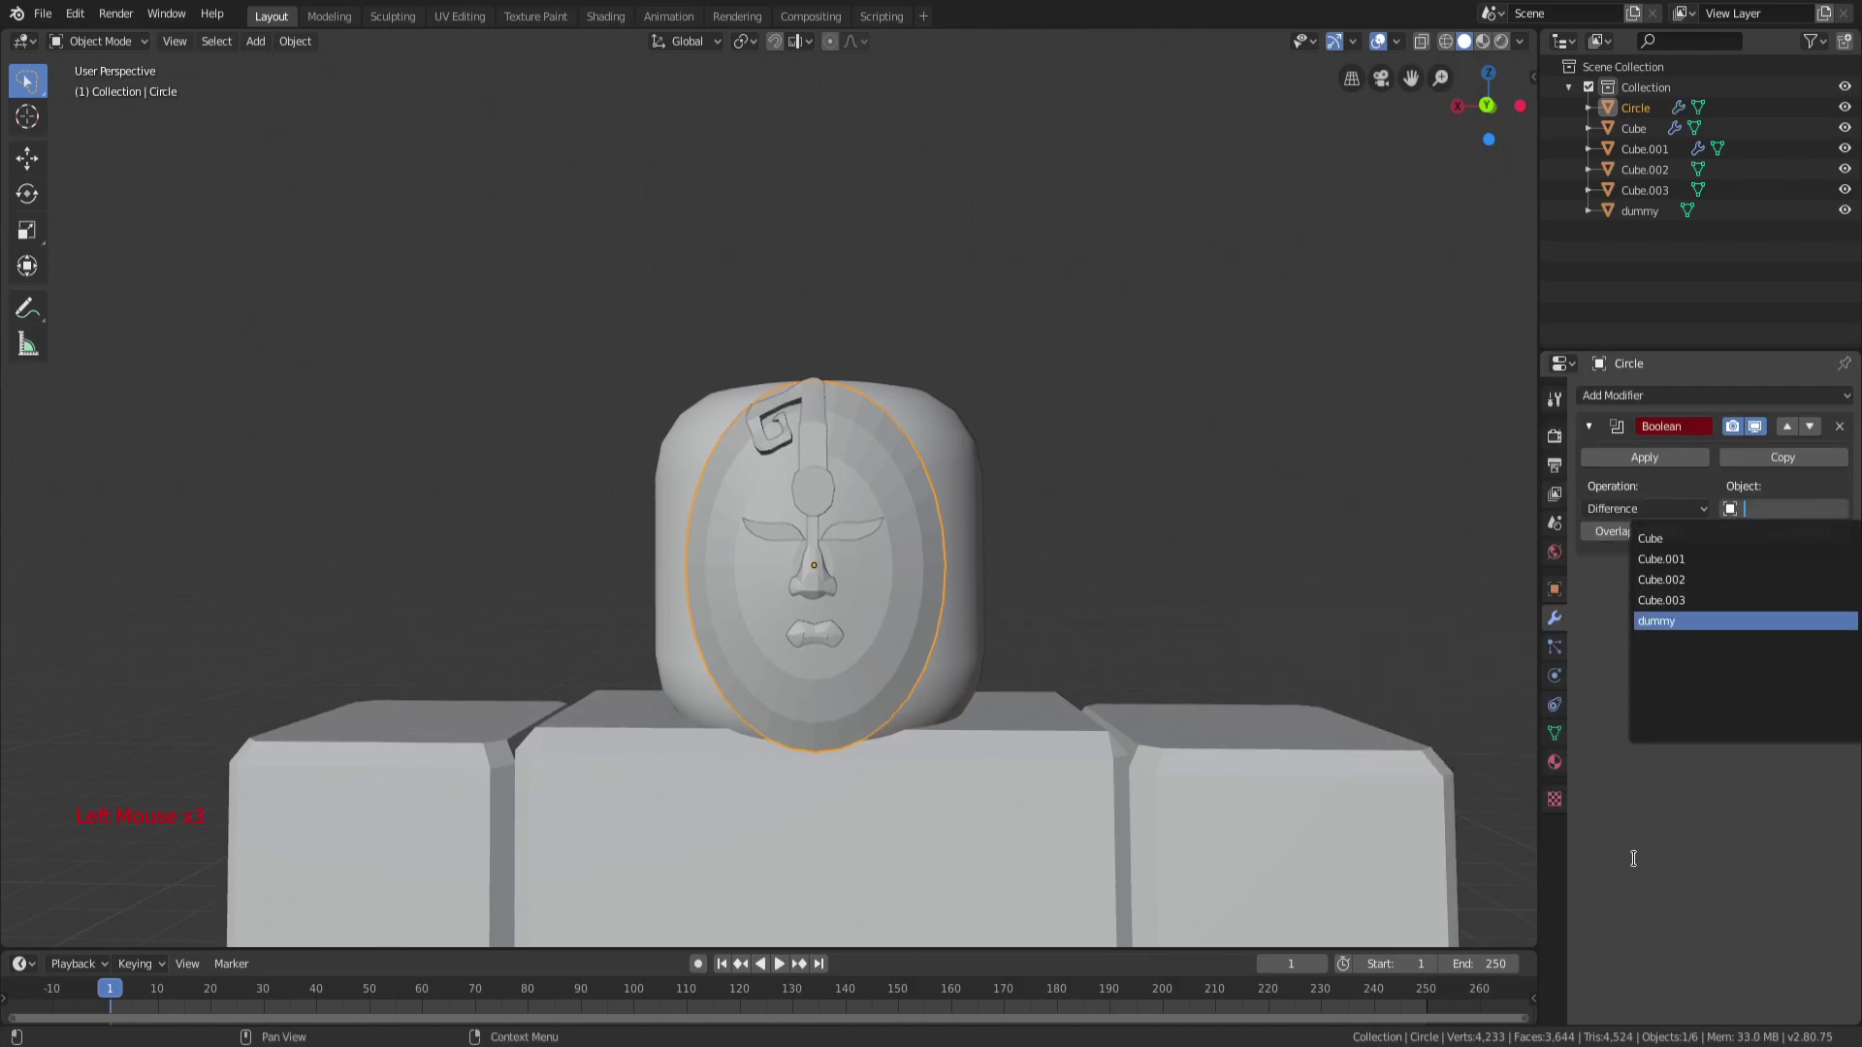
click(855, 530)
scroll(916, 546, up, 3)
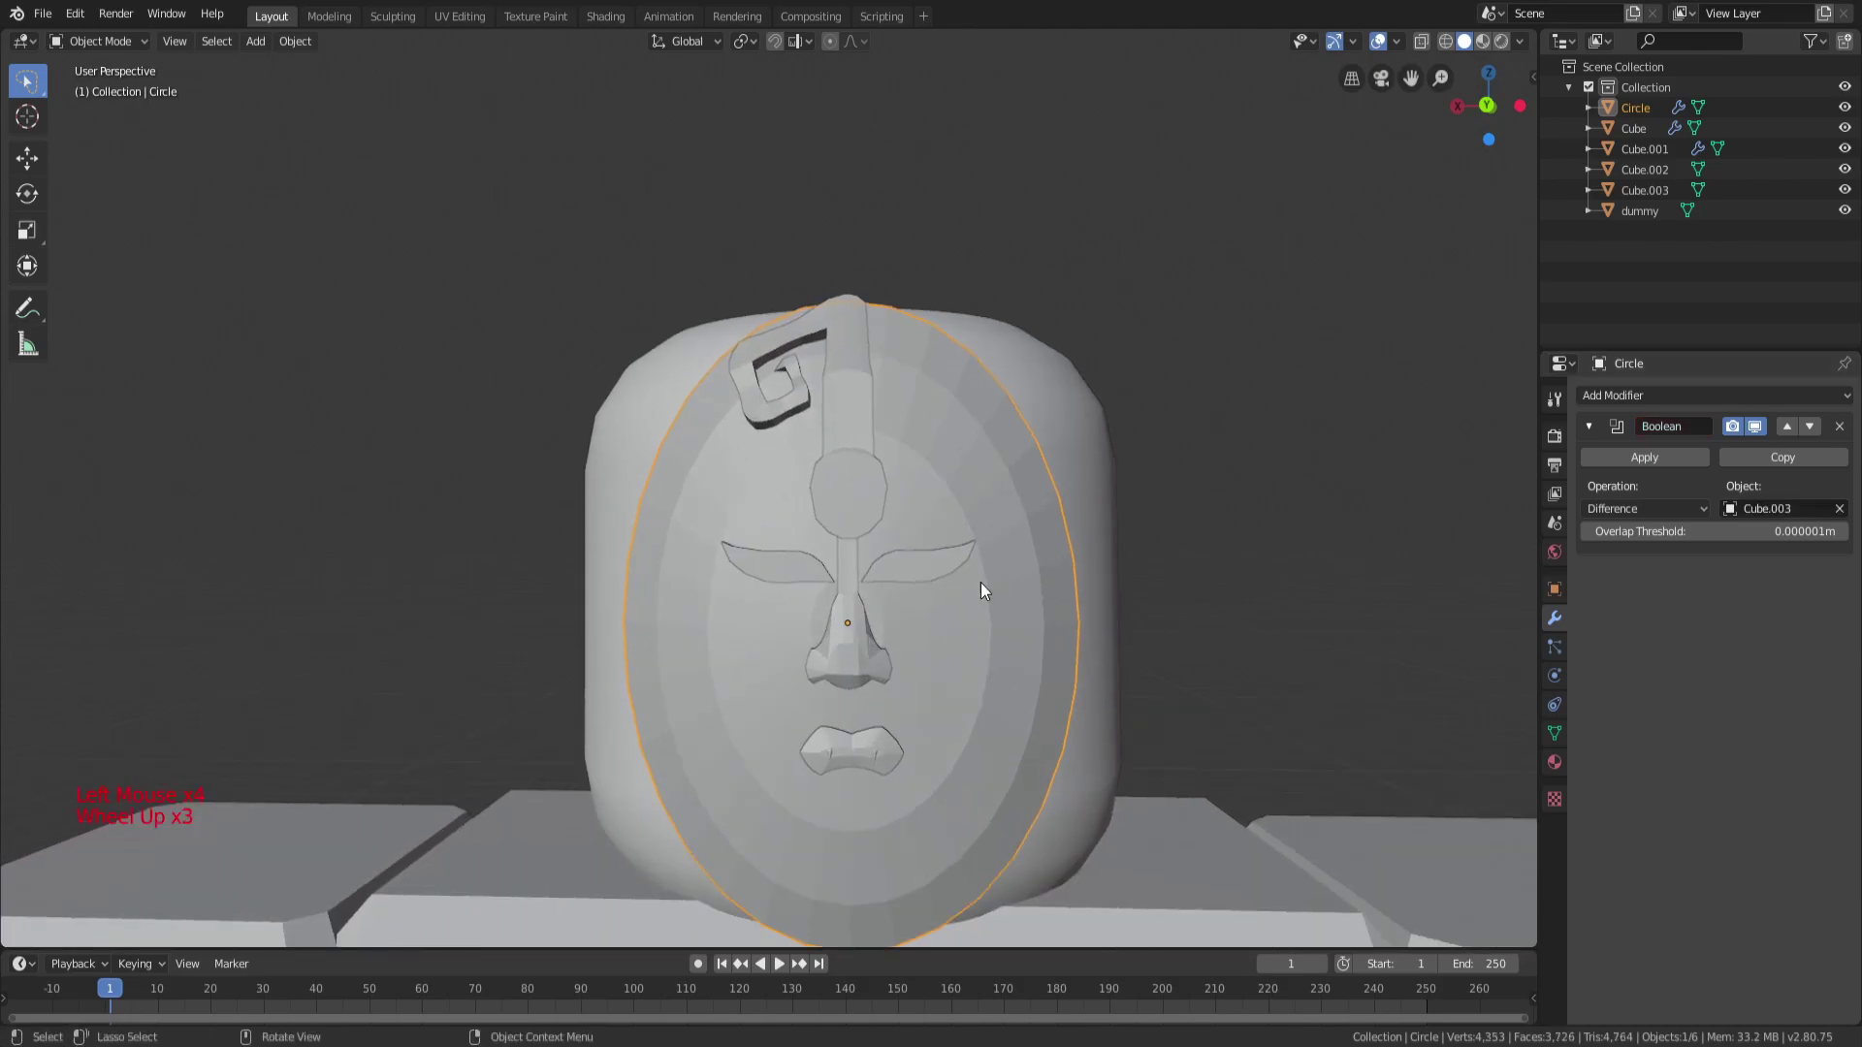
click(1645, 457)
Move the eye cutter object along X clear of the face, and inspect the cut eye openings.
click(906, 574)
key(g)
middle_click(906, 574)
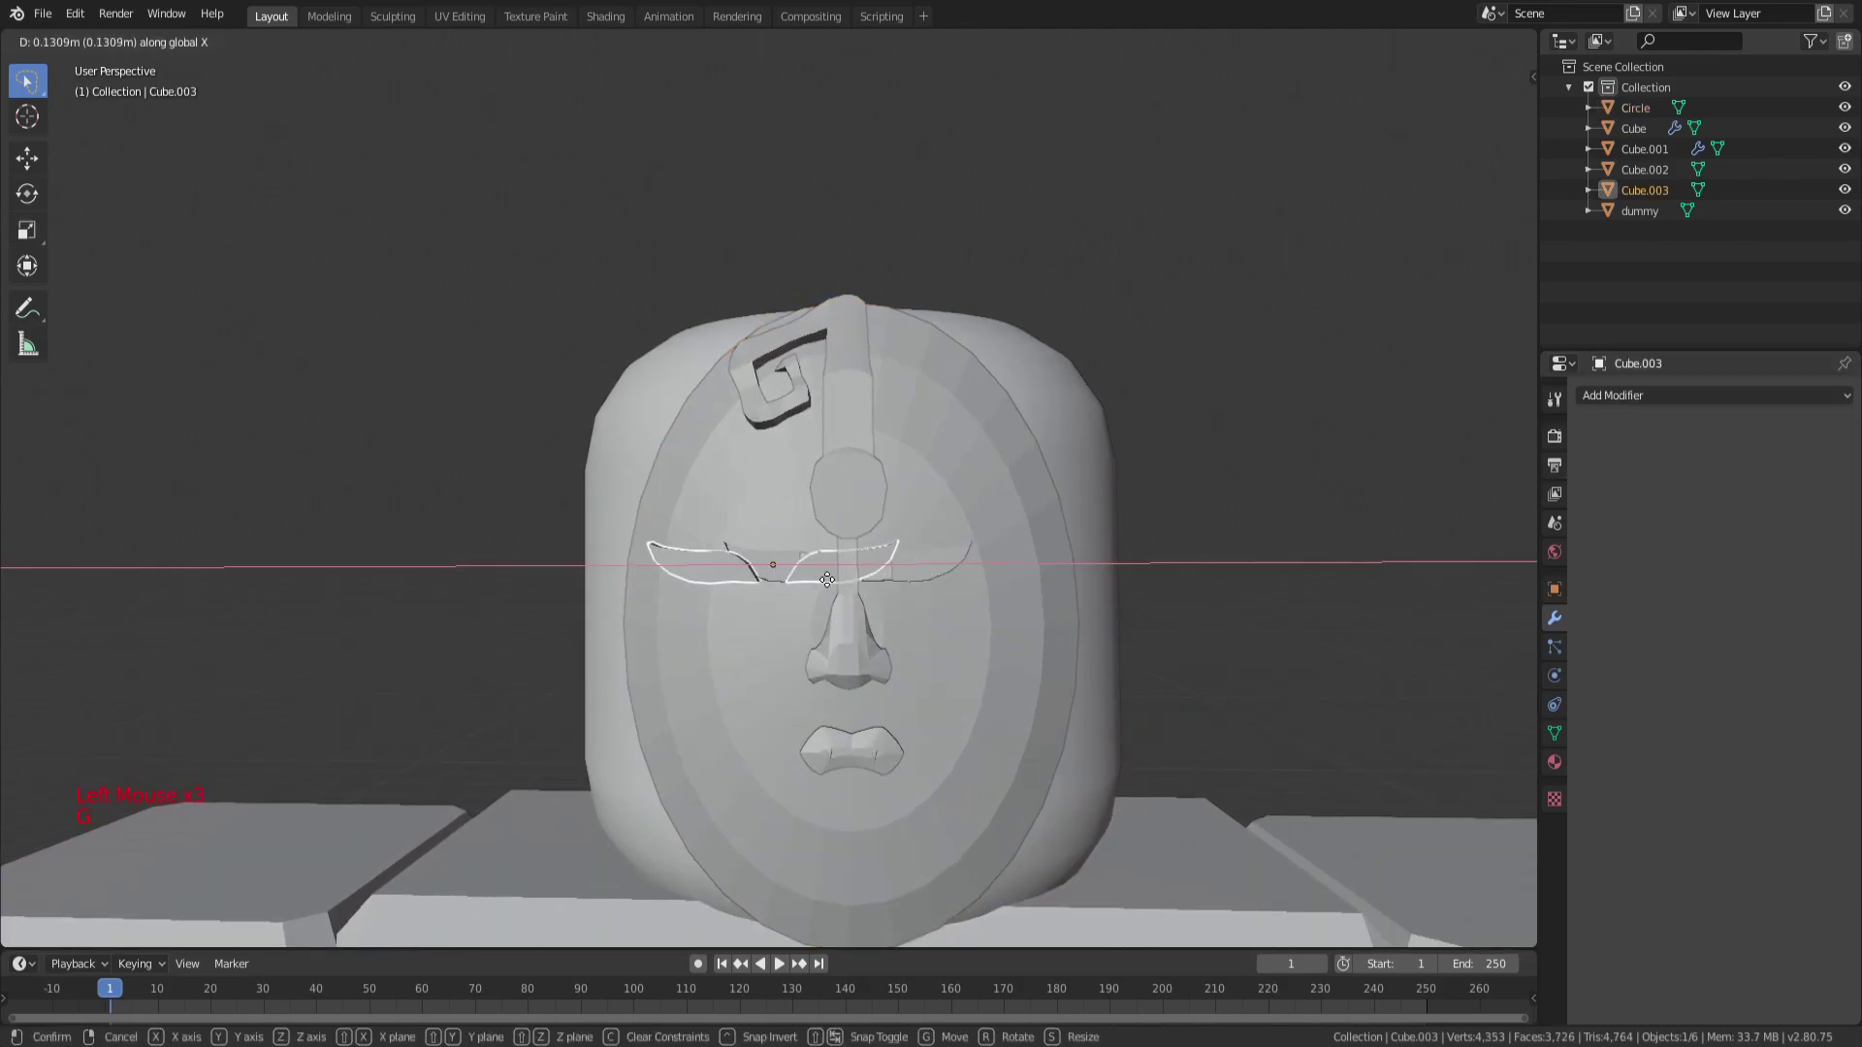
click(543, 574)
scroll(900, 591, up, 4)
middle_drag(900, 591, 741, 526)
scroll(725, 585, up, 4)
scroll(778, 577, down, 5)
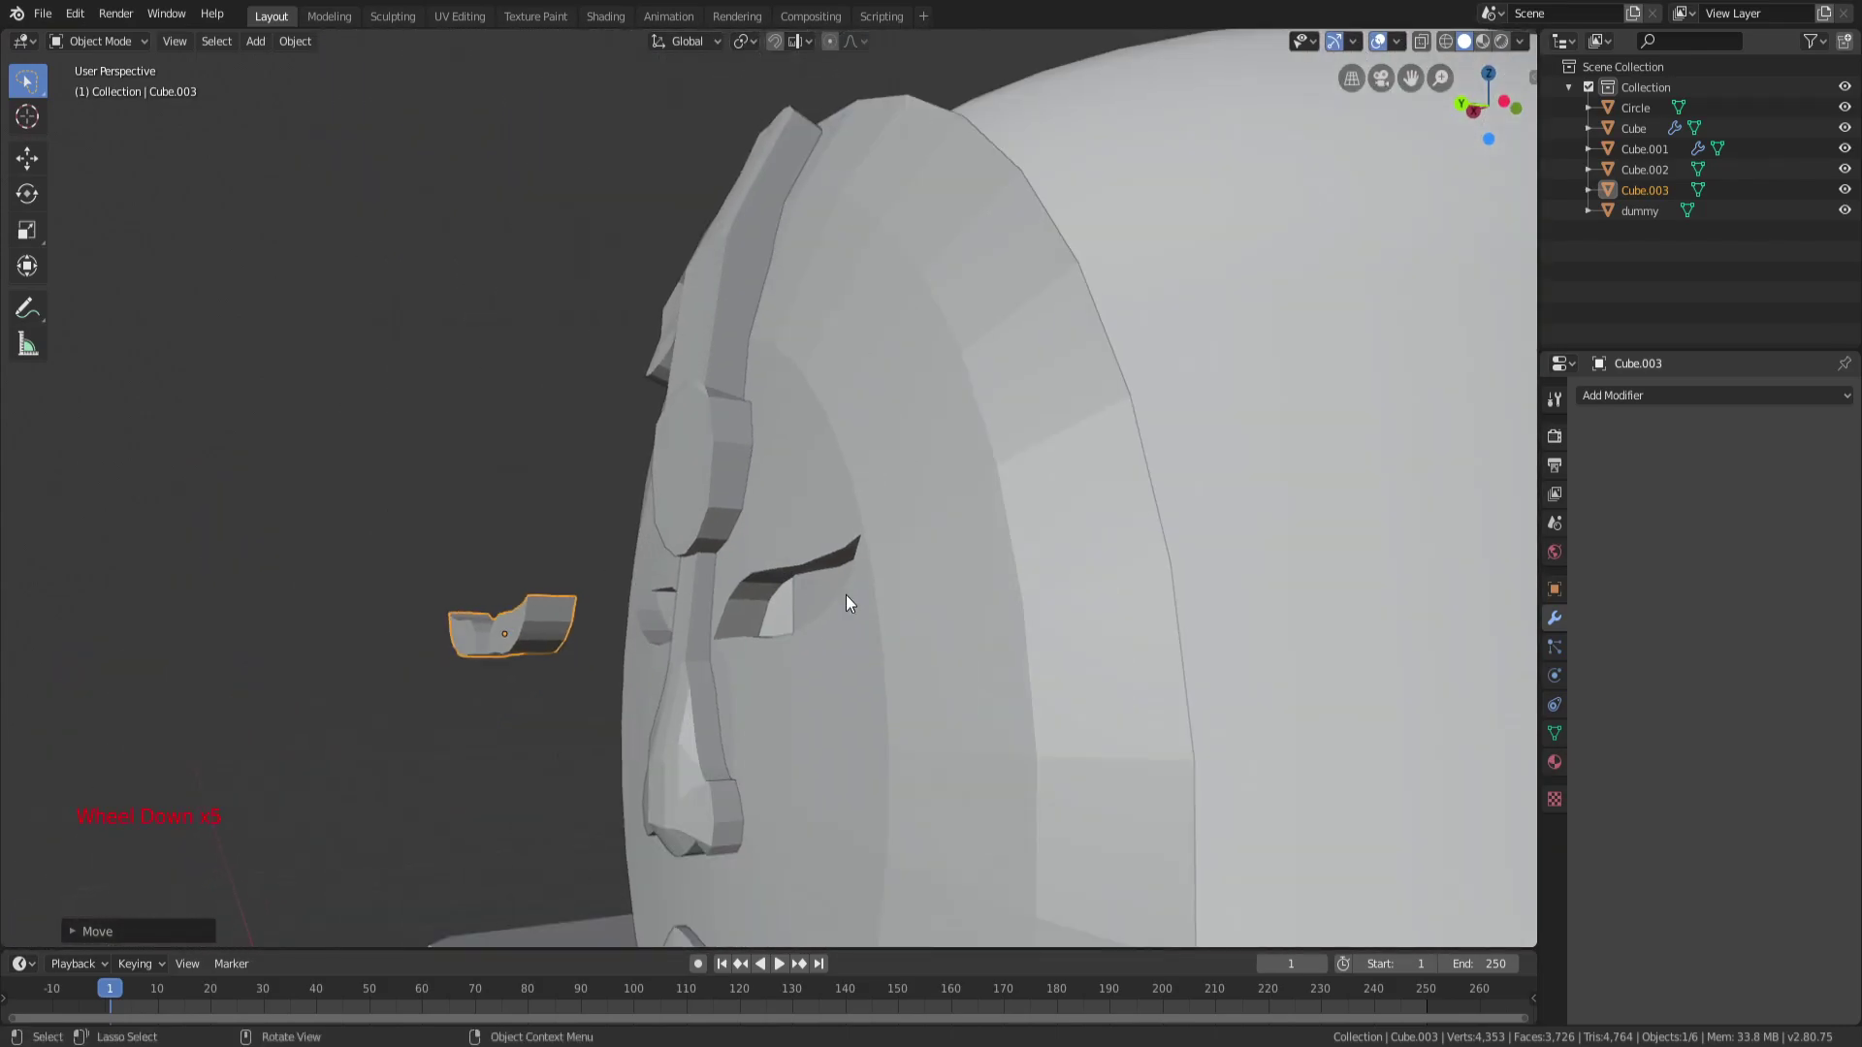
Try moving the face plate along Y clear of the head to check its eye openings, and undo the move.
click(945, 563)
scroll(945, 563, down, 2)
key(g)
key(y)
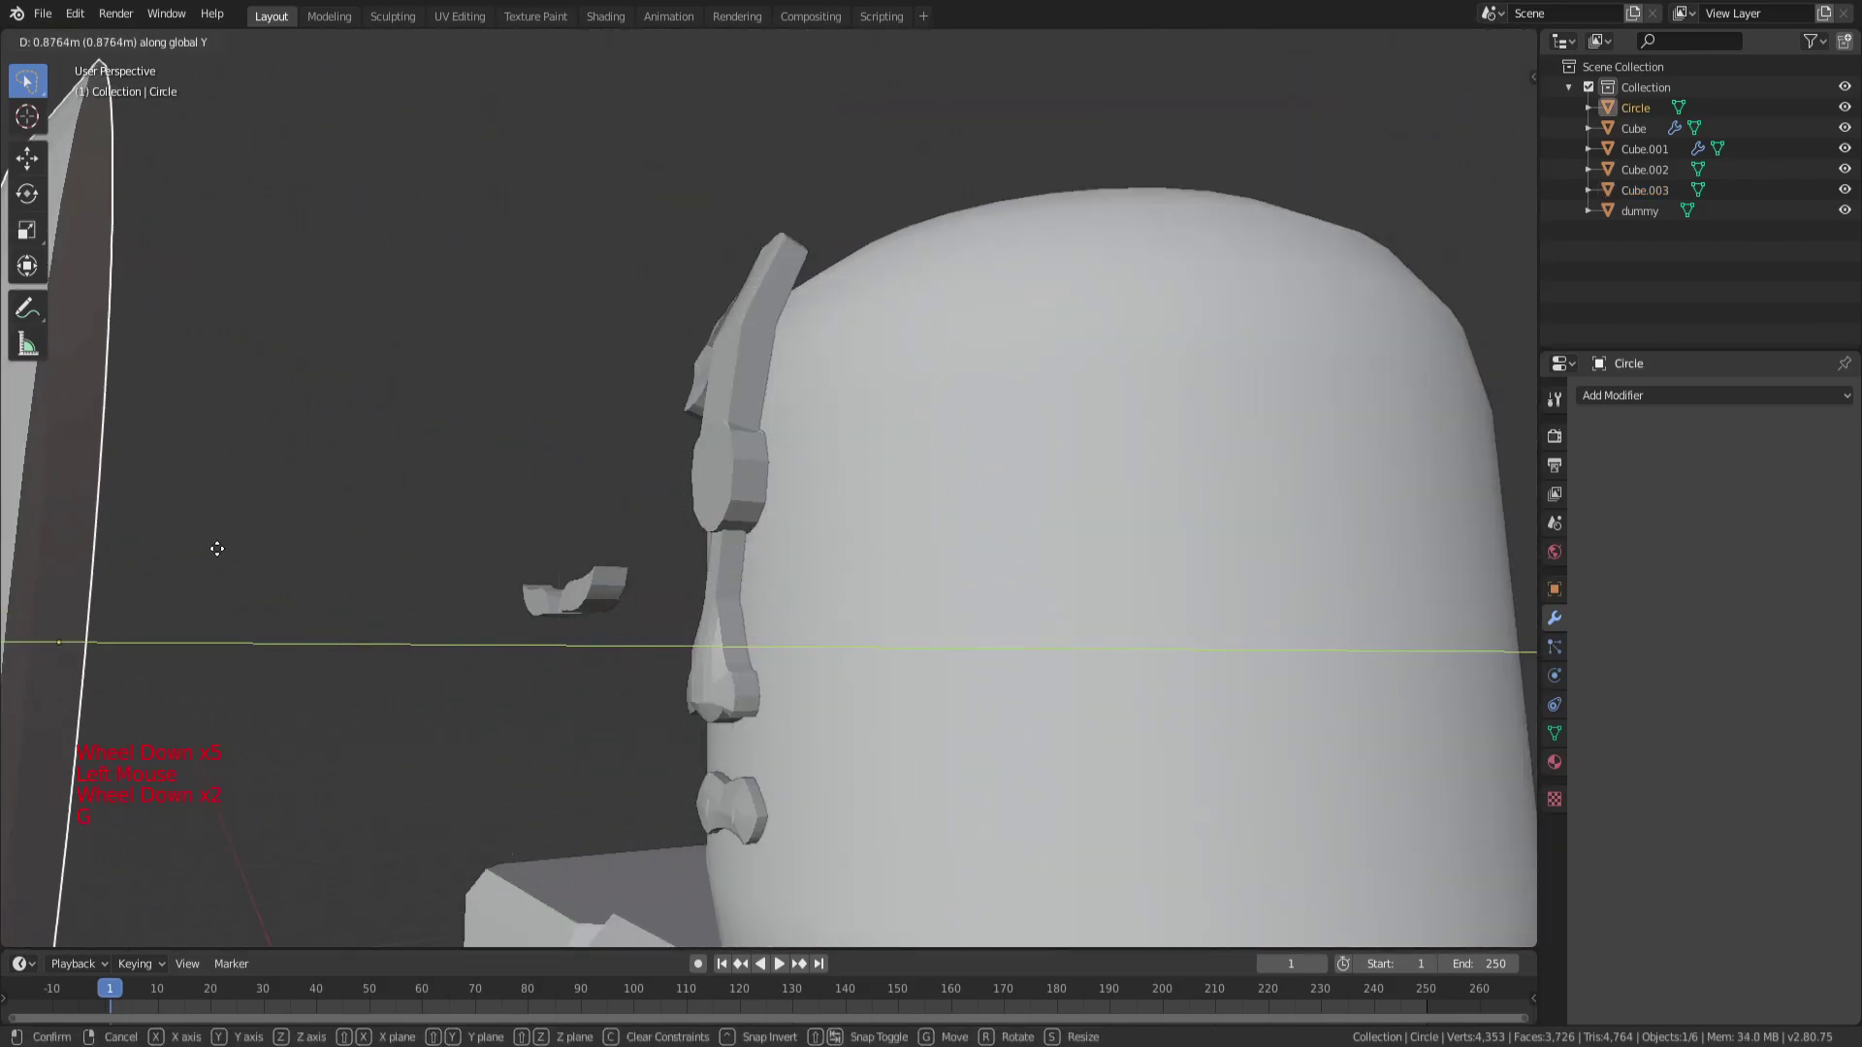
click(230, 568)
middle_drag(229, 568, 925, 520)
scroll(653, 554, up, 3)
key(a)
key(a)
key(a)
scroll(889, 549, down, 4)
key(ctrl+z)
key(ctrl+z)
key(ctrl+z)
key(ctrl+z)
Delete the leftover eye cutter object in front of the face.
key(a)
key(a)
key(a)
click(485, 593)
key(x)
click(739, 700)
middle_drag(766, 708, 712, 671)
Apply the Mirror modifiers on the mouth and on the nose.
click(642, 684)
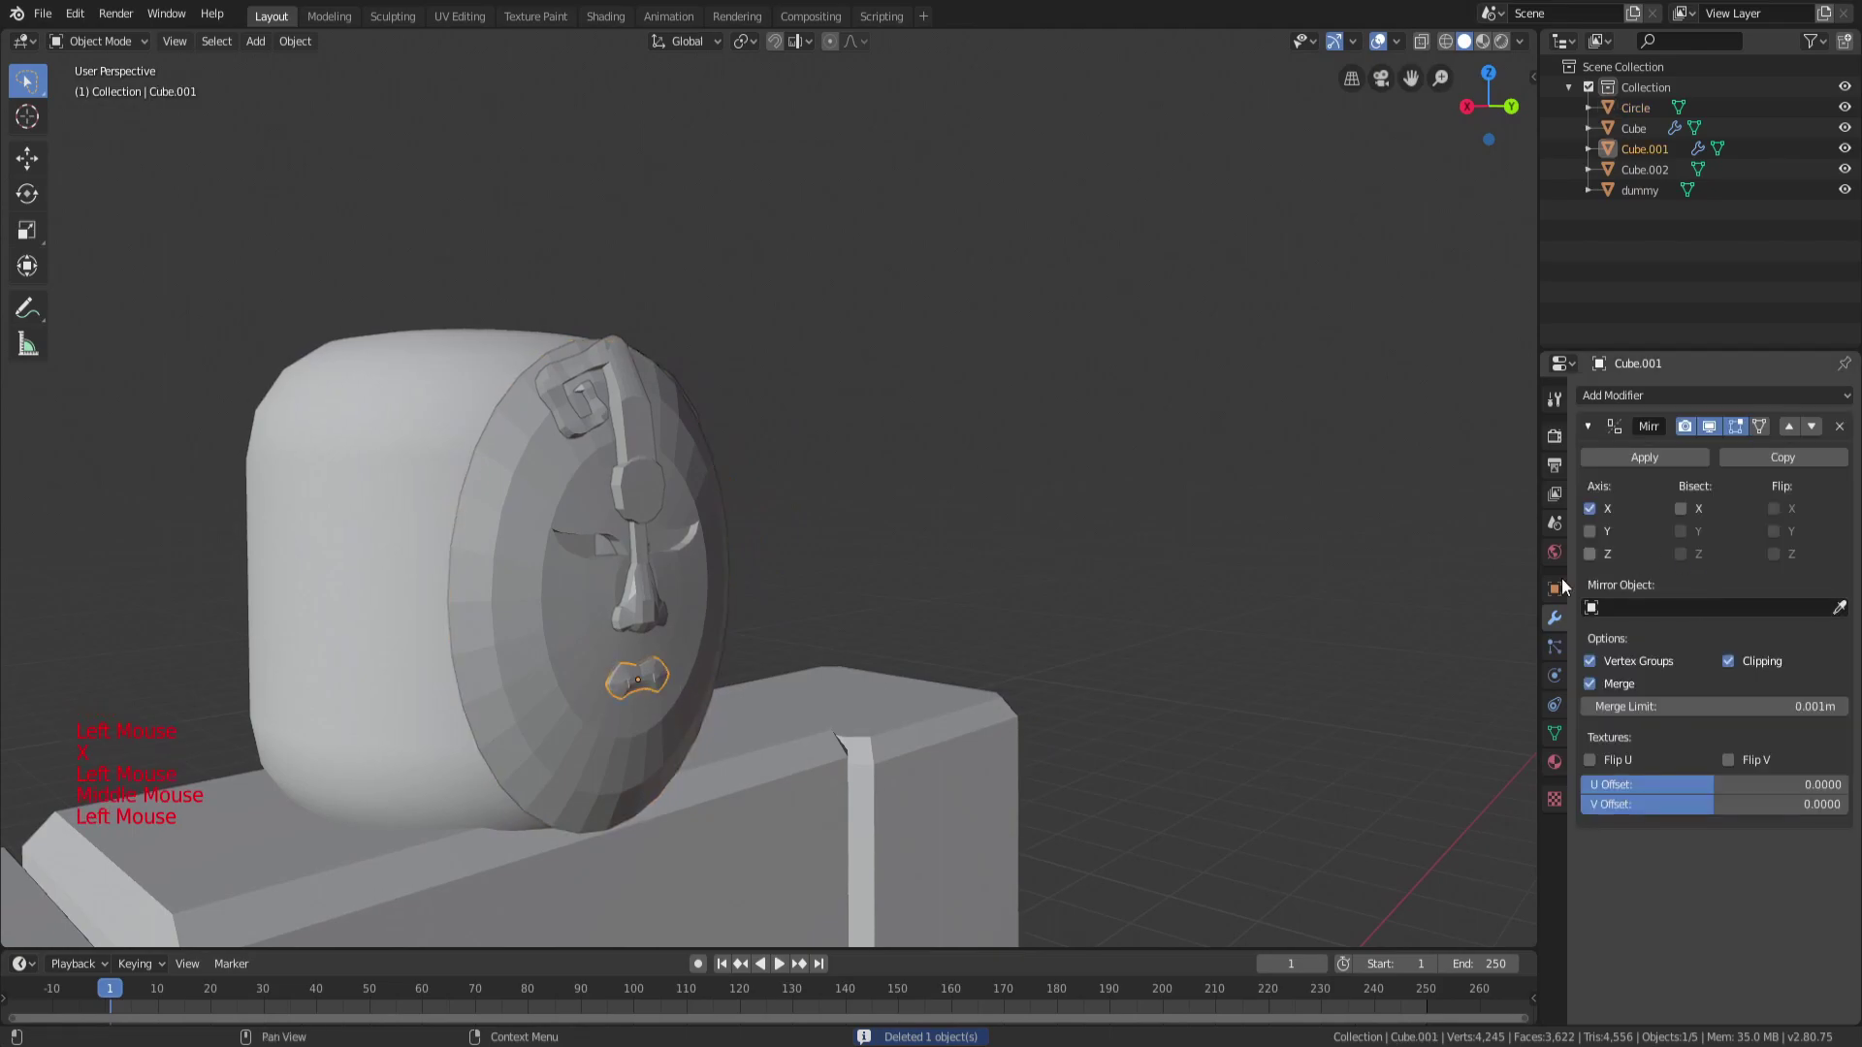
middle_drag(1018, 669, 892, 679)
scroll(909, 594, down, 3)
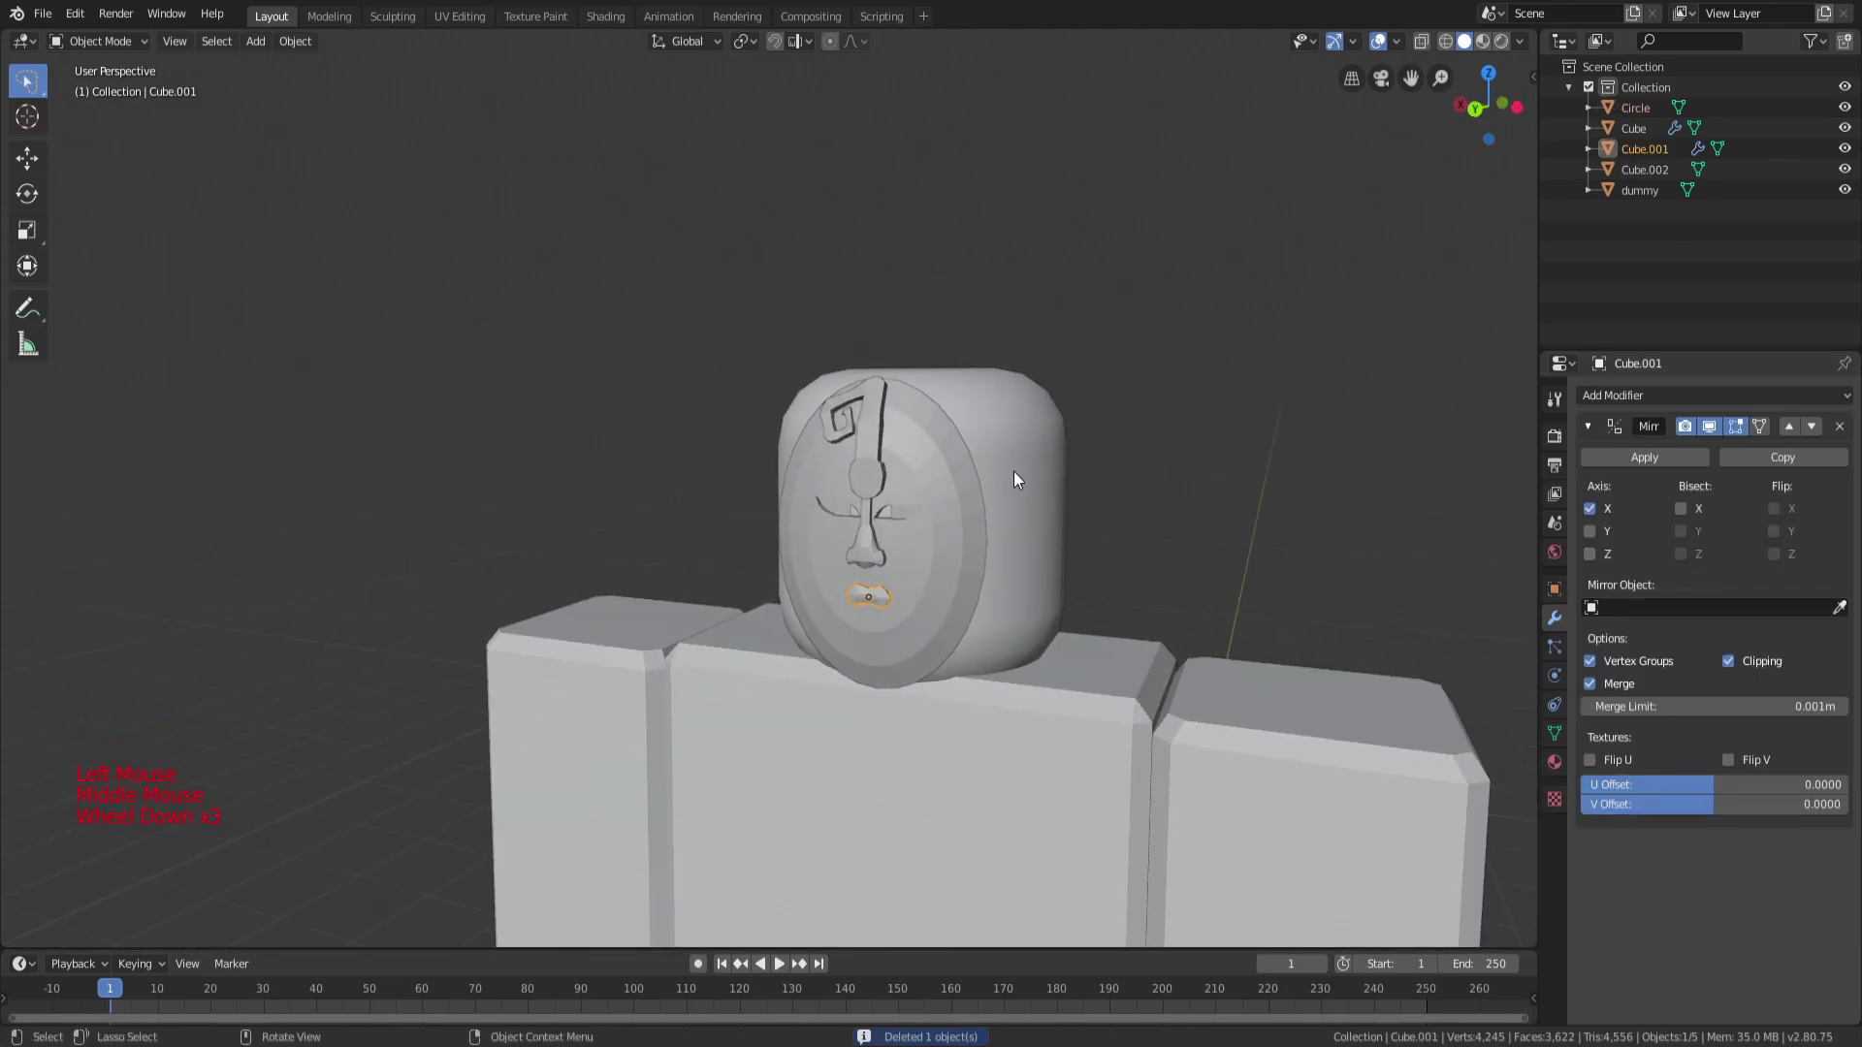
click(1670, 454)
click(878, 566)
click(1687, 458)
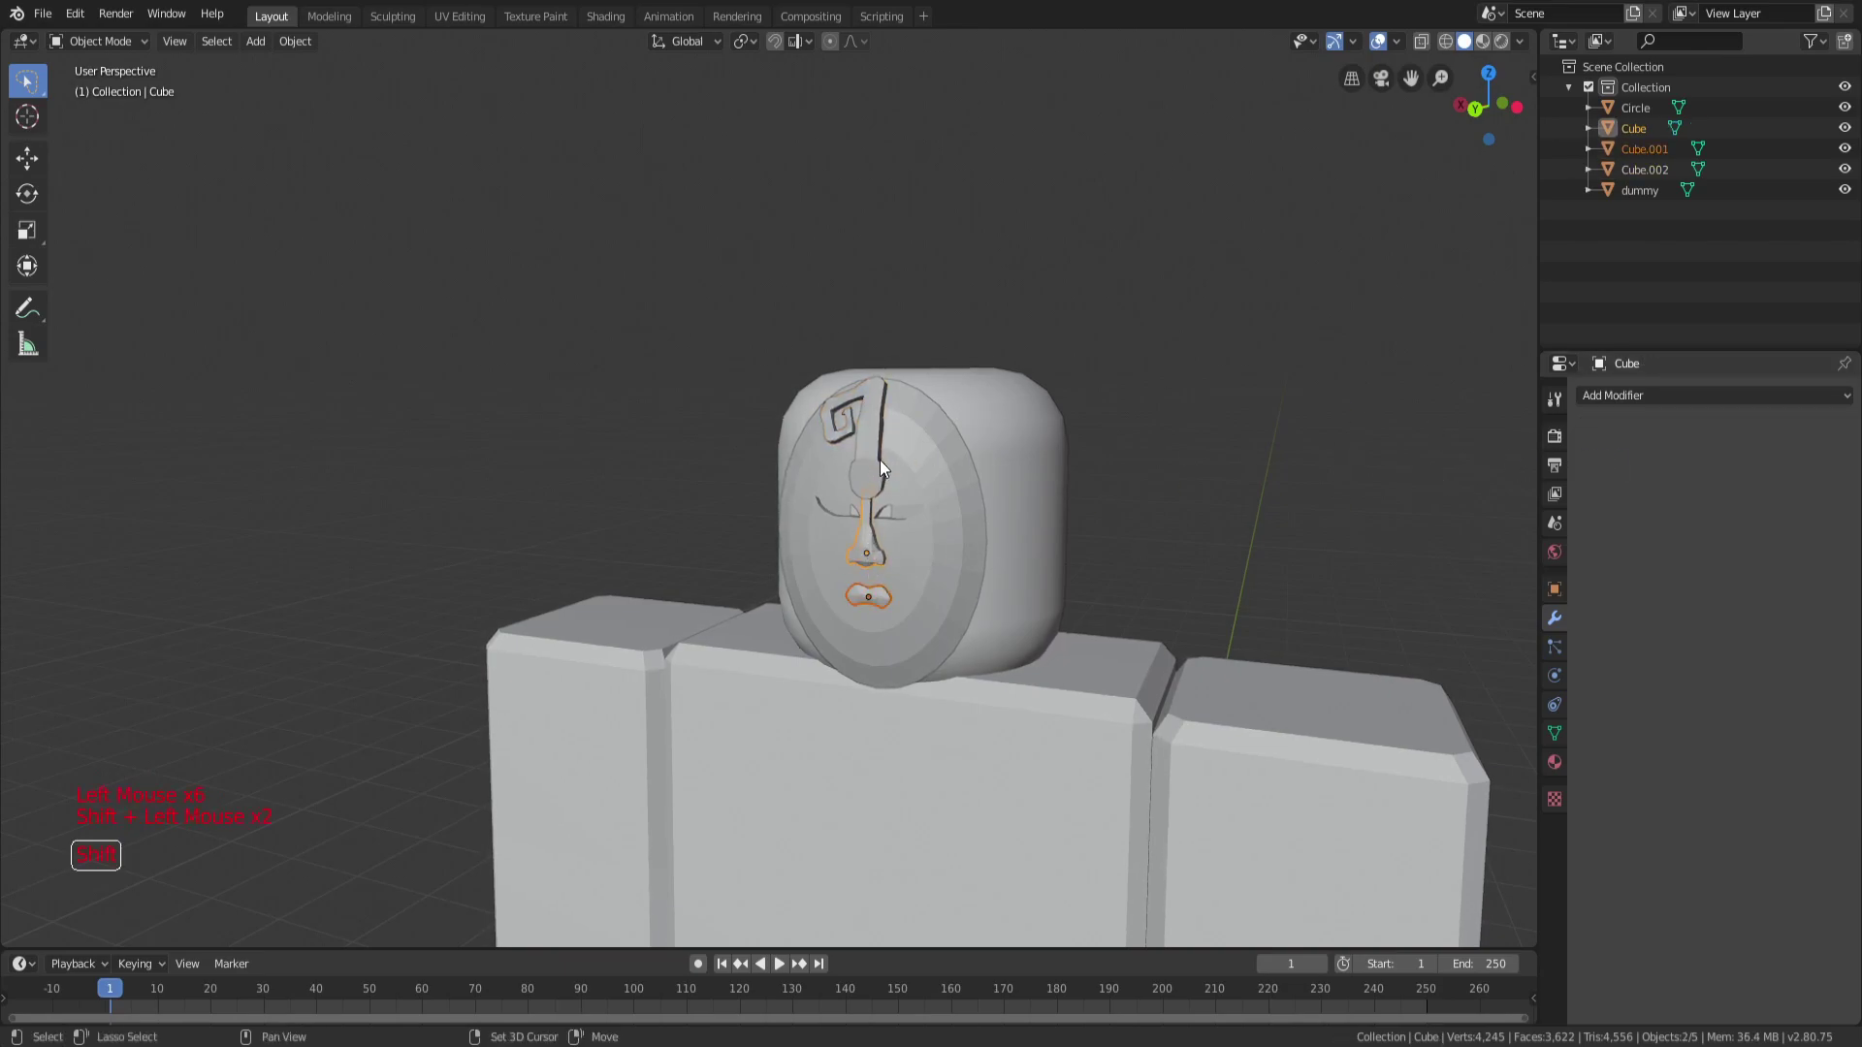
Join the mouth, nose and forehead ornament with the oval face plate into one object, and clear the selection.
key(ctrl+j)
key(a)
key(a)
key(a)
Select the joined face and move it forward along Y, clear of the head.
click(1062, 492)
middle_drag(1062, 492, 1014, 491)
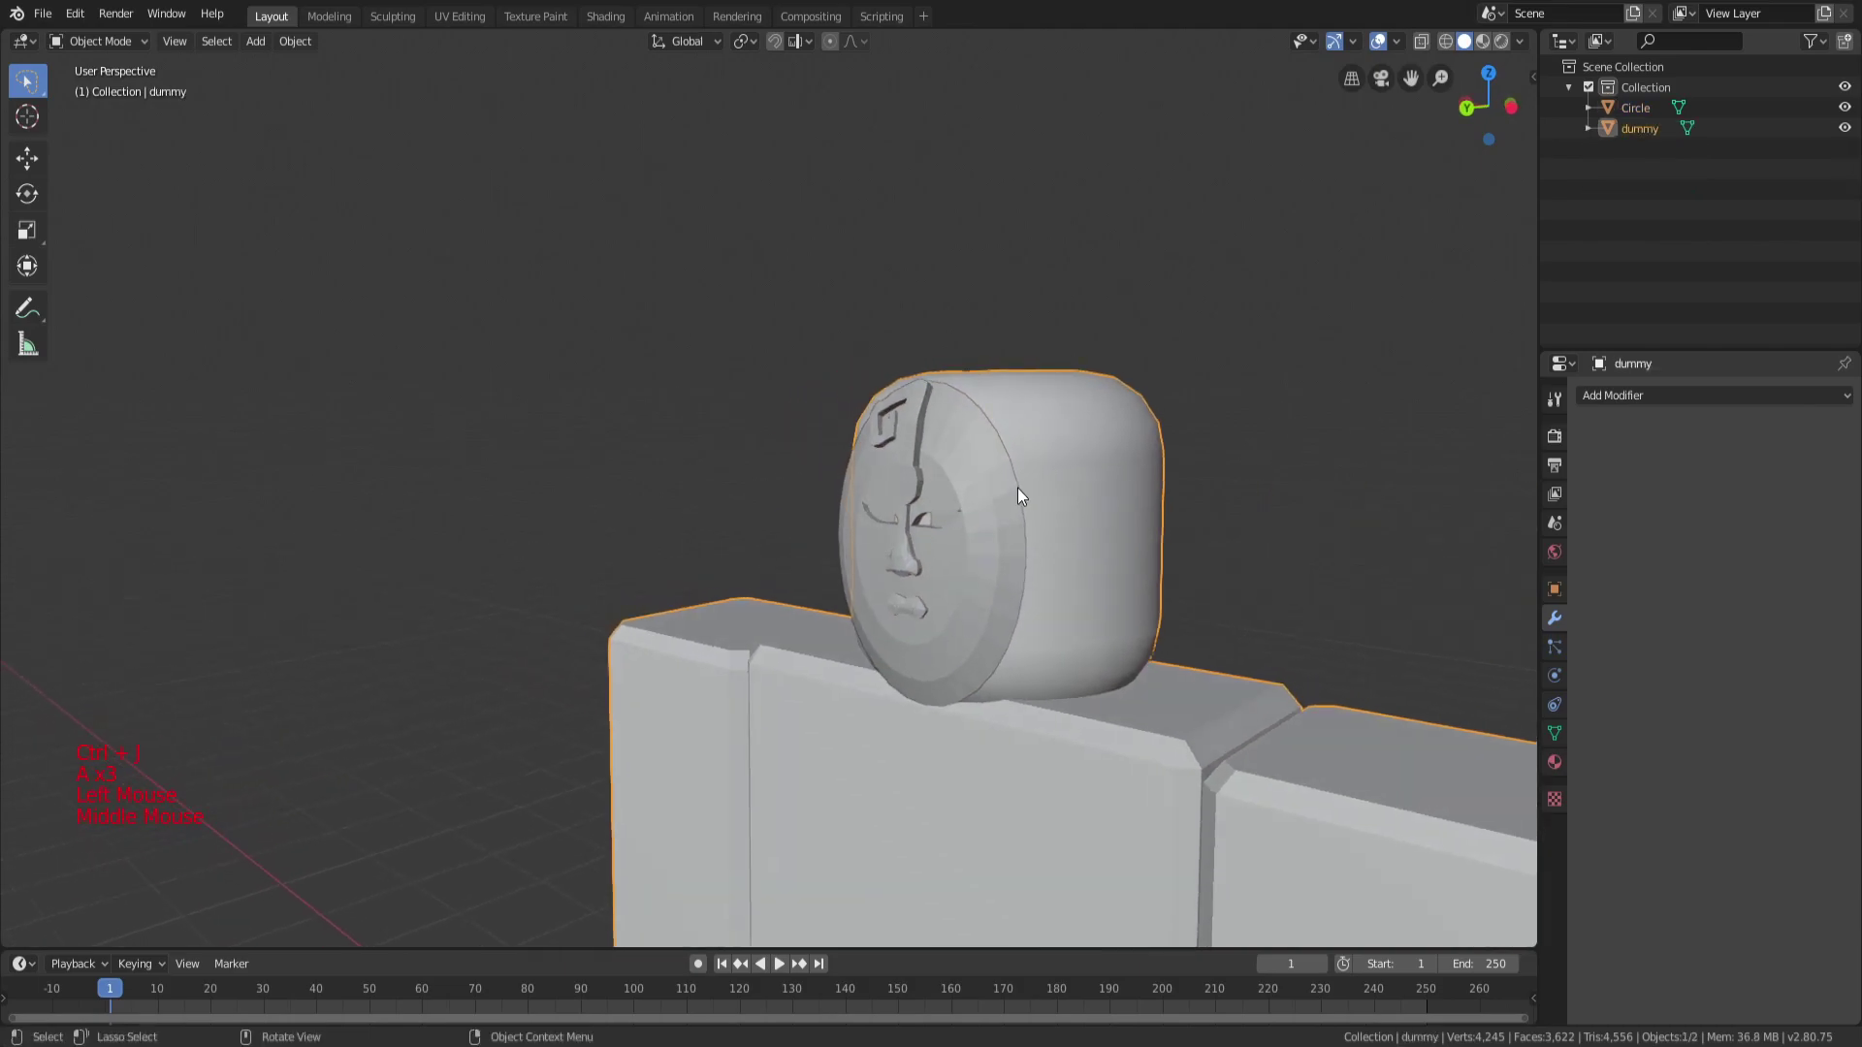
key(g)
click(1034, 524)
click(1034, 524)
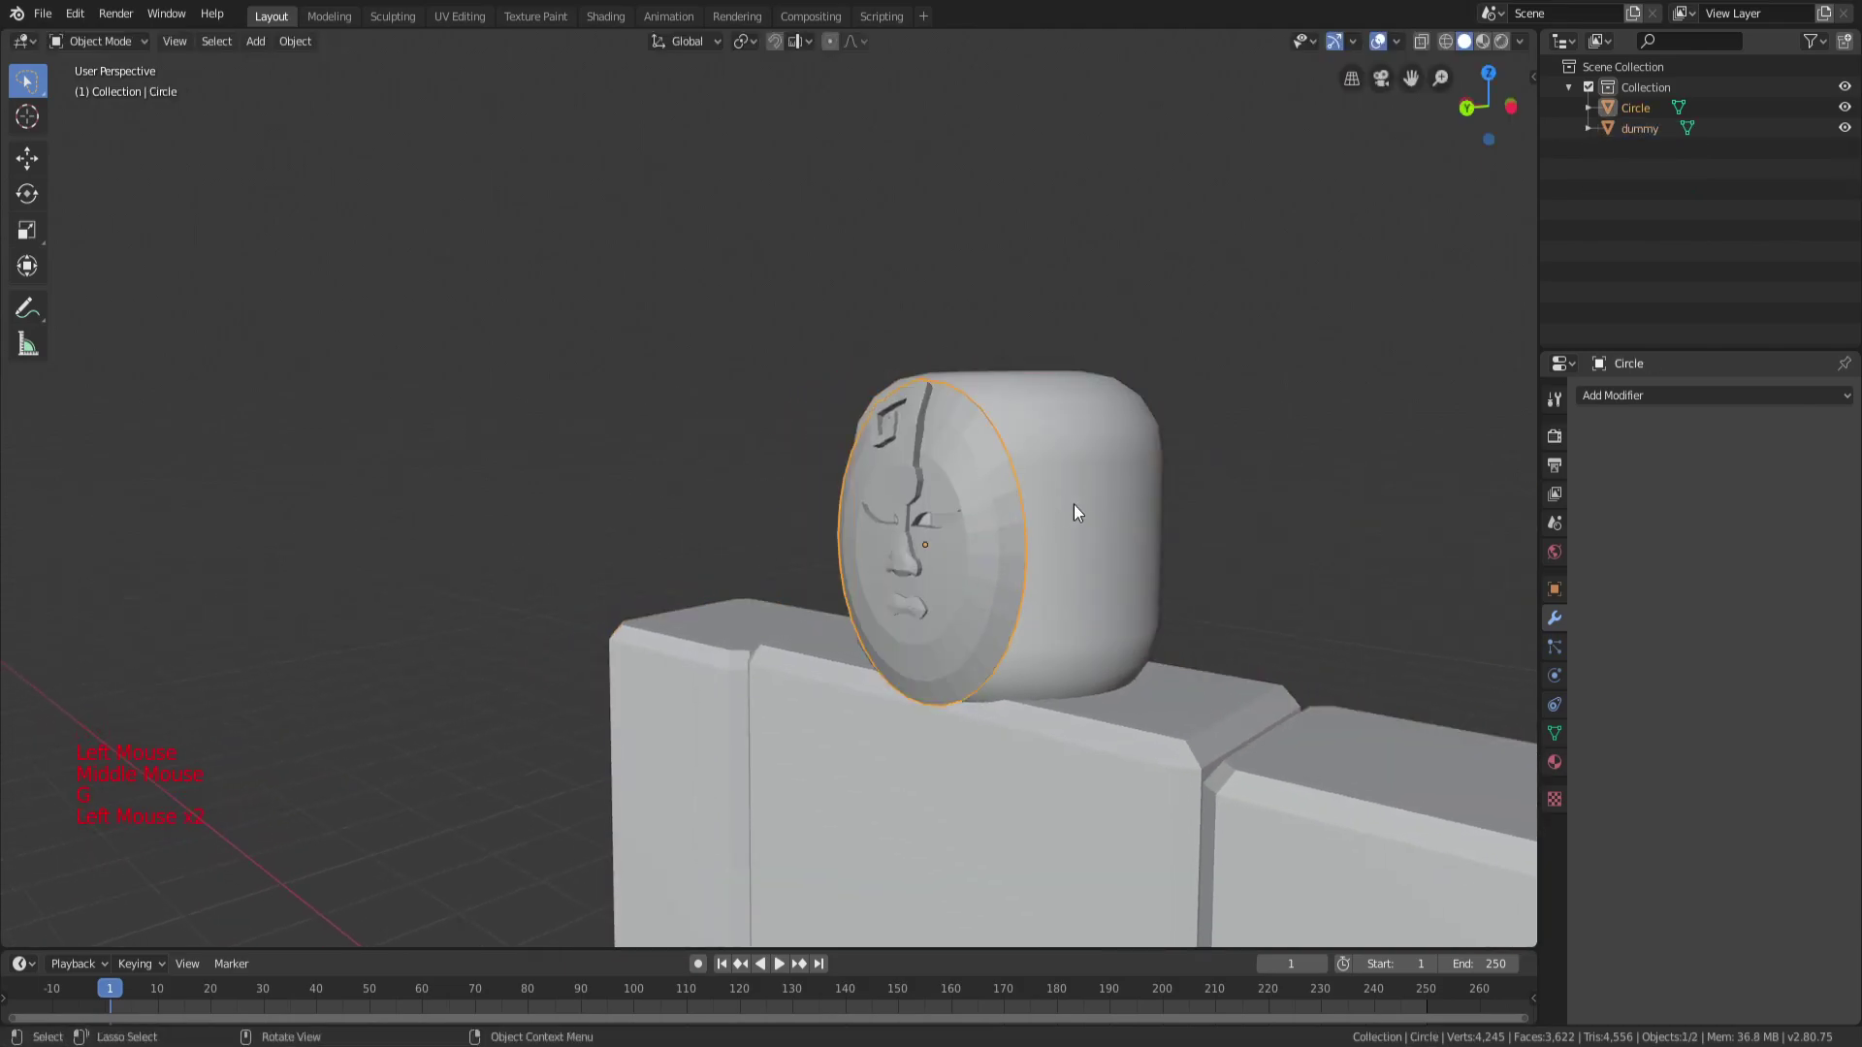
key(g)
key(y)
Open the face mesh in Edit Mode, check the edge loop around its open back, and clear the selection.
key(Tab)
key(Tab)
key(Tab)
key(a)
key(Tab)
key(Tab)
key(Tab)
click(480, 558)
middle_drag(479, 558, 720, 560)
scroll(544, 573, up, 1)
click(479, 564)
shift+middle_drag(480, 565, 629, 330)
scroll(649, 543, up, 3)
scroll(692, 355, down, 3)
key(Tab)
key(a)
key(a)
key(a)
middle_drag(603, 427, 540, 533)
alt+shift+click(538, 543)
key(a)
key(a)
key(a)
Fill the open back of the face plate with a row of faces between opposite rim vertices, working from the top downward.
middle_drag(668, 453, 745, 649)
scroll(678, 504, up, 2)
scroll(773, 663, up, 2)
click(744, 649)
click(702, 661)
key(f)
shift+click(867, 649)
scroll(853, 652, down, 5)
key(f)
key(f)
key(f)
key(f)
key(f)
key(f)
key(f)
key(f)
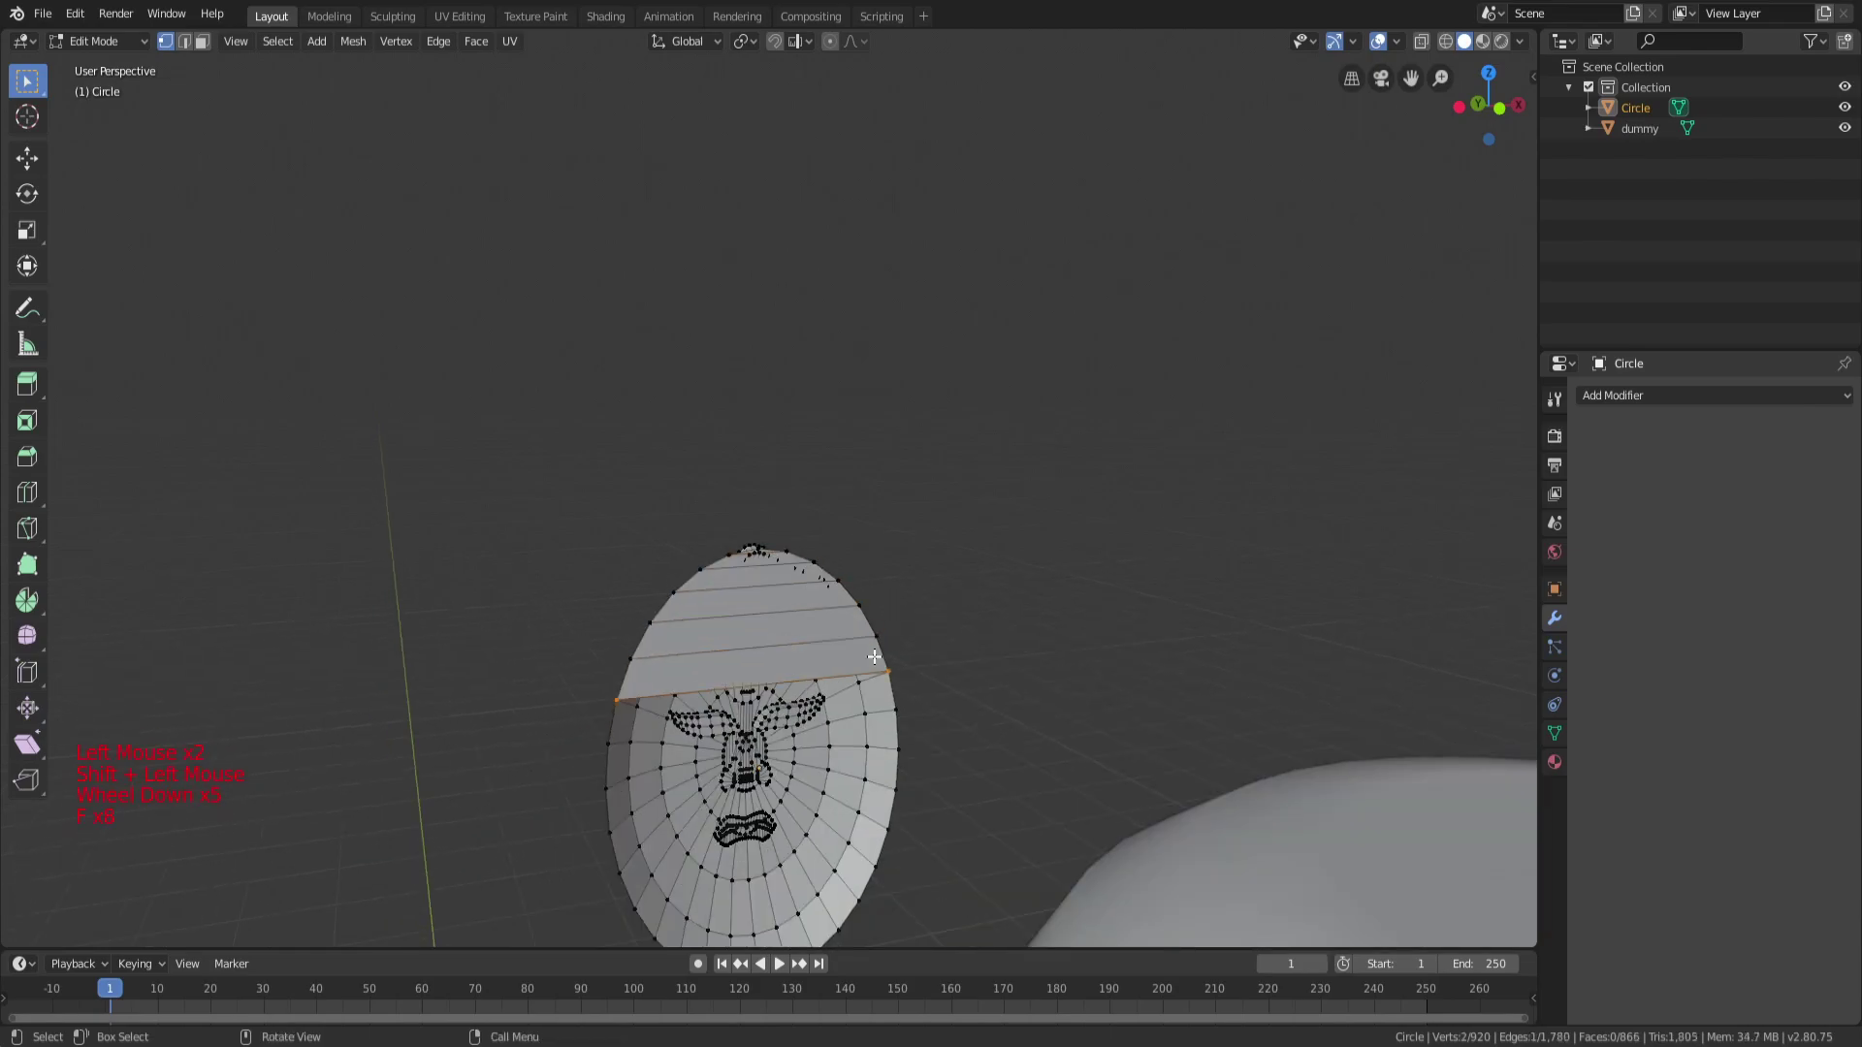
key(f)
key(f)
key(f)
key(f)
key(f)
key(f)
key(f)
key(f)
key(f)
middle_drag(861, 657, 1061, 714)
scroll(931, 648, down, 3)
key(f)
key(f)
key(f)
key(a)
key(a)
key(a)
Return to Object Mode, shade the joined face smooth and clear the selection.
key(z)
middle_drag(893, 677, 938, 519)
key(a)
key(a)
key(a)
key(Tab)
key(a)
key(a)
key(a)
click(853, 642)
right_click(853, 642)
click(833, 621)
scroll(905, 640, up, 3)
key(a)
key(a)
key(a)
Add an Edge Split modifier to the face, apply it and clear the selection.
click(1635, 398)
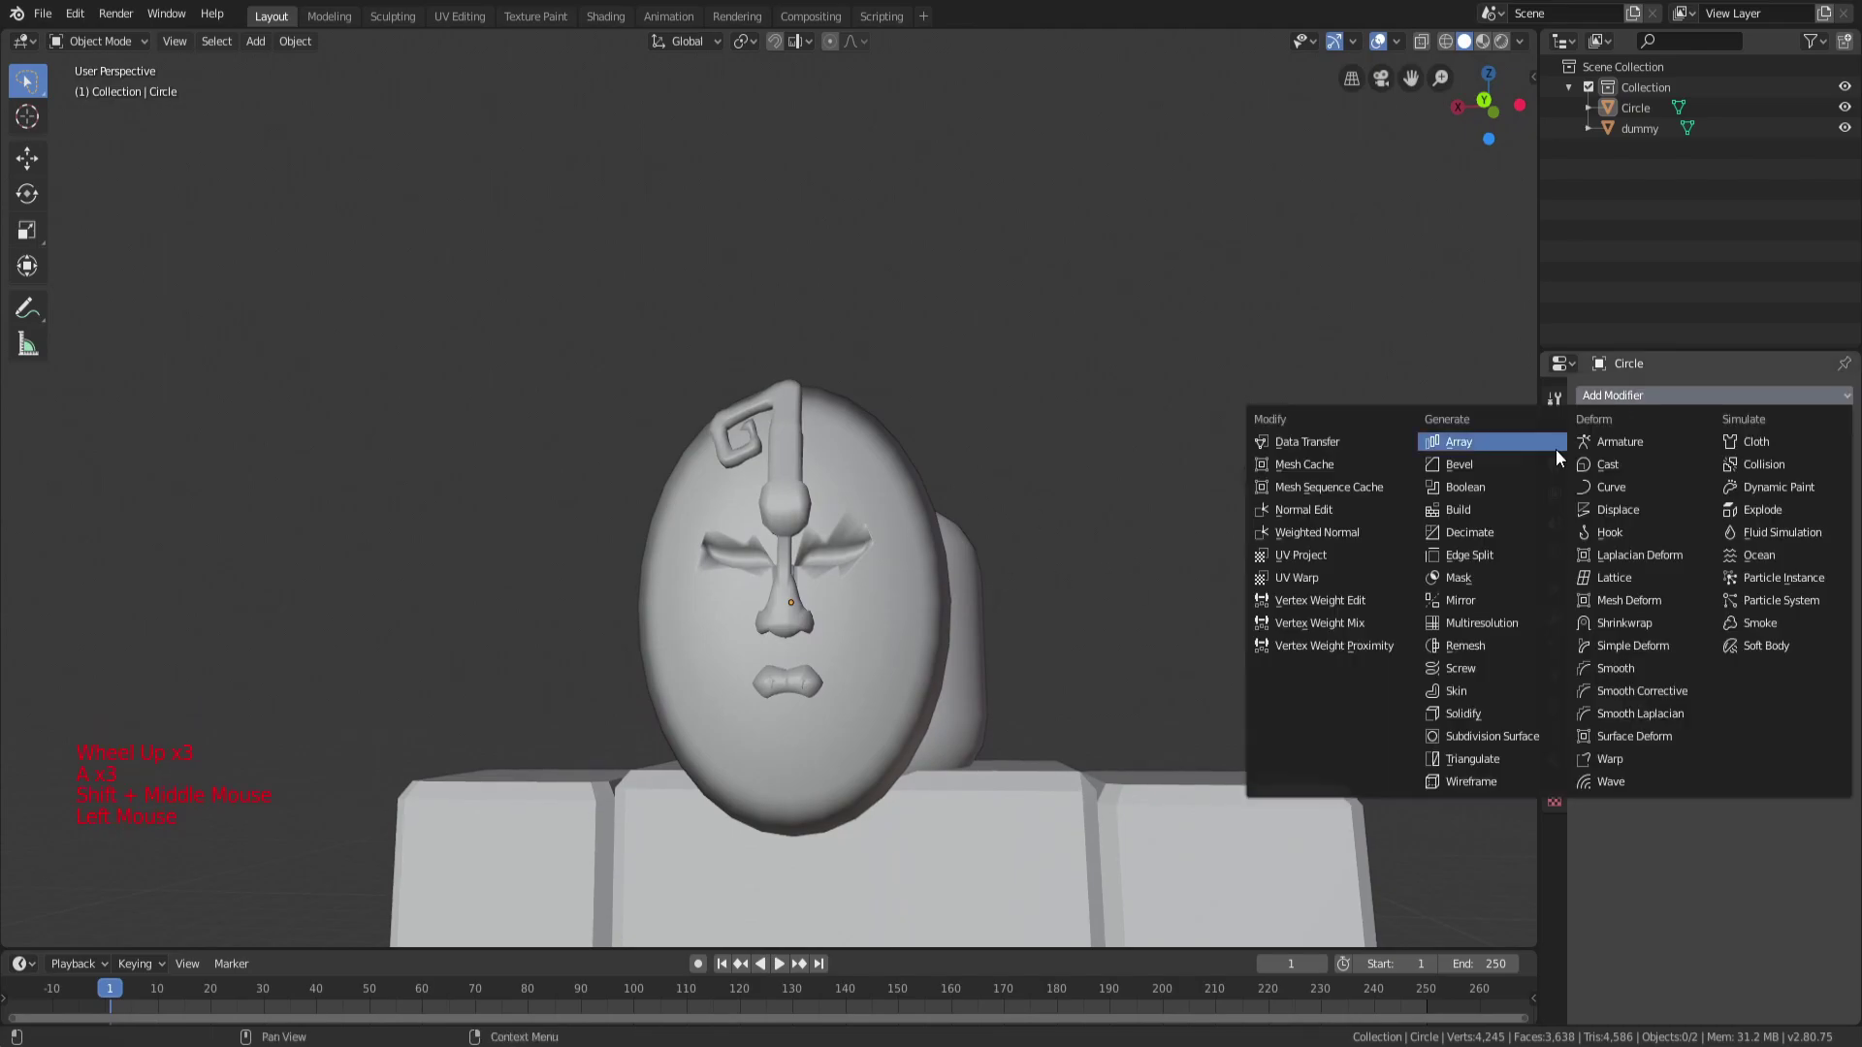
click(1487, 554)
middle_drag(1265, 543, 1192, 588)
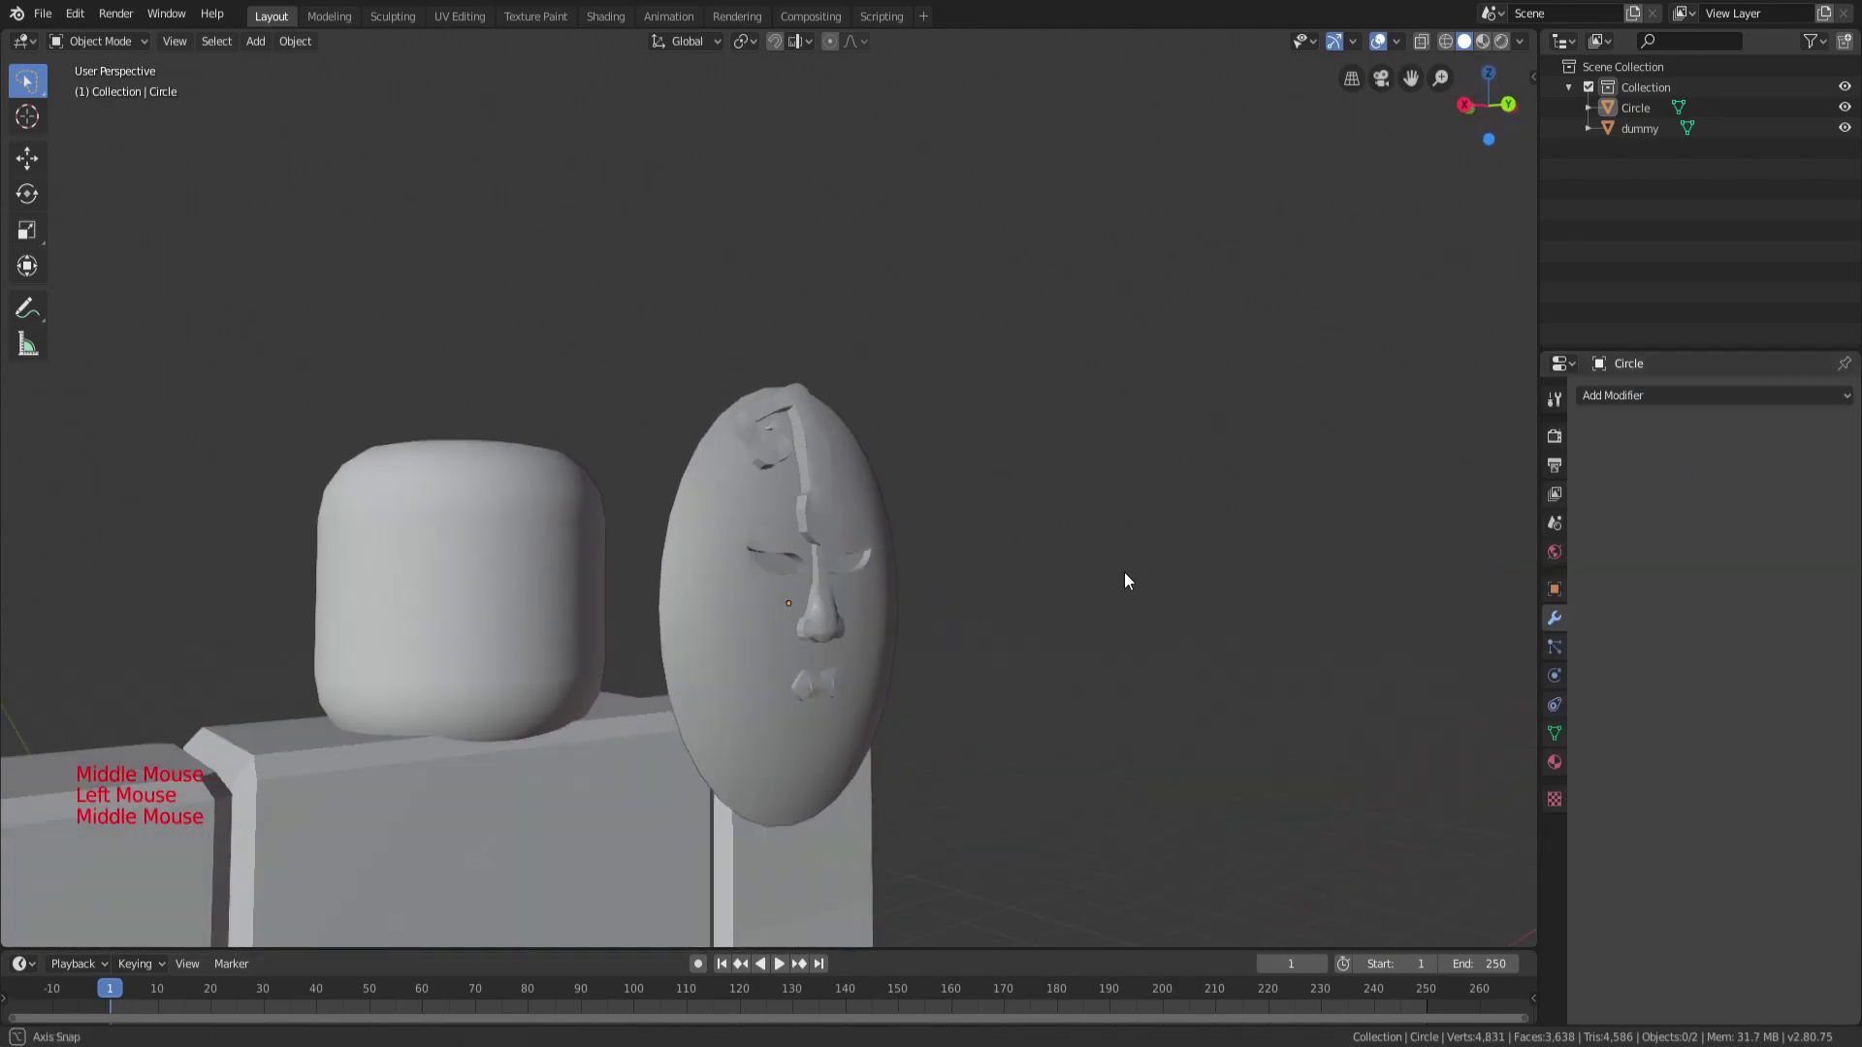
scroll(1127, 578, down, 2)
key(a)
scroll(1127, 578, down, 2)
key(a)
key(a)
Move the face back along Y onto the front of the head and clear the selection.
middle_drag(1127, 578, 854, 547)
click(812, 560)
key(g)
key(y)
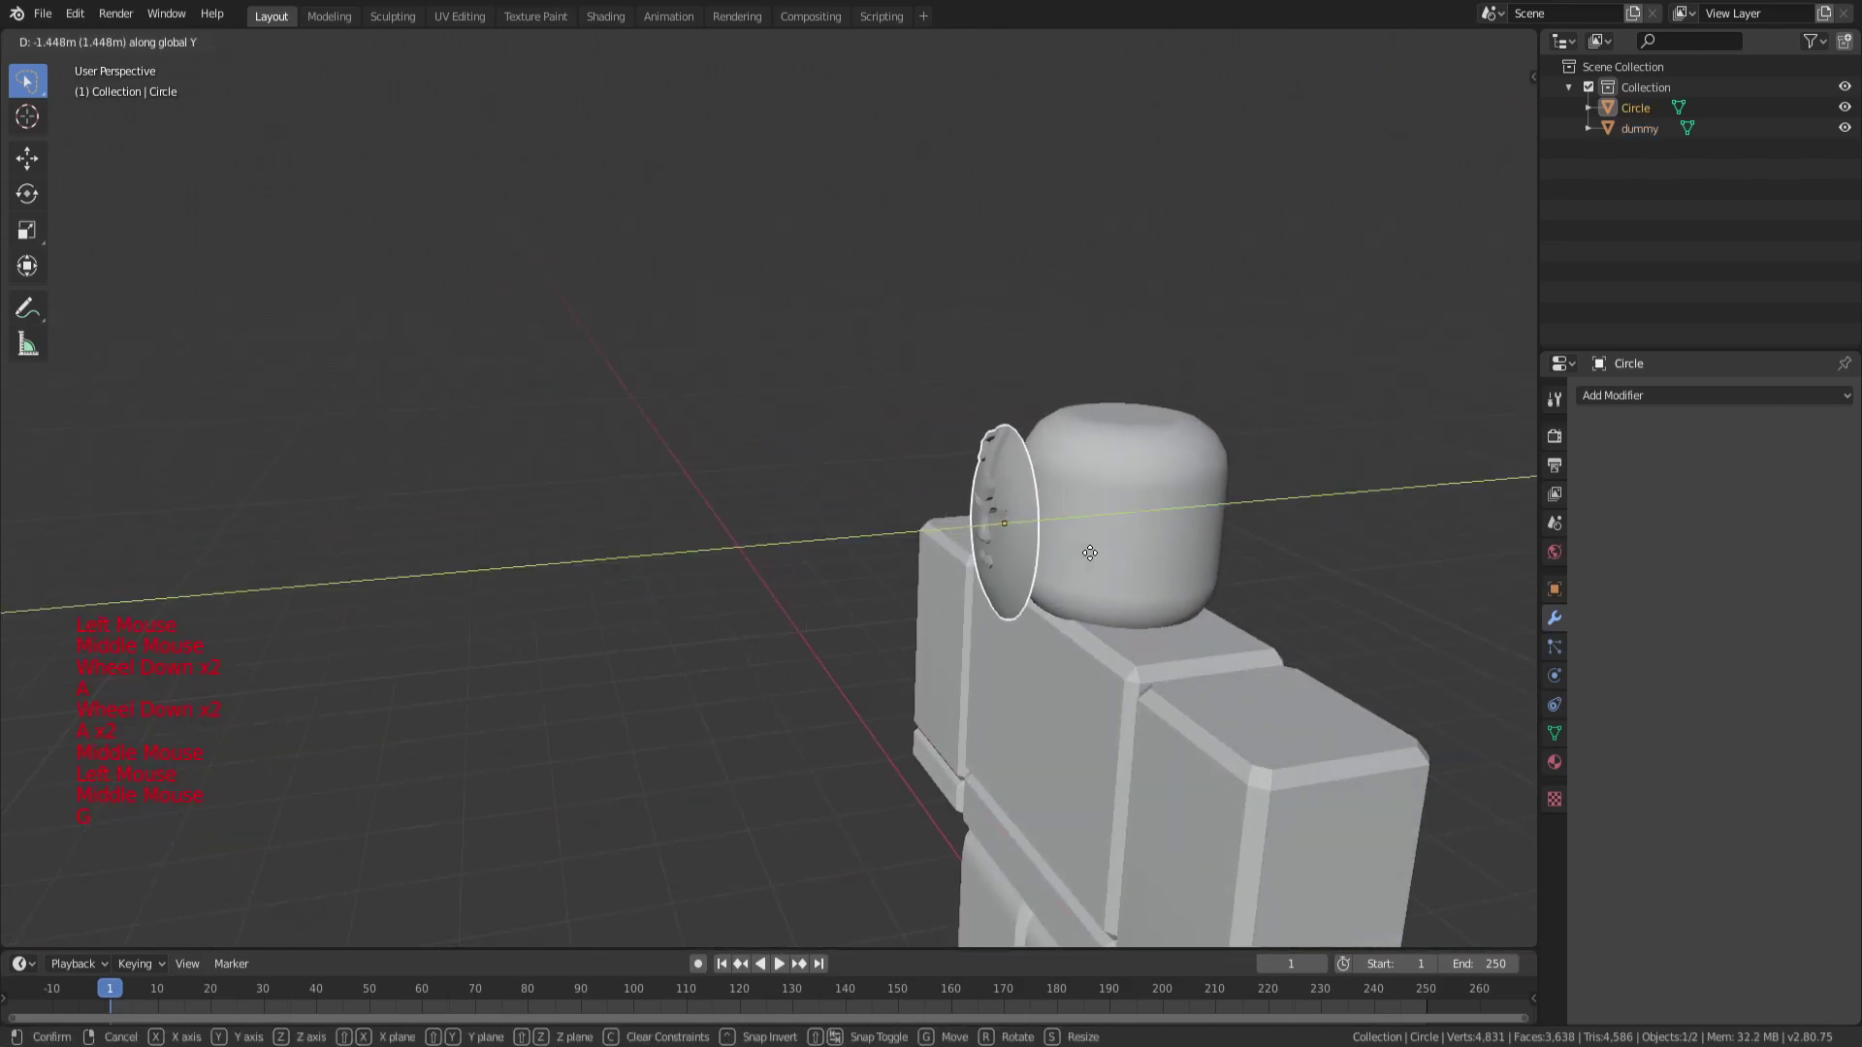
click(1133, 554)
middle_drag(1134, 555, 1231, 536)
key(a)
key(a)
key(a)
Examine the smoothed face on the head from a distance, from the side and close up.
scroll(1232, 535, down, 2)
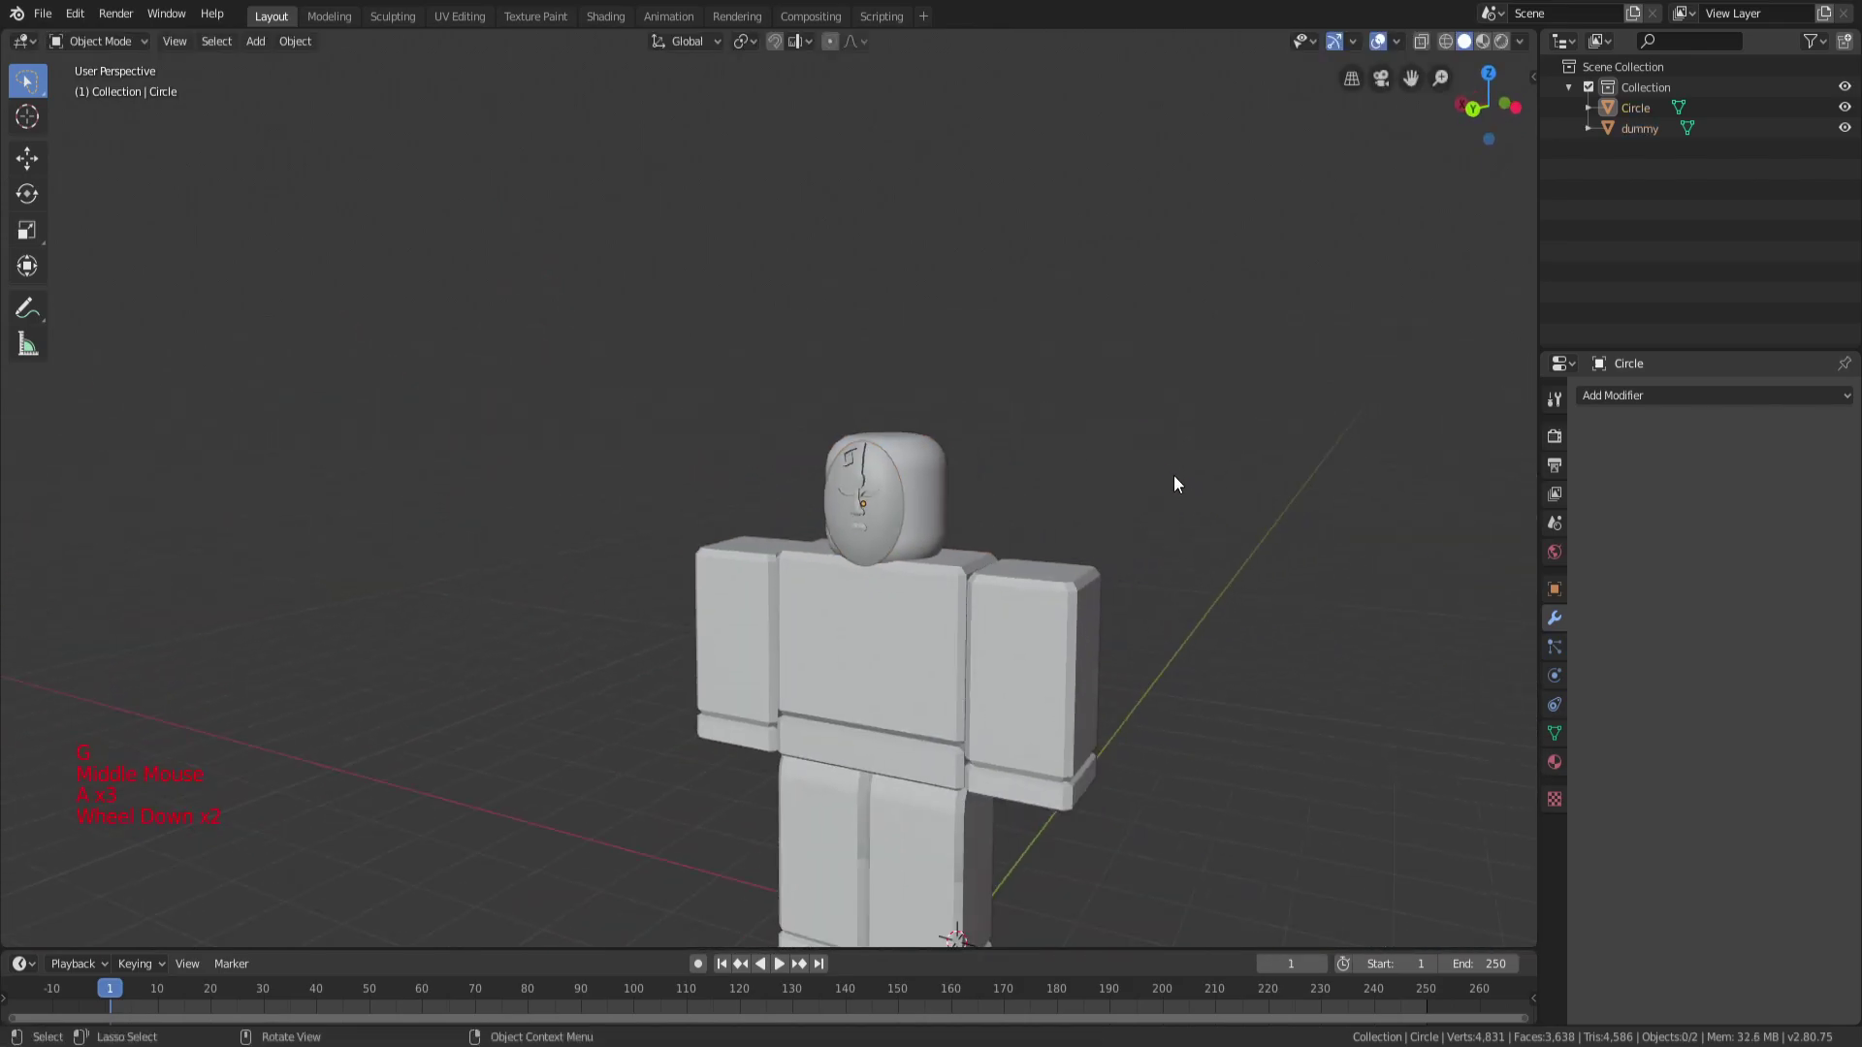
scroll(1107, 415, up, 5)
key(a)
key(a)
key(a)
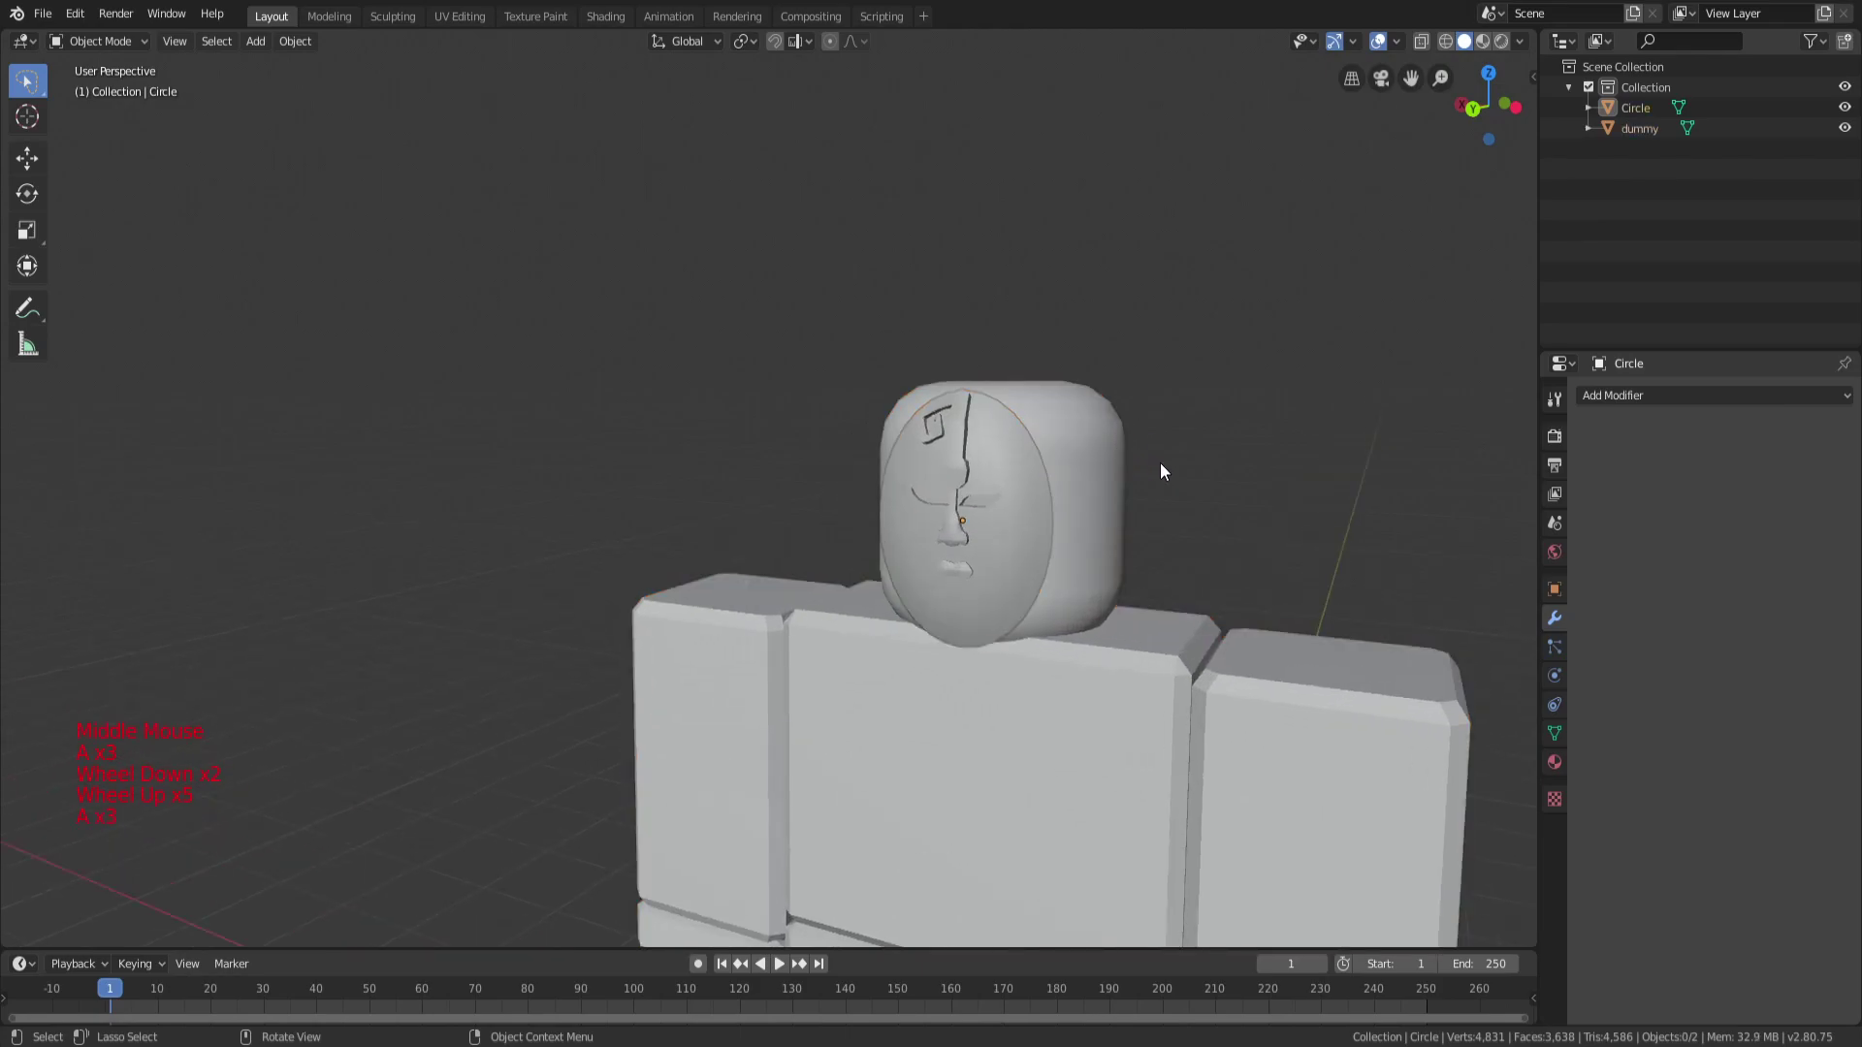
scroll(1155, 462, up, 4)
middle_drag(1155, 462, 1253, 468)
scroll(1253, 466, down, 5)
middle_drag(788, 525, 899, 551)
scroll(682, 603, up, 11)
shift+middle_drag(615, 599, 801, 601)
scroll(873, 621, down, 3)
Open the face mesh in Edit Mode, turn to its front and switch to wireframe display with nothing selected.
click(1026, 585)
scroll(1026, 584, down, 3)
key(Tab)
key(a)
key(a)
key(a)
middle_drag(1036, 556, 758, 489)
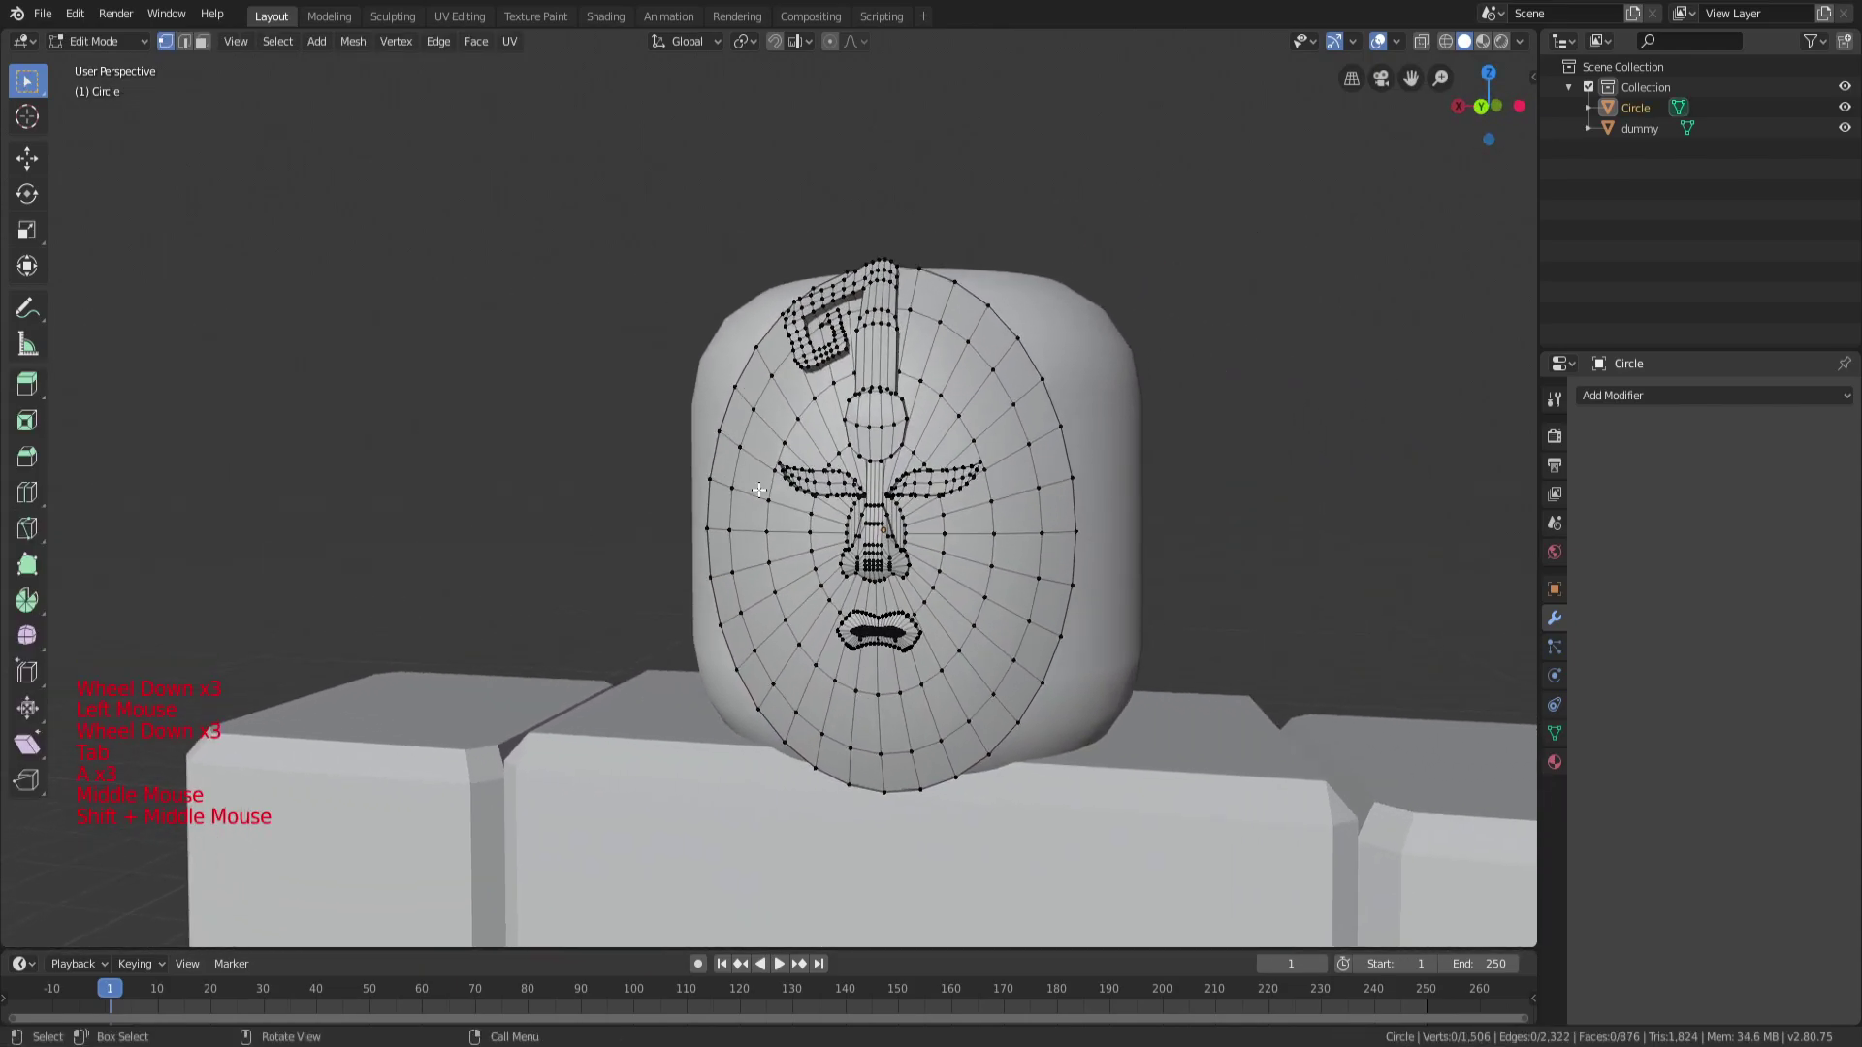
key(z)
key(a)
key(a)
key(a)
Select the two opposite outline vertices at eye level and scale them inward along X.
key(c)
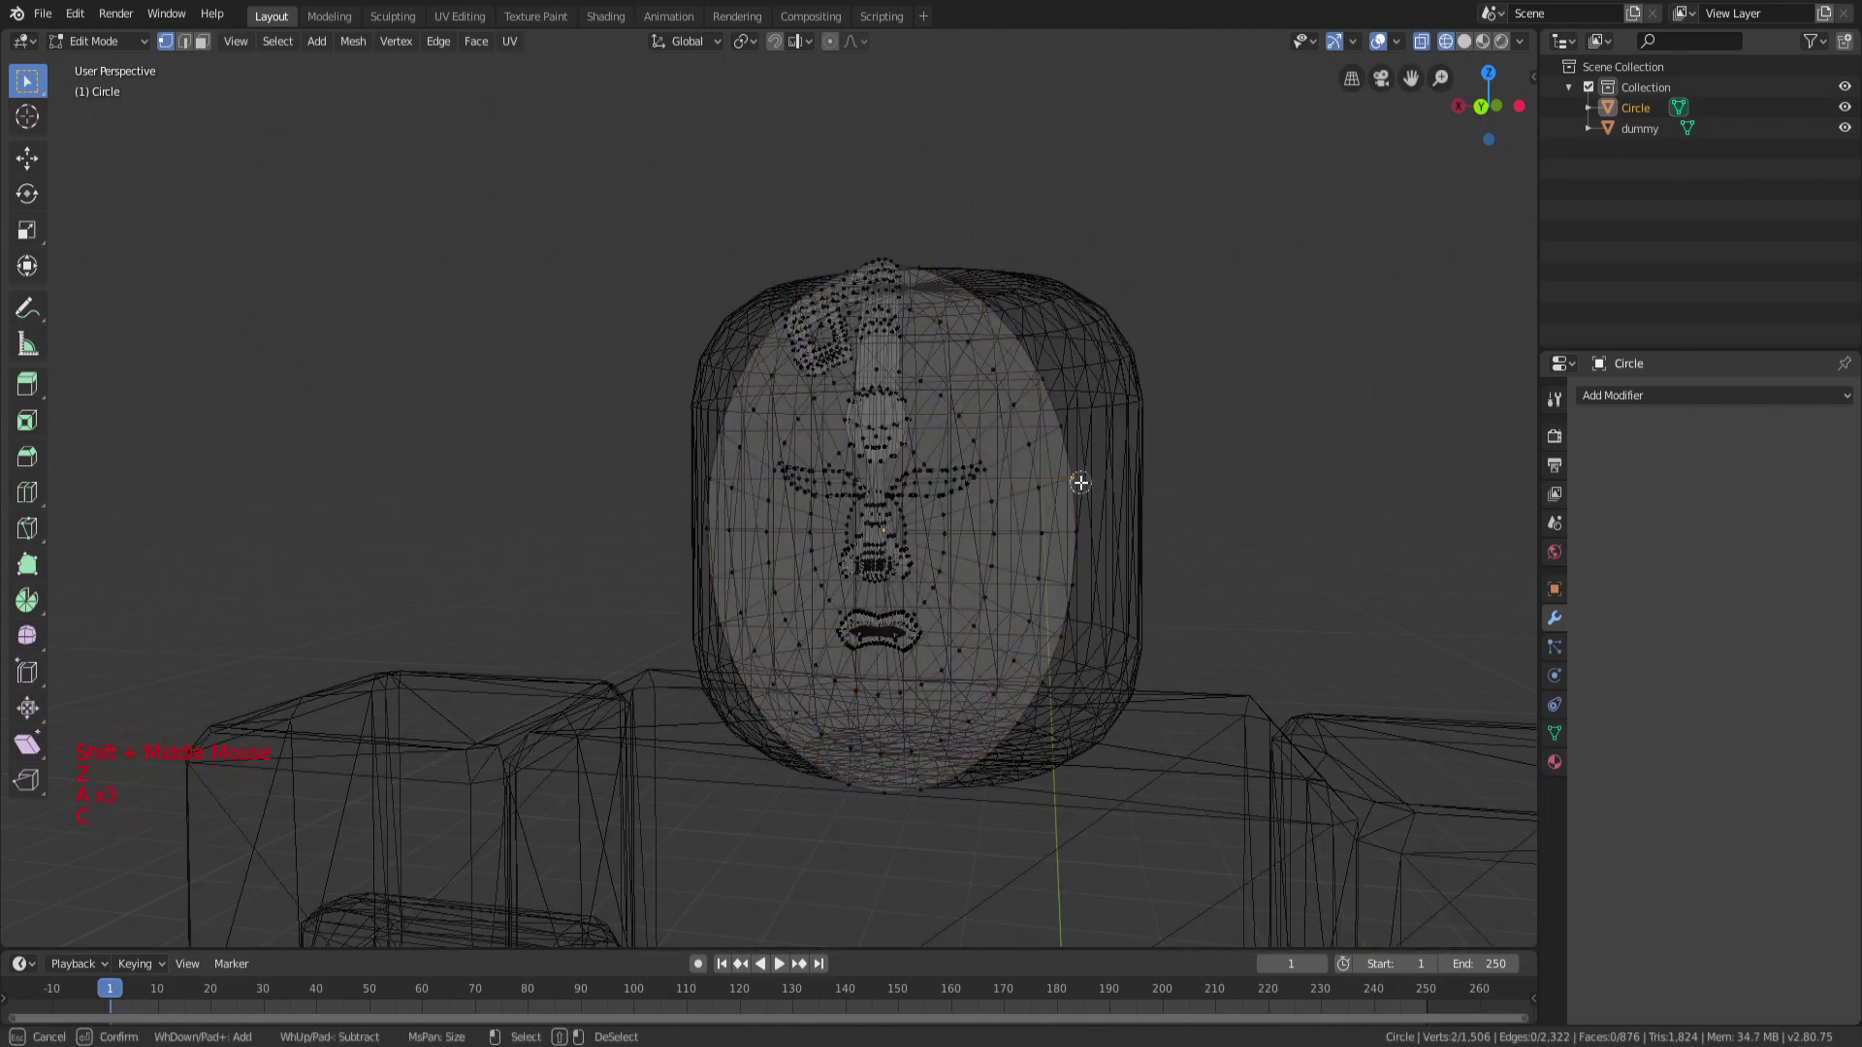
click(714, 482)
key(Escape)
middle_drag(1031, 466, 1090, 459)
key(s)
key(x)
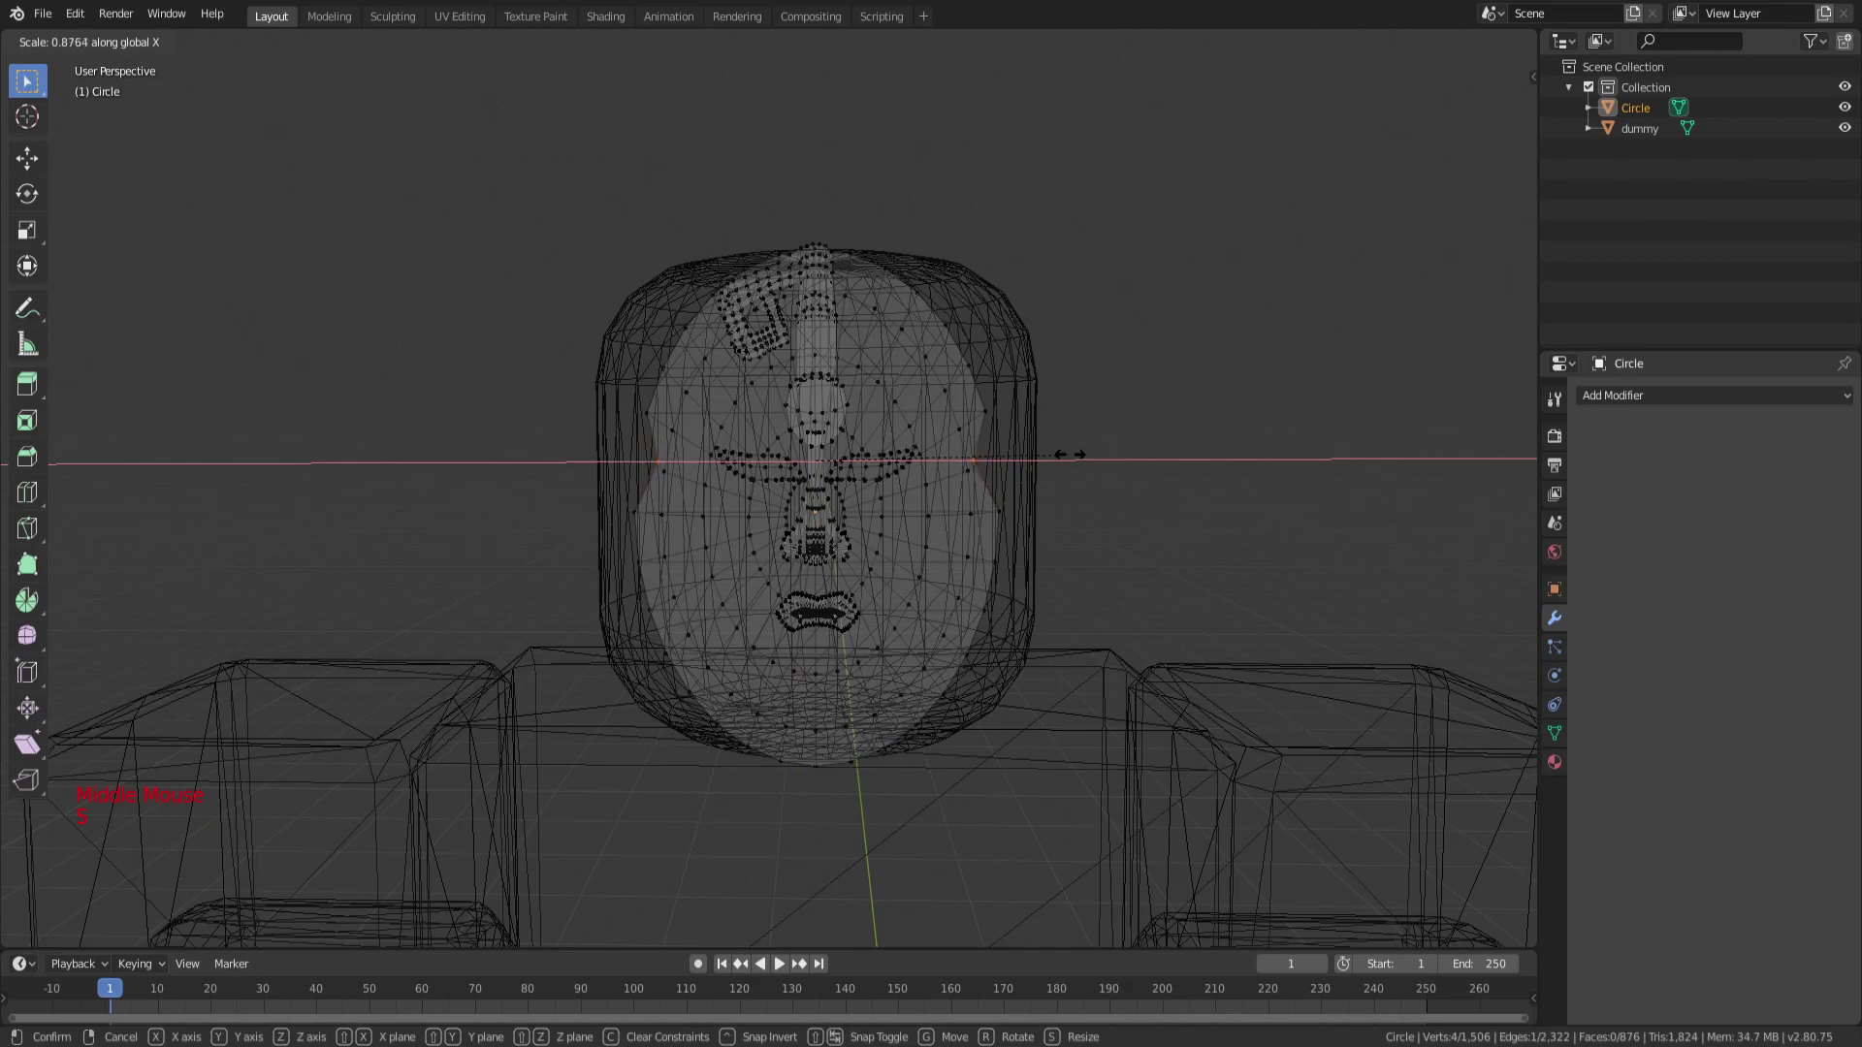
key(Escape)
Select only the next pair of outline vertices below eye level and scale them inward along X.
key(a)
key(a)
key(a)
key(c)
click(637, 522)
key(Escape)
key(s)
key(x)
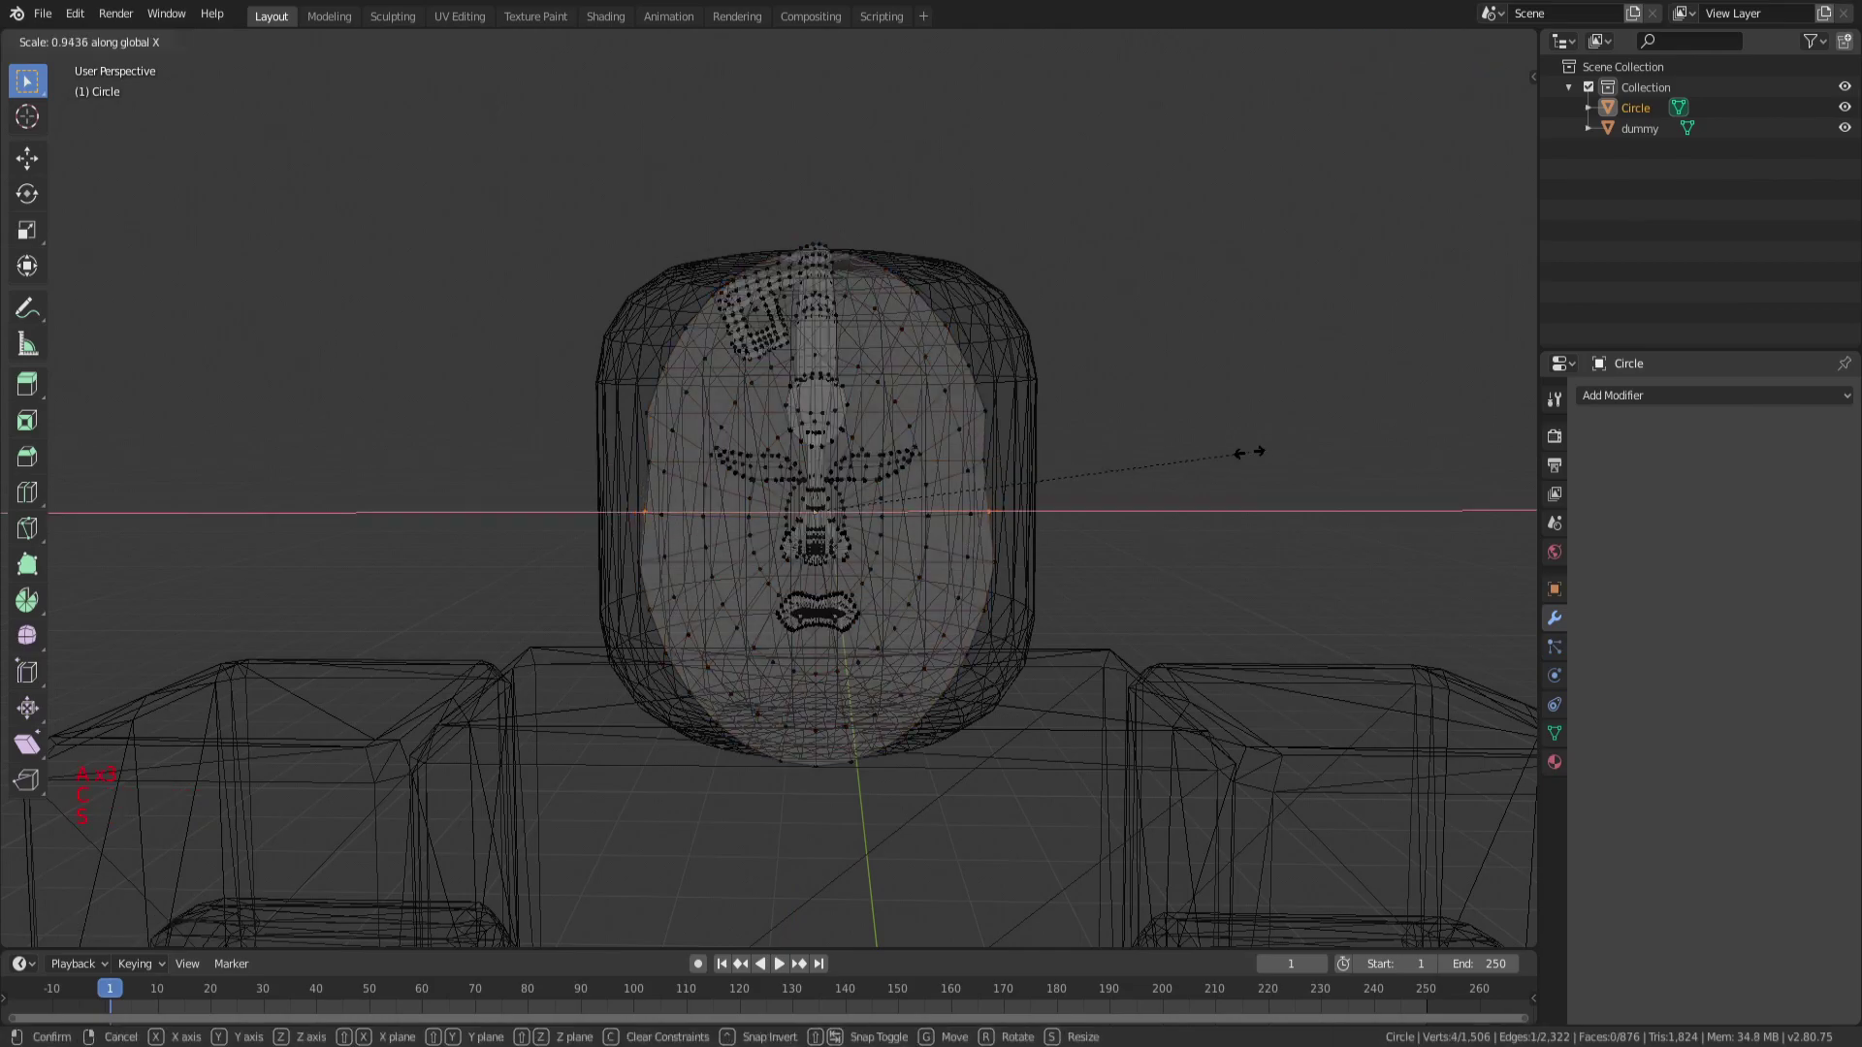
key(Escape)
Select only the outline vertices level with the nose tip and narrow them along X.
key(a)
key(a)
key(a)
key(c)
key(Escape)
key(s)
key(x)
key(Escape)
Select only the outline vertices level with the mouth and narrow them along X.
key(a)
key(a)
key(a)
key(c)
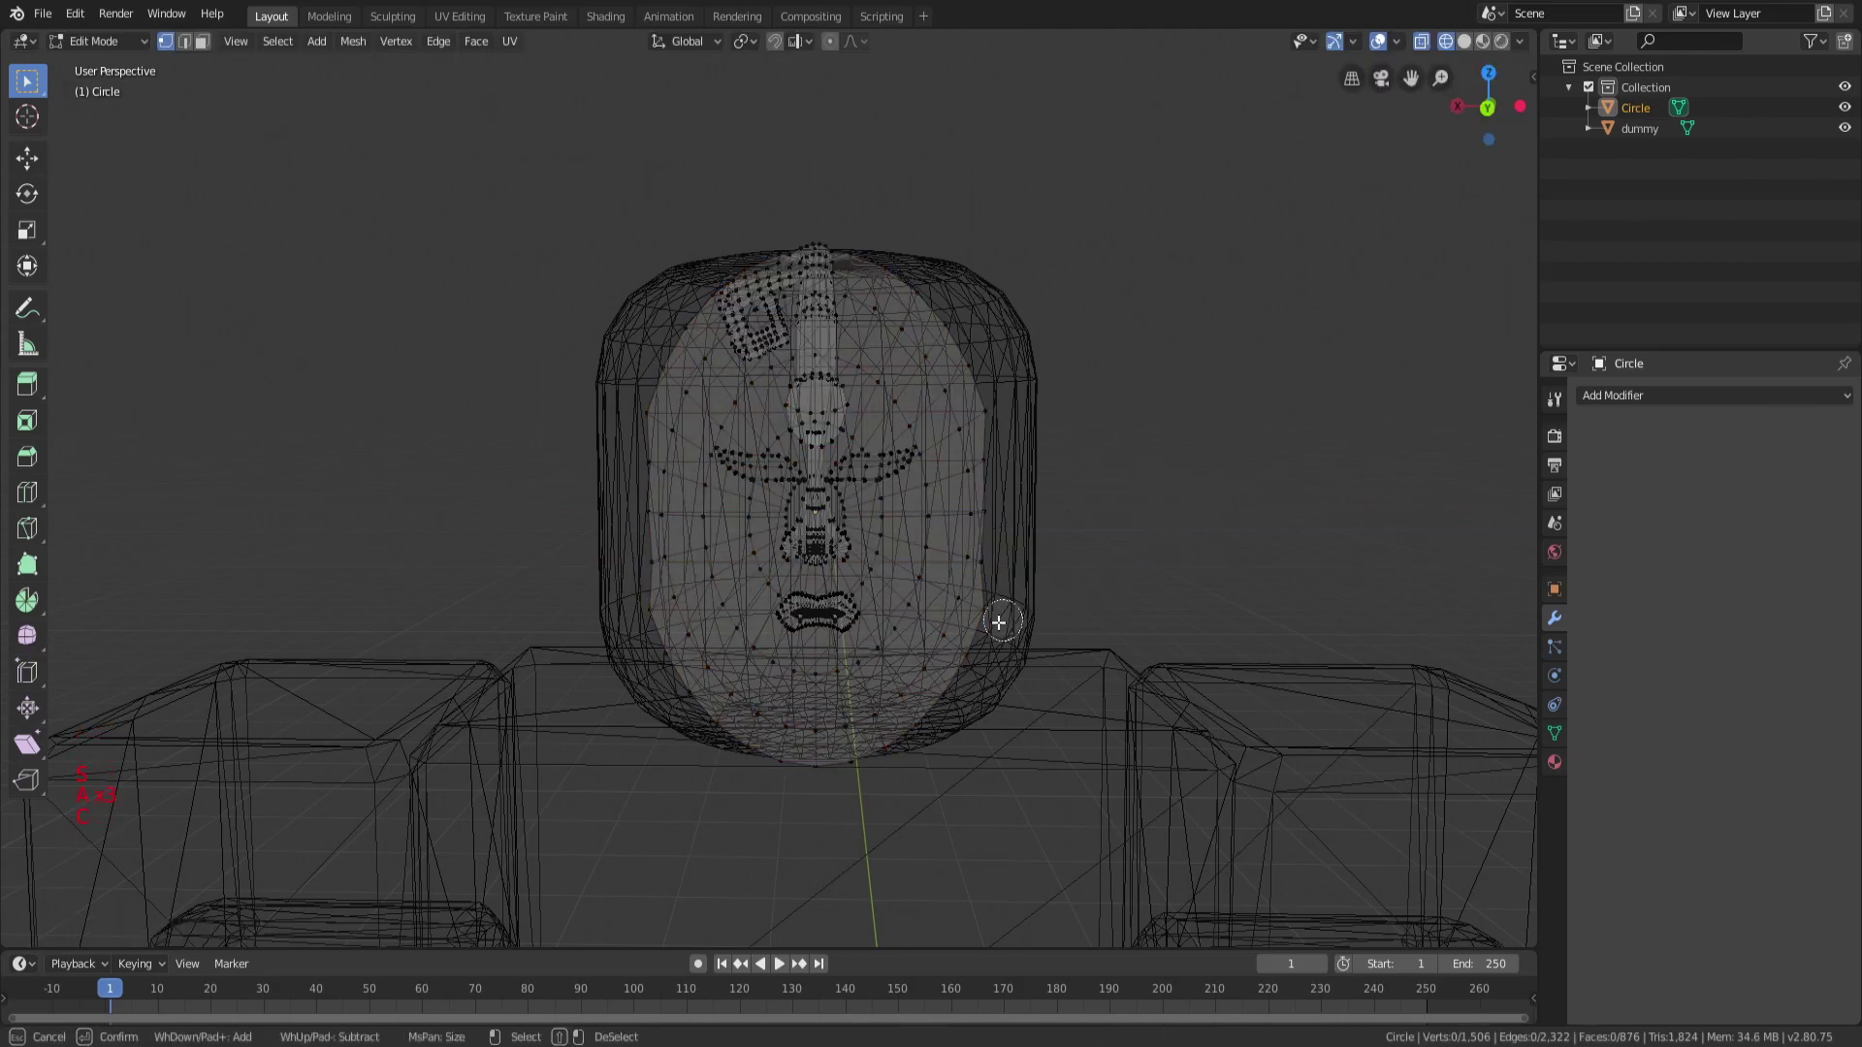
key(Escape)
key(s)
key(x)
key(Escape)
Clear the selection, return to solid display and leave Edit Mode.
key(a)
key(a)
key(a)
key(z)
key(a)
key(a)
key(a)
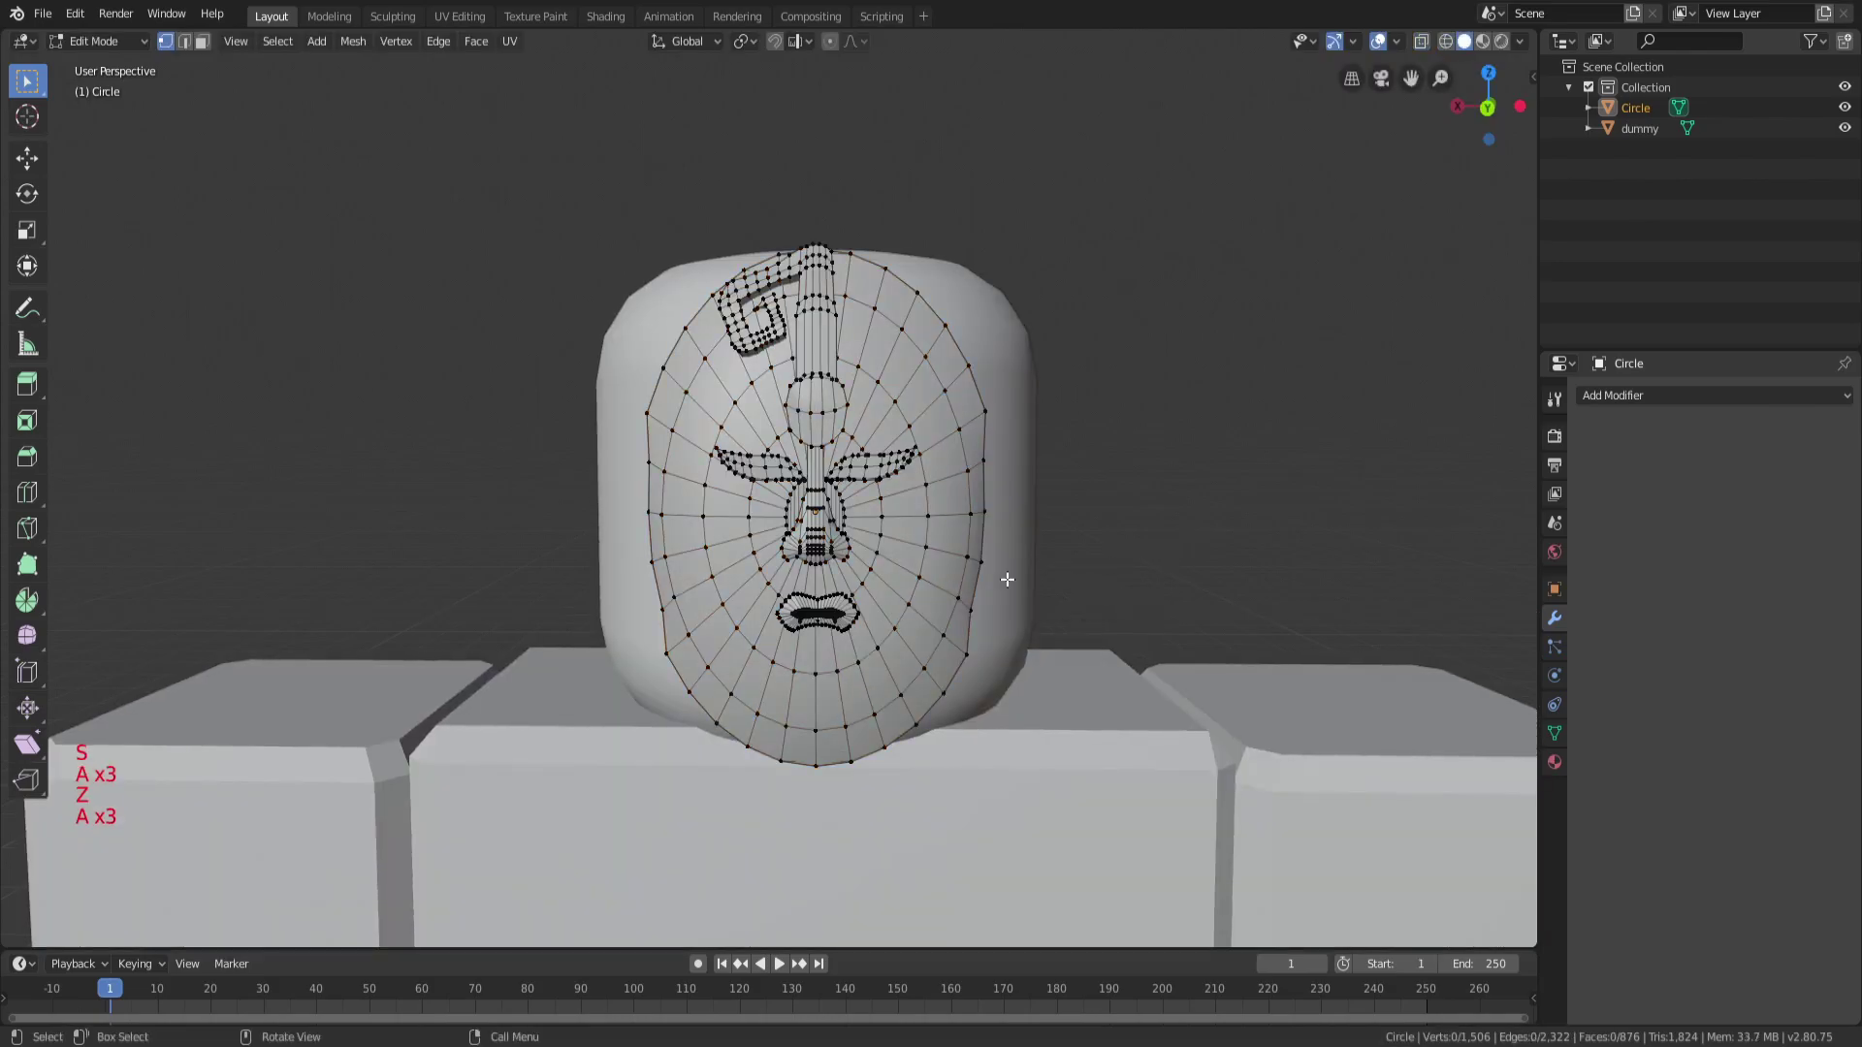
key(Tab)
scroll(1008, 581, down, 3)
key(a)
key(a)
key(a)
Delete the dummy so that only the face remains in the scene.
middle_drag(1007, 579, 1055, 577)
scroll(898, 514, down, 4)
key(a)
key(a)
key(a)
click(995, 603)
key(x)
key(x)
key(x)
click(904, 505)
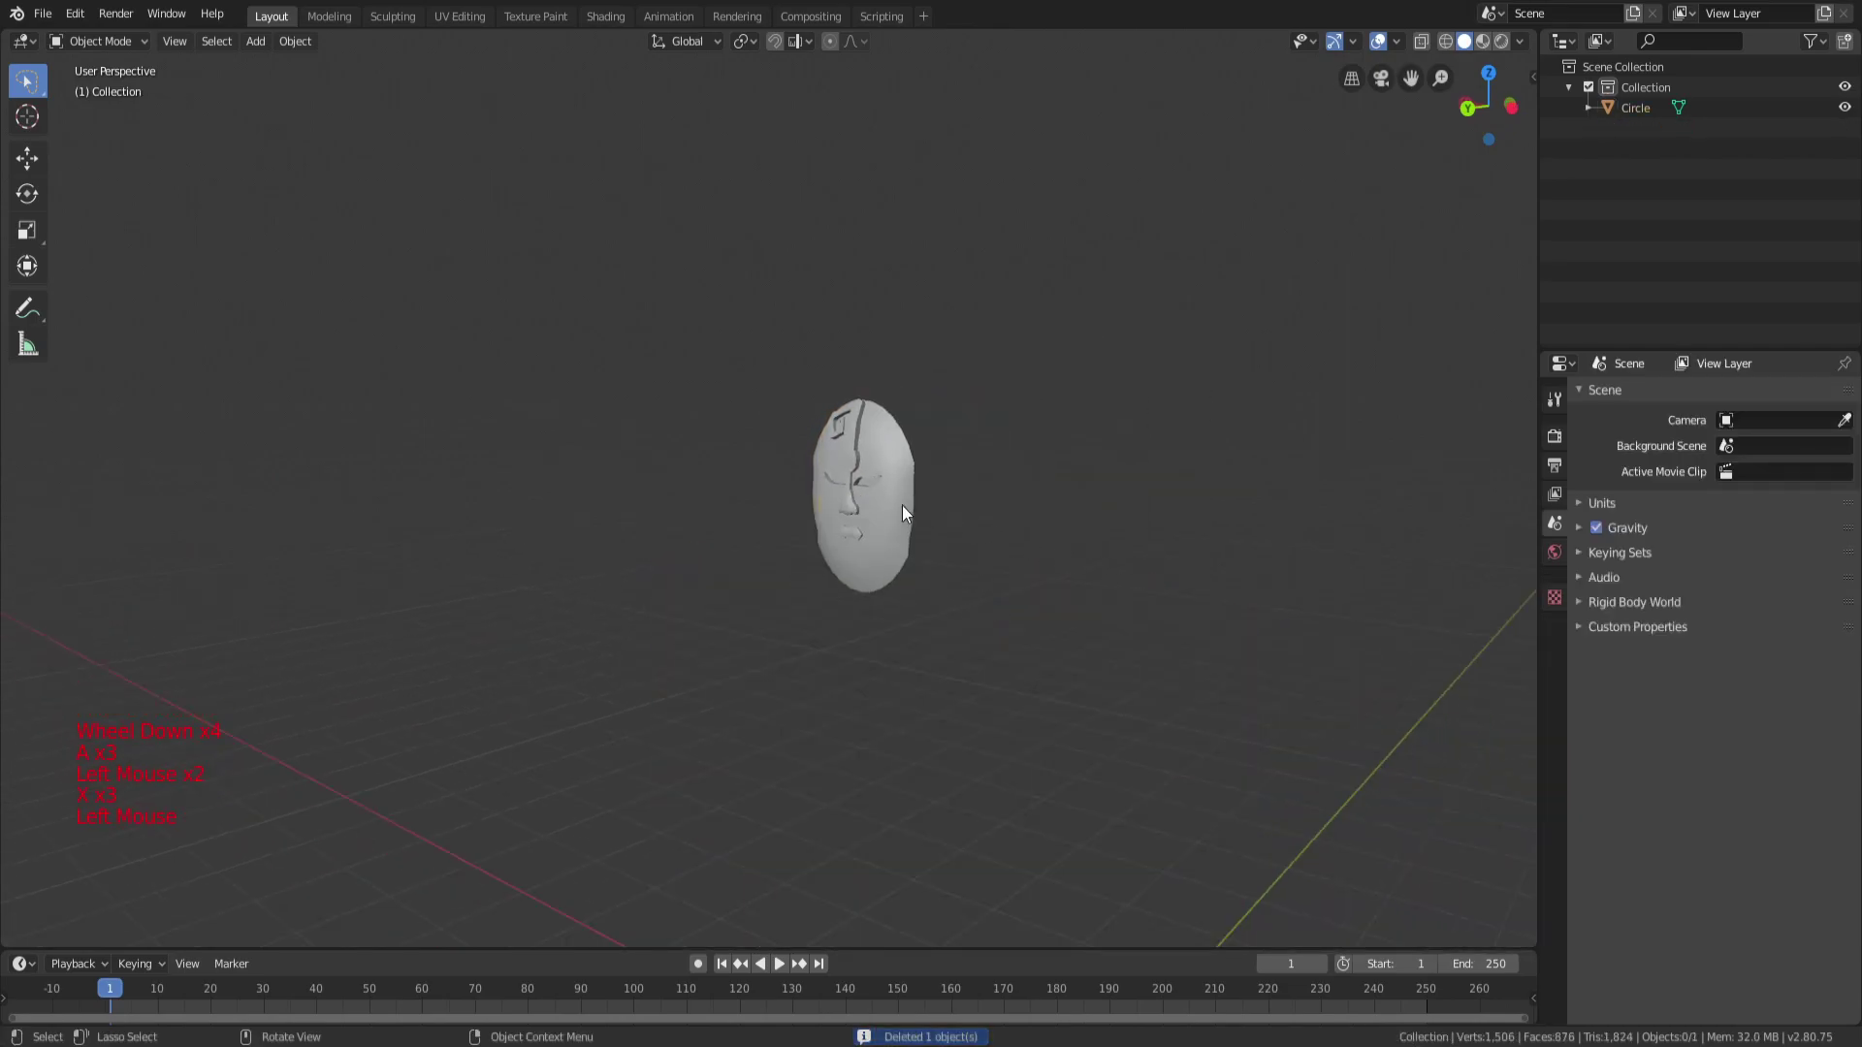
Export the face mesh as a Wavefront (.obj) file.
click(898, 505)
middle_drag(899, 504, 739, 528)
key(a)
scroll(979, 533, down, 1)
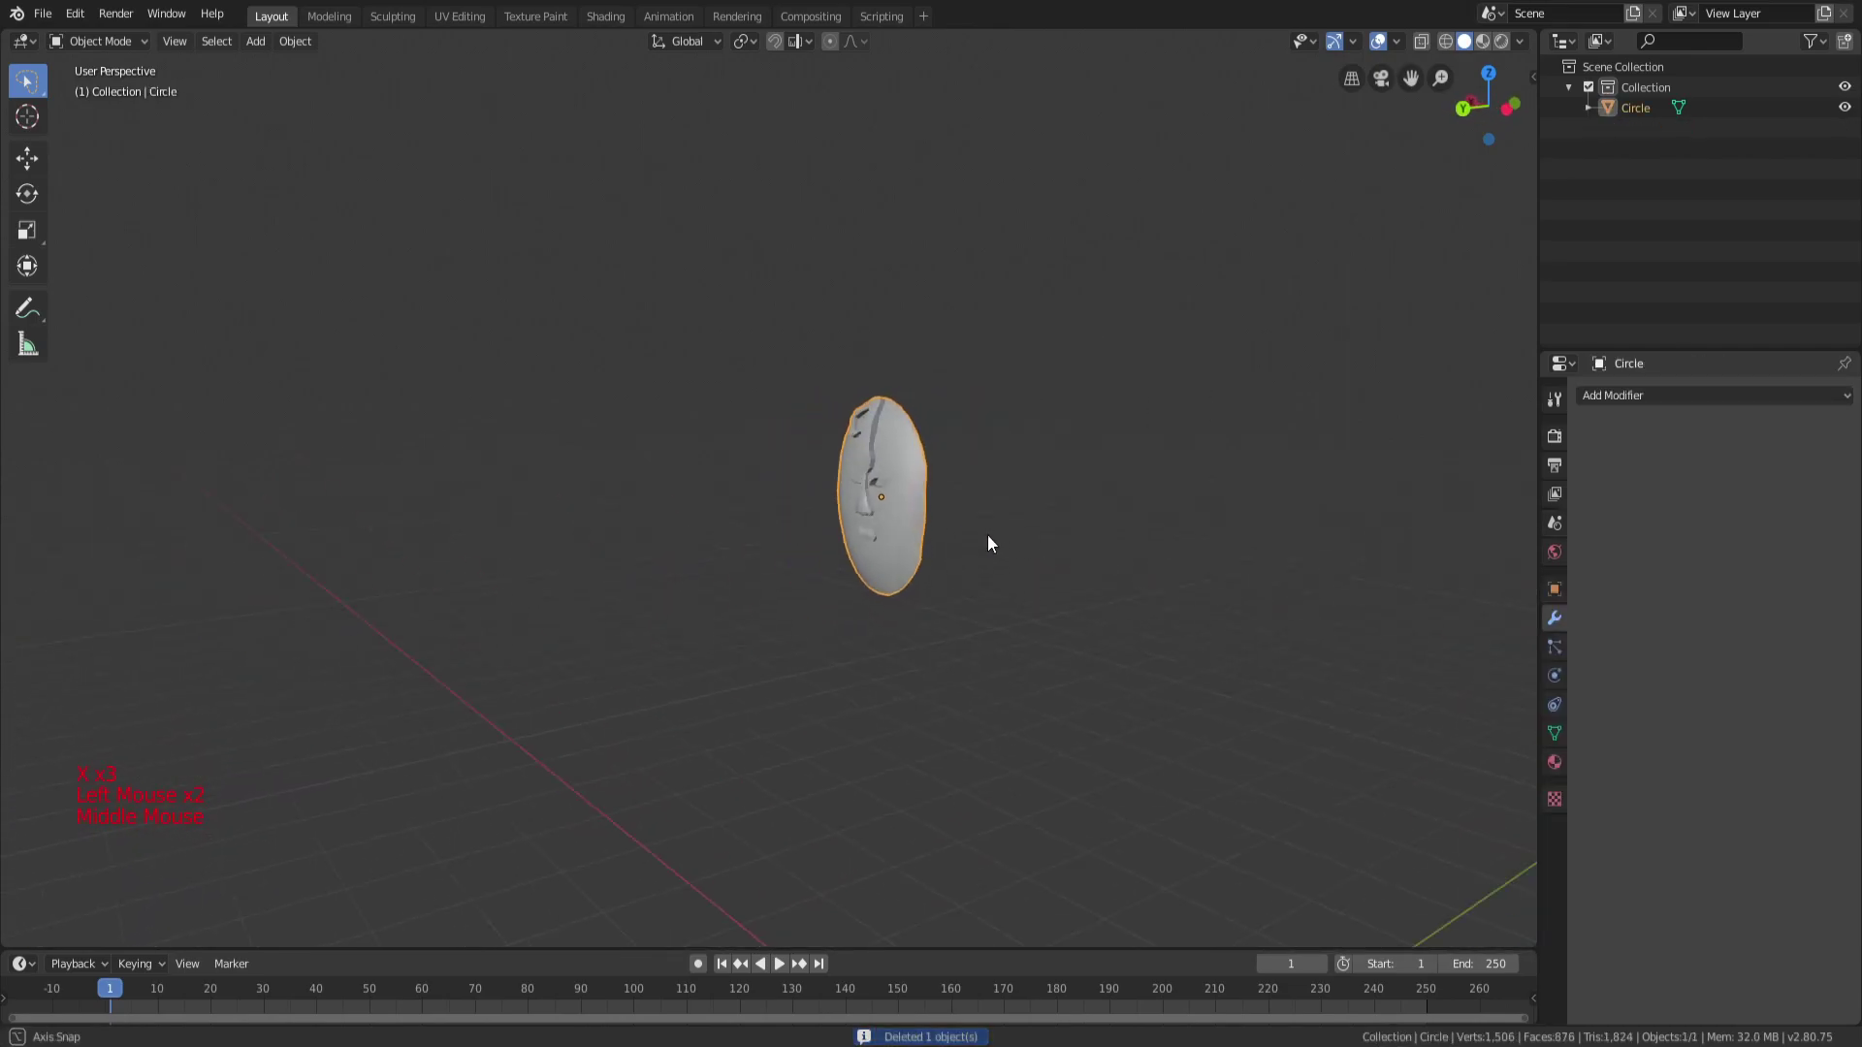
key(a)
key(a)
scroll(1016, 533, down, 2)
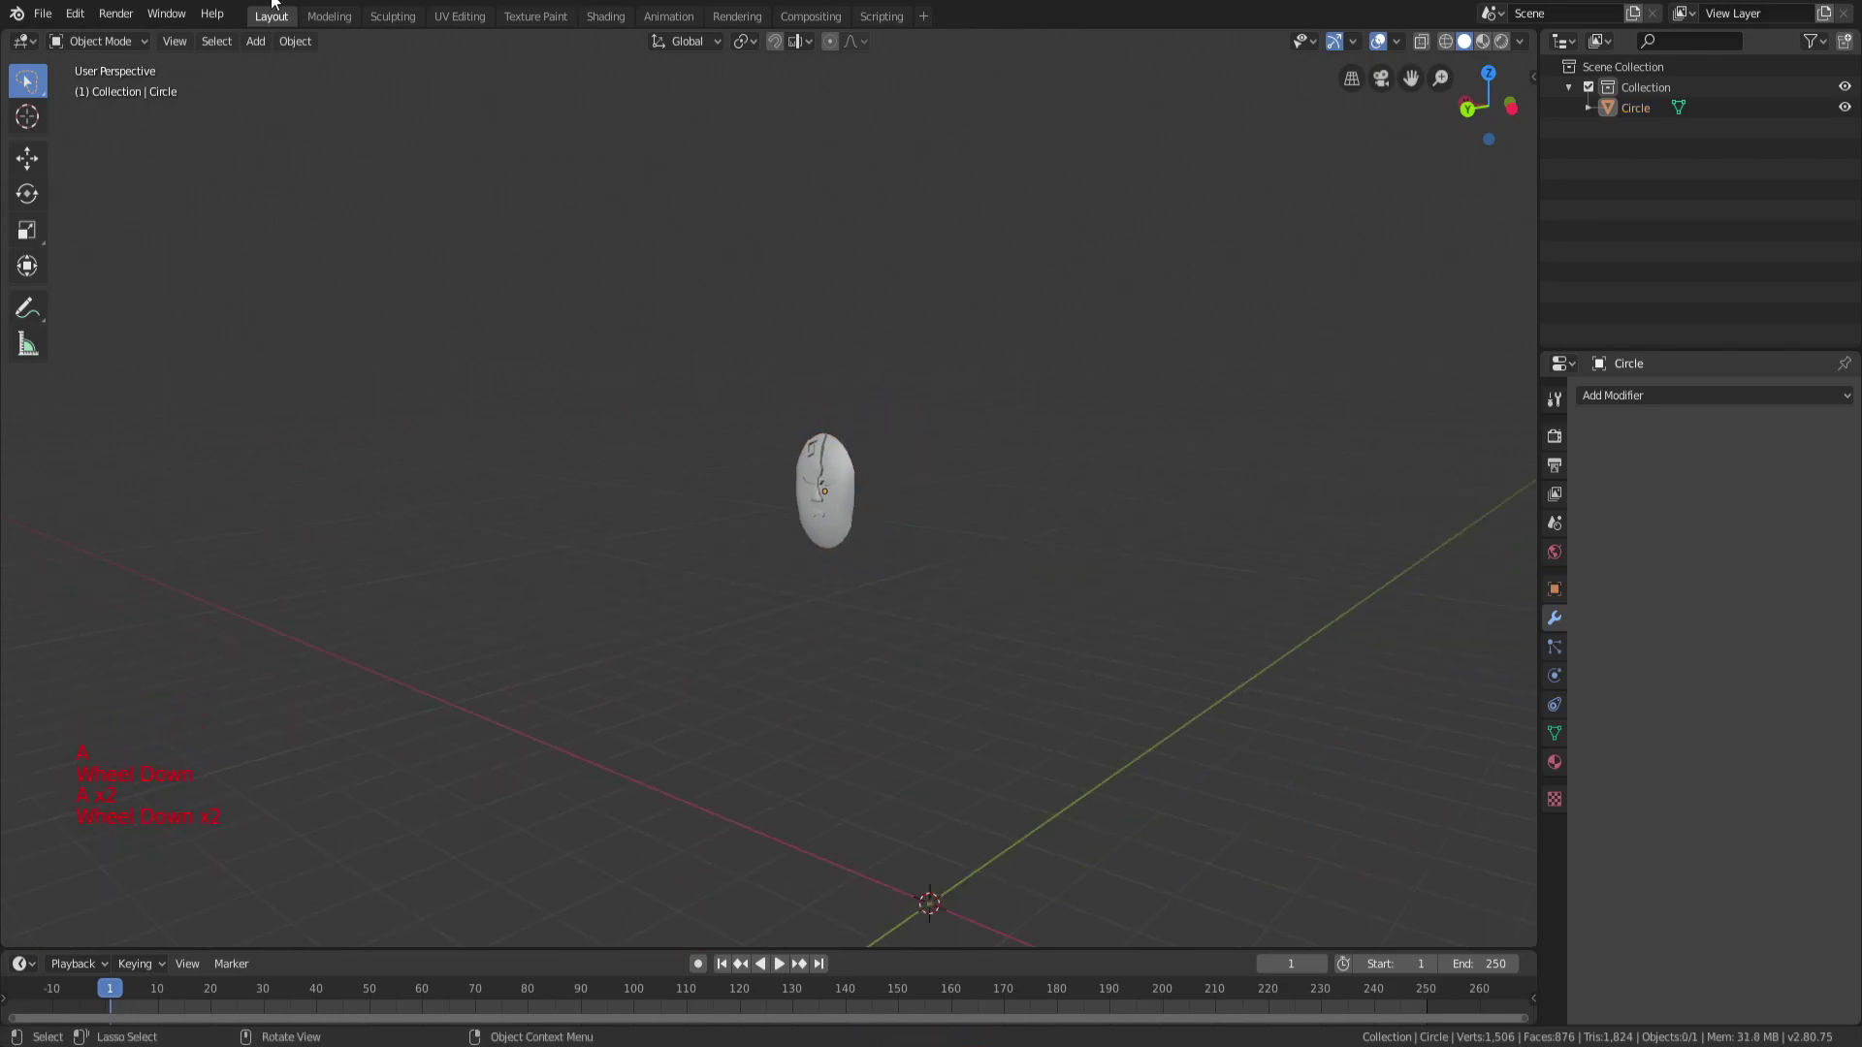
click(56, 20)
mouse_move(158, 312)
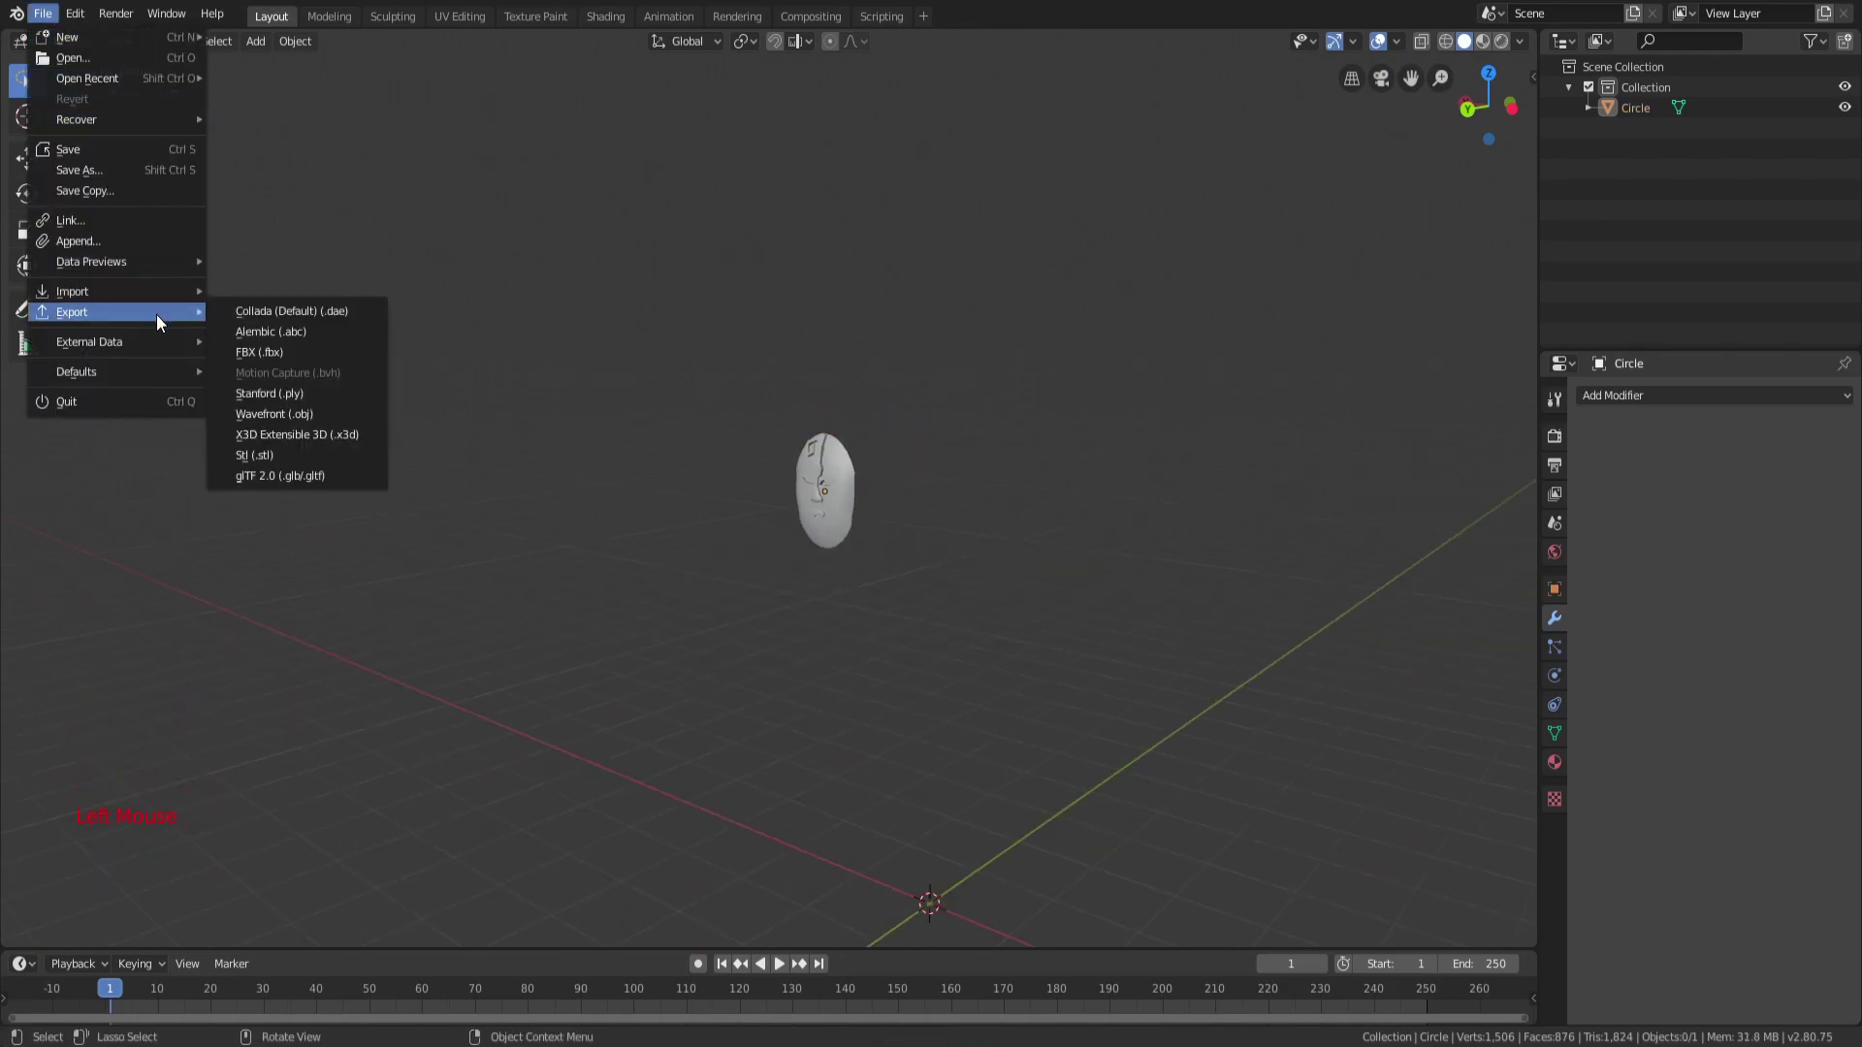
click(274, 414)
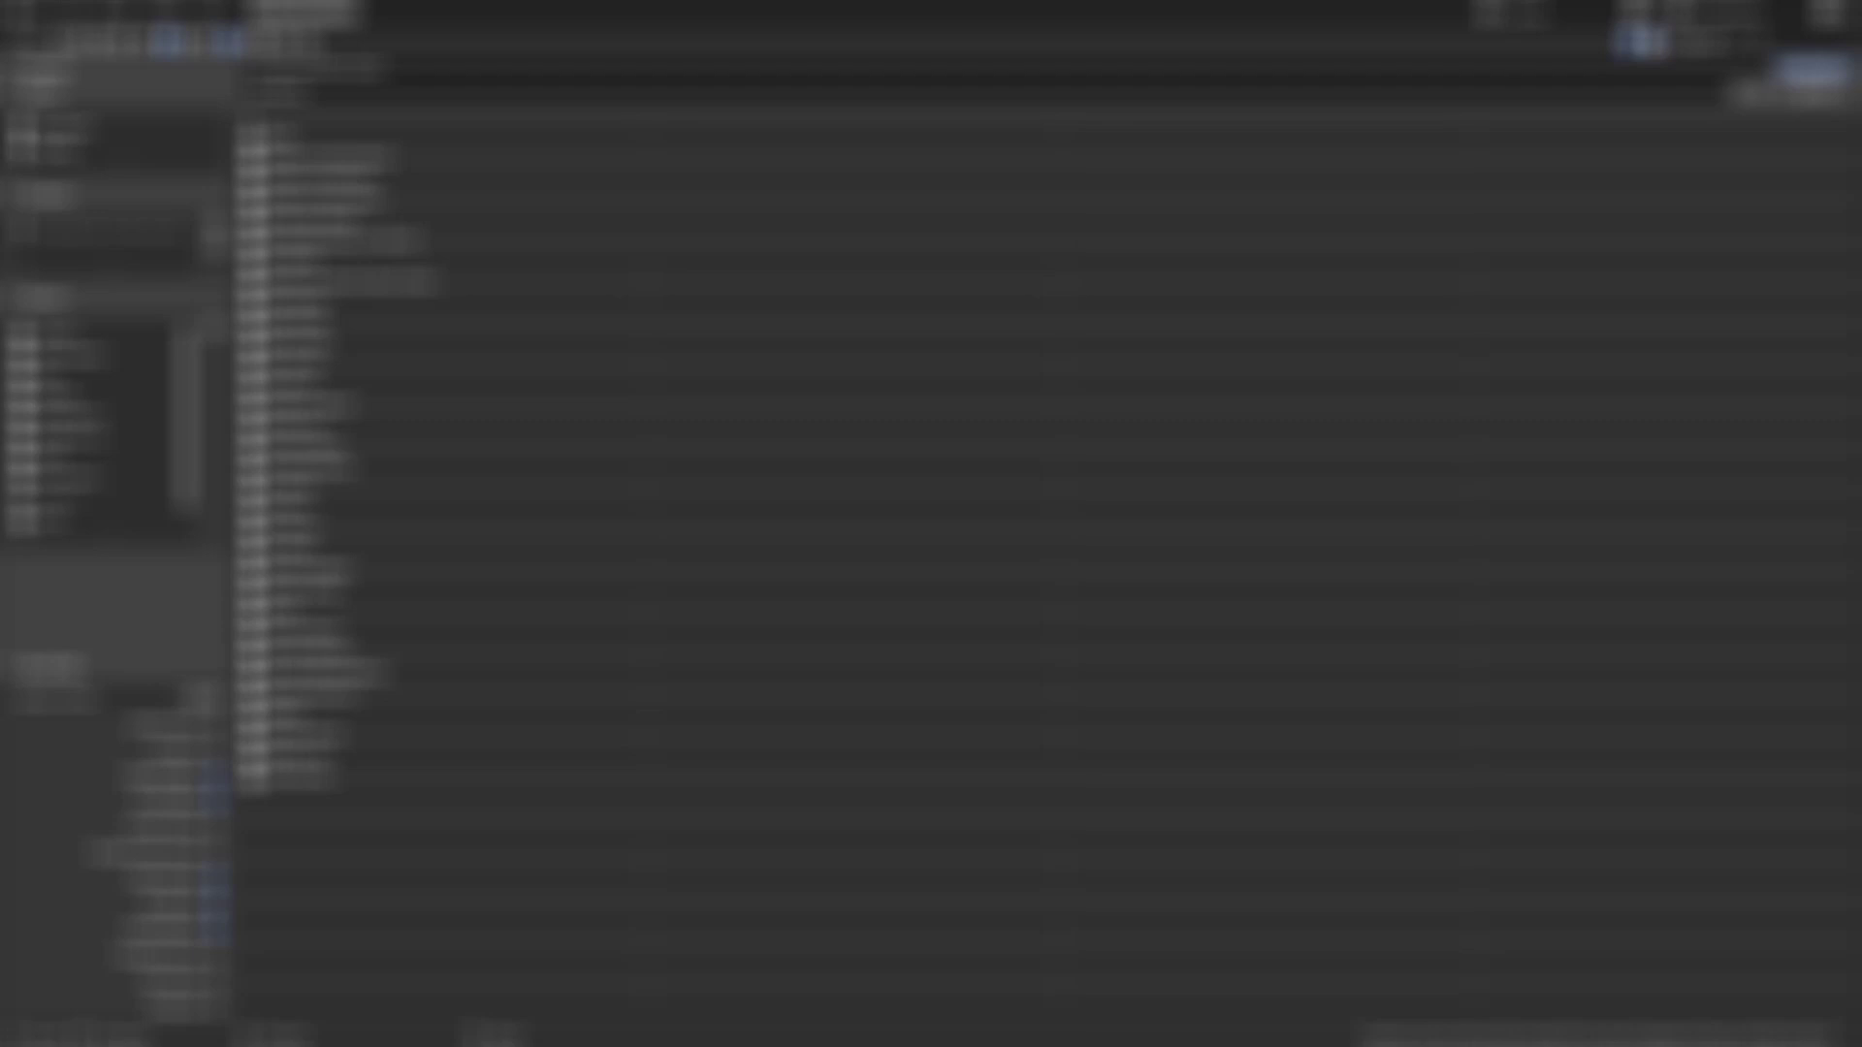
click(83, 334)
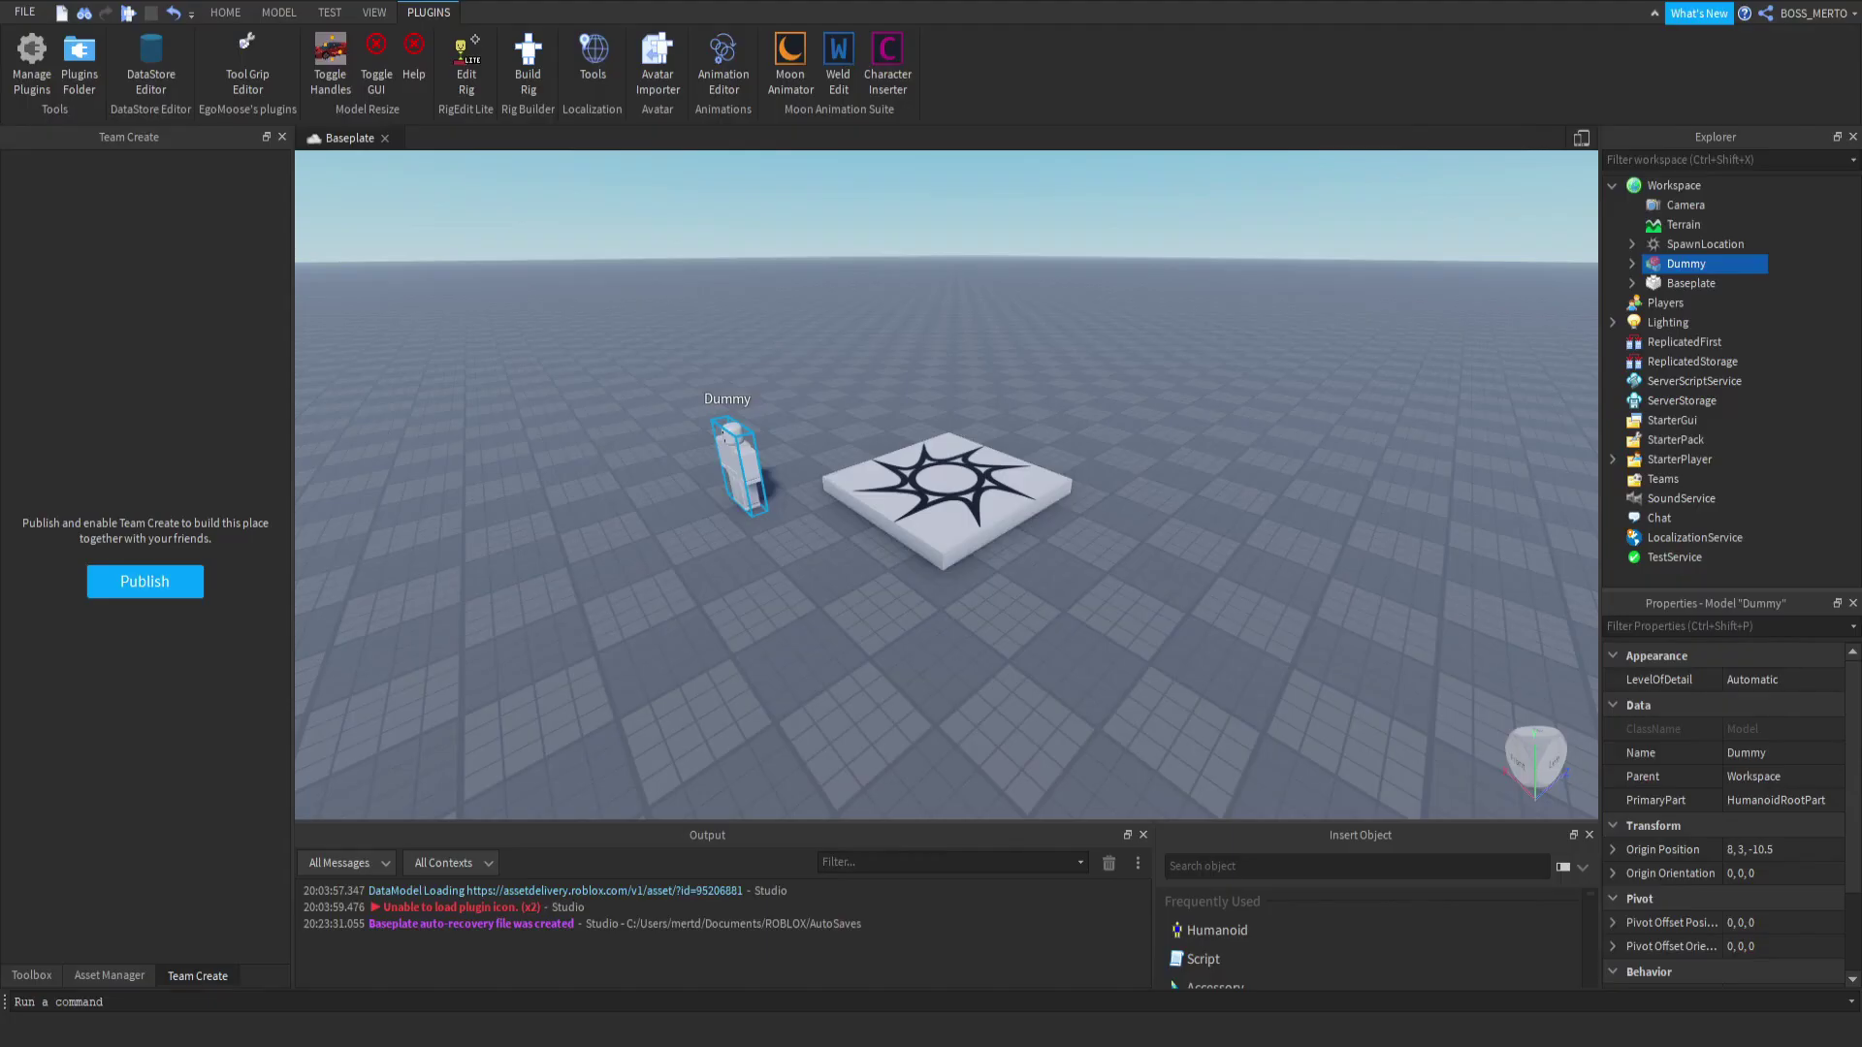
Switch to Roblox Studio, insert a MeshPart into the Workspace and load the exported face as its MeshId.
click(1673, 185)
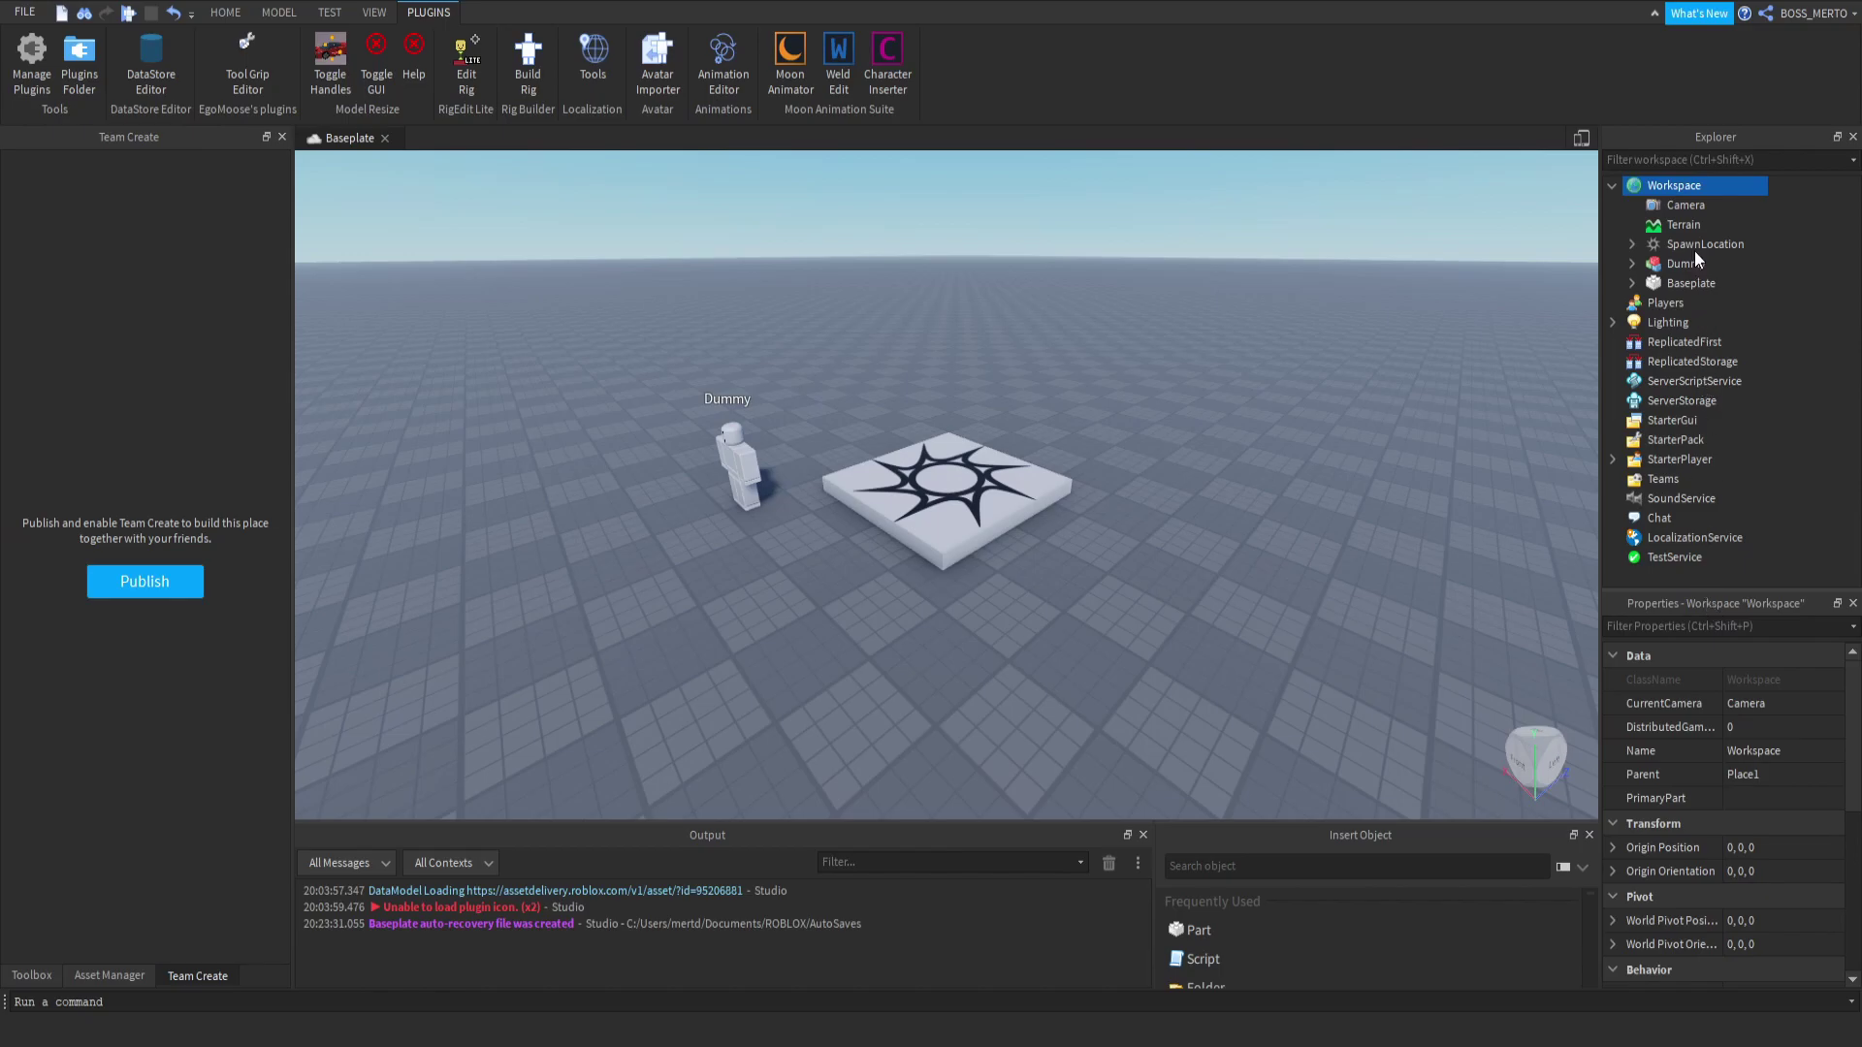
key(ctrl+v)
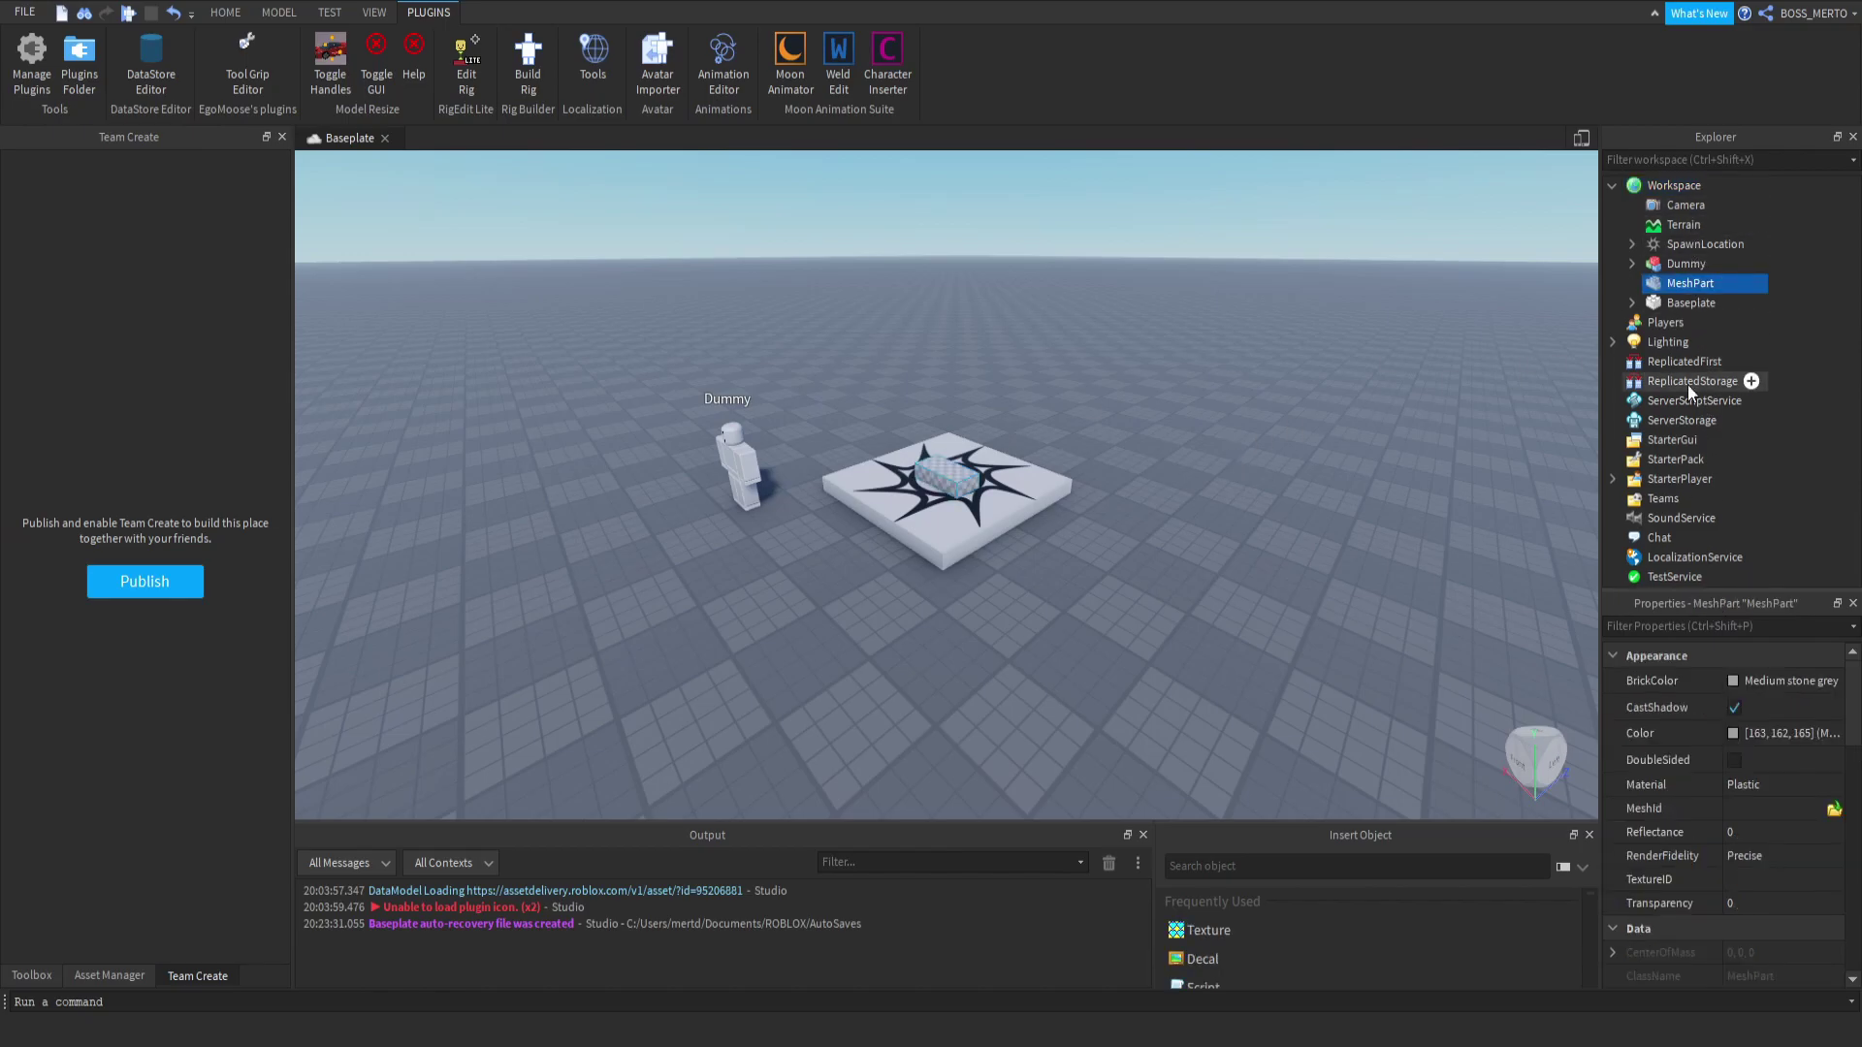
click(1668, 186)
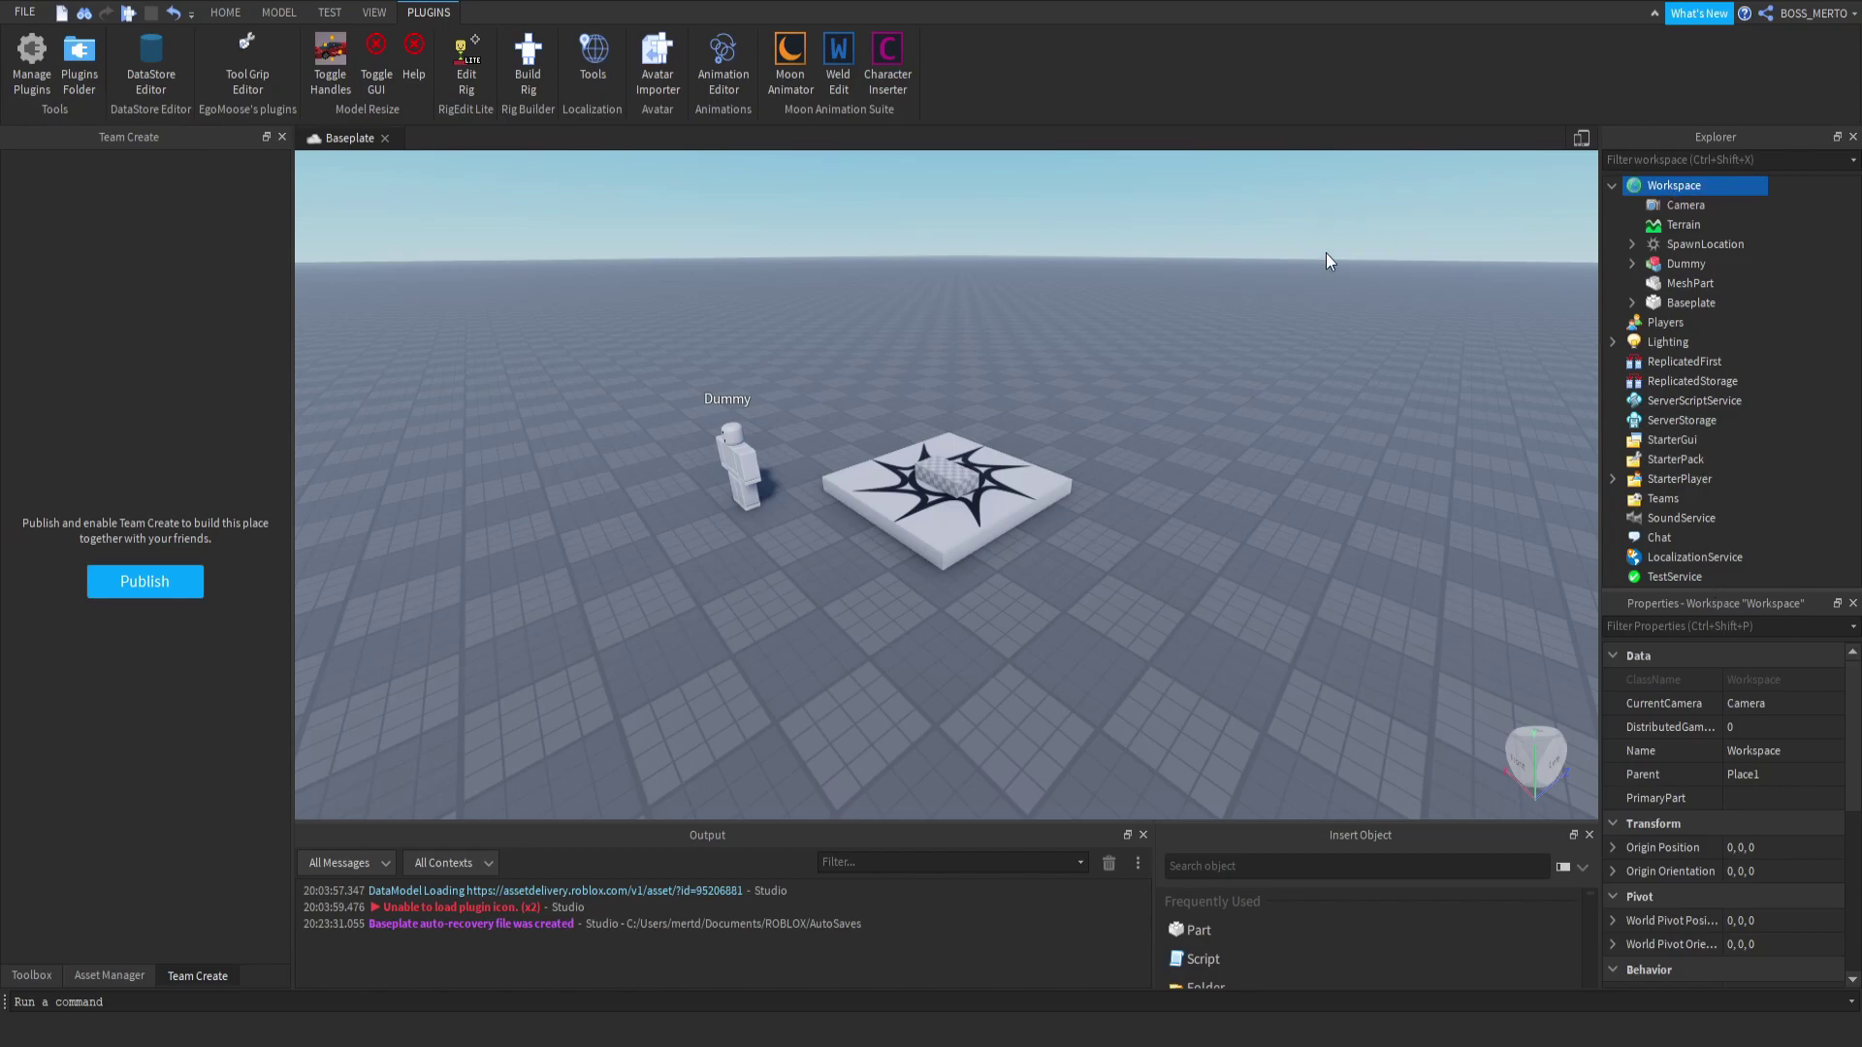
click(1690, 284)
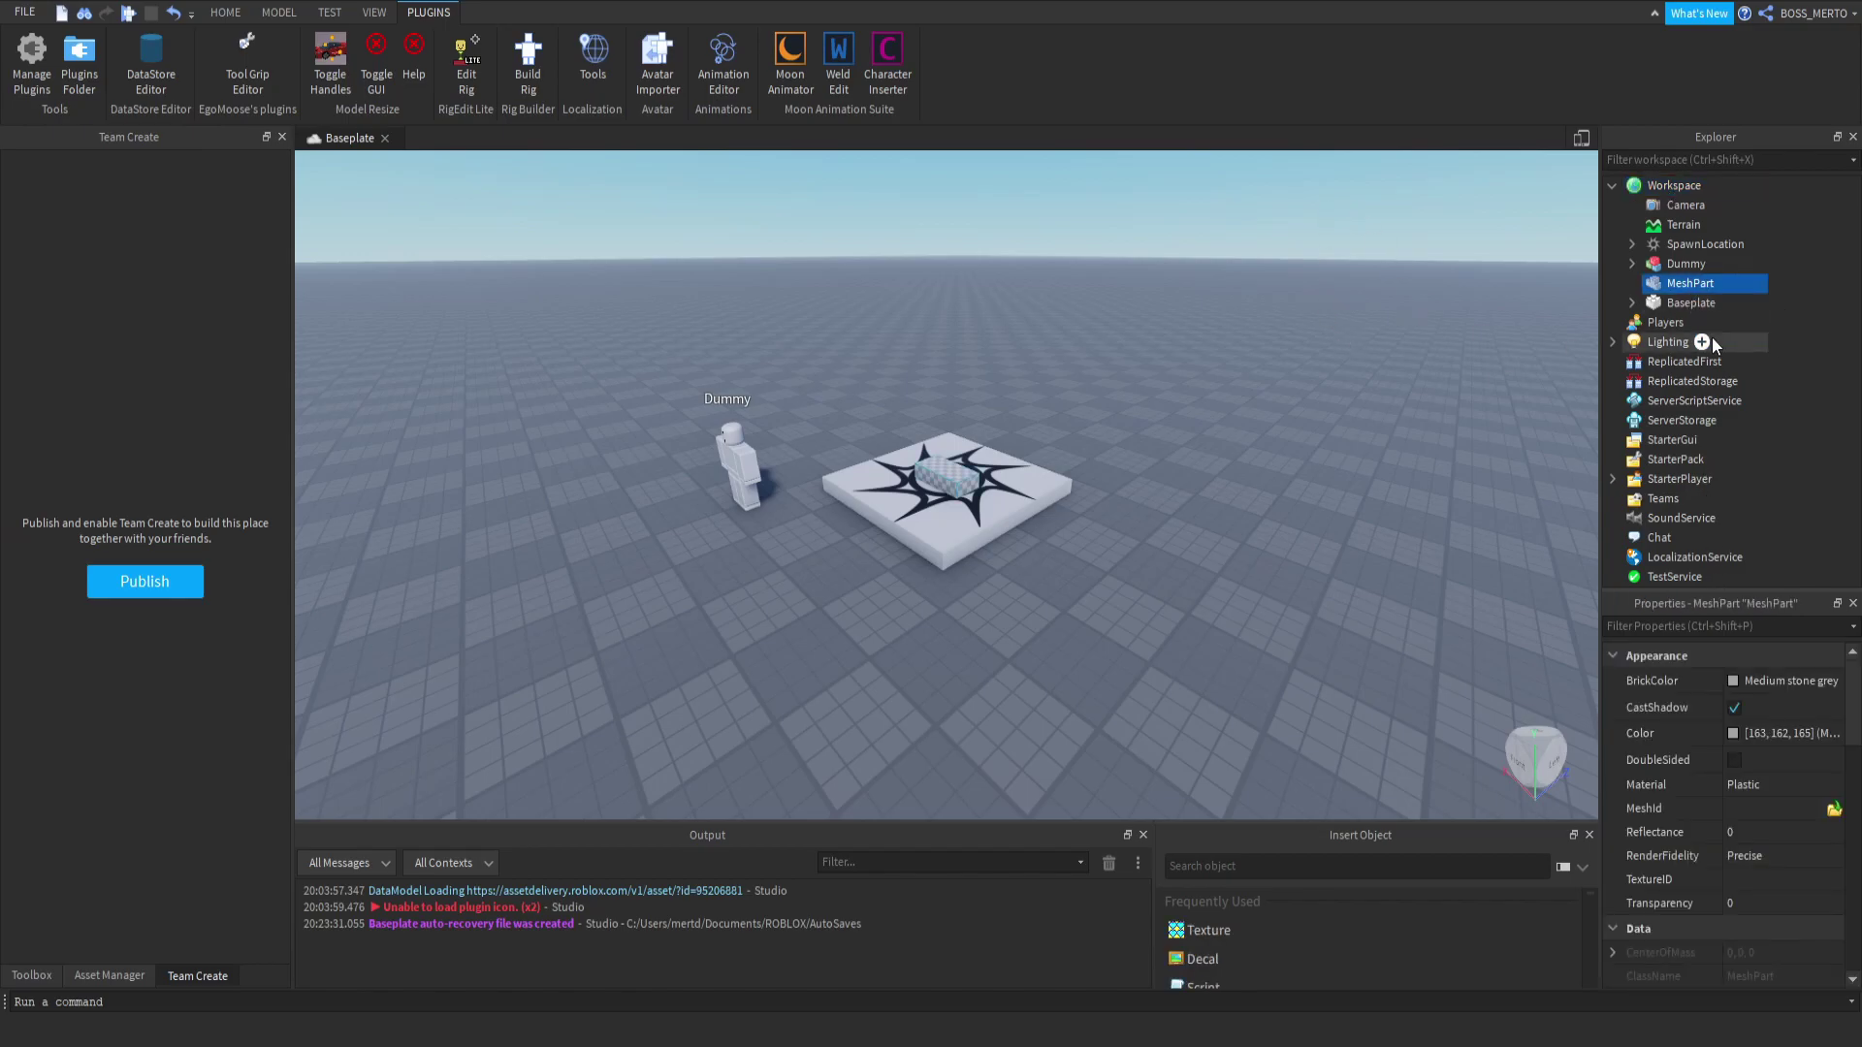
click(1830, 814)
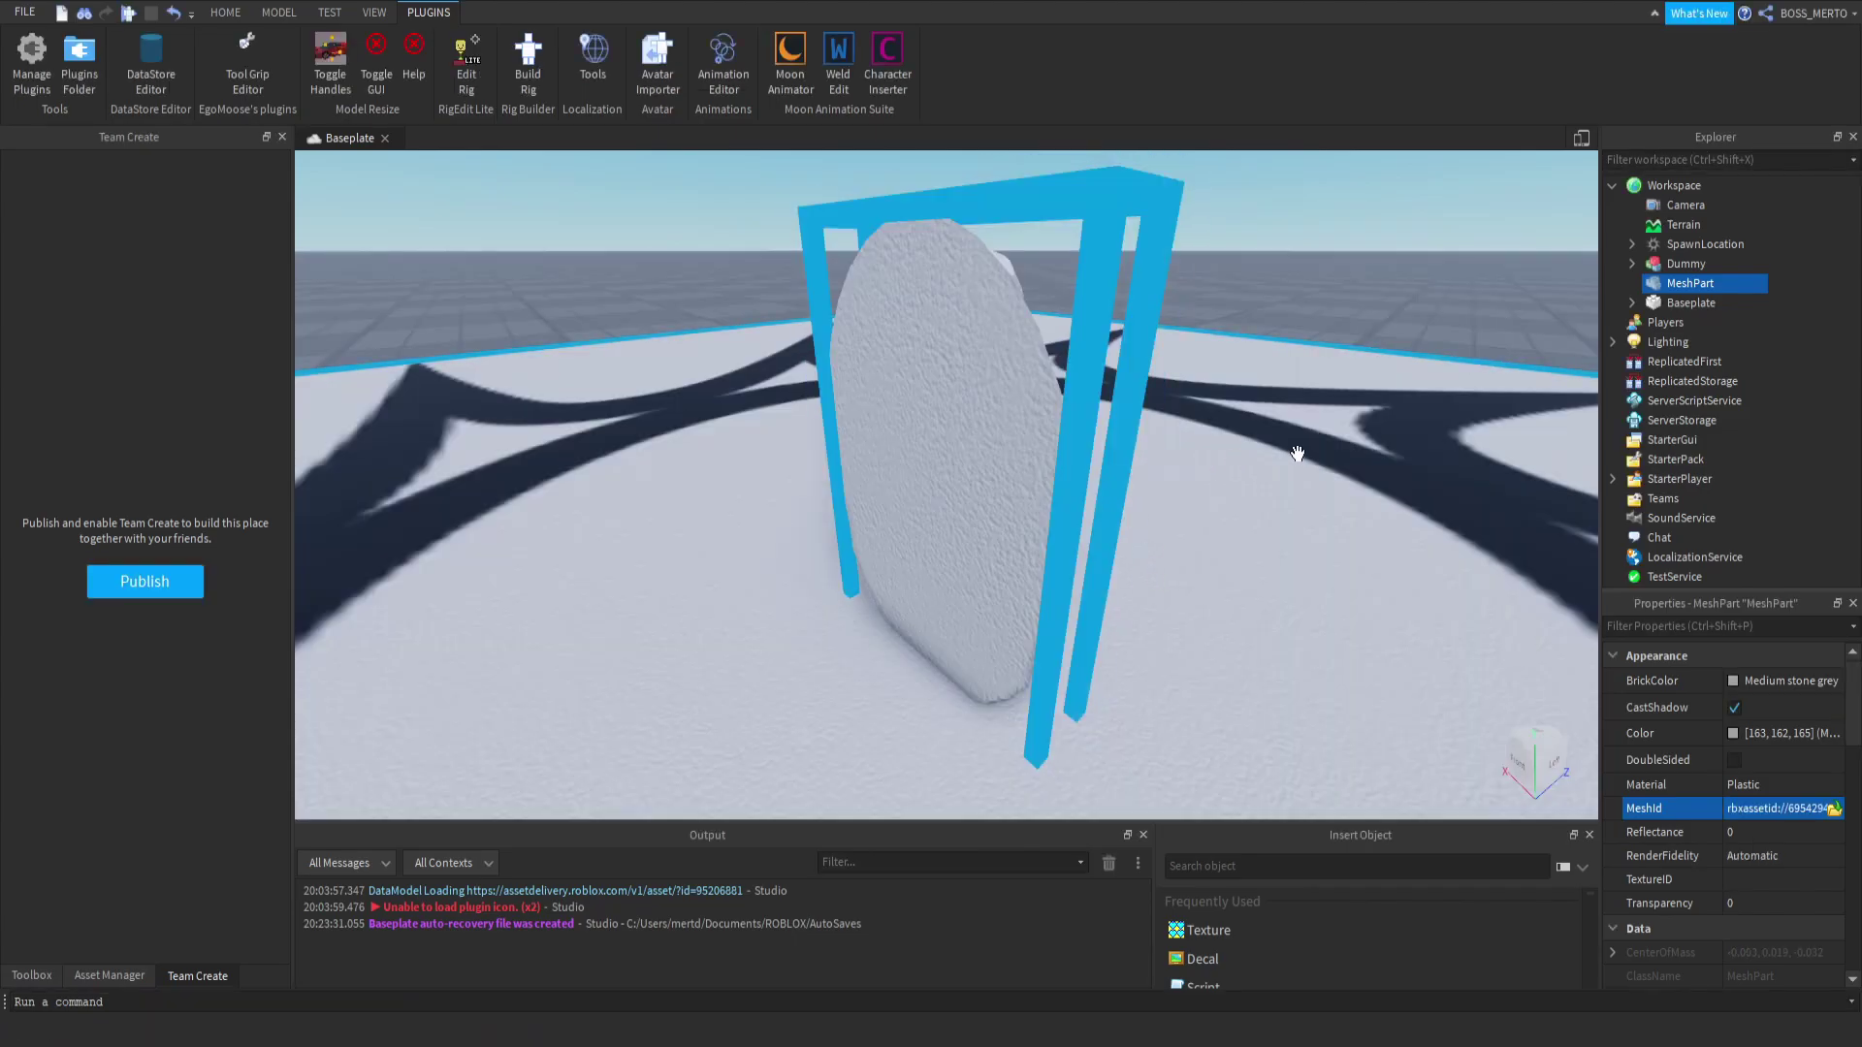
Set the face MeshPart's material to Cobblestone.
scroll(1267, 438, up, 3)
scroll(1267, 446, up, 2)
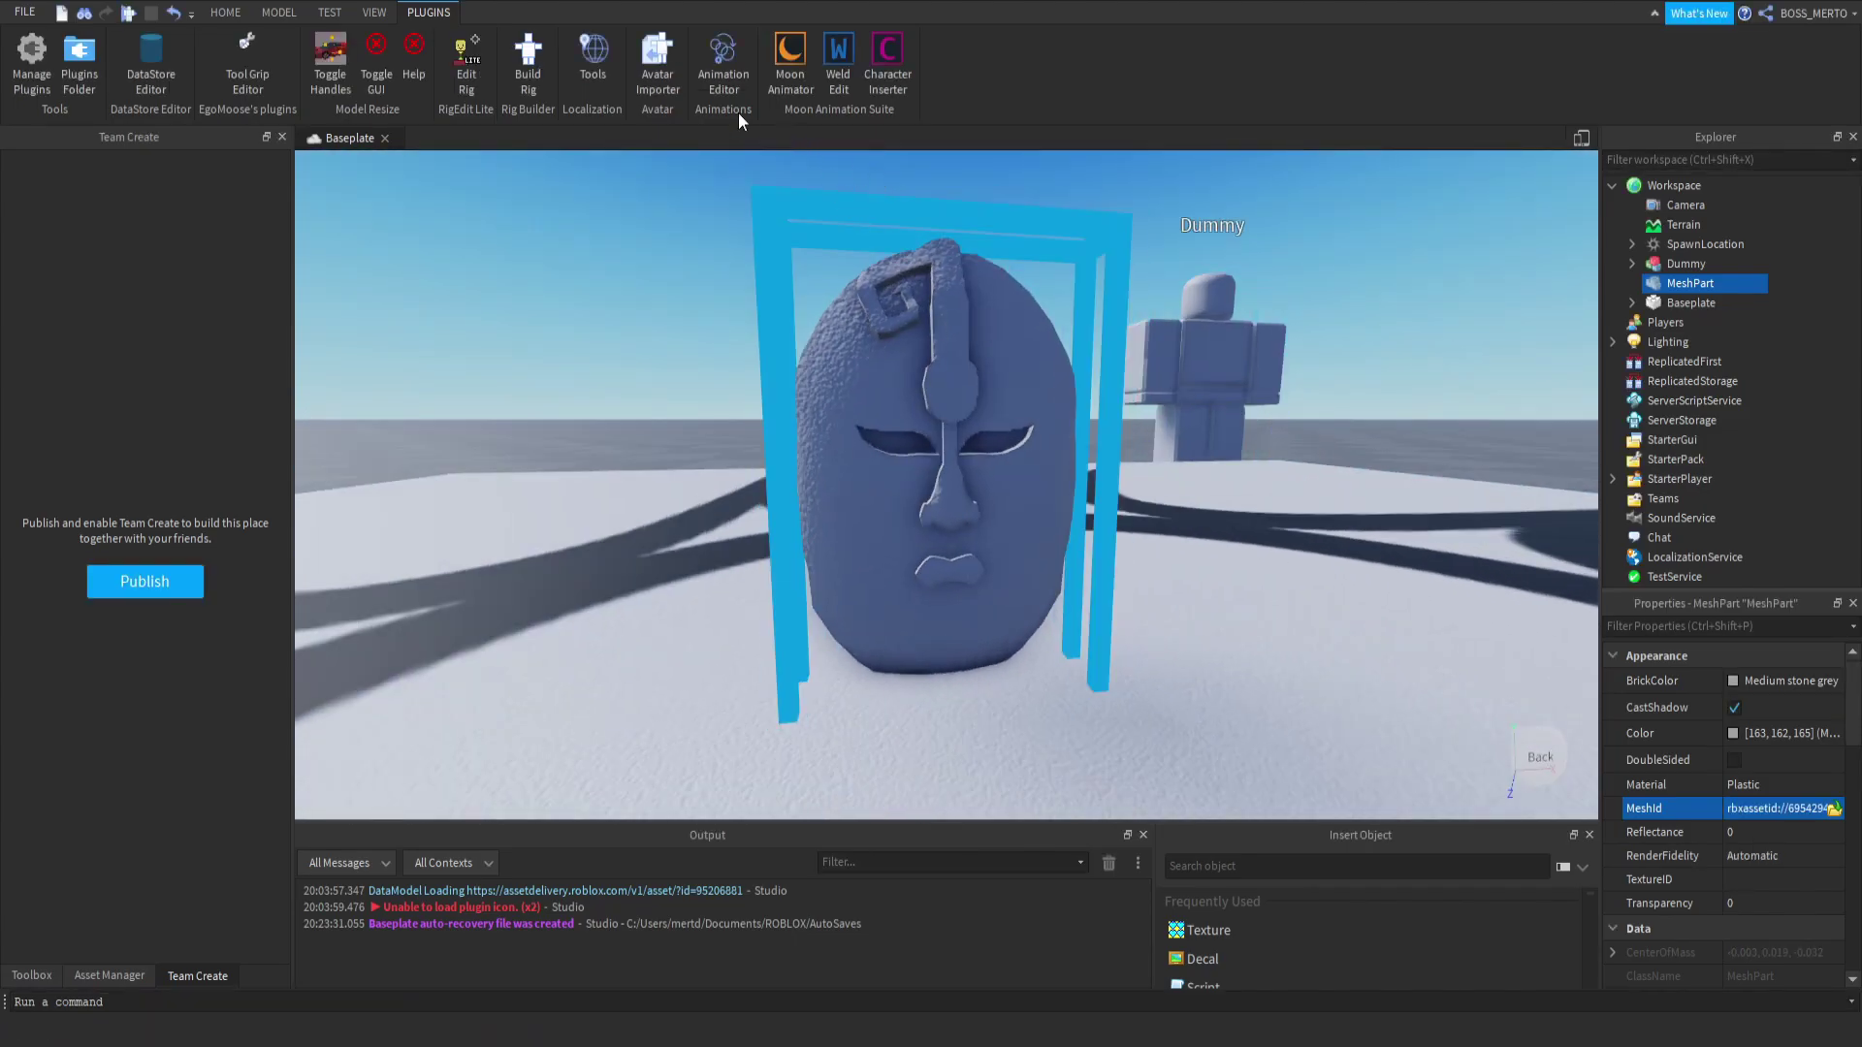
click(278, 12)
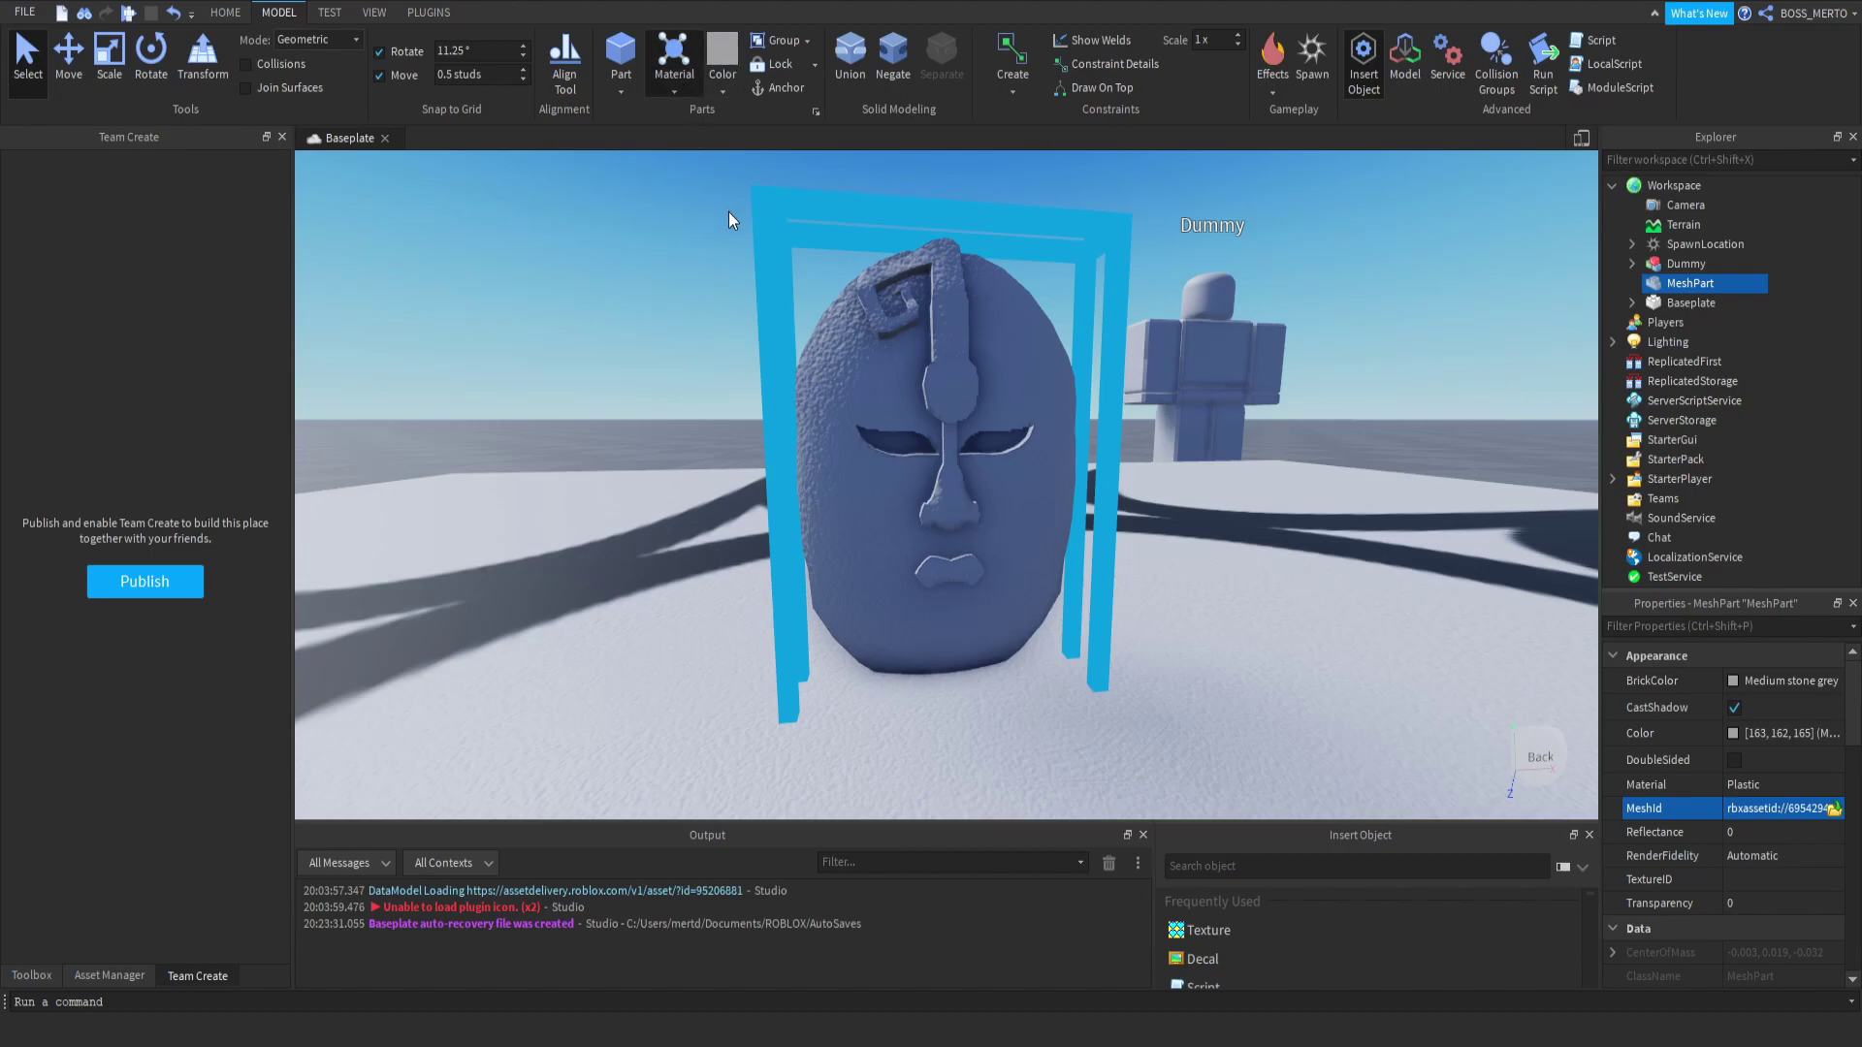
mouse_move(884, 414)
right_down()
mouse_move(776, 419)
mouse_move(884, 415)
right_up()
click(673, 87)
right_drag(851, 295, 865, 313)
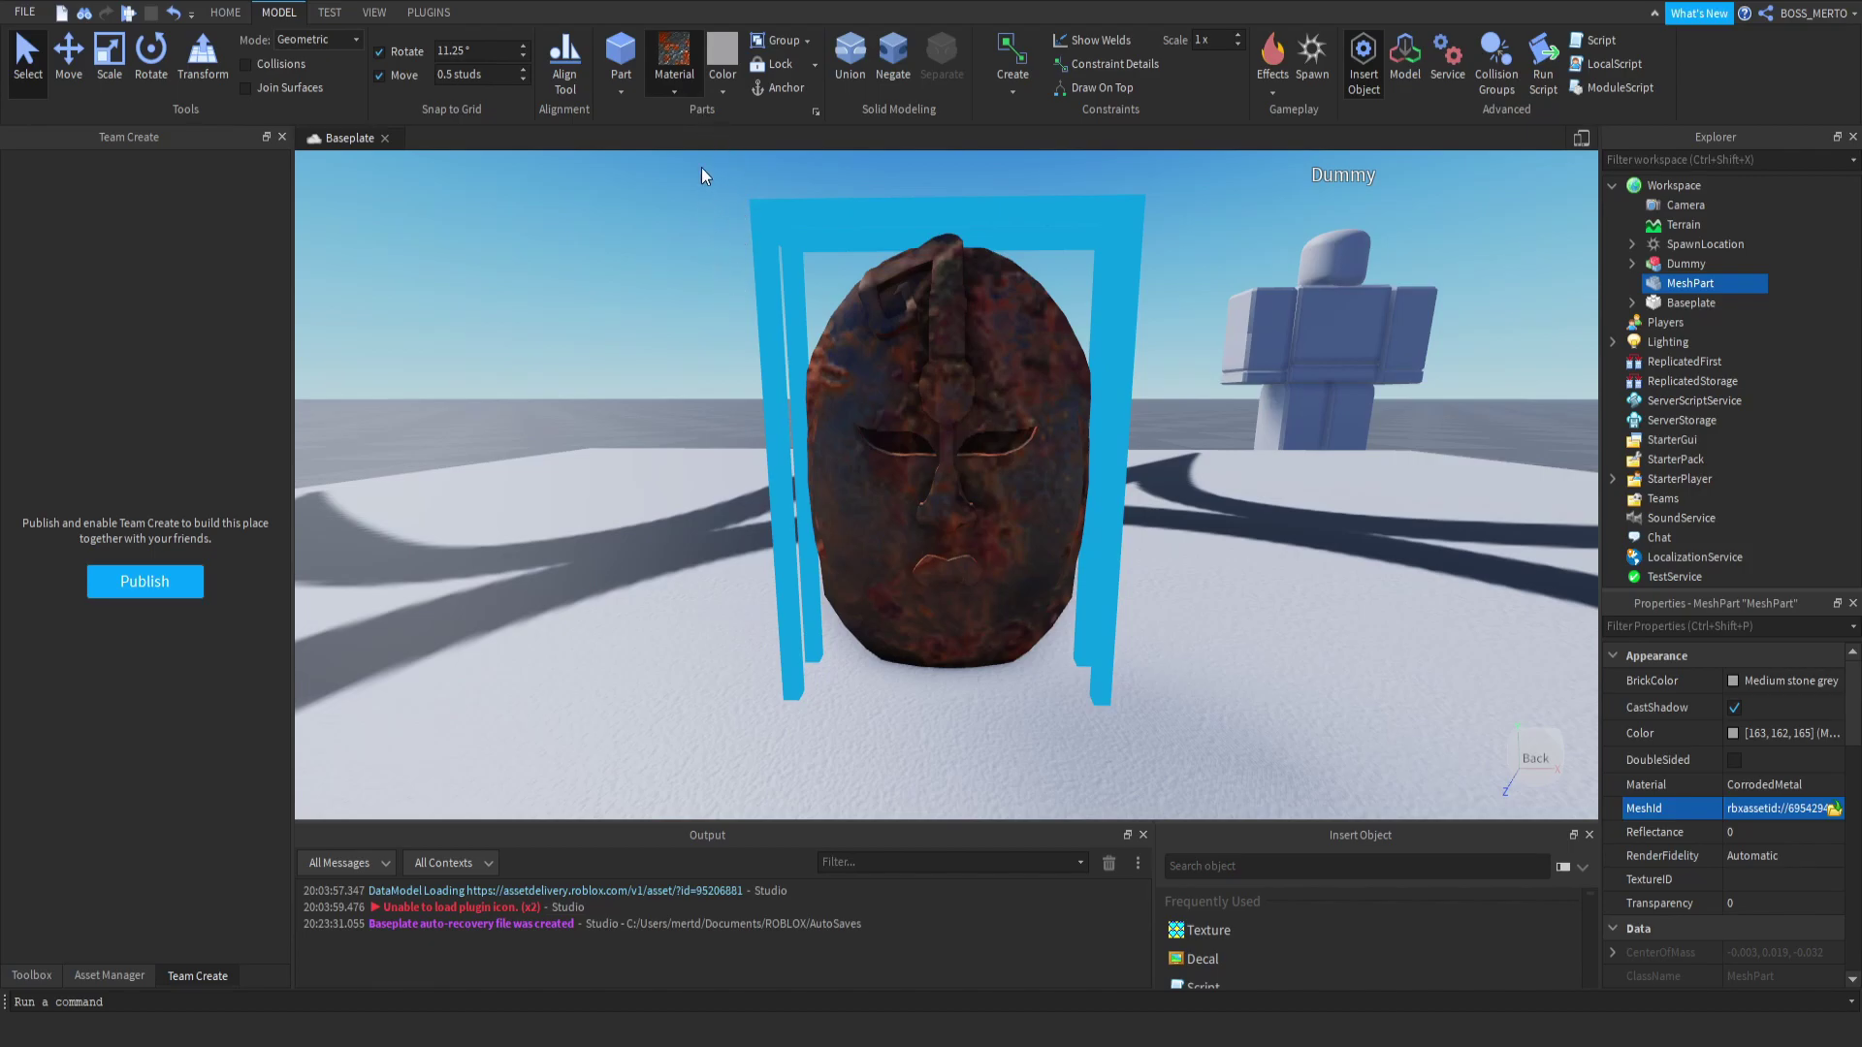
key(s)
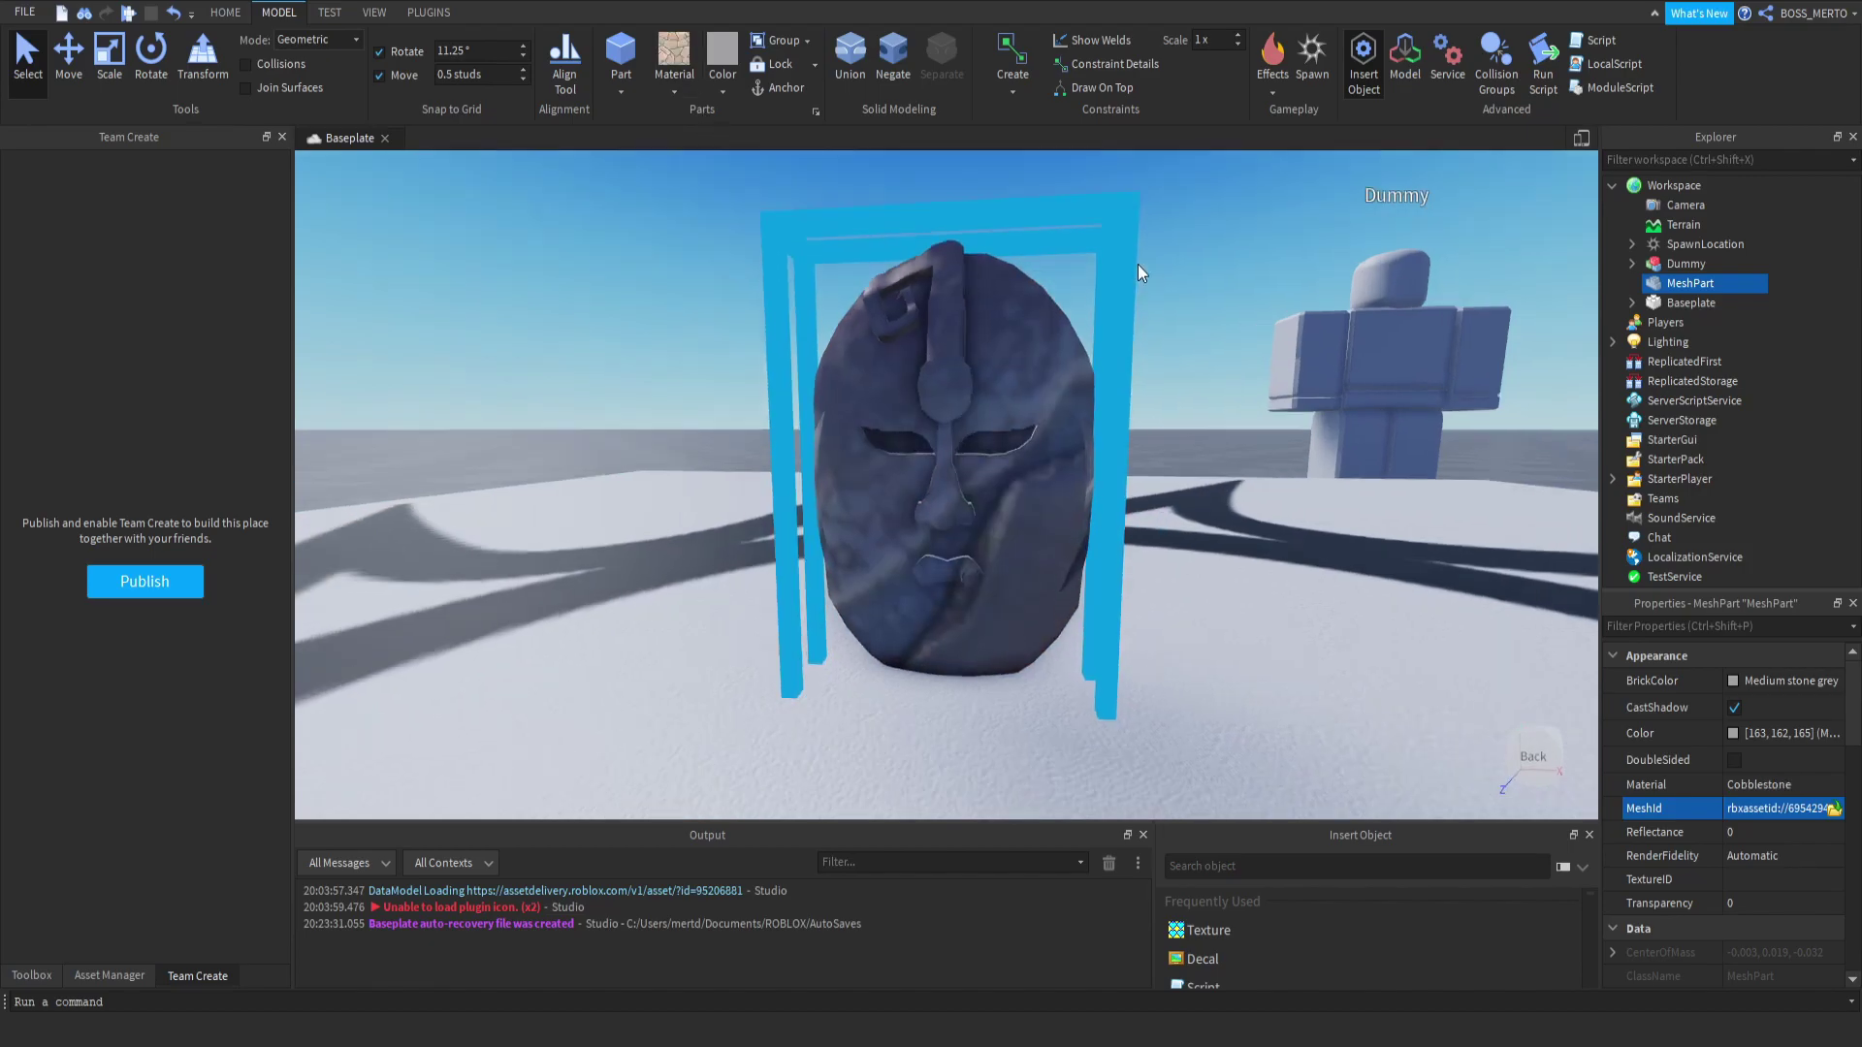
Rotate the face on the spawn platform and move it onto the ground near the dummy.
right_drag(1138, 267, 1115, 466)
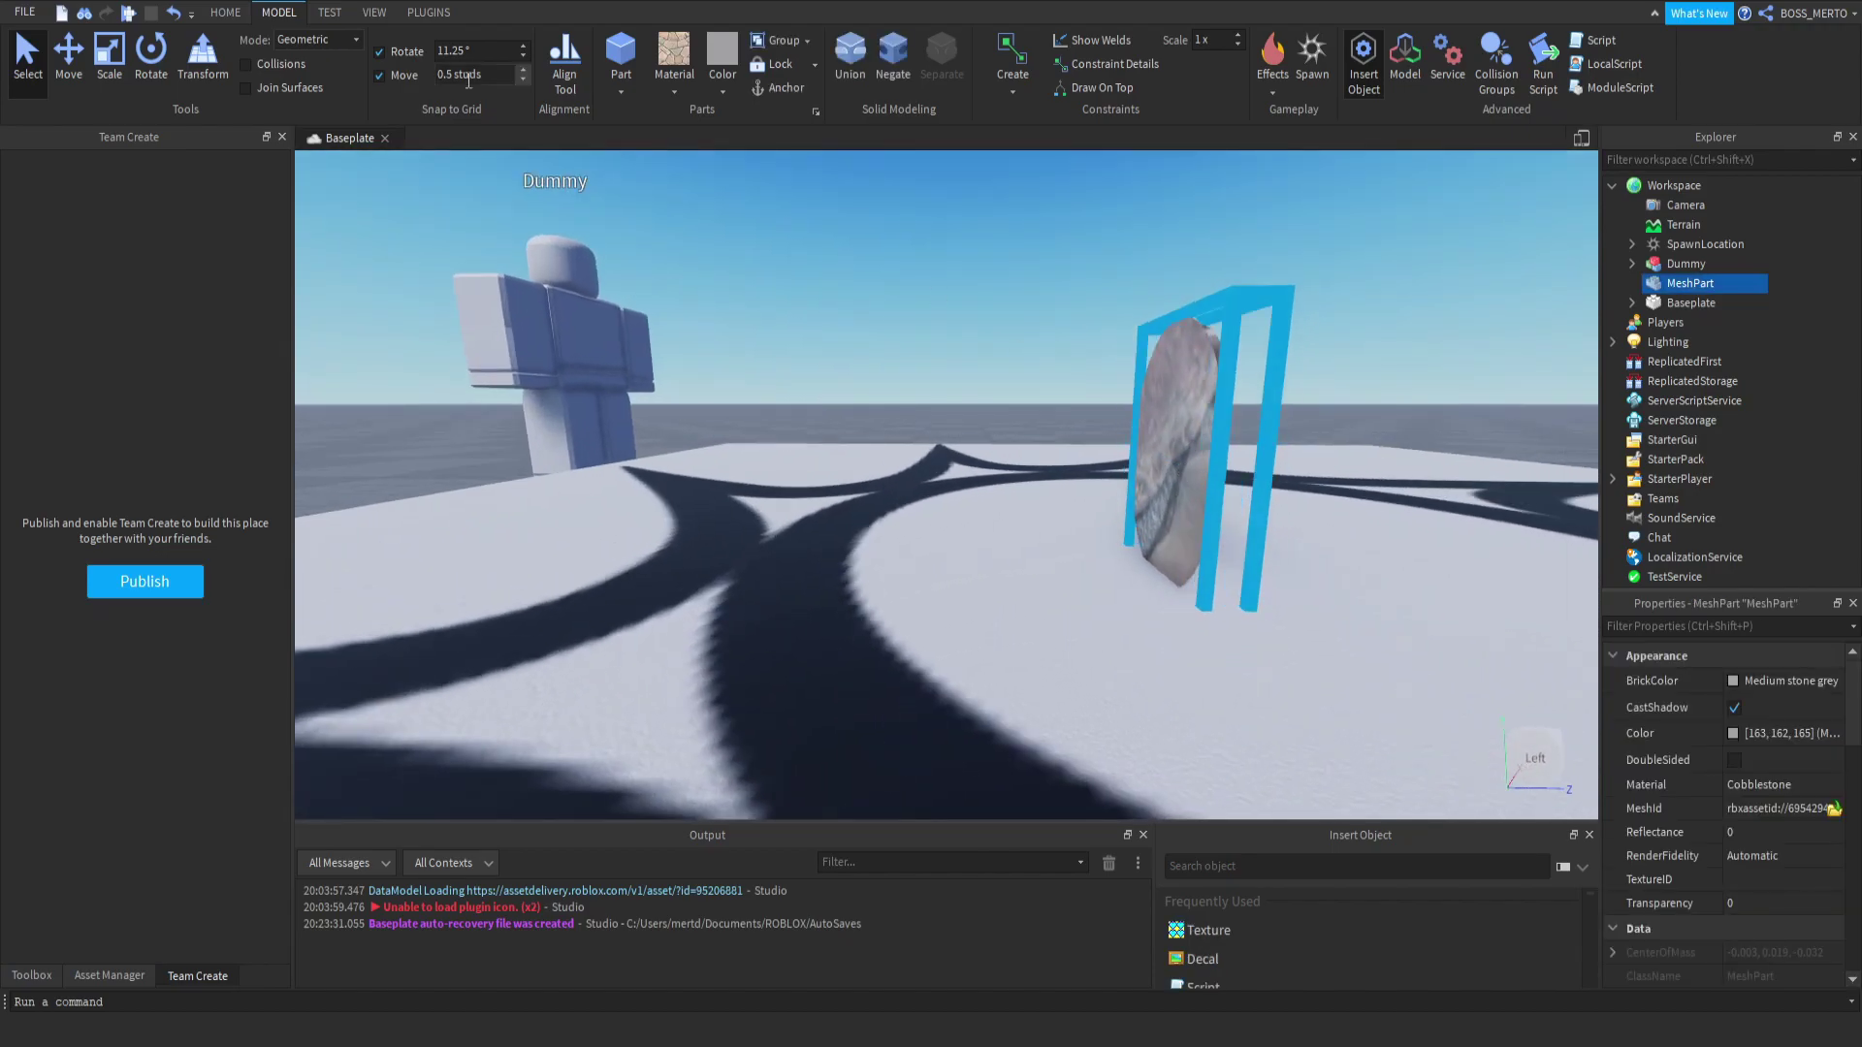
click(145, 85)
right_drag(1193, 543, 1234, 665)
drag(1207, 442, 1192, 456)
right_drag(1193, 455, 1115, 447)
click(69, 55)
right_drag(1393, 490, 689, 397)
key(f)
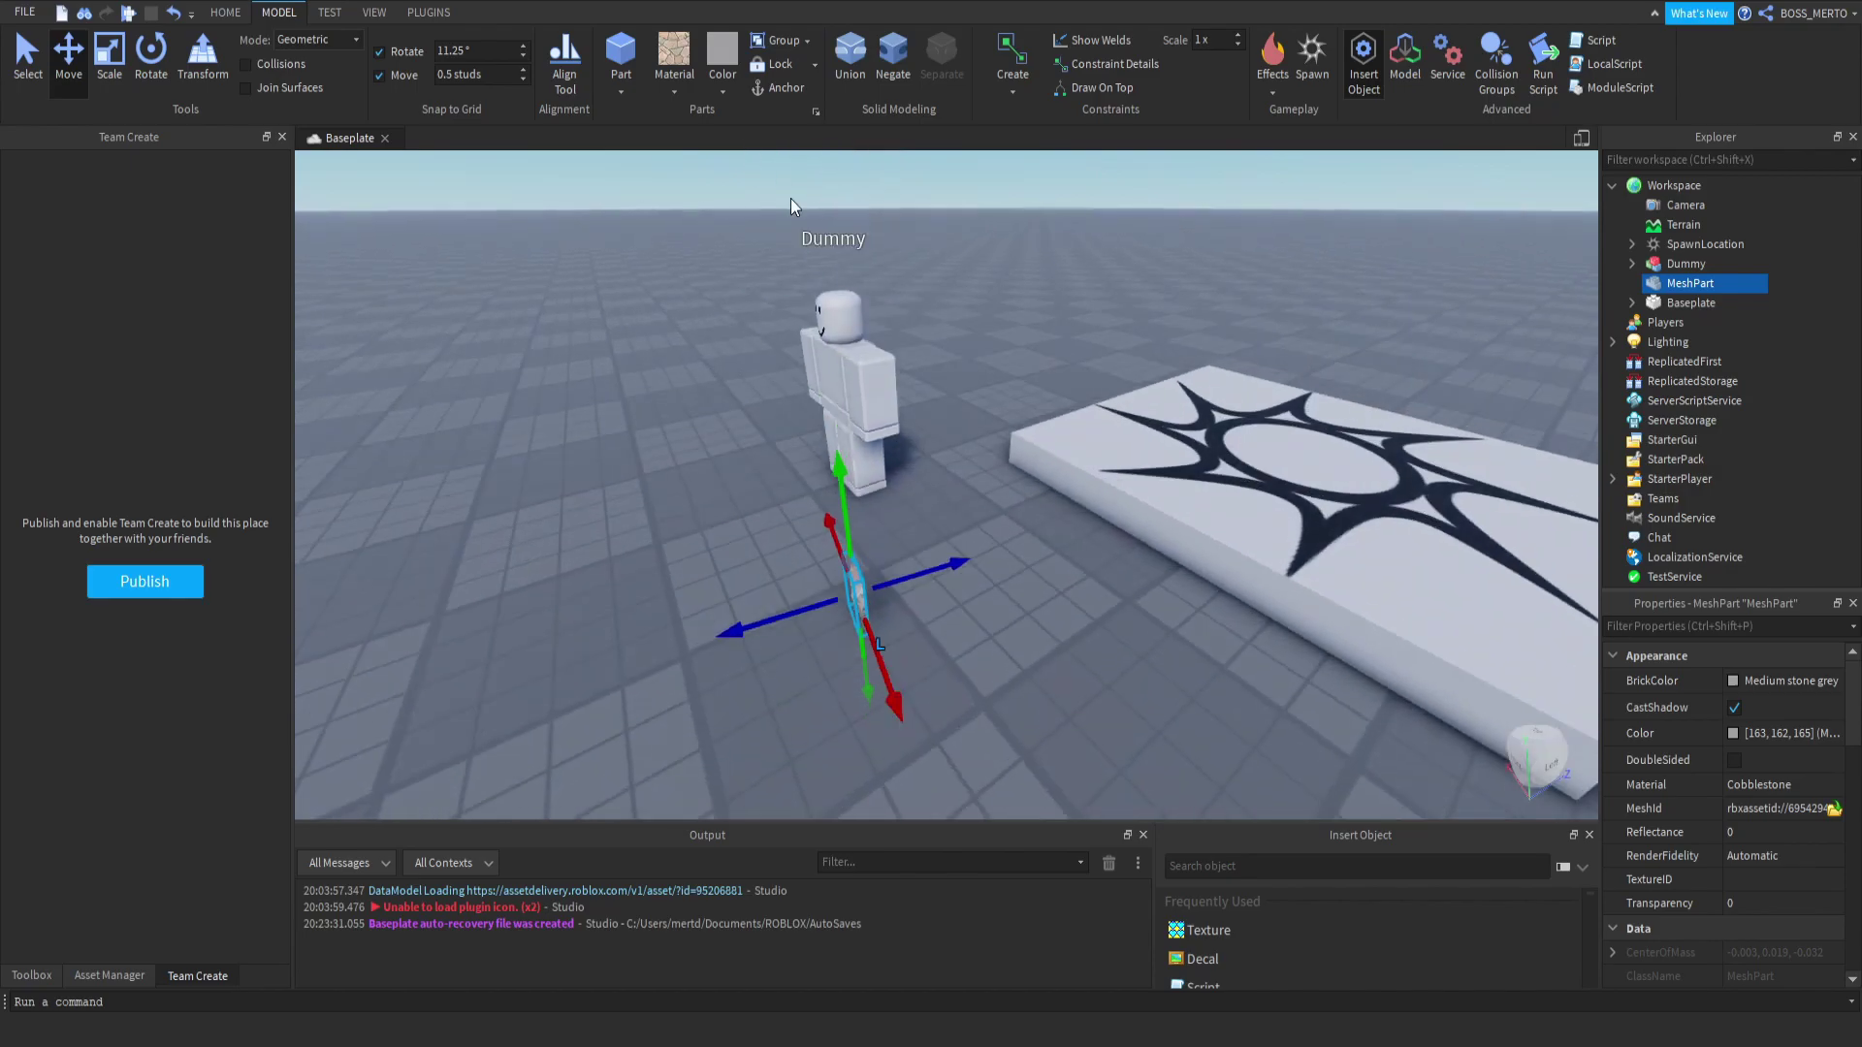
Turn the upright face the same way as the dummy and clear the selection.
click(150, 55)
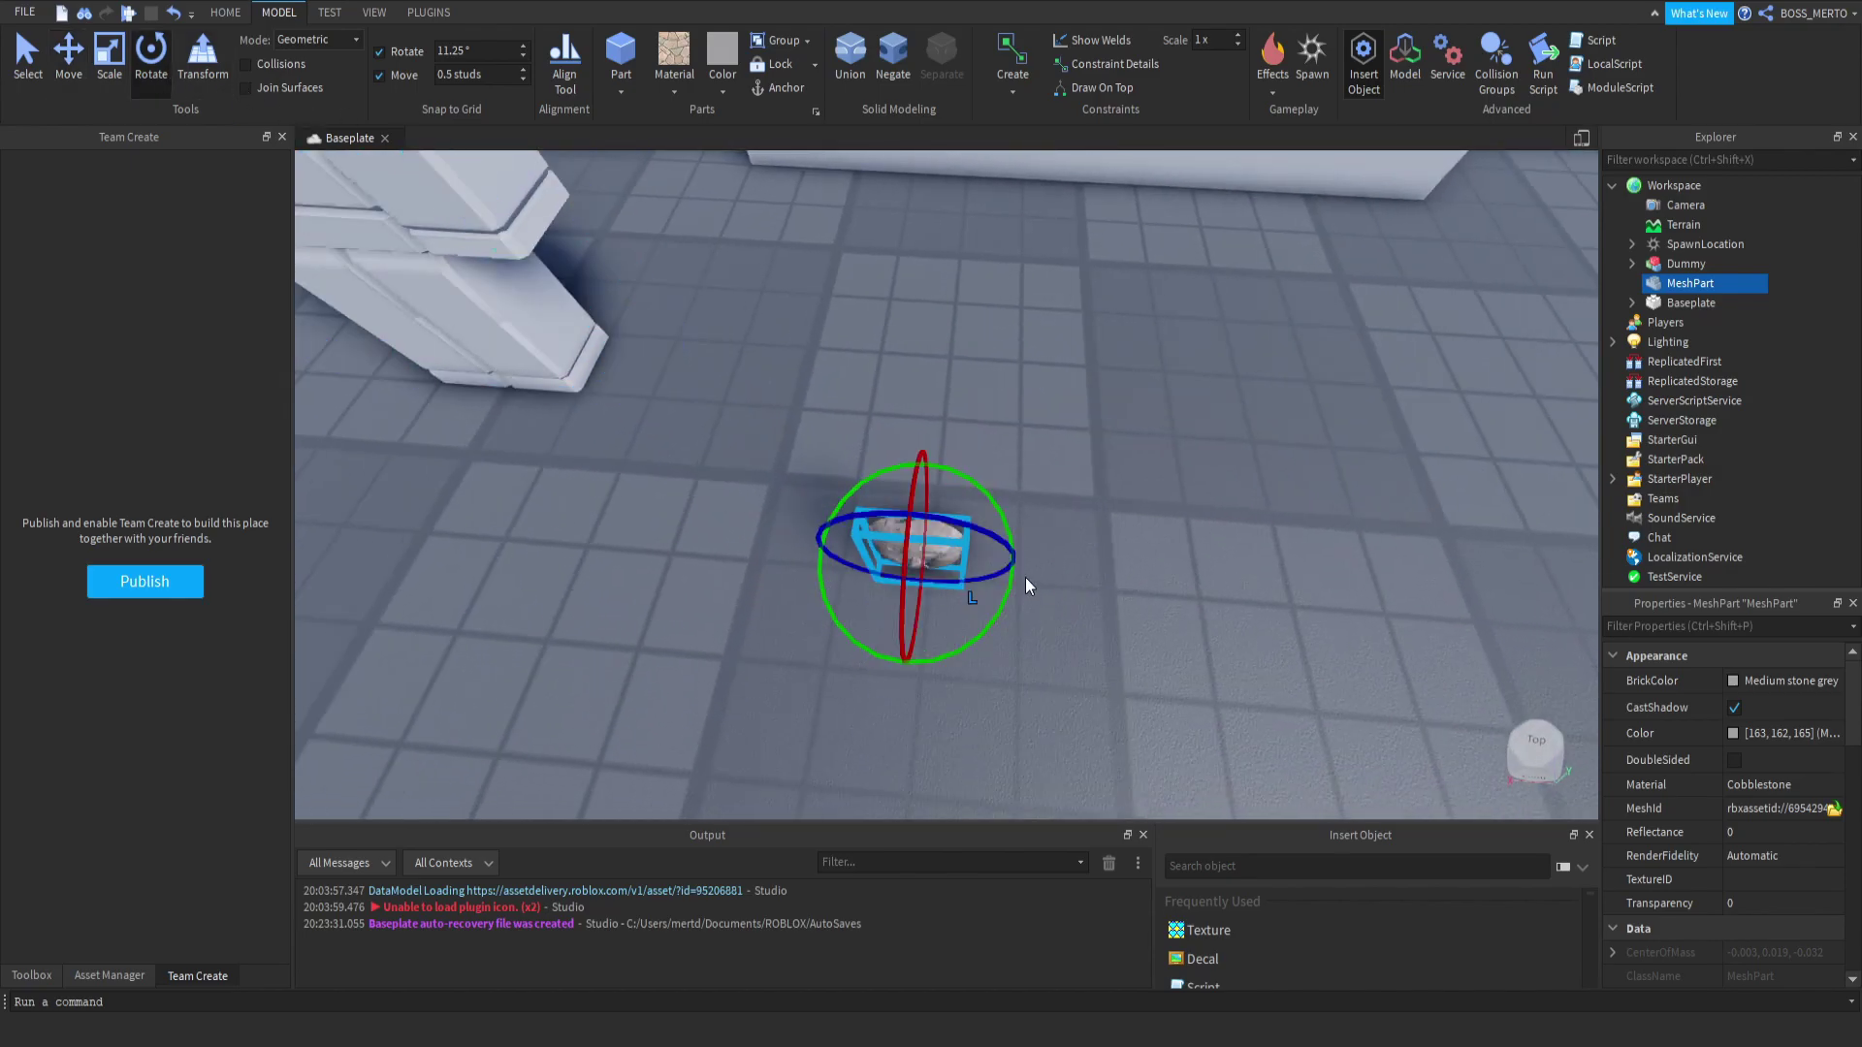
scroll(1026, 582, up, 5)
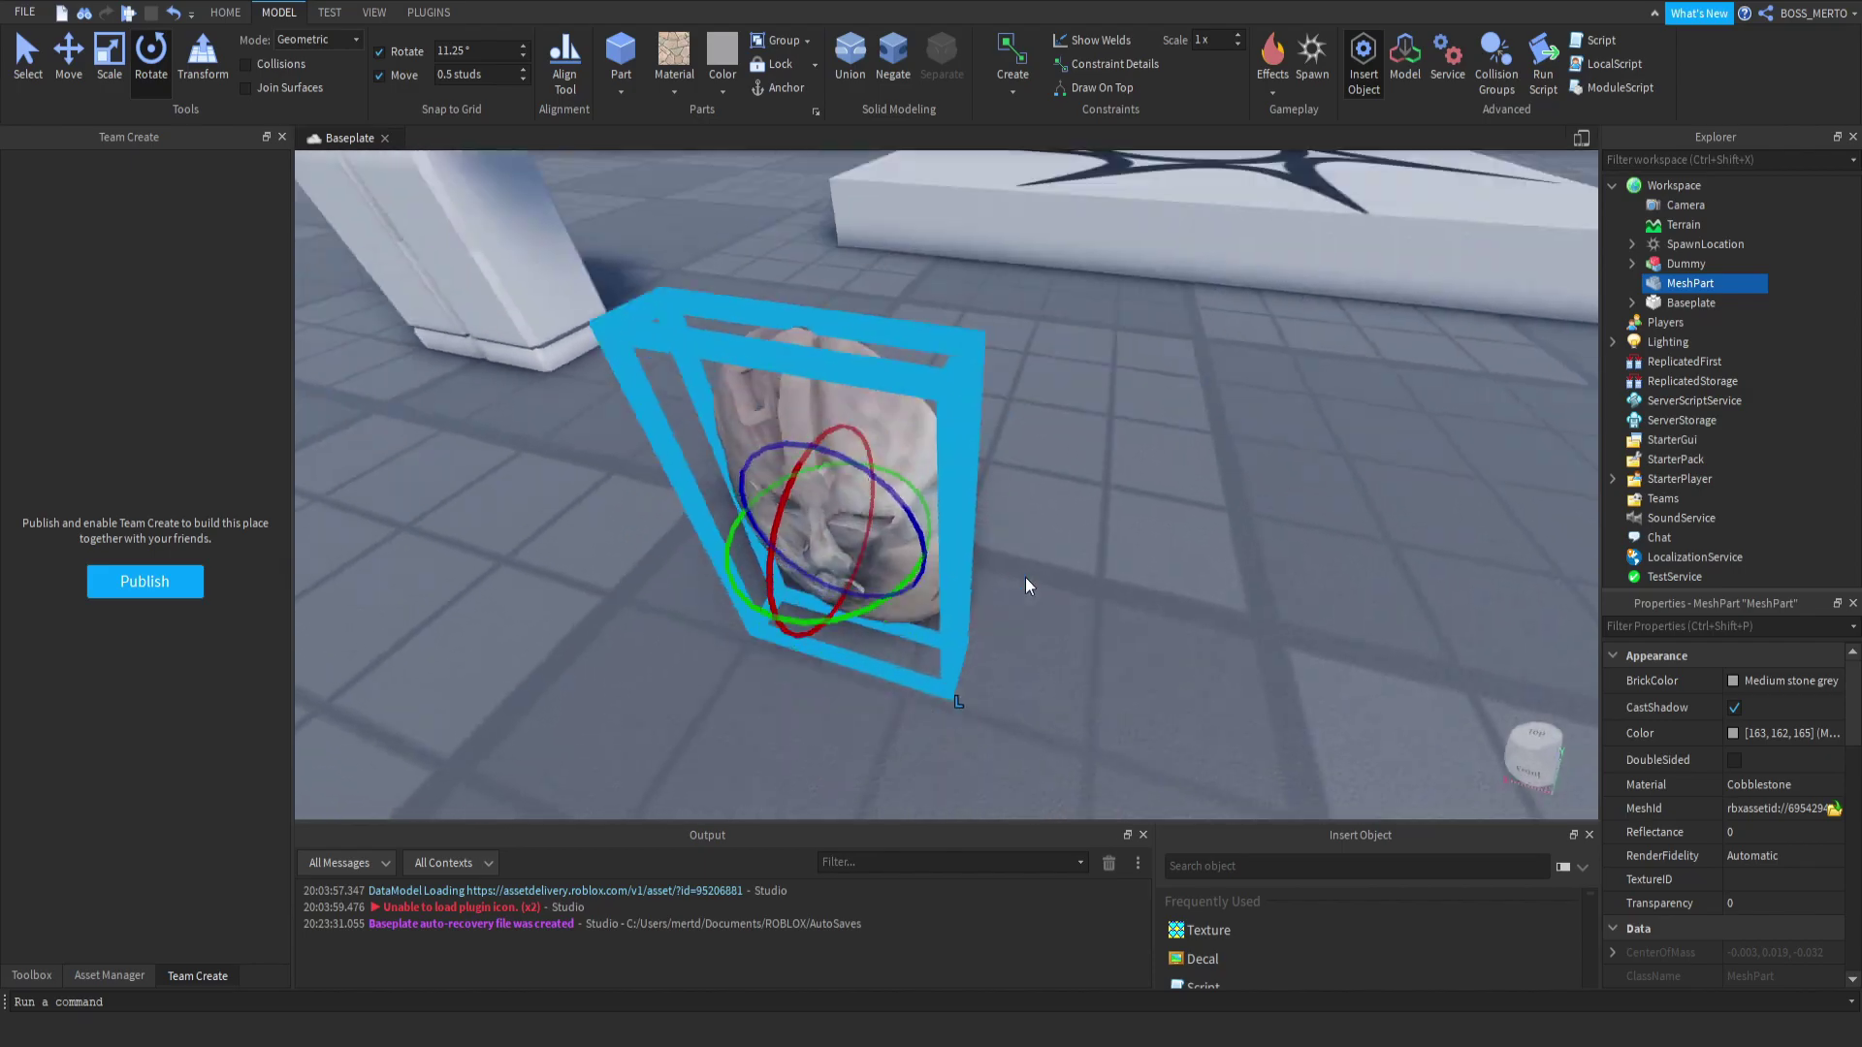
scroll(1108, 288, down, 5)
click(1127, 266)
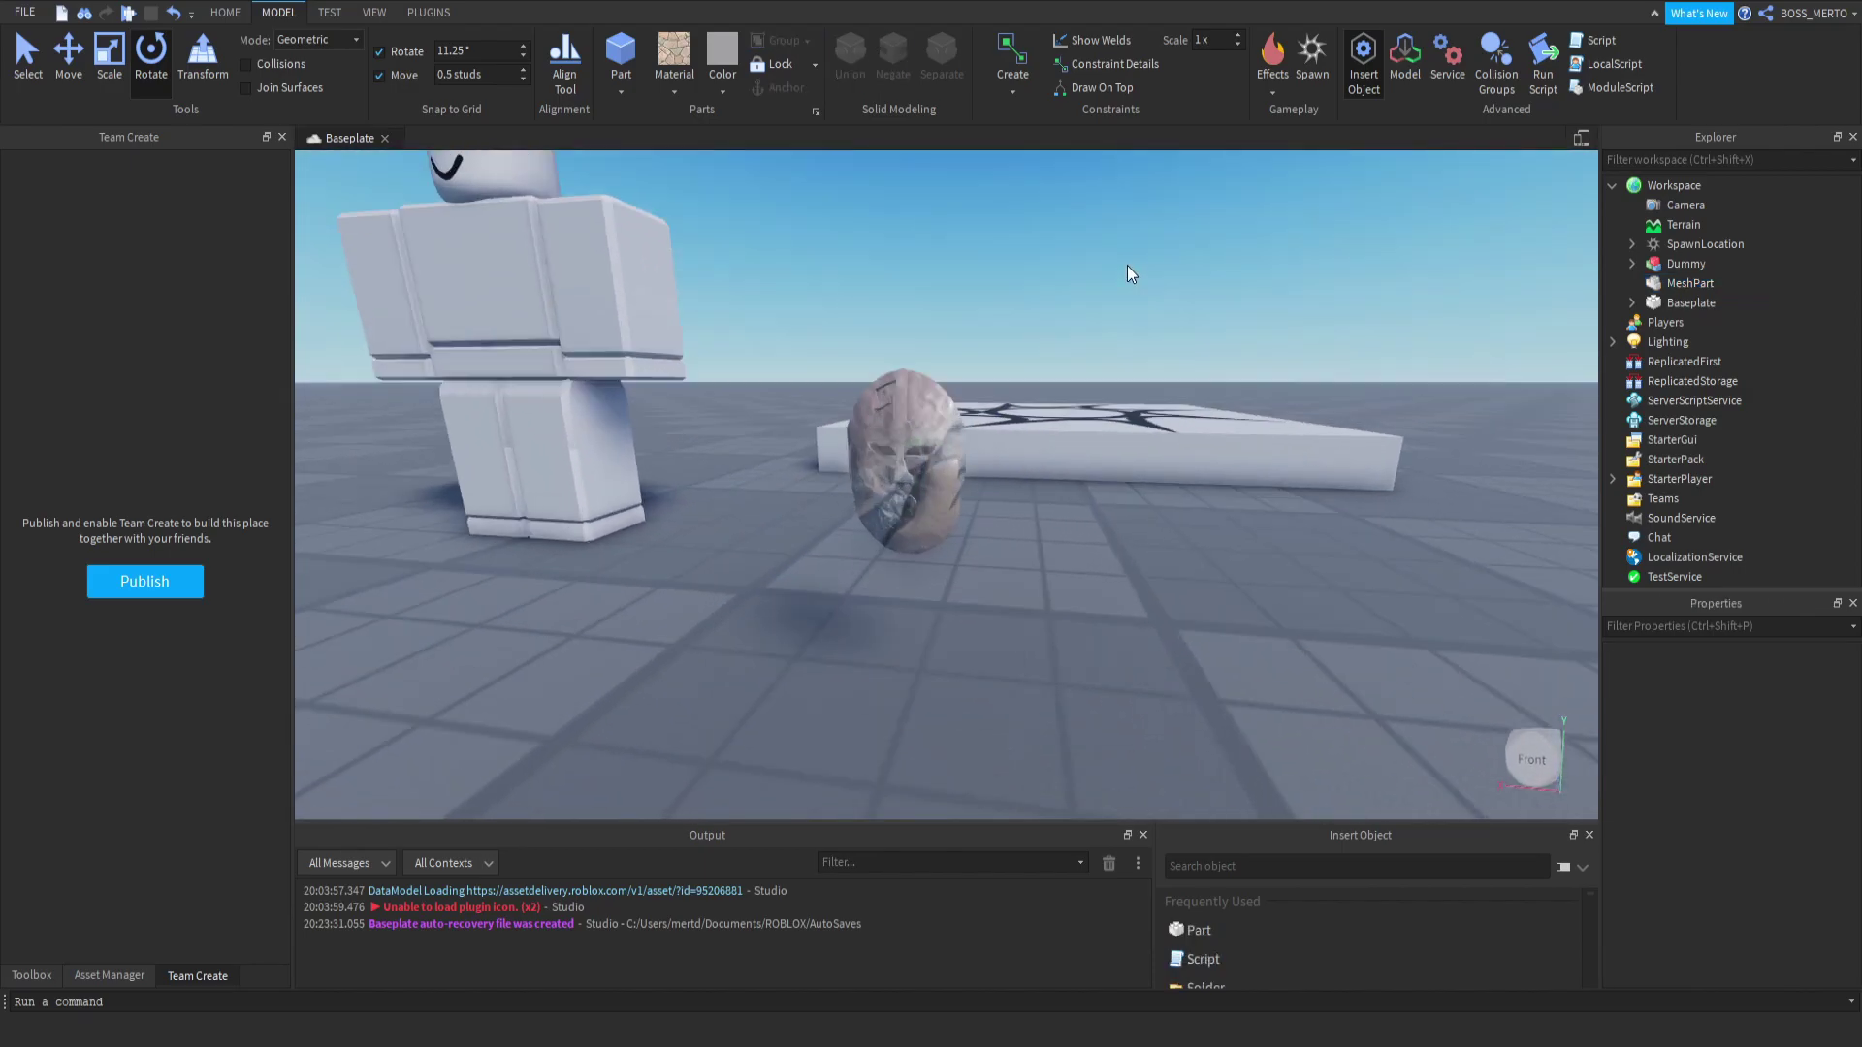
scroll(1127, 265, up, 4)
scroll(1132, 264, down, 2)
scroll(1133, 281, down, 2)
Rename the face MeshPart as Handle.
click(1676, 283)
key(F2)
text(Handle)
key(Return)
Add a Tool to StarterPack, move the Handle into it and clear the selection.
click(1674, 458)
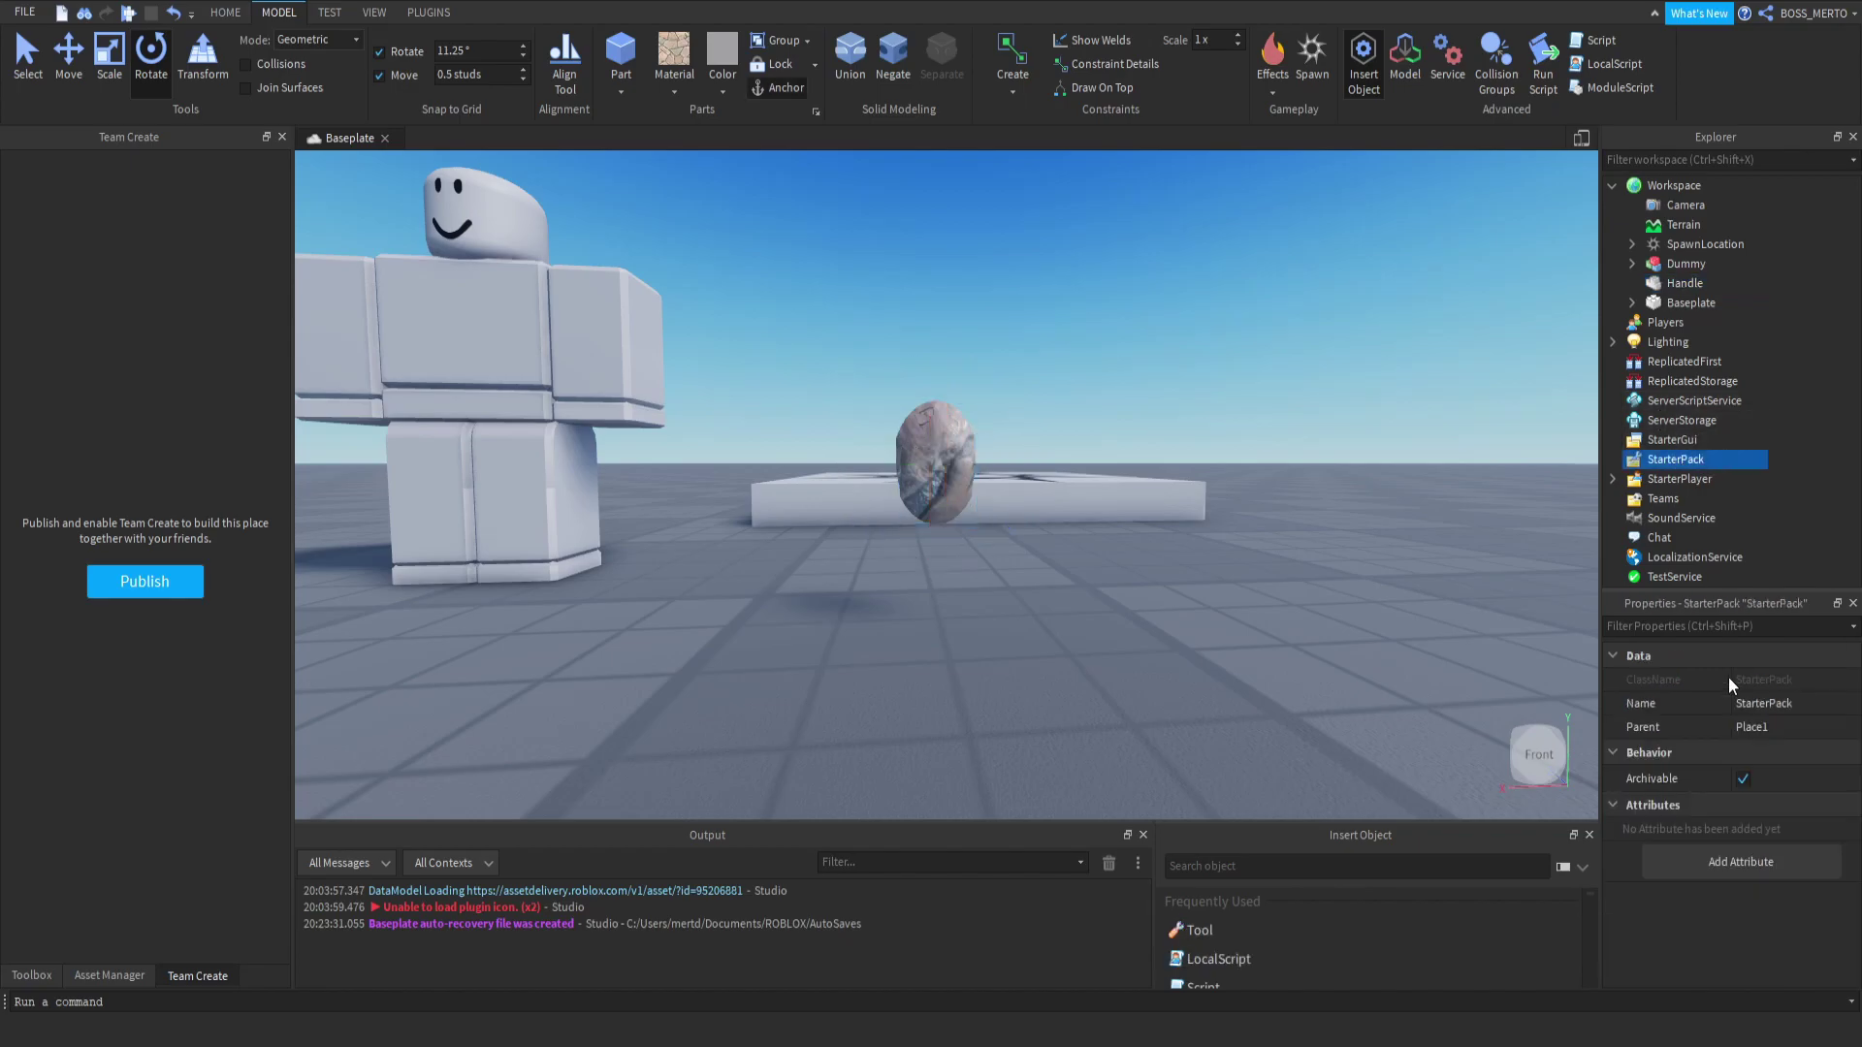
key(ctrl+v)
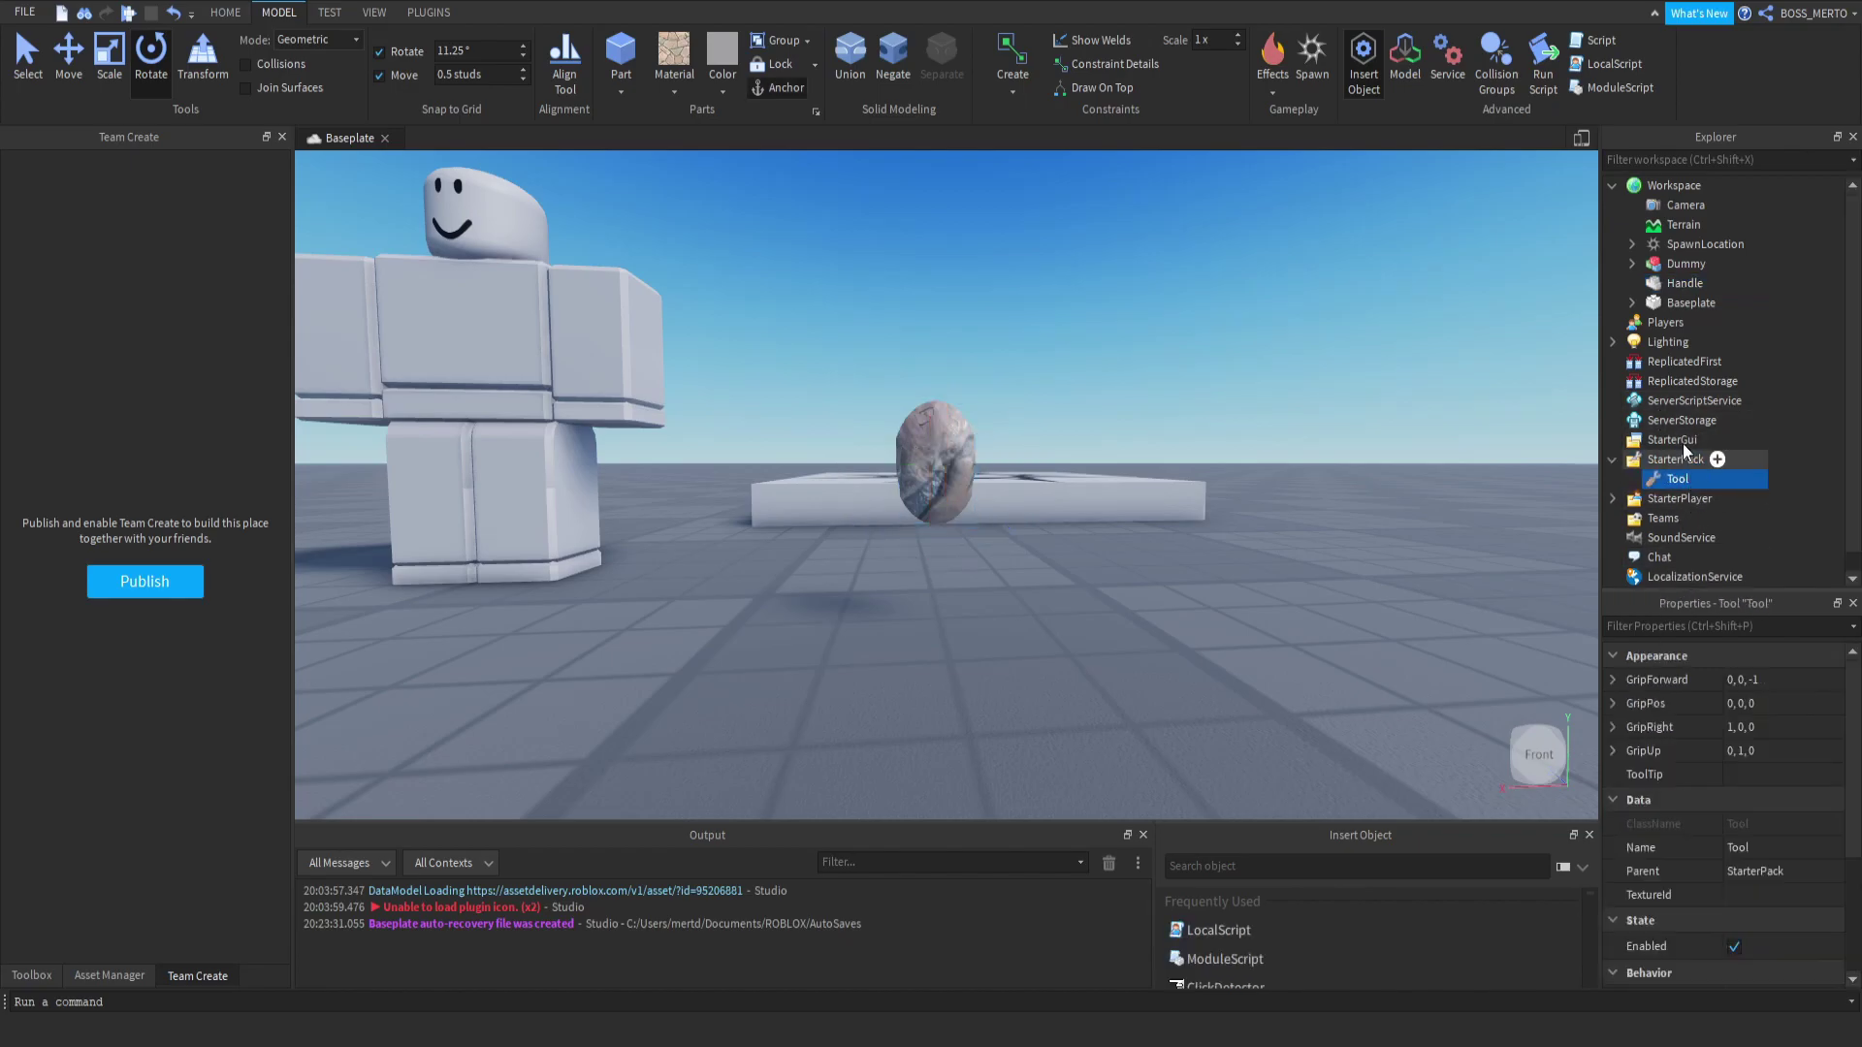
drag(1668, 288, 1672, 477)
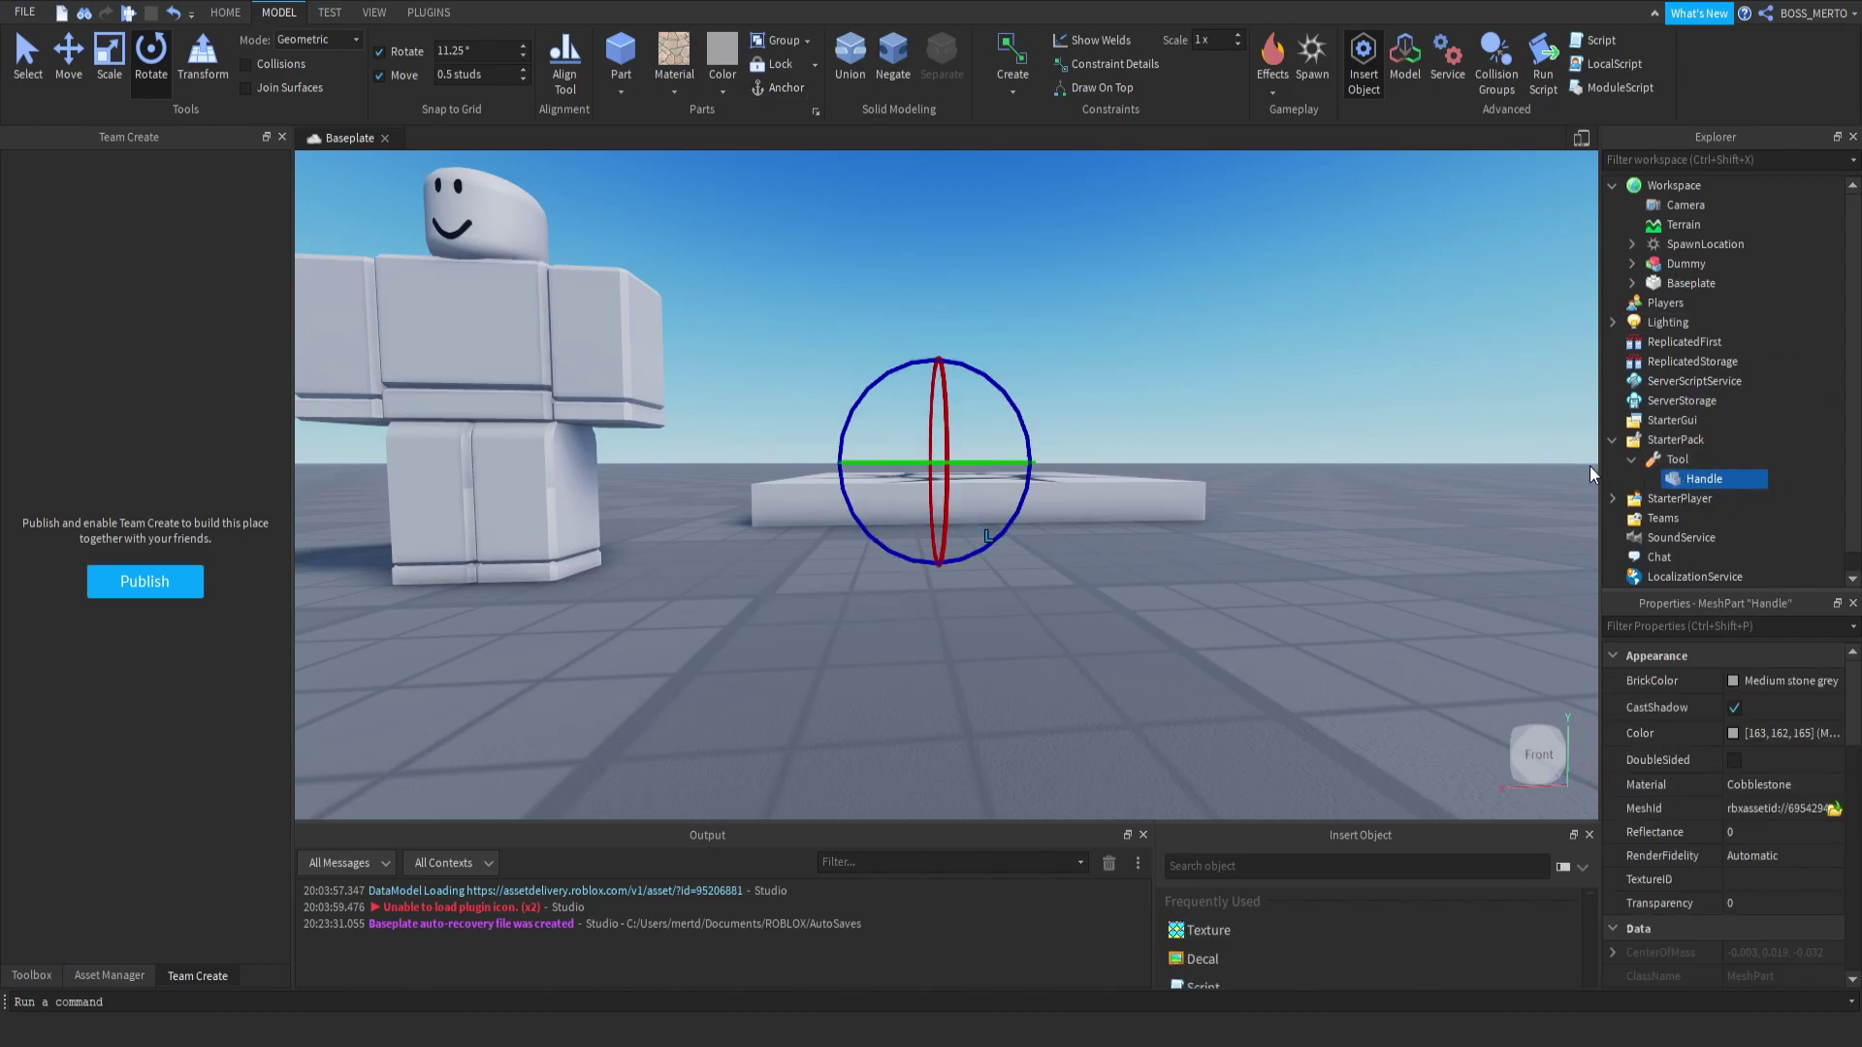
click(892, 210)
Playtest the place, equip the tool, examine how the character holds the mask and stop the test.
click(127, 15)
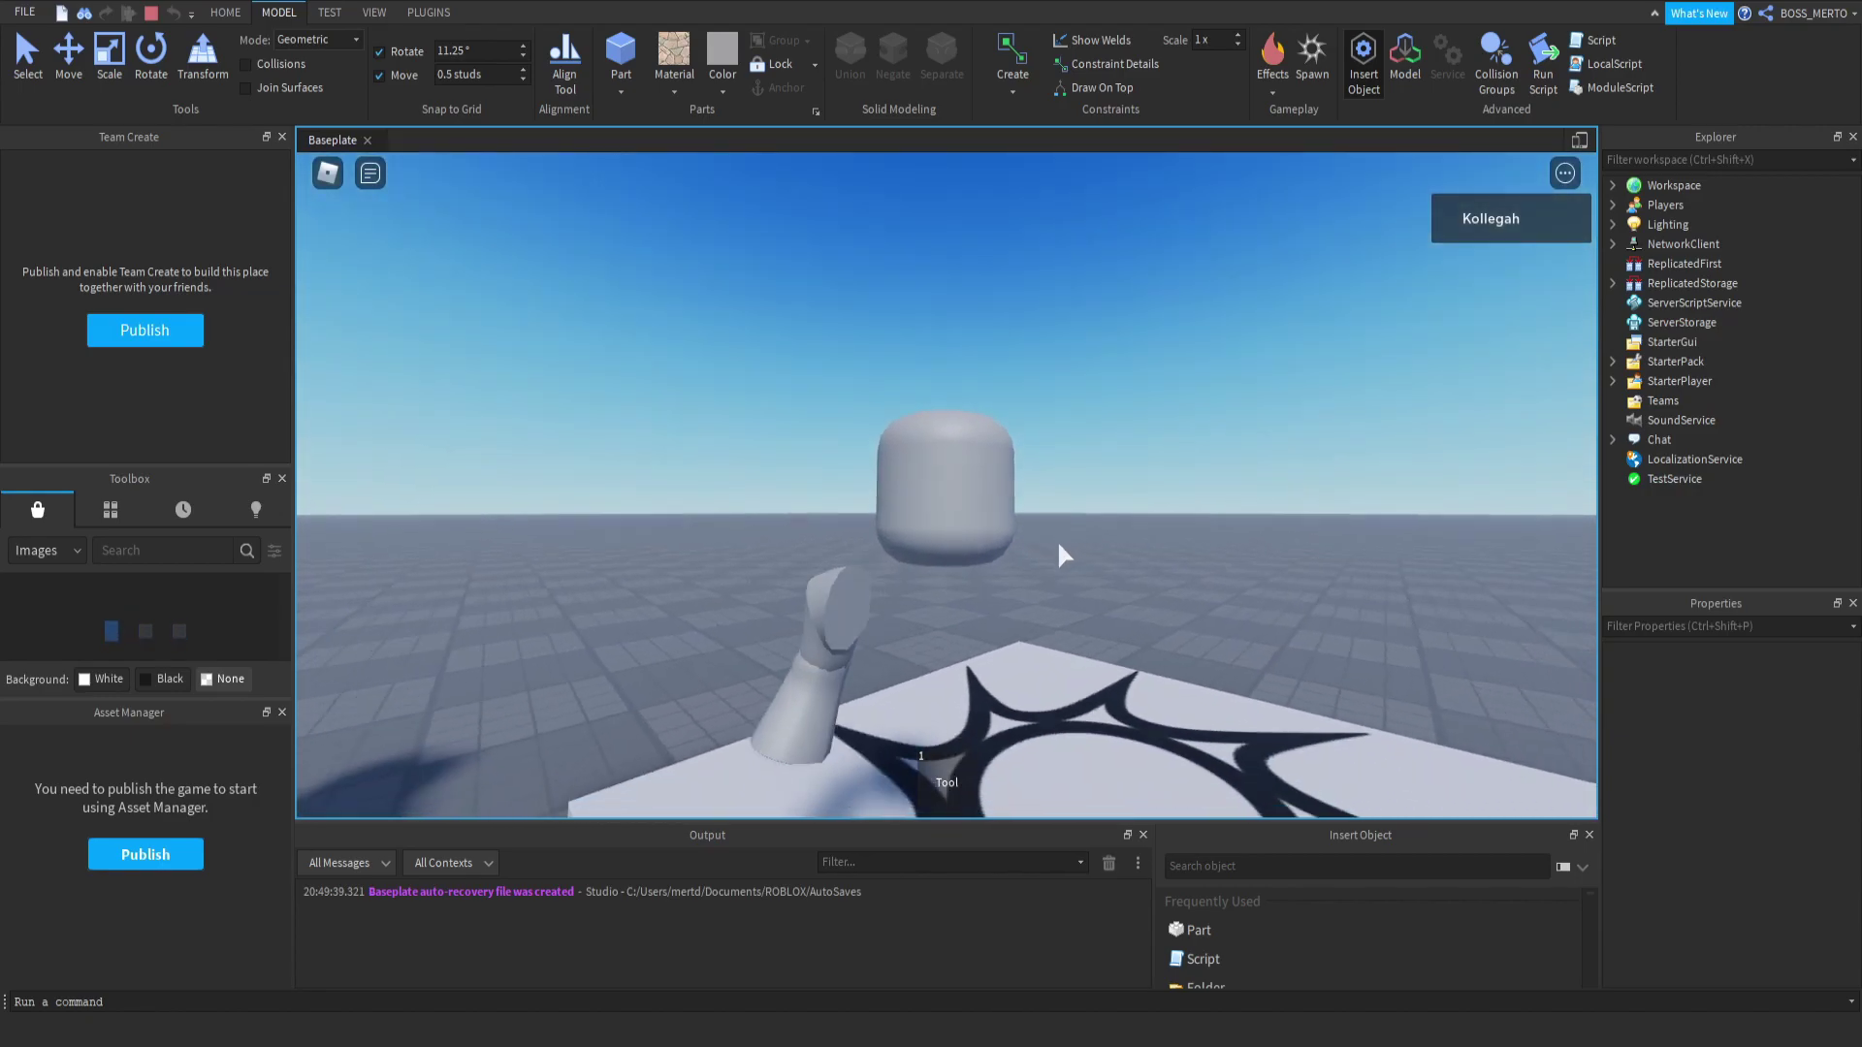
key(1)
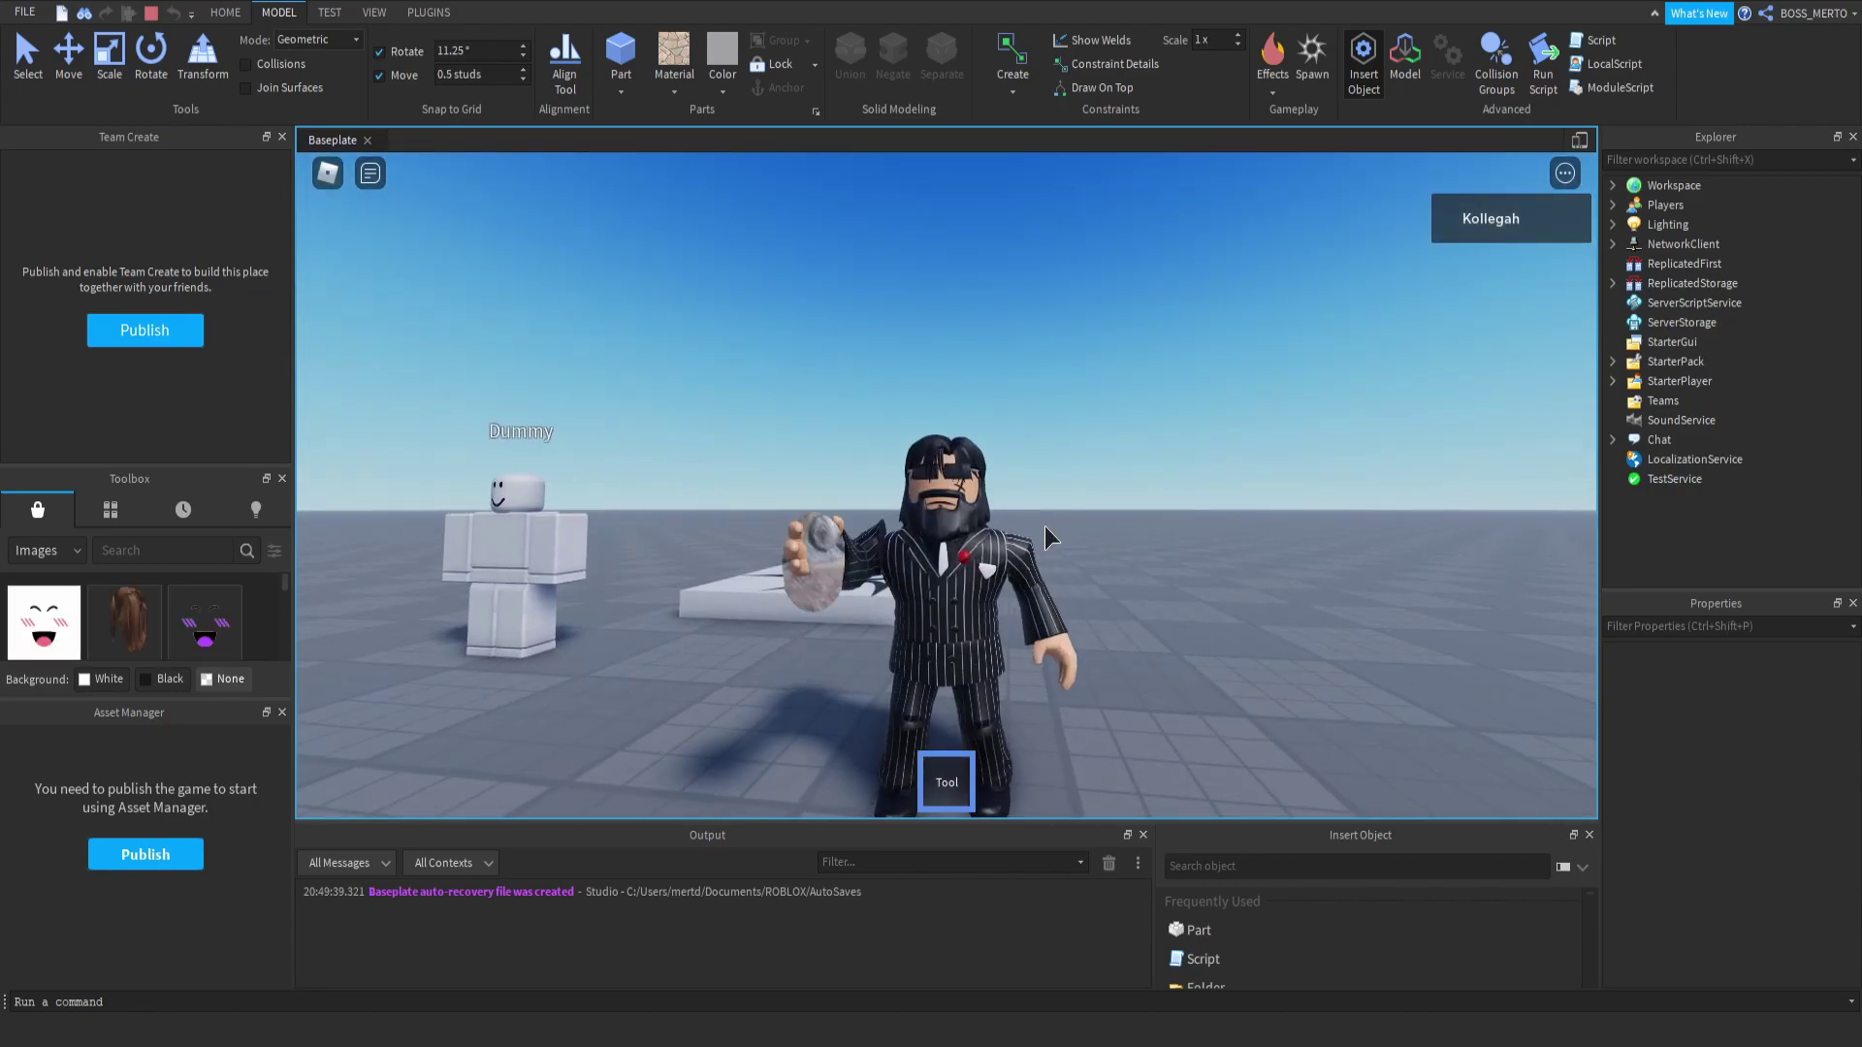
scroll(1045, 525, up, 5)
click(931, 555)
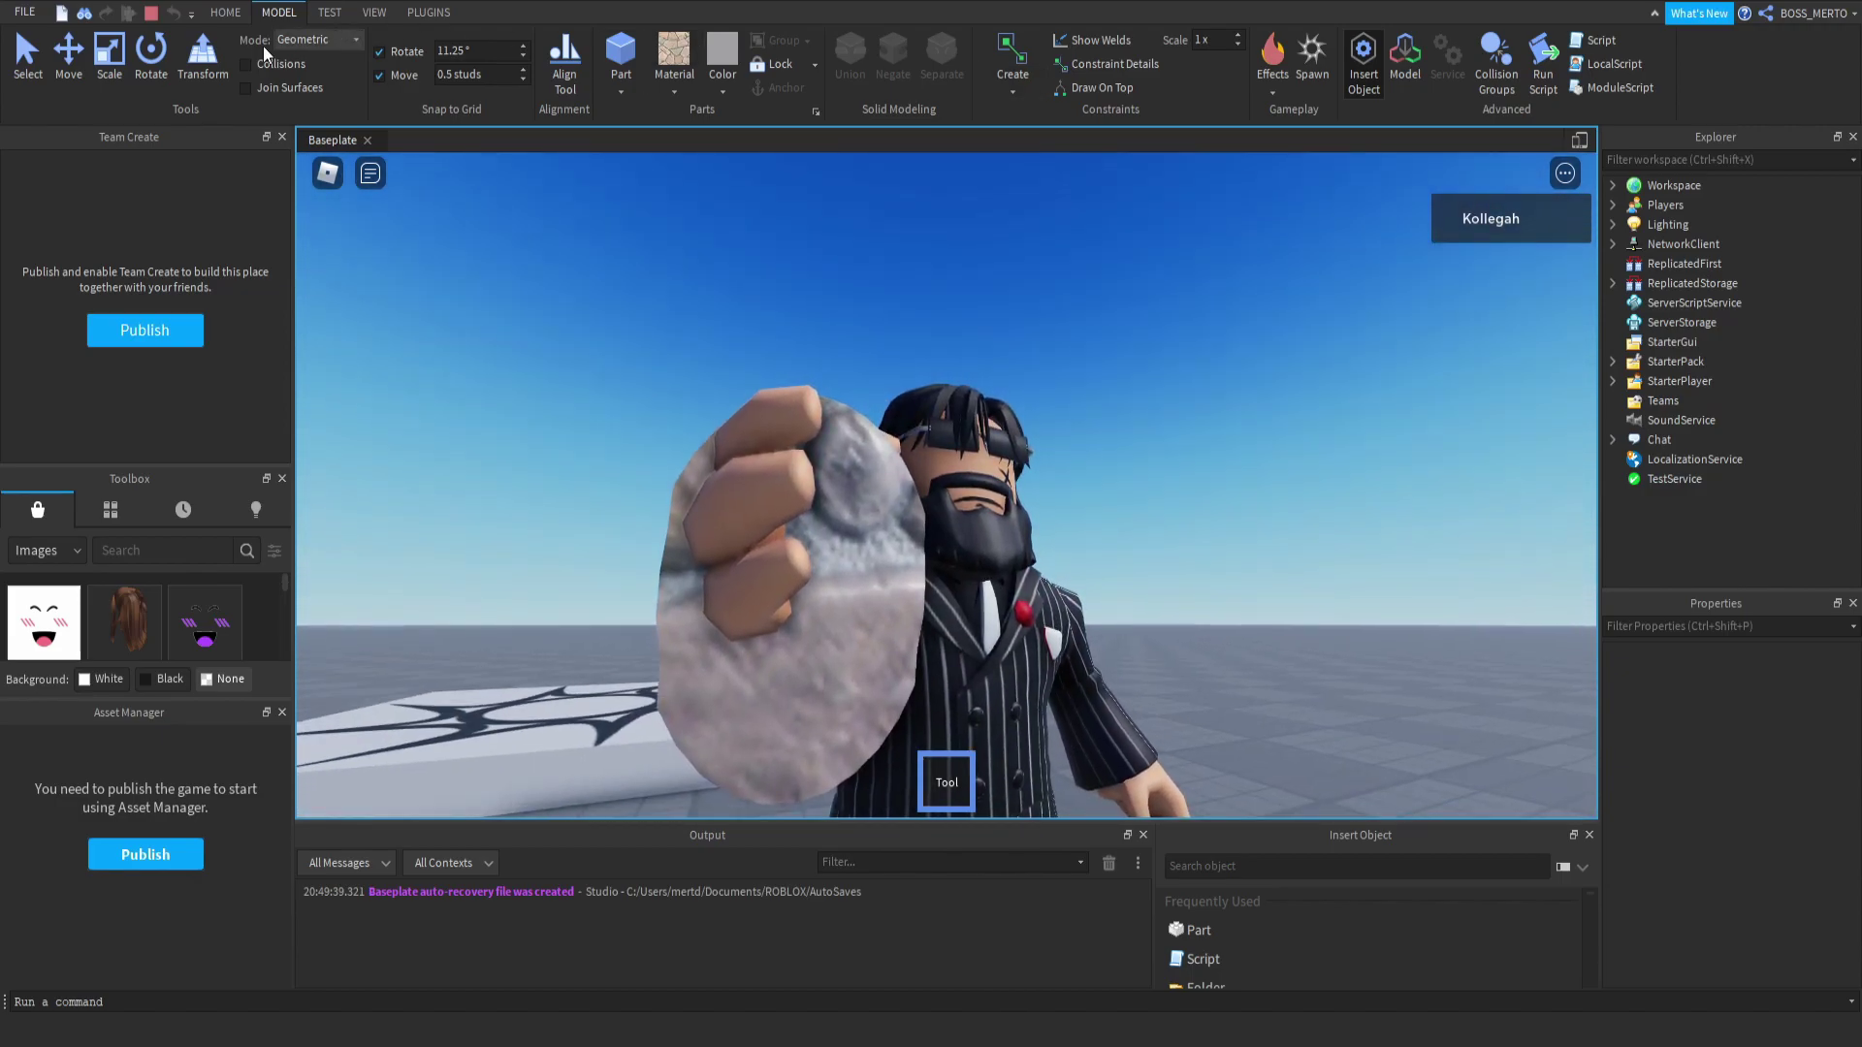
click(150, 14)
Edit the Tool's GripForward value and equip the tool in a new playtest.
click(1678, 460)
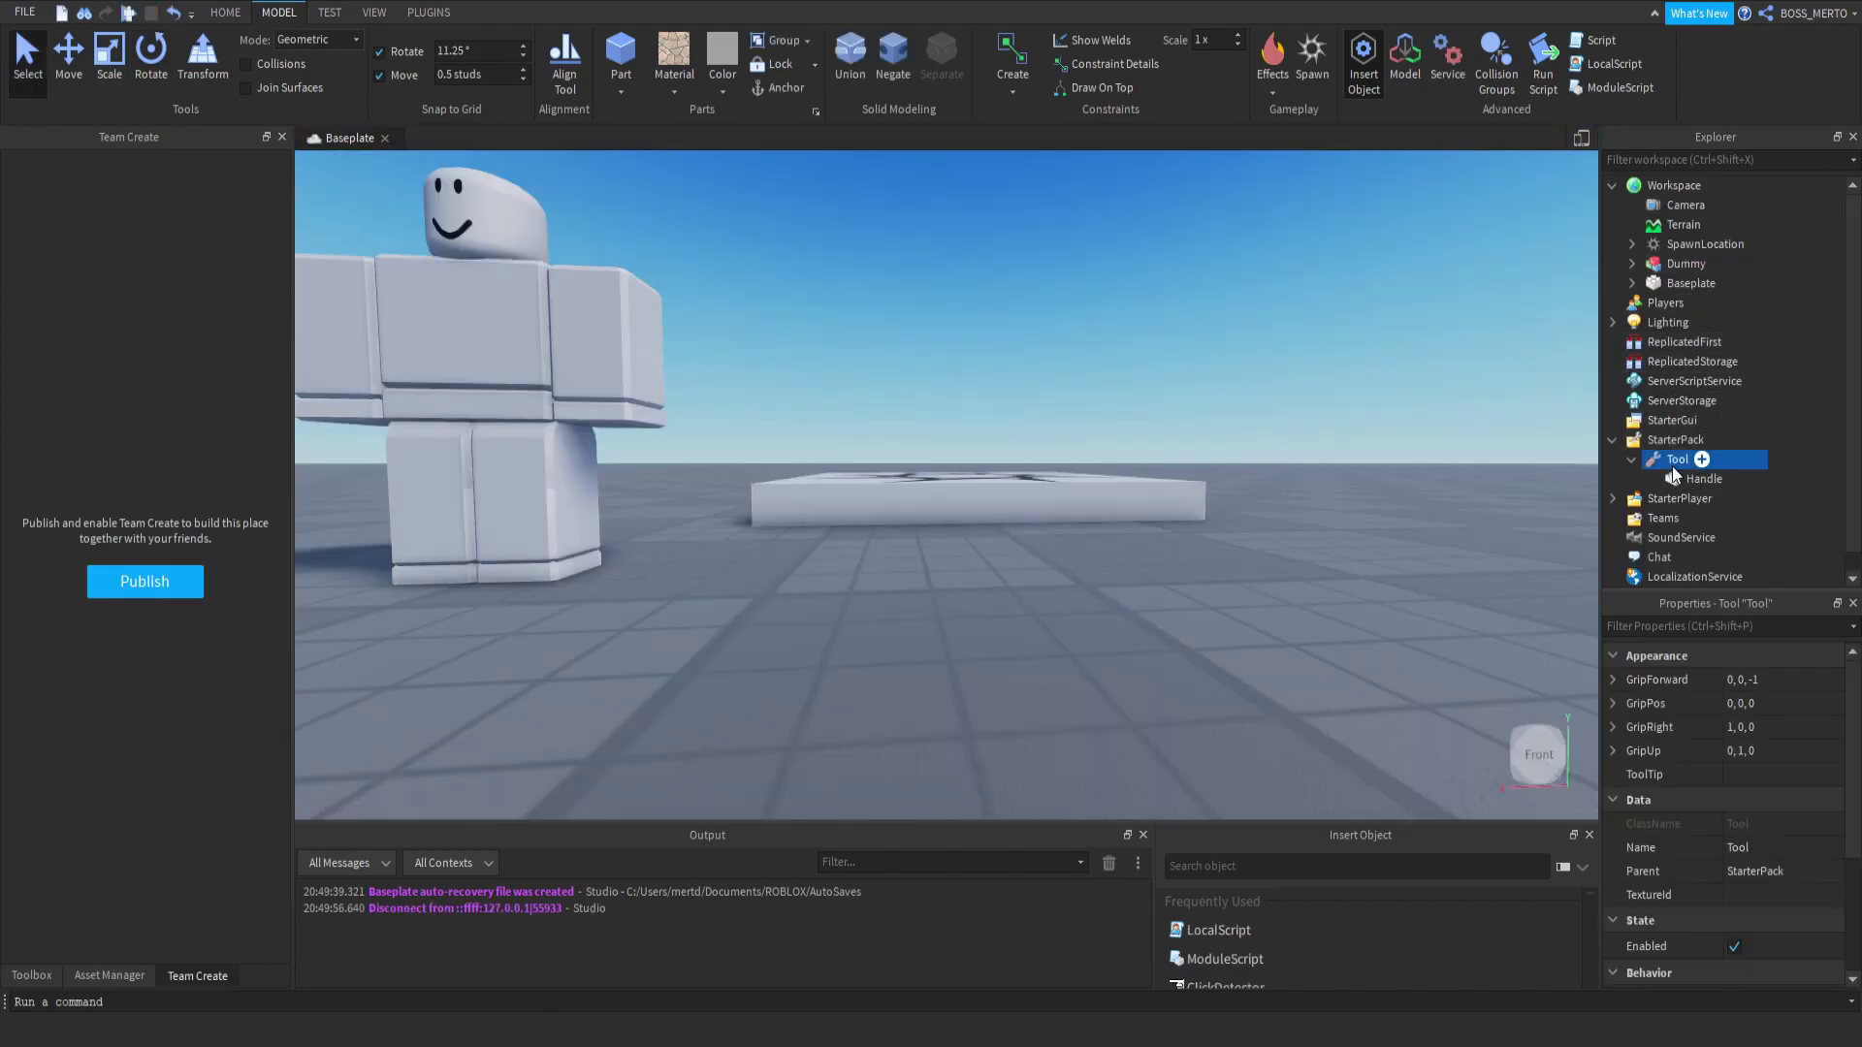
click(1779, 684)
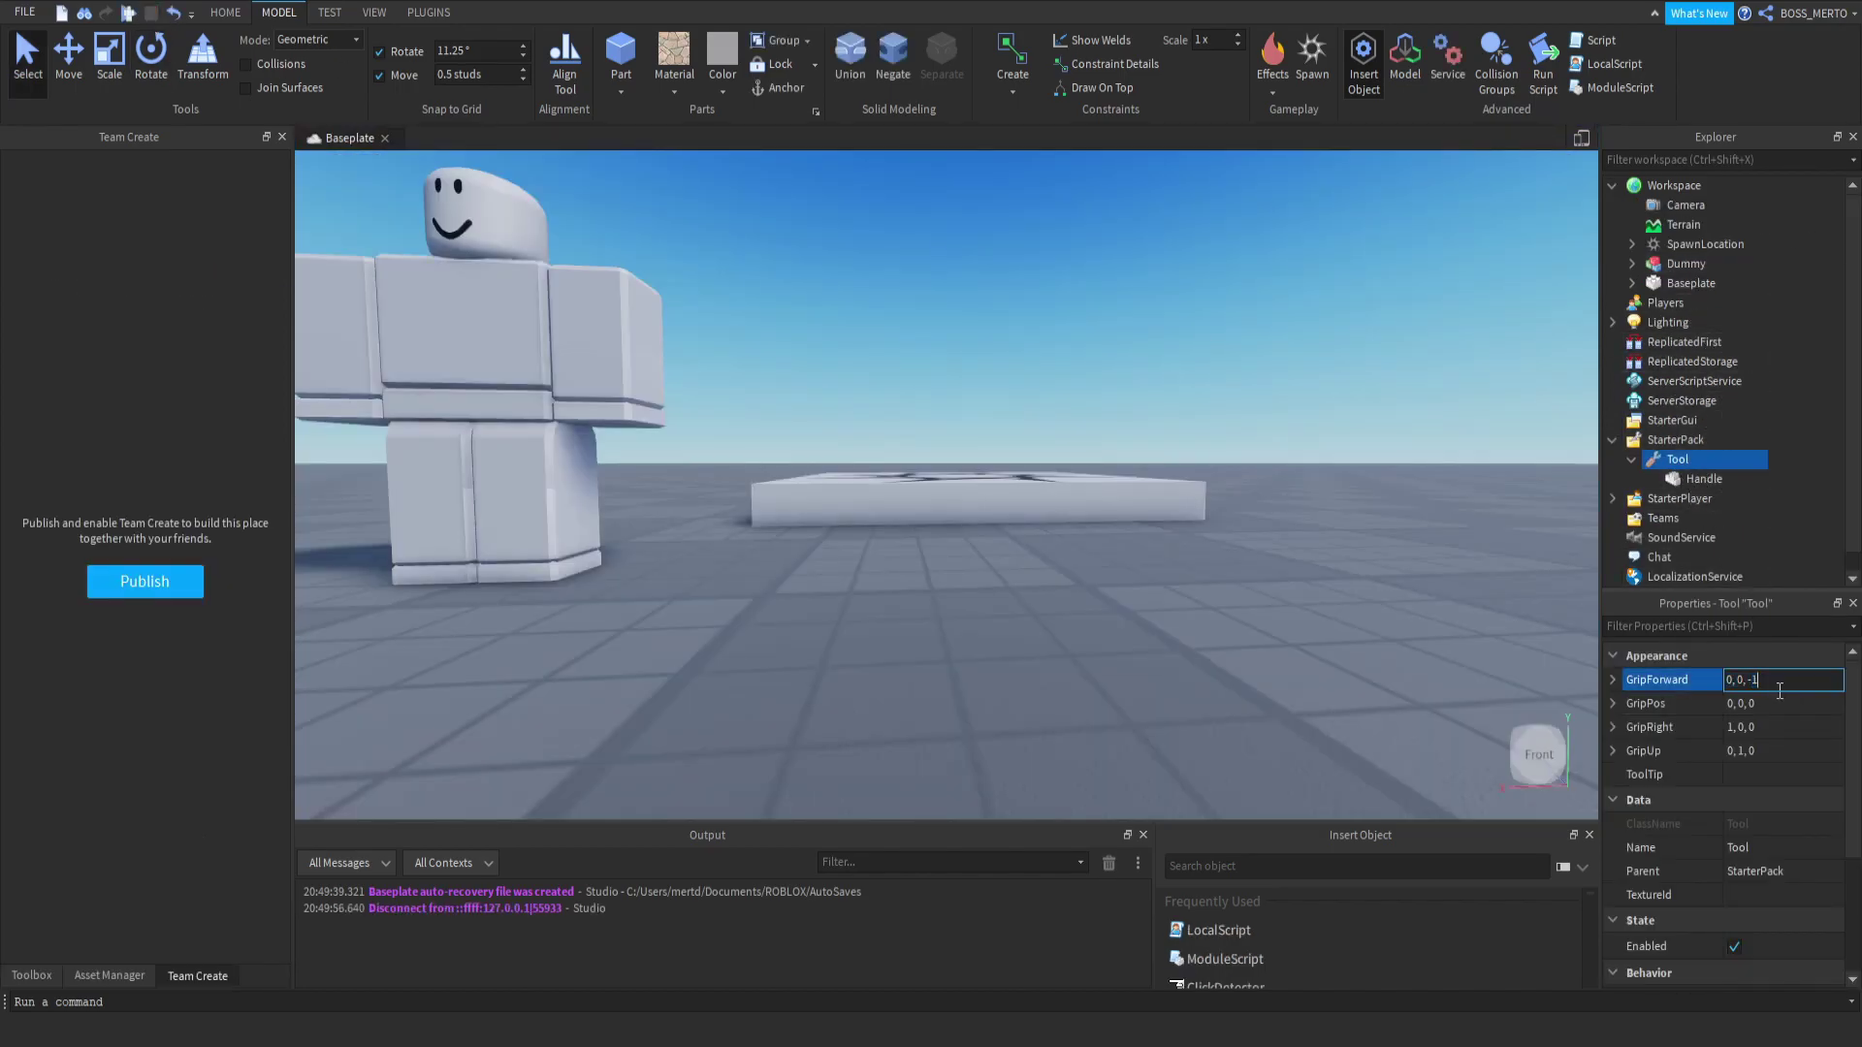
double_click(1761, 681)
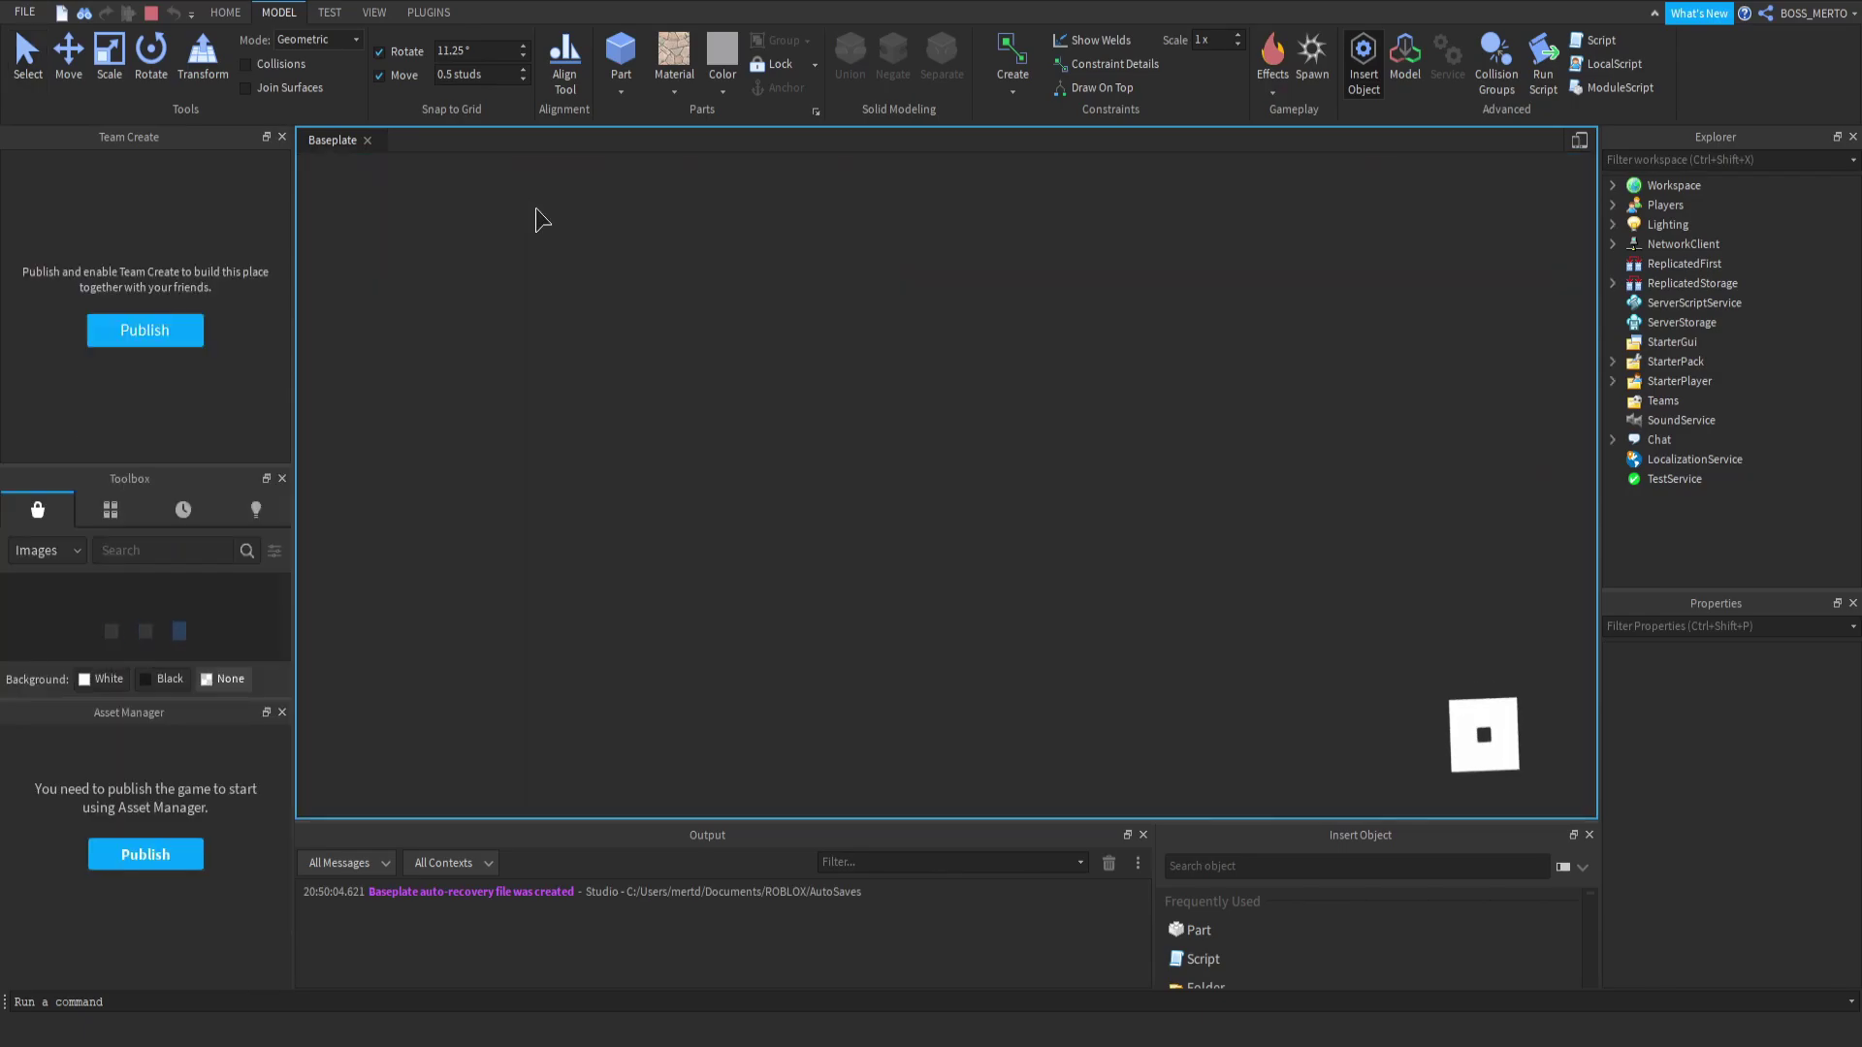
key(1)
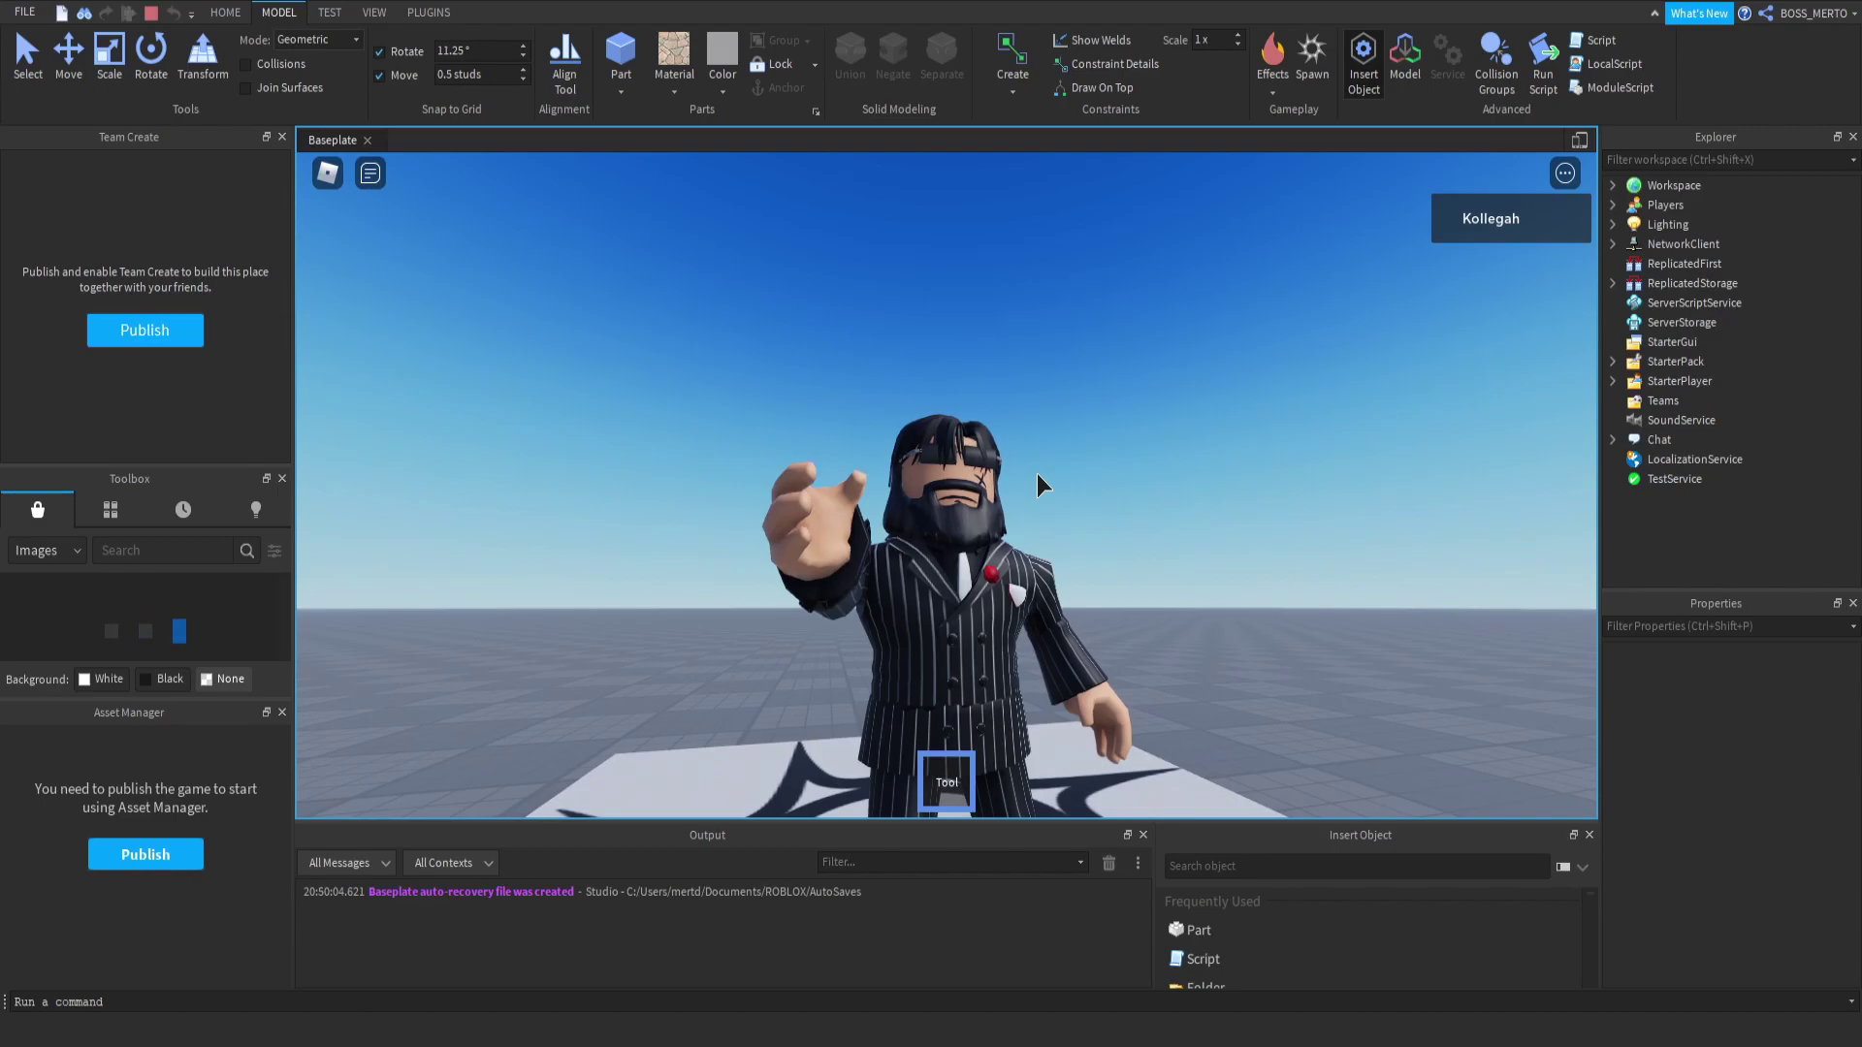
Examine how the character holds the mask from the front and stop the playtest.
right_drag(1038, 474, 1038, 473)
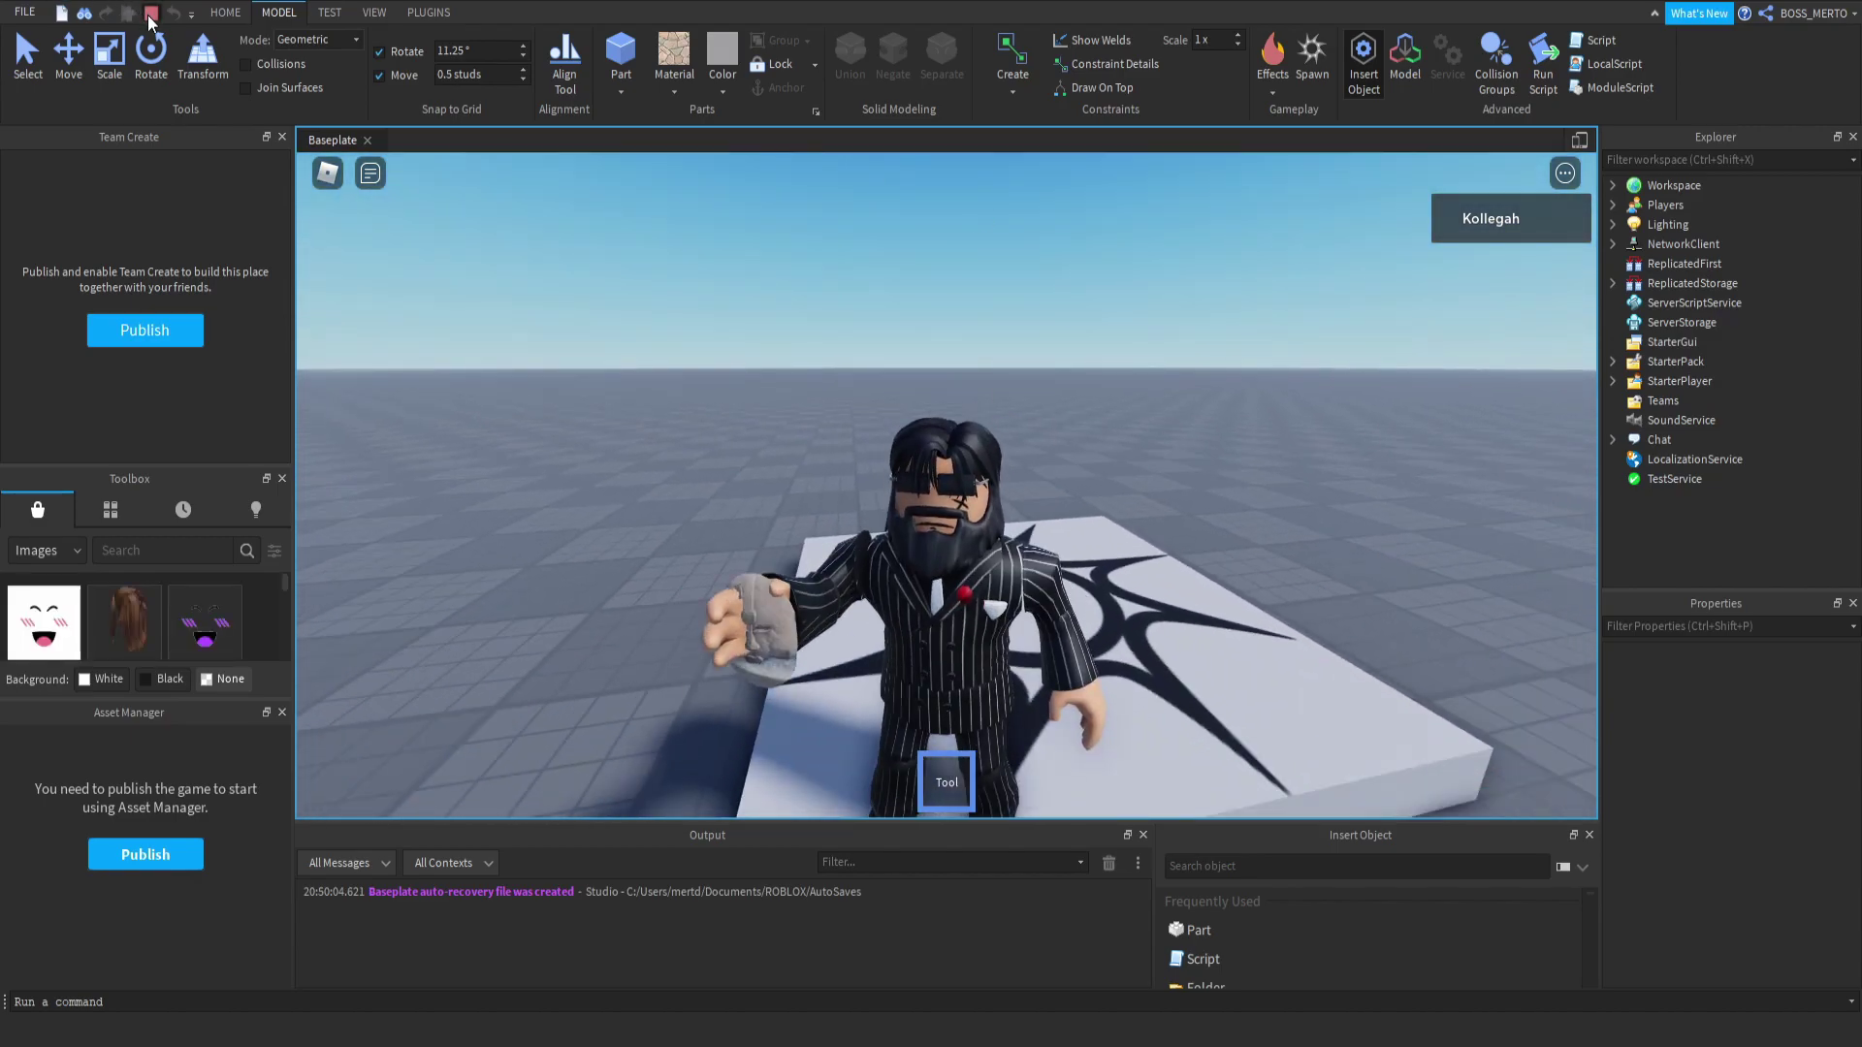
click(151, 13)
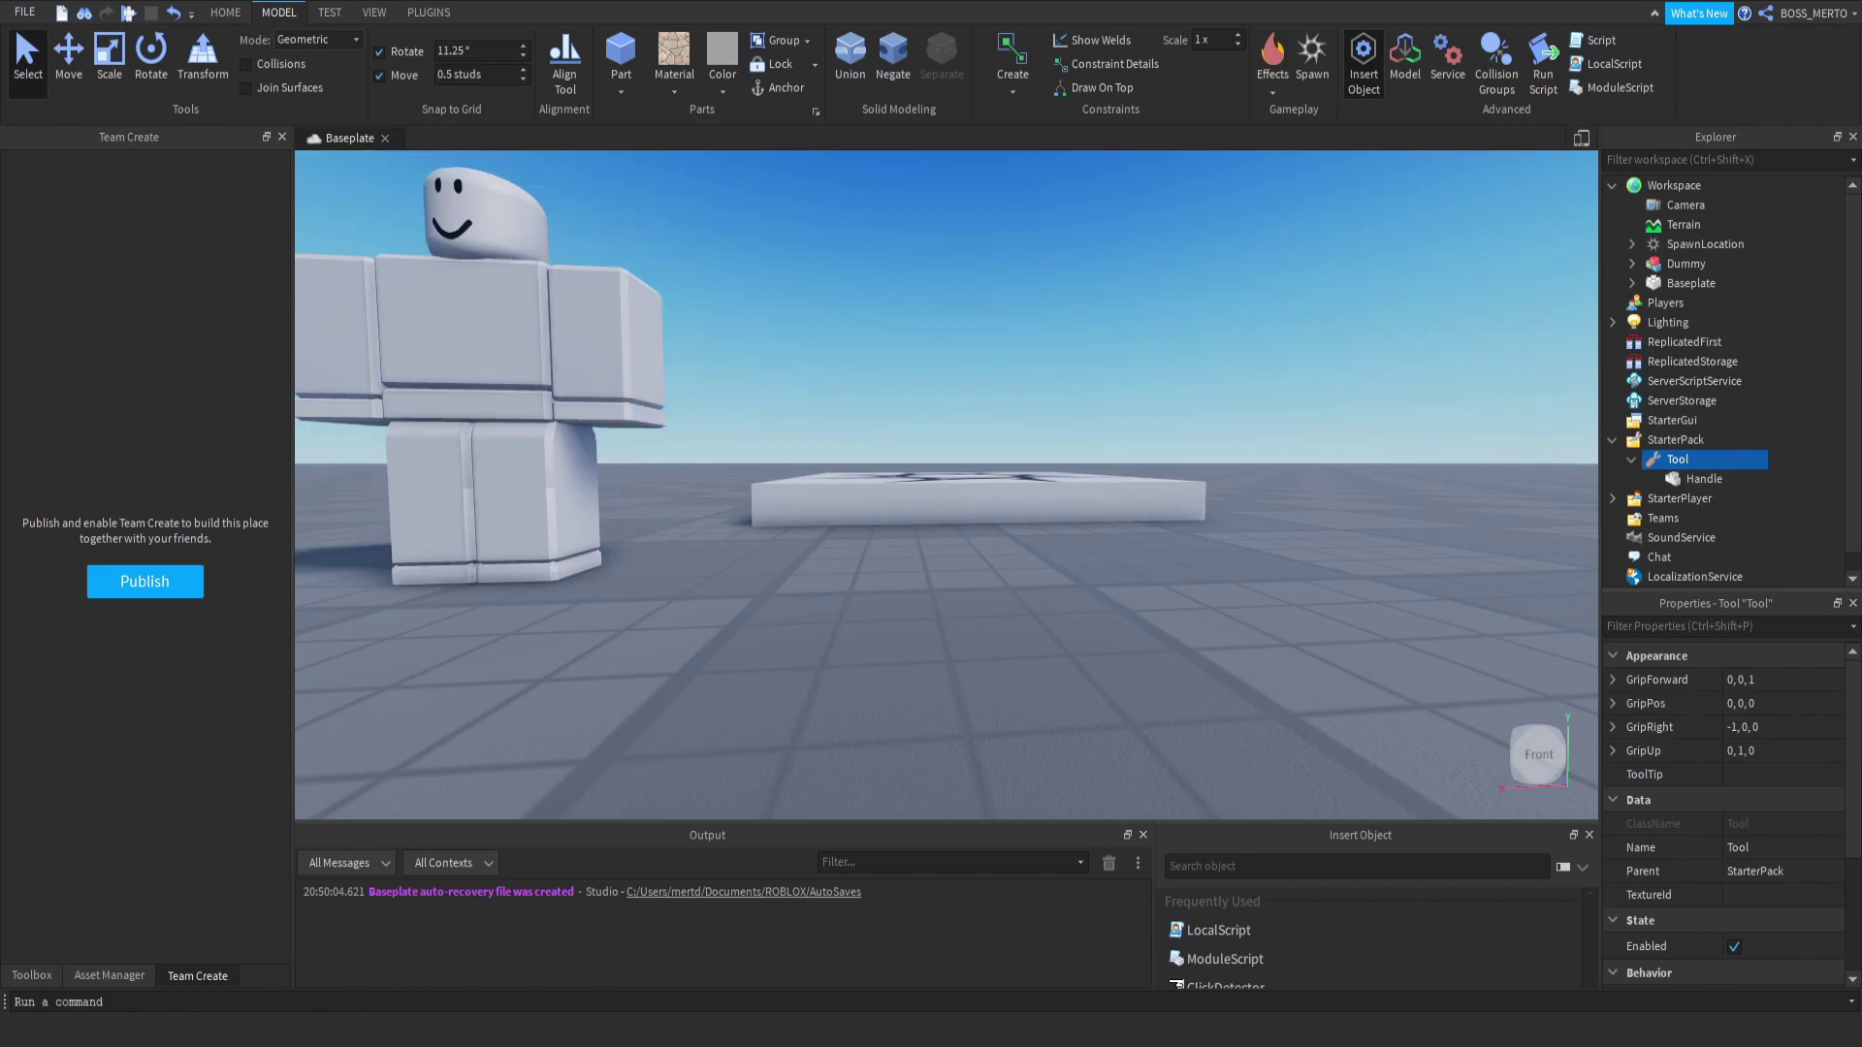
Add a LocalScript to the Tool in StarterPack and delete its default code.
mouse_move(1702, 460)
click(1702, 460)
click(1668, 530)
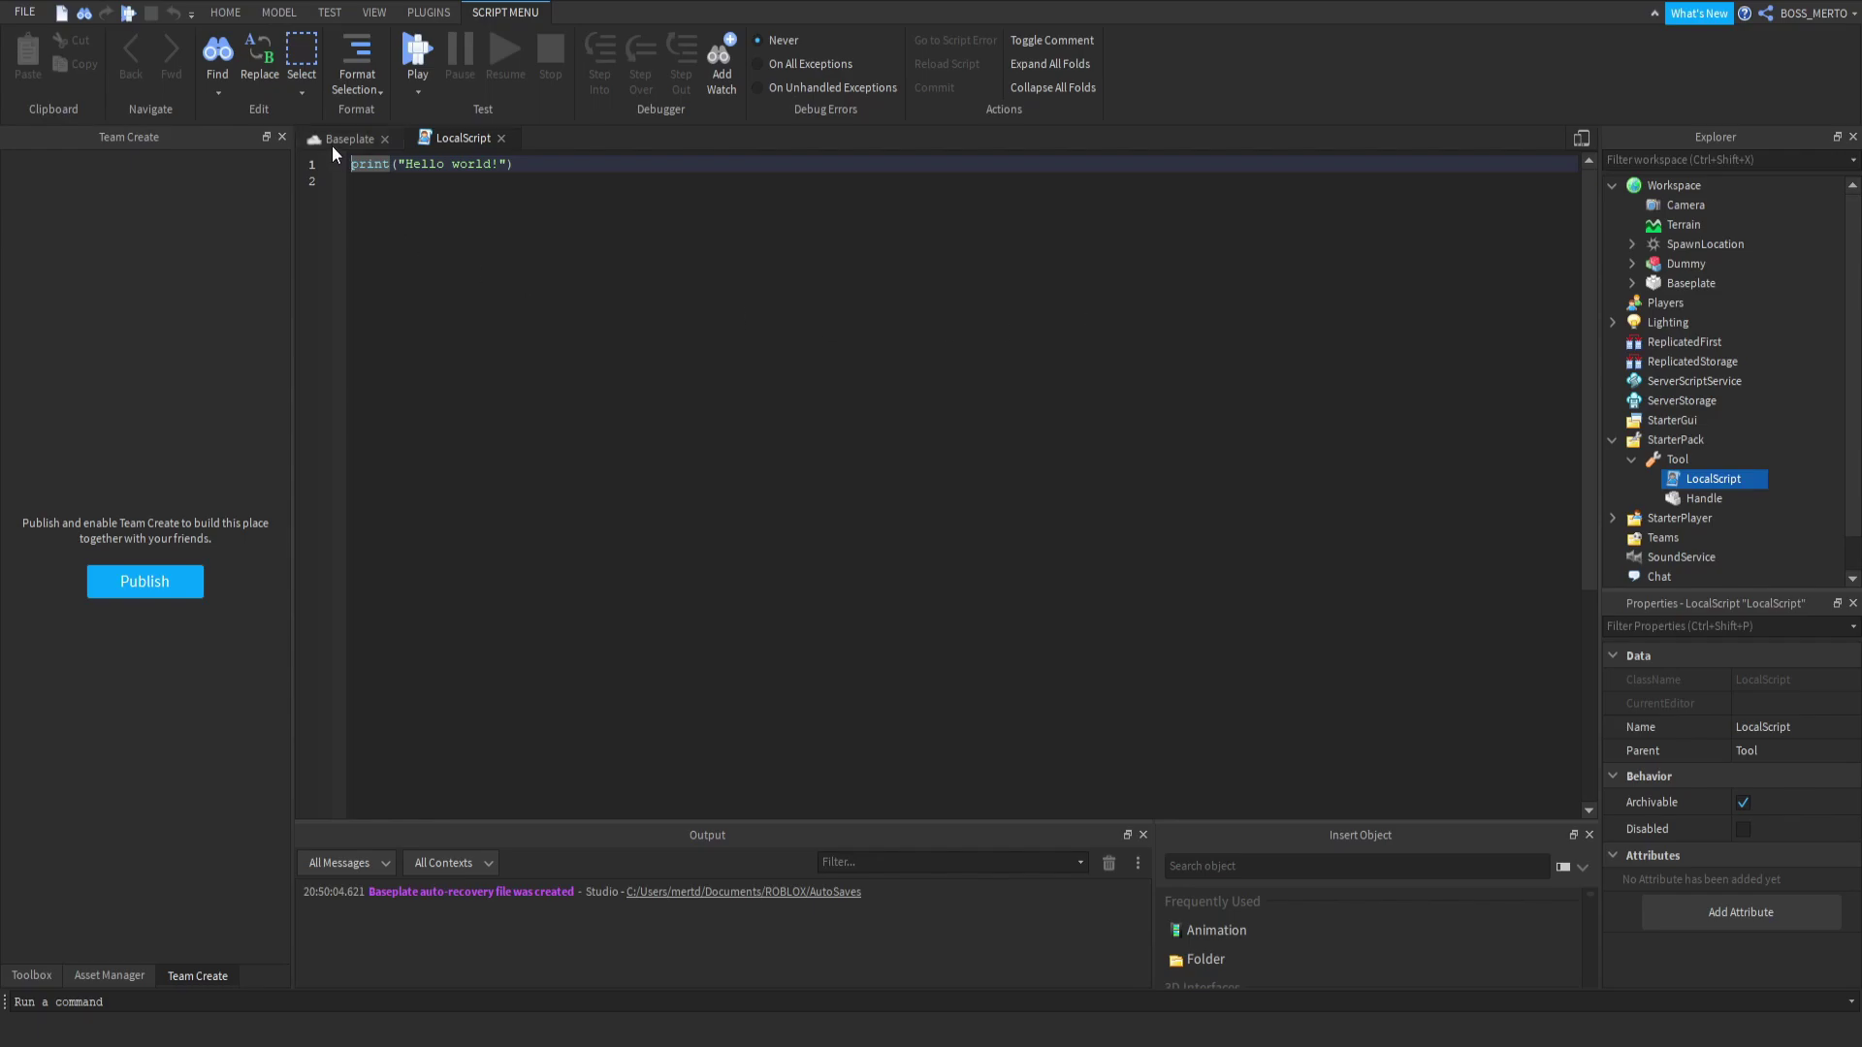
click(1296, 341)
key(ctrl+a)
key(BackSpace)
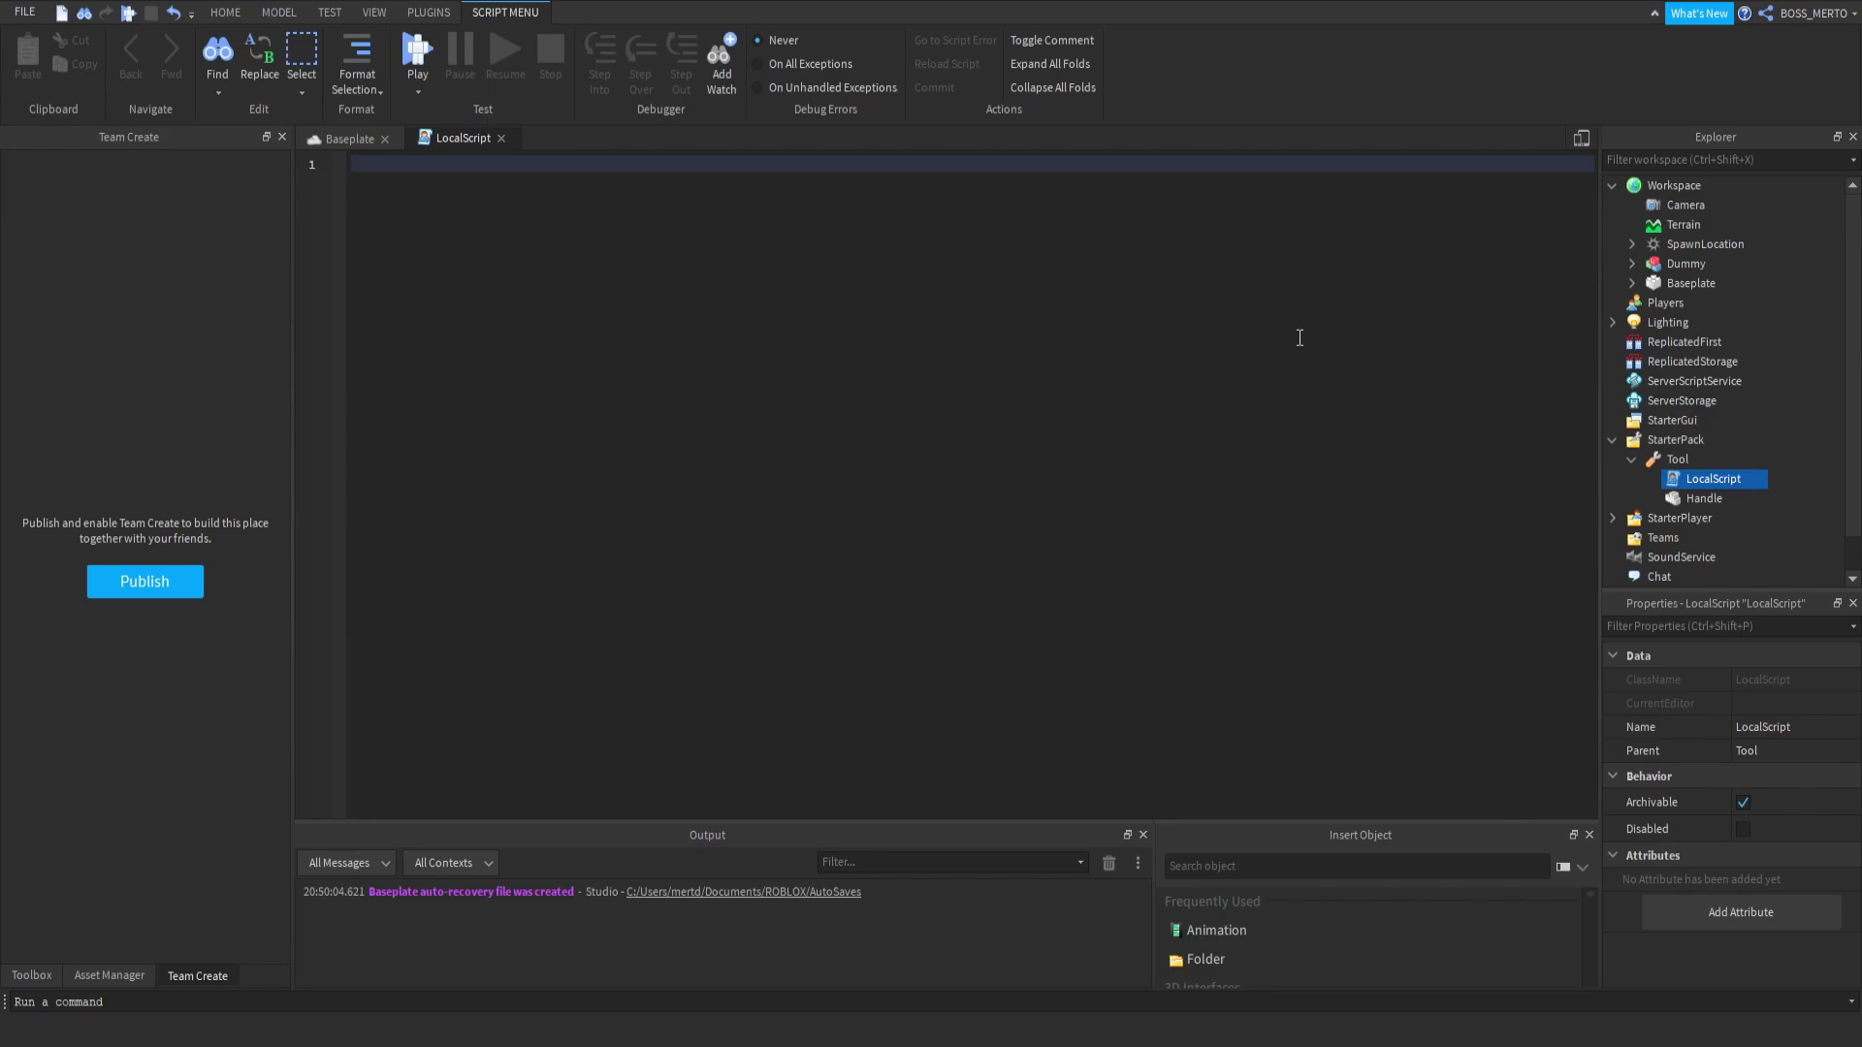
Return to the Baseplate view and start a new, still untitled animation for the Dummy in the Animation Editor.
click(348, 136)
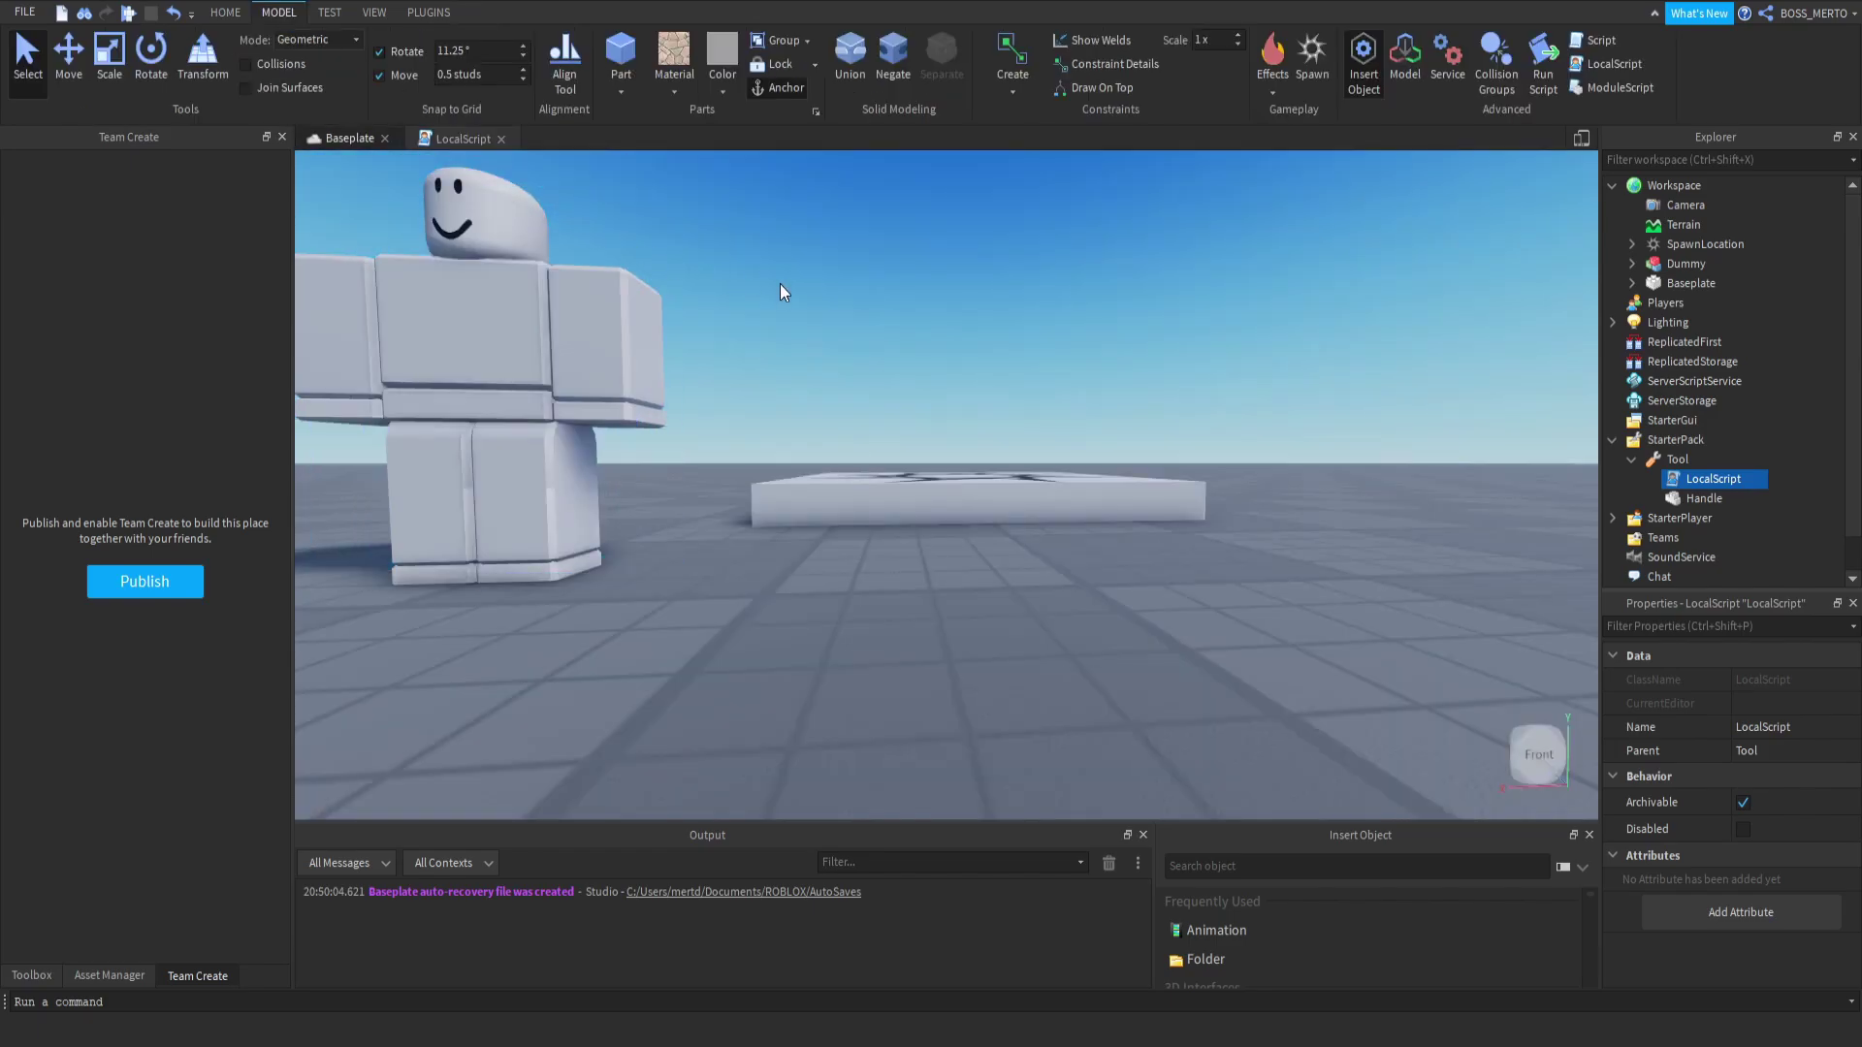
right_drag(780, 283, 780, 284)
scroll(782, 283, down, 5)
click(429, 12)
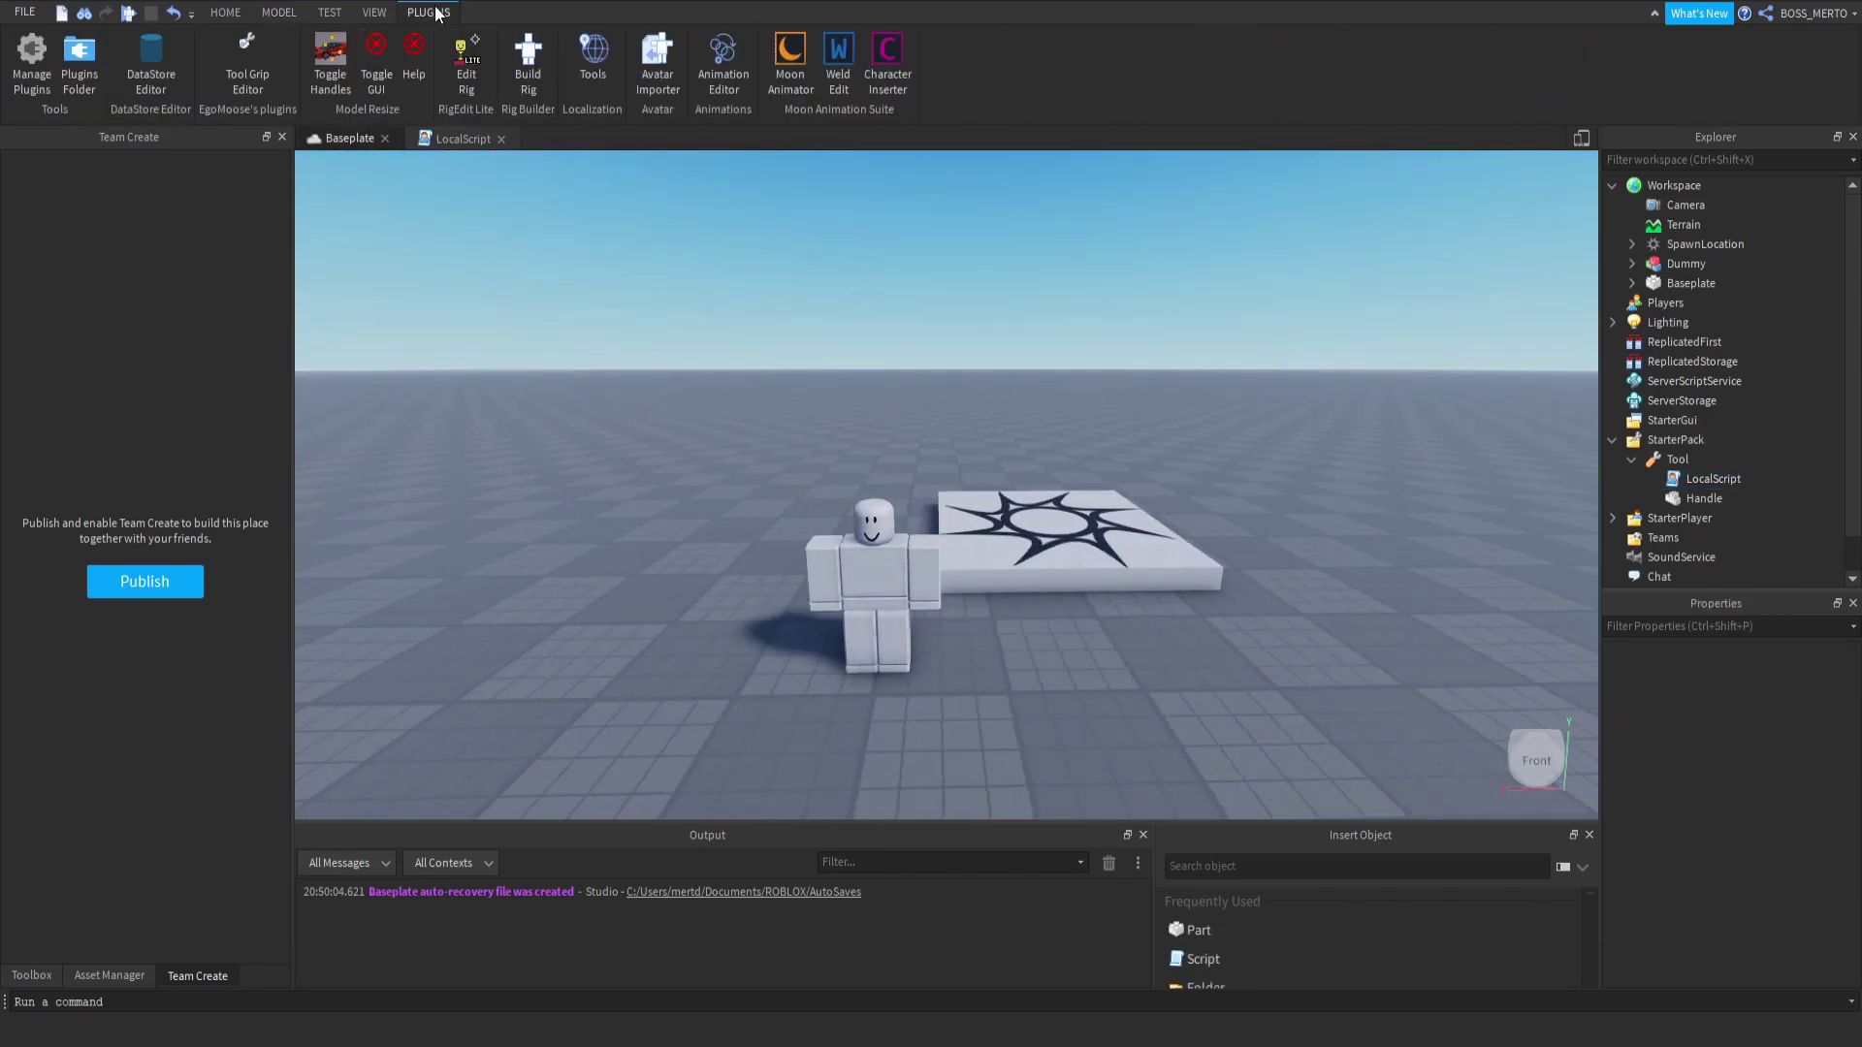
click(722, 58)
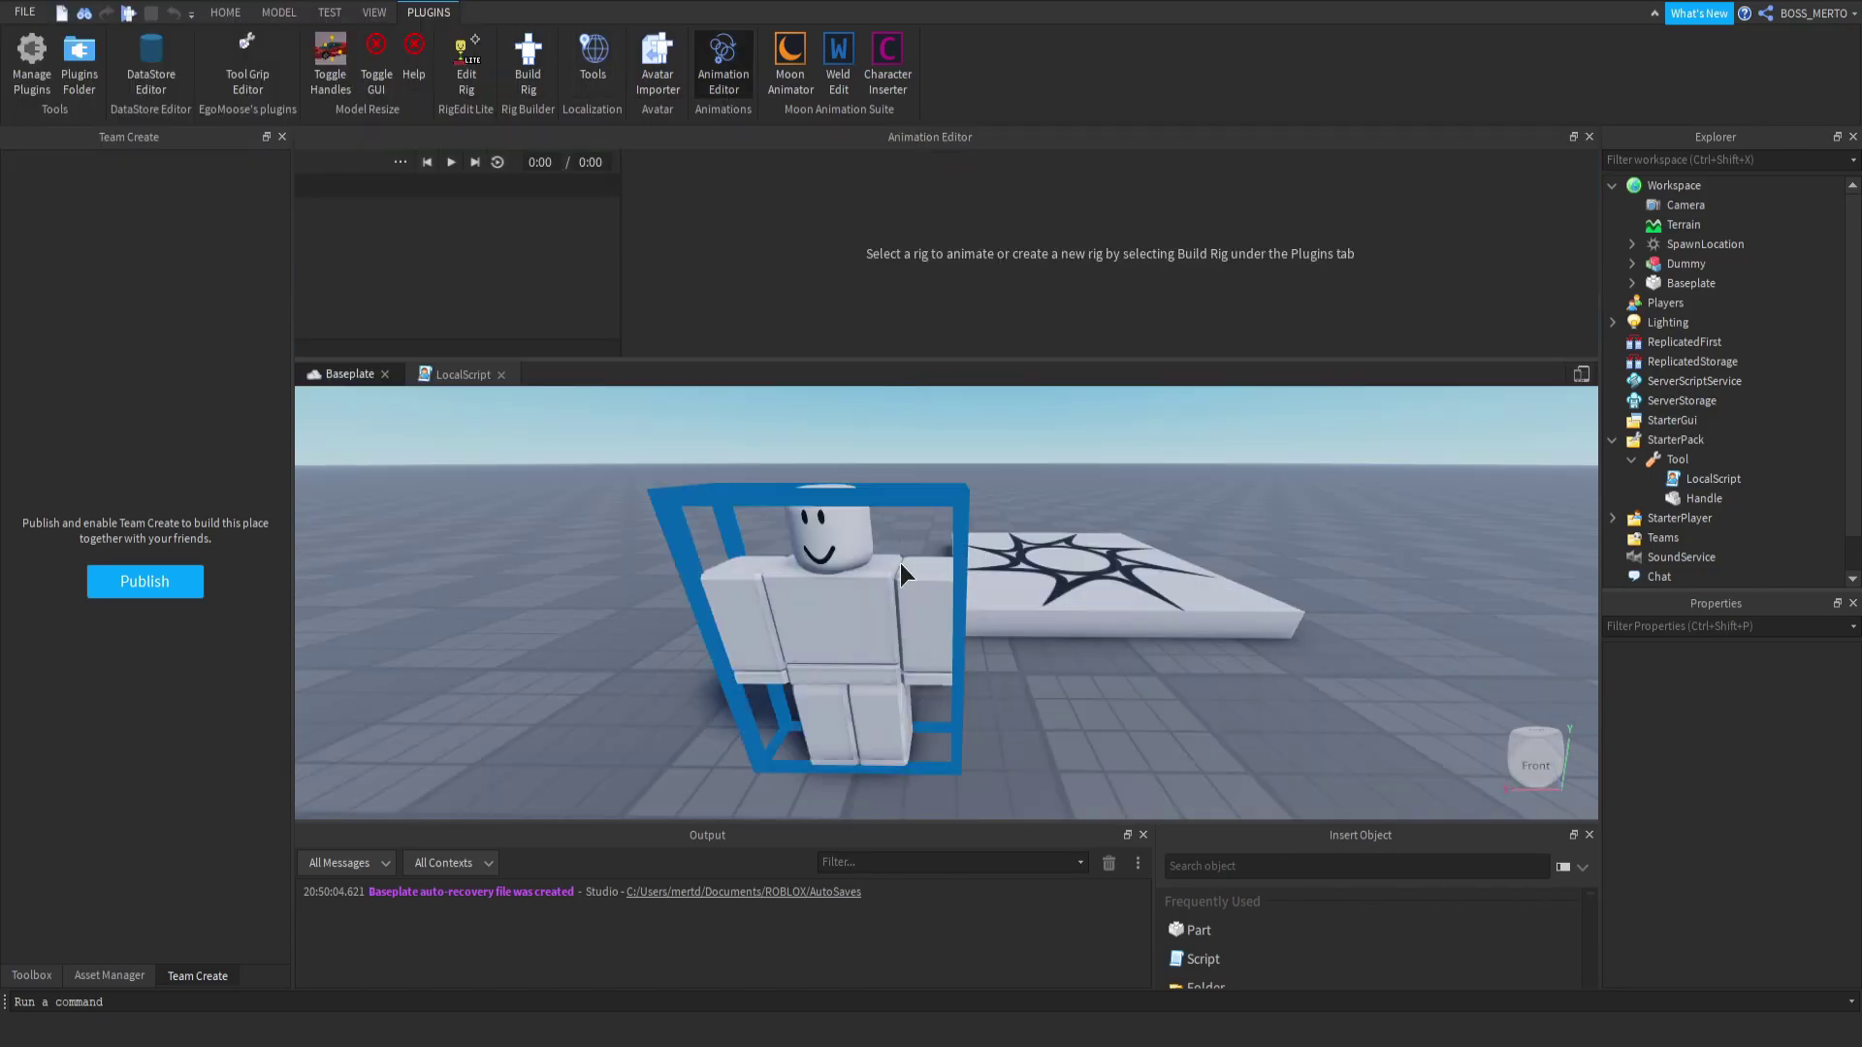
click(900, 562)
click(956, 318)
right_drag(1119, 595, 1119, 596)
key(f)
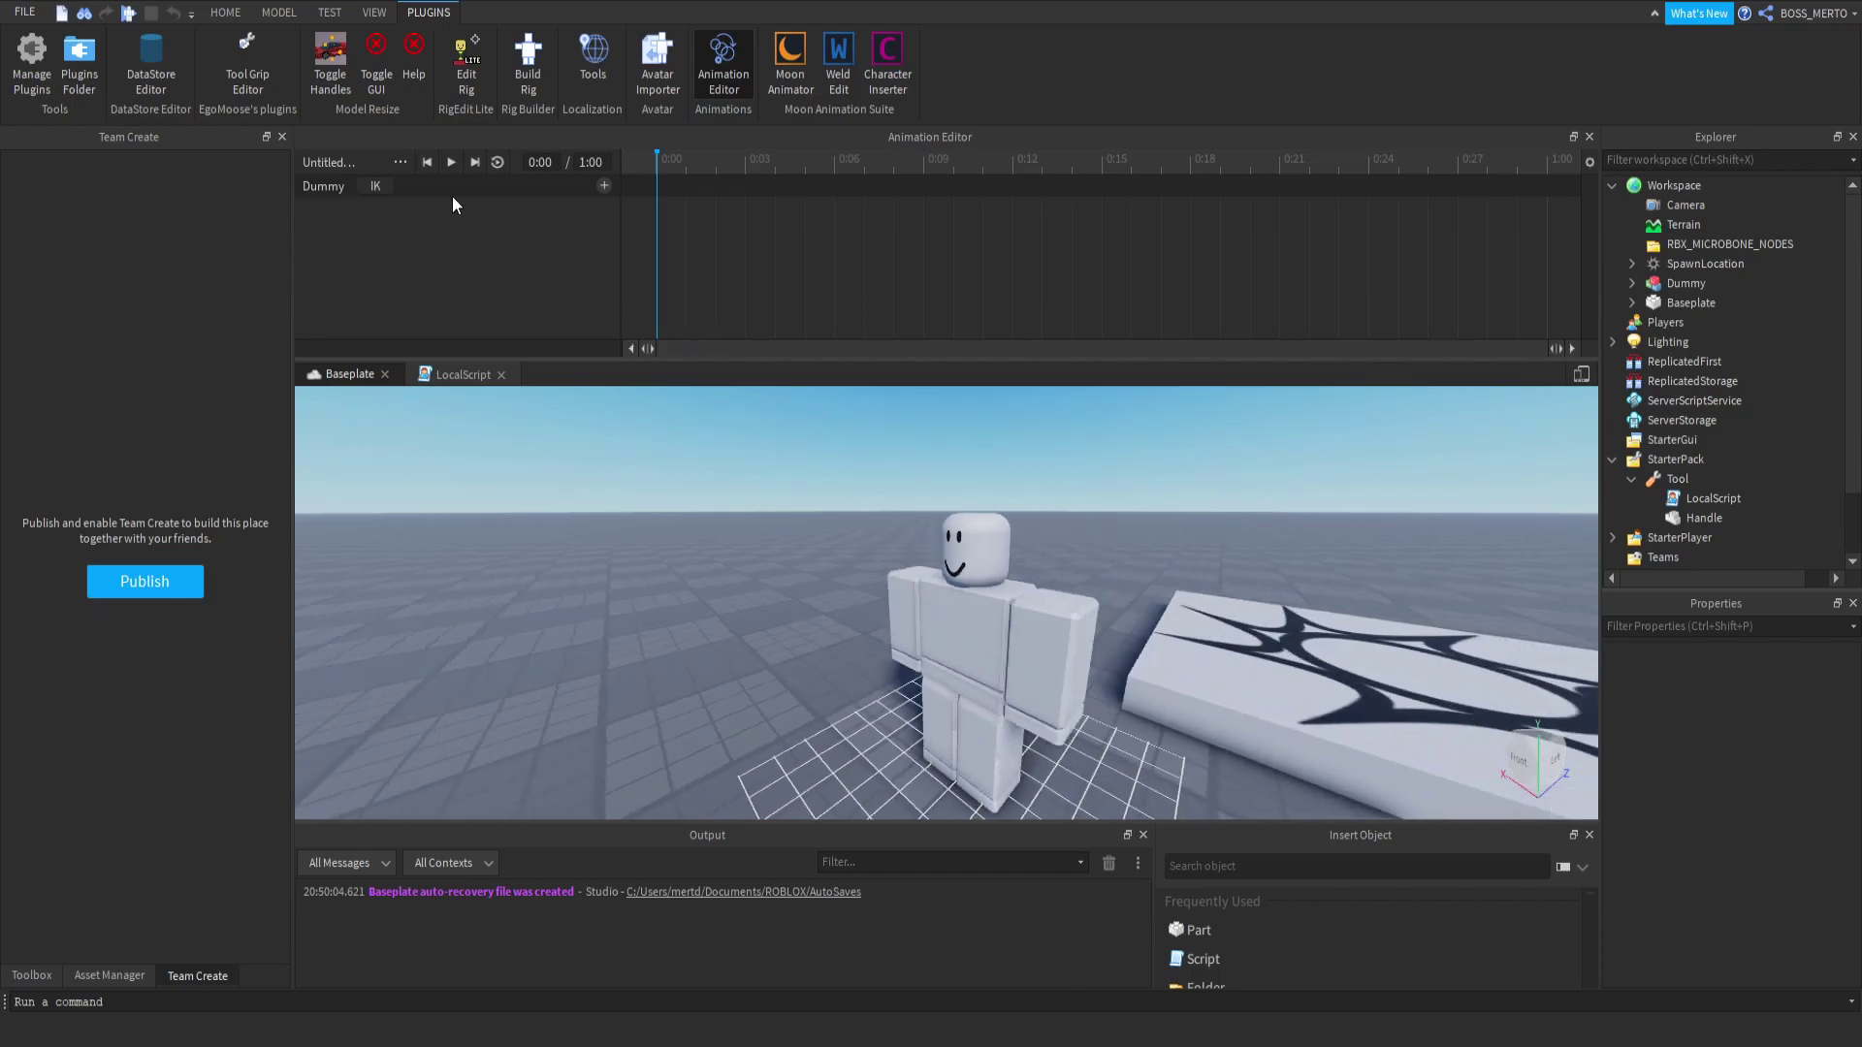
Turn the Dummy's LowerTorso sideways in the 0:00 keyframe.
right_drag(993, 652, 993, 652)
scroll(993, 651, up, 5)
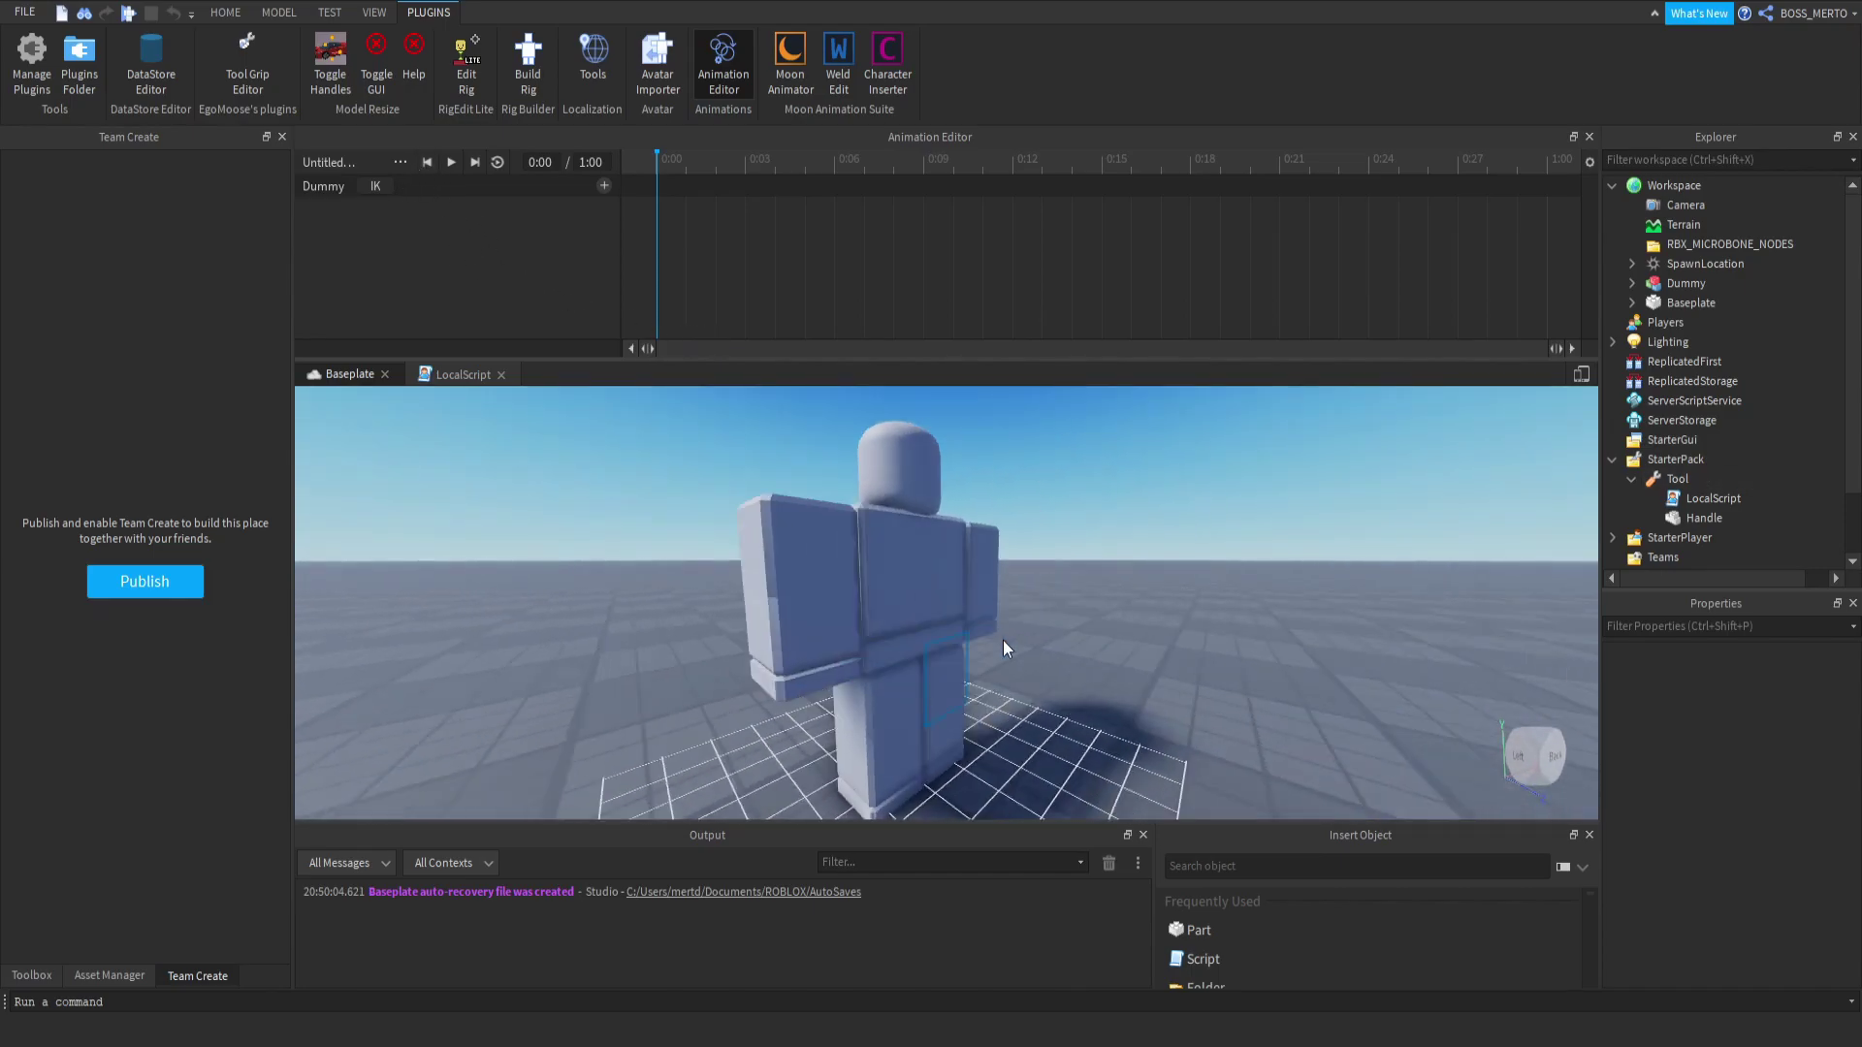
click(874, 636)
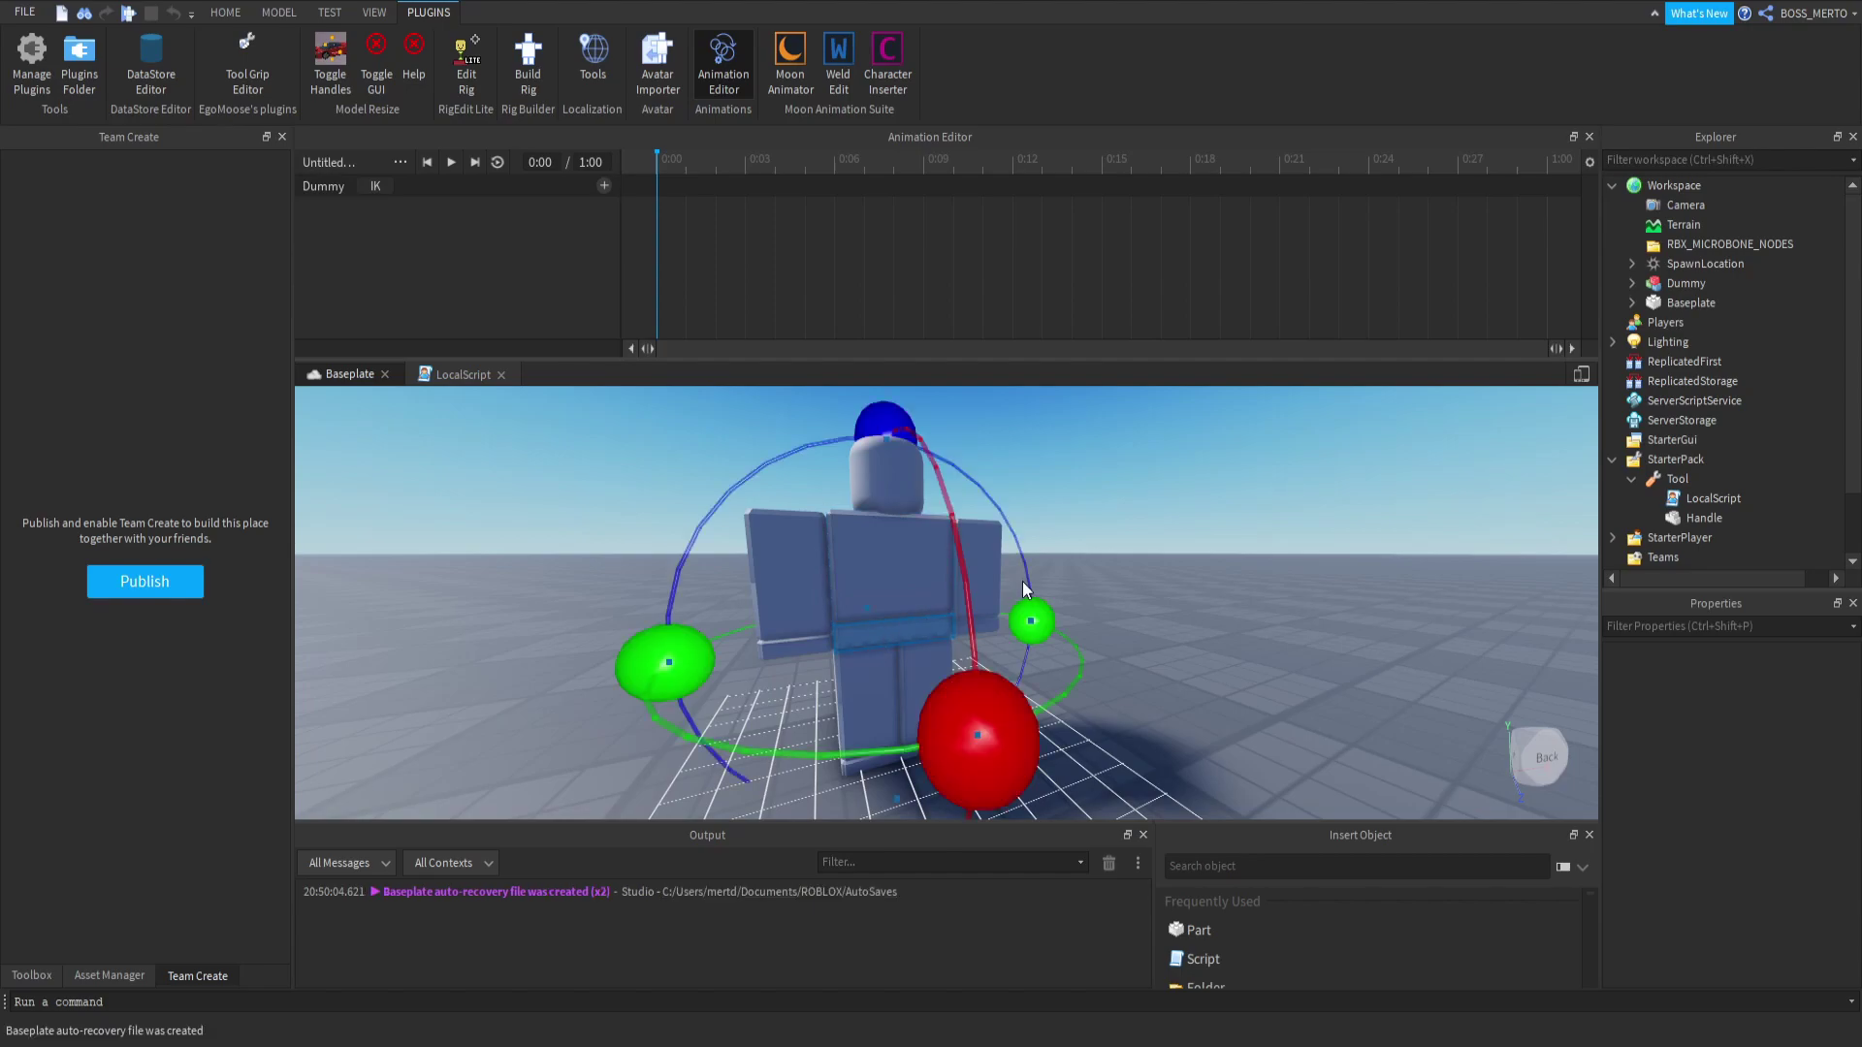
scroll(875, 637, up, 3)
click(279, 13)
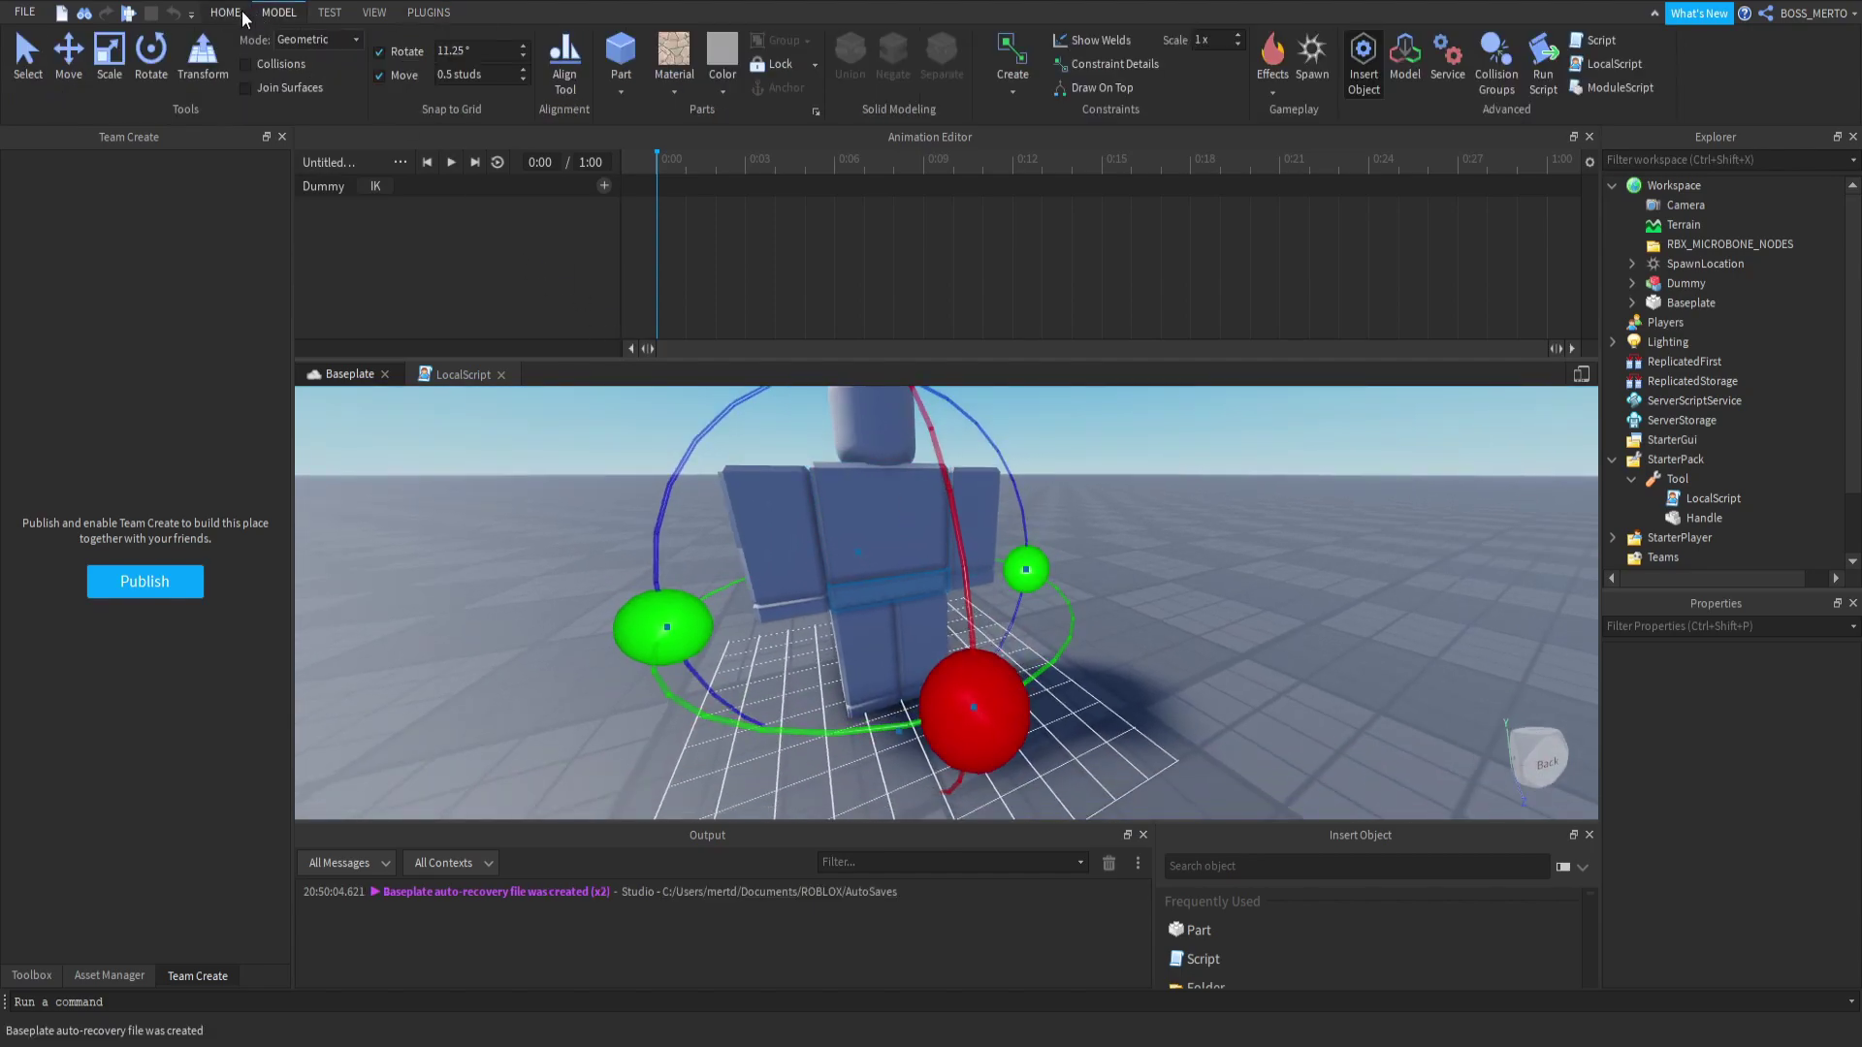
drag(1033, 580, 1006, 551)
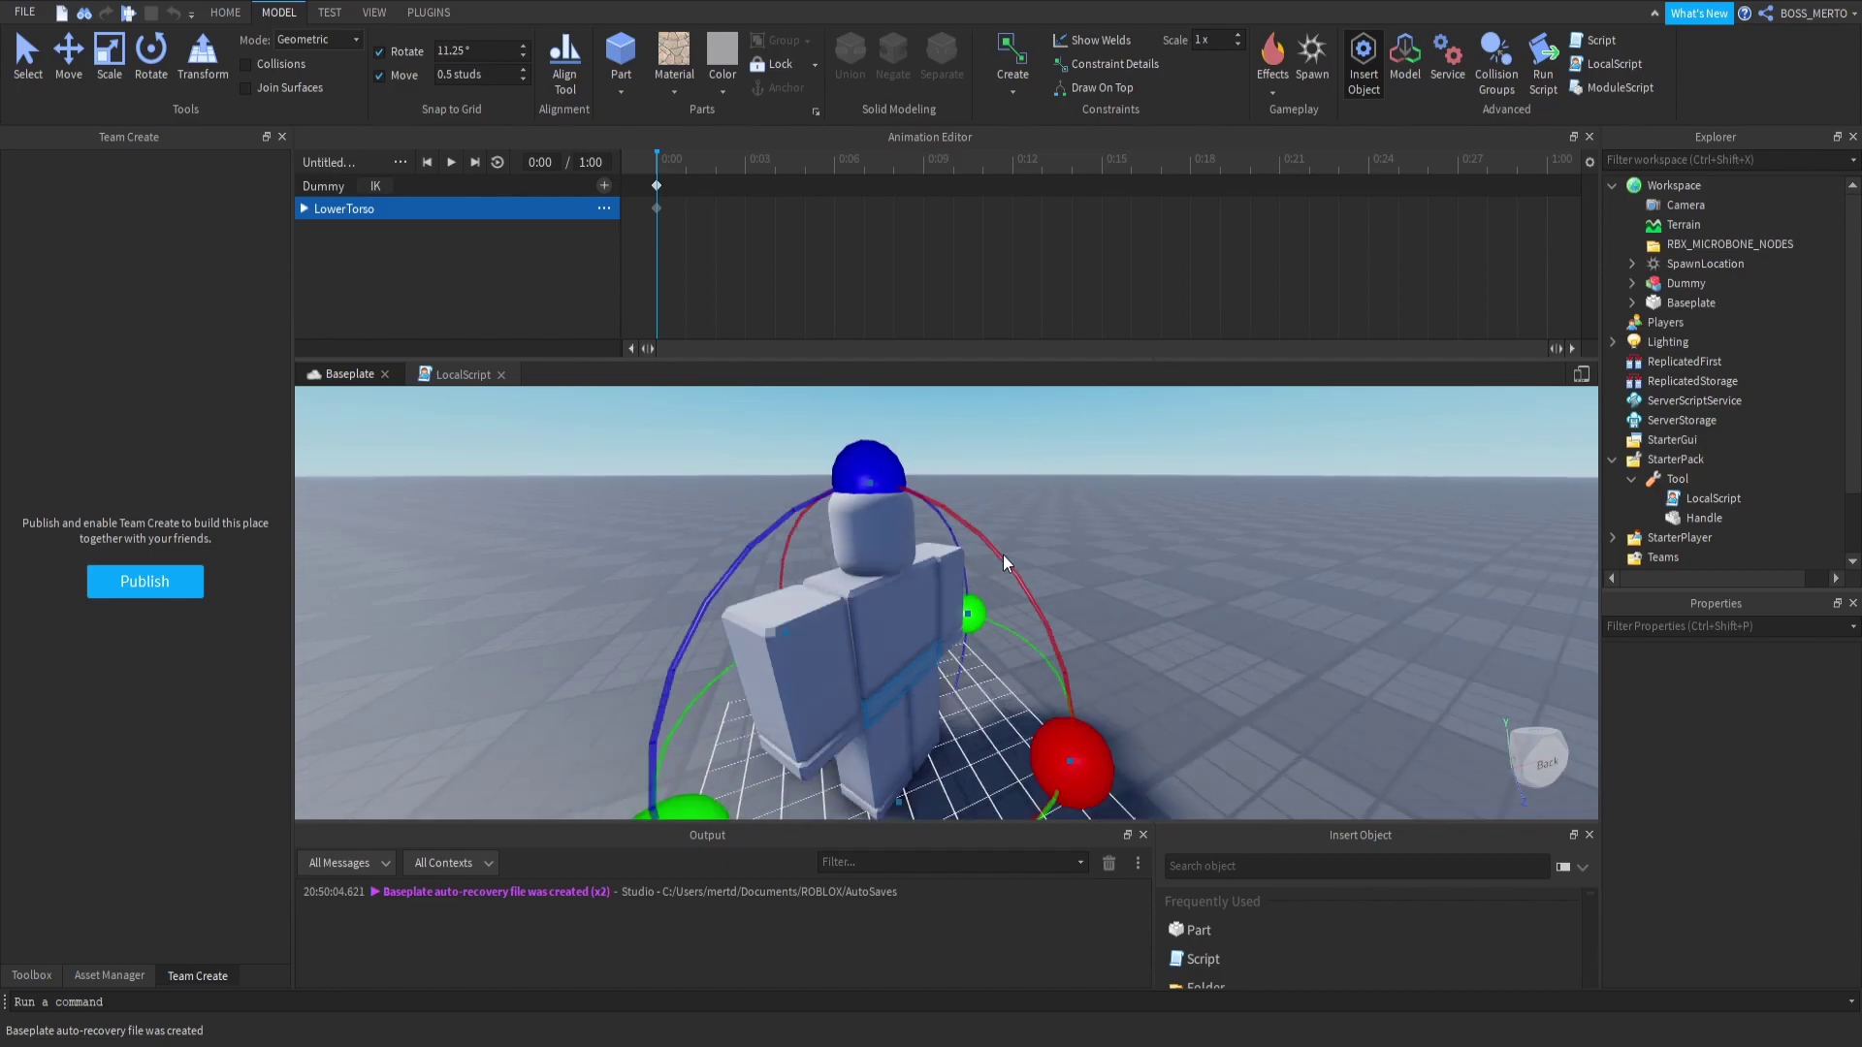
Rotate the Dummy's Head and RightUpperLeg at 0:00 to suit the turned torso.
right_drag(1007, 551, 918, 694)
scroll(918, 694, up, 2)
click(917, 690)
drag(1018, 632, 1062, 648)
right_drag(1062, 648, 1173, 434)
scroll(1070, 647, up, 3)
scroll(1067, 586, down, 3)
click(970, 500)
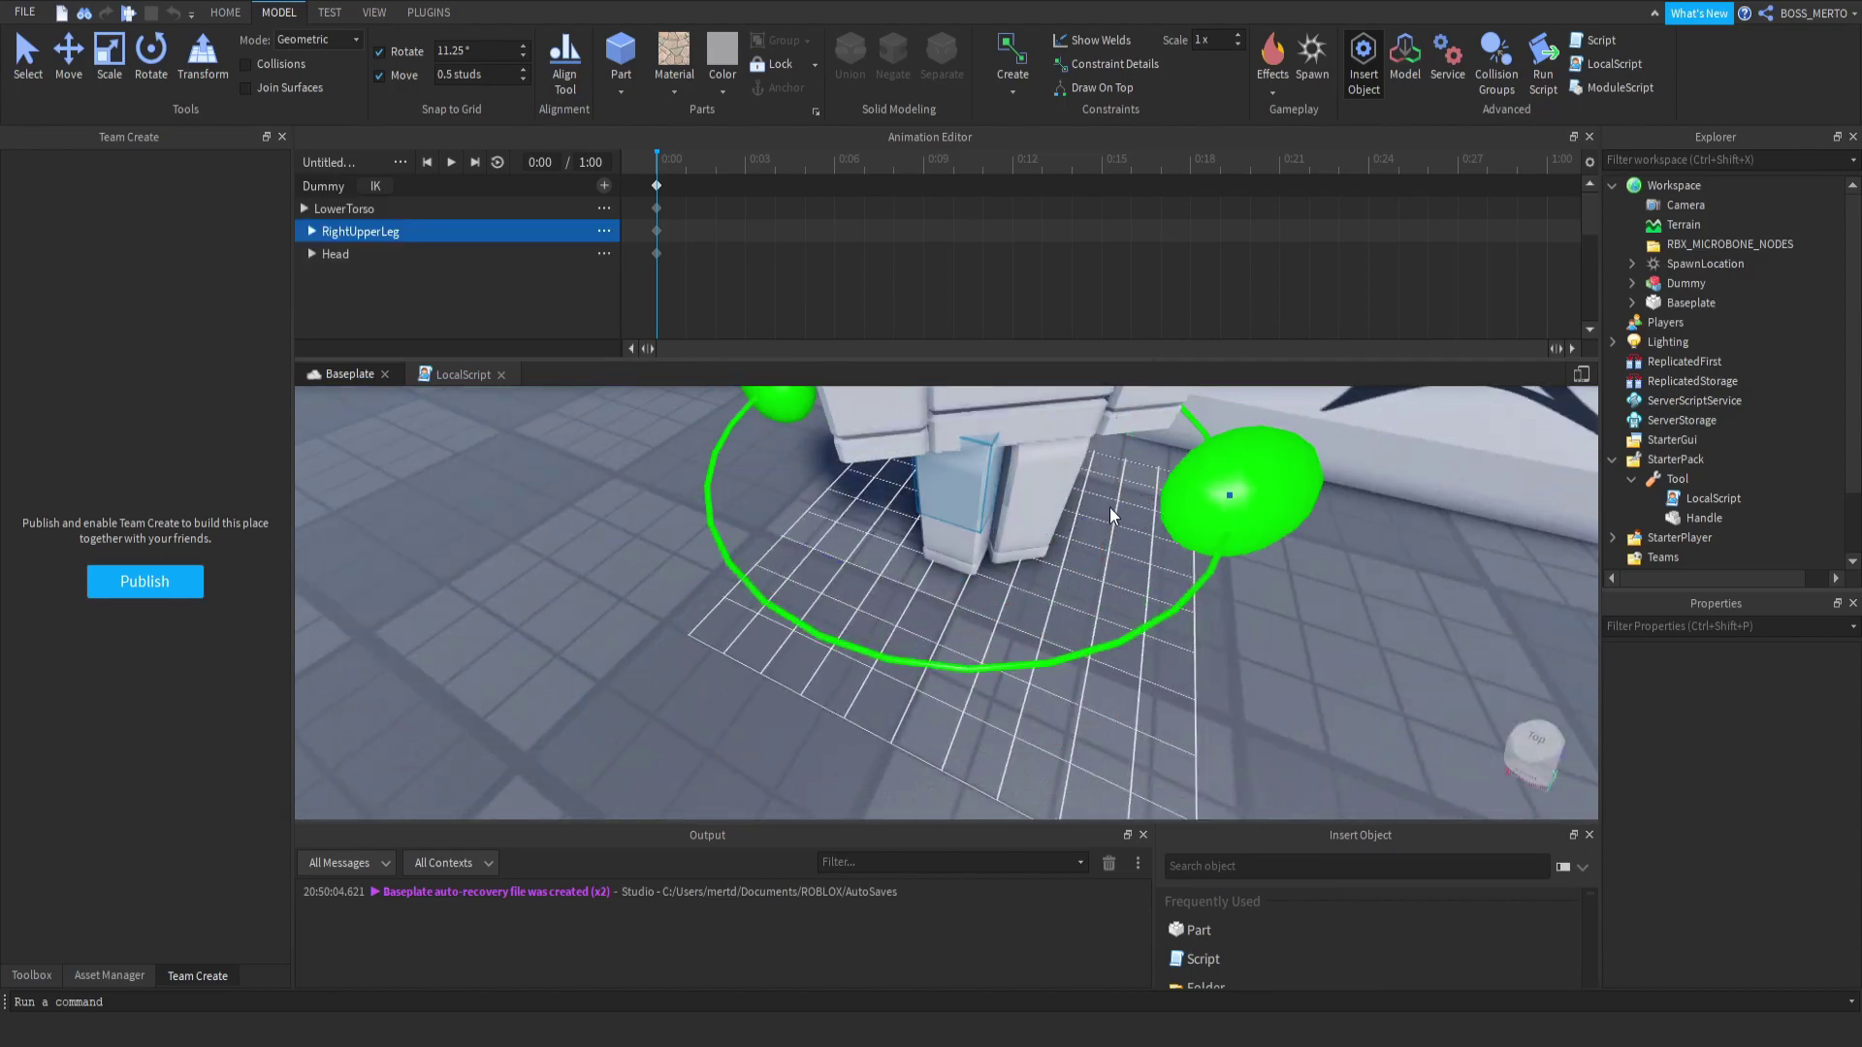
right_drag(1098, 510, 1098, 505)
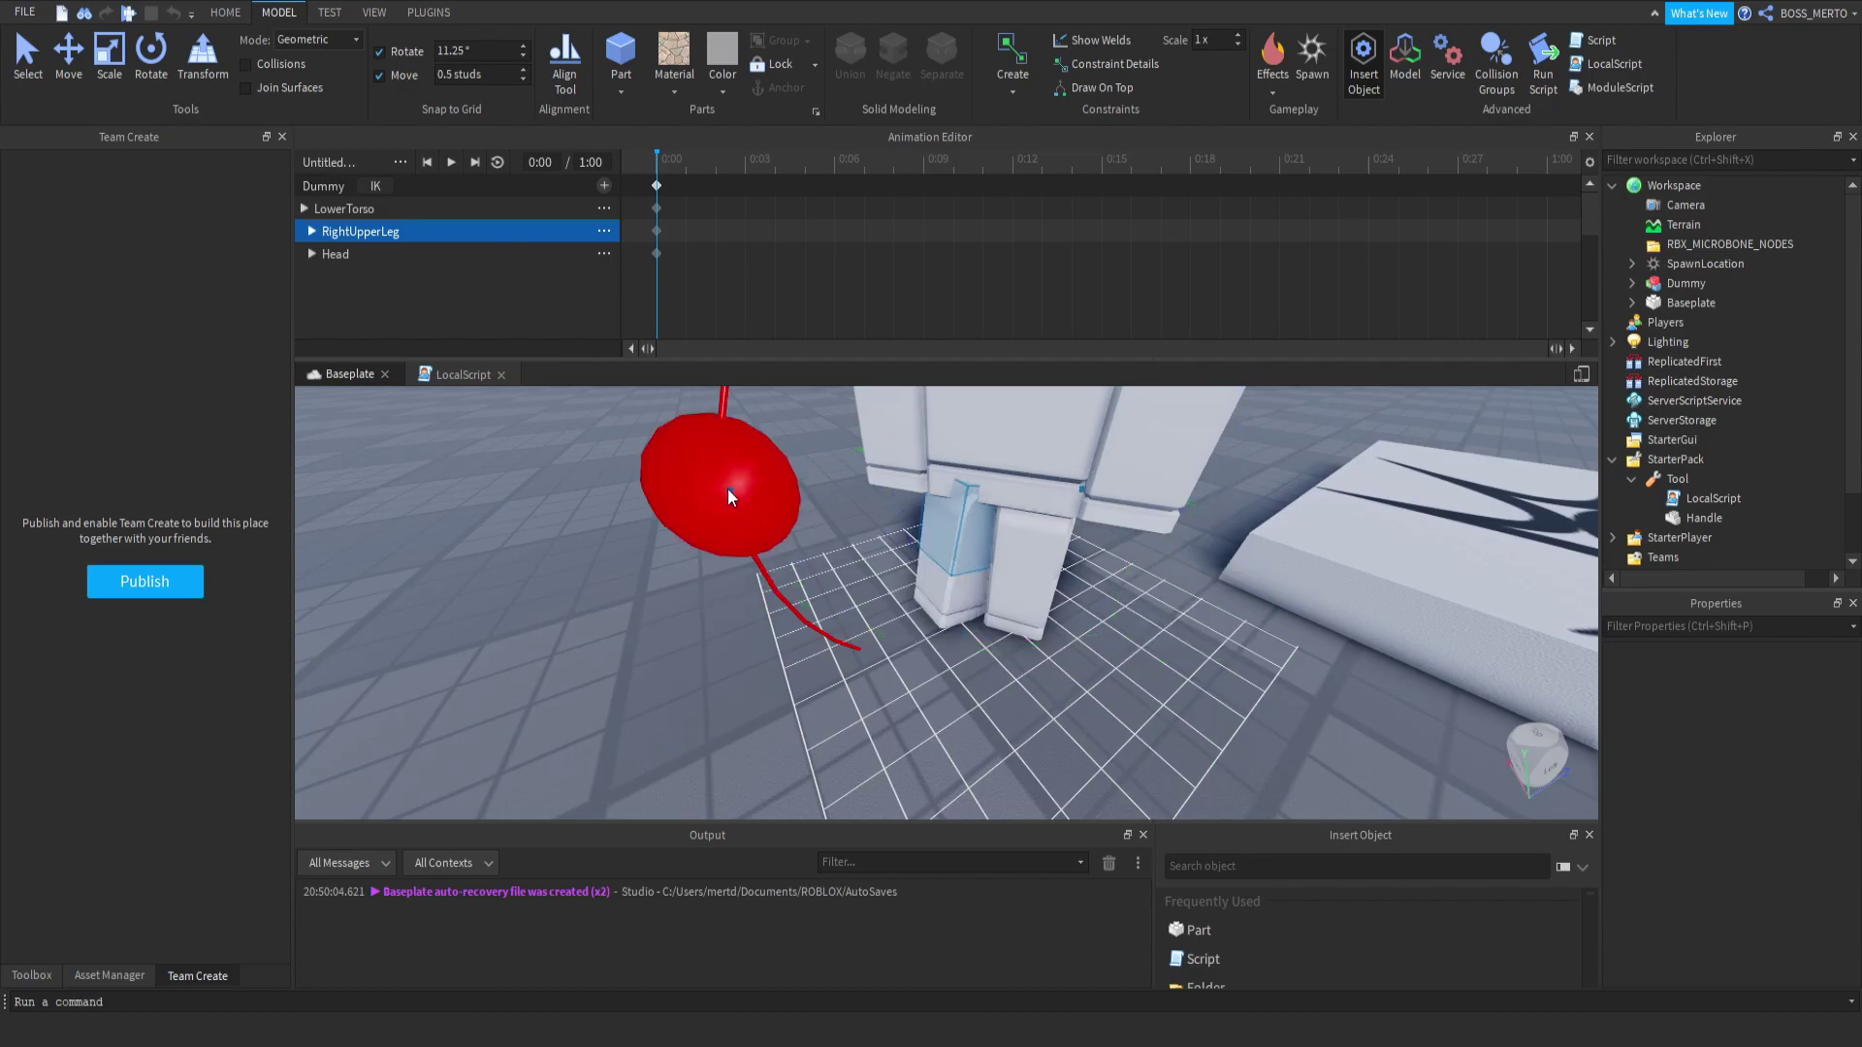
drag(741, 519, 997, 553)
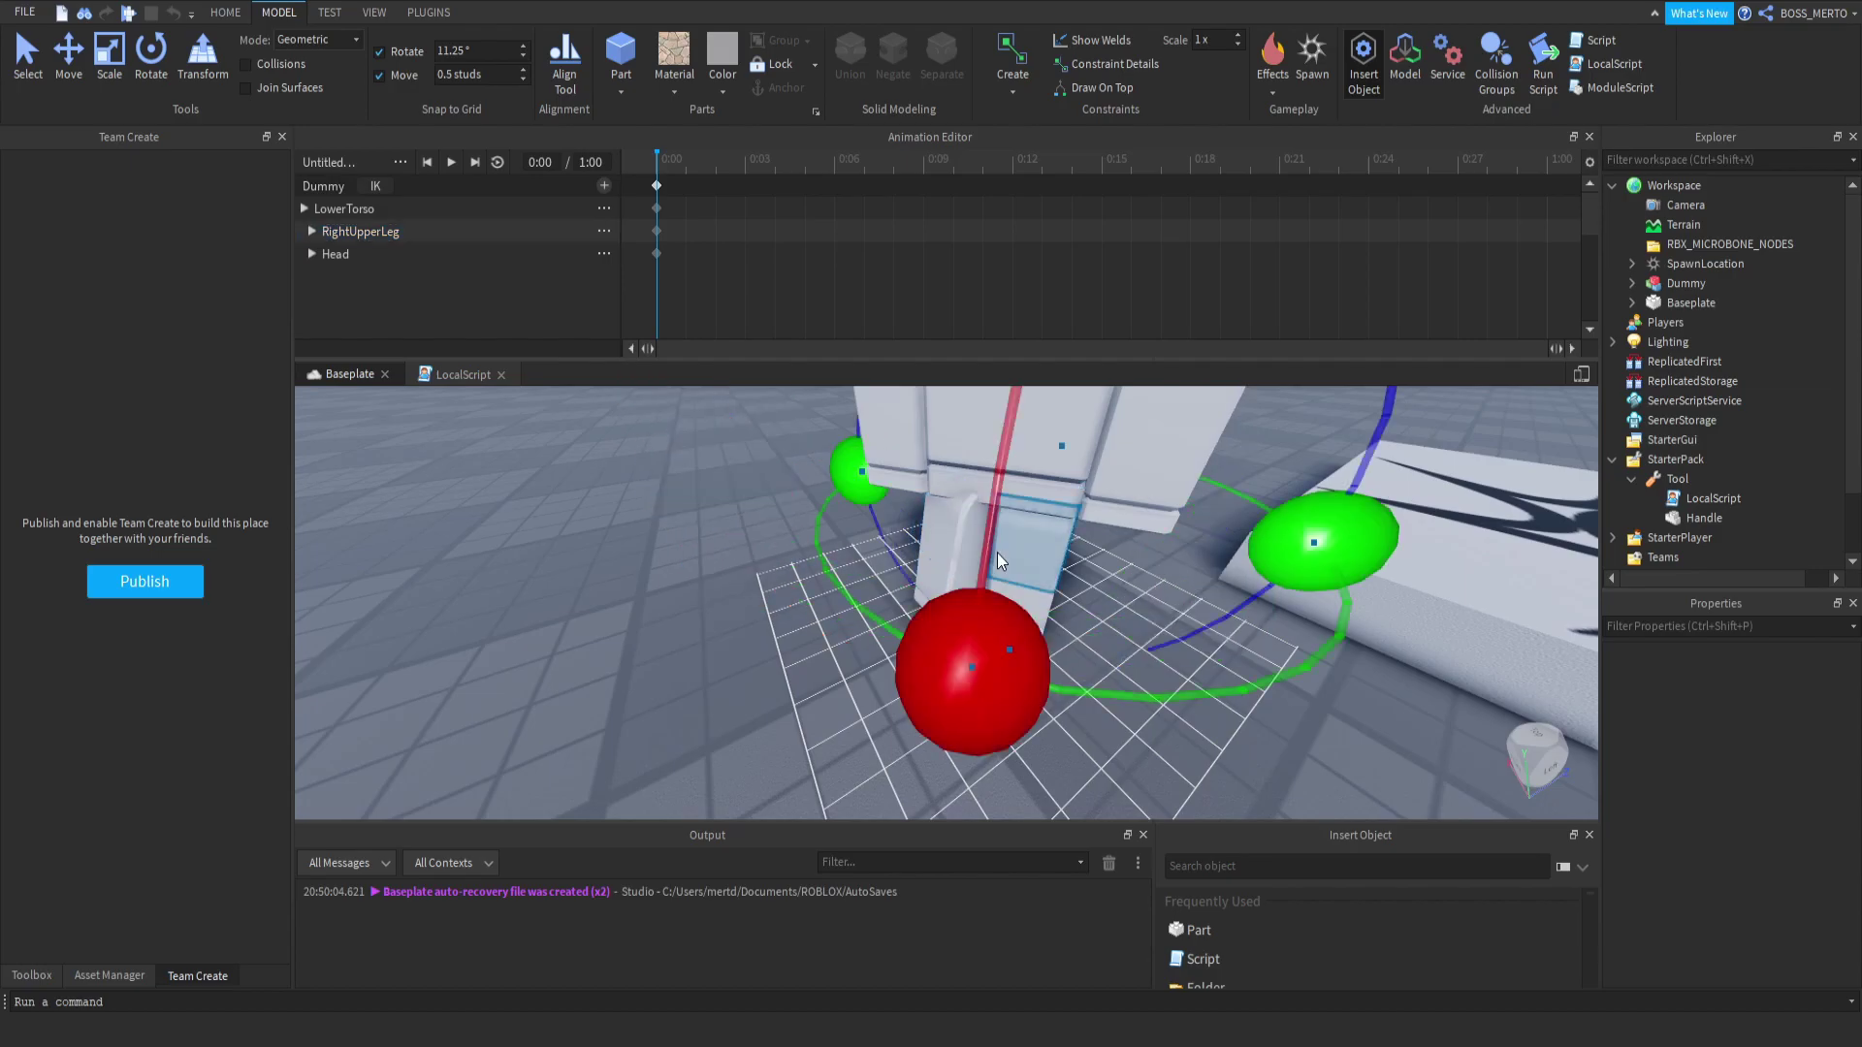
Rotate the Dummy's LeftUpperLeg at 0:00 to spread the stance.
drag(1298, 543, 1183, 446)
right_drag(1183, 446, 1061, 563)
click(1081, 563)
drag(1088, 560, 1090, 587)
Pose the Dummy's RightUpperArm, LeftUpperArm and LeftLowerArm in the 0:00 keyframe.
scroll(912, 649, up, 2)
drag(911, 650, 842, 436)
scroll(963, 689, up, 2)
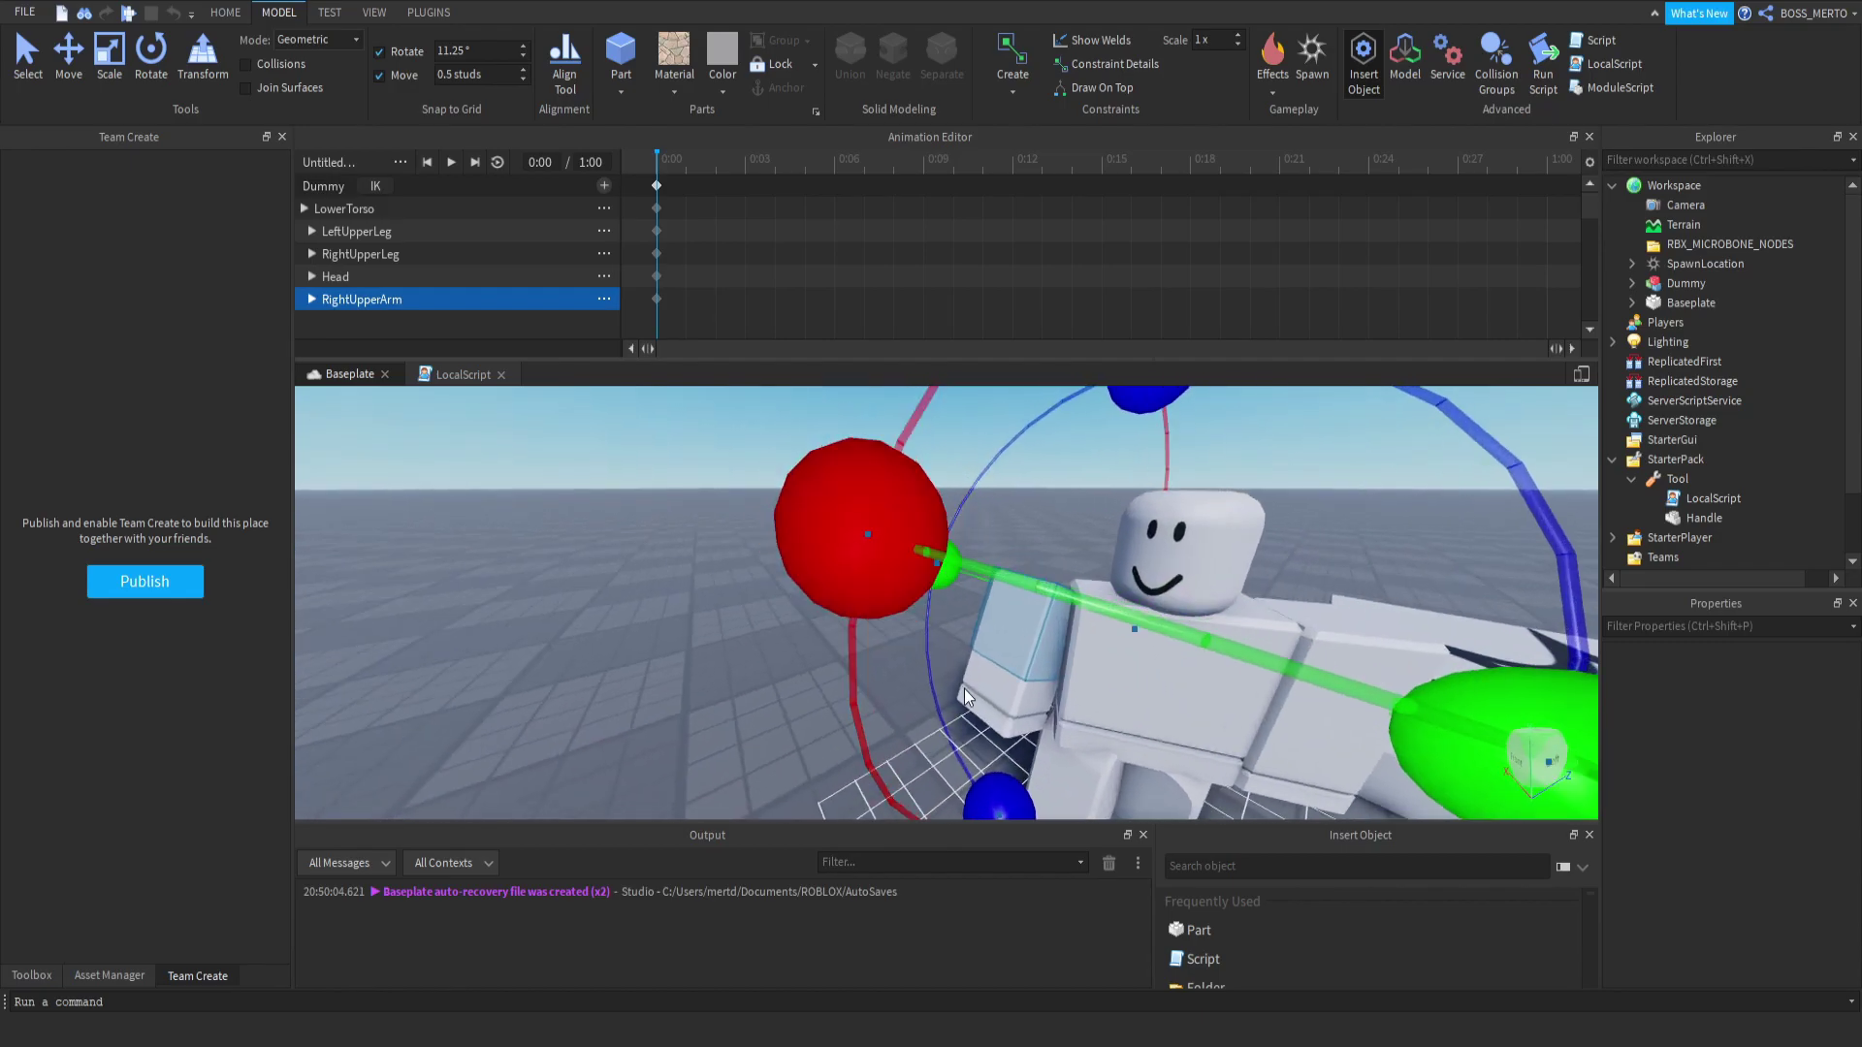
click(987, 690)
right_drag(988, 691, 899, 643)
drag(899, 643, 1092, 584)
right_drag(1091, 584, 1142, 631)
drag(970, 492, 916, 491)
right_drag(917, 491, 1127, 607)
drag(1127, 607, 1098, 696)
click(997, 686)
click(1210, 549)
right_drag(1216, 547, 1051, 504)
At 0:12, swing the Dummy's right arm up towards its face as a second keyframe.
drag(927, 165, 1011, 174)
click(910, 491)
right_drag(910, 495, 1309, 679)
scroll(998, 565, up, 2)
drag(1254, 756, 1014, 483)
right_drag(1014, 483, 1049, 505)
scroll(1044, 543, up, 2)
drag(996, 575, 985, 435)
Refine the right arm's rotation at 0:12 so that the hand sits in front of the face.
right_drag(985, 435, 991, 582)
scroll(991, 582, up, 3)
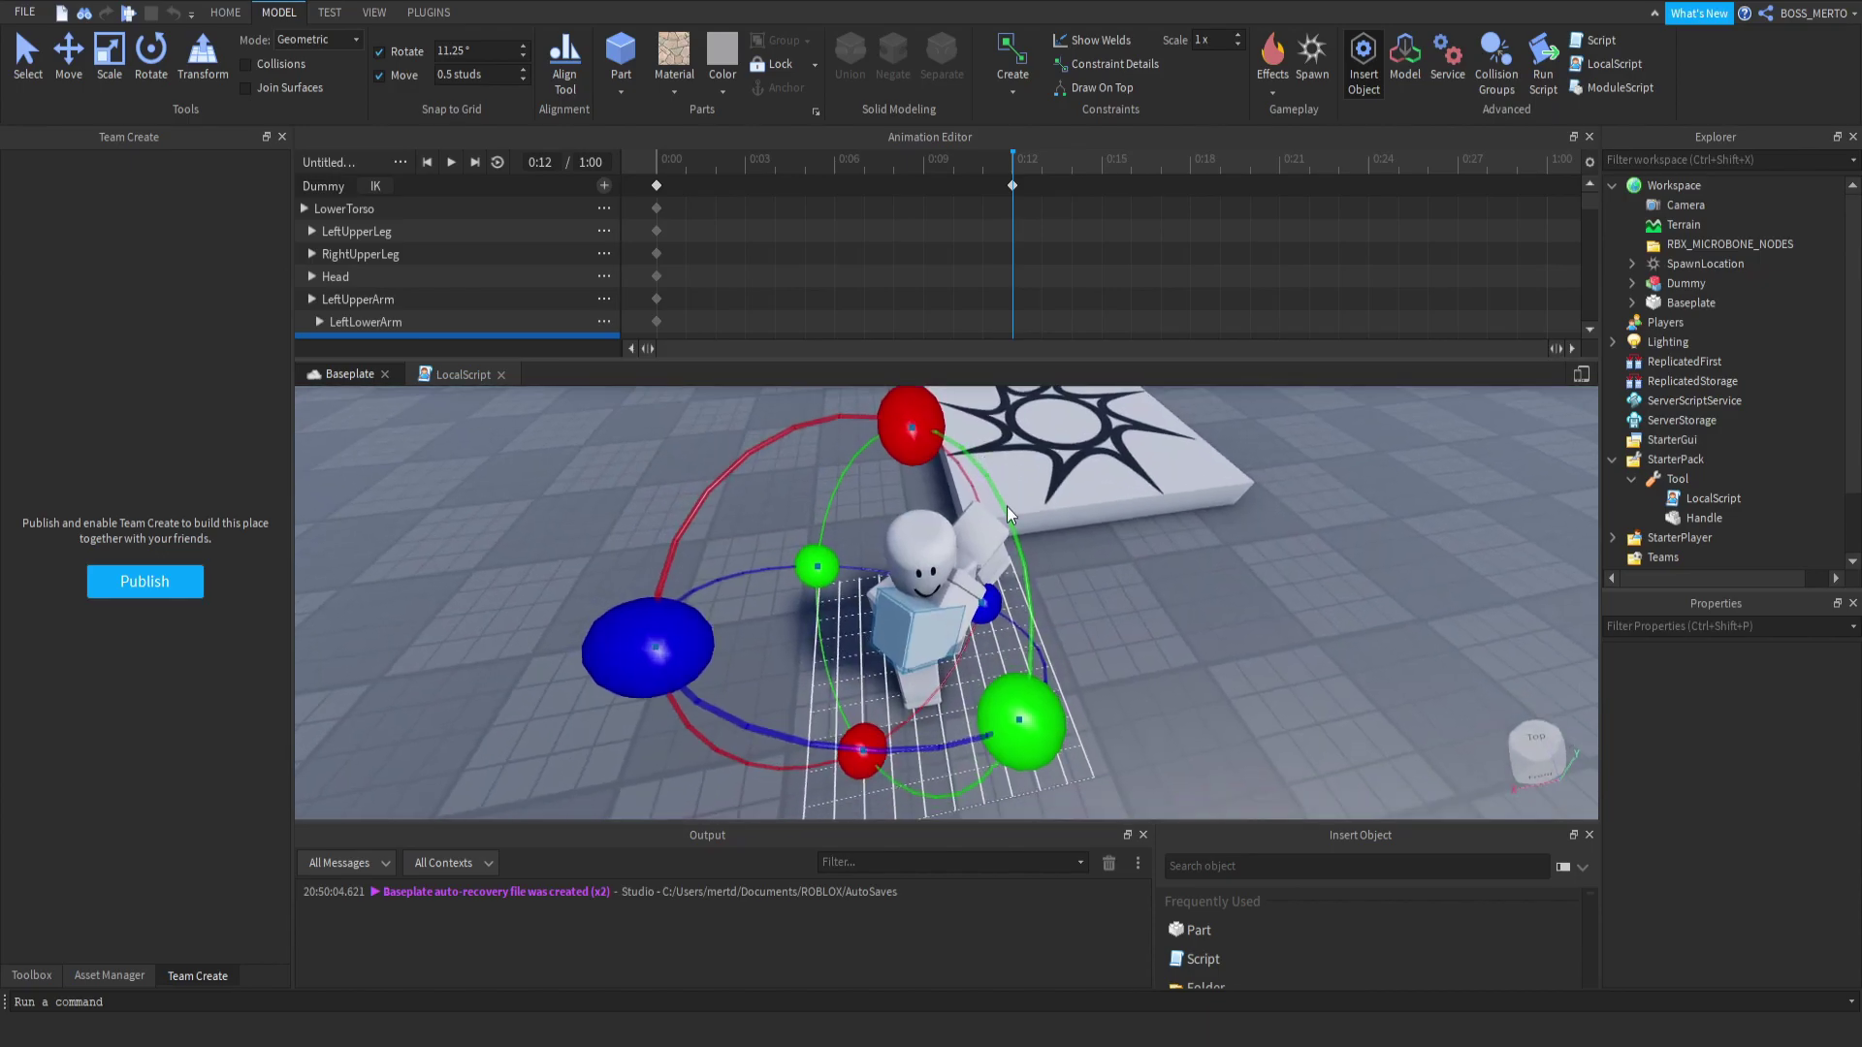
drag(818, 567, 819, 513)
right_drag(819, 514, 873, 544)
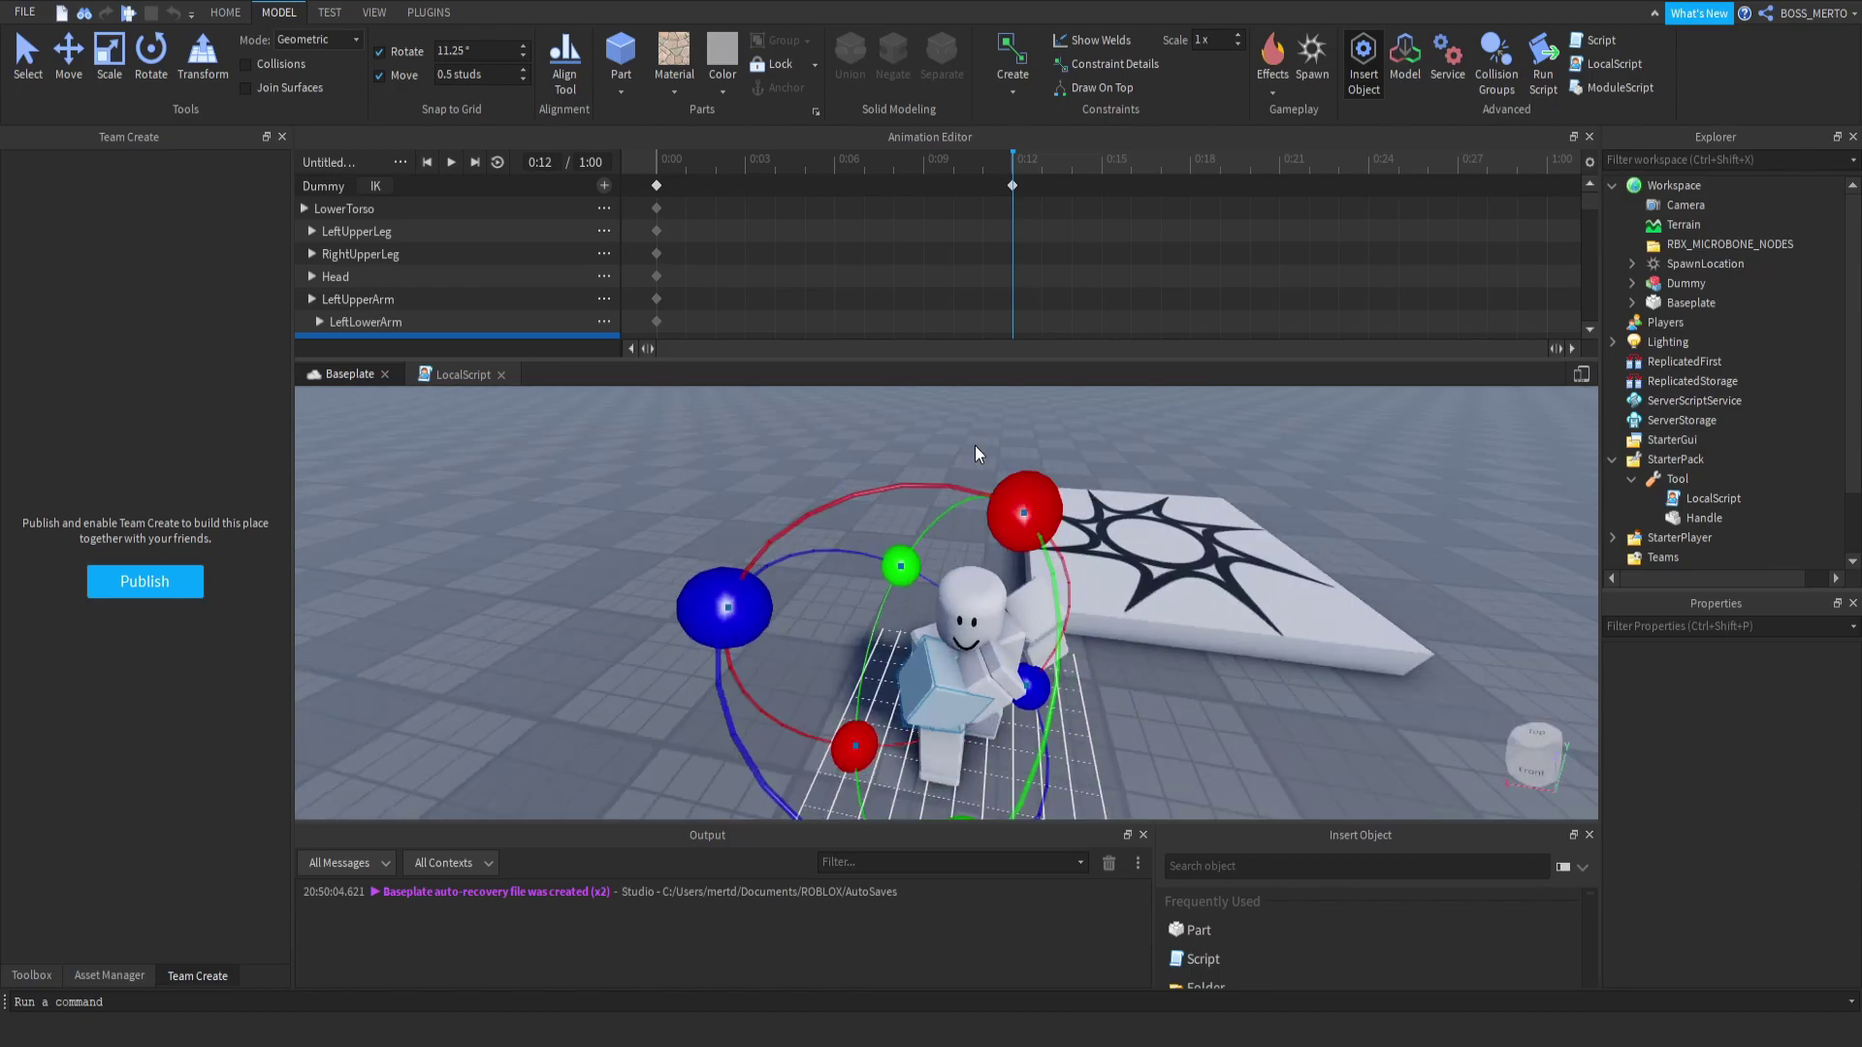
scroll(921, 543, down, 2)
drag(945, 543, 926, 543)
right_drag(926, 543, 973, 578)
scroll(974, 578, up, 5)
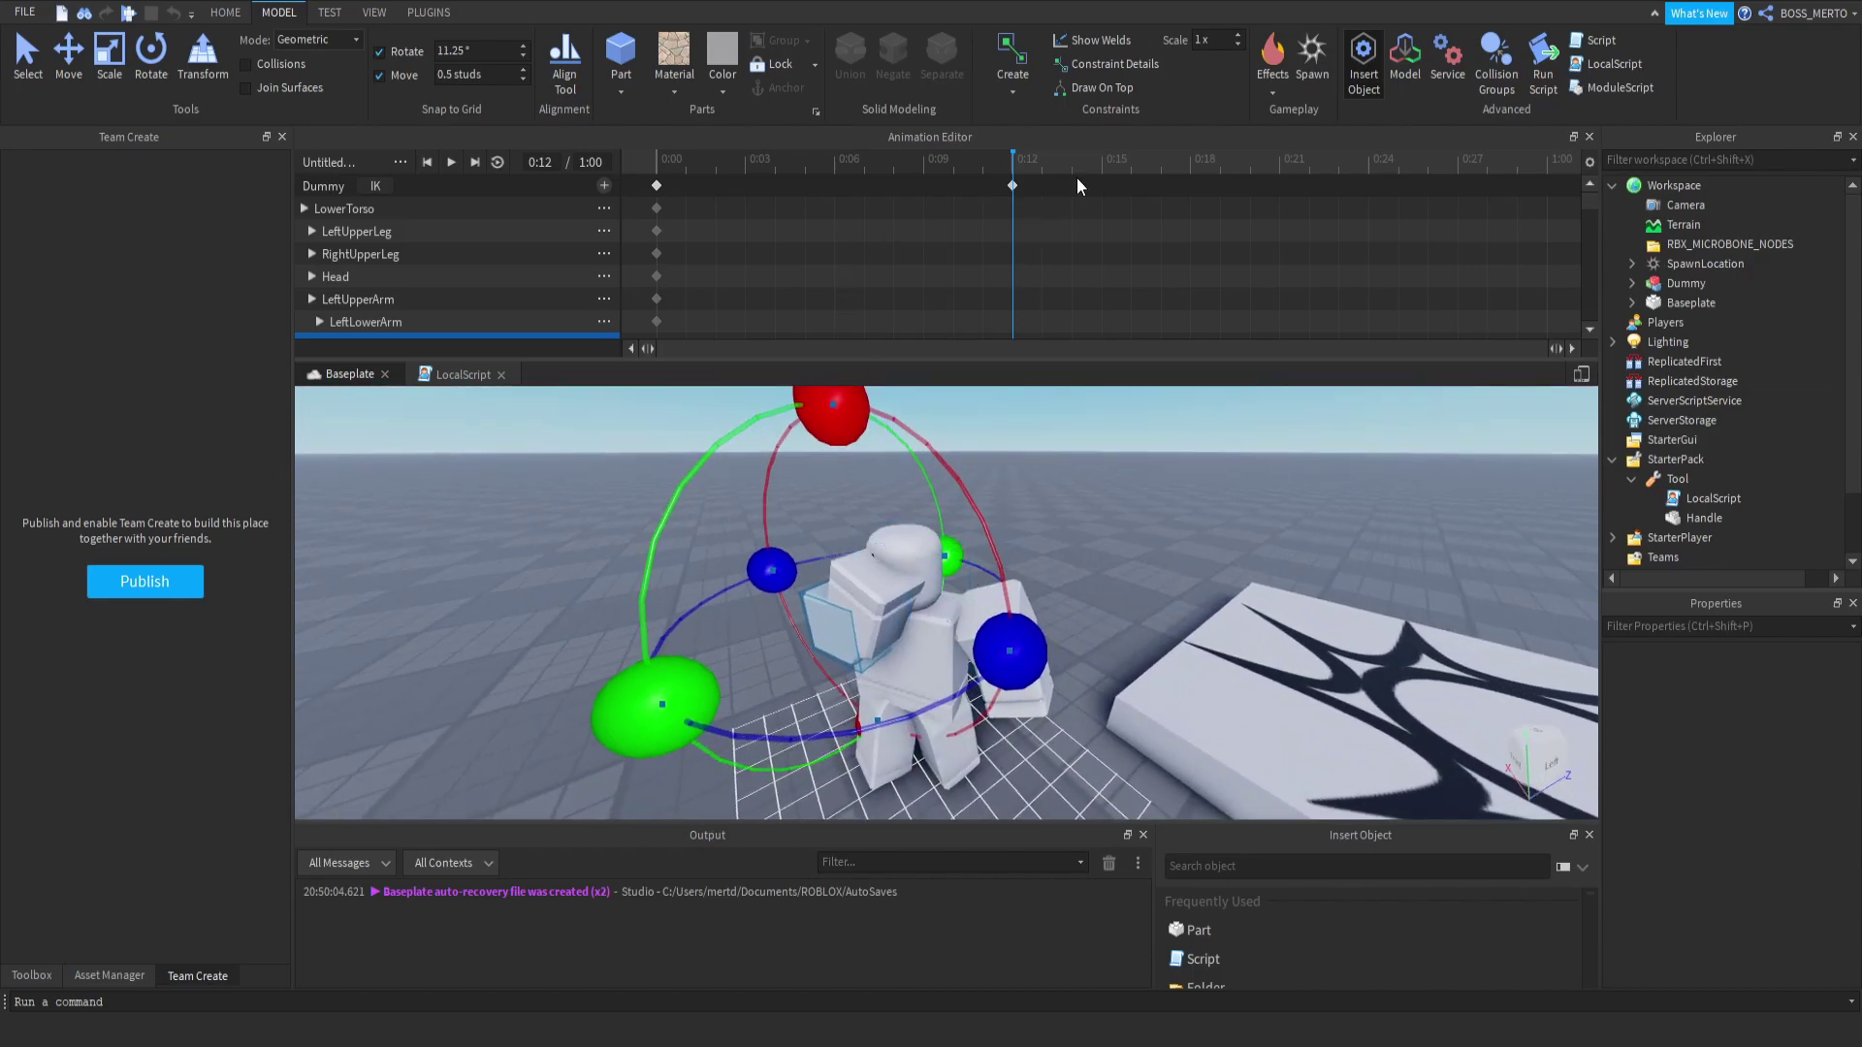
Key the Head tilted slightly back at 0:12 and tilted forward towards the hand at 0:15.
click(1102, 185)
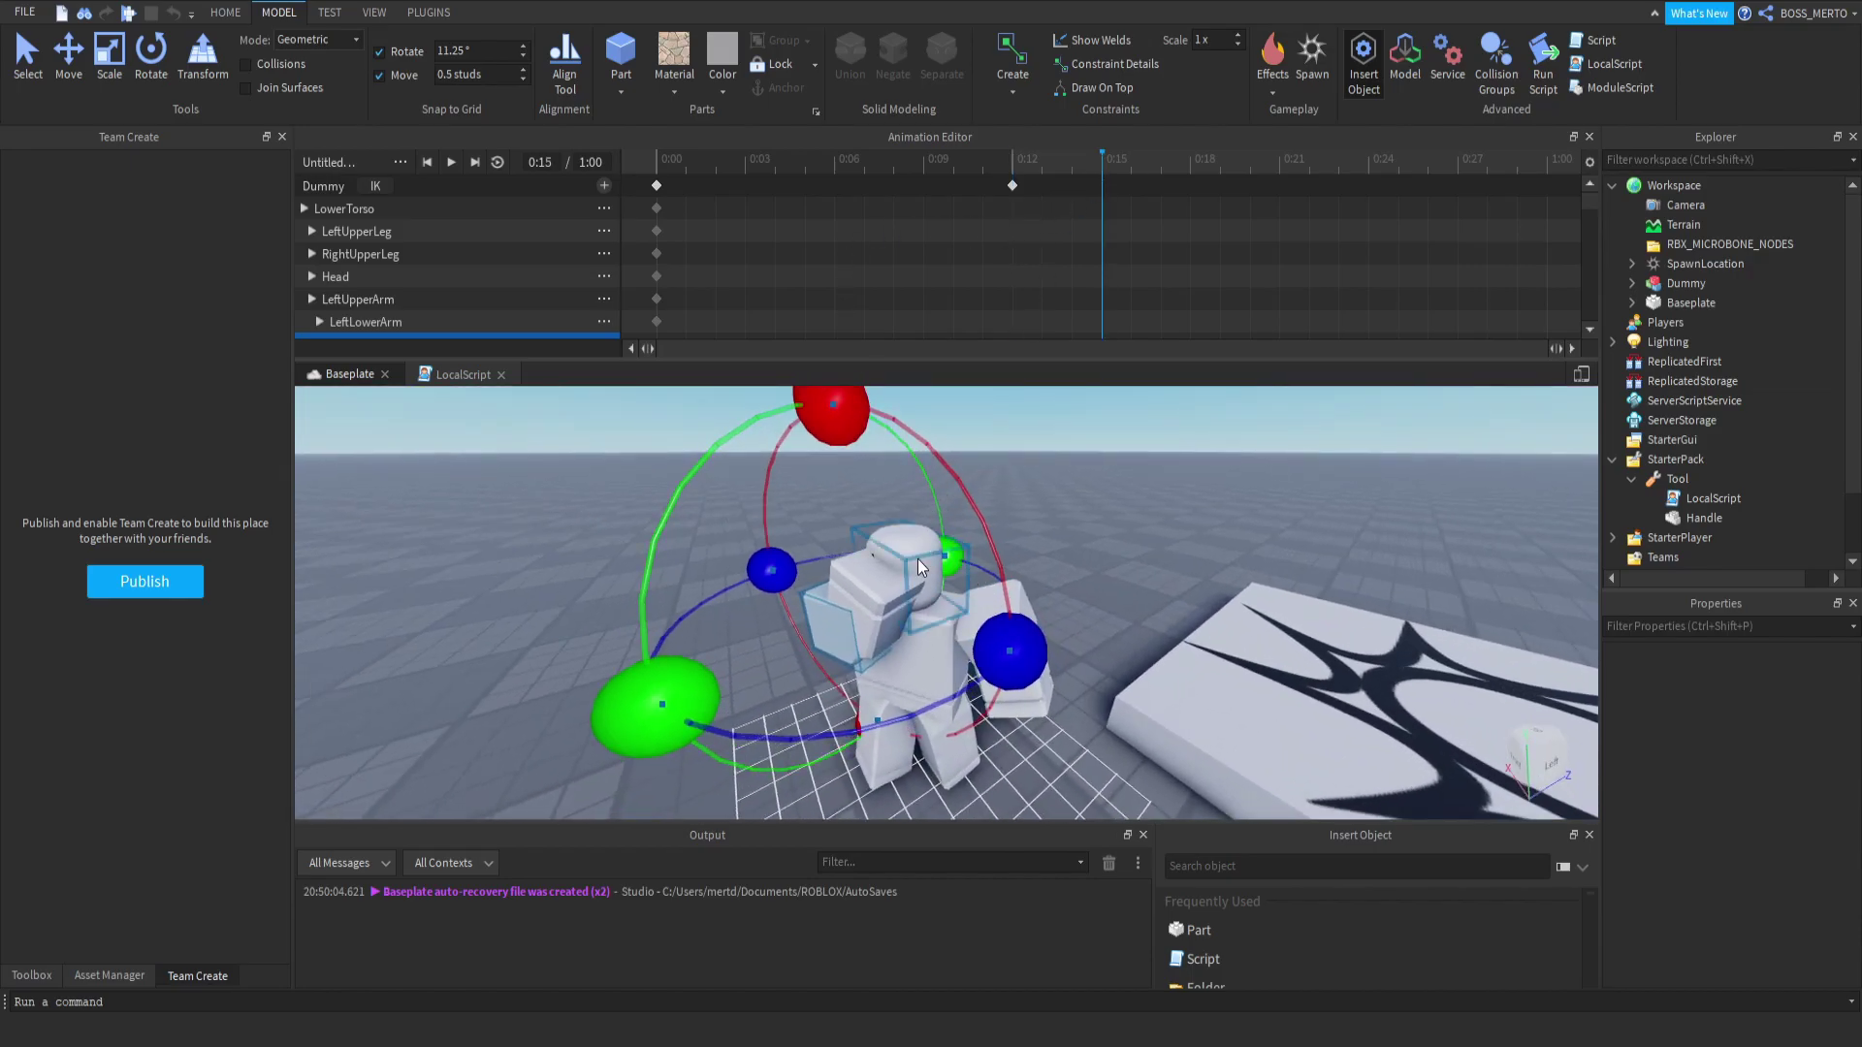
click(902, 563)
scroll(1032, 528, up, 3)
click(1015, 177)
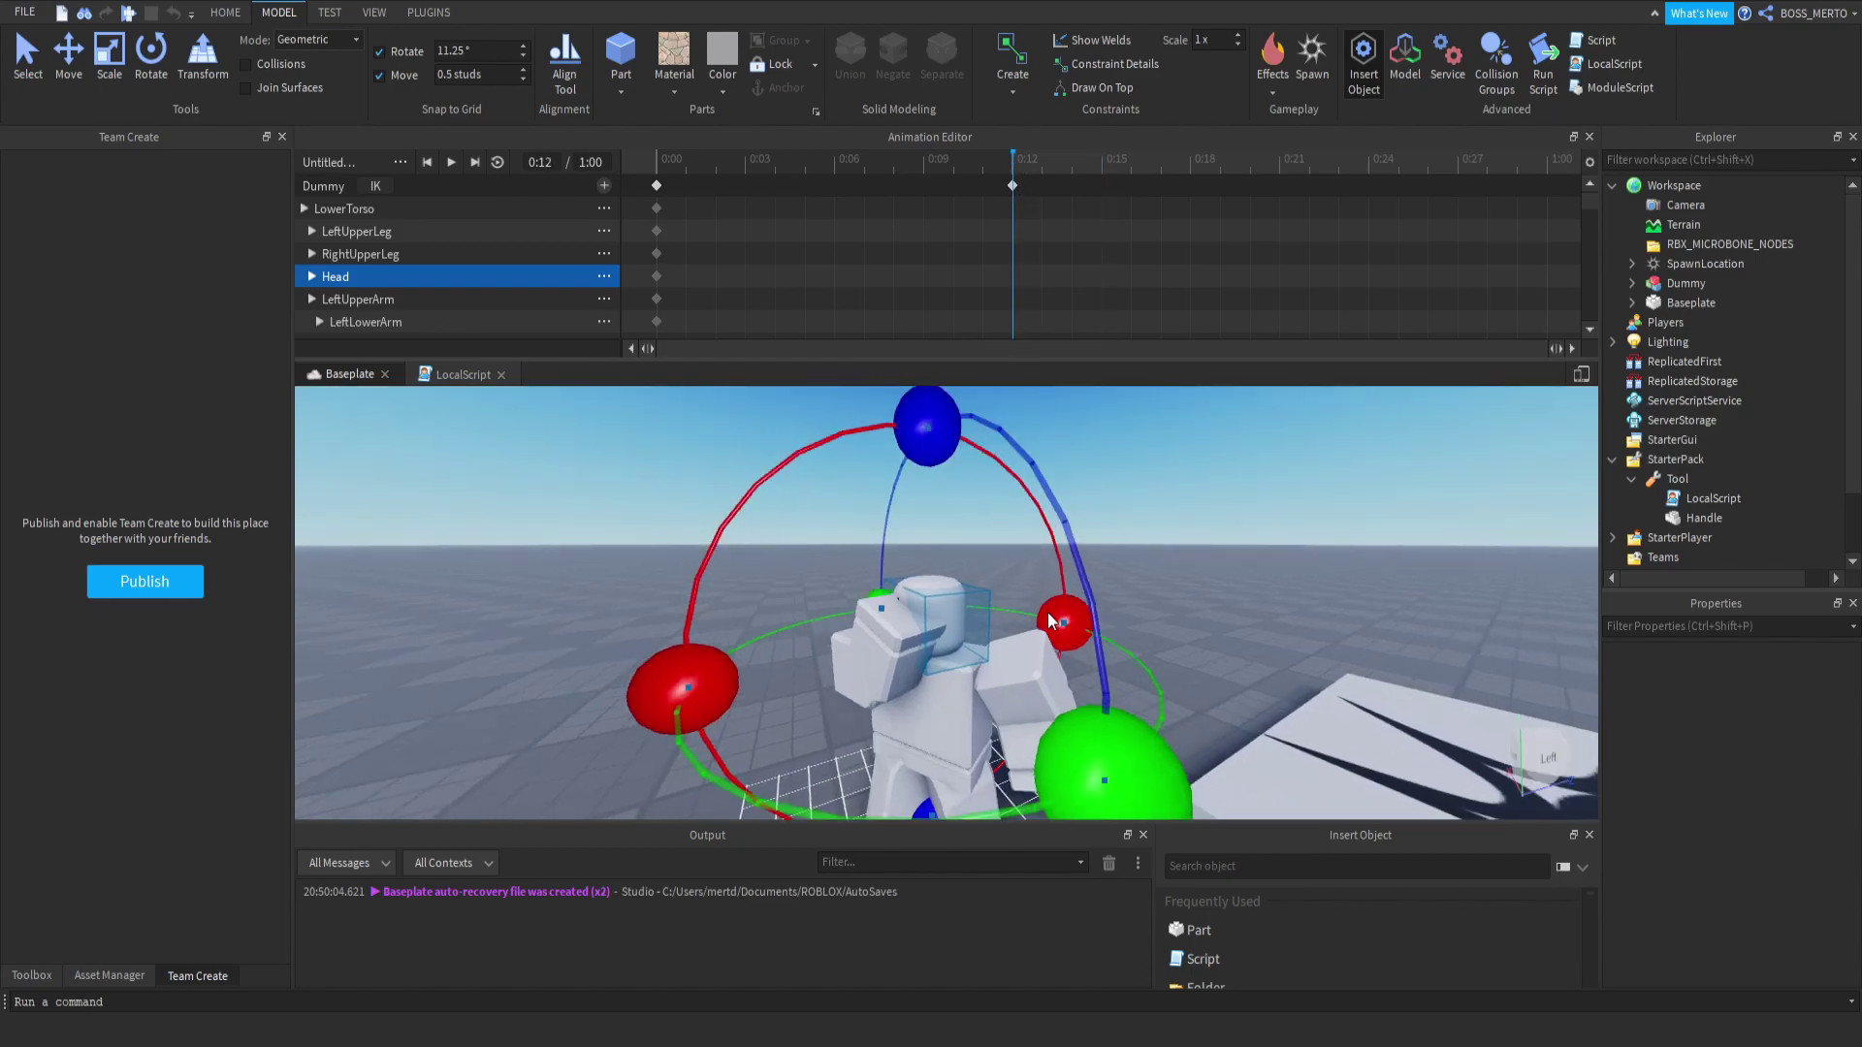
click(1105, 166)
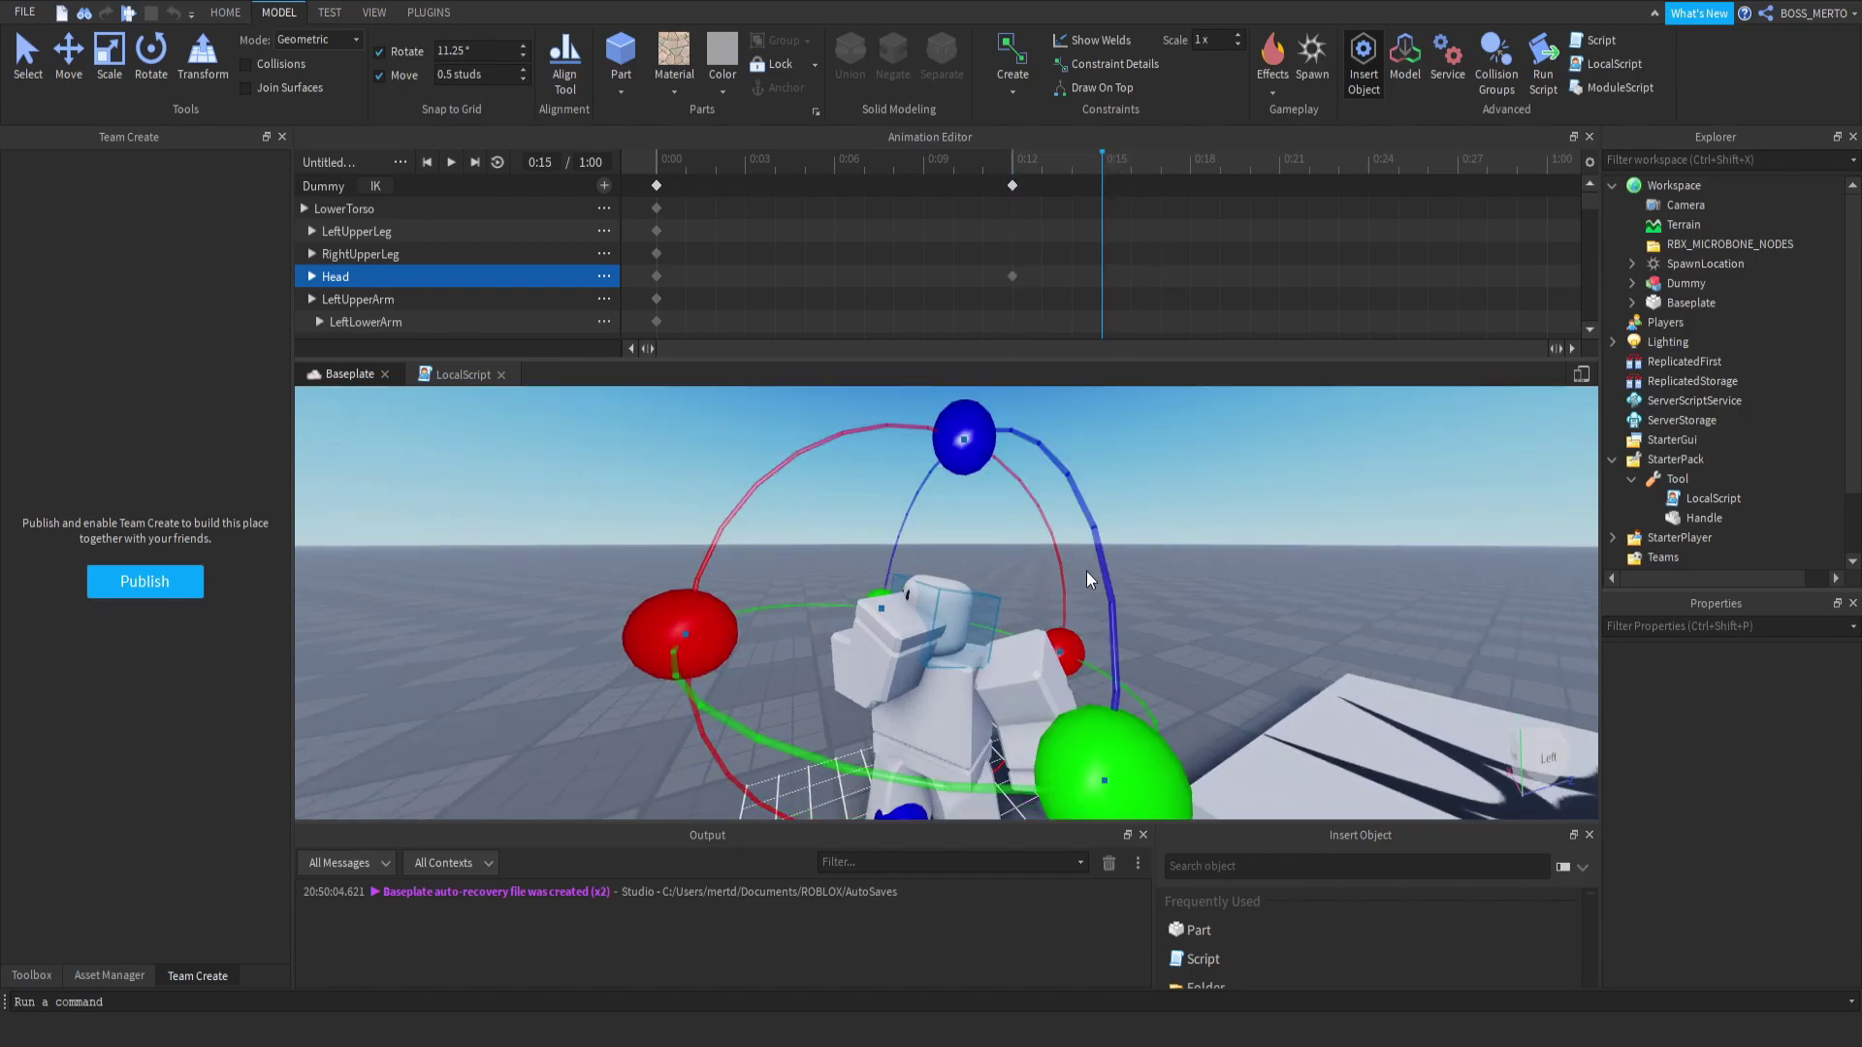
drag(1057, 632, 1055, 577)
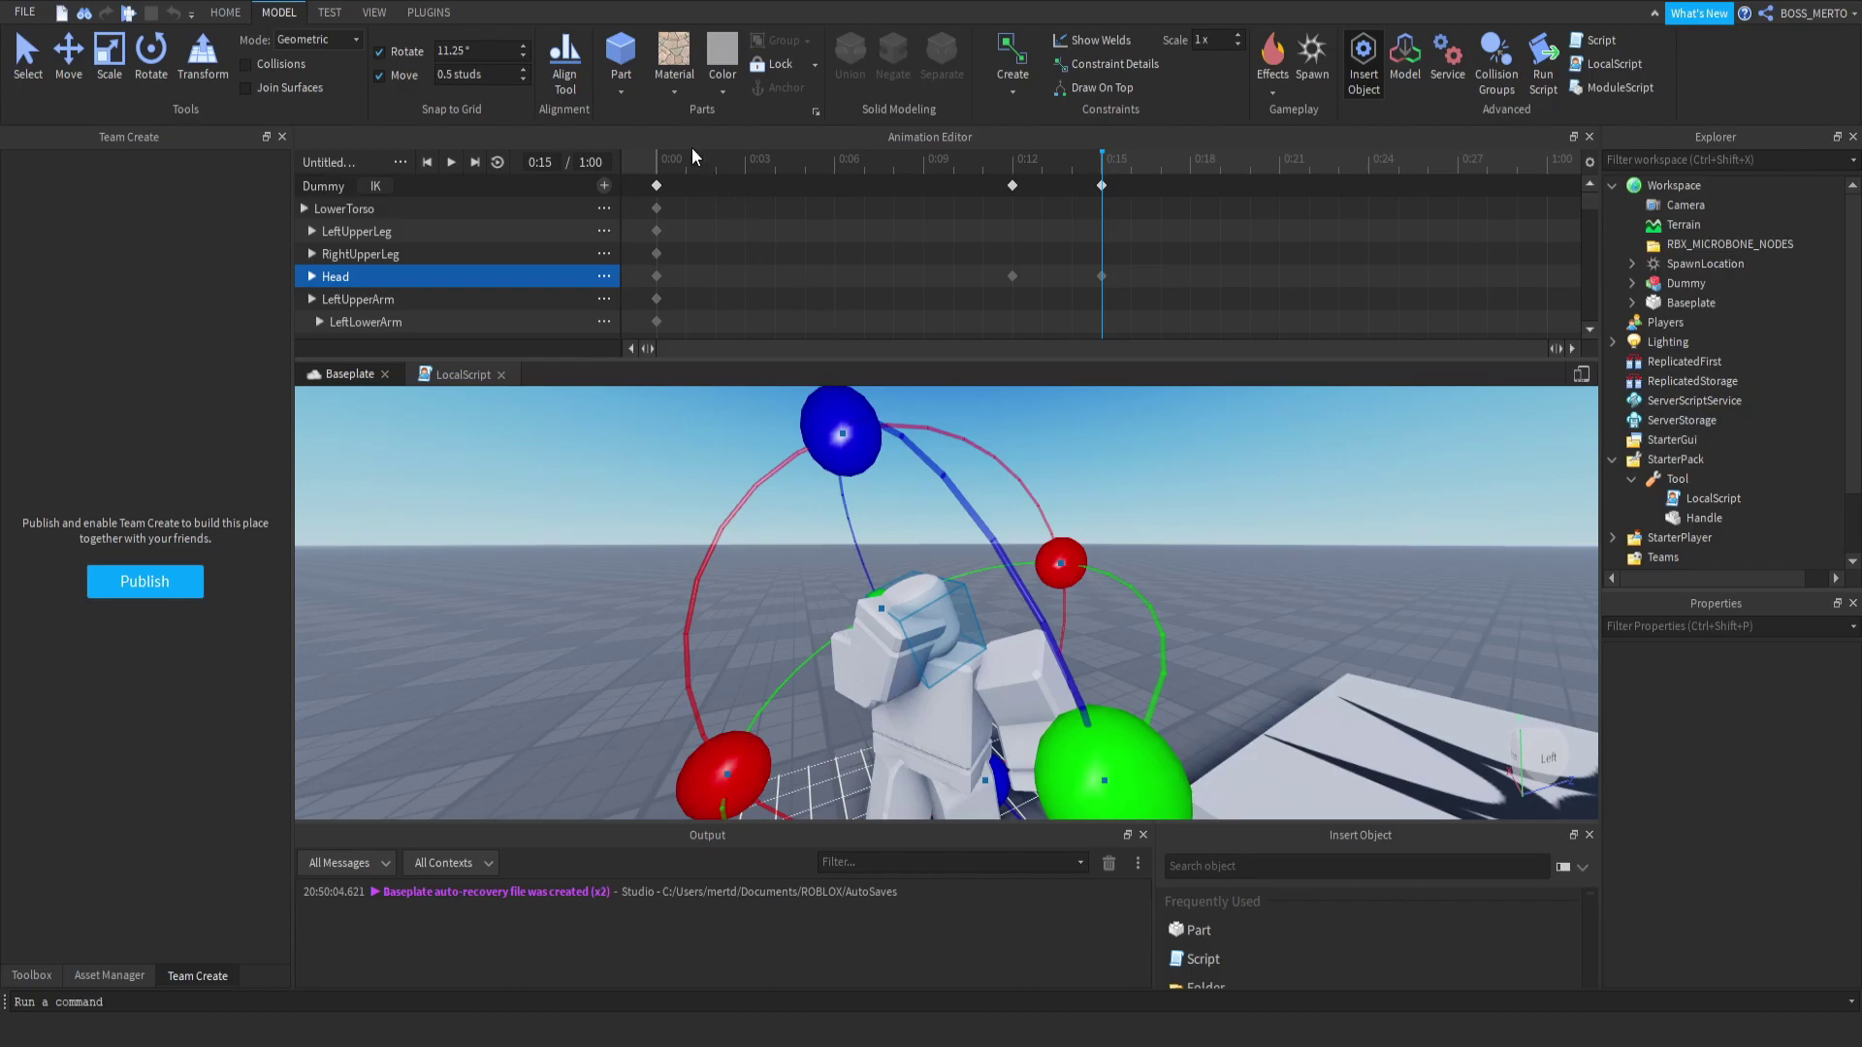
Copy the 0:15 head keyframe to 1:00 and preview the animation.
click(657, 185)
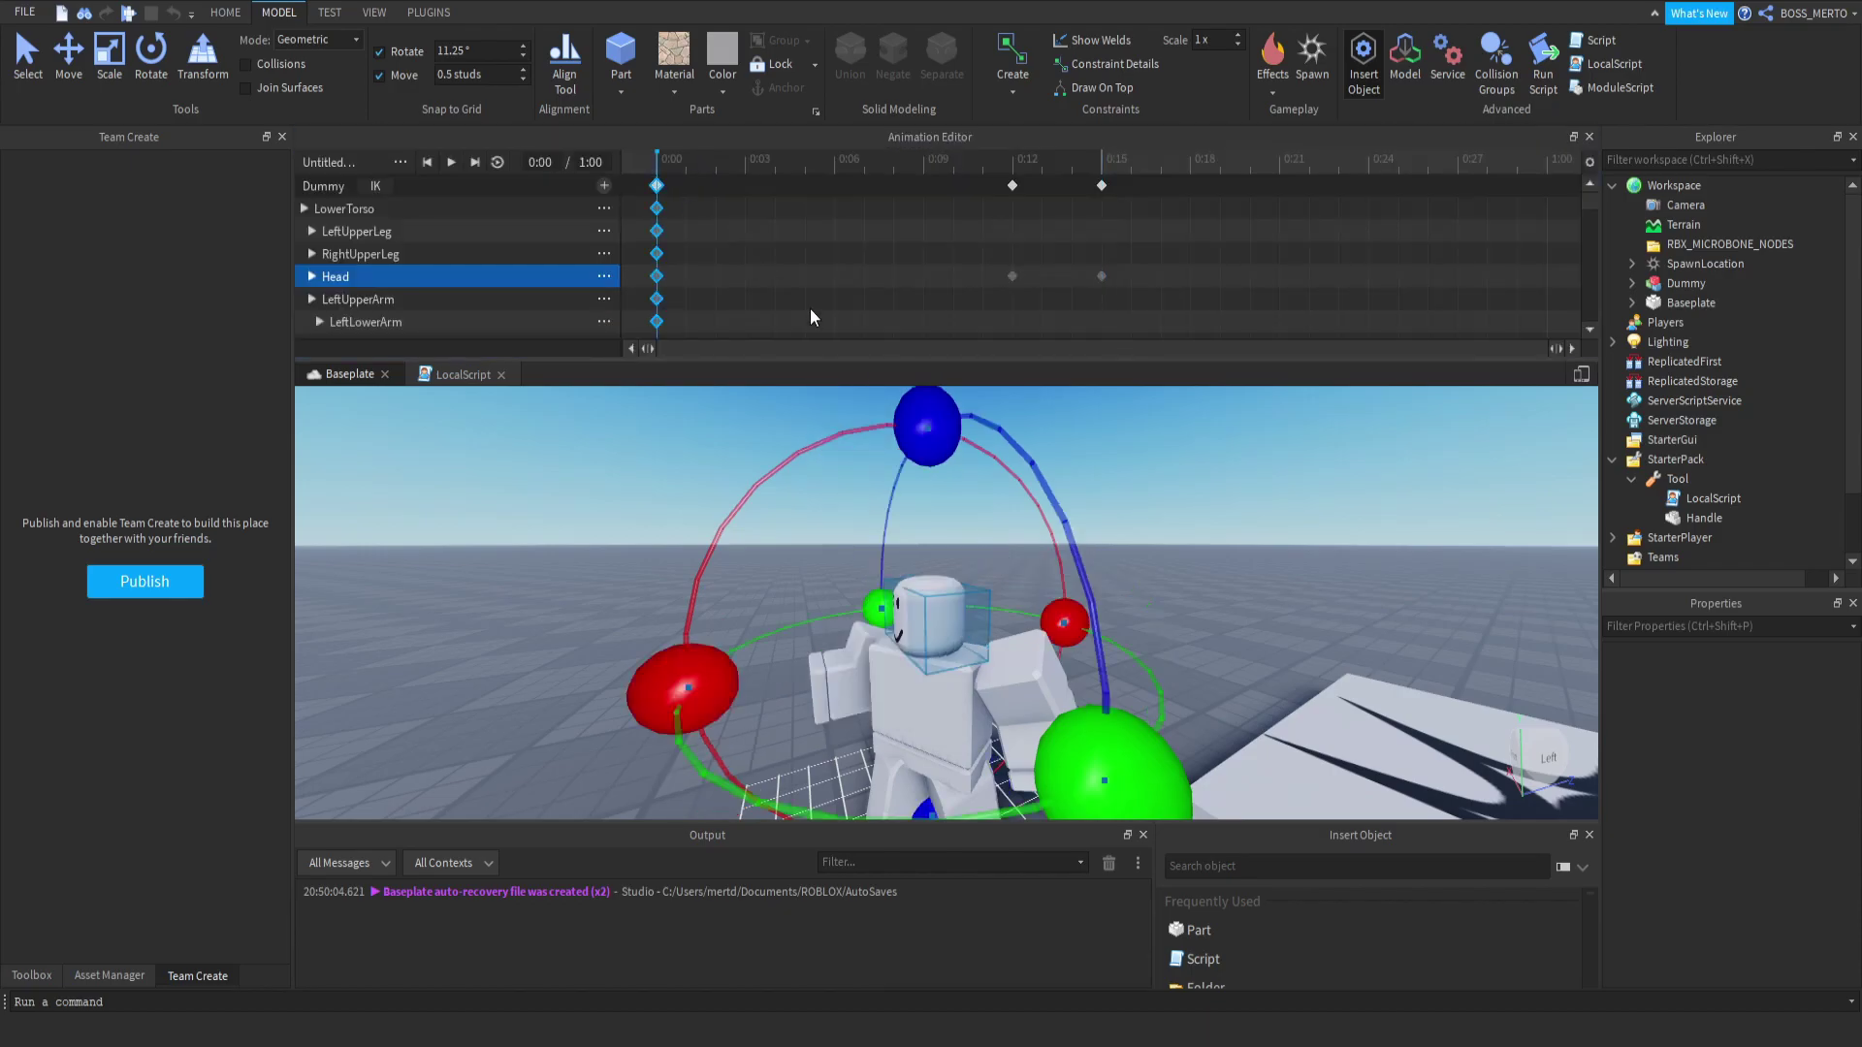
click(1108, 515)
right_drag(1107, 515, 1109, 518)
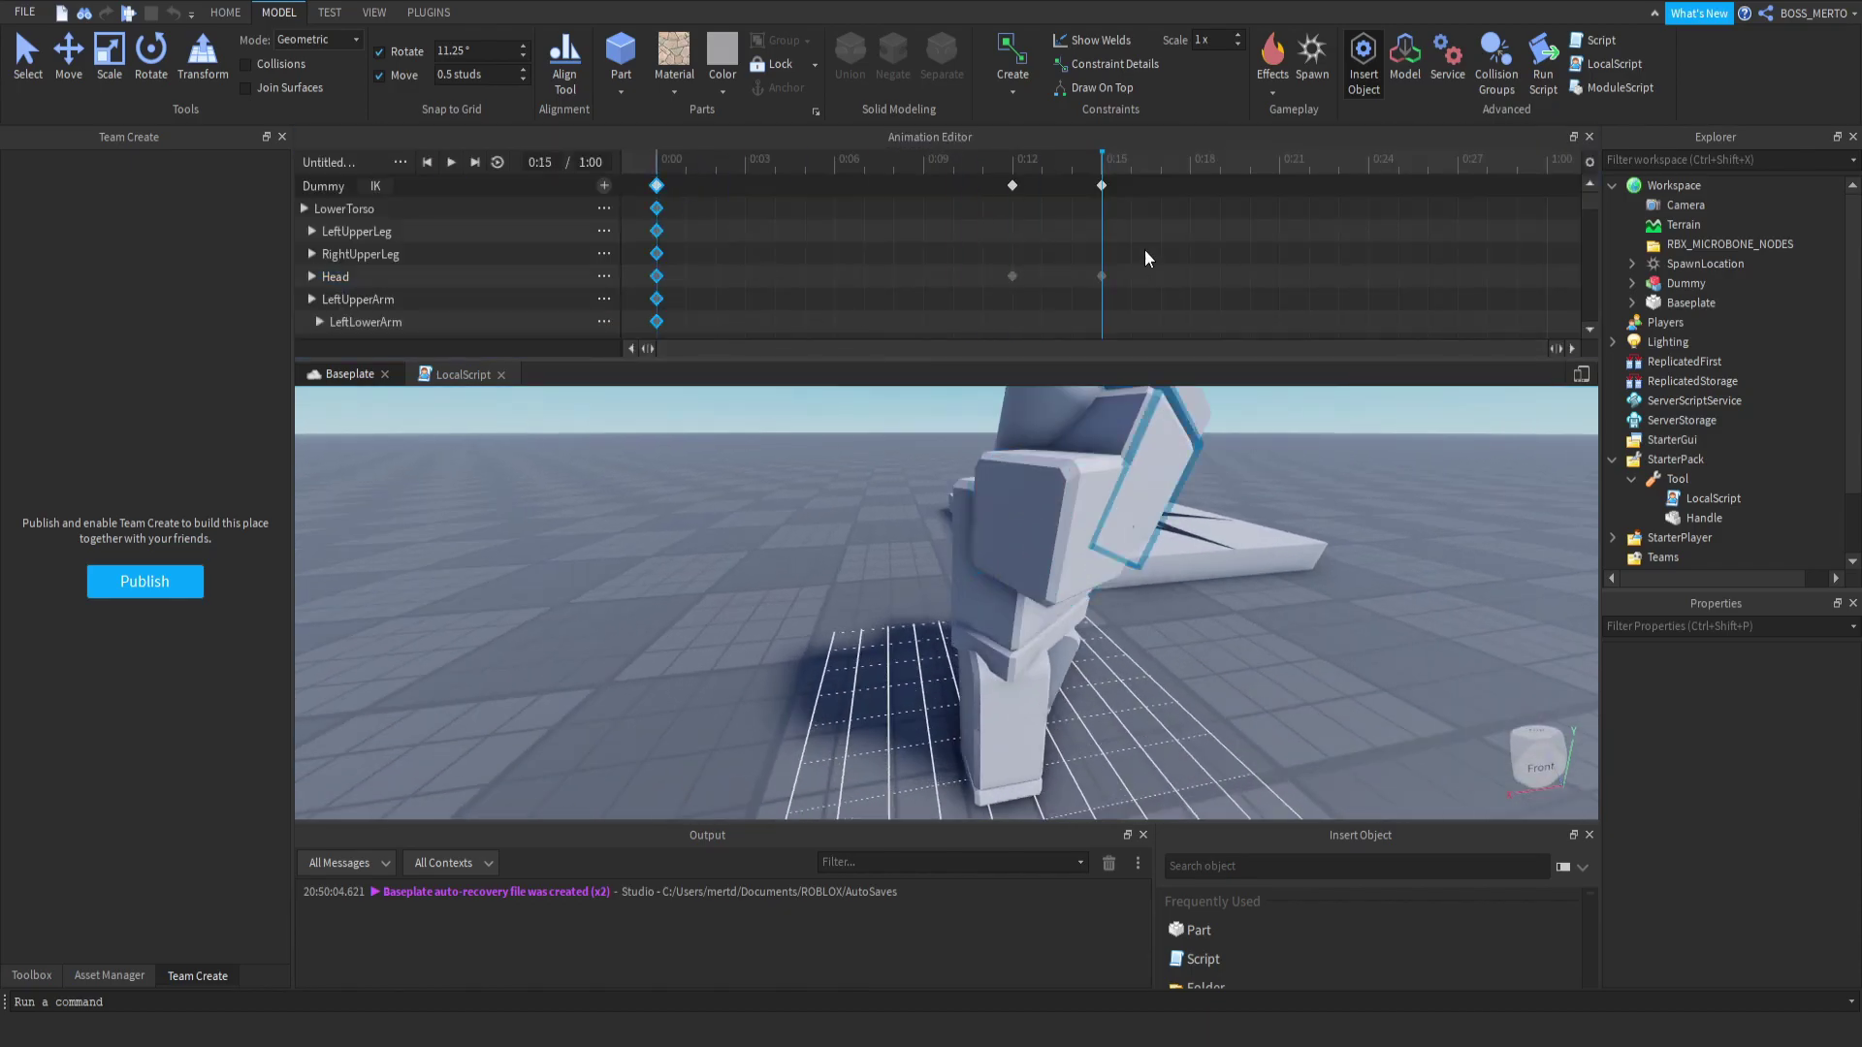
click(1102, 185)
click(1545, 165)
key(ctrl+v)
drag(1515, 169, 679, 287)
key(space)
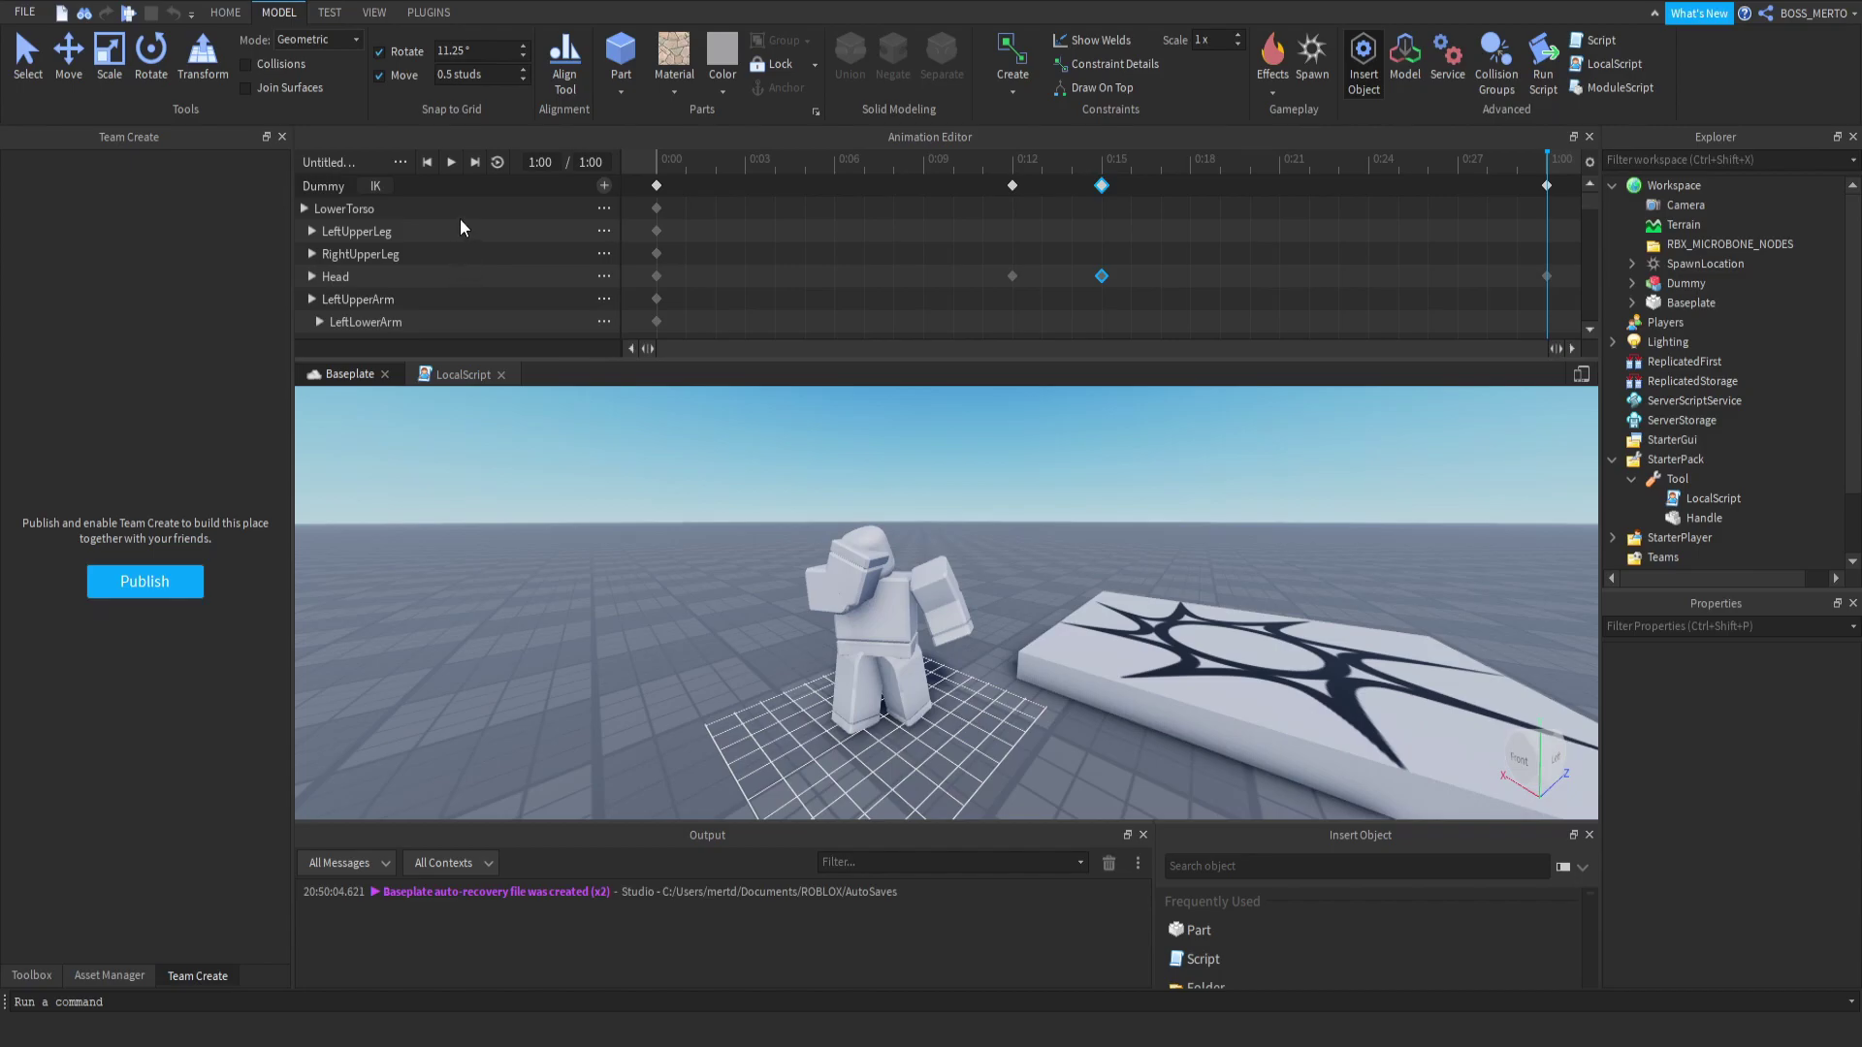
Save the animation under the name "mask equip".
key(ctrl+s)
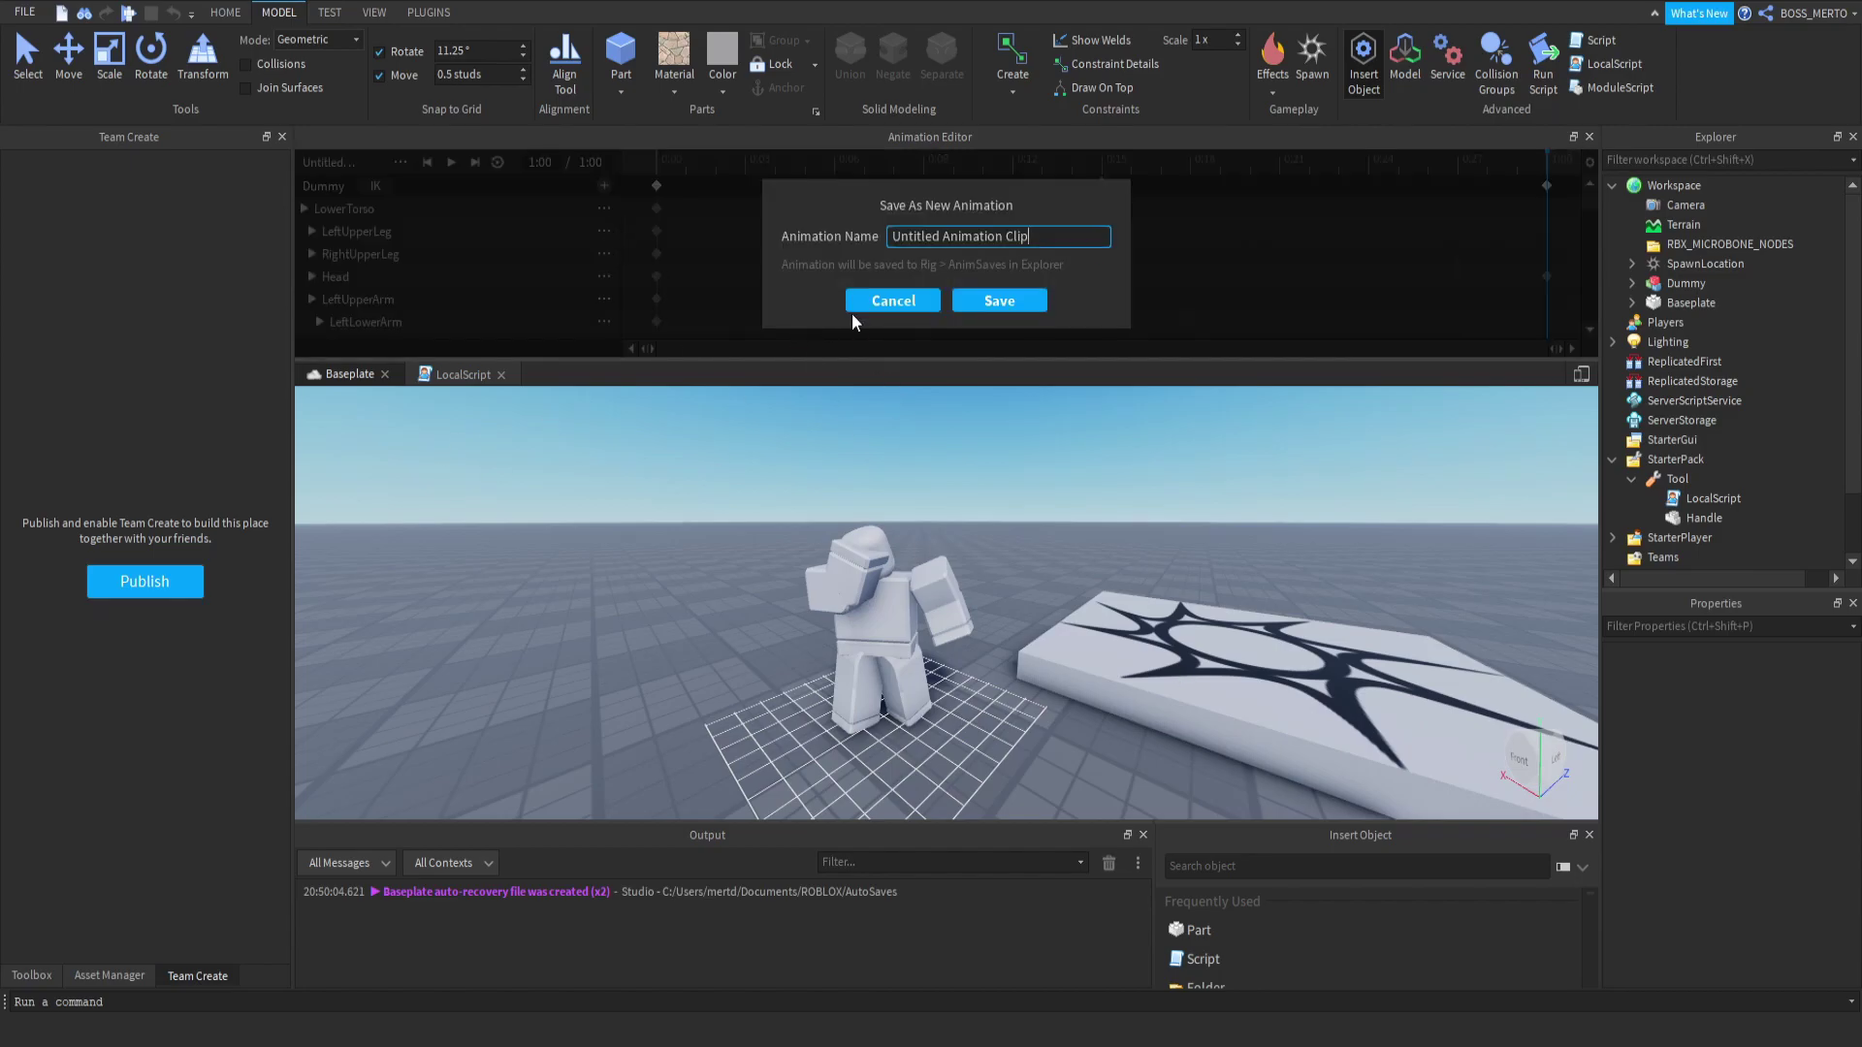
drag(1030, 237, 743, 237)
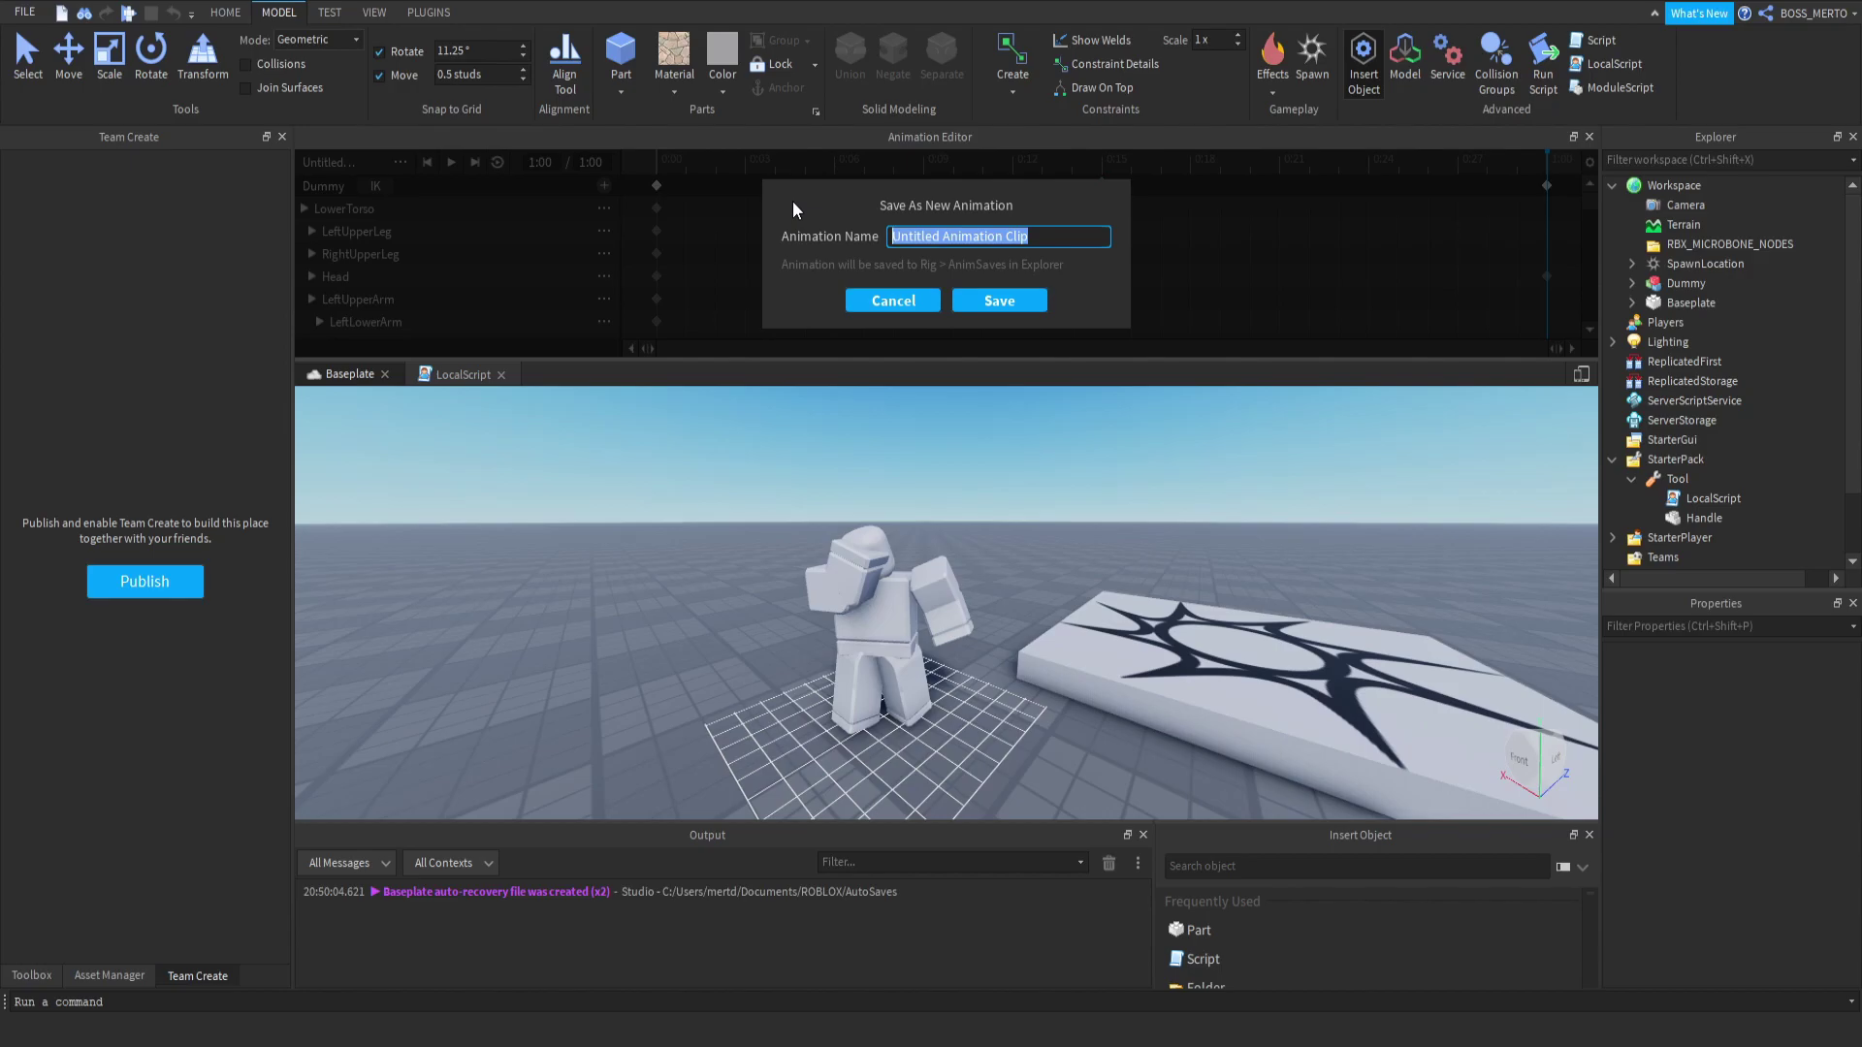
text(mask equip)
key(Return)
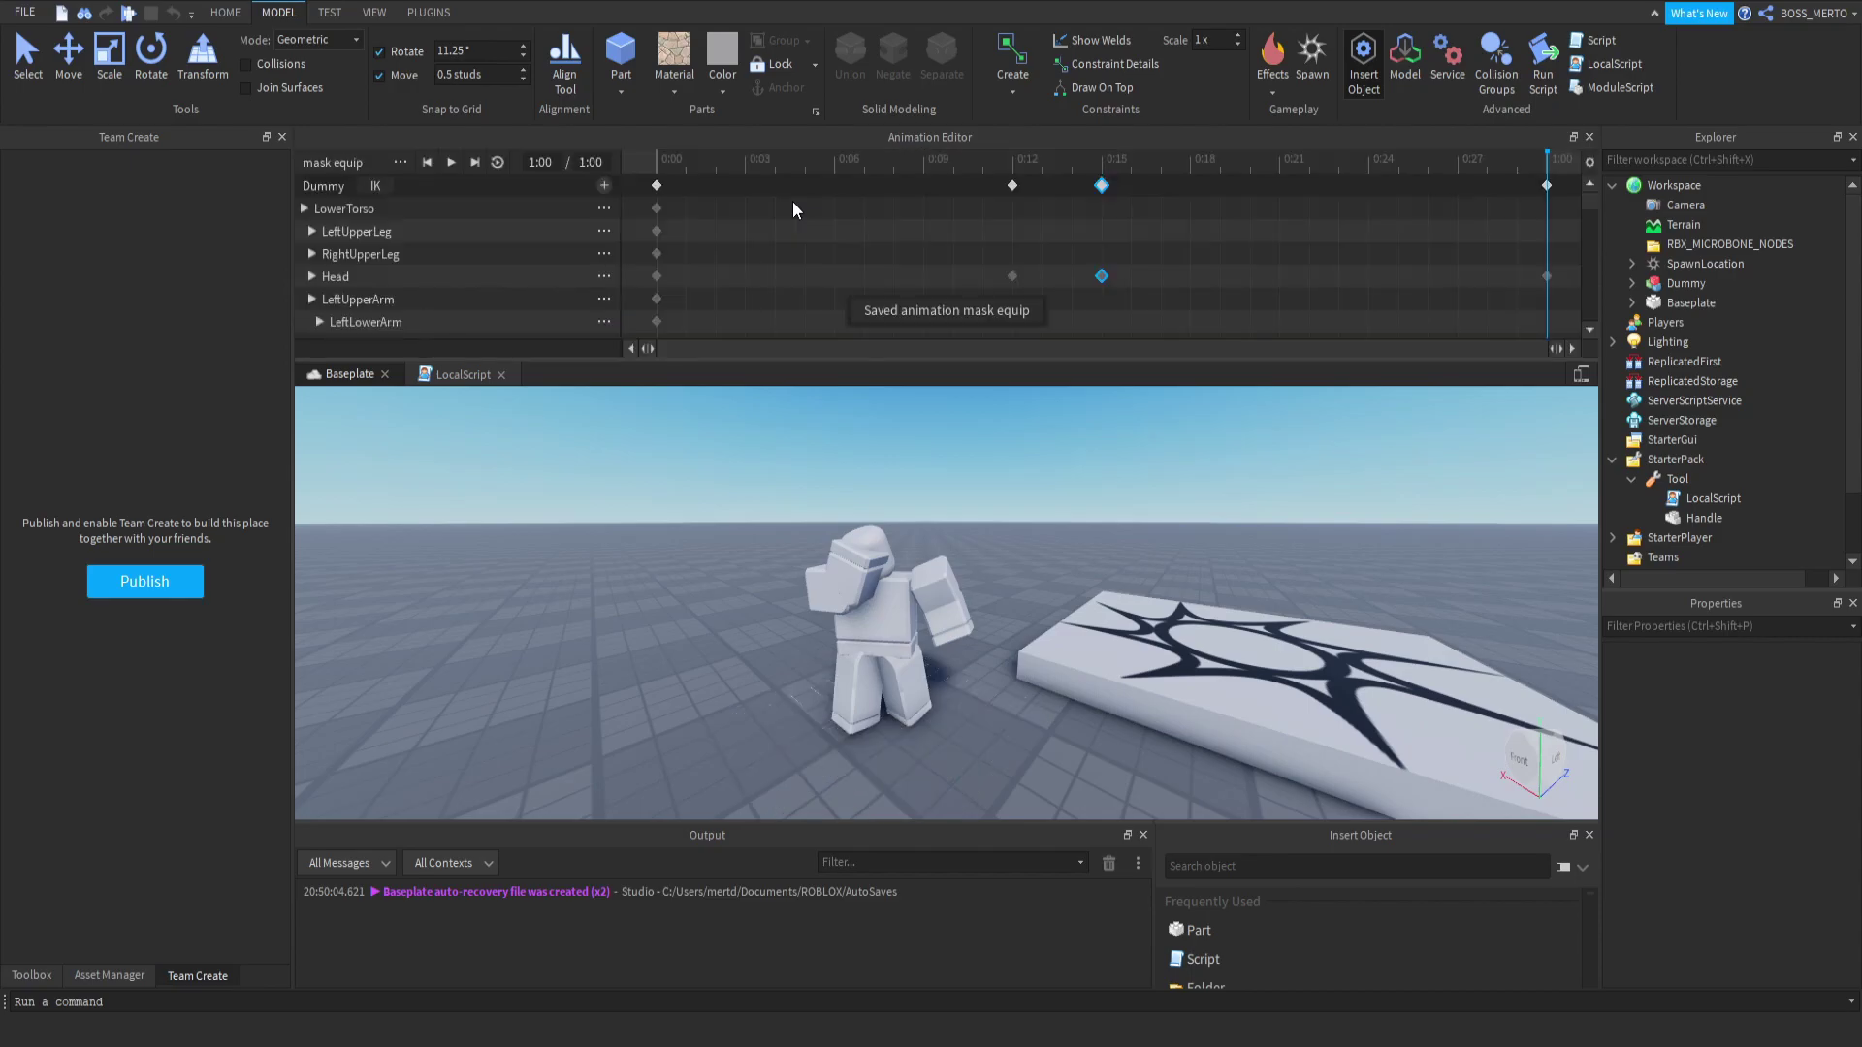
Create a new animation named "lazer" for the Dummy.
right_drag(1068, 508, 1070, 504)
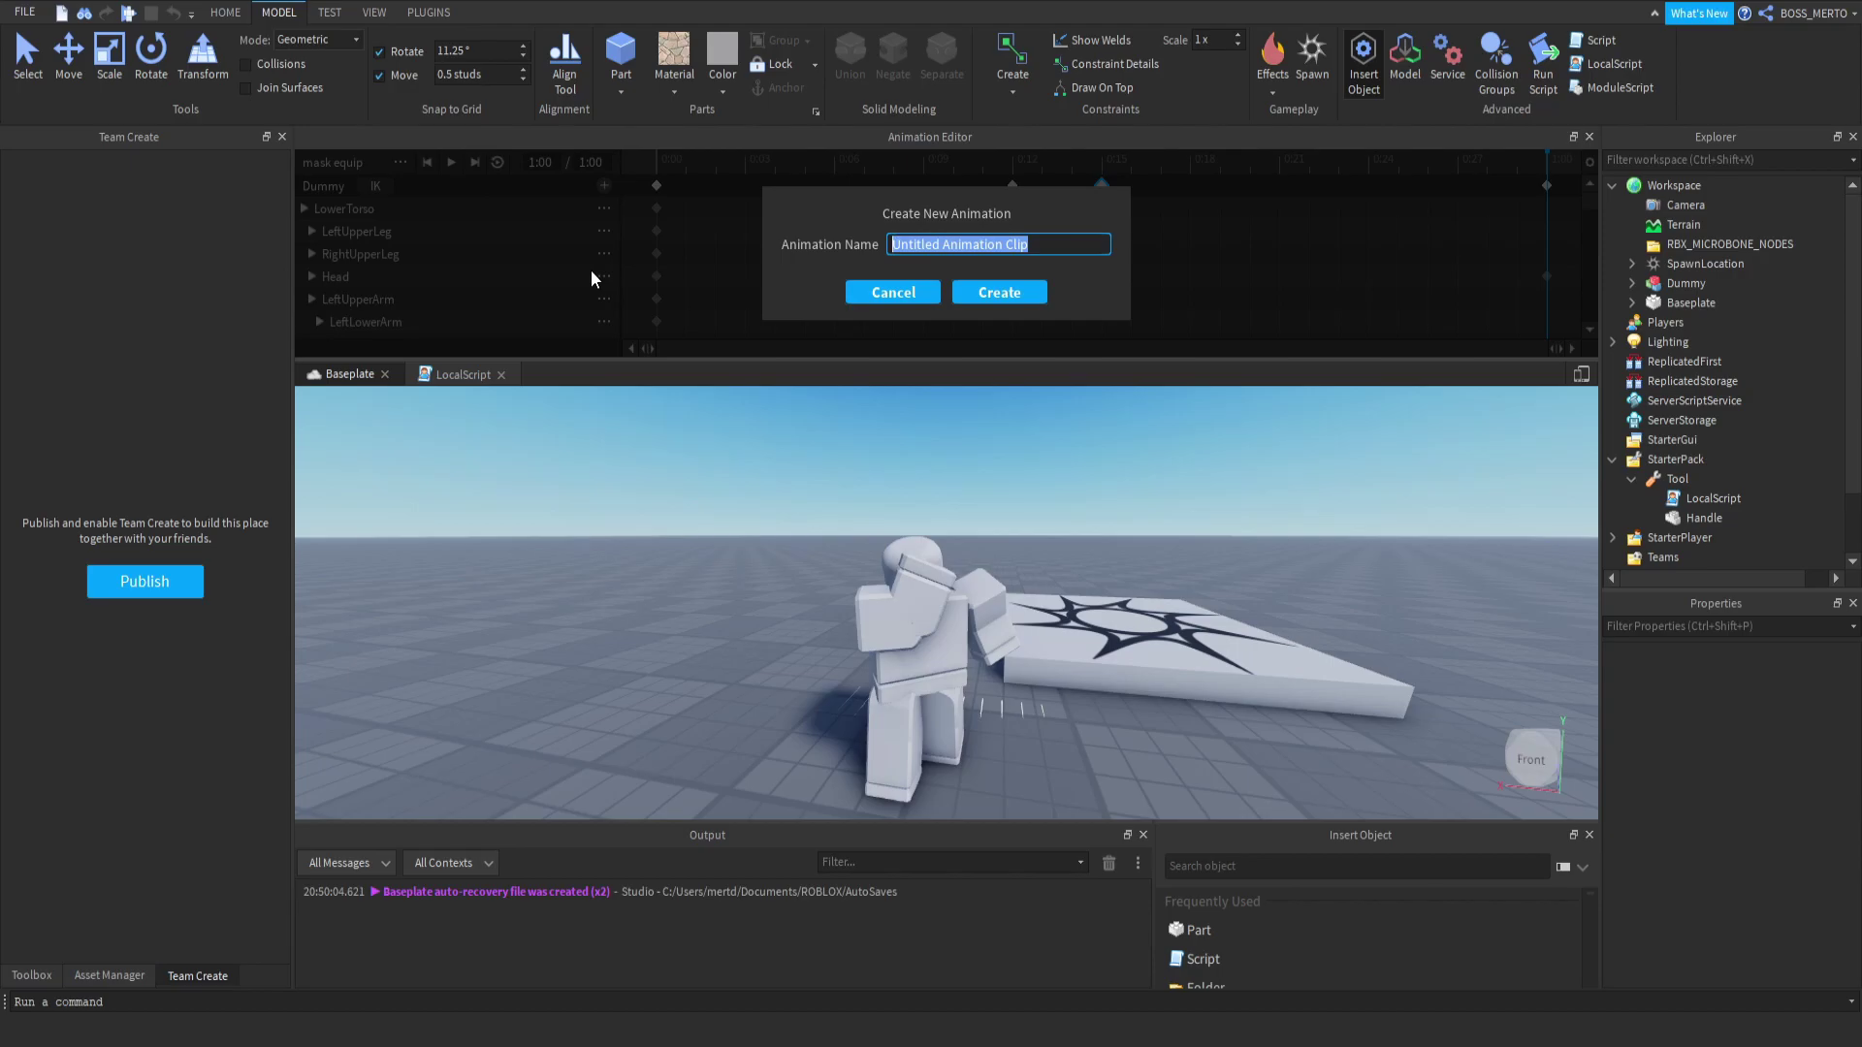
key(BackSpace)
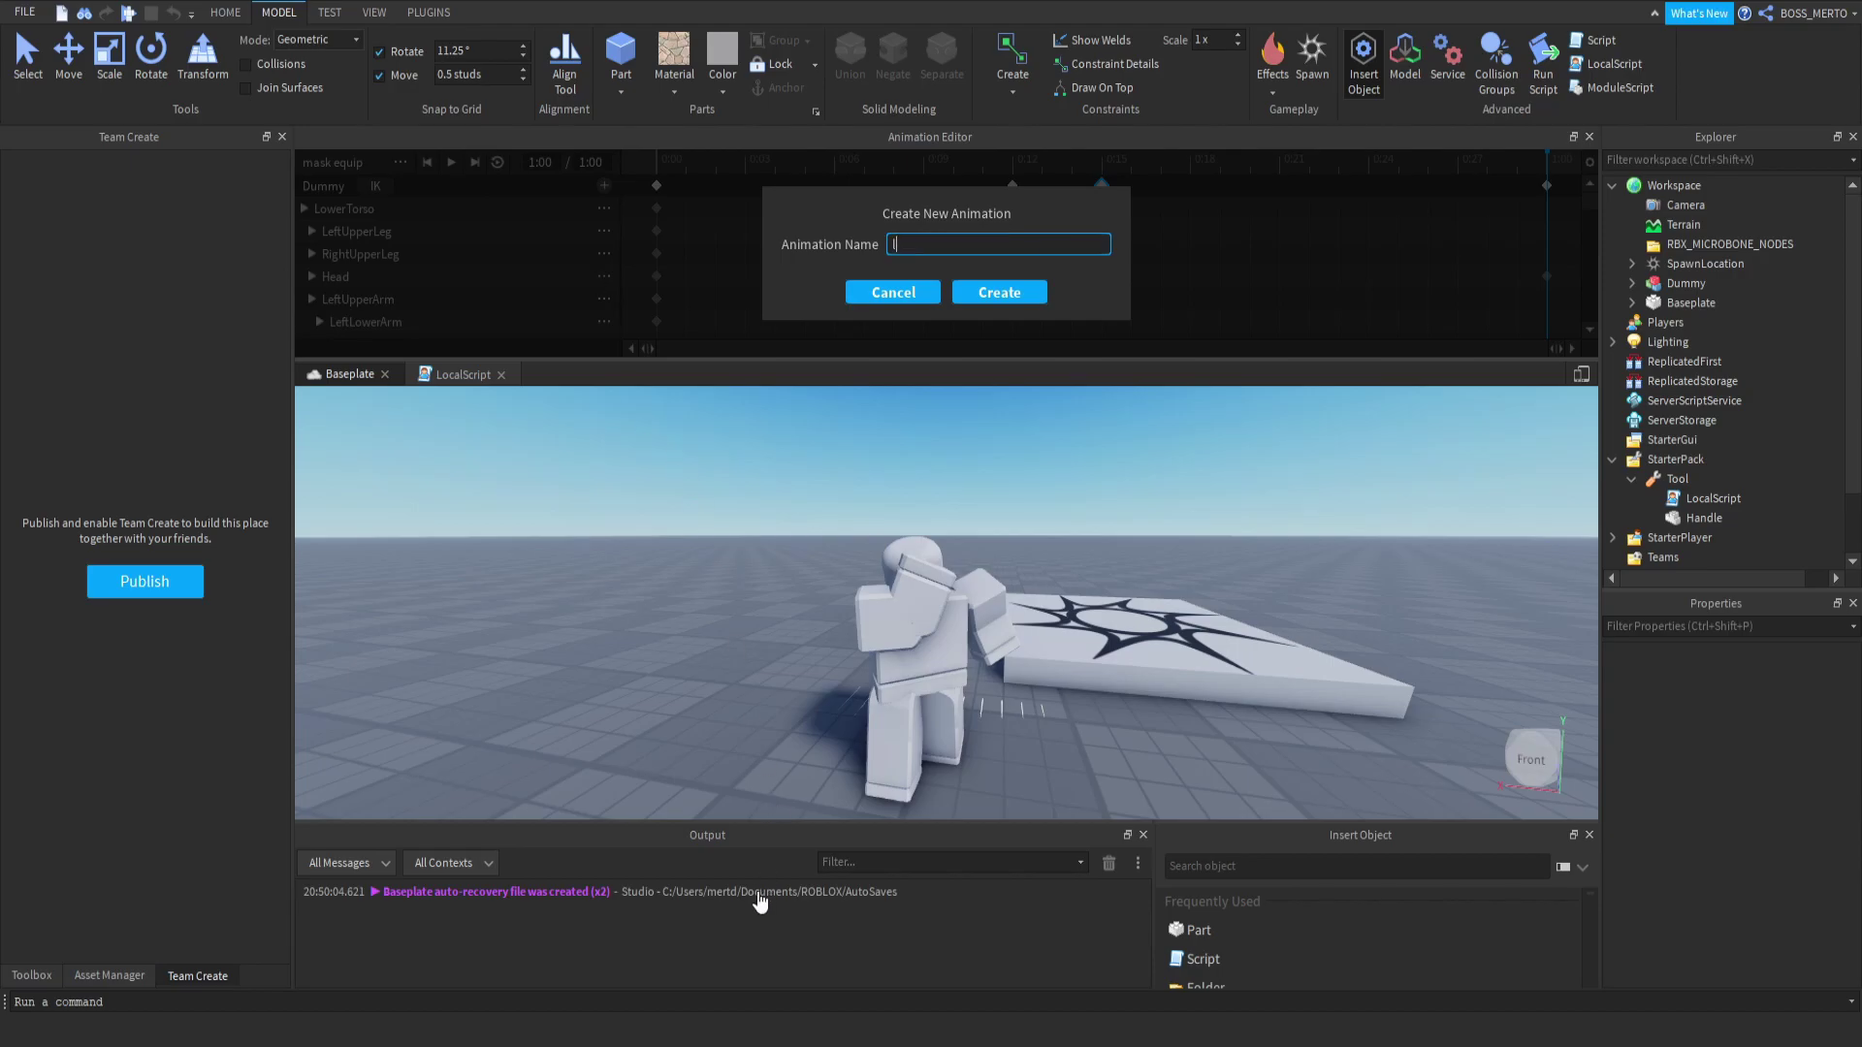
text(laser)
key(BackSpace)
key(BackSpace)
key(BackSpace)
text(zer)
key(Return)
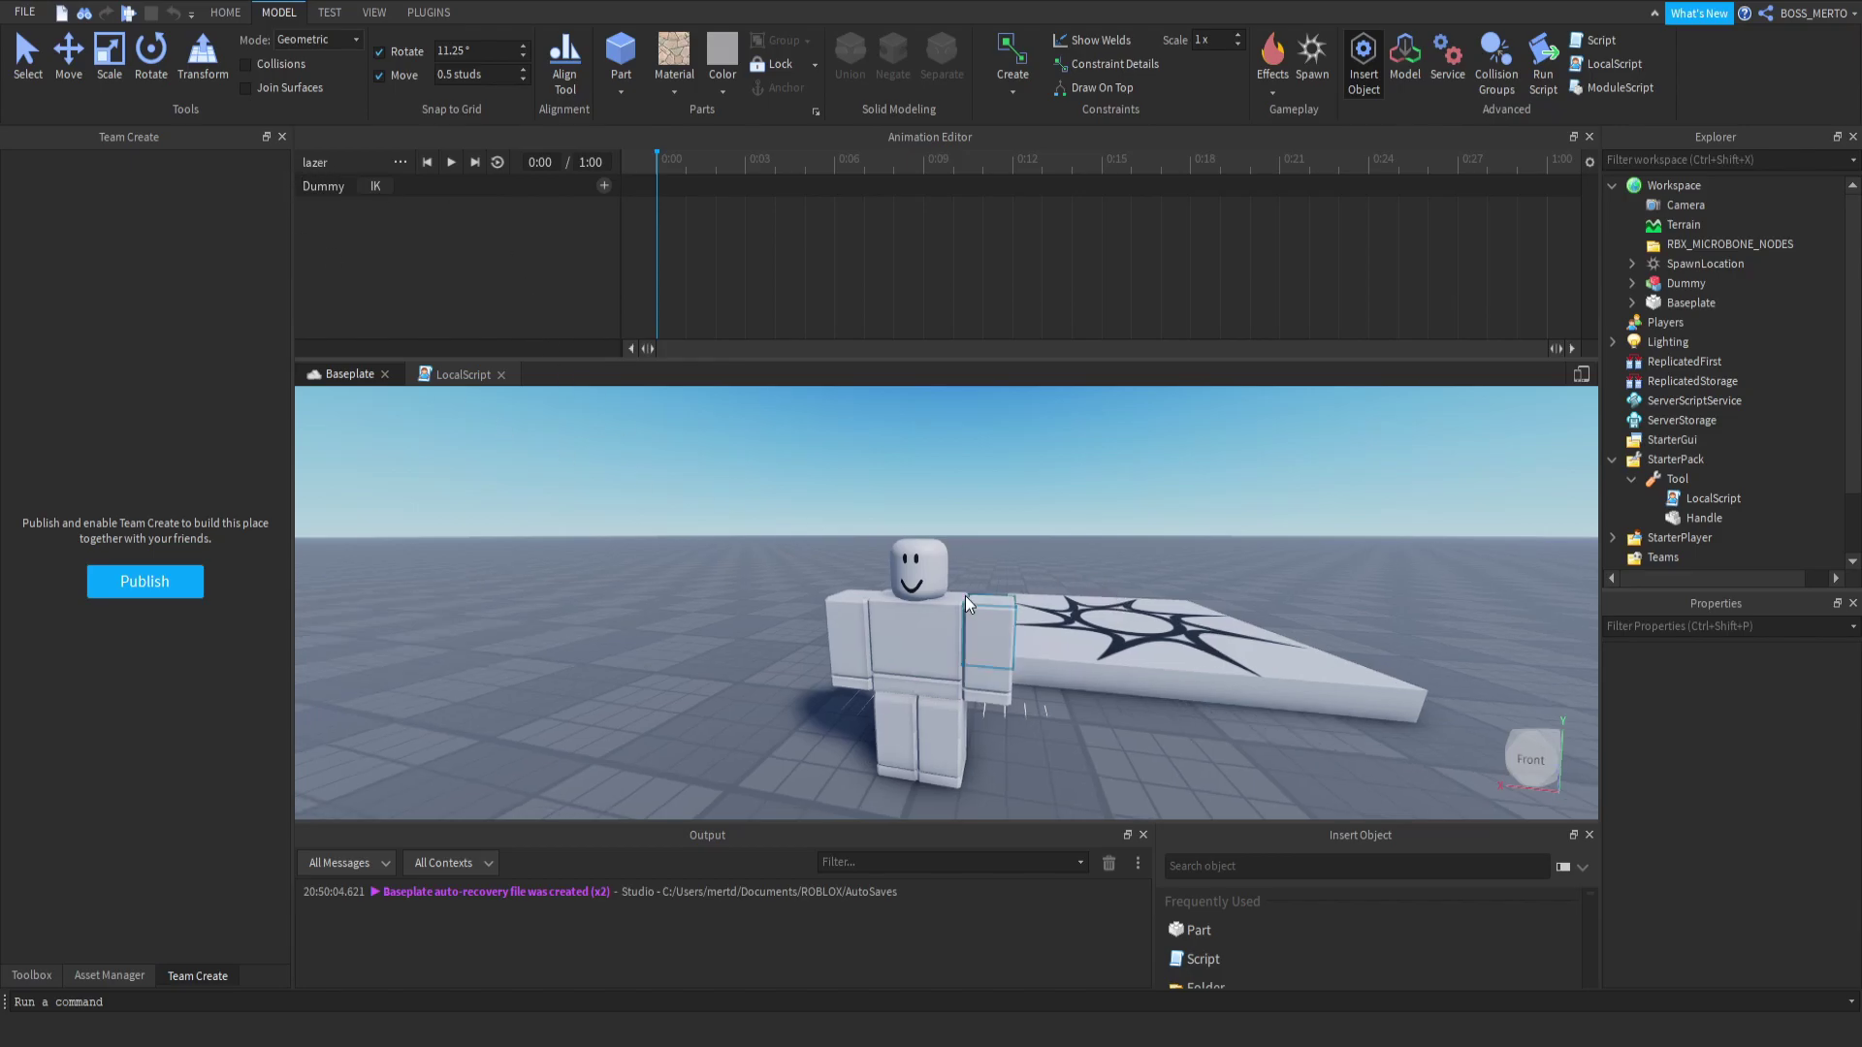
Rotate the Dummy's LowerTorso in the 0:00 keyframe of the lazer animation so the body leans.
scroll(966, 611, up, 5)
click(964, 621)
right_drag(964, 621, 1035, 661)
drag(1035, 613, 995, 636)
Pose the left leg at 0:00 by rotating the LeftUpperLeg, LeftLowerLeg and LeftFoot.
click(887, 714)
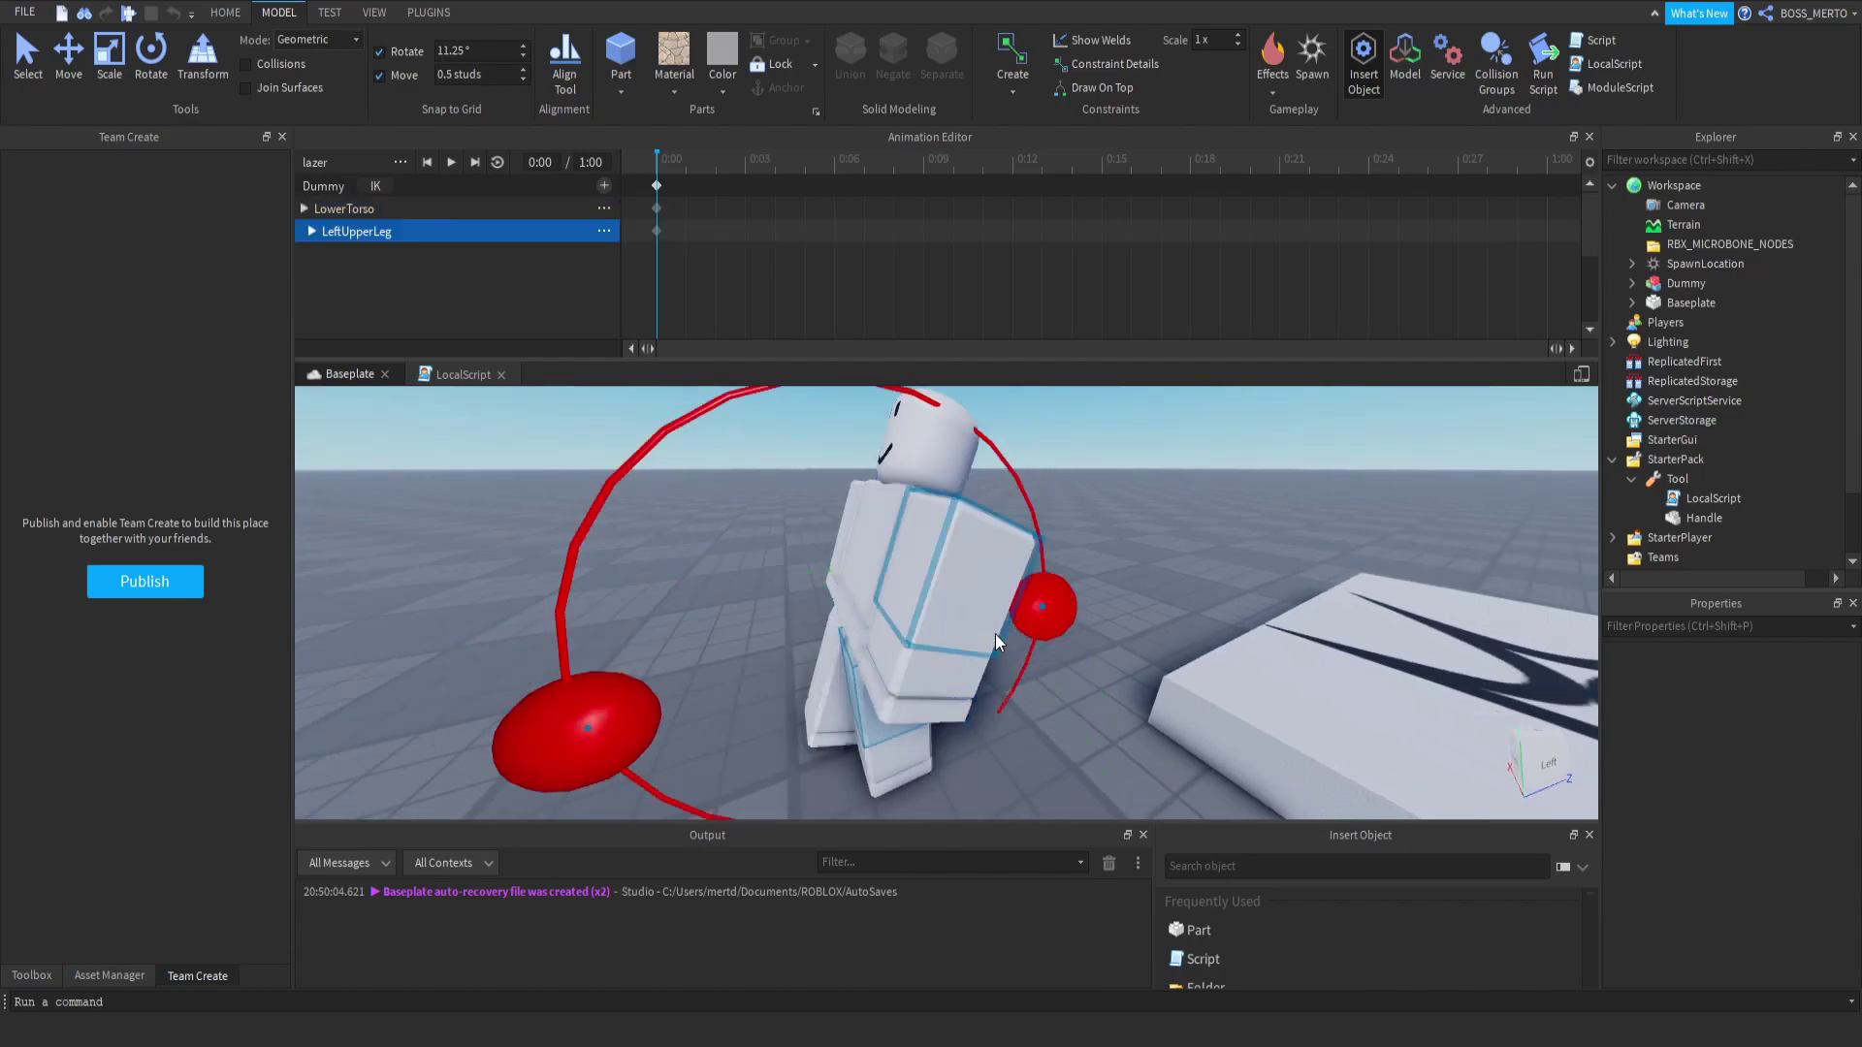
right_drag(995, 636, 1009, 698)
drag(1075, 633, 1084, 654)
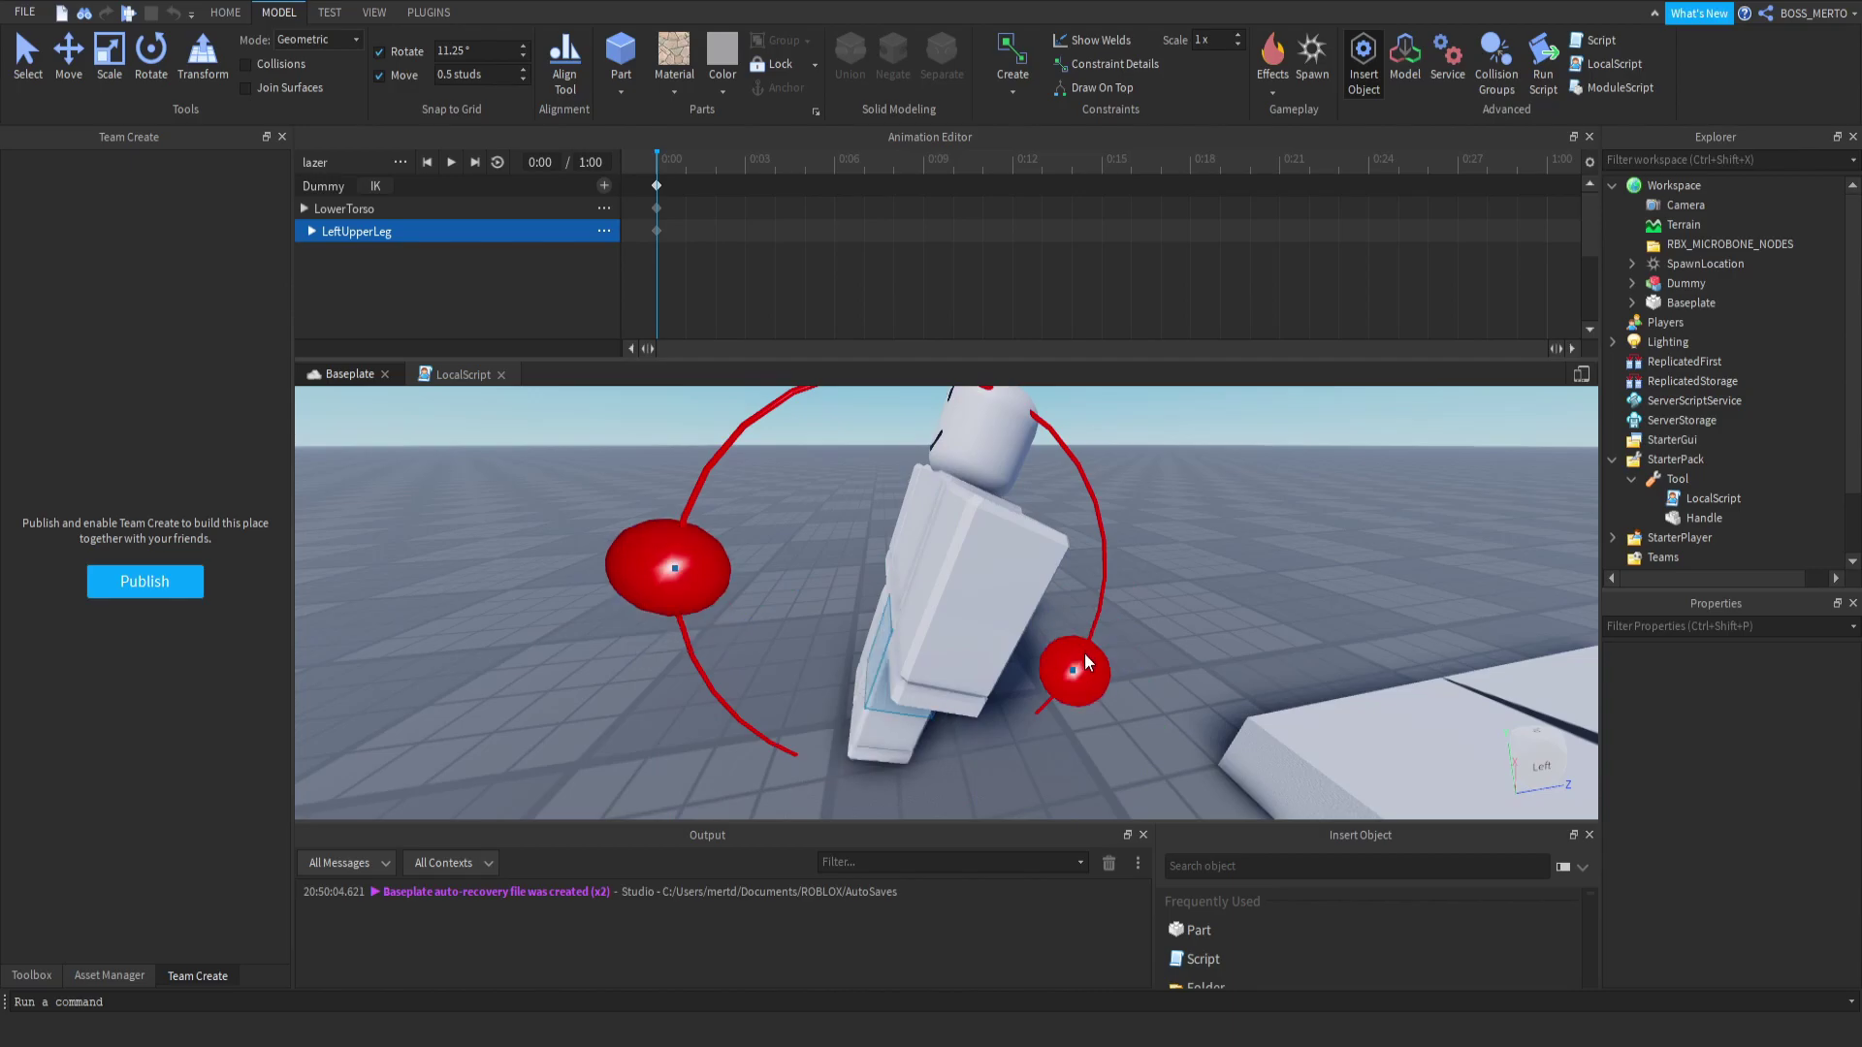
click(892, 727)
right_drag(996, 702, 1057, 737)
drag(1057, 737, 1044, 701)
click(963, 777)
scroll(963, 778, down, 5)
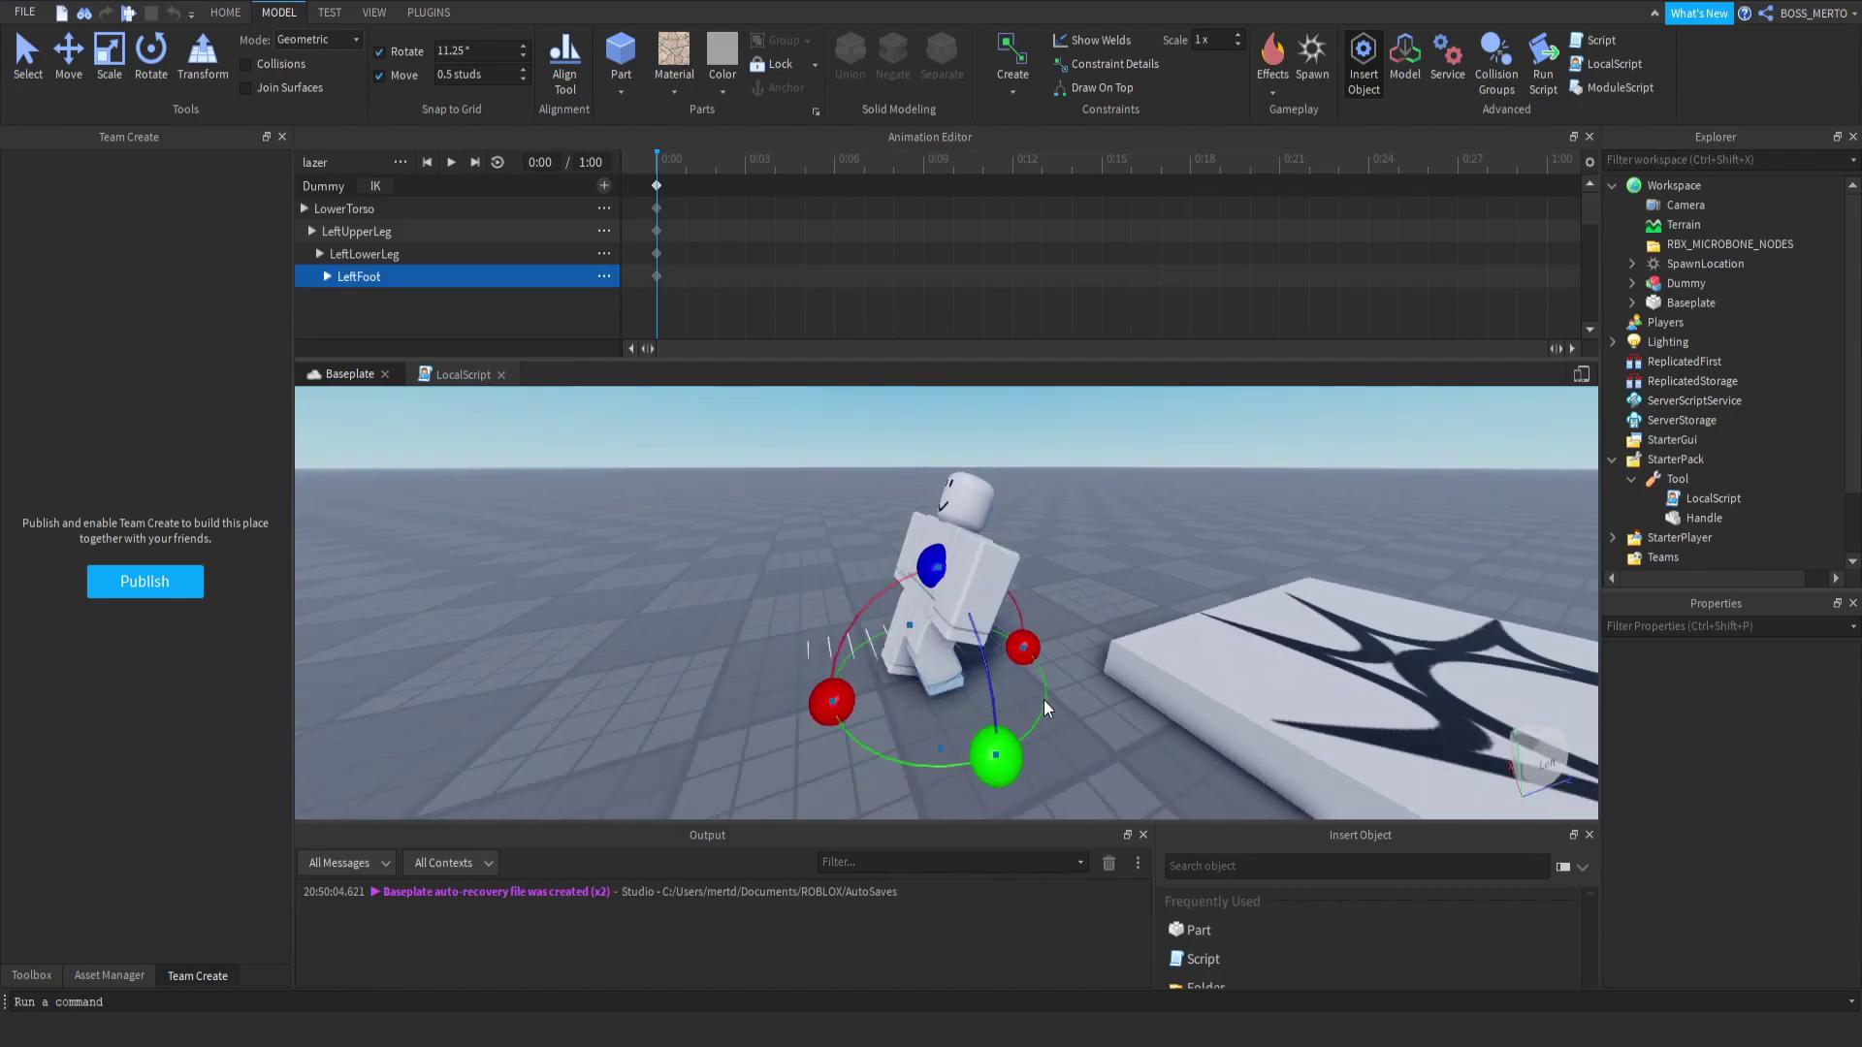
Rotate the Dummy's UpperTorso at 0:00 so that it leans further forward.
scroll(1032, 678, up, 5)
click(1026, 650)
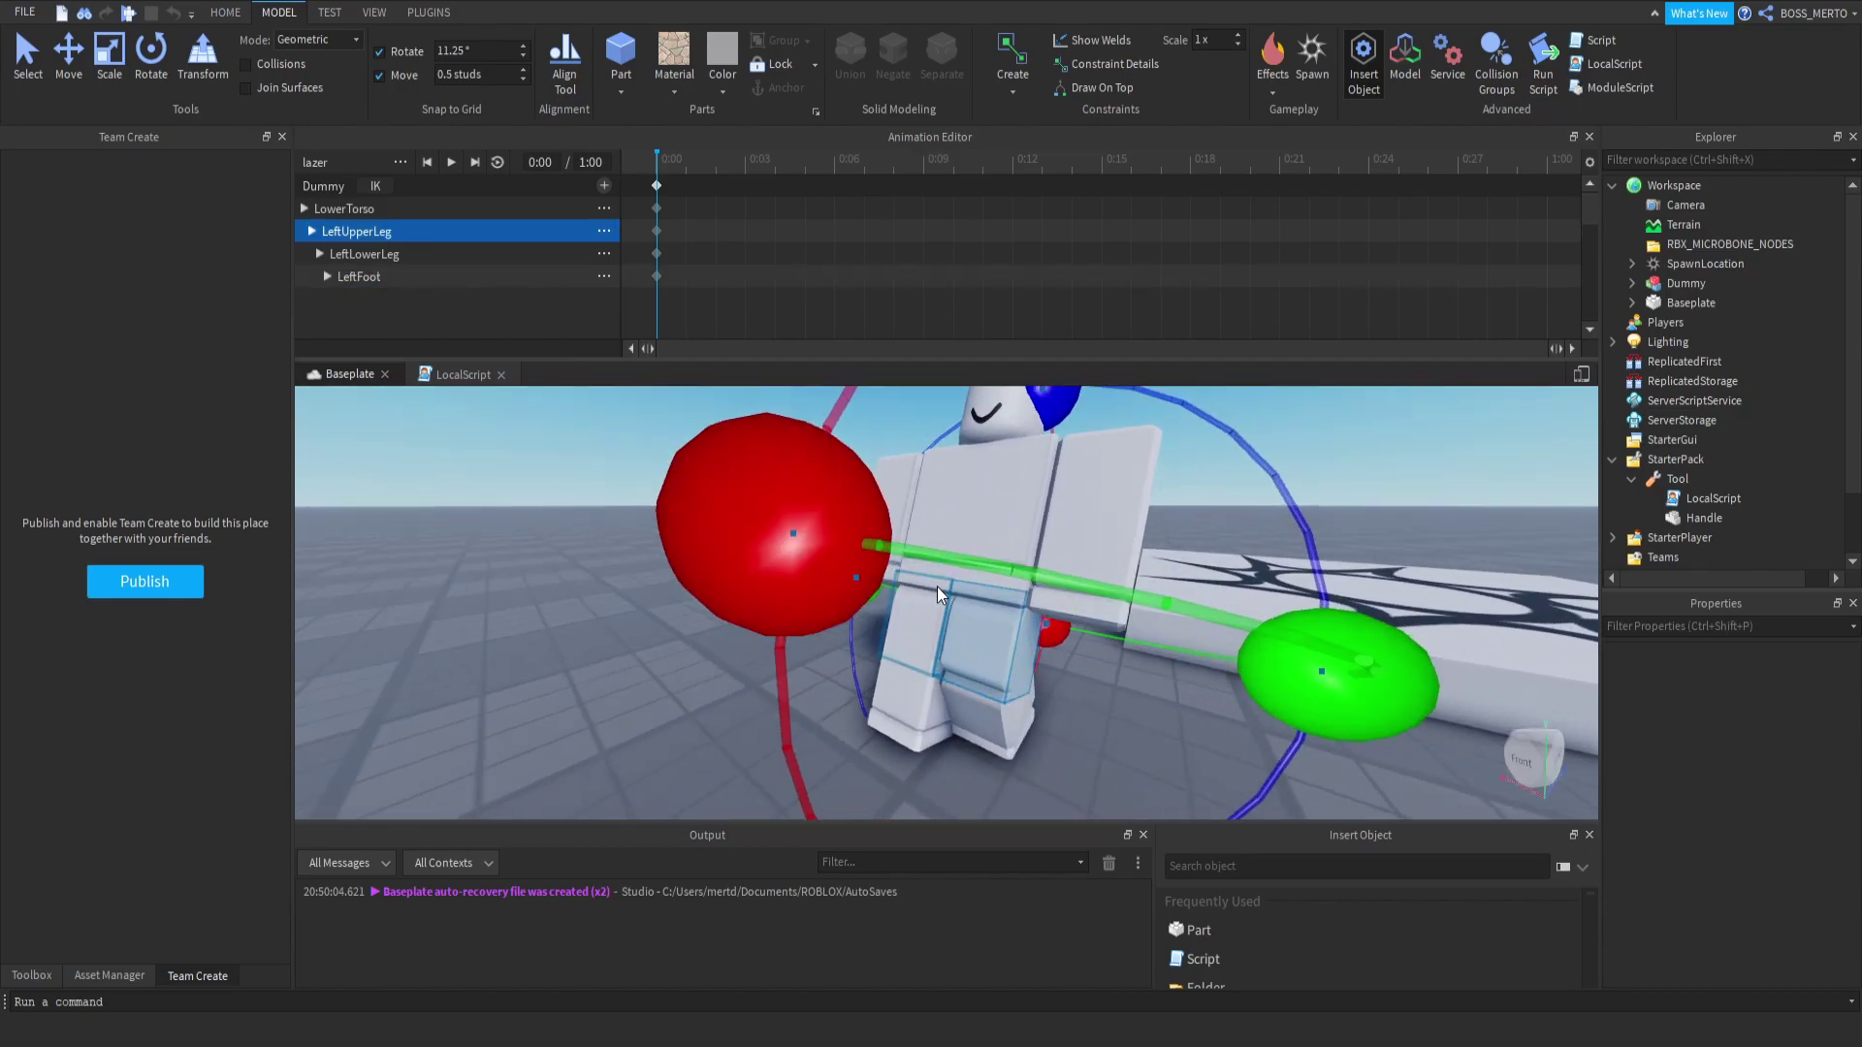
right_drag(936, 585, 962, 504)
click(963, 557)
drag(963, 572, 934, 532)
right_drag(937, 532, 962, 543)
Rotate the LeftUpperLeg at 0:00 on several axes to turn the left leg outward.
click(1045, 594)
right_drag(1188, 591, 1212, 596)
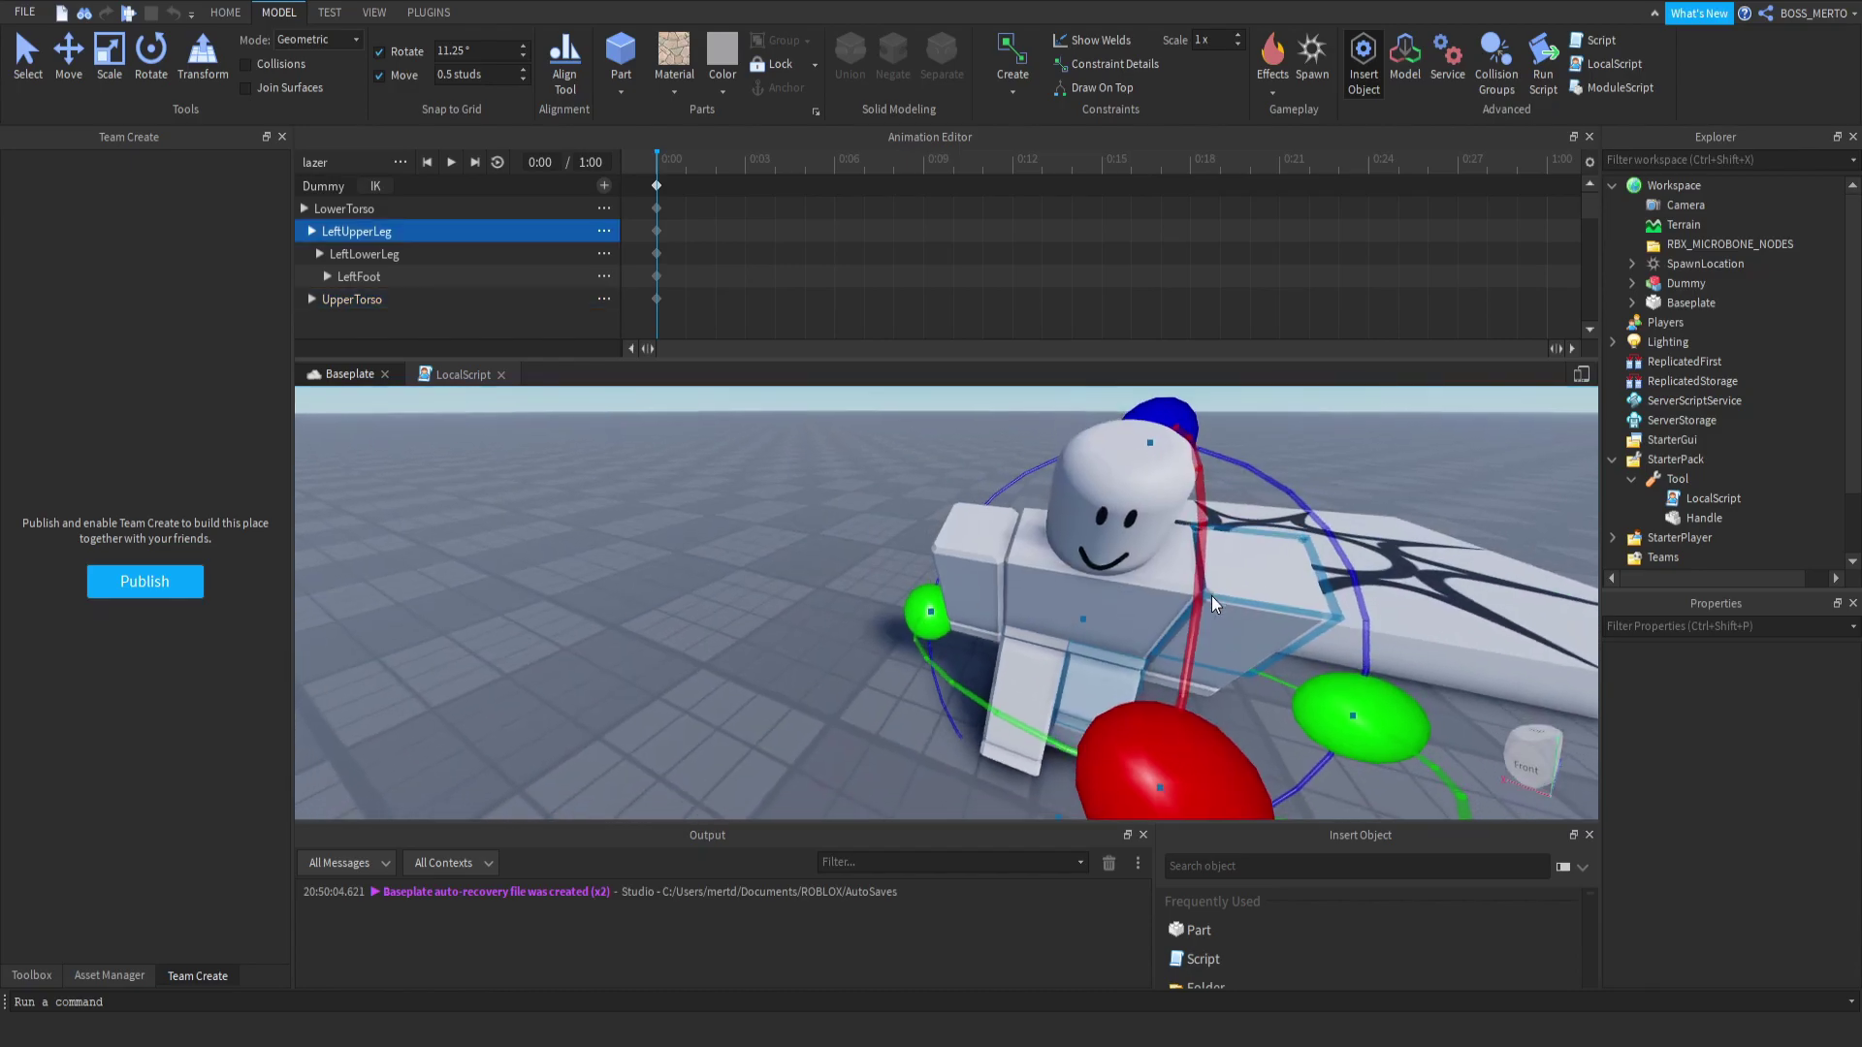
drag(1329, 720, 1305, 683)
mouse_move(1305, 683)
right_down()
mouse_move(1253, 574)
mouse_move(1276, 661)
right_up()
drag(1276, 661, 1206, 555)
right_drag(1206, 555, 1137, 579)
drag(1055, 721, 1084, 714)
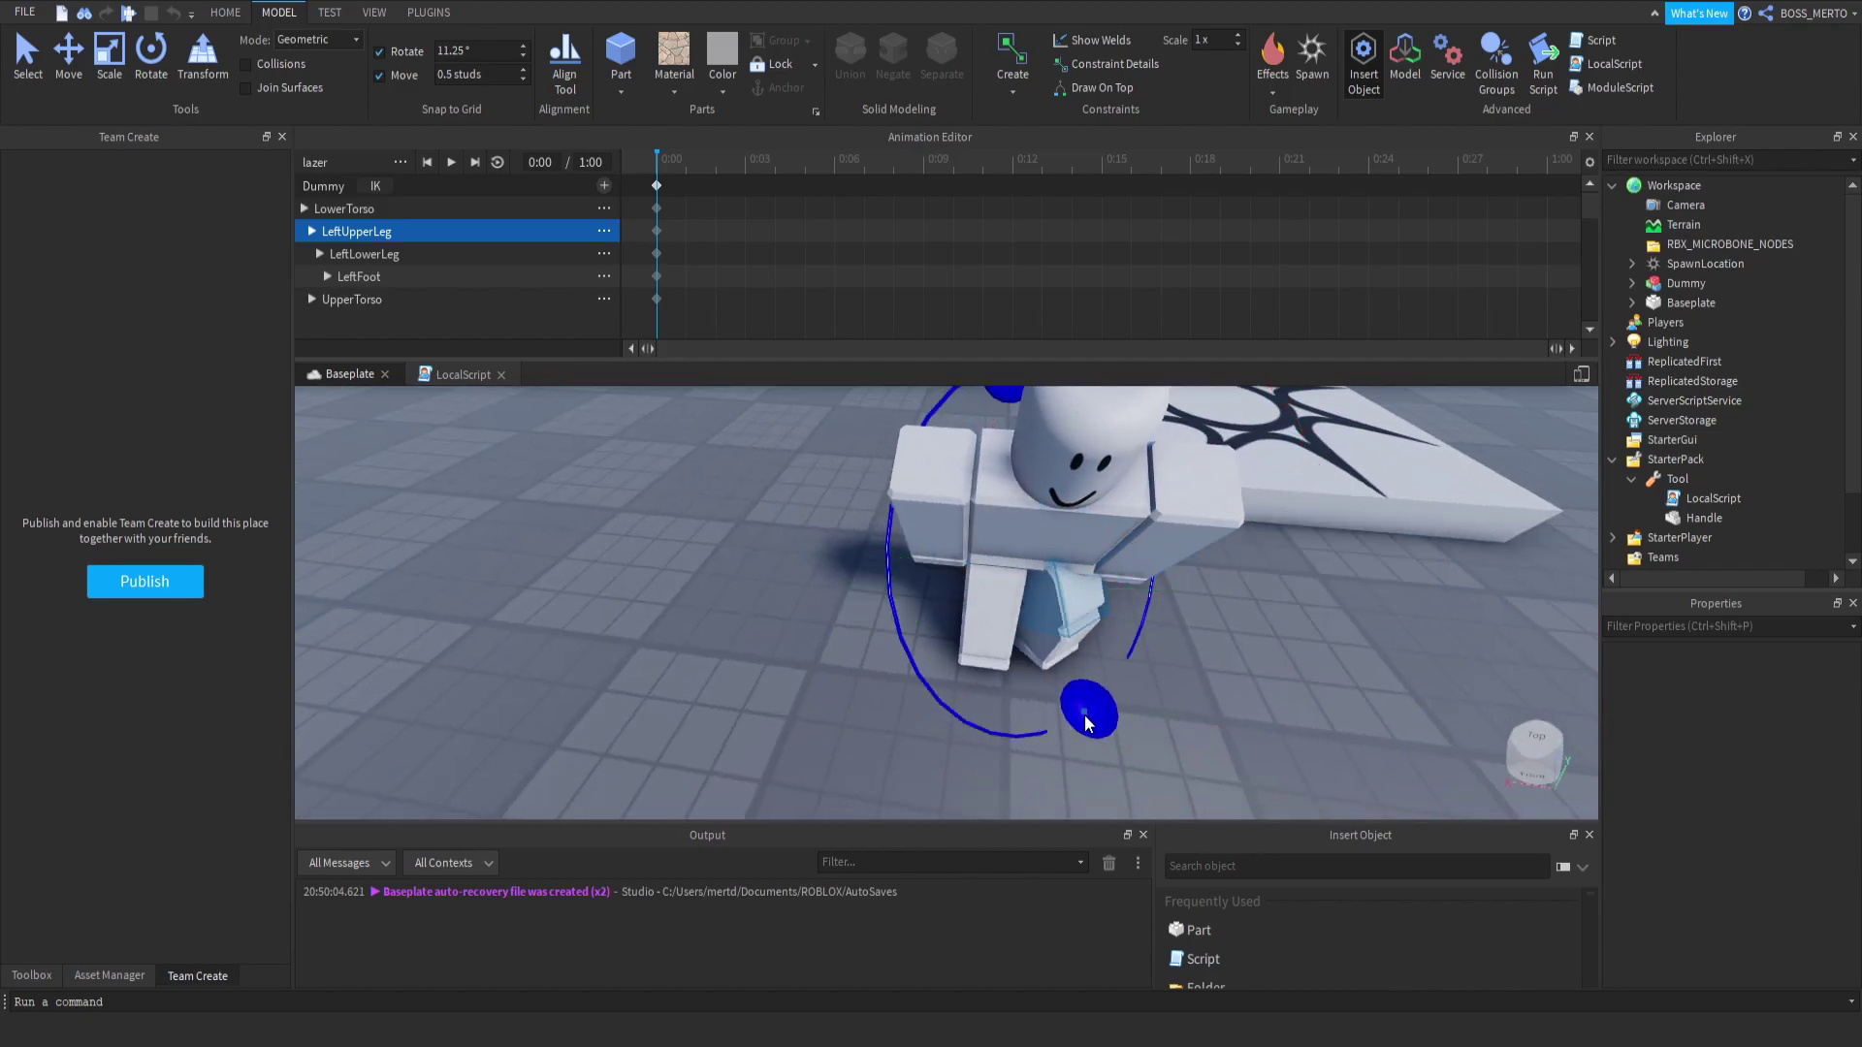
scroll(1076, 711, up, 5)
right_drag(1076, 712, 1150, 564)
scroll(1089, 578, up, 2)
scroll(1125, 553, down, 5)
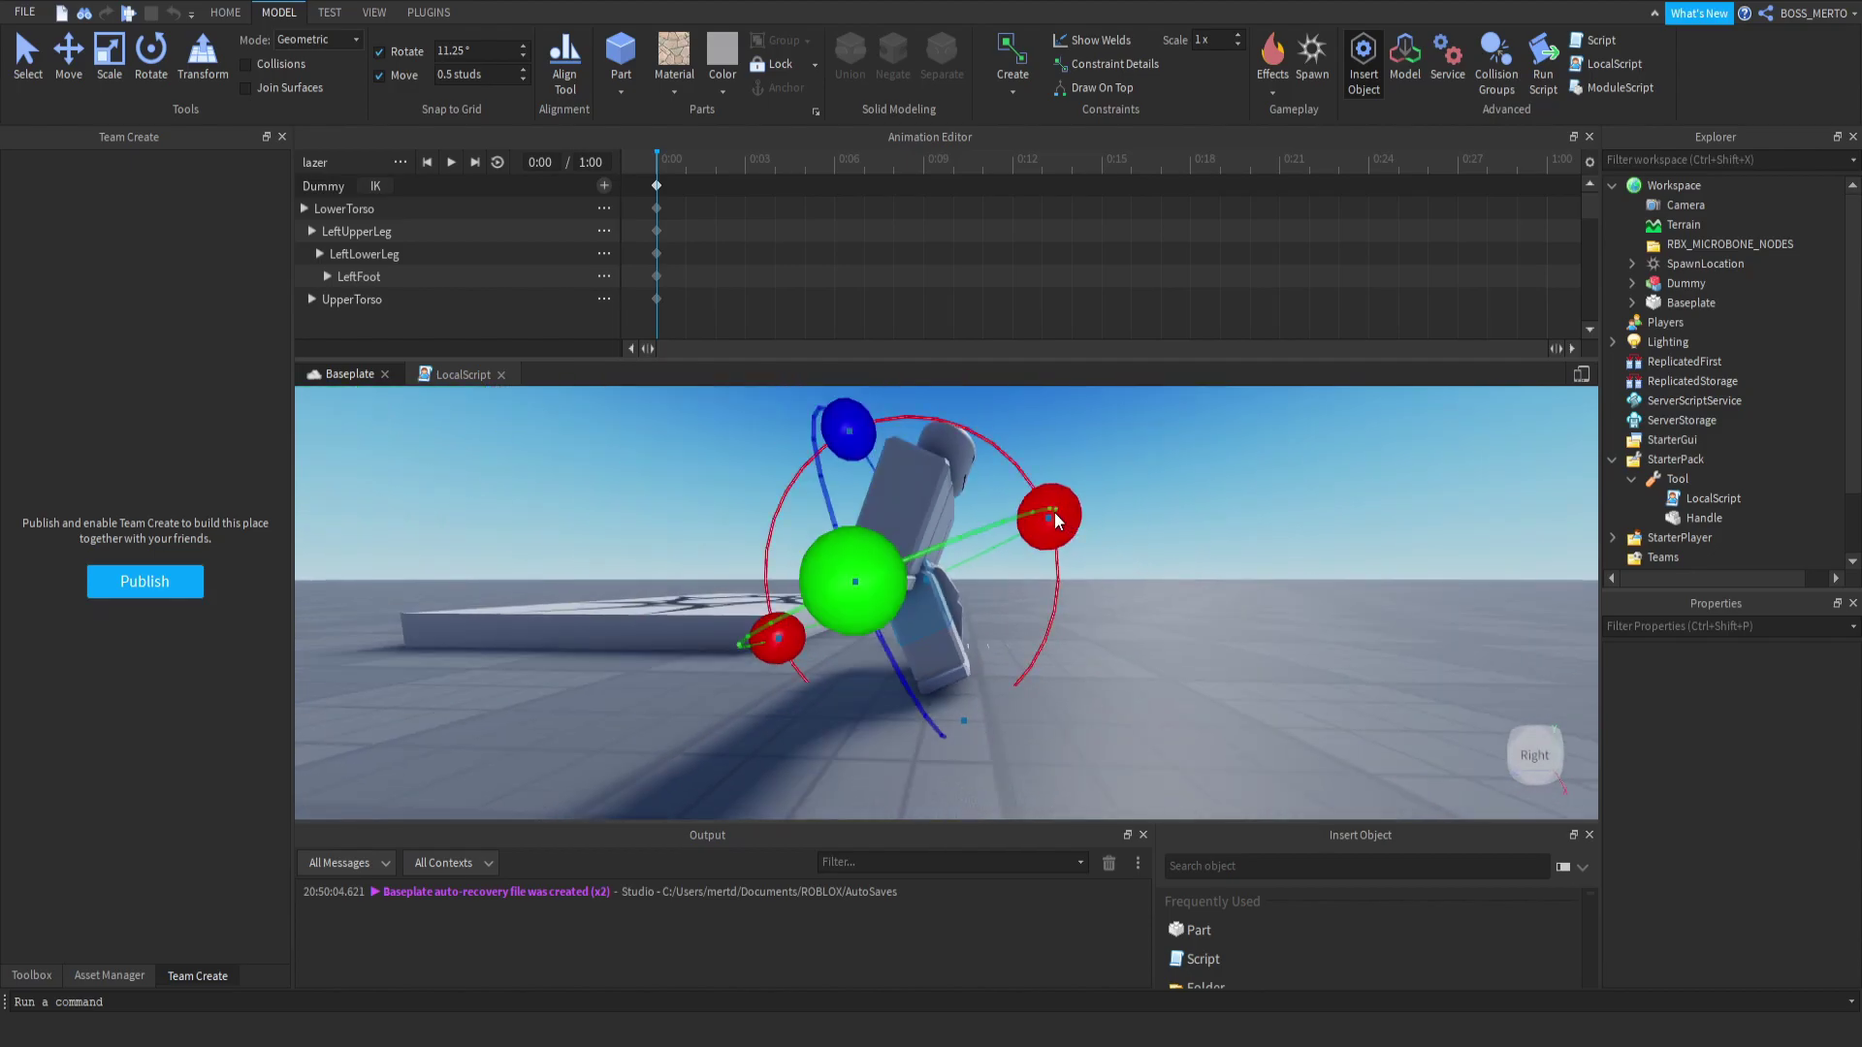
Pose the right leg at 0:00 by rotating the RightUpperLeg, RightLowerLeg and RightFoot into a bent stance with a flat foot.
drag(1055, 512, 964, 640)
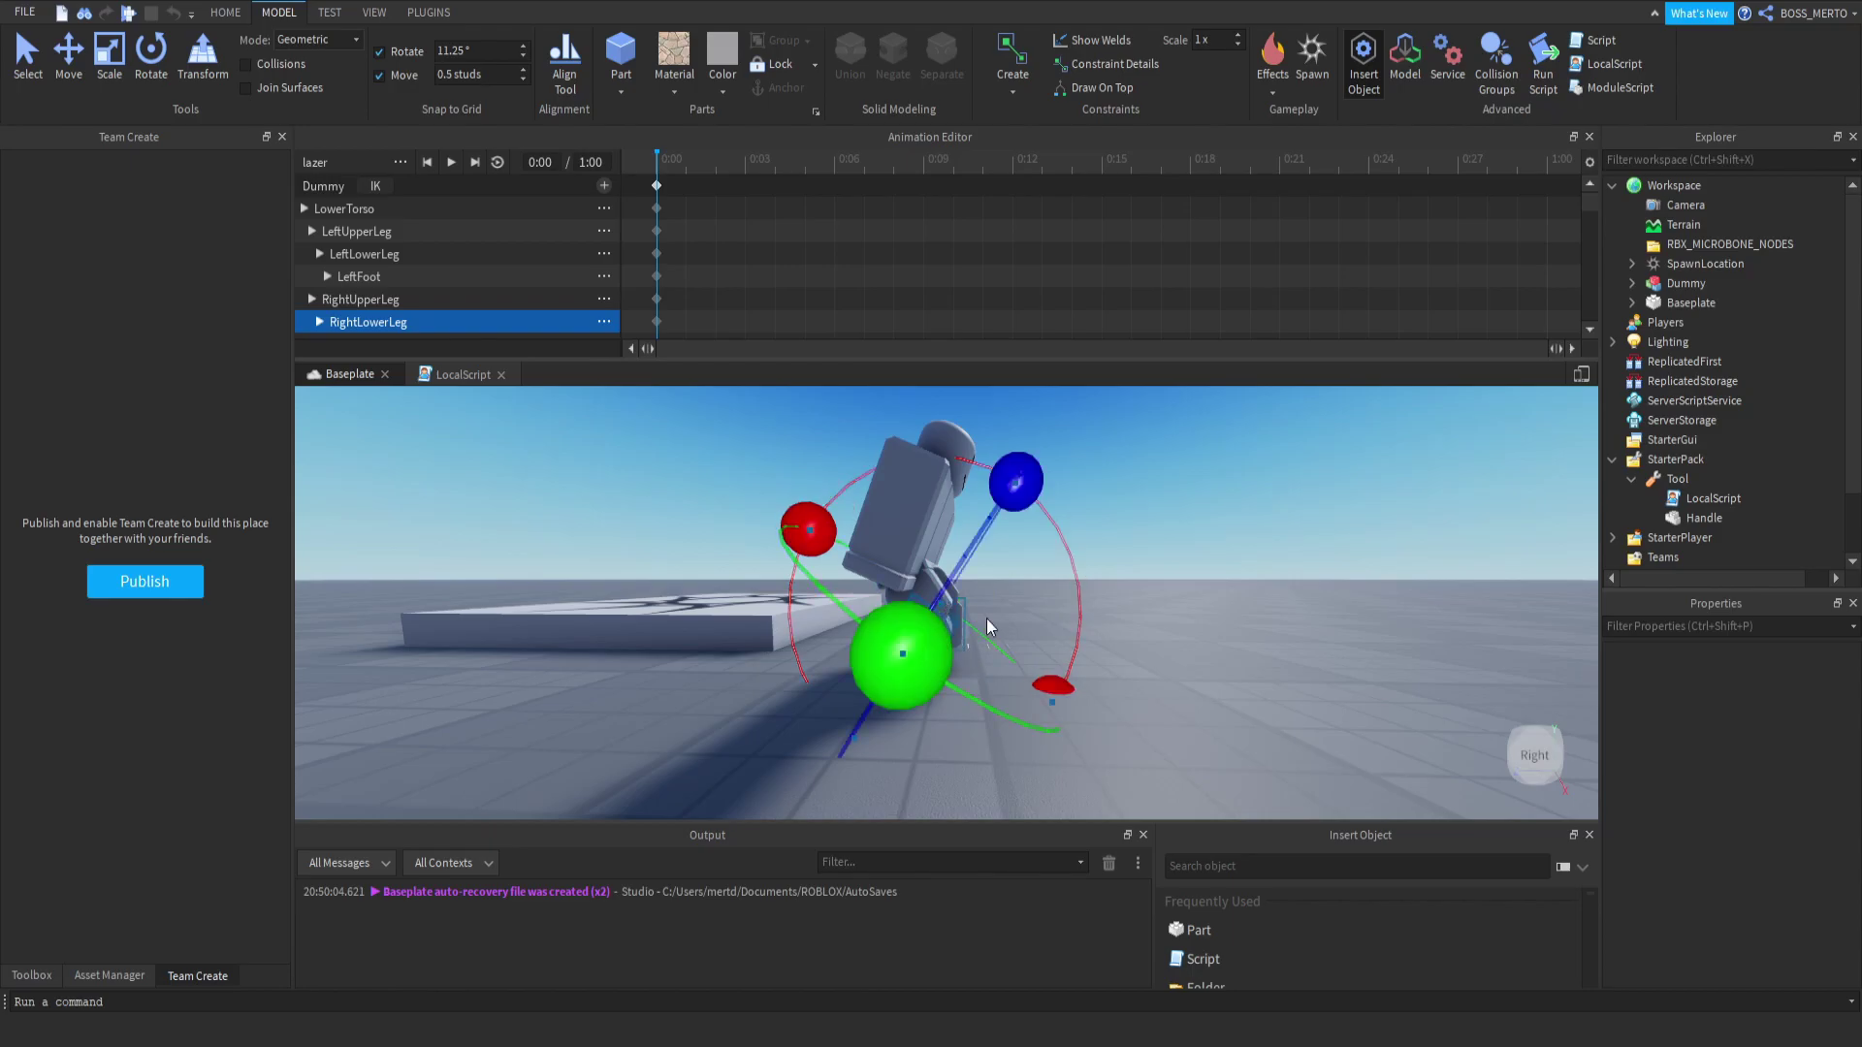
click(929, 593)
drag(1034, 494, 912, 668)
click(886, 677)
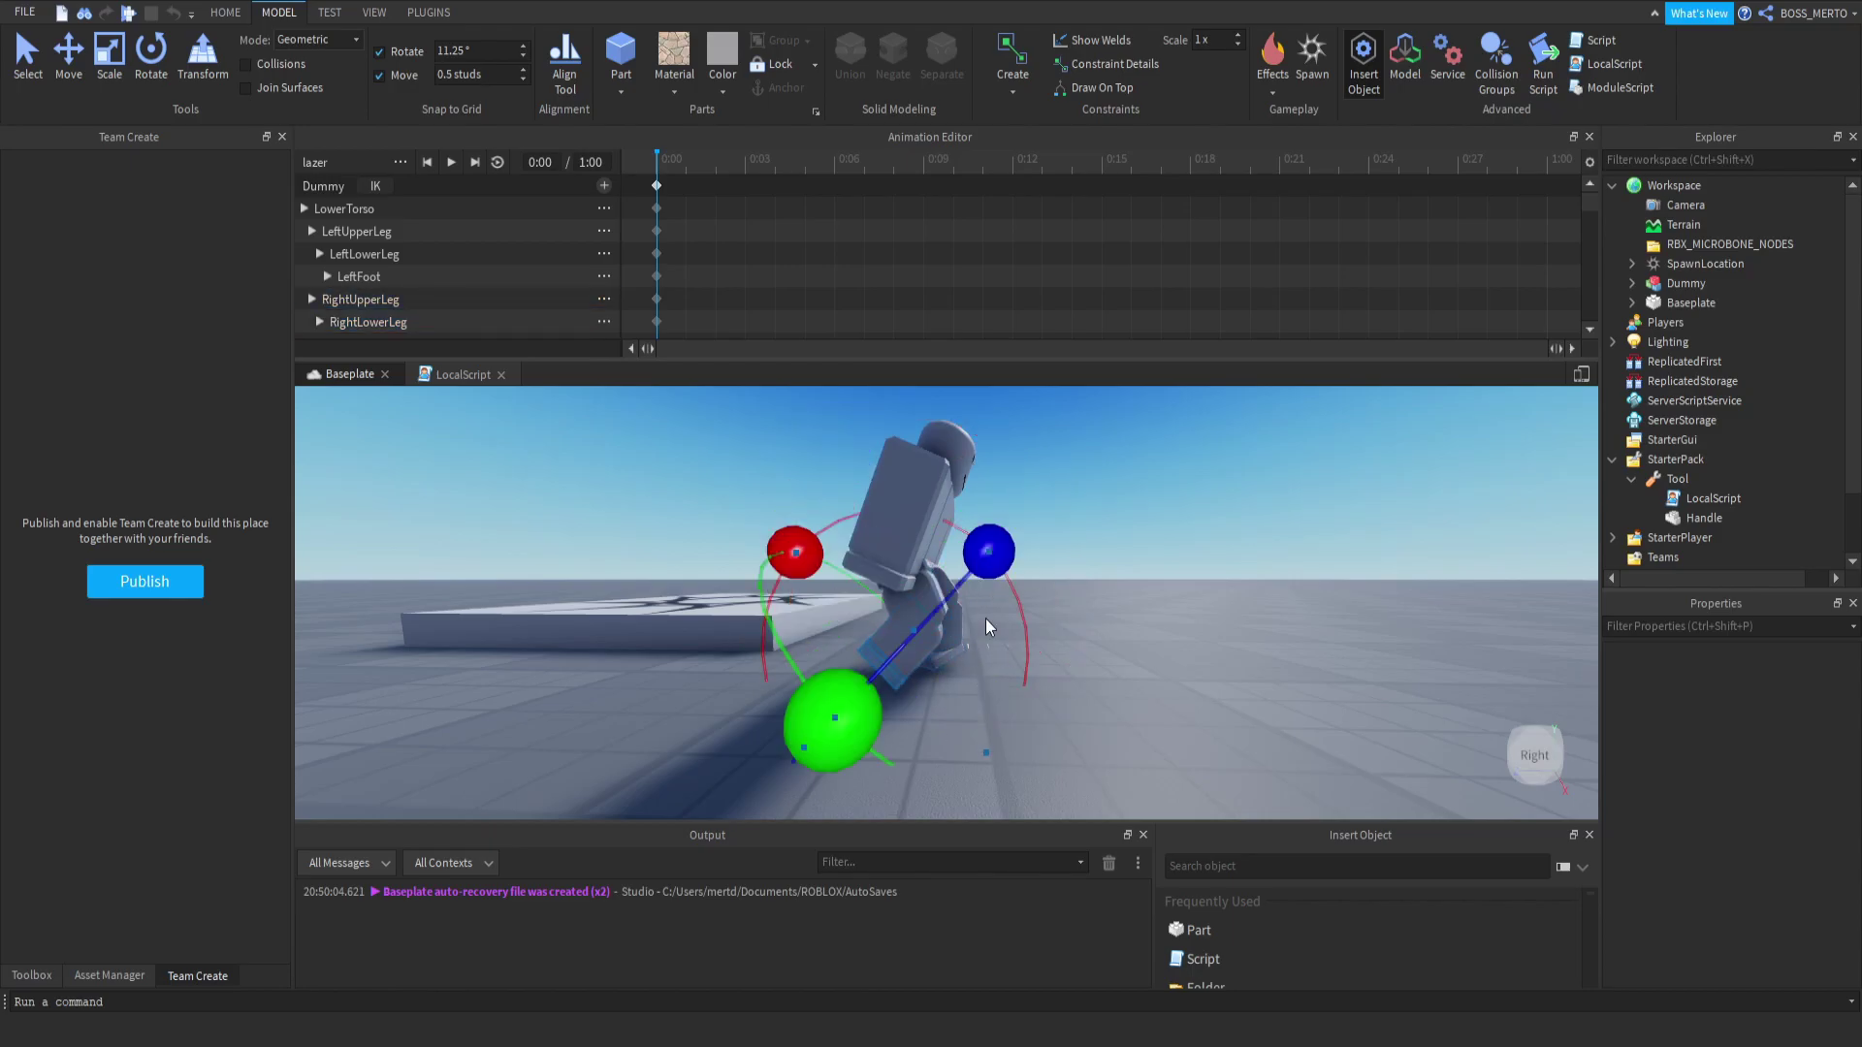
drag(791, 553, 818, 660)
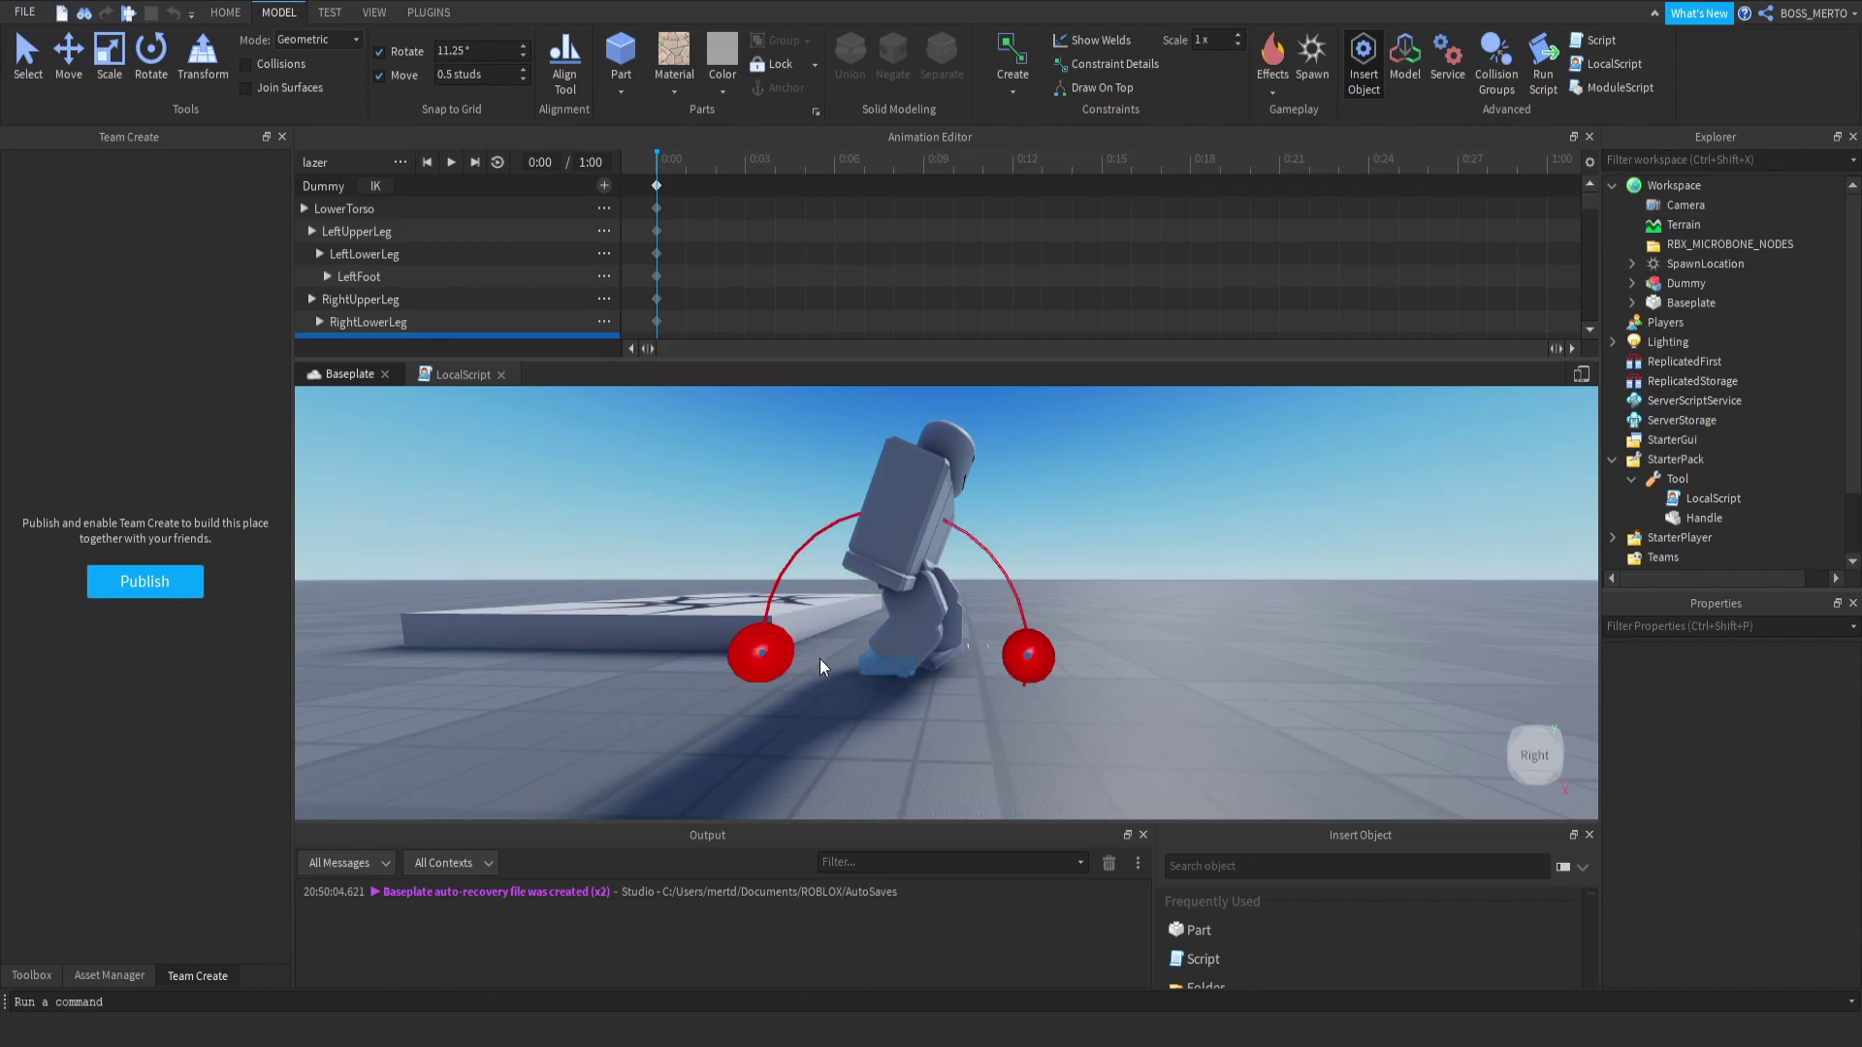
Turn the RightUpperLeg outward around its vertical axis at 0:00.
scroll(821, 659, up, 5)
scroll(851, 631, down, 3)
scroll(872, 611, up, 3)
click(888, 596)
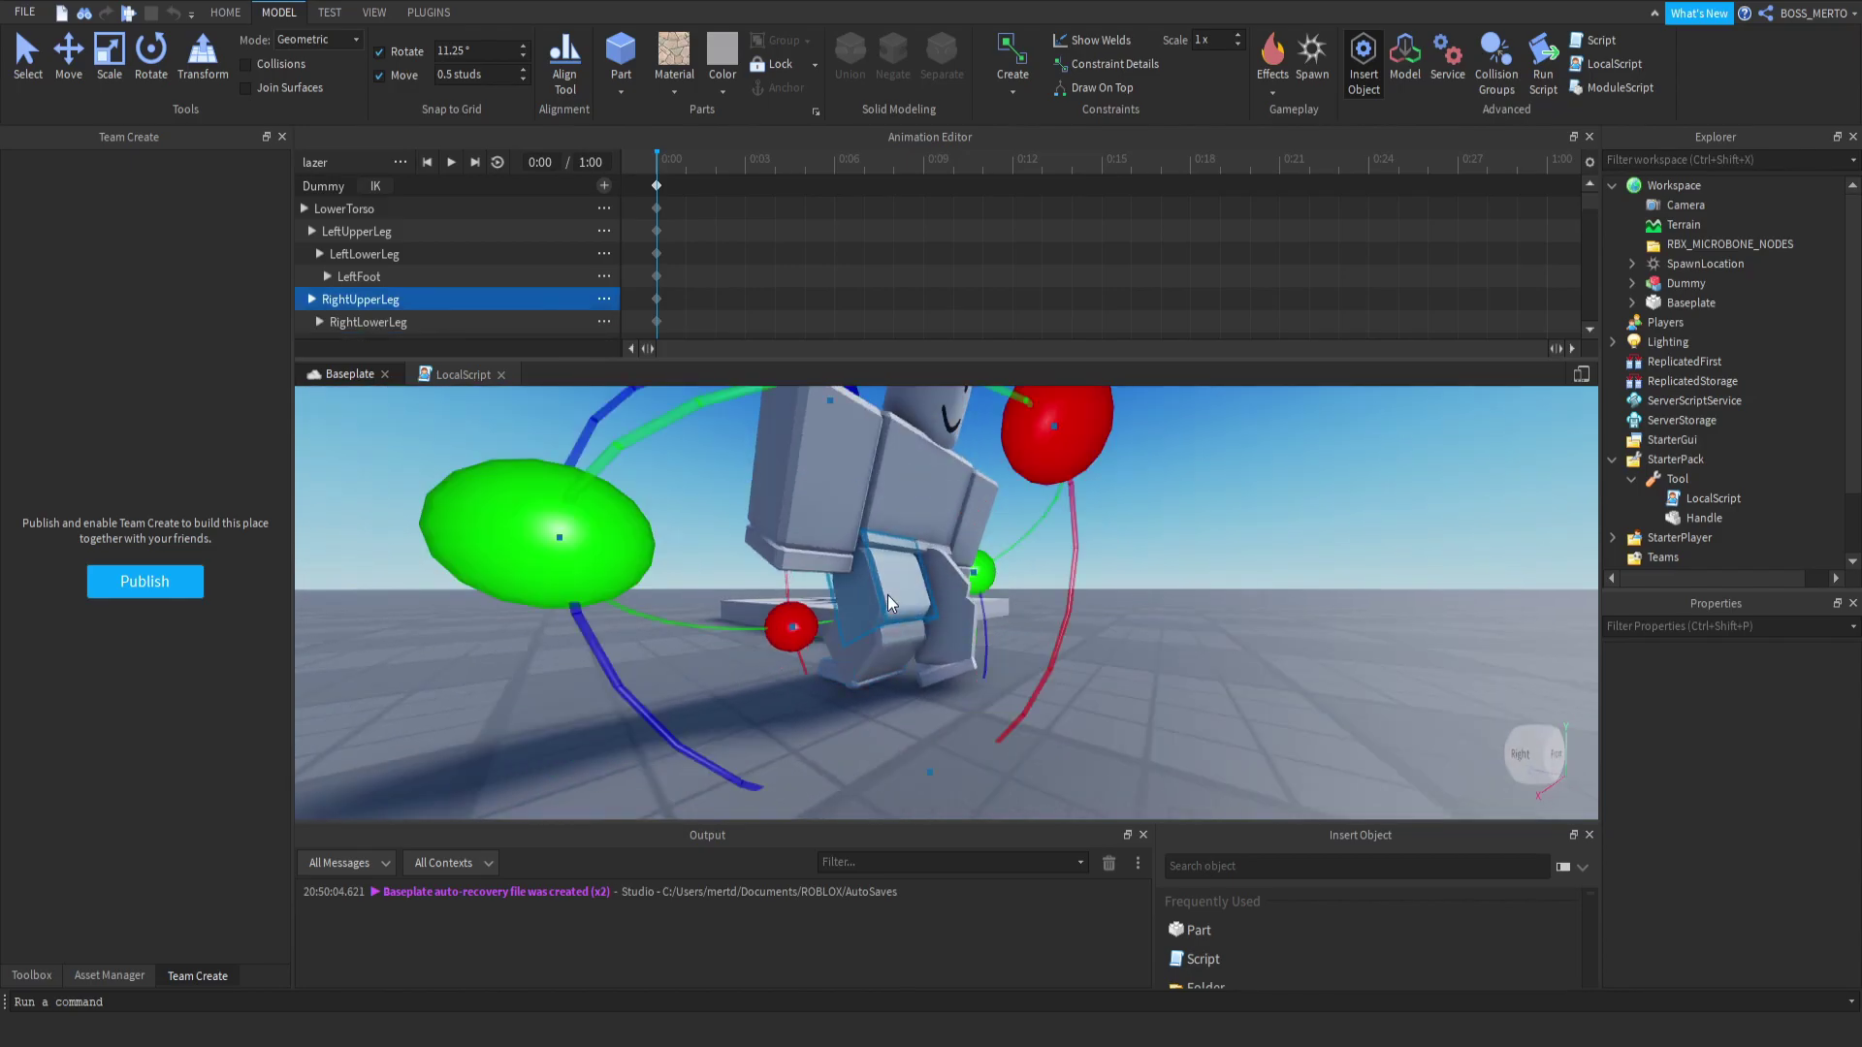
scroll(889, 607, down, 5)
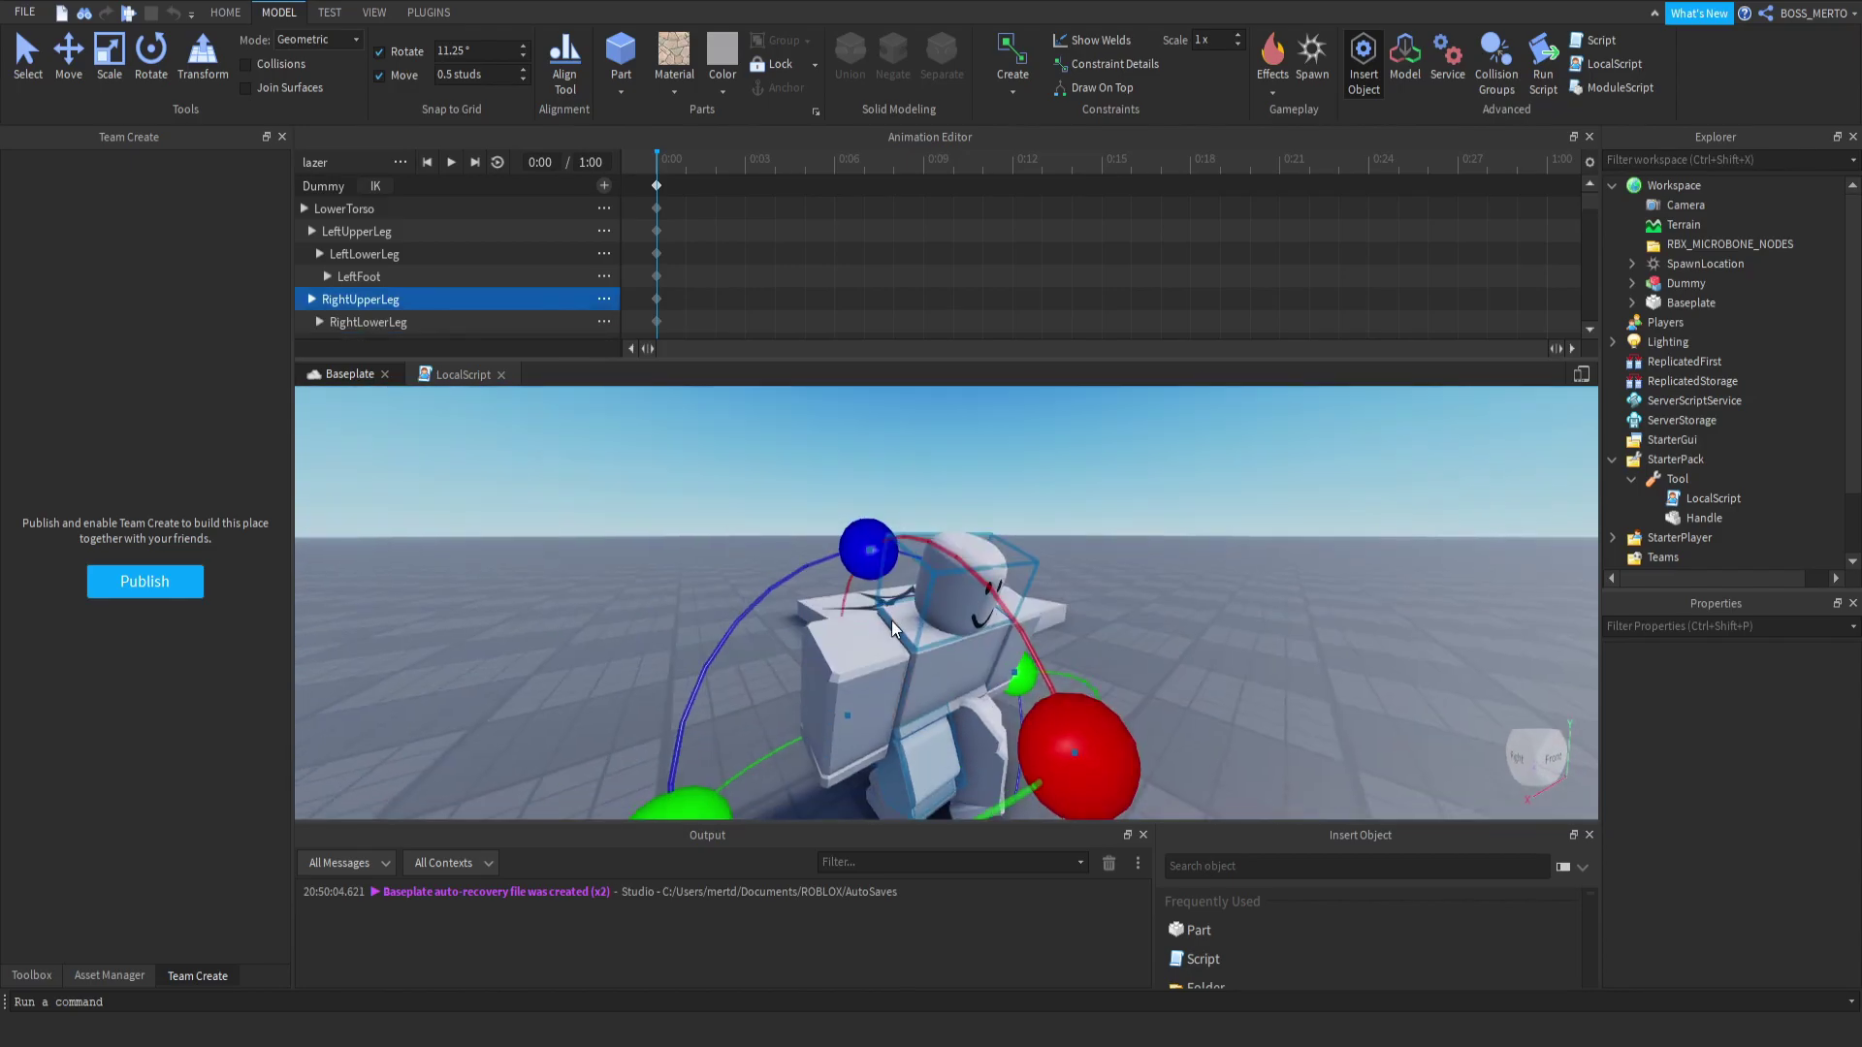
mouse_move(1062, 629)
mouse_down()
mouse_move(1004, 667)
mouse_move(1068, 642)
mouse_move(1045, 648)
mouse_up()
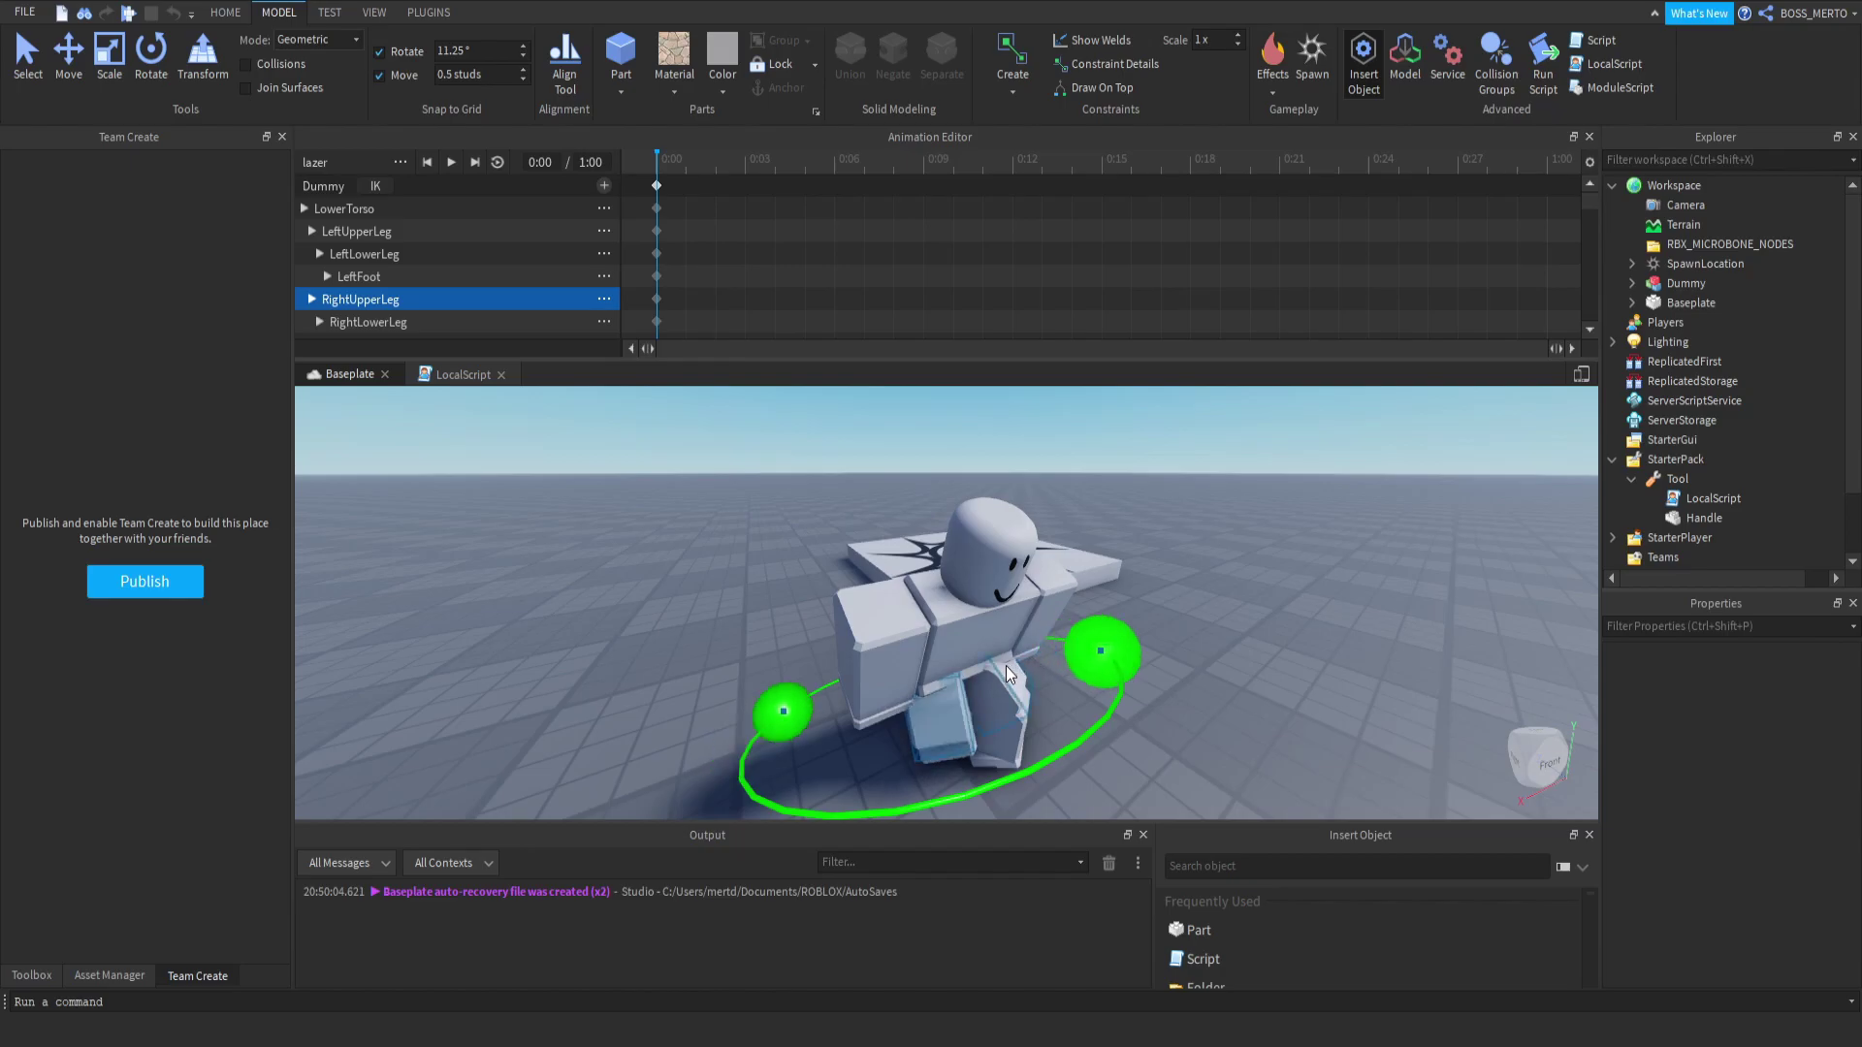
right_drag(1045, 648, 1022, 613)
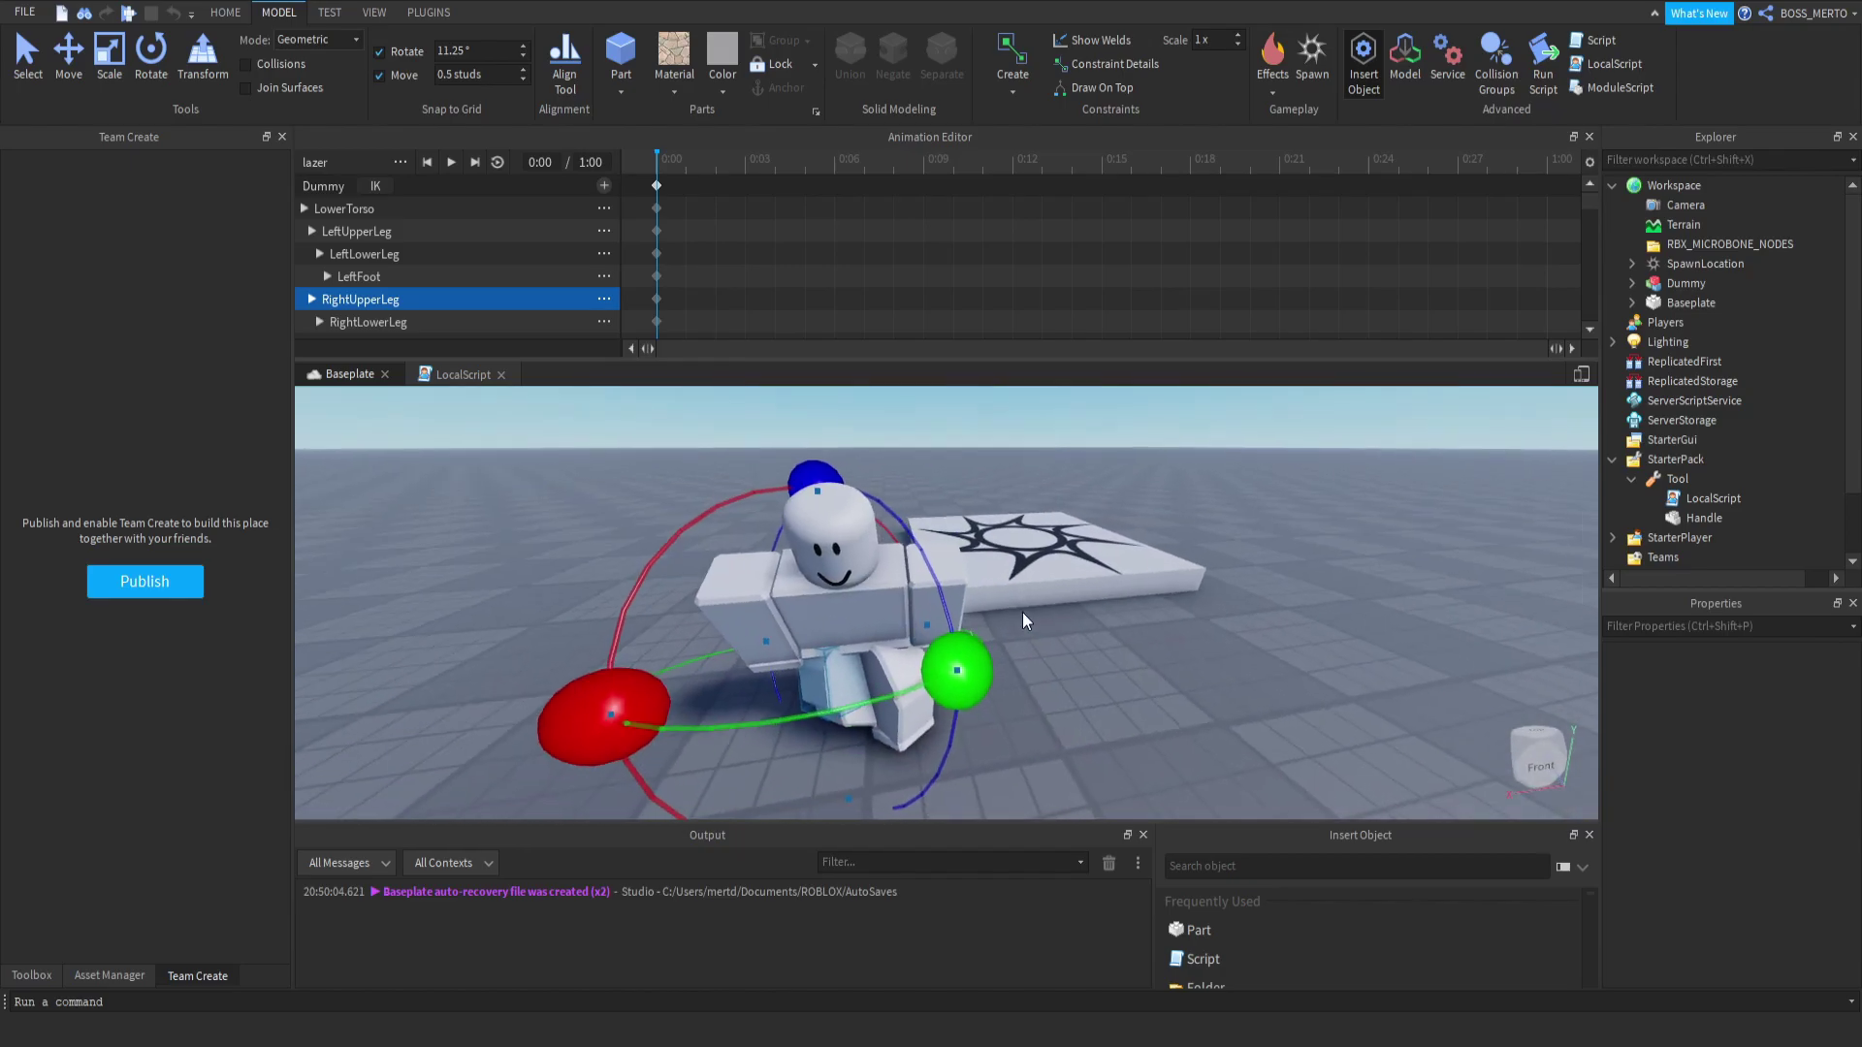
Adjust the sideways tilt and forward swing of the RightUpperLeg at 0:00.
drag(620, 609, 582, 479)
right_drag(818, 667, 818, 667)
drag(1236, 571, 1243, 667)
scroll(1222, 671, up, 2)
scroll(1222, 671, down, 5)
mouse_move(965, 509)
mouse_down()
mouse_move(946, 528)
mouse_move(949, 510)
mouse_up()
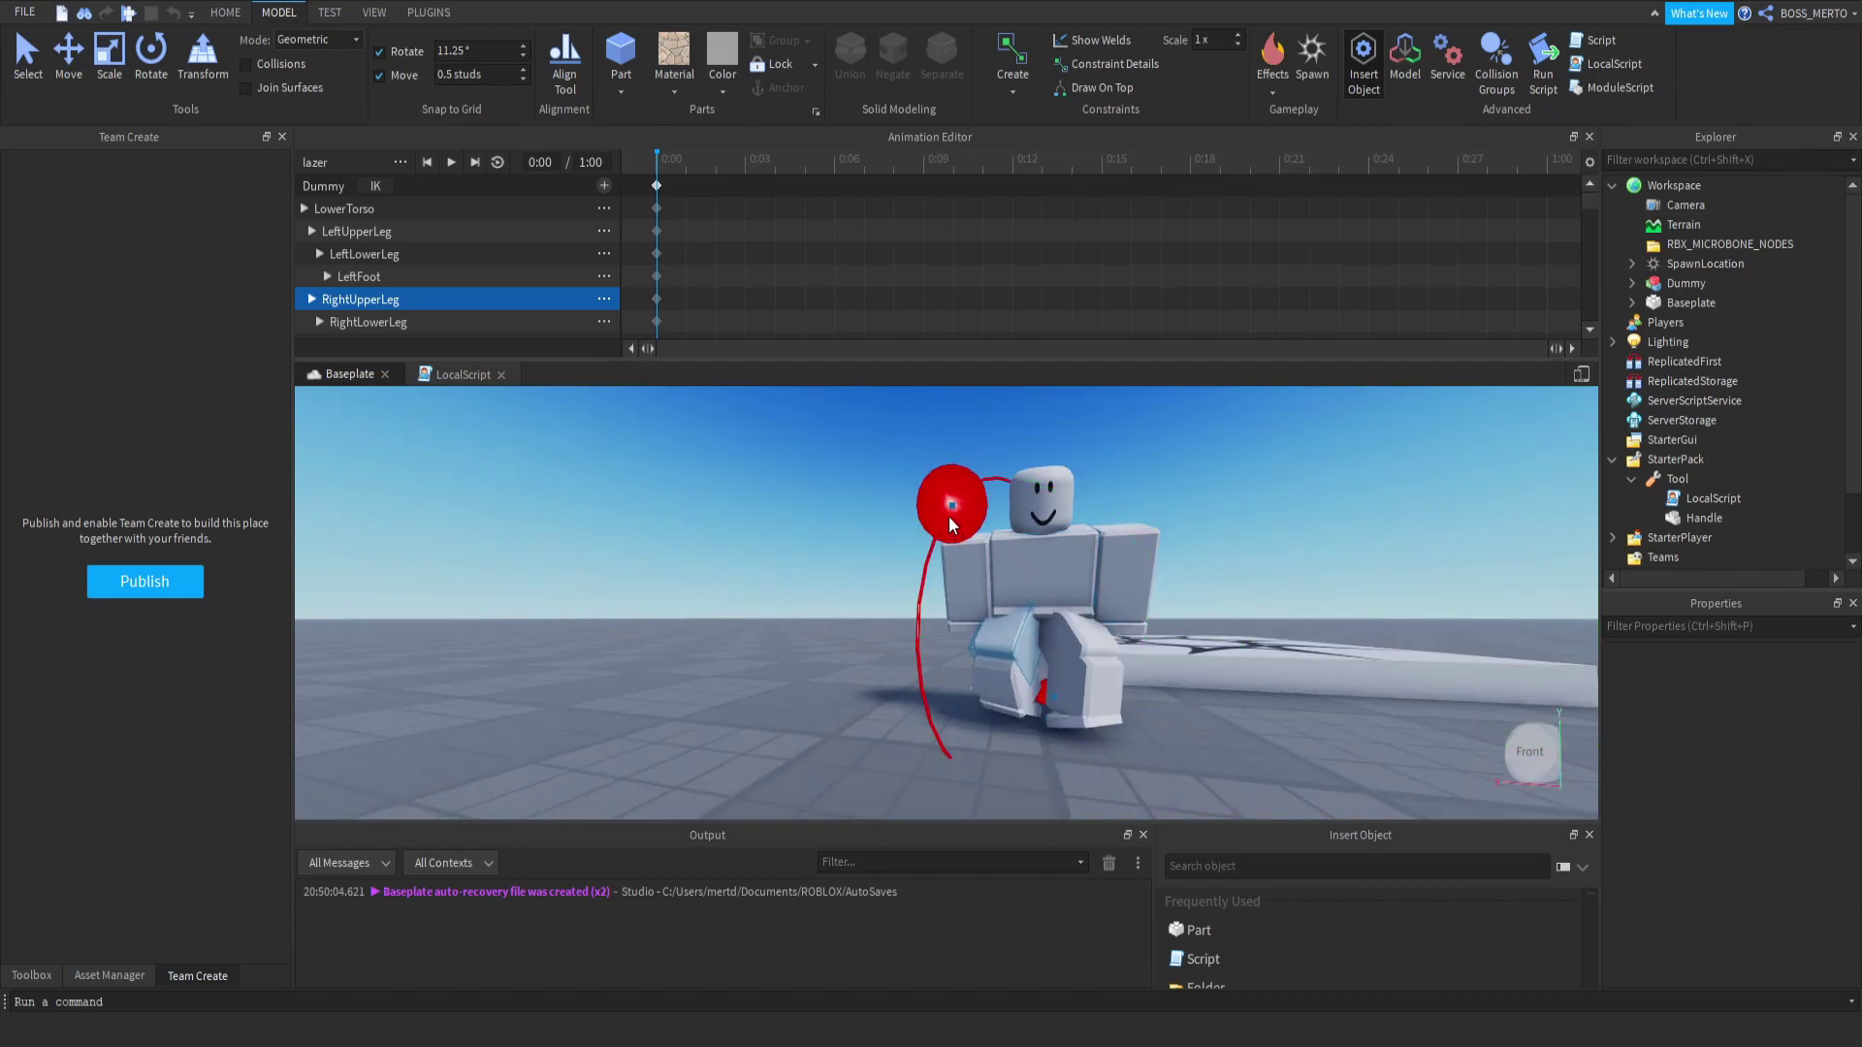
right_drag(1000, 549, 1000, 549)
Rotate the LeftFoot at 0:00 so it lies flat on the ground.
scroll(1001, 549, up, 5)
scroll(976, 611, up, 3)
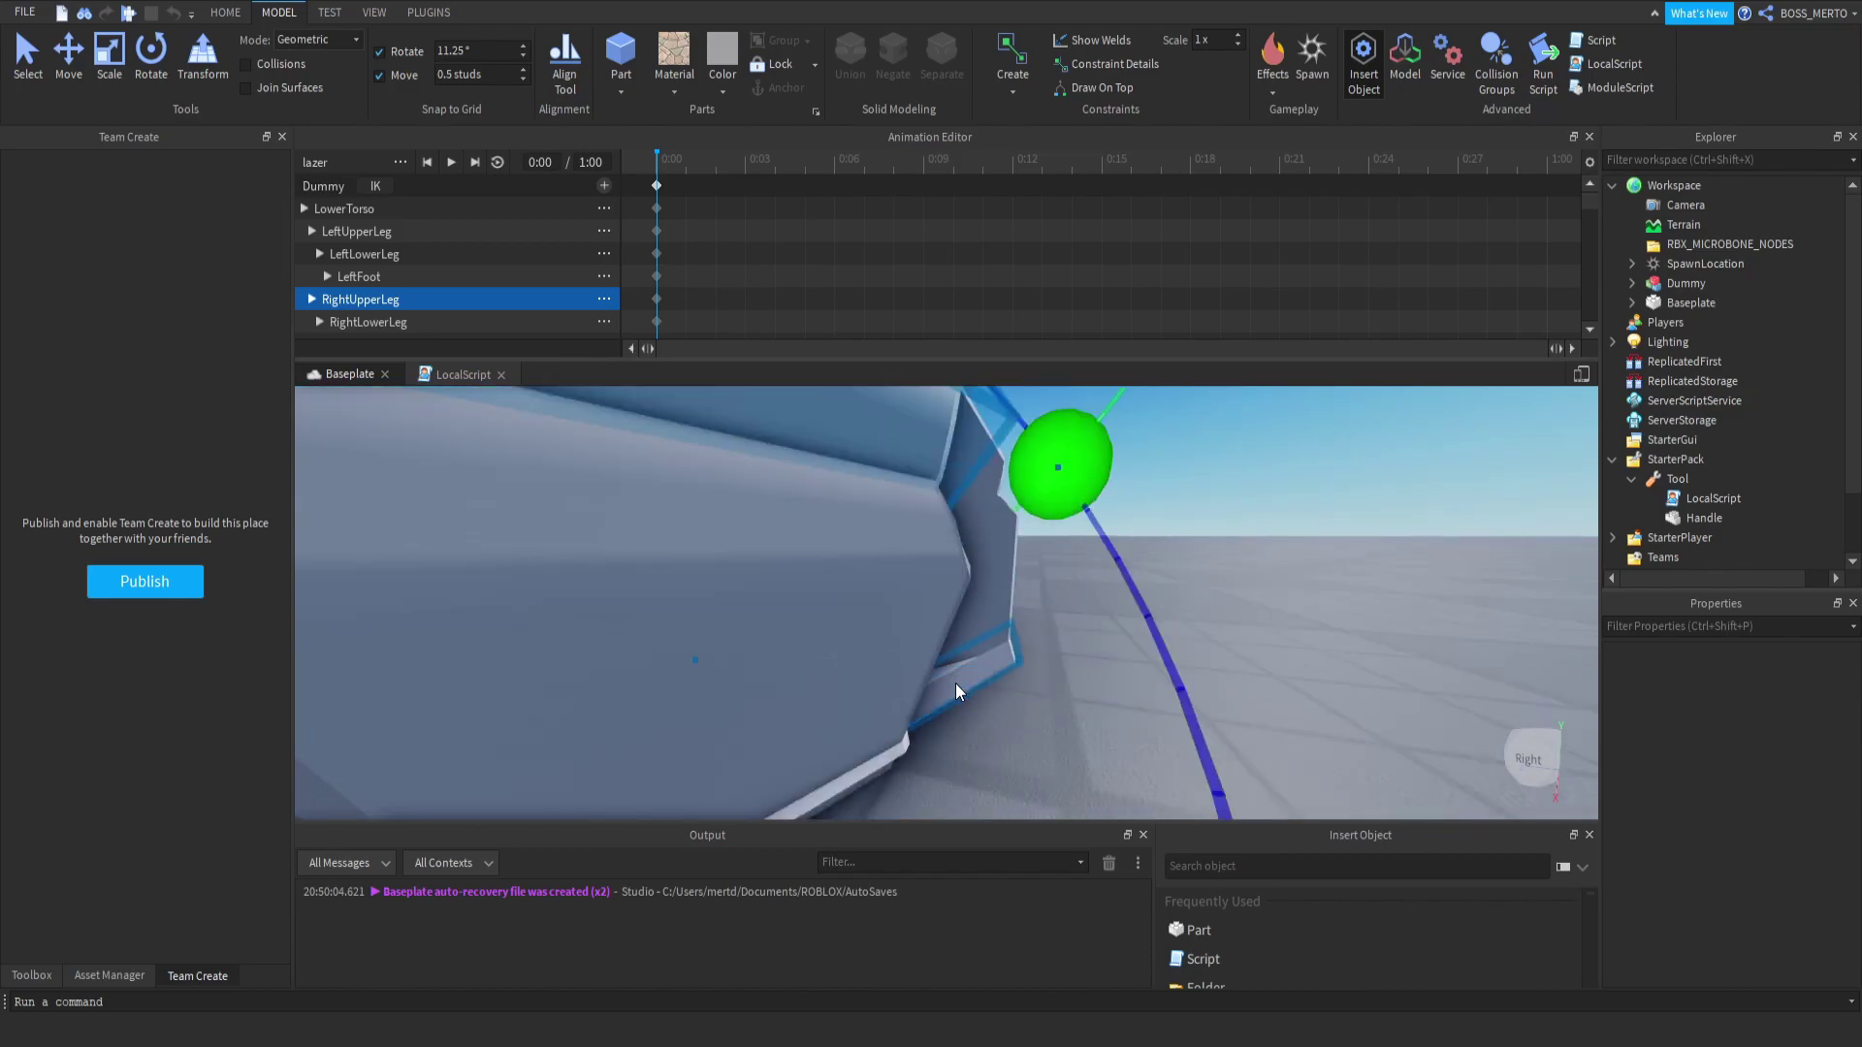
click(956, 683)
scroll(950, 685, down, 3)
scroll(951, 684, down, 3)
right_drag(890, 648, 890, 648)
drag(870, 580, 857, 620)
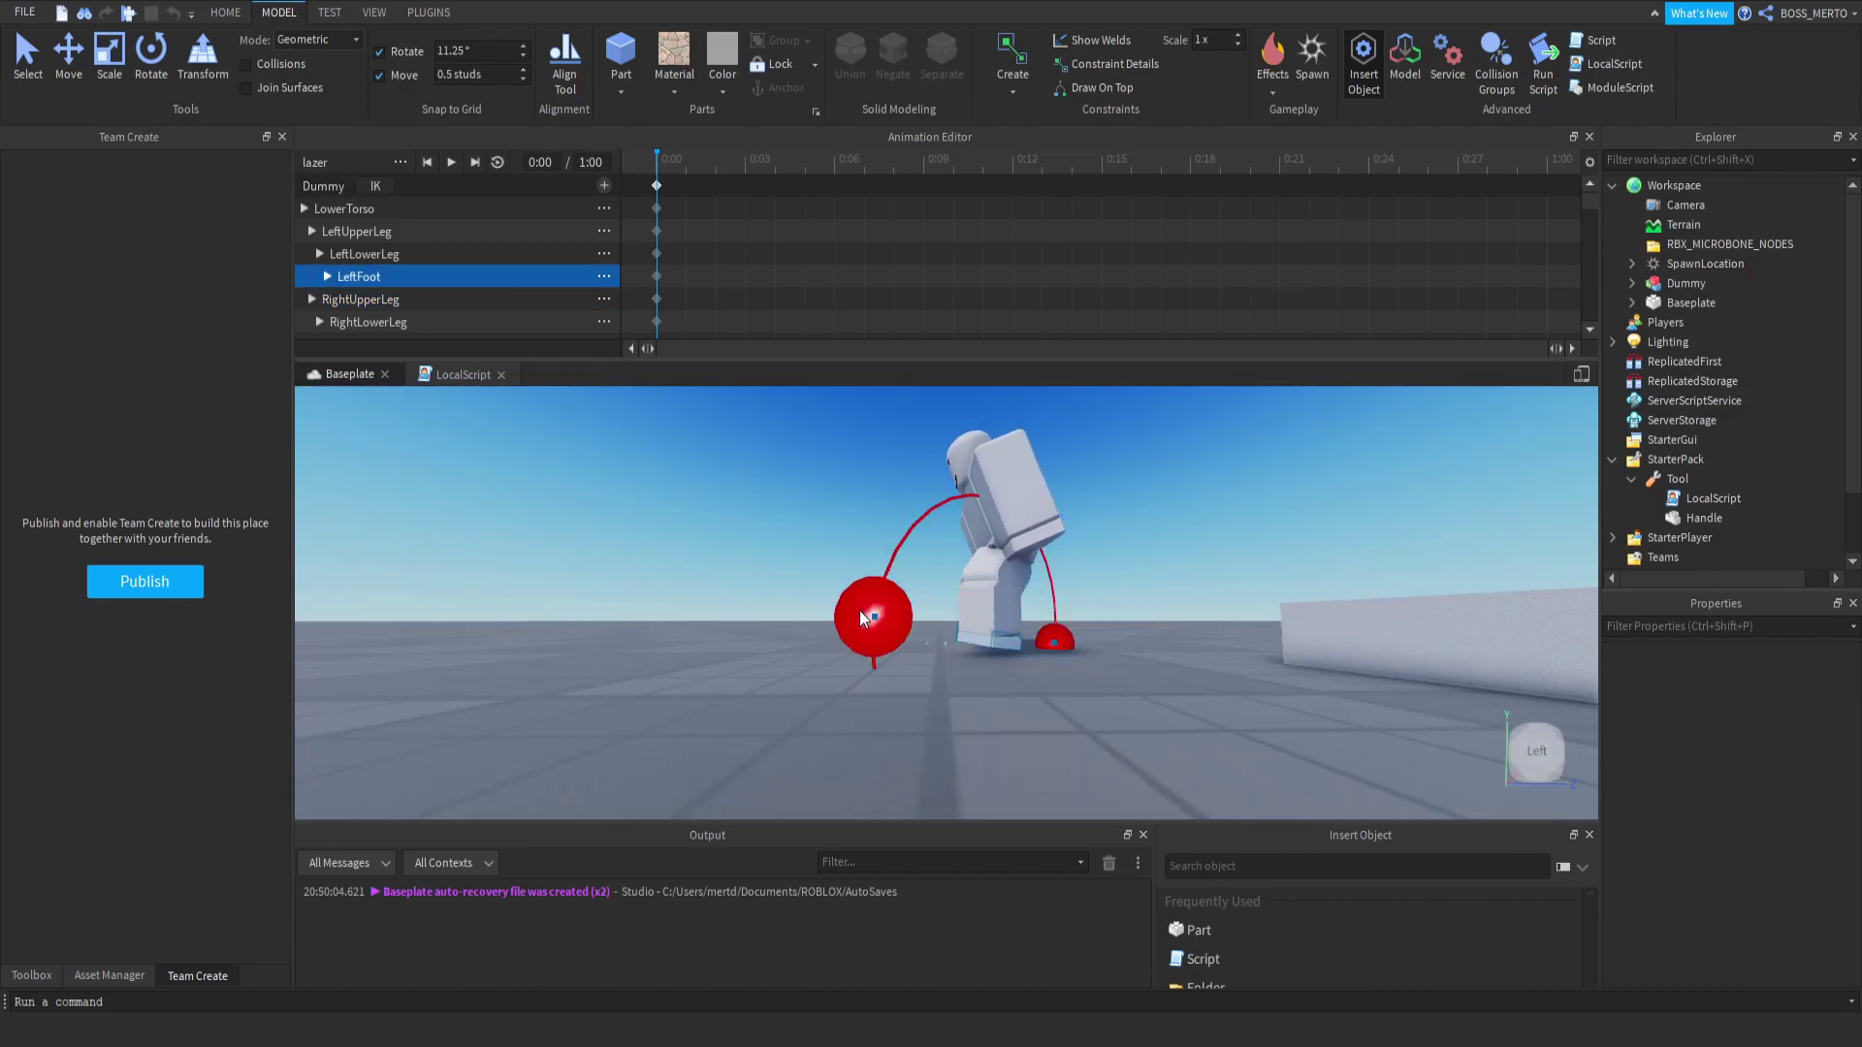
Adjust the bend of the RightLowerLeg at 0:00.
right_drag(857, 620, 760, 621)
scroll(974, 607, up, 5)
click(983, 611)
click(938, 599)
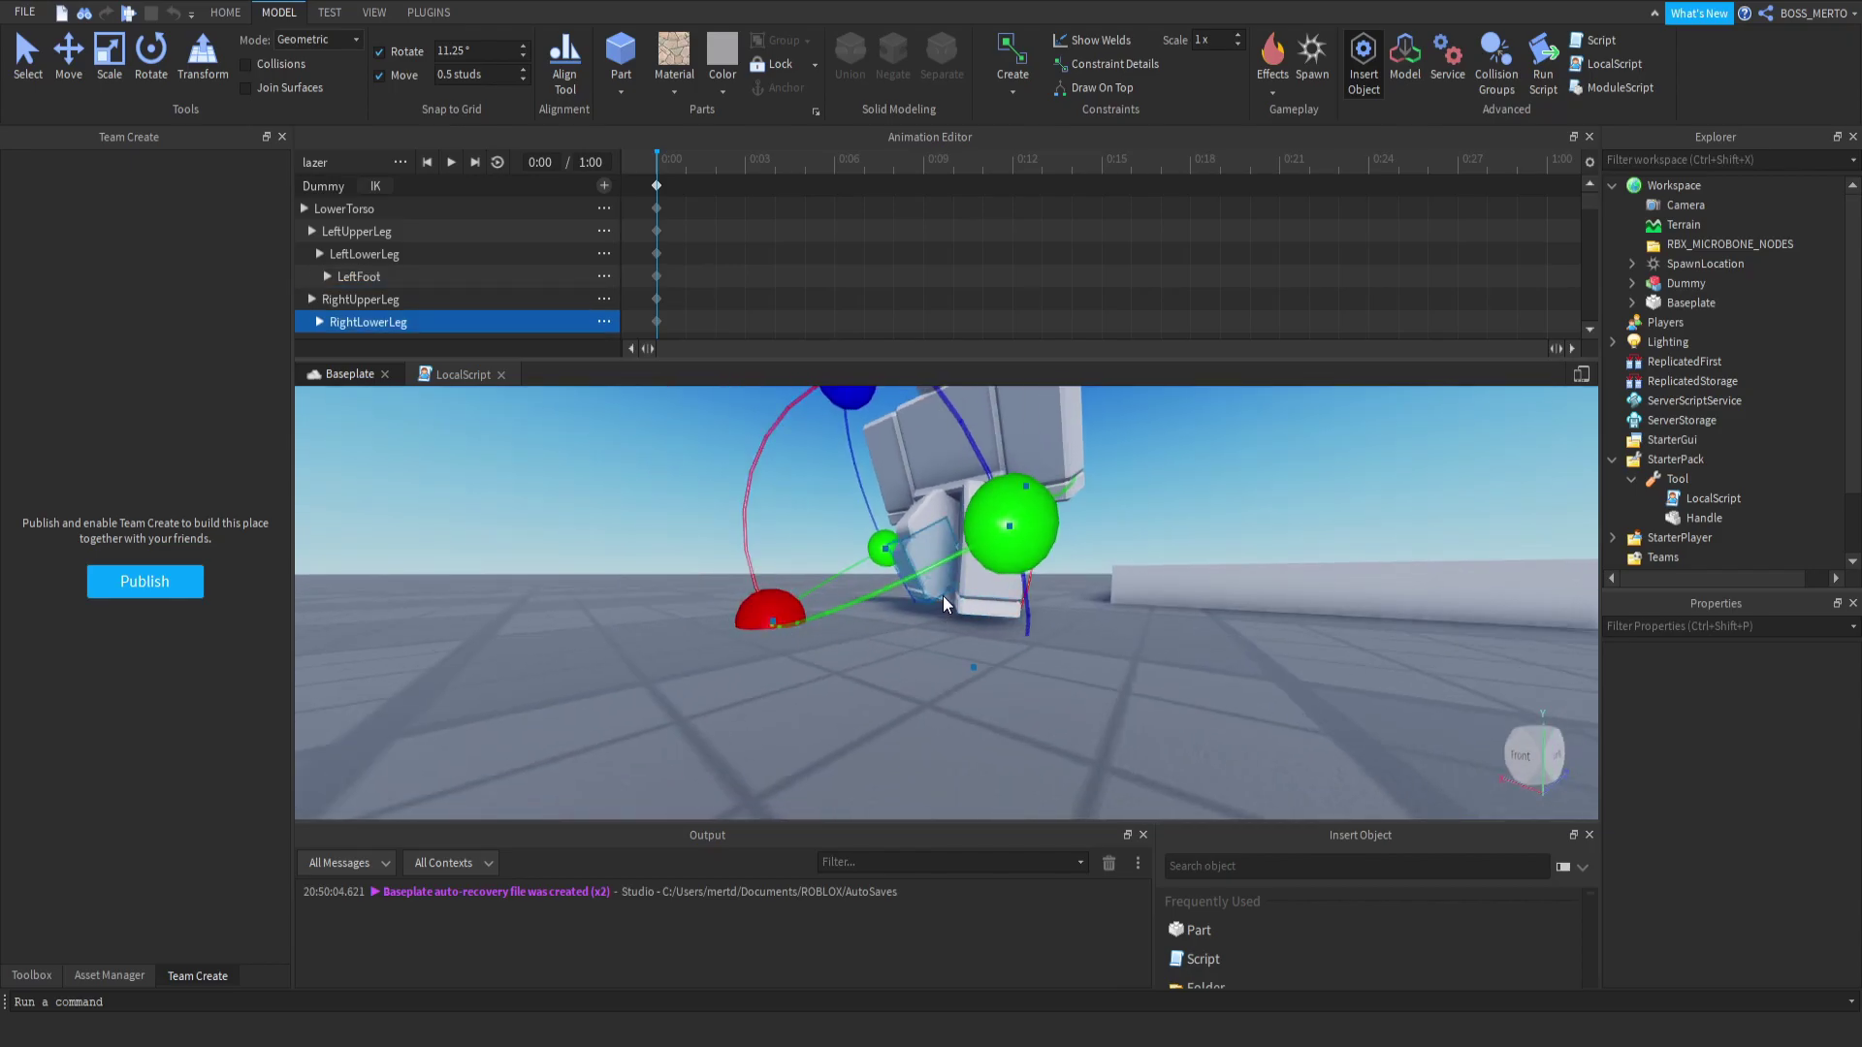
right_drag(940, 596, 922, 607)
drag(789, 555, 813, 631)
Fine-tune the leg stance at 0:00, including the sideways rotation of the LeftUpperLeg, so both legs bend evenly.
right_drag(813, 631, 1010, 657)
click(1039, 694)
drag(970, 694, 952, 673)
right_drag(952, 673, 1190, 648)
click(992, 695)
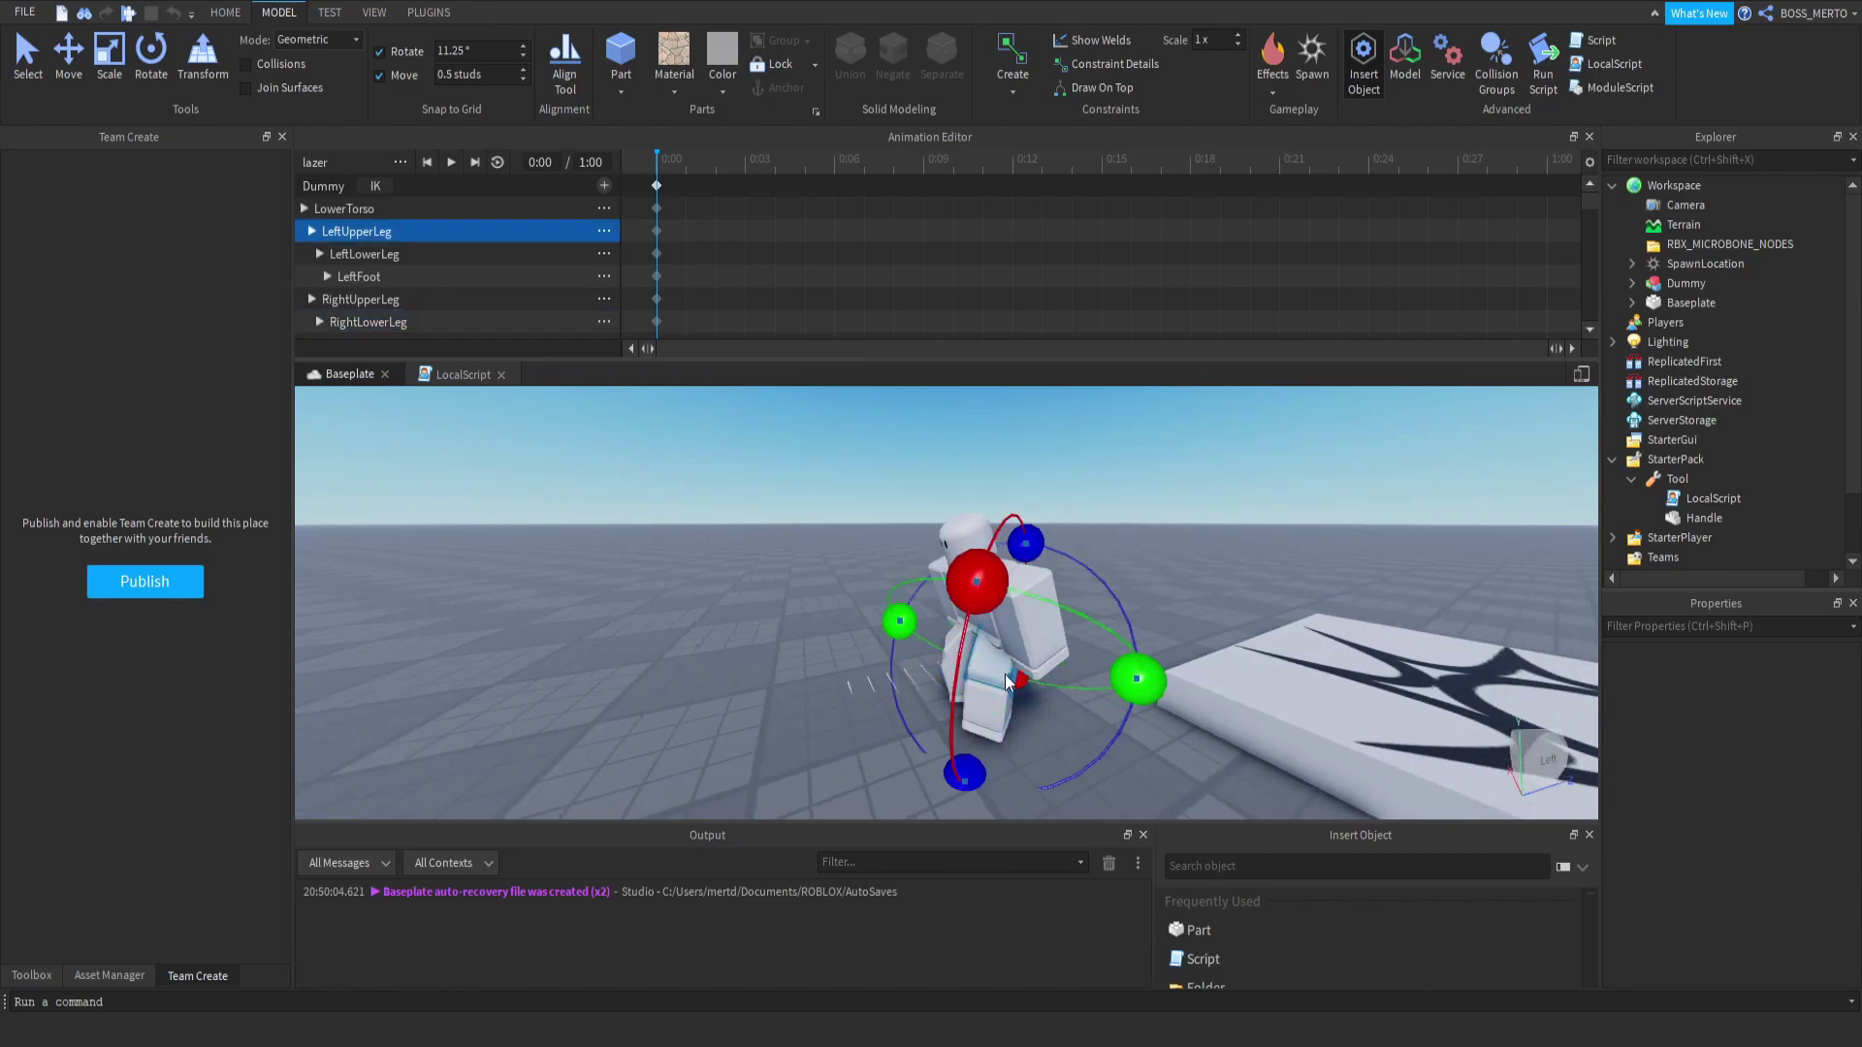
drag(1018, 534, 1017, 529)
right_drag(1016, 529, 1009, 621)
click(1003, 625)
drag(991, 664, 985, 671)
scroll(1048, 645, up, 3)
scroll(1048, 638, down, 3)
click(1132, 613)
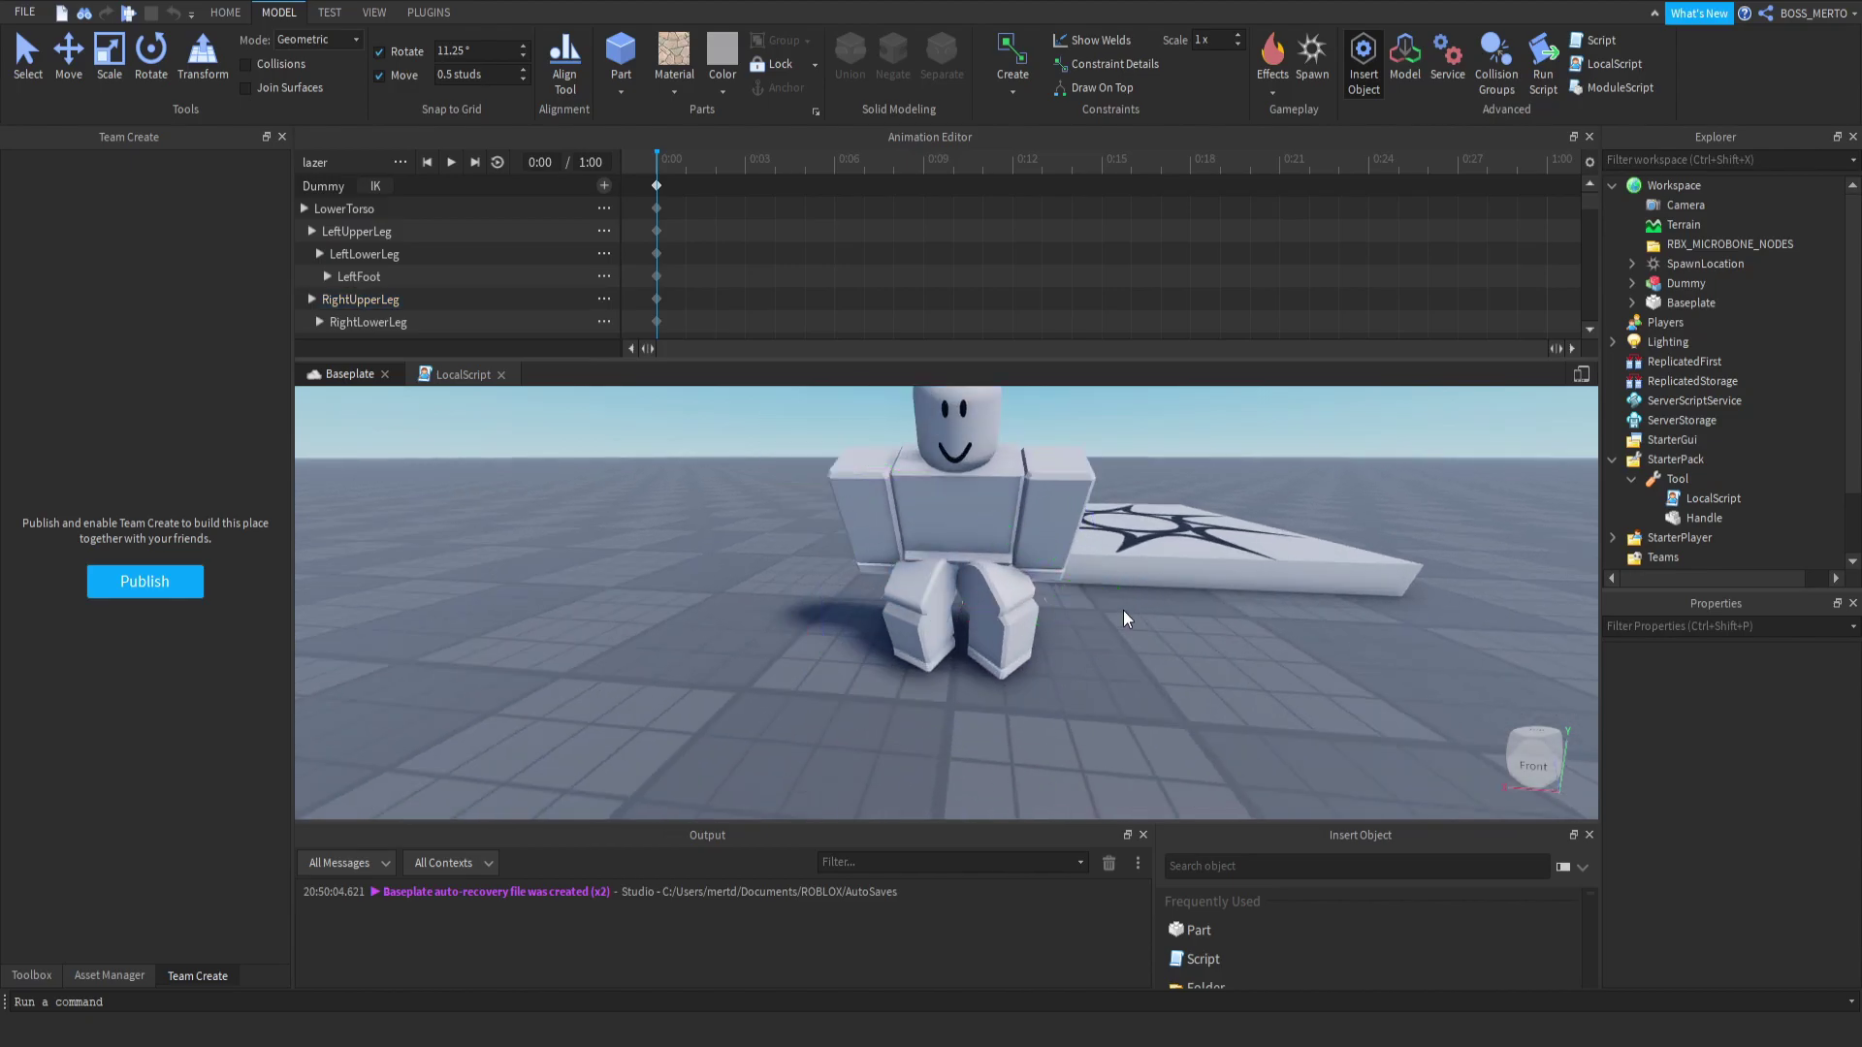
Pose the left arm at 0:00, raised away from the body with a bent elbow.
right_drag(1131, 613, 935, 508)
click(887, 489)
scroll(894, 483, up, 3)
drag(950, 480, 881, 474)
right_drag(888, 519, 950, 522)
drag(982, 476, 1010, 504)
right_drag(1010, 504, 1011, 505)
drag(863, 427, 817, 436)
Pose the right arm at 0:00, raised outward with a bent elbow, and bow the head forward.
right_drag(974, 712, 975, 712)
drag(994, 594, 953, 689)
right_drag(952, 688, 922, 590)
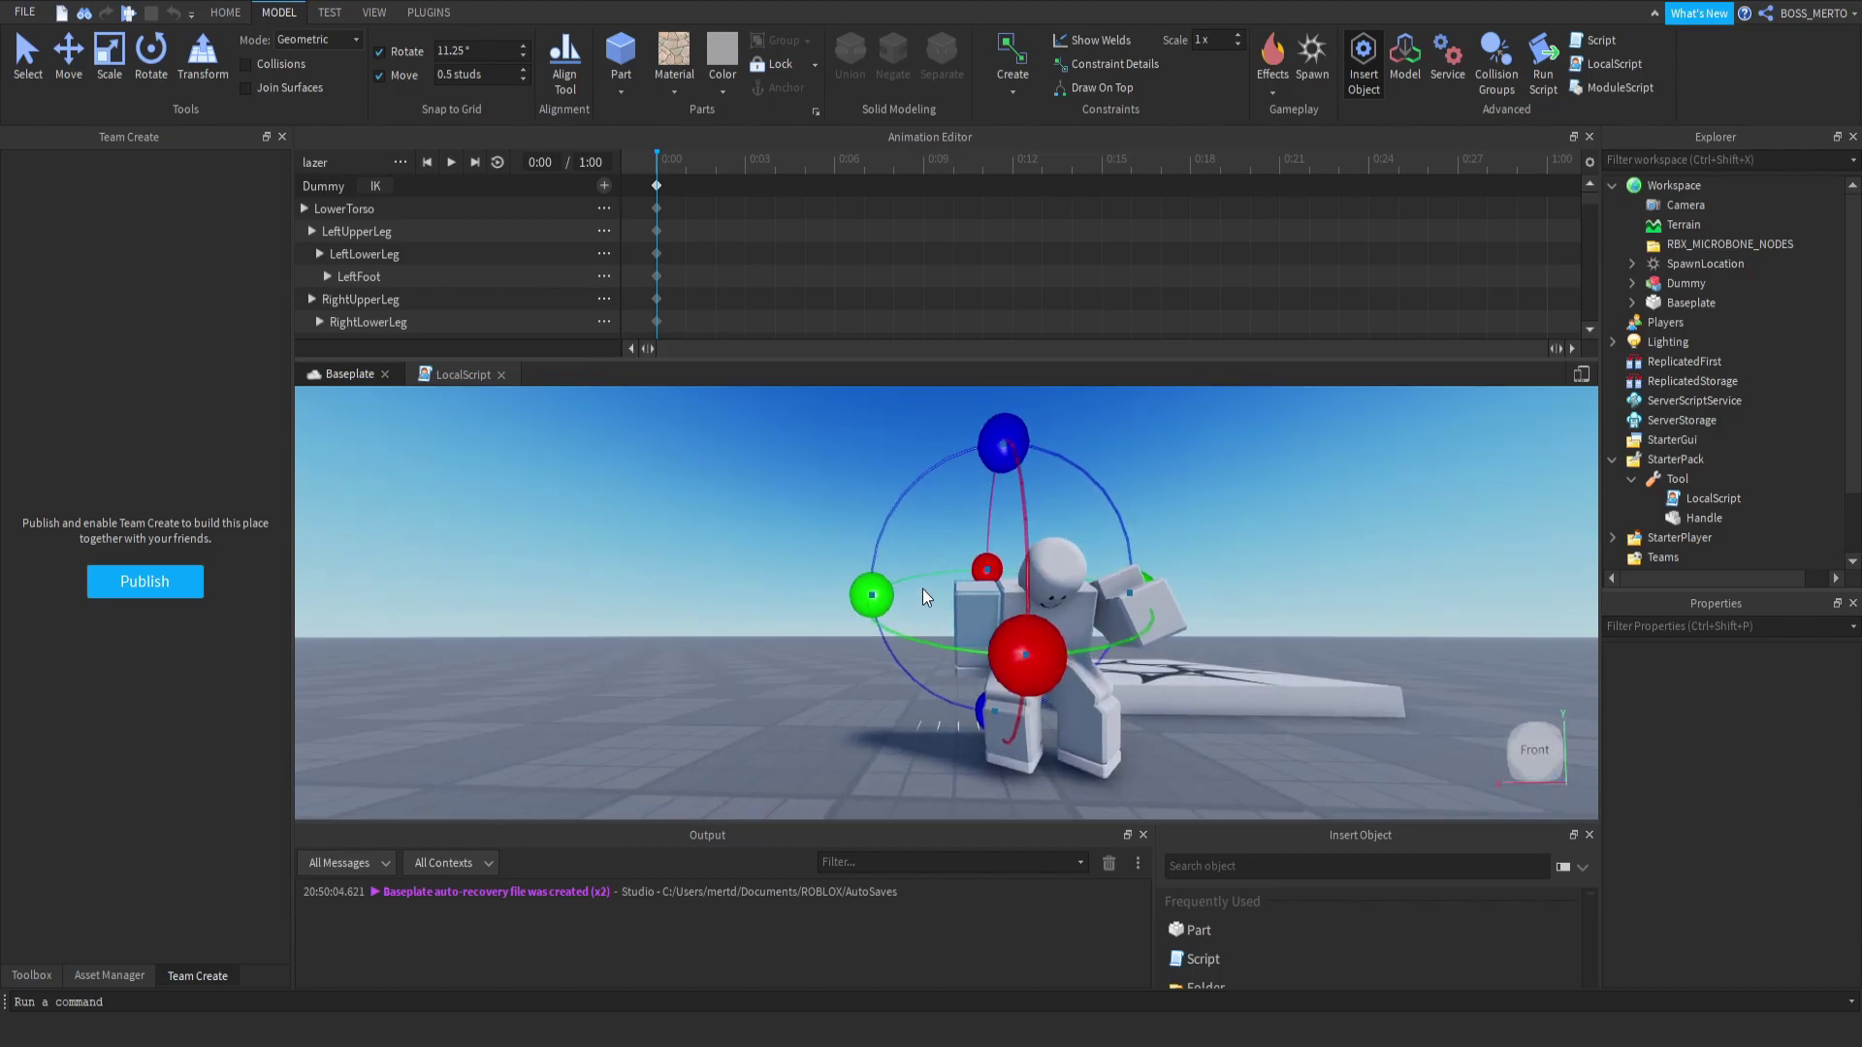
drag(991, 464, 1022, 475)
right_drag(1061, 580, 1062, 580)
drag(1106, 609, 981, 461)
right_drag(982, 462, 1095, 623)
click(1139, 487)
scroll(975, 685, up, 2)
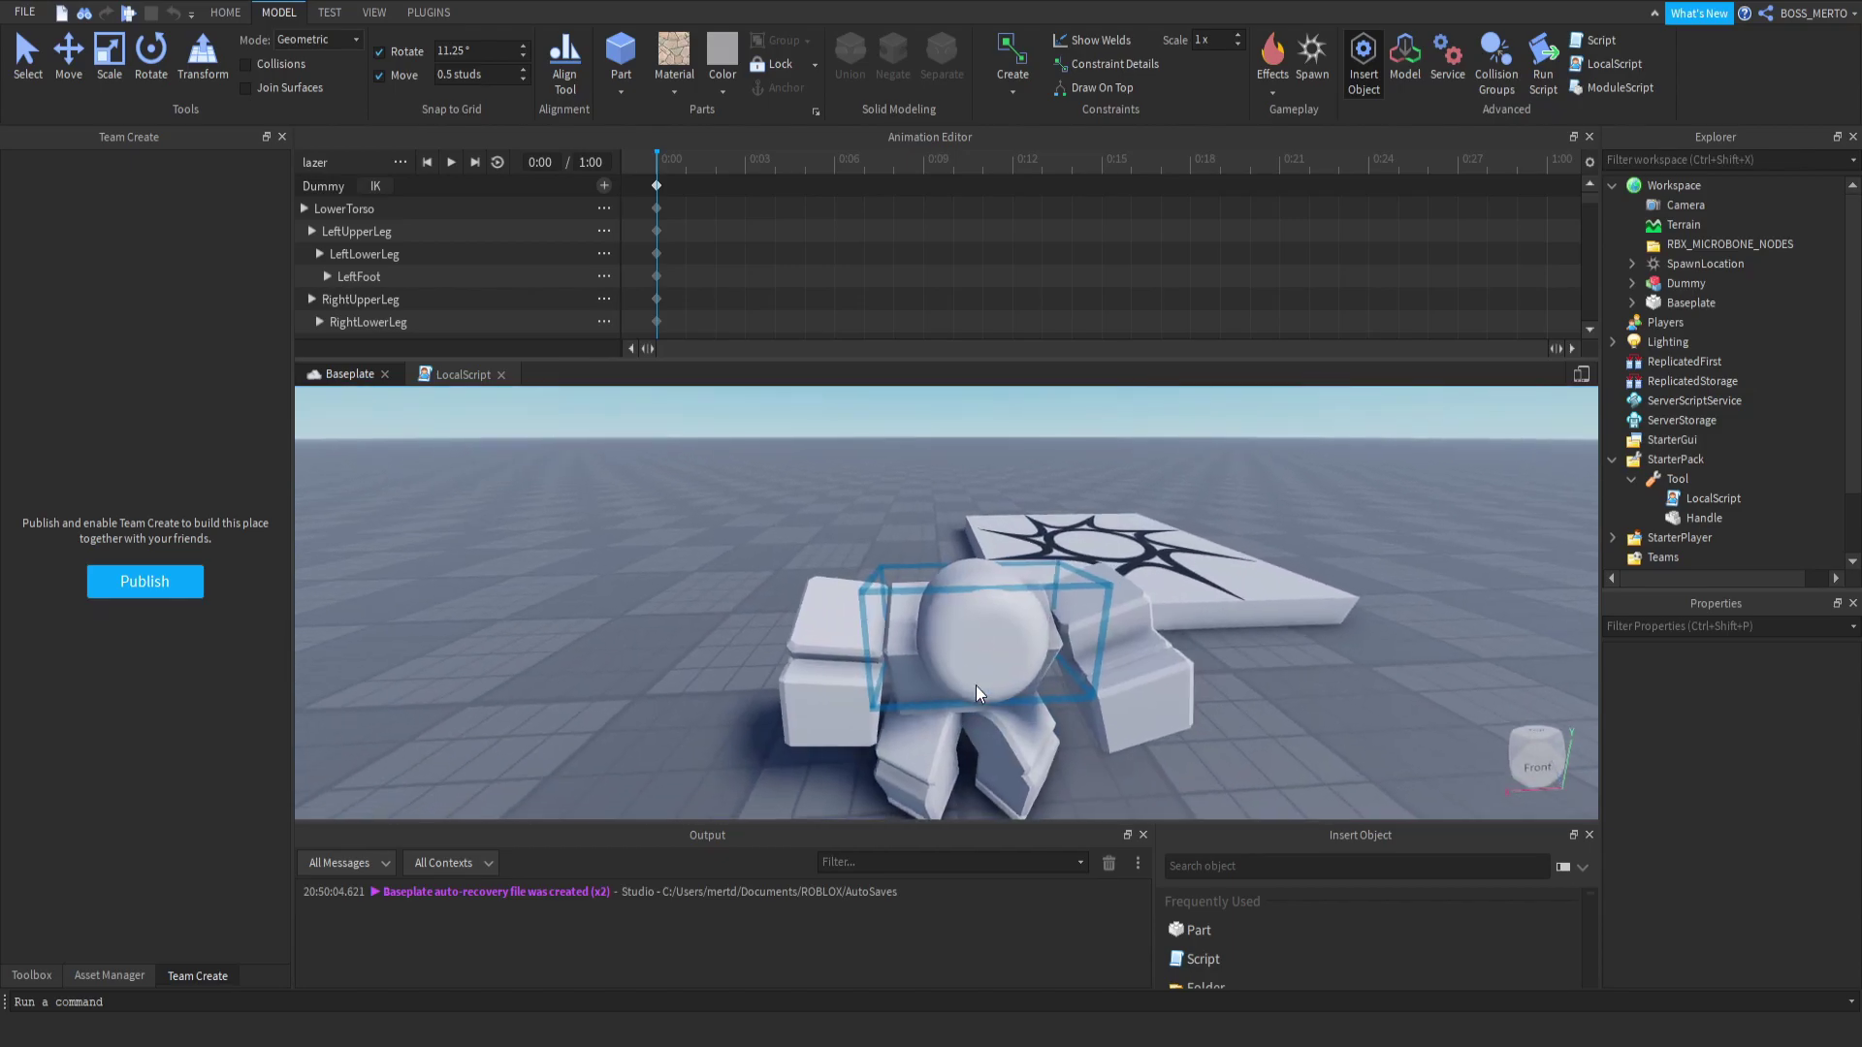
Rotate the right upper arm at 0:00 on two axes to lift it further out and back.
click(870, 621)
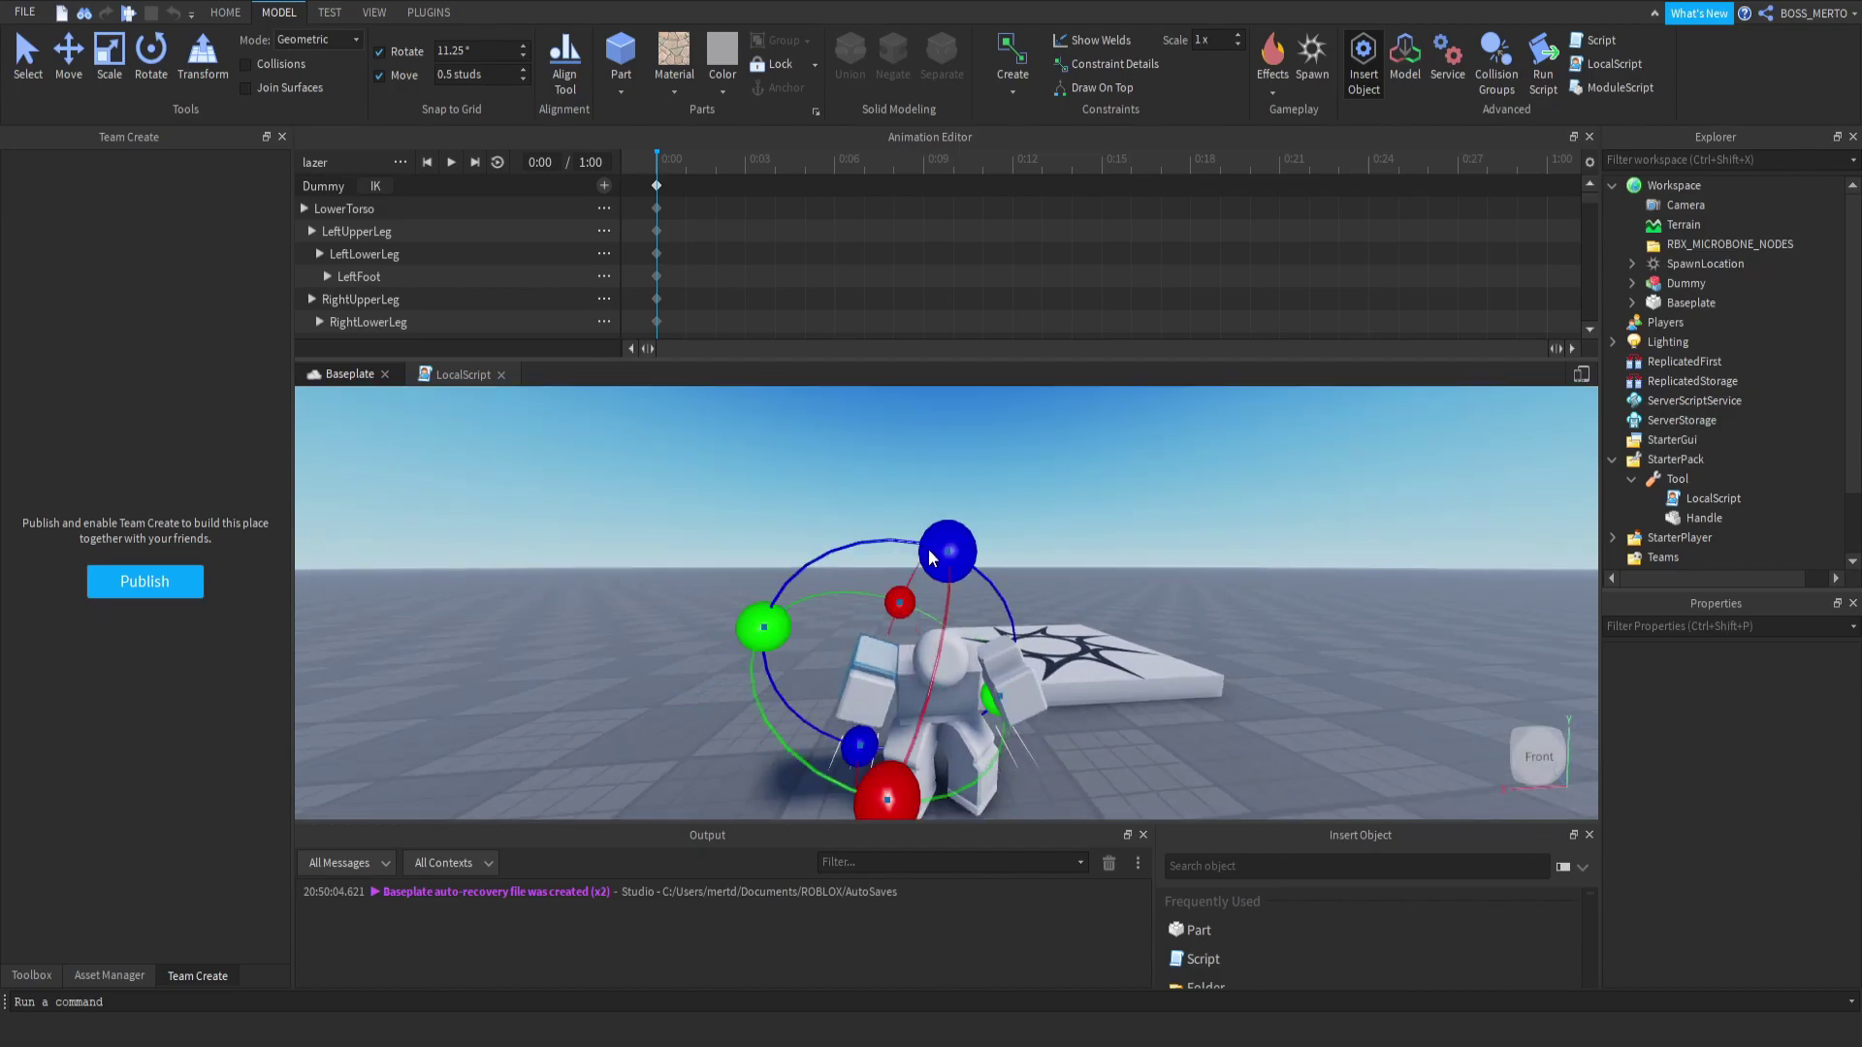
right_drag(859, 702, 884, 528)
drag(881, 534, 902, 539)
right_drag(901, 539, 1042, 562)
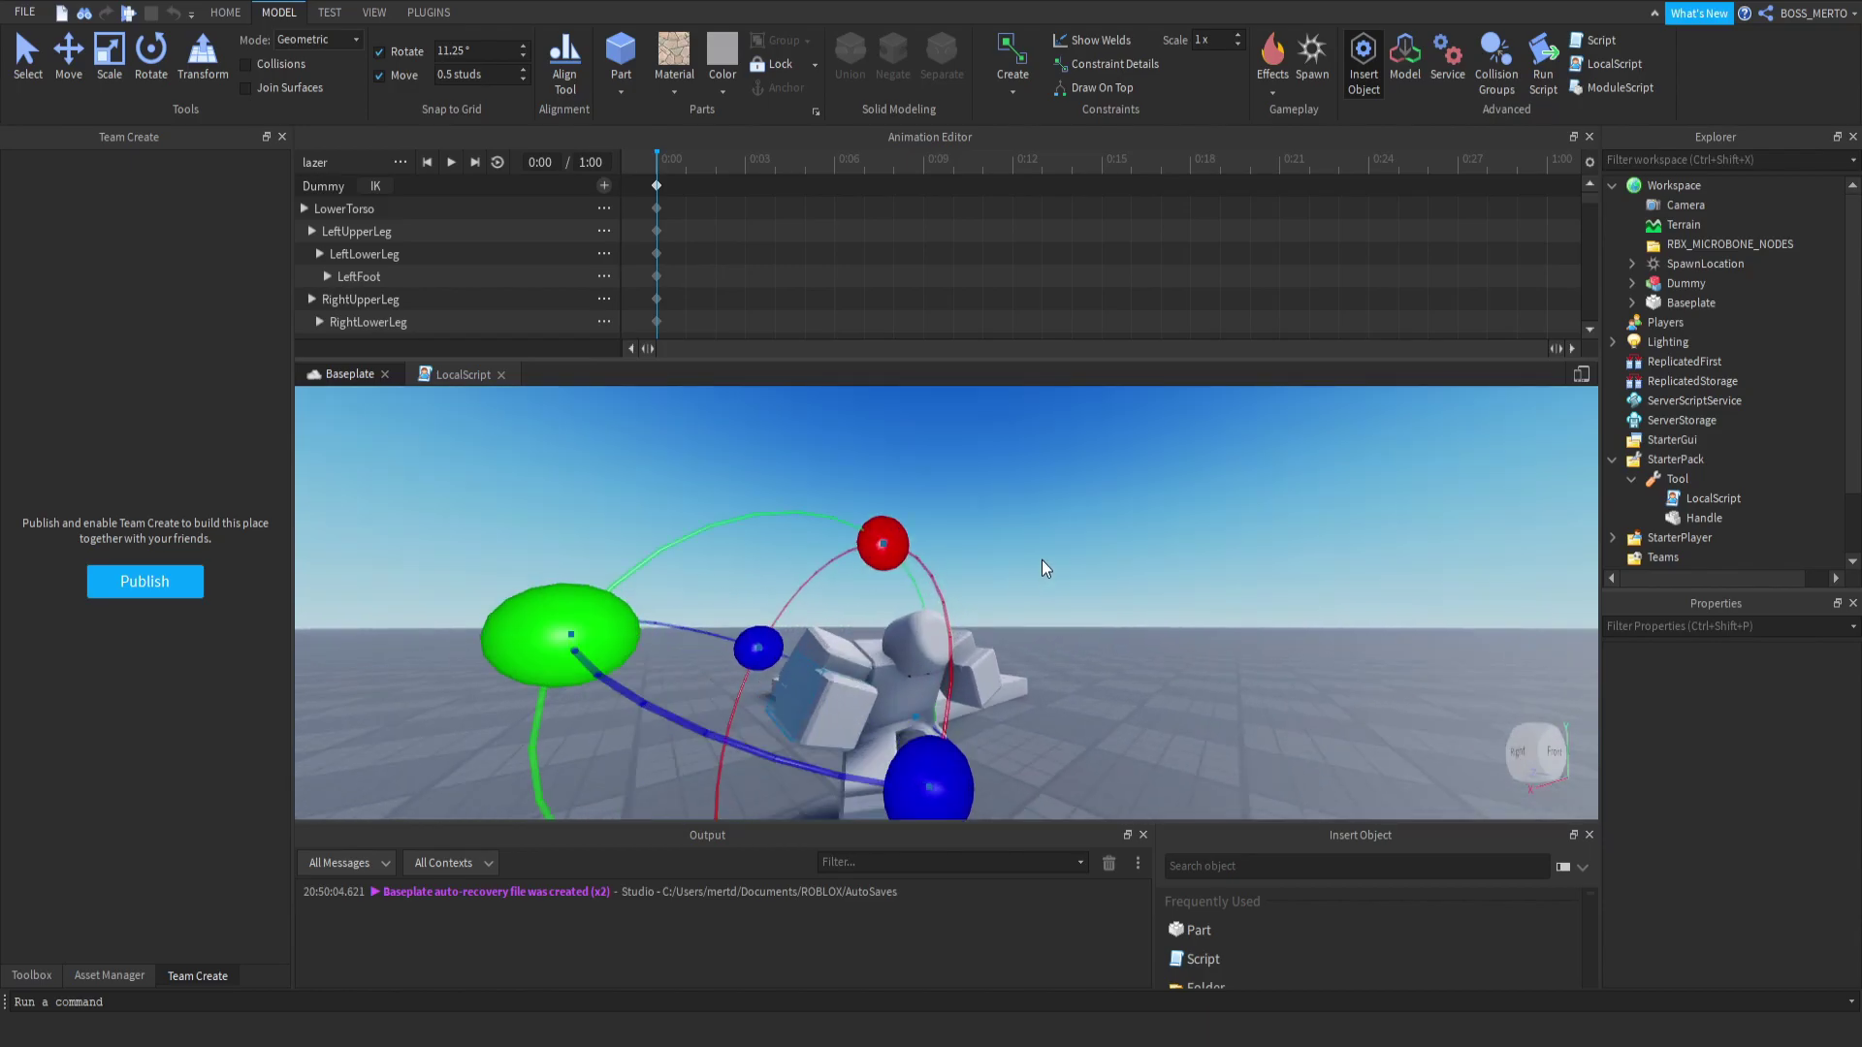
drag(888, 543, 899, 560)
right_drag(898, 561, 987, 619)
click(900, 564)
scroll(986, 619, up, 5)
scroll(986, 618, down, 3)
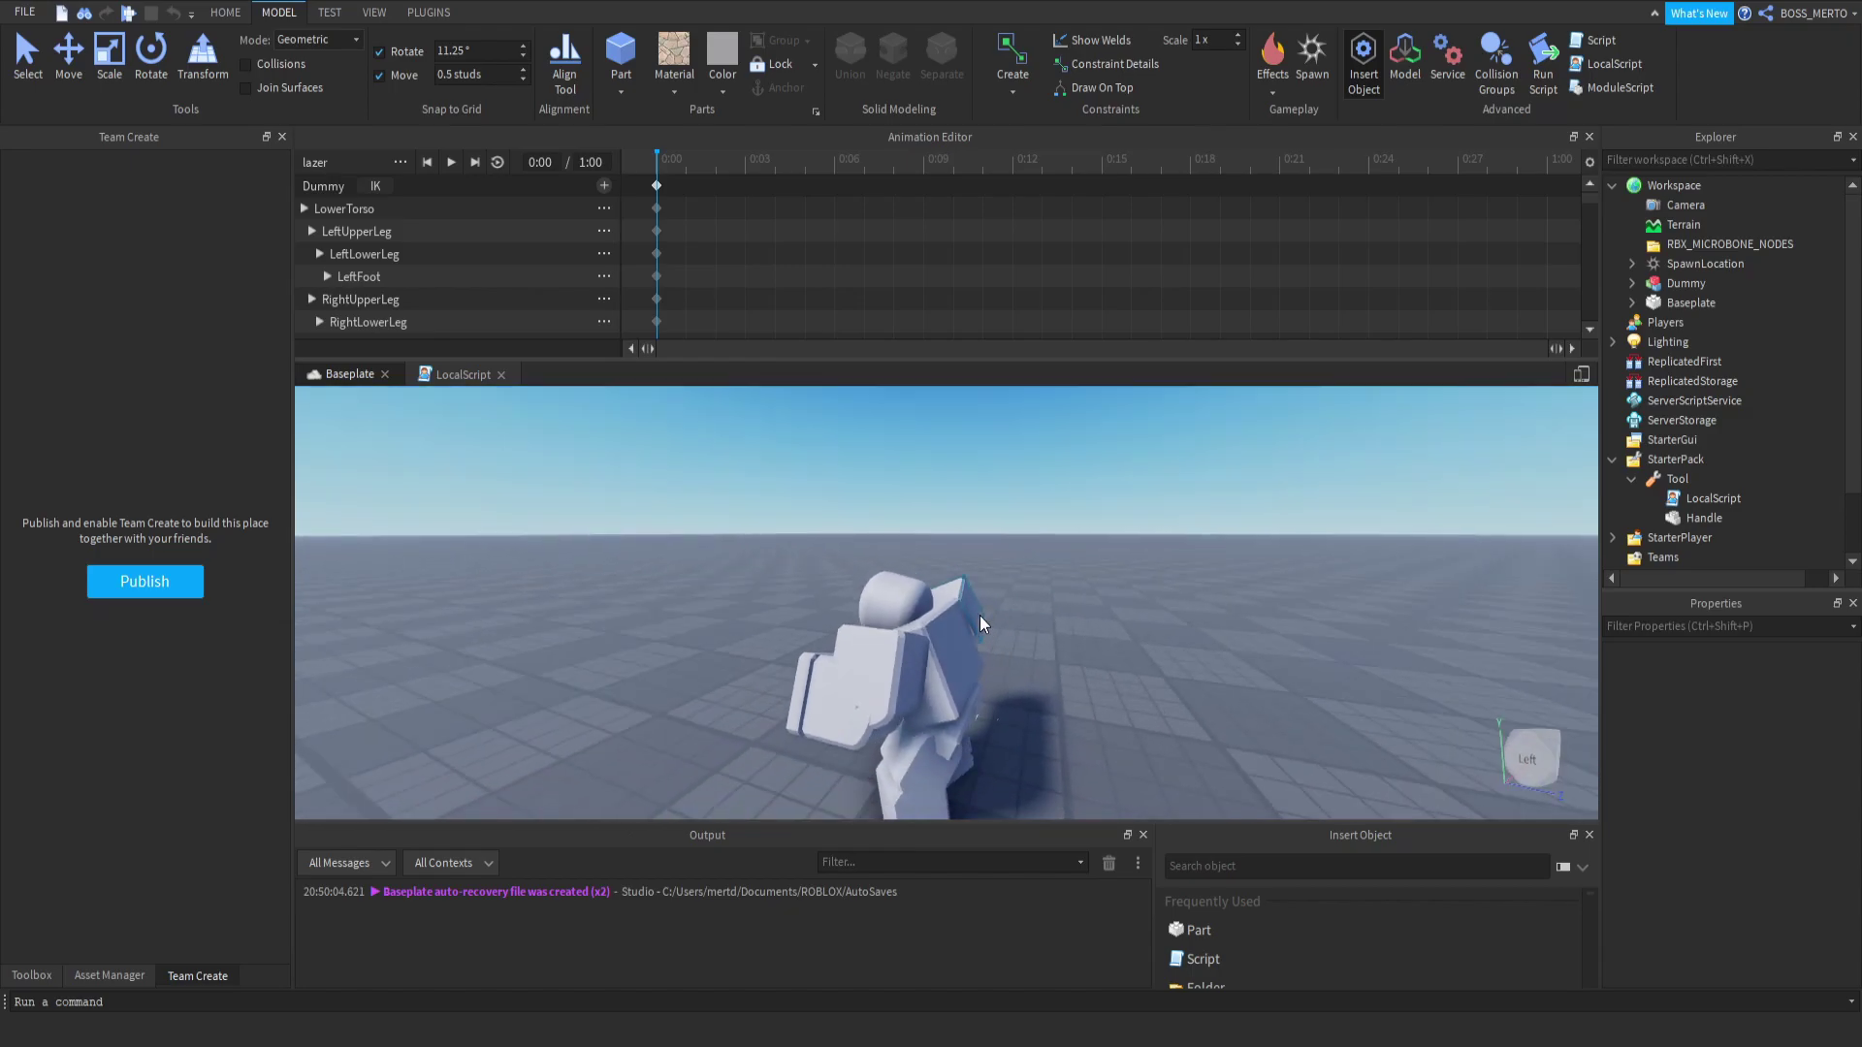
right_drag(904, 549, 768, 438)
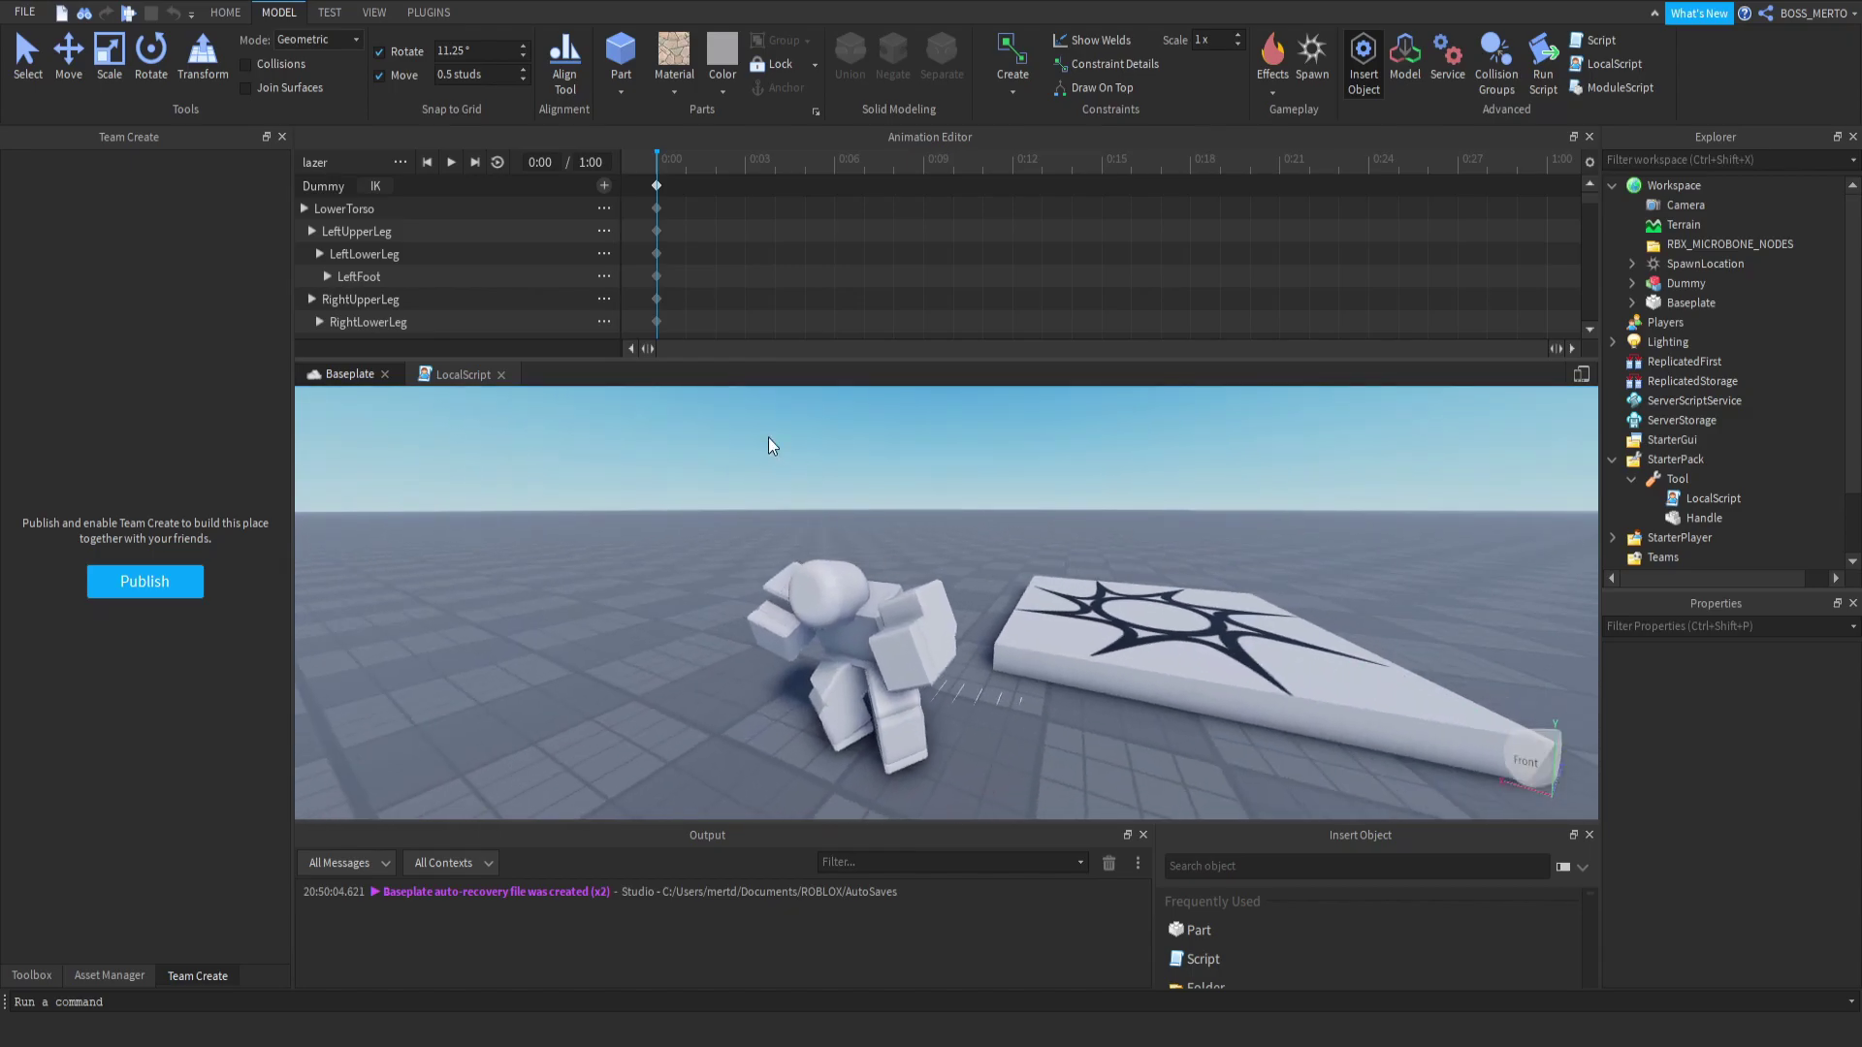
scroll(771, 393, down, 3)
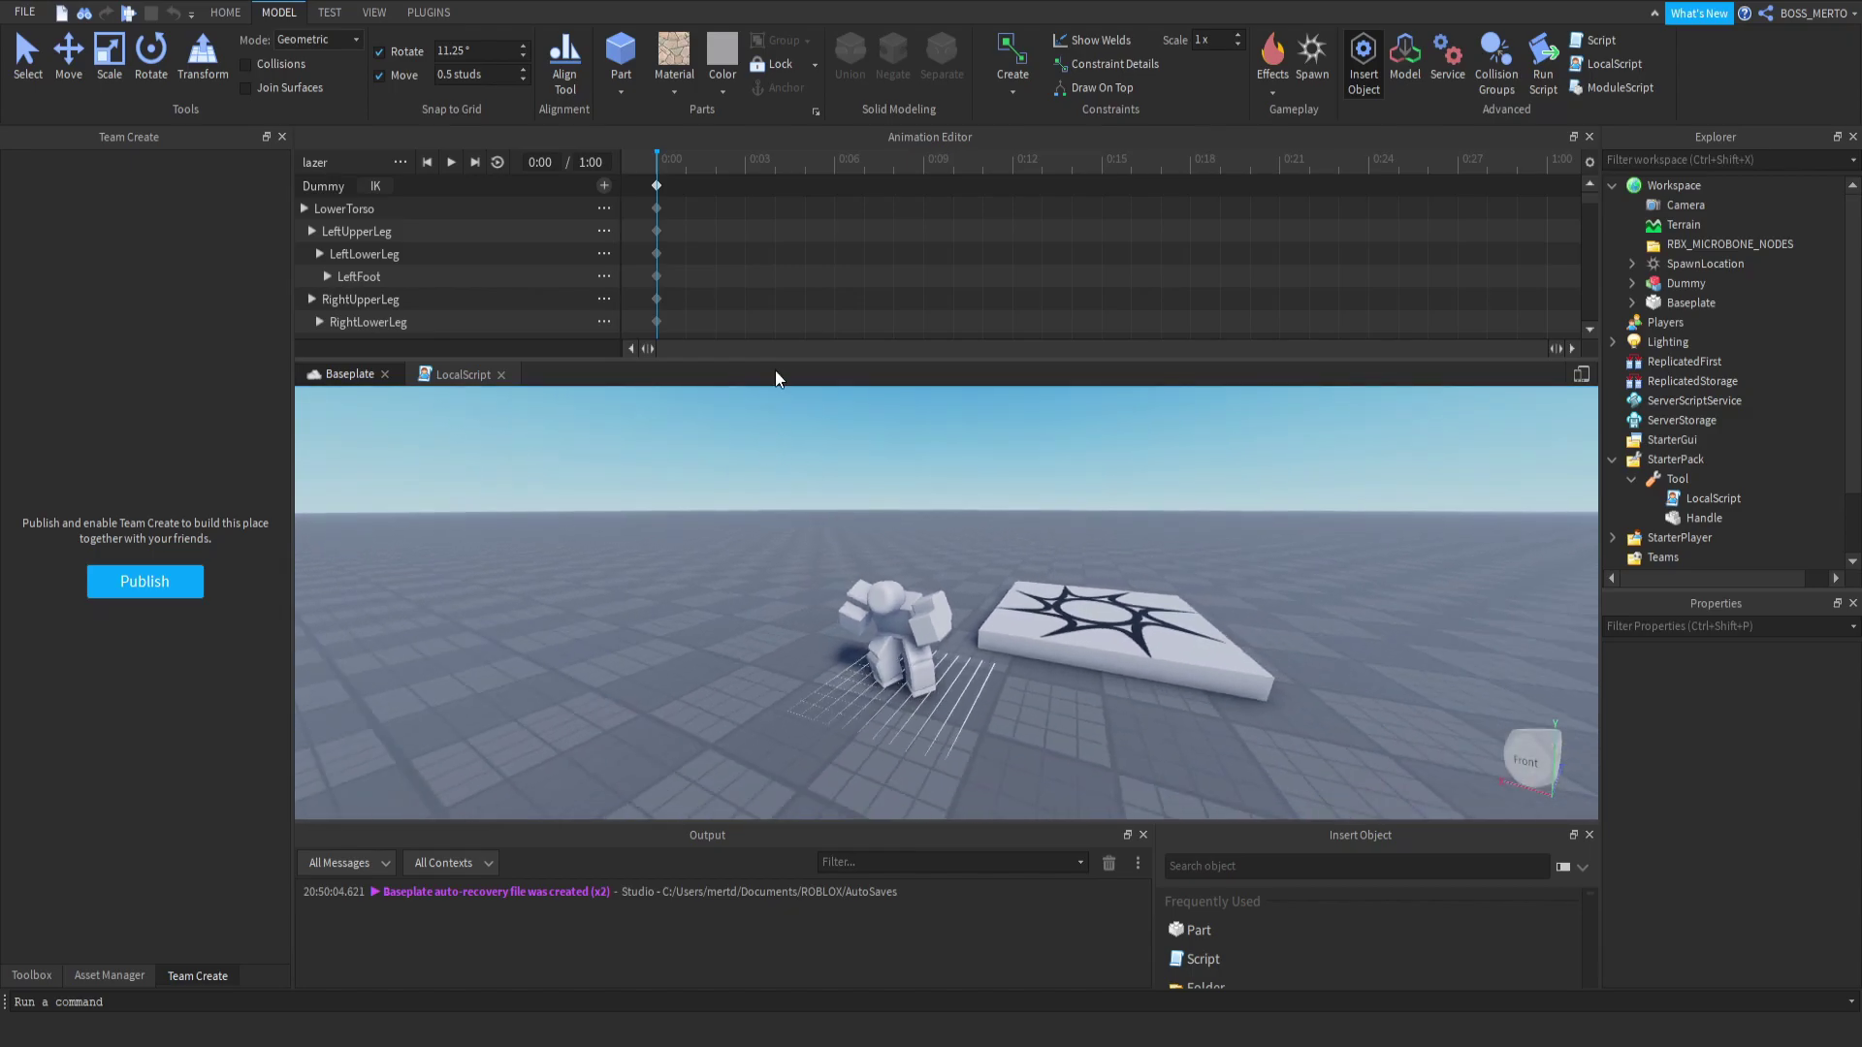
Set the timeline to 0:06 and rotate the UpperTorso backward into an upright position.
click(834, 167)
scroll(991, 526, up, 3)
click(962, 537)
right_drag(962, 537, 1094, 541)
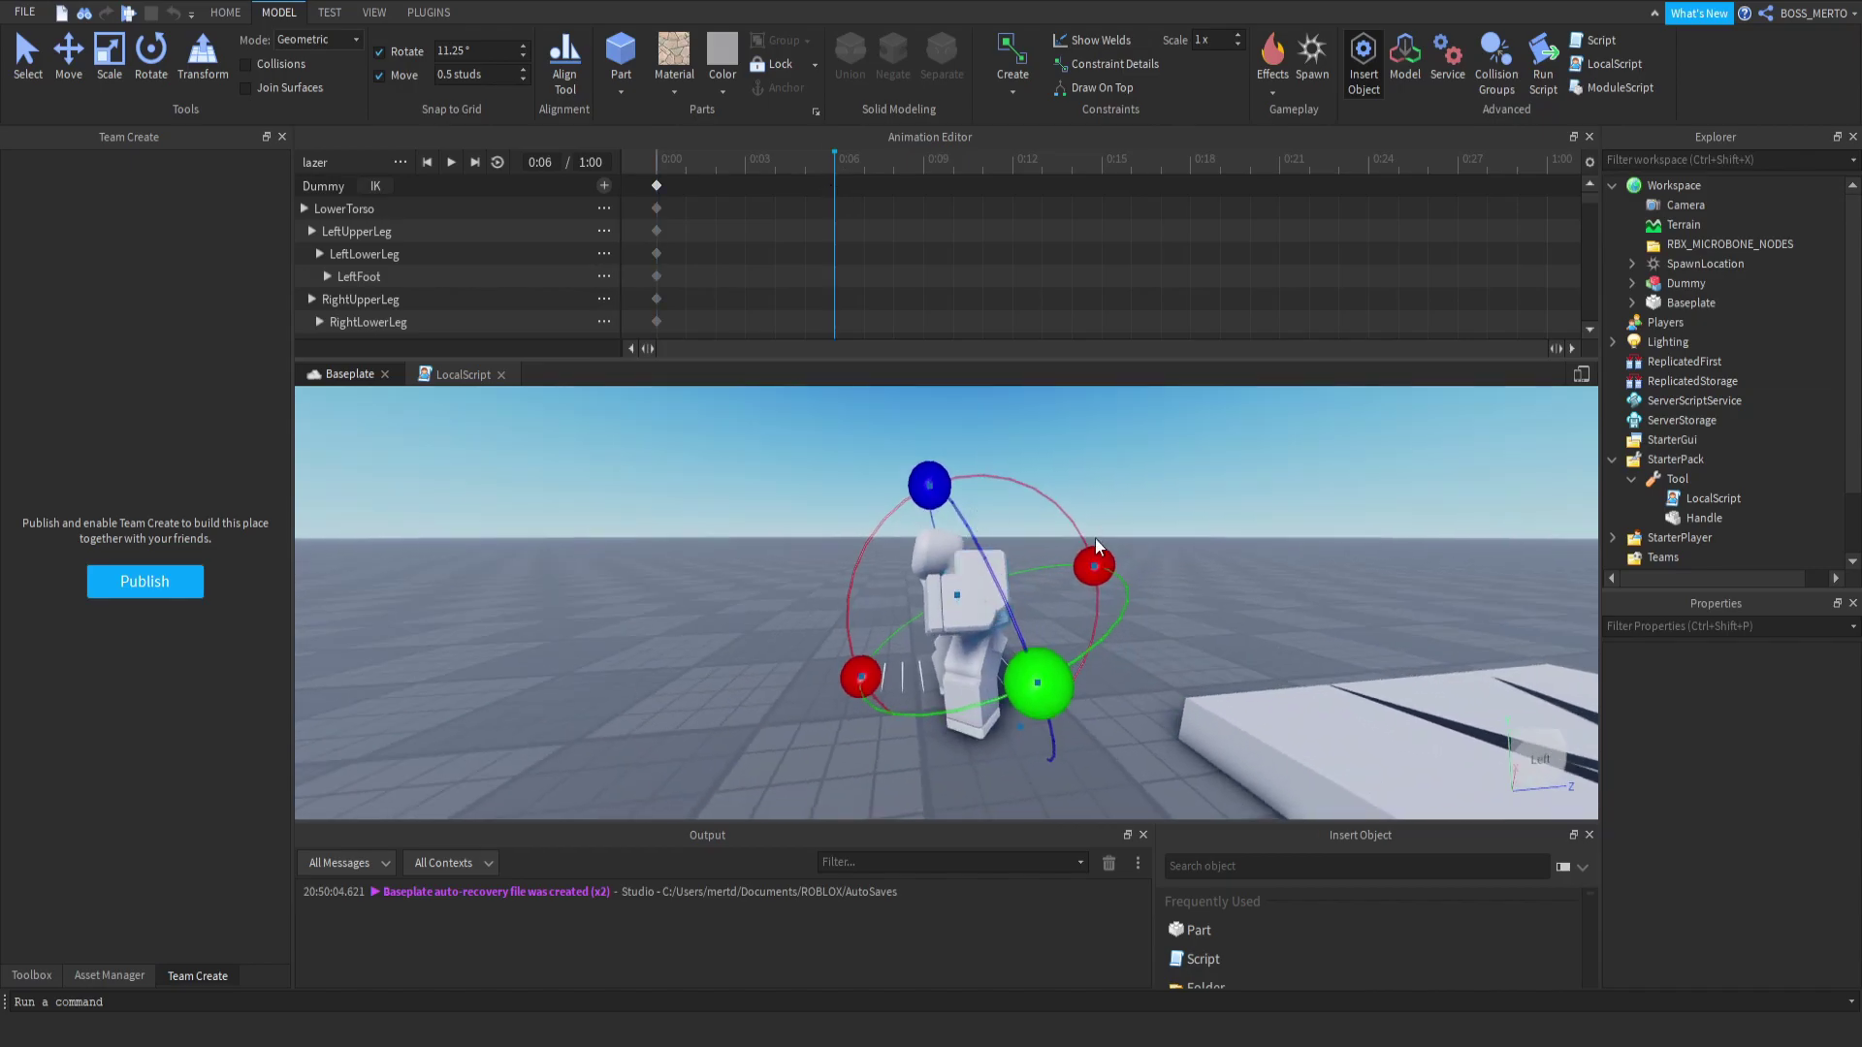
drag(1088, 558, 1099, 588)
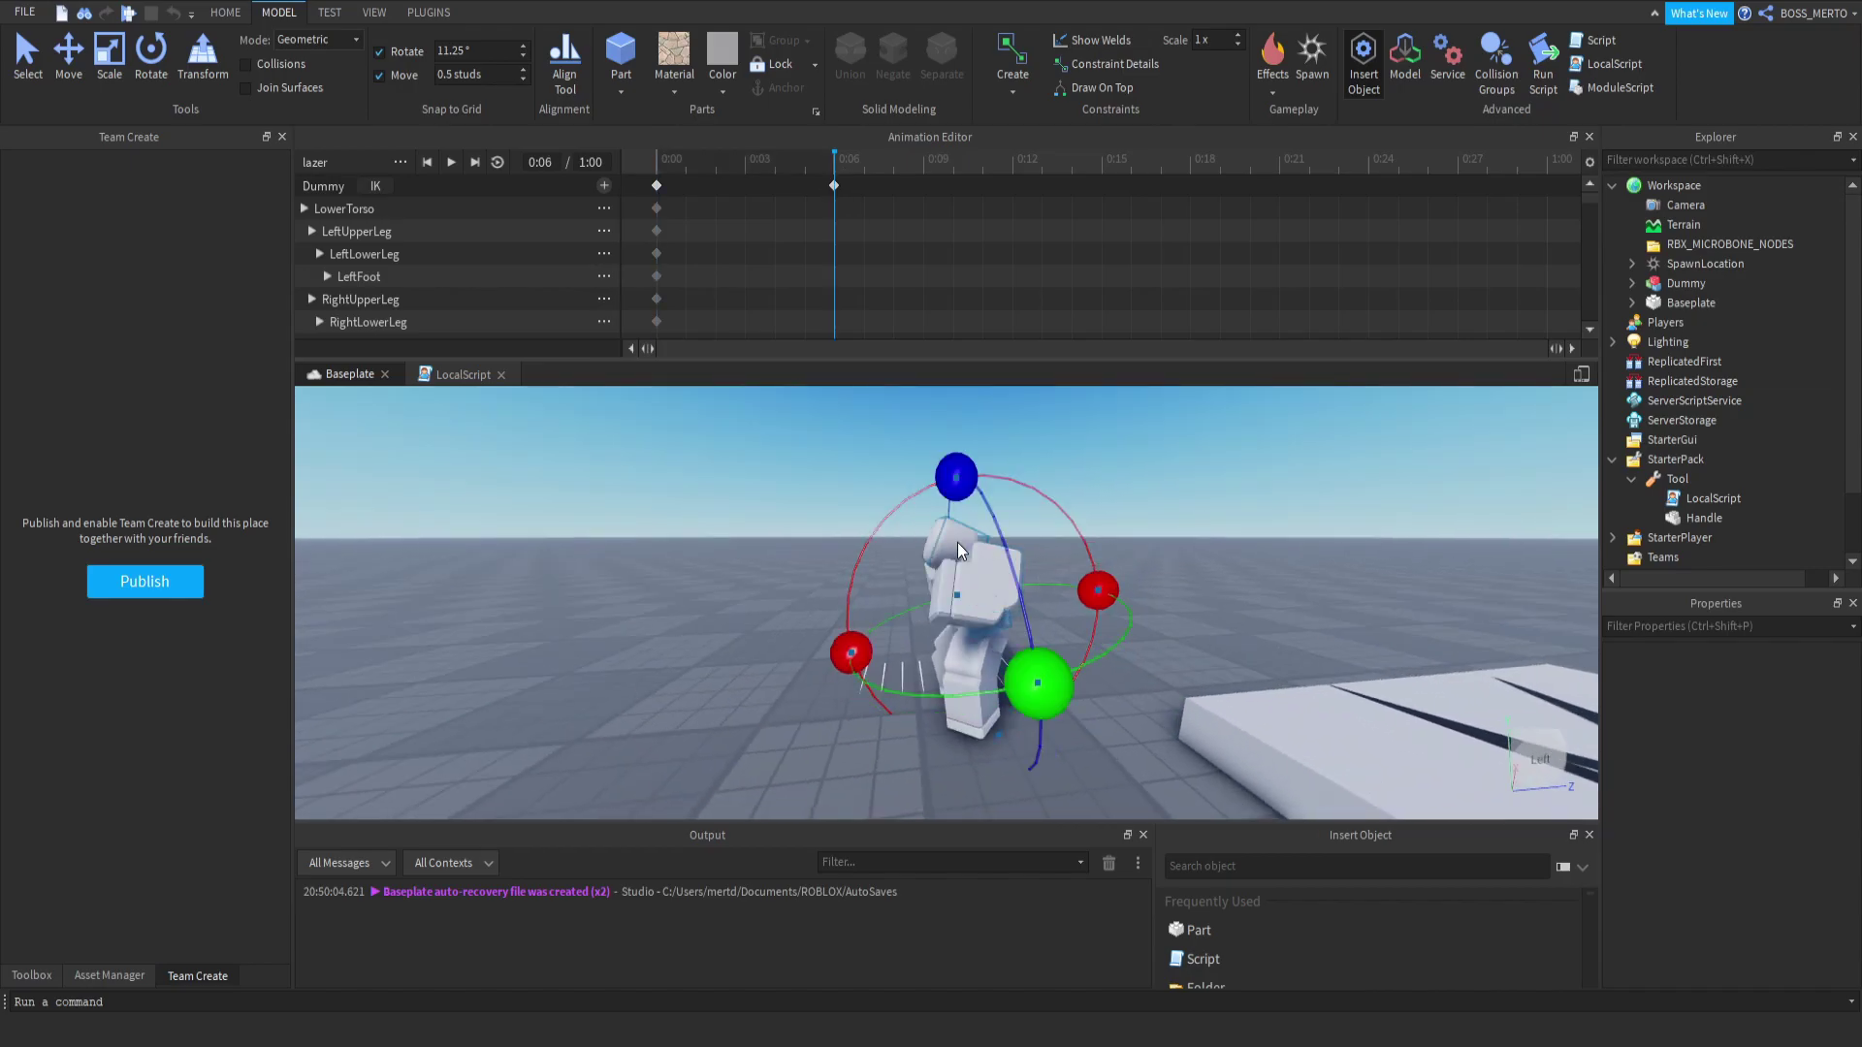
Raise the Dummy's head and swing the arms outward at 0:06.
click(958, 543)
drag(1014, 406, 1137, 481)
right_drag(998, 572, 1149, 625)
drag(1148, 625, 1132, 562)
right_drag(947, 626, 941, 630)
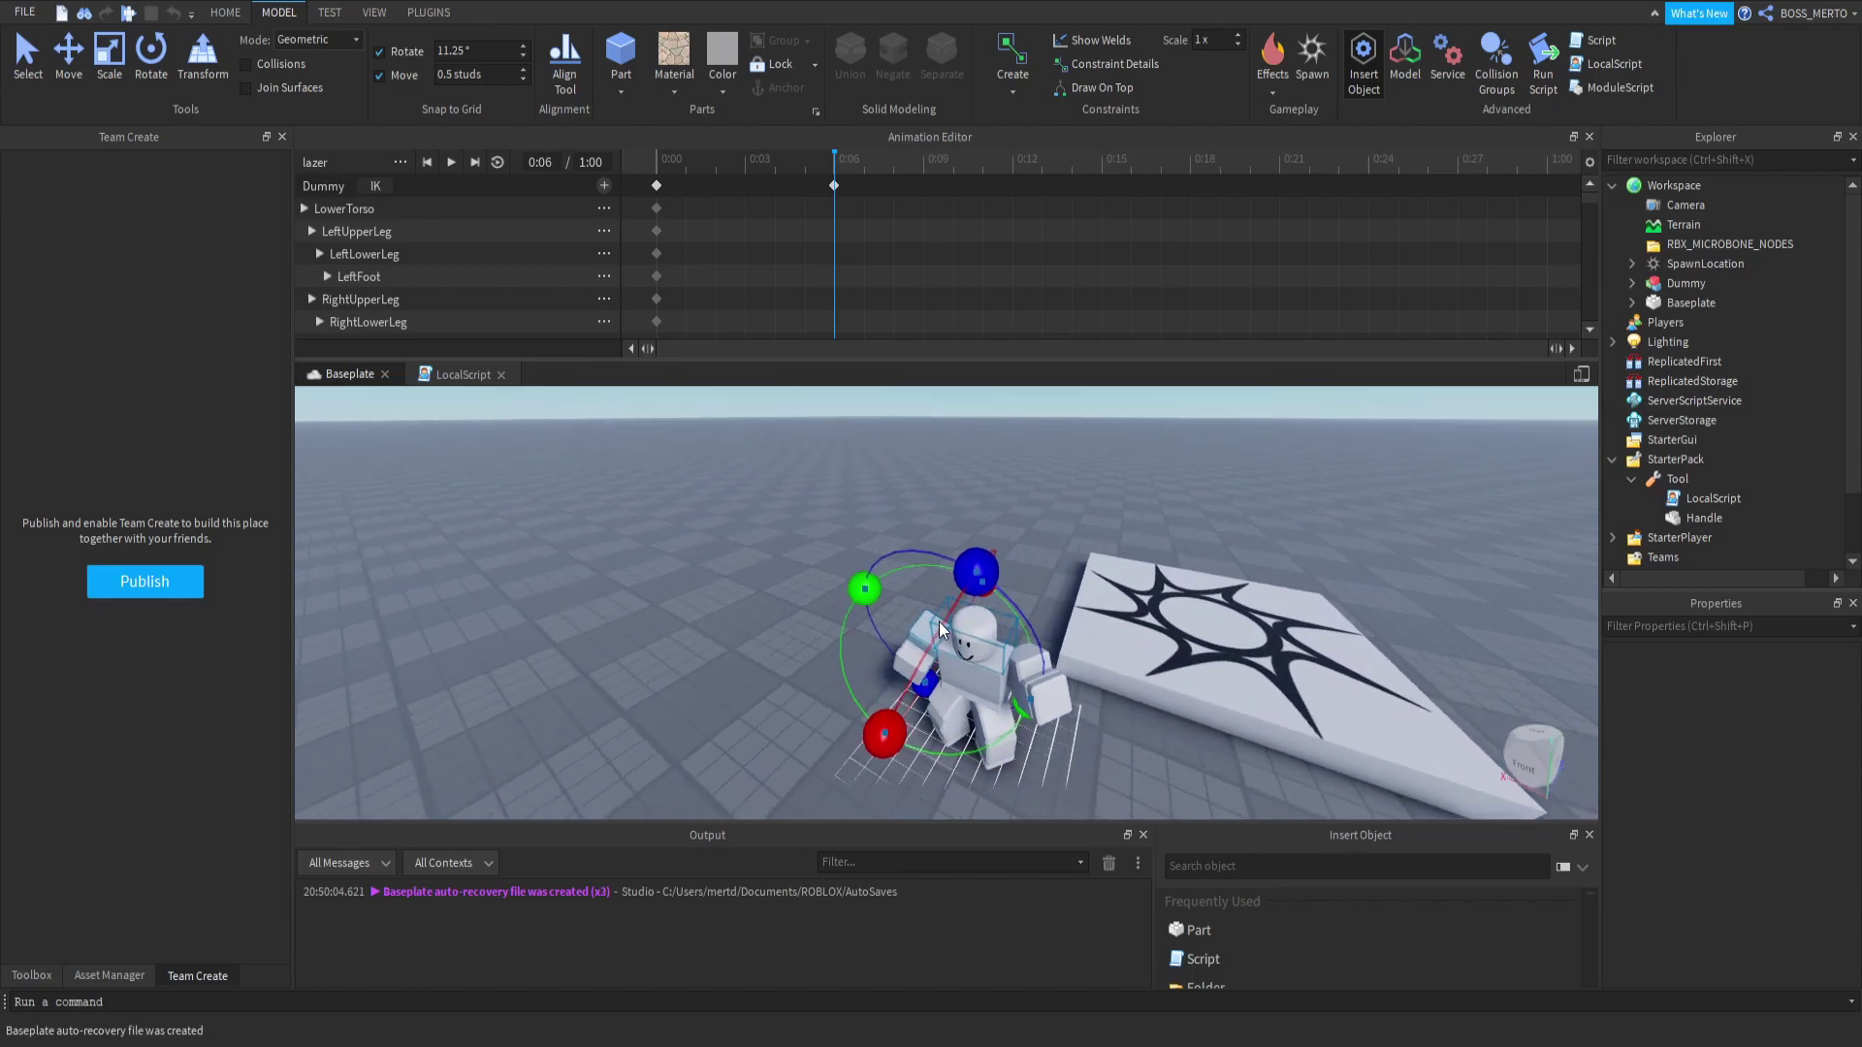
drag(941, 630, 960, 670)
right_drag(960, 669, 966, 441)
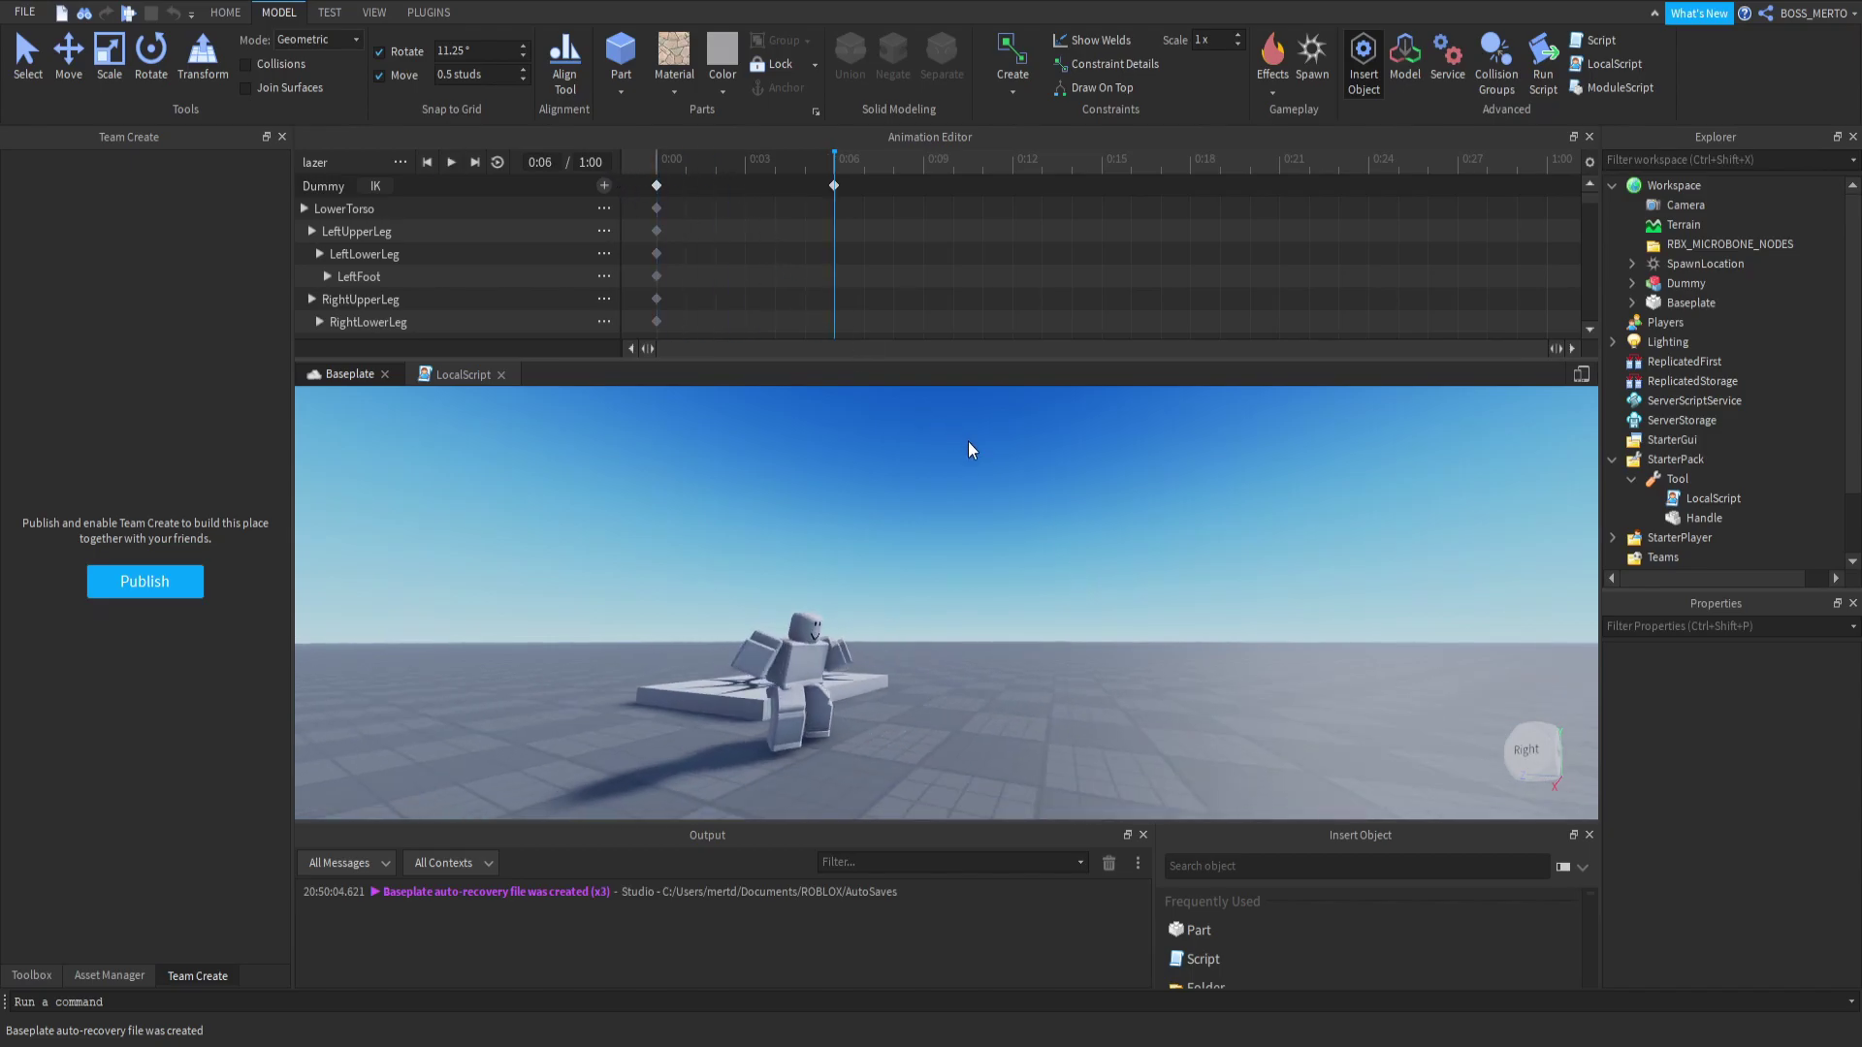
Move the 0:06 keyframe to 0:09 and set the timeline to that time.
scroll(985, 454, up, 5)
drag(832, 185, 922, 185)
right_drag(787, 458, 811, 503)
drag(877, 167, 923, 180)
Refine the Dummy's upper-body pose in the 0:09 keyframe.
click(883, 510)
mouse_move(987, 557)
mouse_down()
mouse_move(986, 576)
mouse_move(978, 549)
mouse_up()
click(1074, 496)
right_drag(1073, 496, 833, 564)
click(844, 568)
drag(950, 579, 928, 543)
click(799, 477)
Scrub back to 0:00 and examine the bent starting pose against the 0:09 pose from several angles.
click(659, 161)
click(1134, 479)
right_drag(1134, 479, 1135, 479)
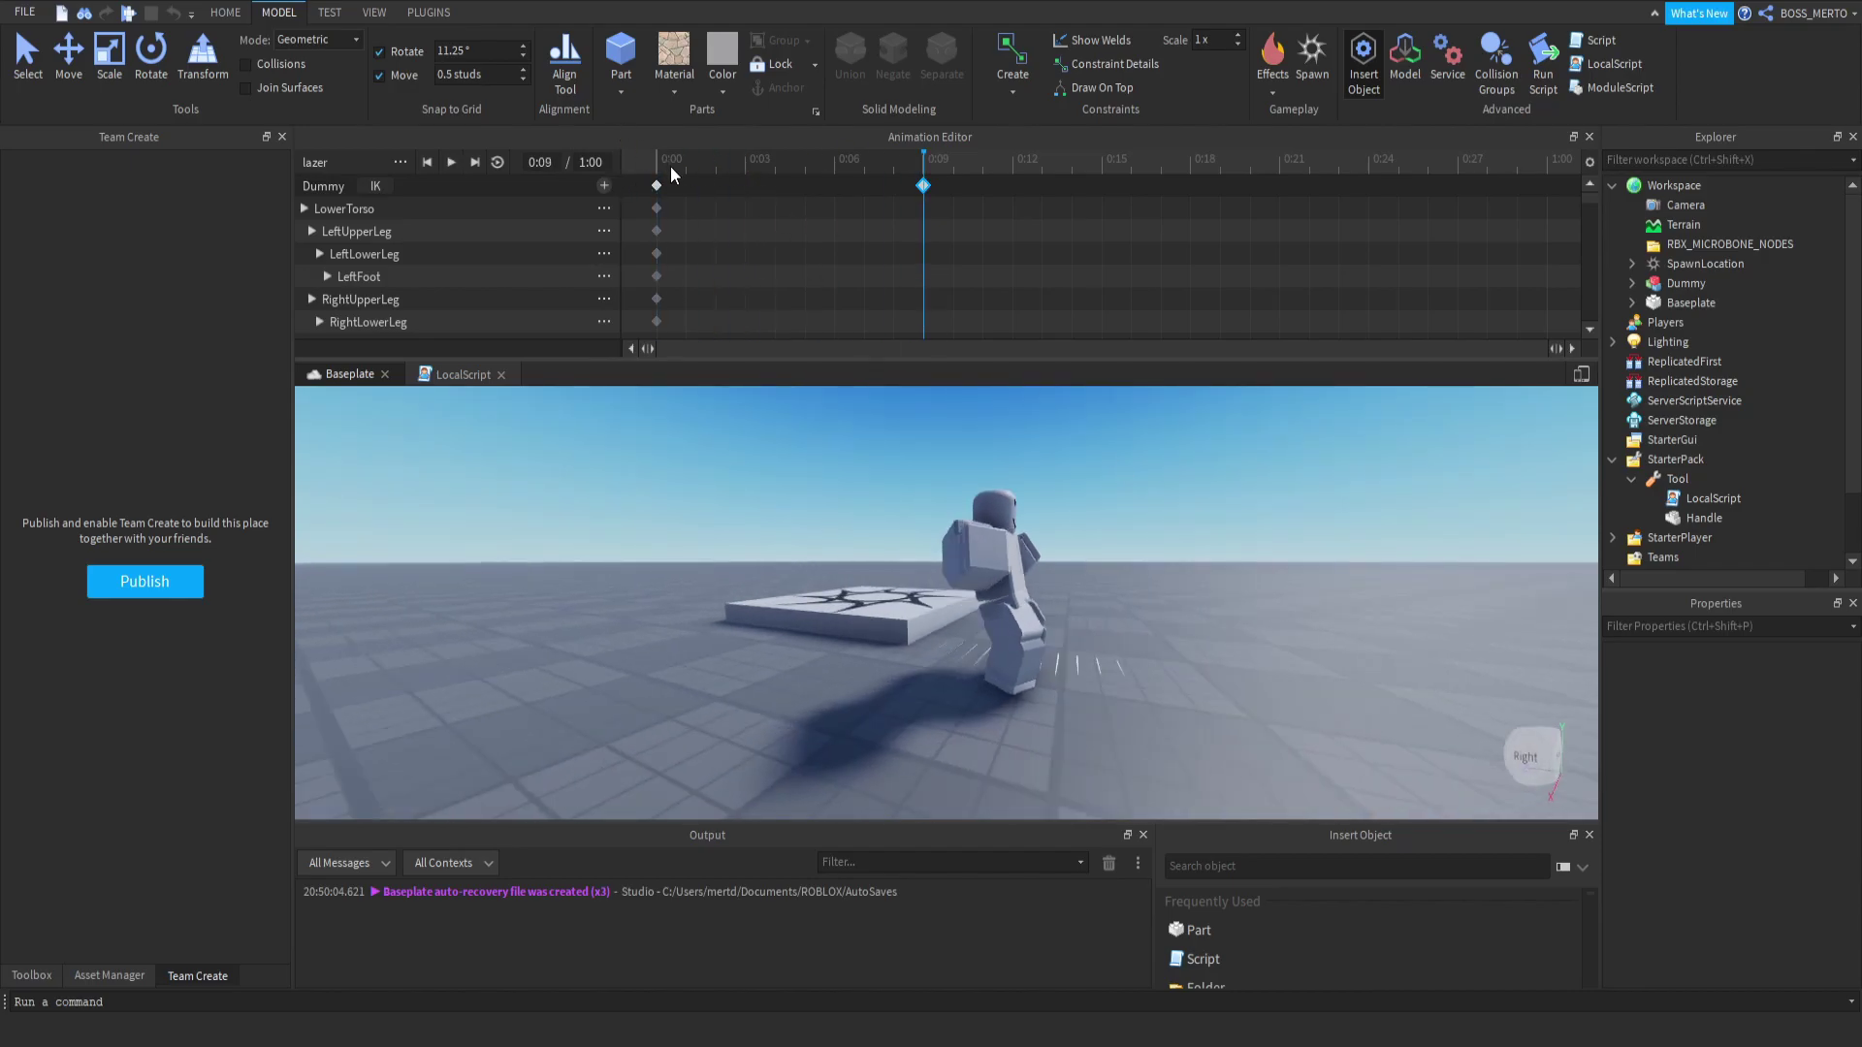
click(671, 166)
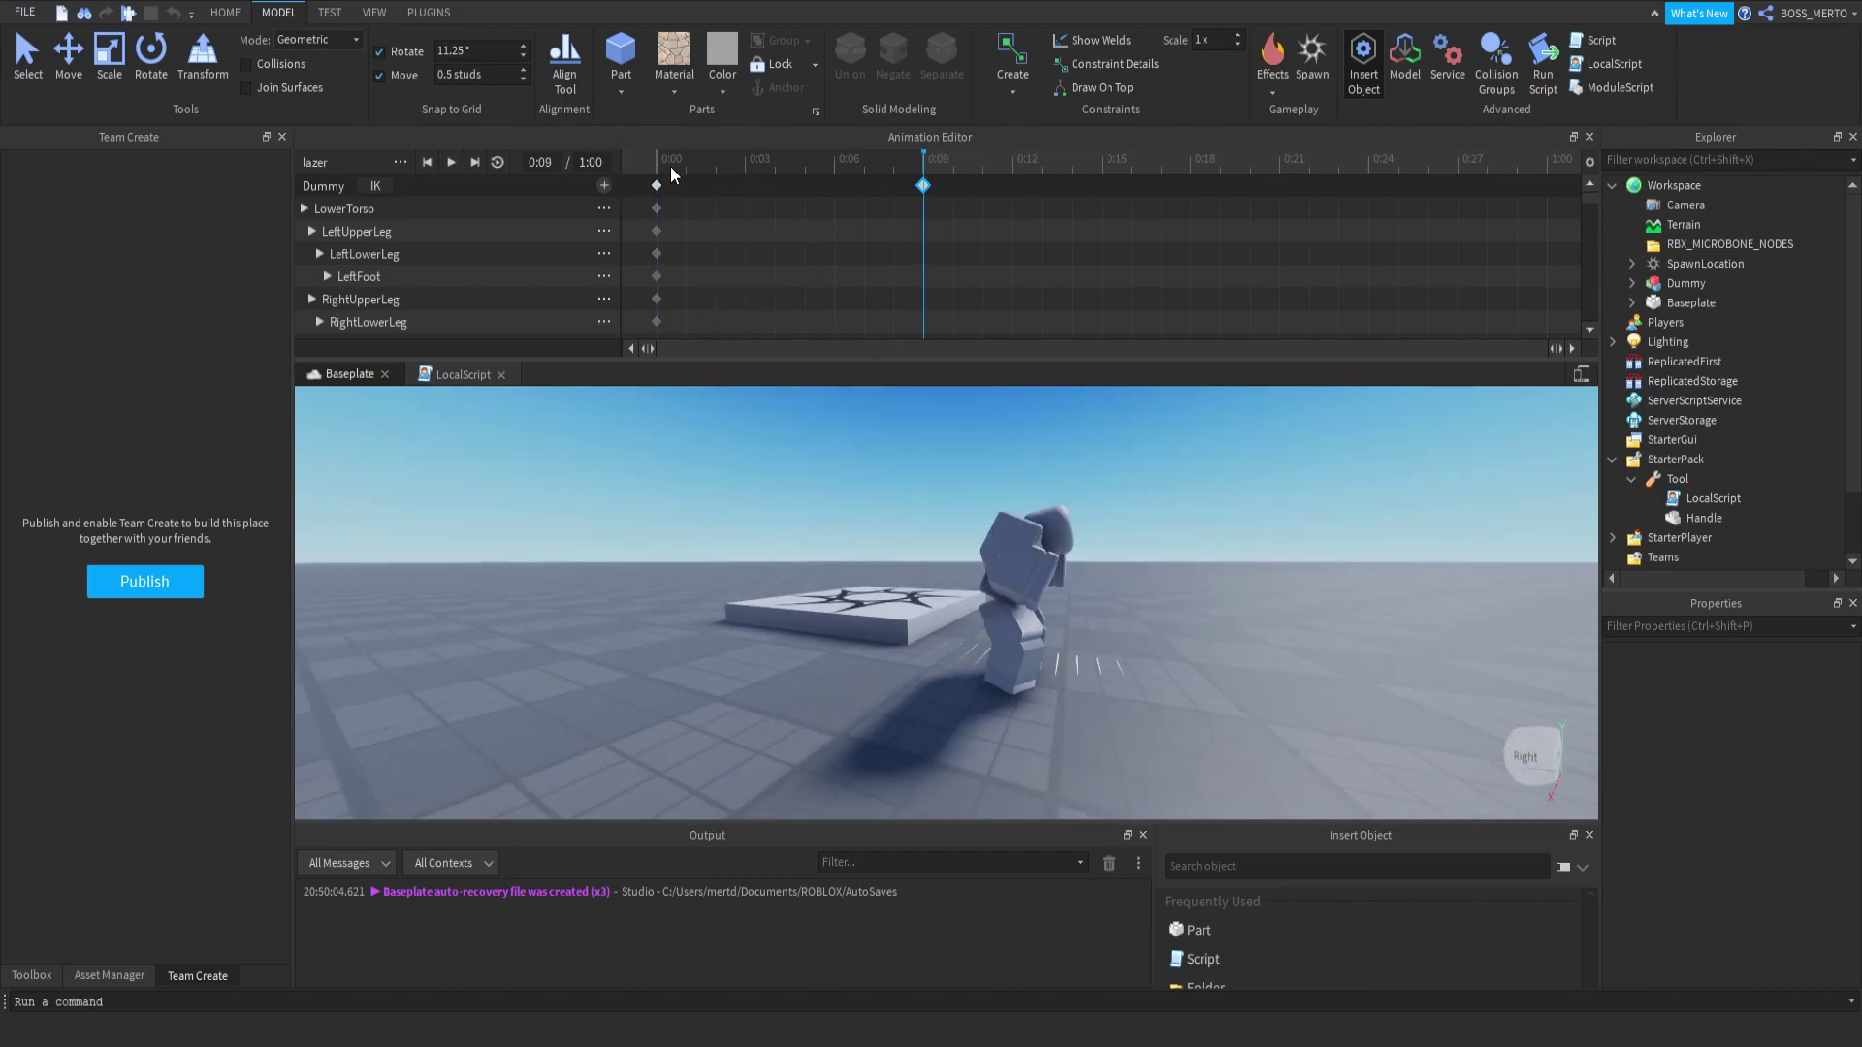
scroll(962, 586, up, 2)
click(890, 555)
scroll(890, 555, up, 5)
scroll(947, 649, down, 5)
click(810, 311)
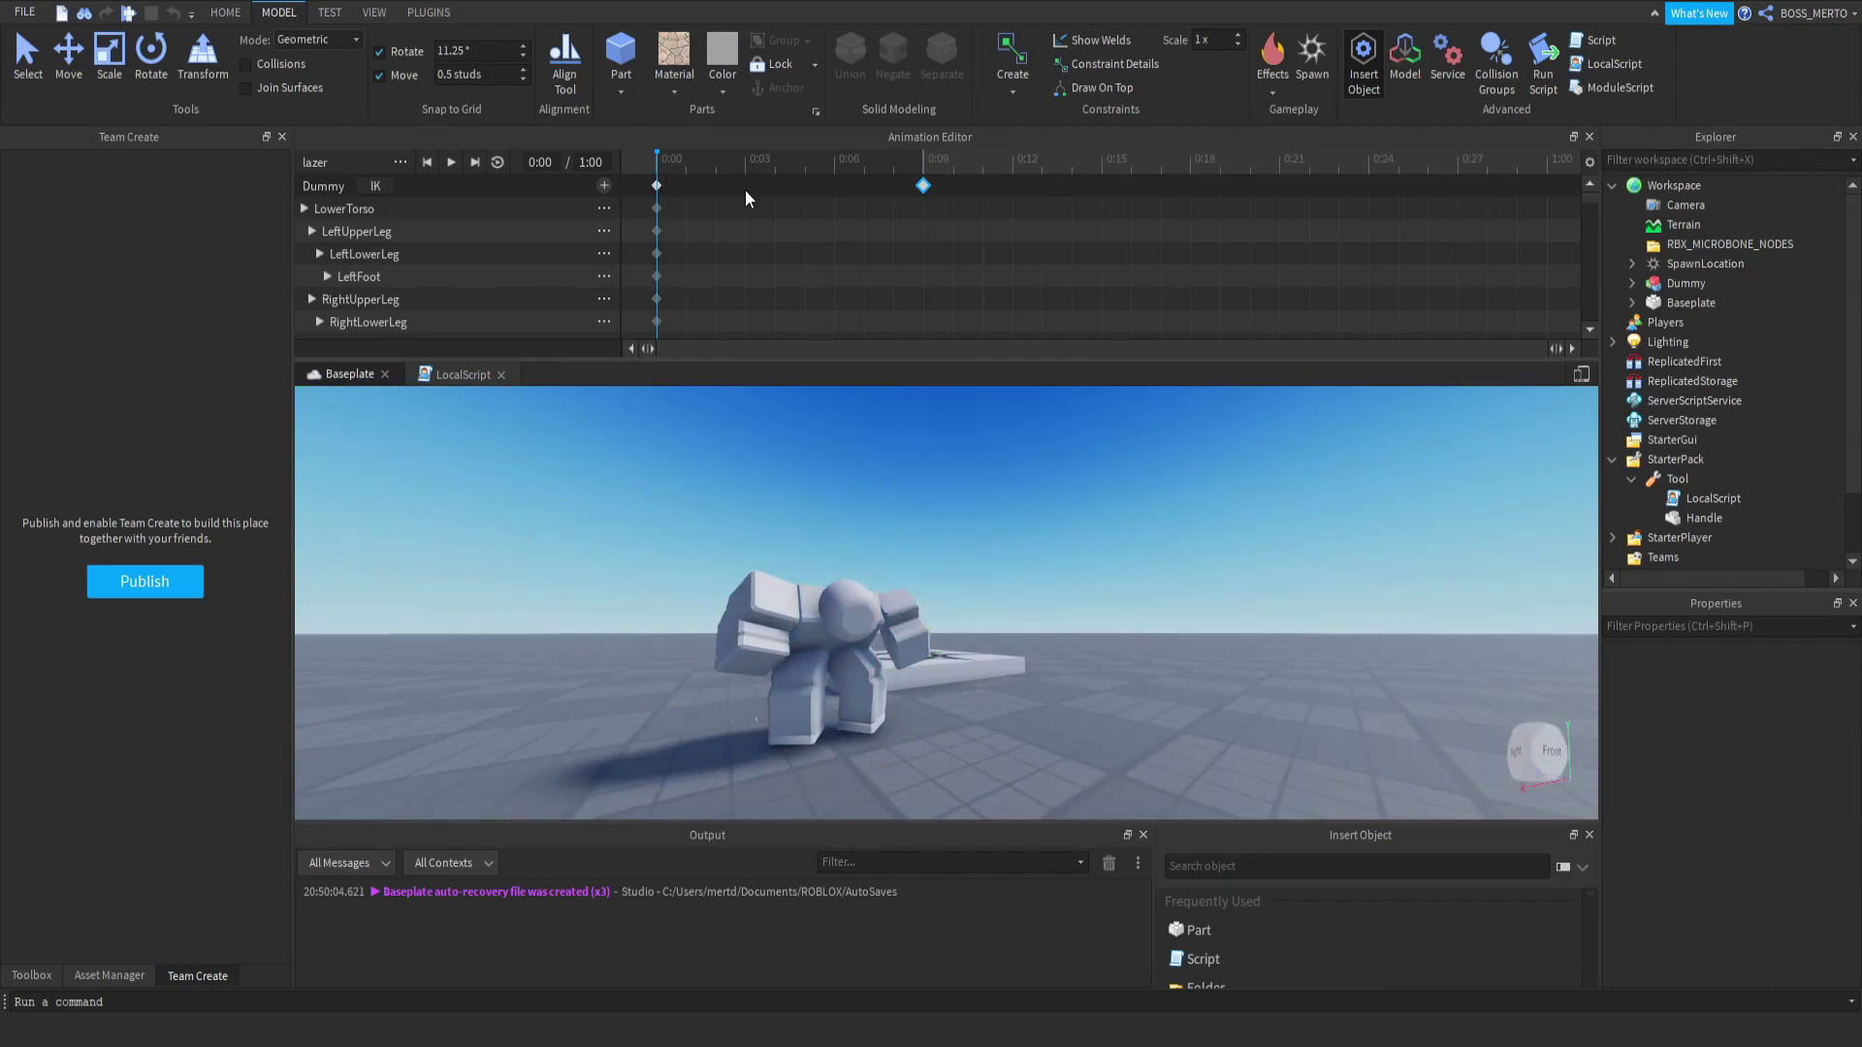
Copy the 0:09 keyframe to 1:00 so the upright pose is held, and return the timeline to 0:00.
click(923, 161)
right_drag(1133, 551, 1133, 551)
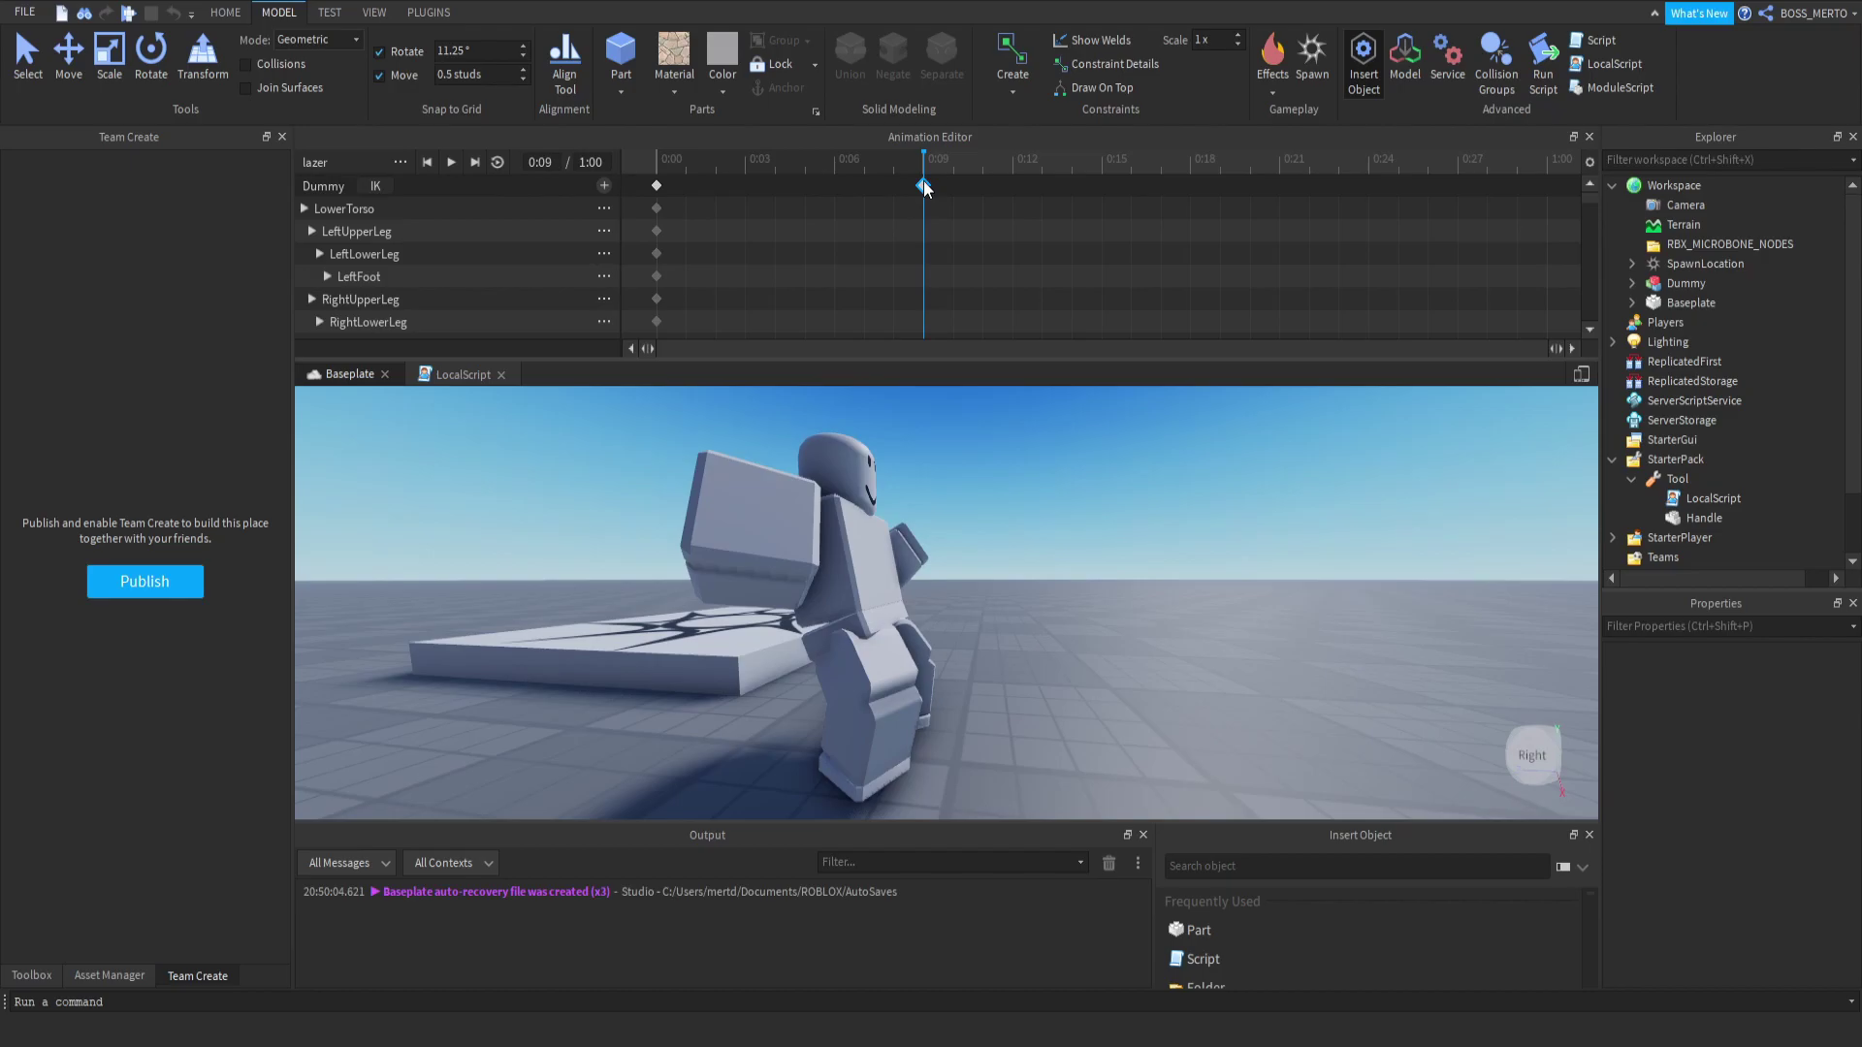
drag(1053, 164, 640, 170)
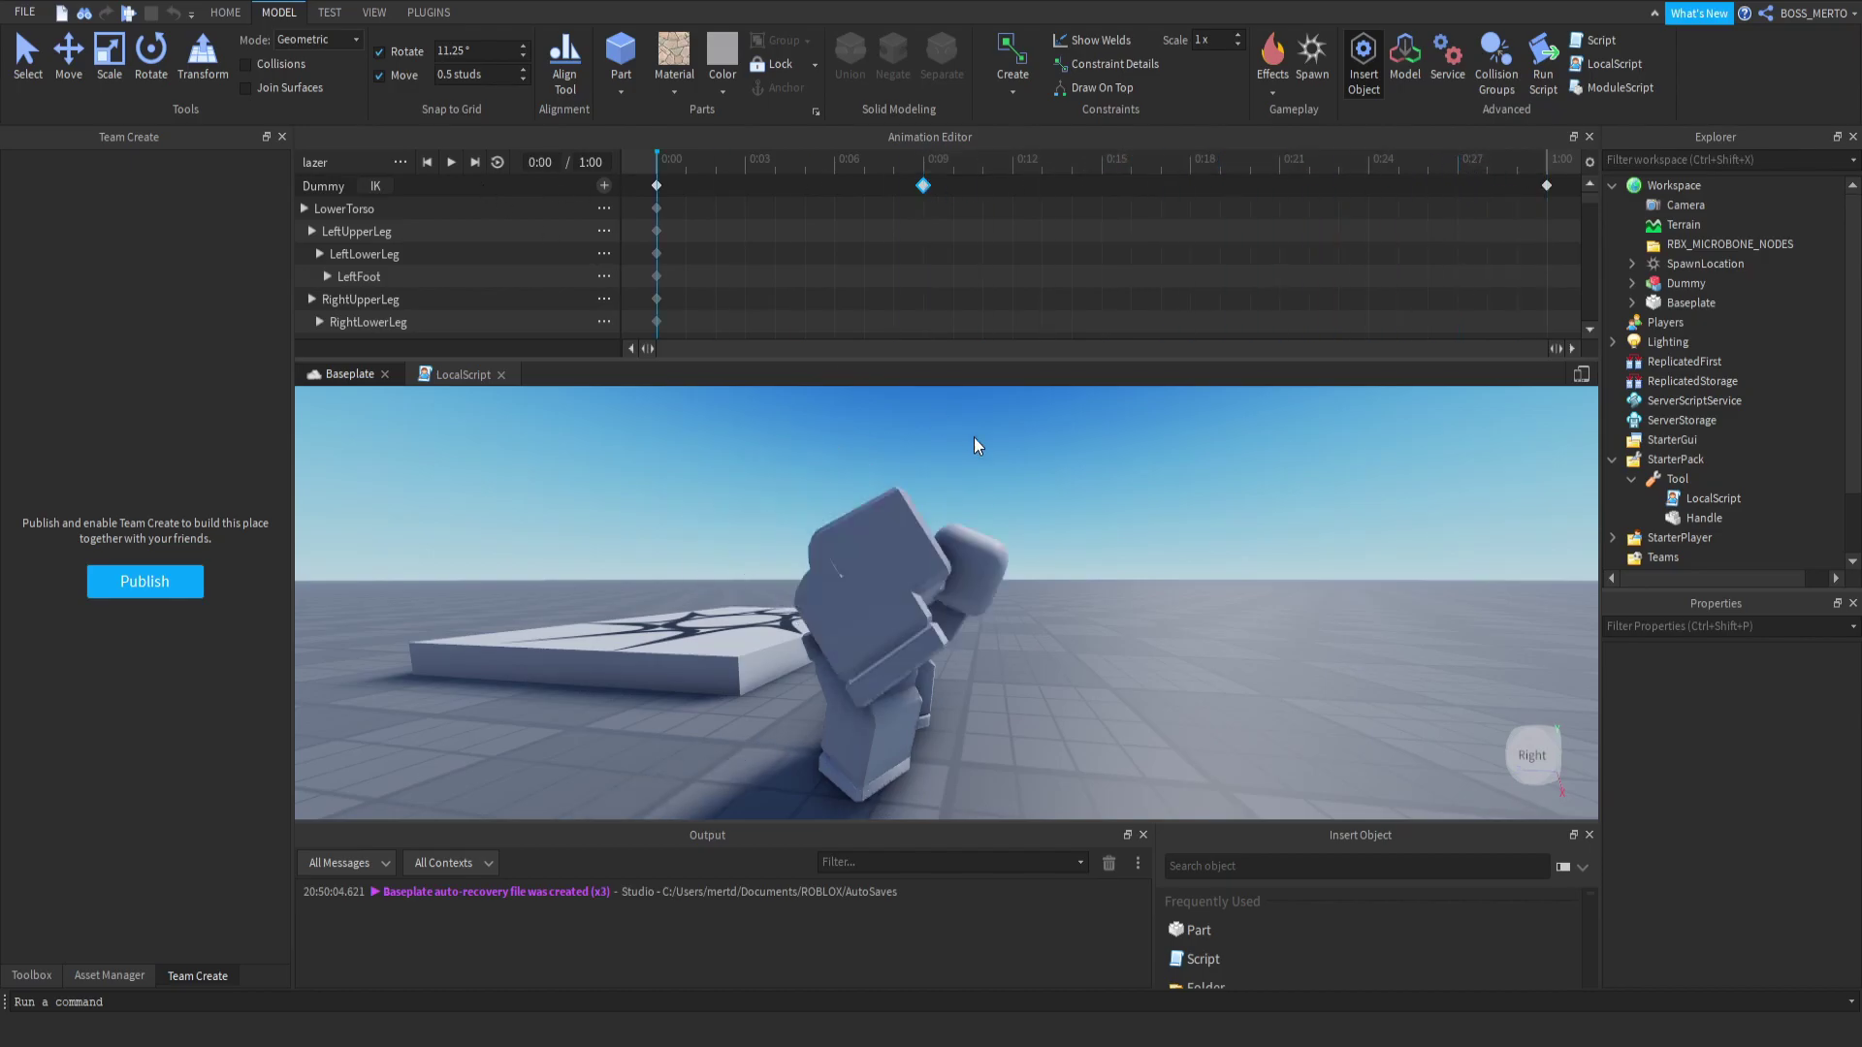
right_drag(972, 434, 986, 446)
Play the lazer animation and move the 0:09 keyframe to 0:06 for a faster rise.
key(space)
drag(925, 186, 848, 187)
key(space)
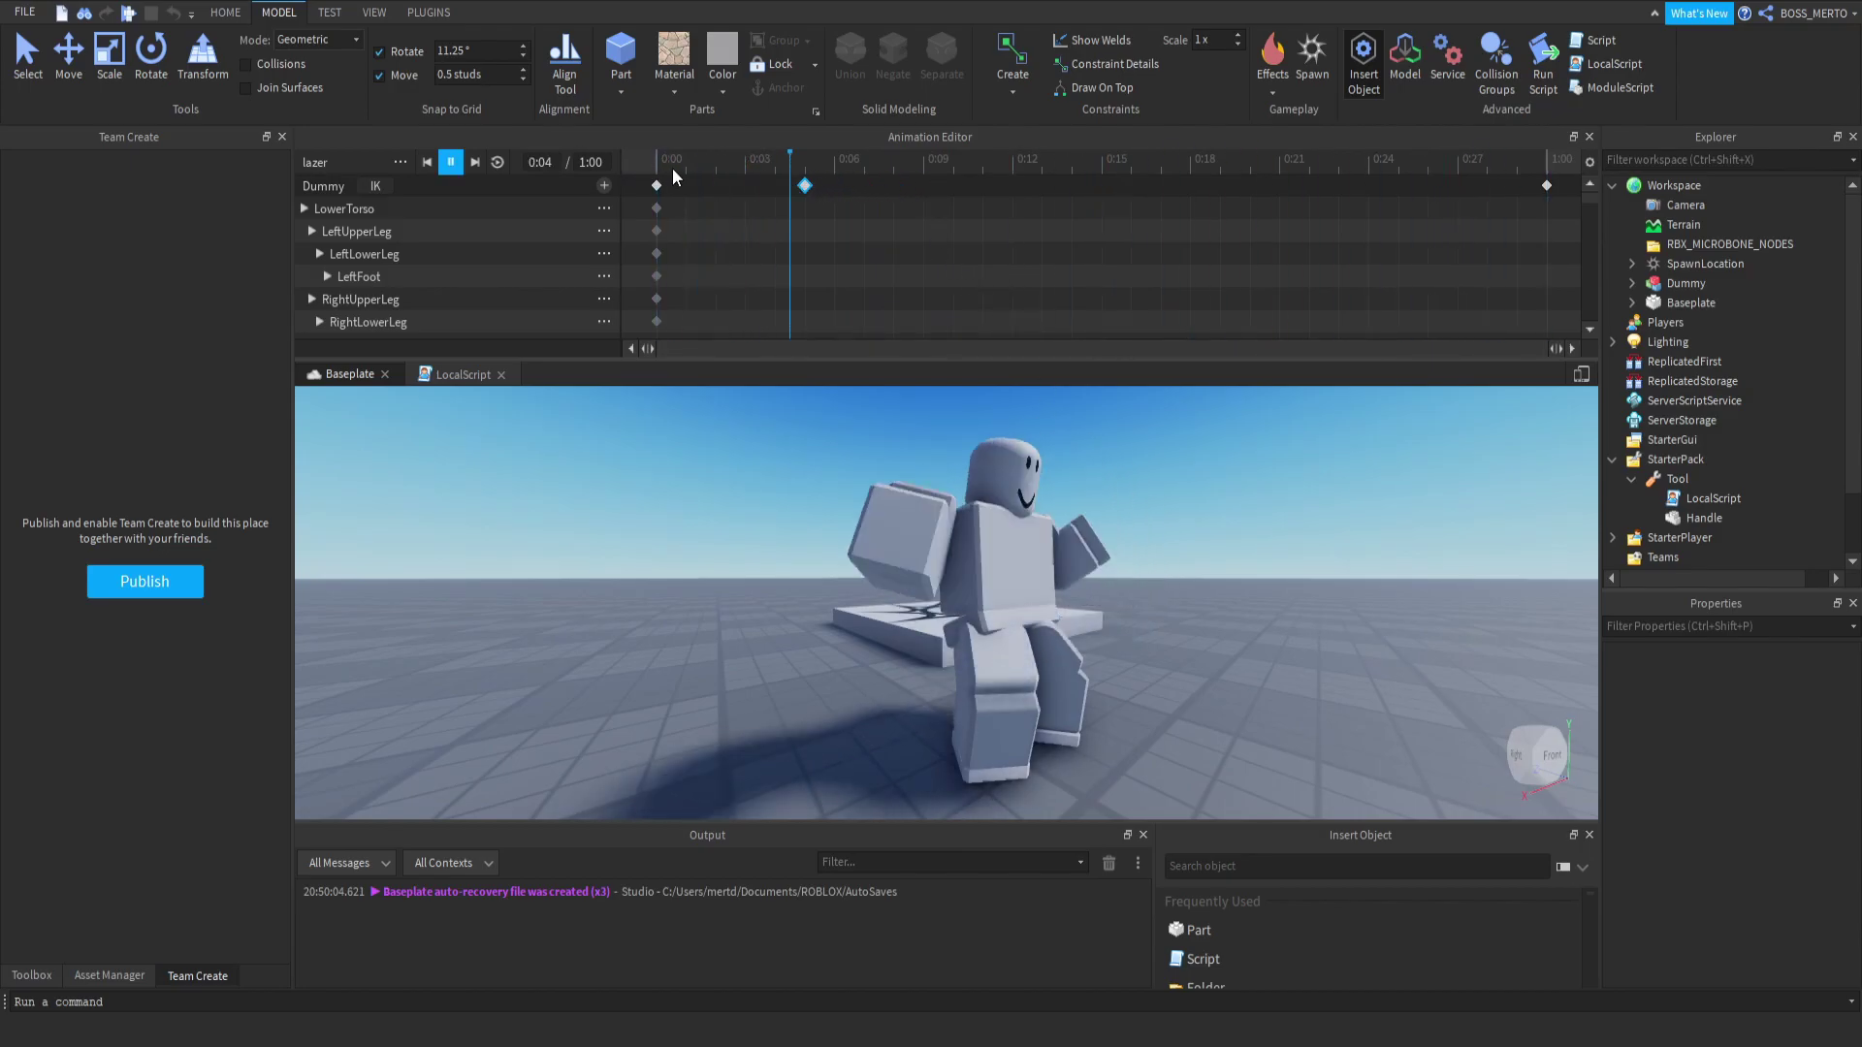
key(space)
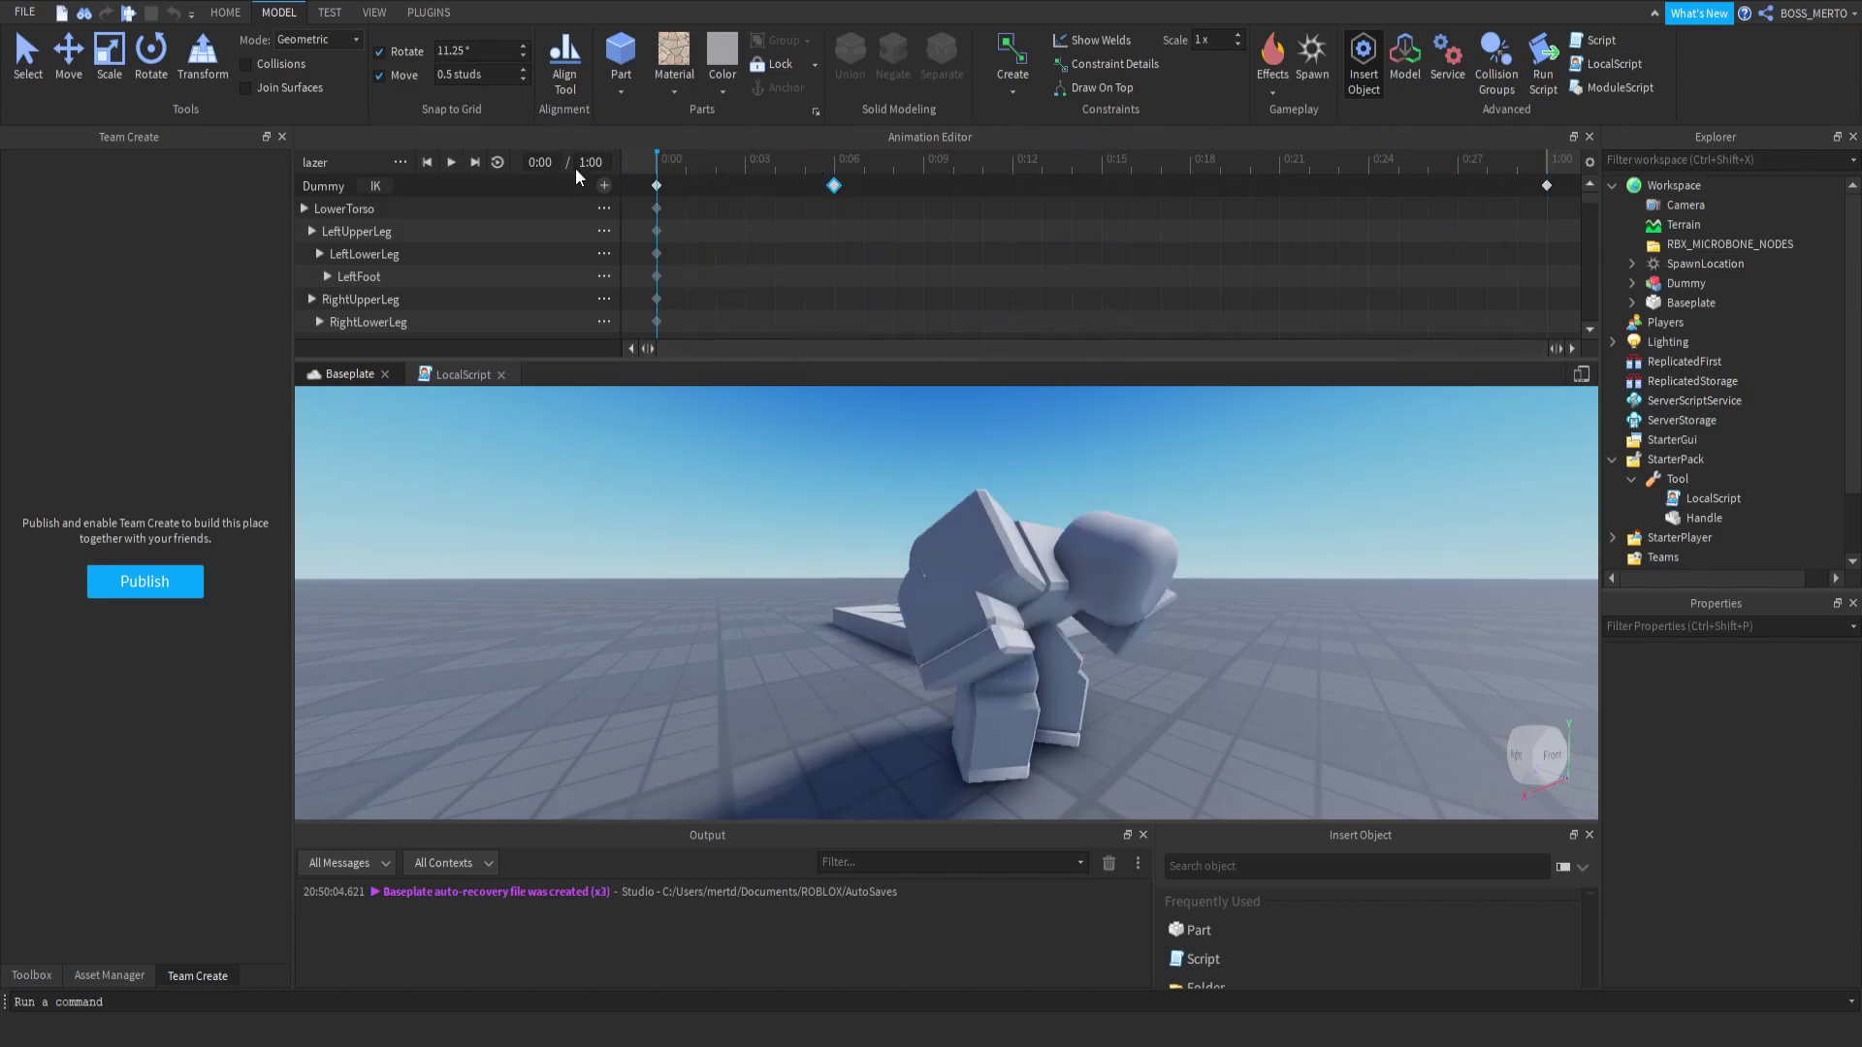
Save the finished Dummy animation under the name lazer.
scroll(1220, 462, down, 10)
key(f)
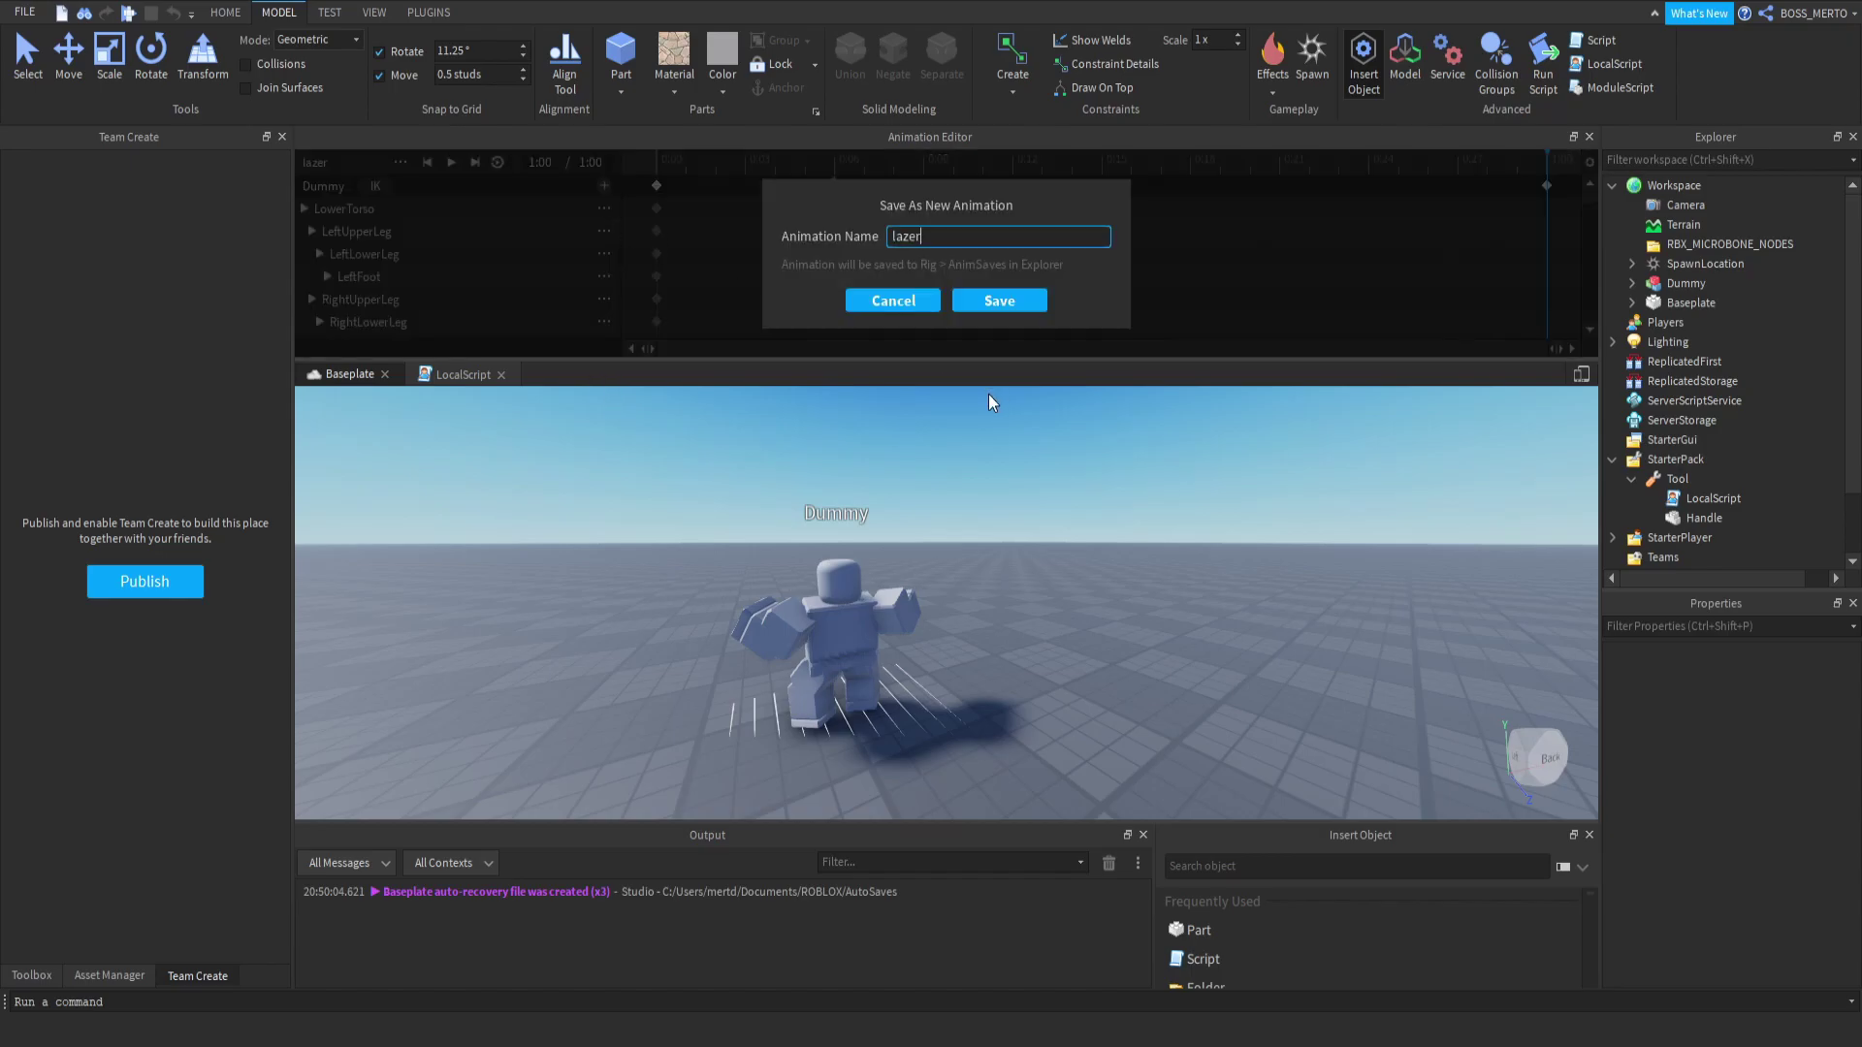
click(996, 300)
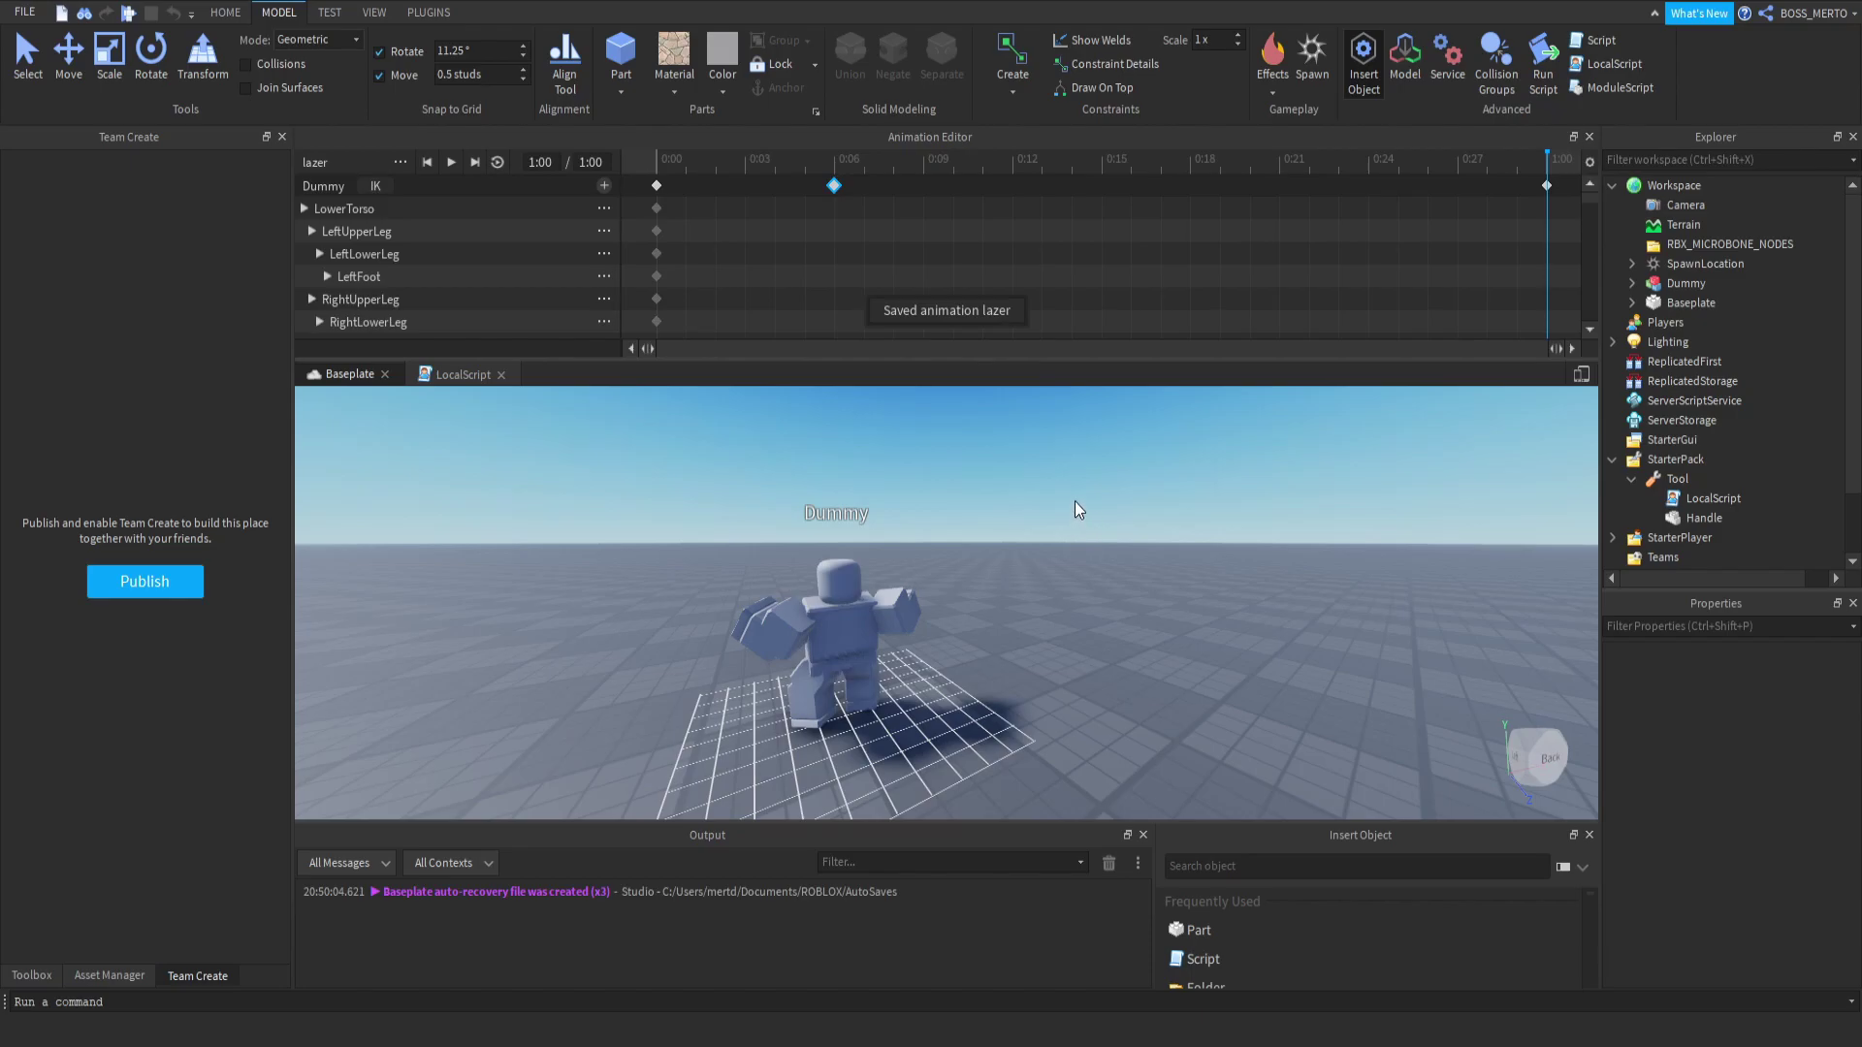
Create a new animation for the Dummy named freeze.
right_drag(1077, 469, 1045, 462)
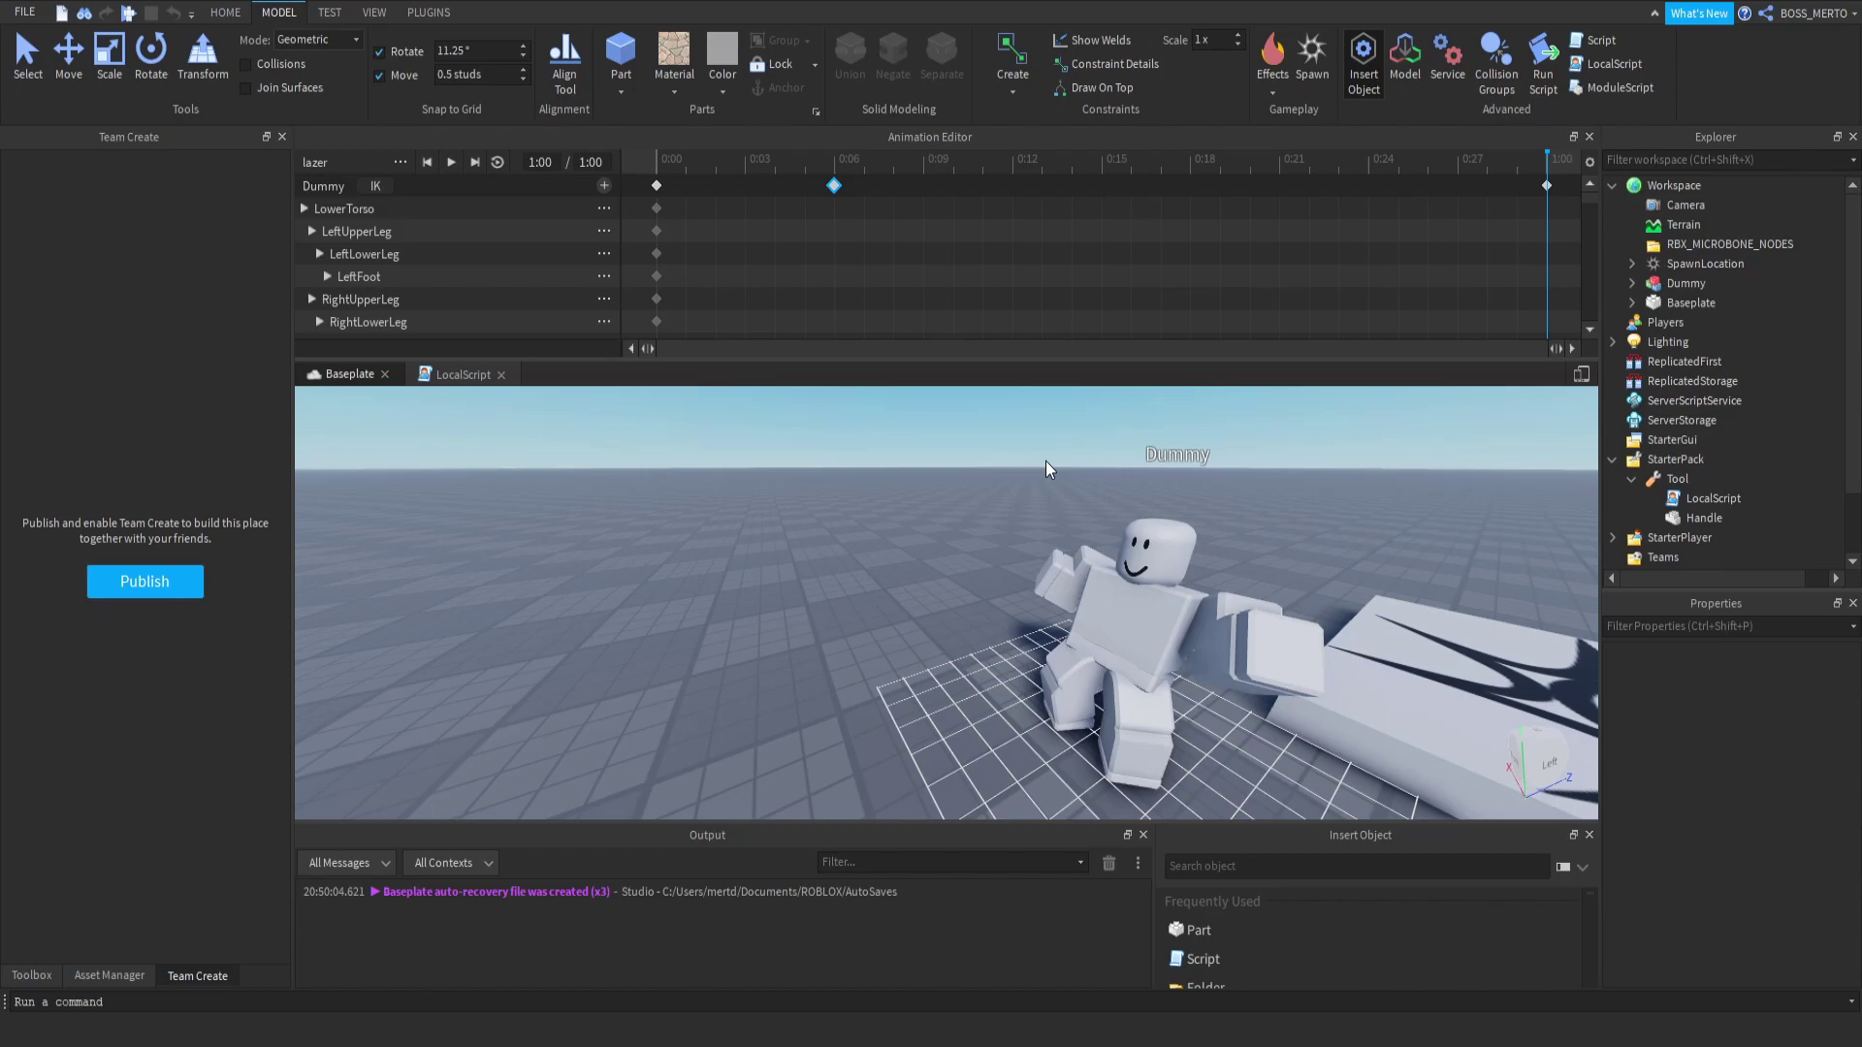
key(f)
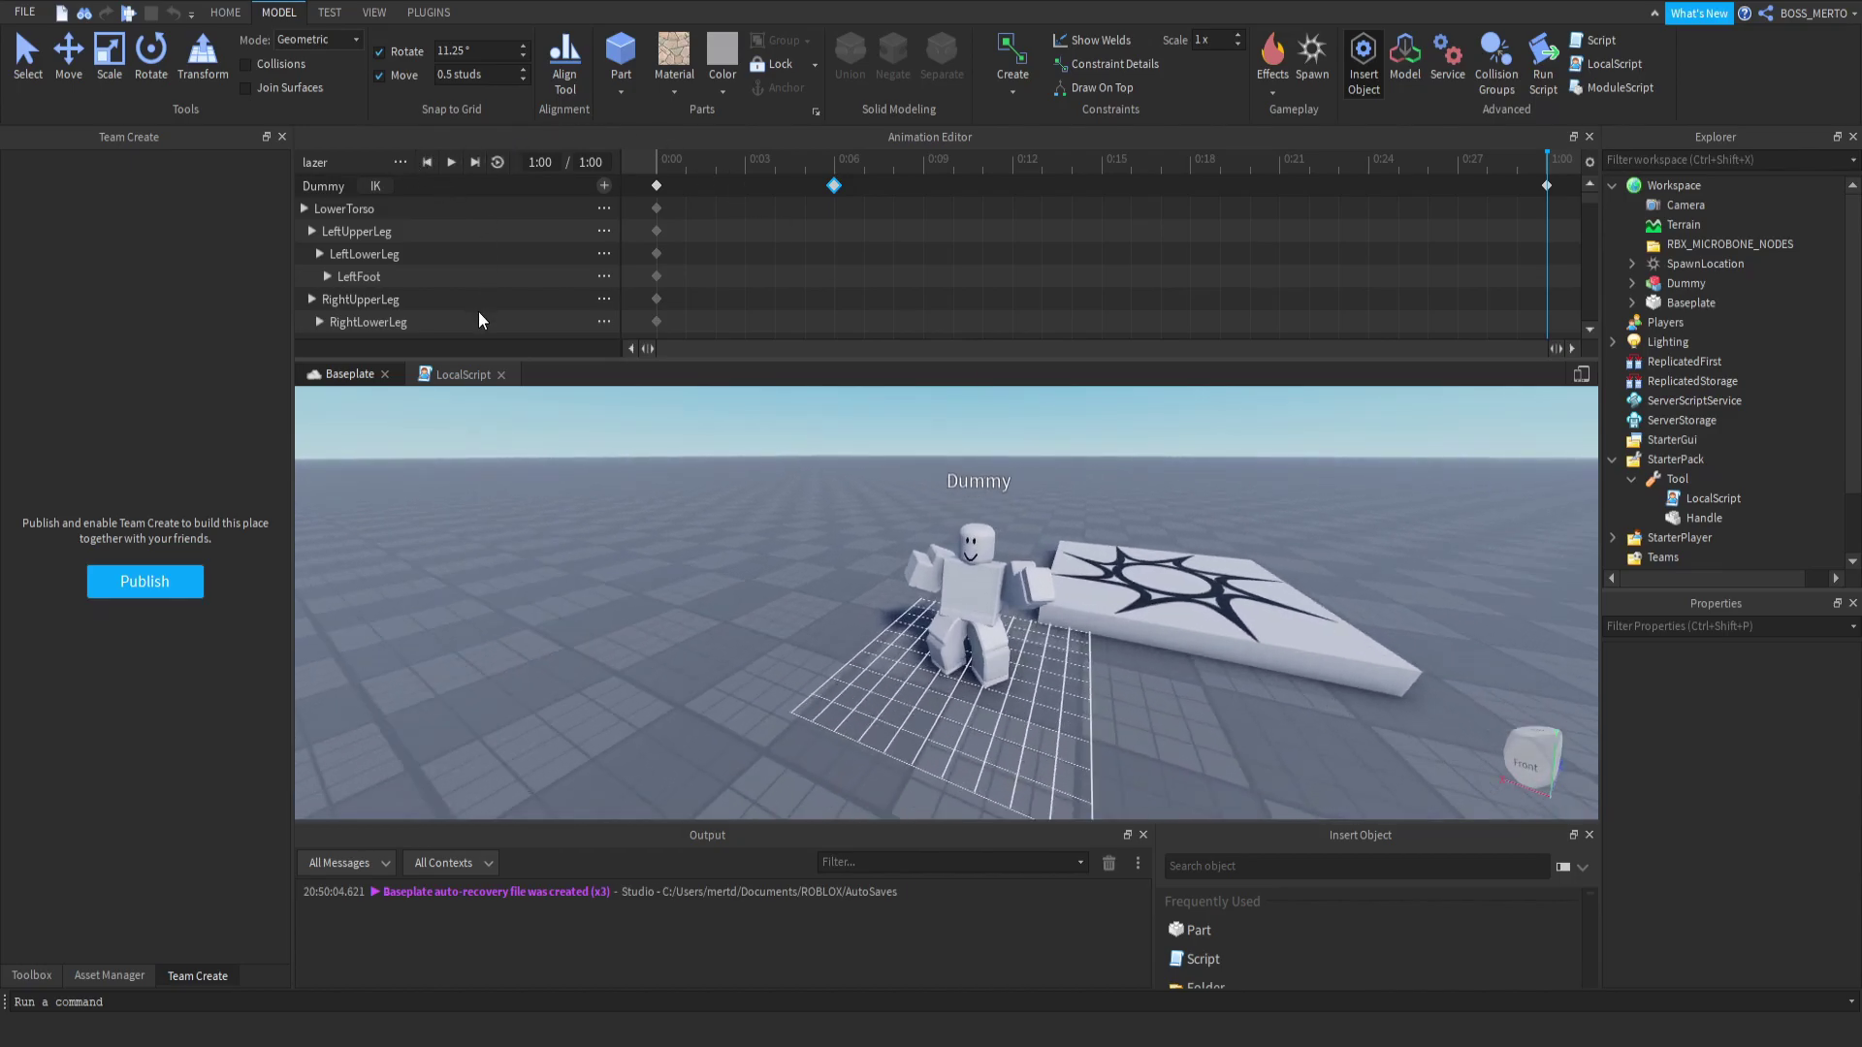
text(freeze)
click(1003, 293)
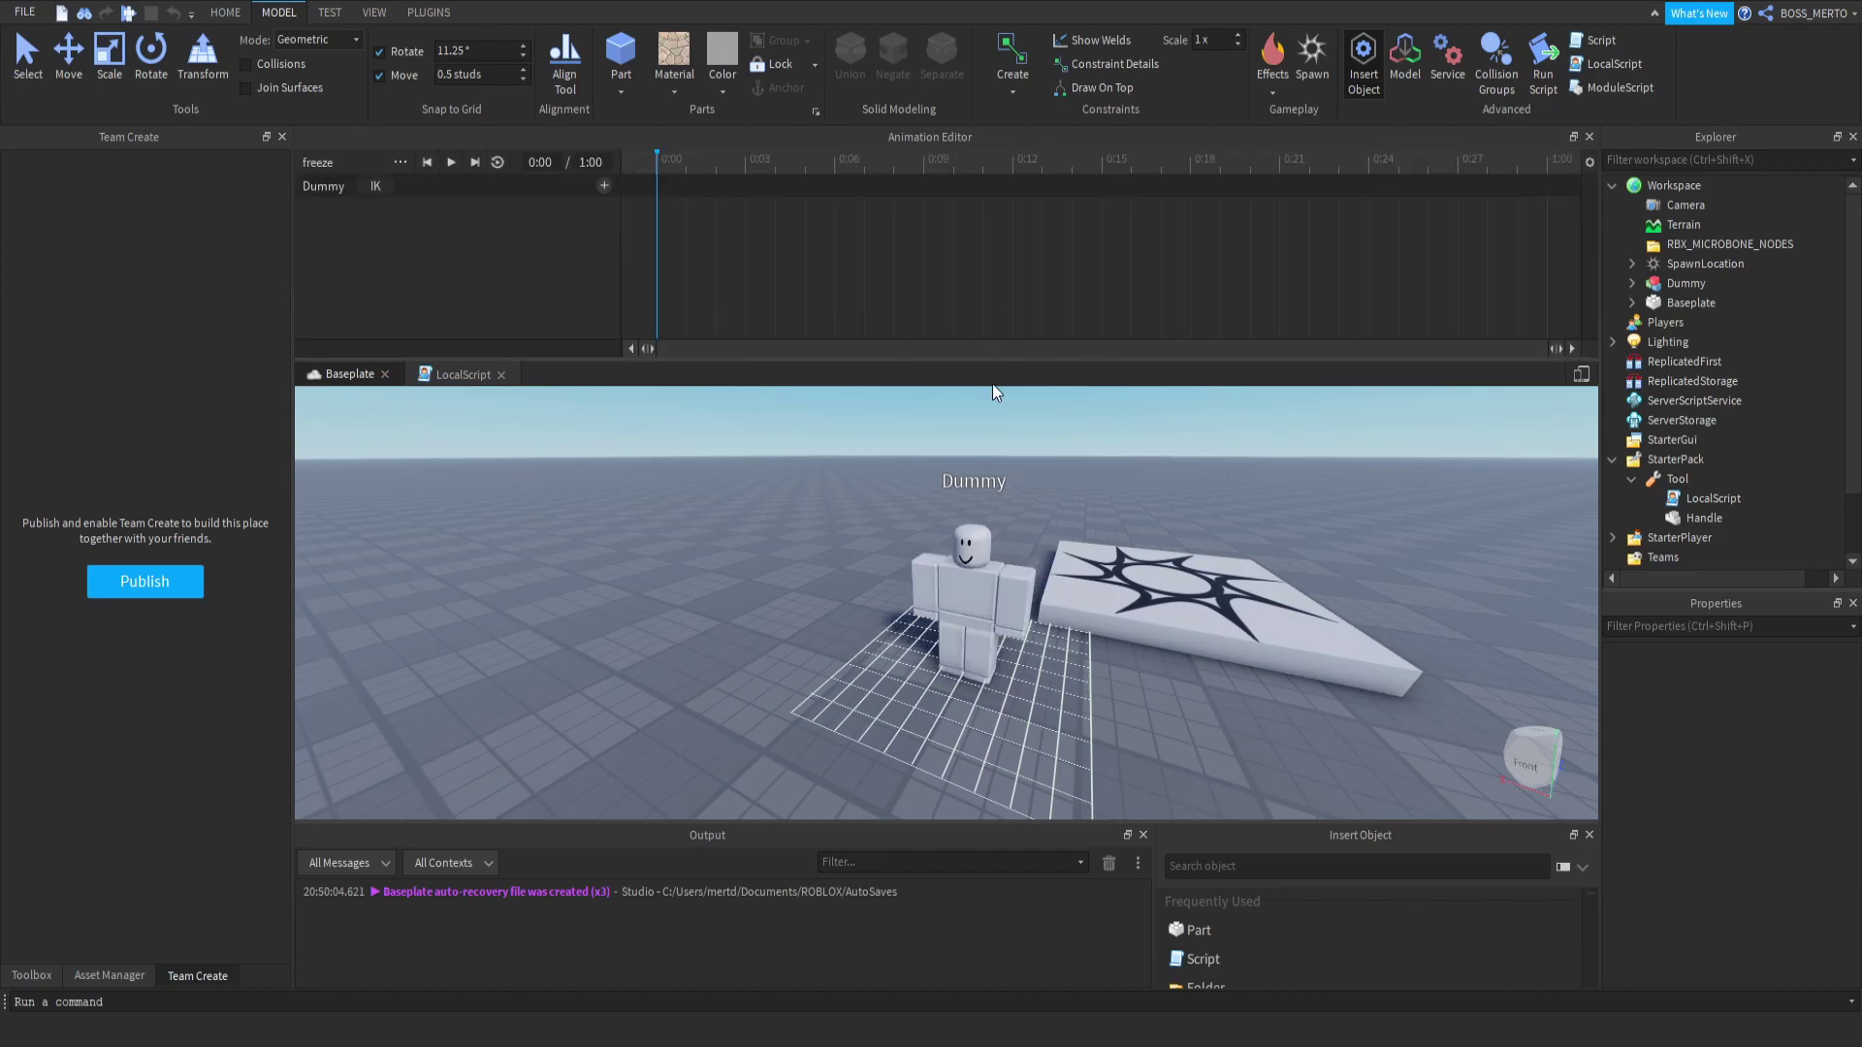
Rotate the Dummy's LowerTorso at 0:00 so the body turns sideways.
scroll(992, 545, up, 5)
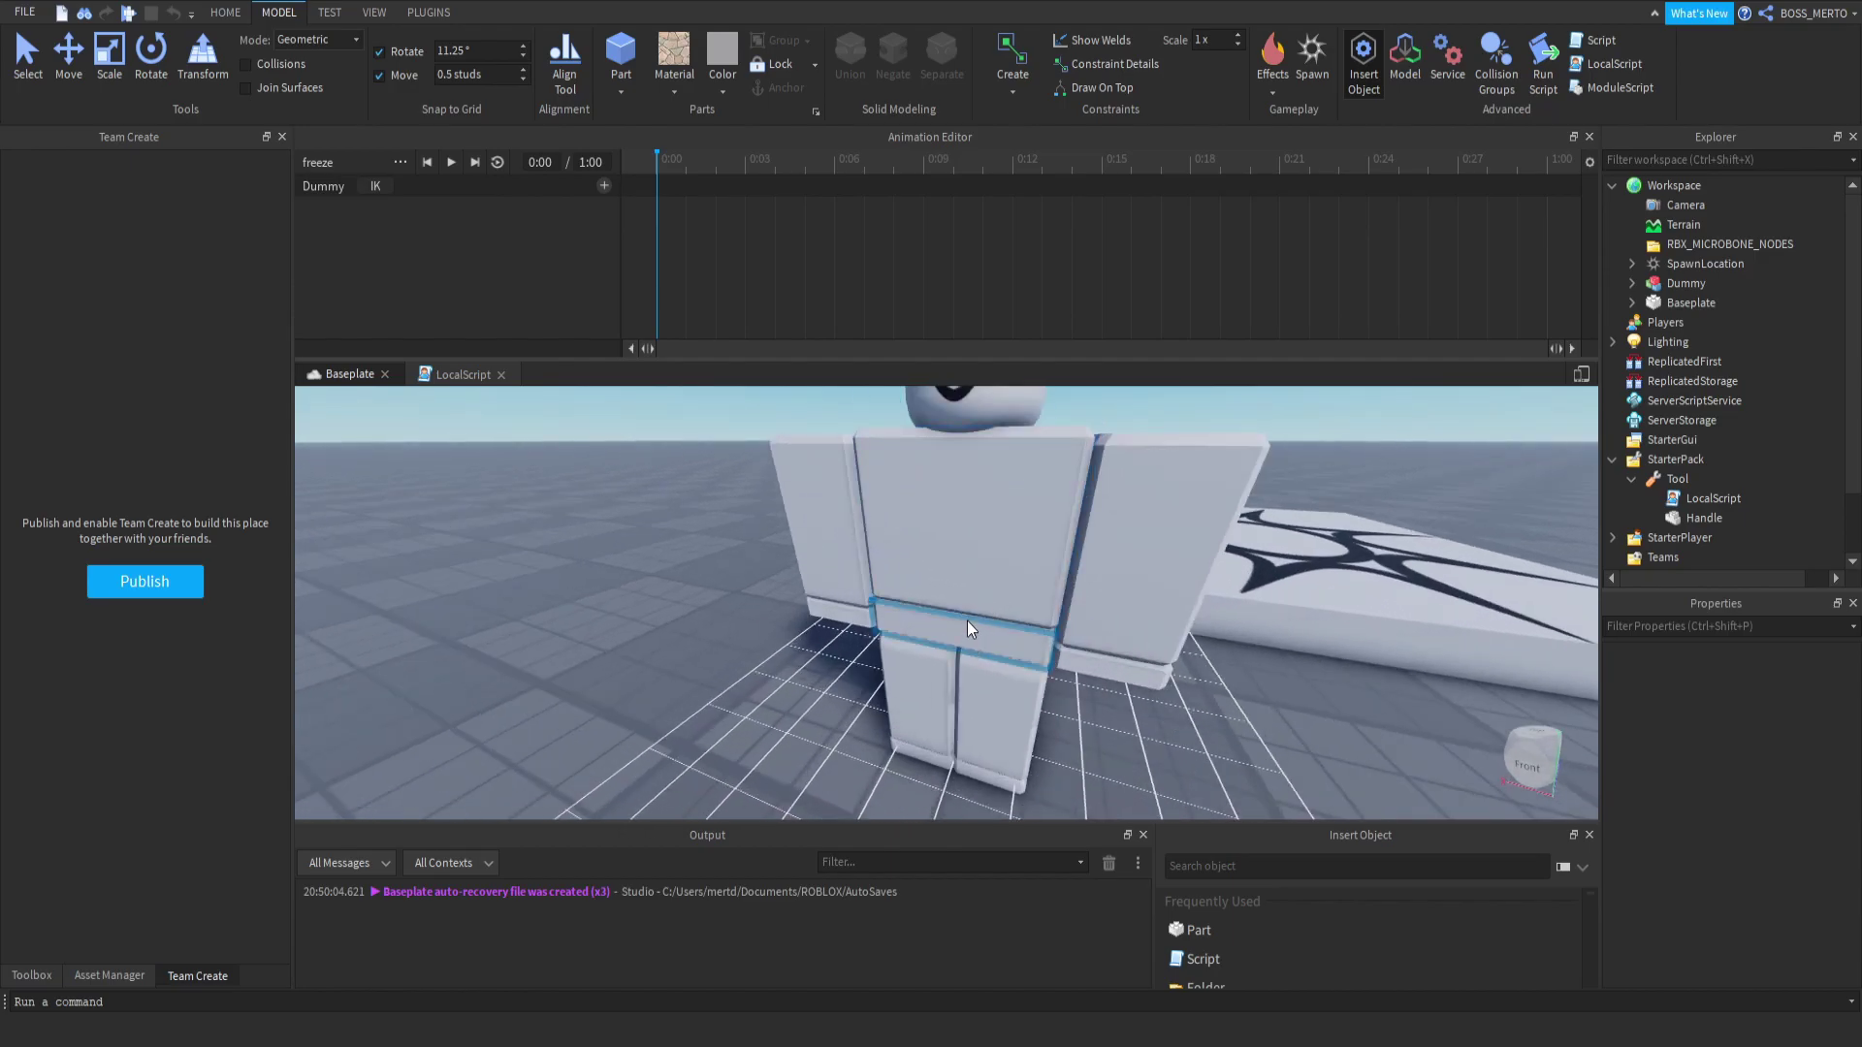
scroll(976, 591, down, 3)
scroll(968, 624, down, 4)
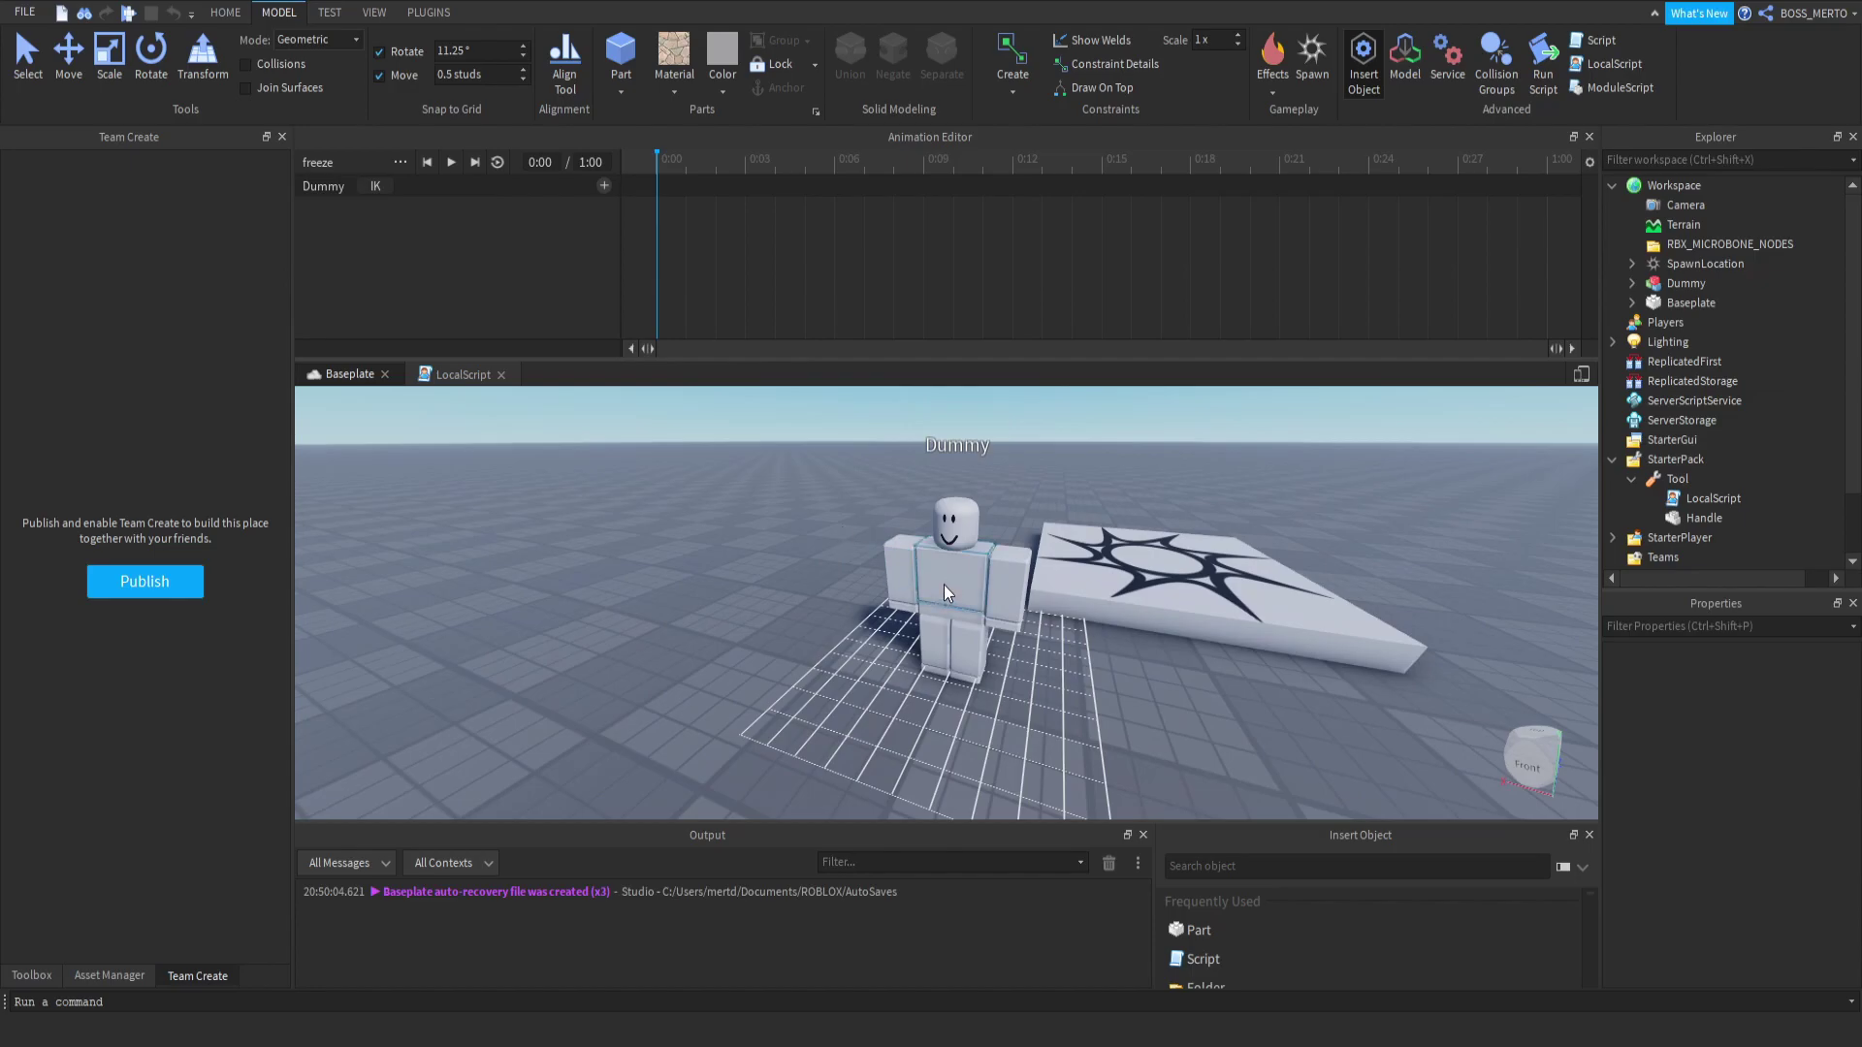
click(968, 533)
scroll(1076, 456, up, 4)
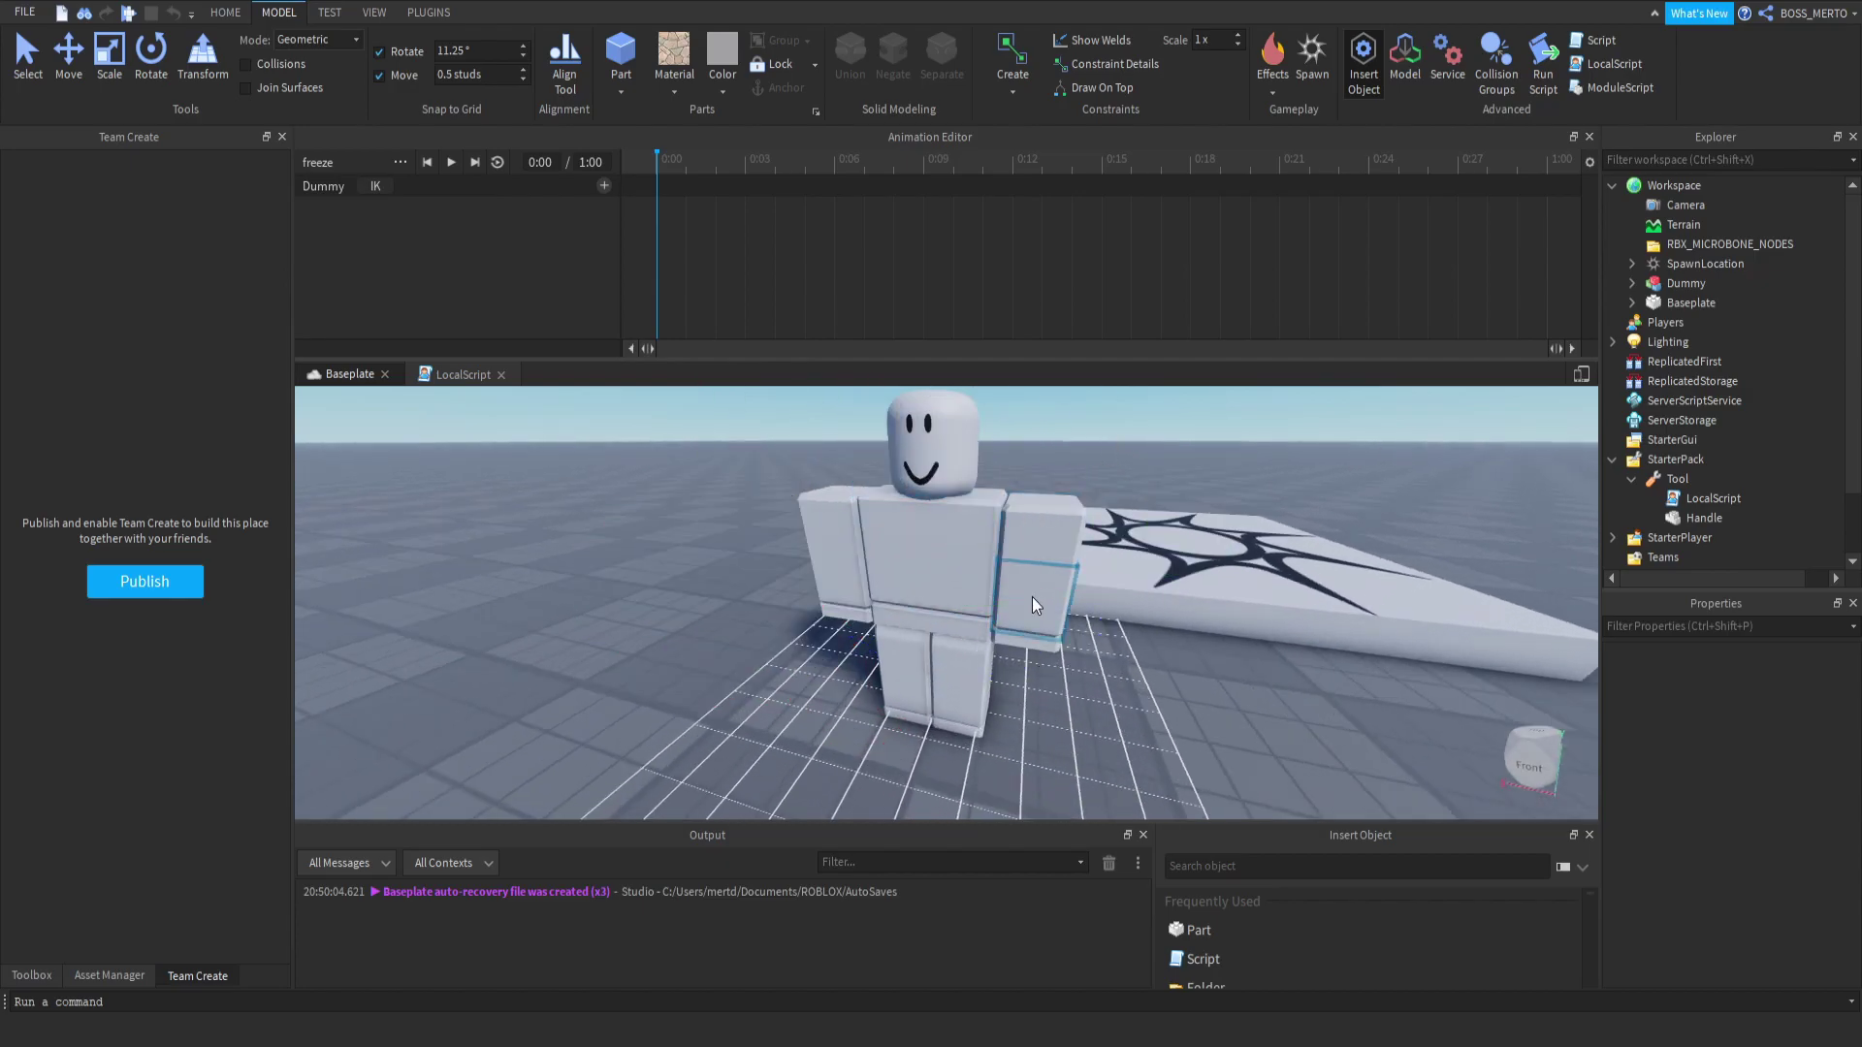
click(940, 629)
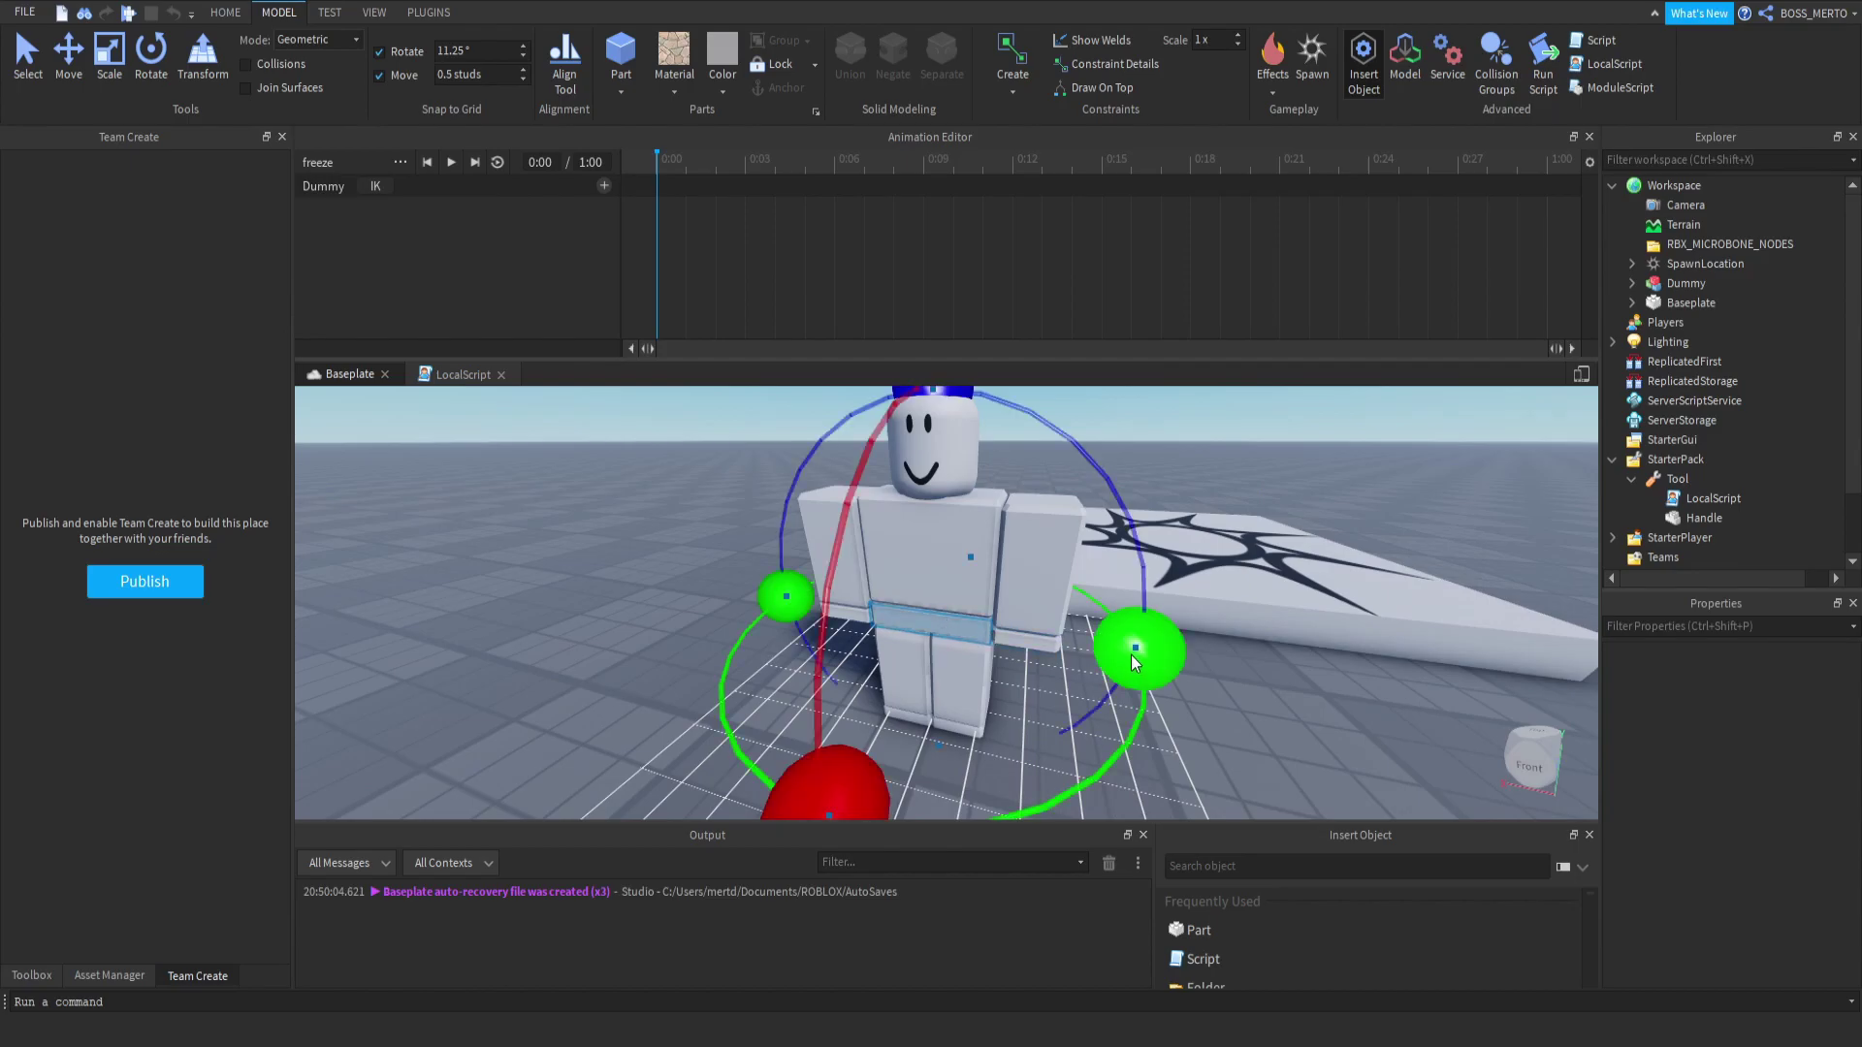
drag(1135, 662, 1105, 579)
Turn the Dummy's head back toward the front in the 0:00 keyframe.
click(921, 436)
right_drag(921, 436, 1050, 596)
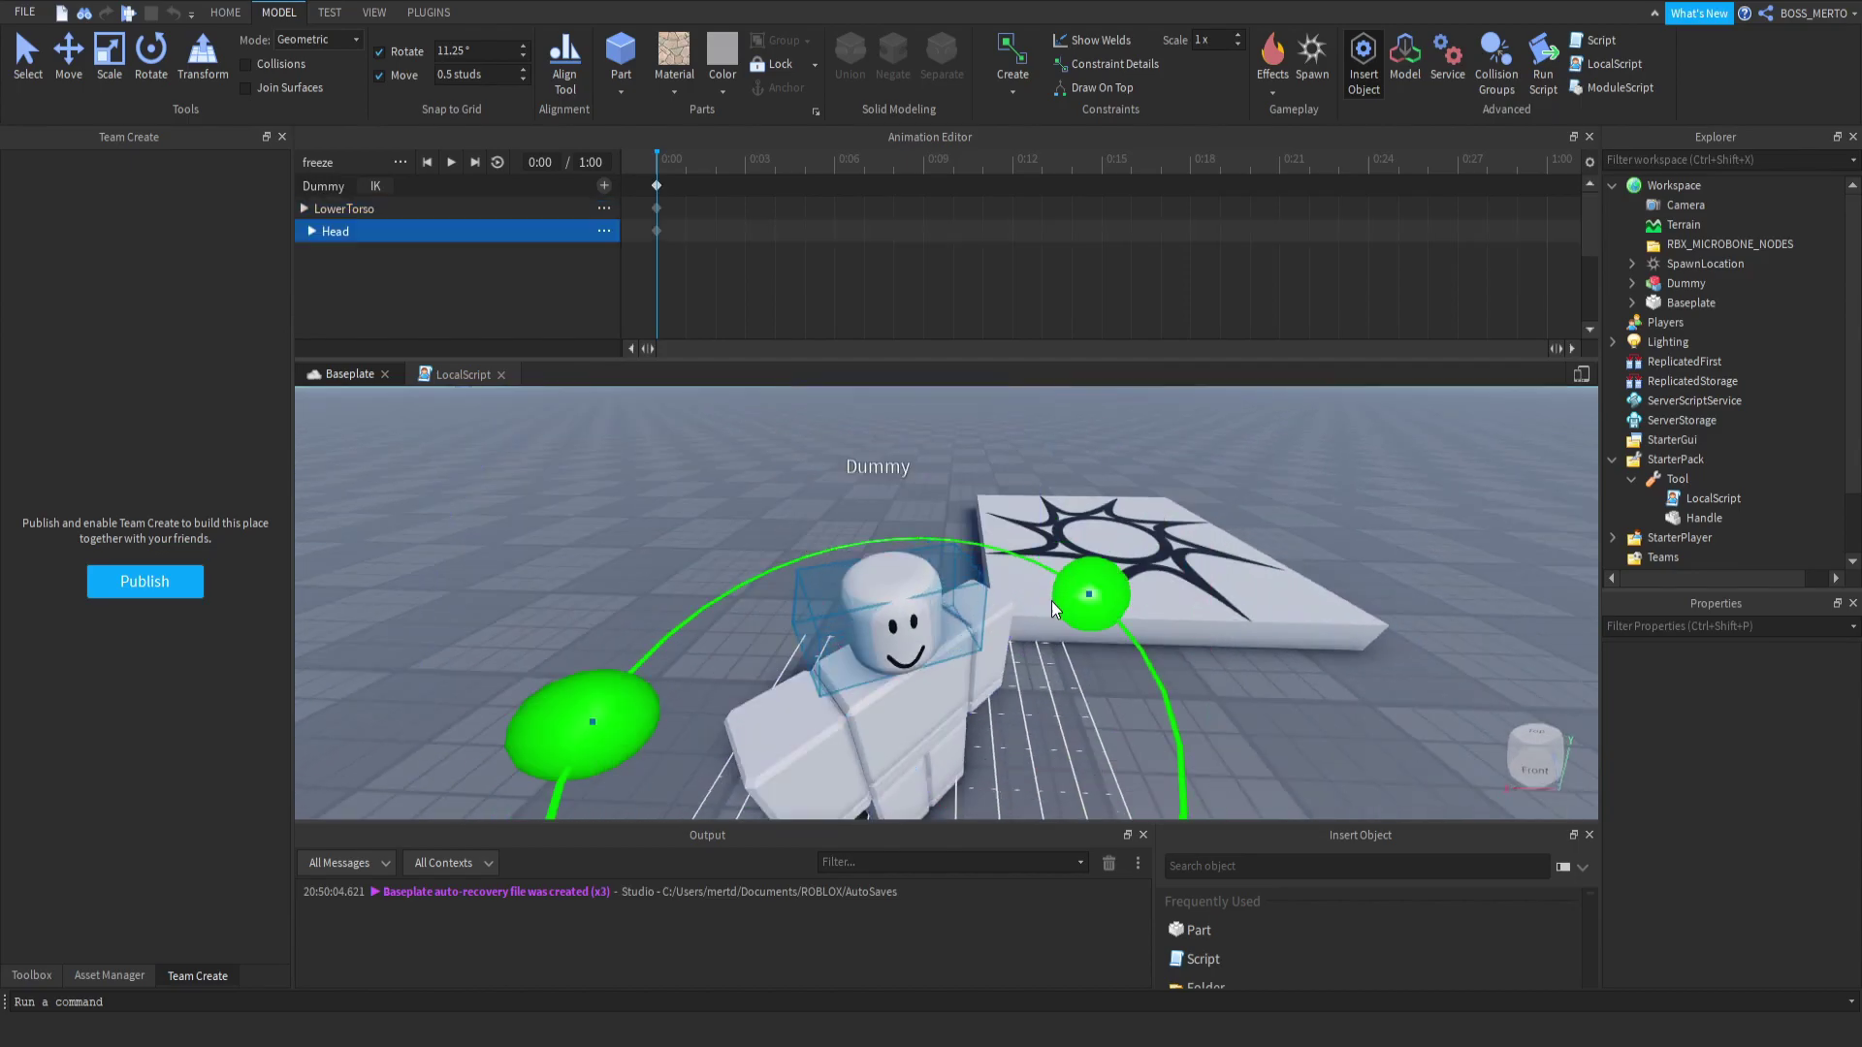
drag(1050, 596, 1055, 630)
Raise the Dummy's RightUpperArm forward at 0:00 and adjust its angle.
click(823, 706)
right_drag(822, 705, 975, 662)
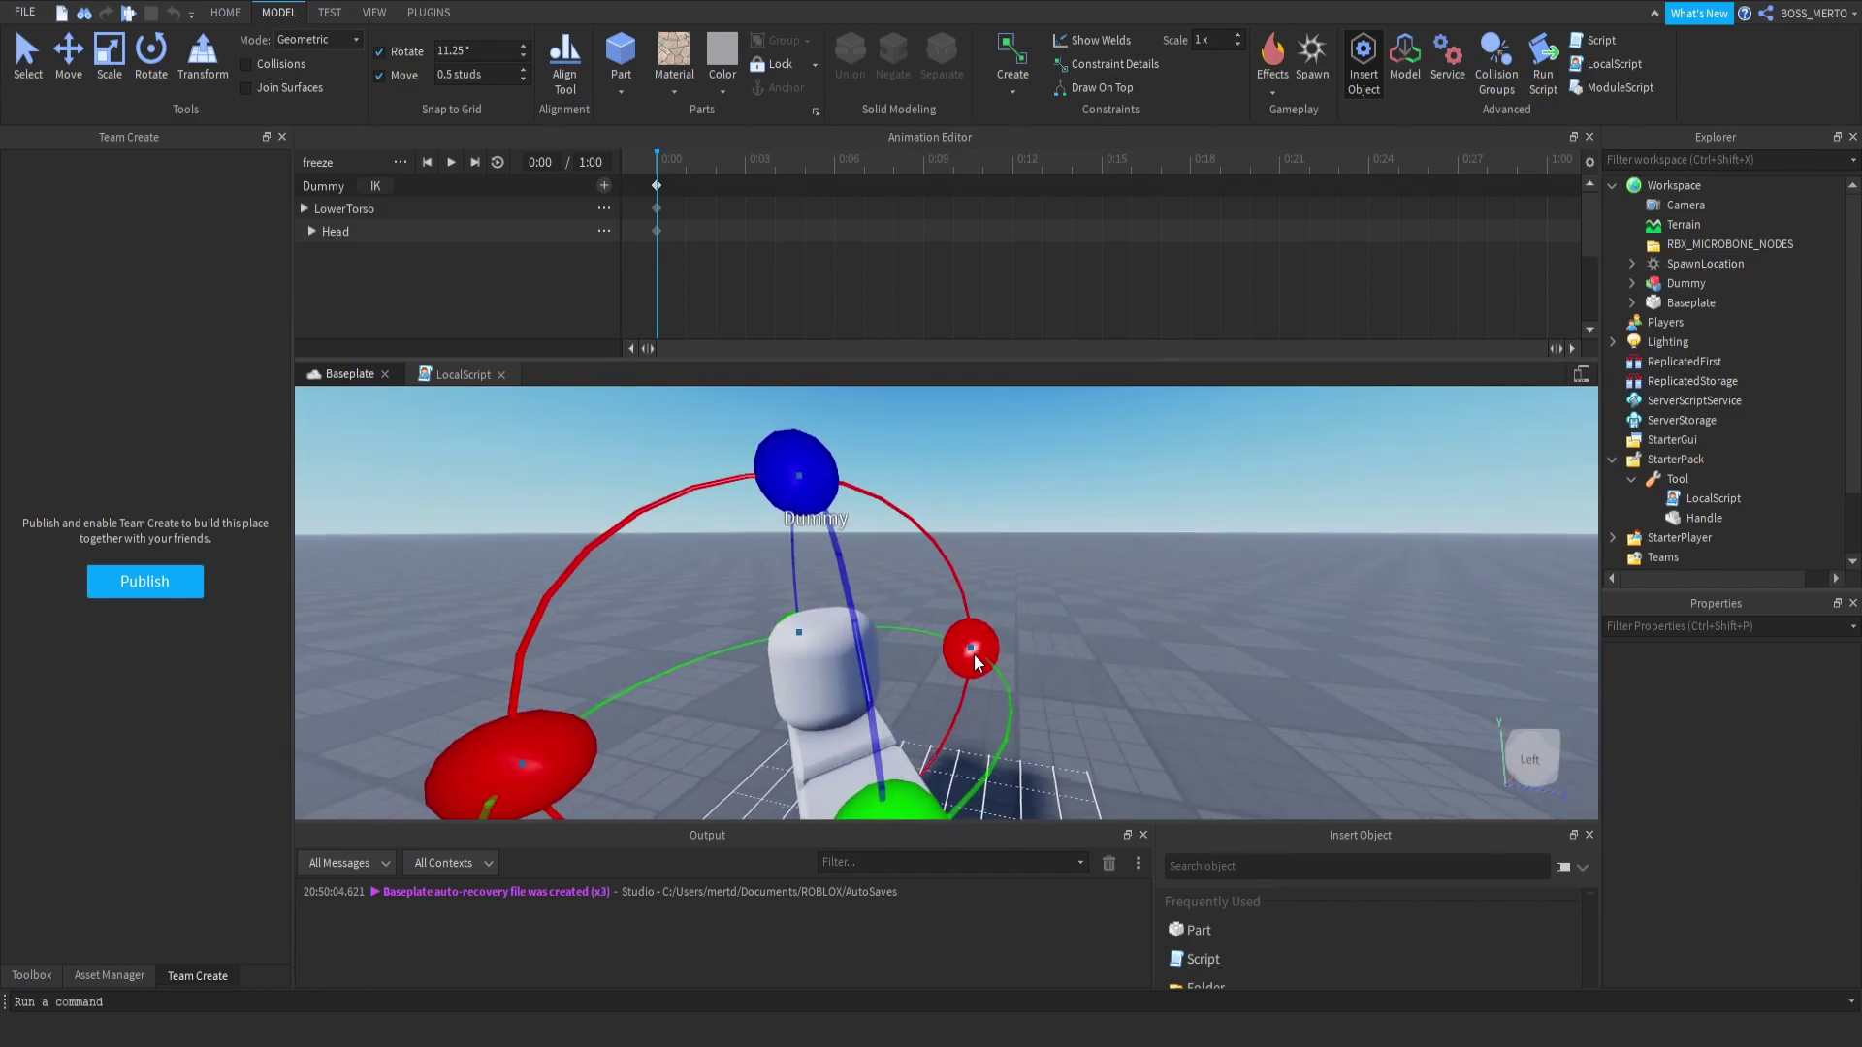
drag(967, 650, 857, 735)
right_drag(857, 735, 857, 733)
drag(1137, 737, 977, 729)
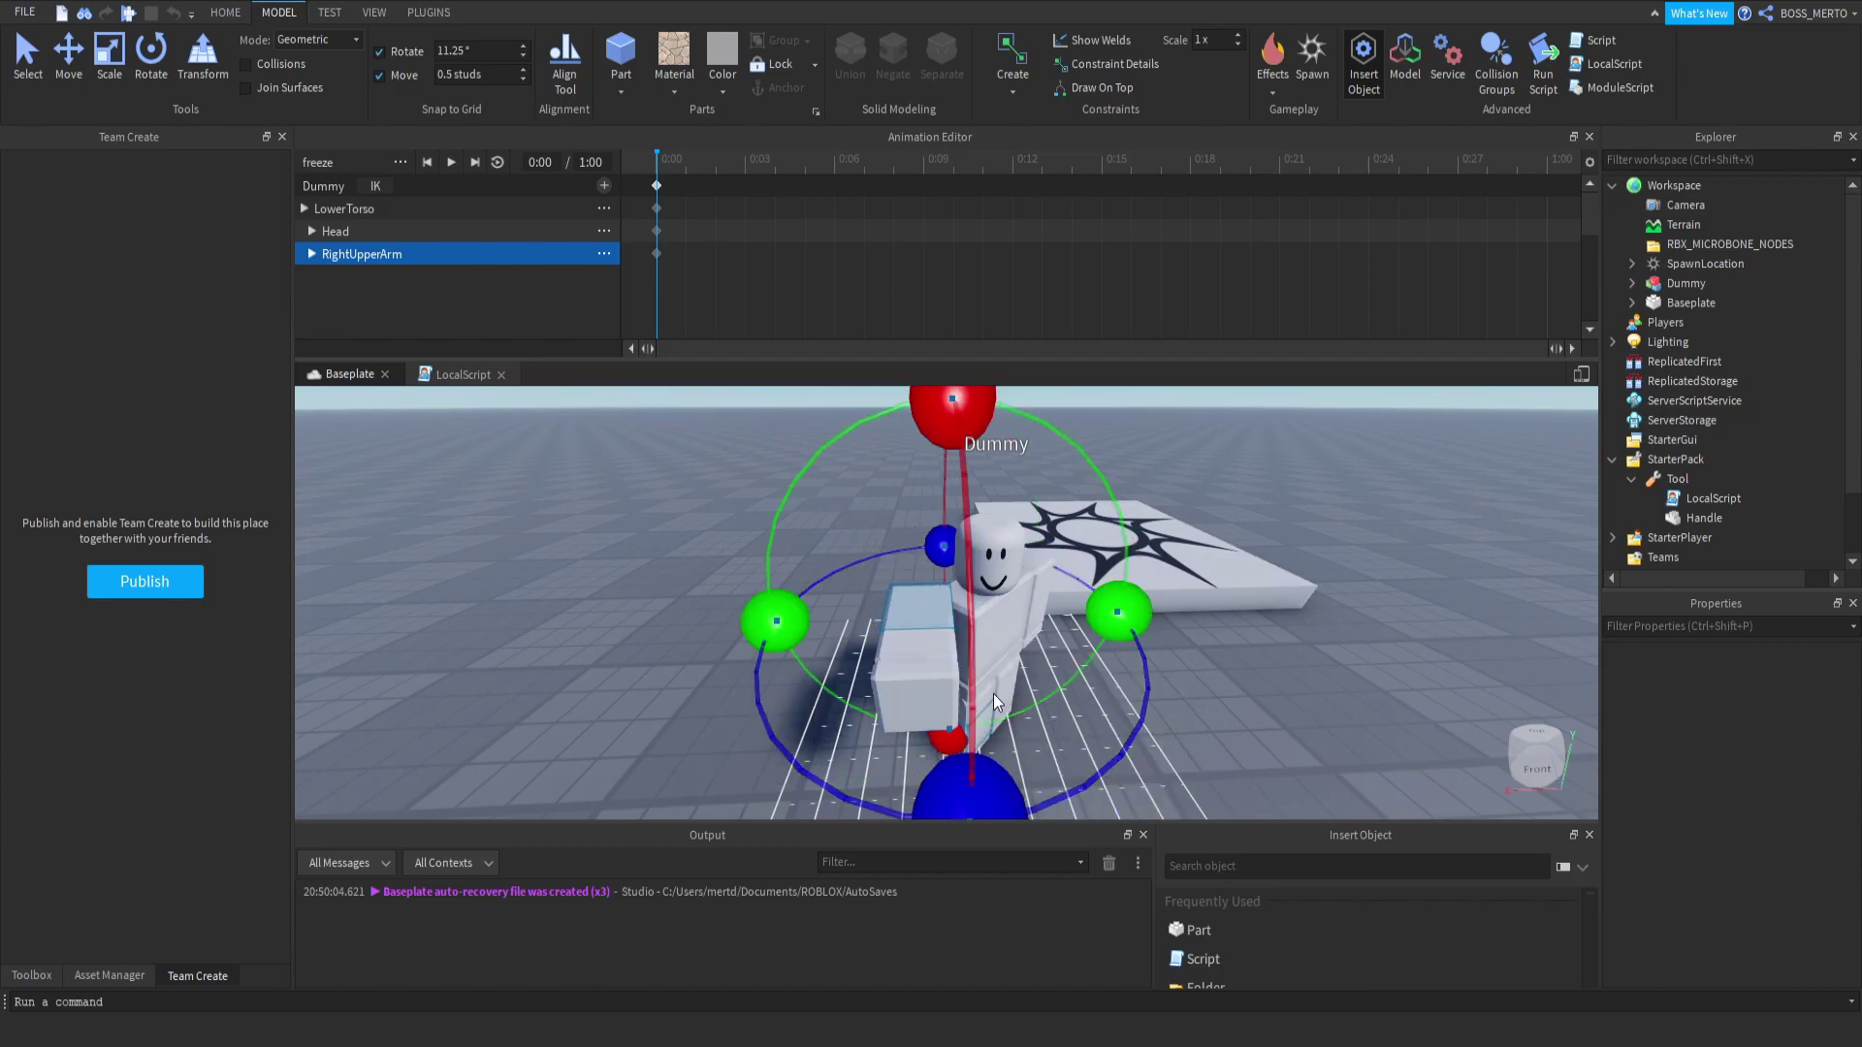
Refine the freeze pose at 0:00 with further small rotations of the Dummy's body parts.
right_drag(978, 729, 993, 609)
click(942, 579)
drag(943, 423, 879, 417)
right_drag(1035, 522, 1010, 584)
scroll(1131, 572, up, 3)
drag(1040, 601, 997, 654)
scroll(1009, 557, down, 2)
click(882, 679)
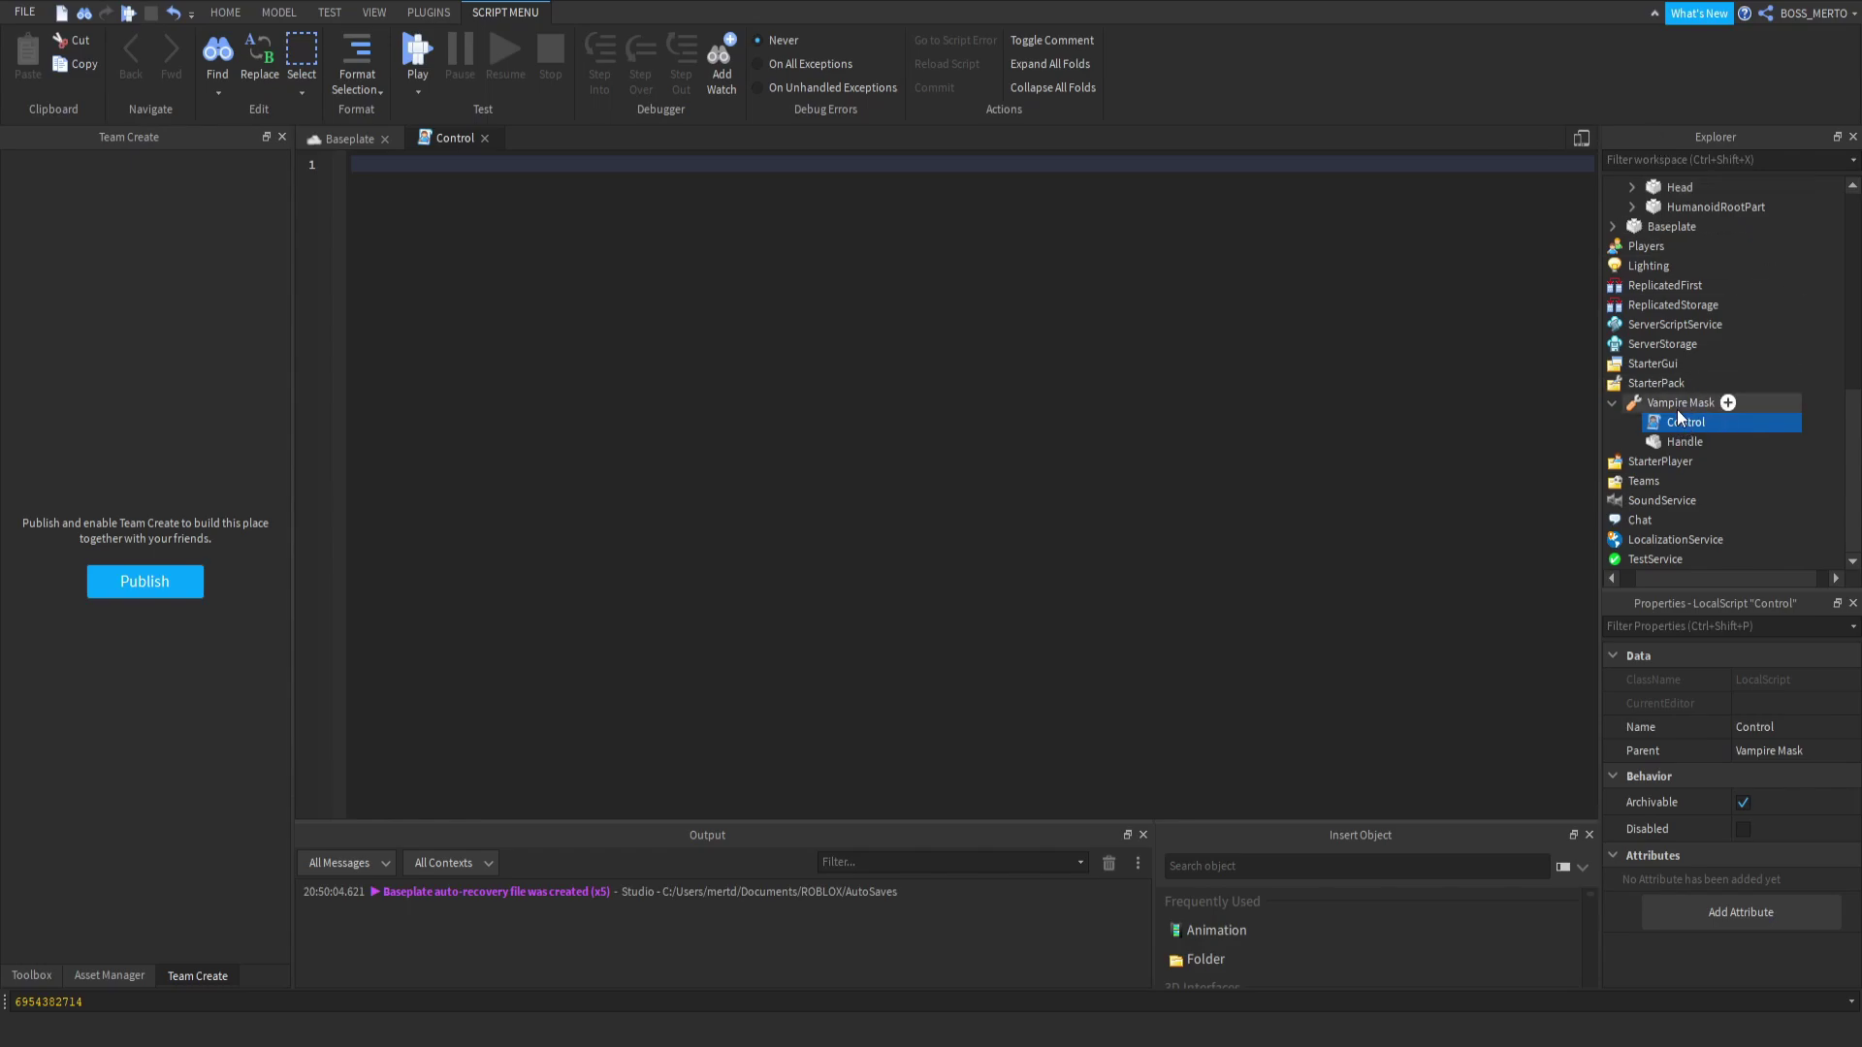
Insert a RemoteEvent inside the Control LocalScript and rename it Remote.
key(ctrl+shift+v)
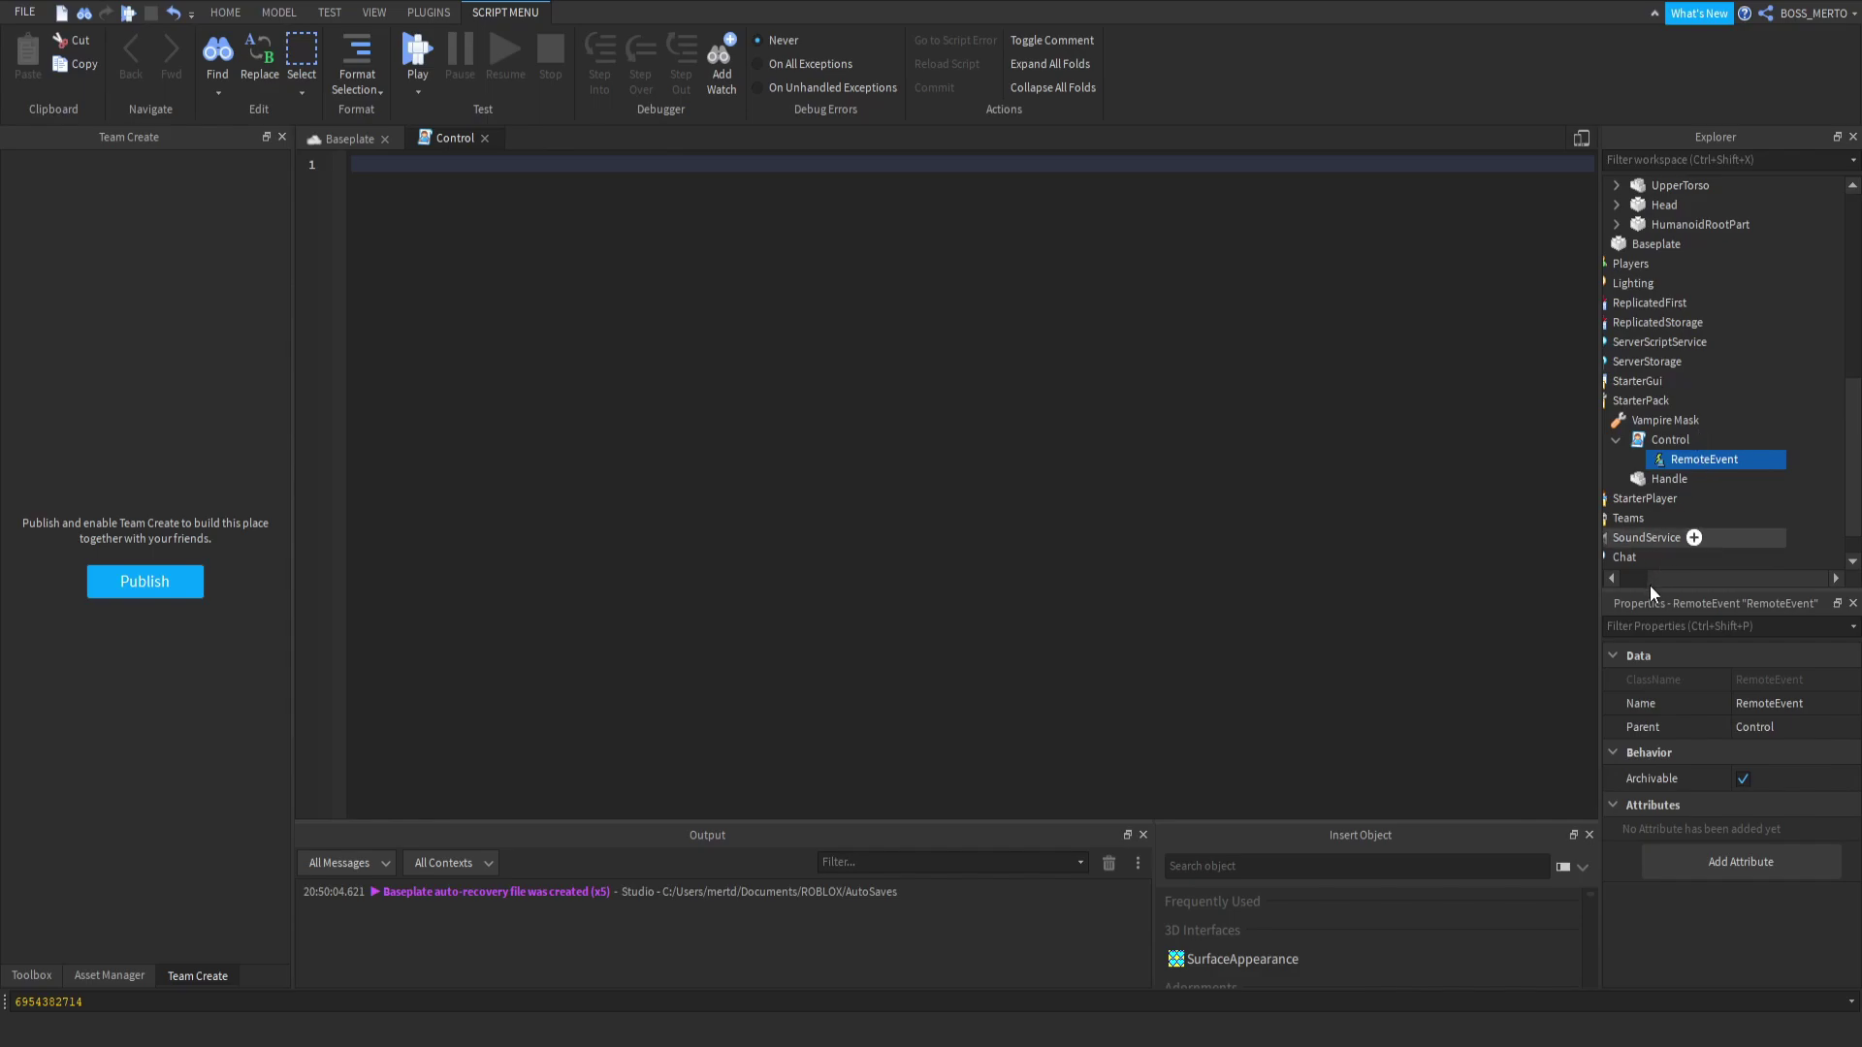
key(F2)
text(Remote)
key(Return)
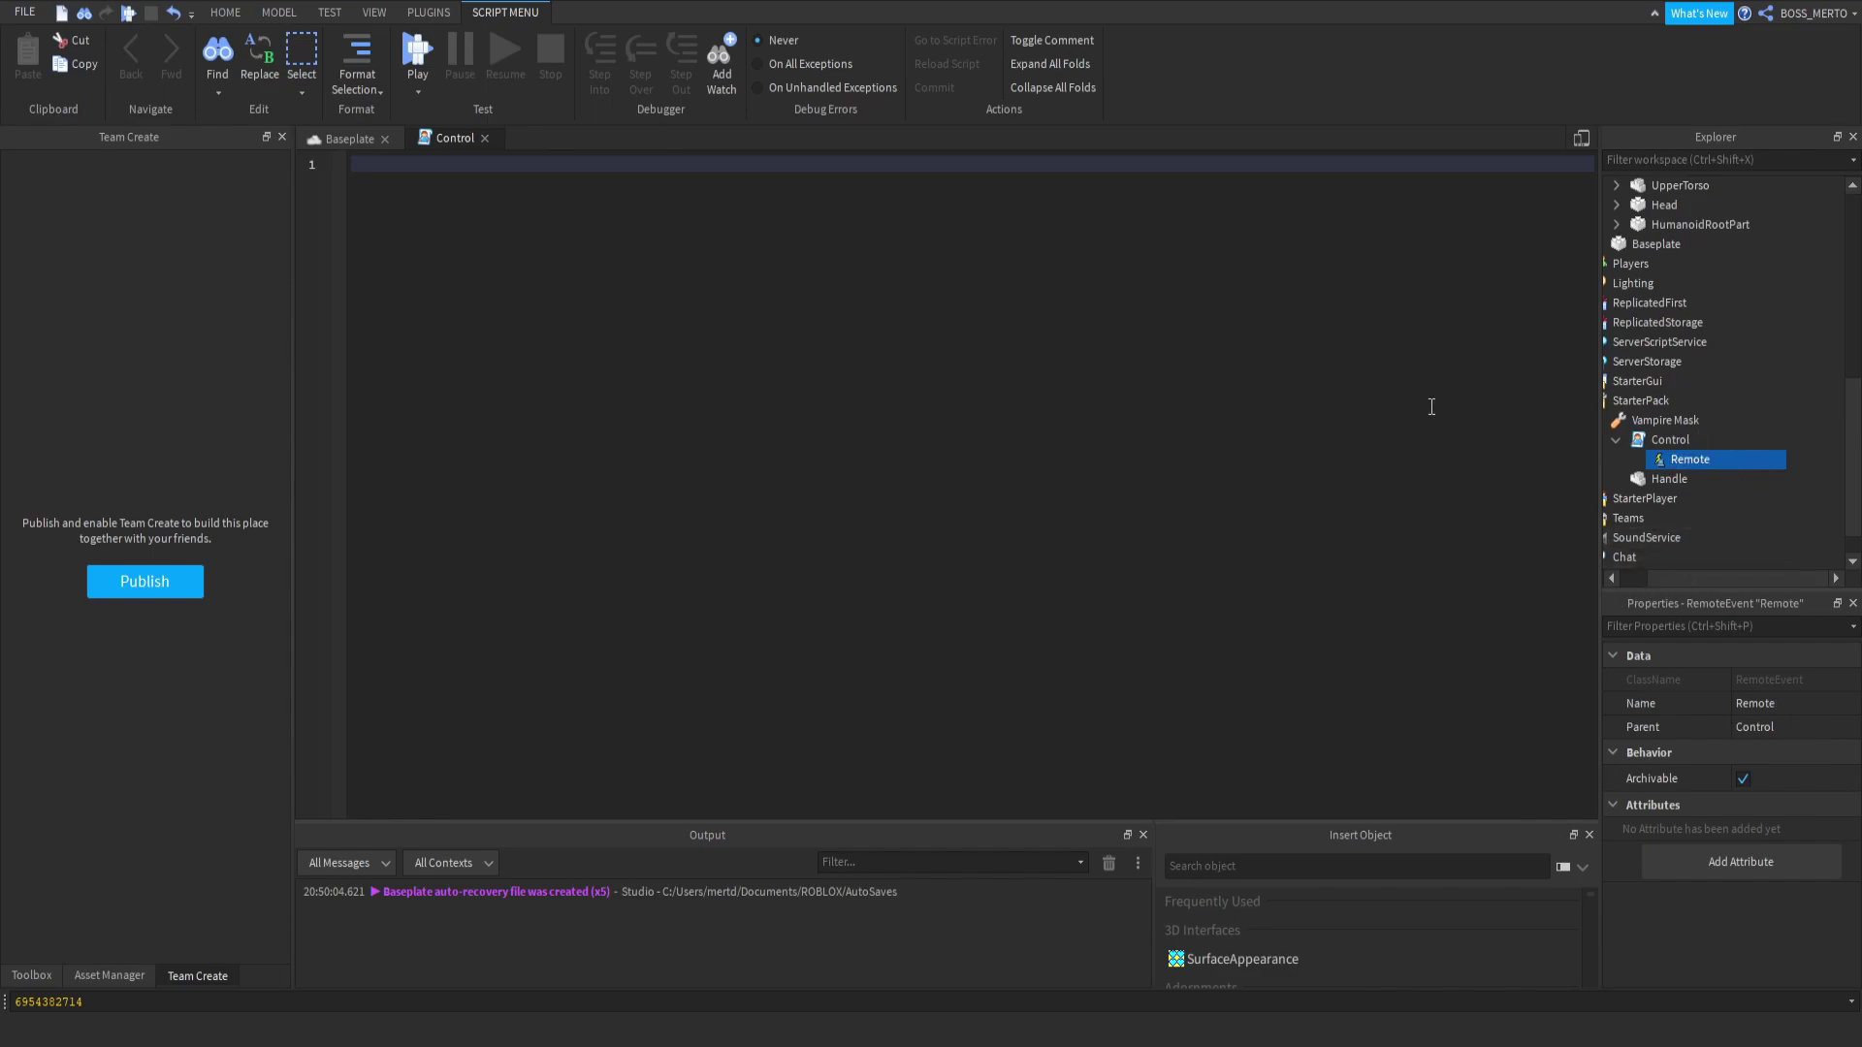
Declare the RemoteEvent in the Control script with local remote = script.Remote.
click(1385, 416)
text(local)
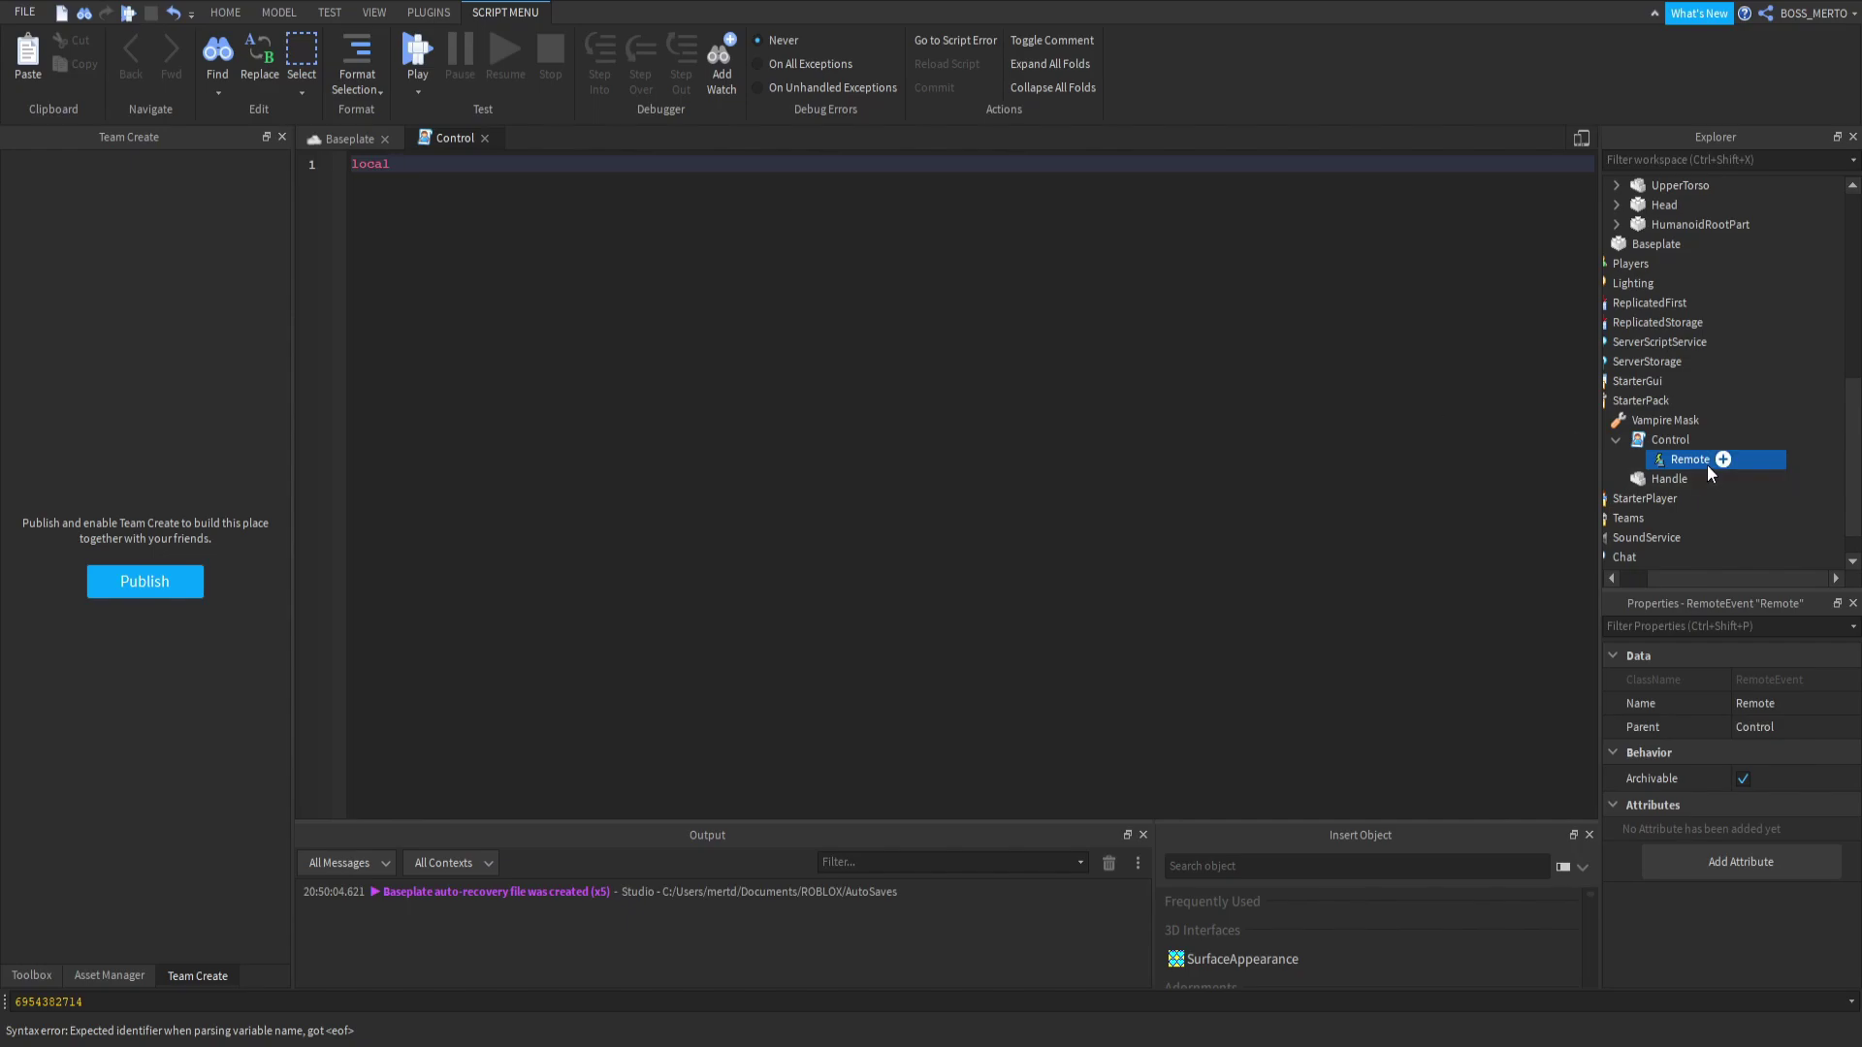
click(1661, 440)
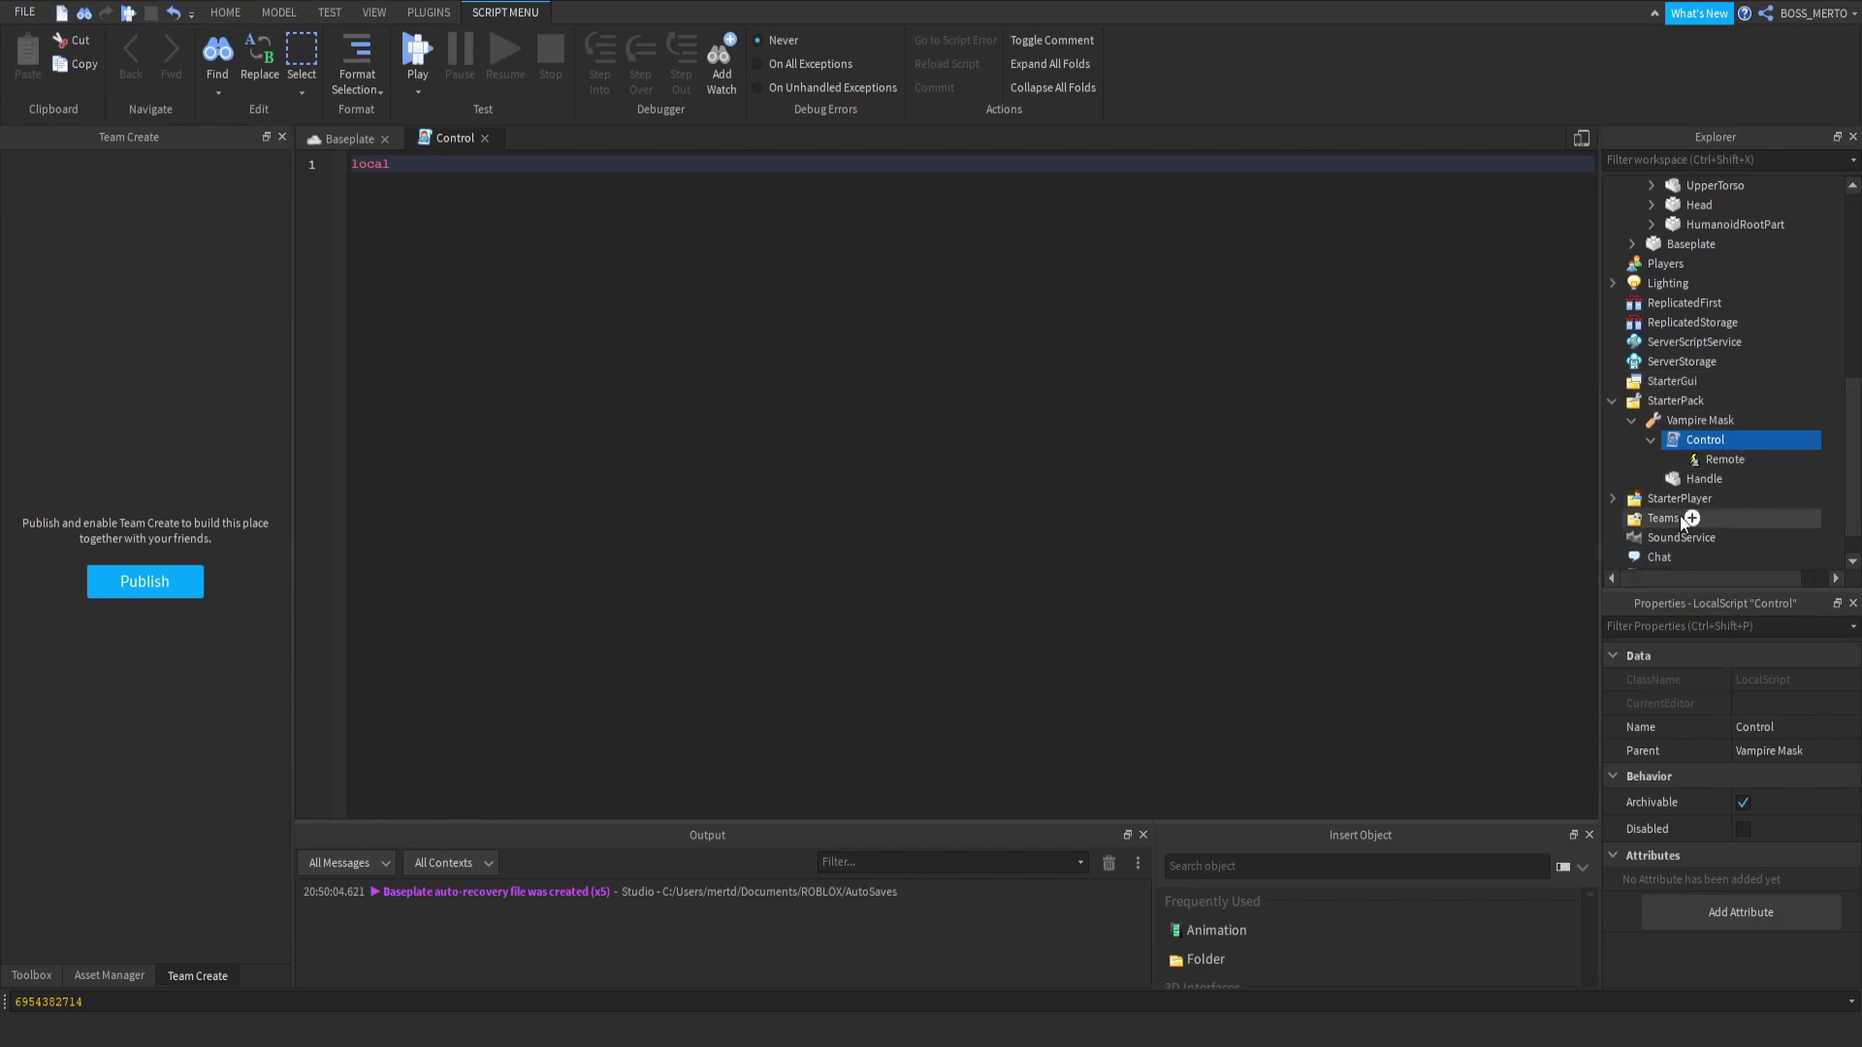
click(1197, 498)
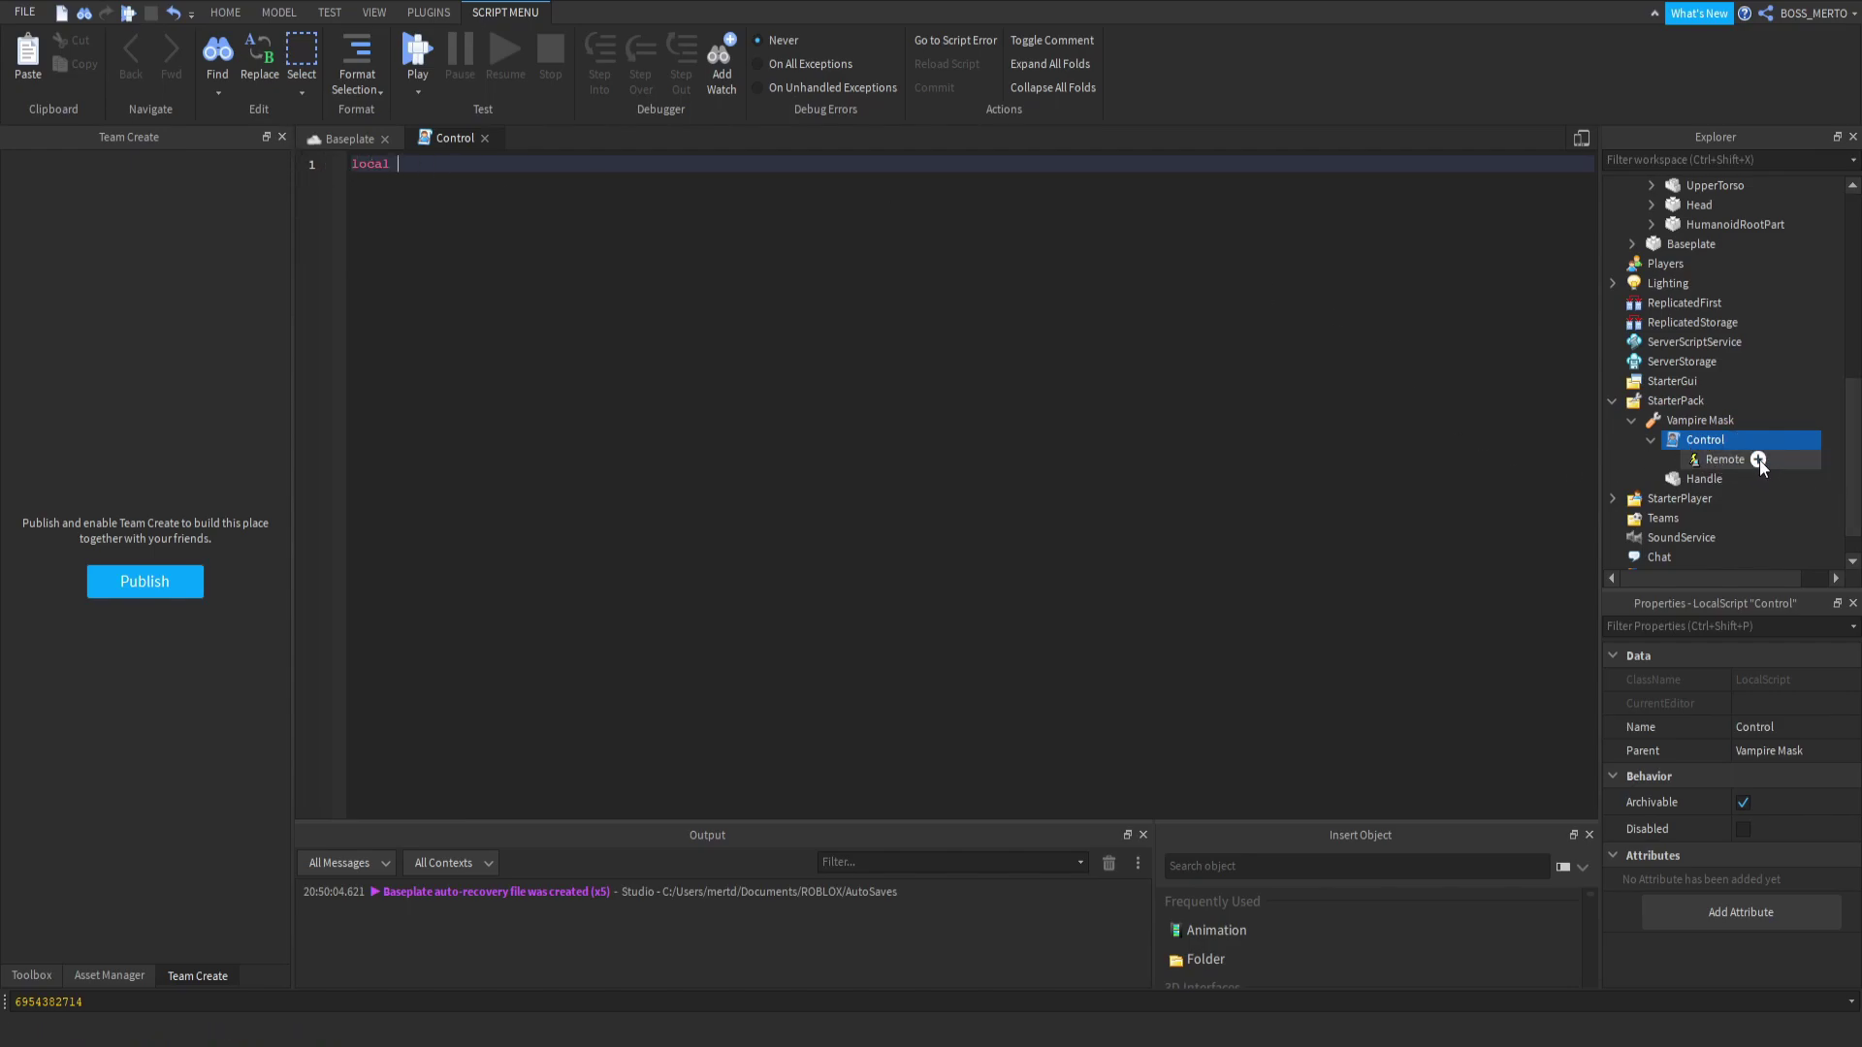
key(ctrl+a)
key(BackSpace)
text(local remote = script.Pa)
key(BackSpace)
key(BackSpace)
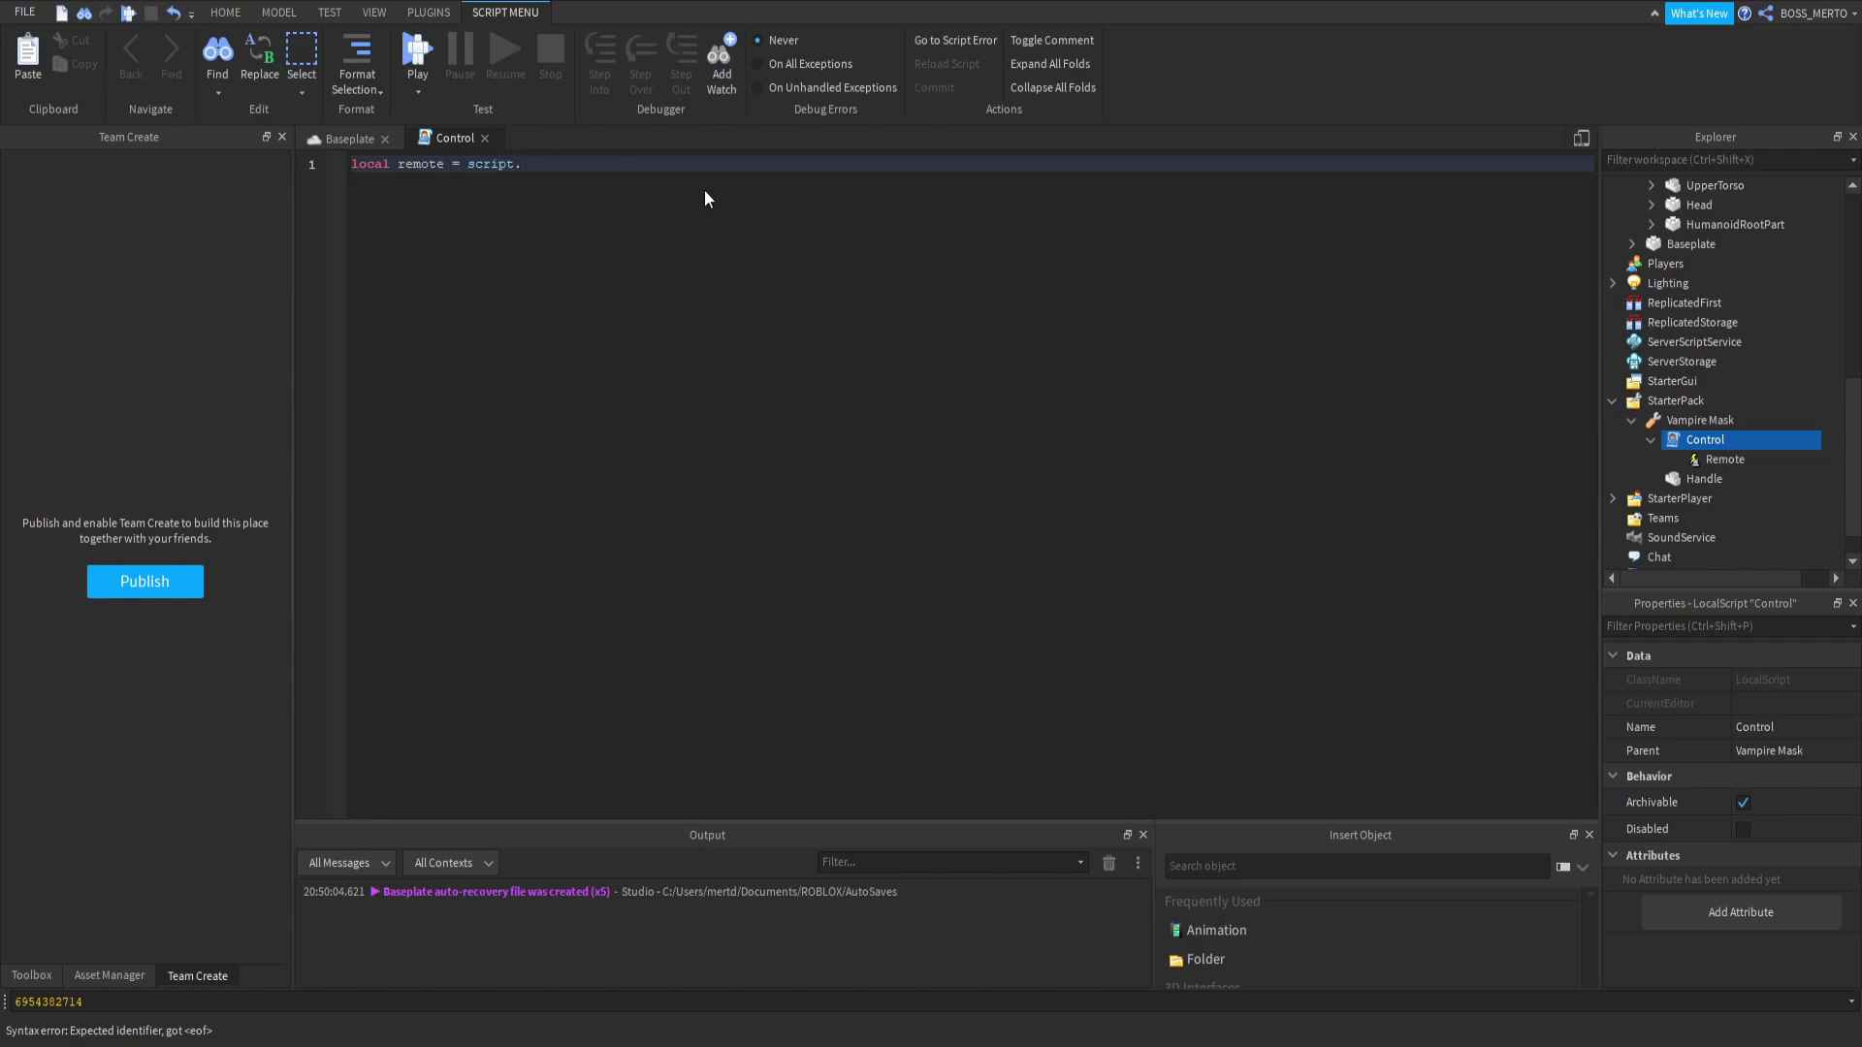
click(1716, 460)
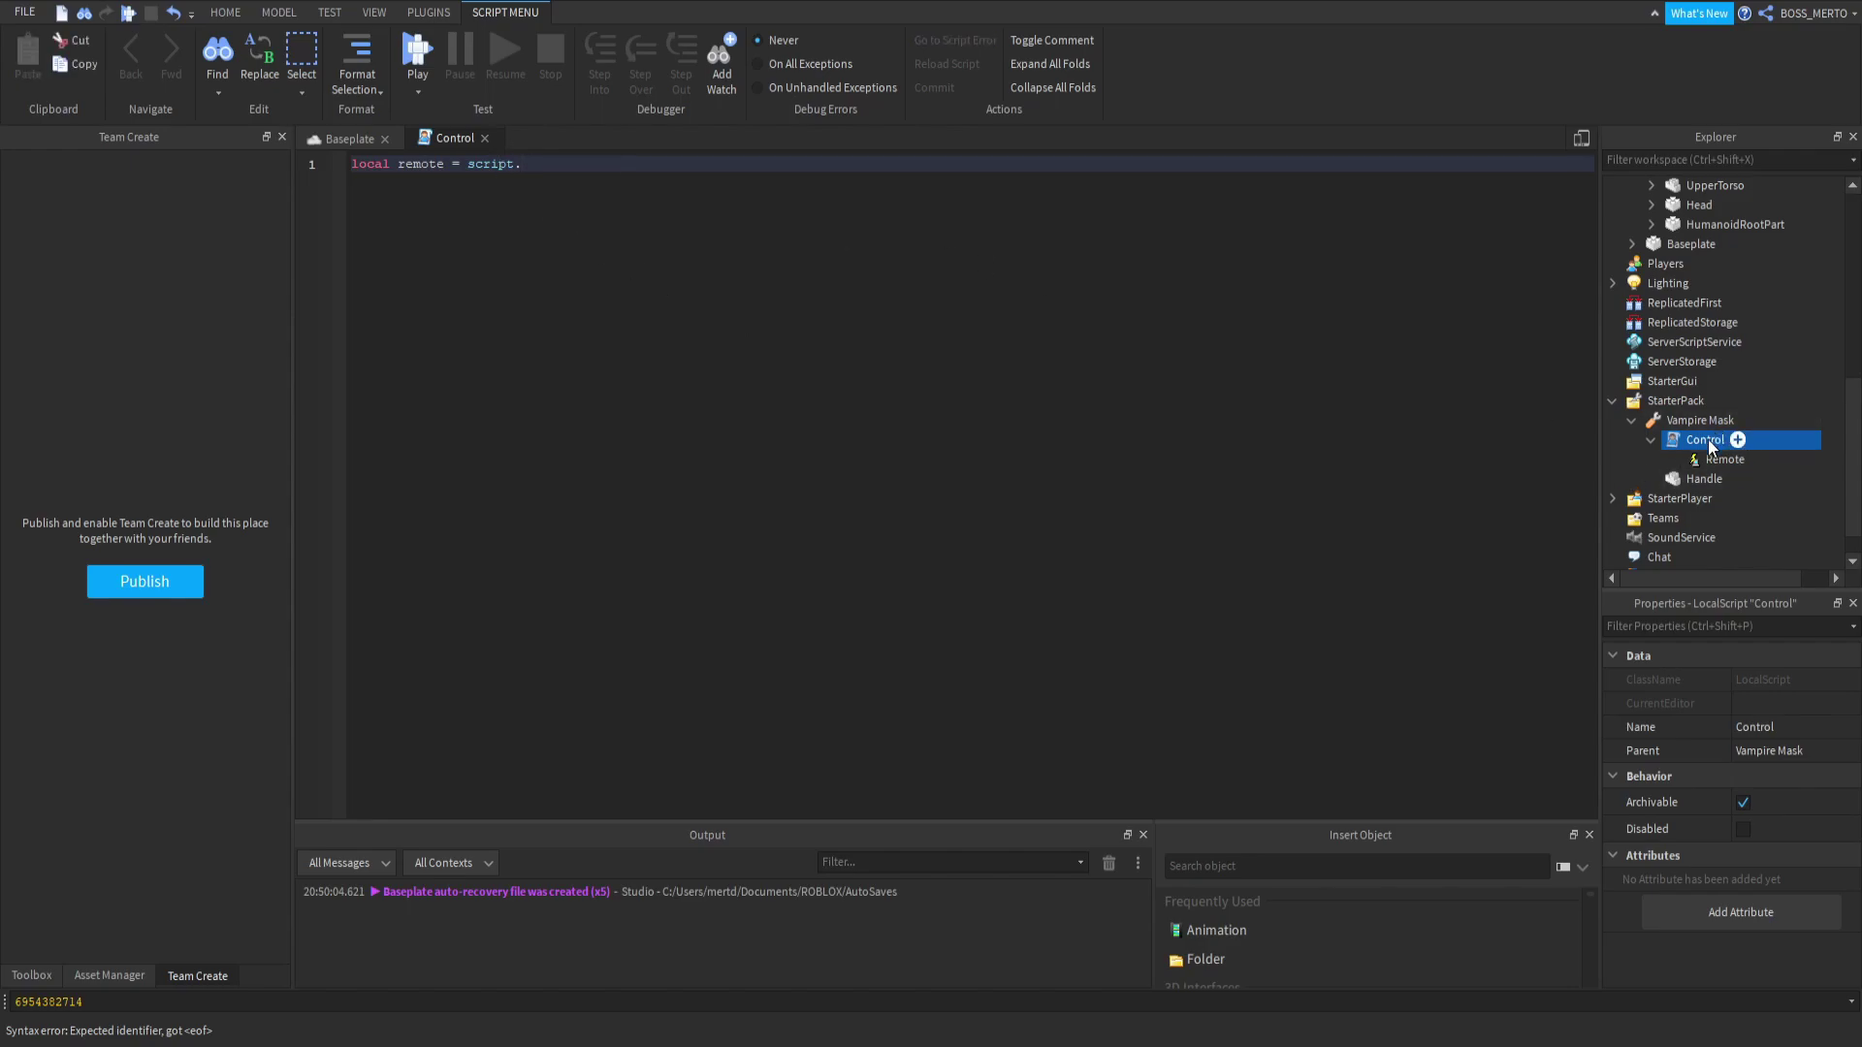
click(603, 157)
text(Remote)
key(Return)
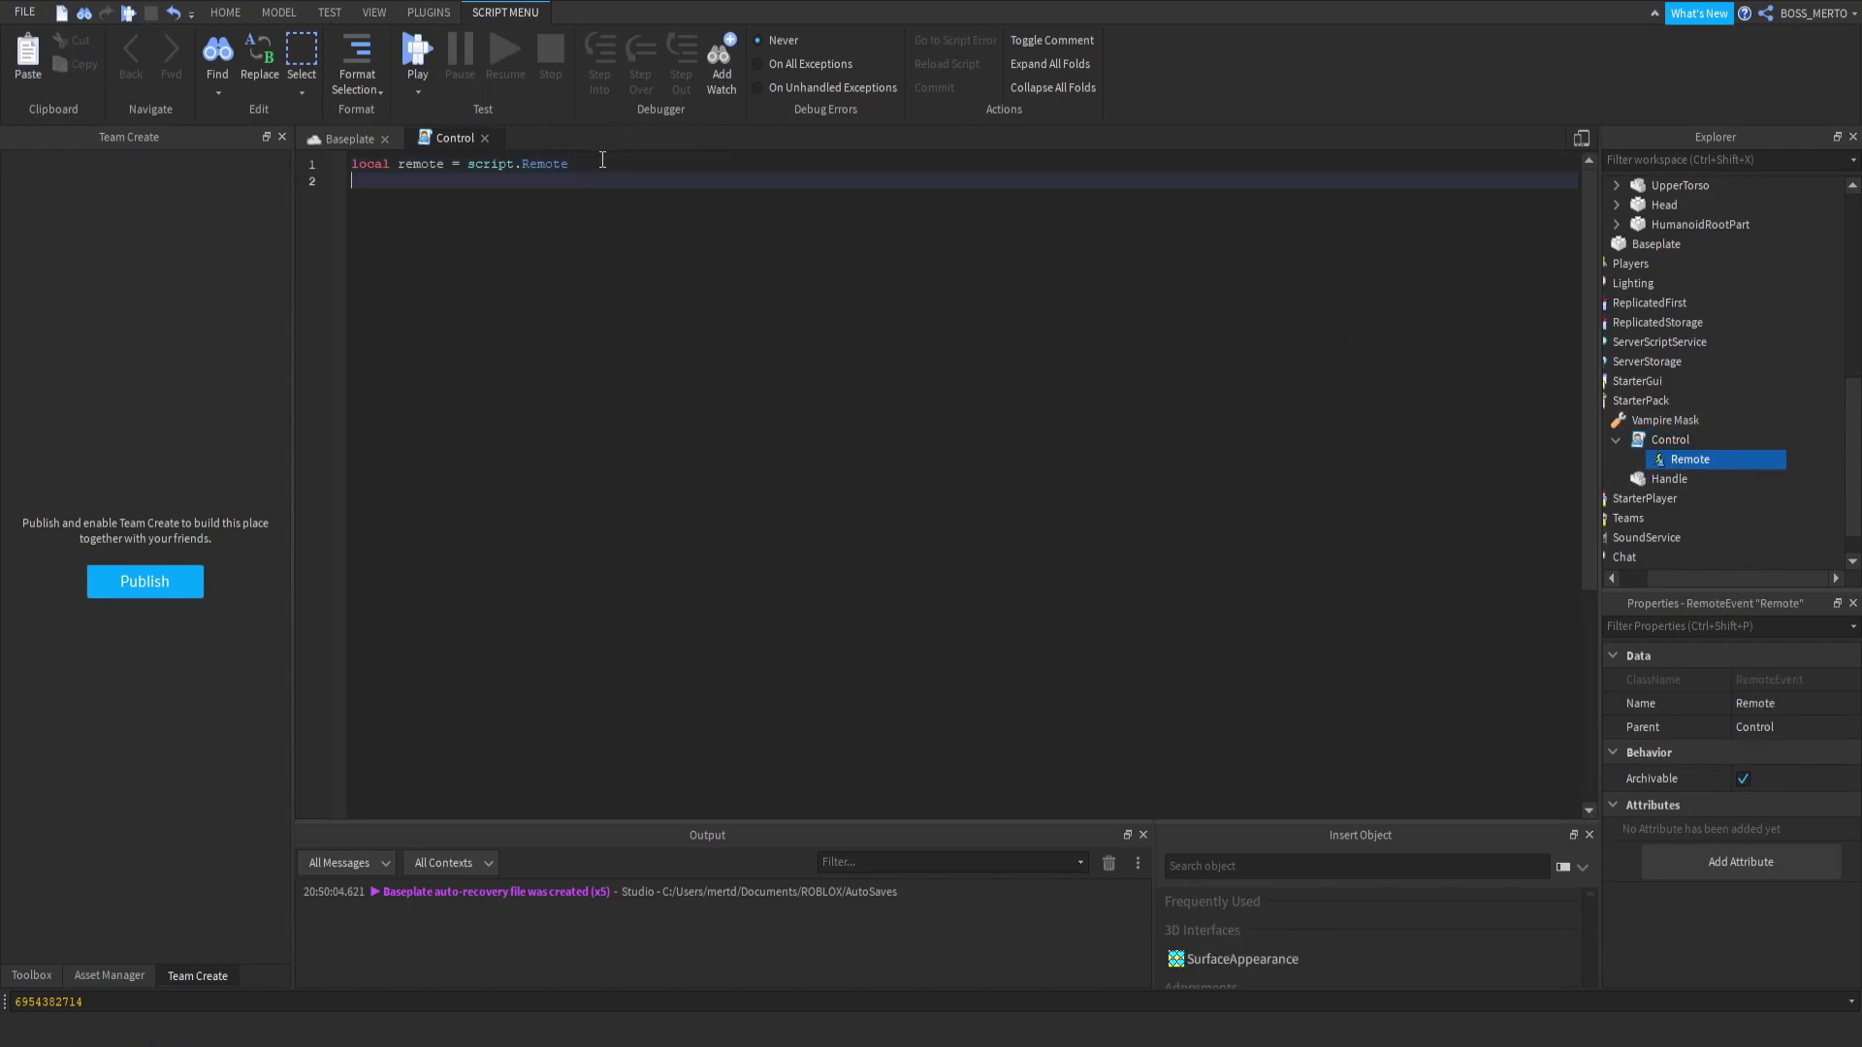
Add an empty script.Parent.Activated:Connect(function() handler below the remote variable for the Vampire Mask tool.
key(Return)
text(sc)
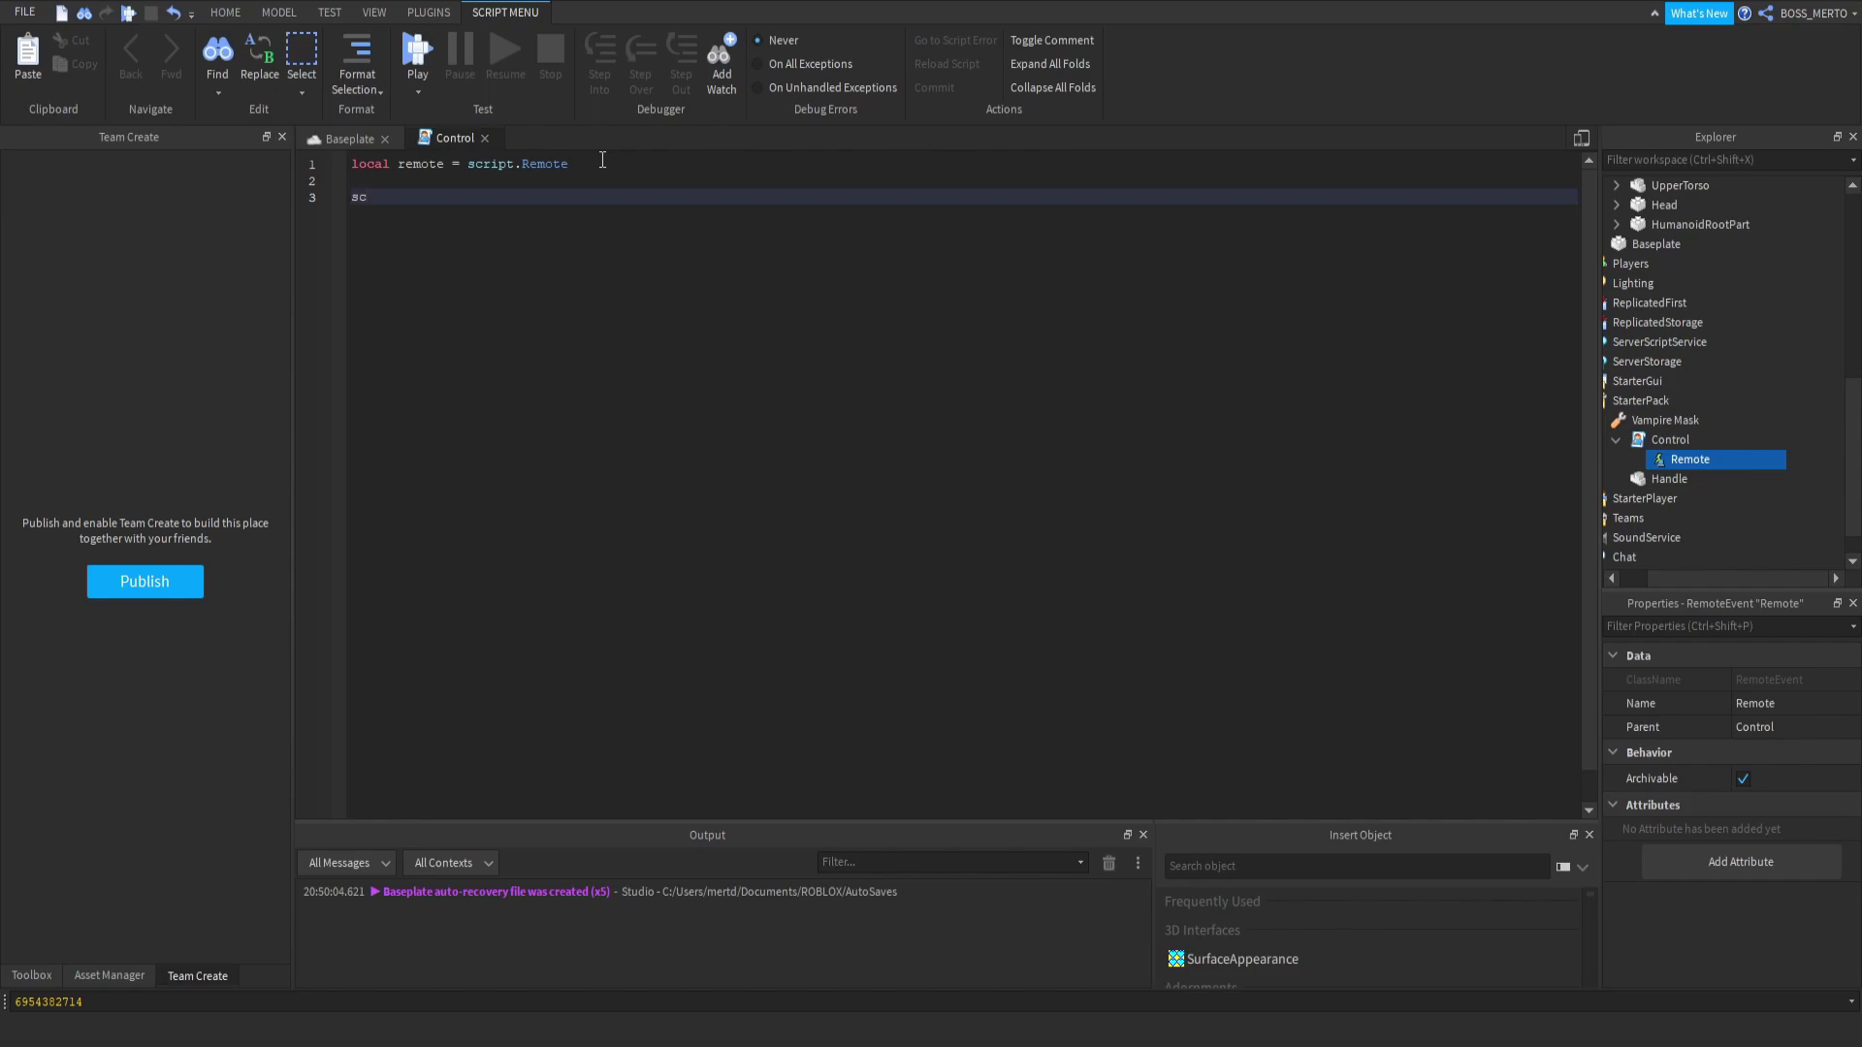
key(BackSpace)
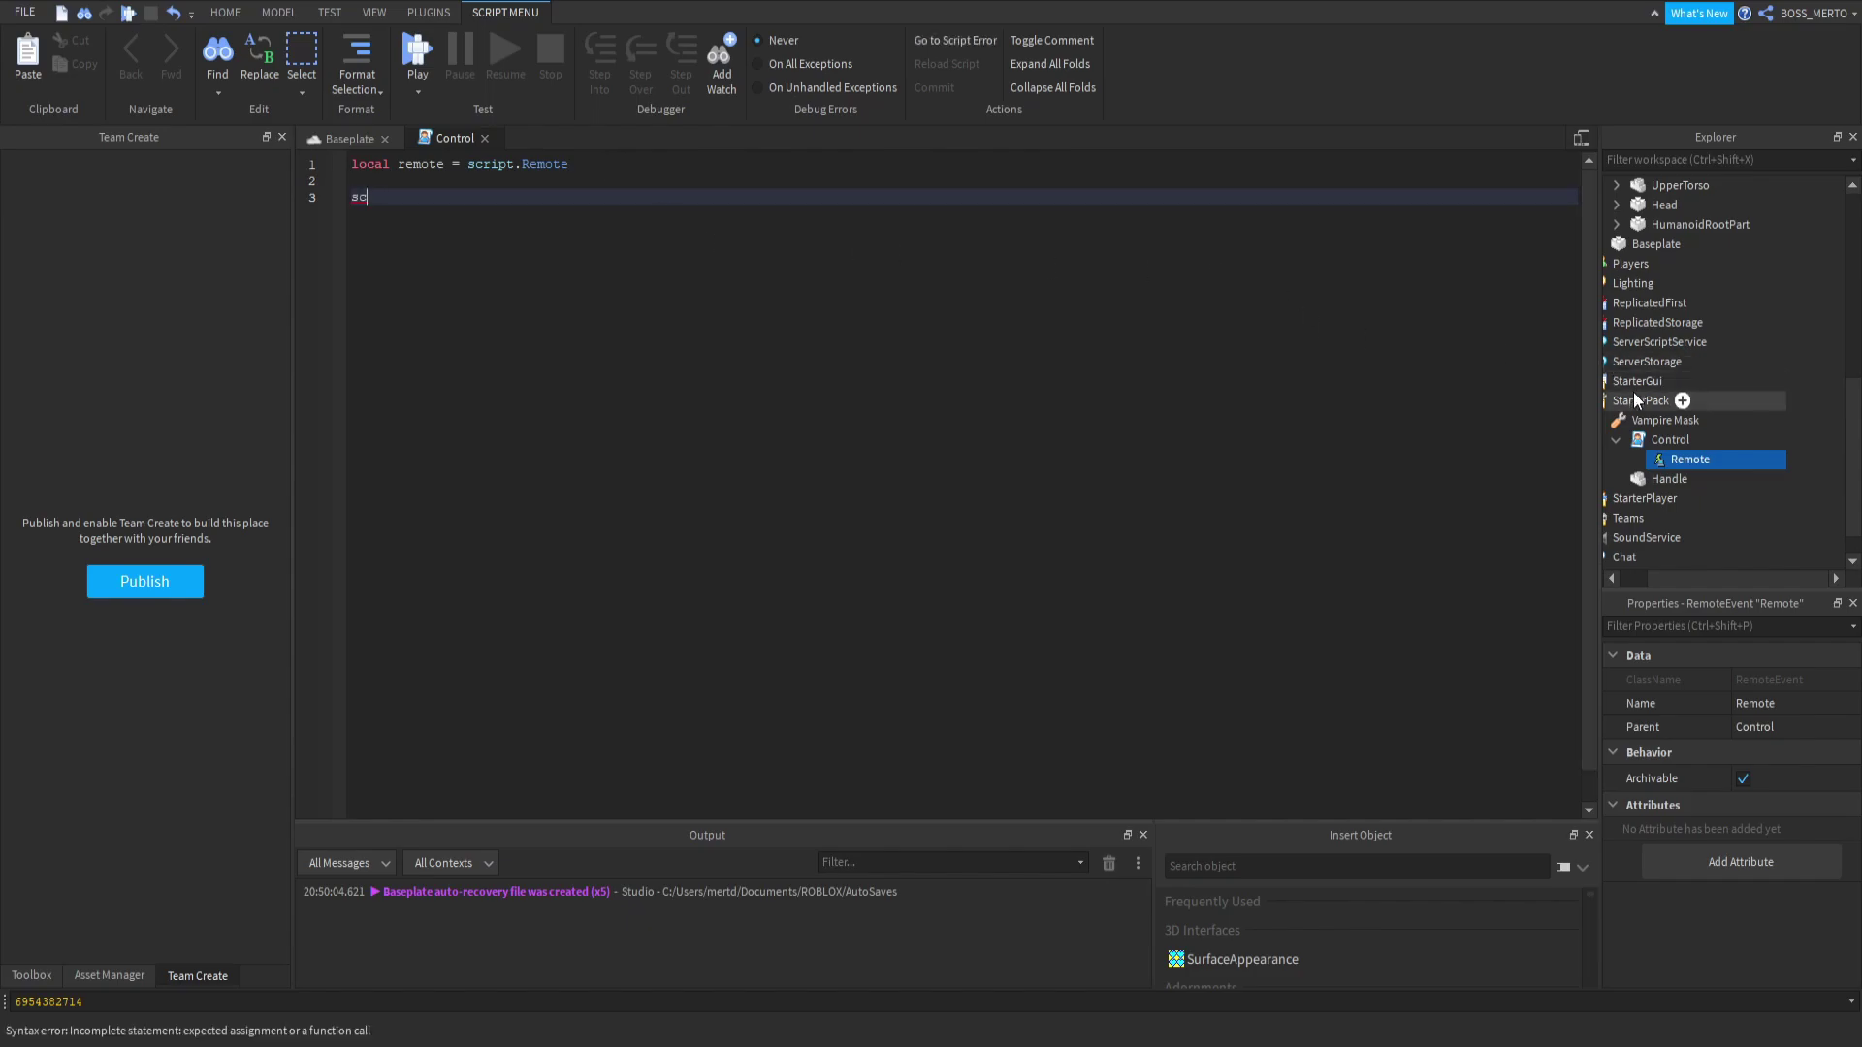
click(1639, 421)
scroll(1686, 713, down, 4)
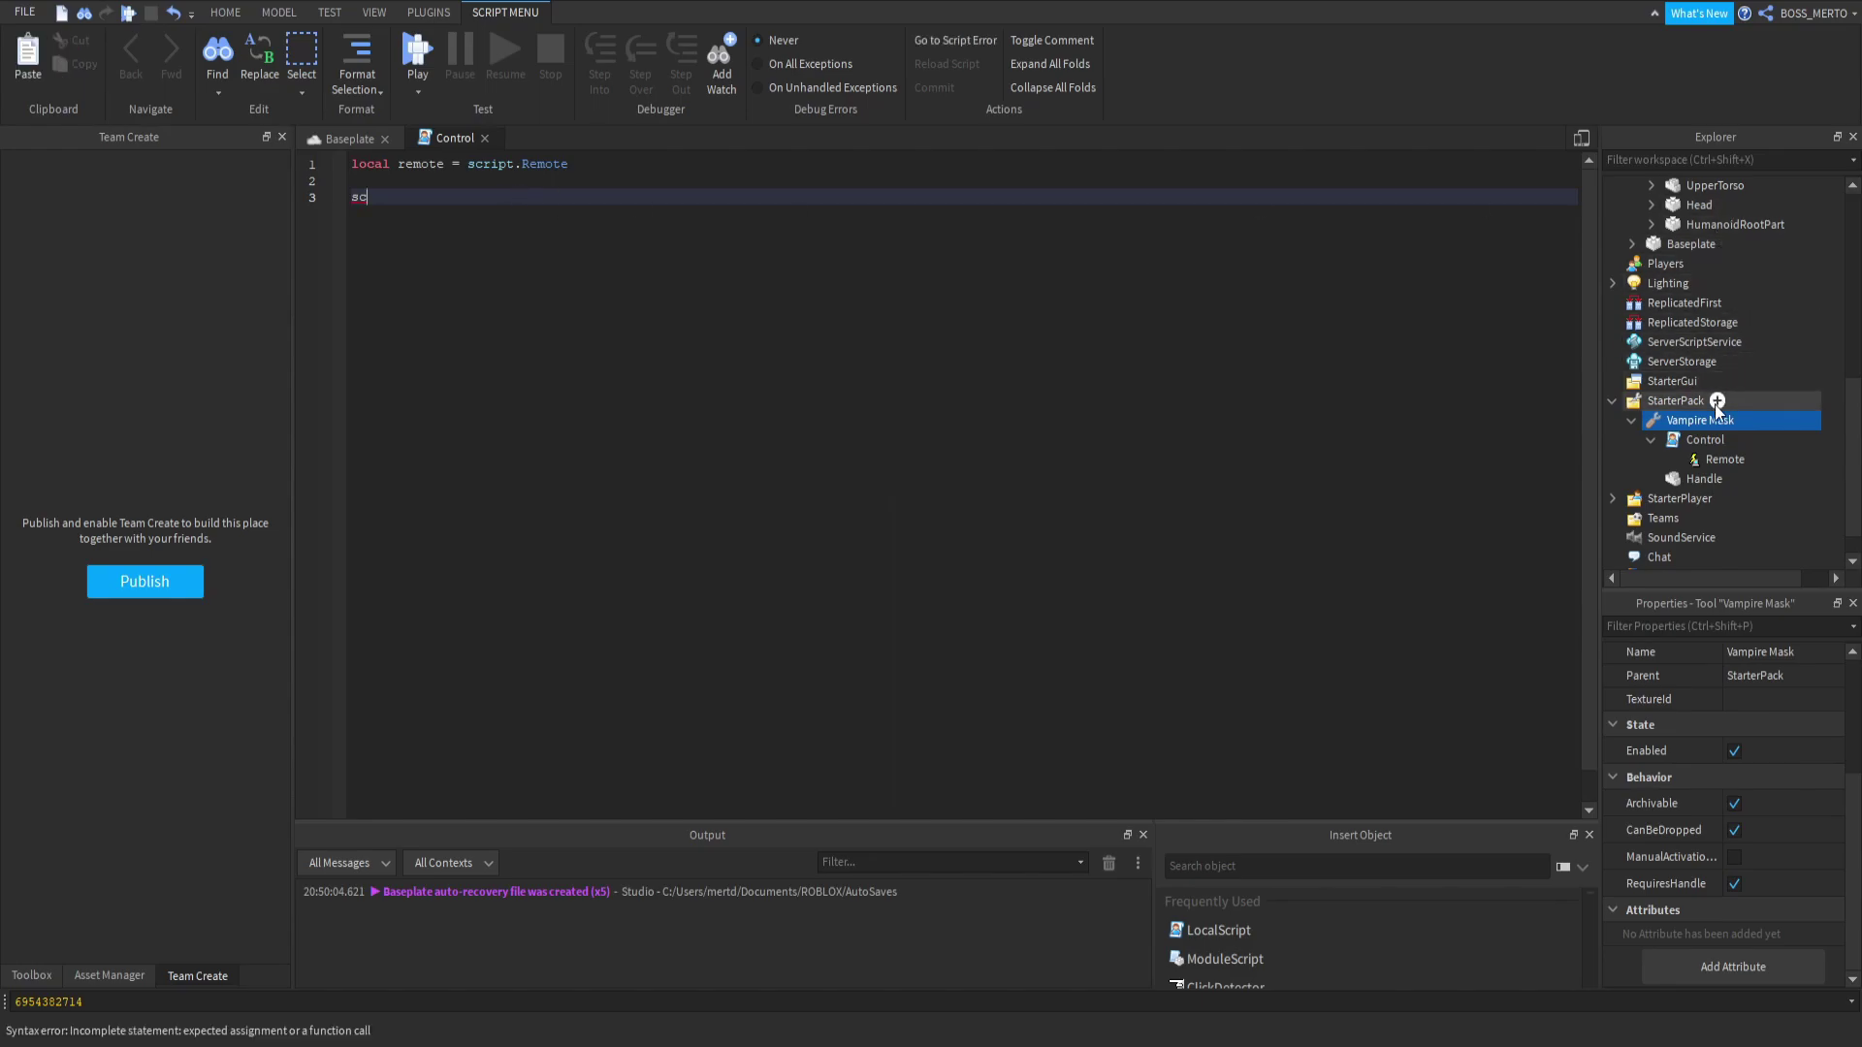
click(1692, 422)
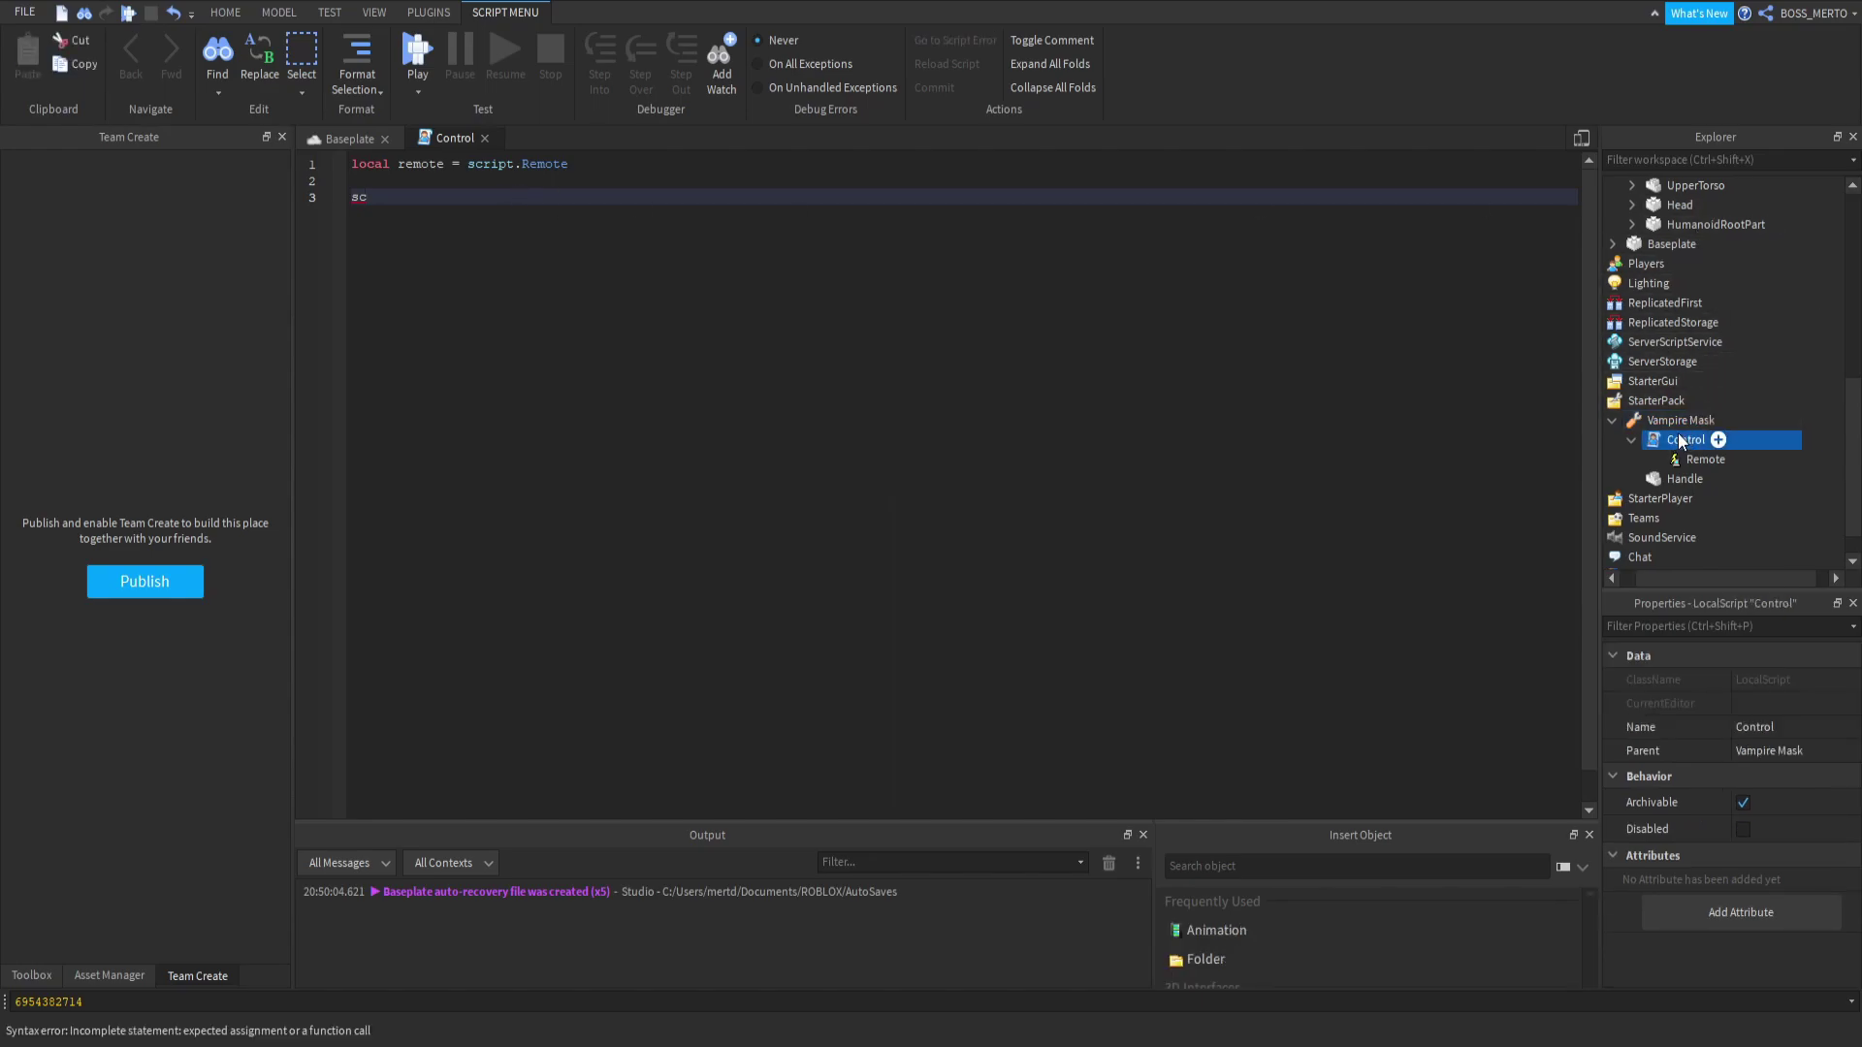
click(427, 193)
text(script.Parent.Activated)
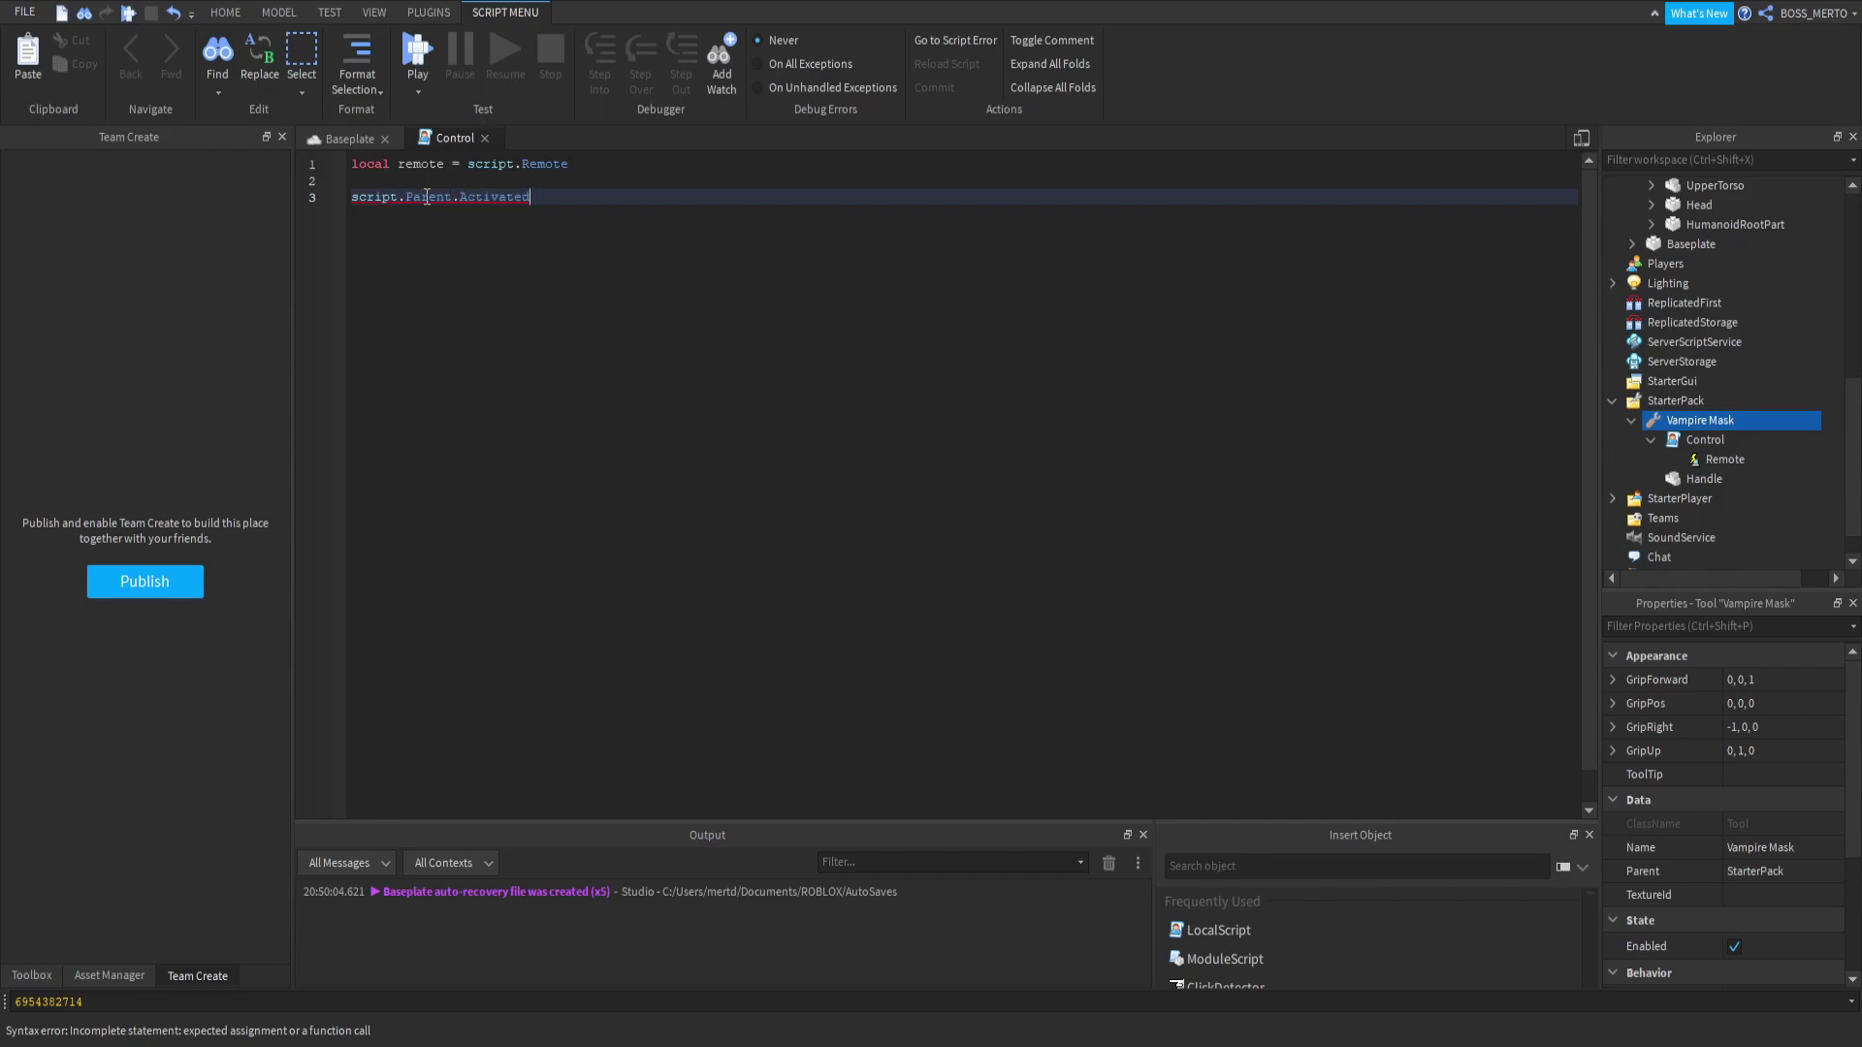
text(:Connect(function()
key(Return)
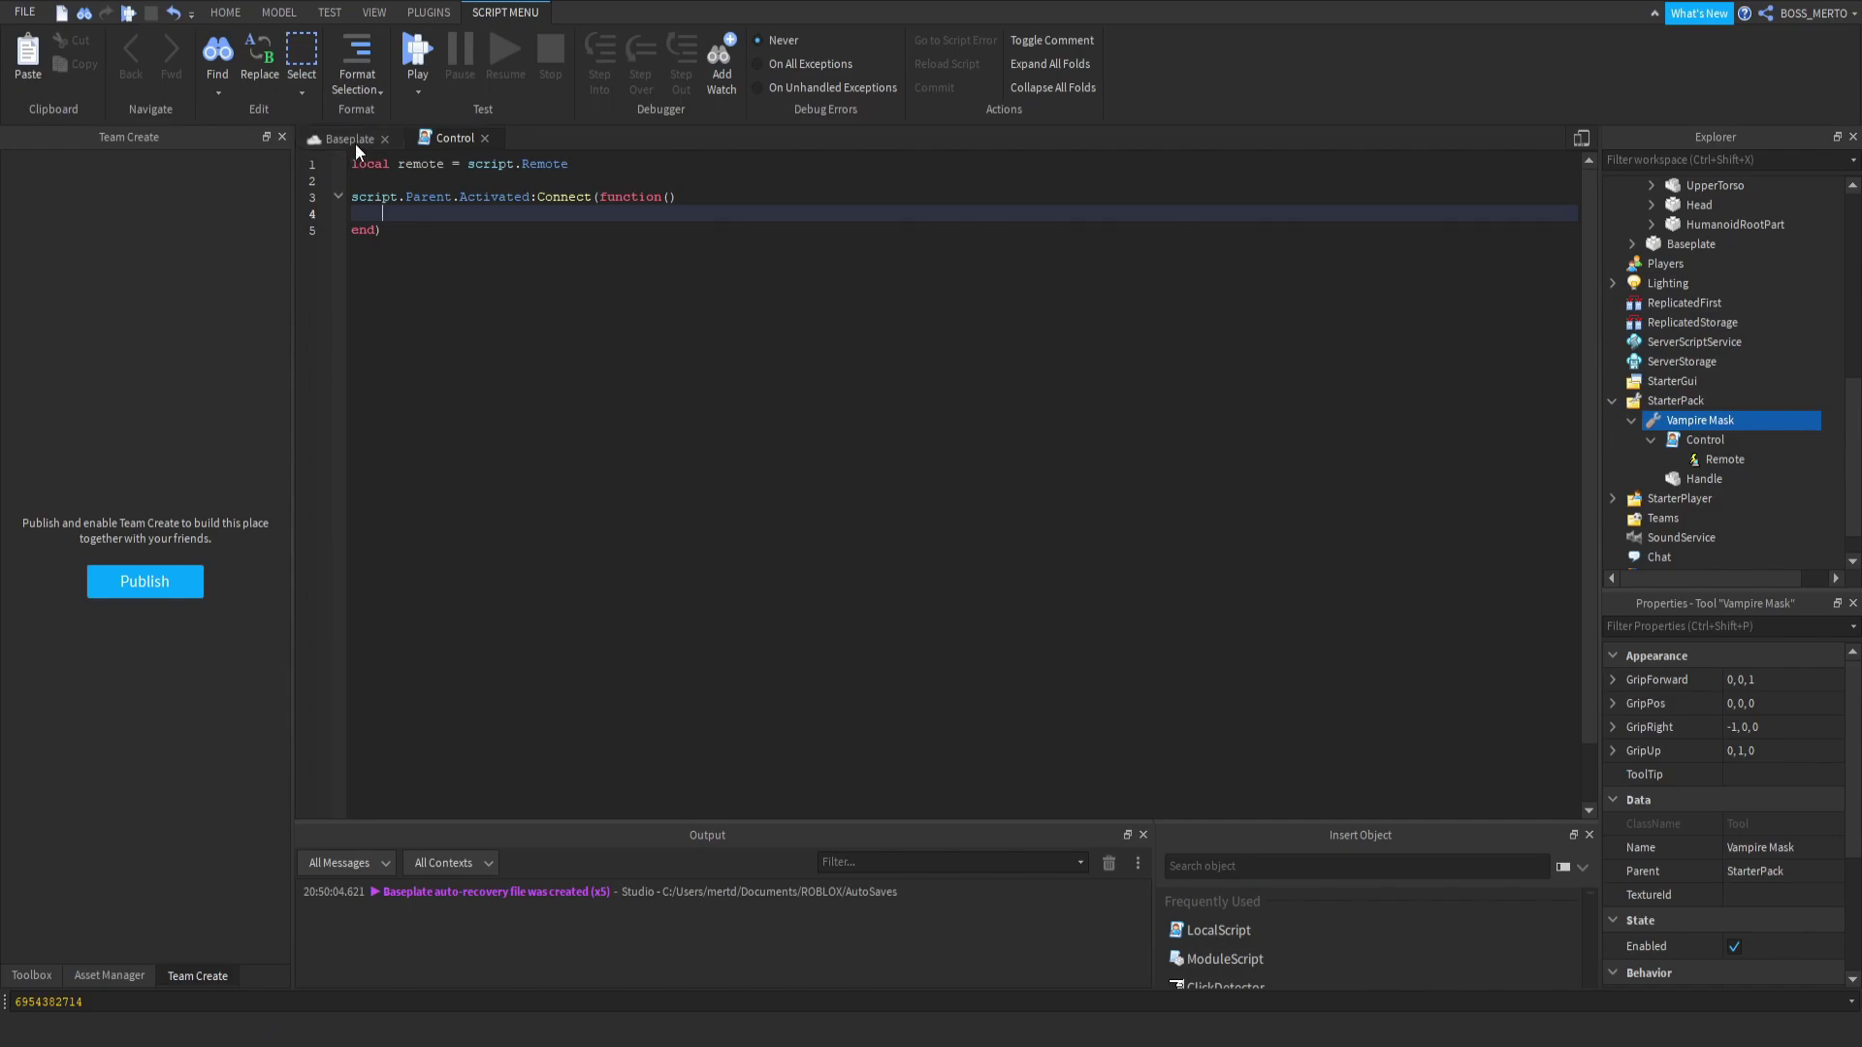
Call remote:FireServer() inside the Activated handler.
click(1707, 458)
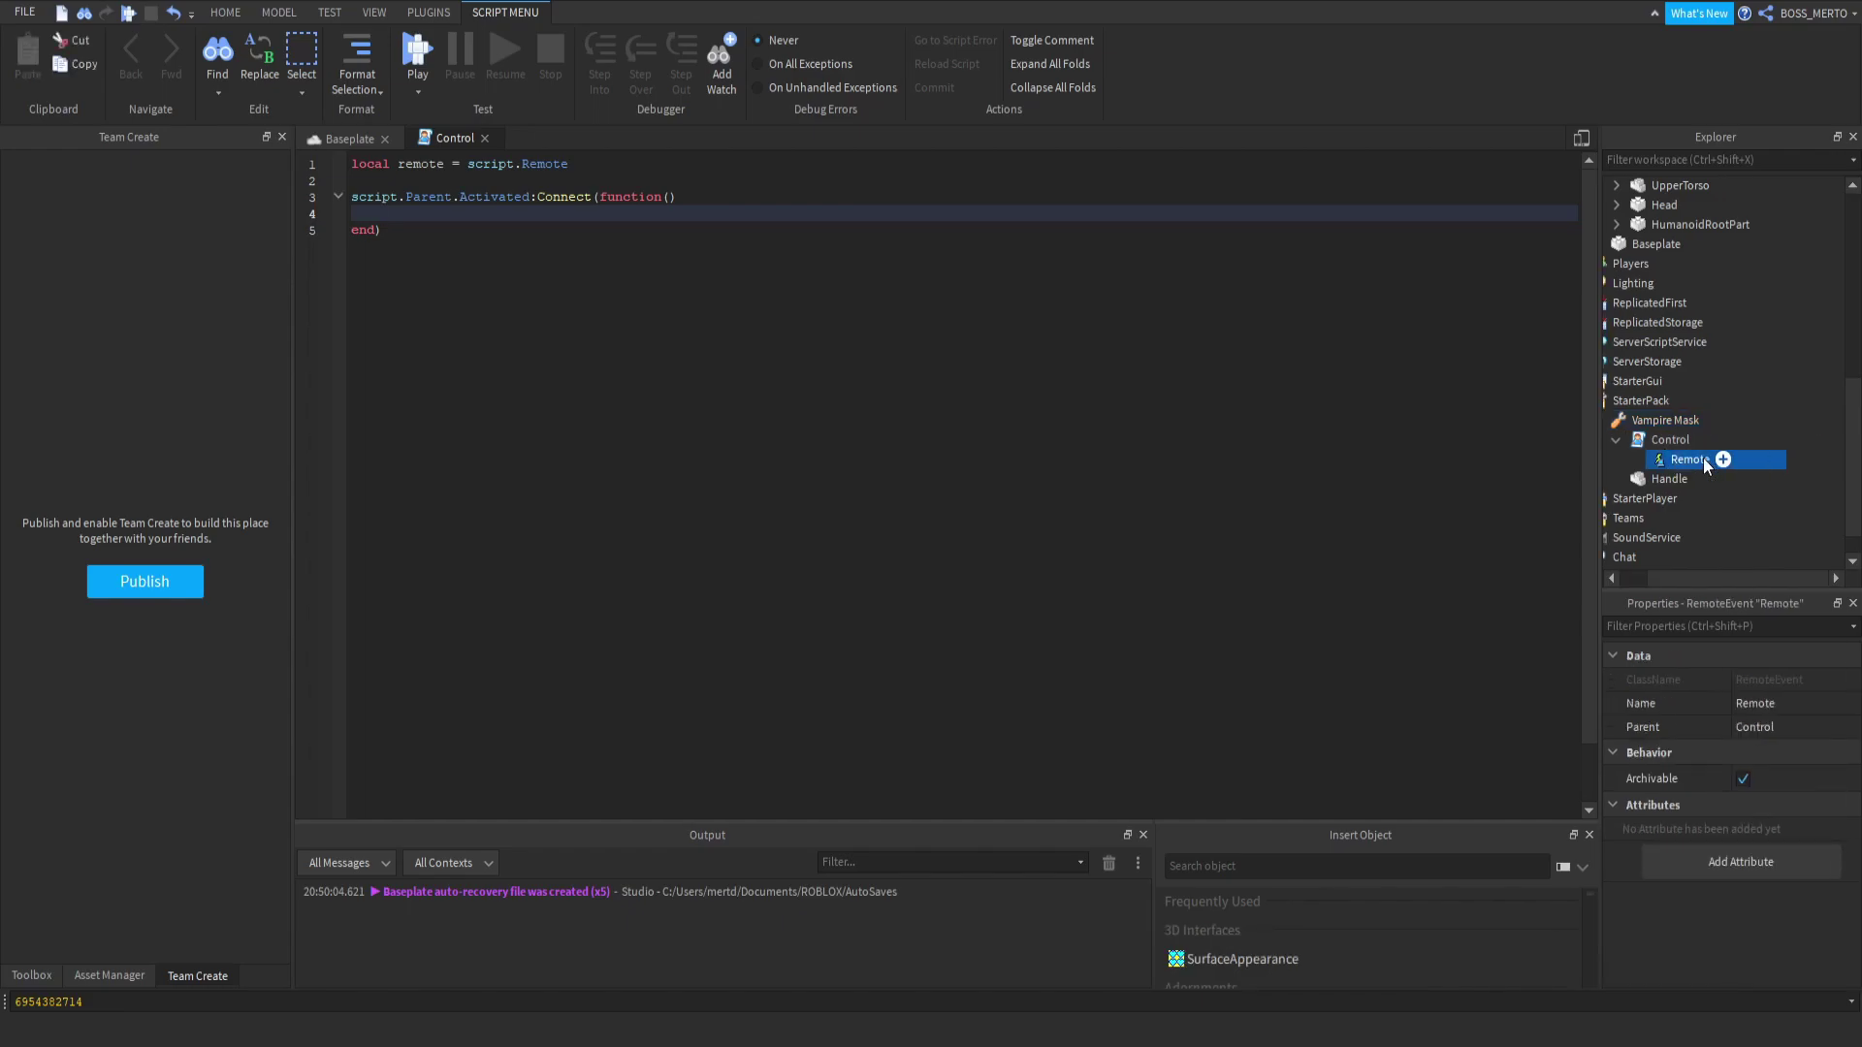
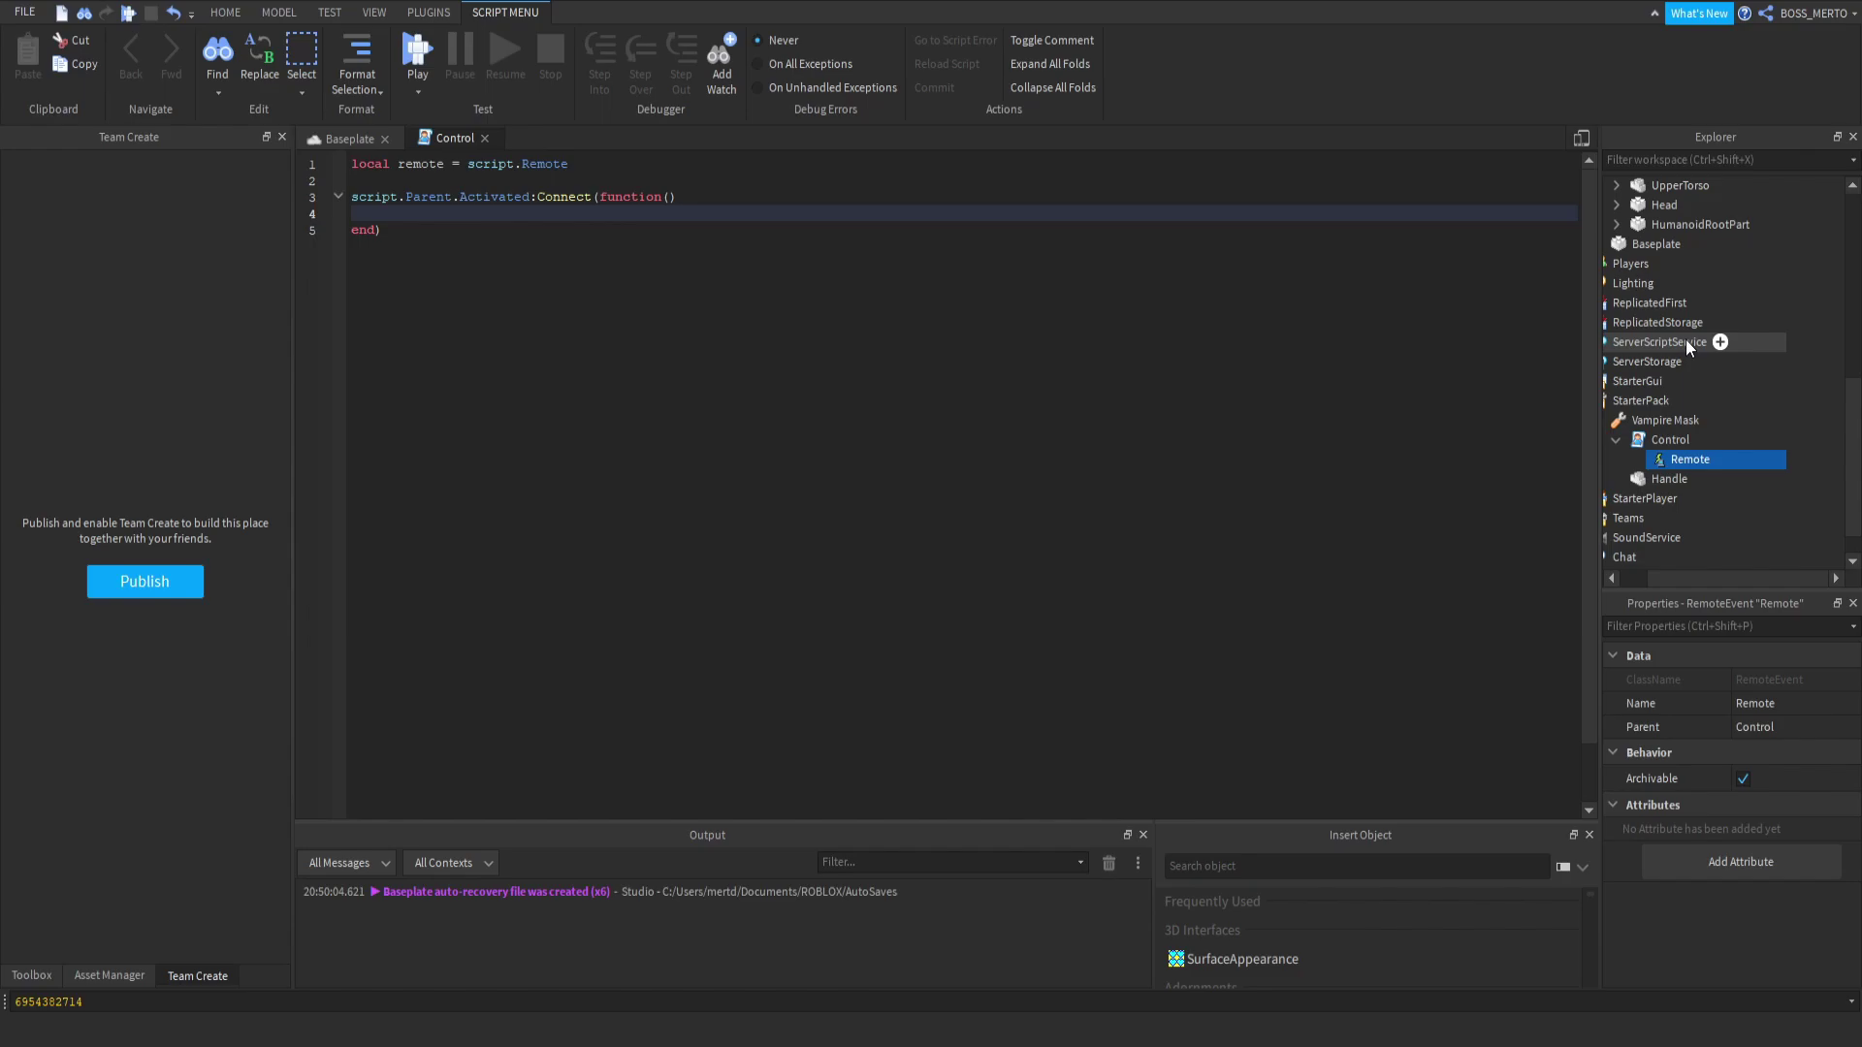
click(472, 201)
click(480, 214)
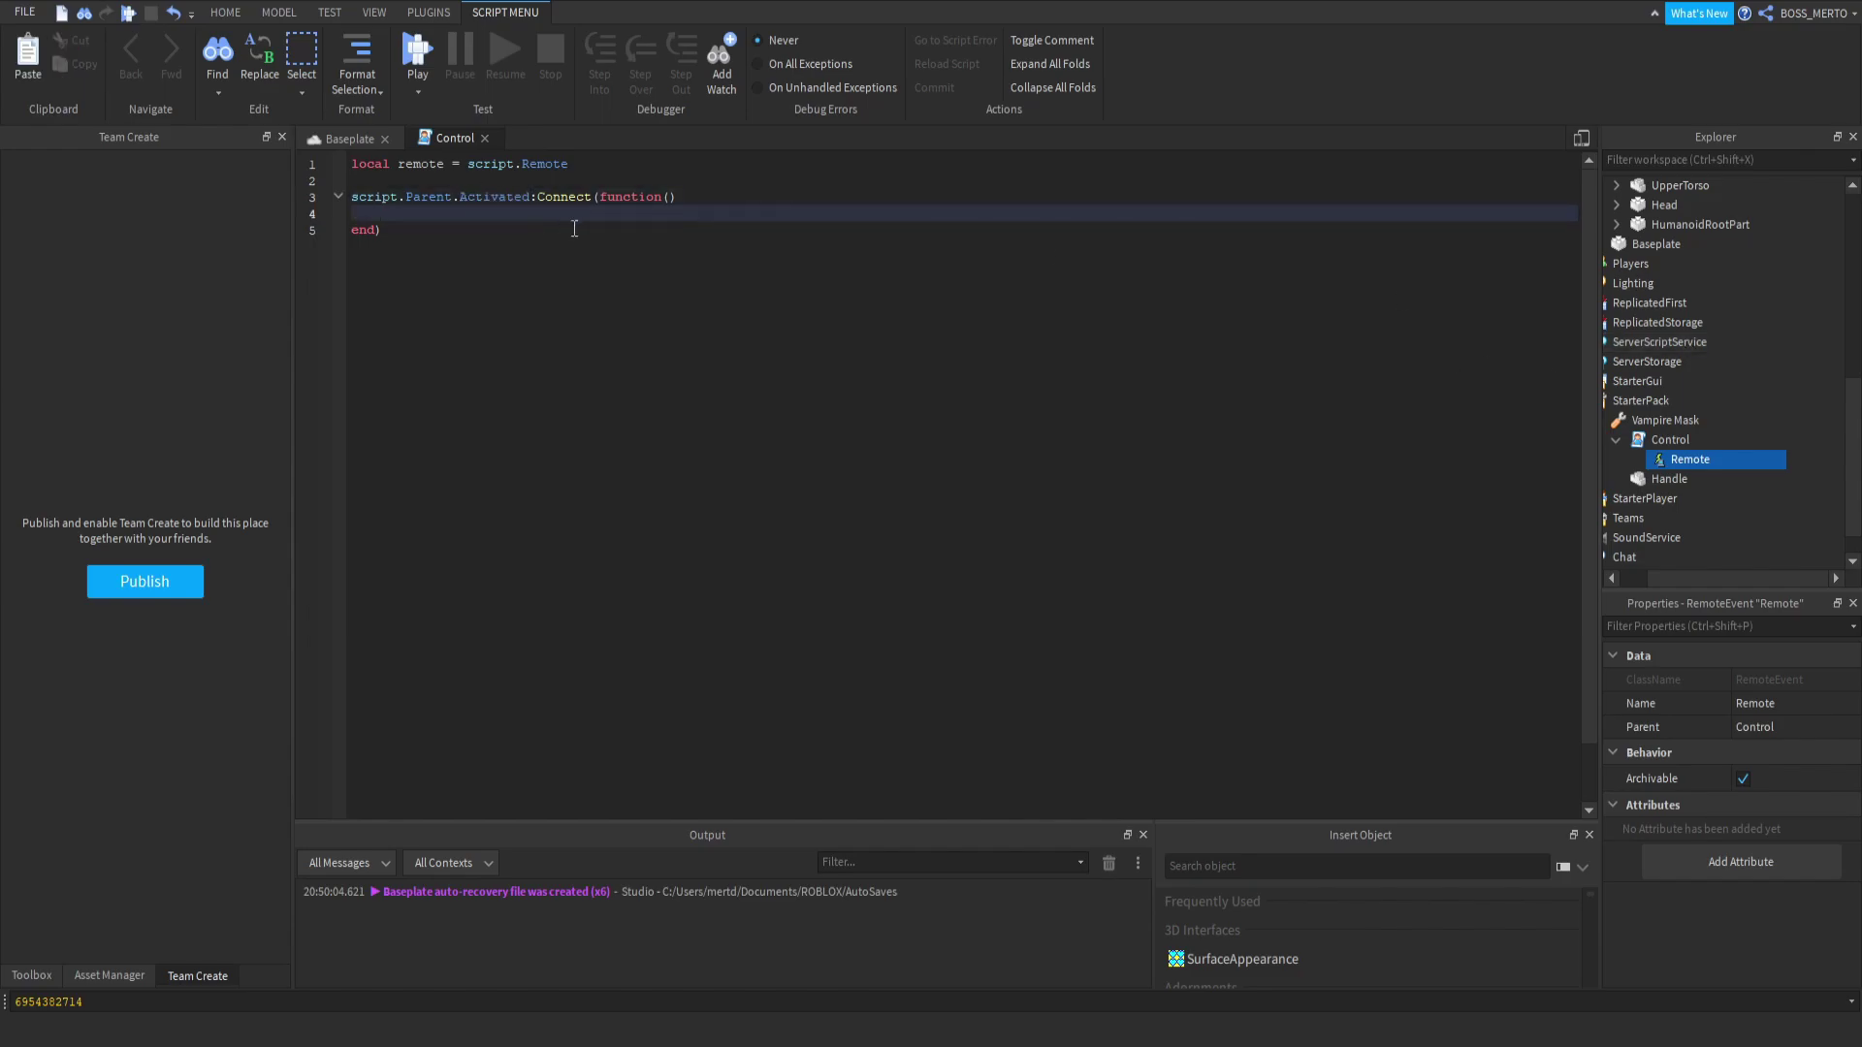
text(remote:FireServer())
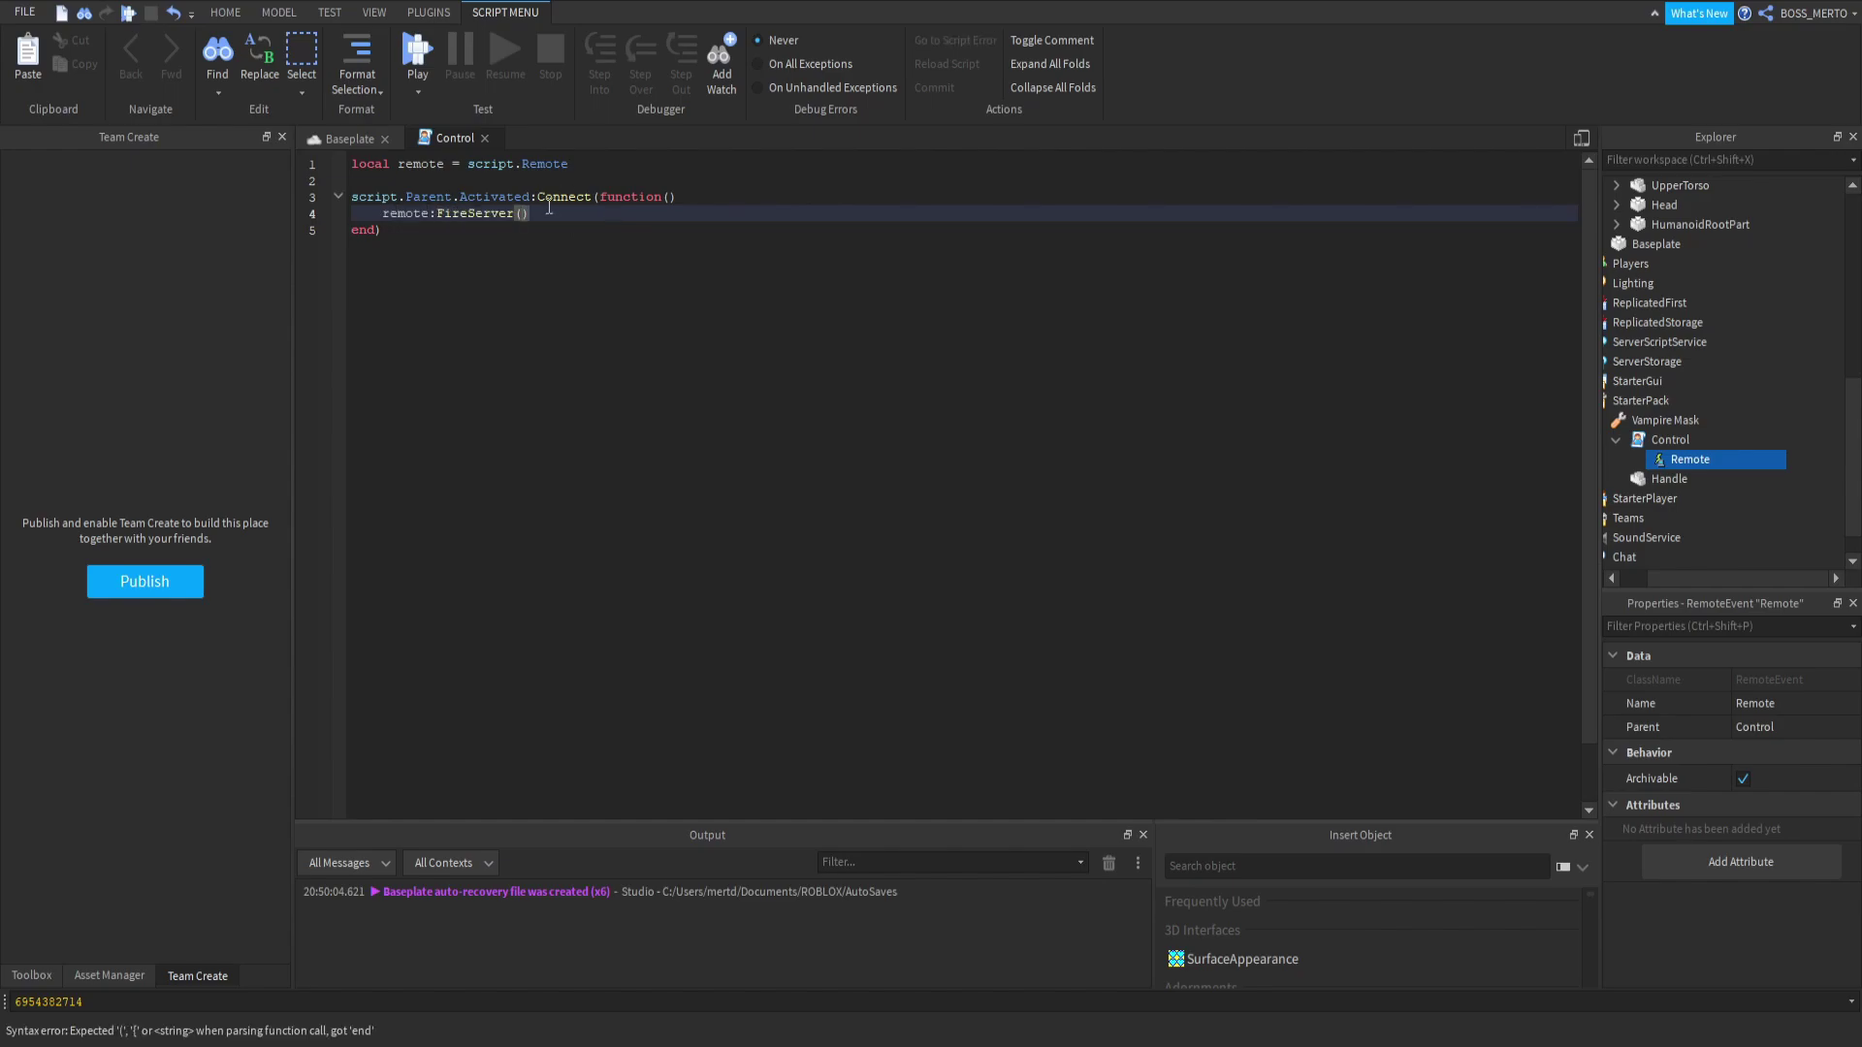
click(802, 386)
Insert a Script named React inside Remote and clear its default code.
click(1674, 459)
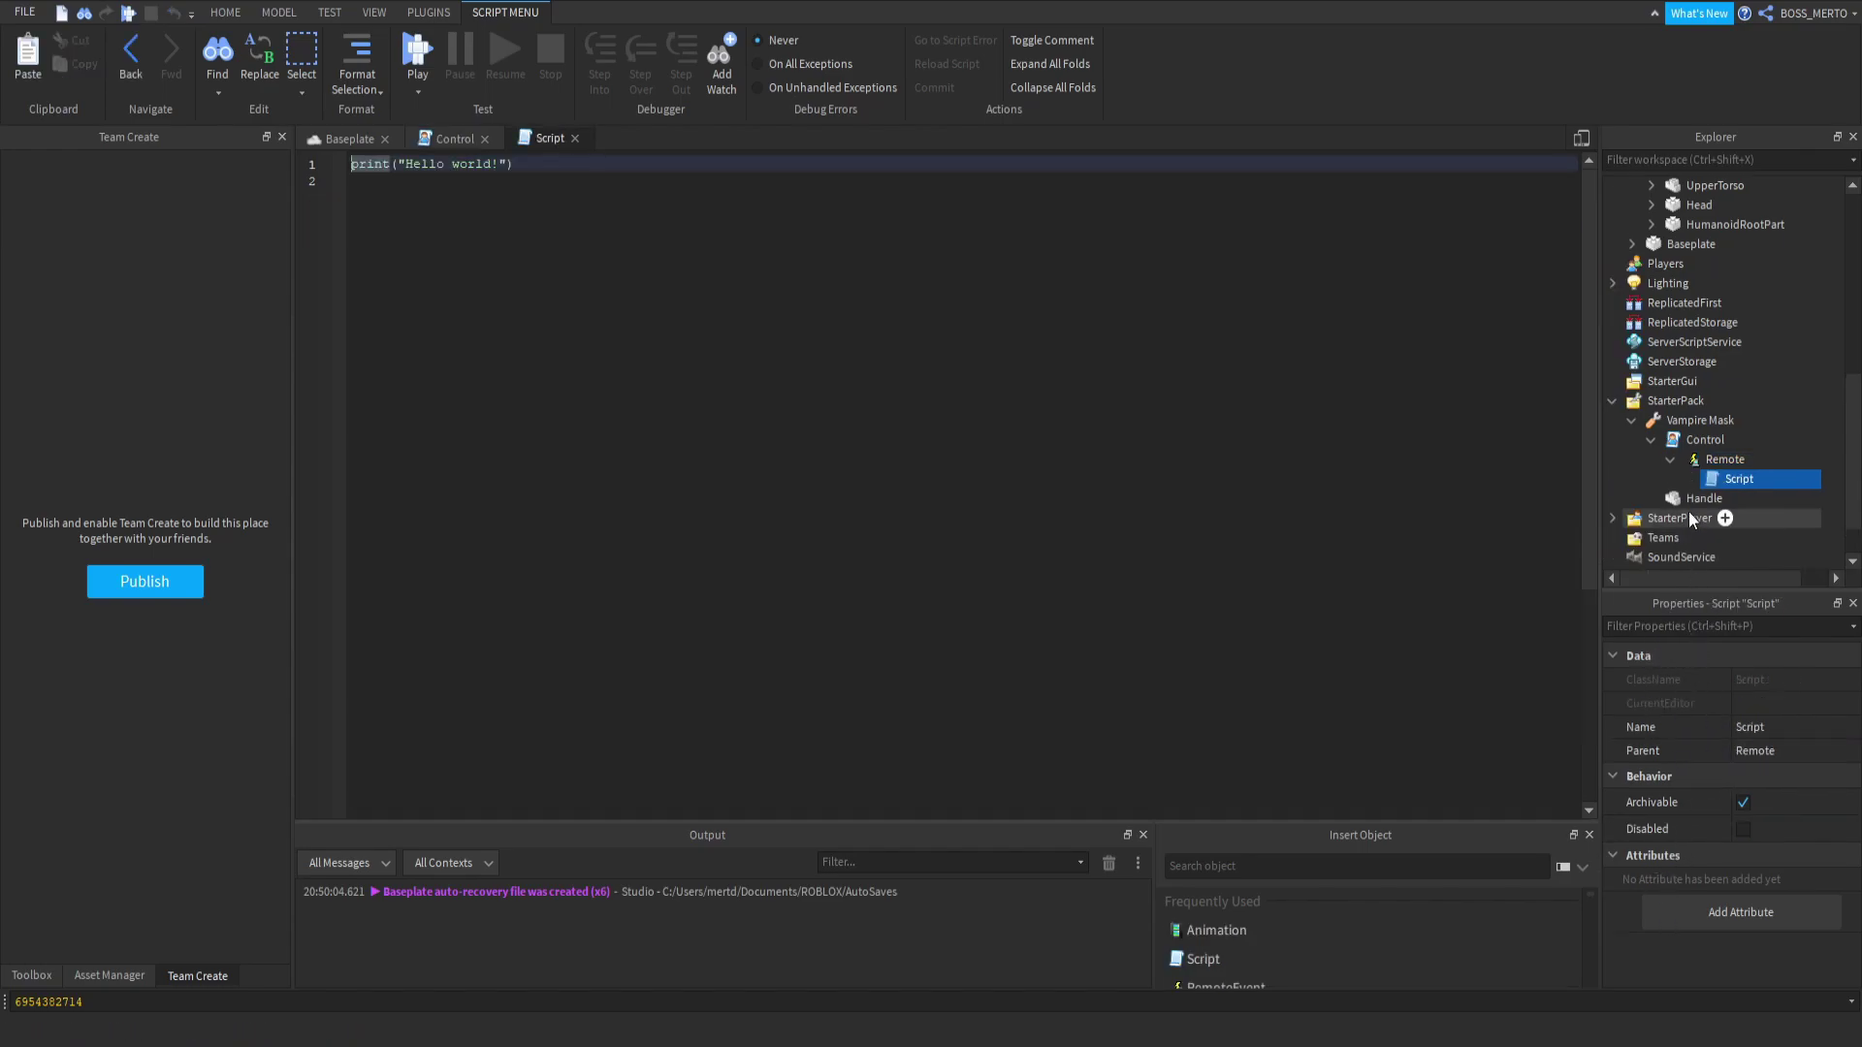
key(F2)
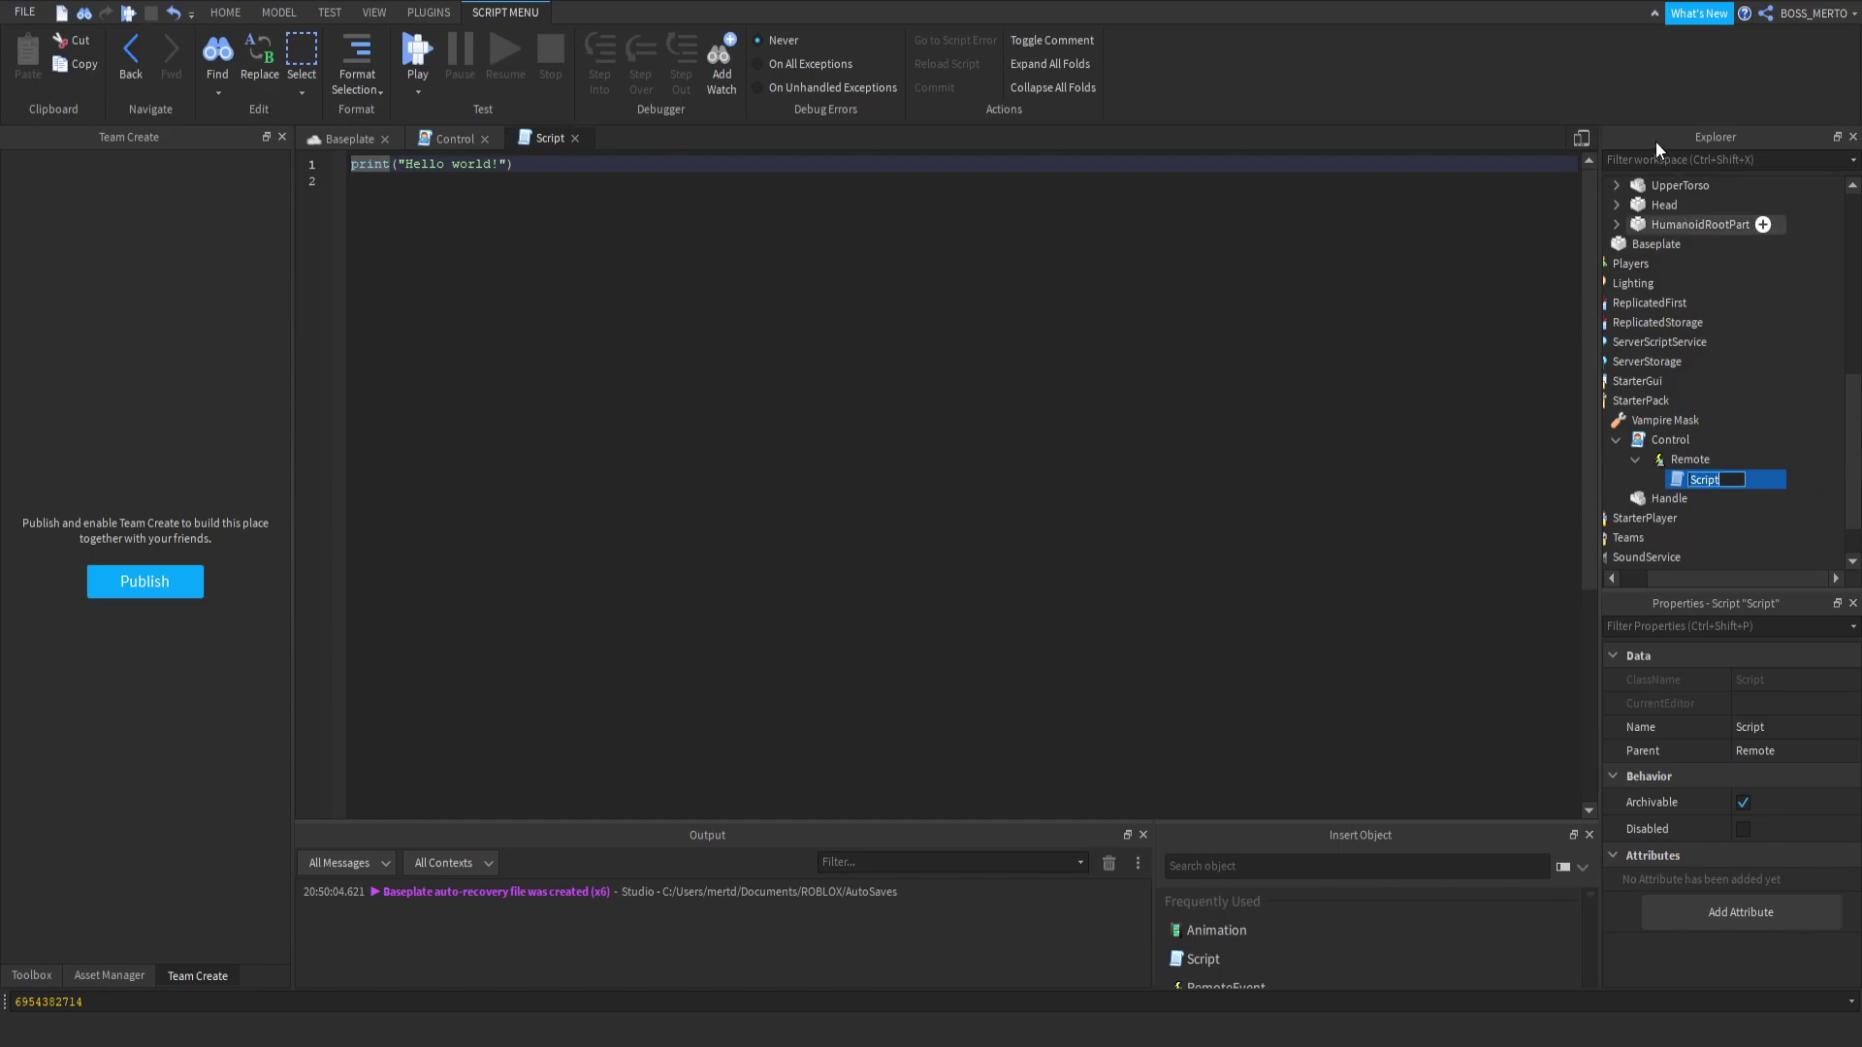
text(React)
key(Return)
click(565, 204)
key(ctrl+a)
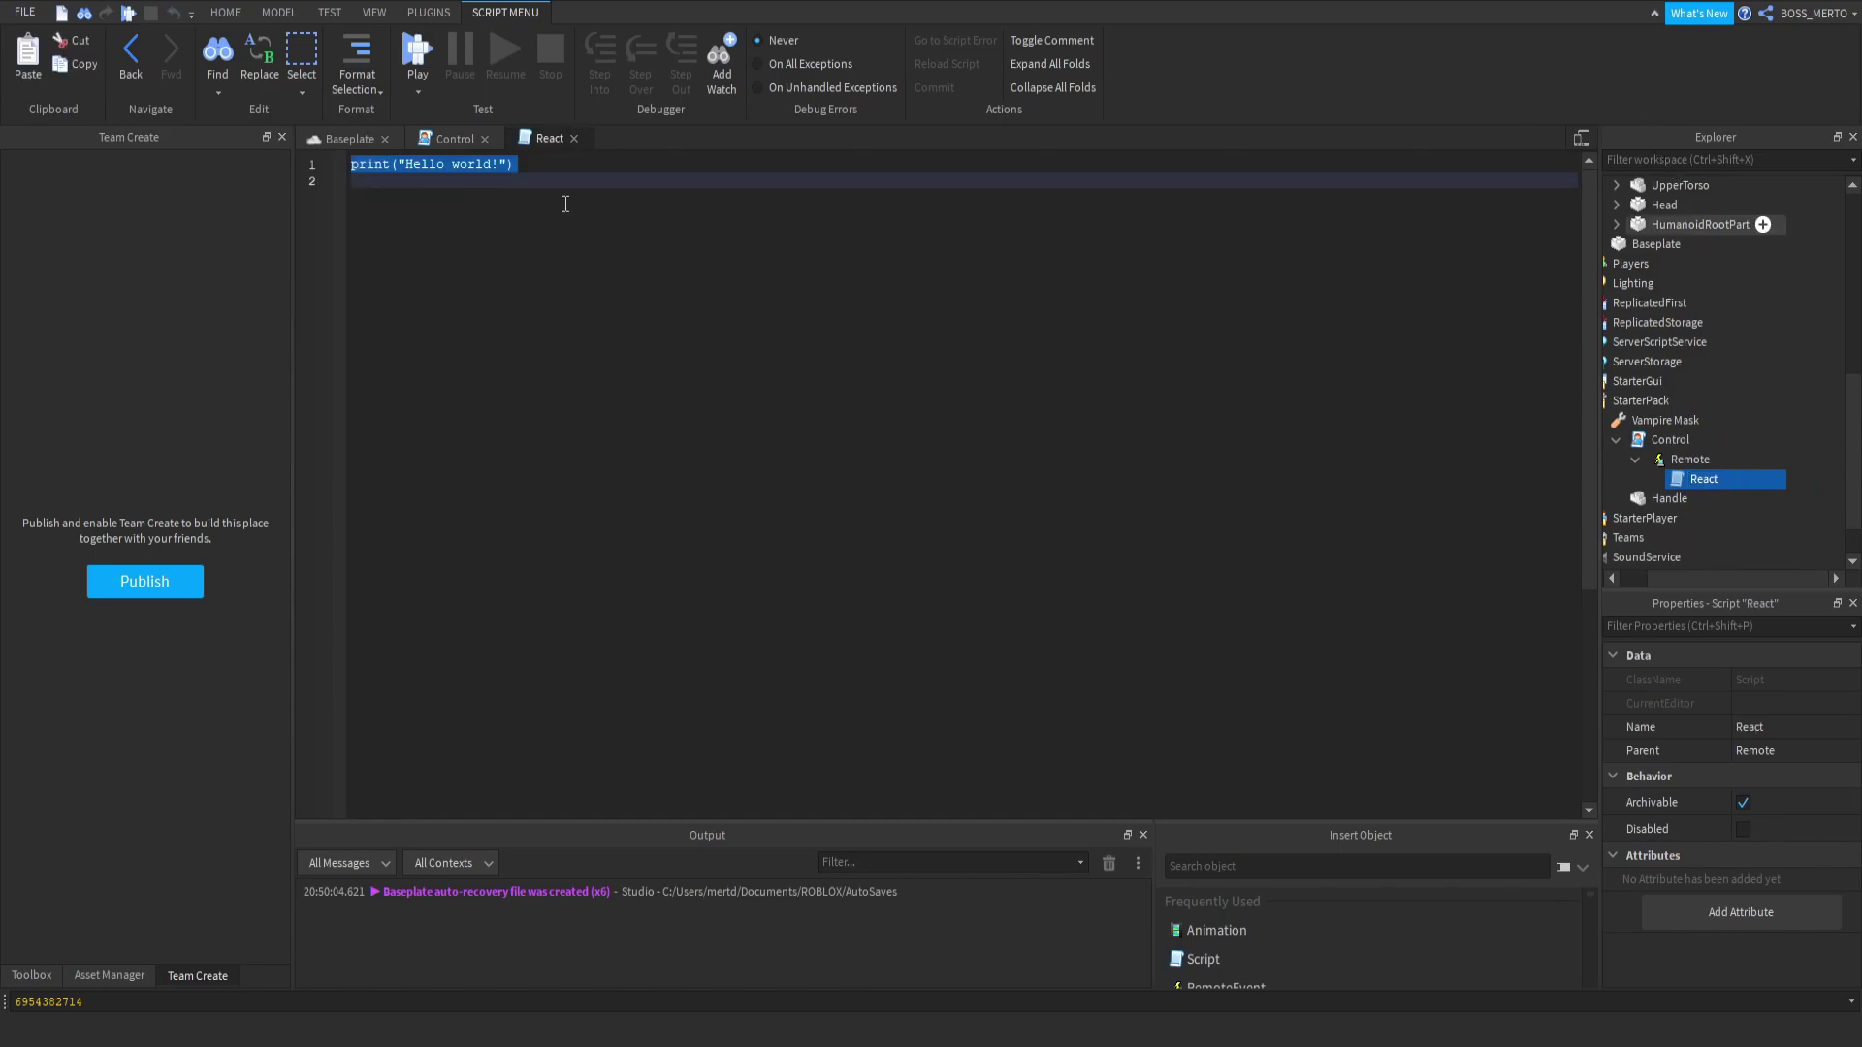
key(BackSpace)
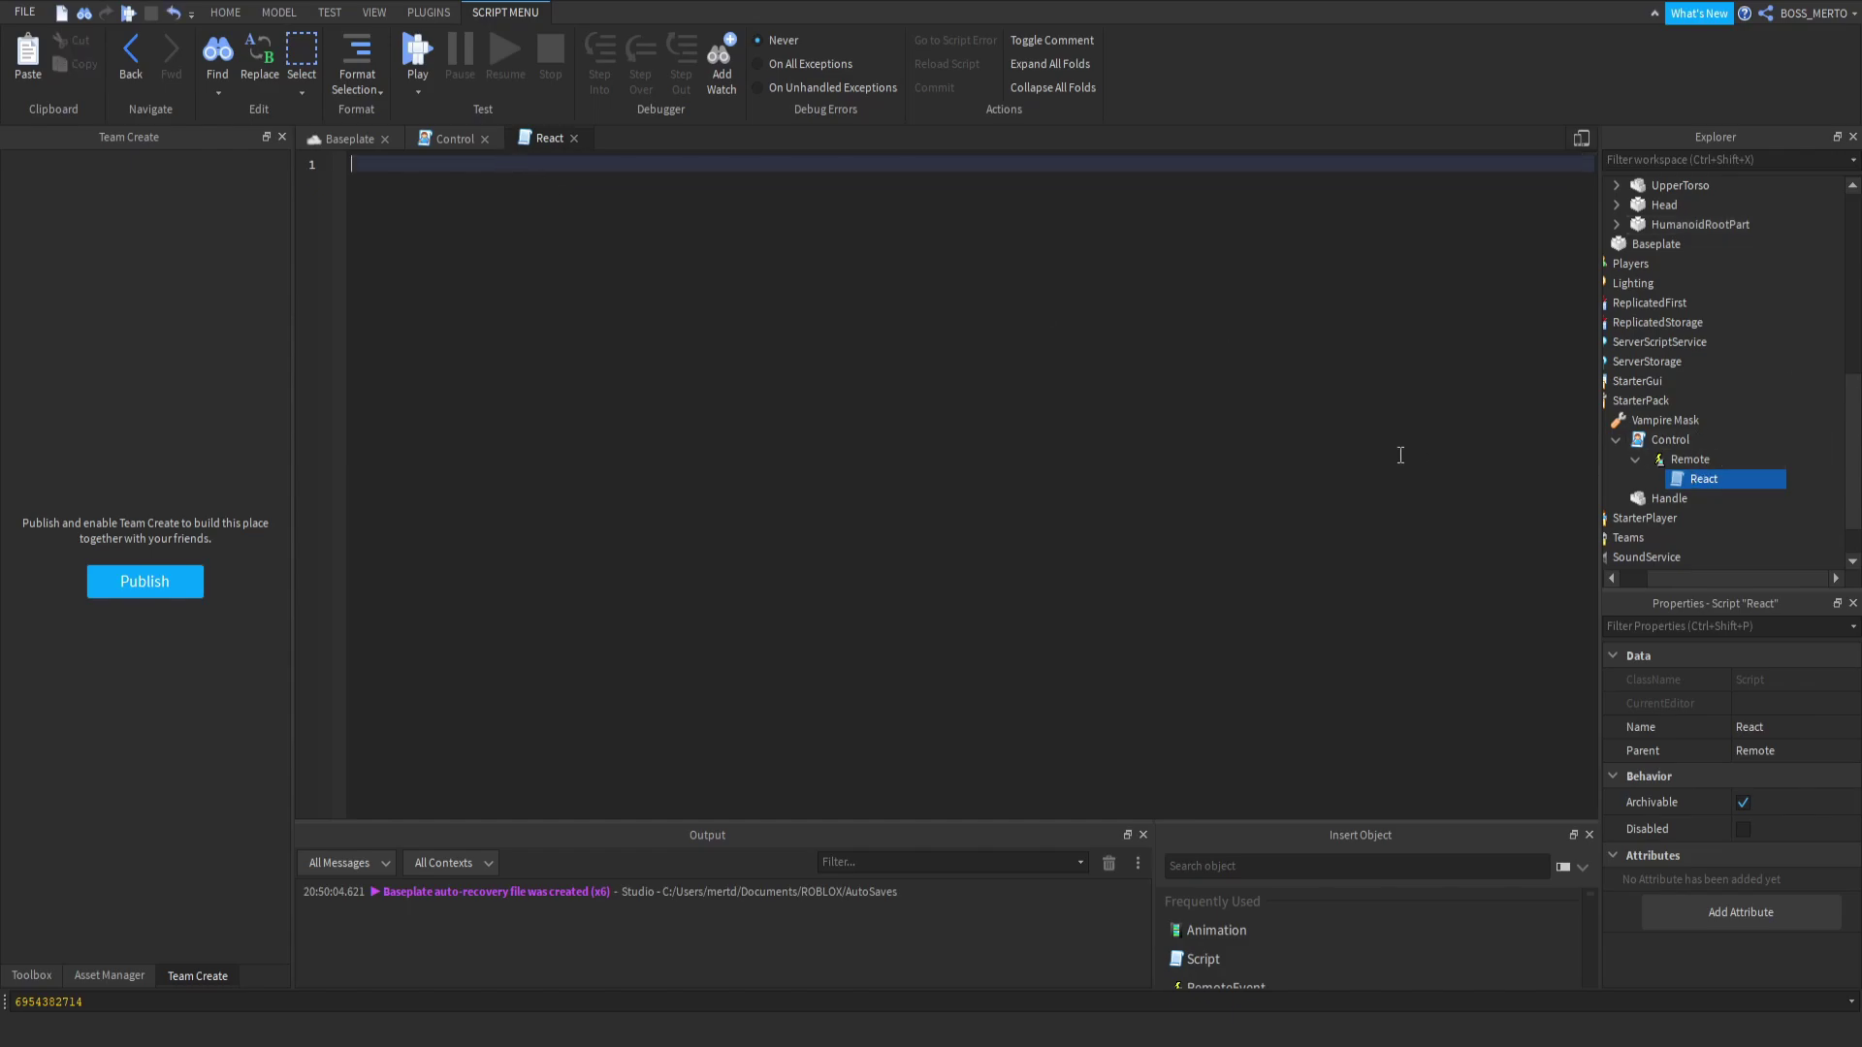
Declare the parent RemoteEvent in the React script with local remote = script.Parent.
text(local remote = script.Parent)
click(1690, 460)
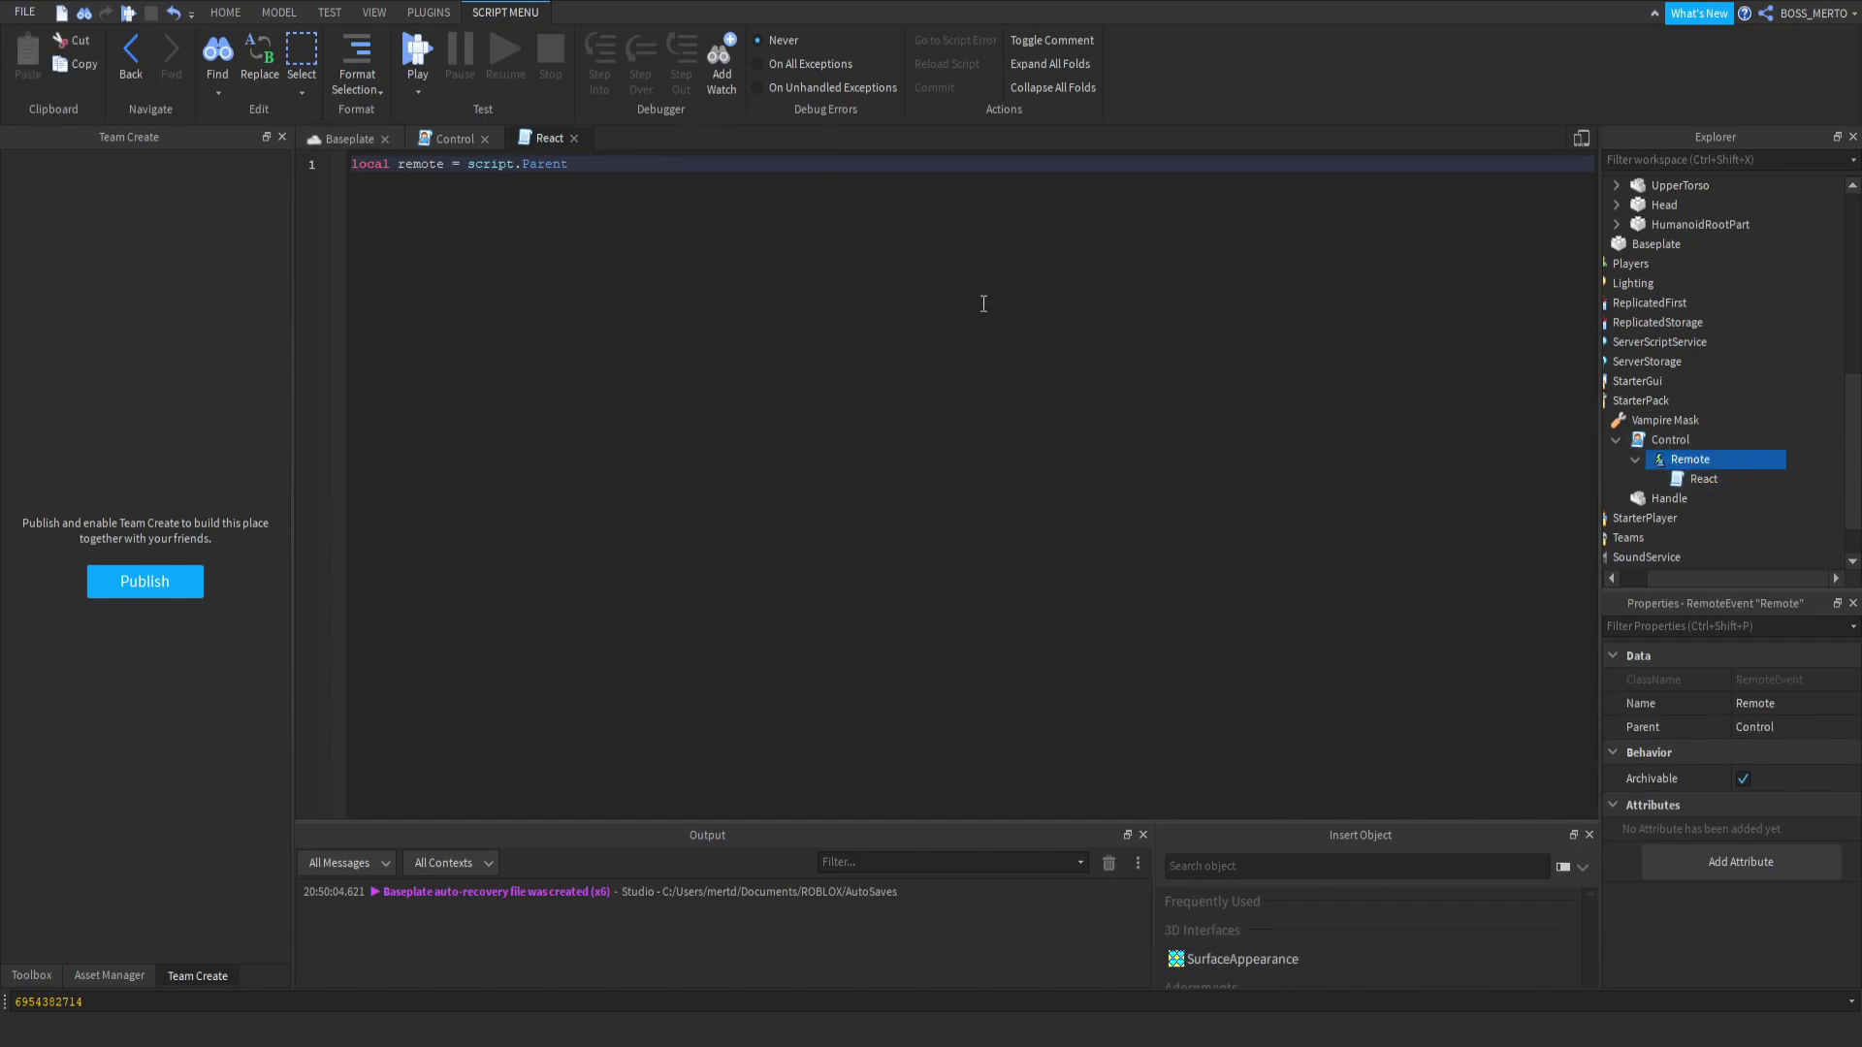
Add an empty remote.OnServerEvent:Connect(function(plr) handler below the remote variable in React.
click(611, 176)
key(Return)
key(Return)
text(remote.O)
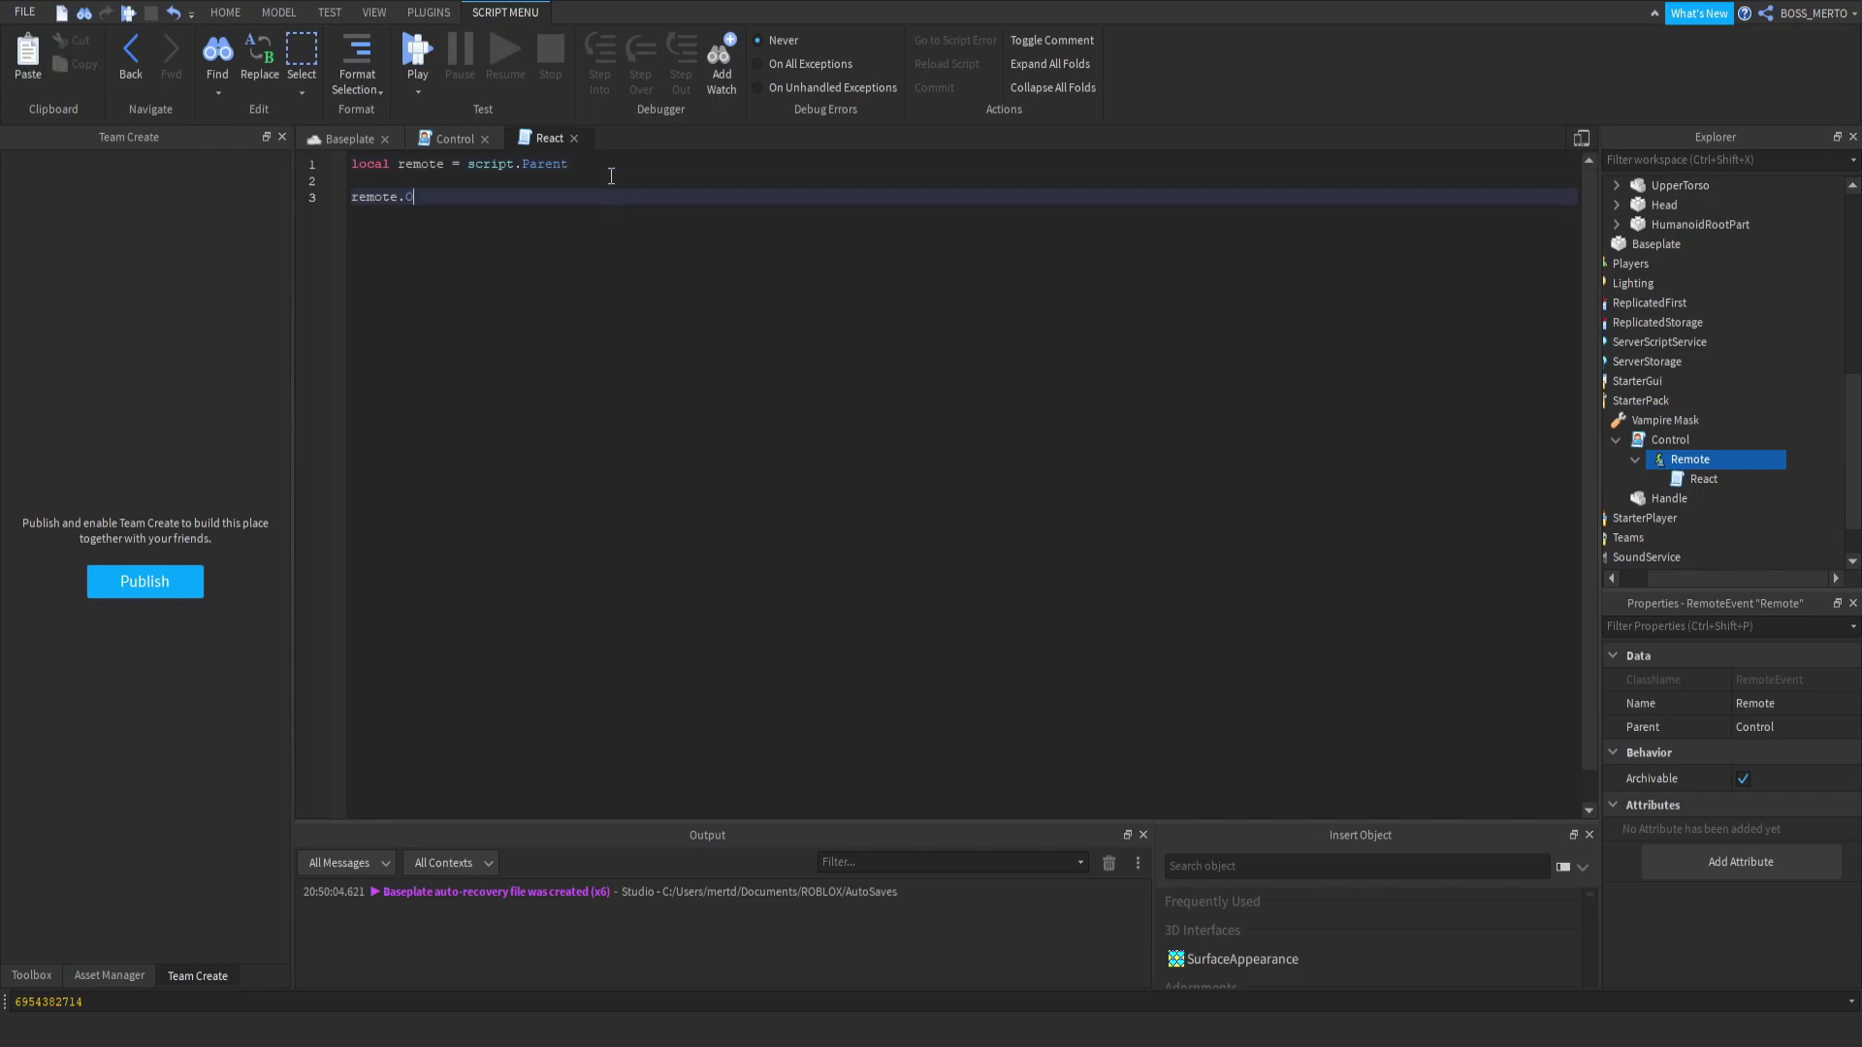
key(Tab)
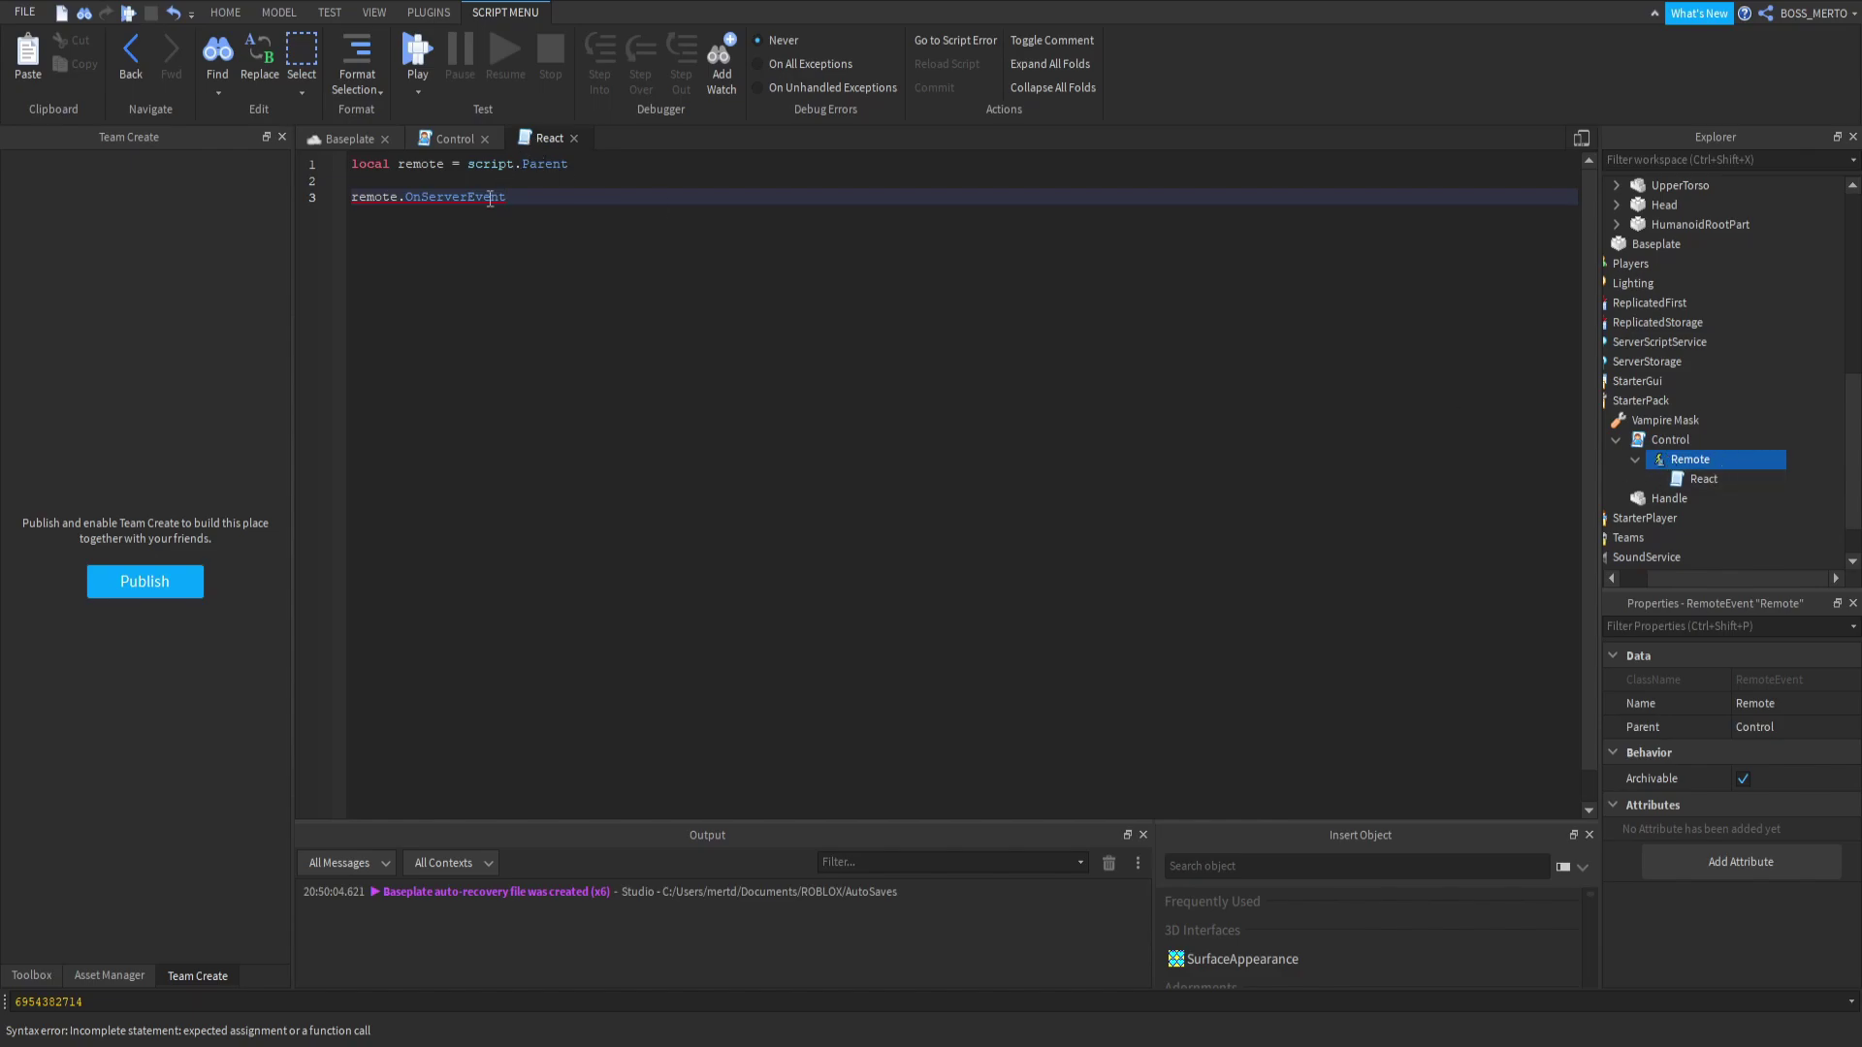
drag(406, 199, 502, 209)
click(559, 199)
text(:Connect(function)
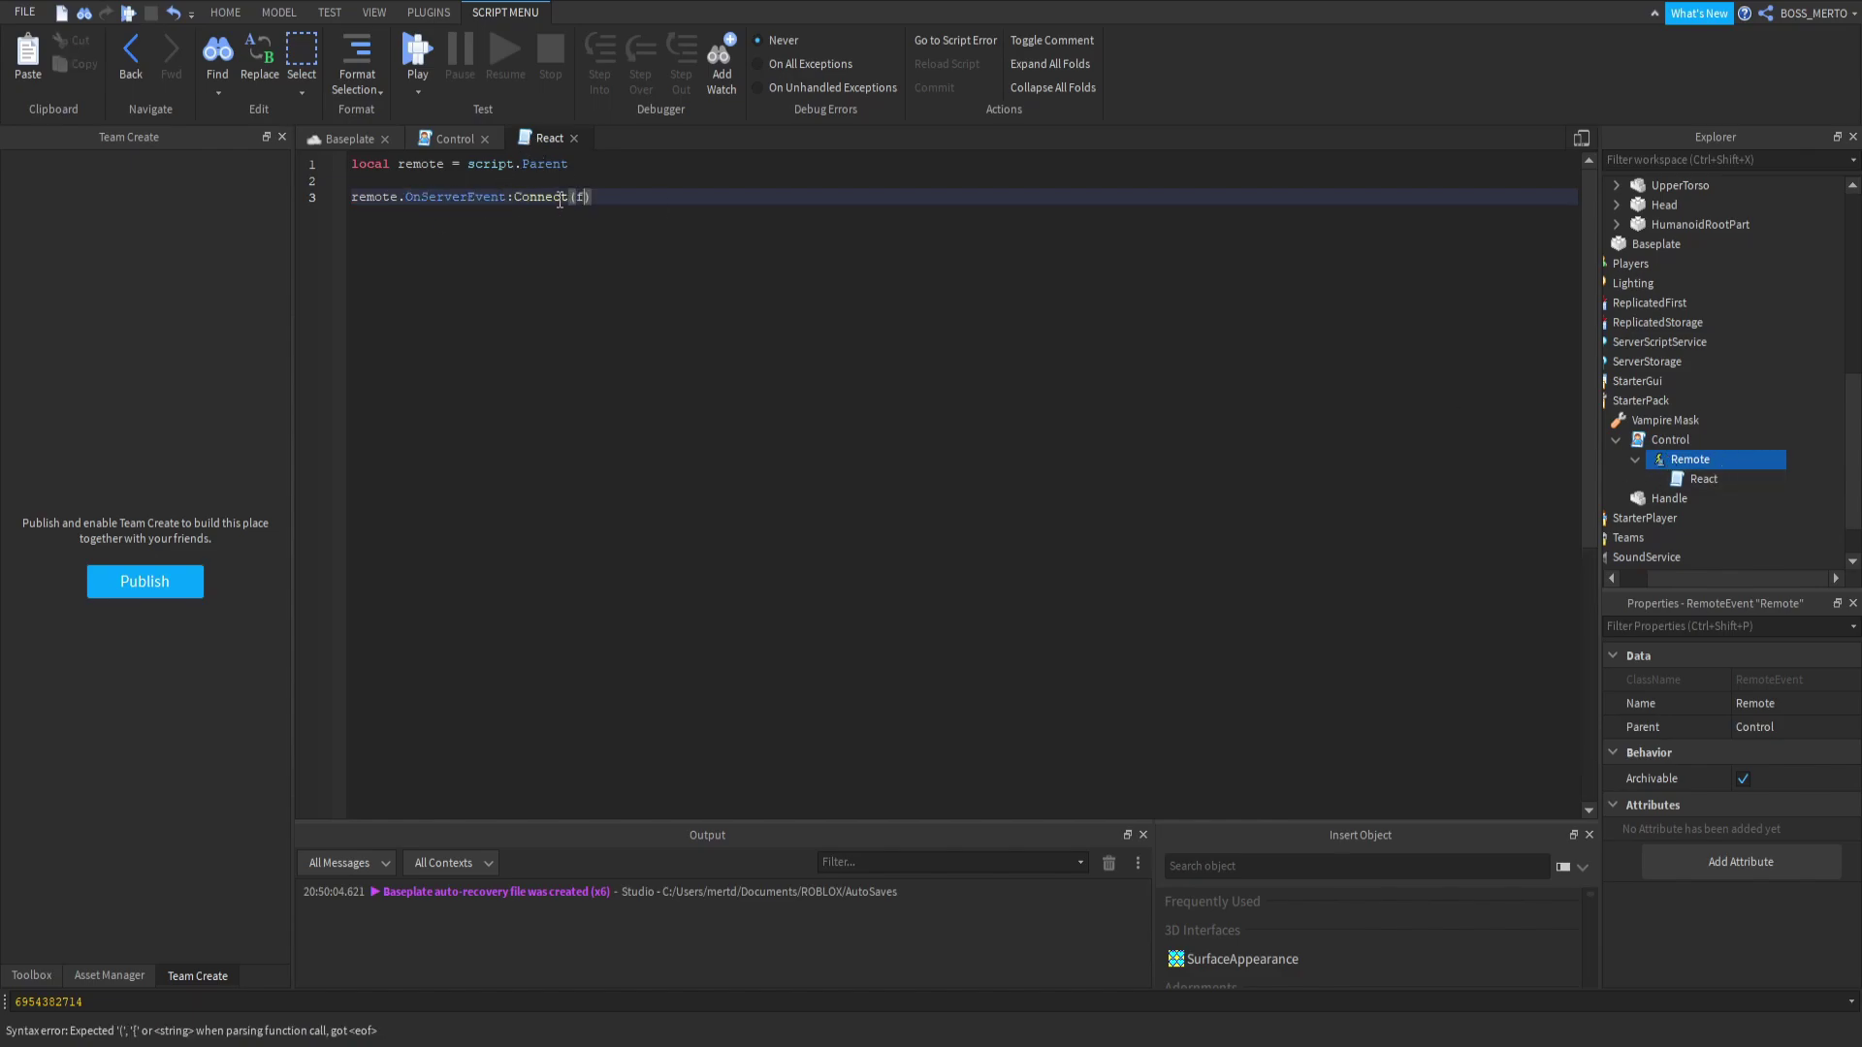
text(())
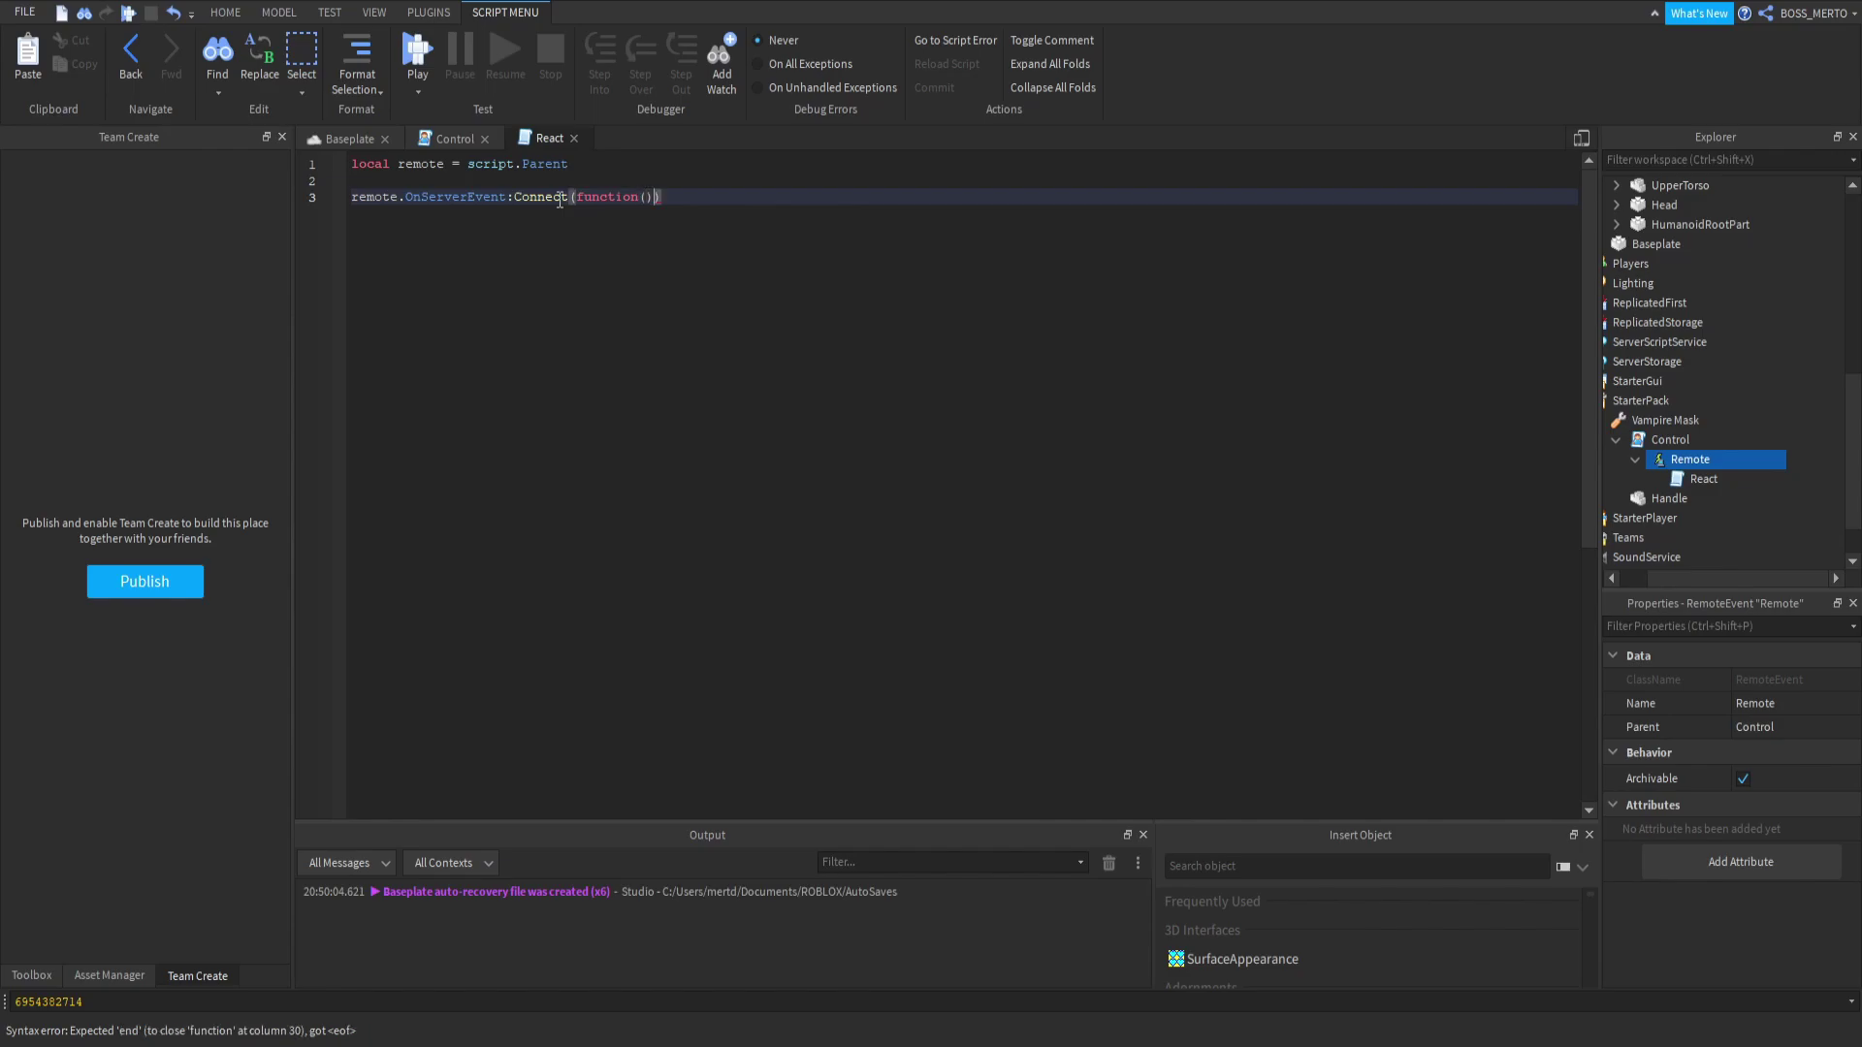
key(Return)
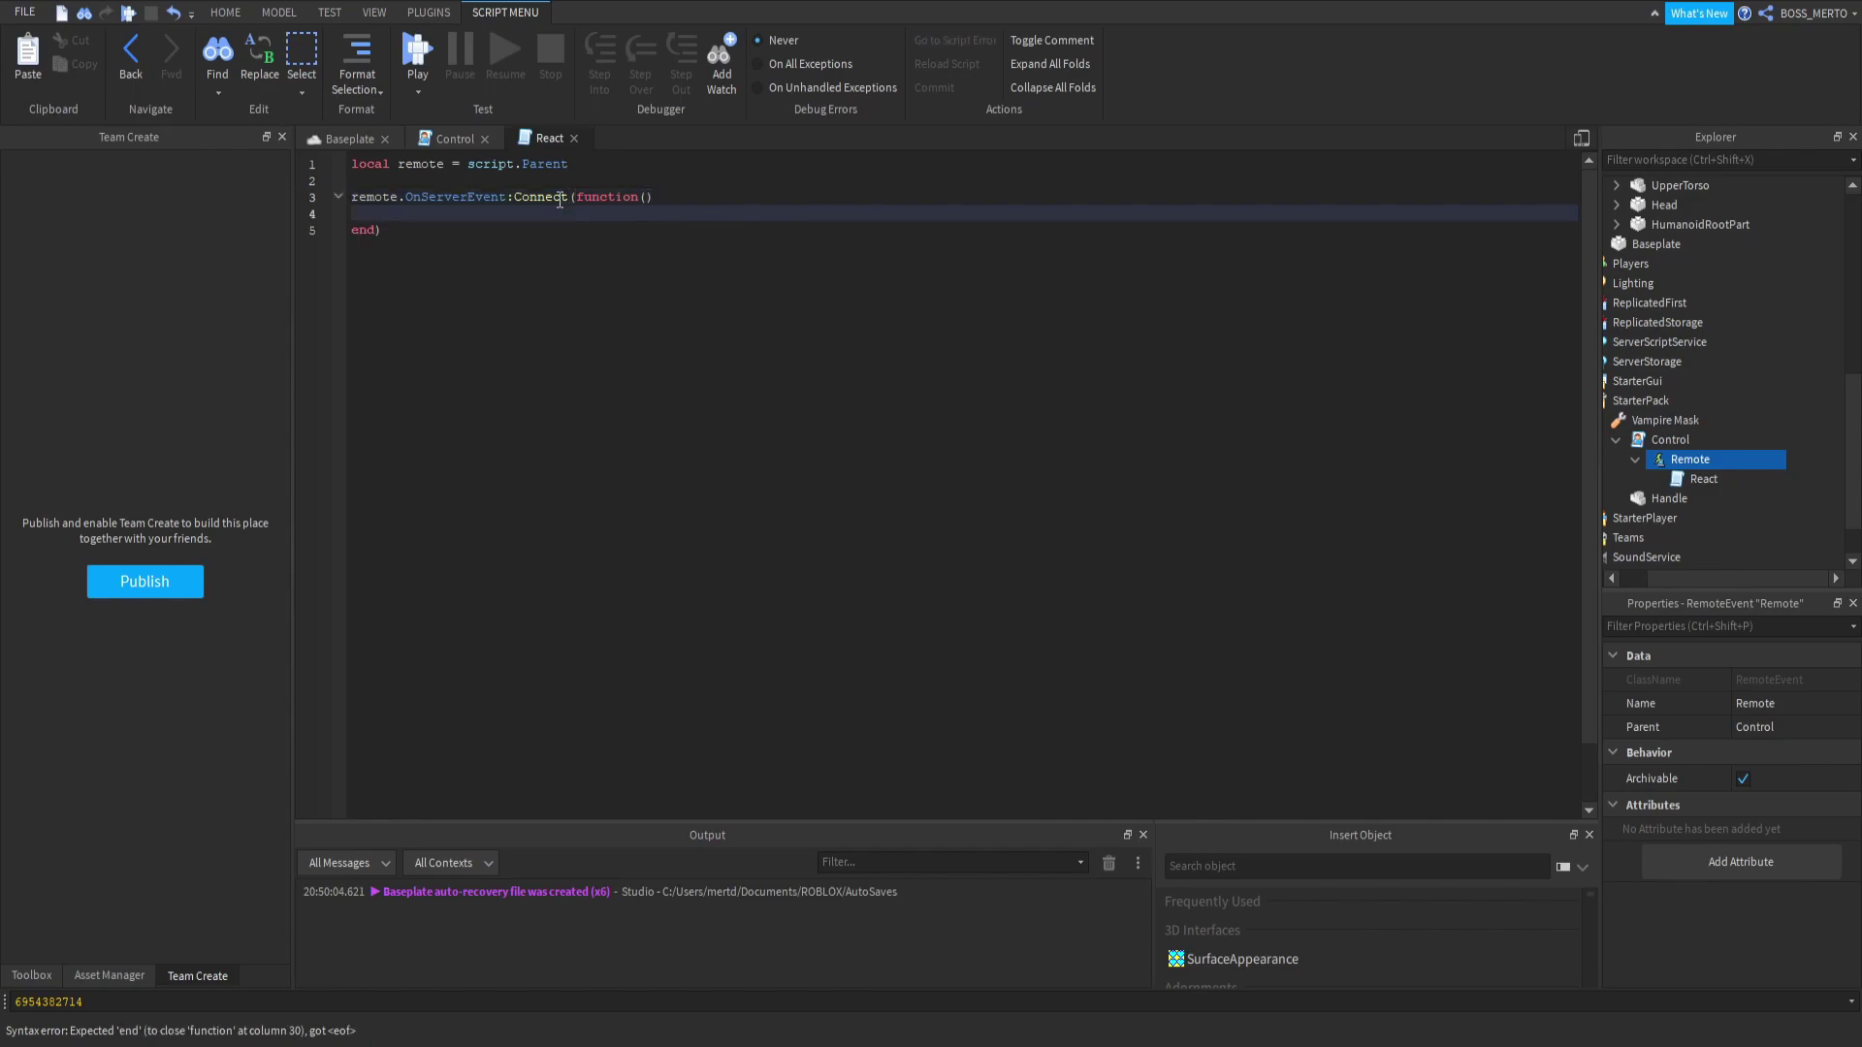
click(647, 199)
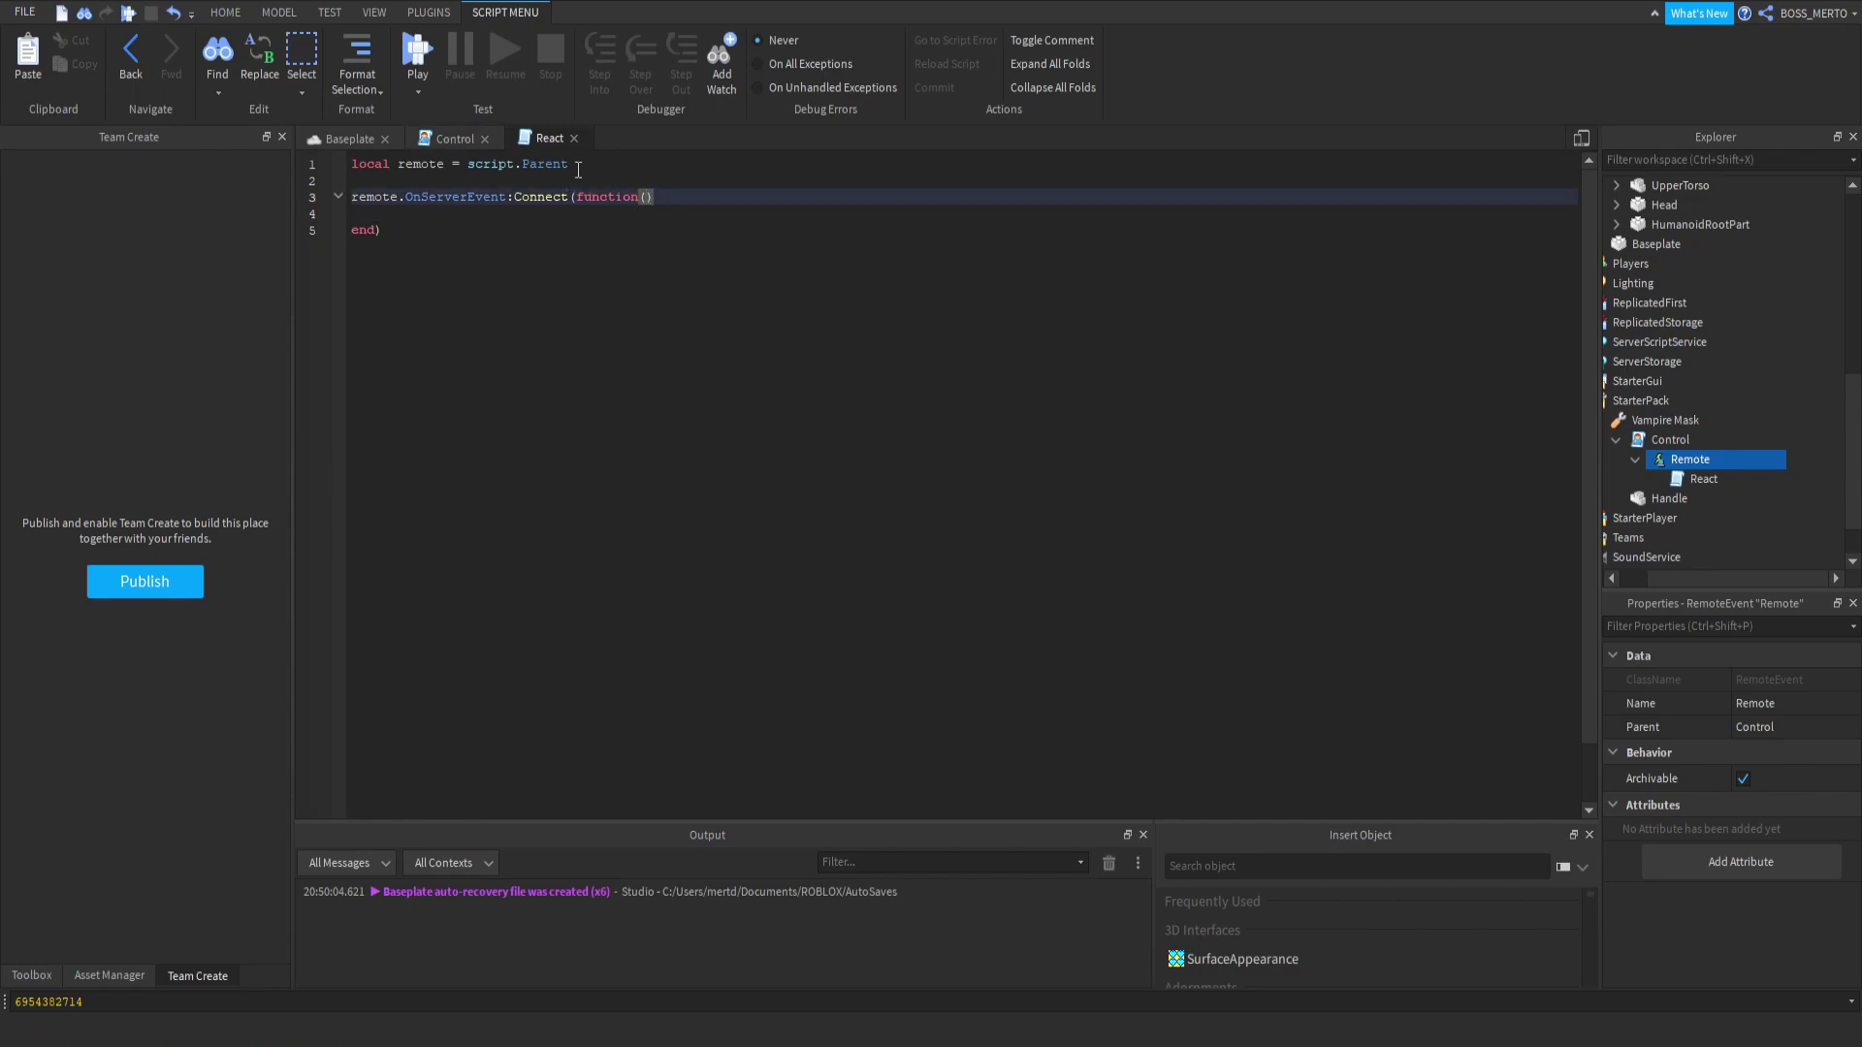
text(plr)
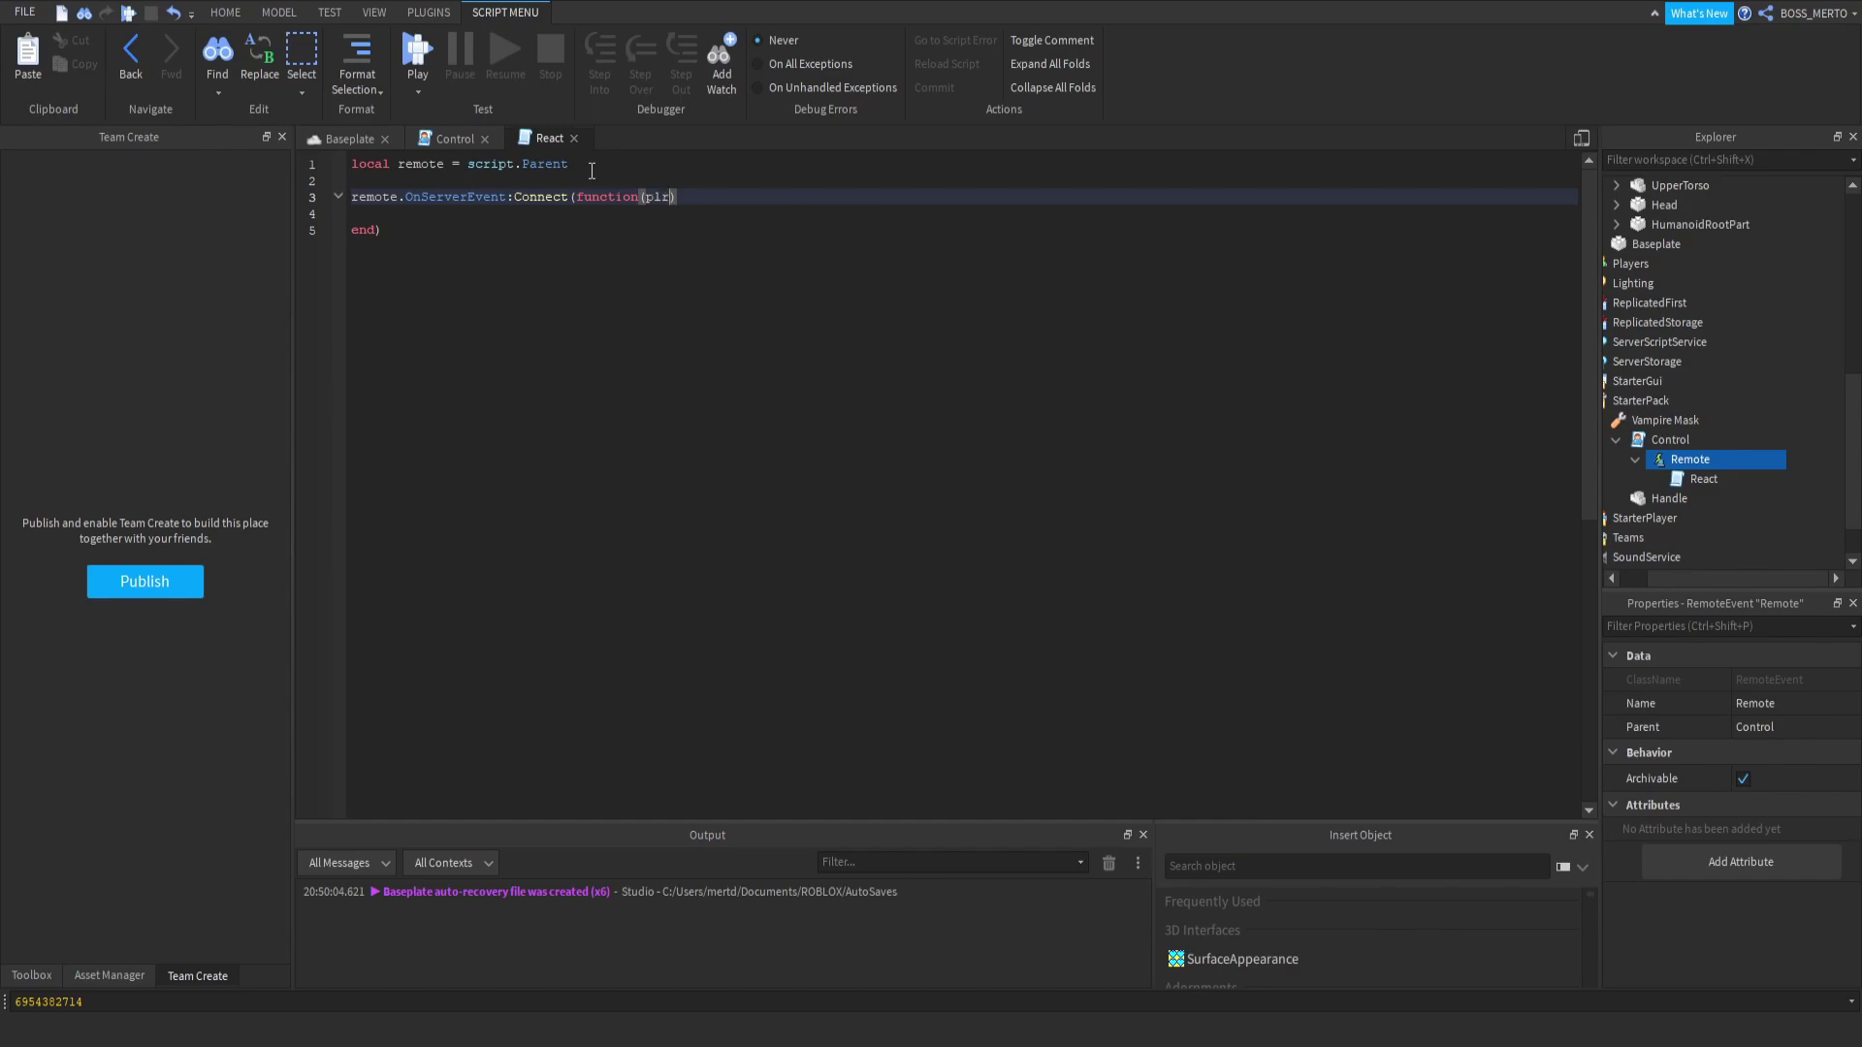
text(, value, value2, value3)
key(BackSpace)
key(BackSpace)
key(BackSpace)
key(BackSpace)
key(BackSpace)
key(BackSpace)
key(BackSpace)
key(BackSpace)
key(BackSpace)
key(BackSpace)
key(BackSpace)
key(BackSpace)
key(BackSpace)
key(BackSpace)
key(BackSpace)
key(BackSpace)
key(BackSpace)
key(BackSpace)
key(BackSpace)
key(BackSpace)
key(BackSpace)
key(BackSpace)
Compare the FireServer() call in the Control script with the plr parameter of React's OnServerEvent handler.
click(462, 143)
drag(528, 213, 438, 214)
click(524, 214)
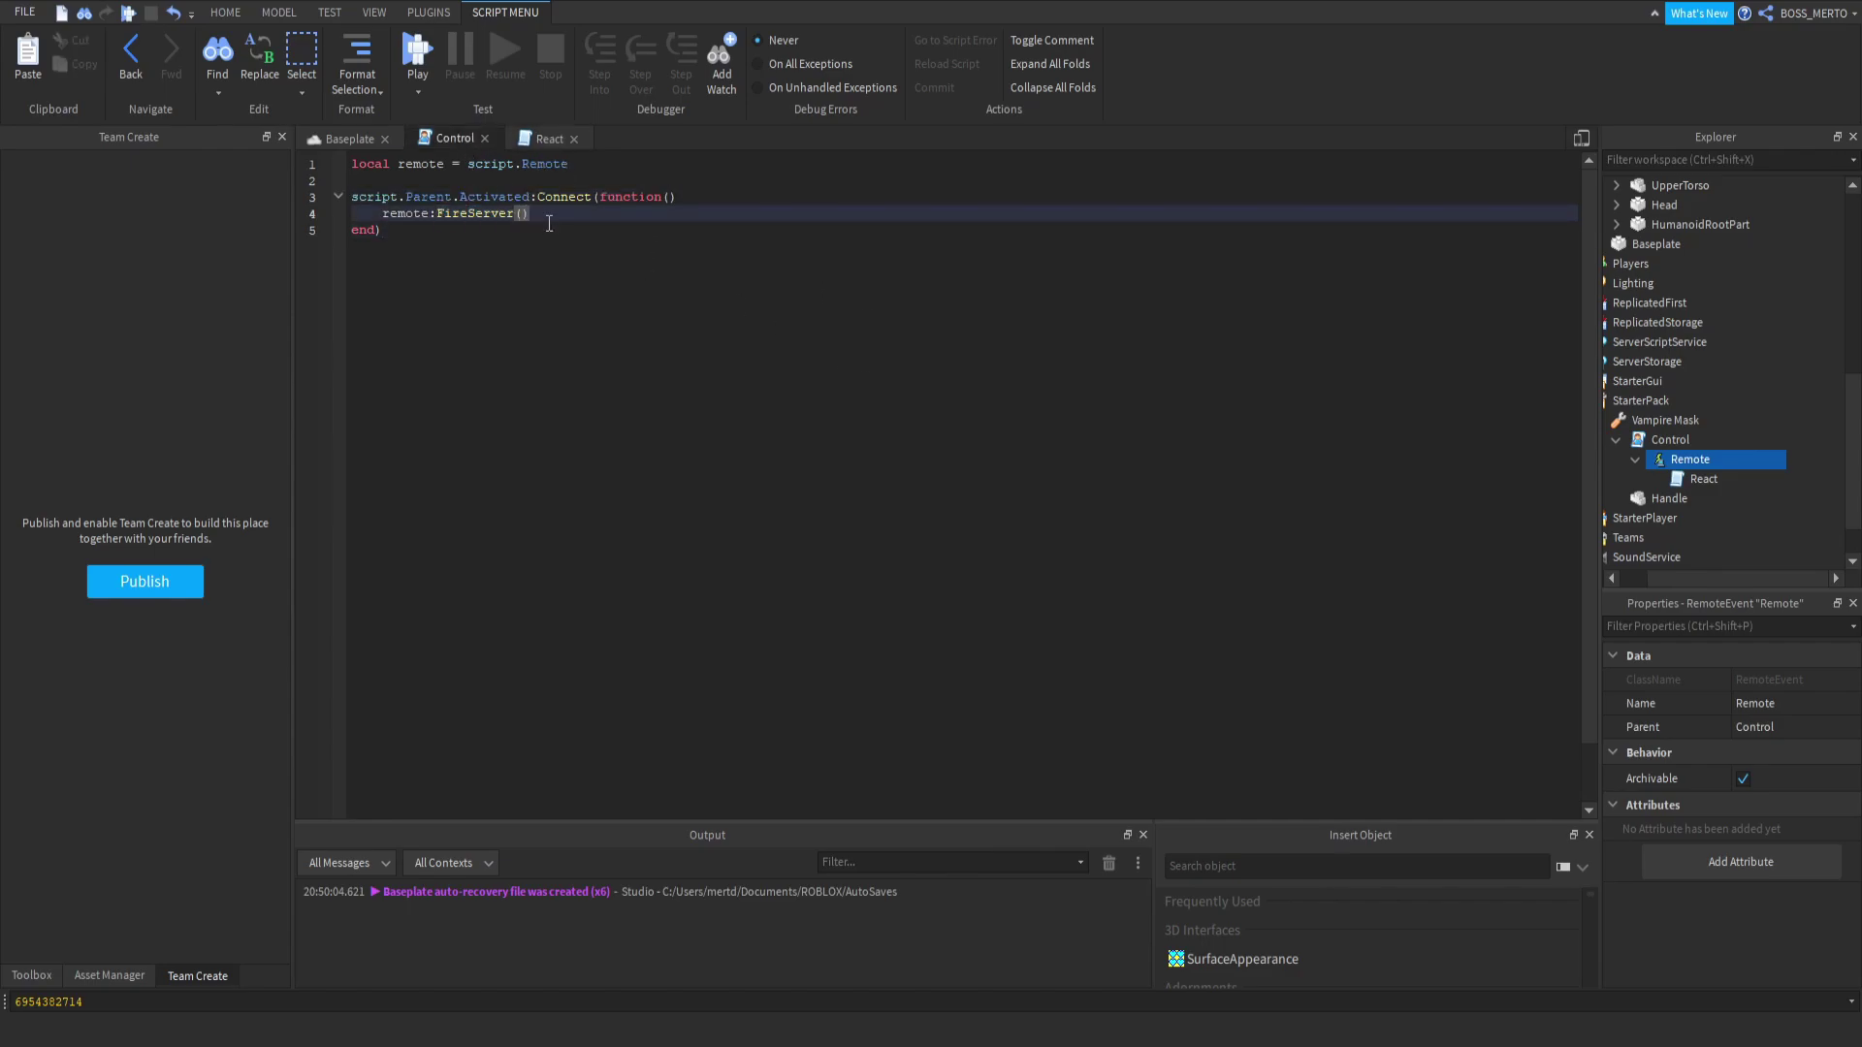
click(523, 142)
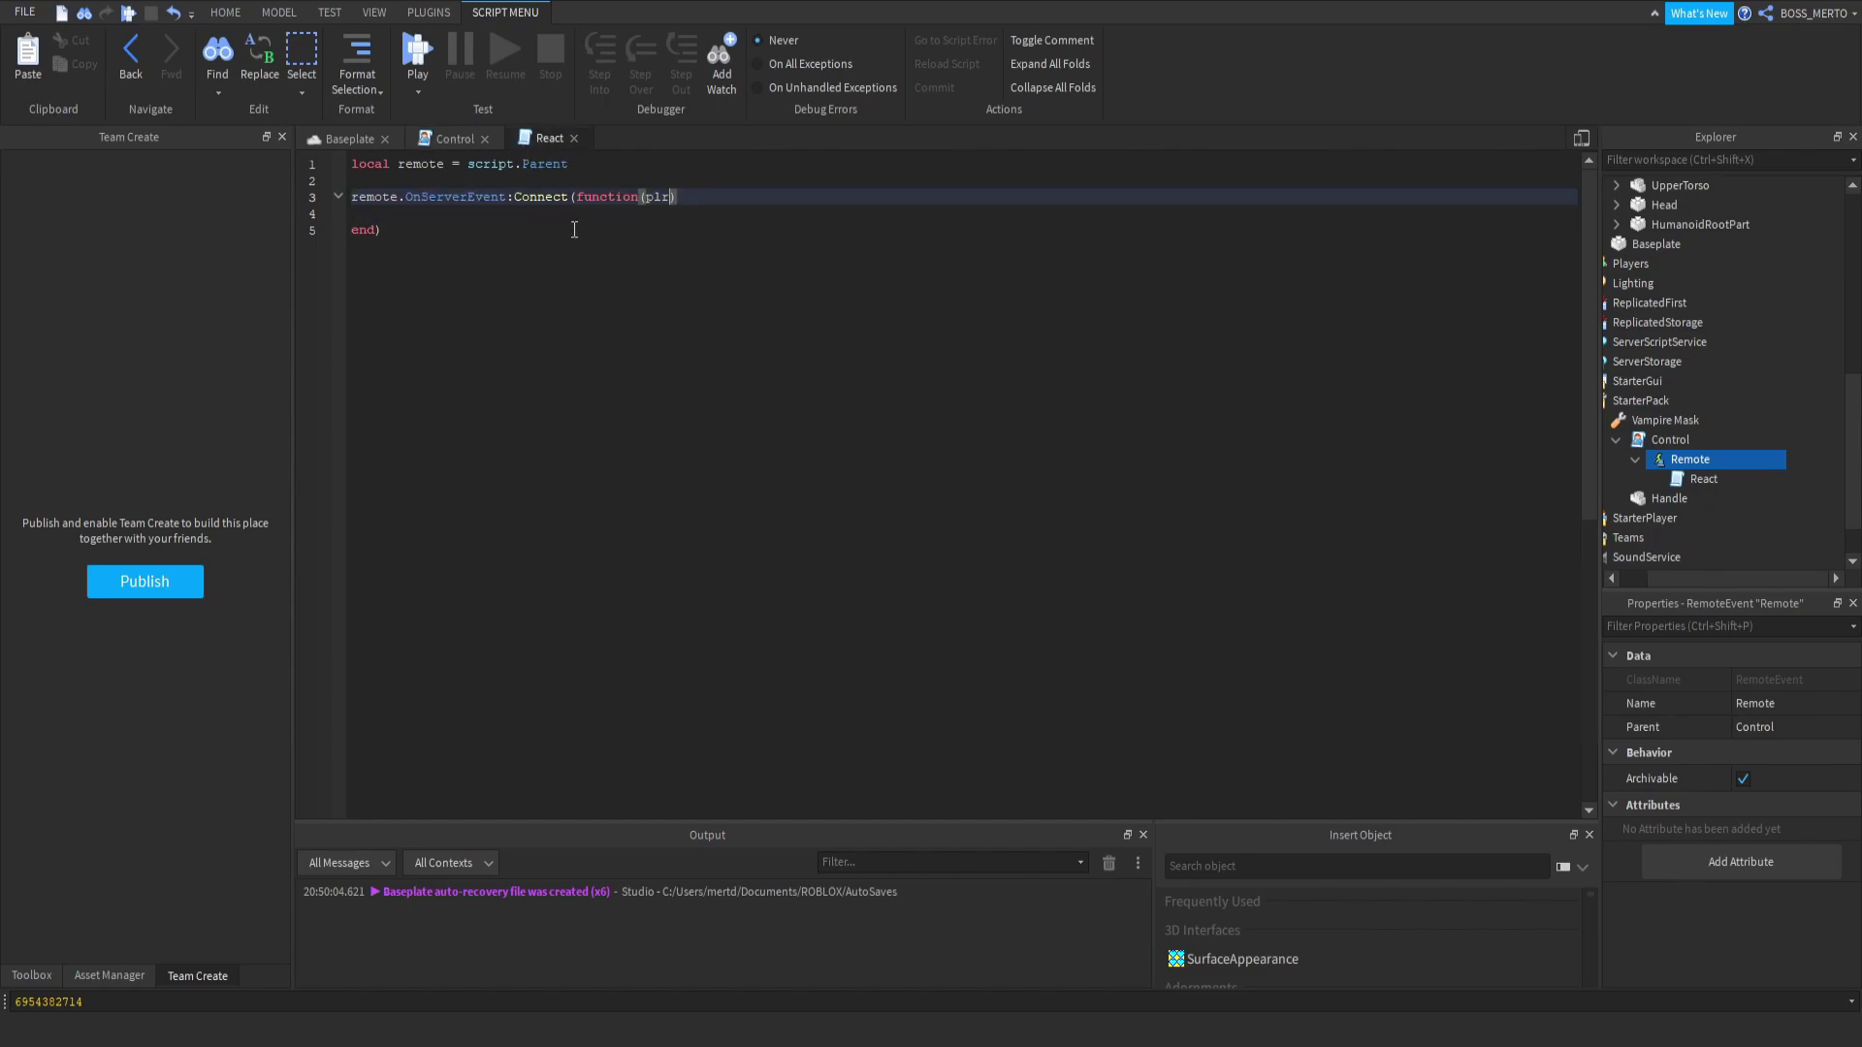
drag(677, 197, 654, 198)
click(659, 197)
Define local character = workspace:WaitForChild(plr.Name) inside the OnServerEvent handler.
click(583, 214)
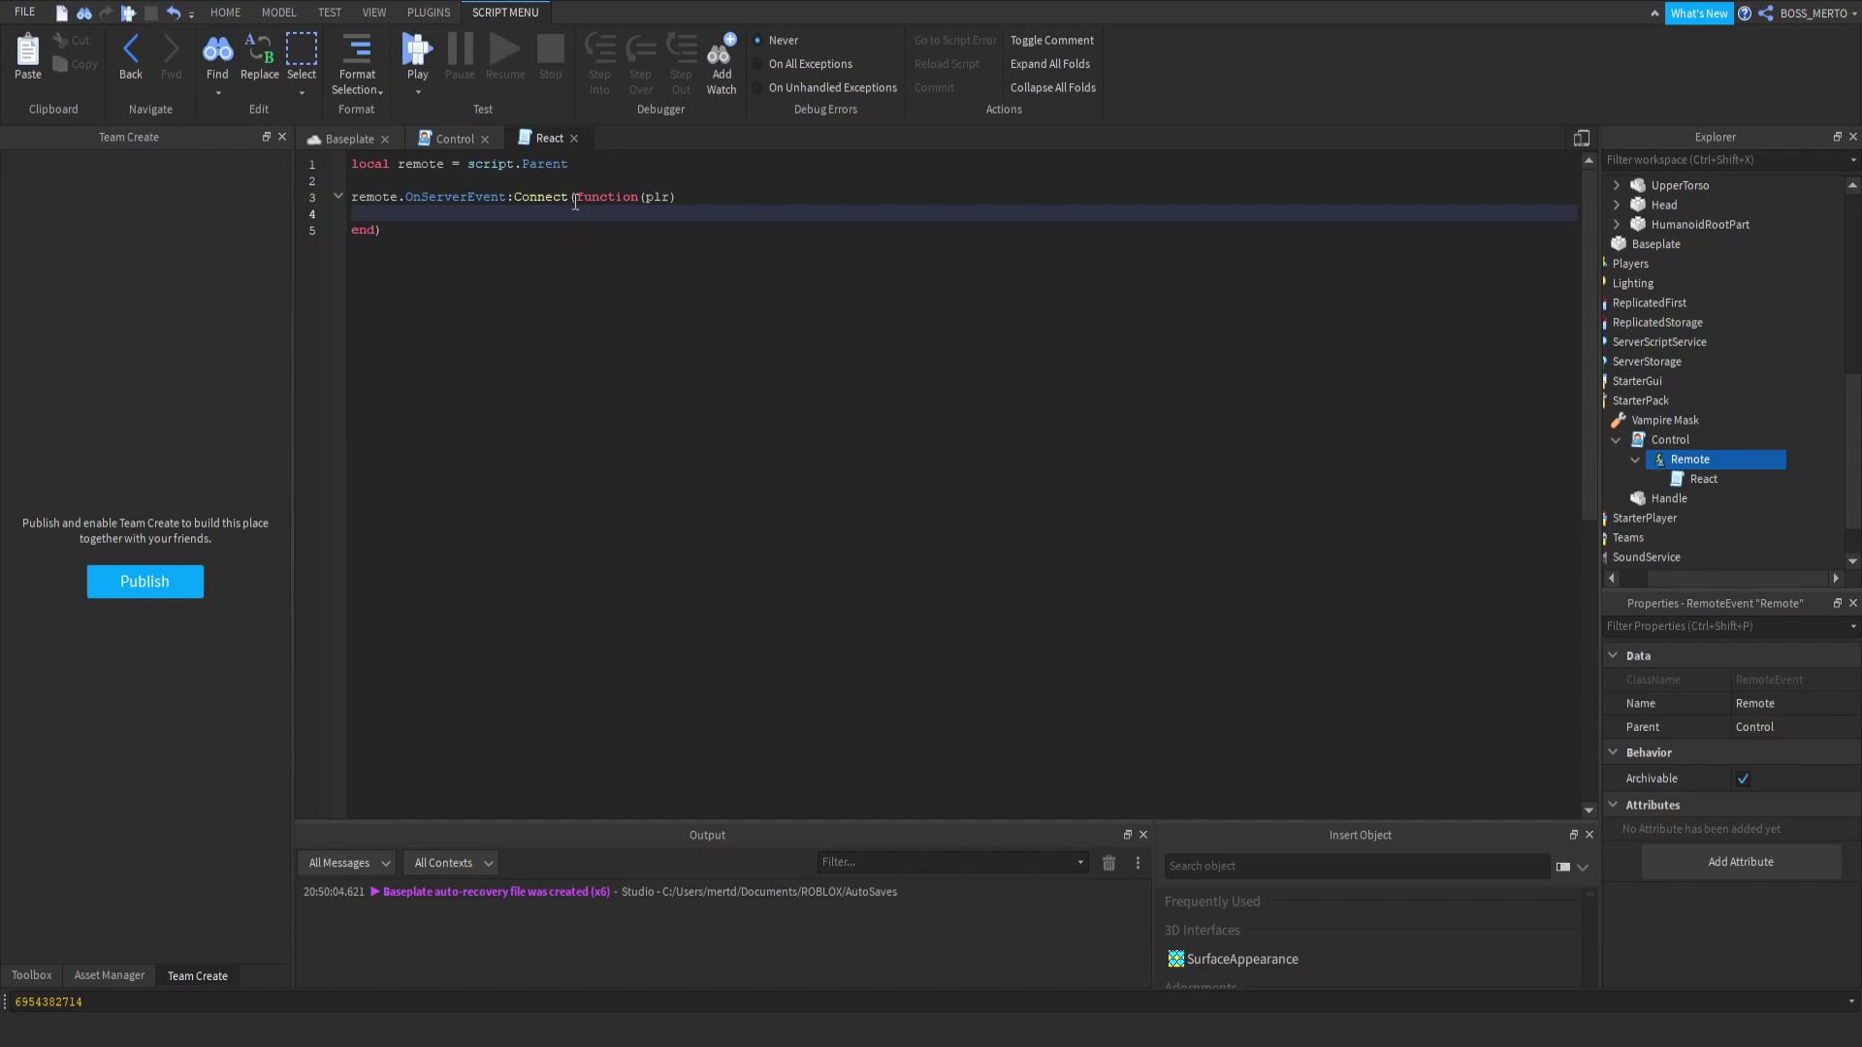
text(local)
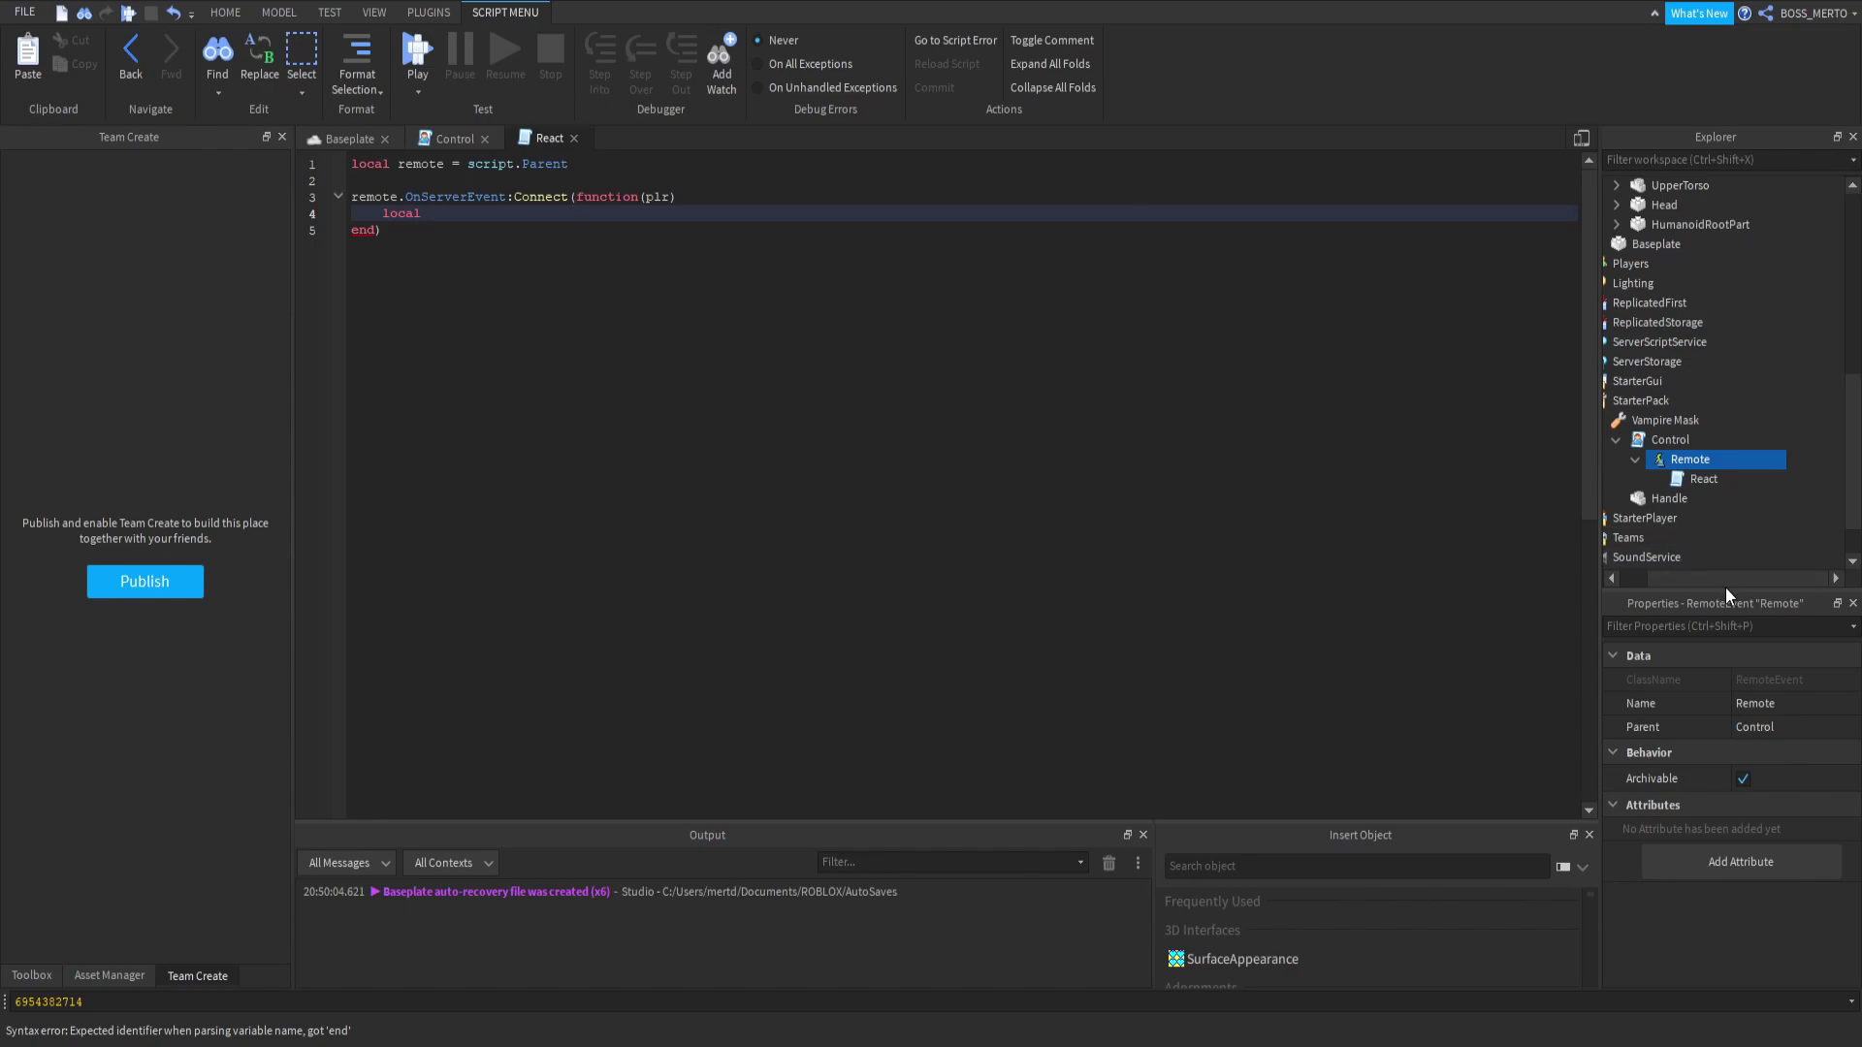
drag(1720, 583, 1668, 576)
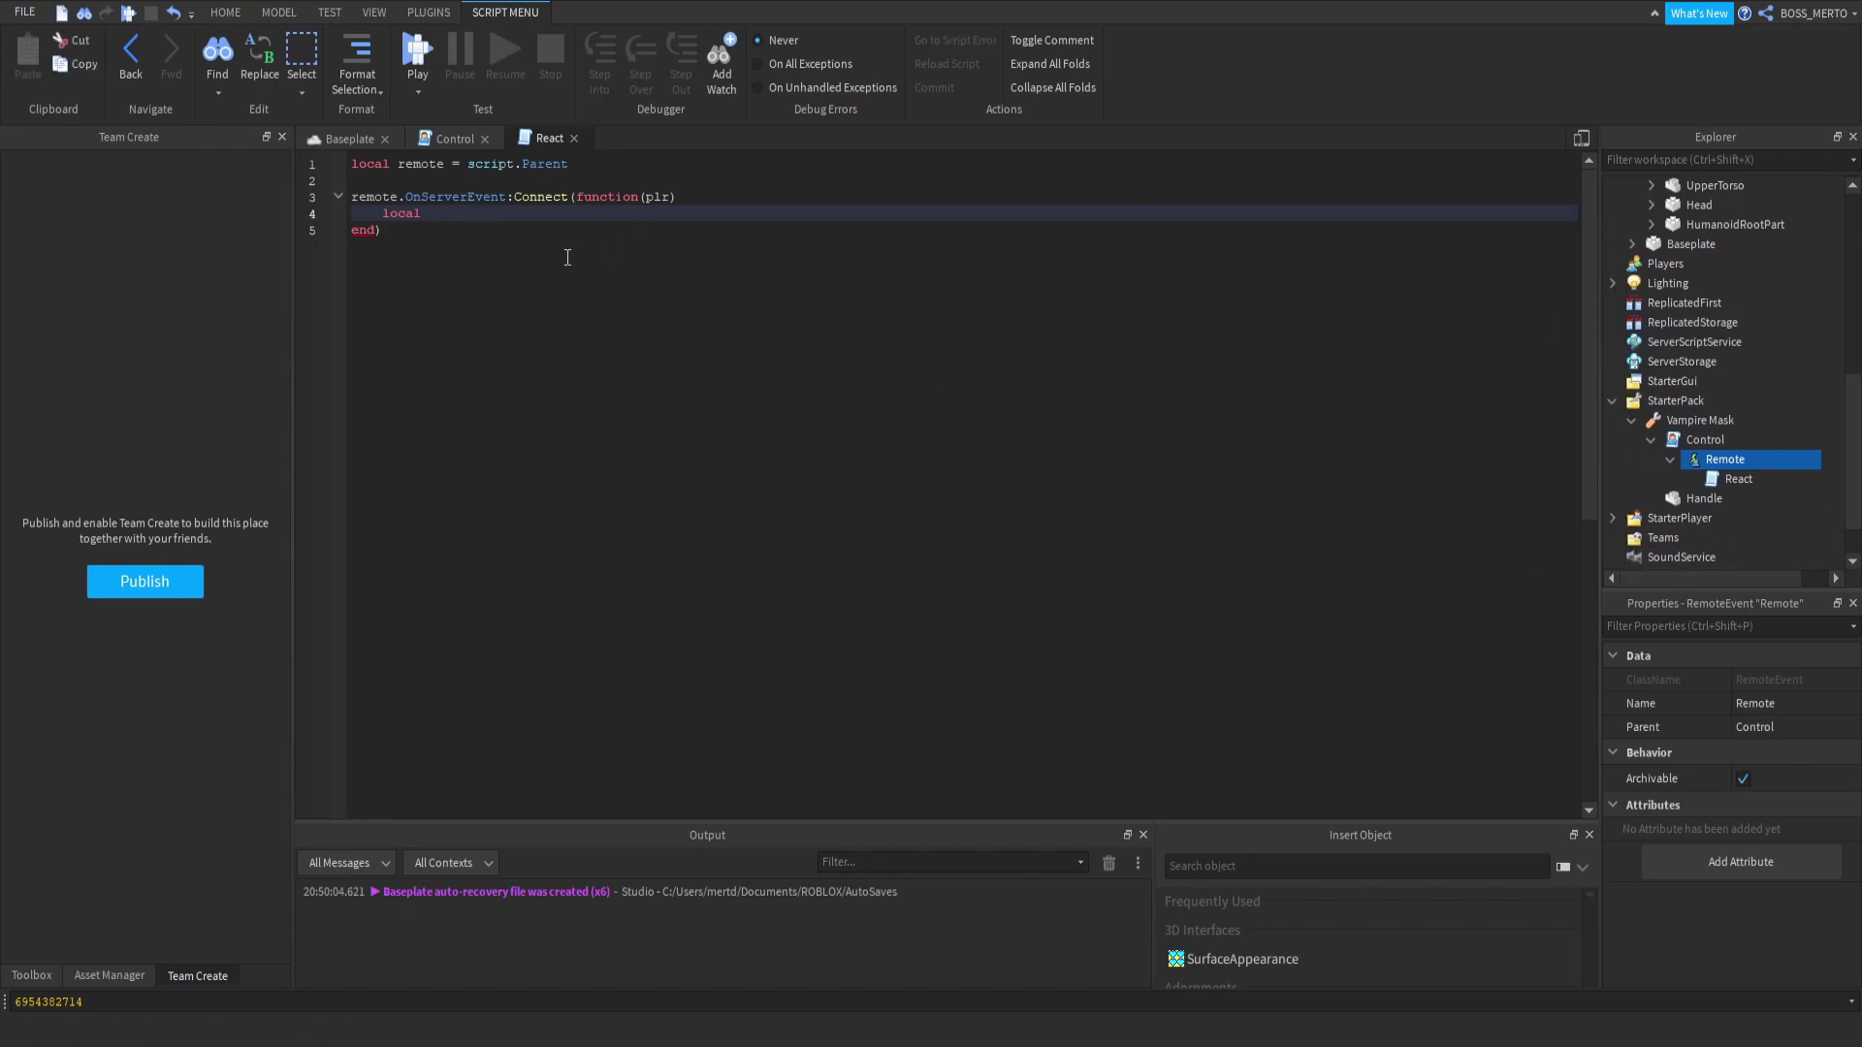
click(466, 212)
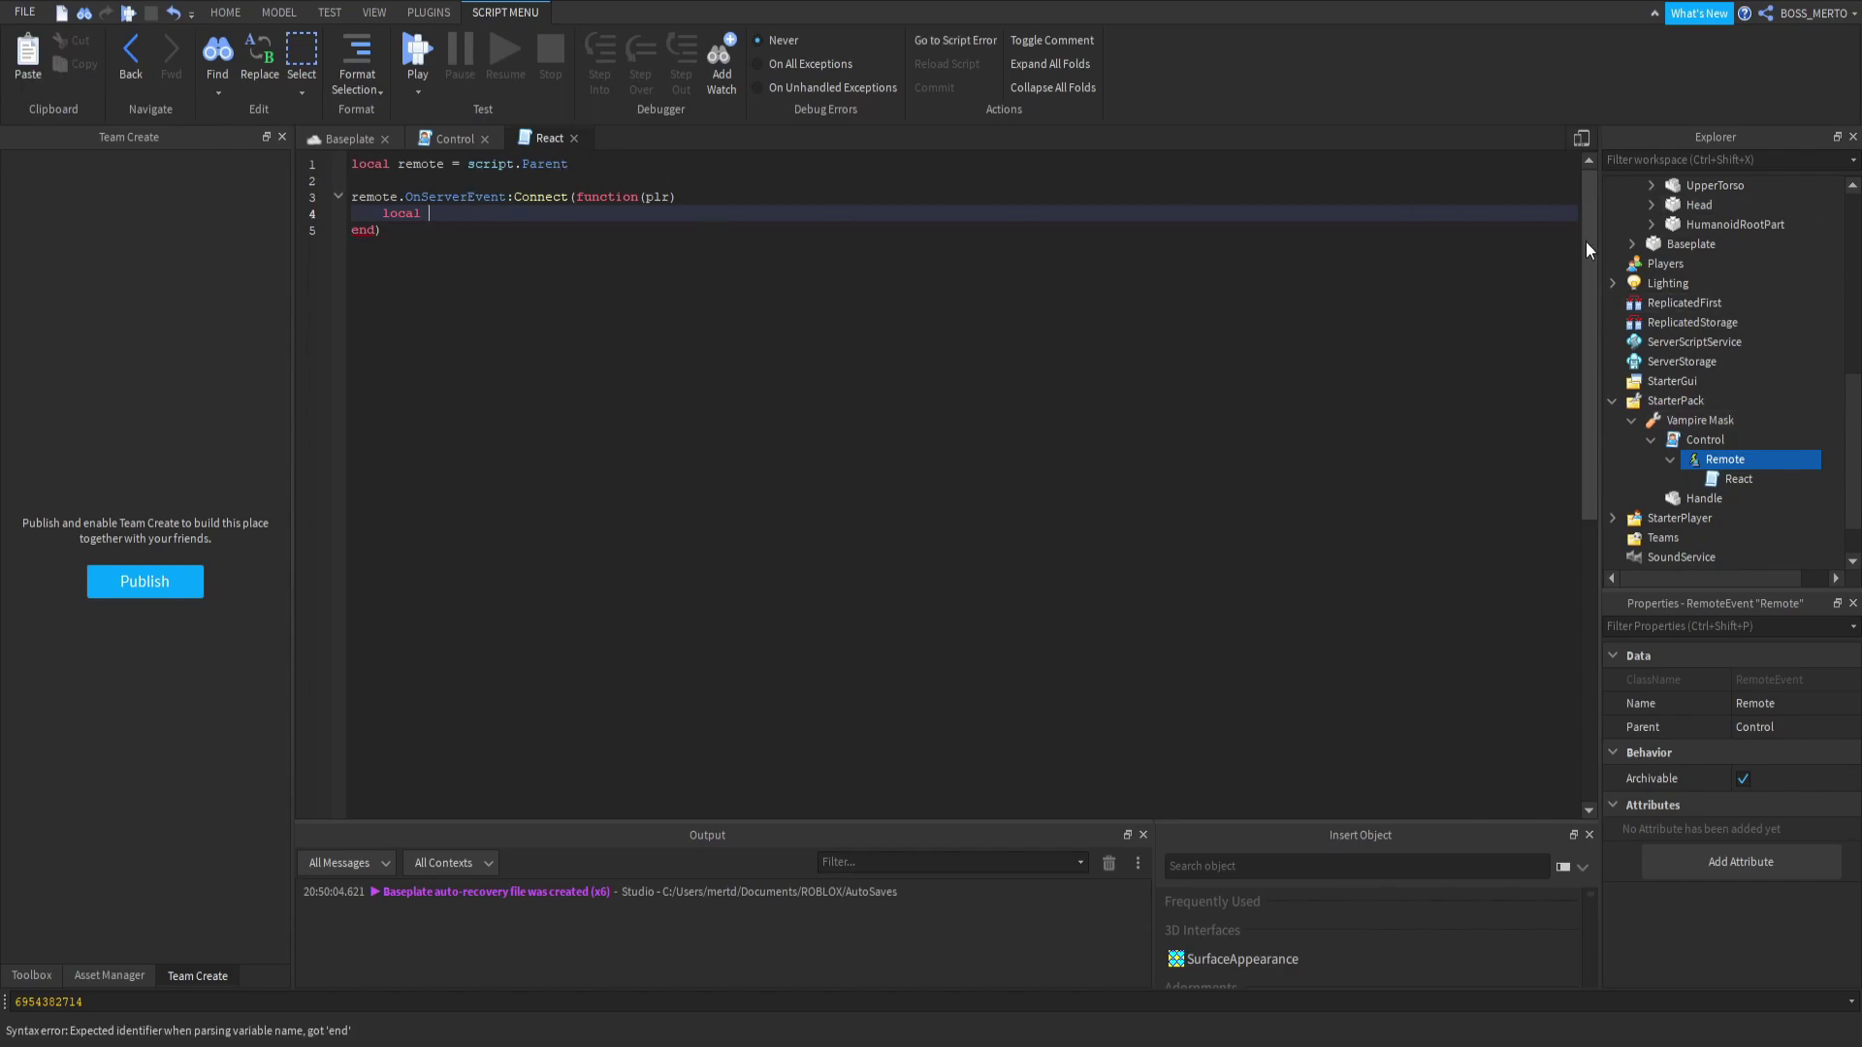
text(w)
key(BackSpace)
text(character)
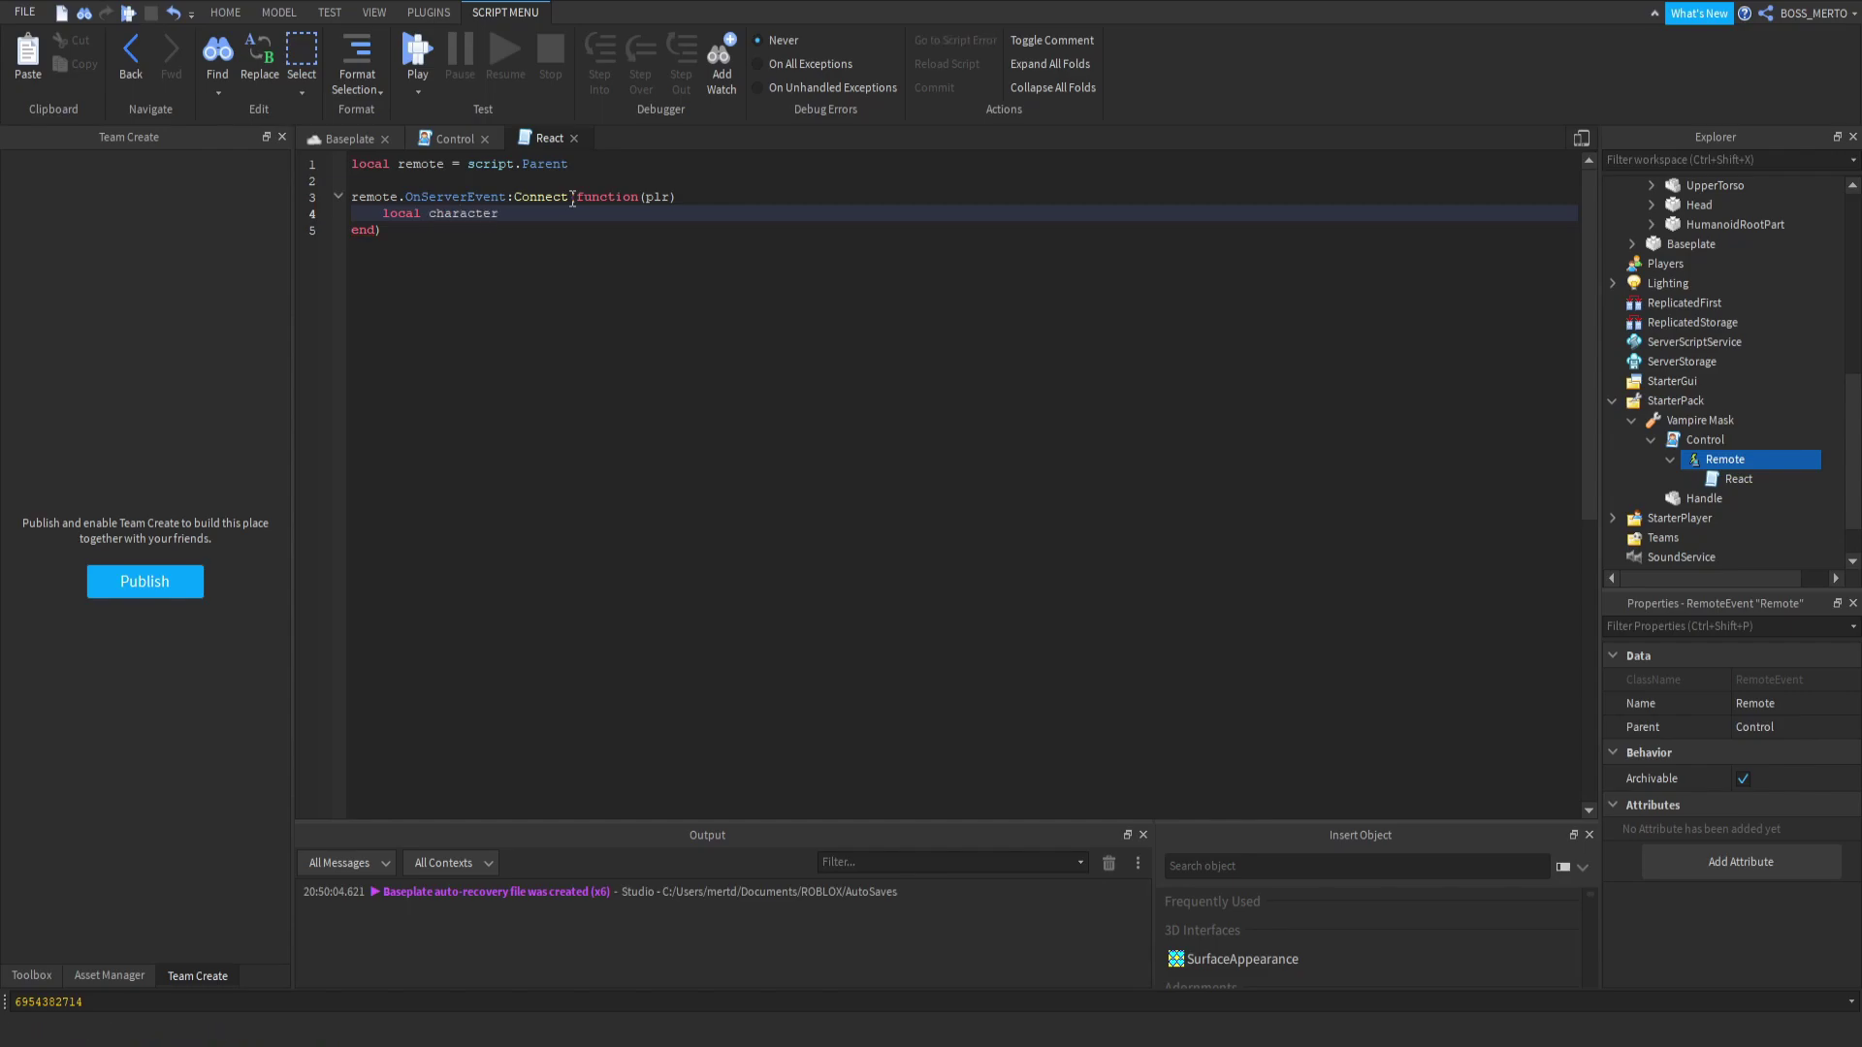
text( = )
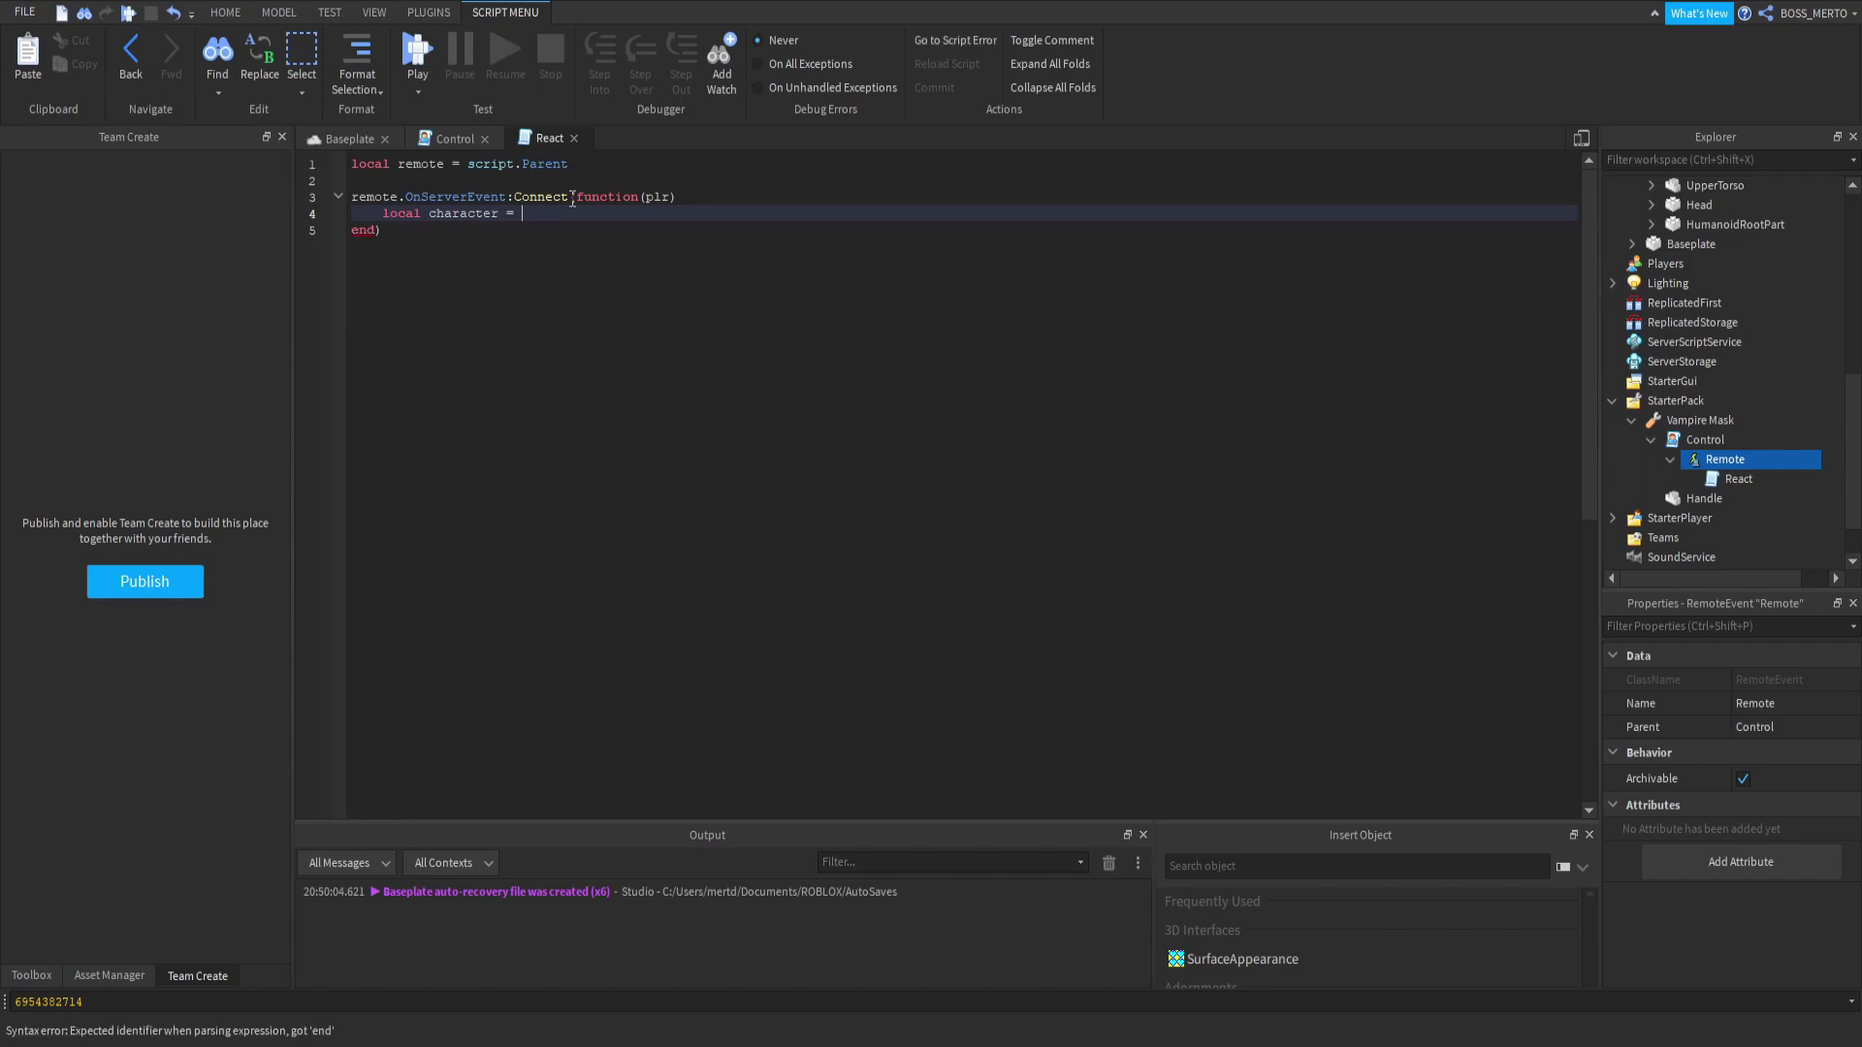
text(workspace:WaitForChild(plr.Name)
key(Return)
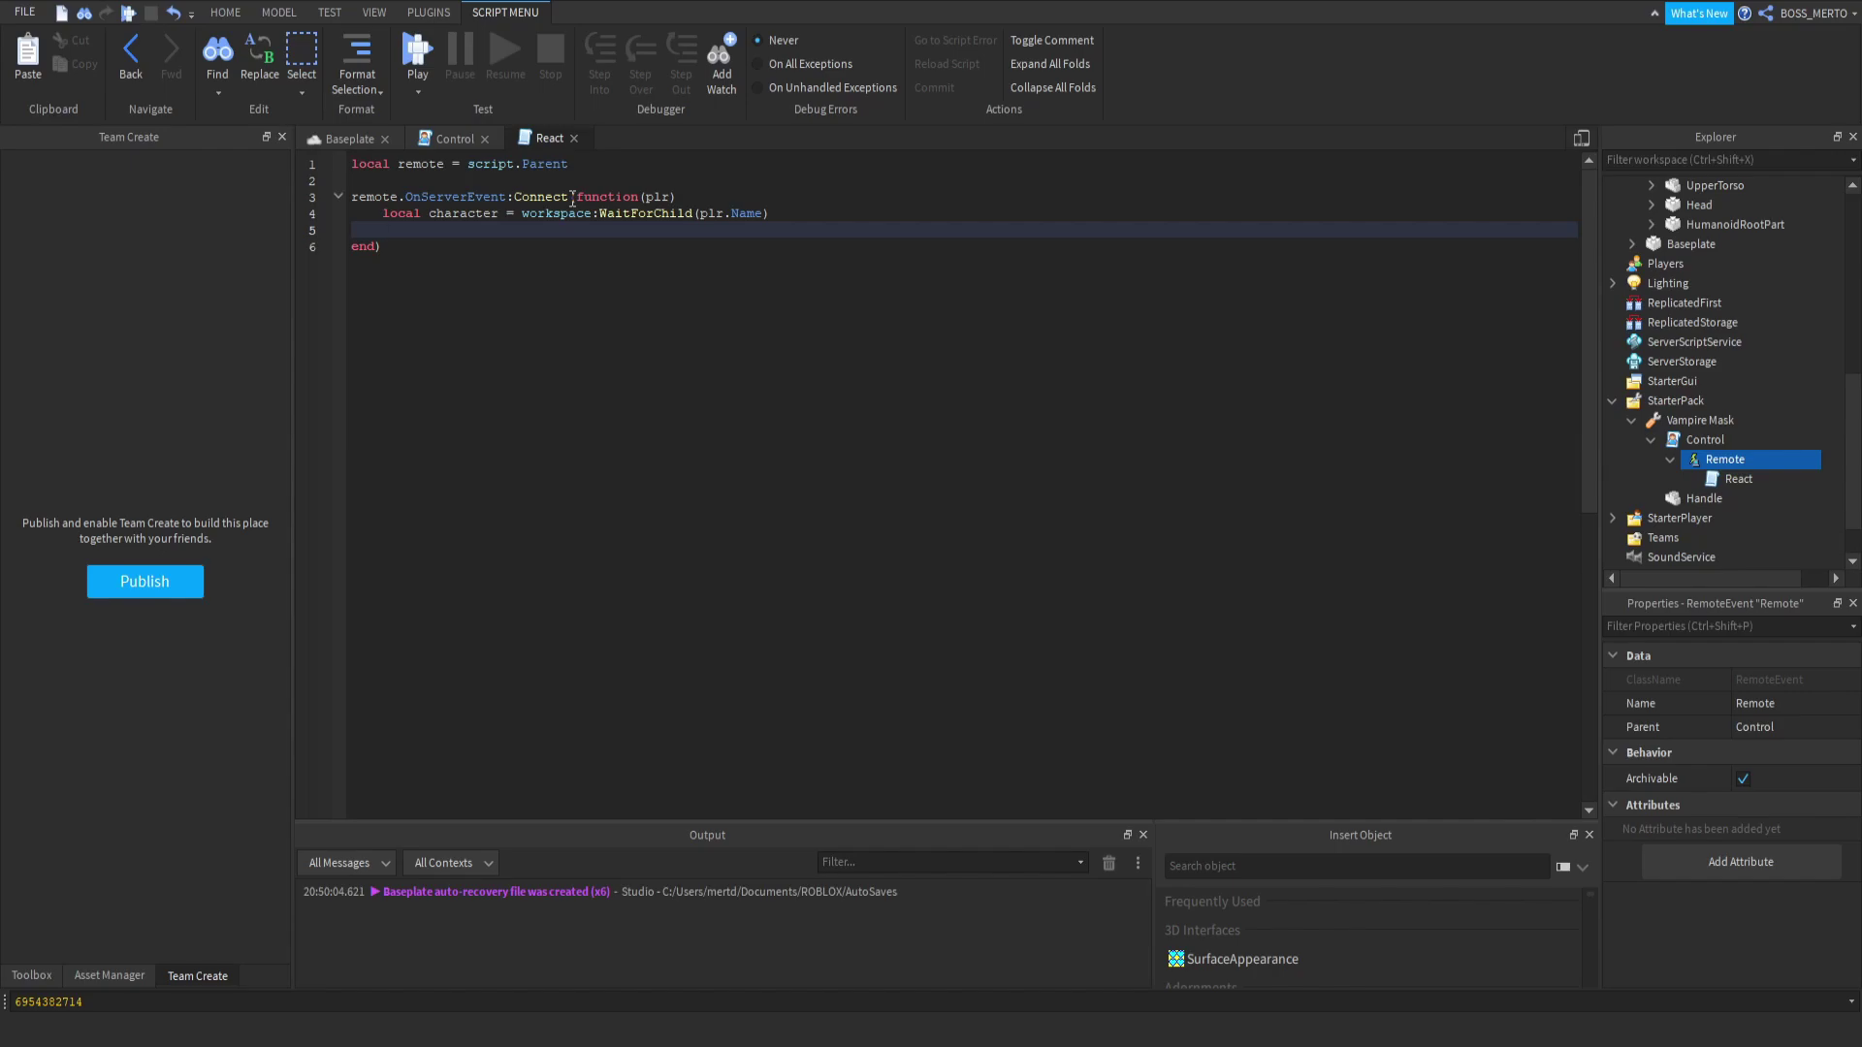
click(594, 213)
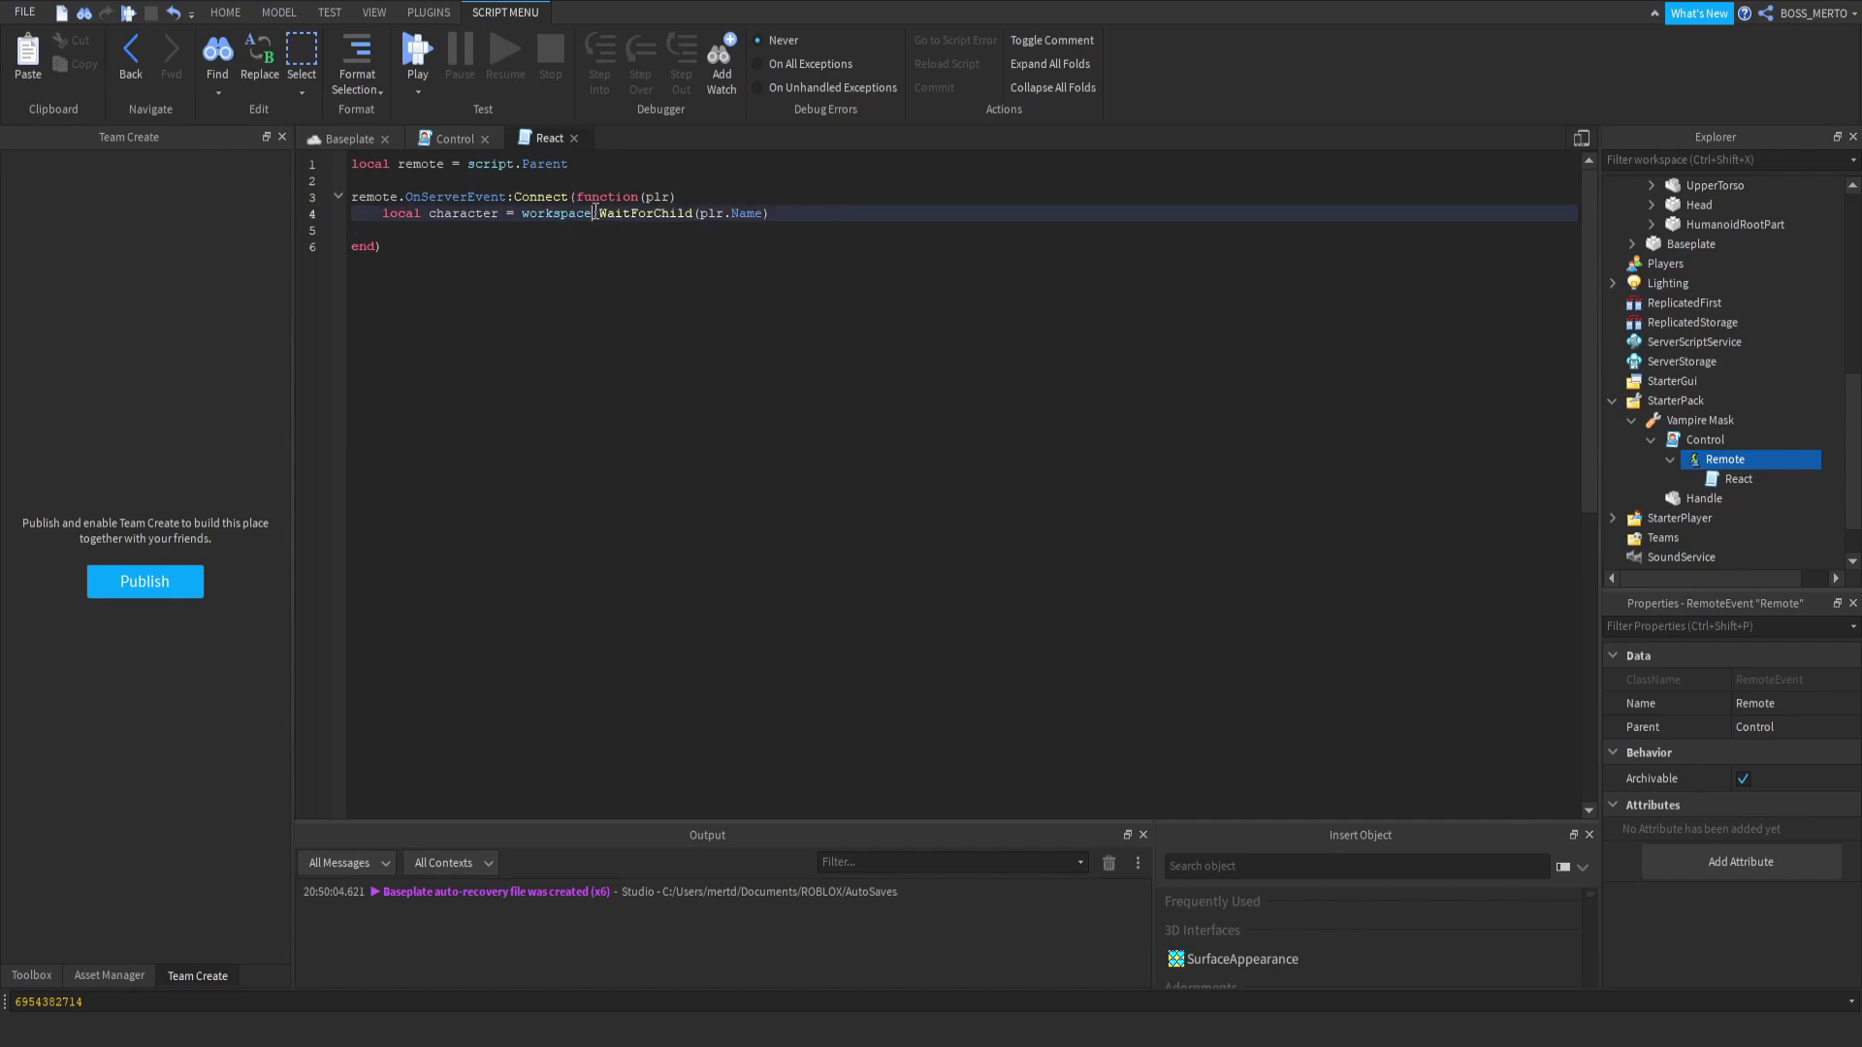
double_click(526, 215)
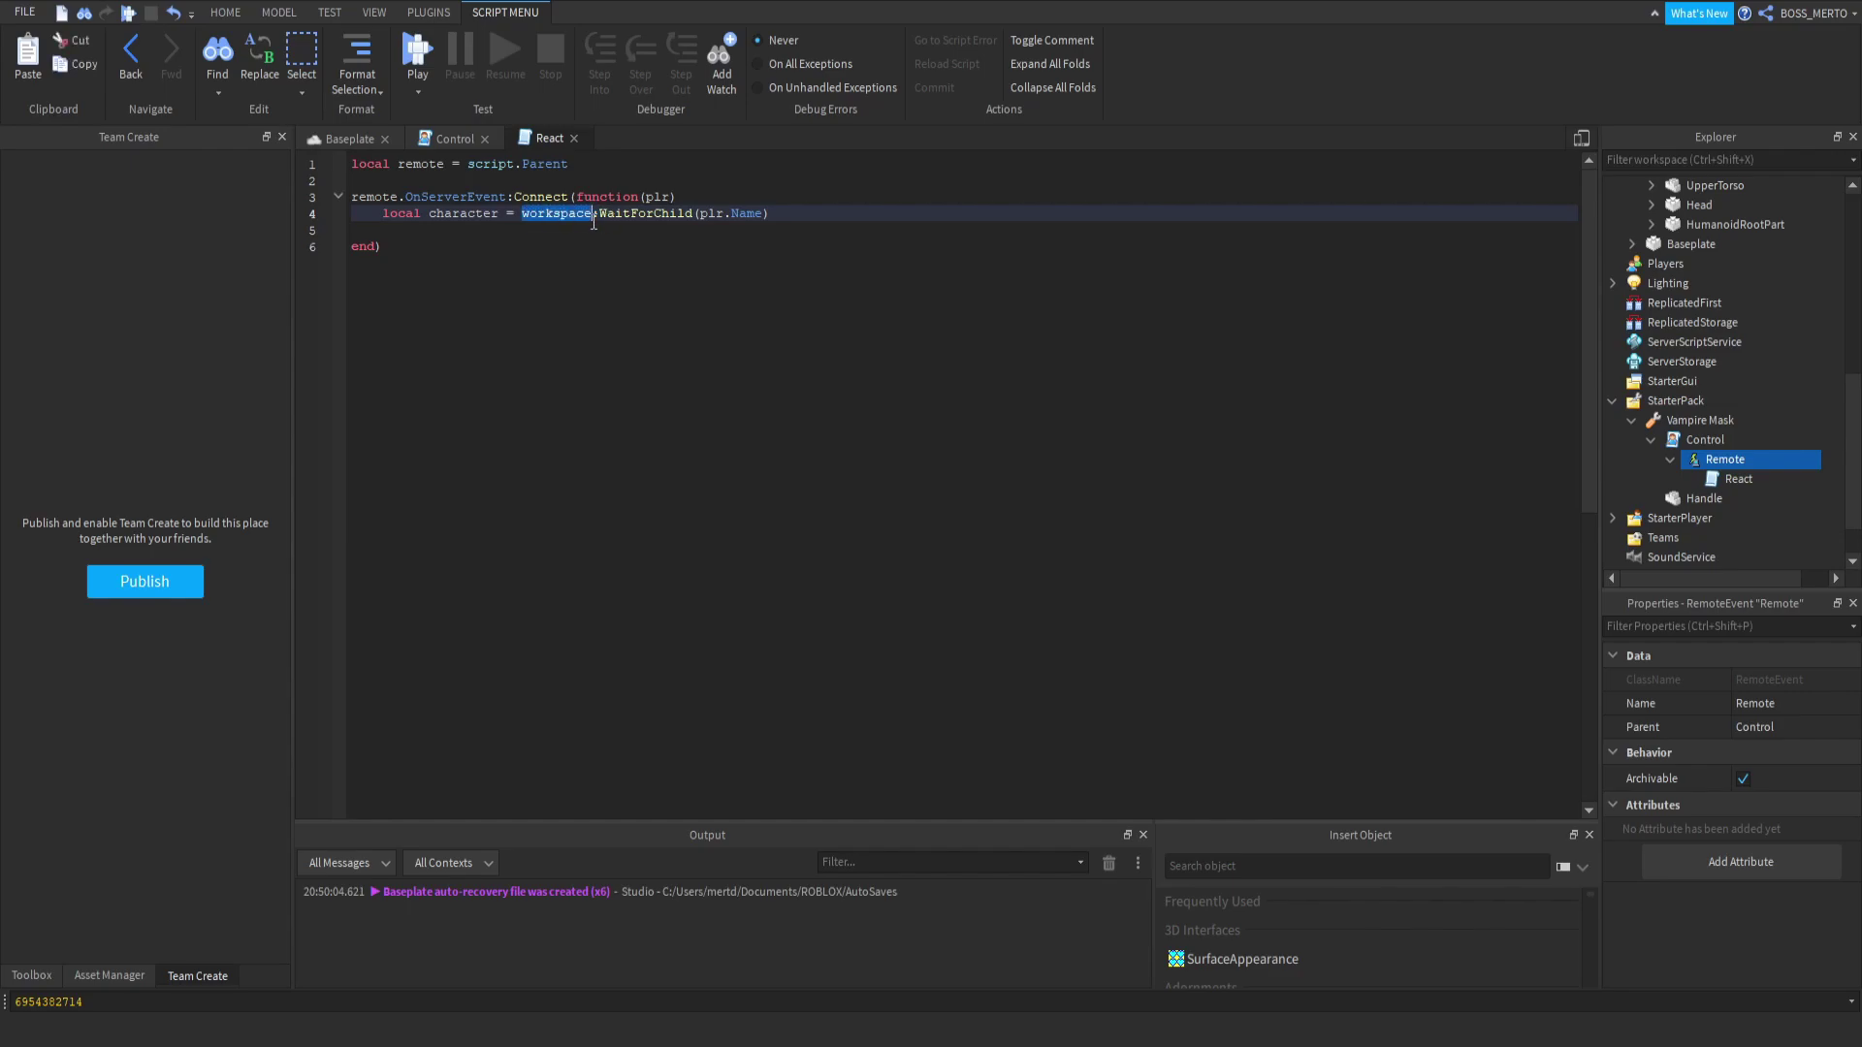
drag(768, 213, 703, 218)
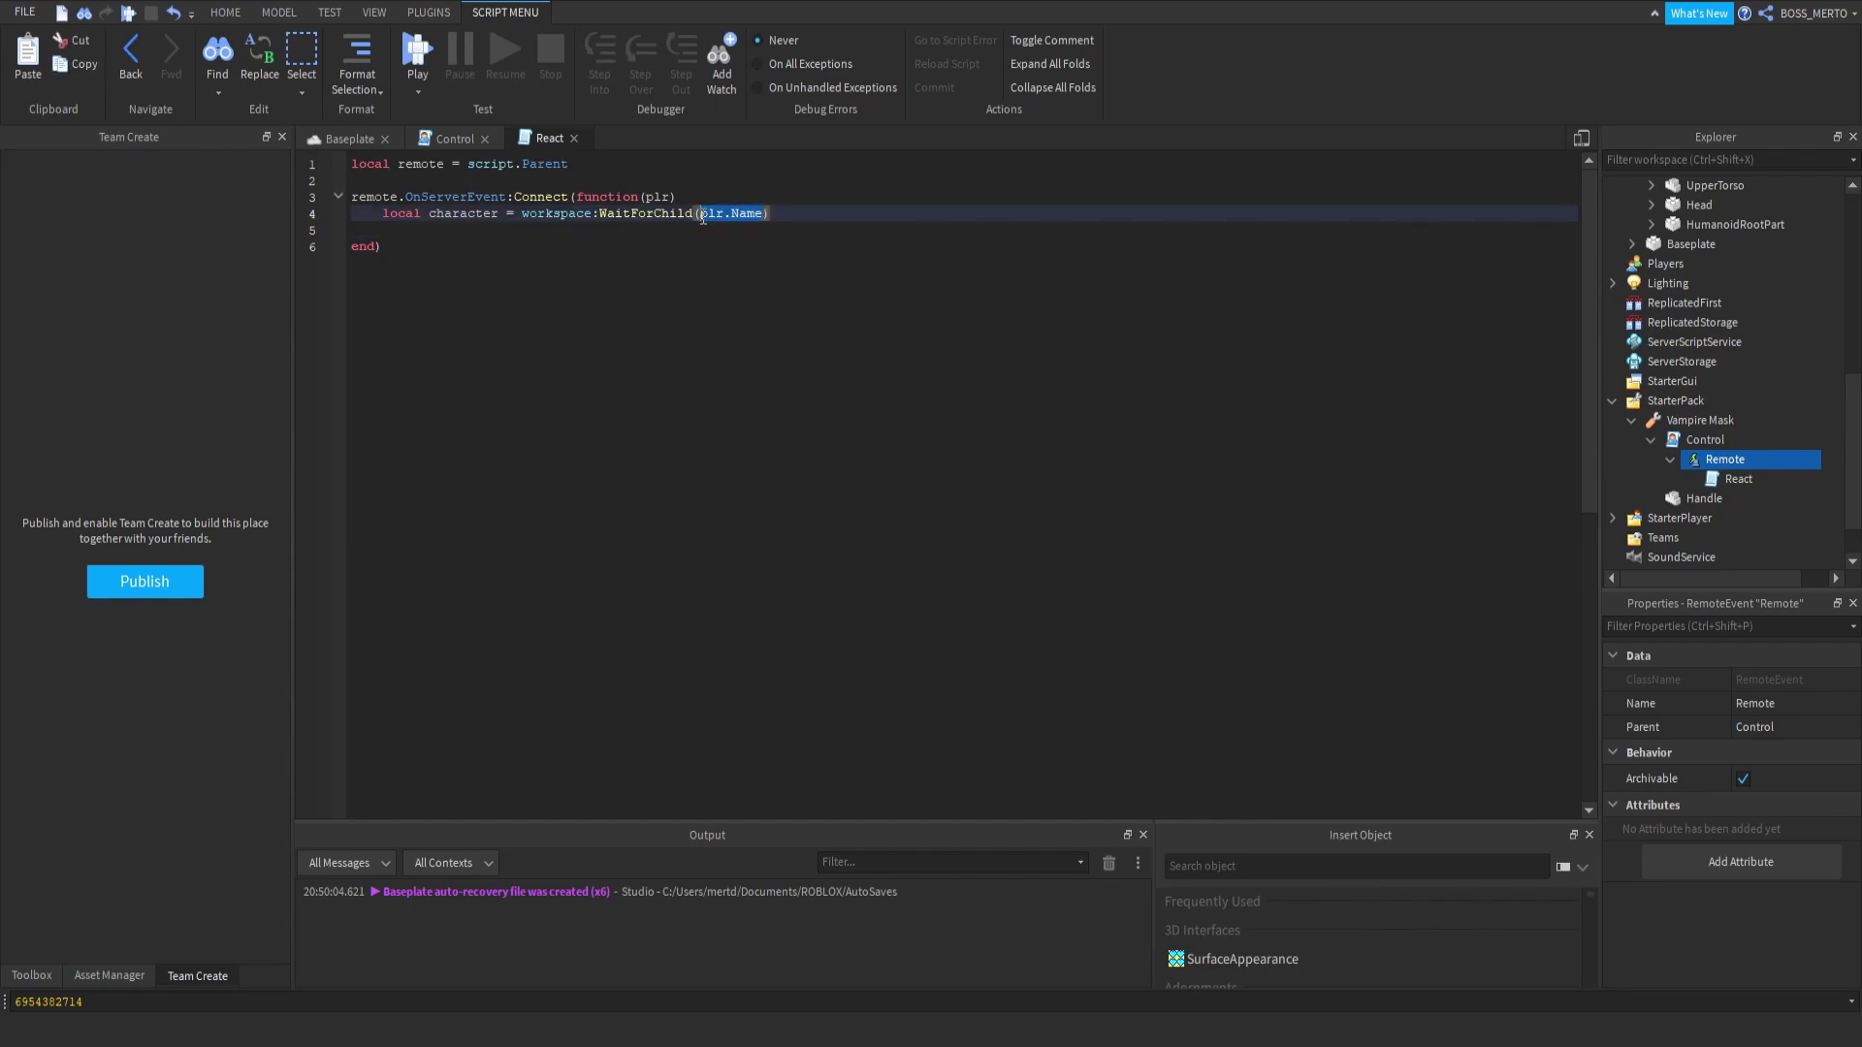
Create the animation object below the character variable with local animation = Instance.new("Animation", character).
click(784, 232)
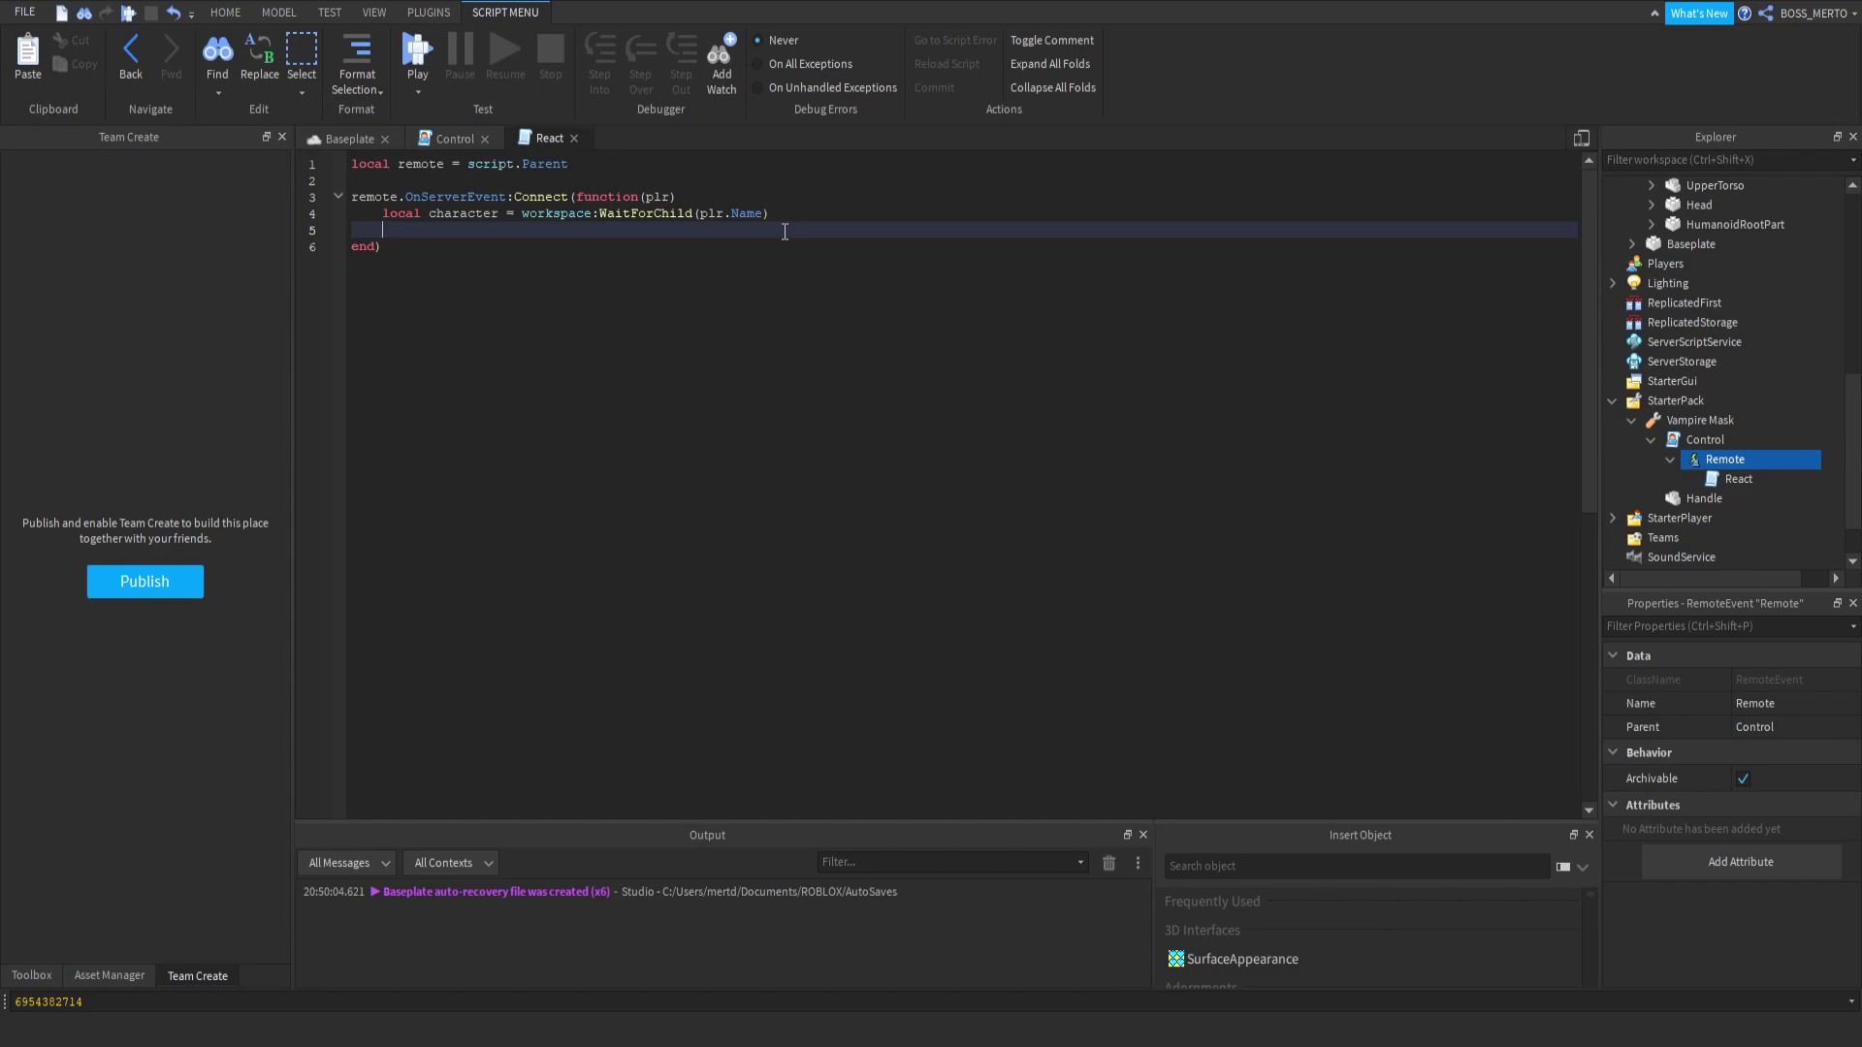
key(Return)
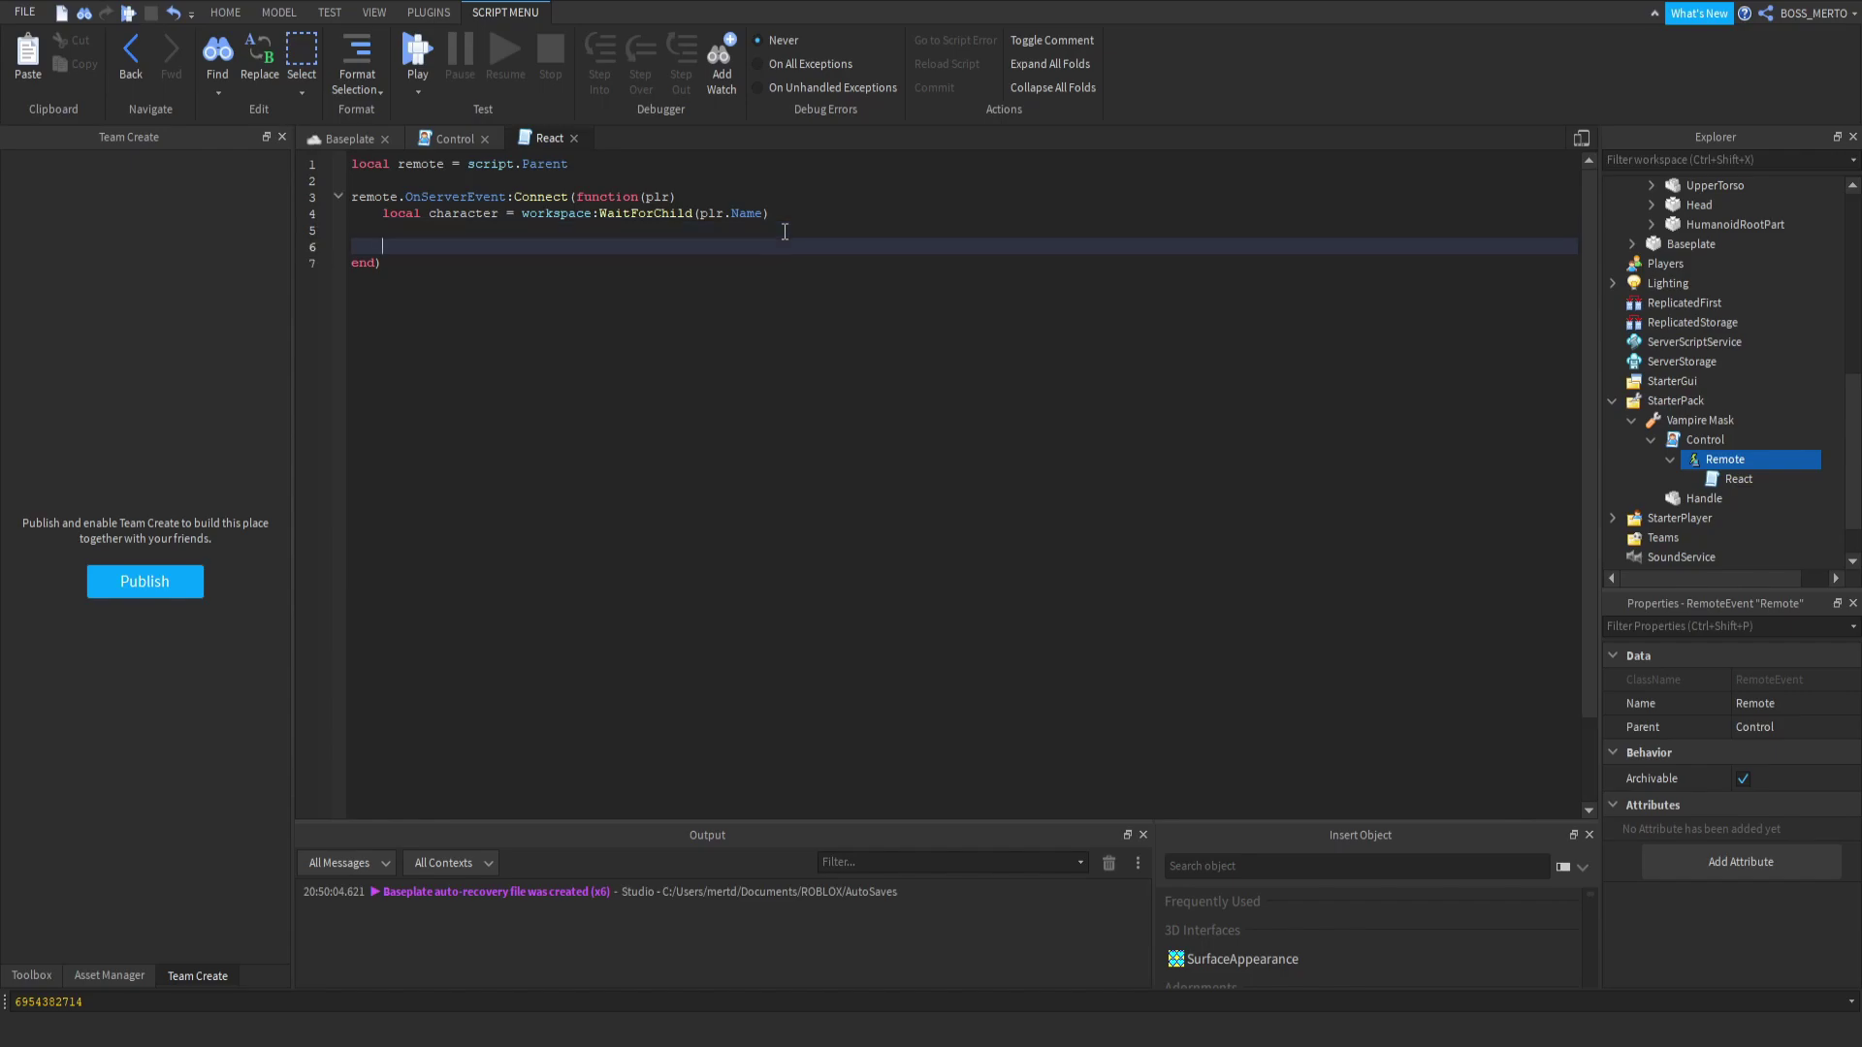
text(local animation = Instance.new("")a)
key(BackSpace)
text(Animation")
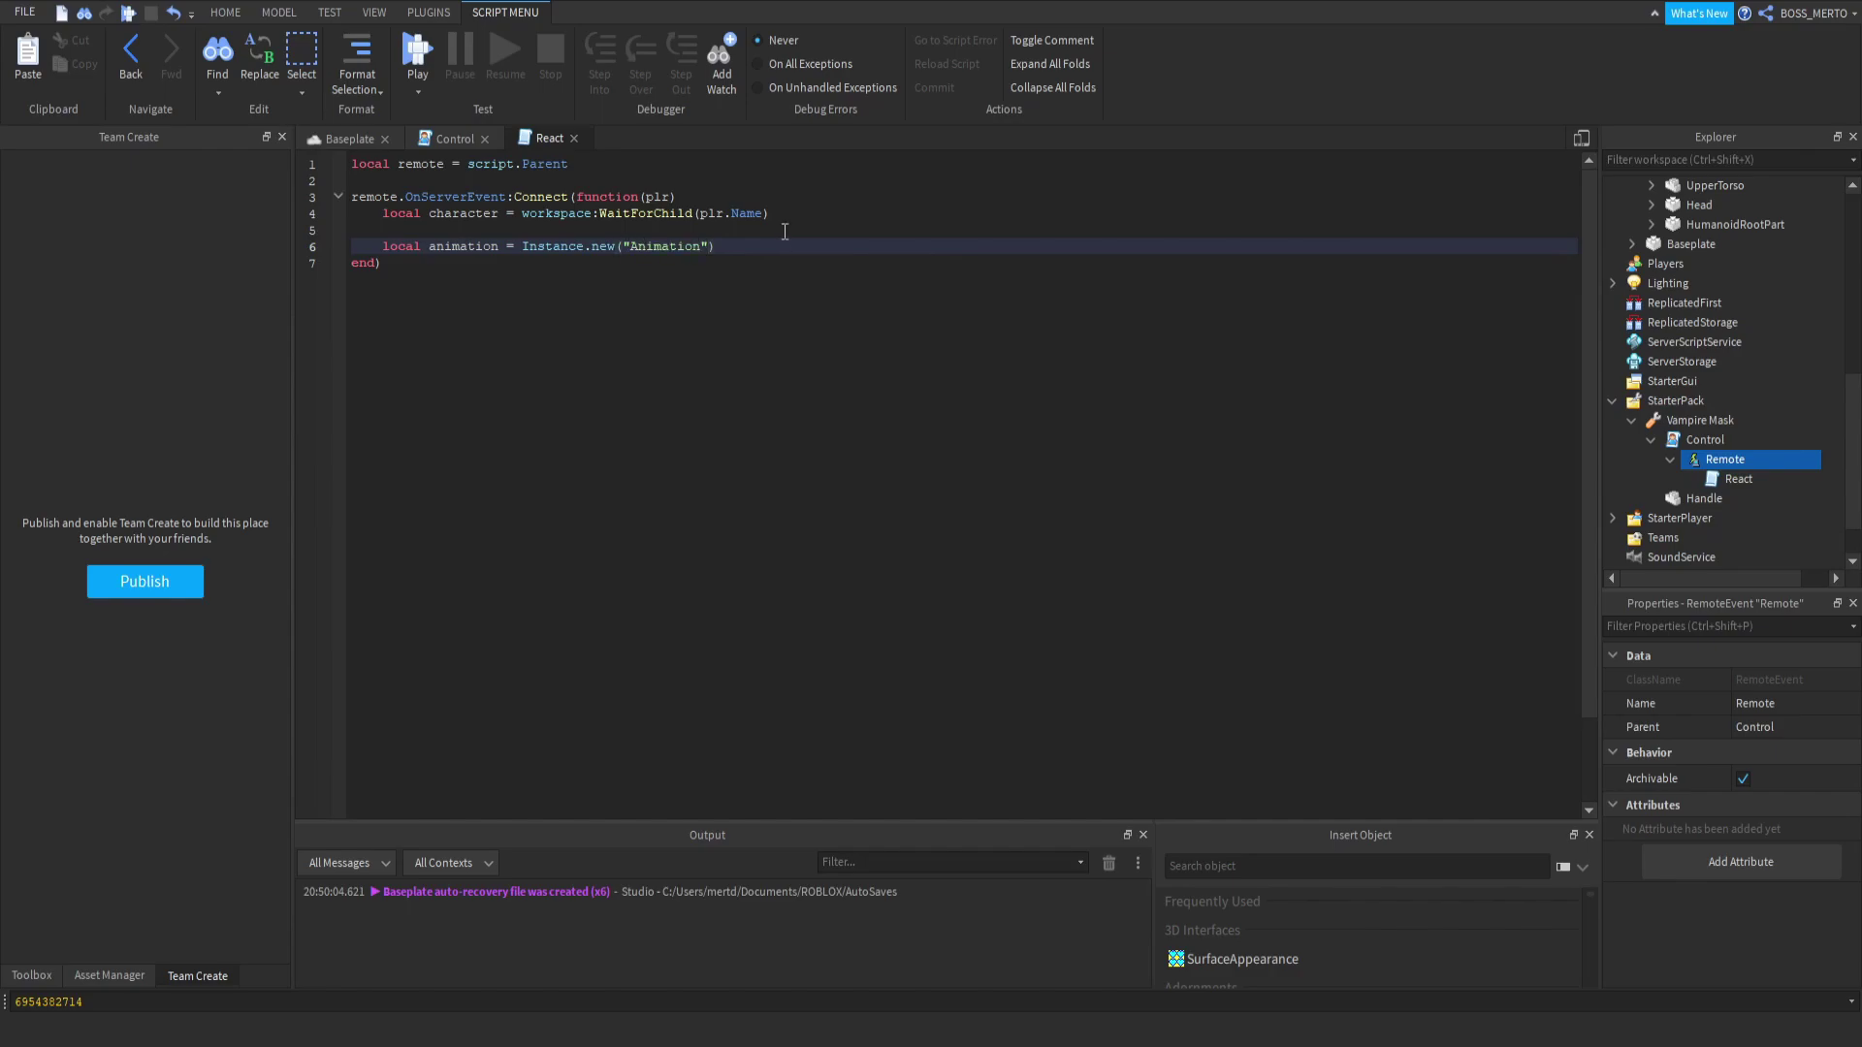
text(,)
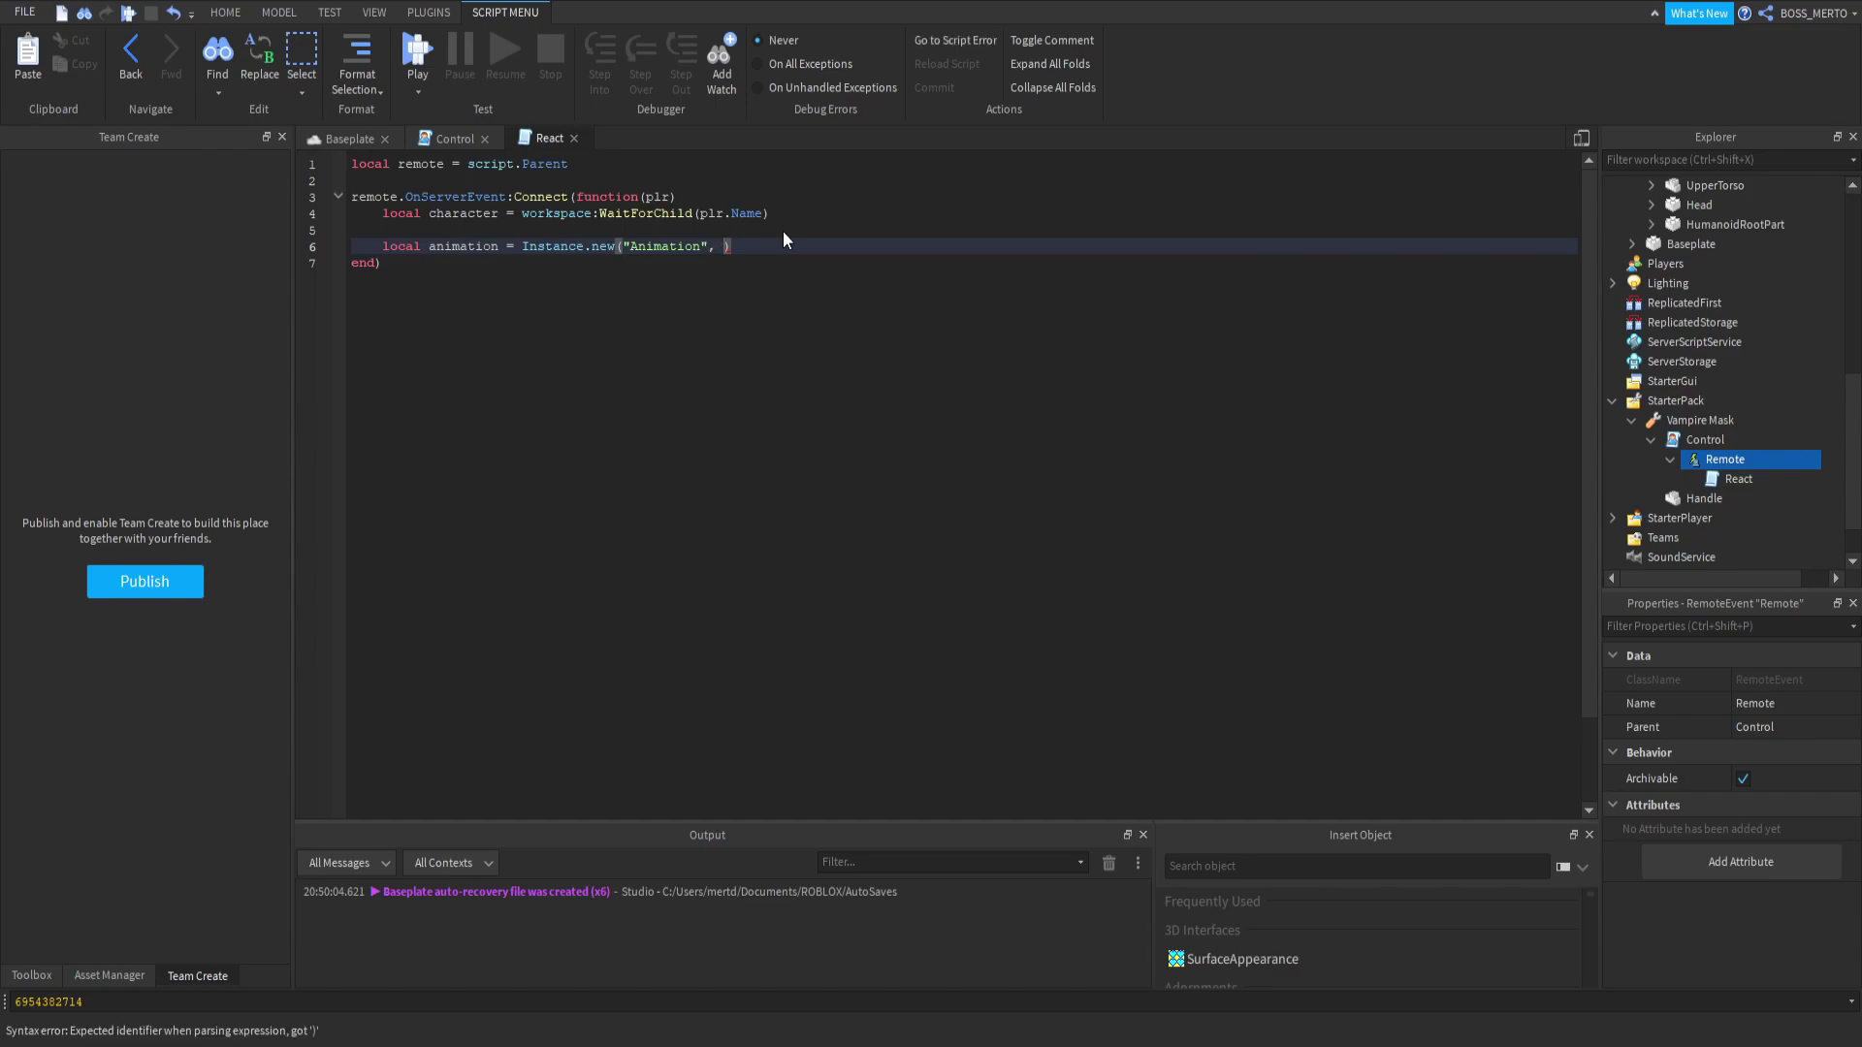
text(character)
key(End)
Name the new animation by adding animation.Name = "MaskEquip".
key(Return)
text(ani)
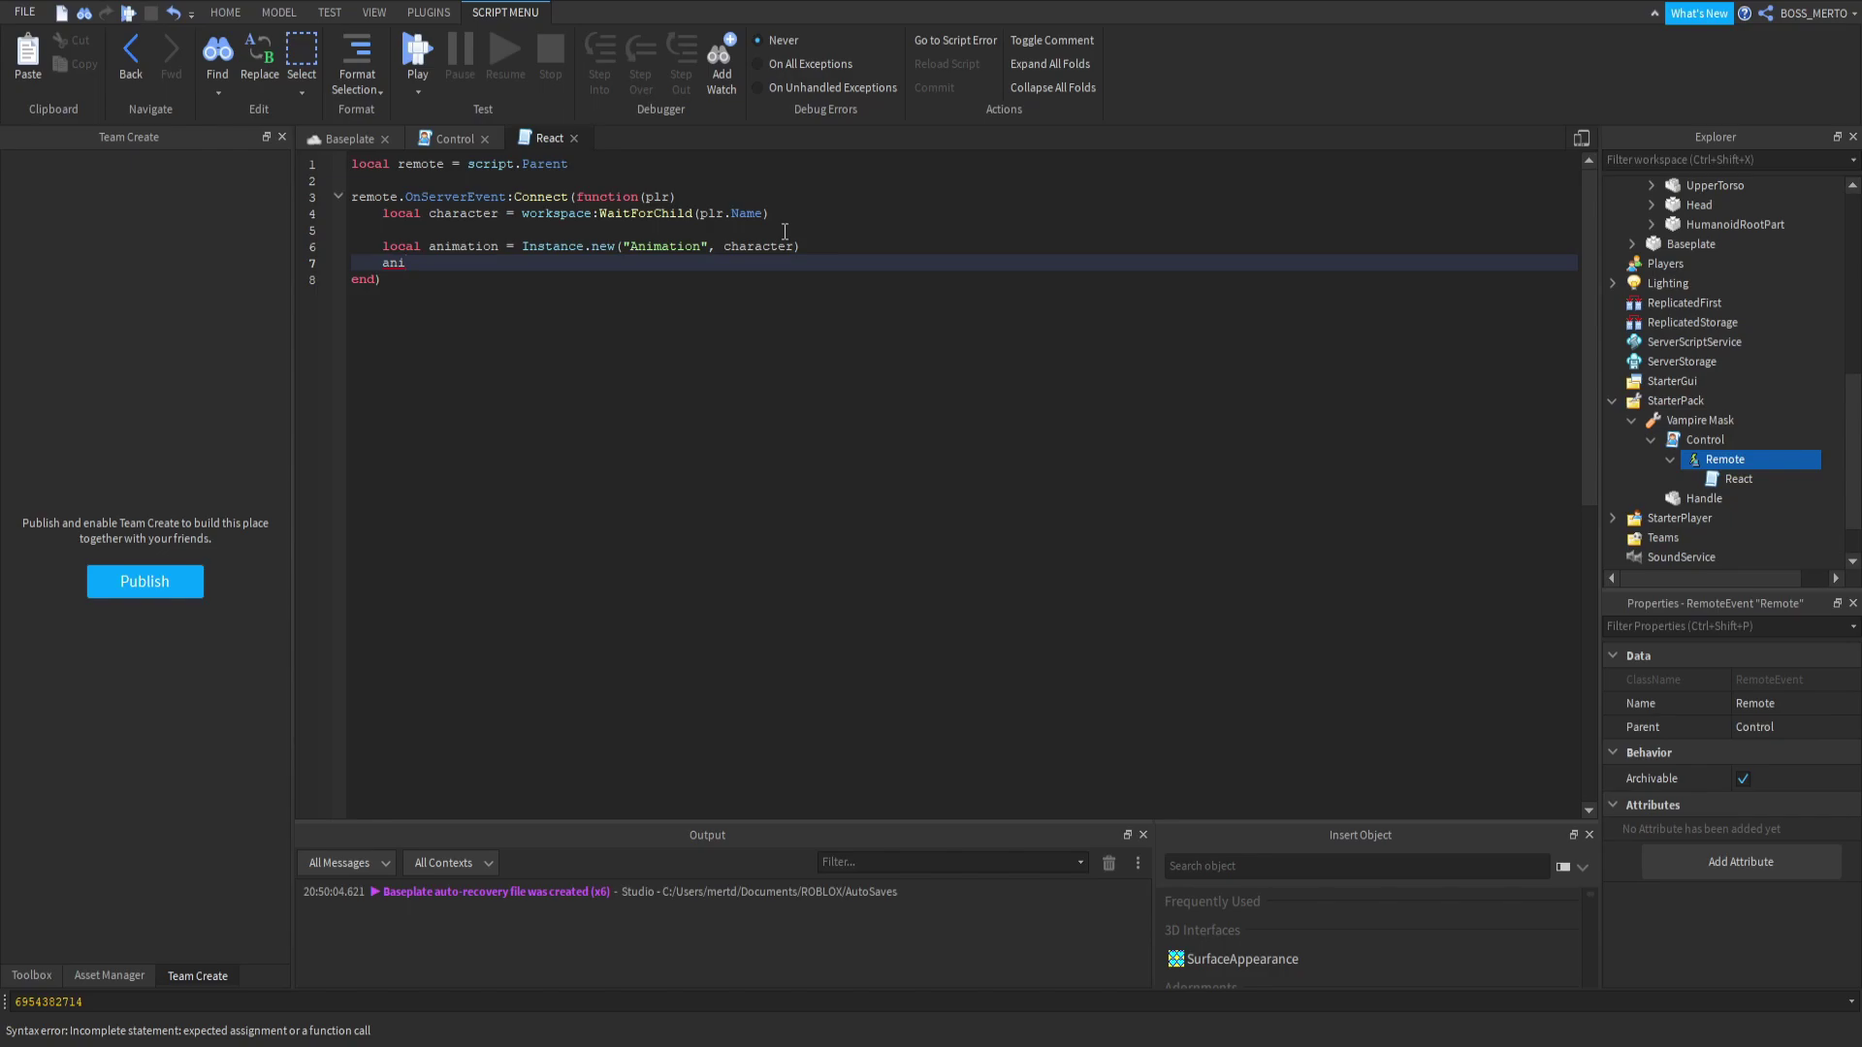
text(mation.Name = "mASK)
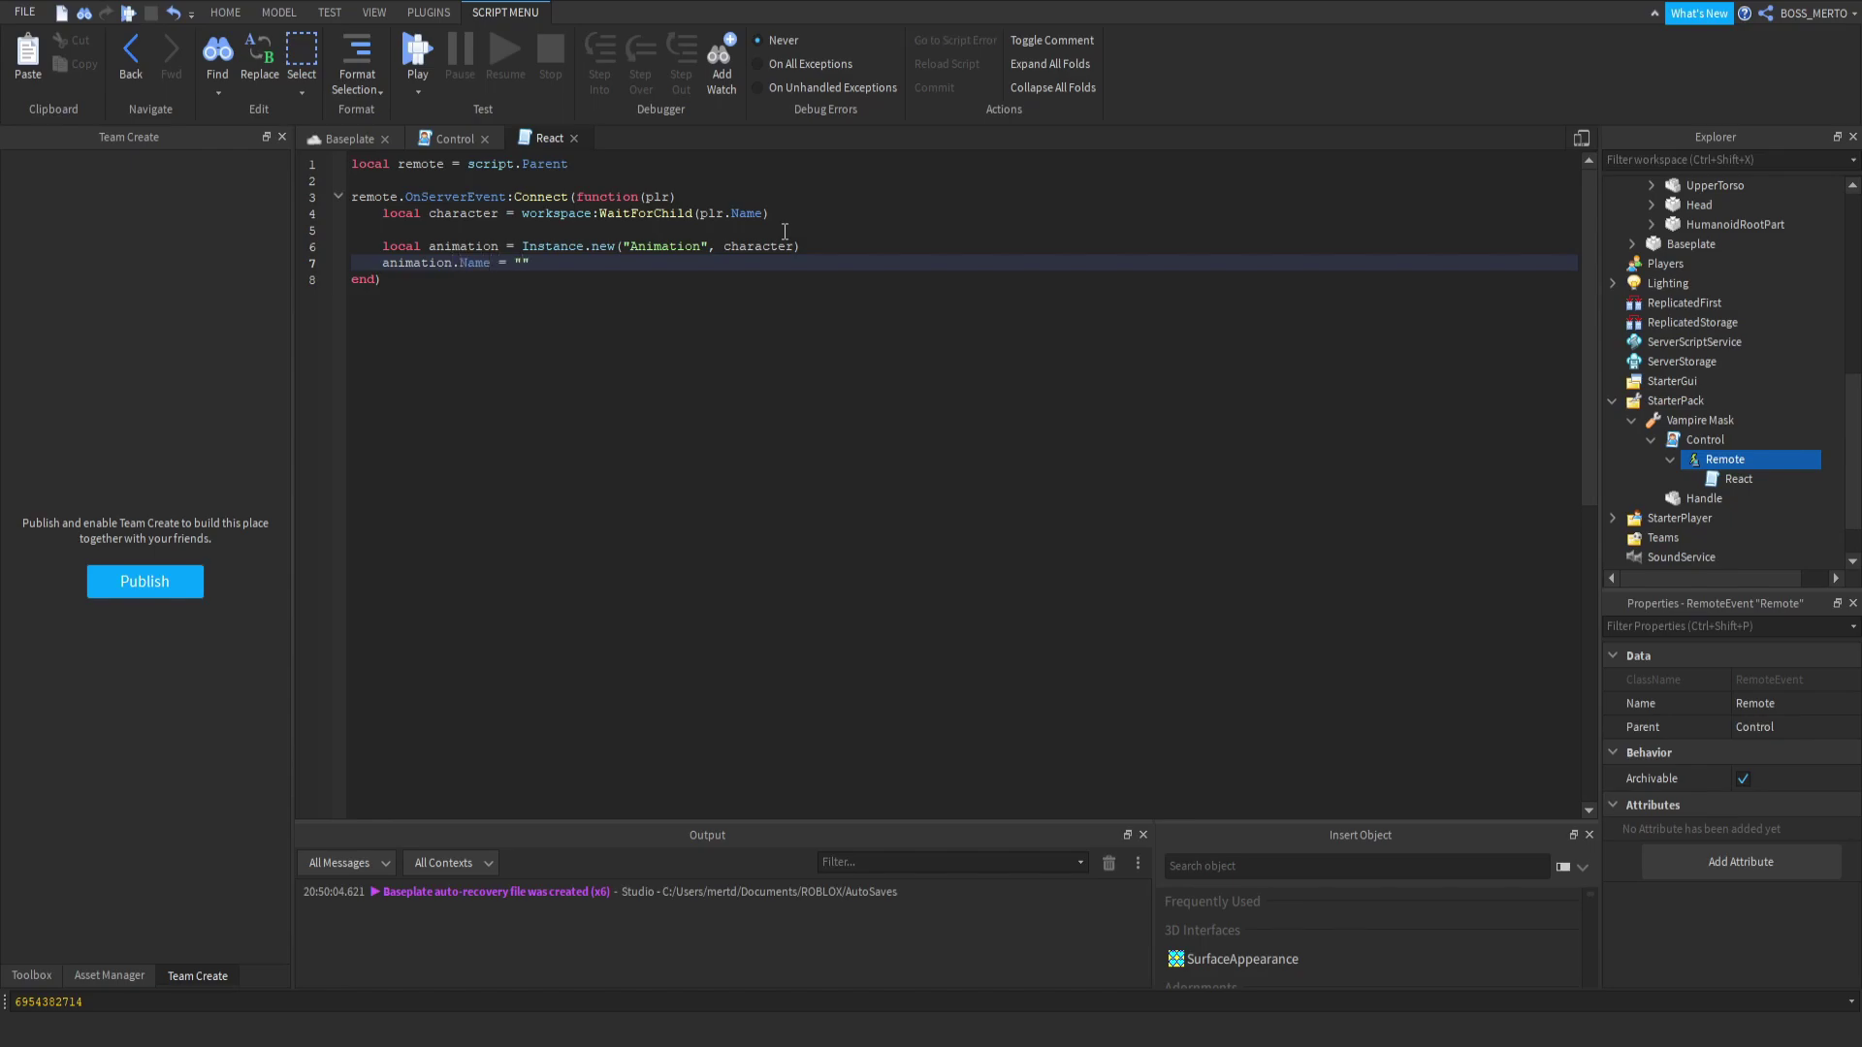
key(BackSpace)
key(BackSpace)
key(BackSpace)
key(BackSpace)
text(MaskEquip")
key(Return)
text(a)
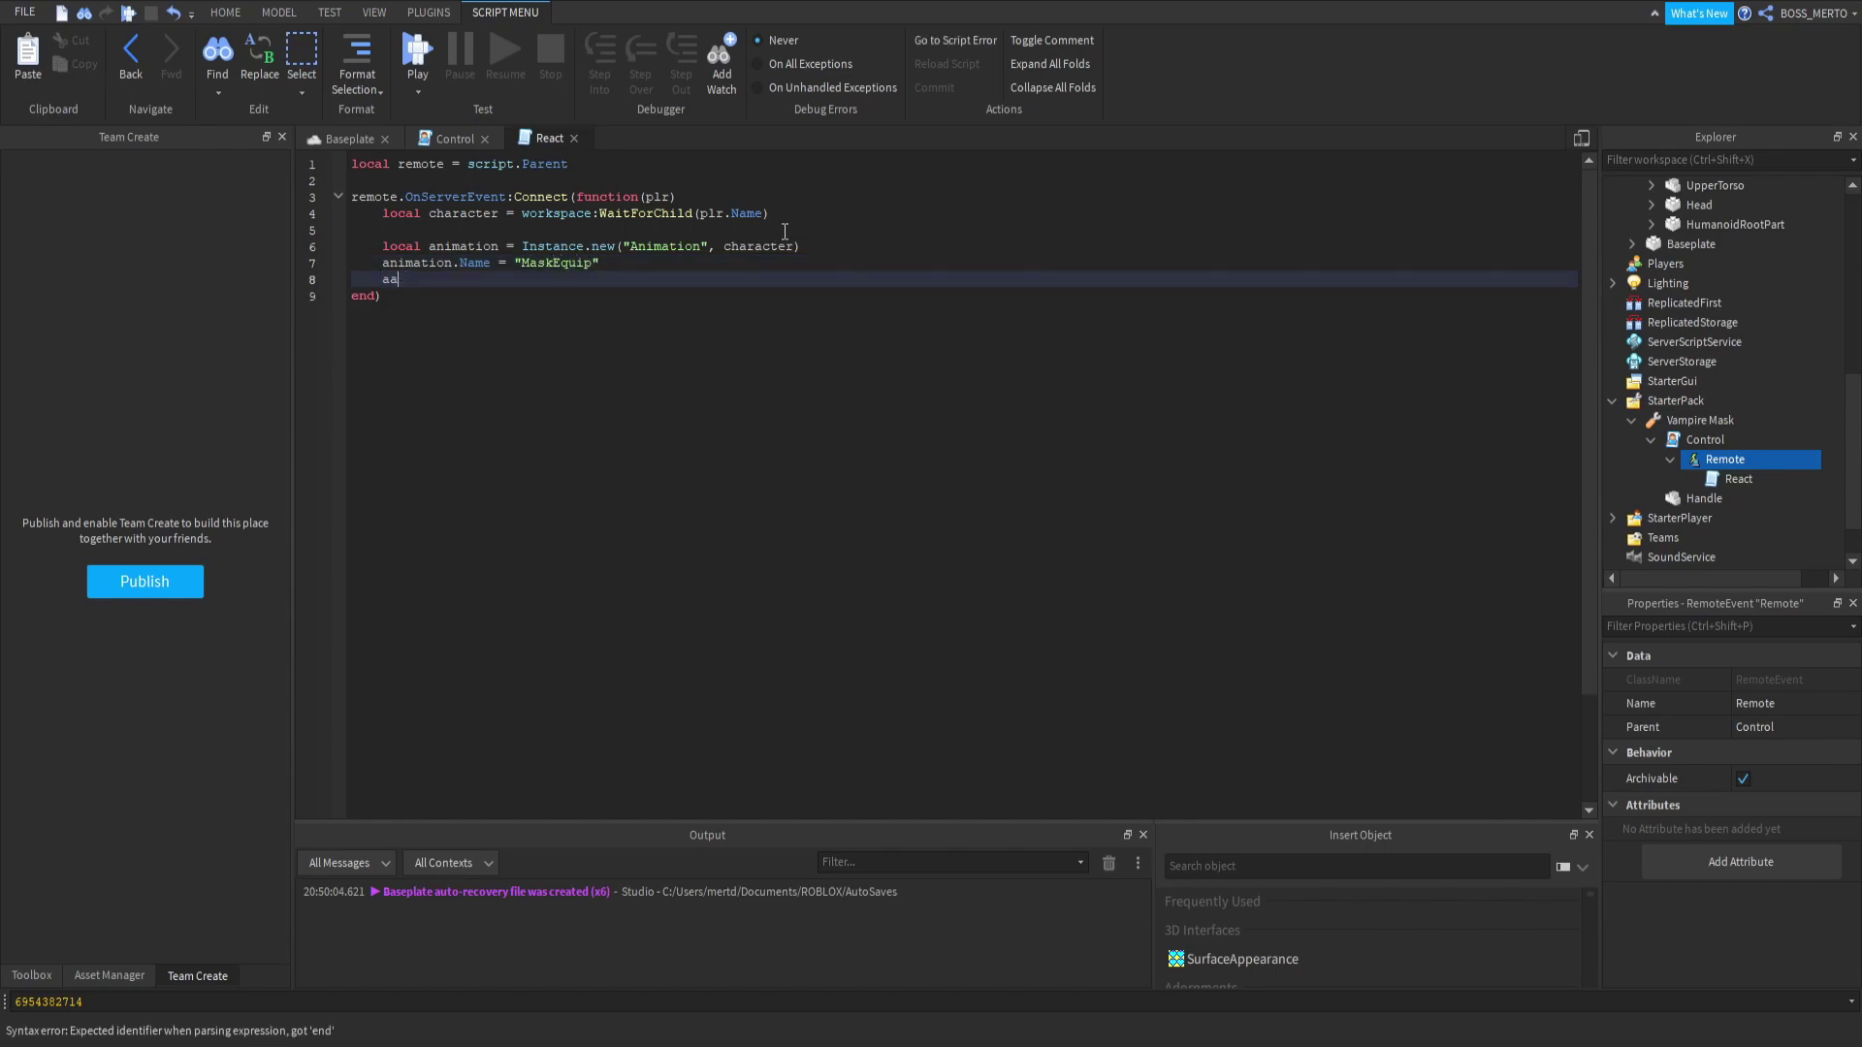
text(ni.)
key(BackSpace)
key(BackSpace)
key(BackSpace)
text(nim)
text(n.AnimationId =)
text( ")
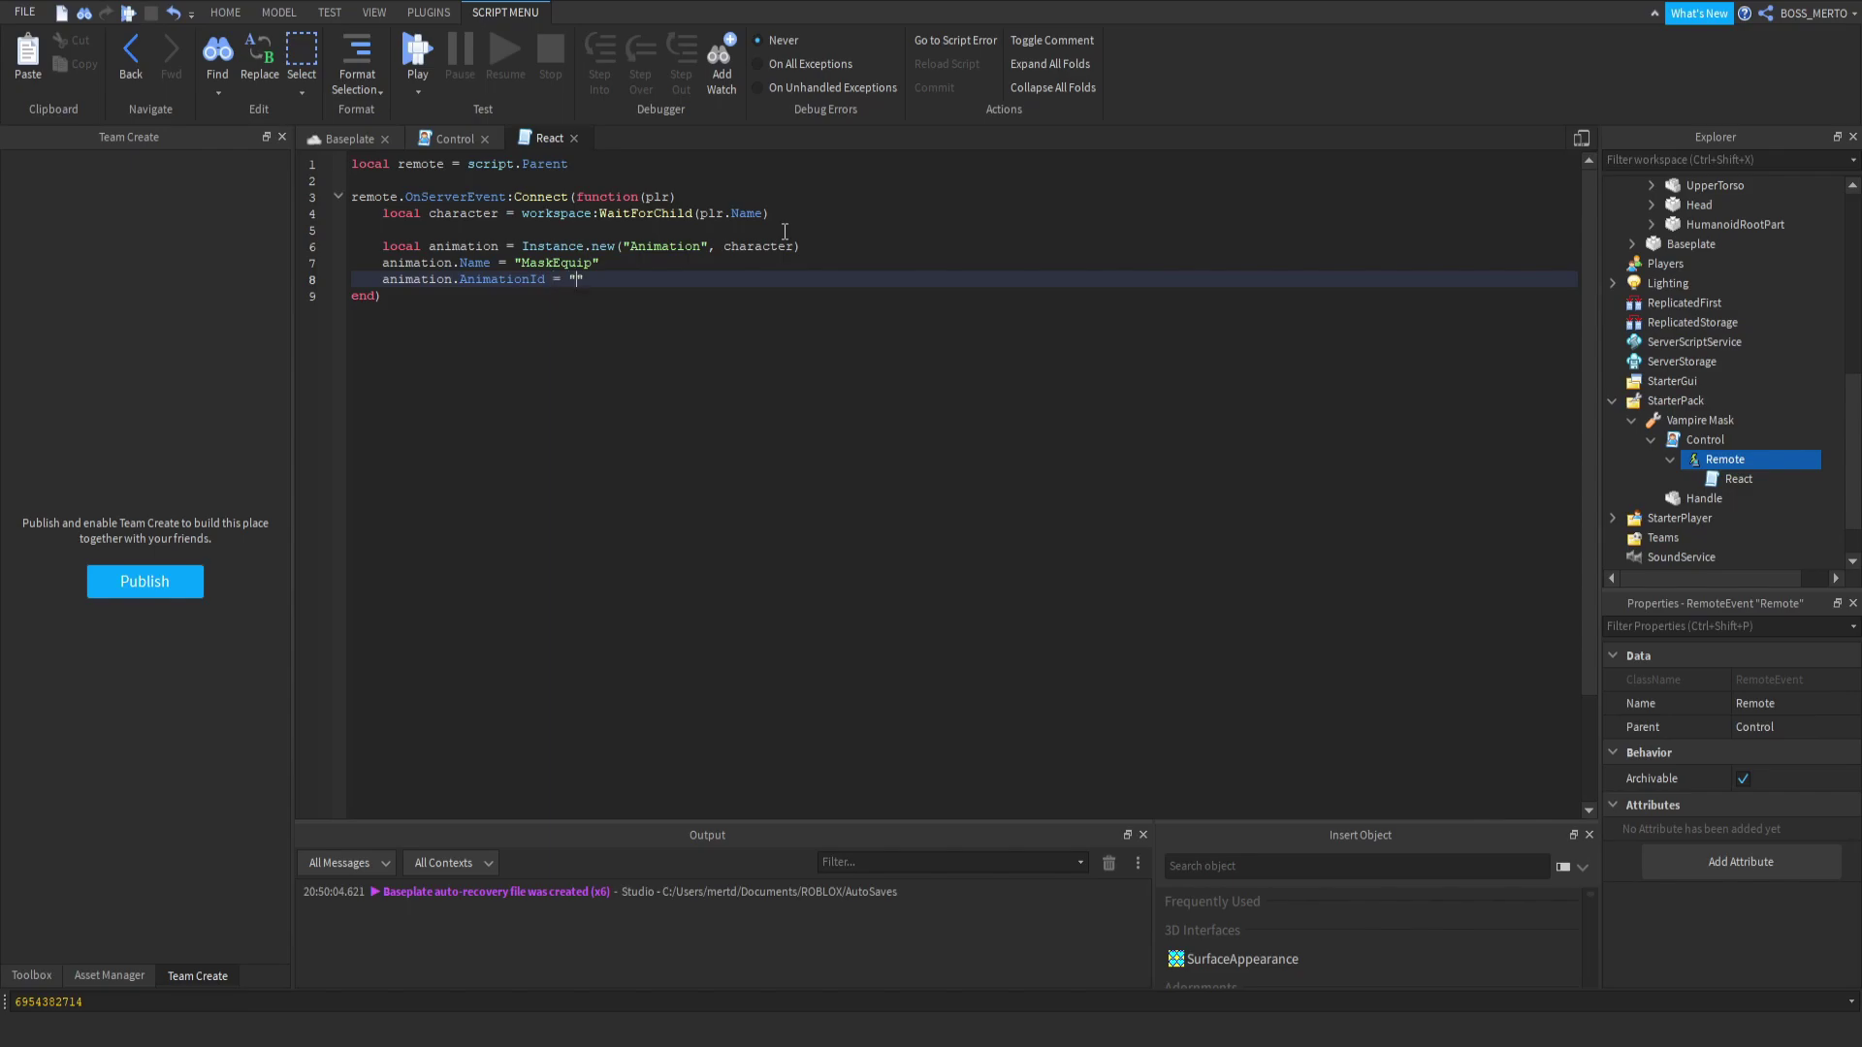
text(rbxasset"id://)
click(189, 1002)
key(ctrl+a)
key(ctrl+c)
drag(682, 281, 657, 281)
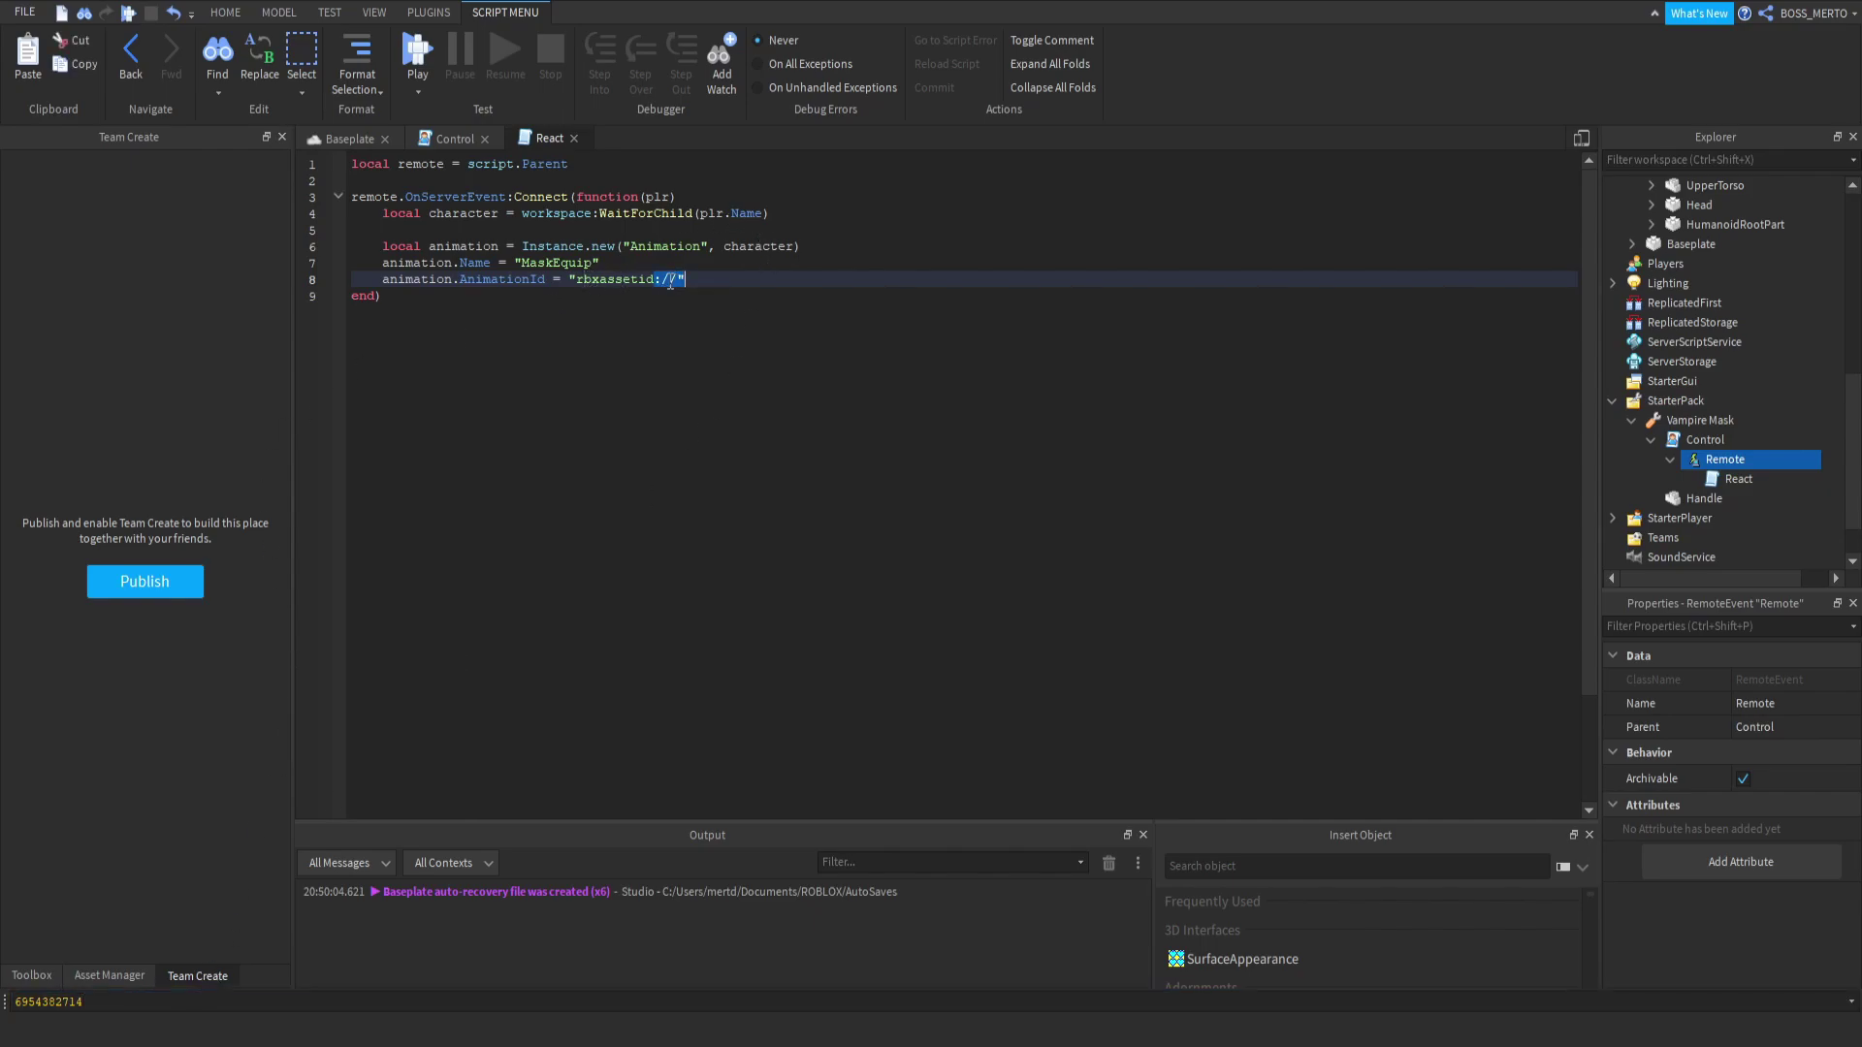
click(676, 281)
key(ctrl+v)
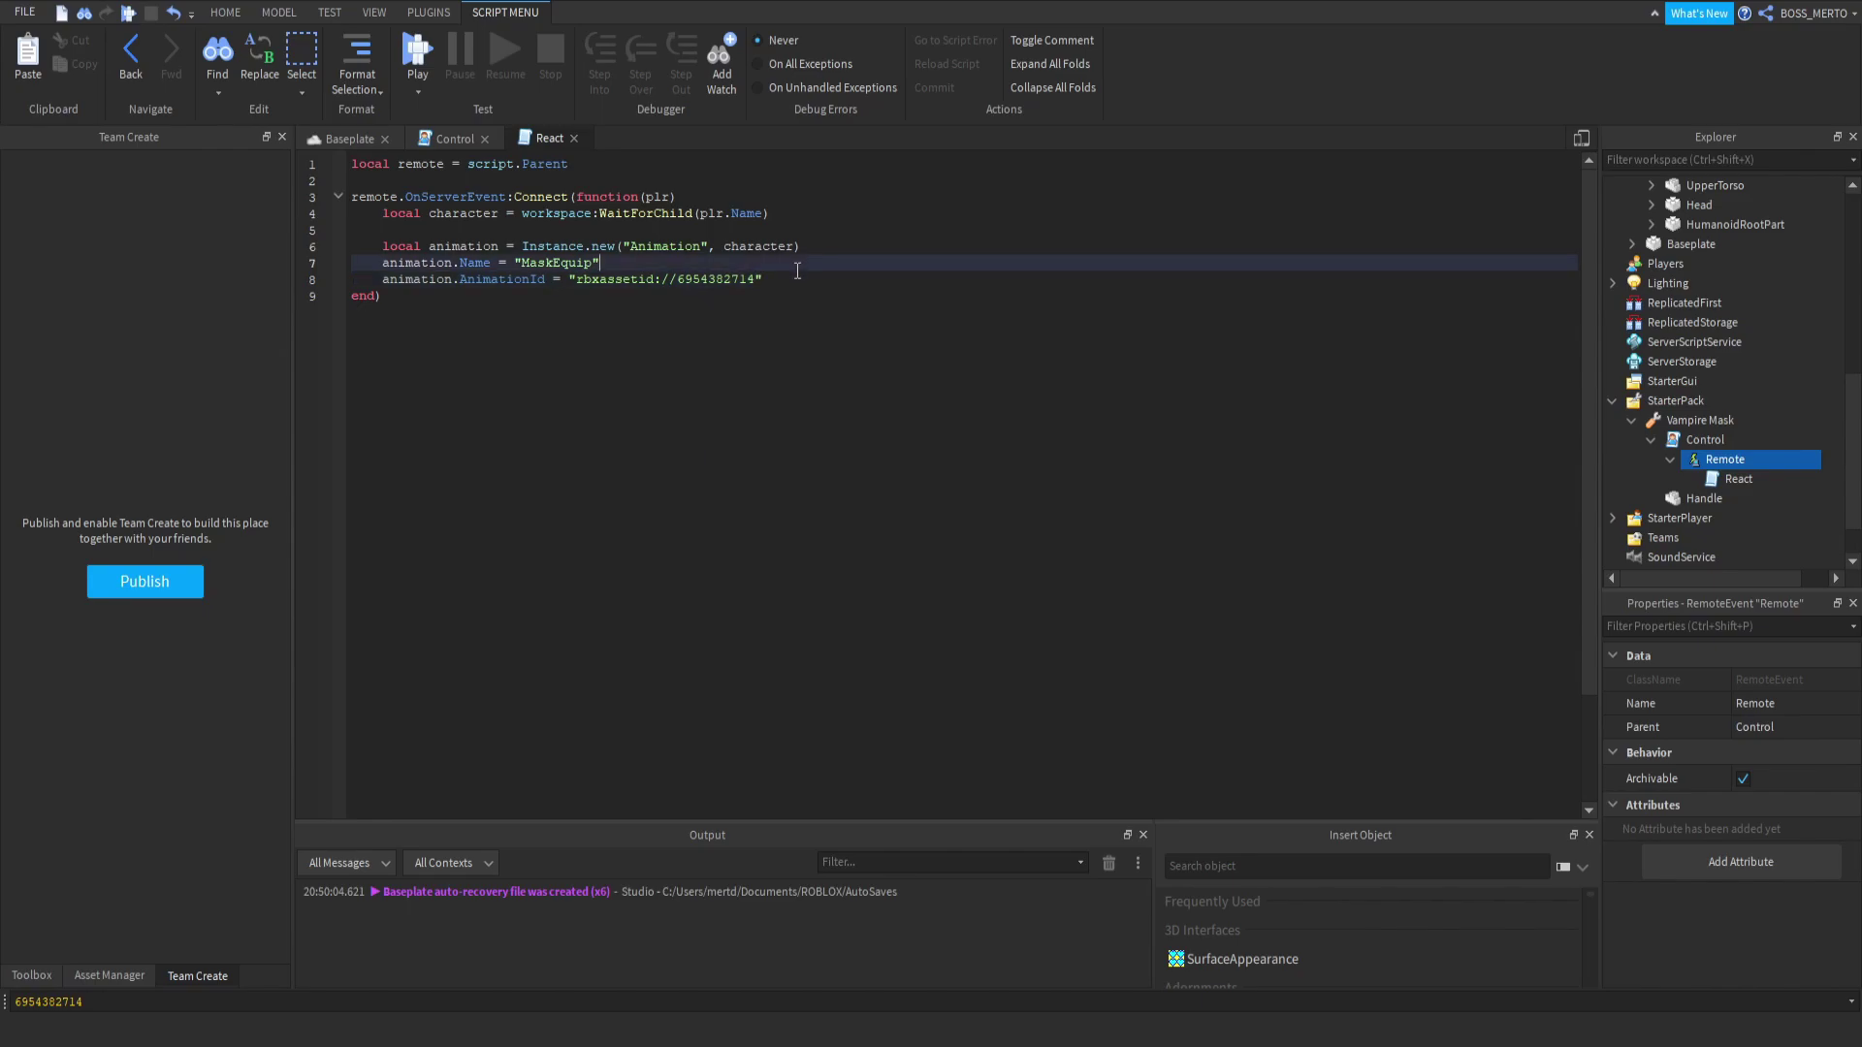
Load the animation below its ID line with local loader = character.Humanoid.Animator:LoadAnimation(animation).
click(797, 278)
key(Return)
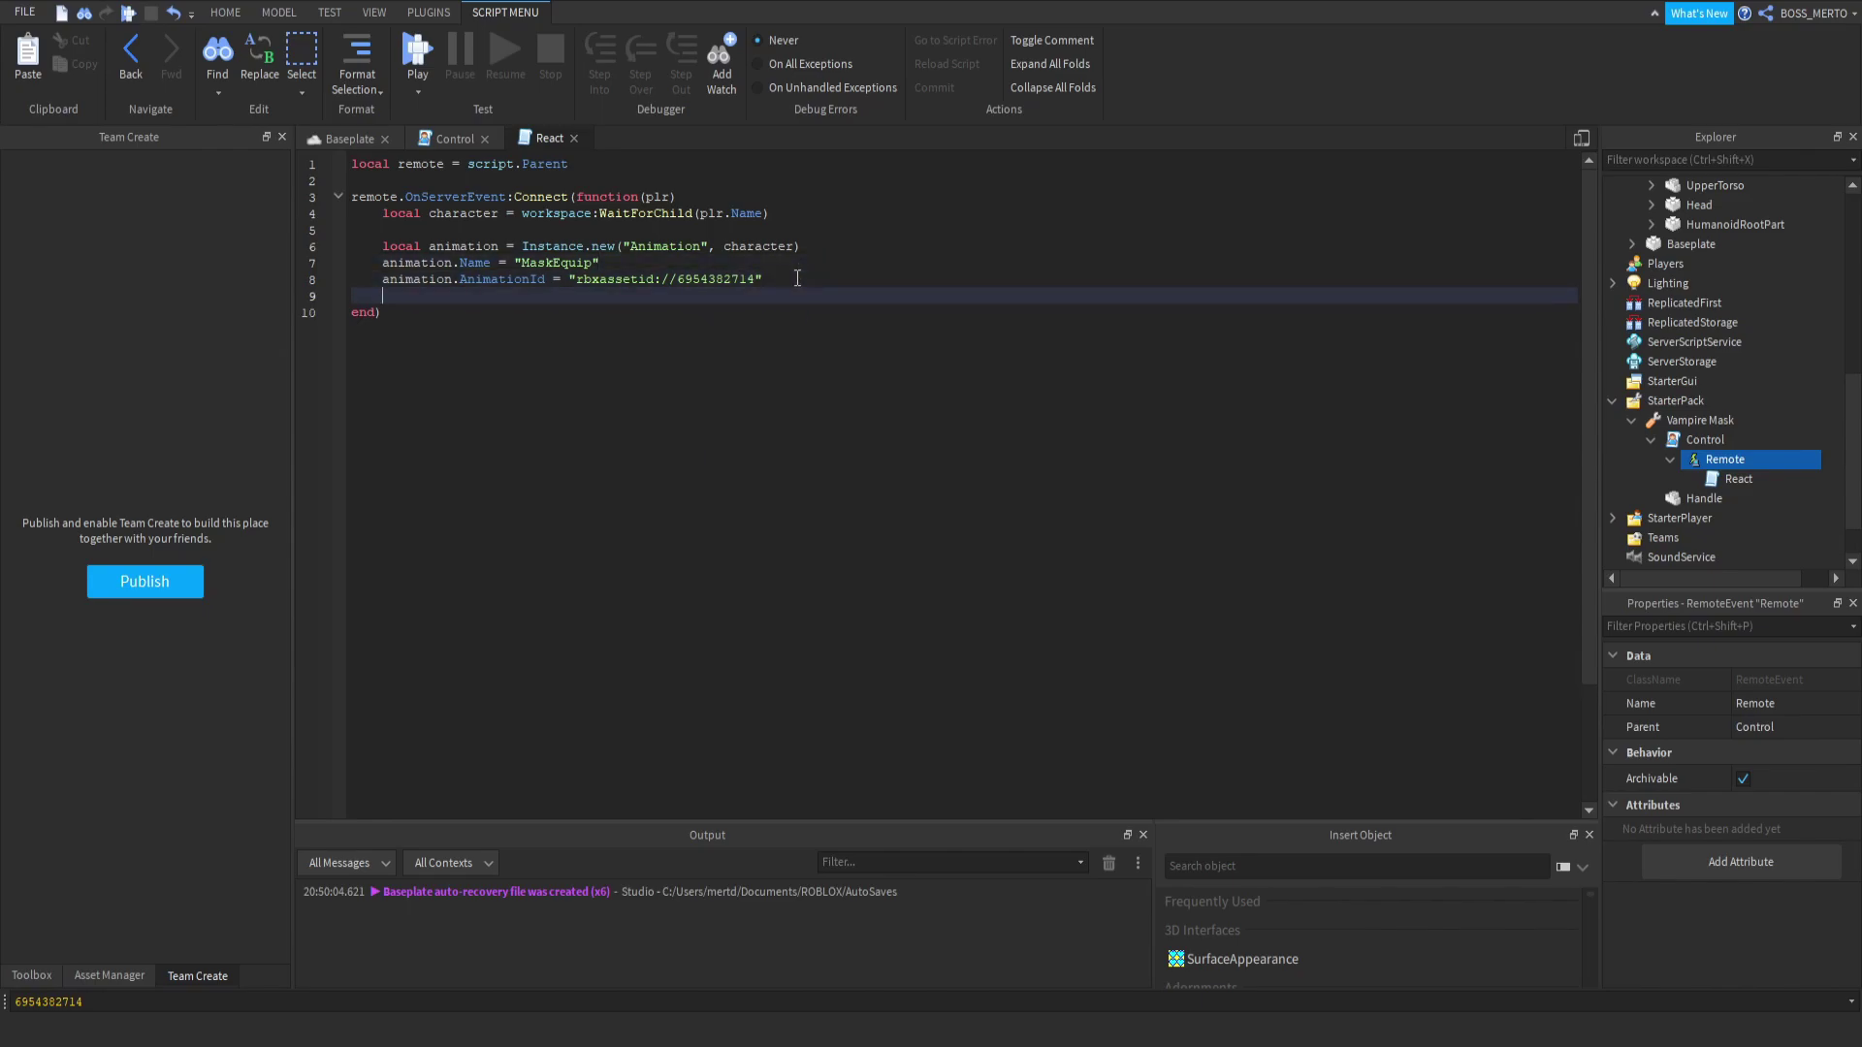
text(lcoa)
key(BackSpace)
key(BackSpace)
text(ocal loader = )
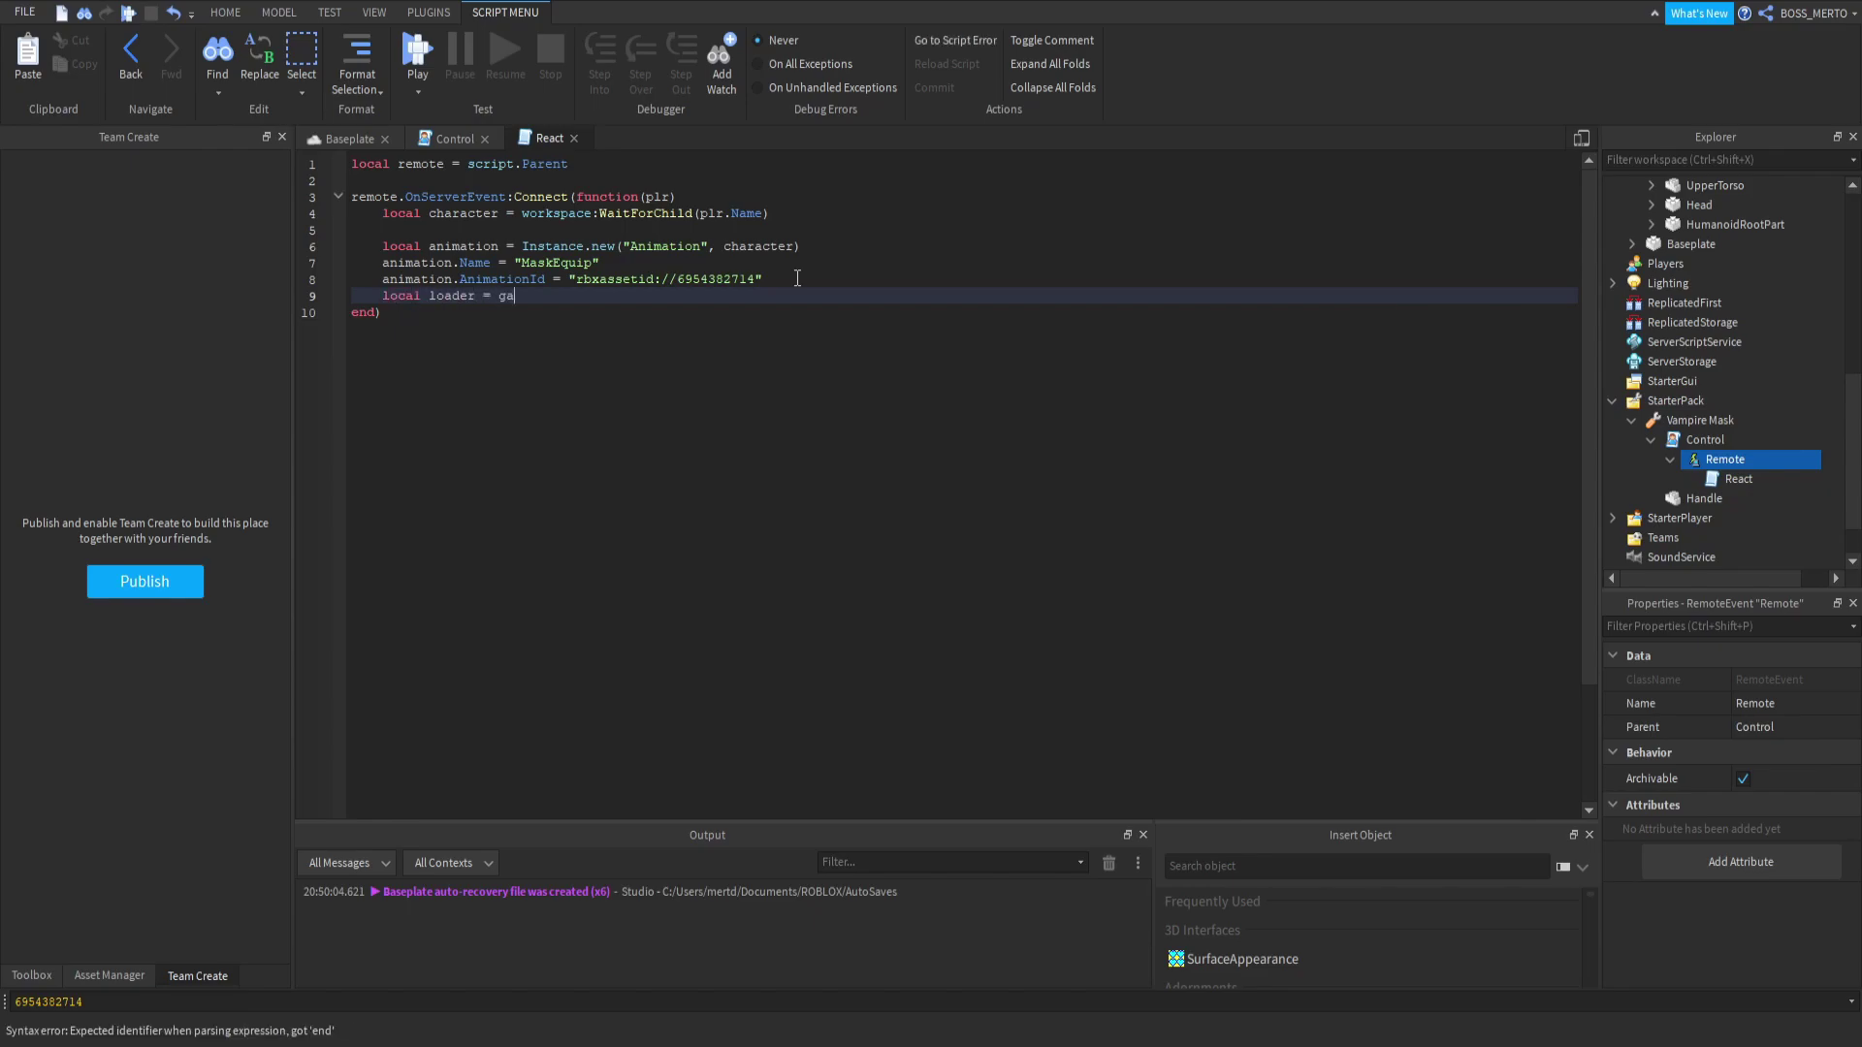
text(character.Hu,an)
key(BackSpace)
key(BackSpace)
text(manoid.)
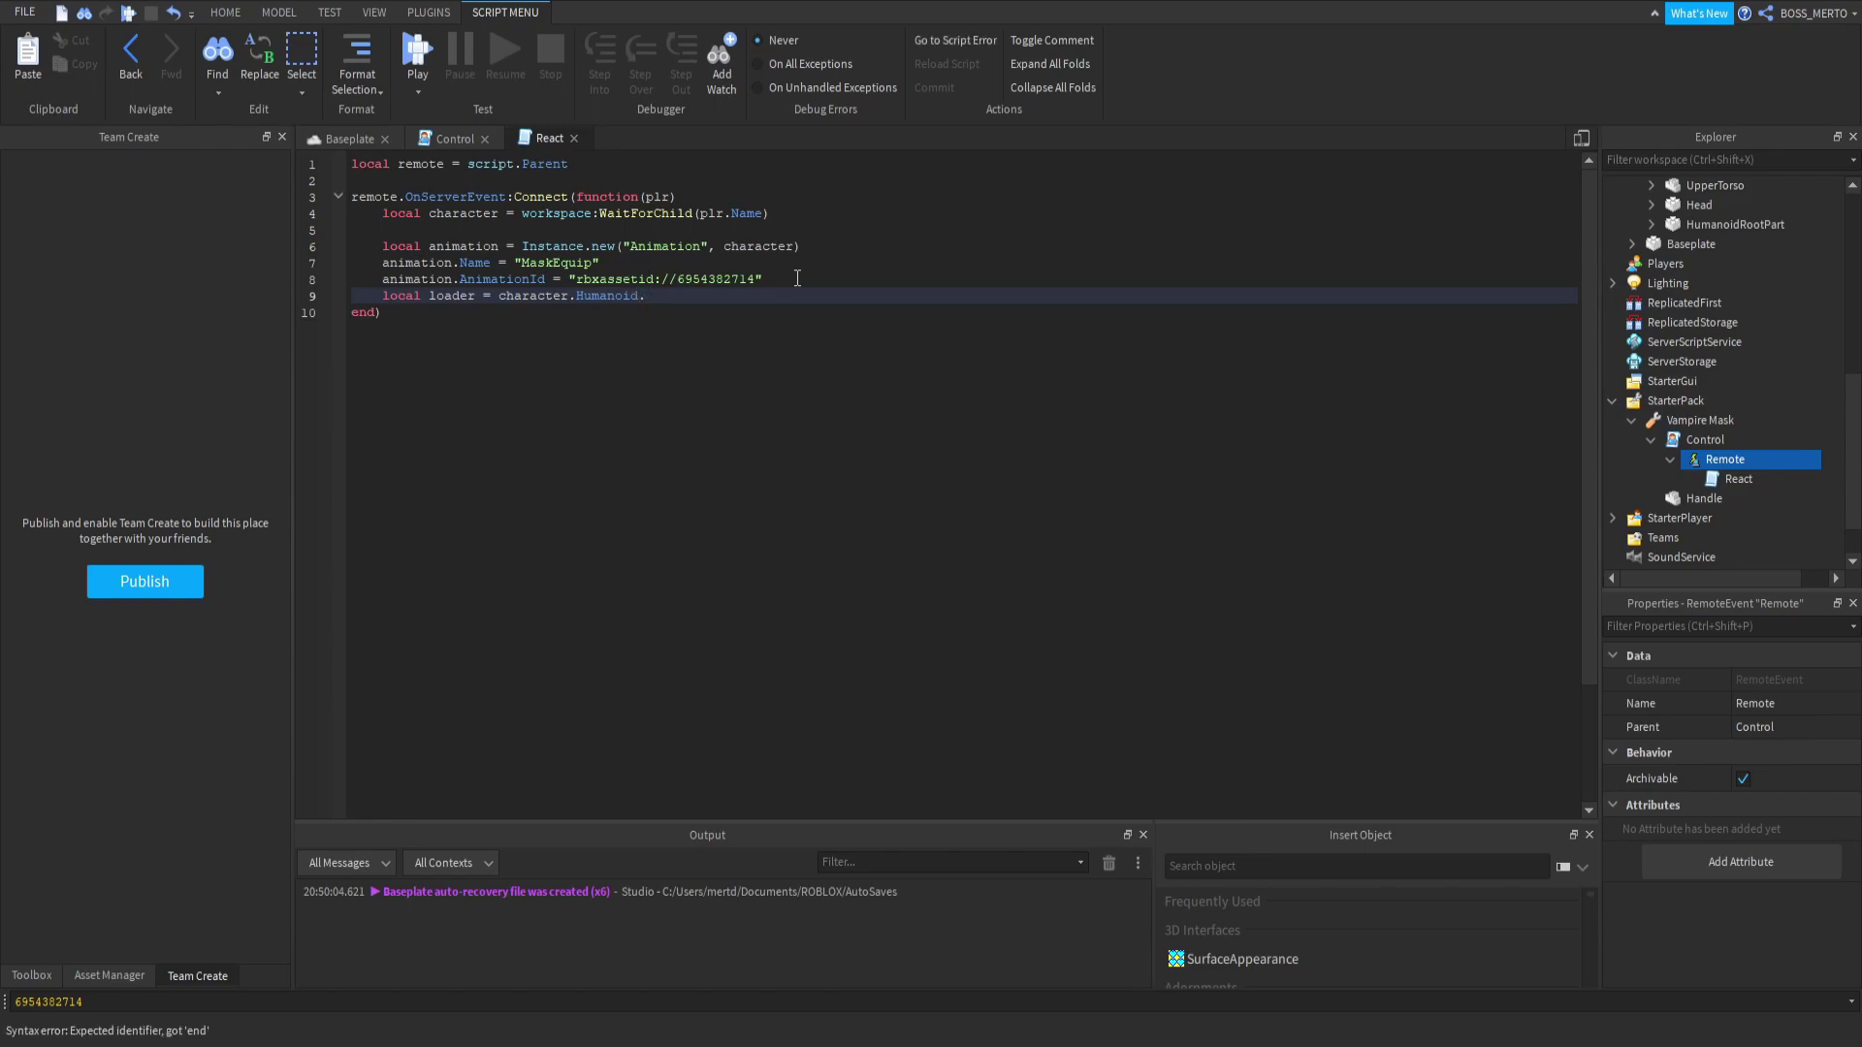
text(Animator:LoadAnimat)
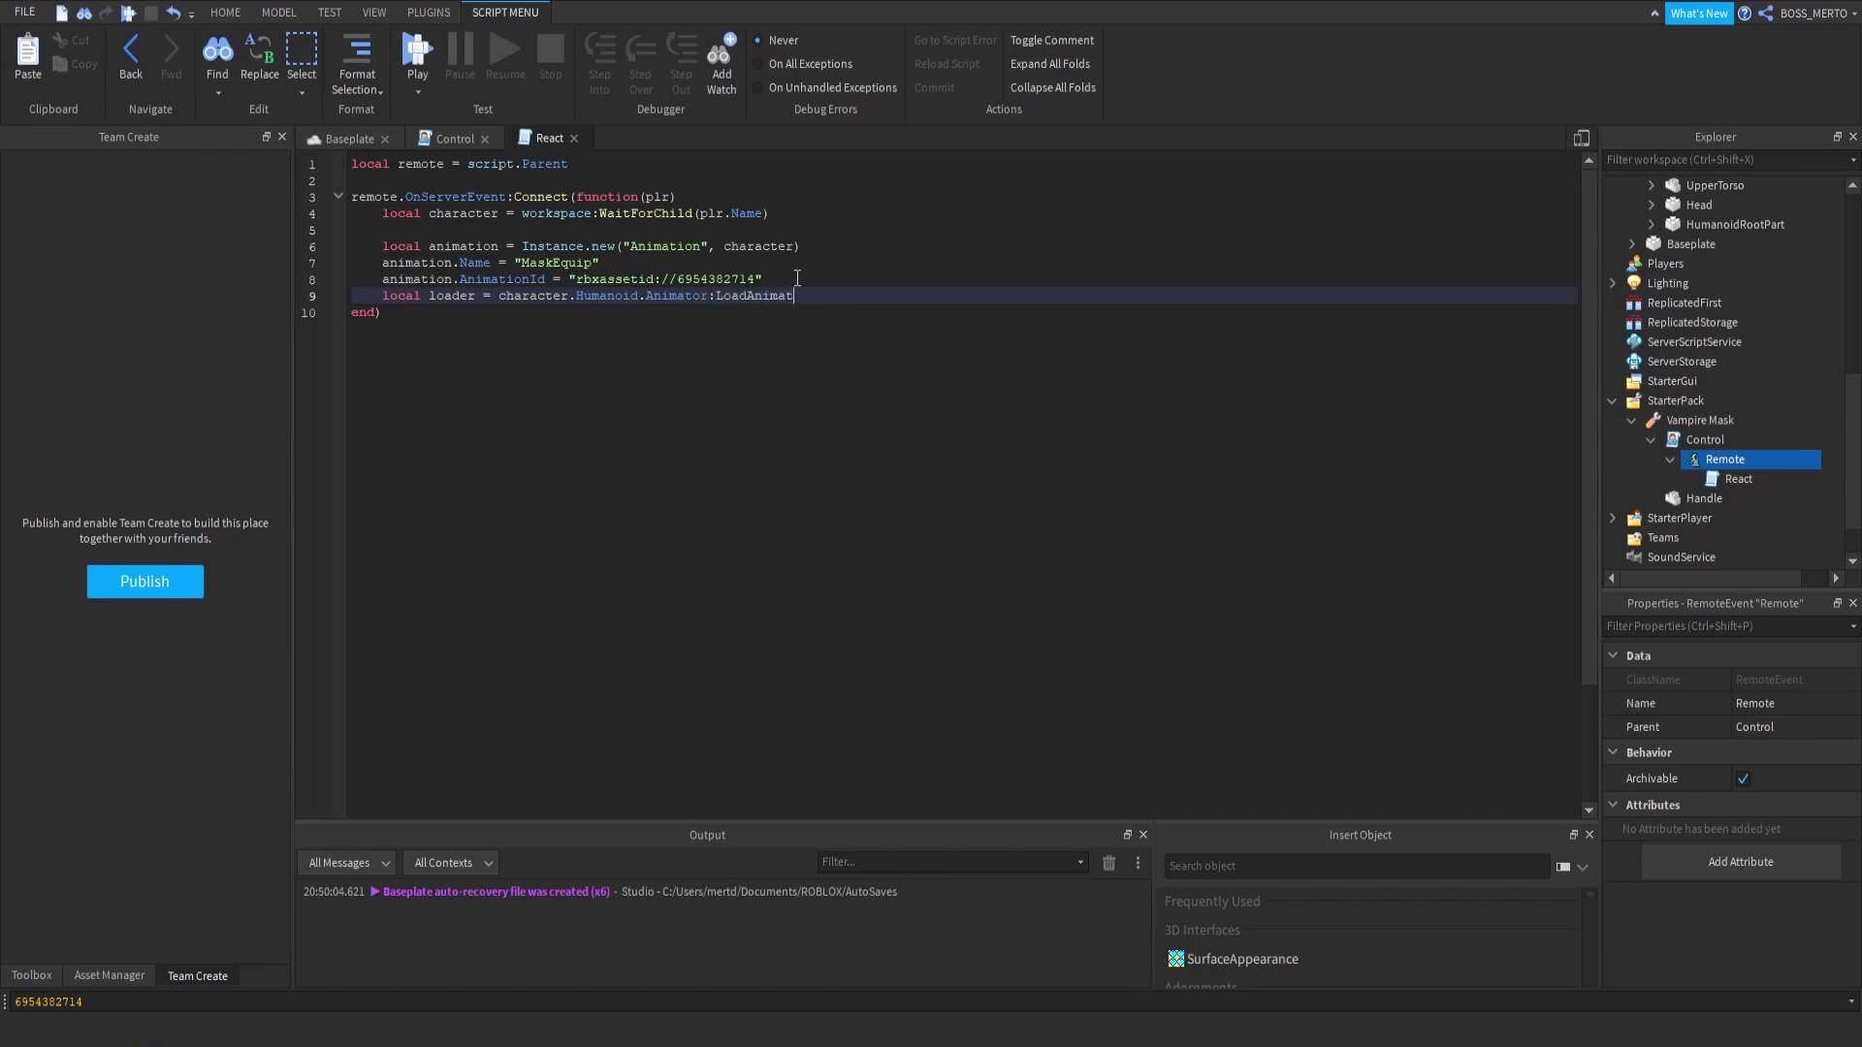
text(ion(animation))
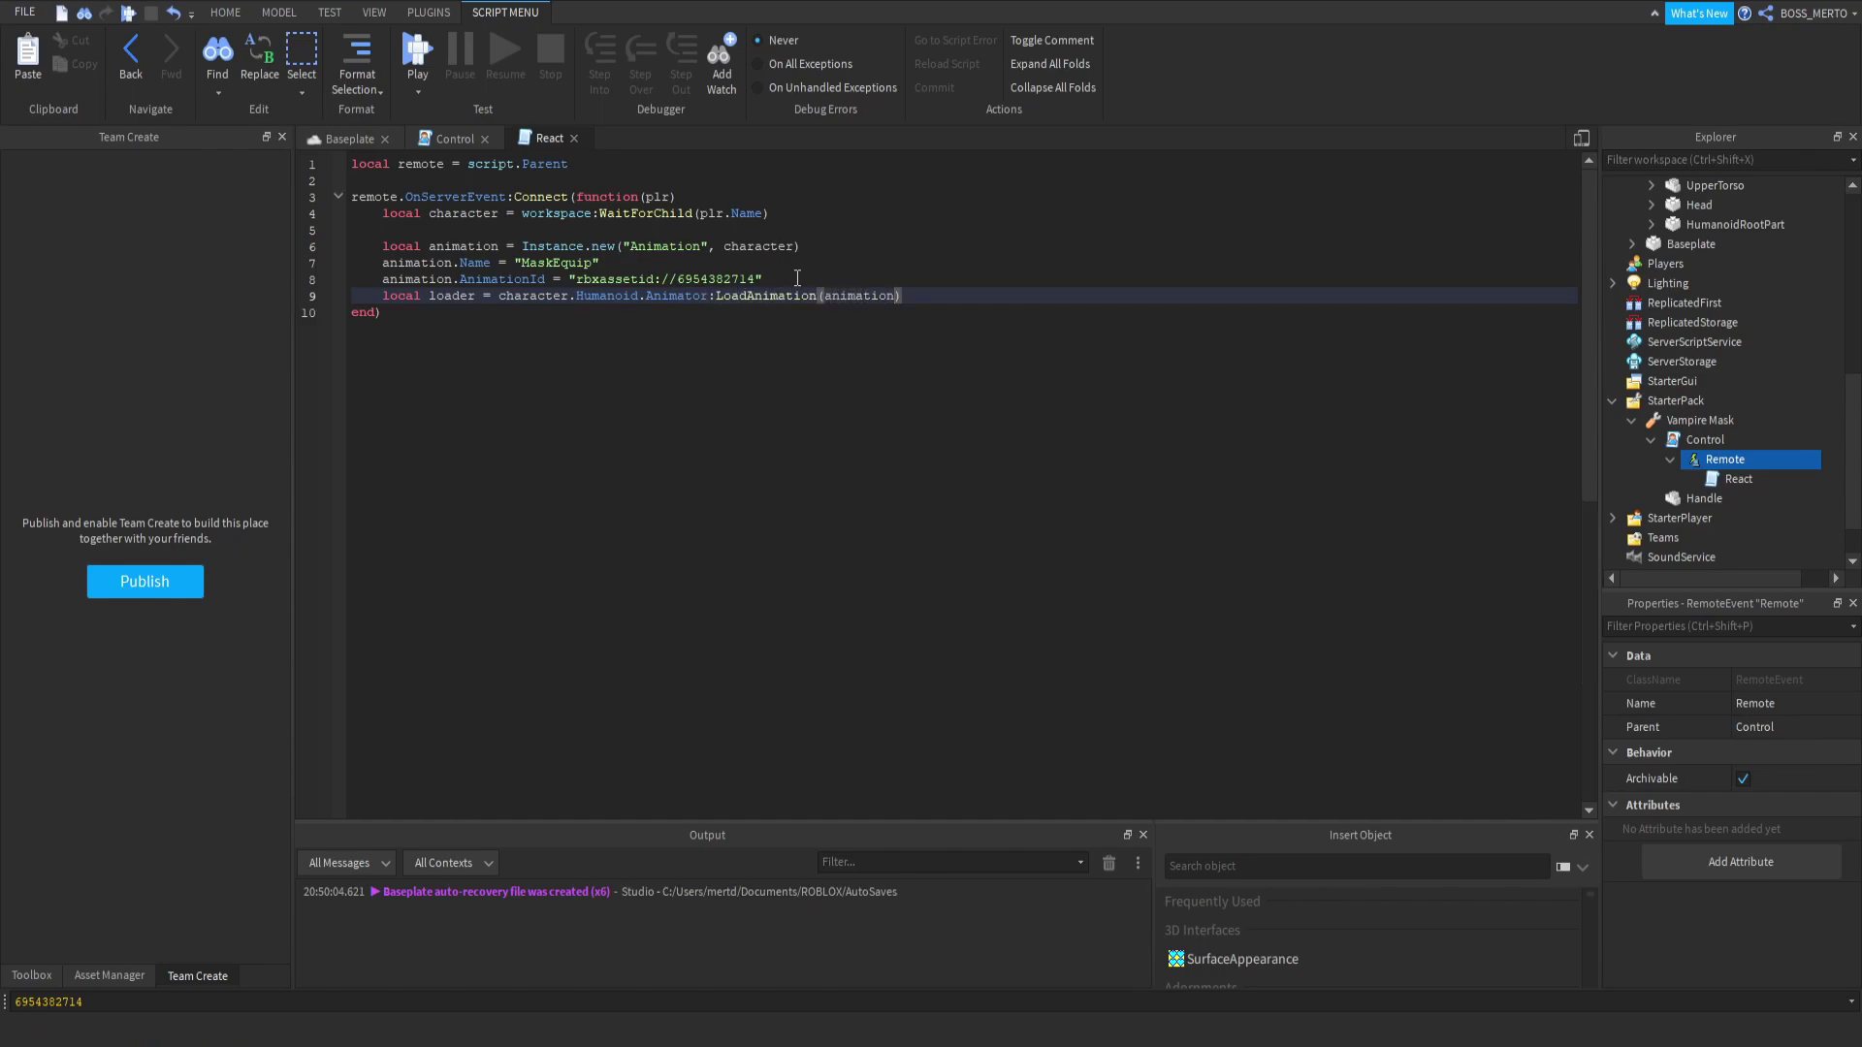
drag(706, 299, 833, 304)
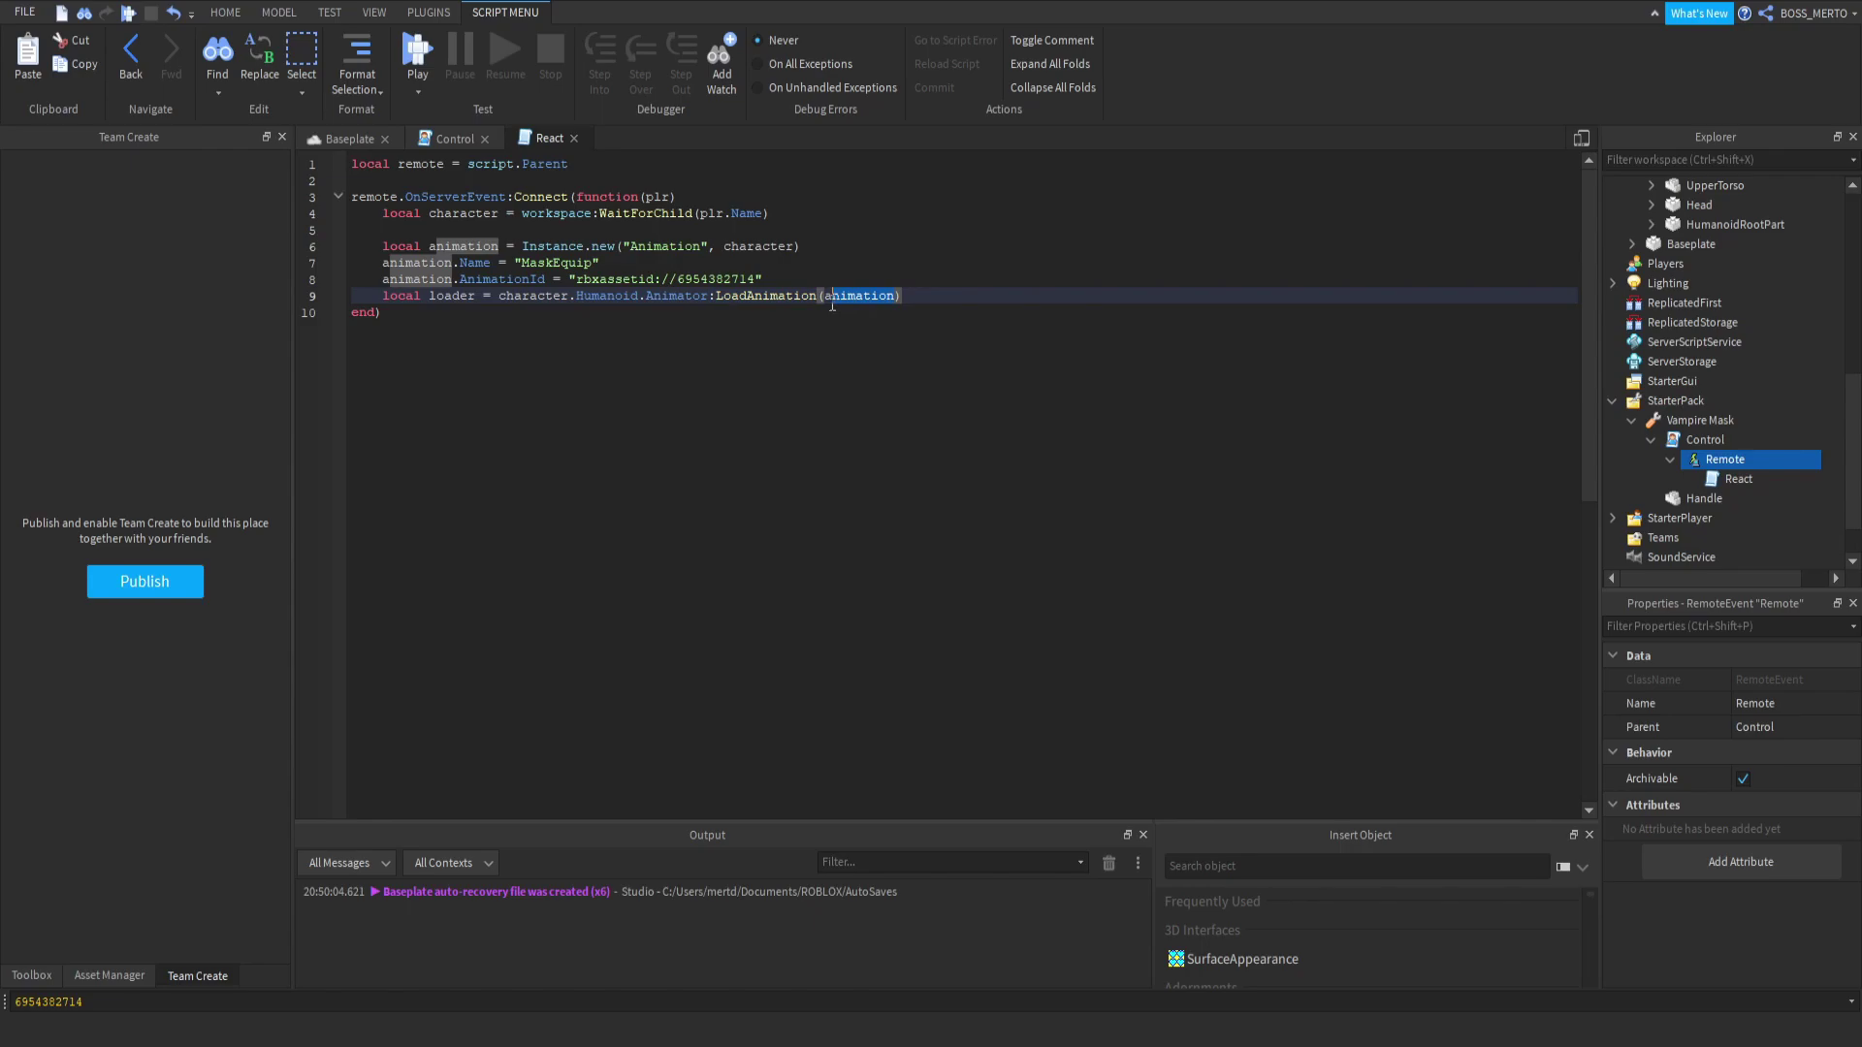
click(824, 299)
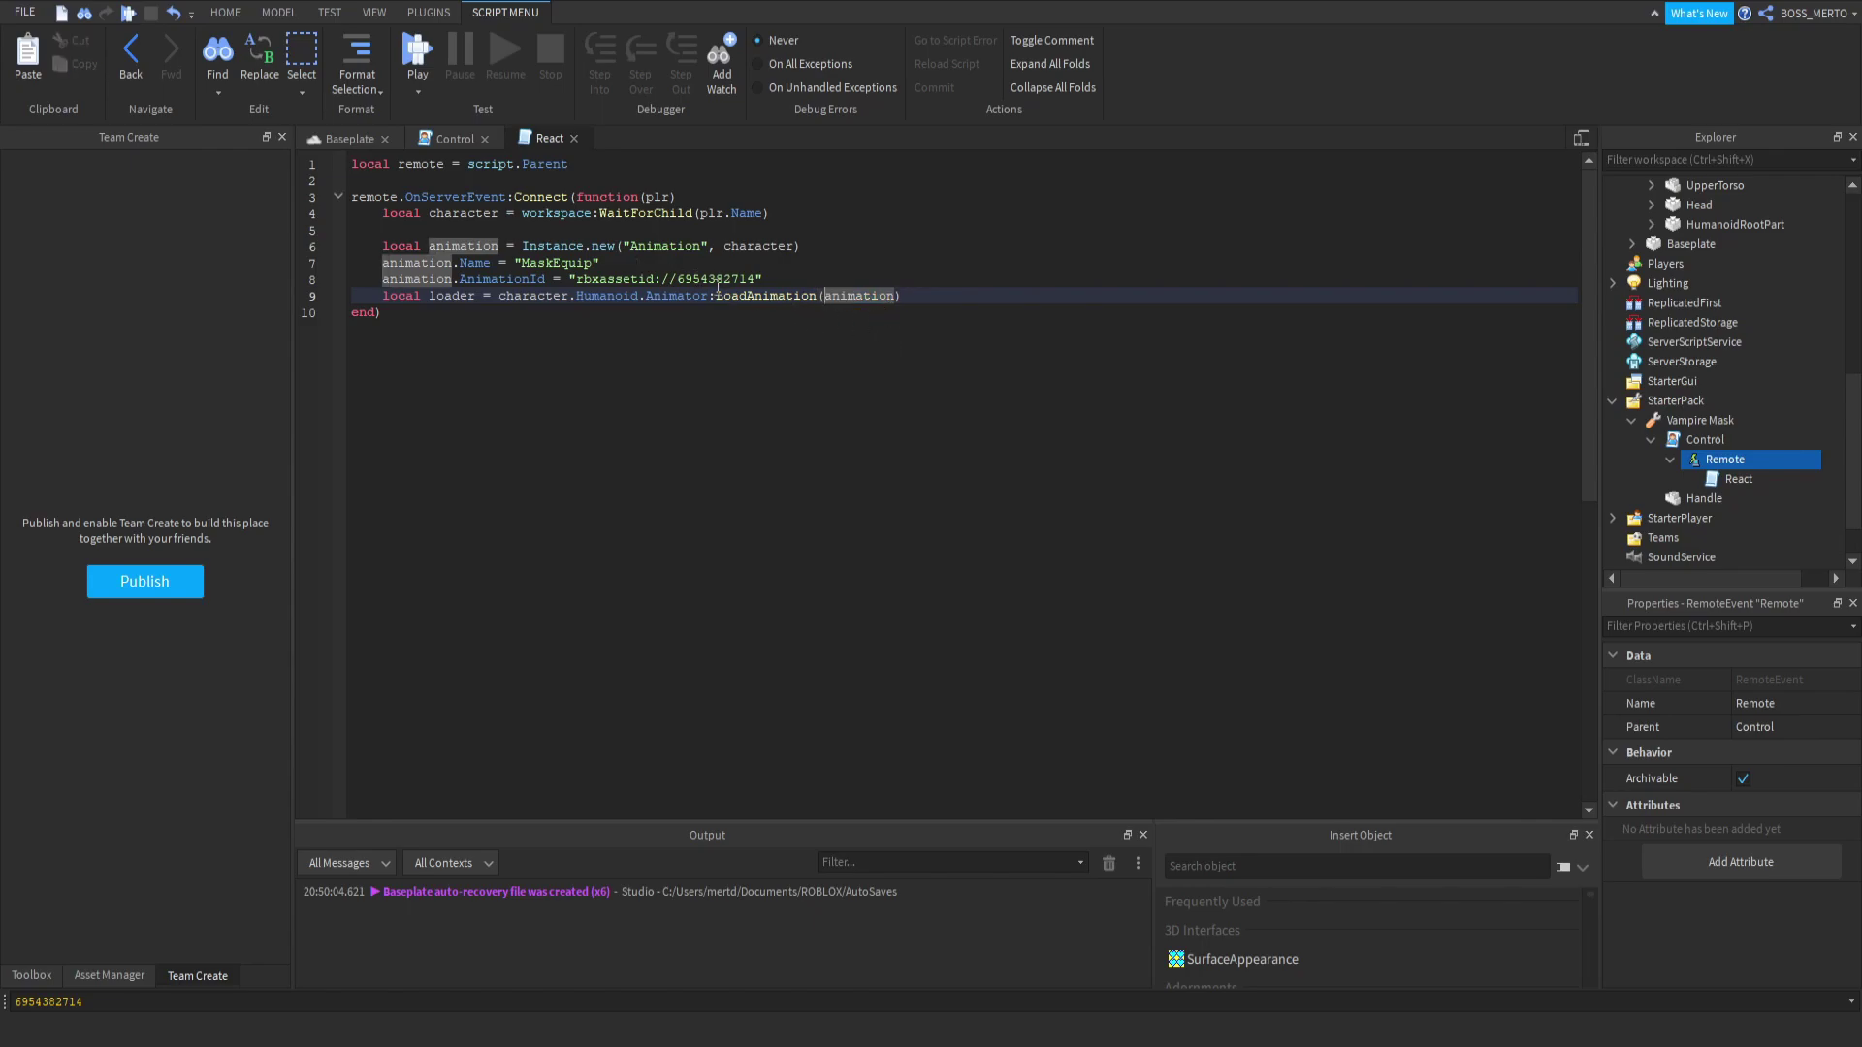
click(770, 300)
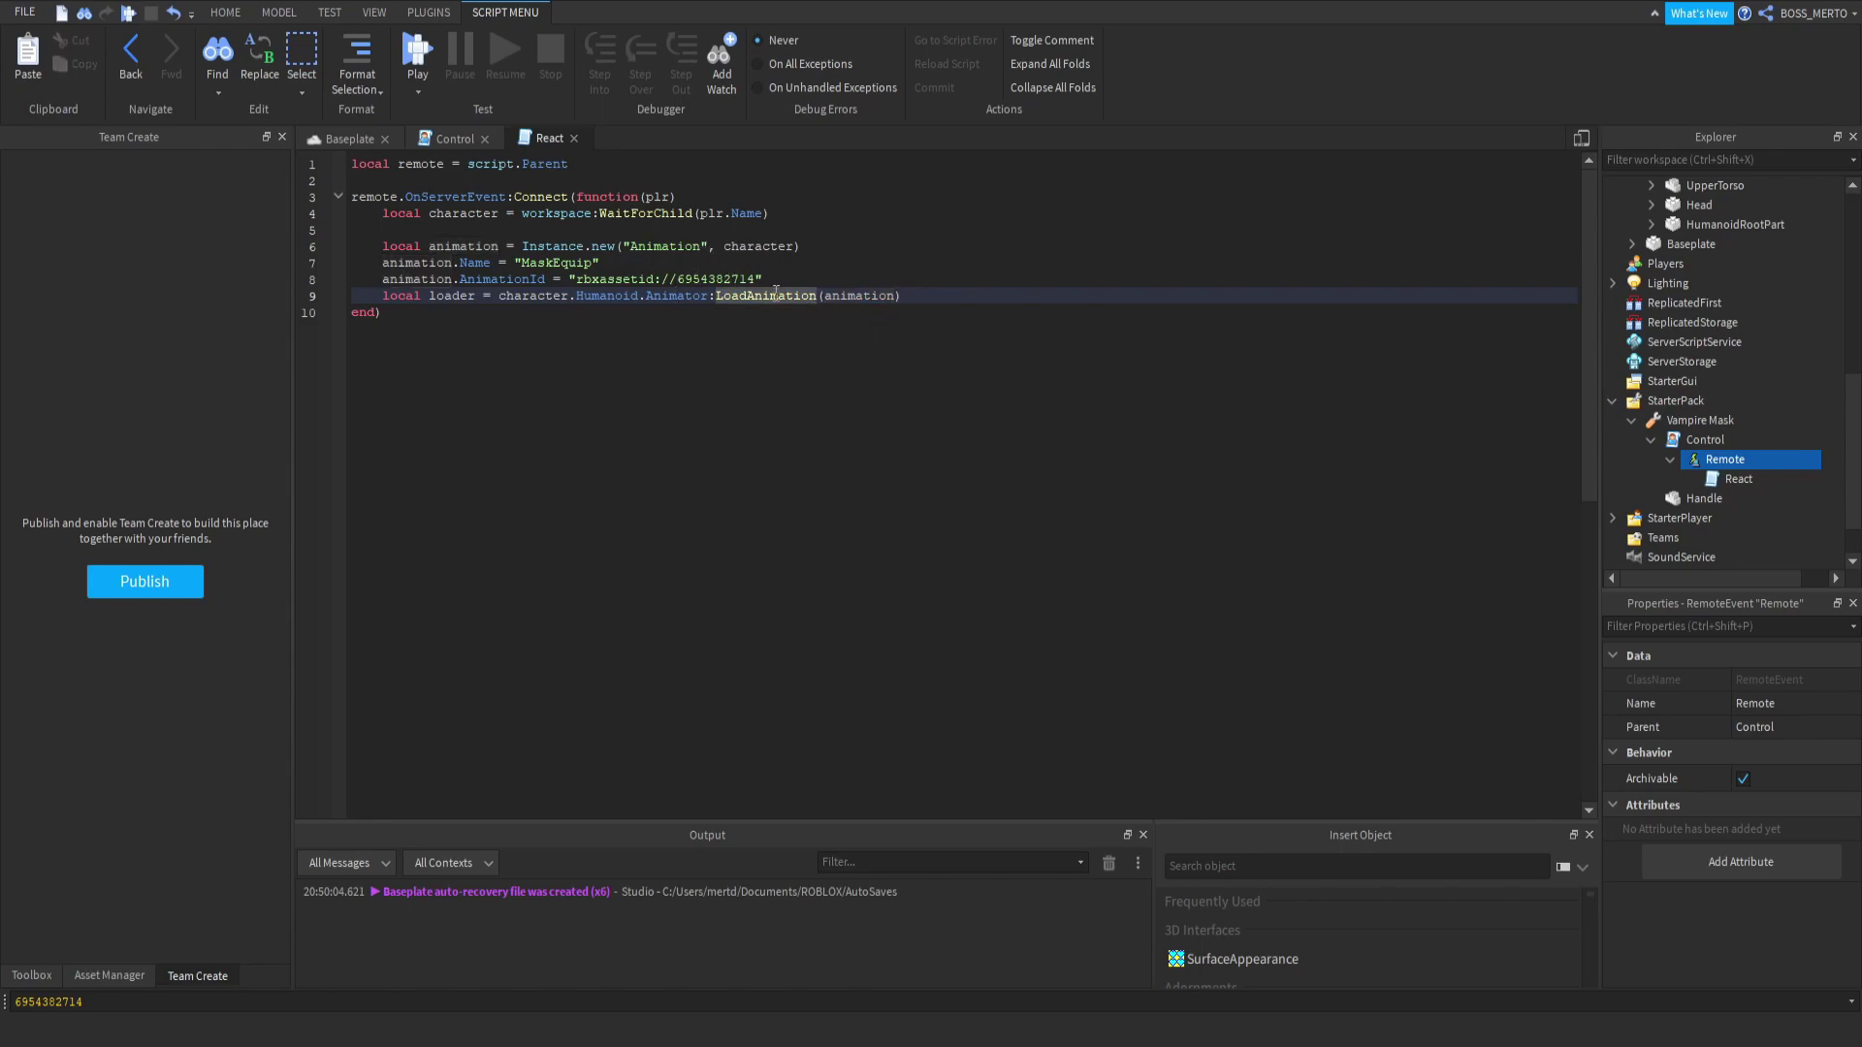
drag(899, 296, 716, 296)
Play the loaded animation by adding loader:Play() below the LoadAnimation line, followed by a blank line.
click(903, 296)
key(Return)
text(loadstring()
key(BackSpace)
key(BackSpace)
key(BackSpace)
key(BackSpace)
key(BackSpace)
key(BackSpace)
key(BackSpace)
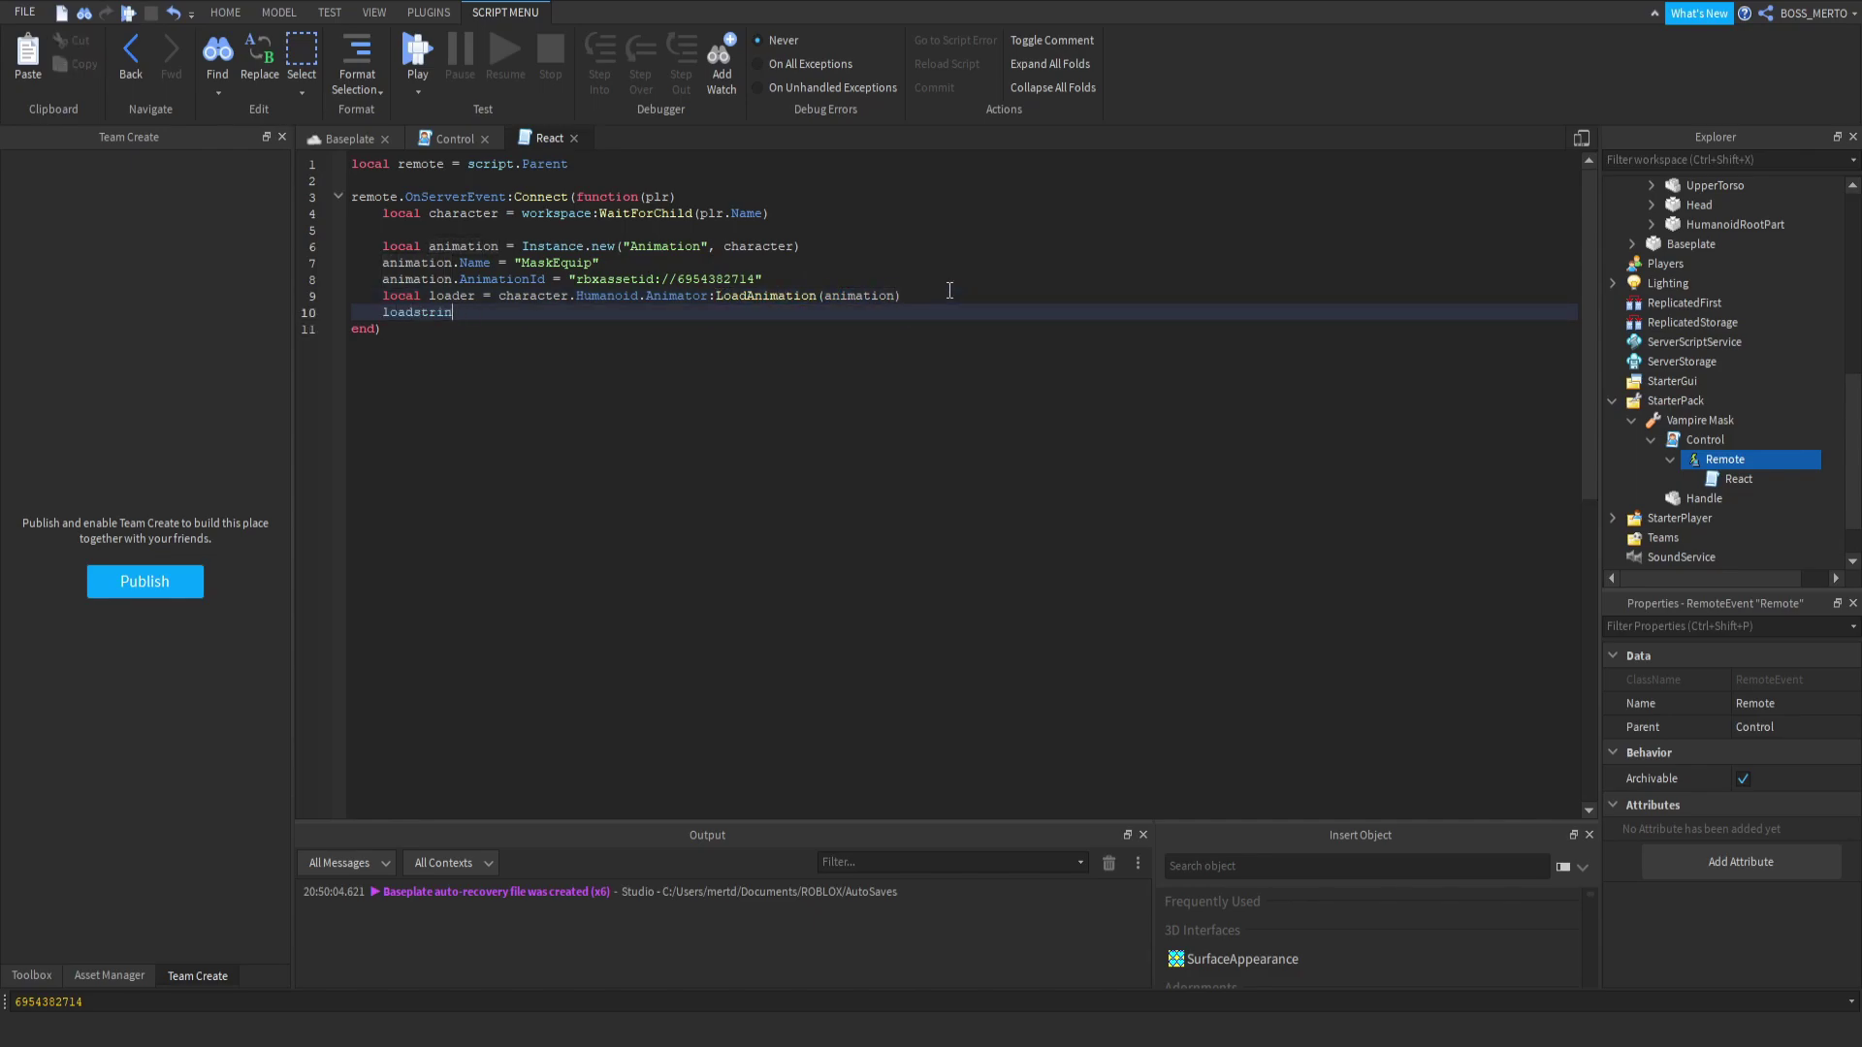
text(er:Play())
key(Return)
key(Return)
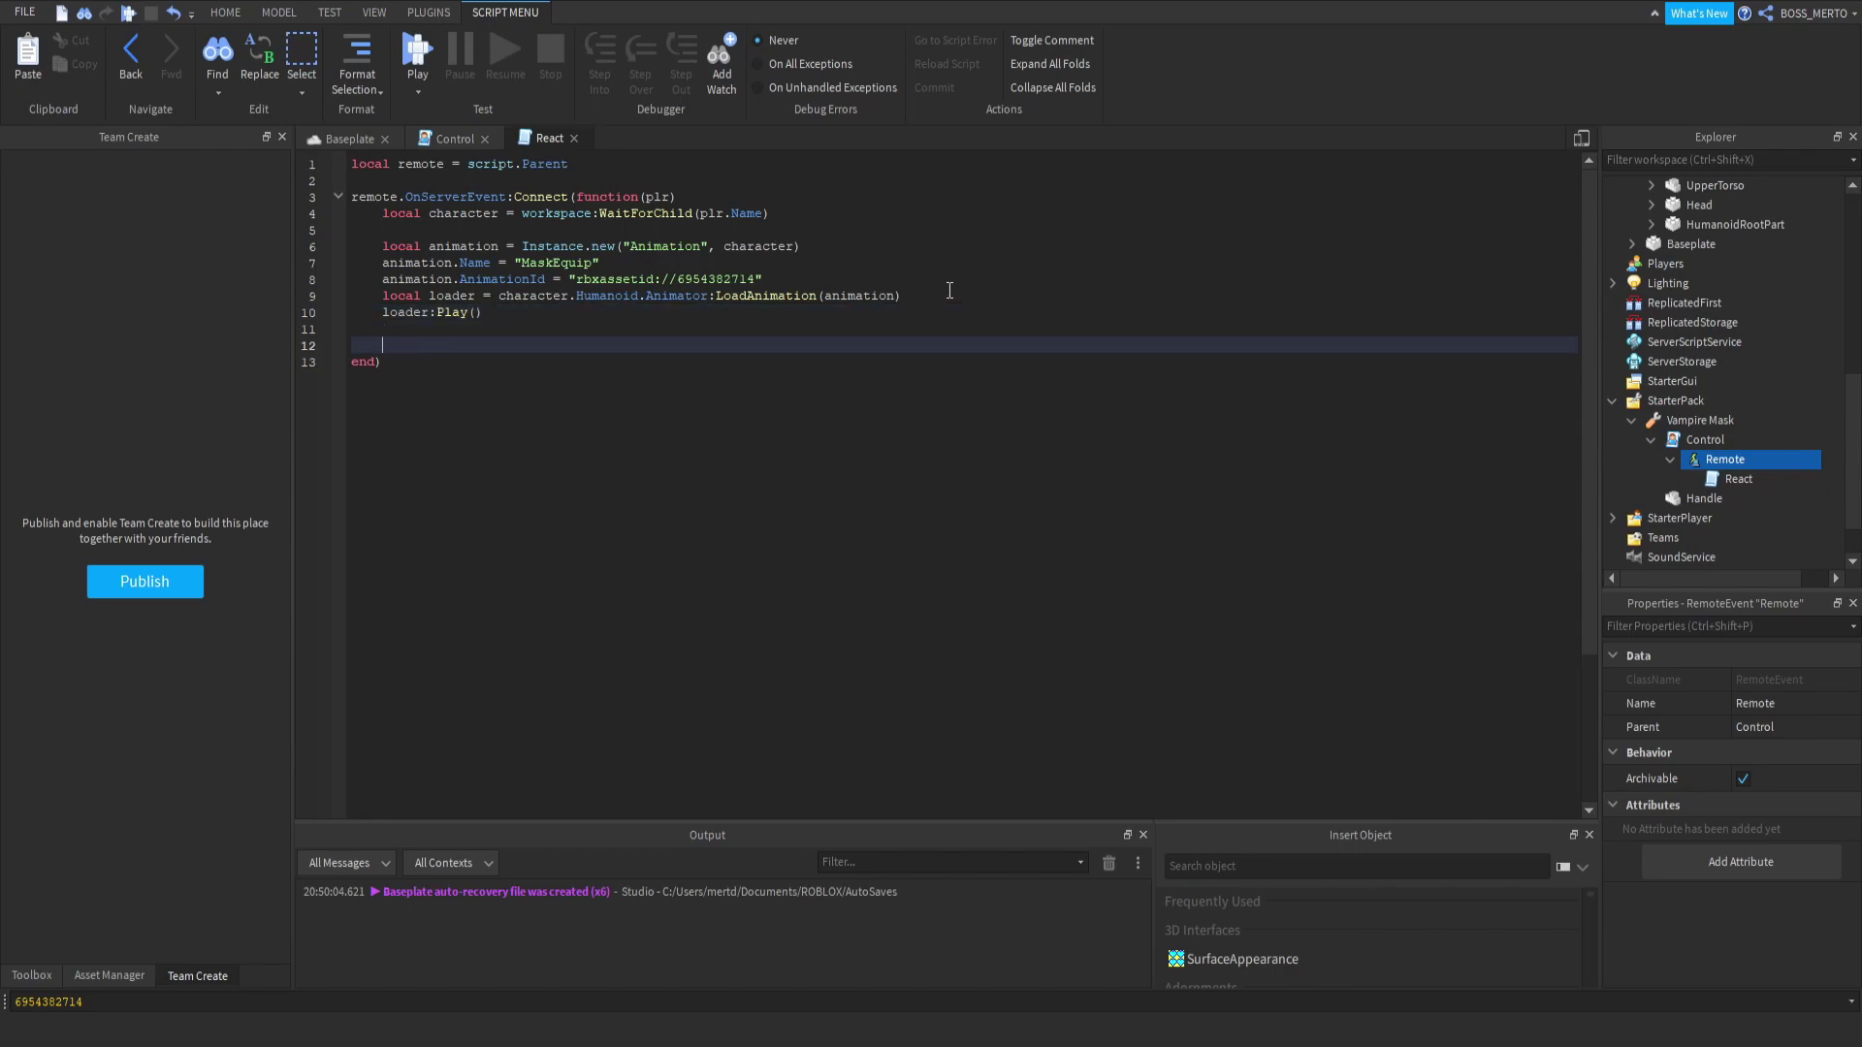
Add character.Humanoid.WalkSpeed = 0 between the character variable and the animation block.
click(780, 230)
key(Return)
key(Return)
key(Up)
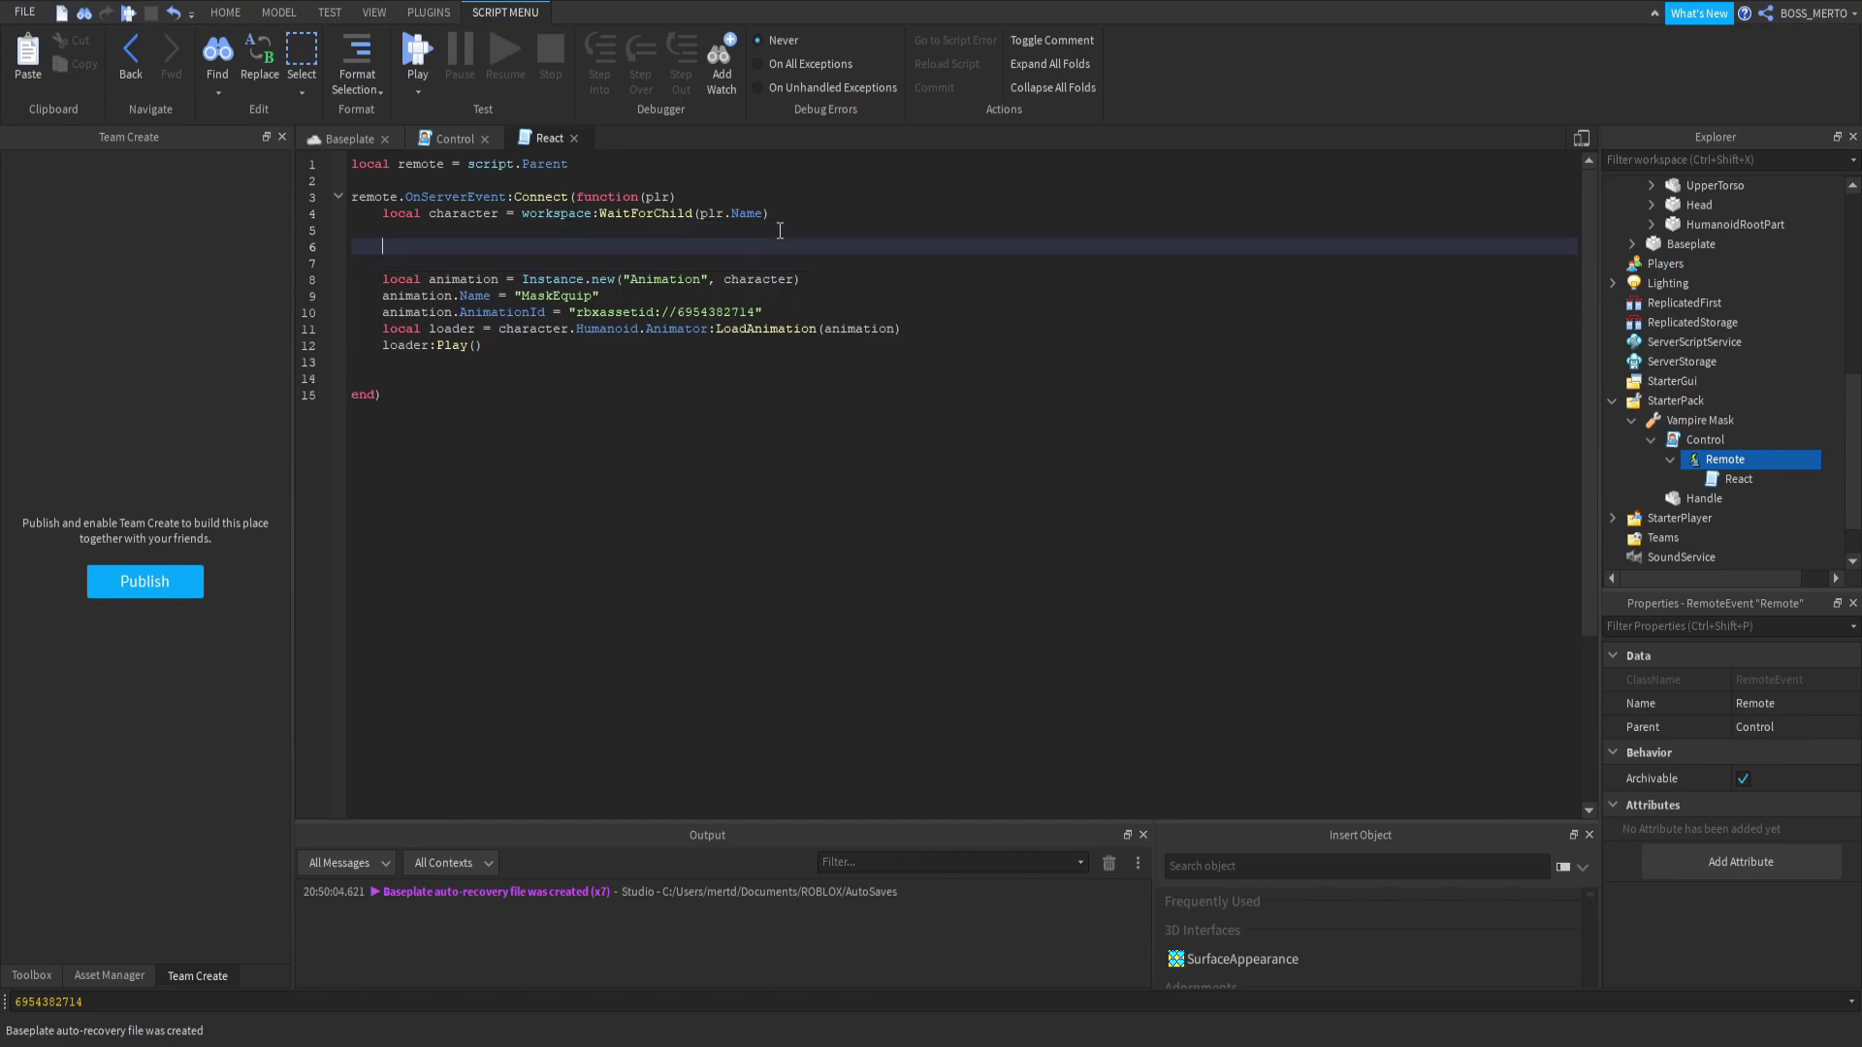
text(character.Humanoid.WalkSpe)
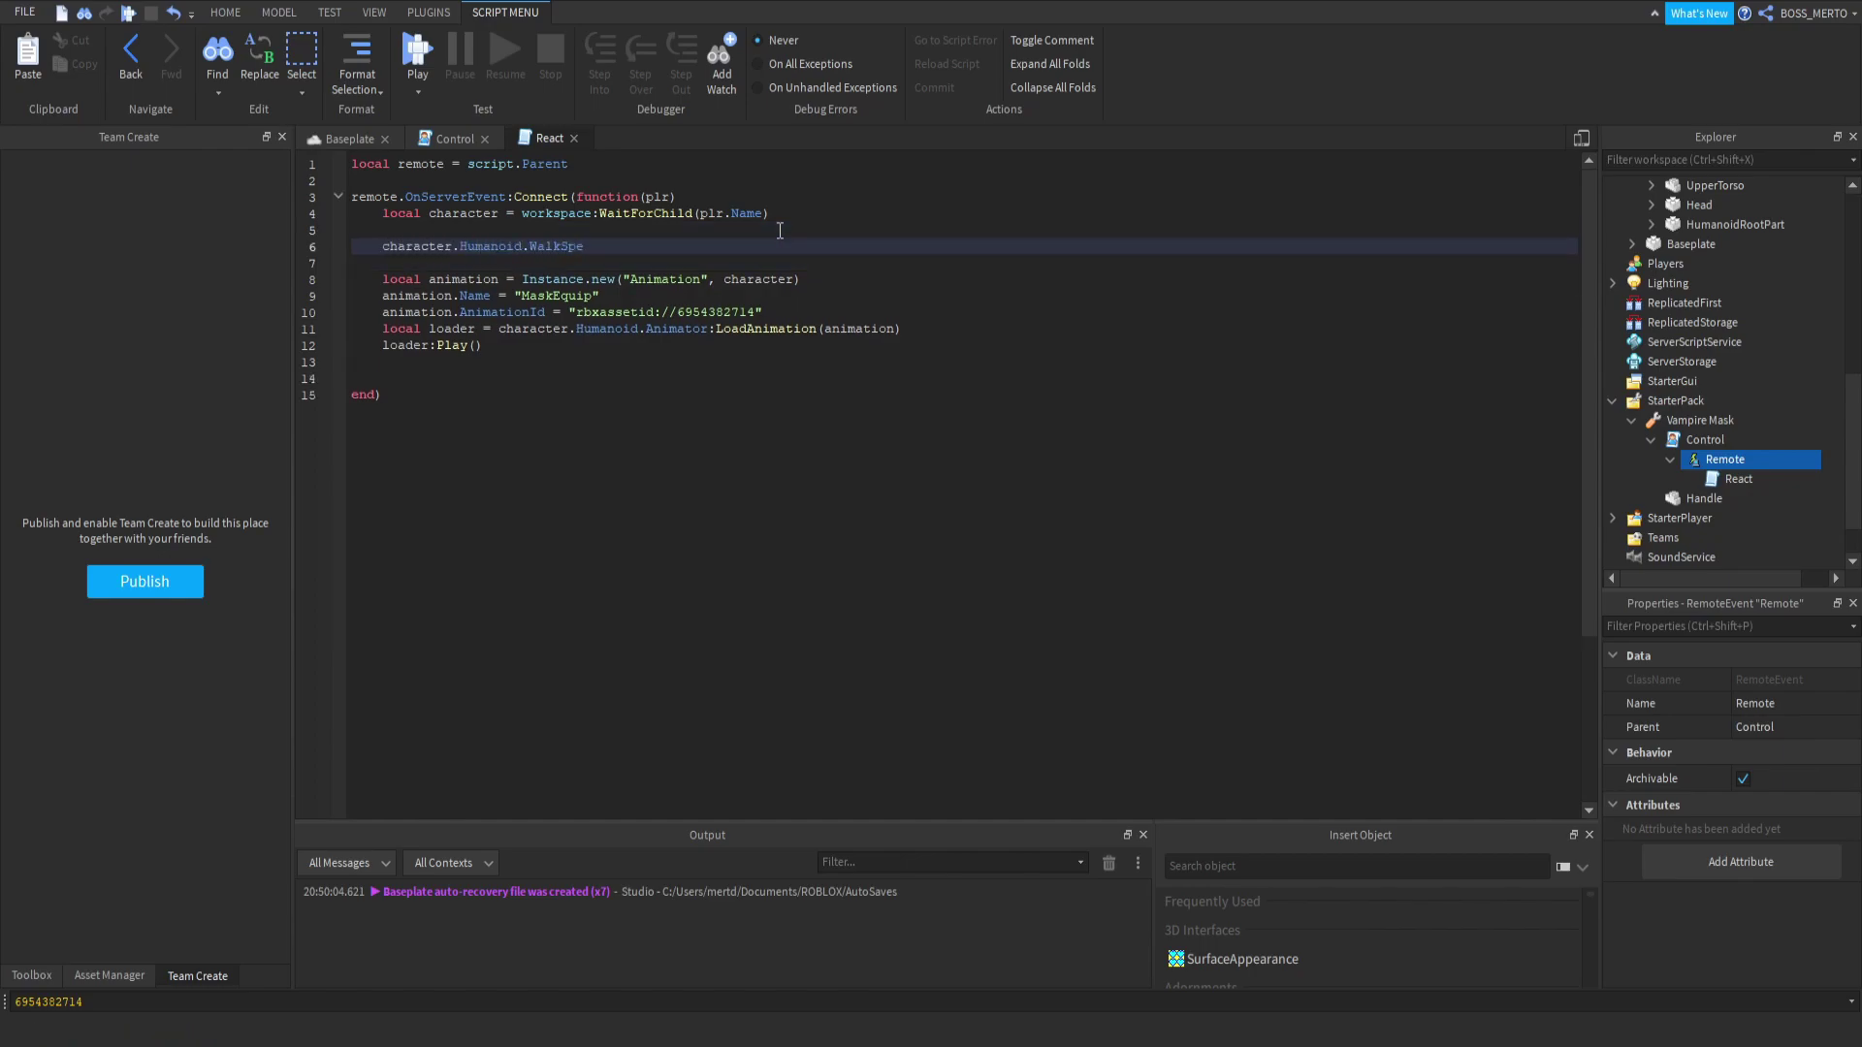
text(ed = 0)
Add character.Humanoid.JumpPower = 0 directly below the WalkSpeed line.
key(Return)
text(ch)
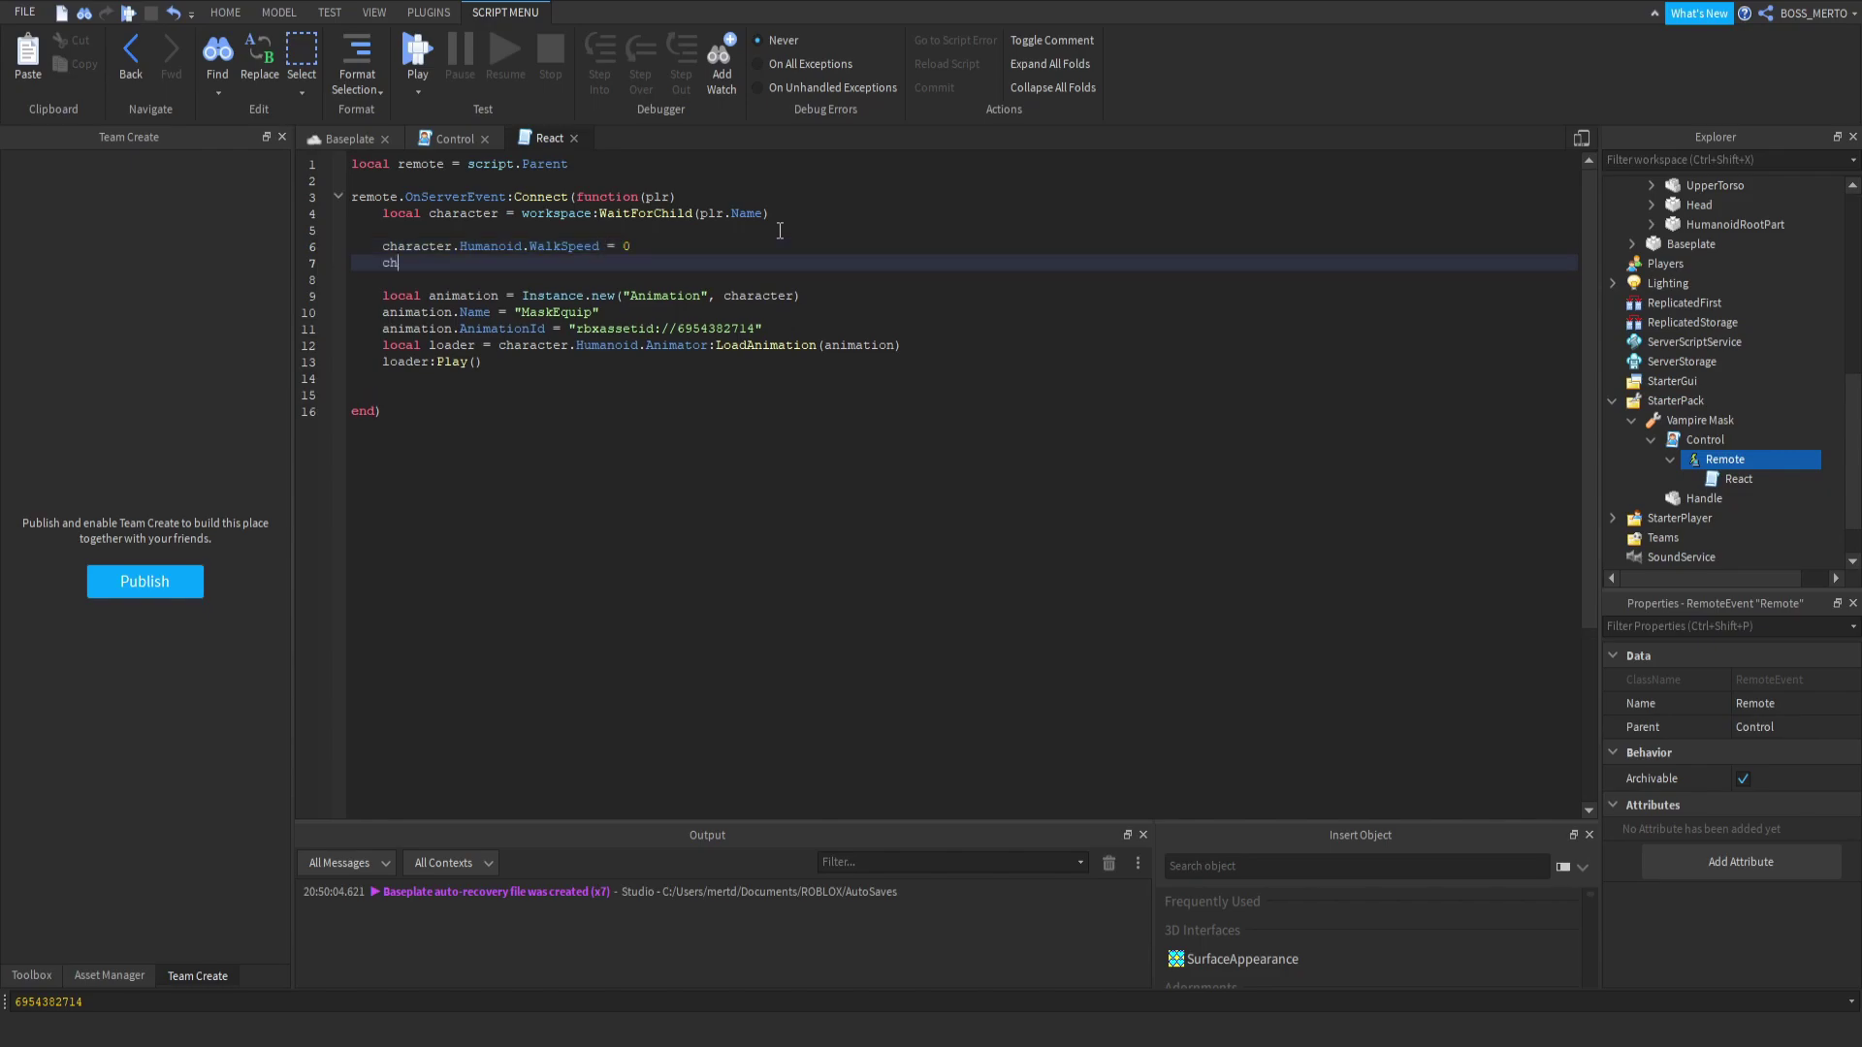
text(aracter.Humanoid)
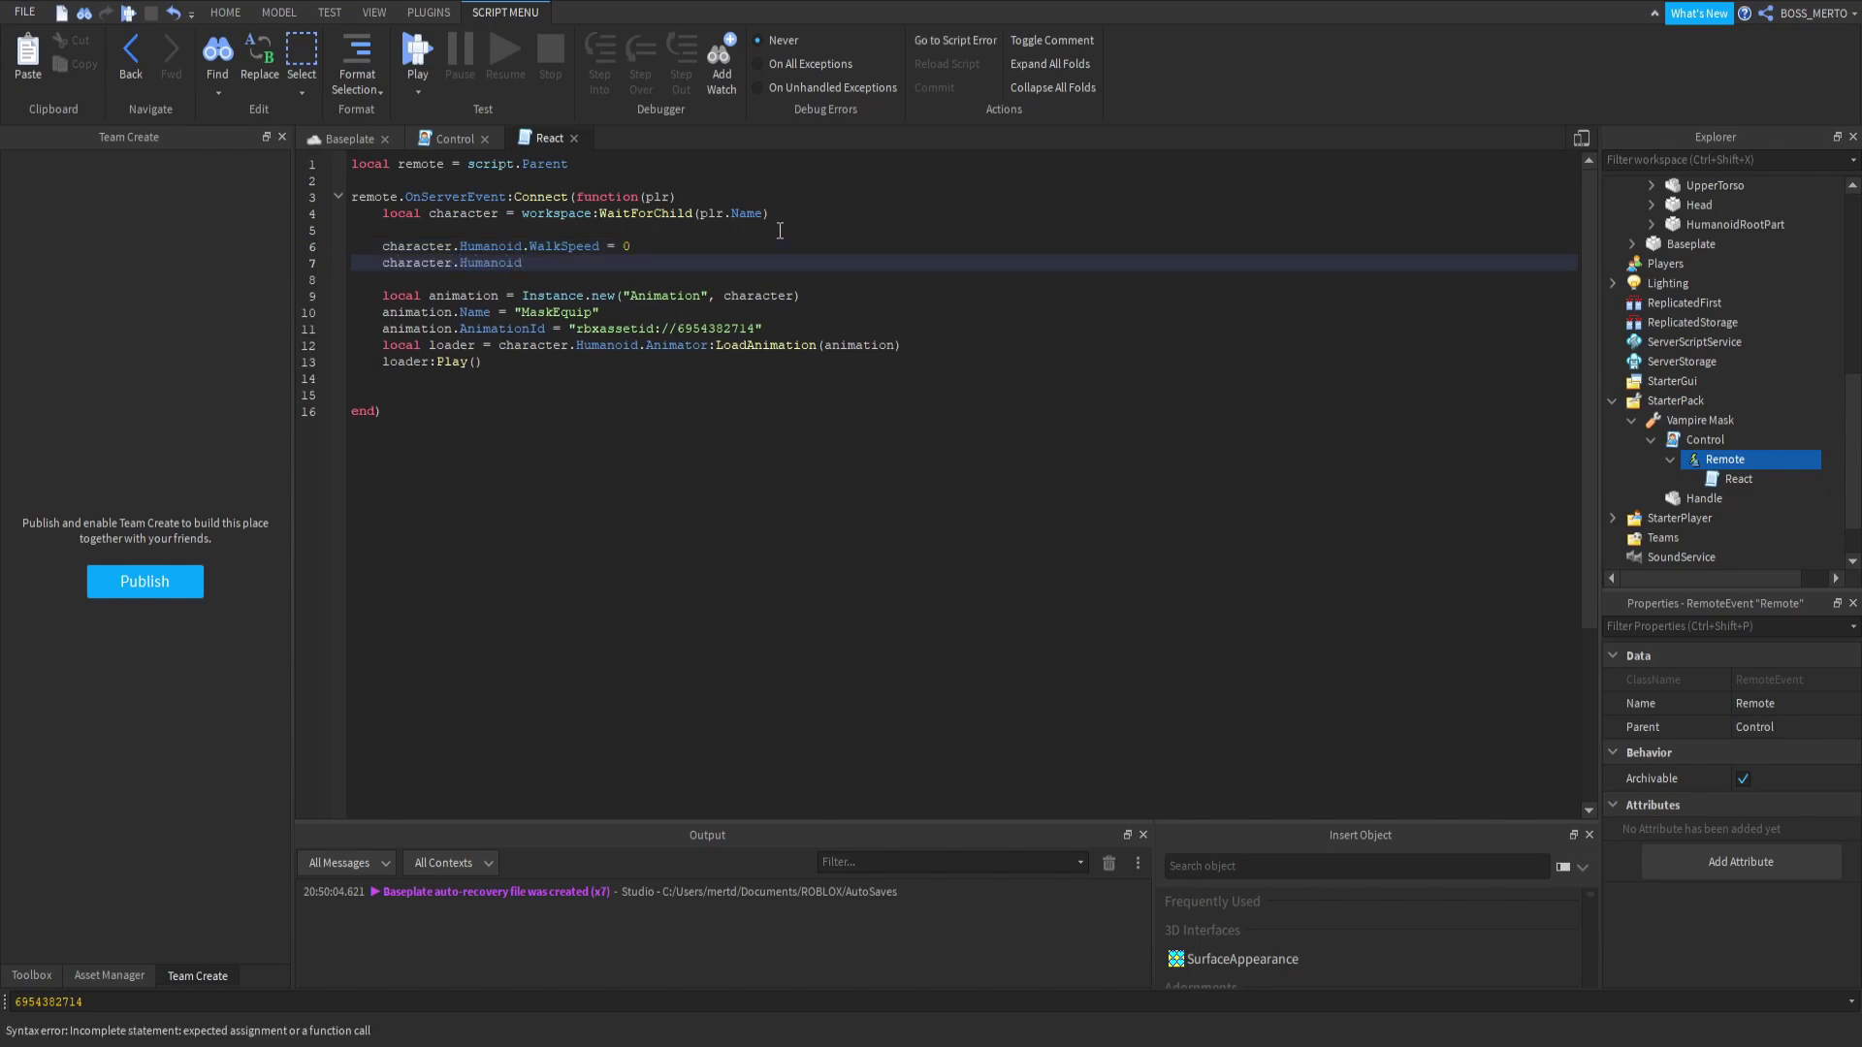
text(.JumpPower = 0)
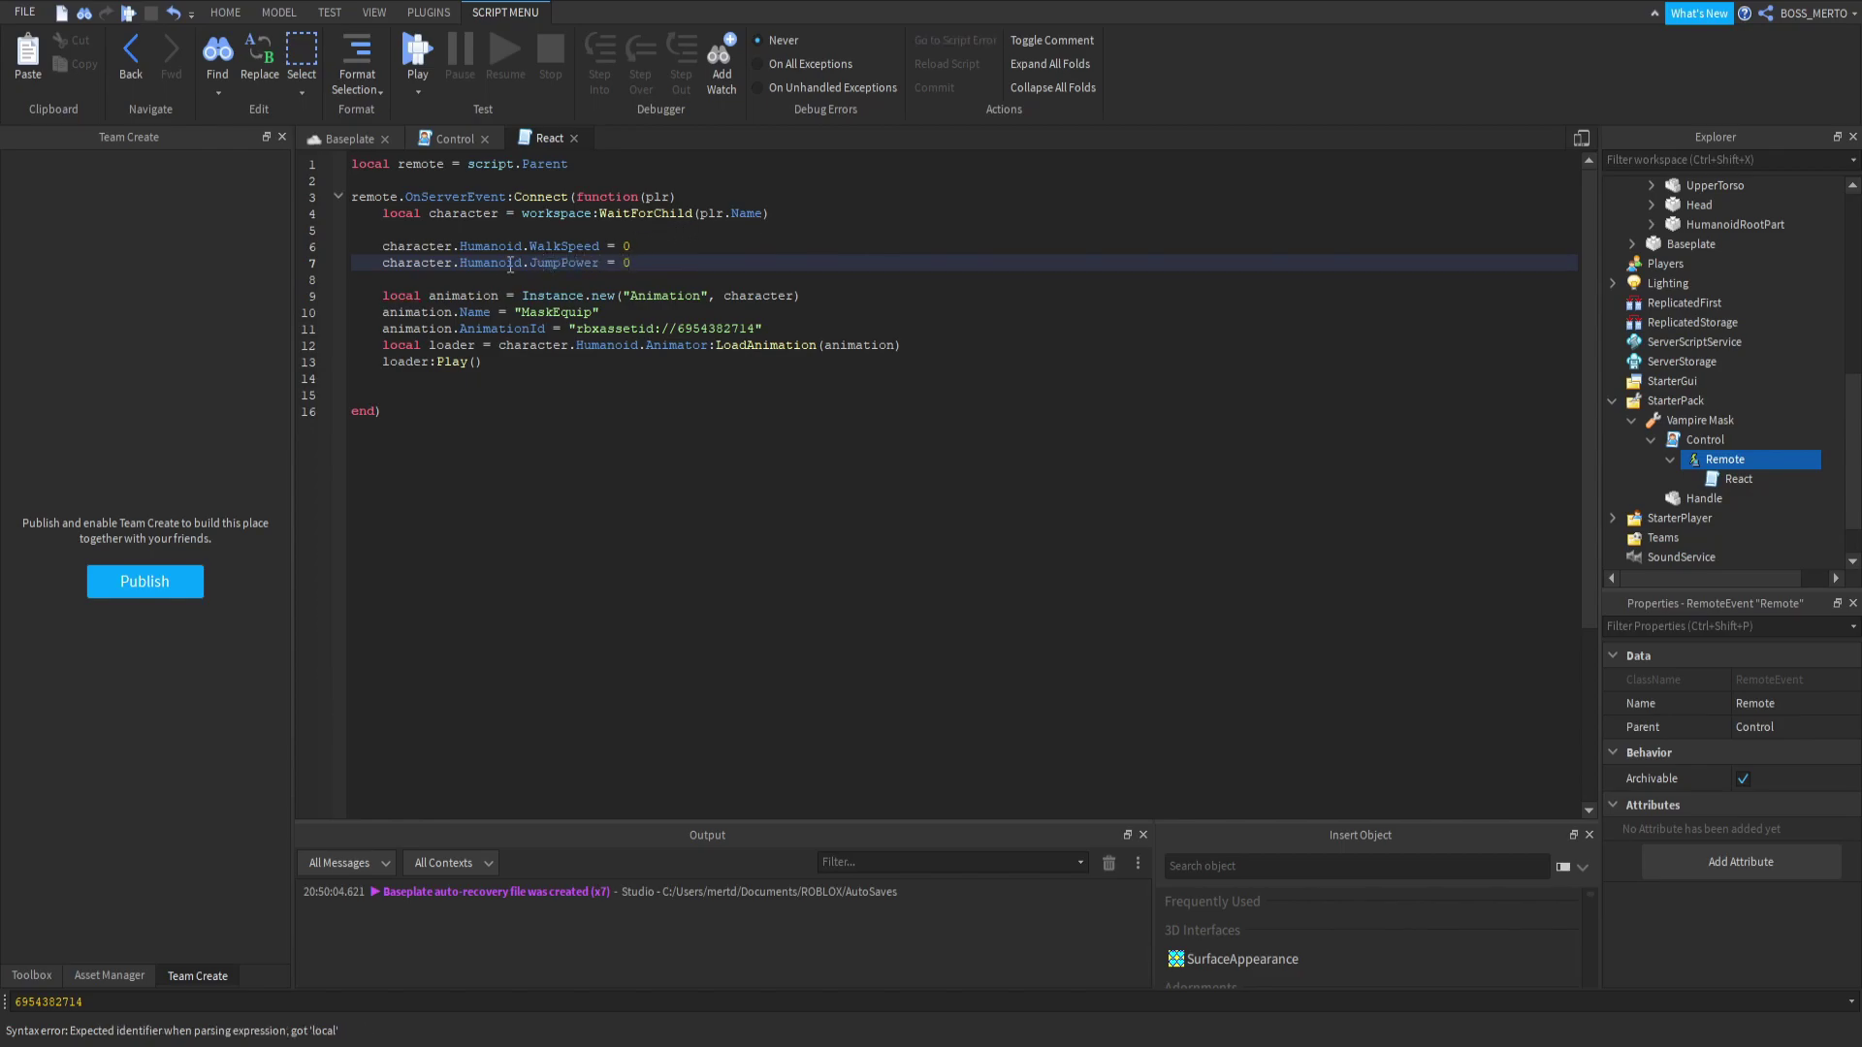
double_click(520, 264)
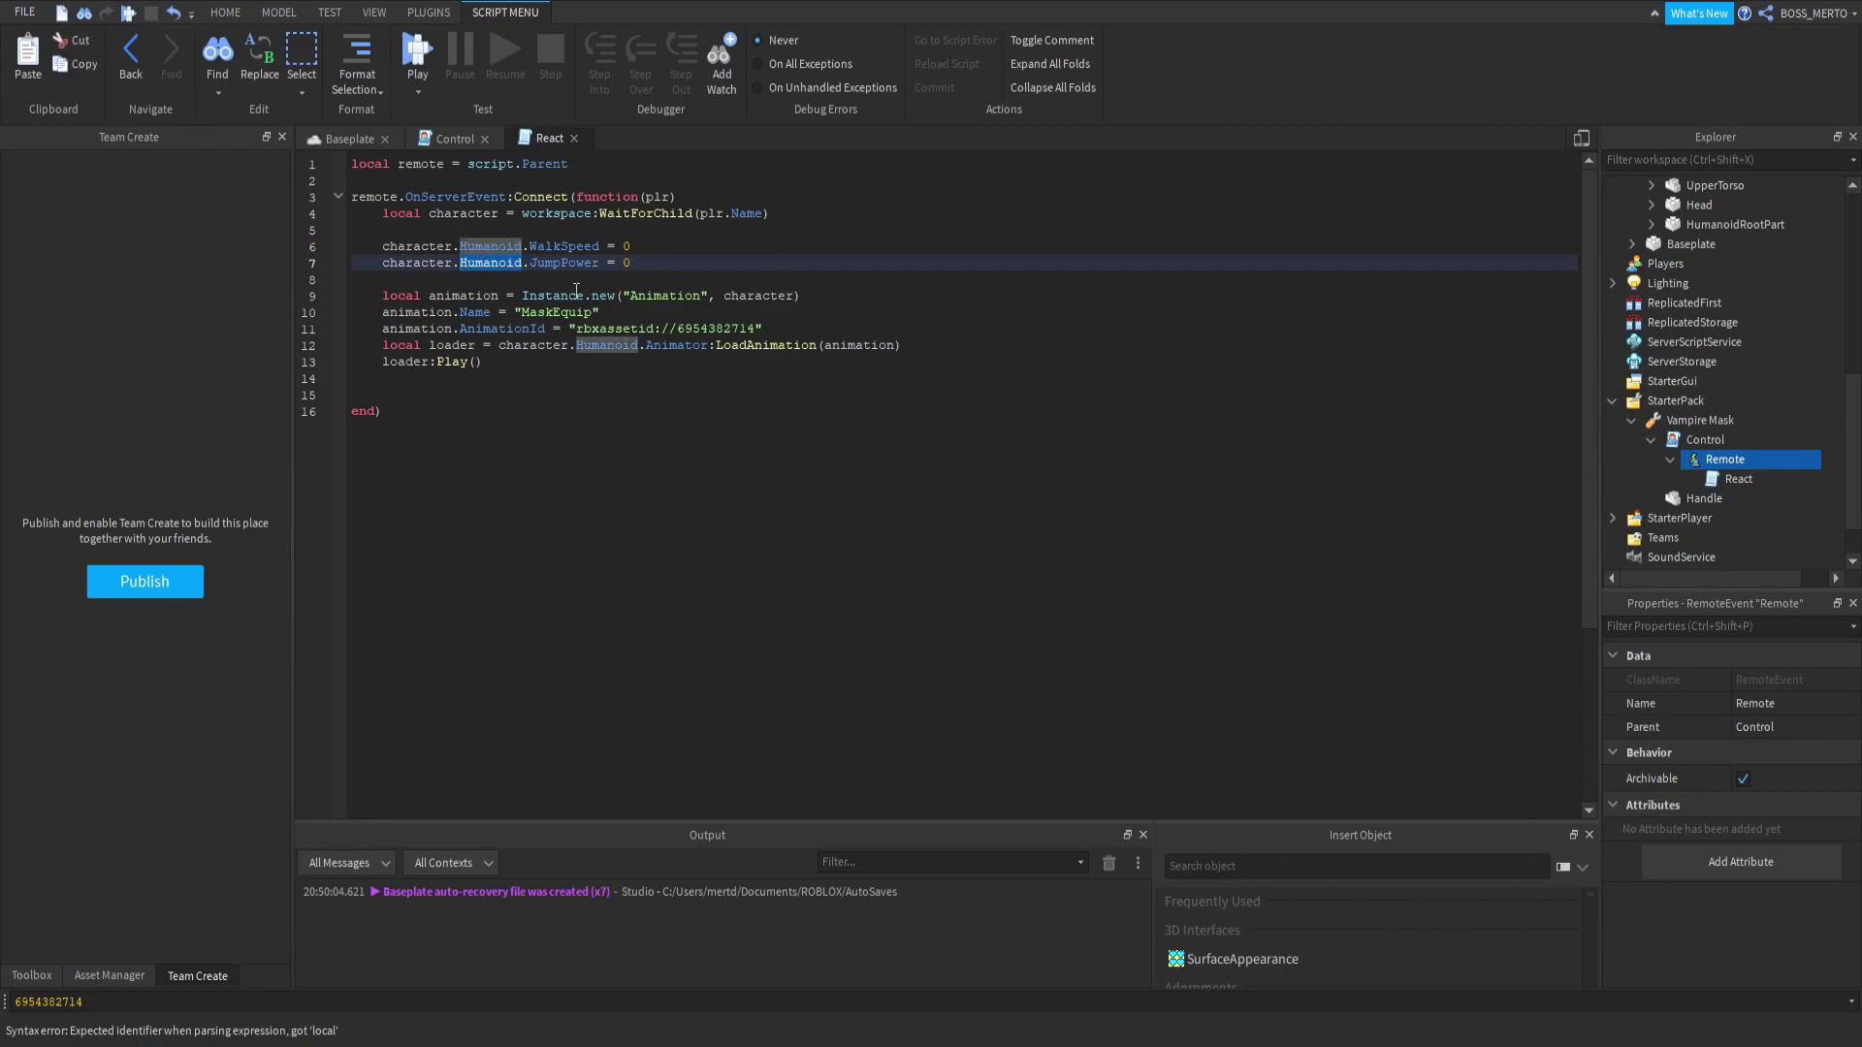
drag(593, 249, 353, 244)
click(554, 264)
click(630, 263)
drag(524, 249, 602, 248)
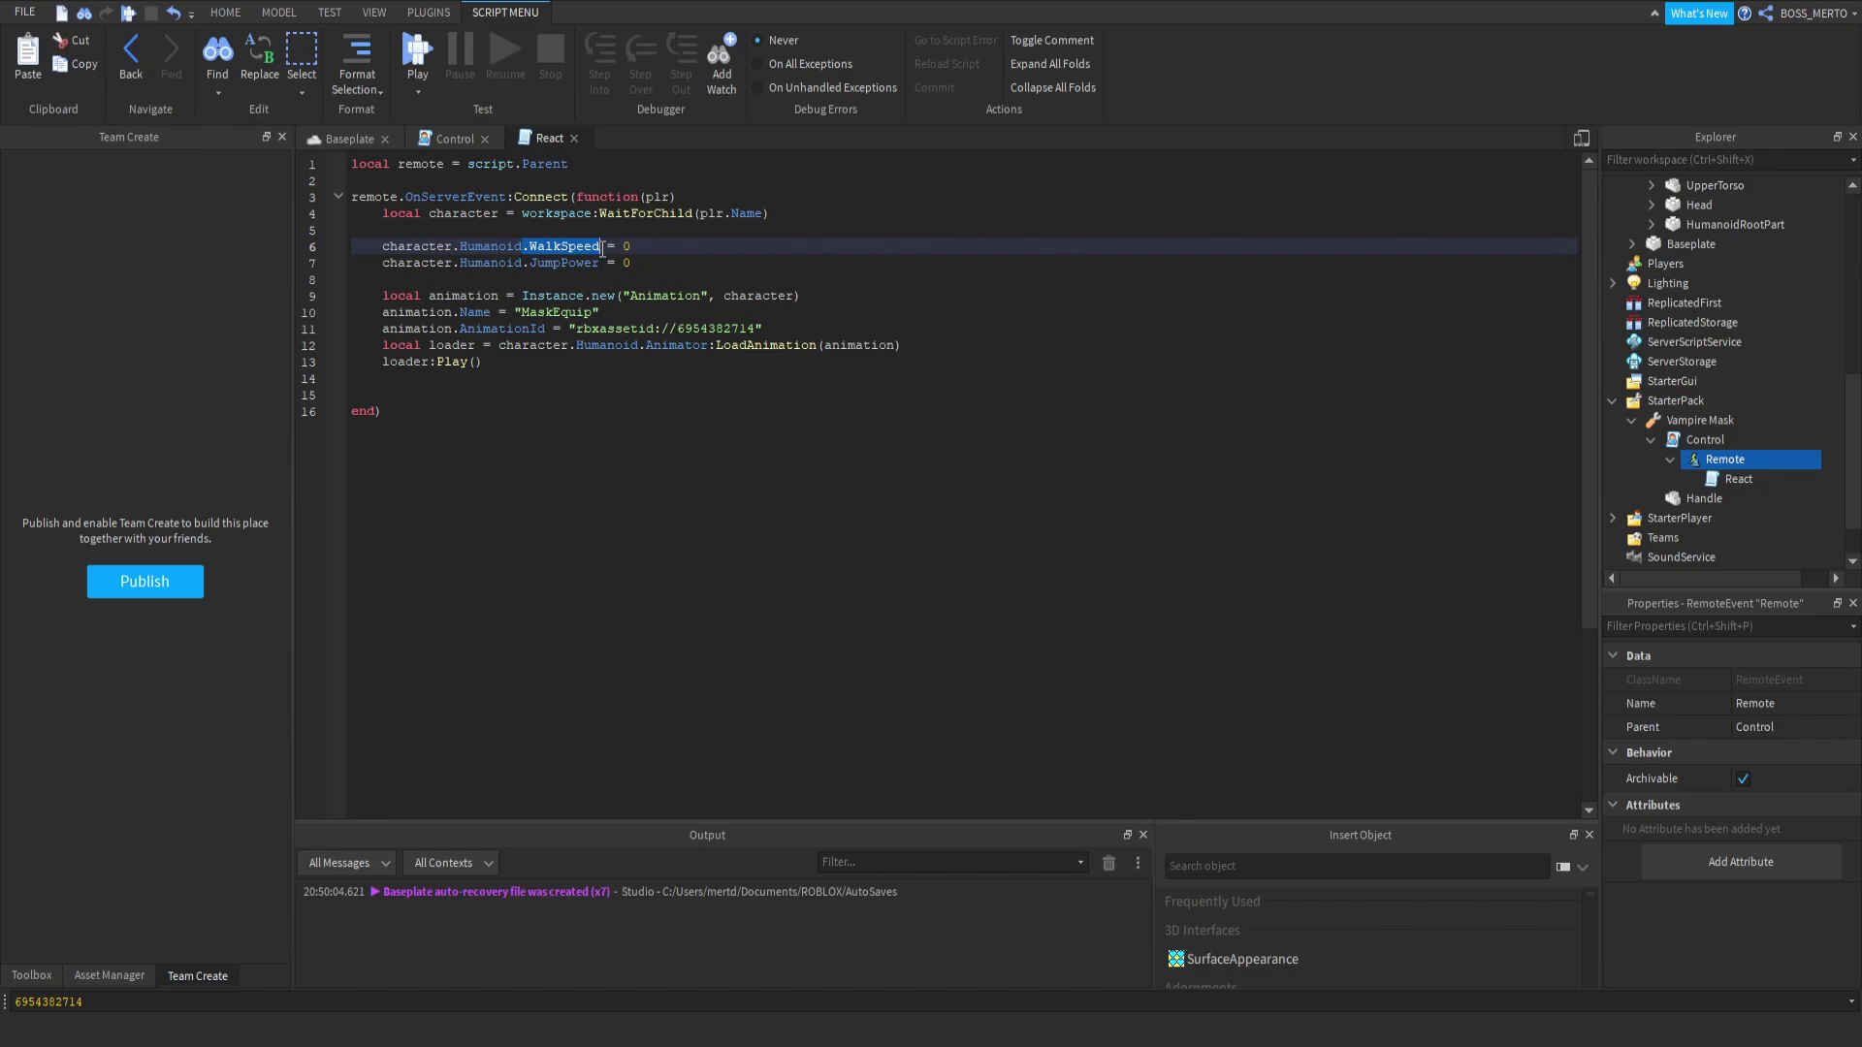
click(594, 262)
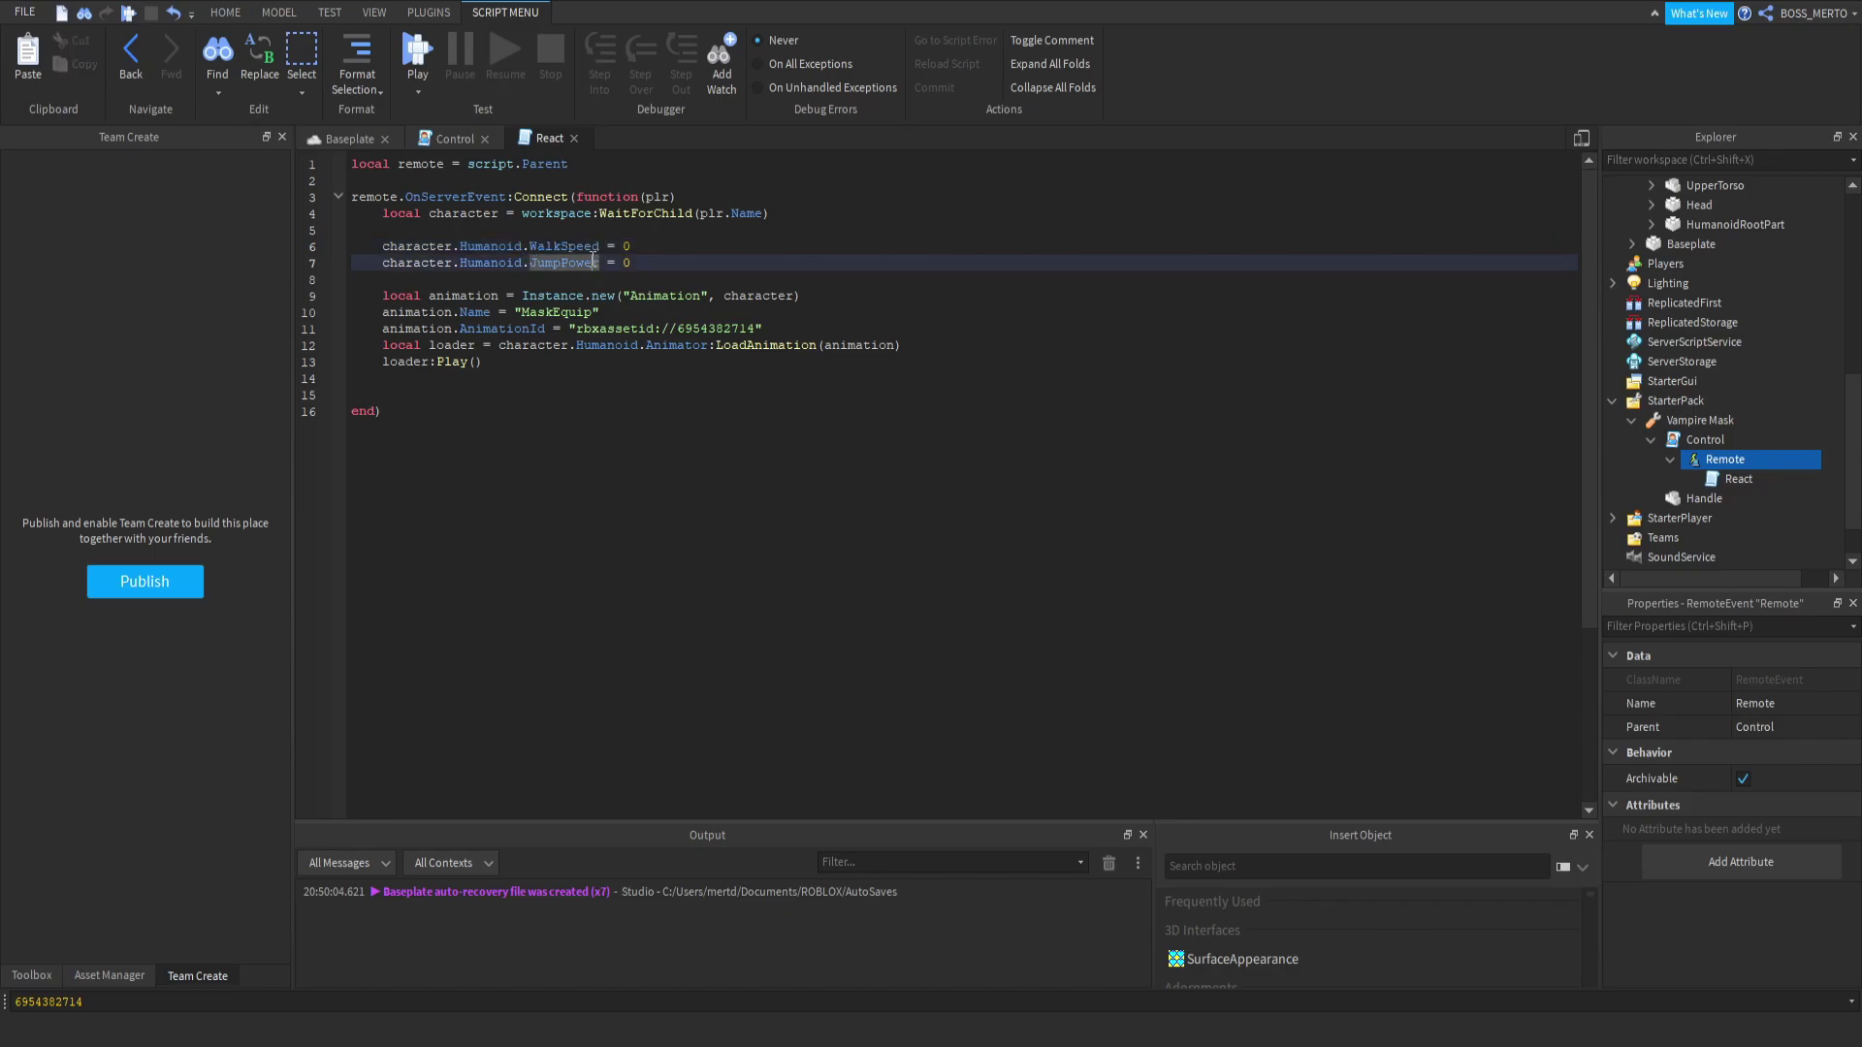
drag(524, 263, 600, 267)
click(496, 379)
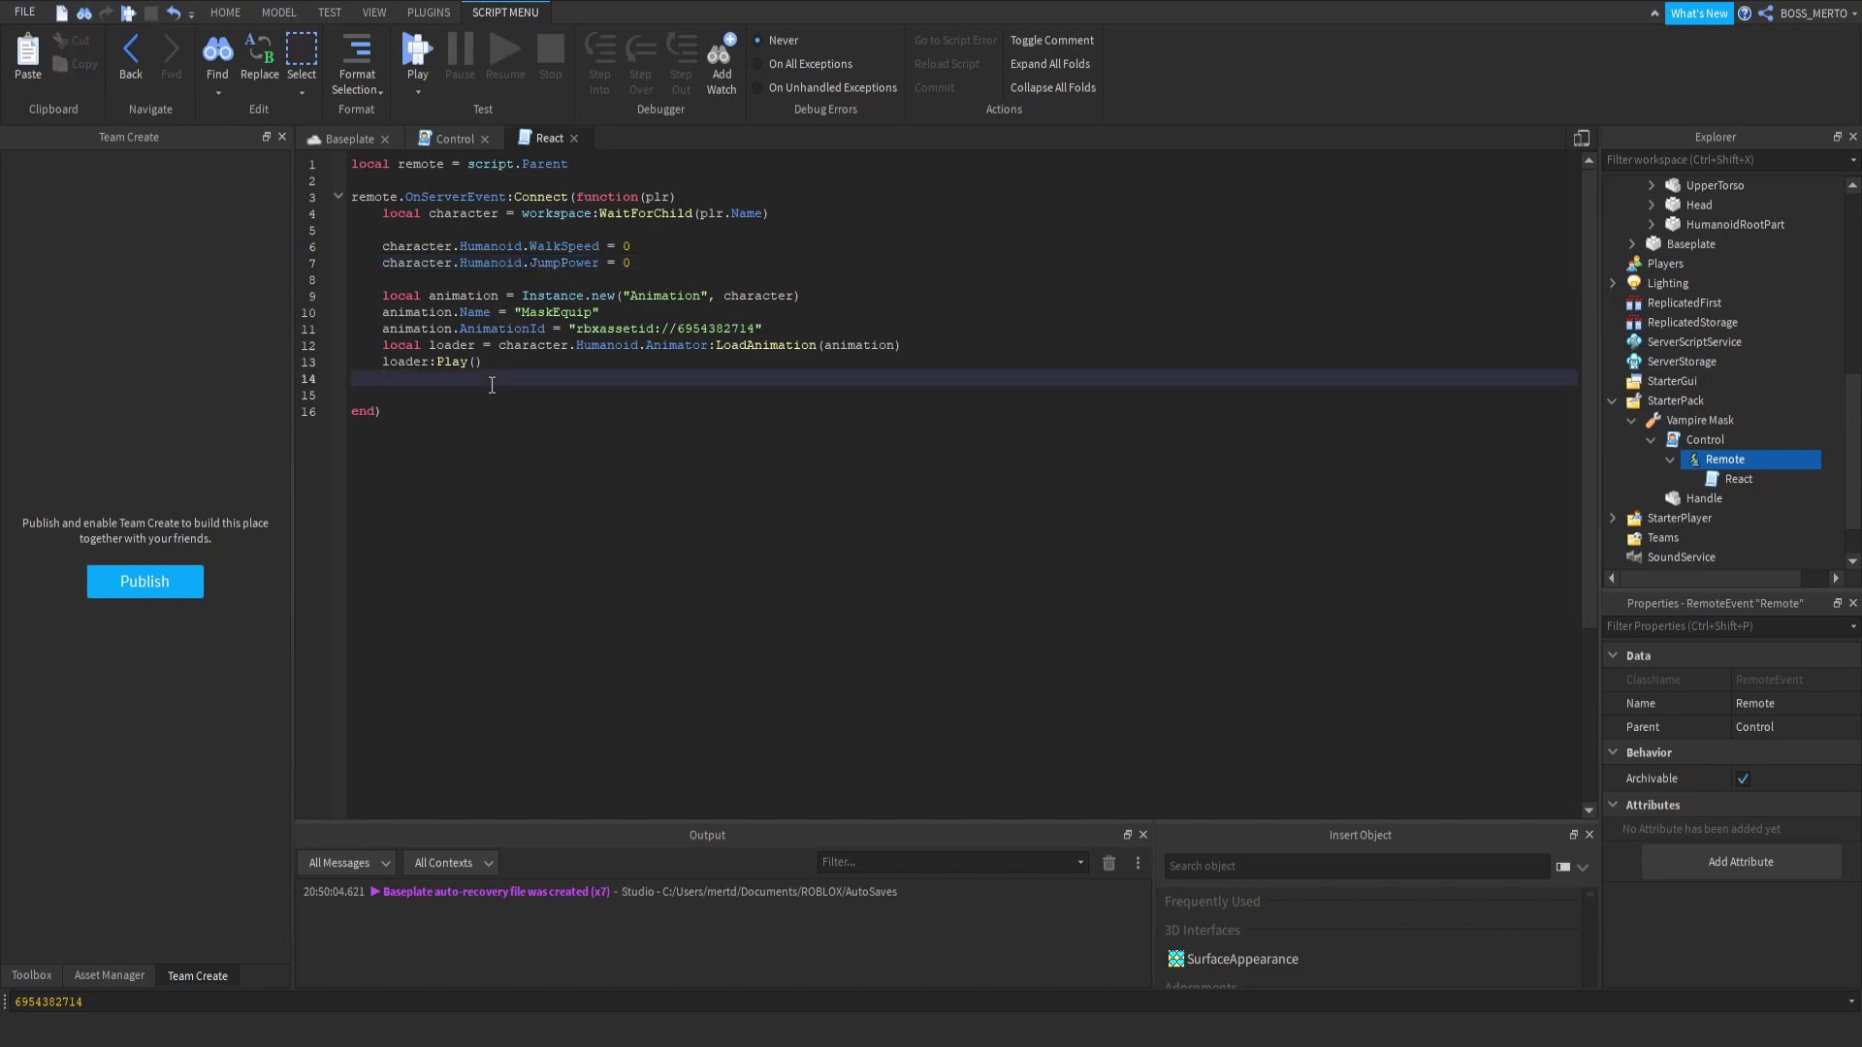
Duplicate the WalkSpeed and JumpPower lines below loader:Play(), just before the function's end.
drag(382, 246, 673, 263)
key(ctrl+c)
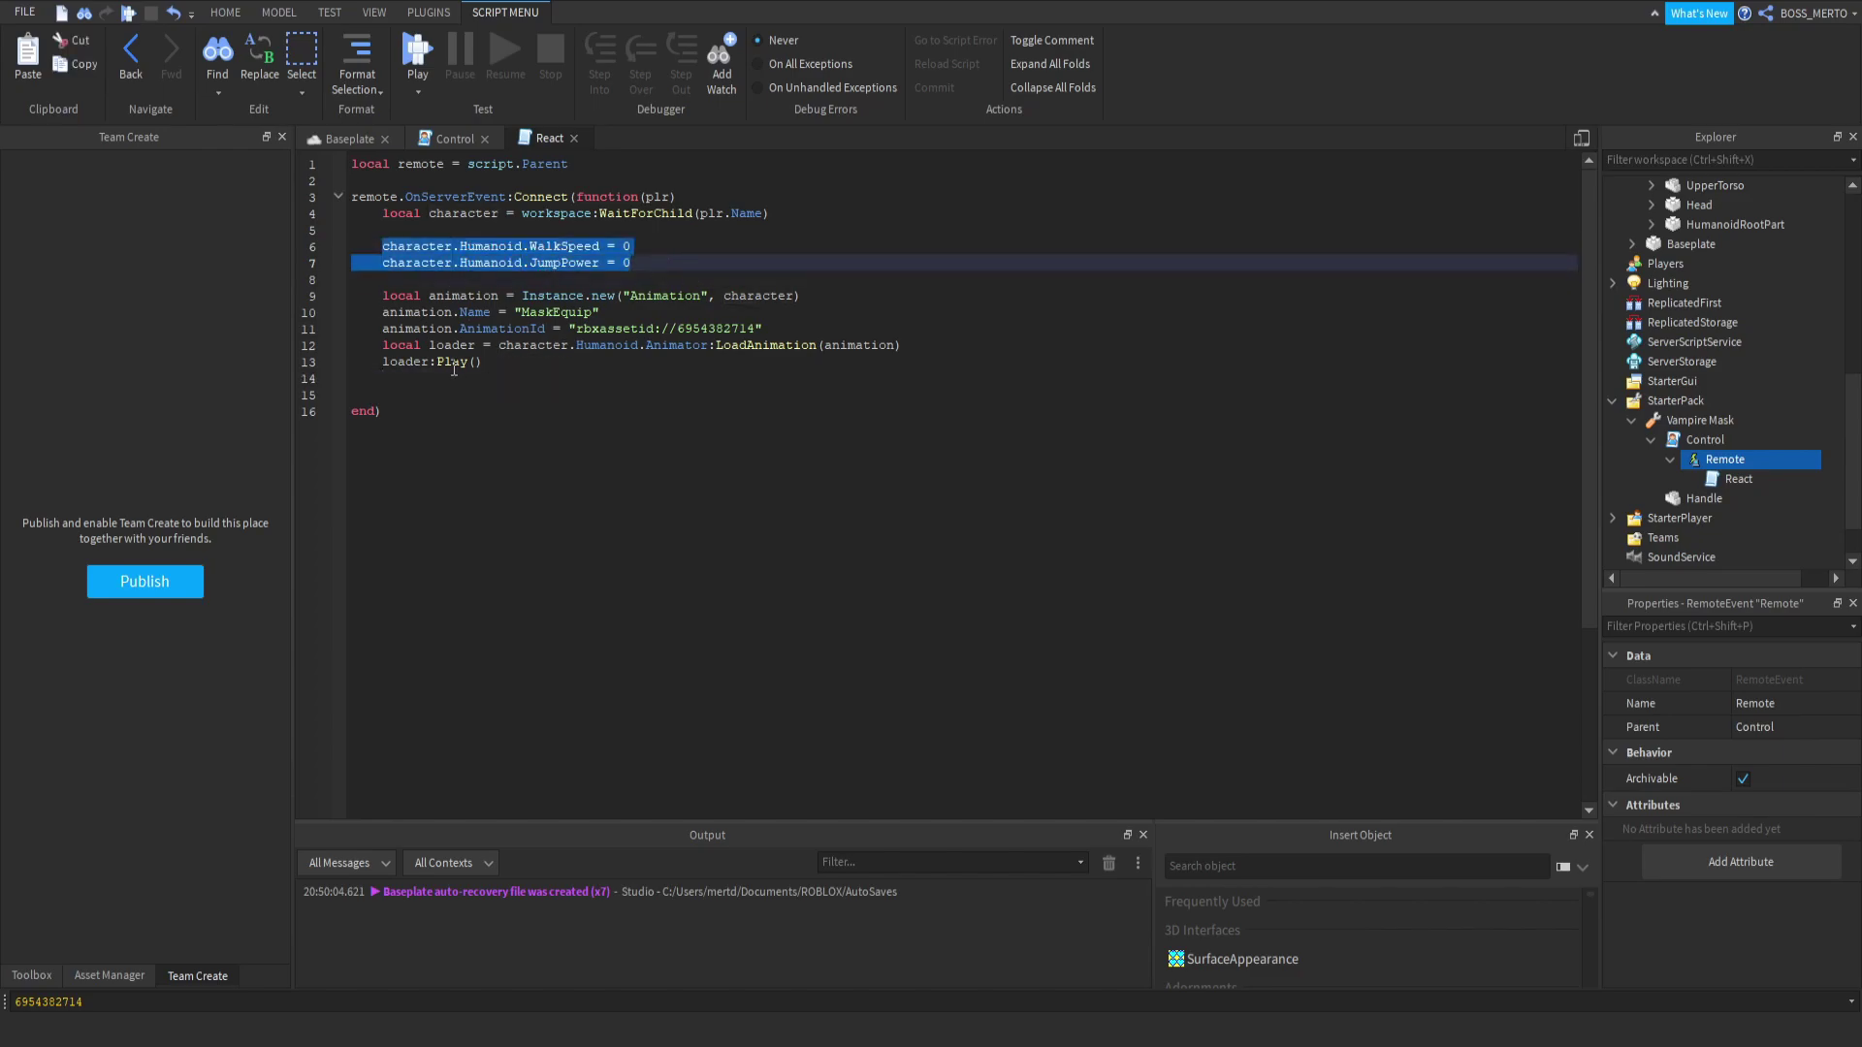
click(431, 392)
key(Return)
key(Return)
key(ctrl+v)
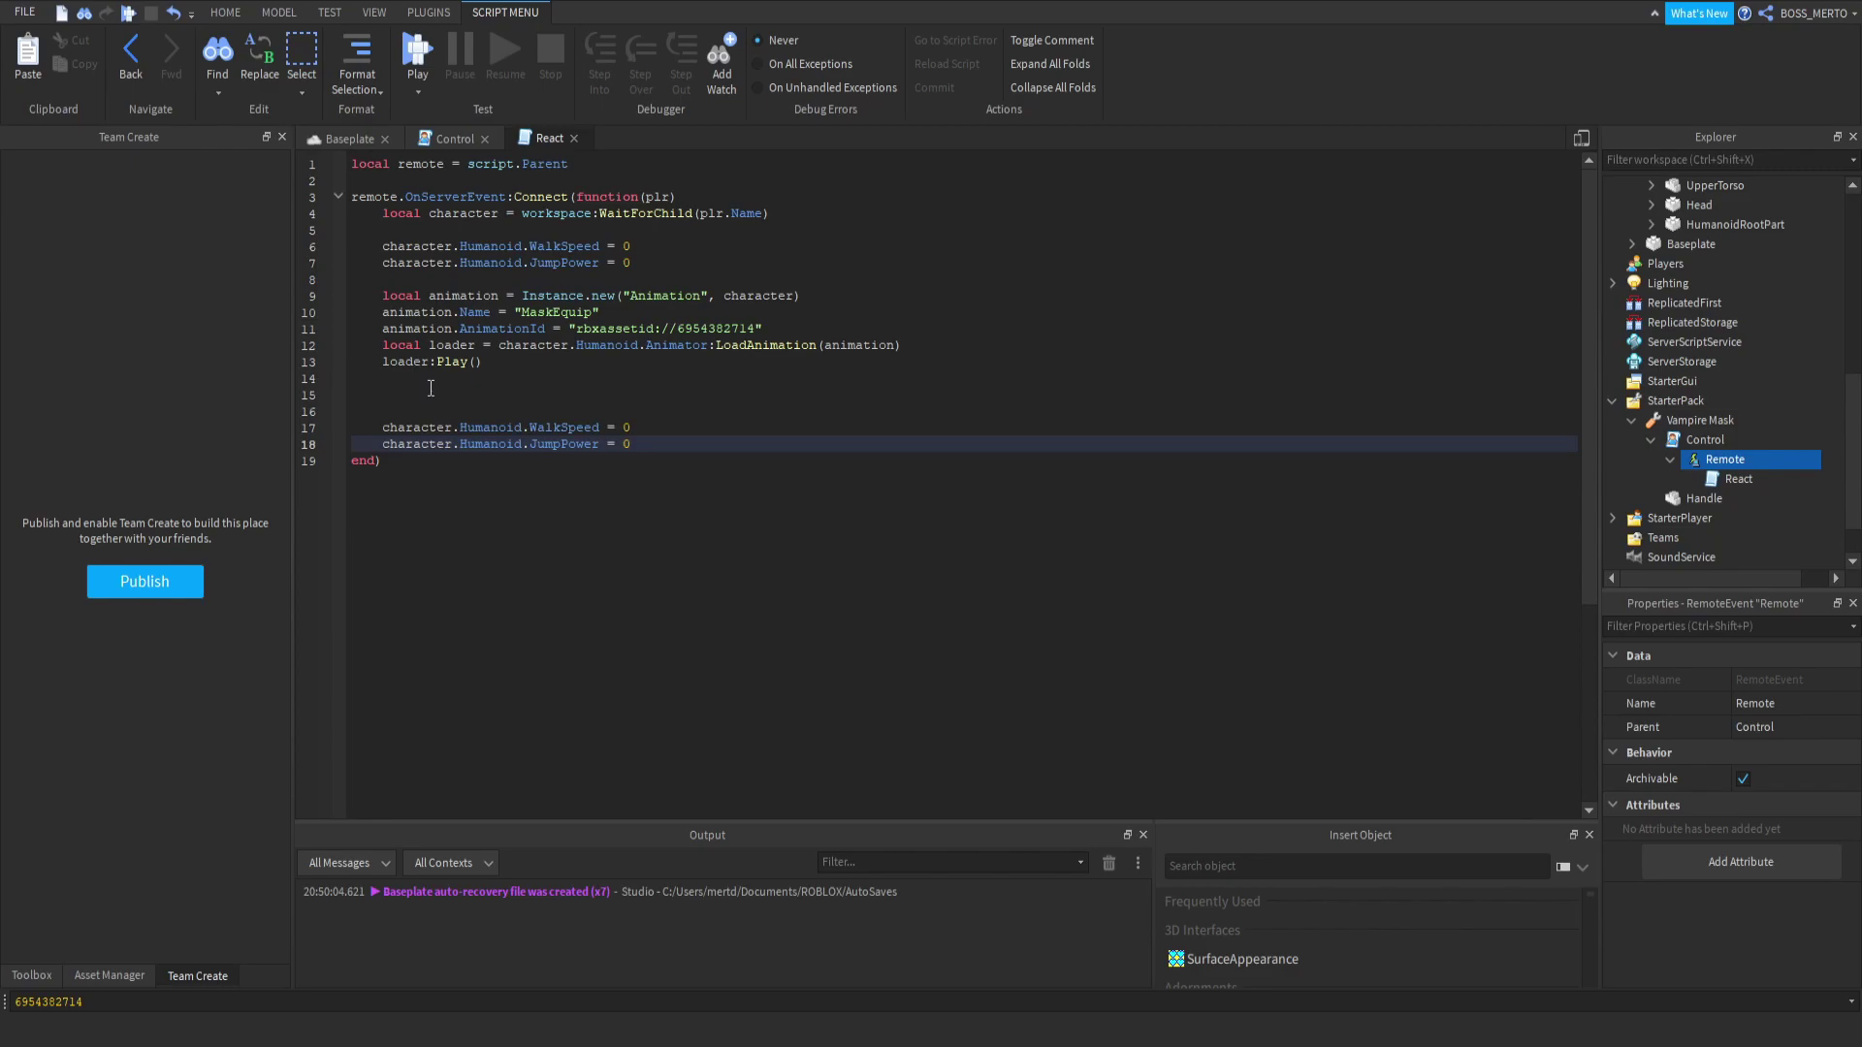
Set the duplicated JumpPower to 50 and the duplicated WalkSpeed to 16.
click(624, 444)
text(5)
double_click(627, 428)
text(16)
Add wait(1.5) above the duplicated WalkSpeed line, keeping a blank line between them.
click(556, 395)
click(566, 411)
key(Return)
key(Up)
text(wait8)
key(BackSpace)
text((1.5)
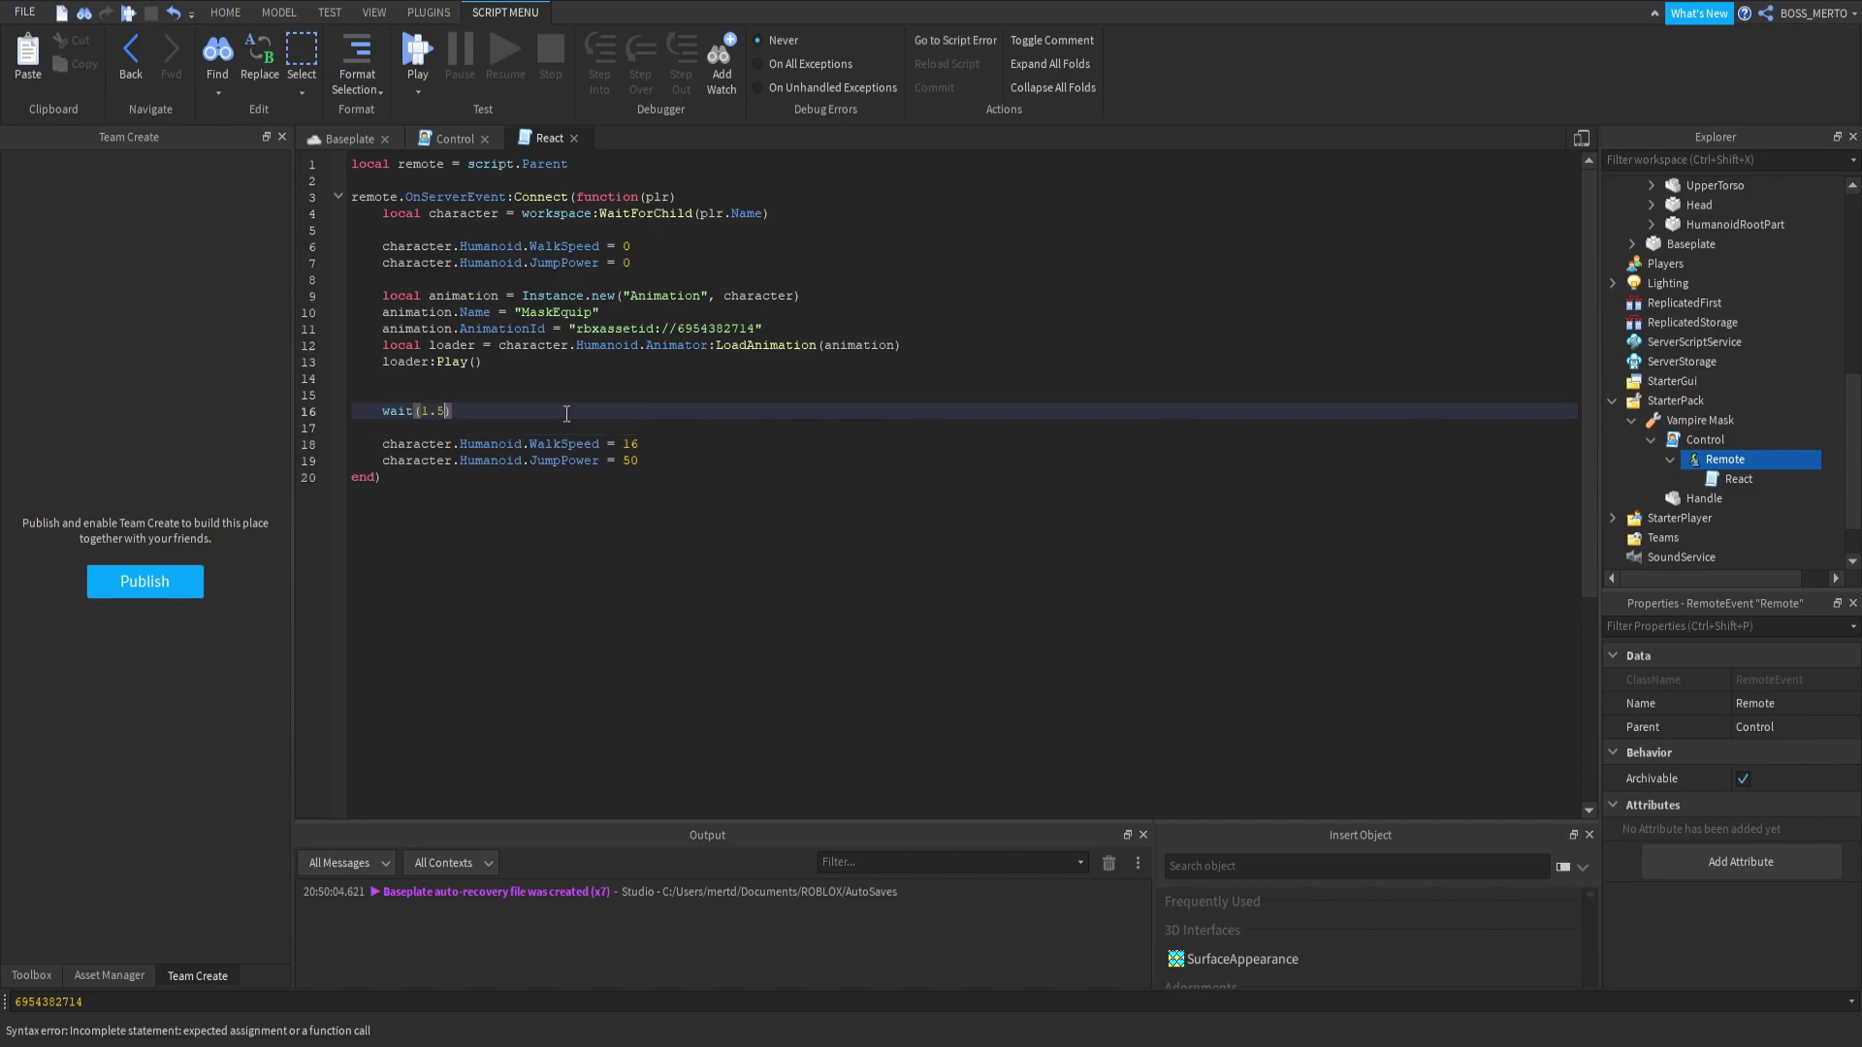
Insert two extra blank lines between loader:Play() and wait(1.5).
click(540, 391)
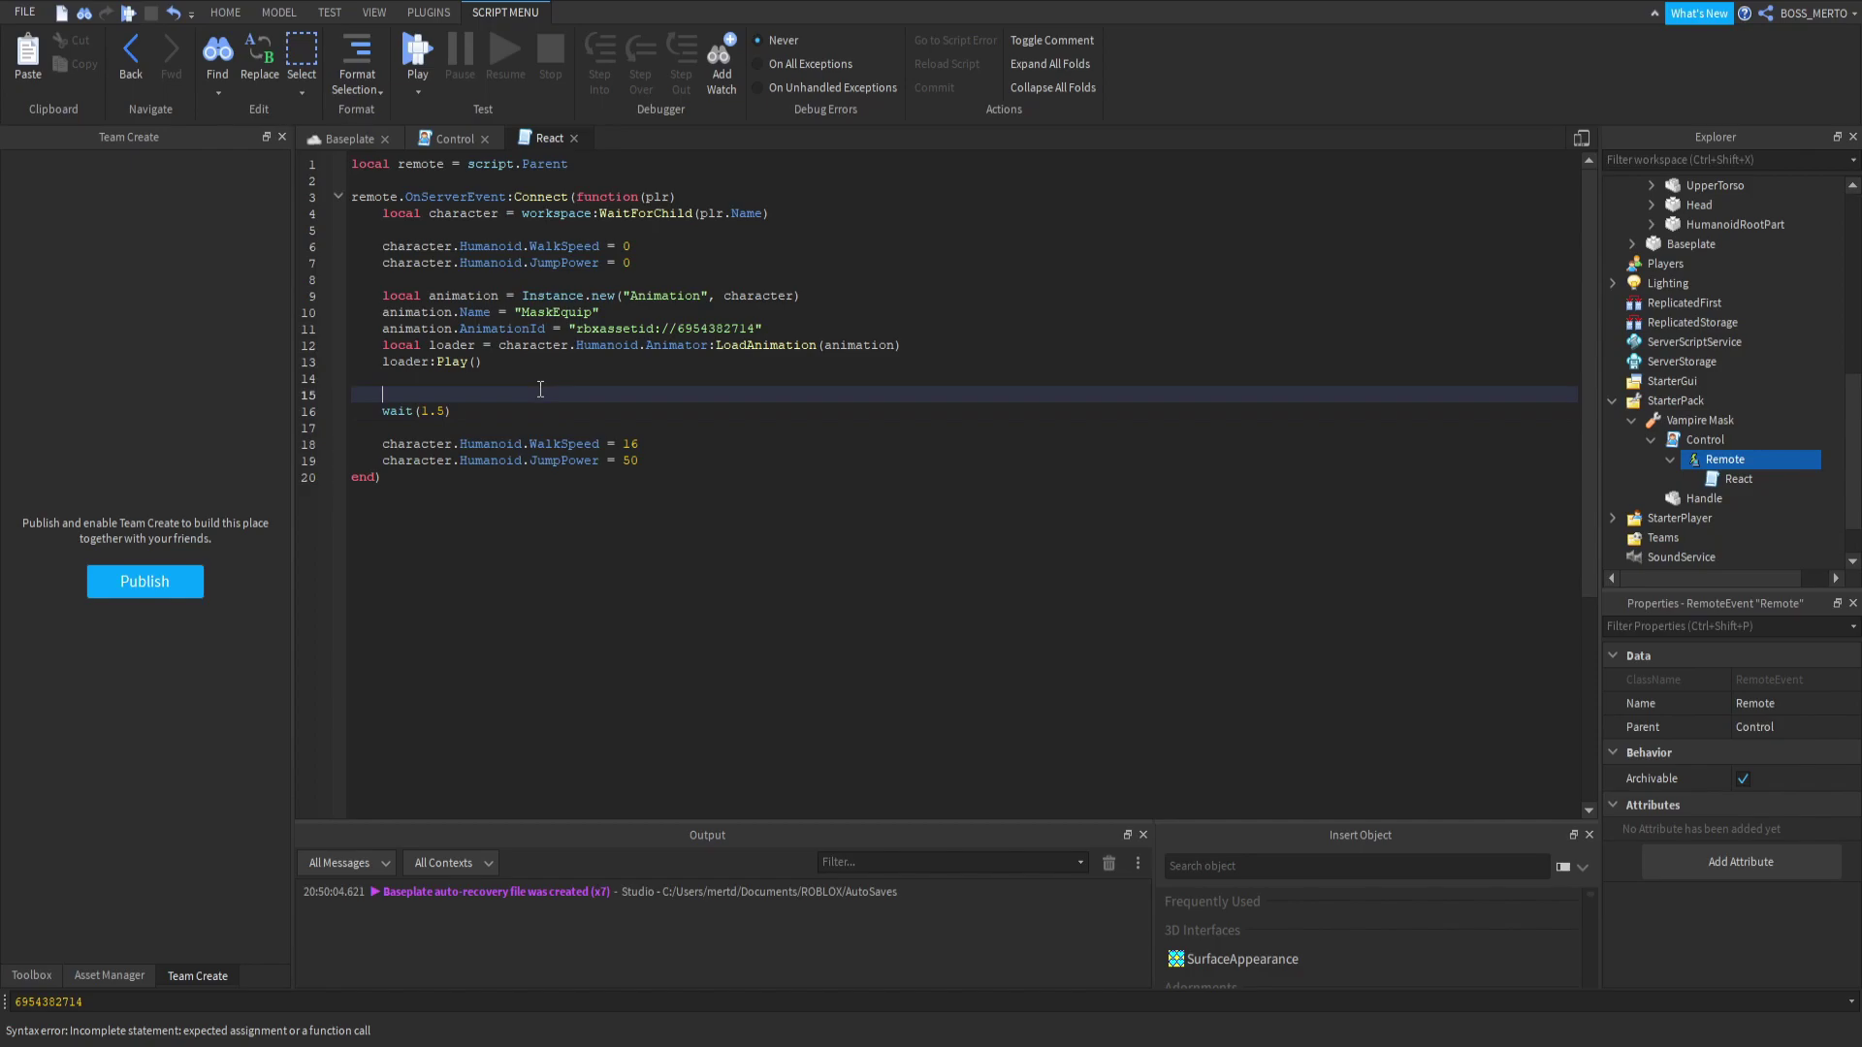
key(Return)
key(Return)
key(Up)
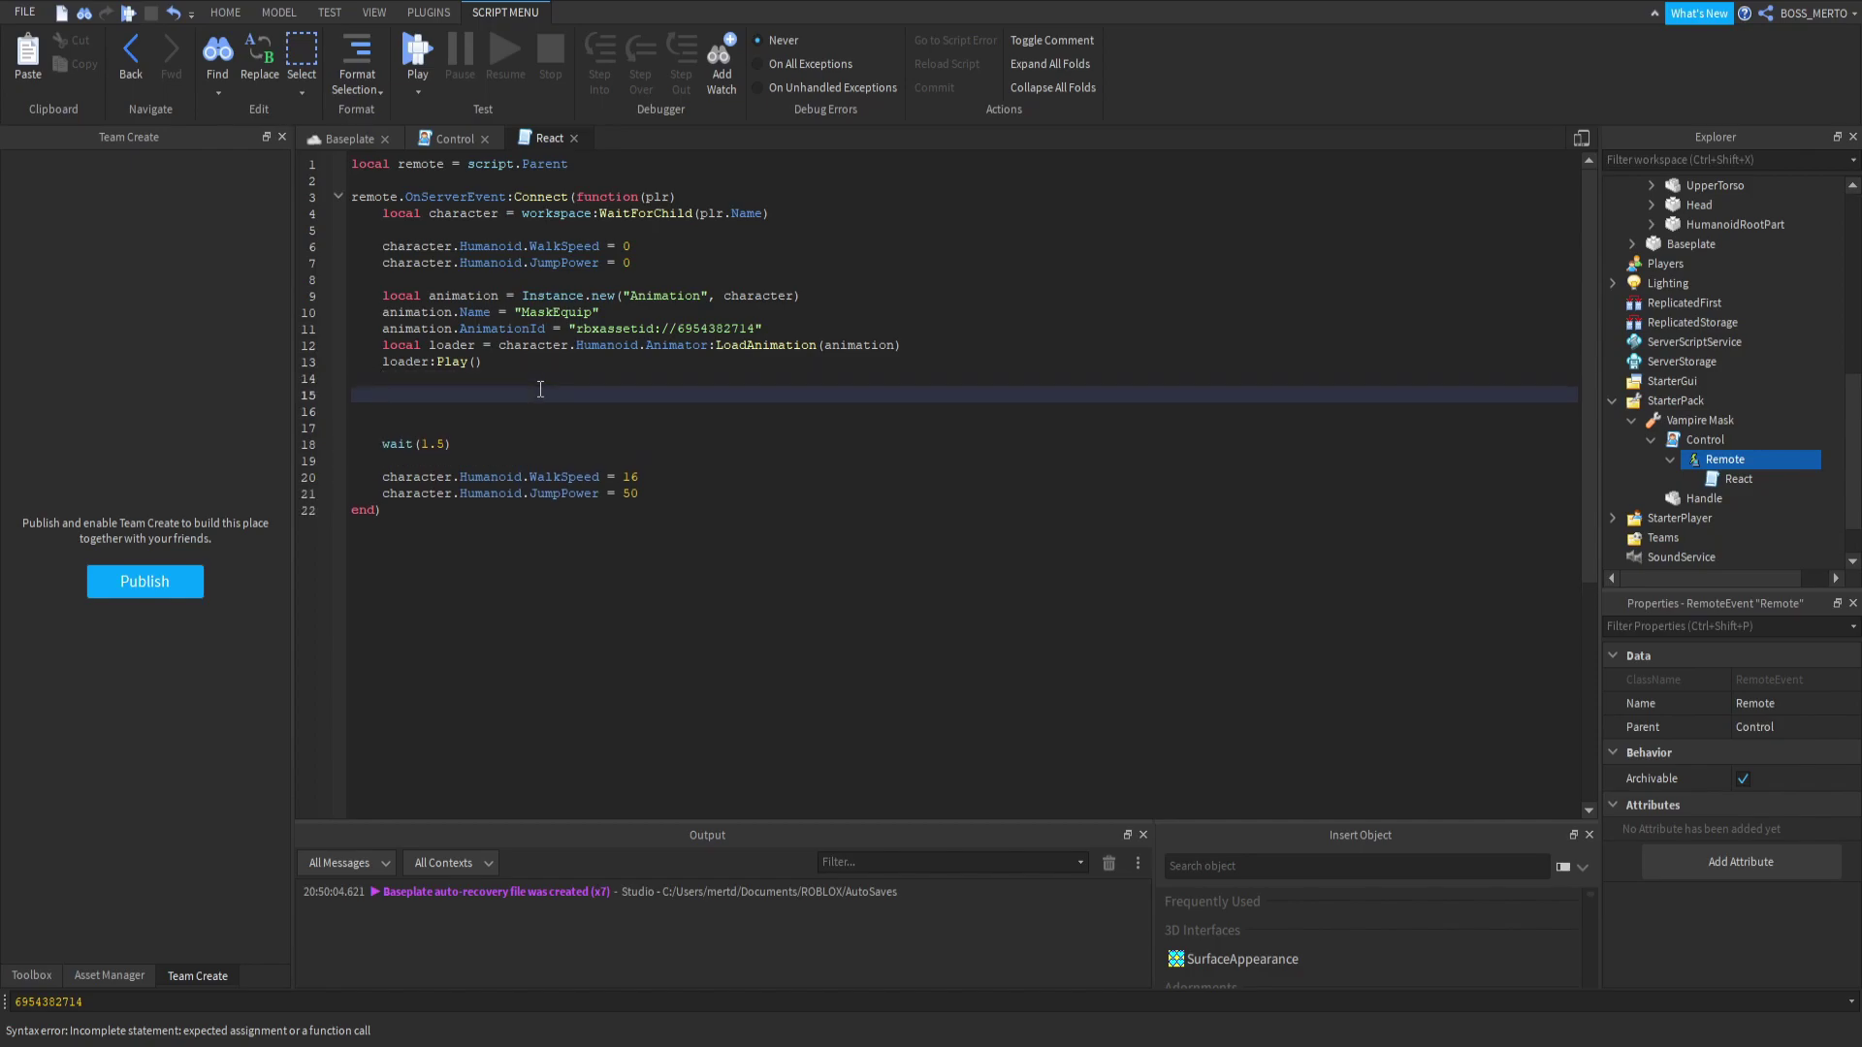
Insert a LocalScript inside the React script and name it VampireAttacks.
click(1728, 479)
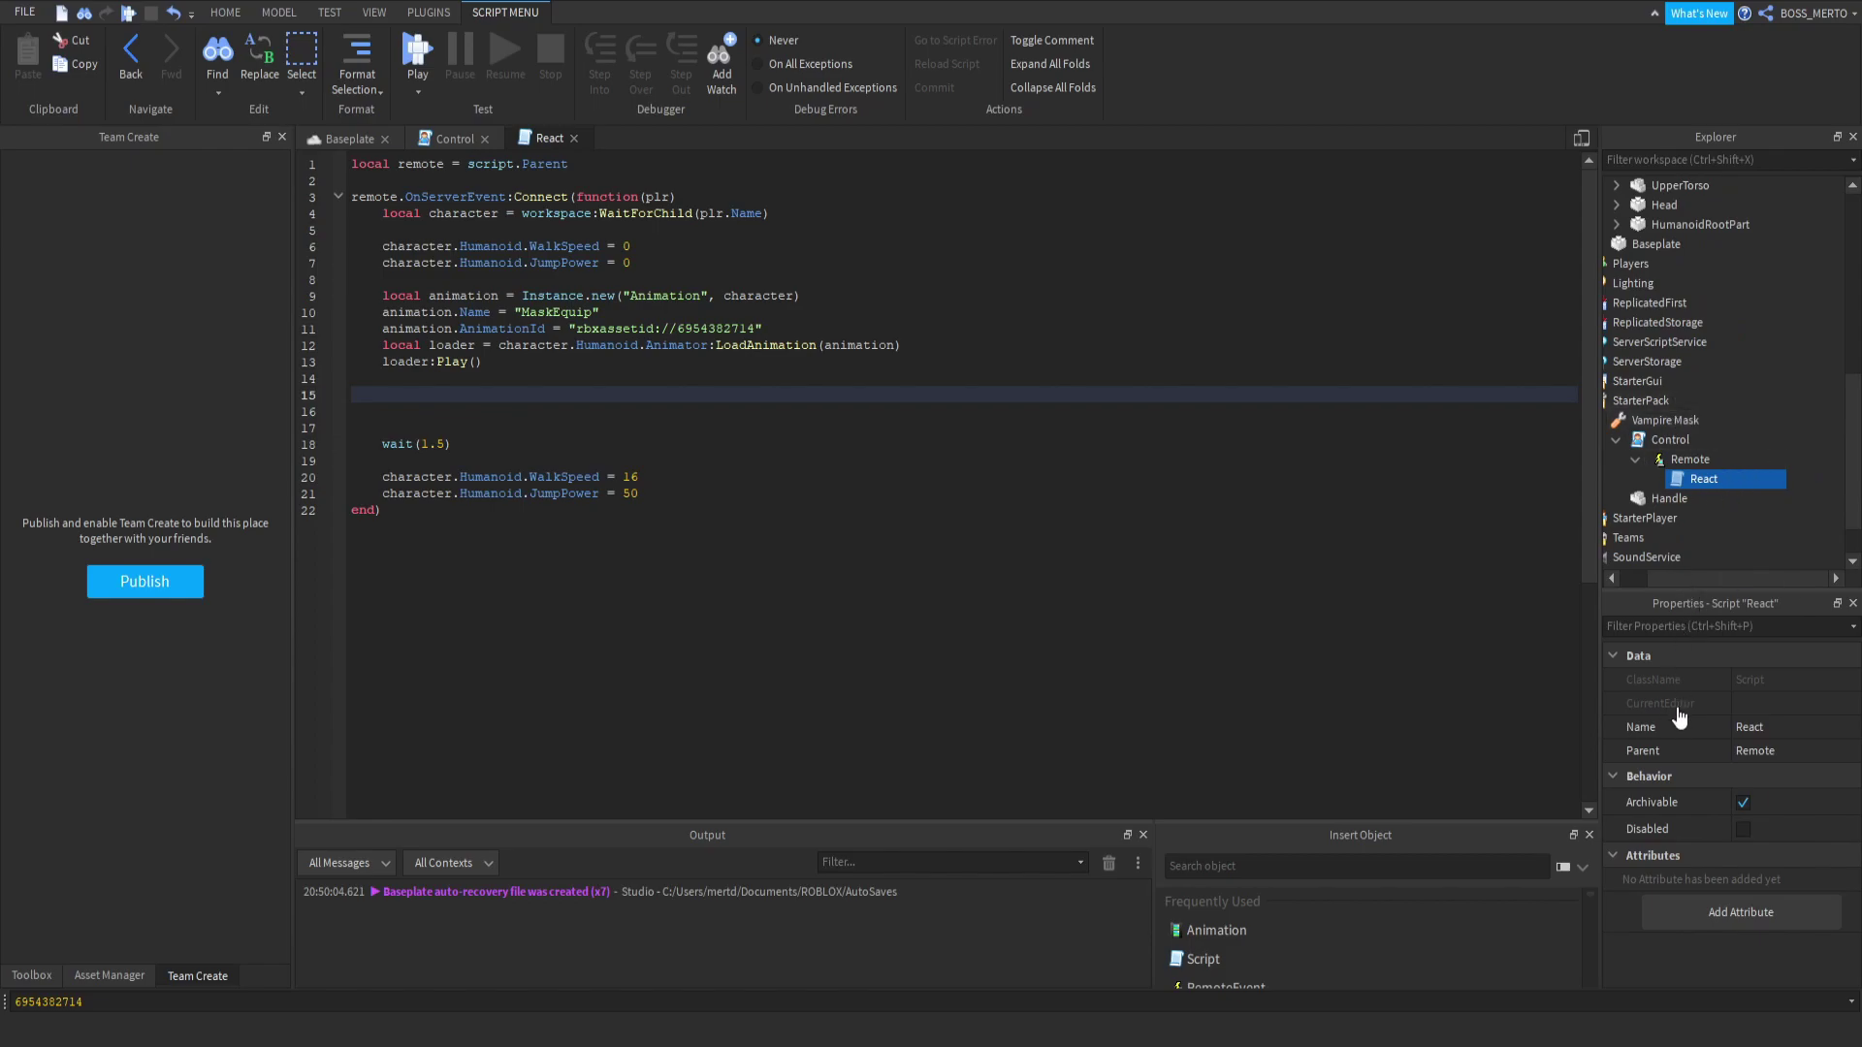
key(F2)
text(A)
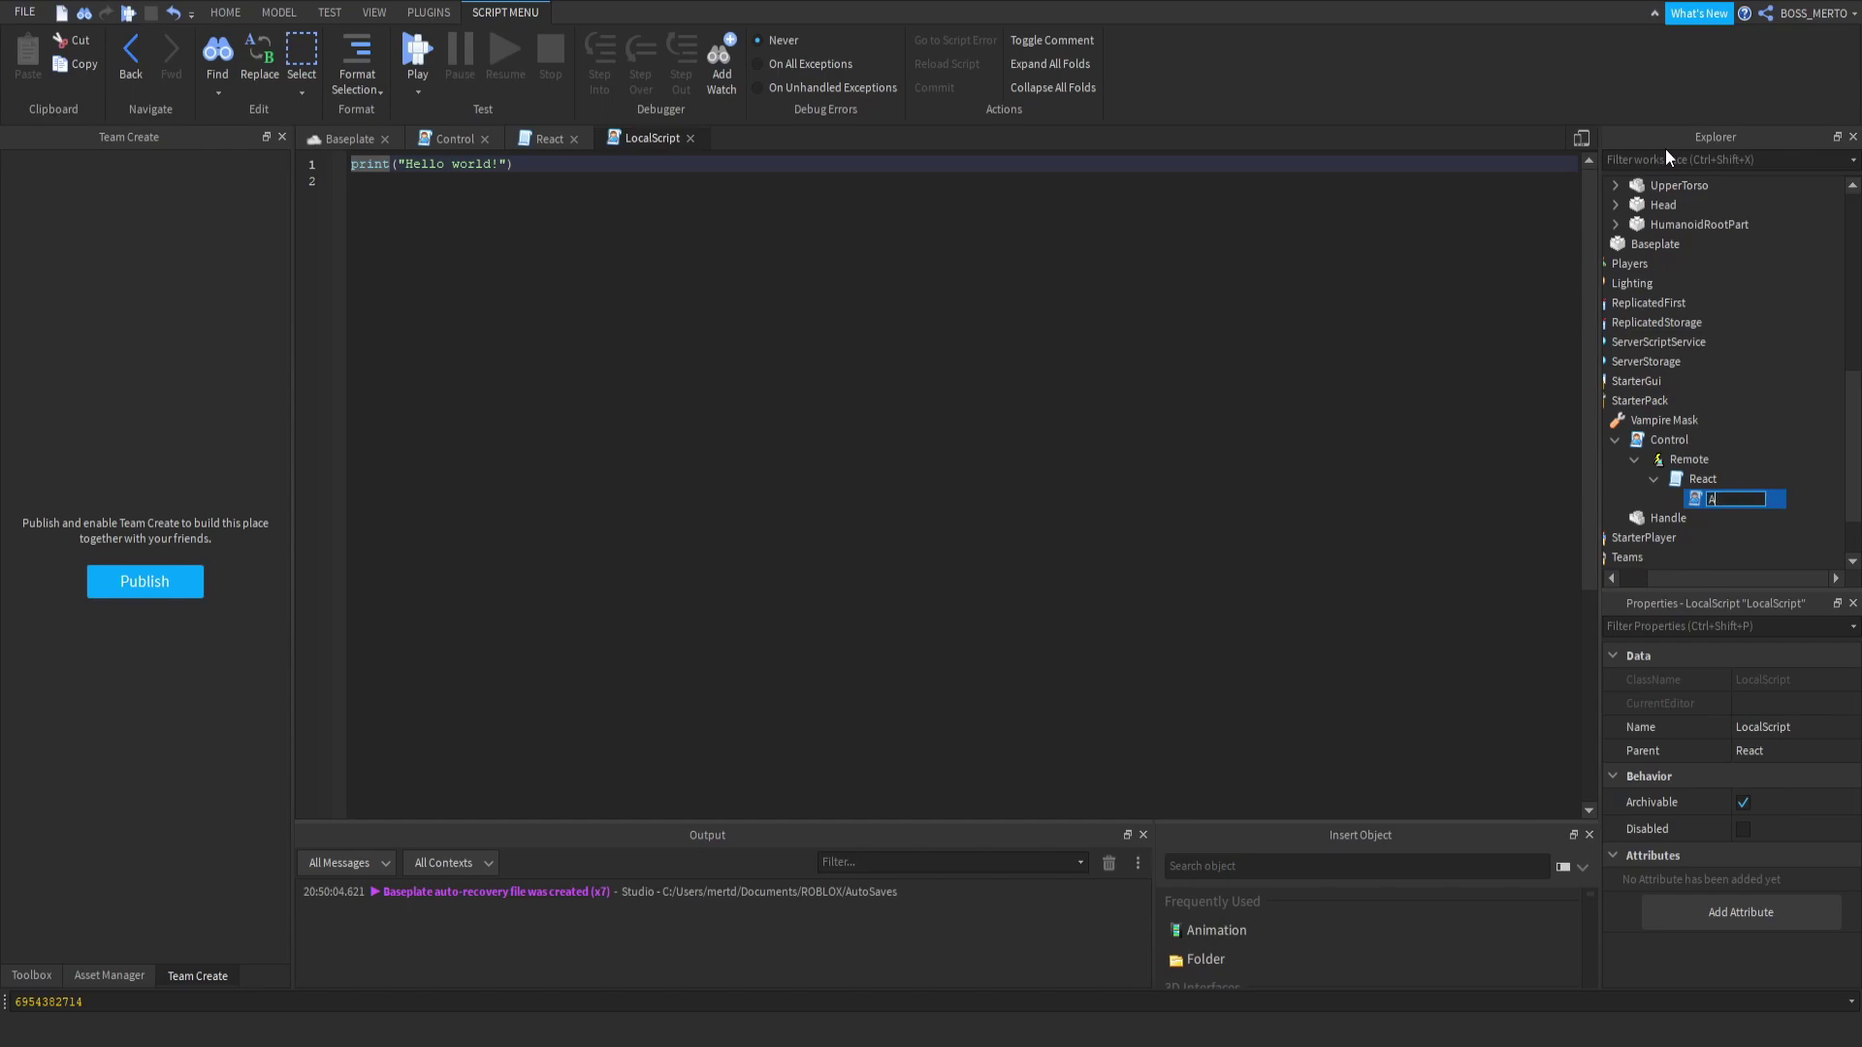
text(VampireAttacks)
key(Return)
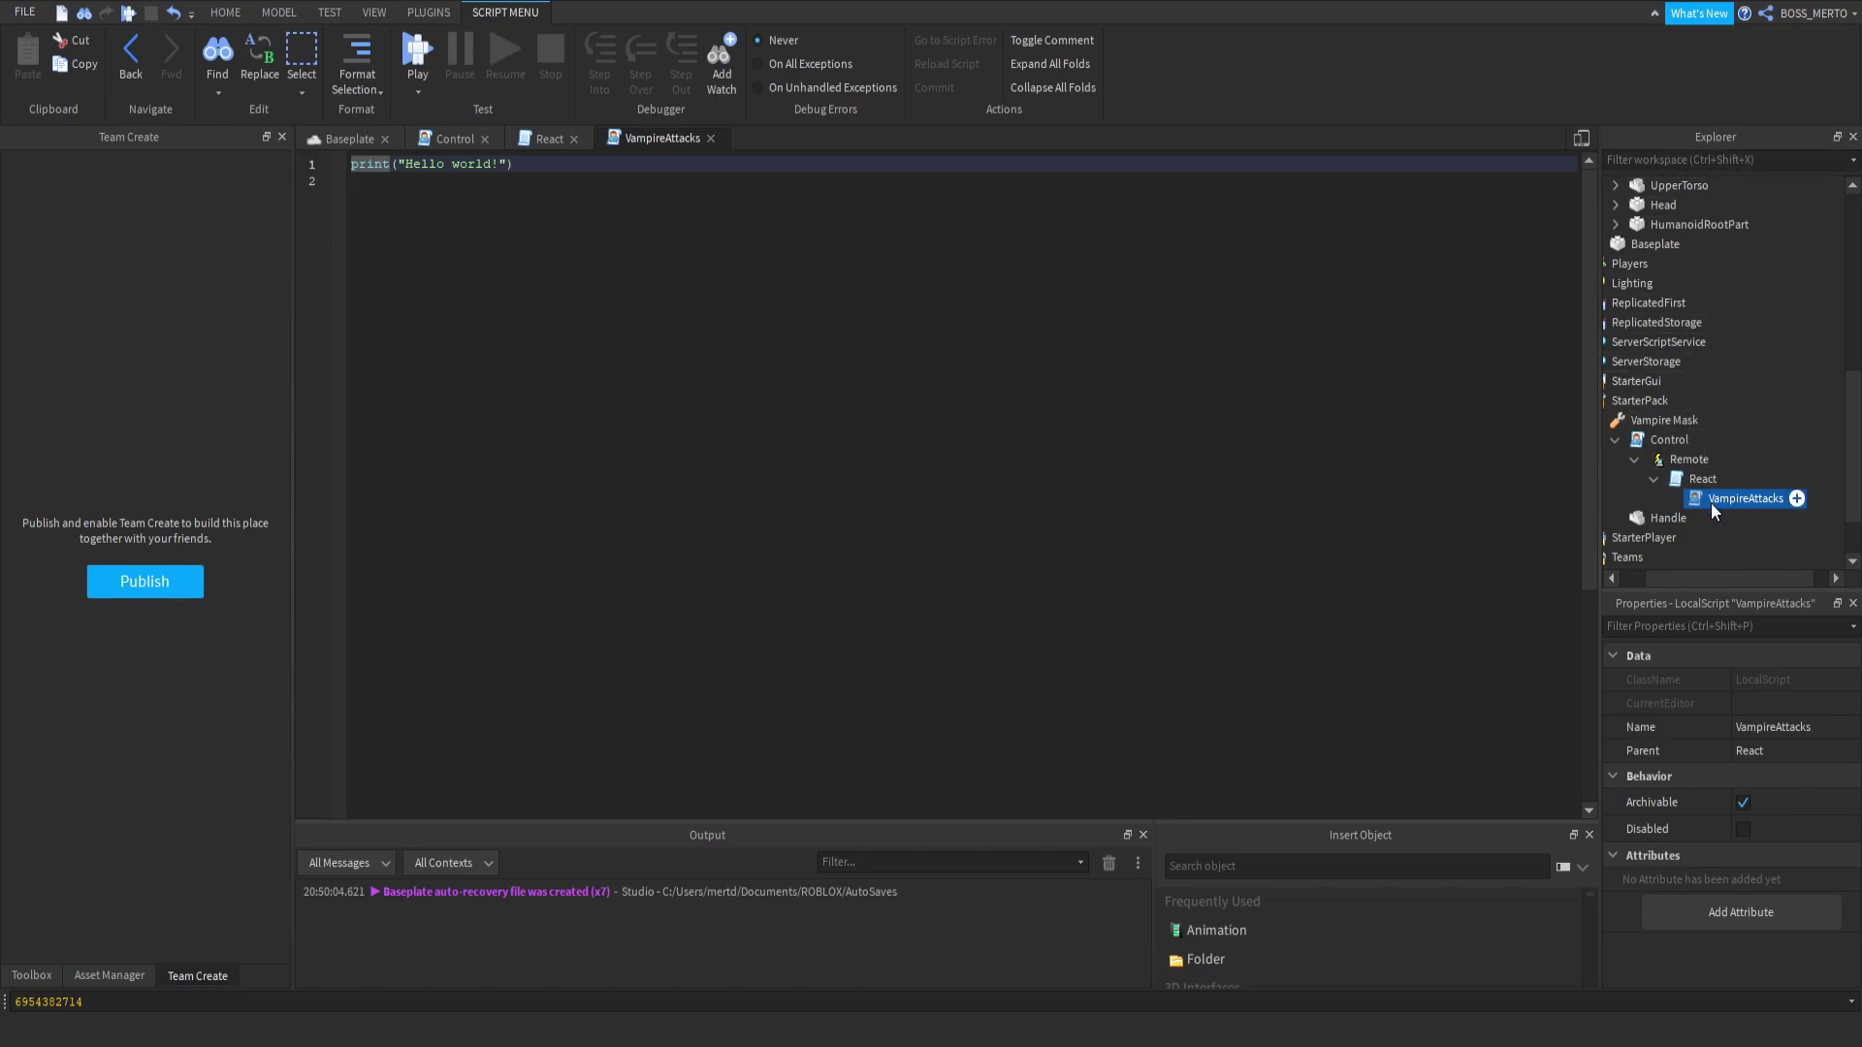
Copy the Remote event with its contents and paste it inside the VampireAttacks LocalScript.
scroll(1683, 522, right, 1)
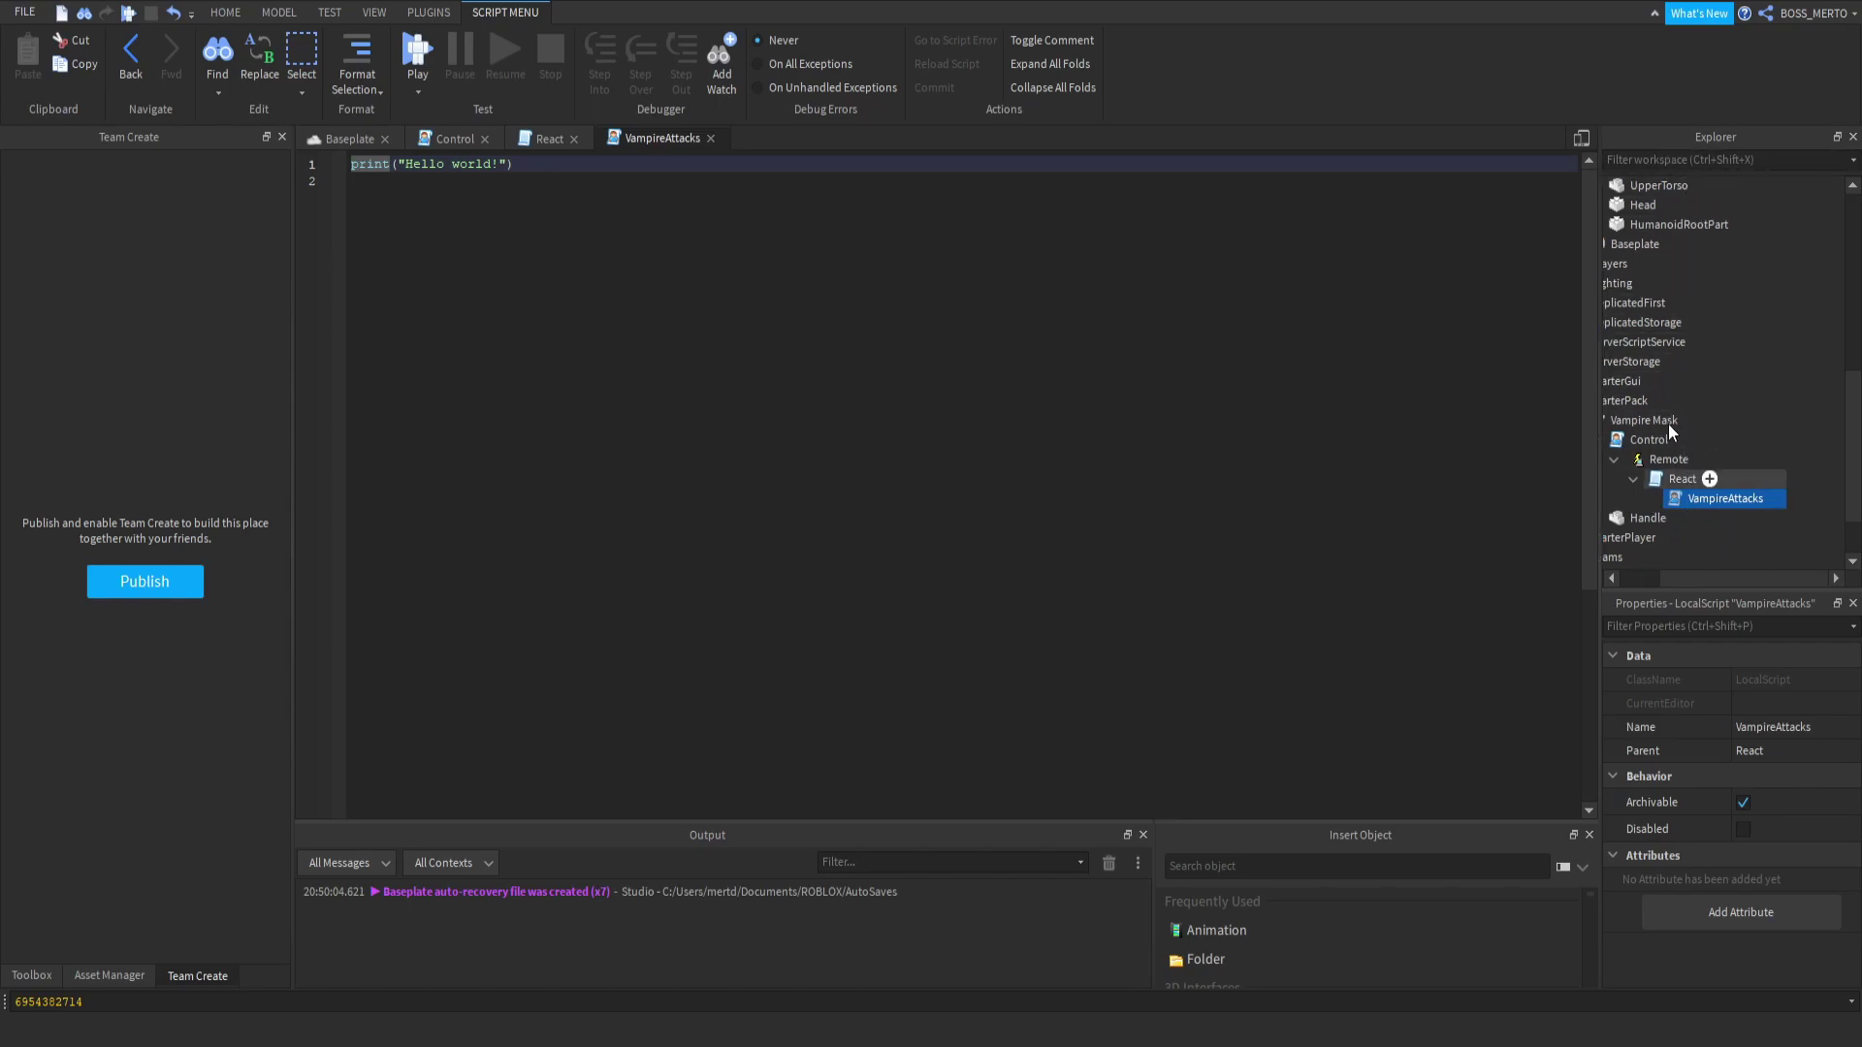
click(1396, 450)
click(1668, 459)
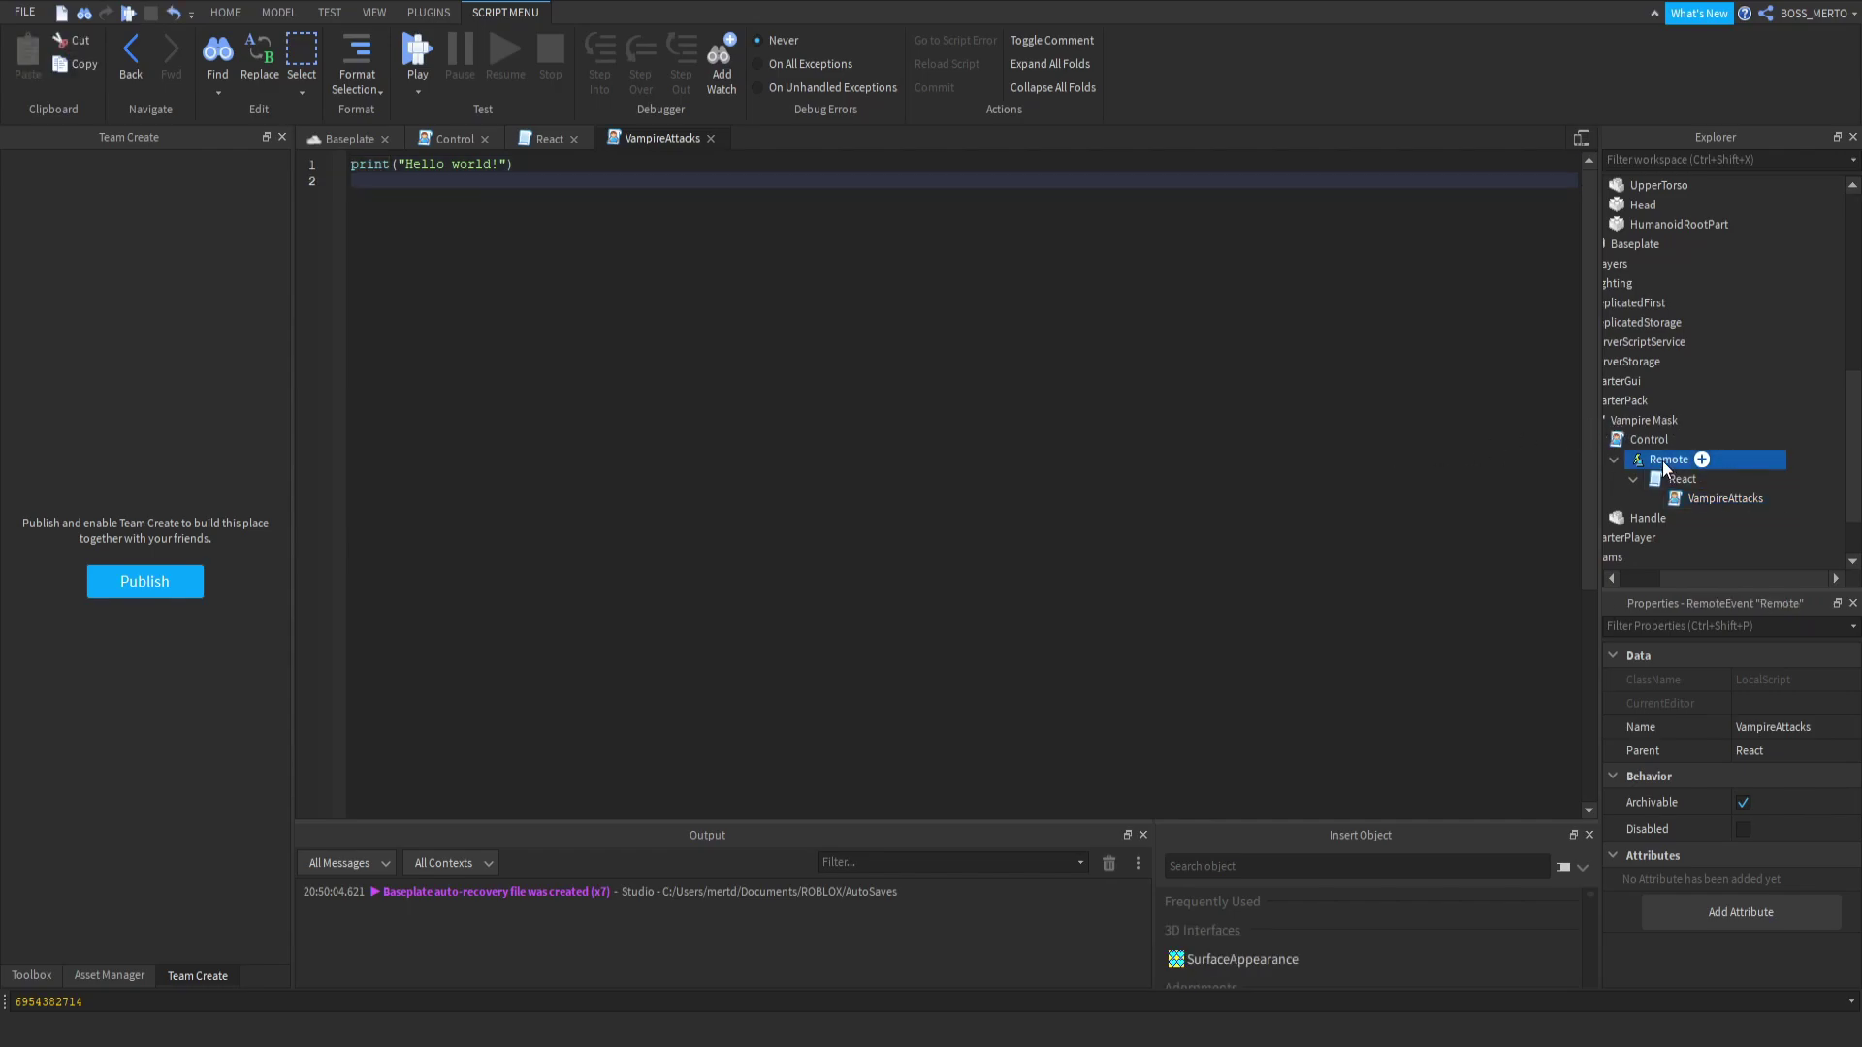
click(1736, 498)
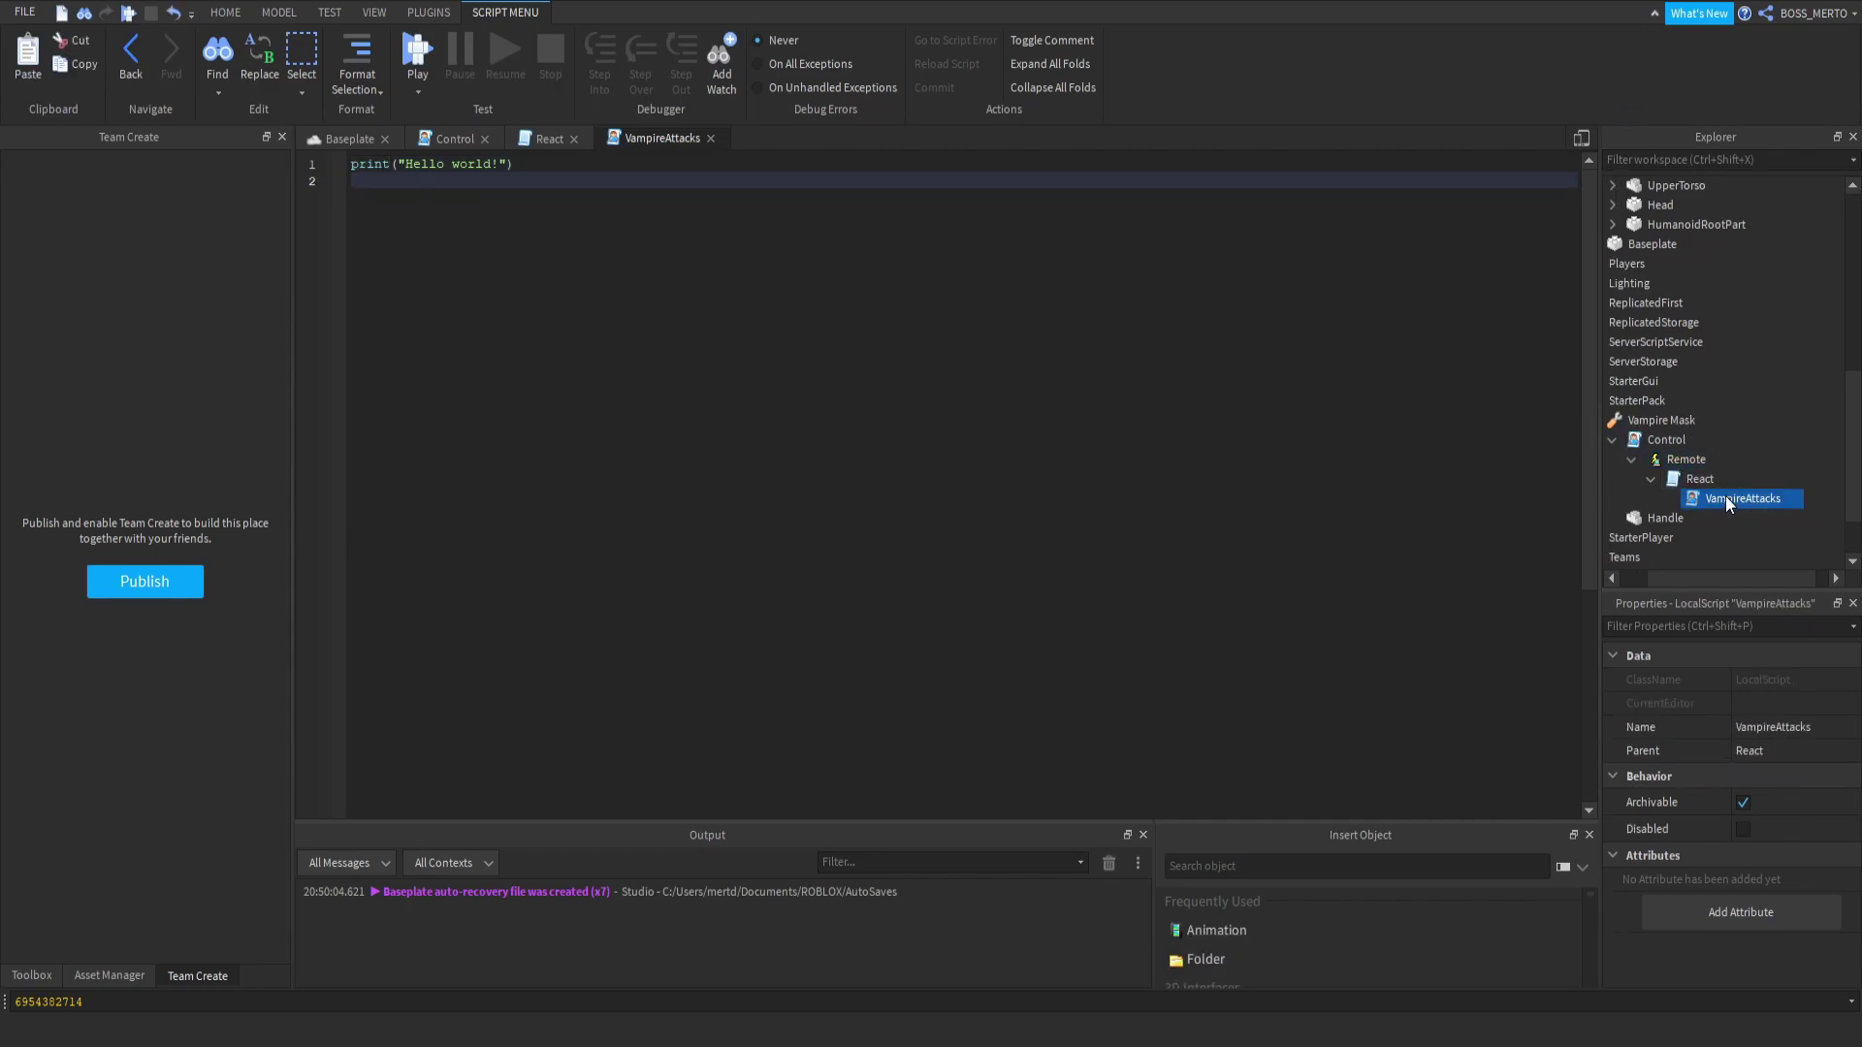
key(ctrl+shift+v)
click(1672, 518)
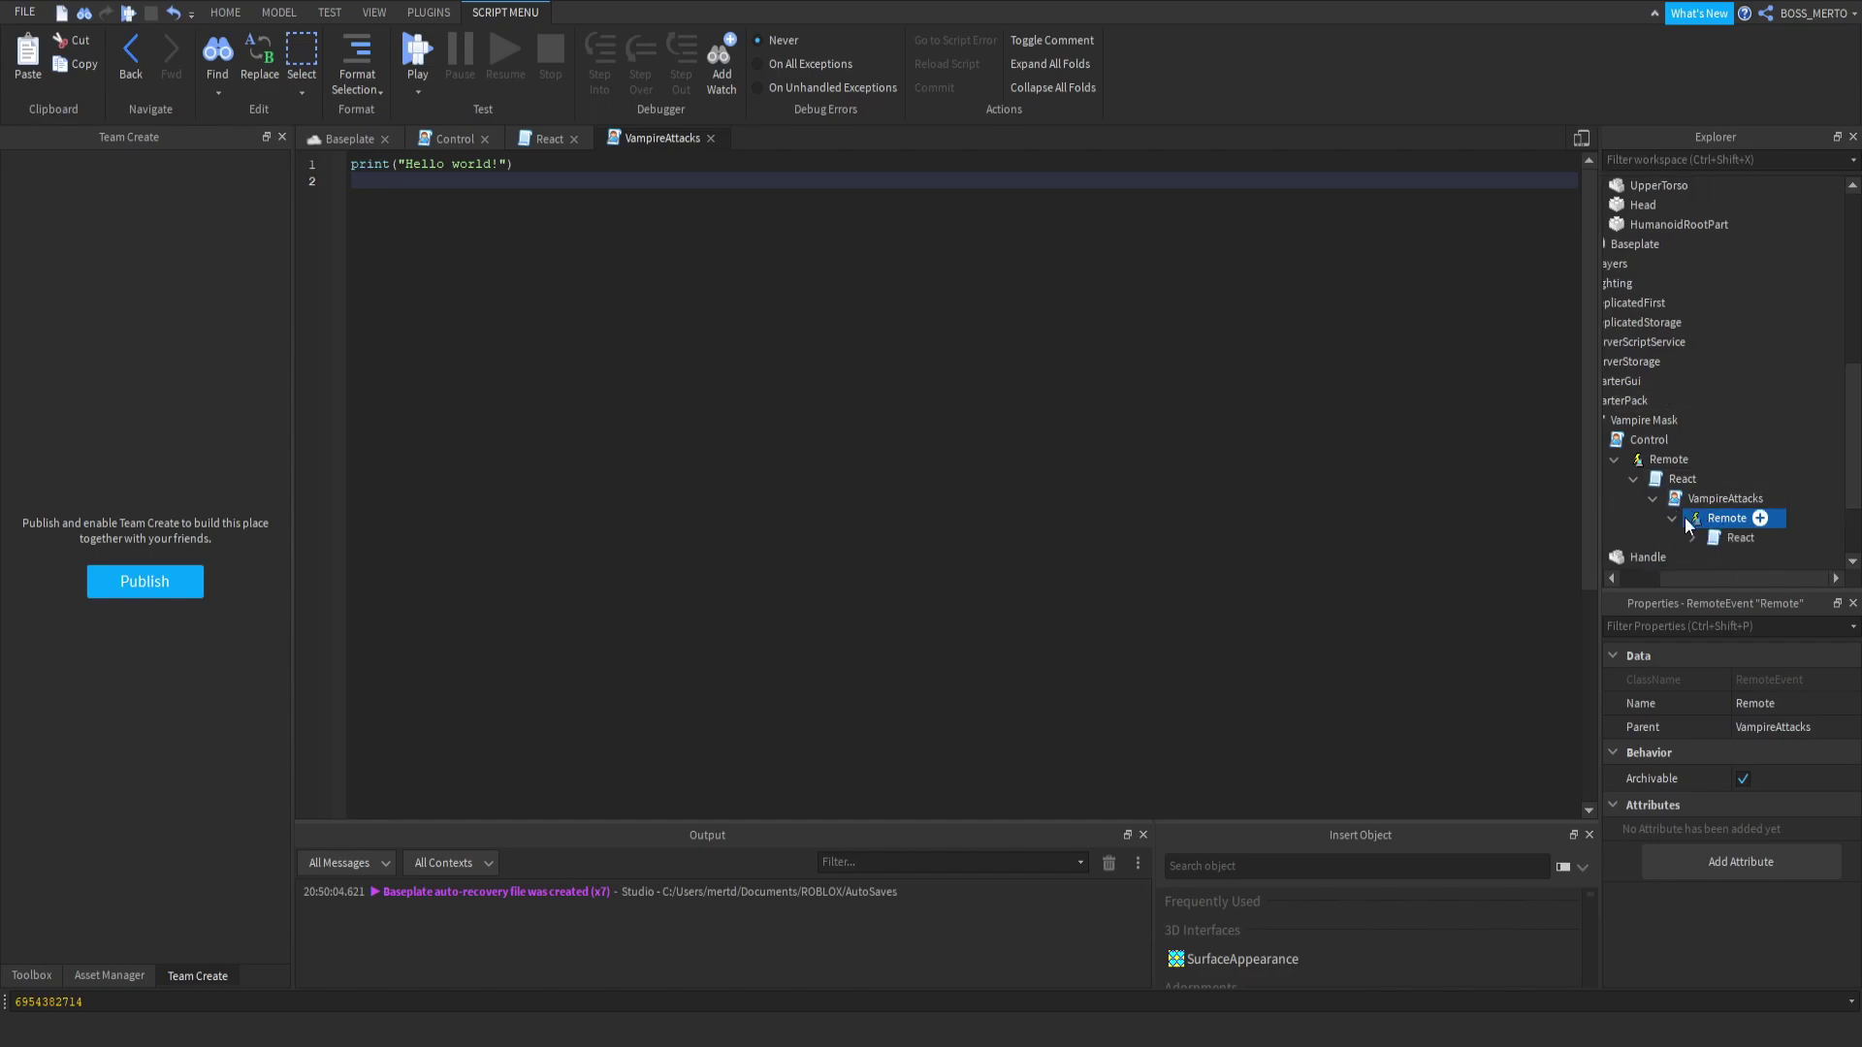
Collapse the VampireAttacks LocalScript in the object tree and disable it.
click(1655, 497)
click(1719, 498)
click(1742, 830)
Reopen the original React script and place the cursor on empty line 15 below loader:Play().
double_click(1682, 479)
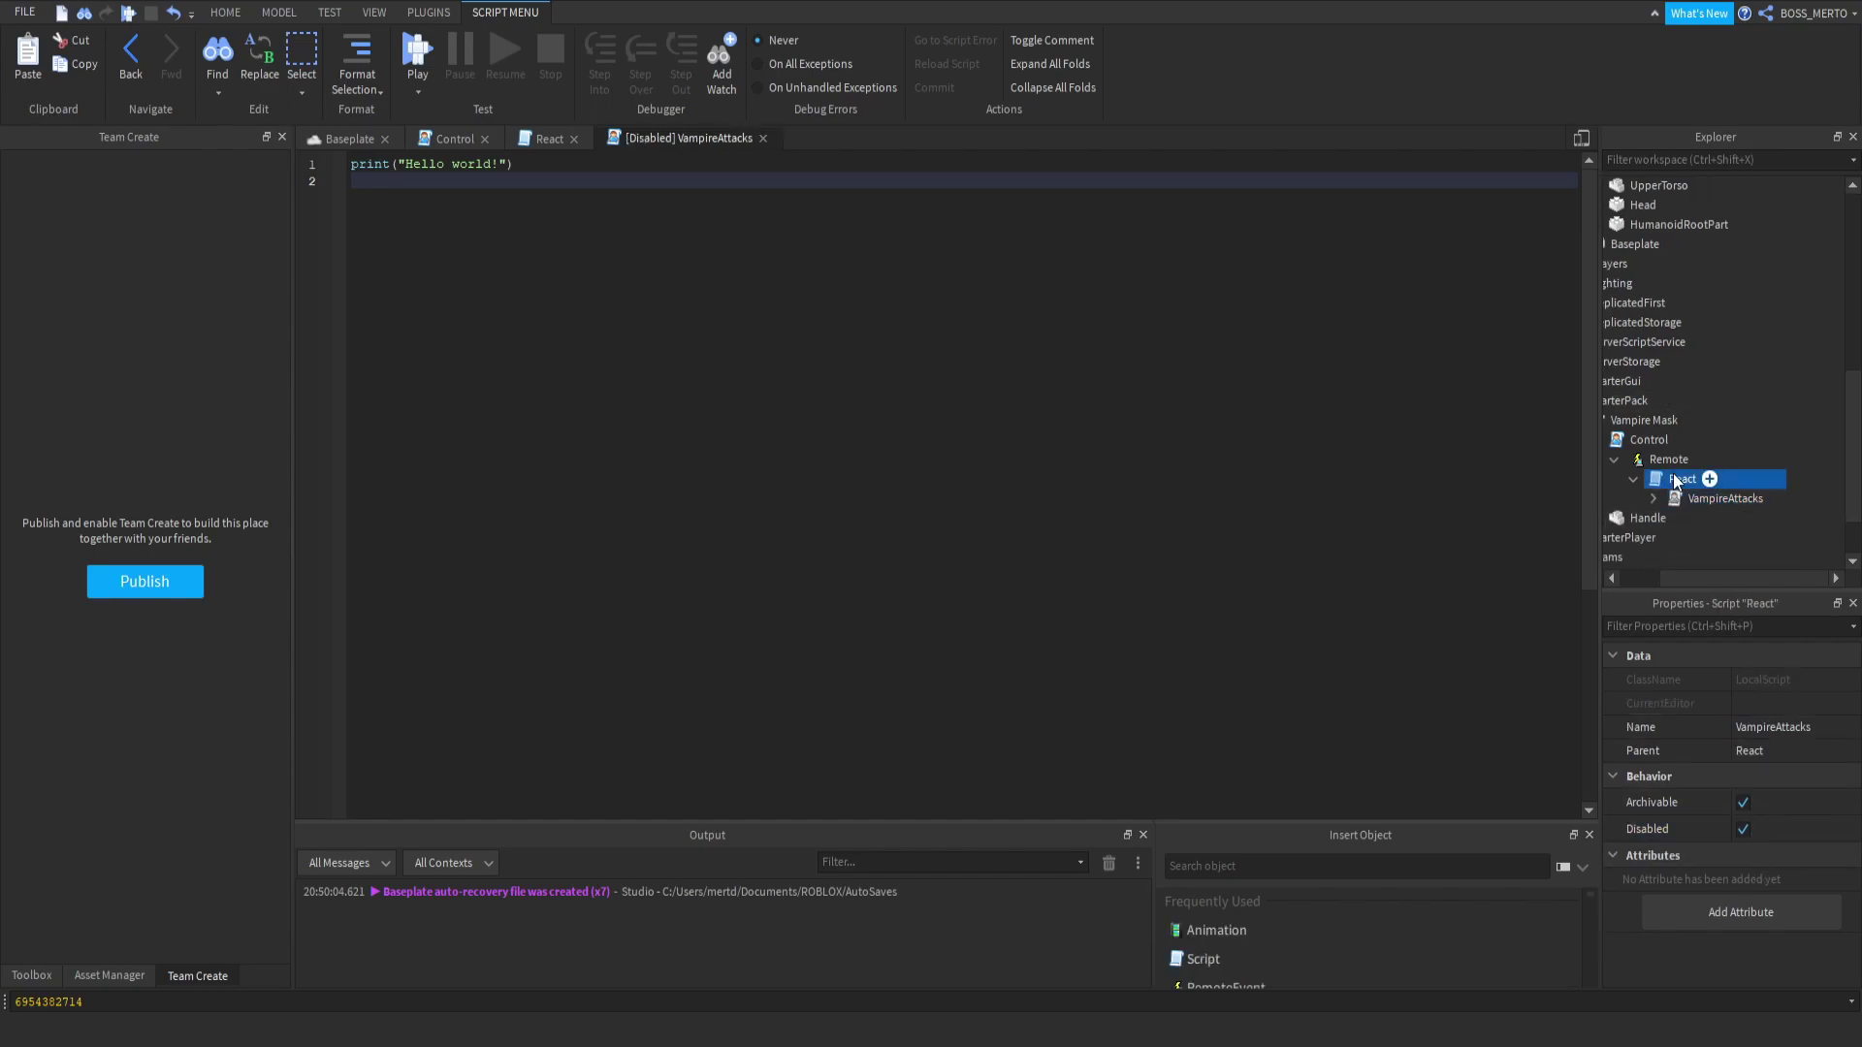
drag(543, 367, 505, 366)
click(420, 395)
click(516, 393)
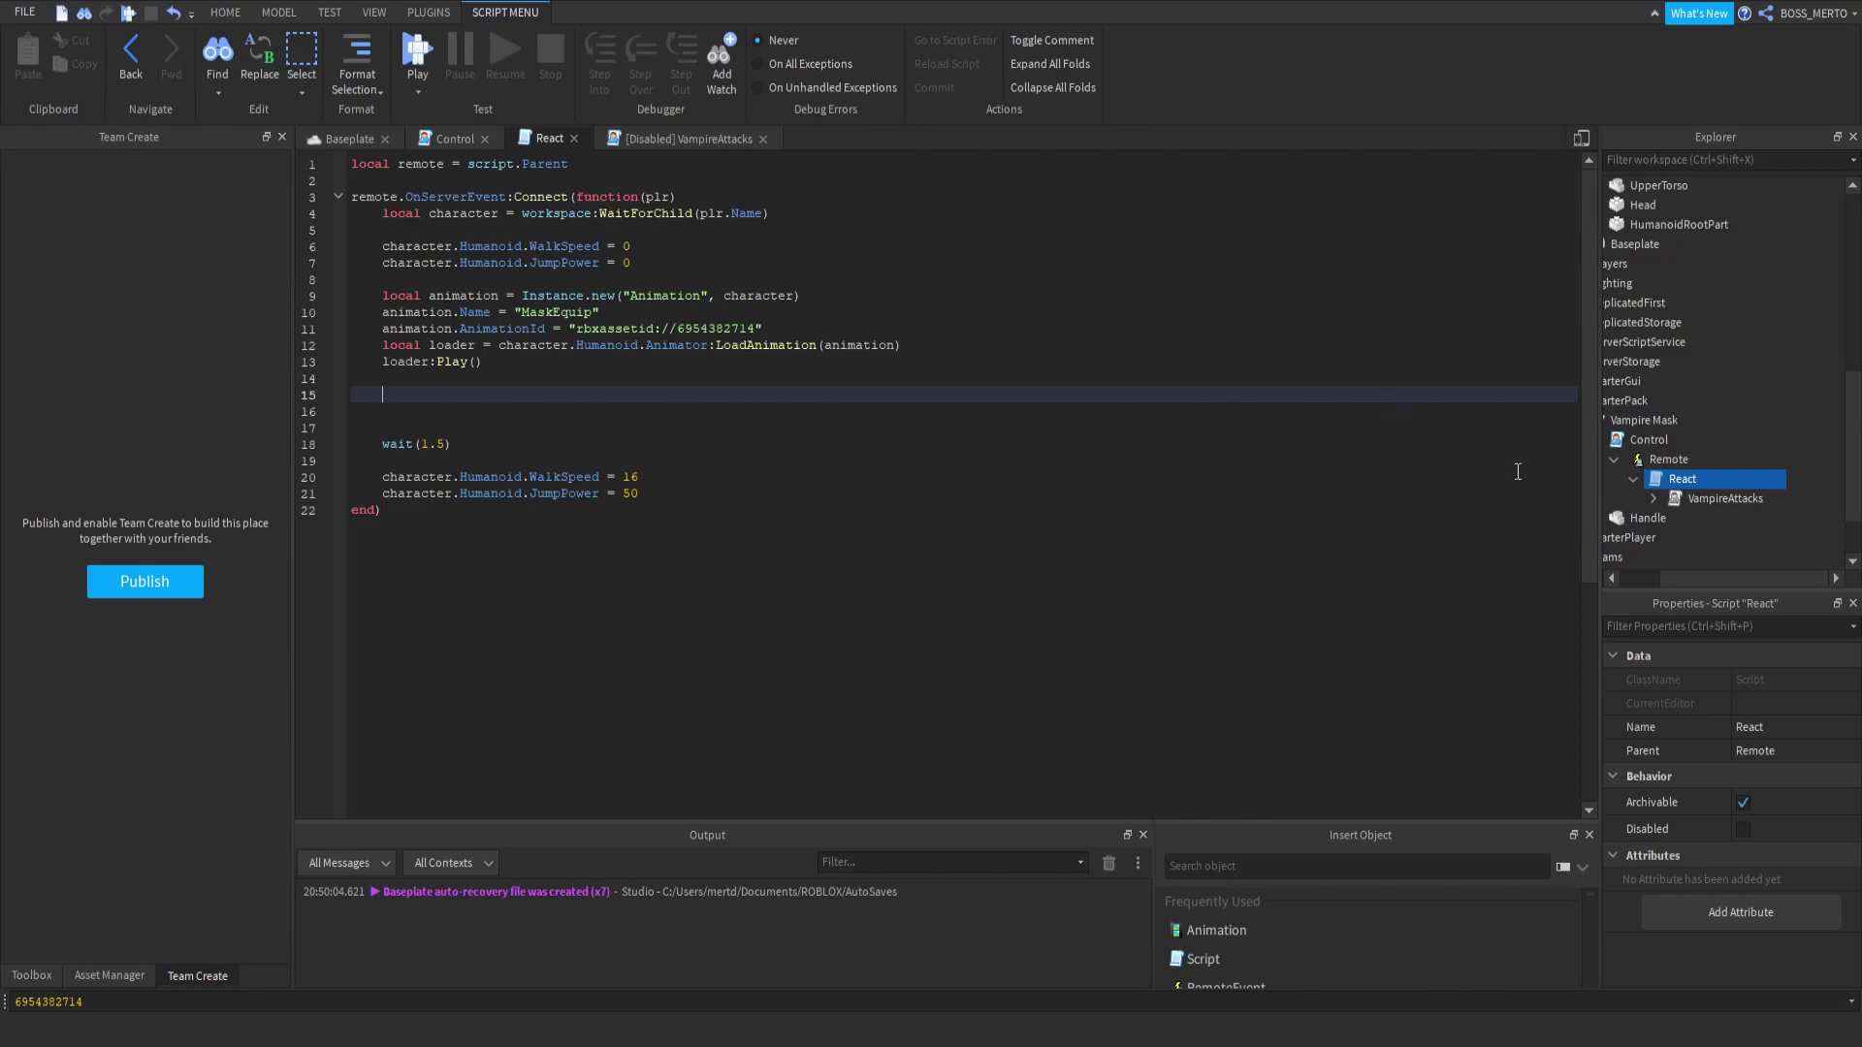
Expand VampireAttacks in the object tree and examine its nested Remote and React script.
drag(1666, 574, 1644, 574)
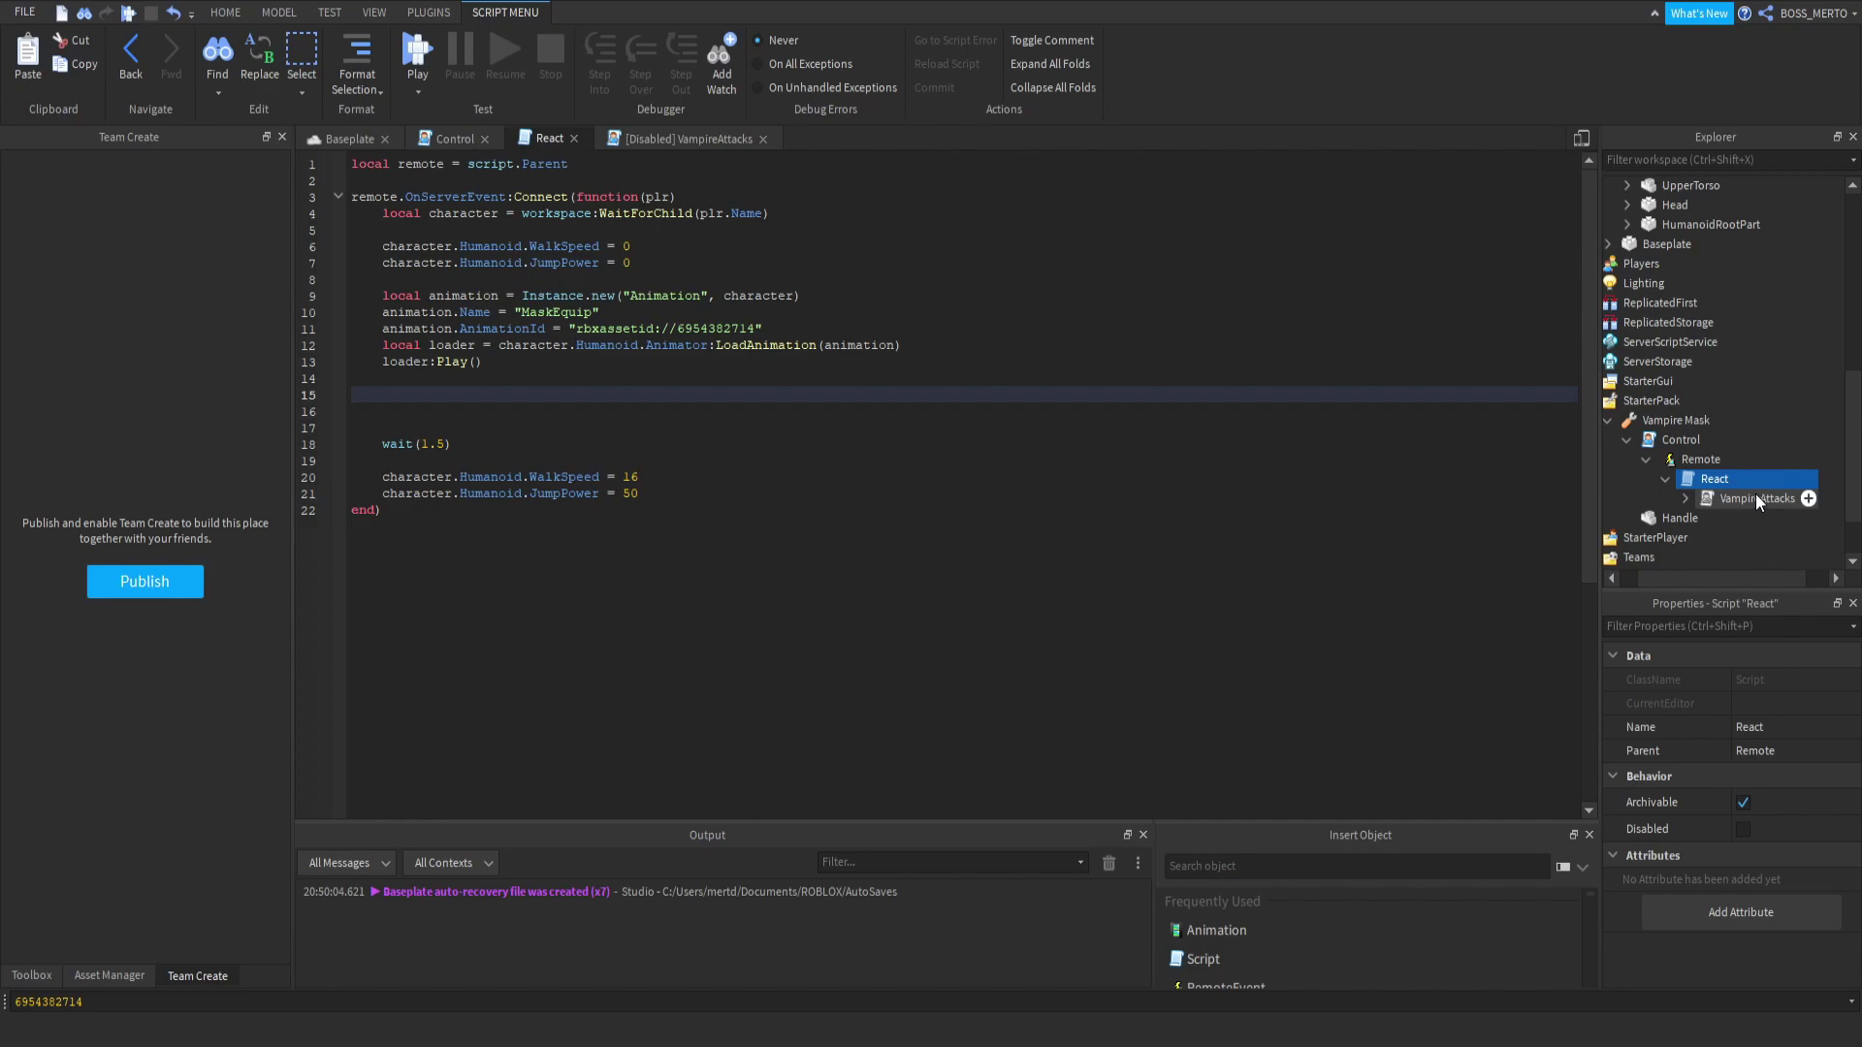
click(1755, 498)
click(1655, 499)
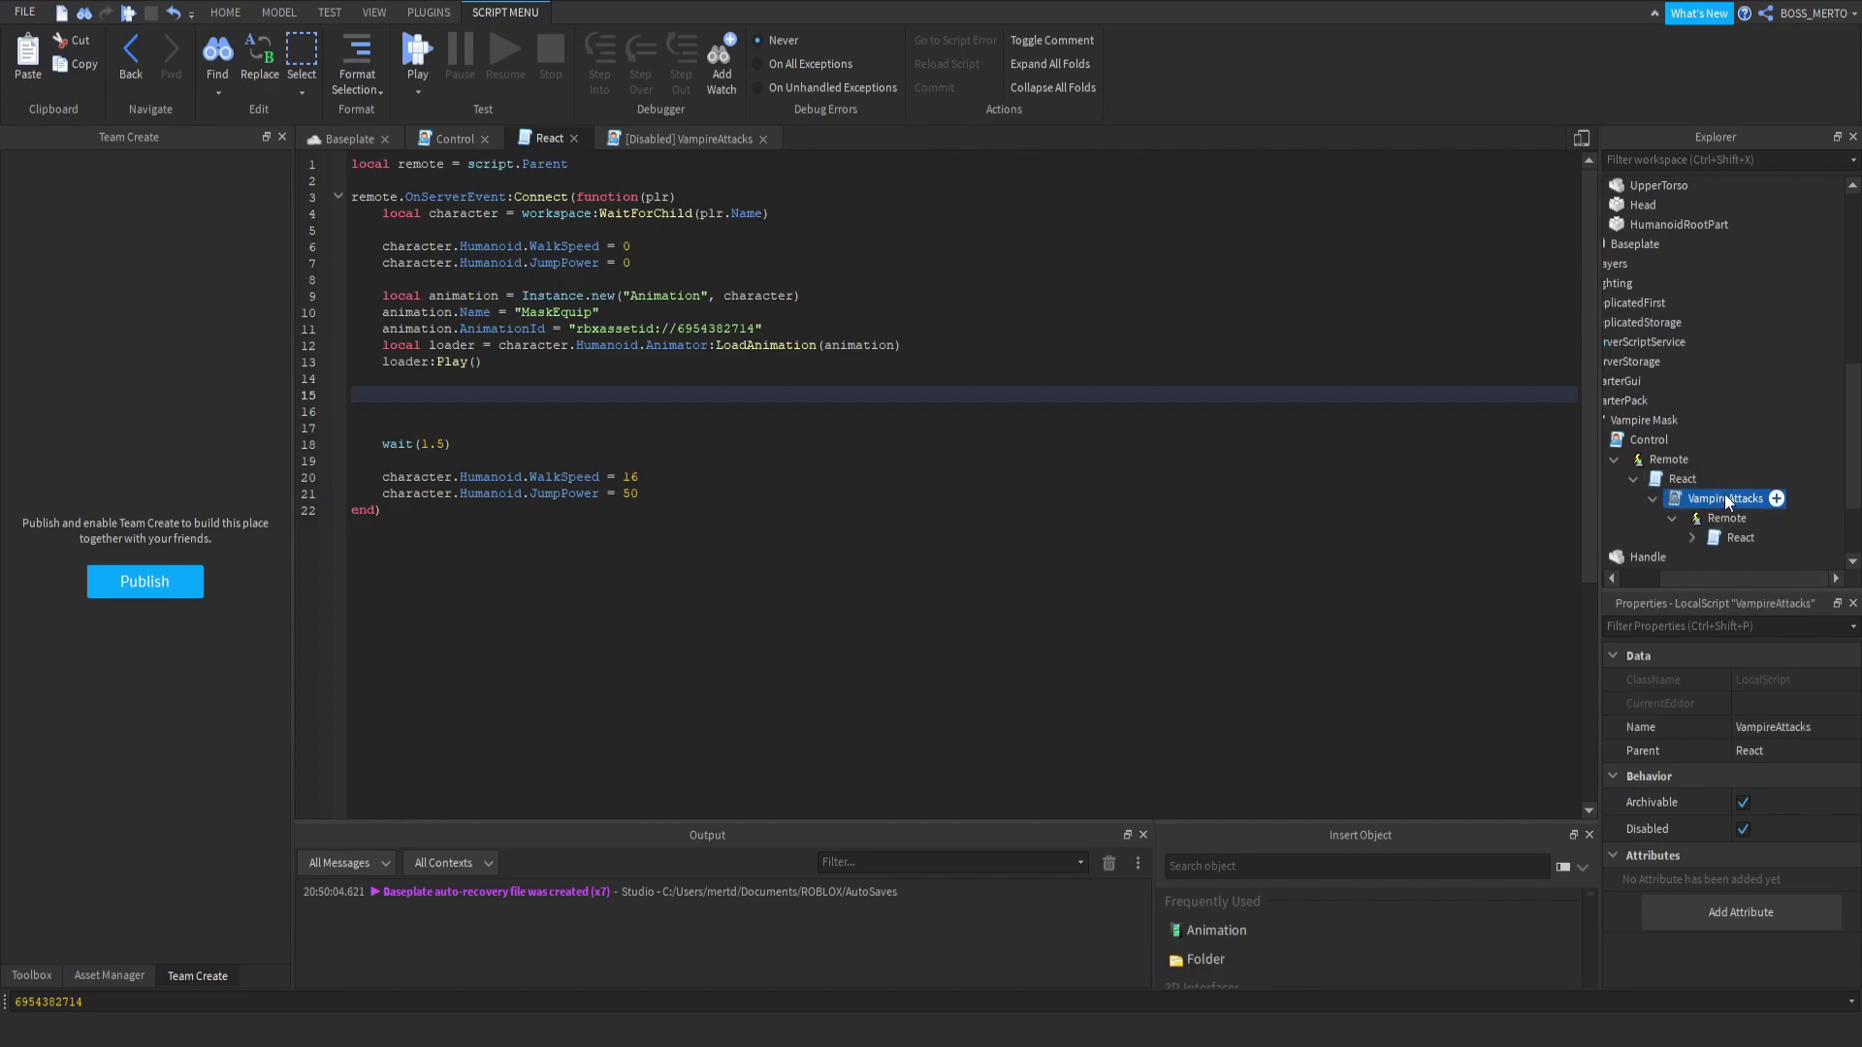
click(1741, 538)
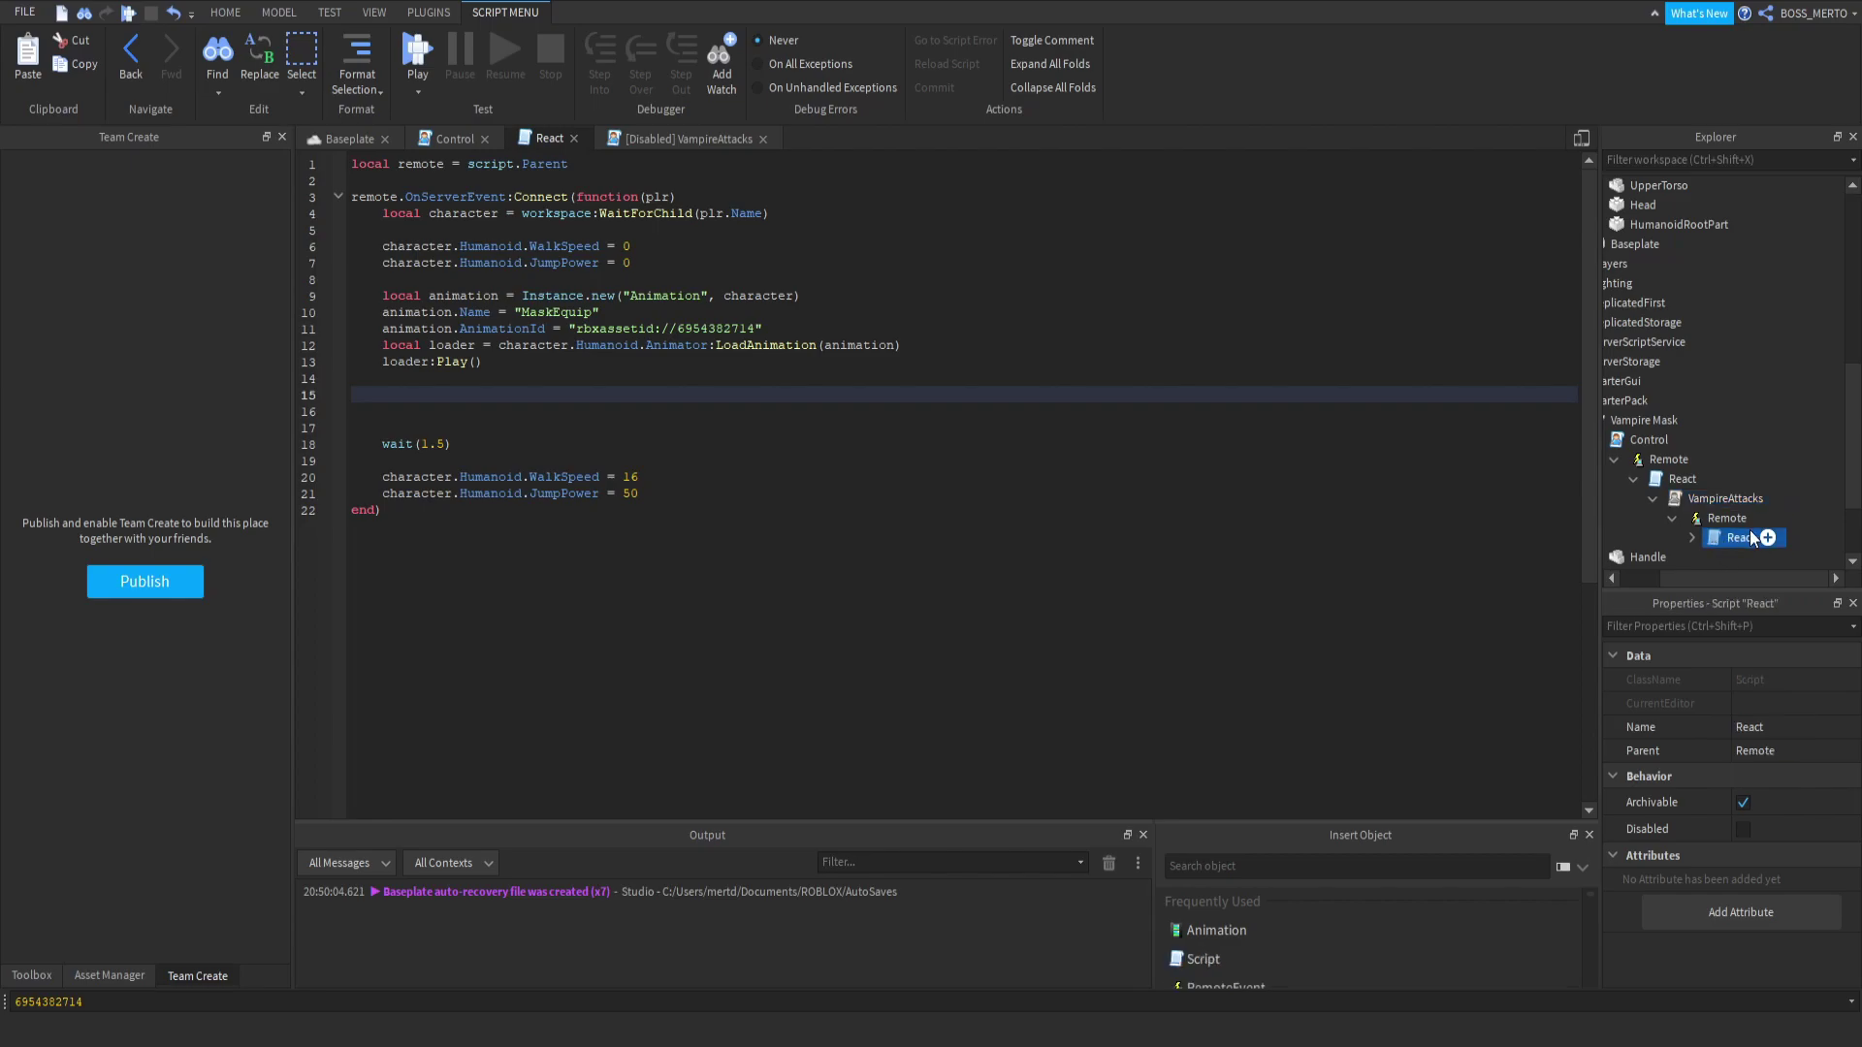
click(1705, 504)
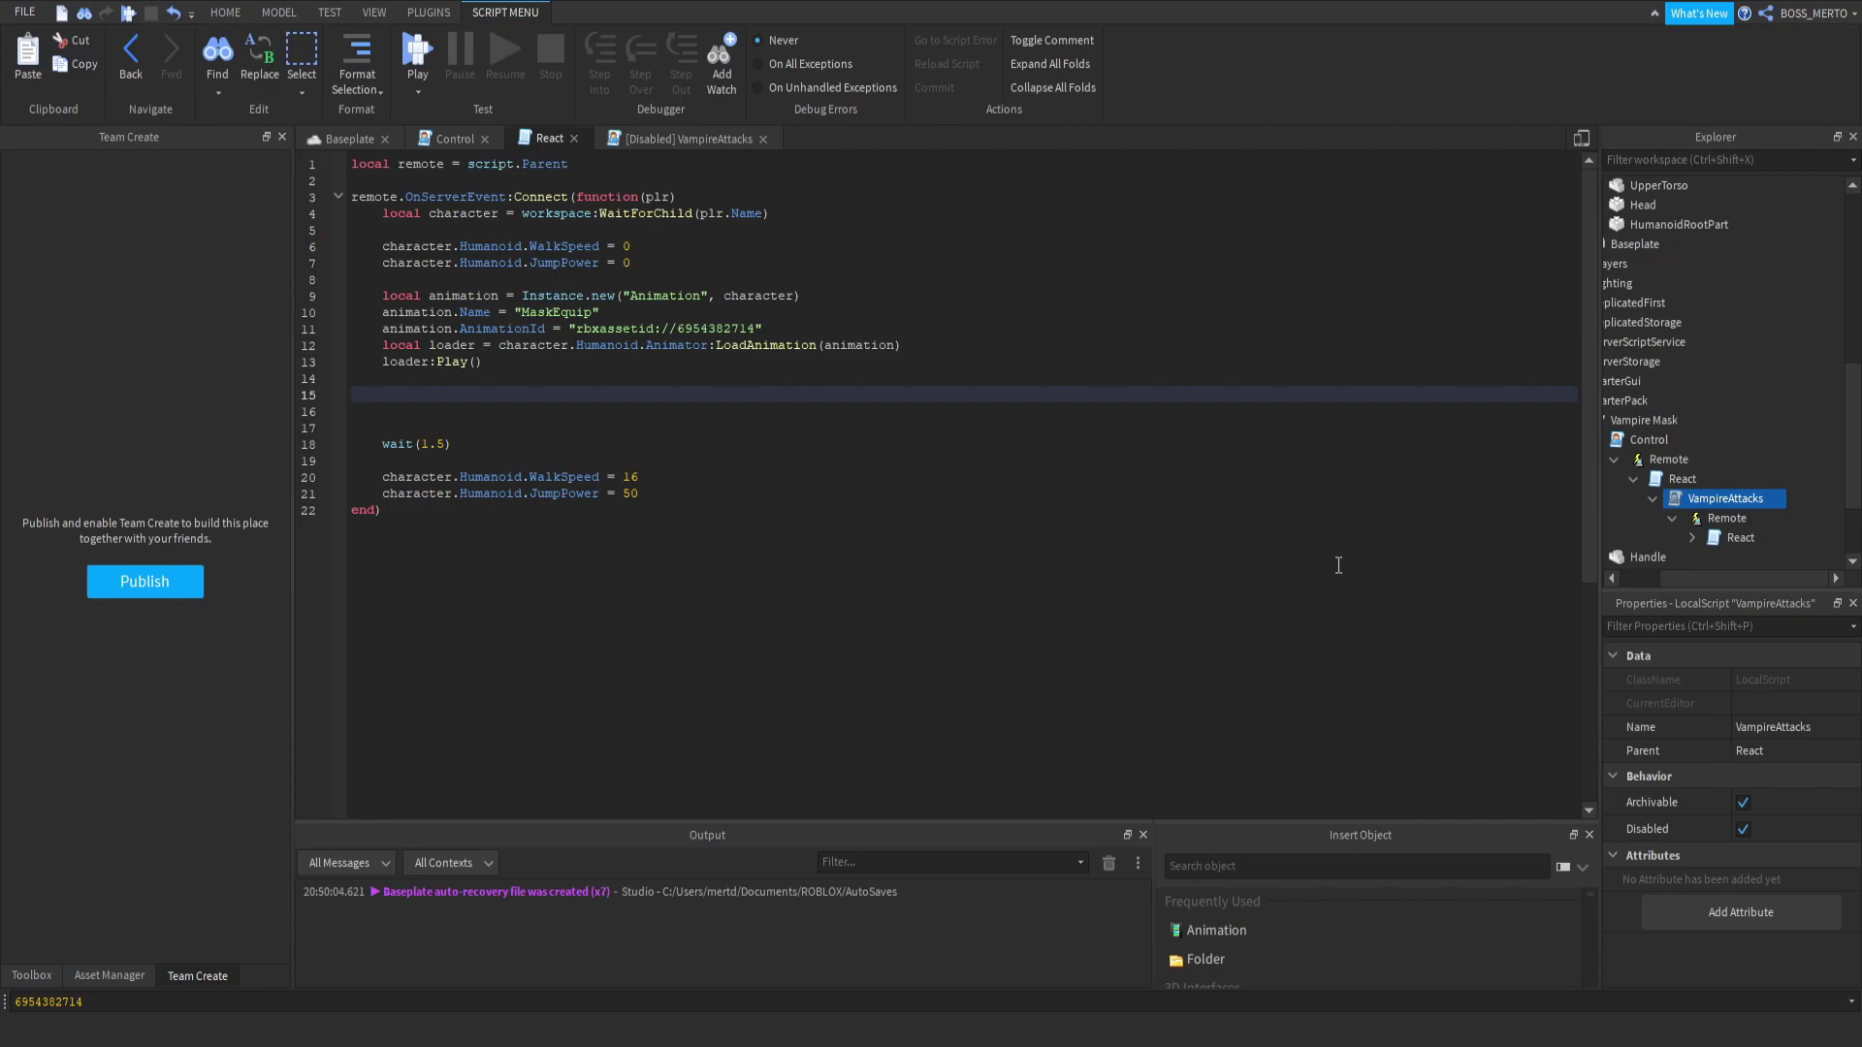
Rename the React script nested under VampireAttacks' Remote as Attacks.
click(1717, 543)
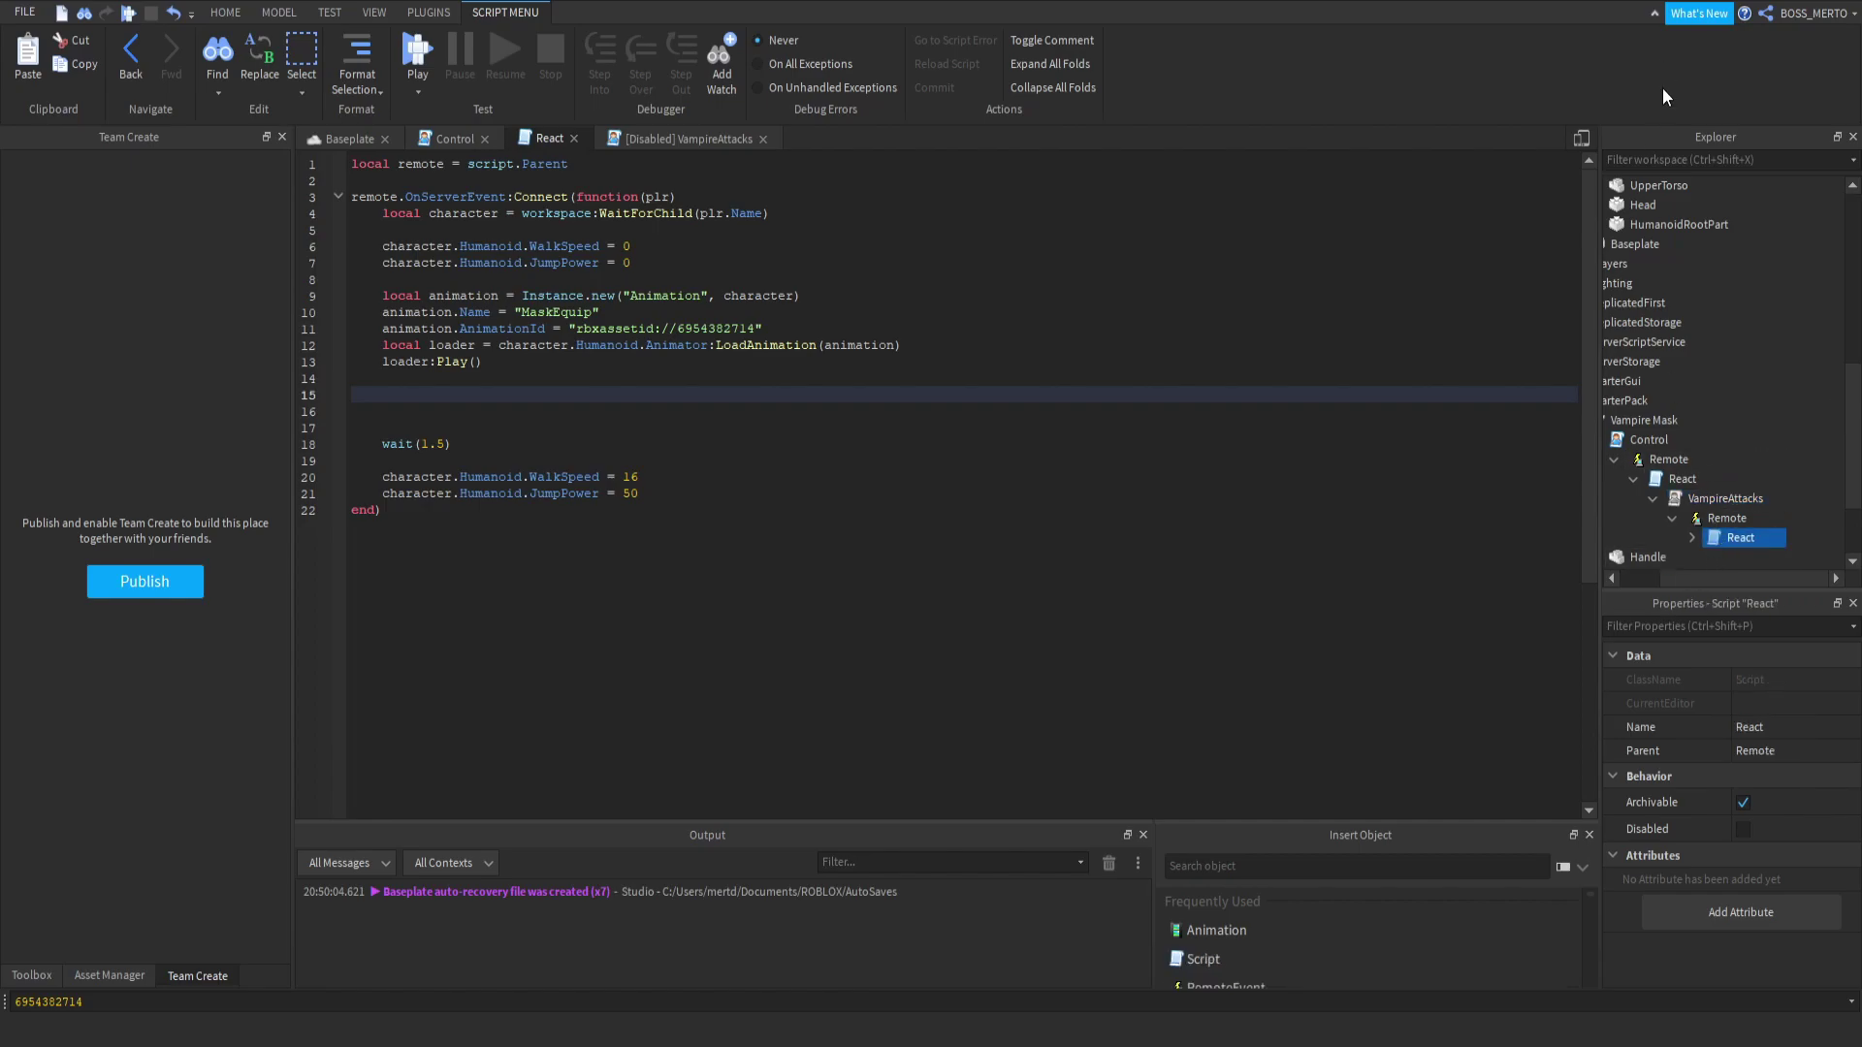
key(F2)
text(Attacks)
key(Return)
On line 15 of the React script, declare local vampS = script.VampireAttacks:Clone().
key(Down)
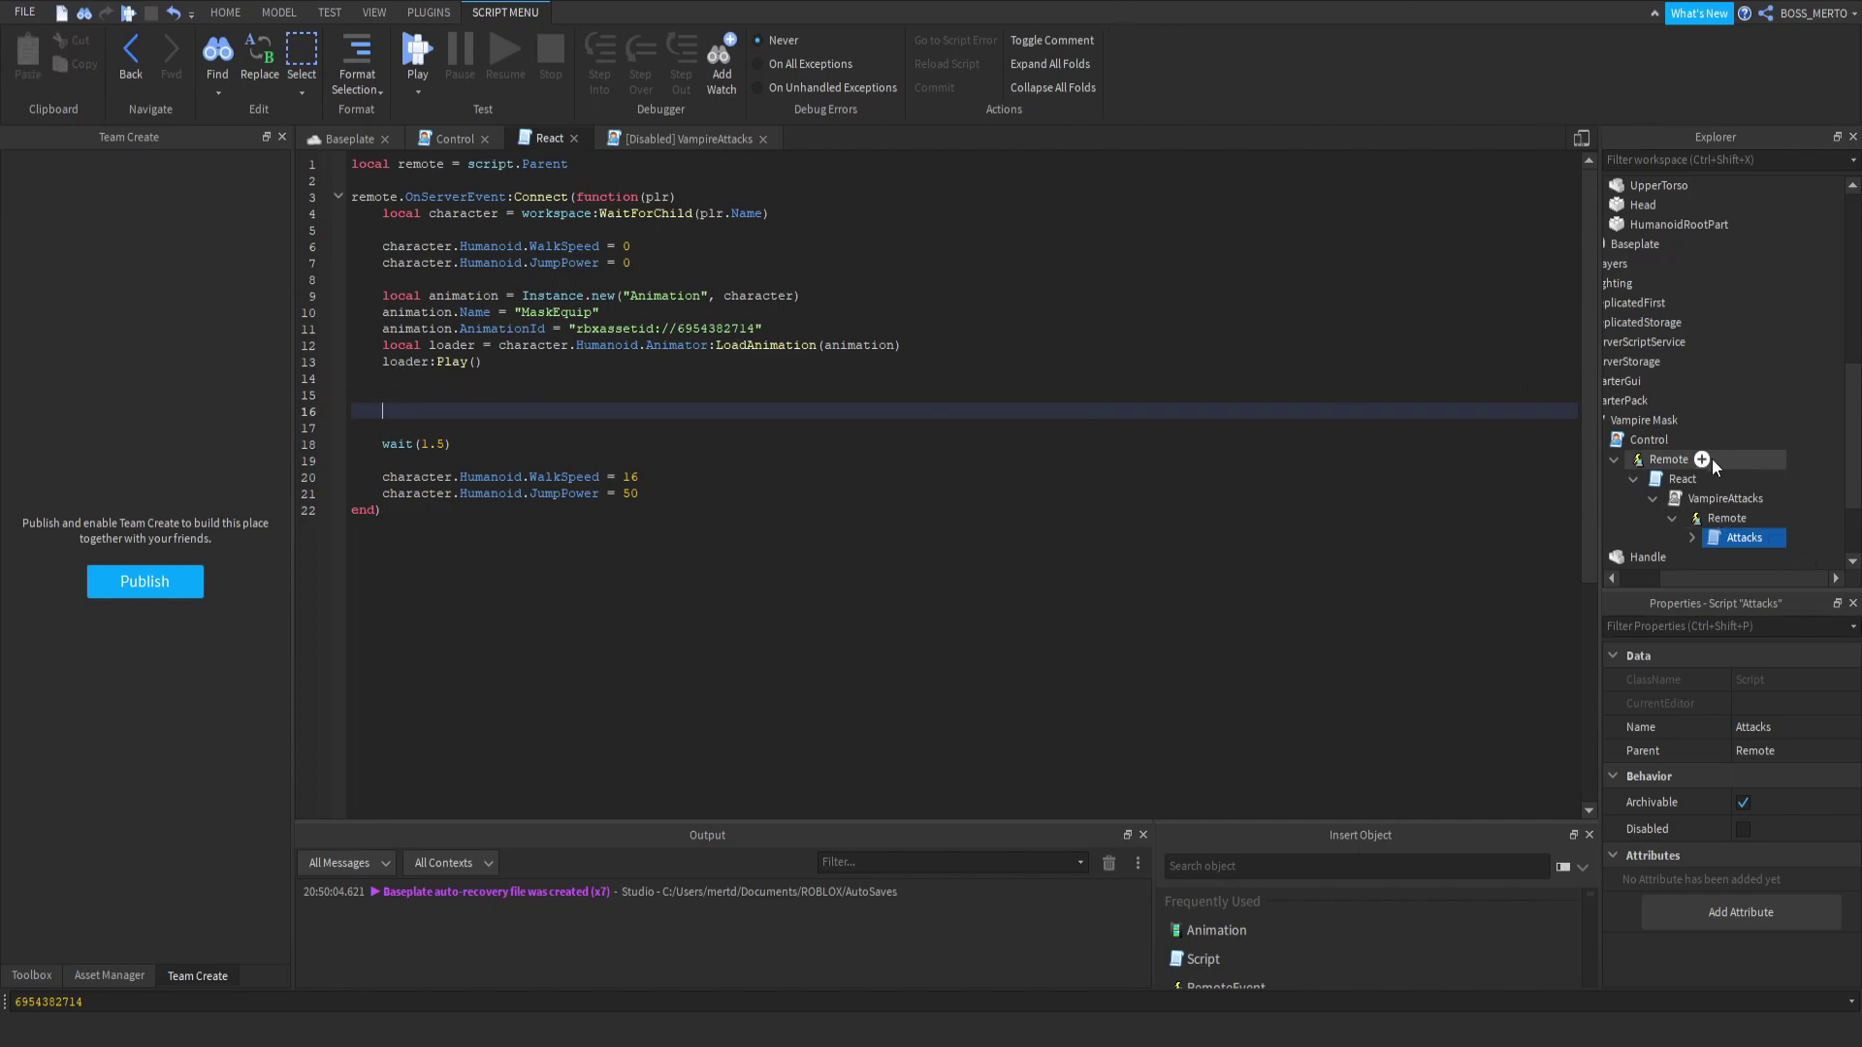
click(1725, 498)
click(444, 395)
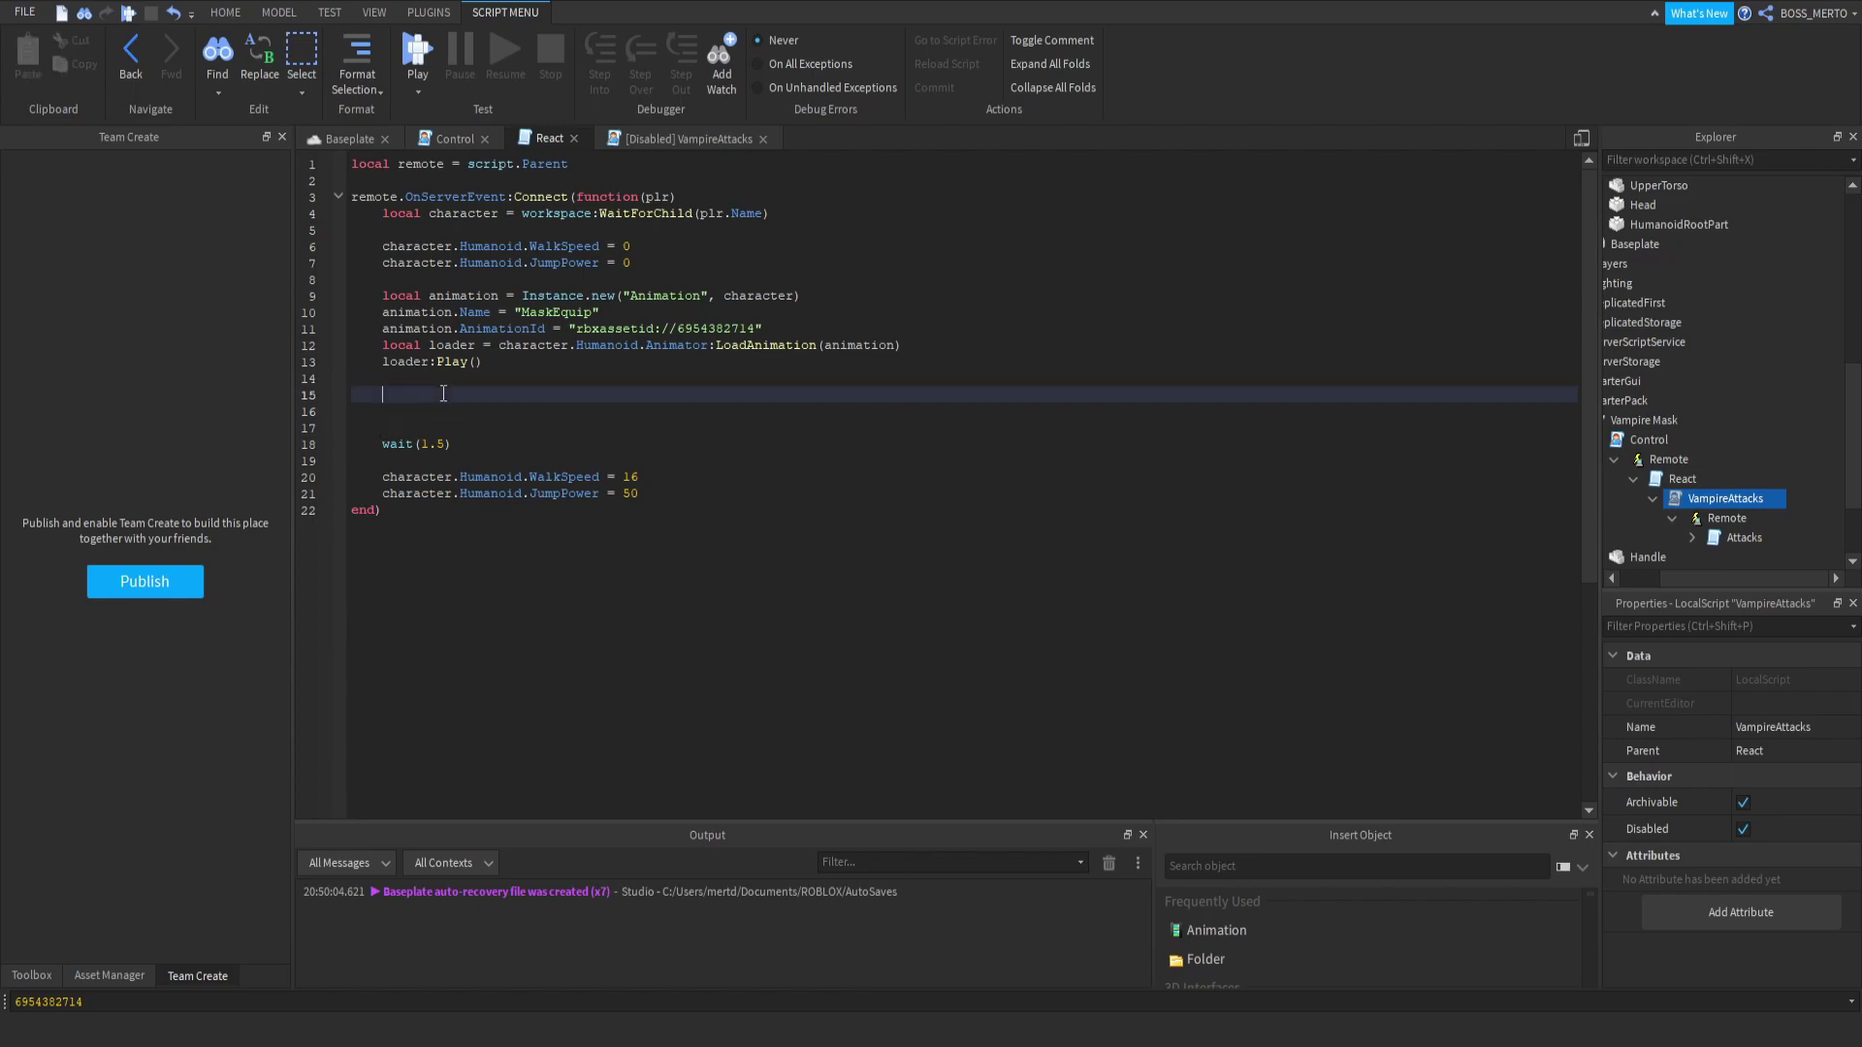
text(lcoal)
key(BackSpace)
key(BackSpace)
key(BackSpace)
key(BackSpace)
text(oi)
text(cal vamp)
text(S = )
text(sc)
text(ript.VampireAttacks)
text(:Clone())
Below the clone line, add the assignment vampS.Parent = script.Parent.Parent.
key(Return)
text(vampS.Parent =)
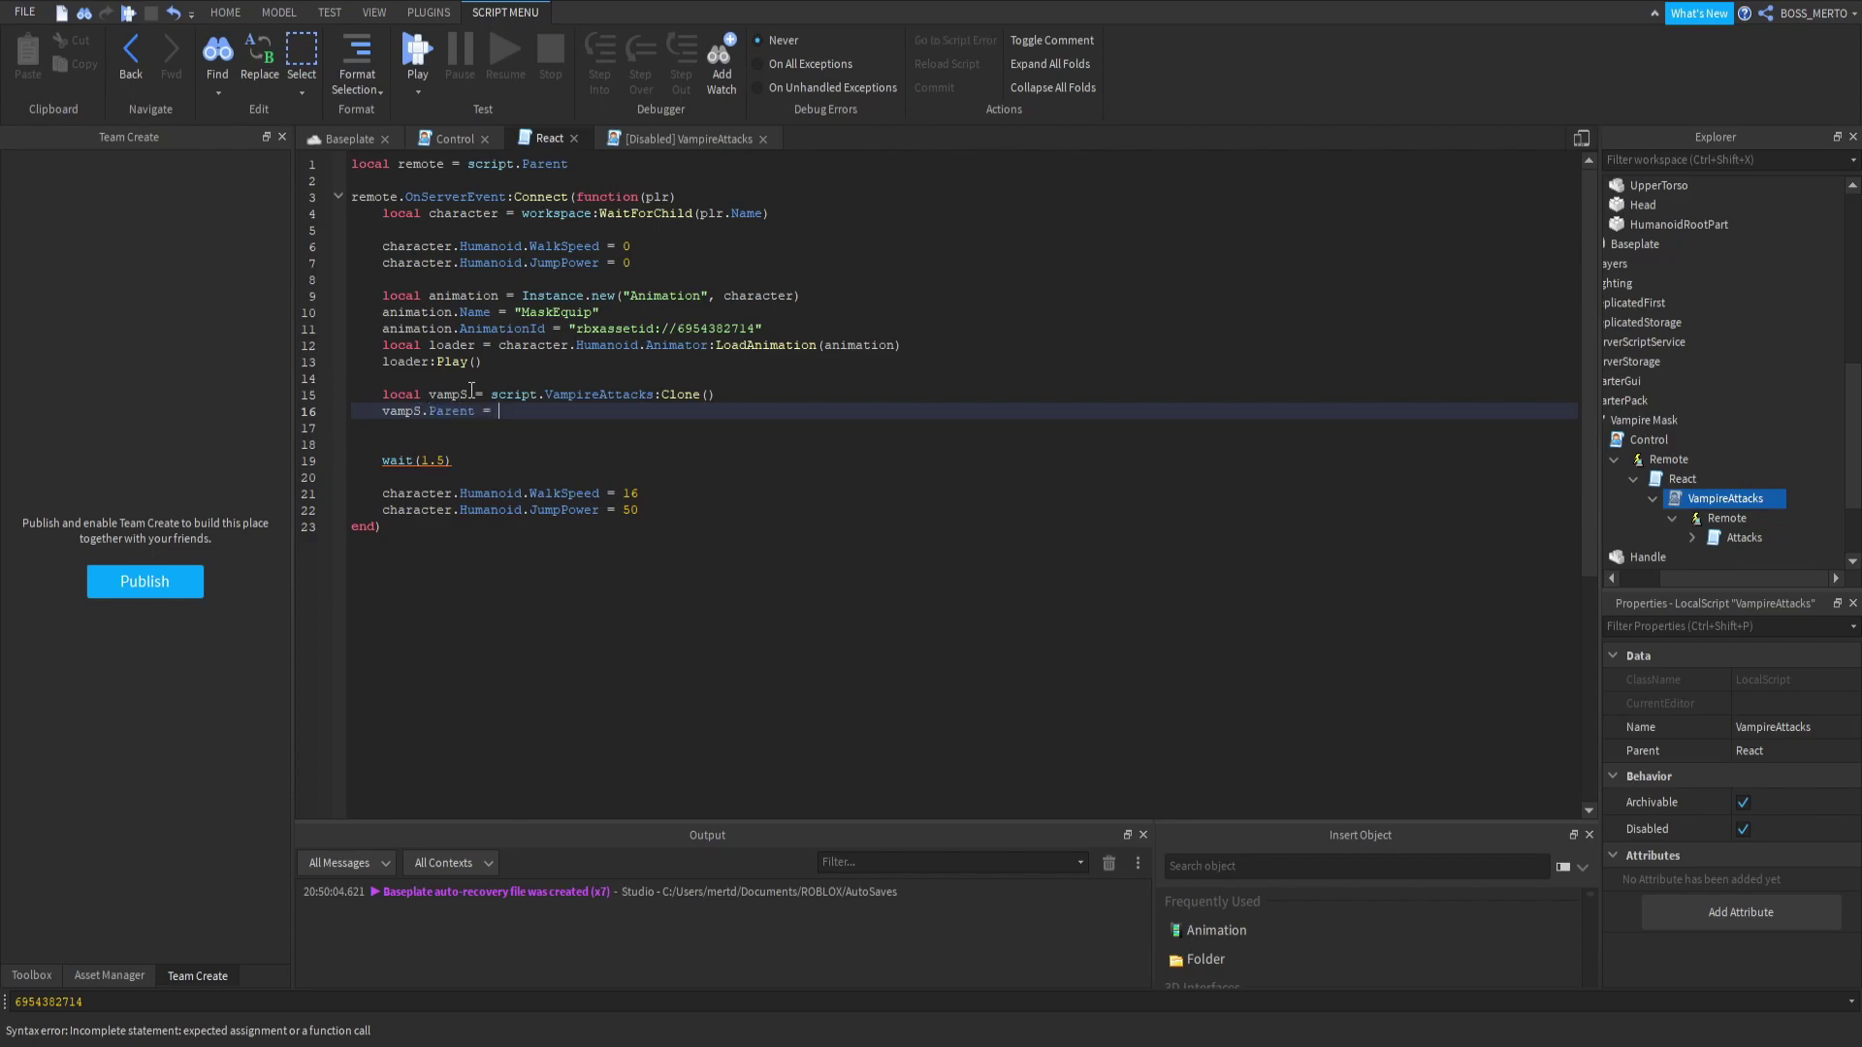
text( script.Parent.Parent)
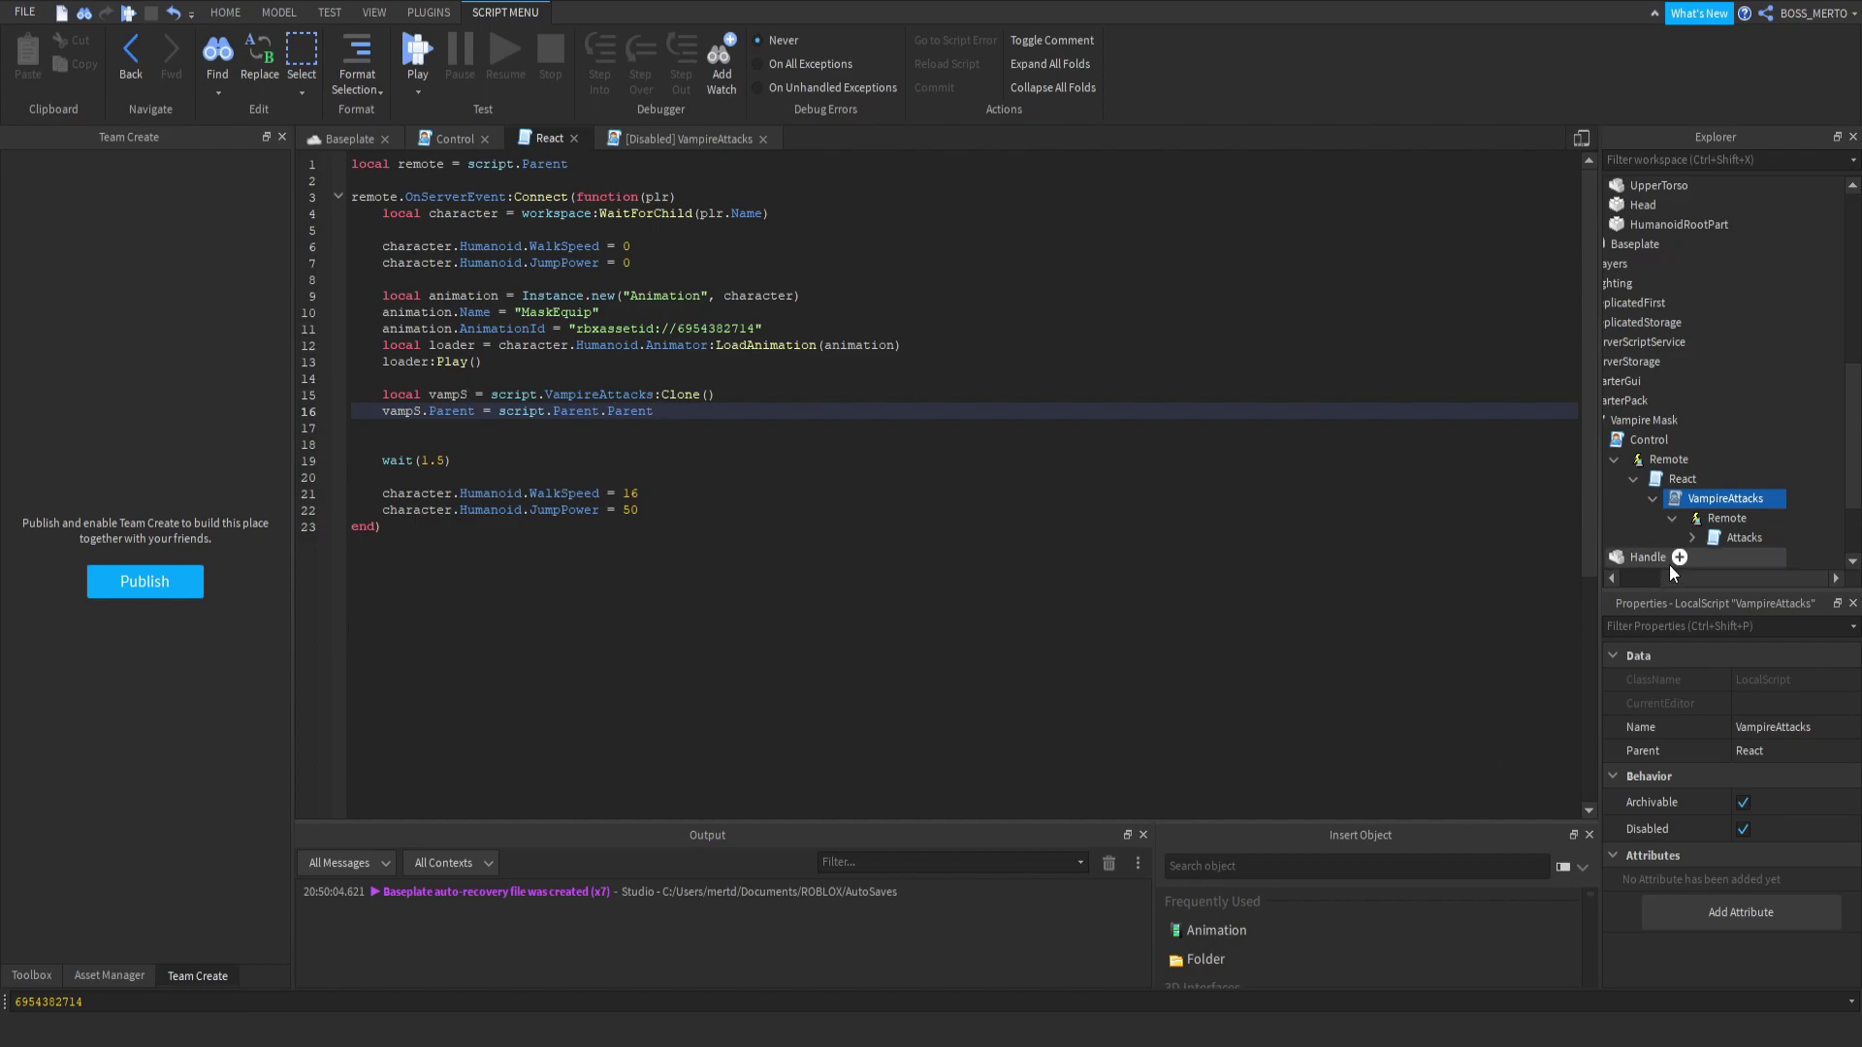
drag(1686, 578, 1641, 578)
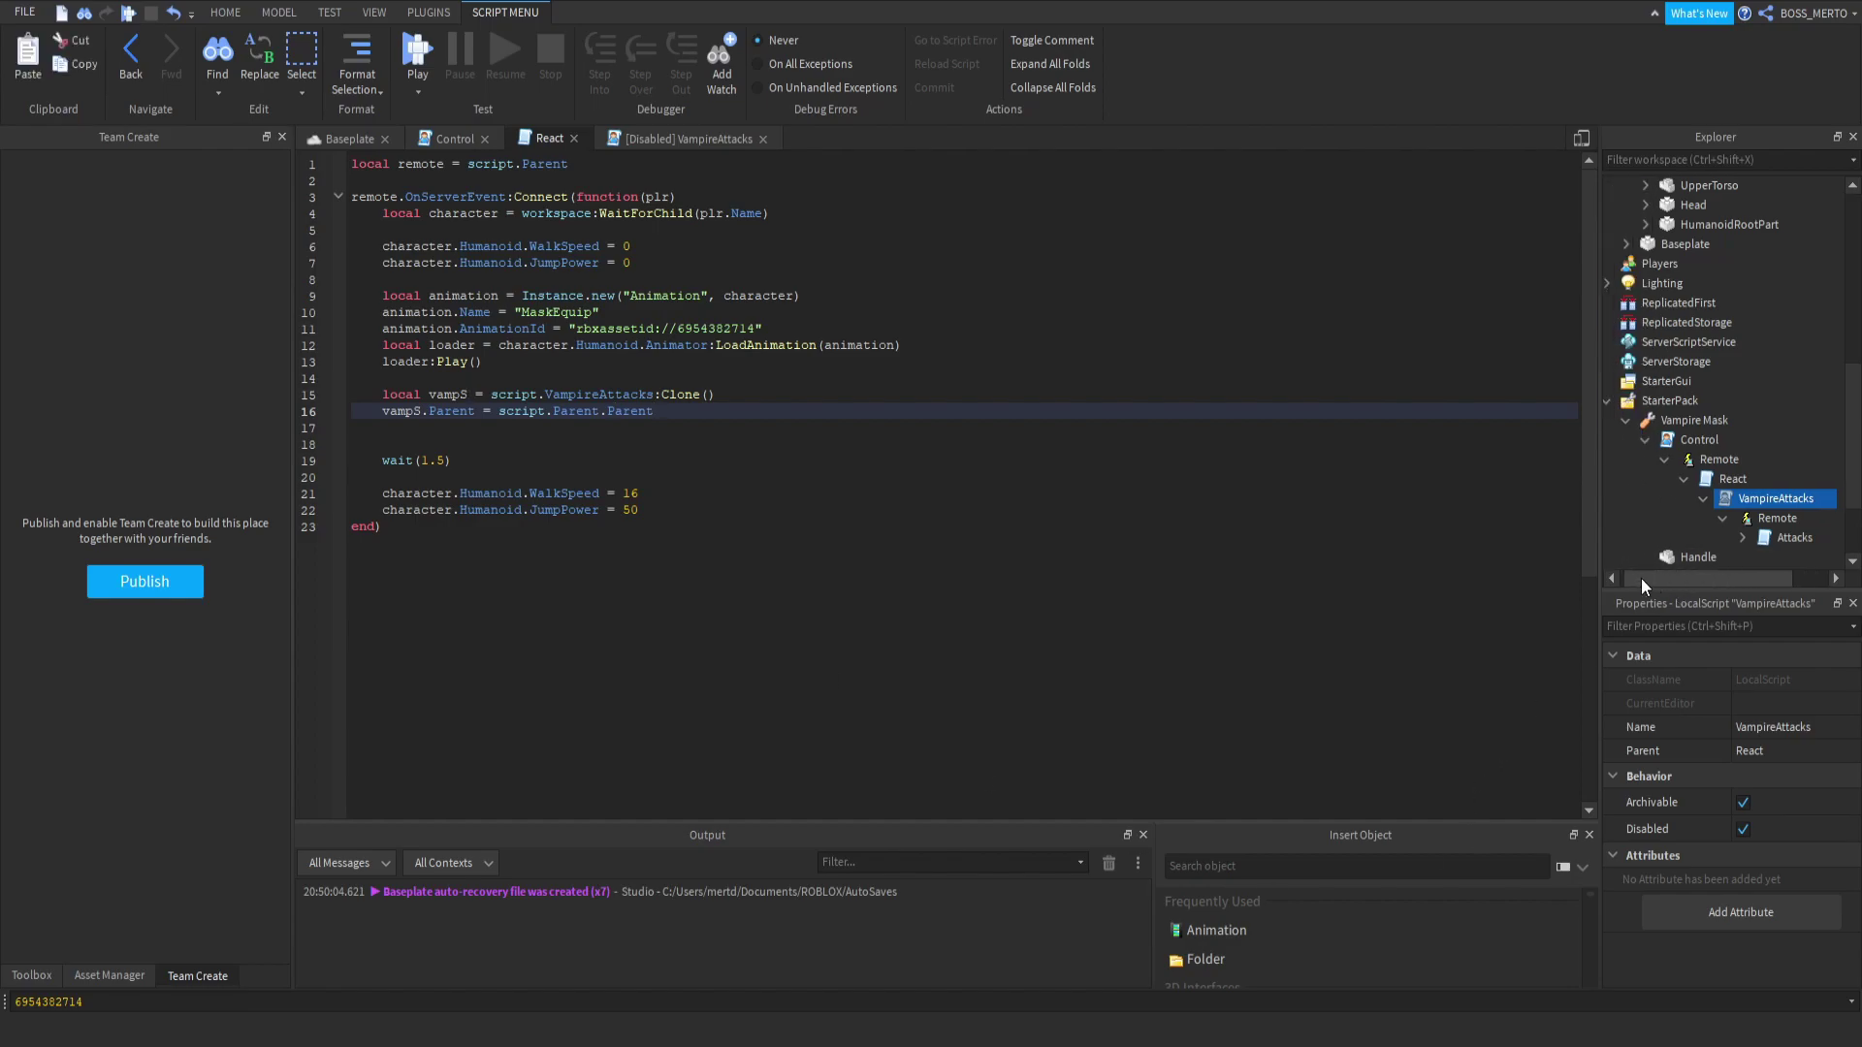
Trace React's parents up to StarterPack and extend the vampS.Parent assignment to script.Parent.Parent.Parent.Parent.
click(678, 394)
click(1731, 478)
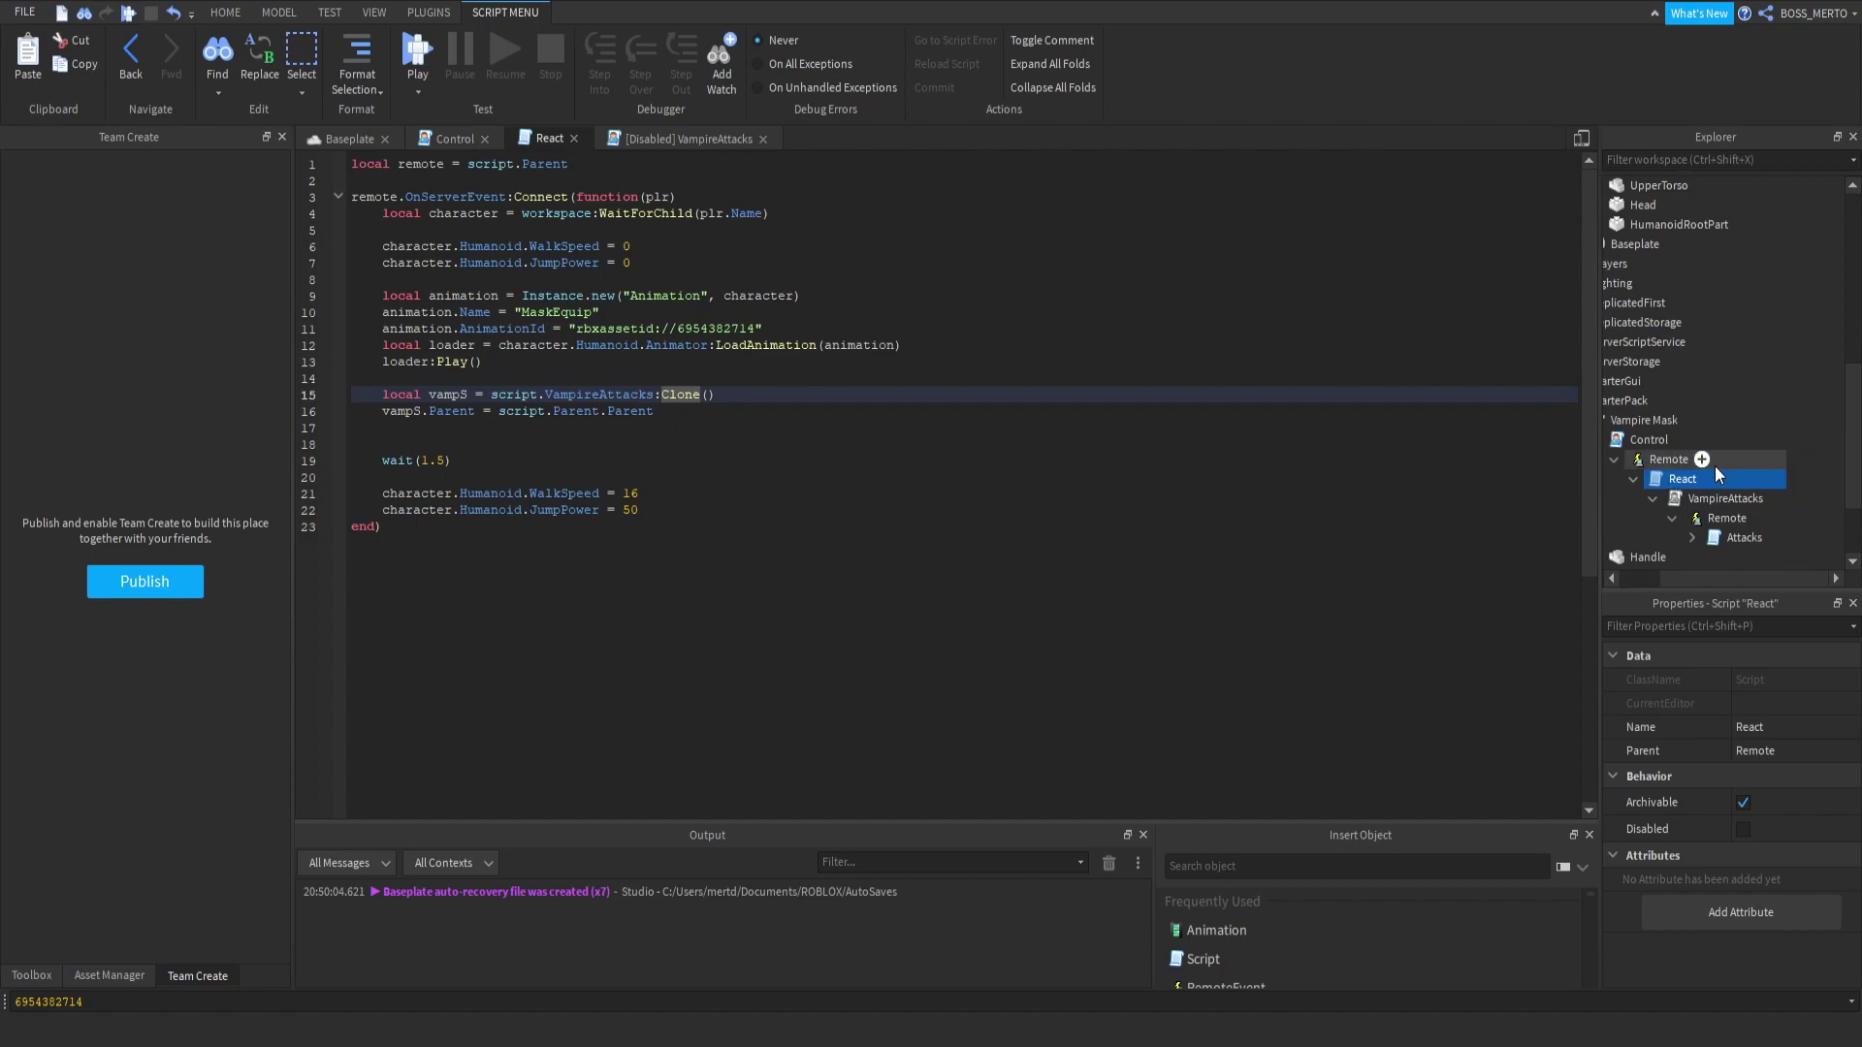
click(1667, 460)
click(1659, 442)
click(1659, 425)
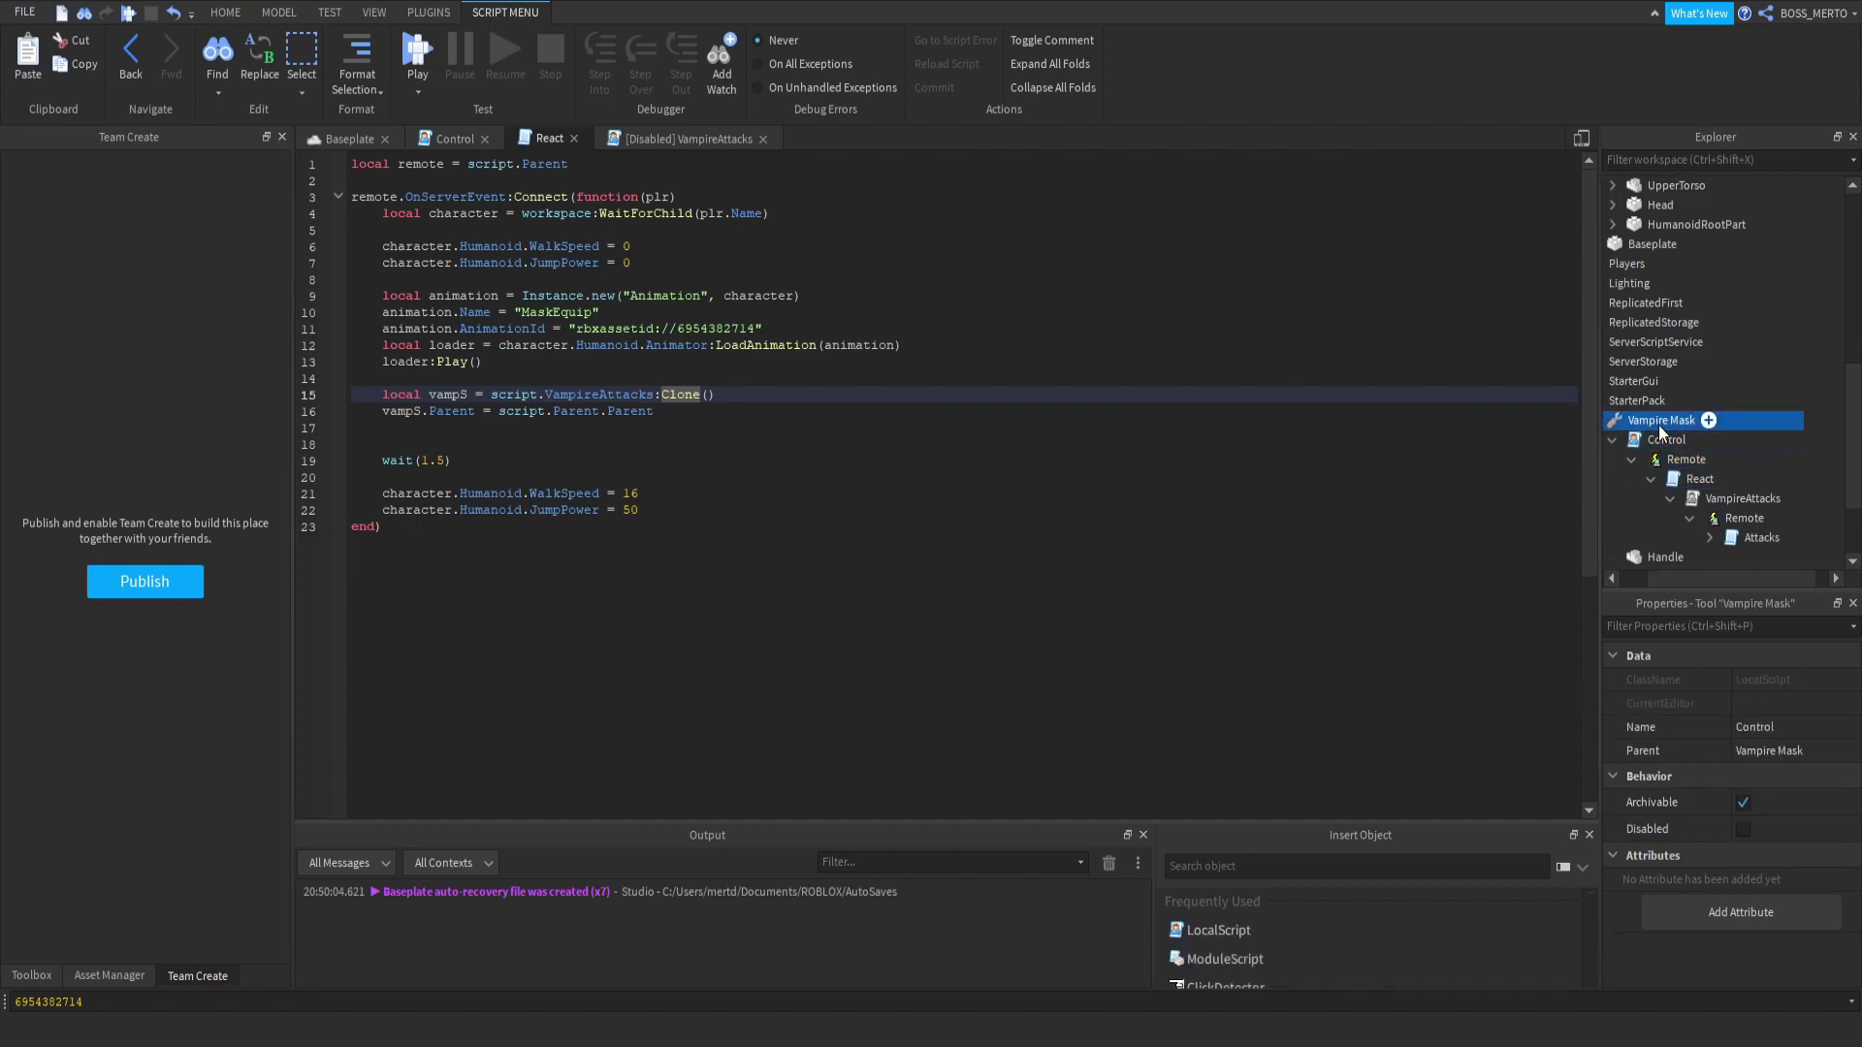
click(1650, 403)
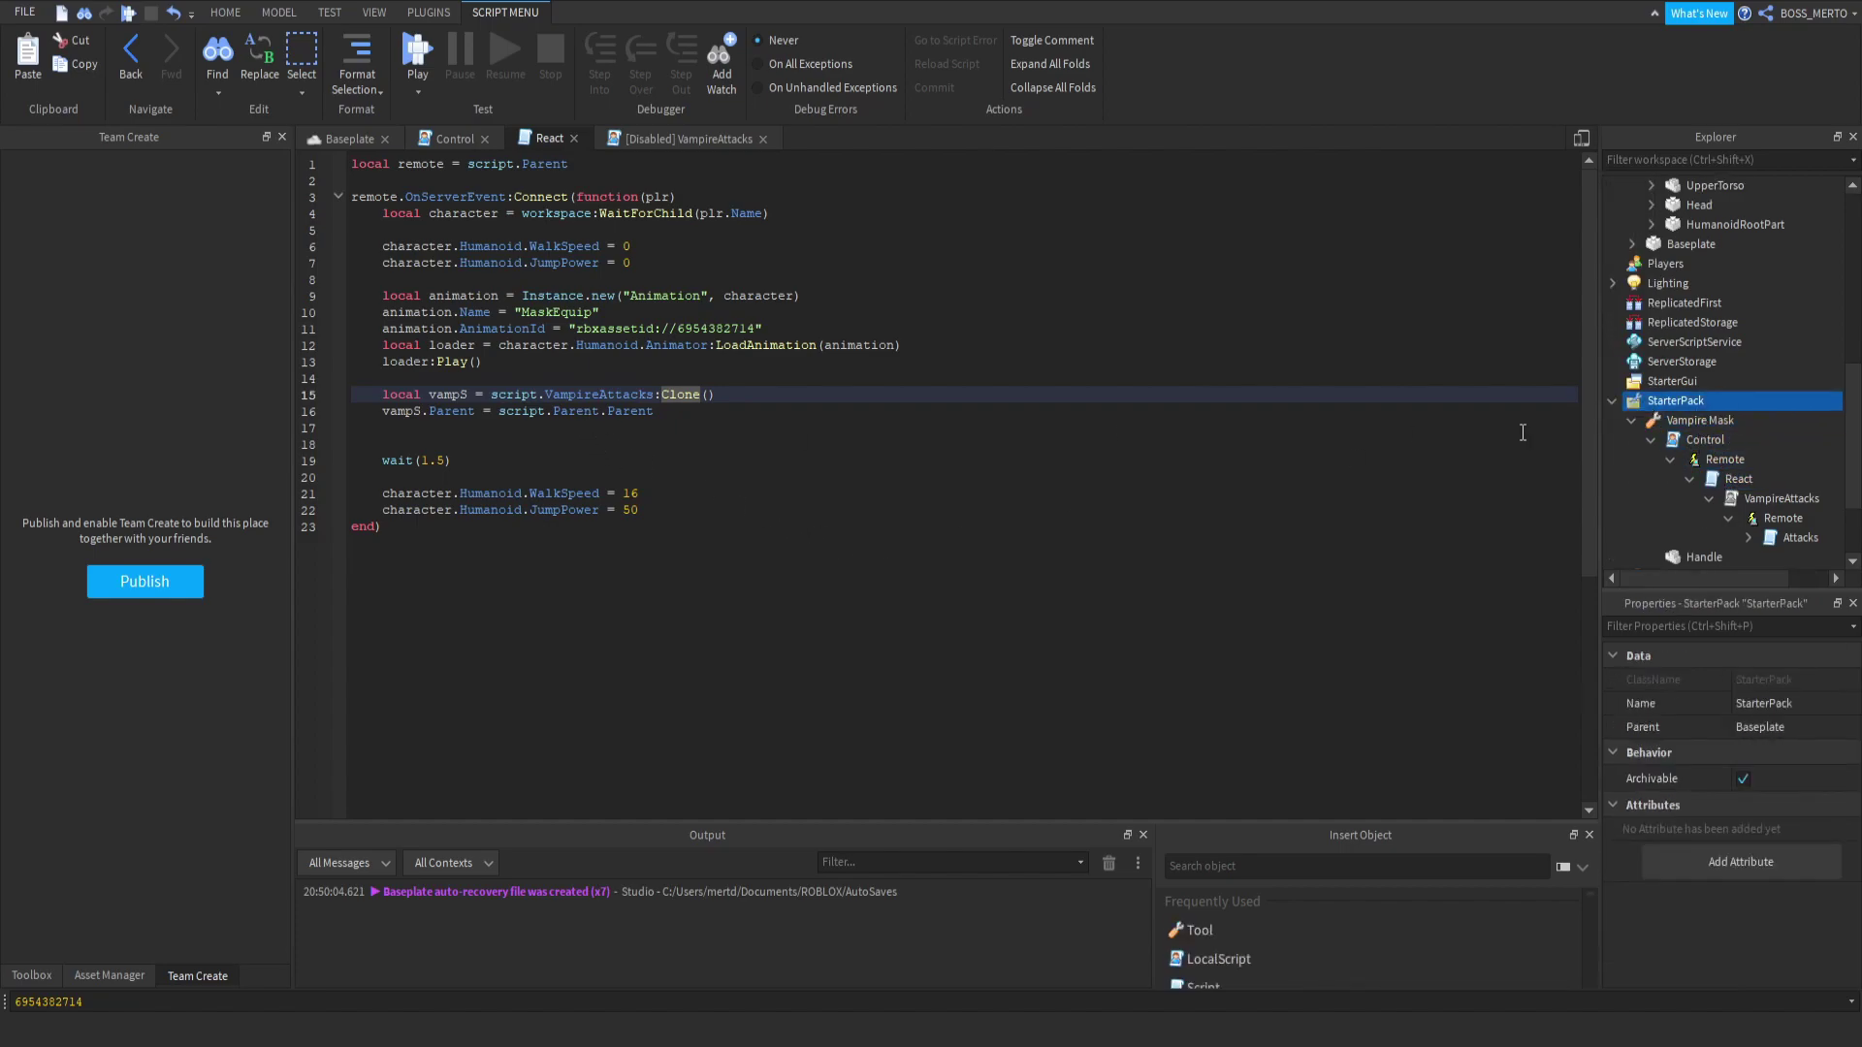
click(1736, 480)
click(1702, 459)
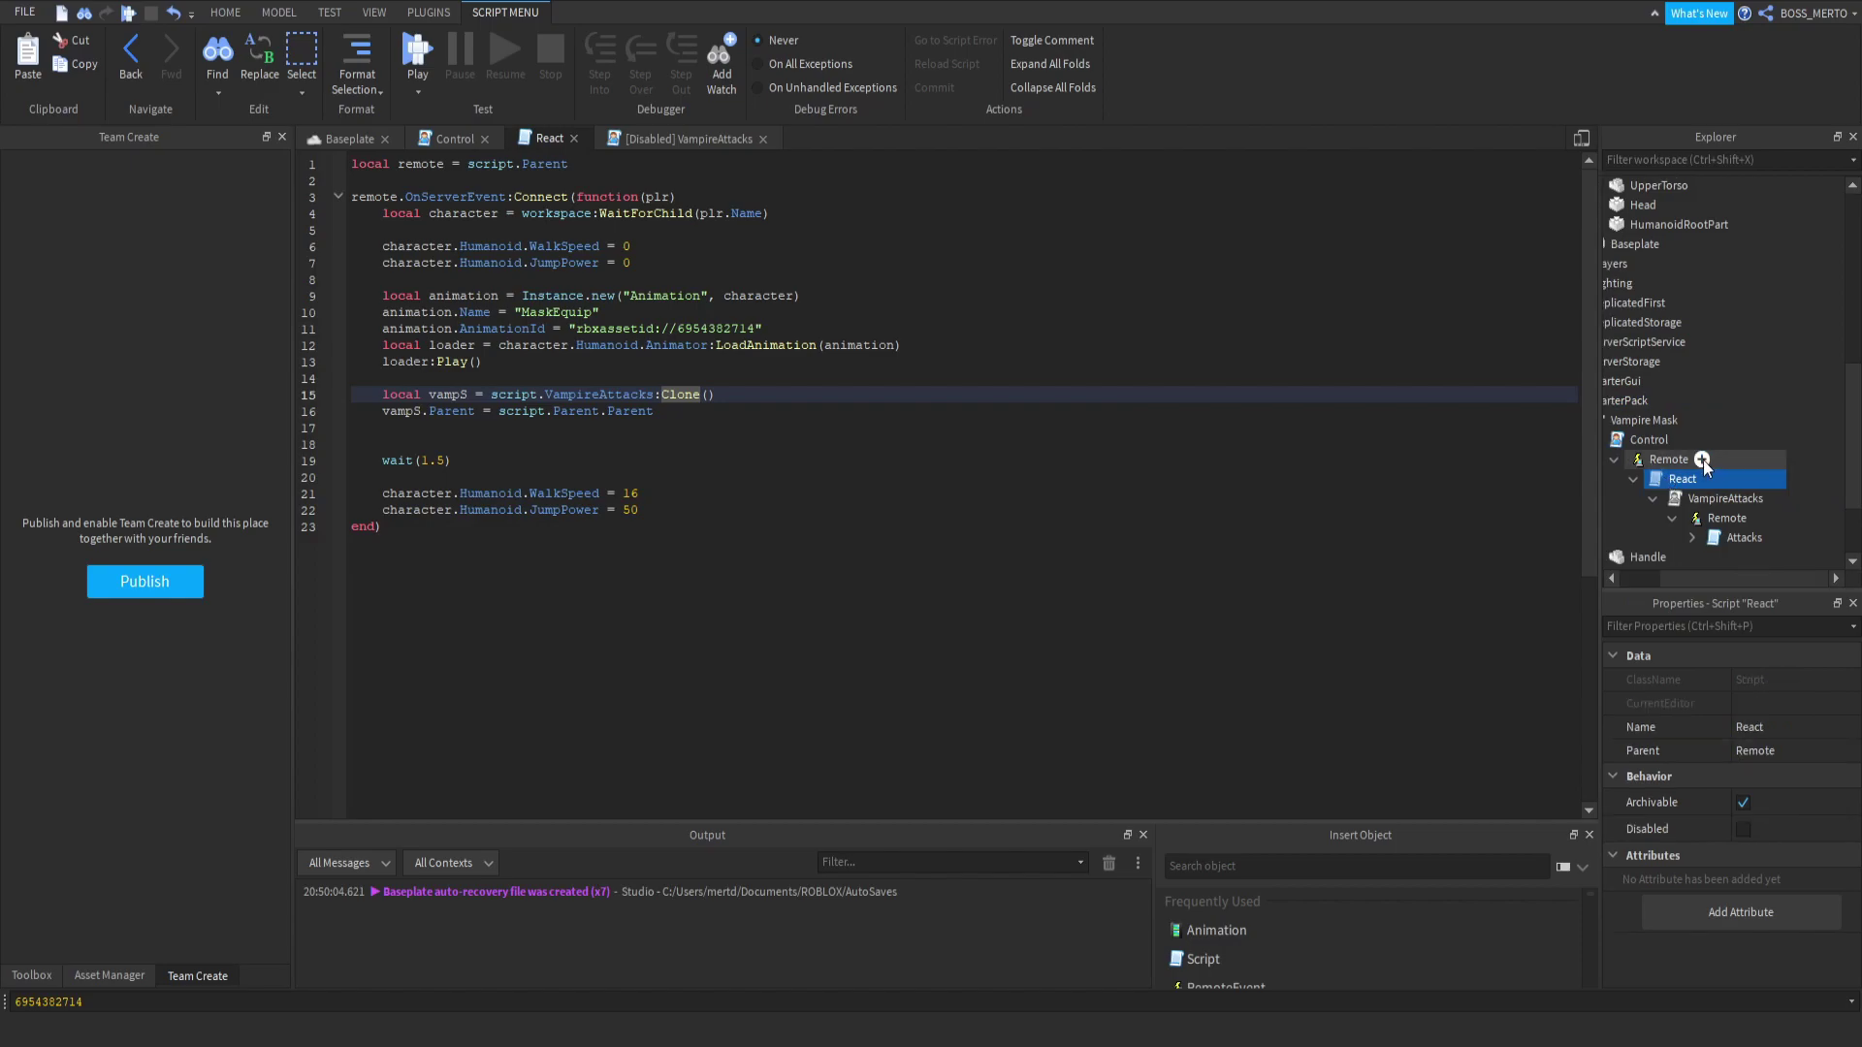
click(1655, 445)
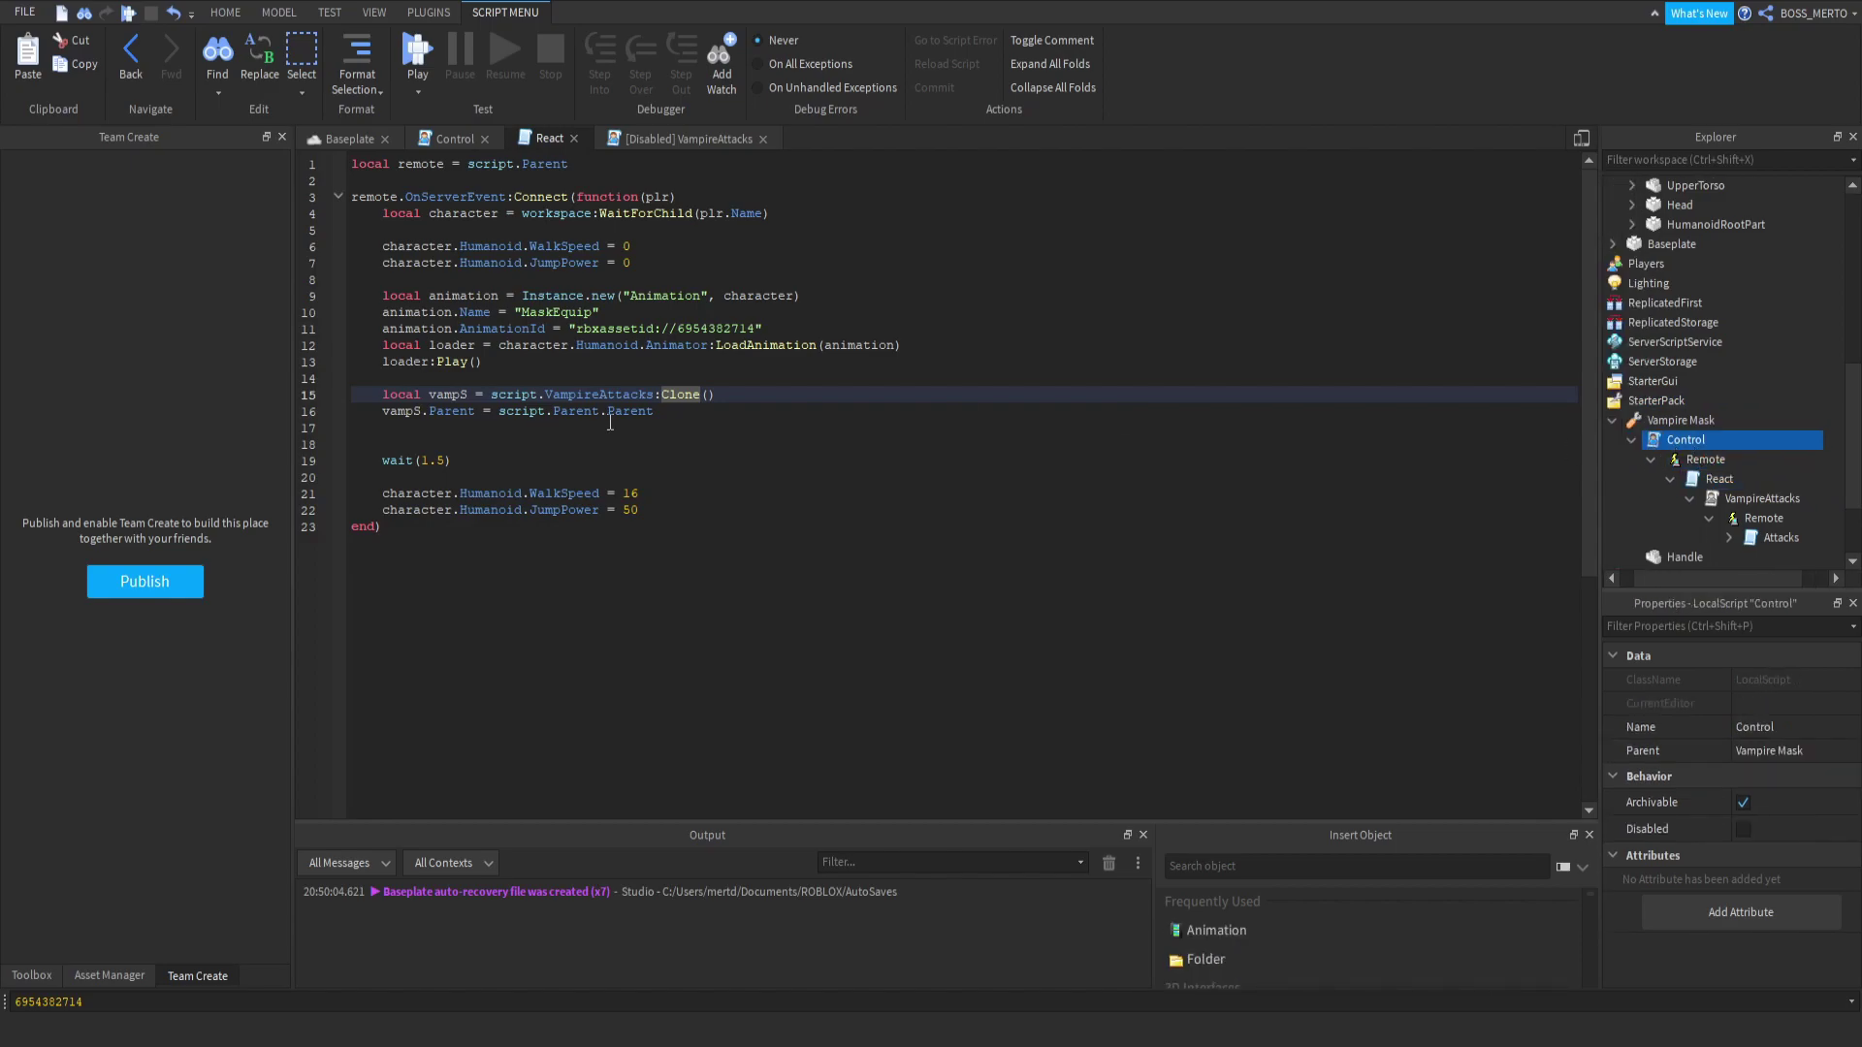
click(689, 405)
text(Parent.Parent.)
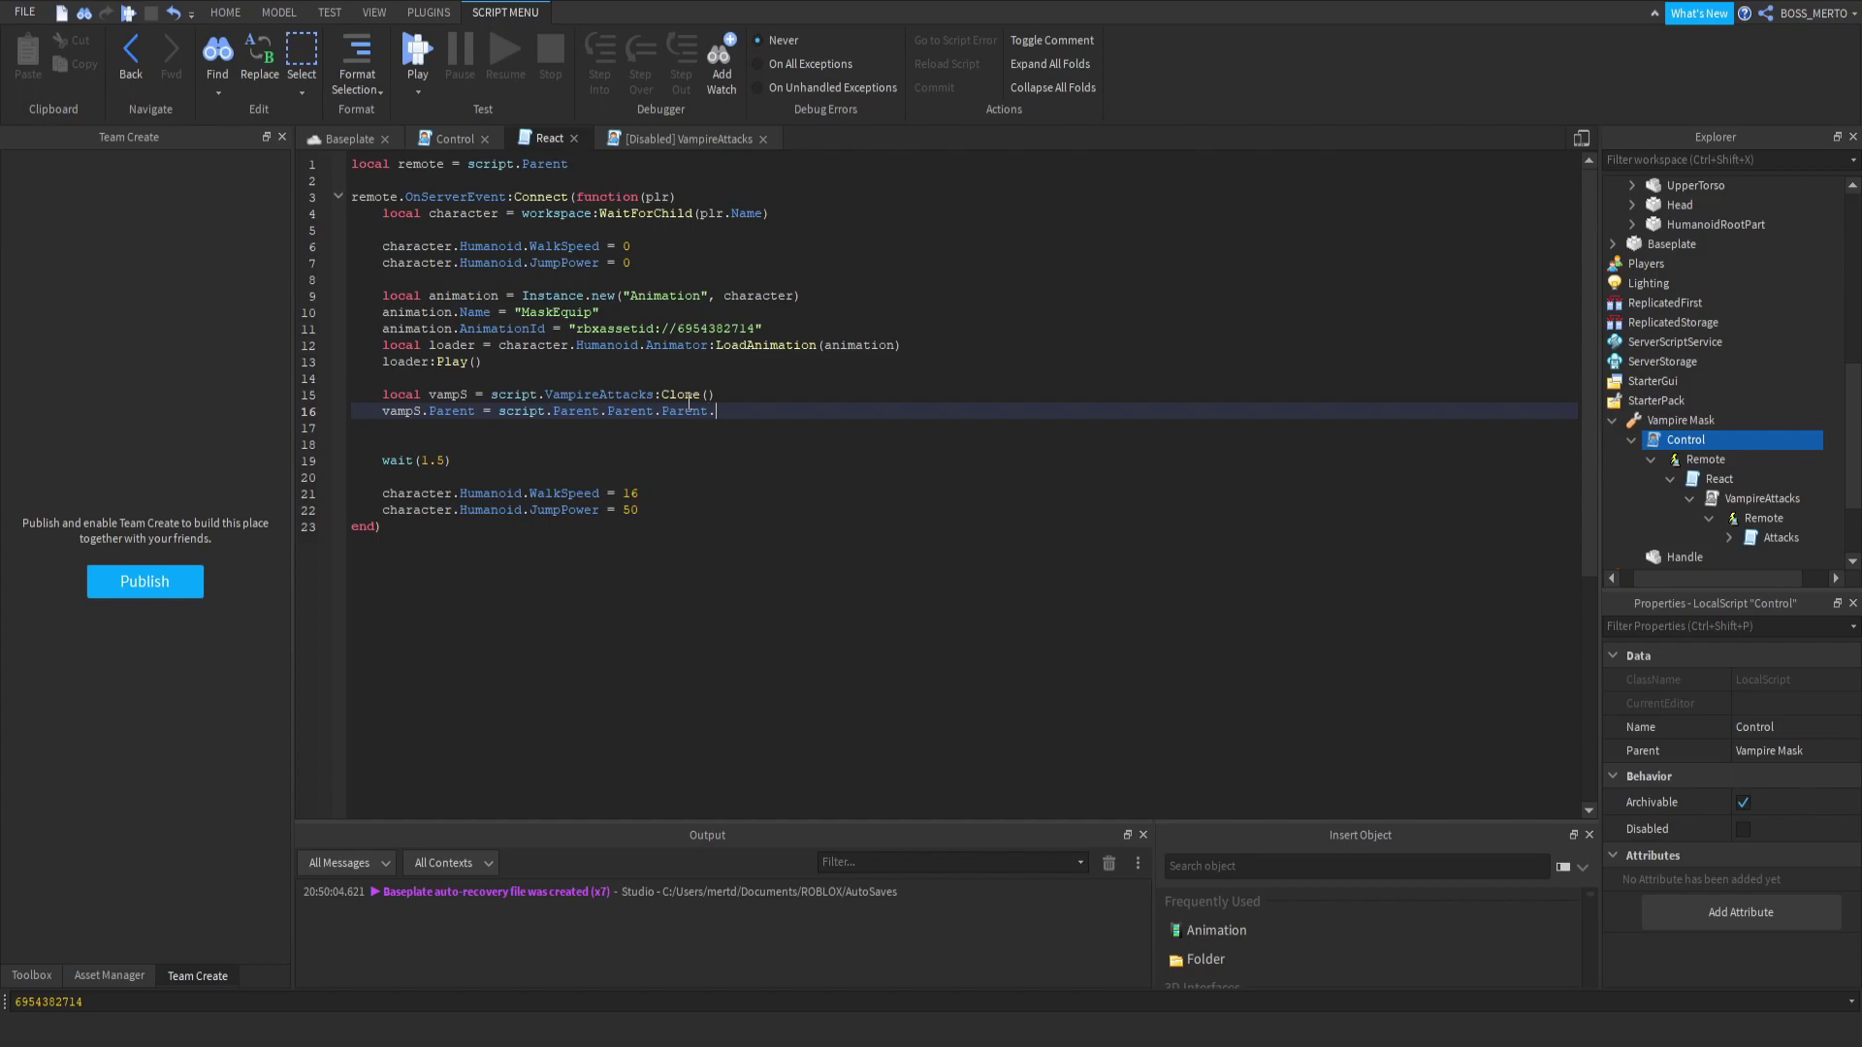
Add vampS.Disabled = false below the parent assignment and remove the surplus blank lines before wait(1.5).
key(Return)
key(Return)
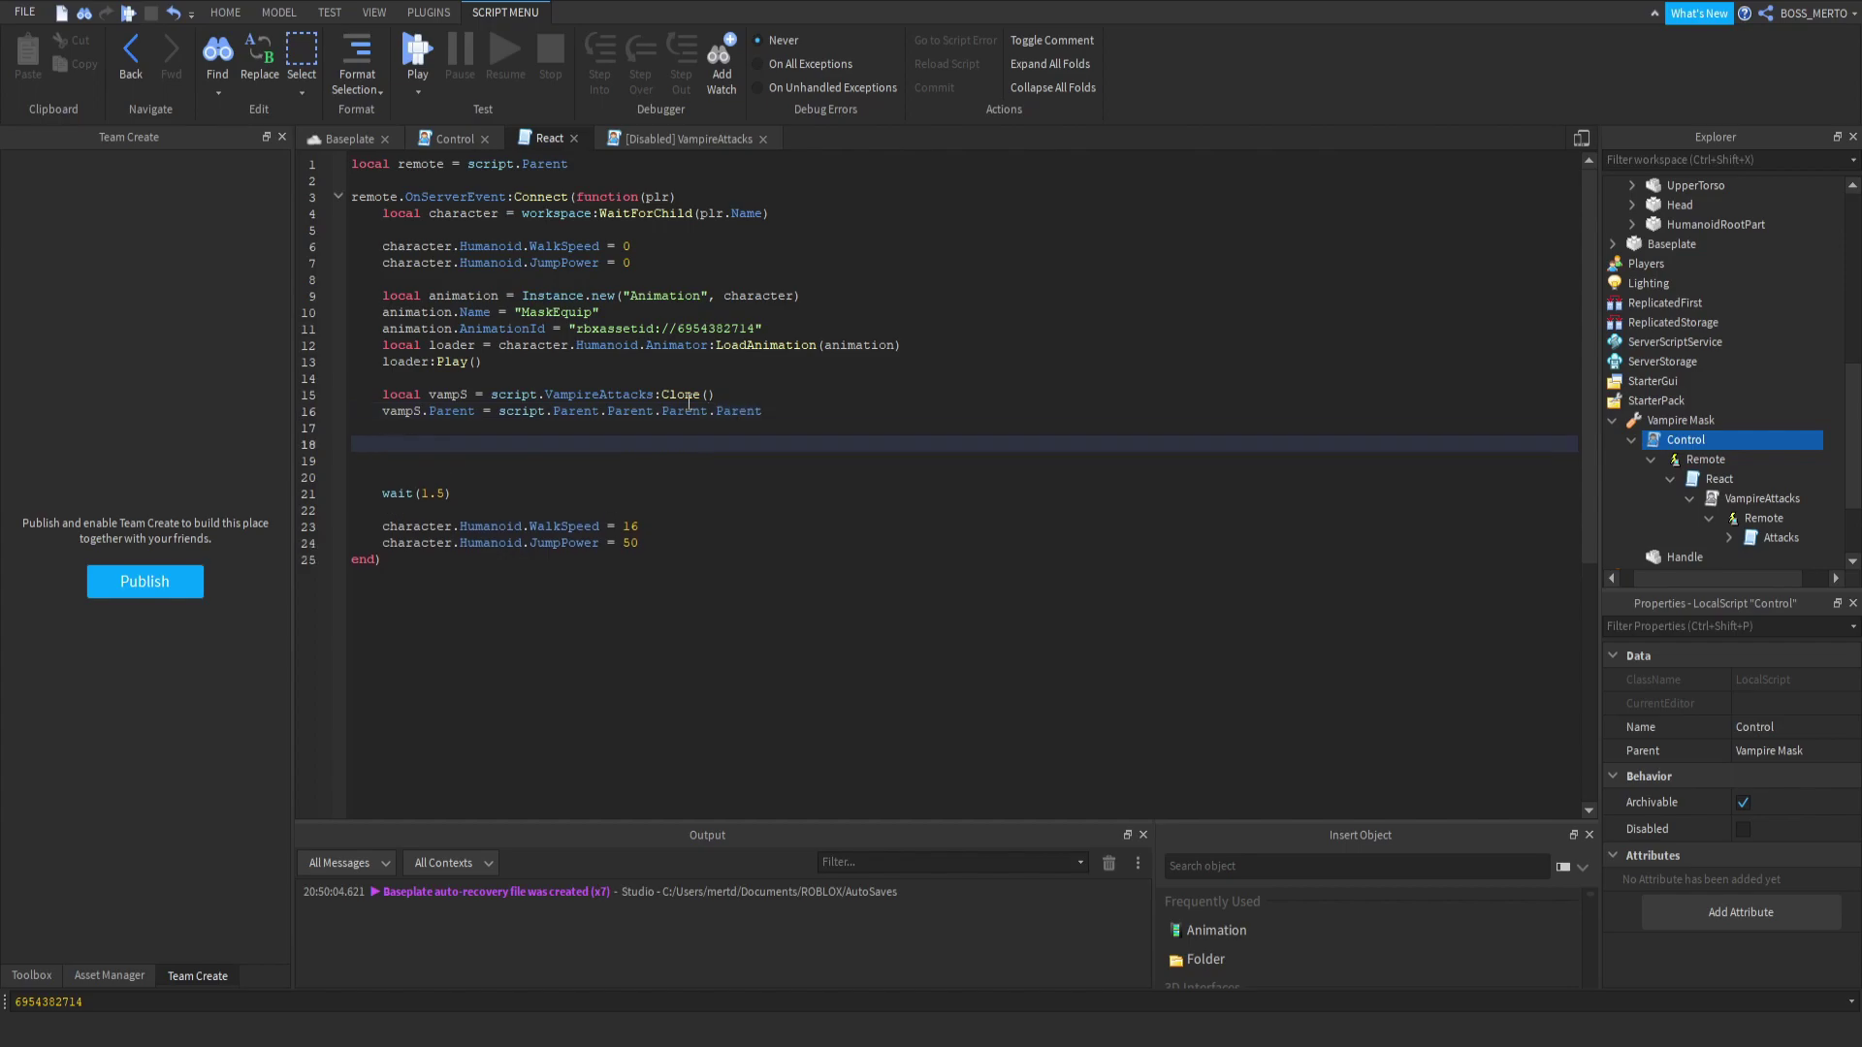
key(BackSpace)
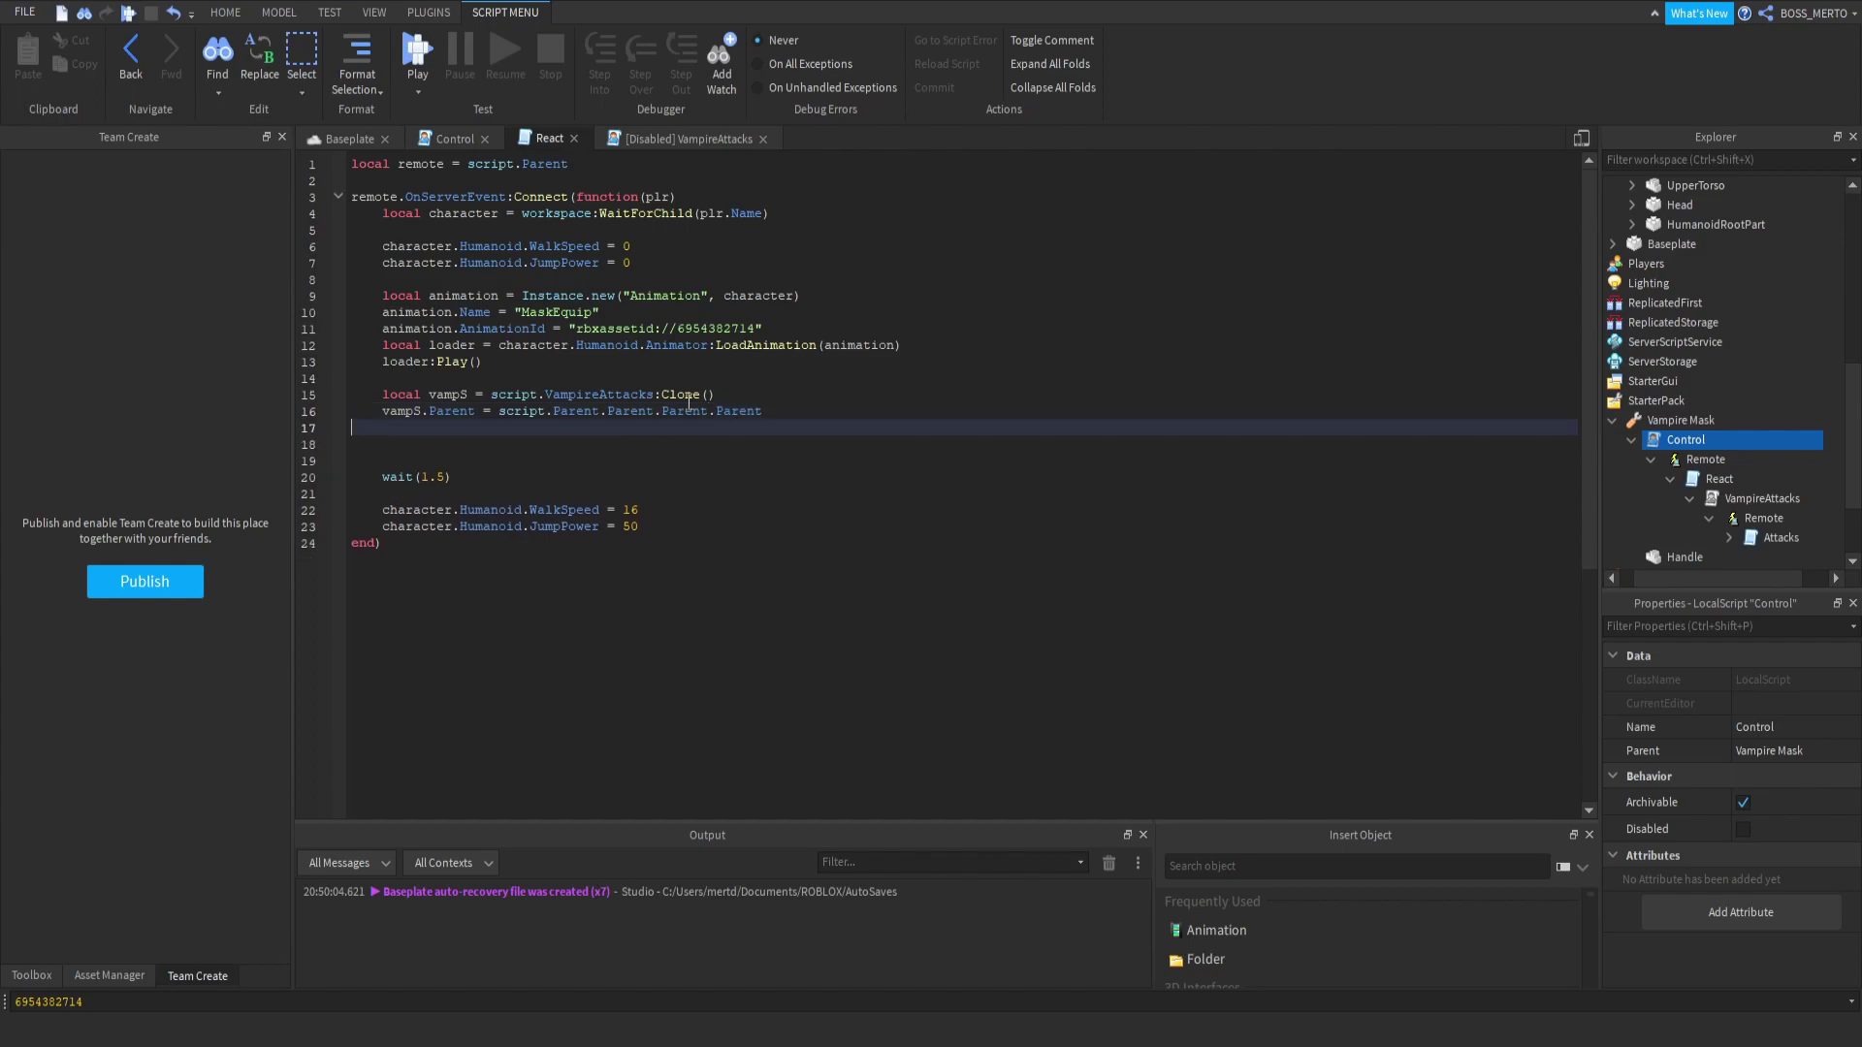
text(vampS.)
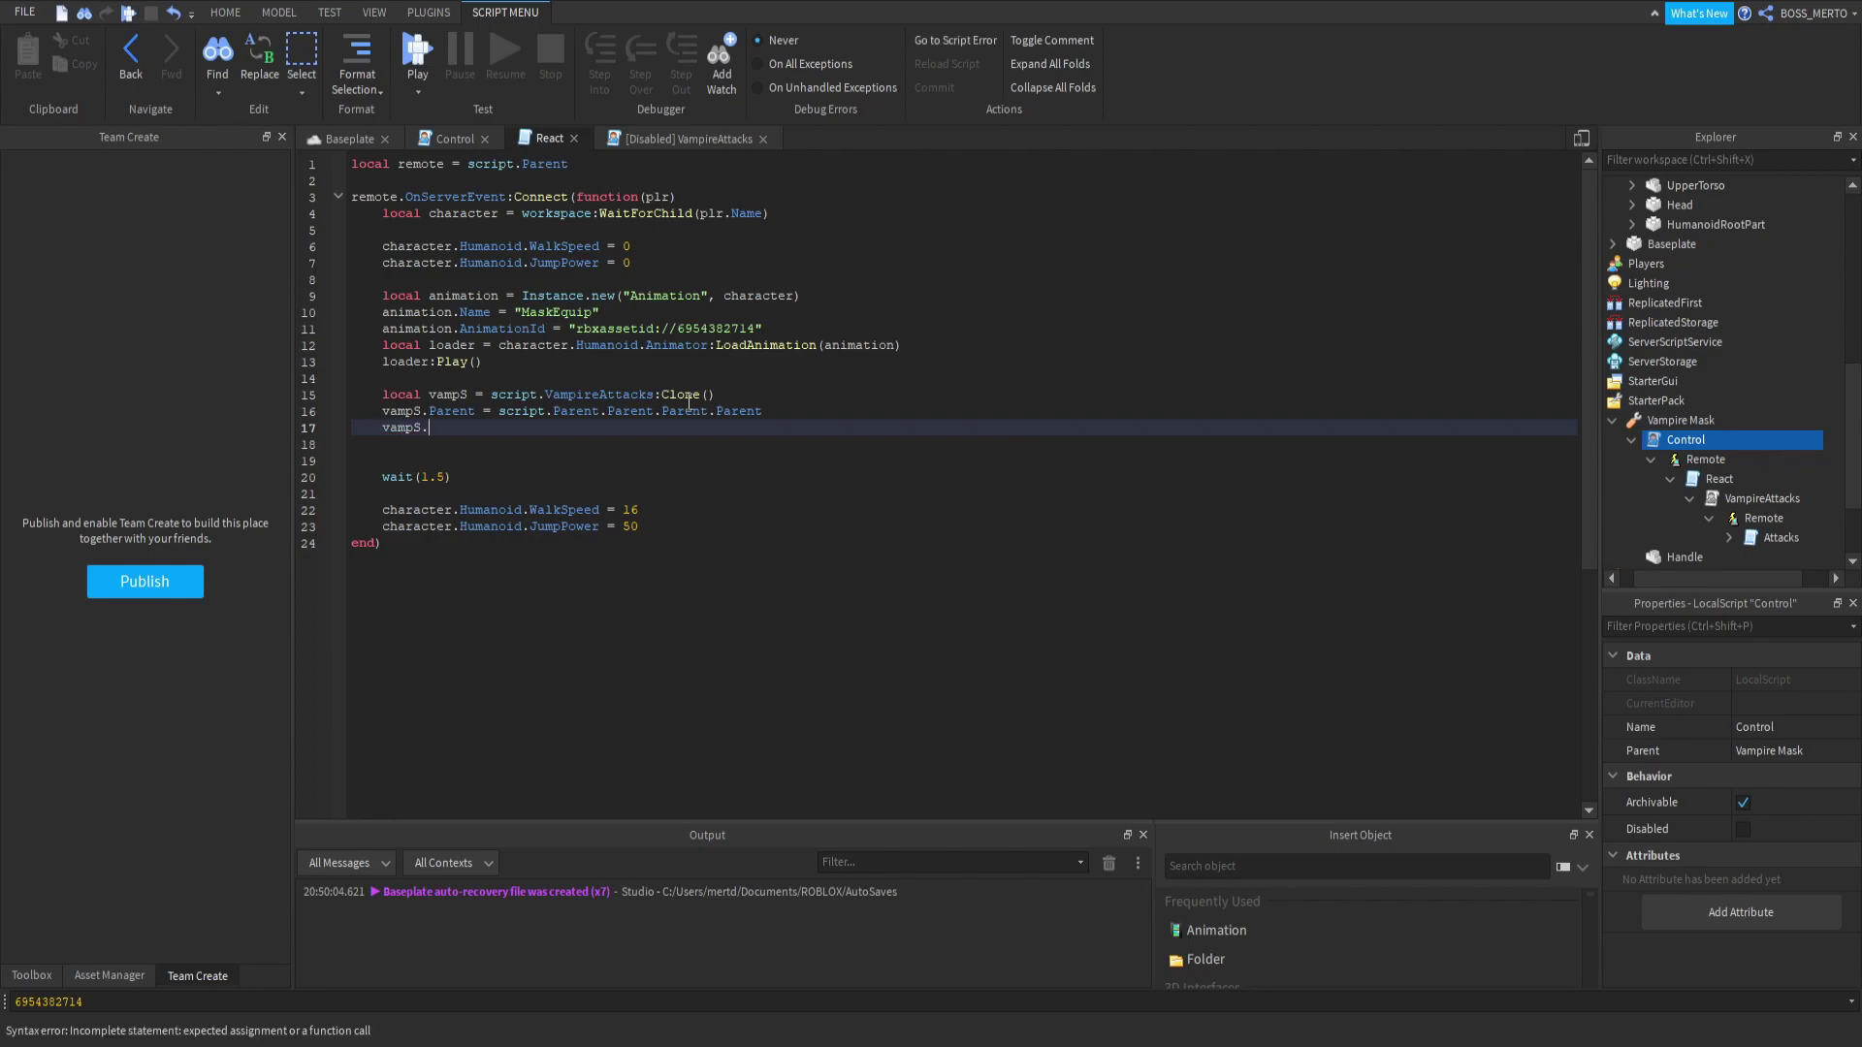
text(Disabled = false)
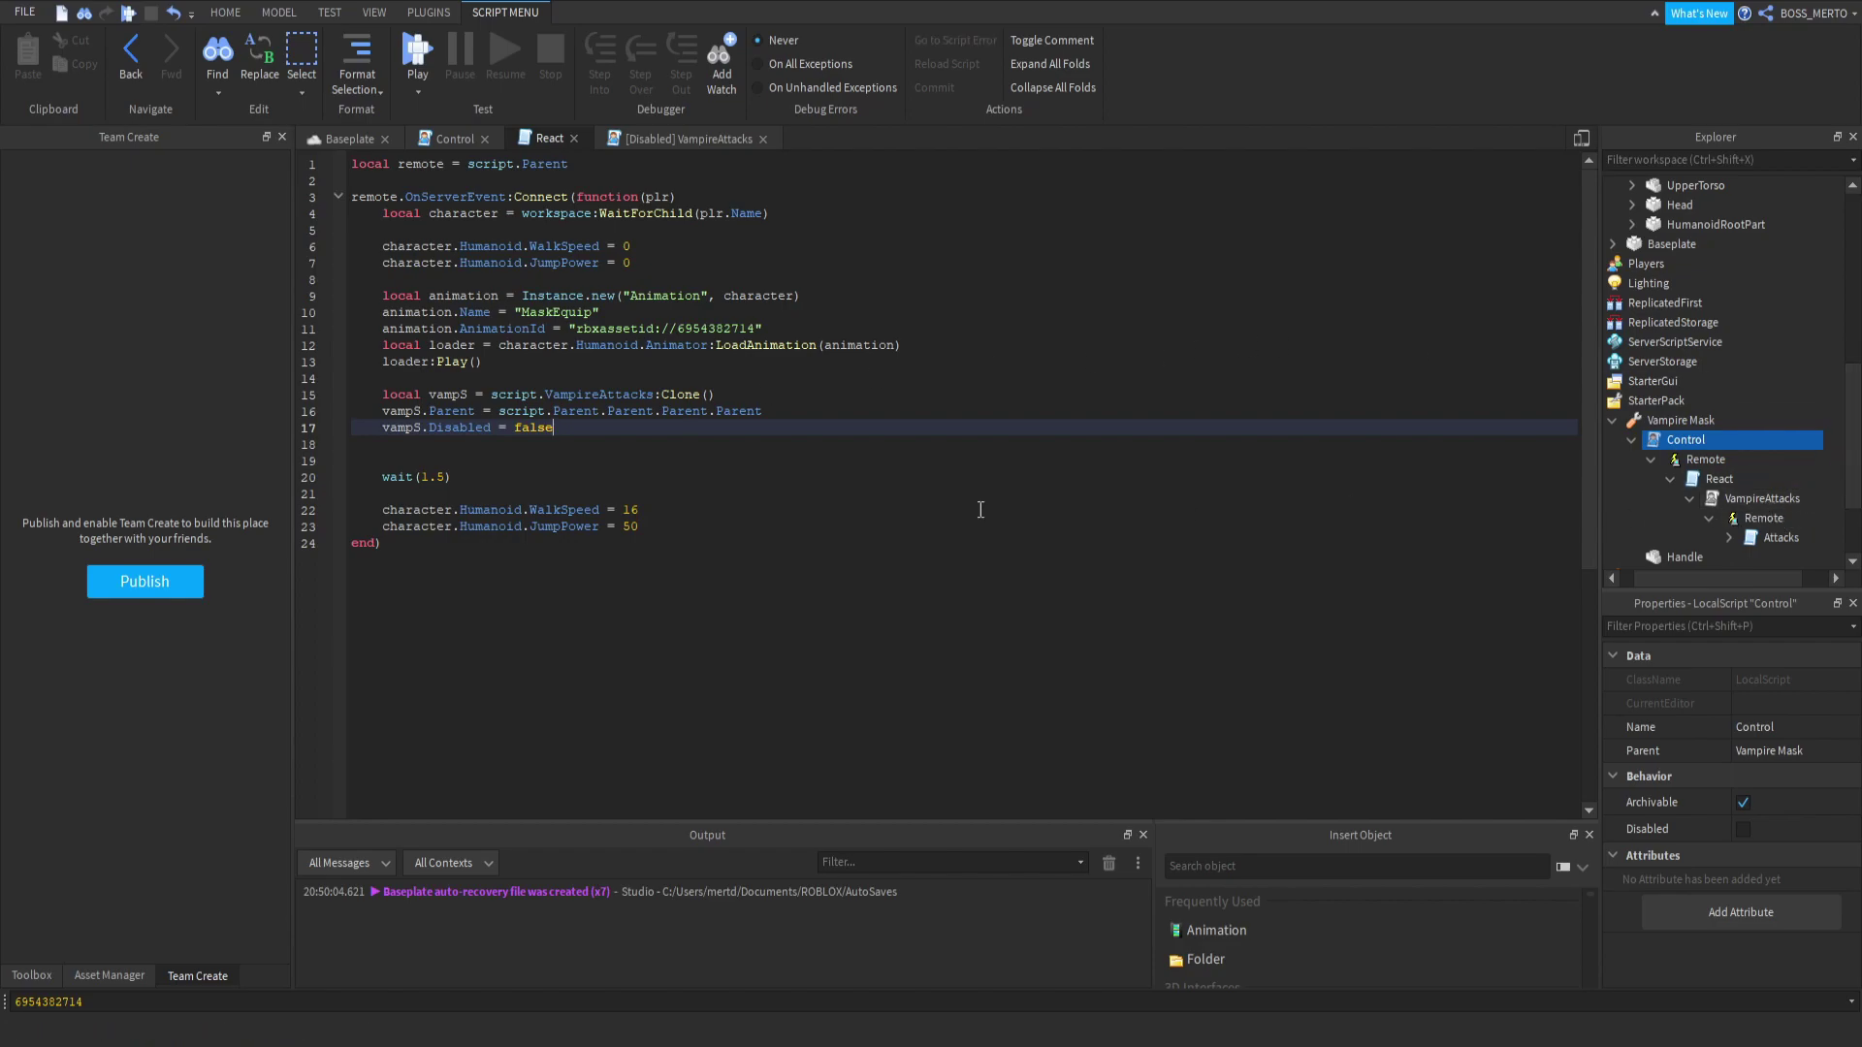
drag(524, 453, 516, 452)
key(Return)
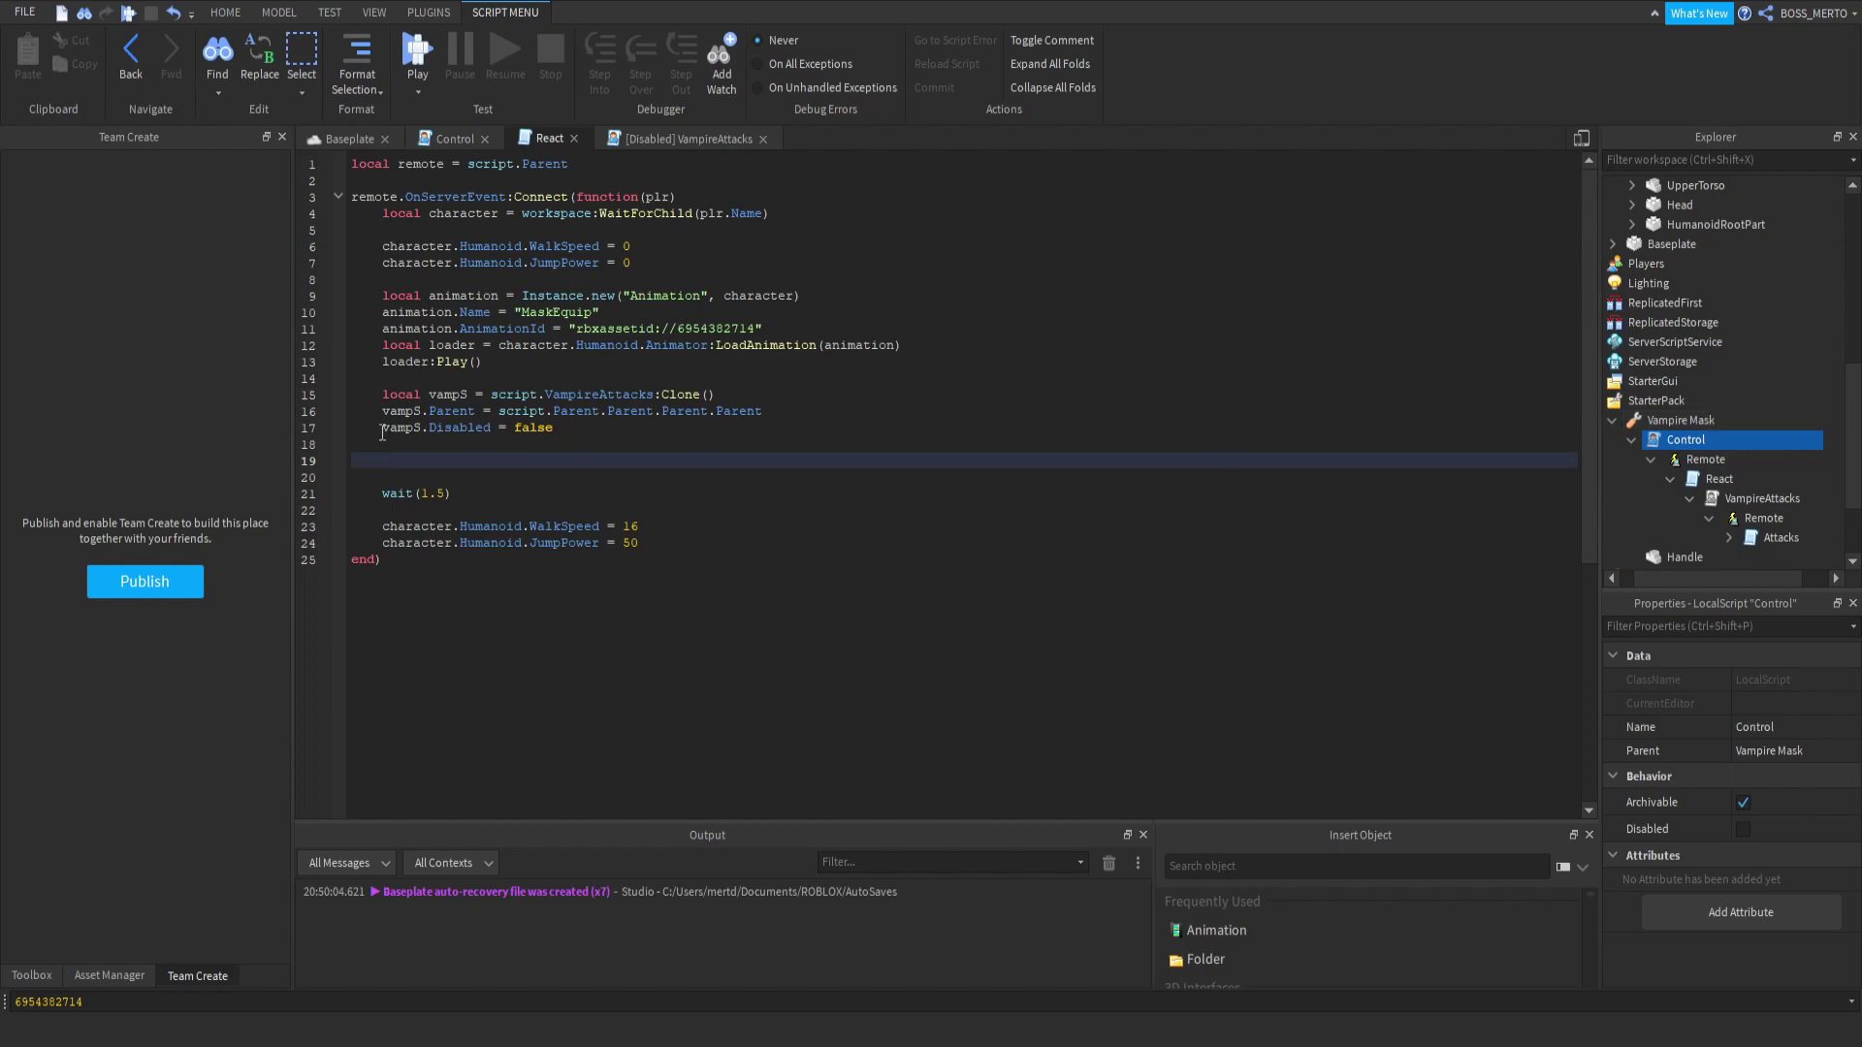
key(BackSpace)
key(BackSpace)
key(BackSpace)
After wait(1.5), add loader:Stop() and animation:Destroy() on separate lines.
click(462, 476)
key(Return)
key(Return)
key(Up)
key(Up)
text(loader;S)
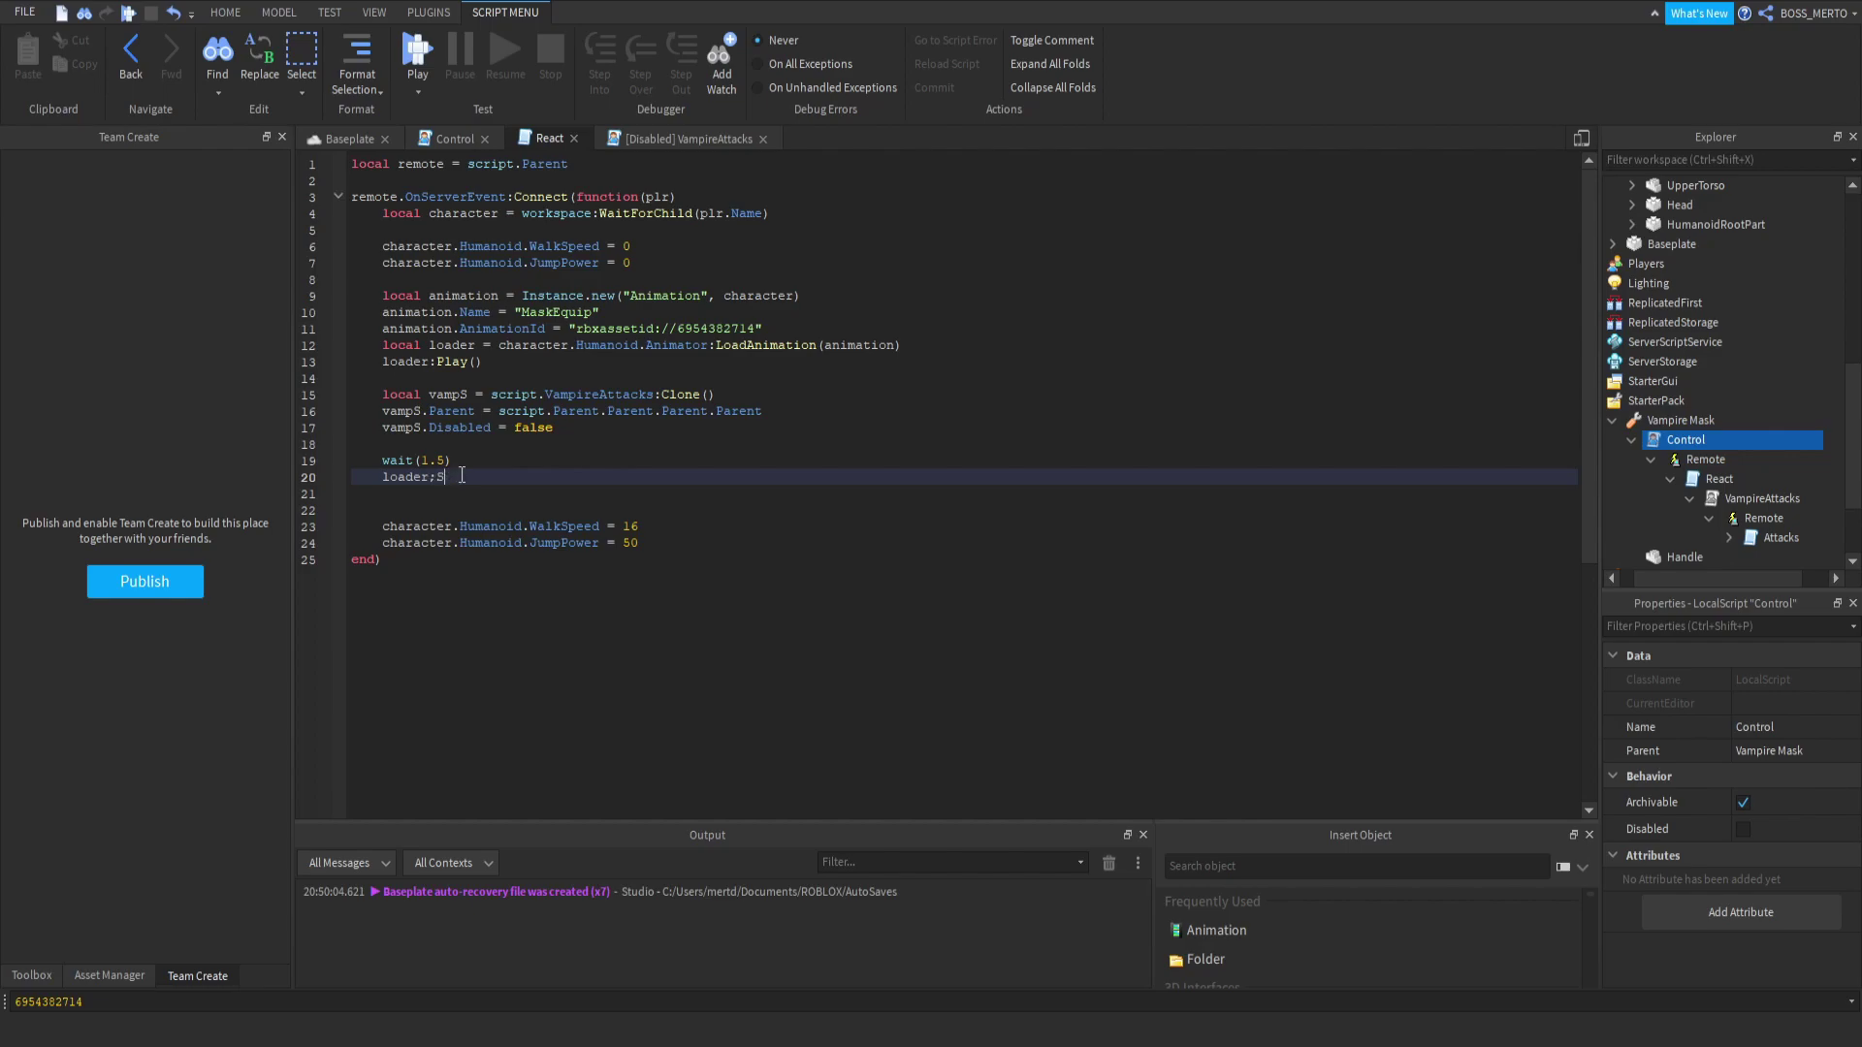
text(ti:Stop())
key(Return)
text(animation:Destroy)
click(433, 517)
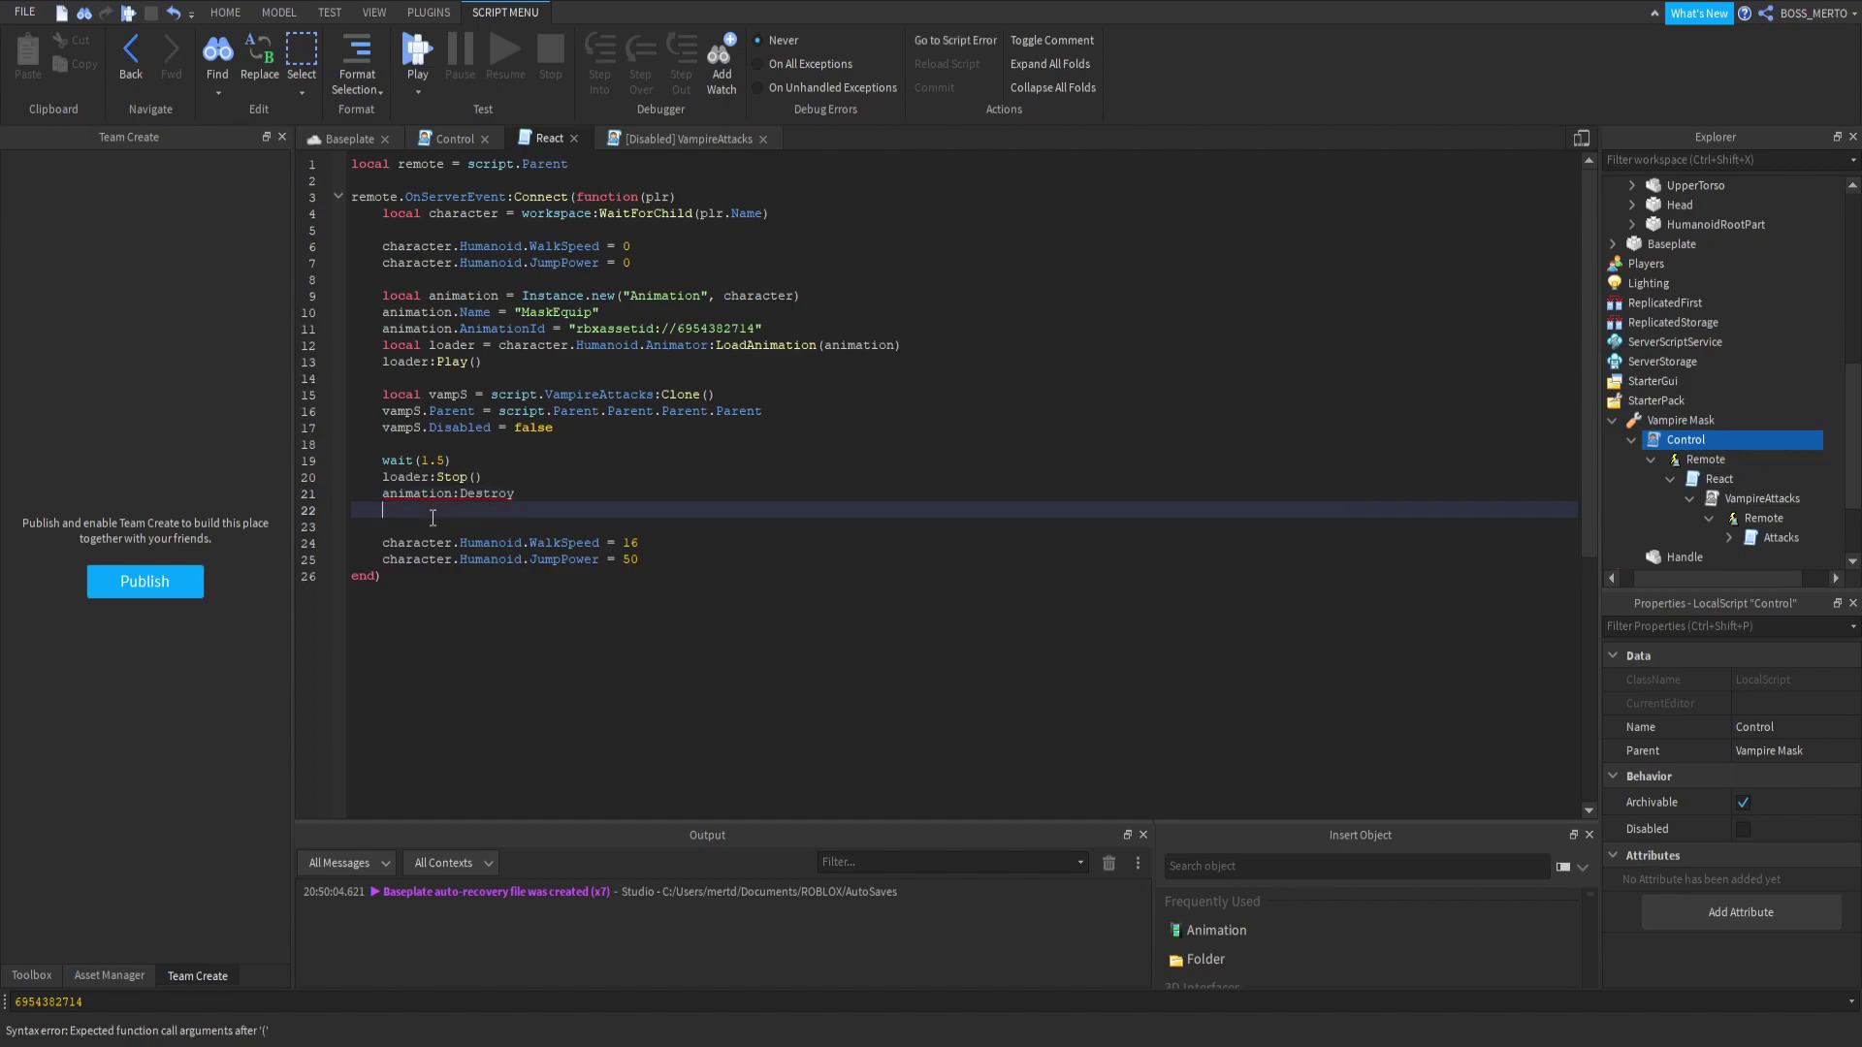
click(514, 493)
text(())
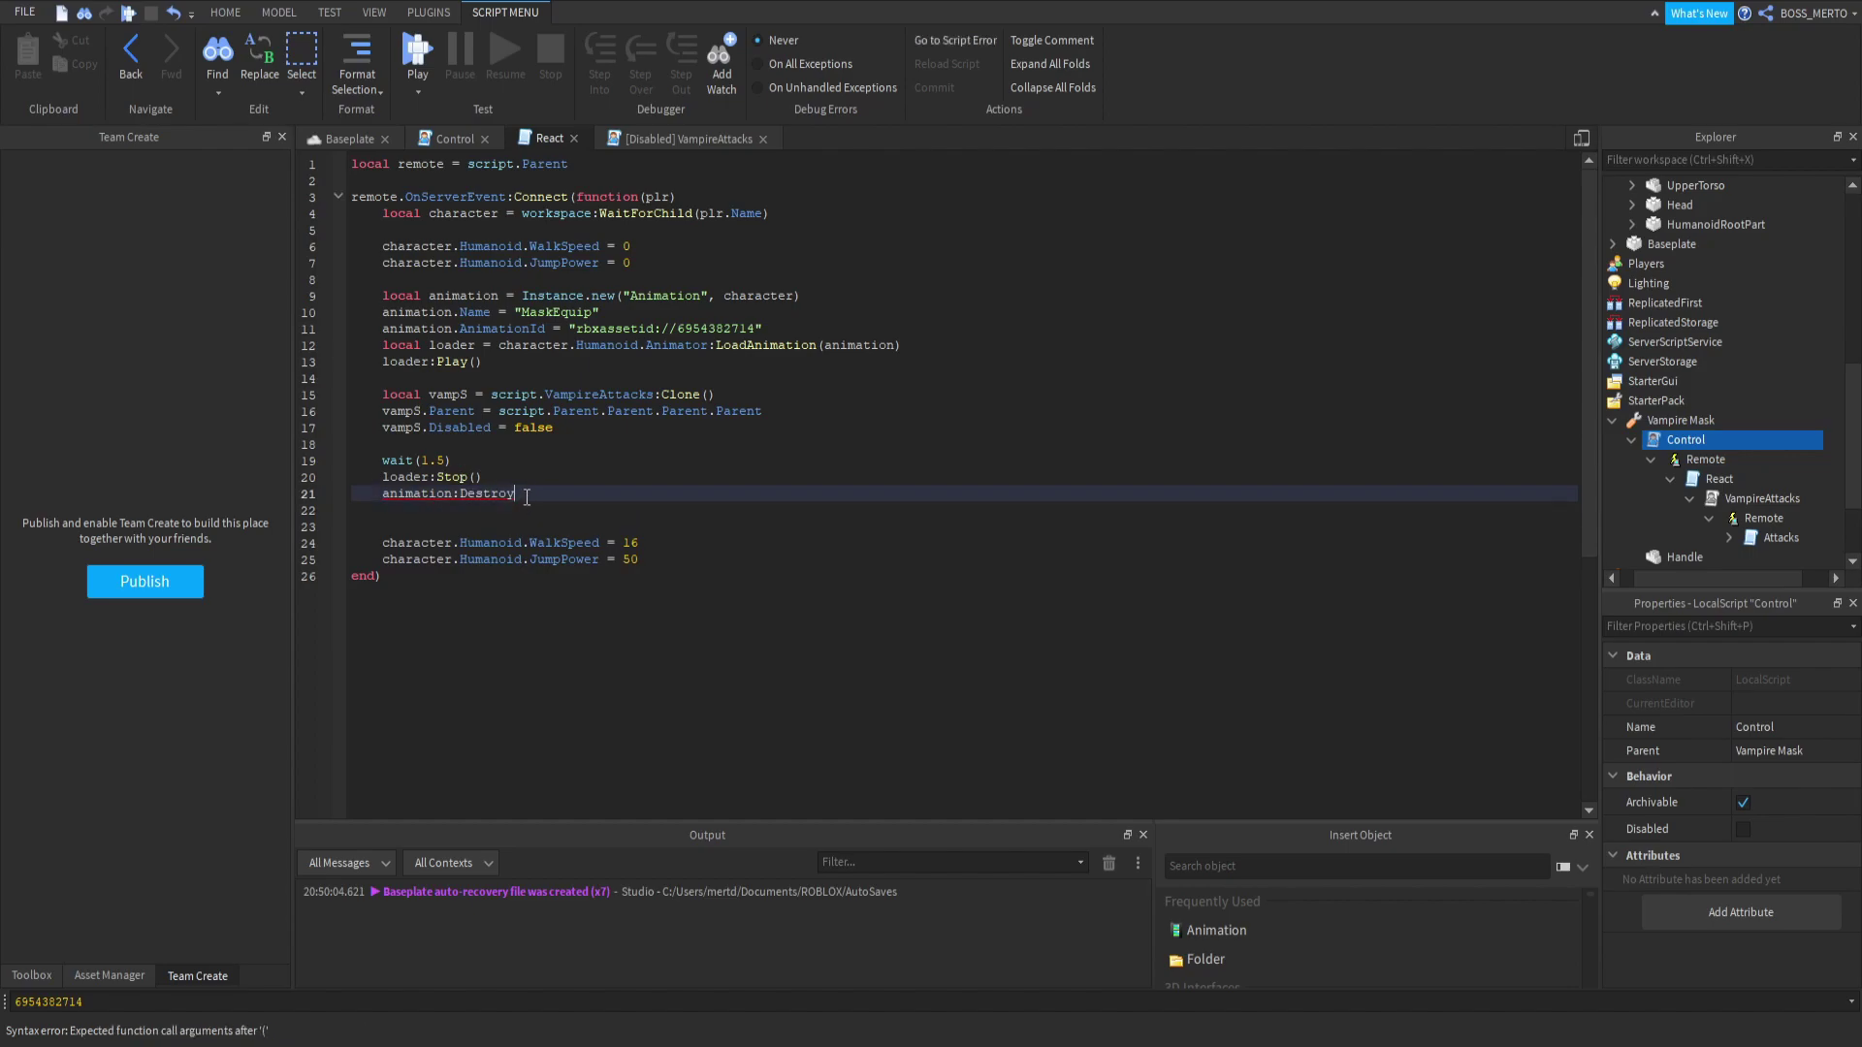
key(BackSpace)
At the end of the remote event function, below the JumpPower reset, add script.Parent.Parent.Parent:Destroy().
click(671, 542)
click(671, 557)
key(Return)
key(Return)
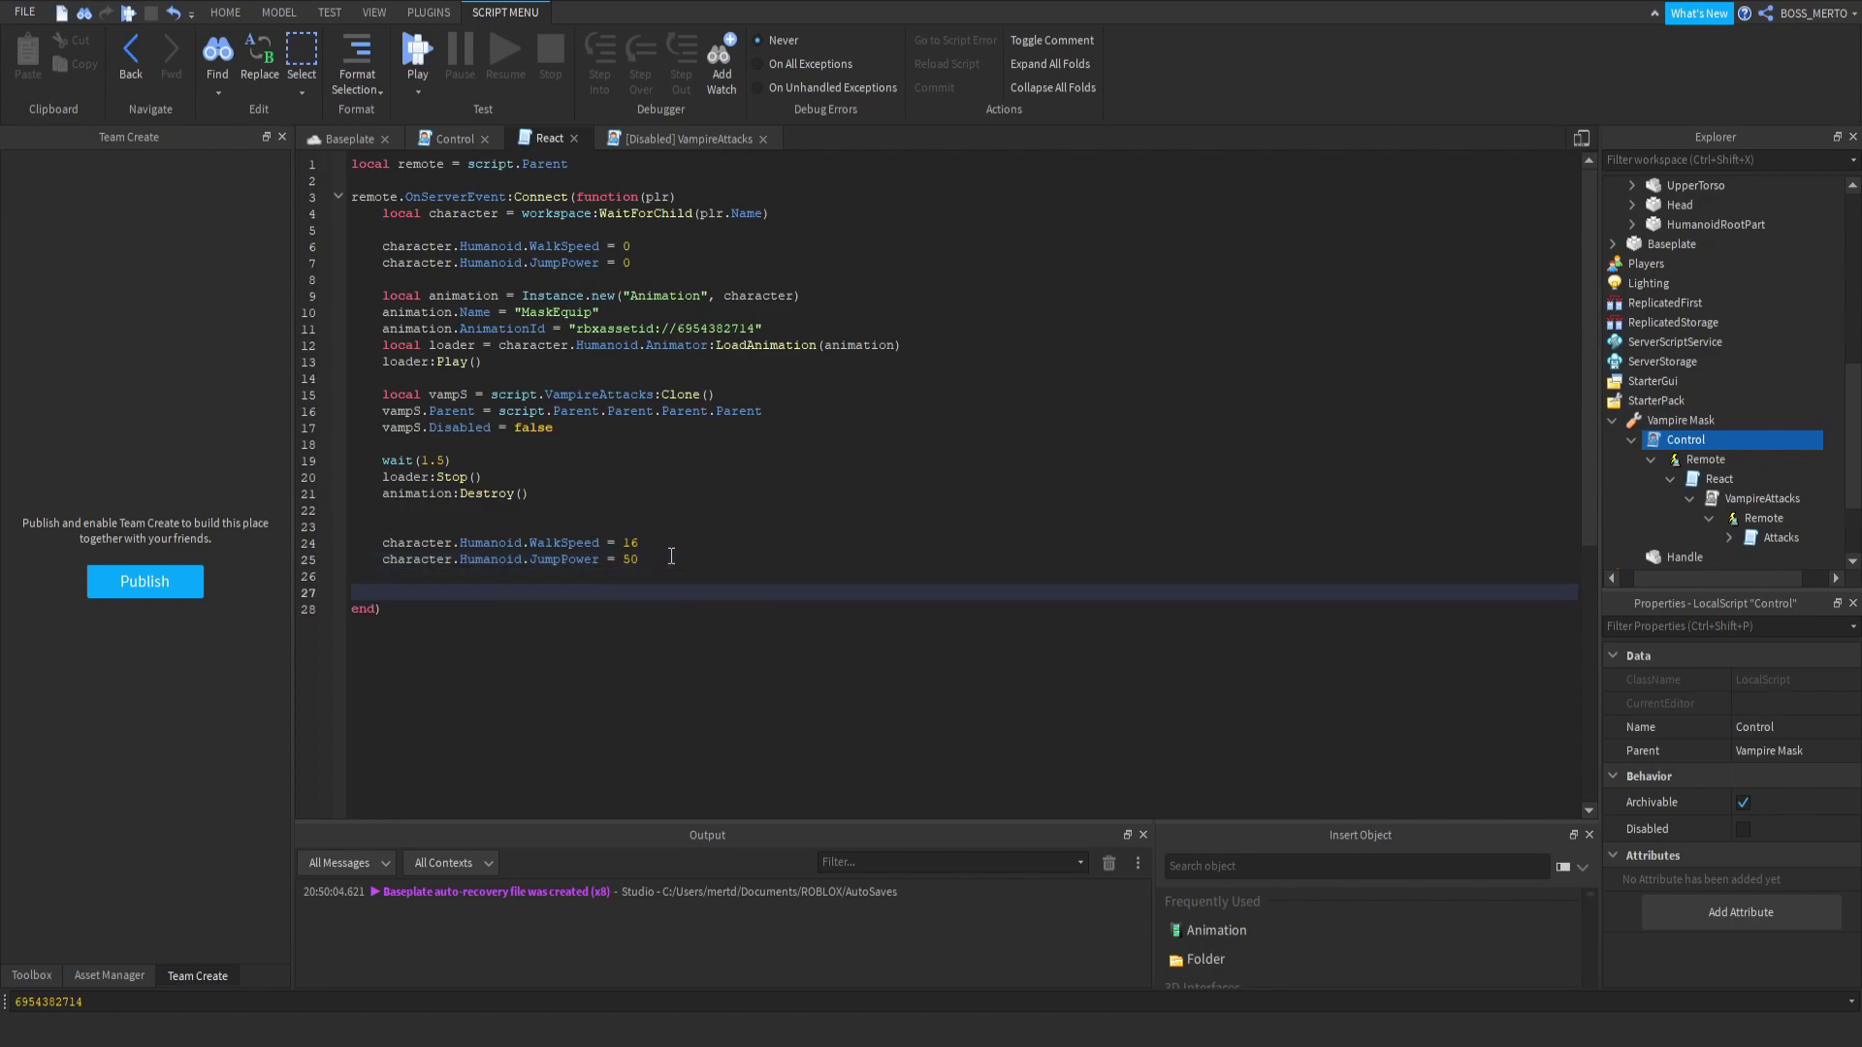
text(script.Parent)
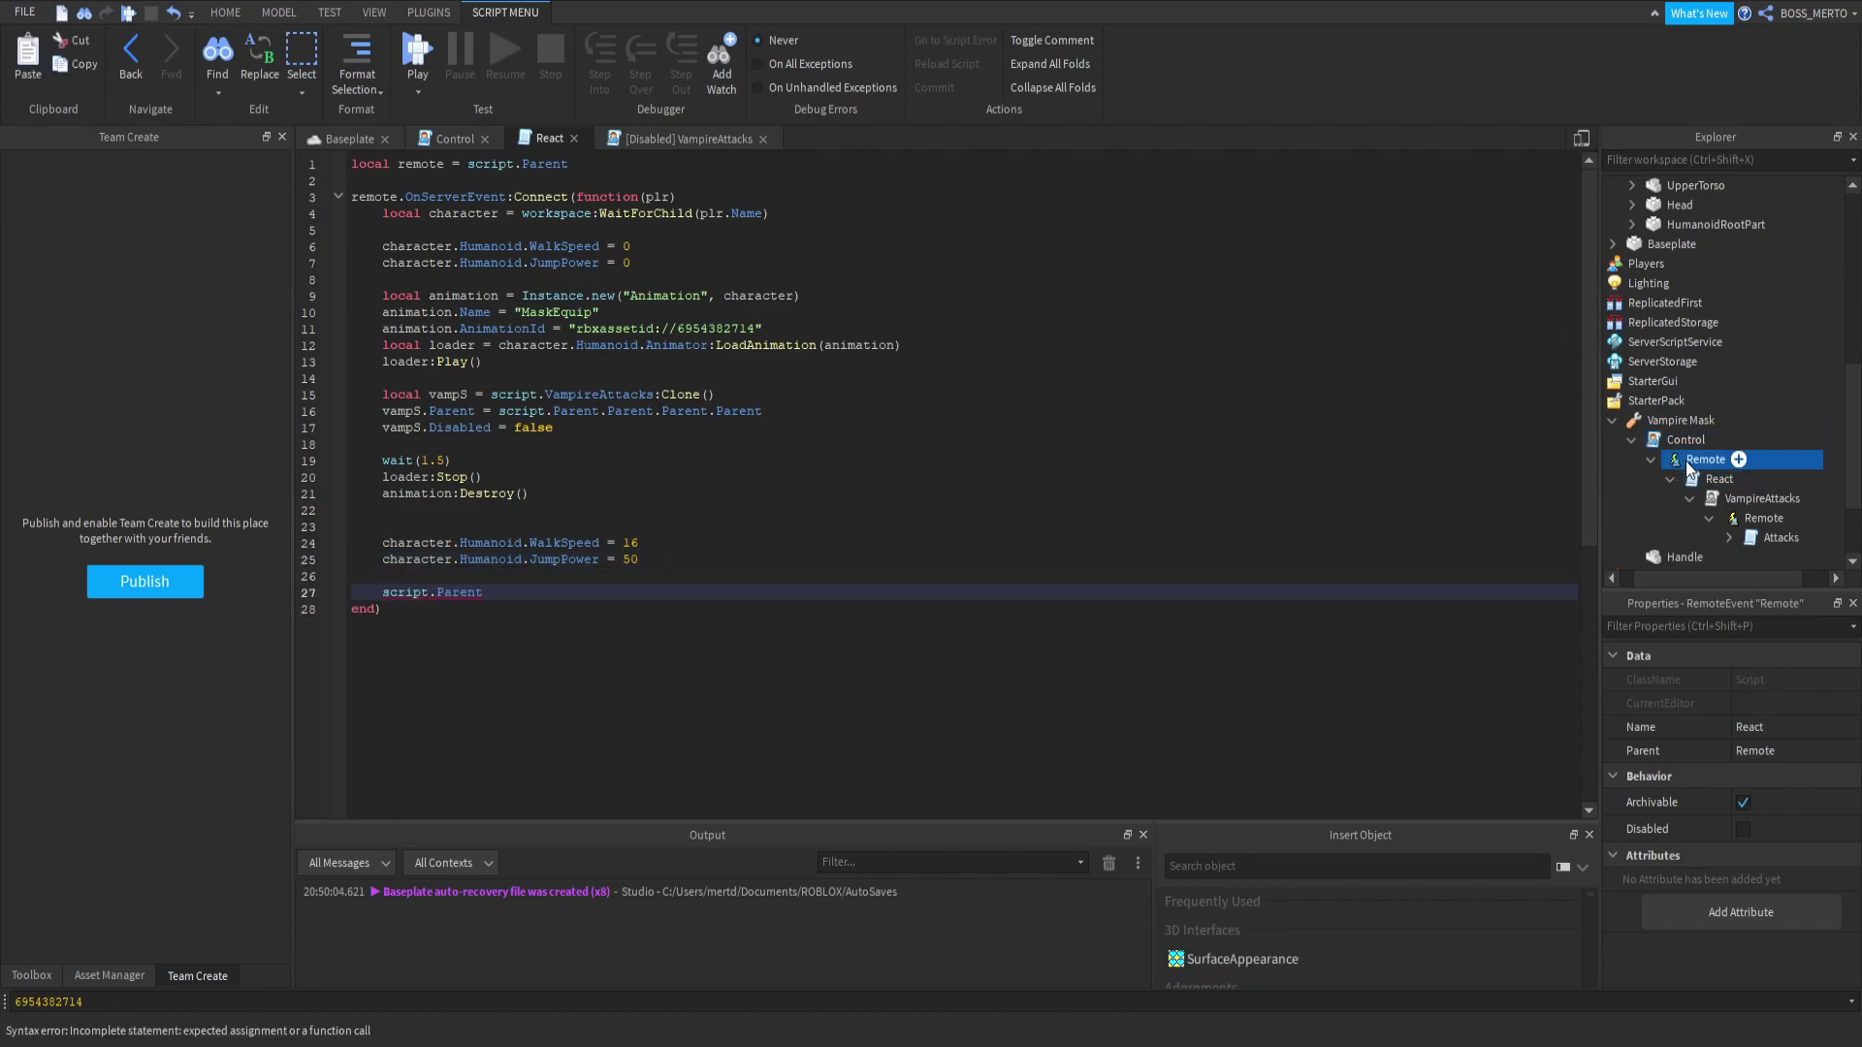
click(1661, 424)
click(512, 597)
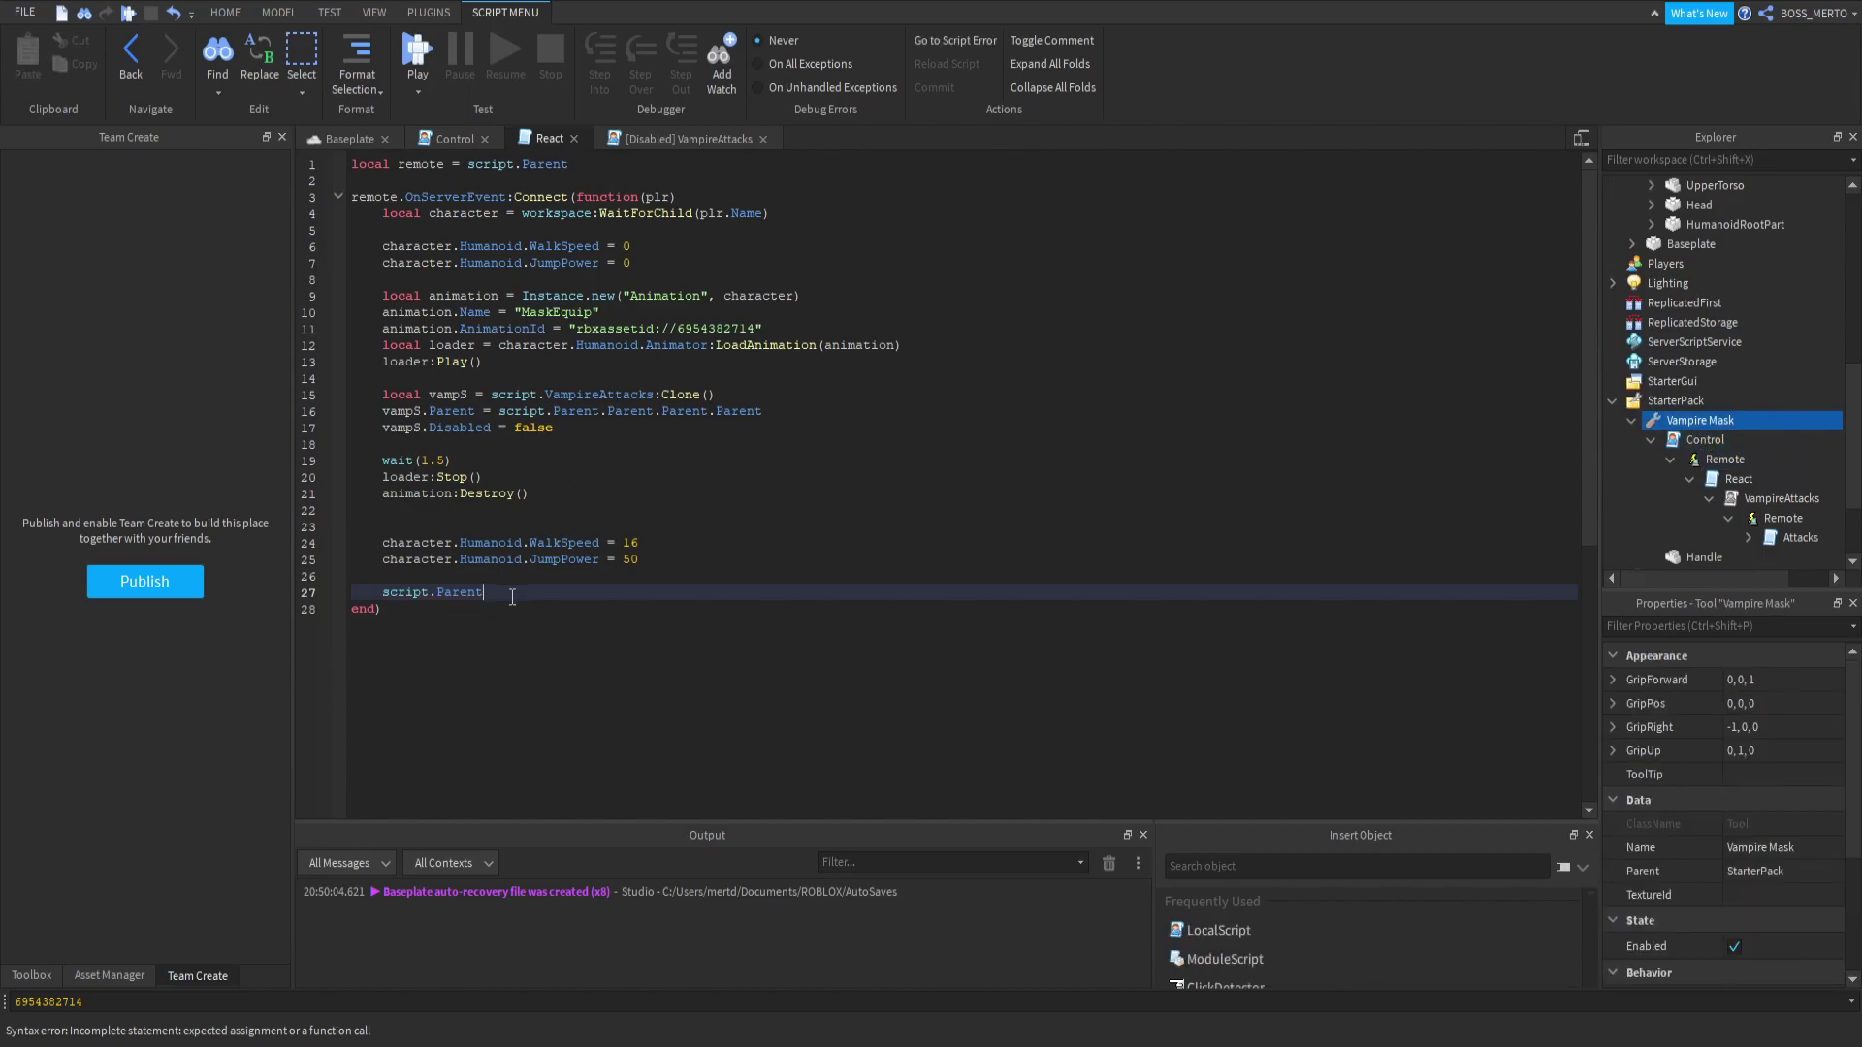
text(.Parent:)
text(Parent:Destroy())
Start a playtest and expand the player's Backpack under Players to inspect its contents.
click(415, 54)
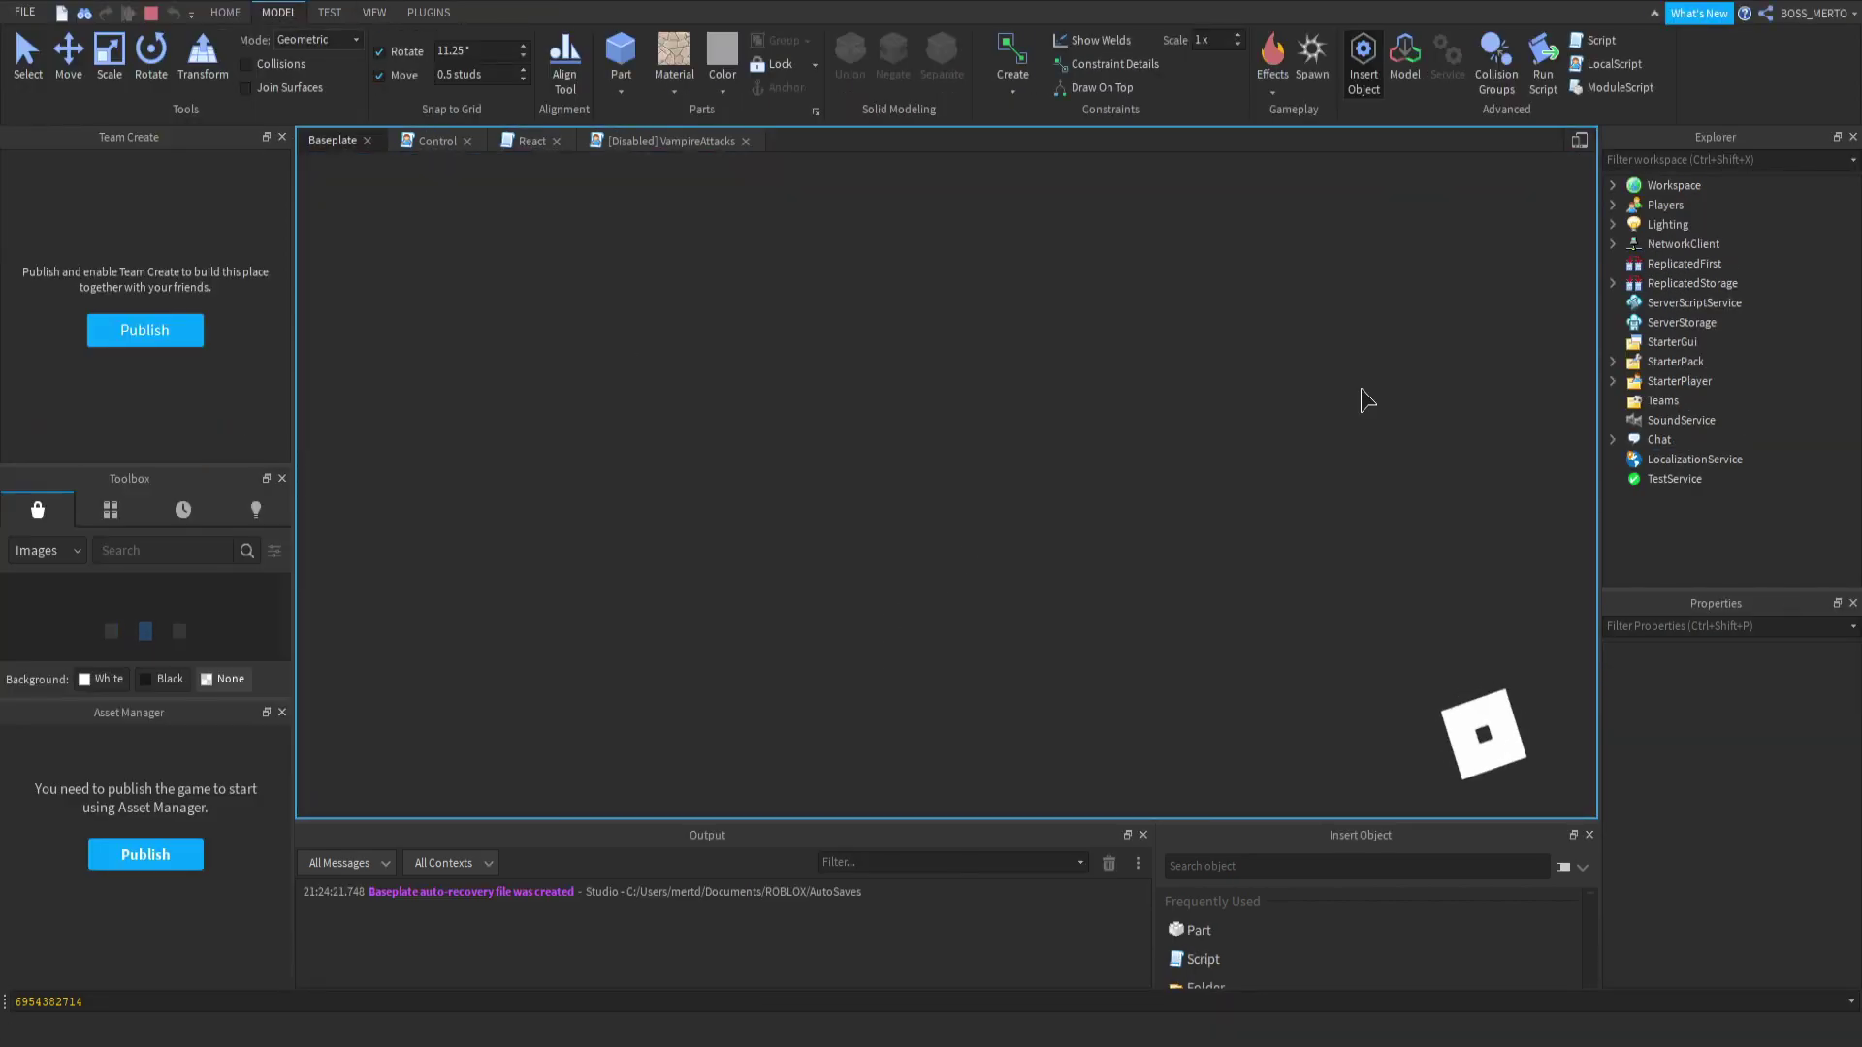
click(1613, 205)
click(1631, 224)
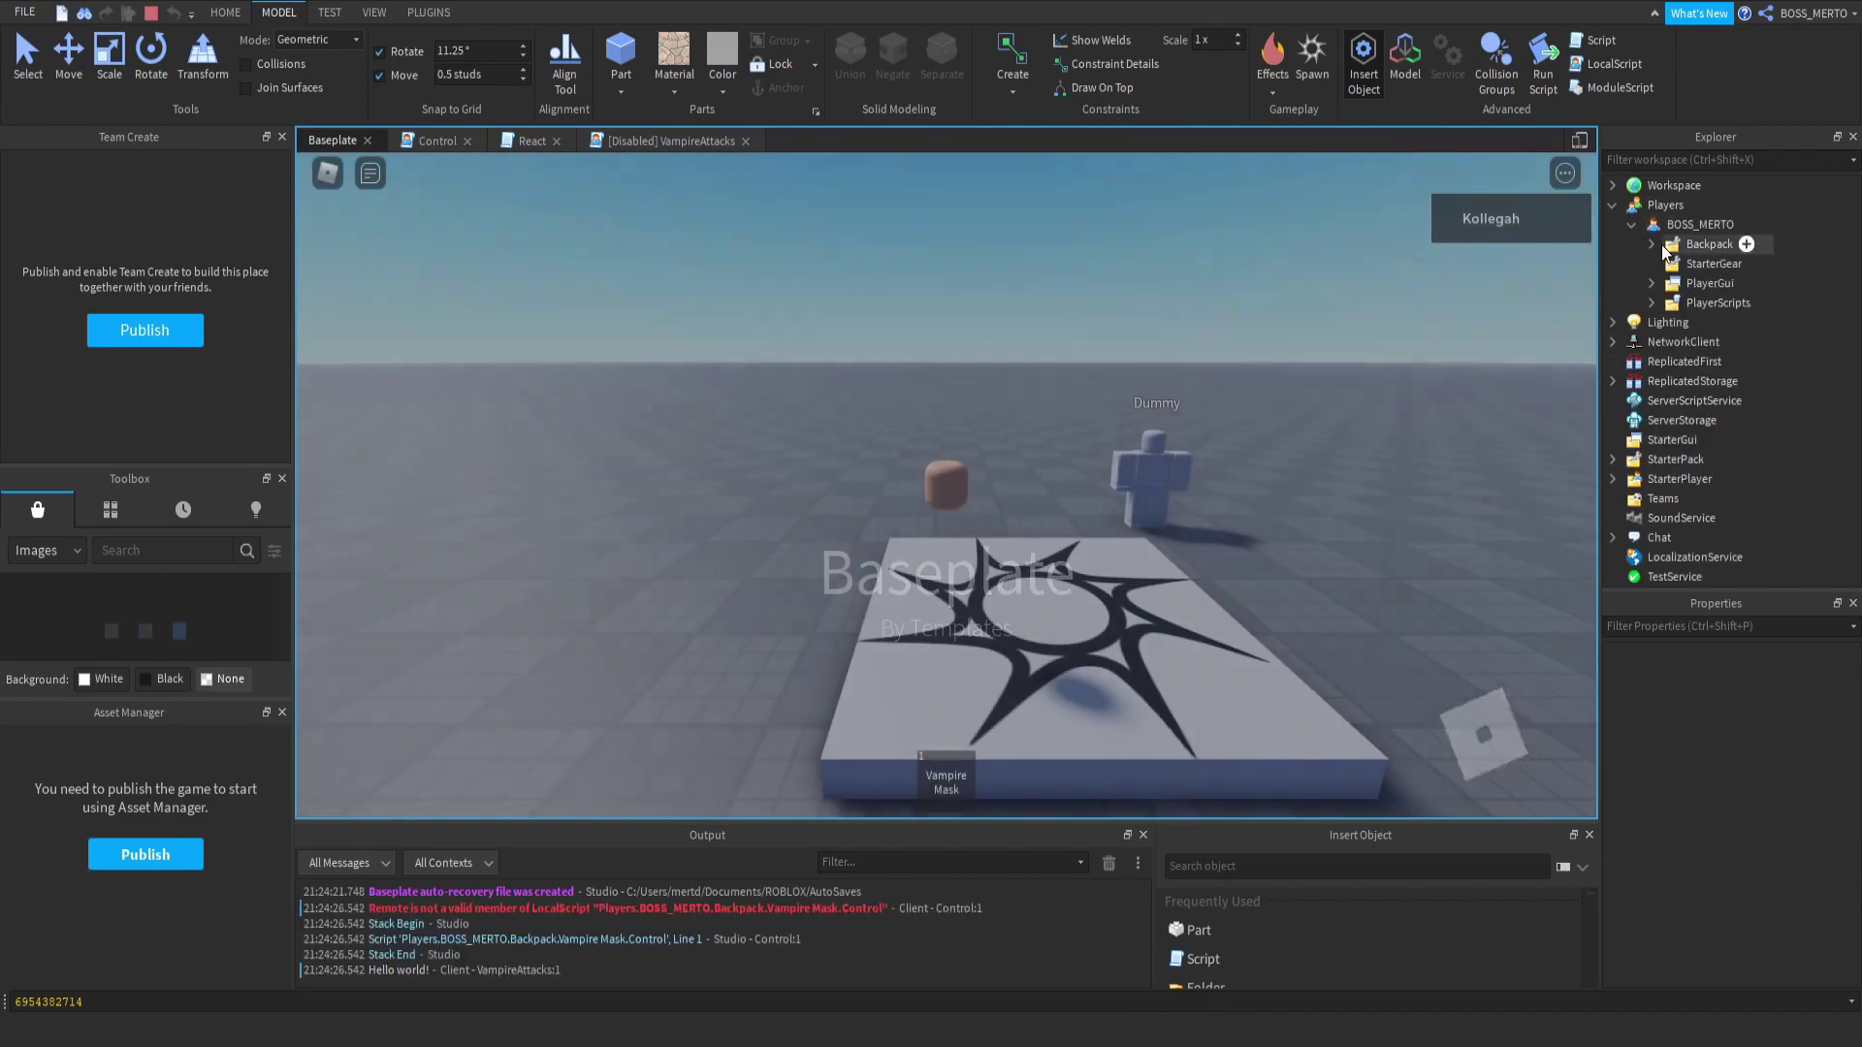
click(1651, 244)
key(s)
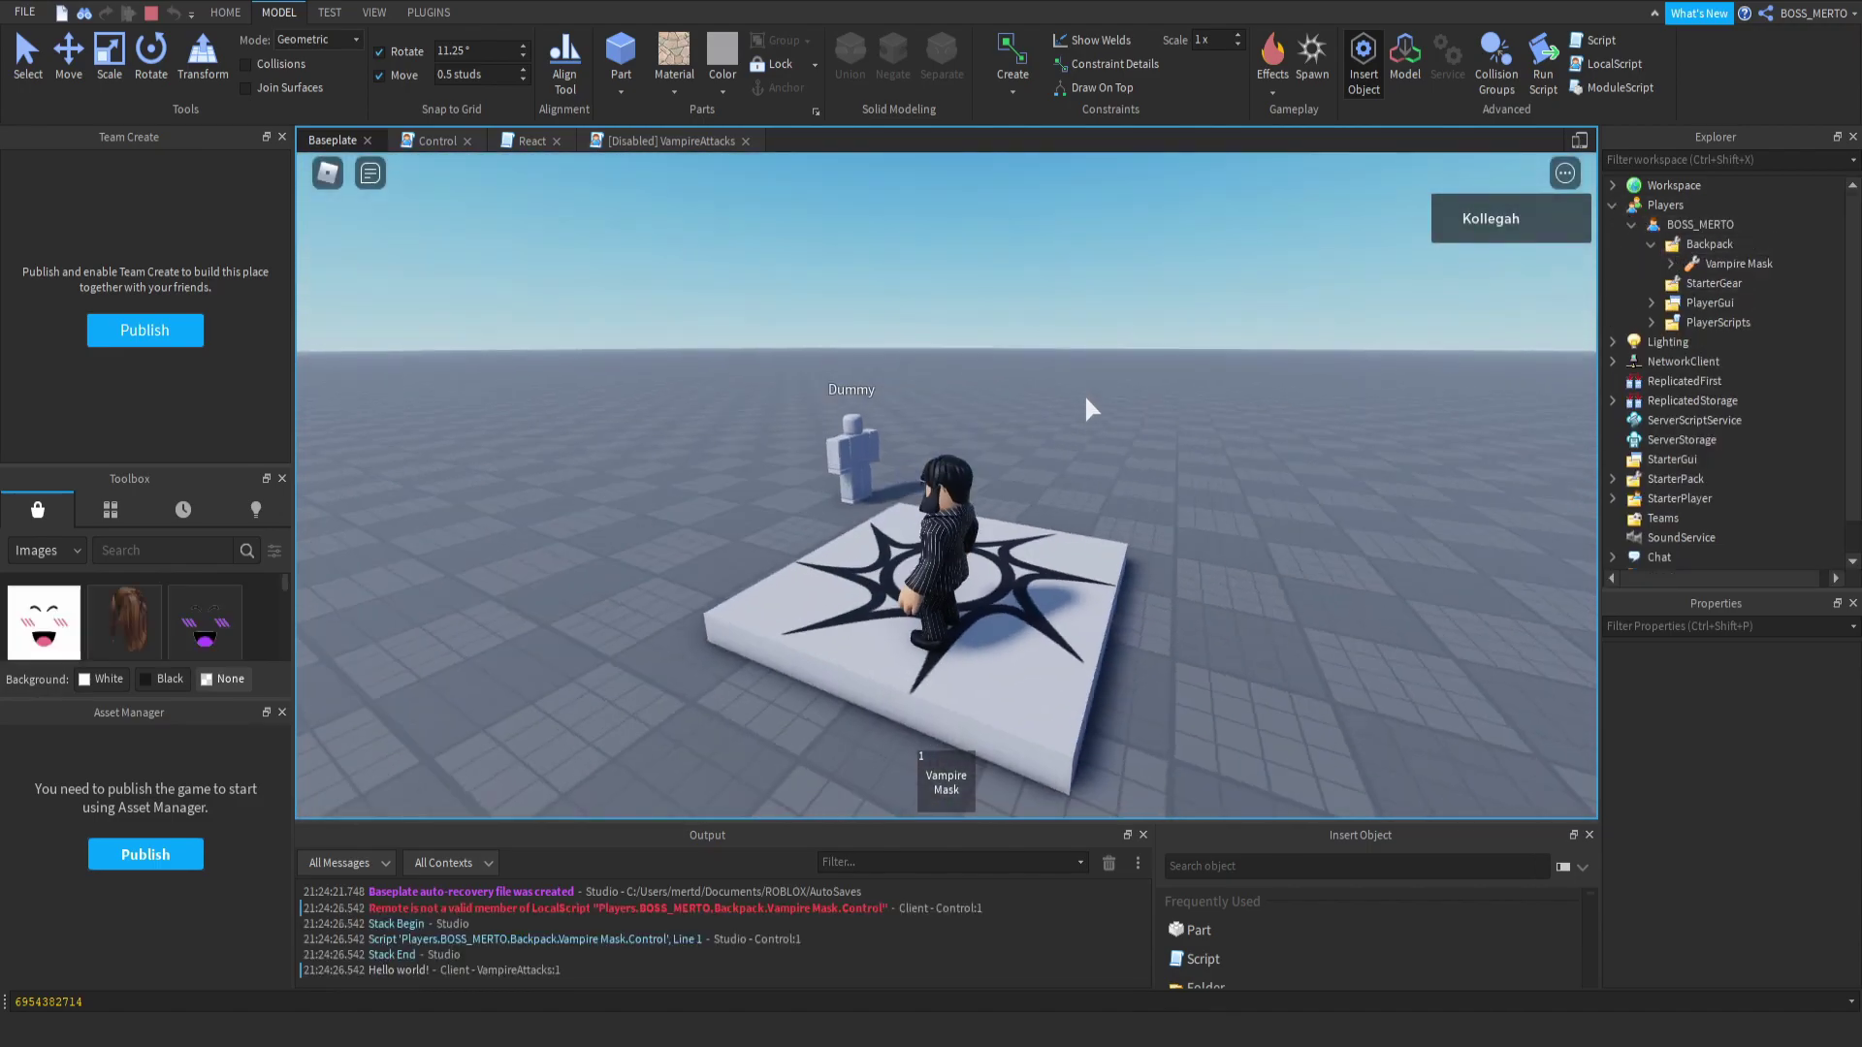
Open the Control script from the output error, check the reported line and stop the playtest.
click(777, 912)
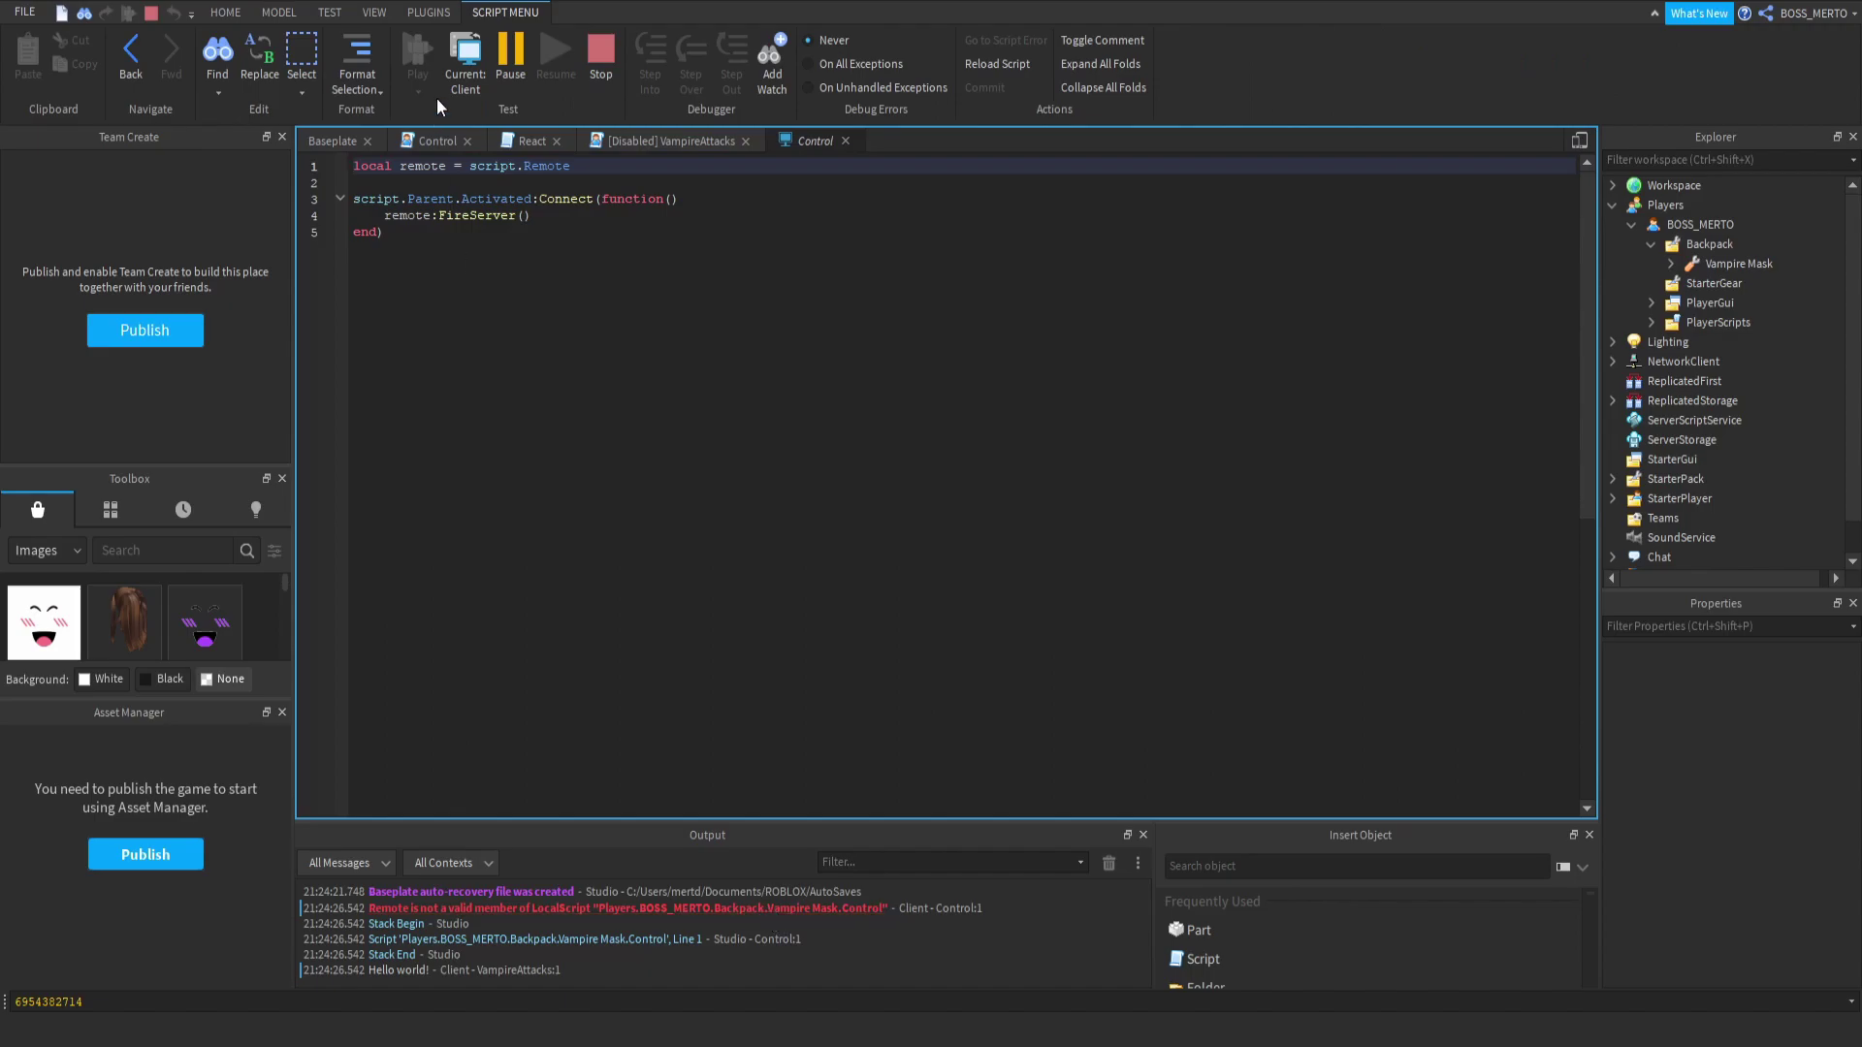
drag(702, 940, 641, 951)
click(607, 60)
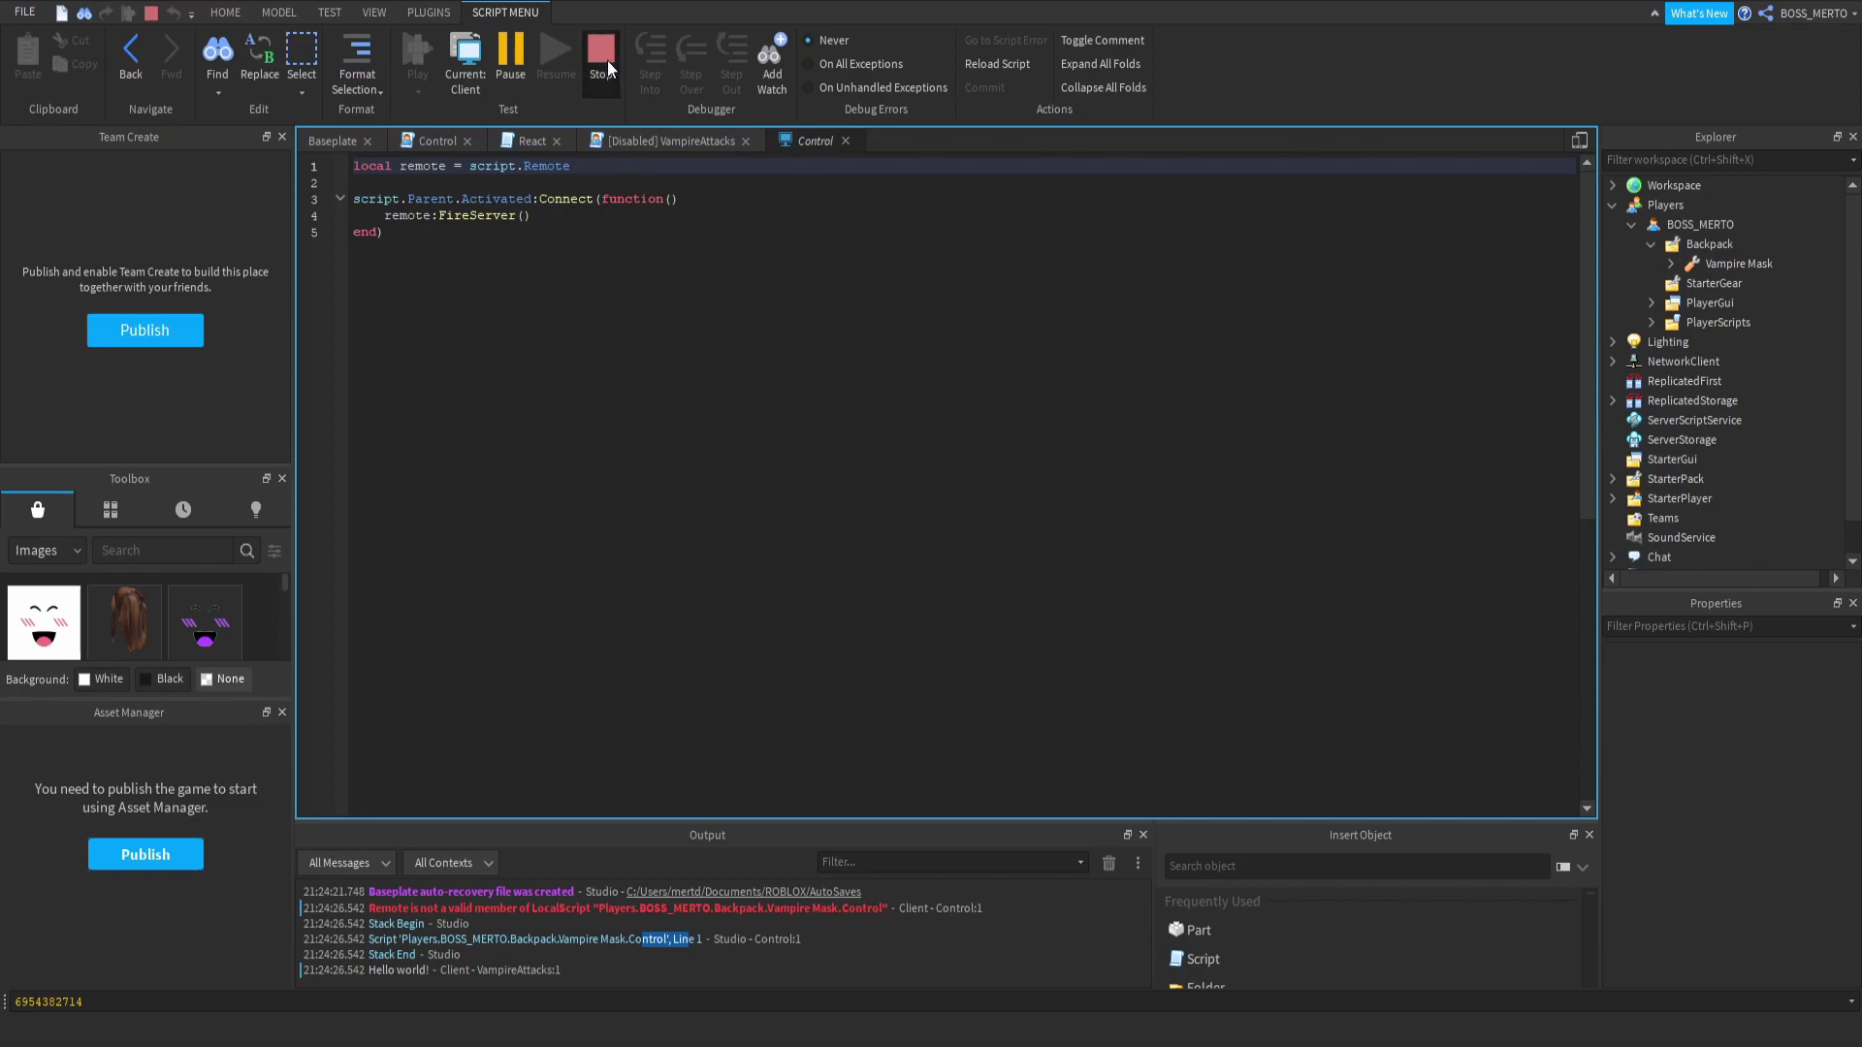
In the Control script's first line, replace the direct Remote reference with a WaitForChild("Remote") call on script.
double_click(1704, 440)
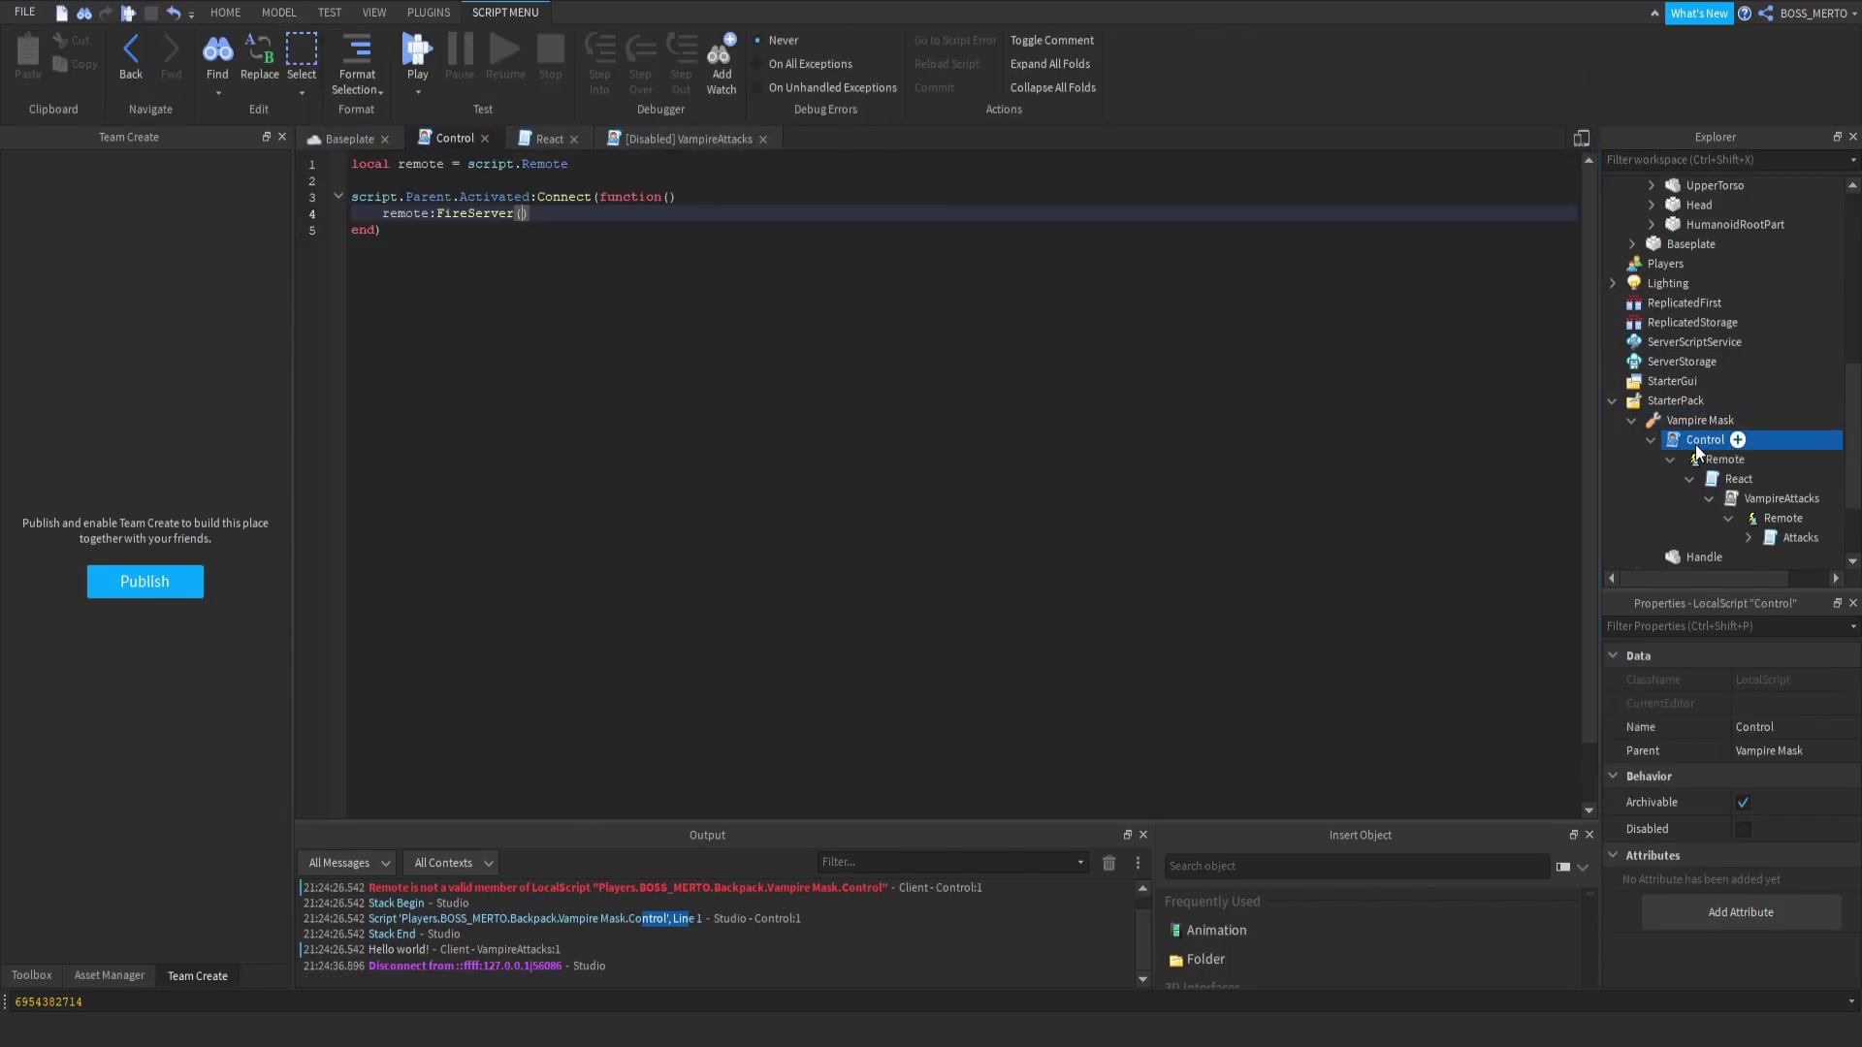
double_click(532, 164)
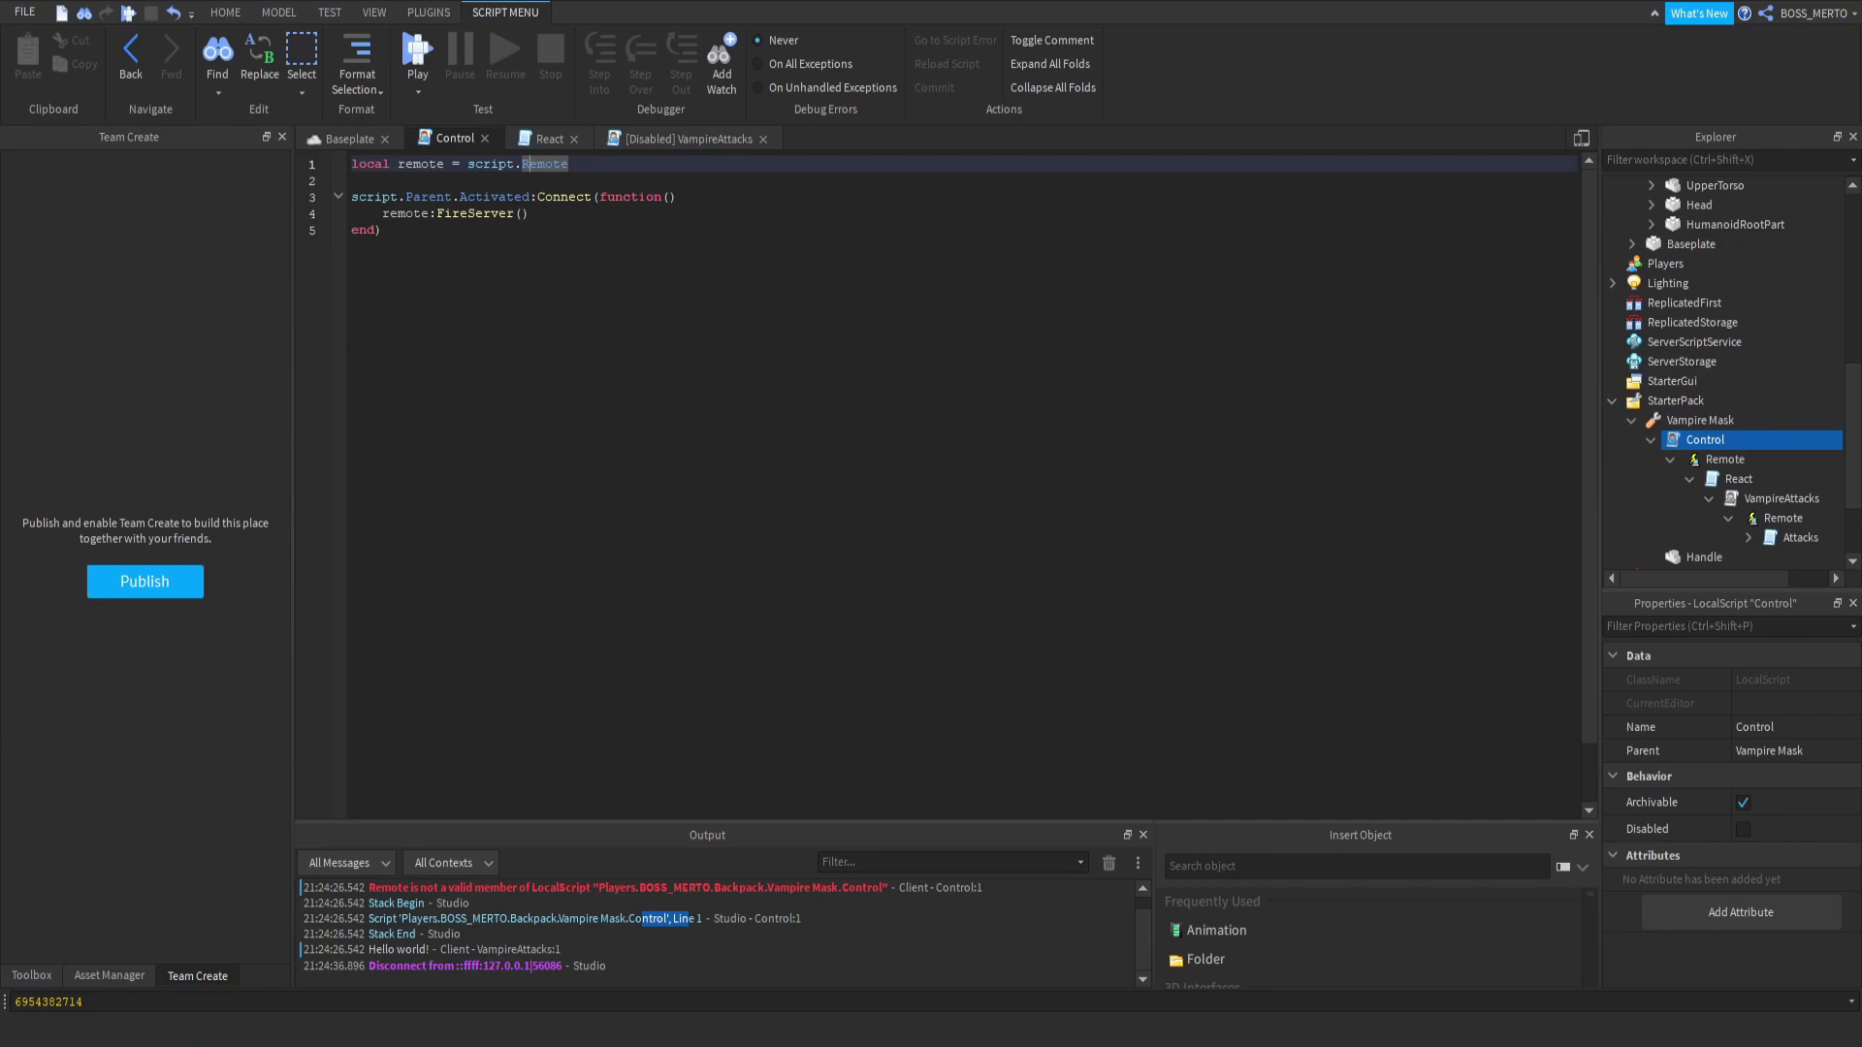
key(alt+Tab)
key(BackSpace)
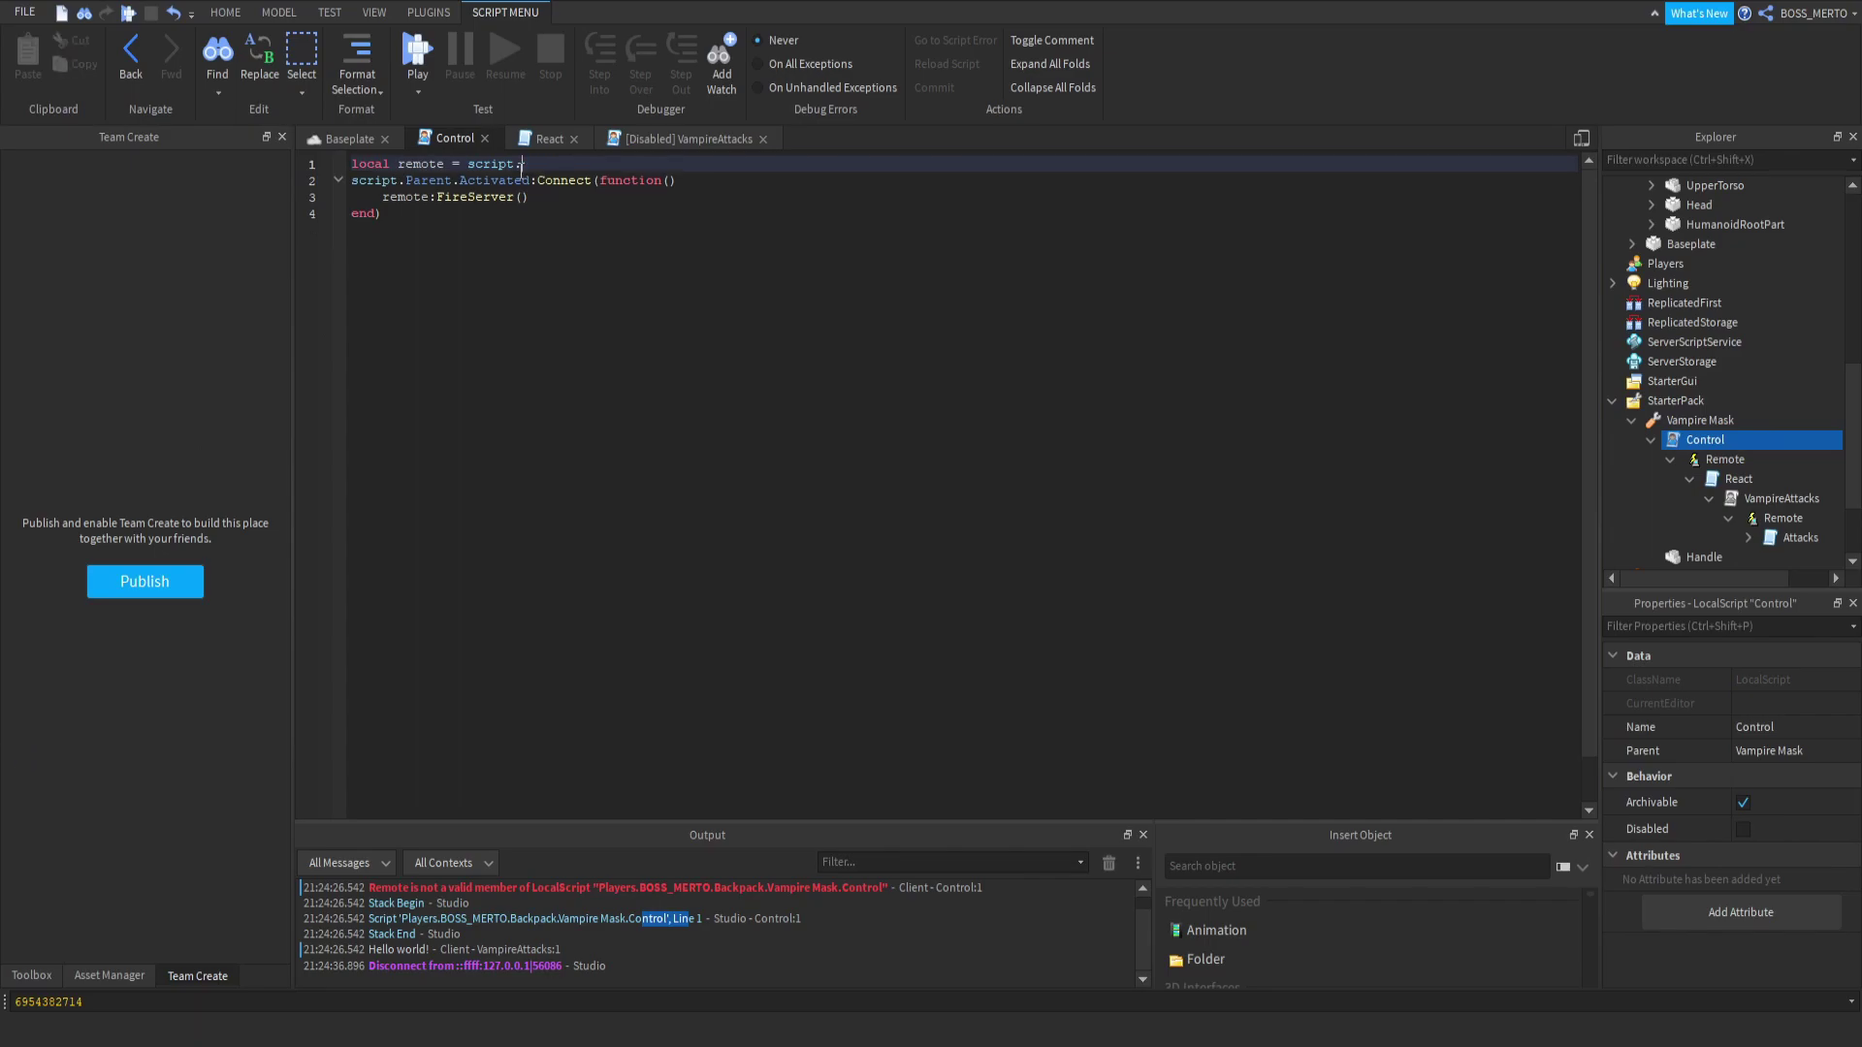
text(WaitForChild("Remote)
click(606, 196)
click(696, 163)
key(Return)
Check React's remote declaration, start another playtest, expand the player's Backpack and activate the Vampire Mask.
click(540, 138)
double_click(535, 163)
shift+click(493, 163)
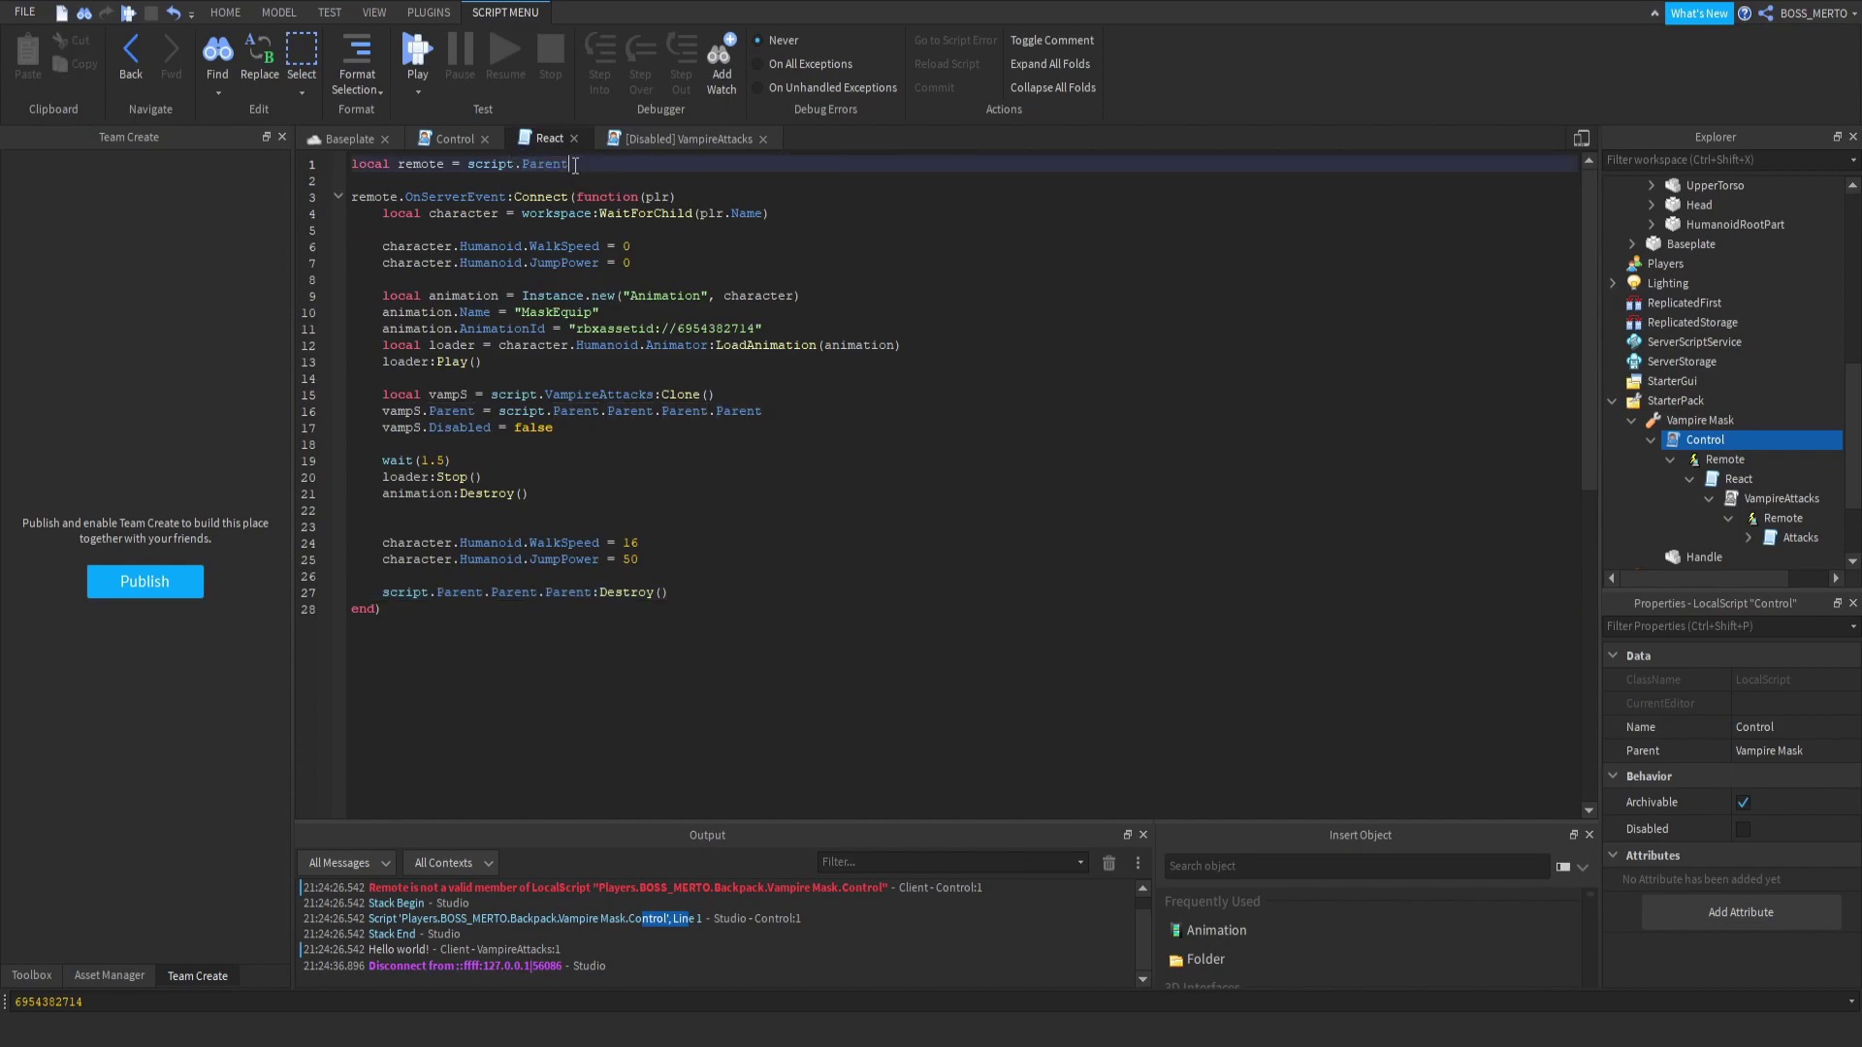
key(F5)
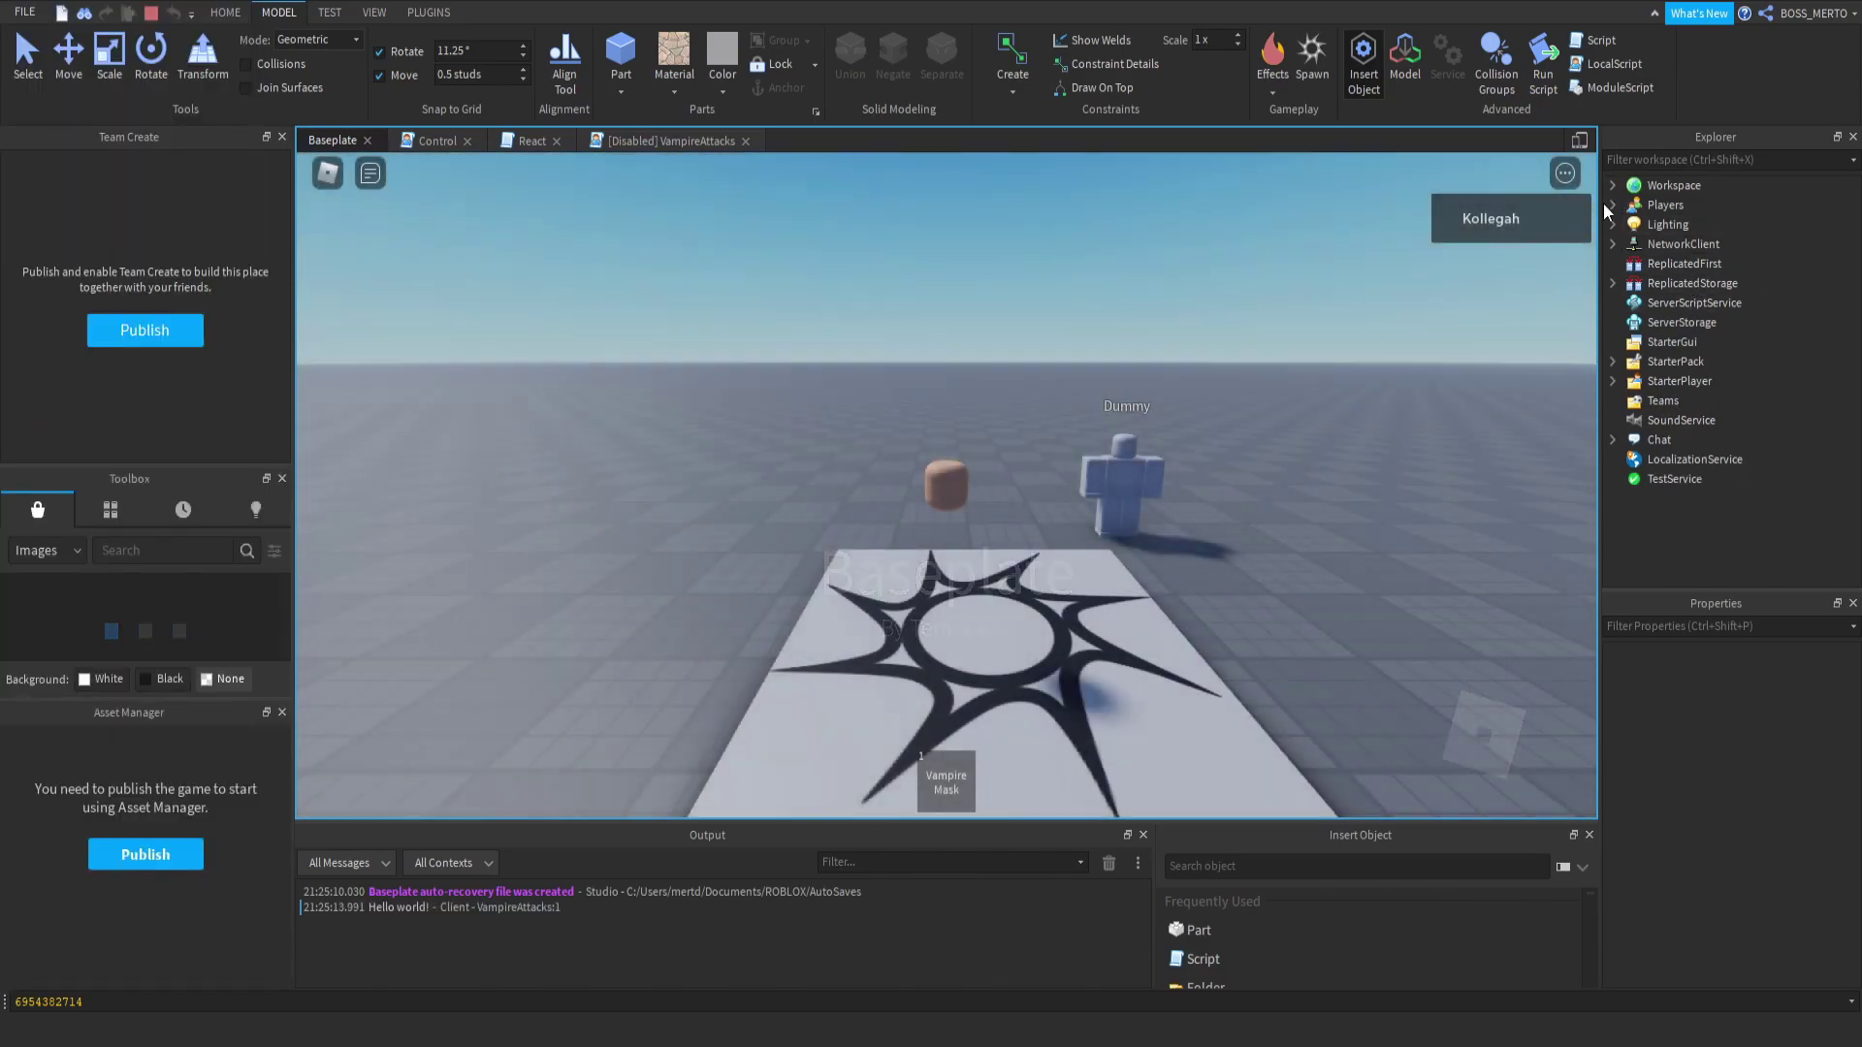
click(1612, 204)
click(1651, 243)
click(1199, 485)
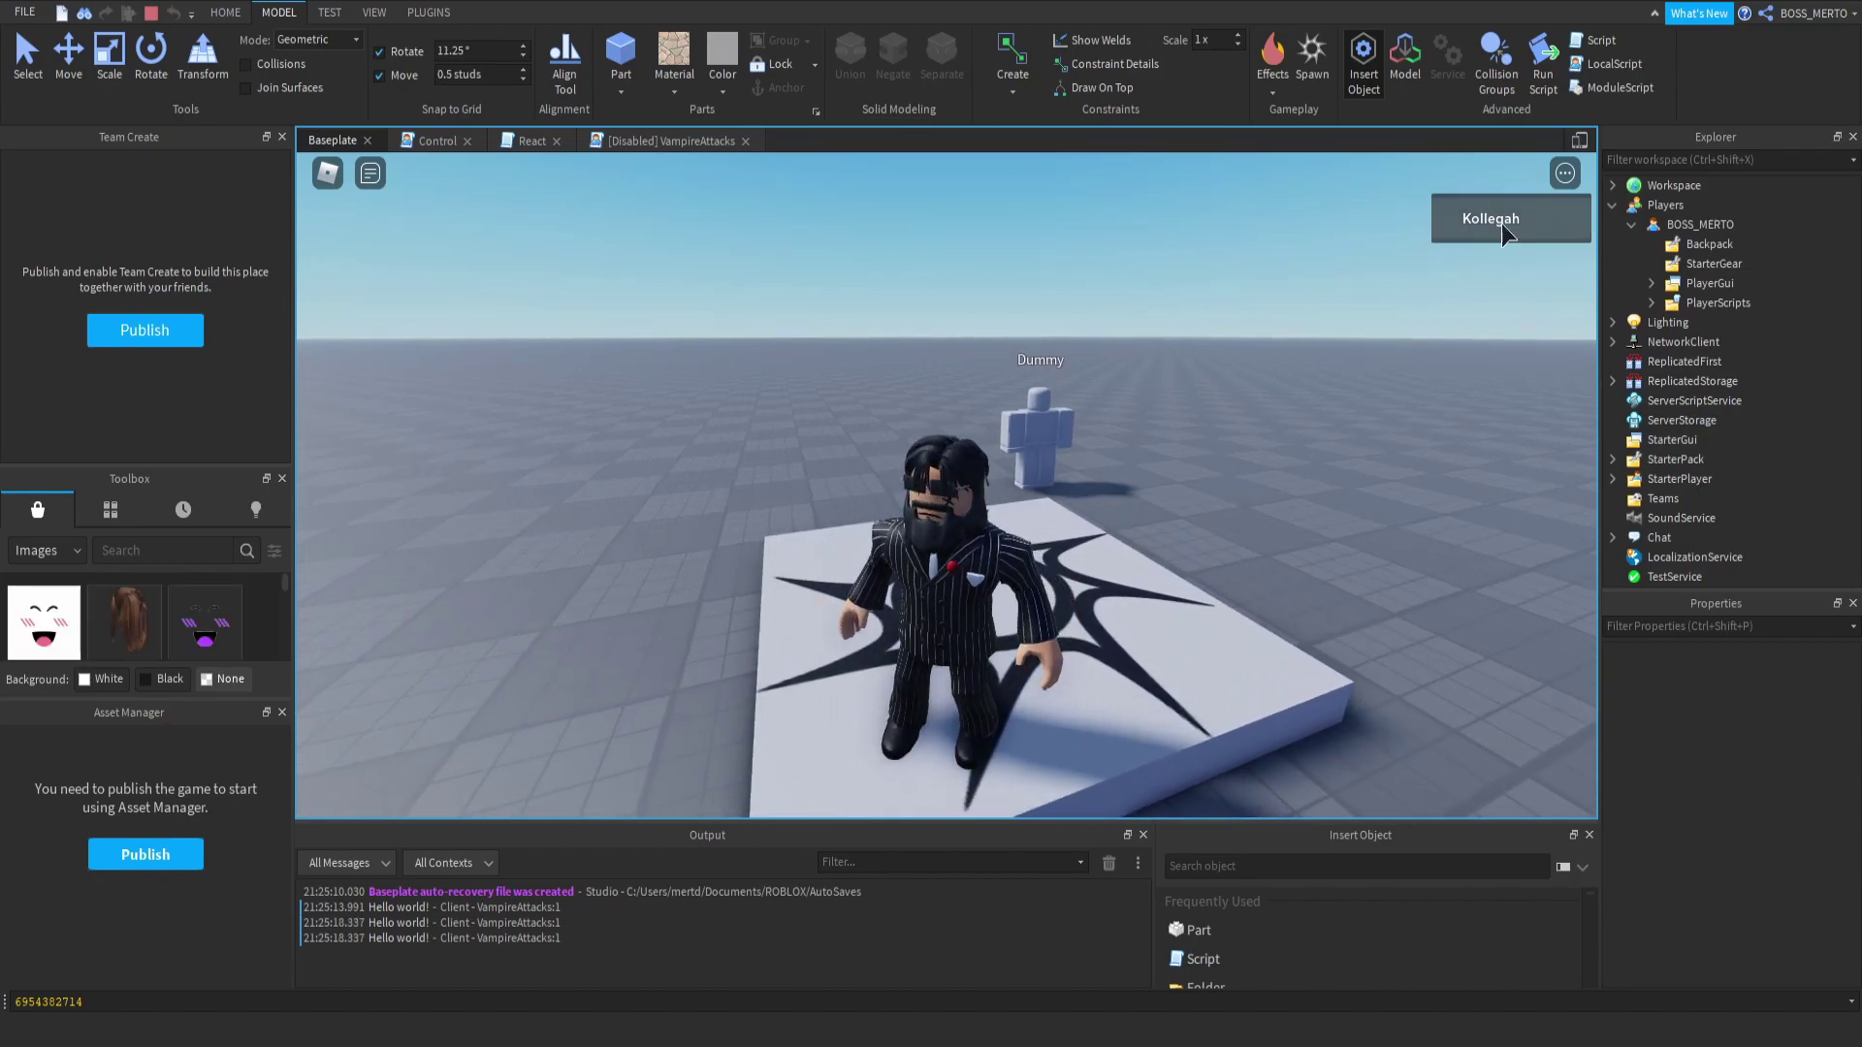
Walk the character away from the spawn platform to test movement, and inspect the player's Backpack.
right_drag(1131, 520, 998, 499)
key(s)
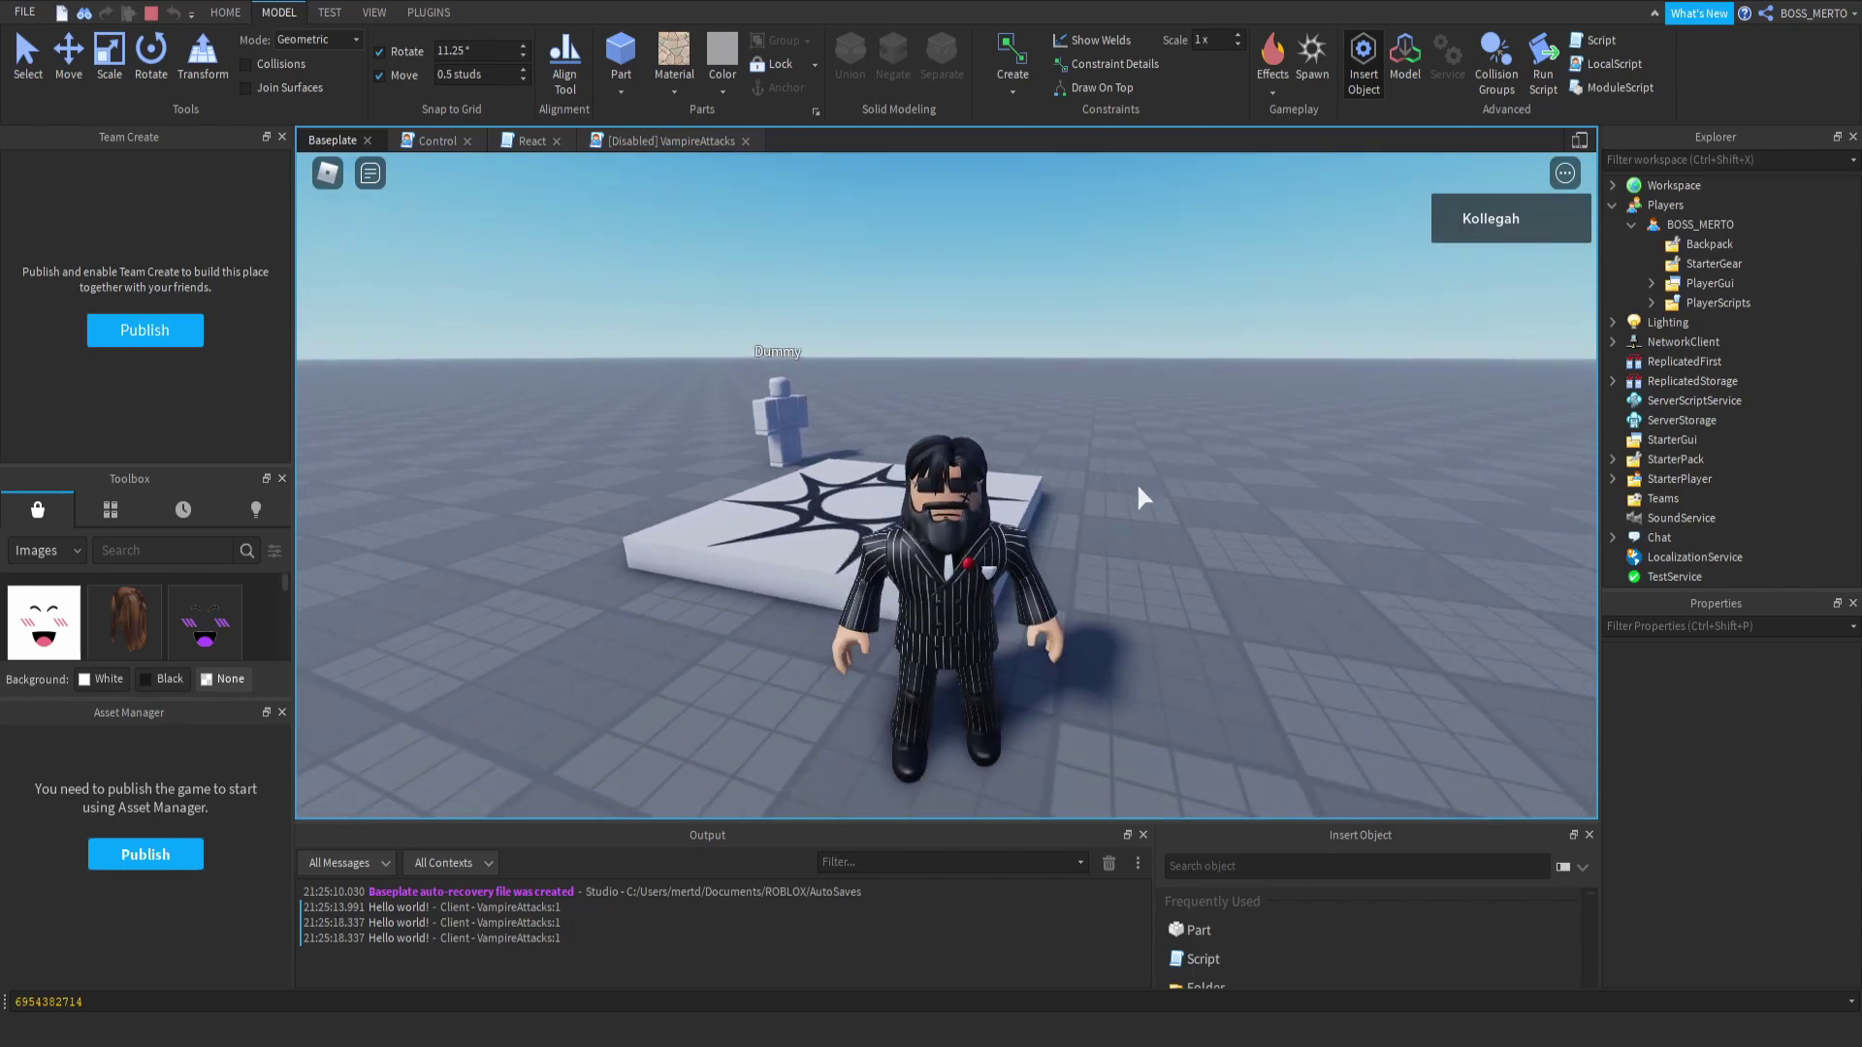
key(s)
key(s)
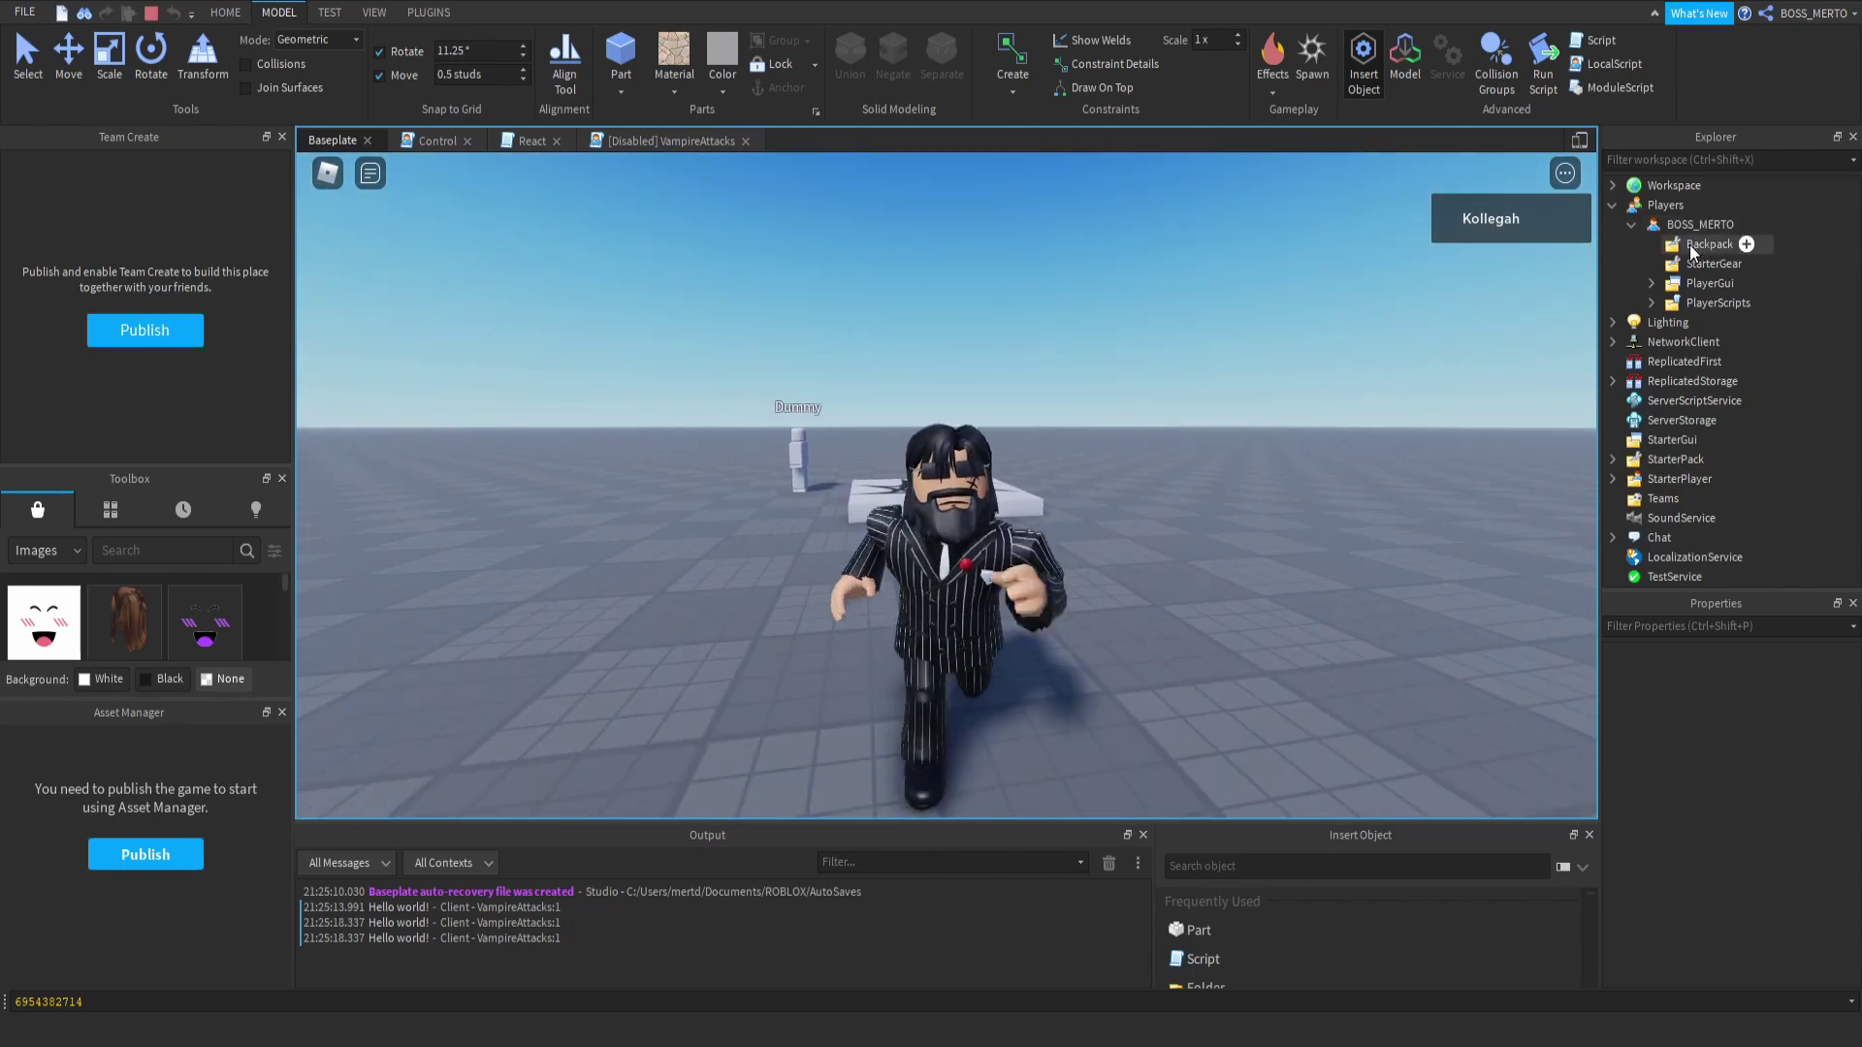
Stop the playtest and open the Control and React scripts to reach React's vampS.Parent line.
click(155, 14)
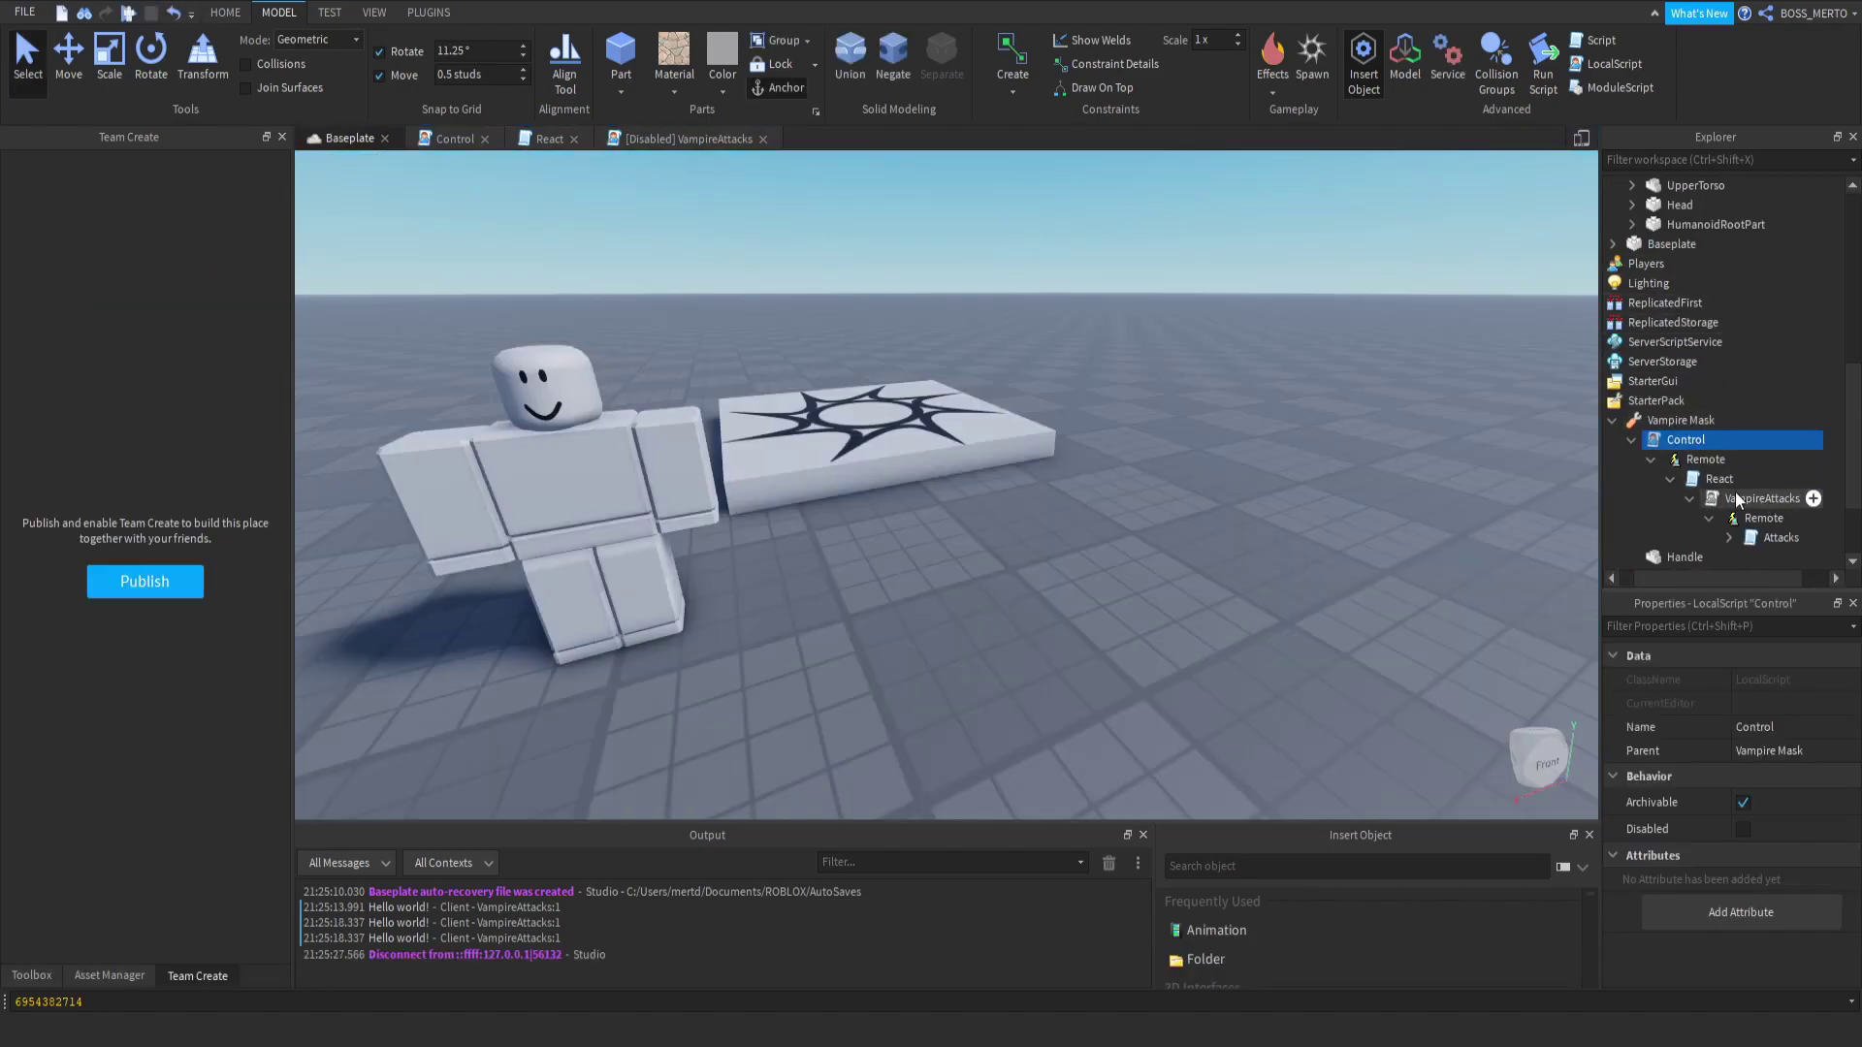
double_click(1672, 442)
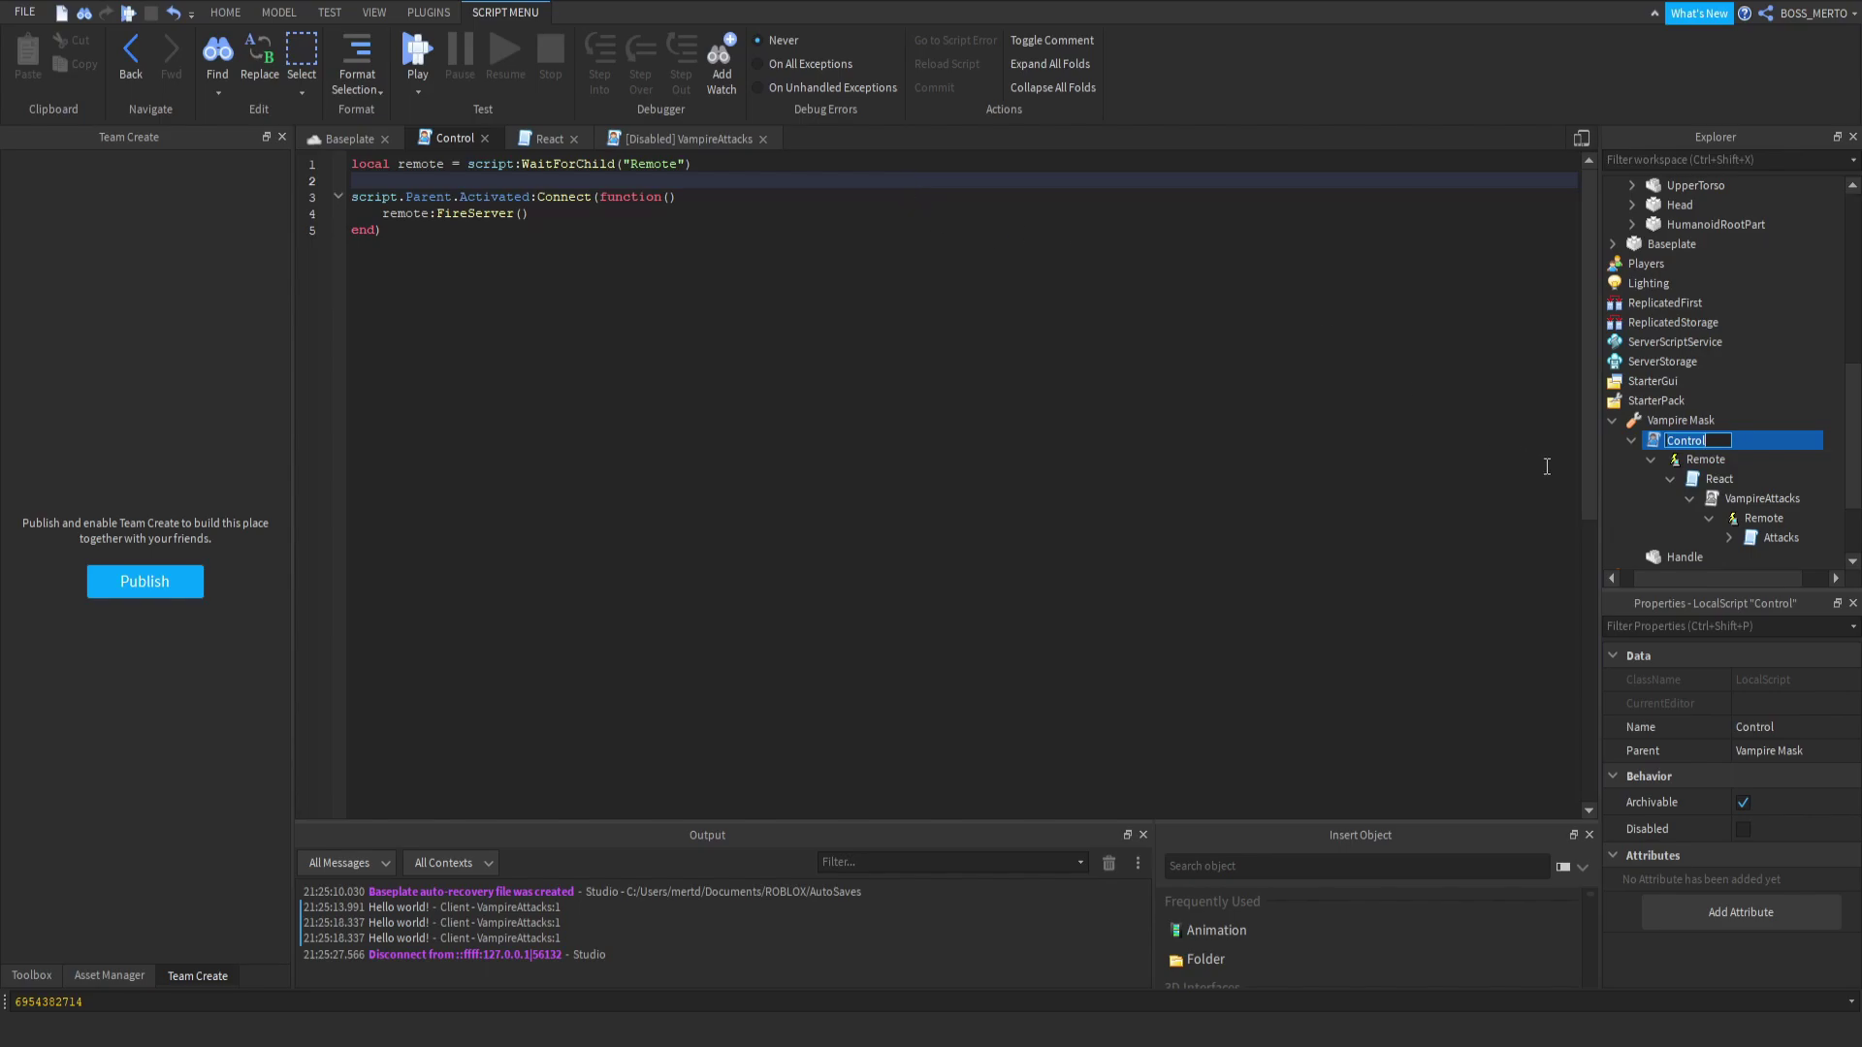
double_click(1711, 479)
click(594, 411)
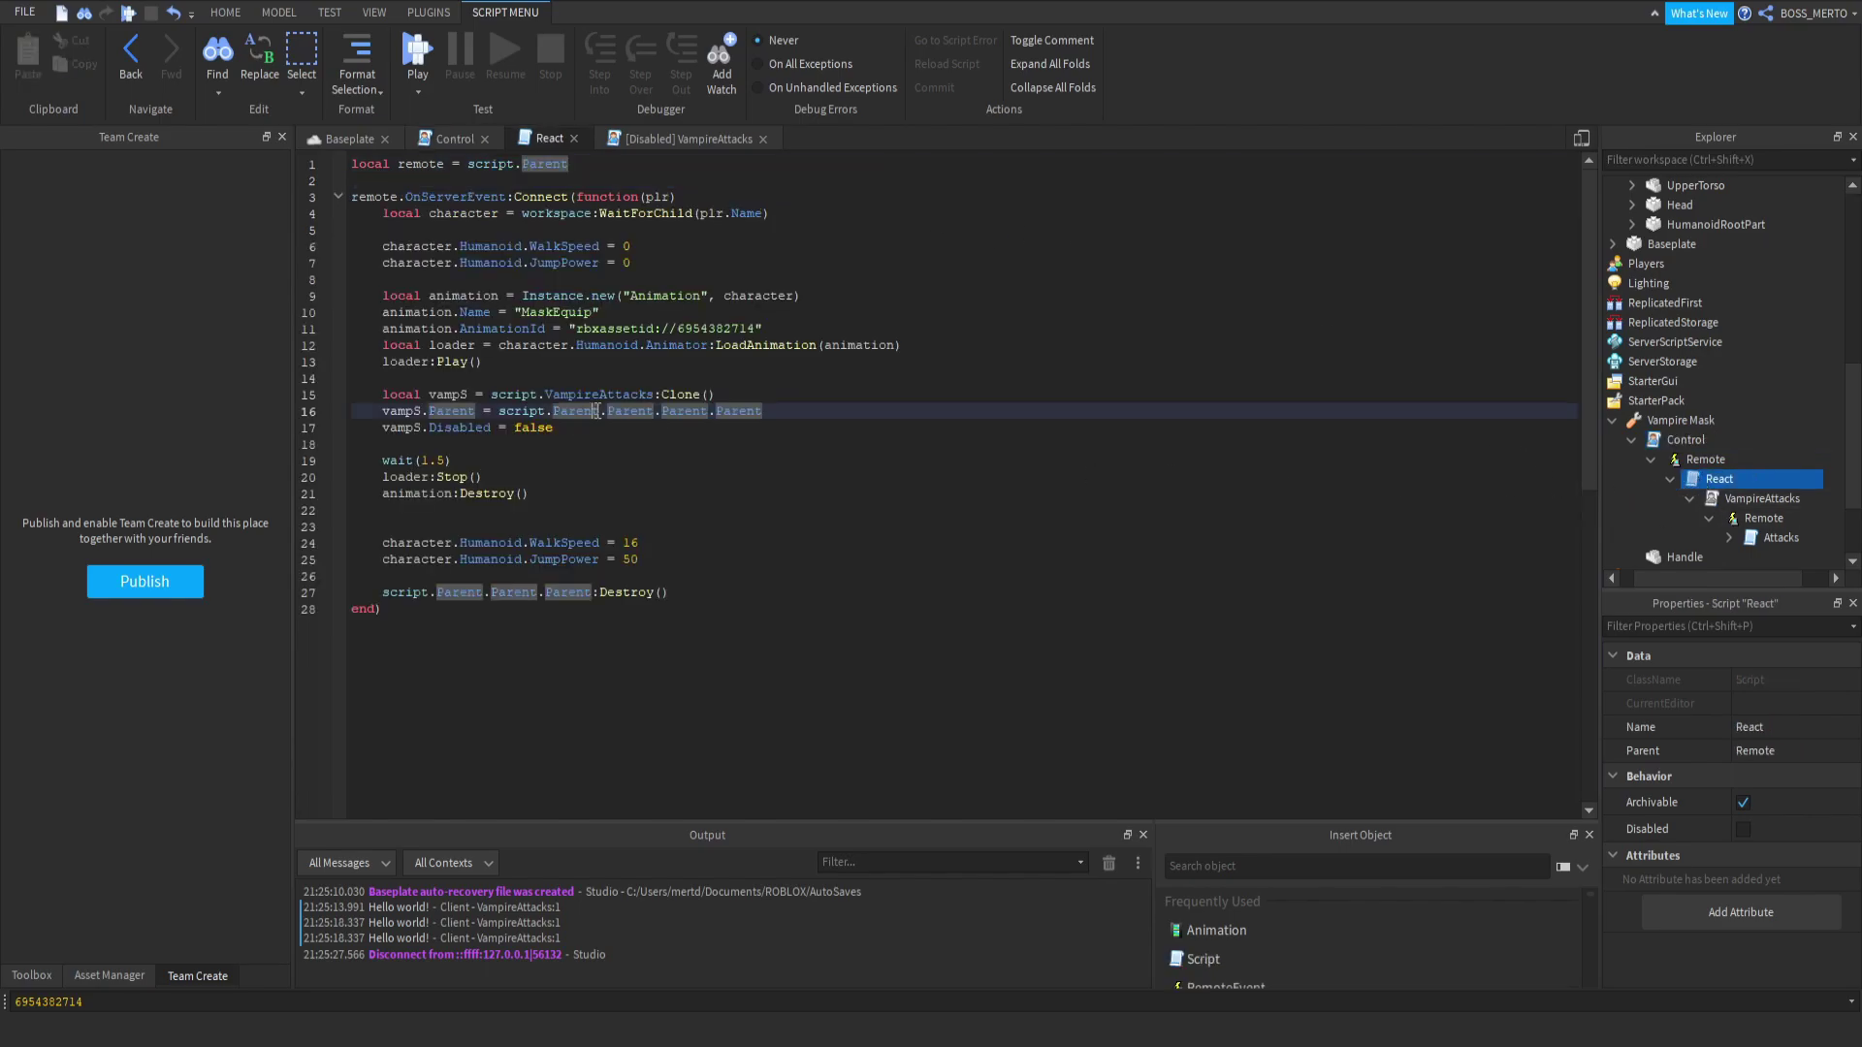
Trace the script.Parent chain of React's vampS.Parent line through Remote, Control and Vampire Mask up to StarterPack.
drag(763, 412, 506, 411)
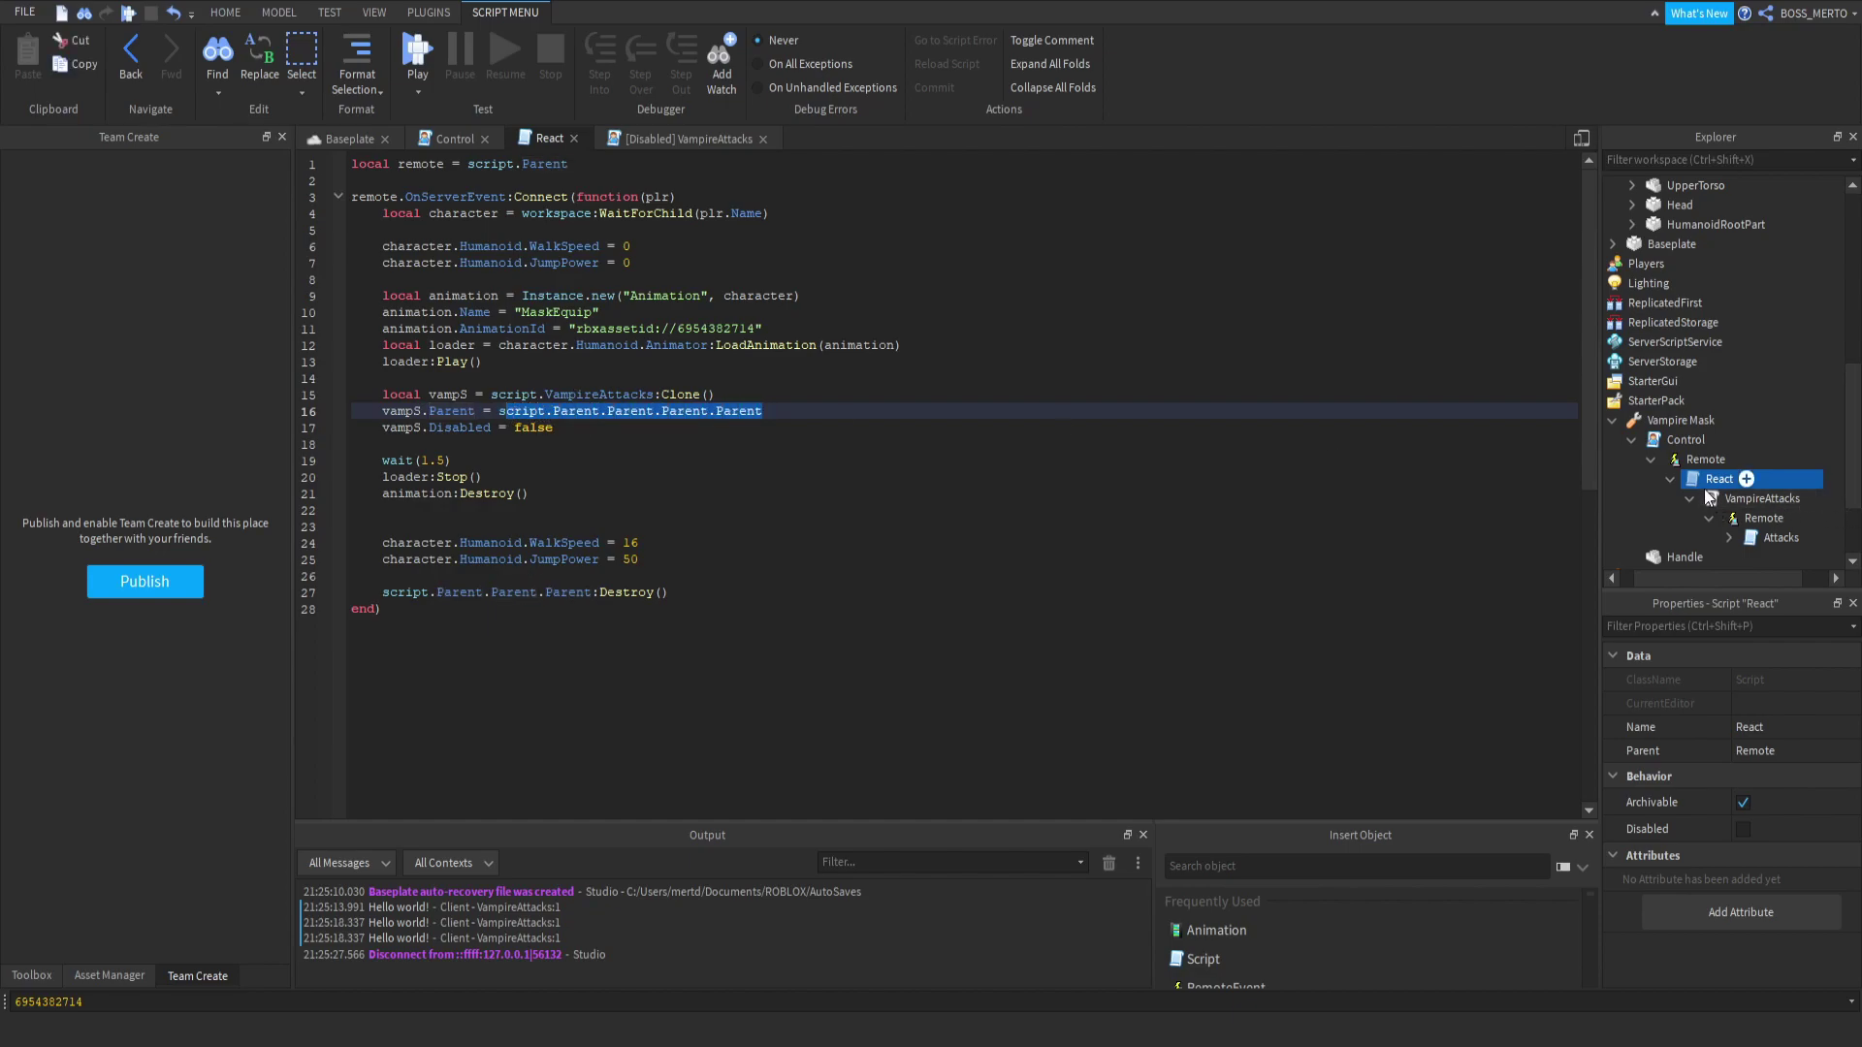
scroll(1703, 489, right, 1)
click(1660, 463)
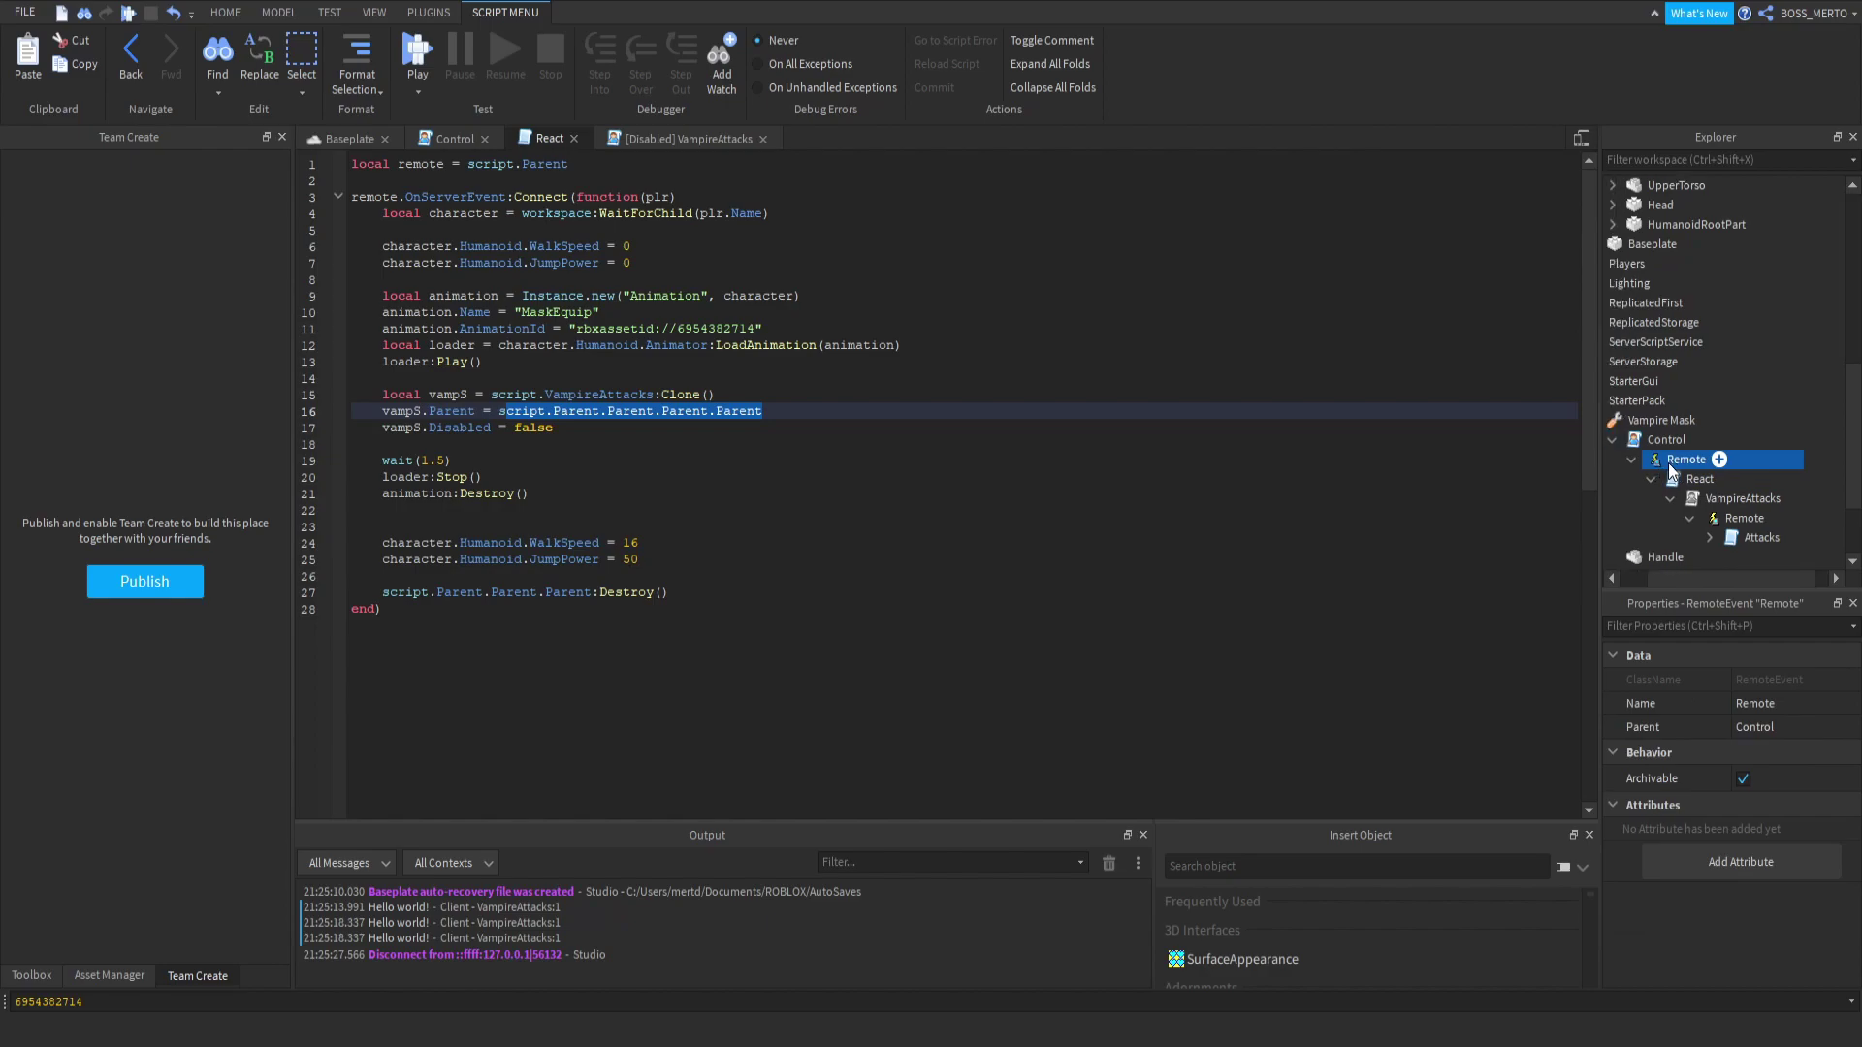
click(1656, 444)
scroll(1656, 437, left, 1)
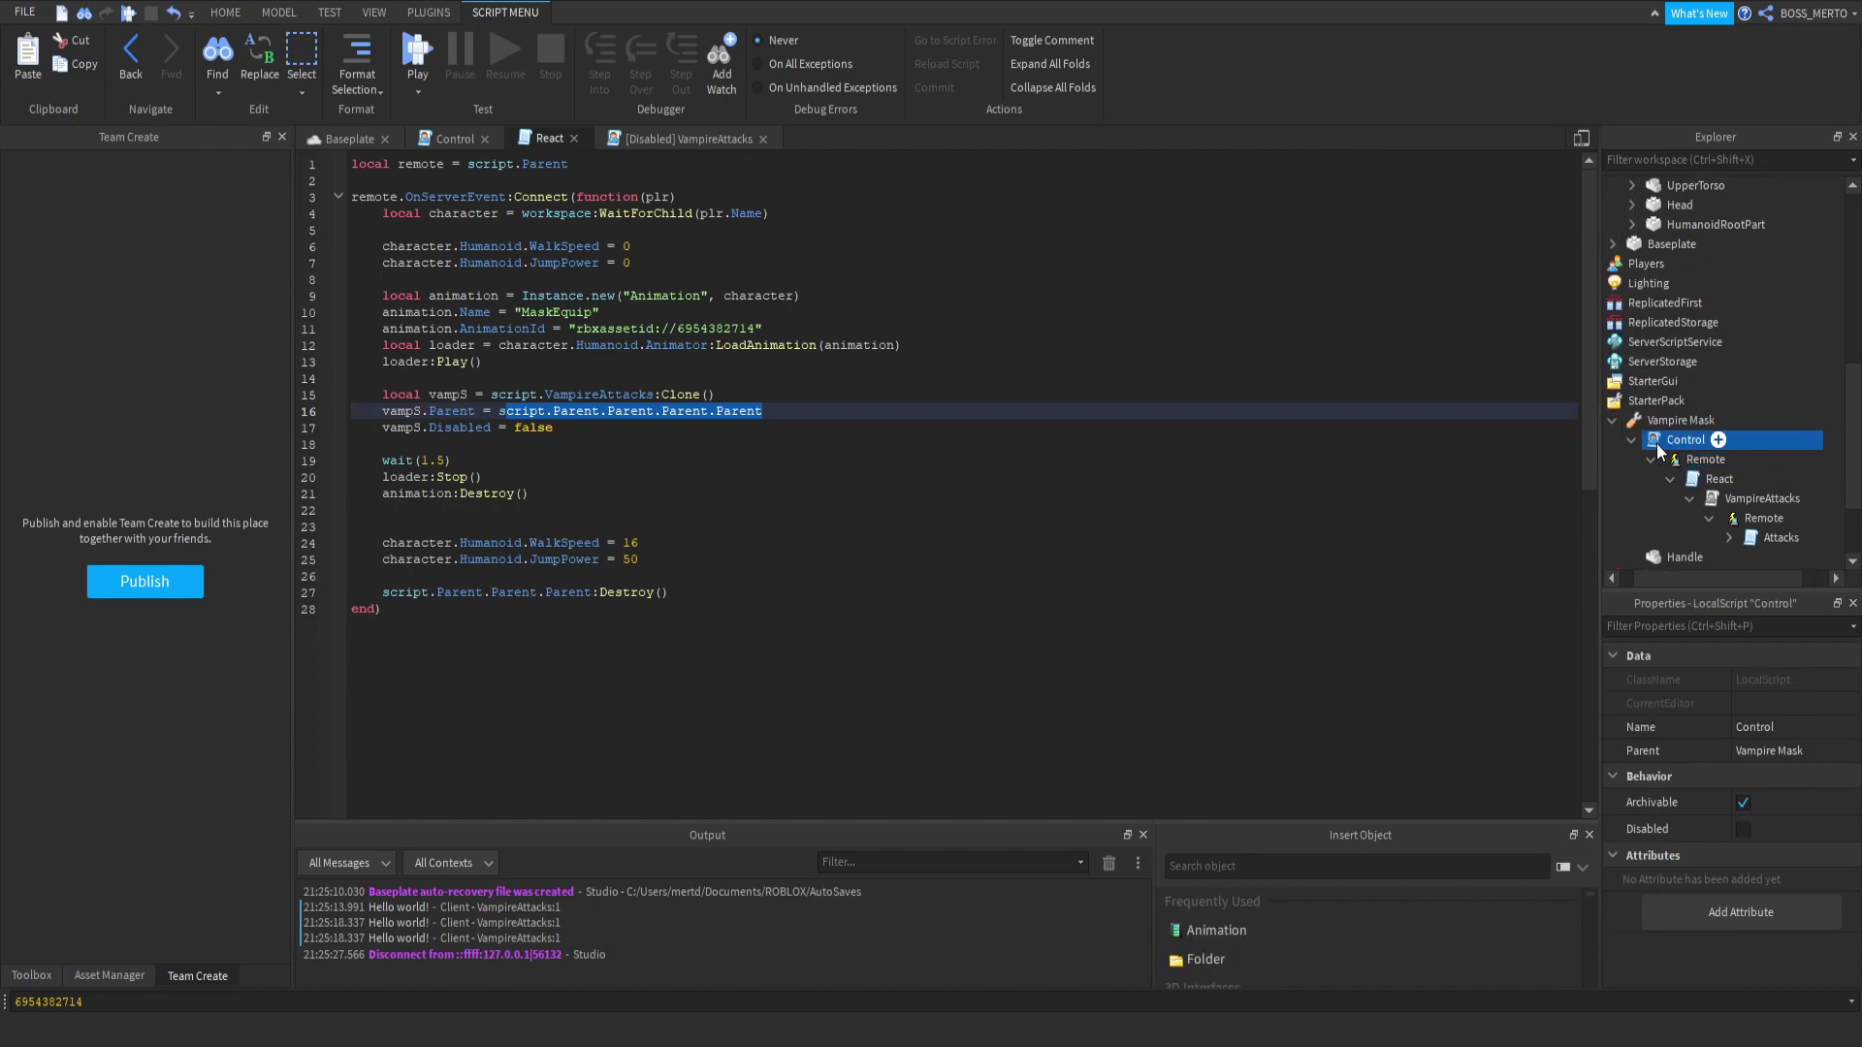
click(1655, 419)
click(1651, 403)
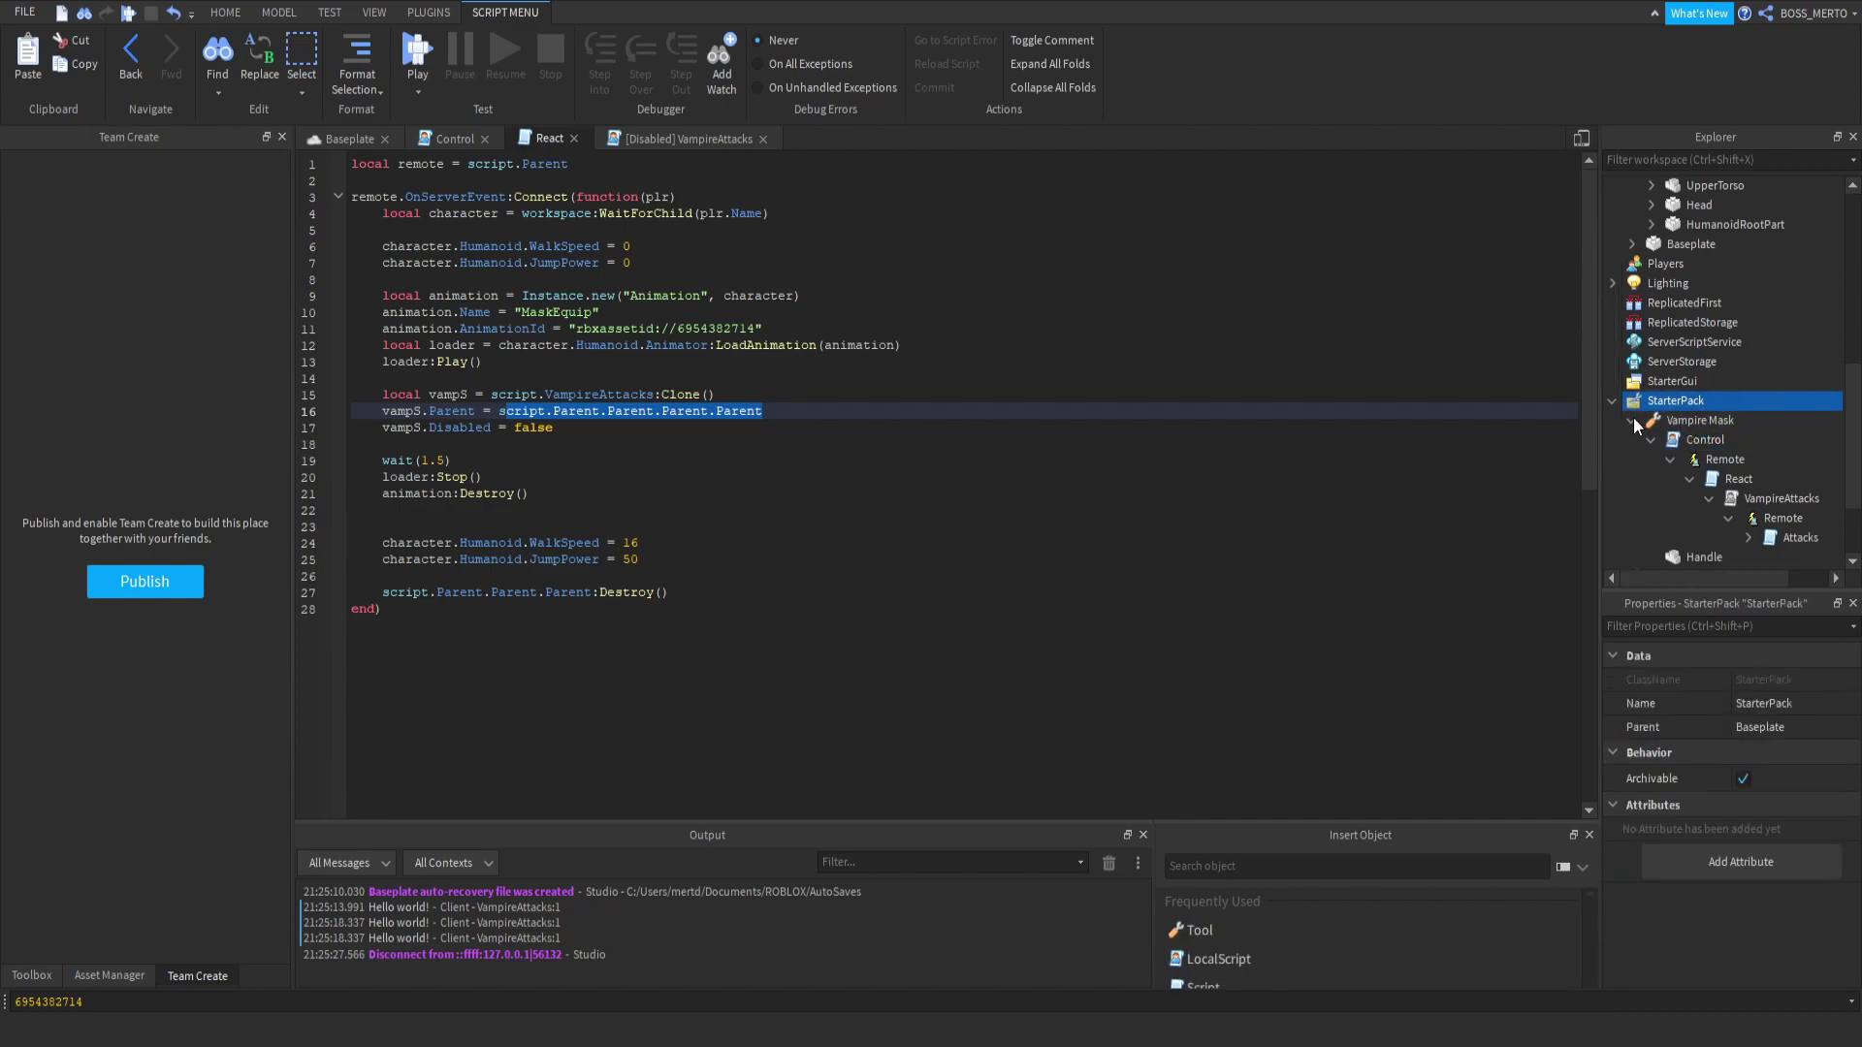
In React's vampS.Parent line, replace the script.Parent chain with plr.Backpack.
click(794, 427)
drag(775, 412, 498, 411)
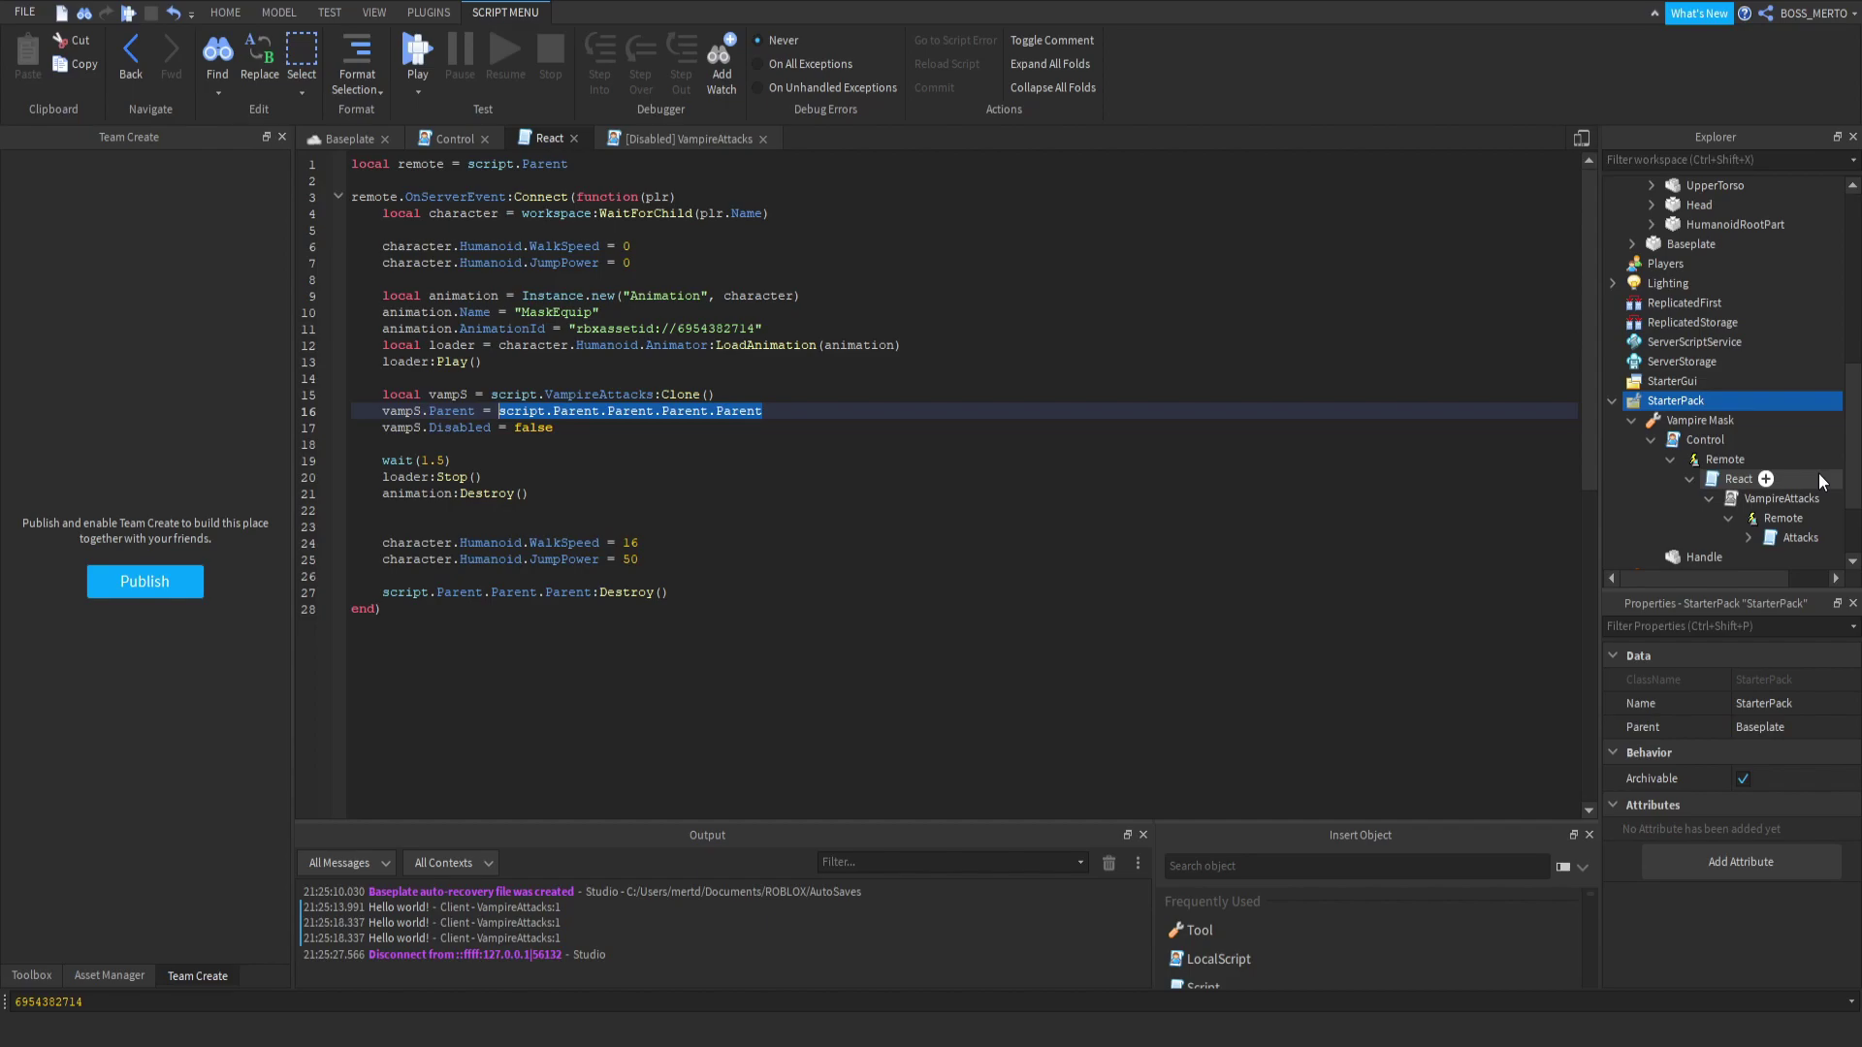
text(PLR:)
key(BackSpace)
key(BackSpace)
key(BackSpace)
text(plr.Na)
key(BackSpace)
key(BackSpace)
text(Backpack)
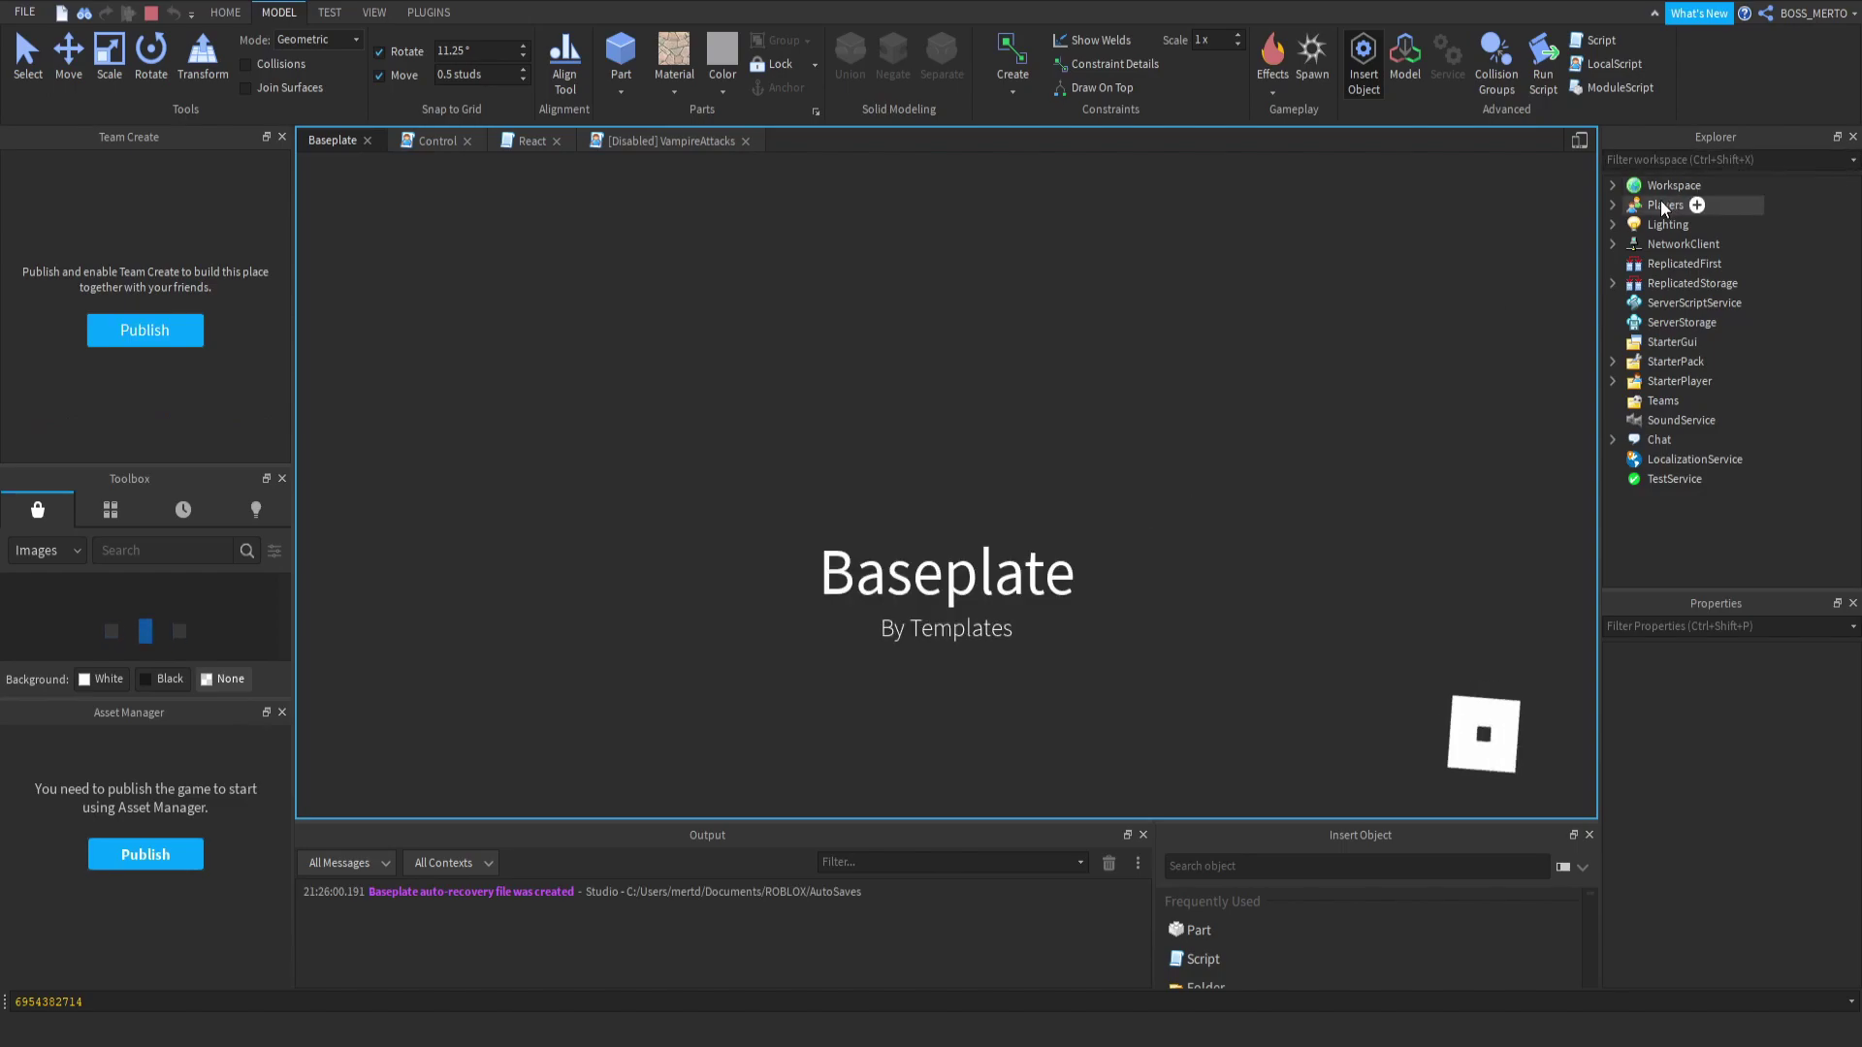
Start another playtest, expand the player's Backpack and equip the Vampire Mask.
click(1615, 207)
click(1632, 224)
click(1652, 245)
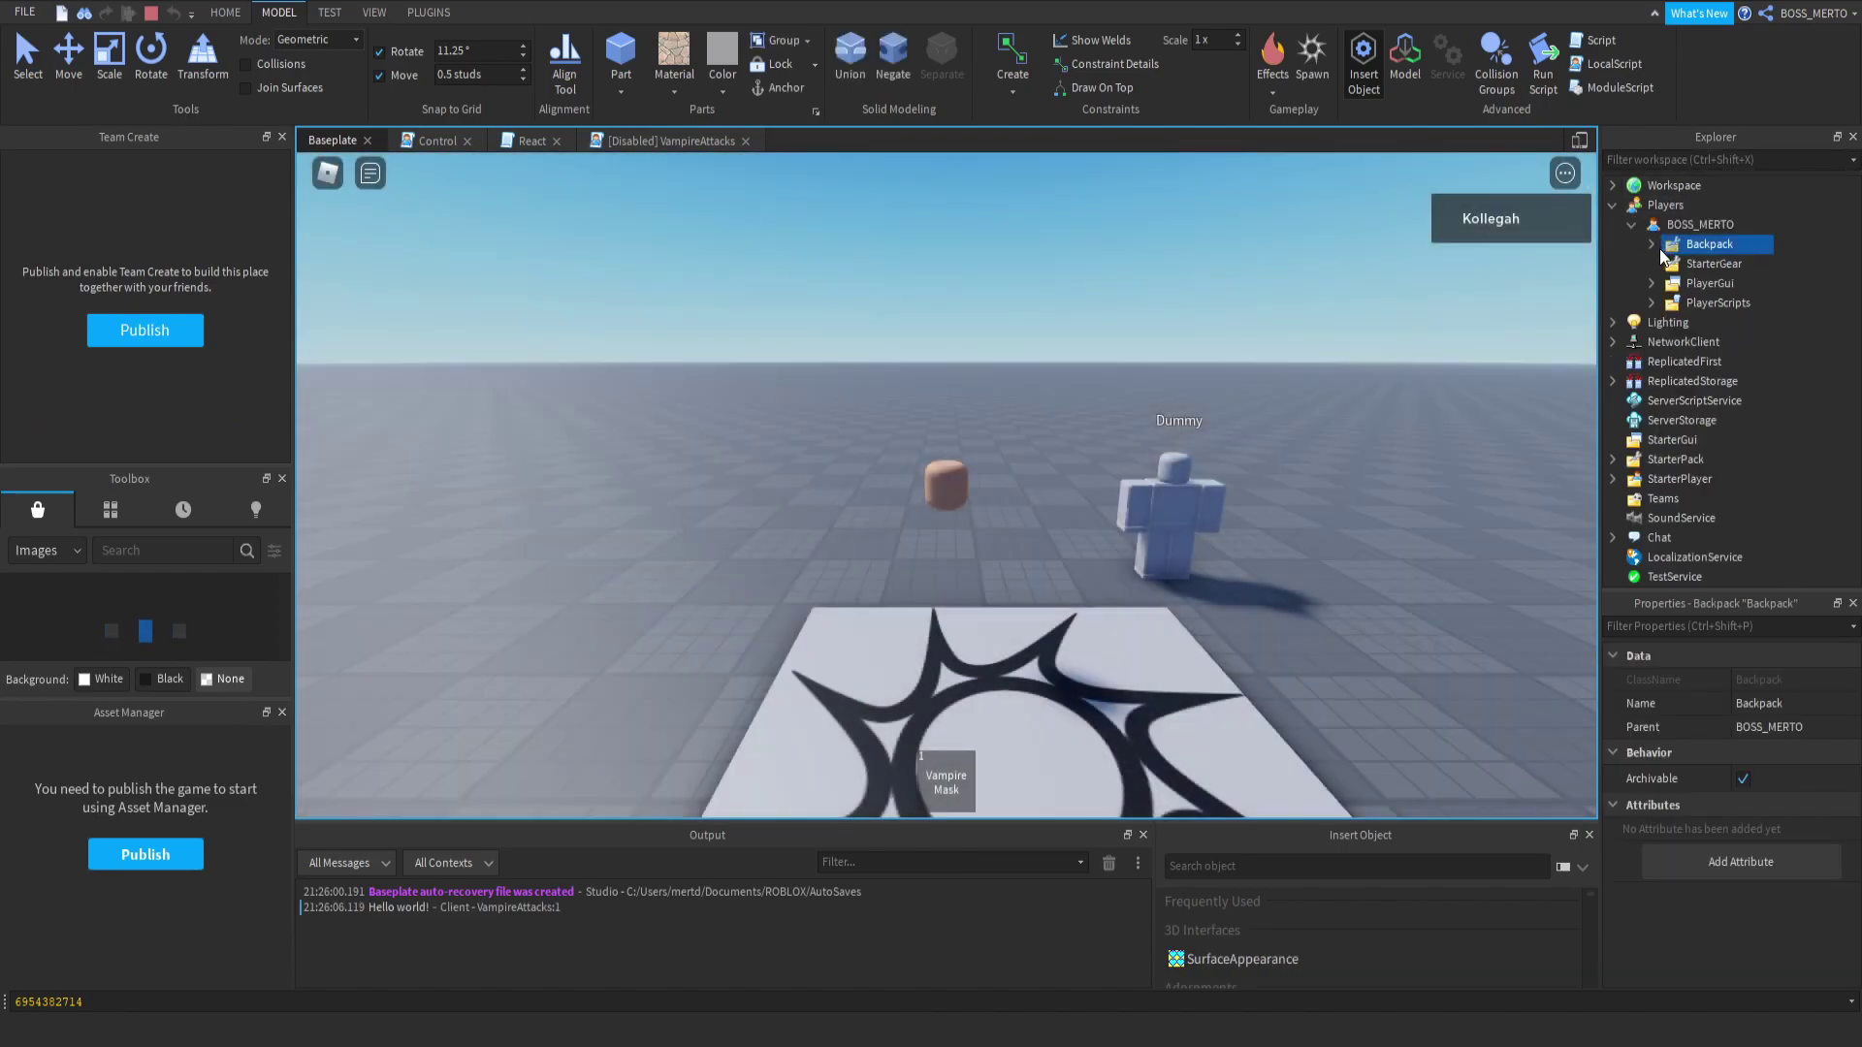
click(1647, 245)
key(1)
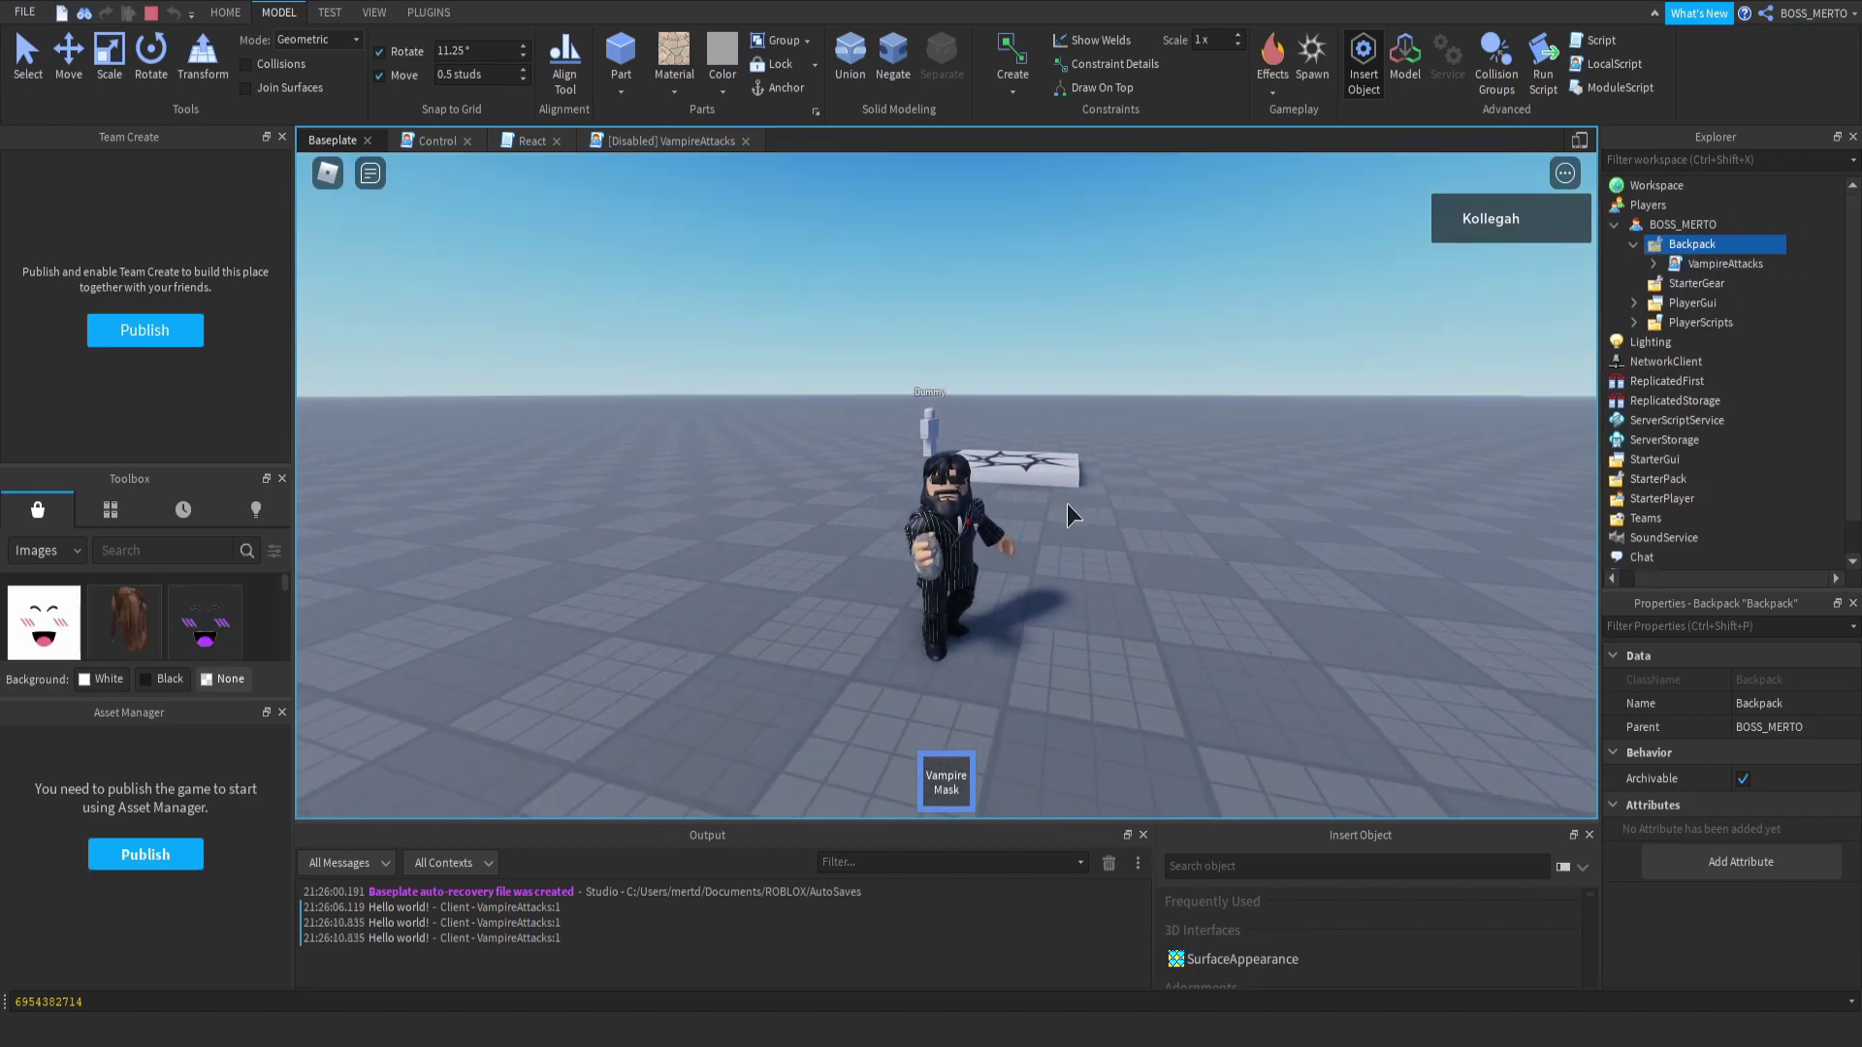
Activate the mask, walk the character, expand VampireAttacks in the Backpack to check the cloned script and stop the playtest.
right_drag(1066, 504, 1067, 504)
click(1067, 505)
key(s)
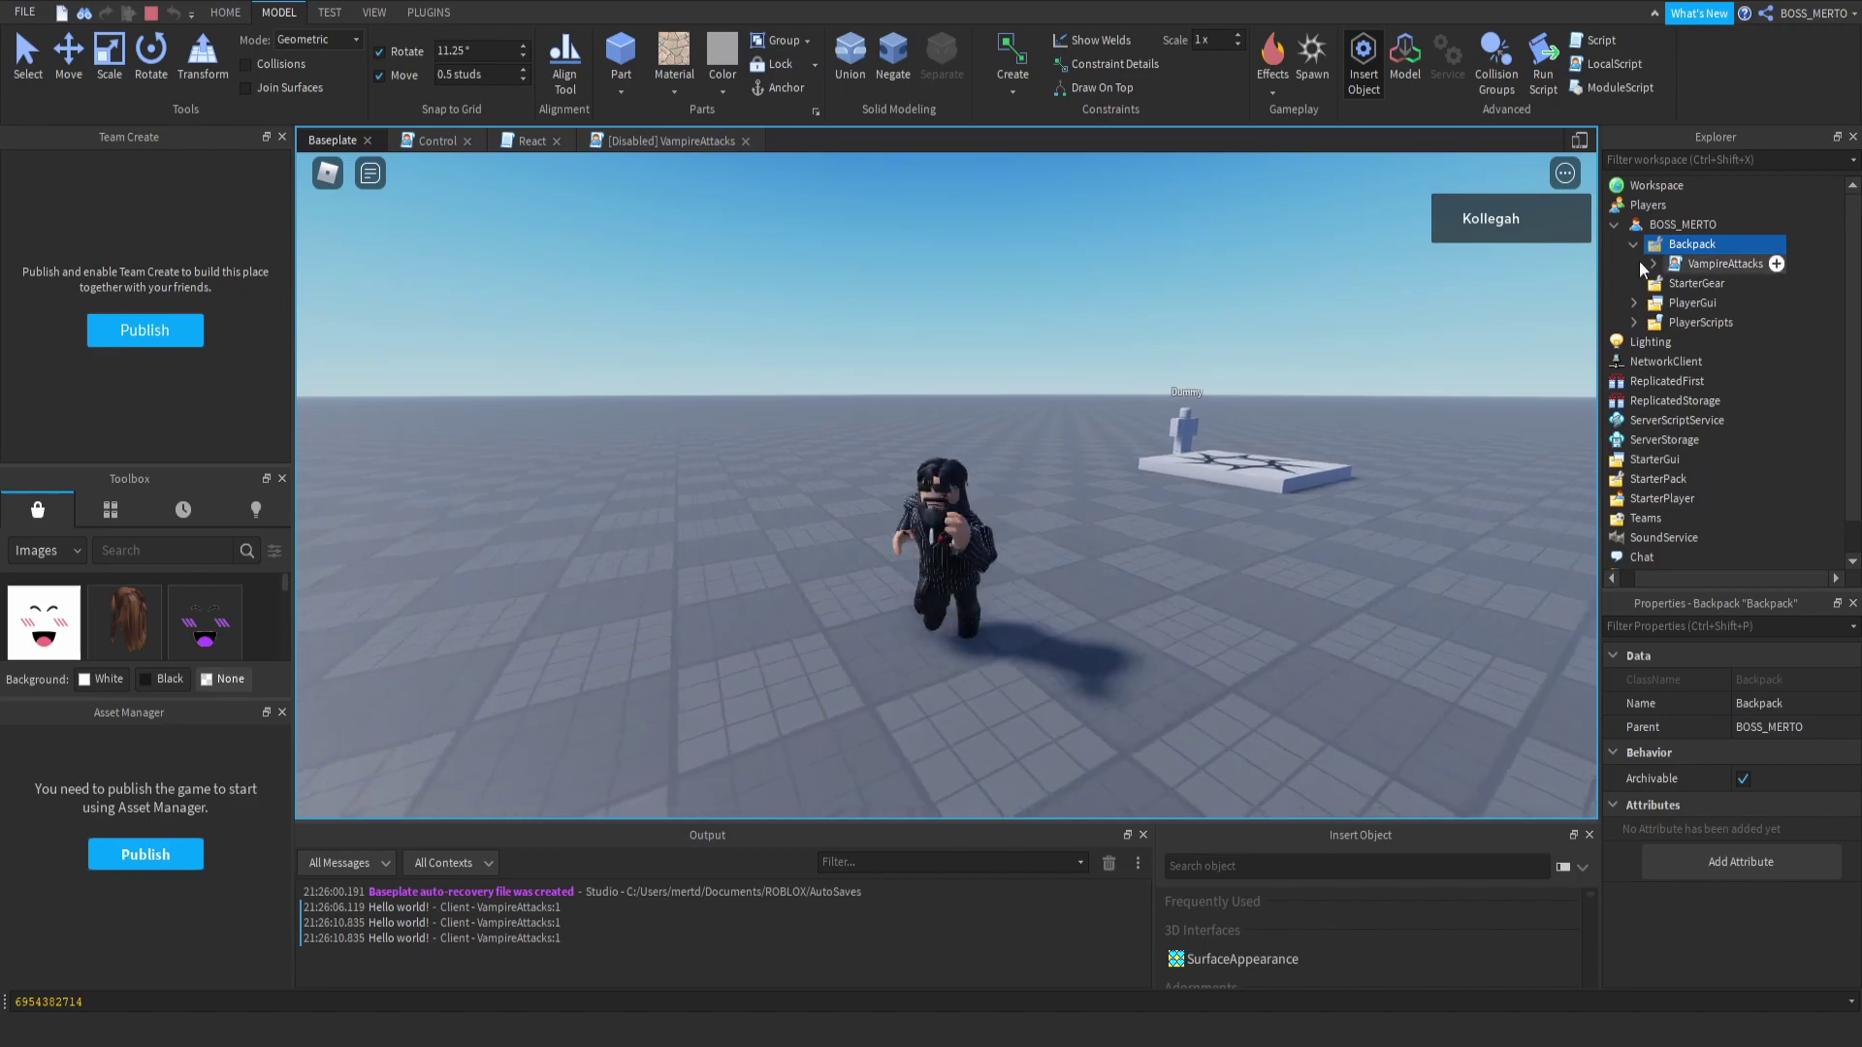
click(1655, 264)
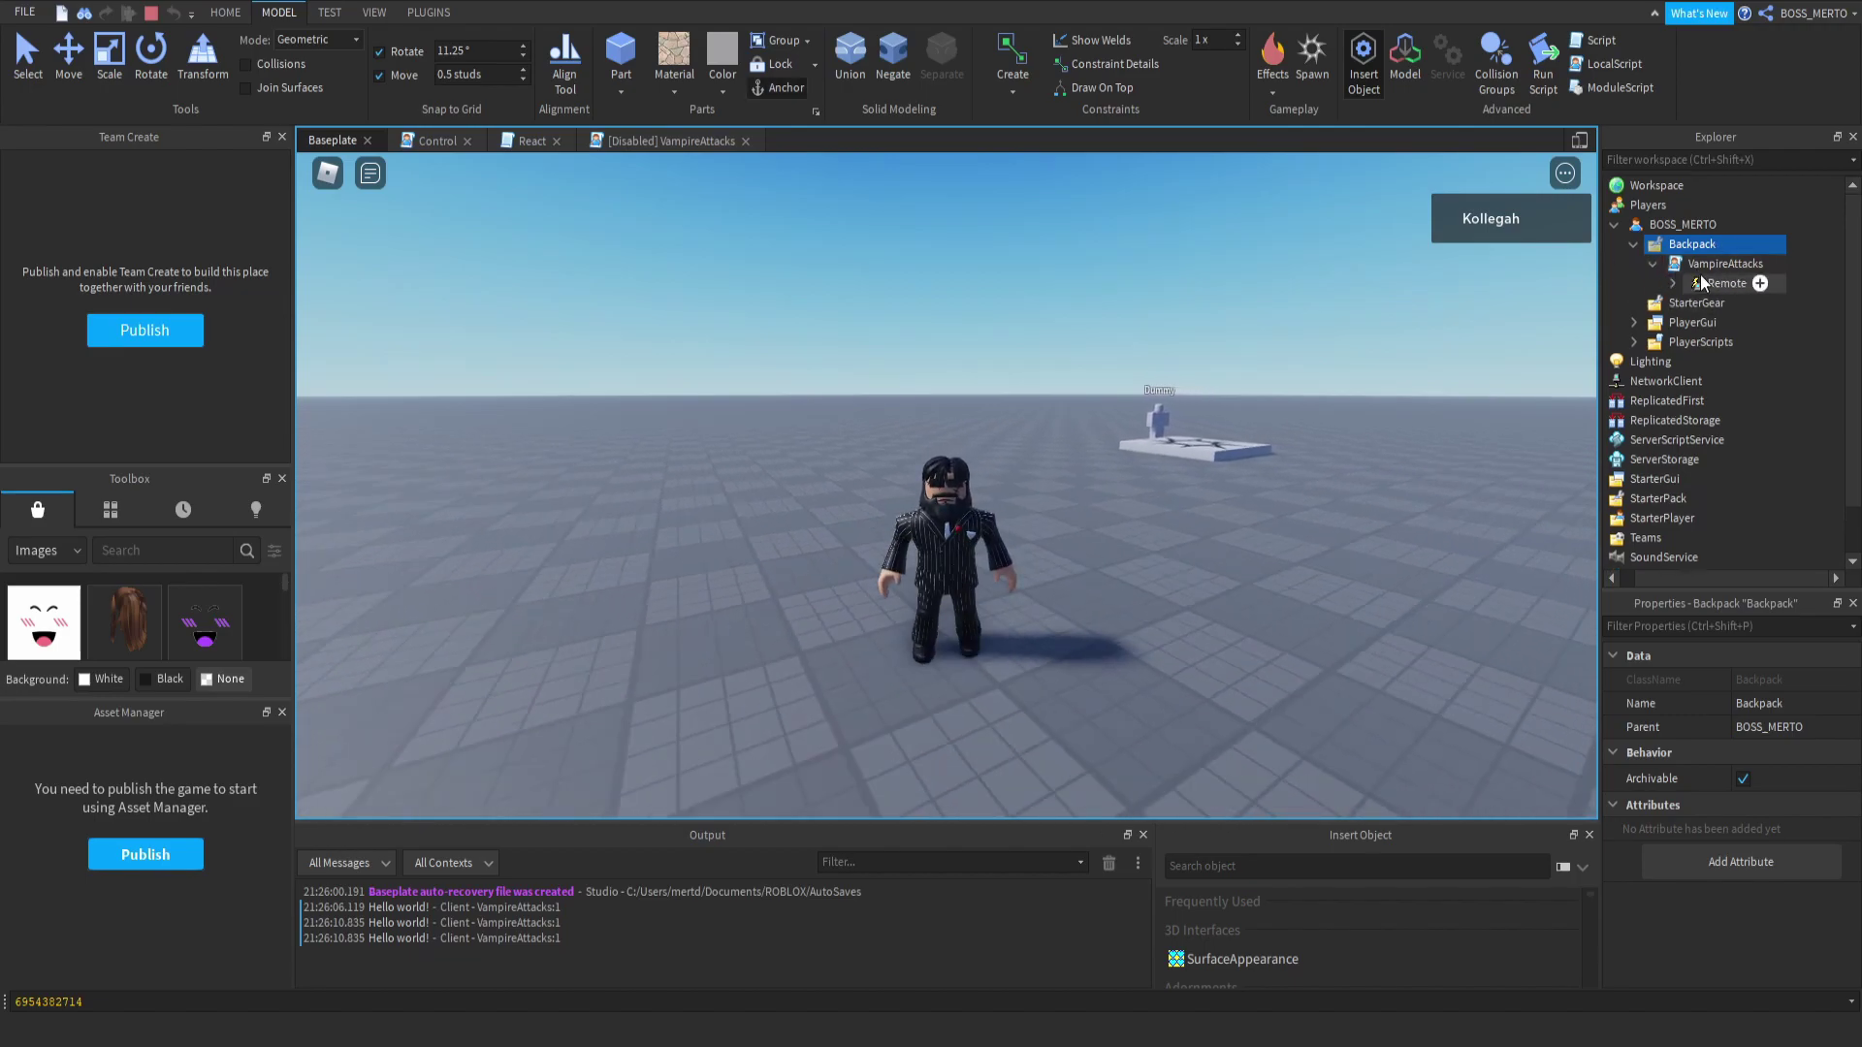
click(152, 14)
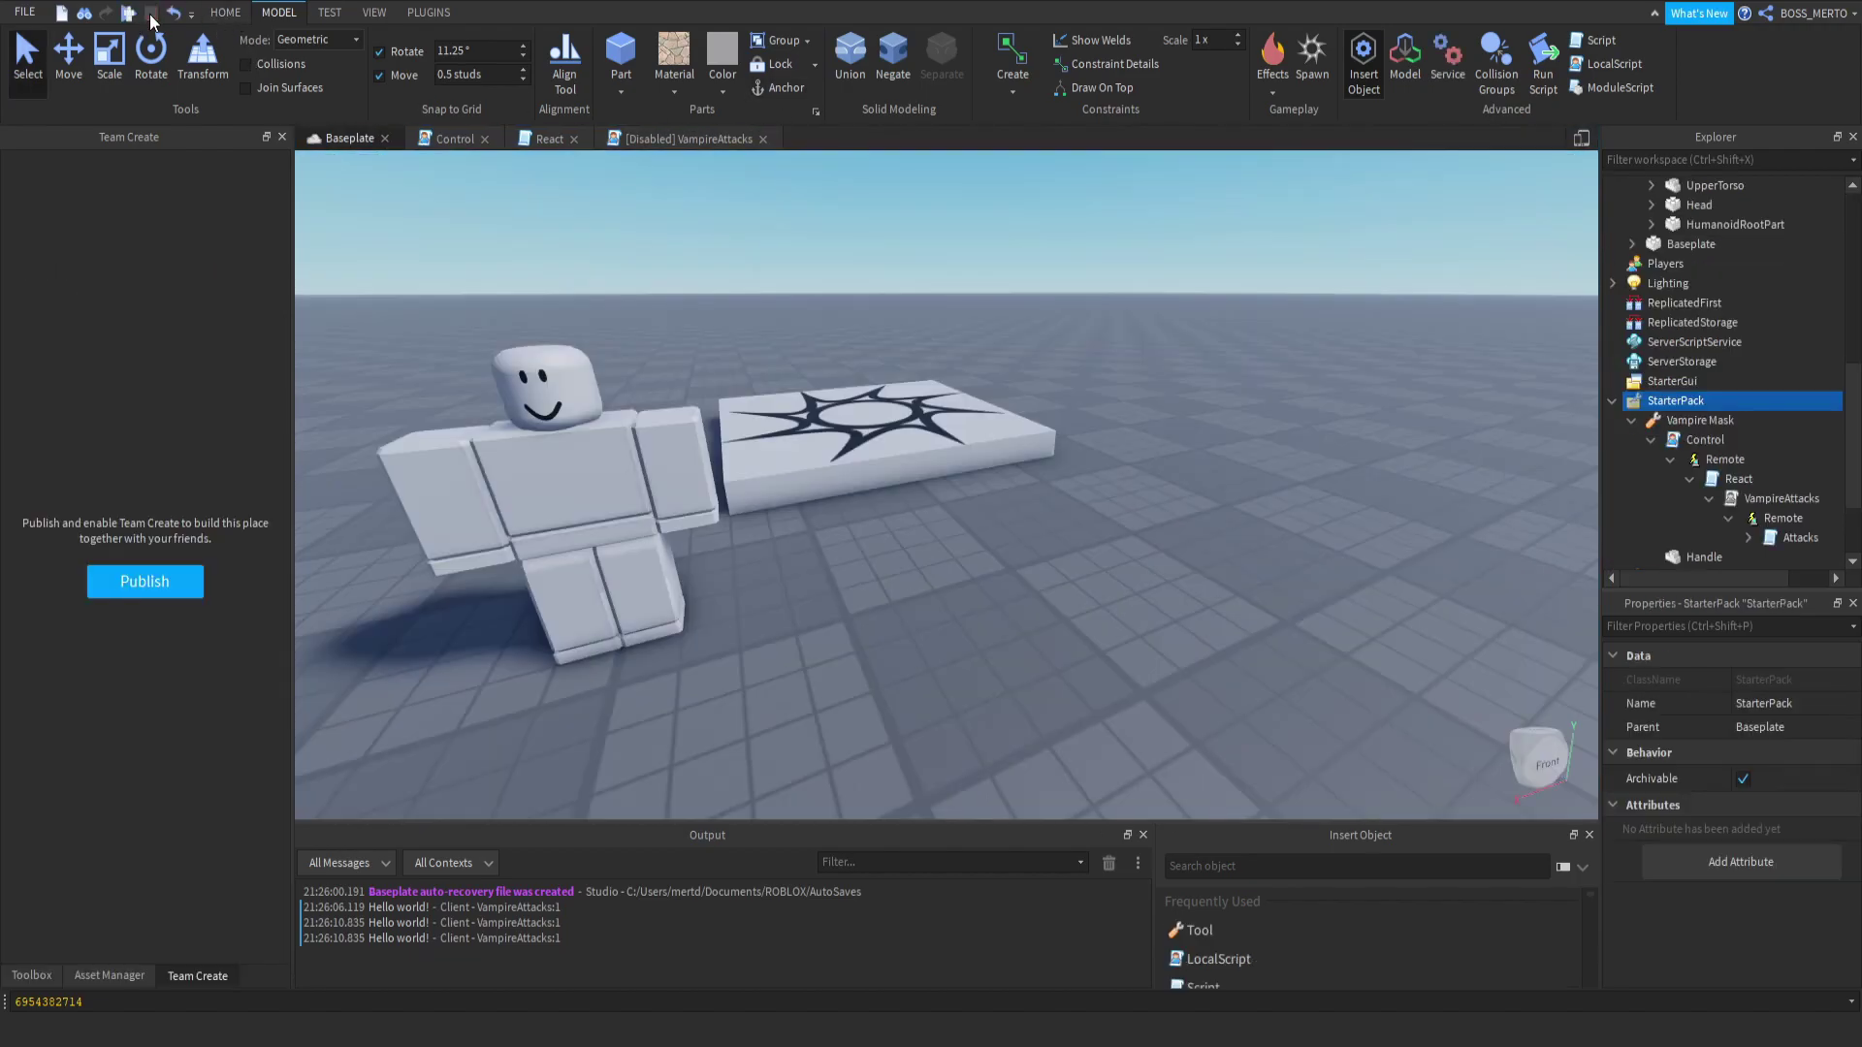
In the Attacks script, delete the walk-speed, animation and wait code below the character declaration, leaving an empty line before end).
double_click(1763, 498)
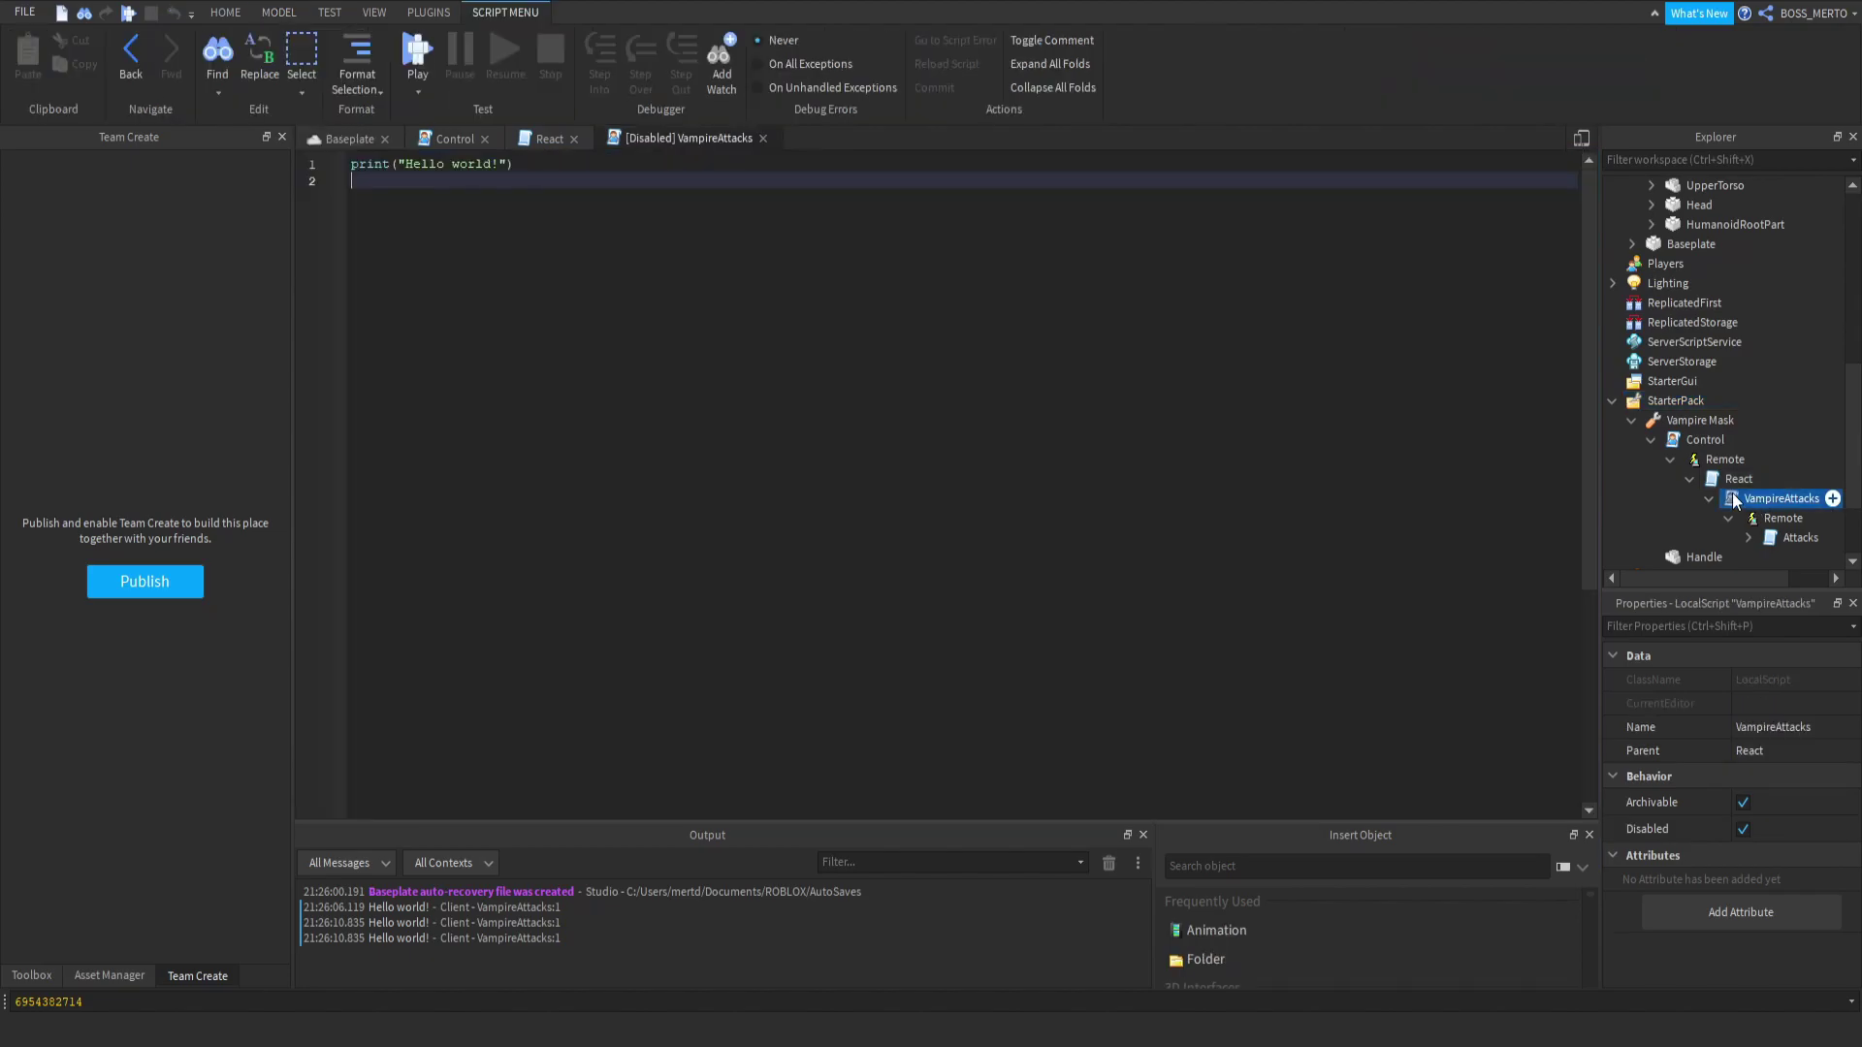
double_click(1777, 539)
drag(384, 229, 675, 487)
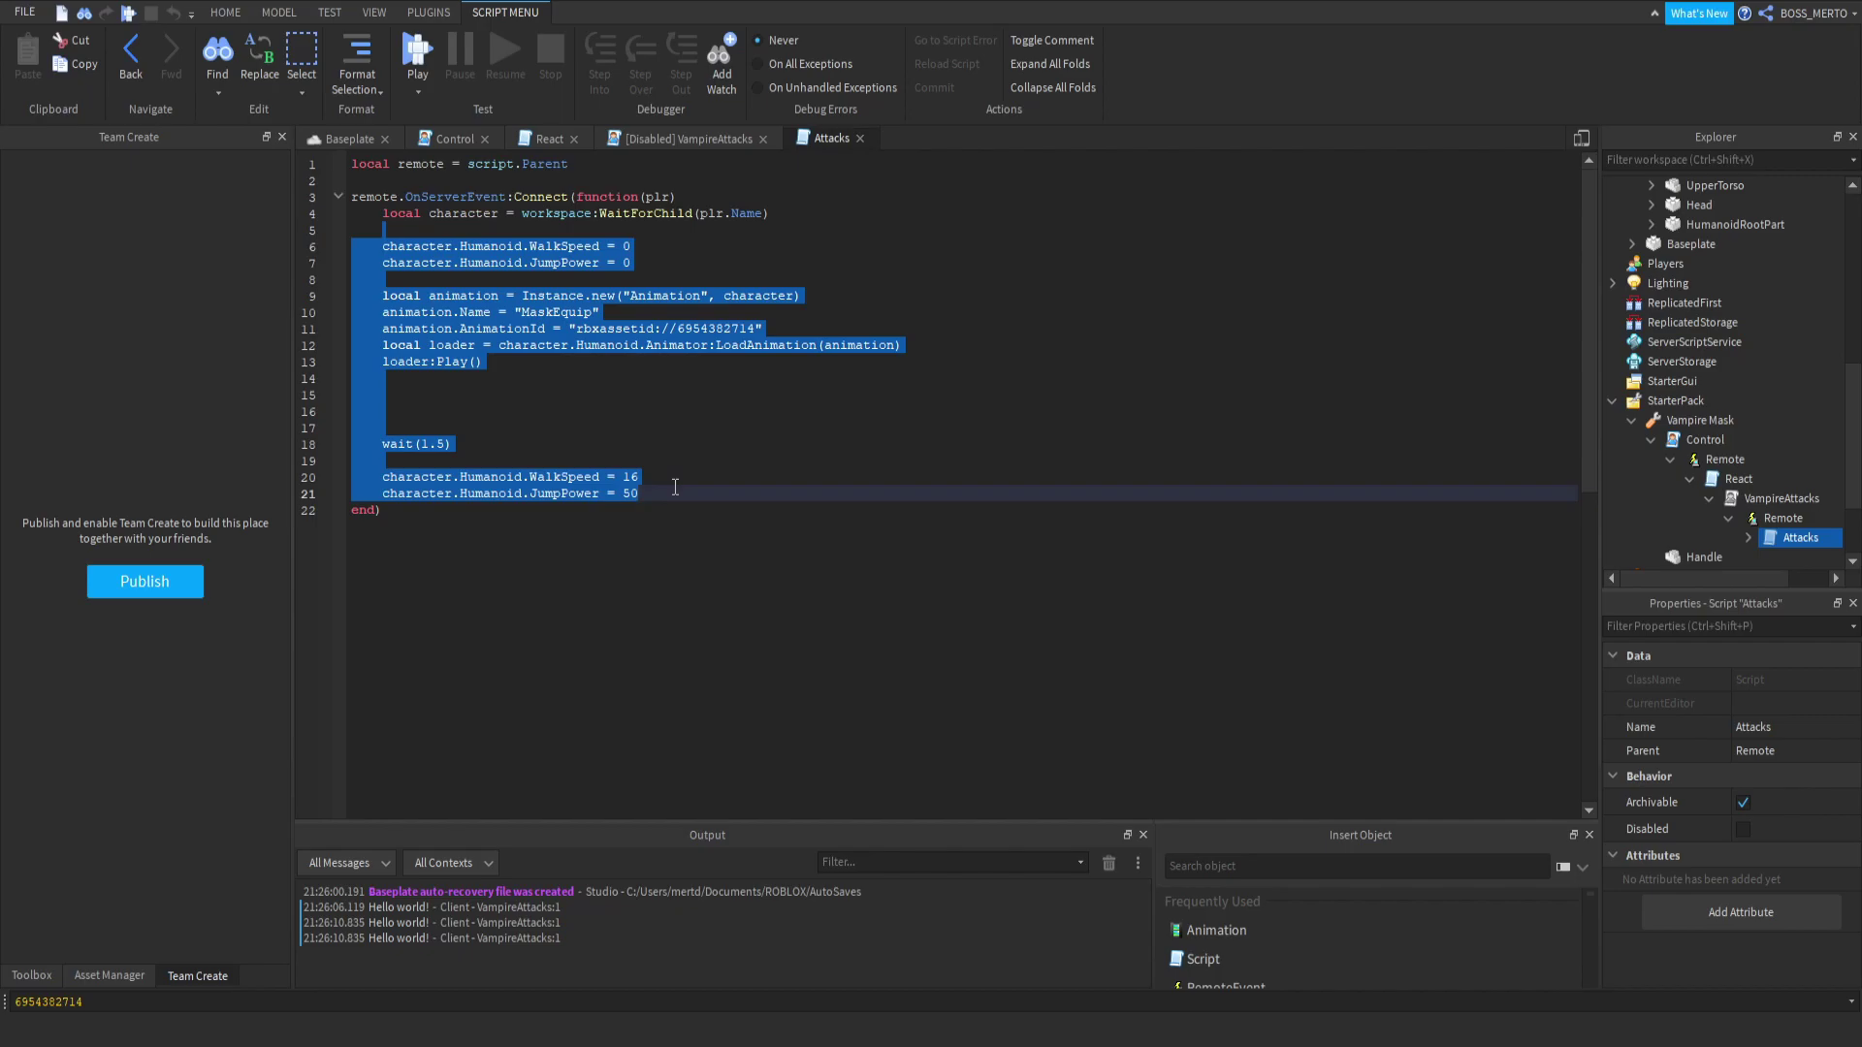
key(BackSpace)
key(Return)
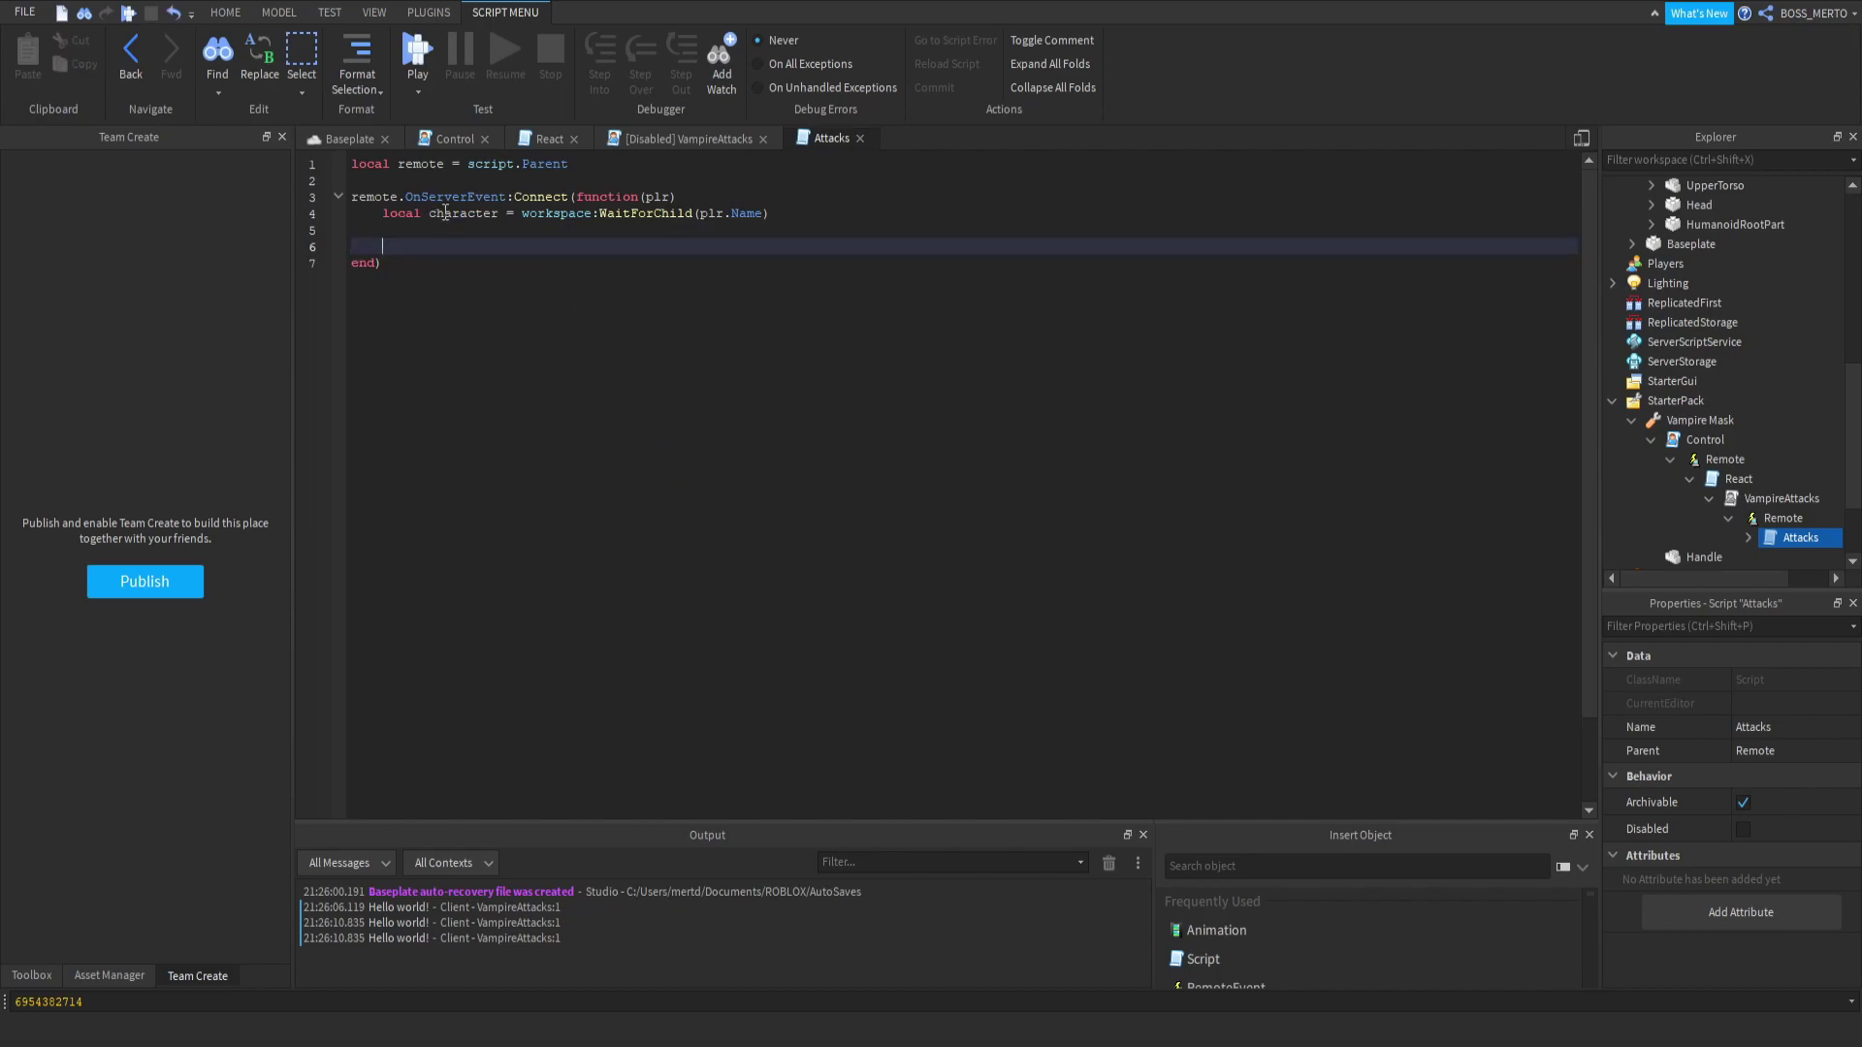
Close the Attacks script and return to the Baseplate viewport with the Workspace objects in the Explorer.
click(860, 138)
click(349, 138)
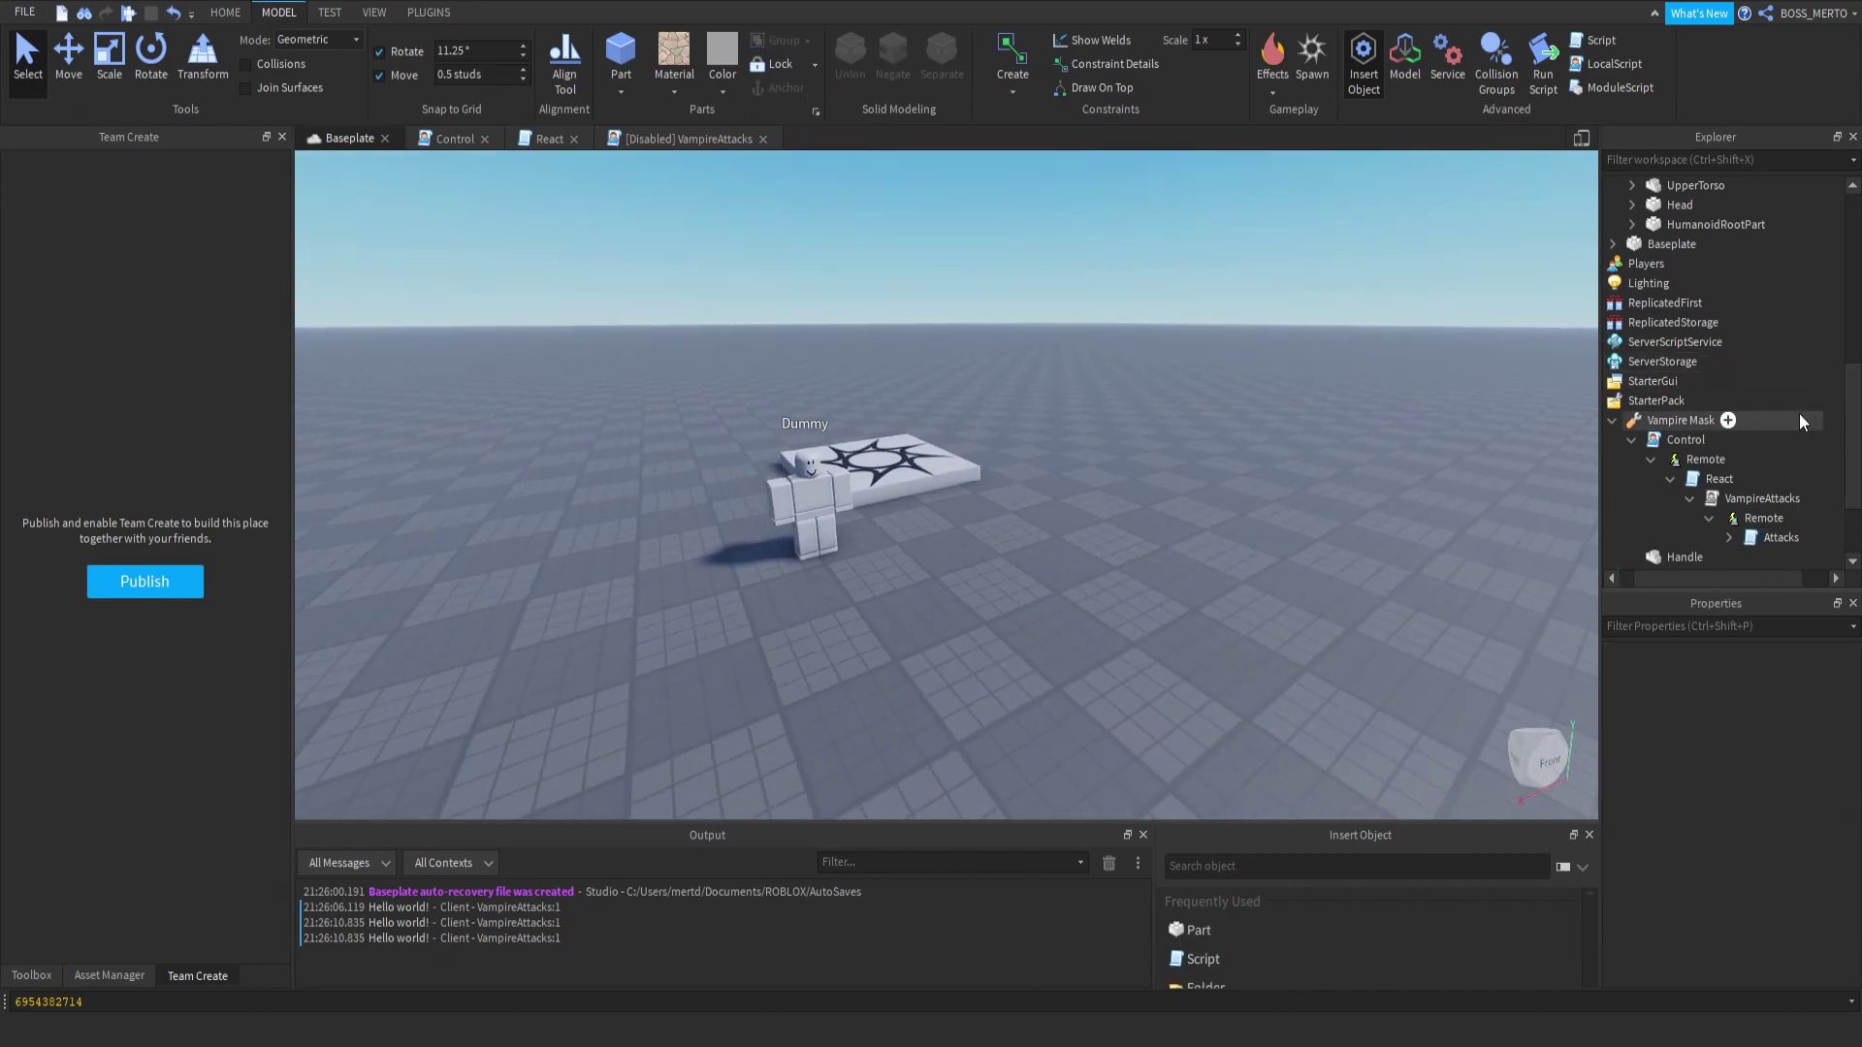
scroll(1799, 408, up, 8)
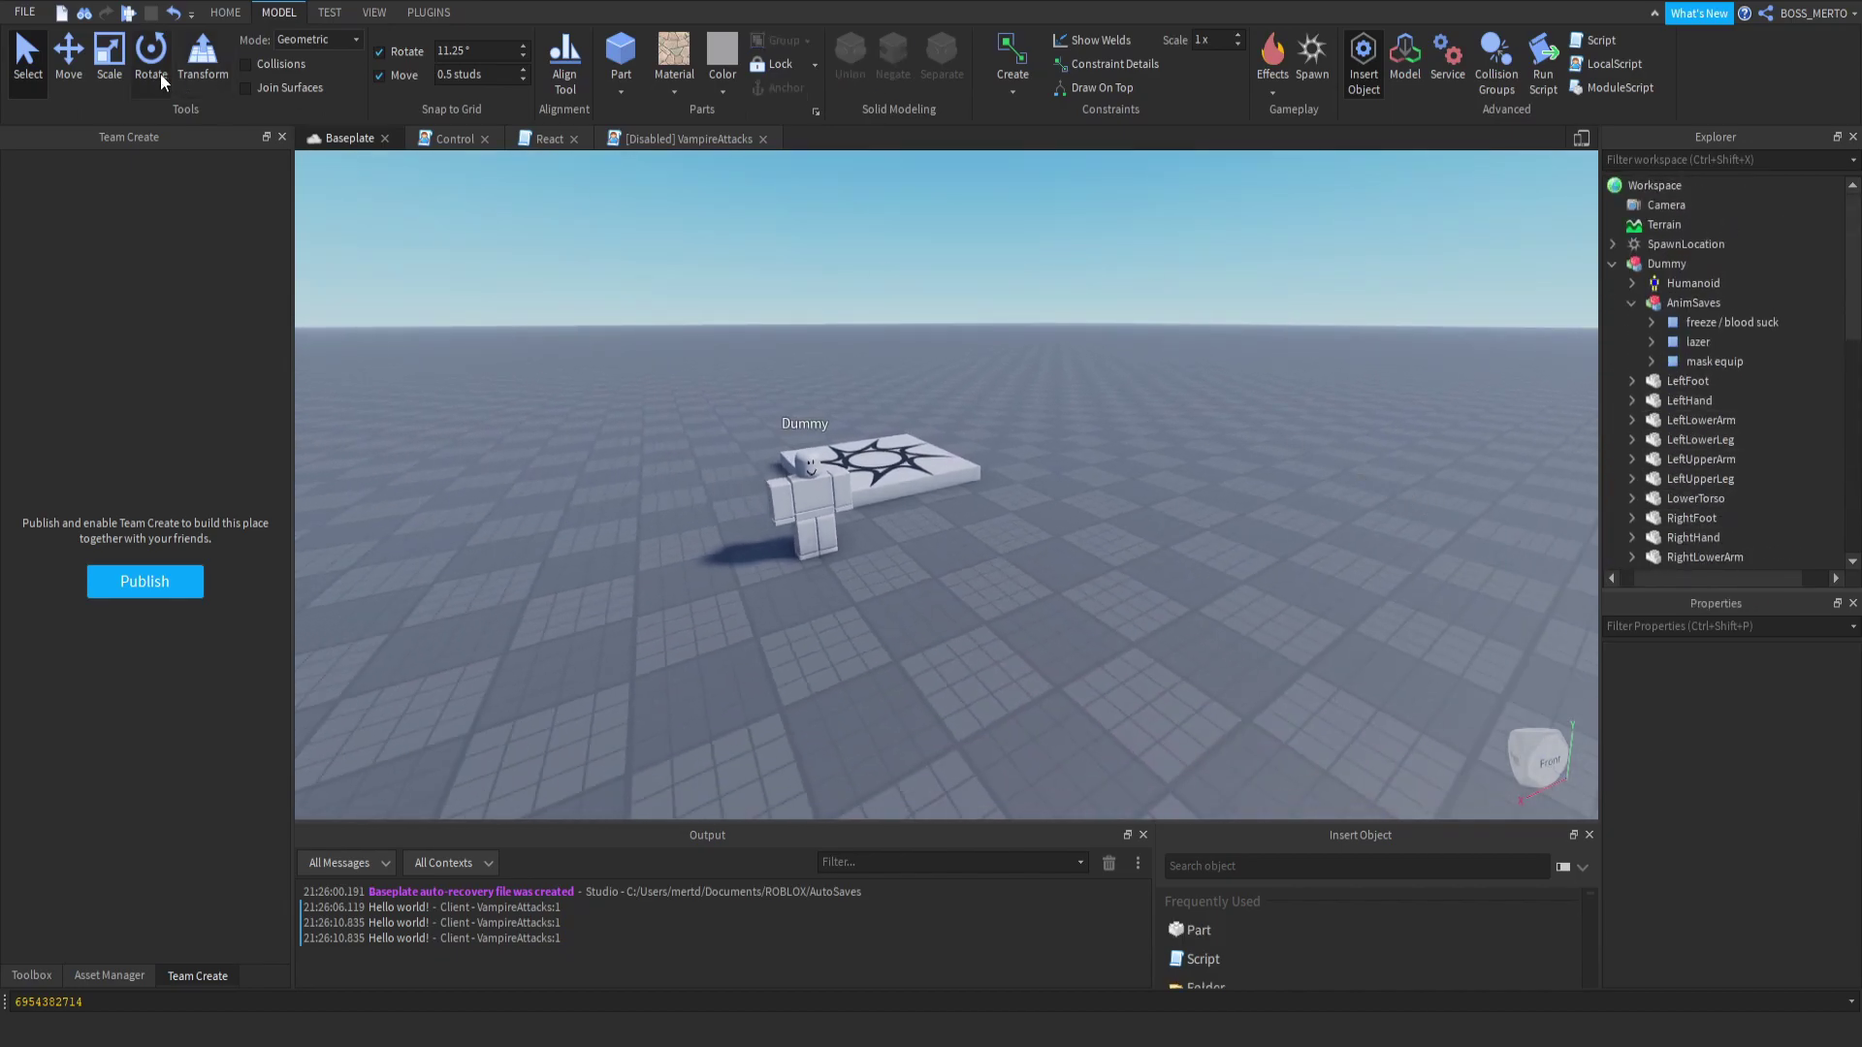